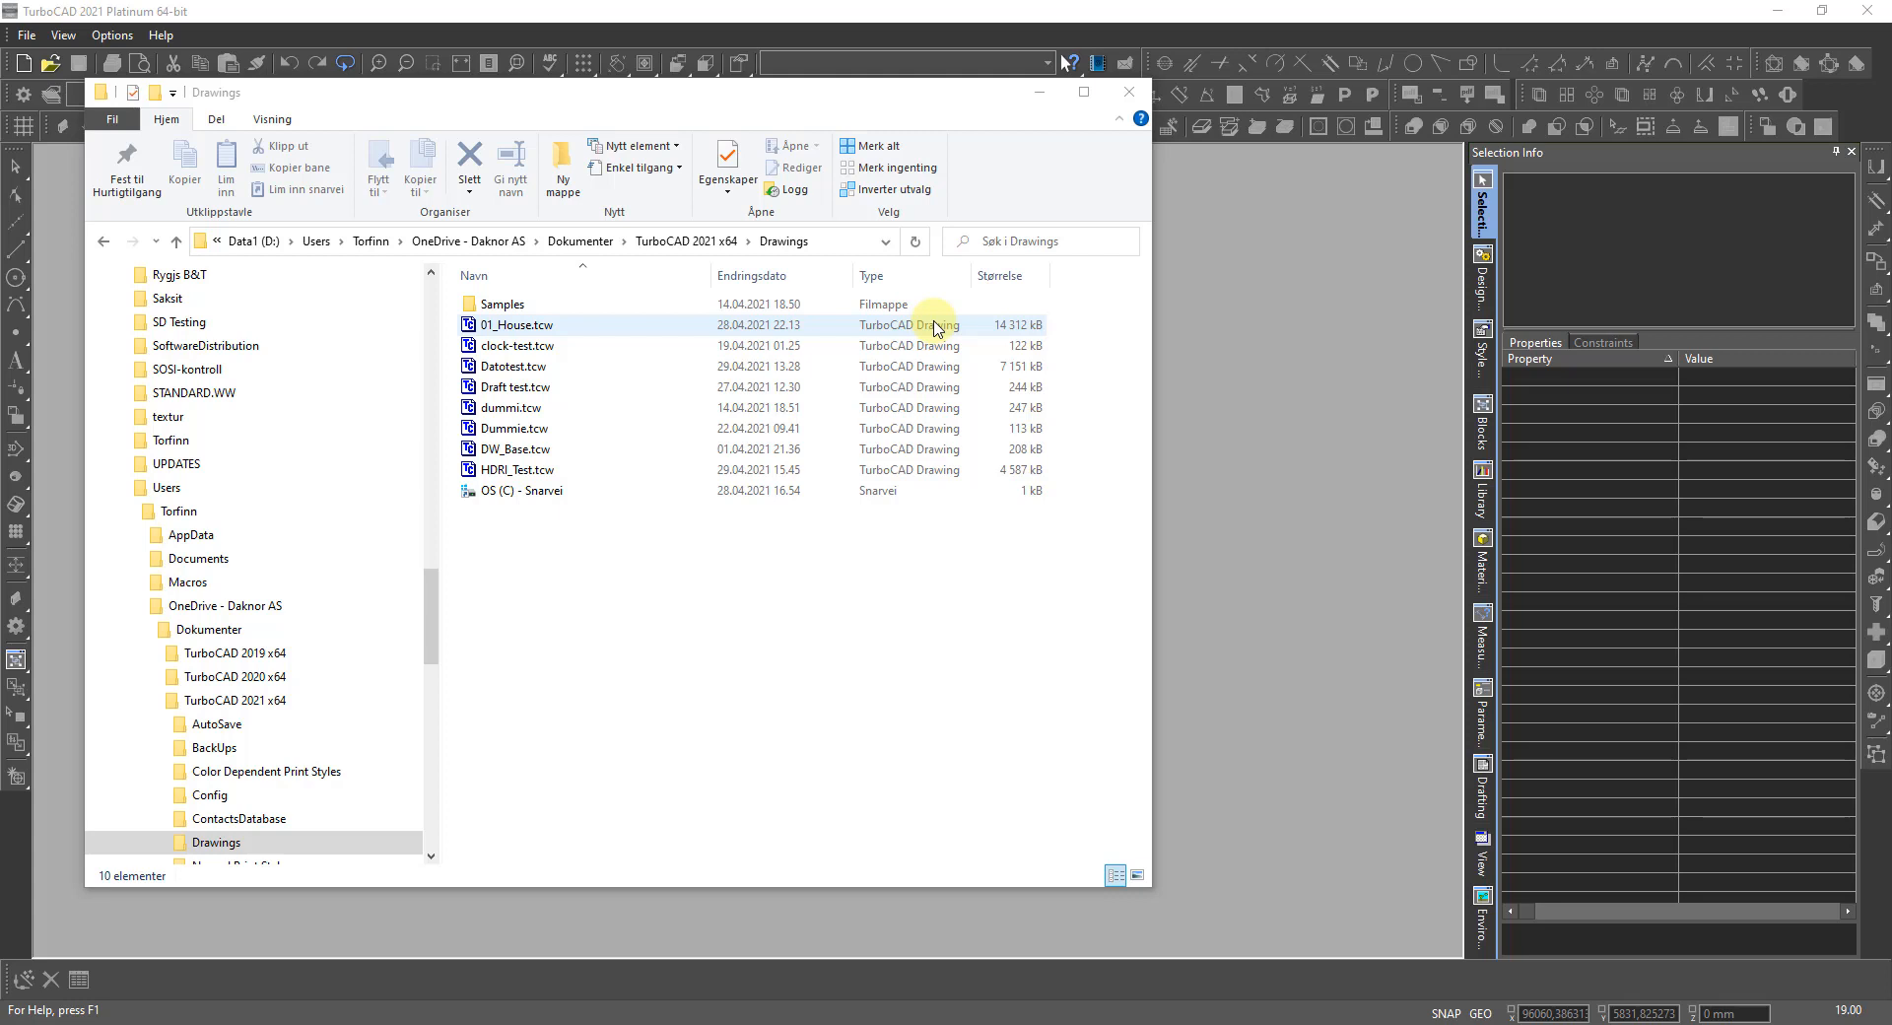
Close the Drawings folder window and open the recent drawing 01_House.tcw.
click(935, 327)
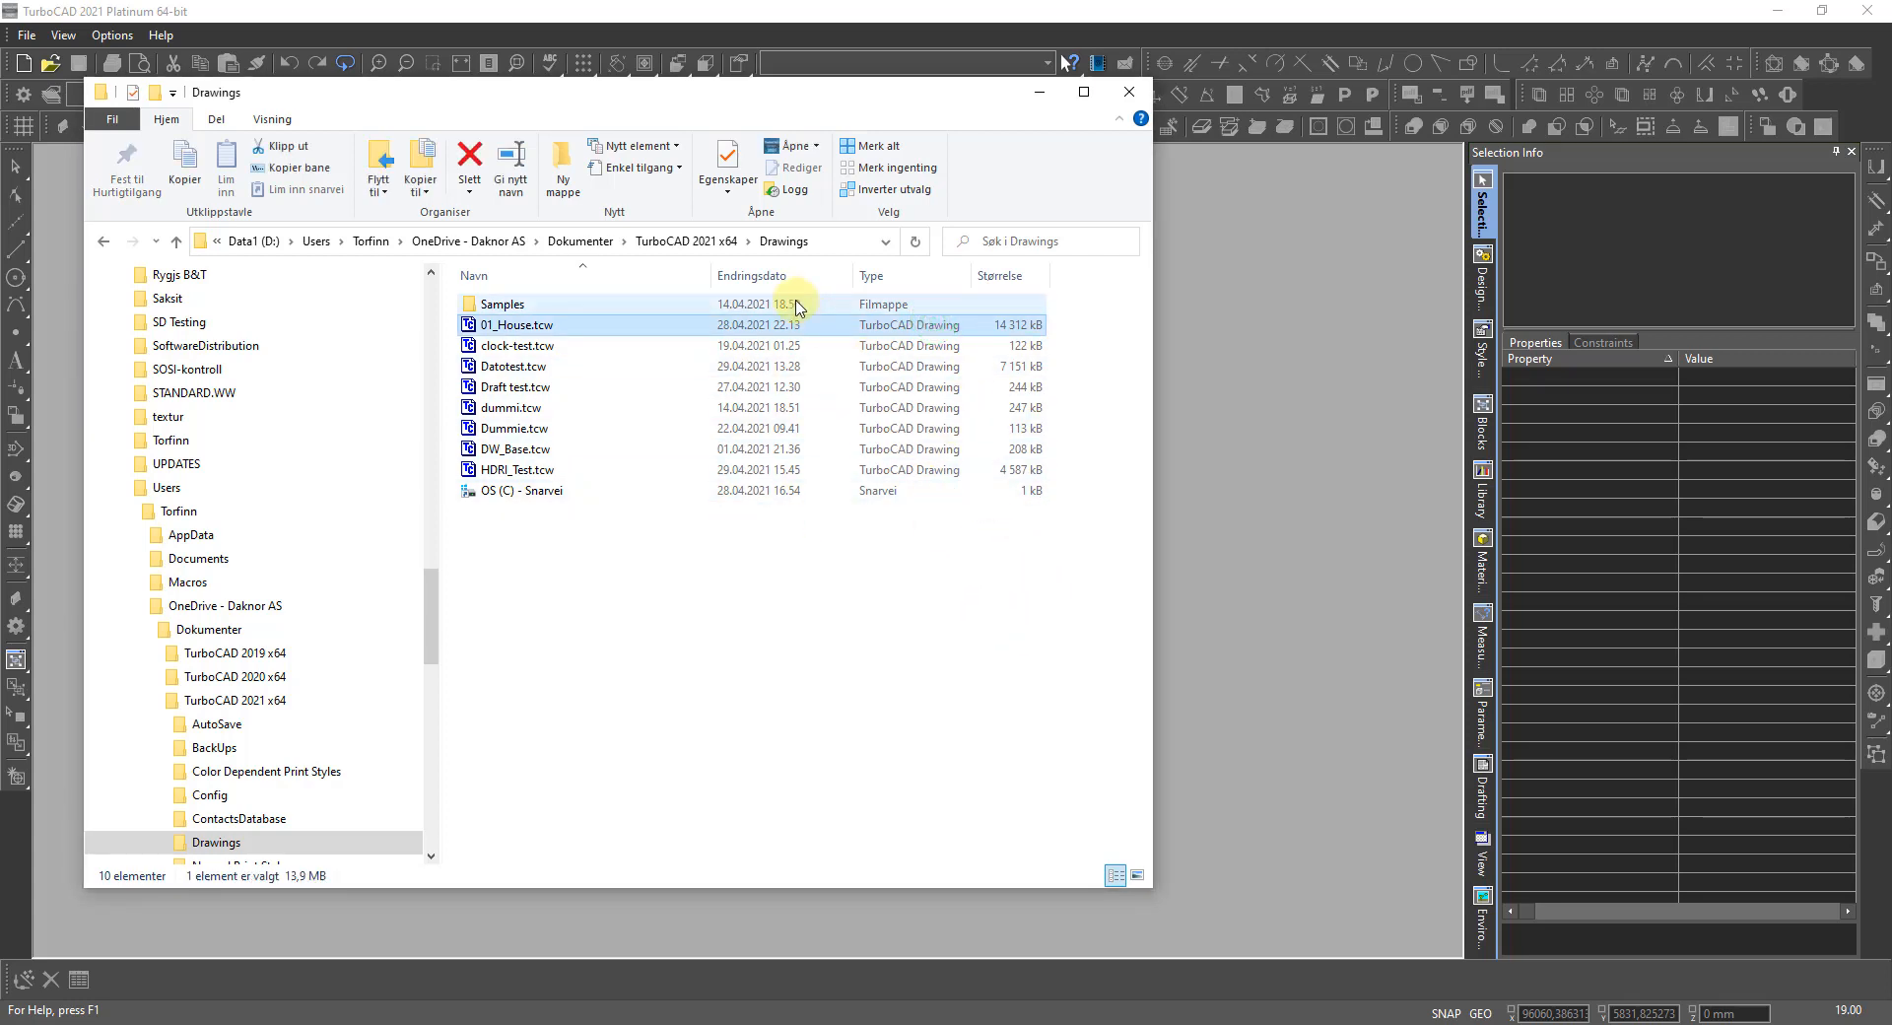
click(1130, 93)
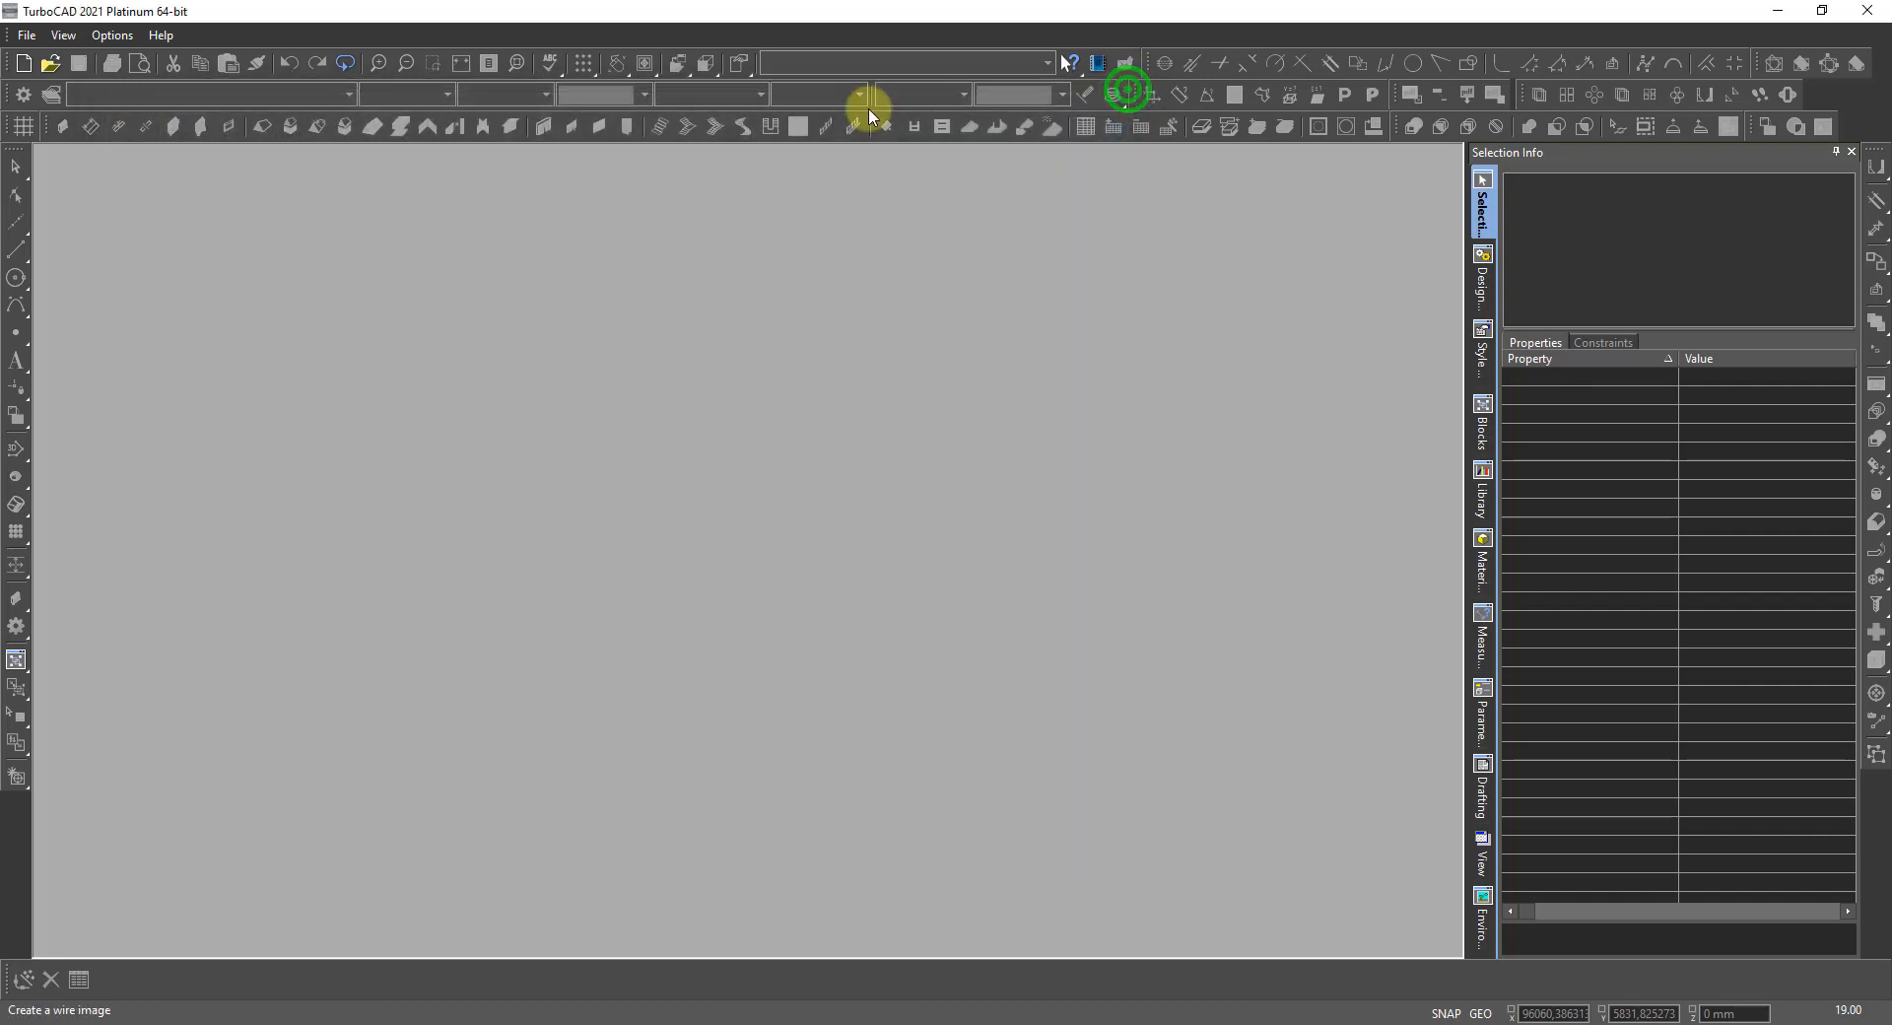
click(26, 36)
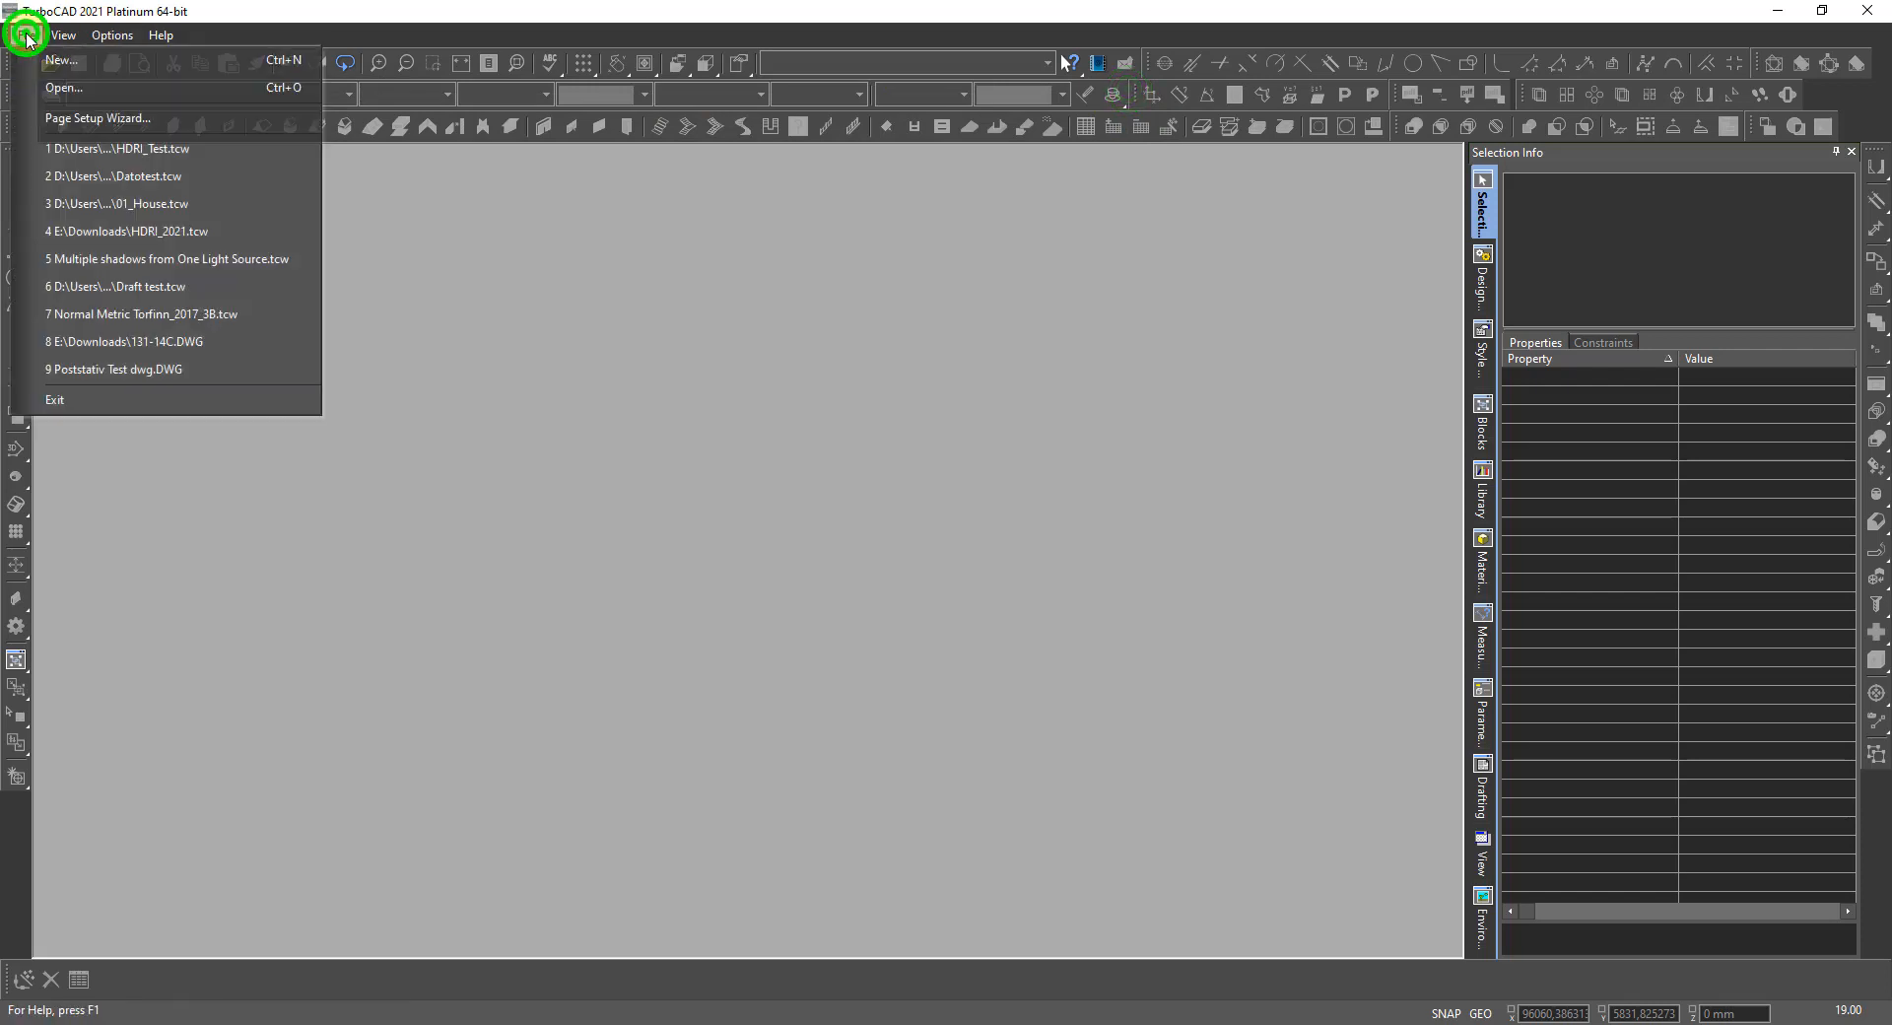
click(167, 205)
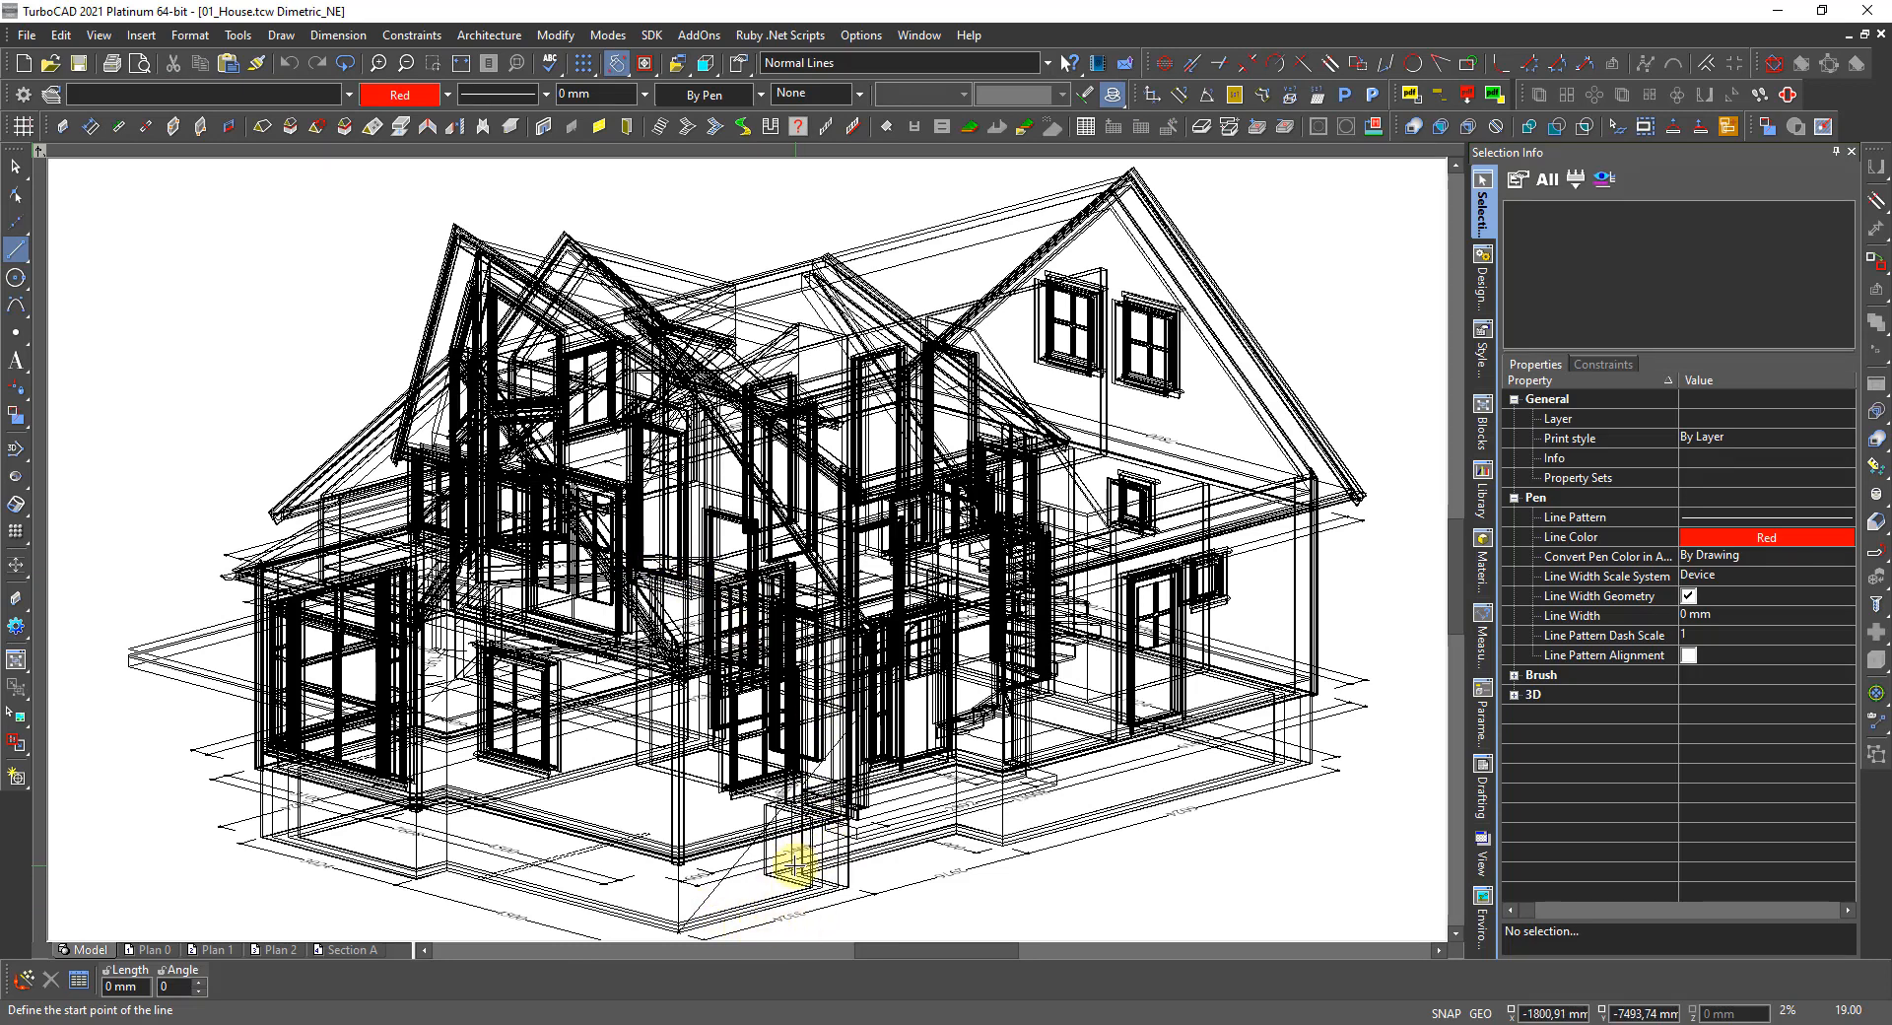
Select the diagonal linear dimension in the house wireframe and examine its text and end points from several angles.
key(Escape)
click(741, 865)
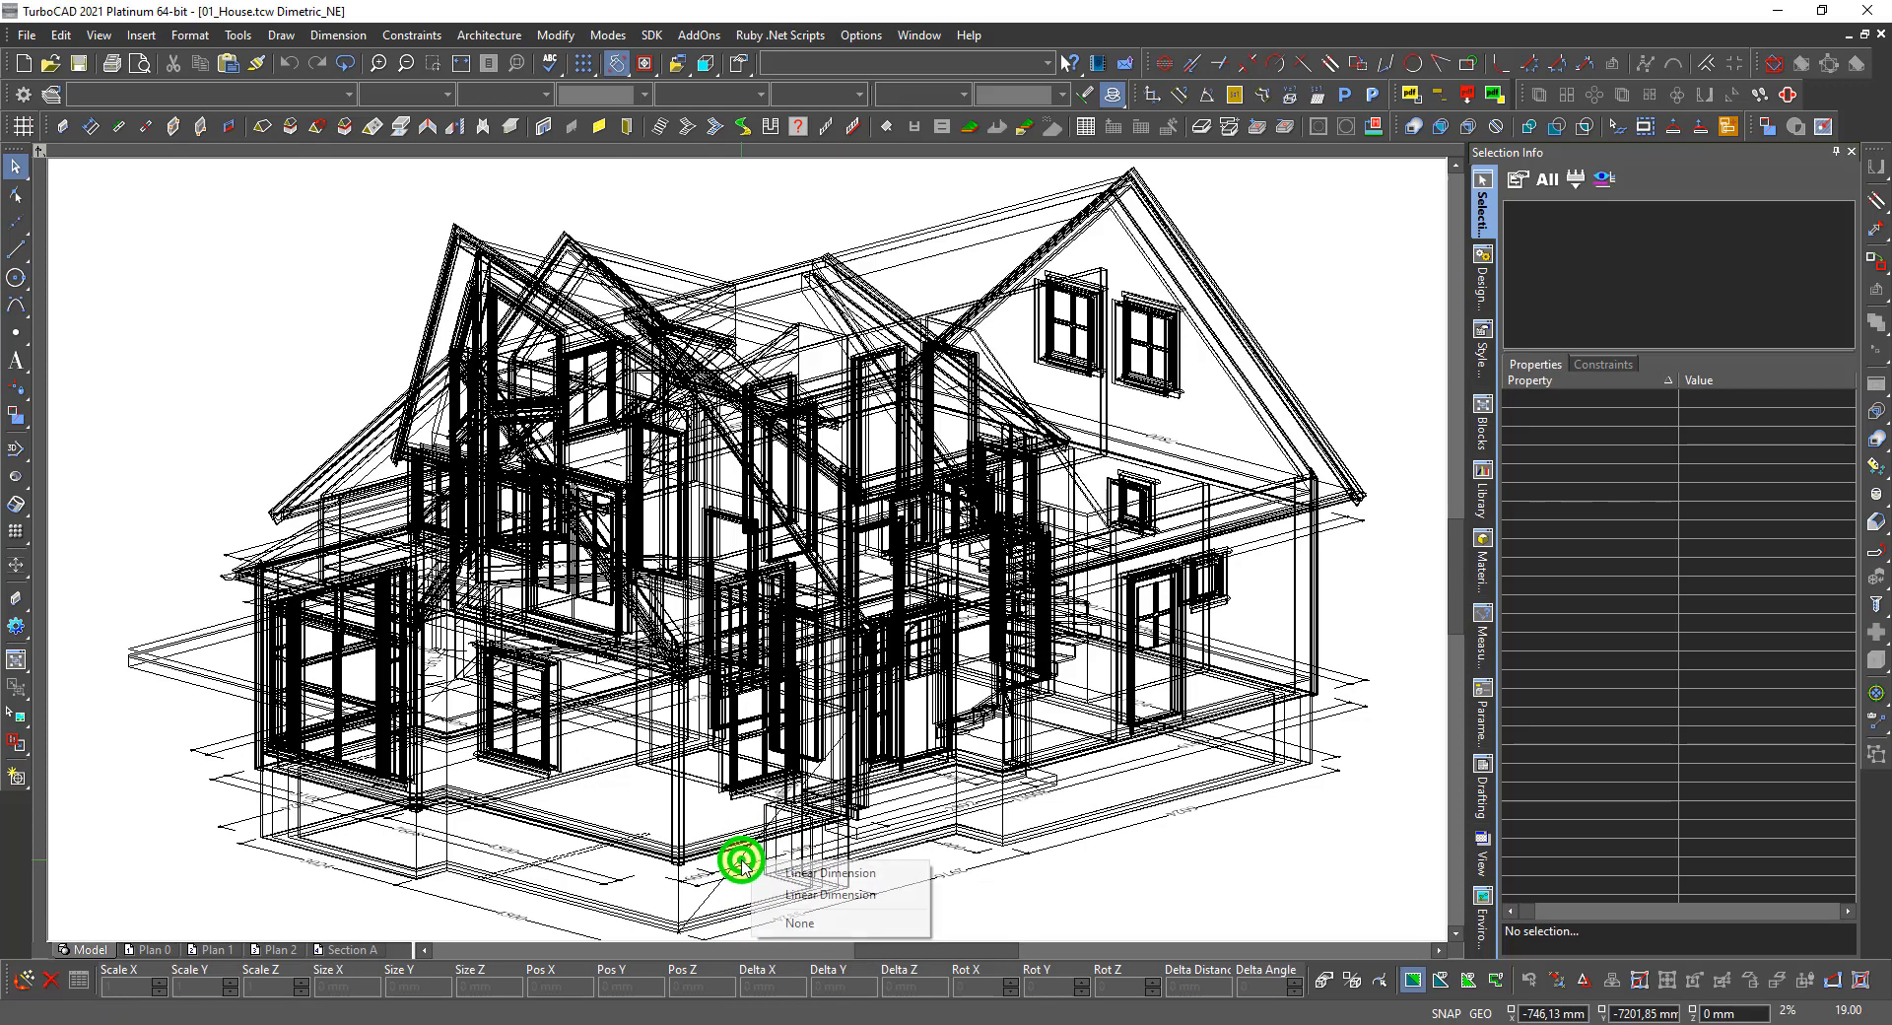
click(804, 874)
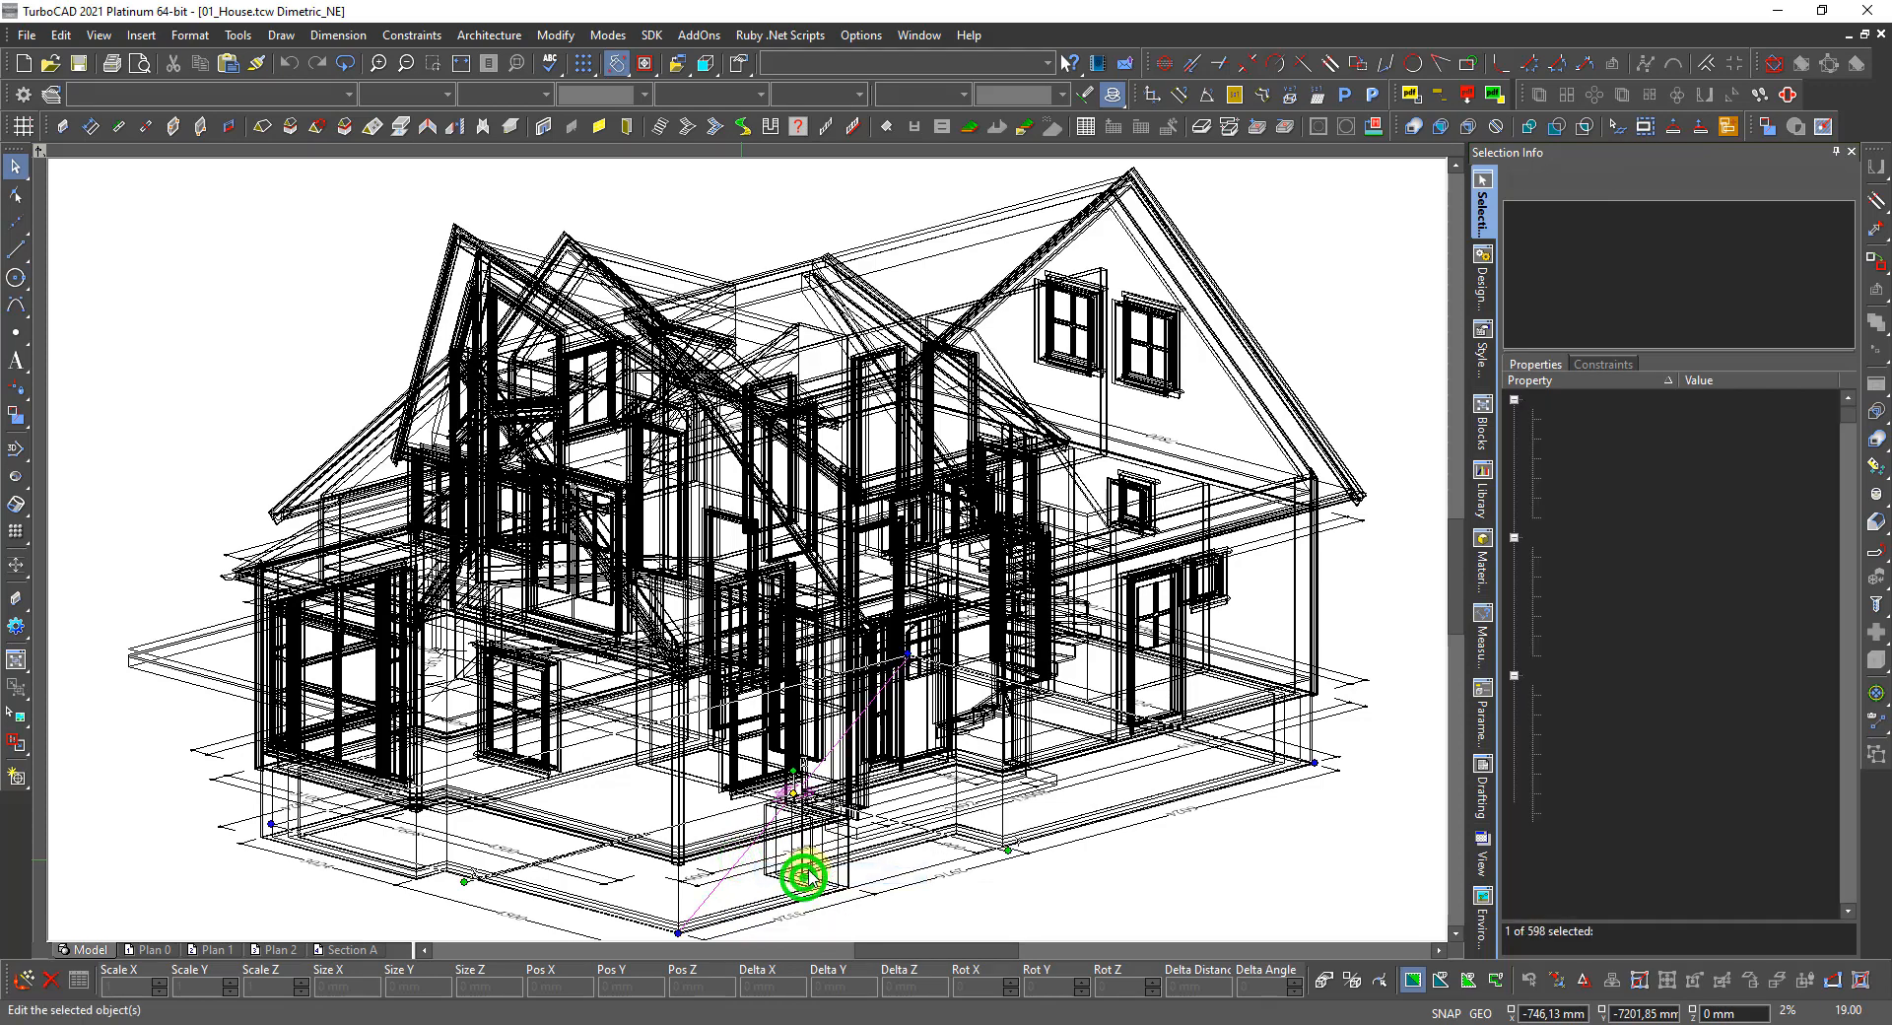
scroll(789, 793, up, 10)
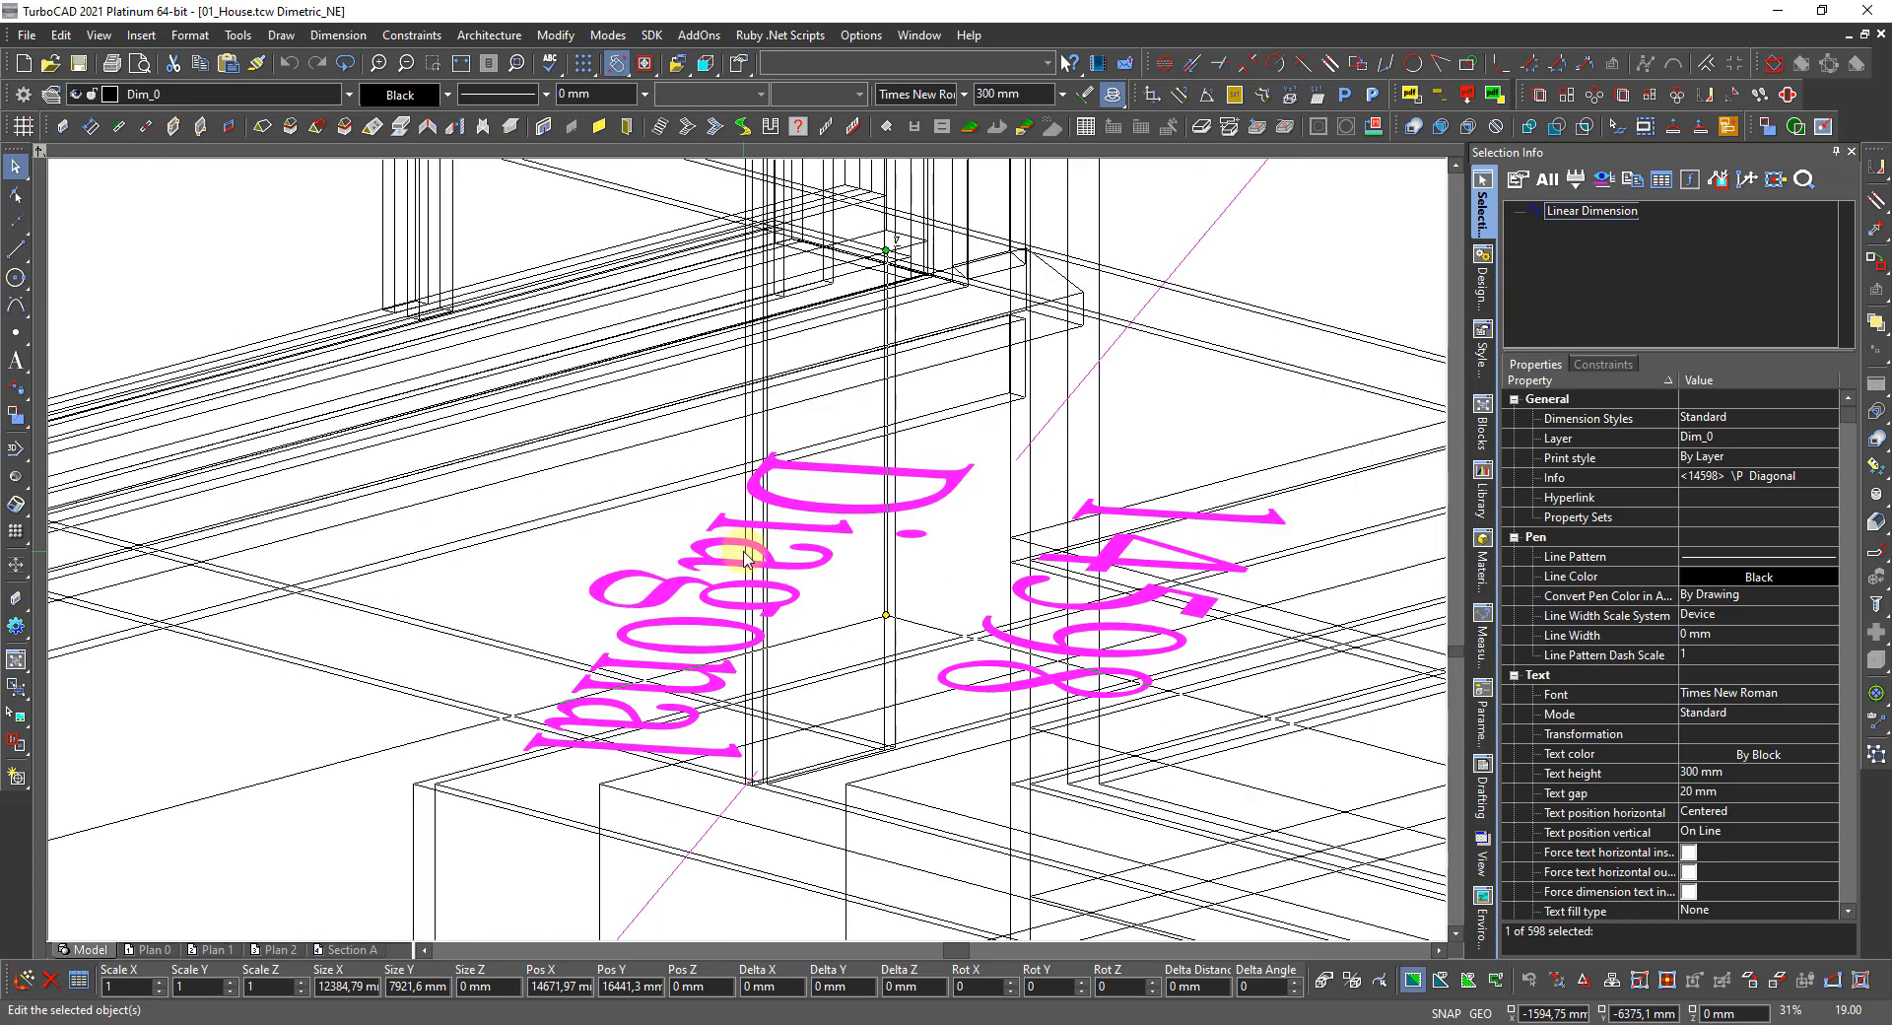
scroll(744, 558, down, 3)
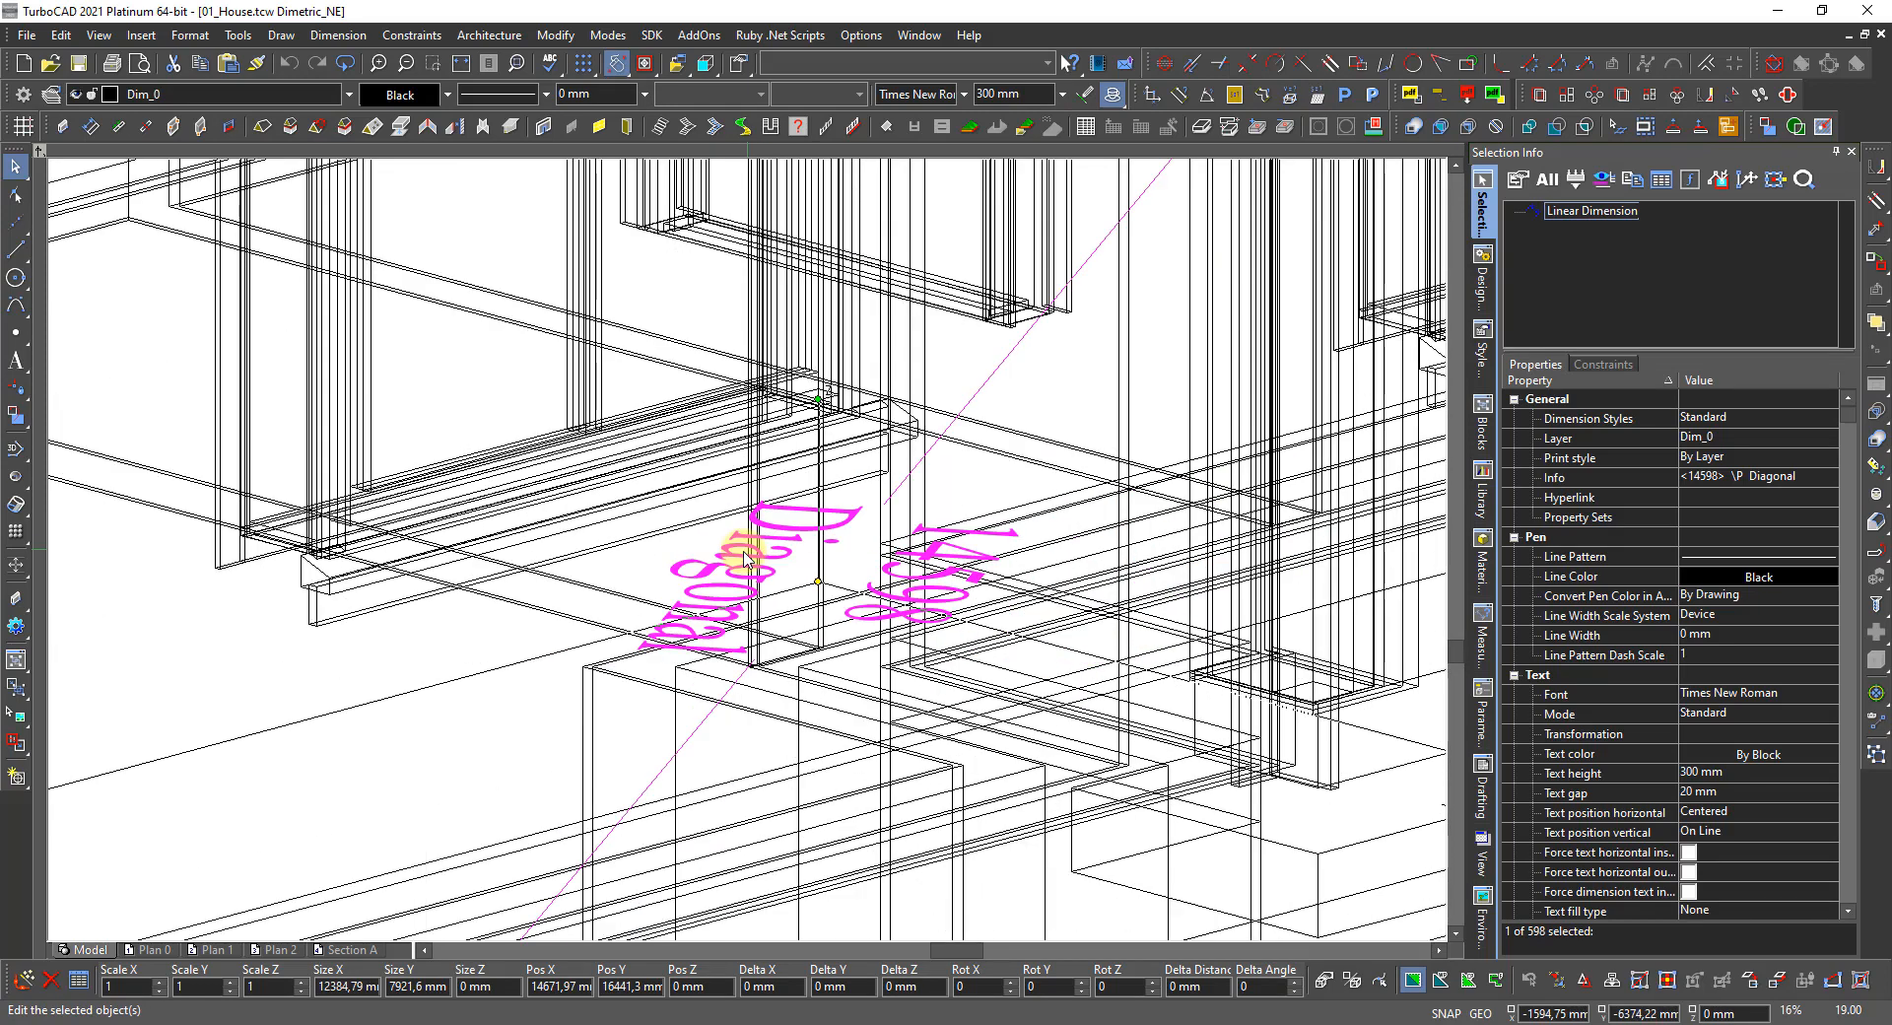
scroll(749, 543, down, 3)
scroll(863, 540, down, 3)
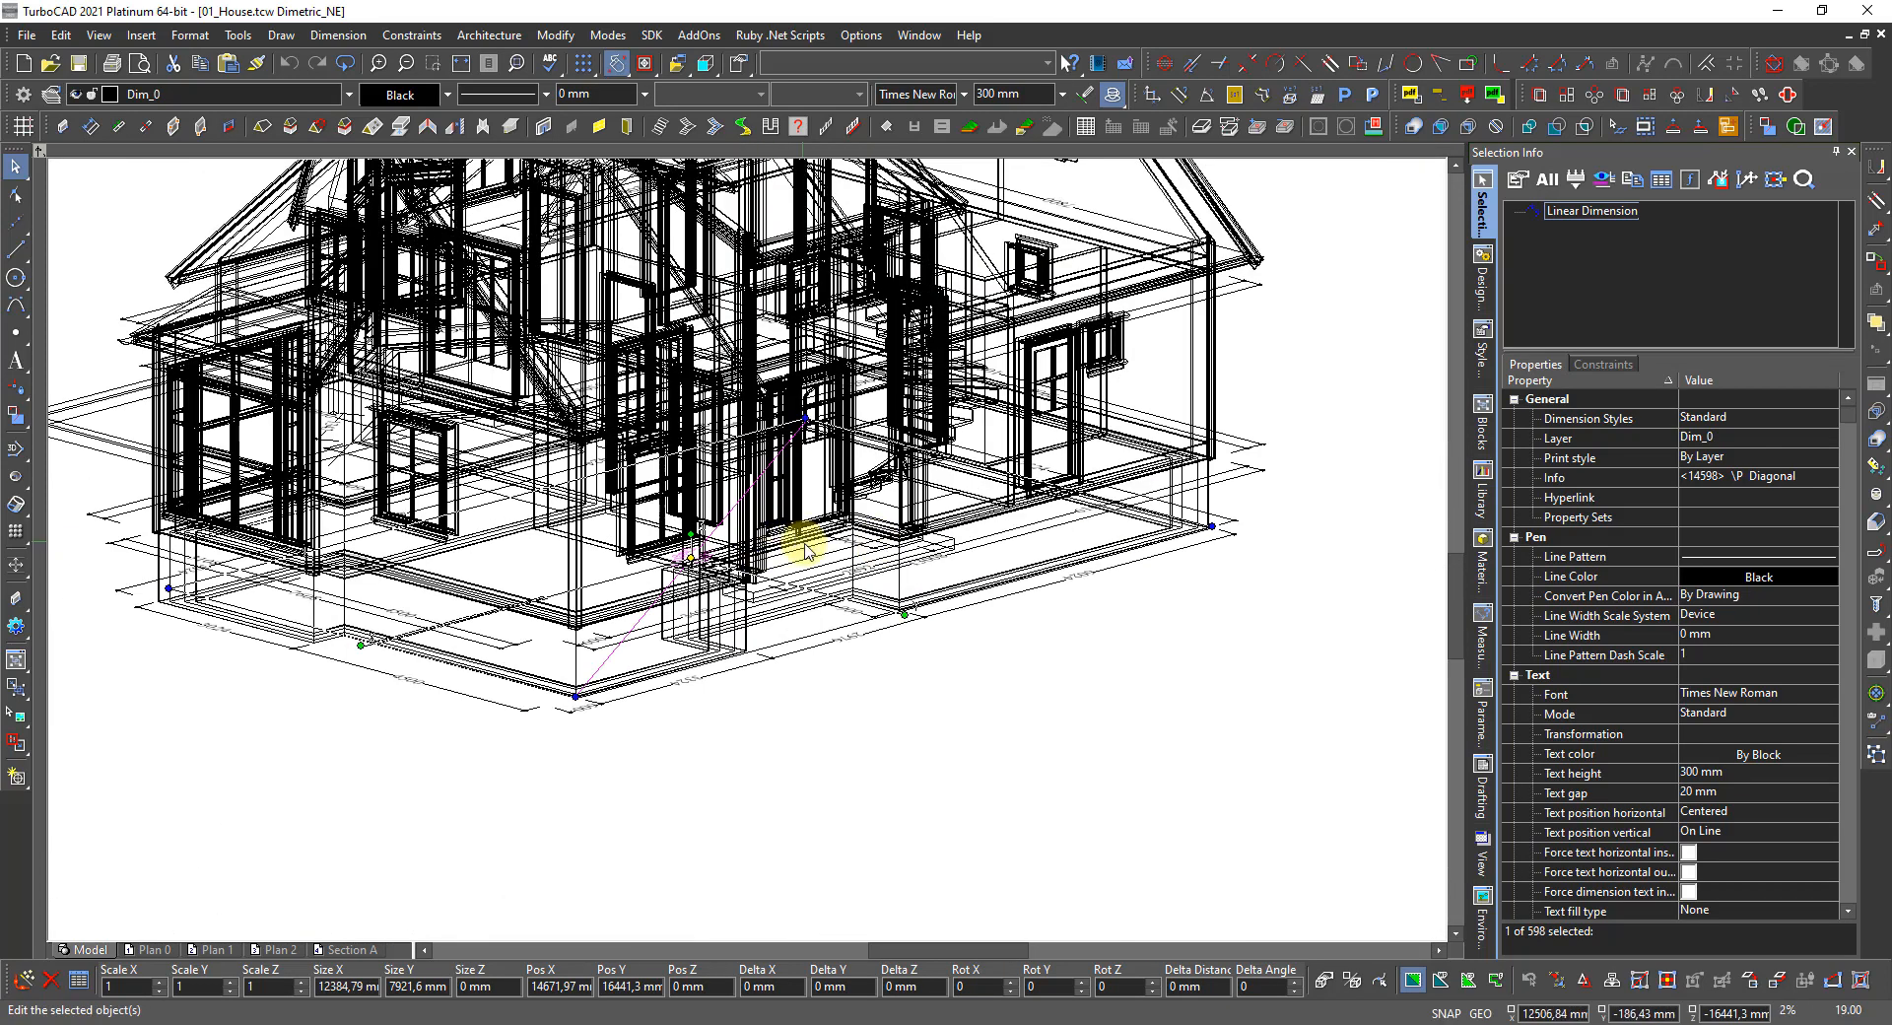
shift+middle_drag(758, 534, 713, 537)
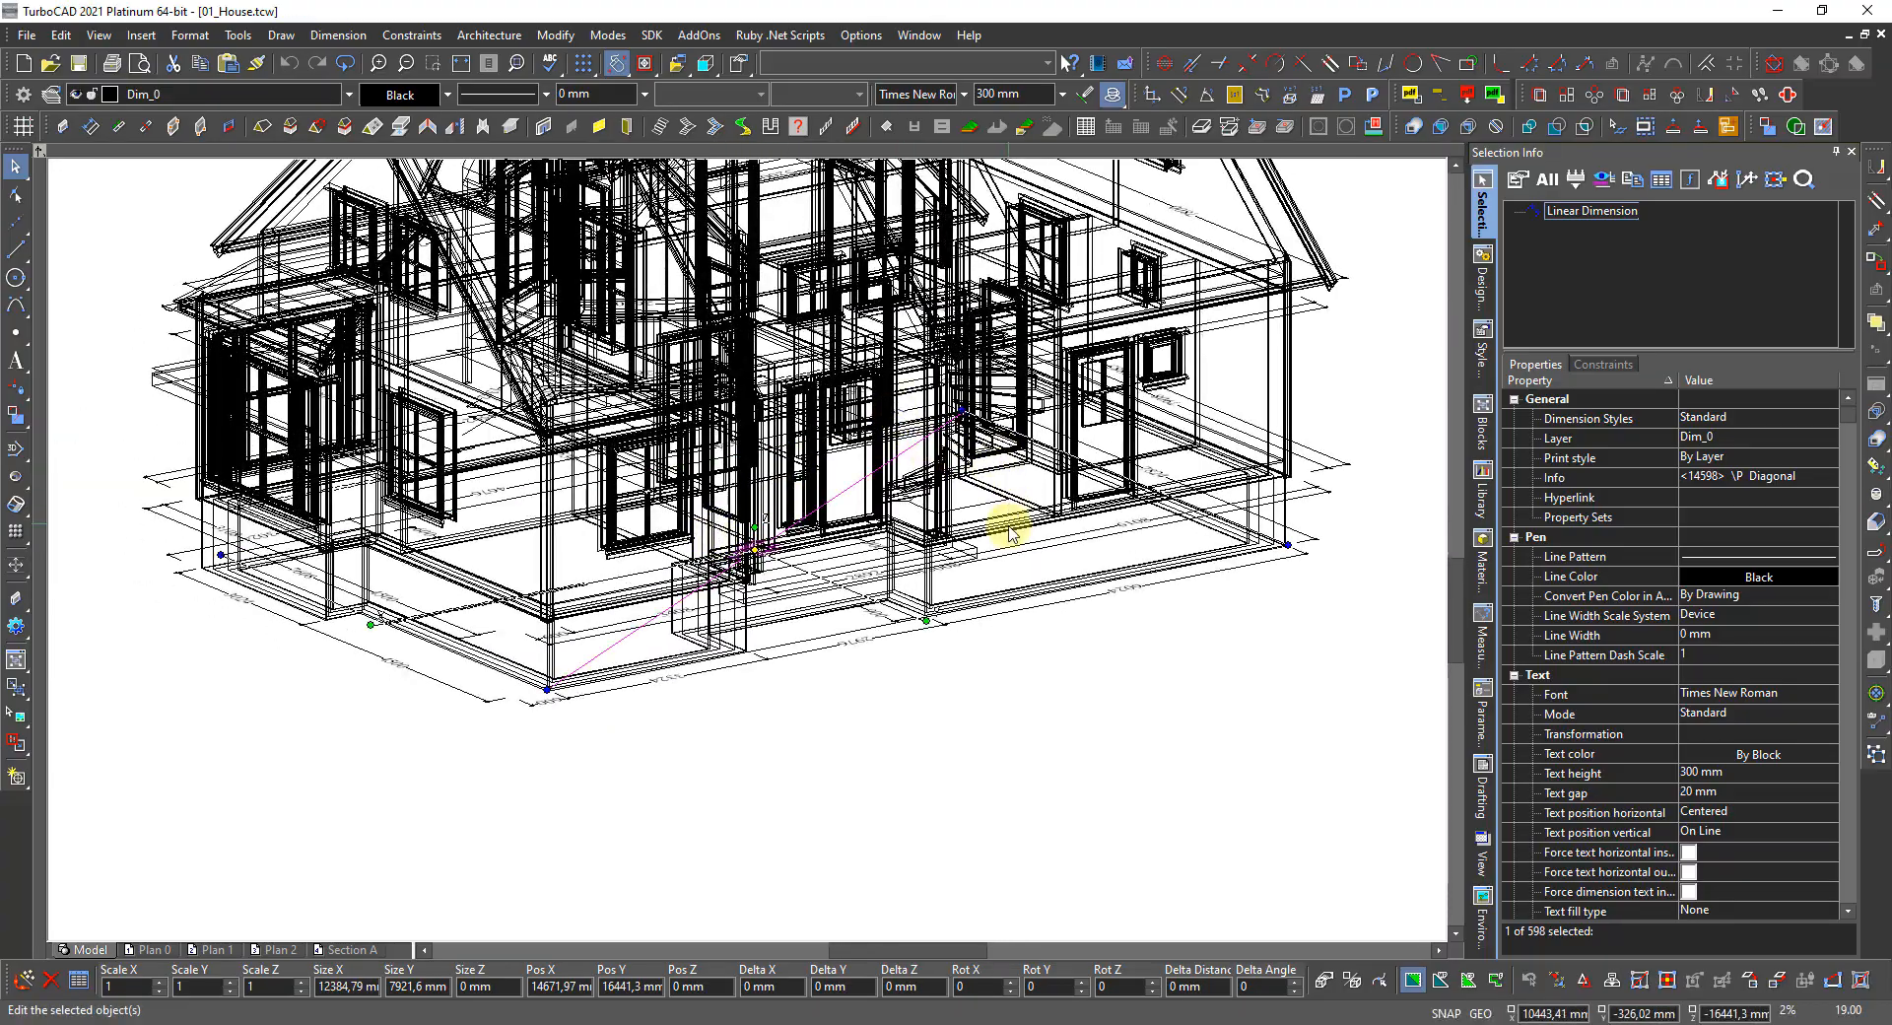
shift+middle_drag(1011, 519, 970, 452)
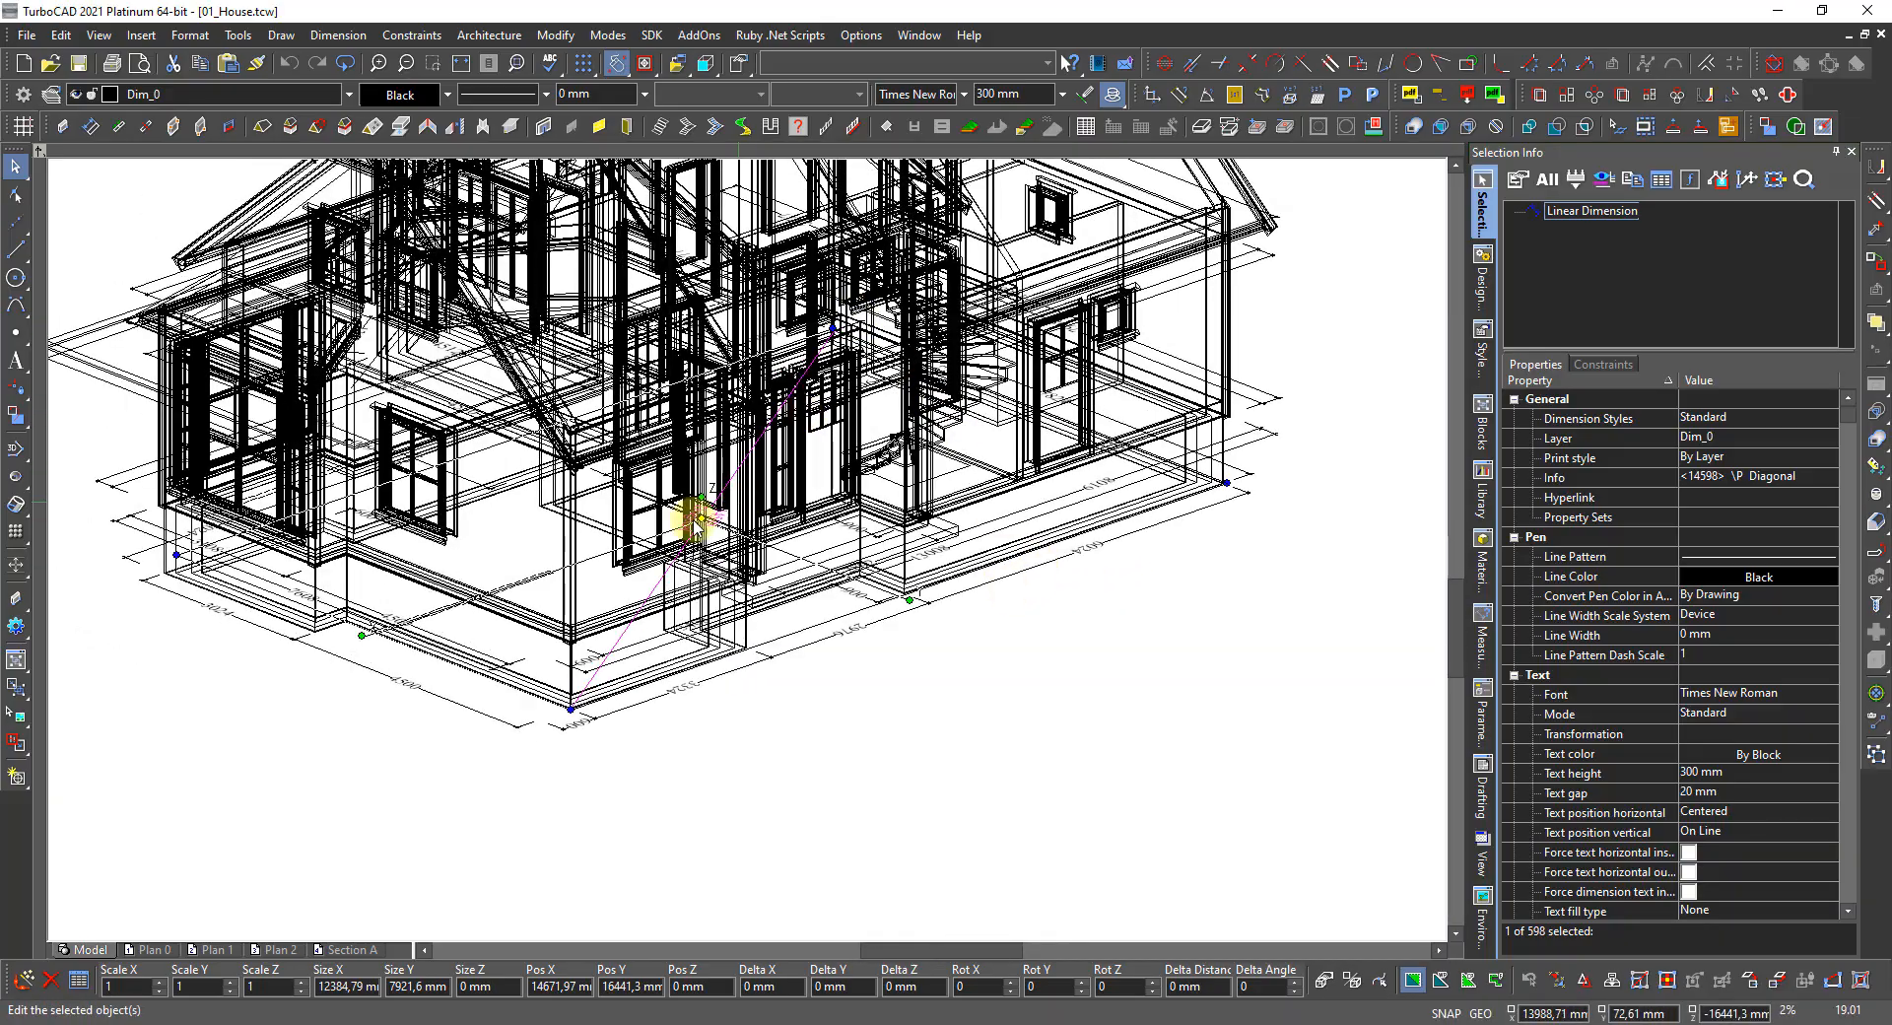
scroll(624, 548, down, 3)
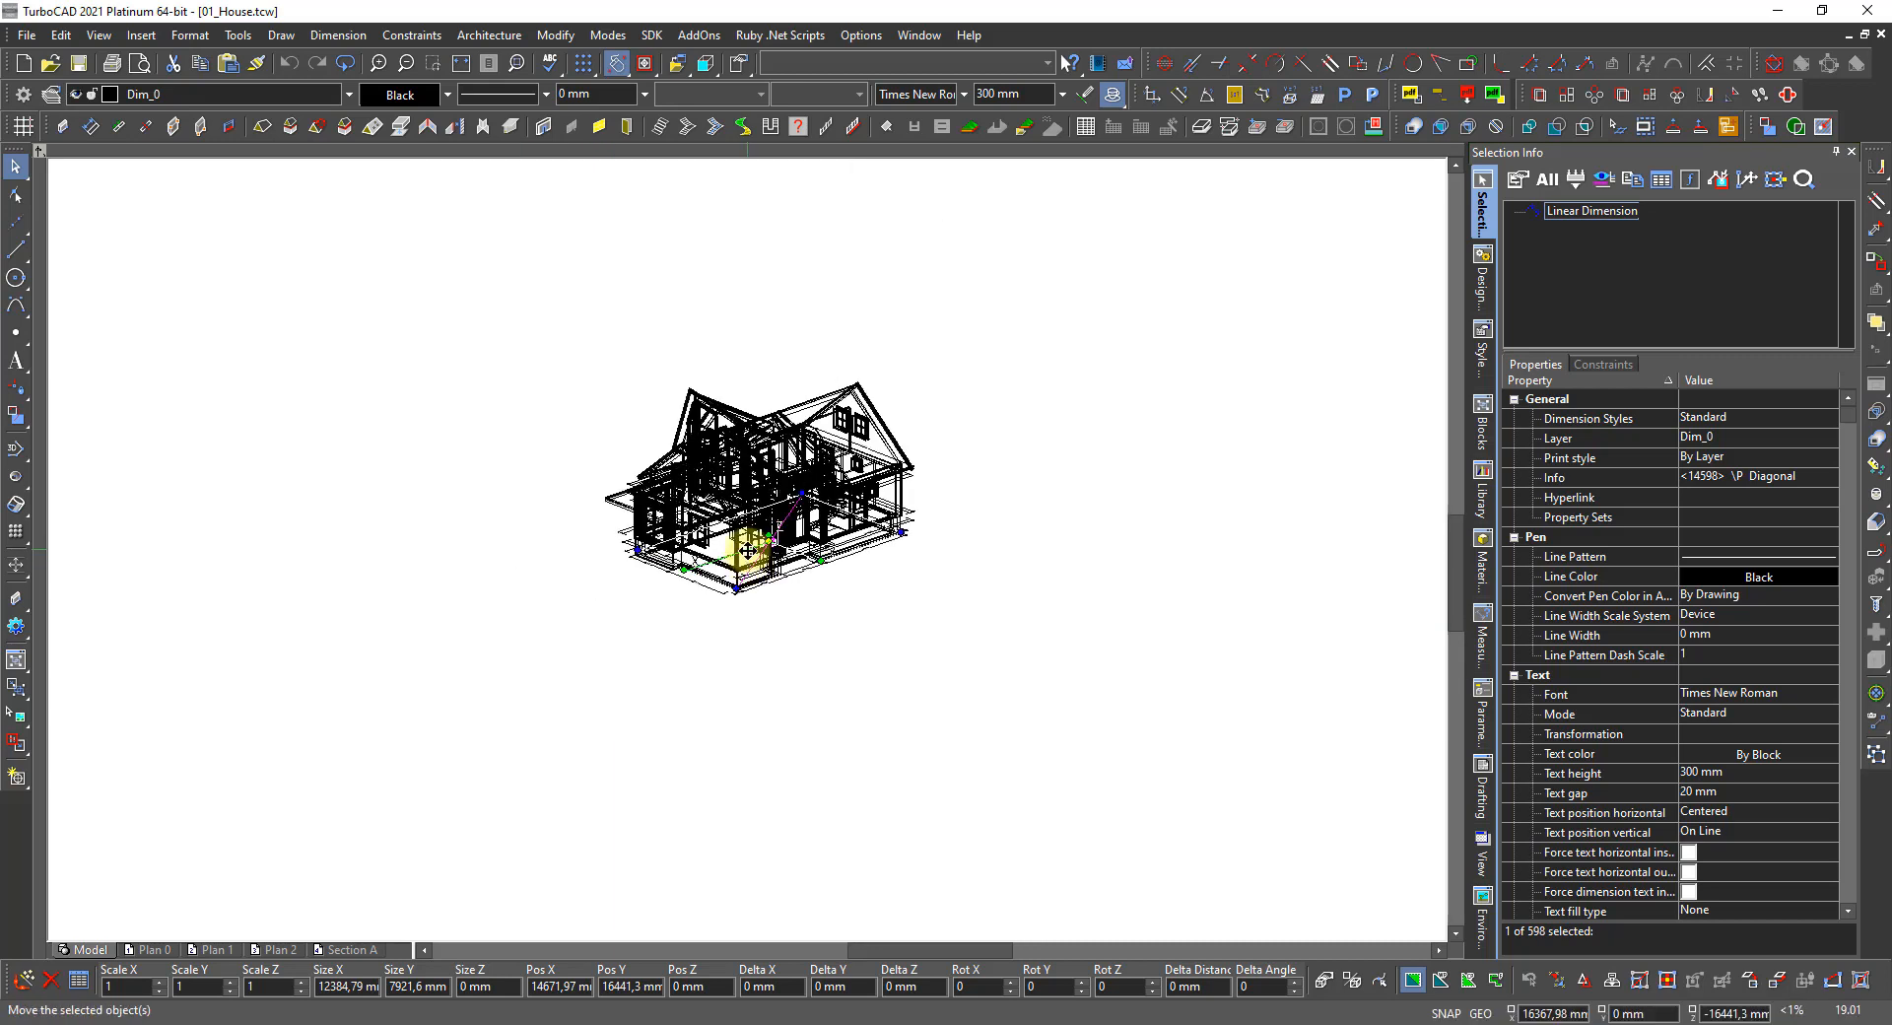
scroll(749, 537, up, 2)
Display the house model with hidden lines suppressed and clear the selection.
right_click(749, 537)
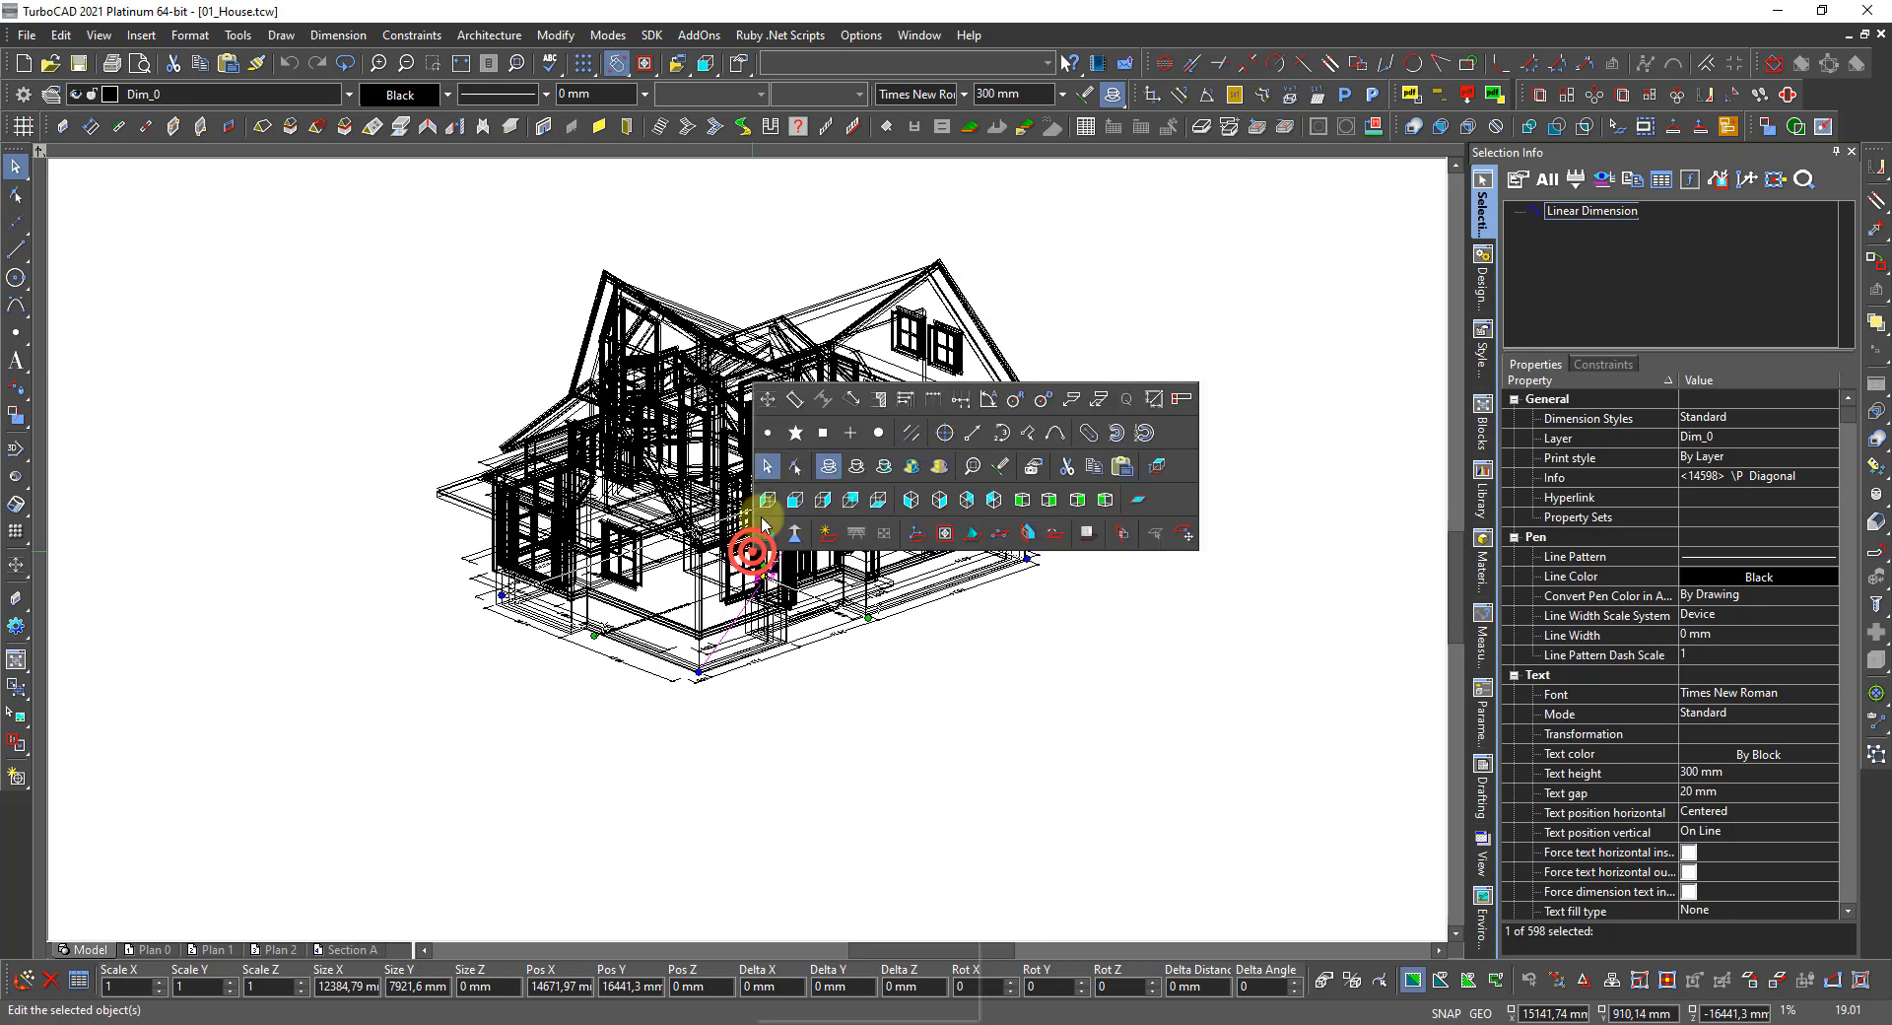
click(859, 469)
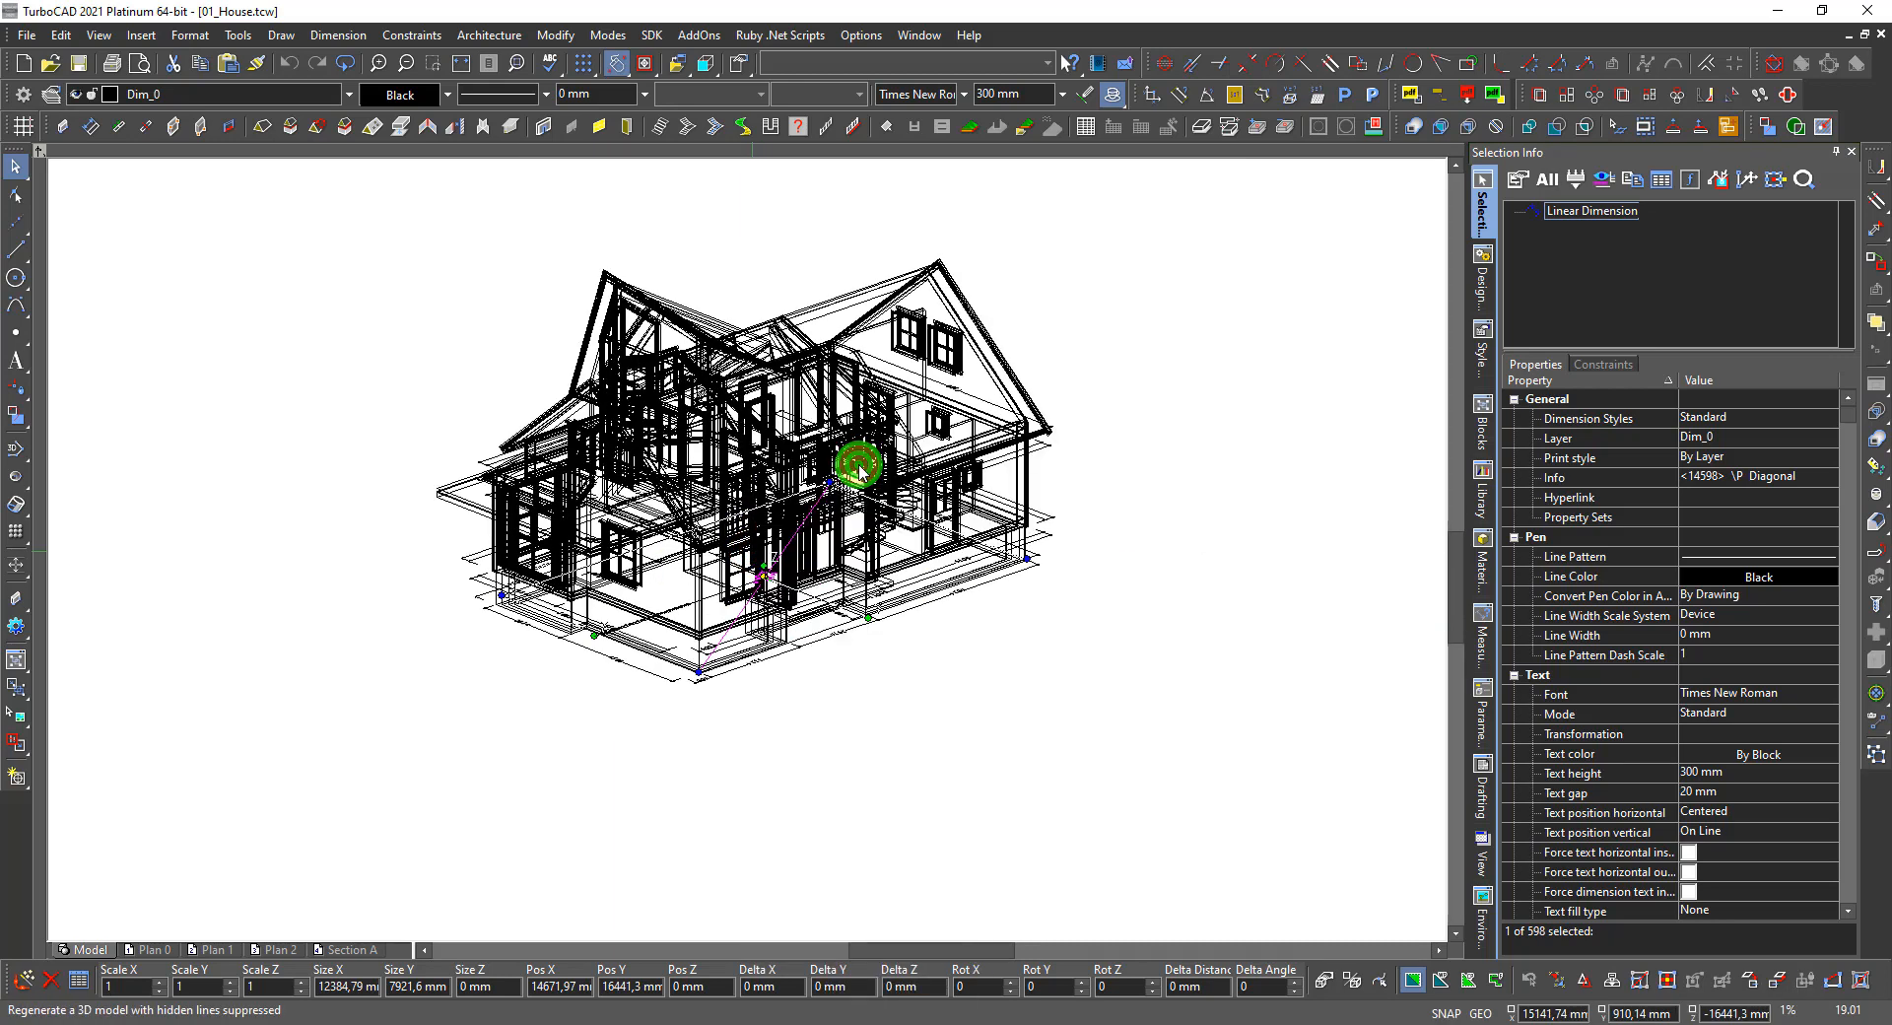
click(853, 701)
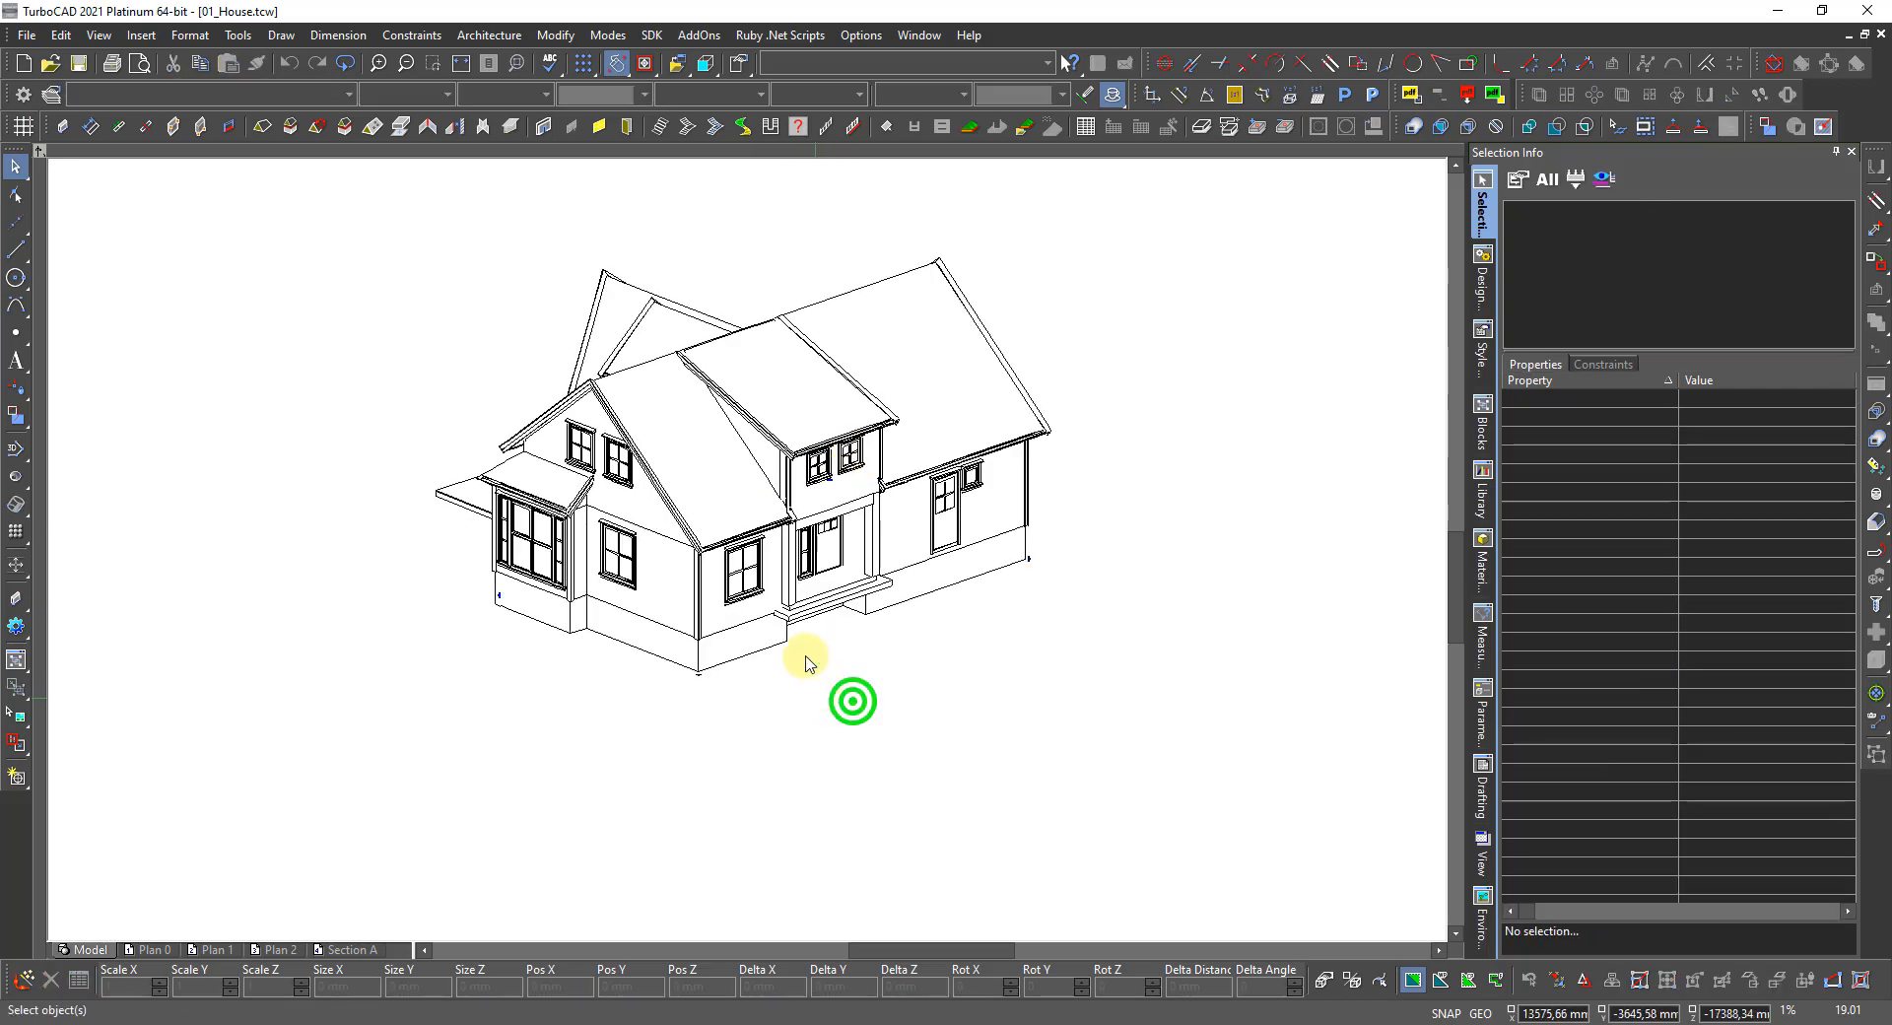
Examine the front entrance, the roof edge above it and the corner boards beside the two upper windows.
scroll(789, 591, up, 2)
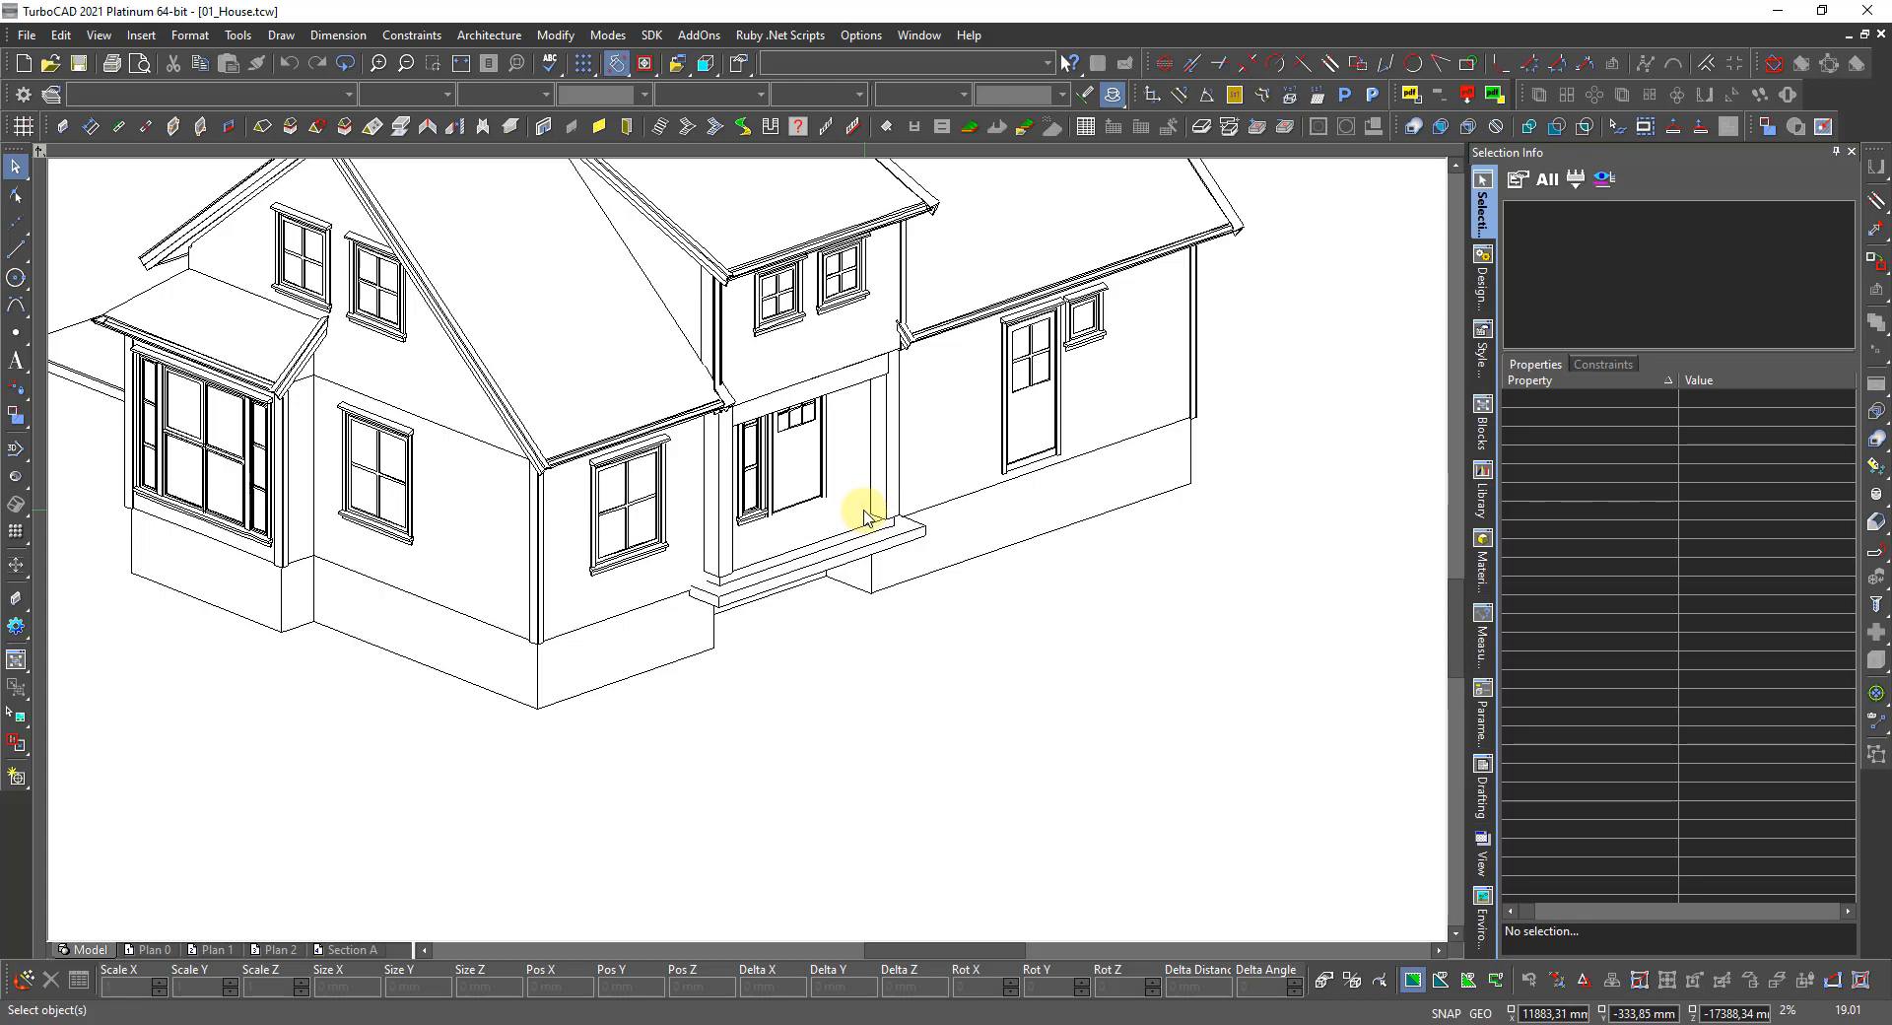
scroll(866, 516, up, 2)
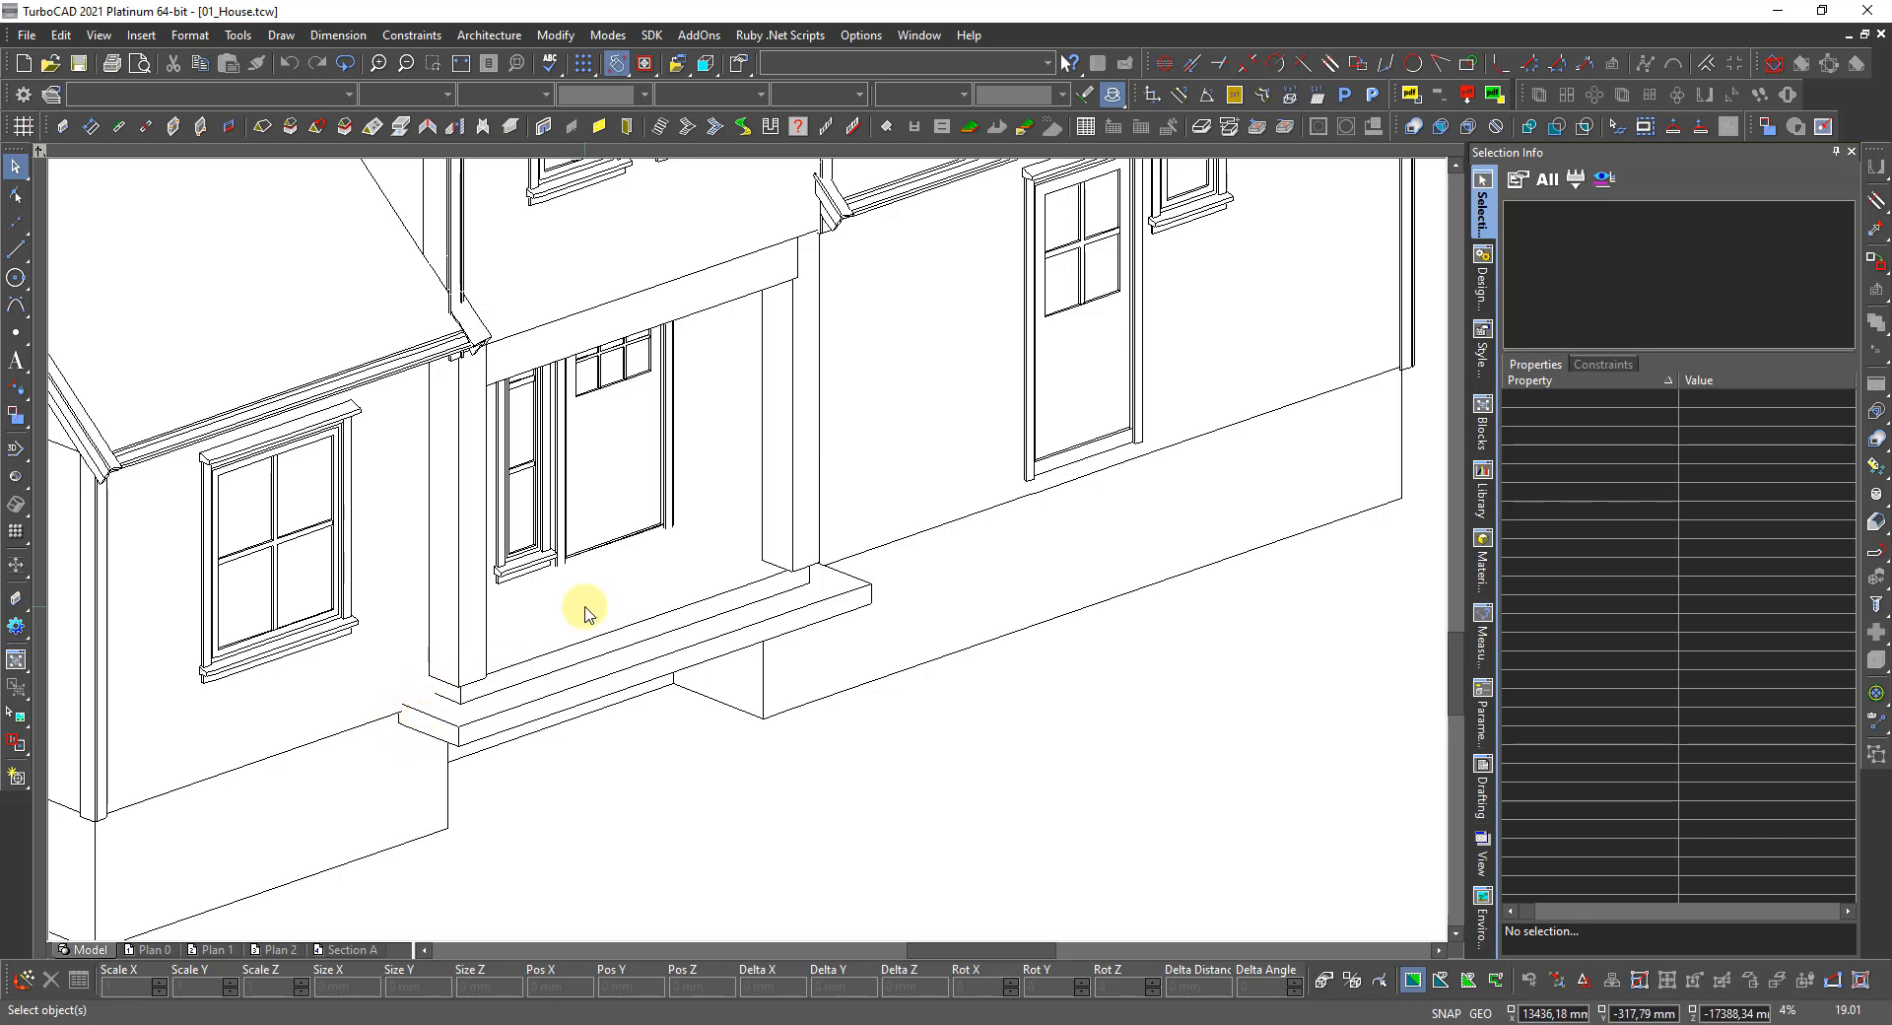
scroll(582, 615, down, 2)
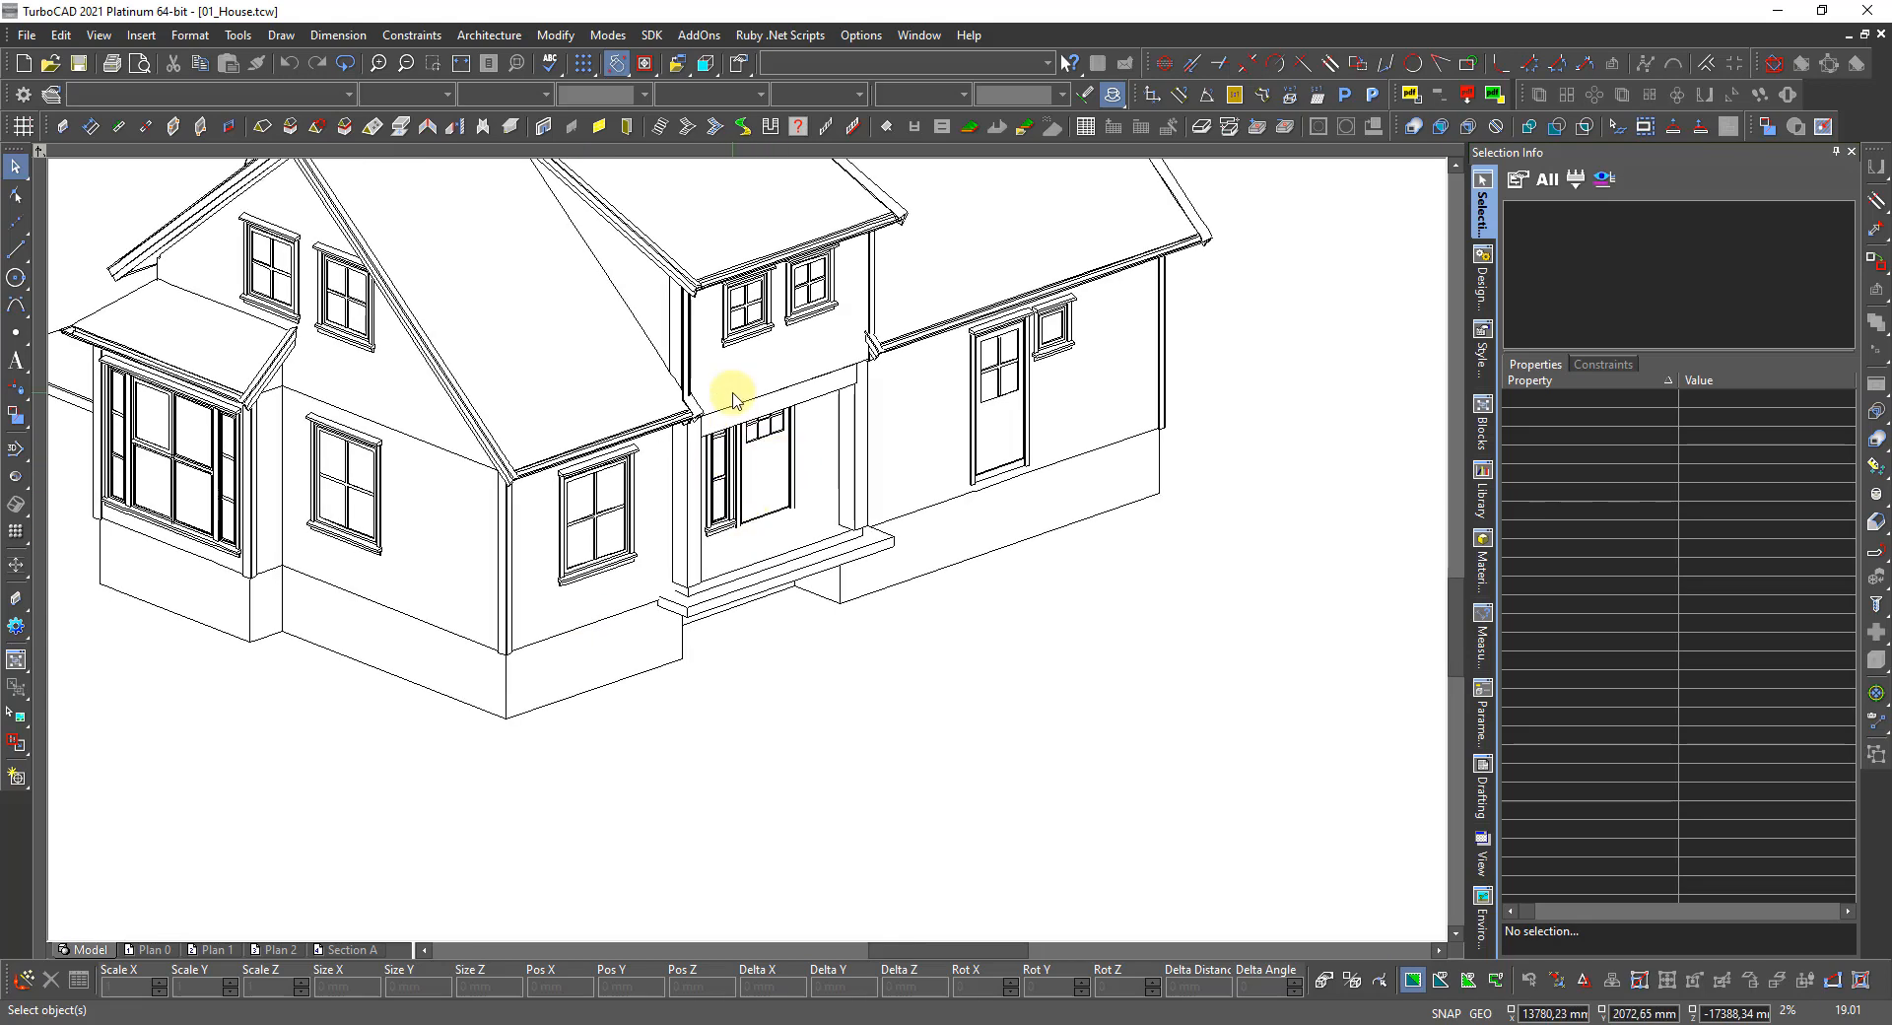
scroll(668, 363, up, 4)
scroll(868, 613, up, 2)
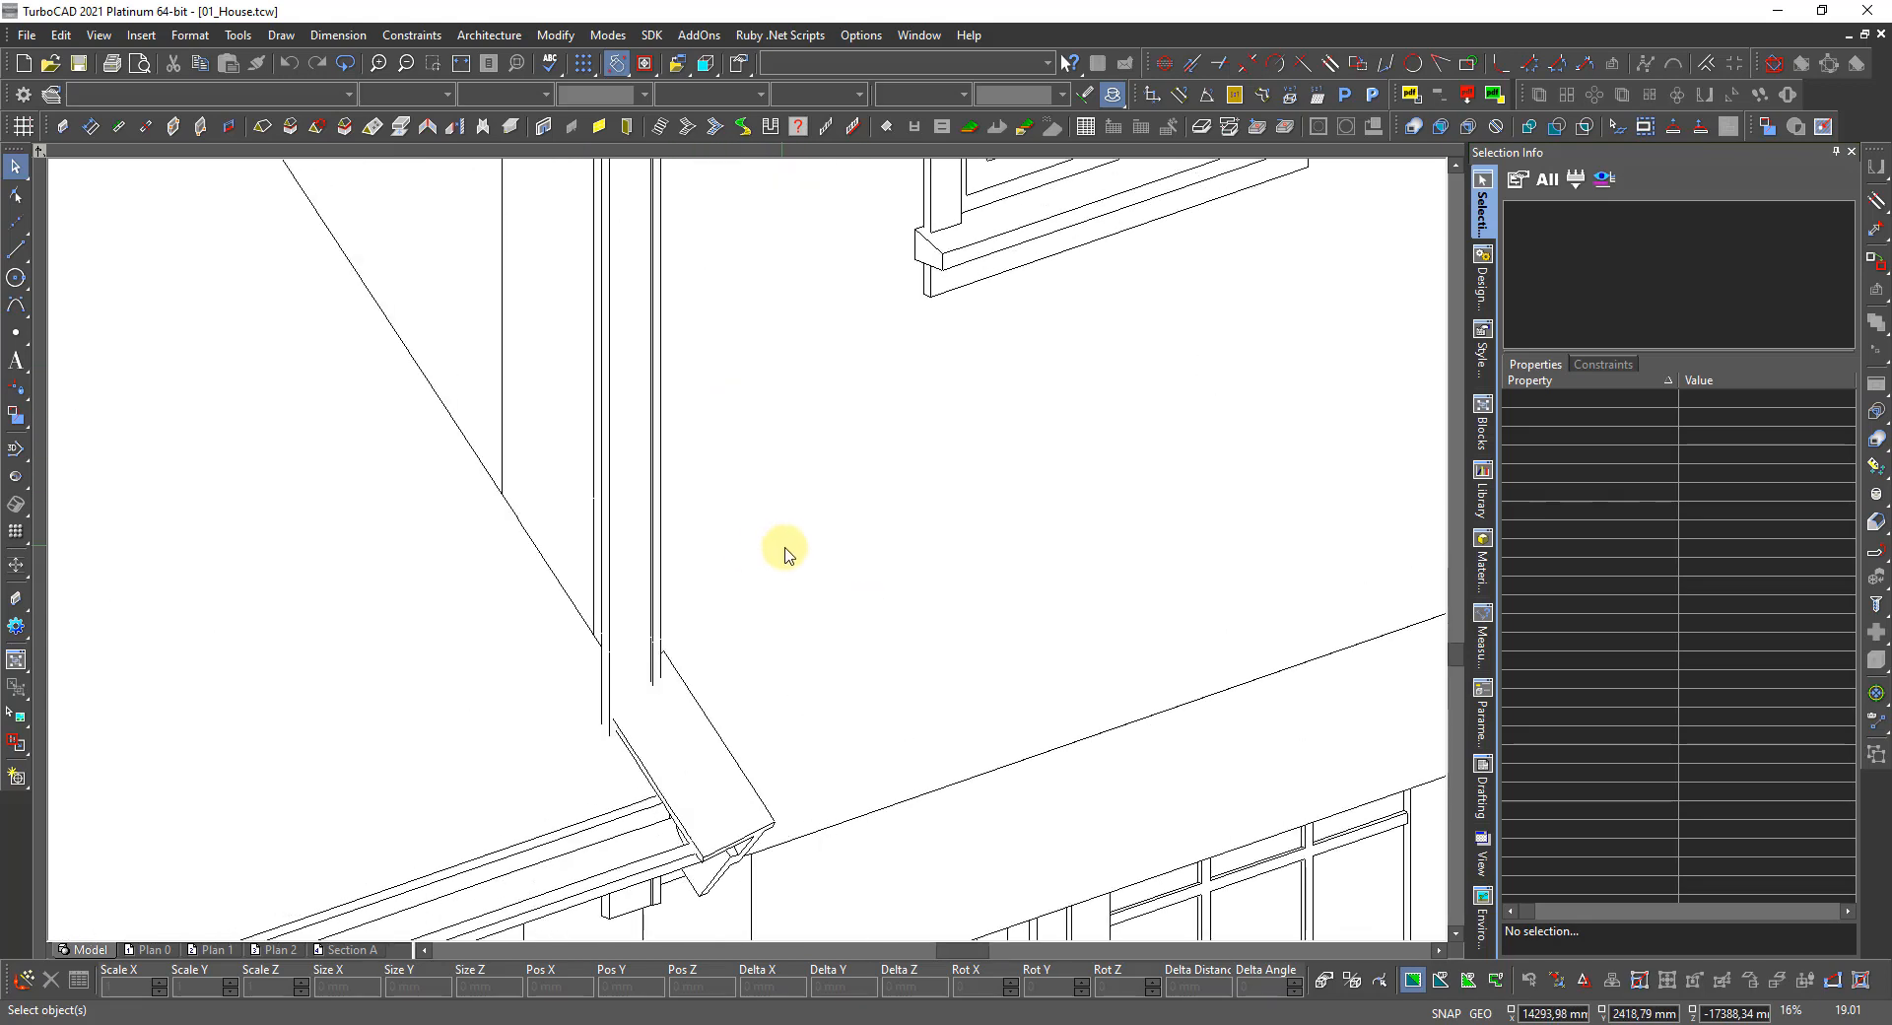
scroll(661, 638, down, 2)
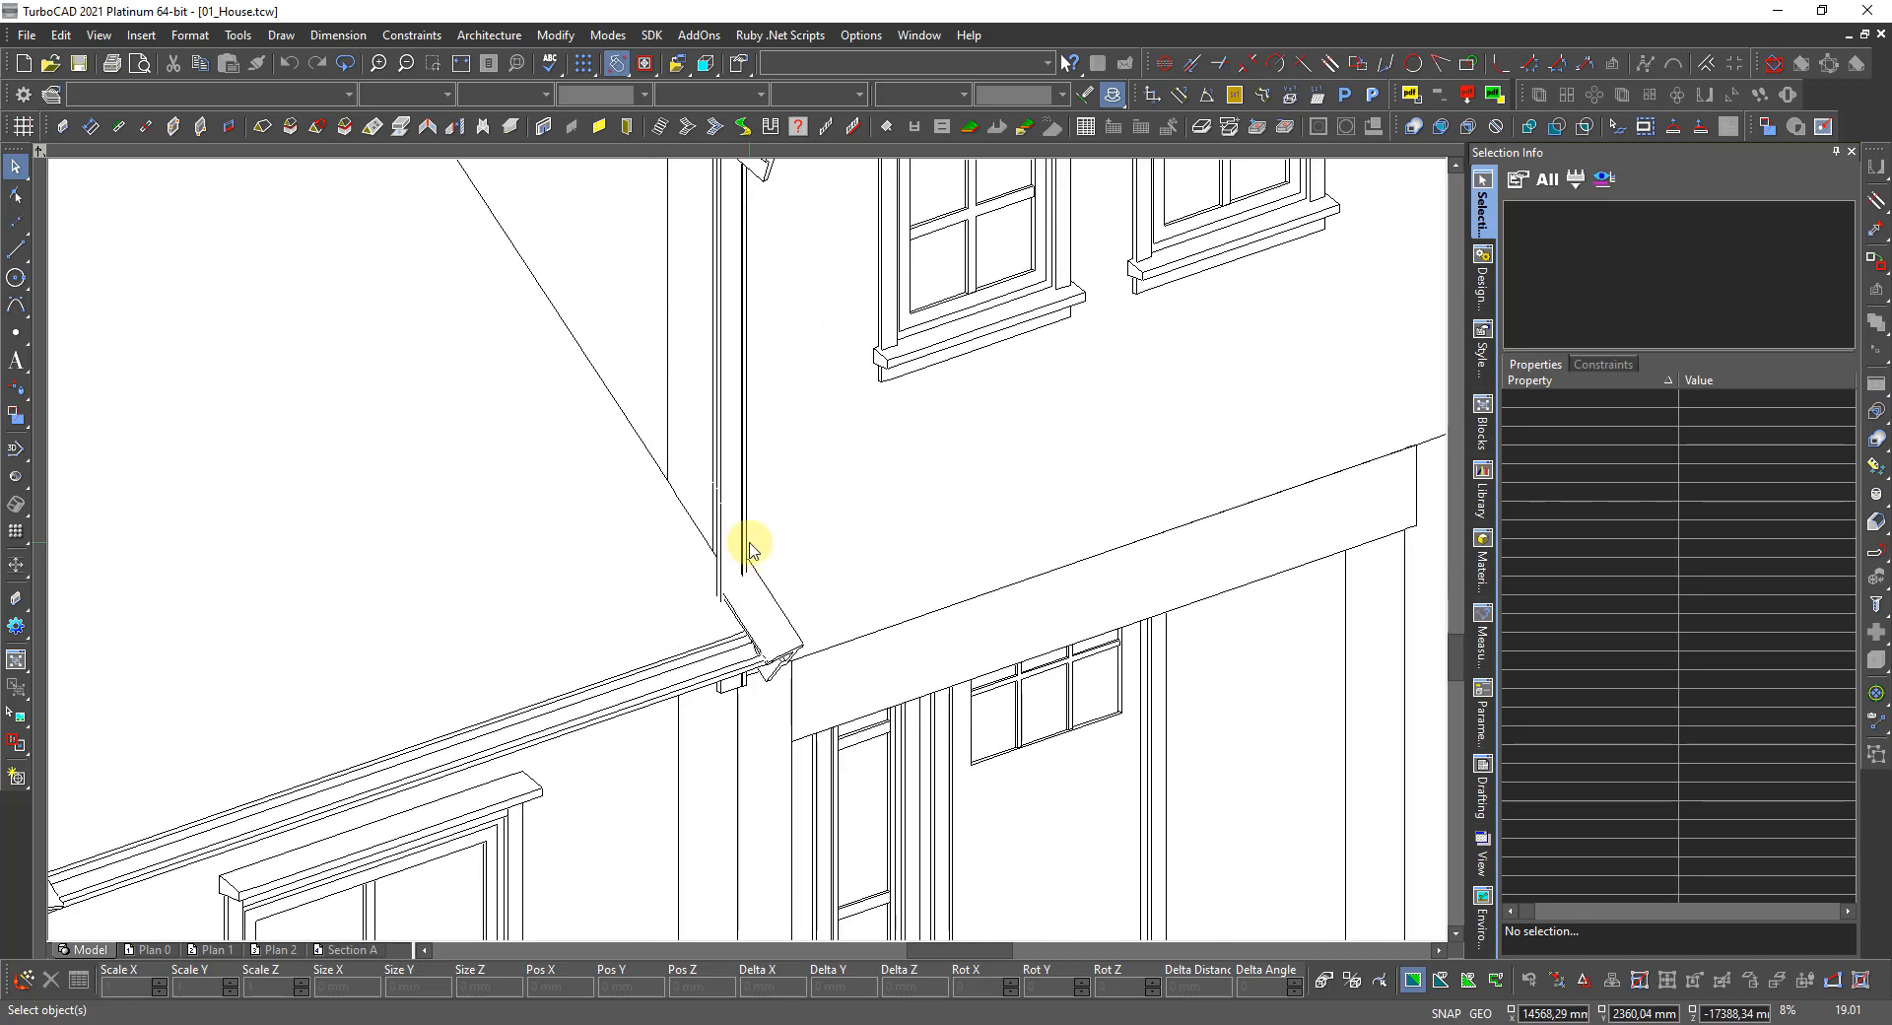
scroll(741, 555, down, 2)
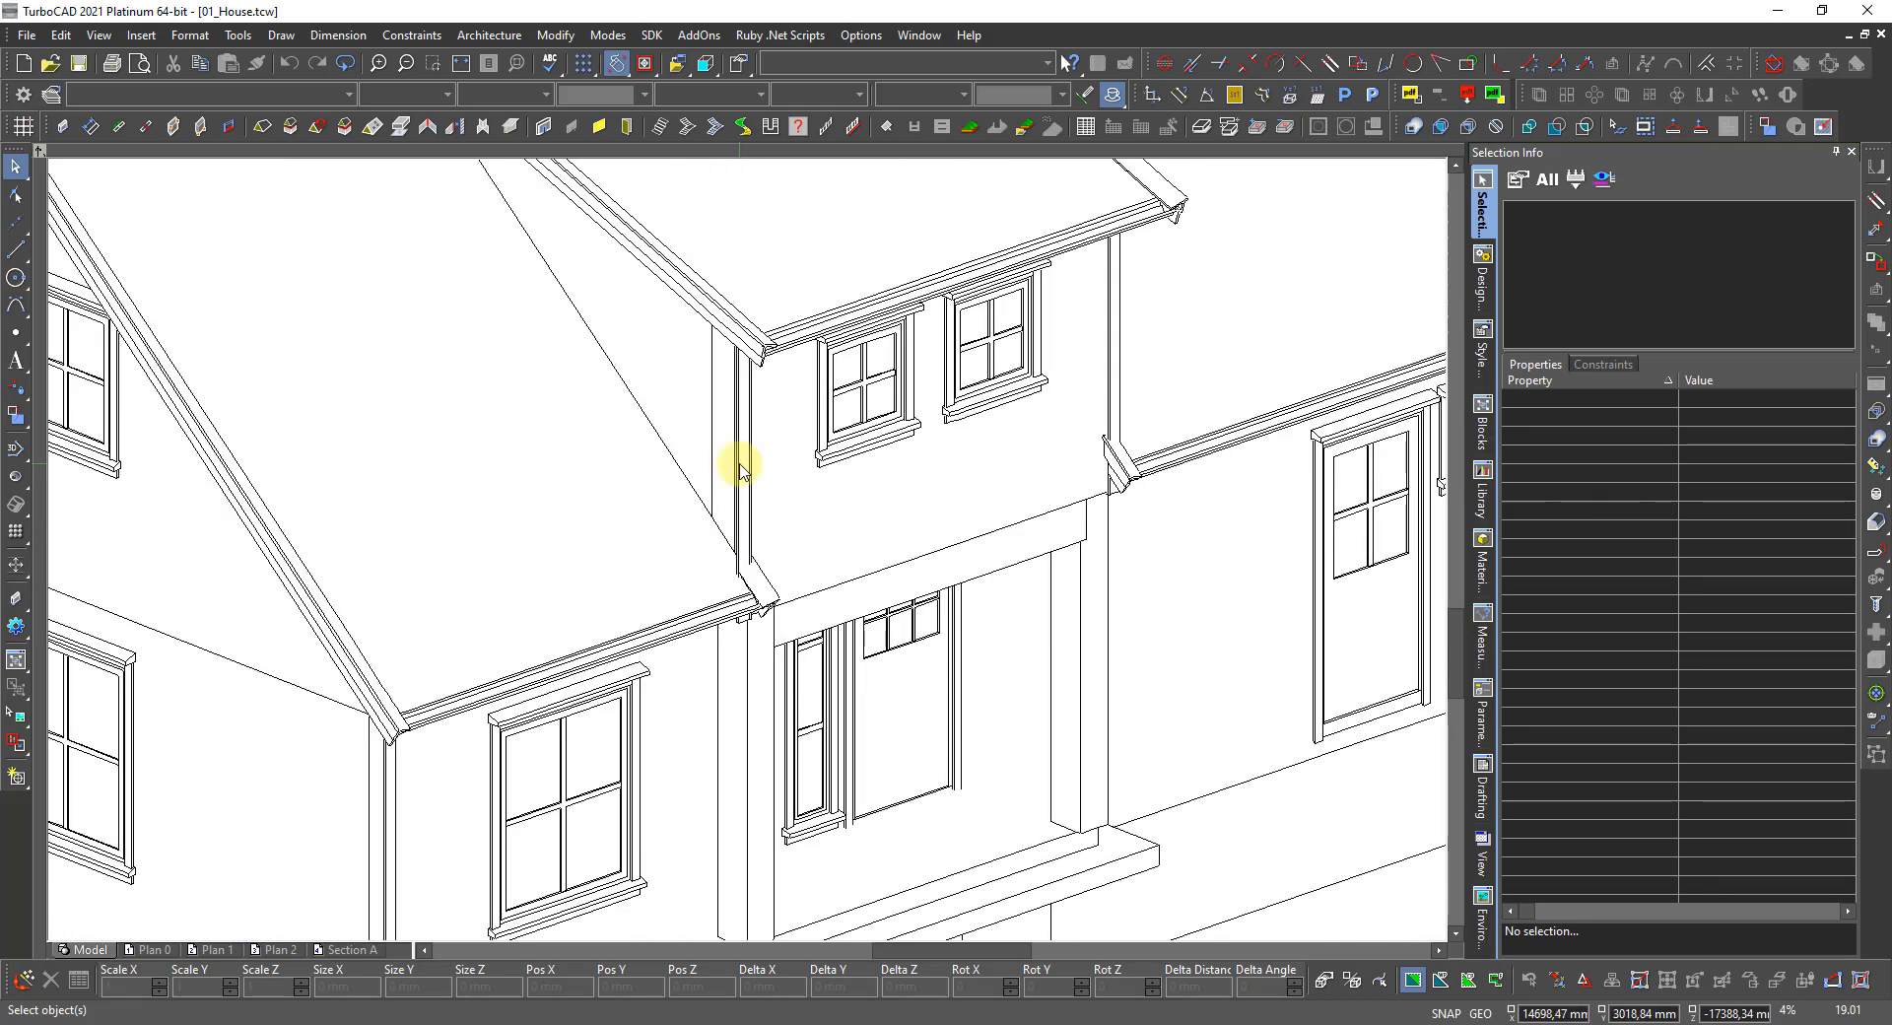
scroll(735, 485, up, 2)
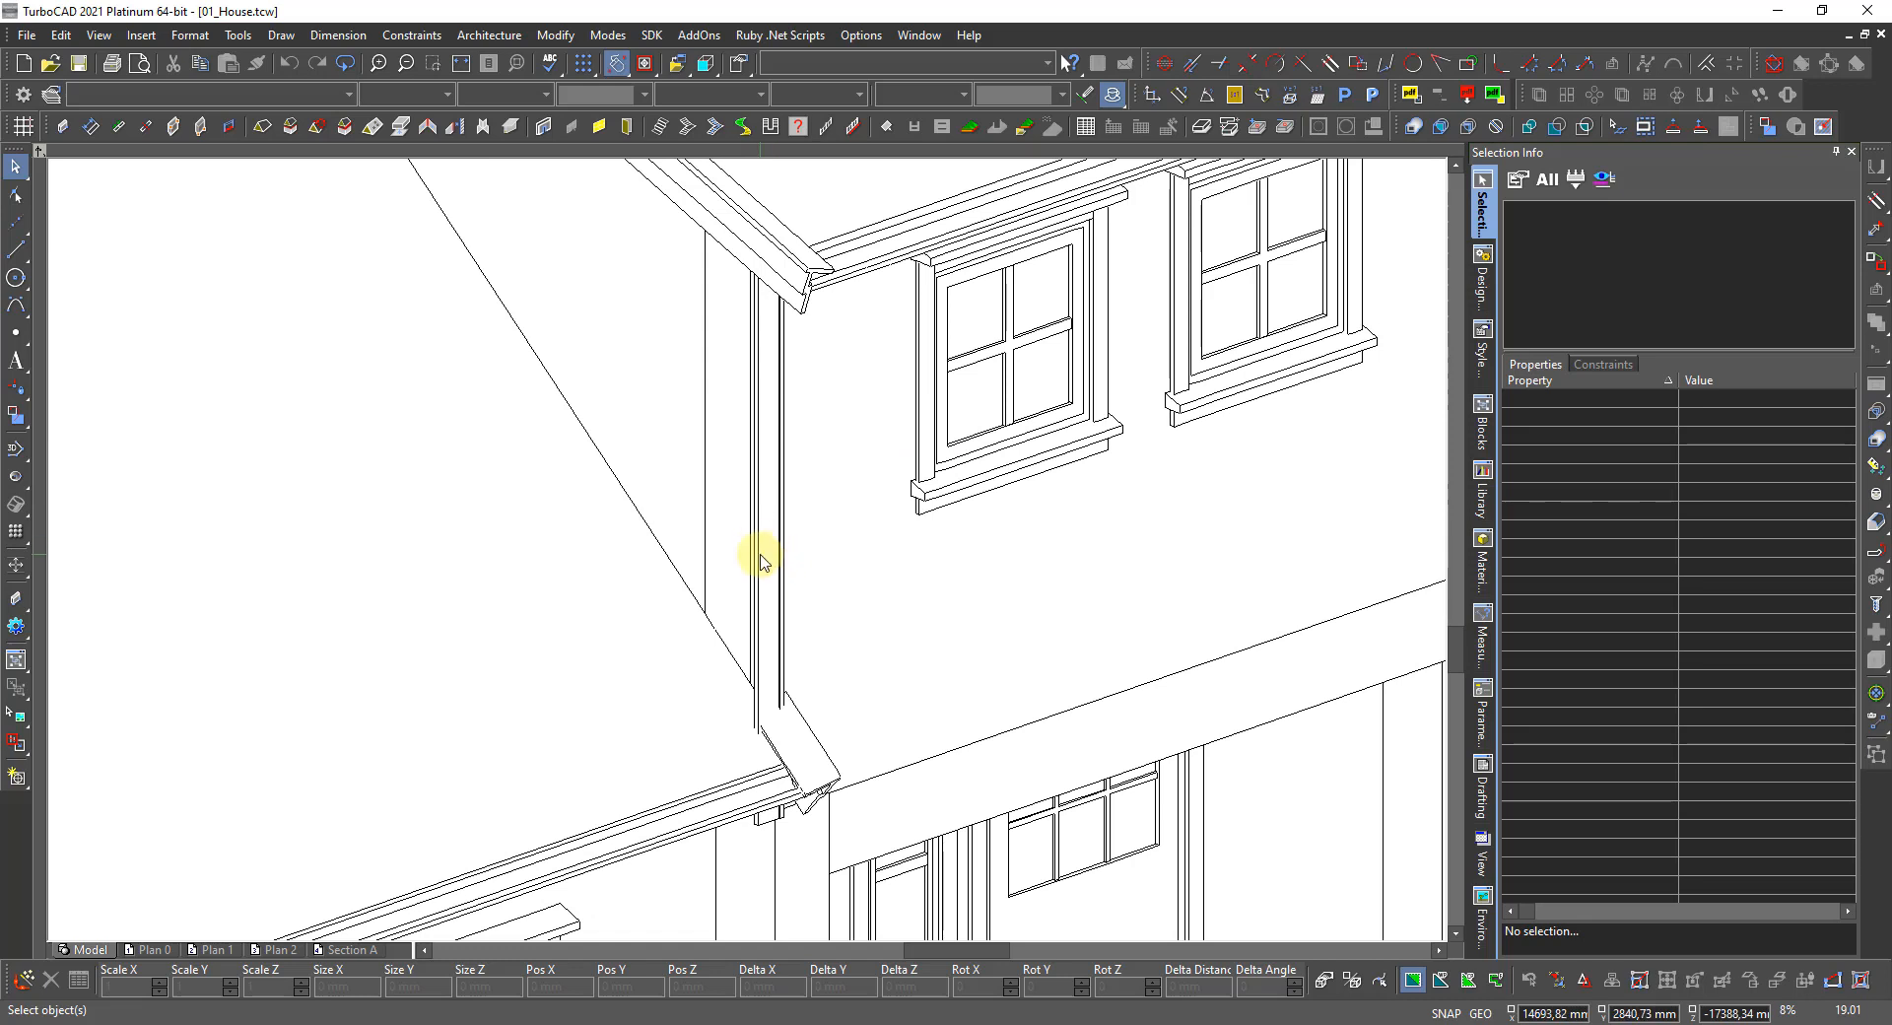
scroll(754, 548, down, 2)
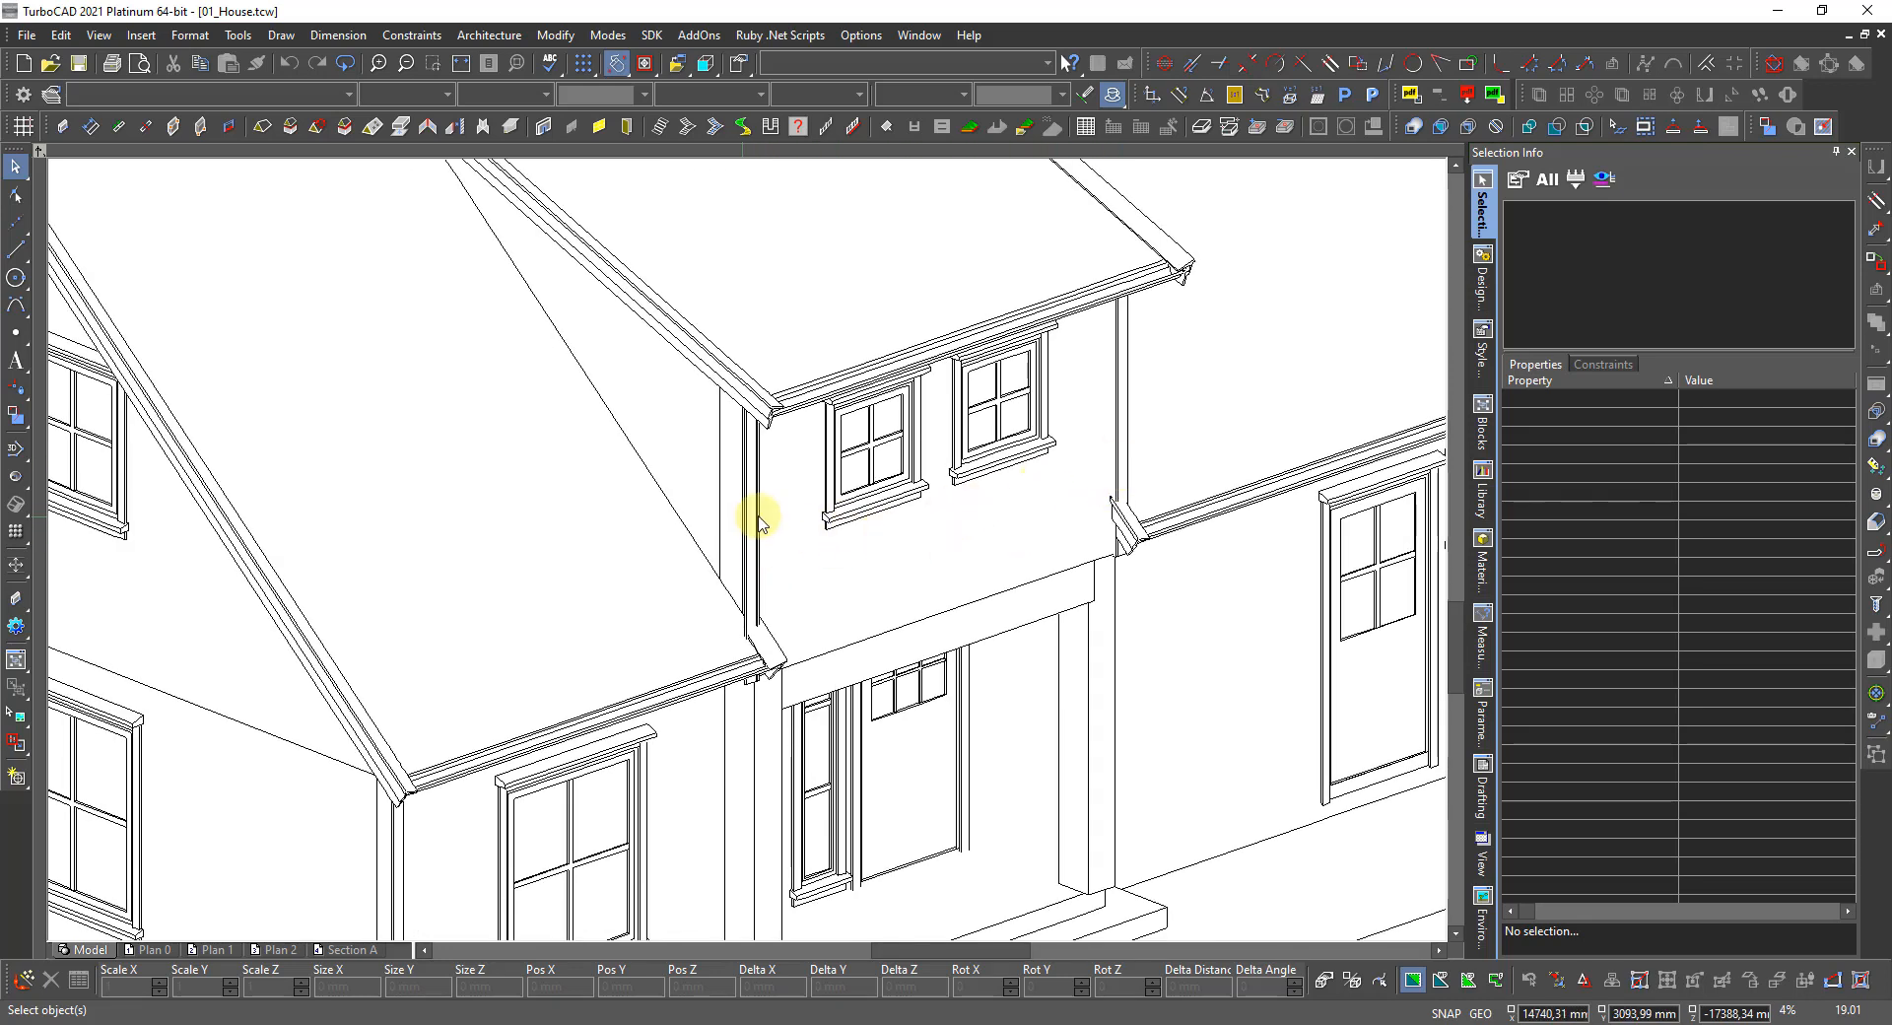
scroll(745, 526, up, 2)
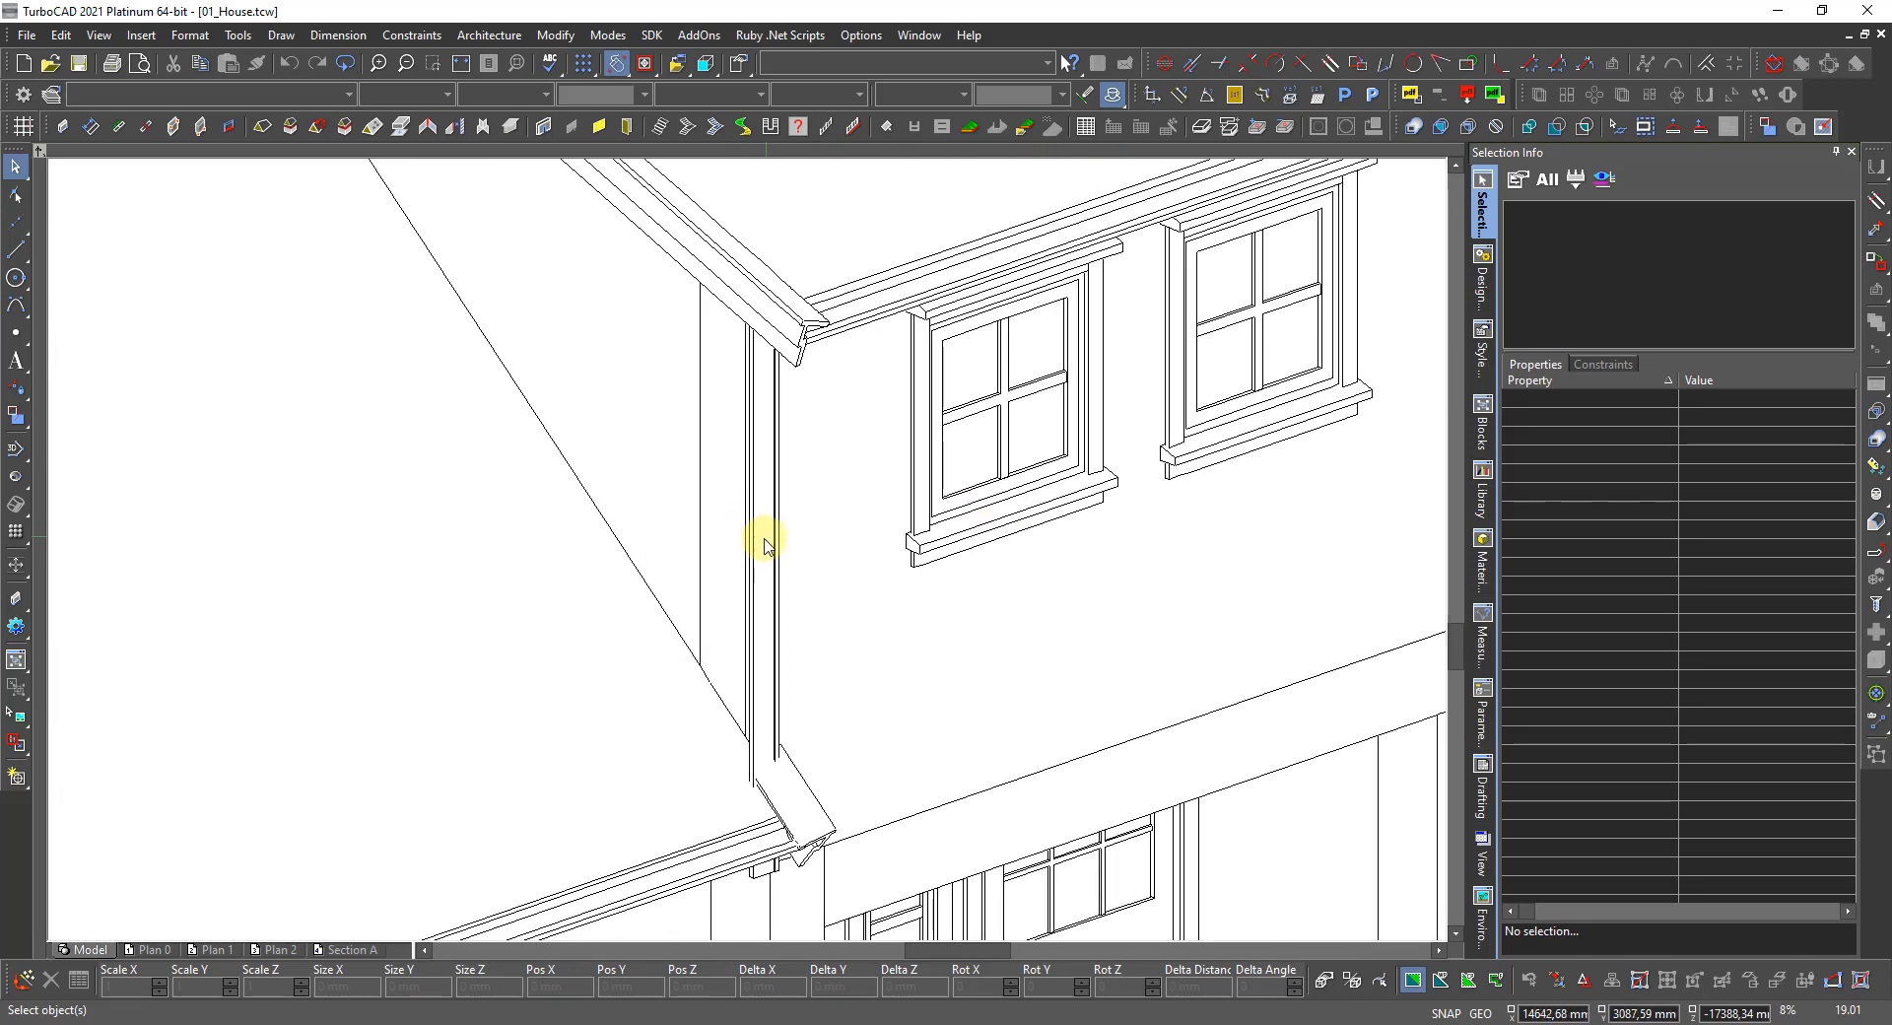
Try to rotate the two solid corner boards beside the upper windows together by 90 degrees about the Z axis.
click(762, 541)
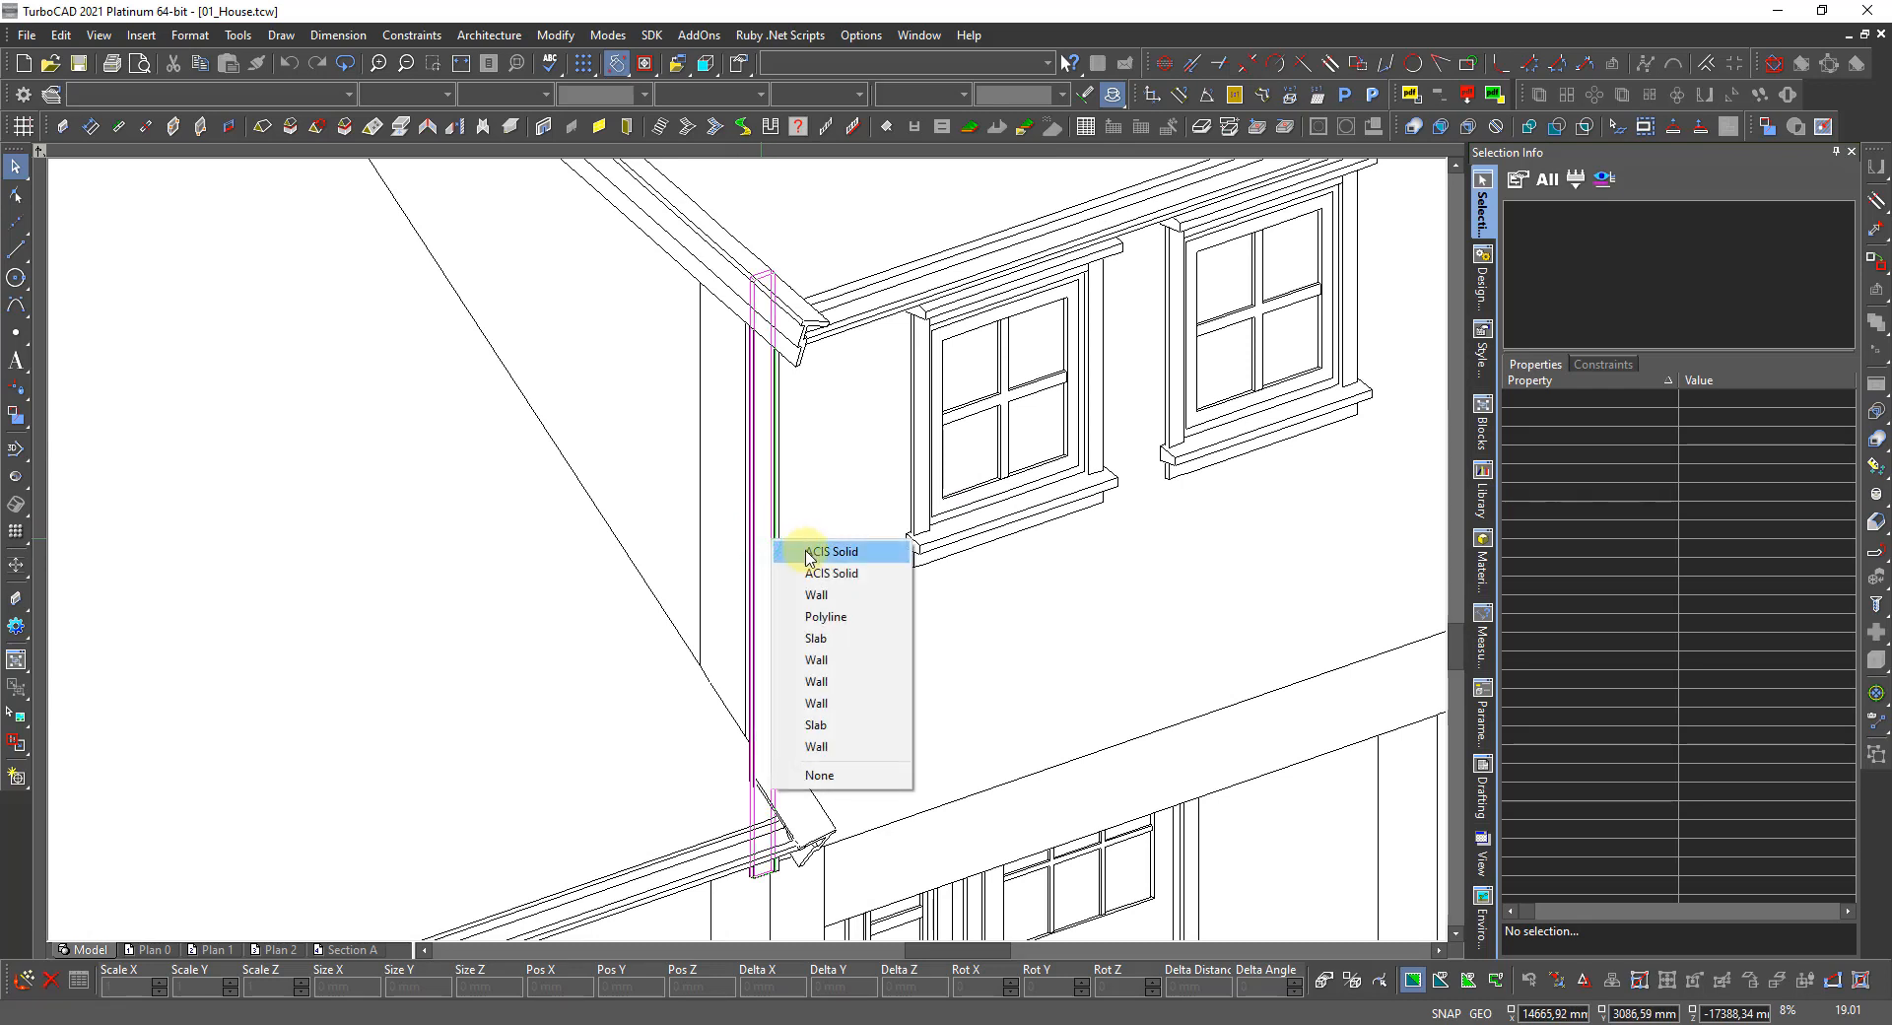
click(807, 553)
scroll(740, 545, up, 2)
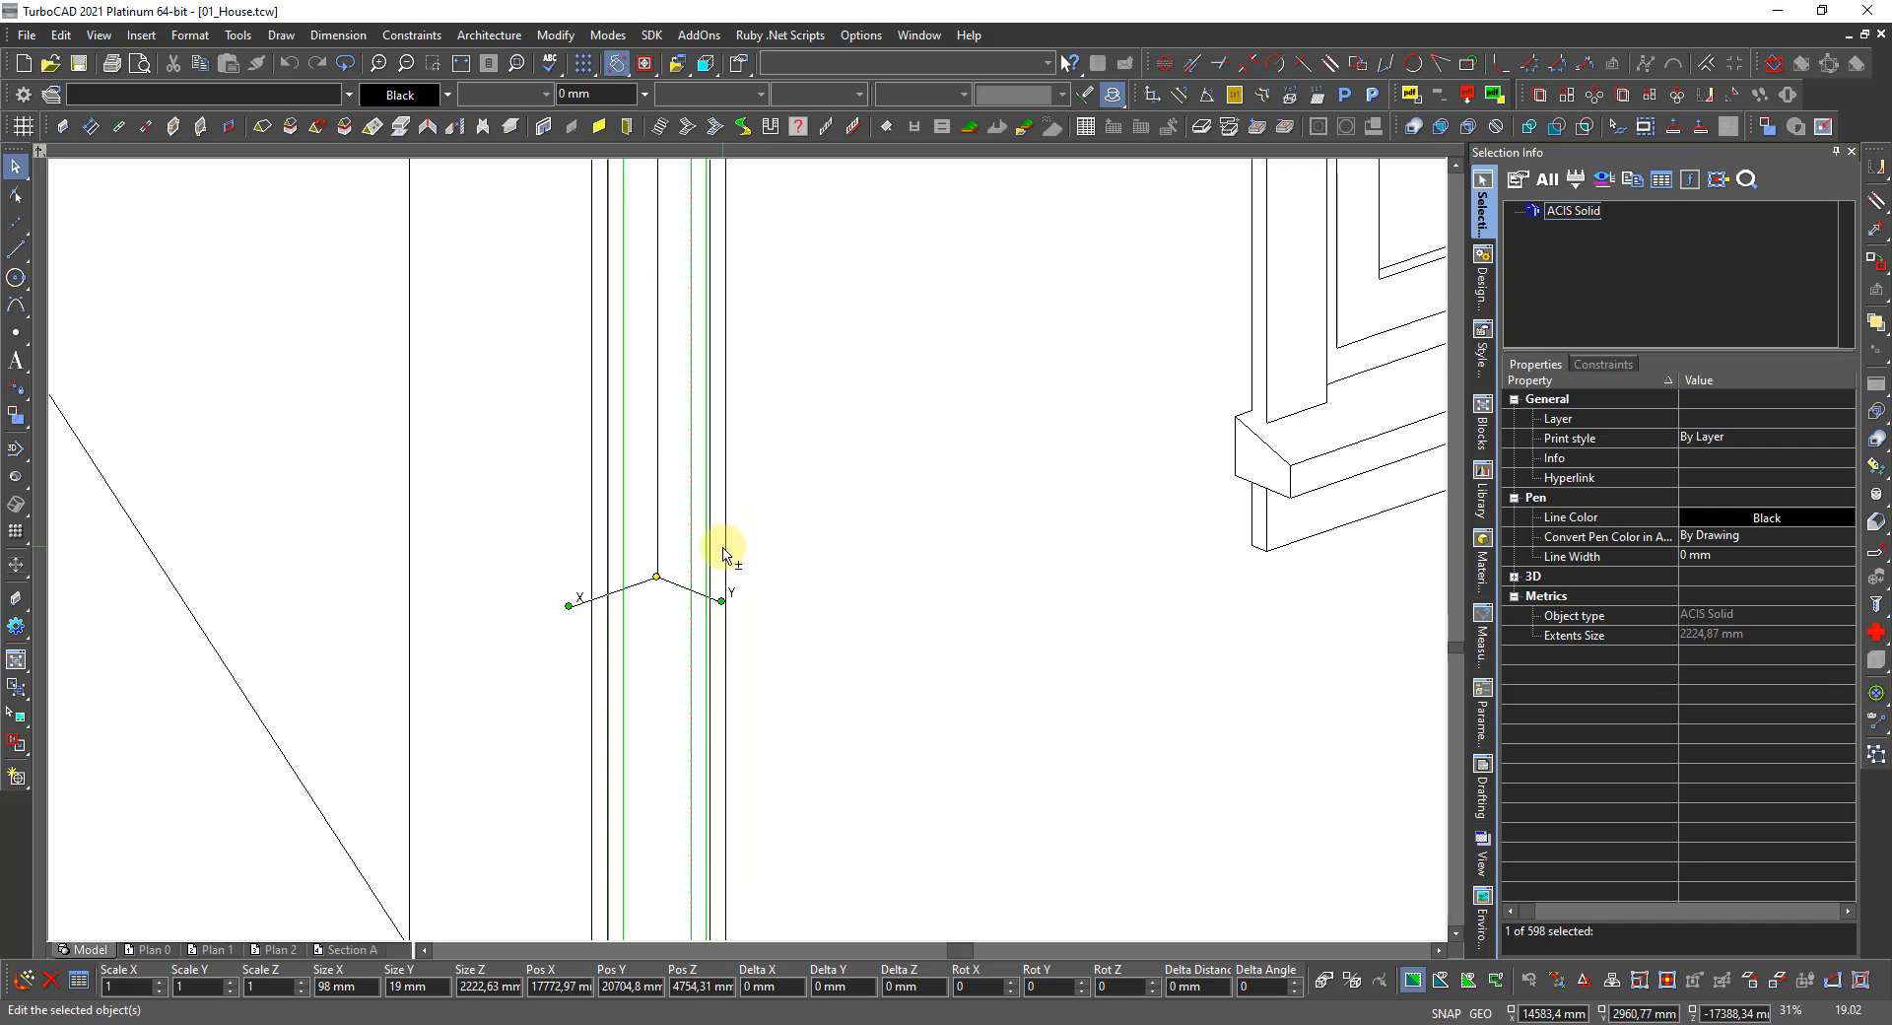
shift+click(723, 554)
click(760, 556)
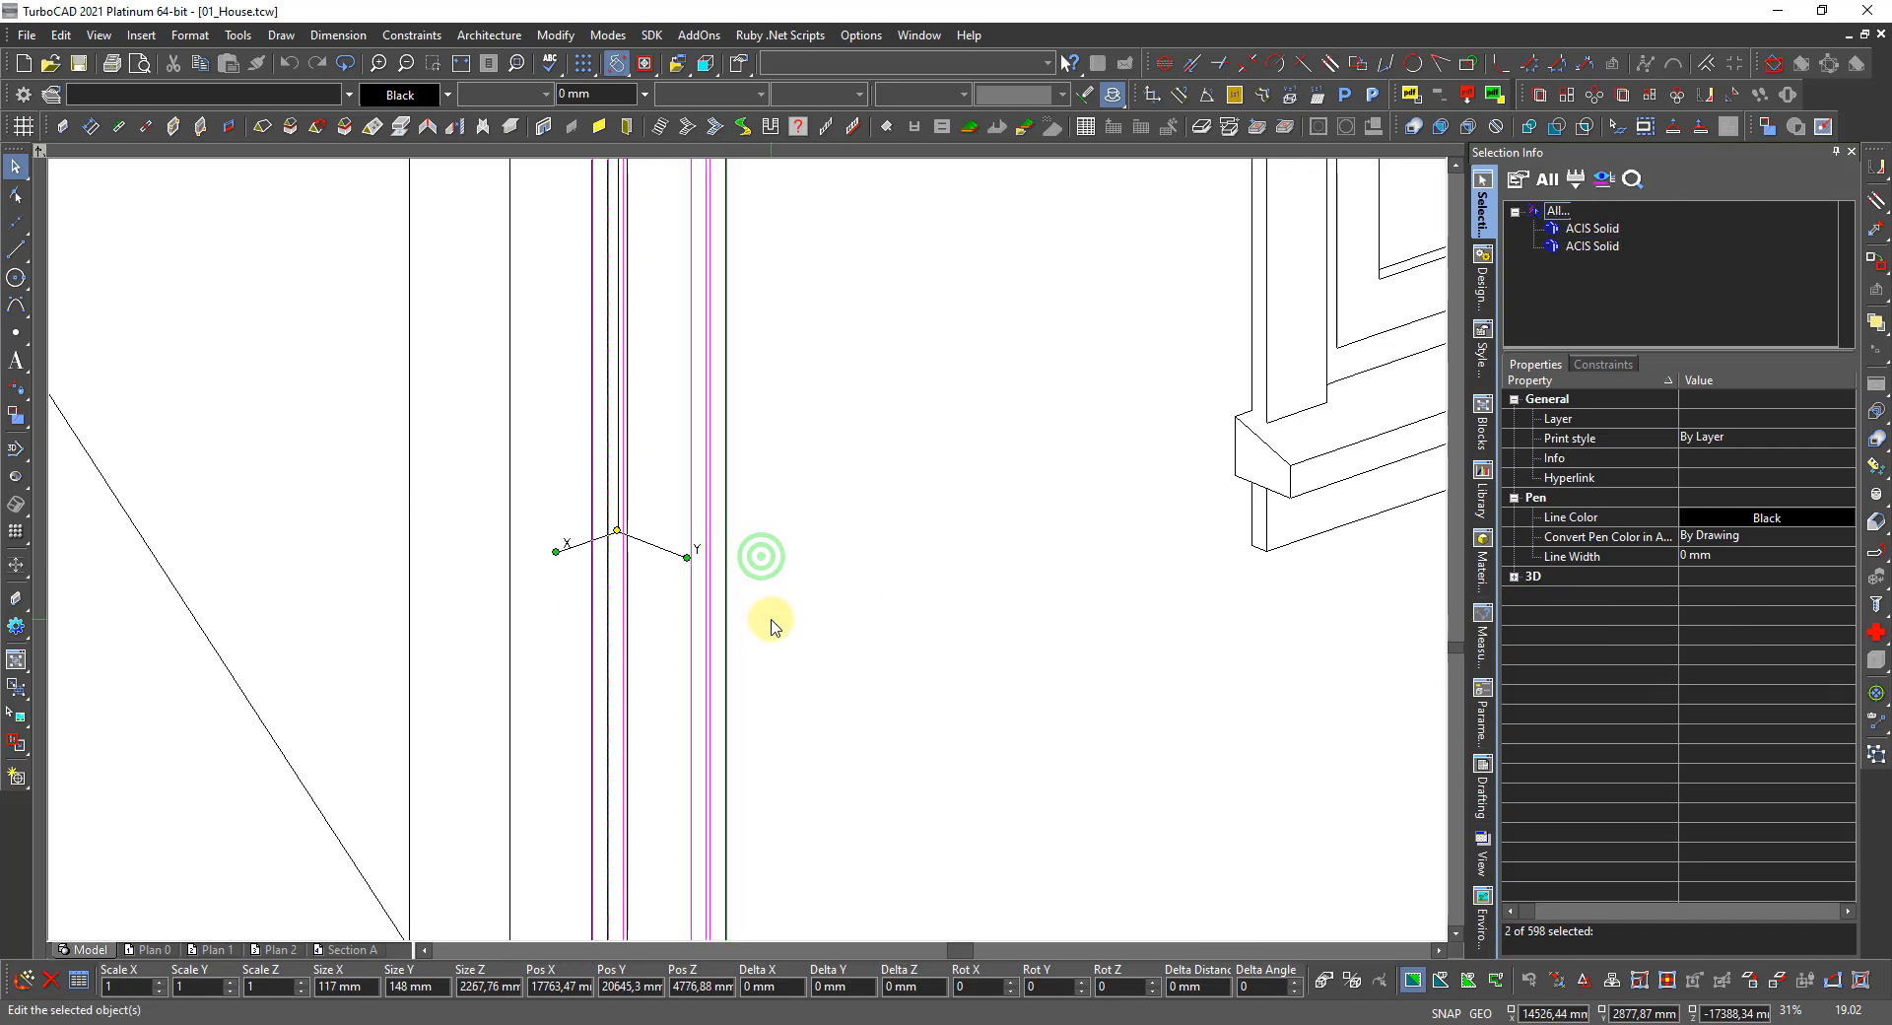
scroll(764, 591, down, 2)
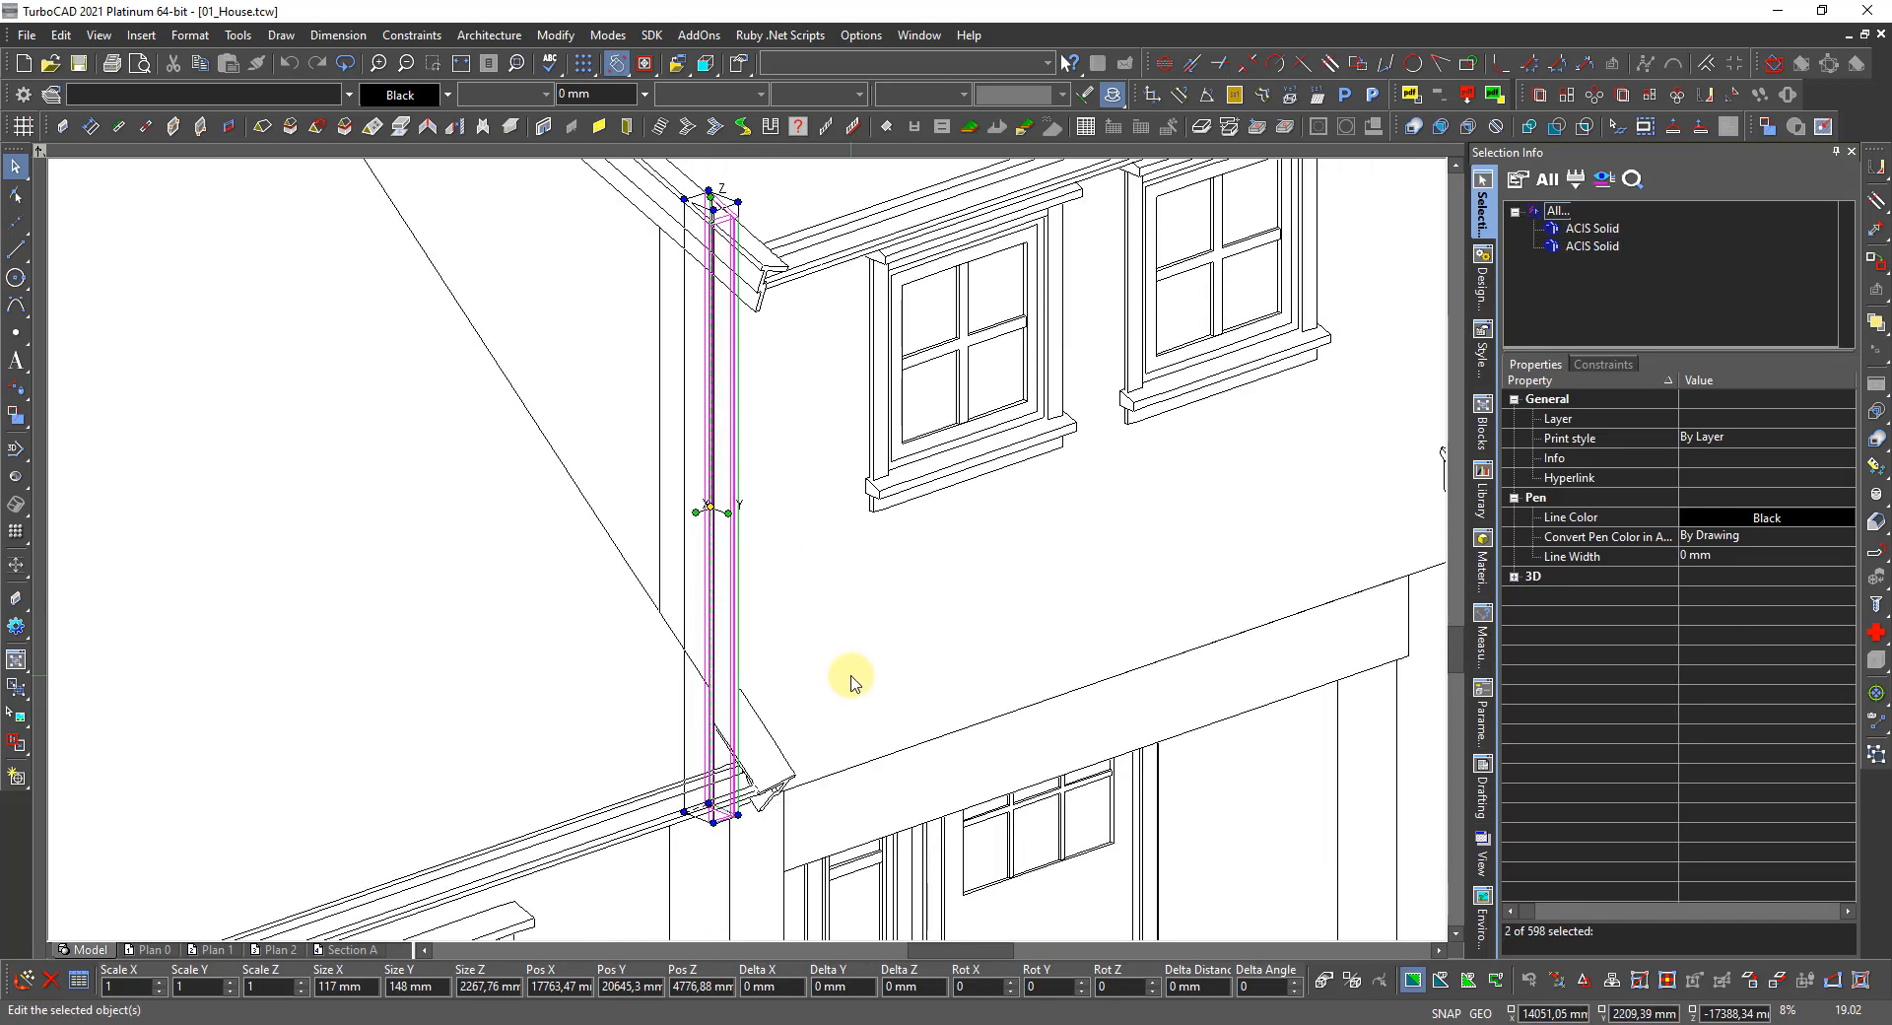
click(1119, 988)
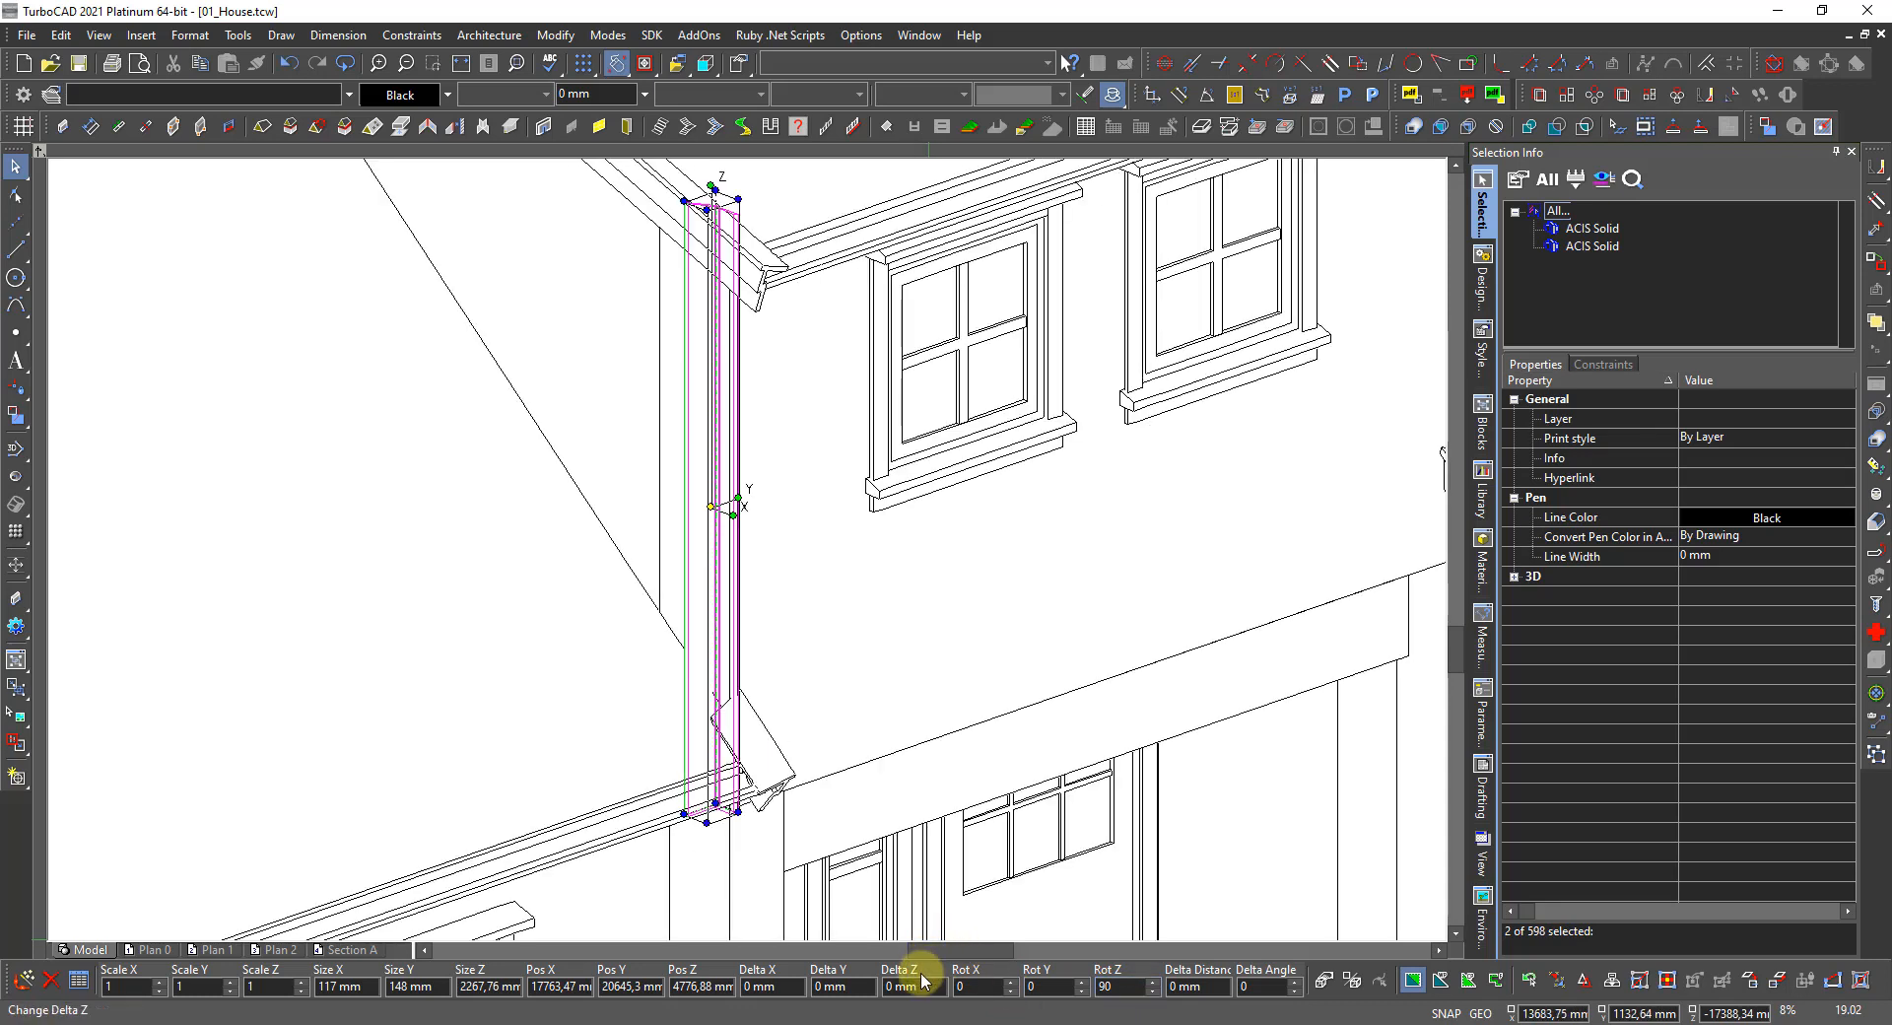
key(Escape)
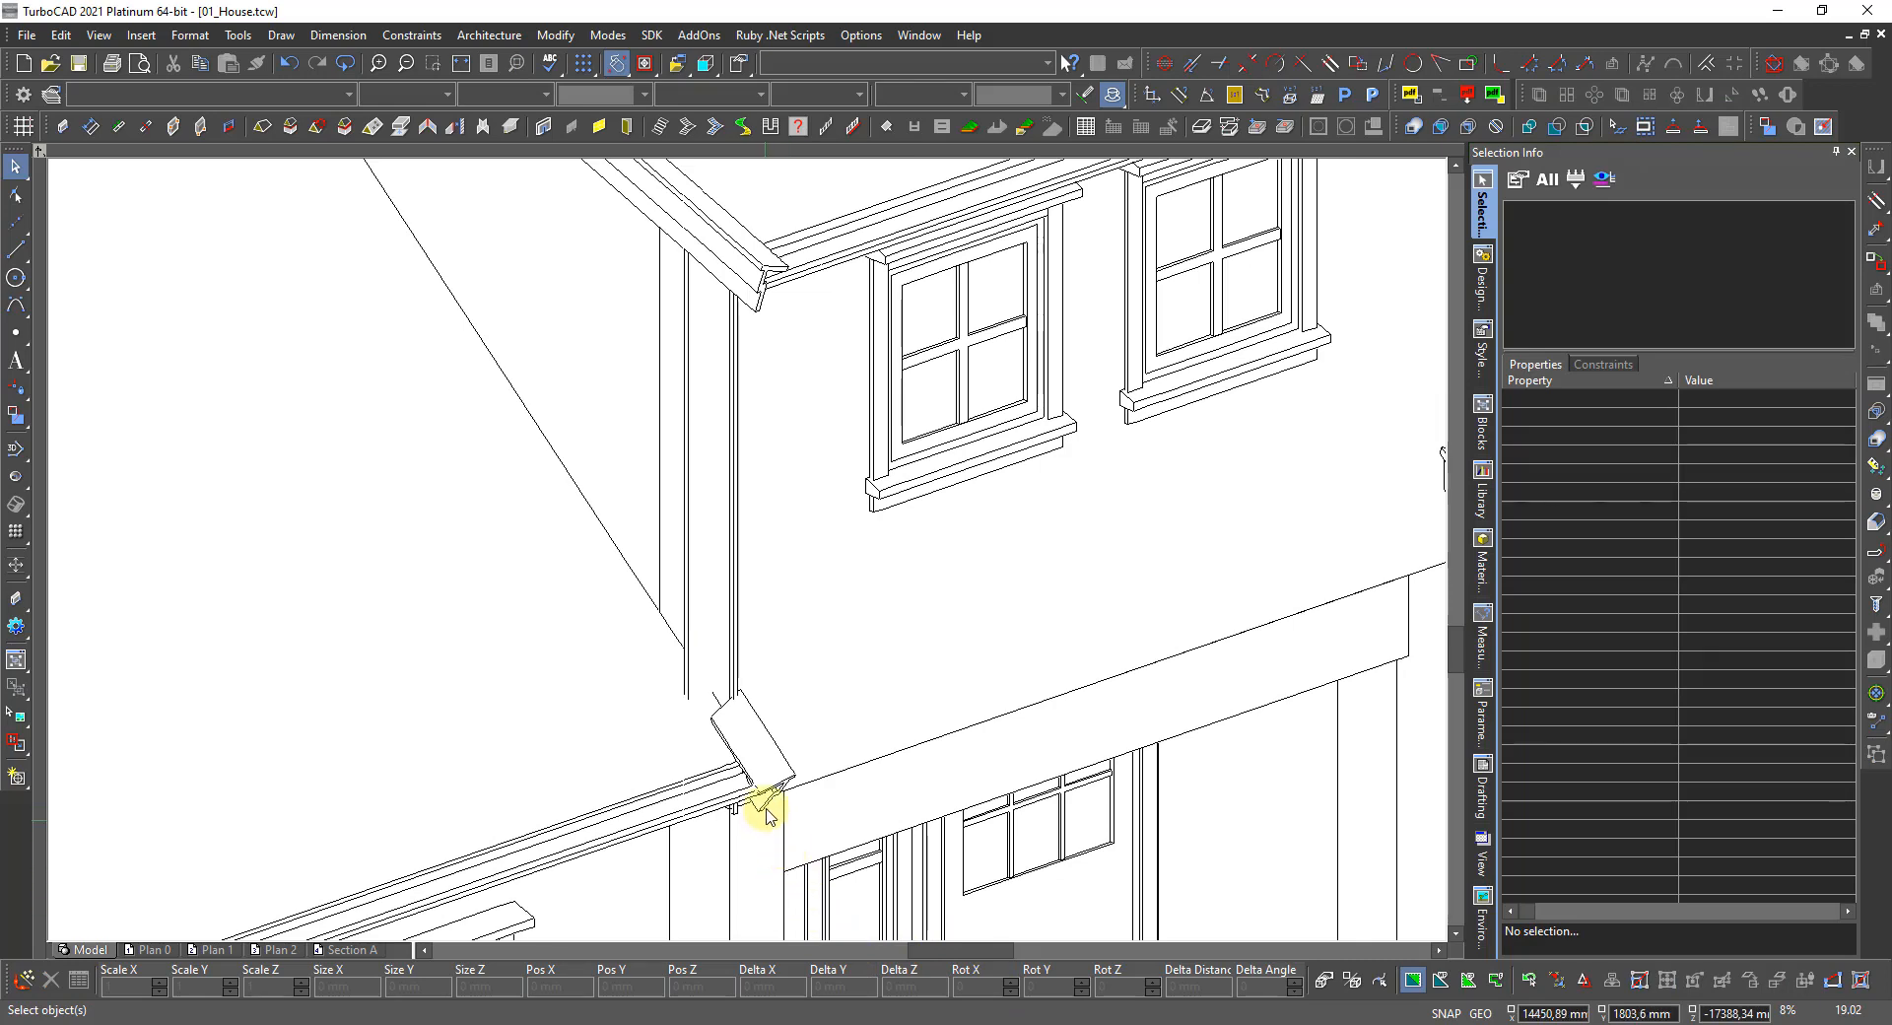
middle_drag(678, 705, 718, 745)
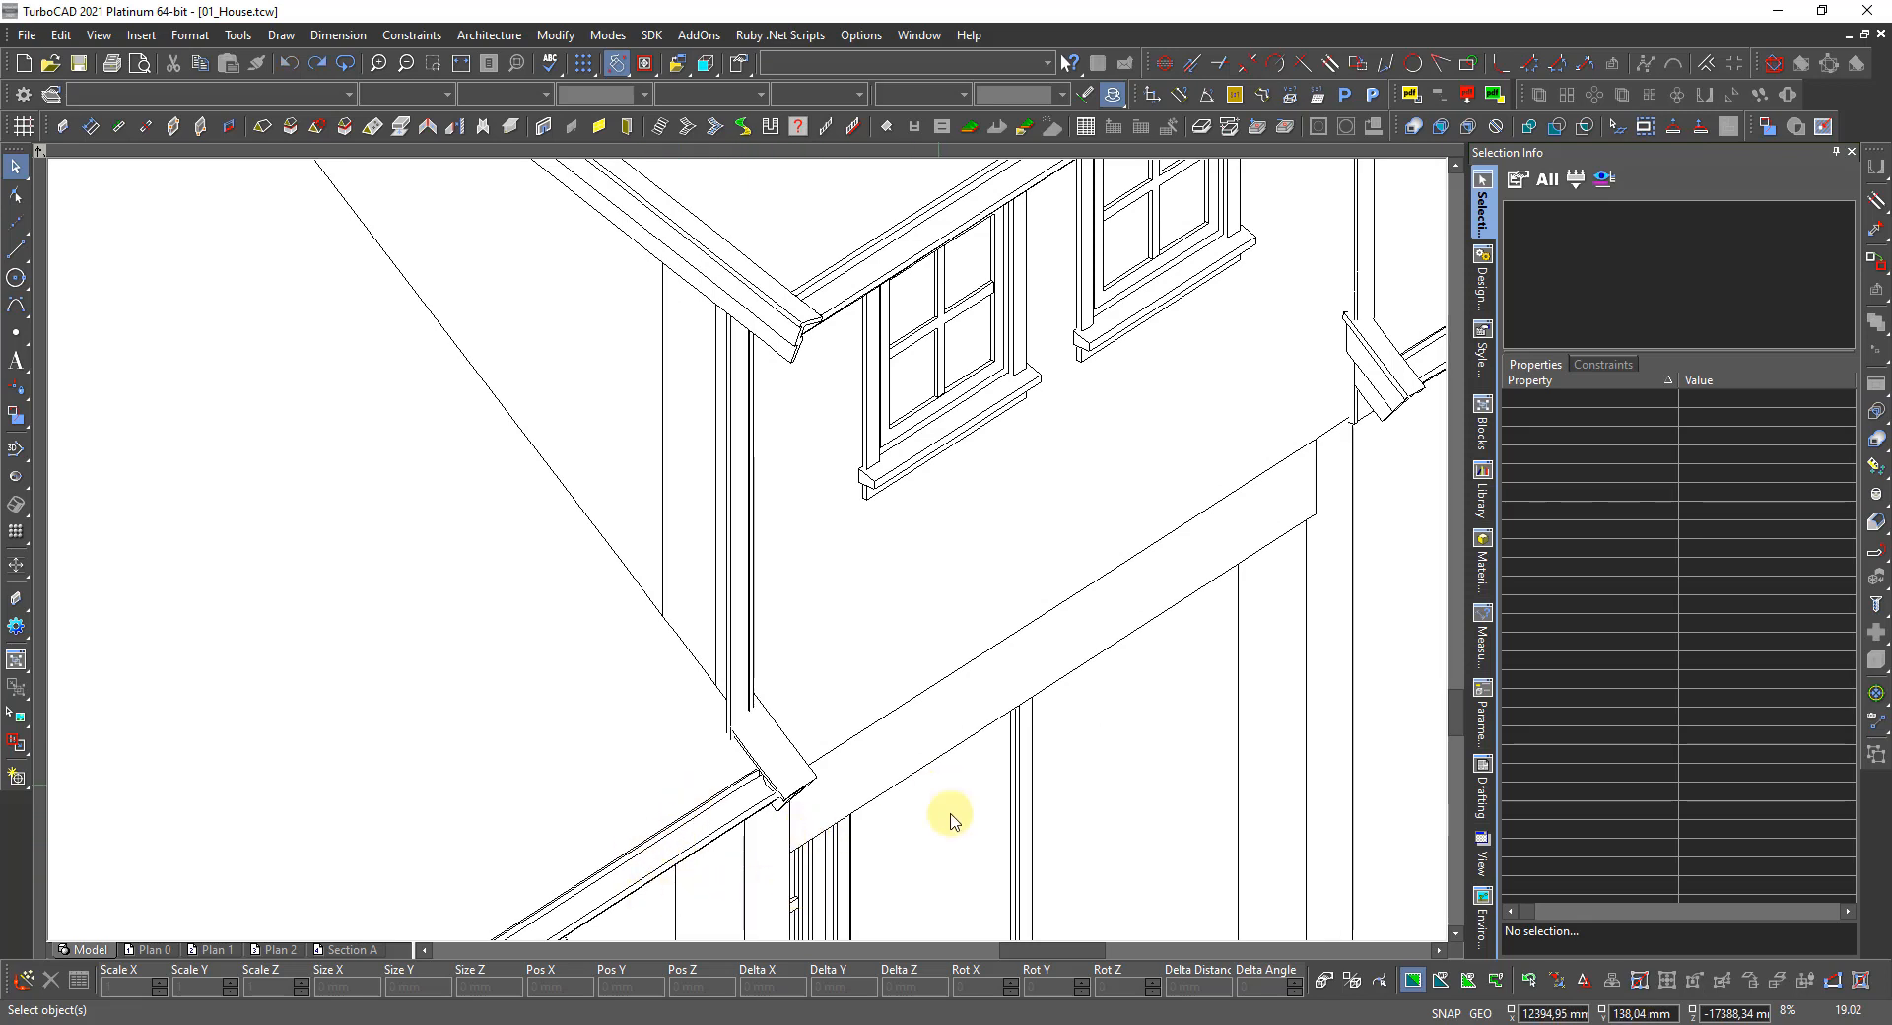
Show the house in the world plan view as a wireframe and bring up the wall corner near the recessed section.
right_click(892, 587)
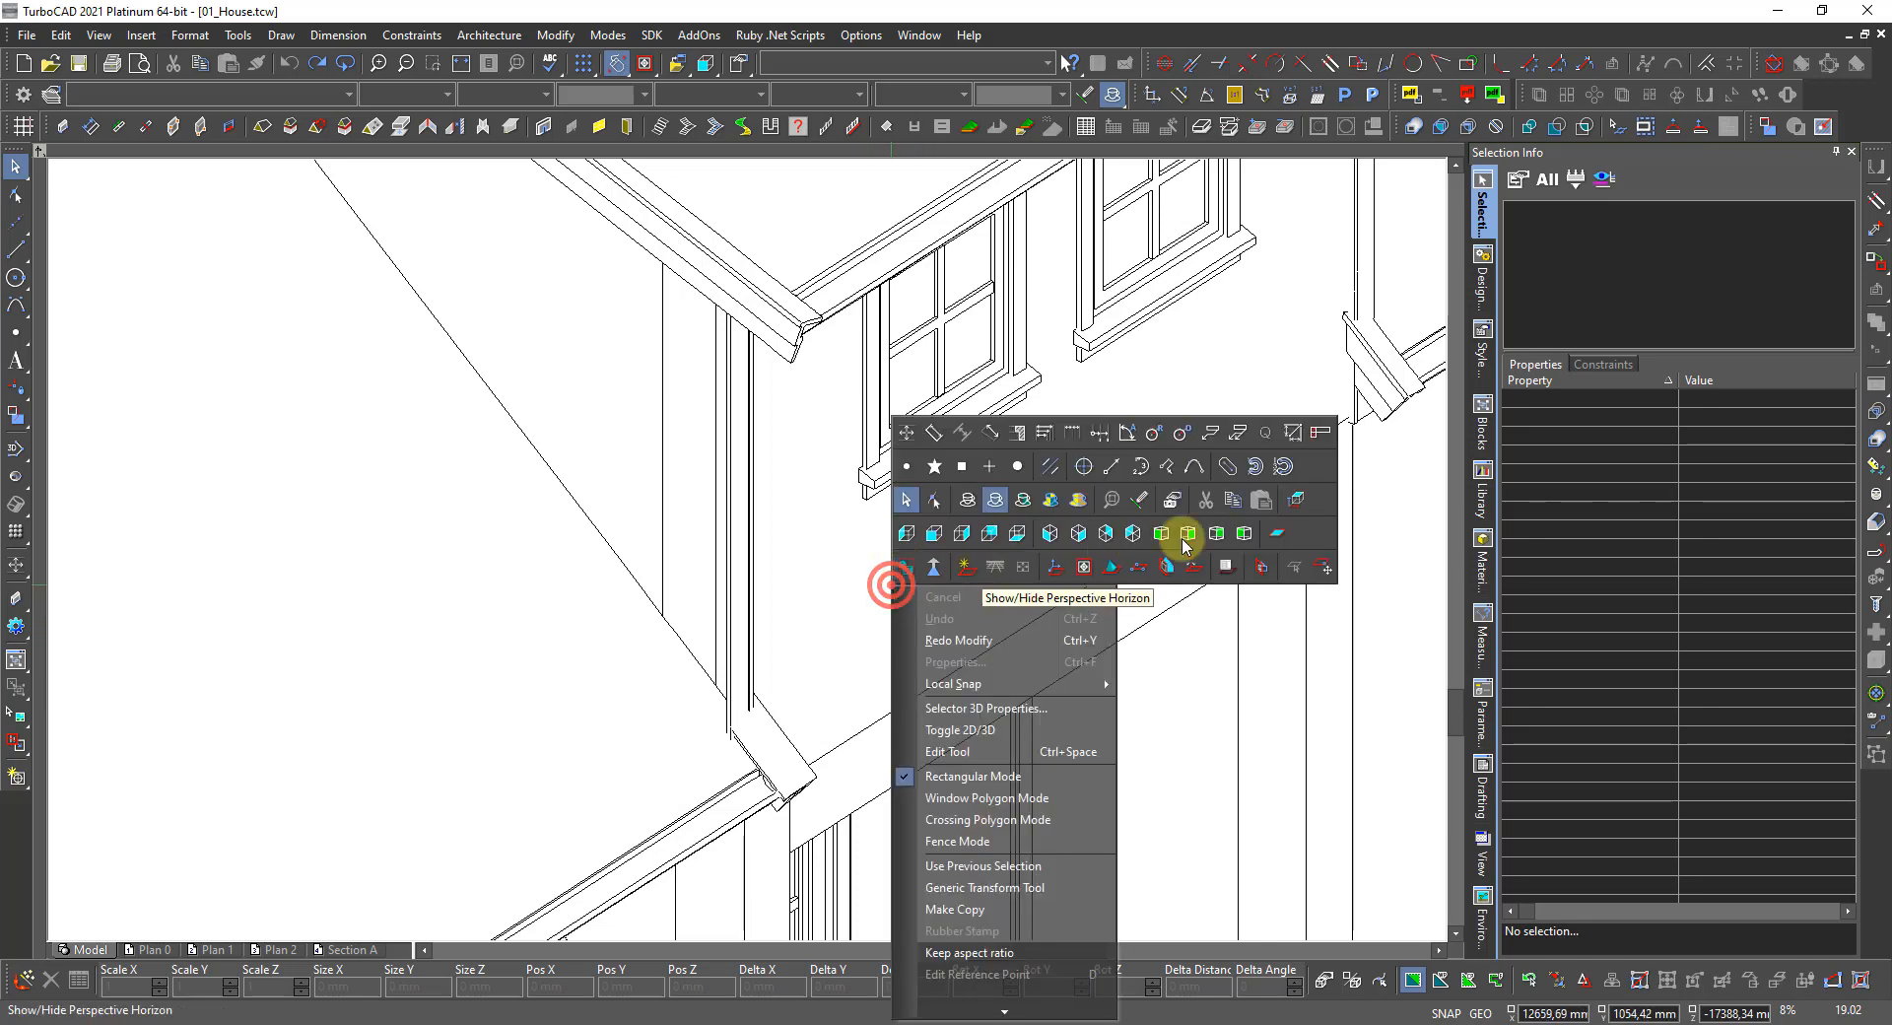
click(1297, 502)
right_click(885, 509)
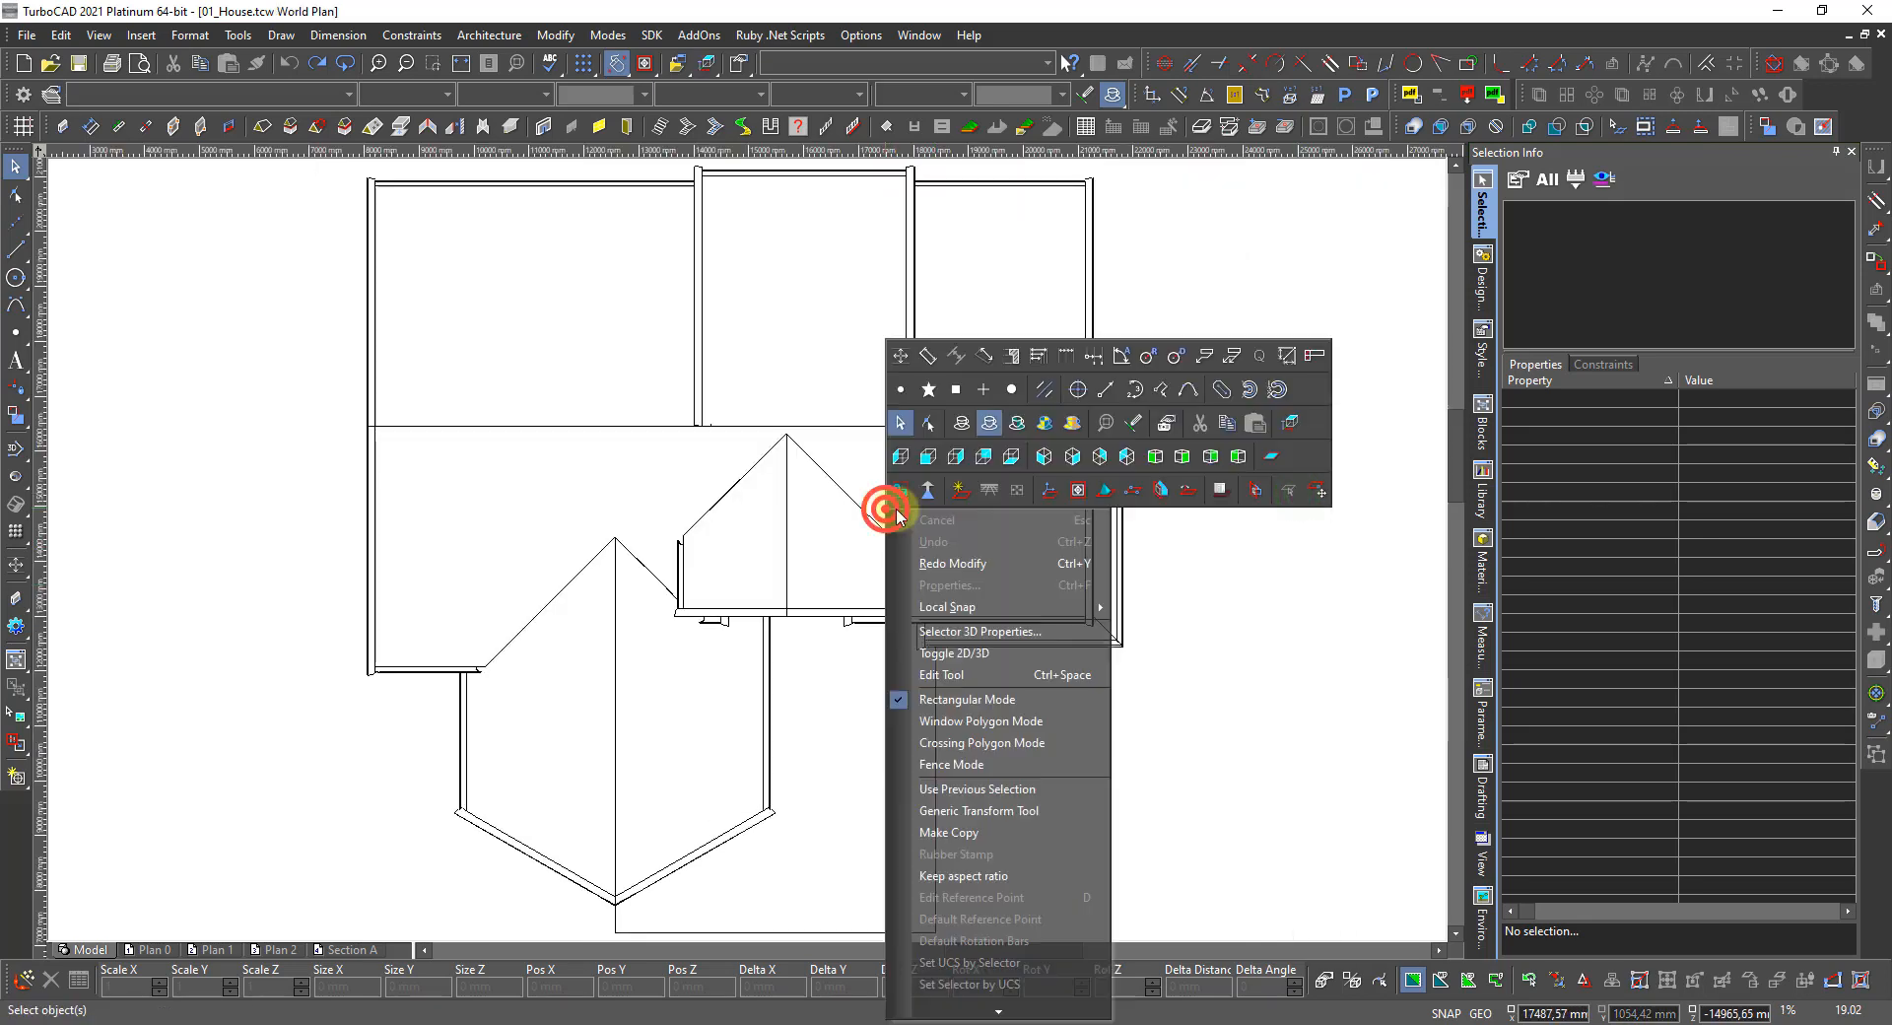
click(956, 424)
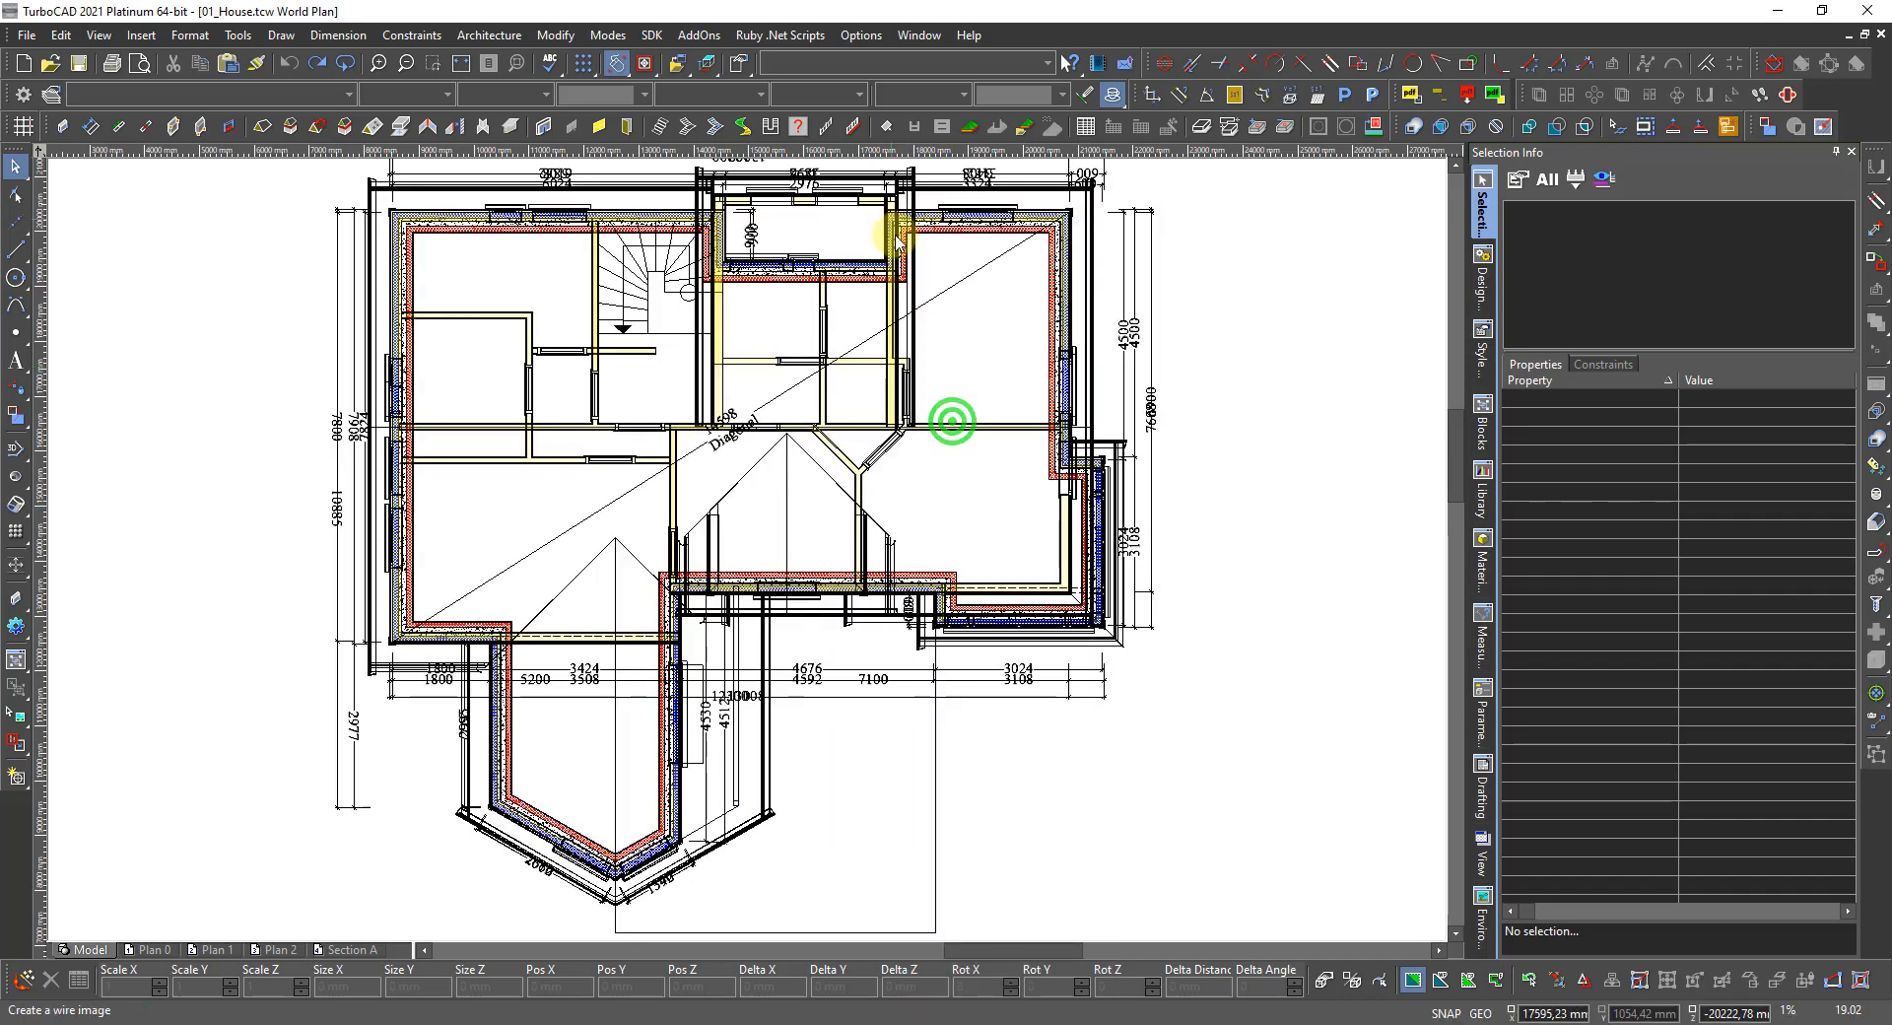
scroll(892, 212, up, 10)
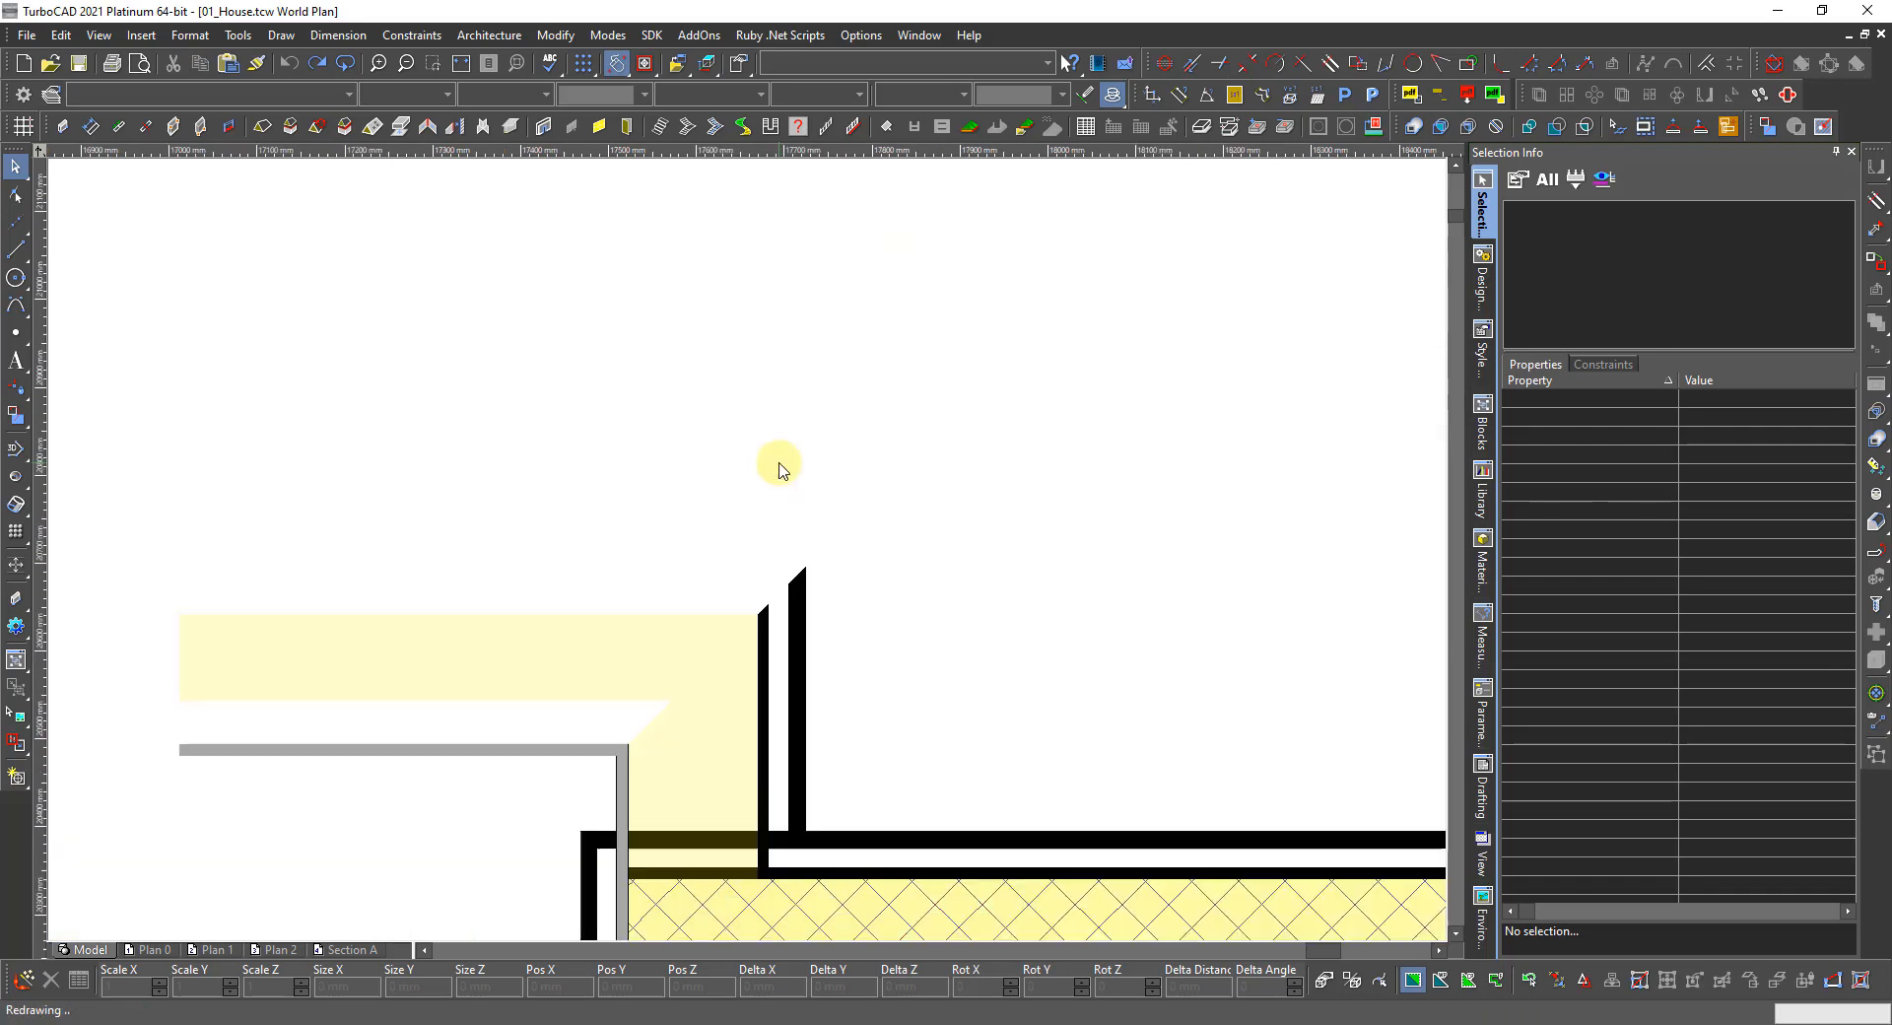
Select the two solid corner boards together at the right outer wall corner of the projecting section.
scroll(786, 541, up, 2)
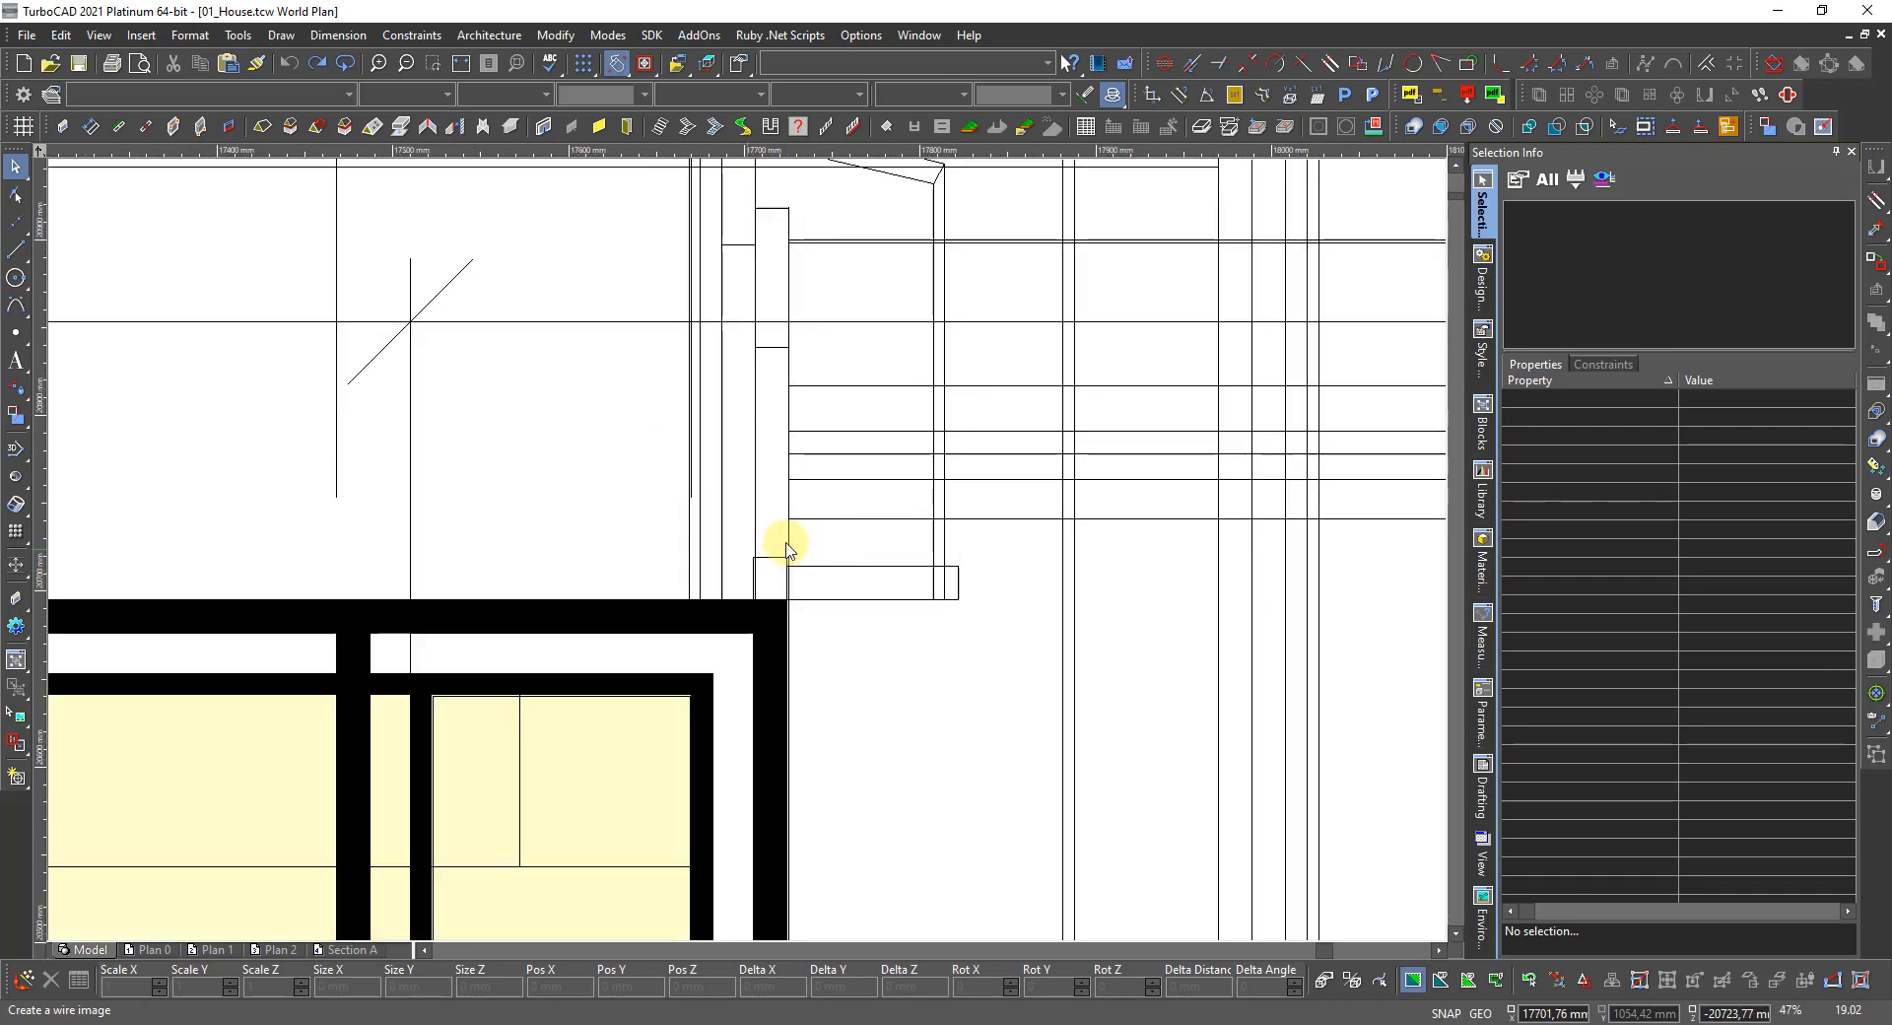
click(843, 601)
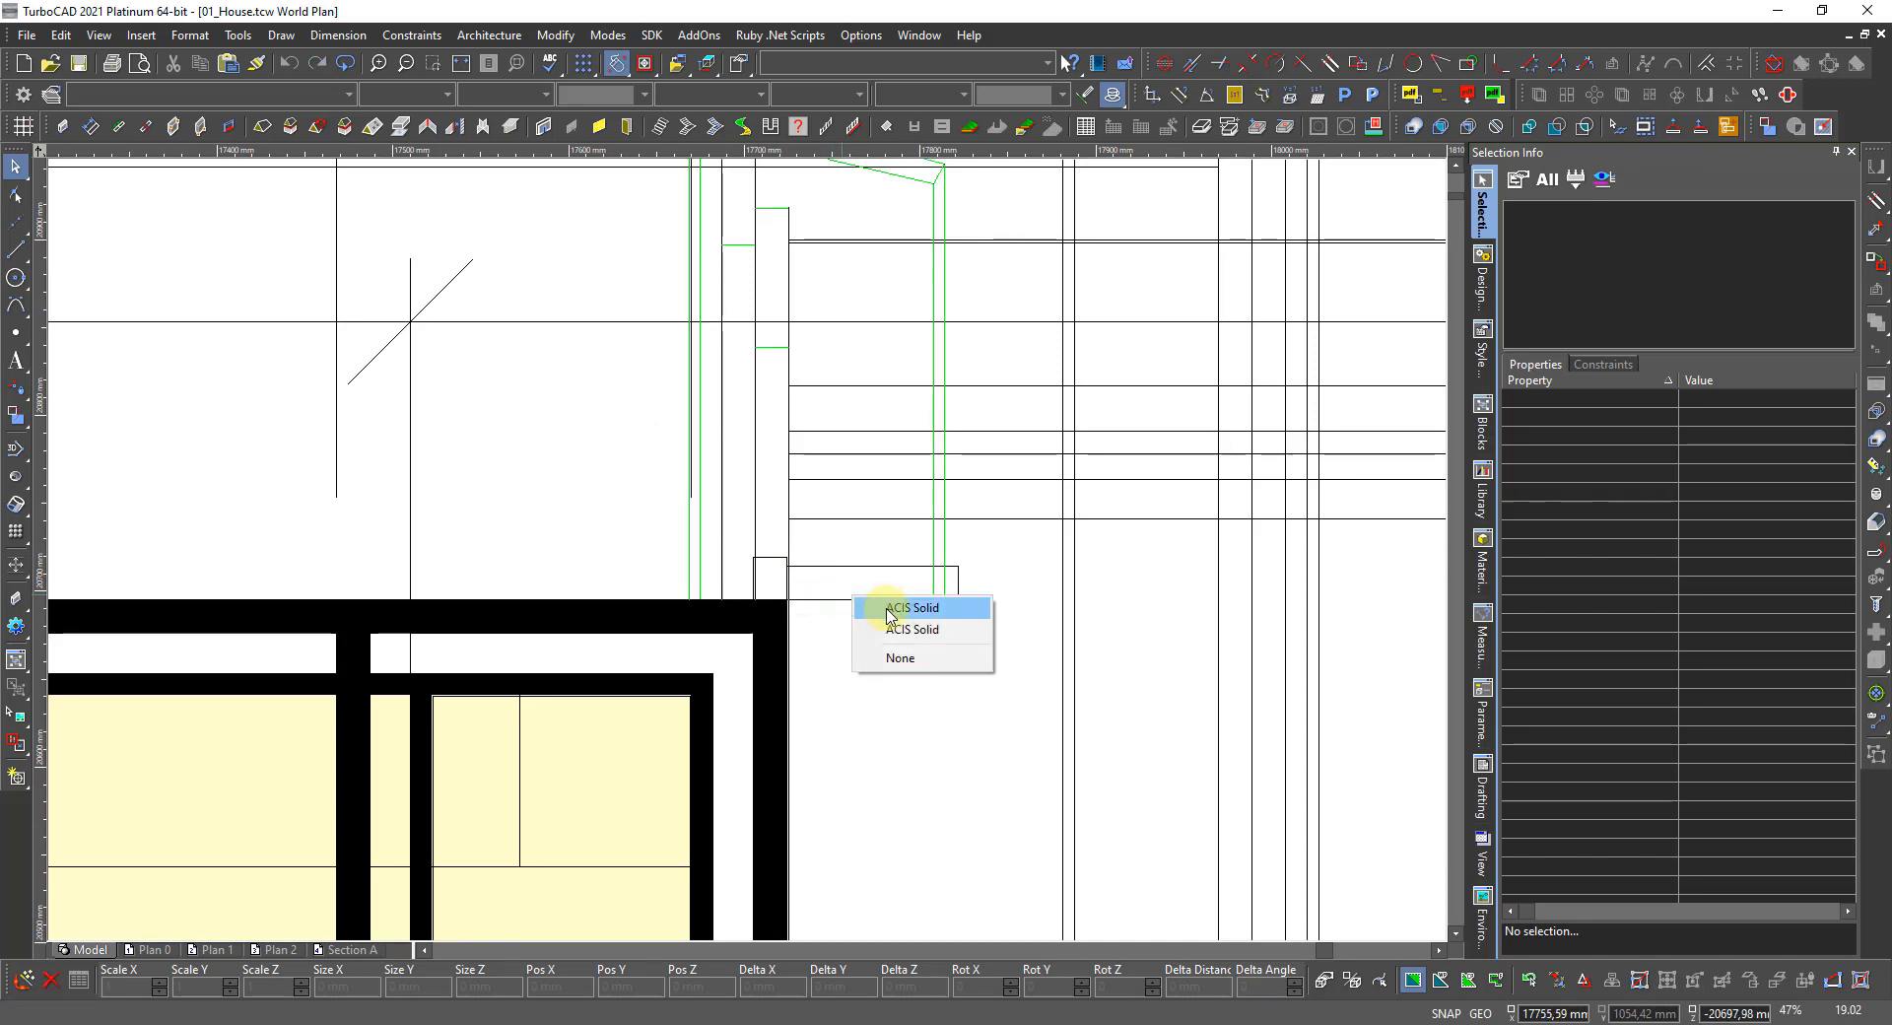
click(896, 631)
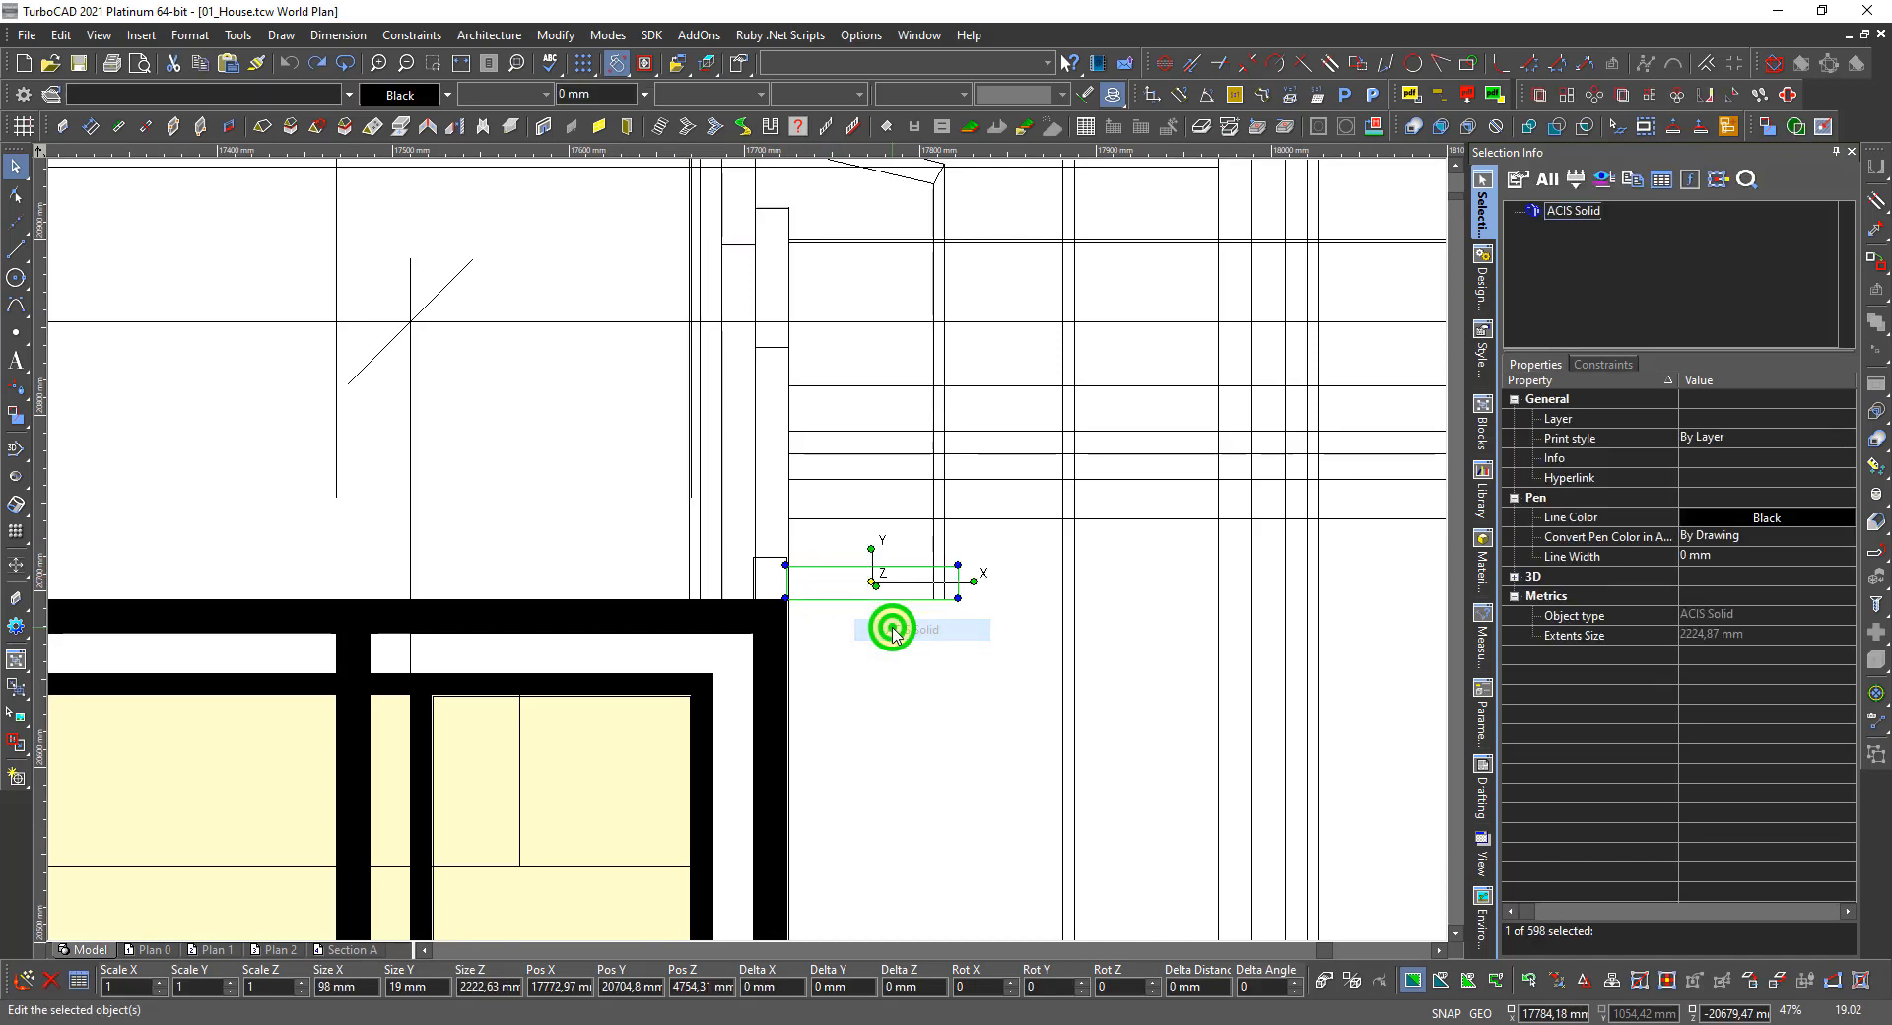
shift+click(769, 560)
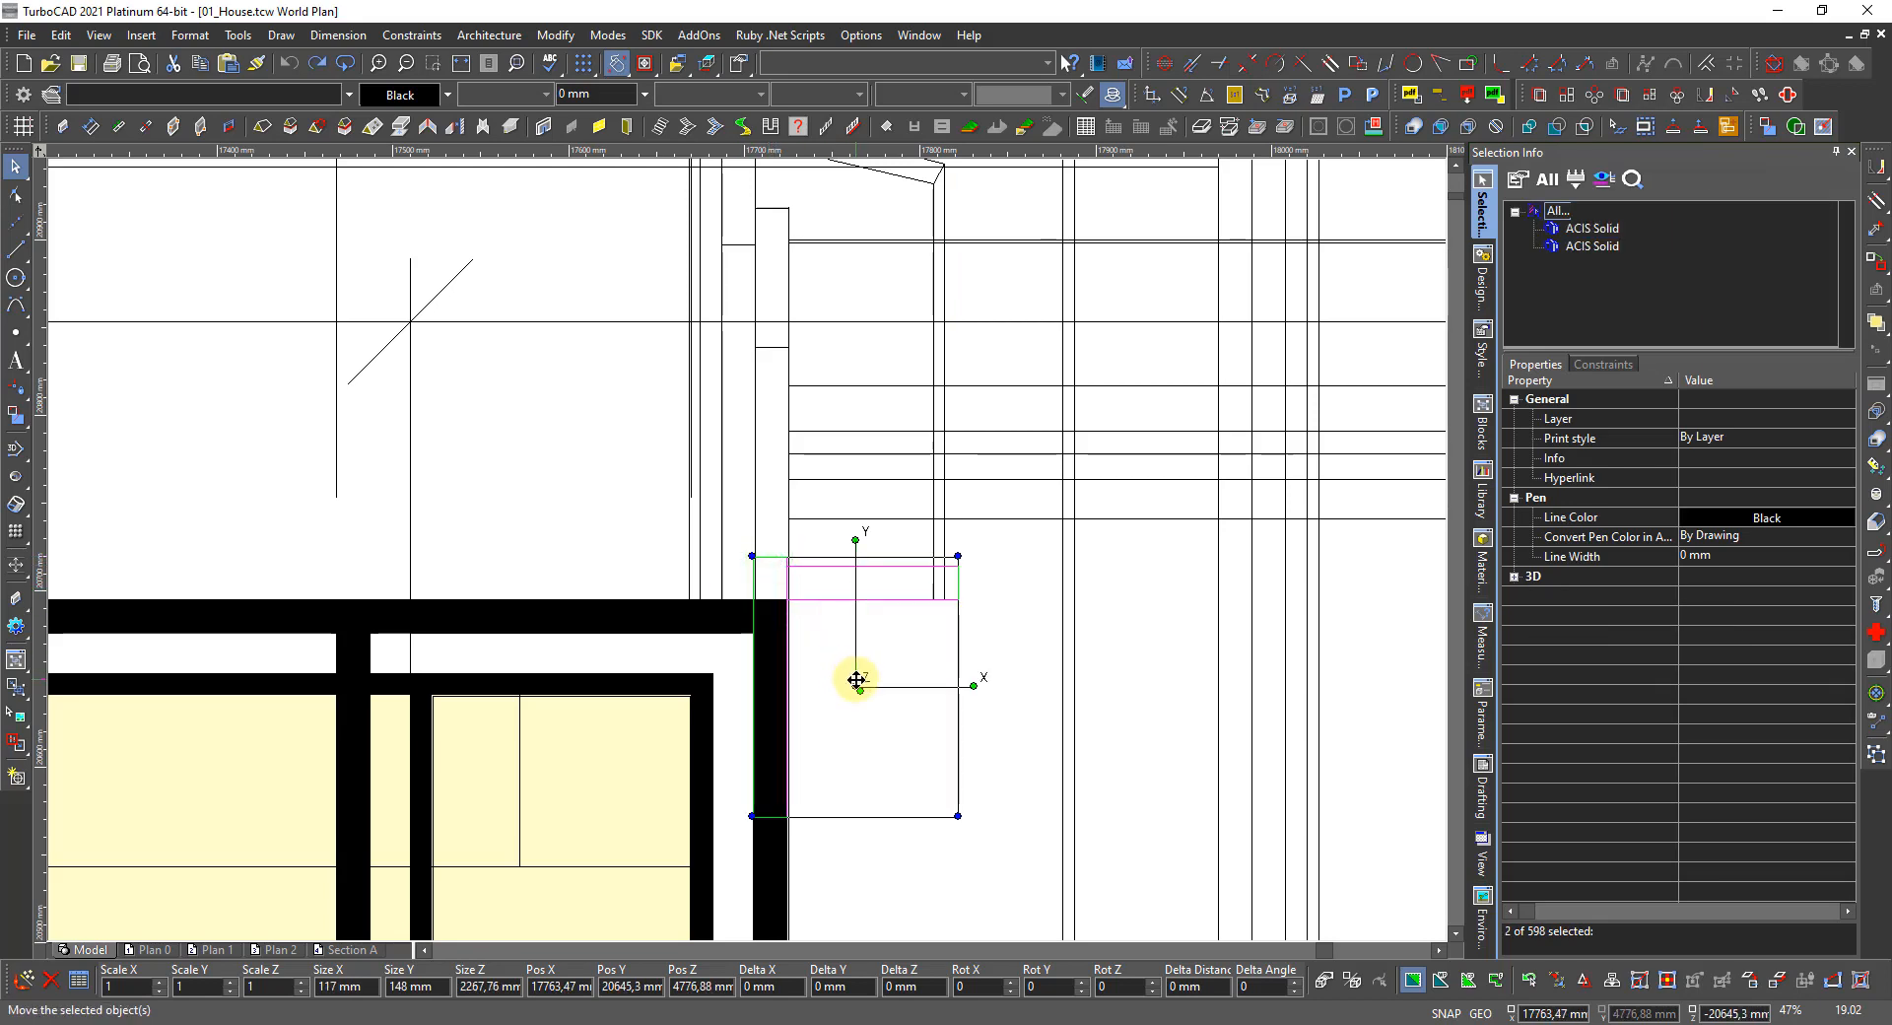
click(974, 685)
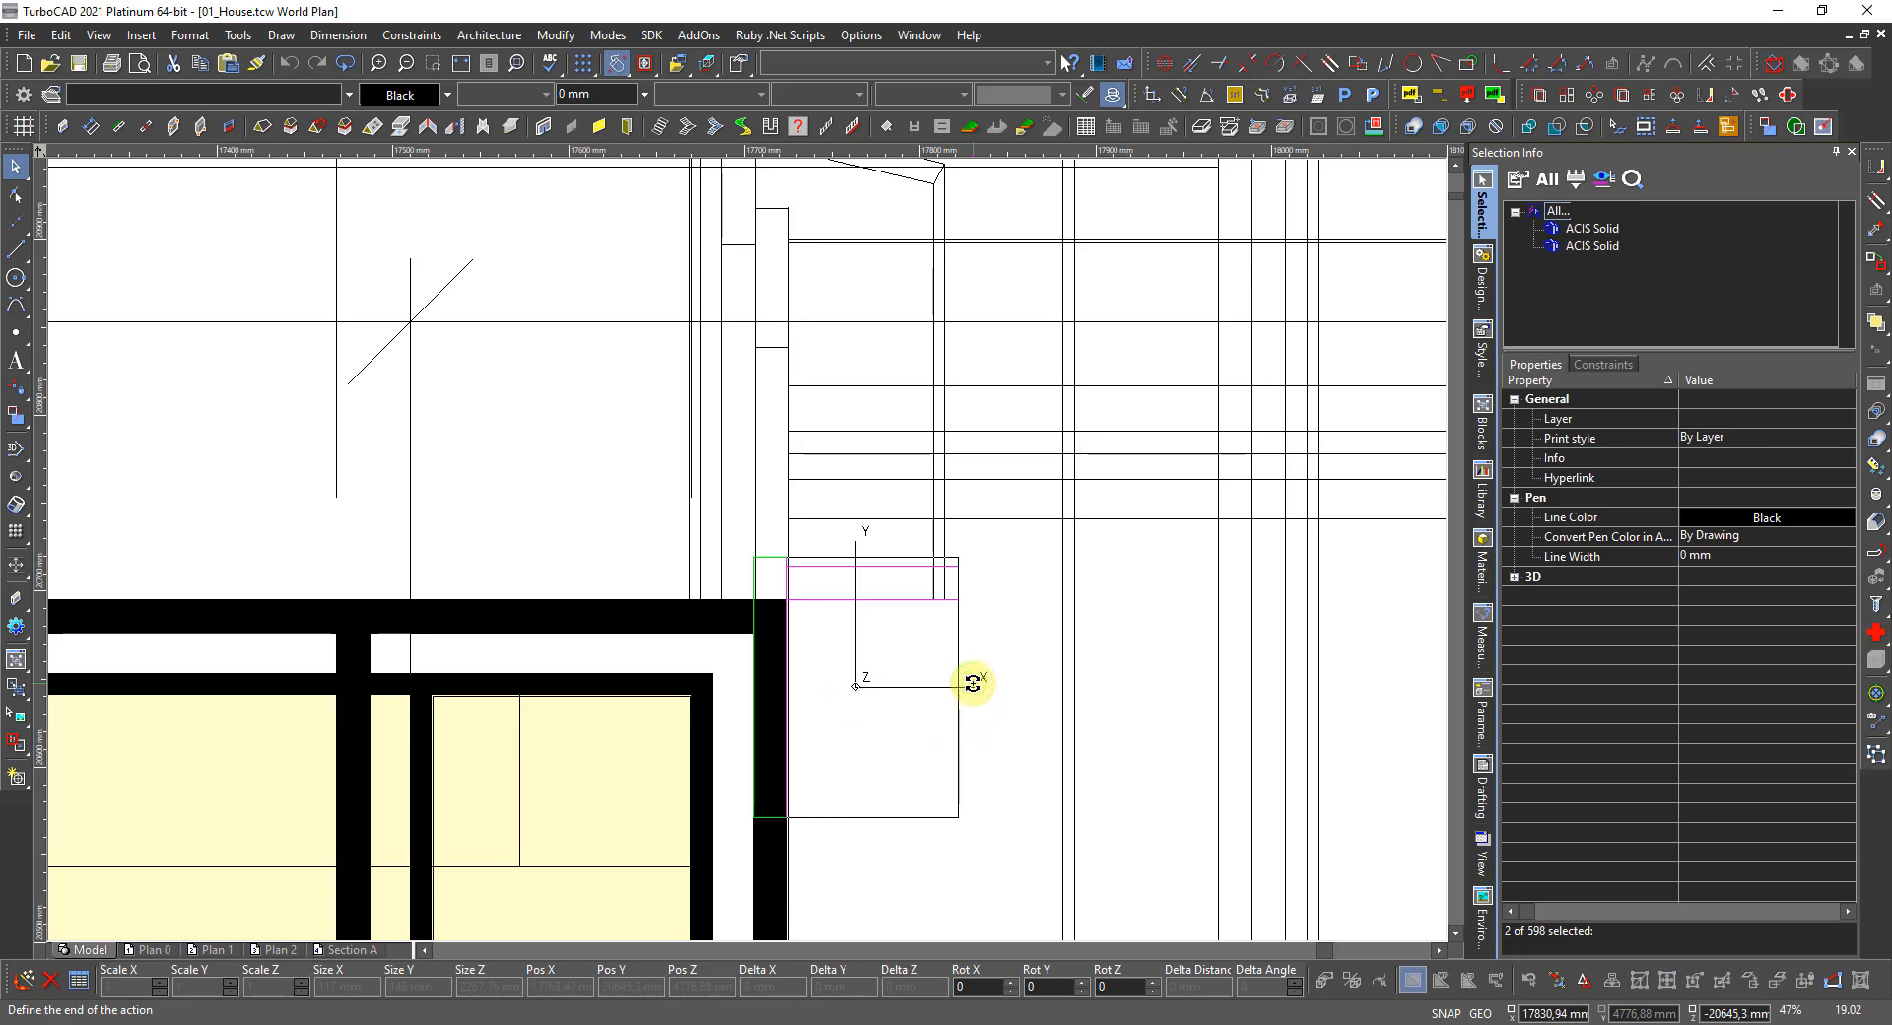
key(Escape)
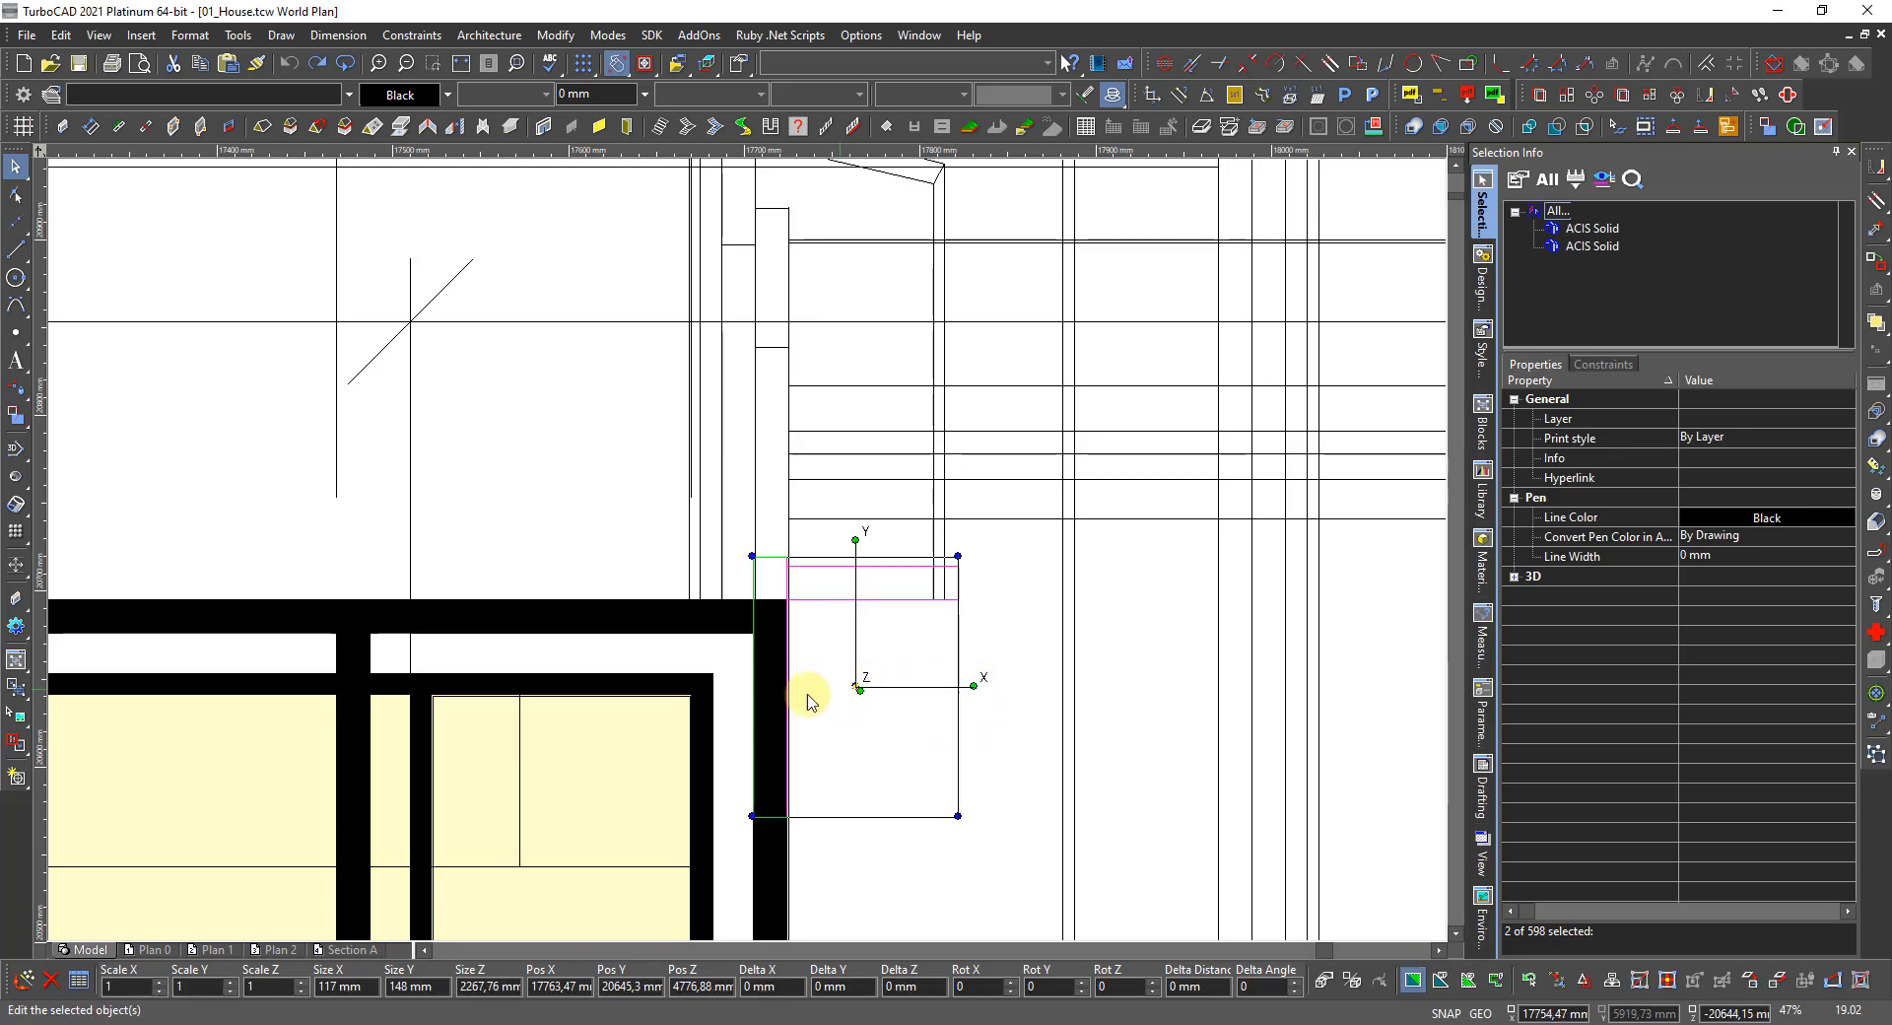
Move the reference point of the two selected boards onto the outer wall corner where they meet.
key(e)
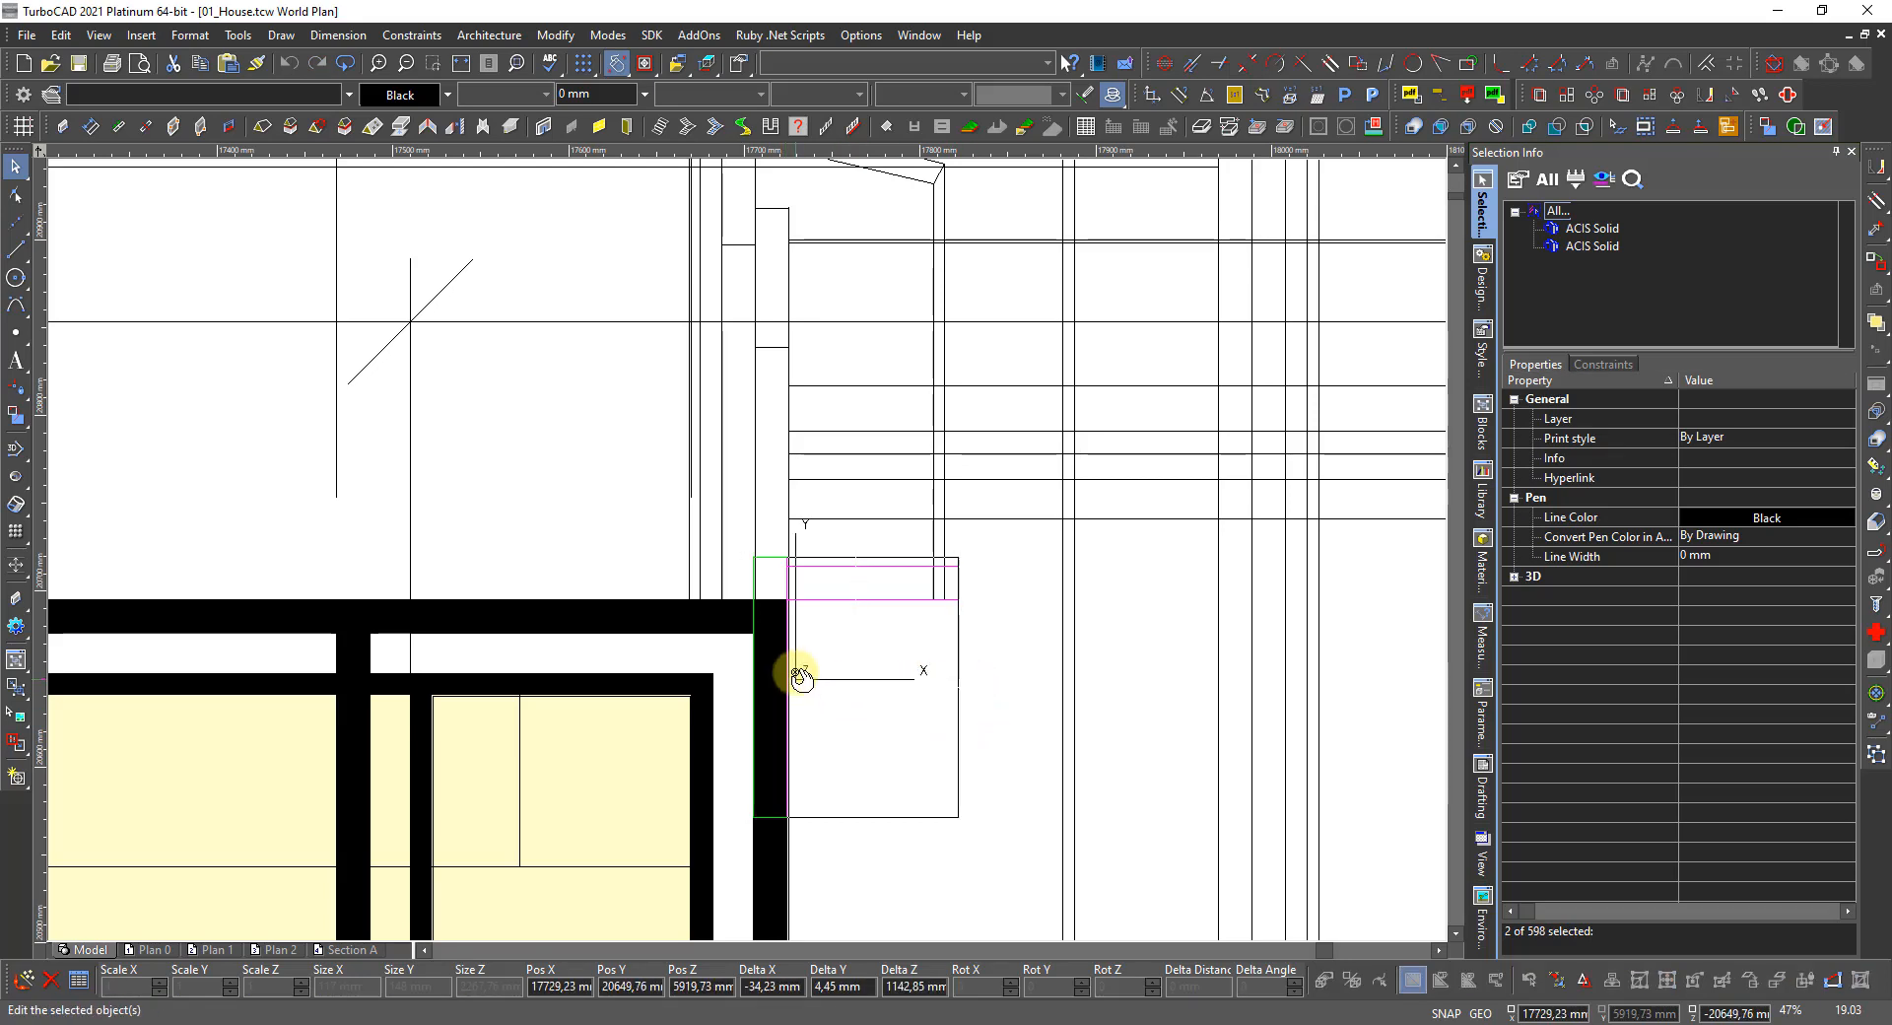
scroll(791, 606, up, 5)
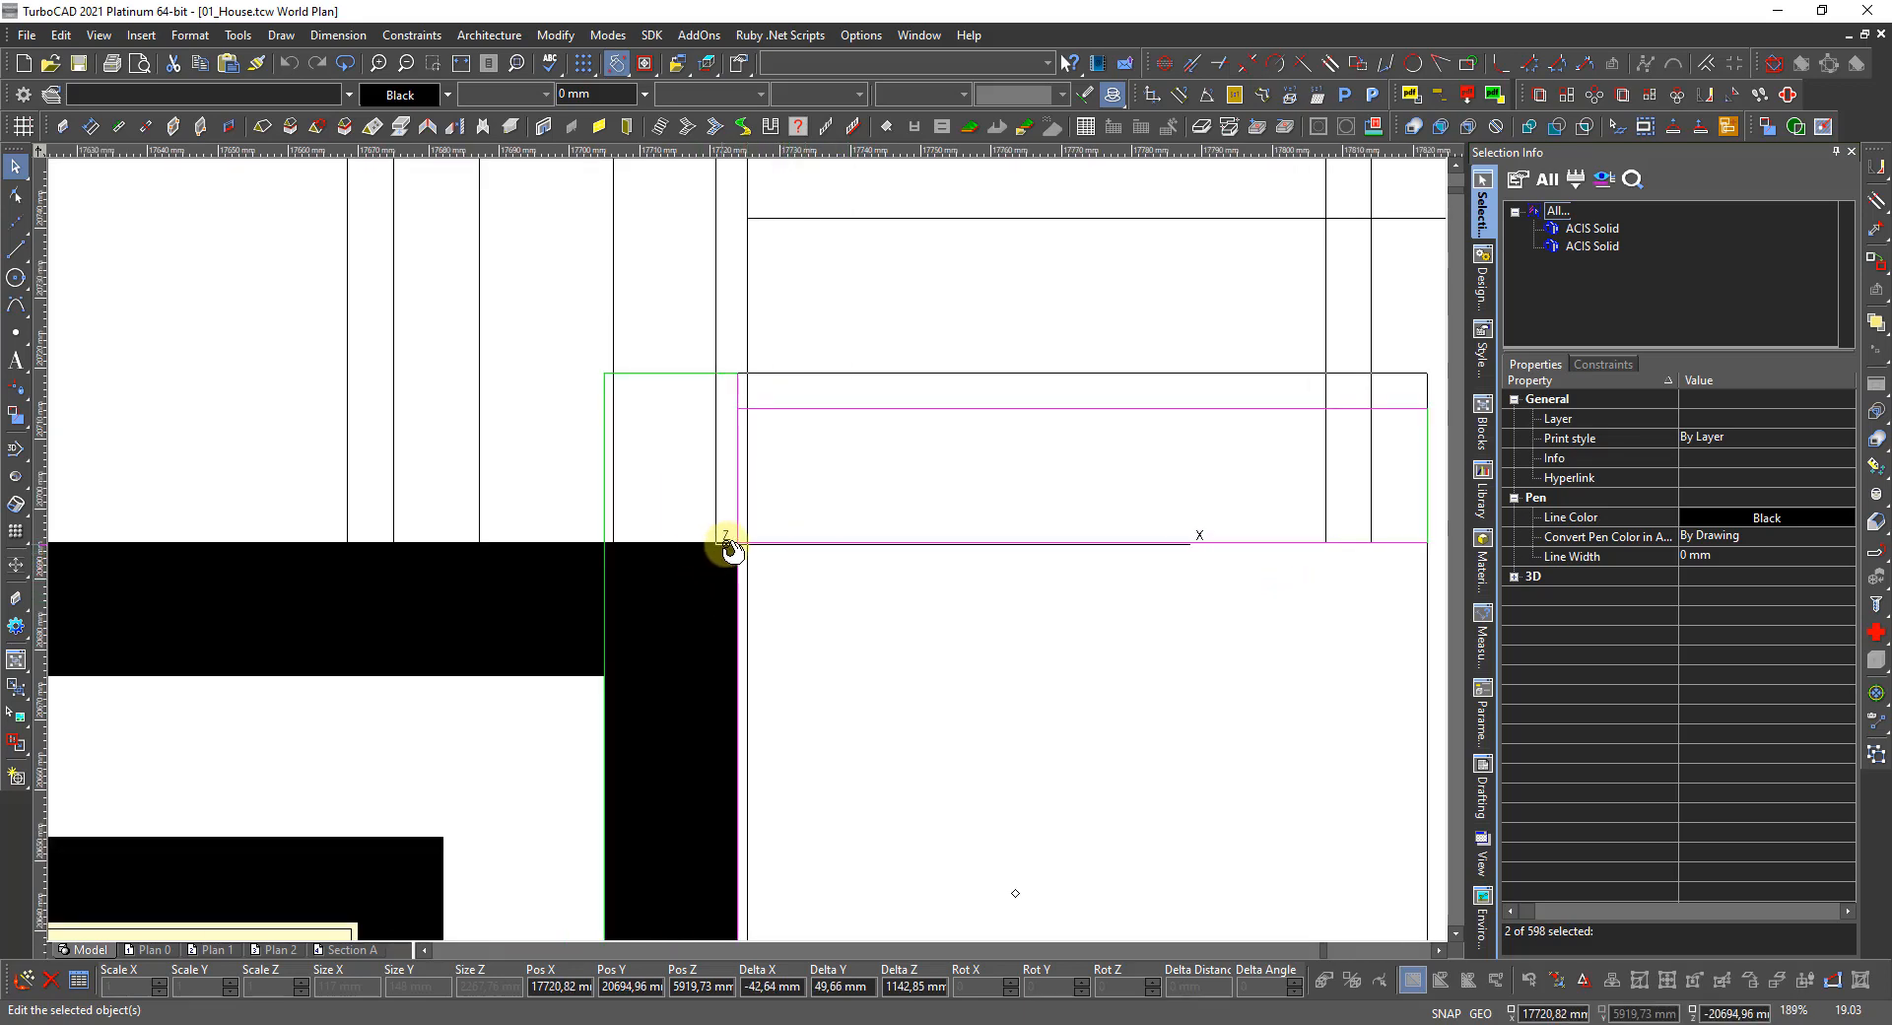
click(741, 540)
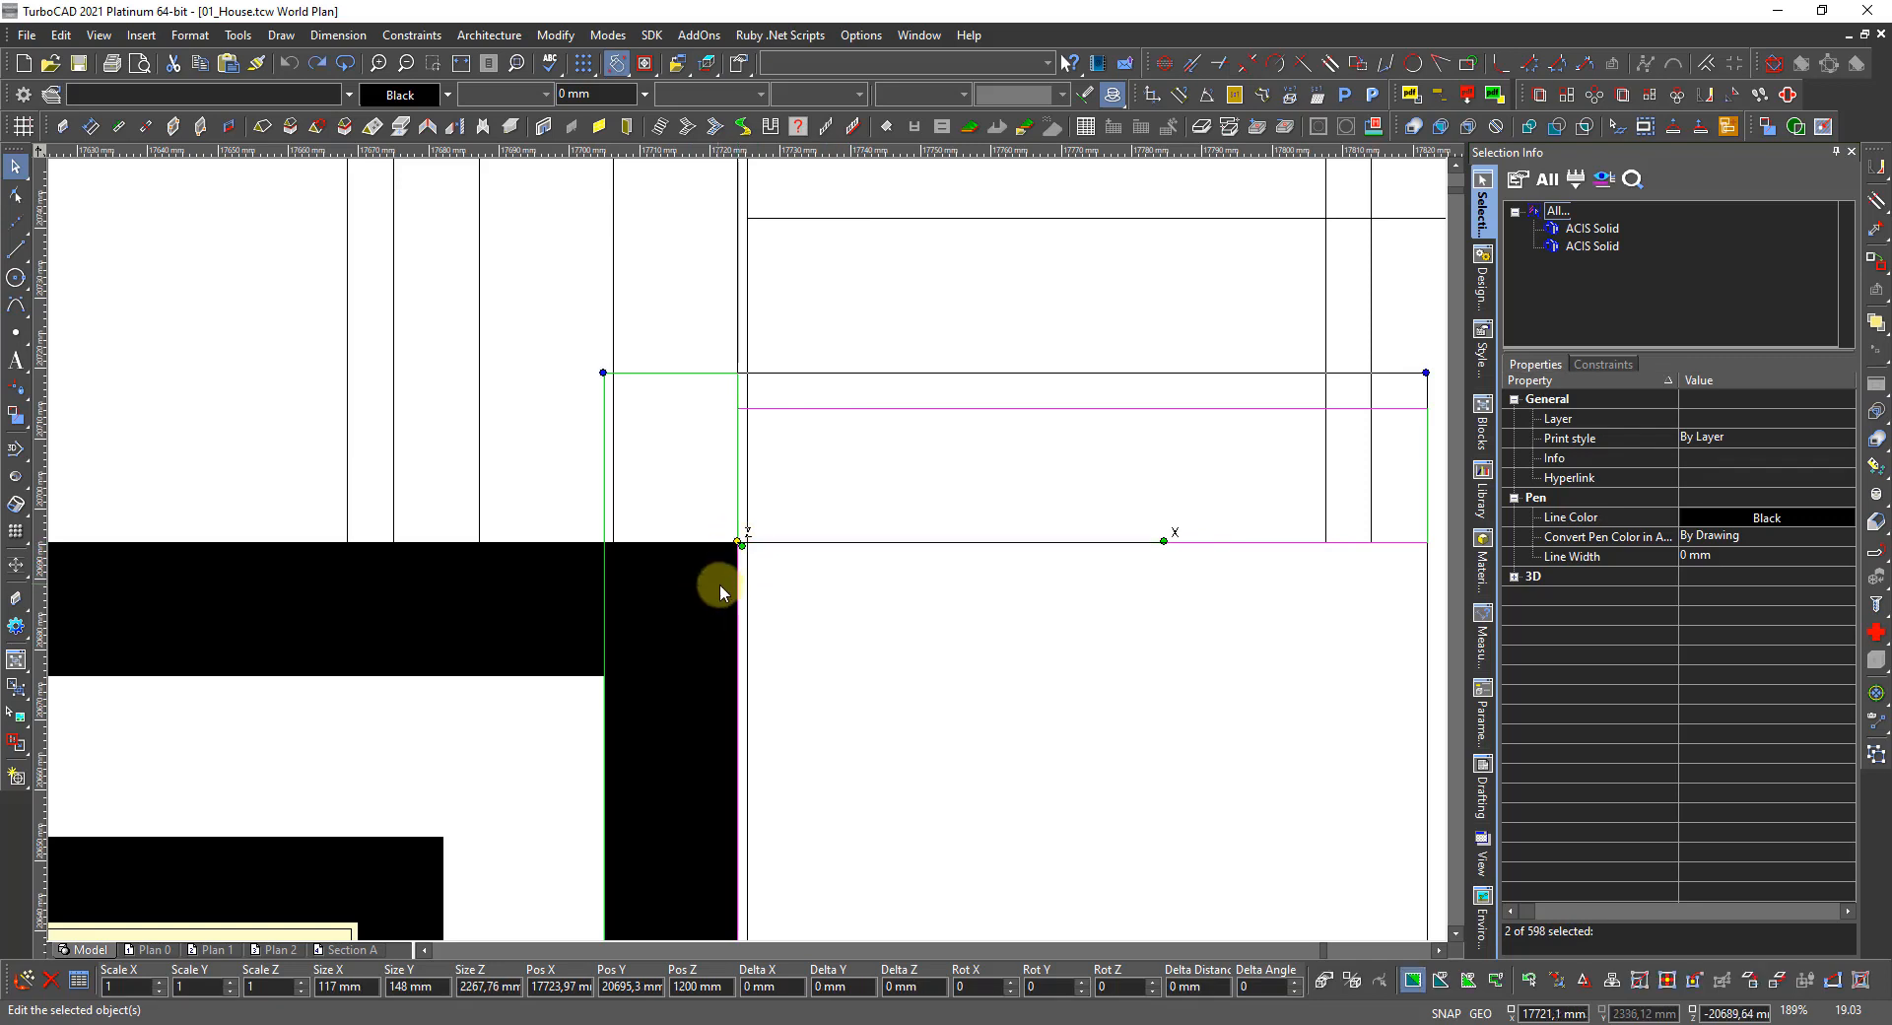
Rotate the two corner boards to 270 degrees about the Z axis around the wall corner.
scroll(772, 578, down, 3)
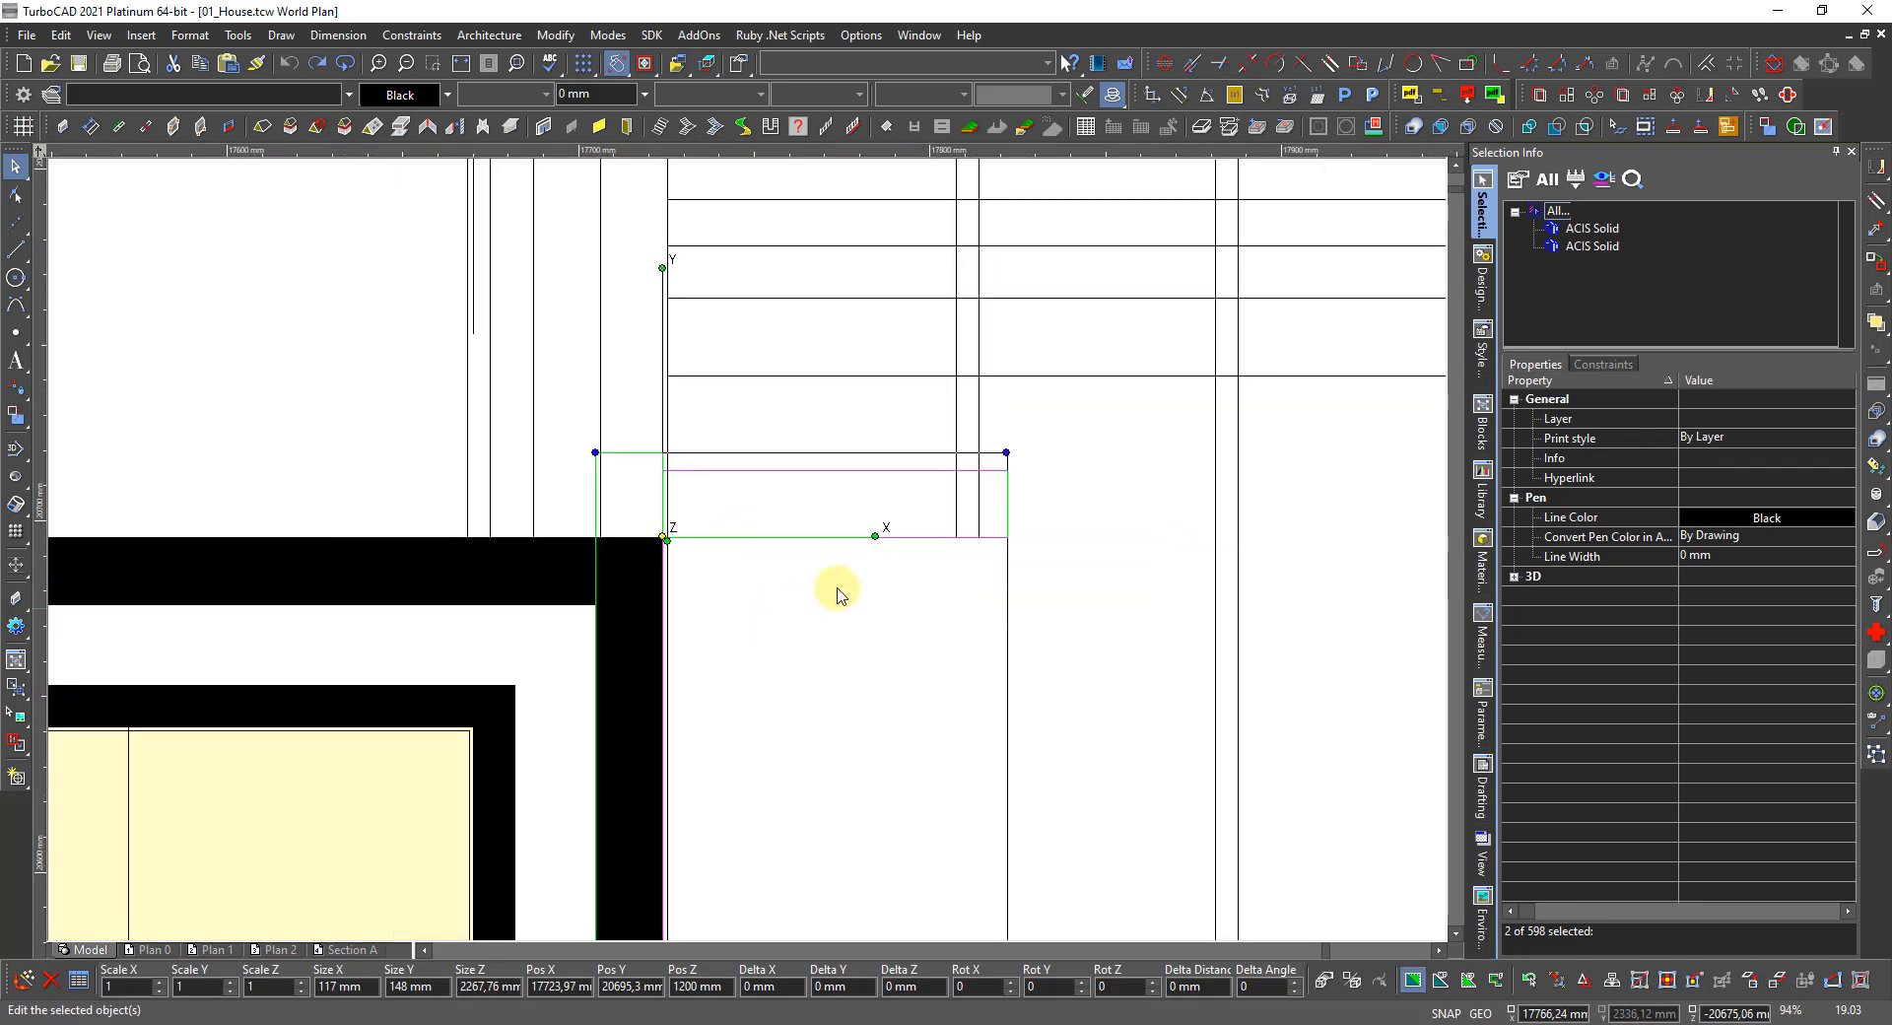
click(876, 538)
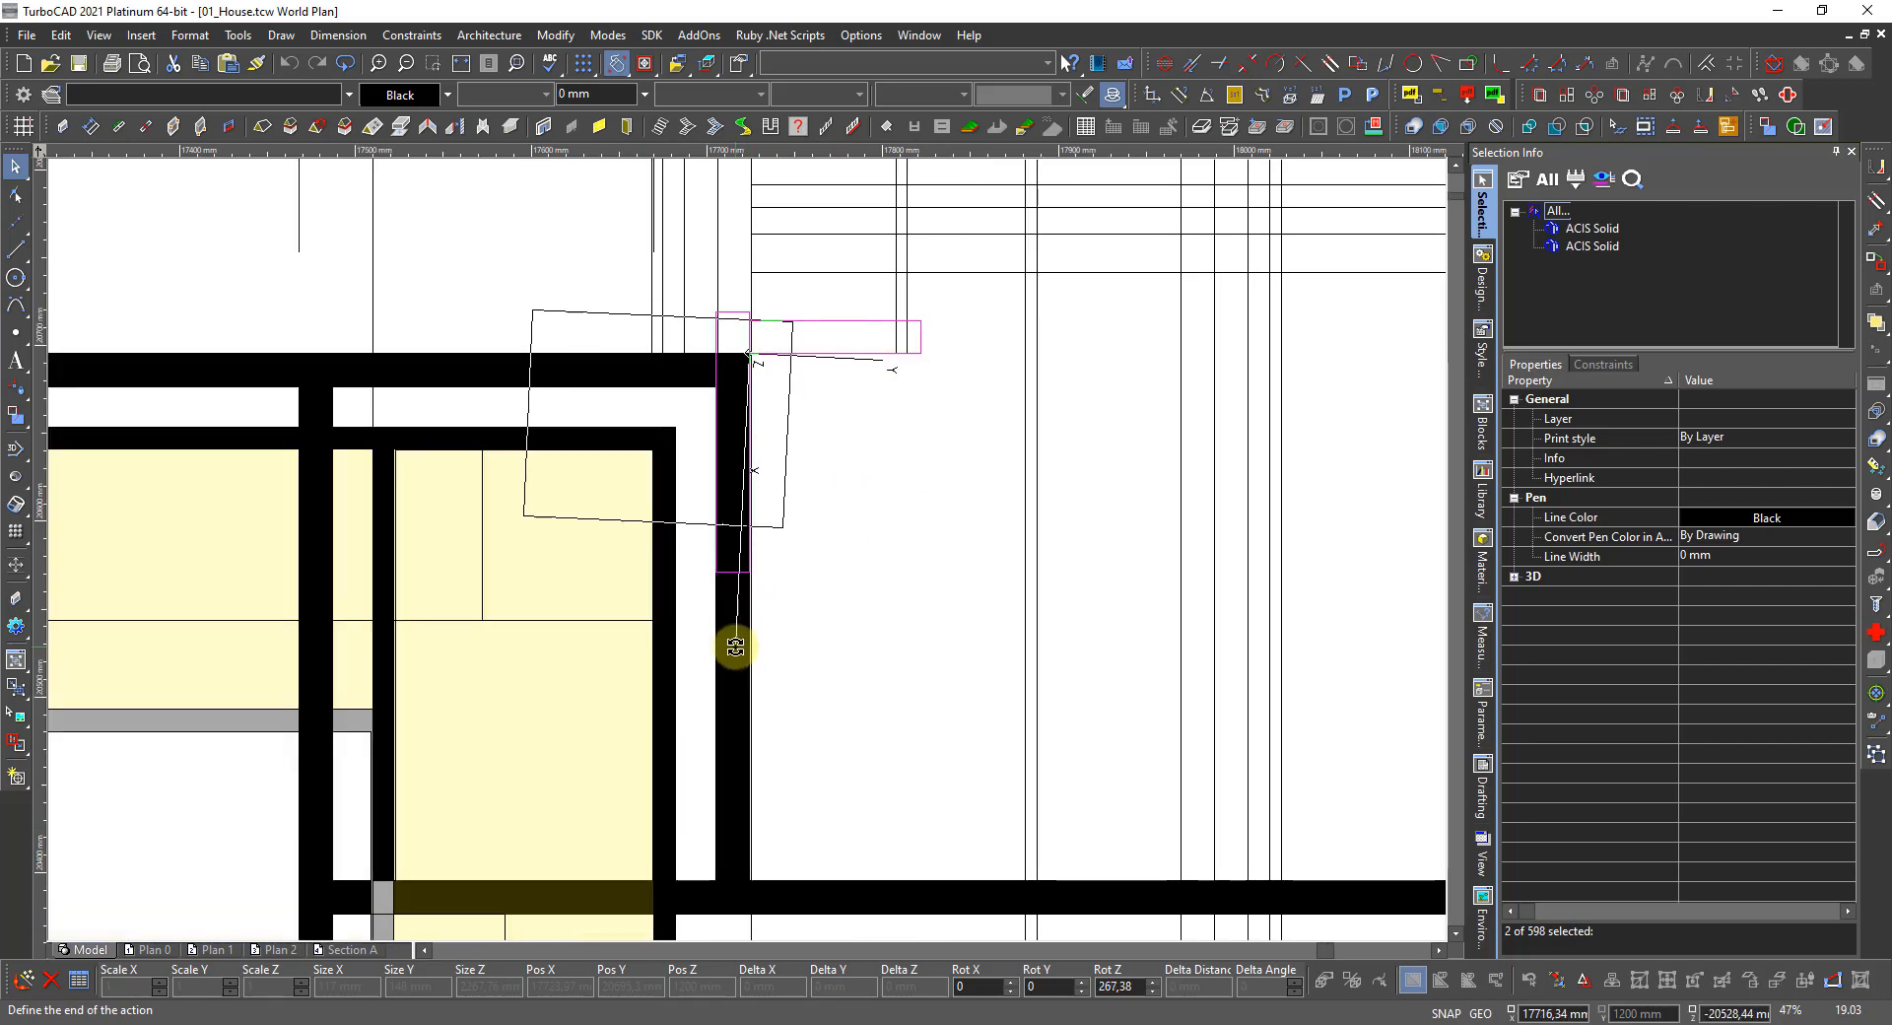
click(744, 651)
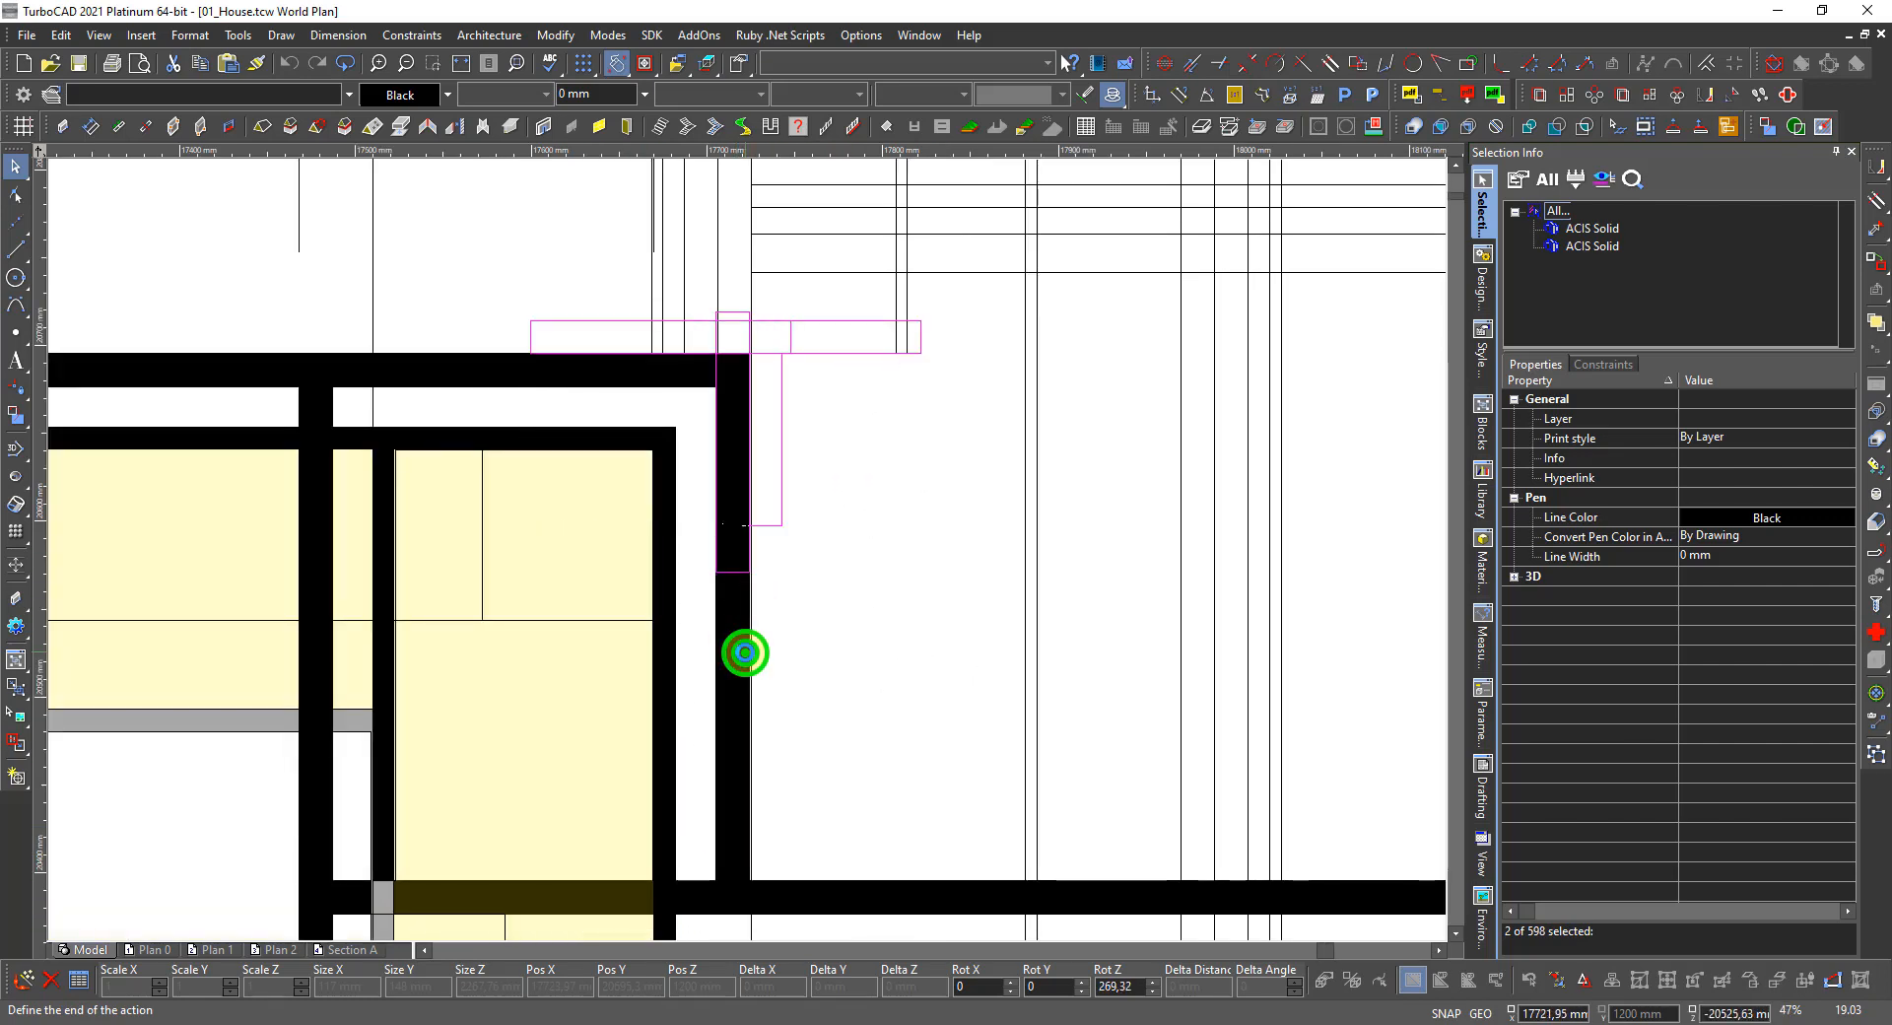
click(688, 315)
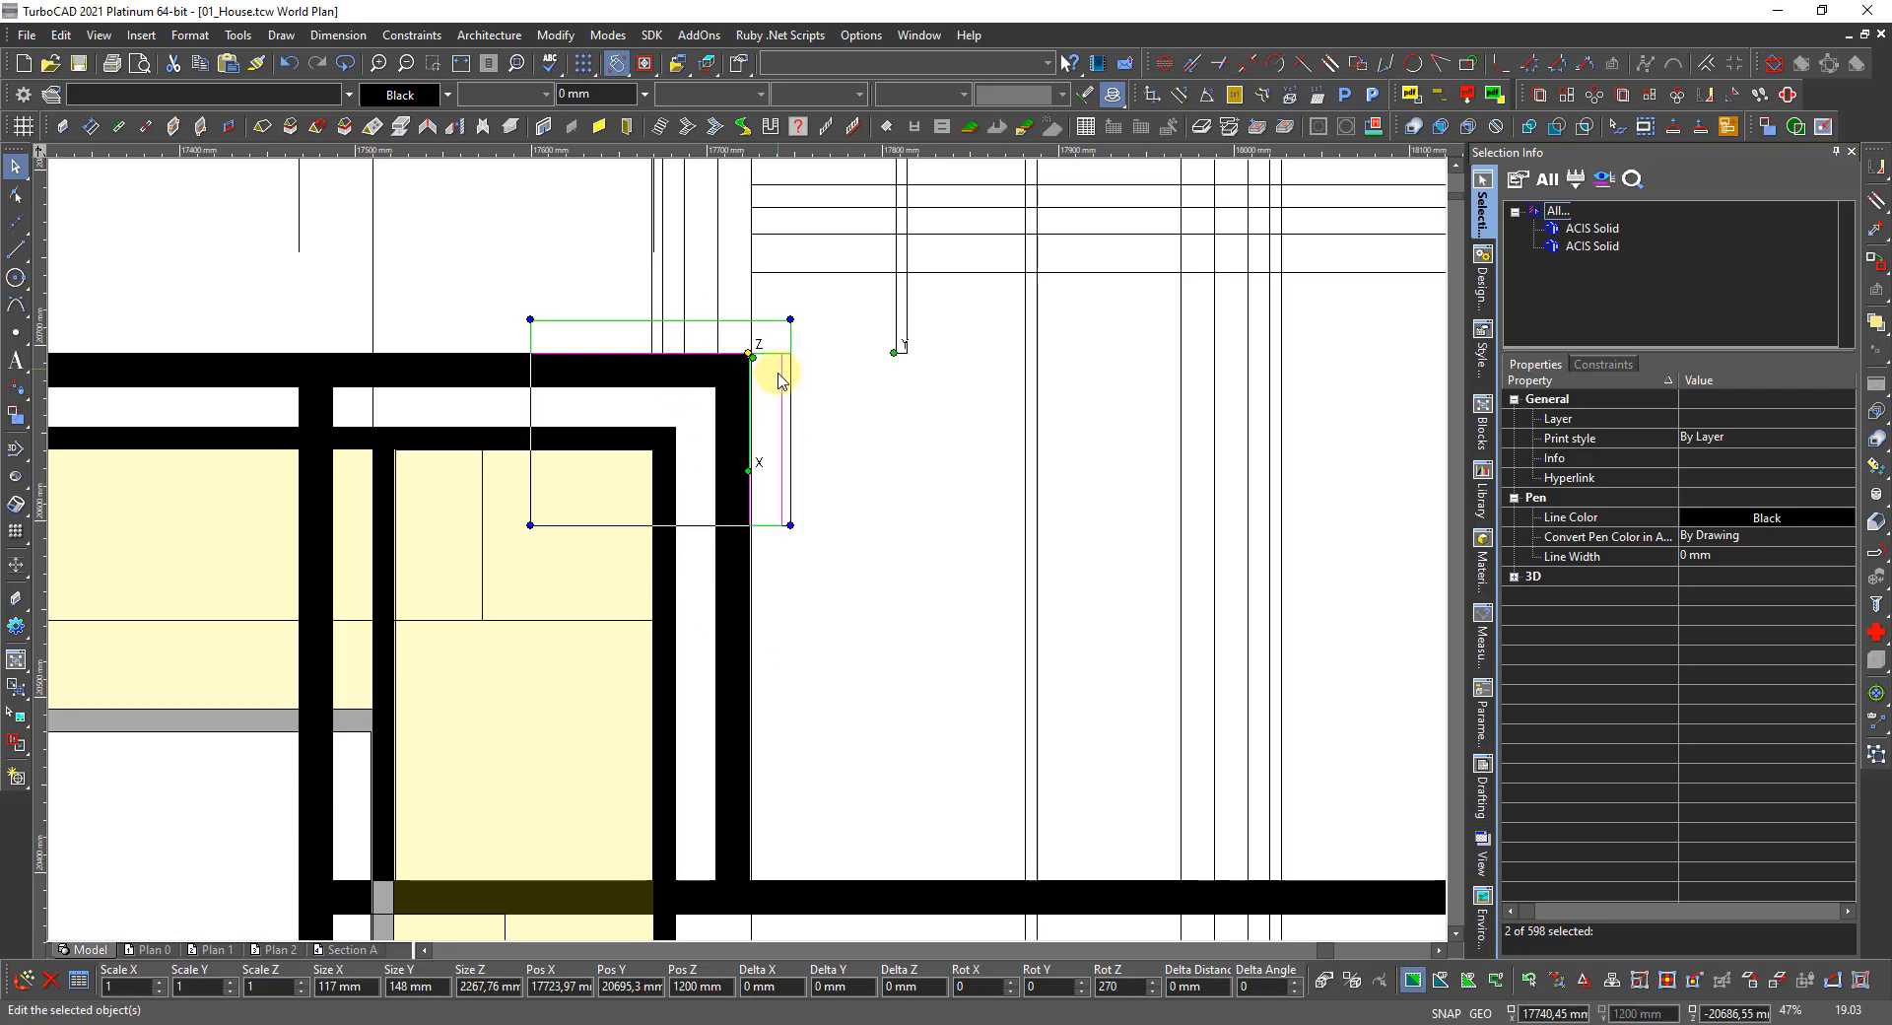
Select the two solid corner boards together at the left outer wall corner of the projecting section.
scroll(739, 497, down, 2)
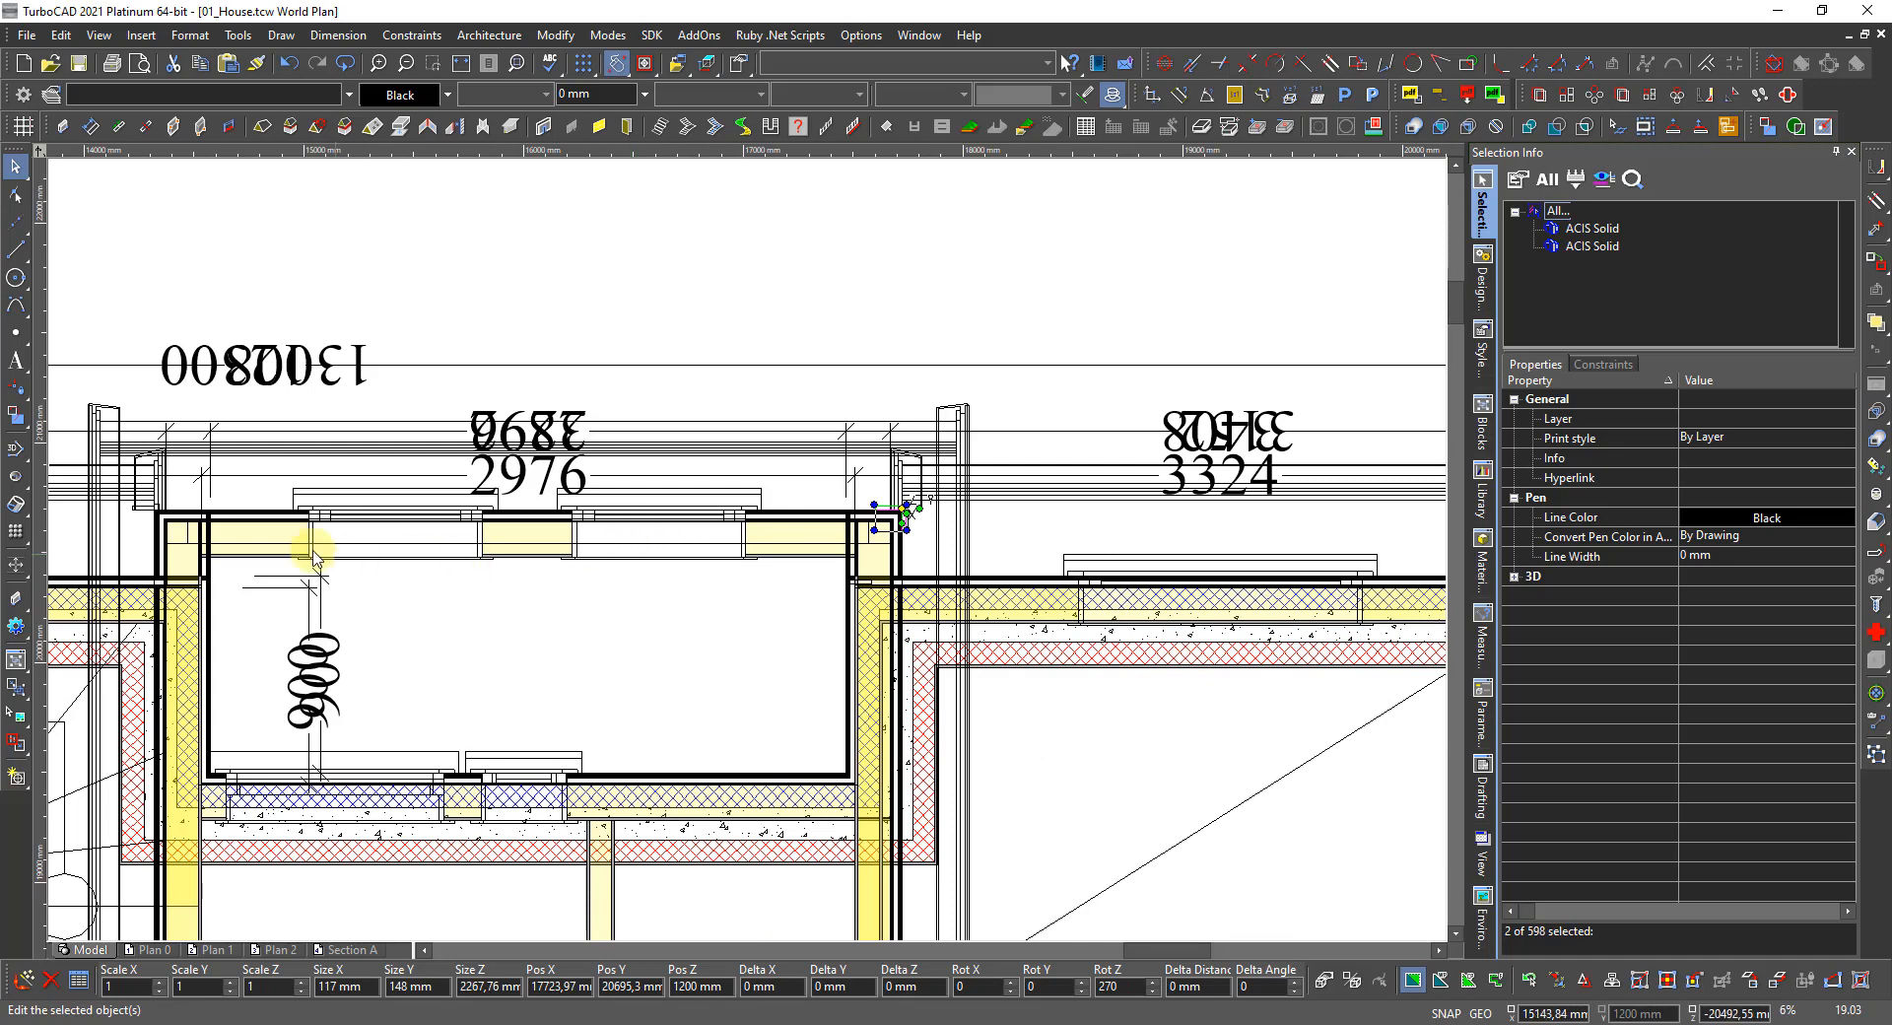
scroll(634, 498, up, 2)
scroll(731, 552, up, 2)
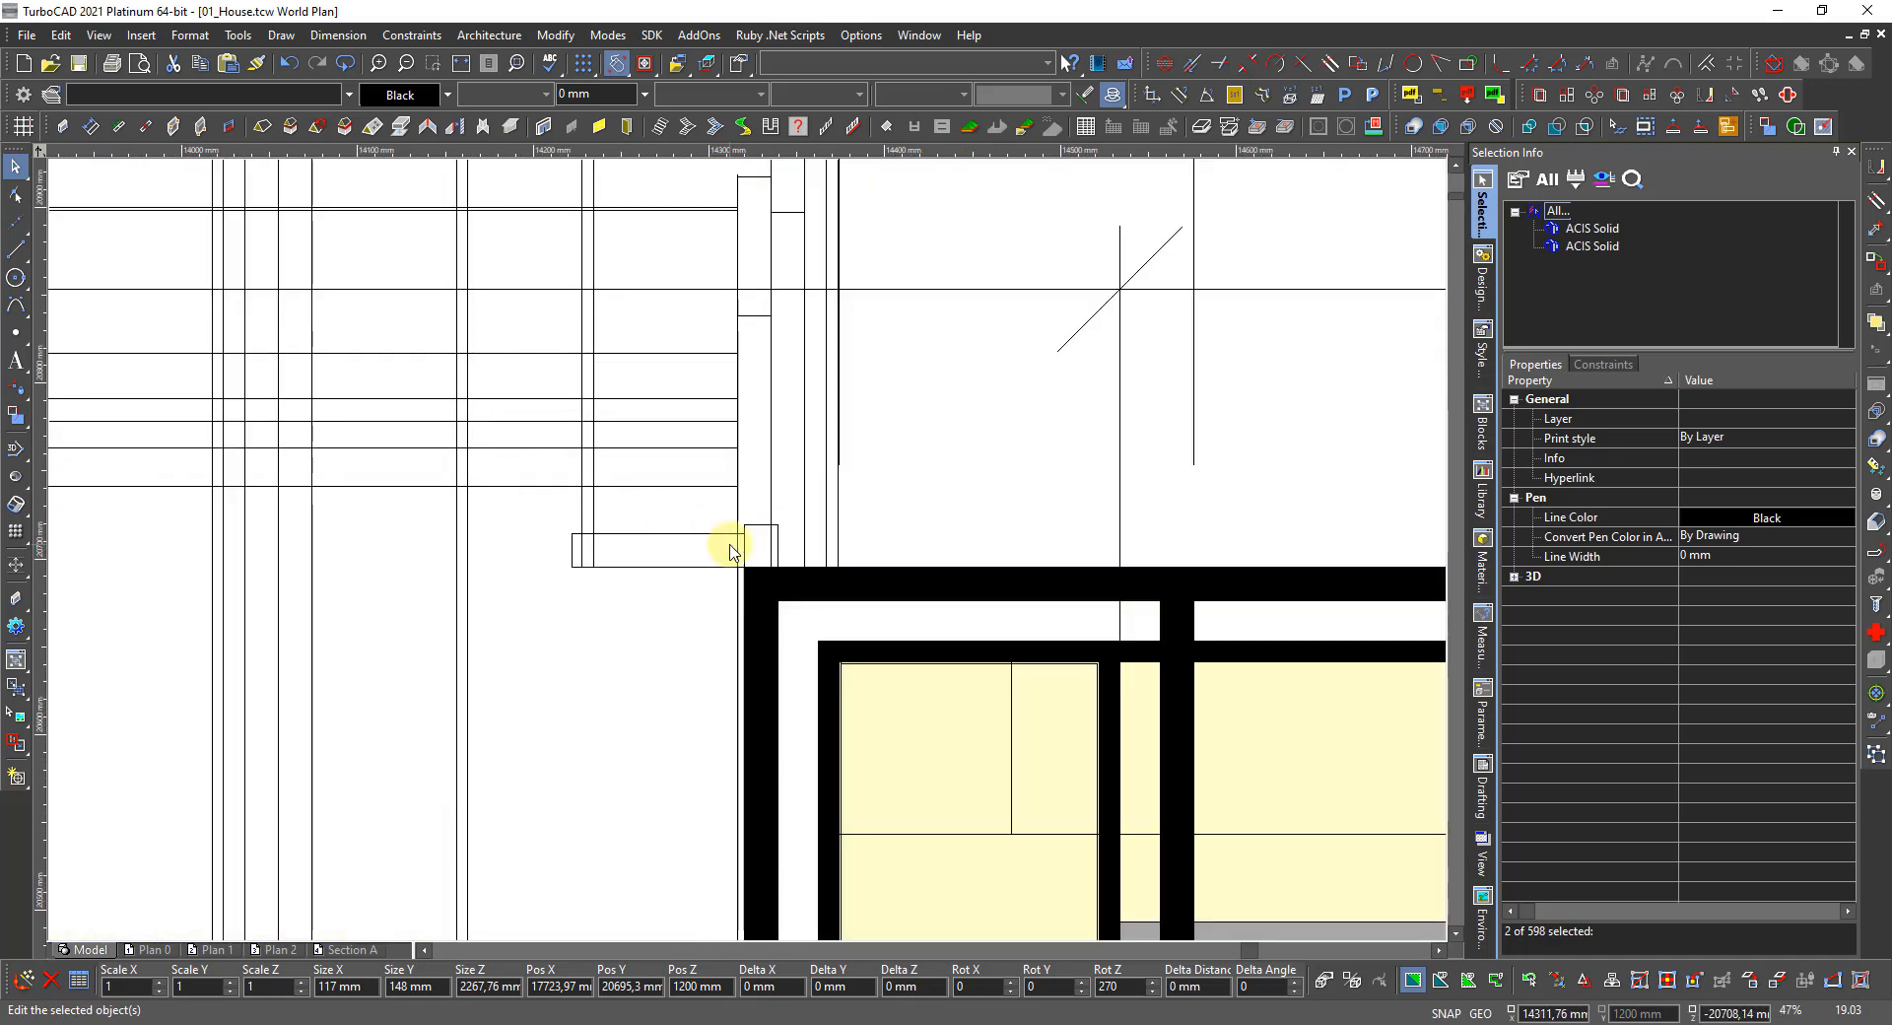
scroll(730, 550, up, 1)
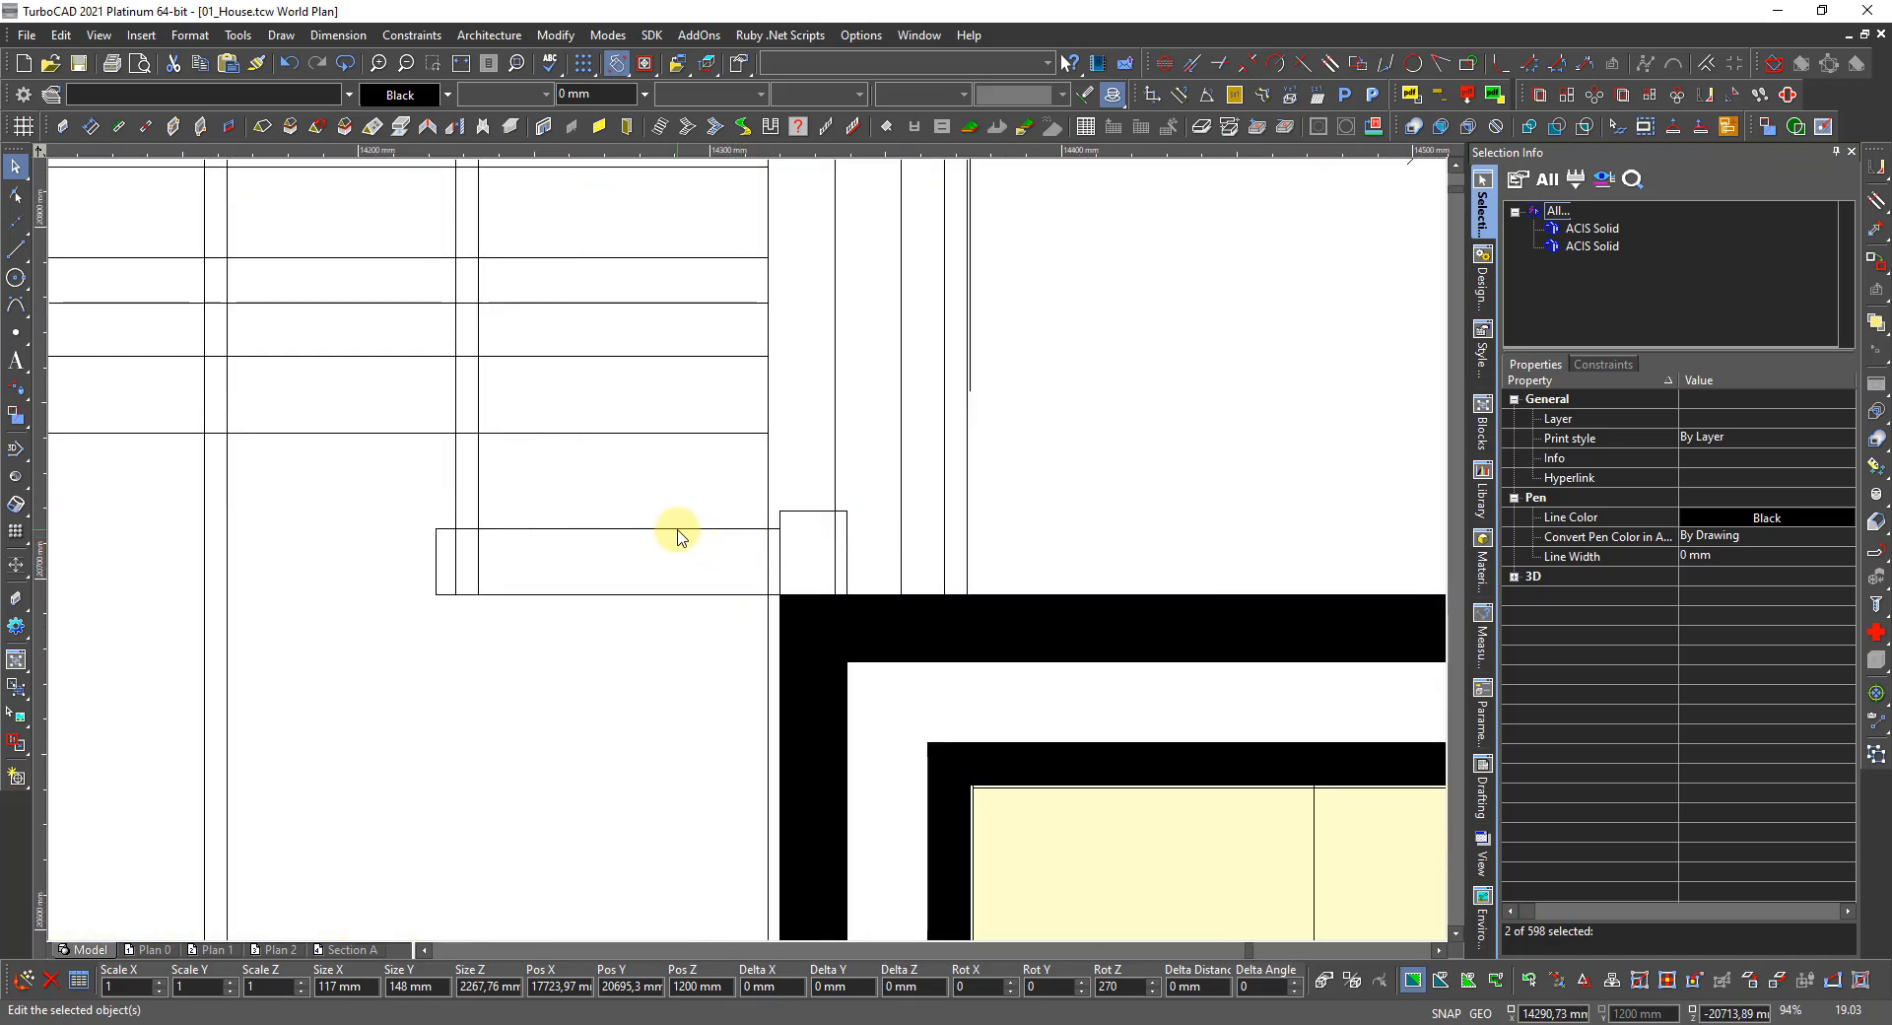
click(795, 512)
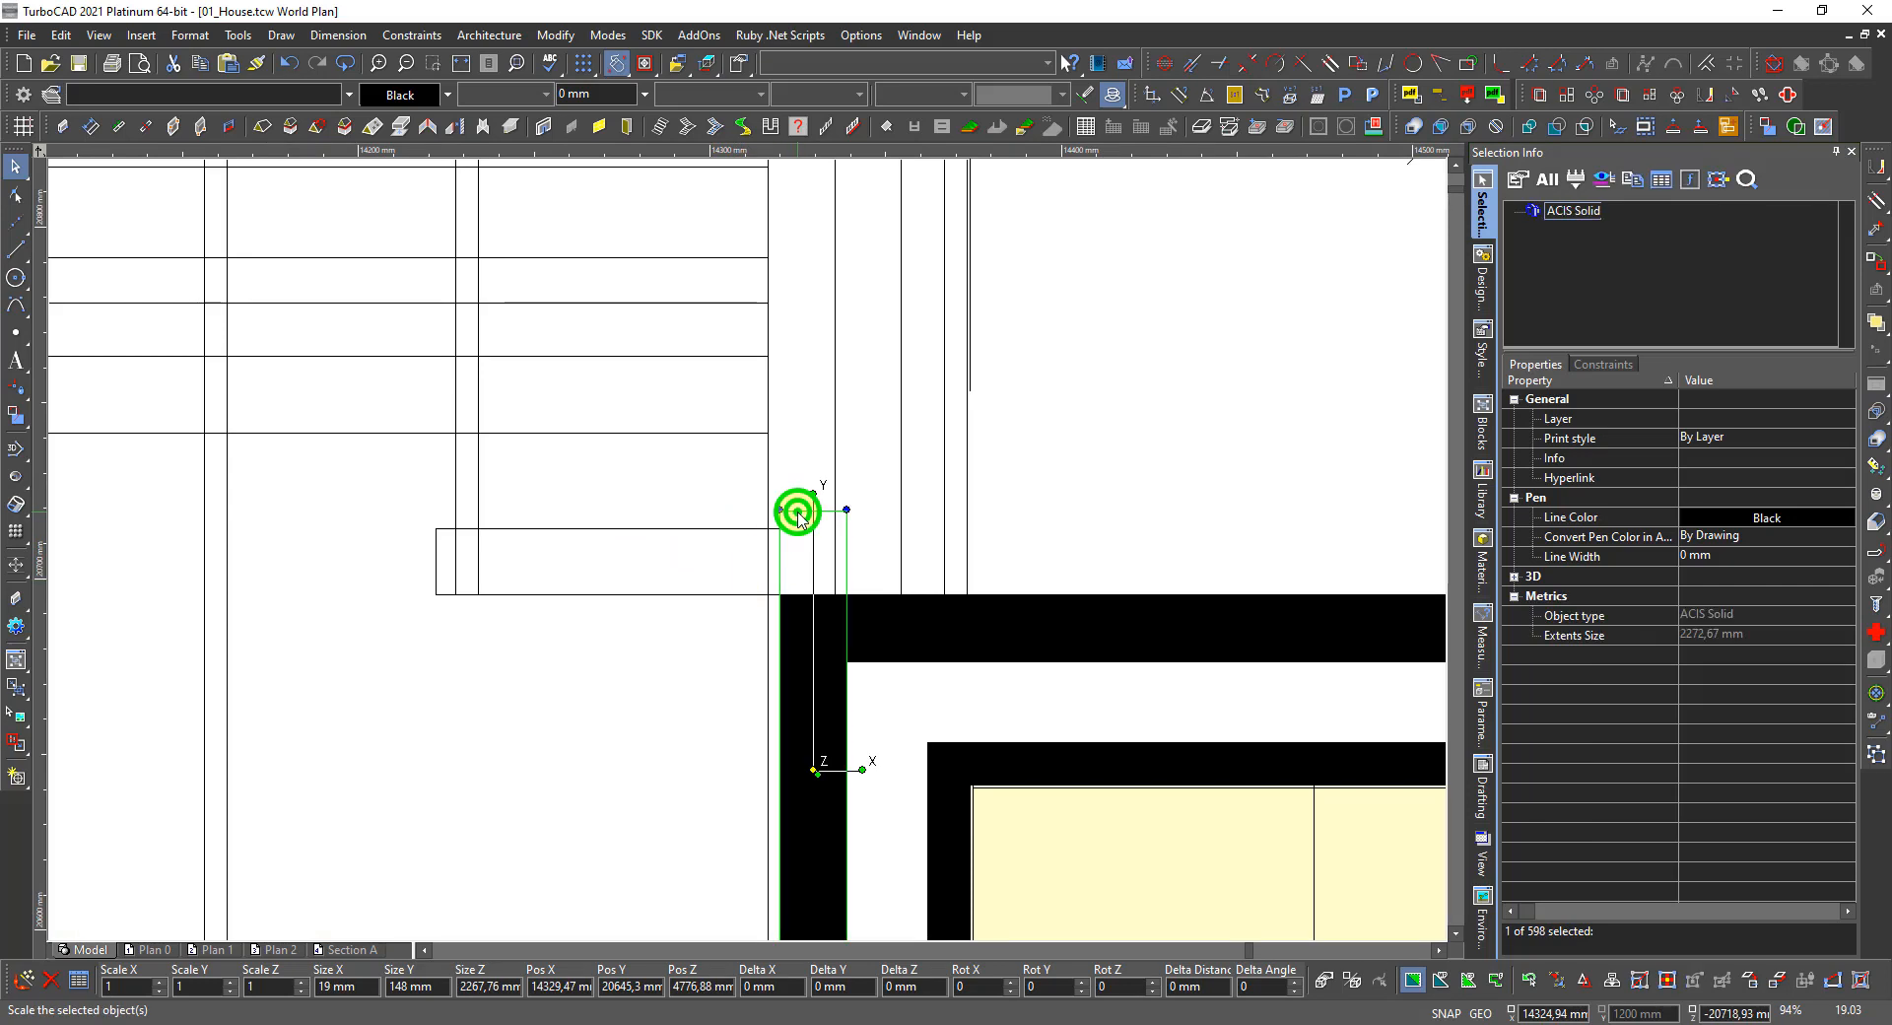
click(692, 594)
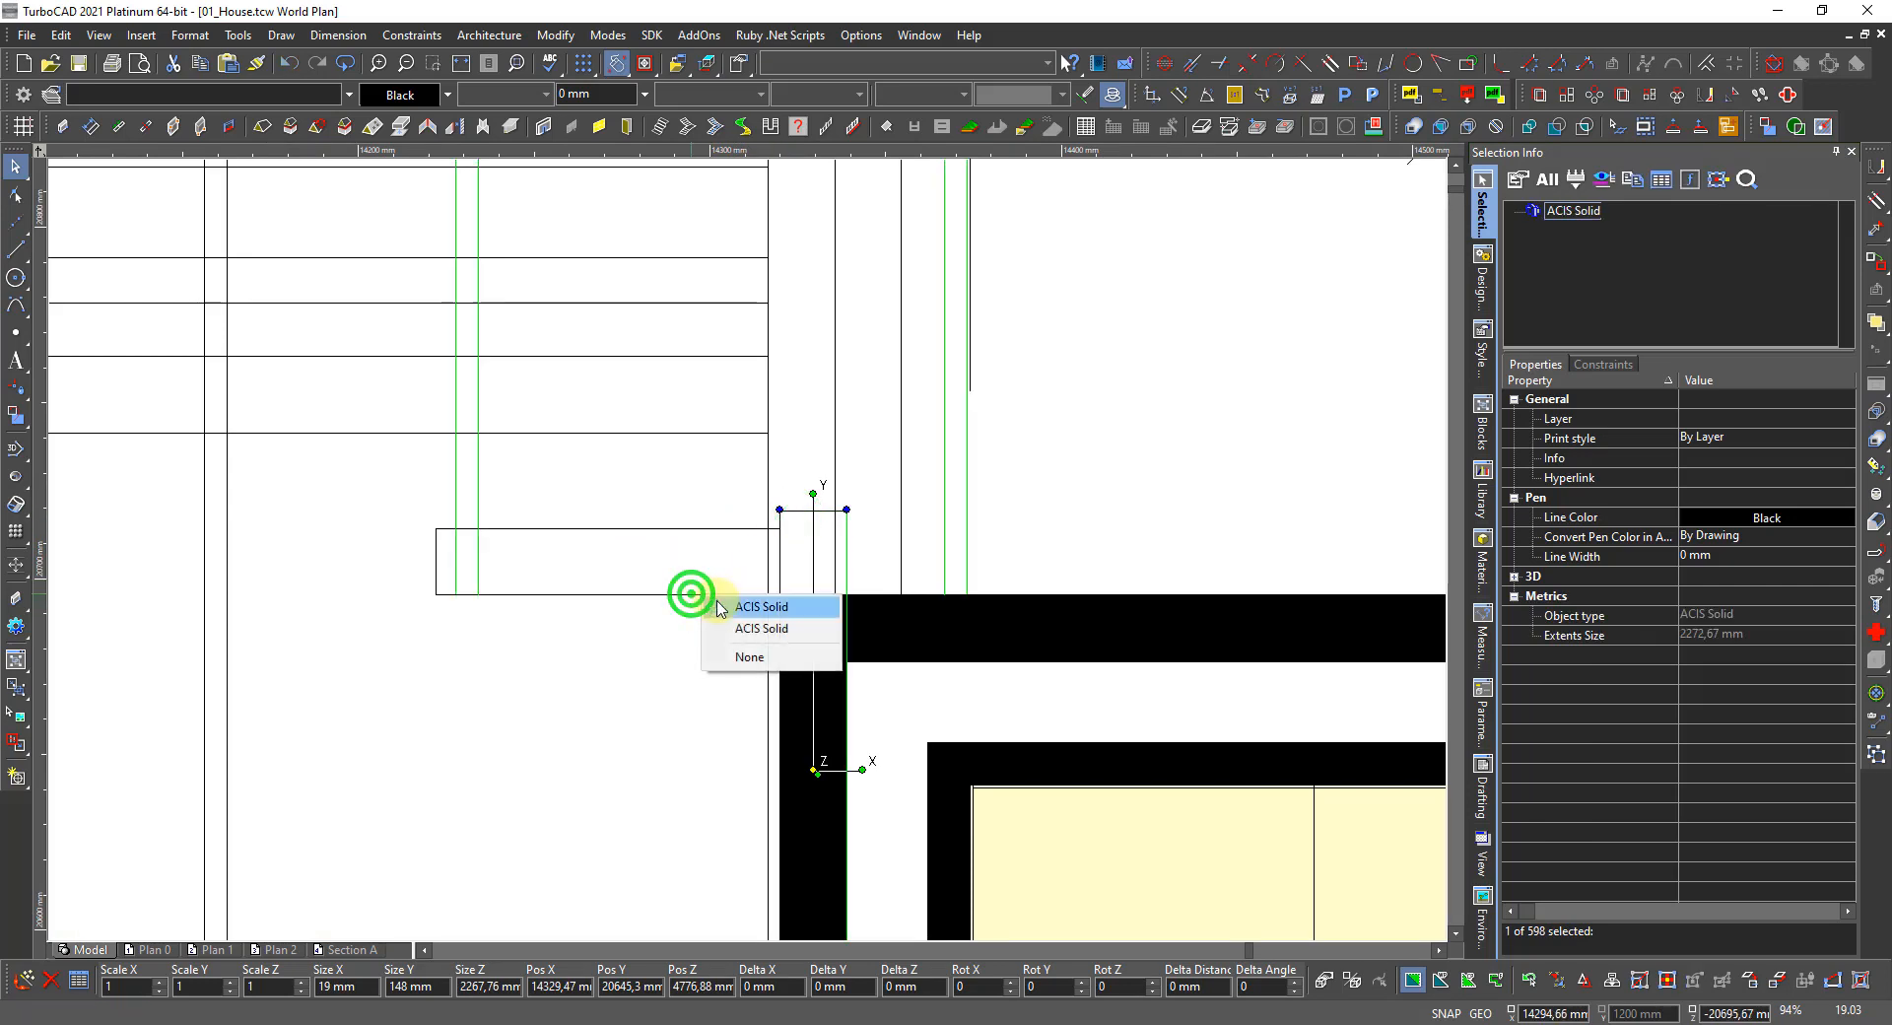
click(748, 629)
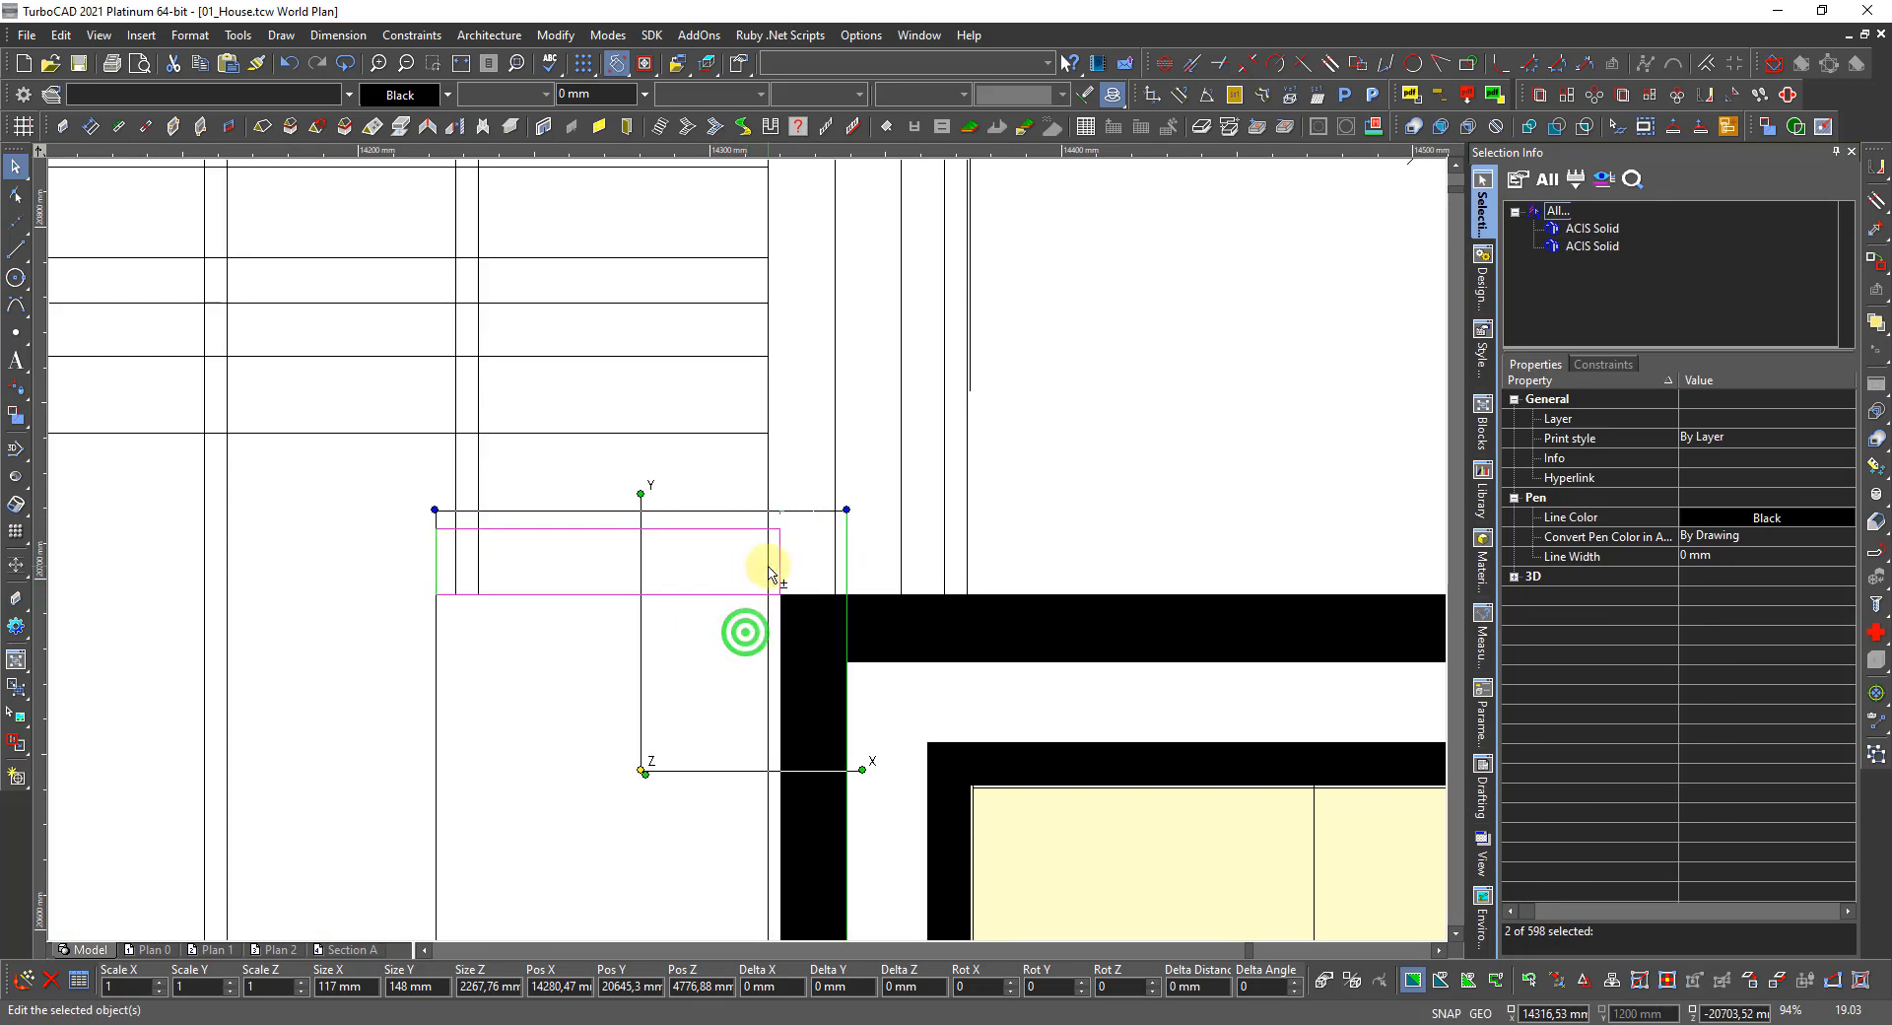
Try to rotate the two left corner boards about the Z axis with the reference point on the wall corner.
key(e)
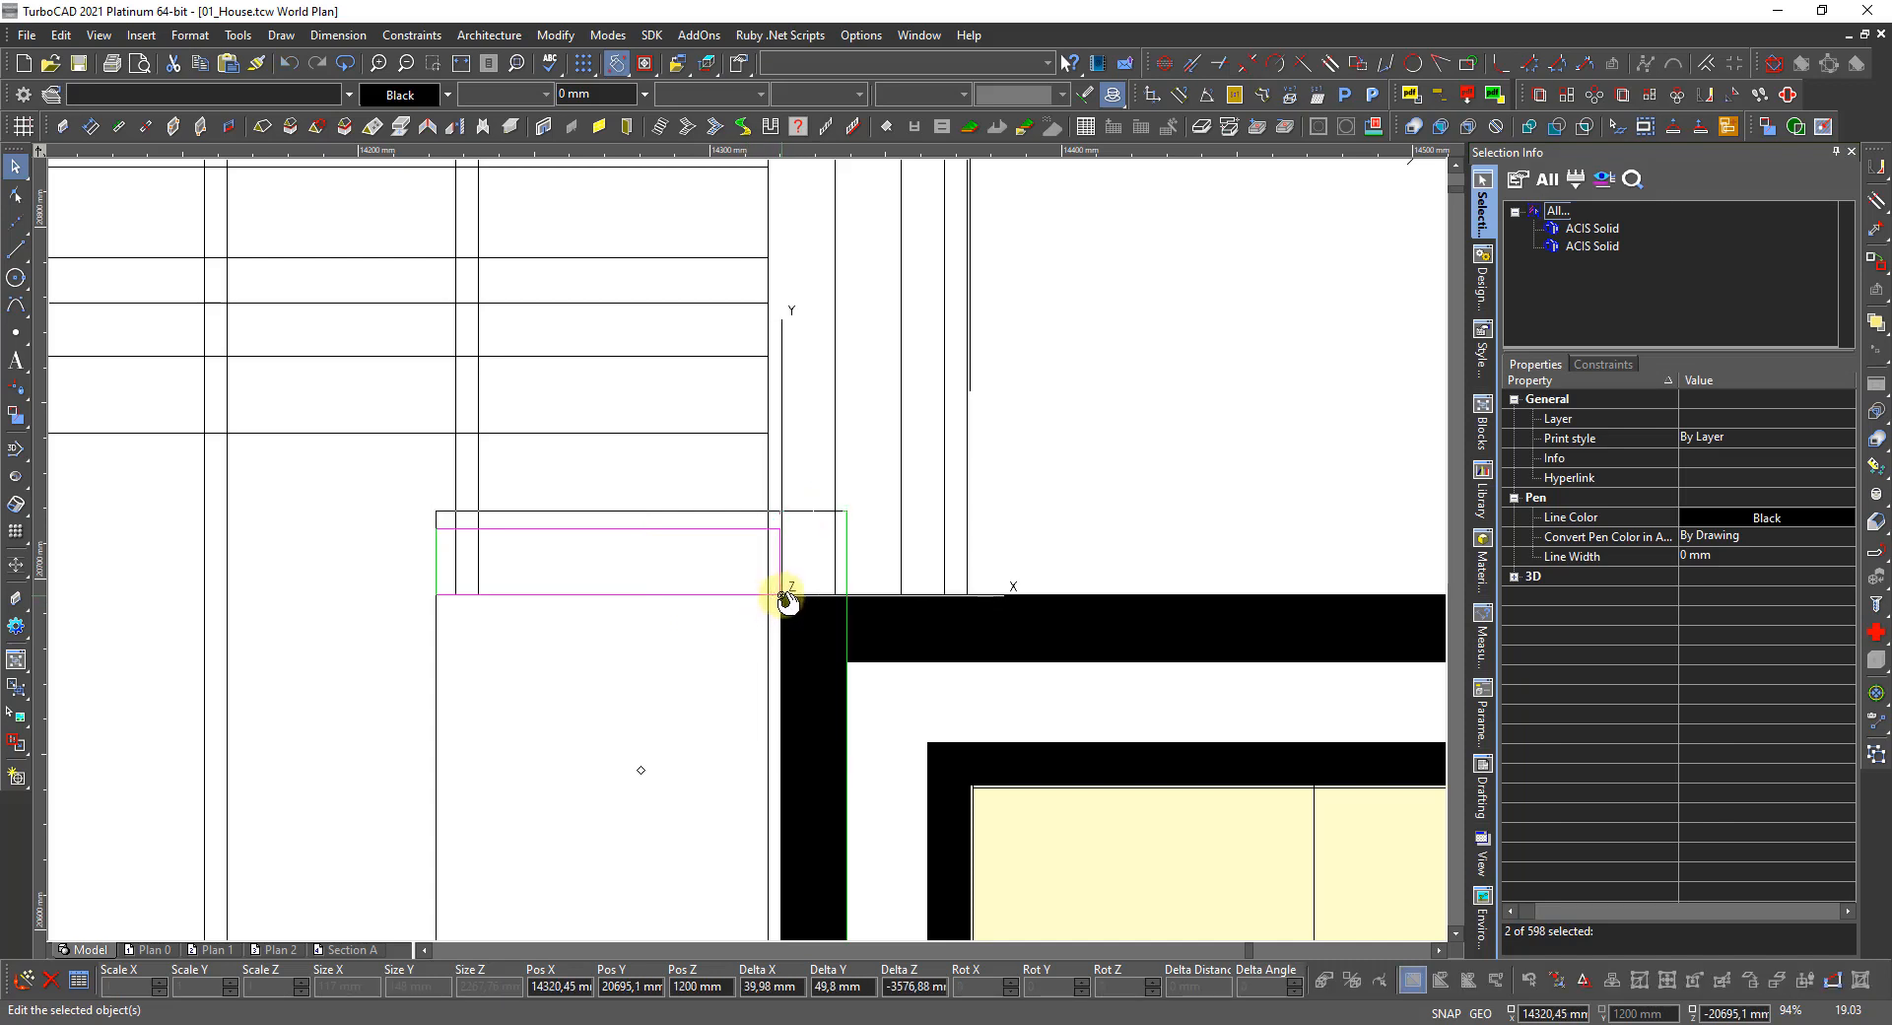
click(782, 596)
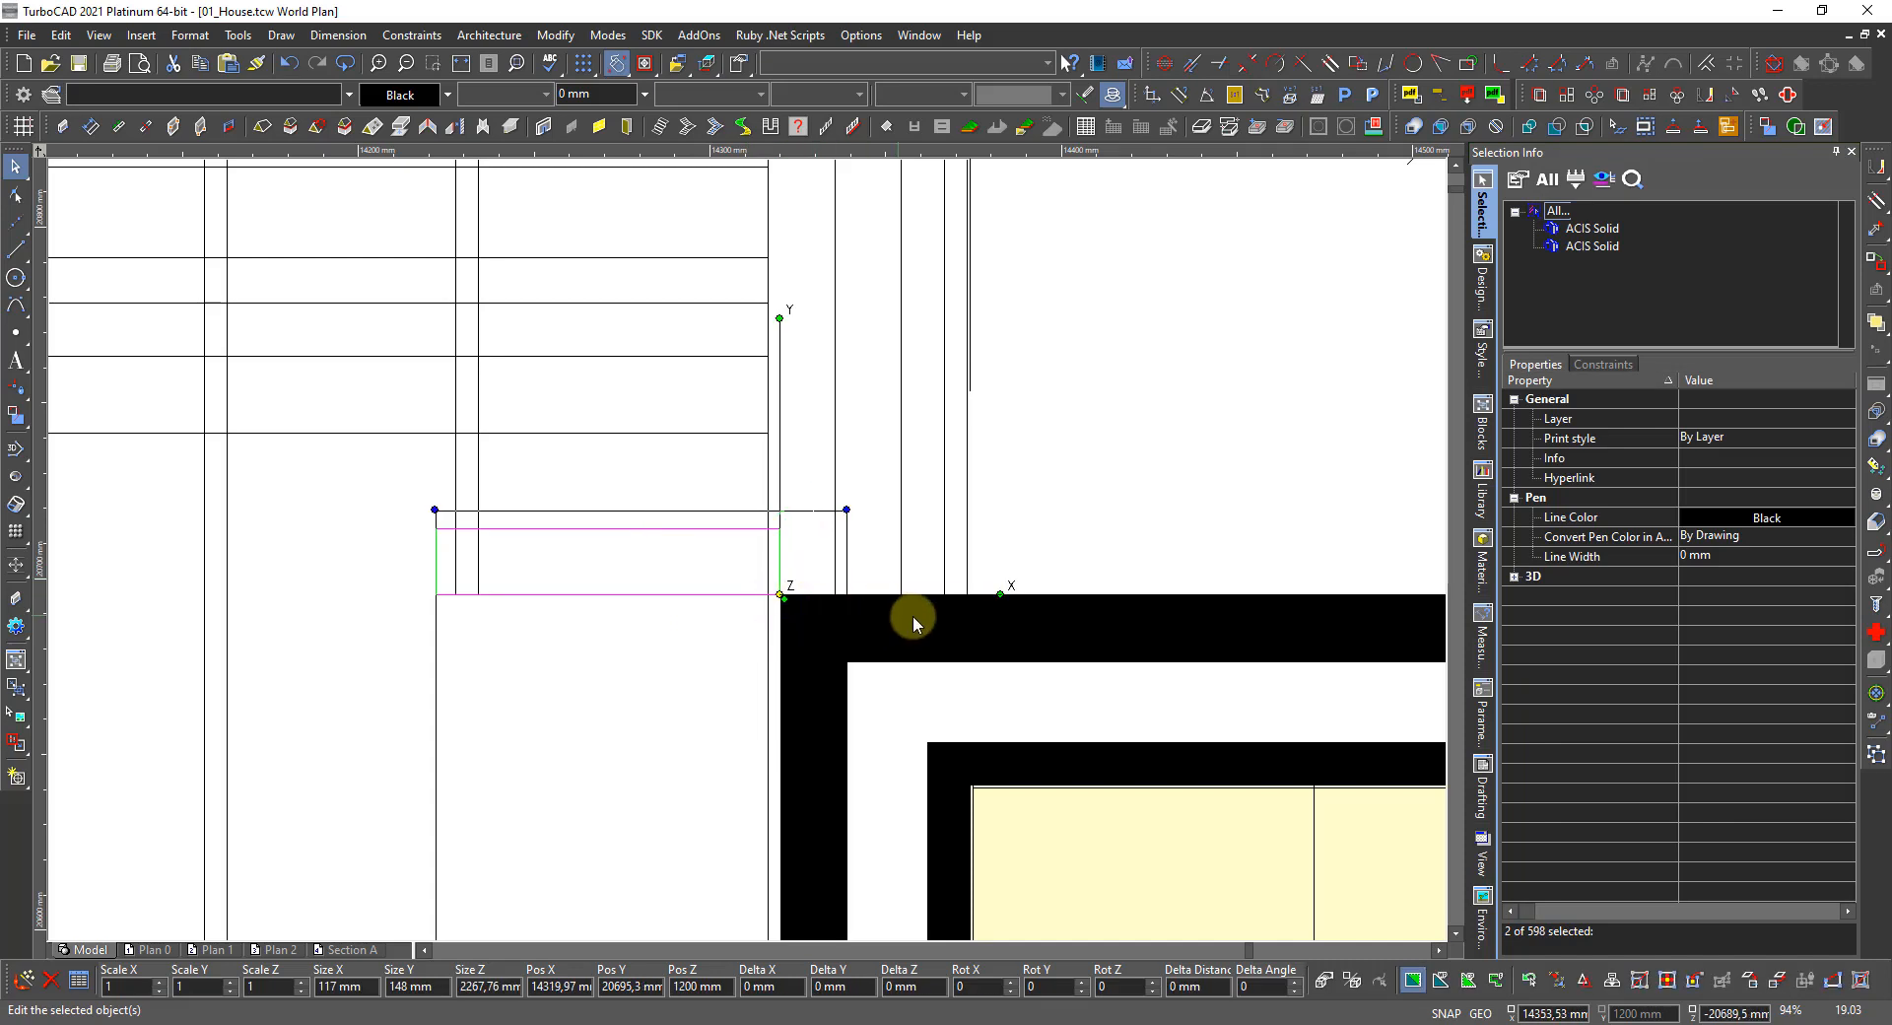
click(1004, 589)
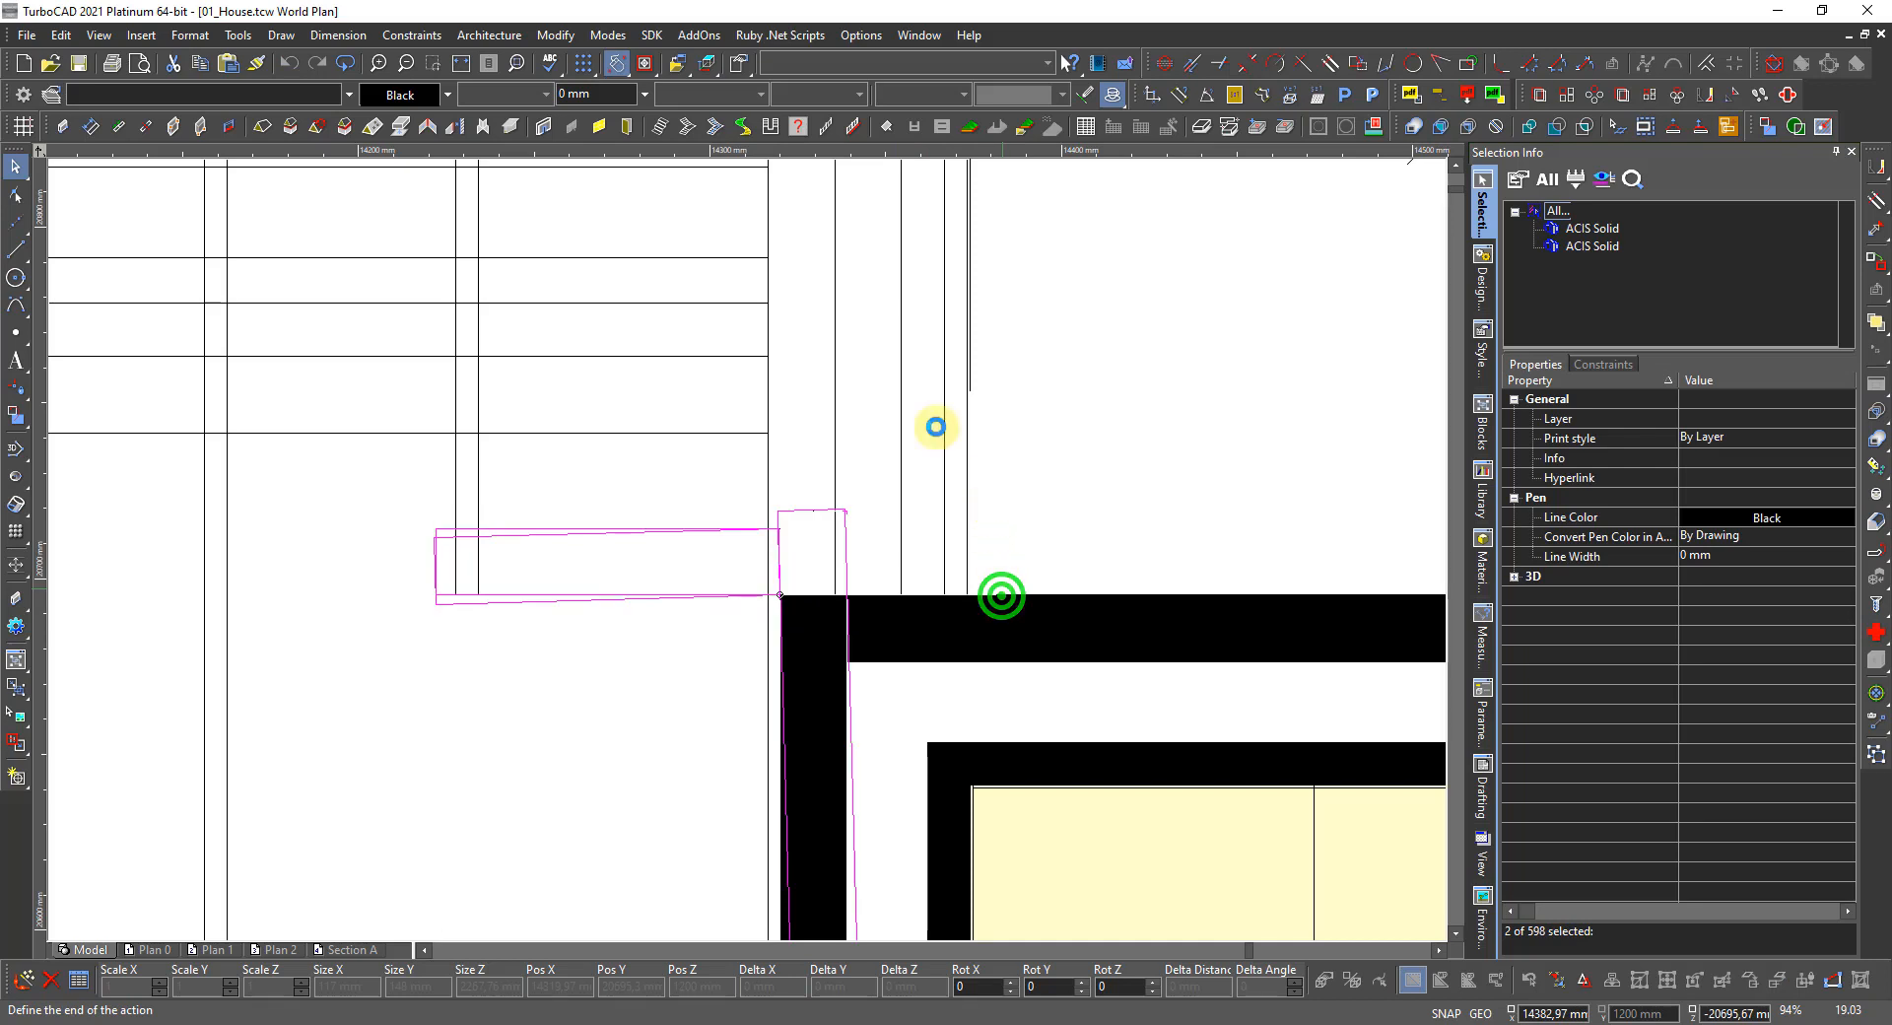
click(831, 272)
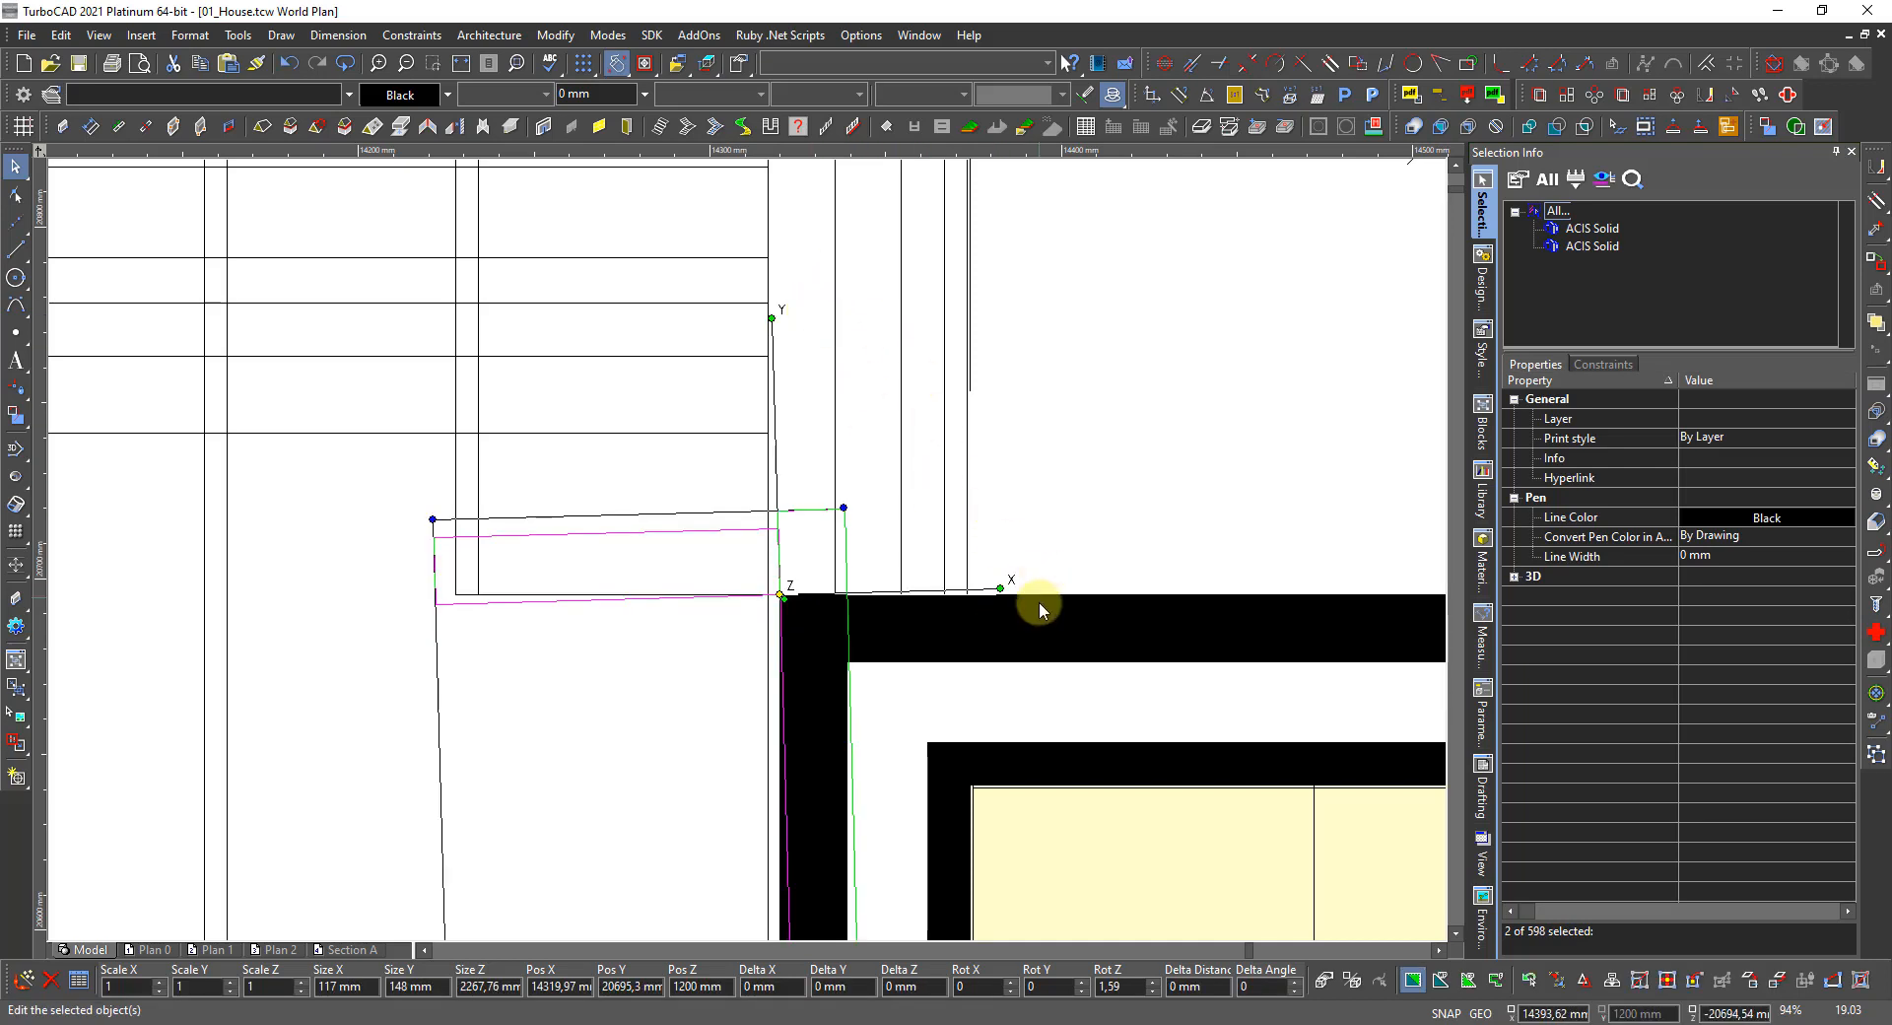
Try to turn the boards by 90 degrees about the Z axis, cancel it, and undo the previous rotation and reference point move.
click(1005, 588)
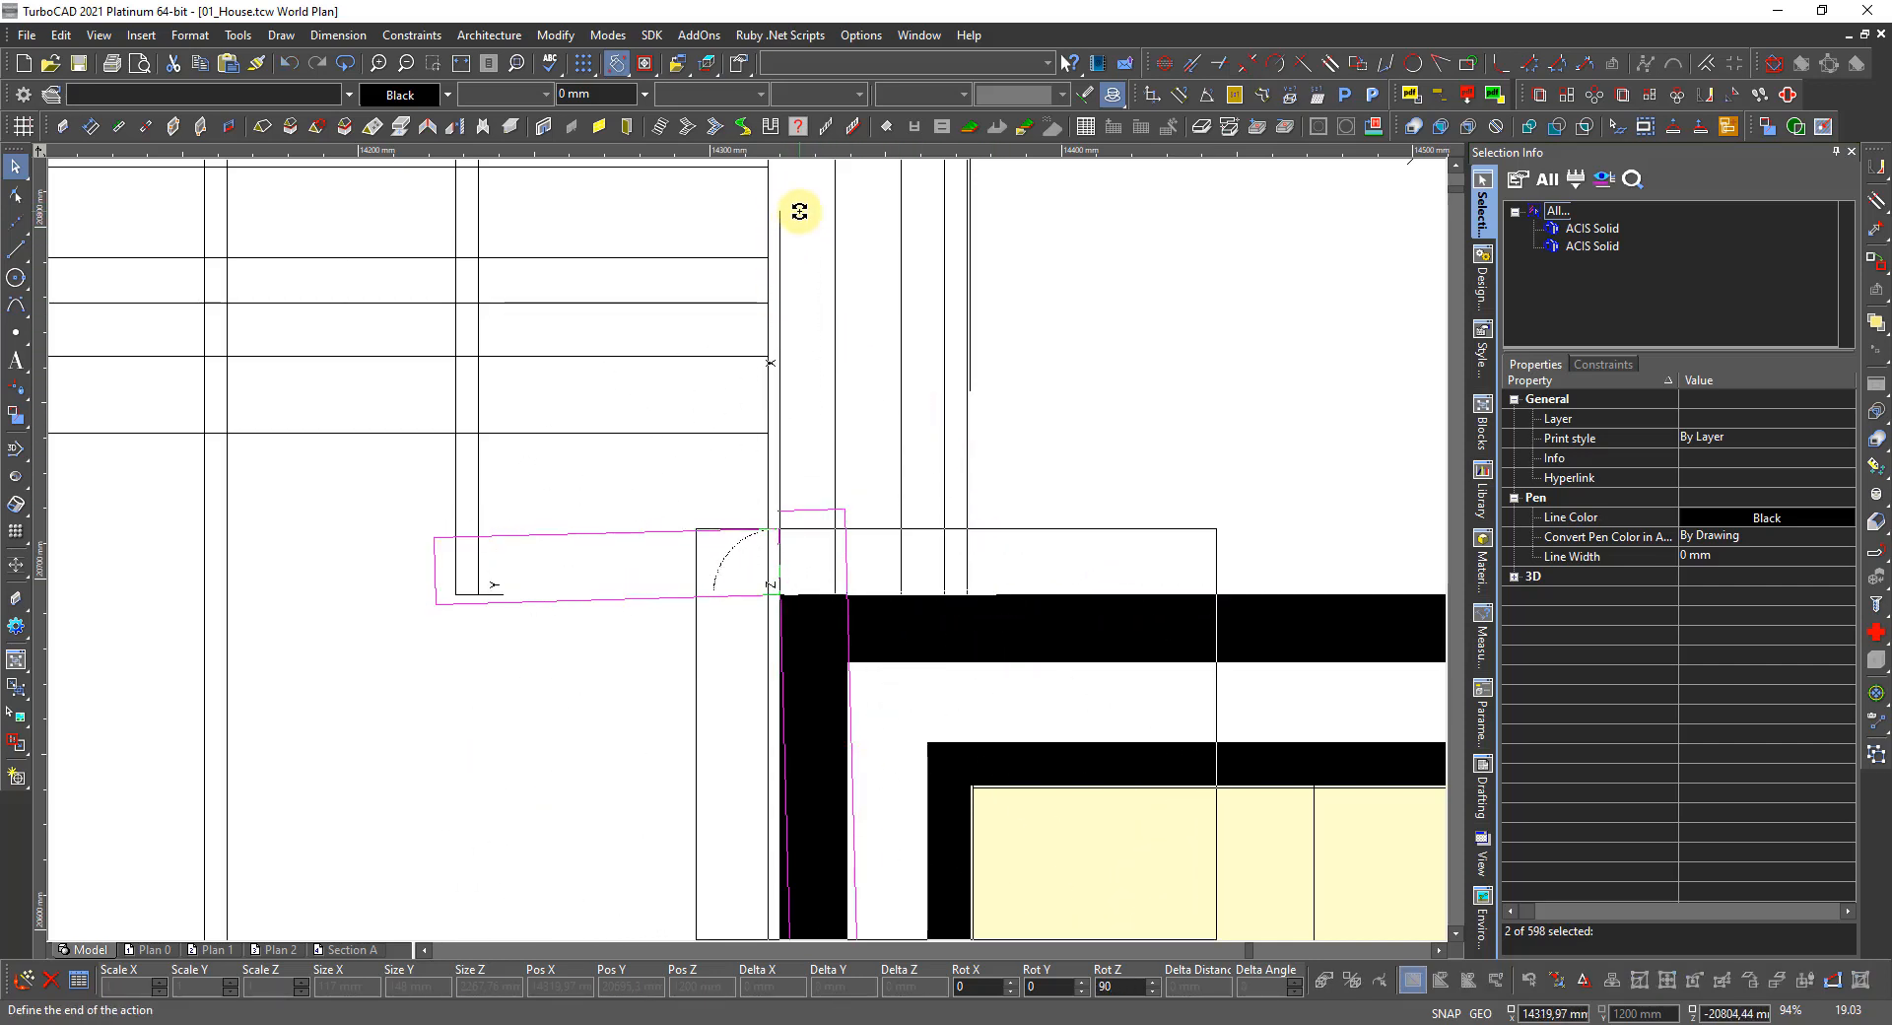
scroll(797, 211, down, 4)
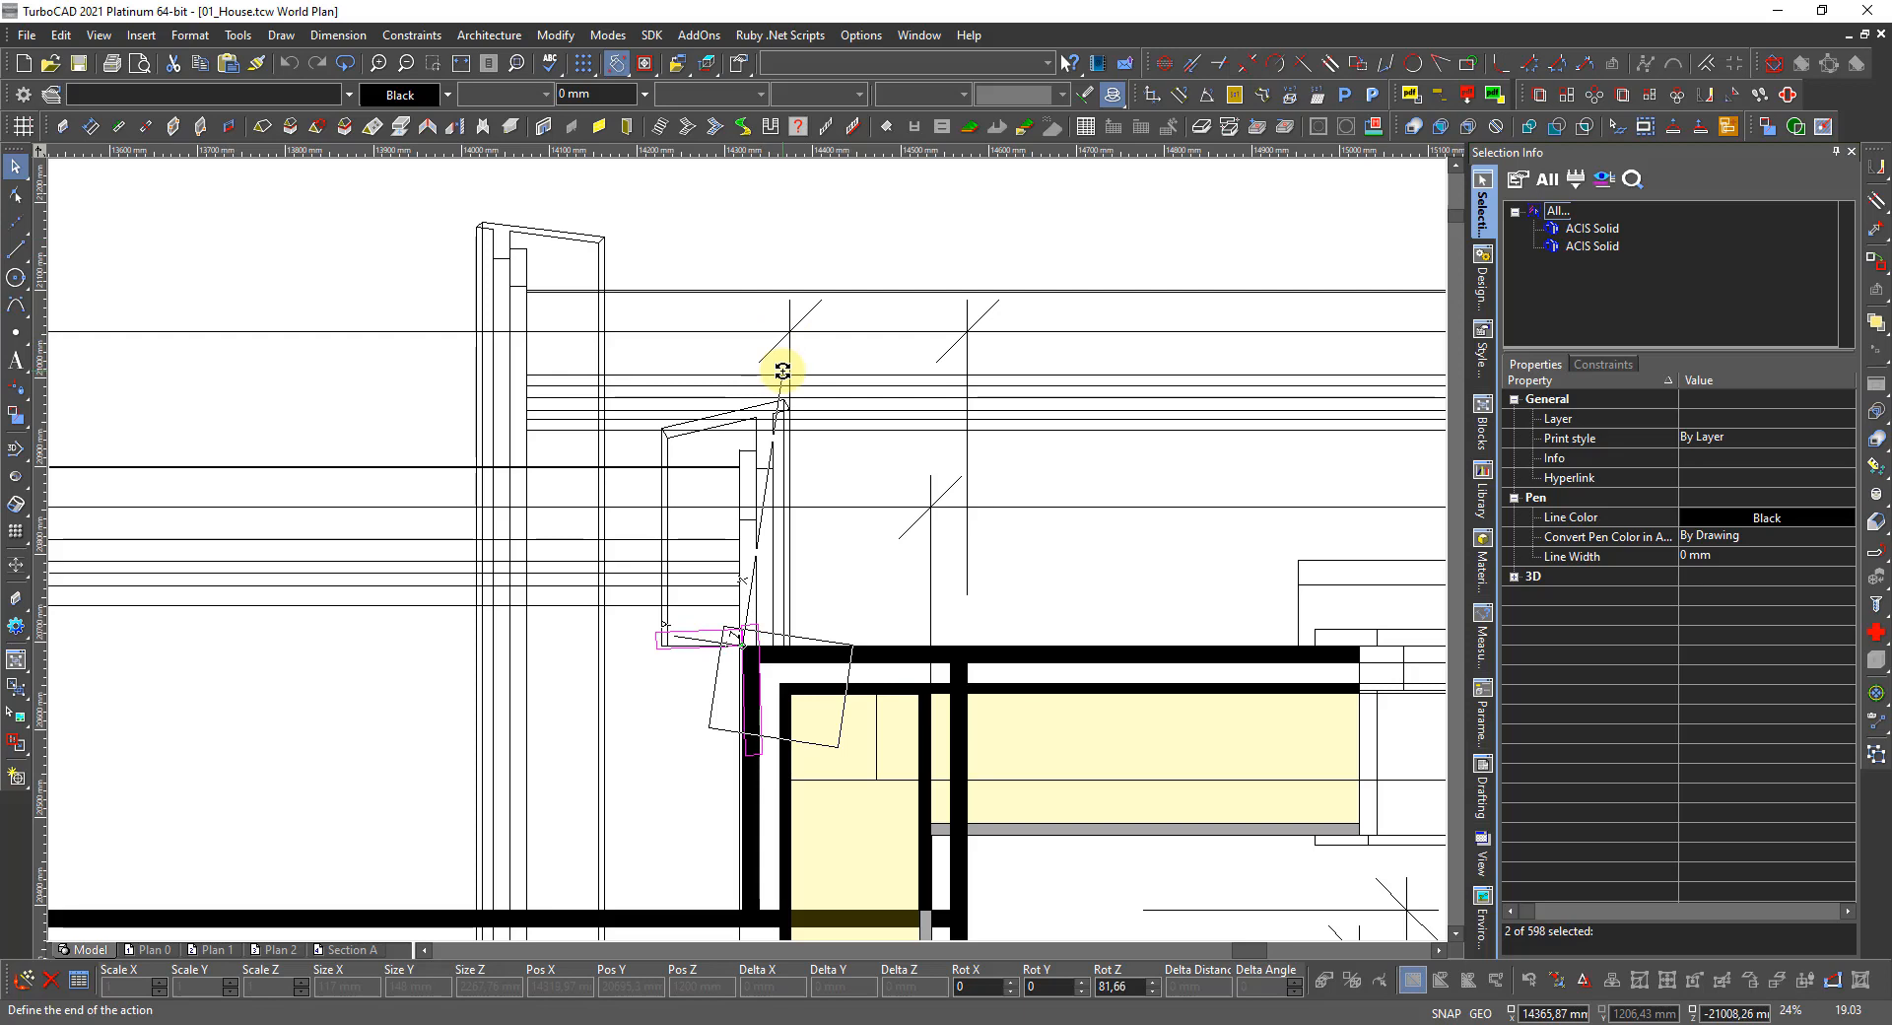
key(Escape)
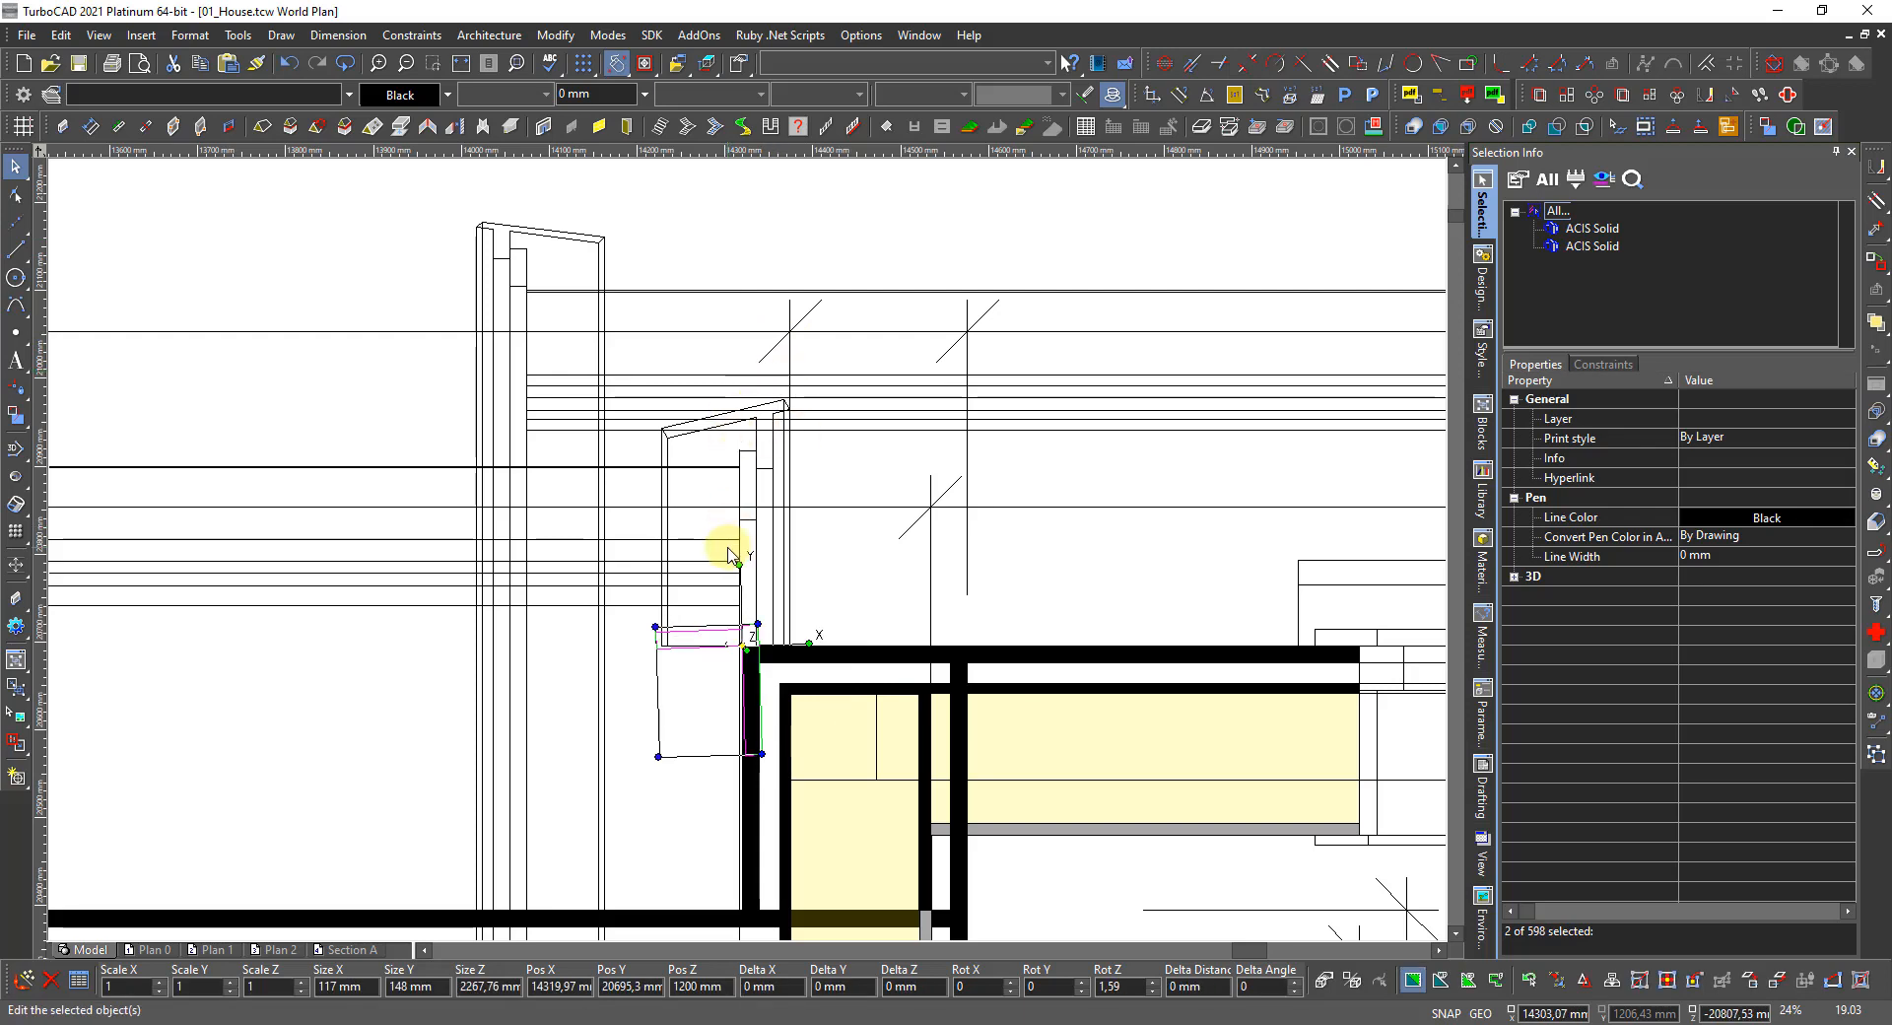
click(747, 636)
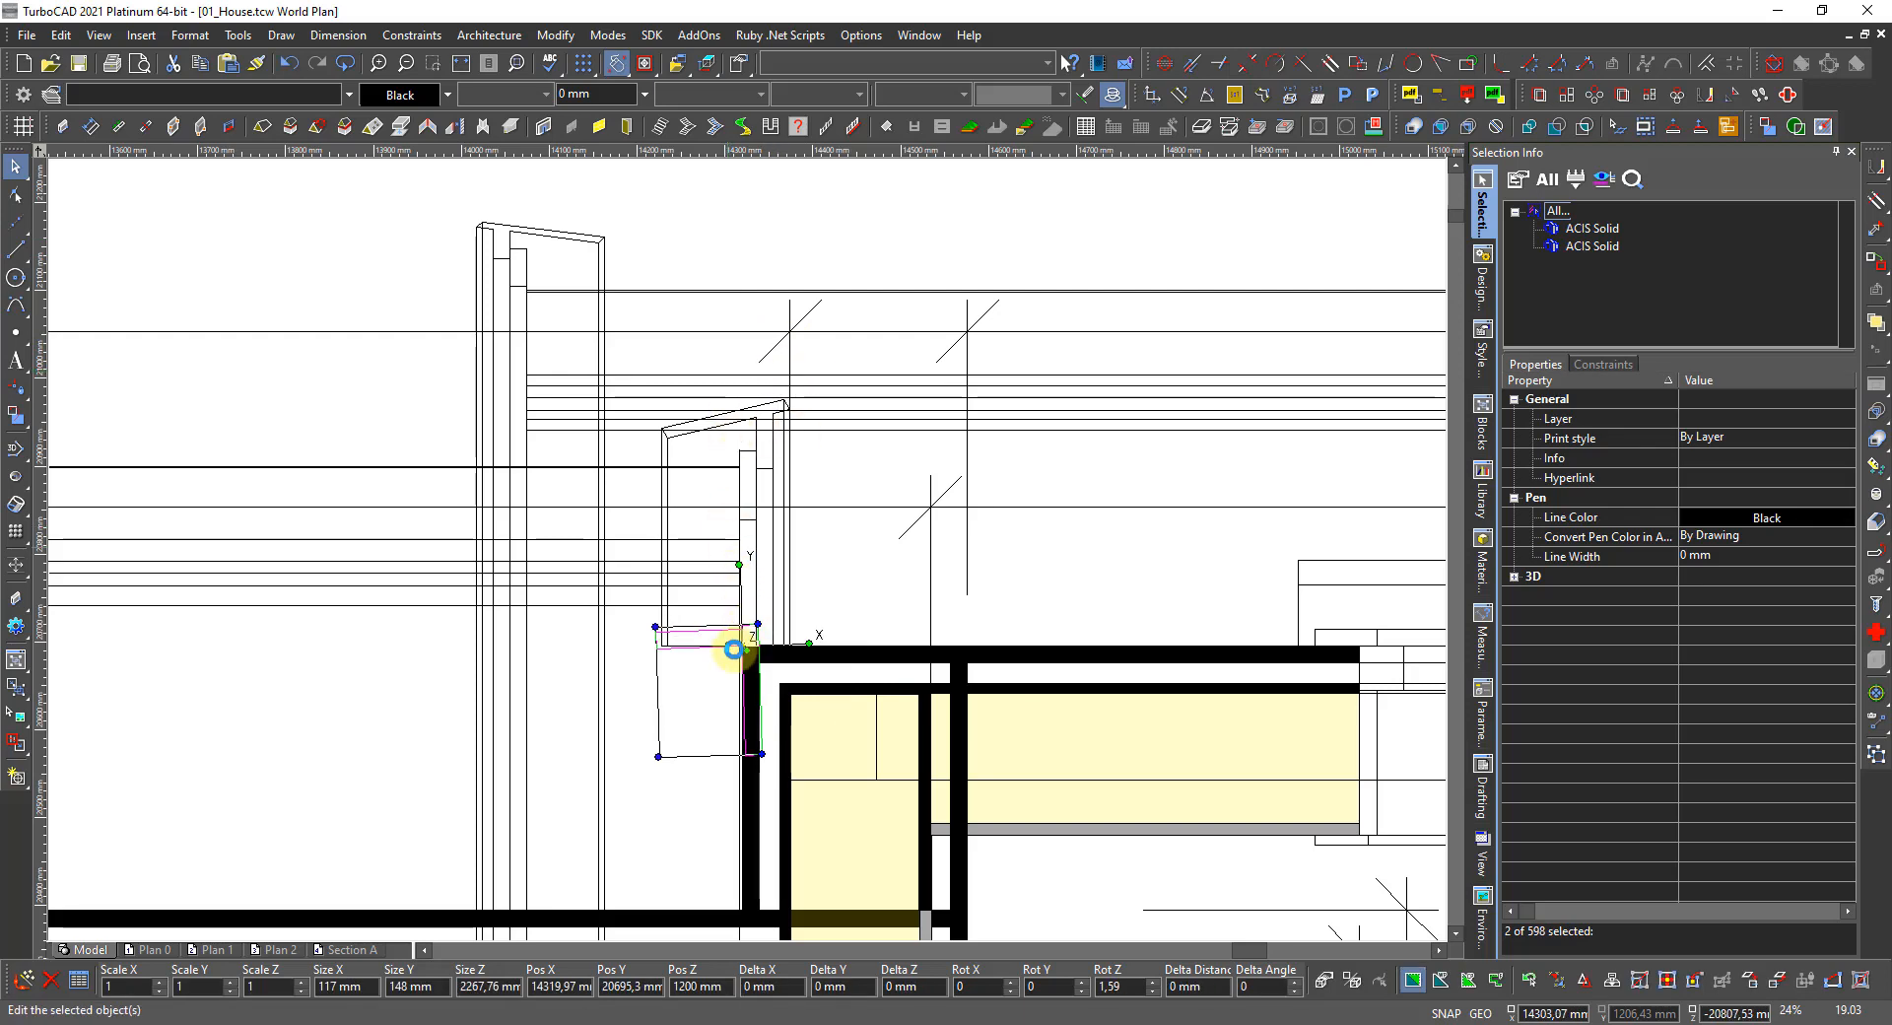
key(ctrl+z)
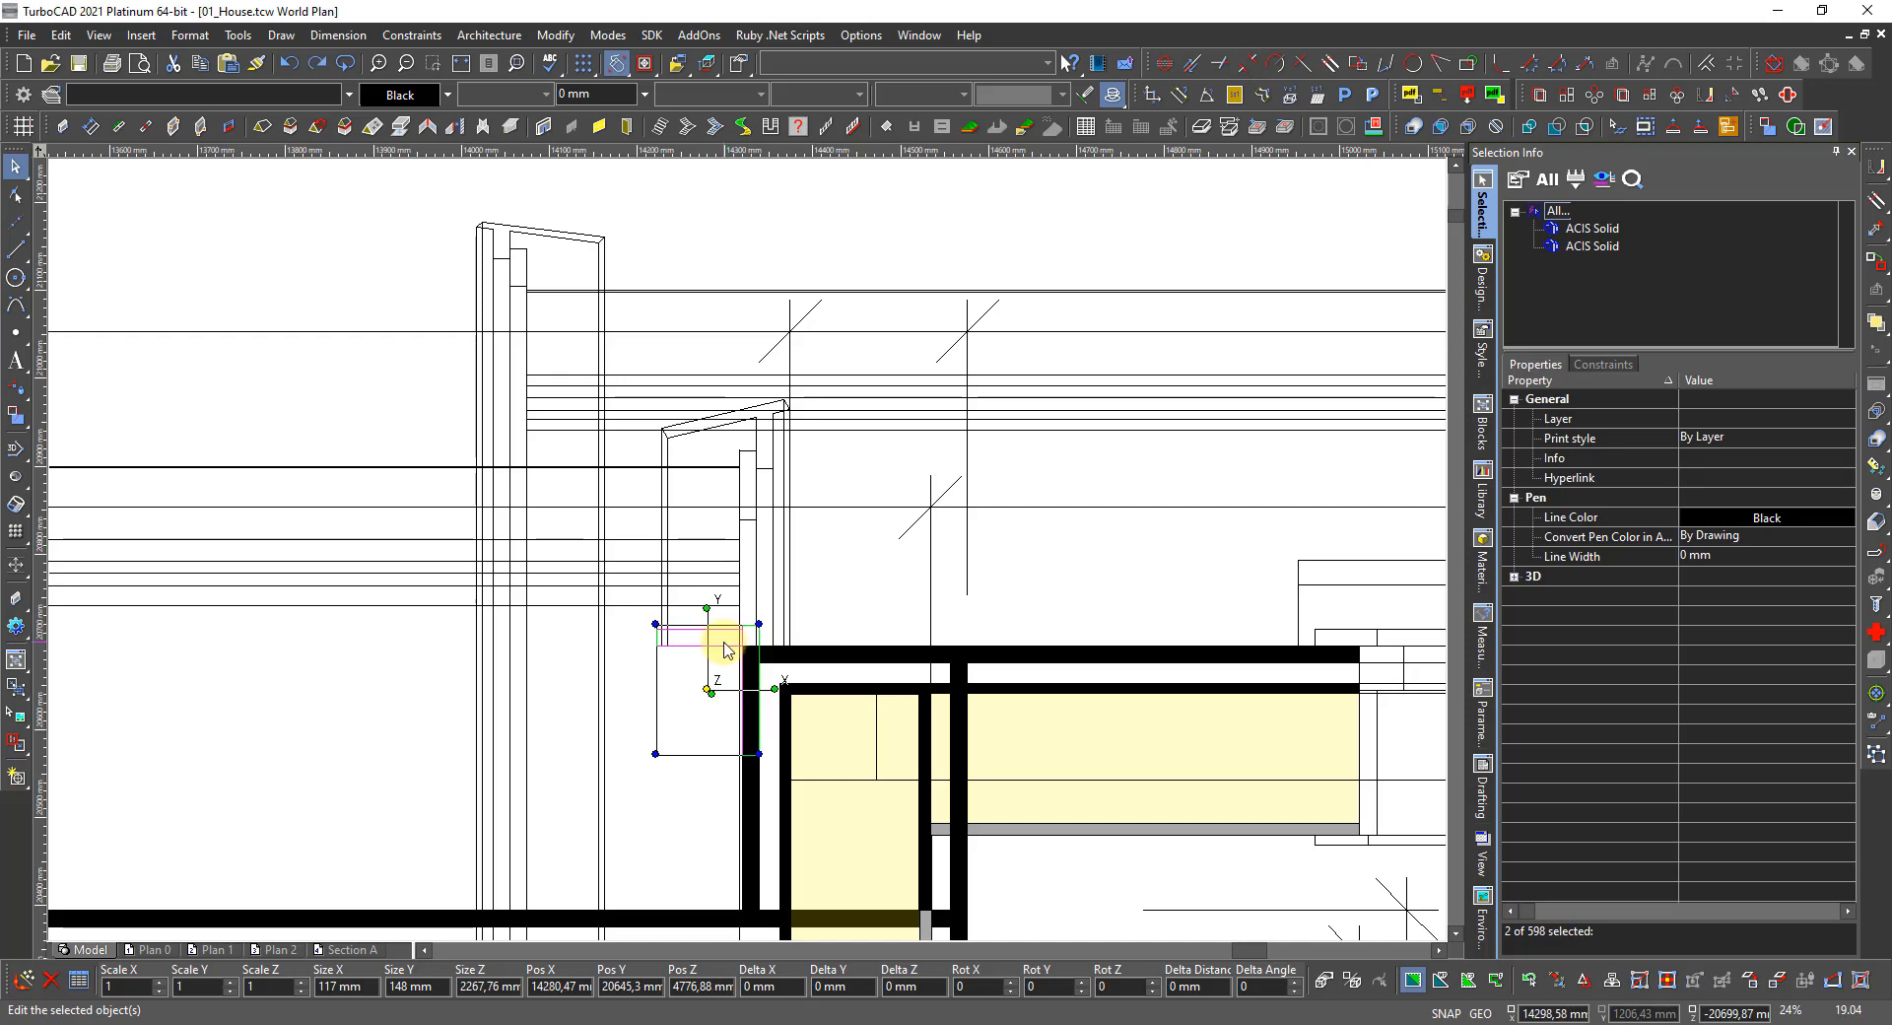
Try rotating the two boards 90 degrees about the Z axis around their common centre, and undo it.
click(777, 691)
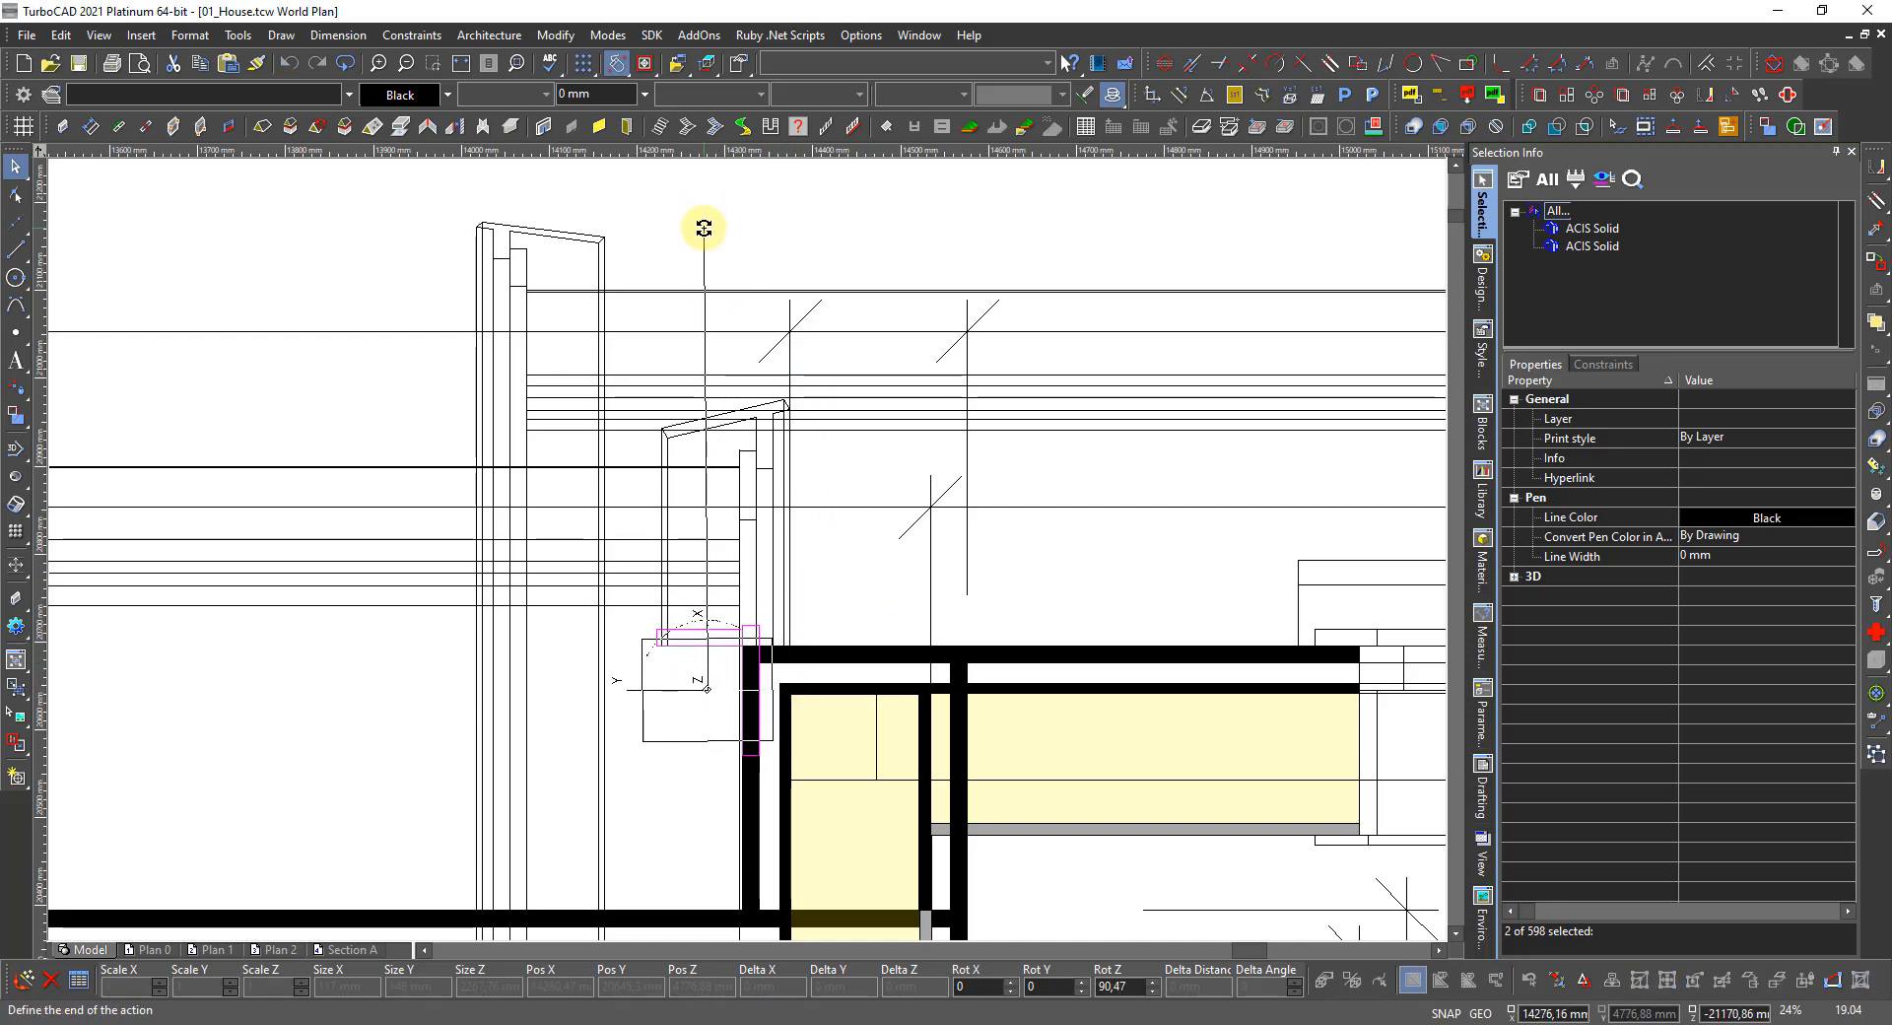
key(shift)
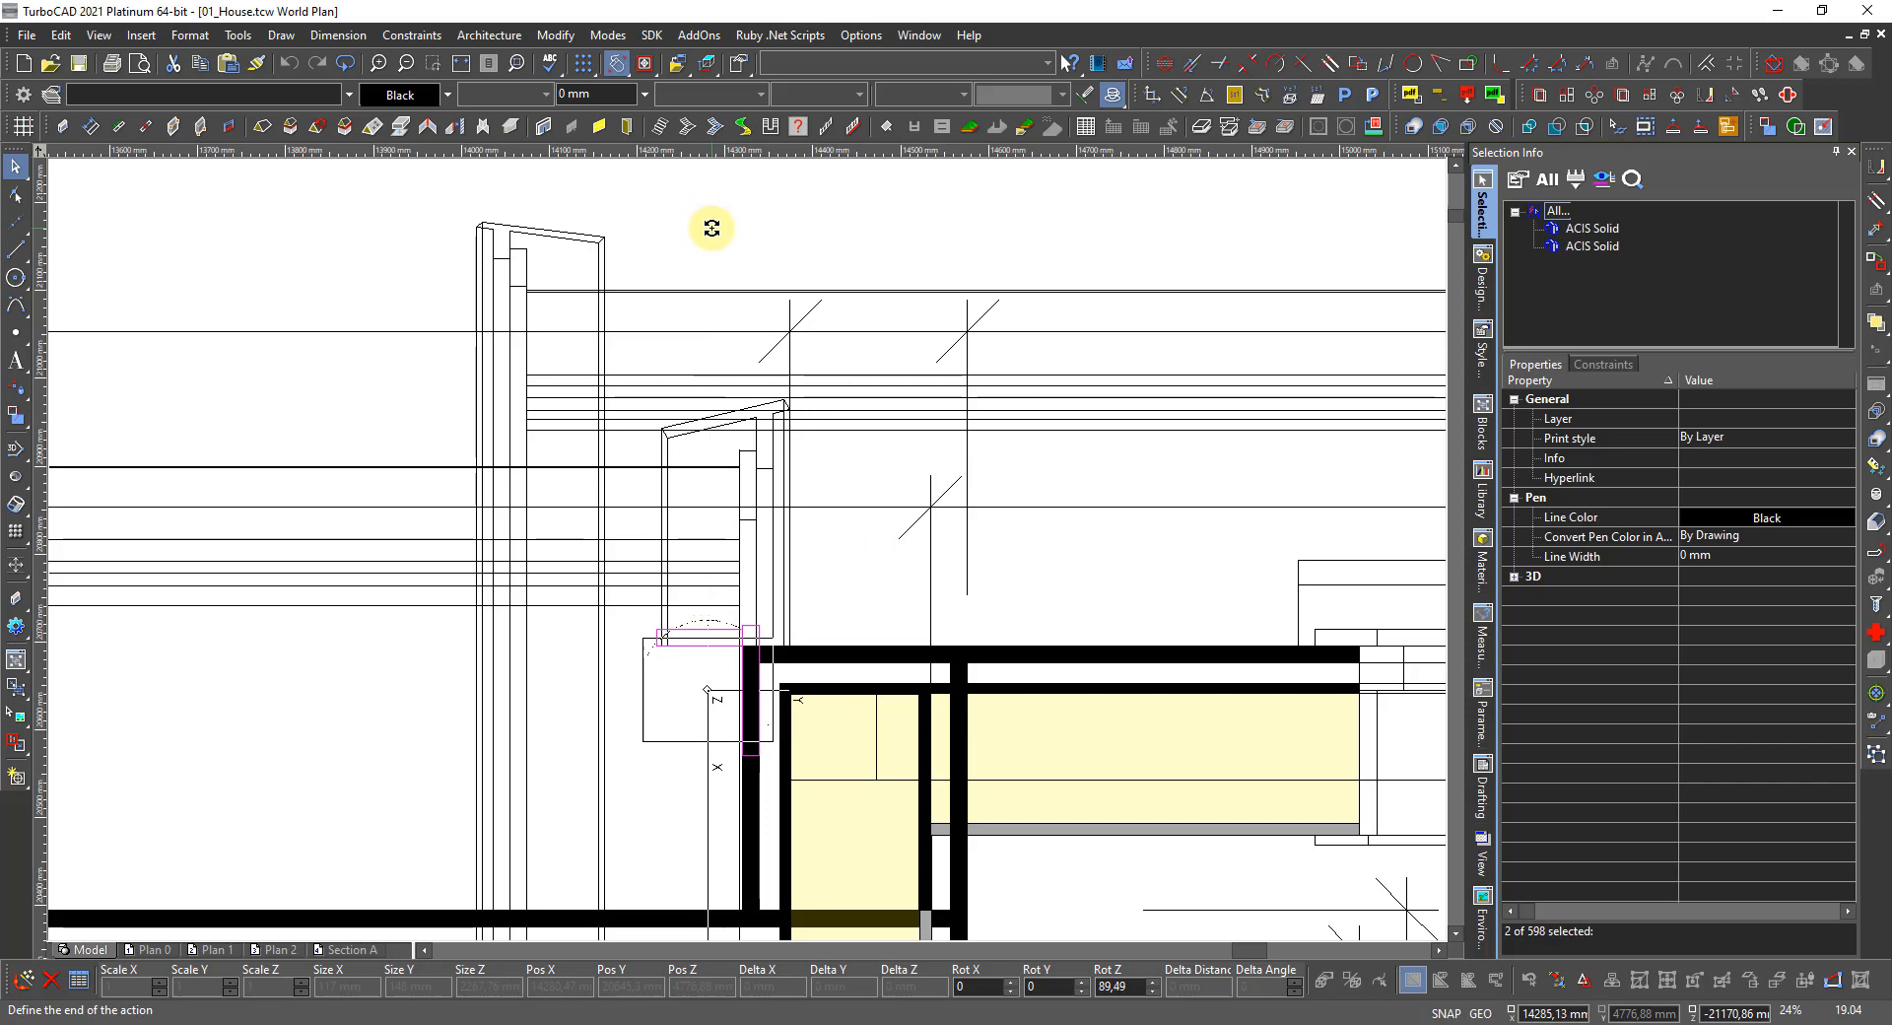
click(712, 228)
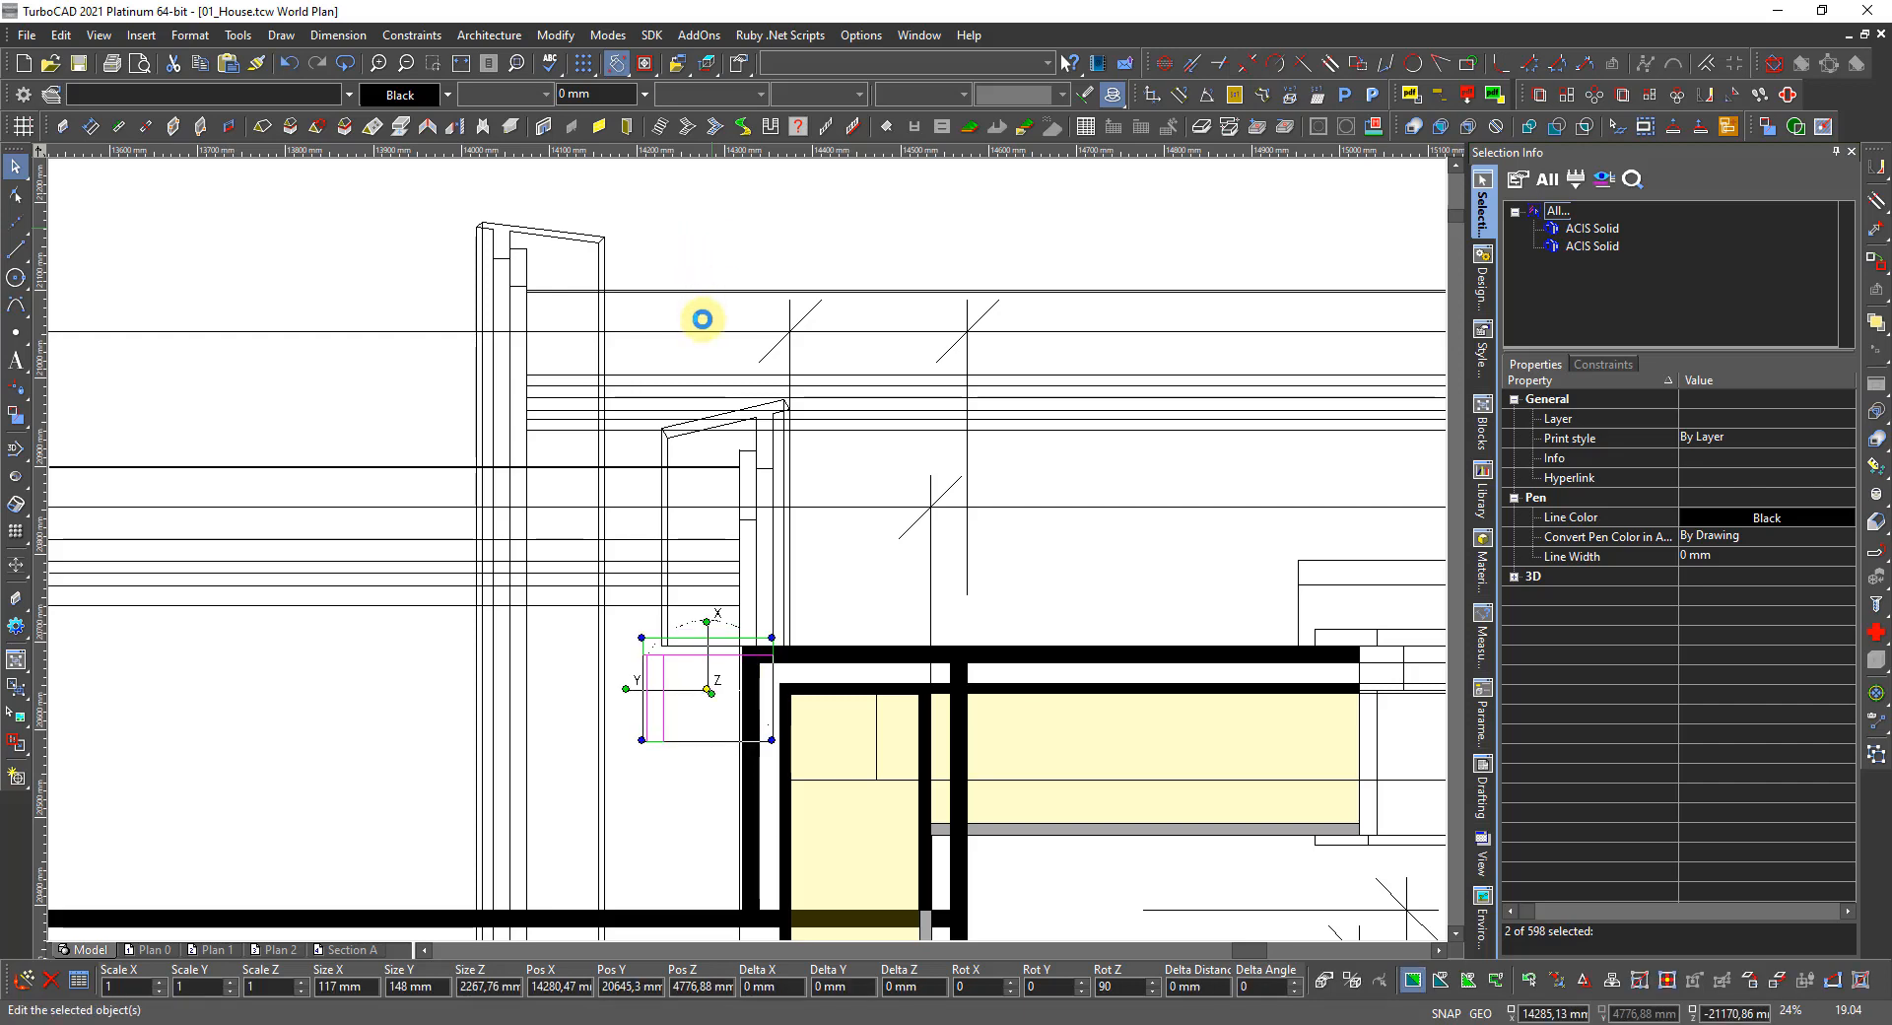
key(ctrl+z)
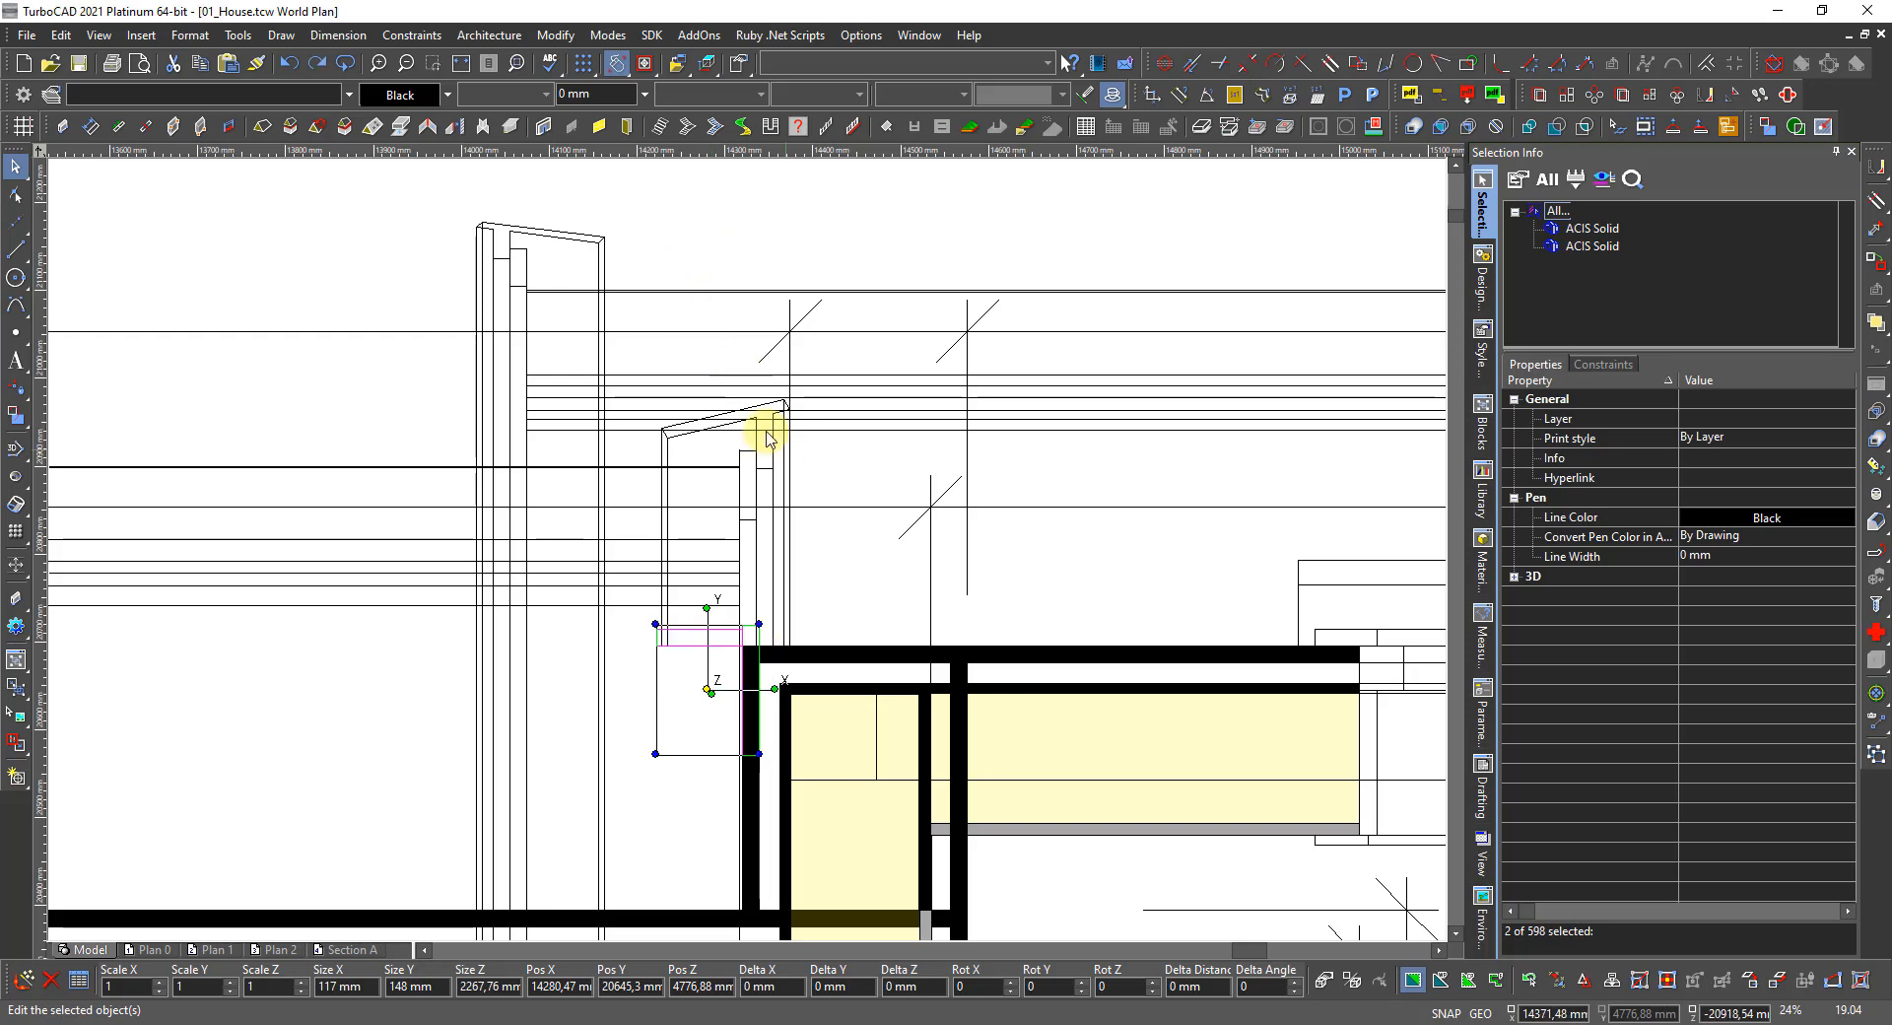
Place the reference point of the two left corner boards on the outer wall corner where they meet.
key(e)
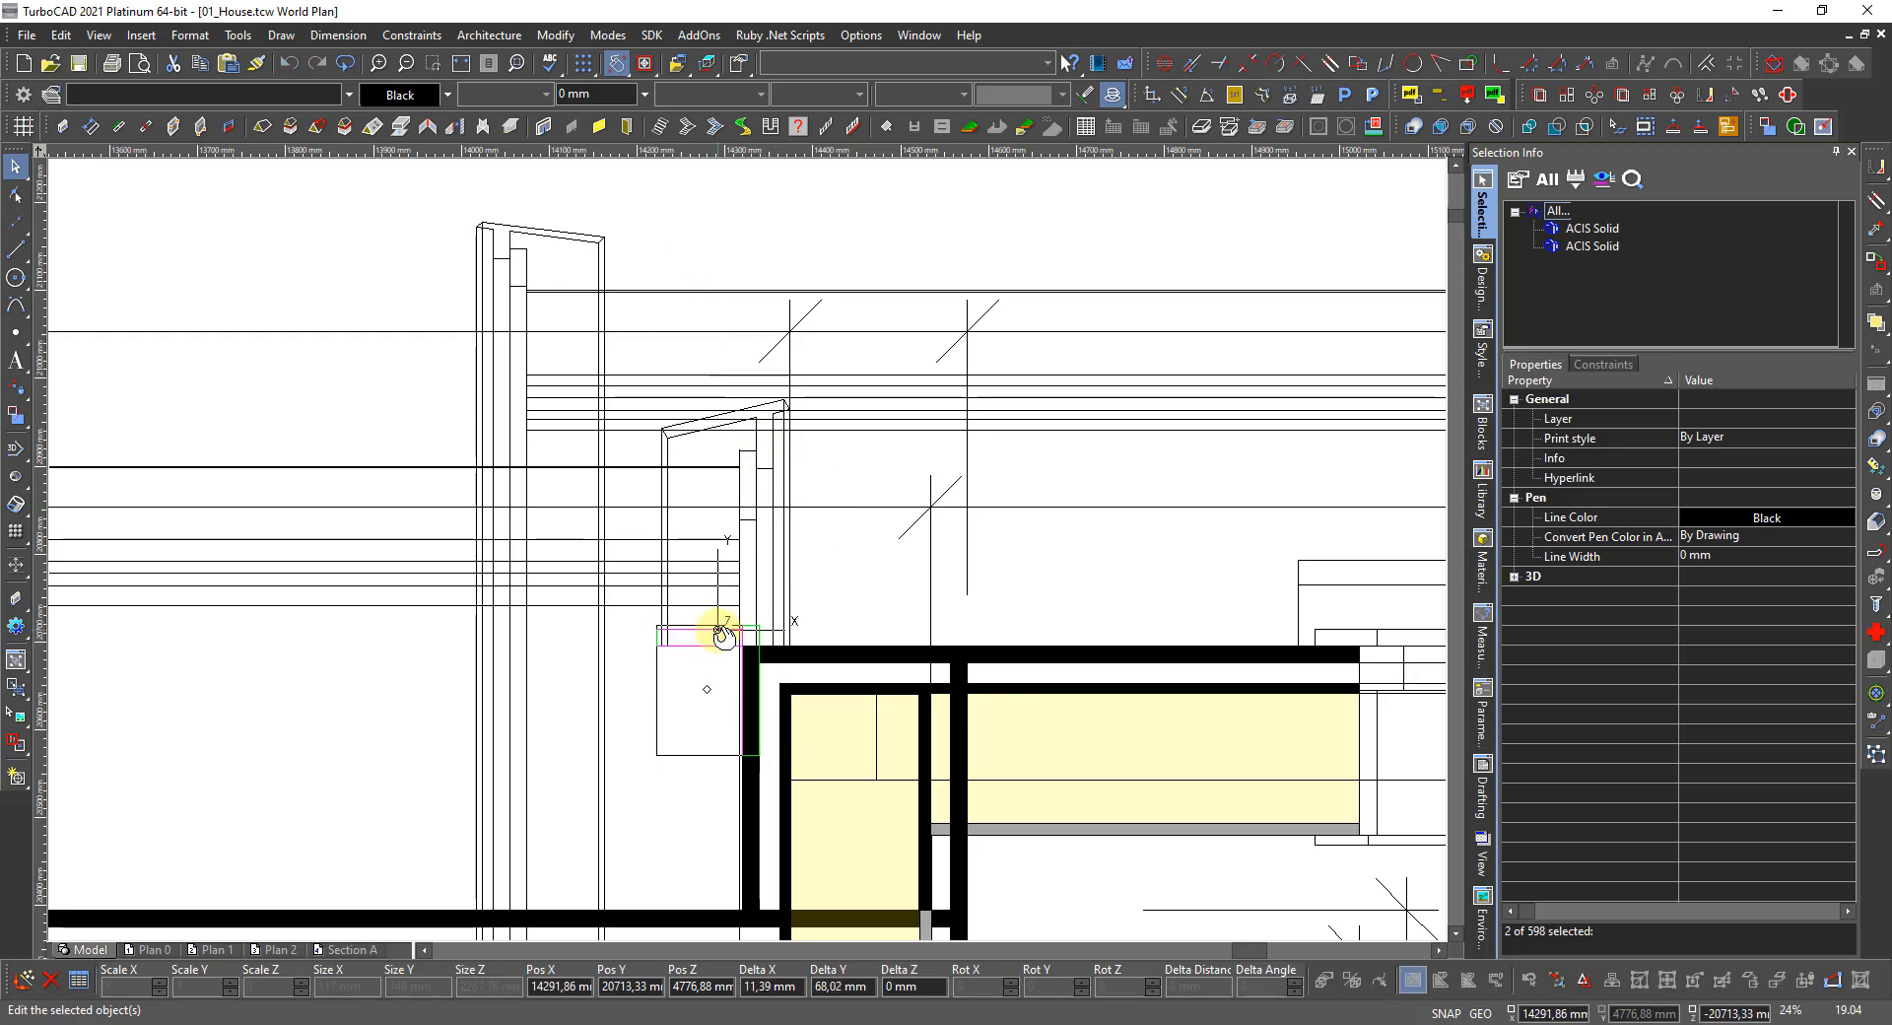
scroll(736, 665, up, 3)
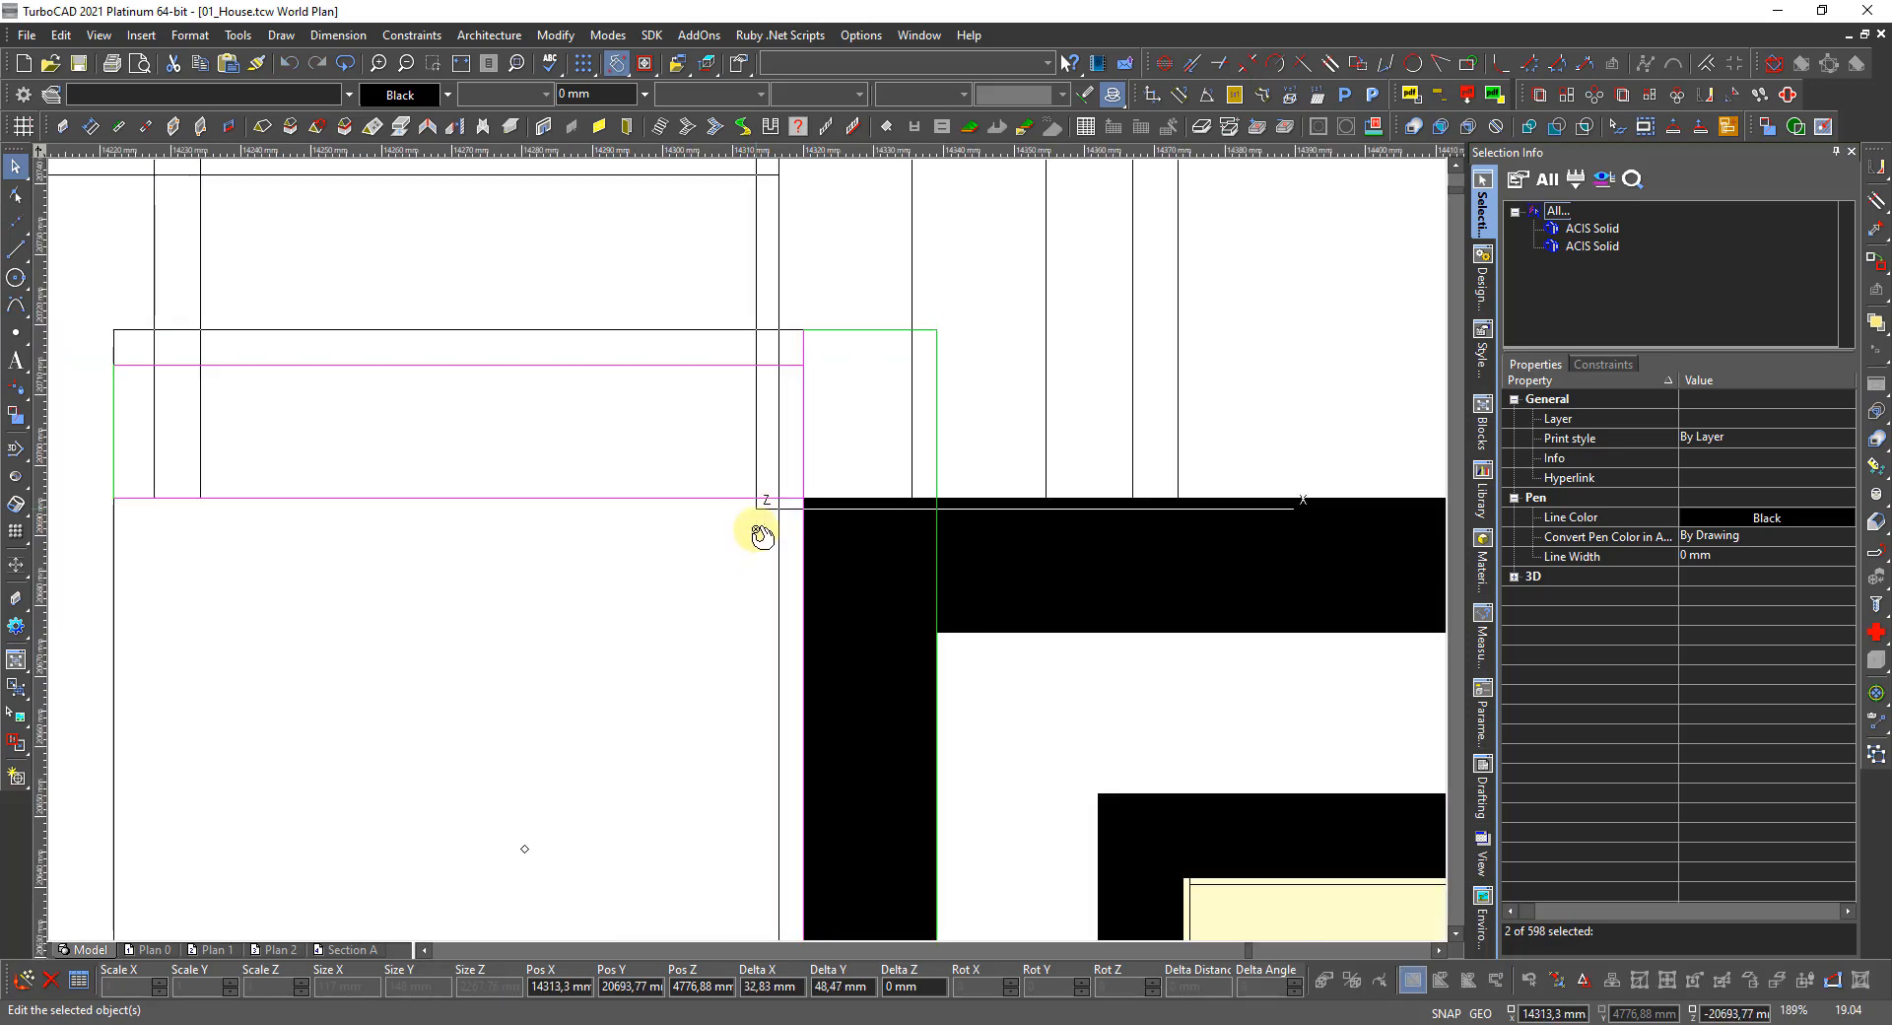
click(808, 501)
scroll(789, 502, down, 3)
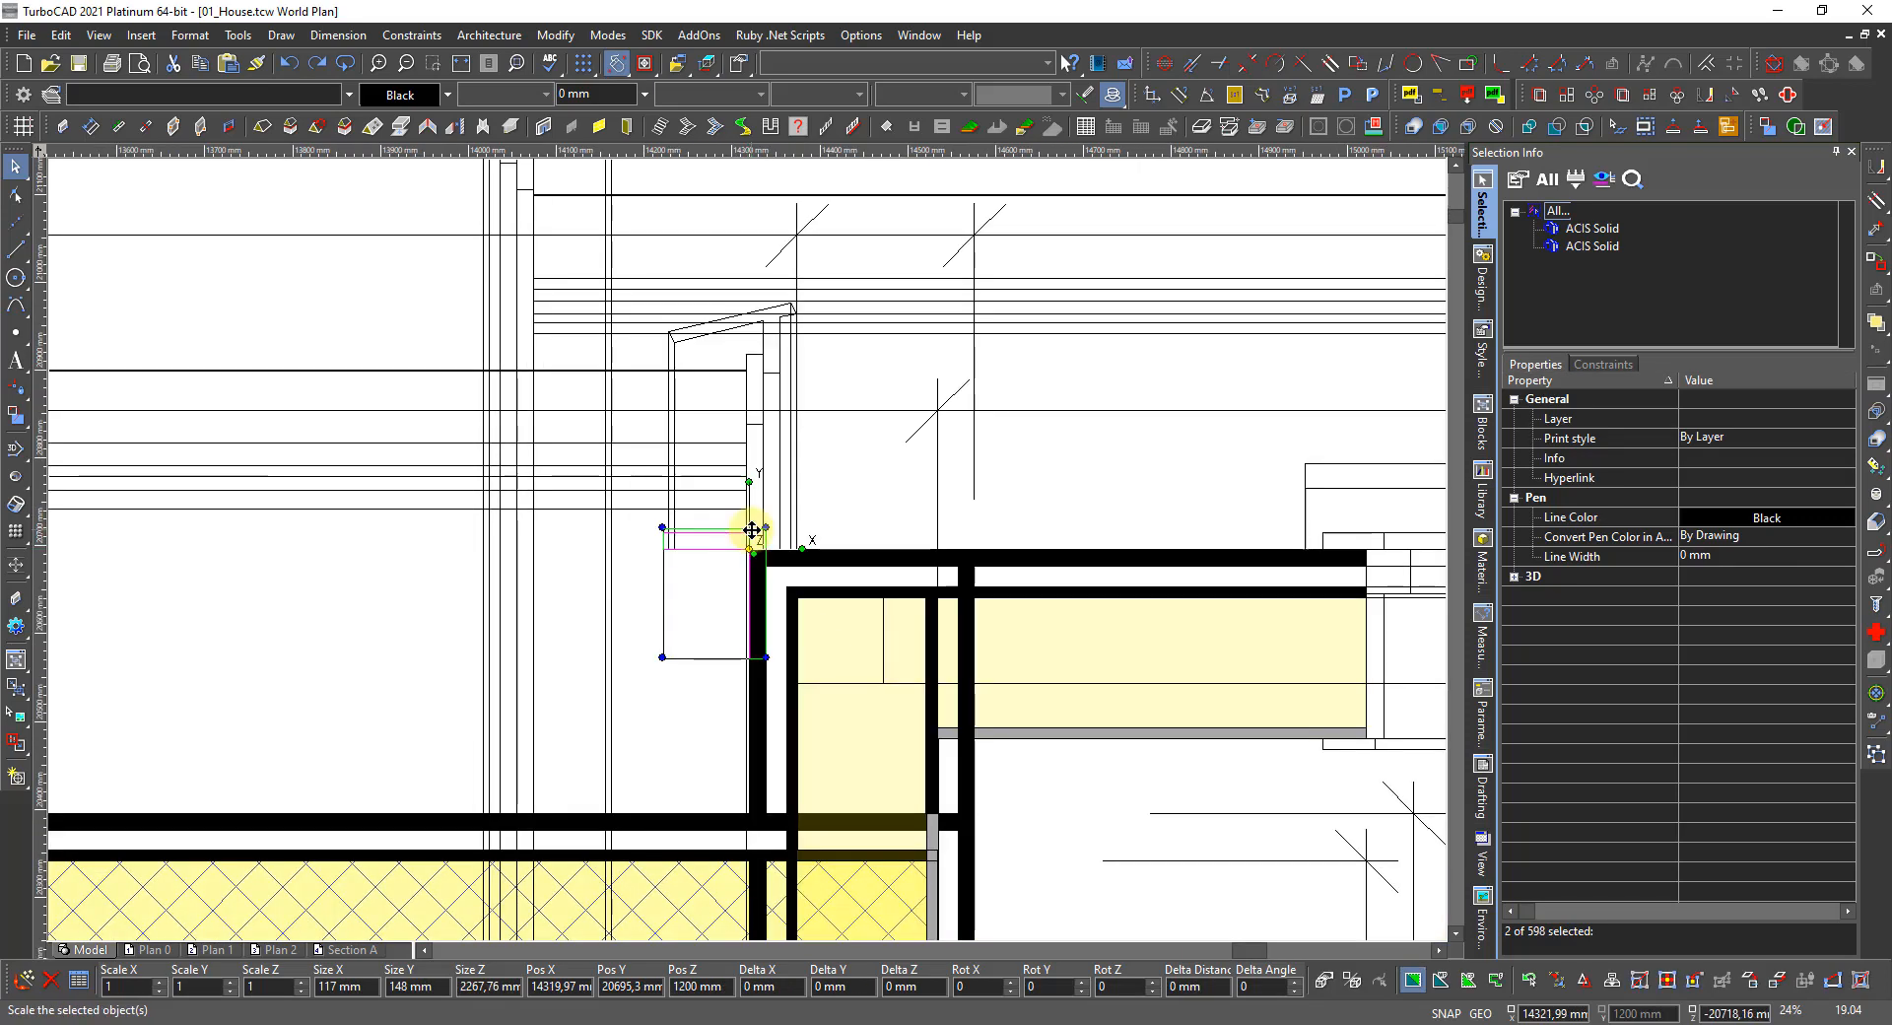
Rotate the two left corner boards 90 degrees about the Z axis around the wall-corner reference point and deselect them.
click(800, 550)
scroll(794, 549, down, 1)
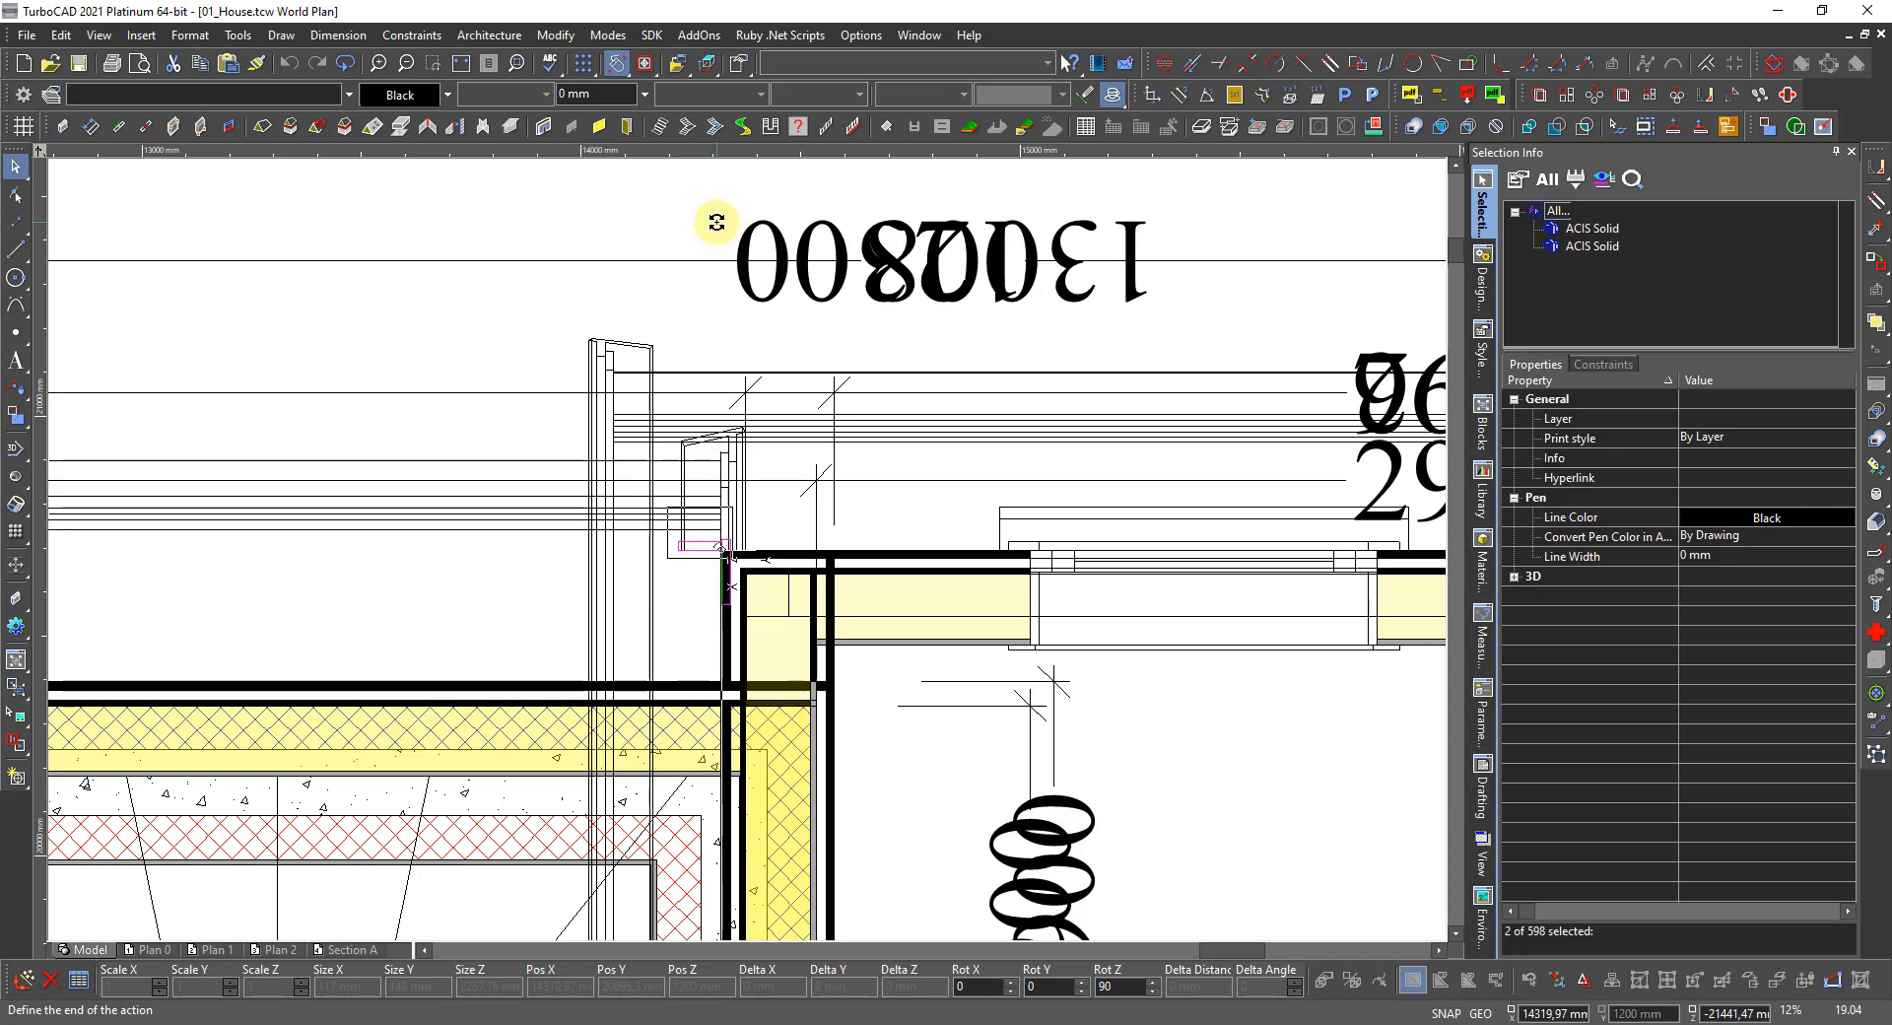
click(717, 204)
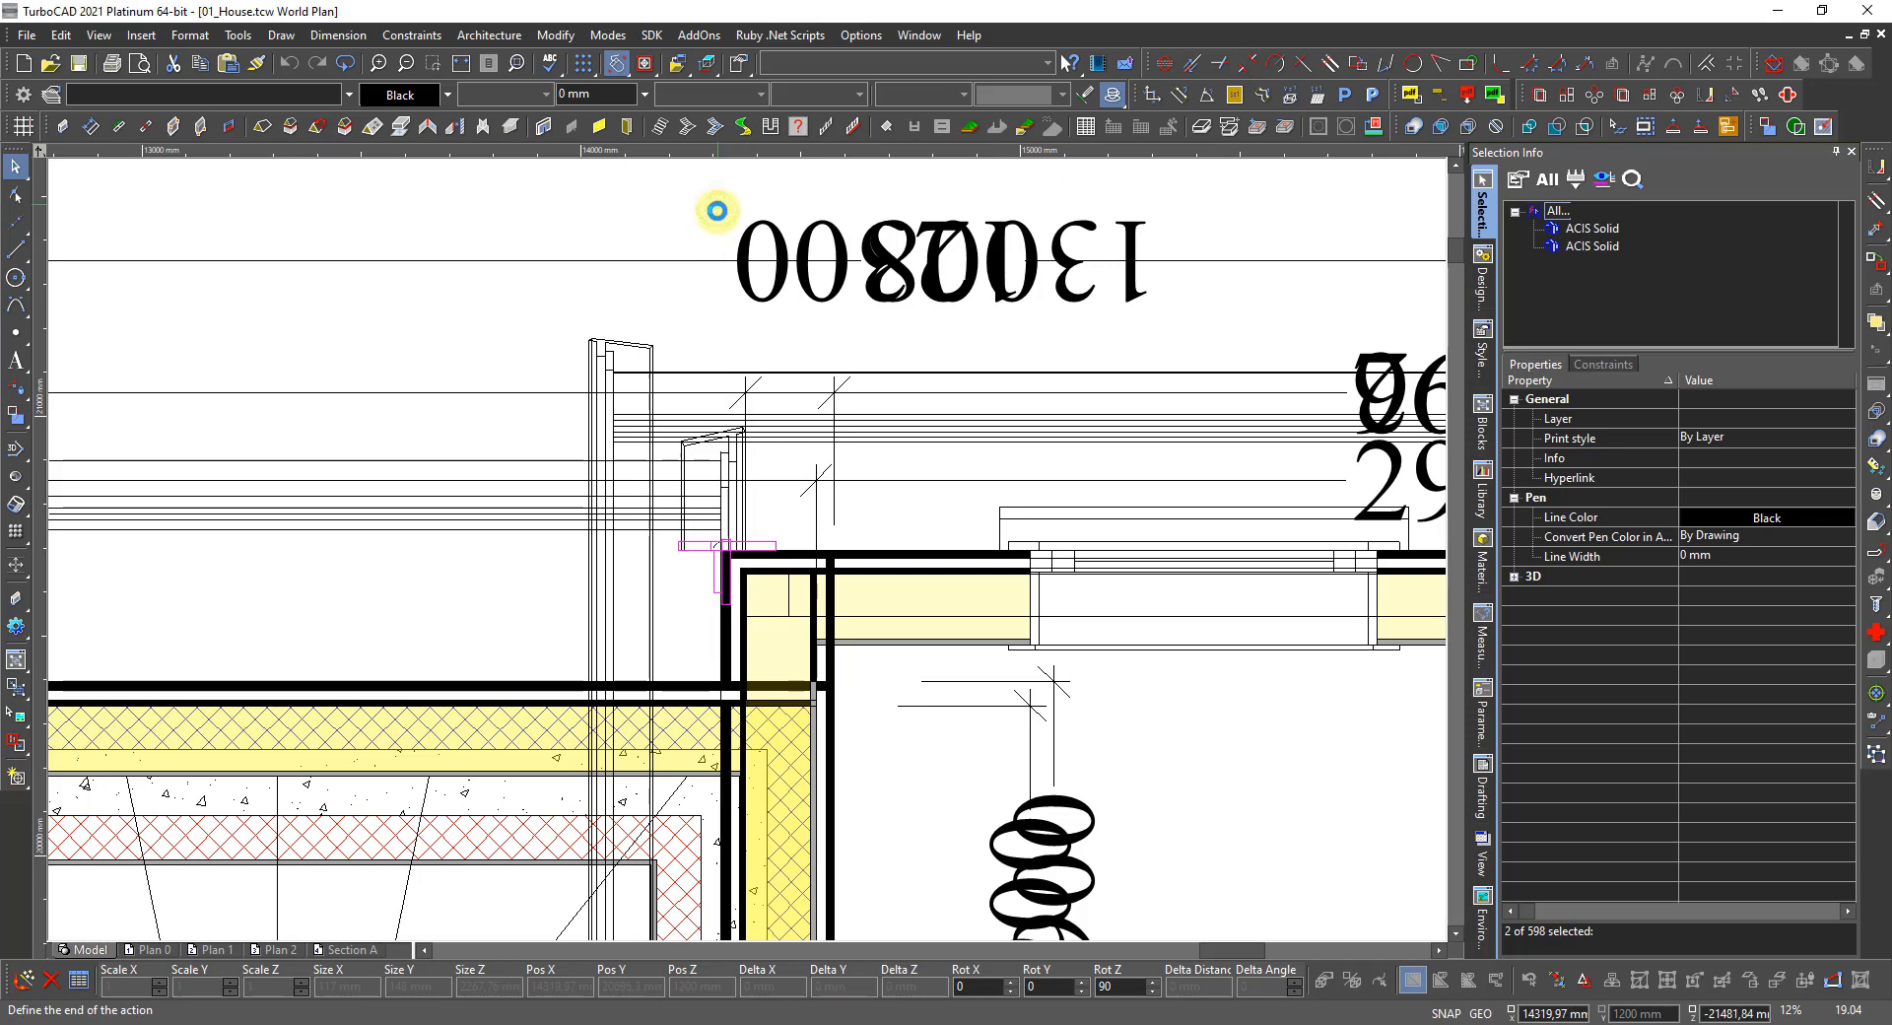
click(717, 210)
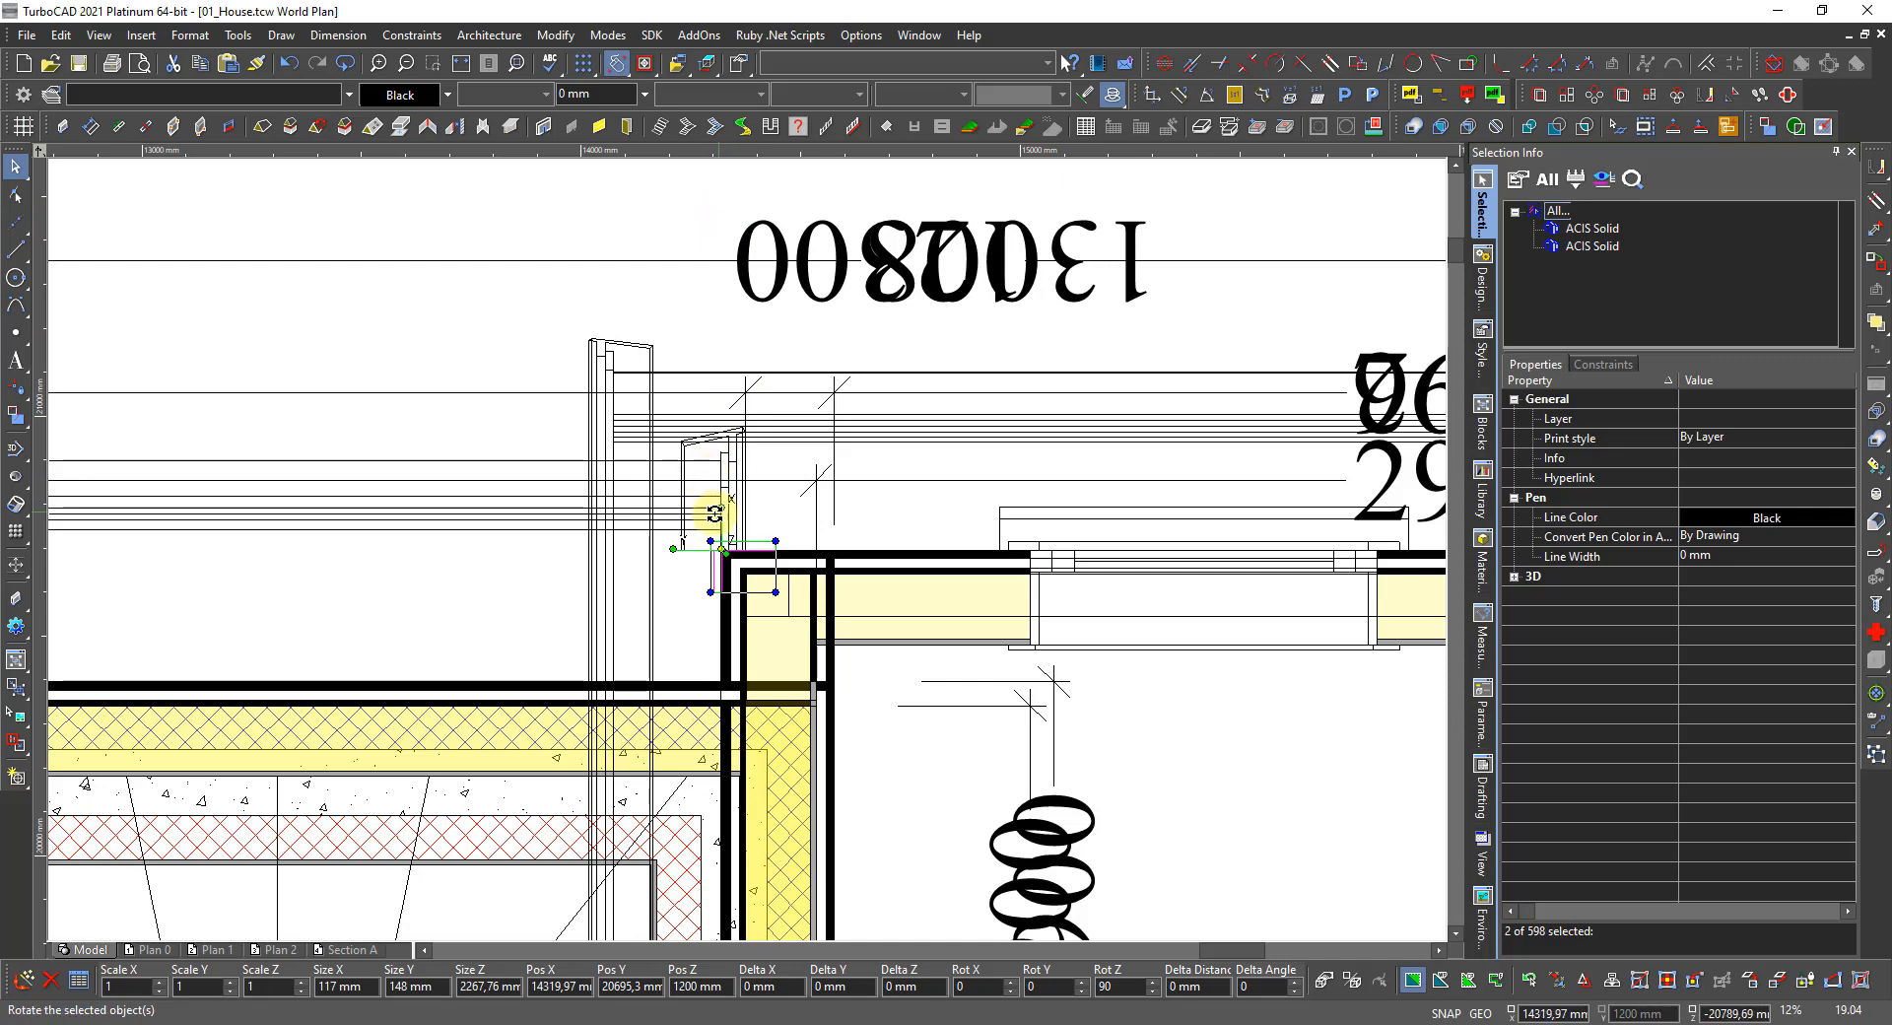
scroll(730, 532, up, 2)
scroll(747, 549, up, 2)
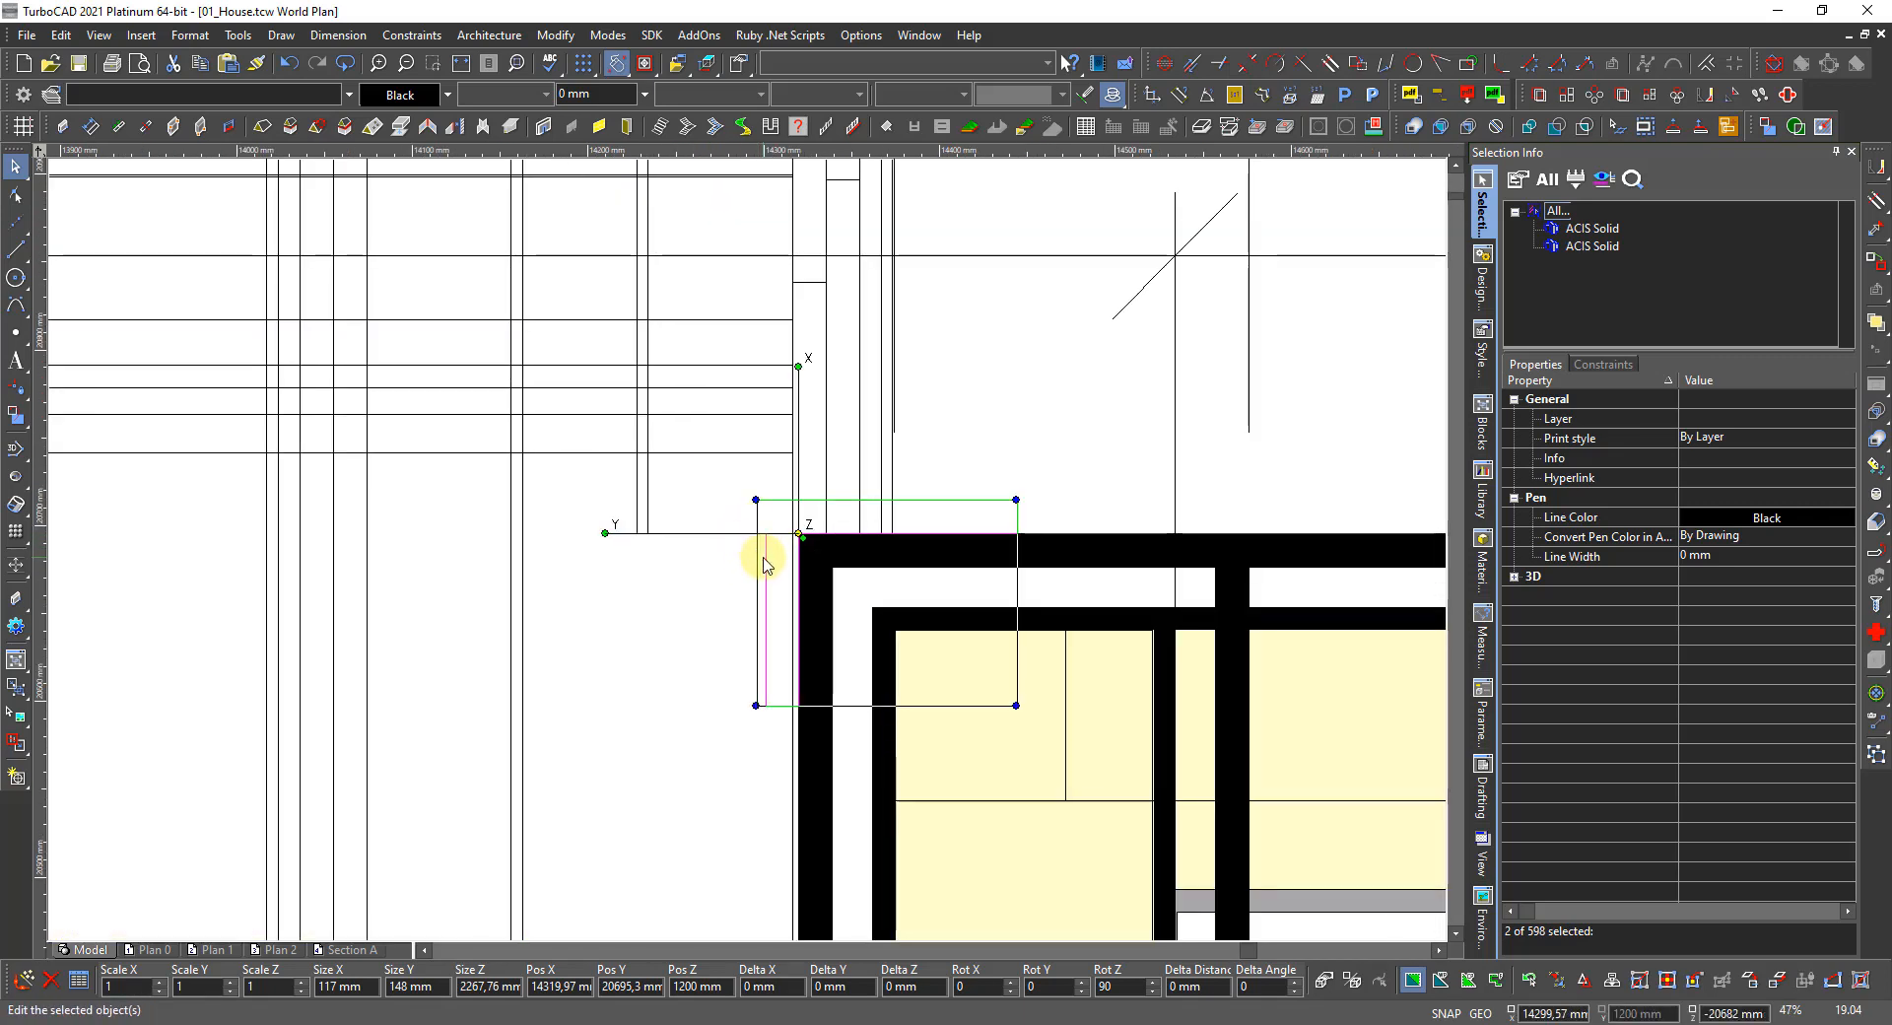
scroll(766, 562, up, 2)
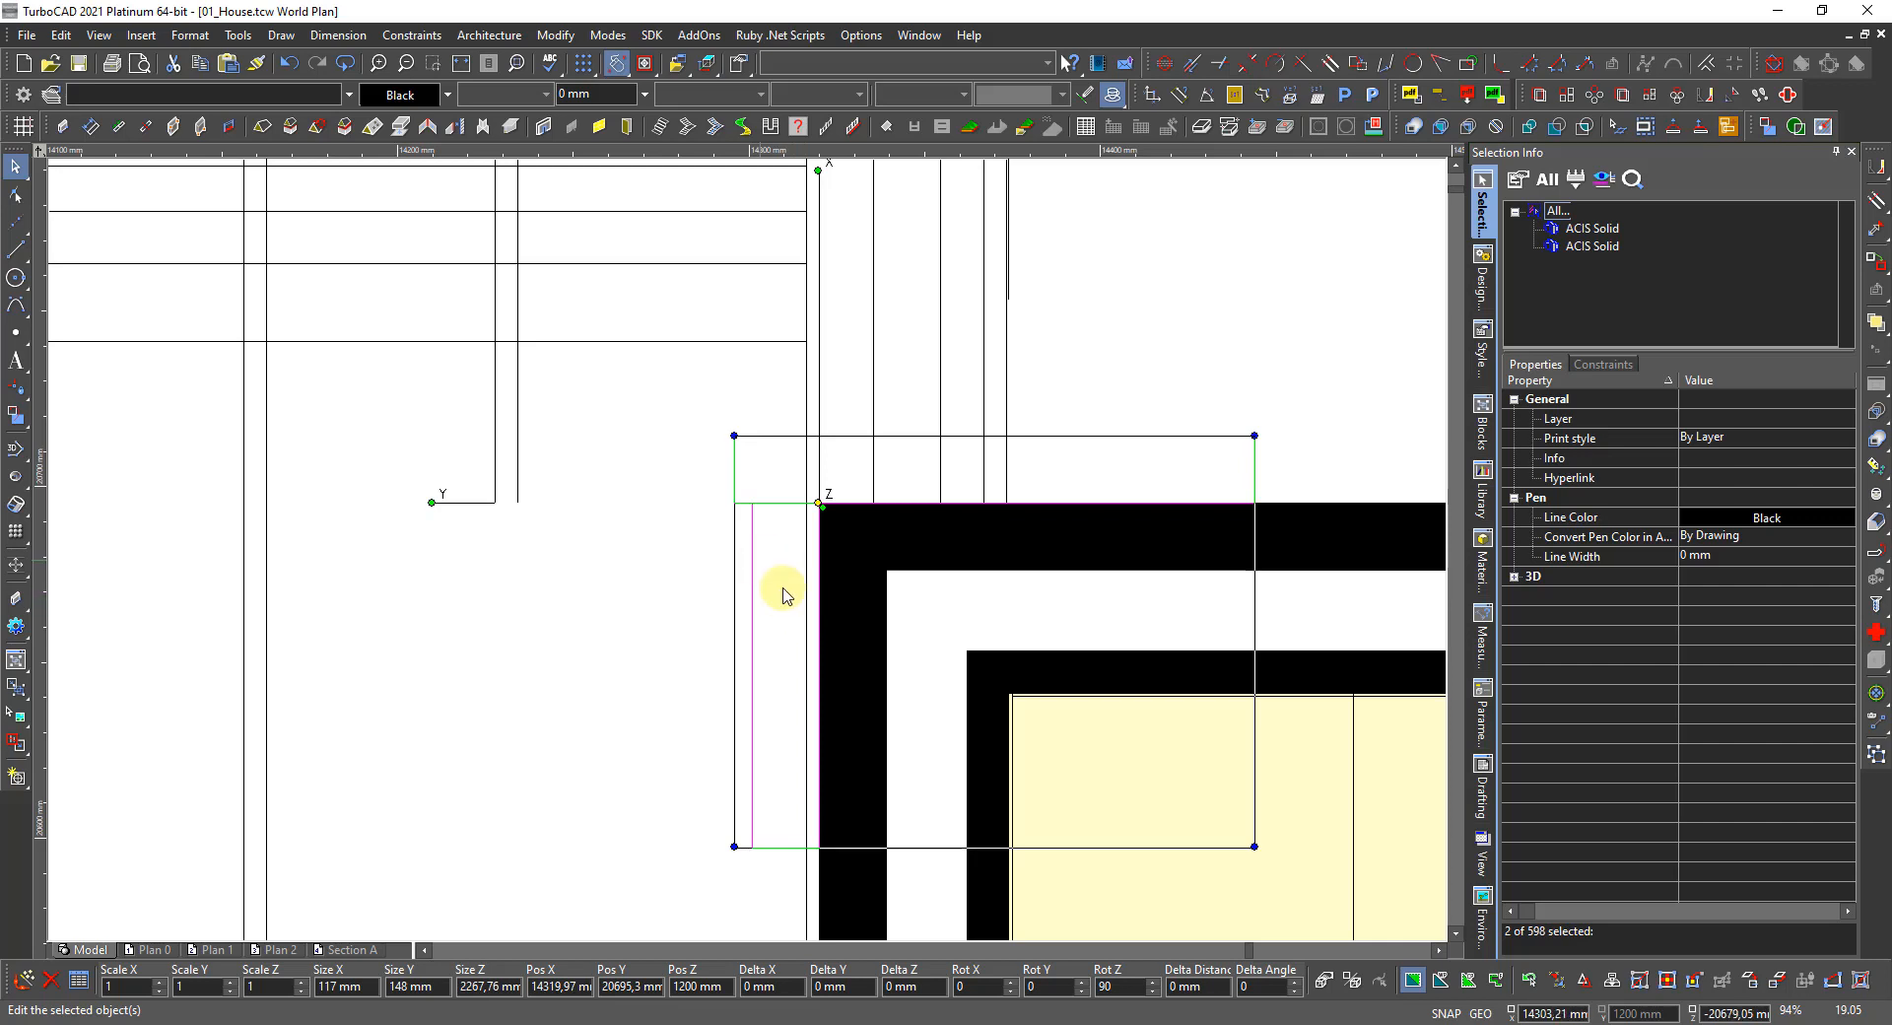
key(Escape)
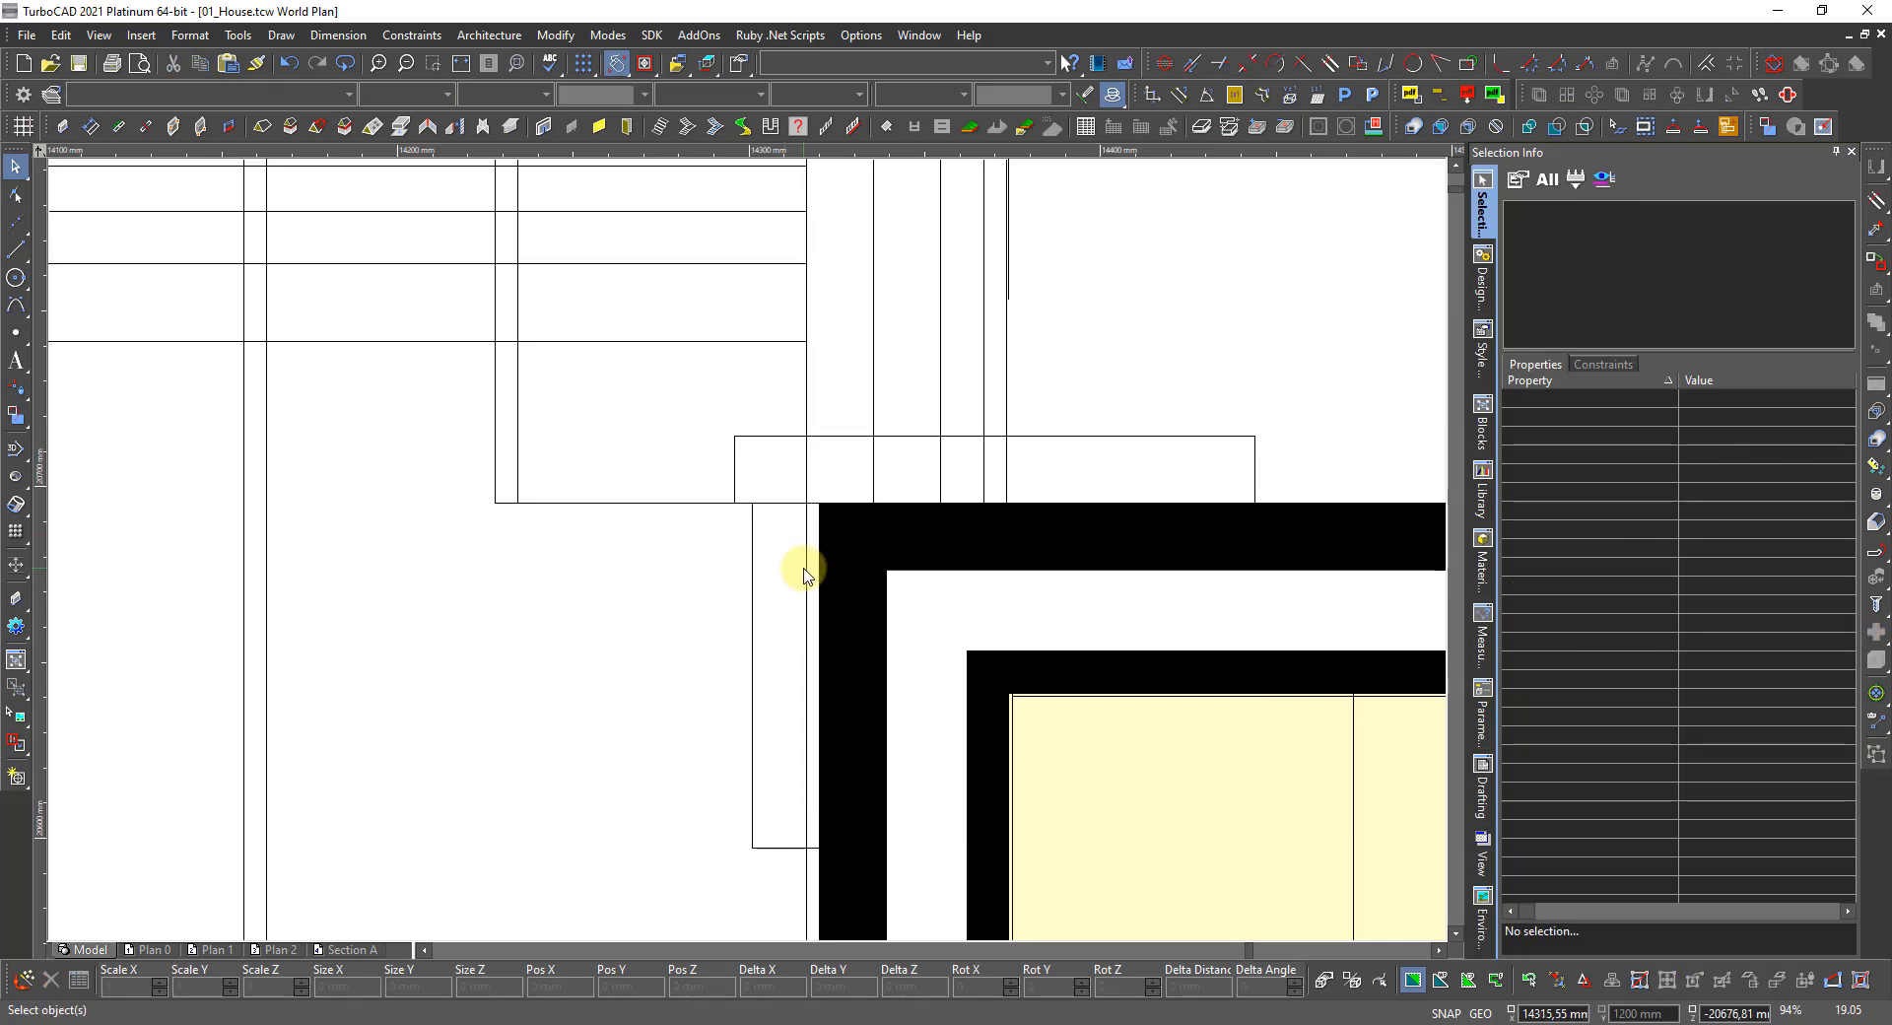
Show the house in the NE dimetric view with hidden lines removed and examine the corner boards on the front dormer.
right_click(678, 513)
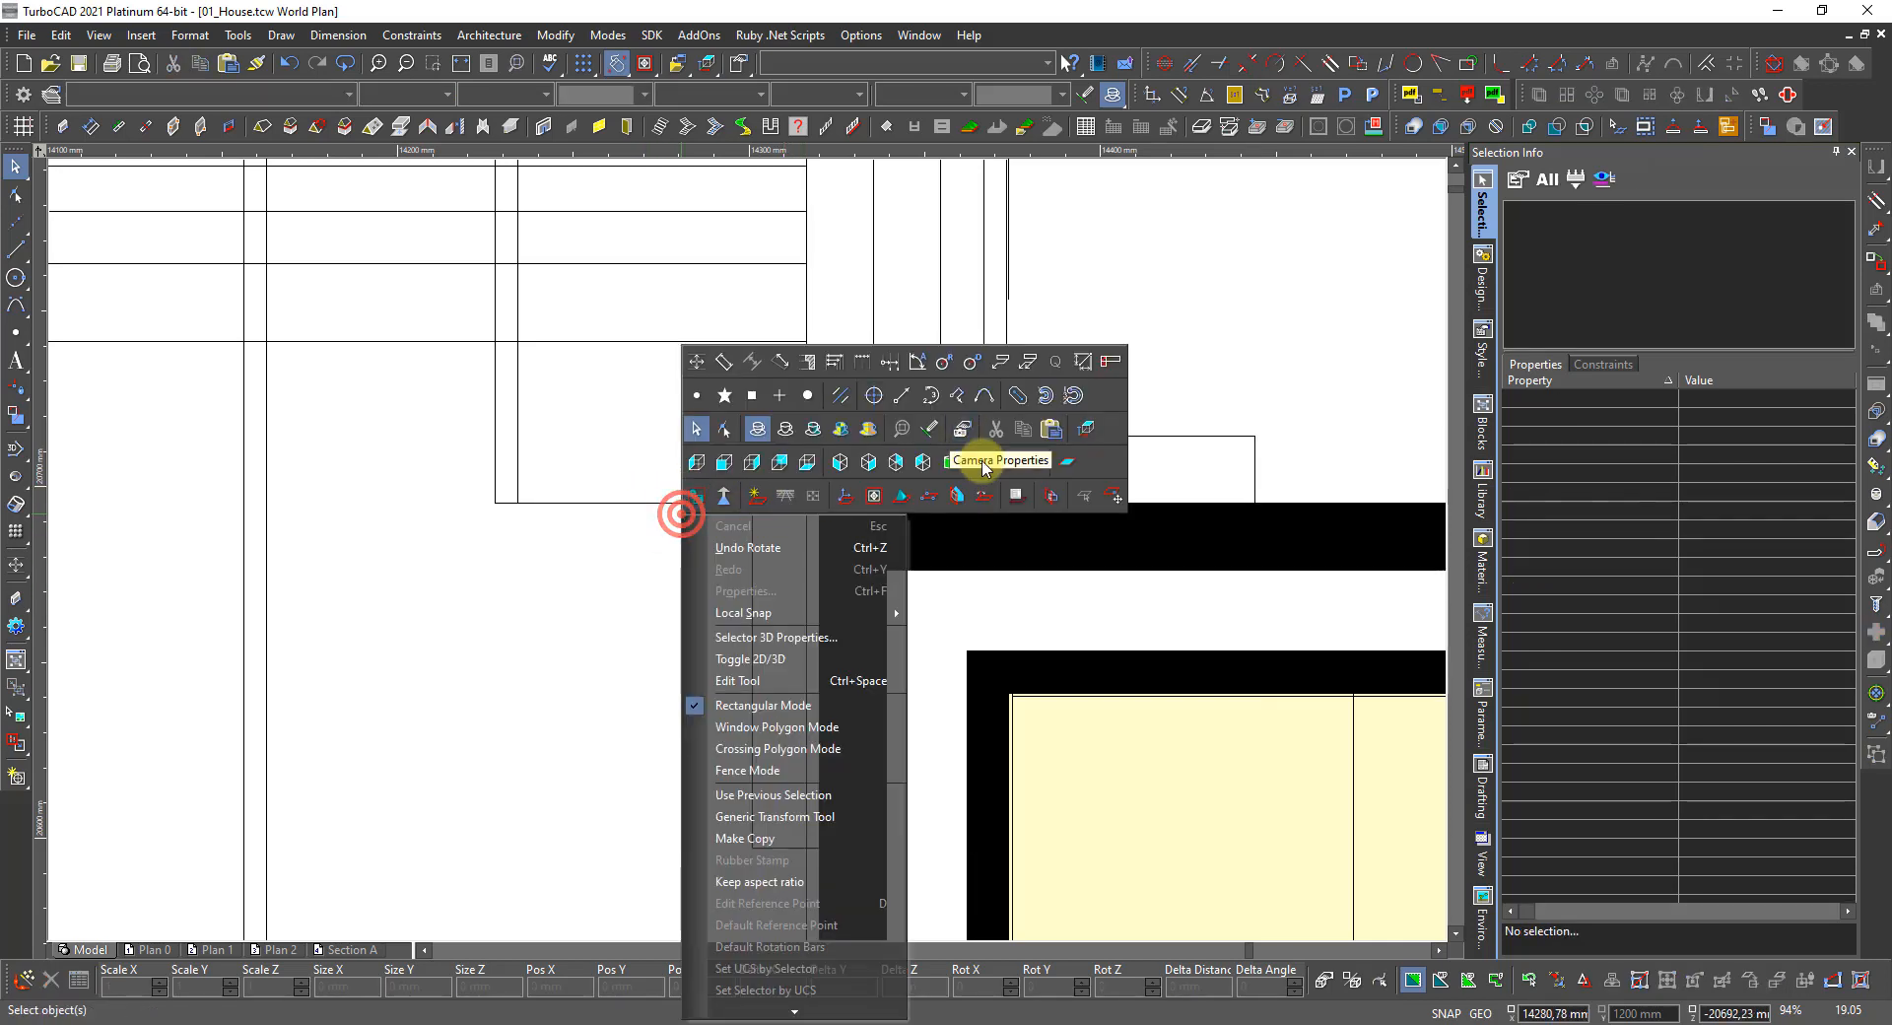
click(1006, 463)
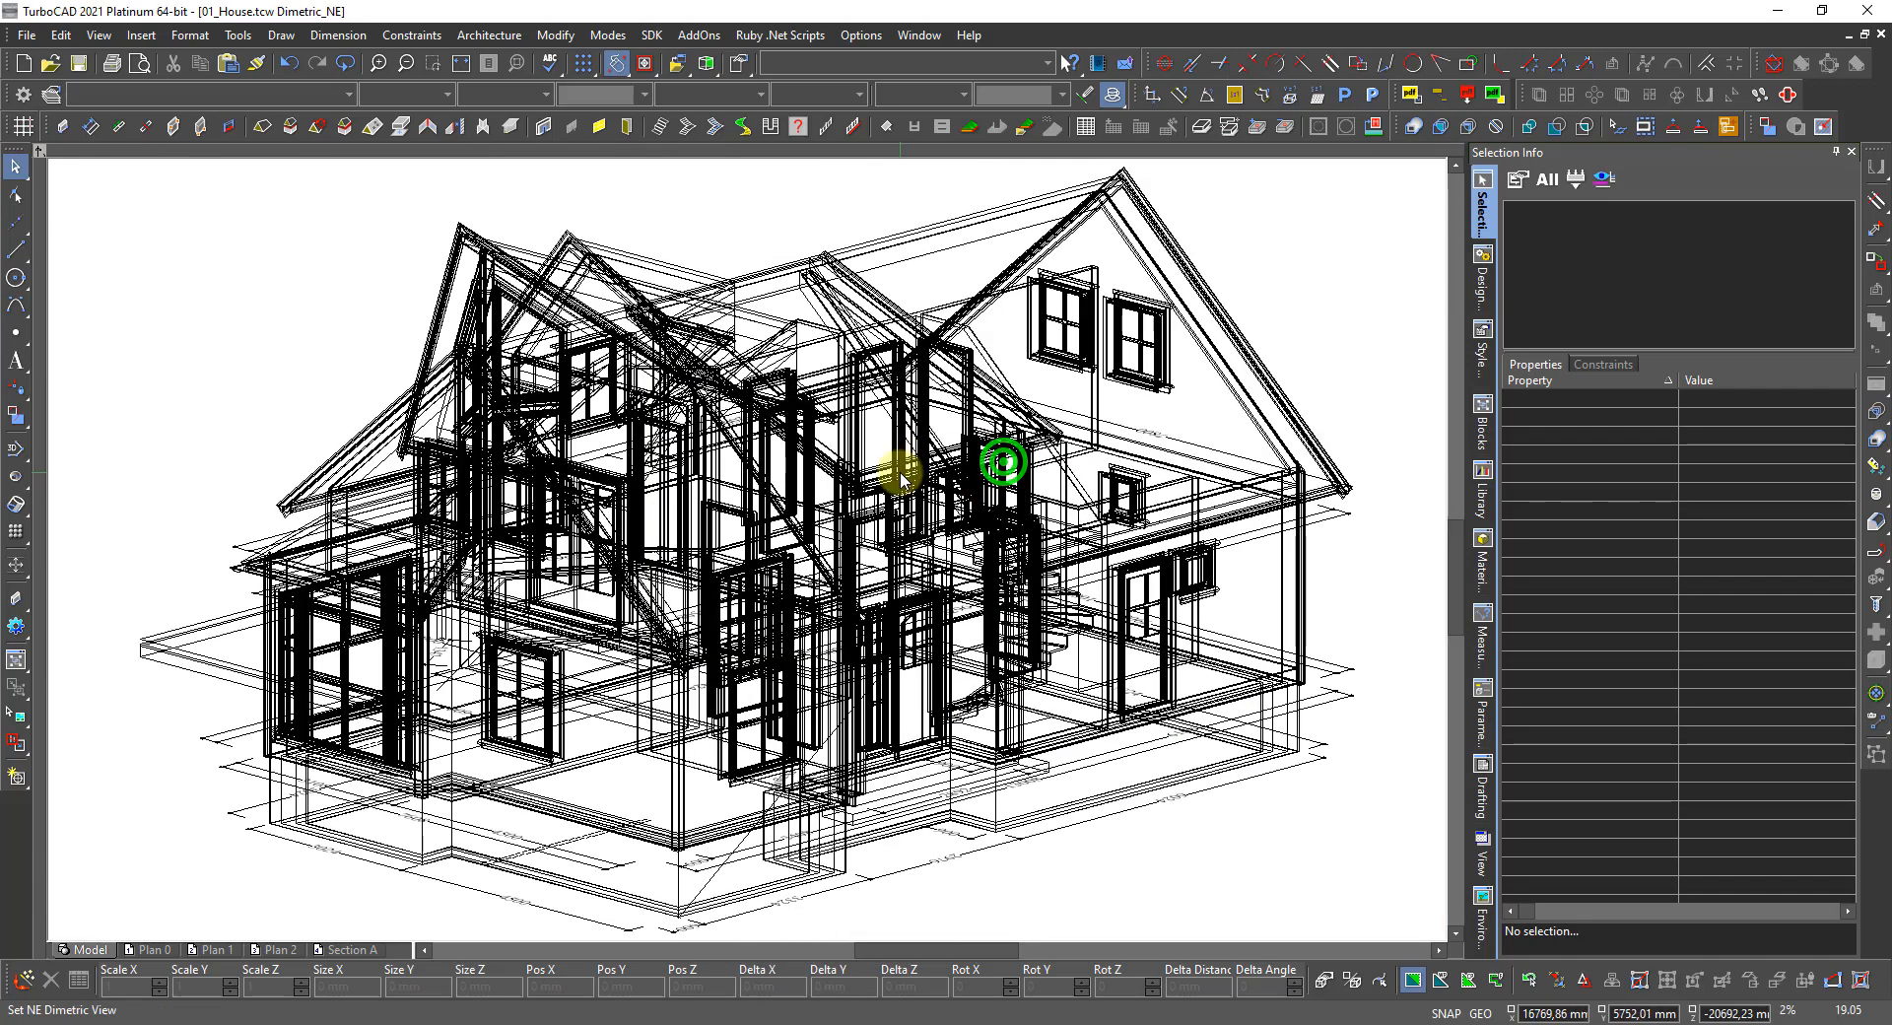
right_click(898, 473)
click(1001, 386)
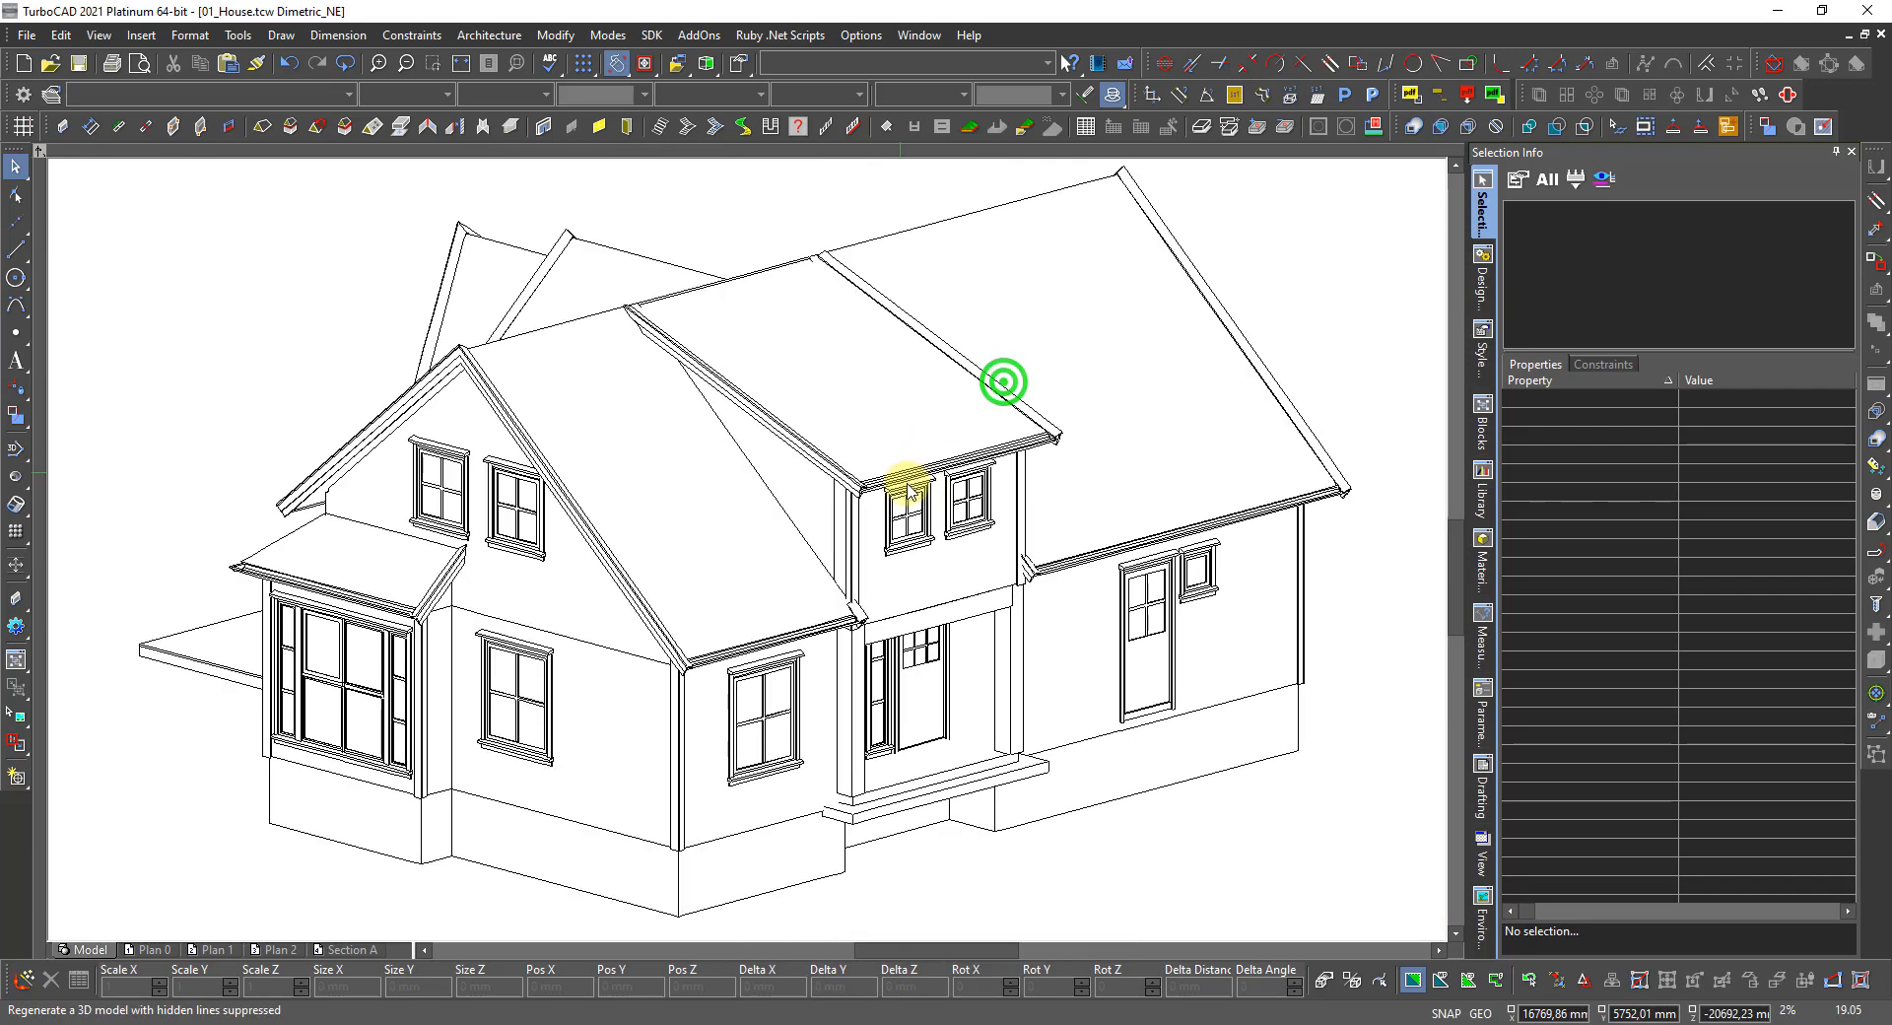
scroll(862, 550, up, 4)
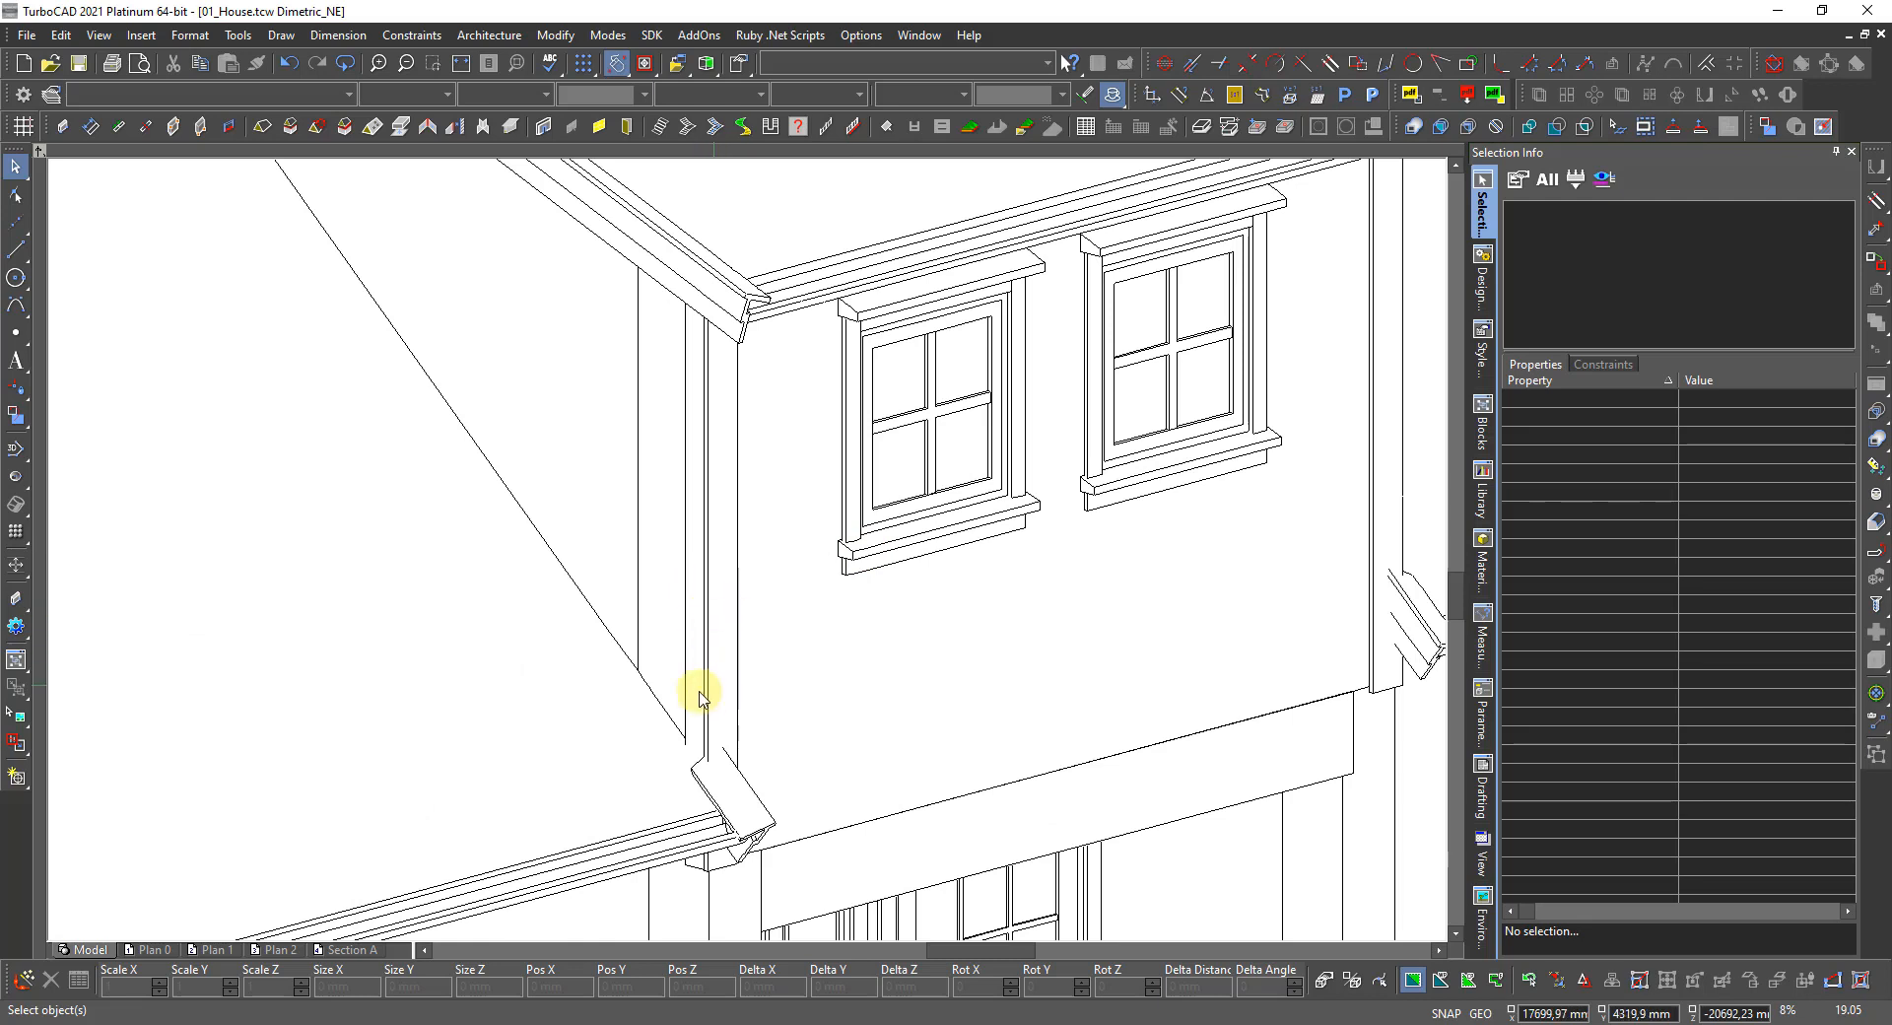
scroll(698, 758, up, 4)
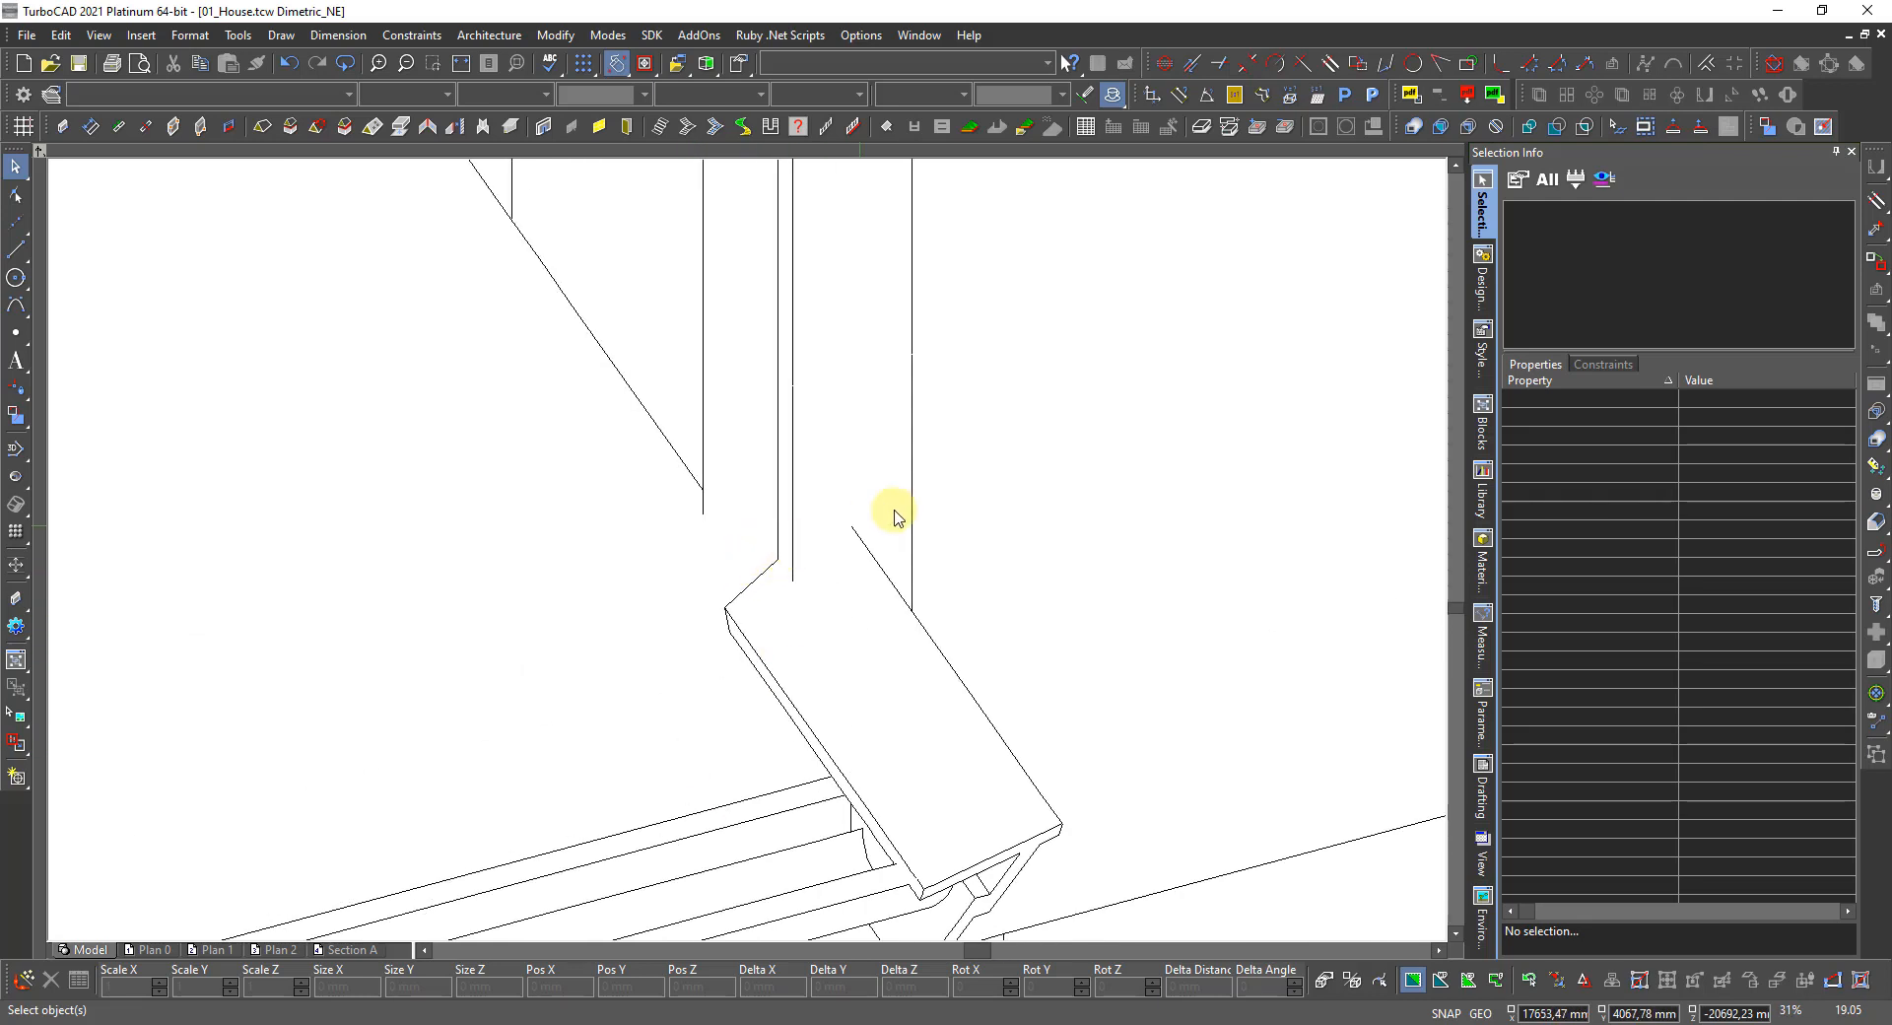
scroll(787, 557, down, 2)
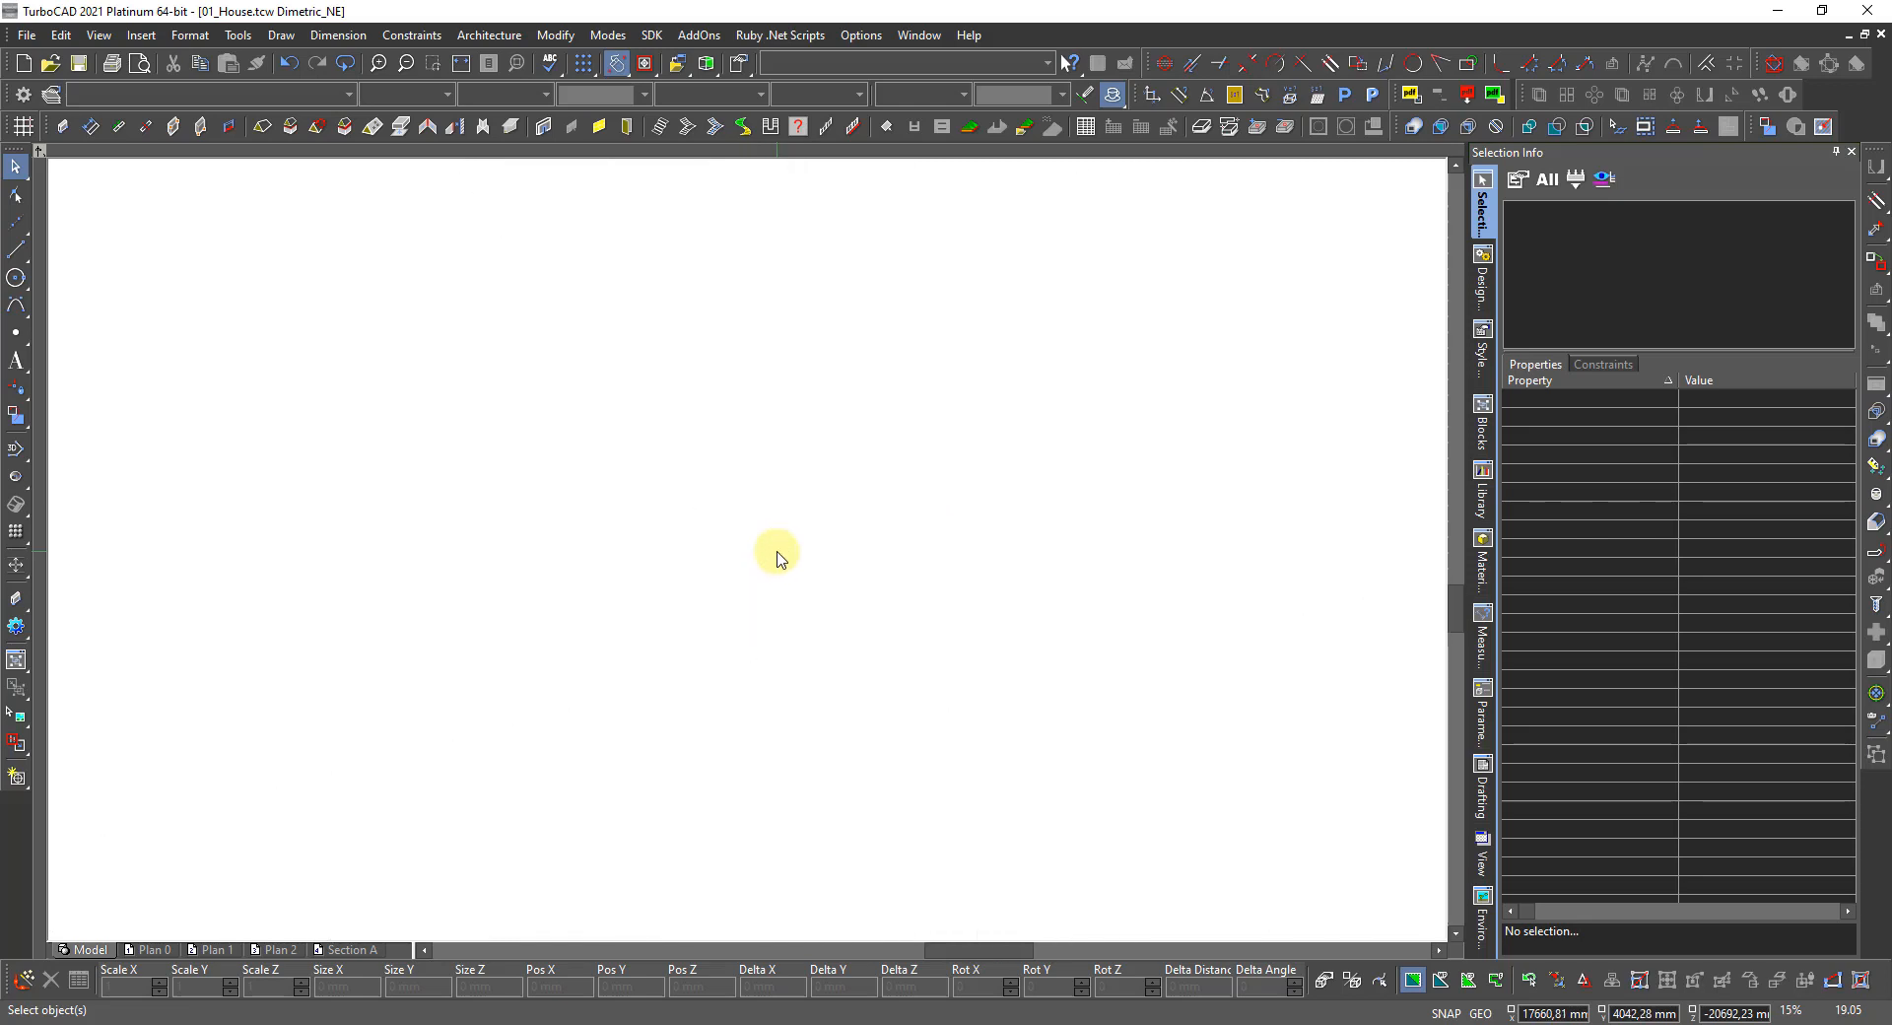
scroll(995, 538, down, 2)
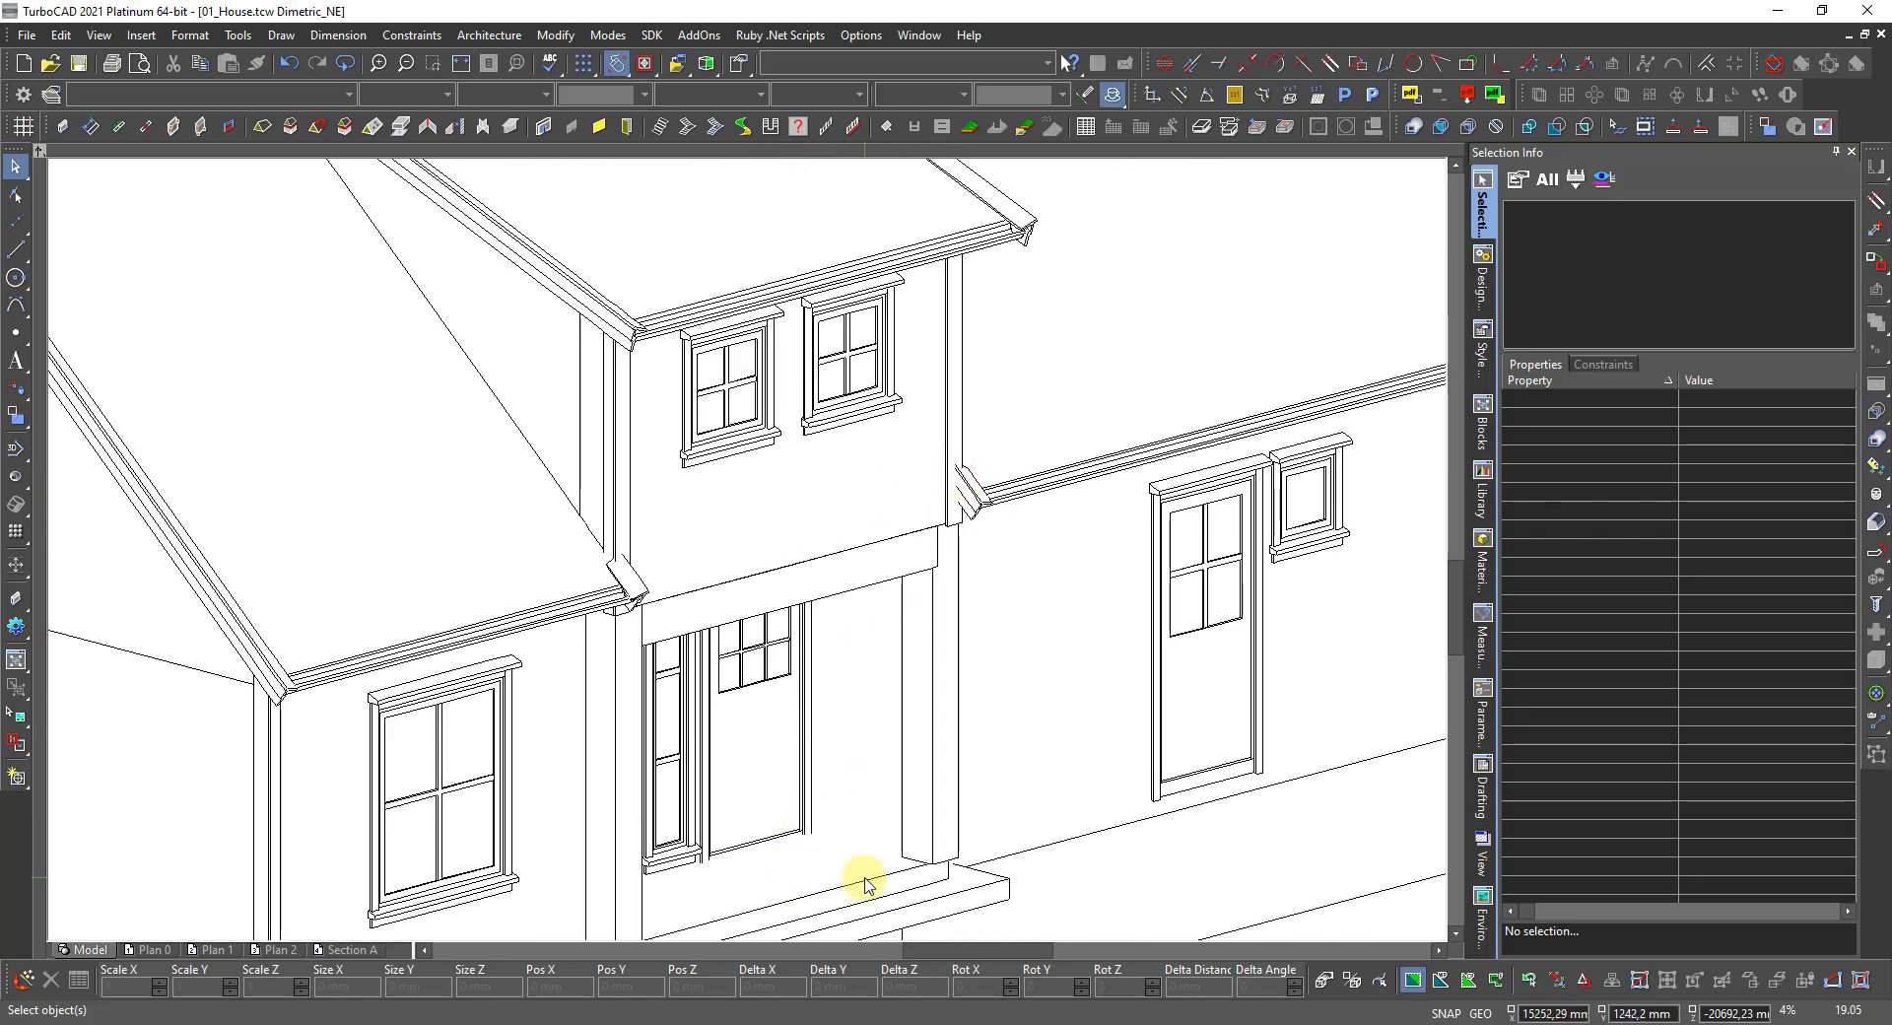
Return to the world plan view as wireframe and hide the 2_Plan layer group.
right_click(788, 846)
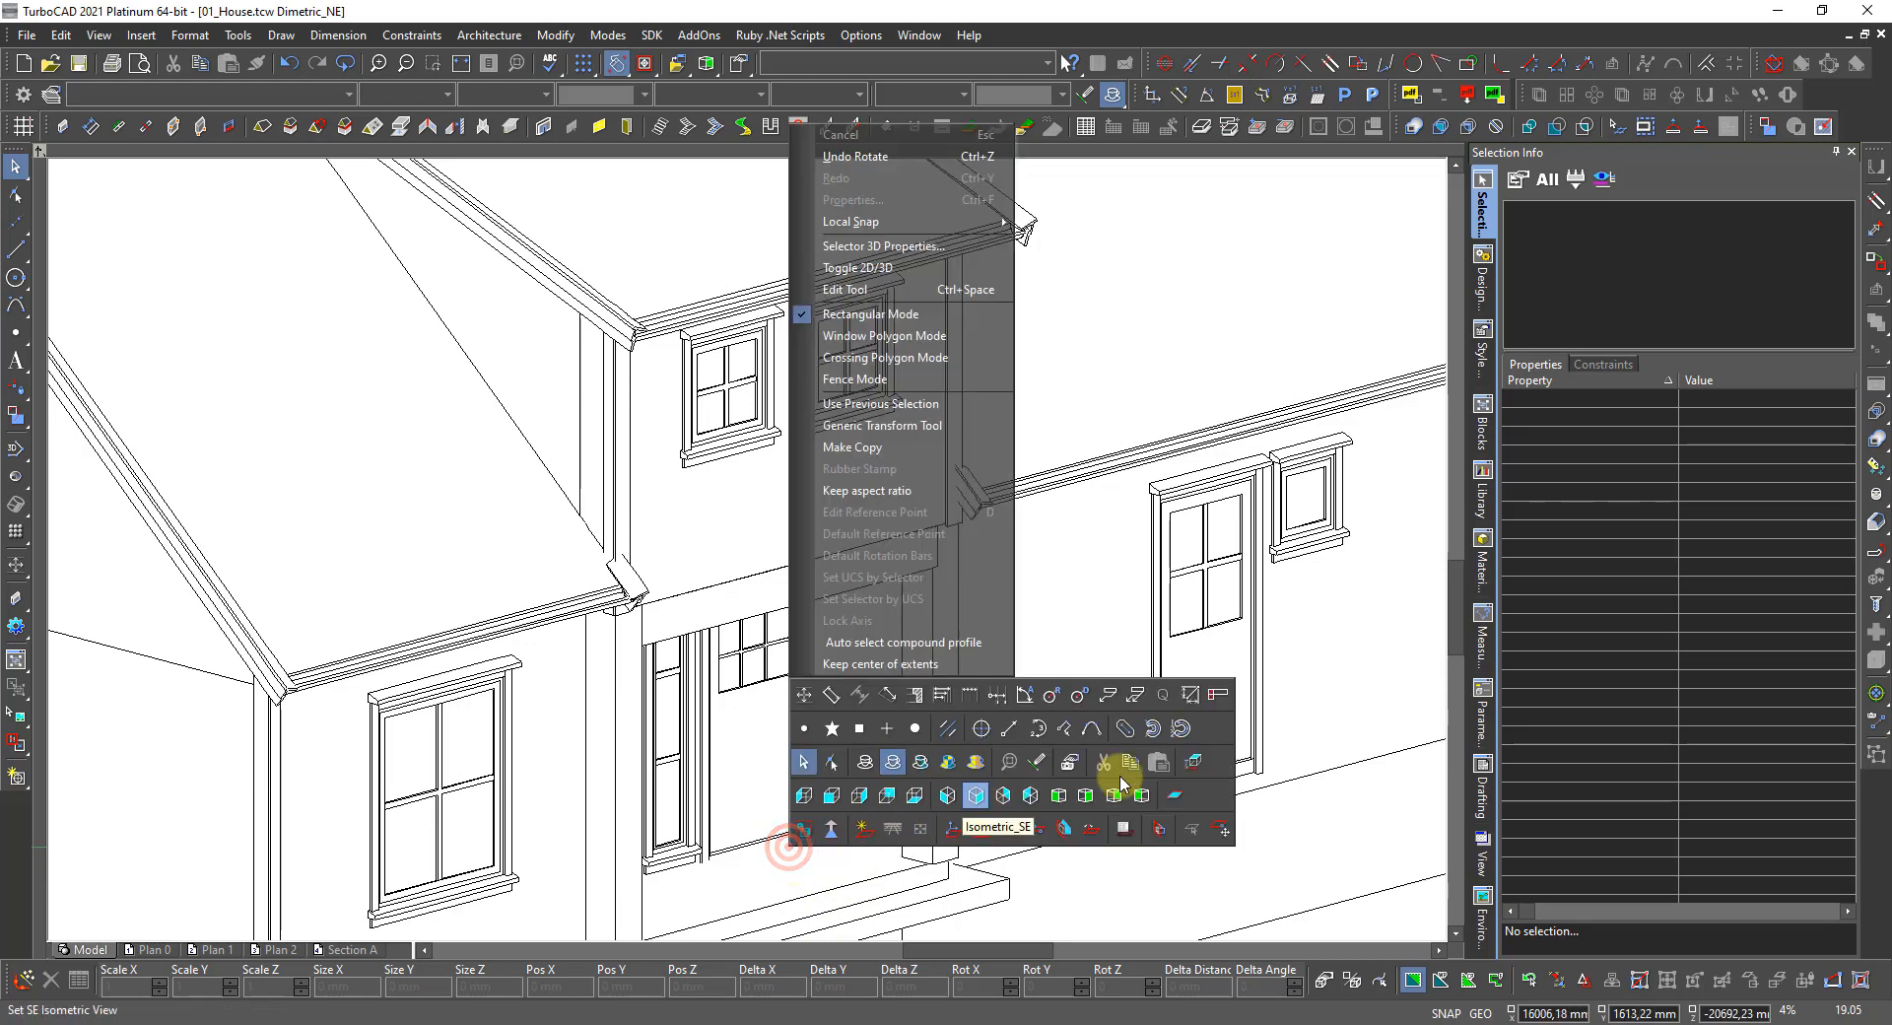
click(1195, 759)
right_click(828, 706)
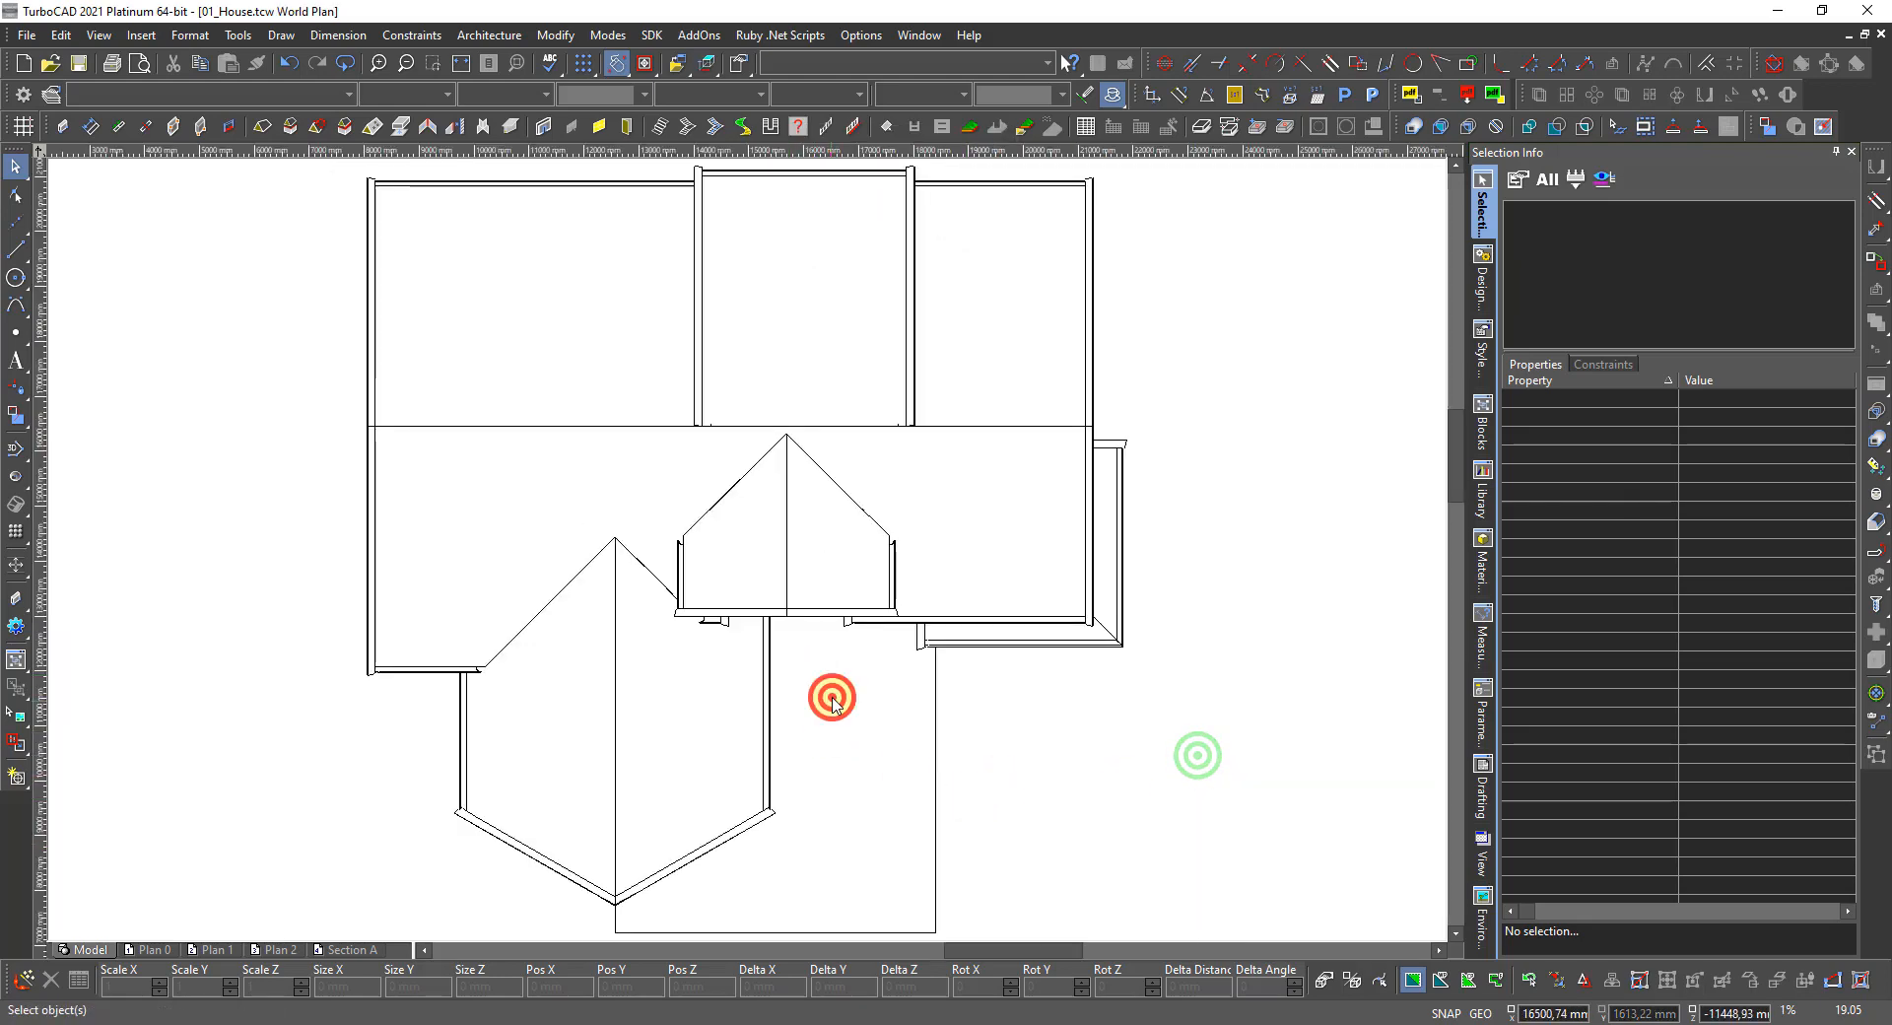
click(909, 612)
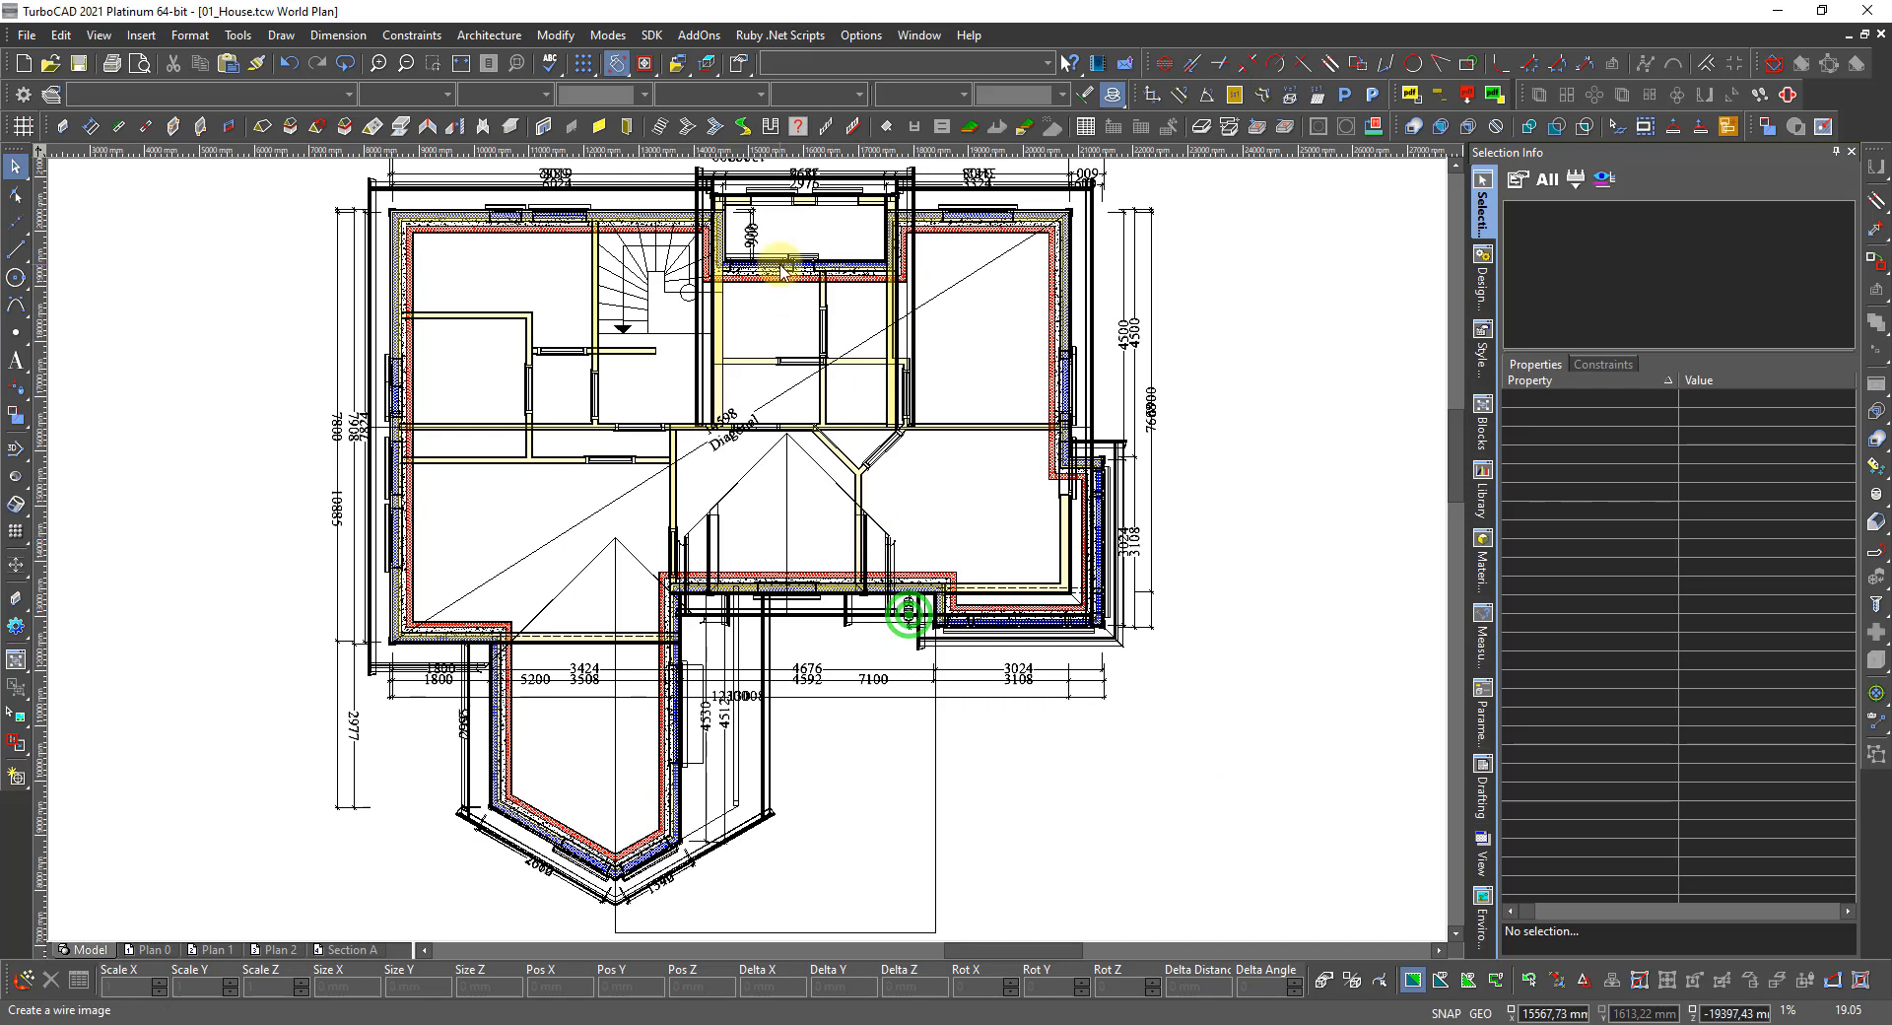
scroll(858, 228, up, 5)
scroll(598, 480, up, 2)
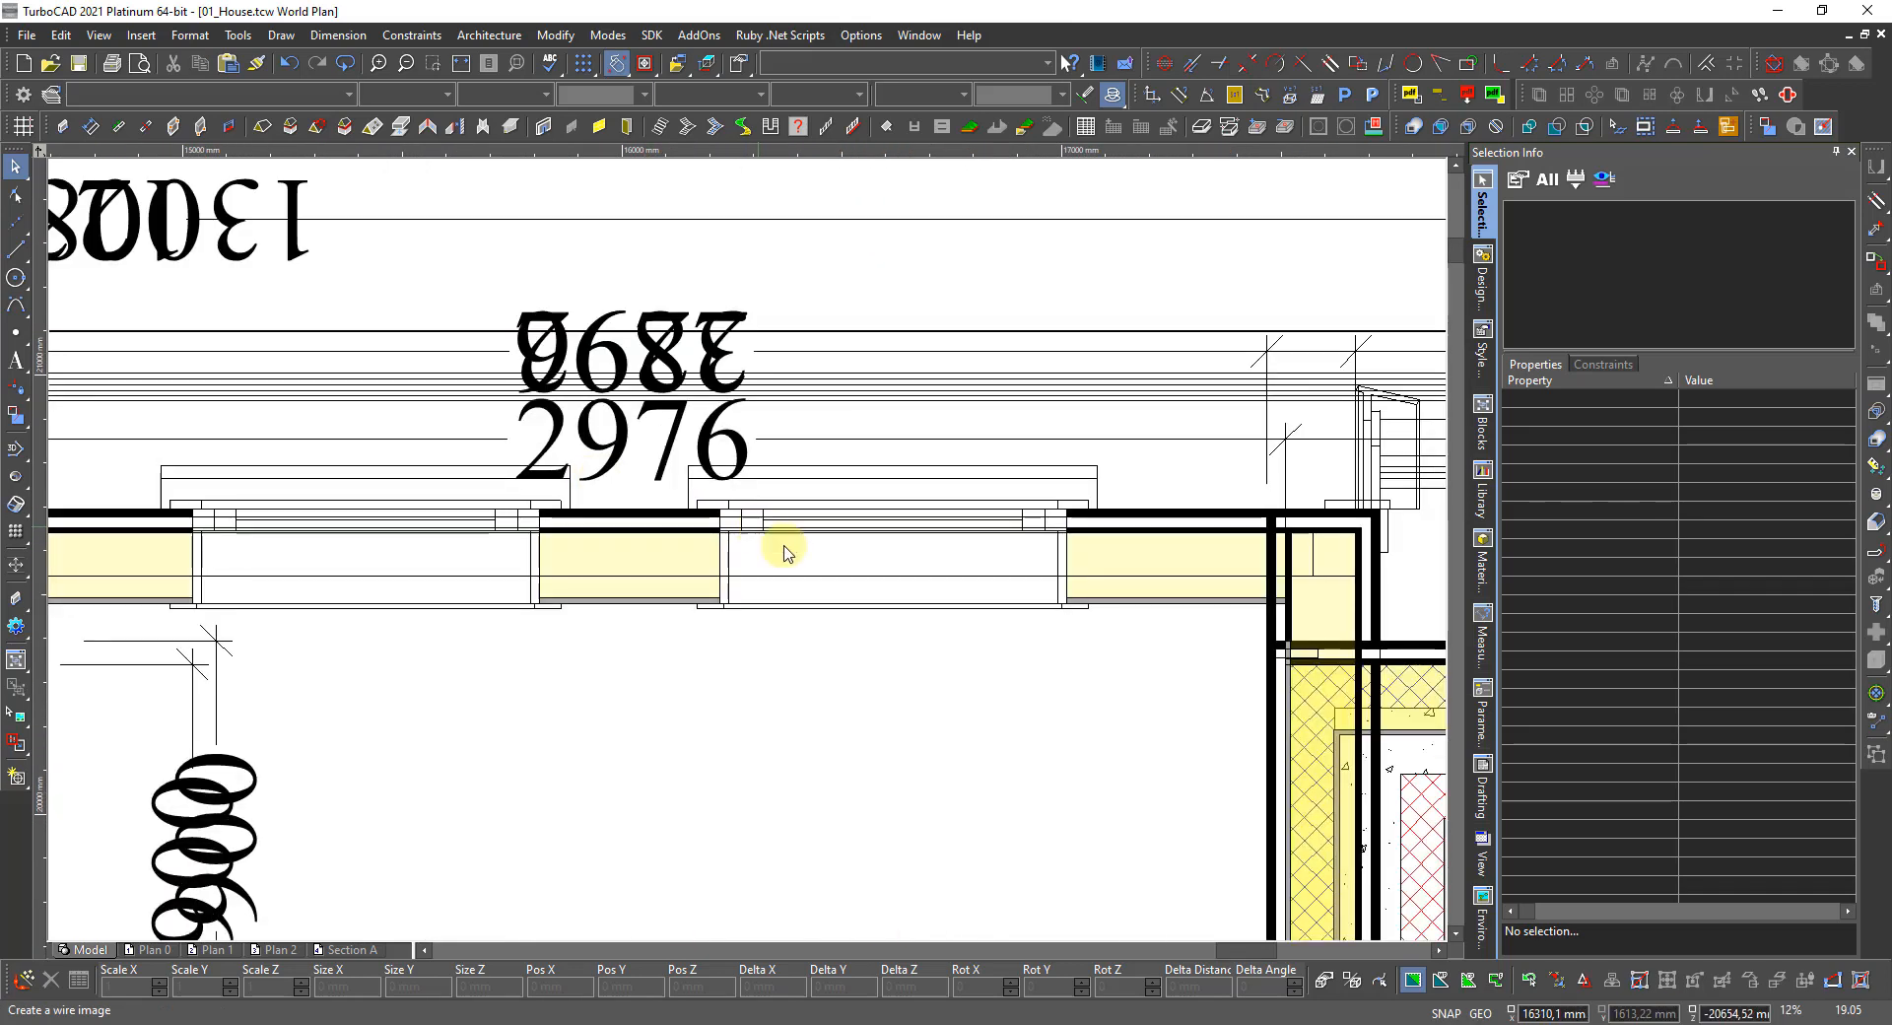
click(1483, 286)
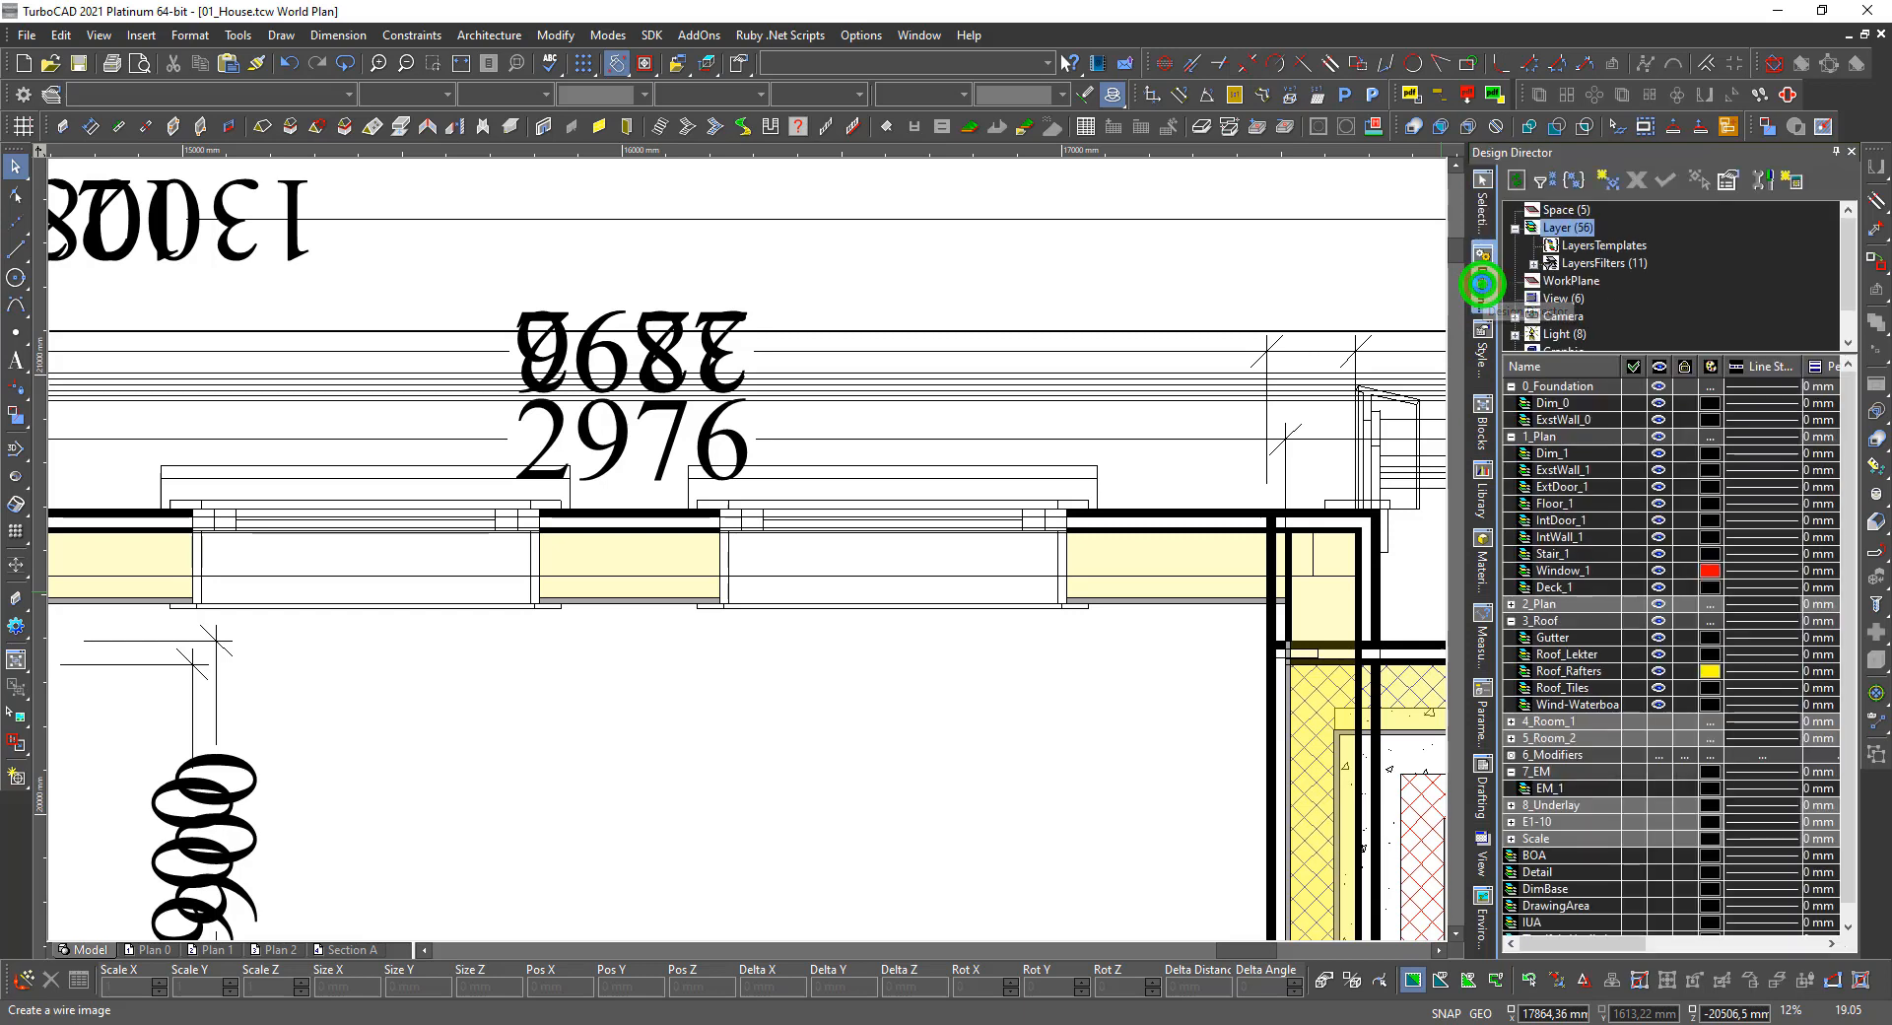
click(1658, 603)
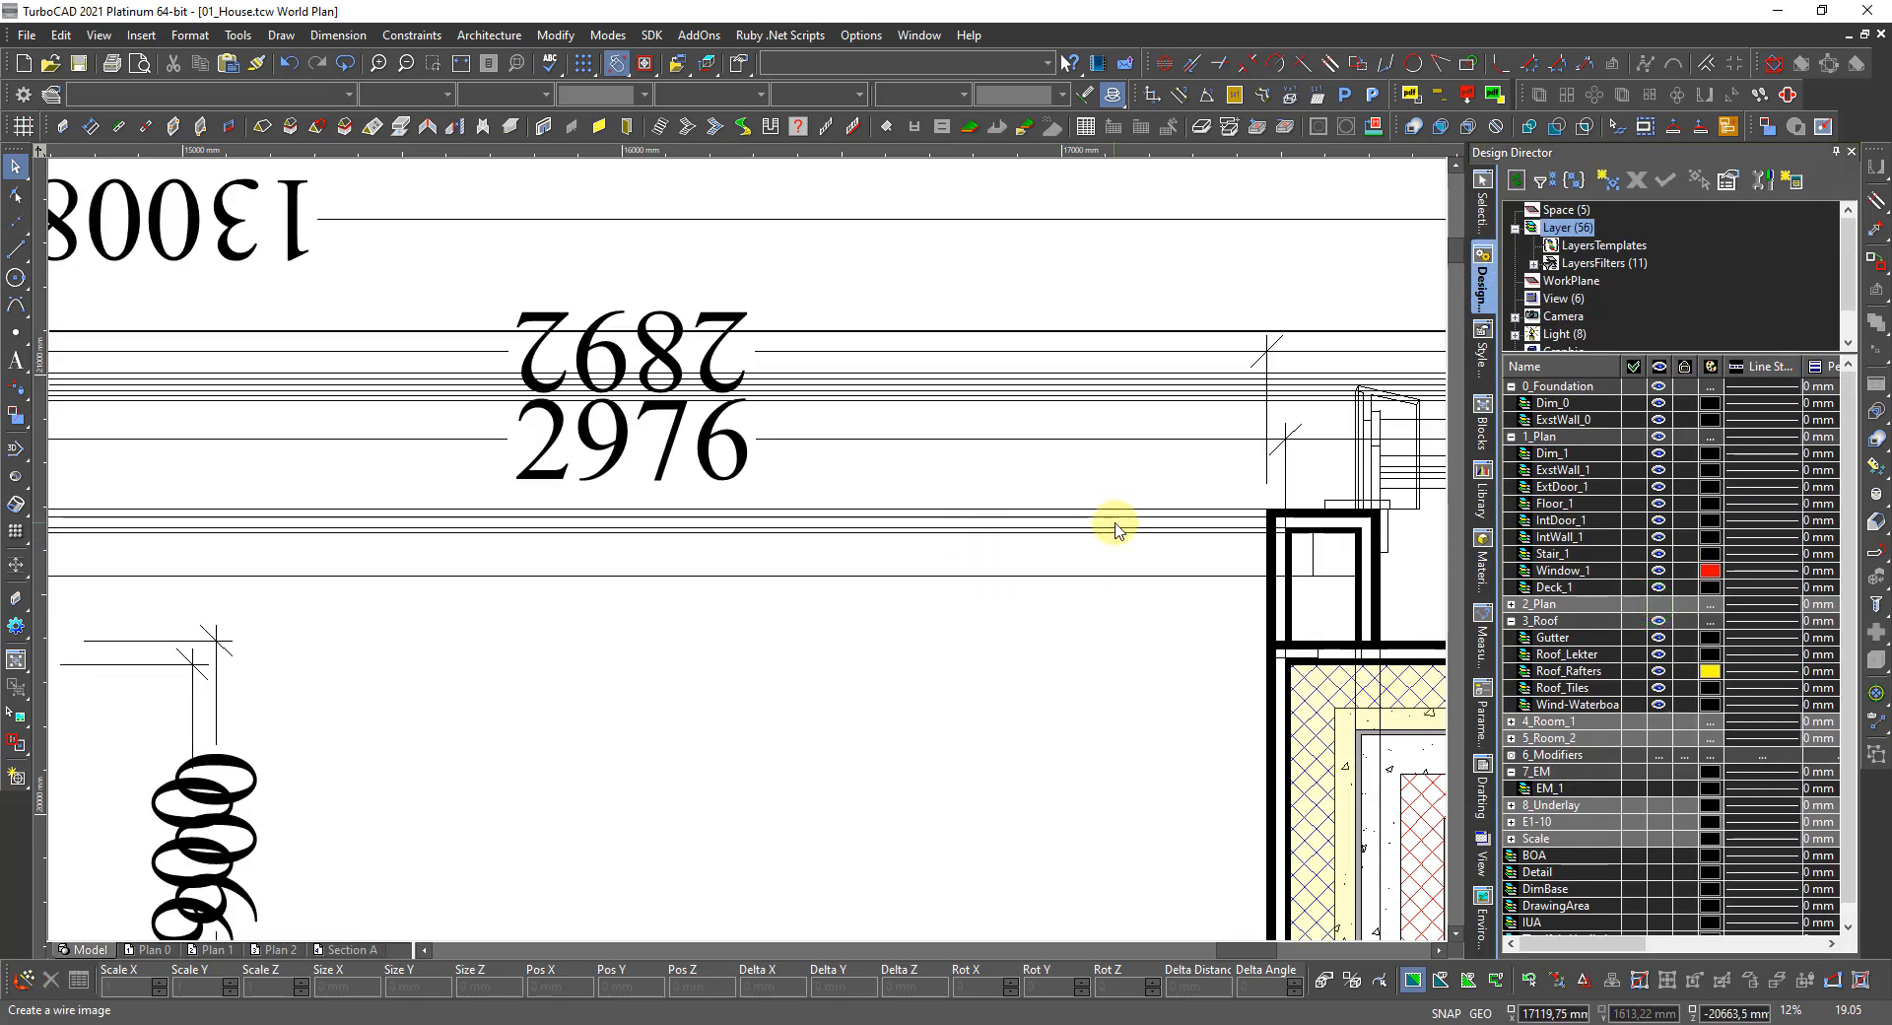
scroll(1112, 524, up, 2)
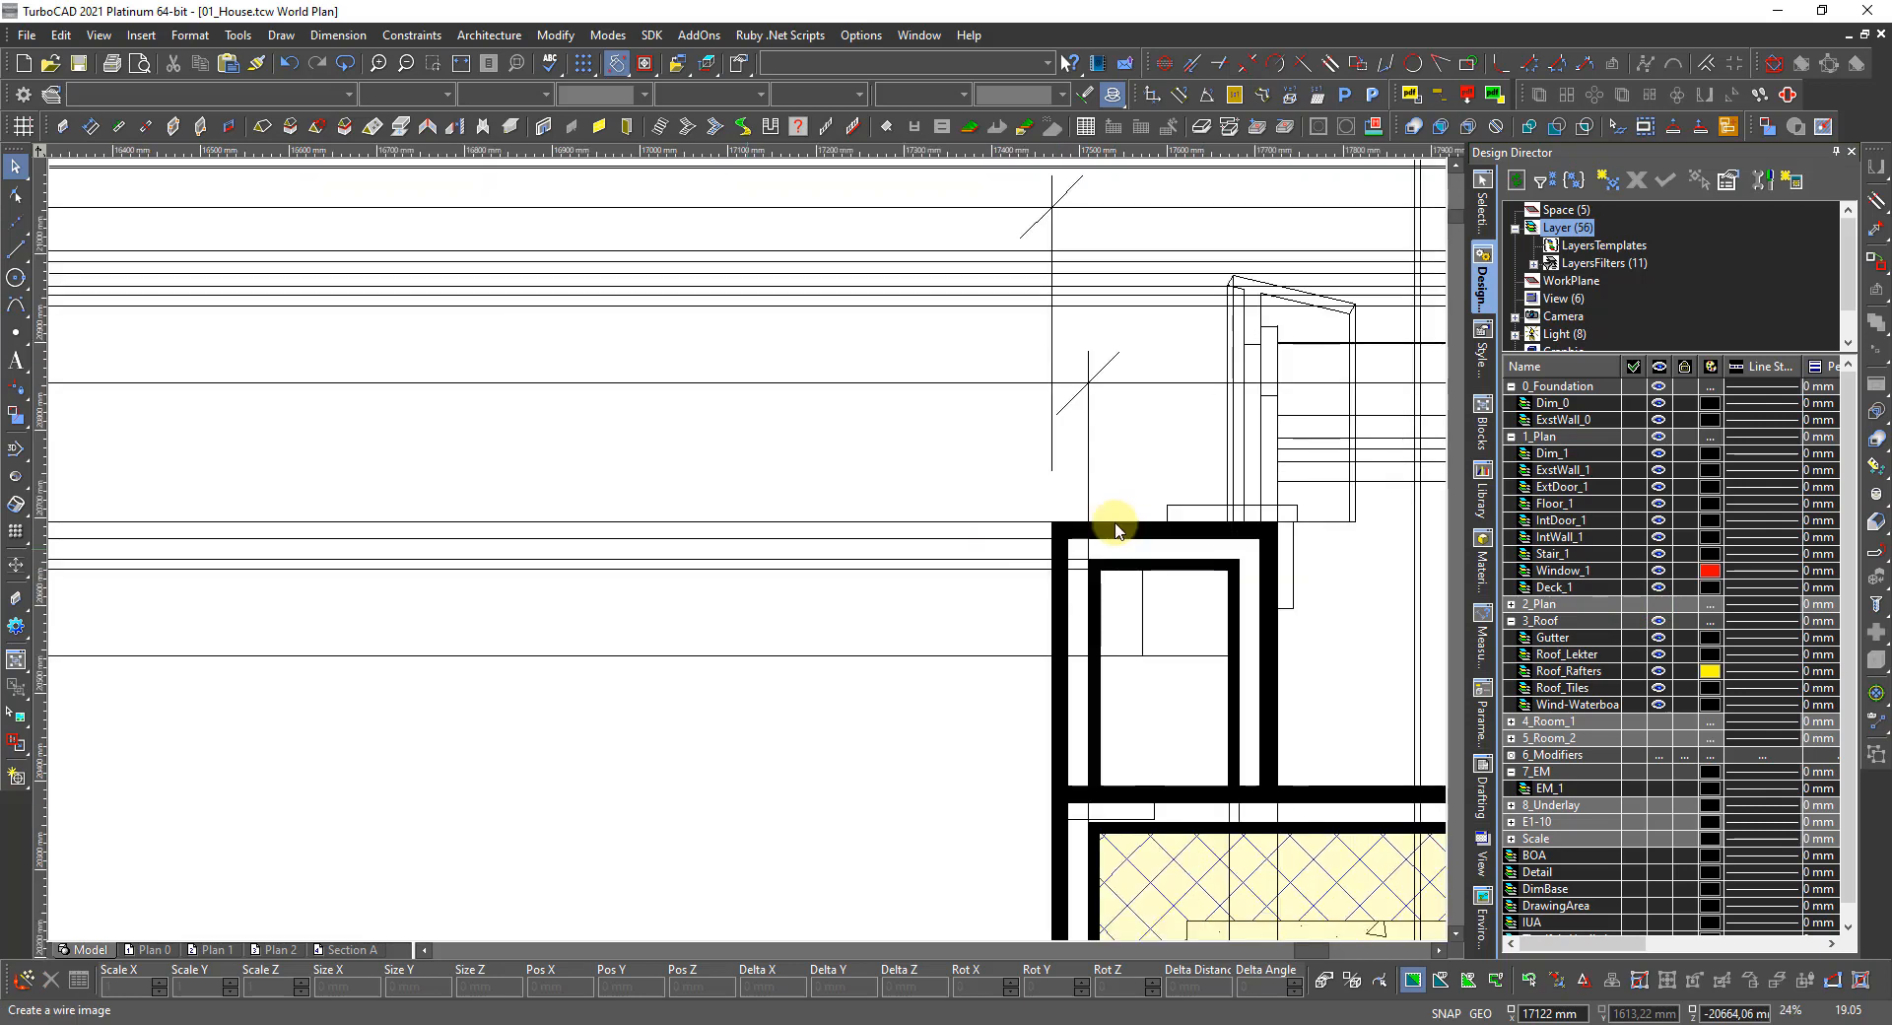
Select the polyline running along the inner wall line at the dormer's right corner with the Edit Tool.
right_click(925, 565)
click(961, 469)
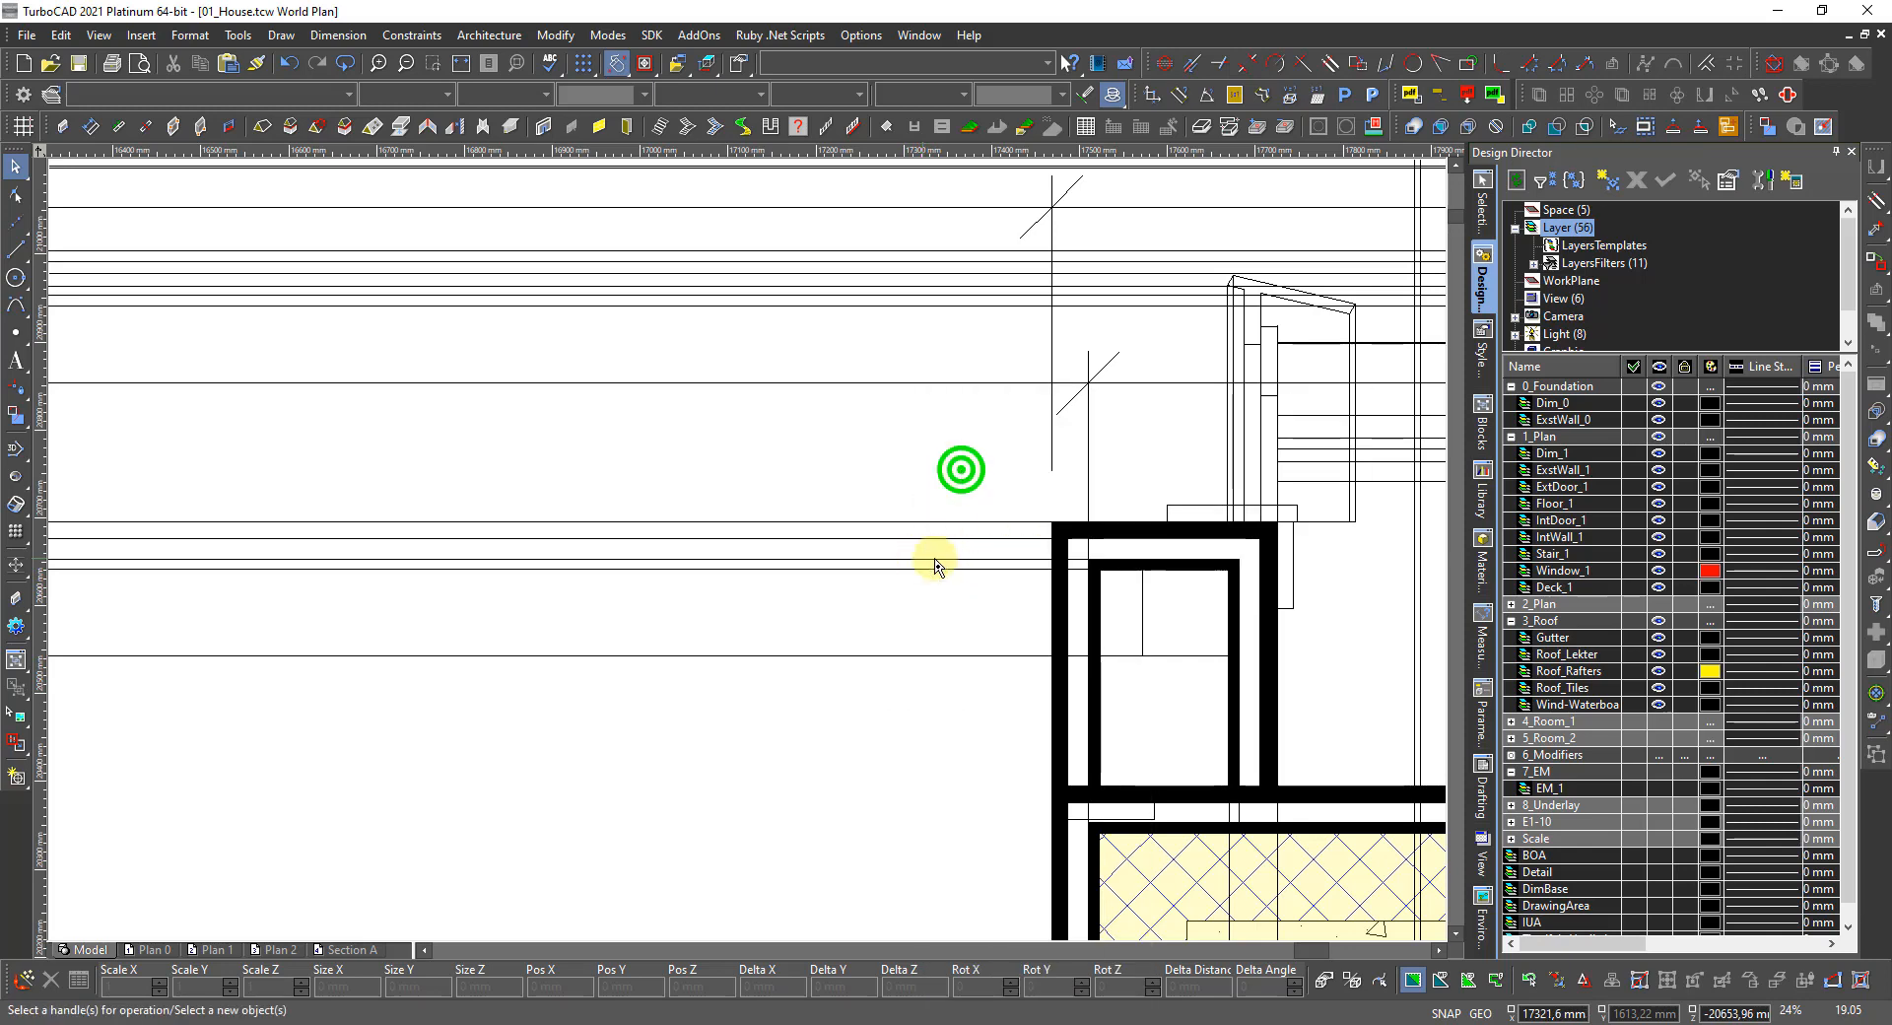
right_click(930, 564)
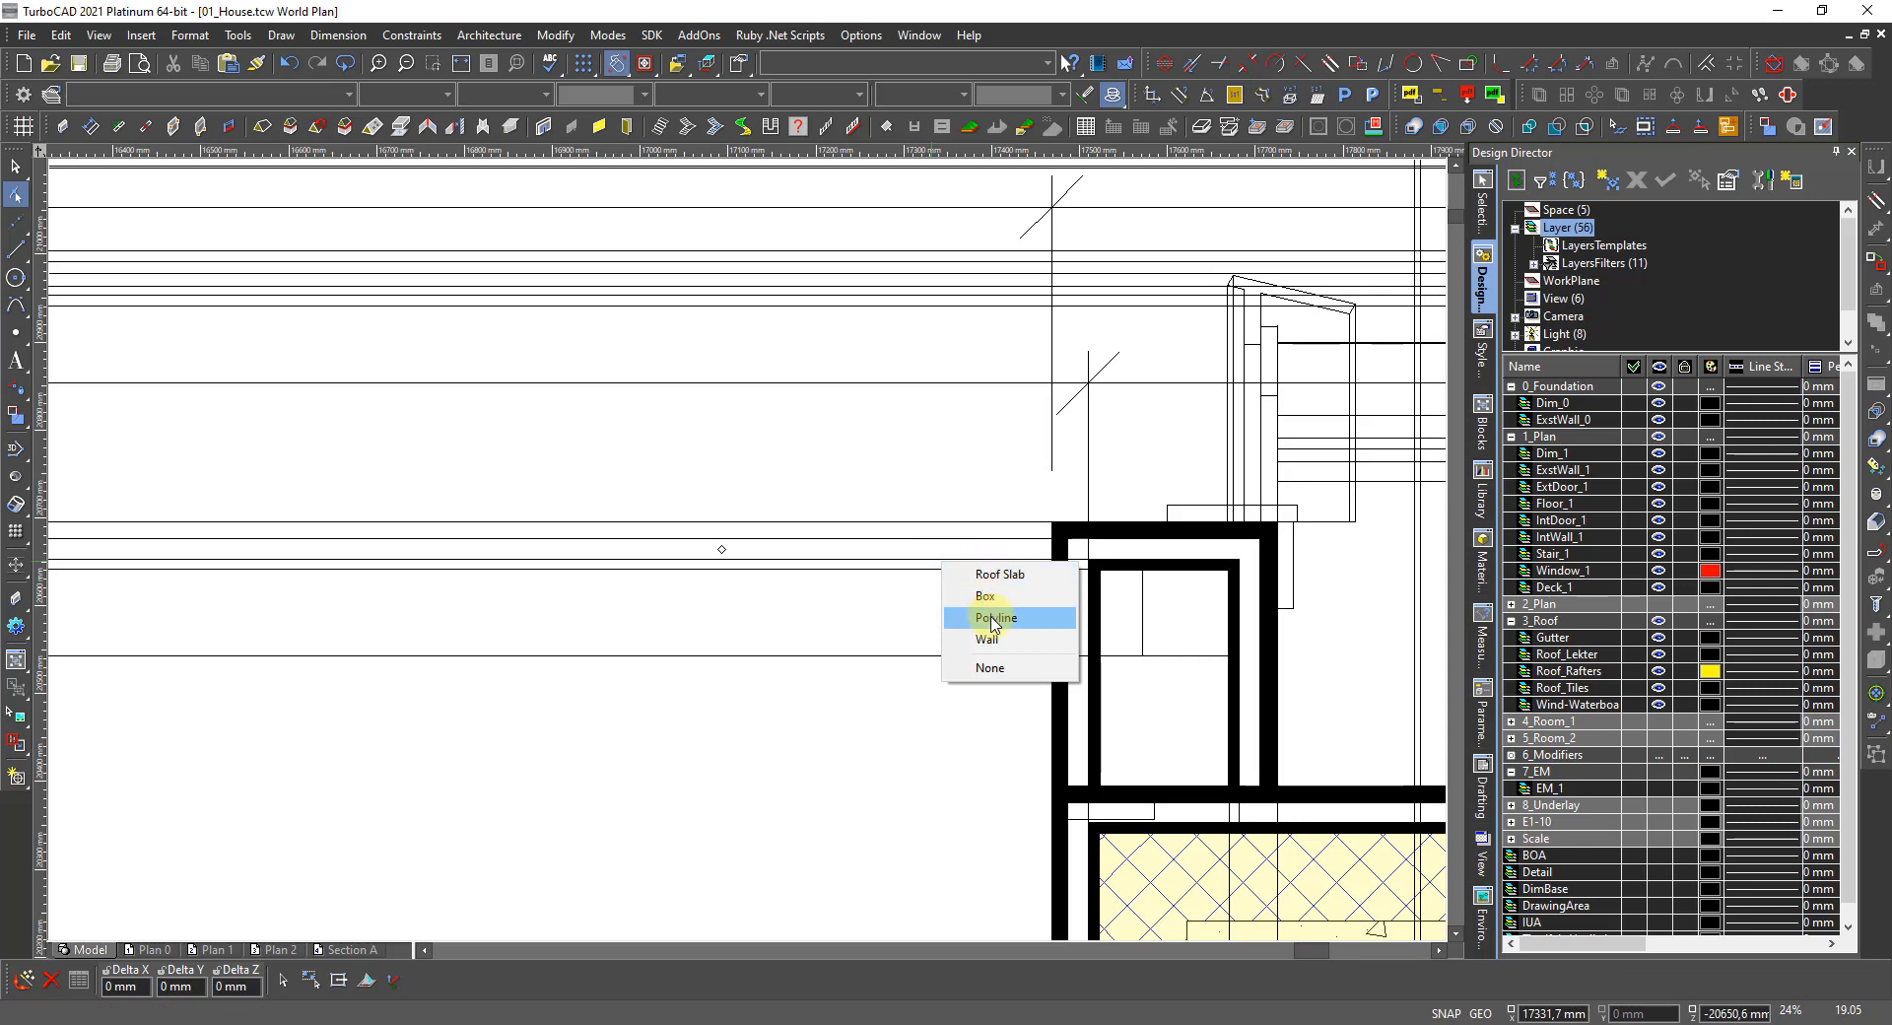
click(988, 597)
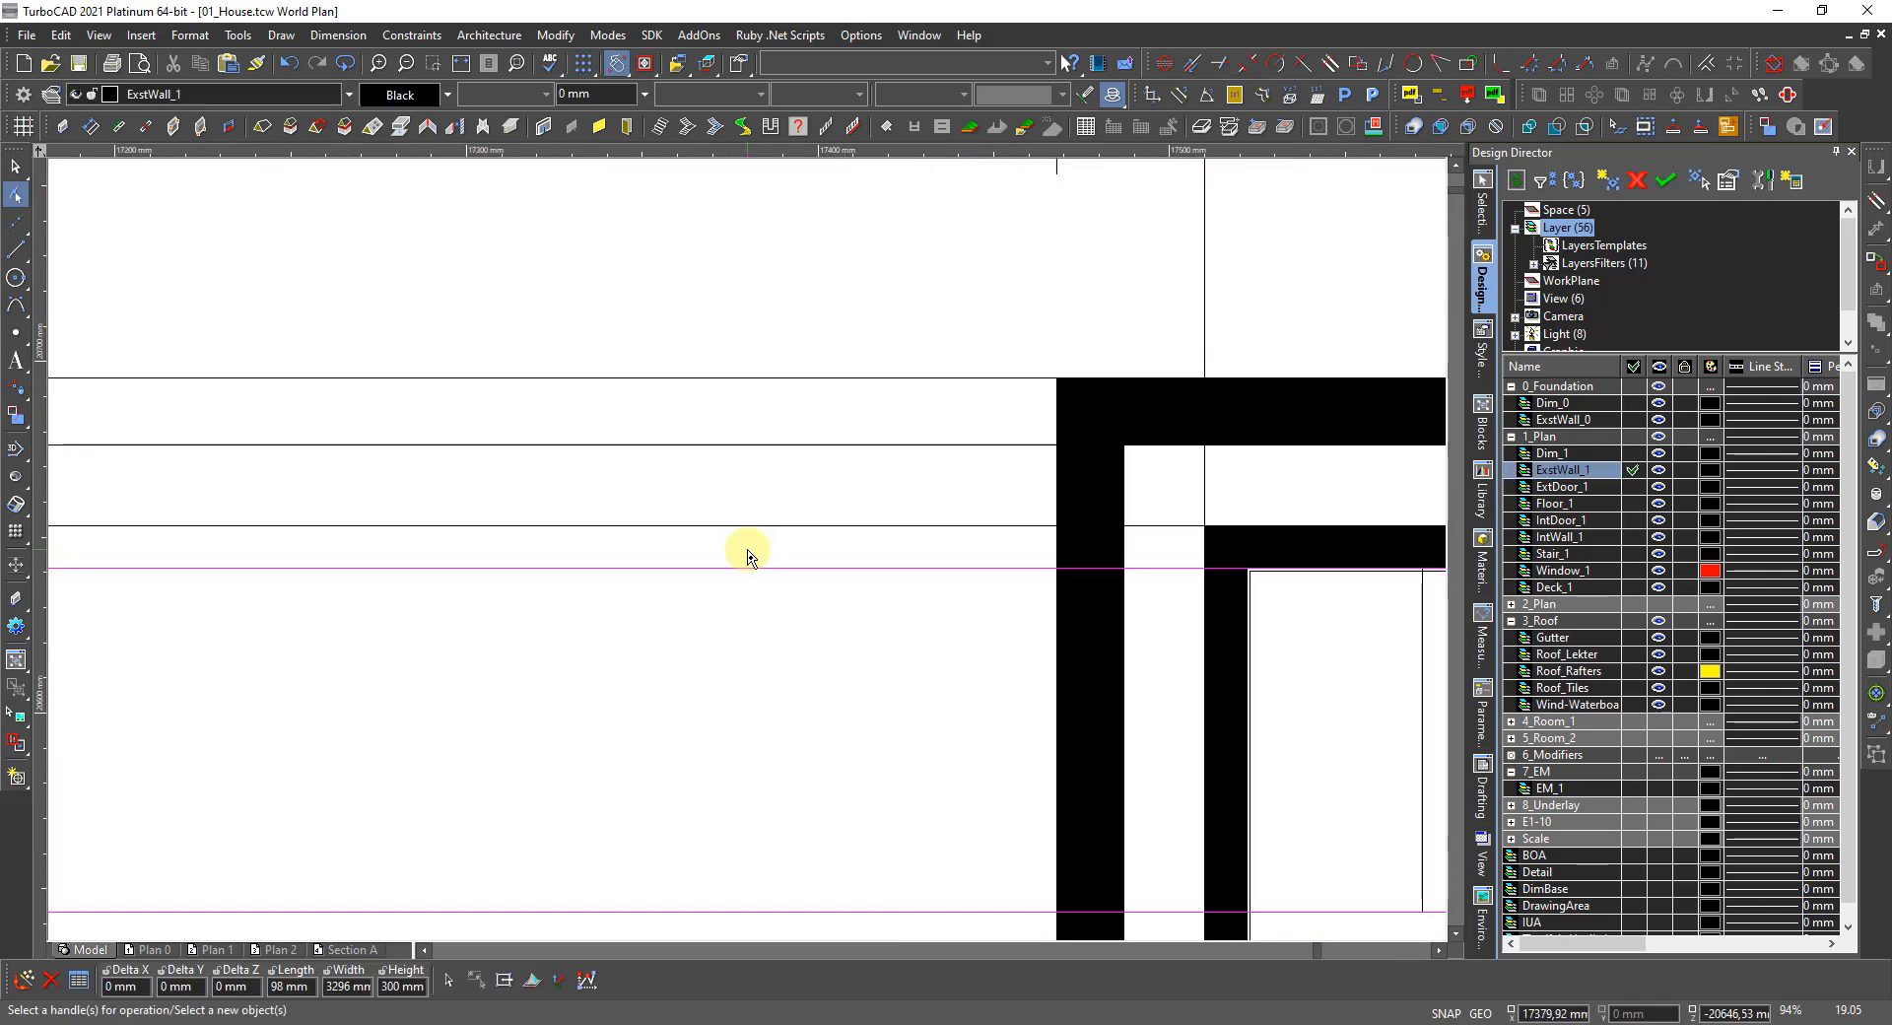
scroll(976, 580, up, 3)
right_click(778, 529)
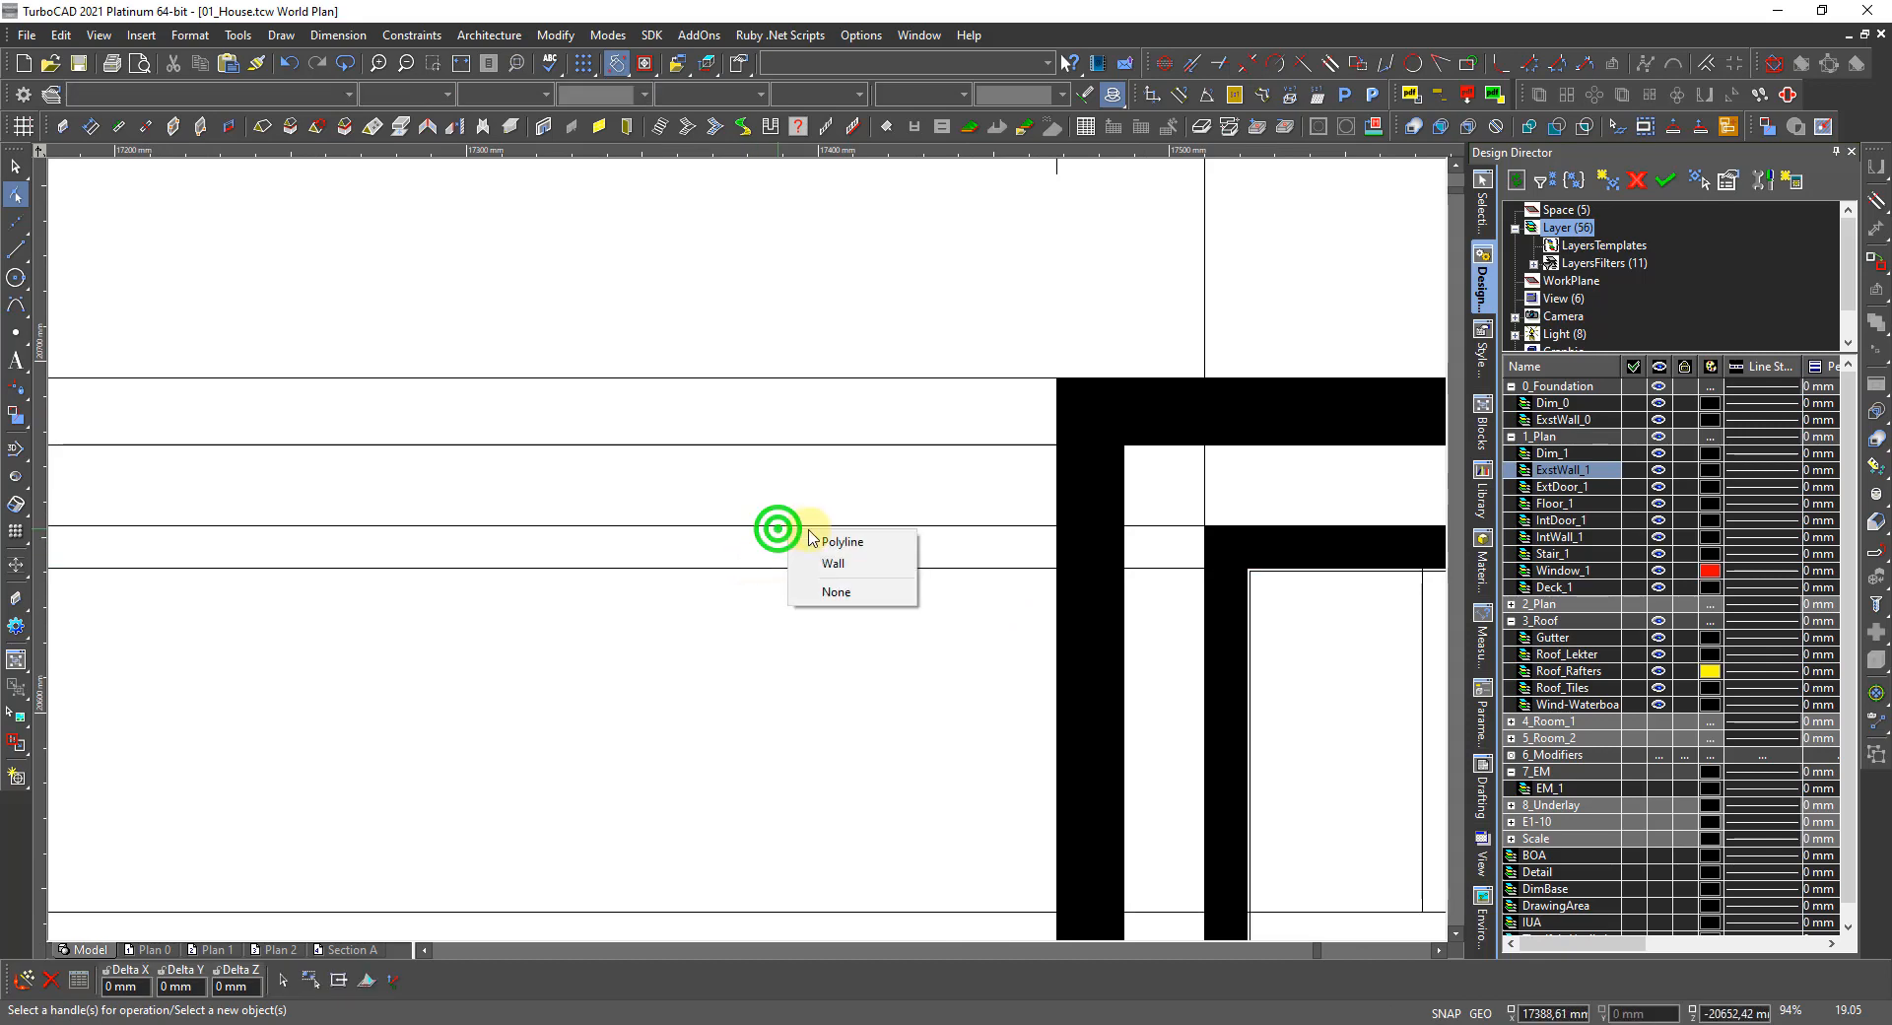
click(825, 542)
scroll(742, 542, down, 5)
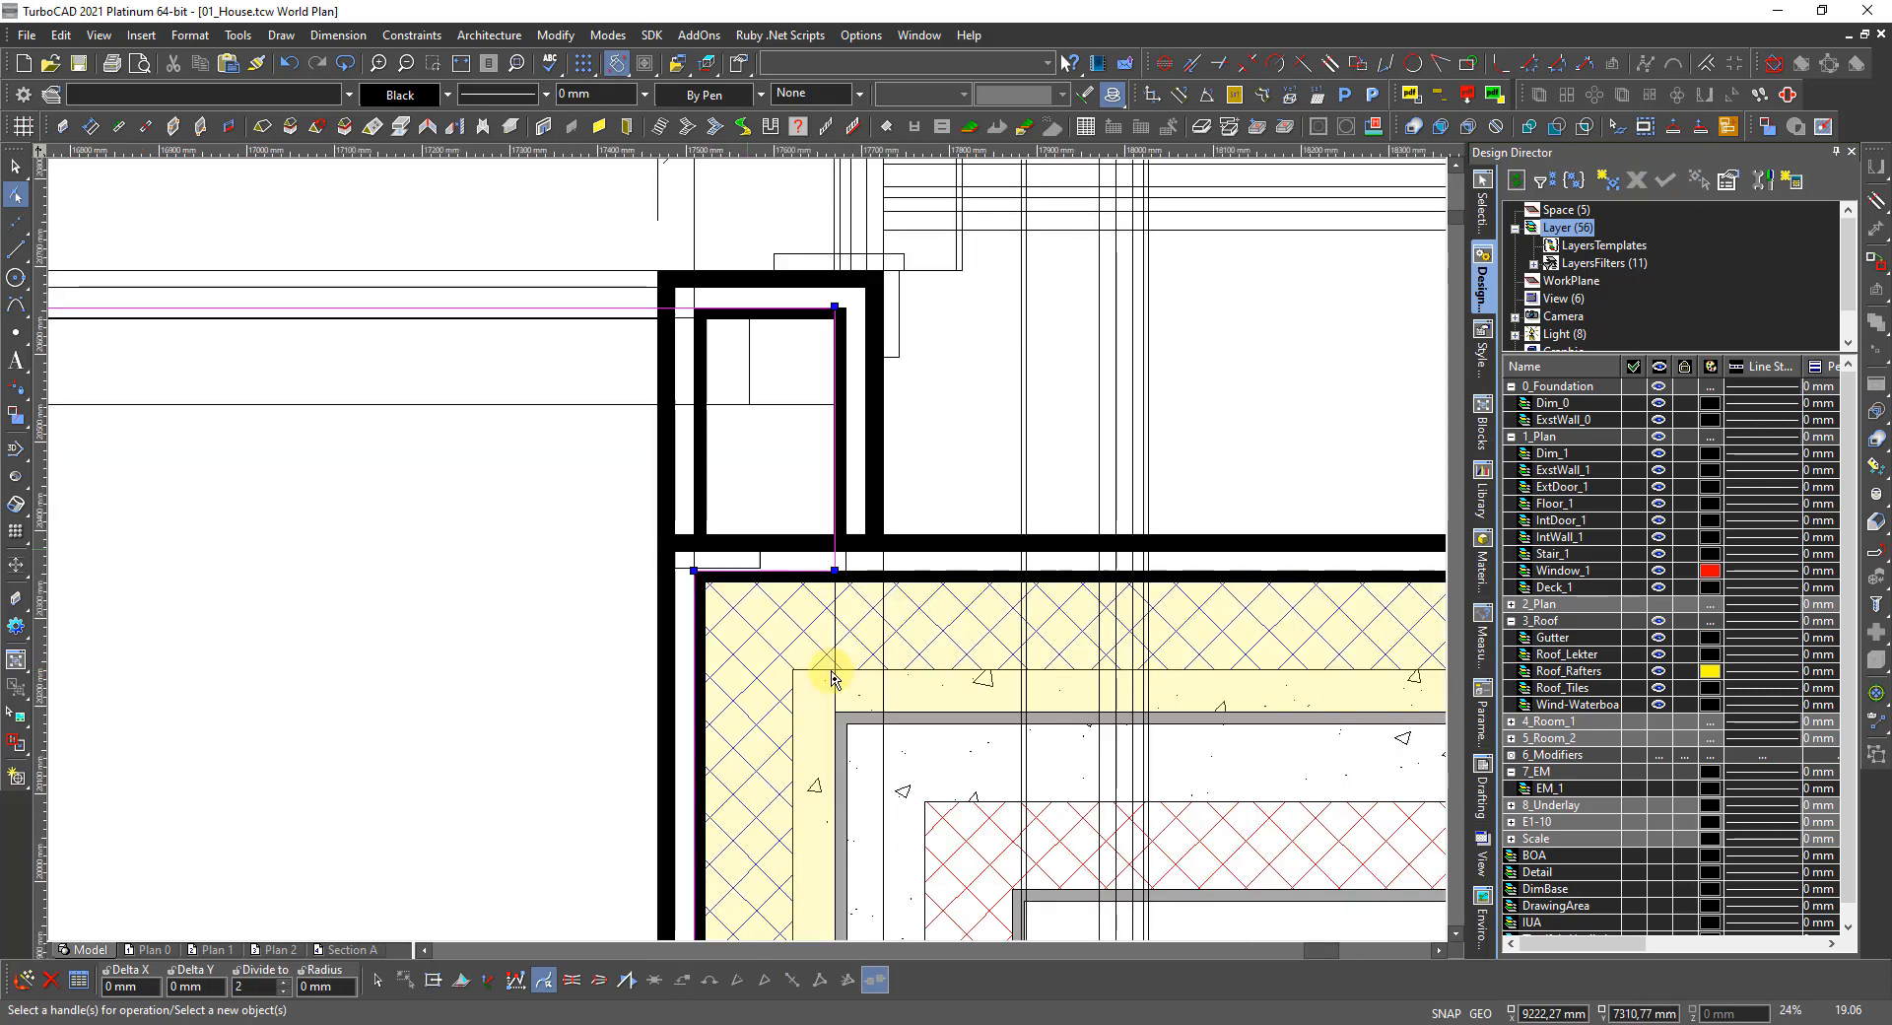
Switch the polyline to segment editing and move its short horizontal segment up to the outer face of the adjacent wall.
scroll(830, 663, up, 2)
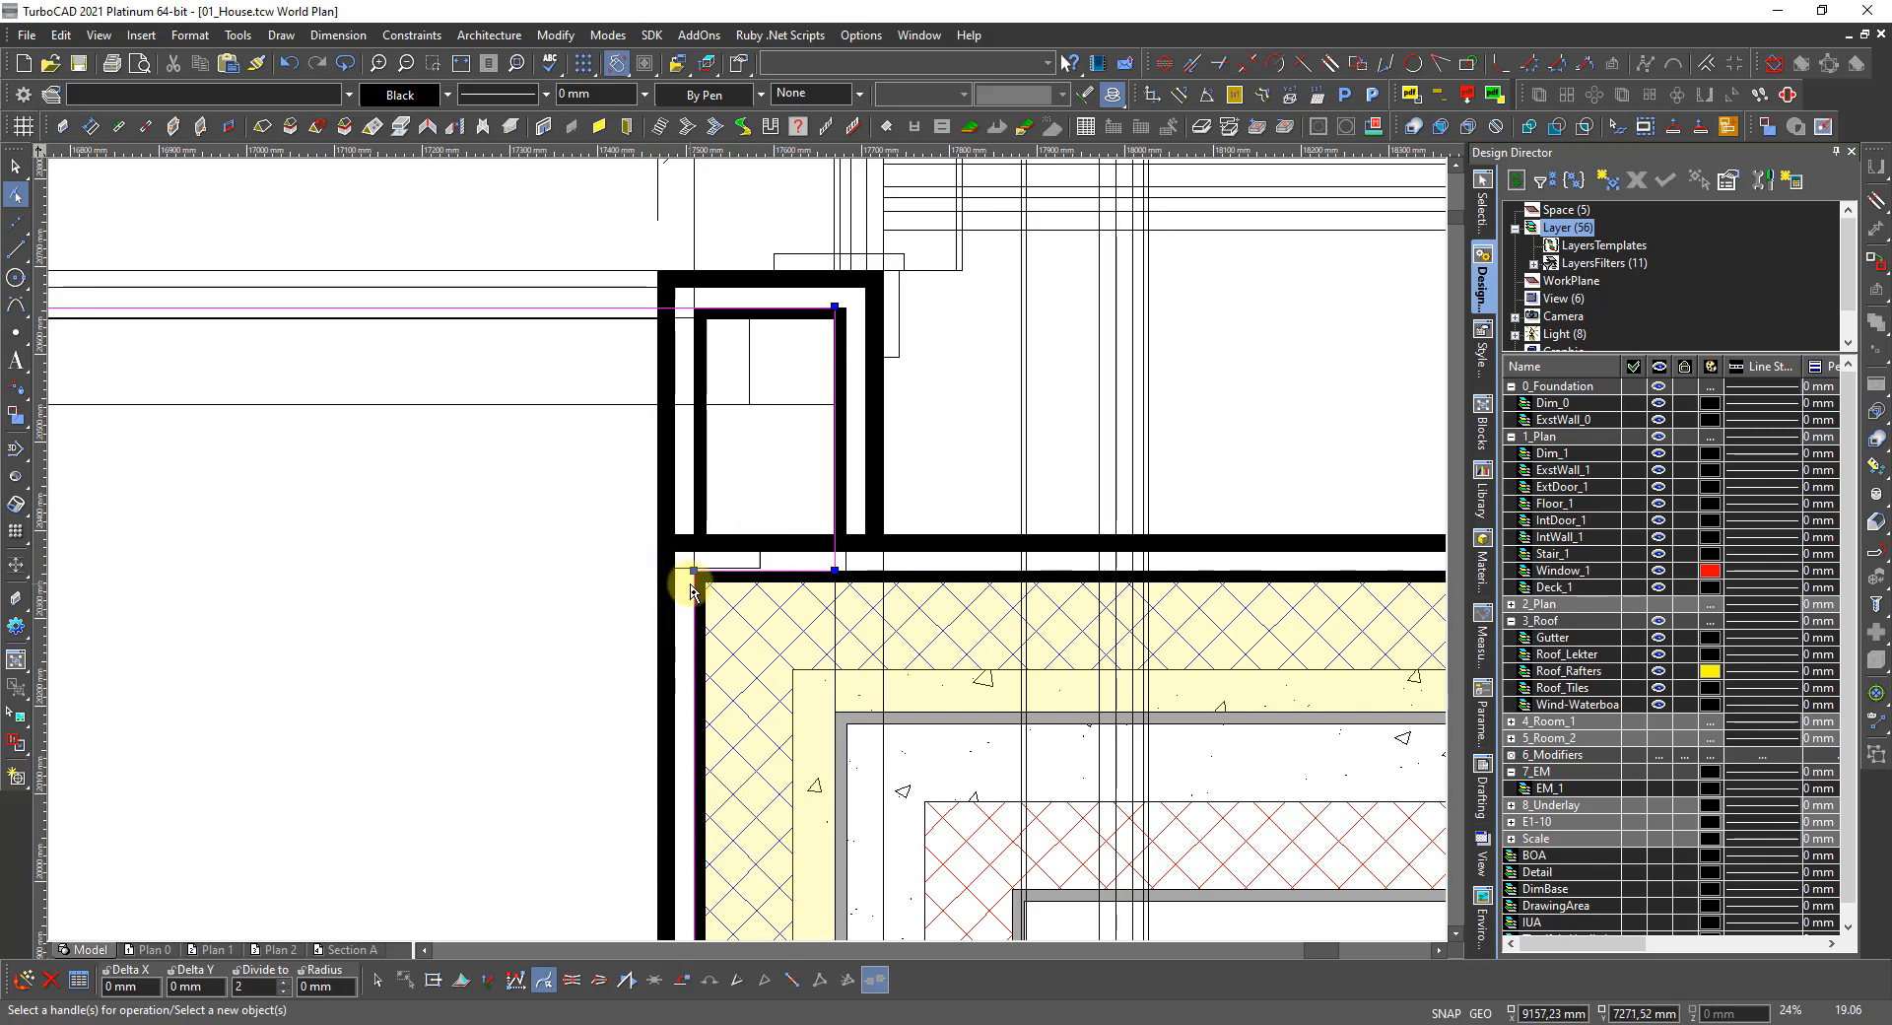
scroll(731, 562, up, 2)
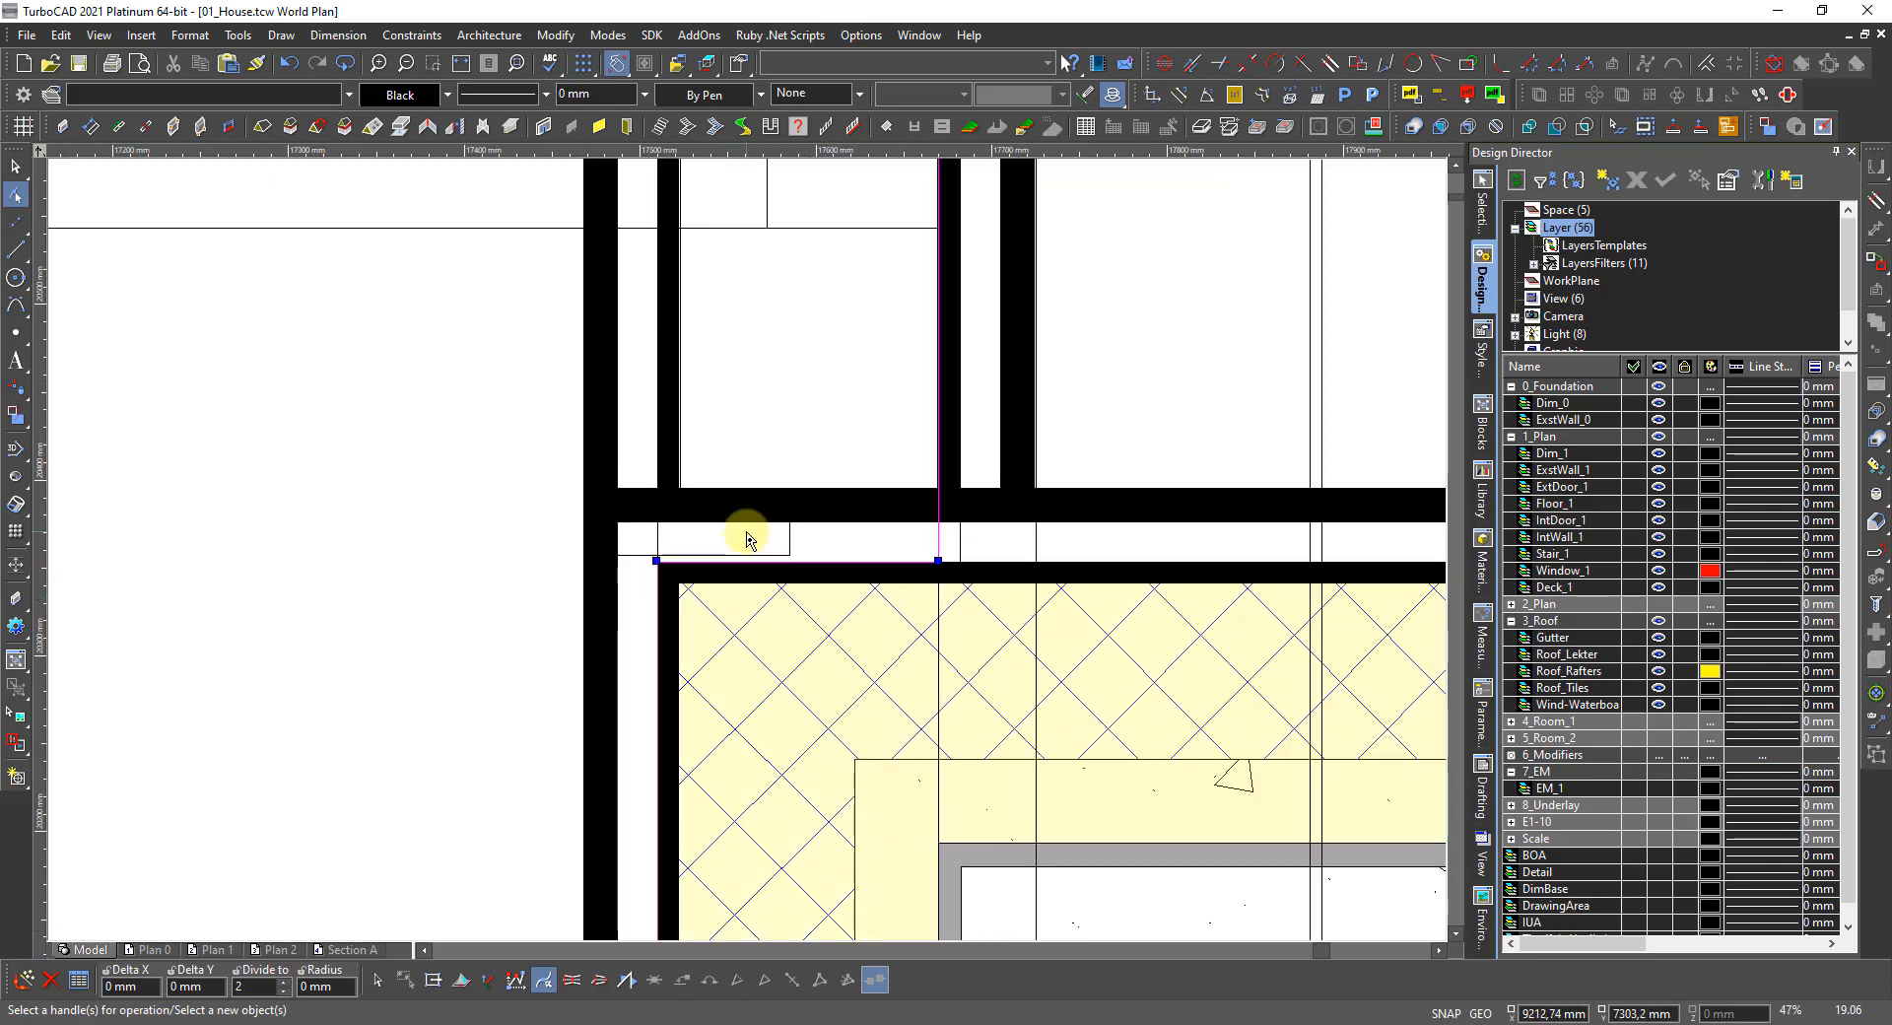
right_click(826, 535)
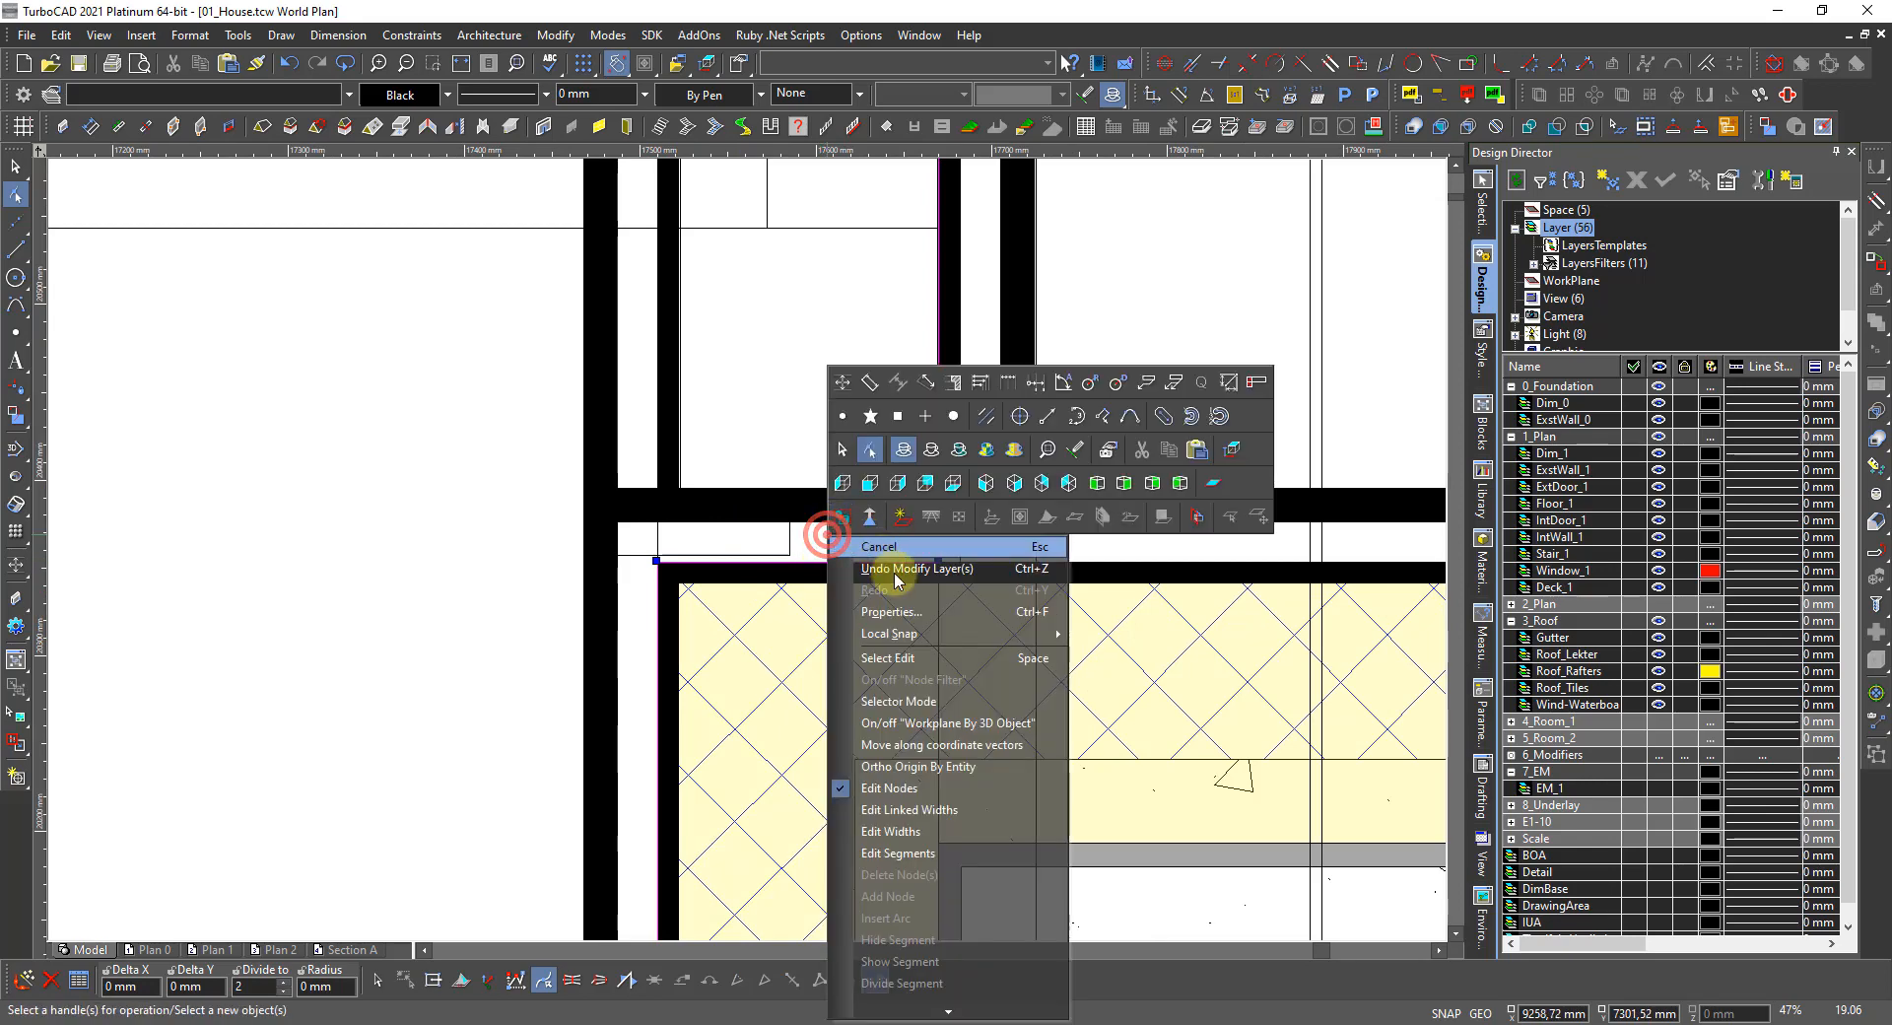
click(882, 855)
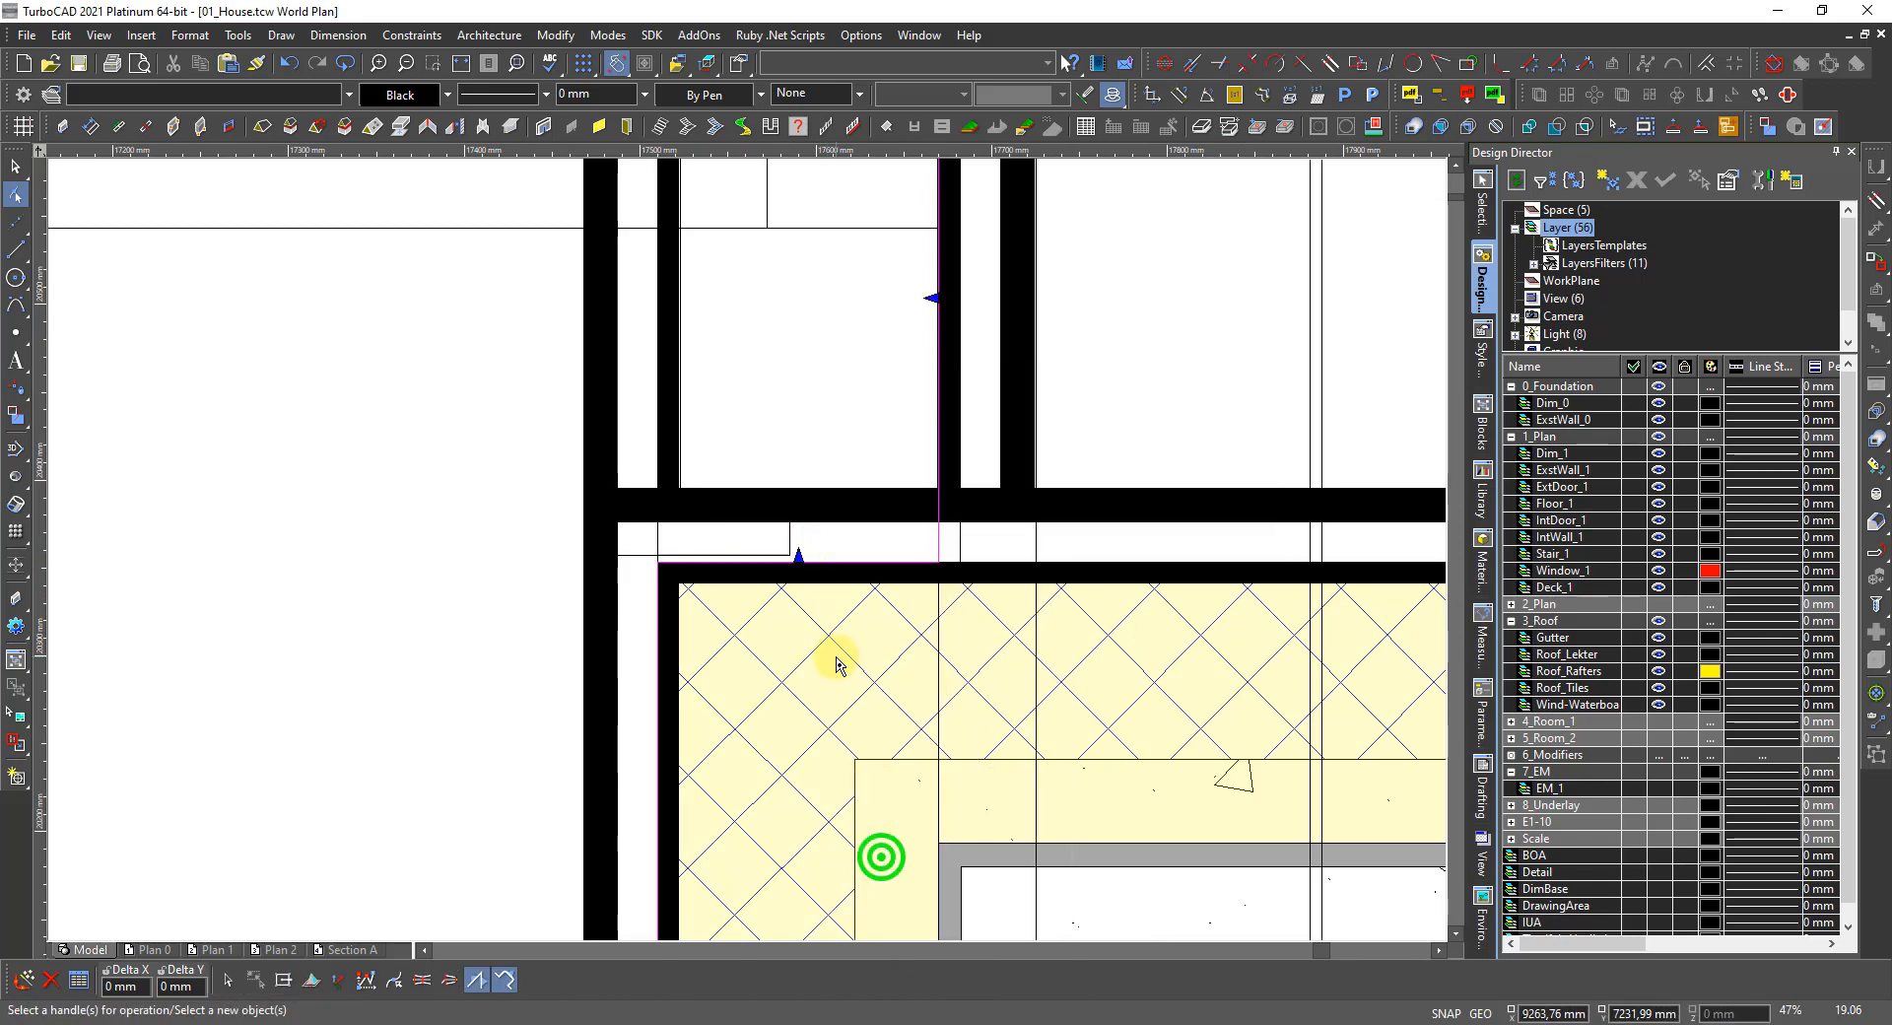
click(799, 552)
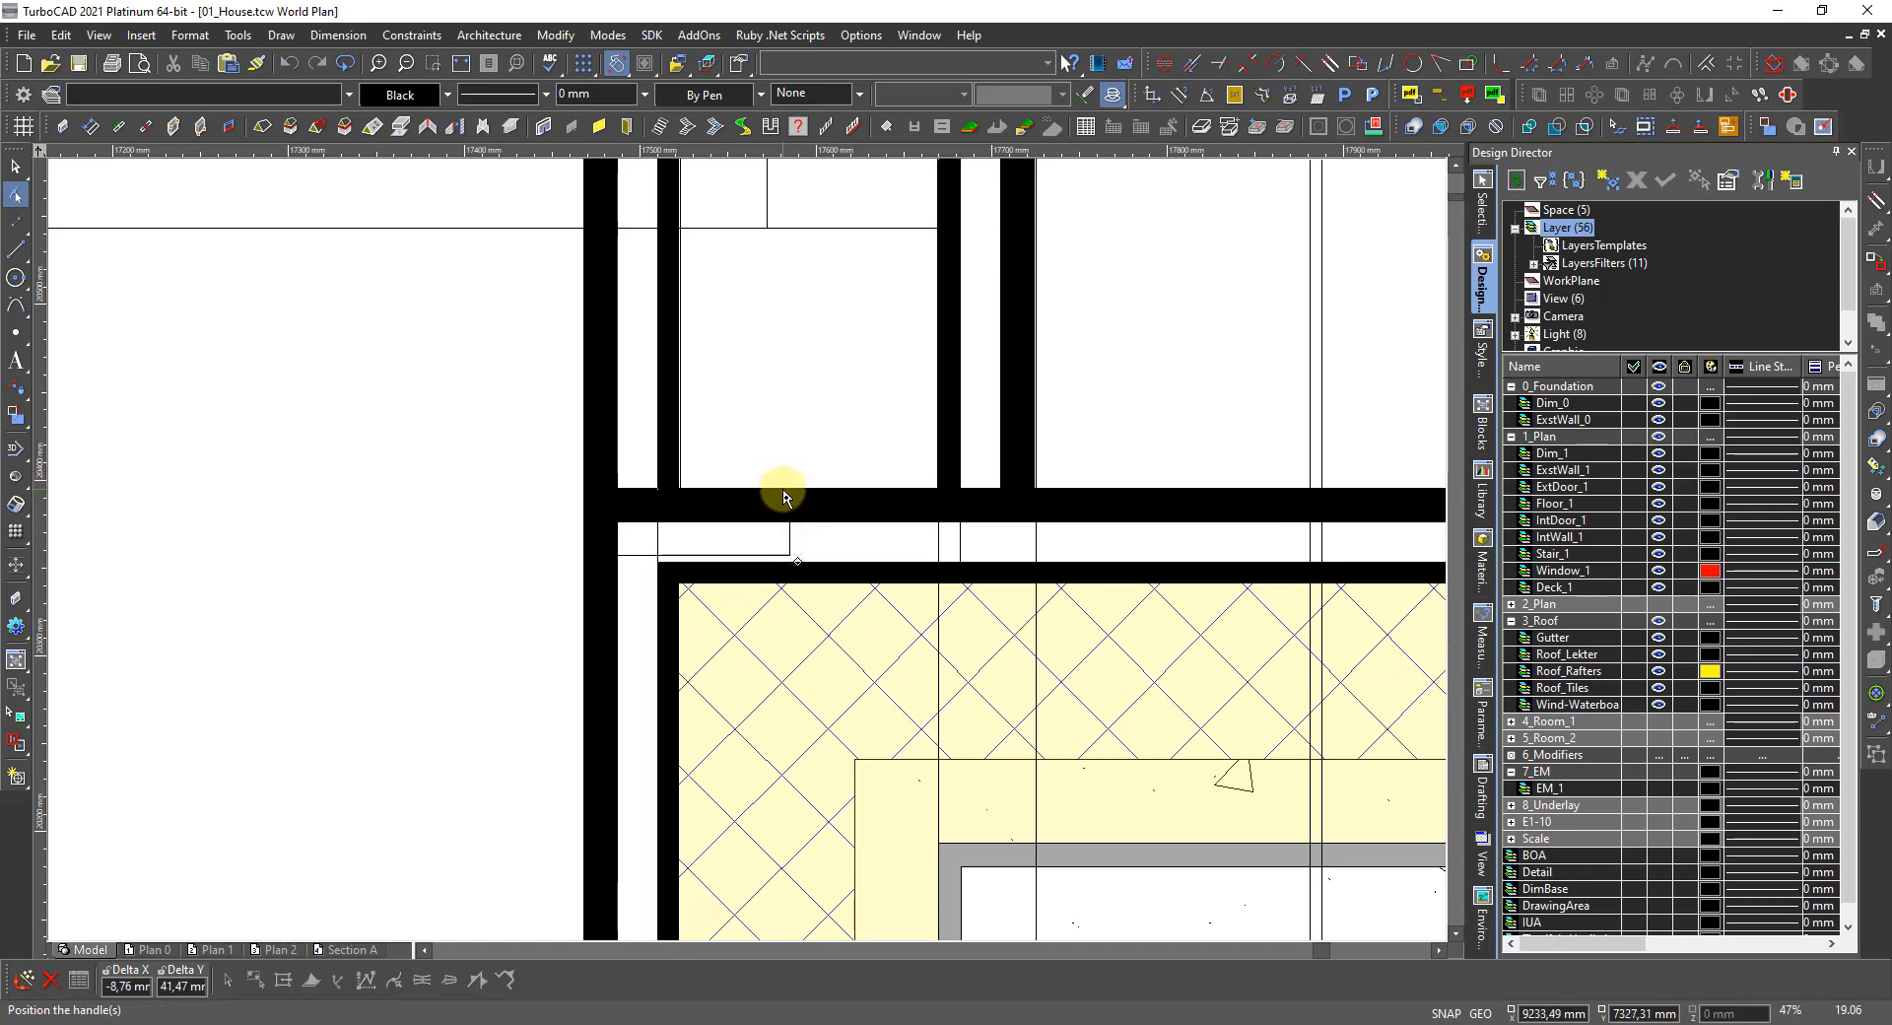
click(784, 498)
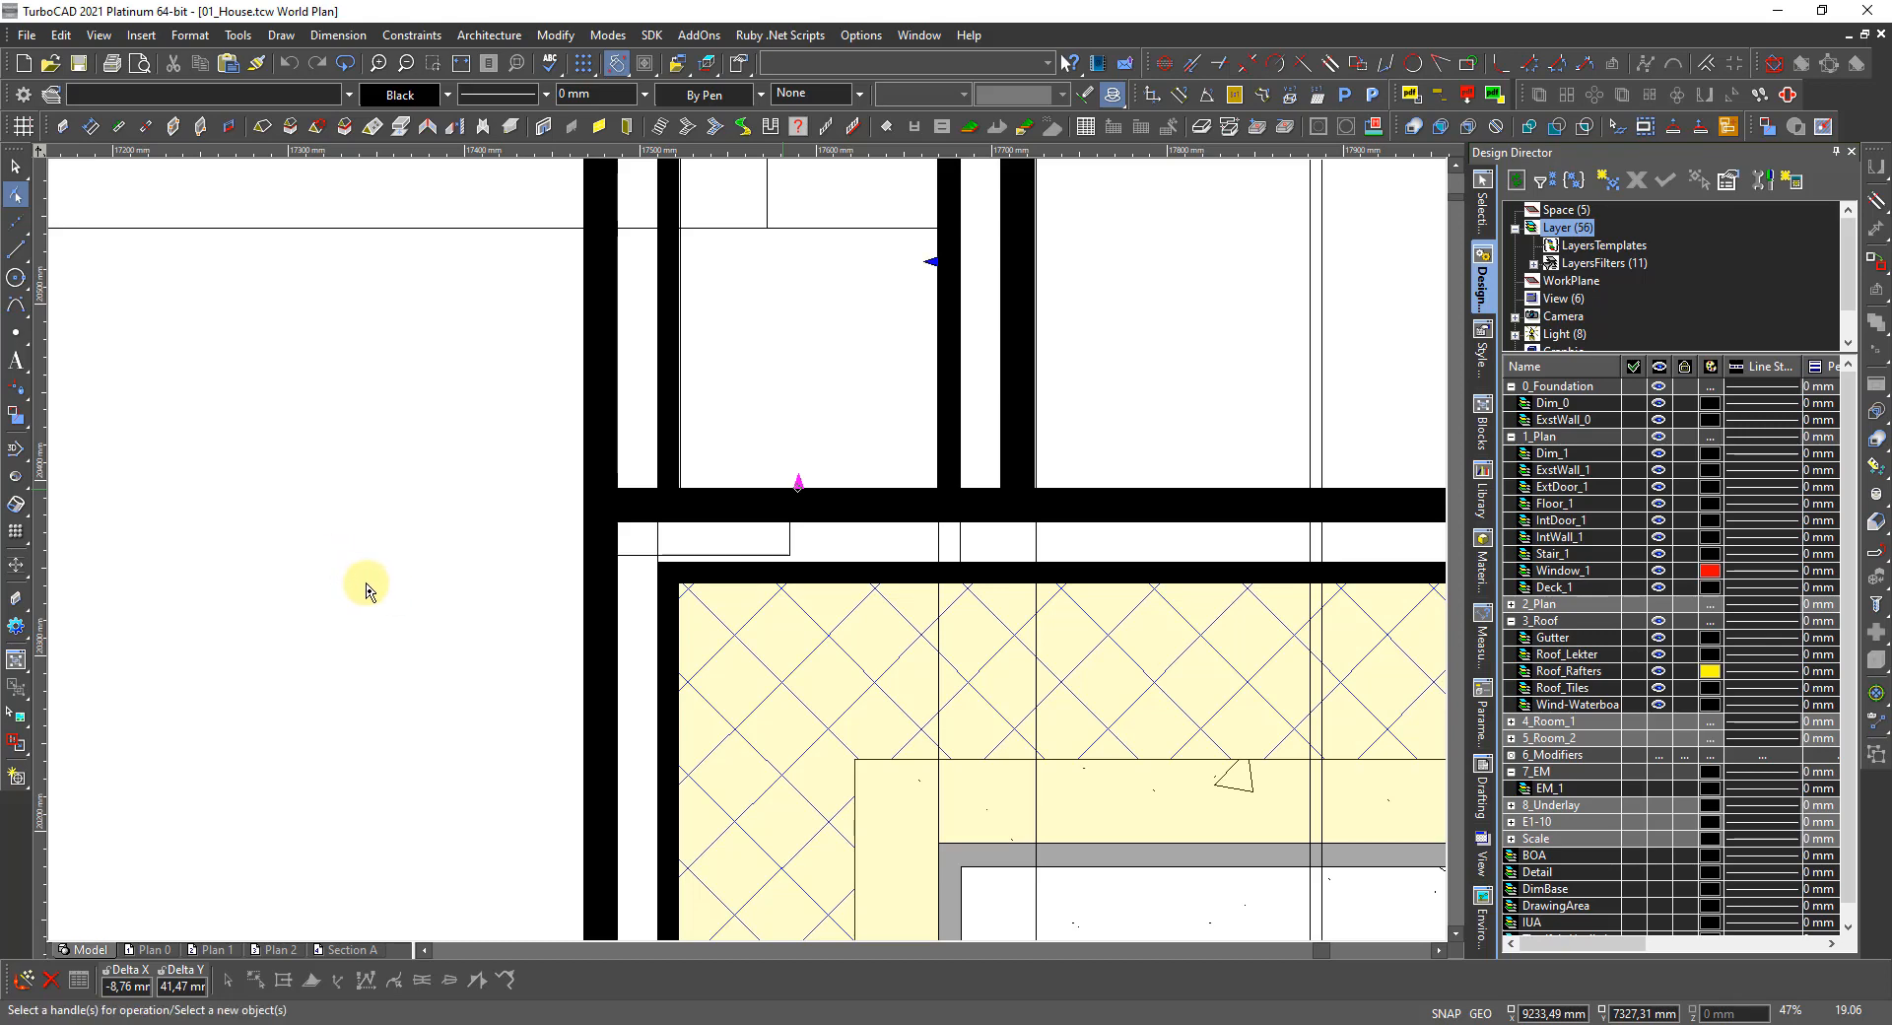
Move the polyline's vertical segment beside the entrance outward to the outer face of the wall.
scroll(520, 660, down, 1)
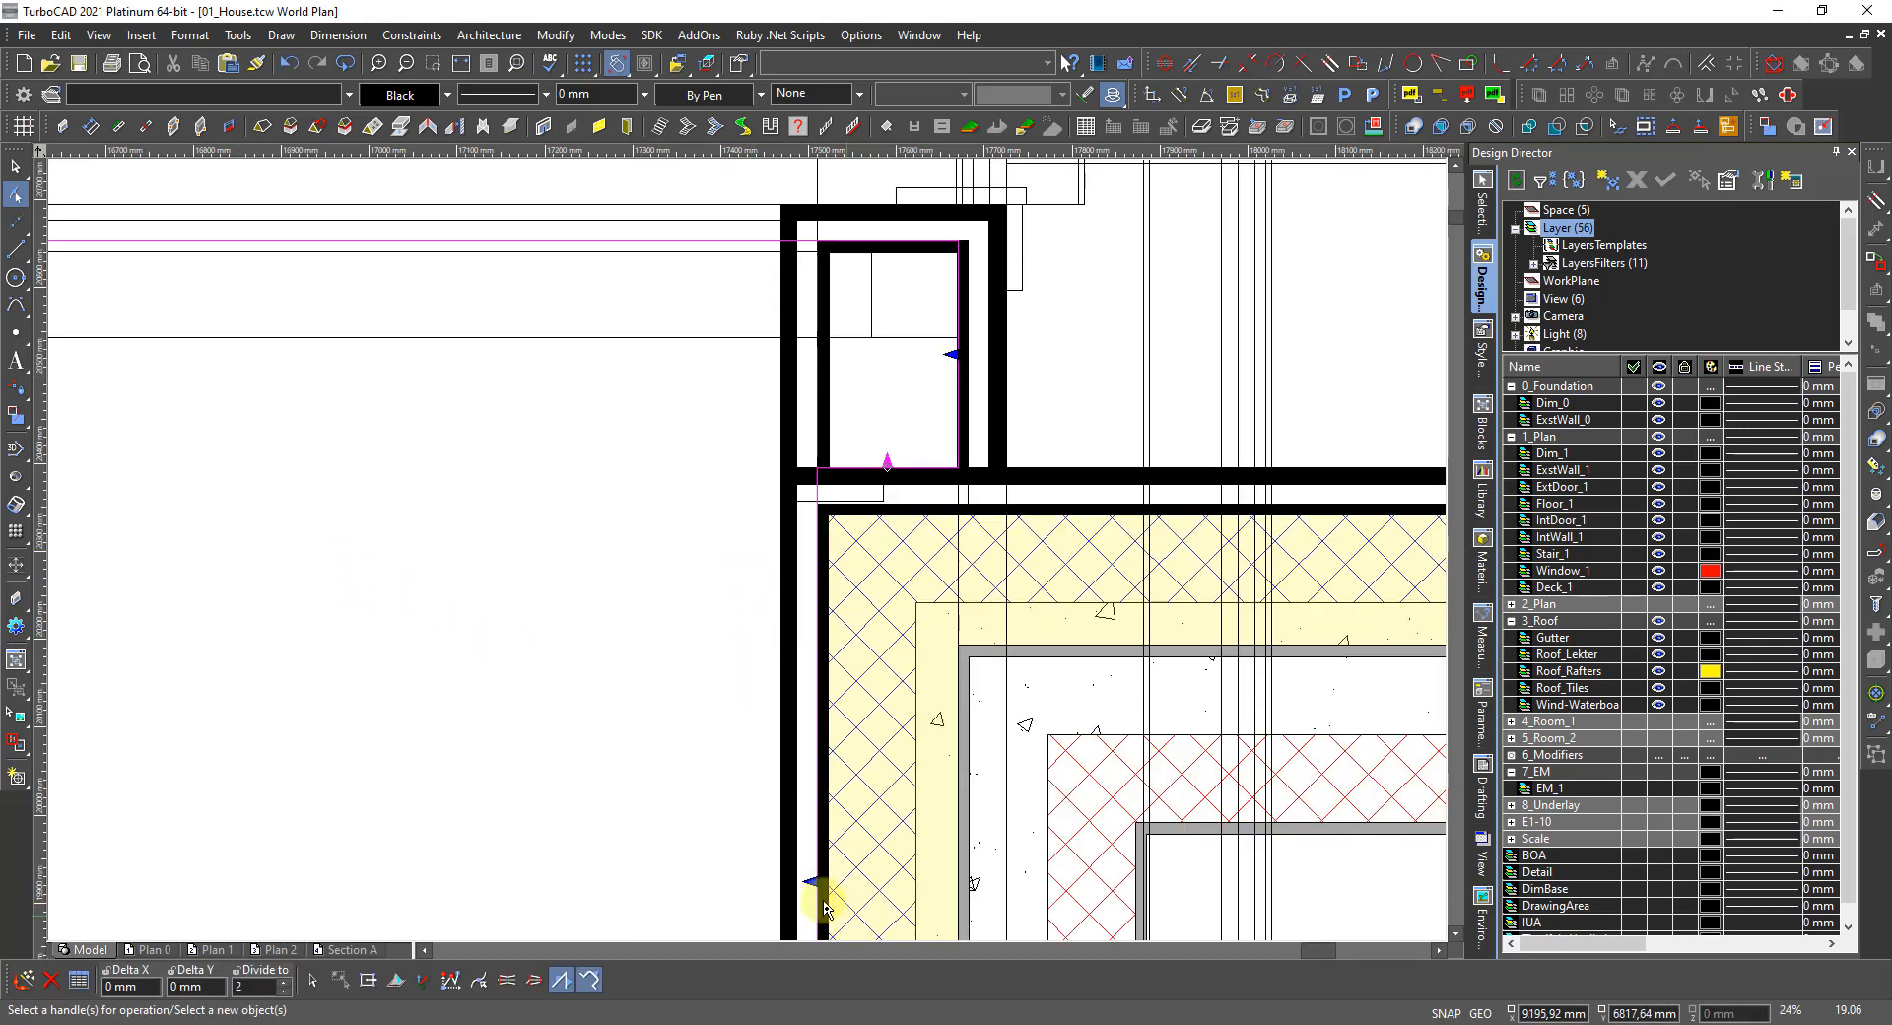
scroll(744, 549, up, 3)
click(826, 579)
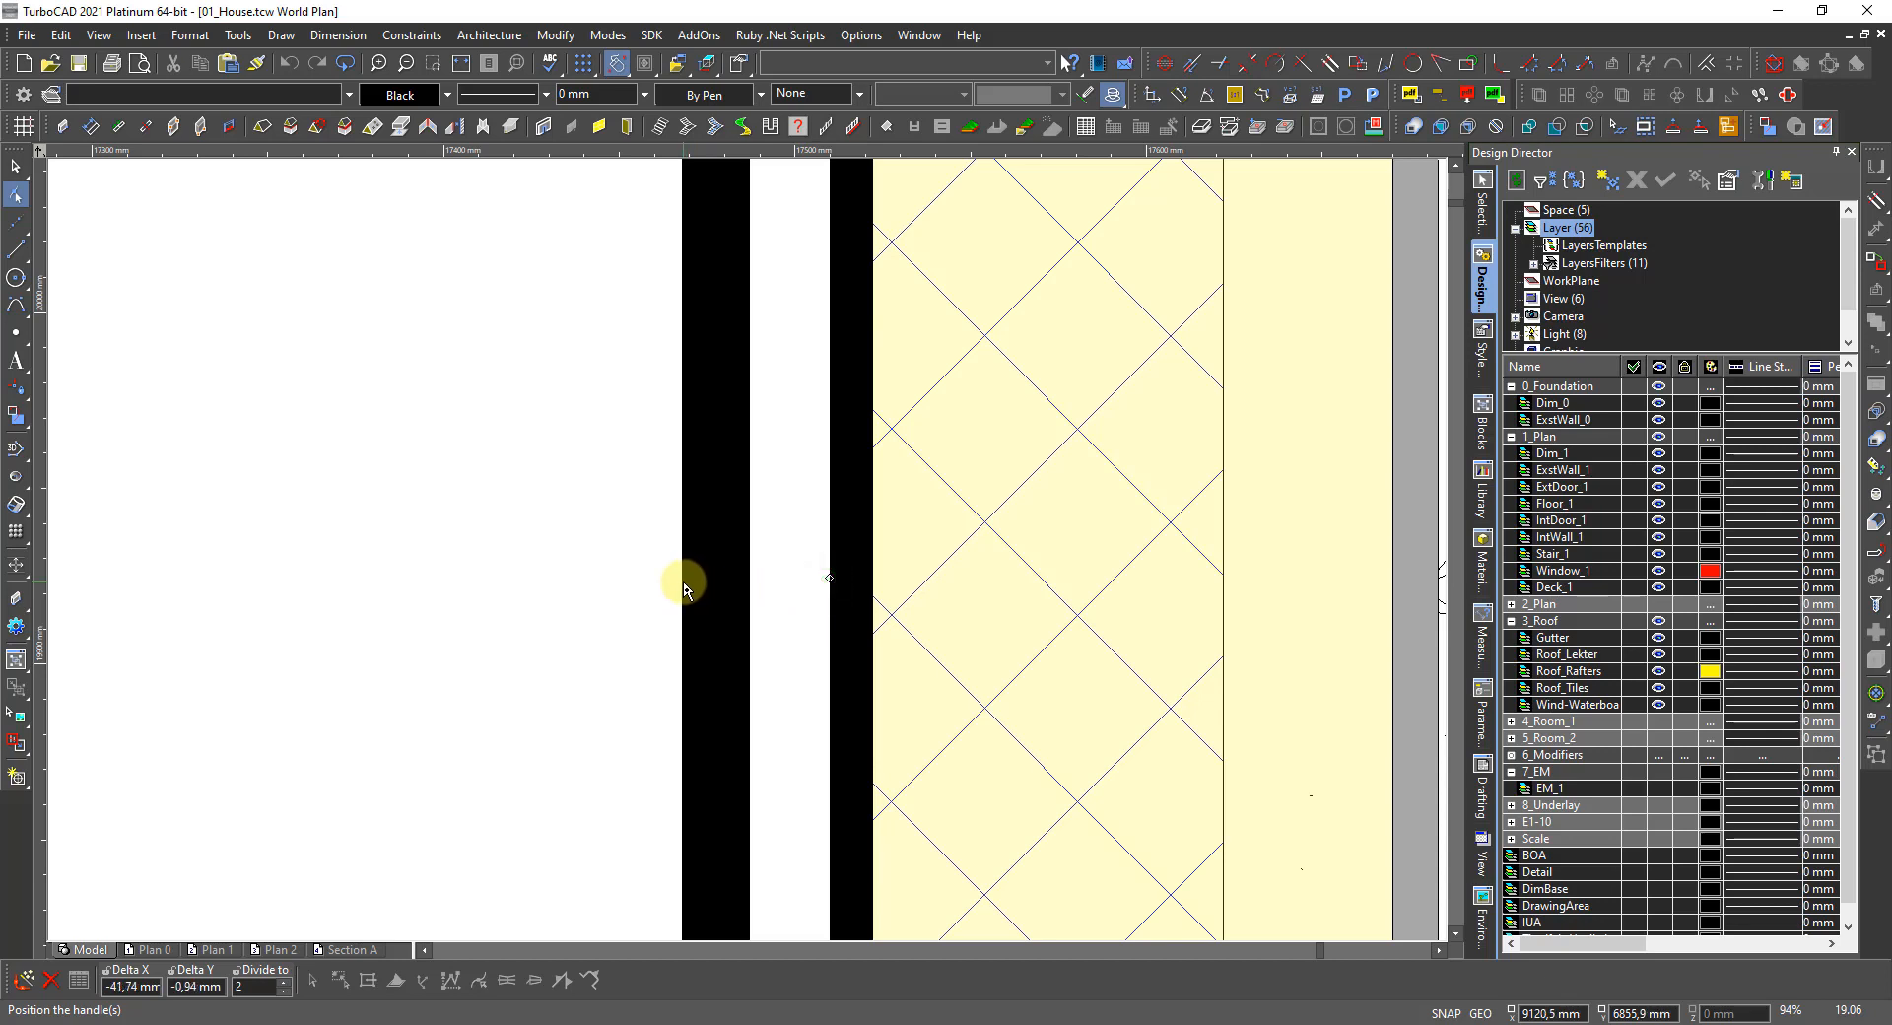
click(687, 589)
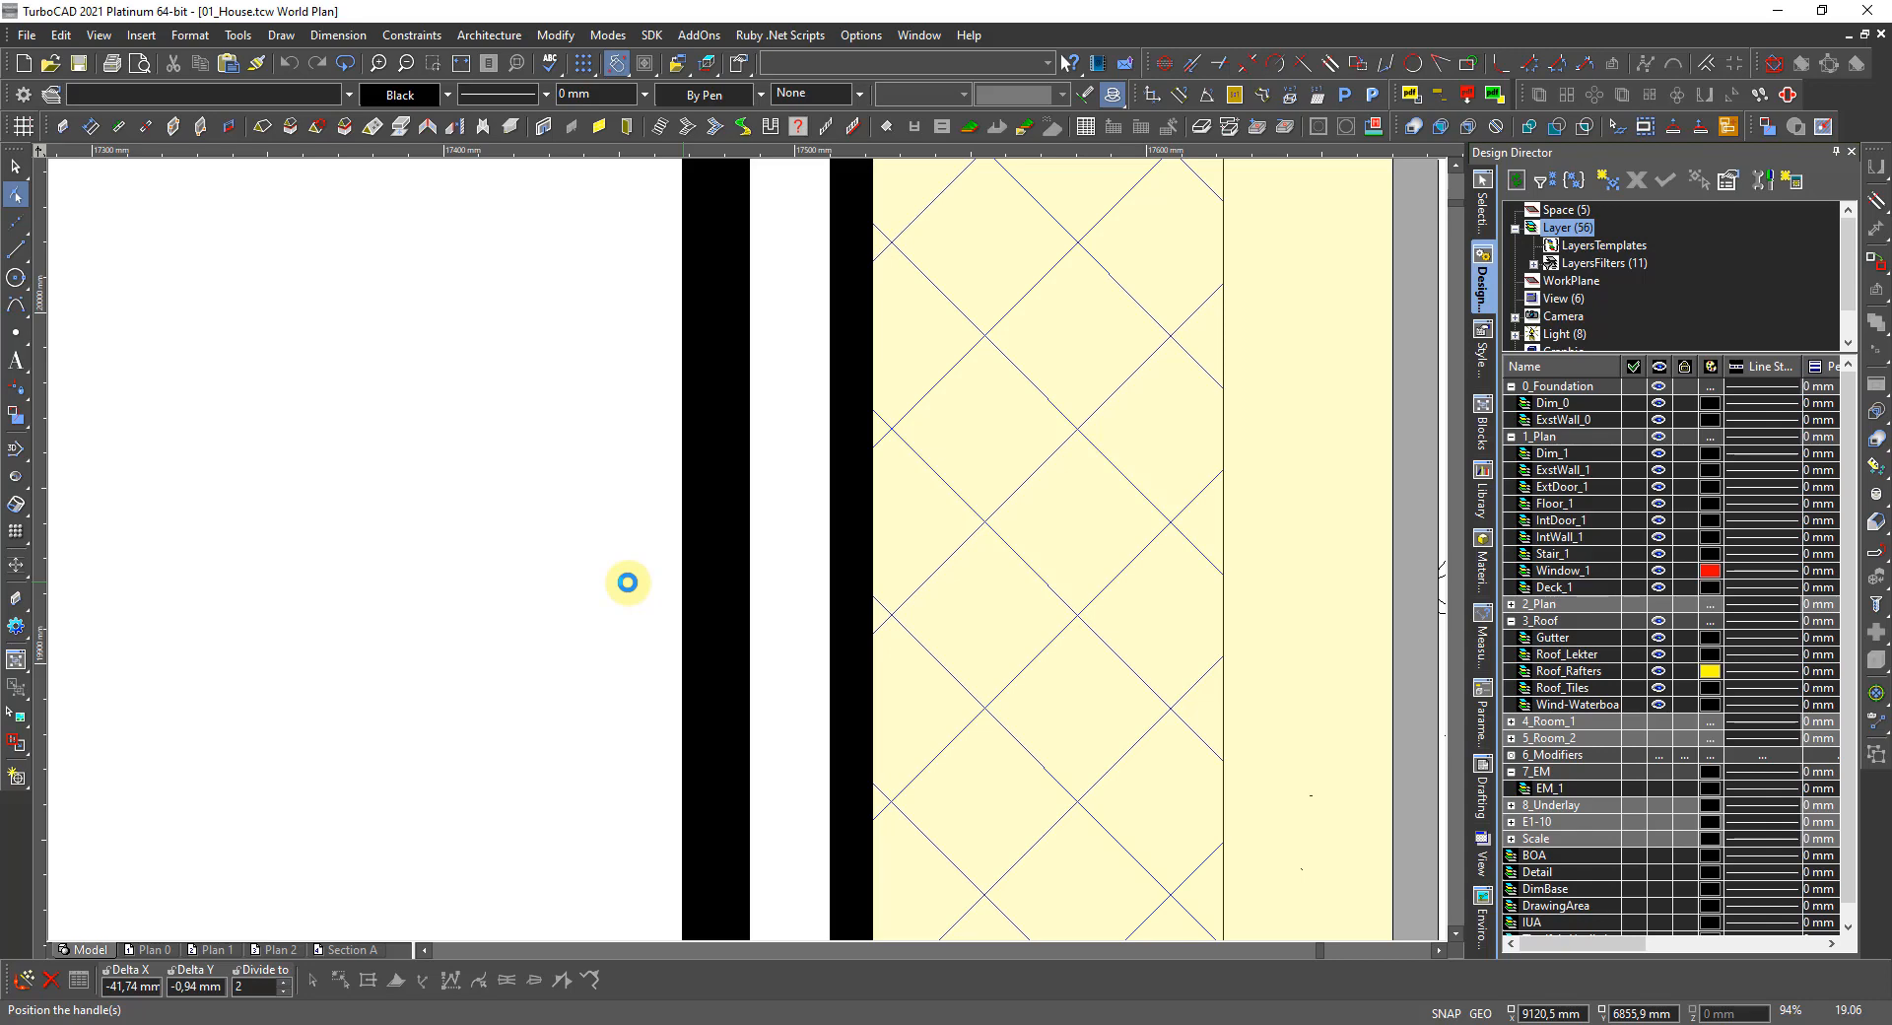
click(628, 582)
scroll(749, 557, down, 3)
scroll(749, 557, down, 1)
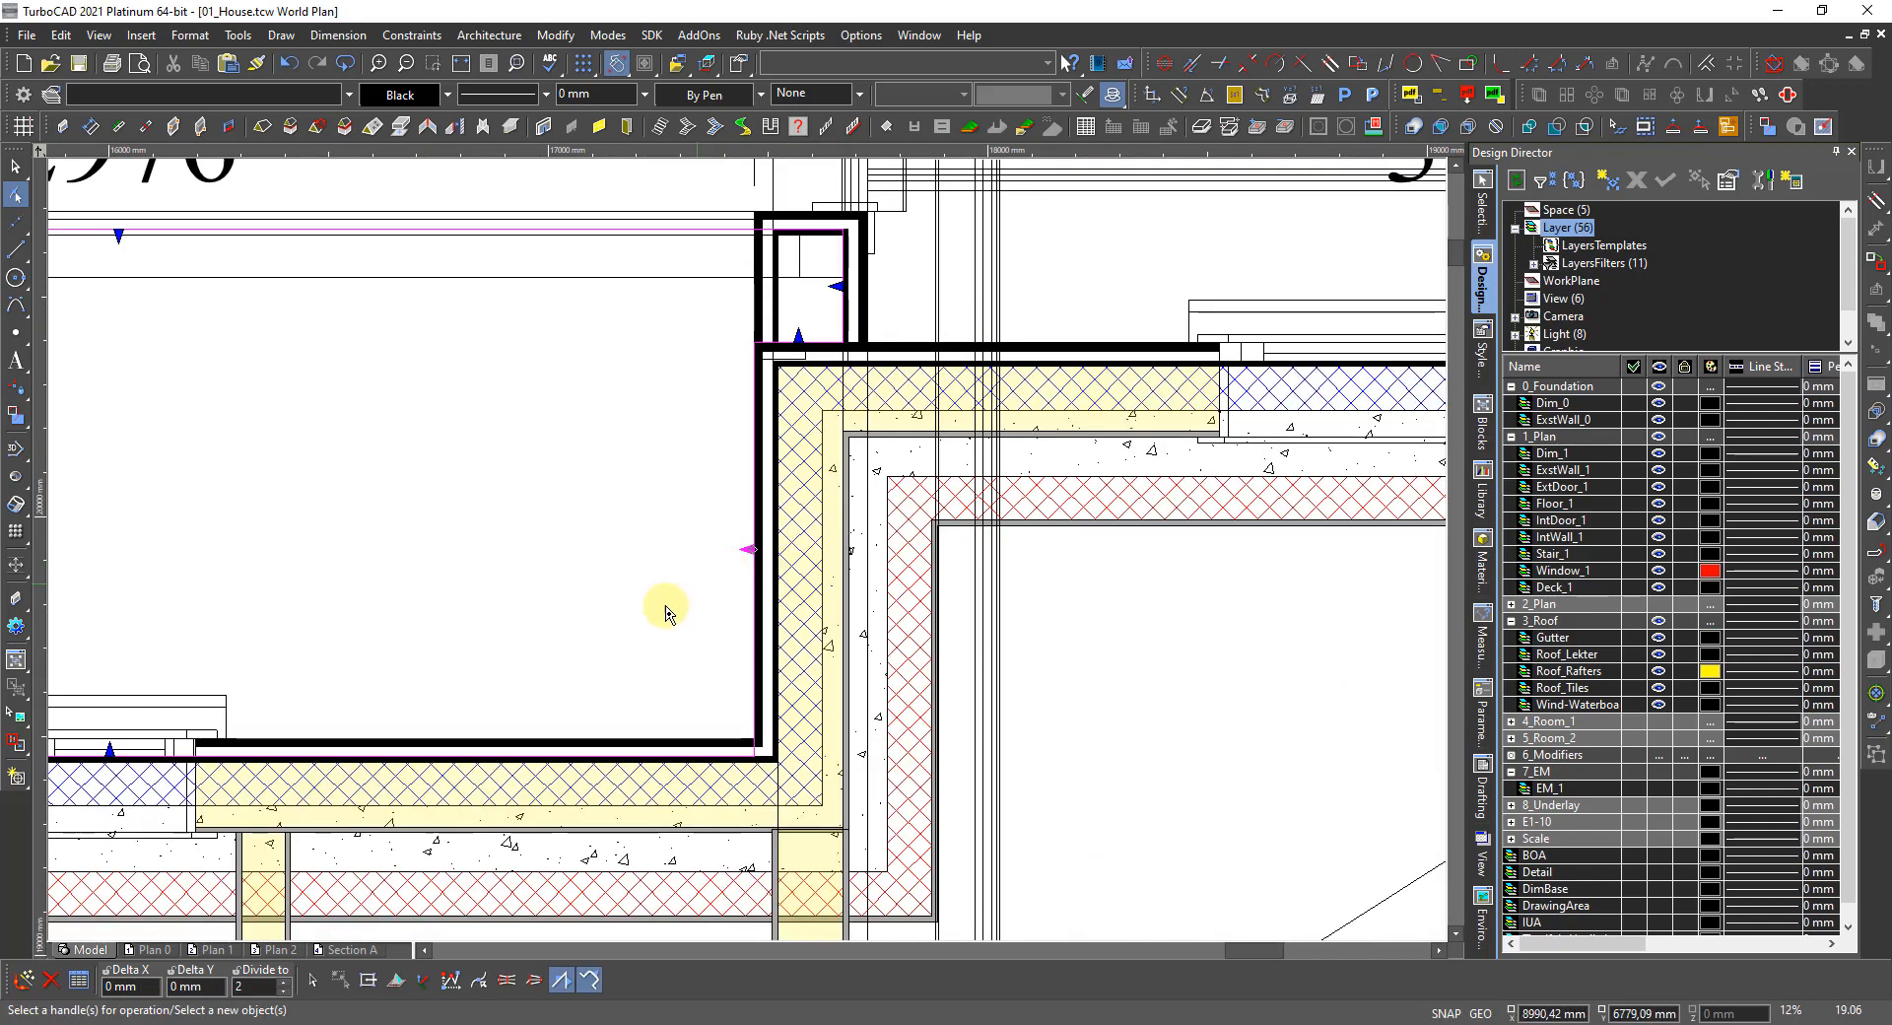
Move the polyline's long horizontal segment along the recessed entrance wall out to the wall's outer face.
scroll(115, 777, up, 1)
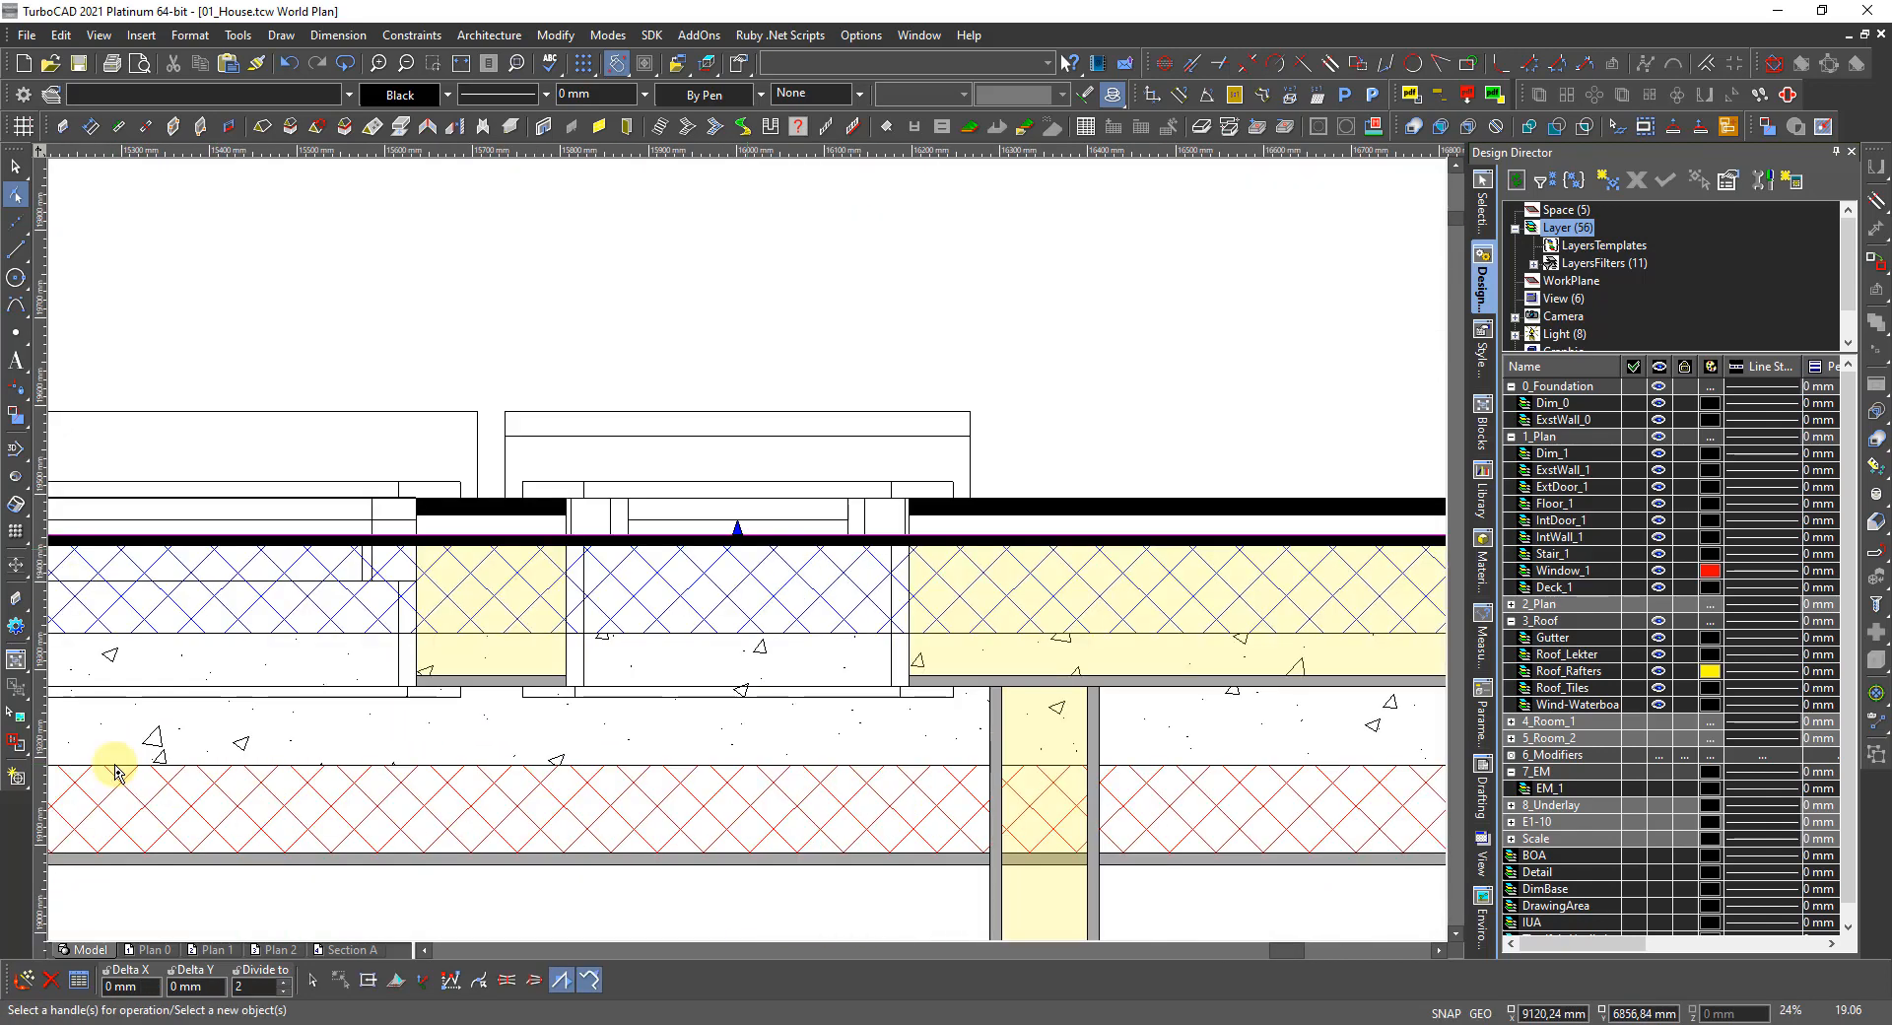
click(736, 533)
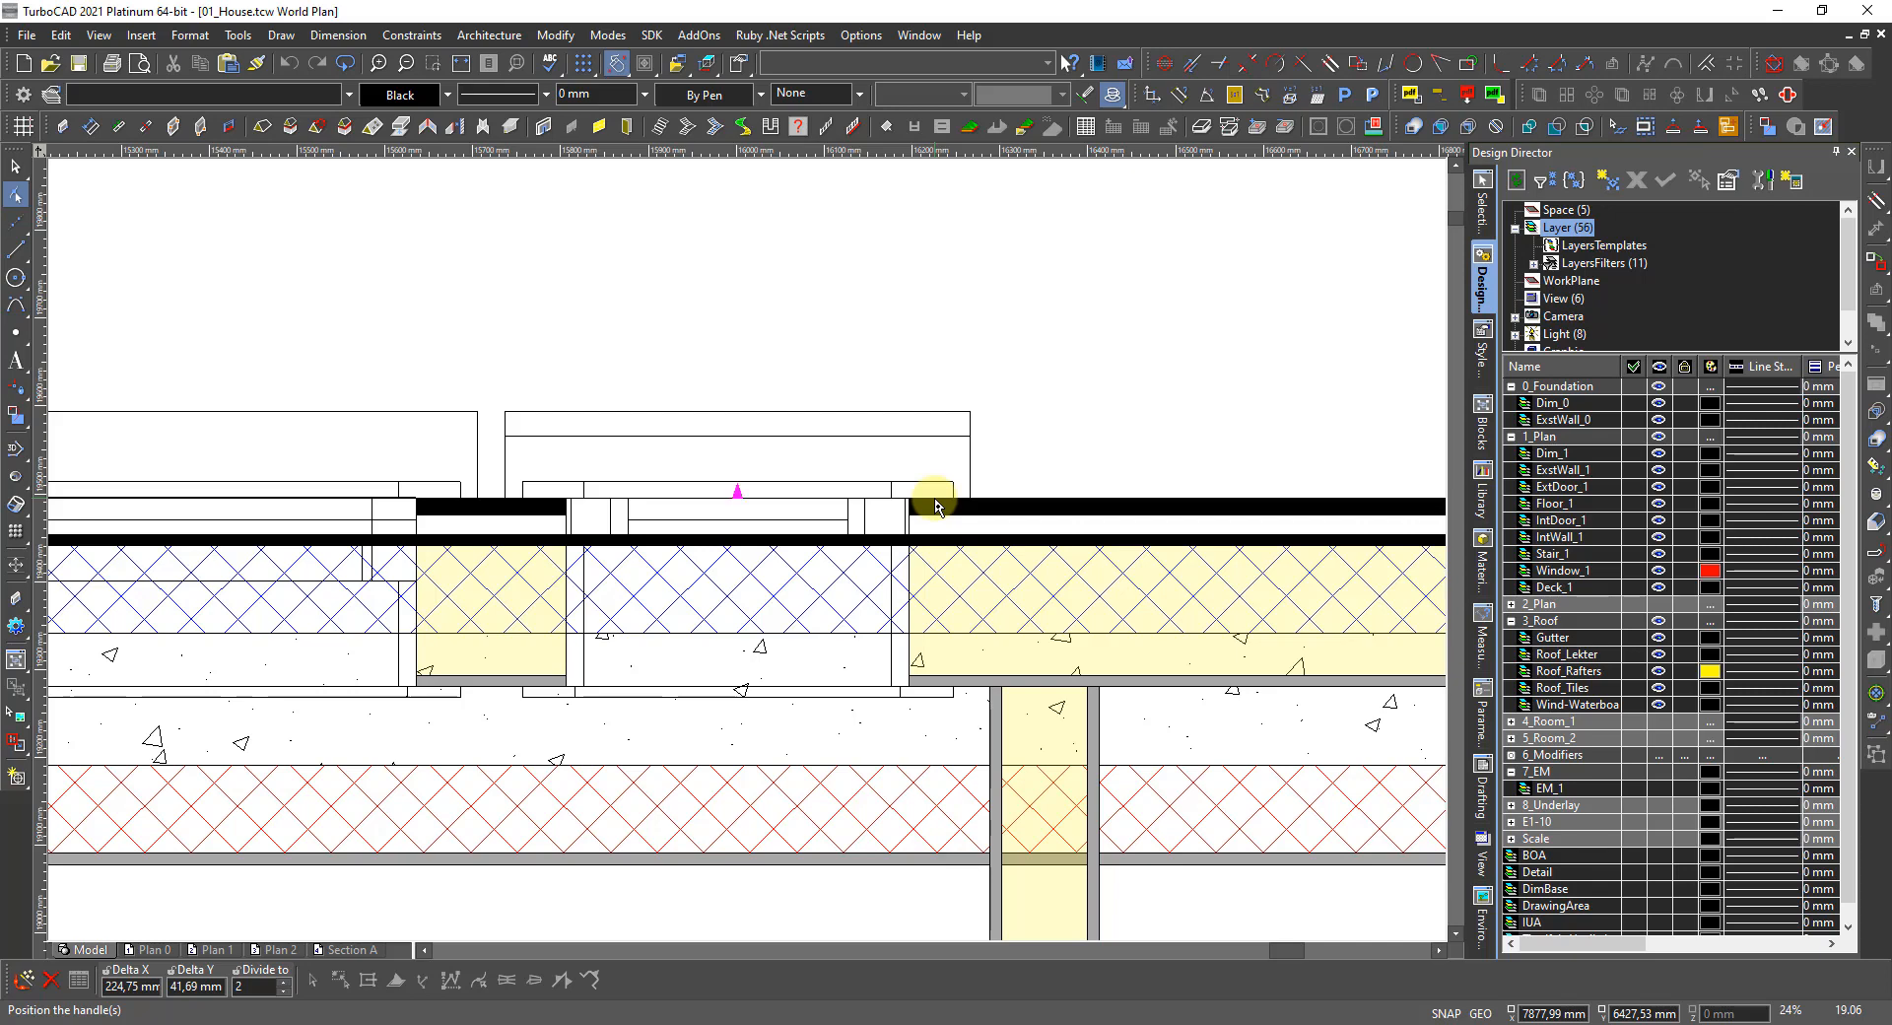
click(935, 500)
scroll(670, 505, down, 2)
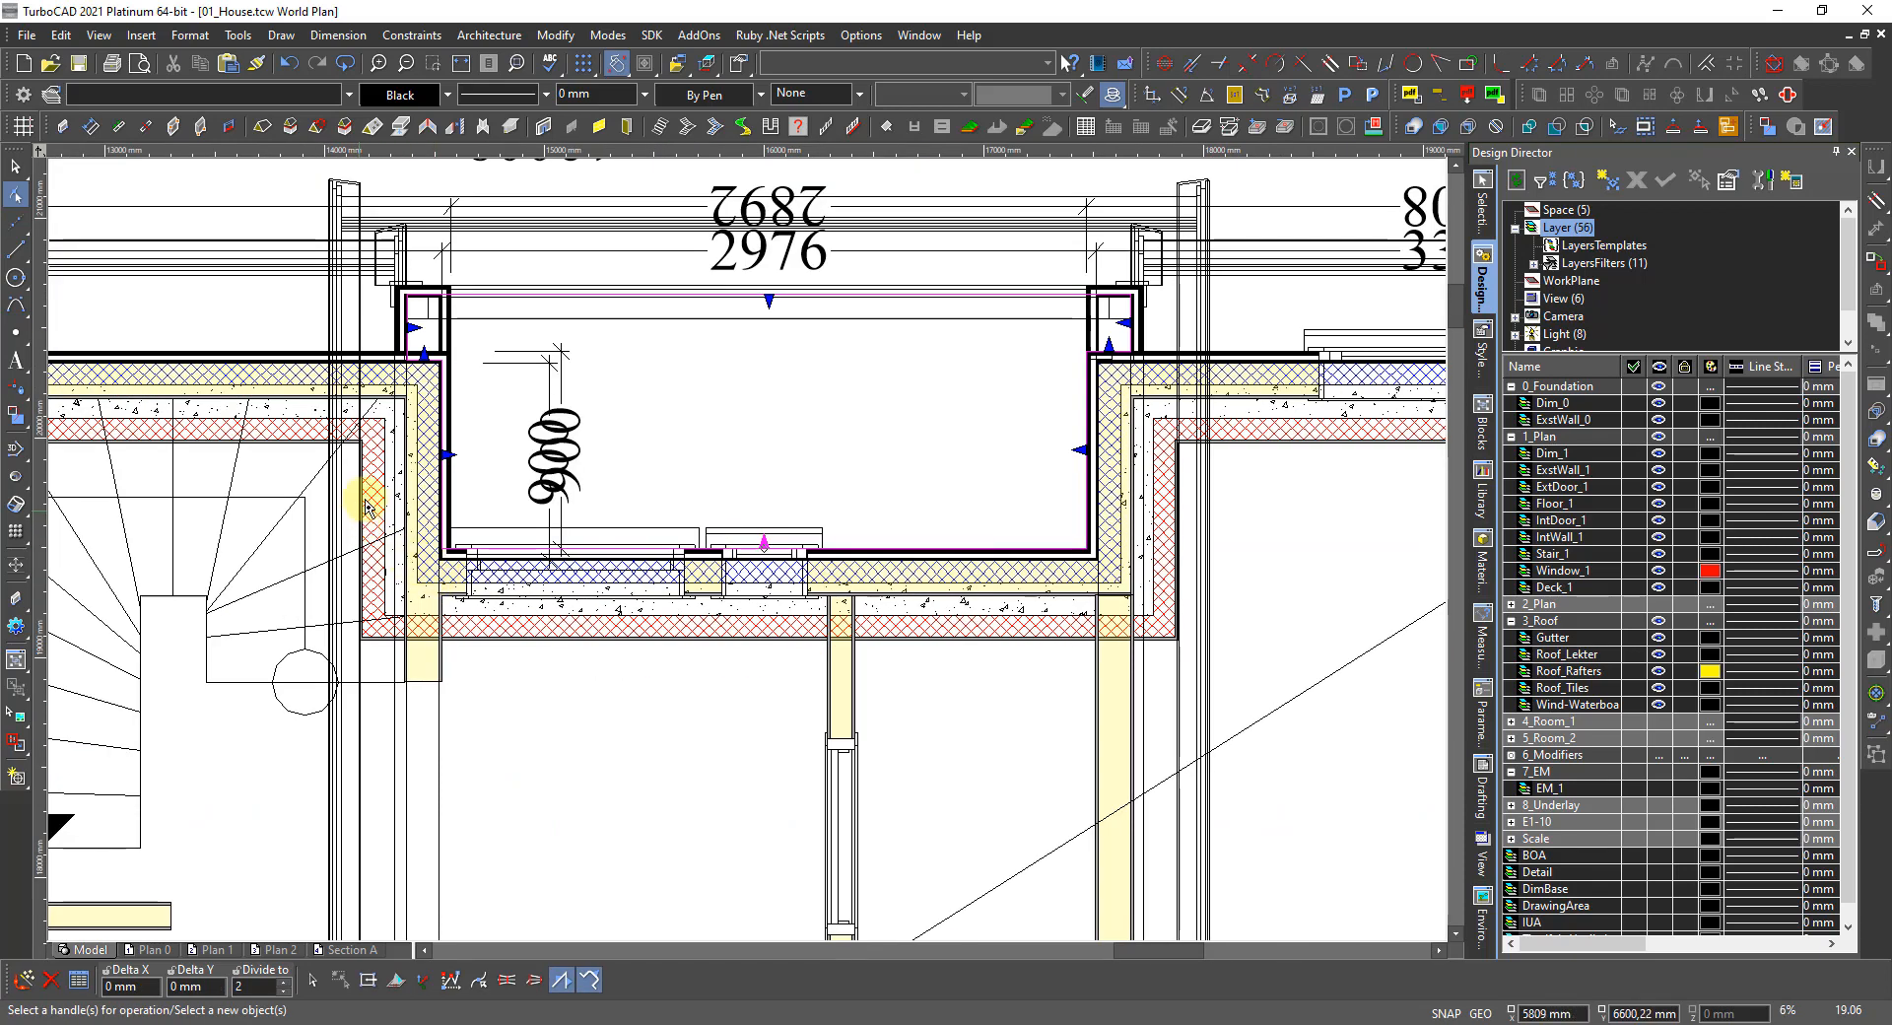
Move the polyline's vertical segment on the left side of the entrance recess out to the outer wall face.
scroll(416, 460, up, 2)
scroll(808, 557, up, 1)
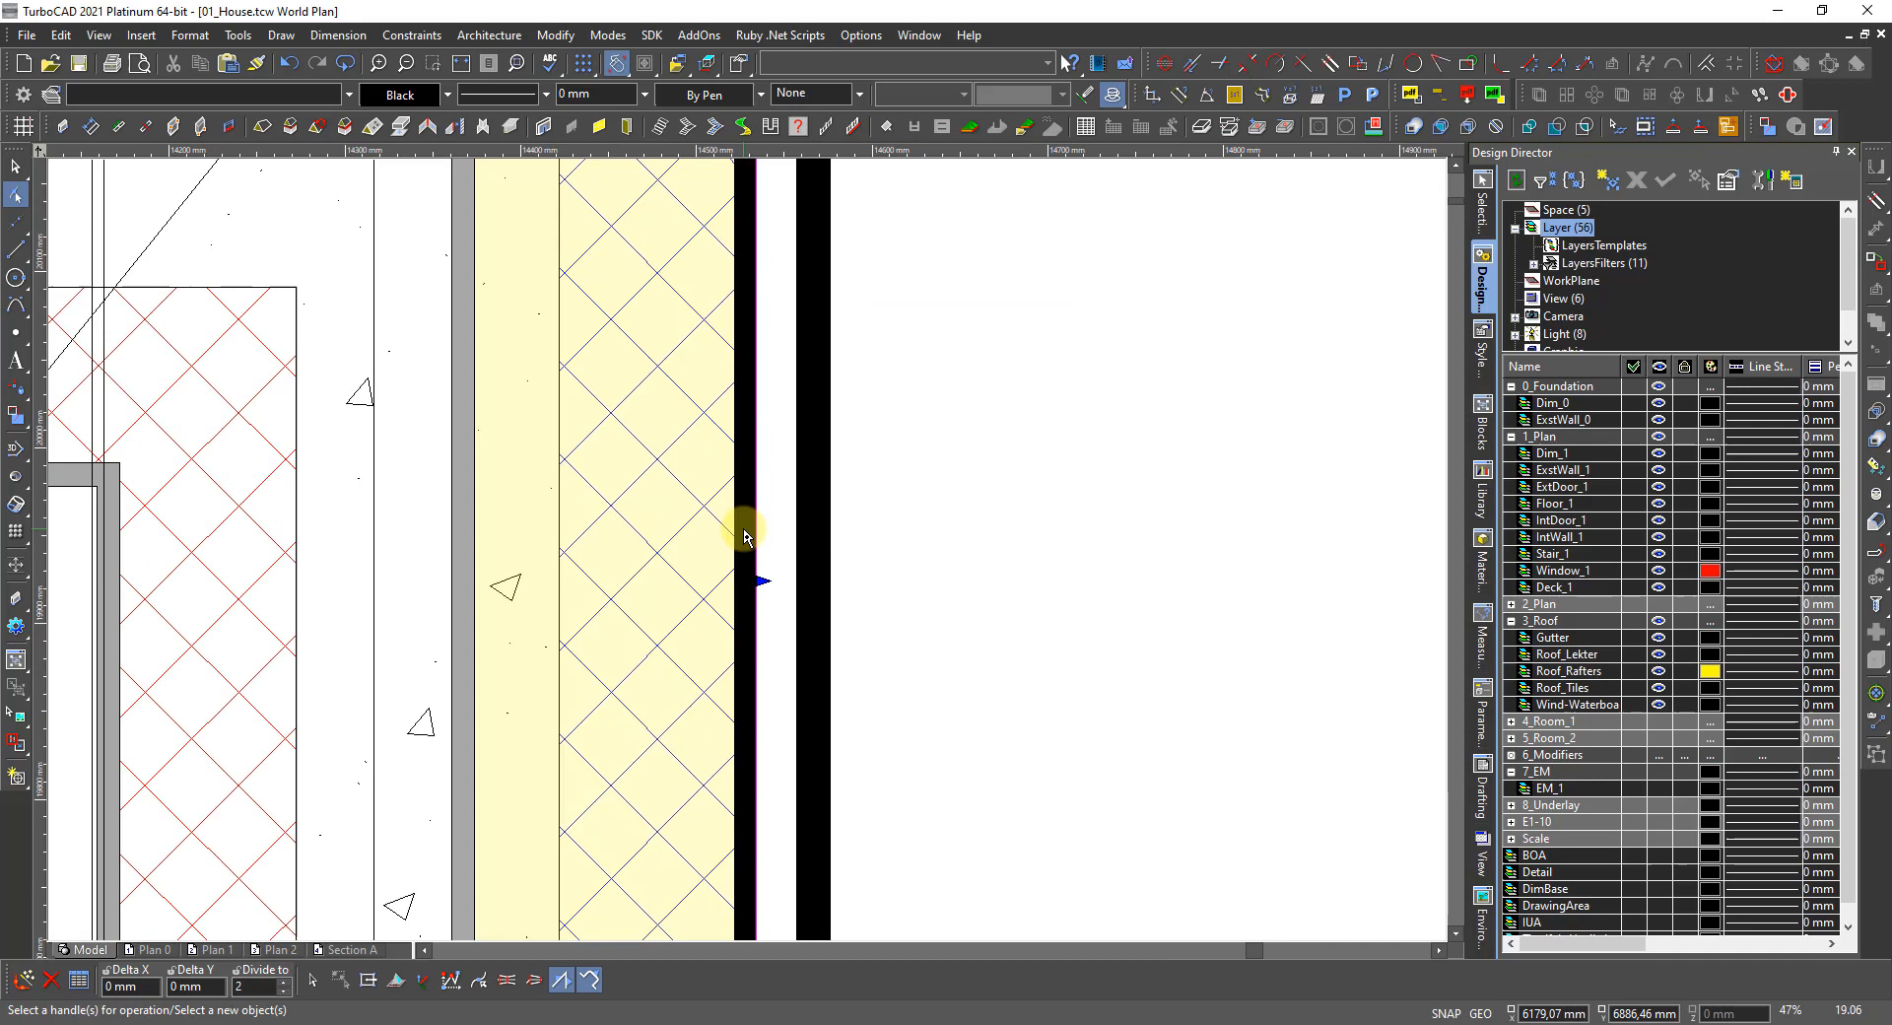
click(762, 578)
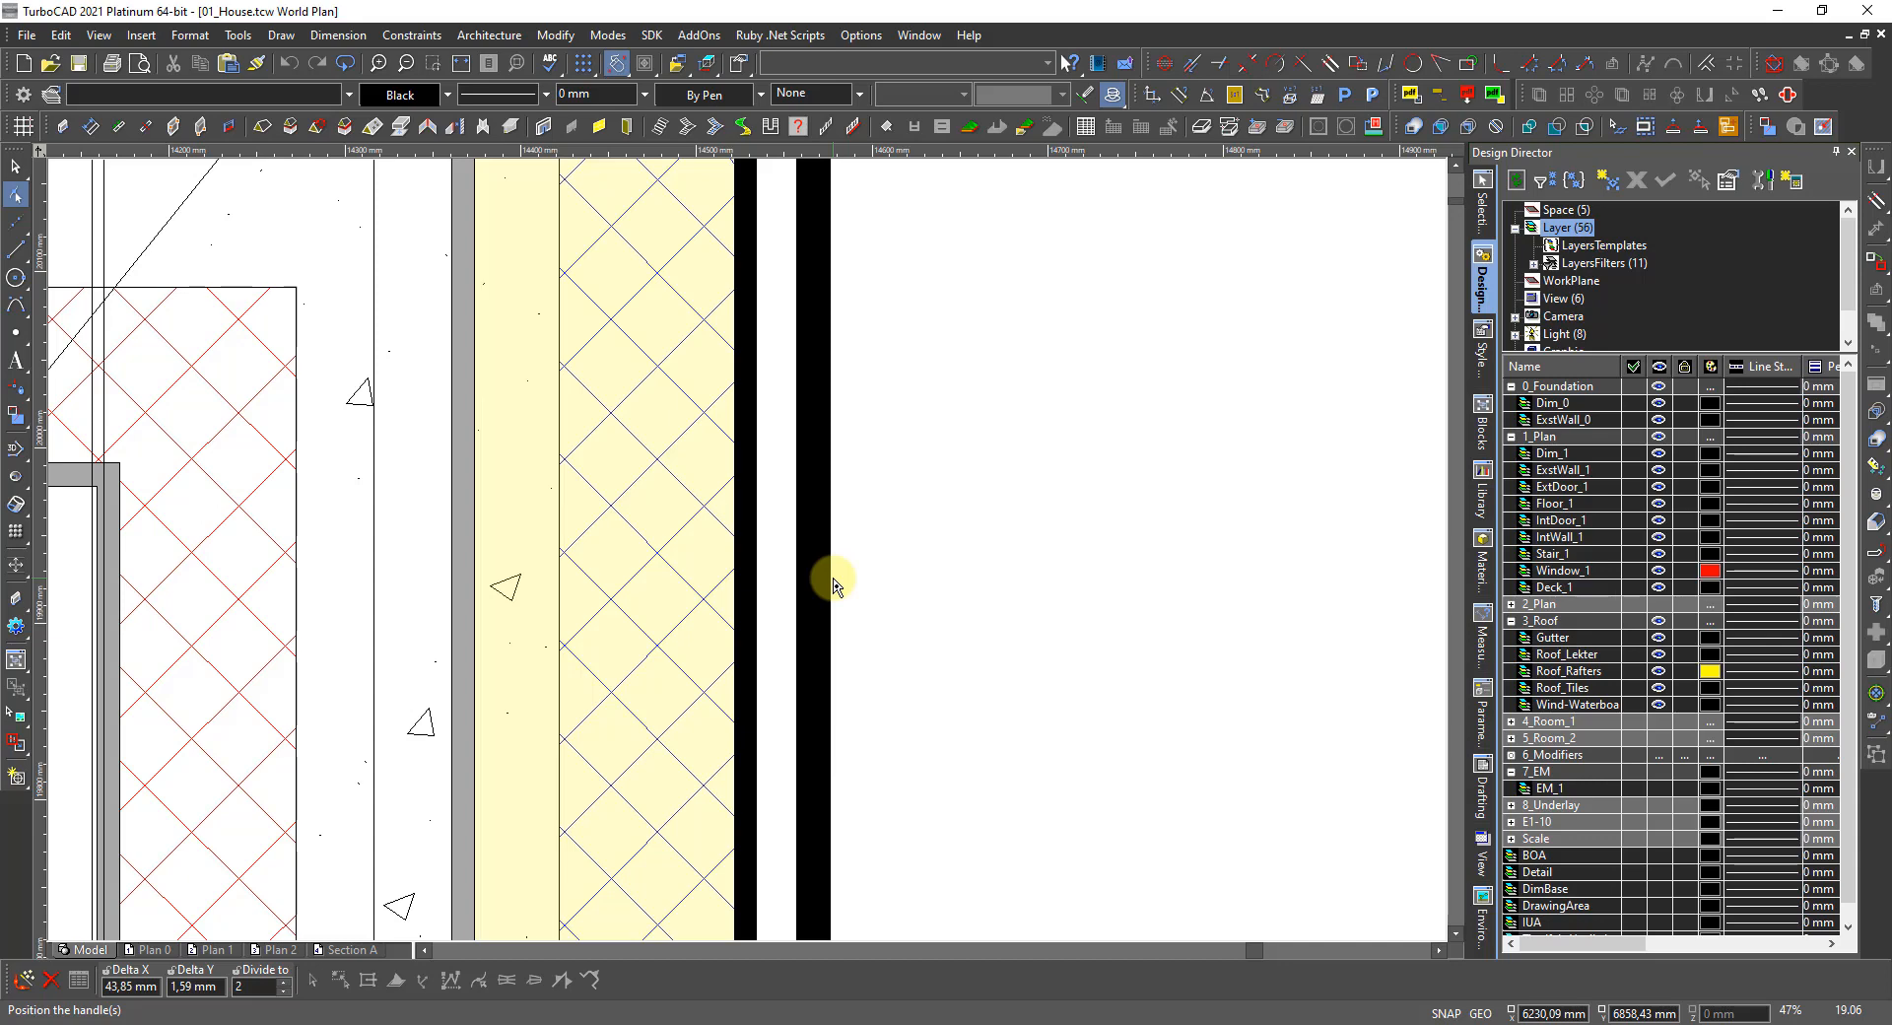
click(832, 587)
scroll(828, 574, down, 2)
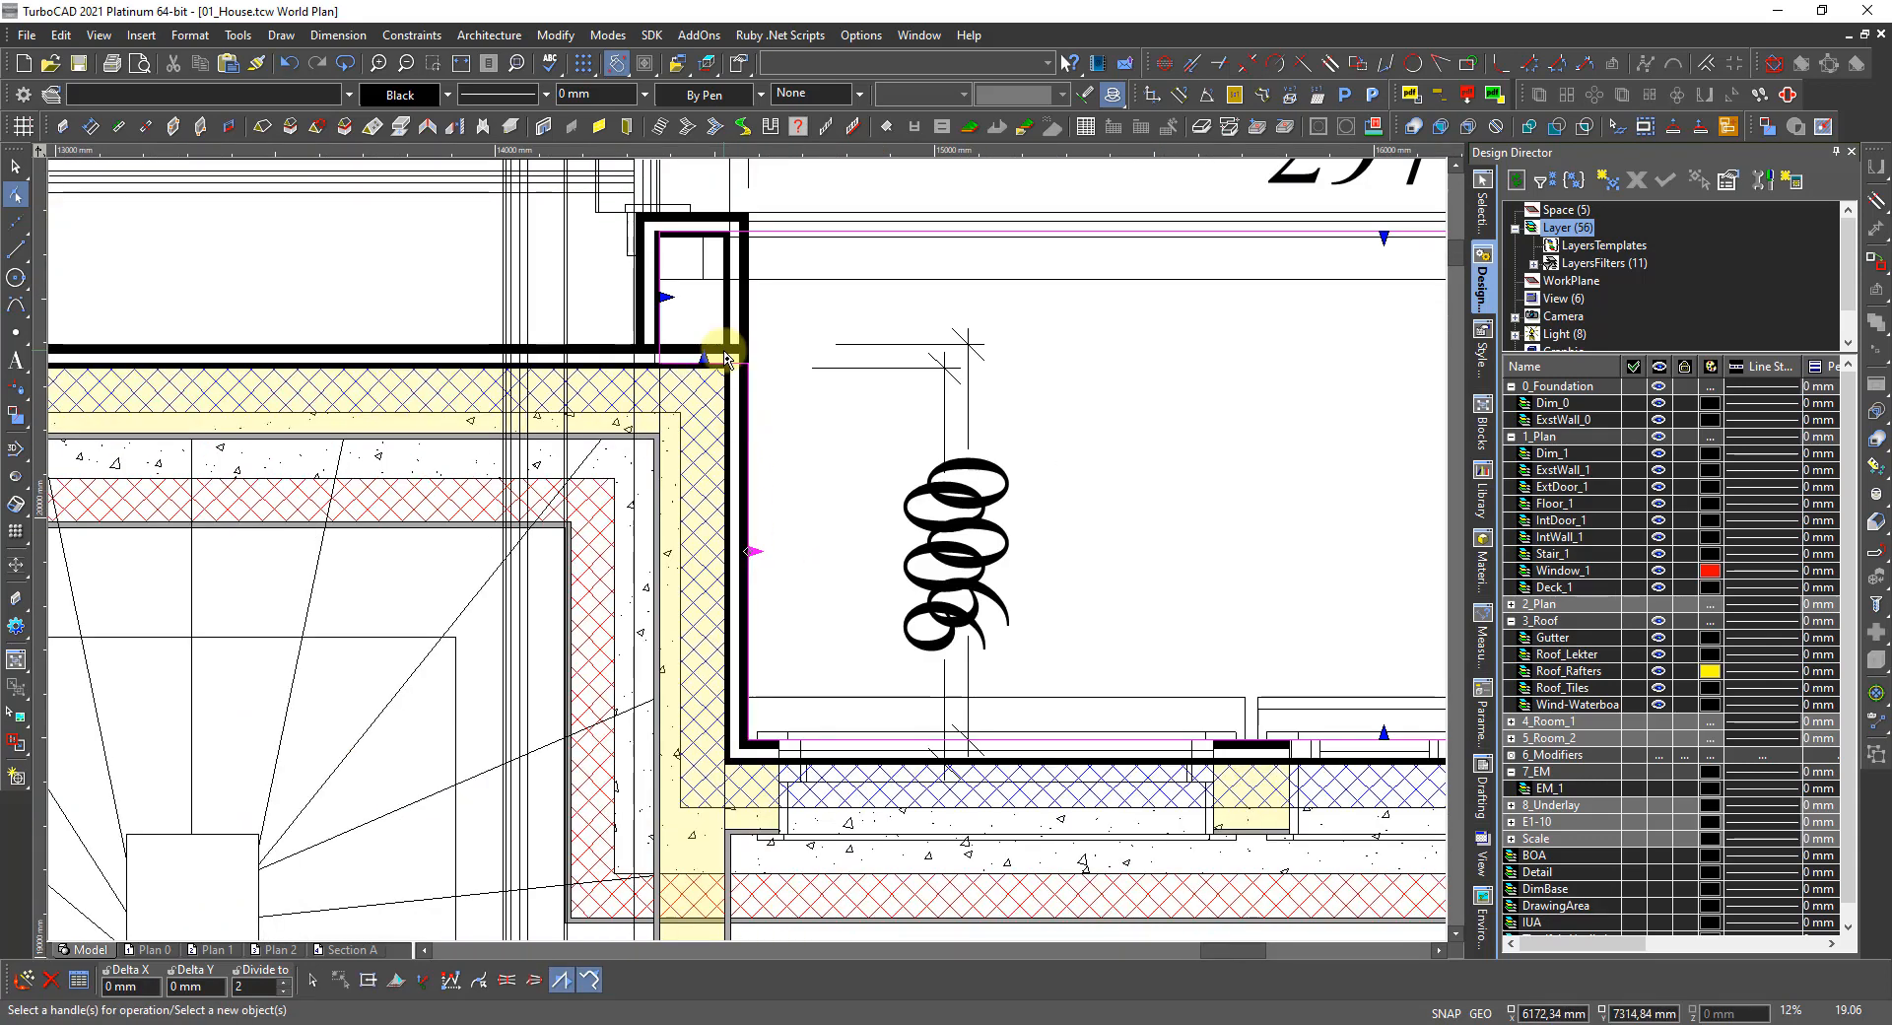
Move the short horizontal segment at the recess's left corner up to the outer wall face and finish editing the polyline.
scroll(710, 359, up, 2)
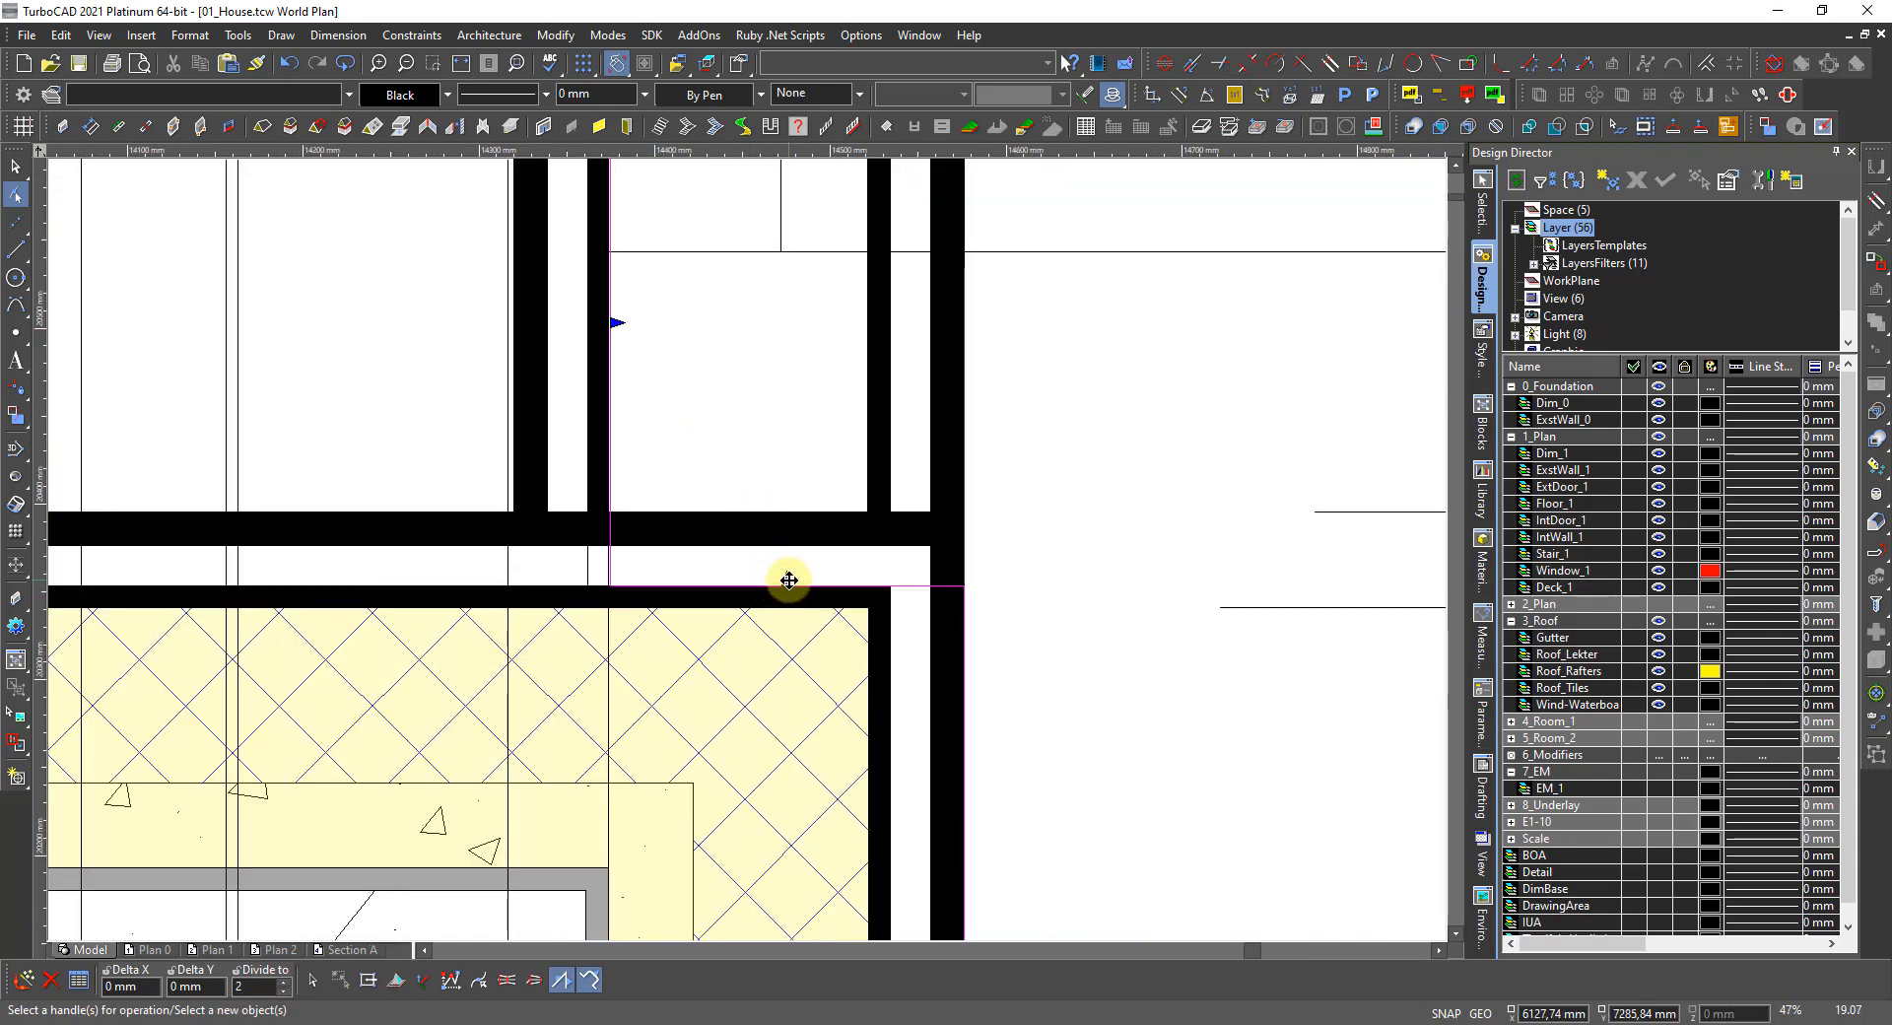
click(788, 581)
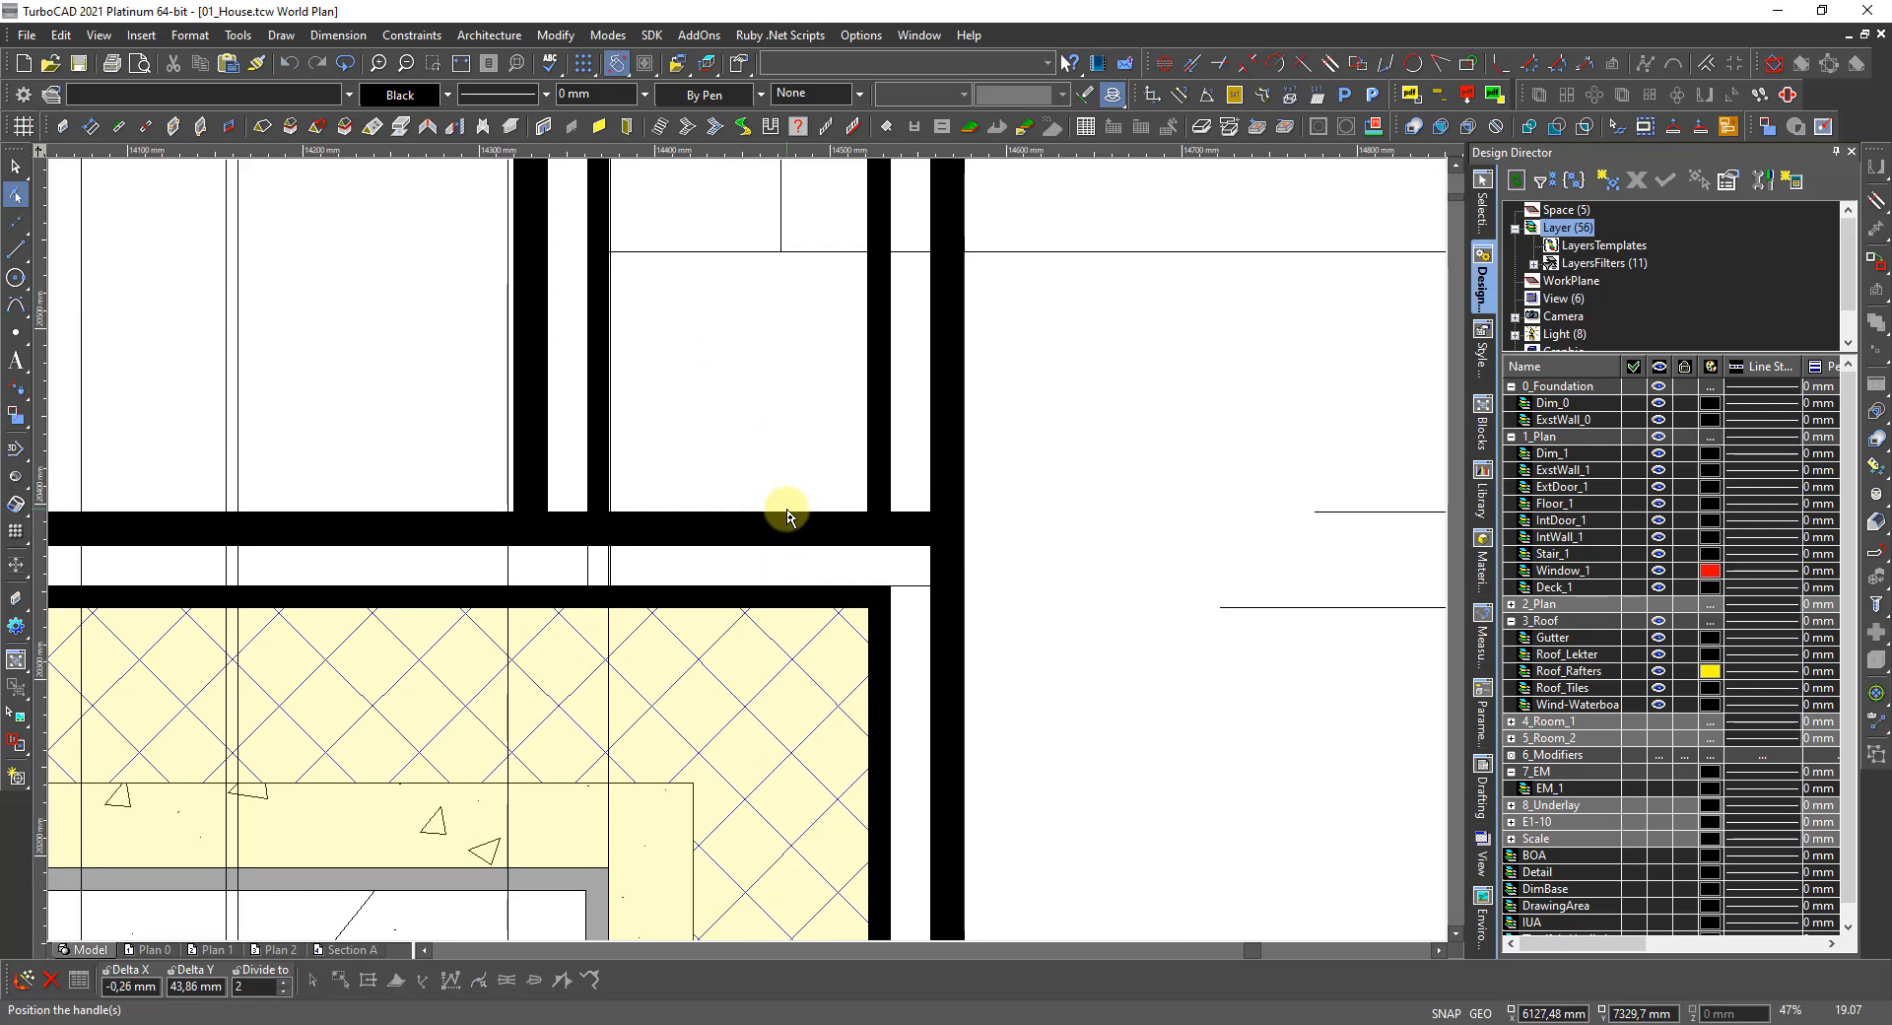
click(789, 513)
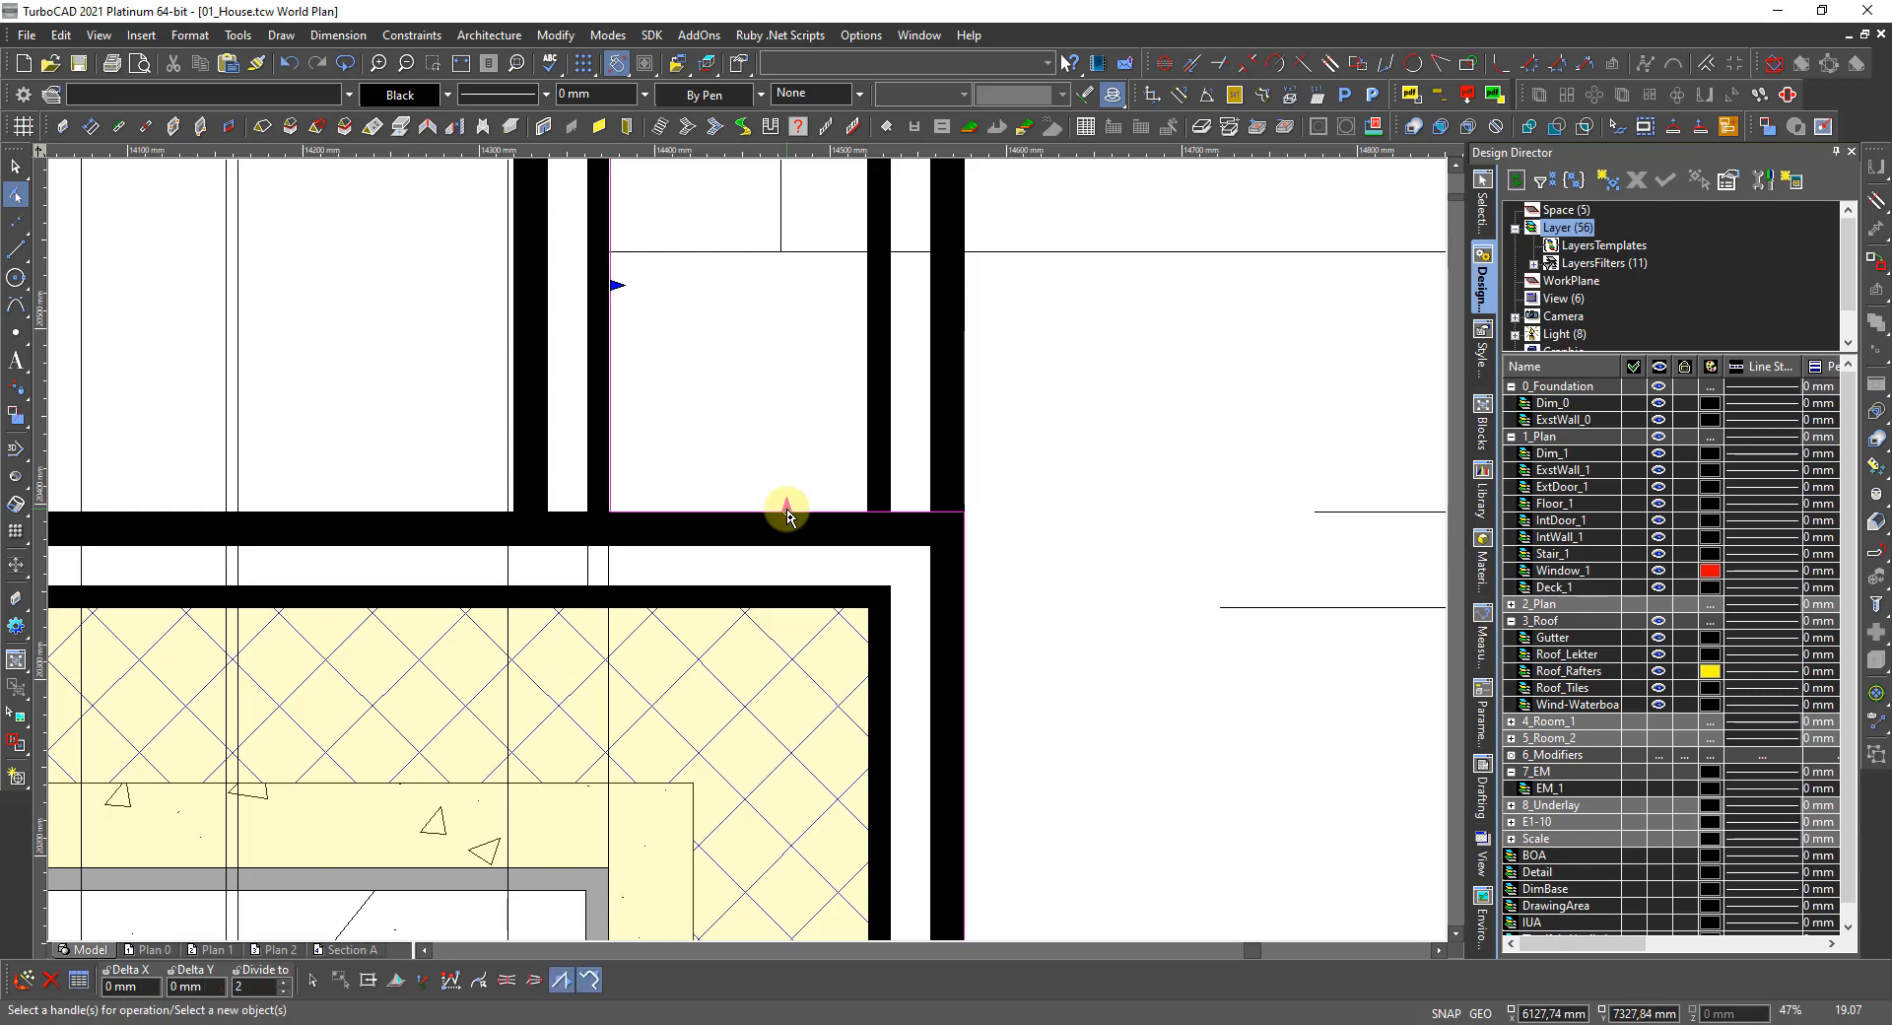
scroll(744, 540, down, 2)
key(Escape)
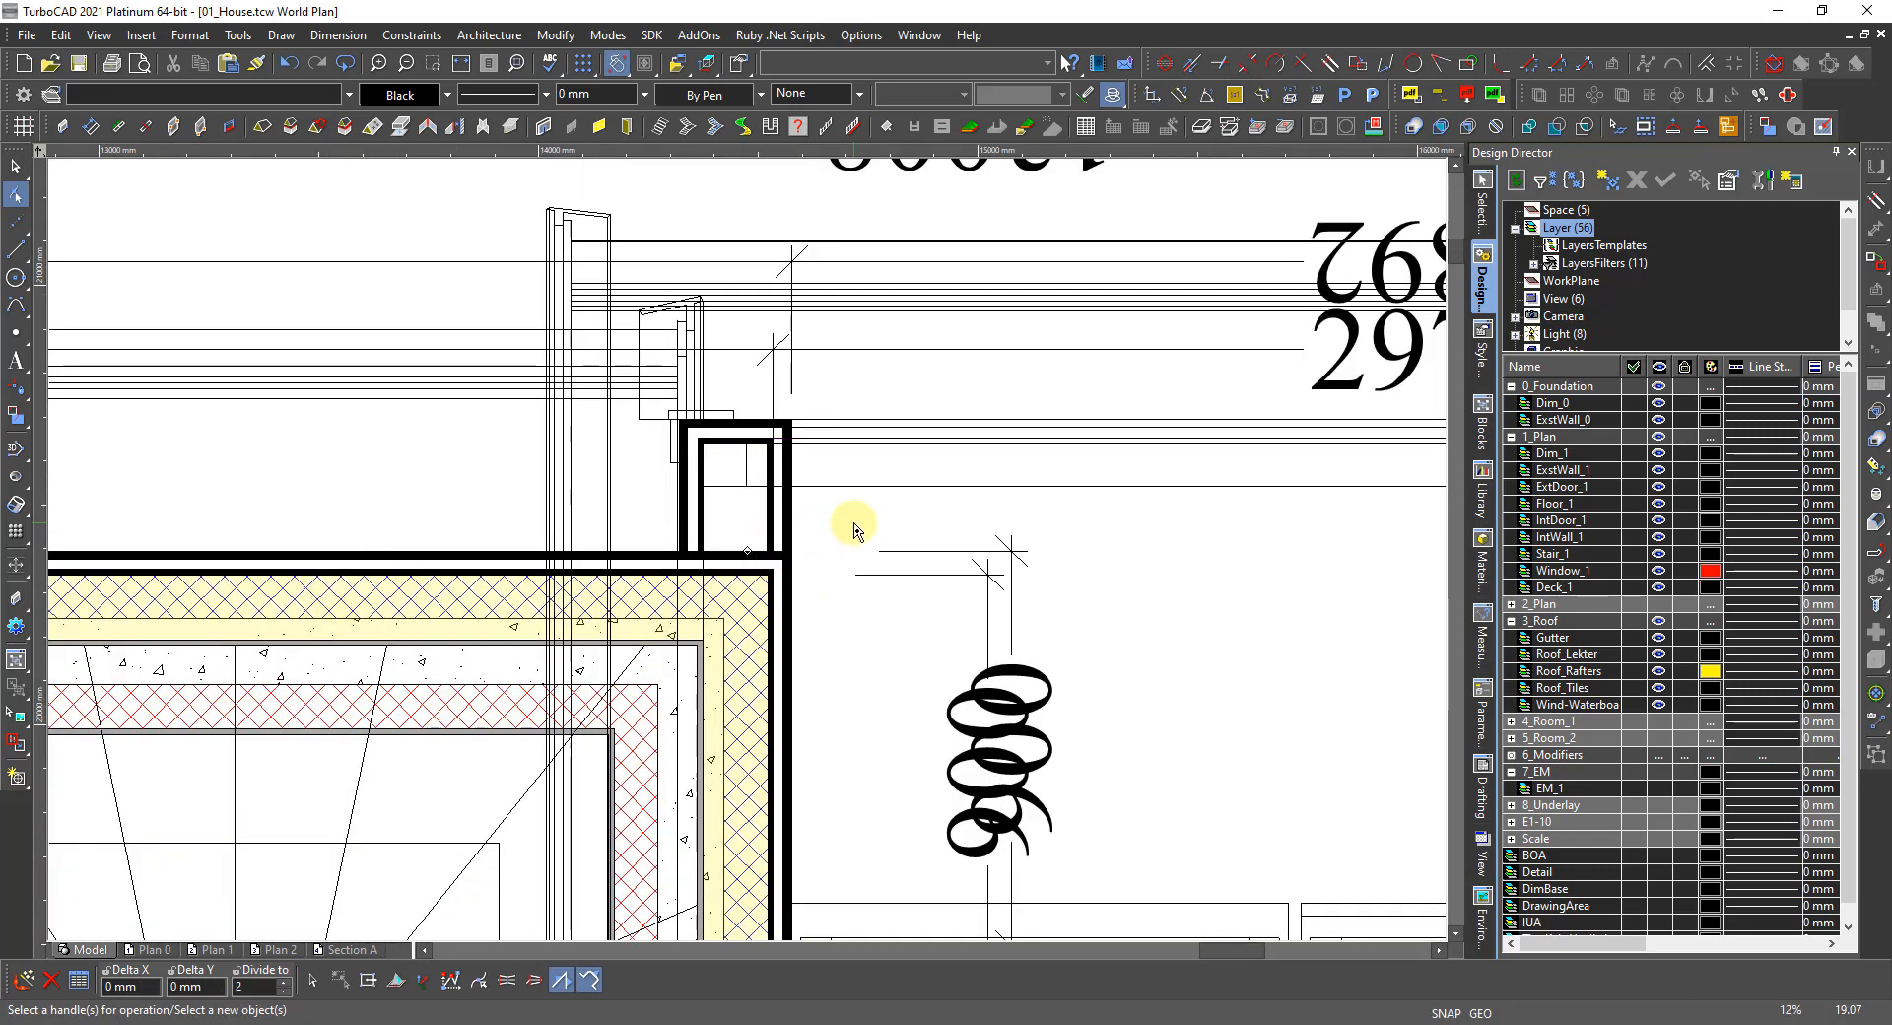
Display the house in the north-east dimetric view with hidden lines suppressed.
middle_click(854, 524)
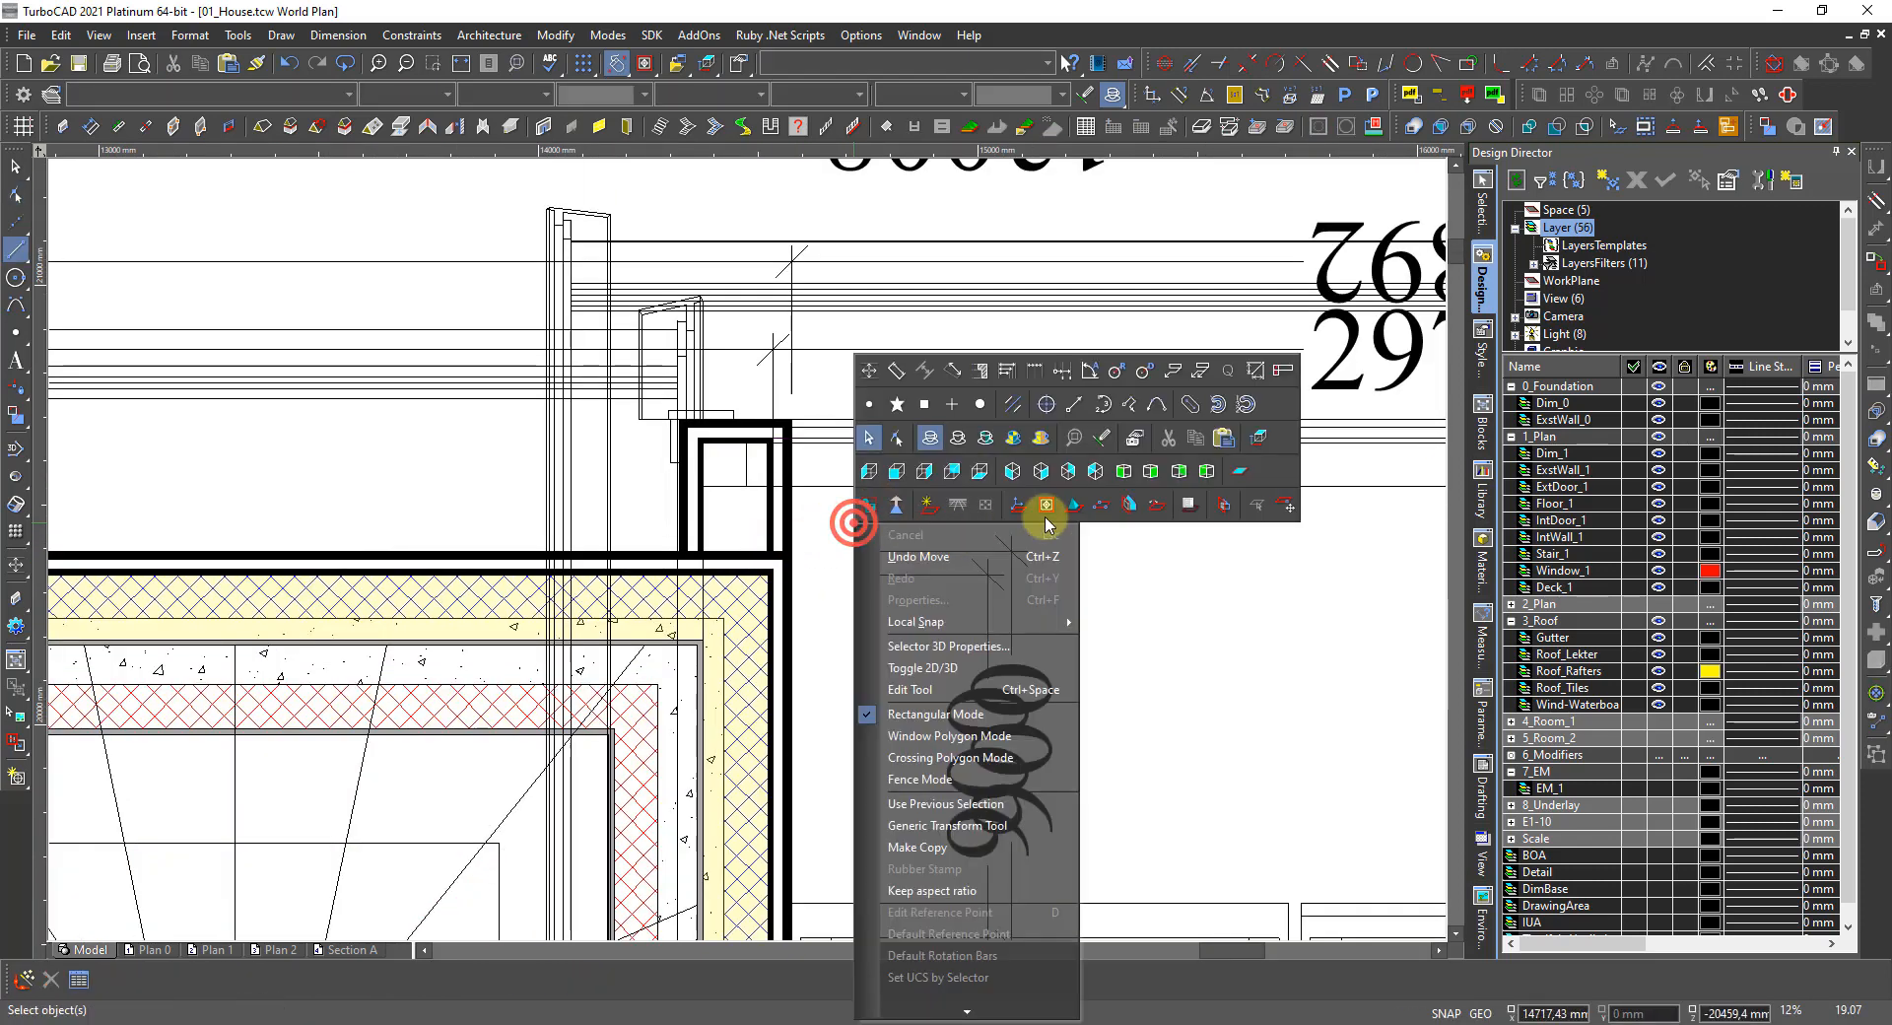
click(1179, 471)
middle_click(971, 534)
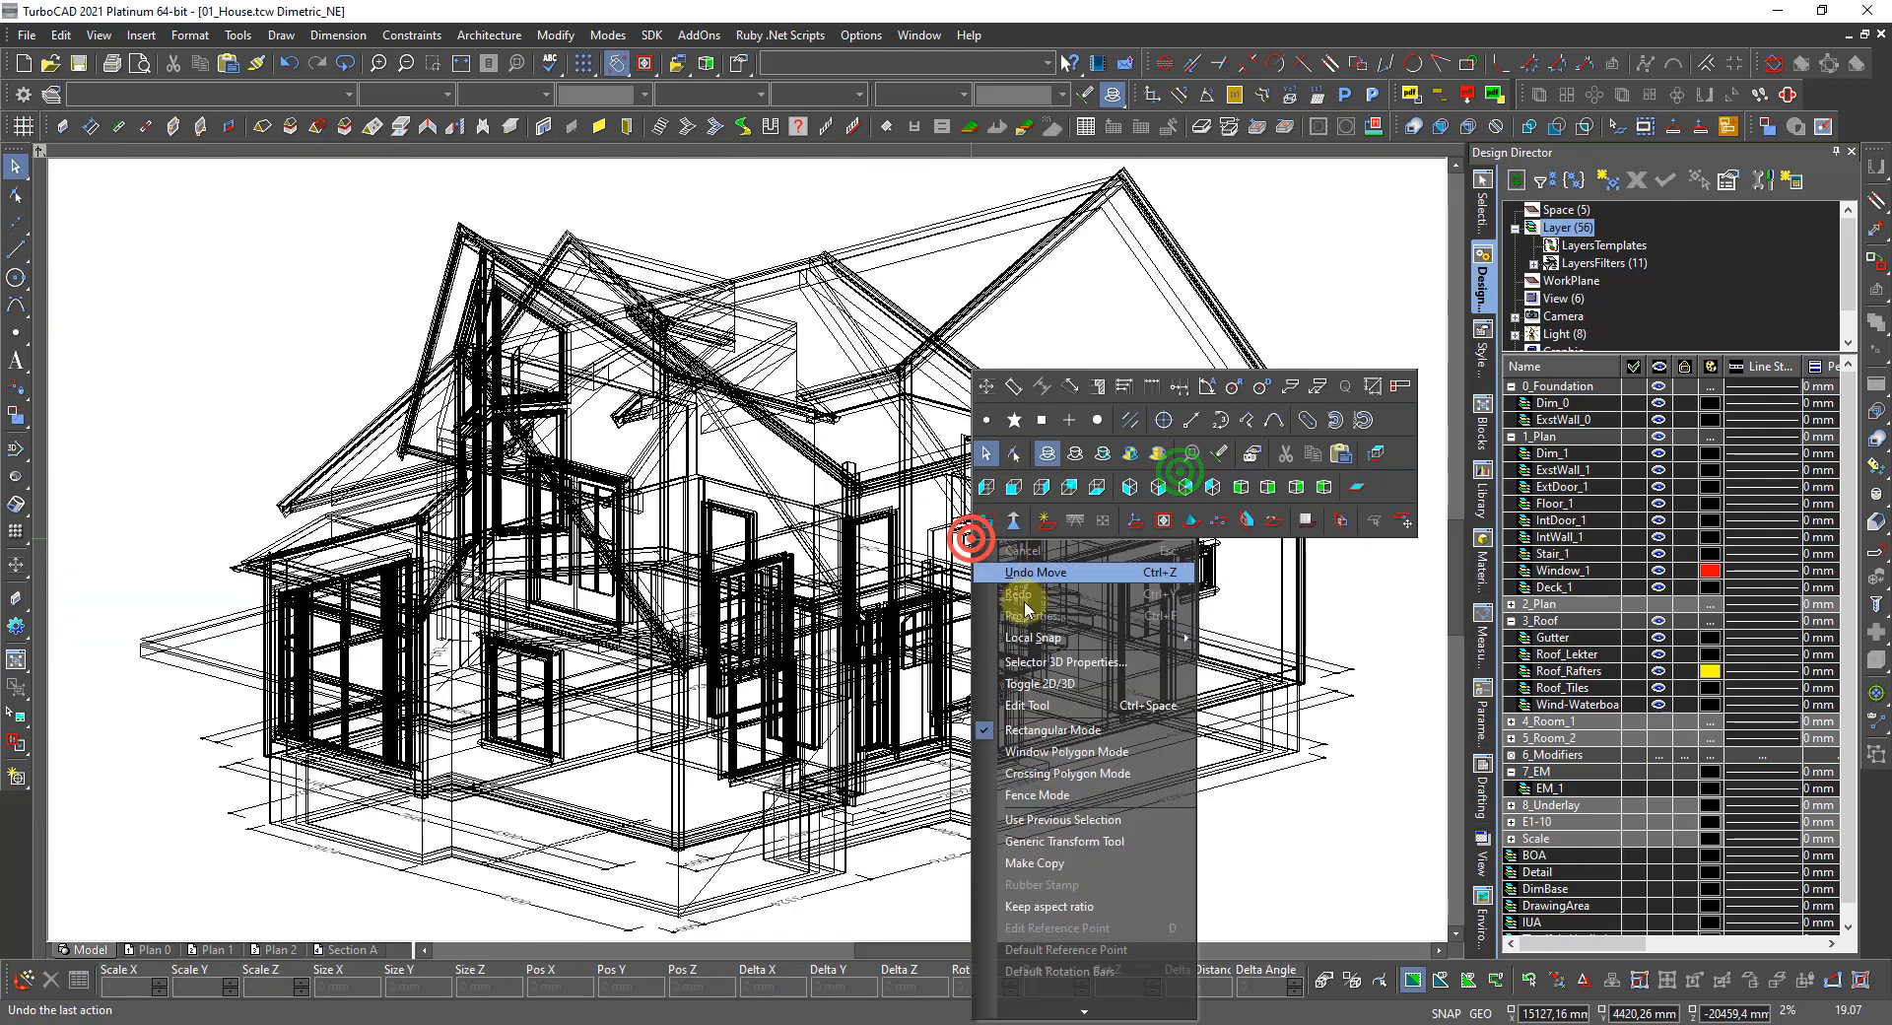
click(1079, 449)
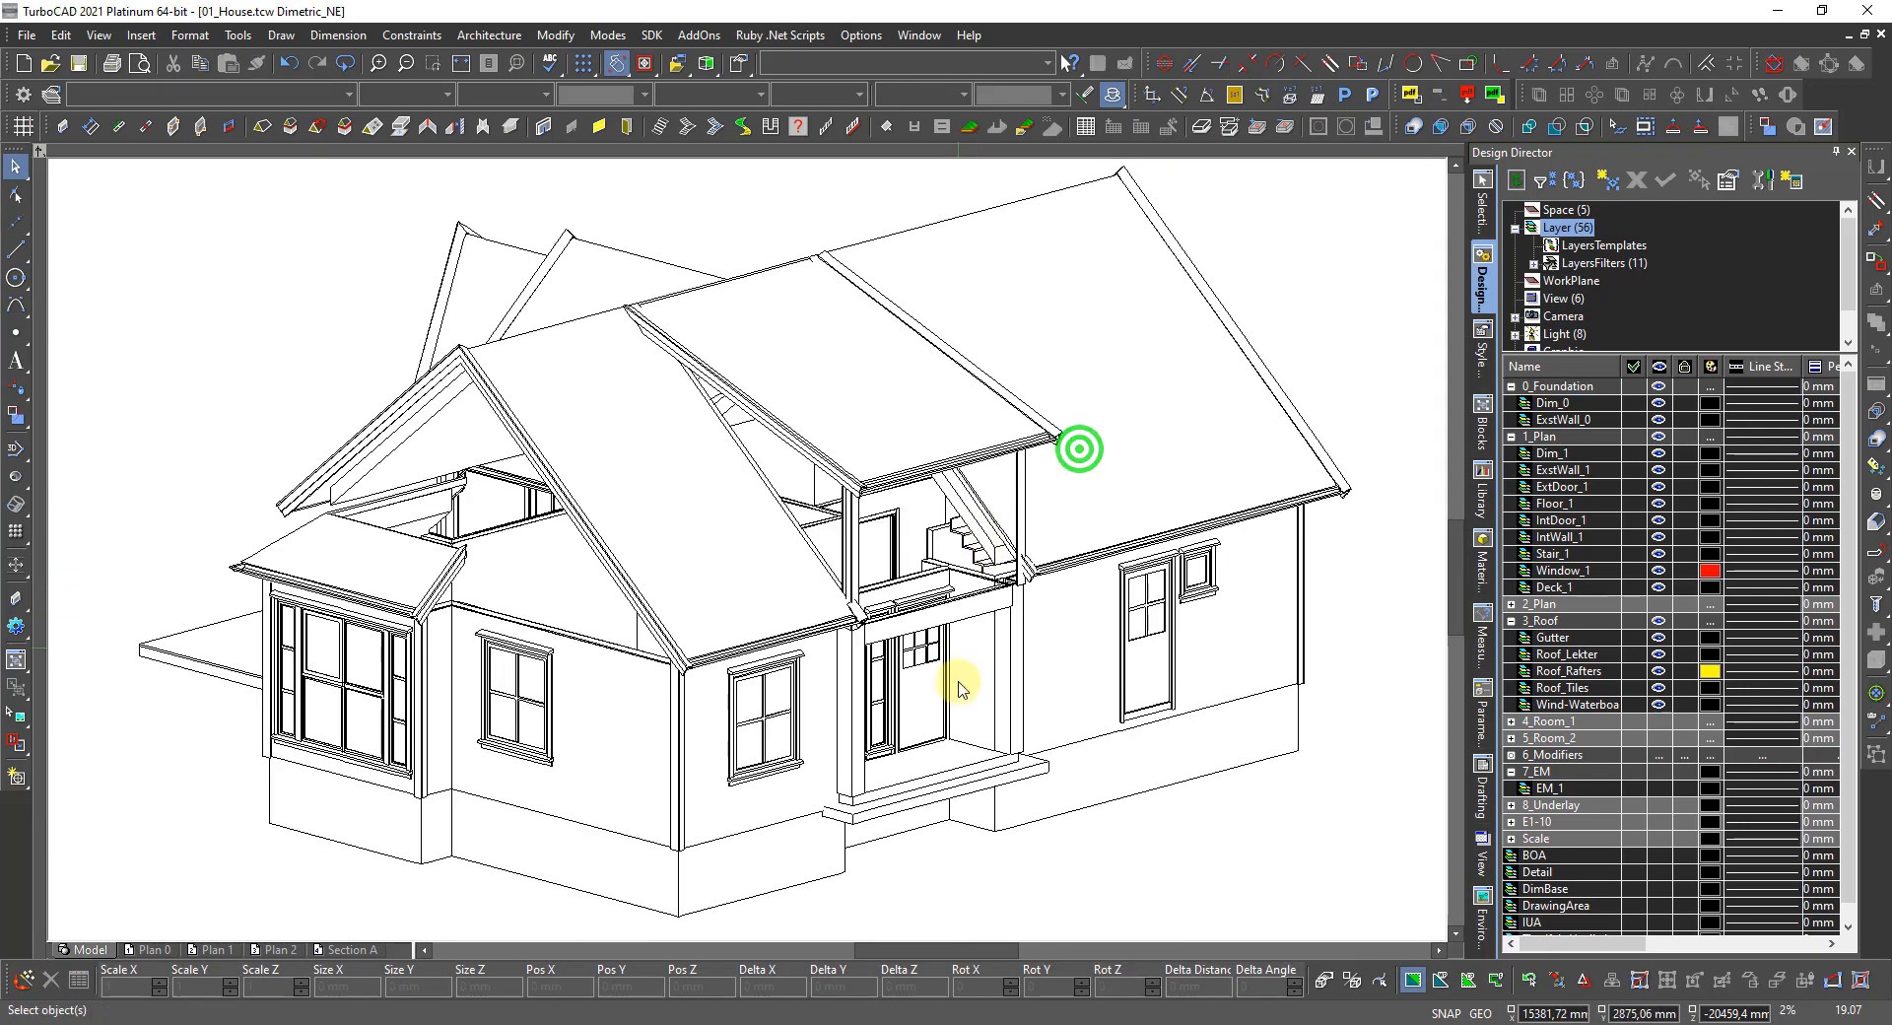
Examine the entrance floor, sidelight window sill and surrounding walls up close, and the house's gable side, from several angles.
scroll(963, 742, up, 3)
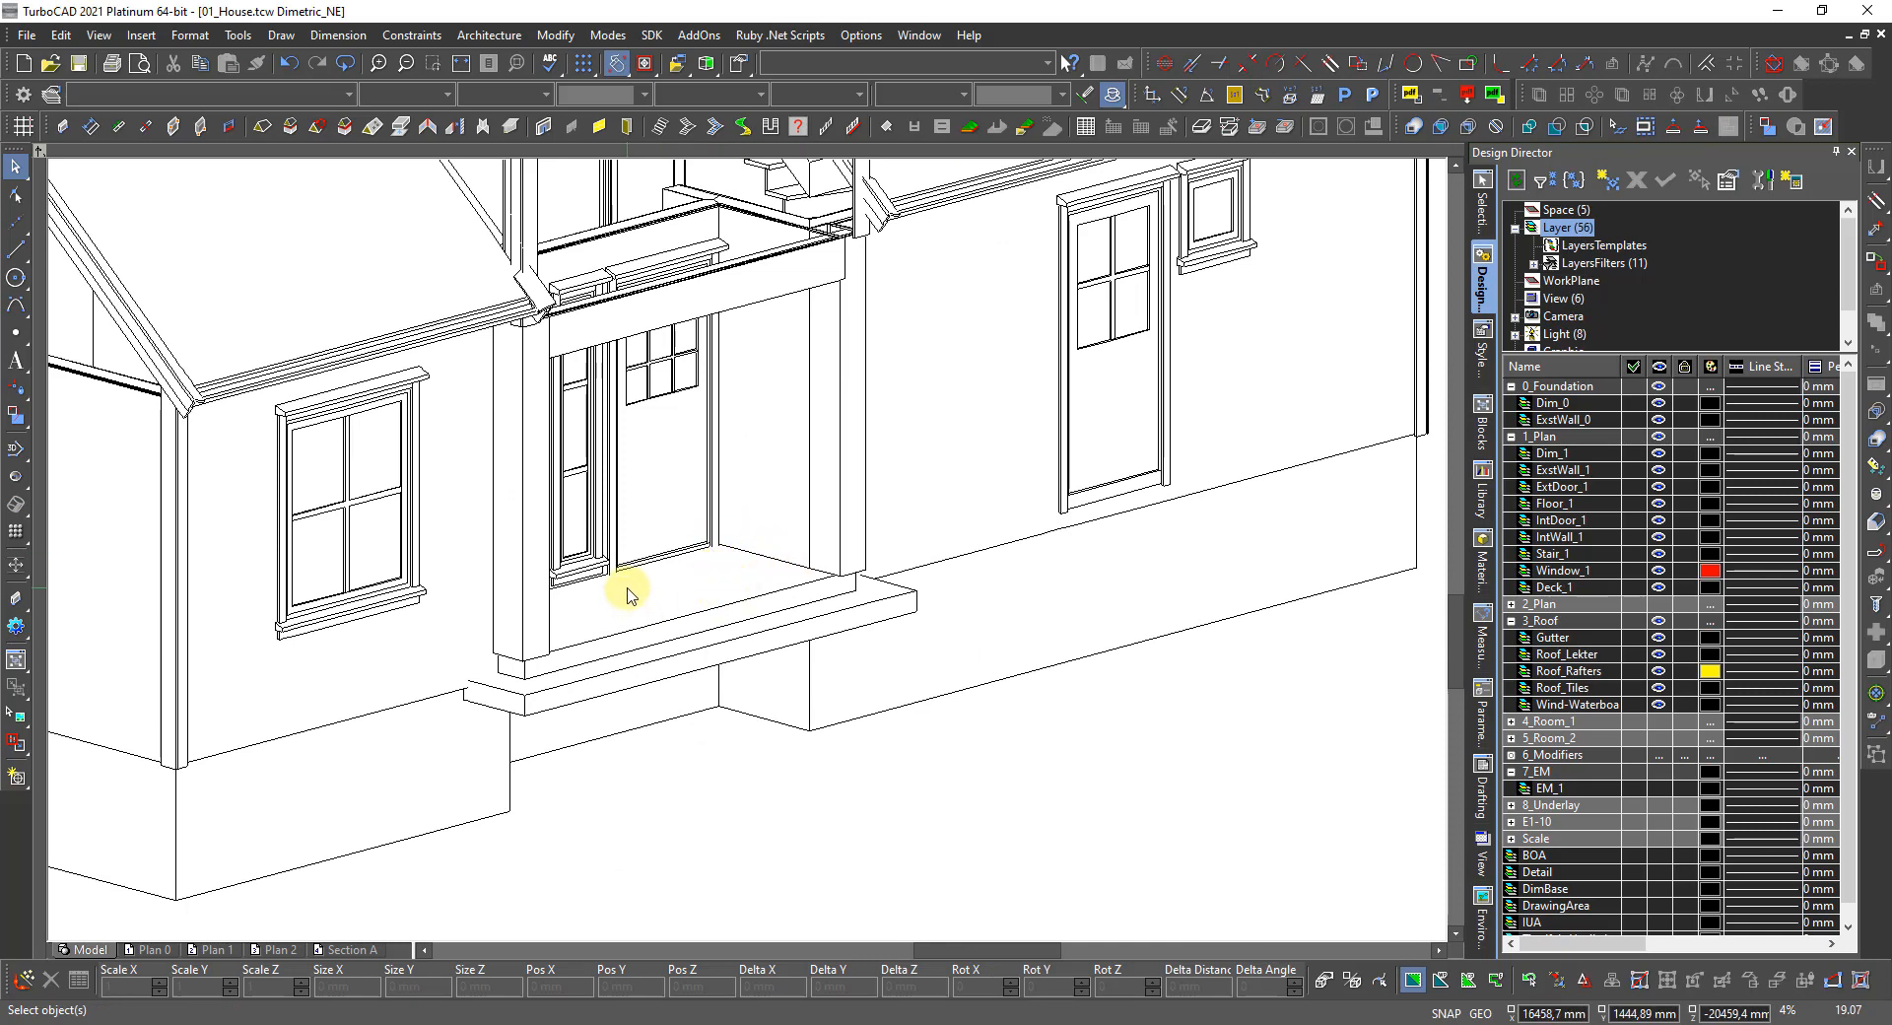
shift+middle_drag(705, 596, 434, 622)
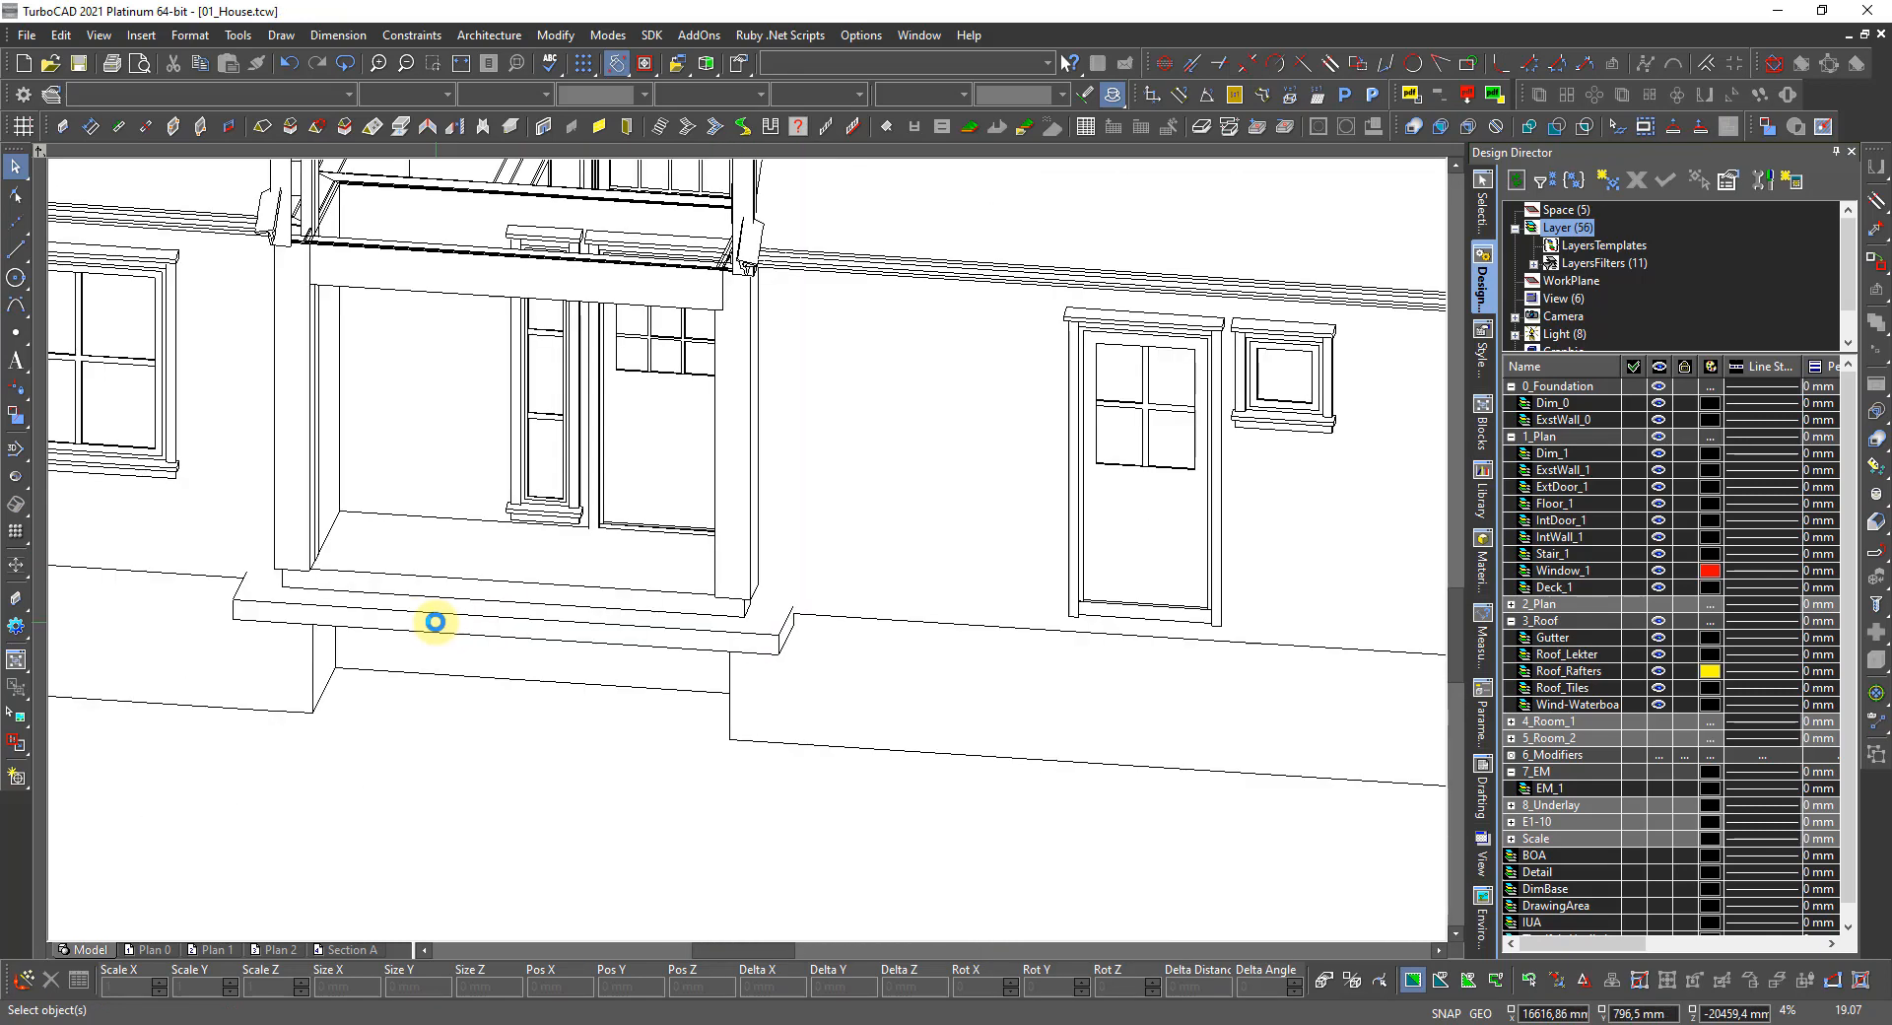
scroll(621, 540, up, 2)
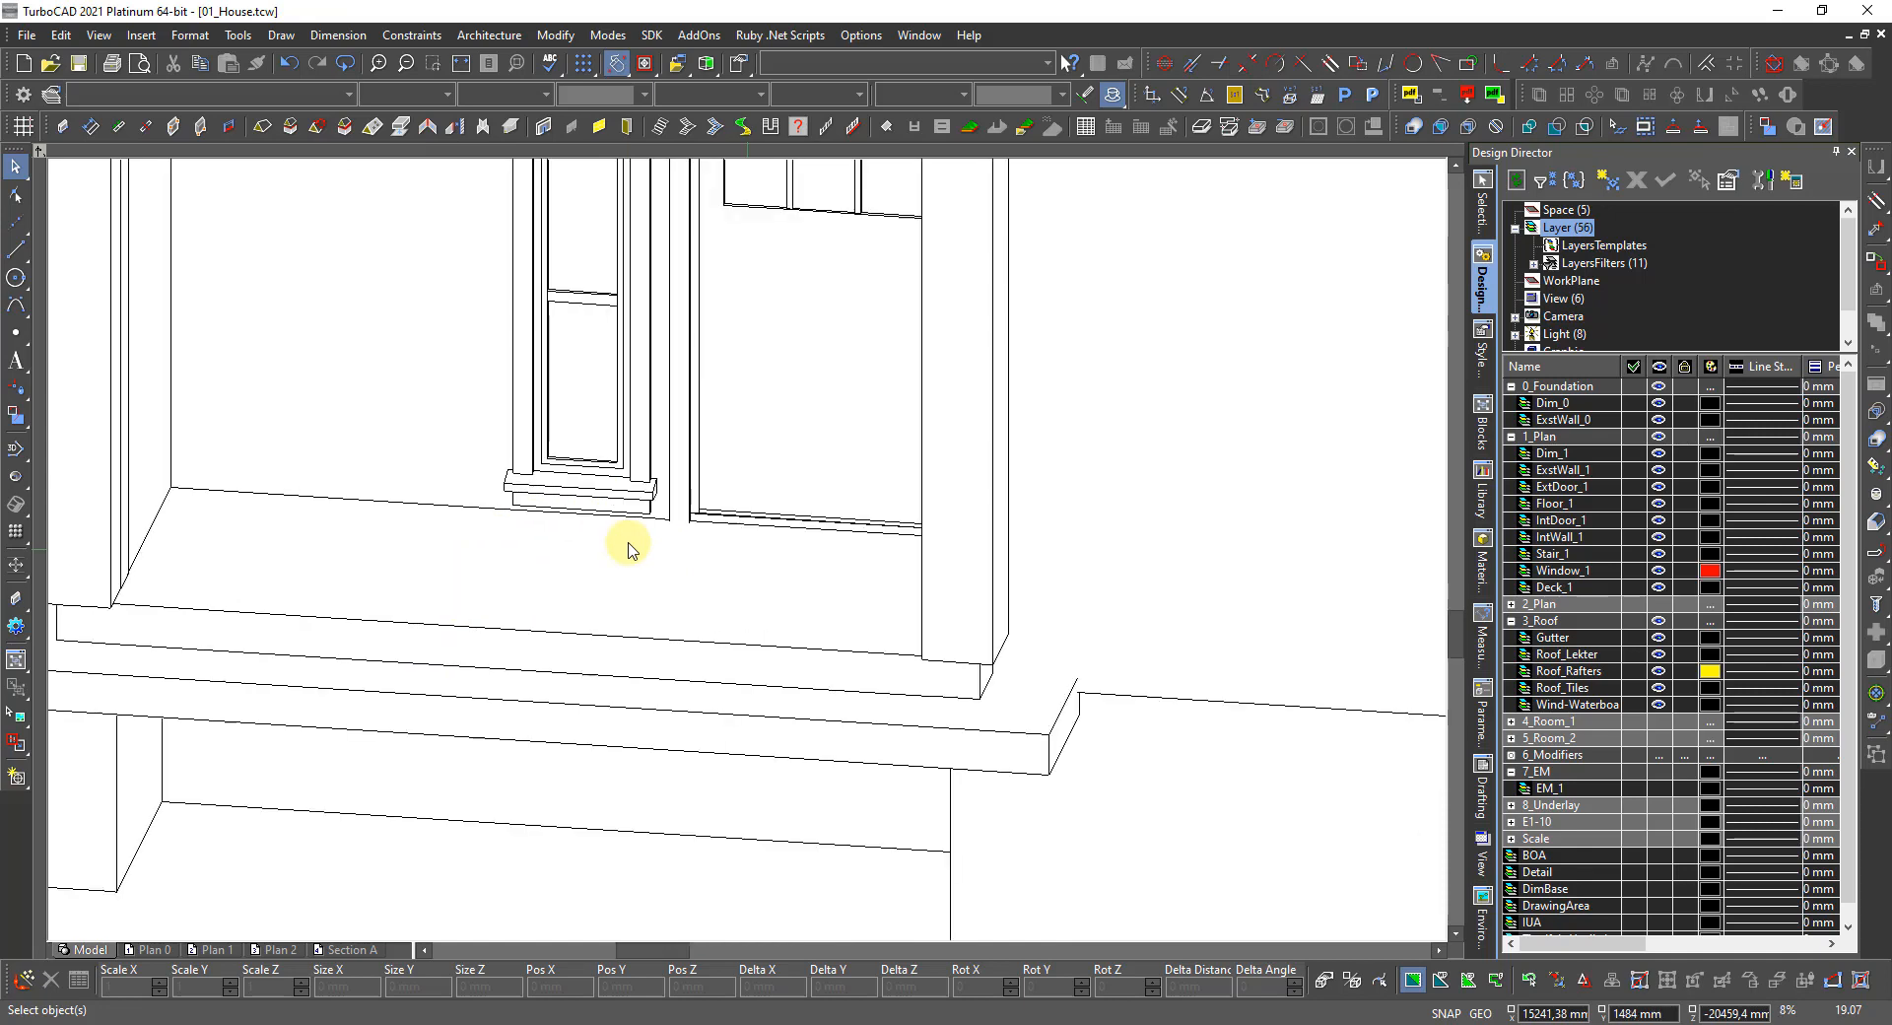
scroll(689, 532, up, 2)
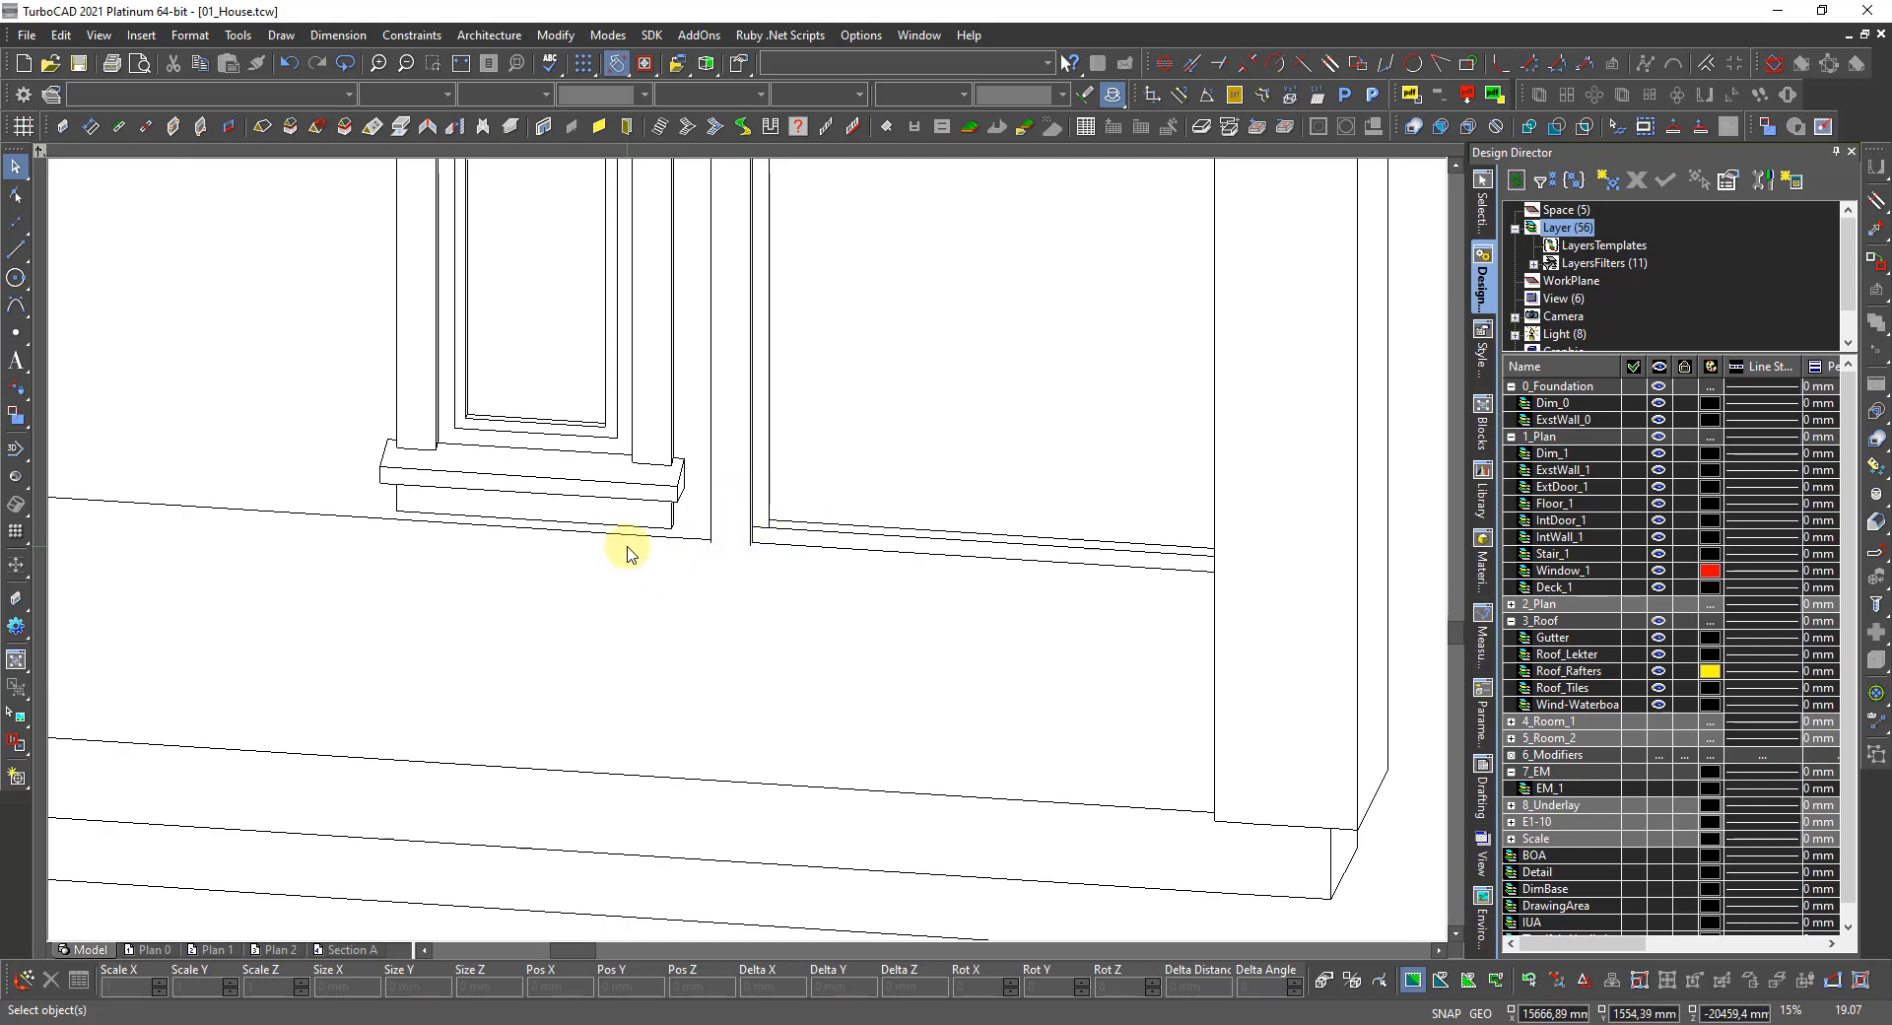
scroll(709, 503, down, 2)
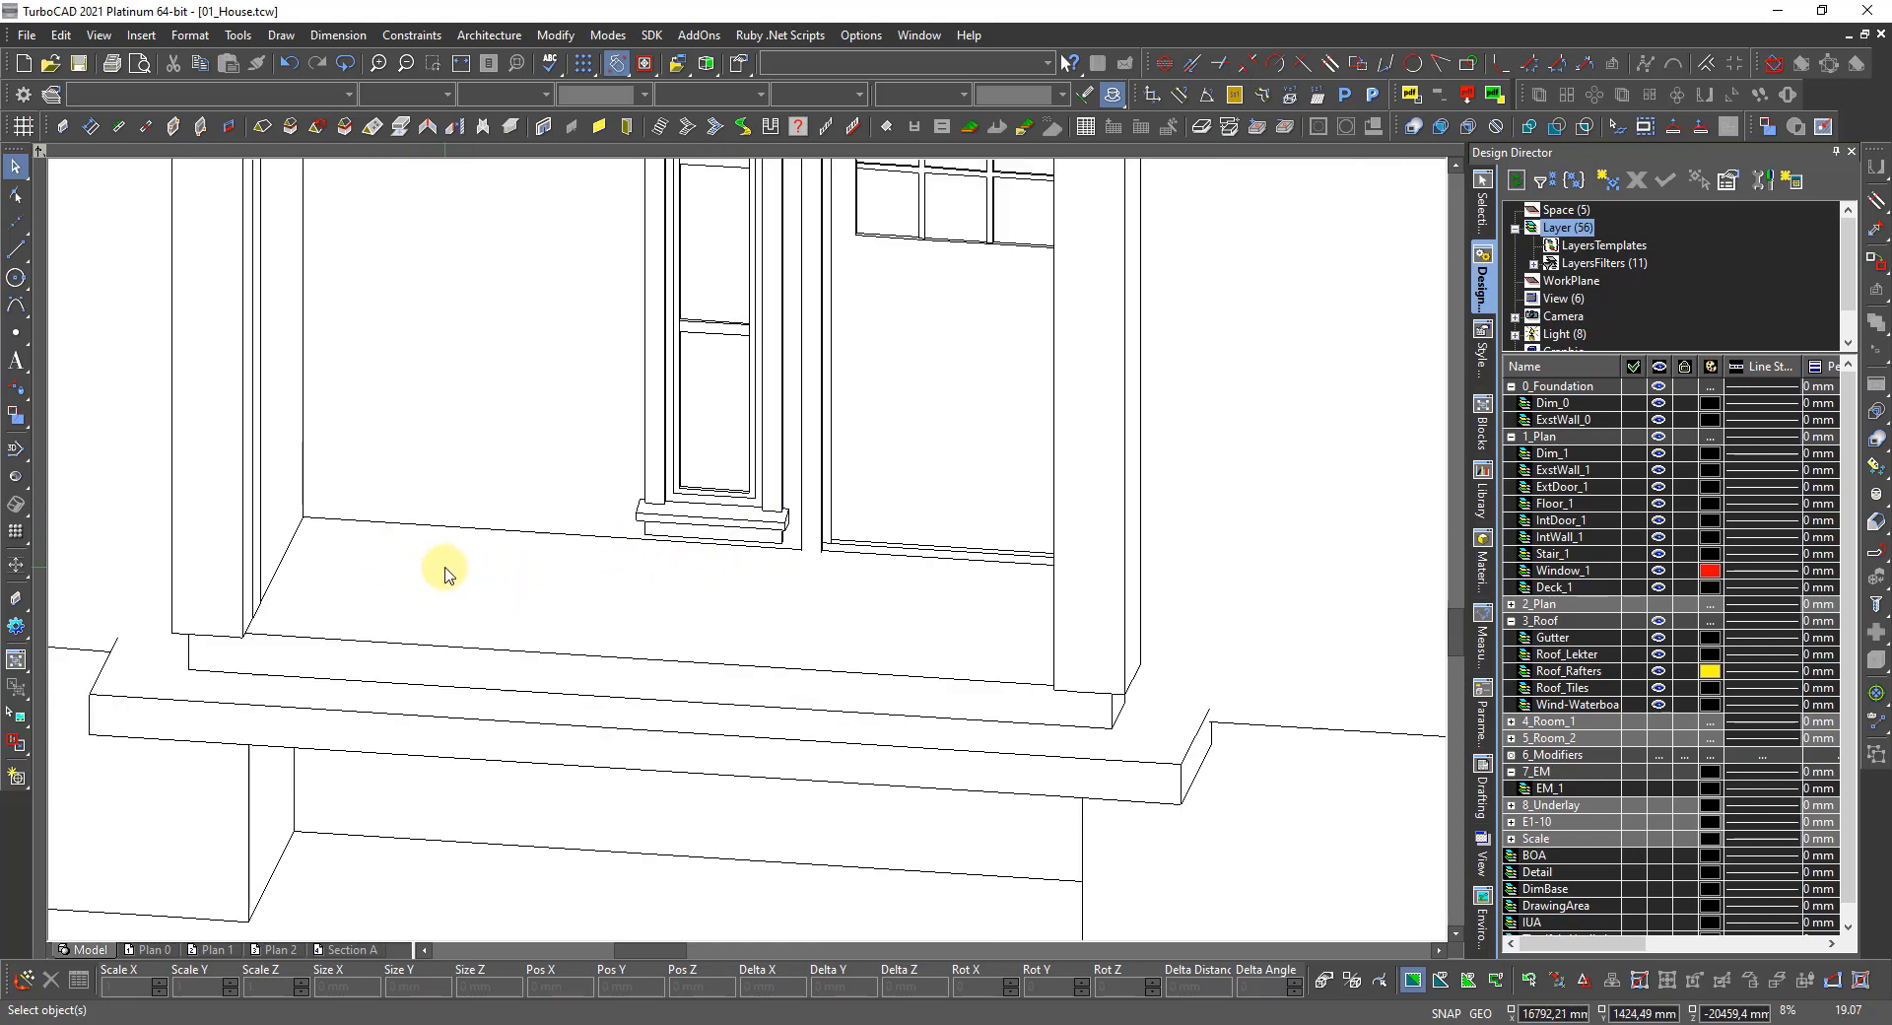
scroll(444, 574, down, 2)
mouse_move(675, 565)
shift+middle_down()
mouse_move(707, 561)
mouse_move(663, 541)
mouse_move(690, 548)
shift+middle_up()
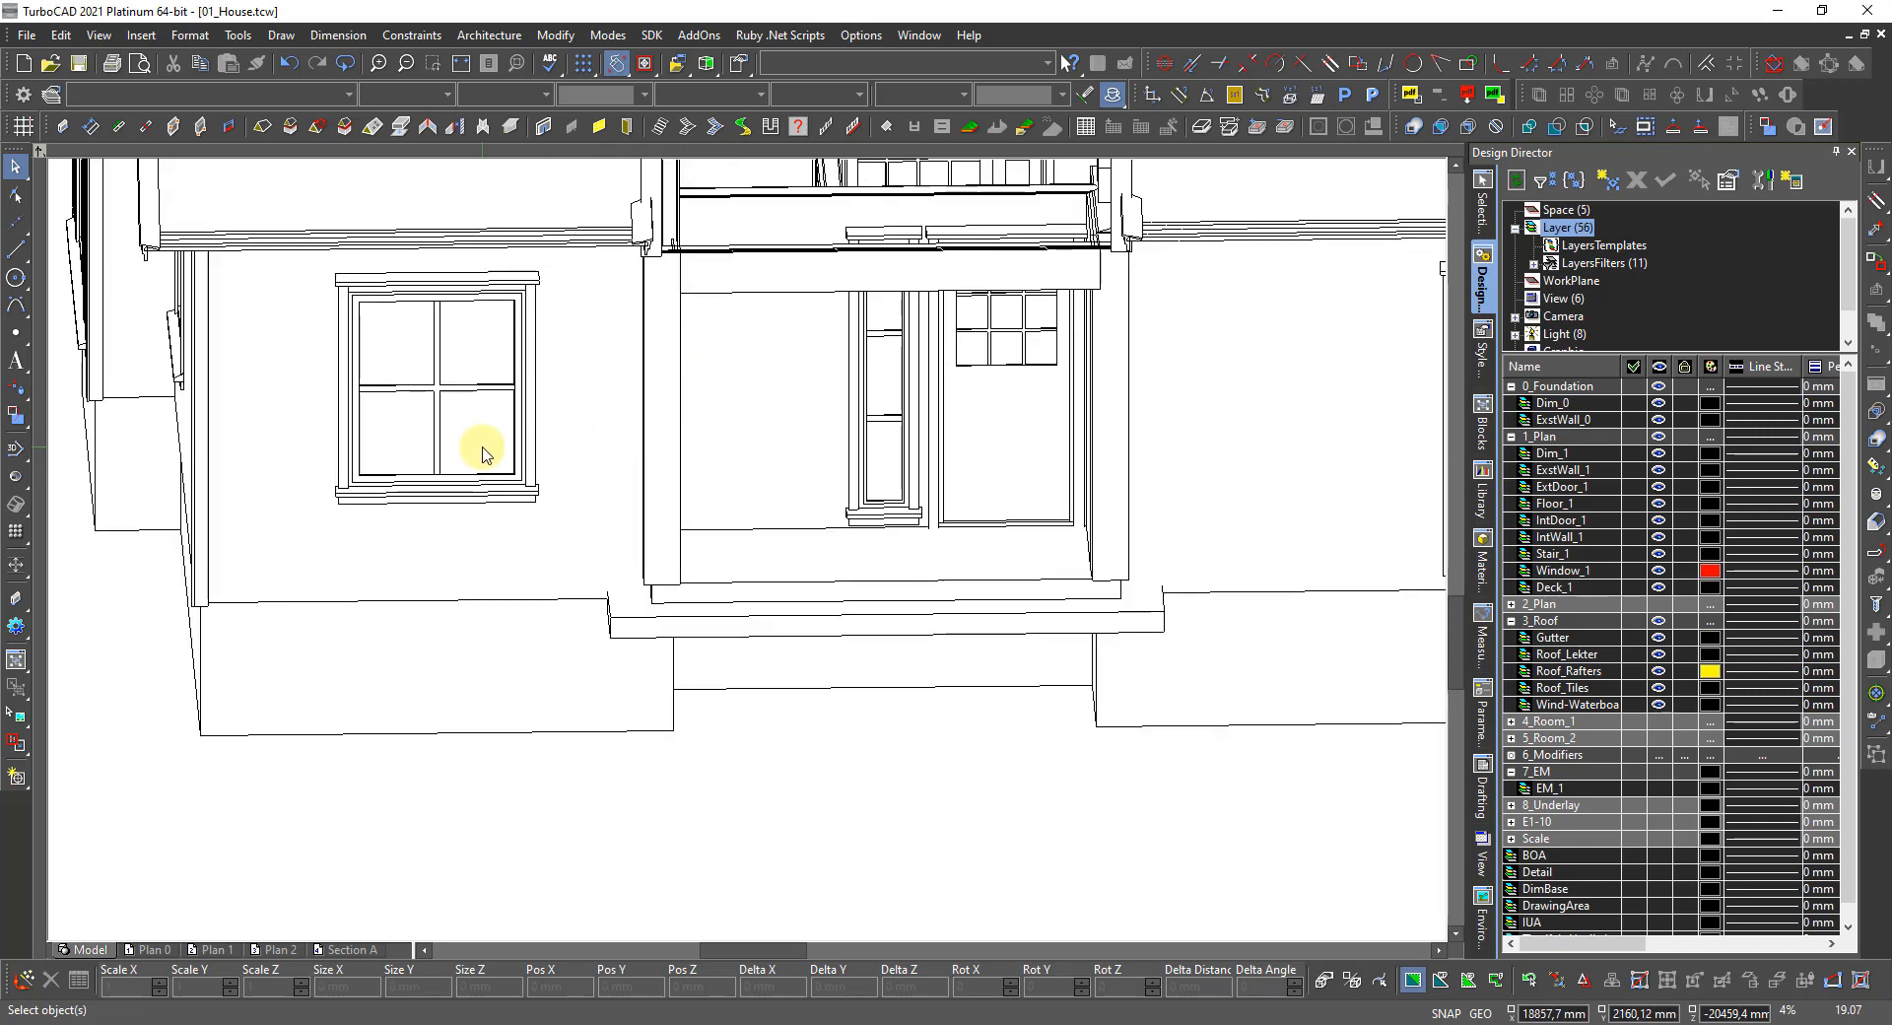
scroll(460, 523, down, 3)
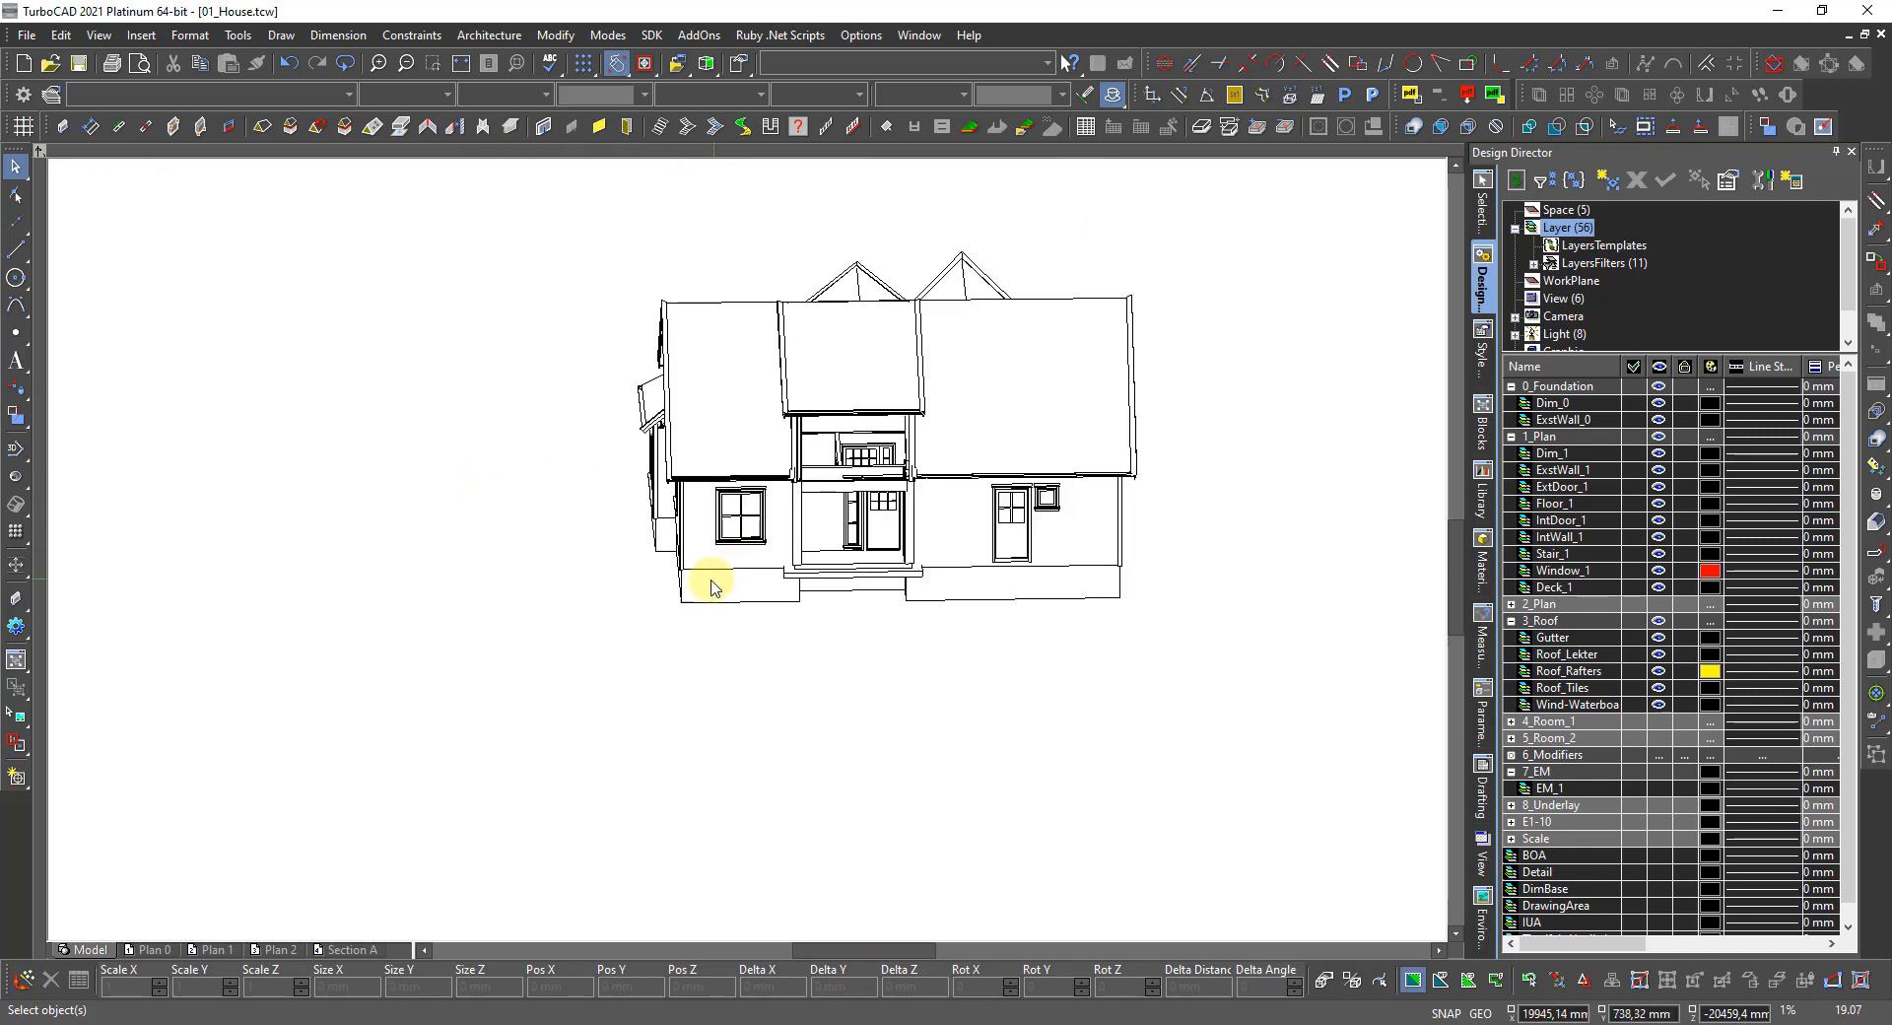
shift+middle_drag(733, 594, 914, 608)
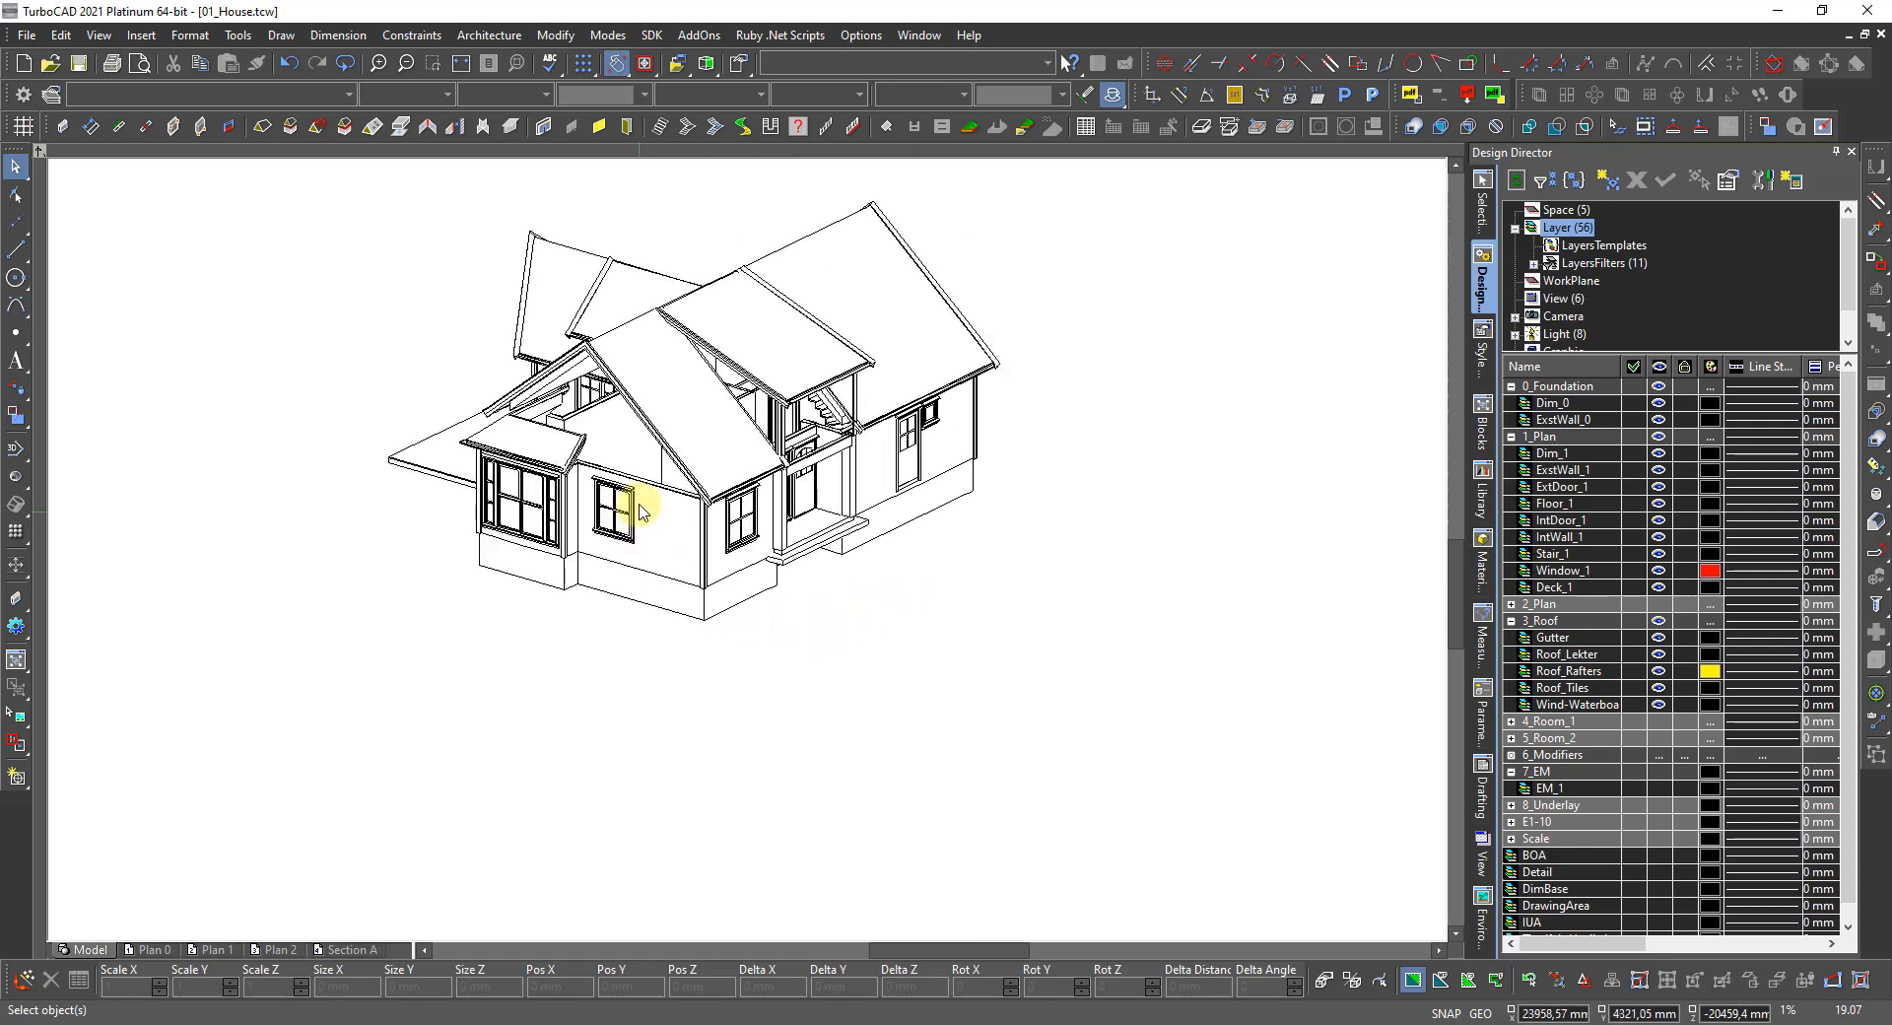
scroll(624, 463, up, 2)
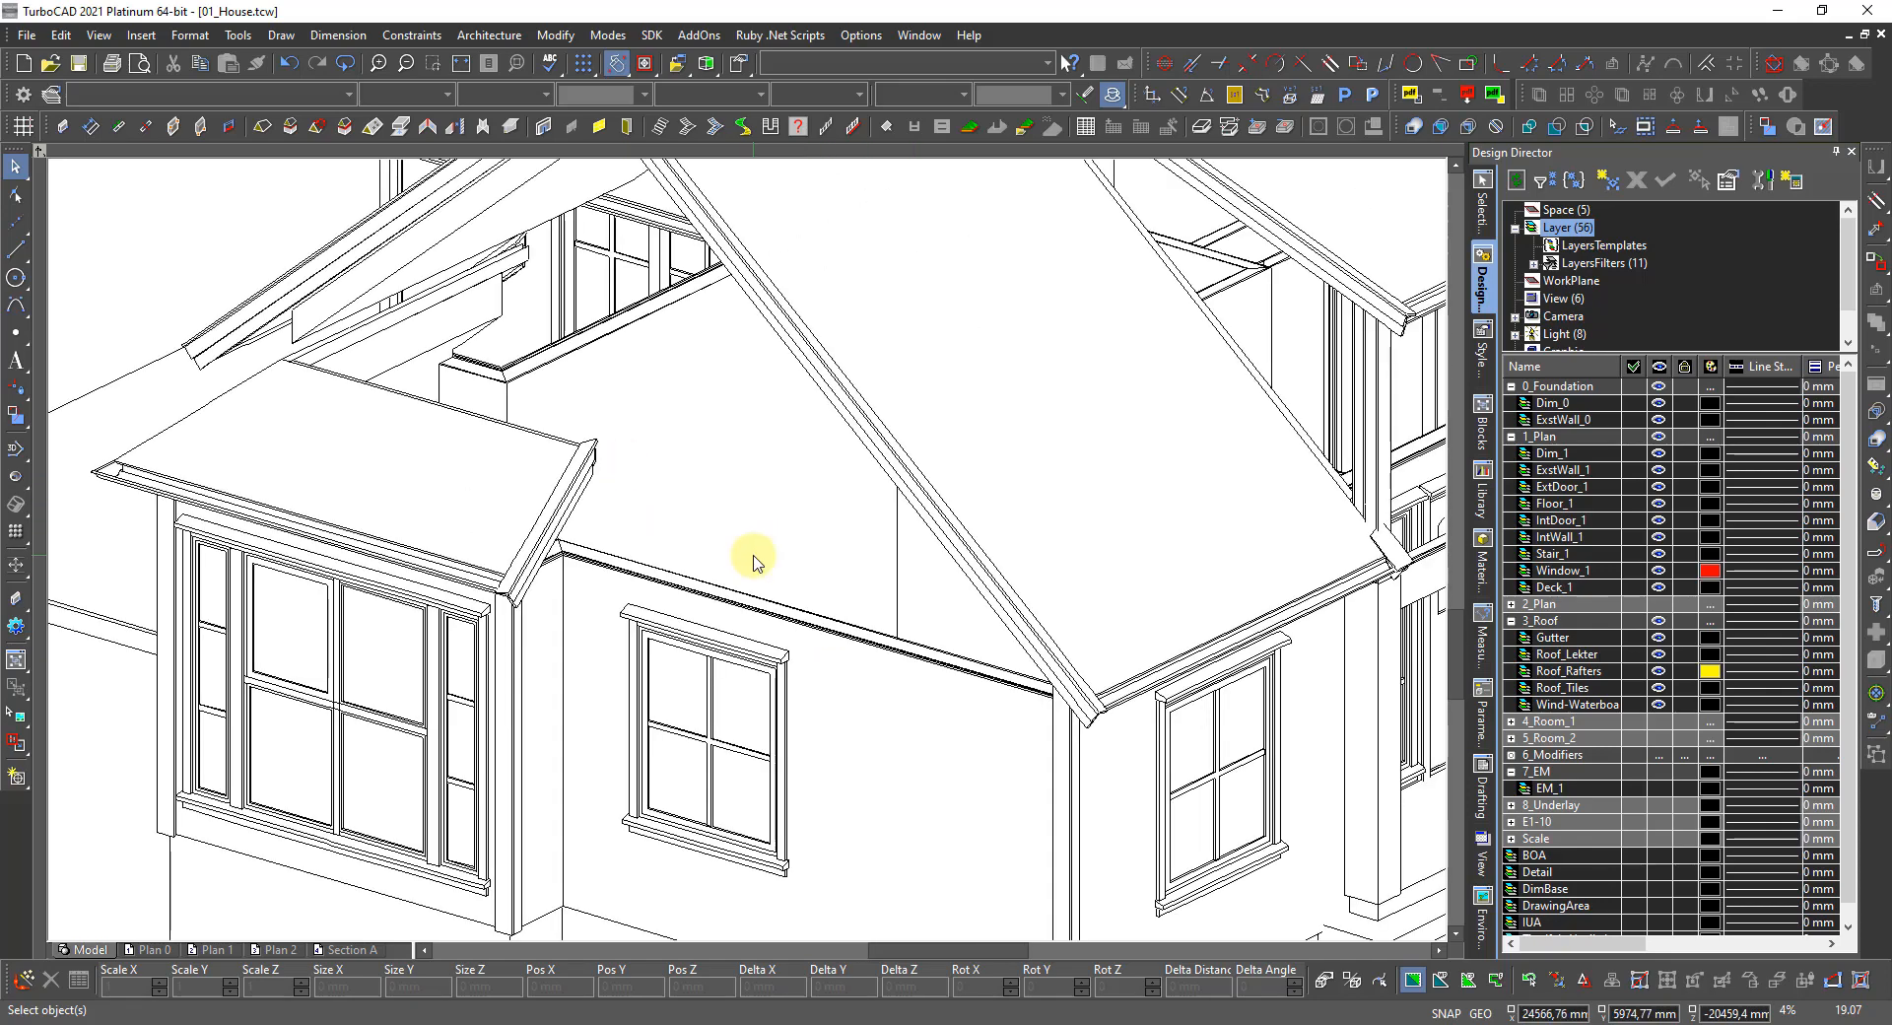
scroll(753, 558, down, 1)
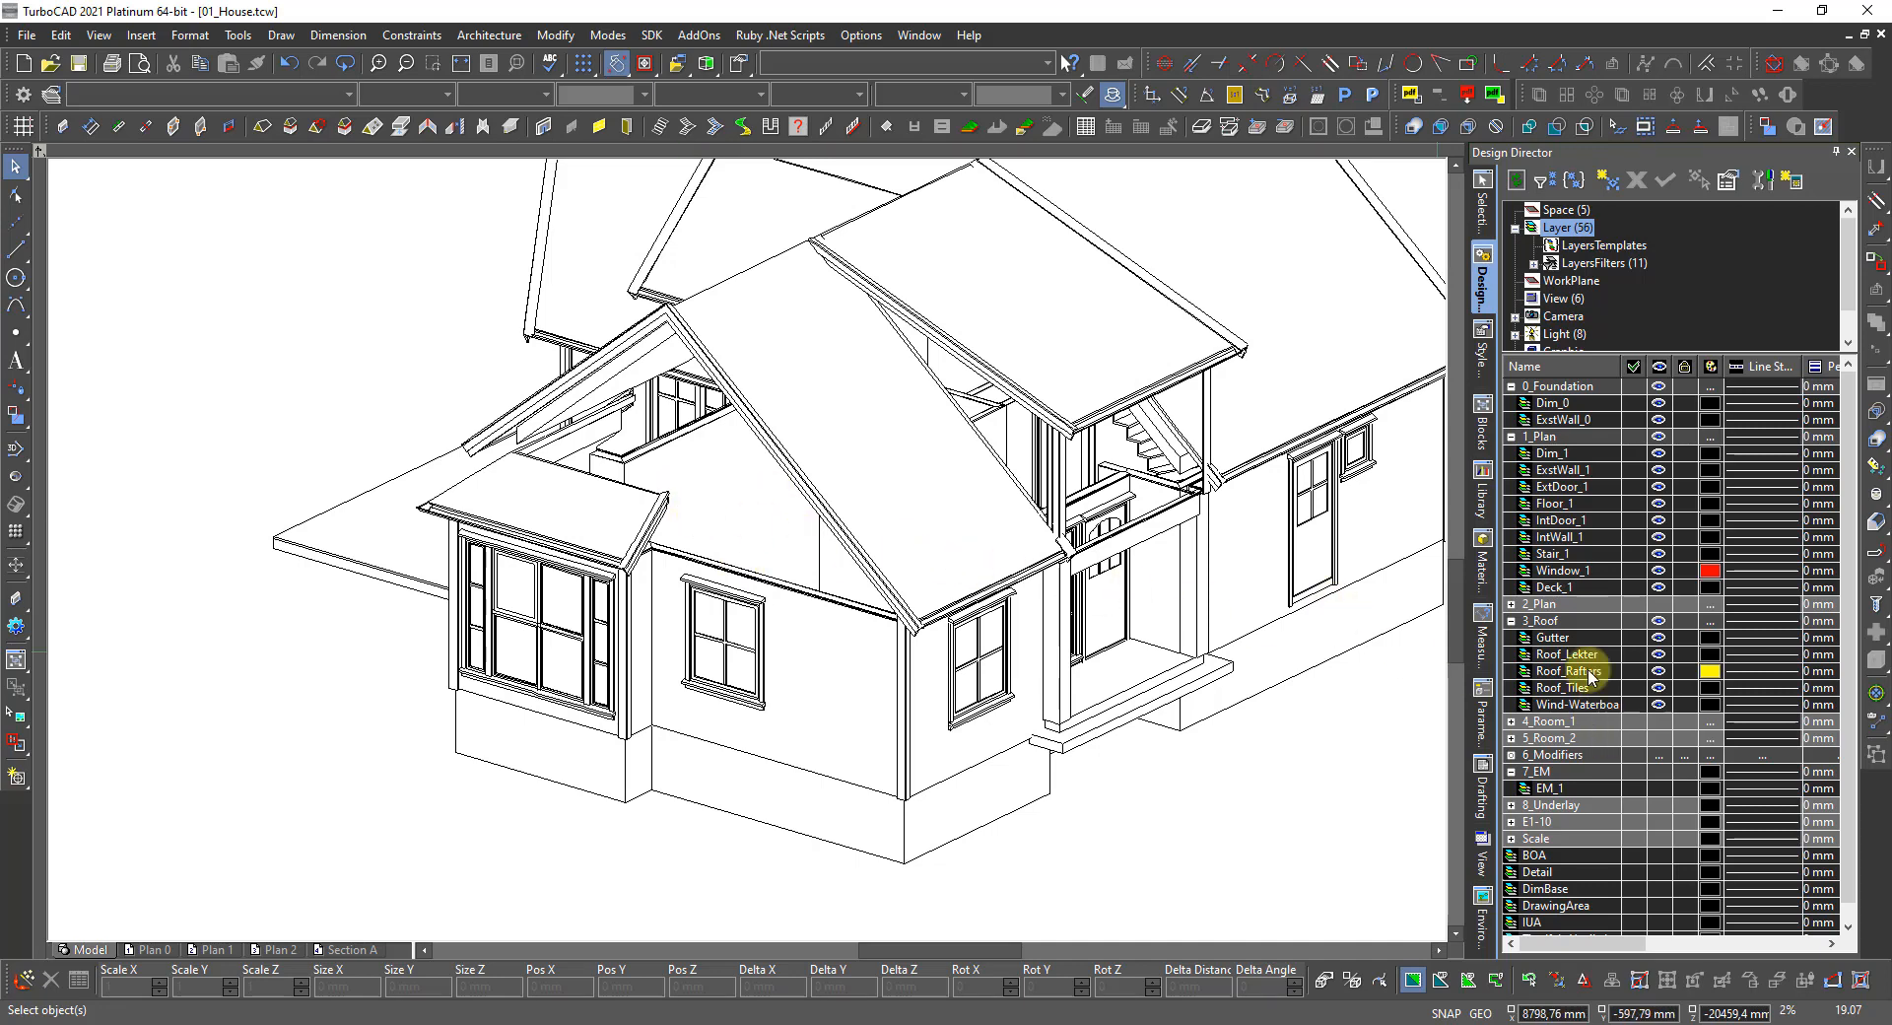
Return to wireframe display with the 2_Plan layer group shown, and switch to the front view.
right_click(1311, 772)
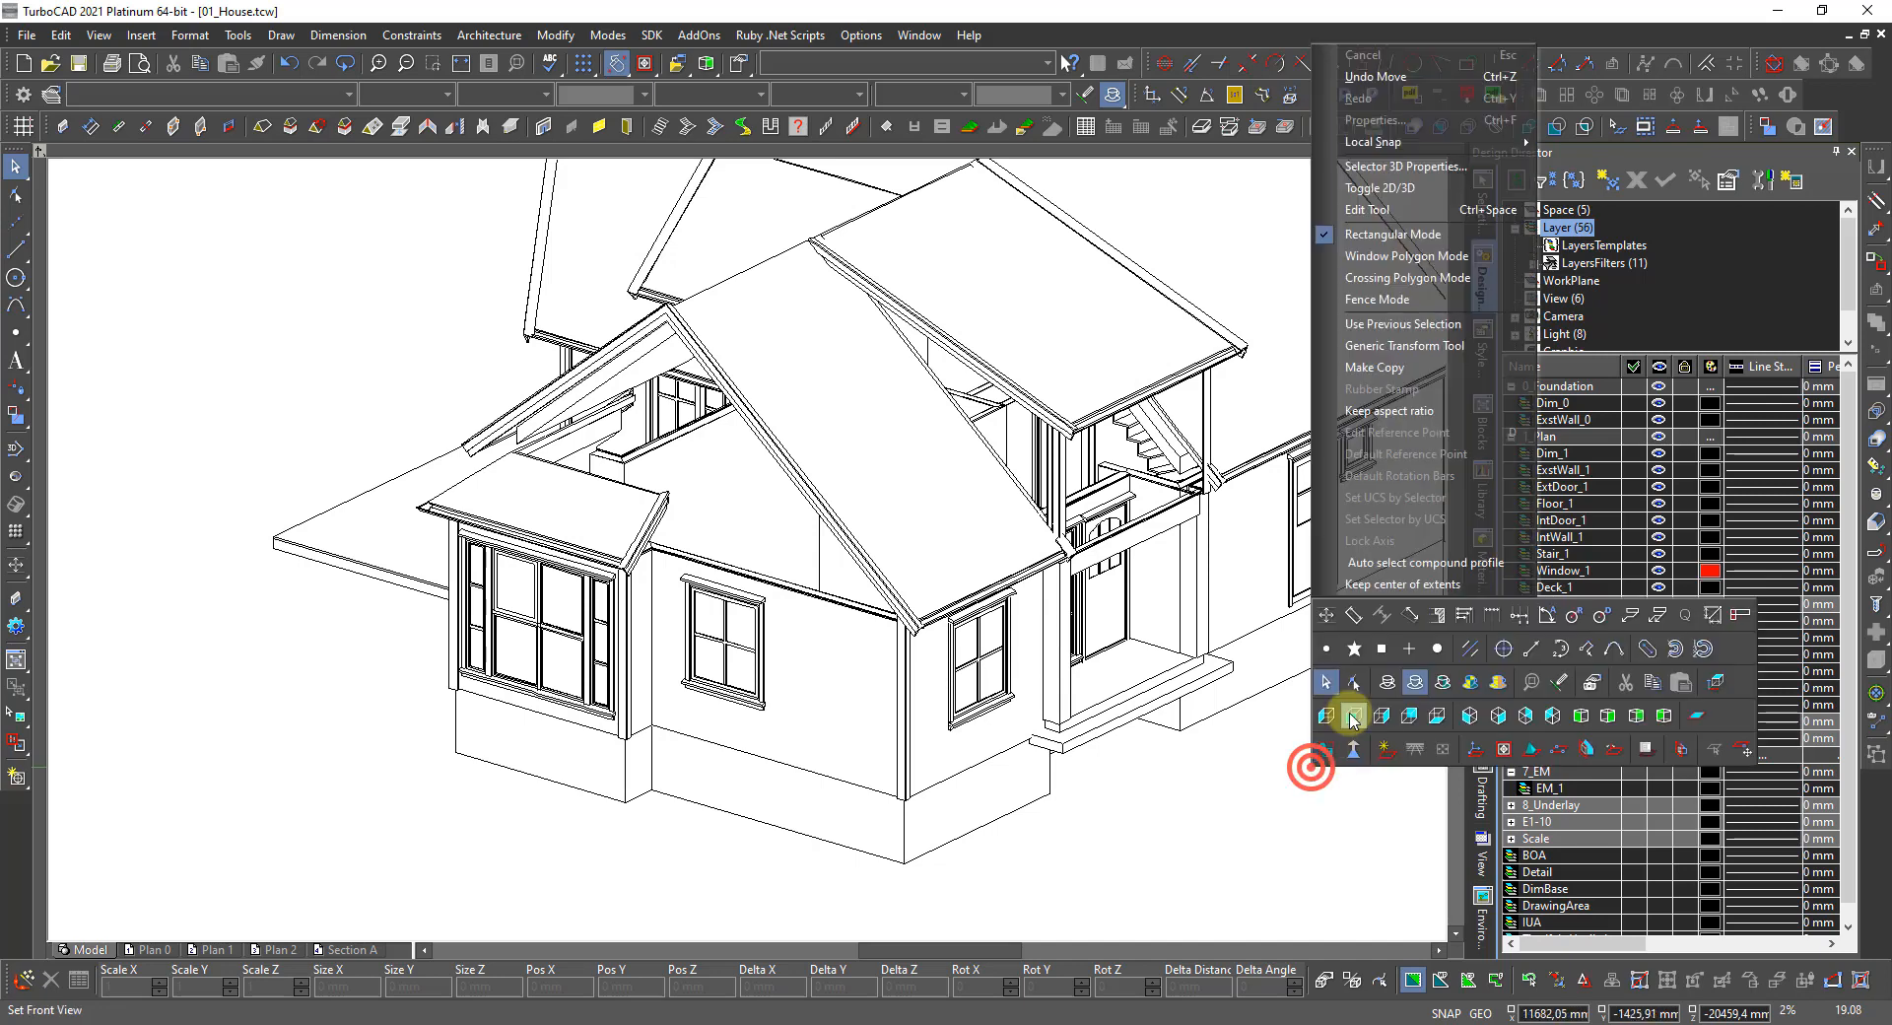
click(1385, 678)
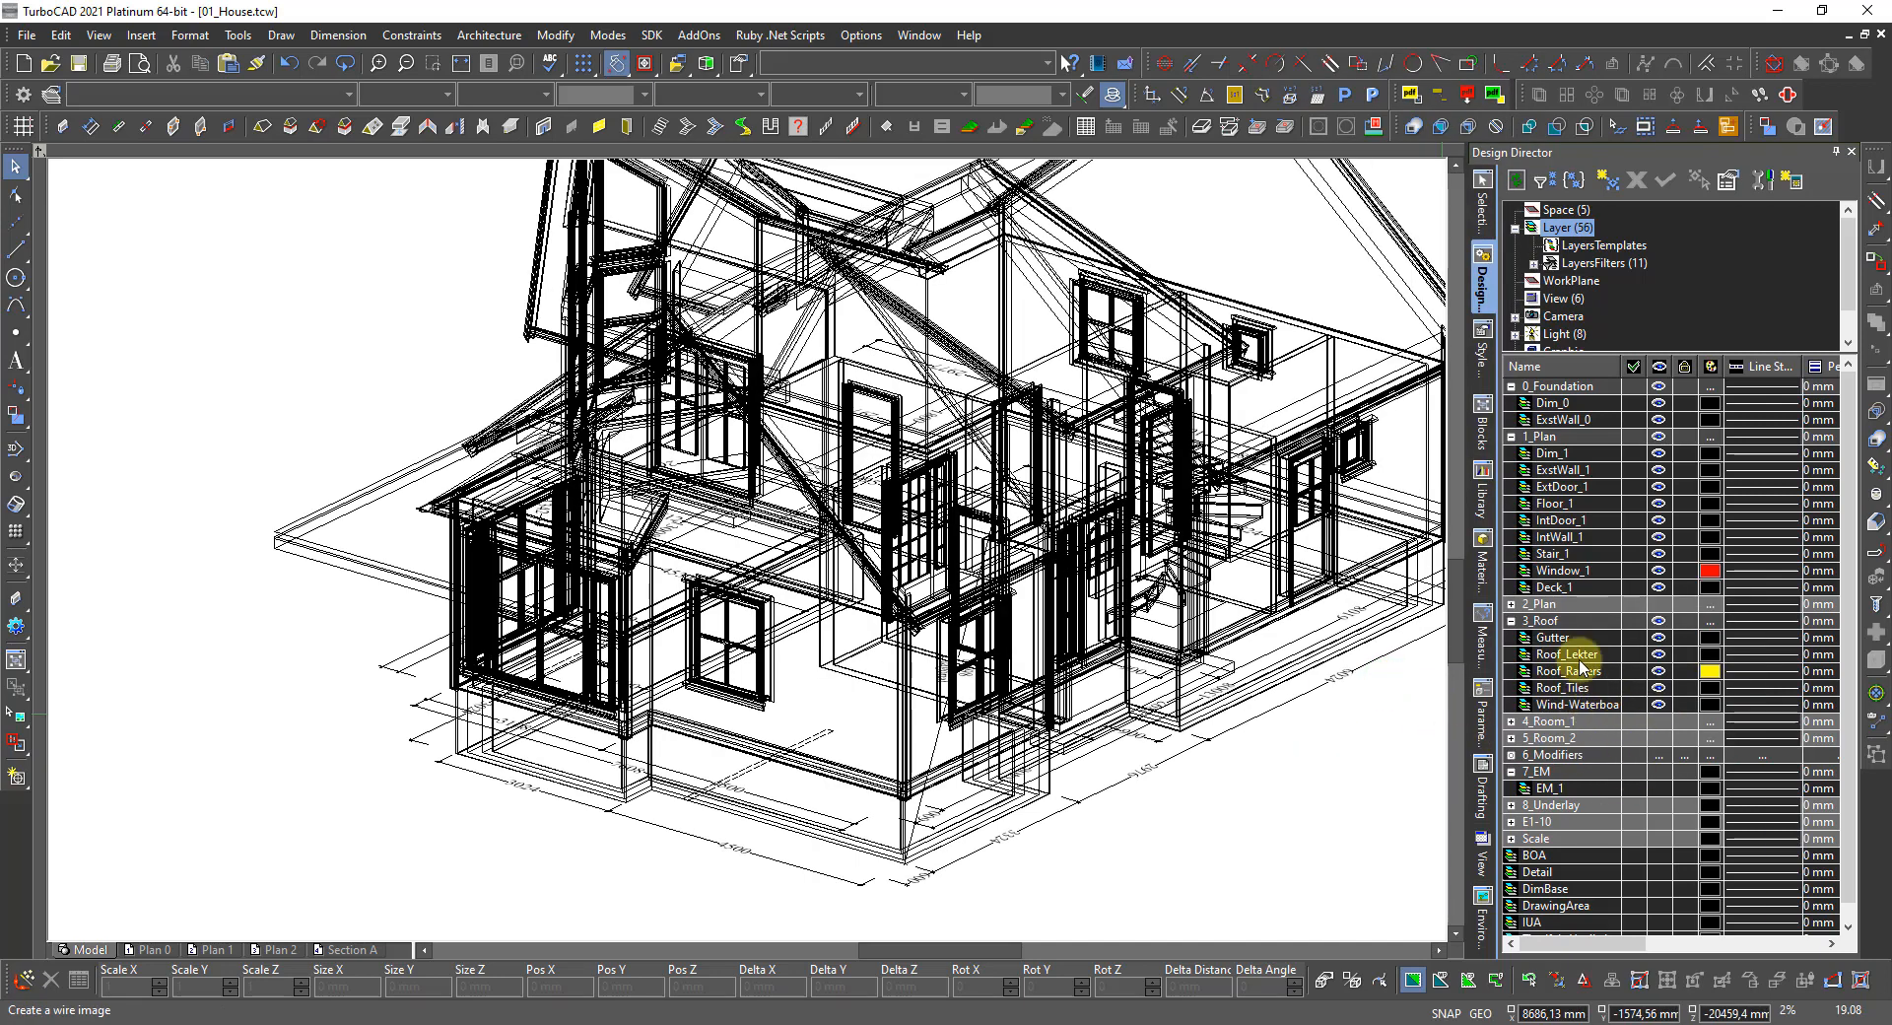
click(1662, 603)
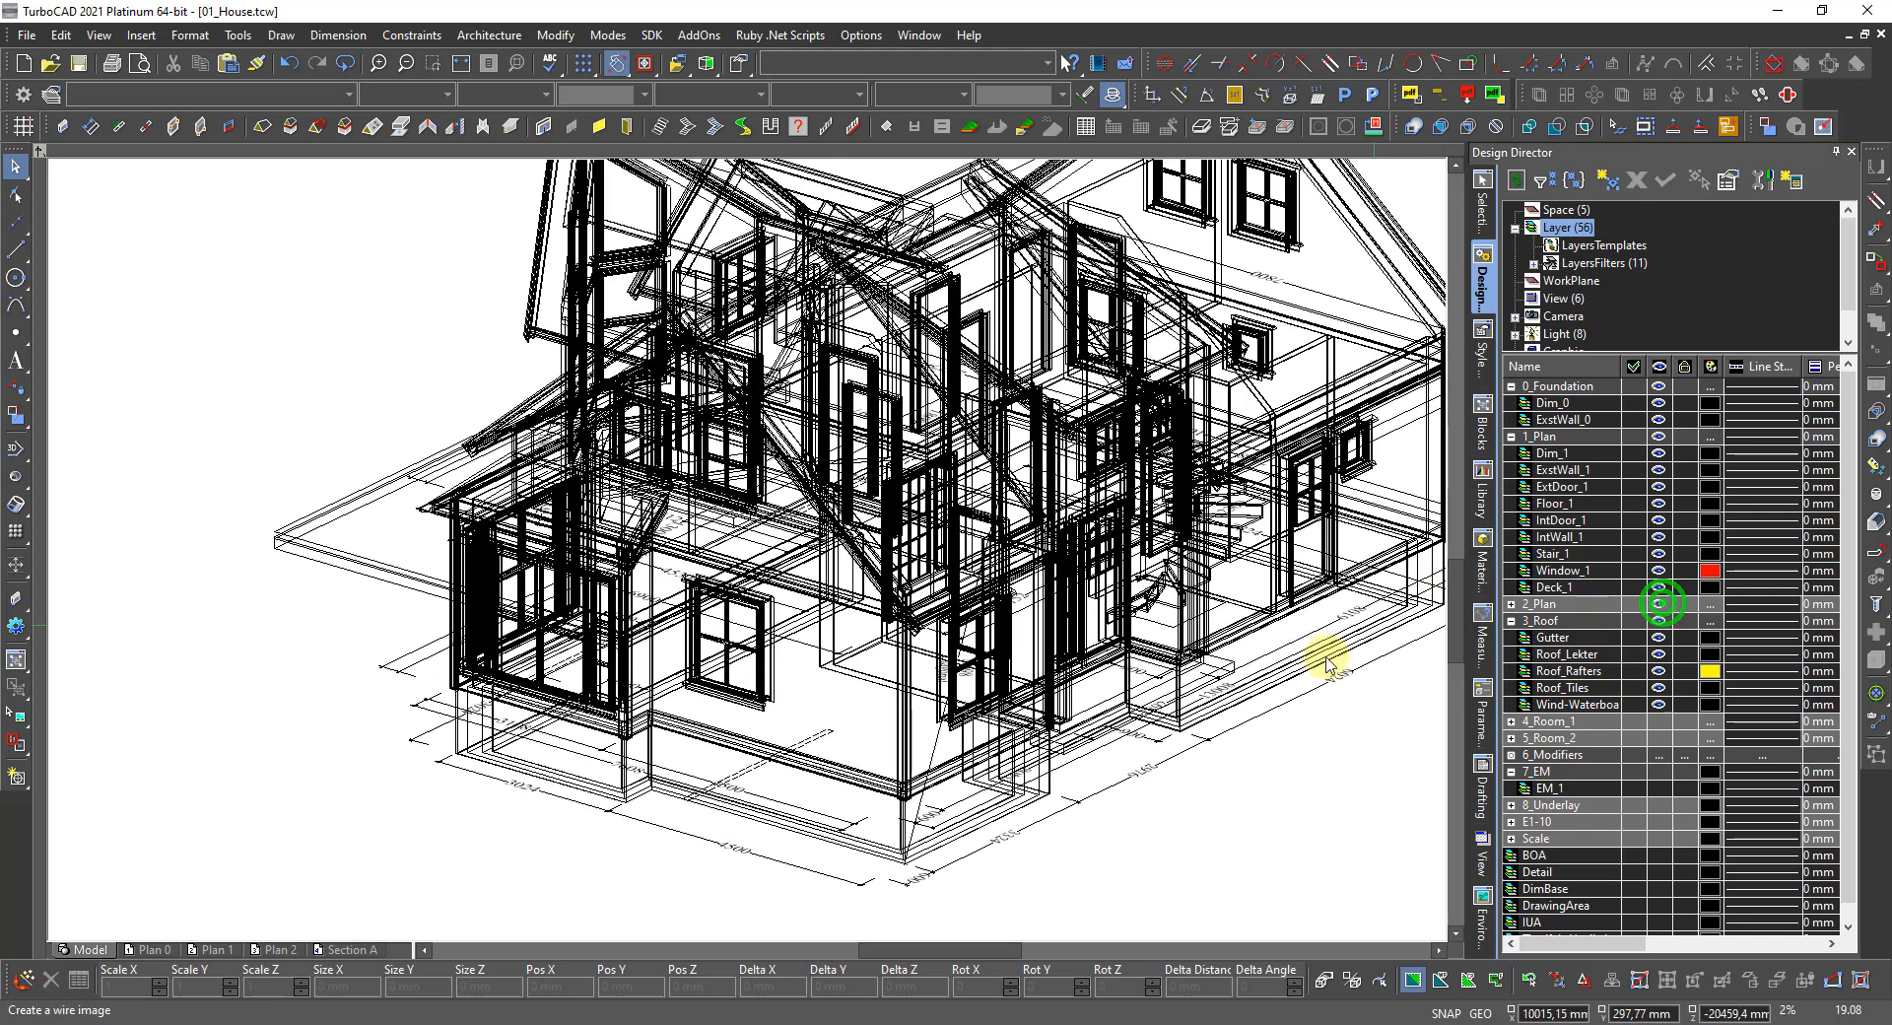
right_click(904, 645)
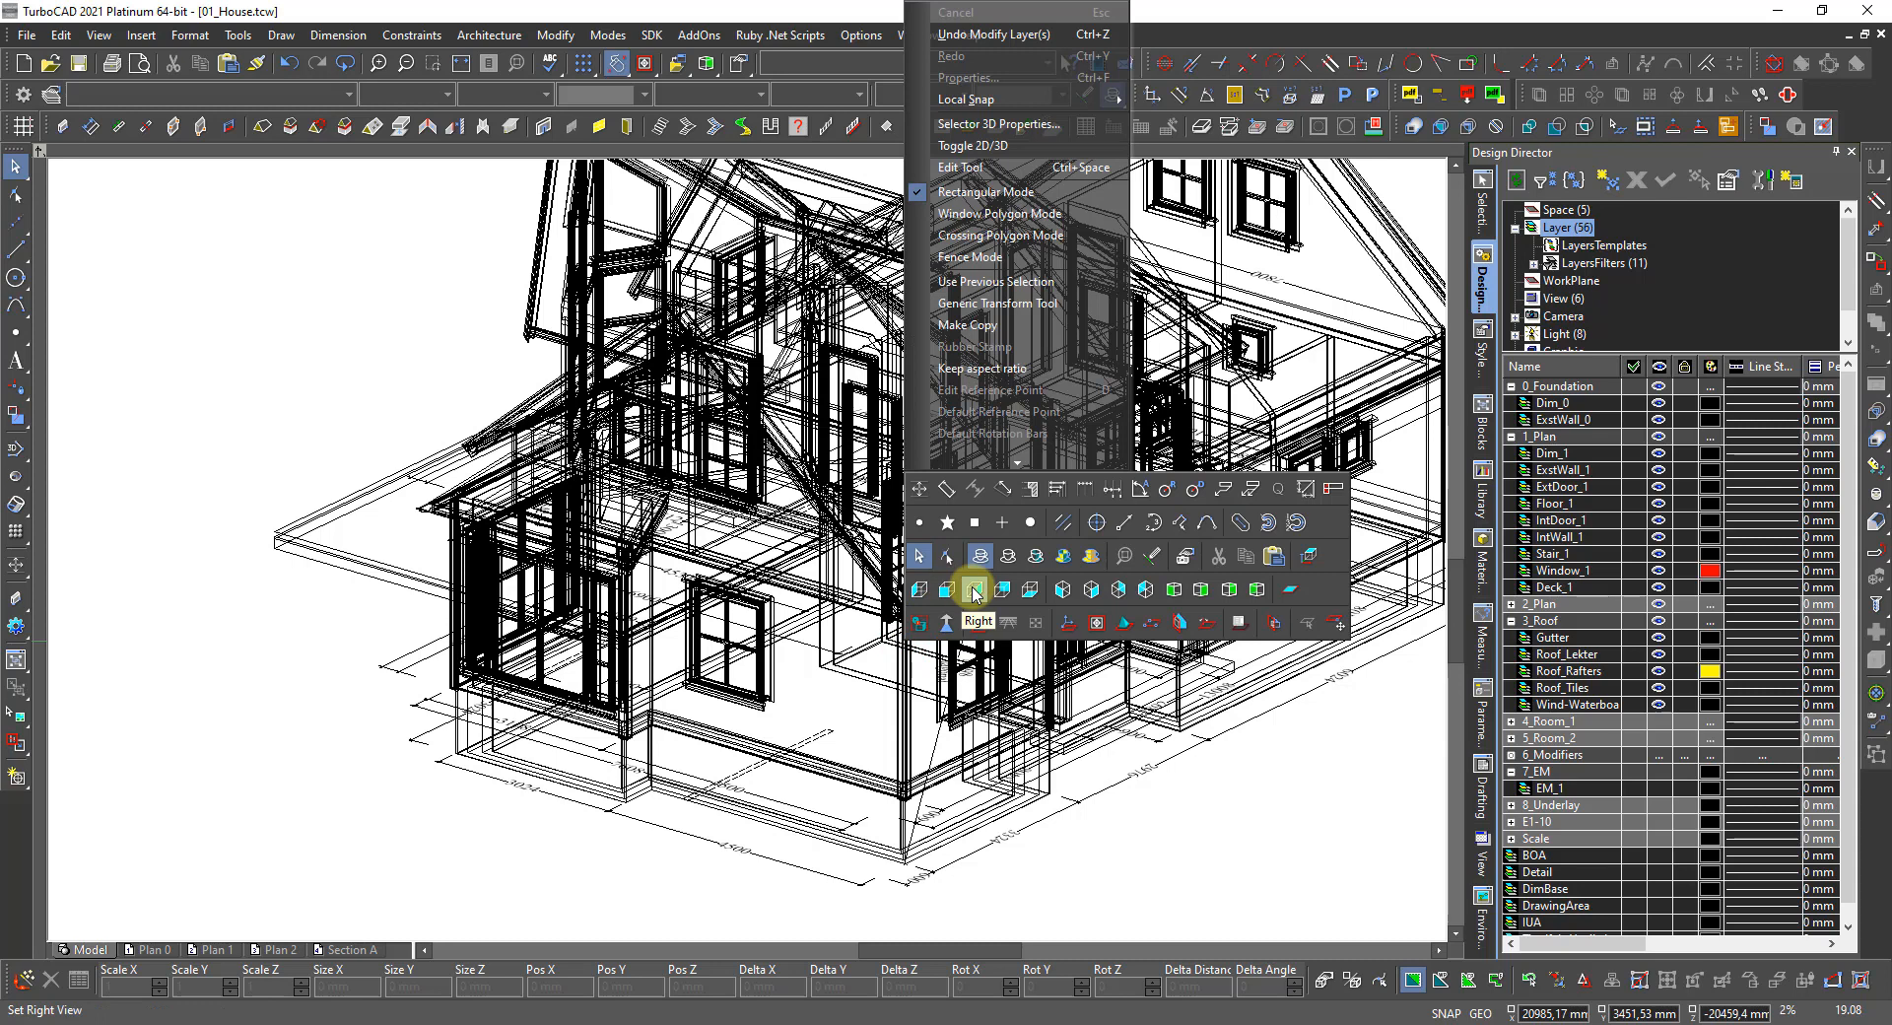
click(946, 589)
Hide the 2_Plan and 3_Roof layer groups, leaving only the Roof_Tiles layer of the roof group shown.
right_click(947, 587)
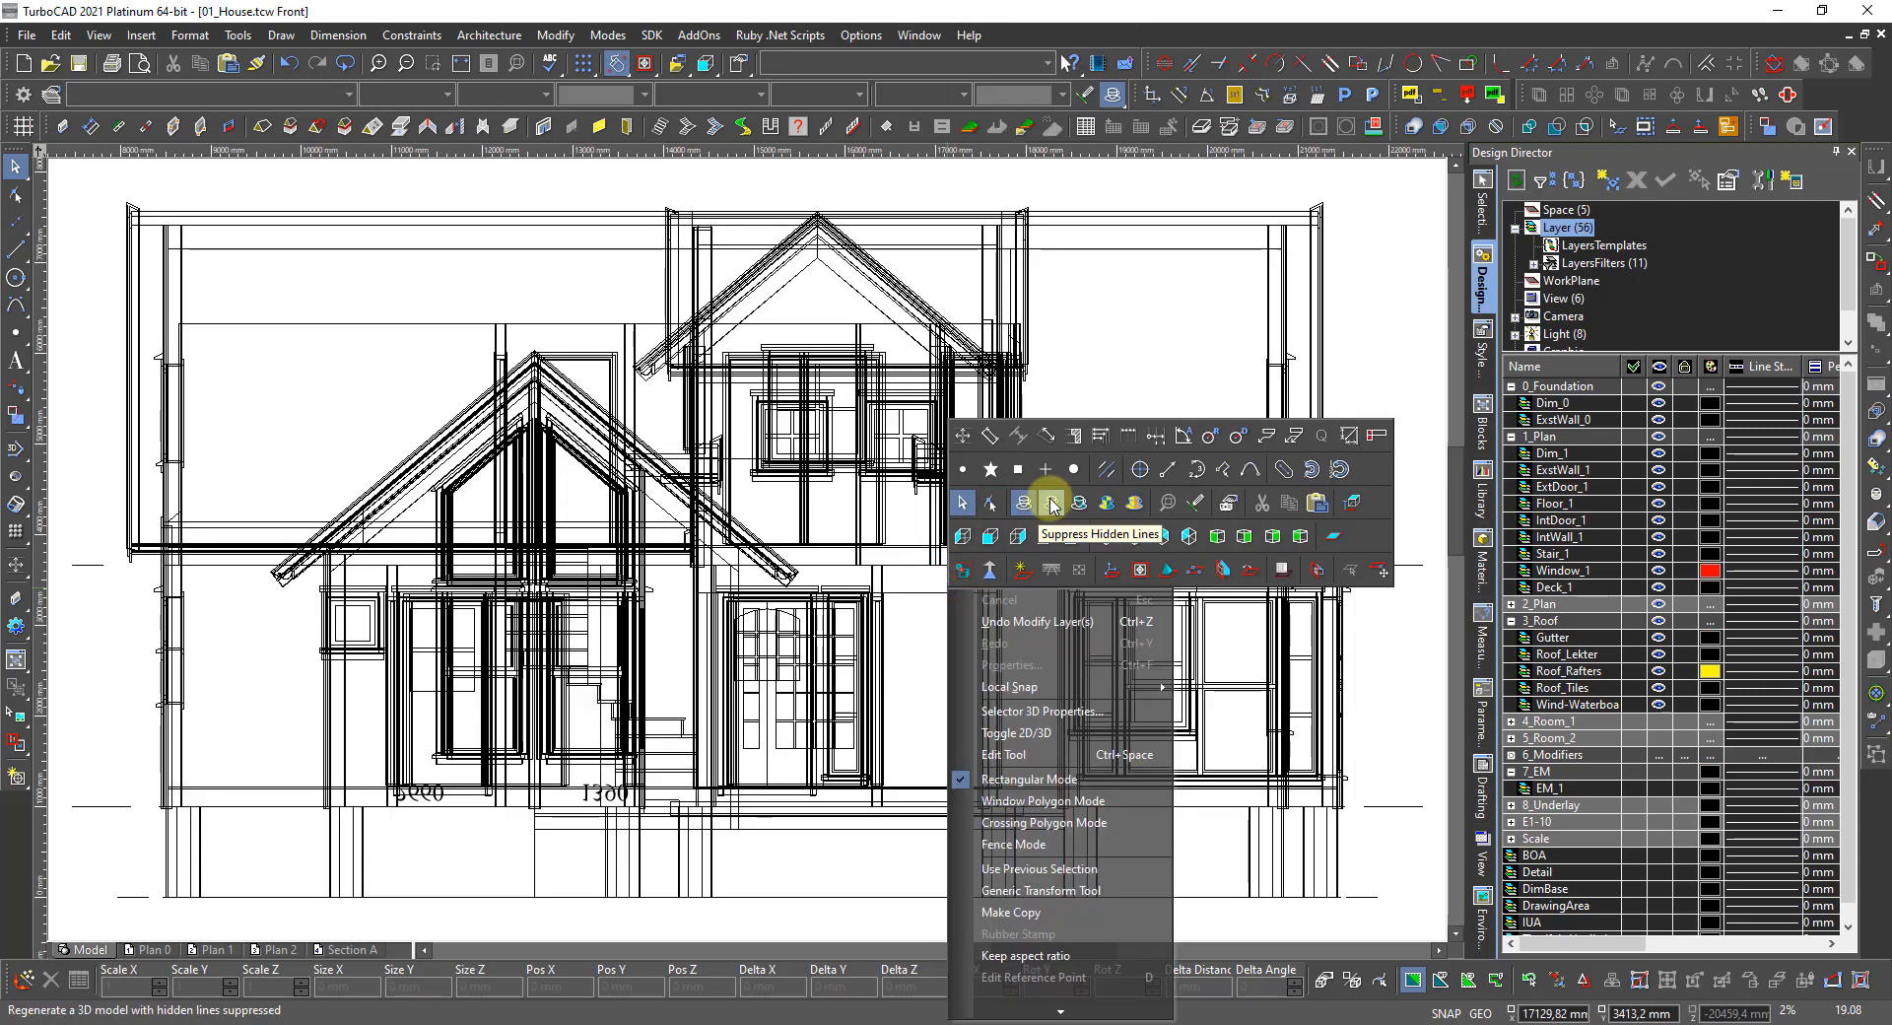
click(924, 601)
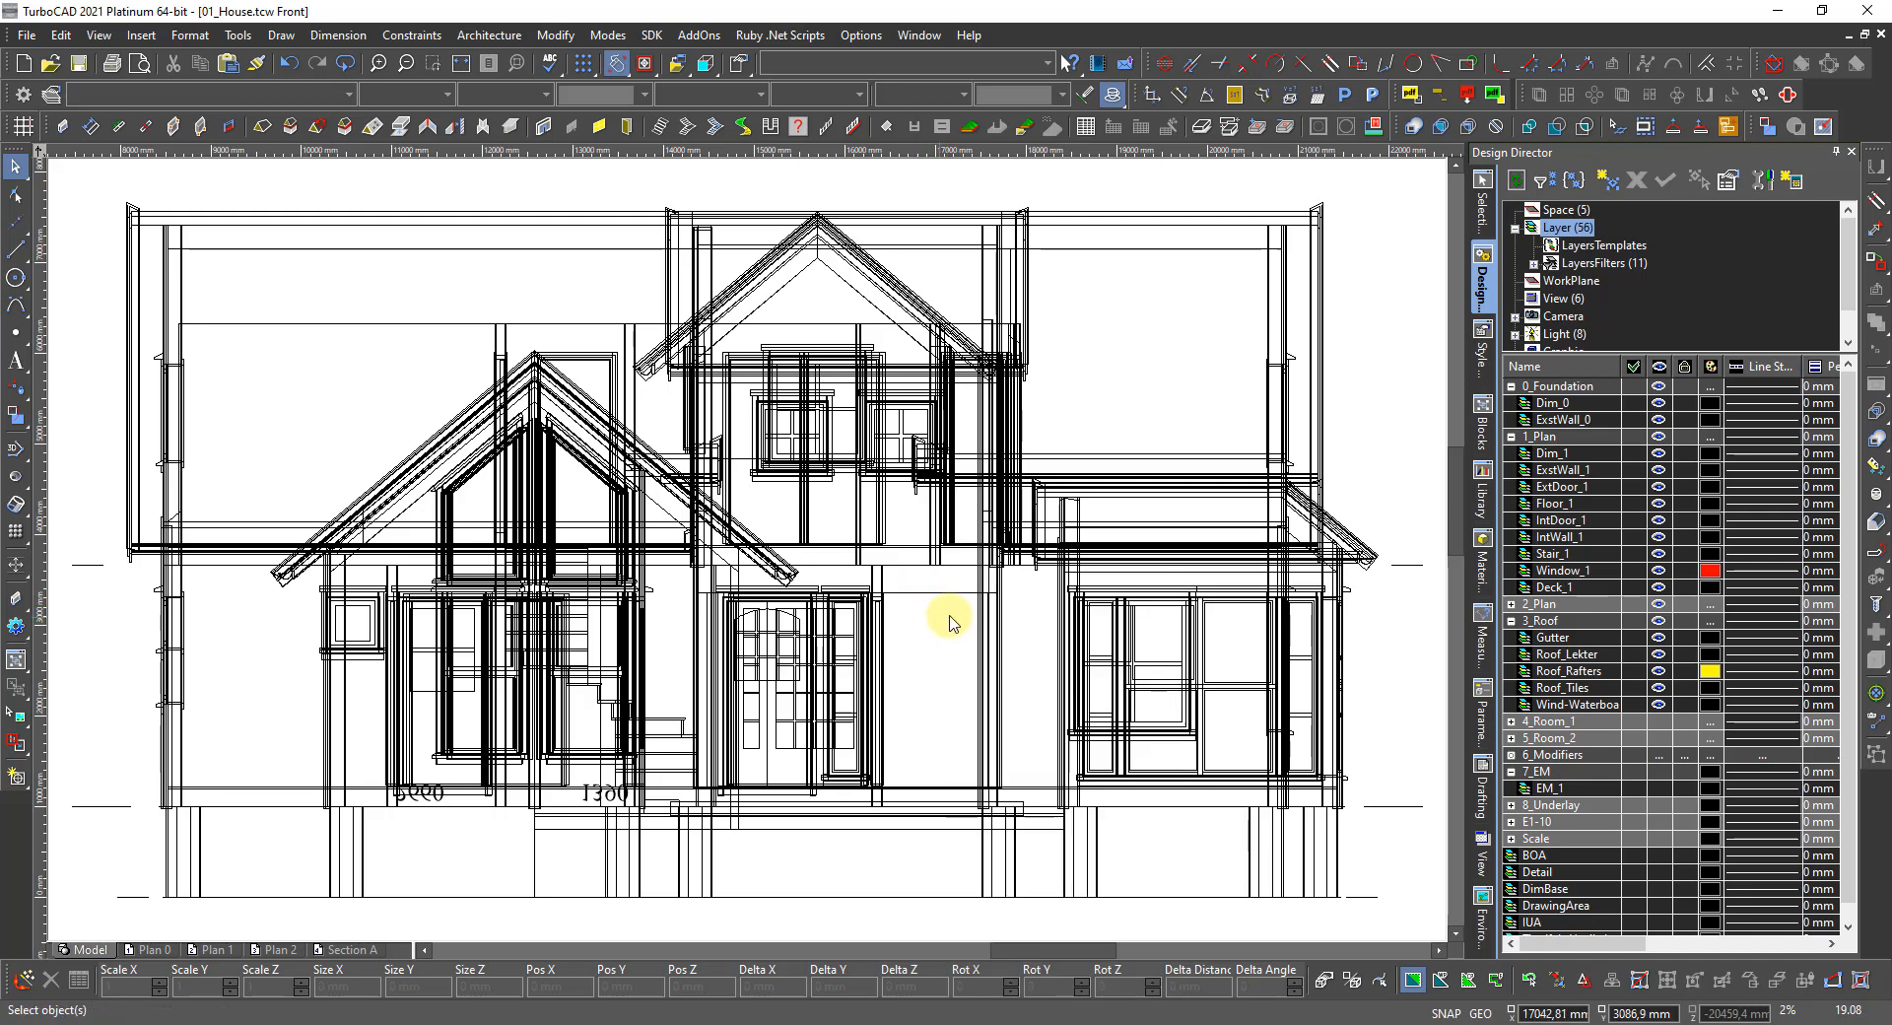
click(1658, 604)
click(1658, 621)
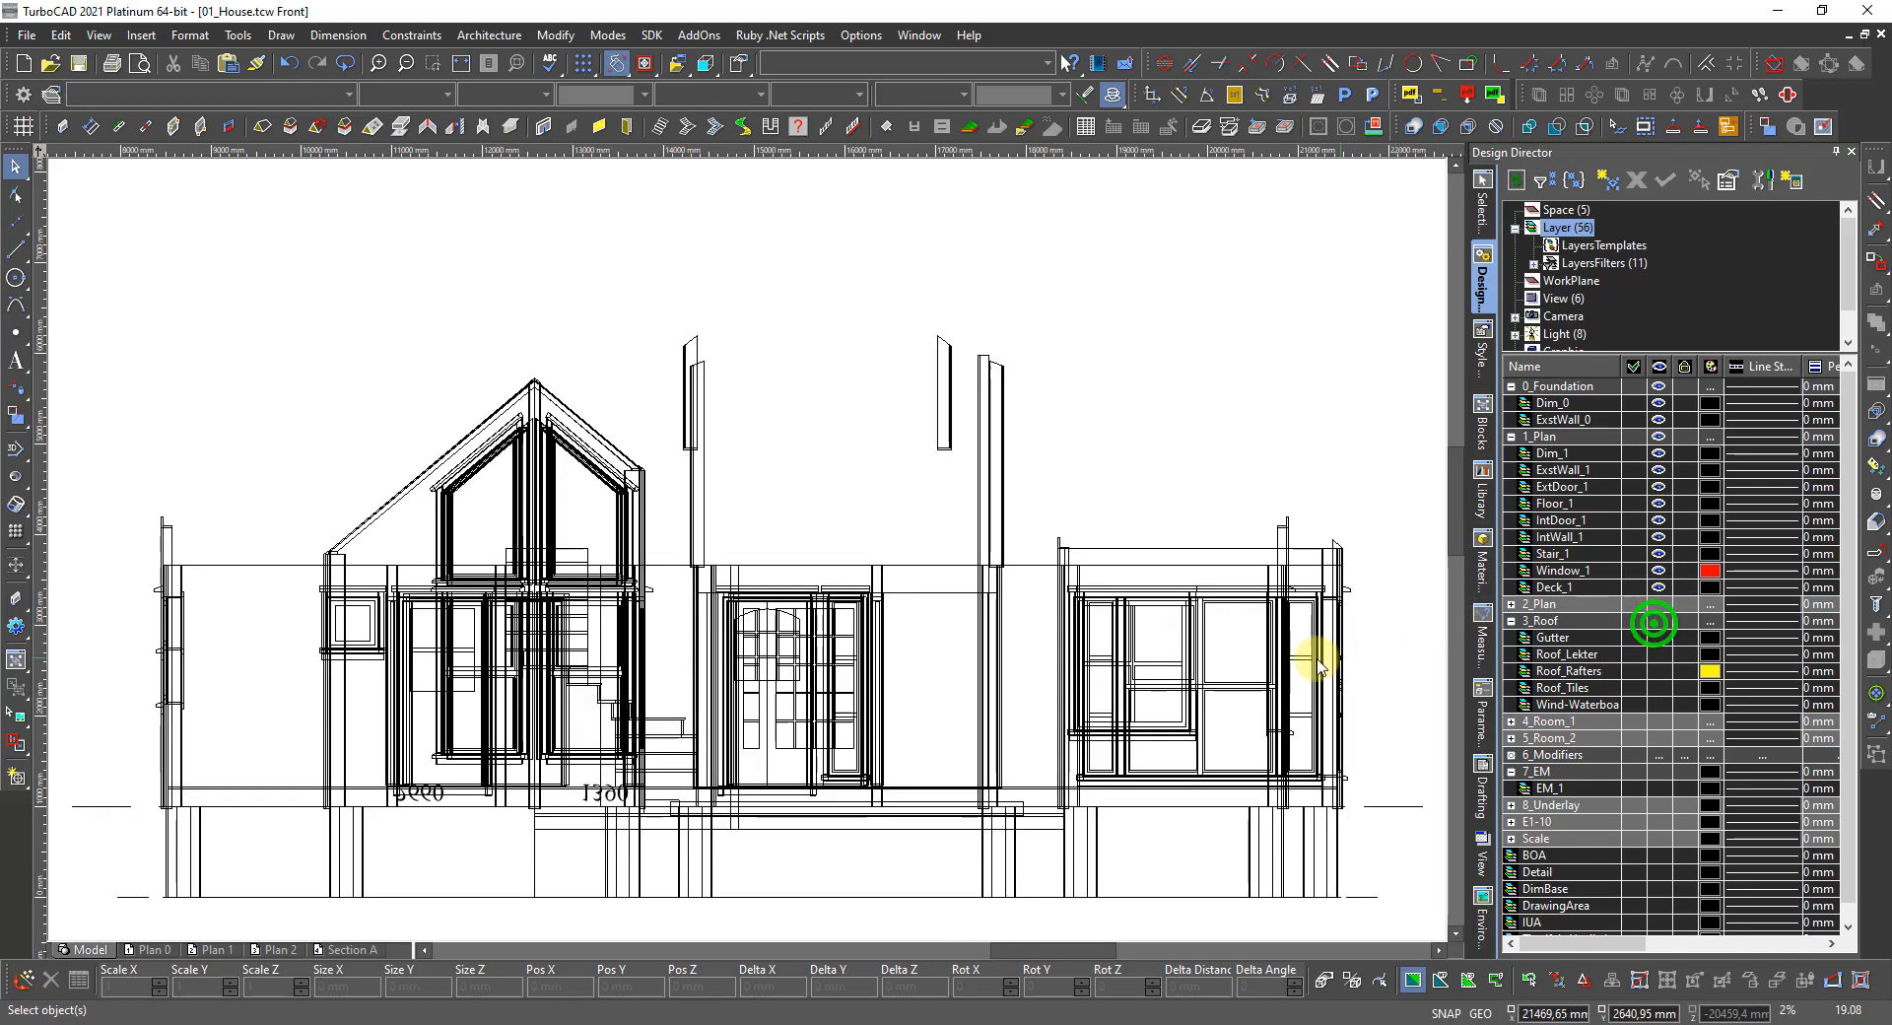
right_click(900, 511)
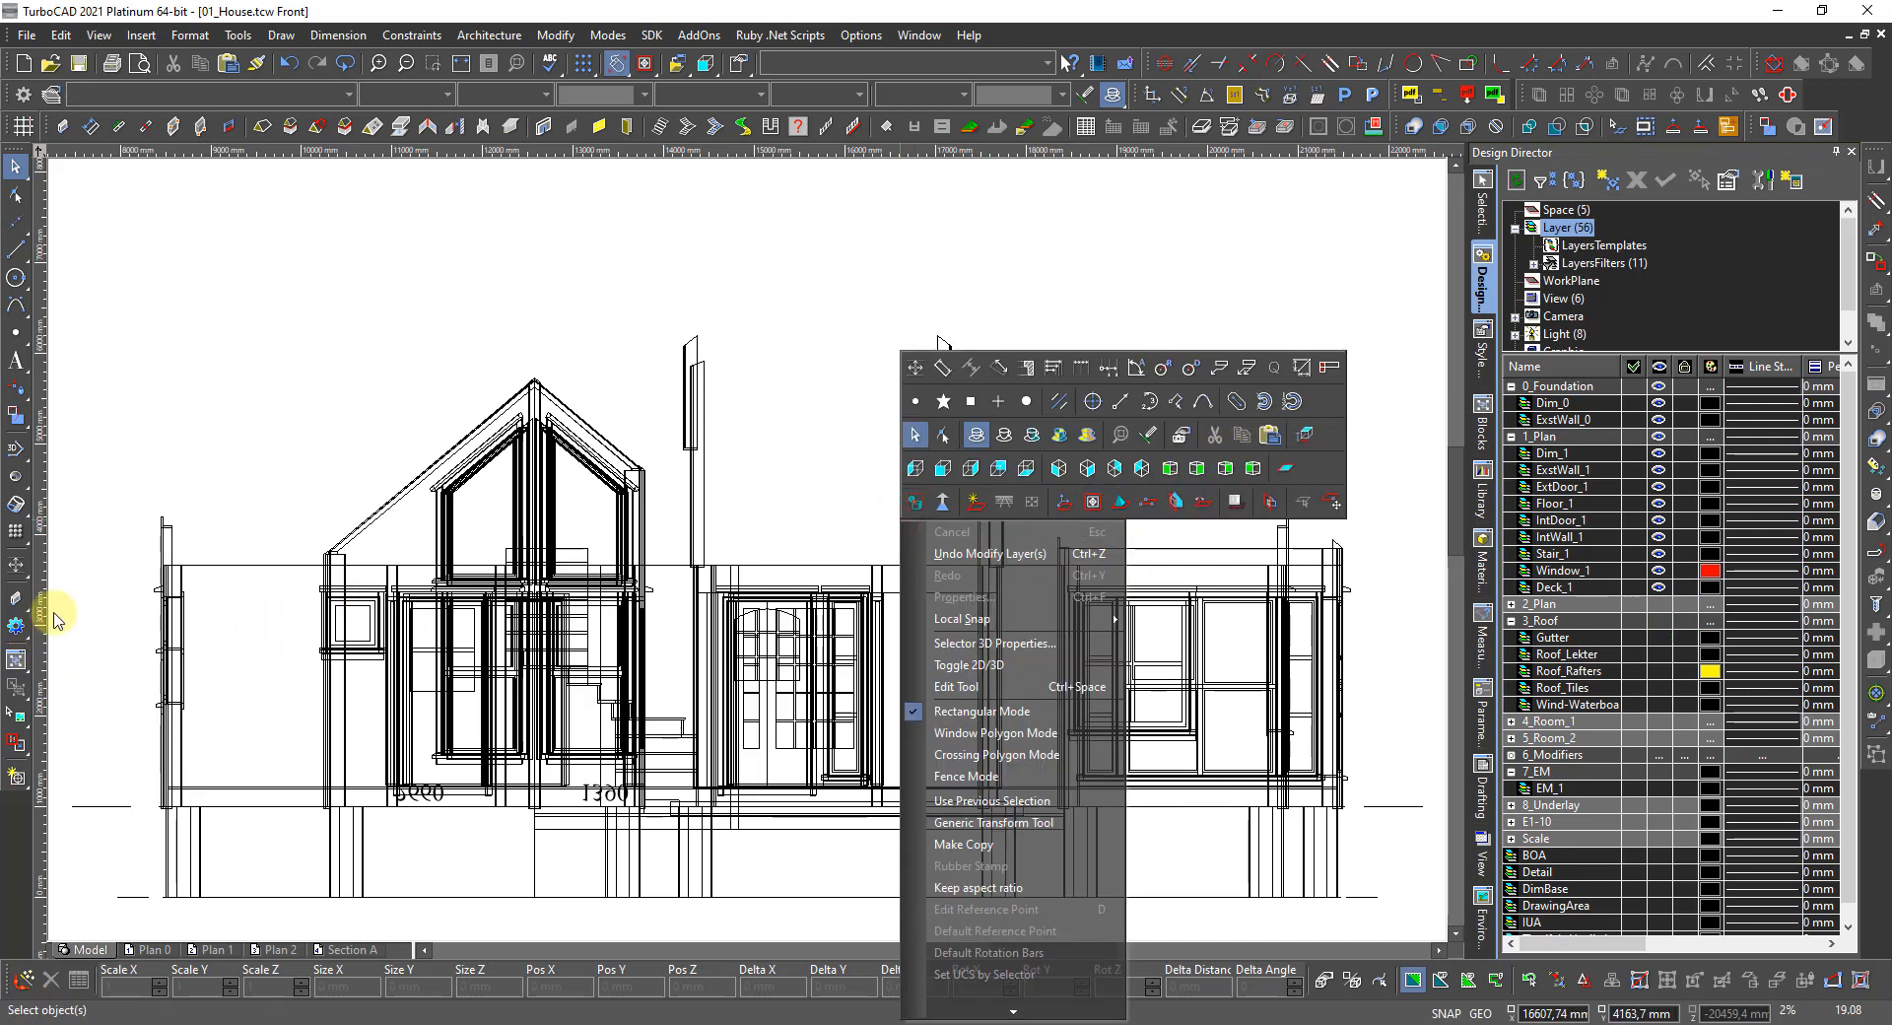
click(207, 505)
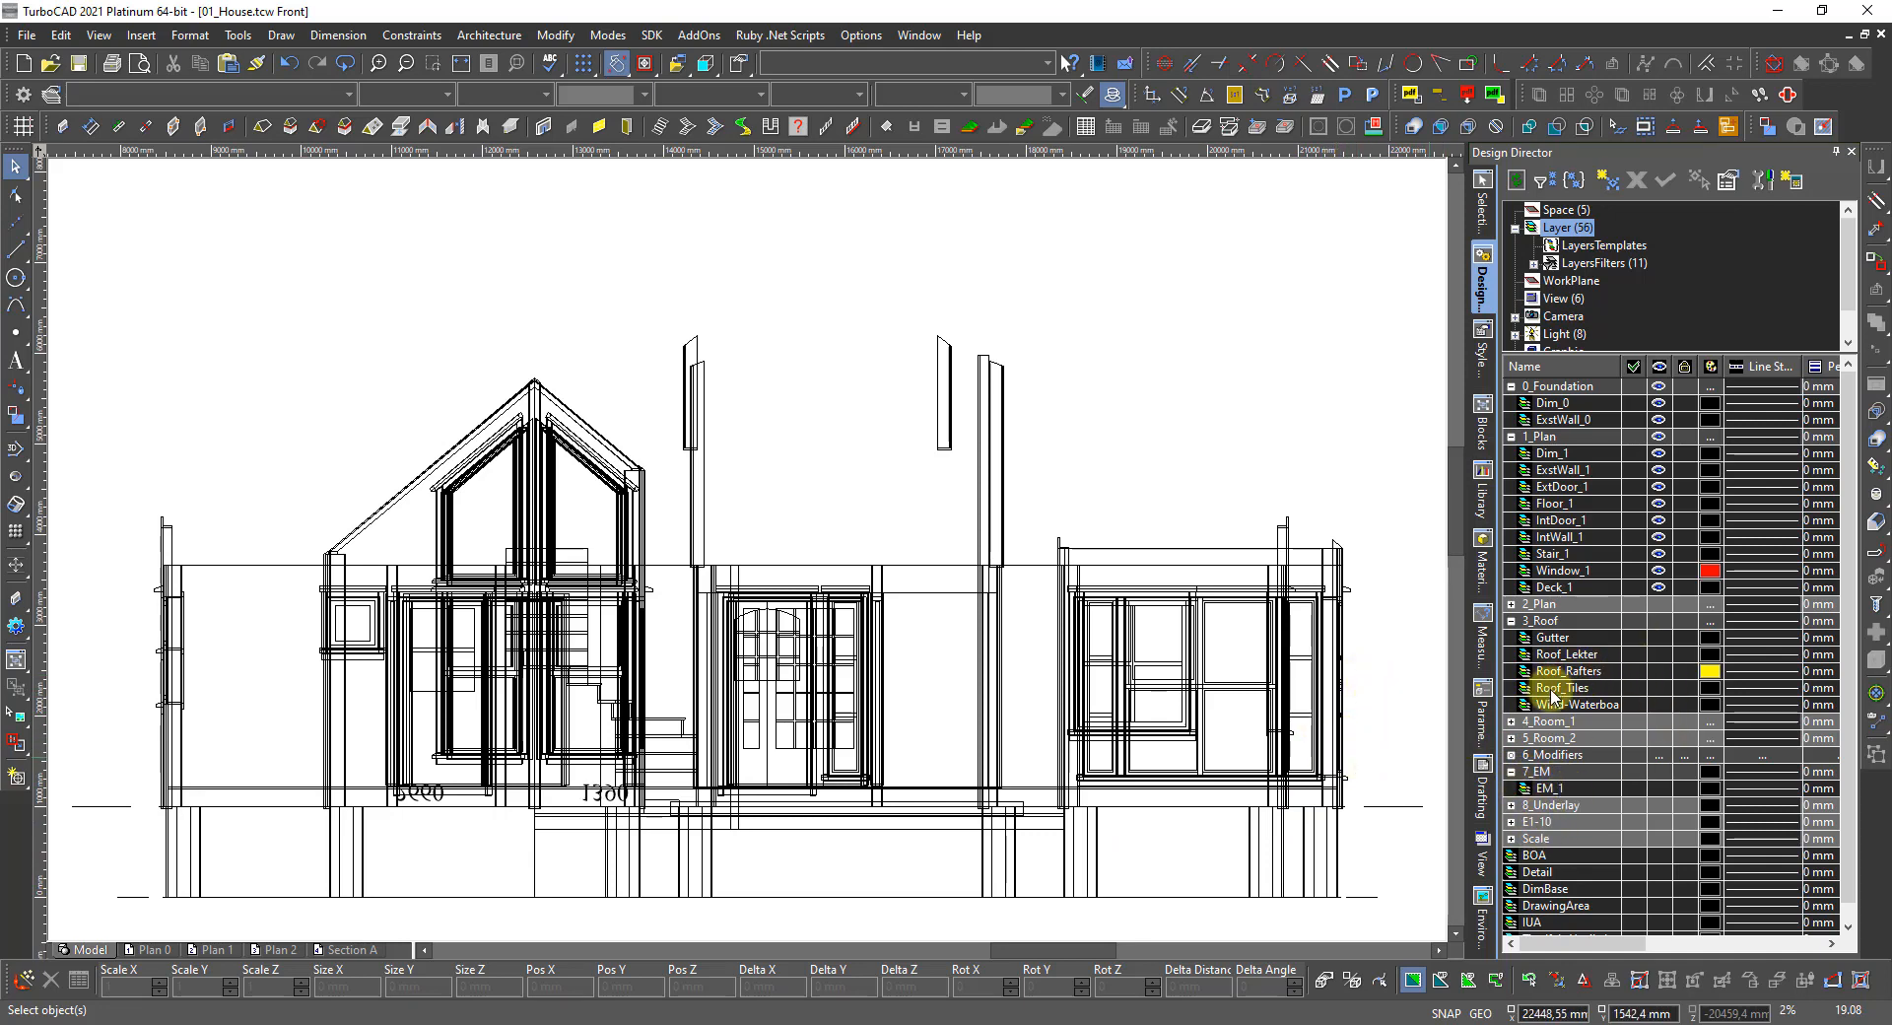
click(1659, 688)
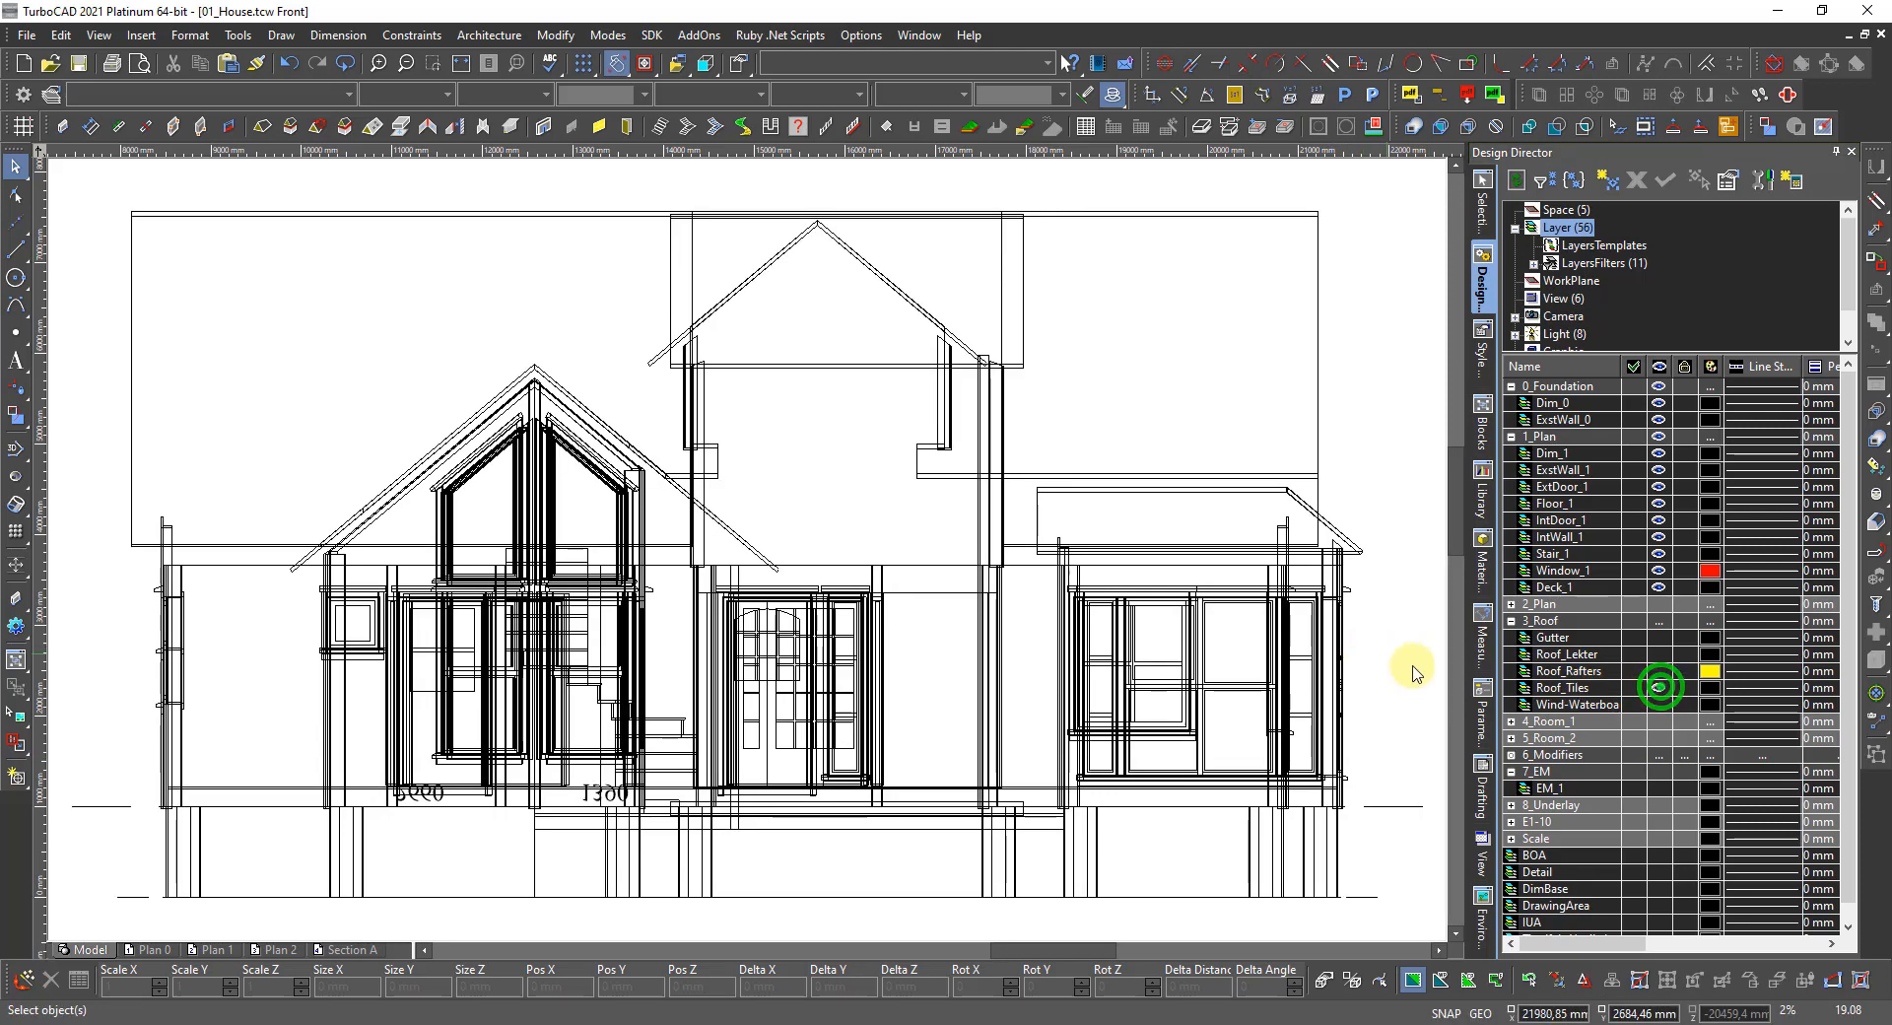
Set the workplane by the active front view.
right_click(884, 598)
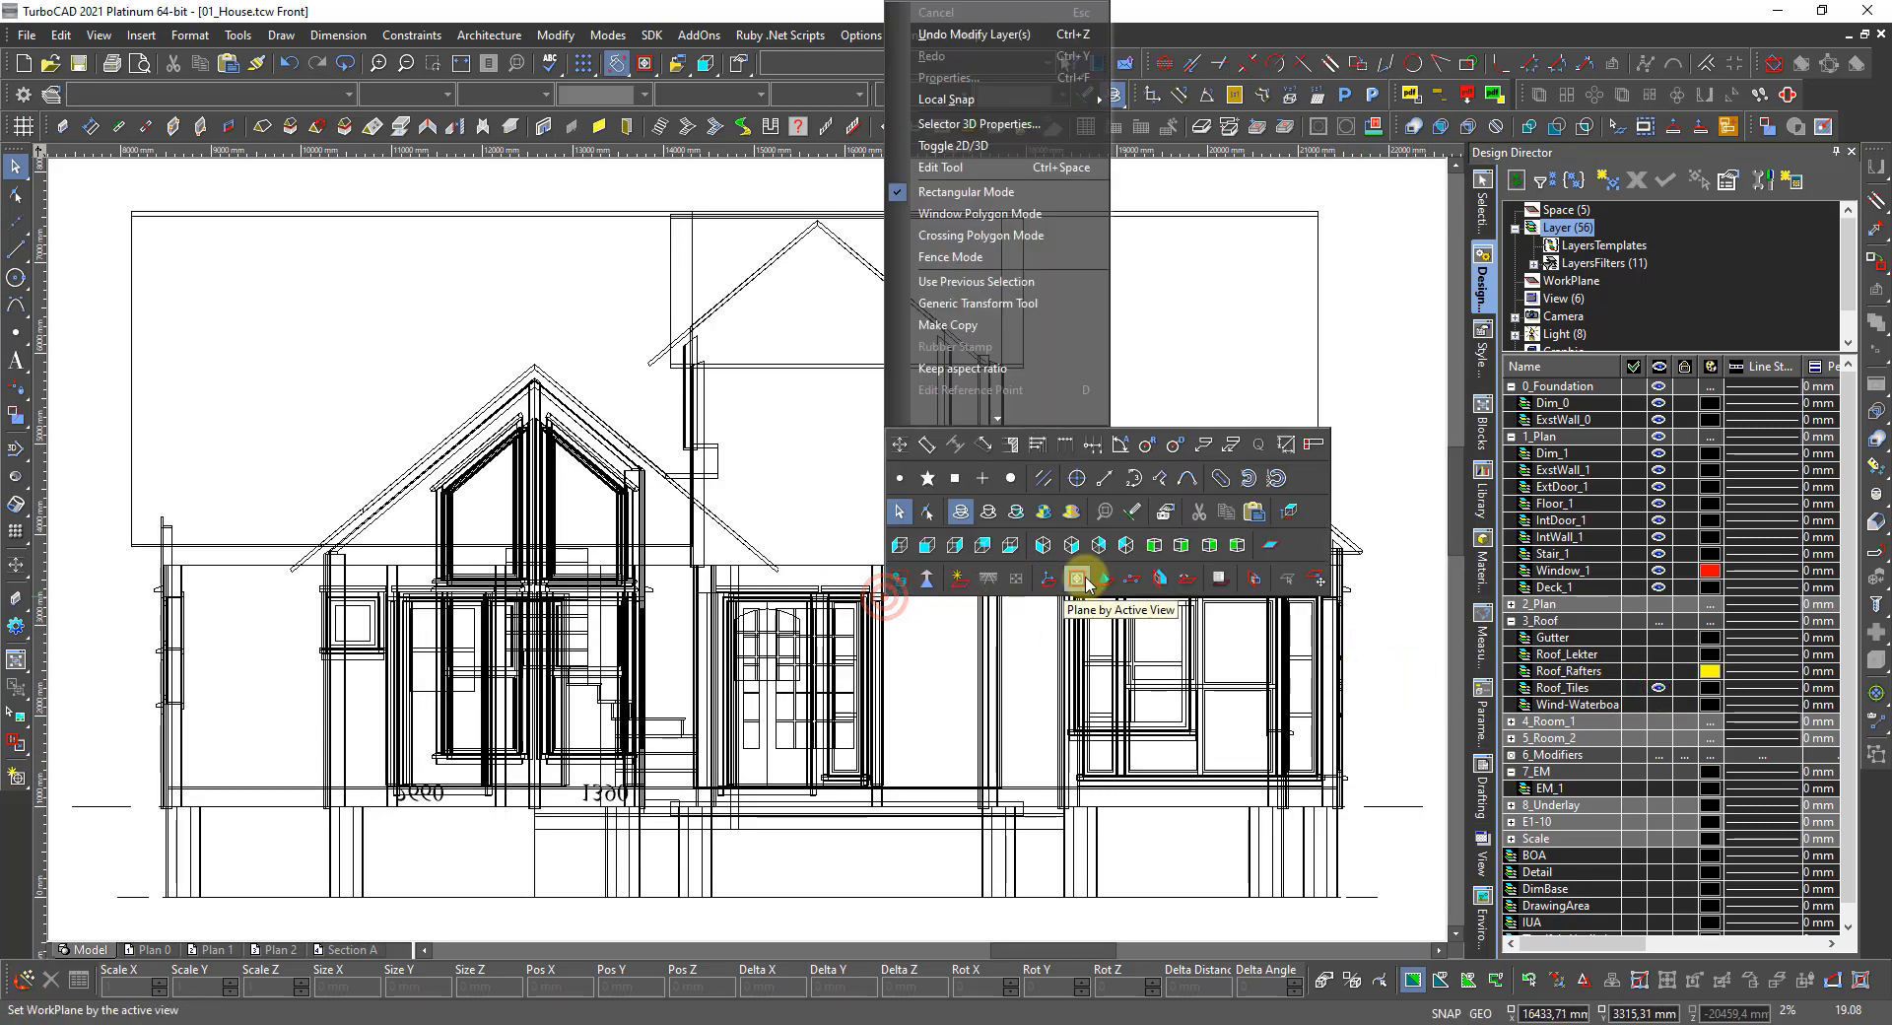
click(1074, 576)
right_click(892, 524)
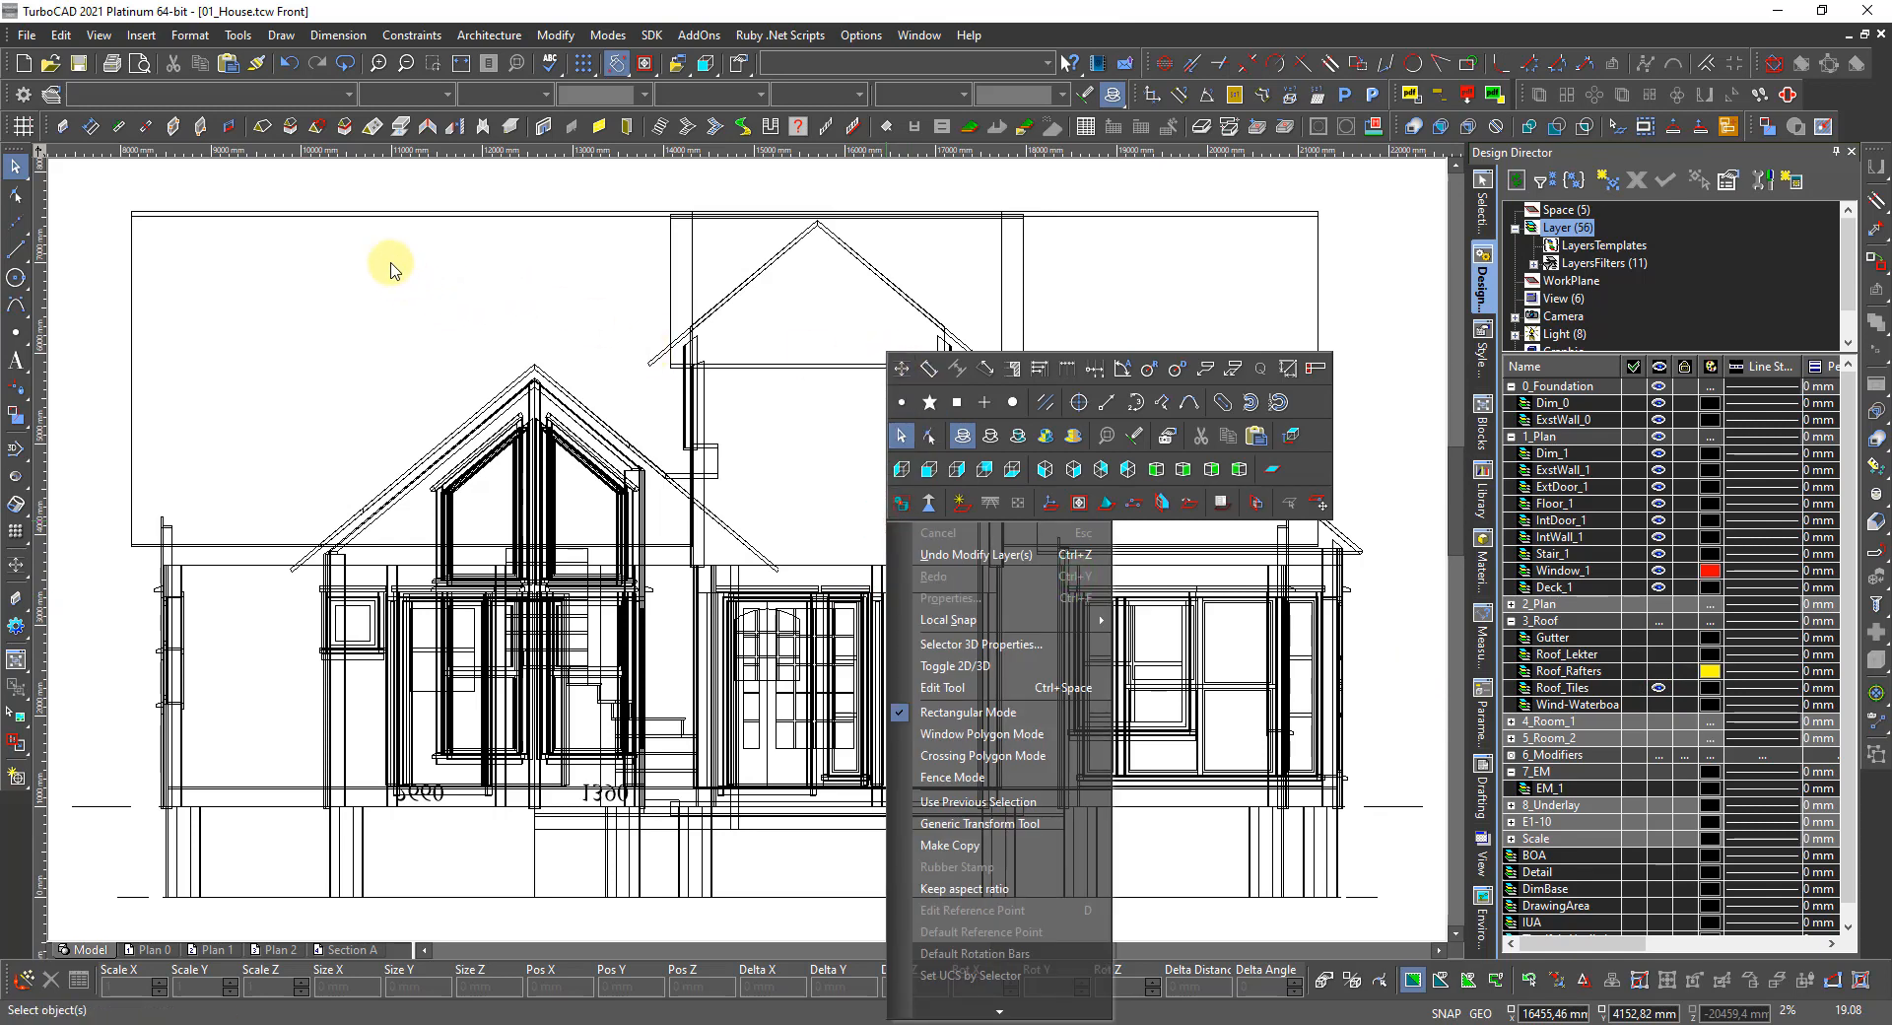
Measure the overall height from the foundation posts to the roof ridge by selecting objects across the house in the front view.
click(331, 188)
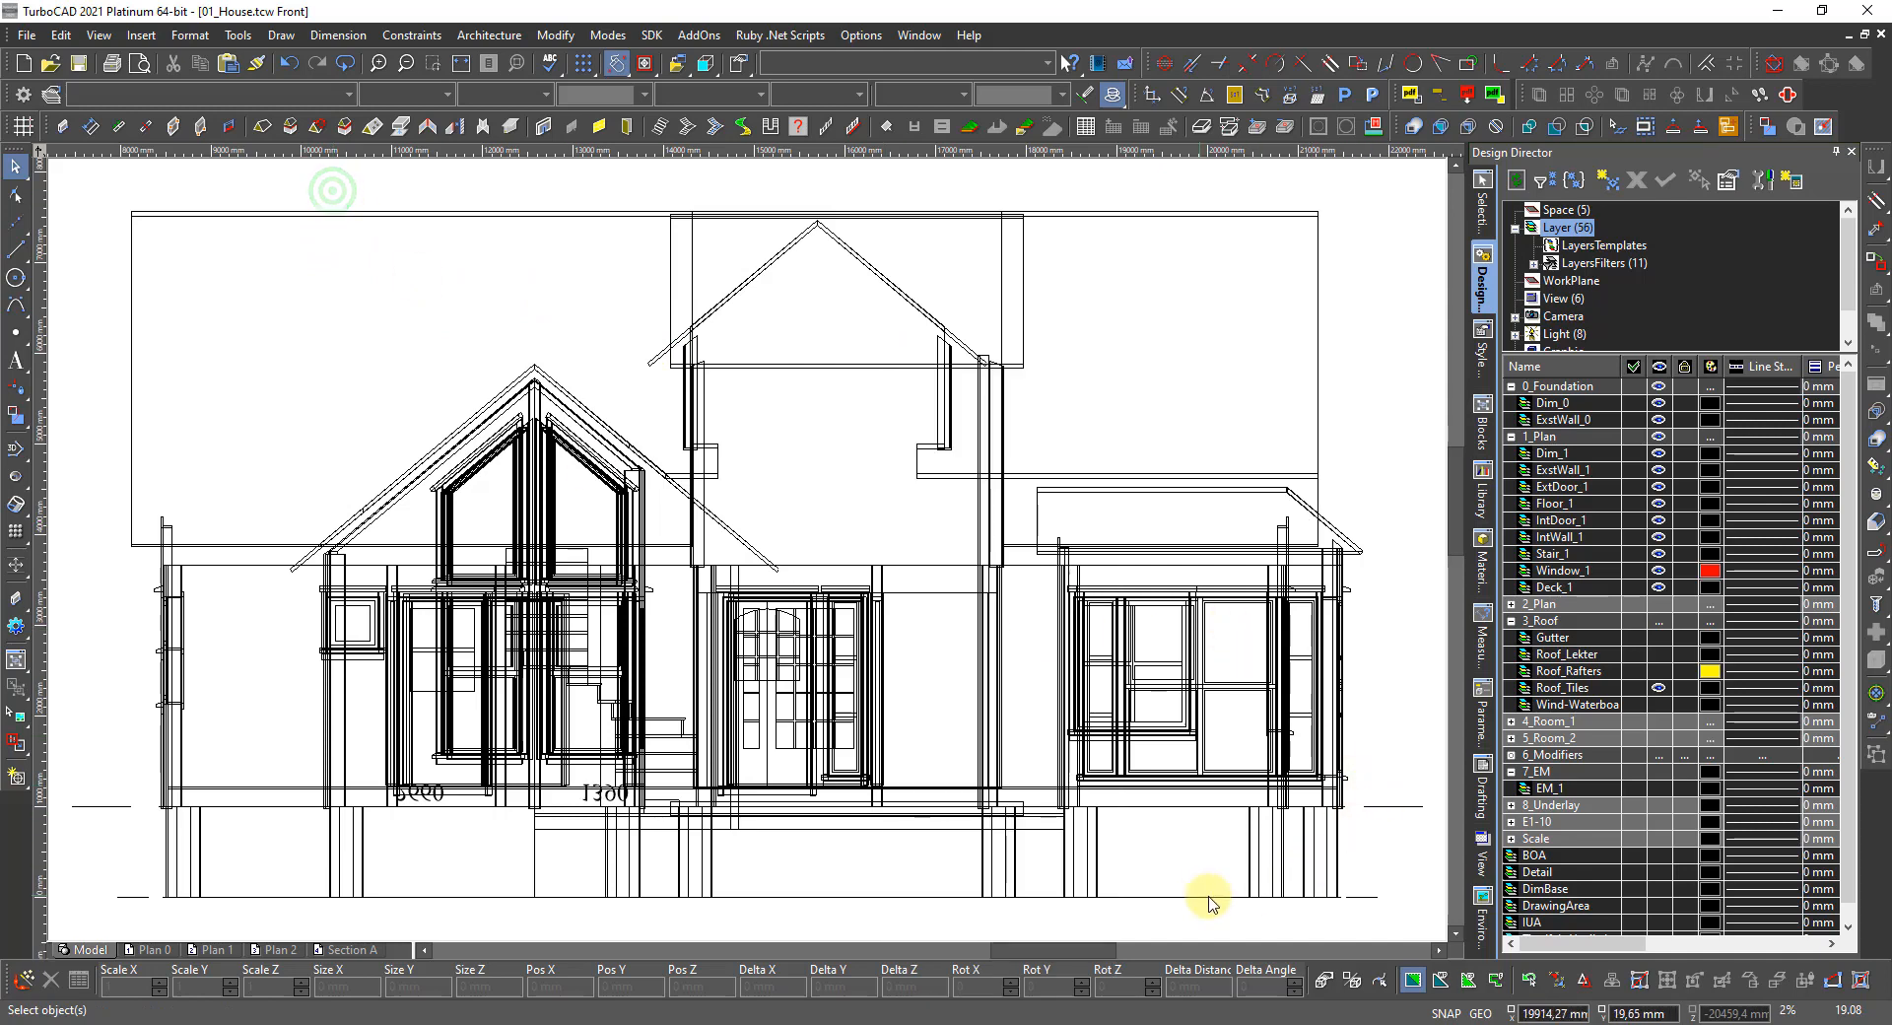
click(1247, 916)
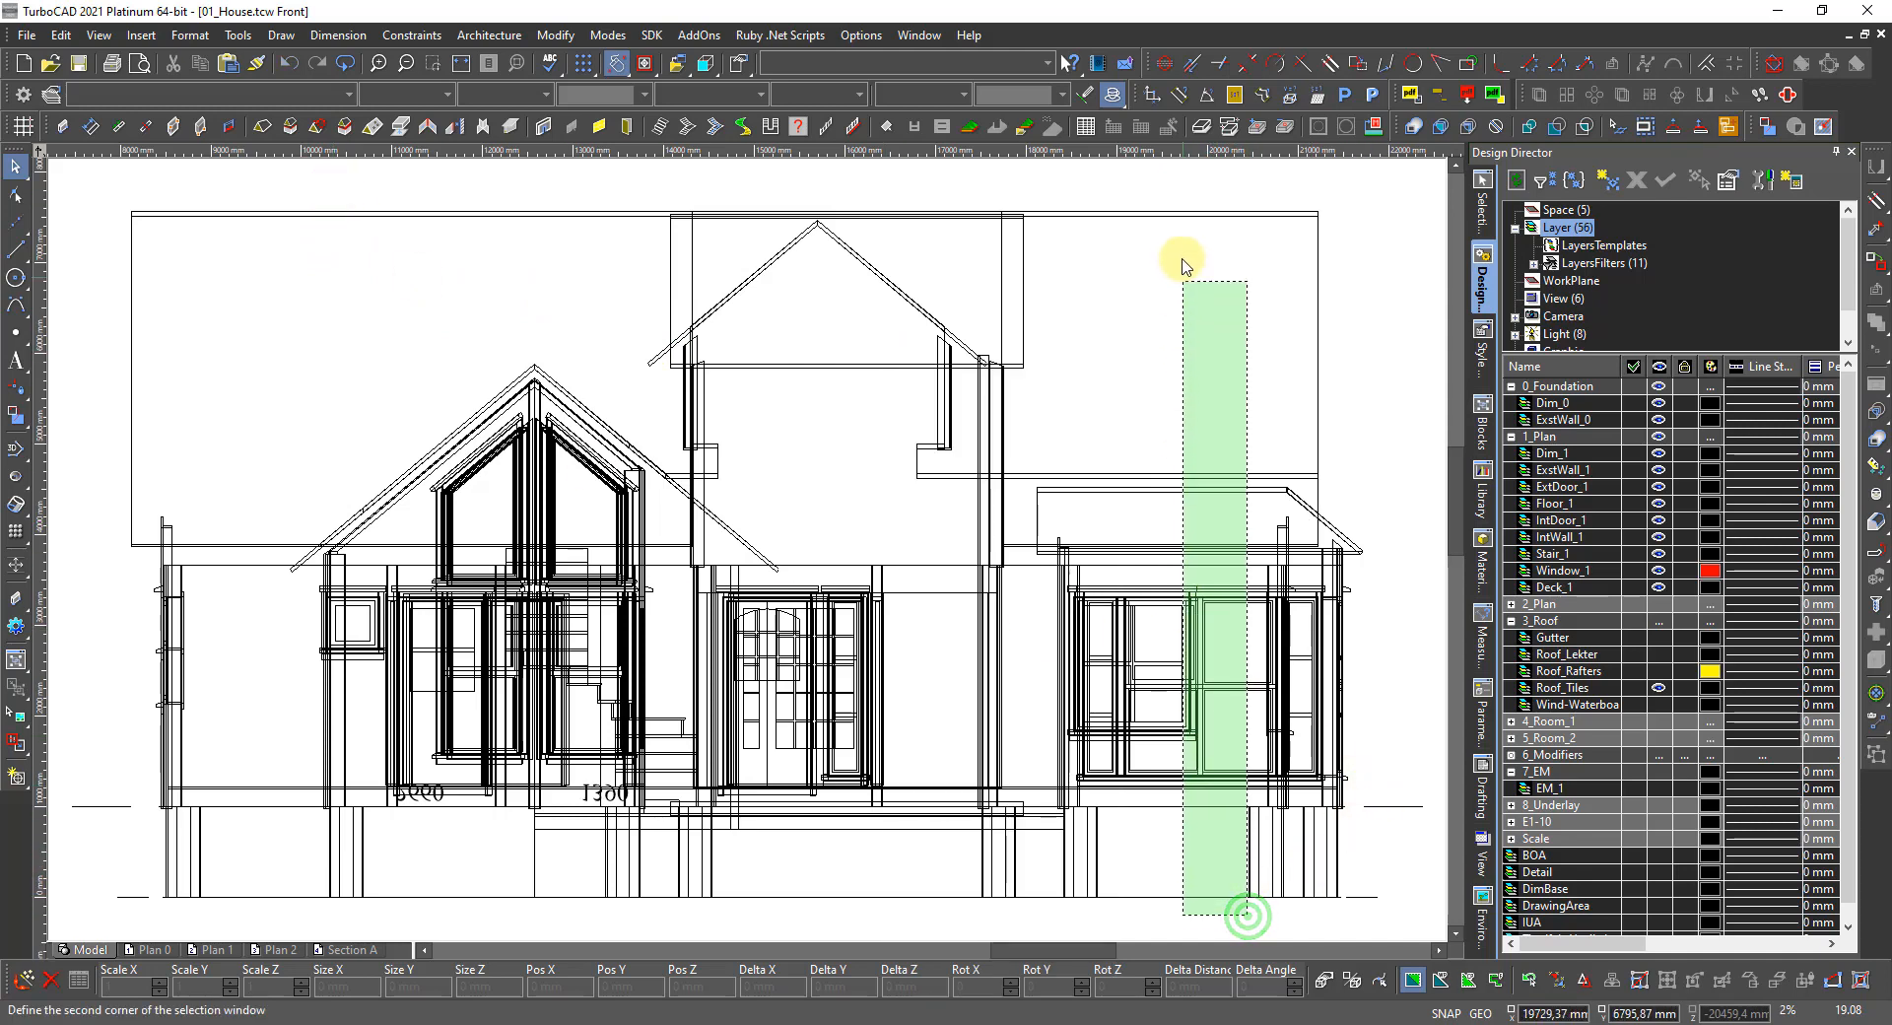
click(1183, 197)
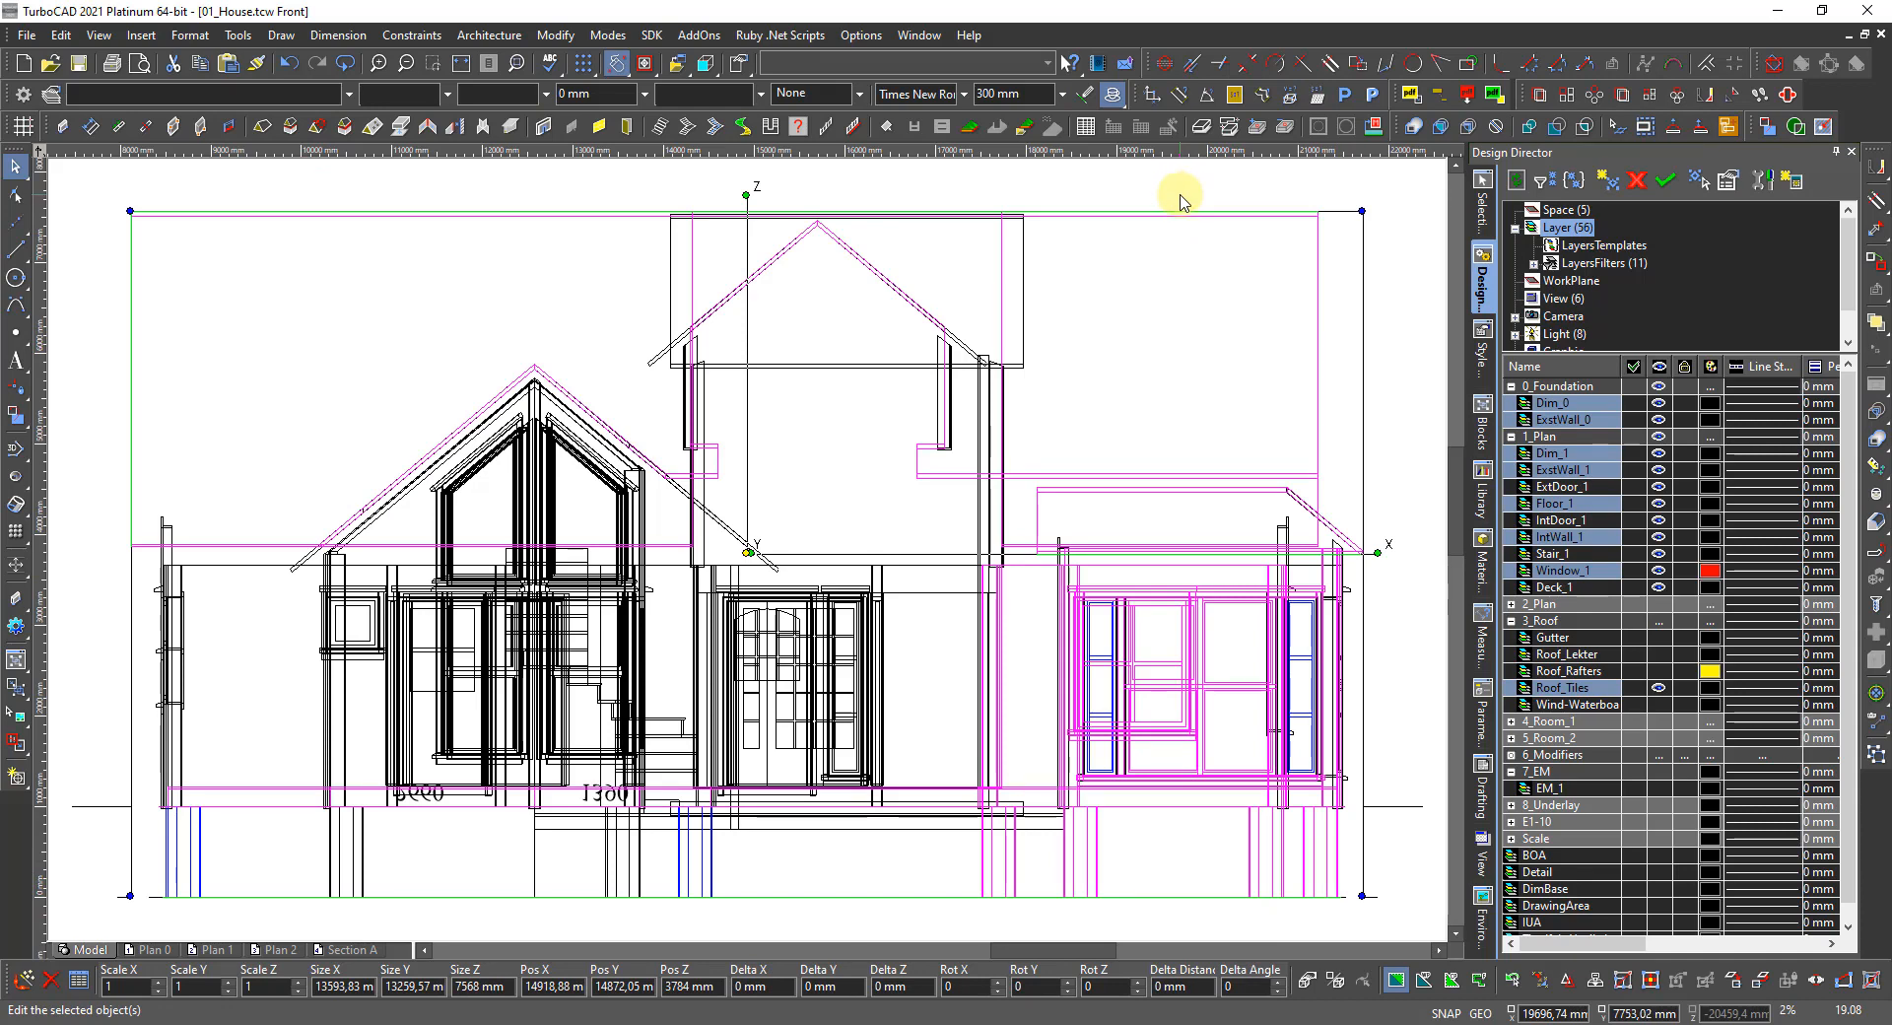
Switch to the calculator, add 800 to 7568, copy the sum, and return to the drawing with nothing selected.
key(XF86Calculator)
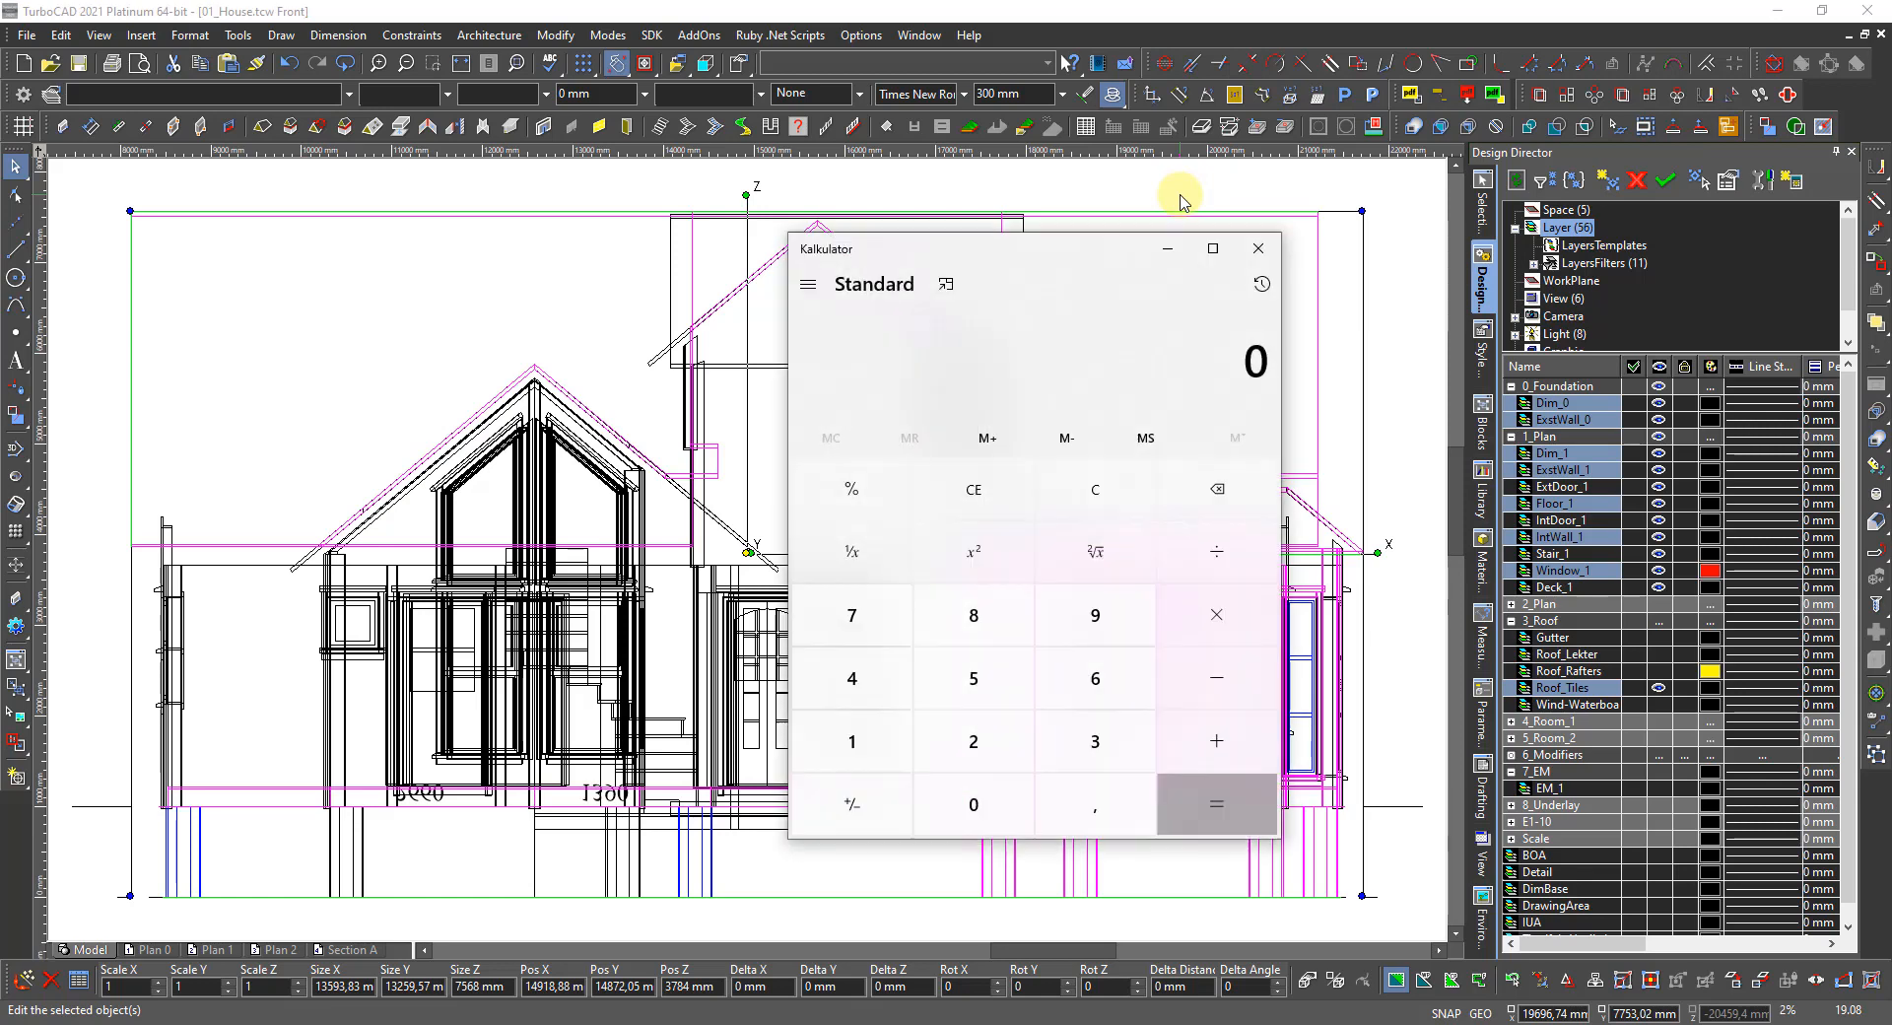
text(7568 )
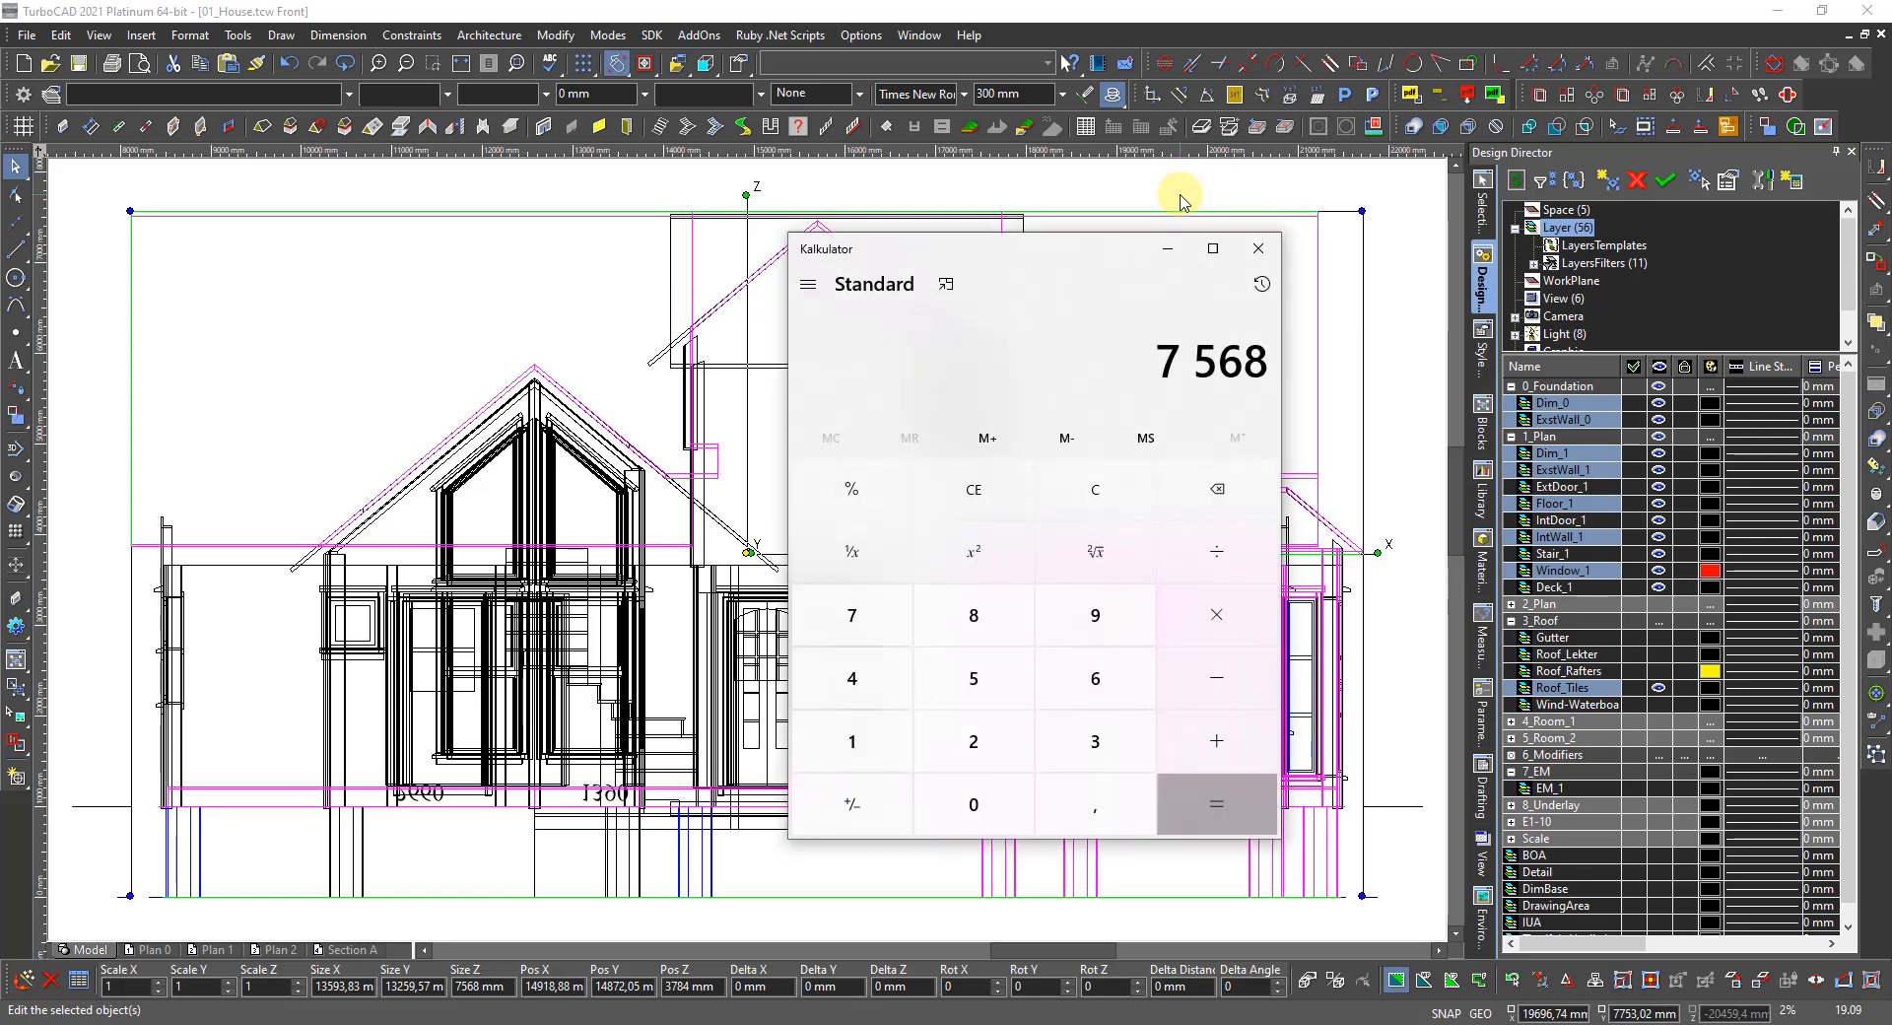
text(+ 800)
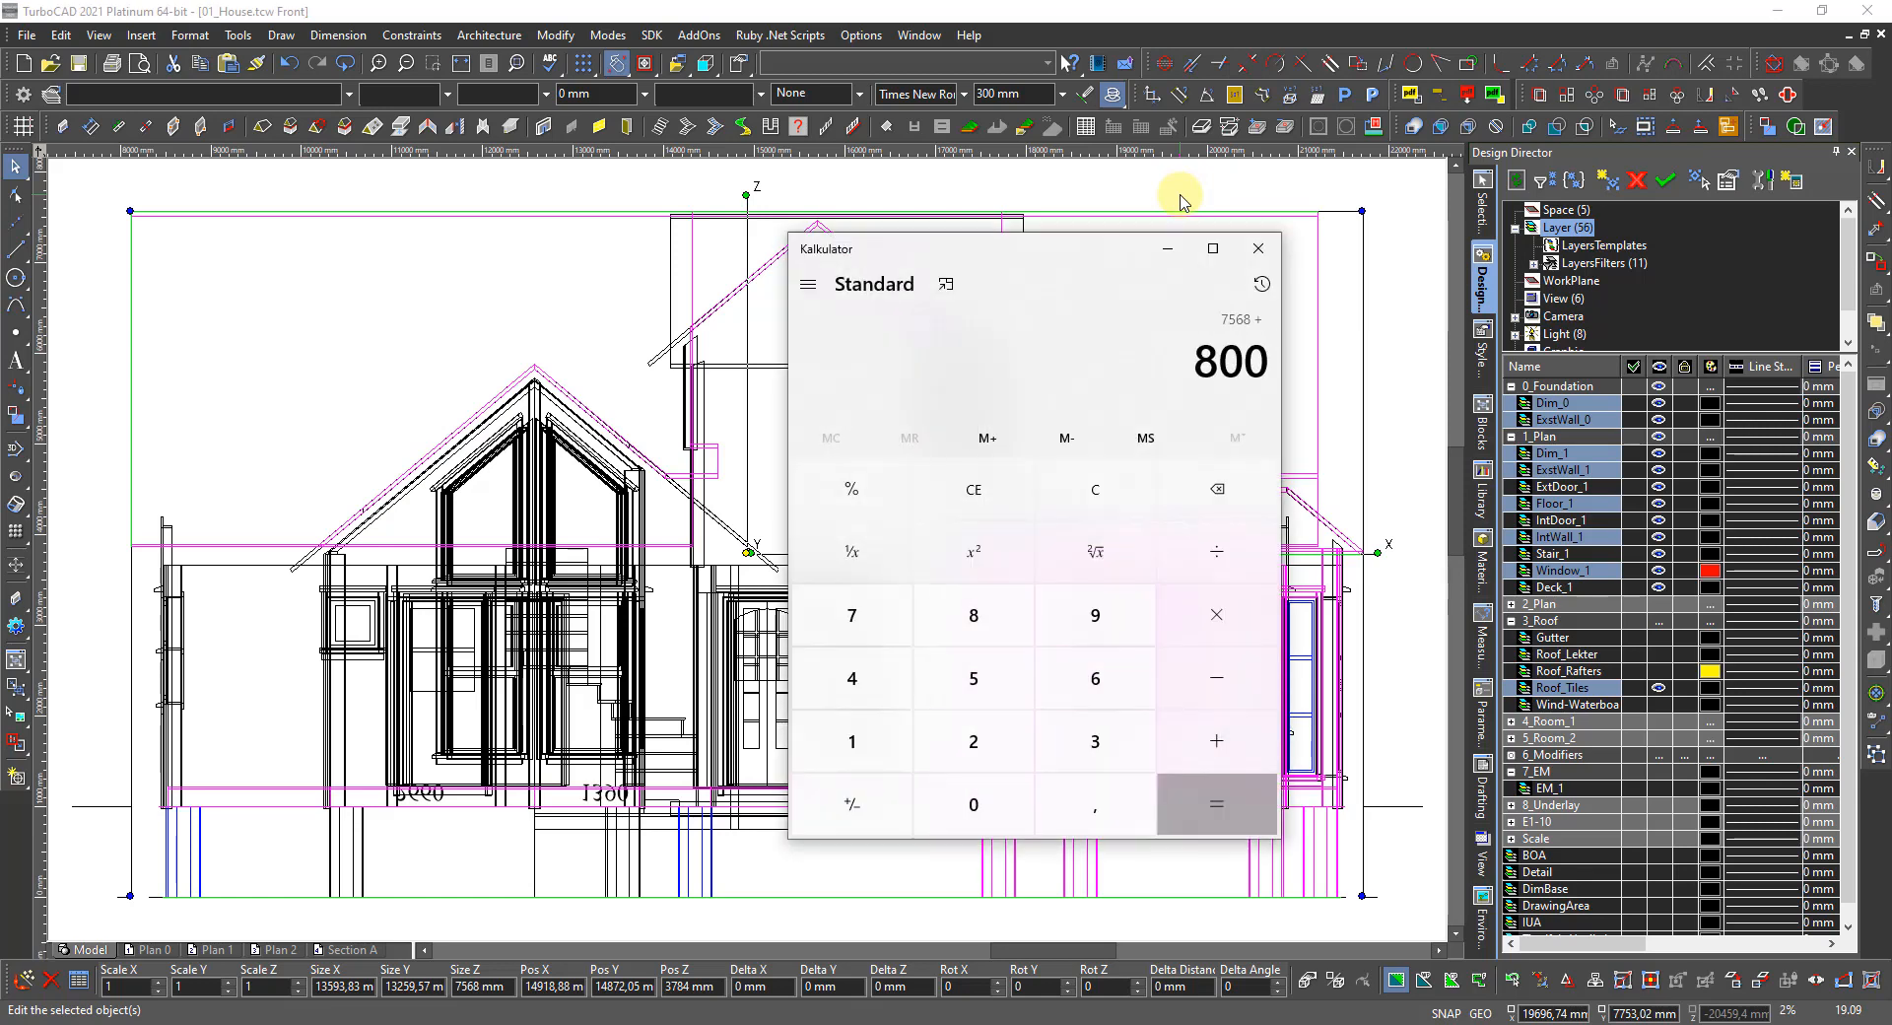
key(Return)
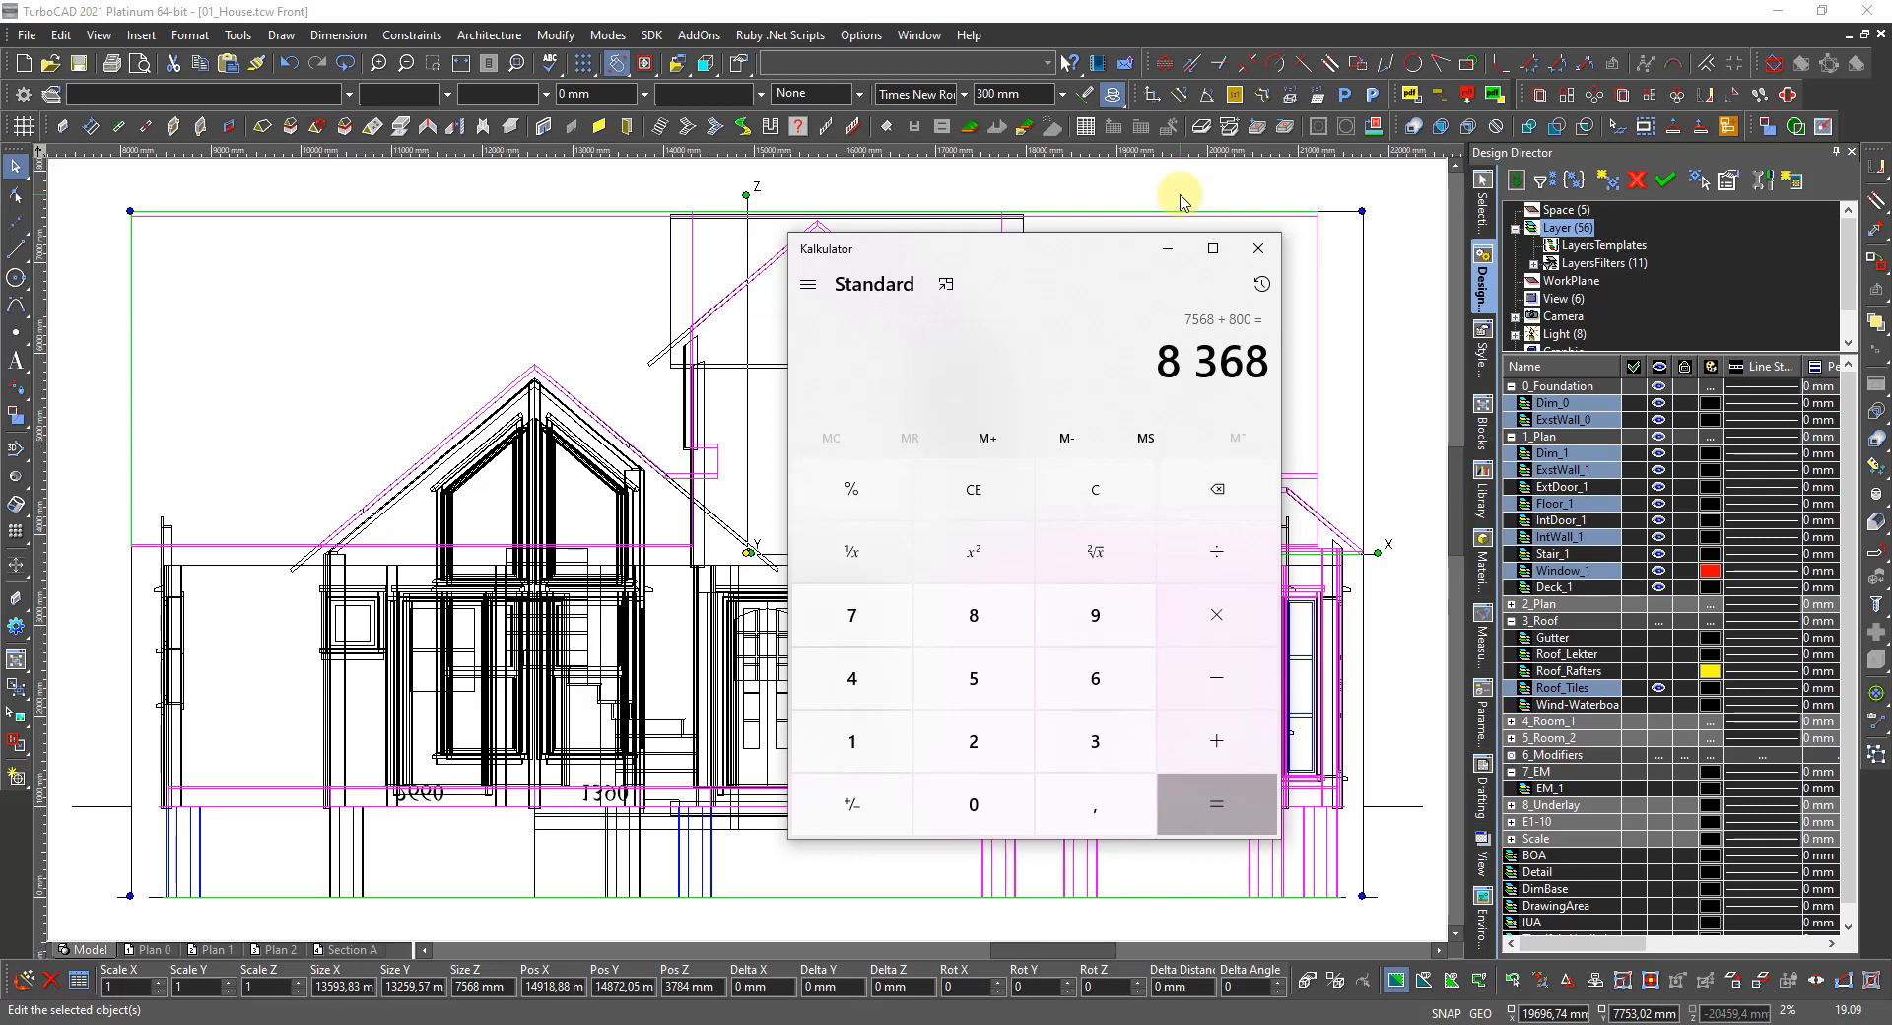
right_click(1137, 370)
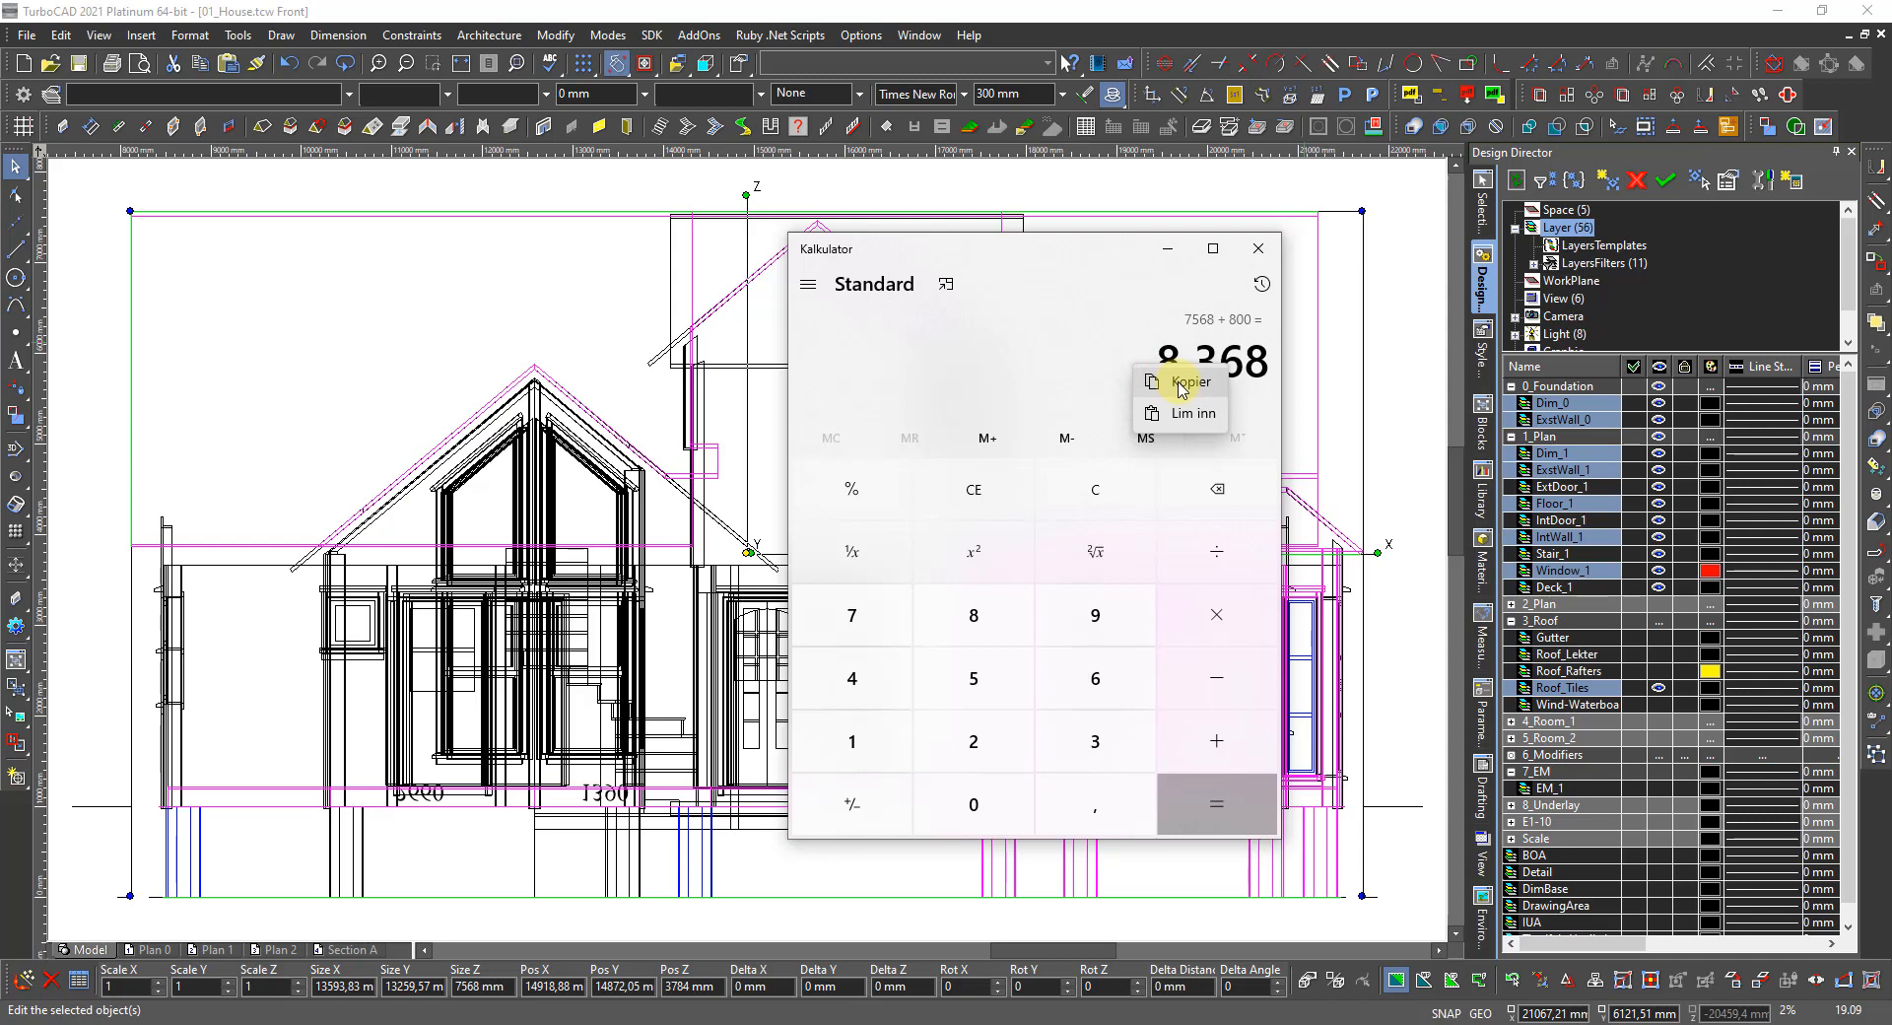
click(1182, 385)
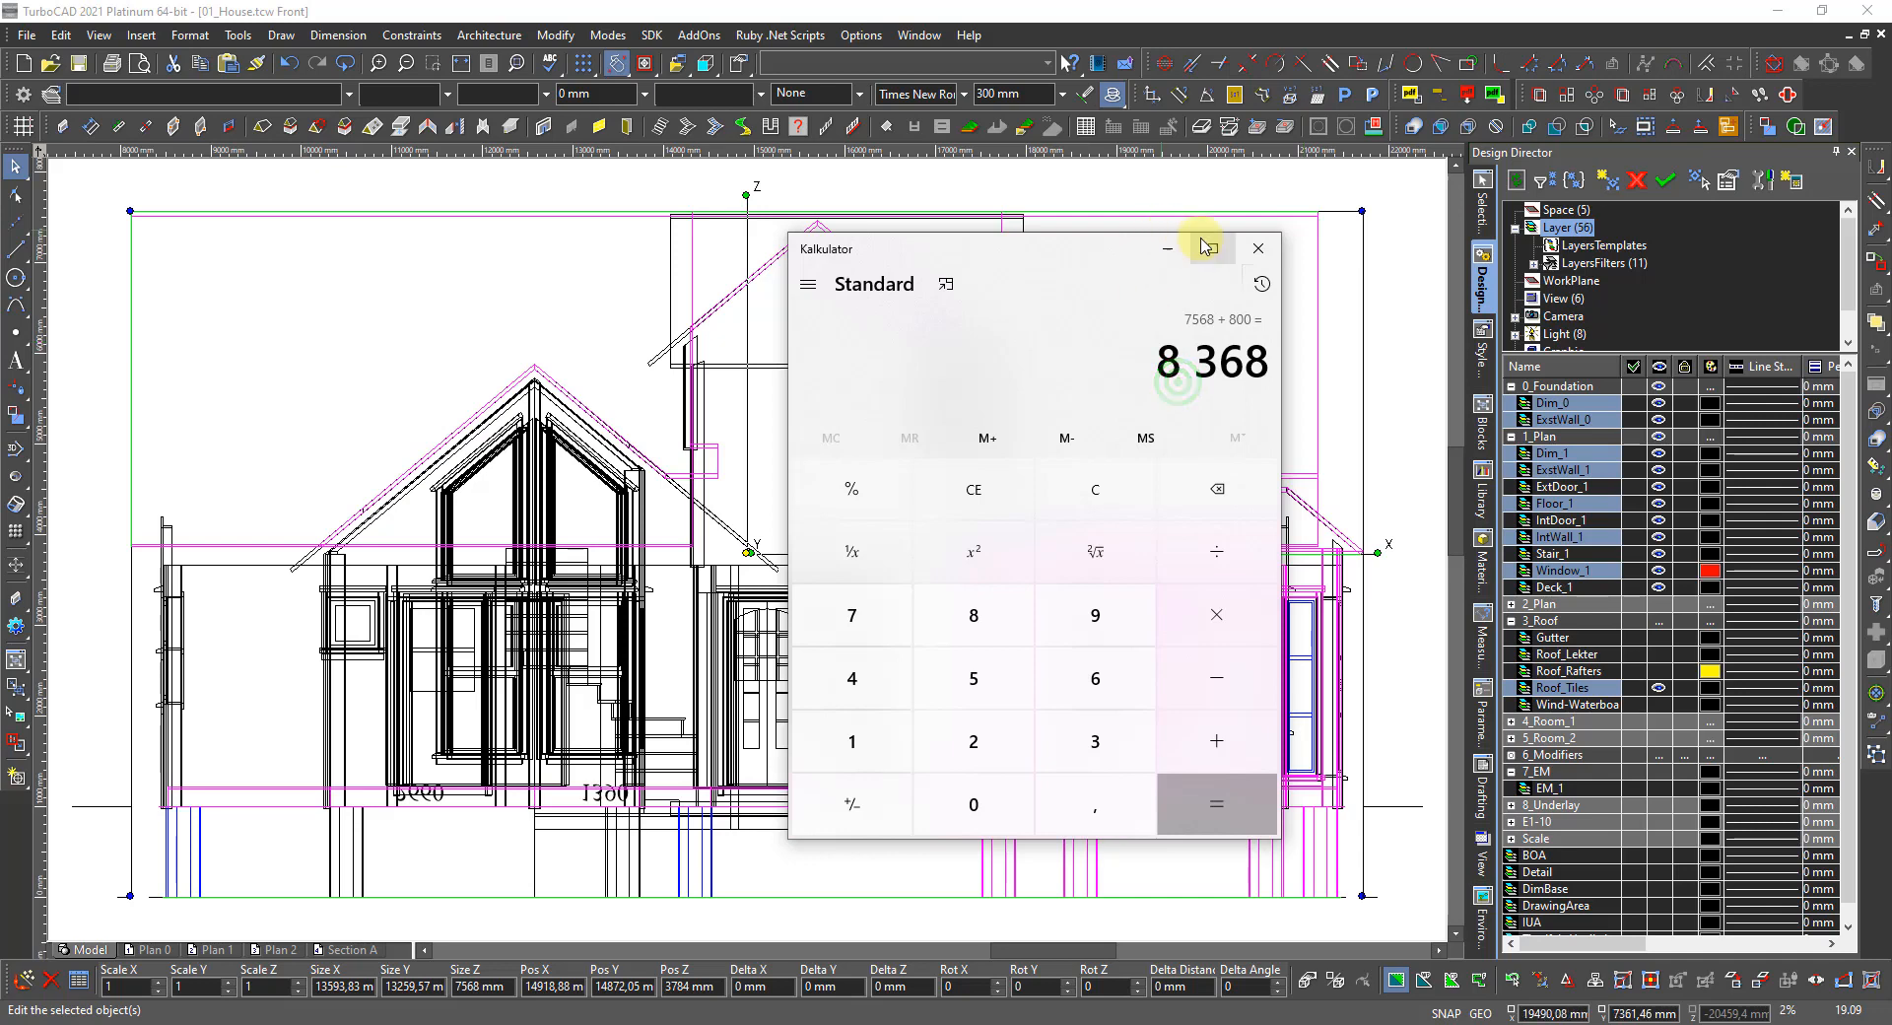
click(1253, 252)
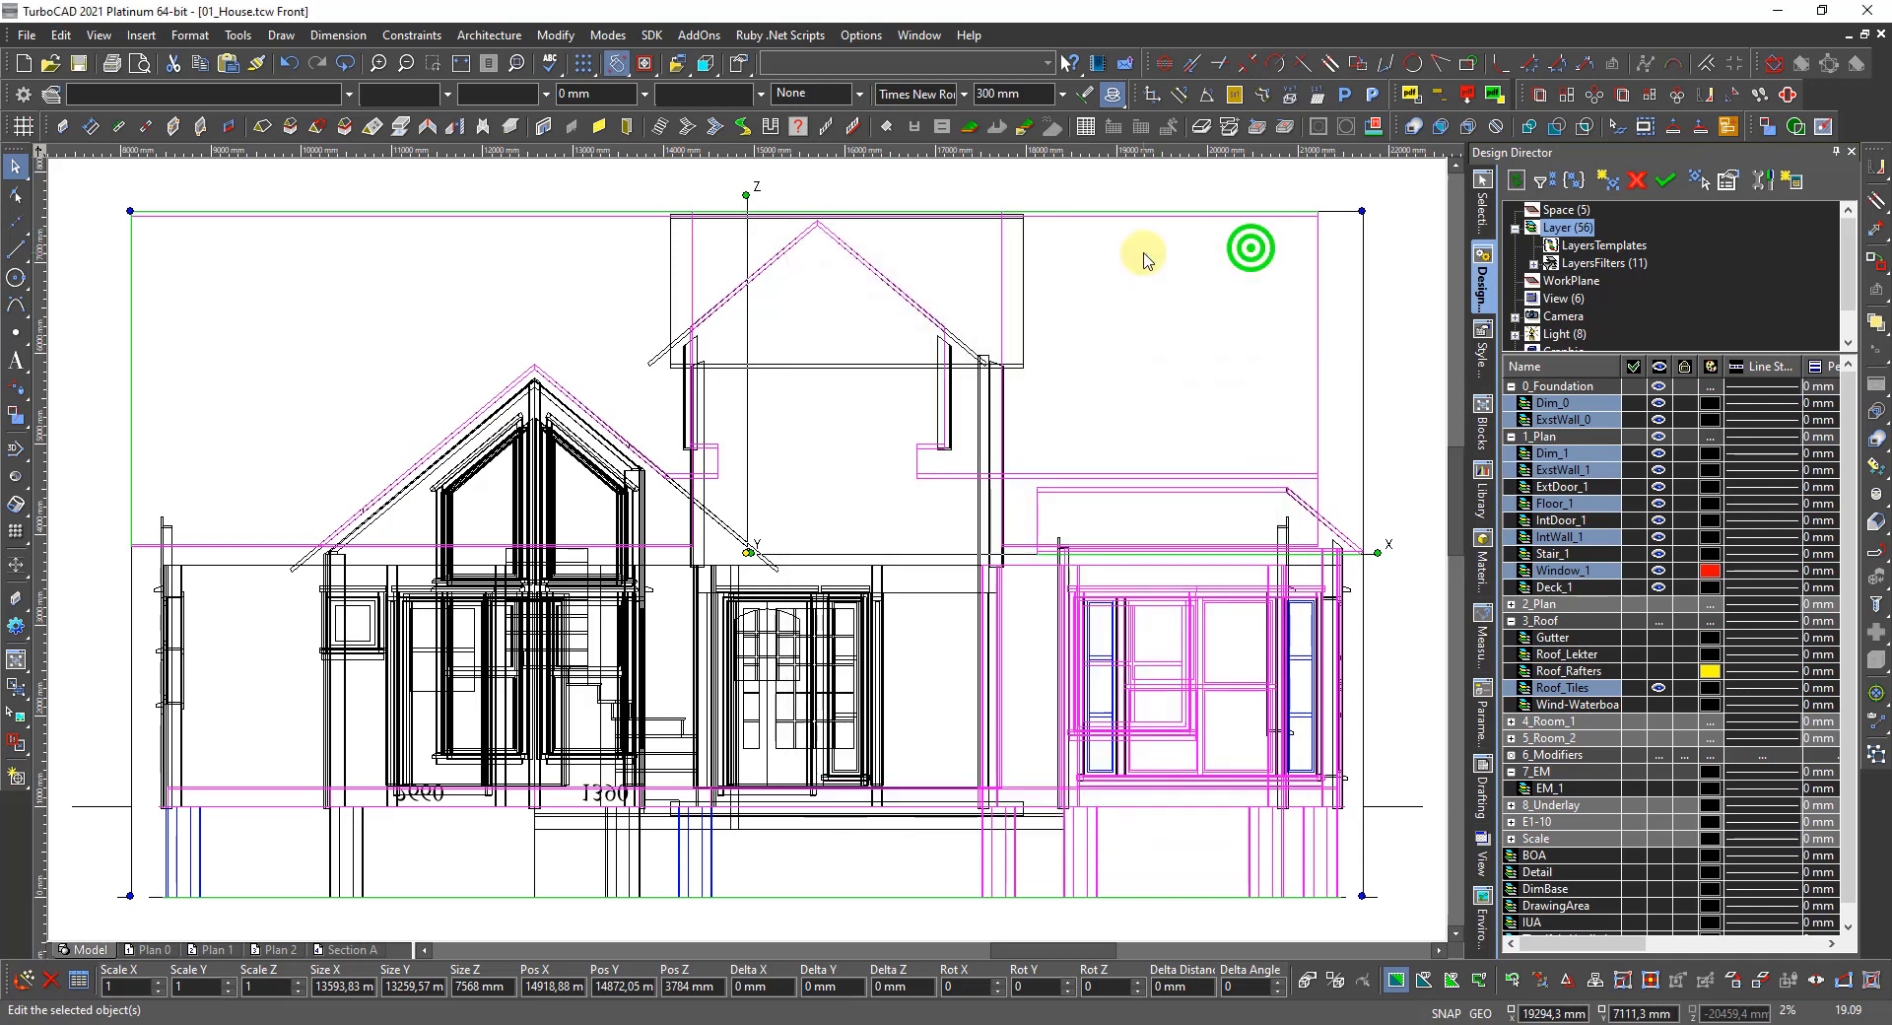
click(1397, 276)
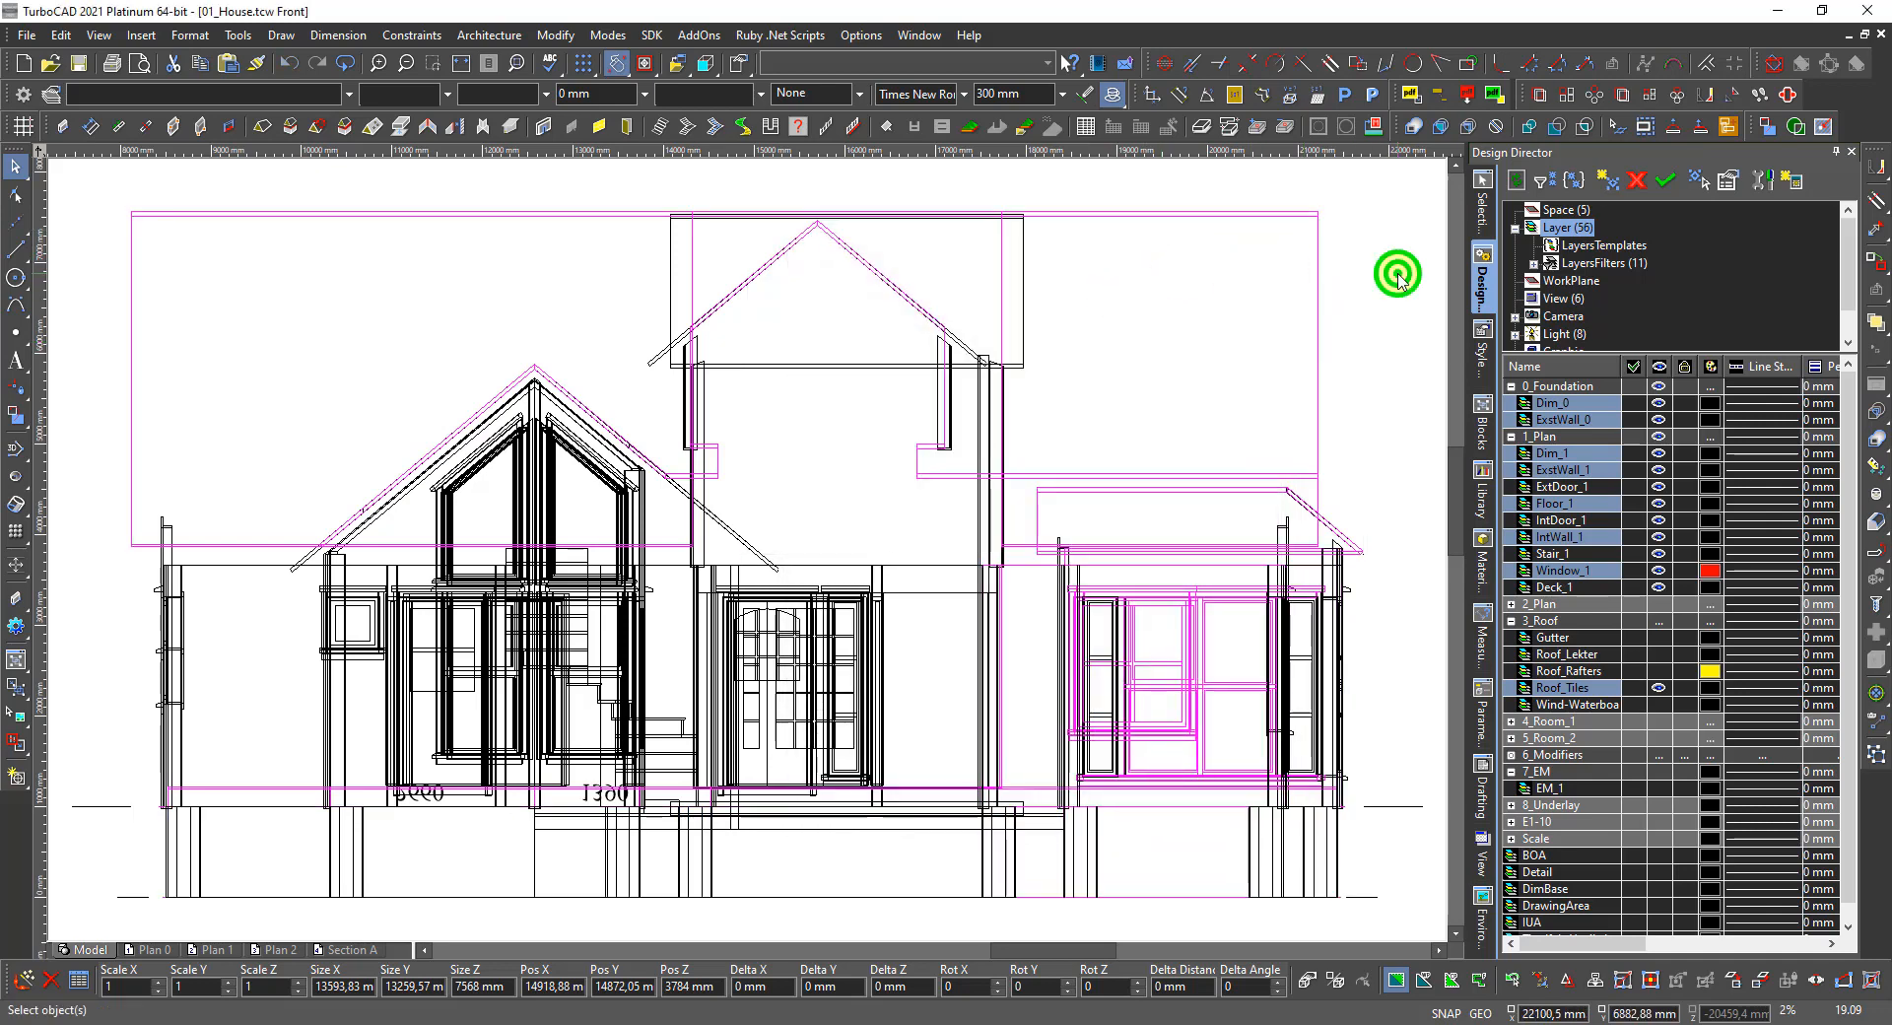
Hide the Roof_Tiles layer together with the other highlighted layers, and switch to the world plan view.
click(1659, 689)
right_click(904, 512)
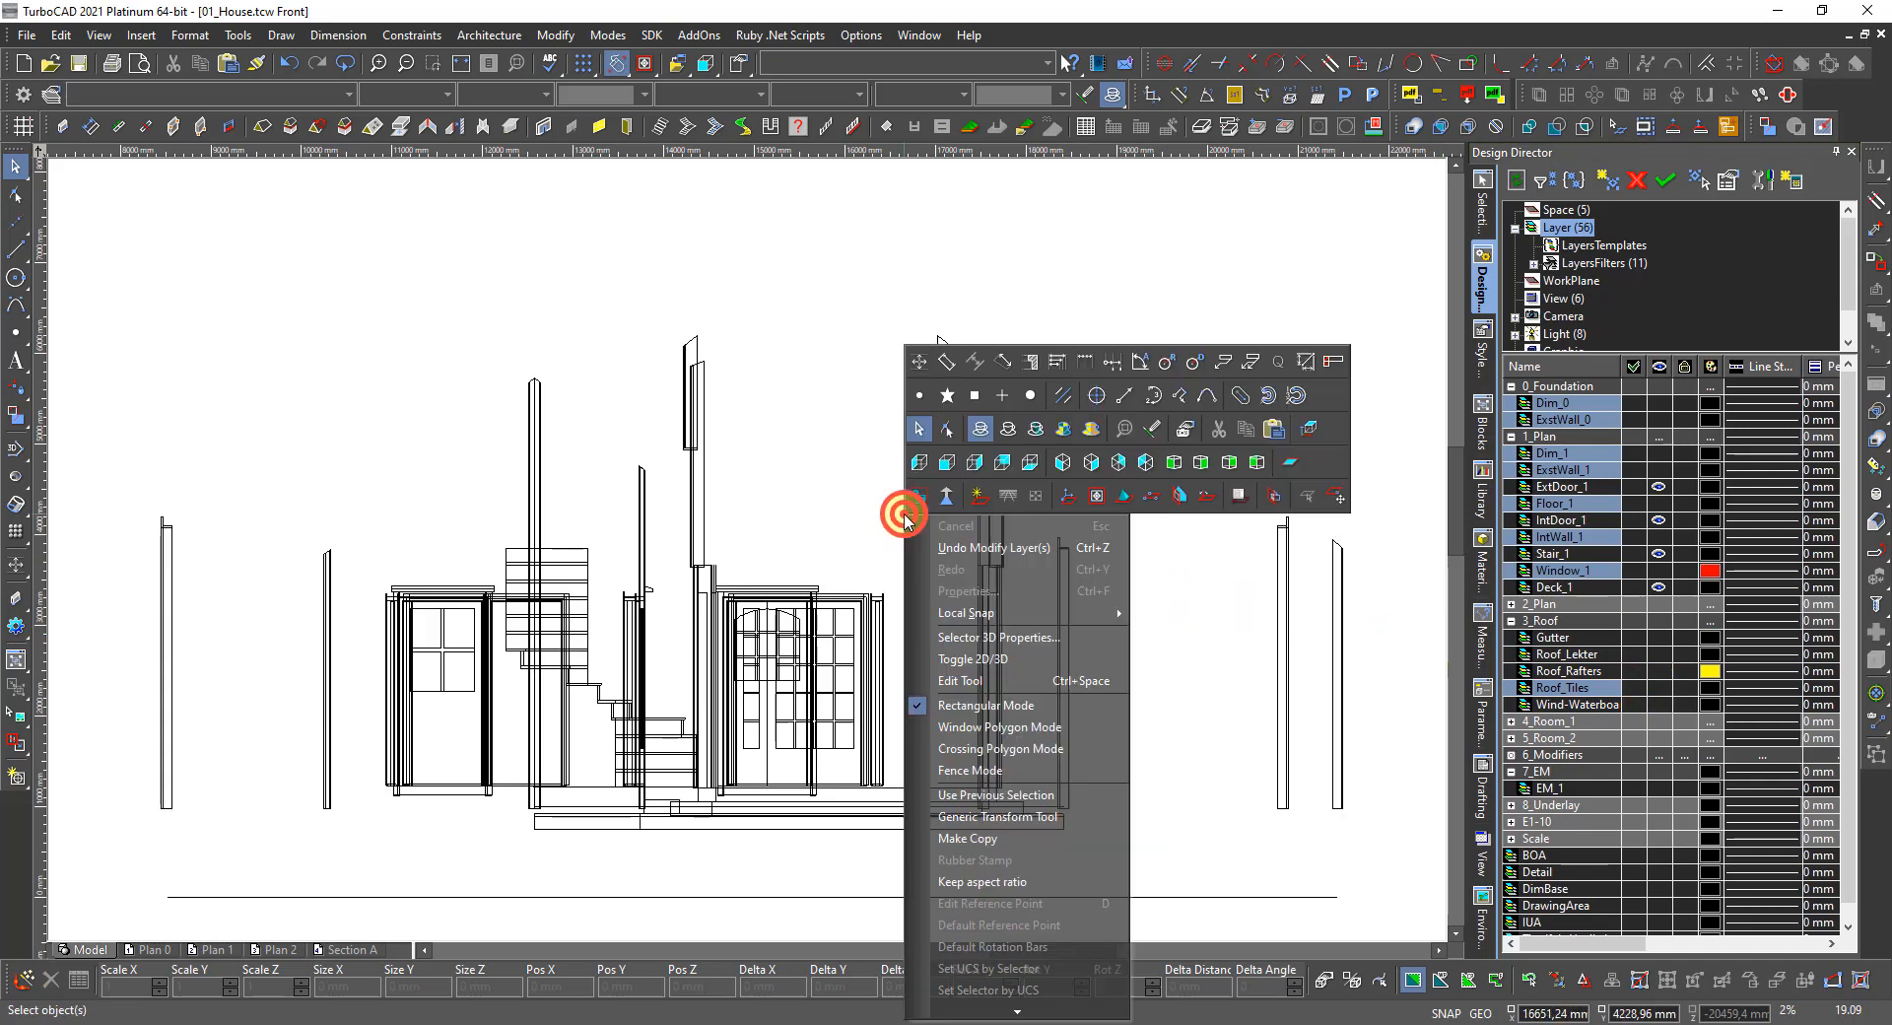
click(1310, 423)
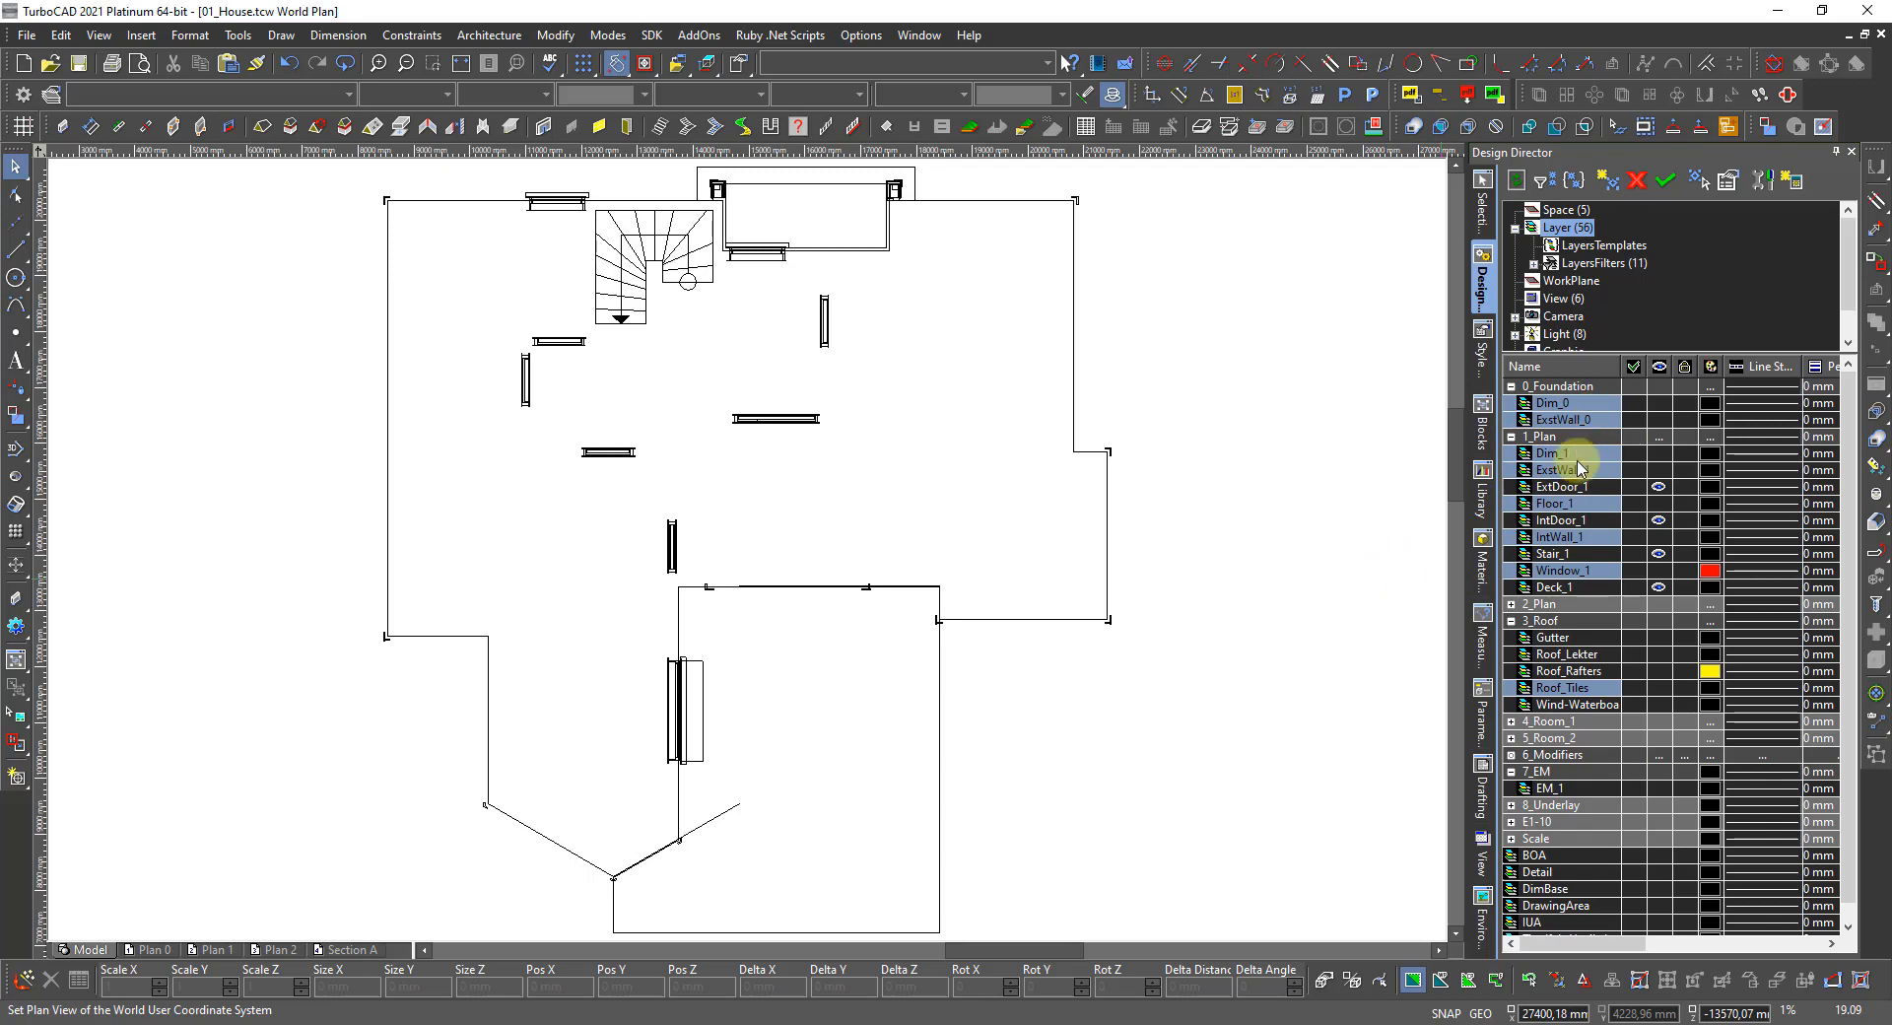
Clear the multiple layer selection and make all layers of the 1_Plan group visible.
click(1618, 470)
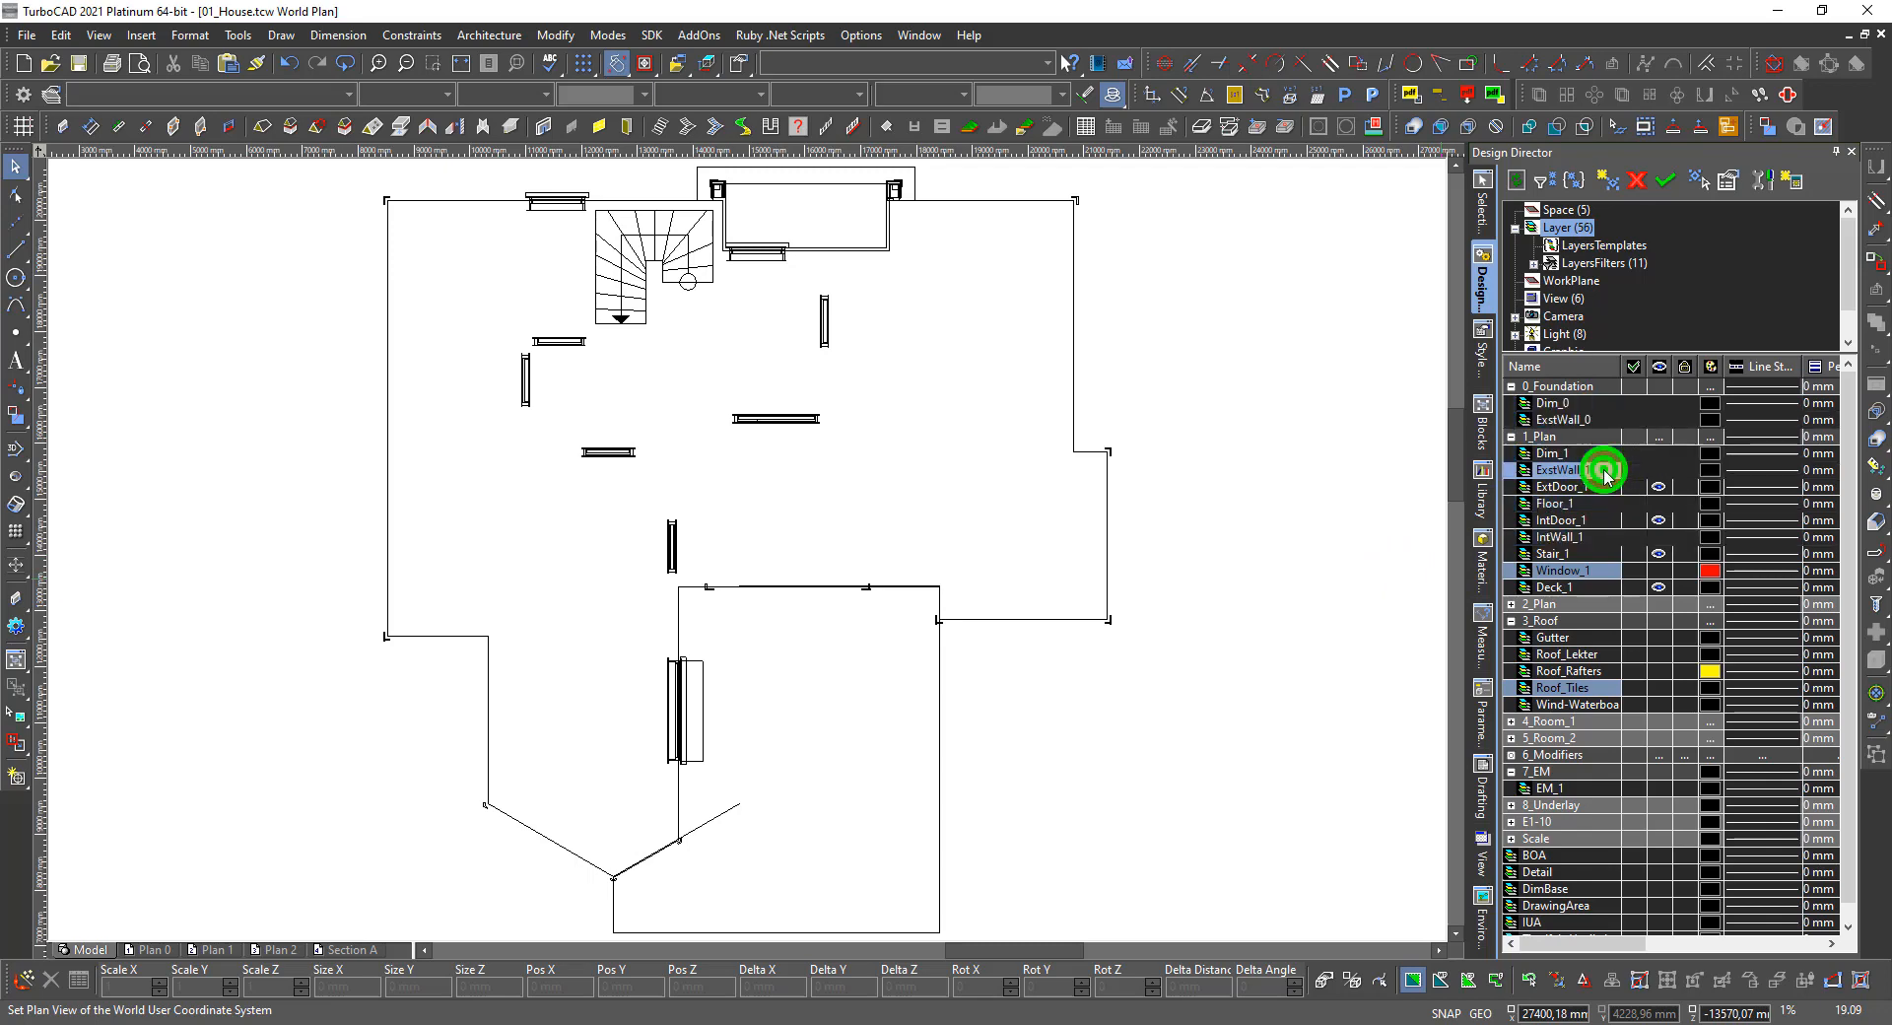
click(1602, 473)
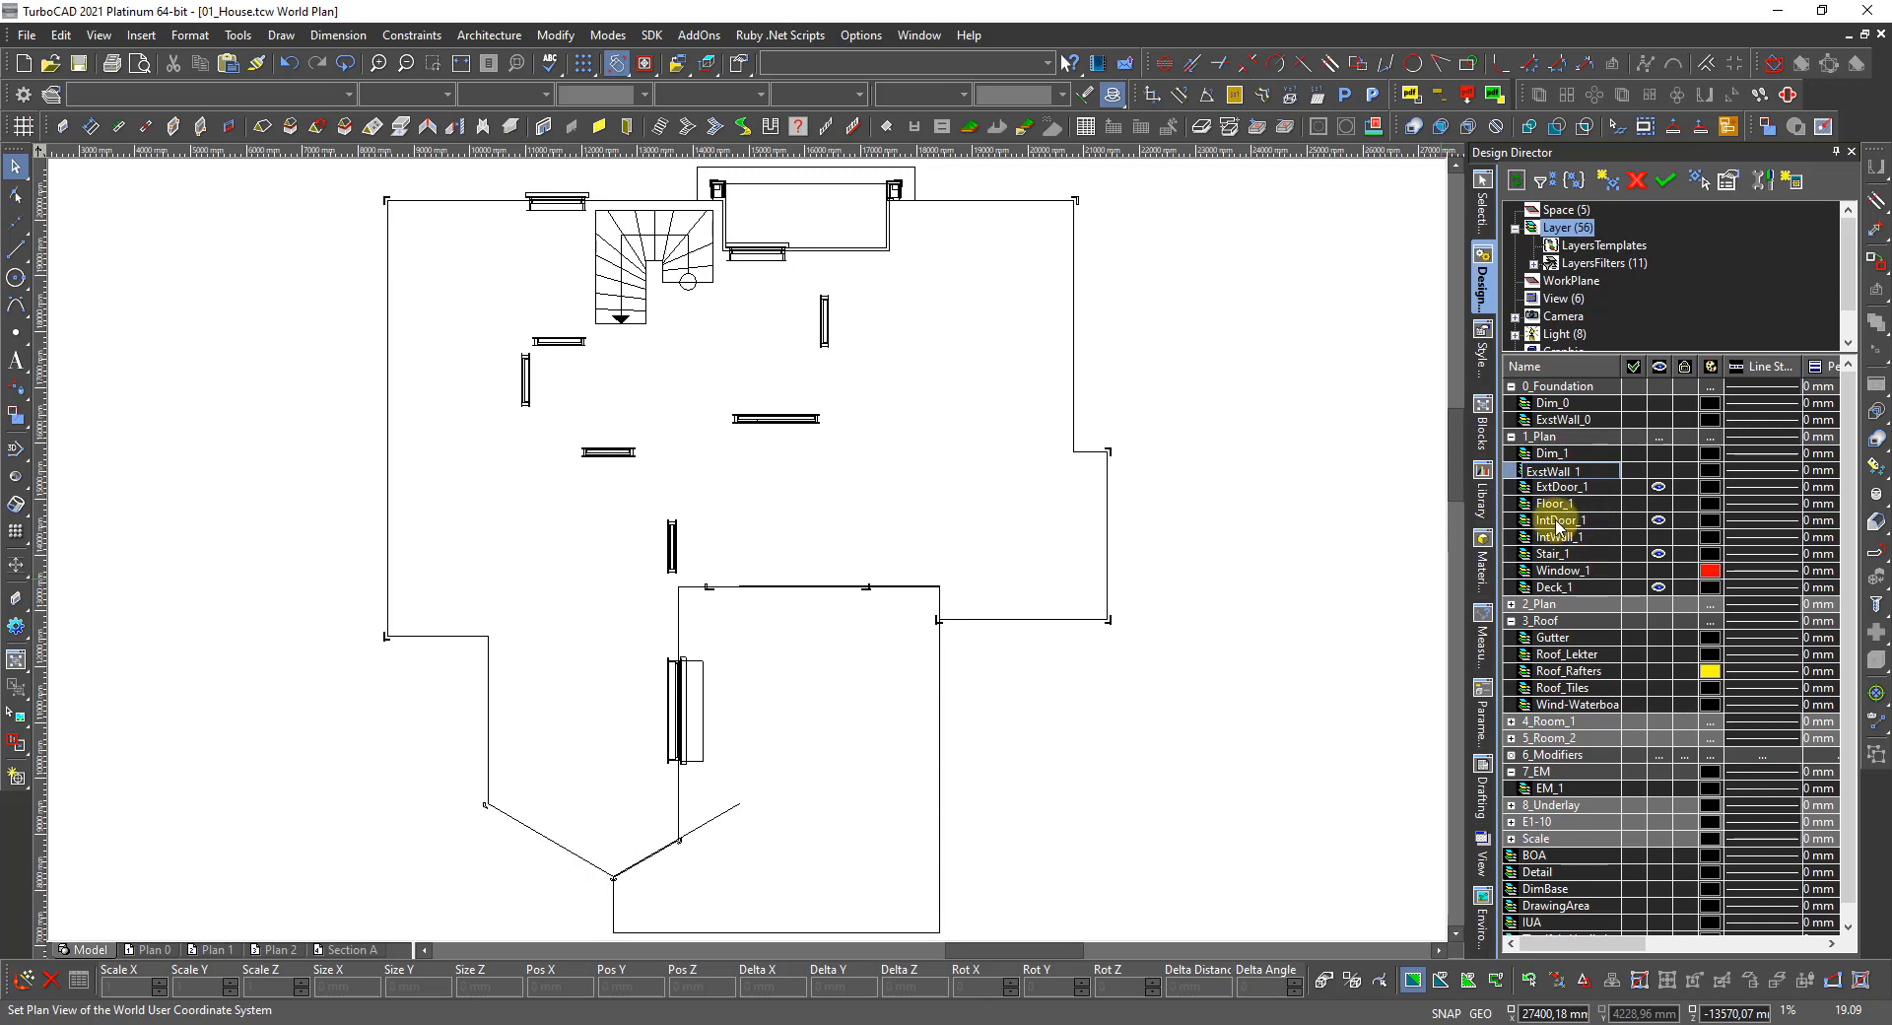
click(1335, 502)
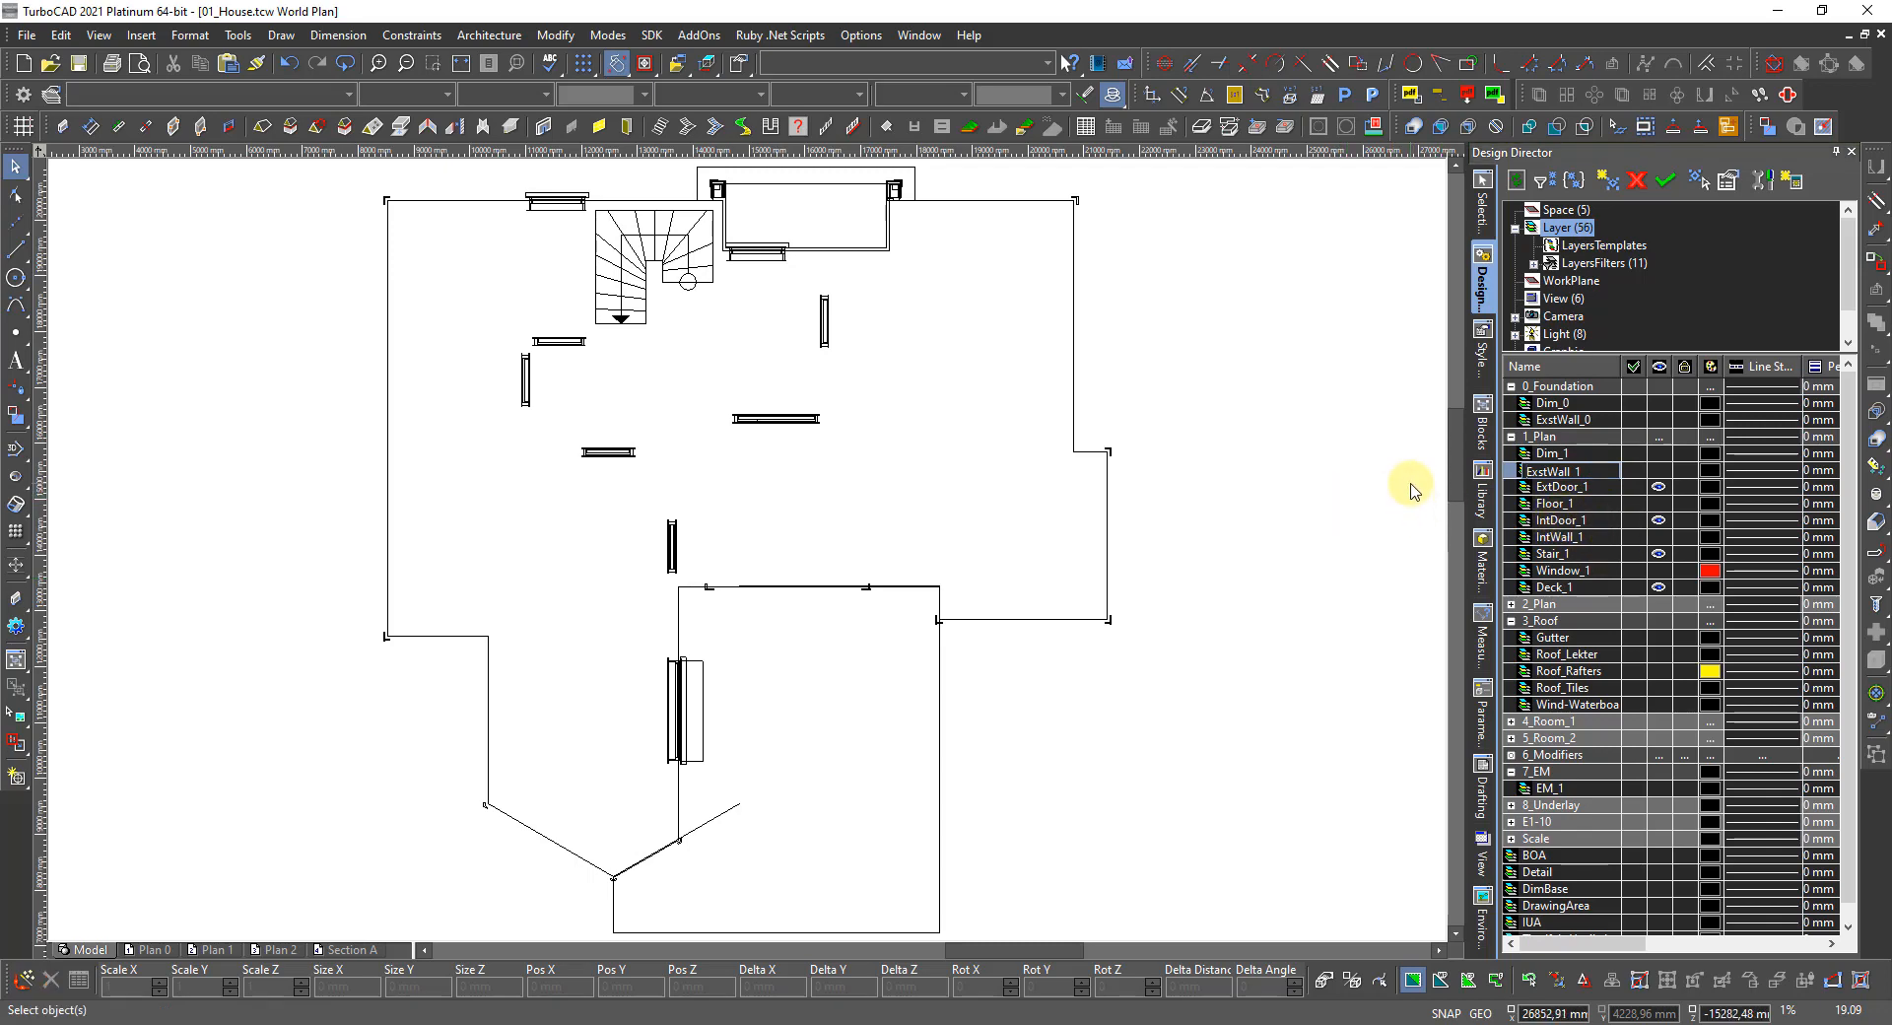
click(1596, 490)
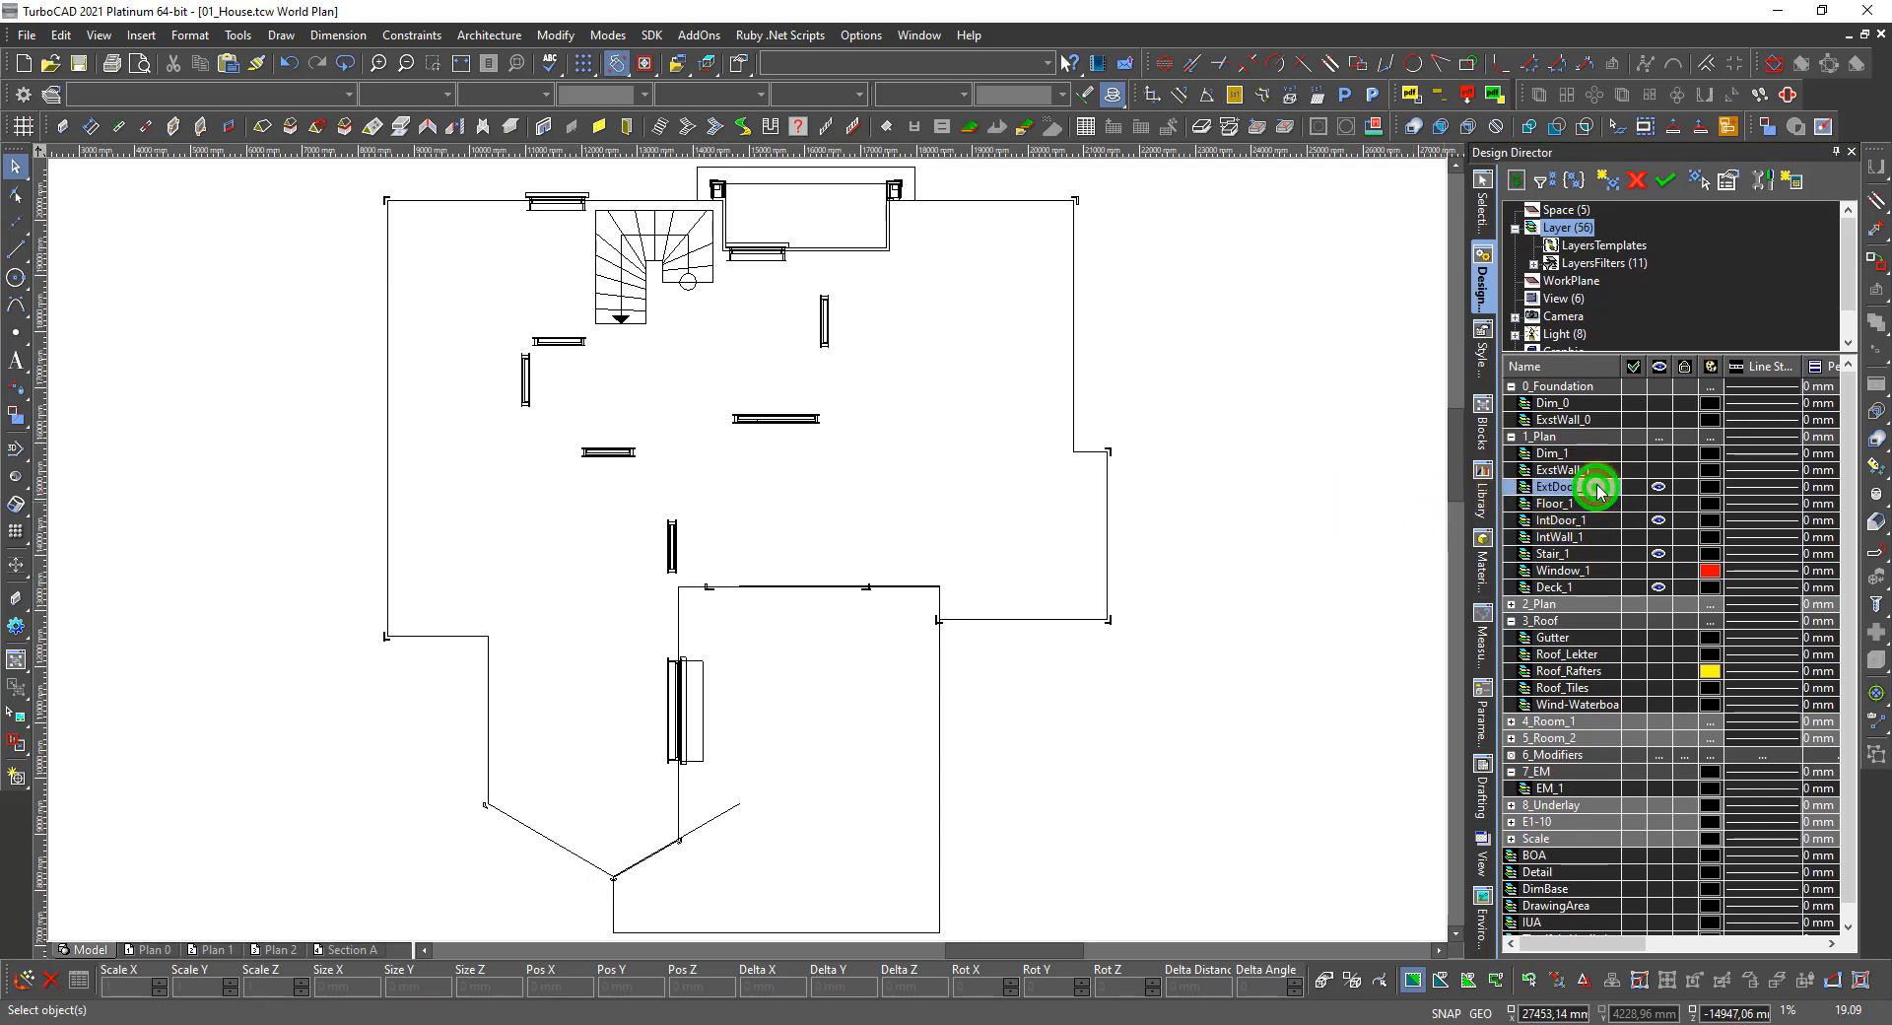
click(1660, 439)
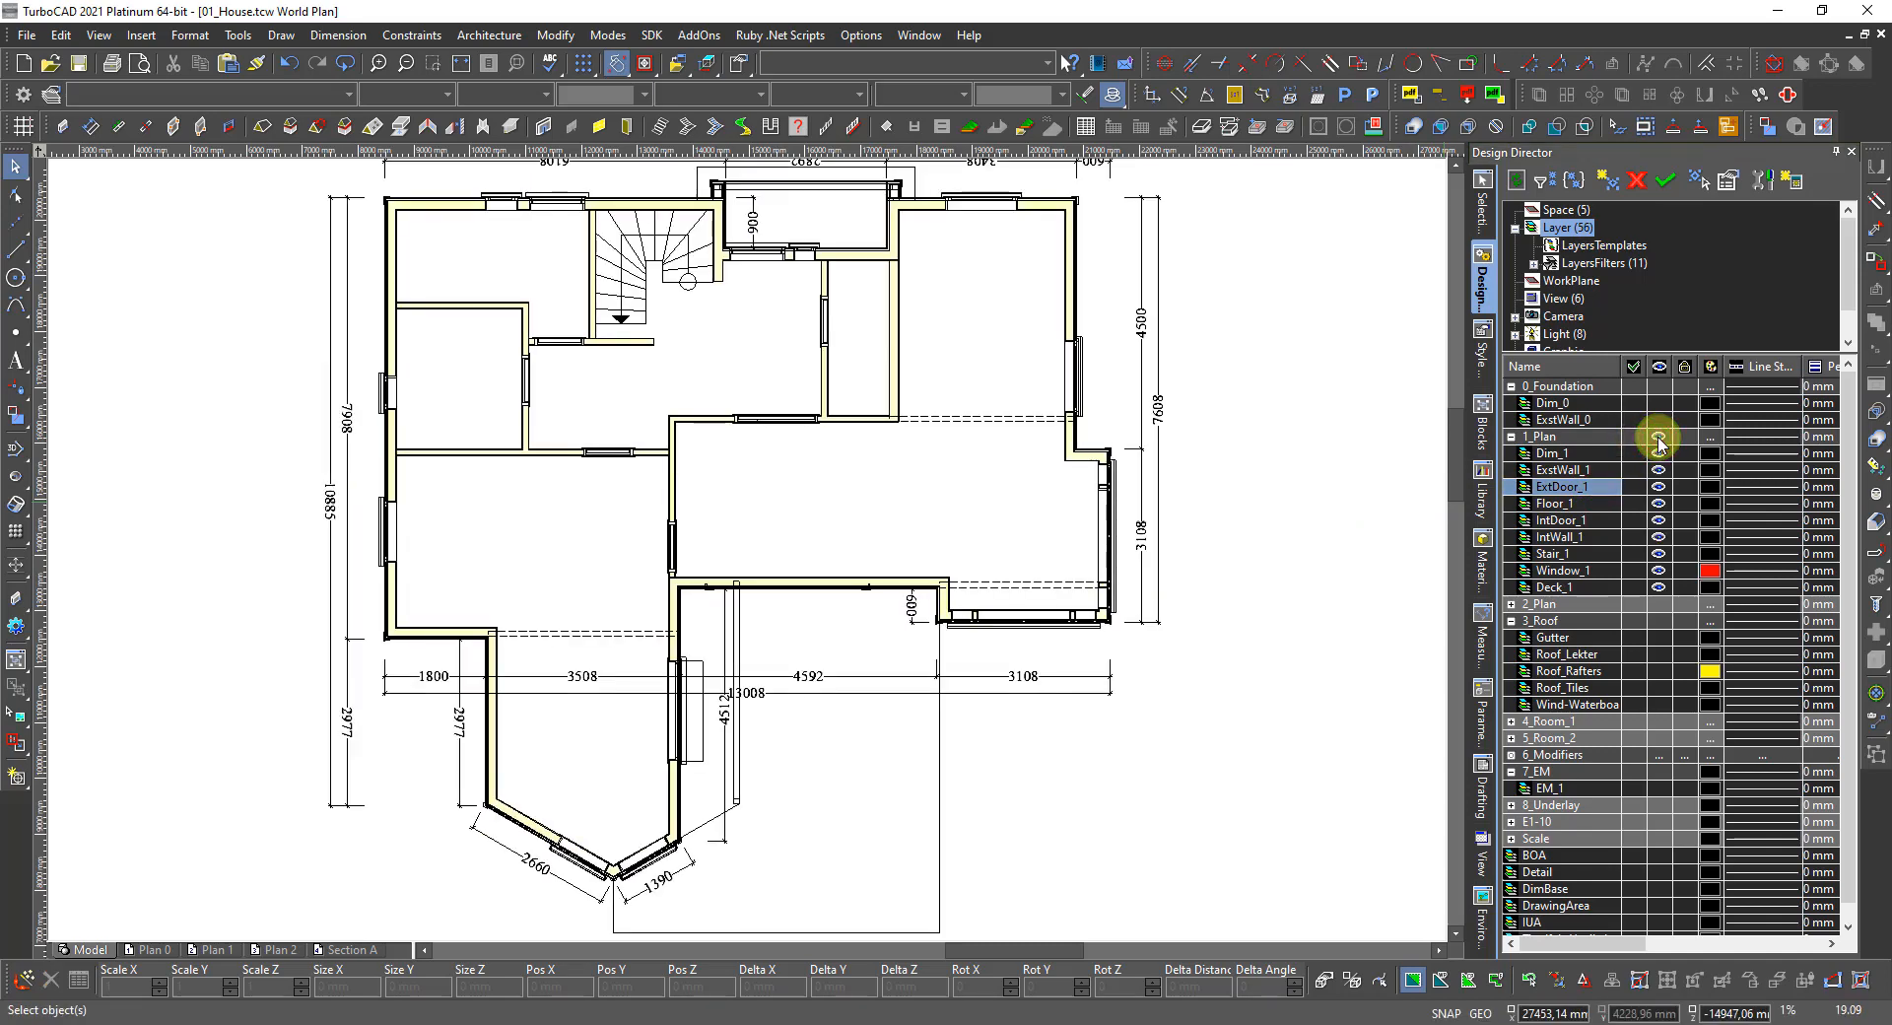
Start the Rectangle tool at the inner corner of the central interior walls and set the workplane by world.
scroll(690, 436, up, 2)
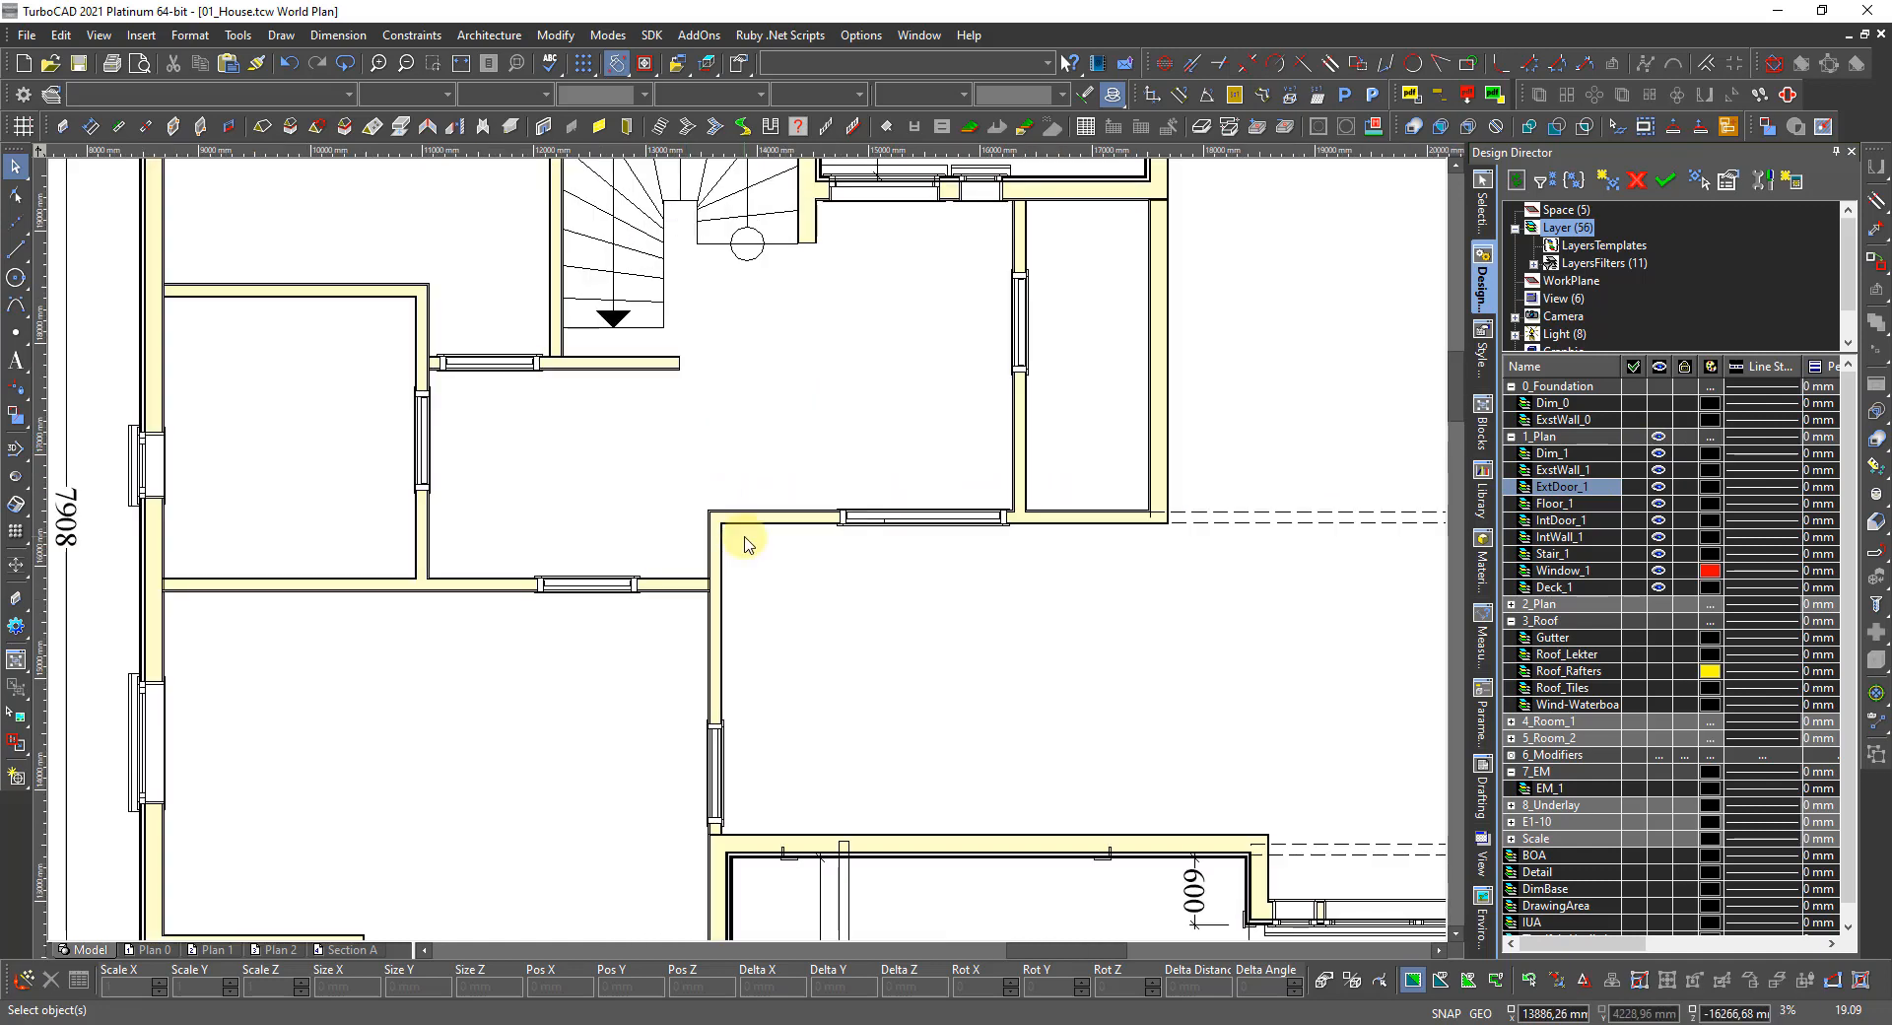
scroll(733, 553, up, 2)
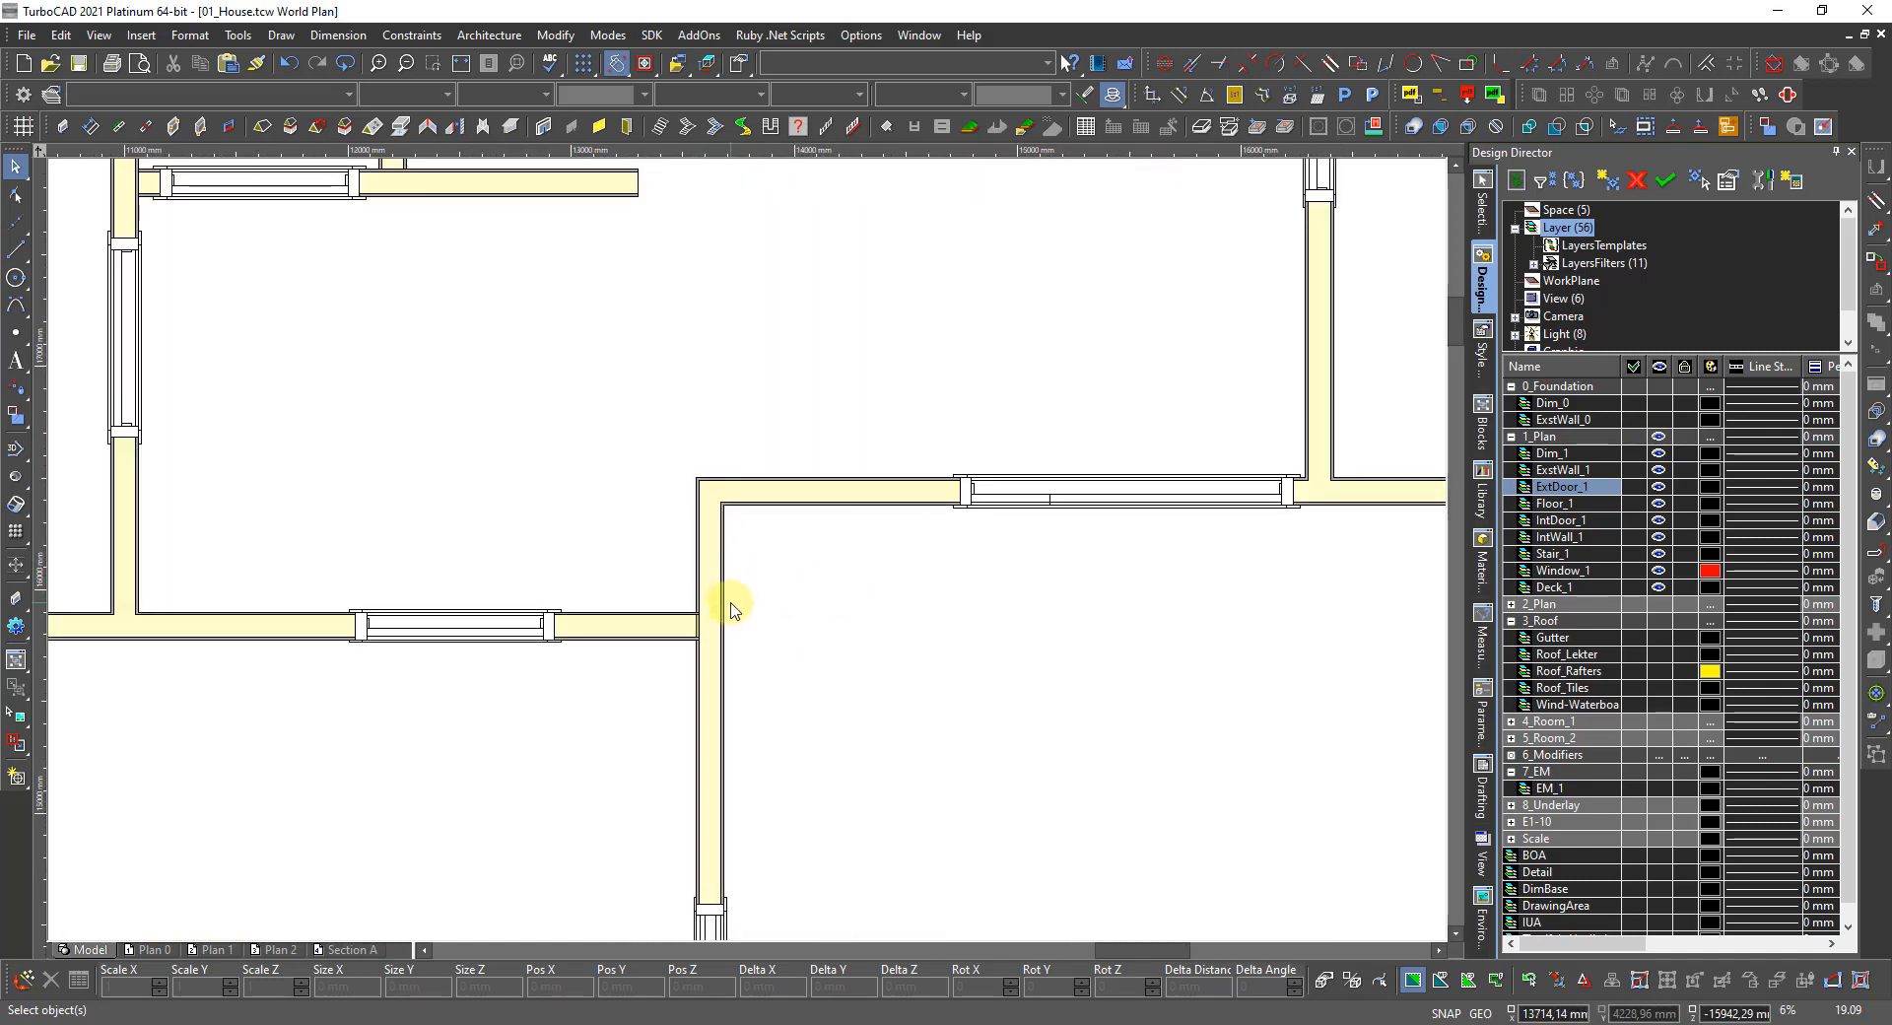
scroll(731, 602, down, 2)
scroll(748, 545, up, 2)
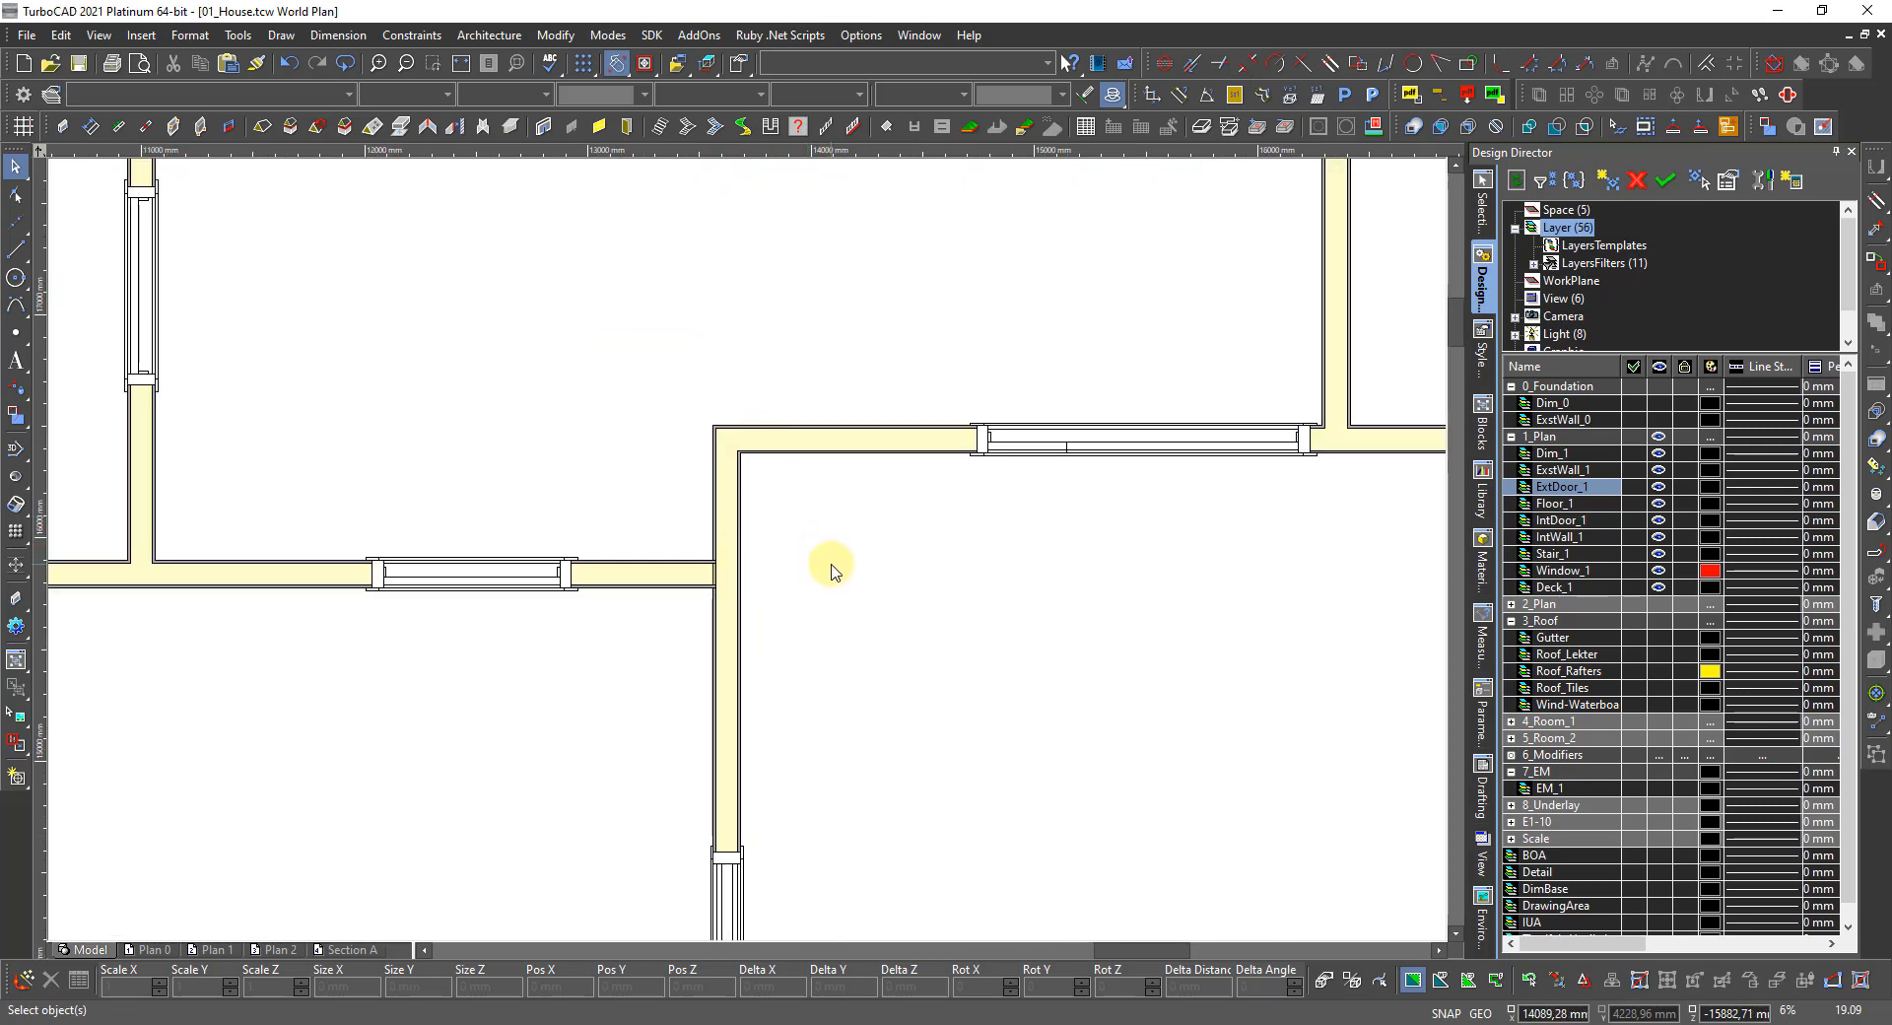
click(16, 249)
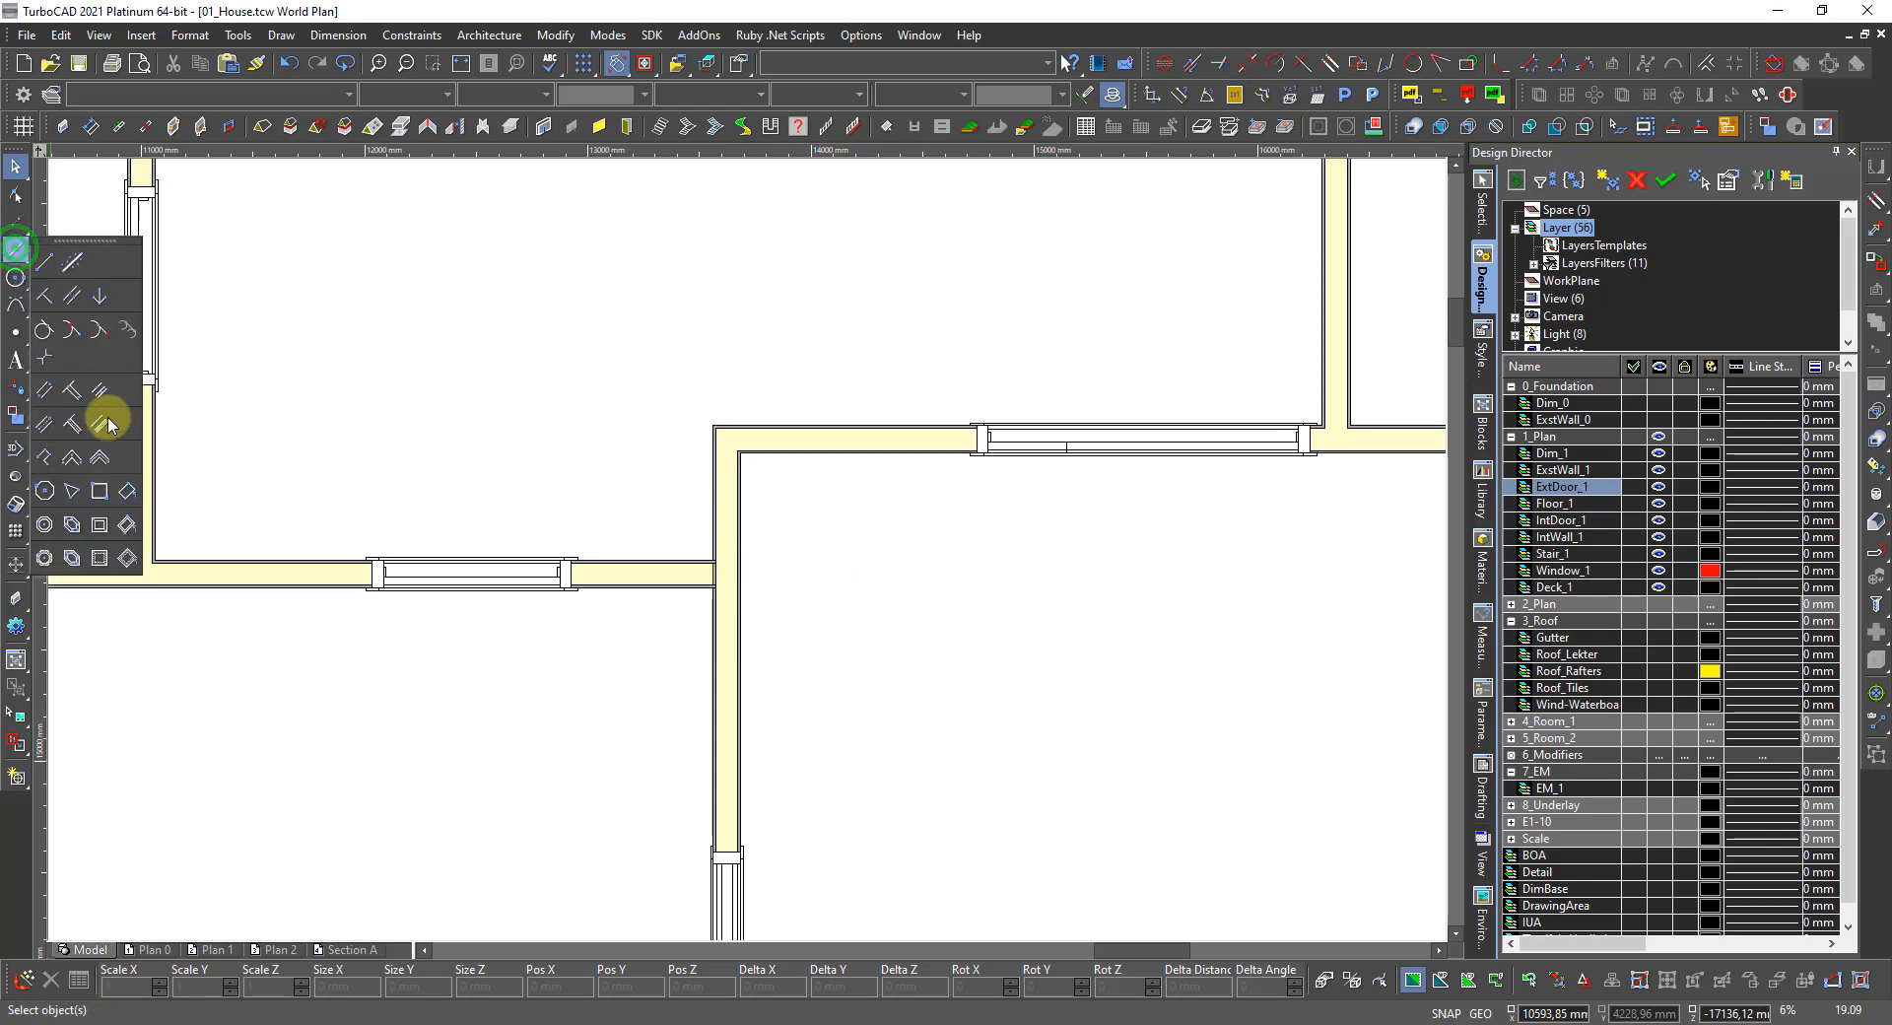
click(96, 489)
scroll(737, 462, up, 3)
scroll(743, 537, up, 3)
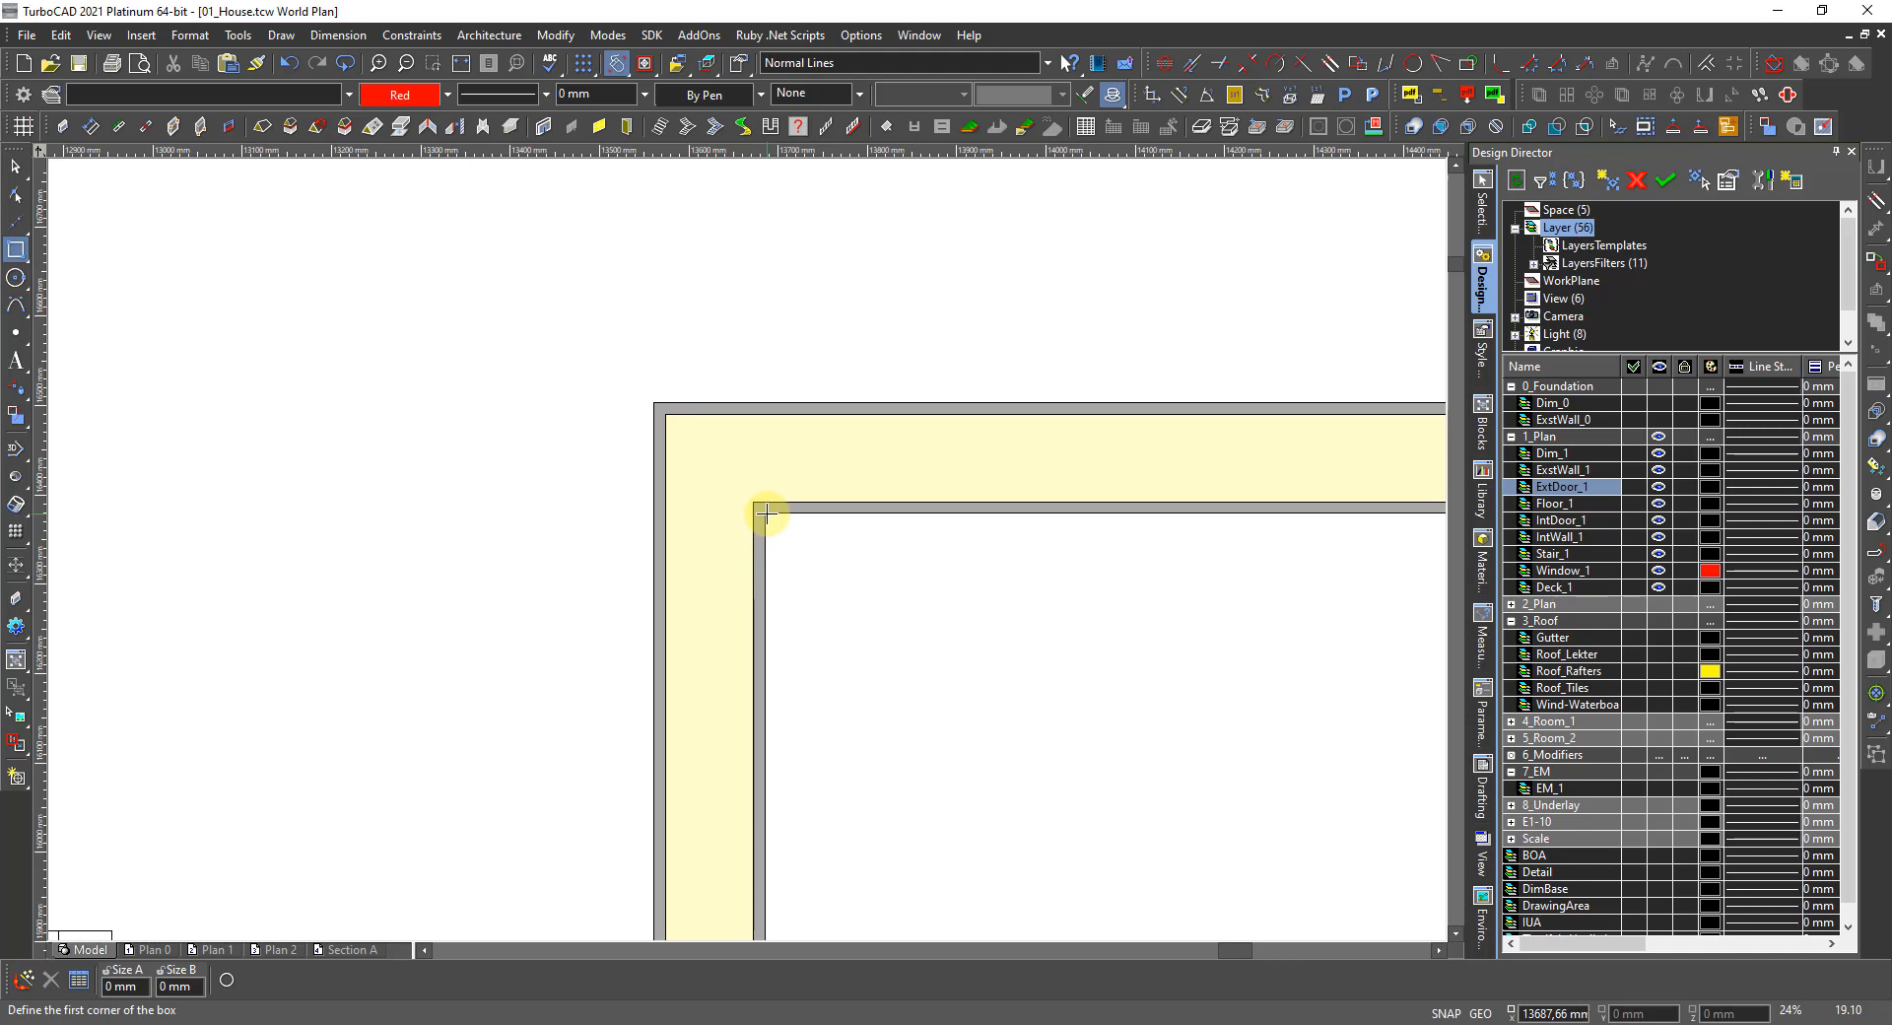
click(767, 512)
scroll(756, 553, down, 5)
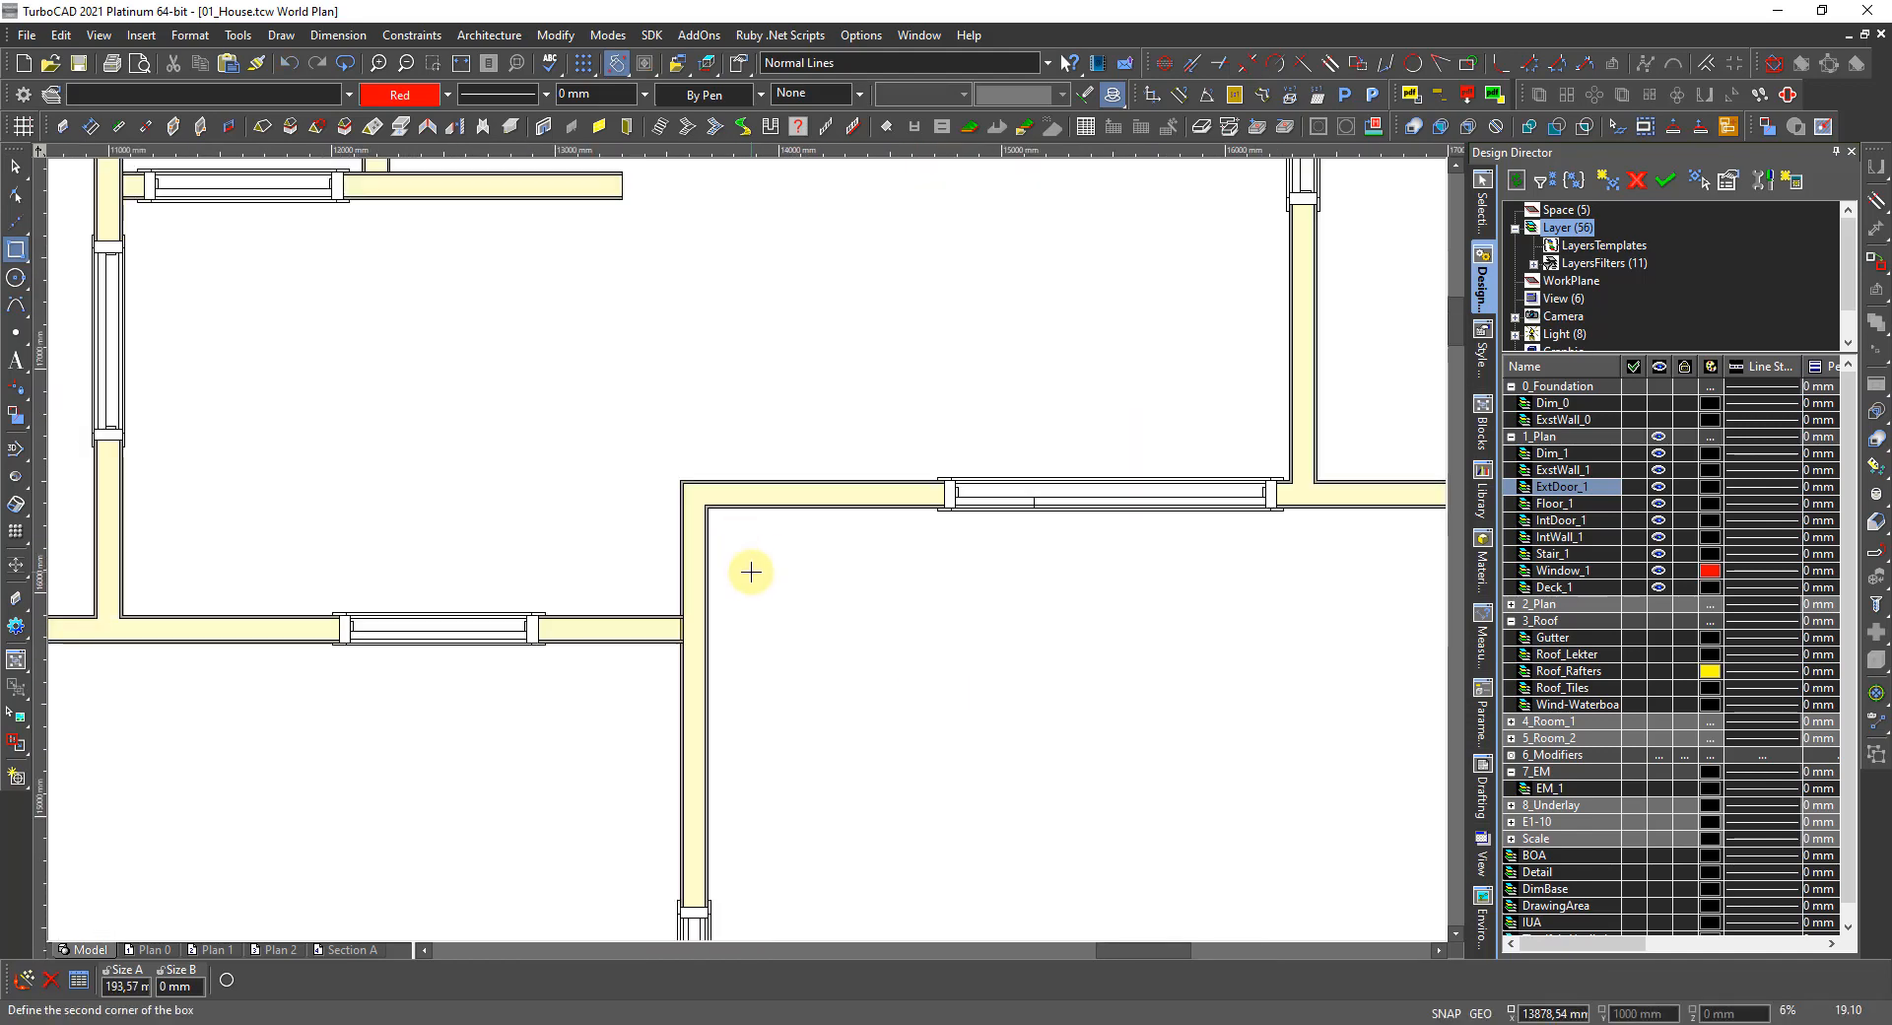
right_click(751, 571)
click(907, 558)
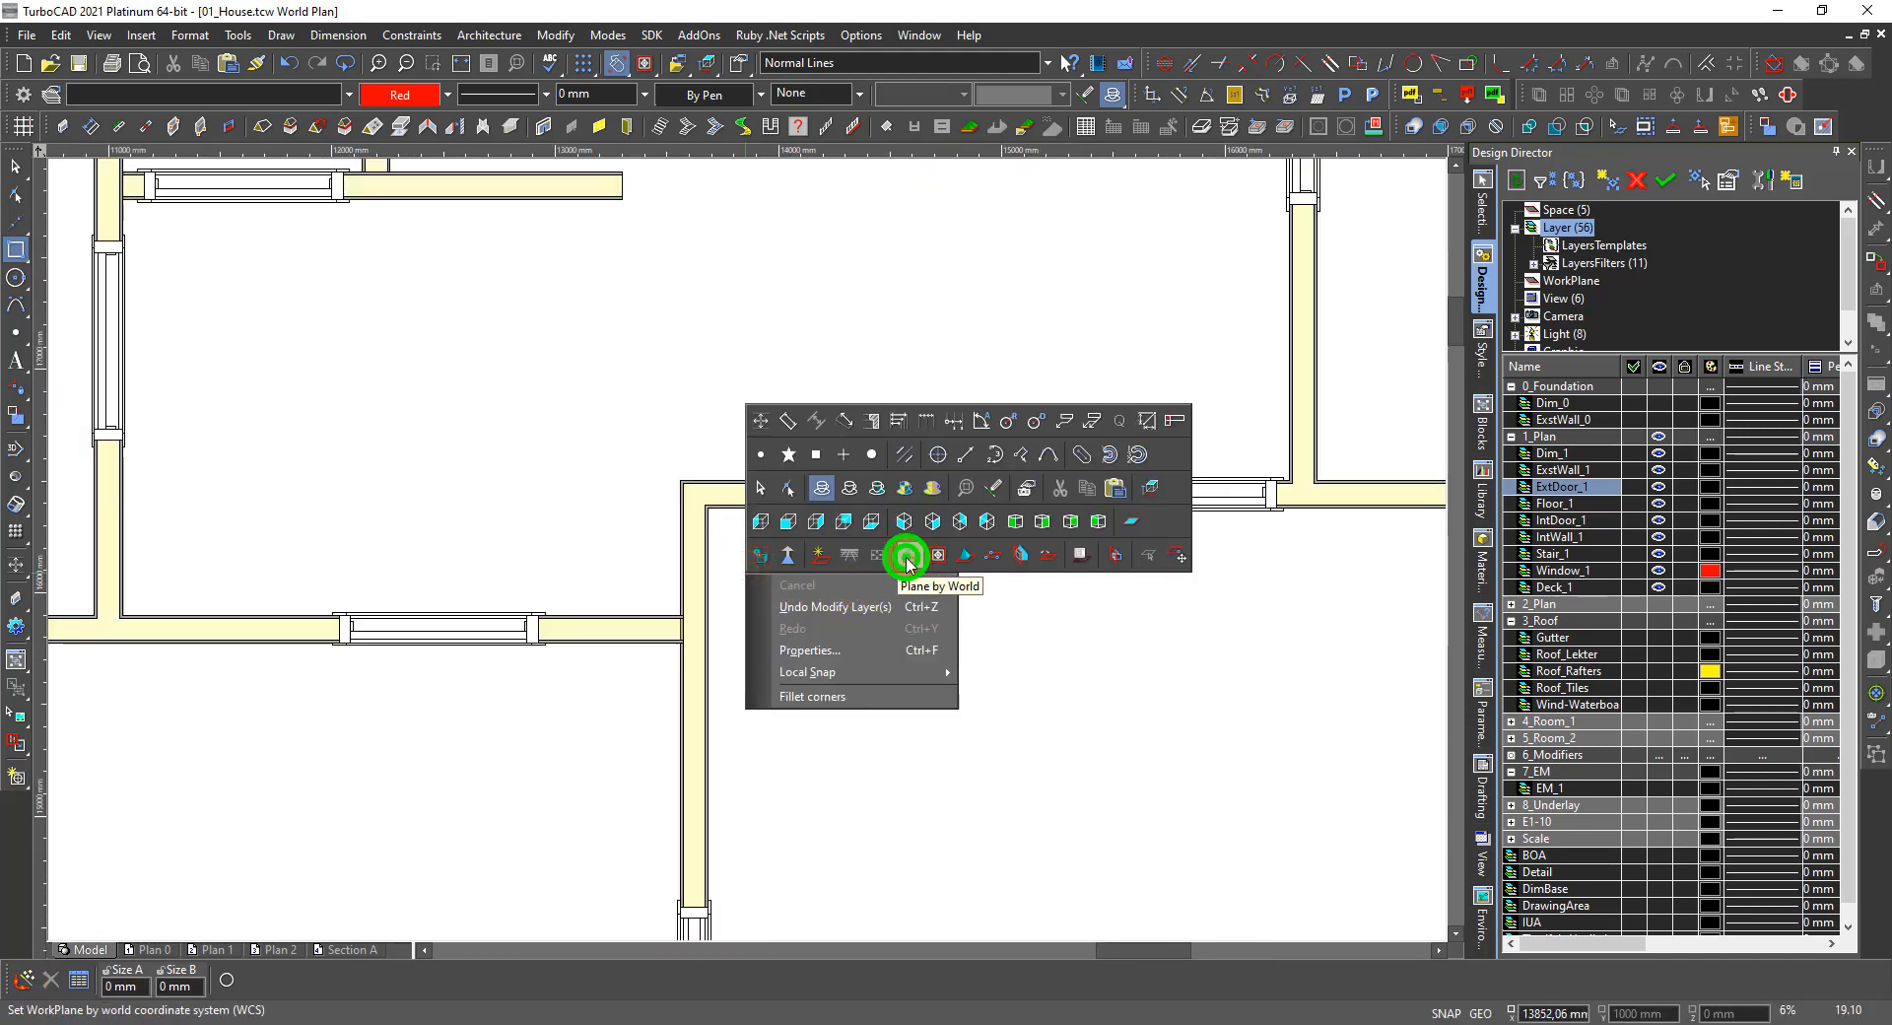
Draw a 500 by 500 mm rectangle from the inner corner of the central interior walls into the adjoining room.
scroll(743, 518, up, 5)
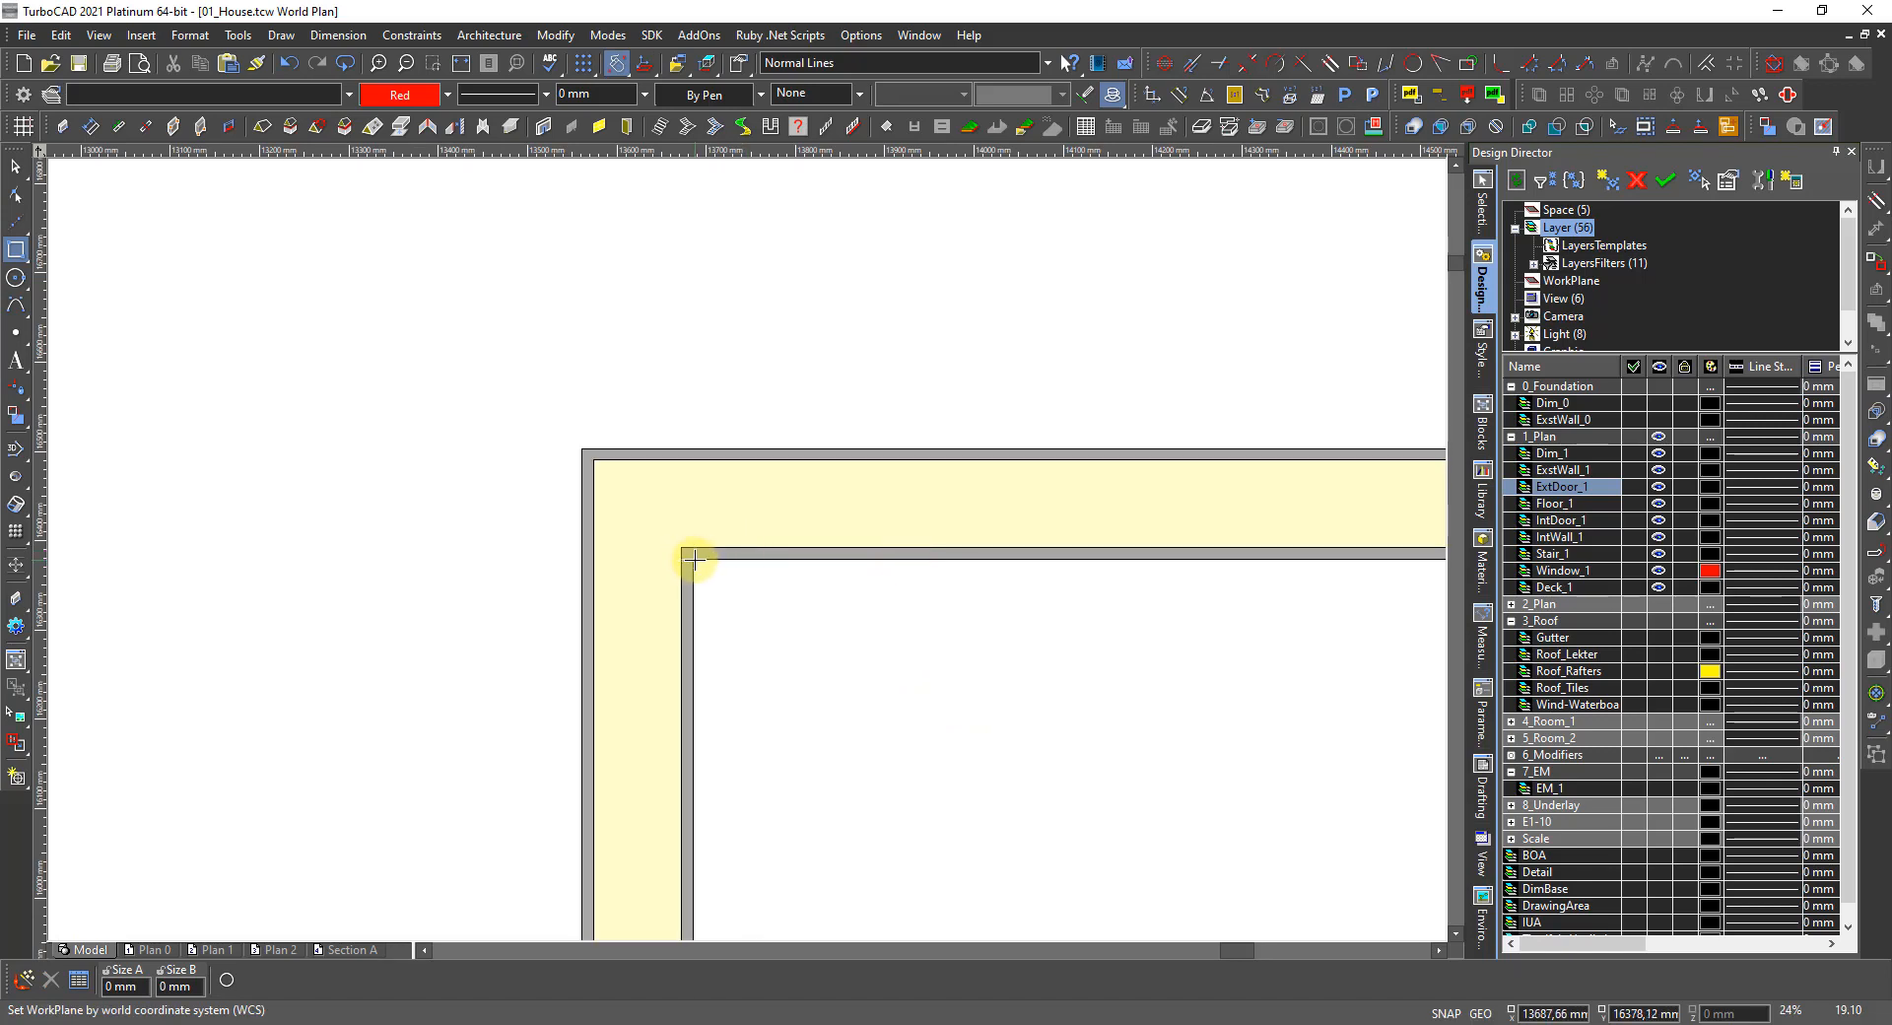
click(695, 559)
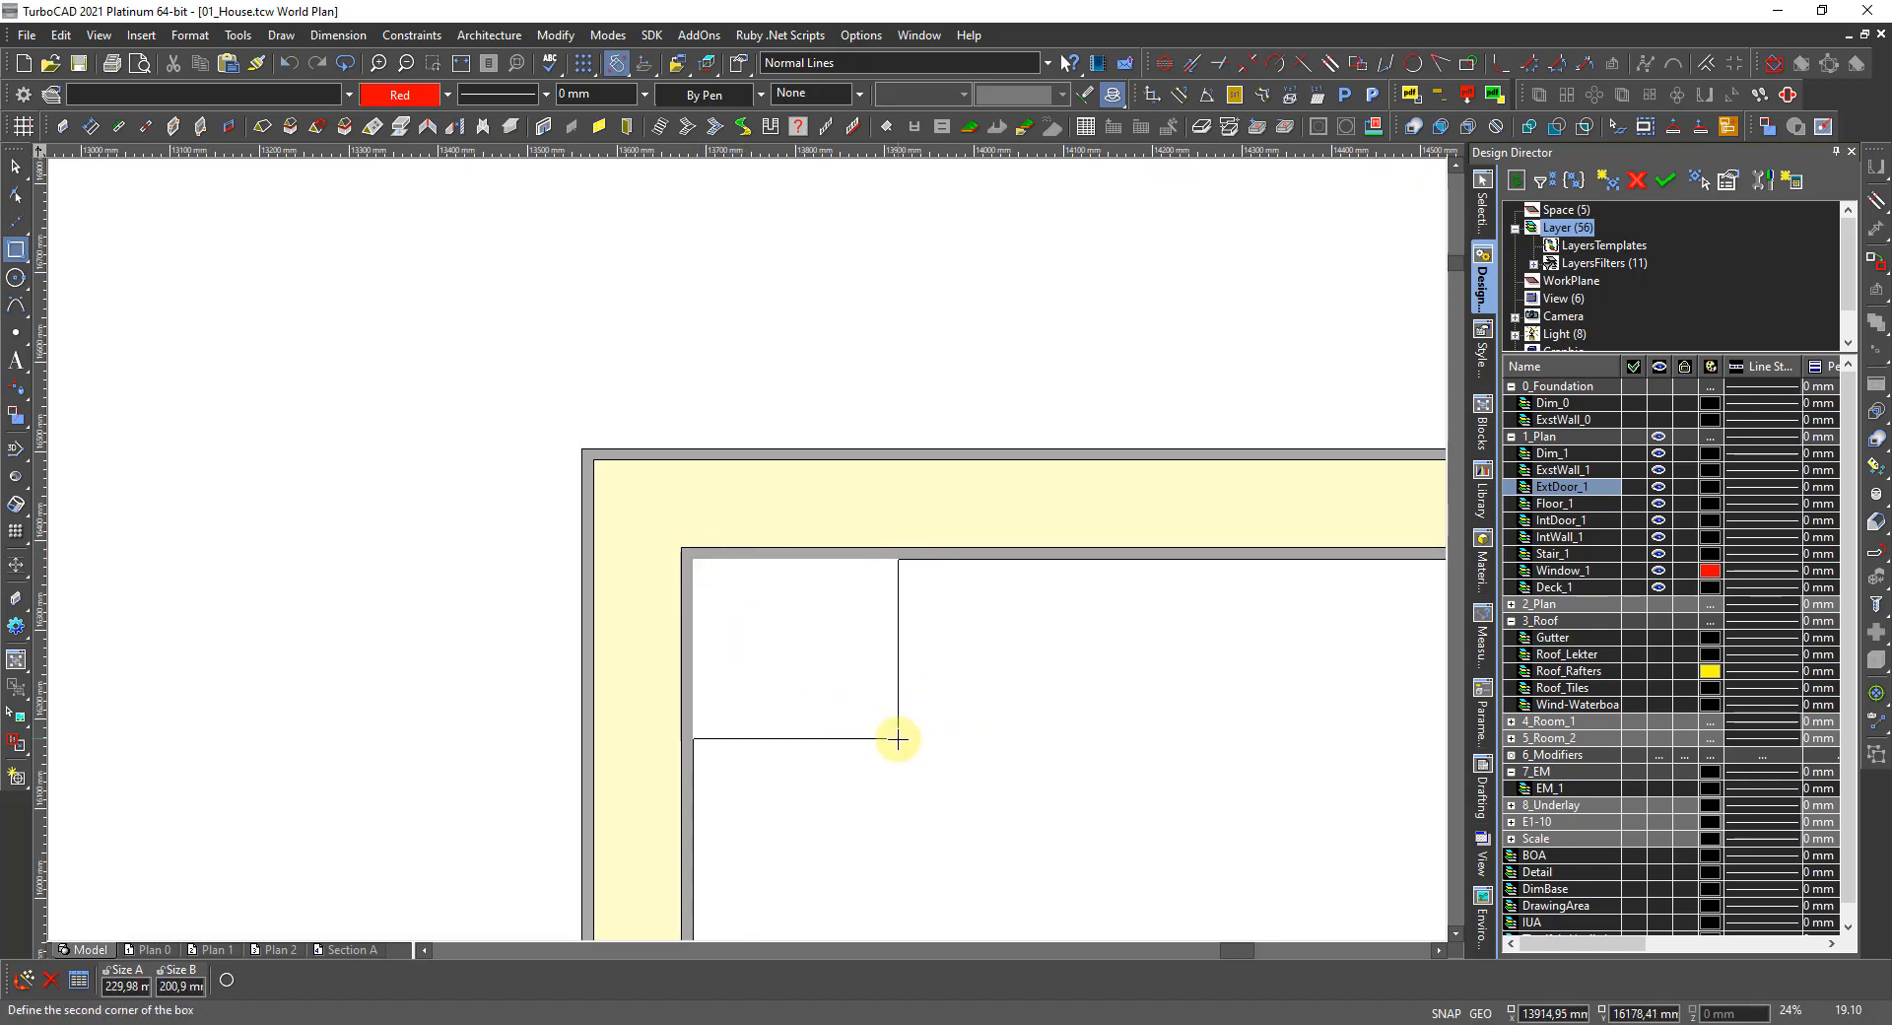
scroll(743, 553, down, 6)
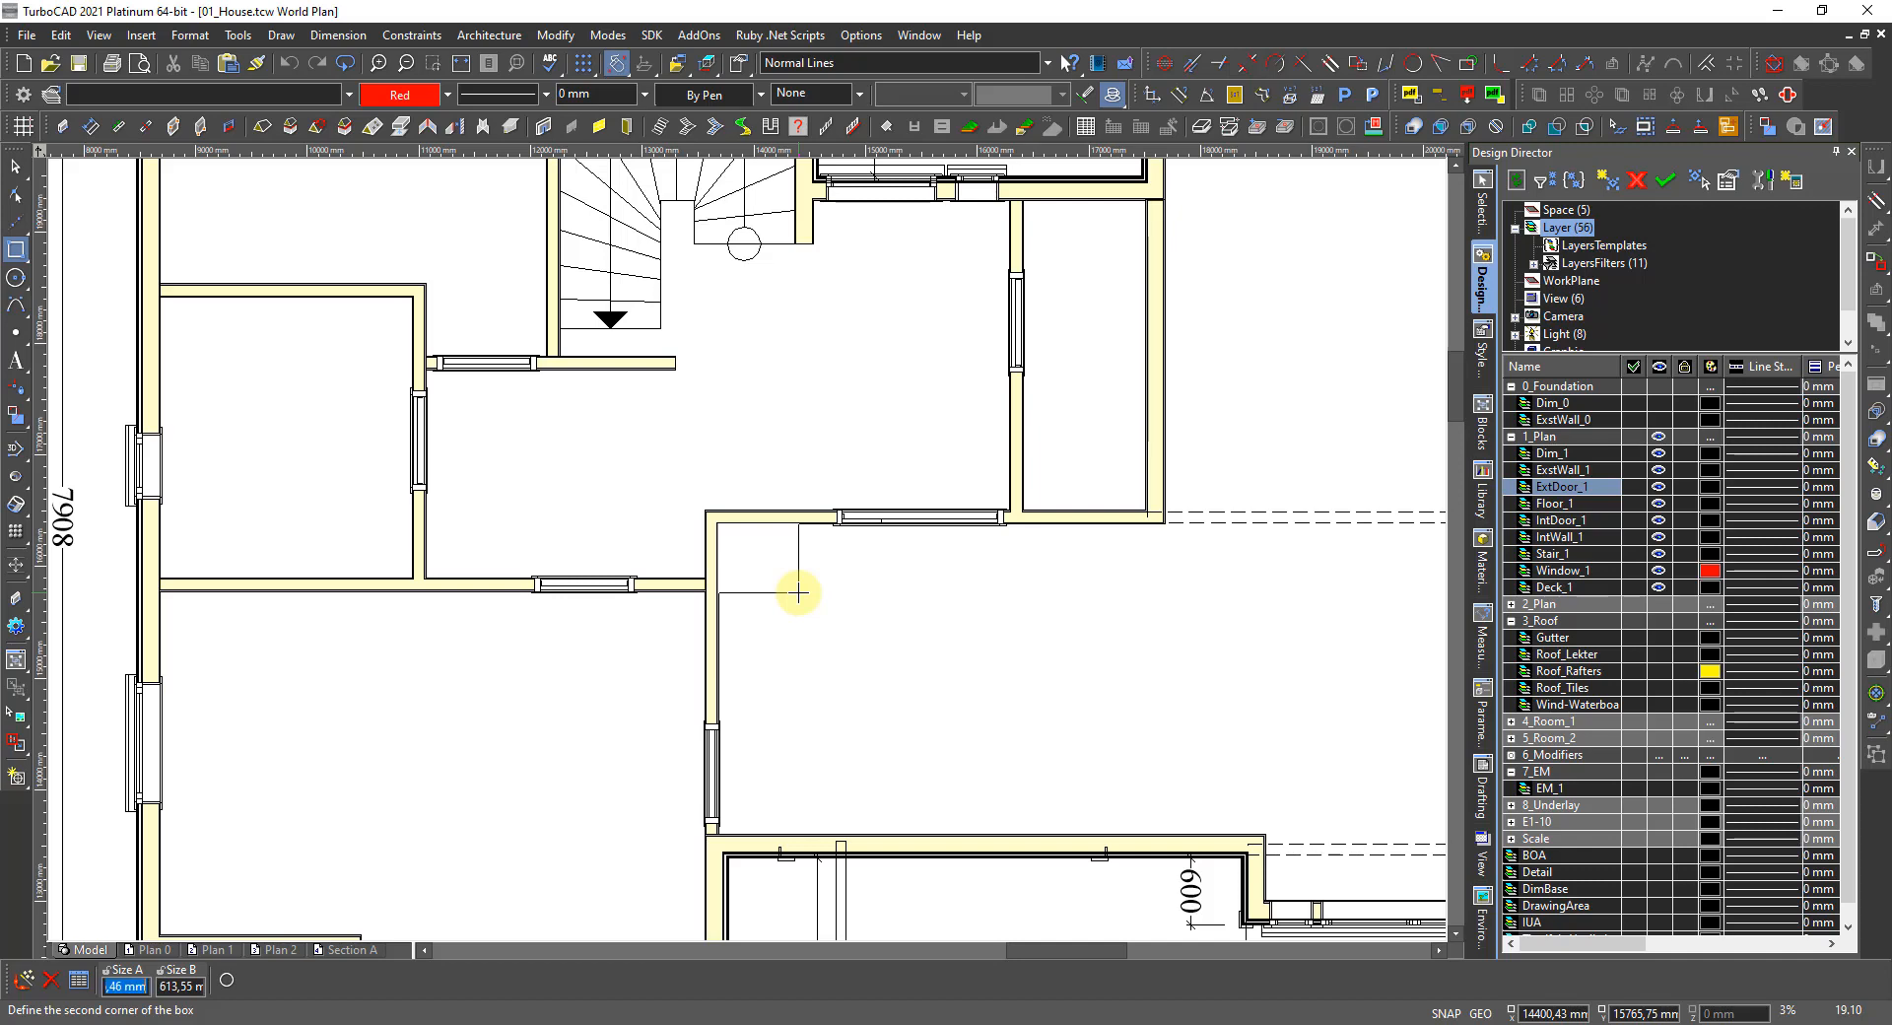
text(5)
text(50)
text(0)
key(Return)
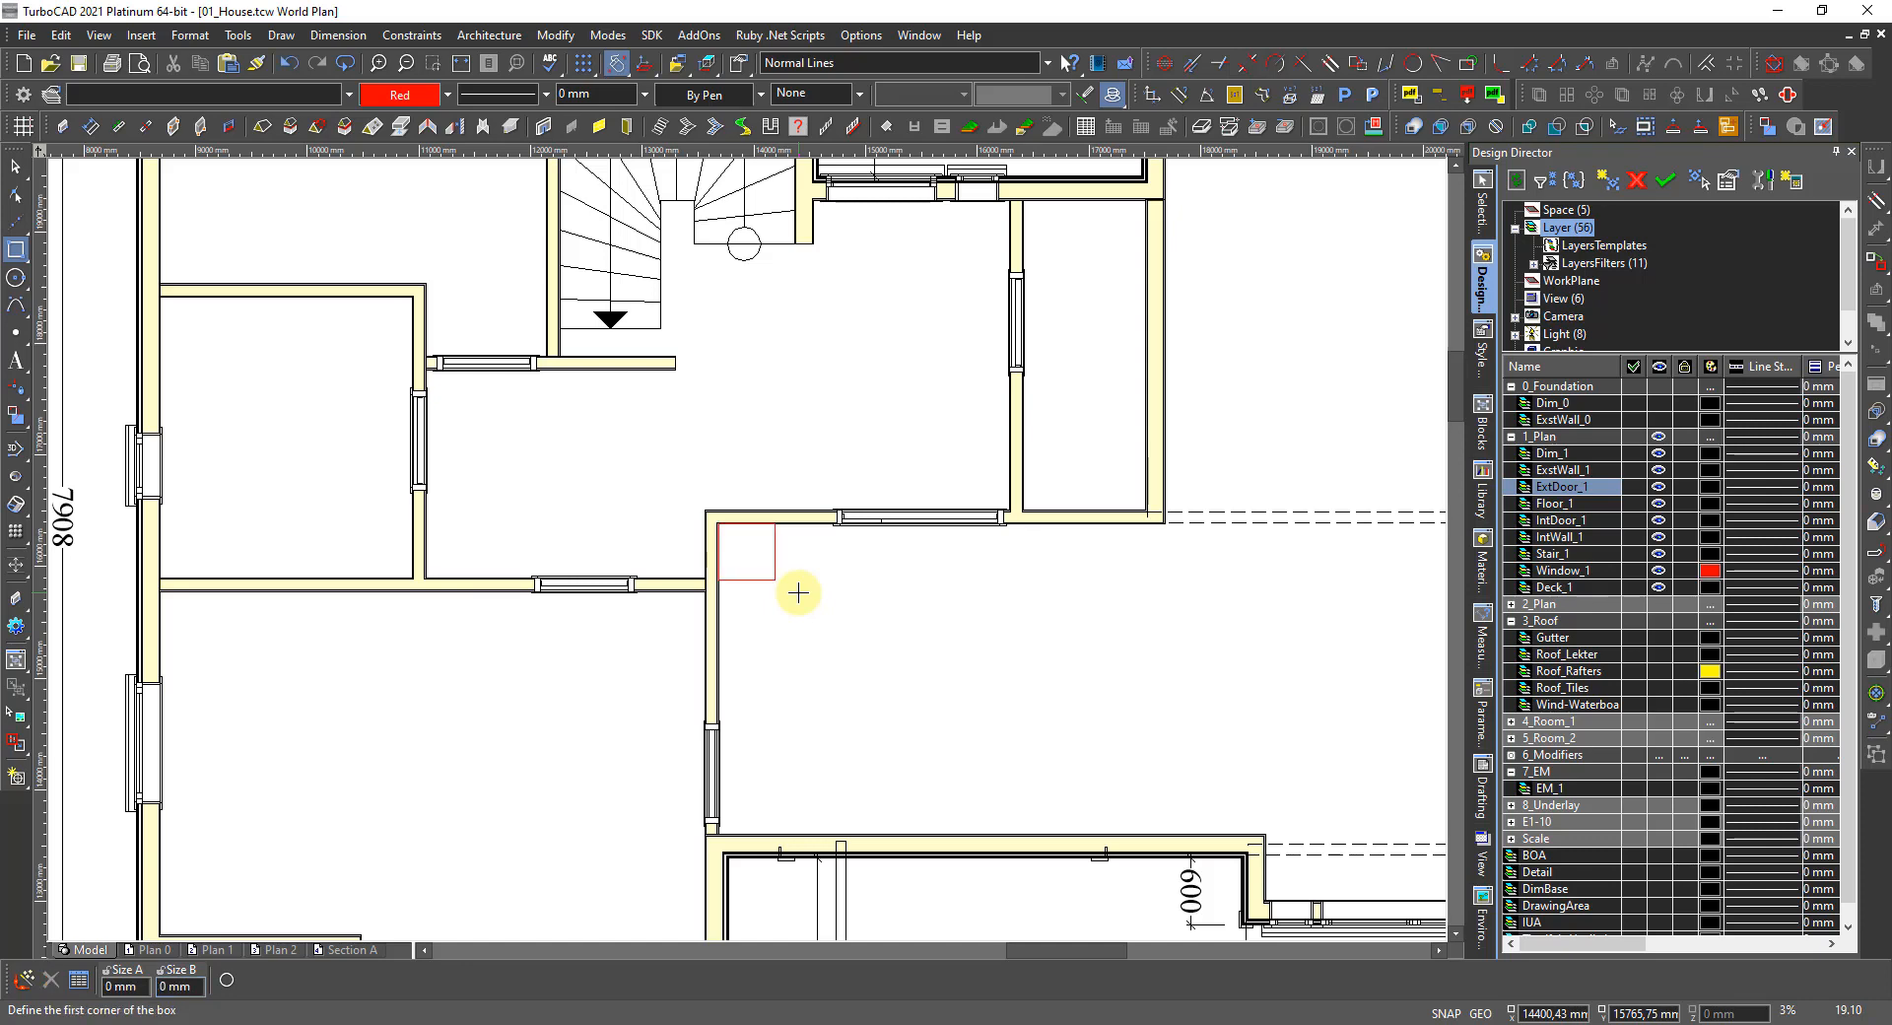
Move the square 100 mm in X and -100 mm in Y, away from both walls, and deselect it.
key(Escape)
click(765, 579)
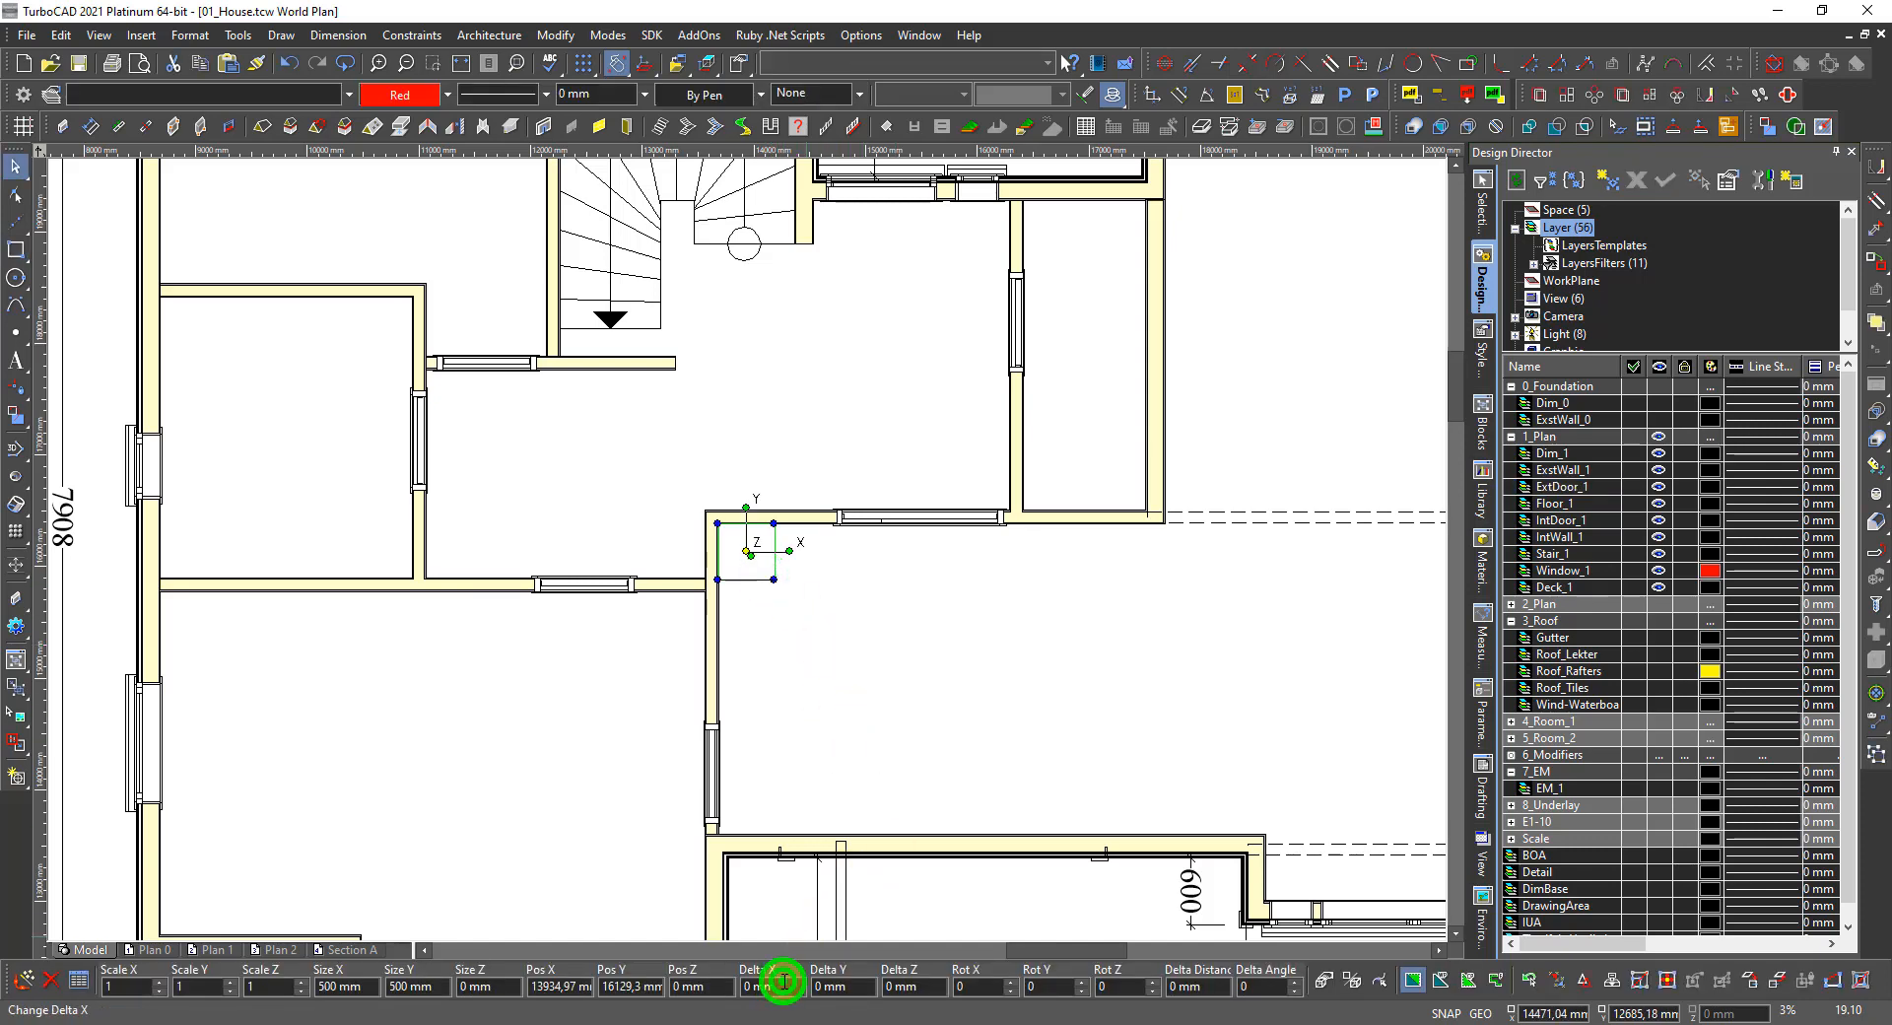
click(784, 981)
text(100)
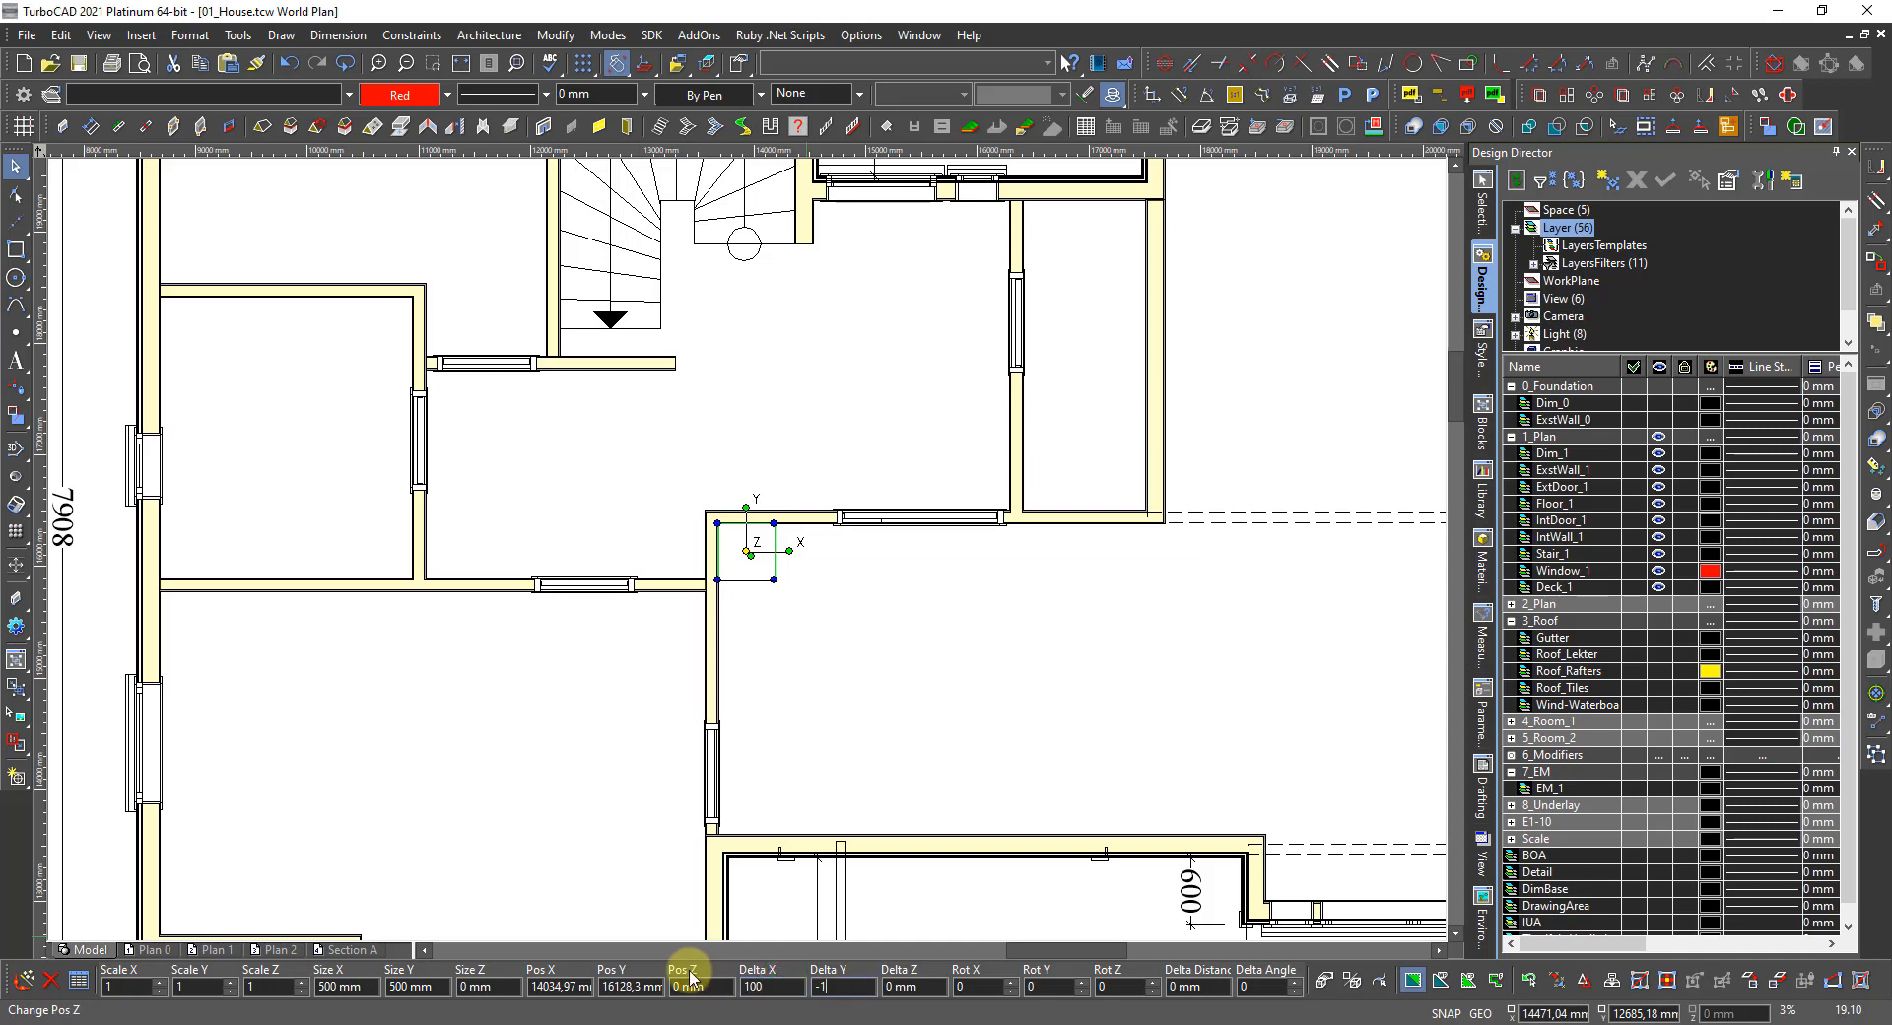
key(Return)
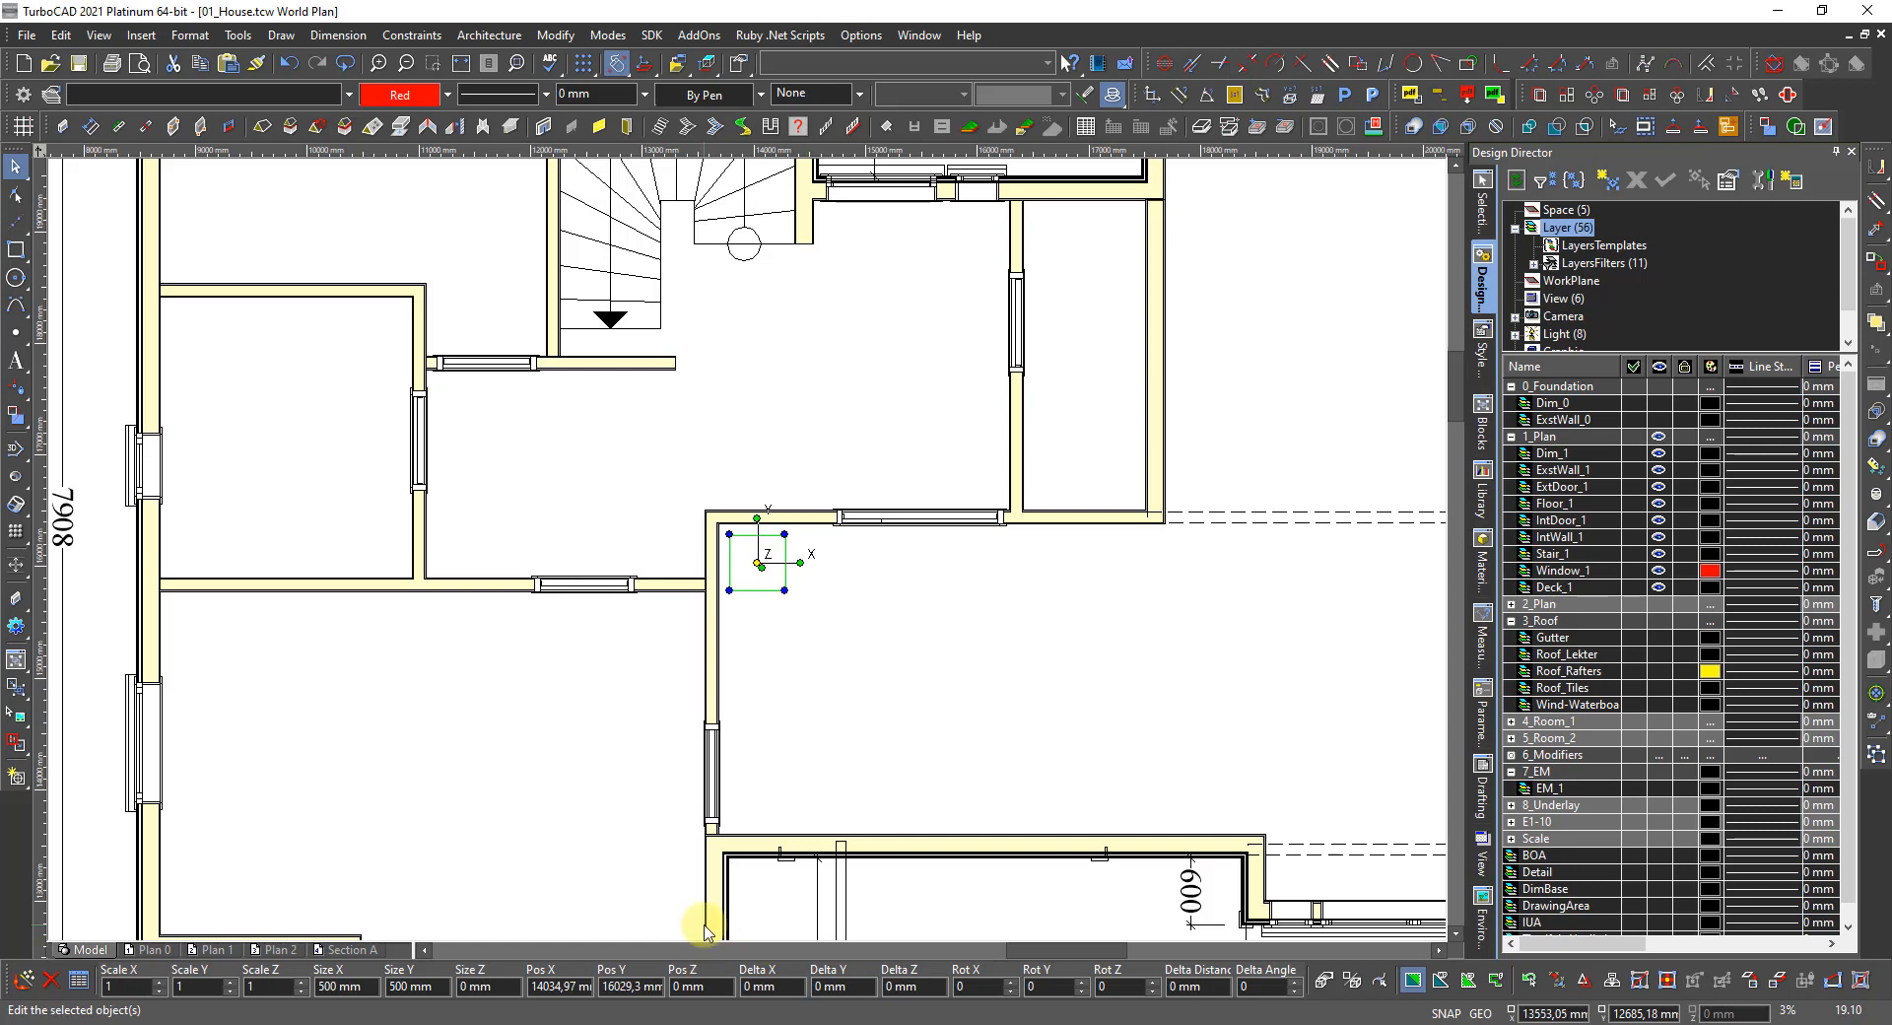
click(724, 581)
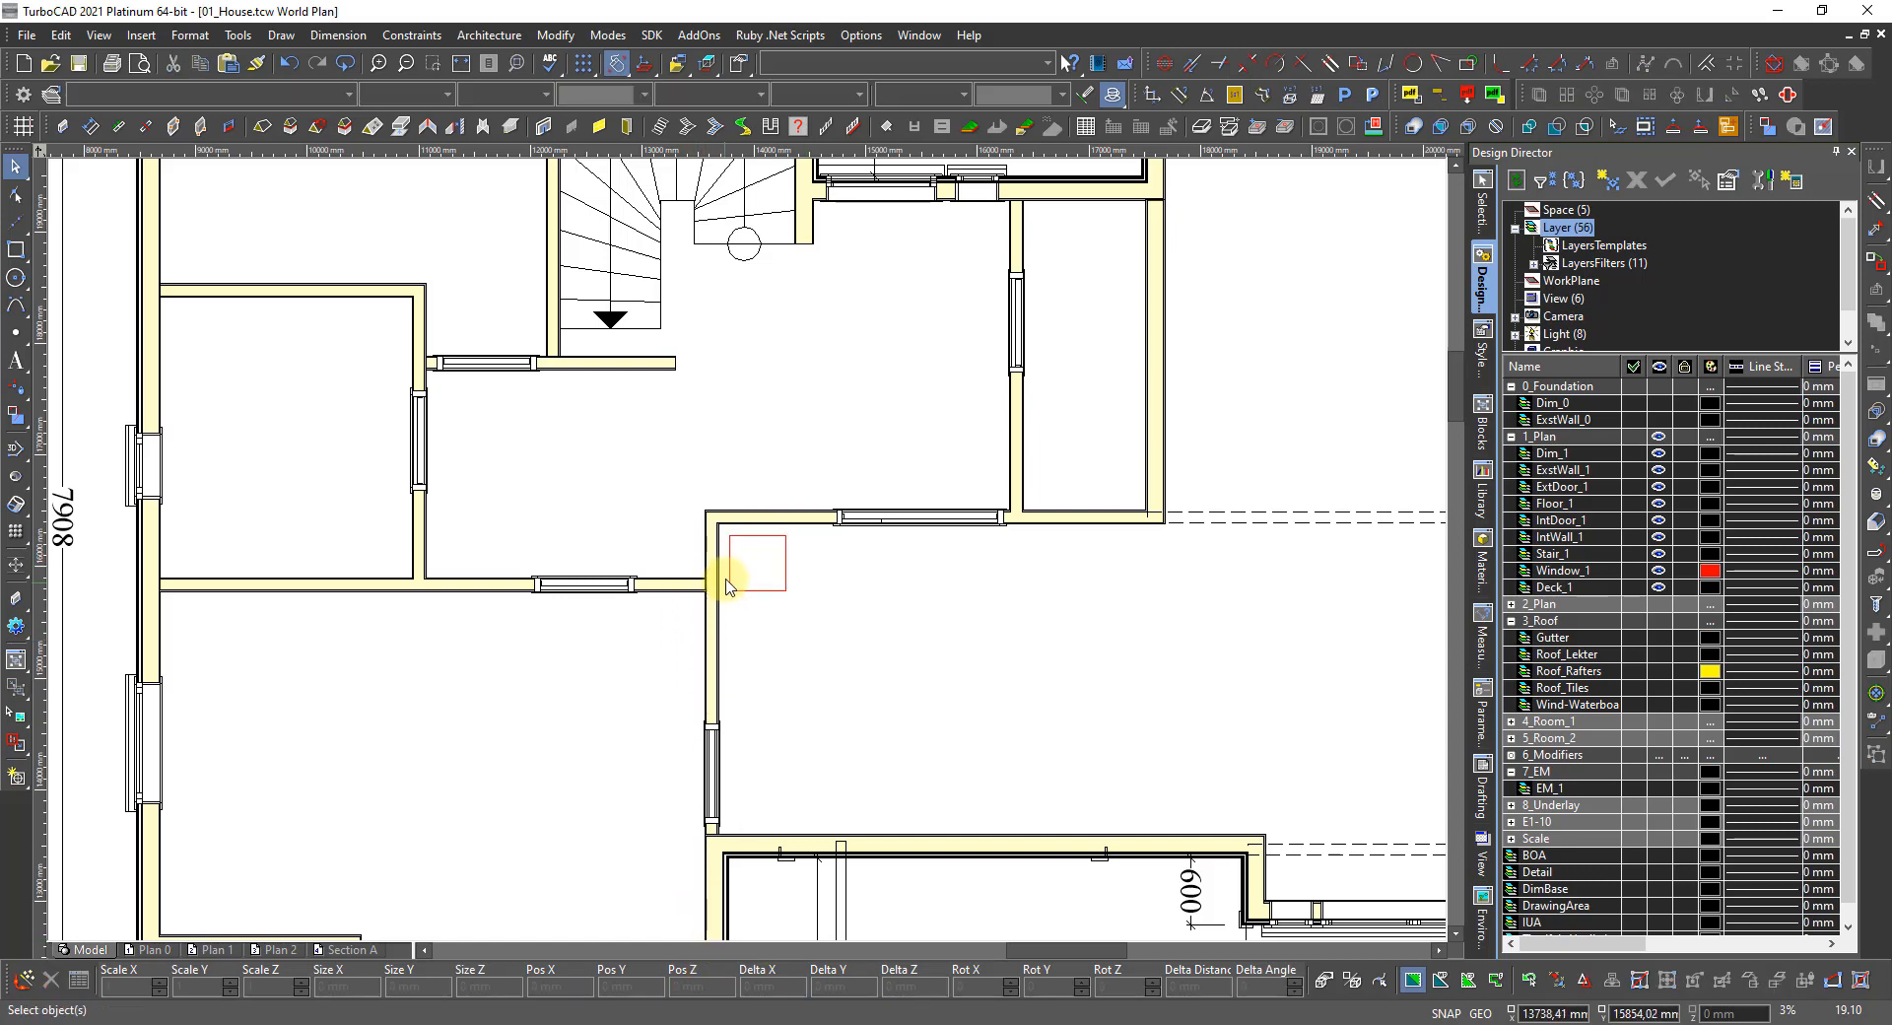
Draw a circle with a 115 mm radius centred in the chimney square.
scroll(726, 585, up, 2)
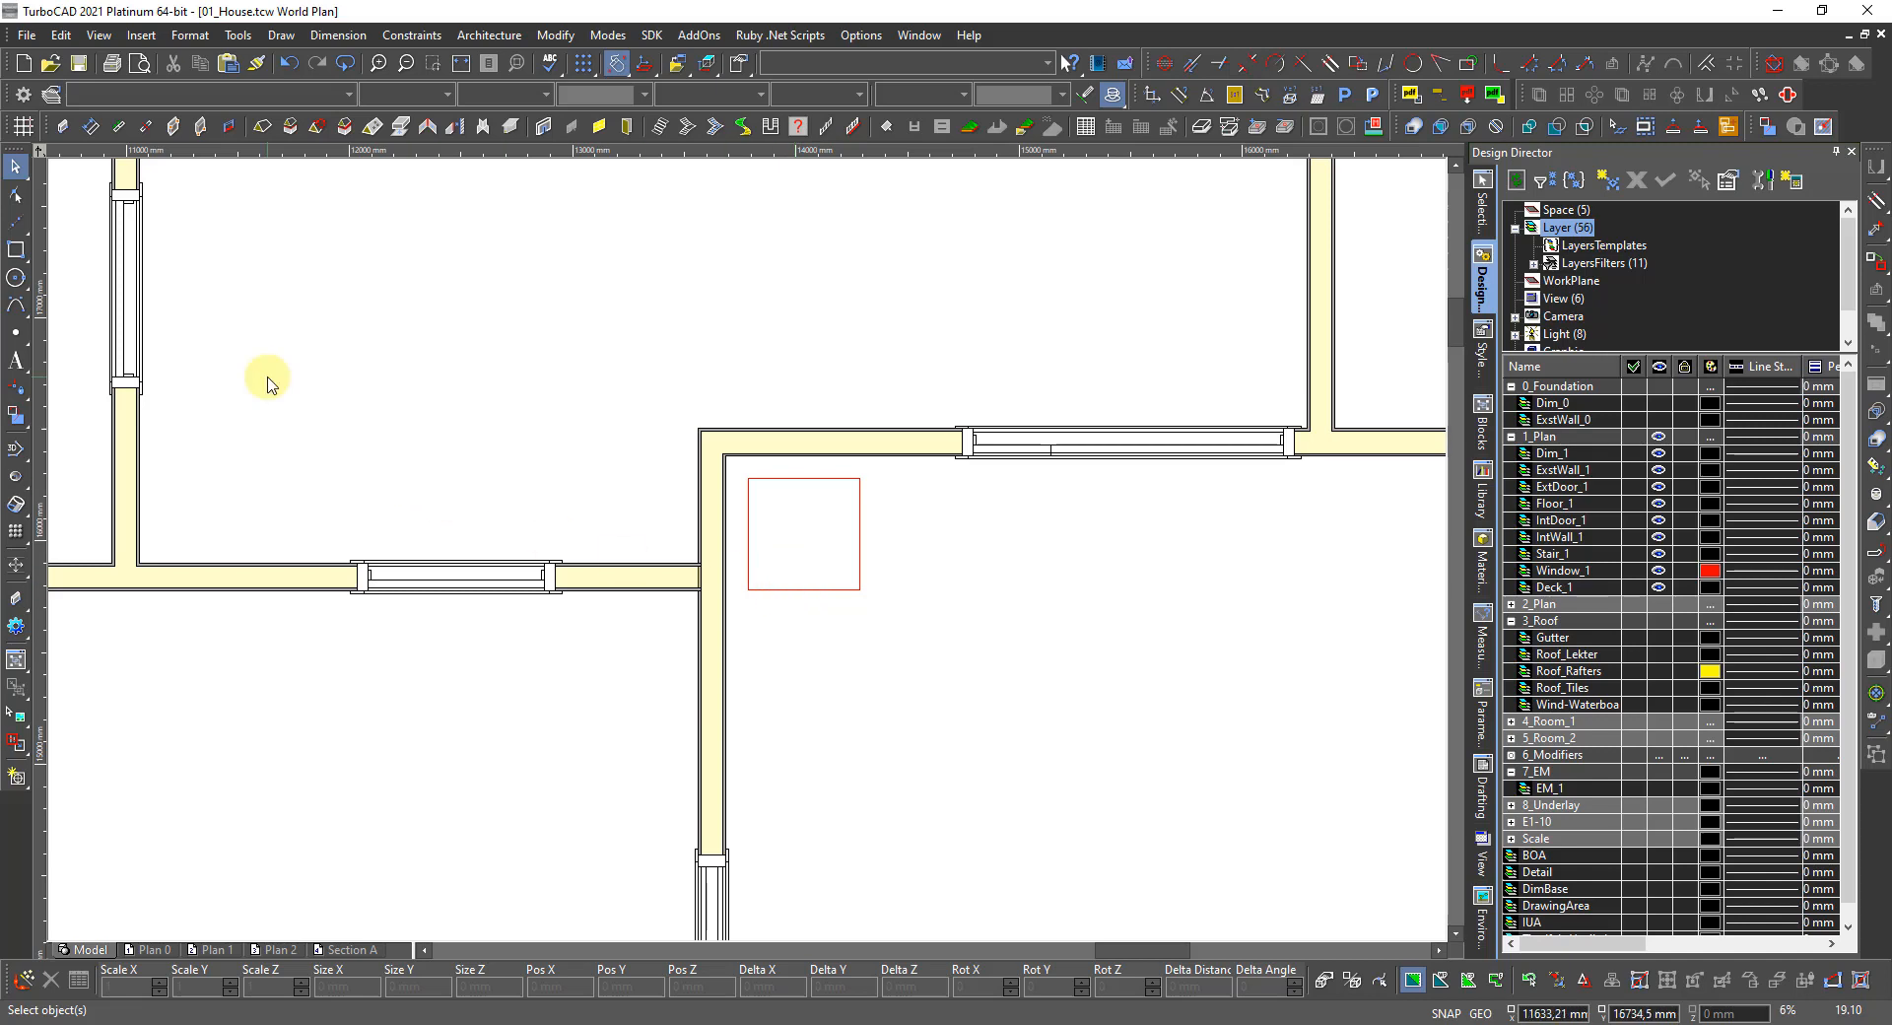
click(15, 279)
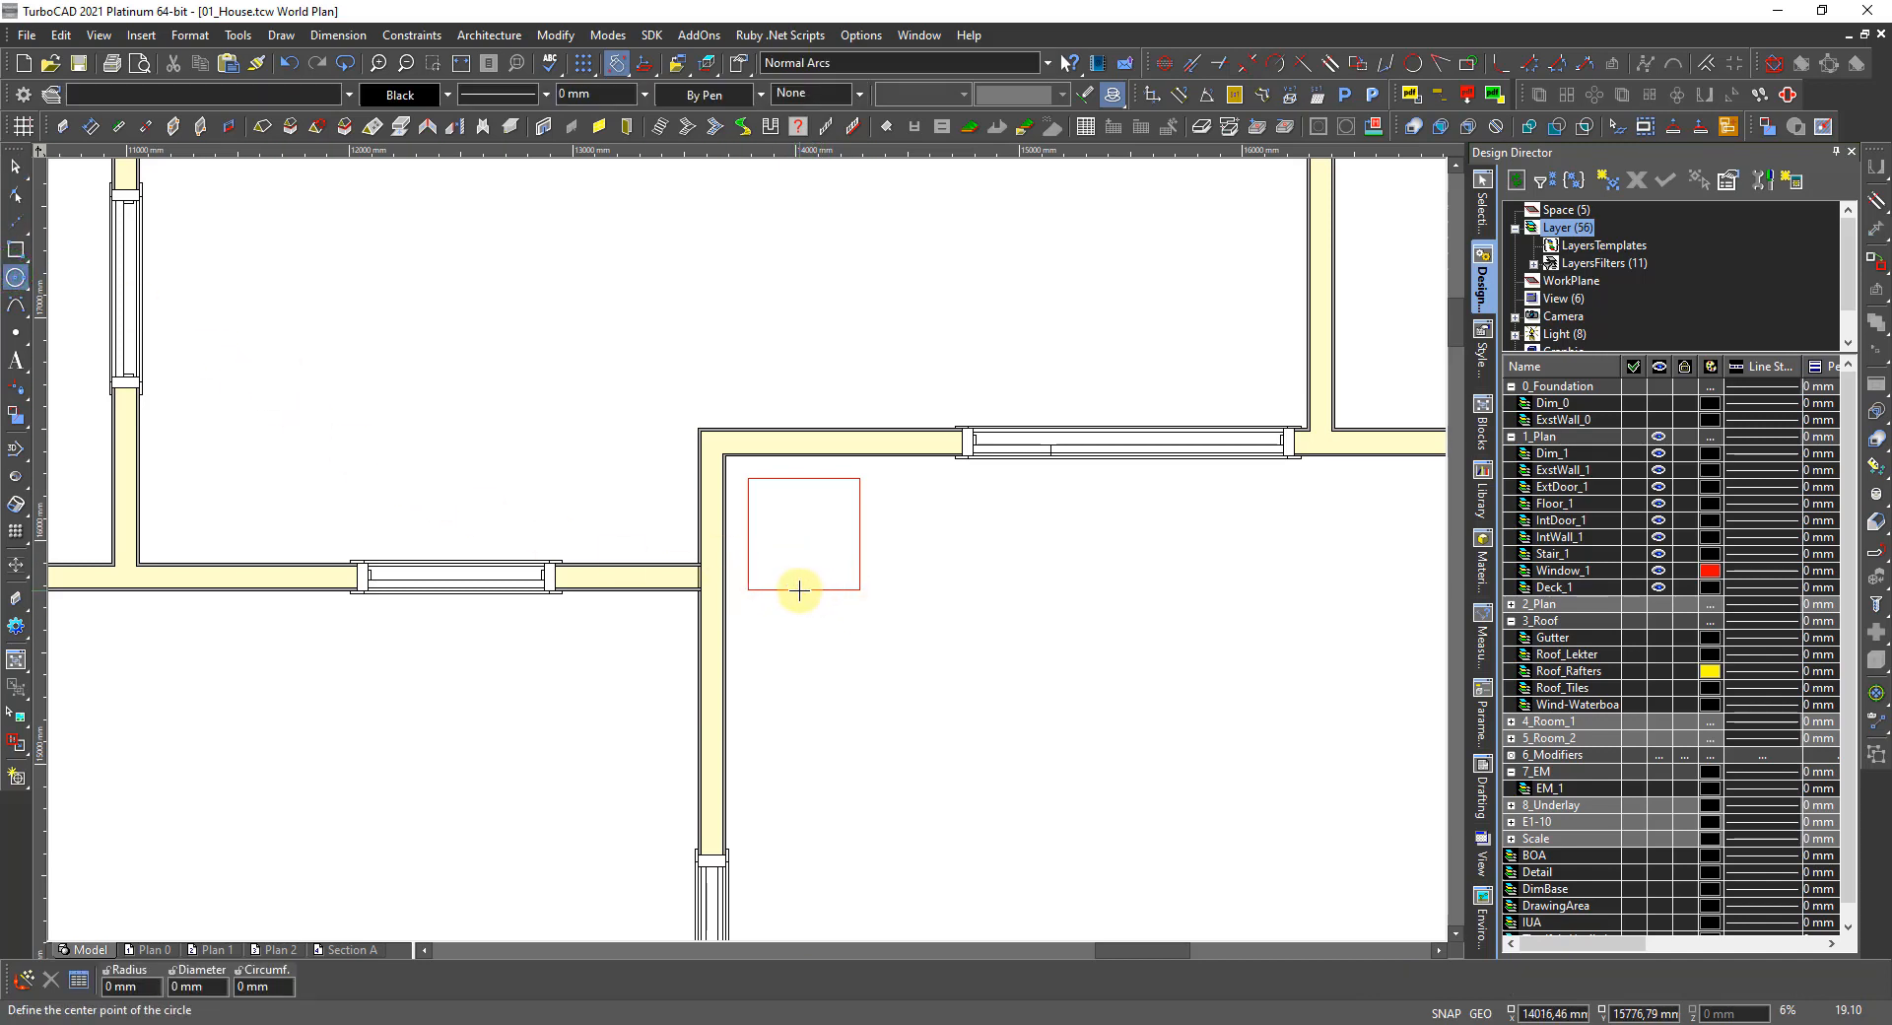
click(798, 589)
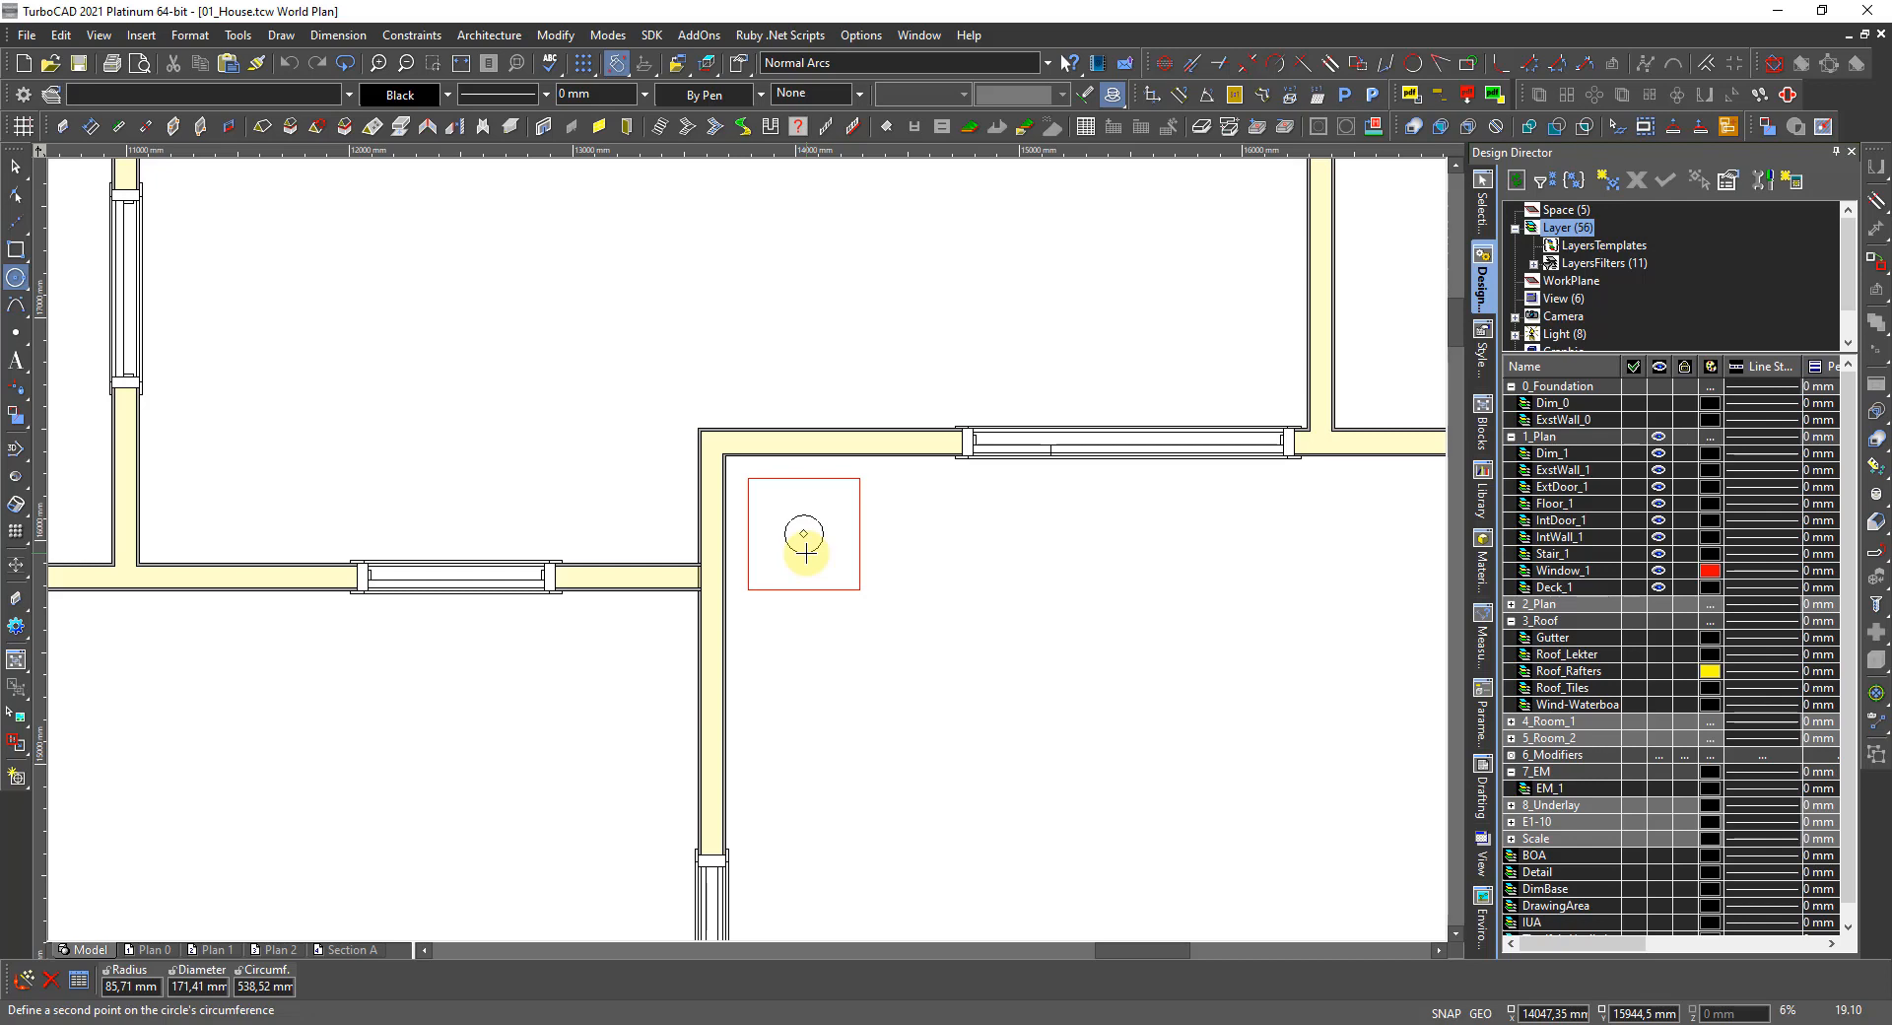
text(115)
key(Return)
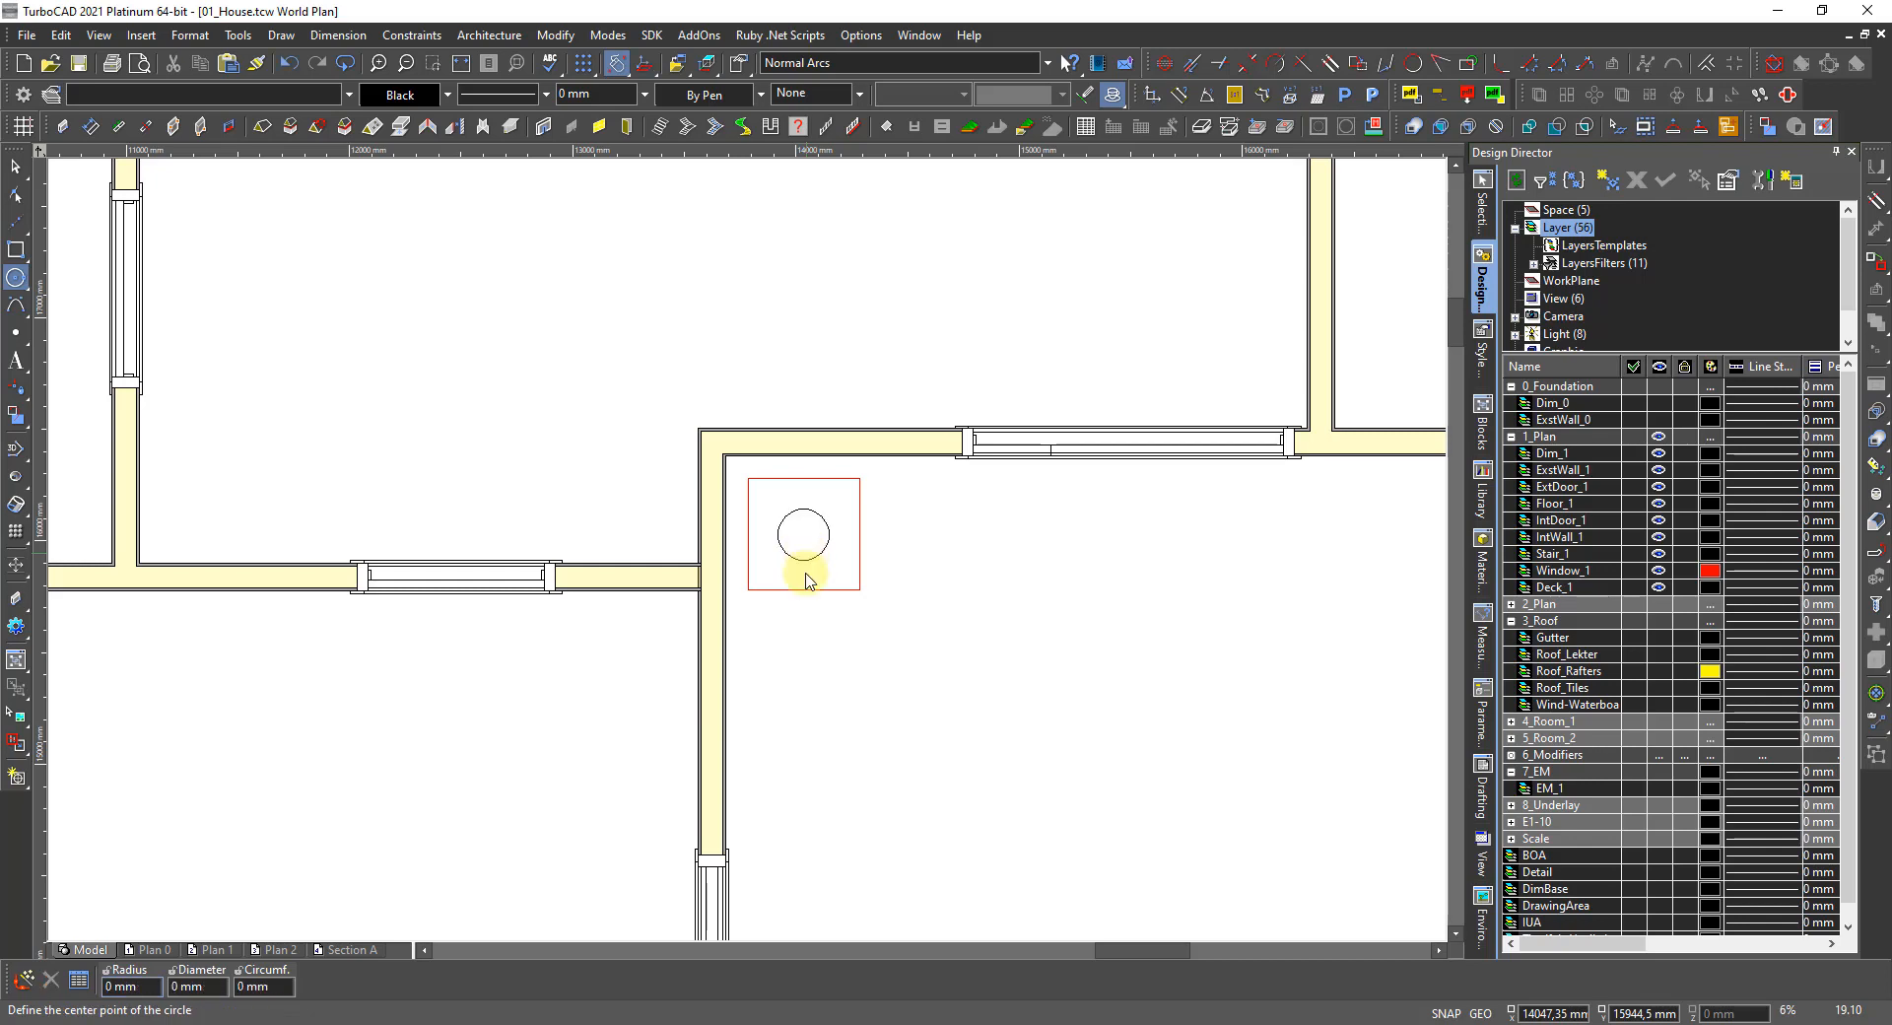
key(Escape)
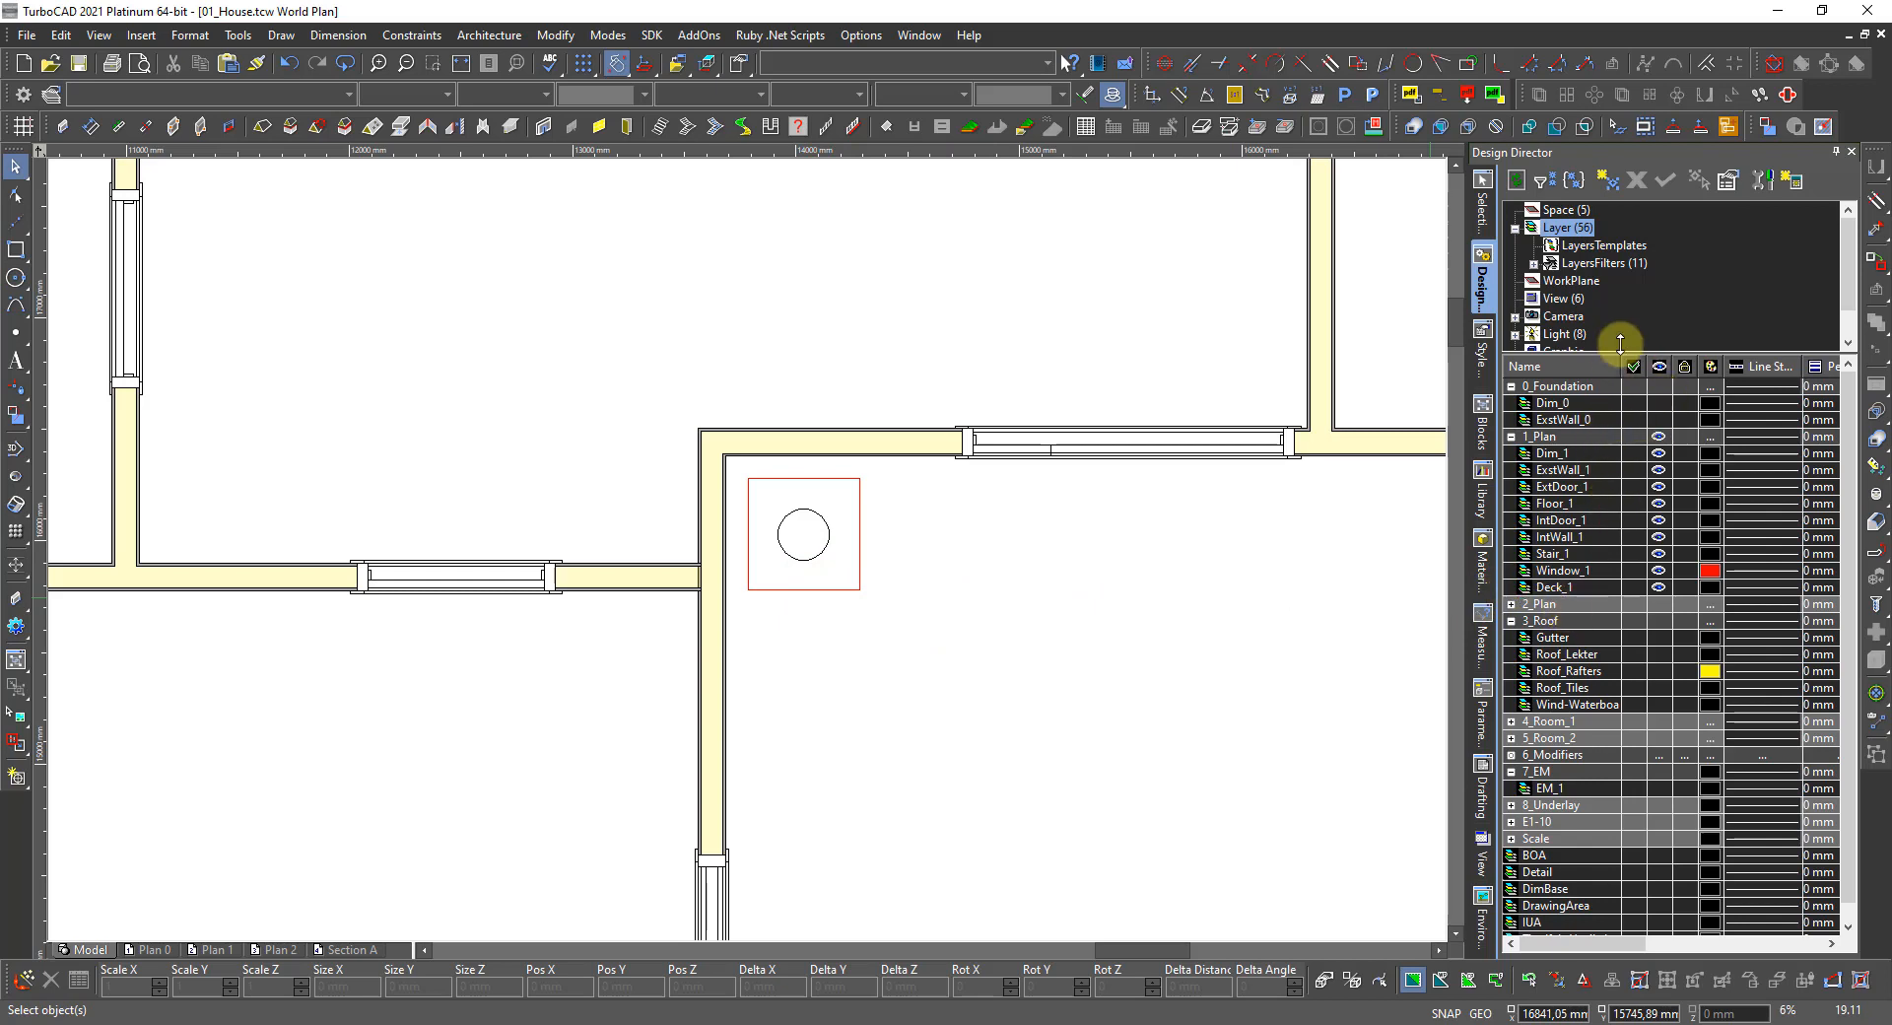
Create a new layer named Chimney.
click(1600, 178)
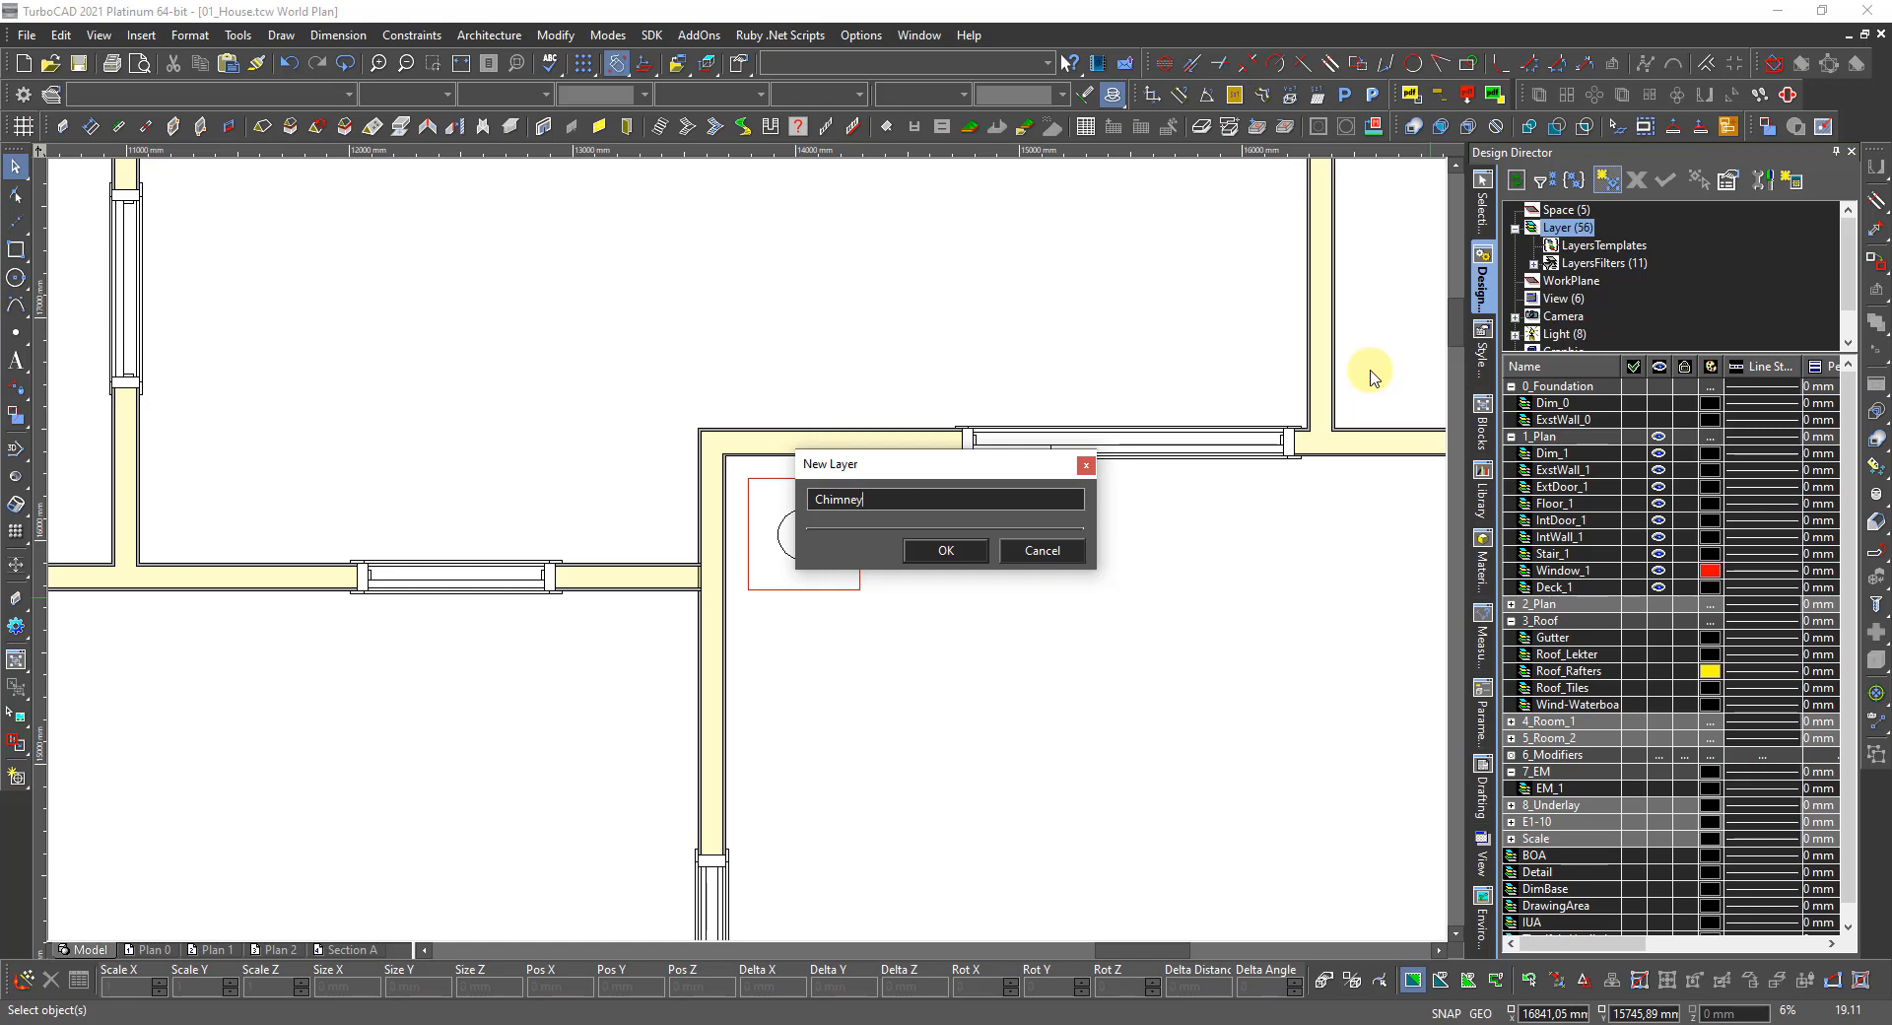
key(Return)
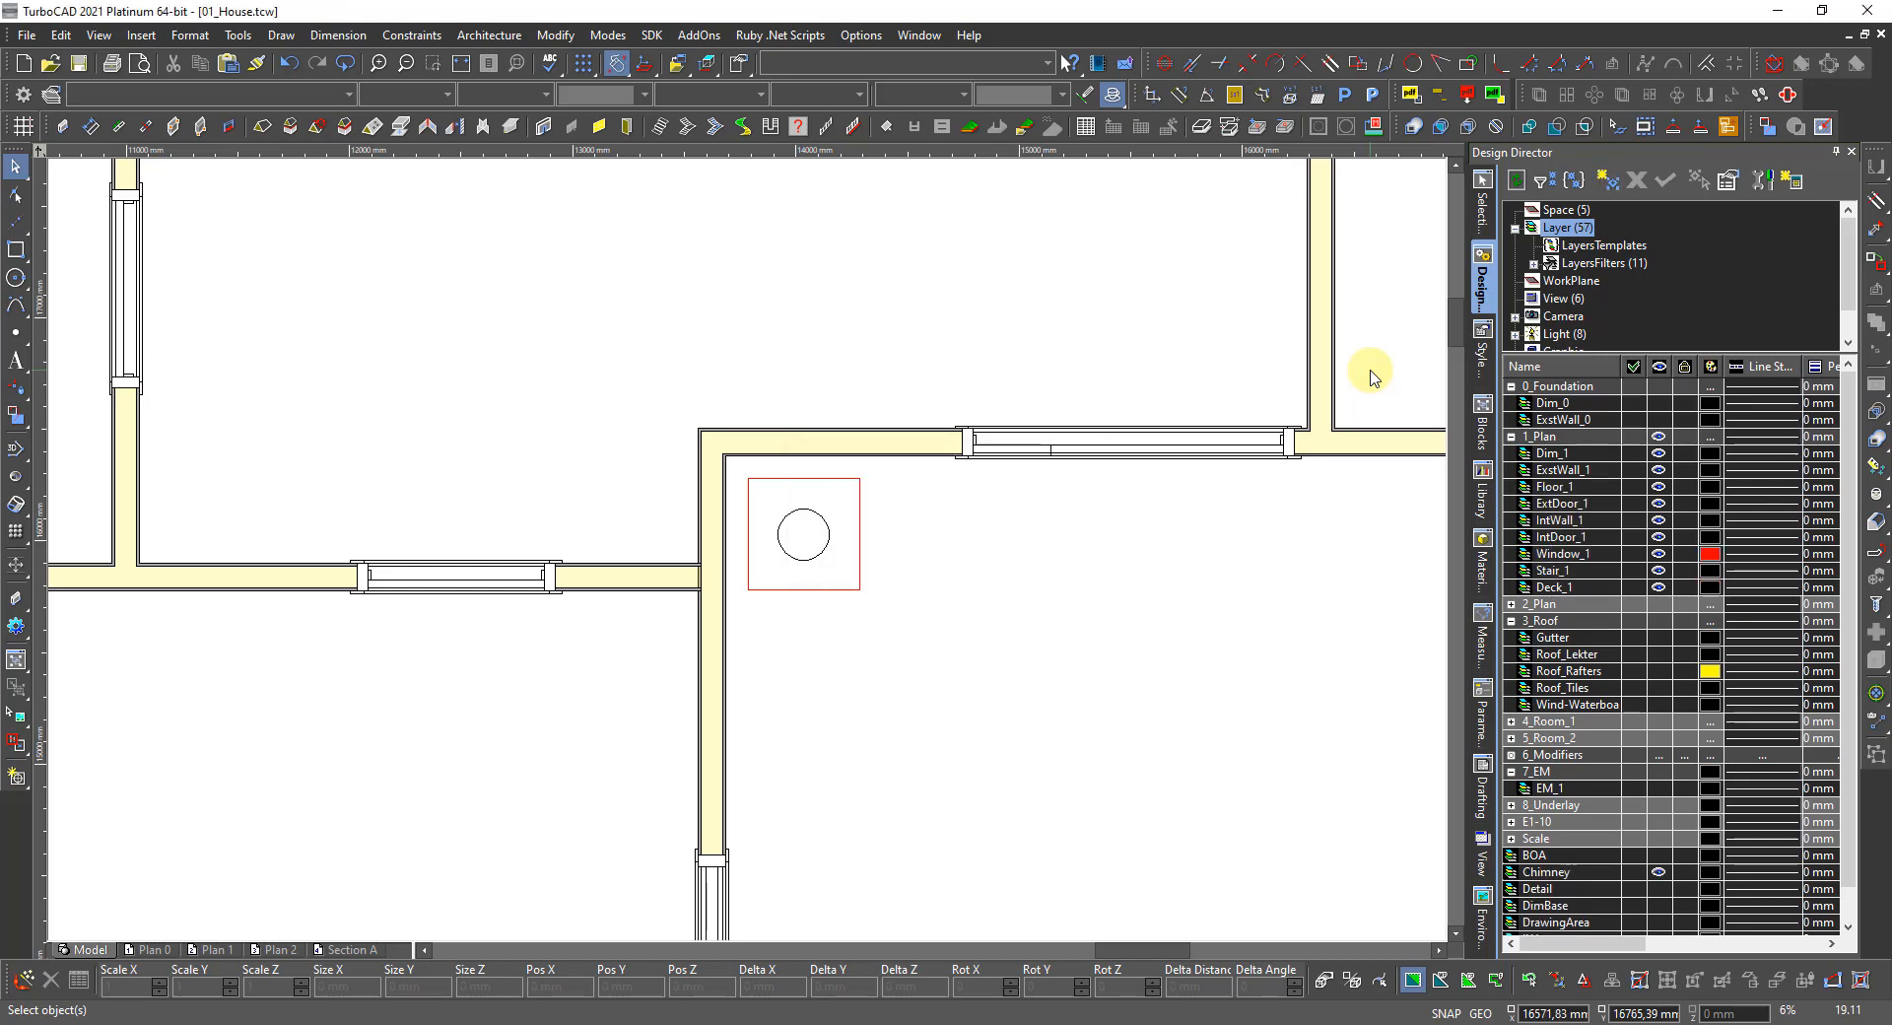
Assign both the square and the circle to the Chimney layer and set their line colour to By Layer.
click(828, 589)
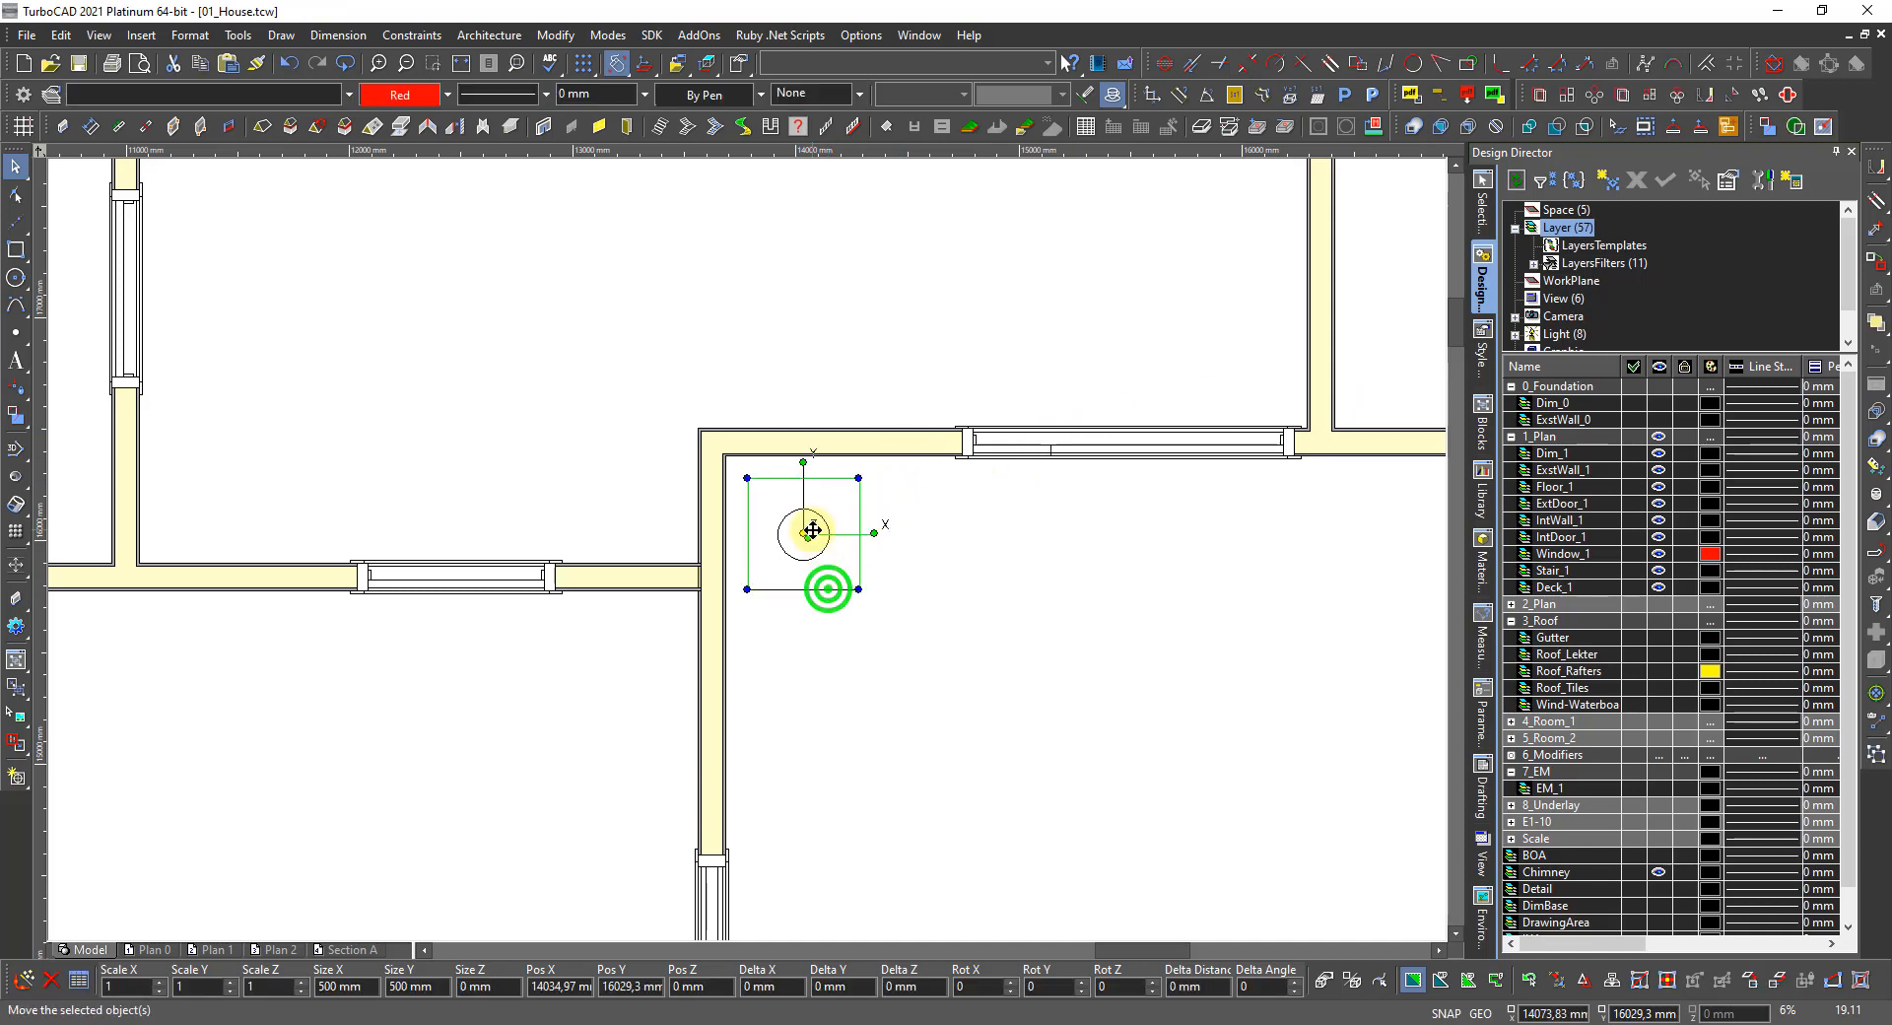
shift+click(805, 556)
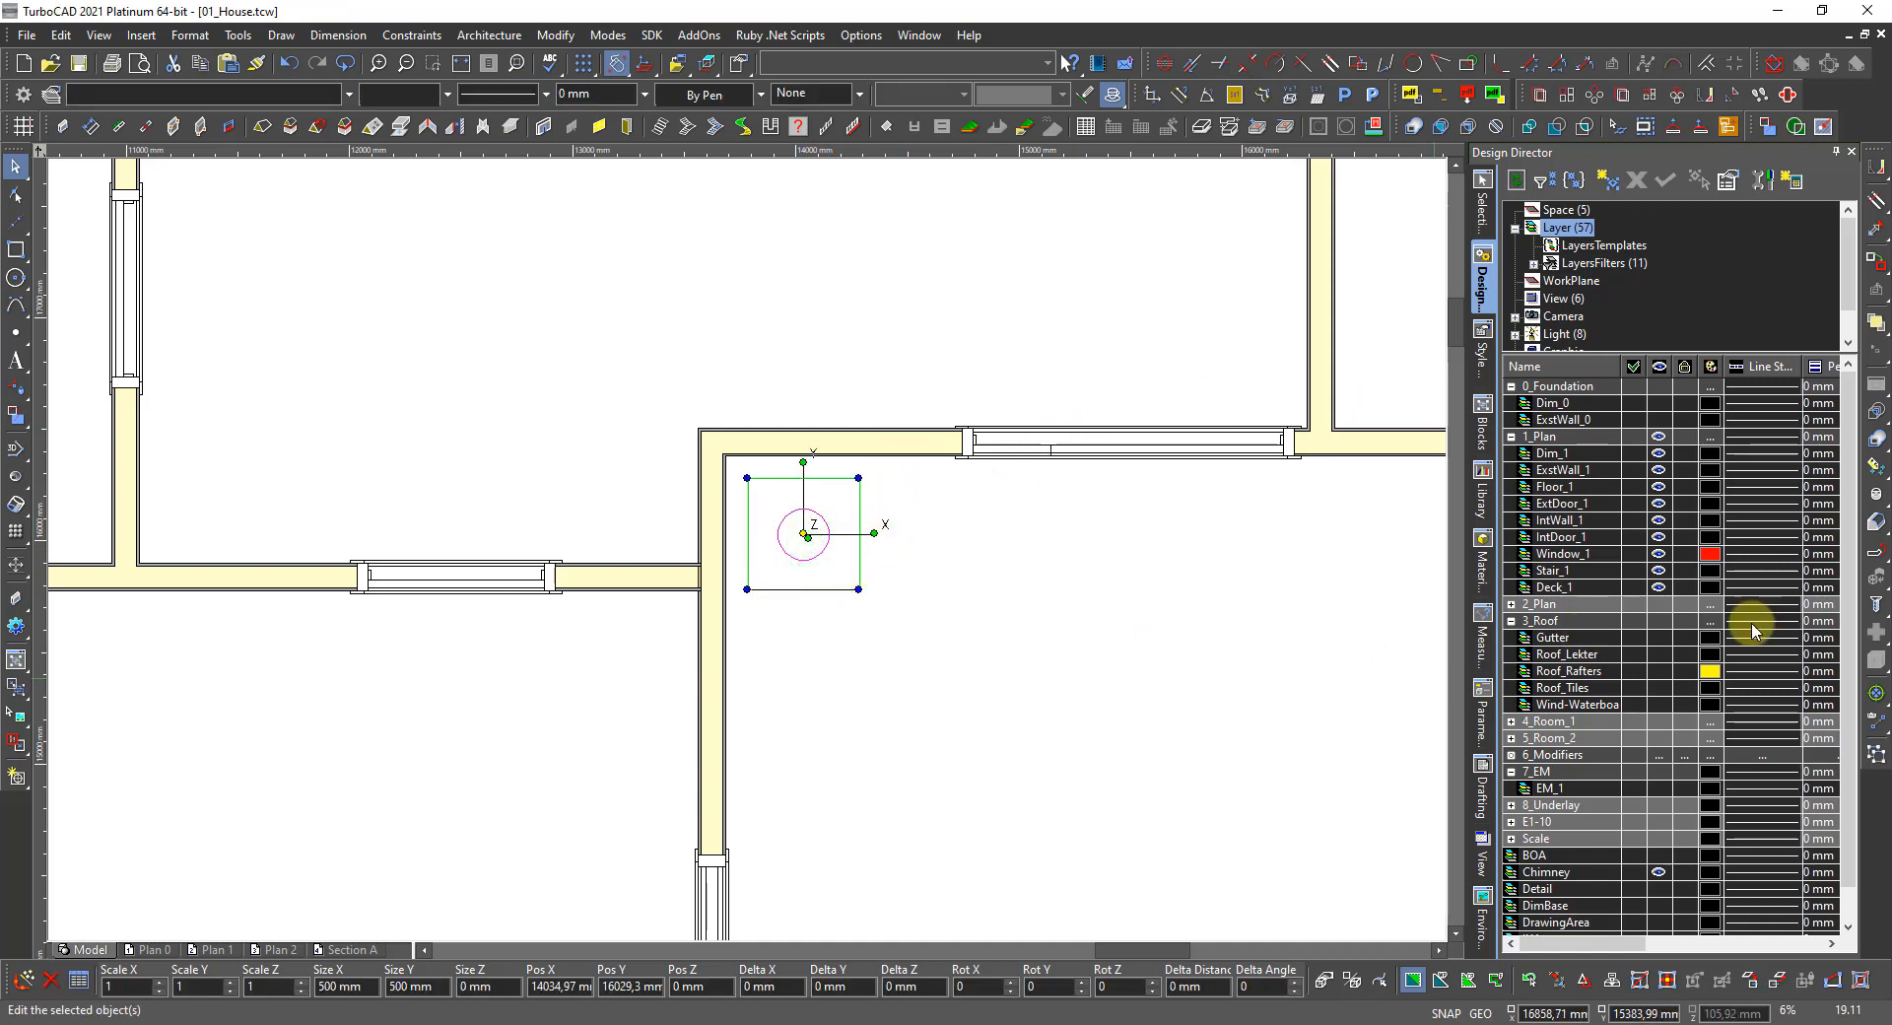
drag(1849, 503, 1857, 704)
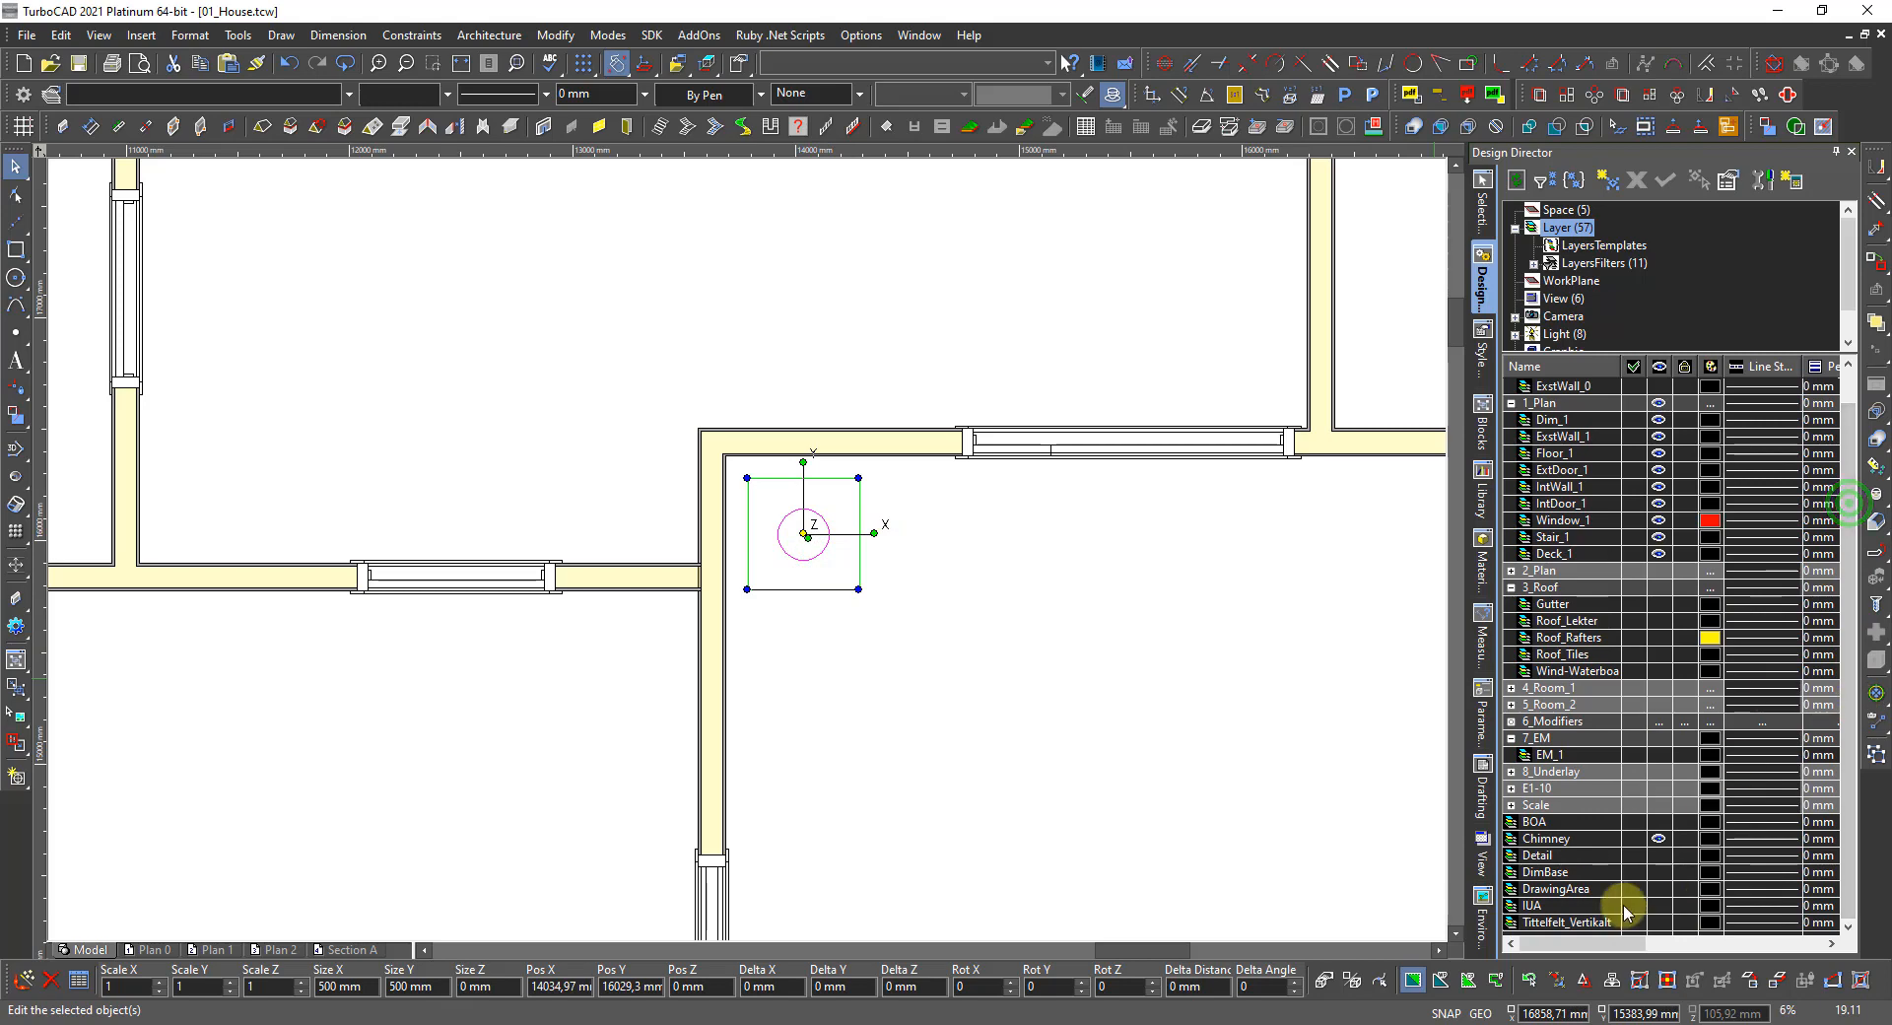
click(1637, 841)
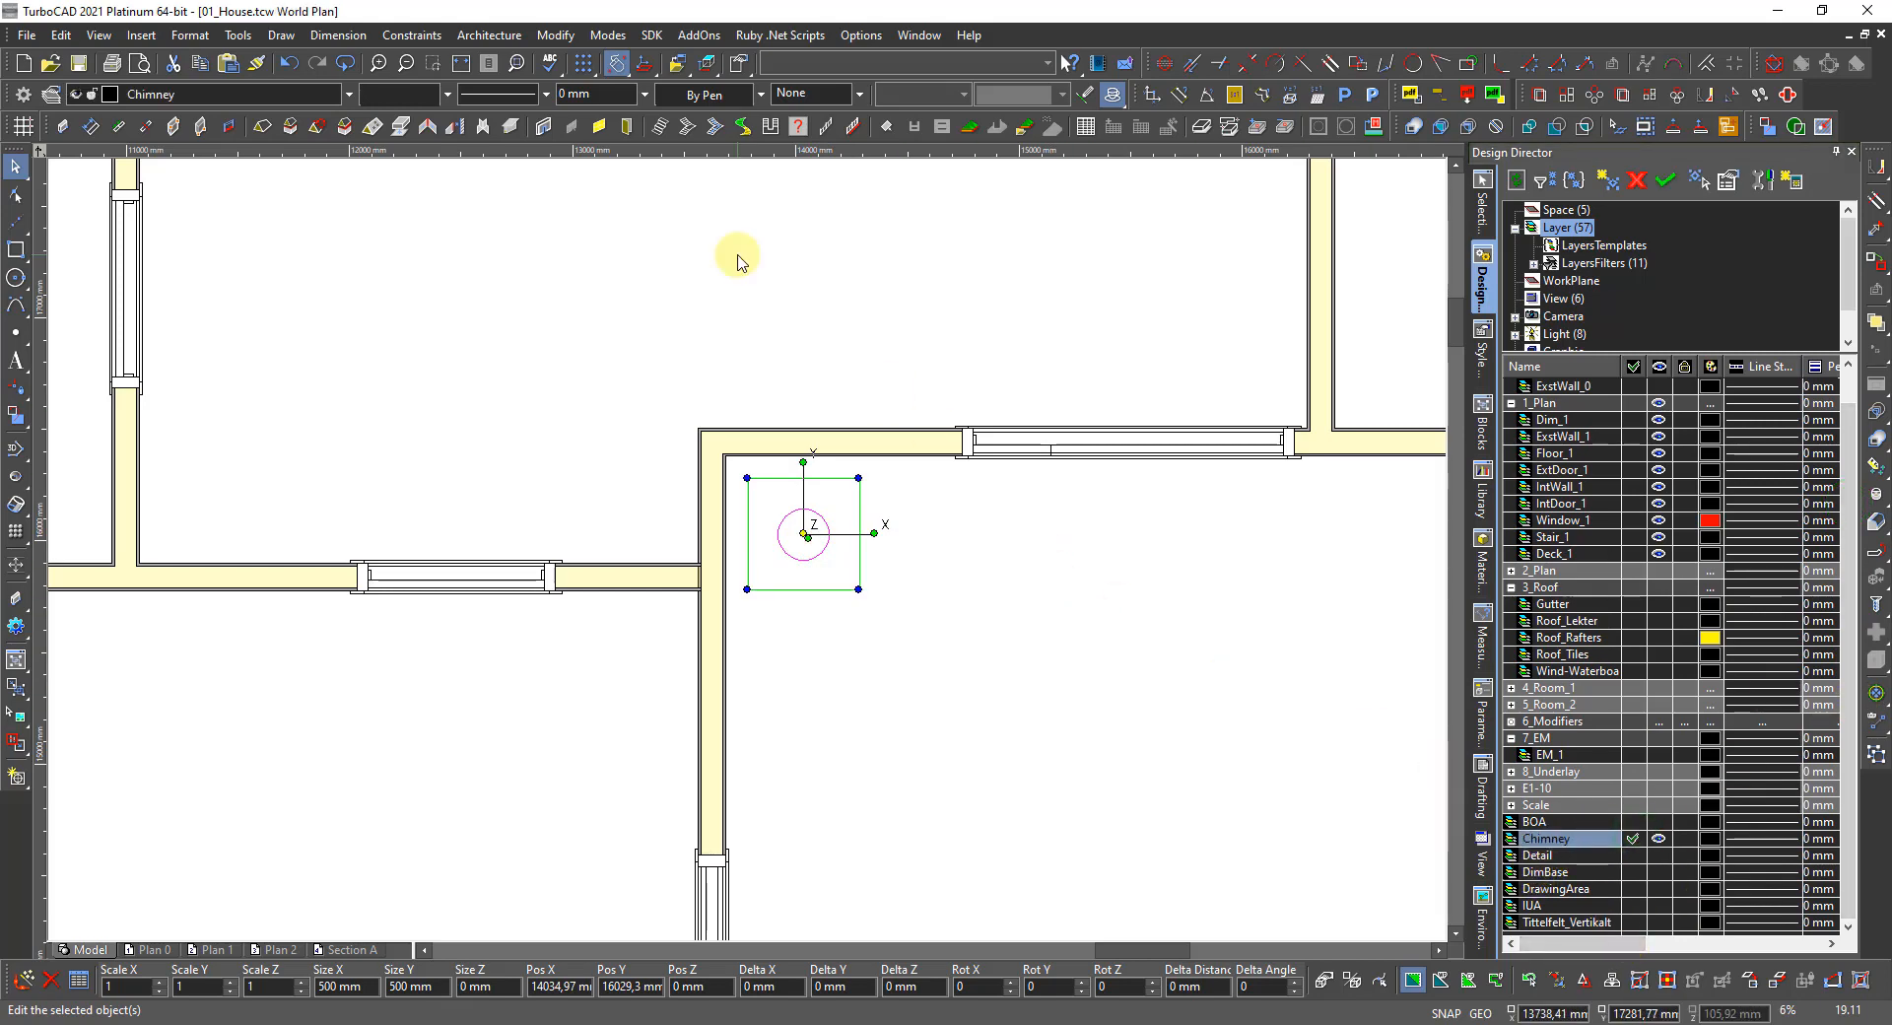
click(402, 94)
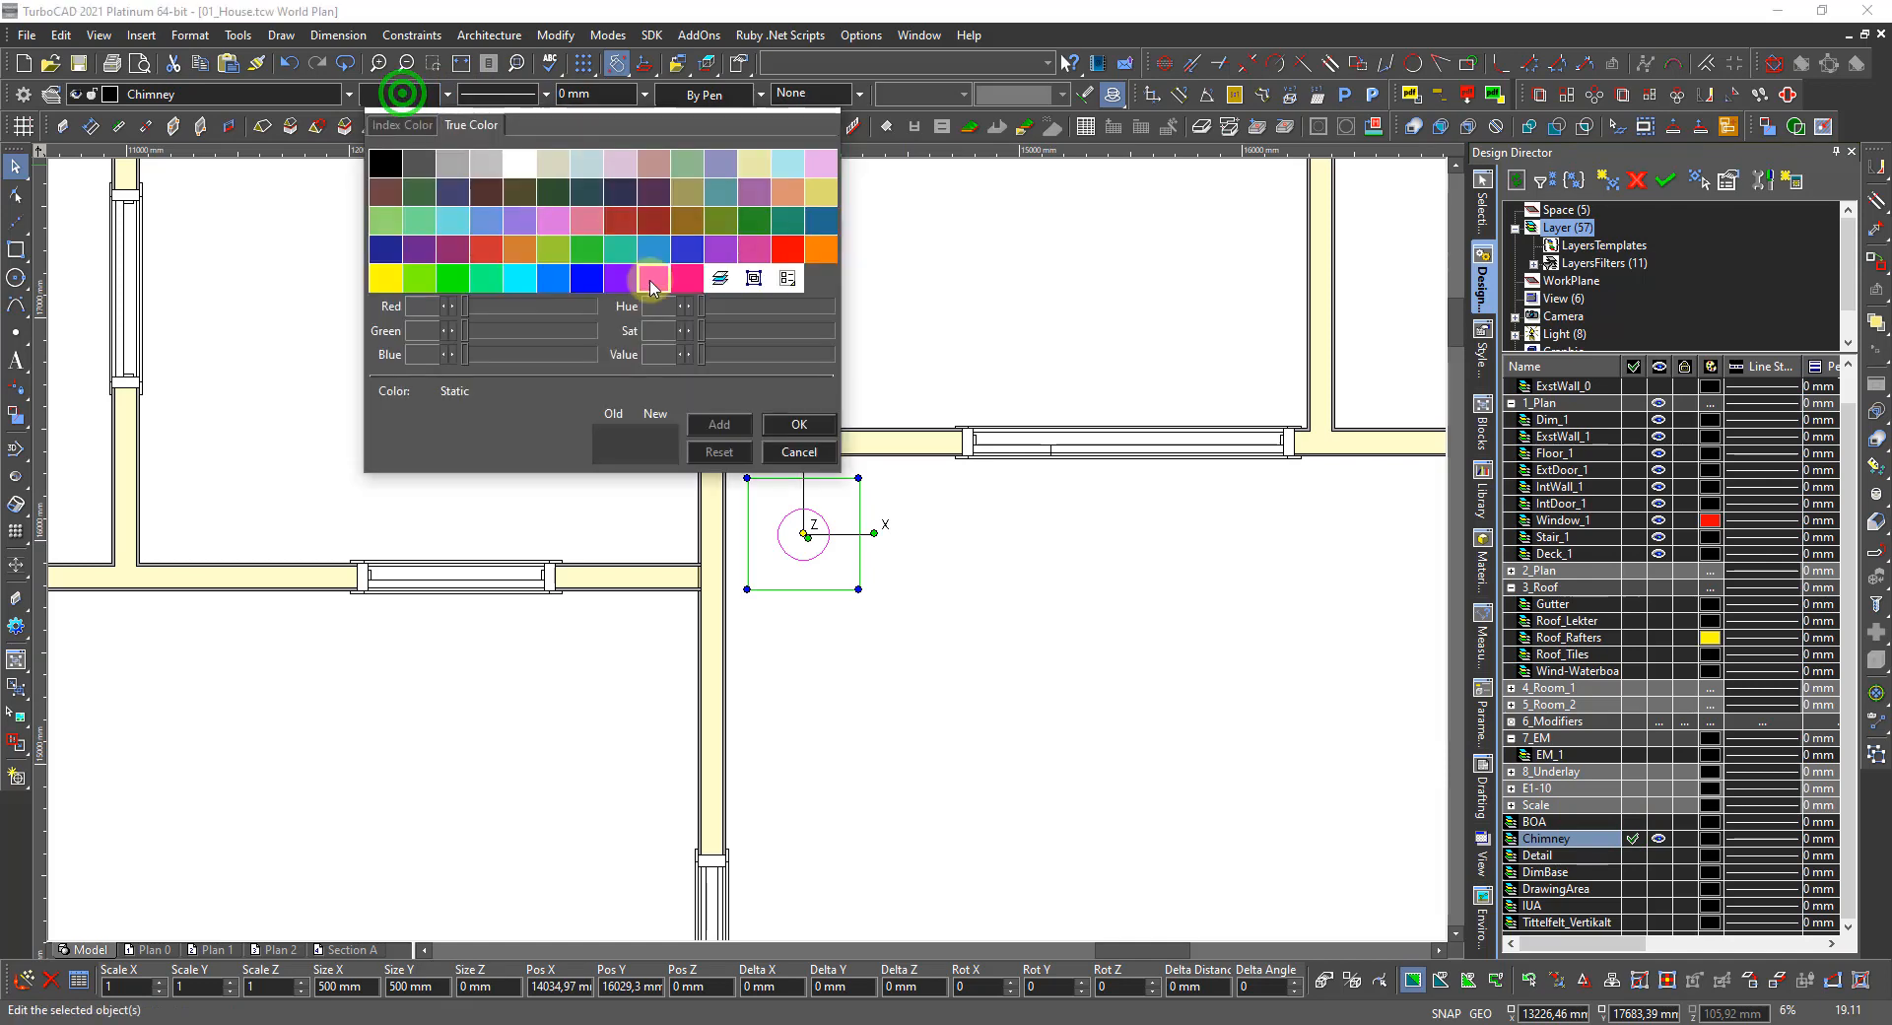
click(719, 278)
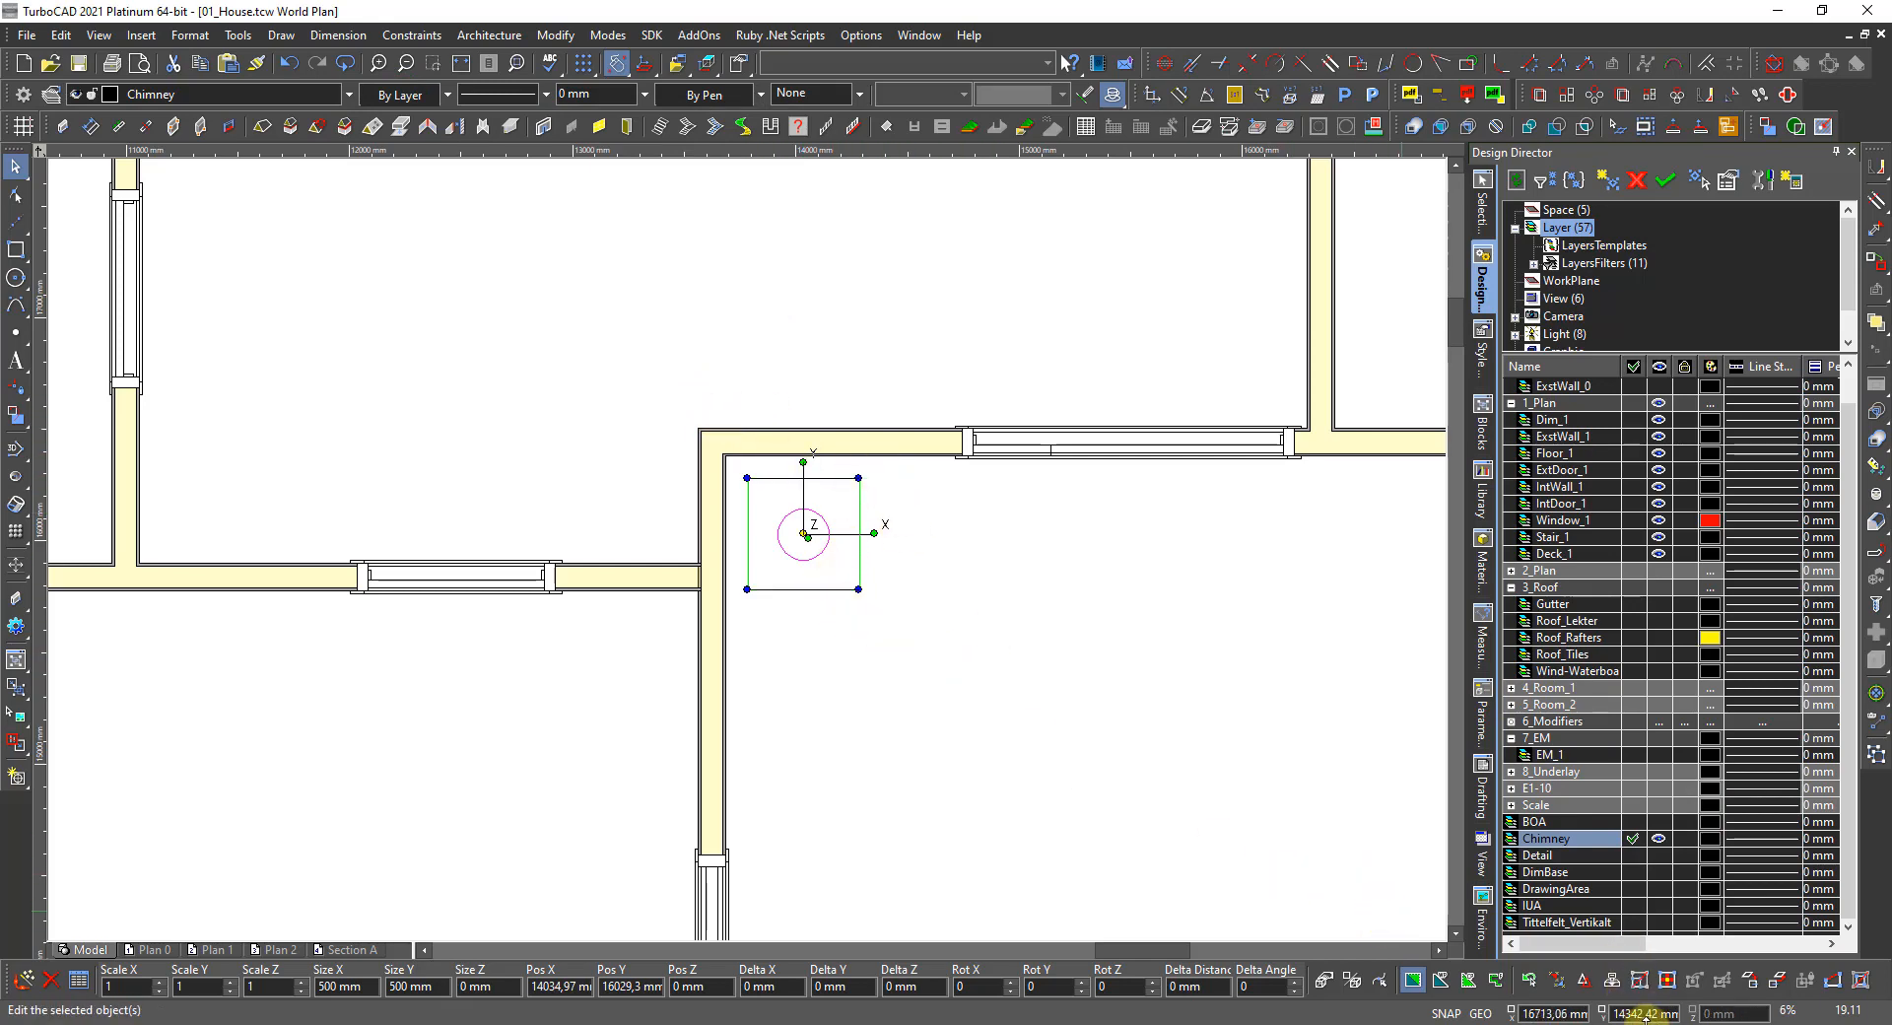
Give the square and circle a thickness of 8368 mm, set their solid mode to Solid, and deselect them.
click(1833, 980)
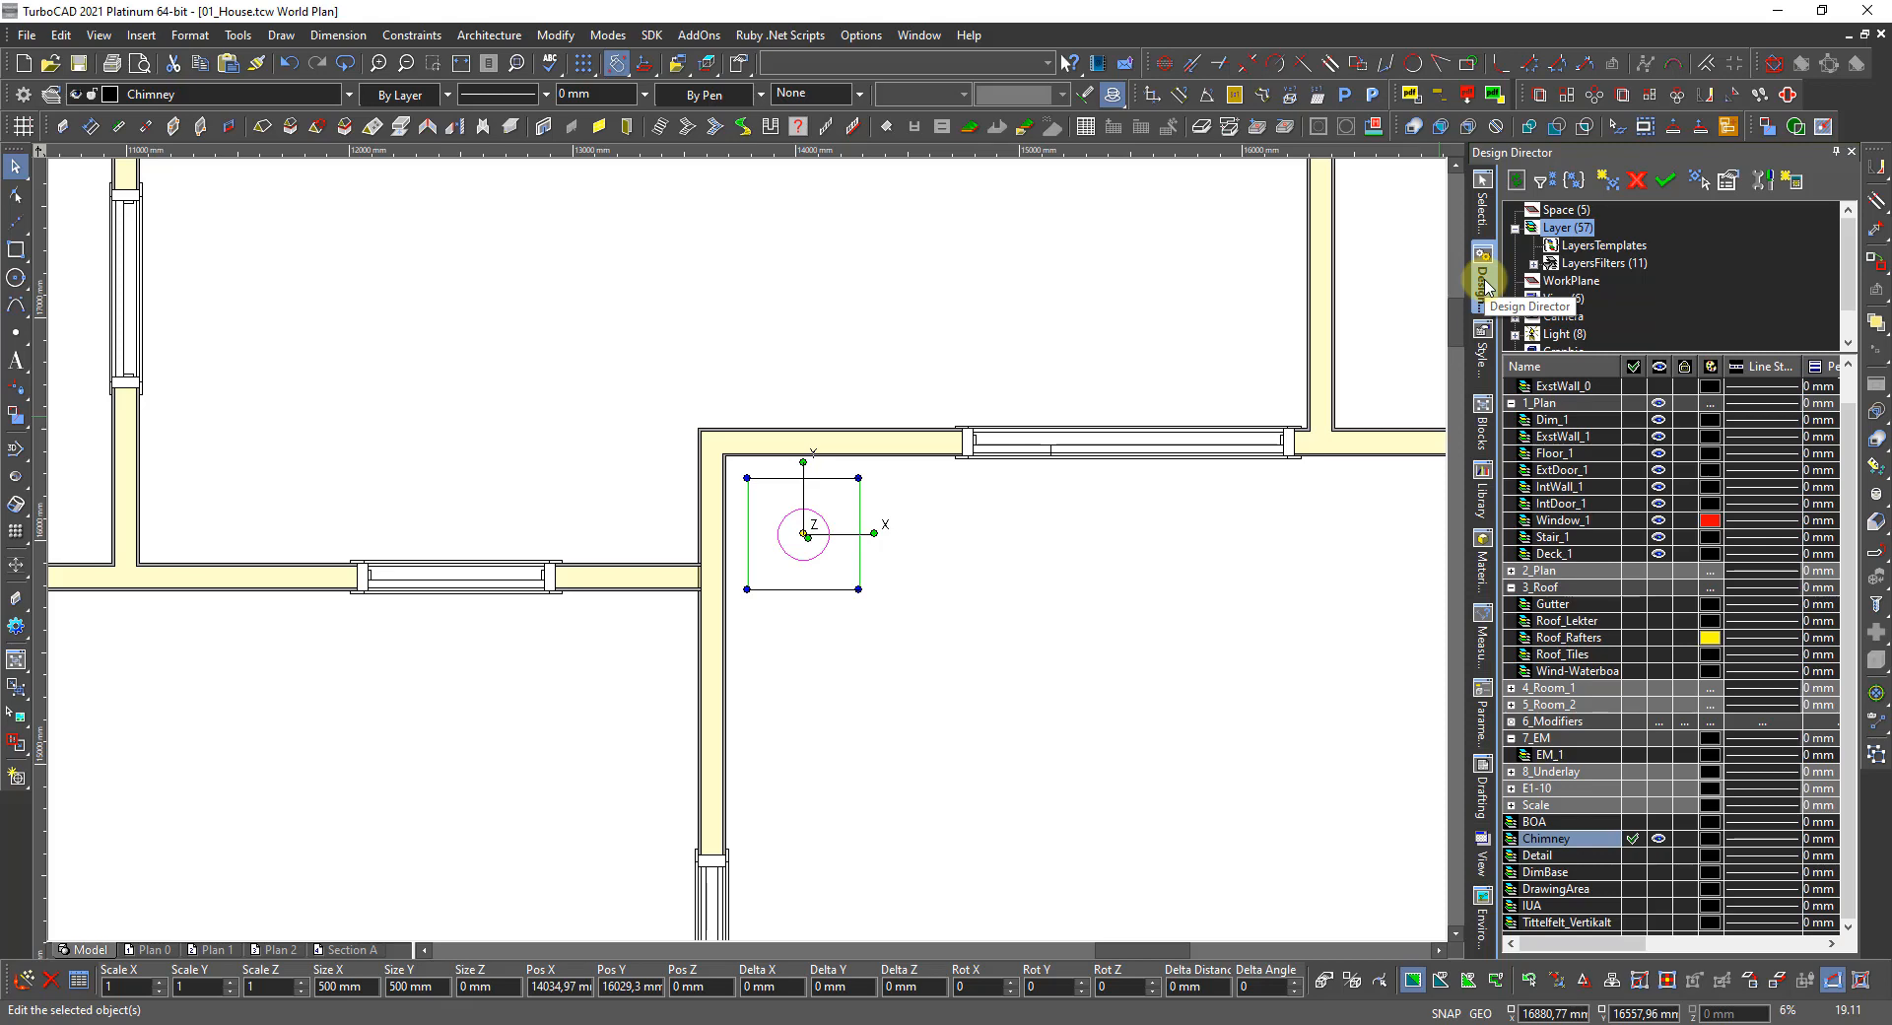
click(1483, 202)
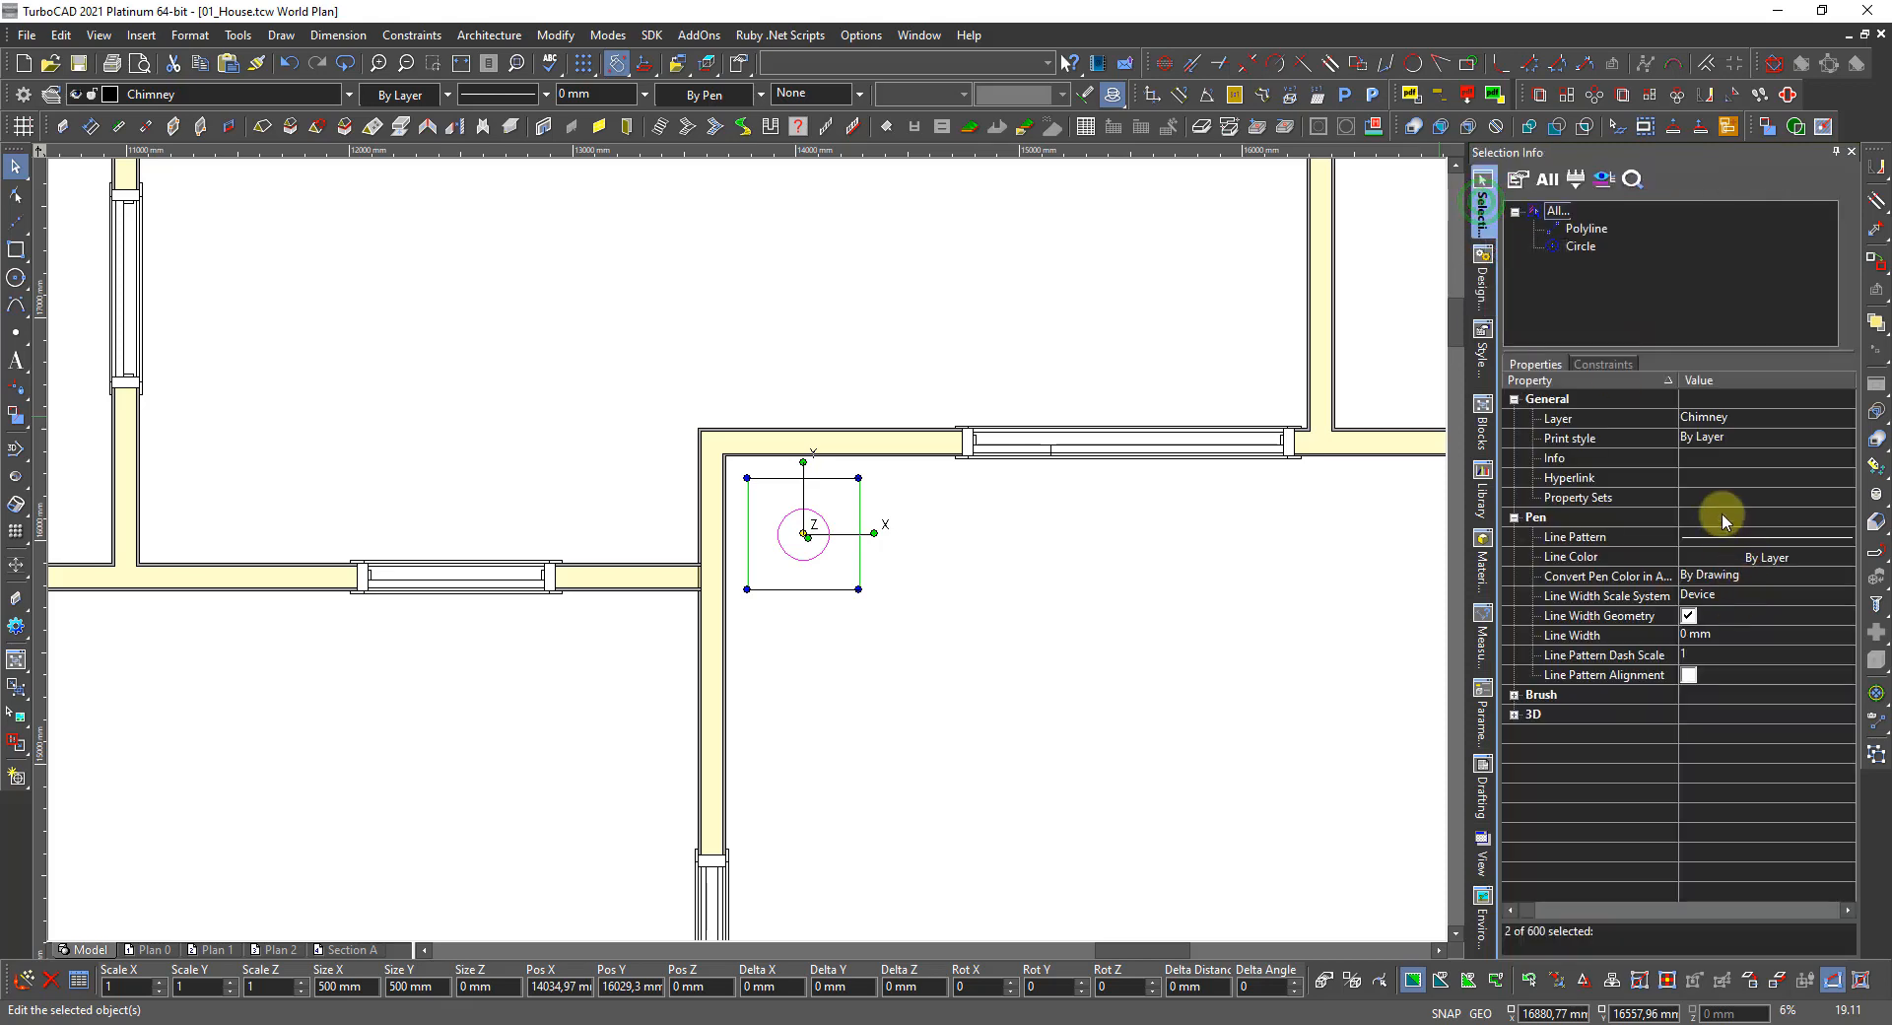
click(1515, 714)
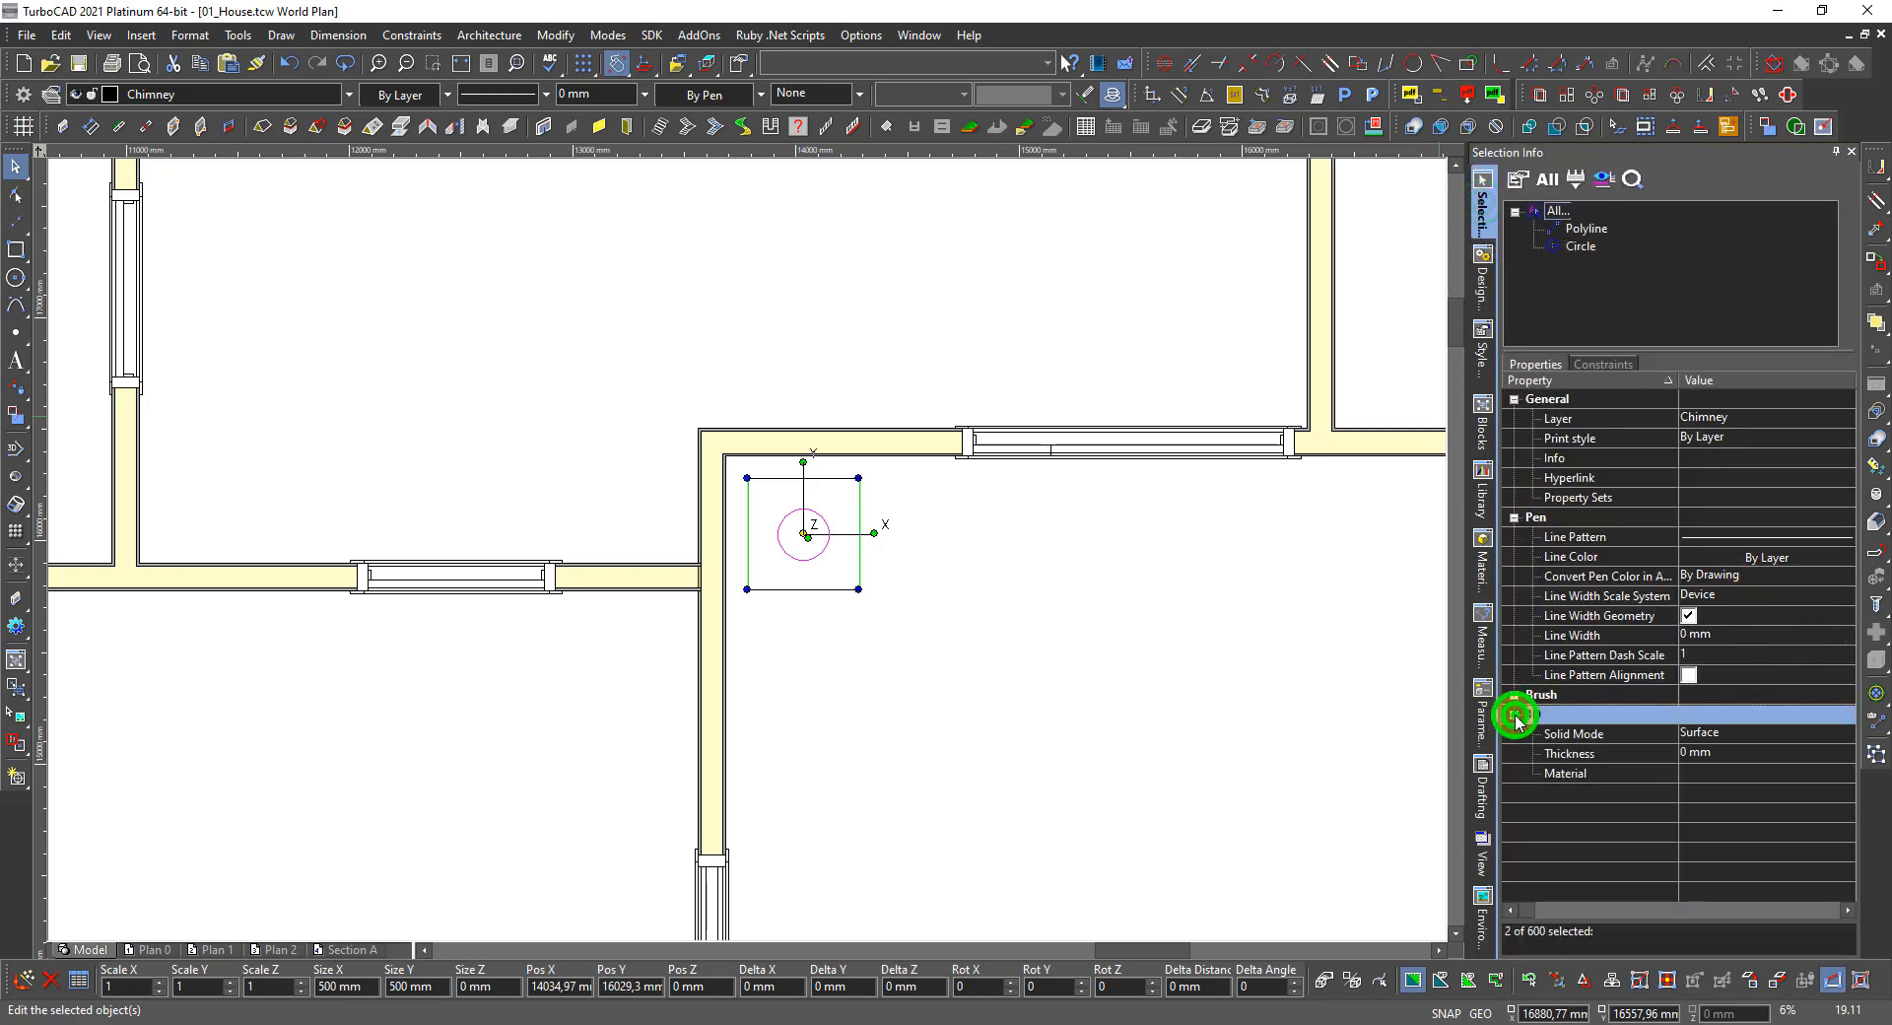
click(1732, 734)
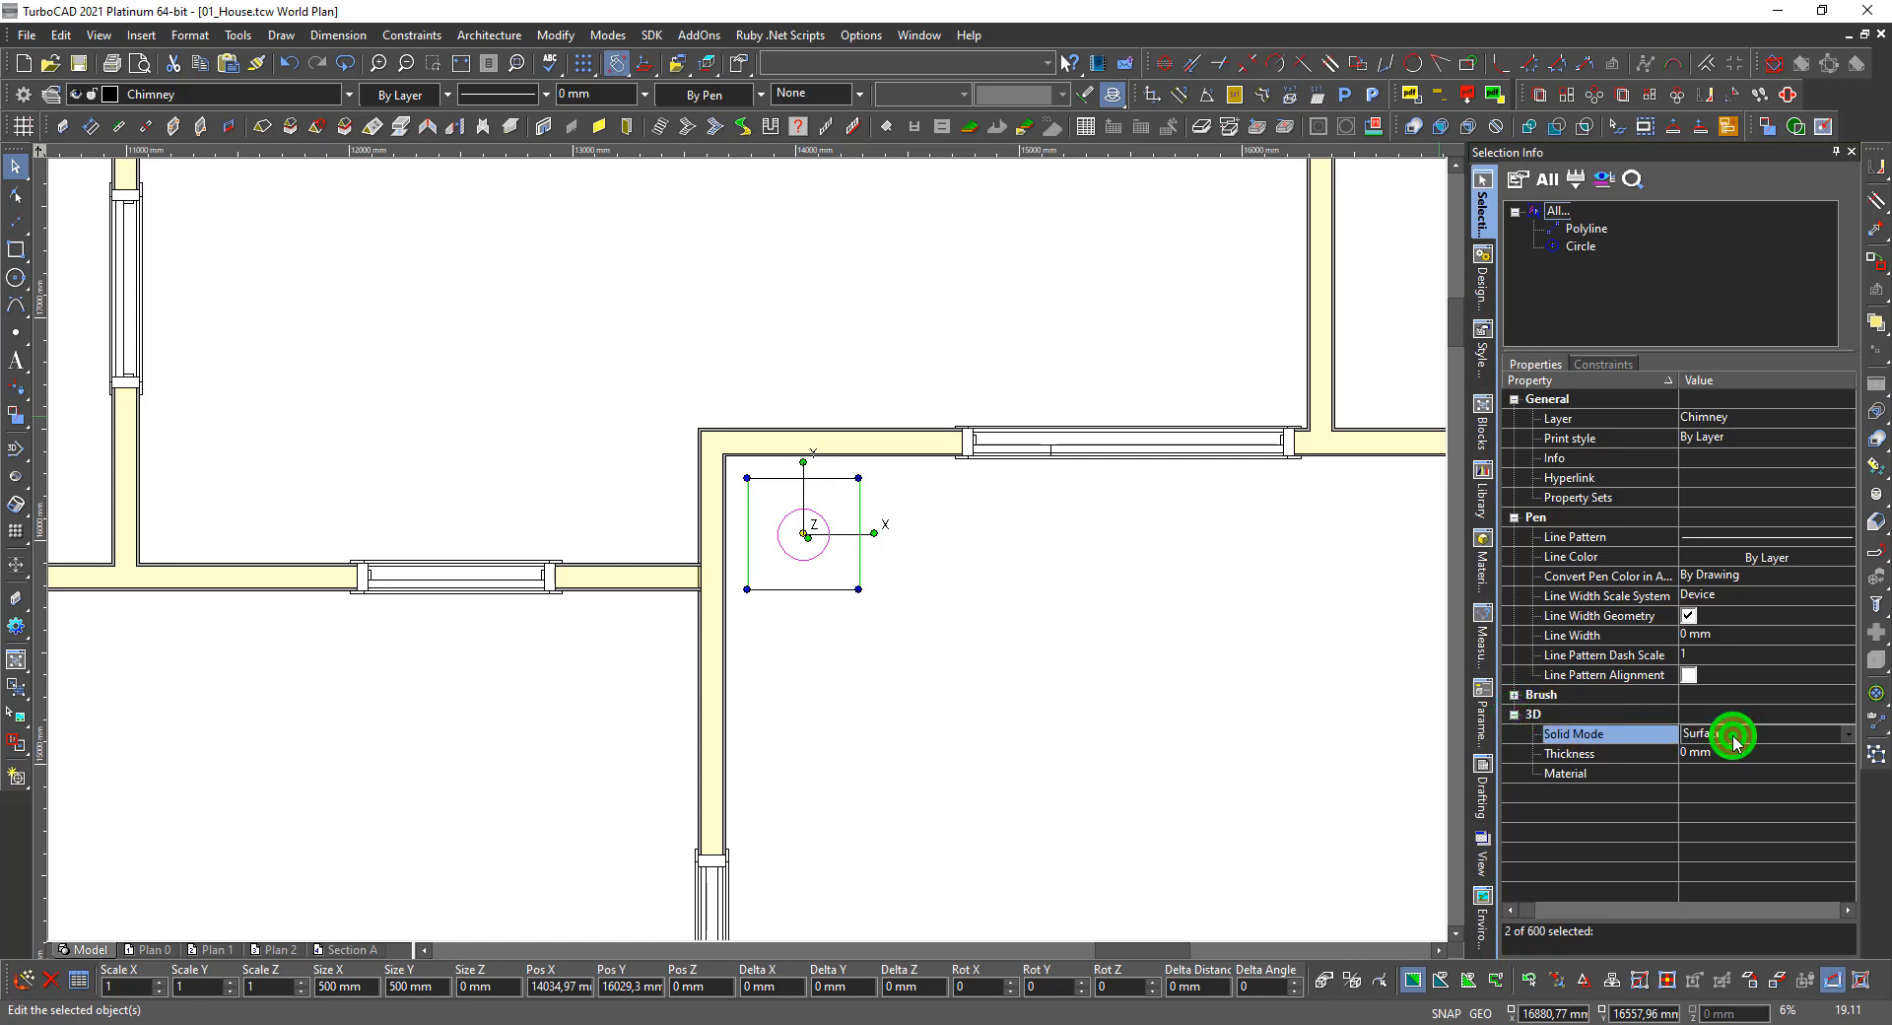
click(1731, 753)
click(1732, 753)
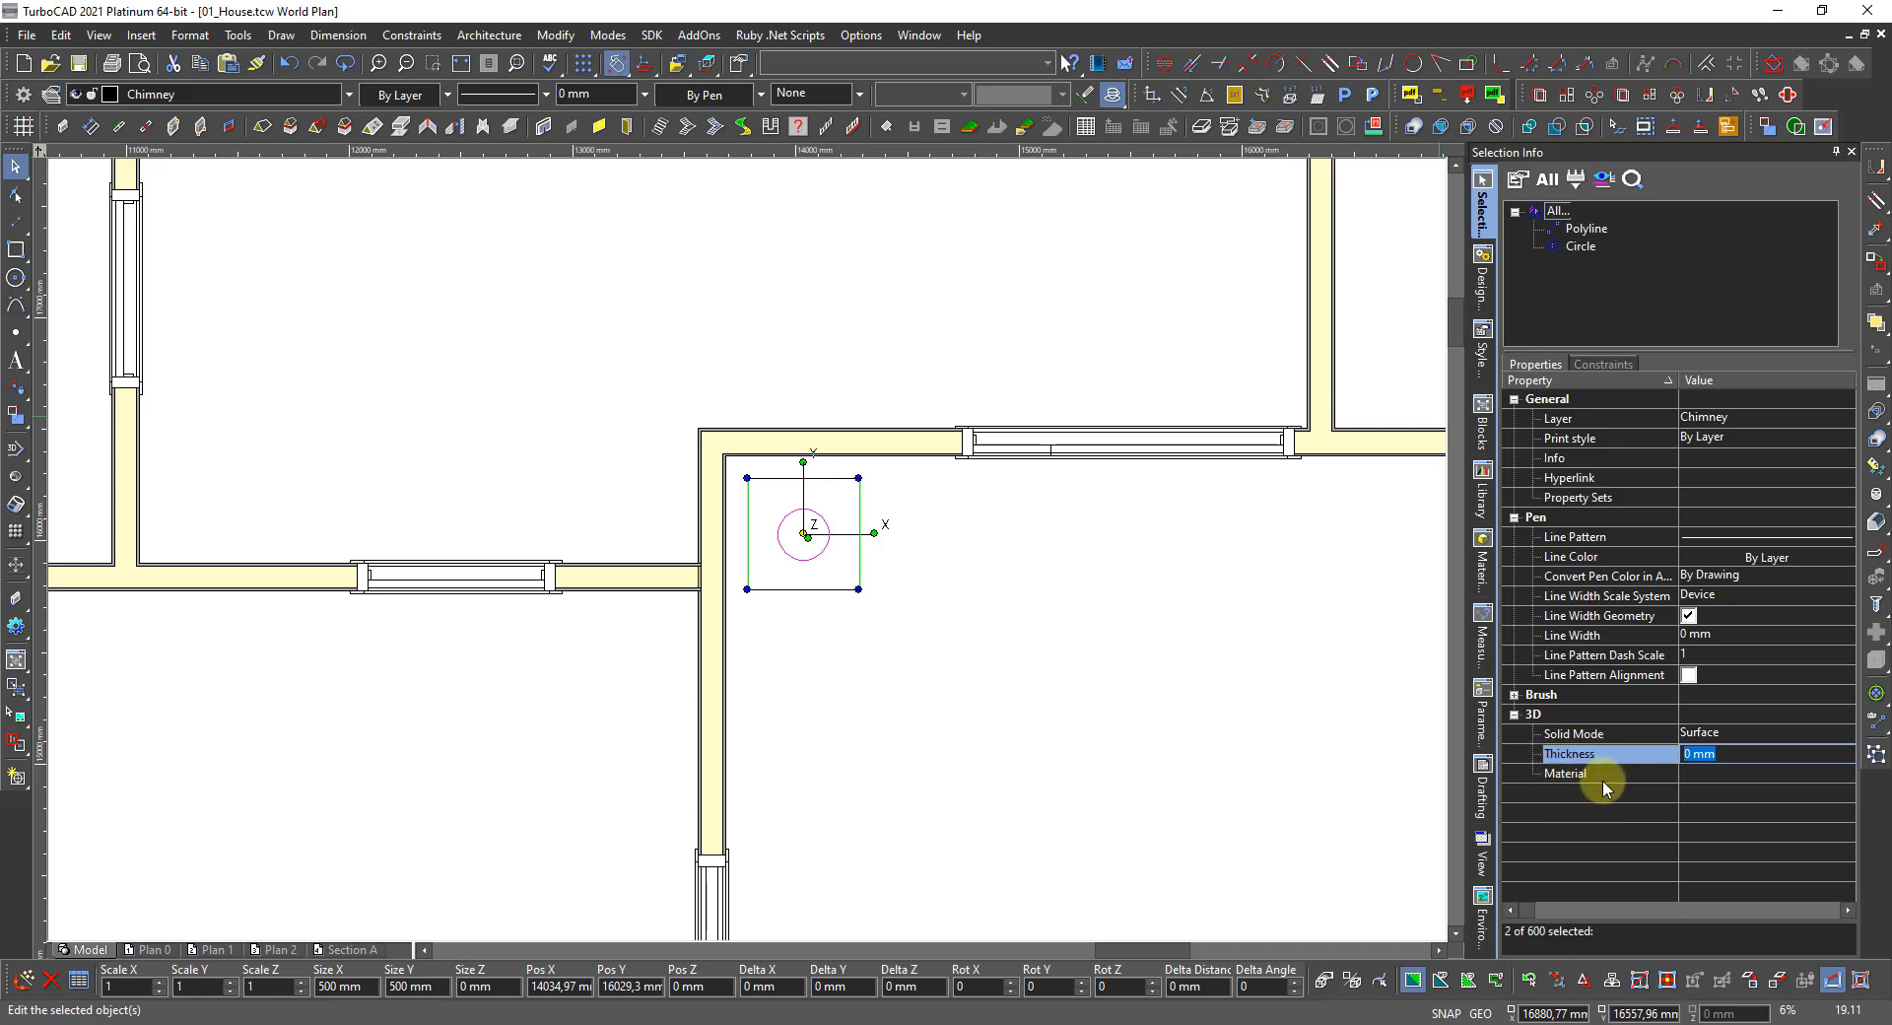
text(8368)
click(1764, 738)
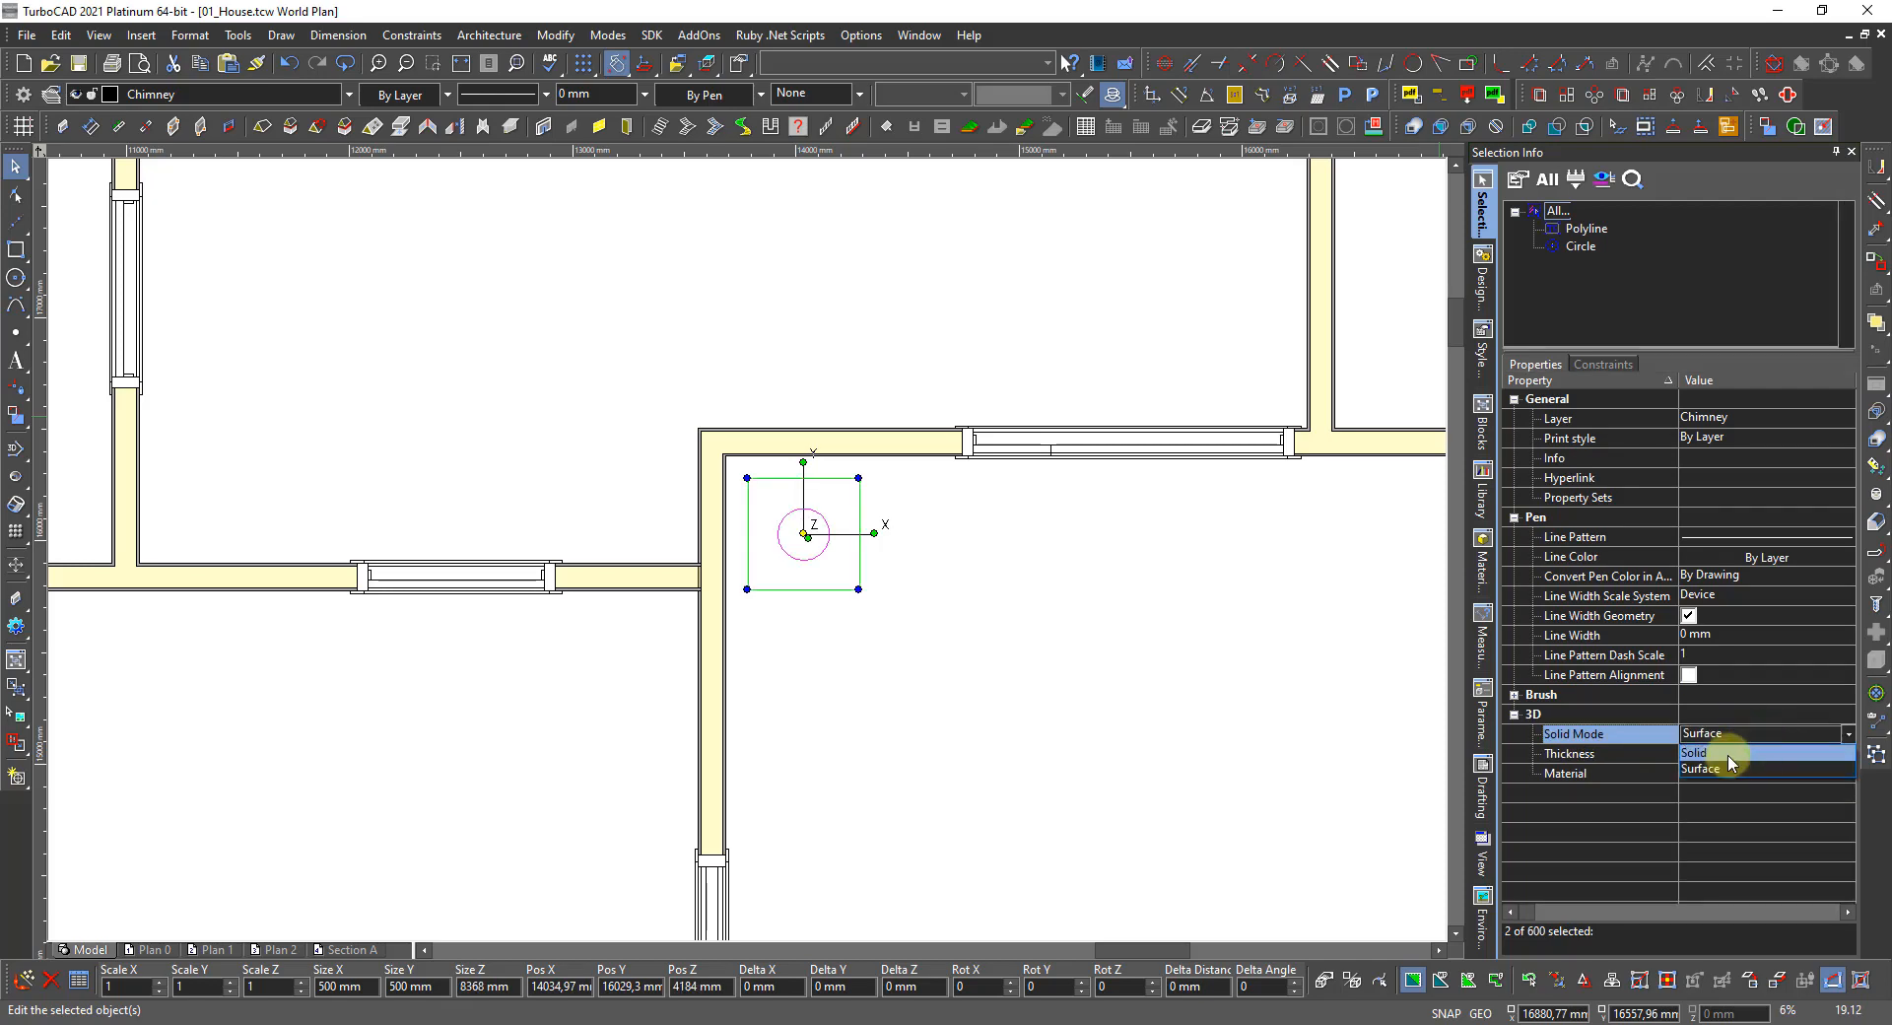
click(1728, 754)
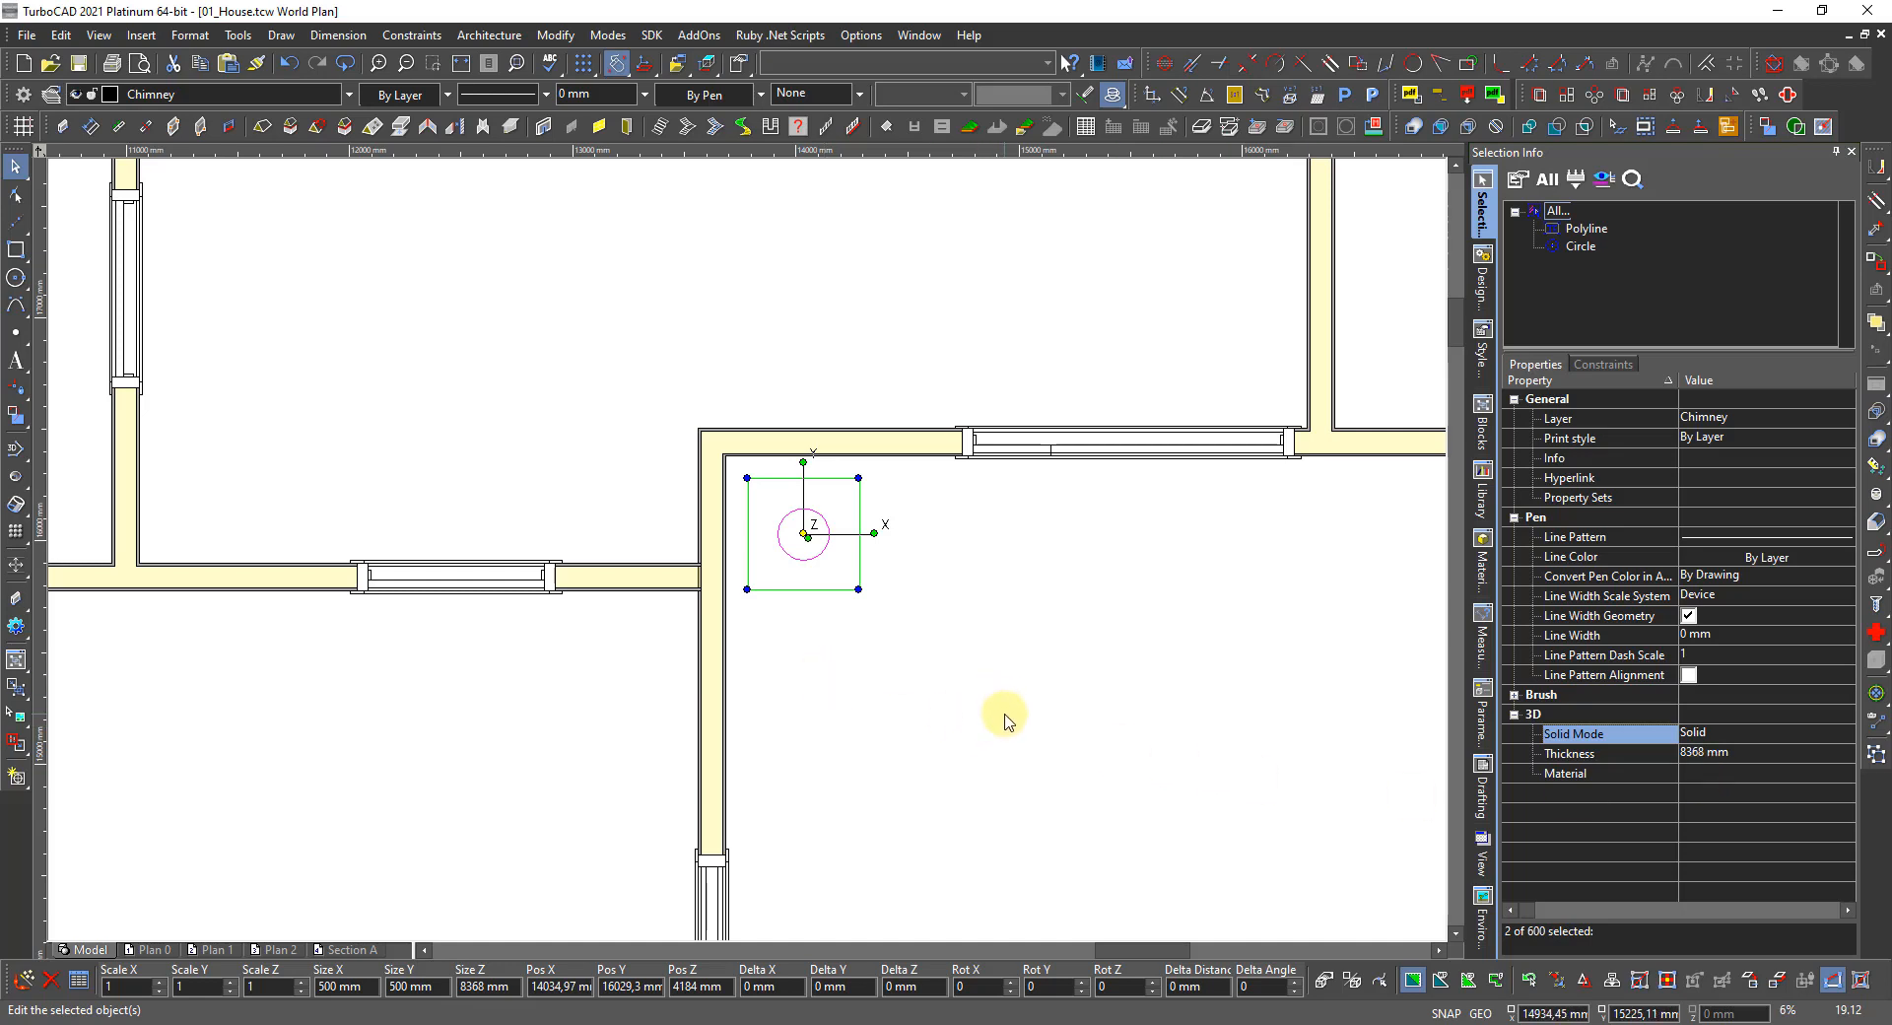
click(860, 642)
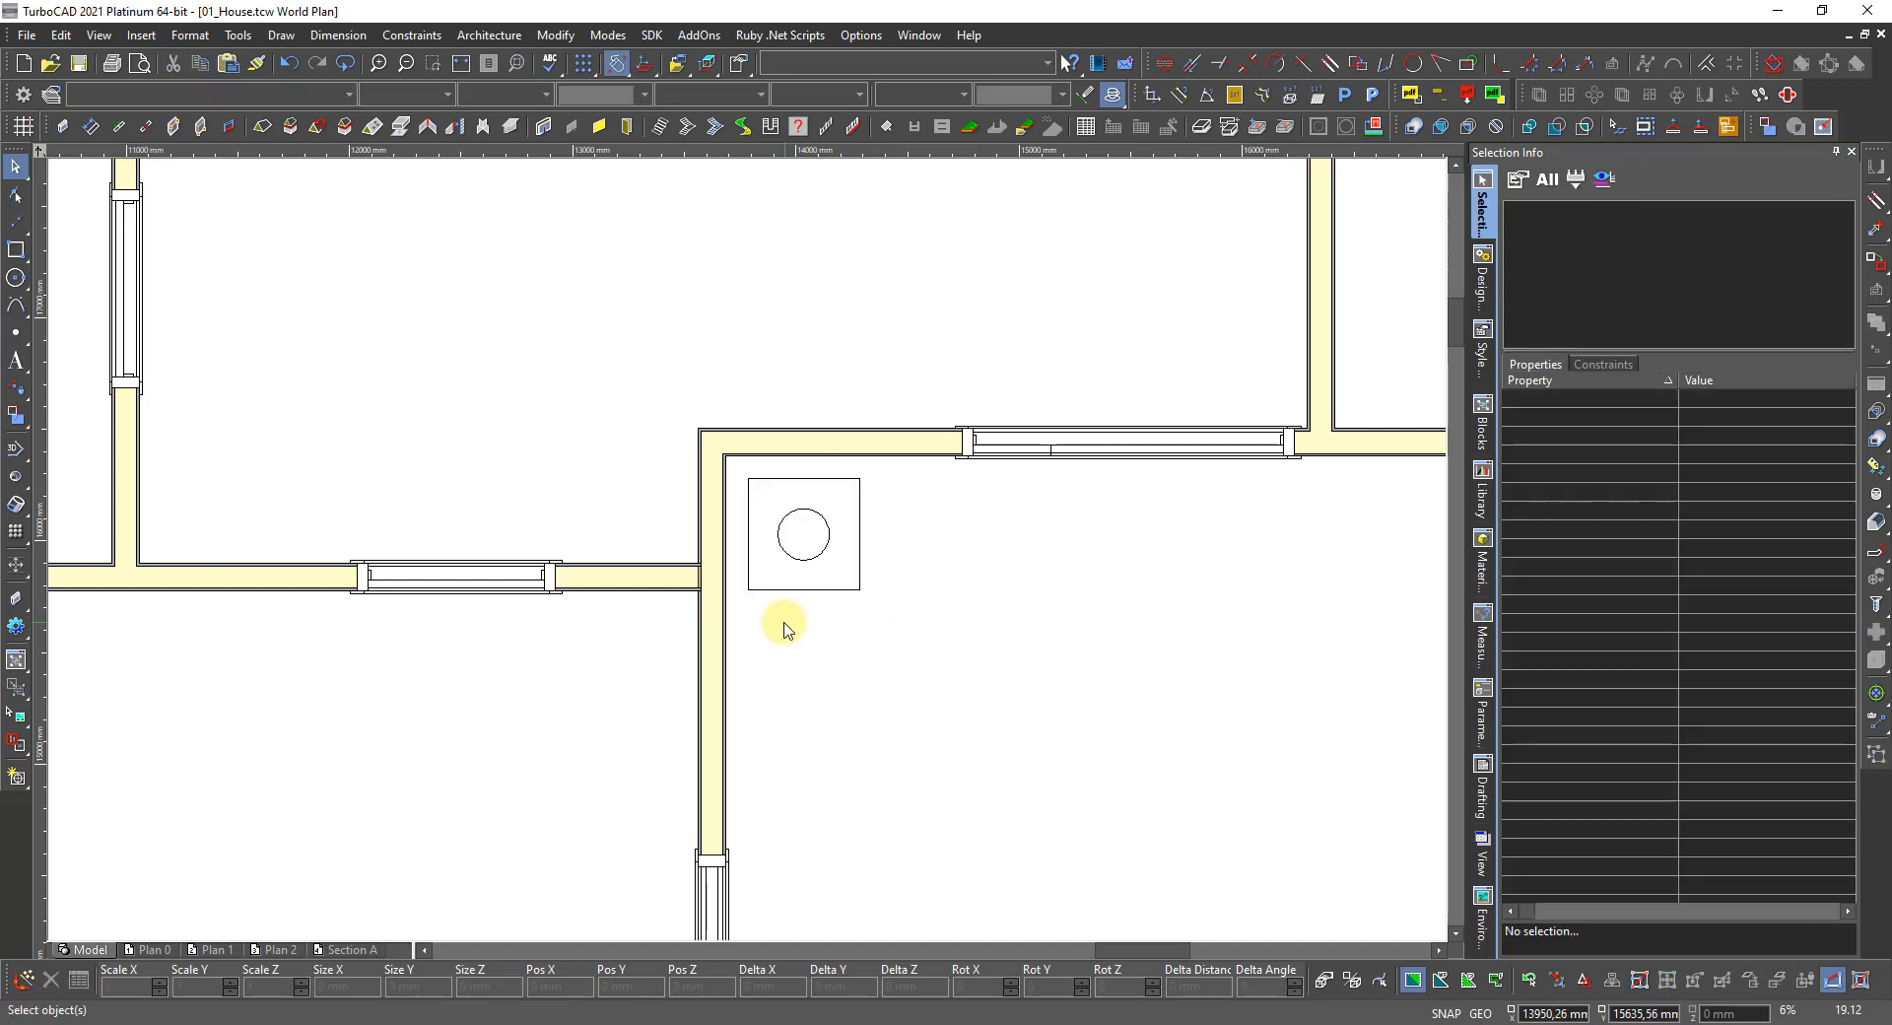
scroll(929, 527, down, 2)
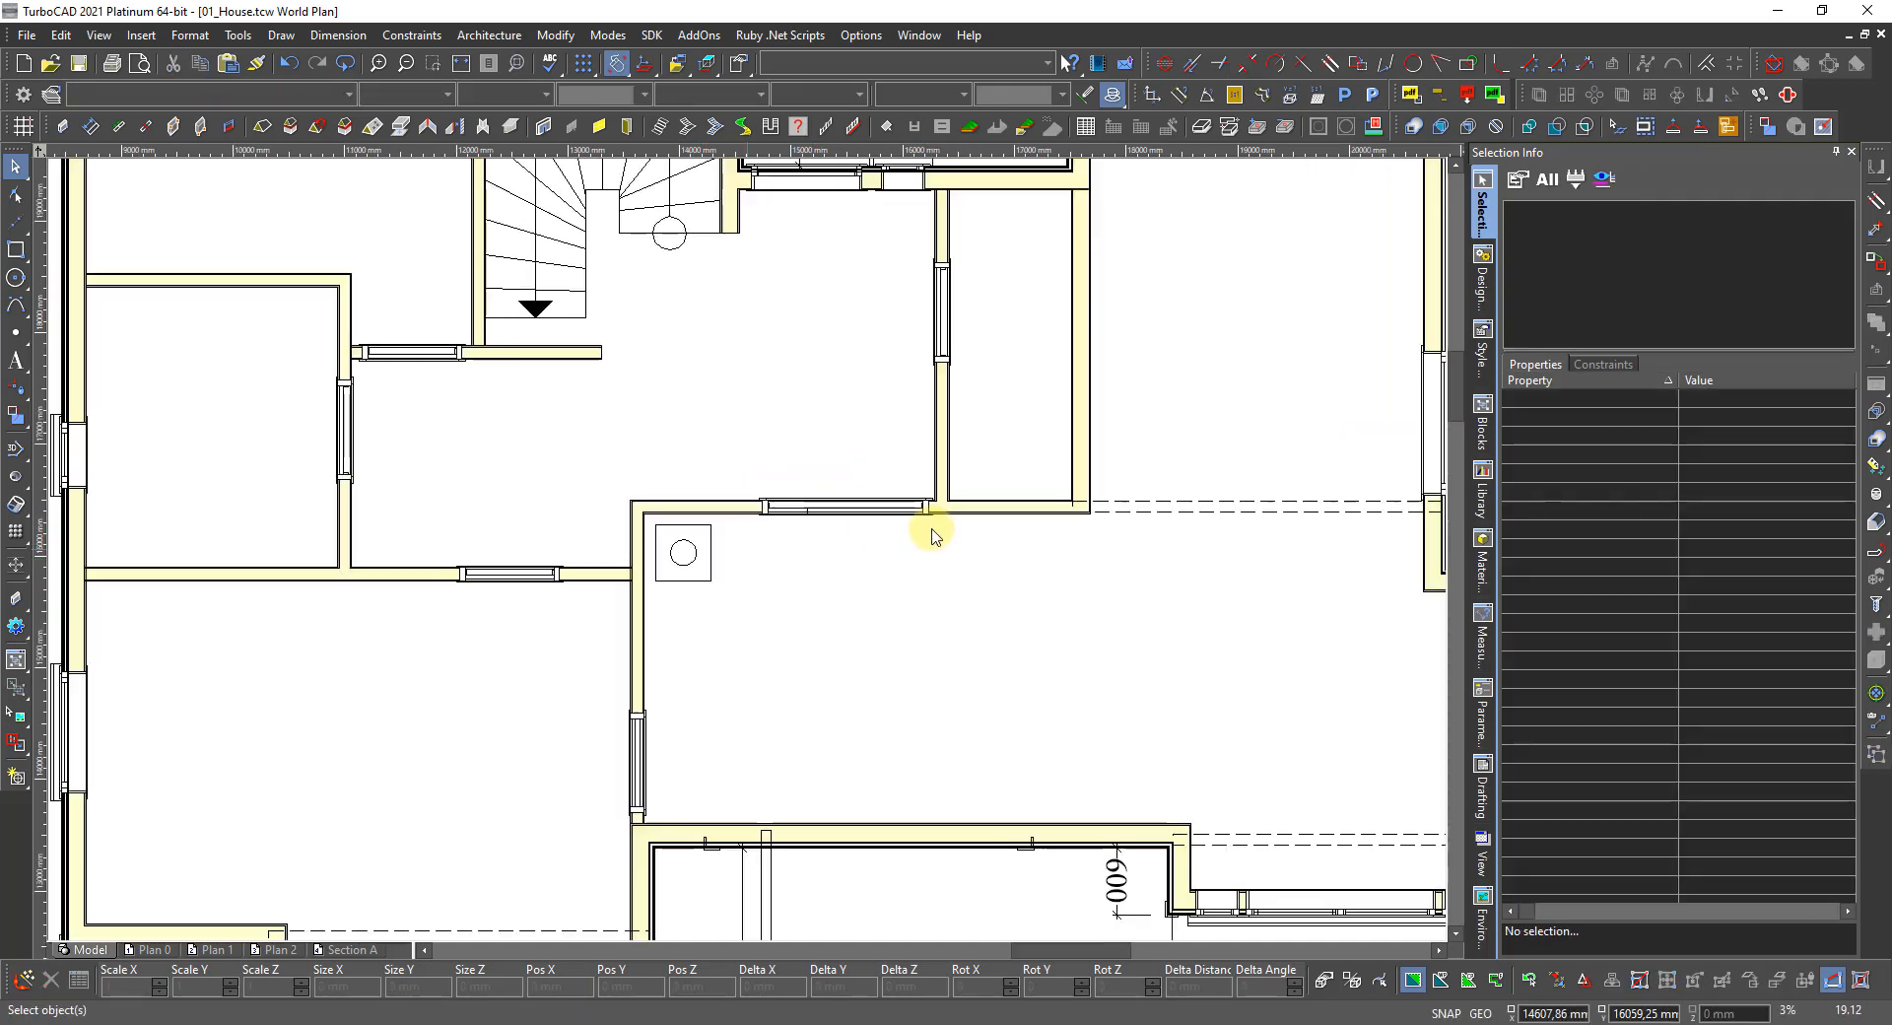
scroll(700, 508, up, 2)
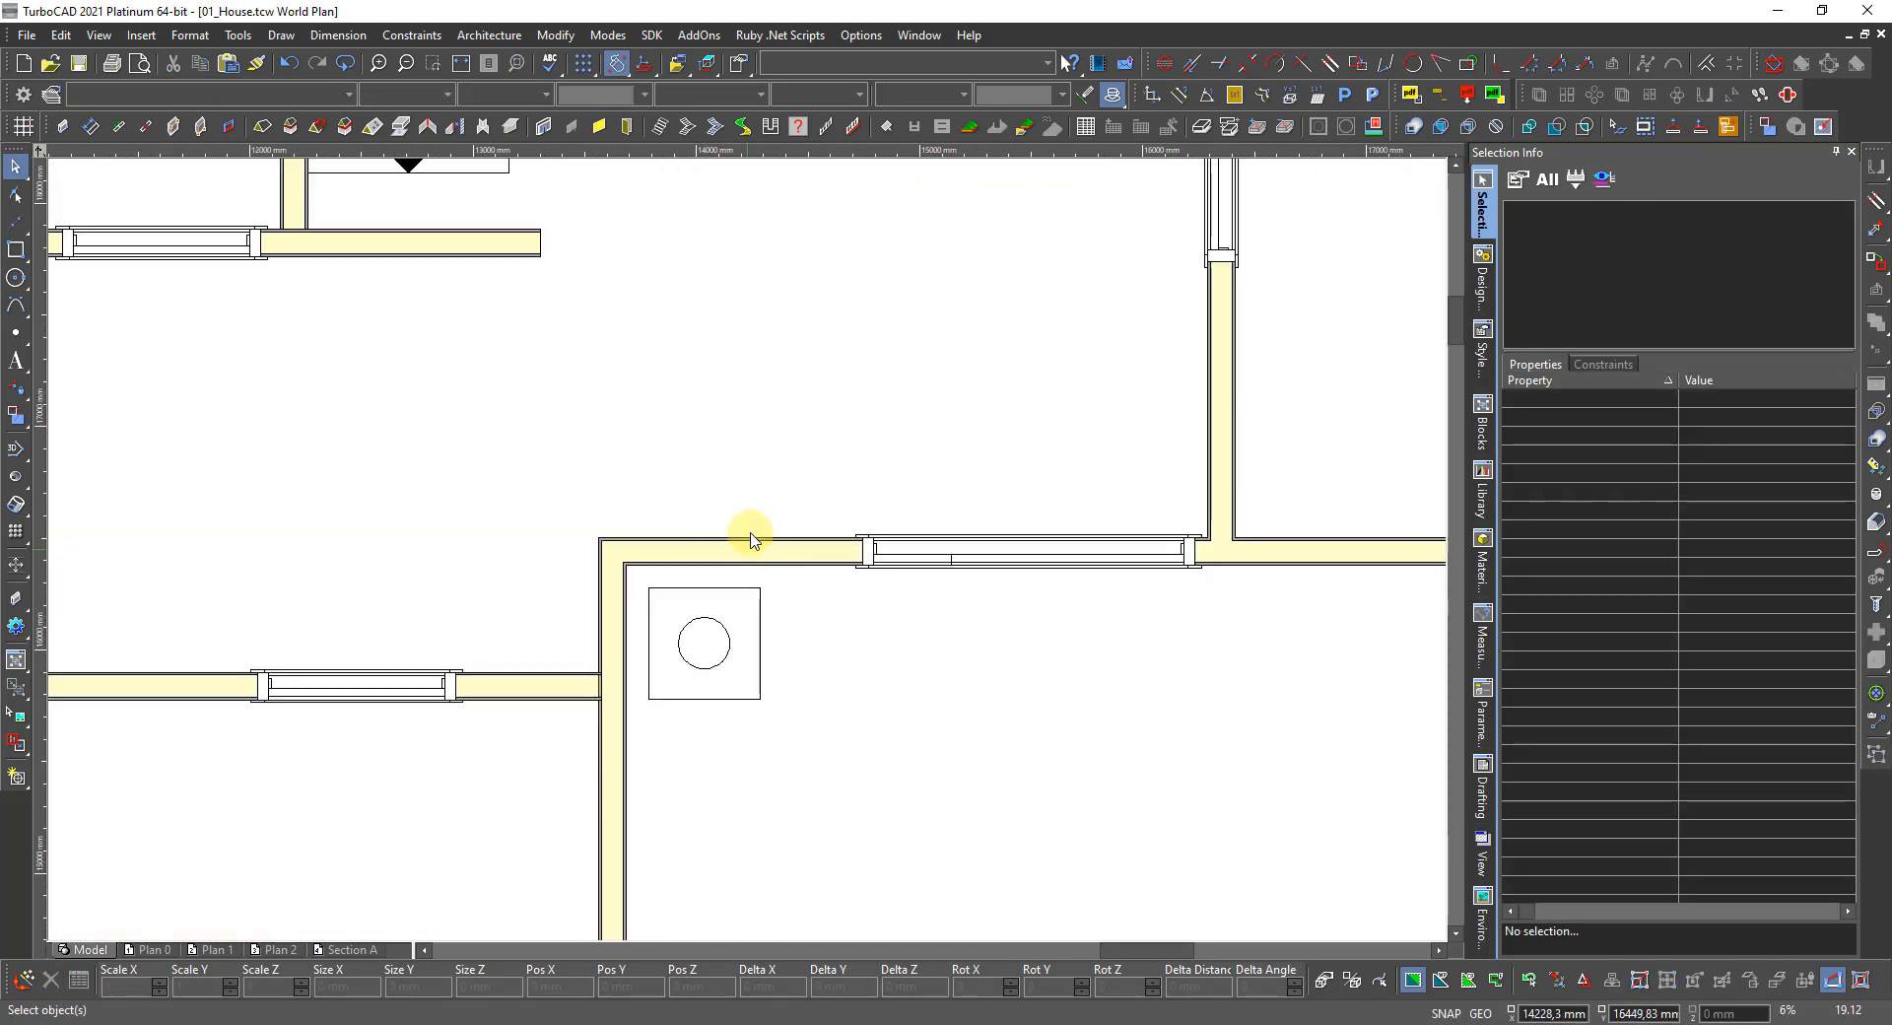
scroll(803, 540, down, 2)
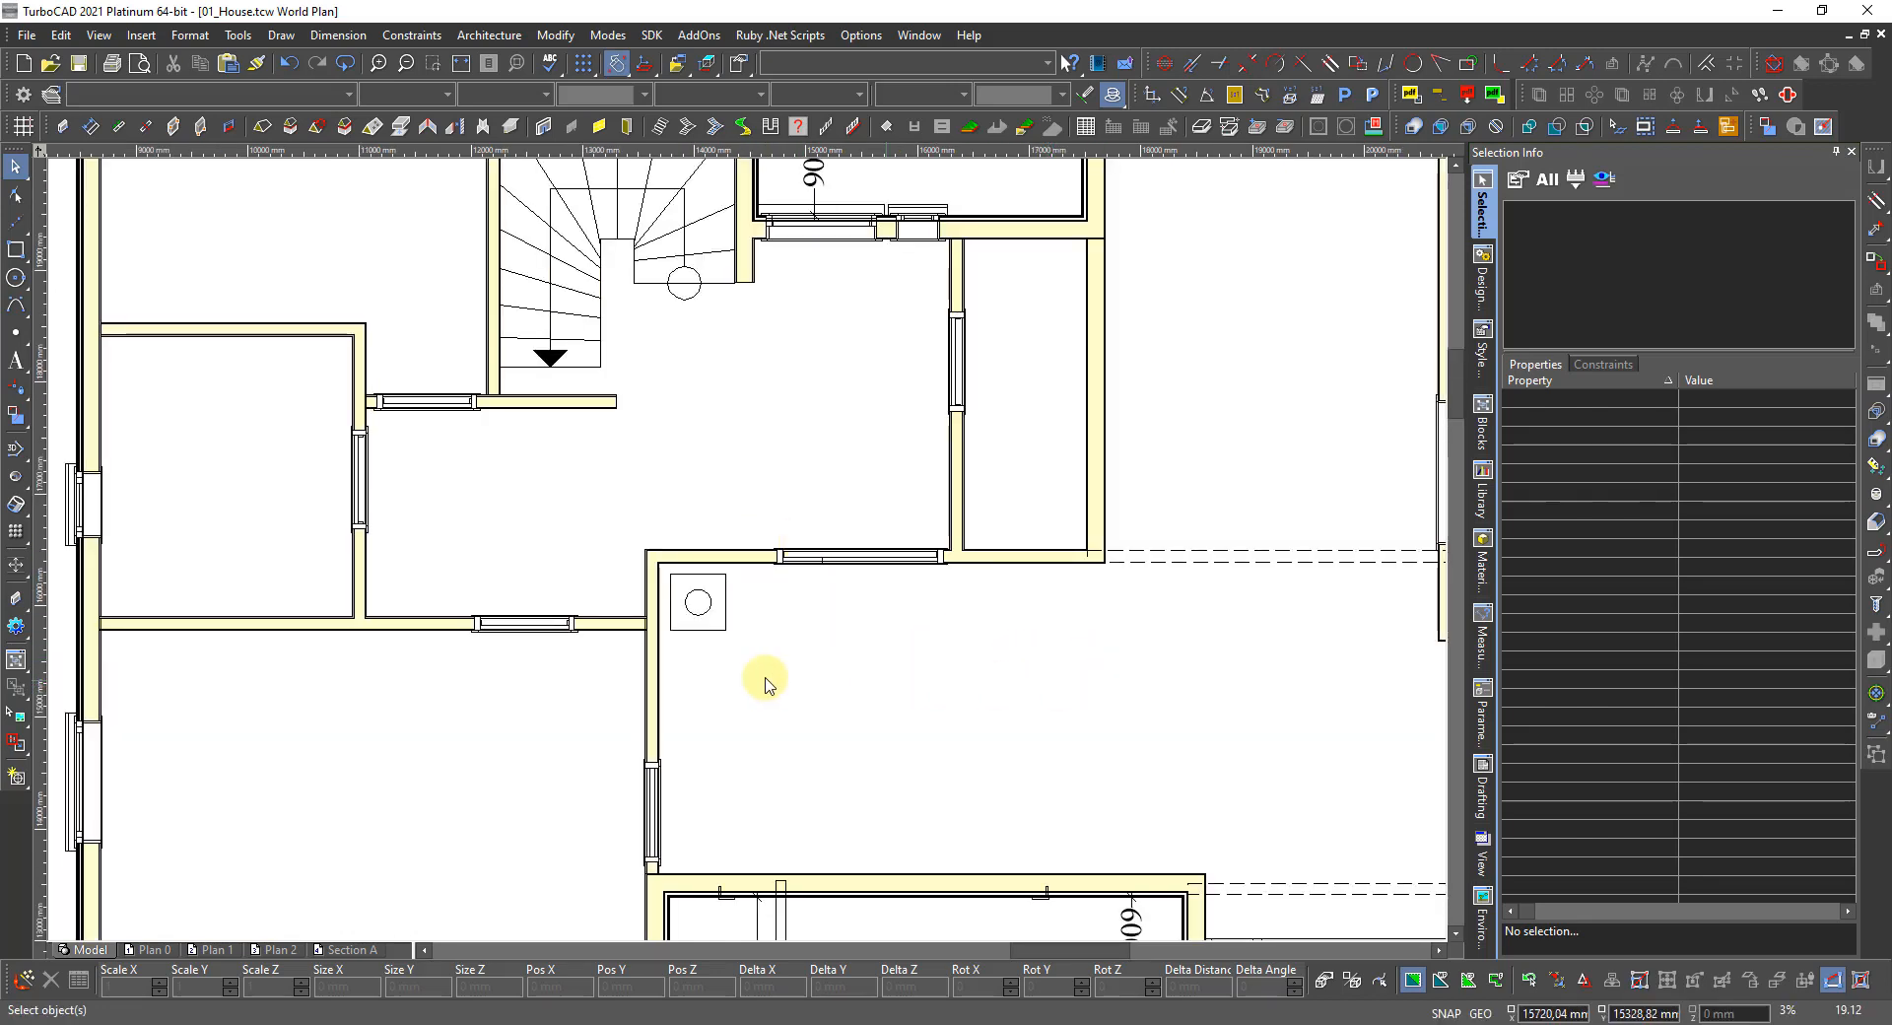
scroll(788, 678, down, 2)
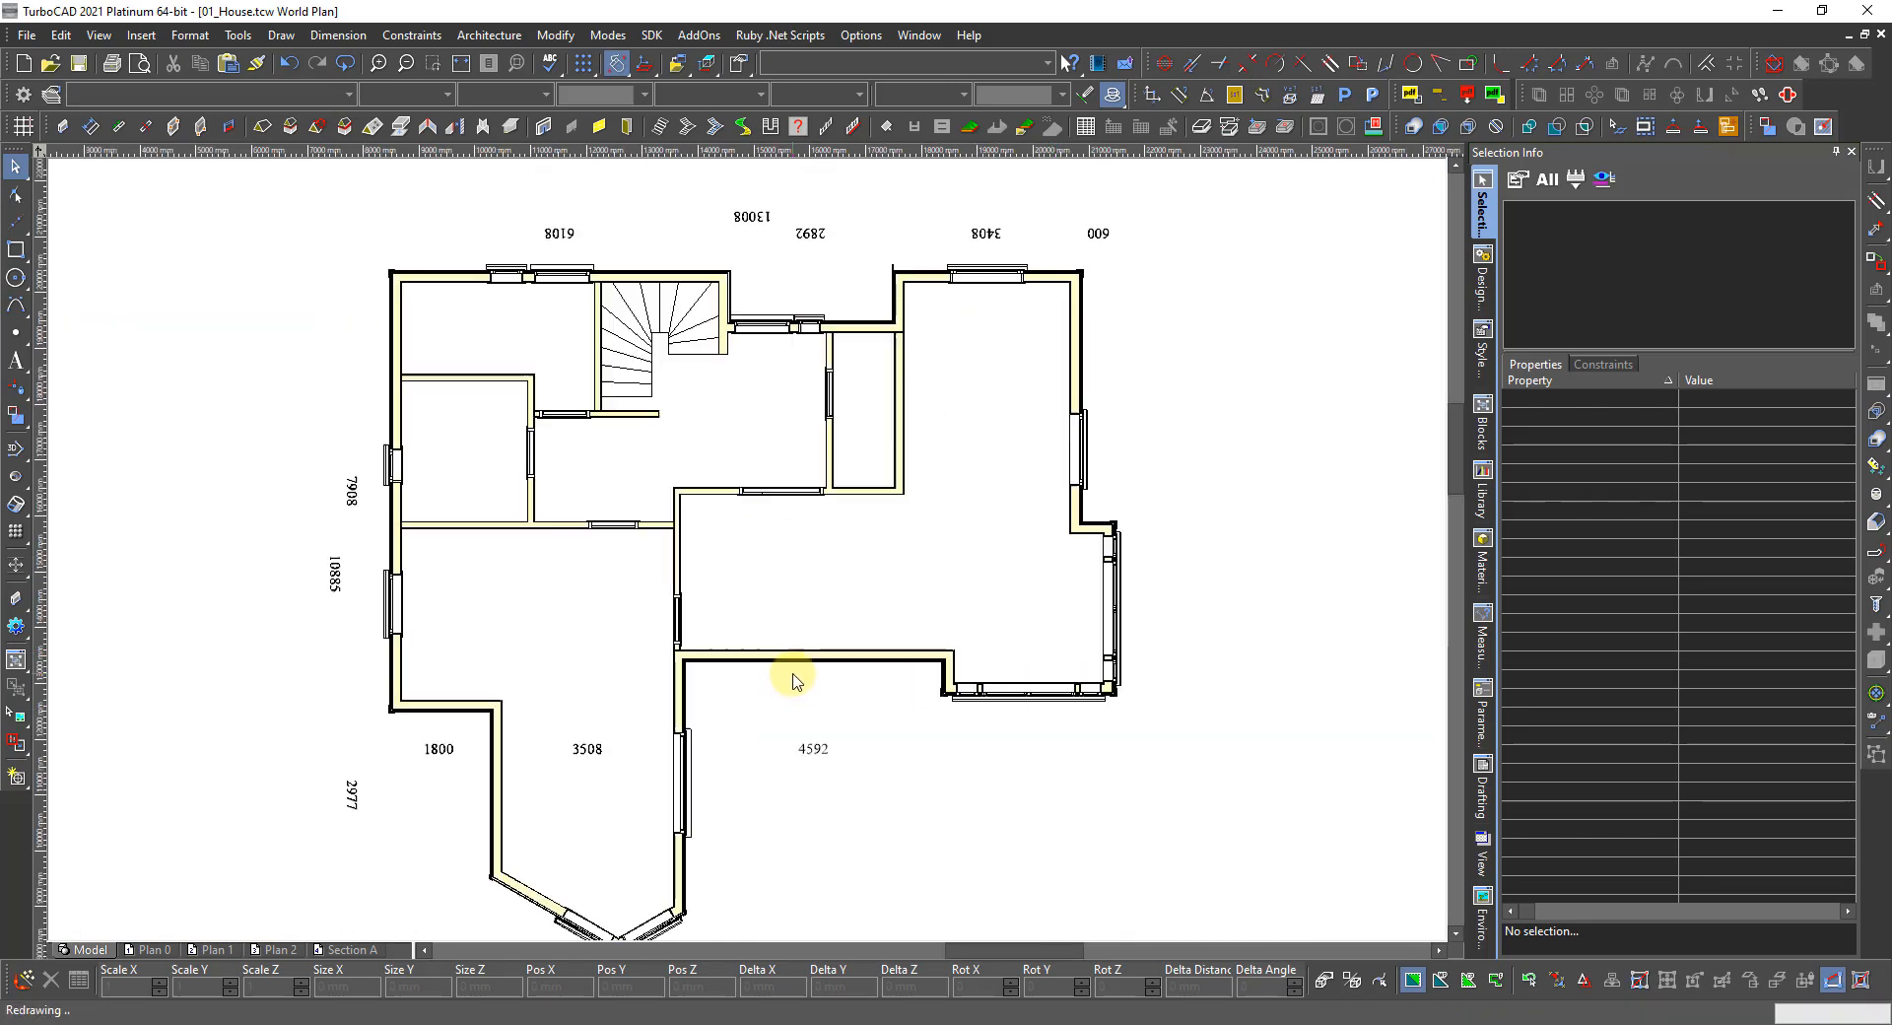
click(1057, 281)
click(1107, 329)
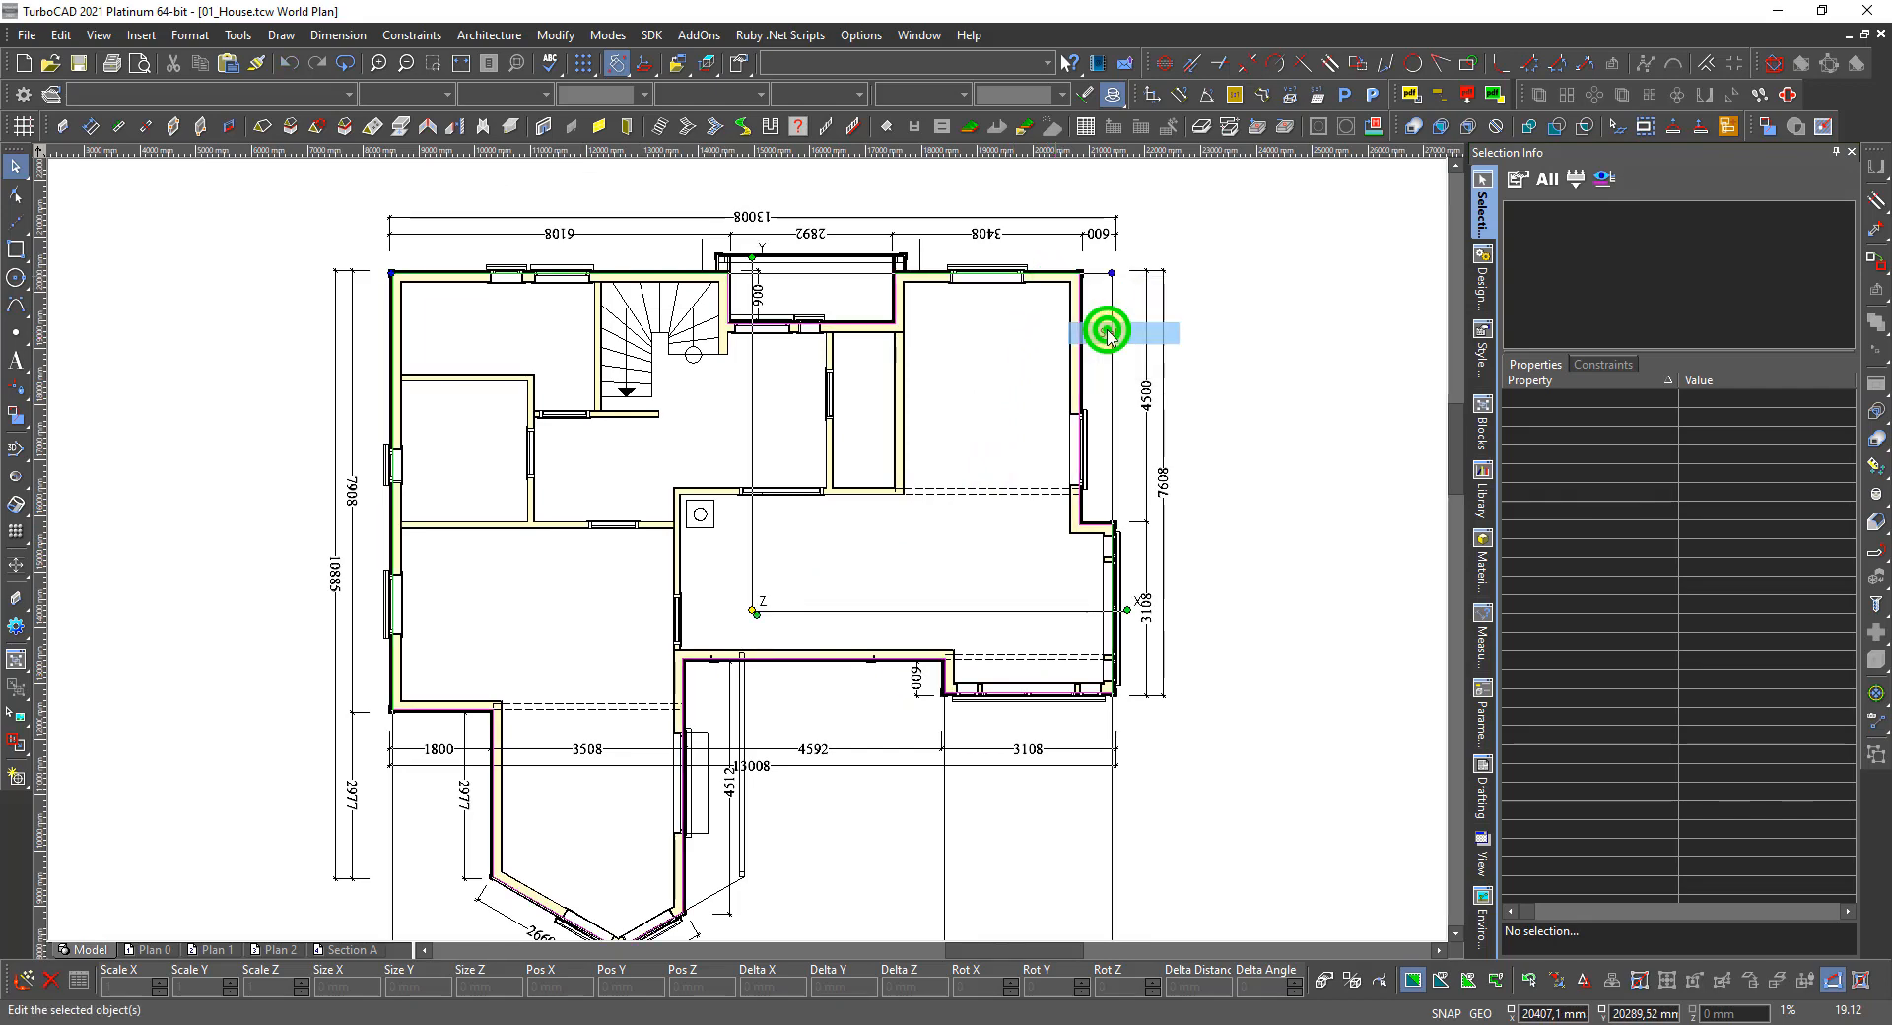
click(759, 542)
Relocate the user coordinate system origin to a point in the room beside the chimney.
scroll(773, 536, up, 4)
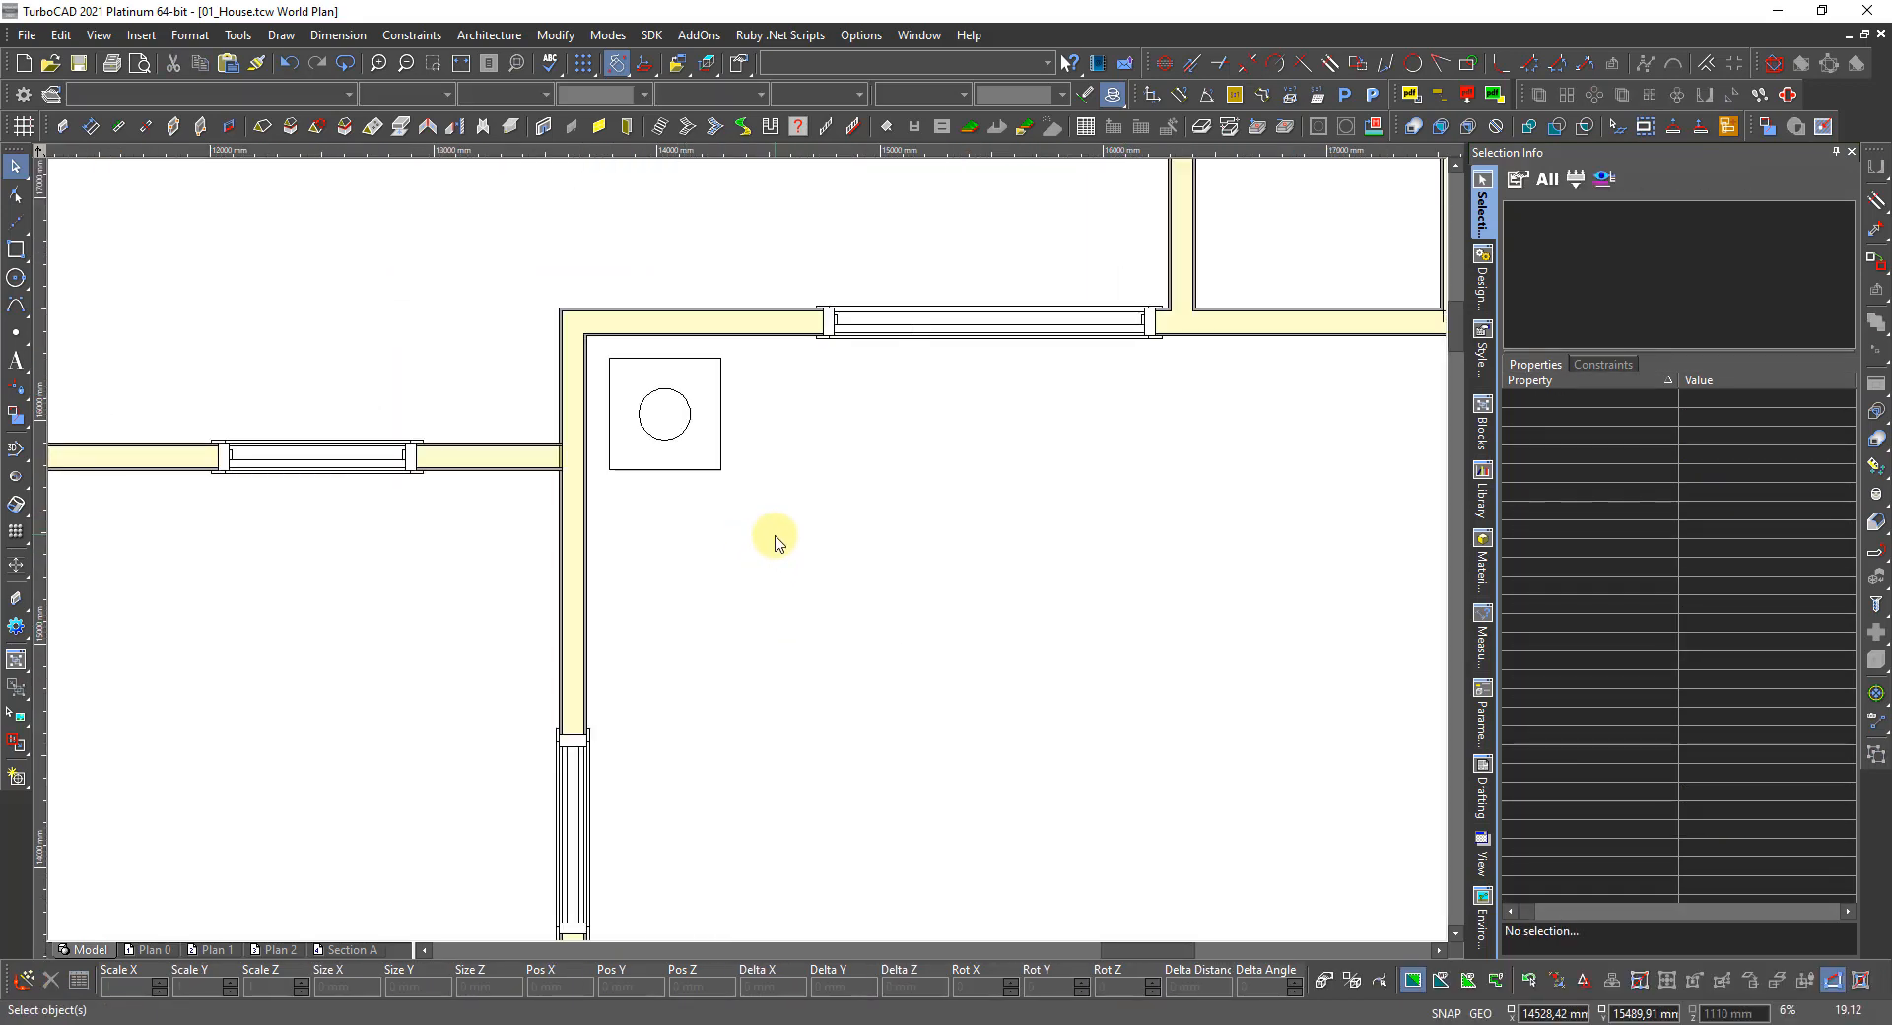
right_click(773, 537)
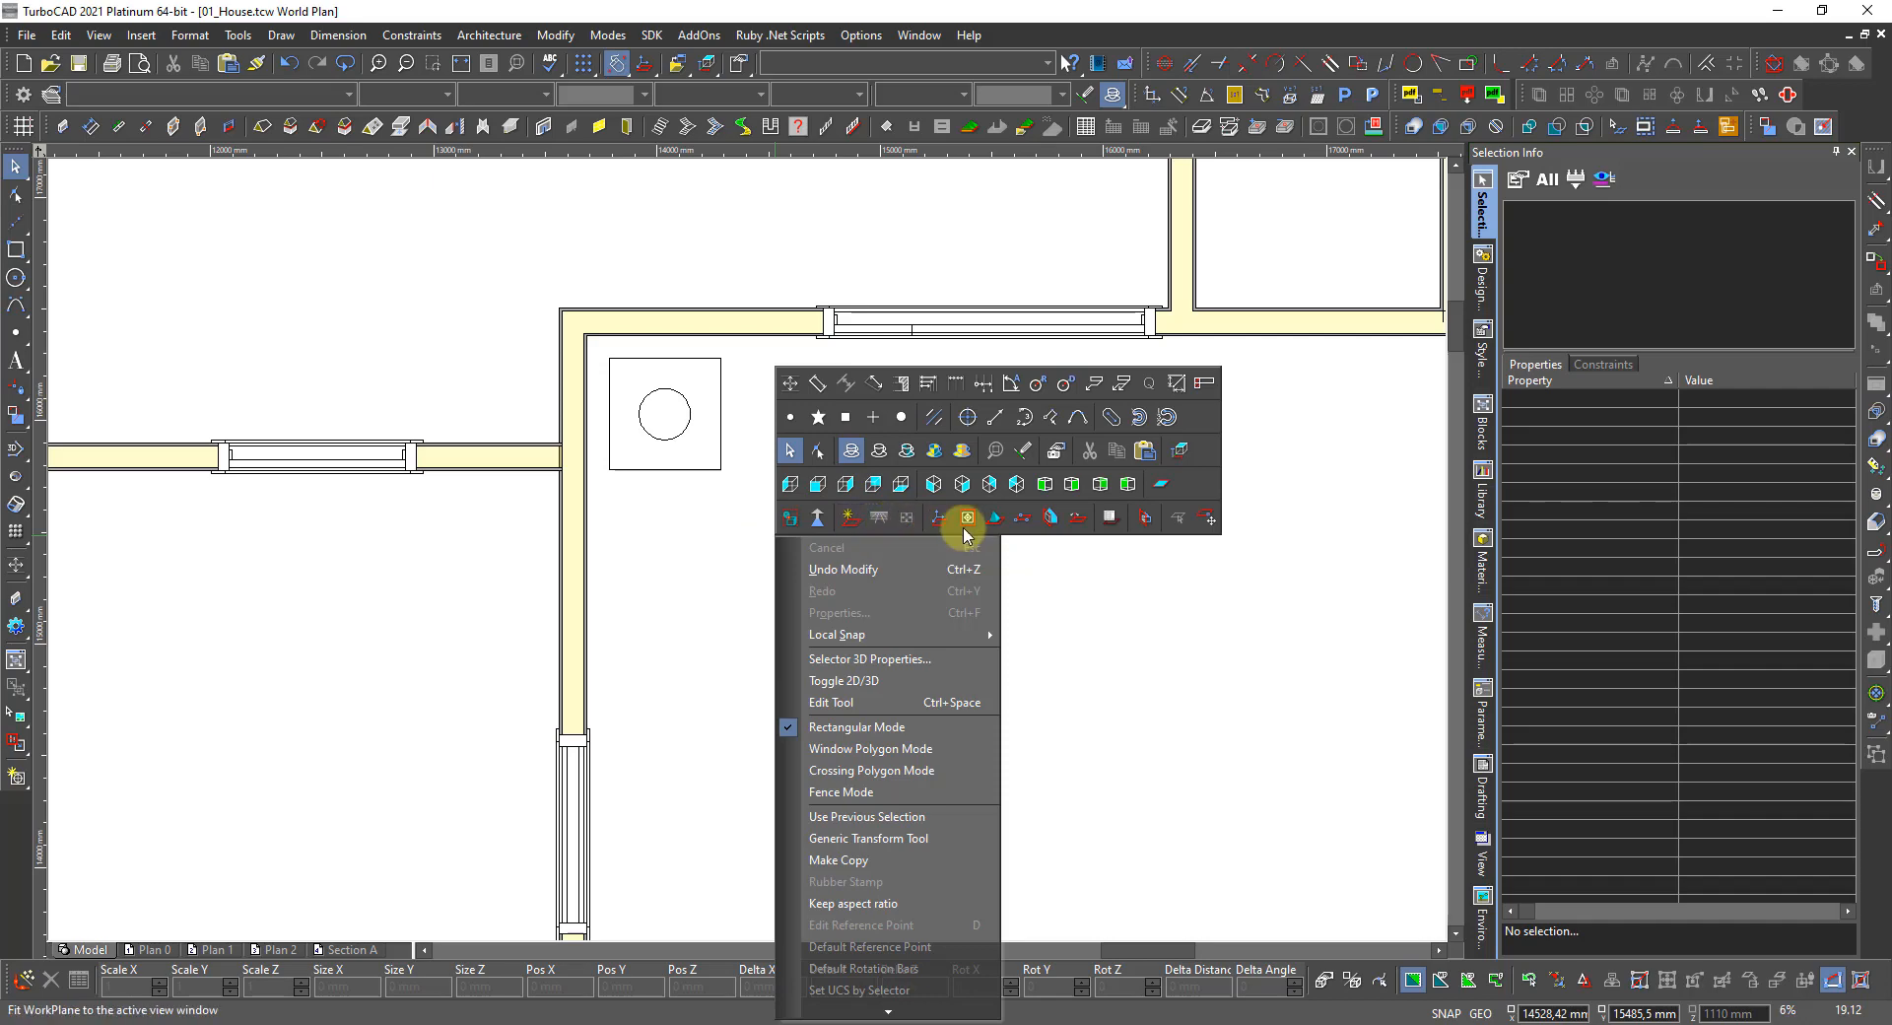
click(1046, 516)
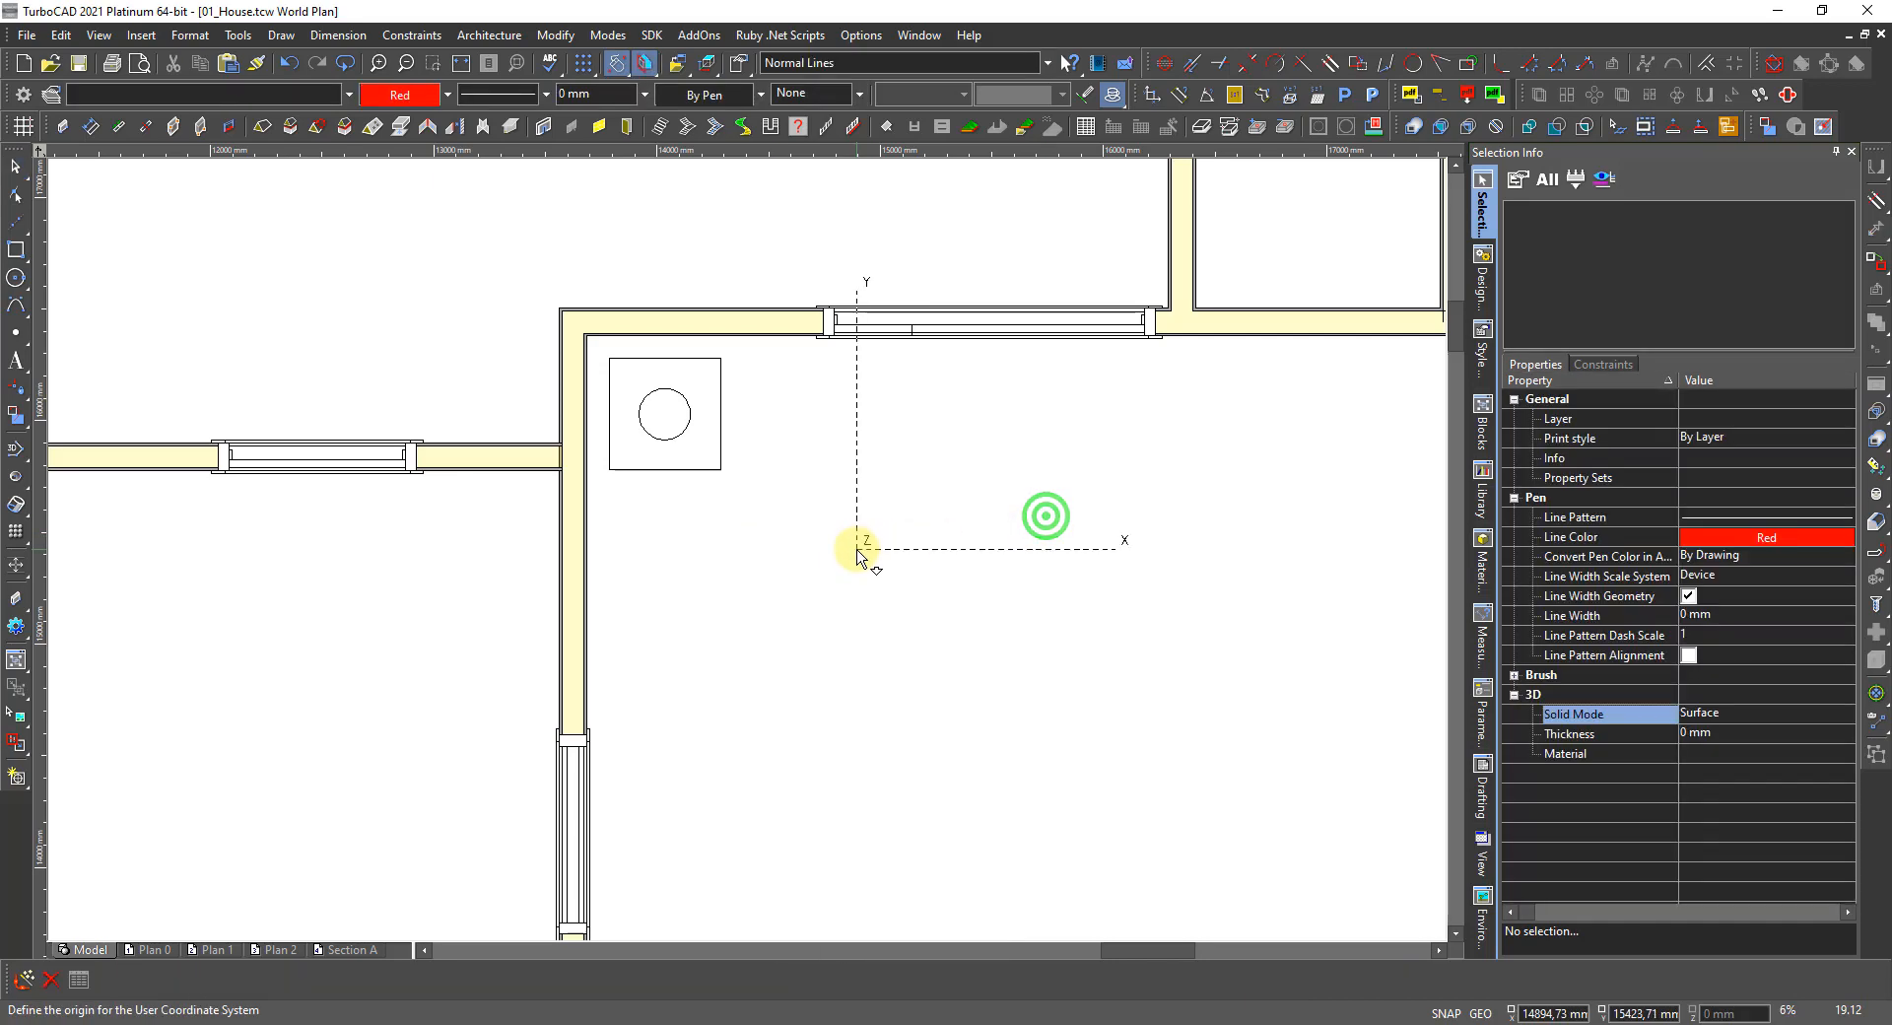
click(856, 550)
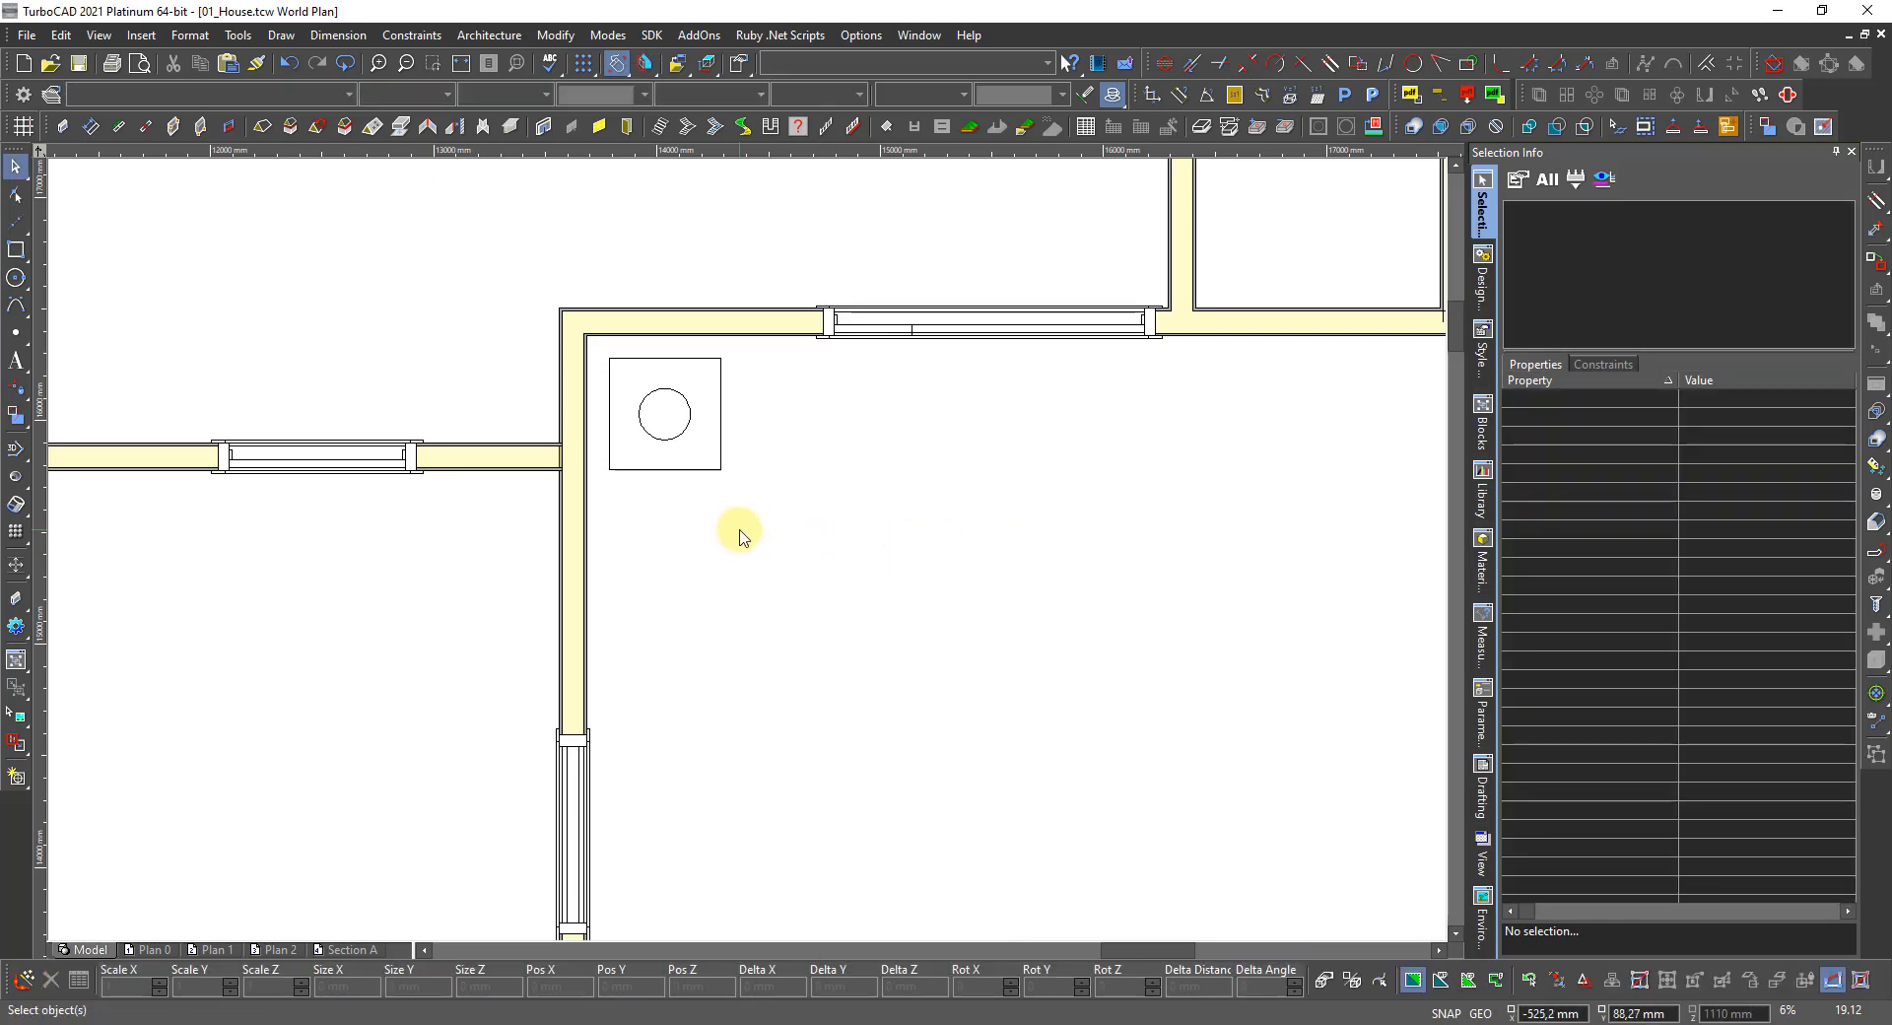
right_click(740, 533)
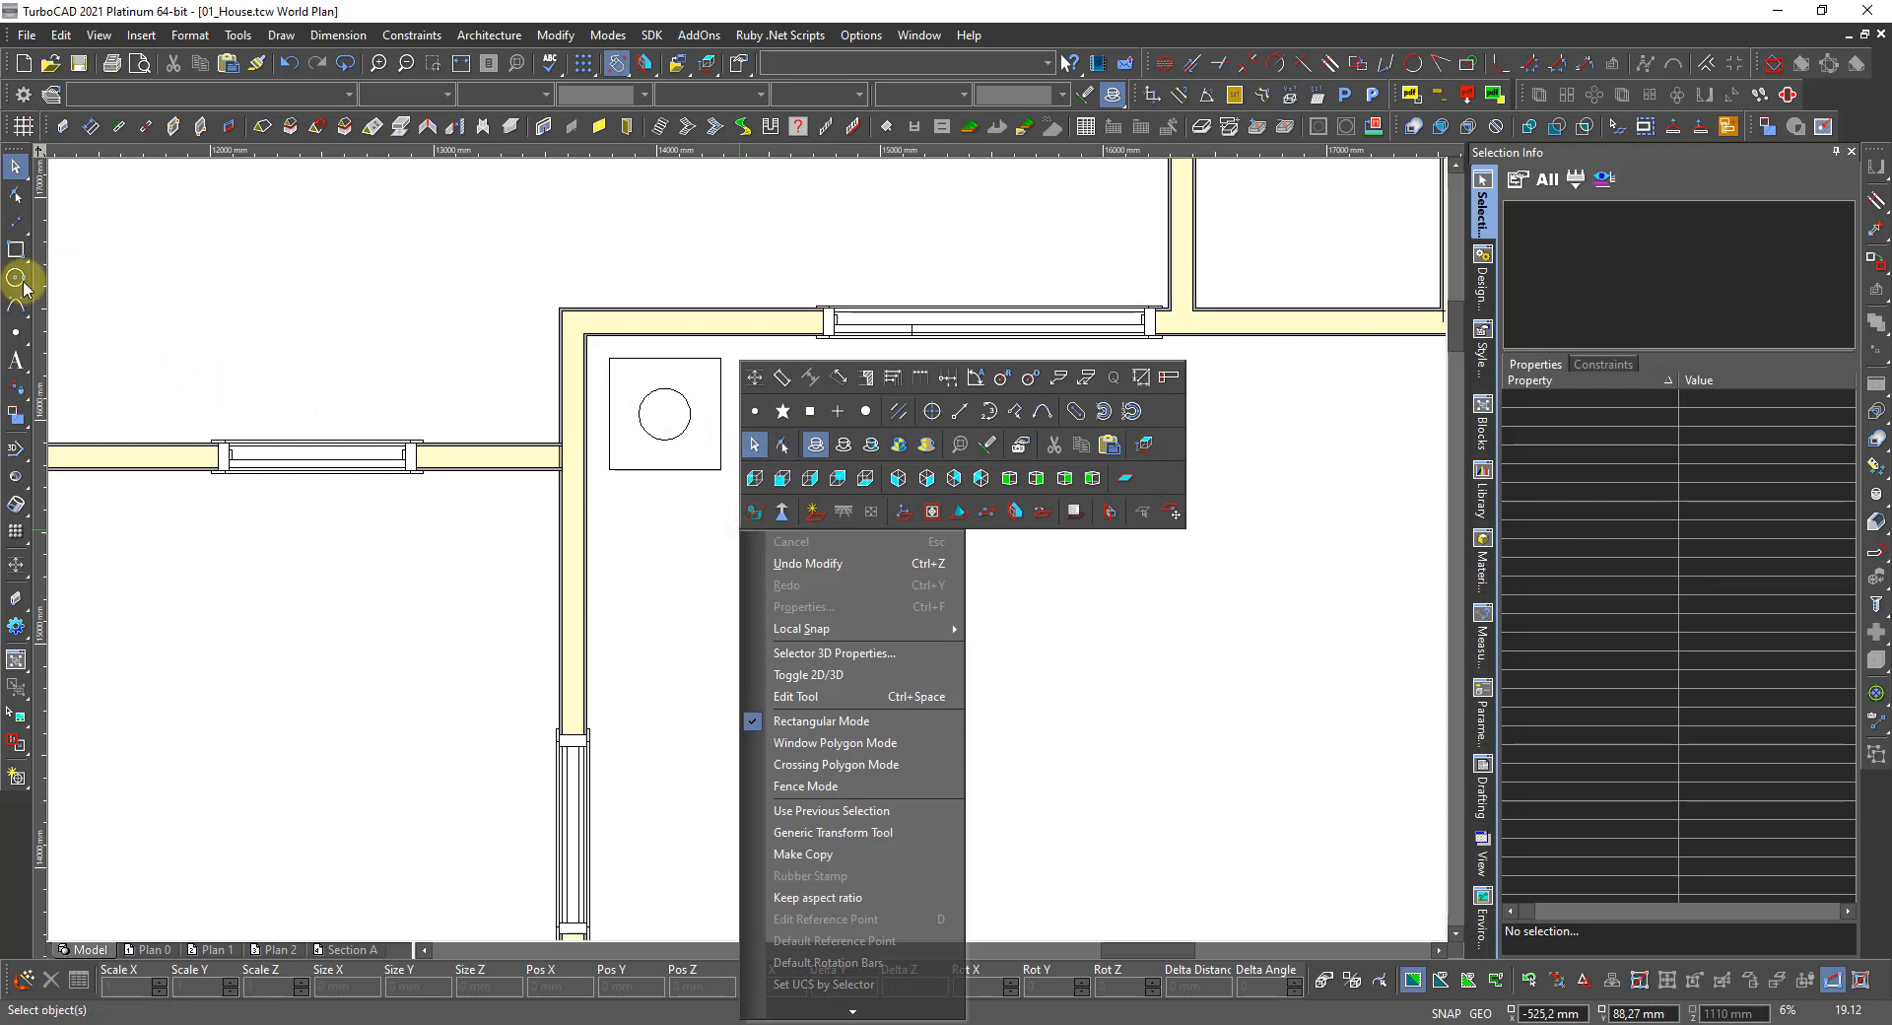
Draw a box from the inner wall corner above the chimney, width 900 mm, length -100 mm and height 2443 mm.
click(17, 476)
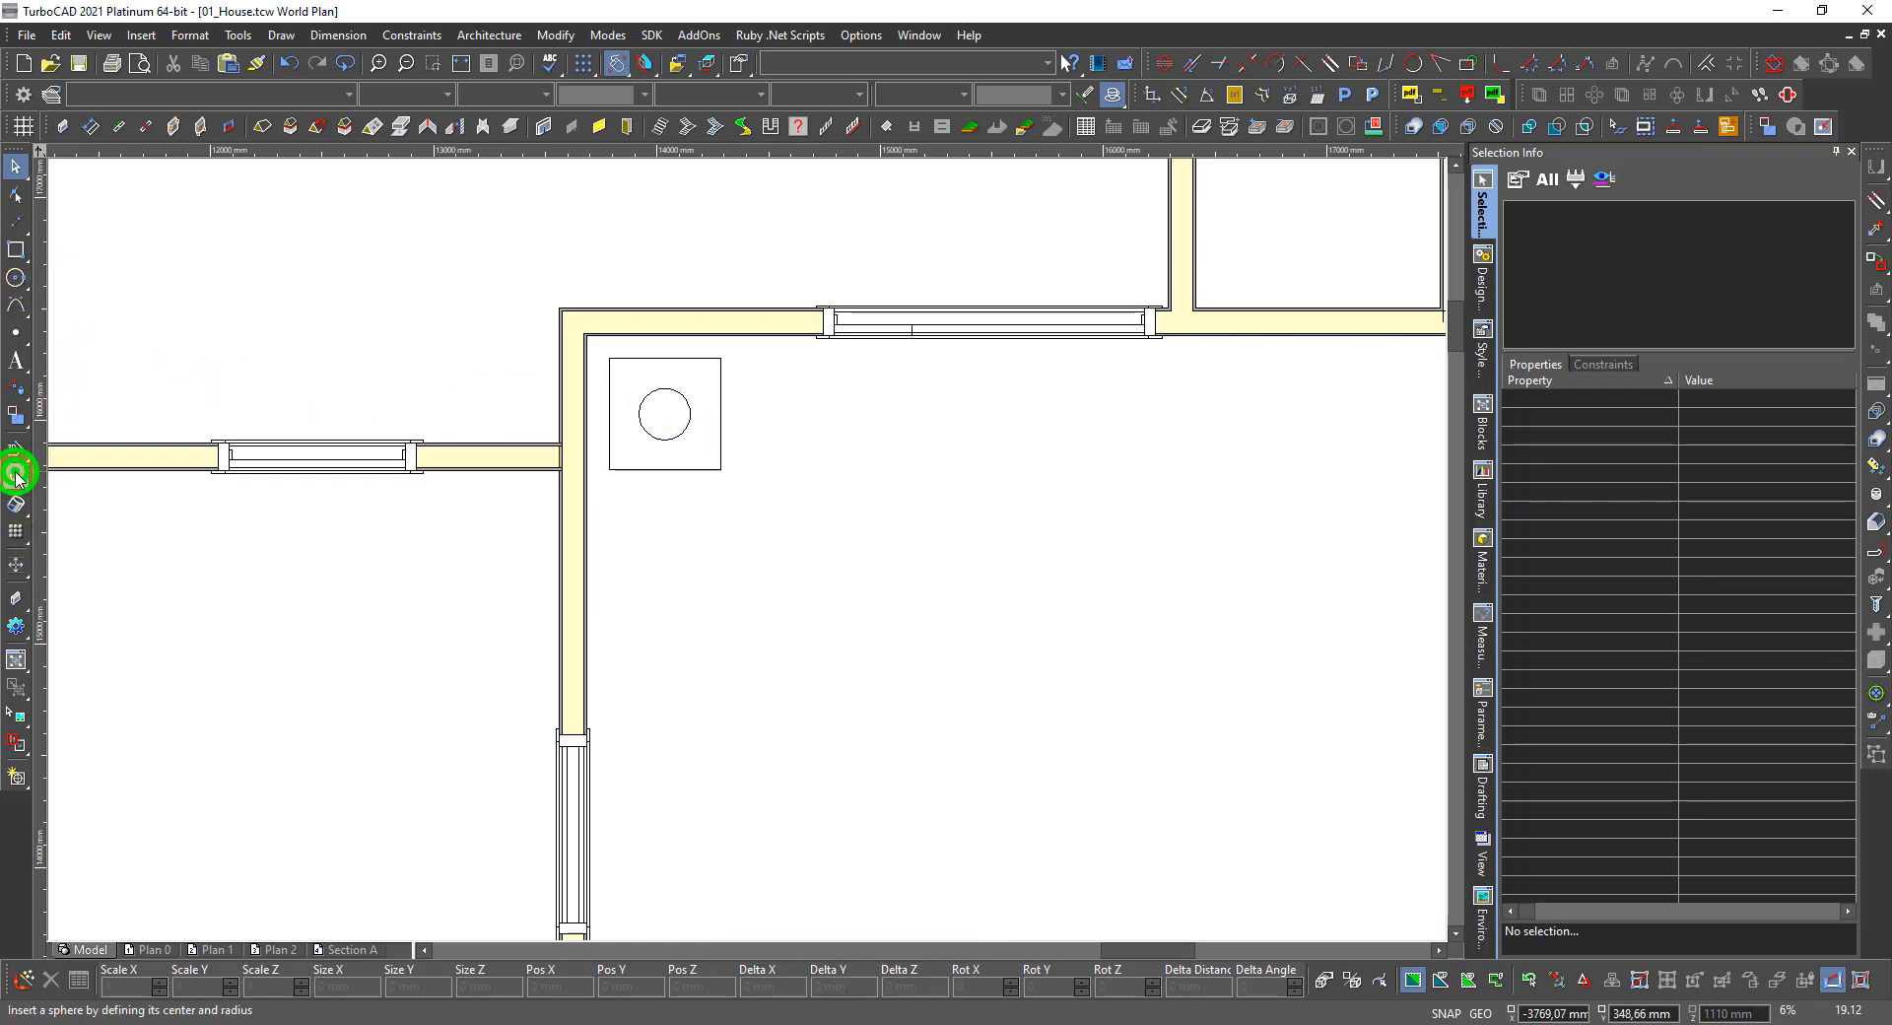
click(47, 542)
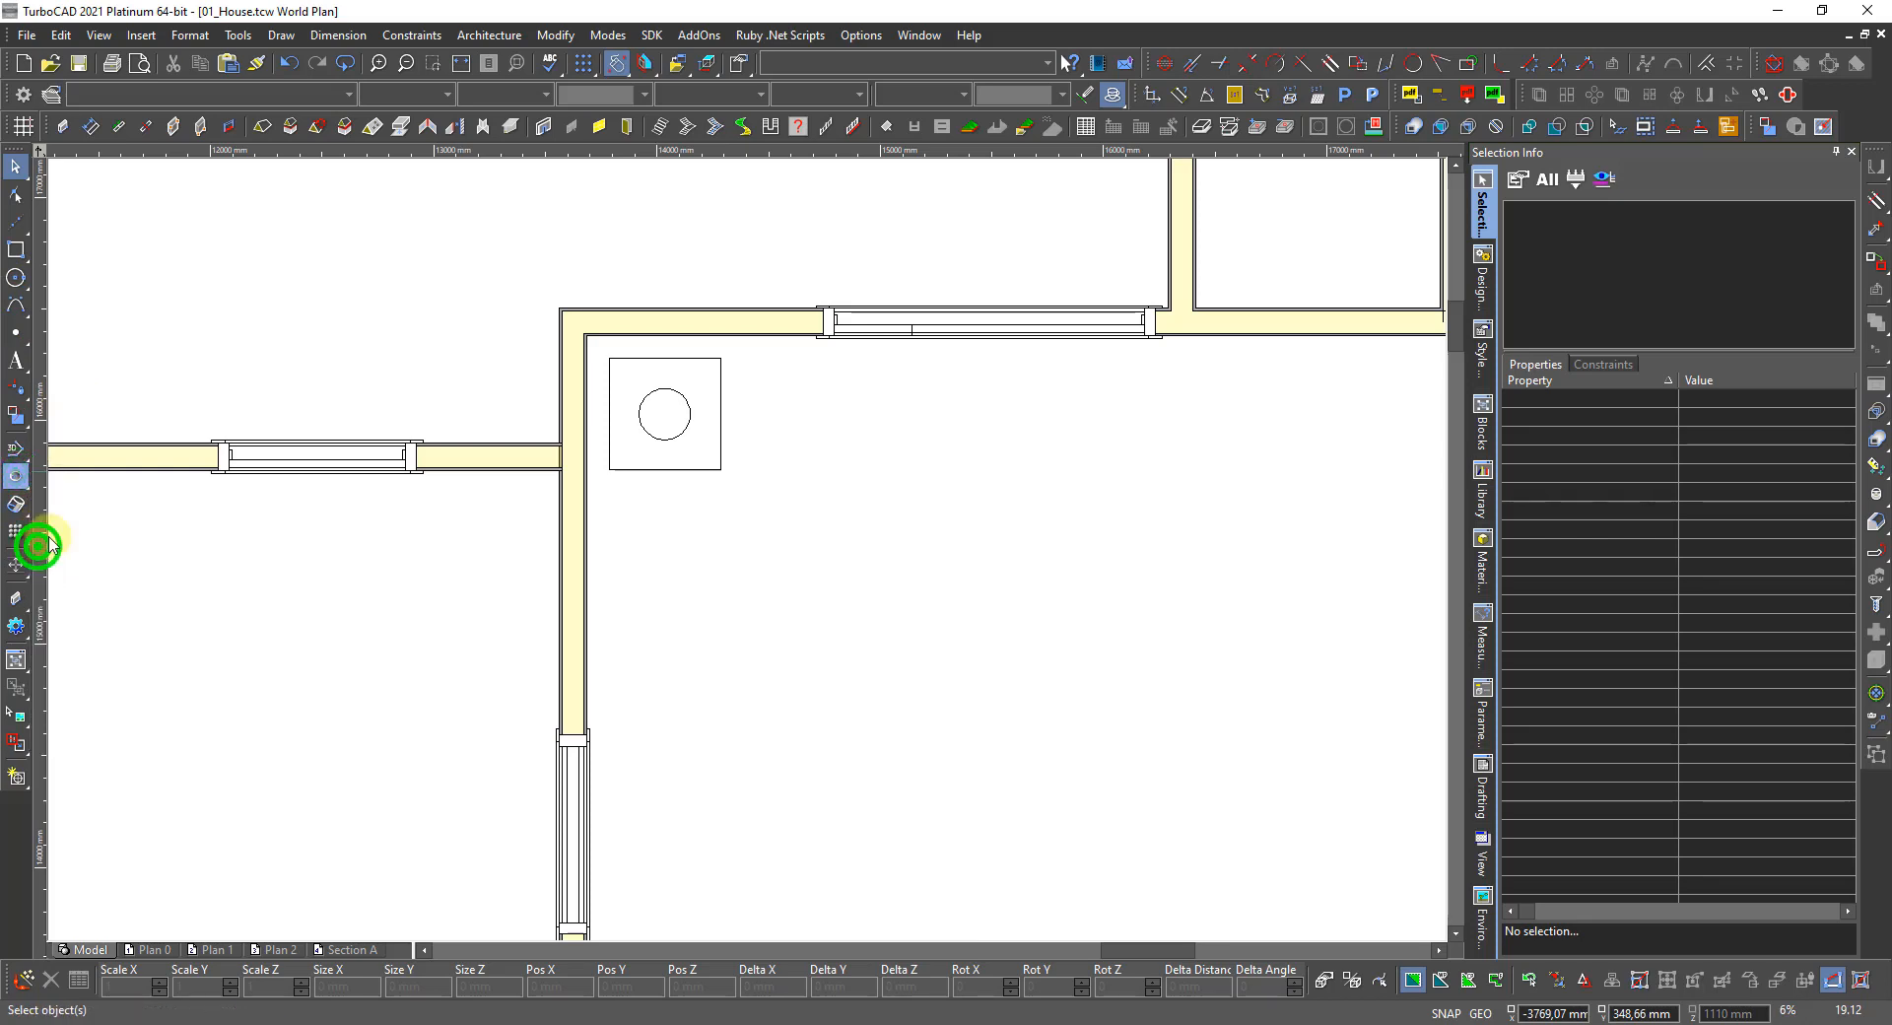
scroll(603, 340, up, 3)
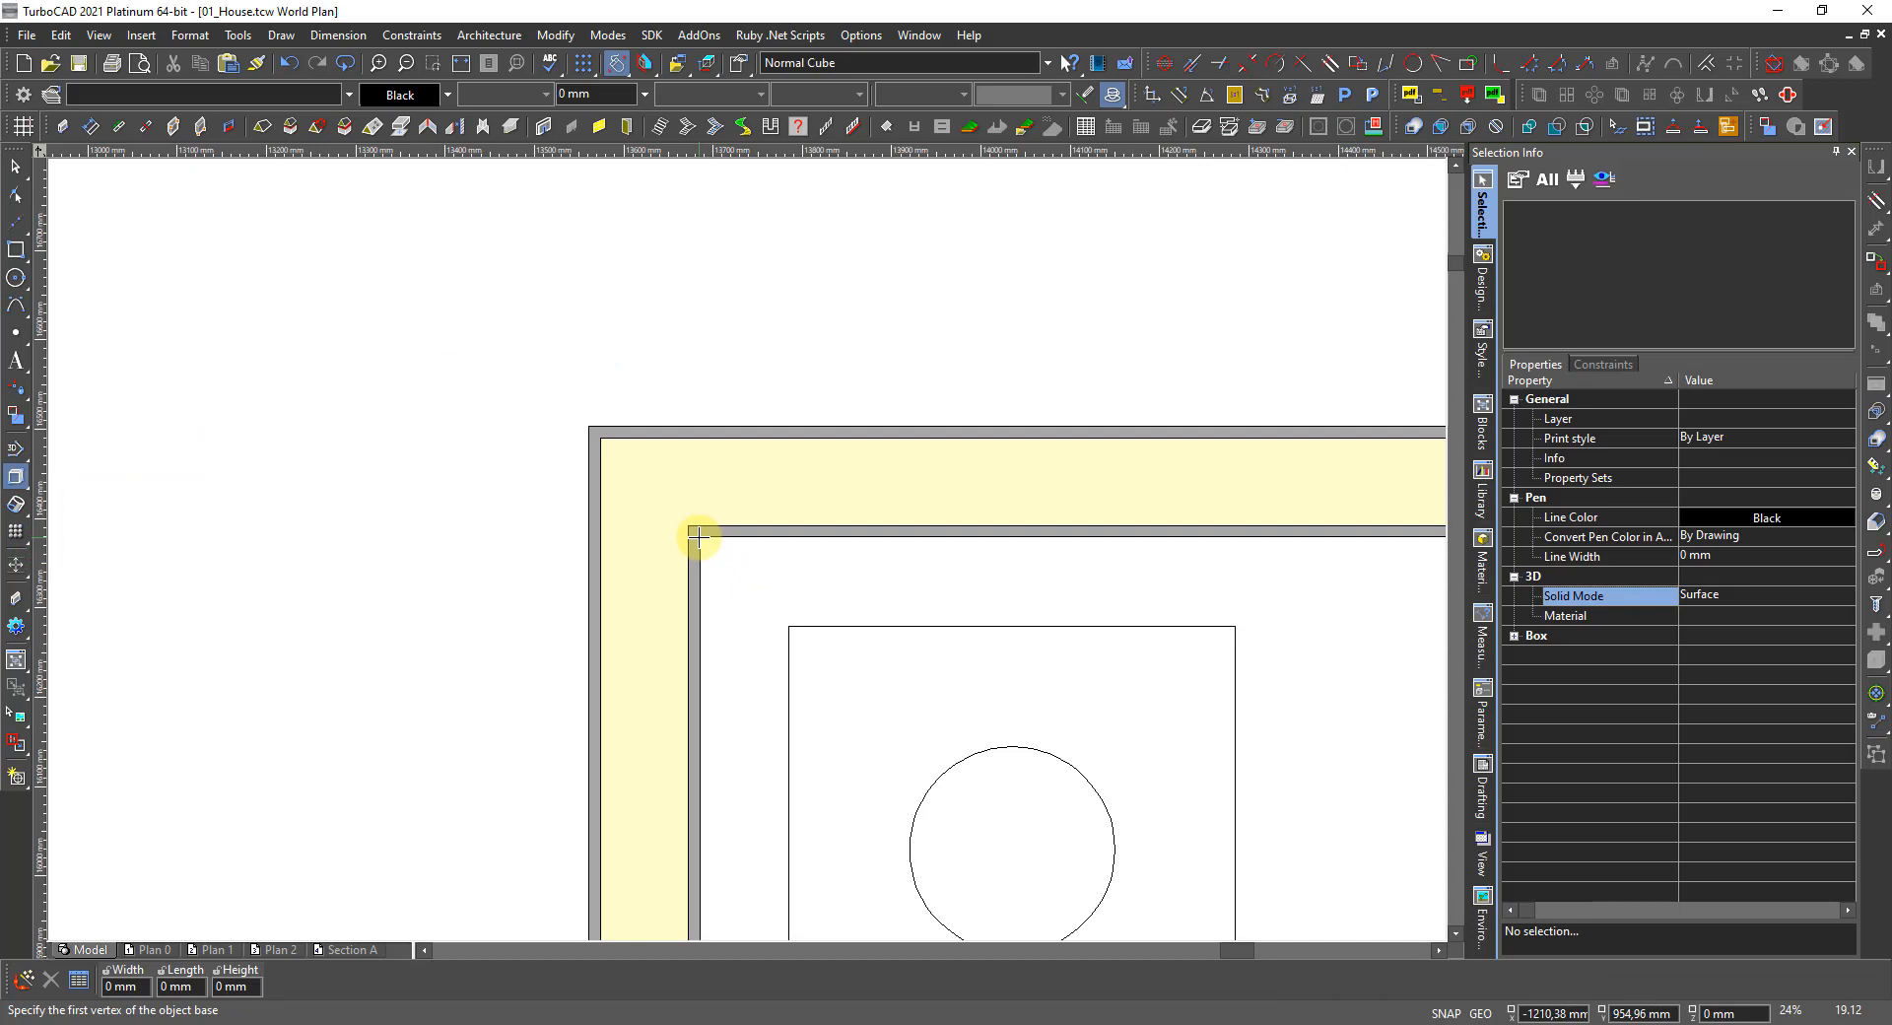
click(698, 538)
scroll(845, 536, down, 2)
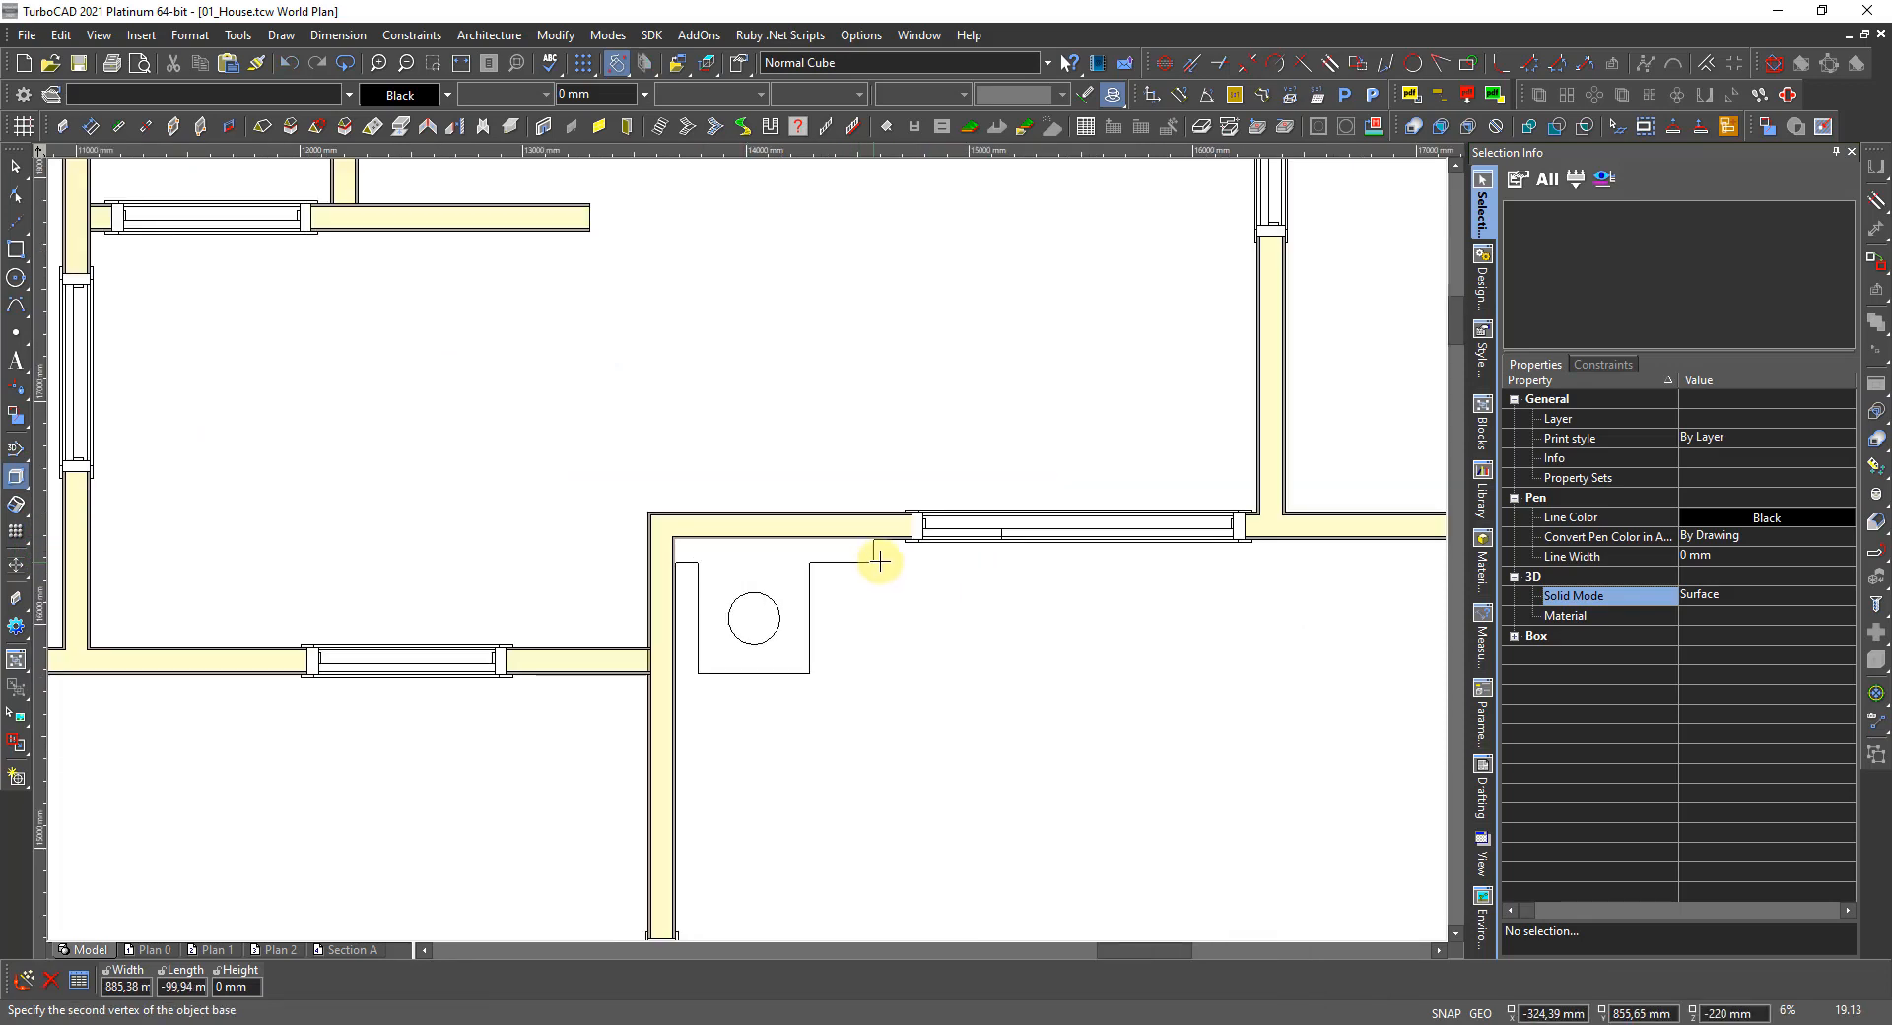
scroll(881, 561, up, 1)
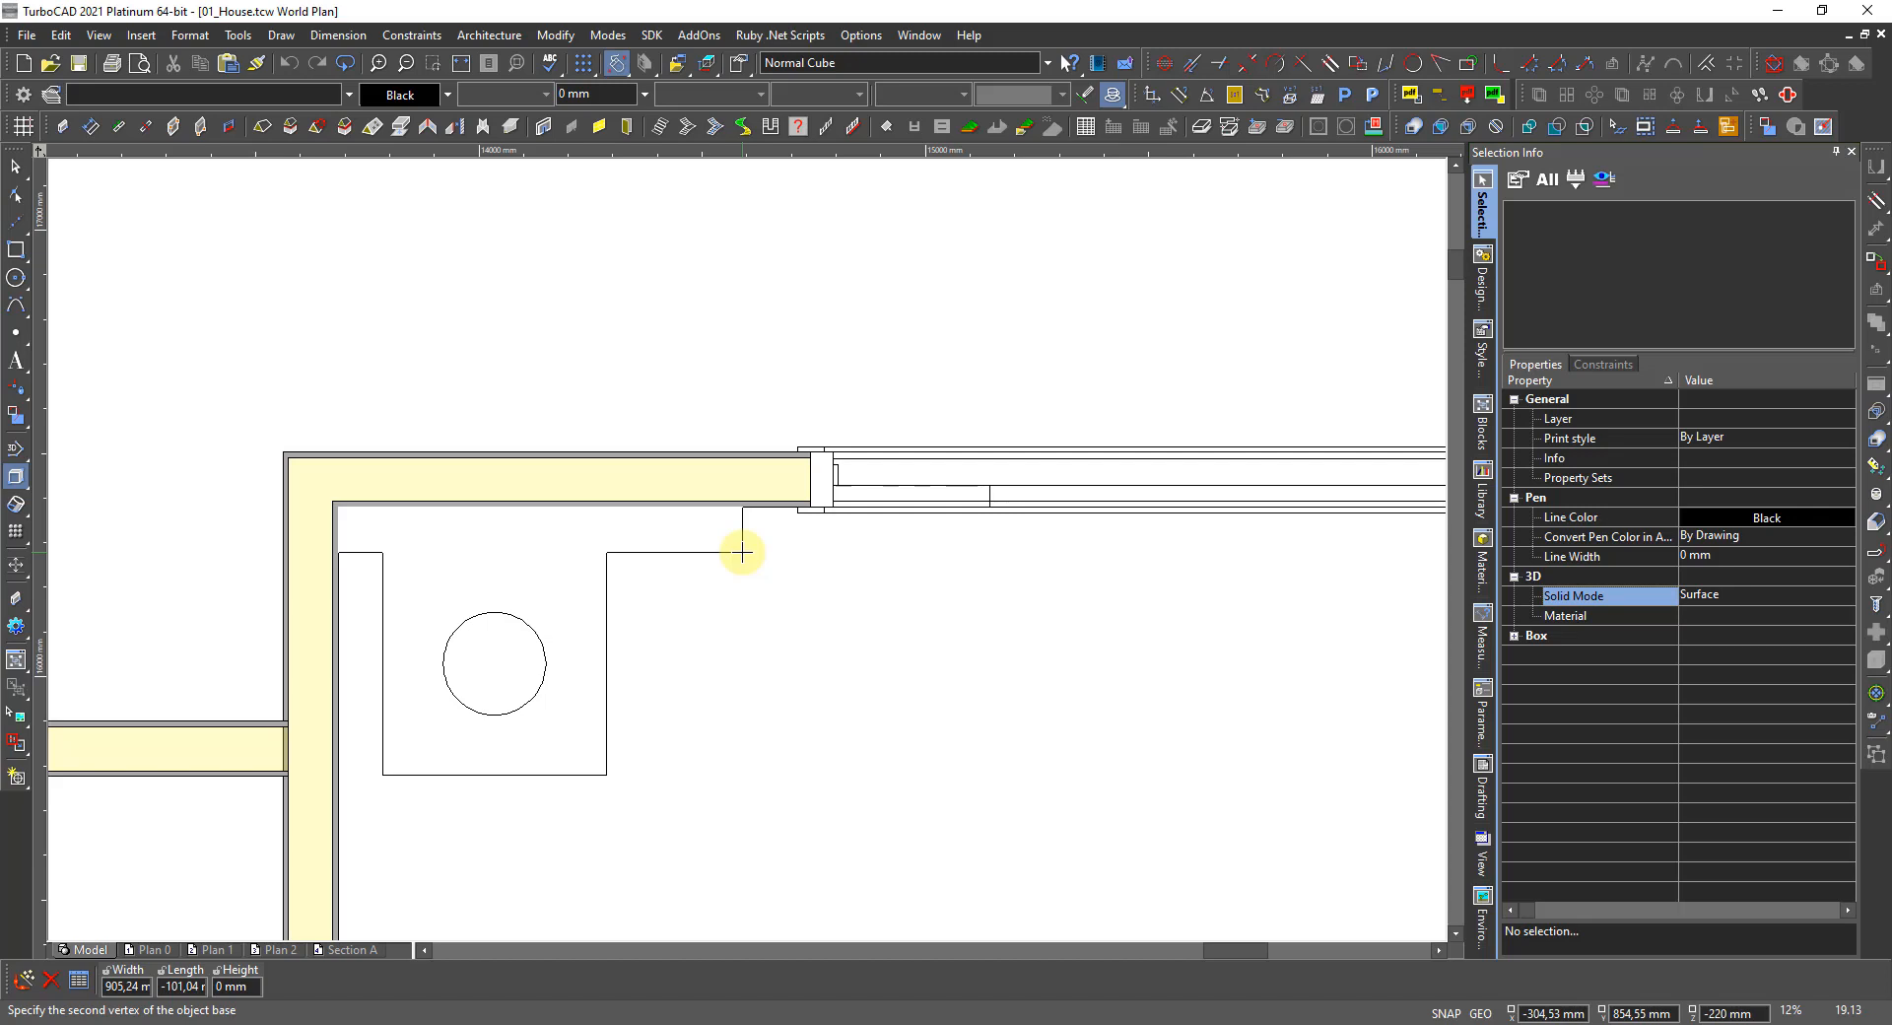
key(Tab)
text(900)
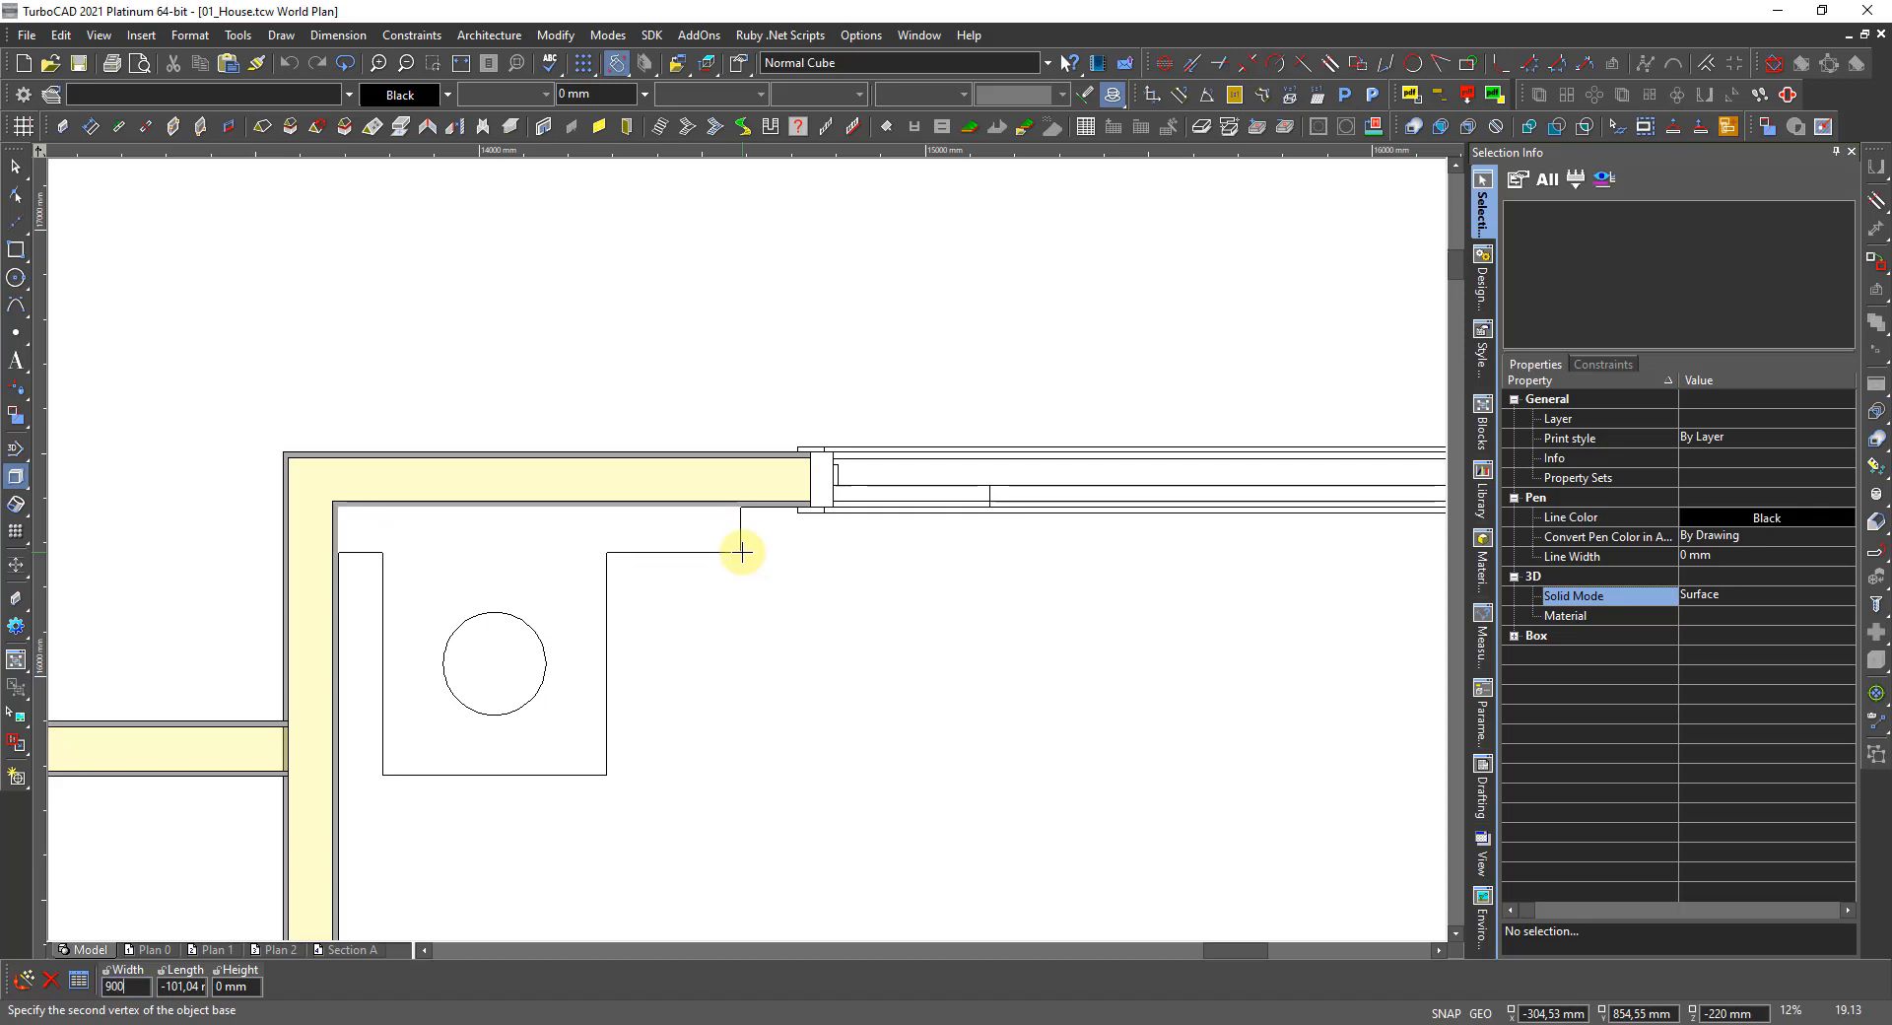
key(Tab)
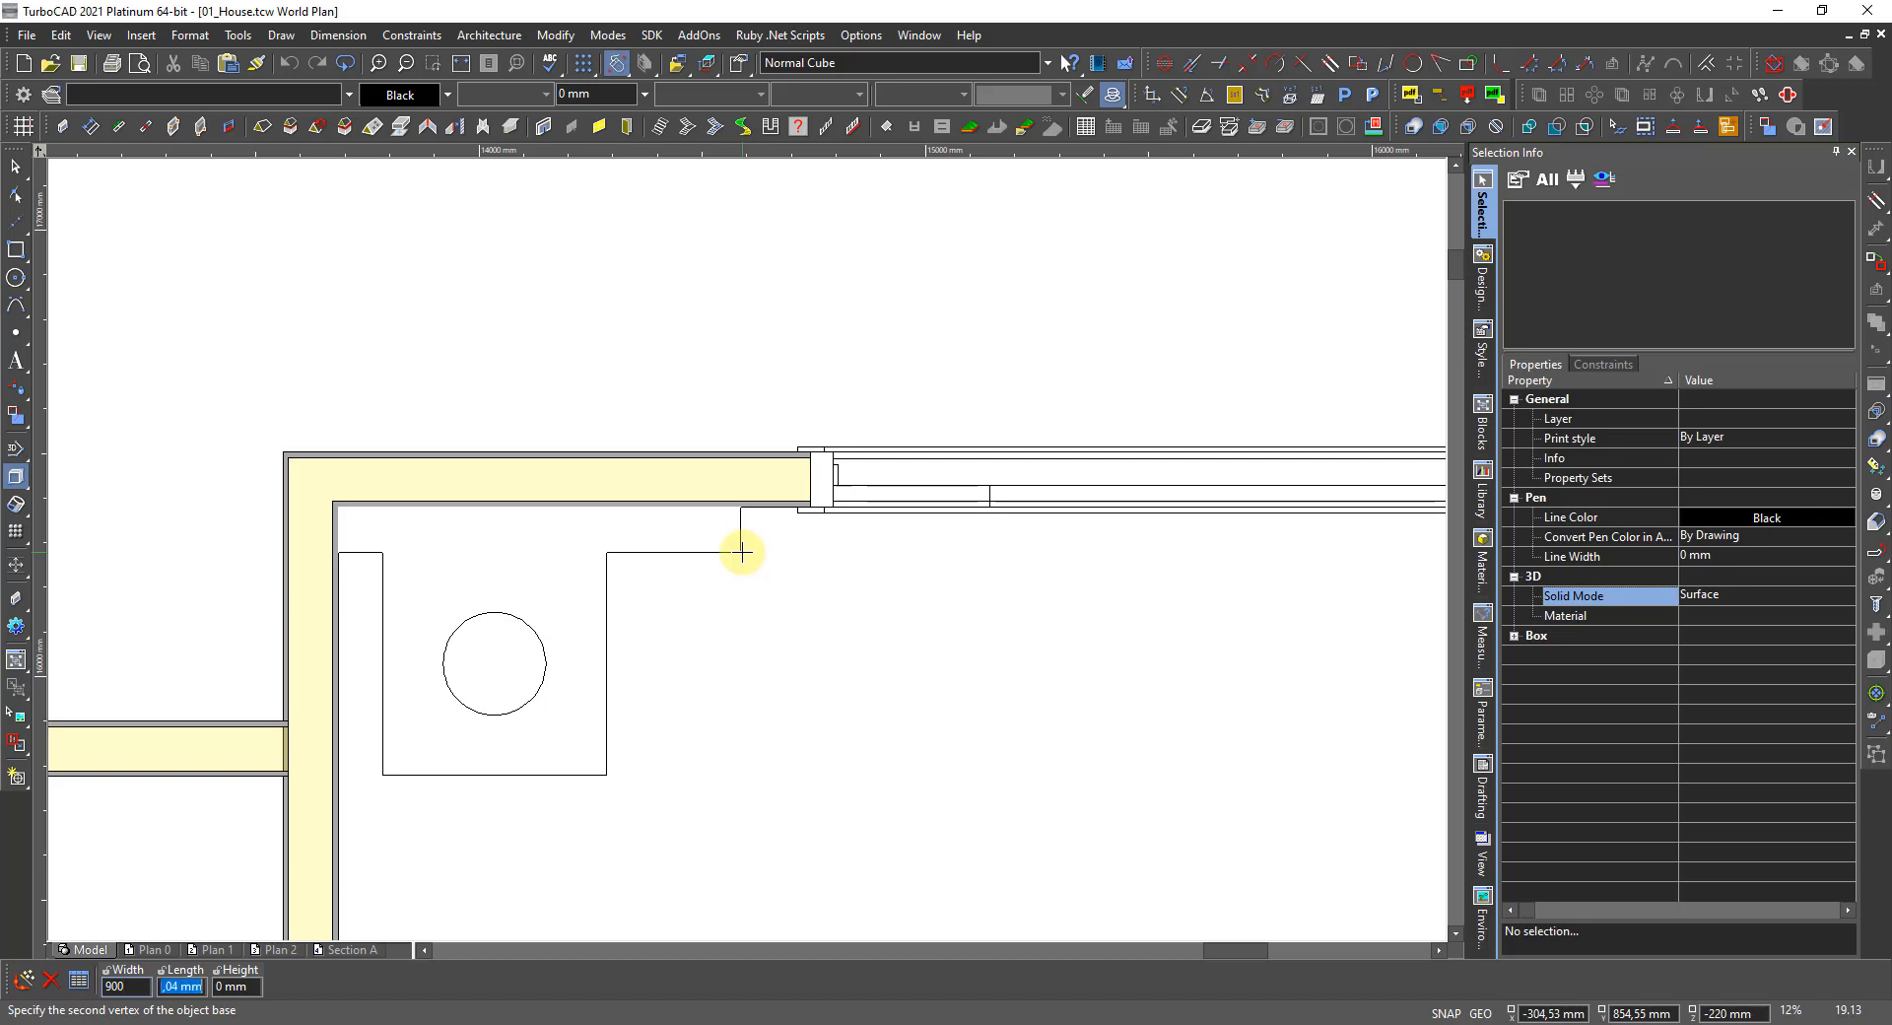
text(-100)
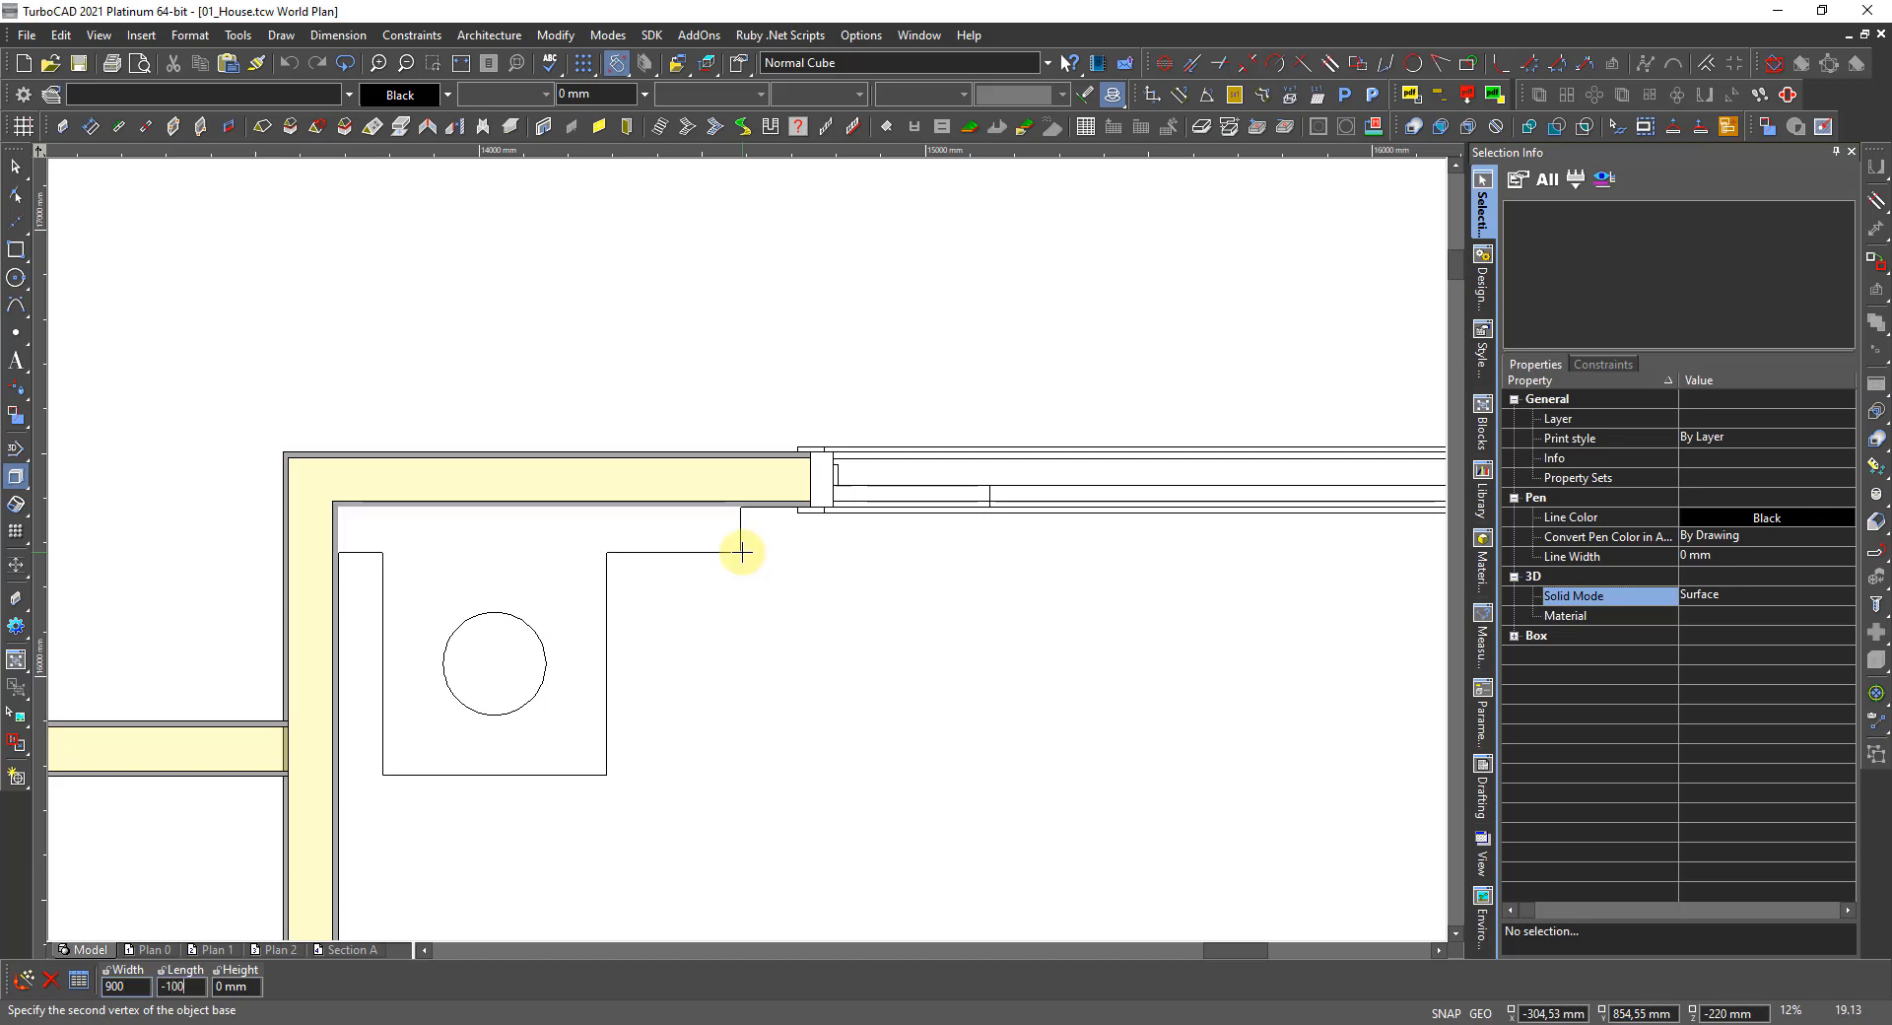
key(Tab)
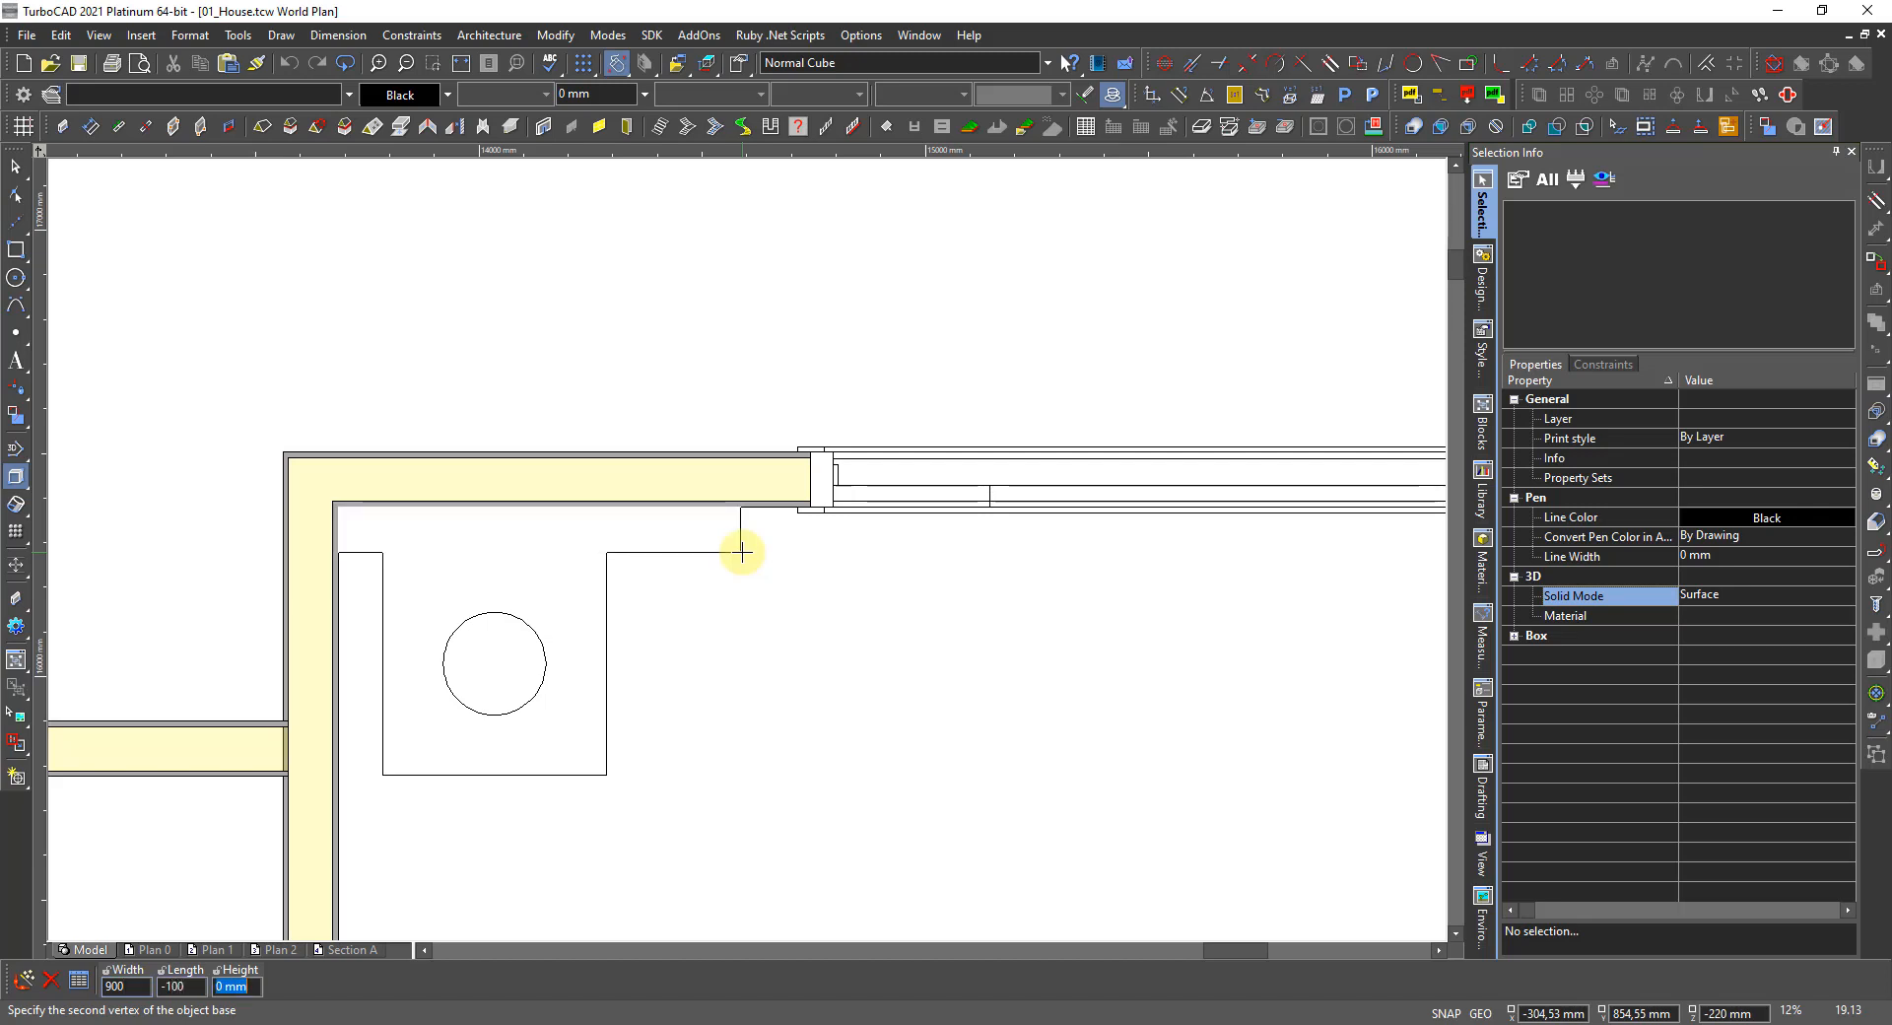
text(2443)
key(Return)
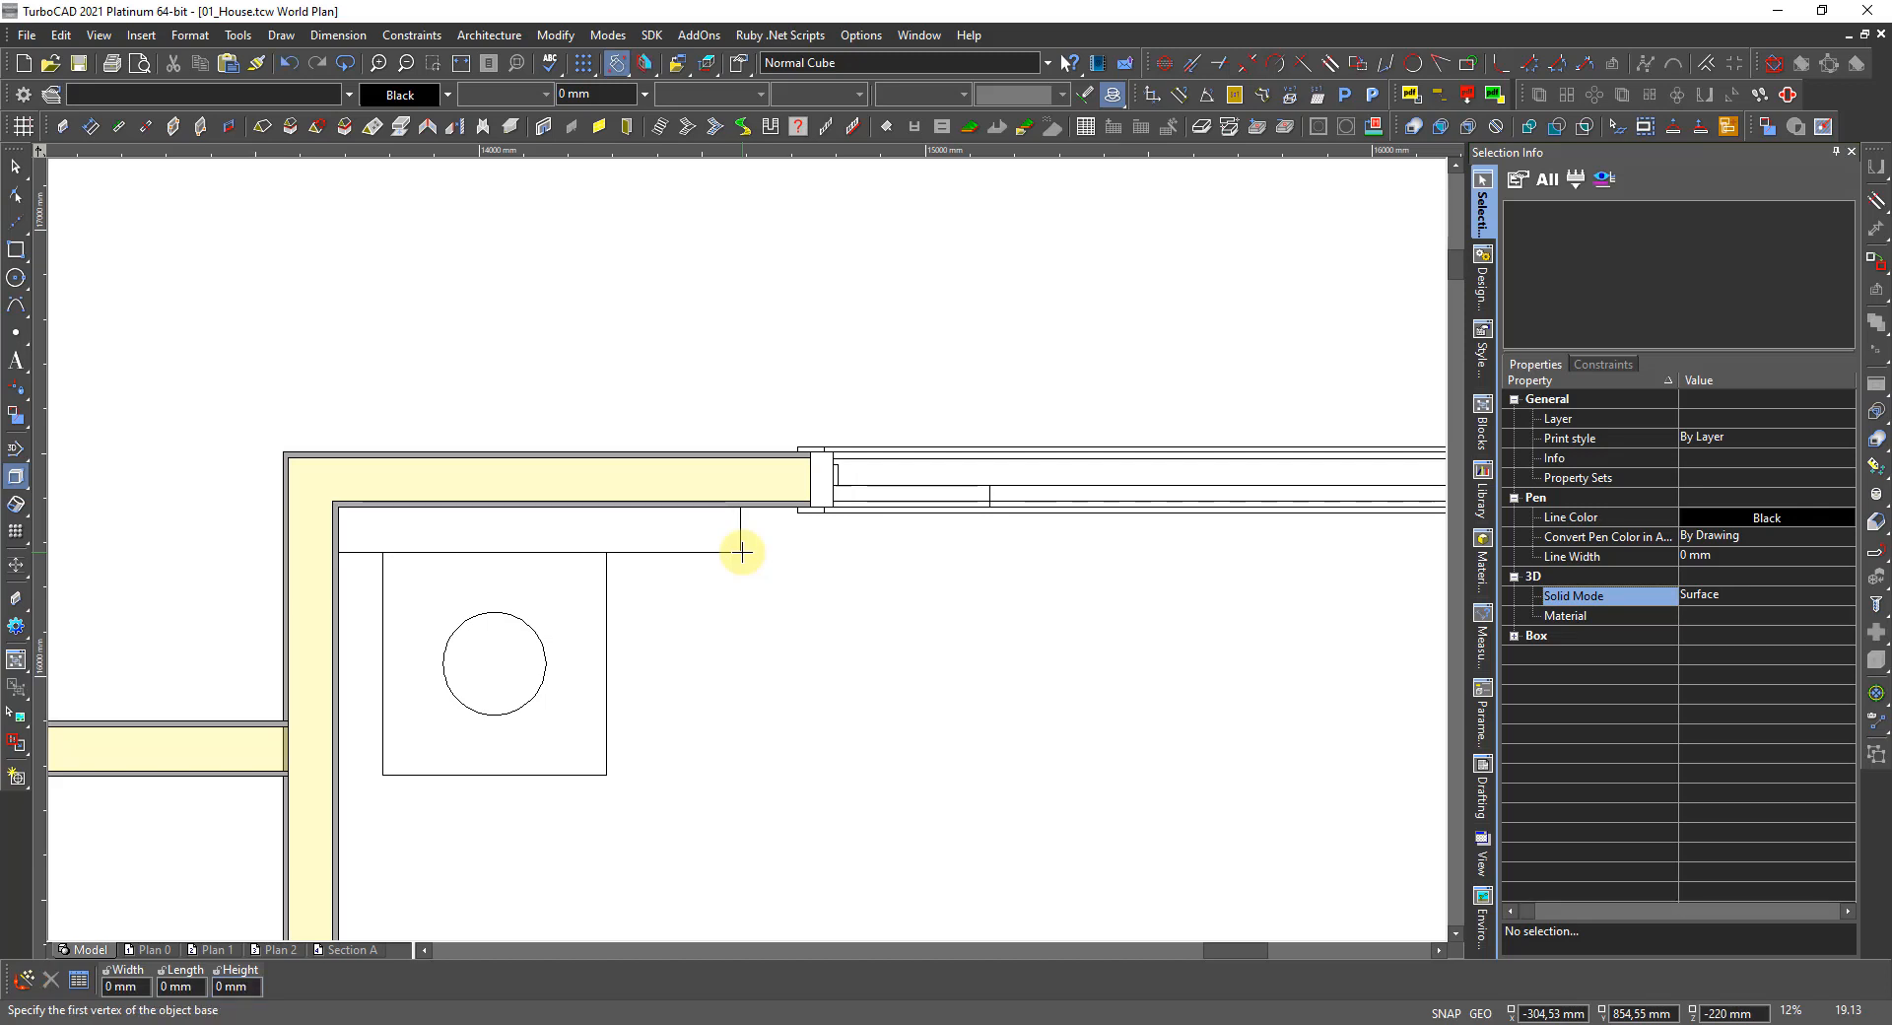
Add a box about 100 by 500 mm between the wall and the chimney, from the first box's corner to the chimney's near corner.
click(339, 552)
scroll(367, 772, down, 2)
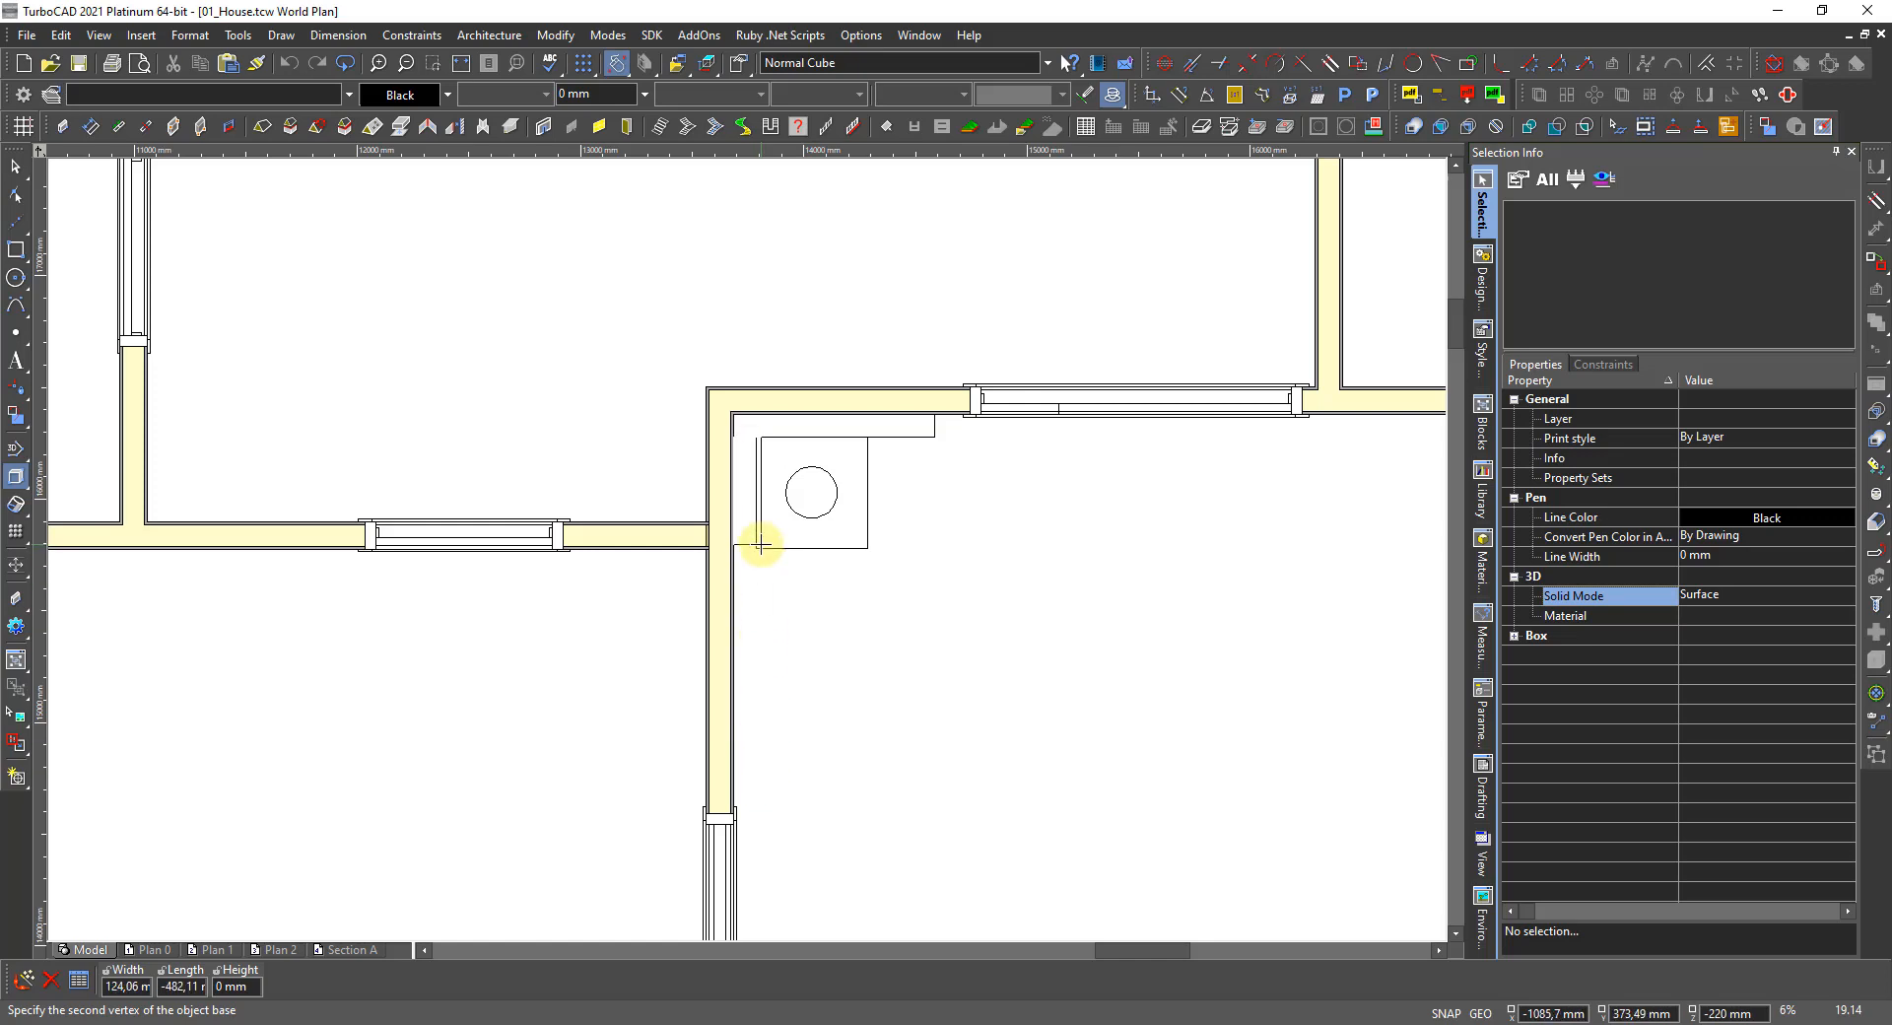
scroll(760, 541, up, 2)
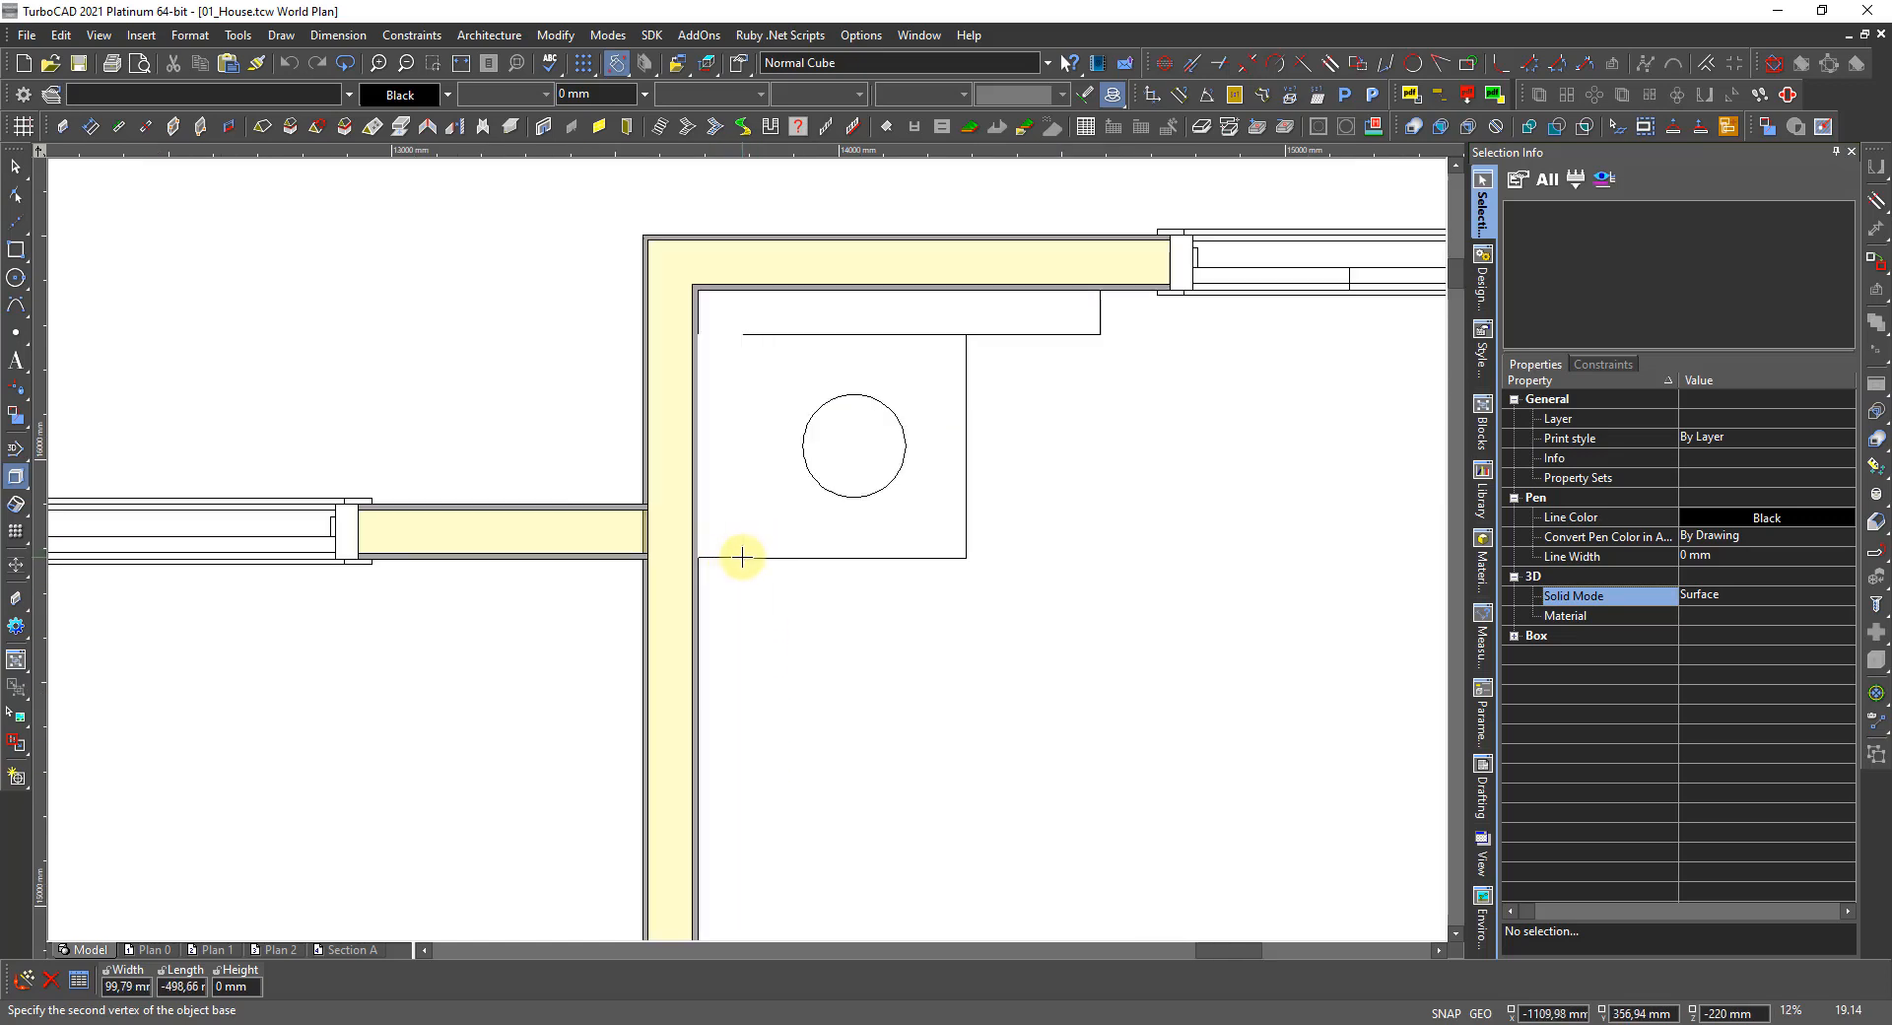
click(742, 558)
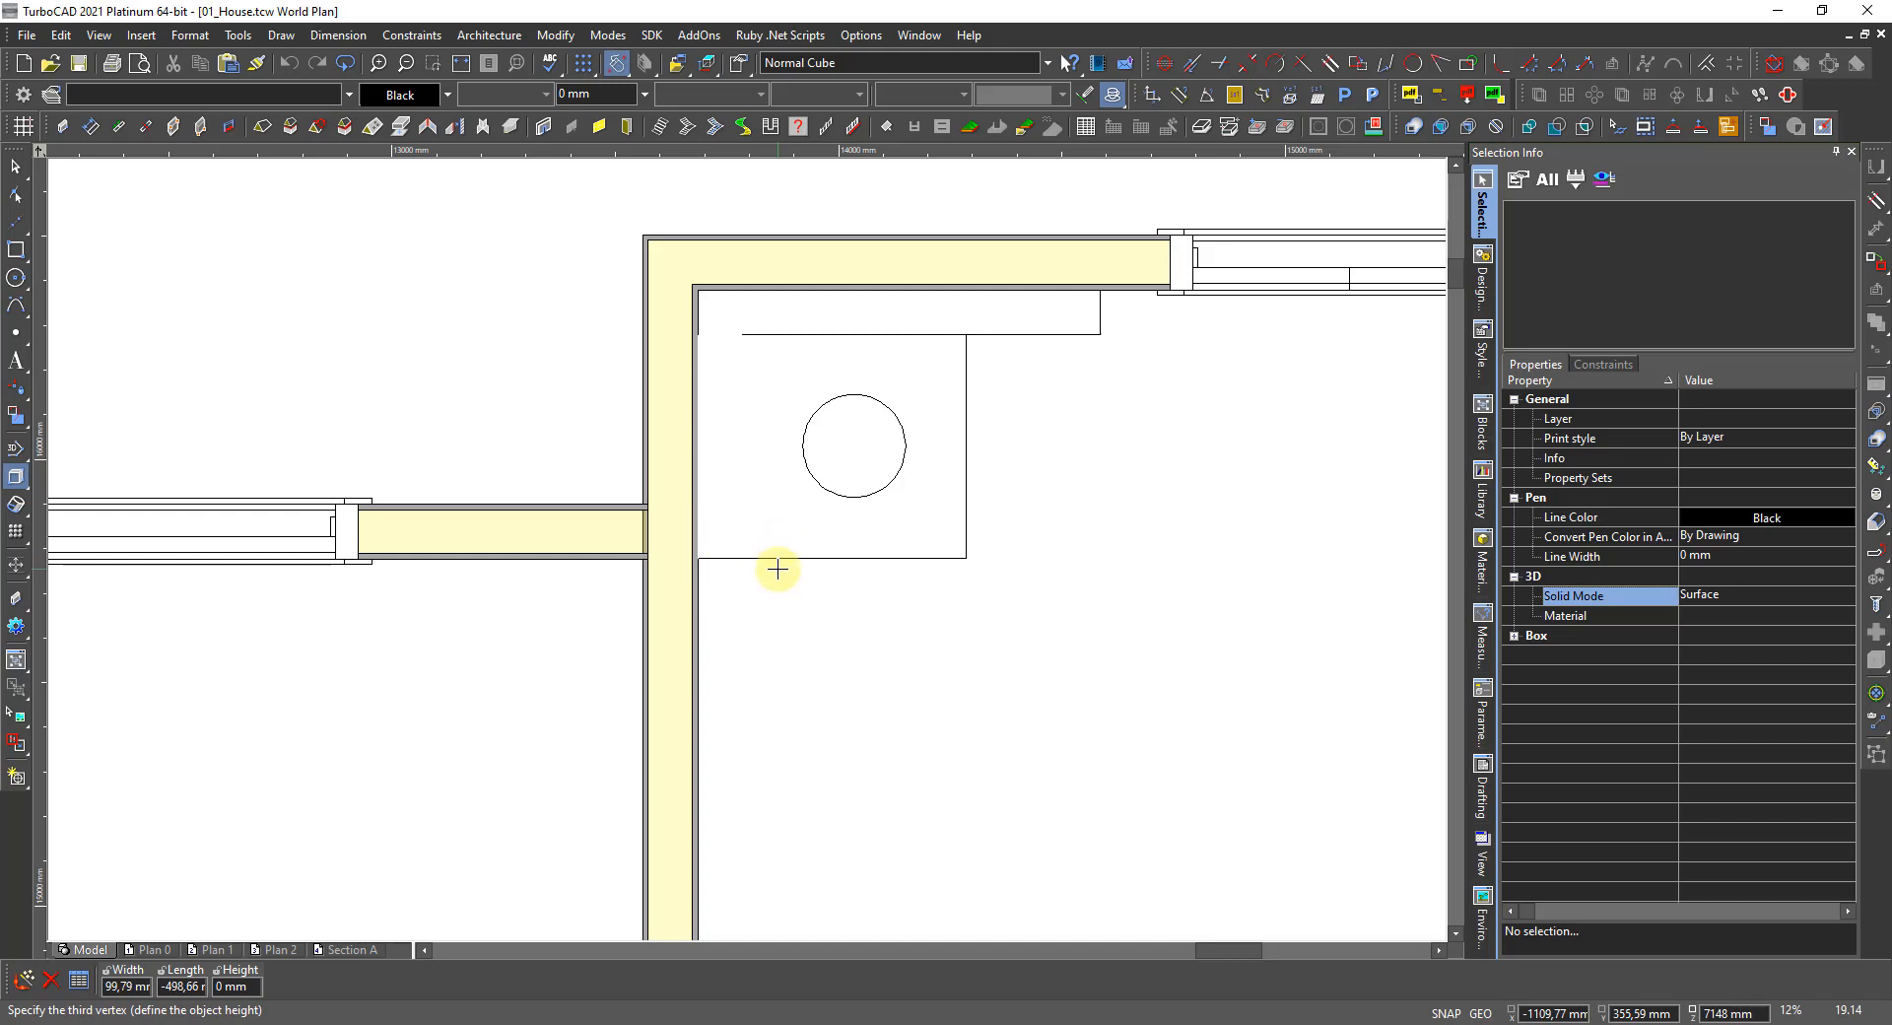
key(Tab)
key(Tab)
key(Tab)
text(2)
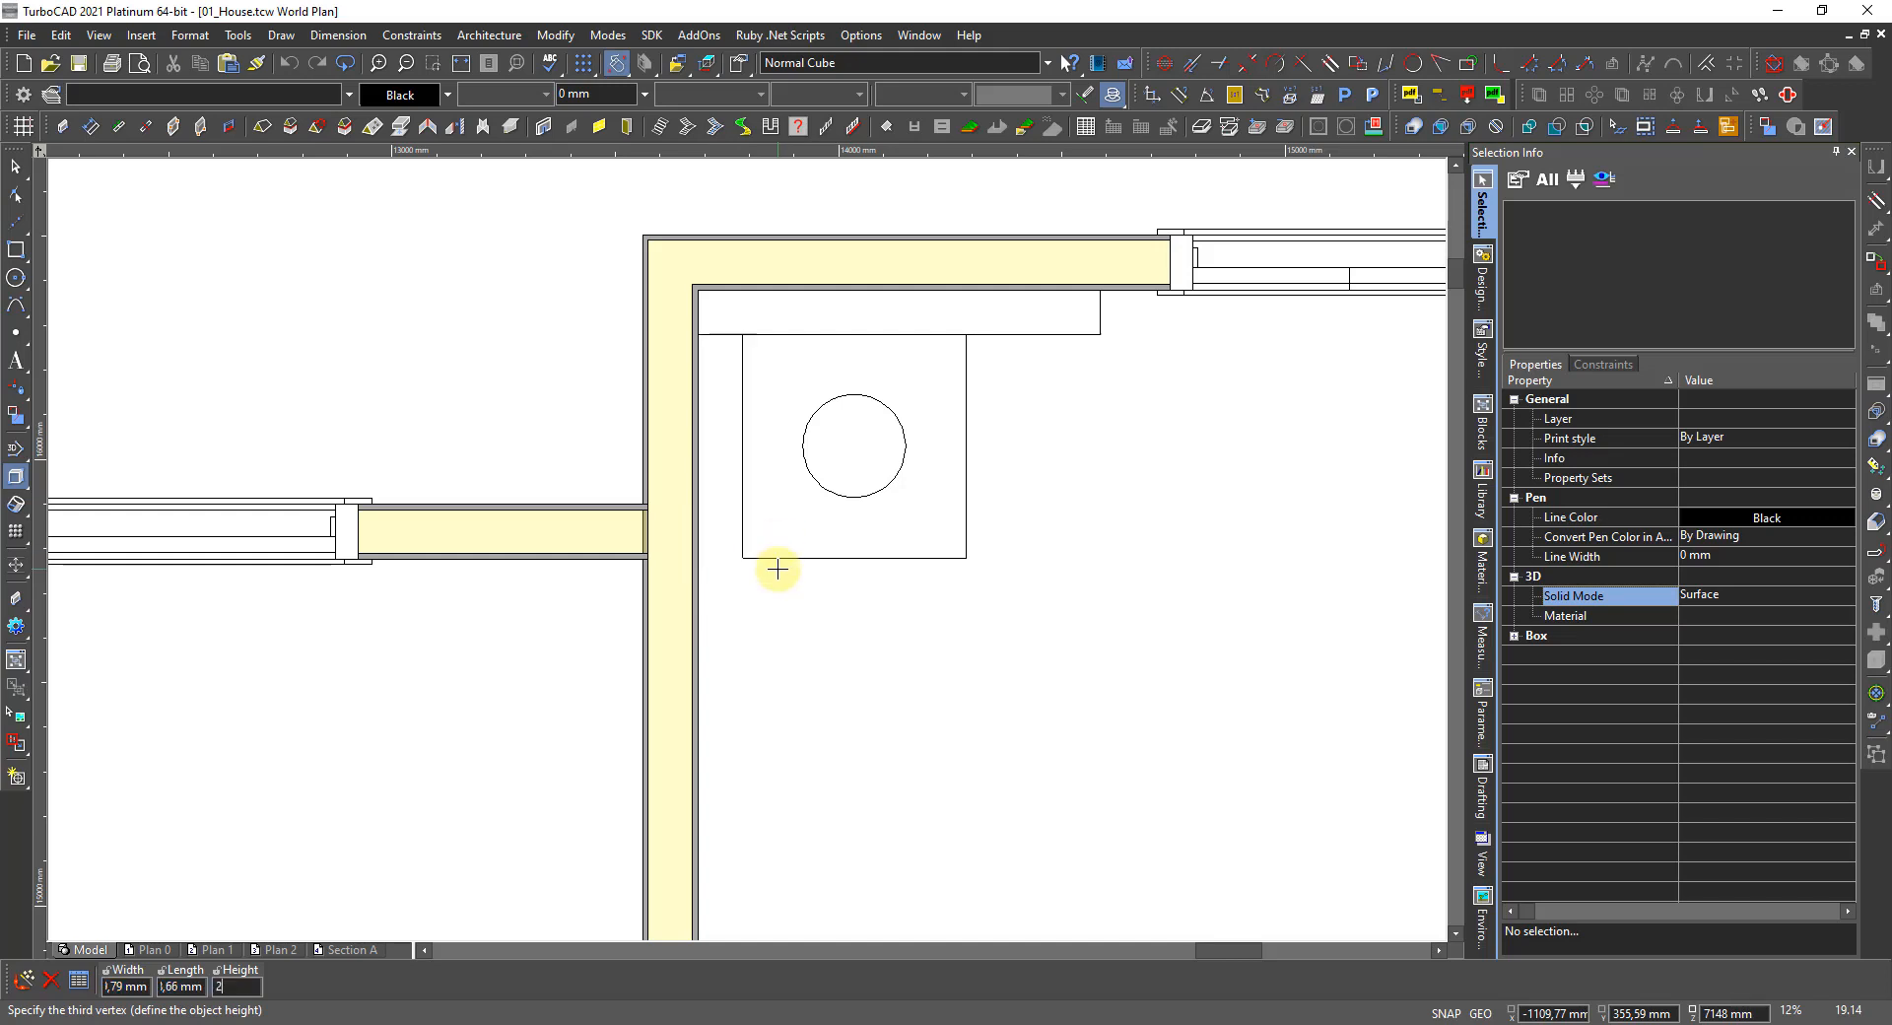
key(Return)
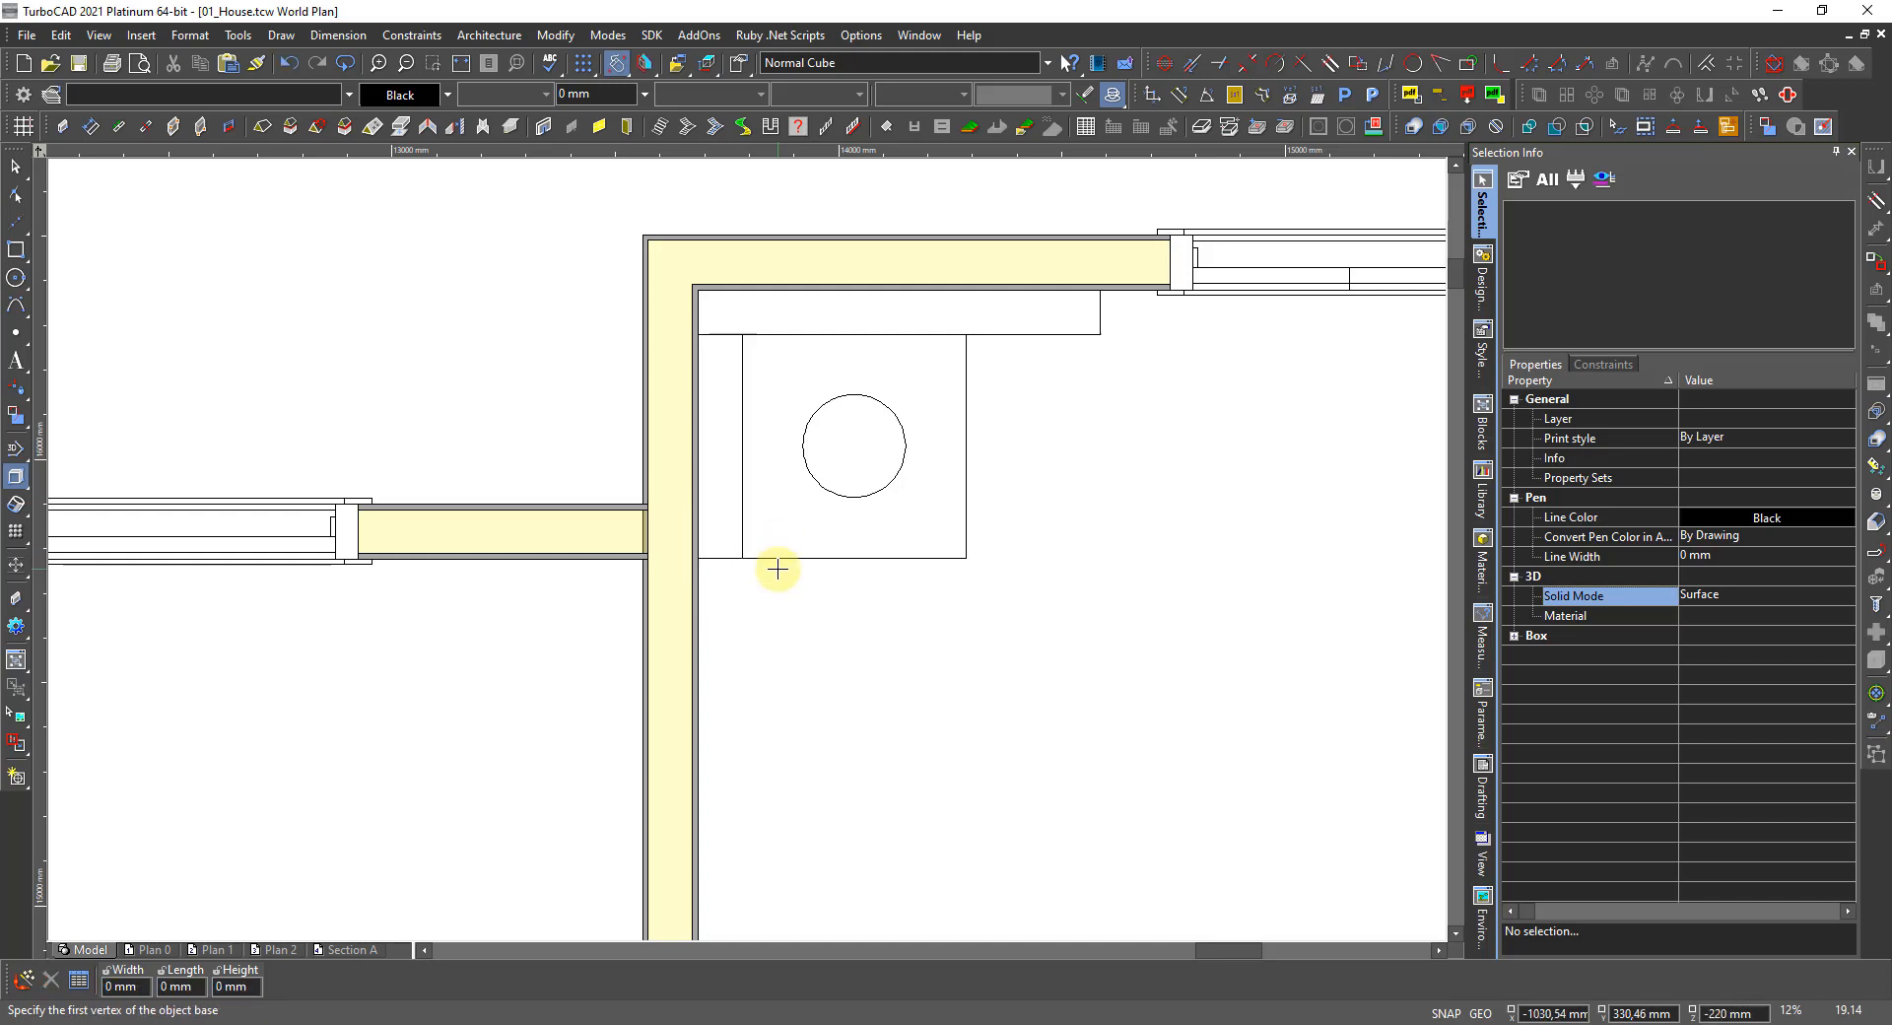
Draw a box along the wall from the end of the second box, width 100 mm, length -1100 mm and height 900 mm.
click(698, 557)
scroll(739, 547, down, 3)
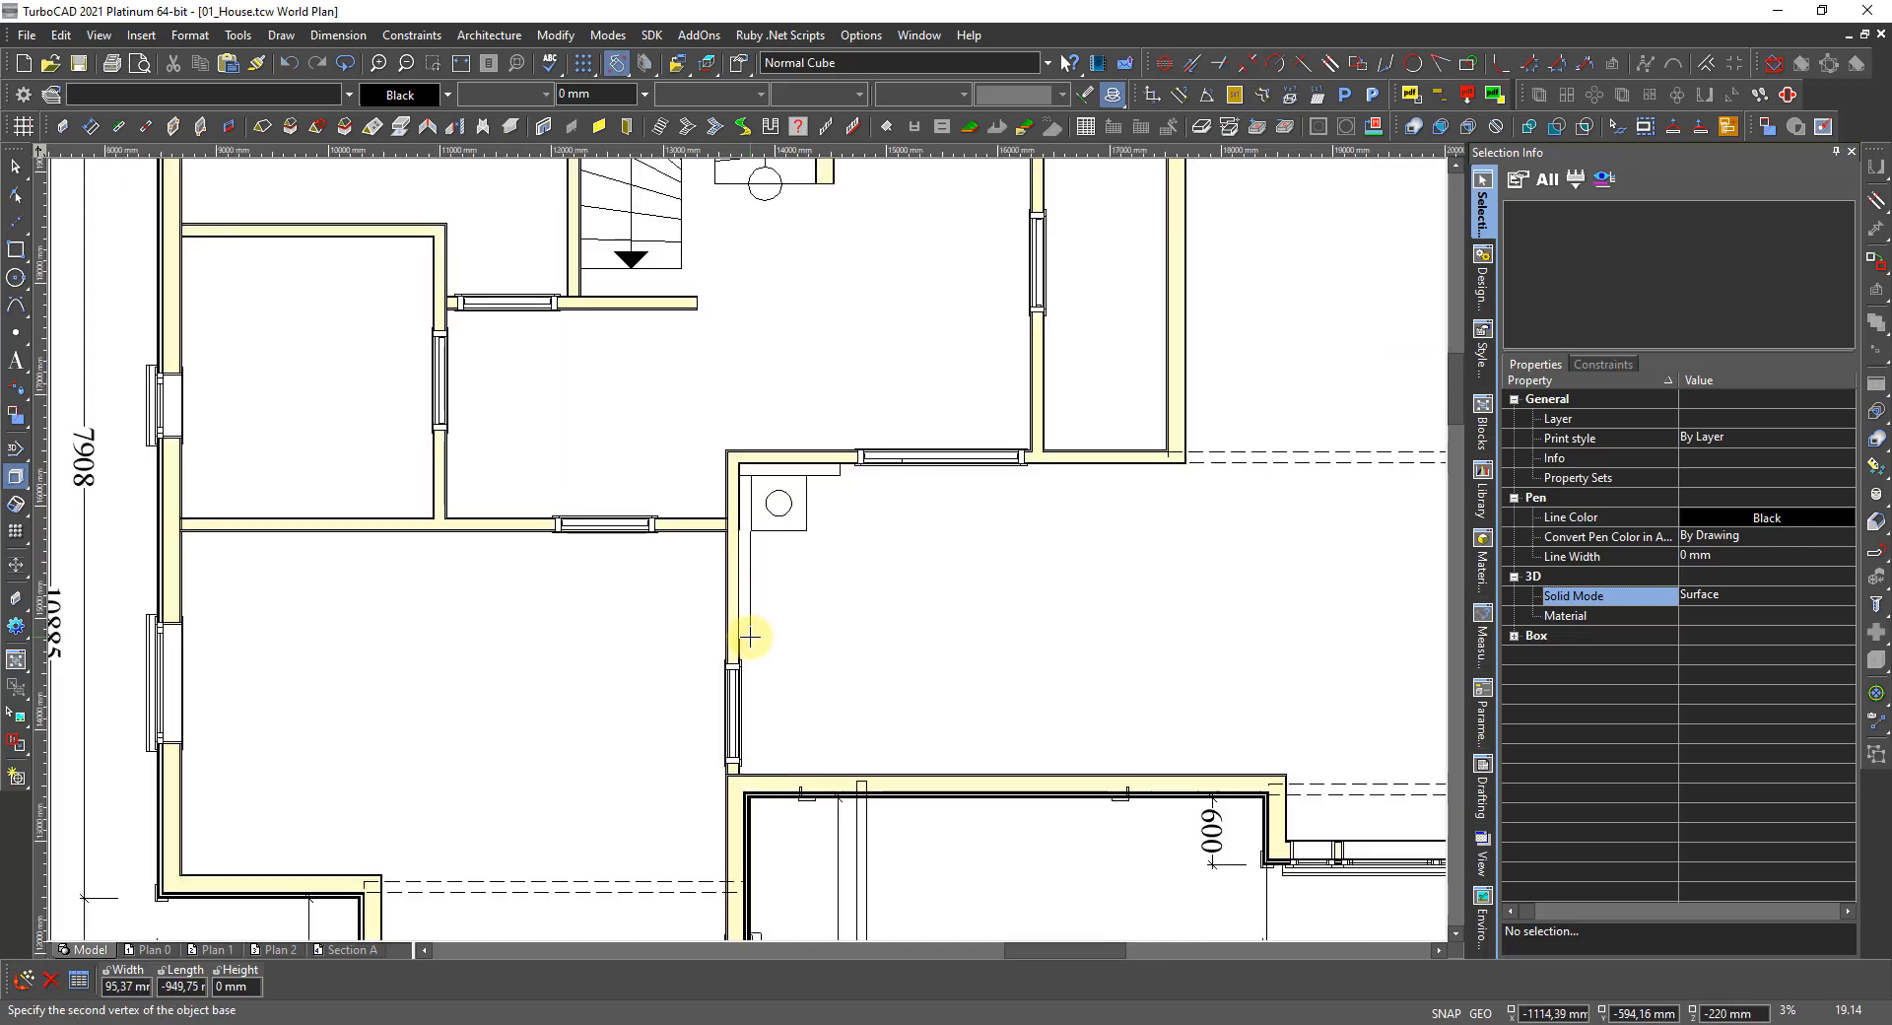
scroll(750, 636, up, 3)
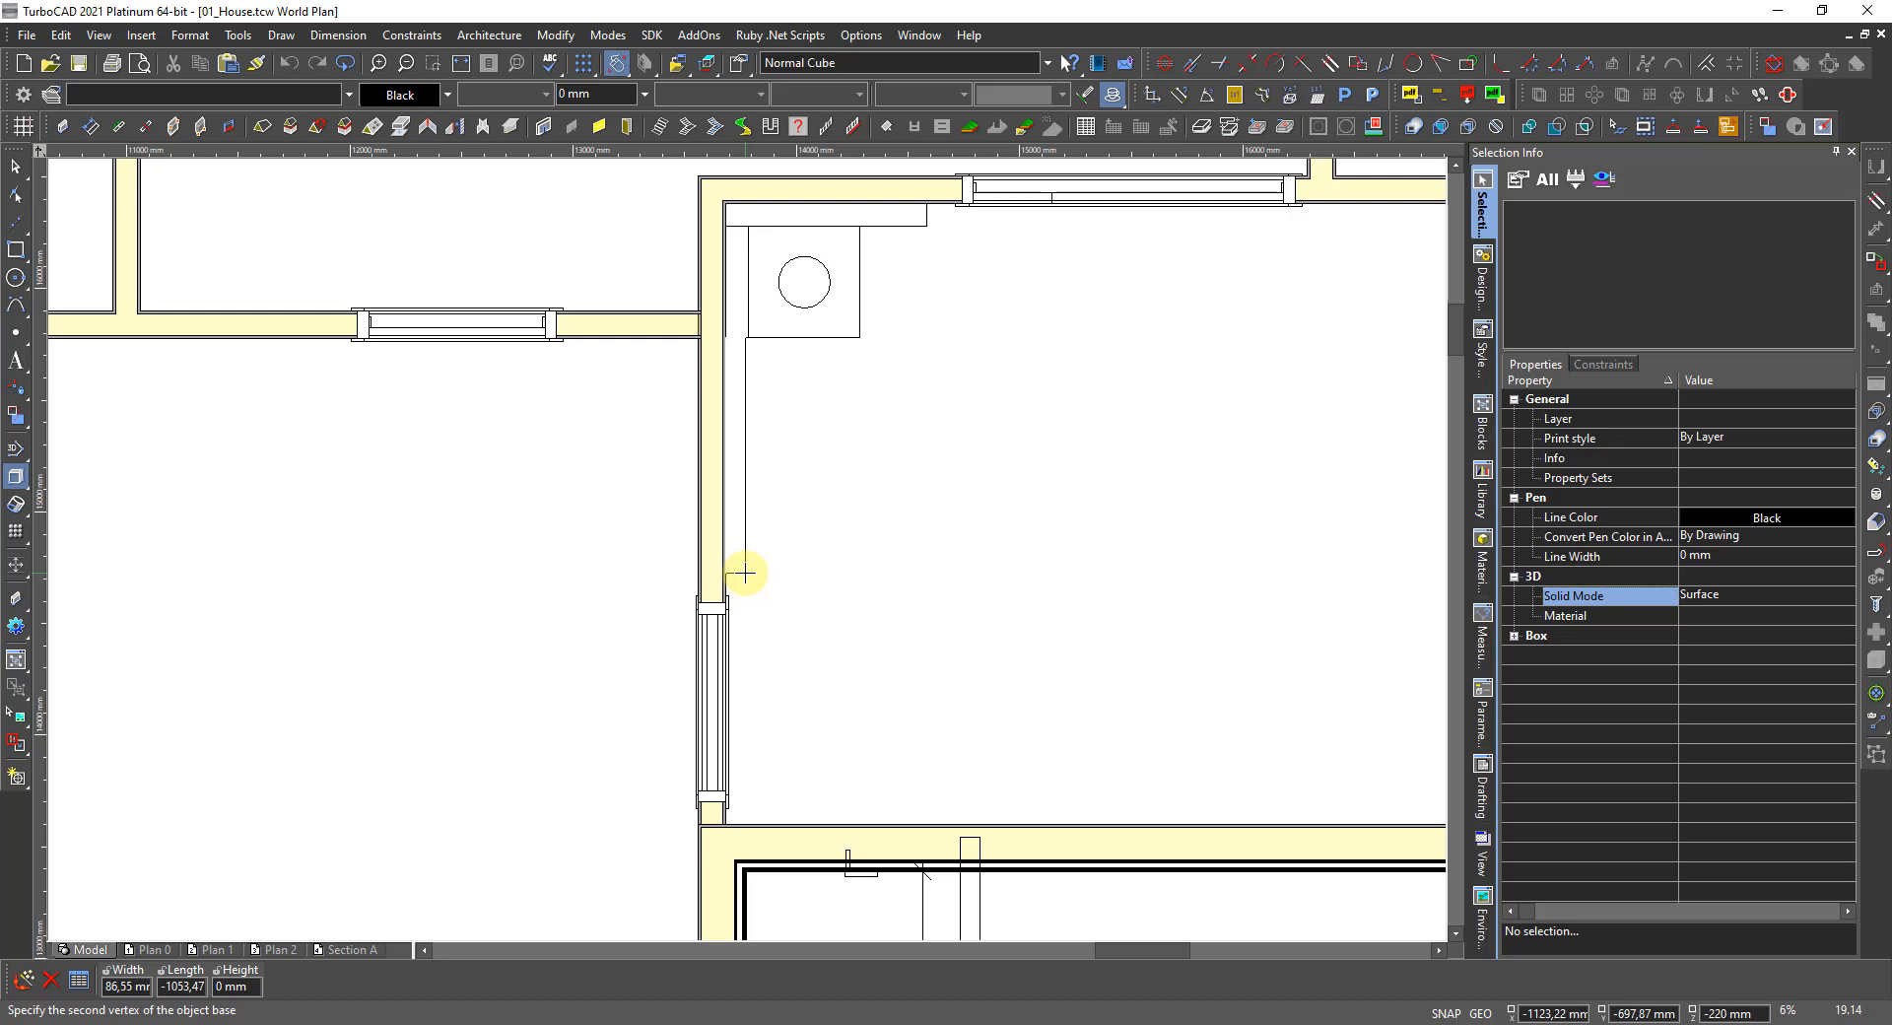
key(Tab)
text(100)
key(Tab)
text(-)
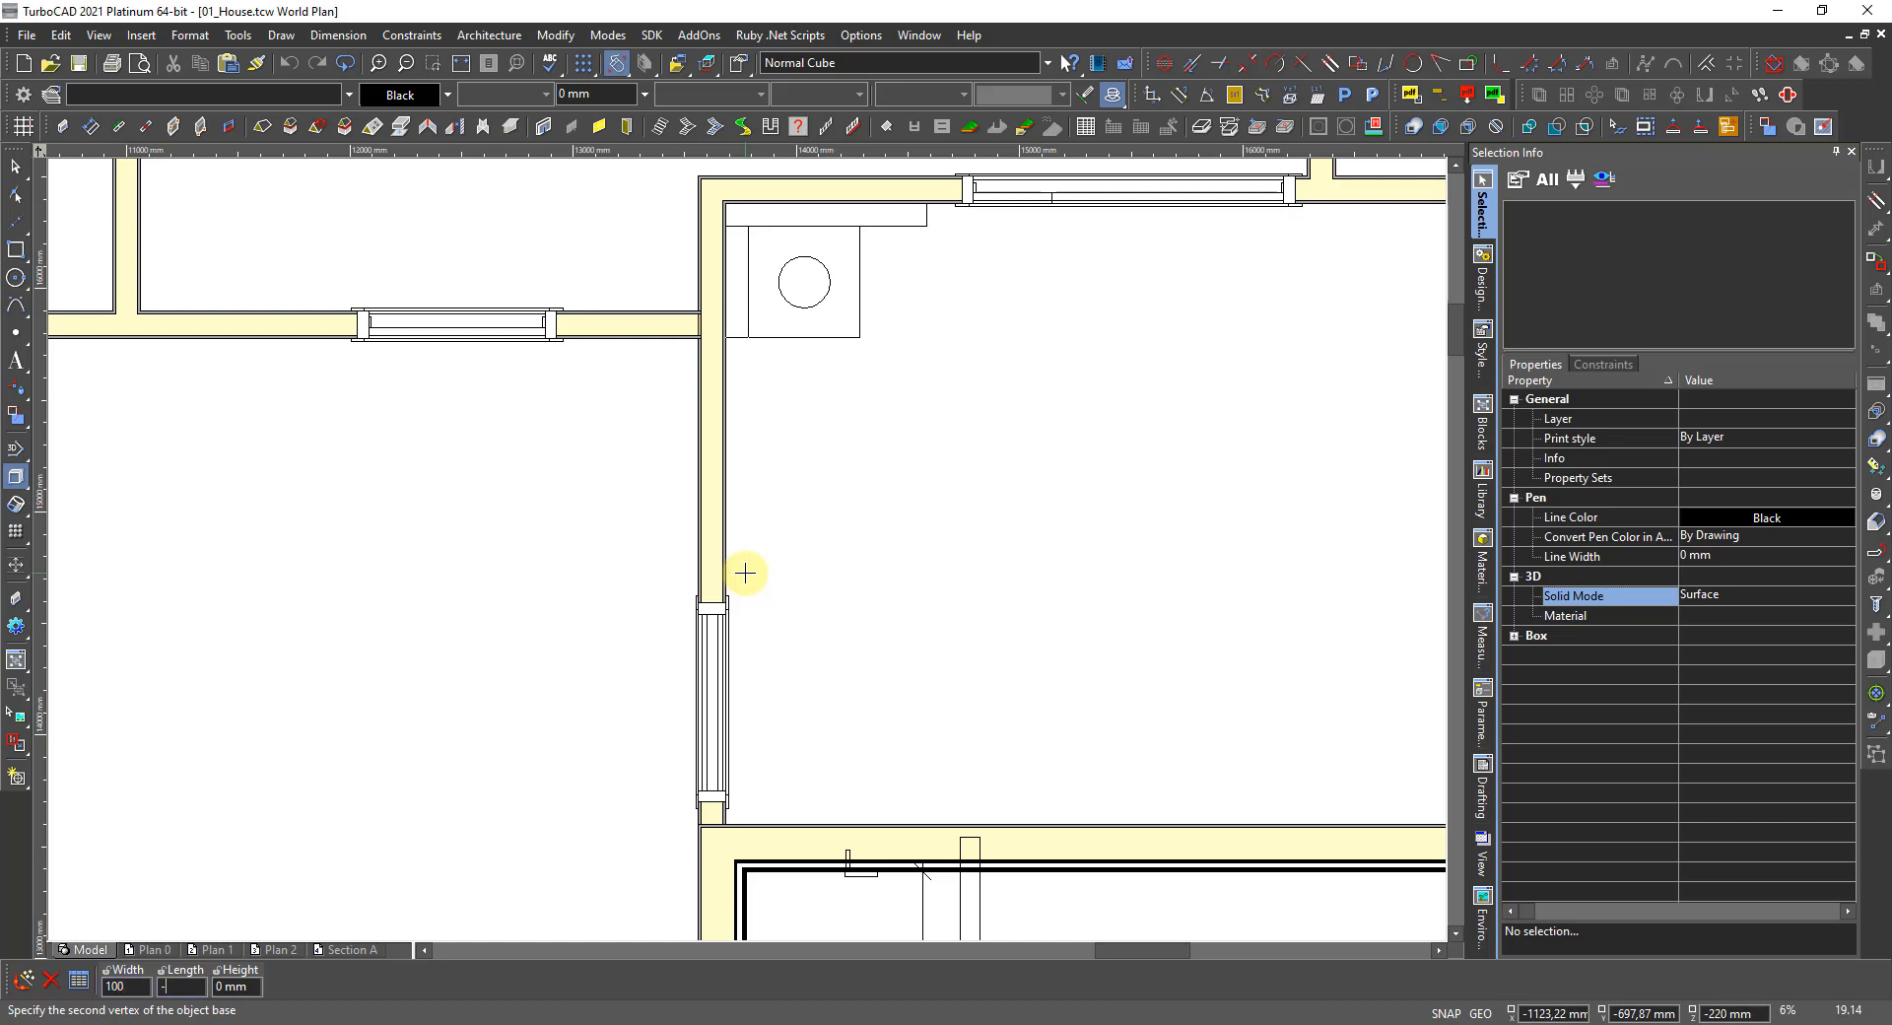
text(1100)
key(Tab)
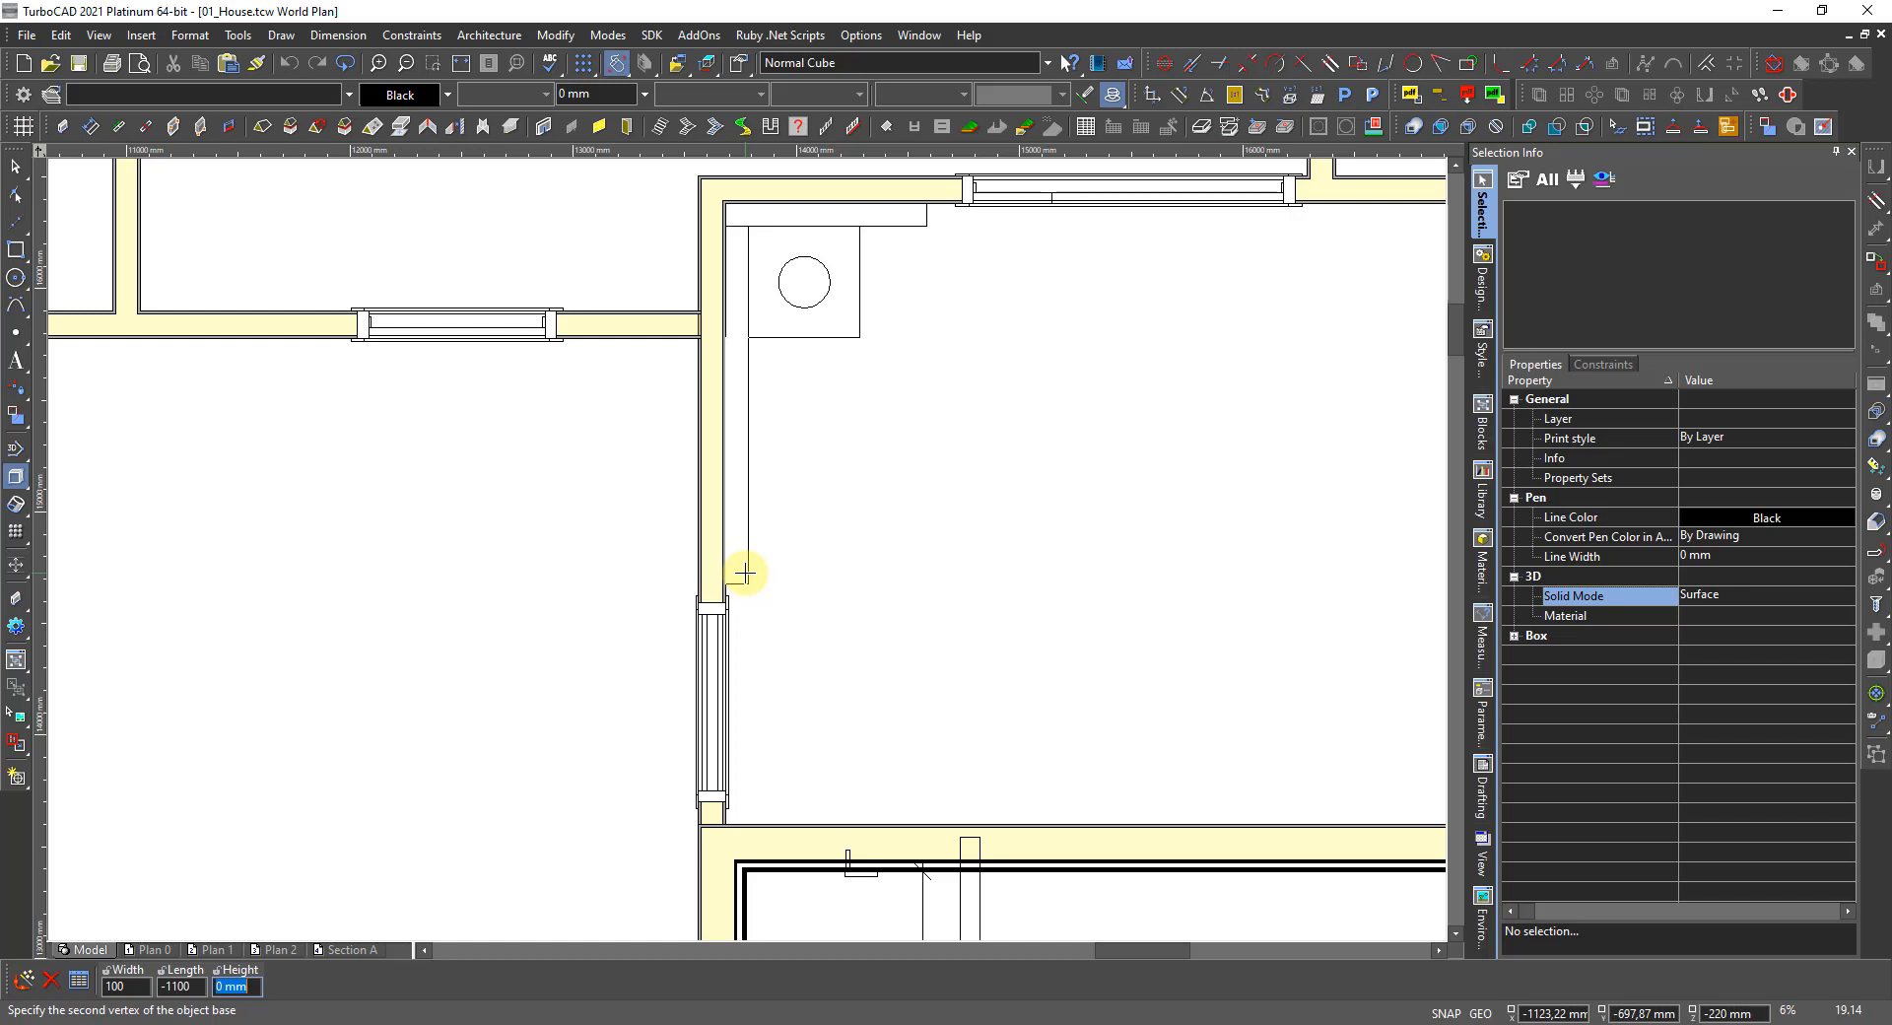
text(900)
key(Return)
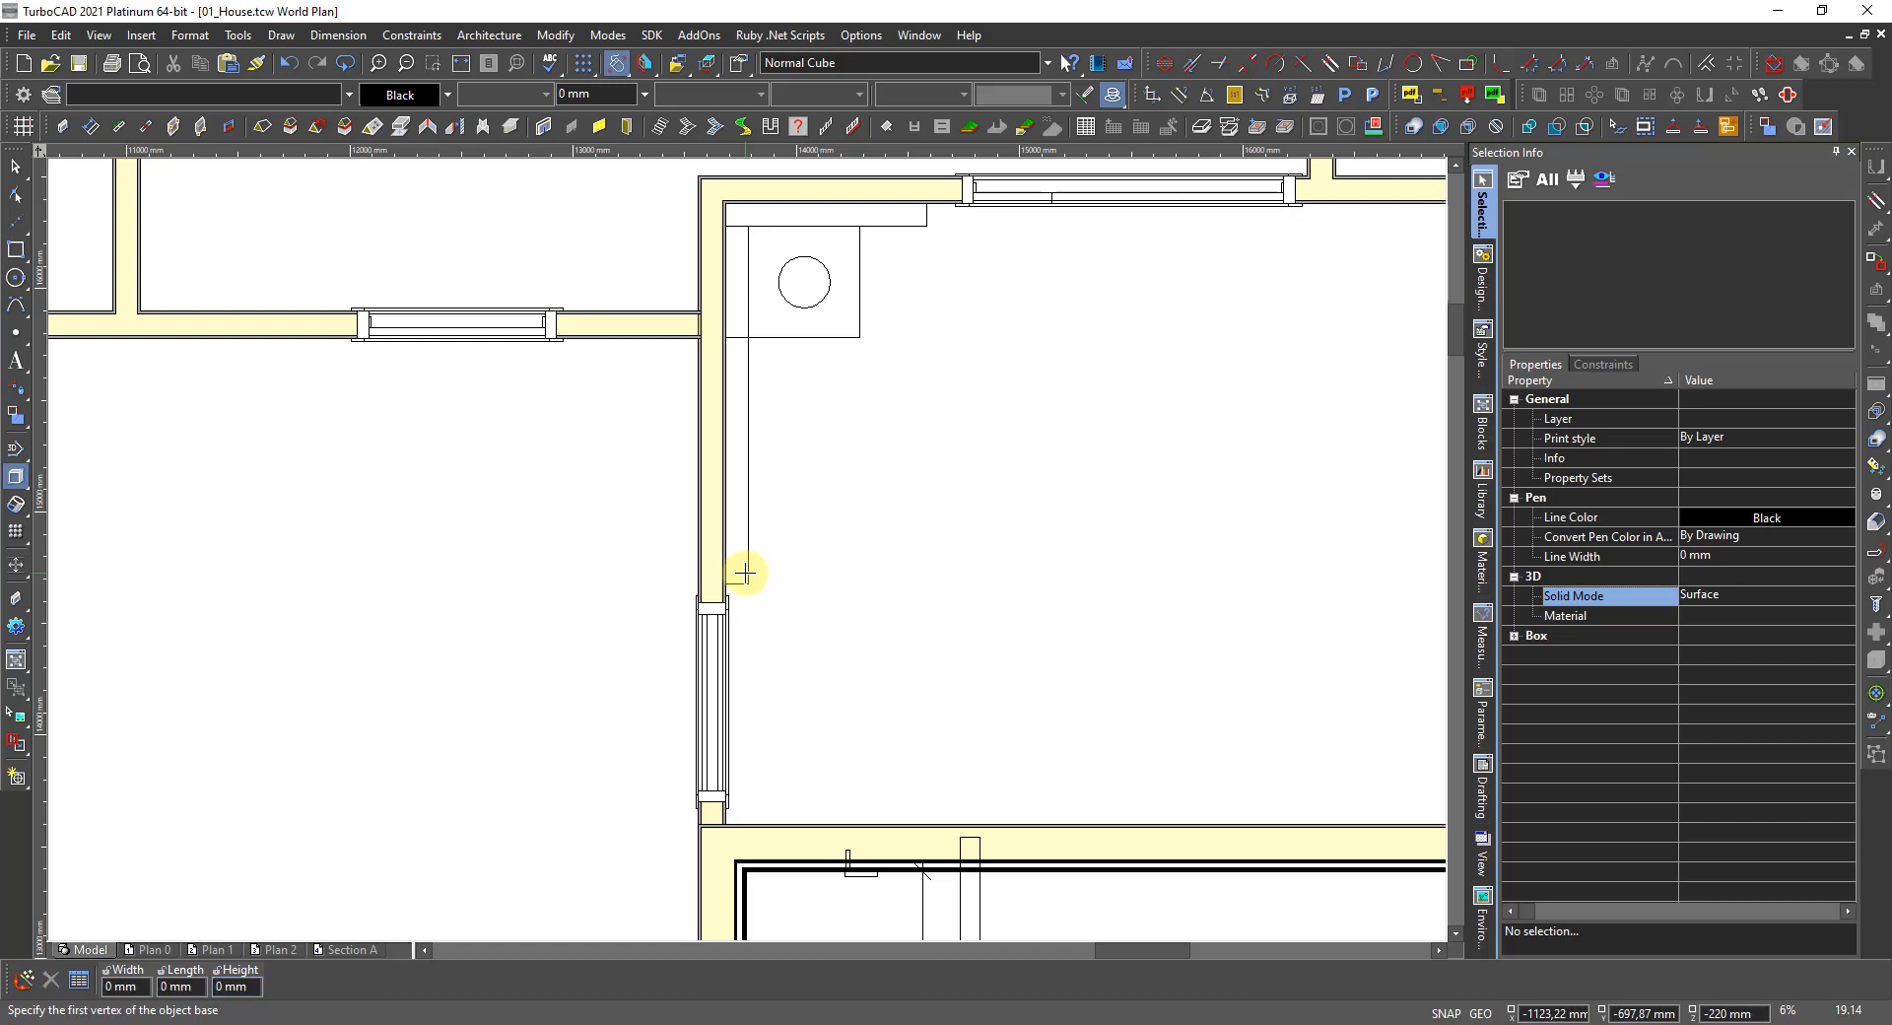
key(Escape)
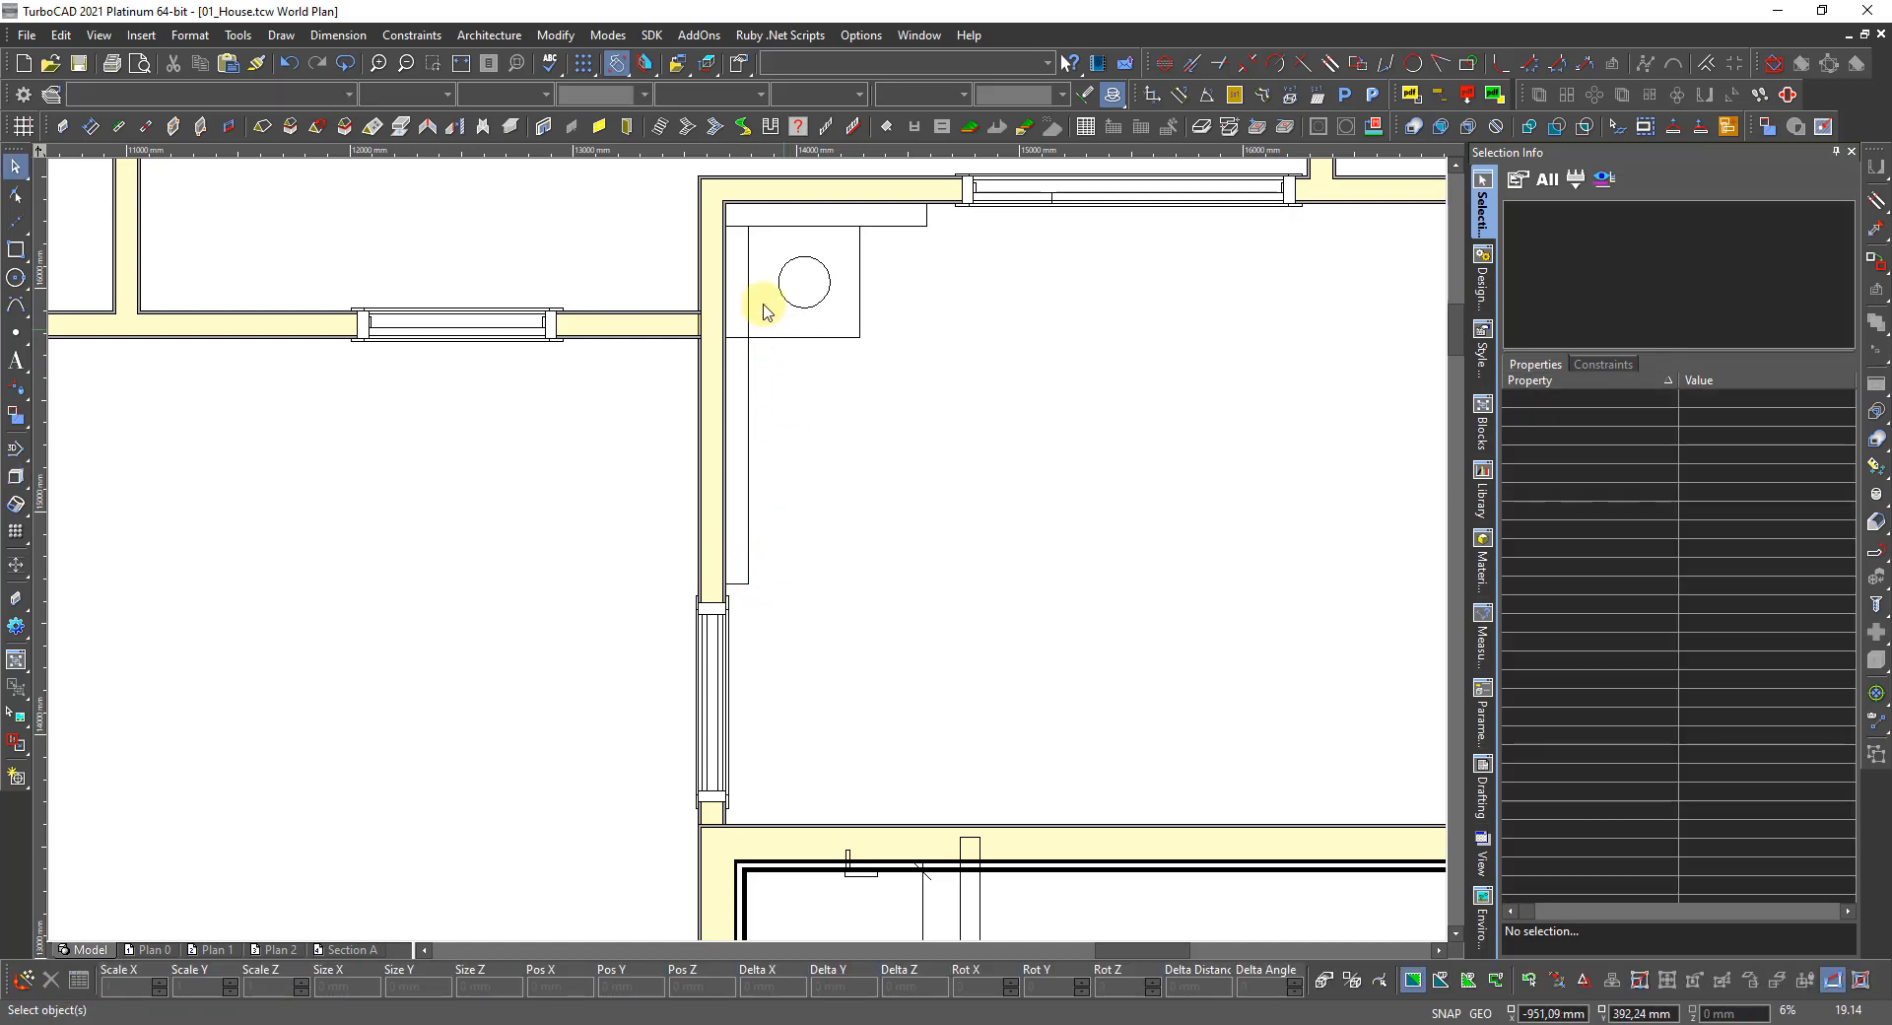
Select all three boxes along the walls around the chimney.
click(883, 223)
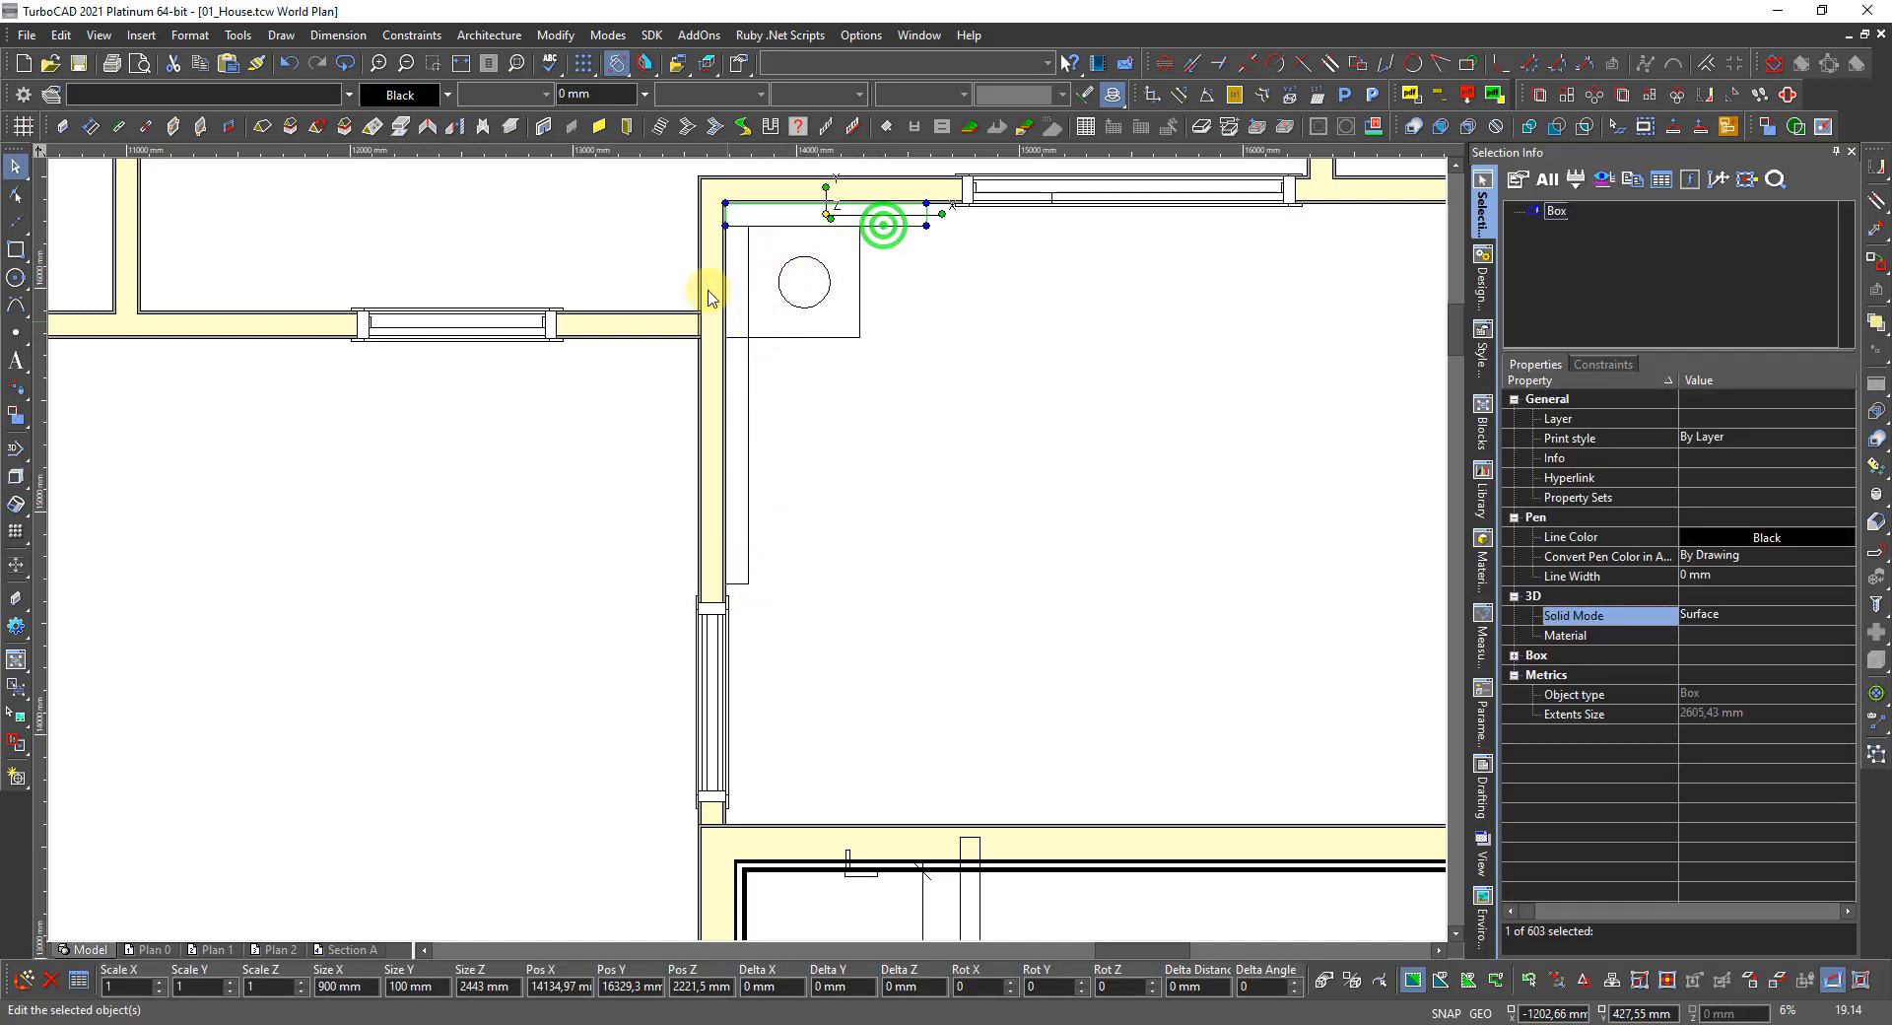
click(739, 337)
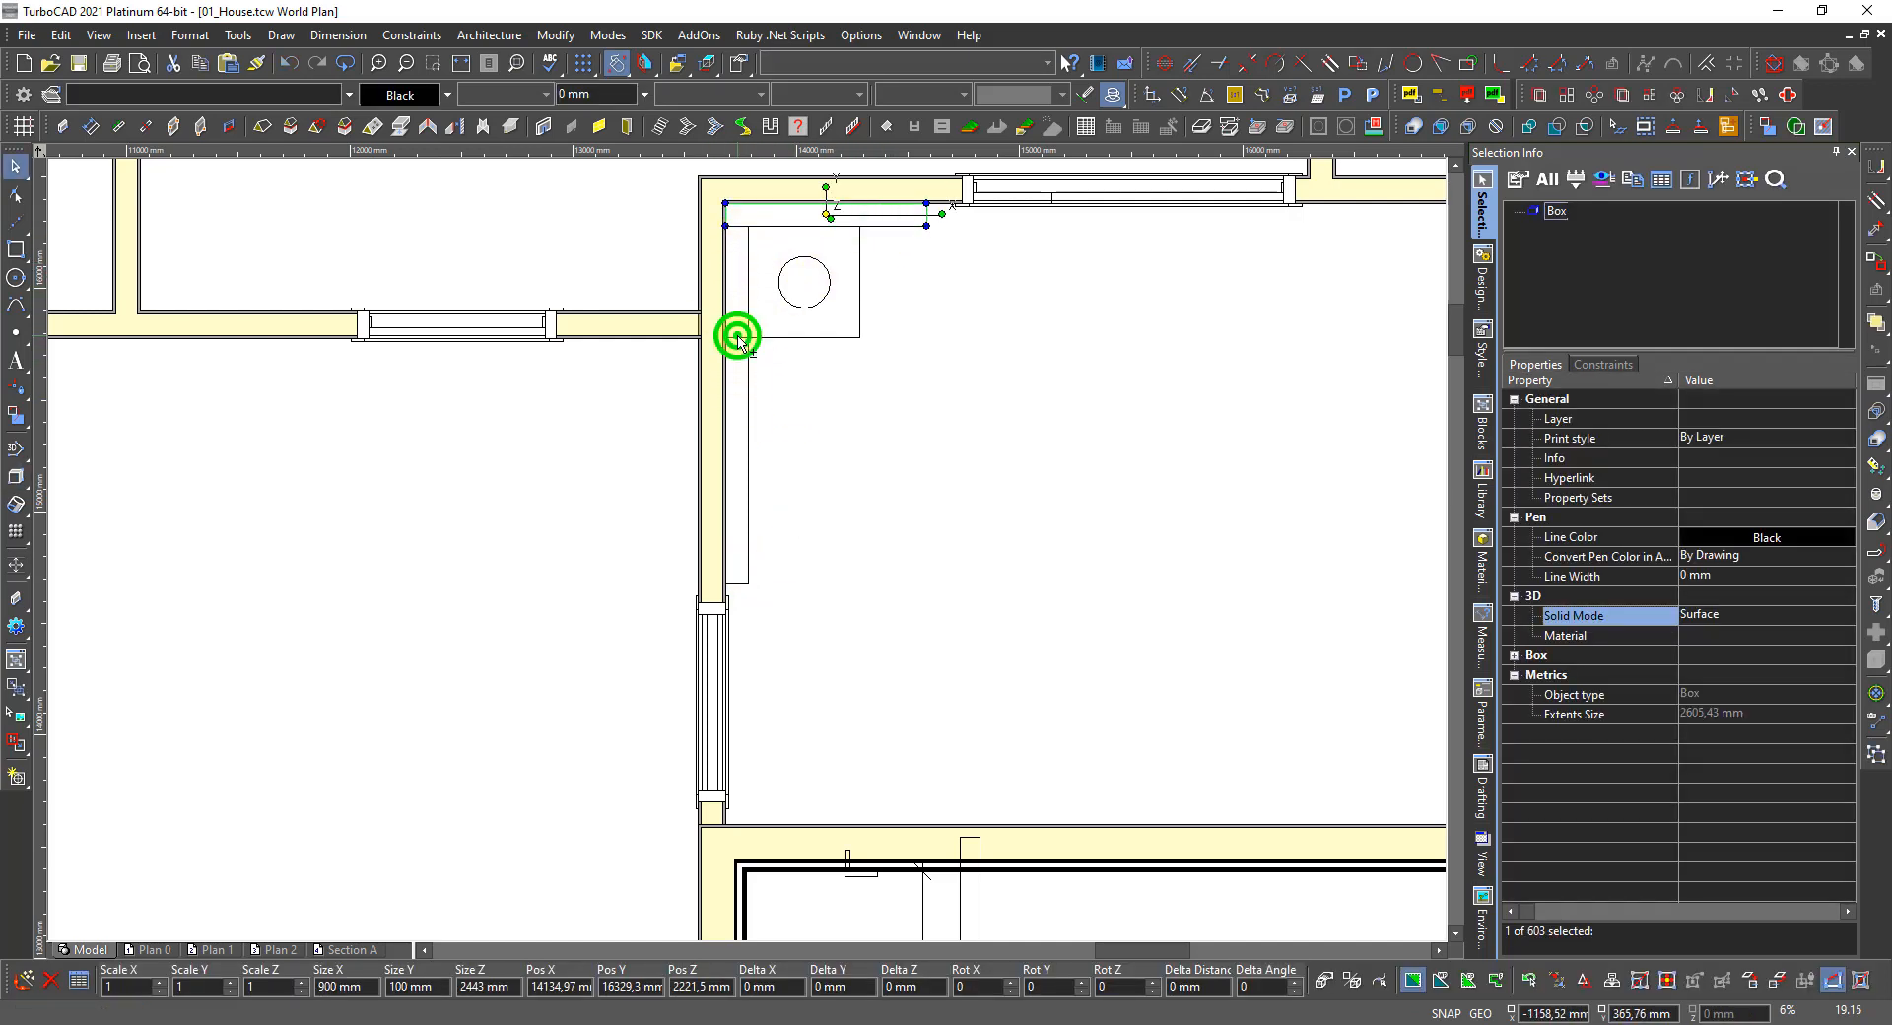
click(768, 345)
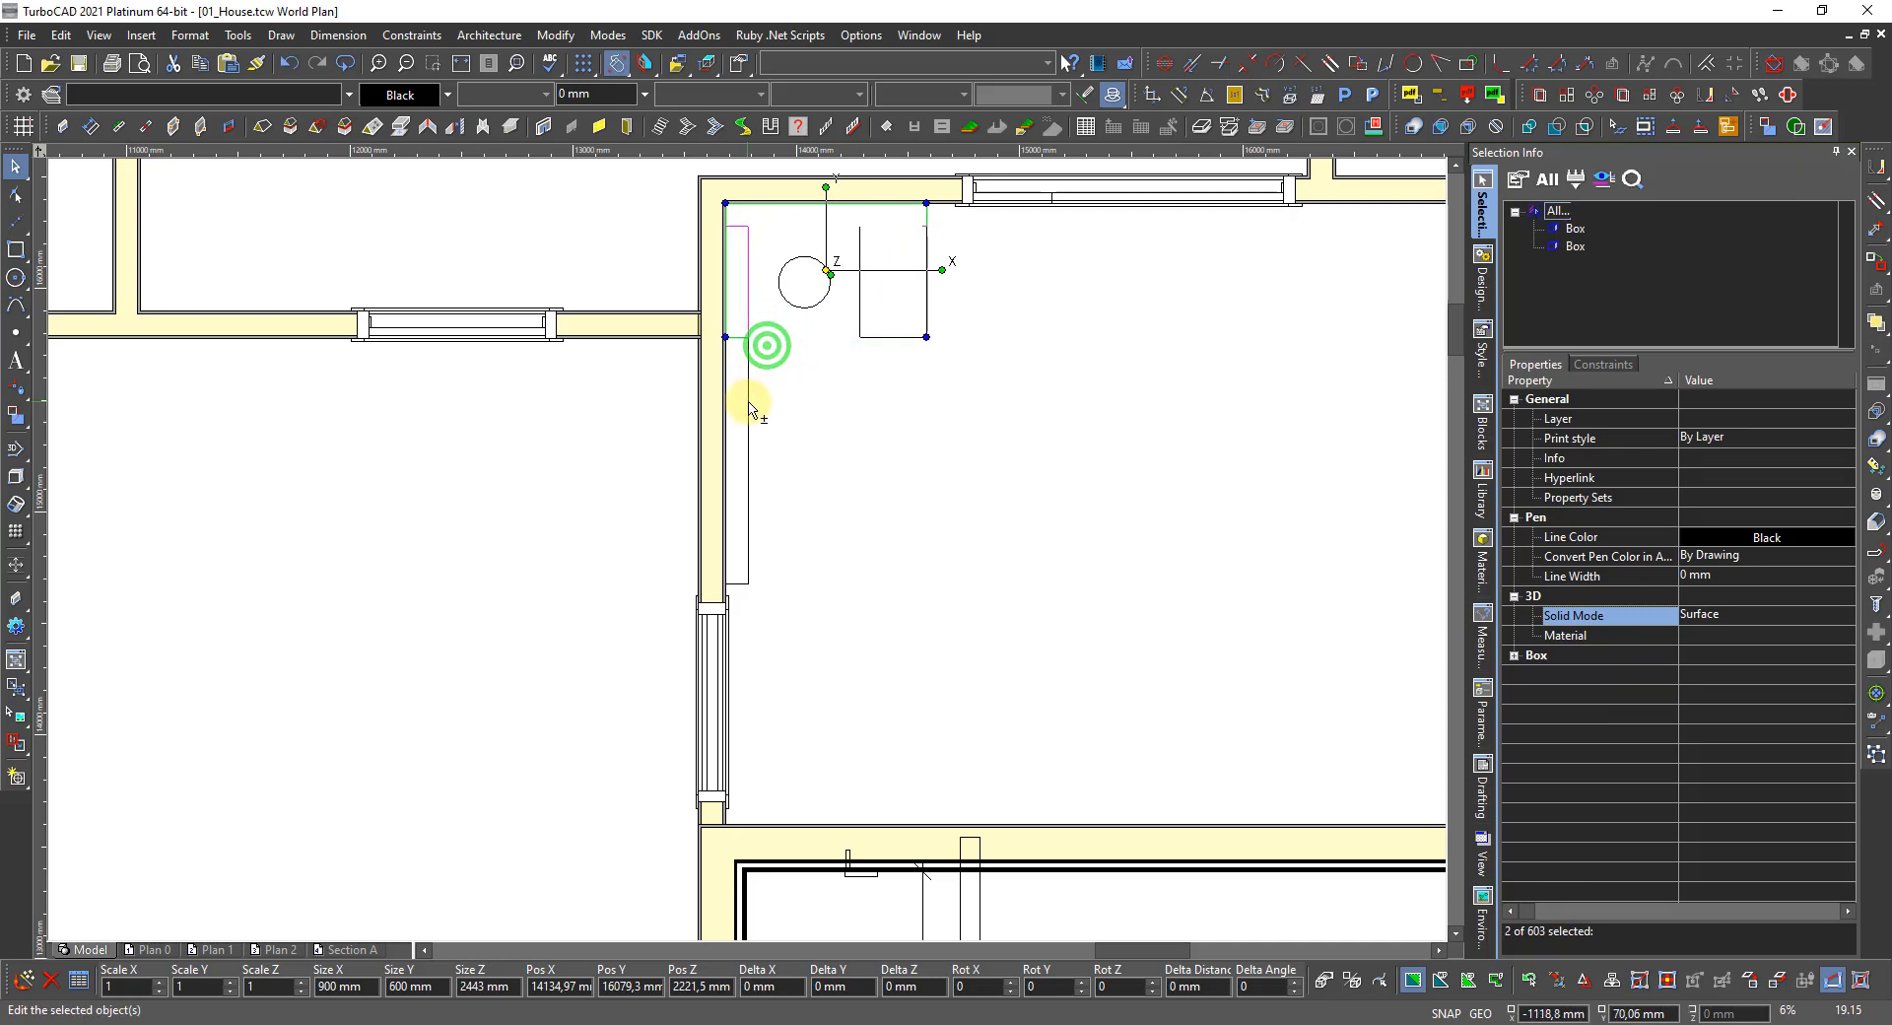
shift+click(751, 407)
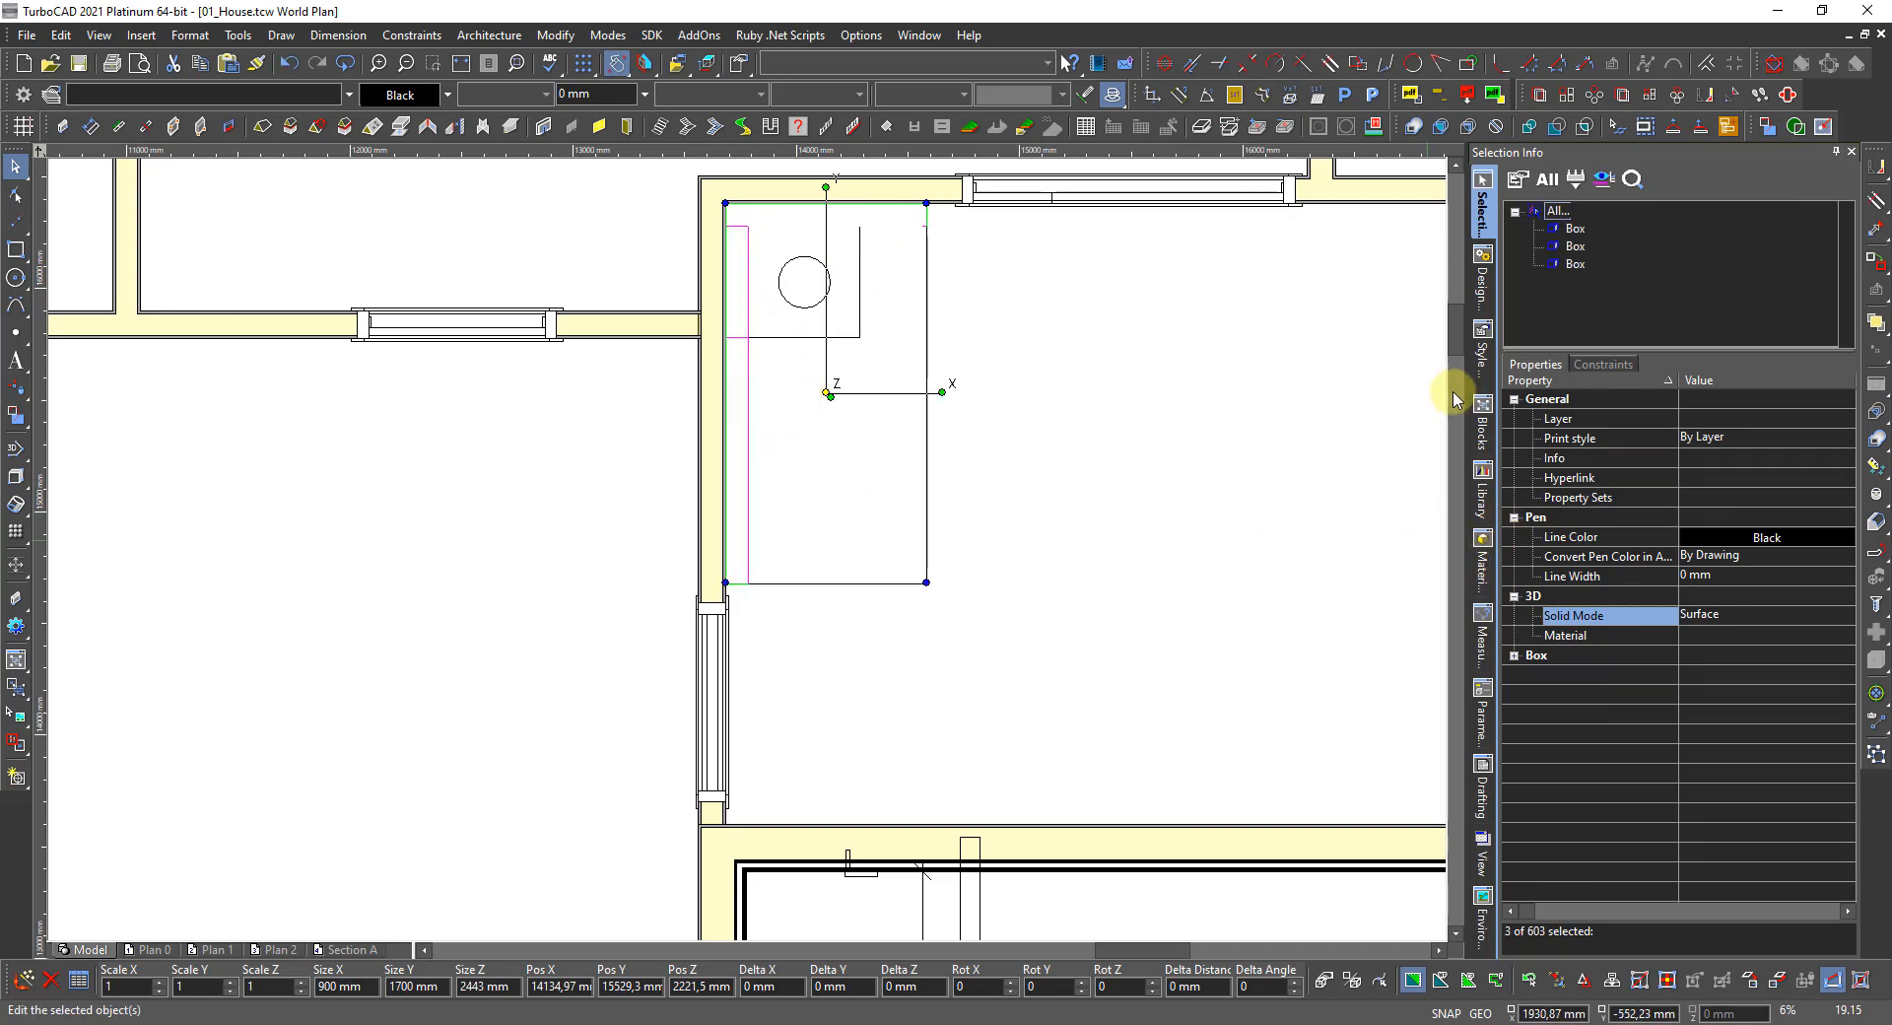
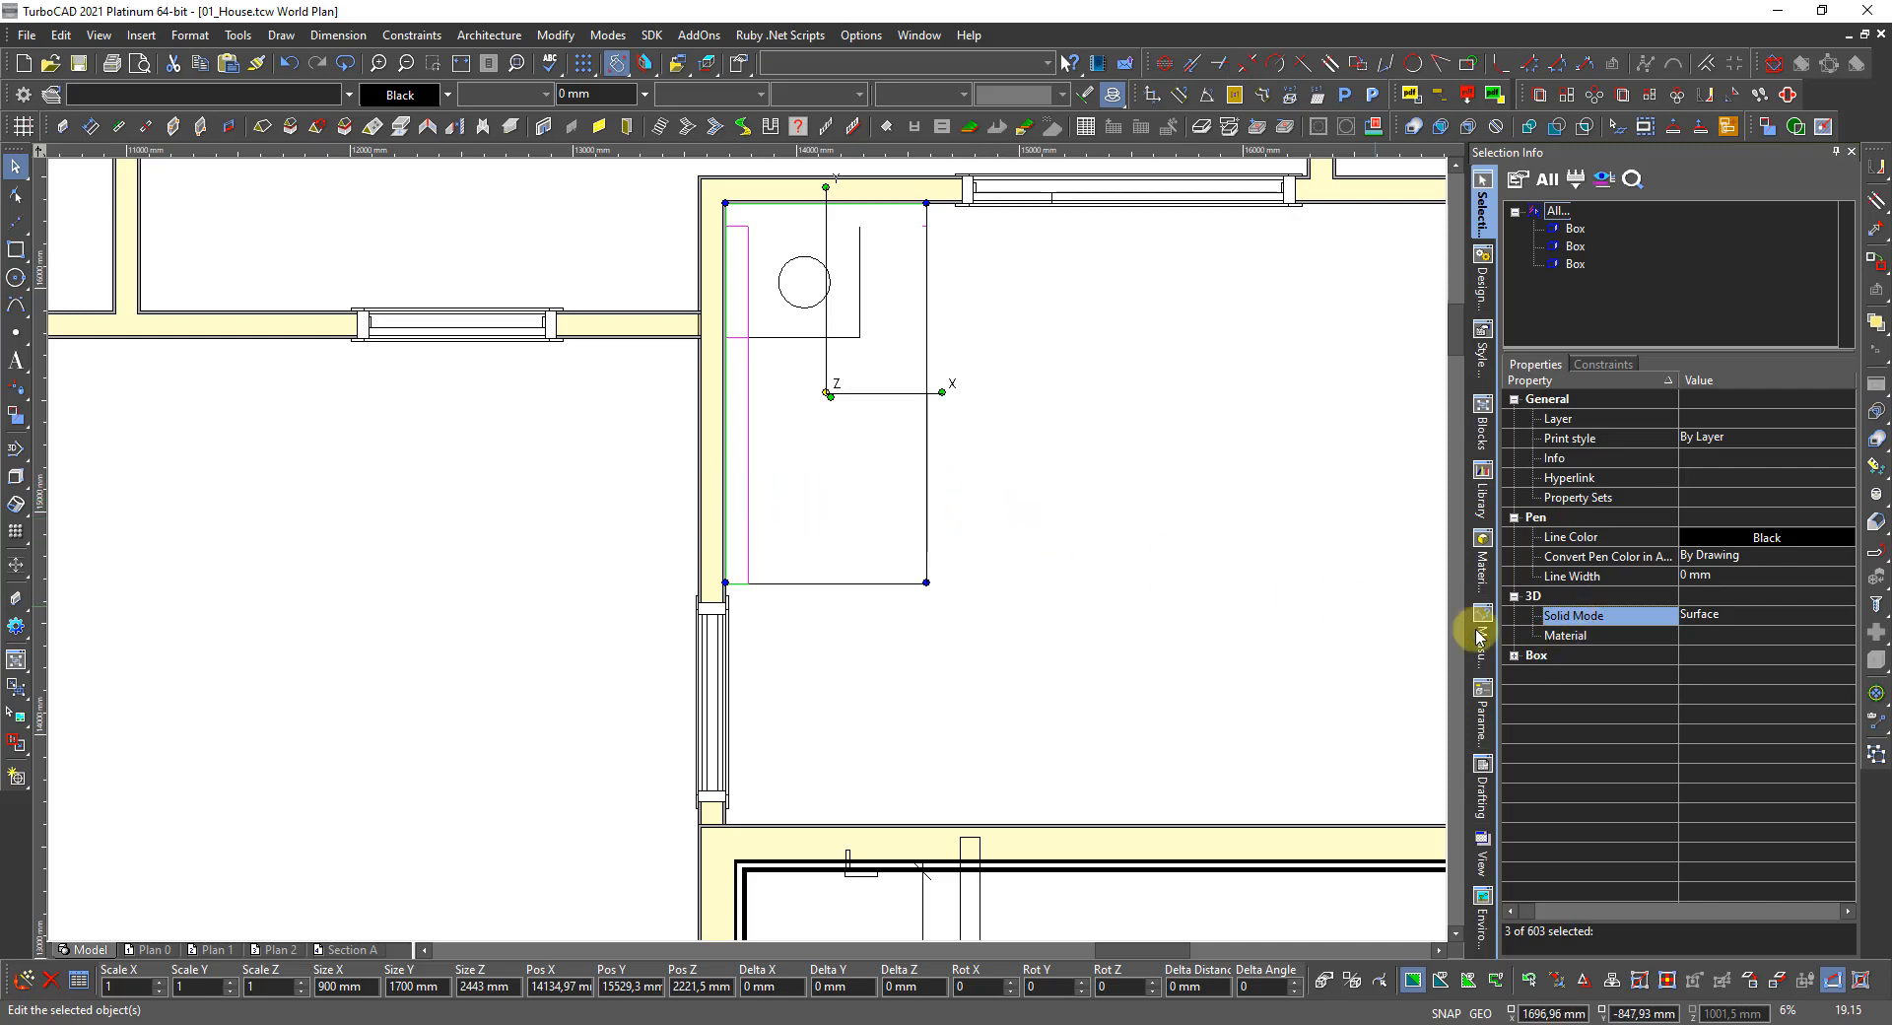
click(1706, 632)
click(1706, 633)
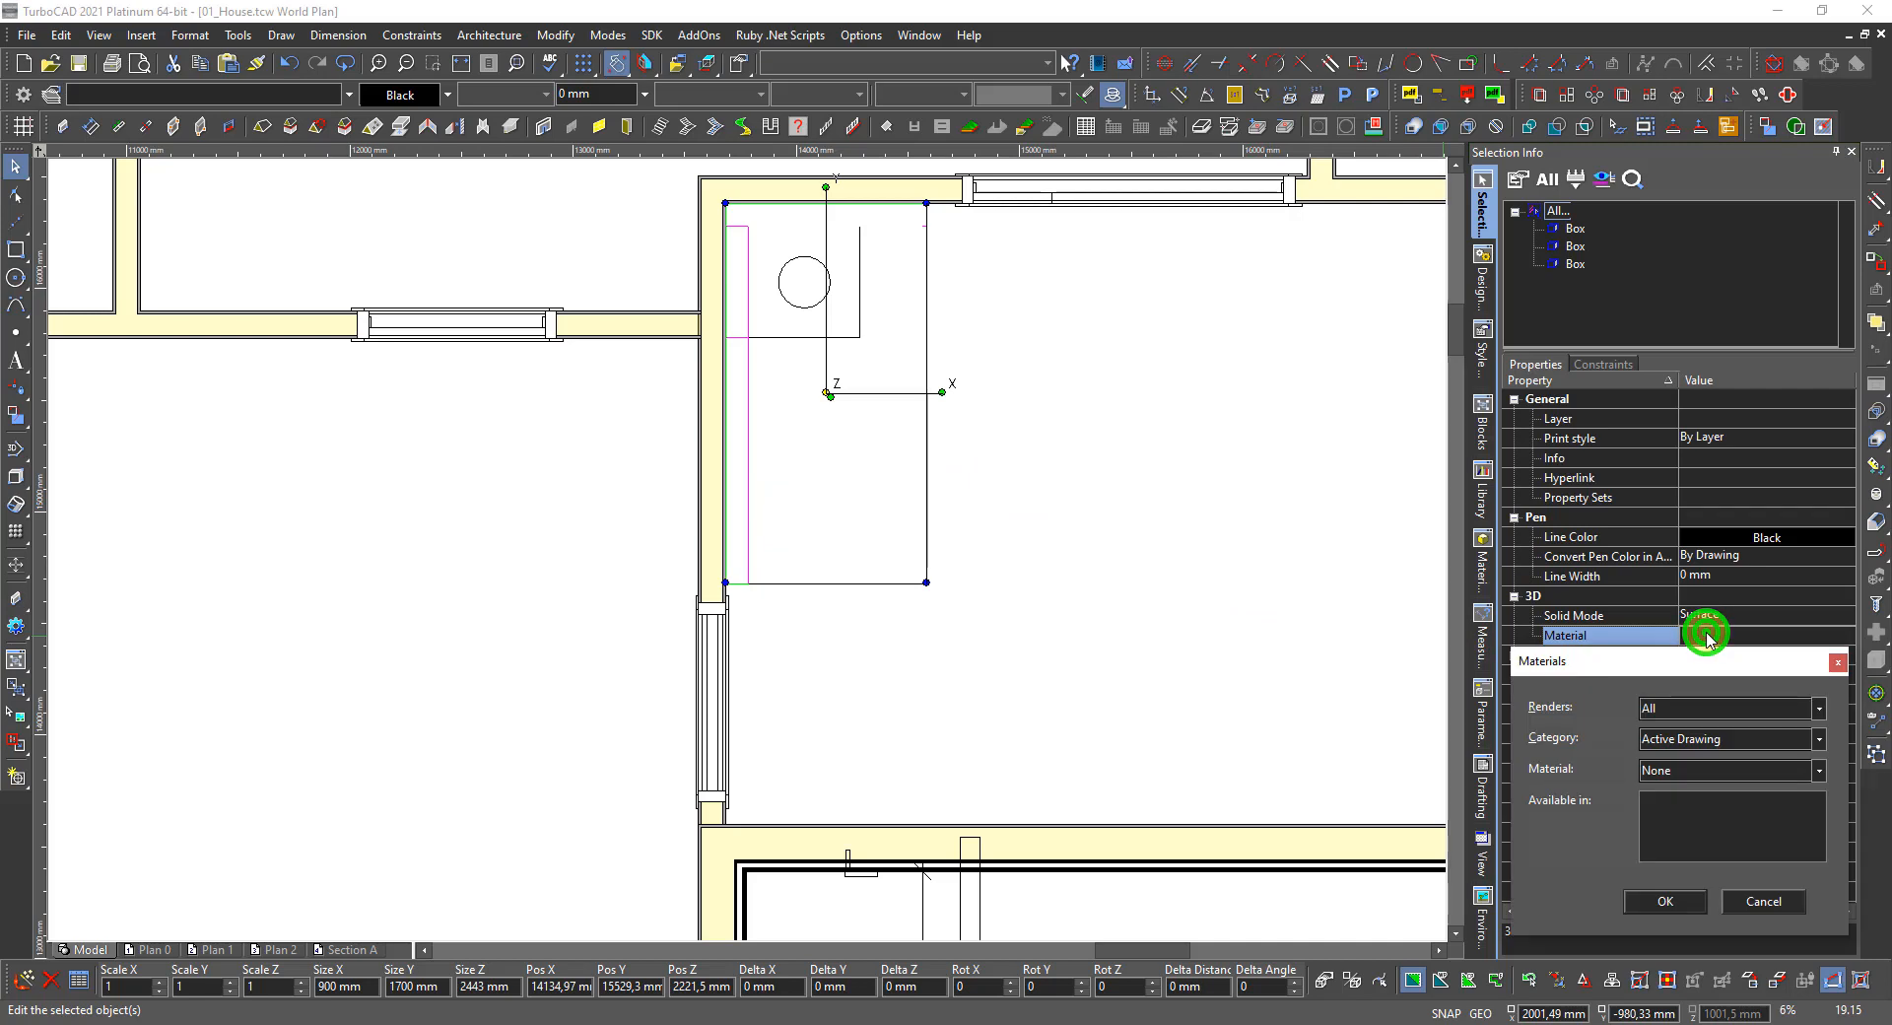
click(1637, 639)
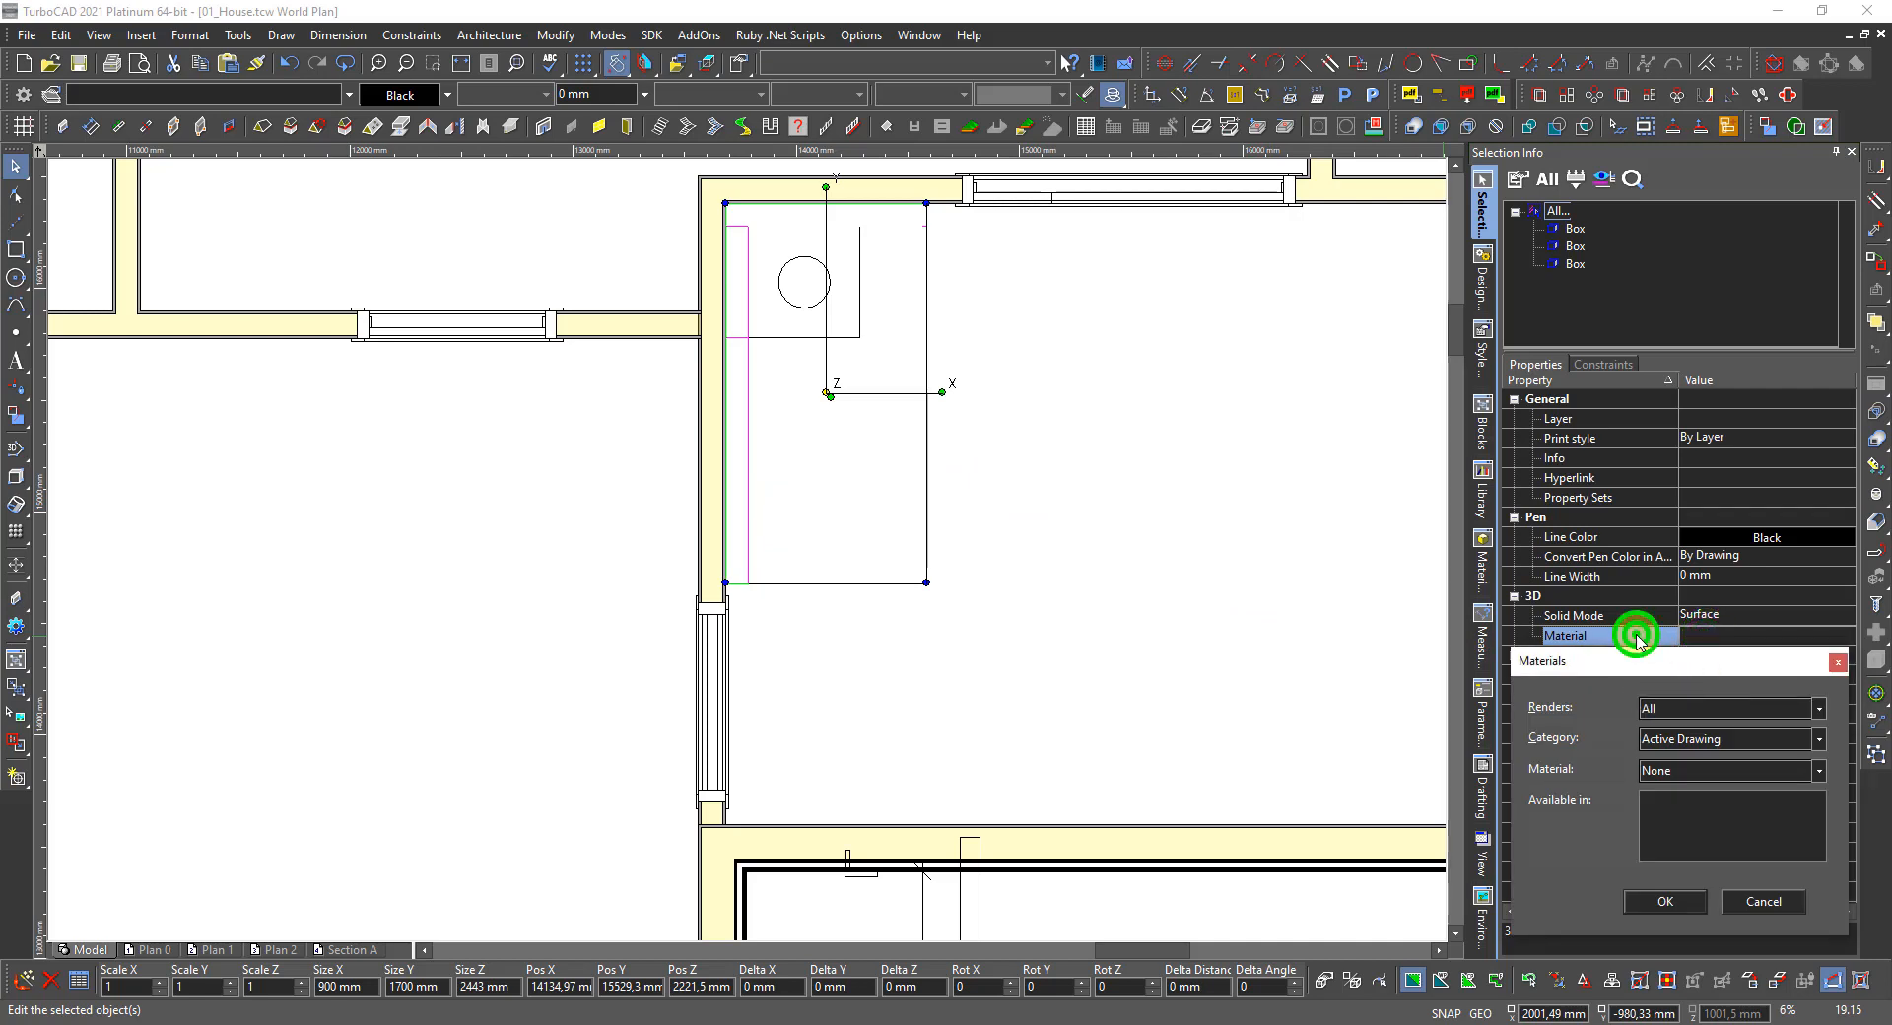
click(1608, 609)
click(1736, 897)
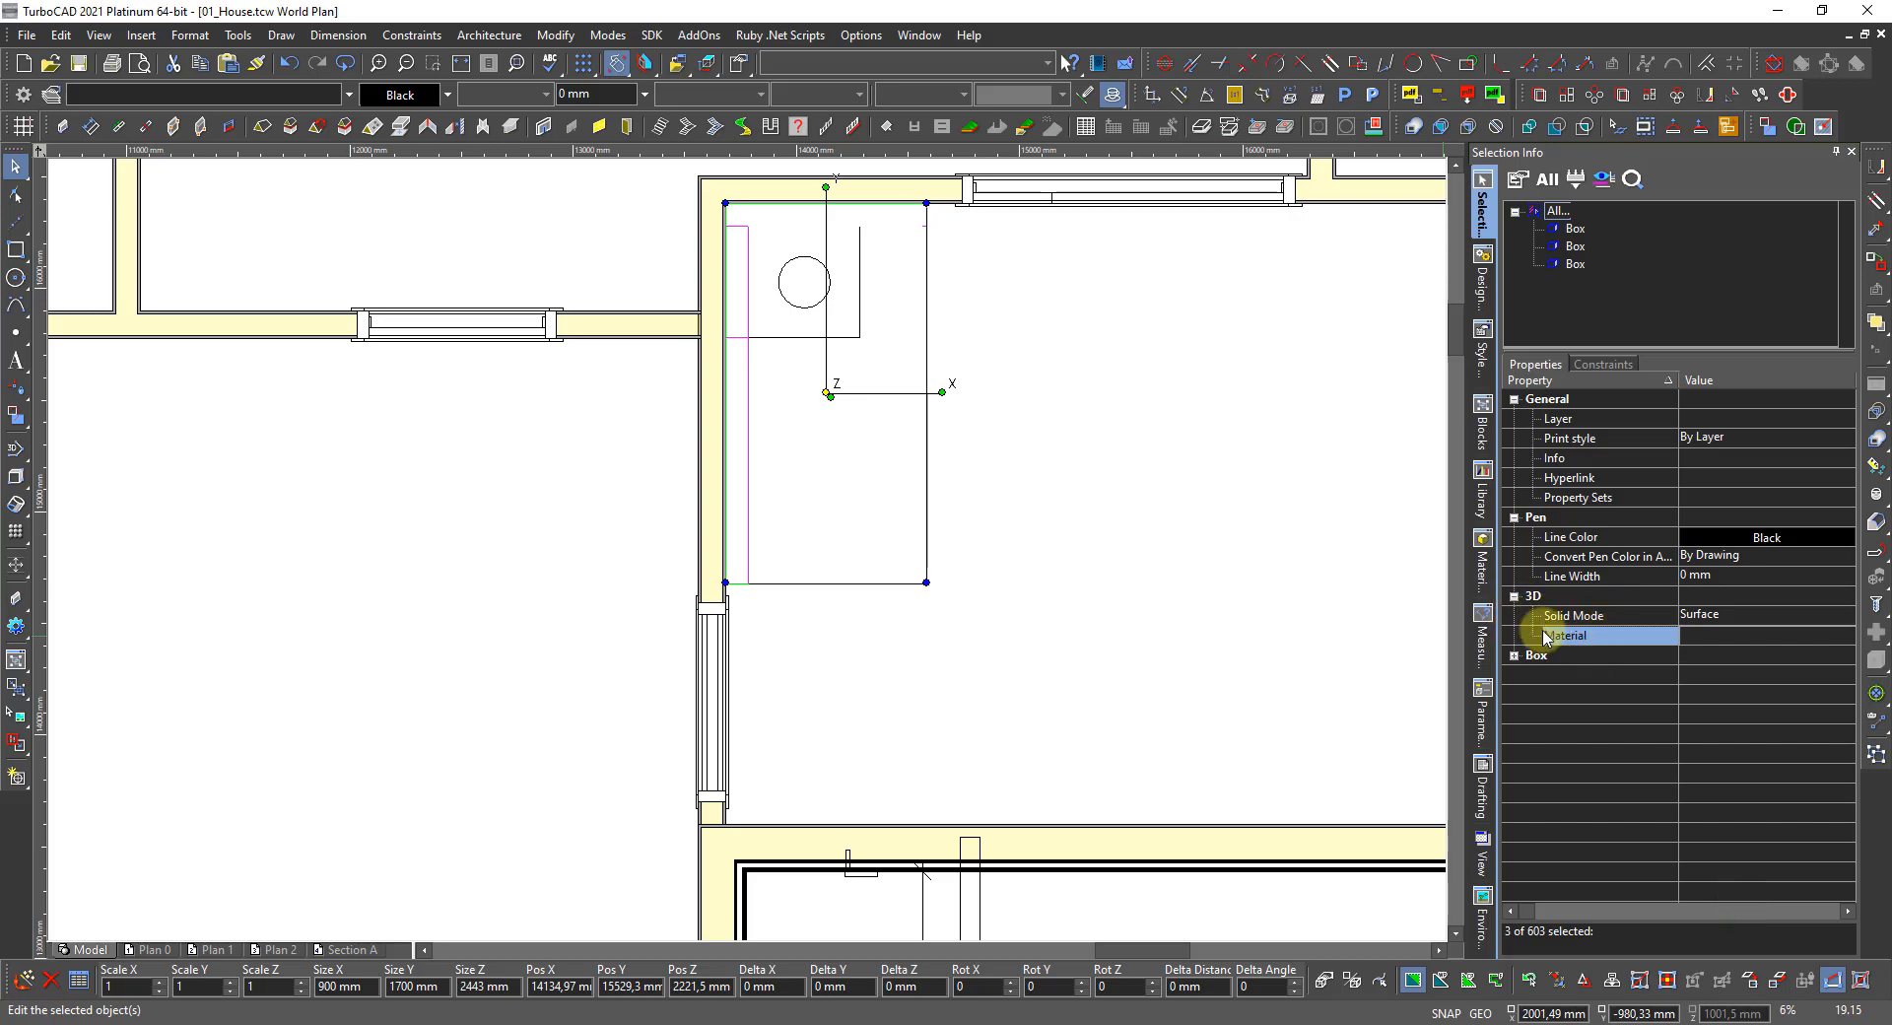
click(1512, 654)
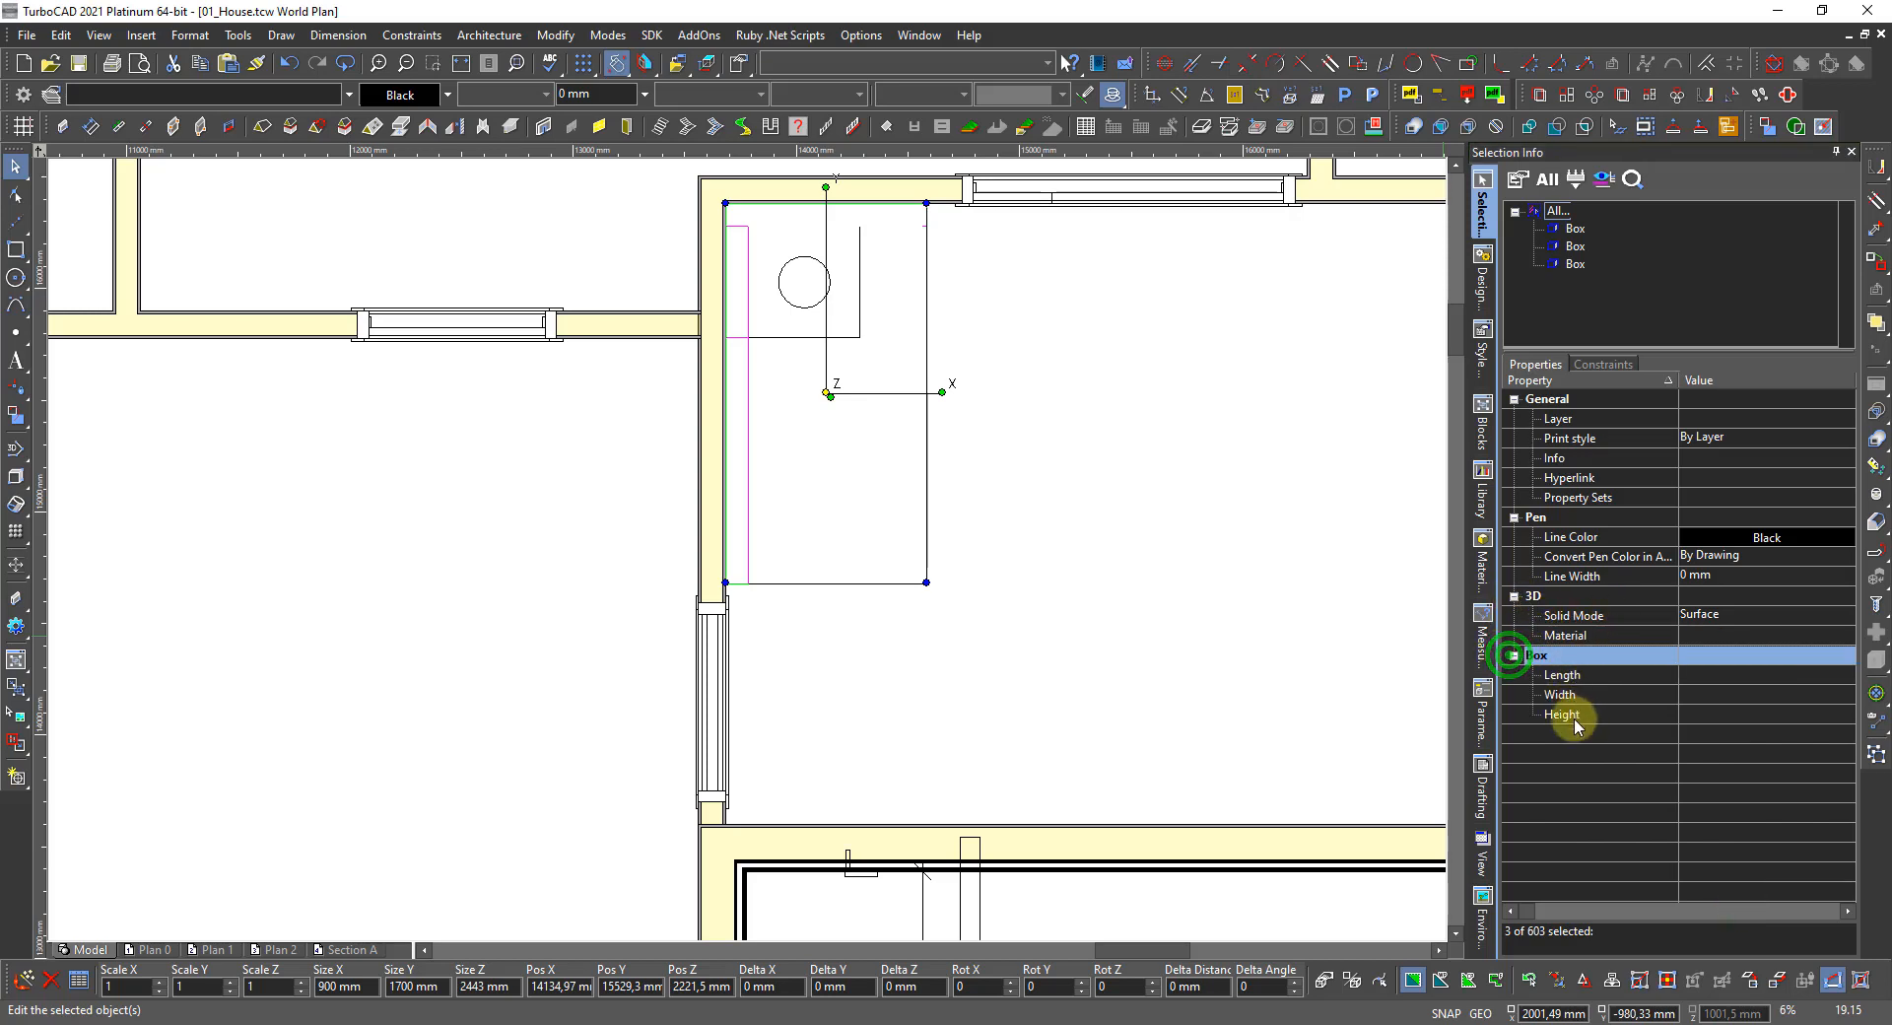
click(1565, 714)
click(1720, 718)
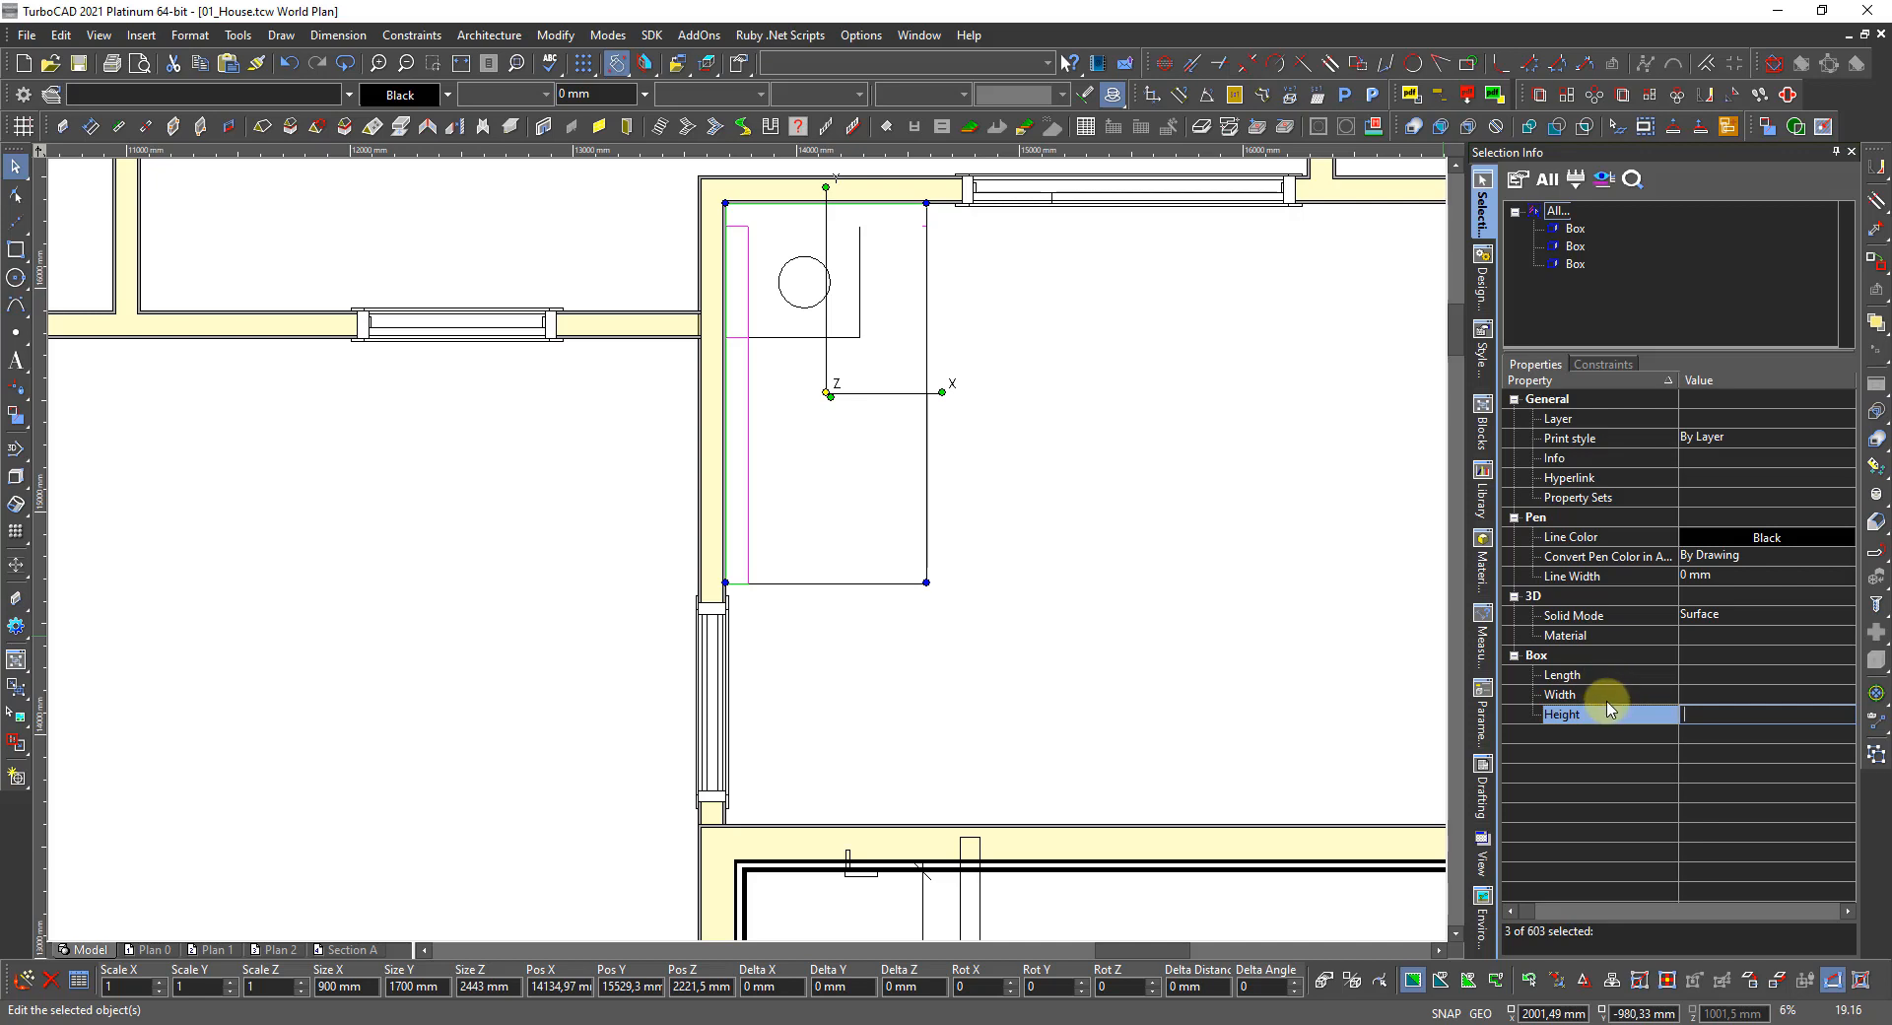
click(1515, 211)
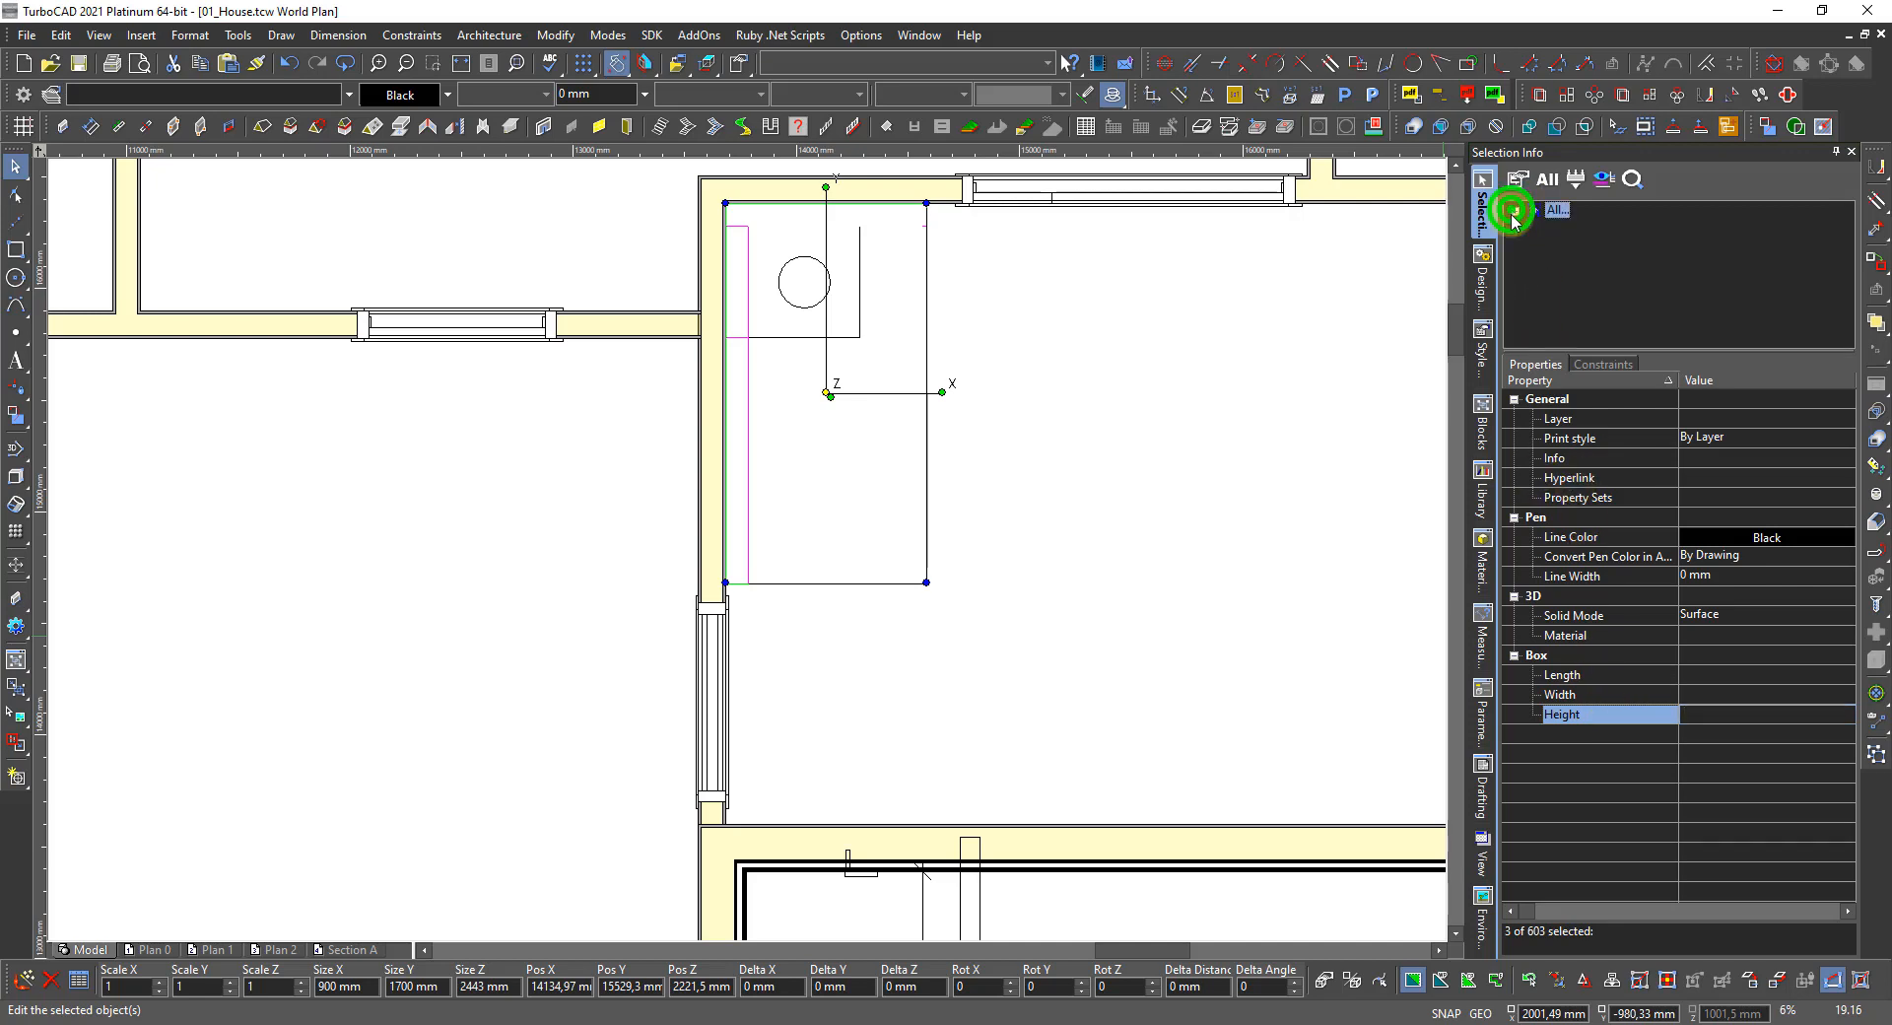
click(1691, 711)
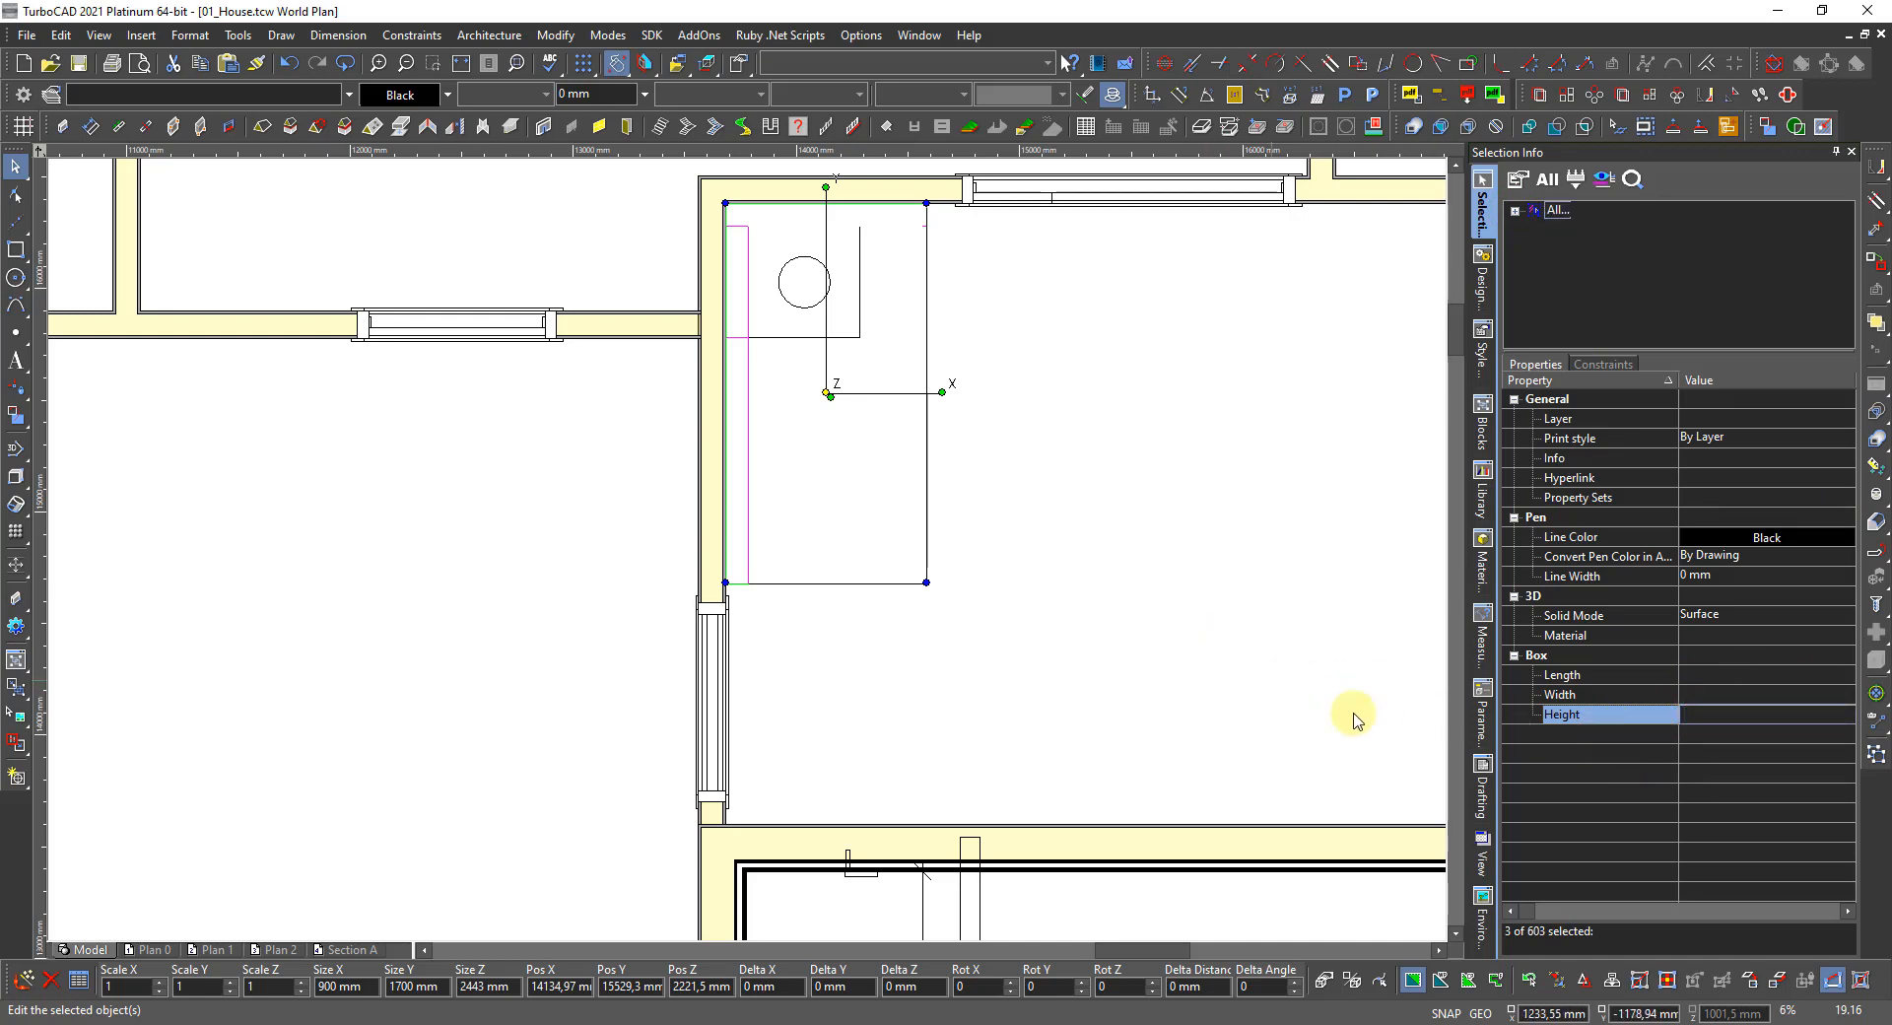
click(1707, 639)
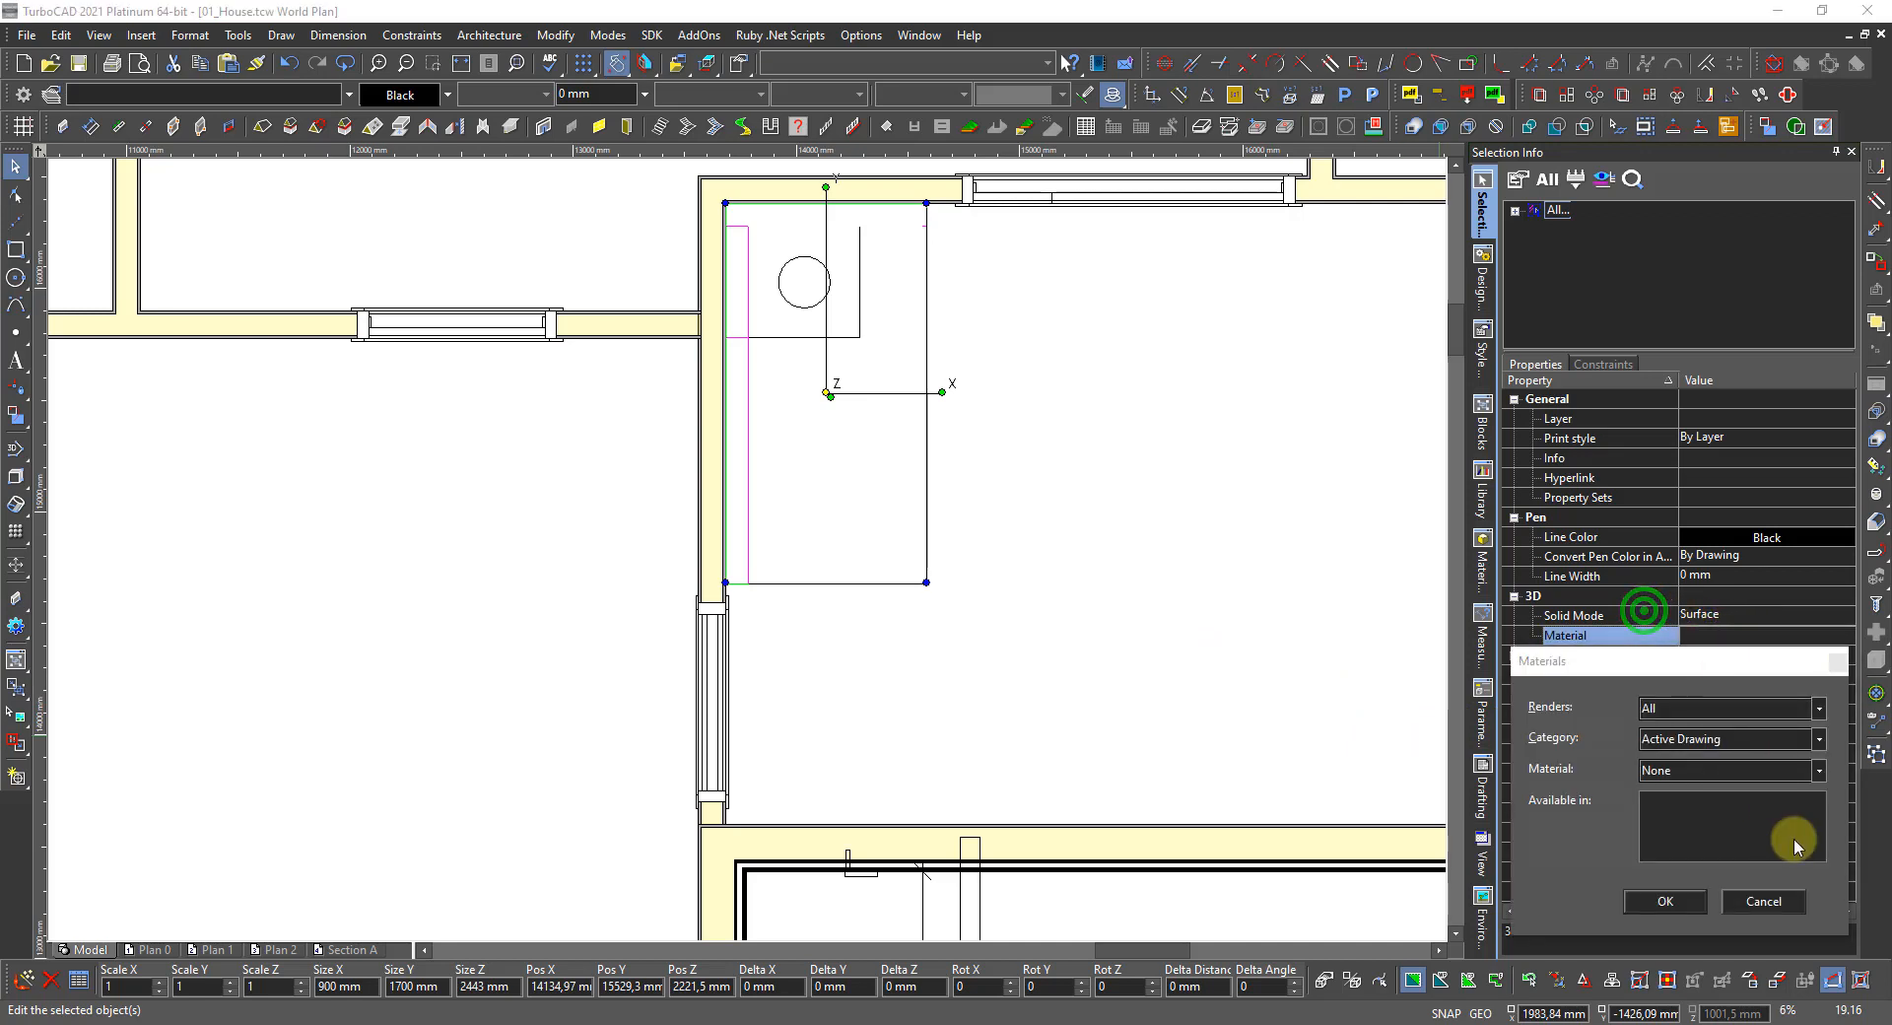
click(1763, 897)
Set the solid mode of the three selected wall-side boxes to Solid and clear the selection.
click(1715, 615)
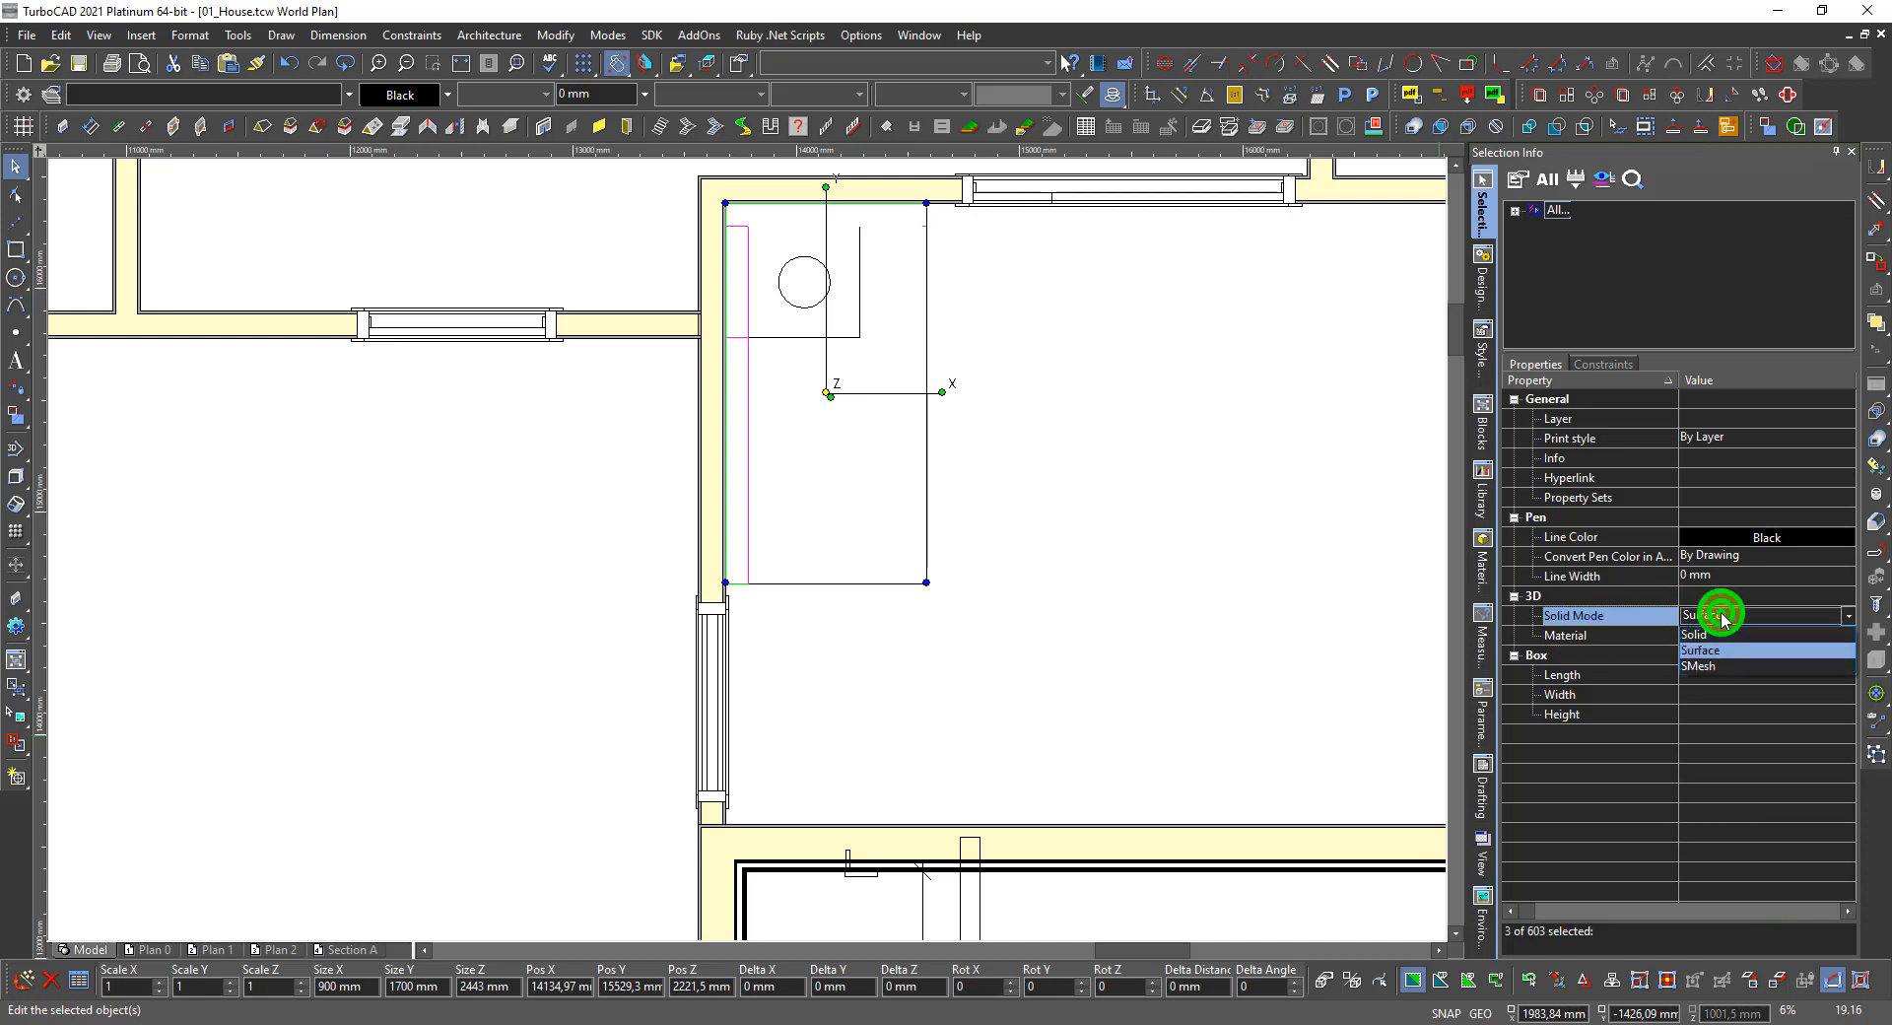
click(1695, 636)
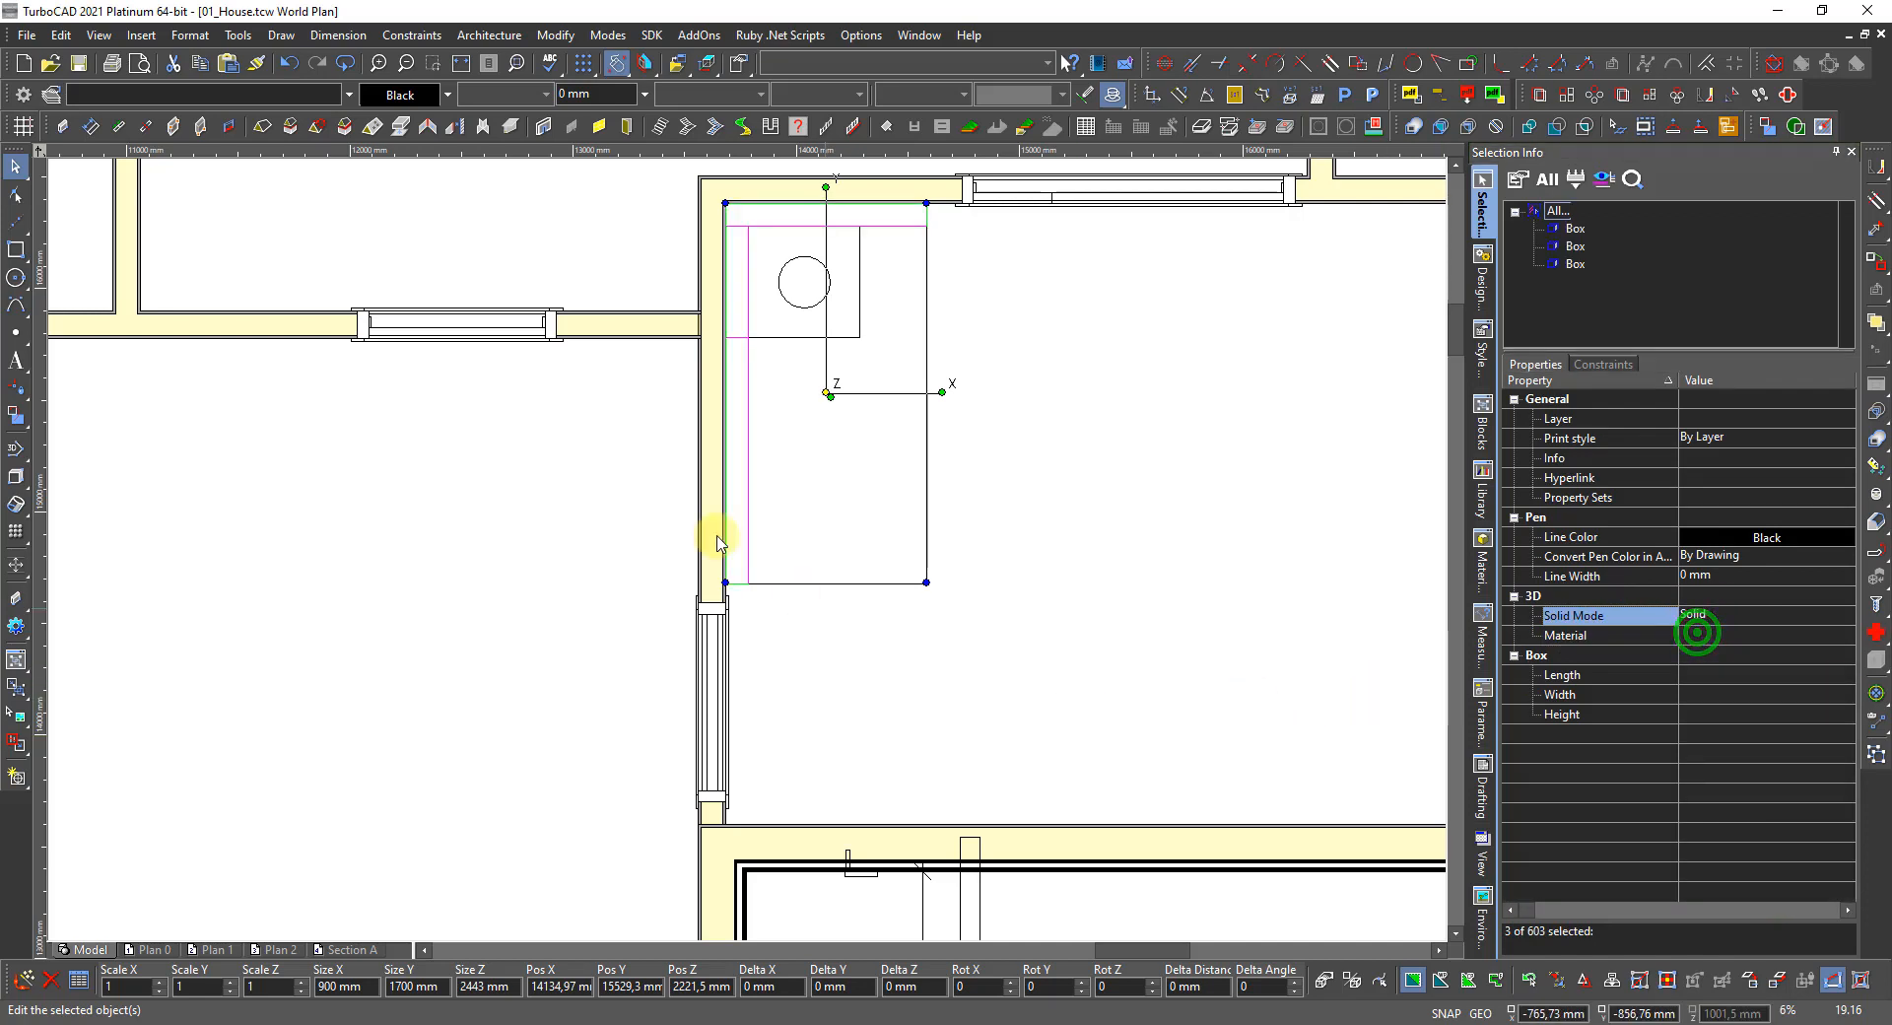
key(Escape)
Raise the flue cylinder inside the chimney by 1300 mm along the Z axis.
scroll(804, 320, up, 3)
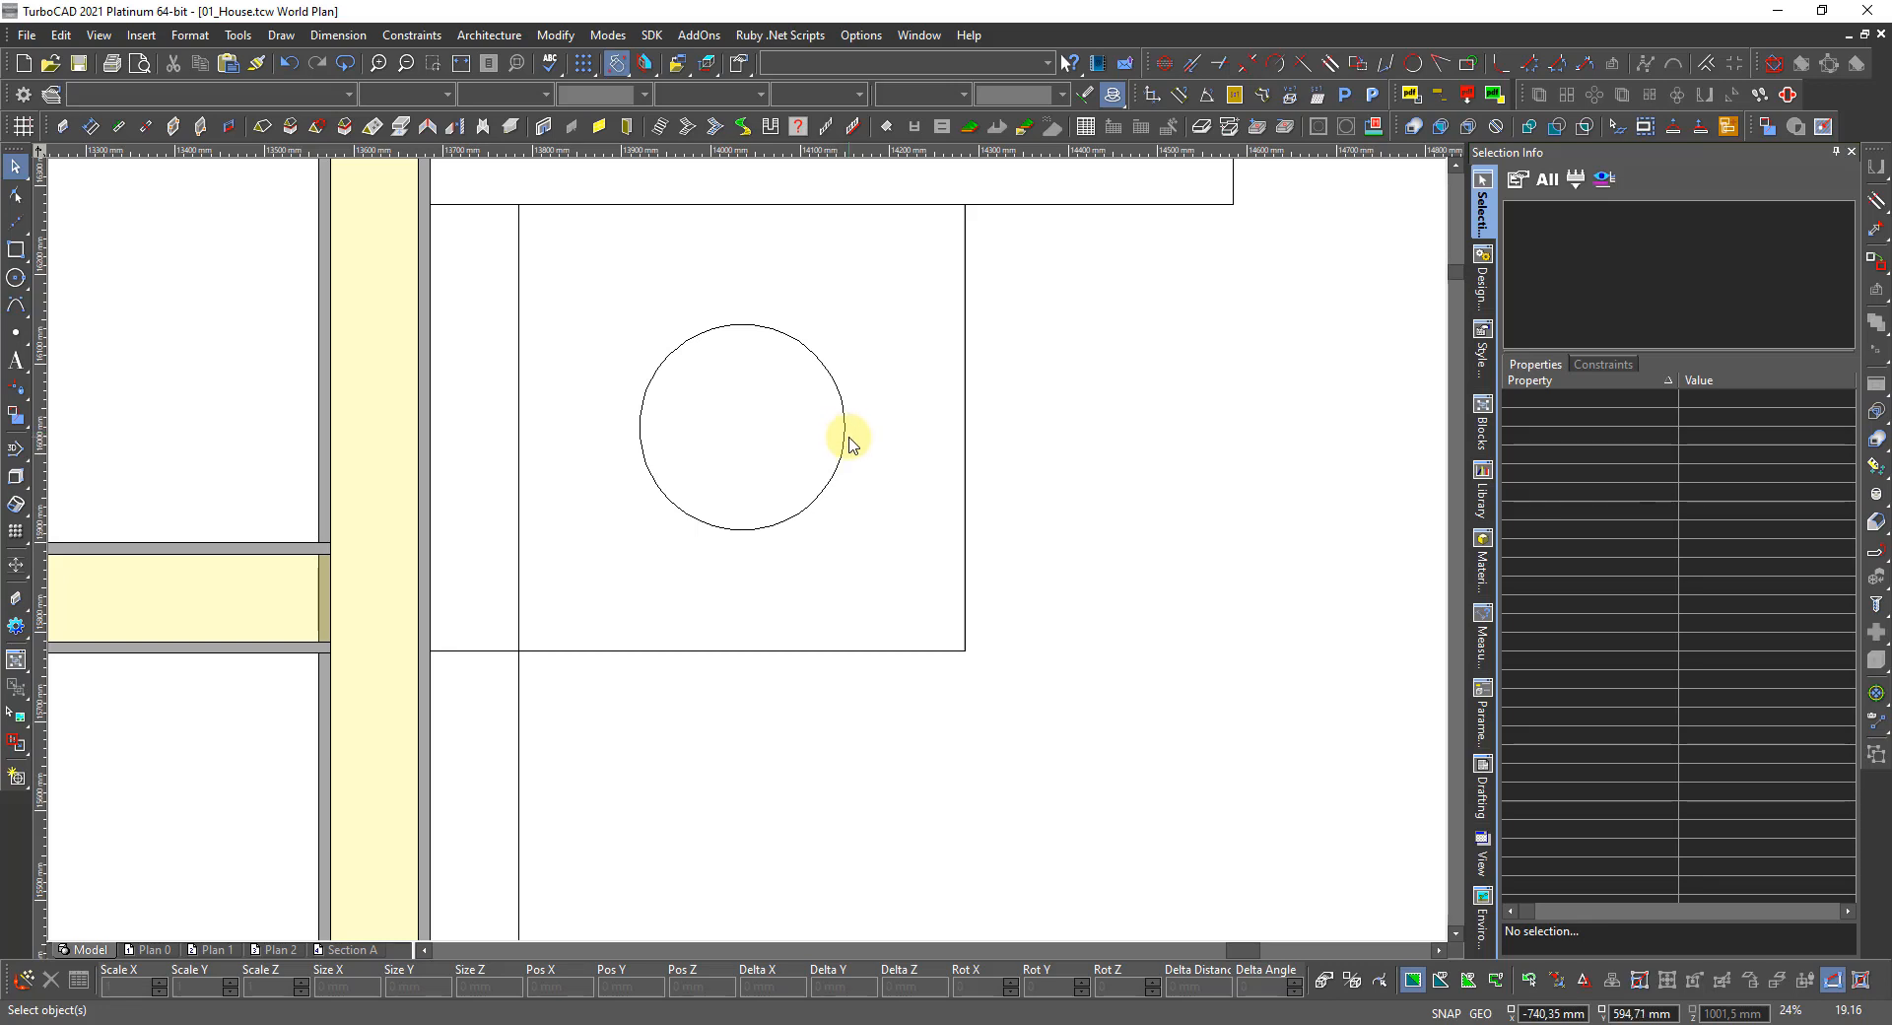
click(846, 438)
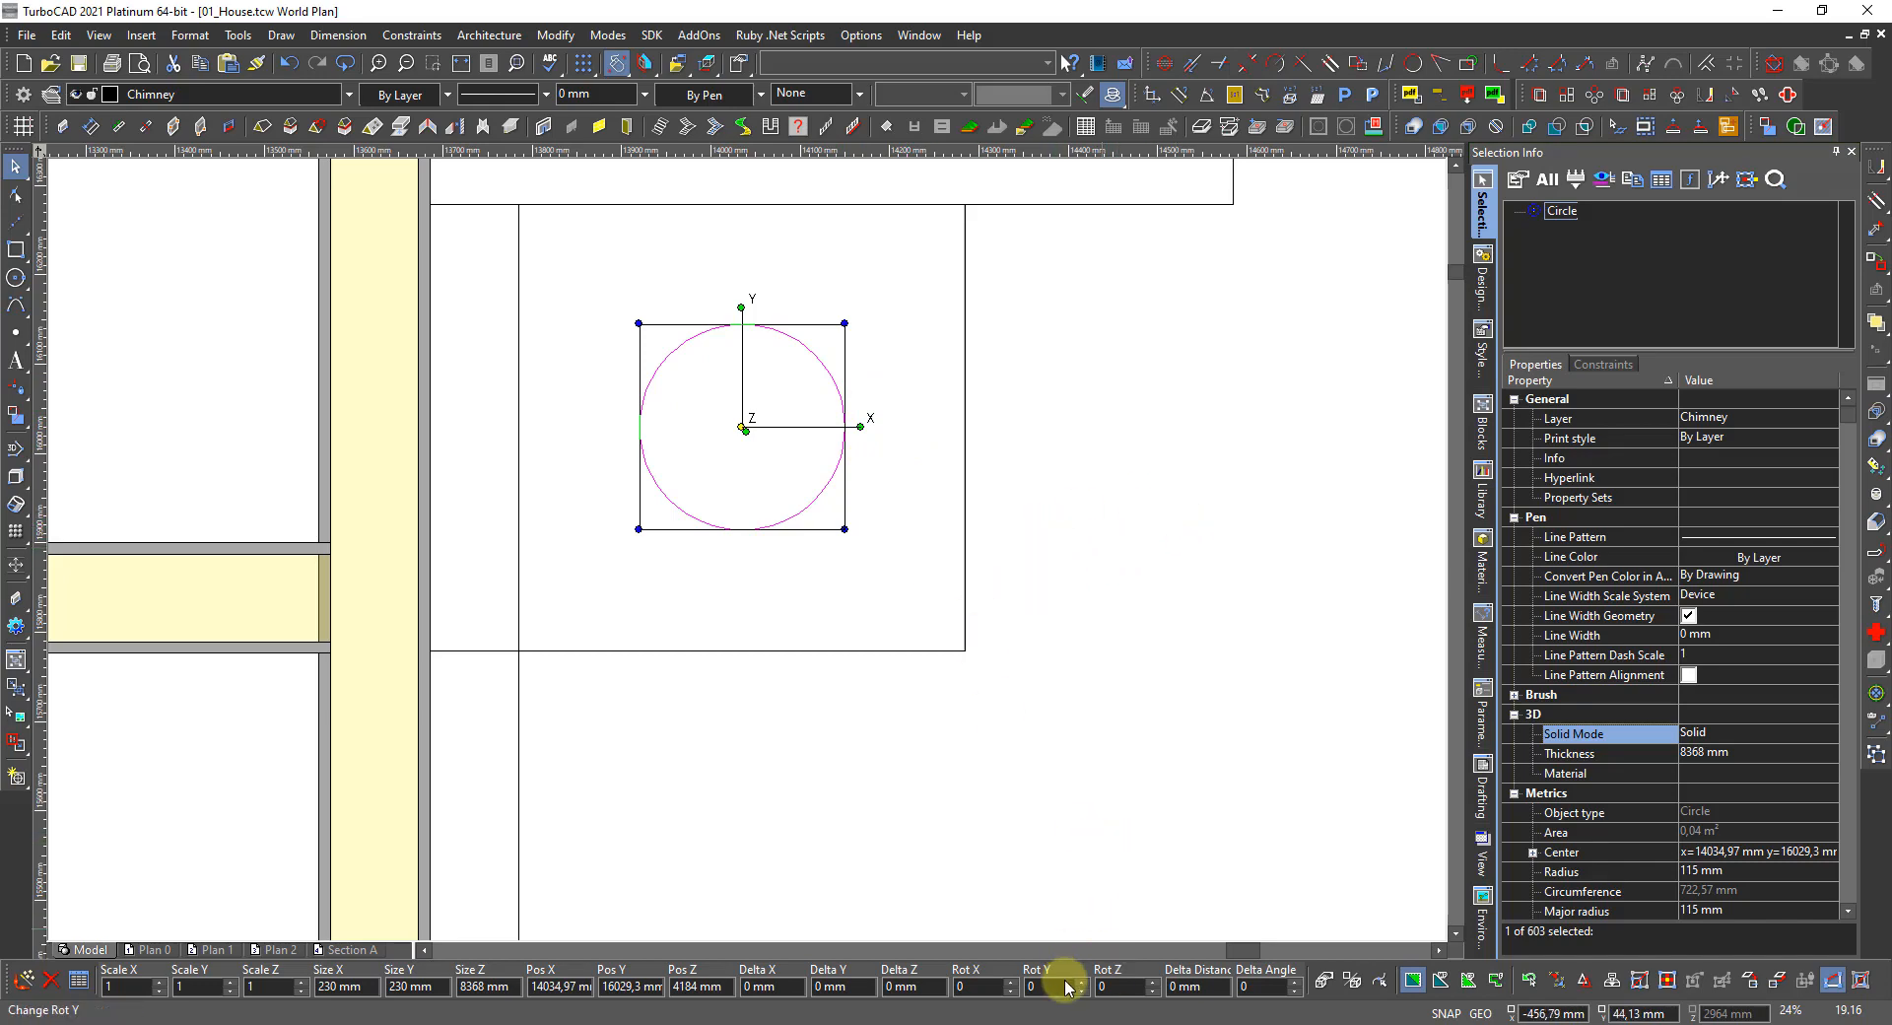
click(918, 981)
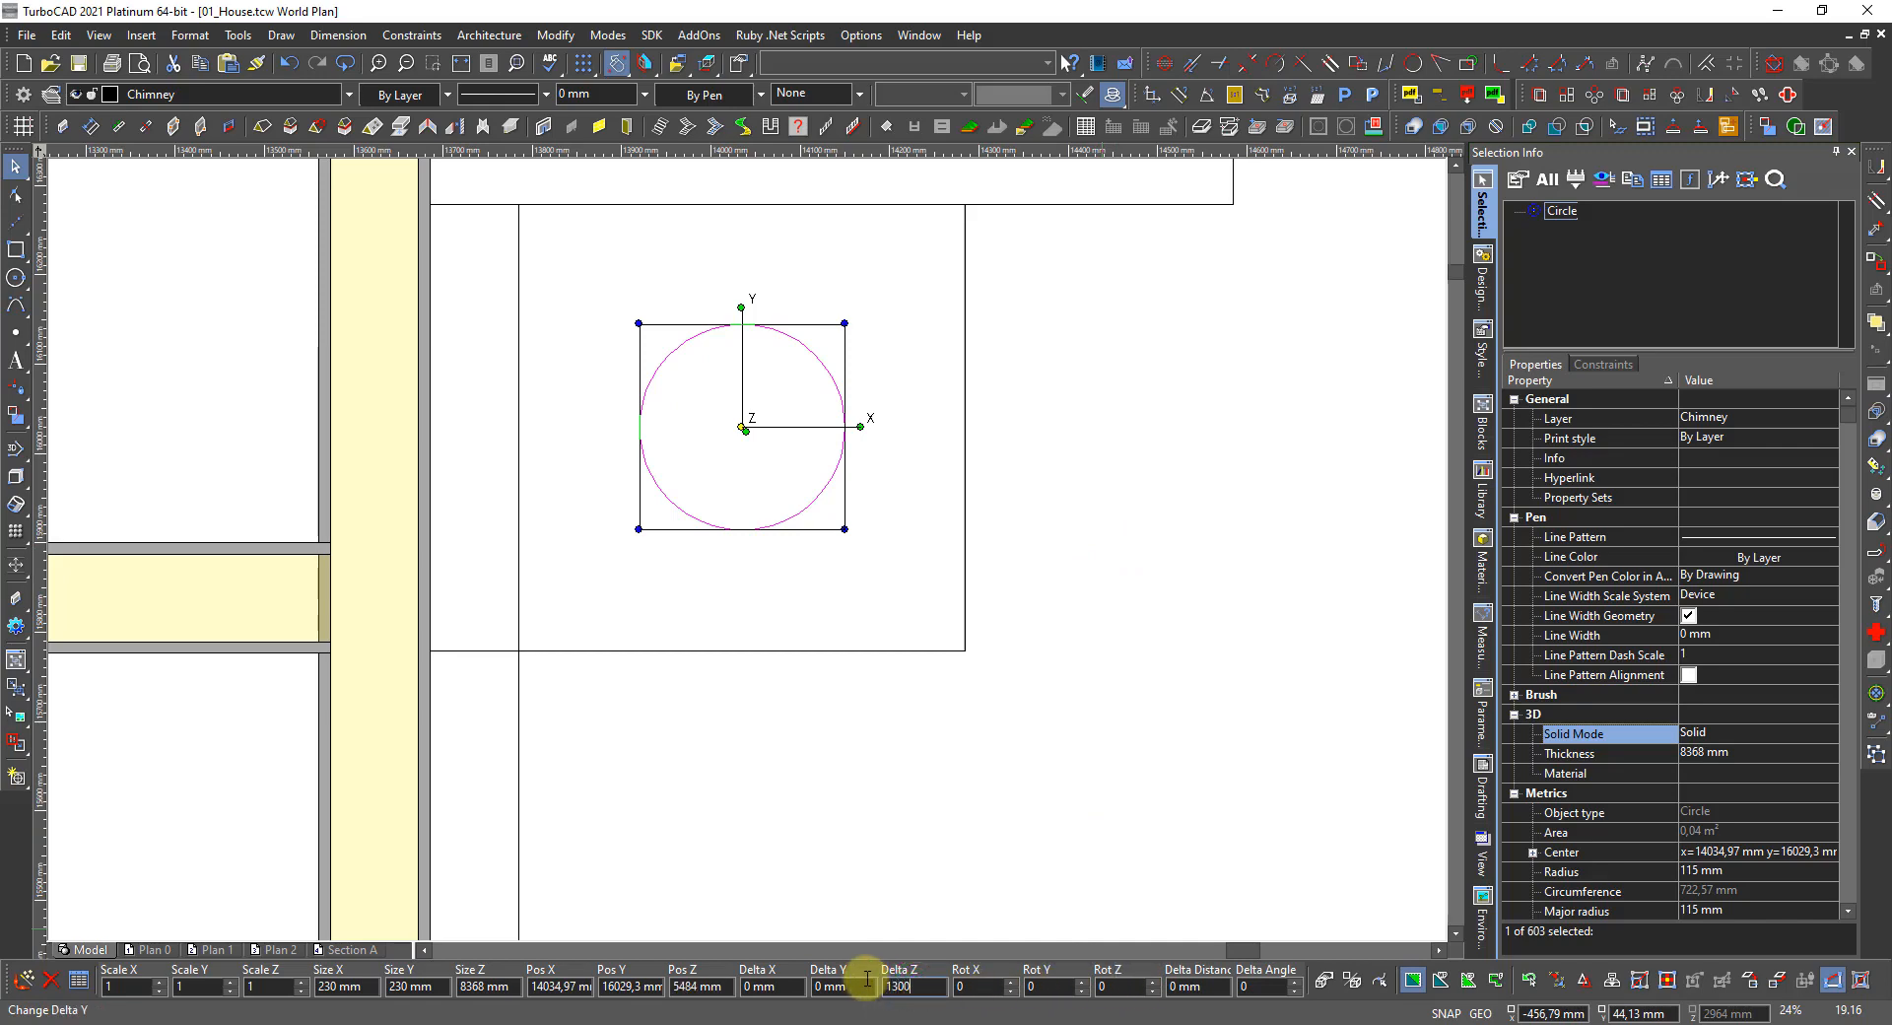
key(Return)
key(Escape)
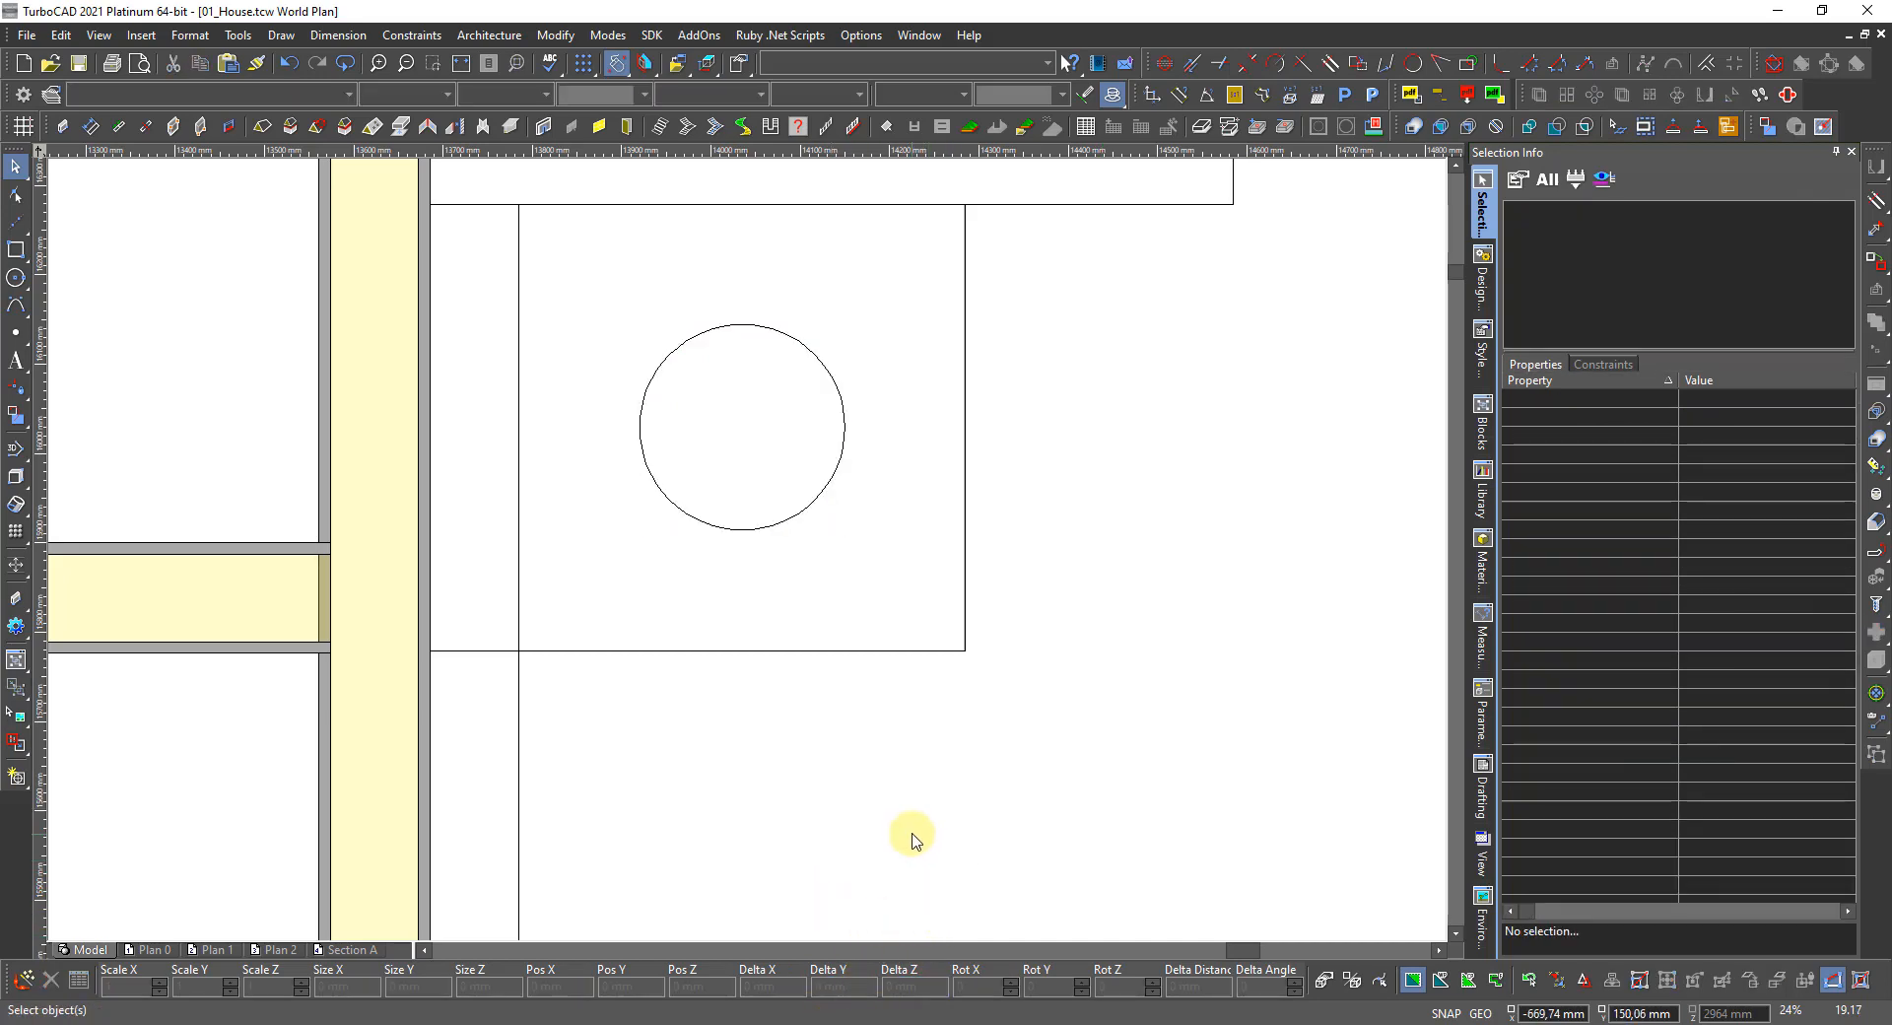
In the south-east dimetric view, subtract the flue cylinder from the chimney box with 3D Subtract.
right_click(911, 832)
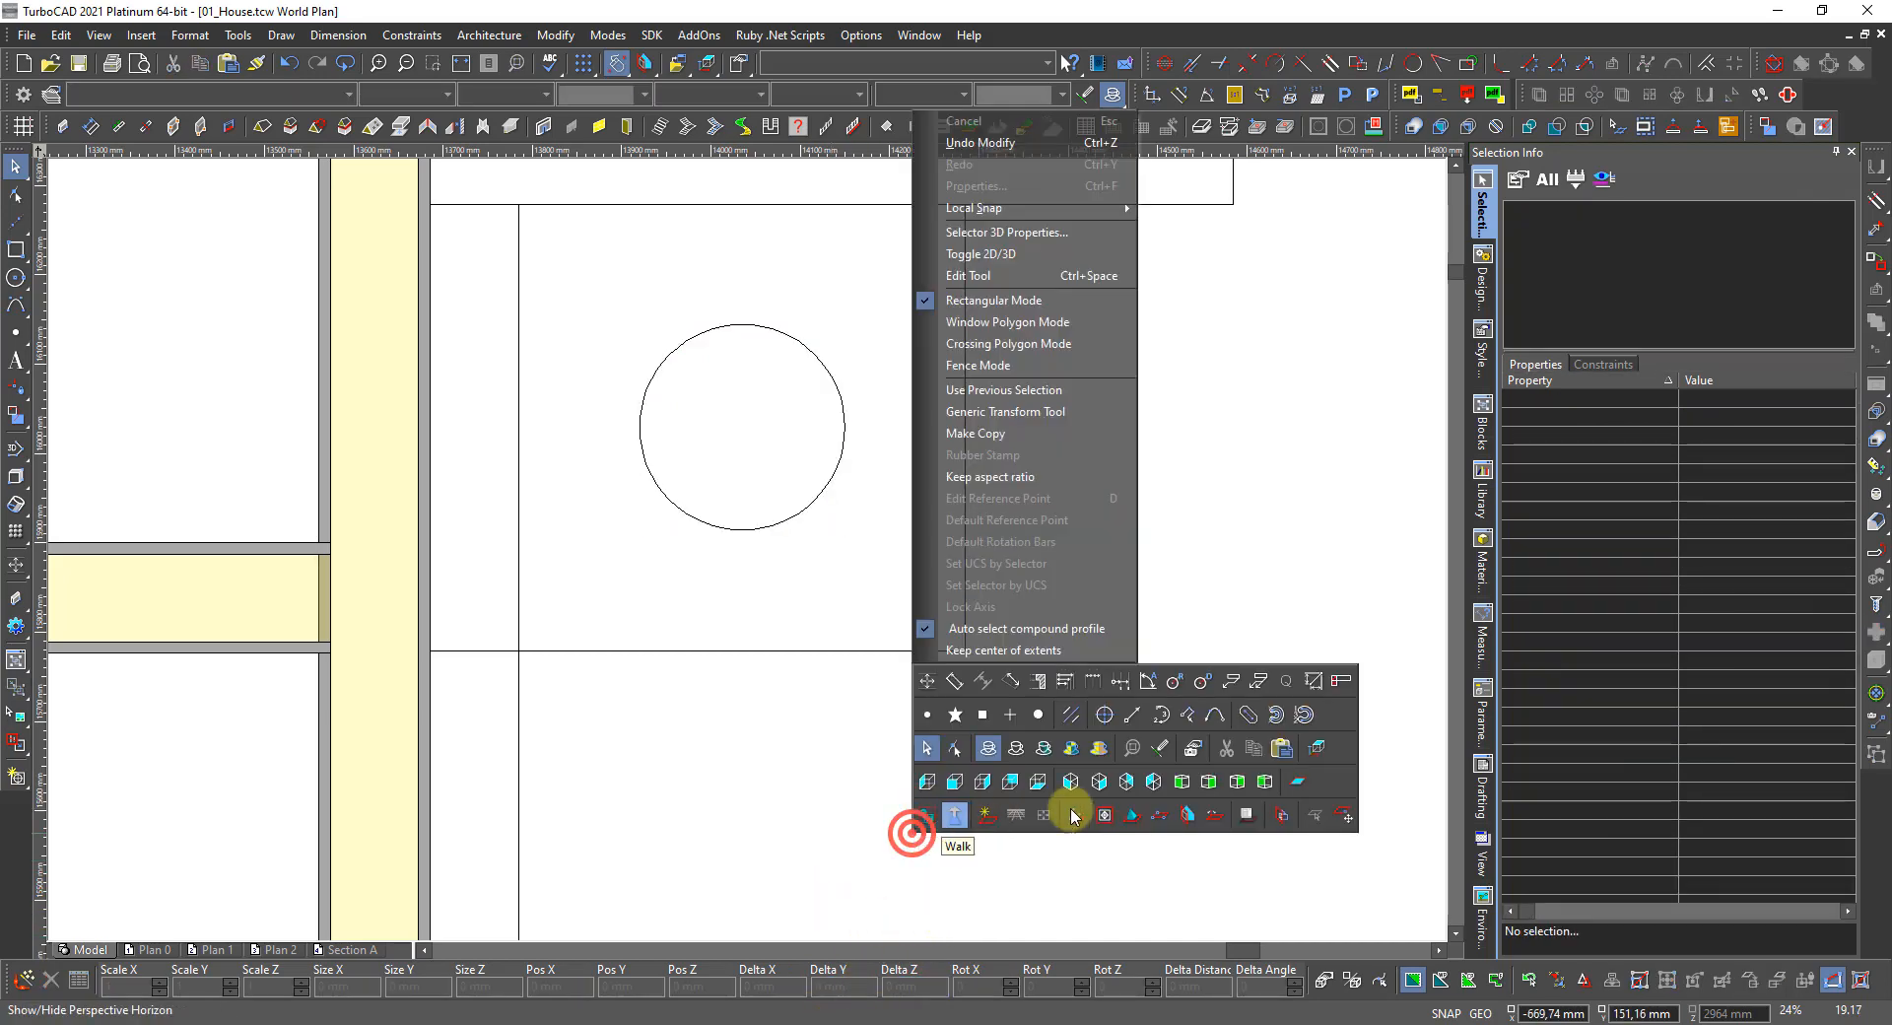
click(1200, 777)
scroll(769, 286, up, 3)
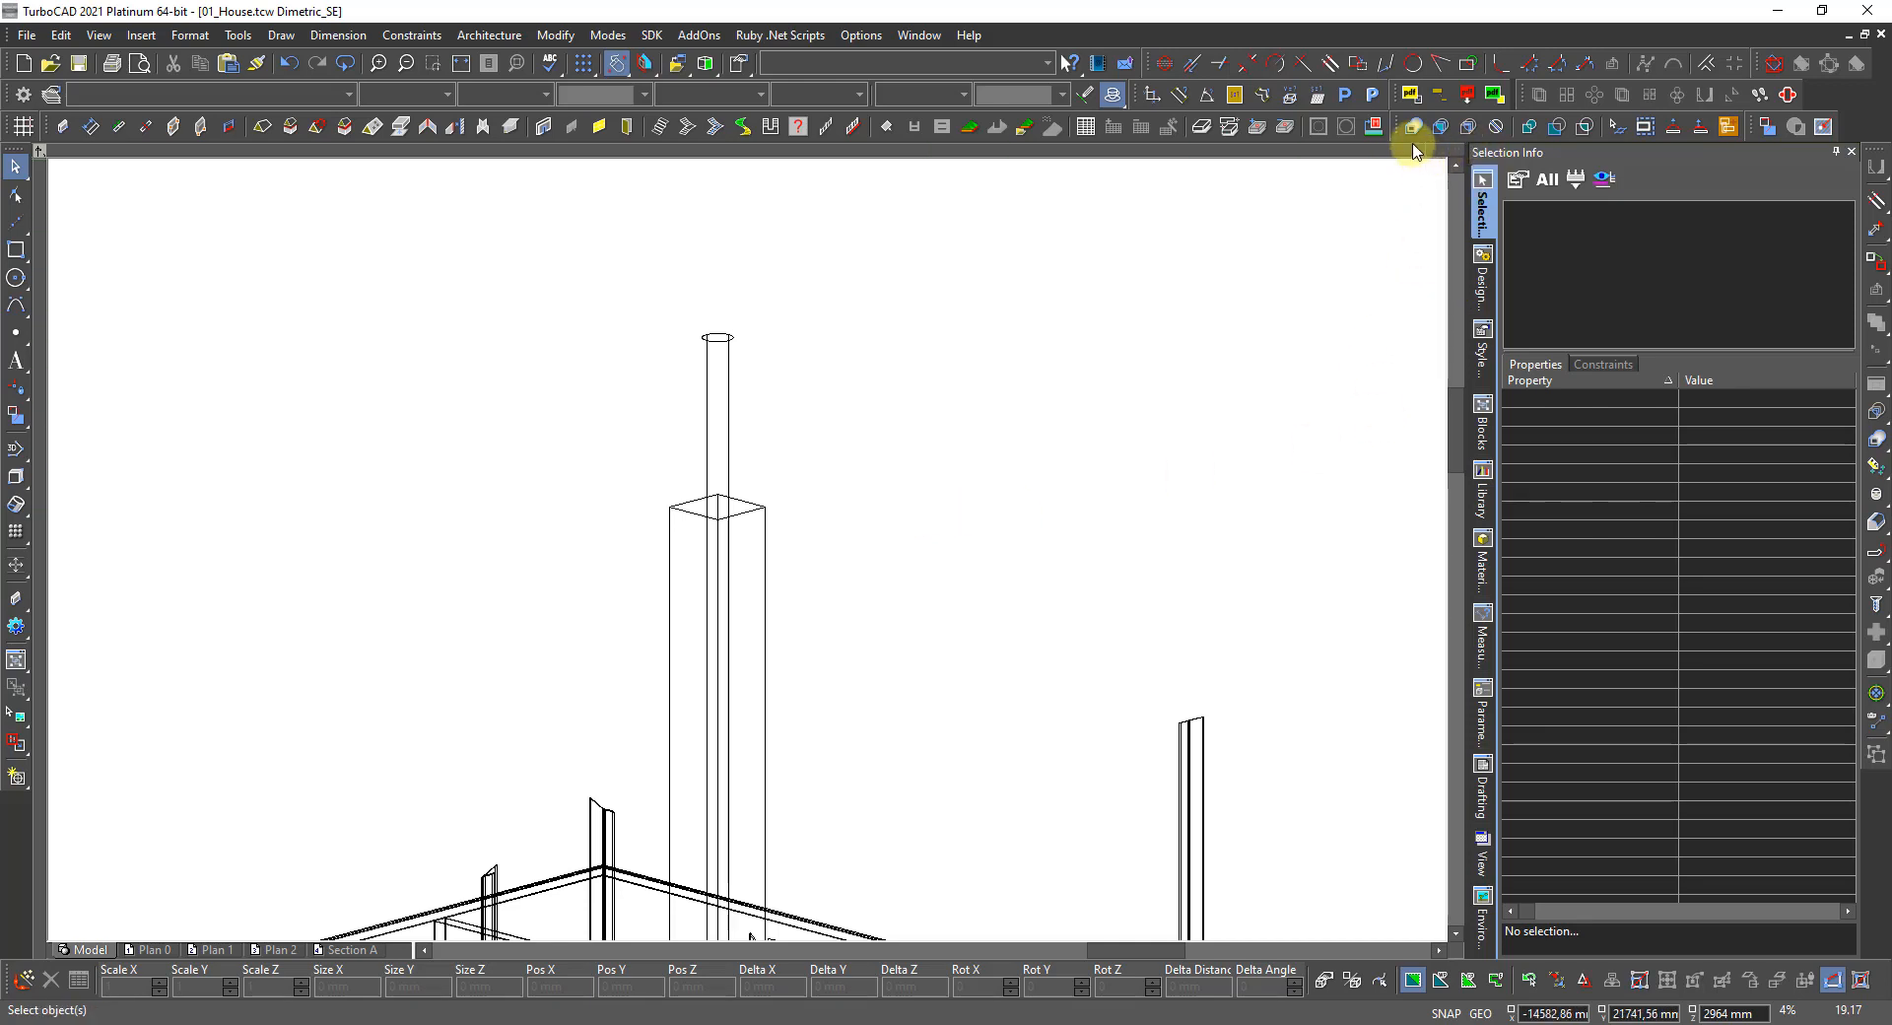
click(1440, 128)
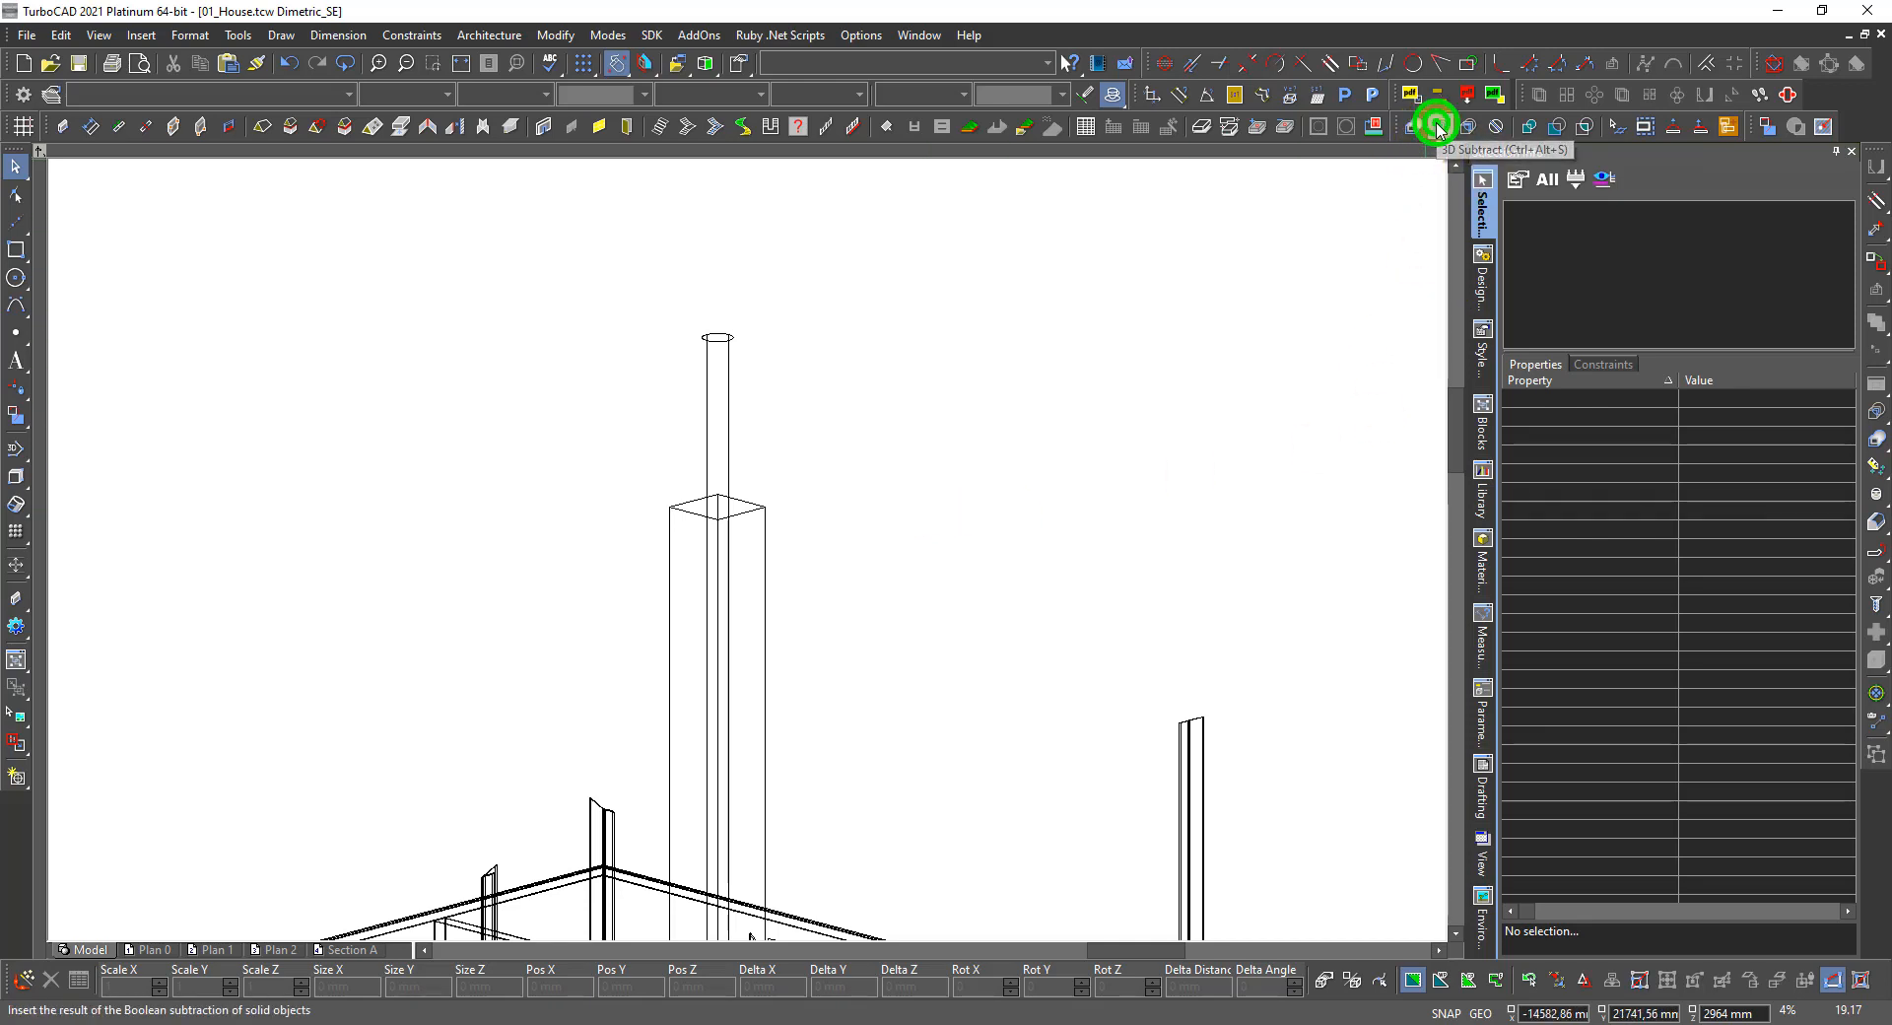
click(760, 512)
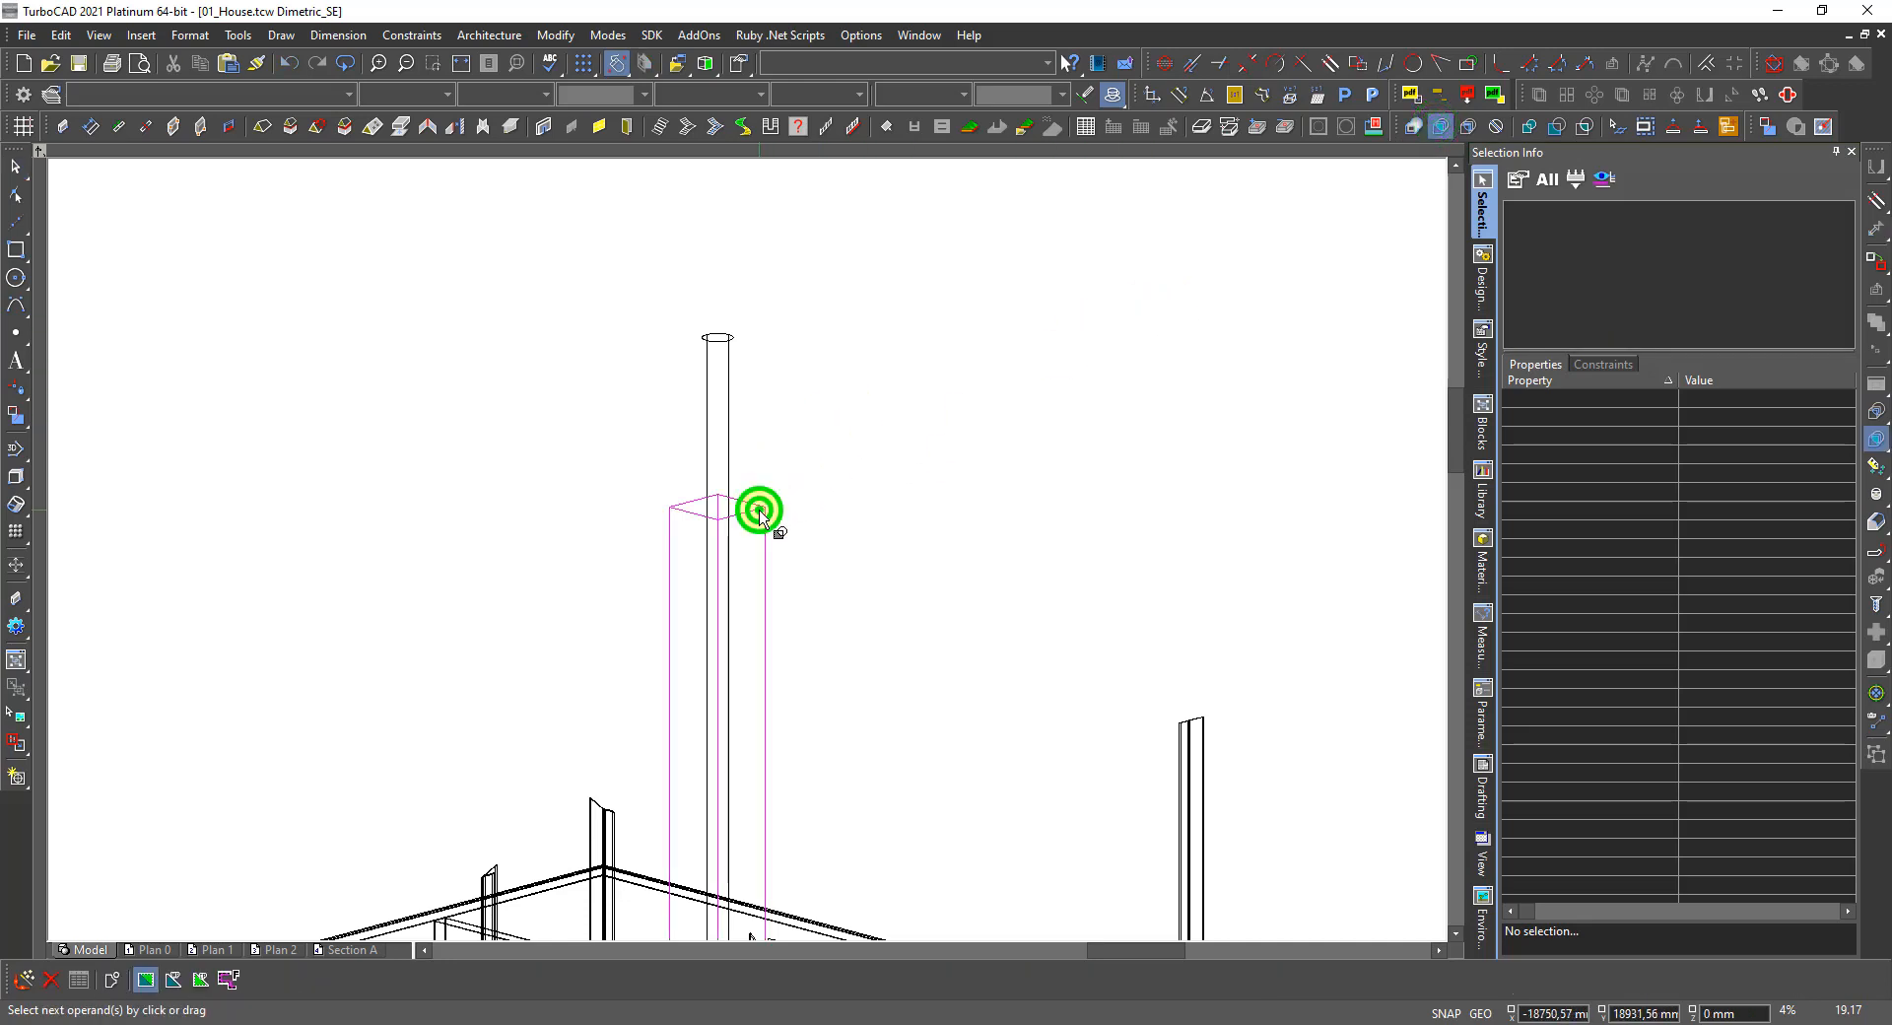
click(724, 343)
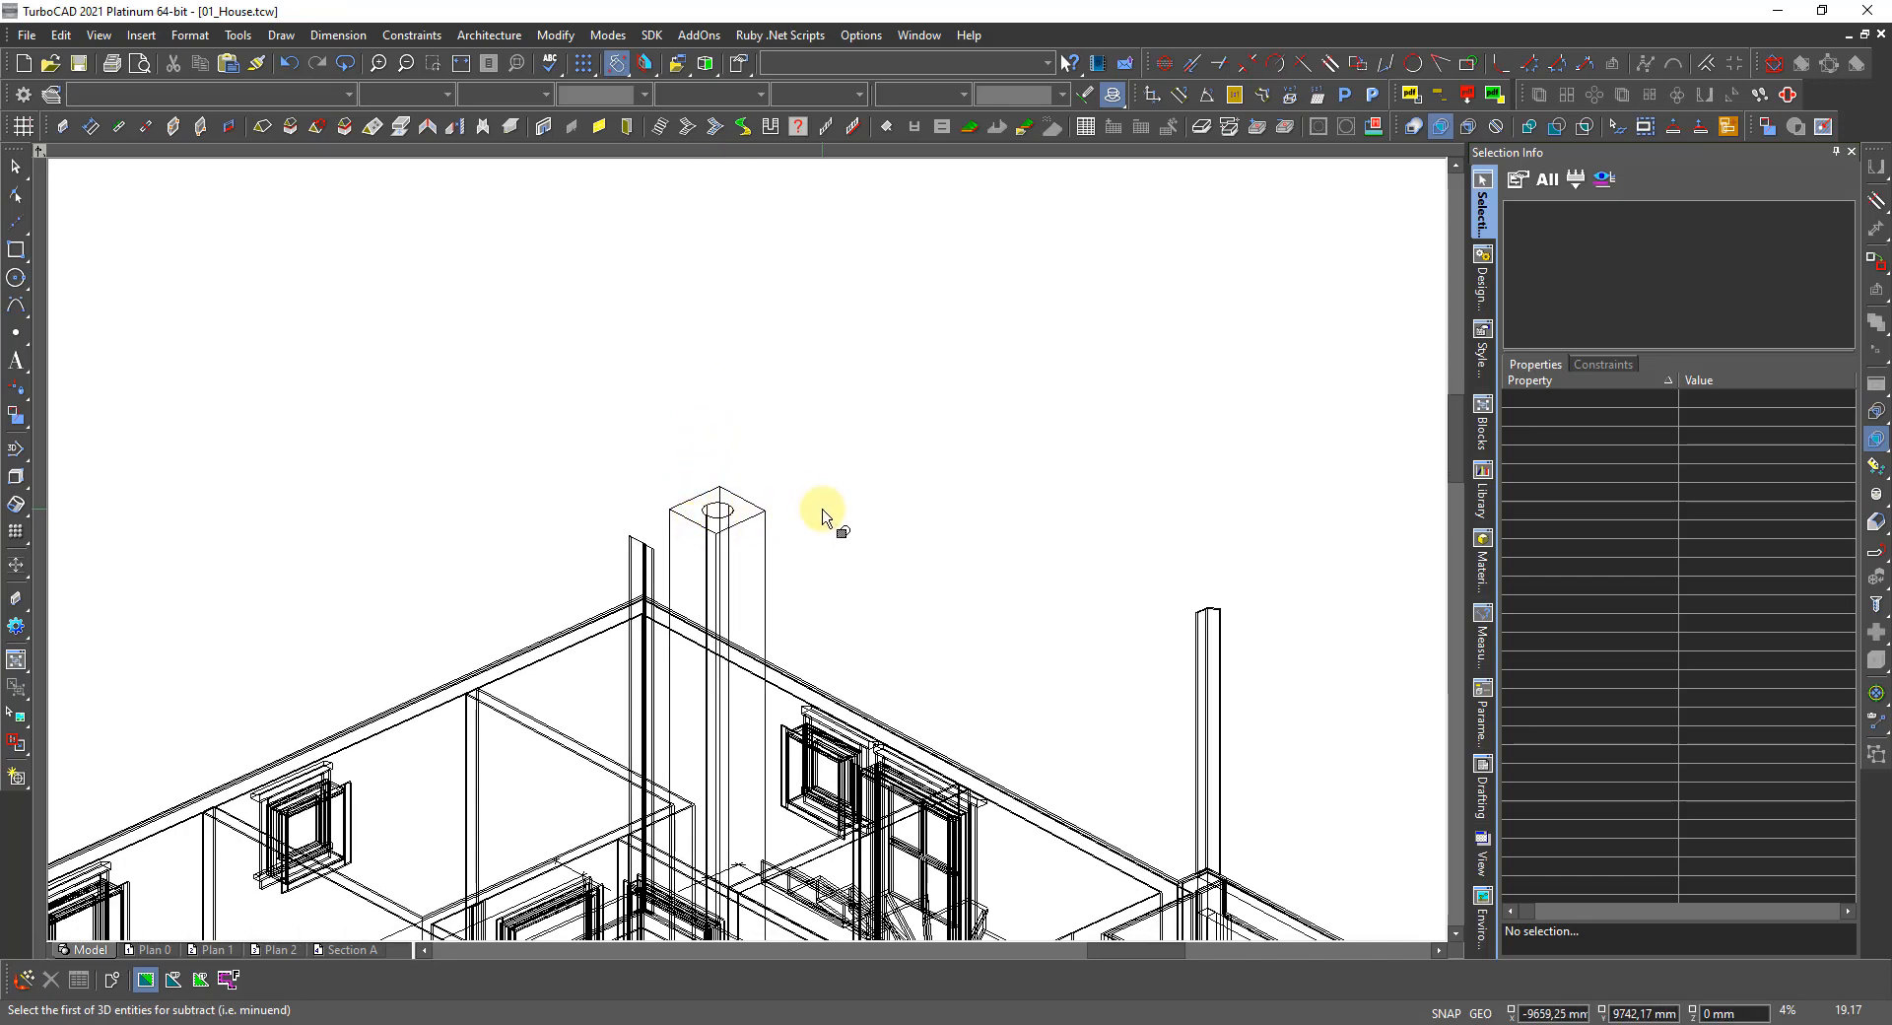
scroll(845, 561, down, 2)
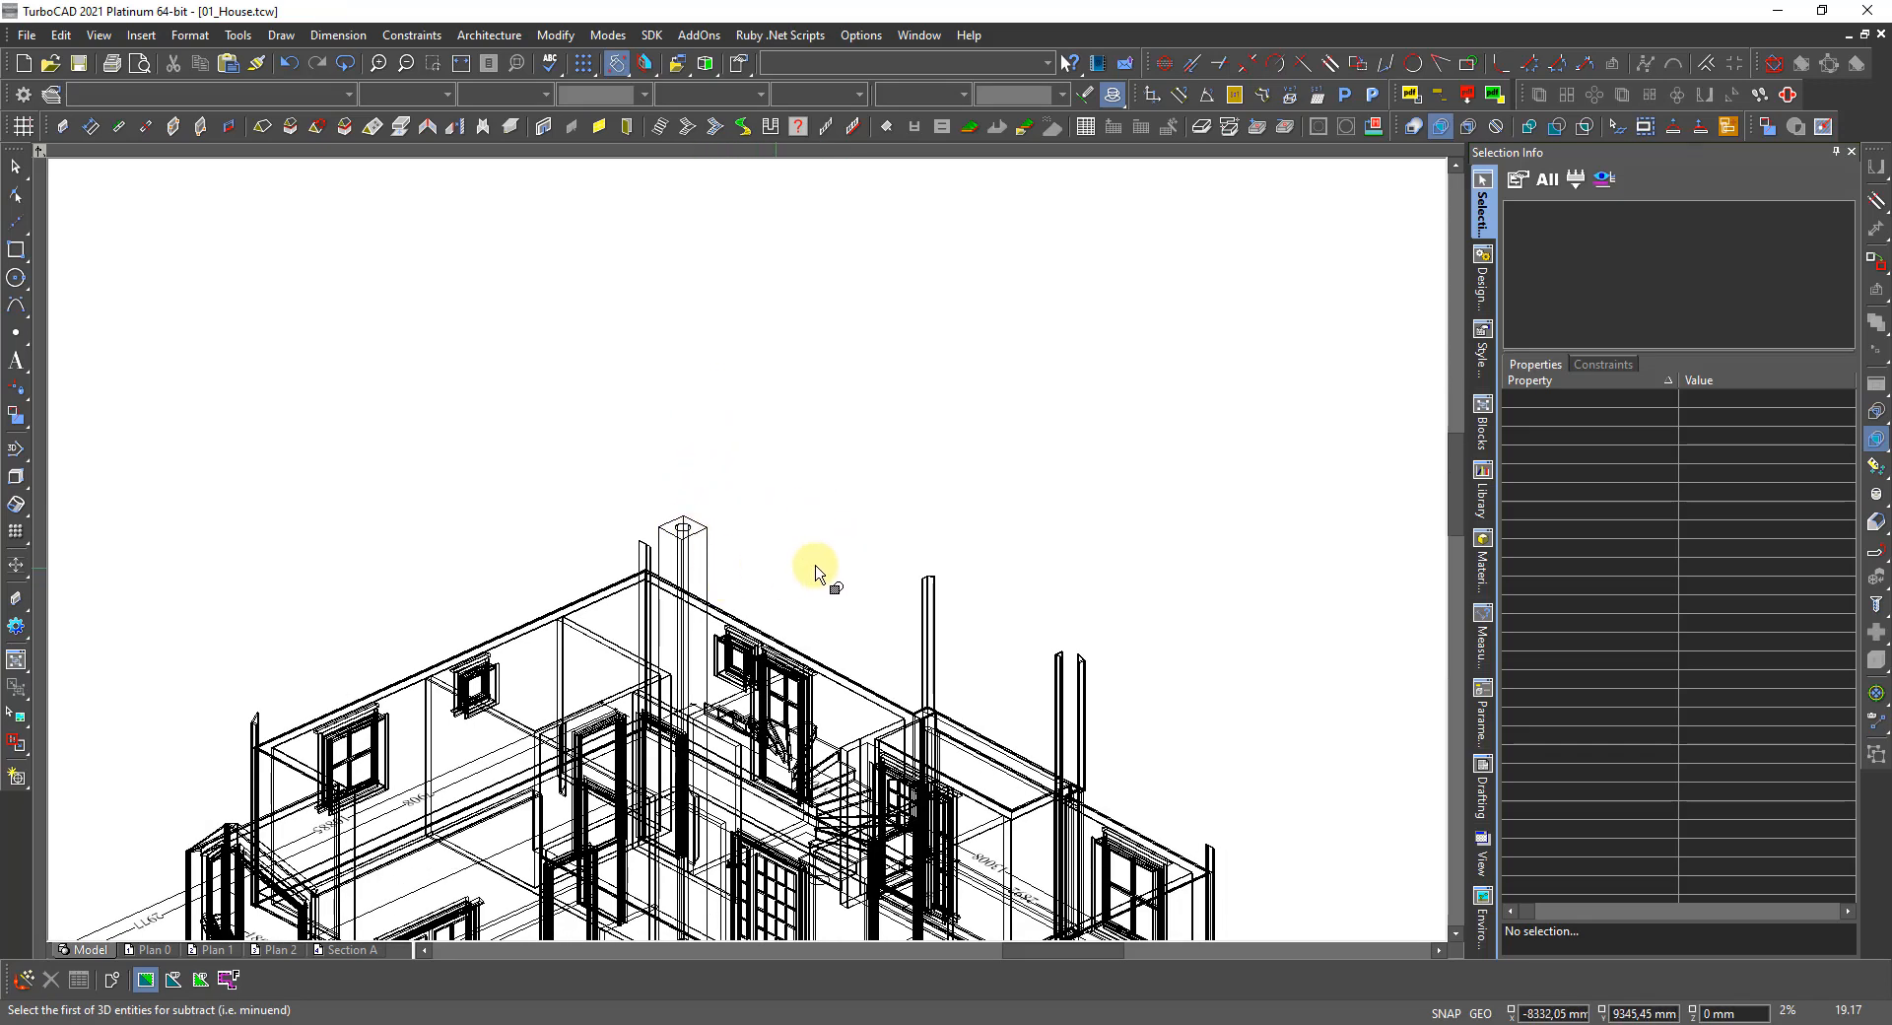
key(Escape)
scroll(751, 529, up, 4)
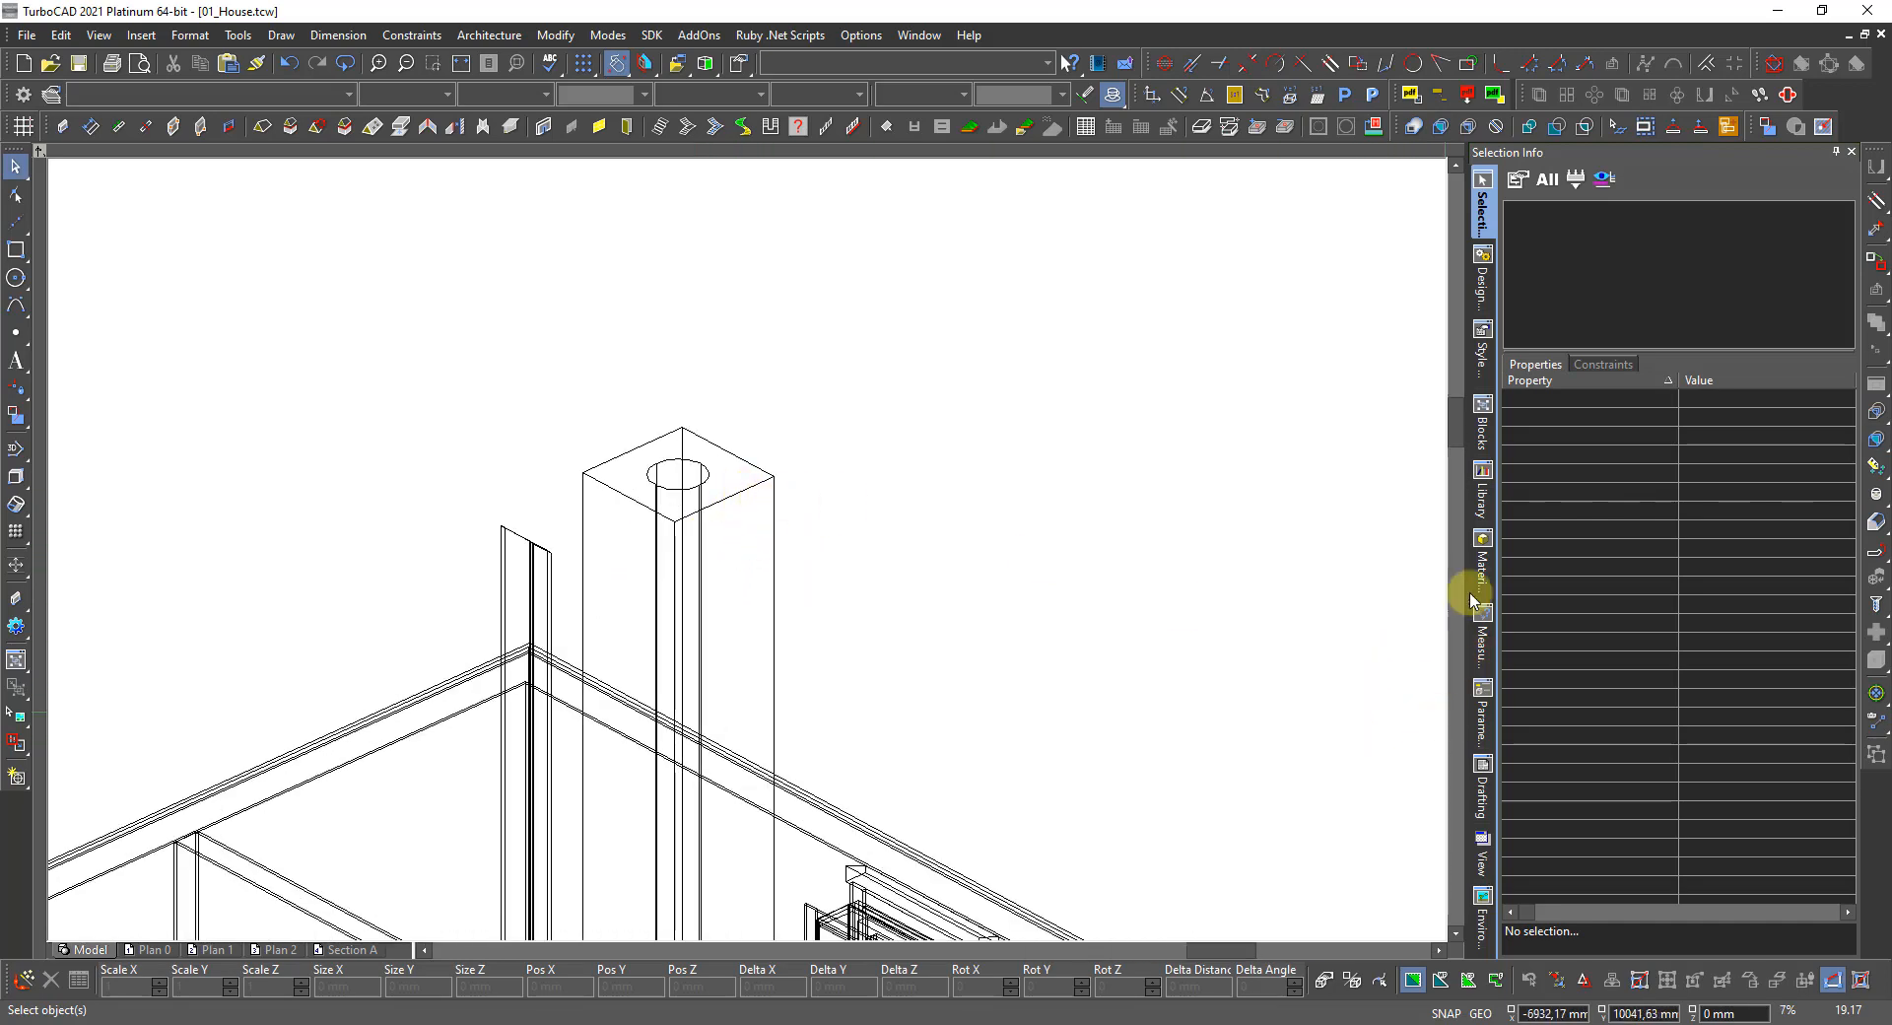
Show the active drawing's materials and review the Render Manager program options.
click(1479, 631)
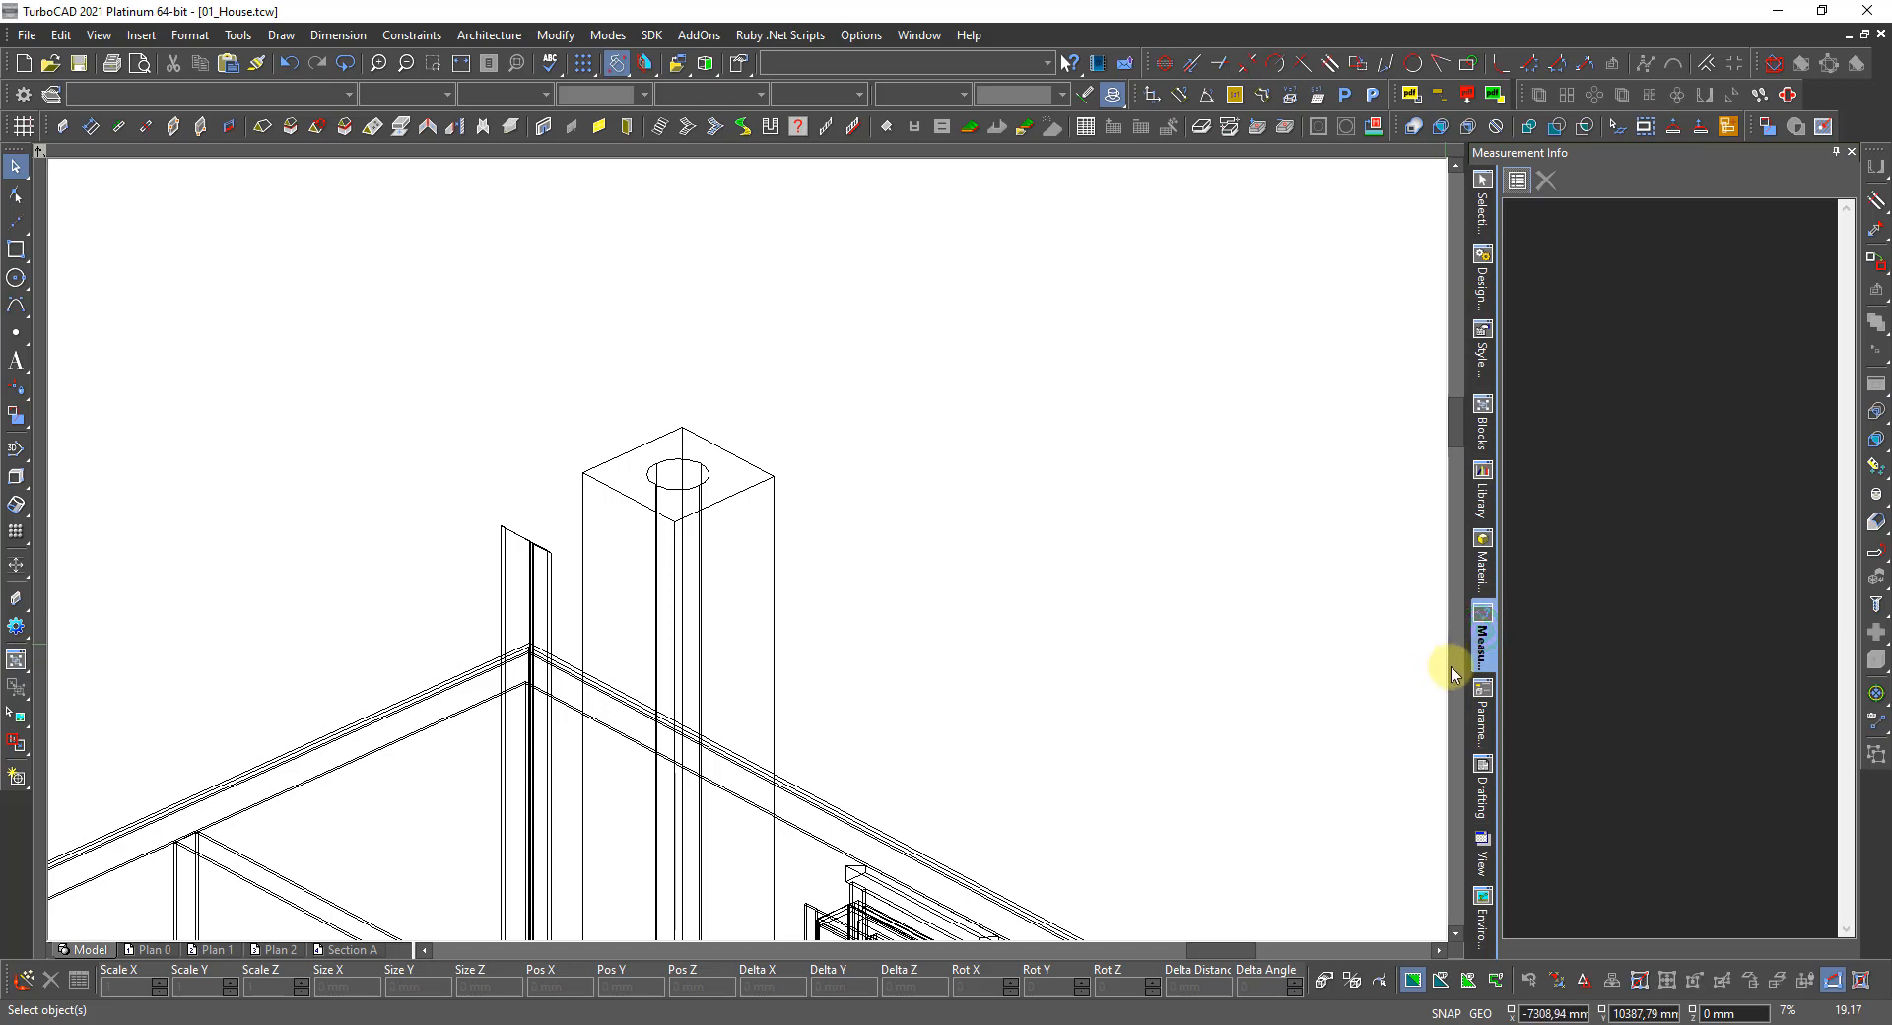
click(1480, 556)
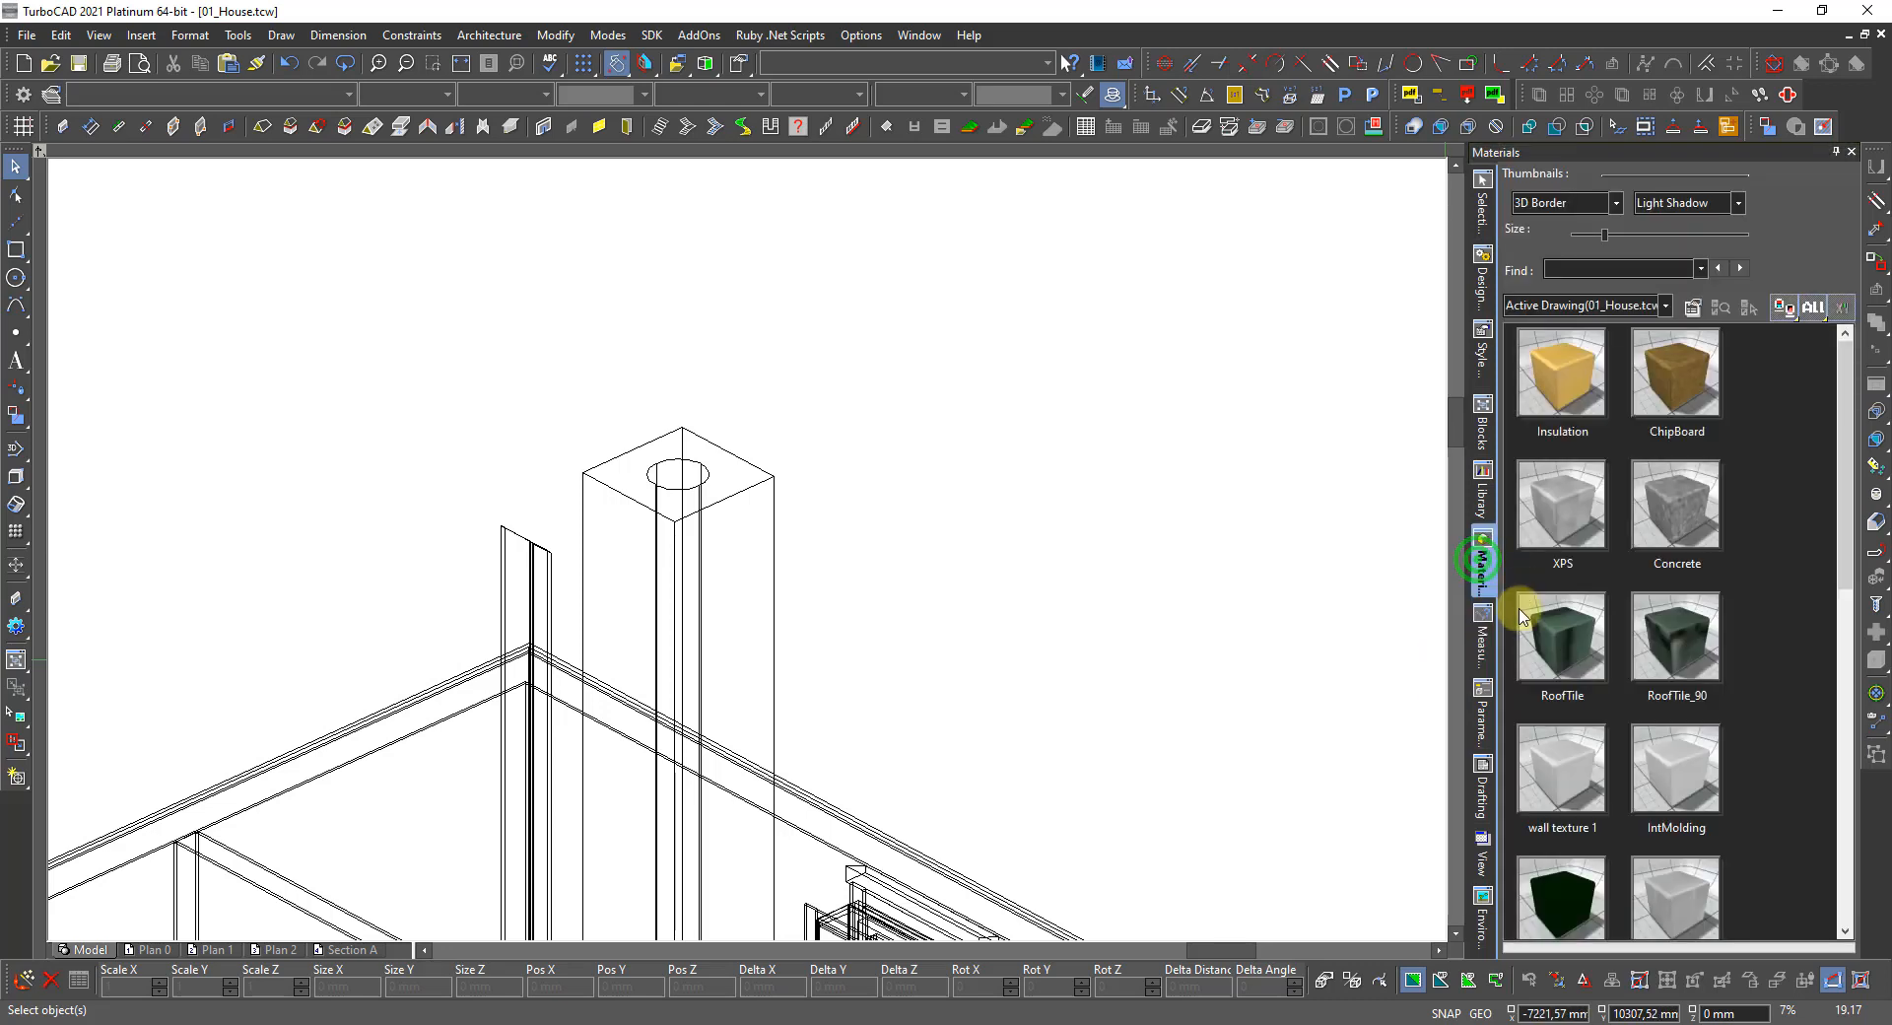
click(876, 37)
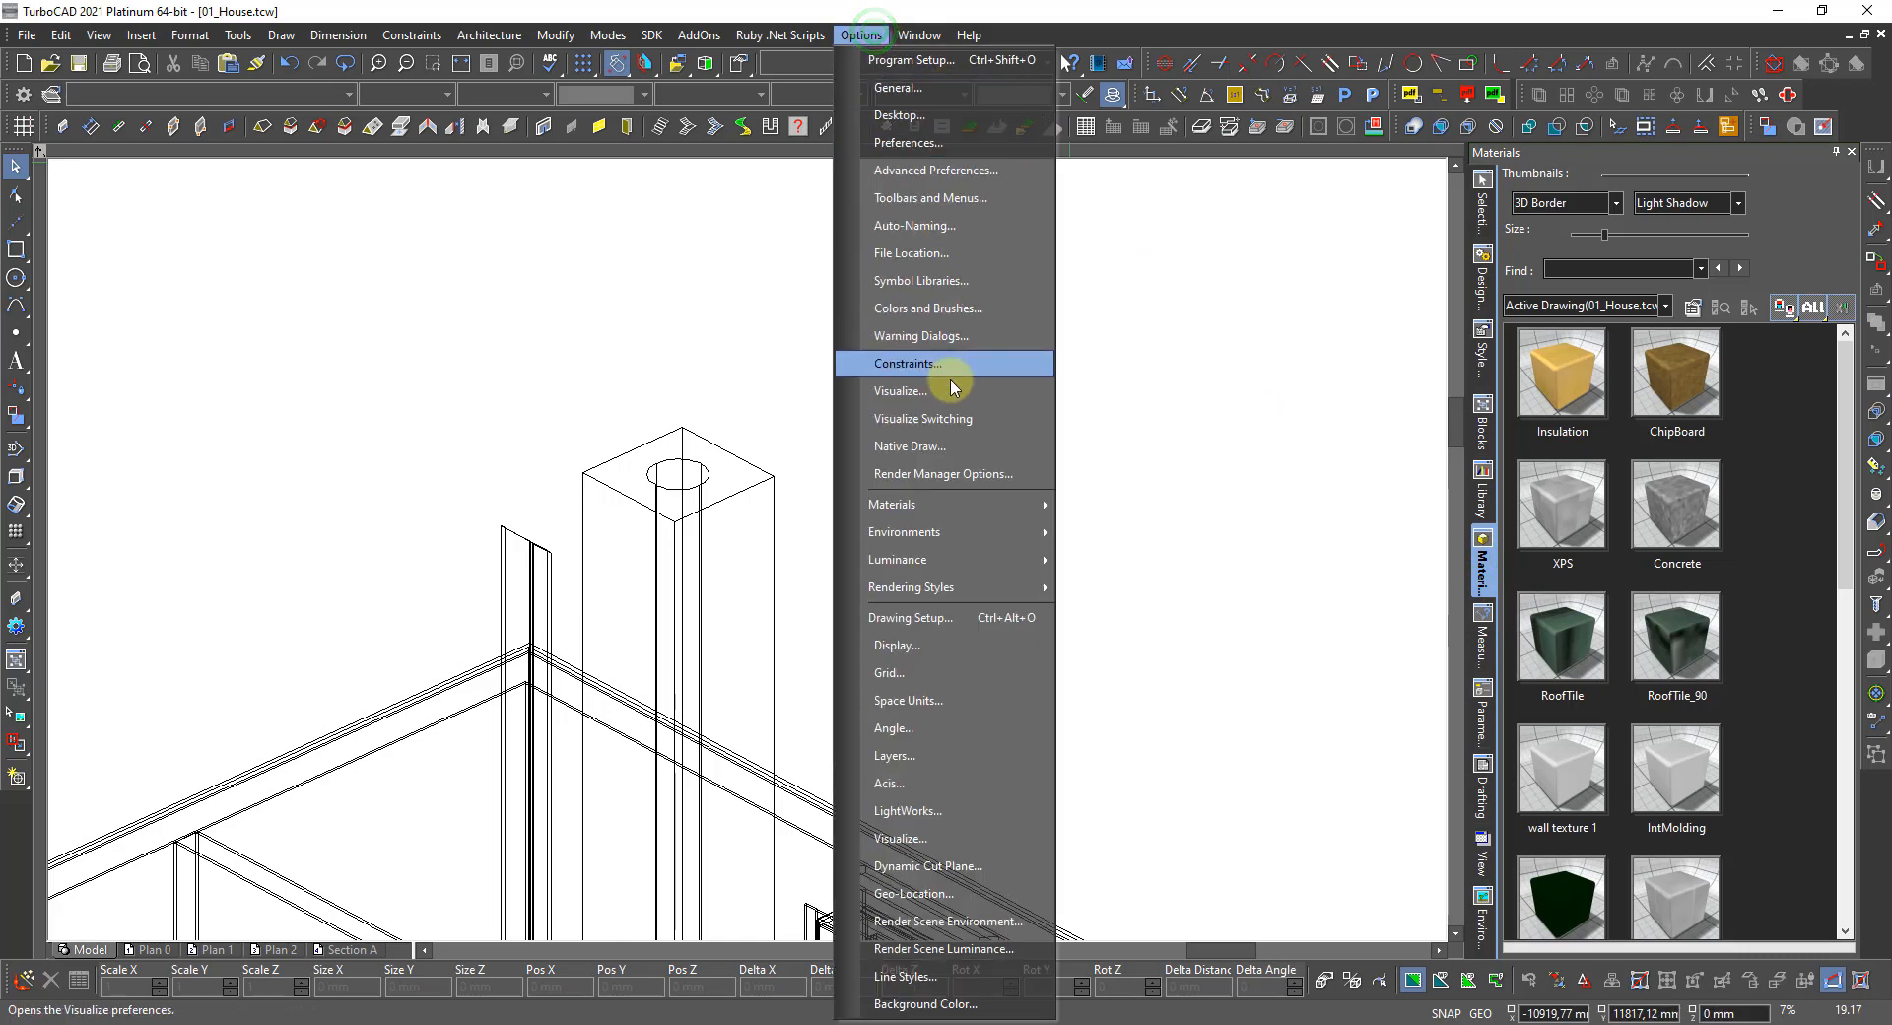
click(943, 476)
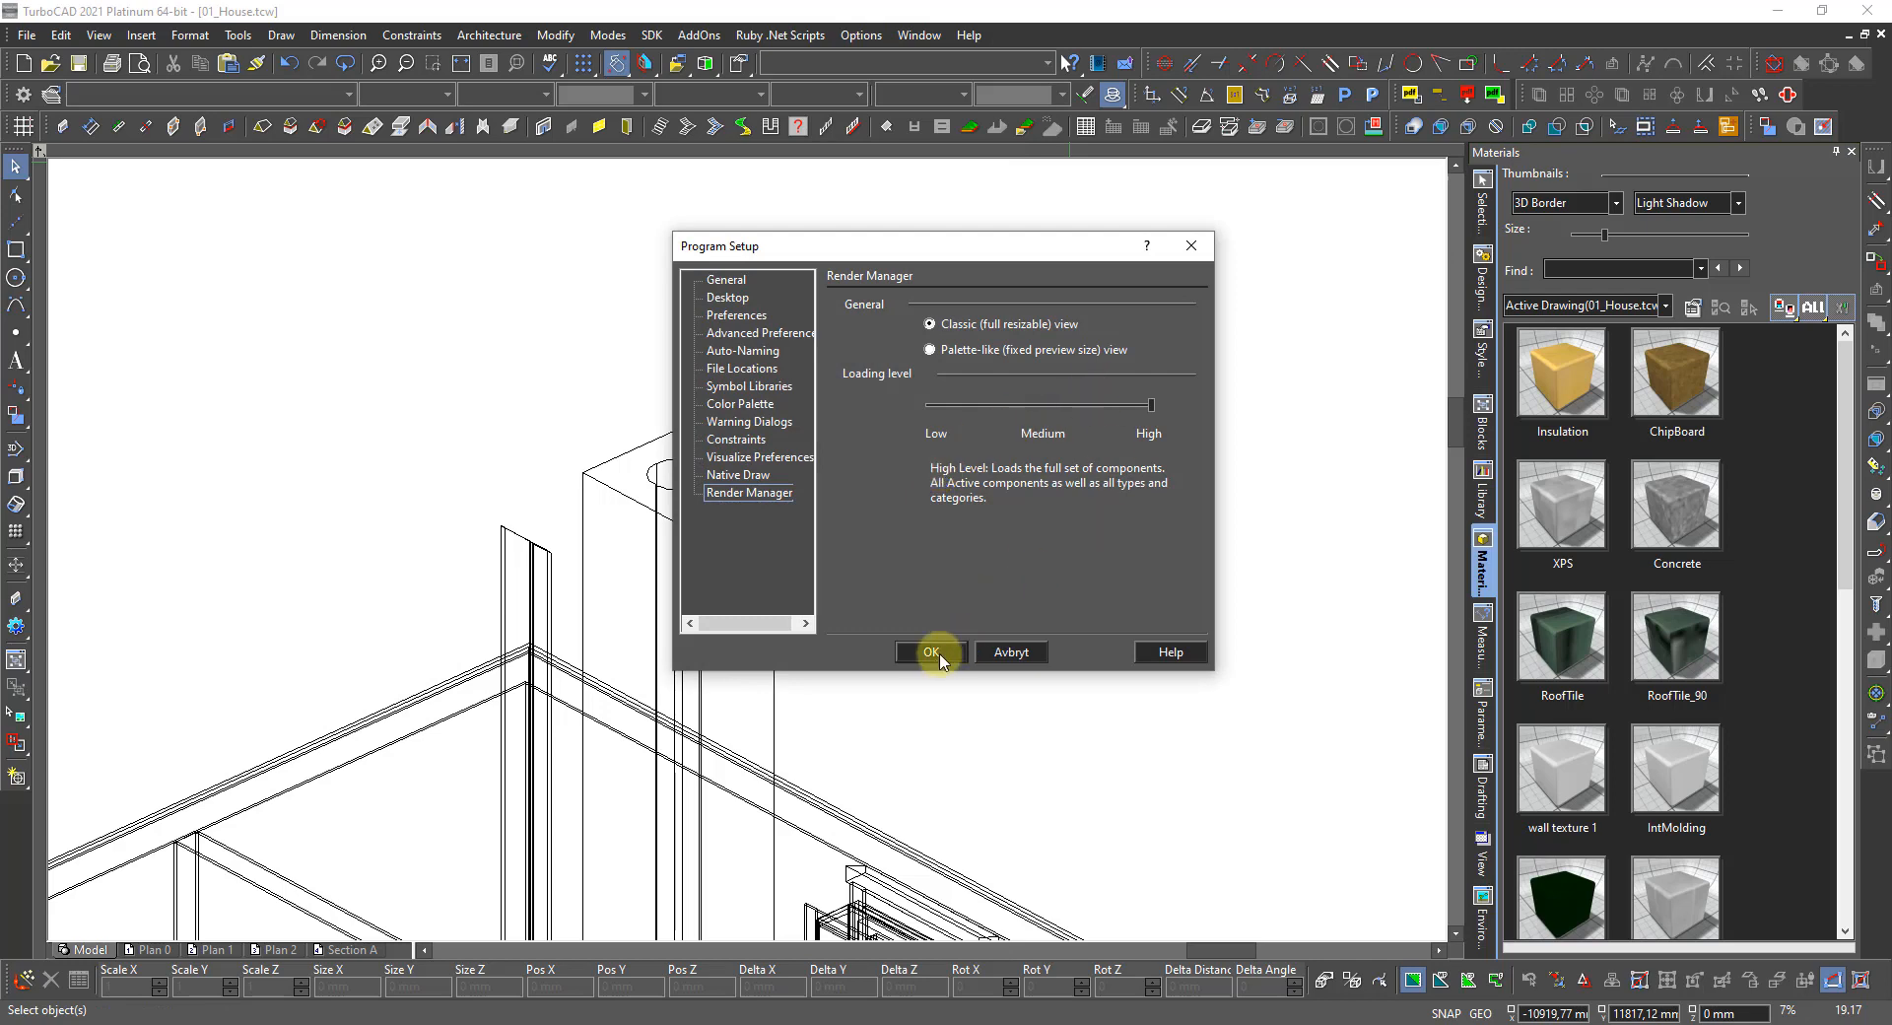
click(932, 653)
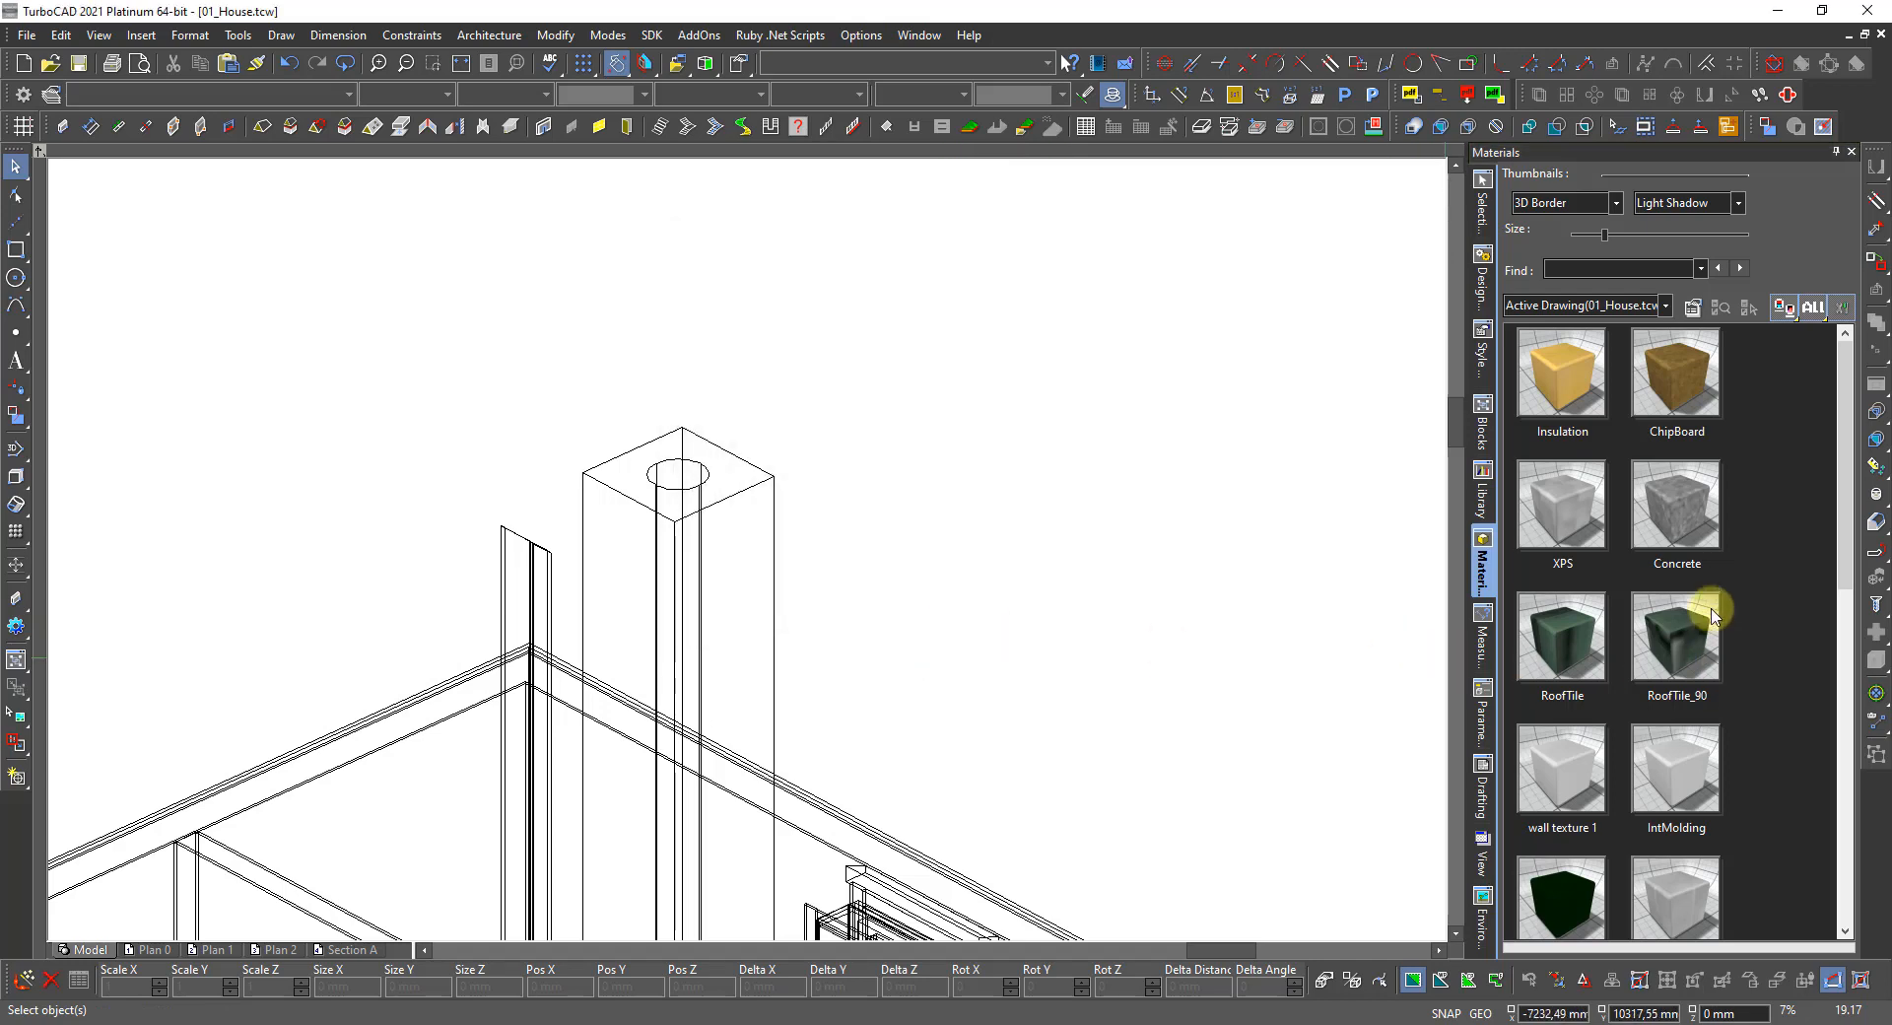
Open the LightWorks material editor and duplicate the material "wall texture 1" under the name Brick.
right_click(1784, 702)
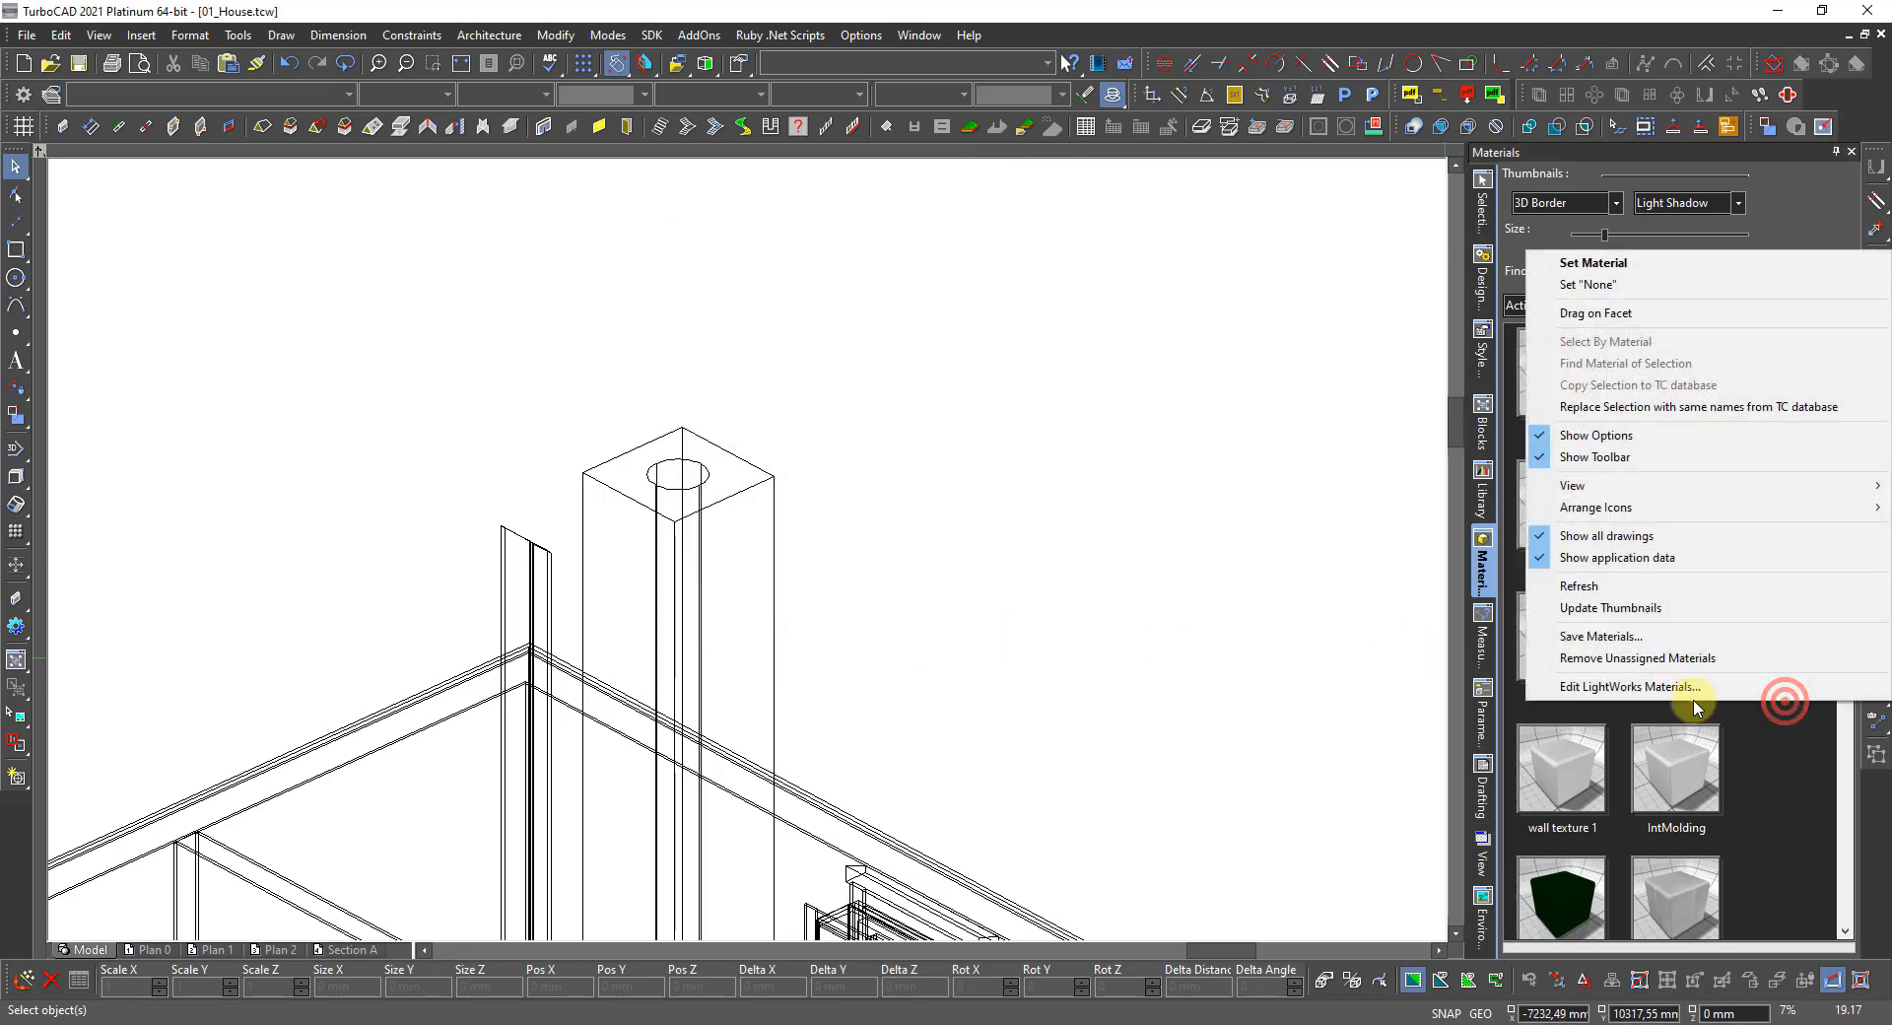
click(1649, 683)
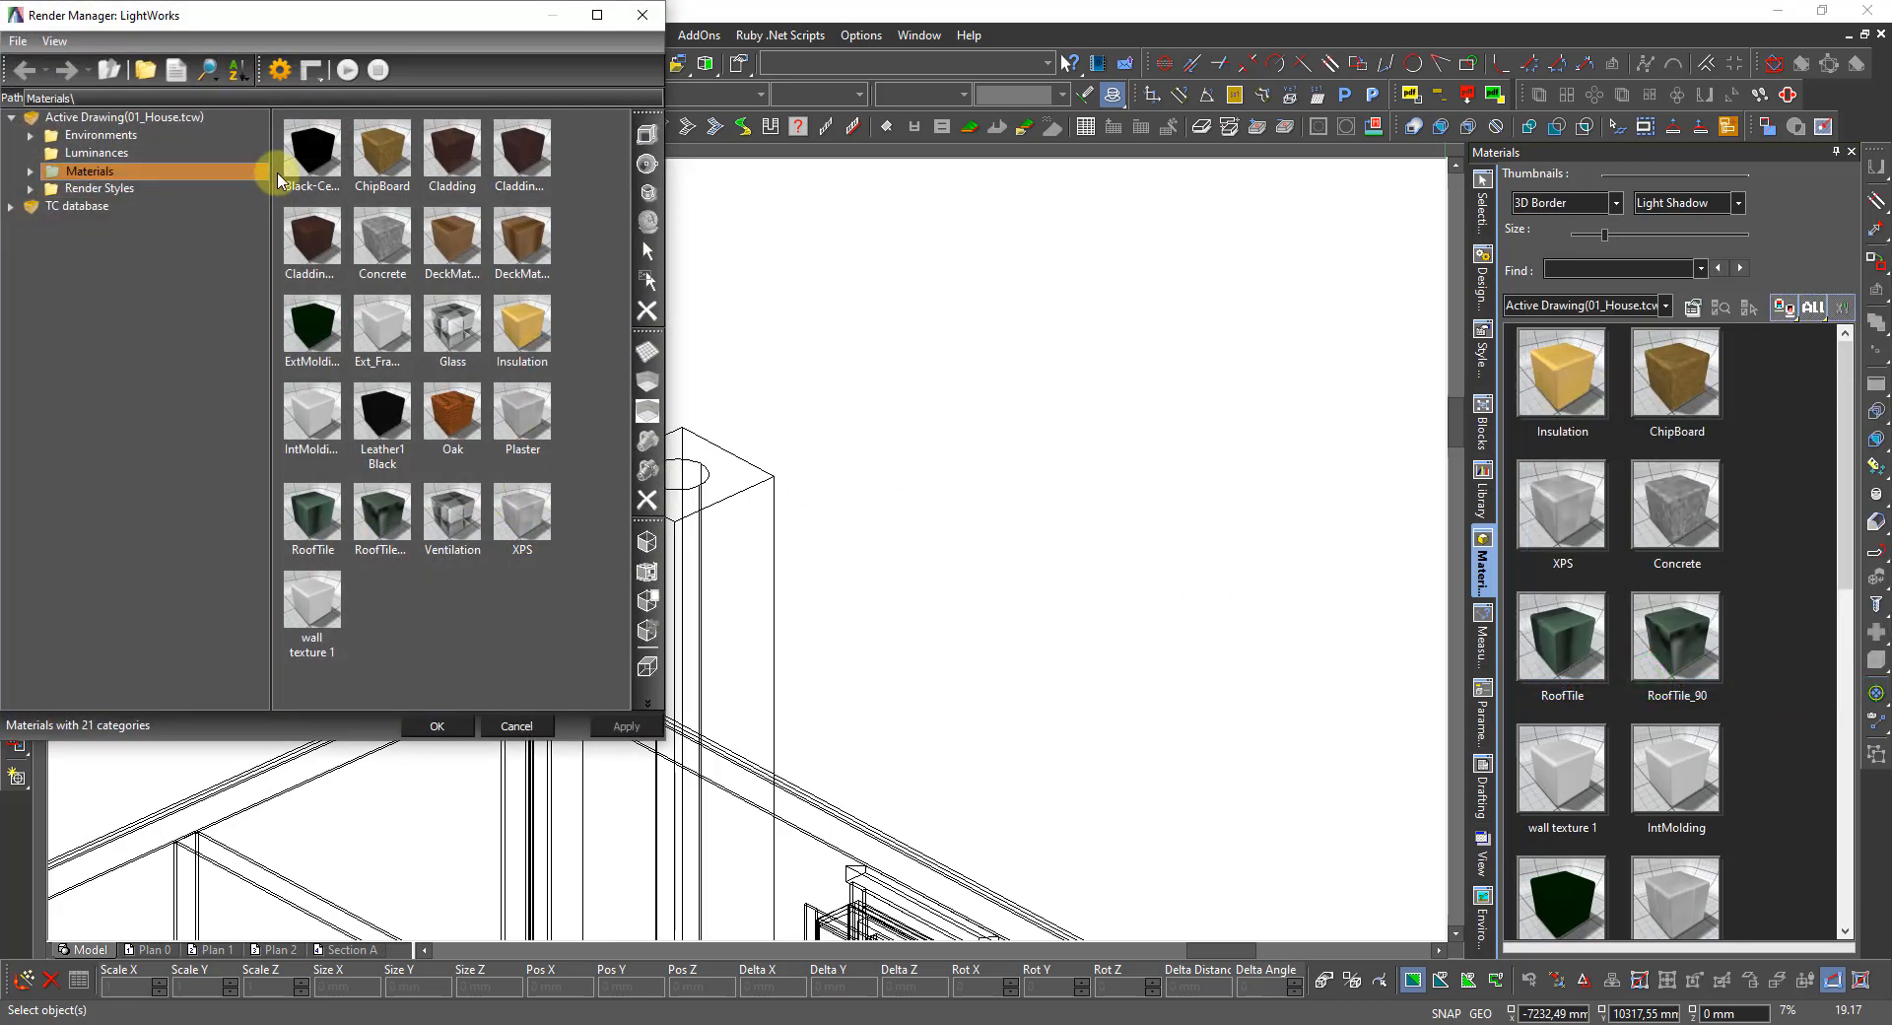
click(311, 615)
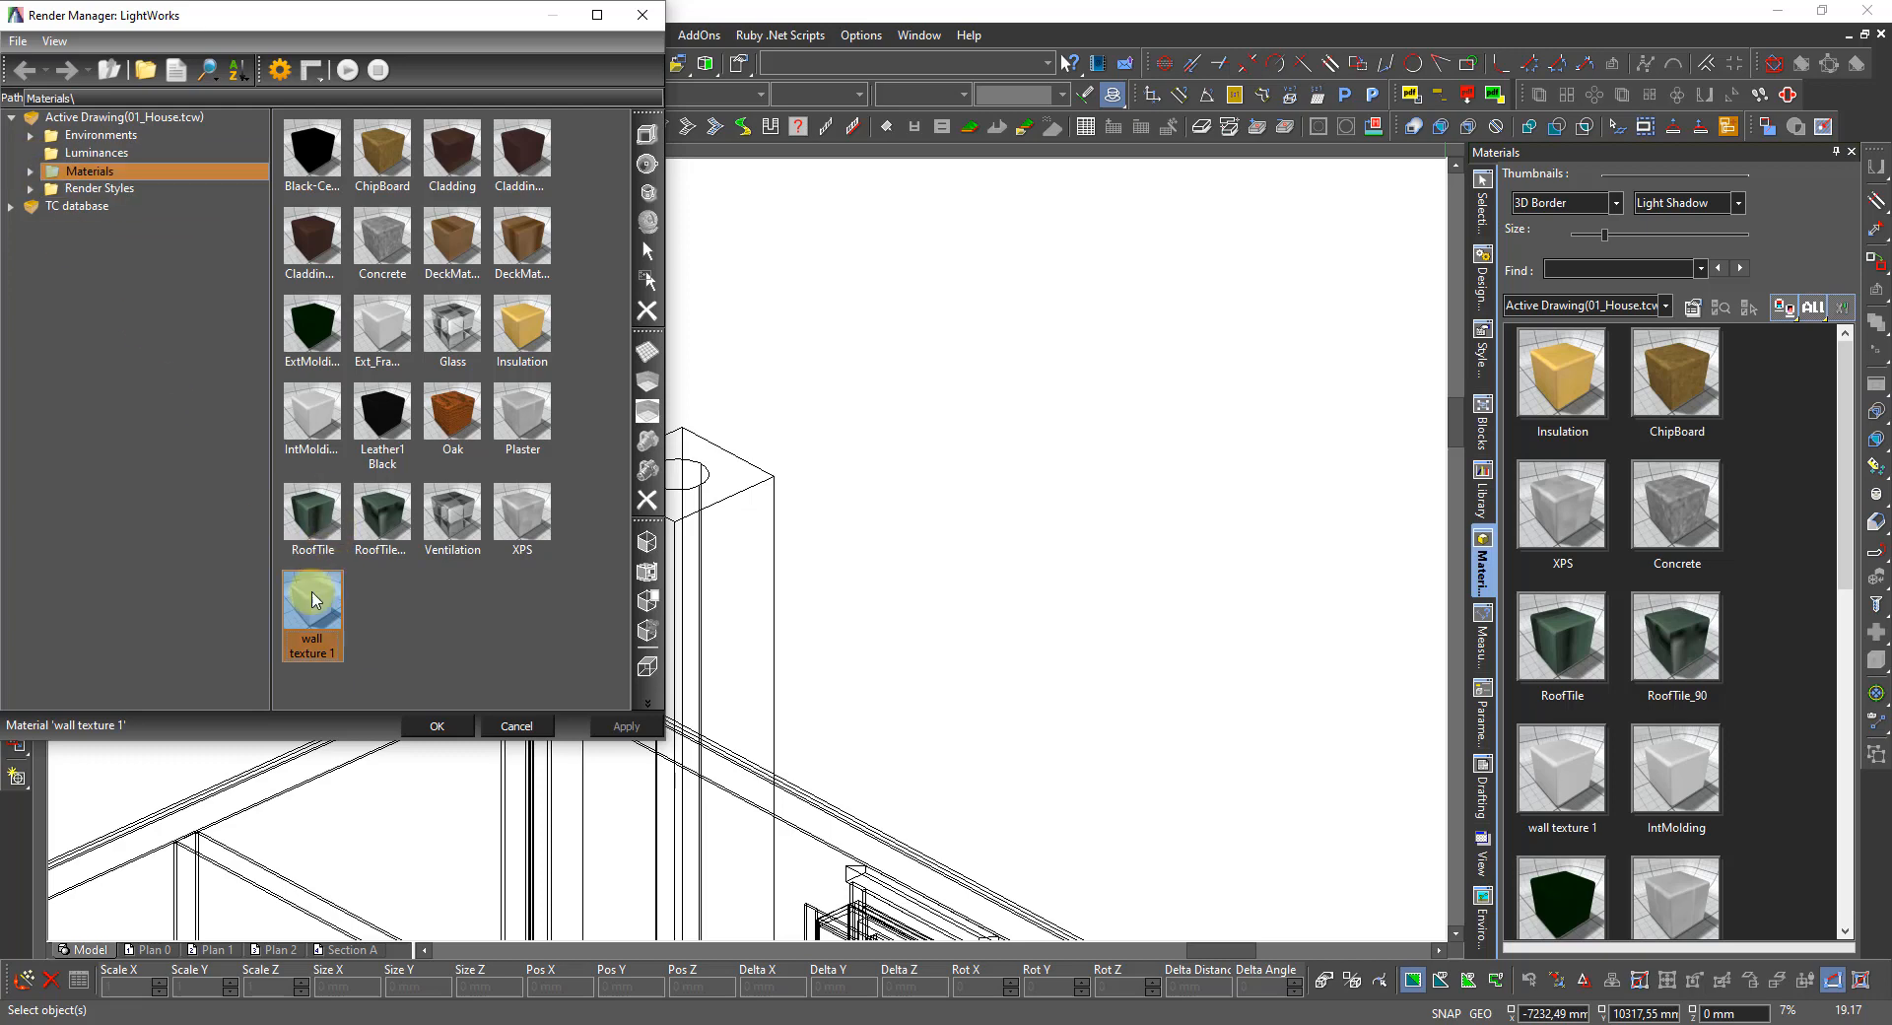
right_click(307, 603)
click(333, 616)
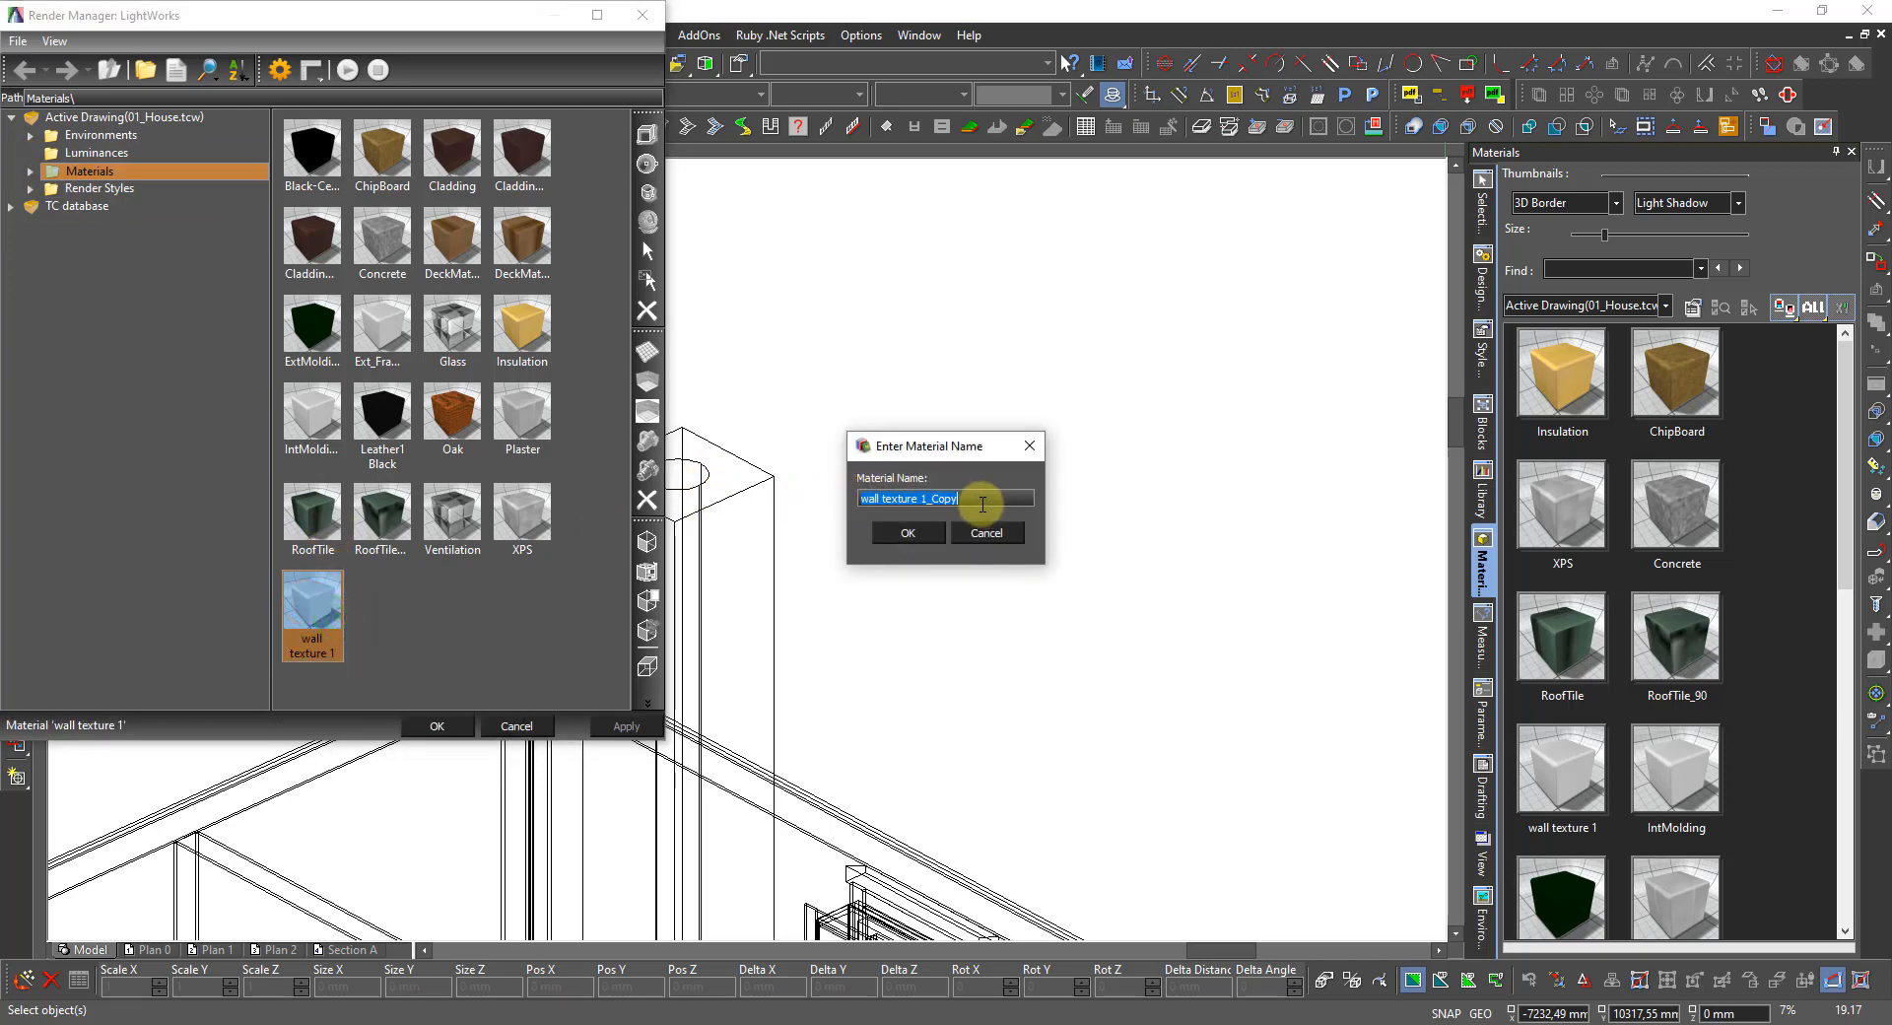
text(Brick)
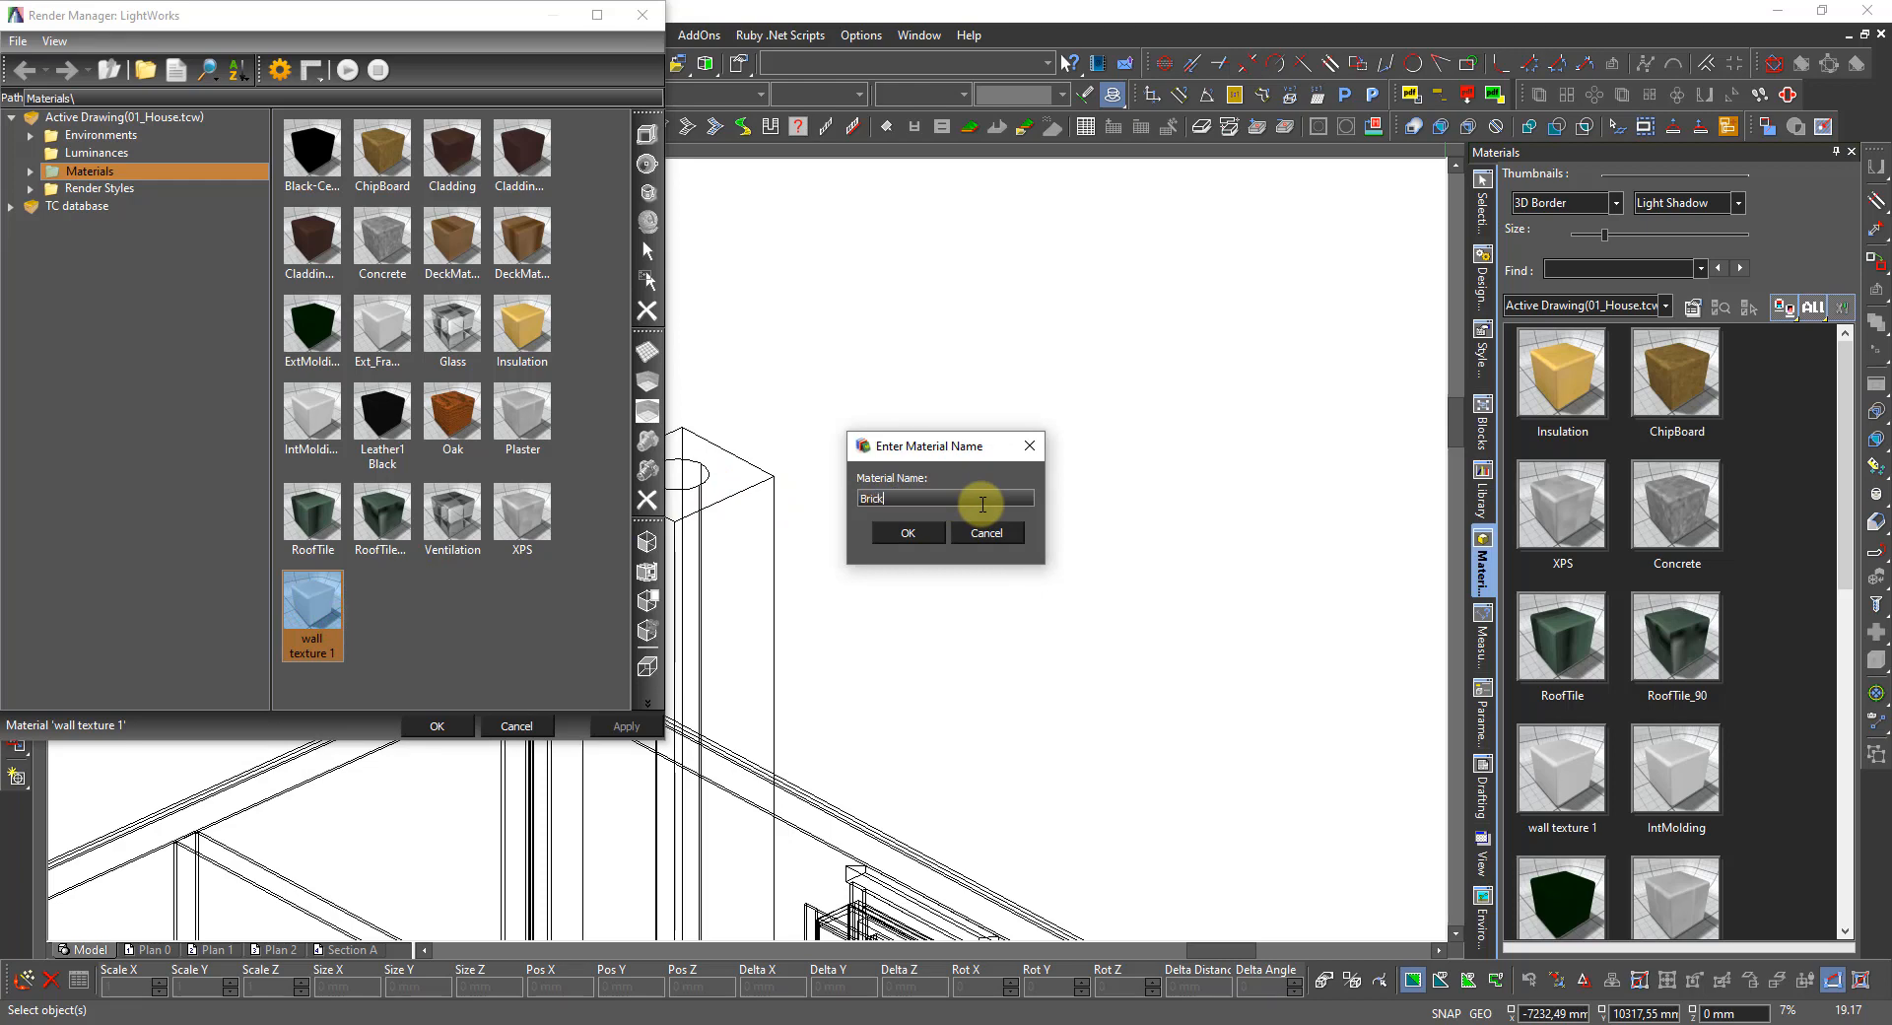
key(Return)
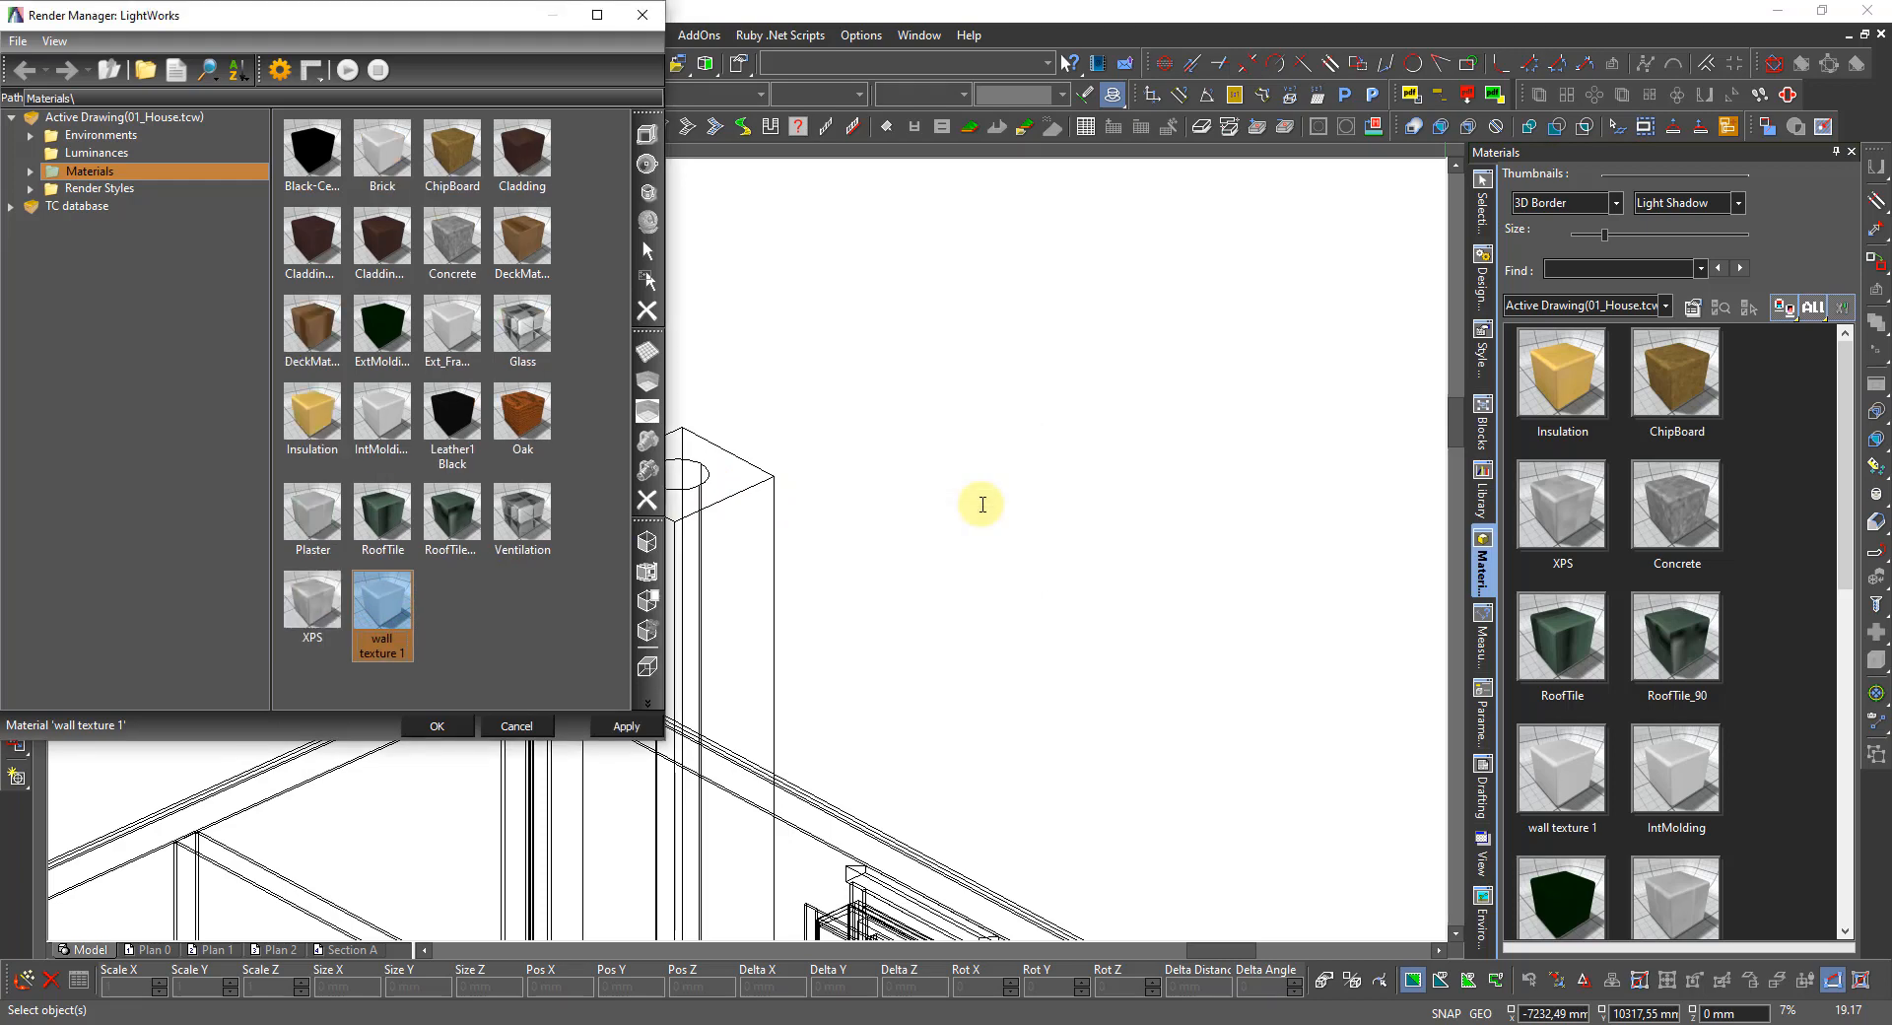
Open the Brick material in a widened editor window and change its Plain shader to Wrapped filtered image.
click(28, 171)
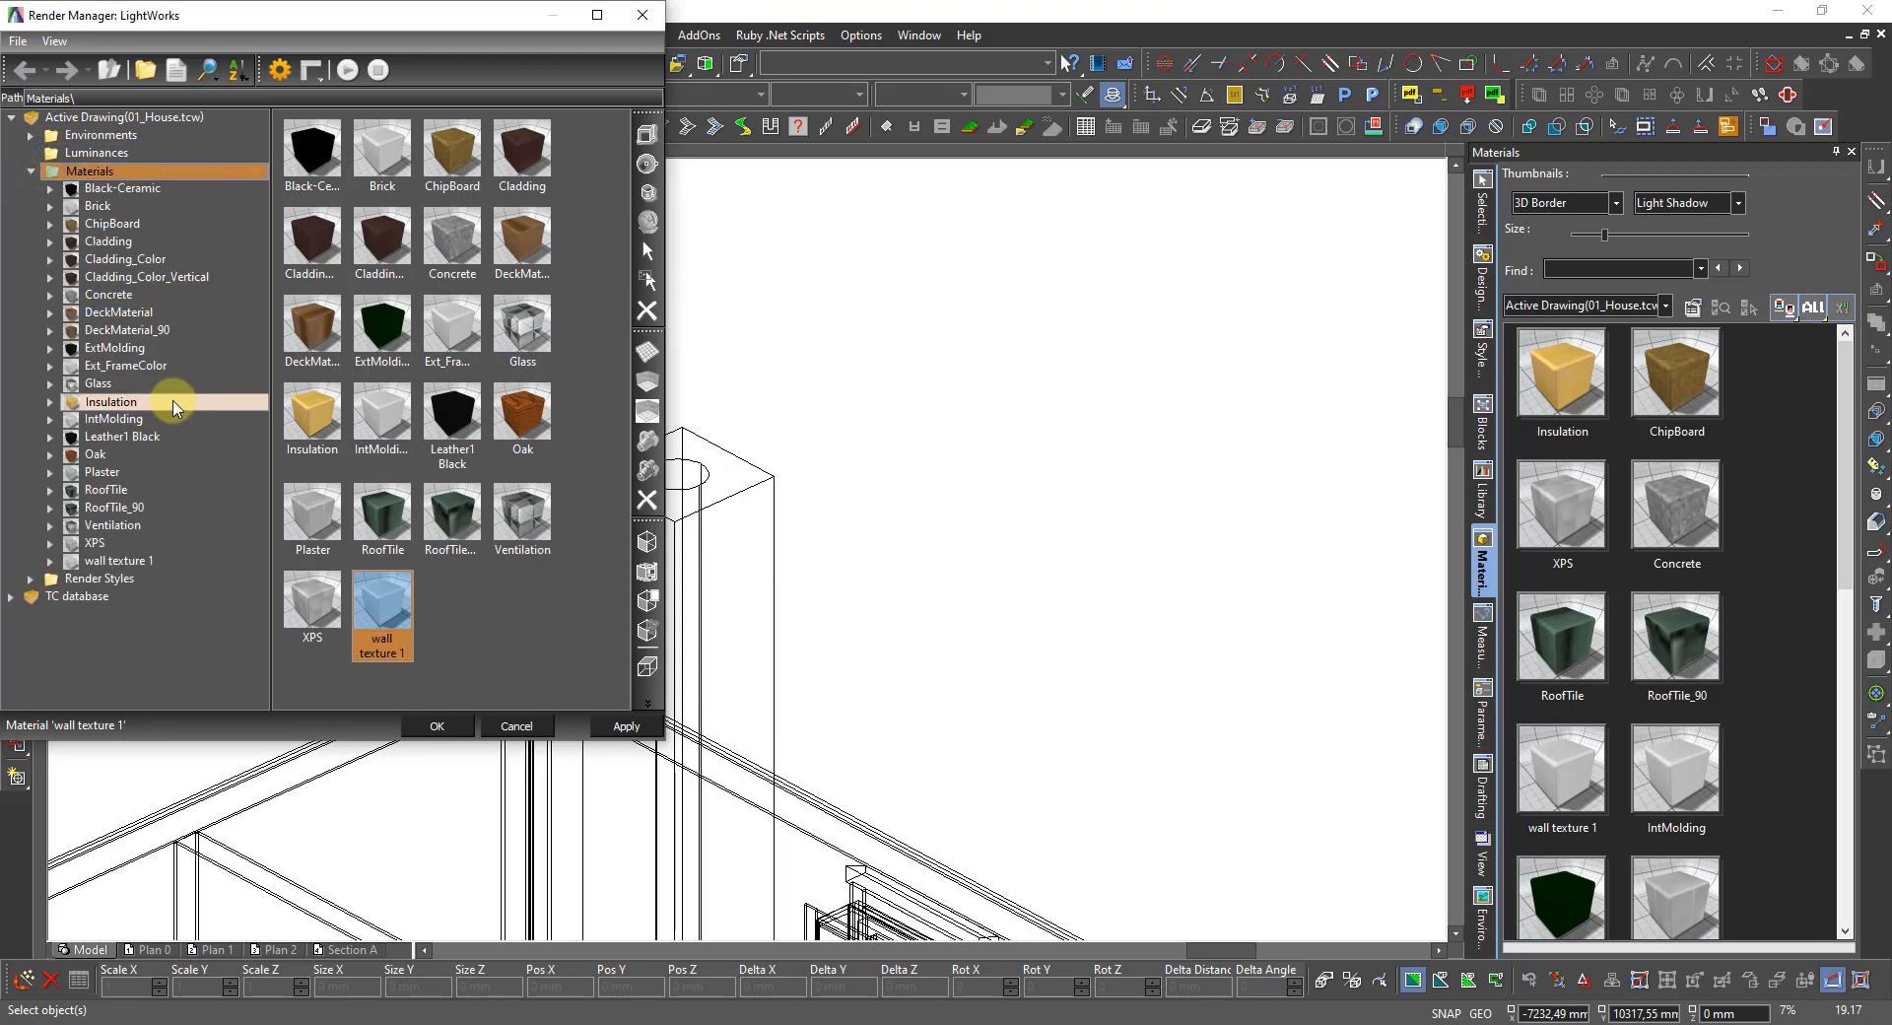
click(95, 207)
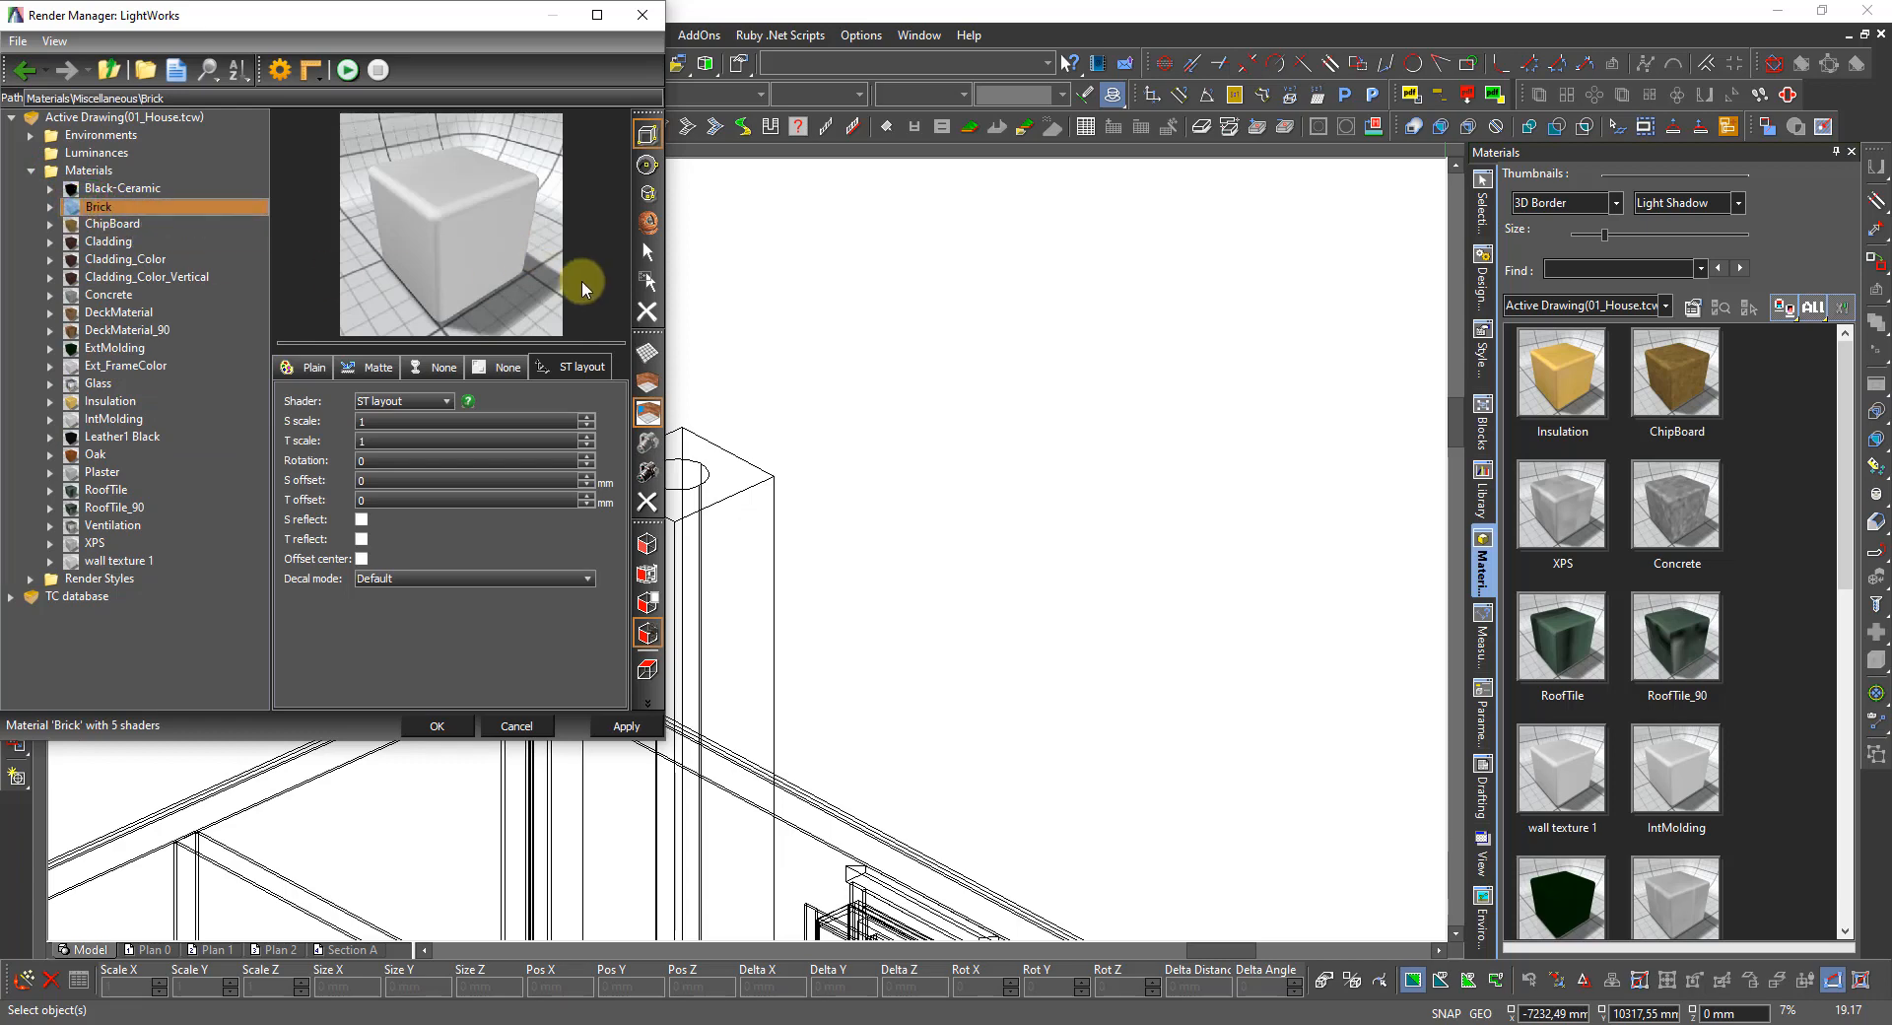
drag(665, 316, 1301, 316)
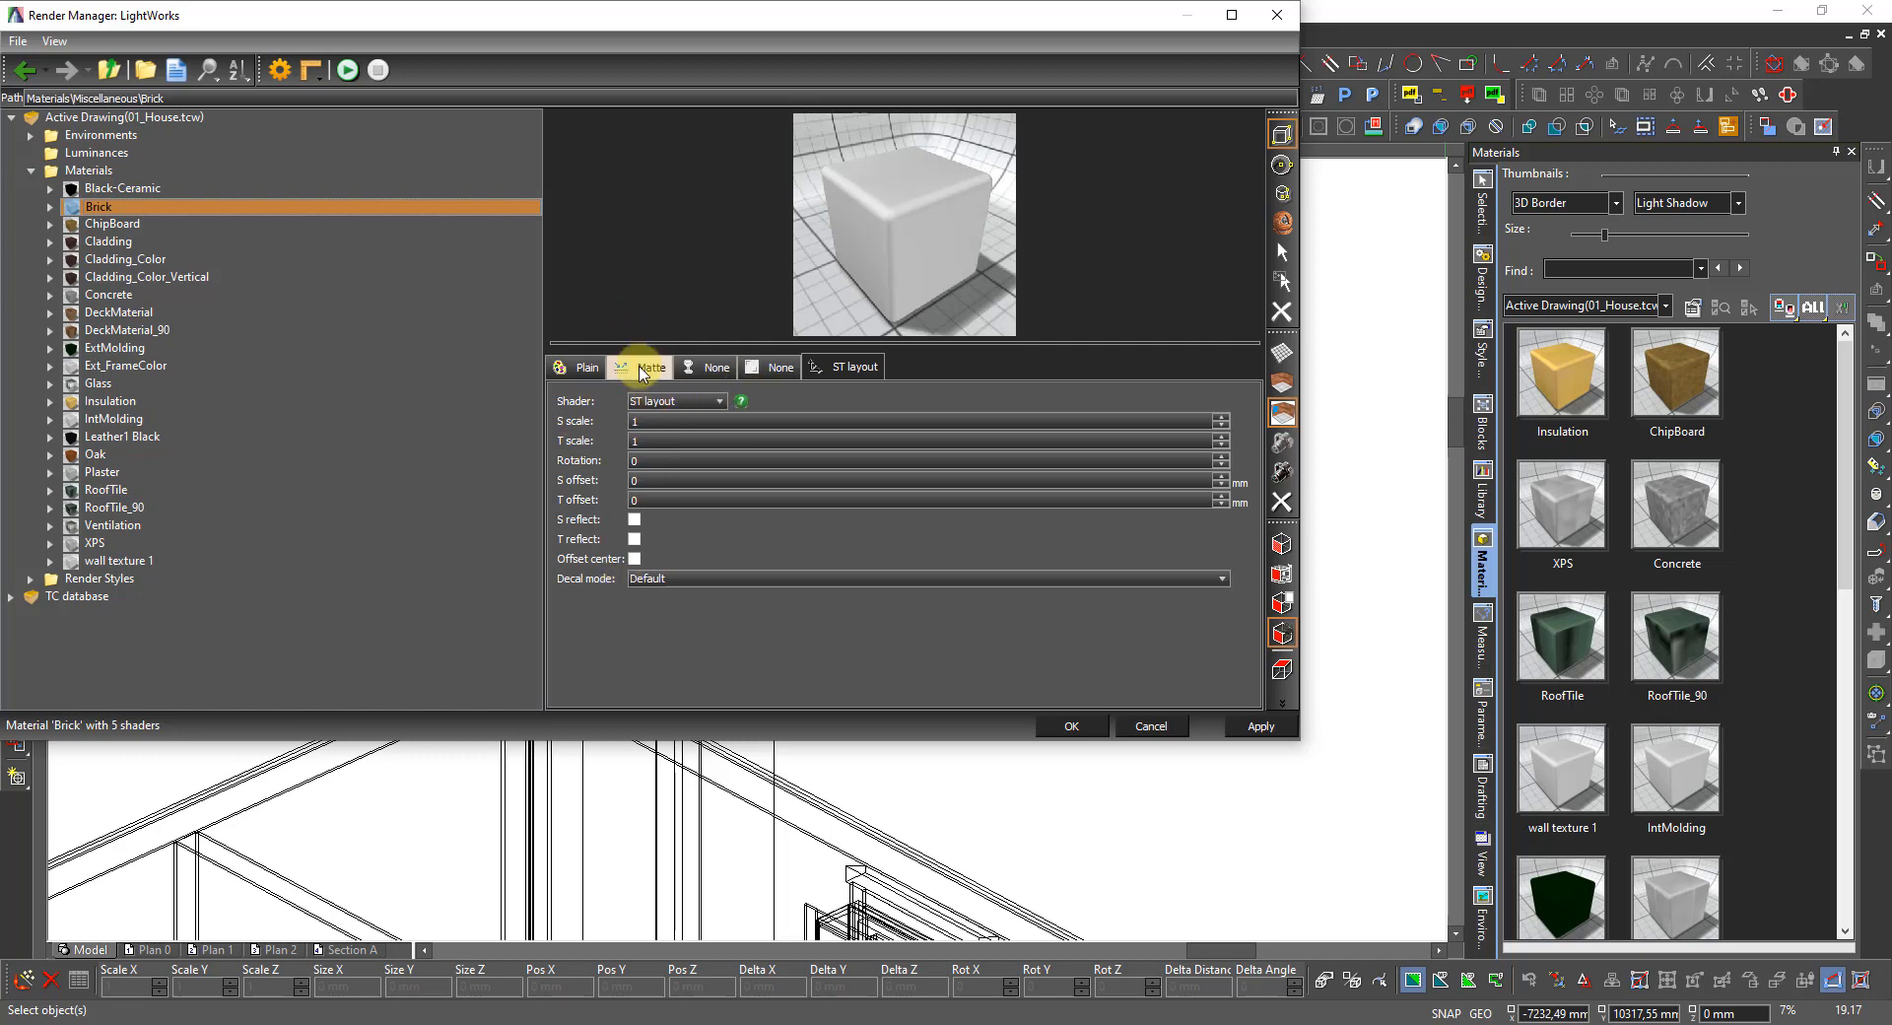
click(579, 367)
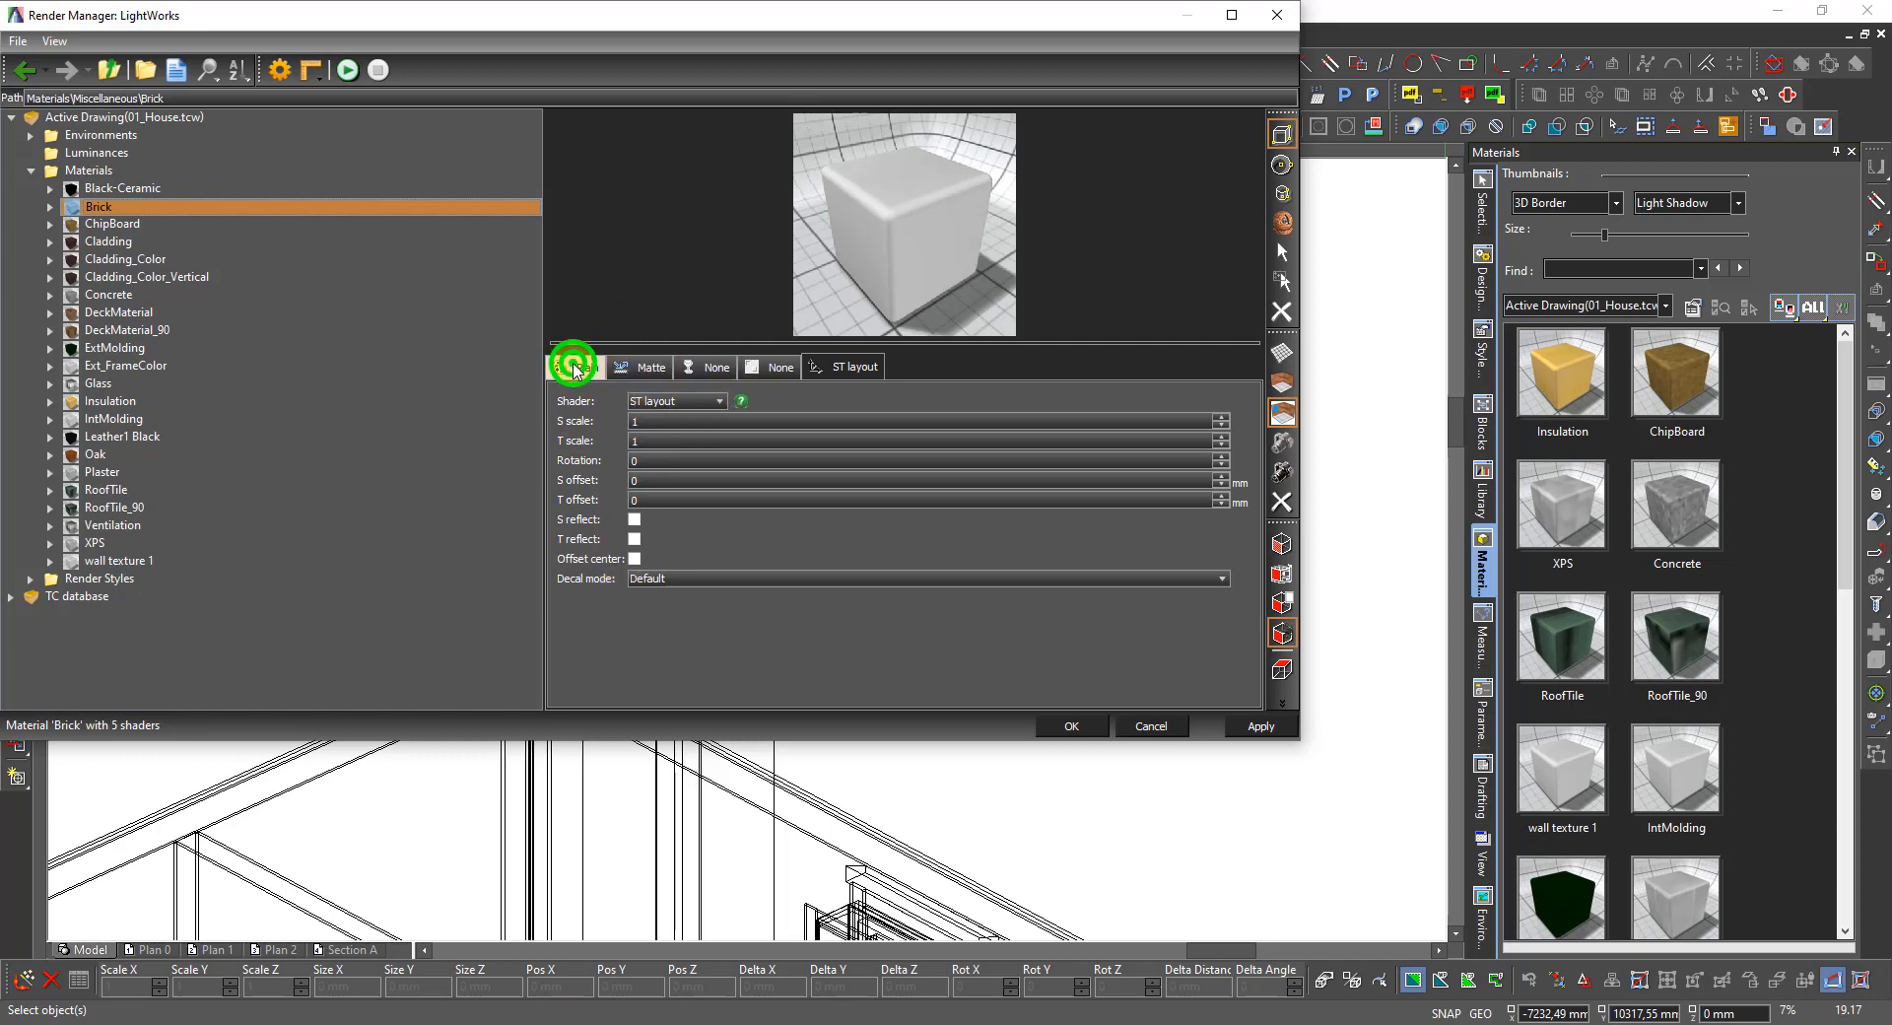
click(667, 402)
scroll(671, 527, down, 10)
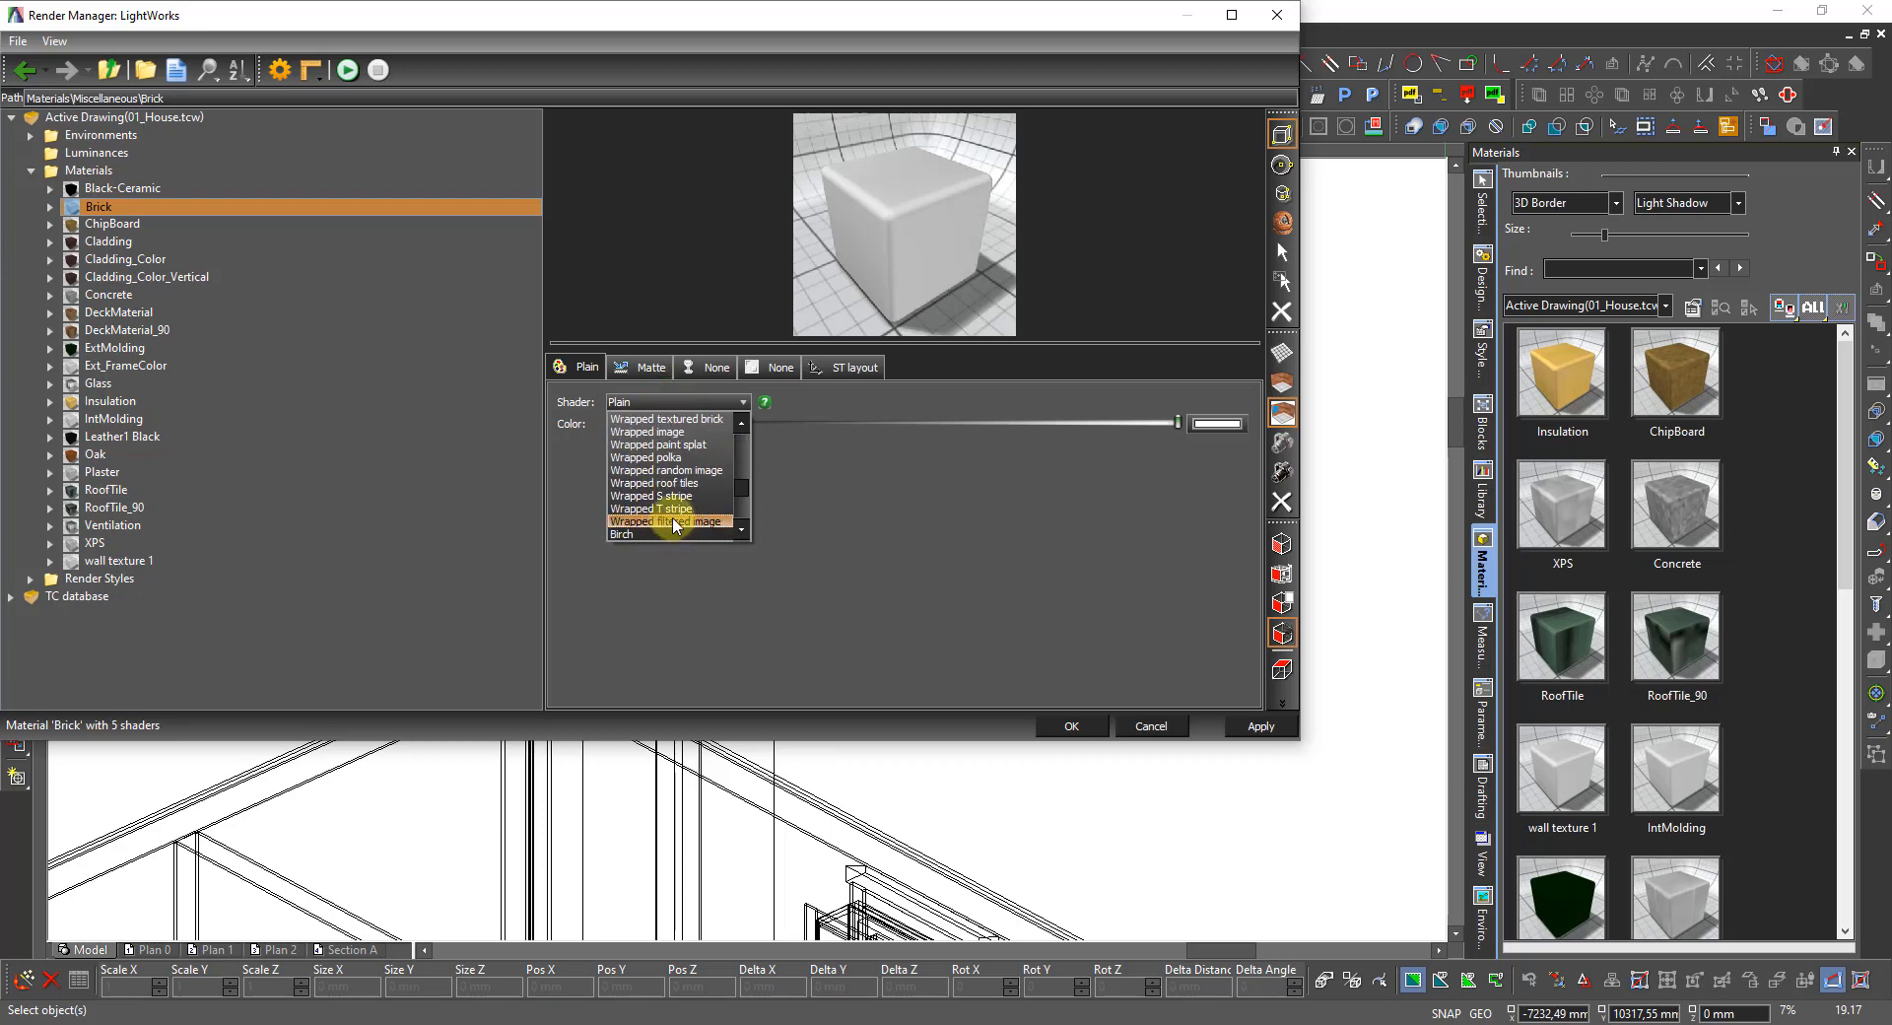
click(673, 521)
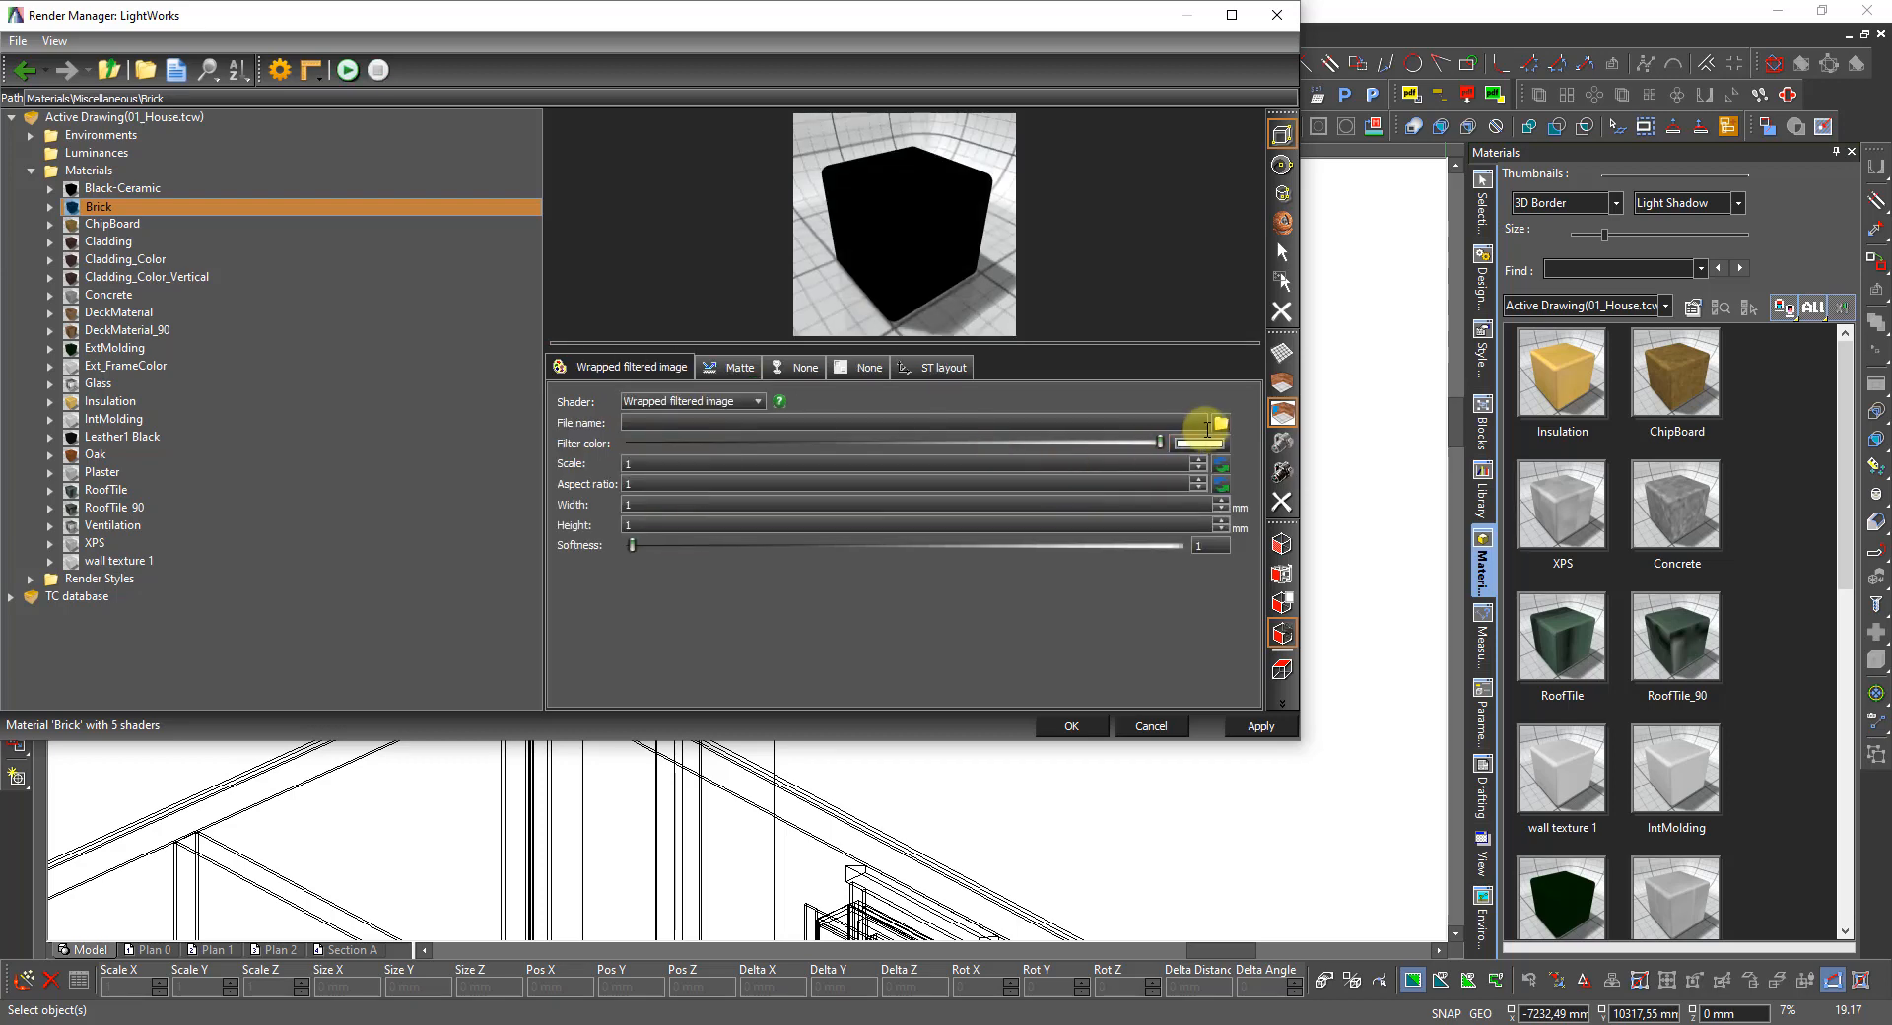
Browse for the Brick shader's image file and open the folder C:\textur.
click(1221, 423)
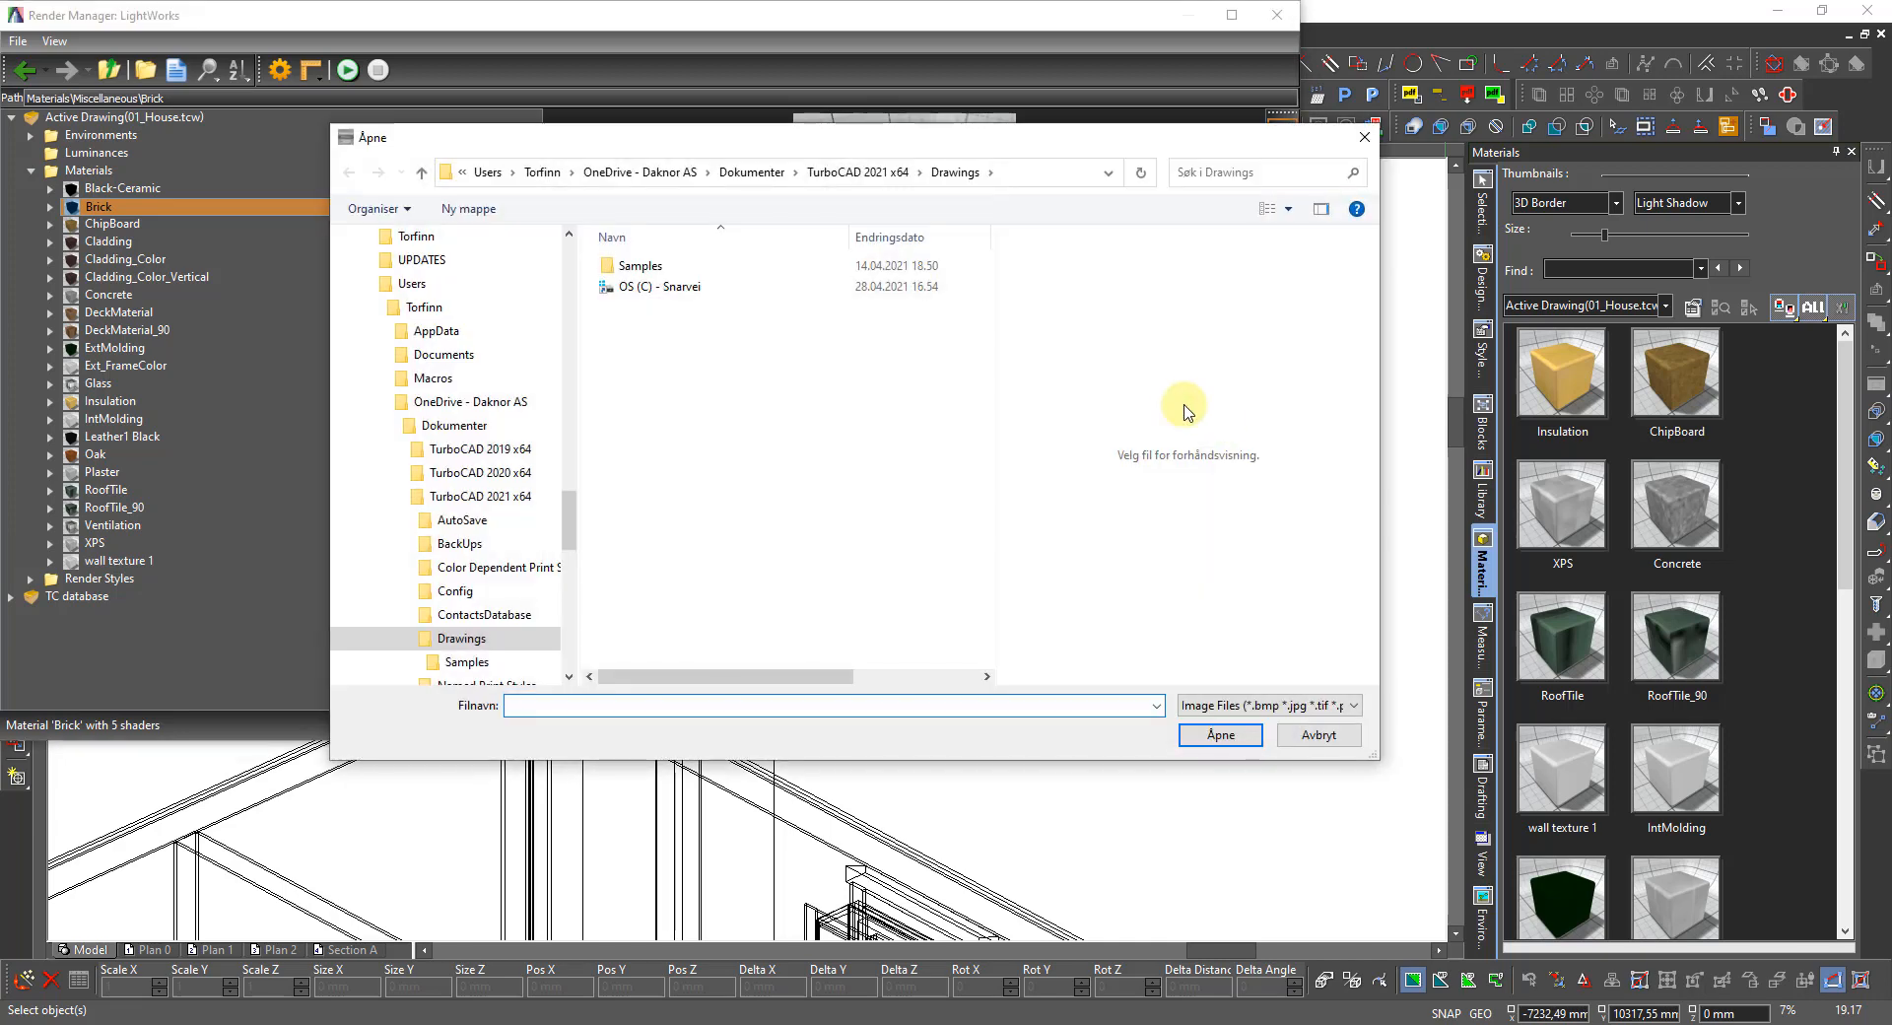
click(638, 287)
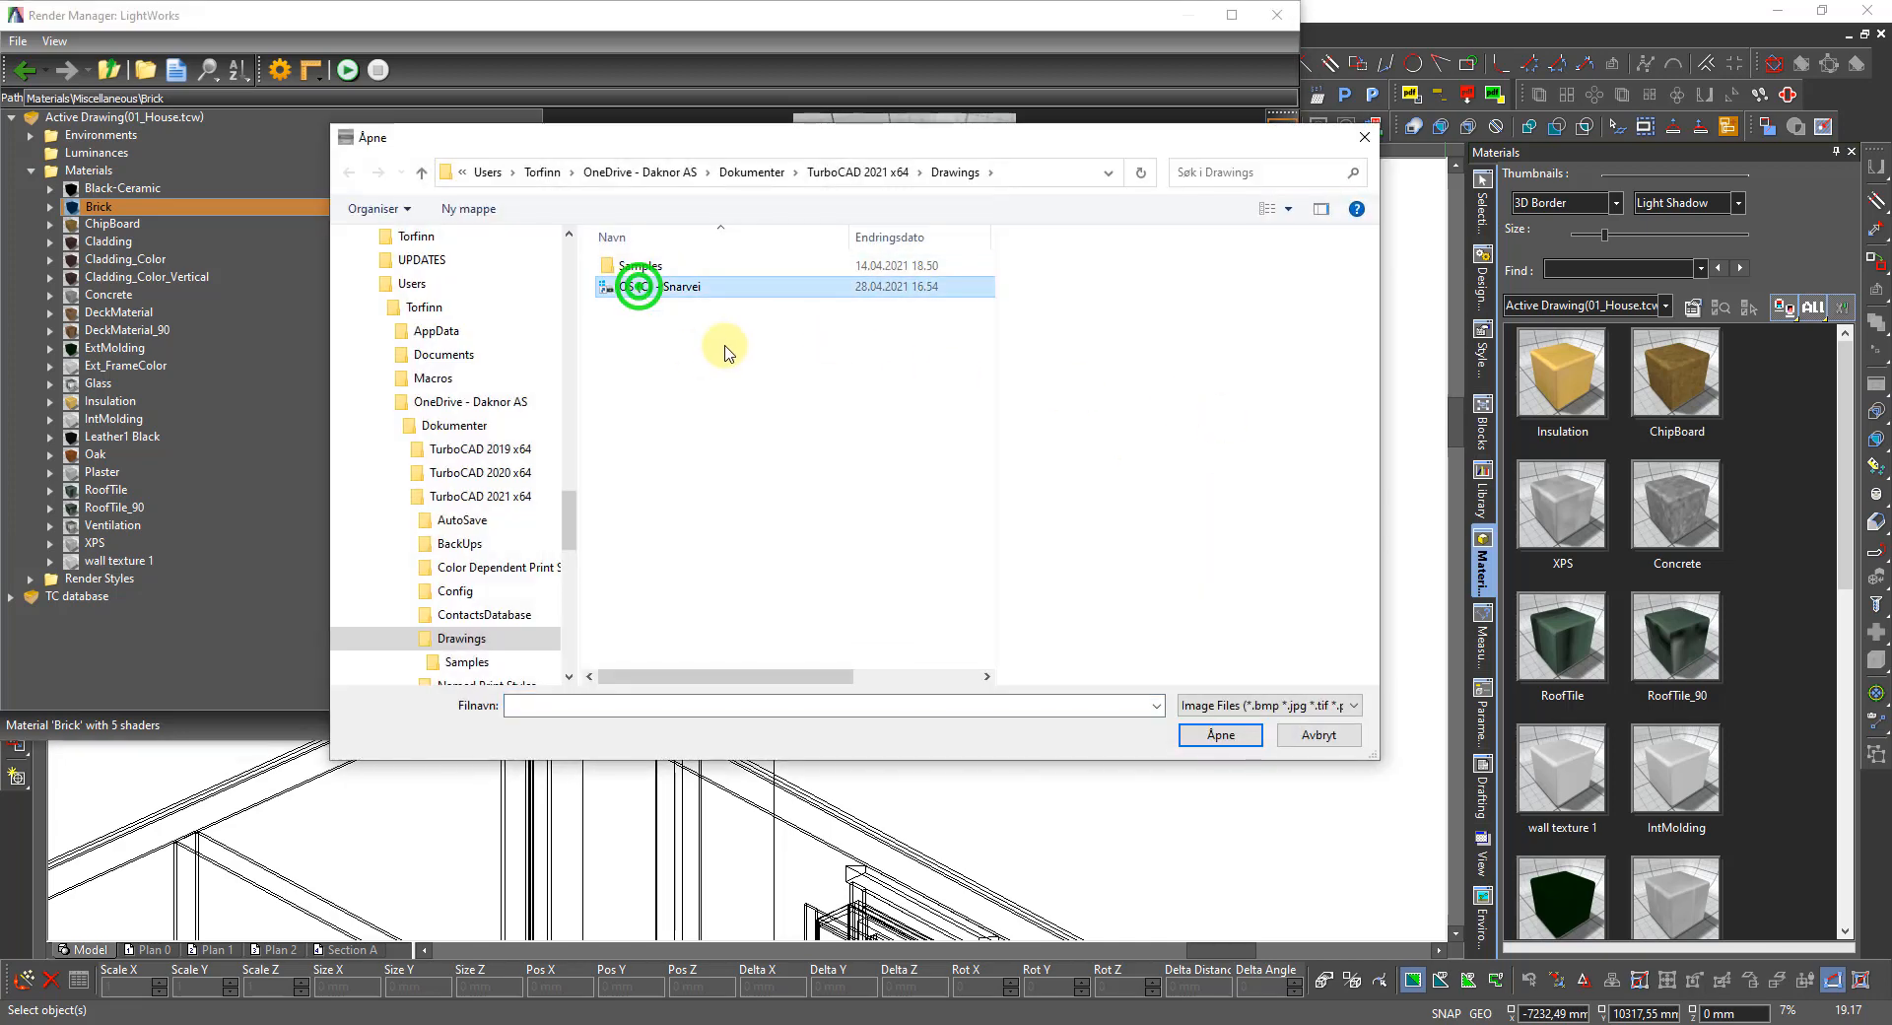
double_click(651, 289)
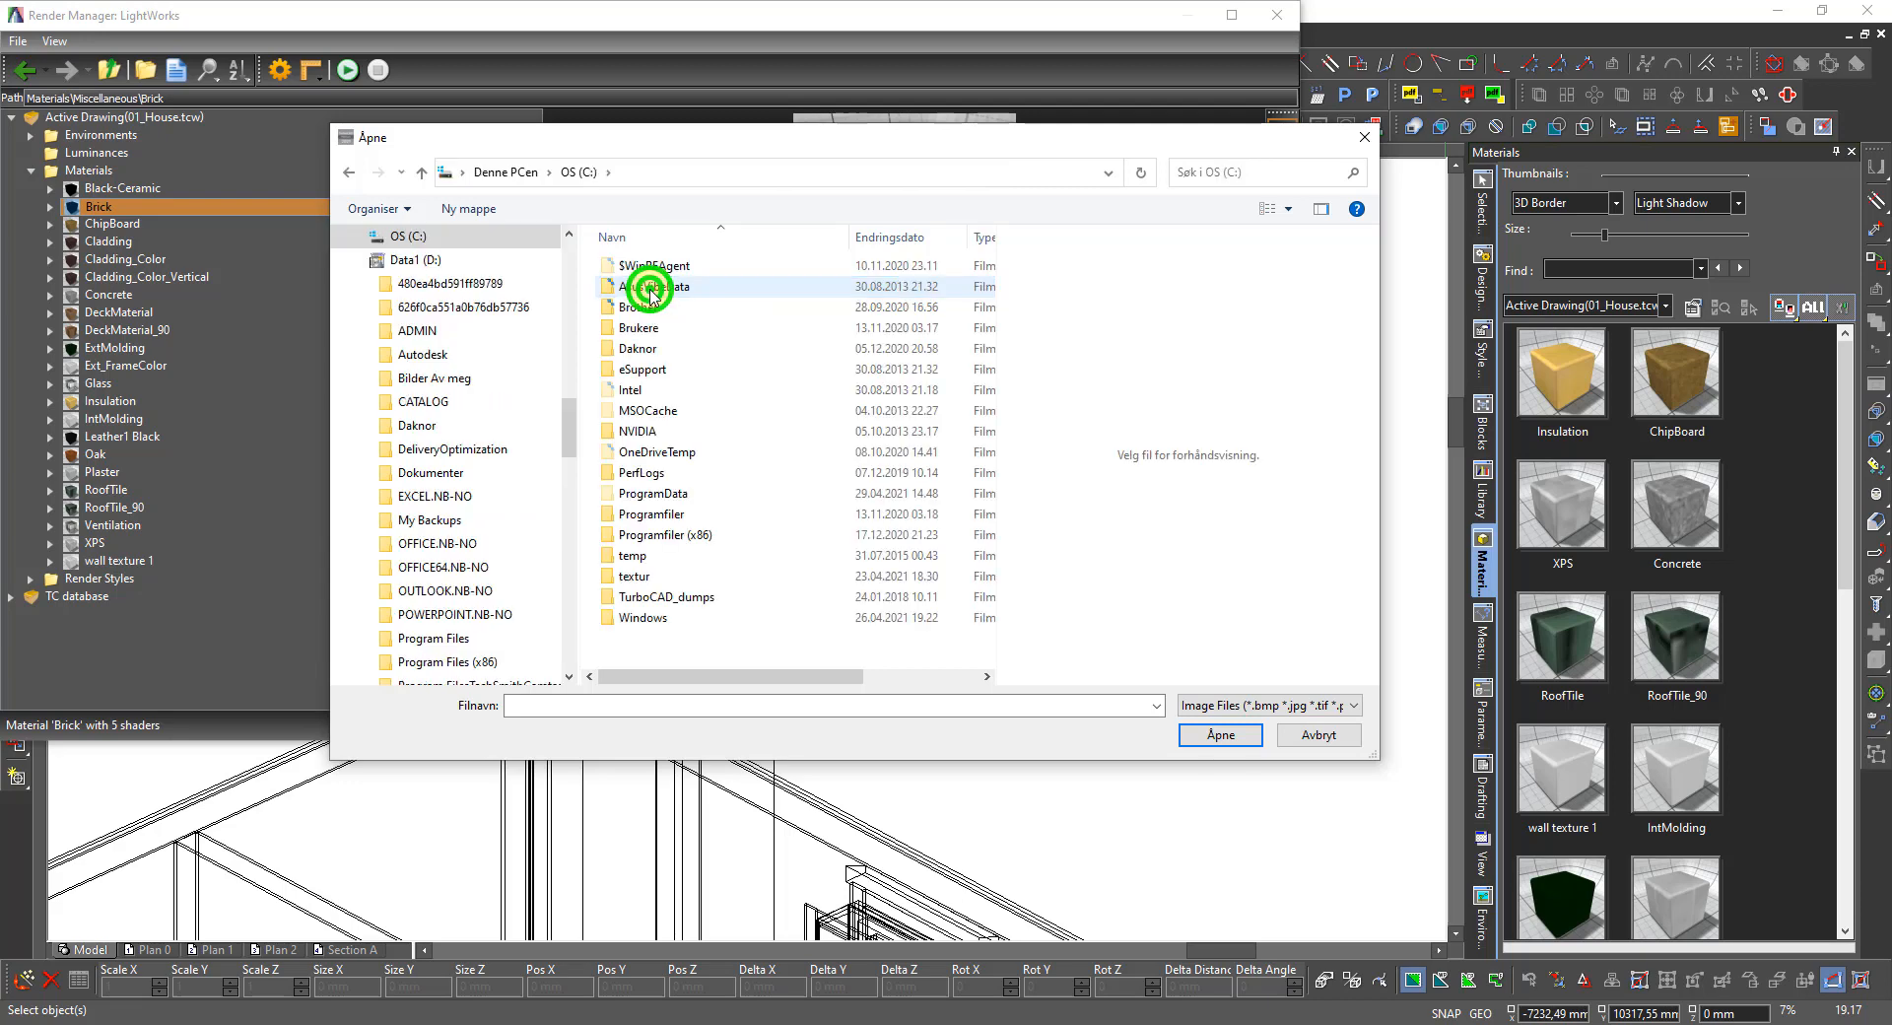
double_click(636, 579)
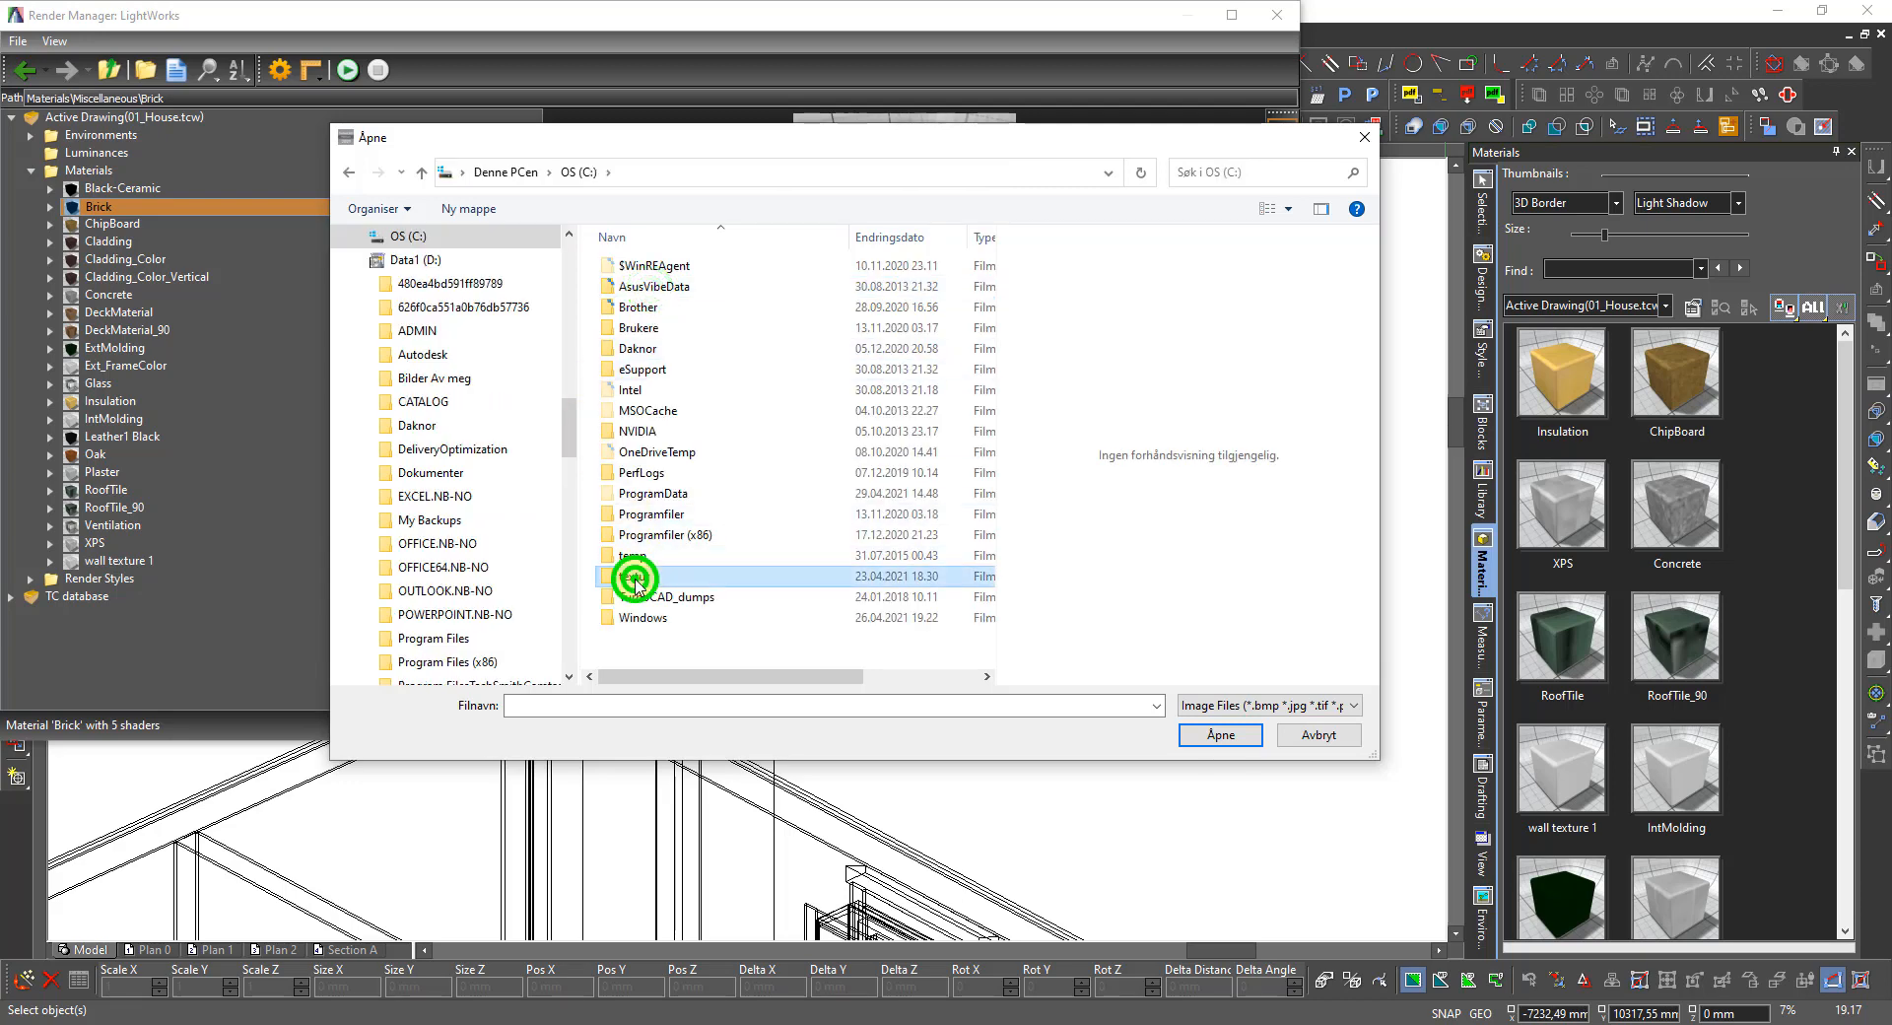
Look through the texture images in the textur folder for a suitable brick pattern.
scroll(712, 493, down, 8)
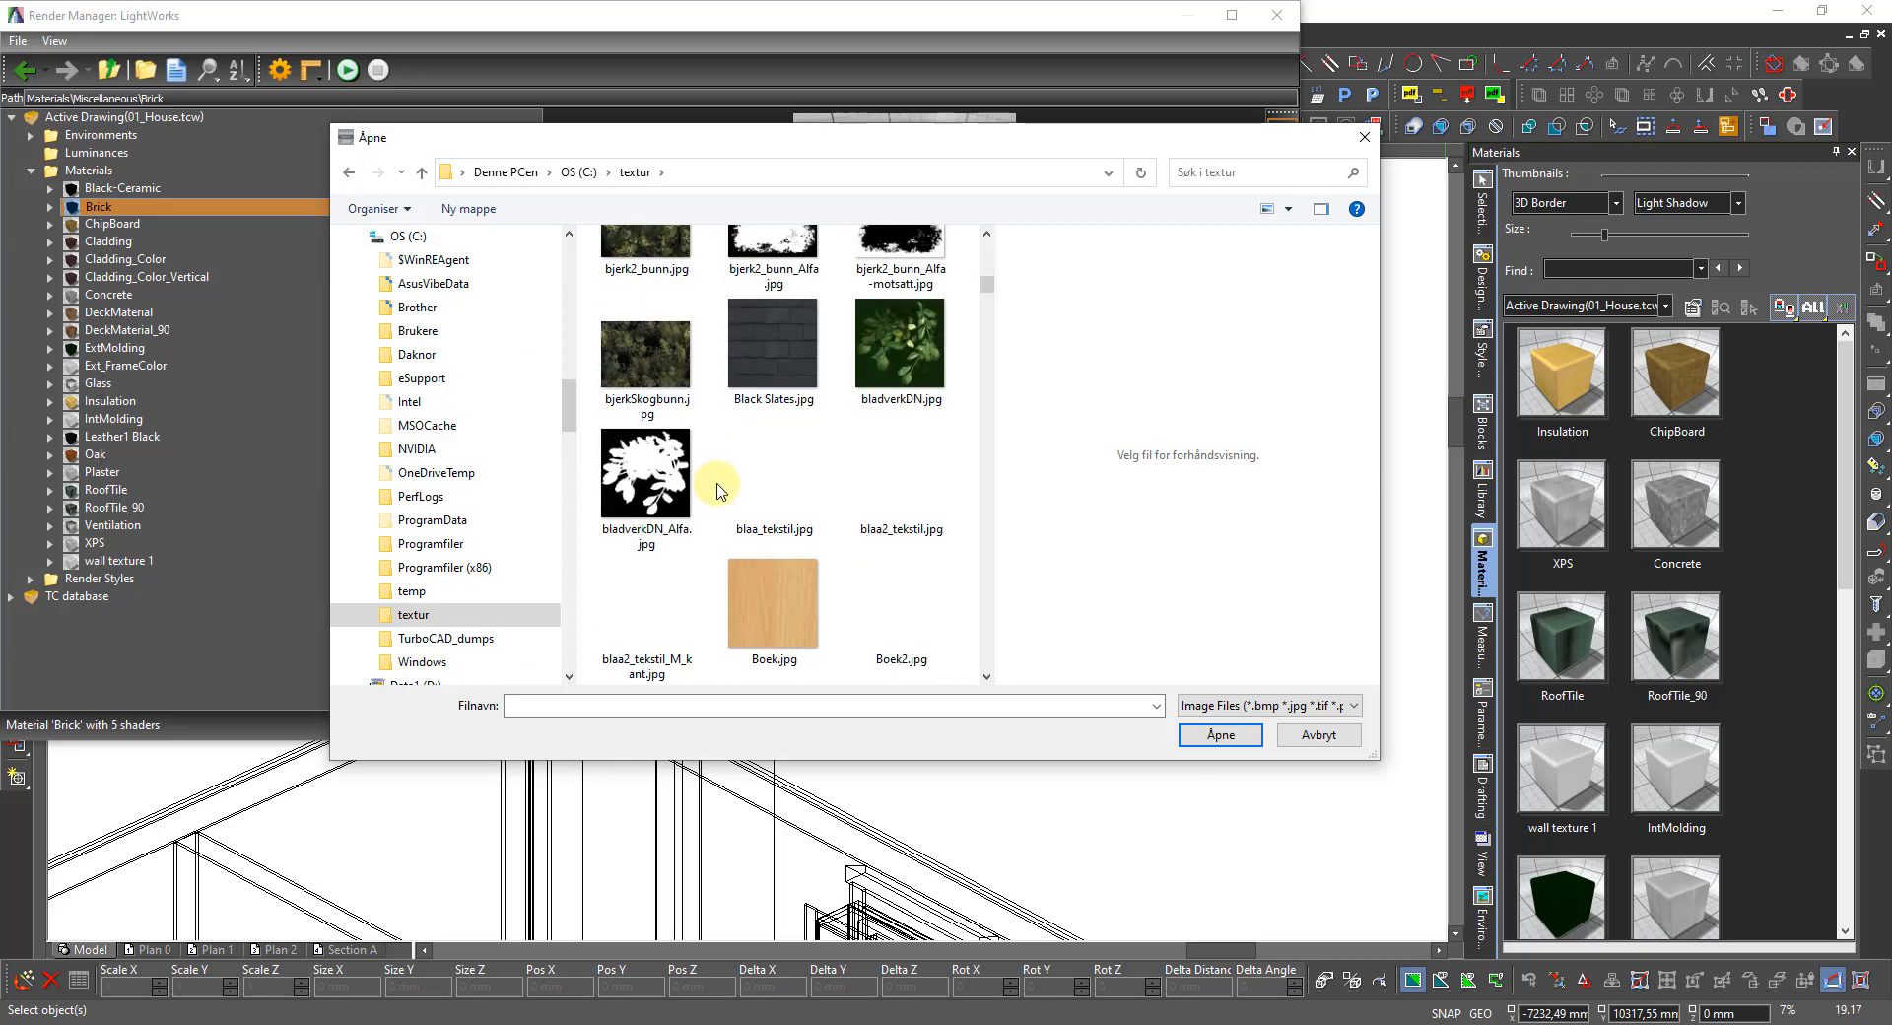
scroll(712, 496, down, 5)
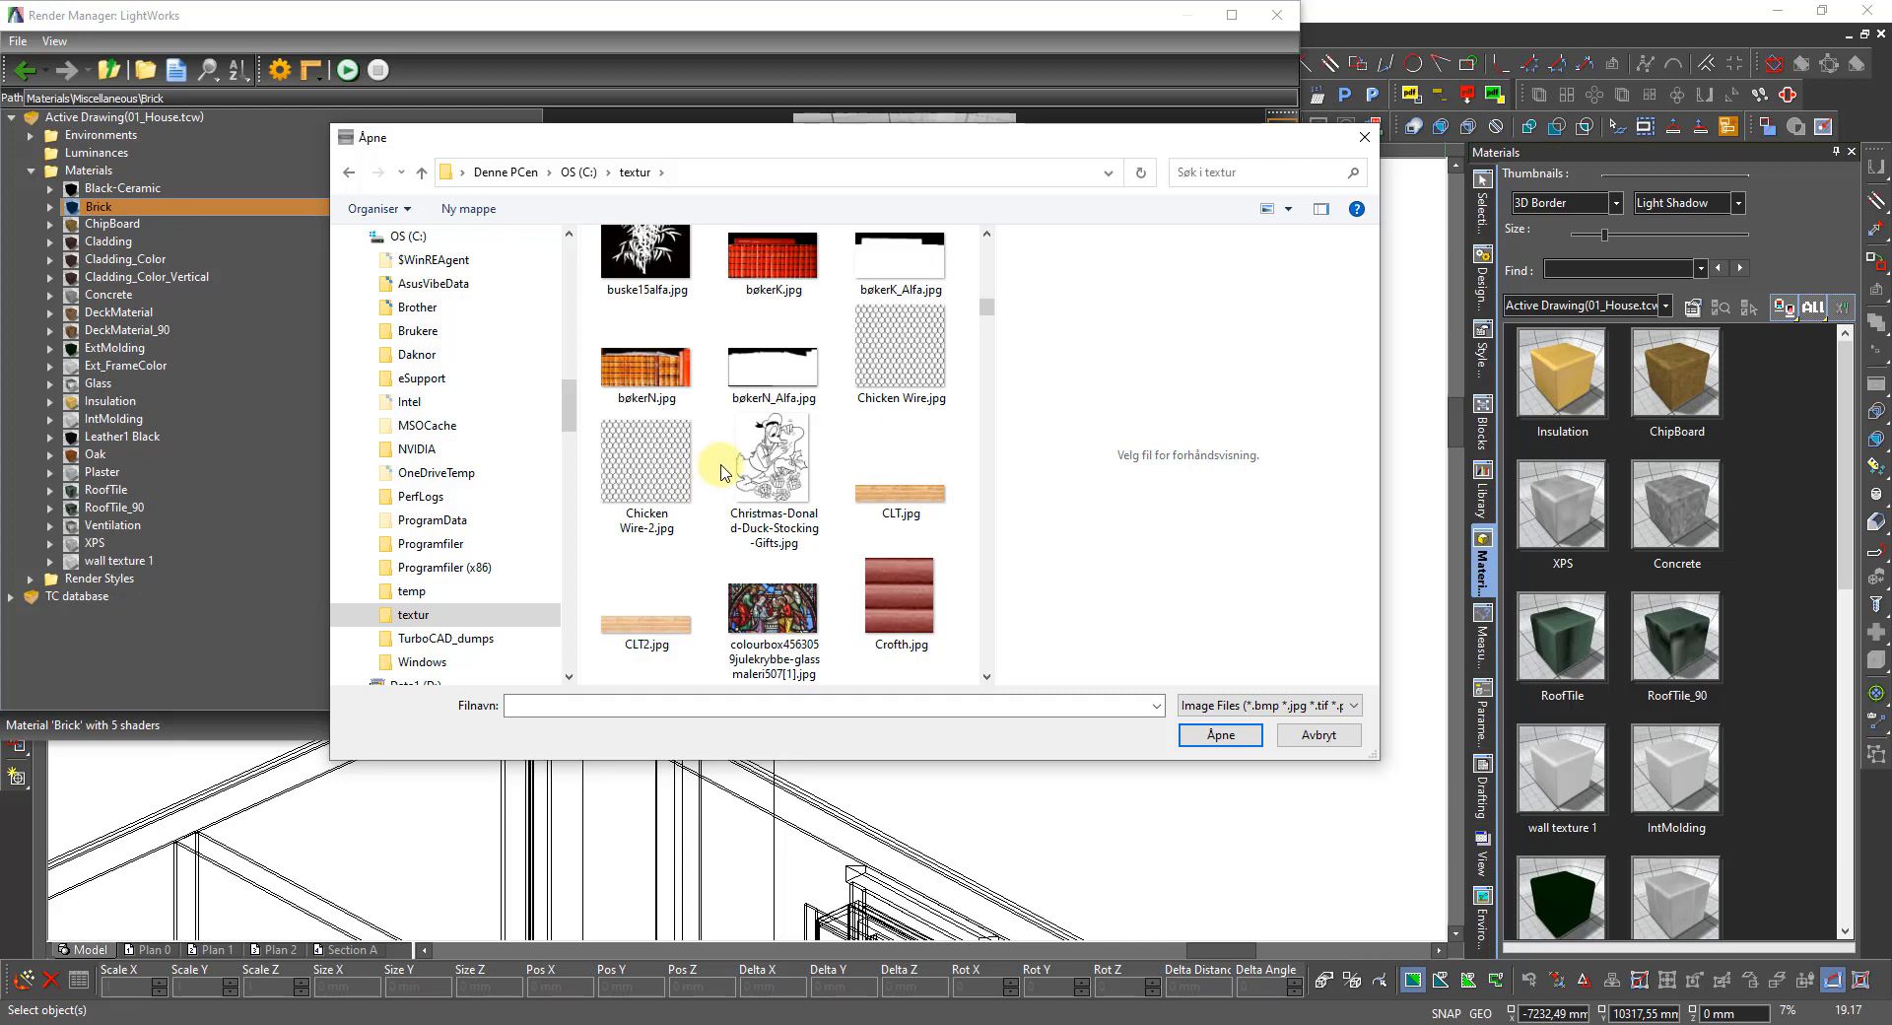
scroll(720, 472, down, 3)
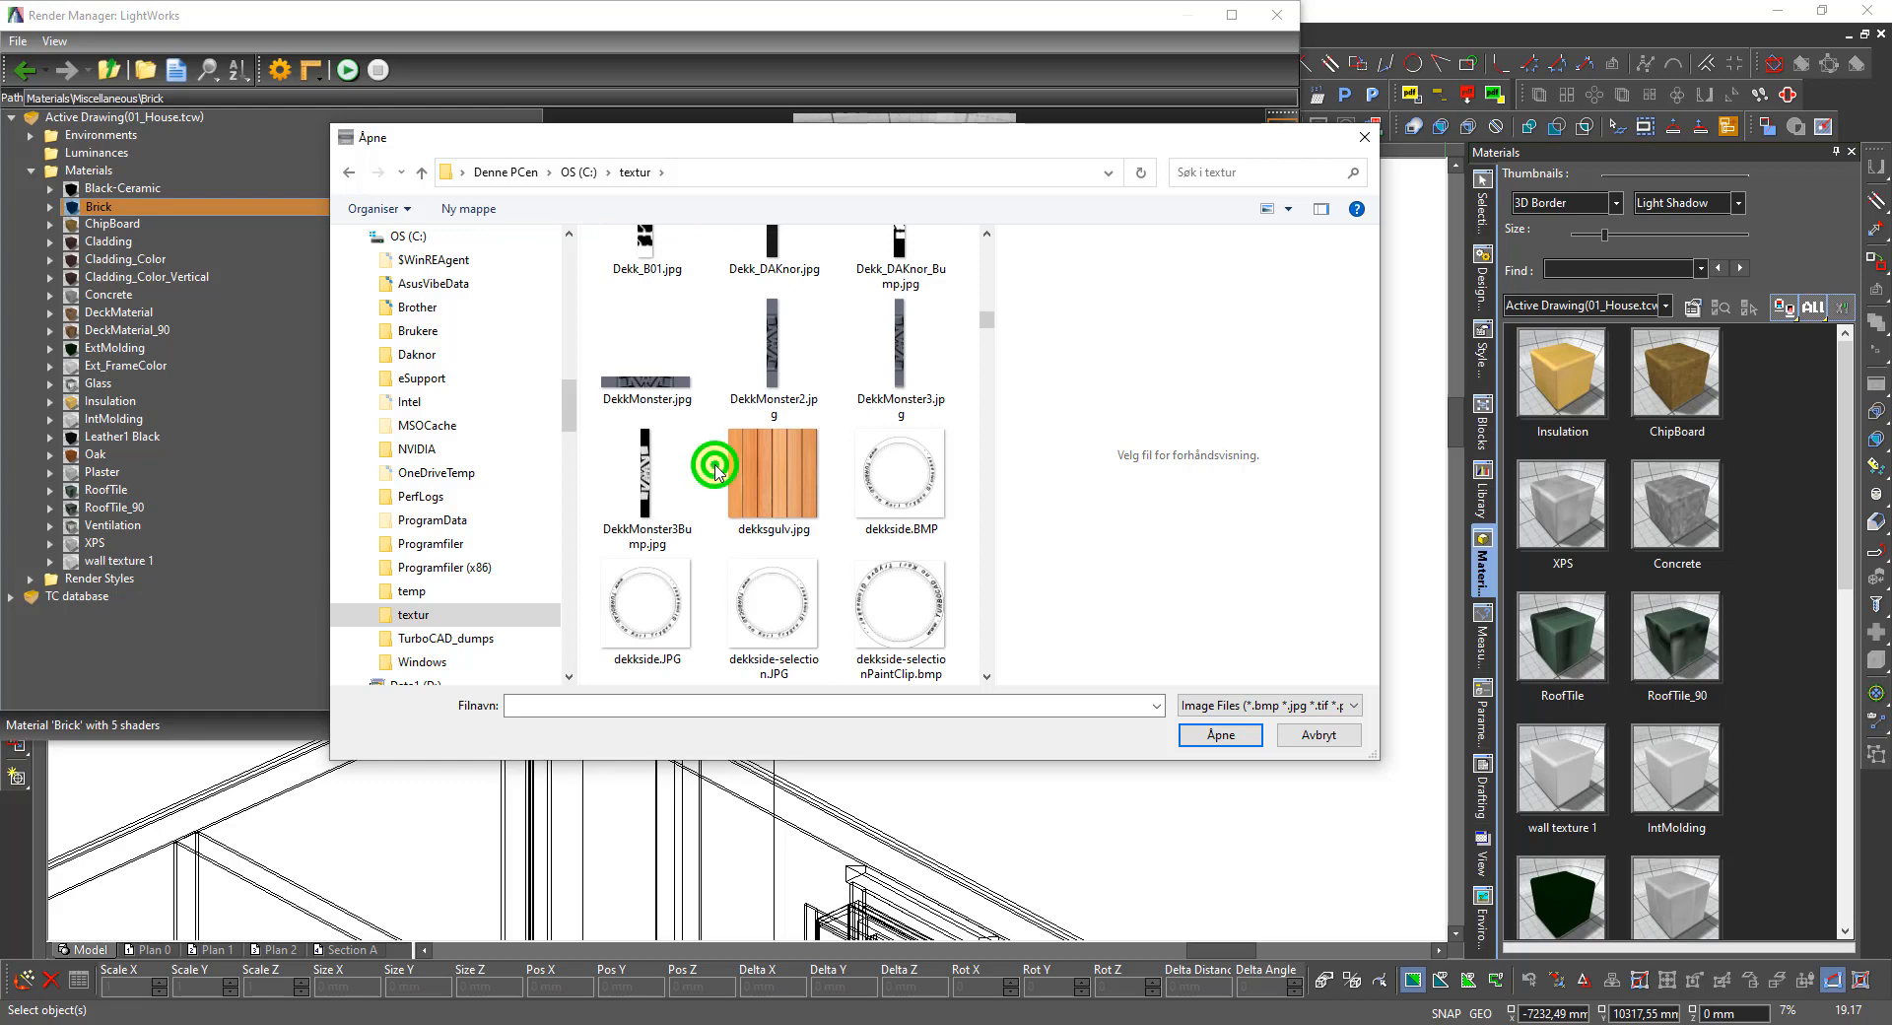
key(r)
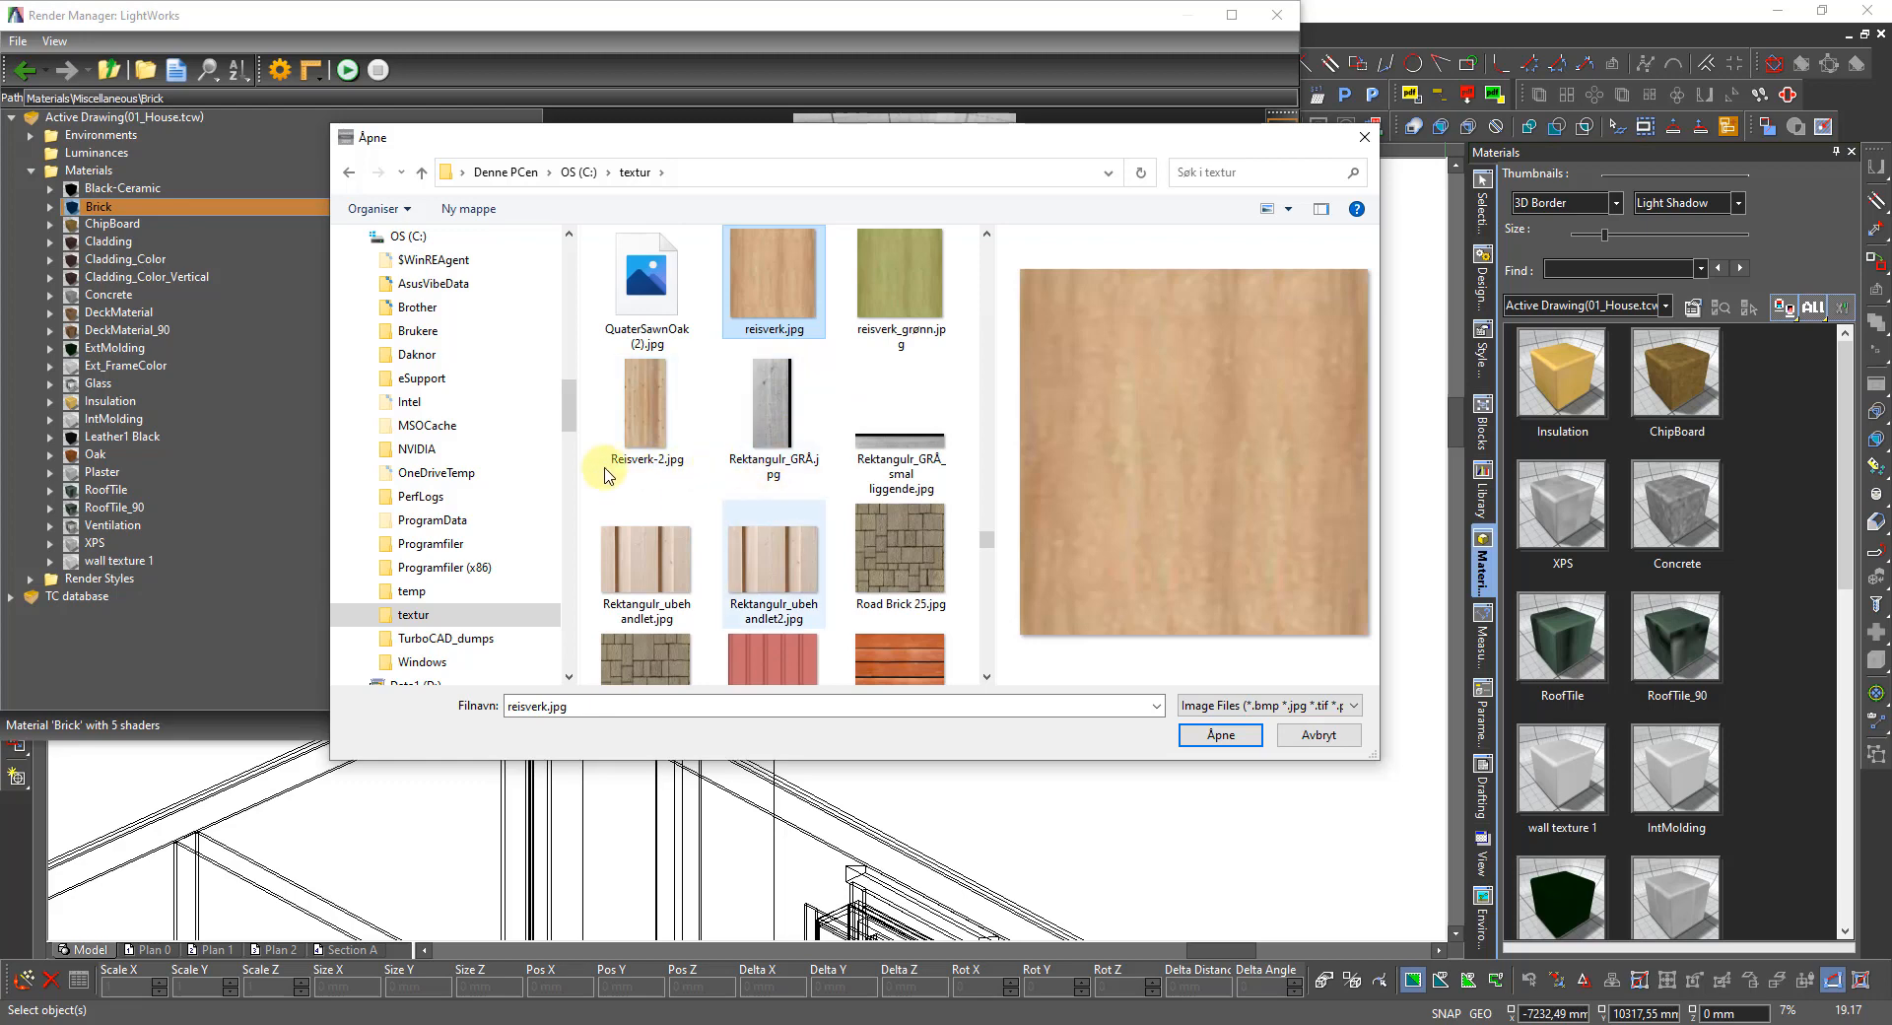
scroll(709, 480, down, 2)
scroll(708, 491, down, 6)
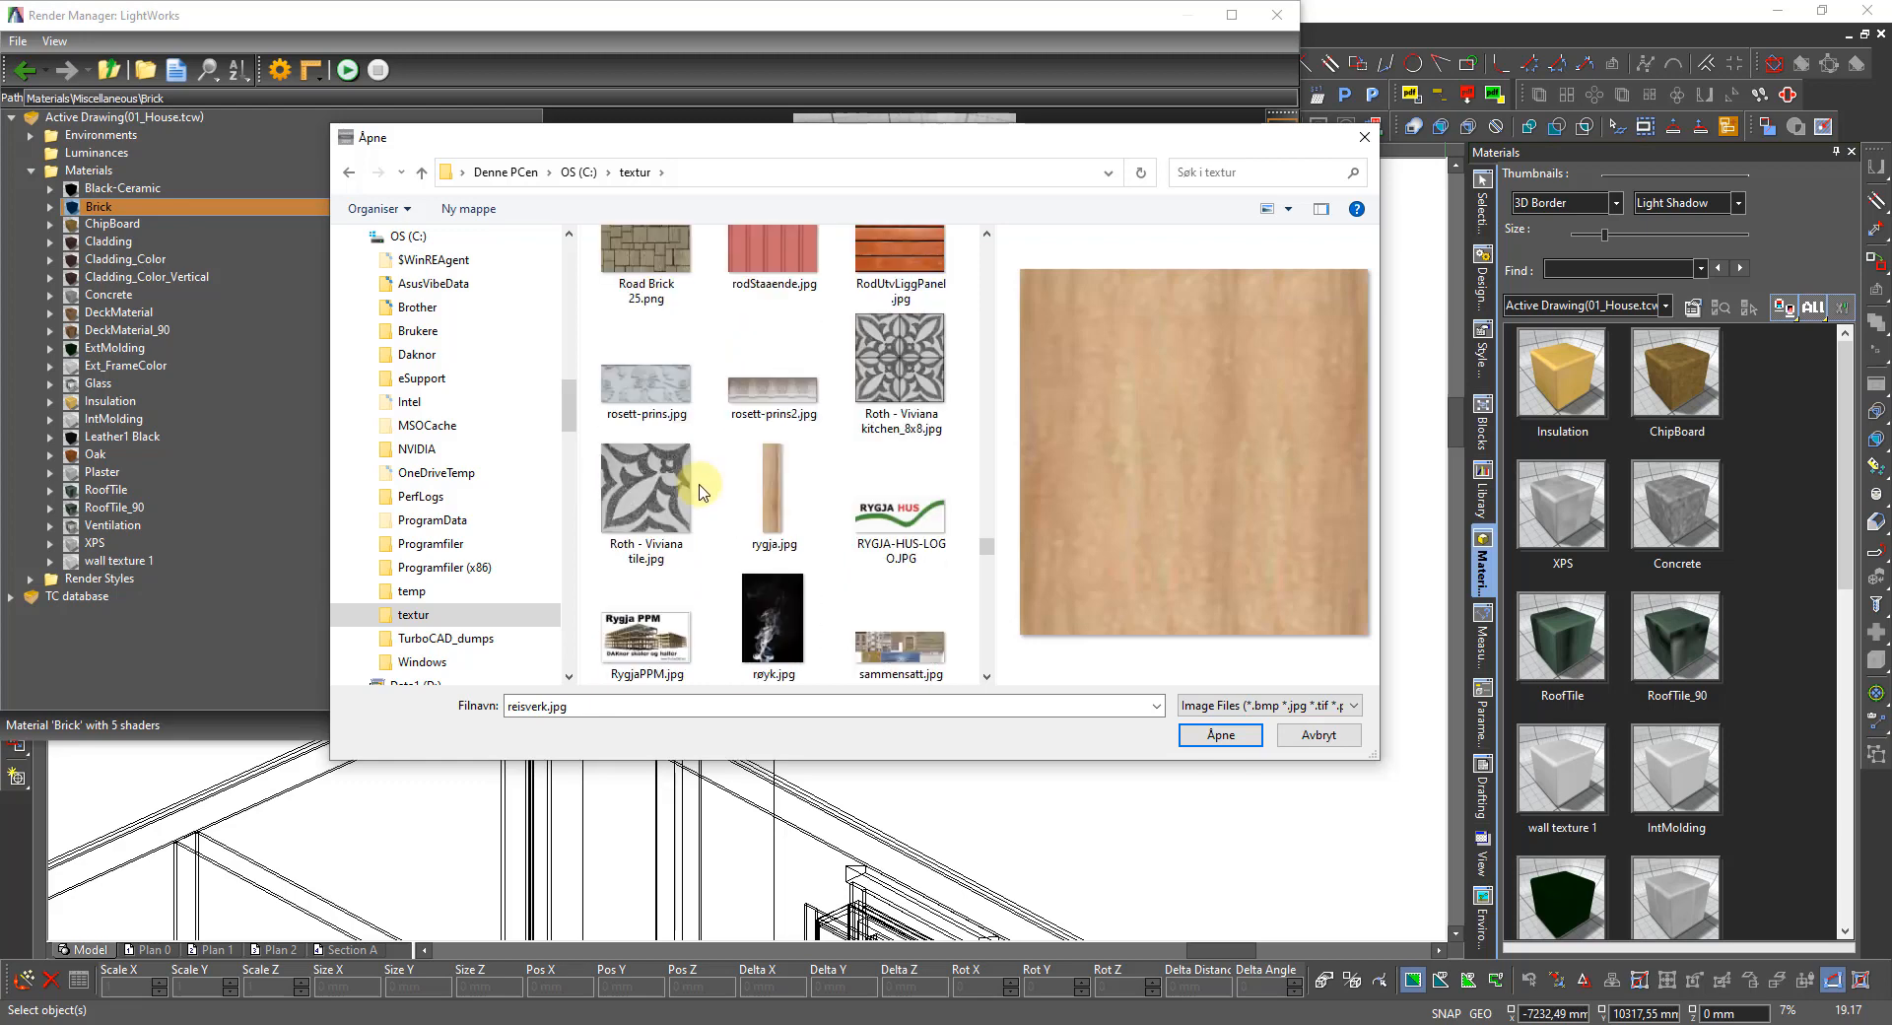
scroll(714, 490, down, 5)
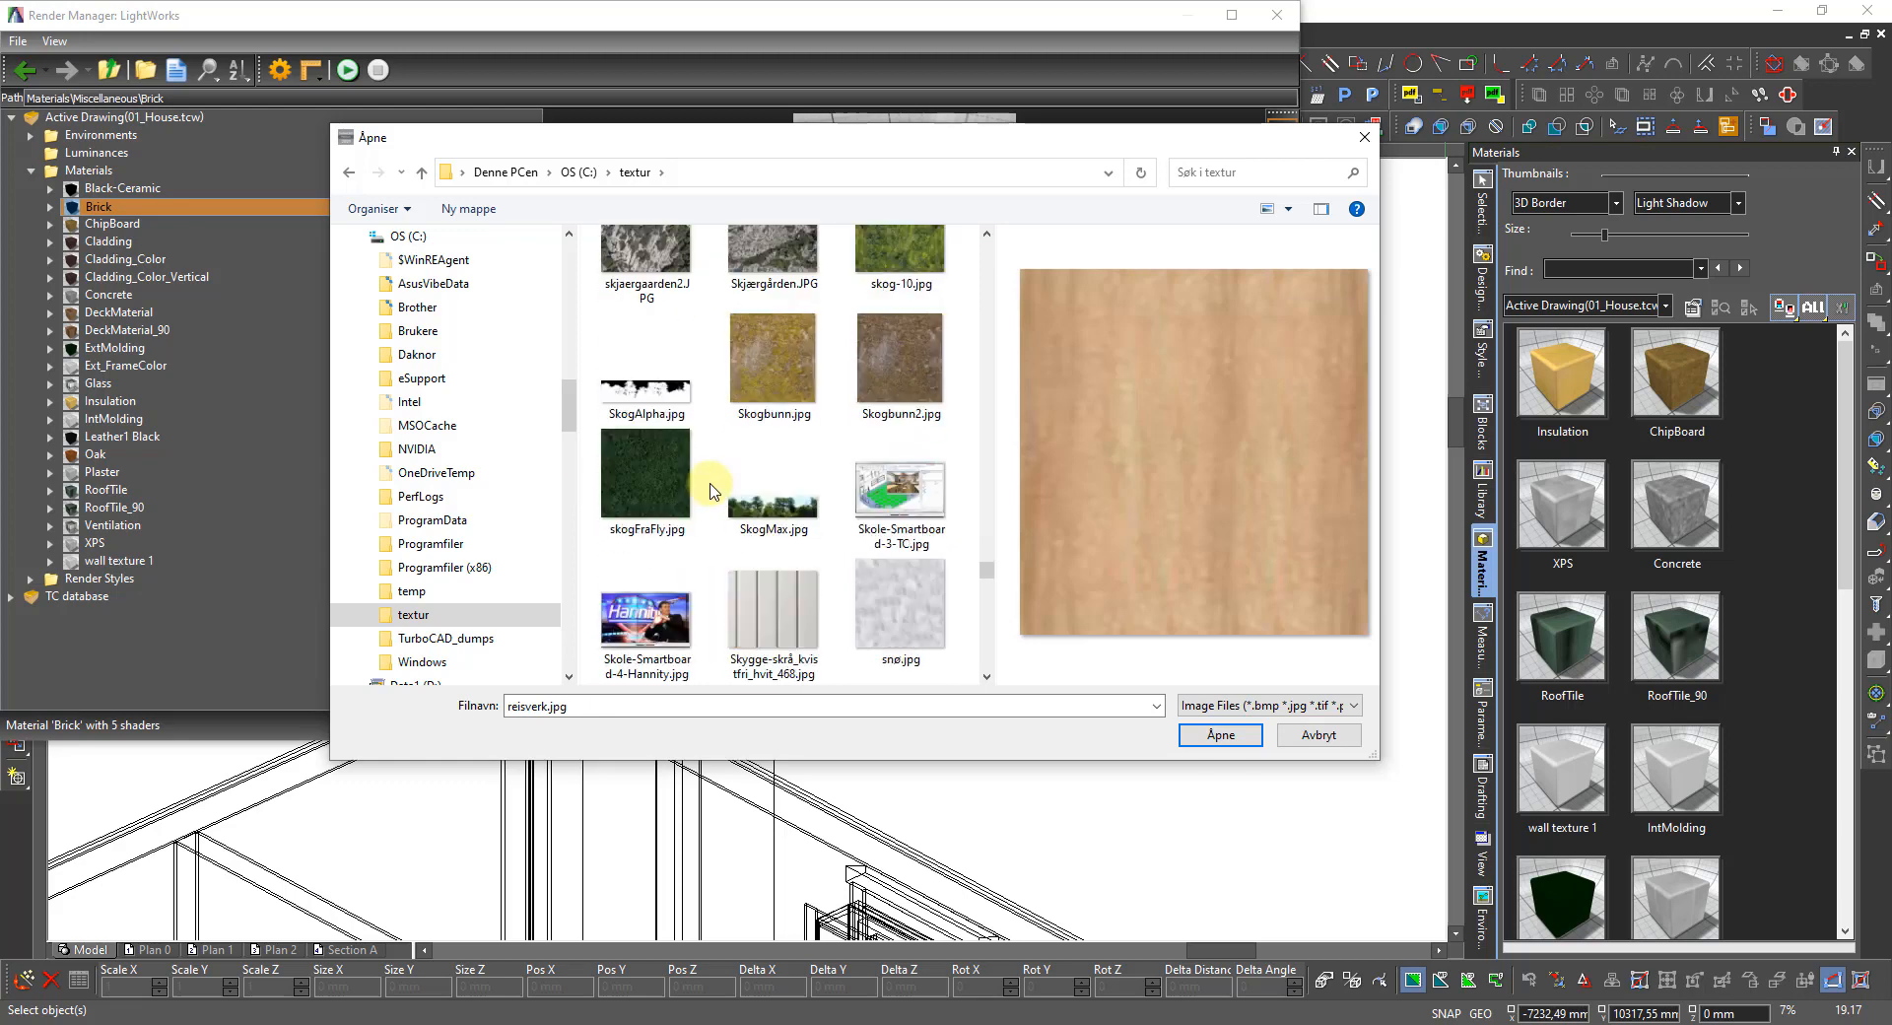
click(719, 429)
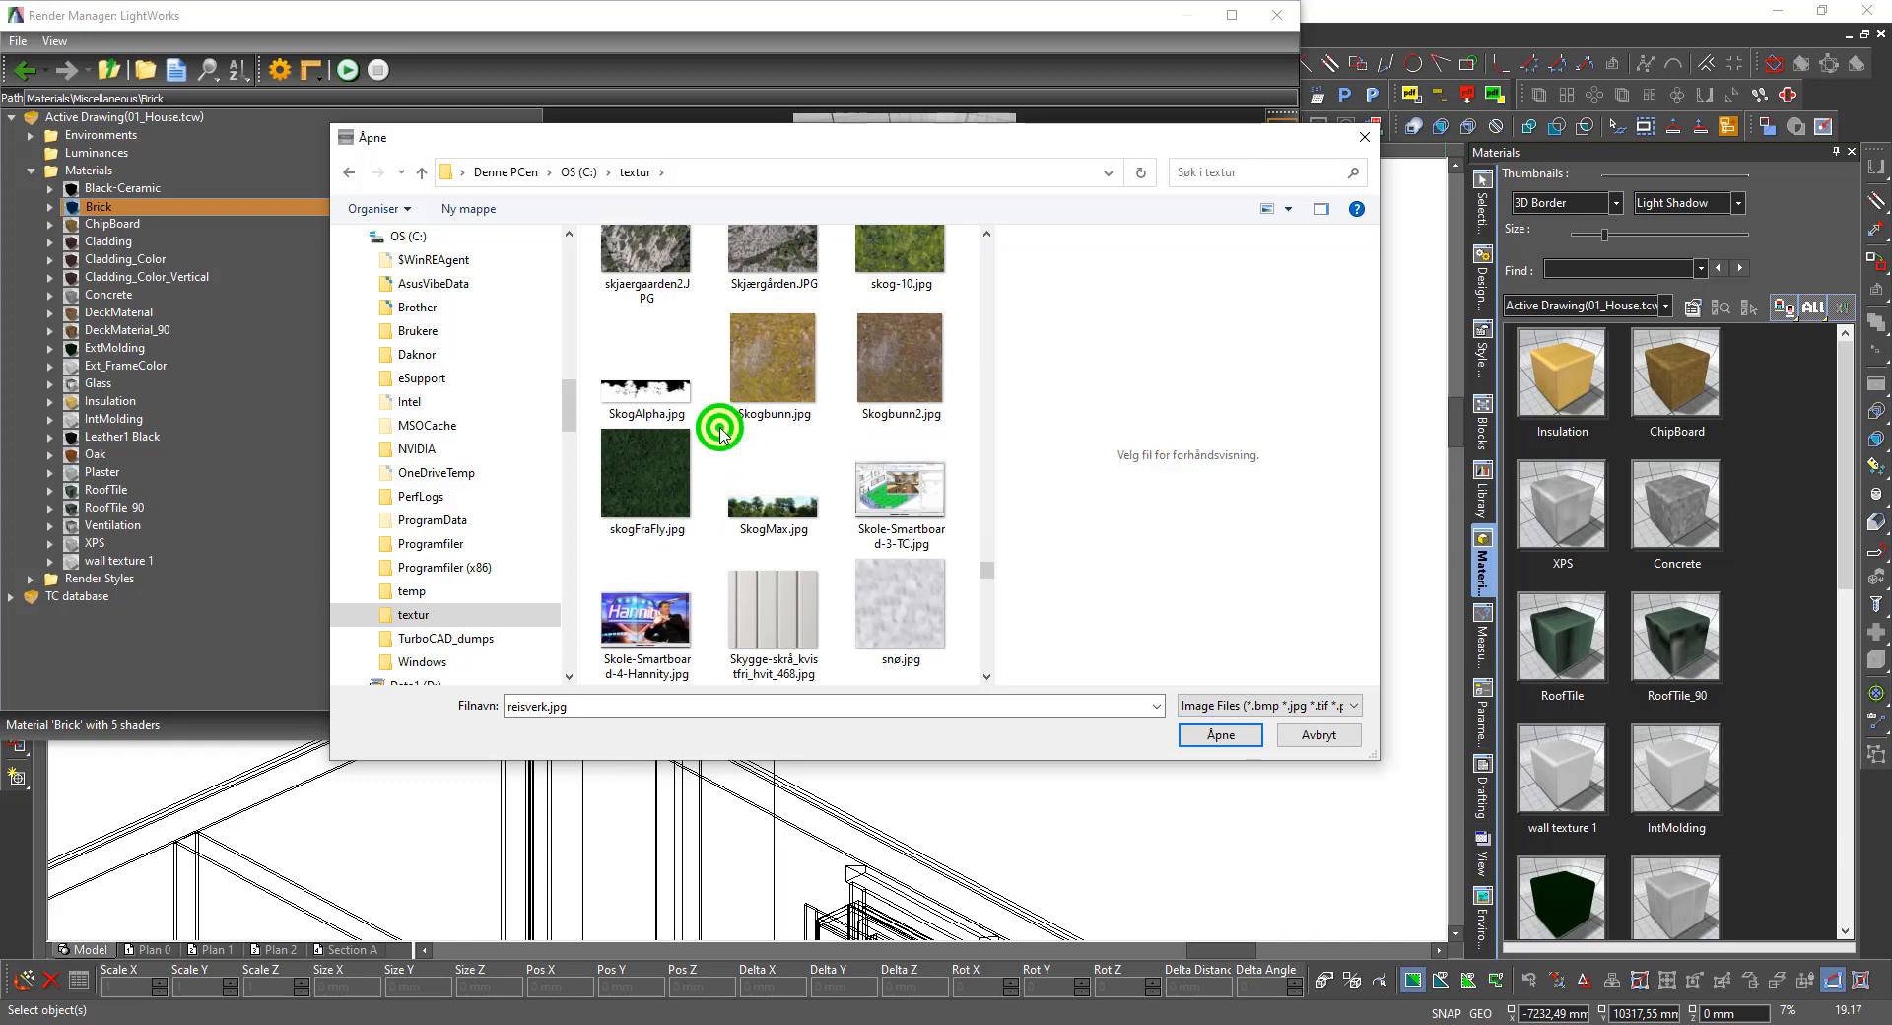
Find Murstein.jpg among the texture images and load it as the Brick shader's image.
key(m)
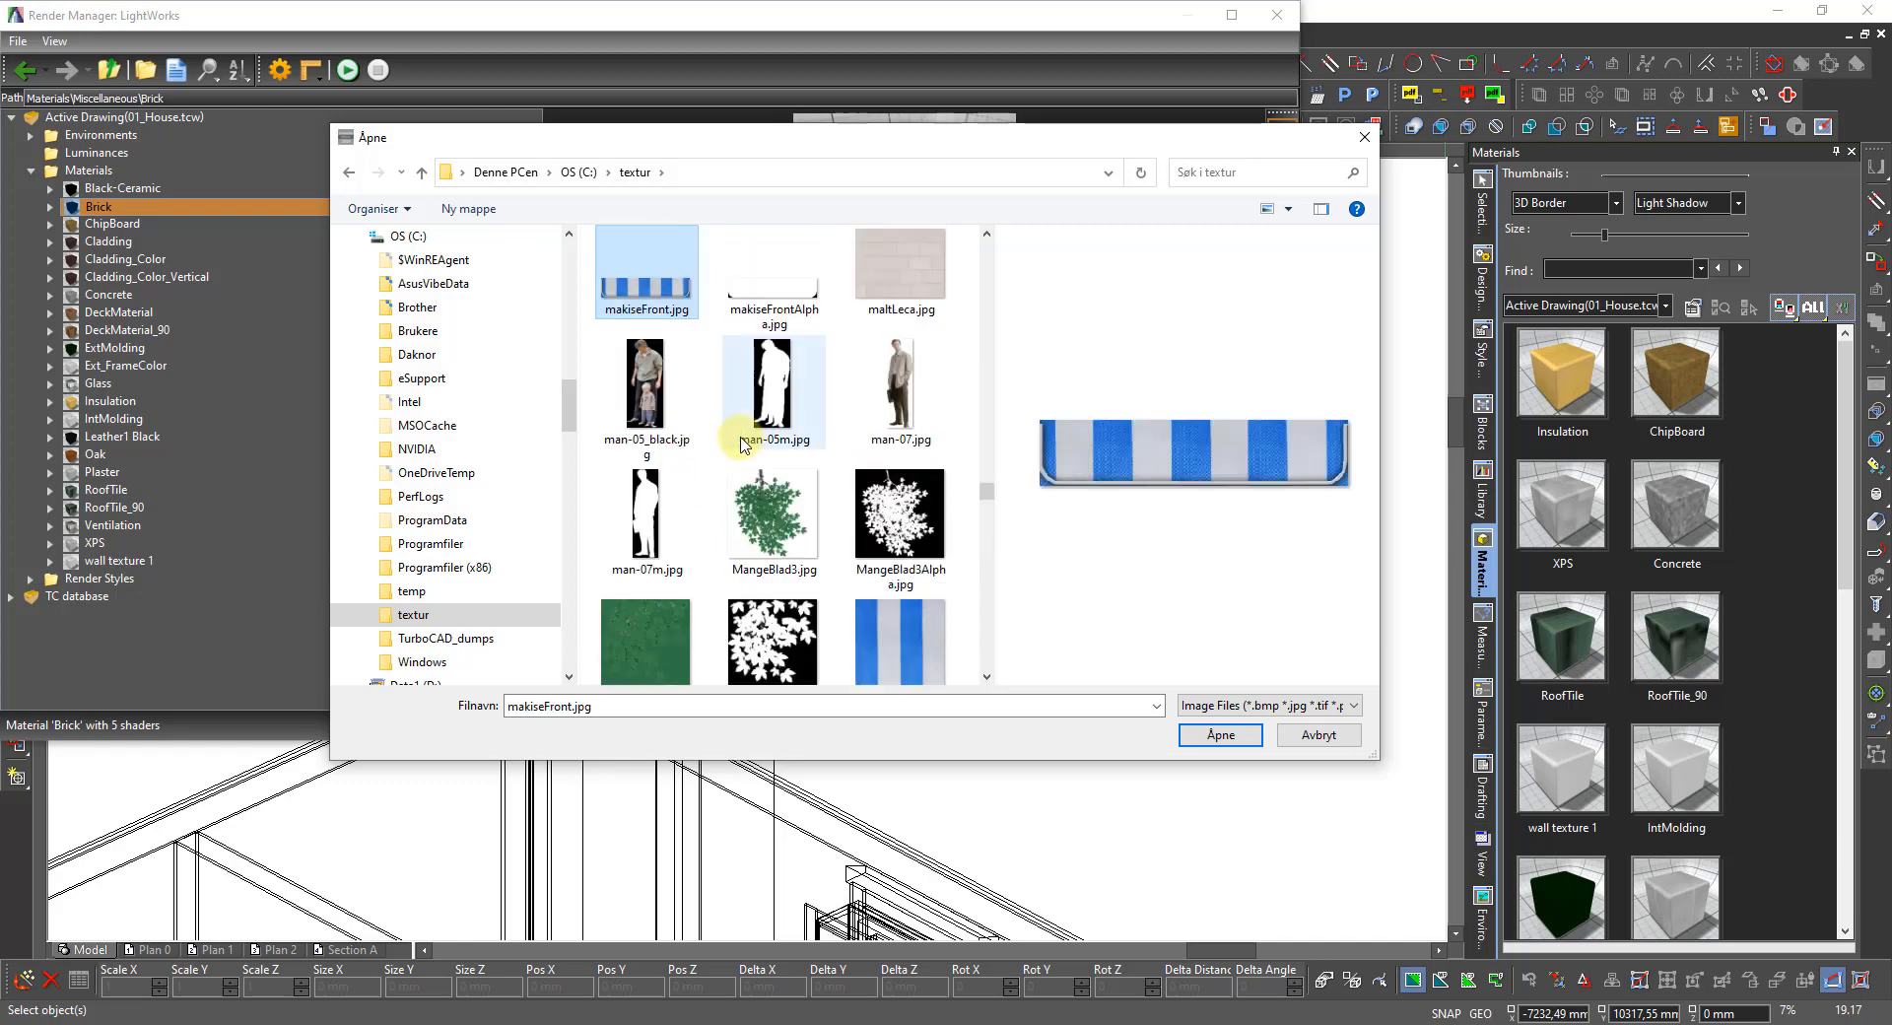
scroll(768, 488, down, 5)
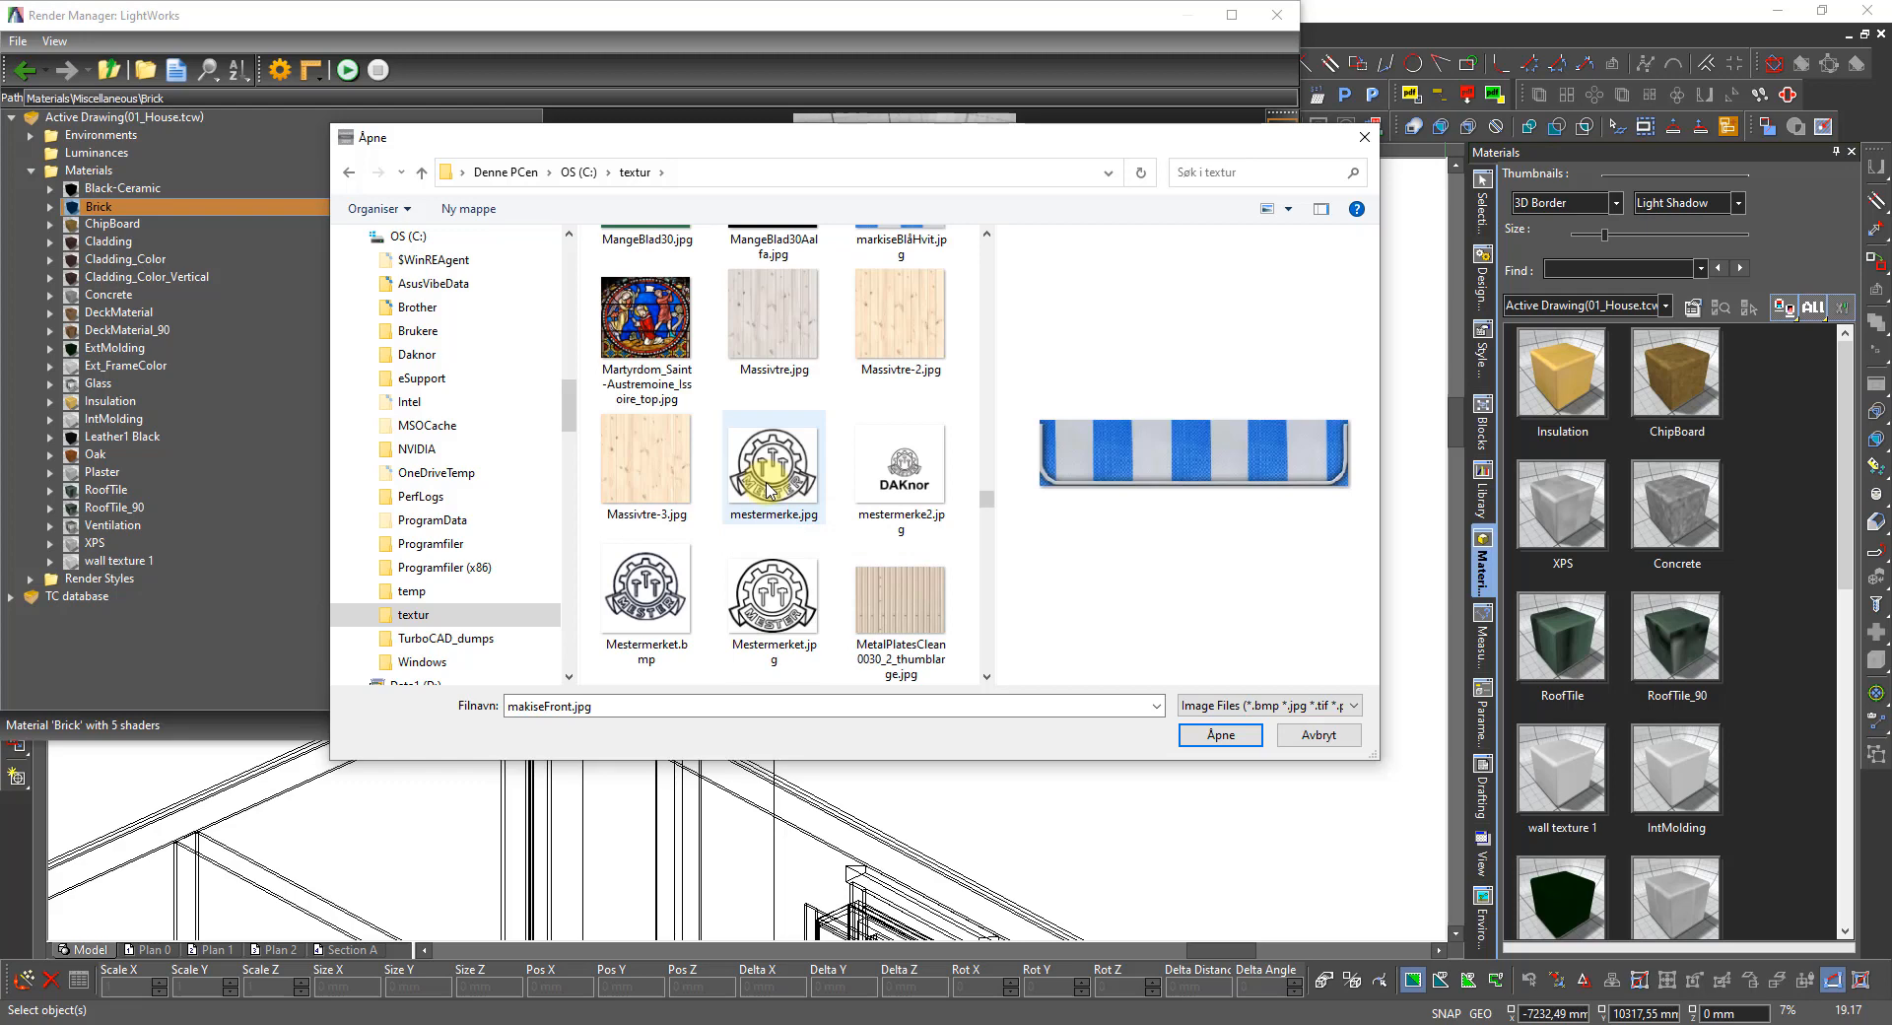
scroll(768, 488, down, 5)
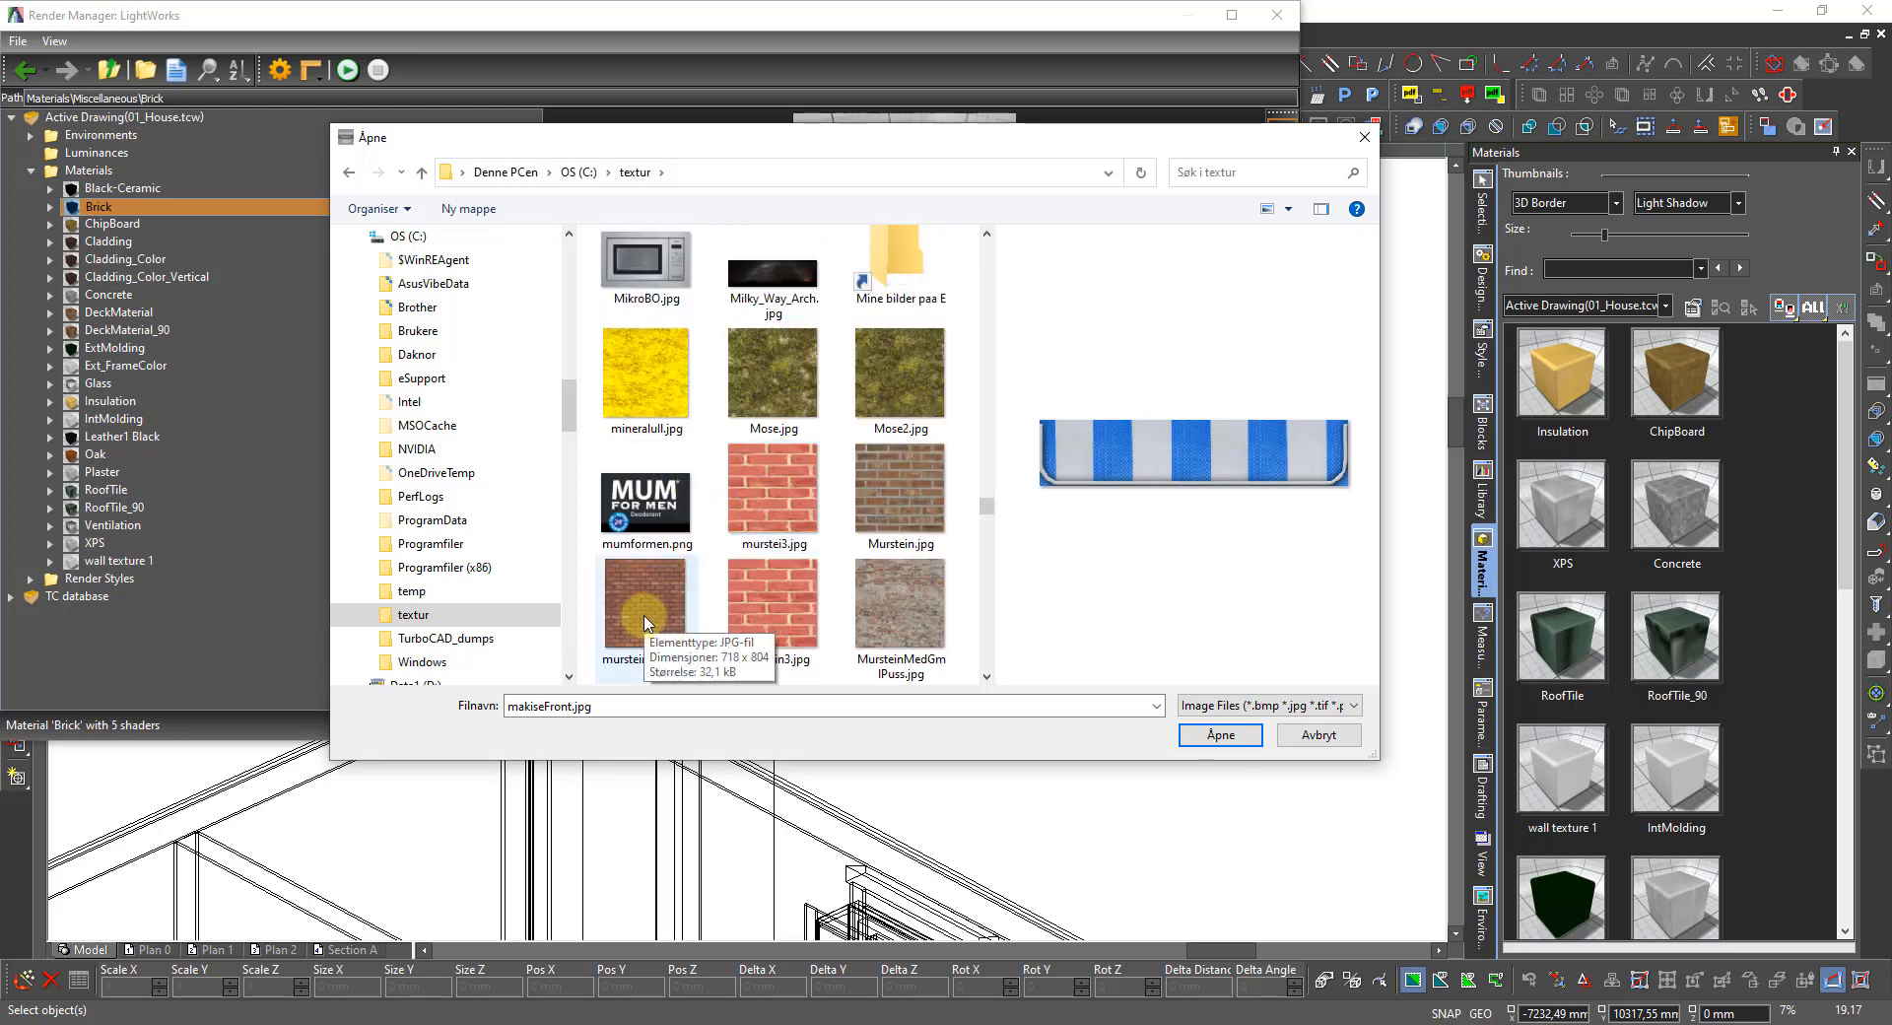
scroll(647, 621, down, 5)
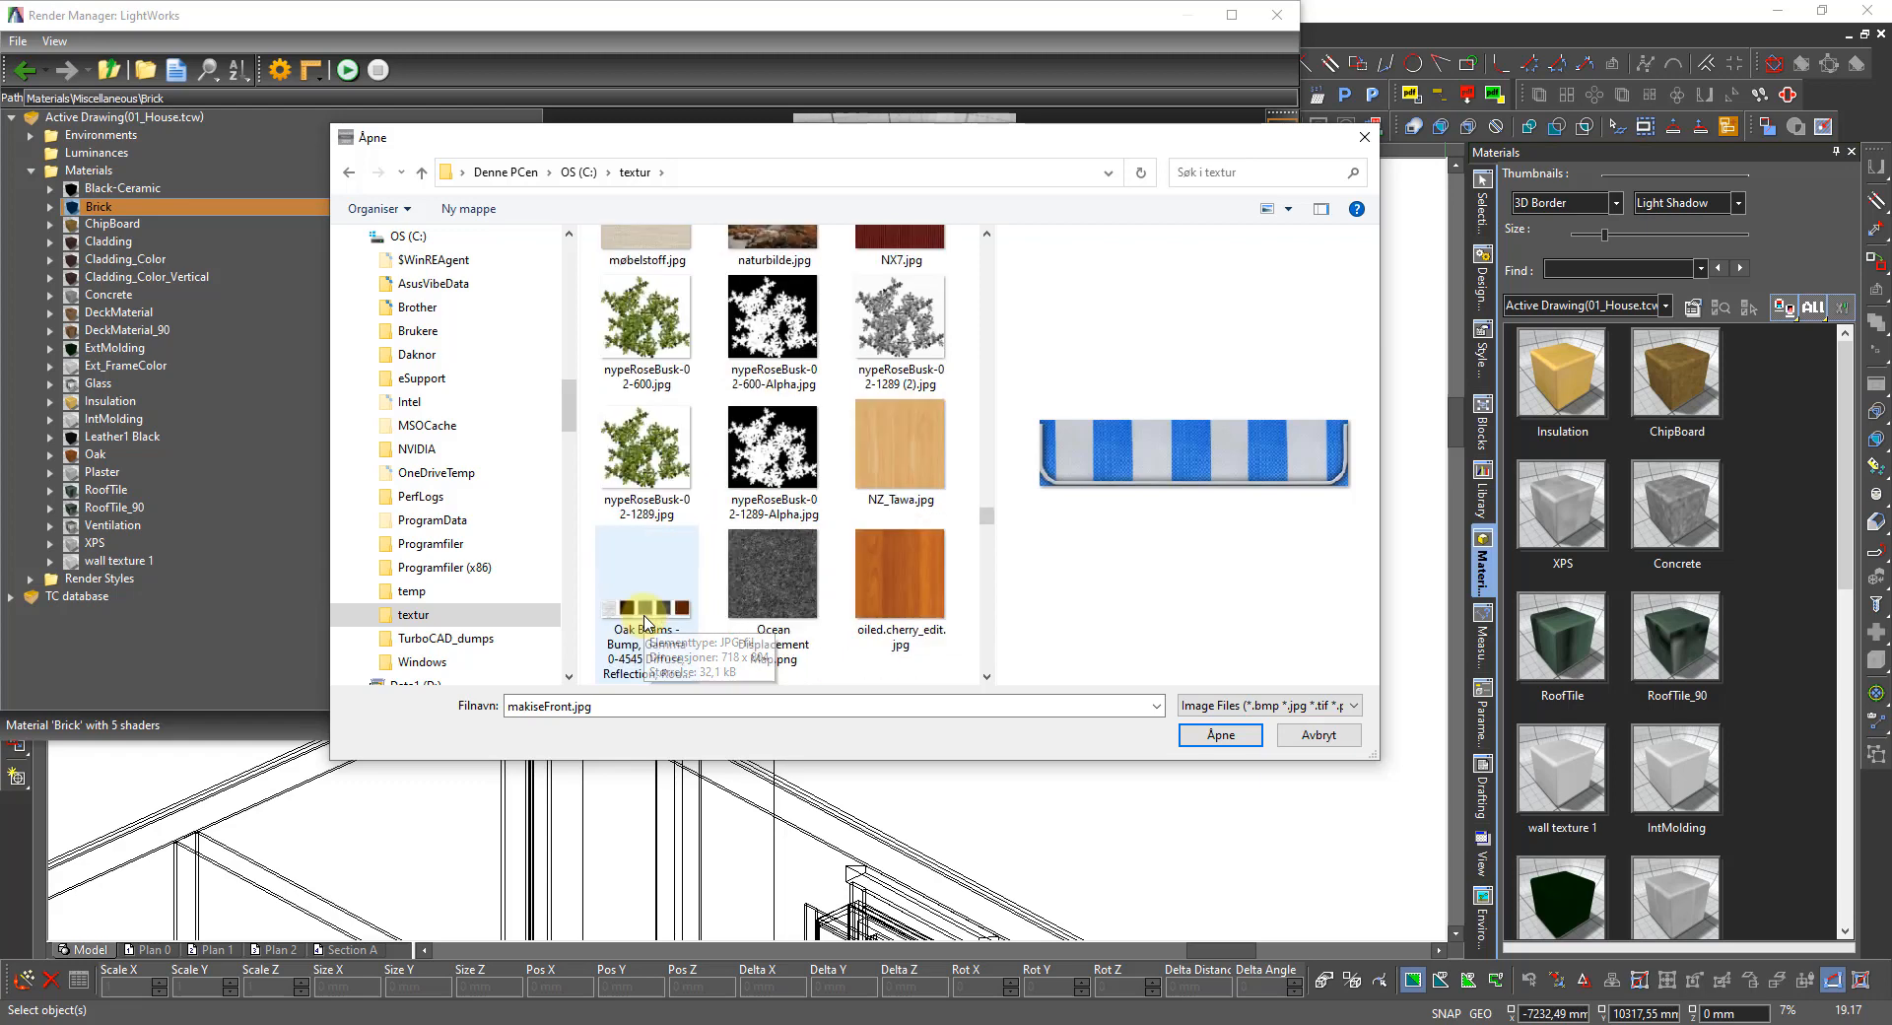
scroll(647, 621, up, 4)
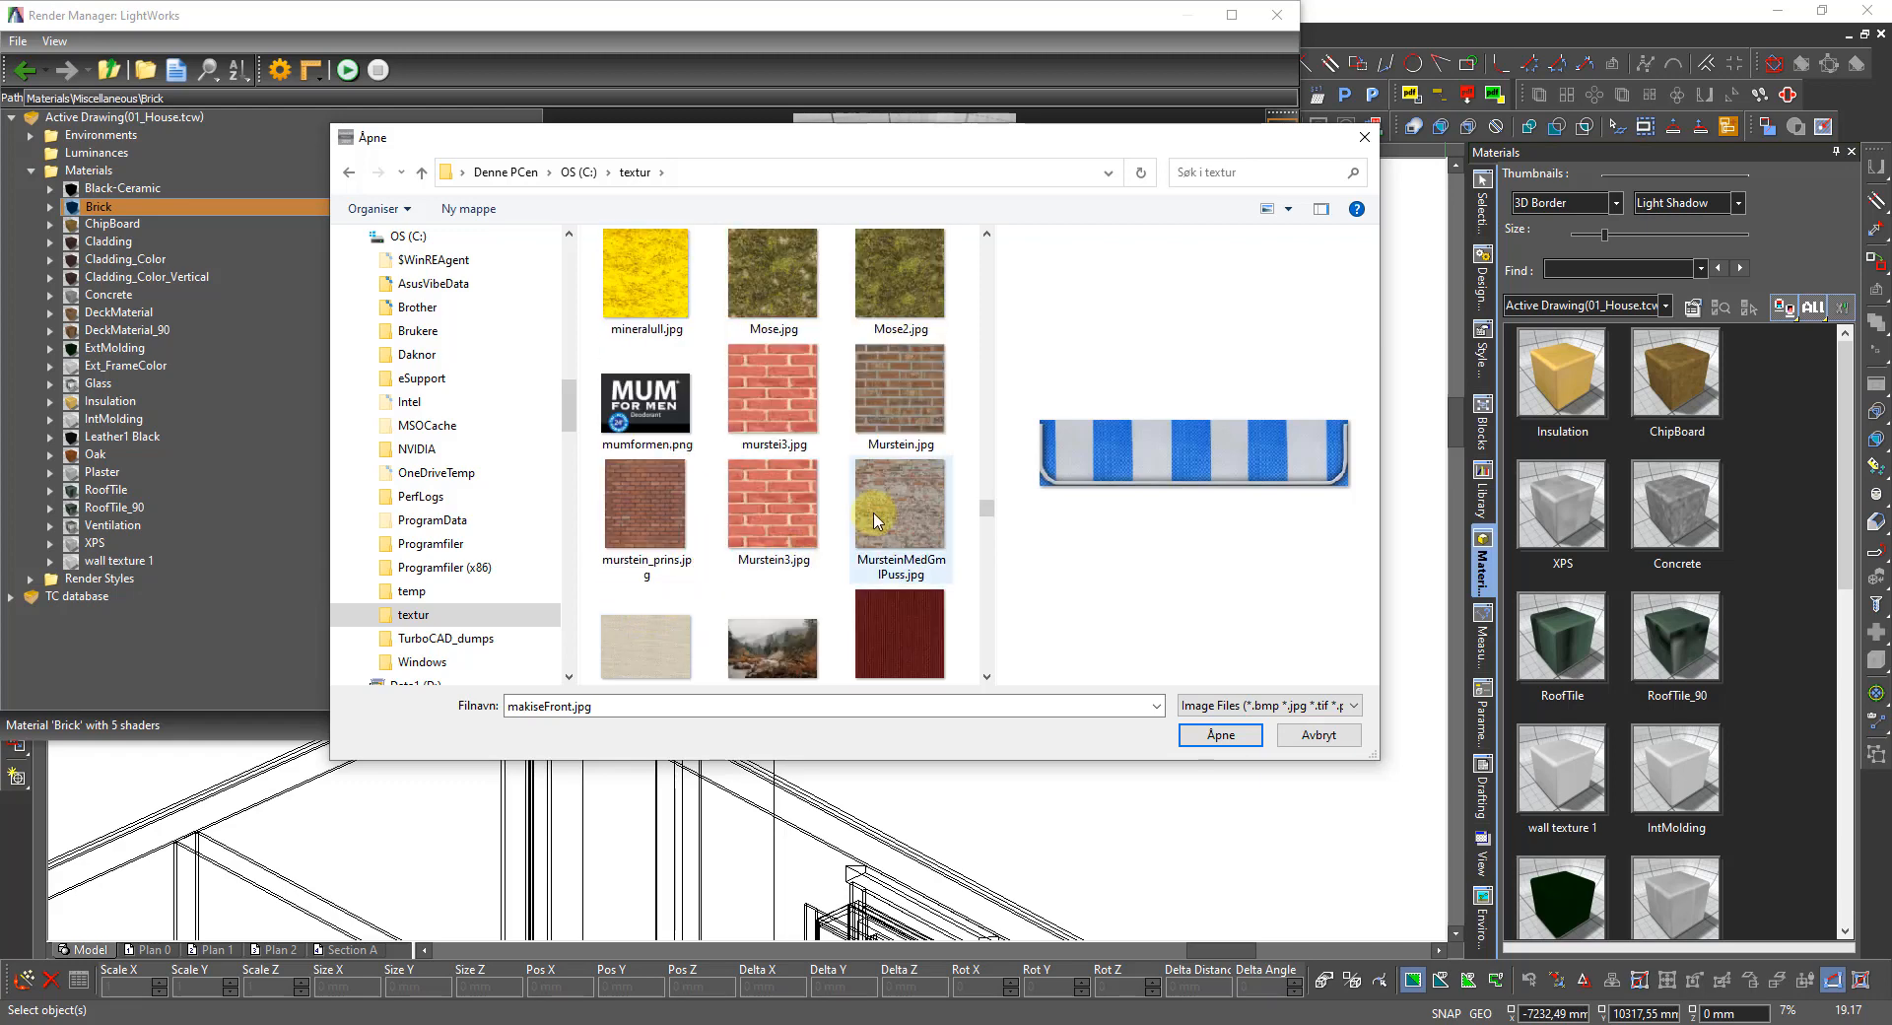
click(899, 389)
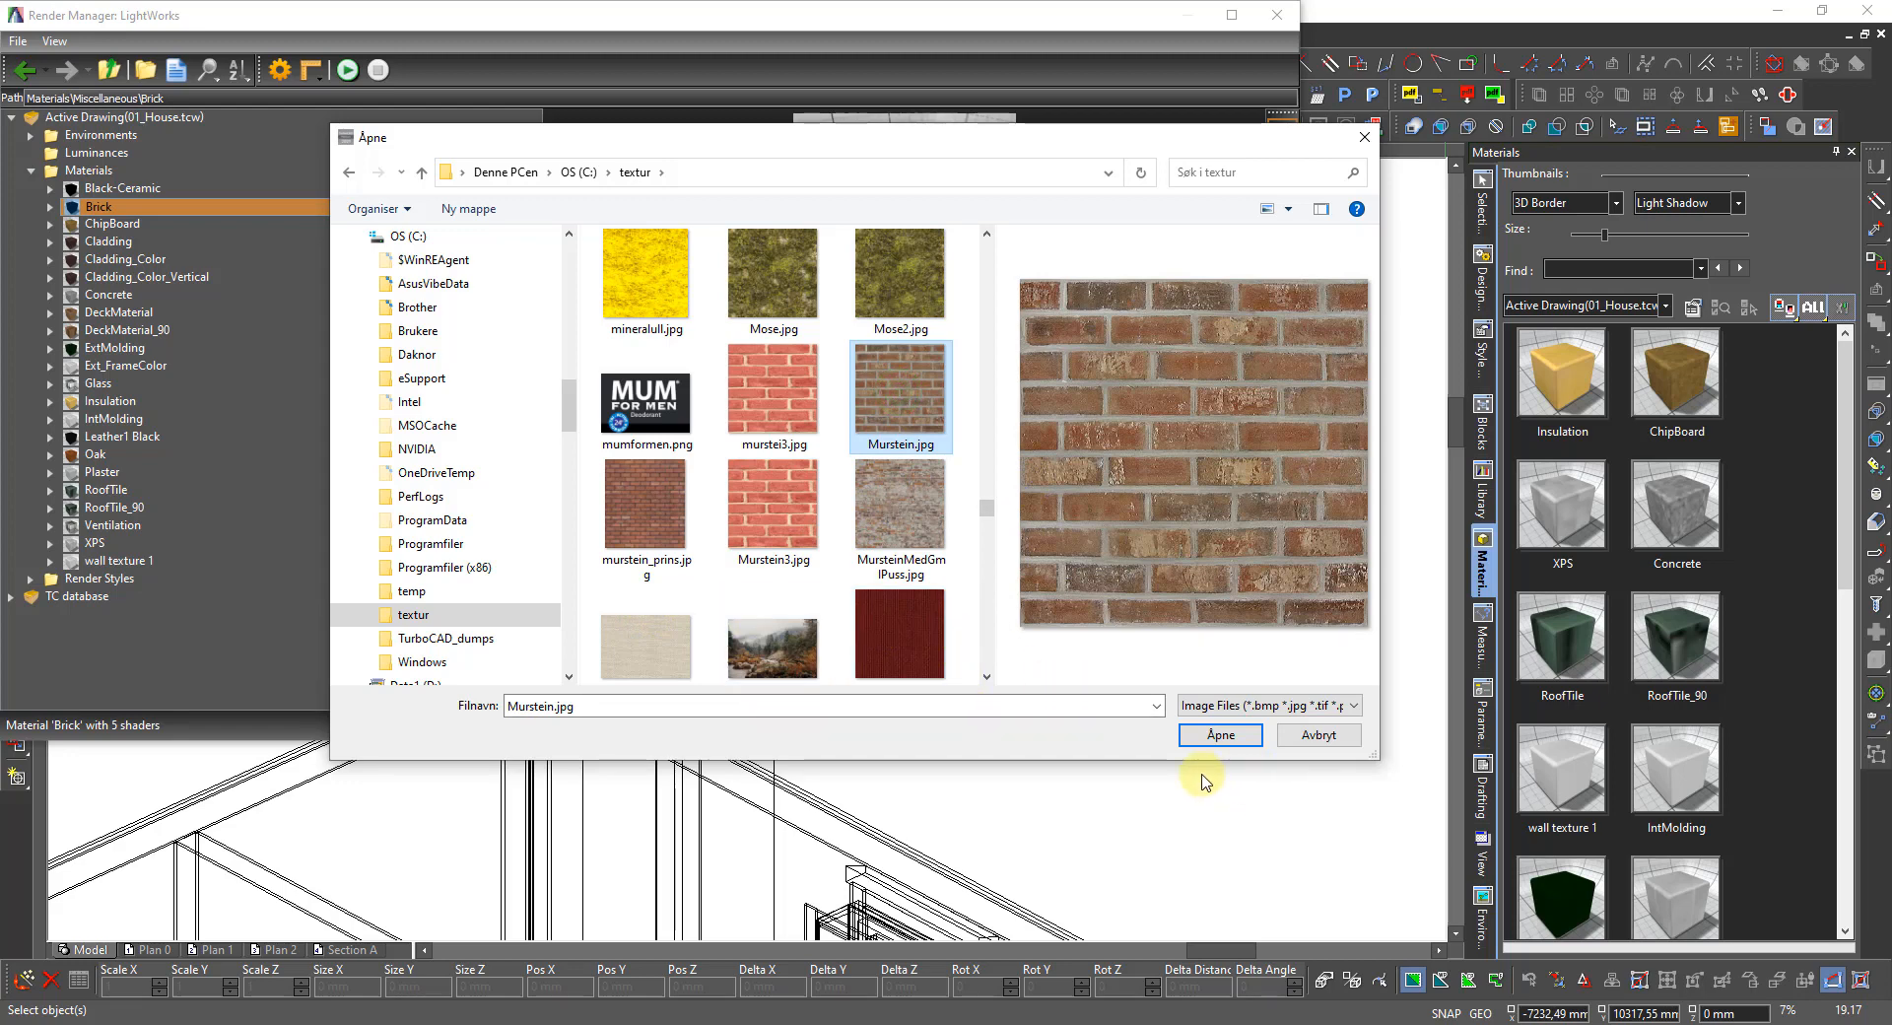
click(1222, 735)
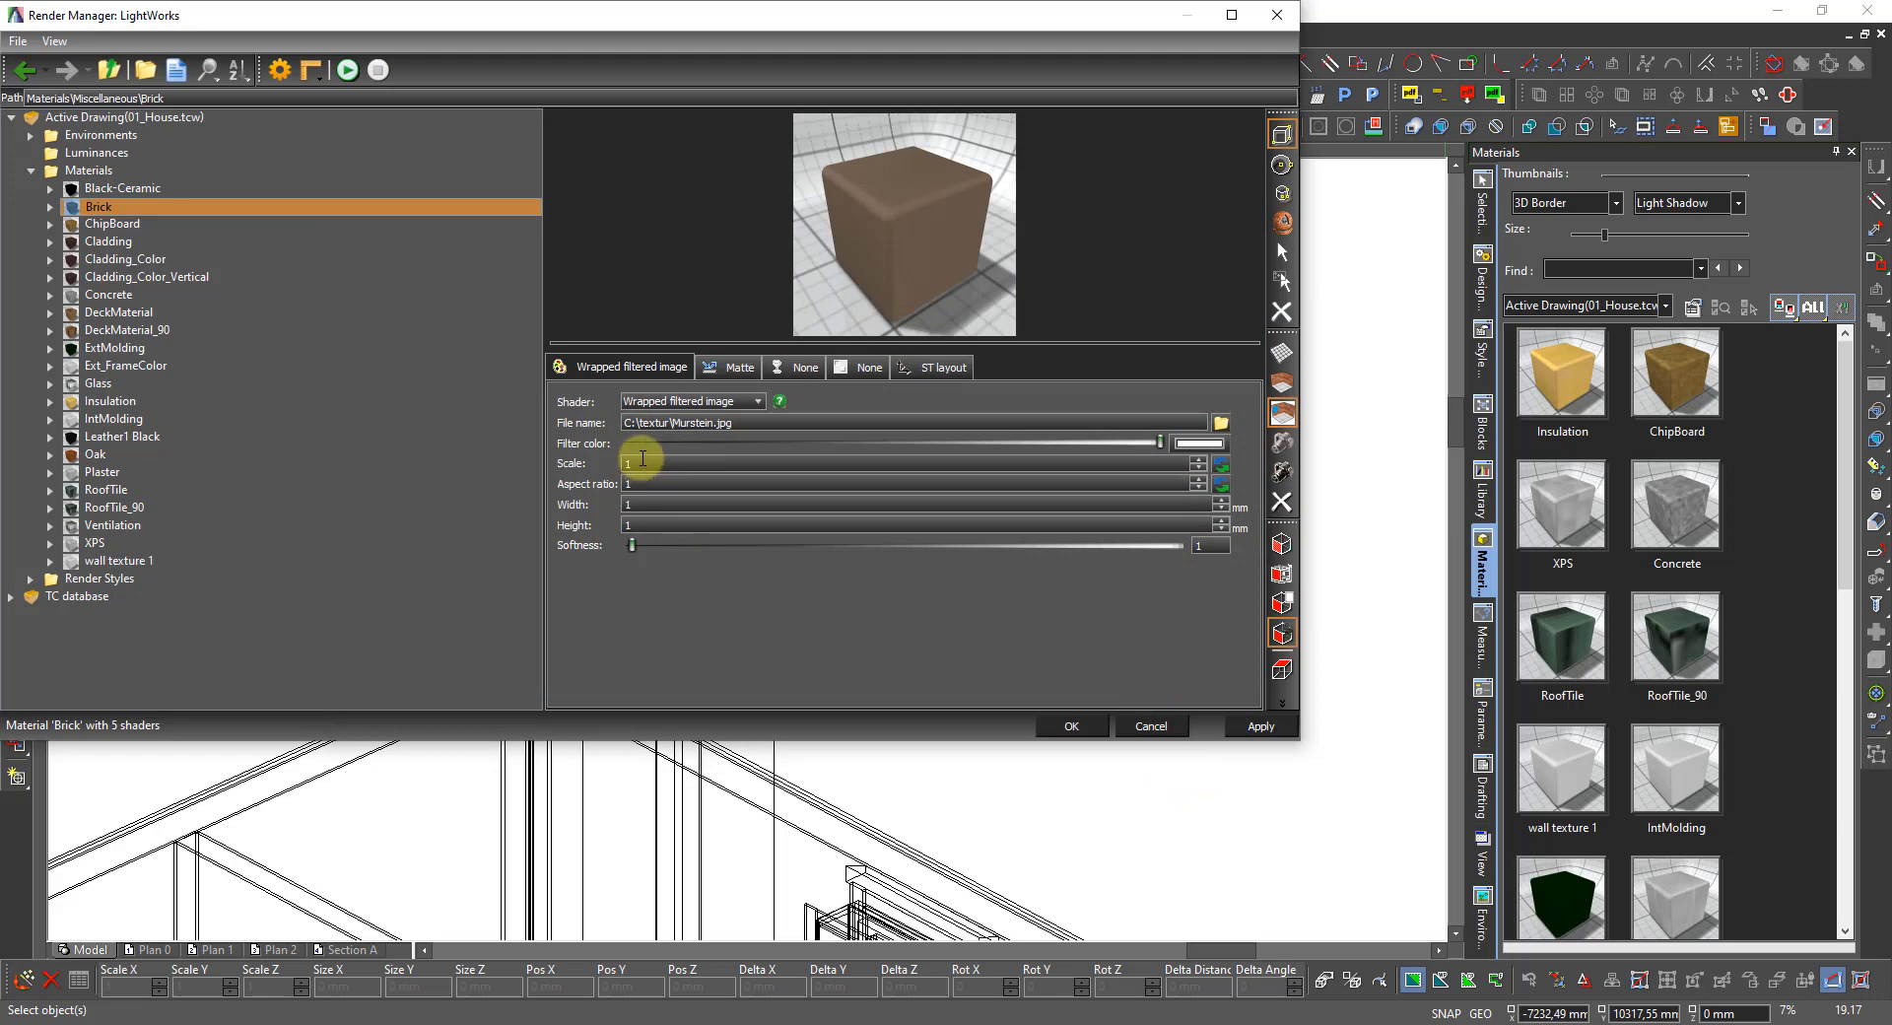
Set the Brick texture's scale to 500, apply the change and close the material editor.
click(628, 462)
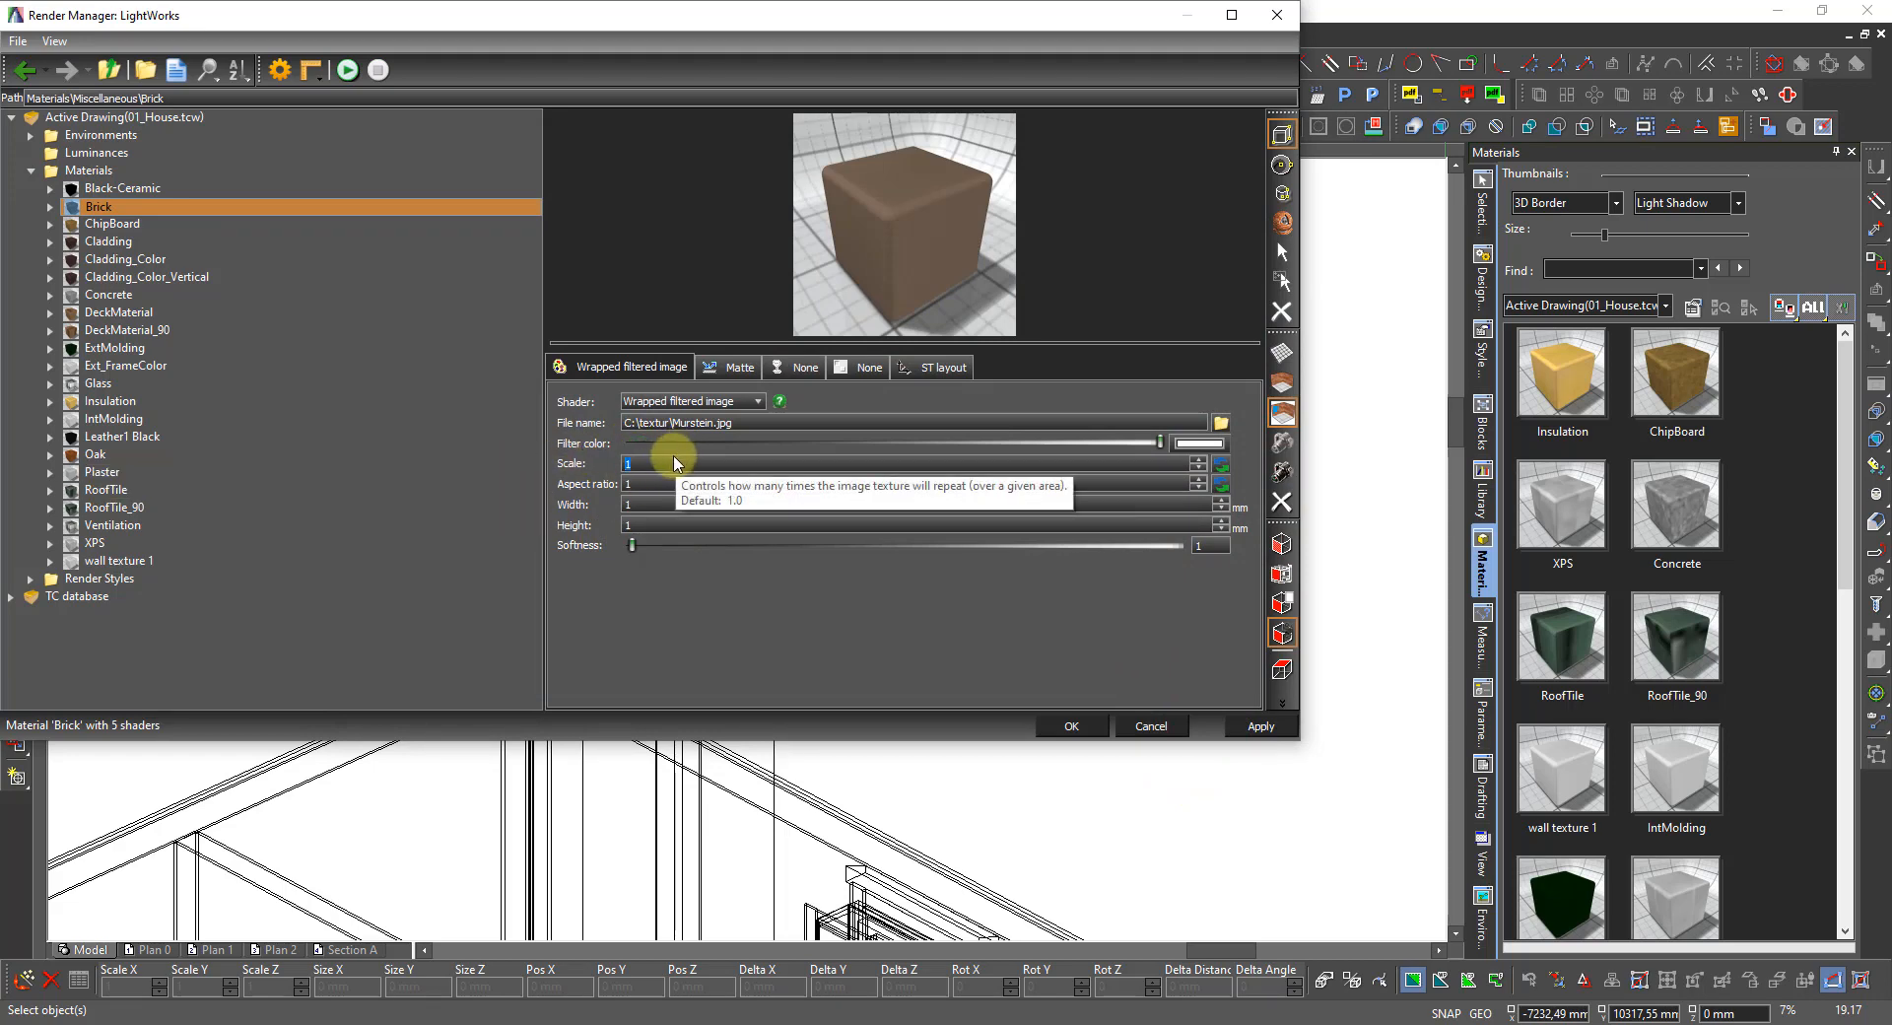
text(500)
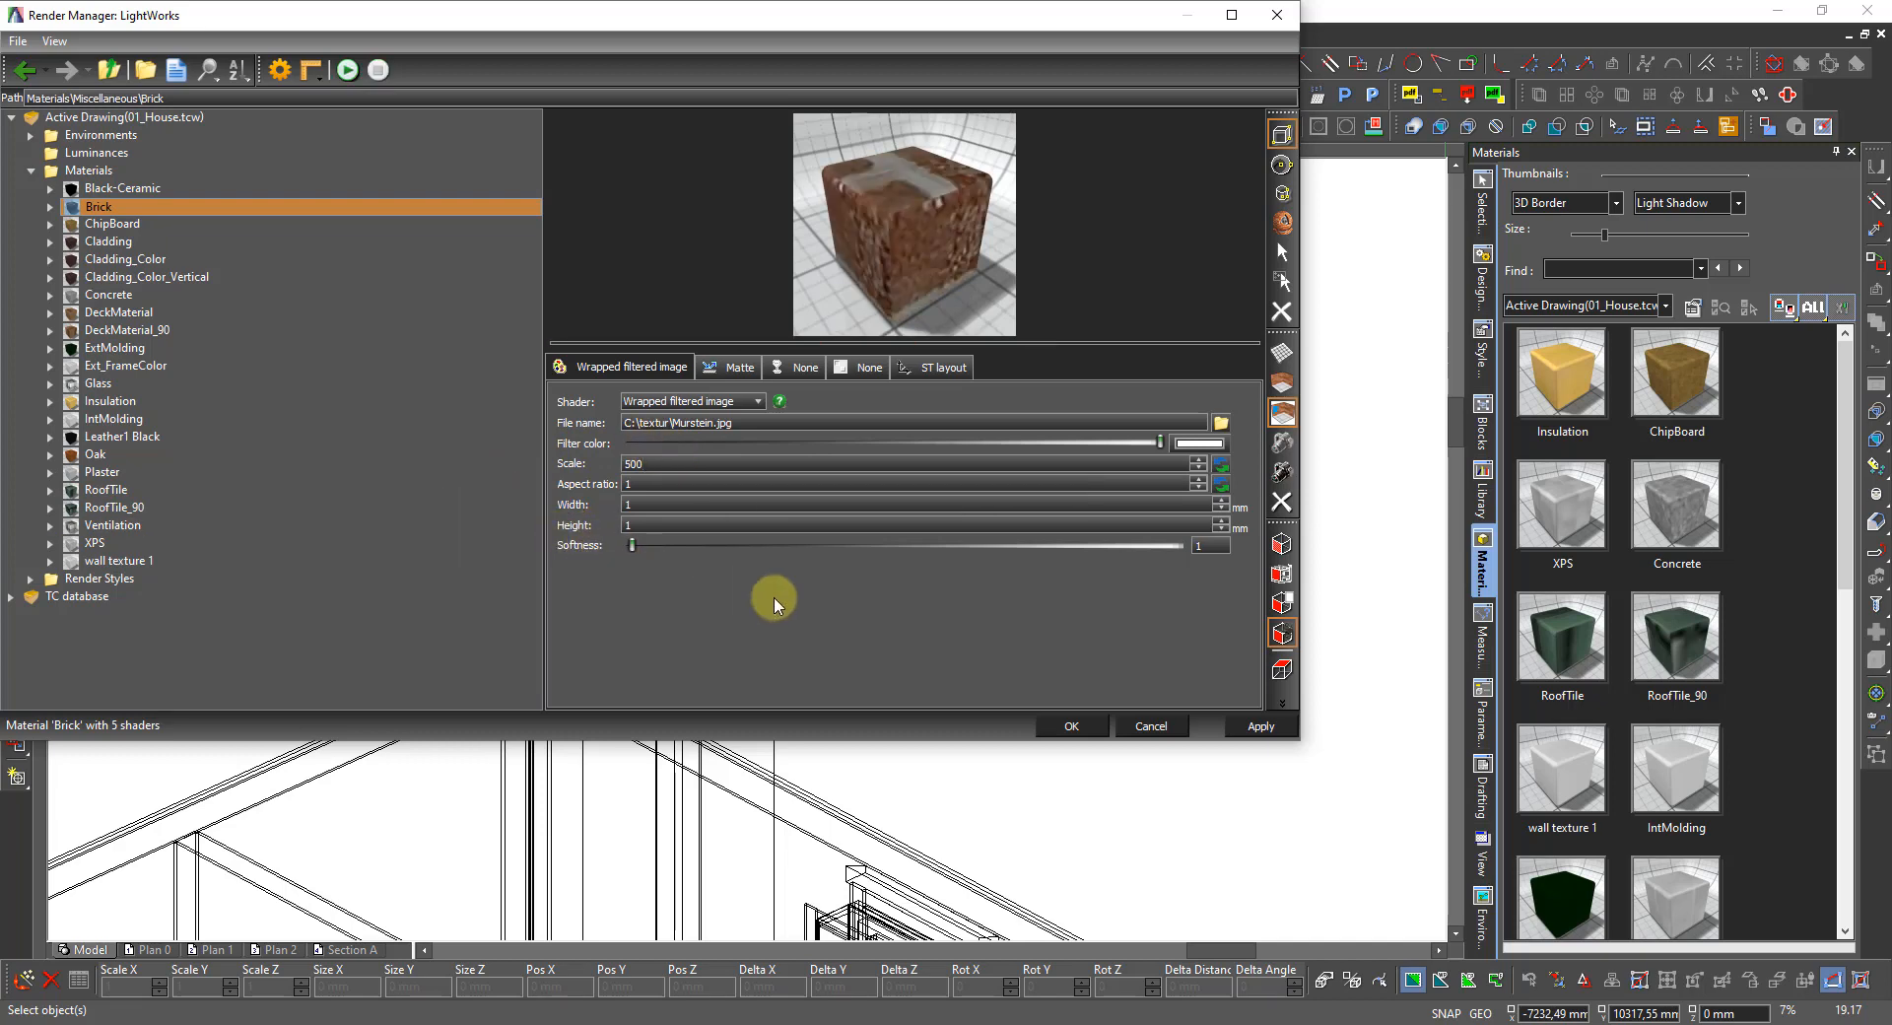
click(1260, 726)
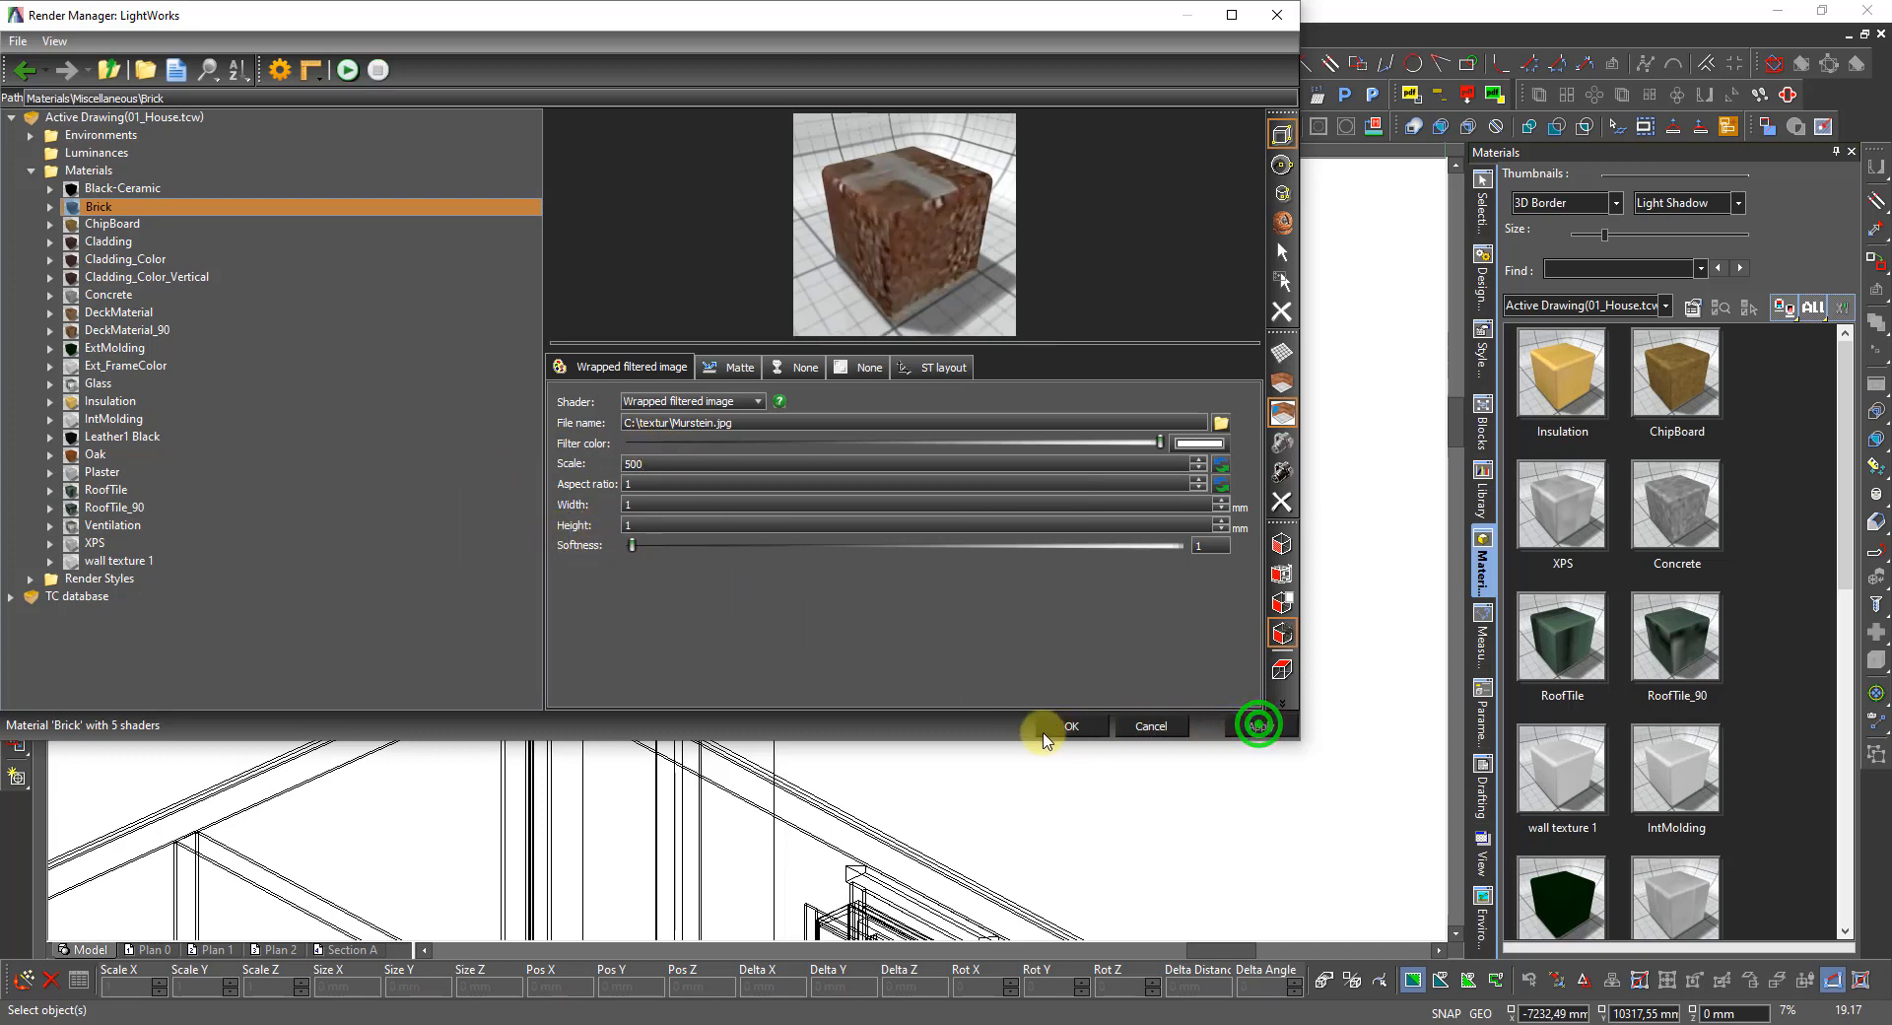
click(1070, 727)
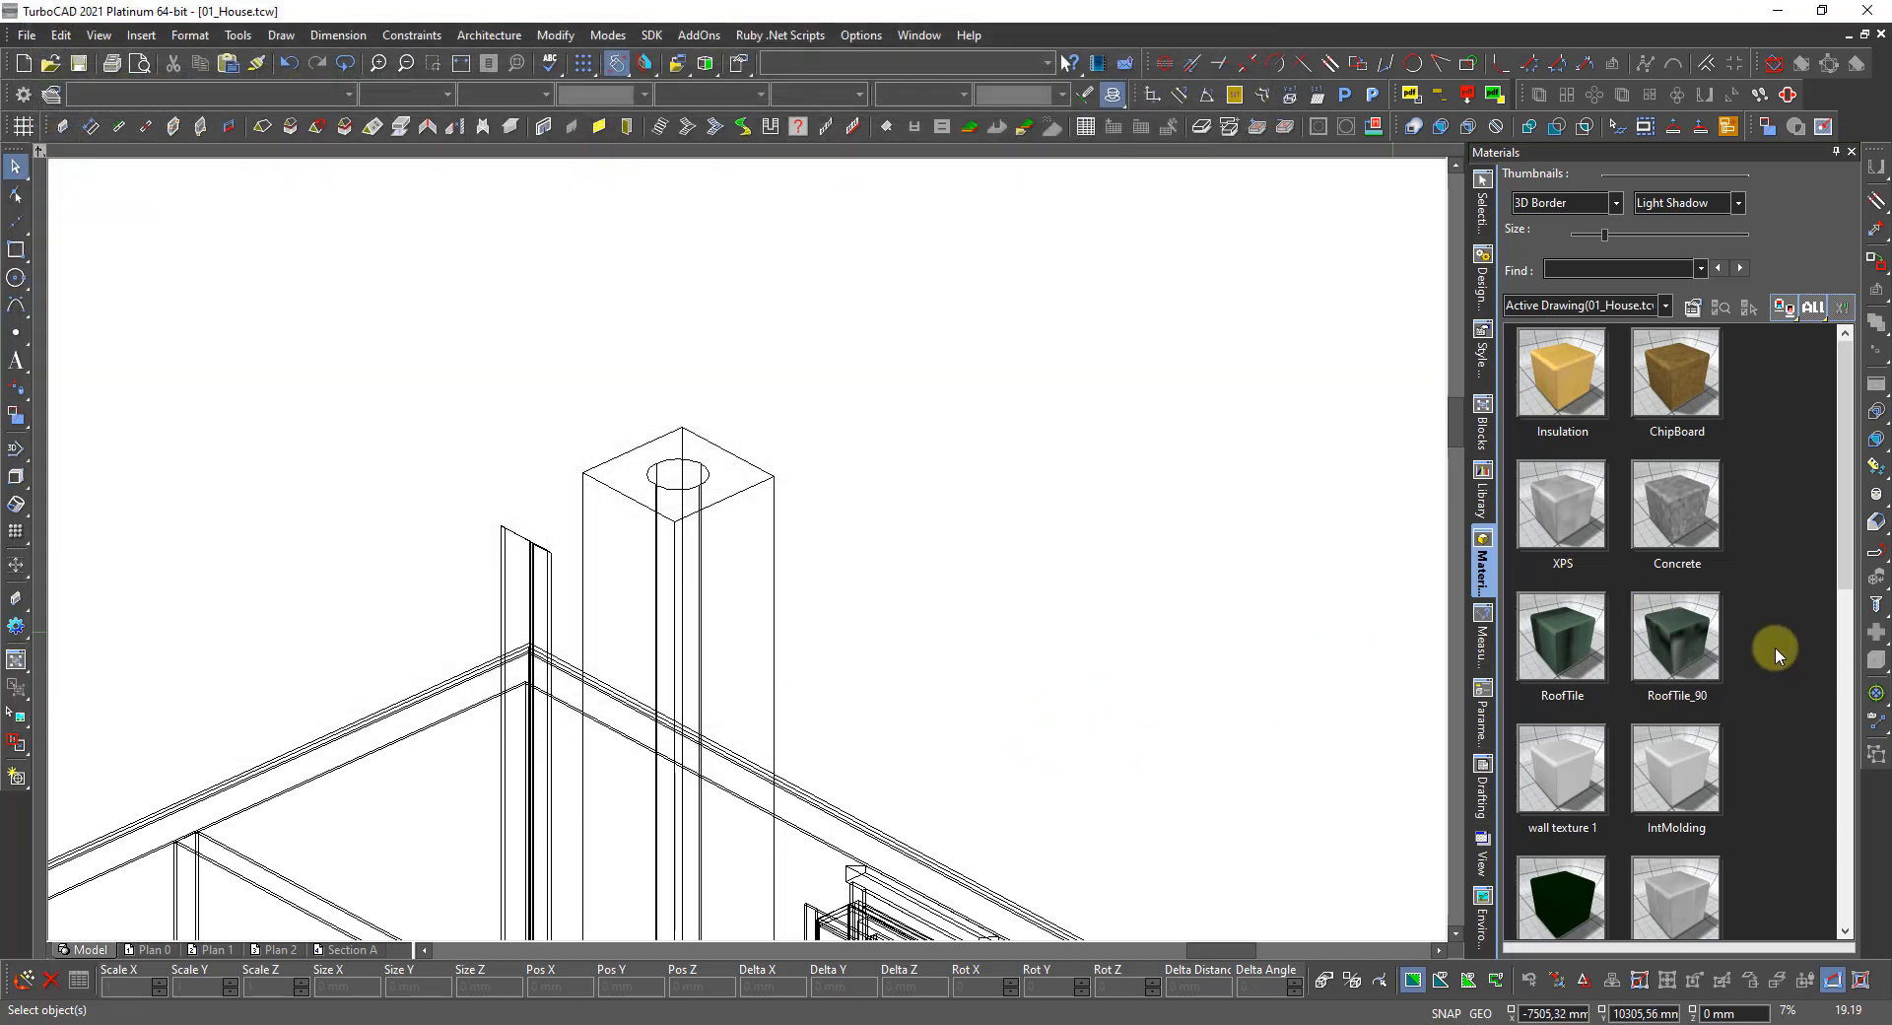
Assign the Brick material to the chimney solid and render the view in Quality mode.
click(727, 489)
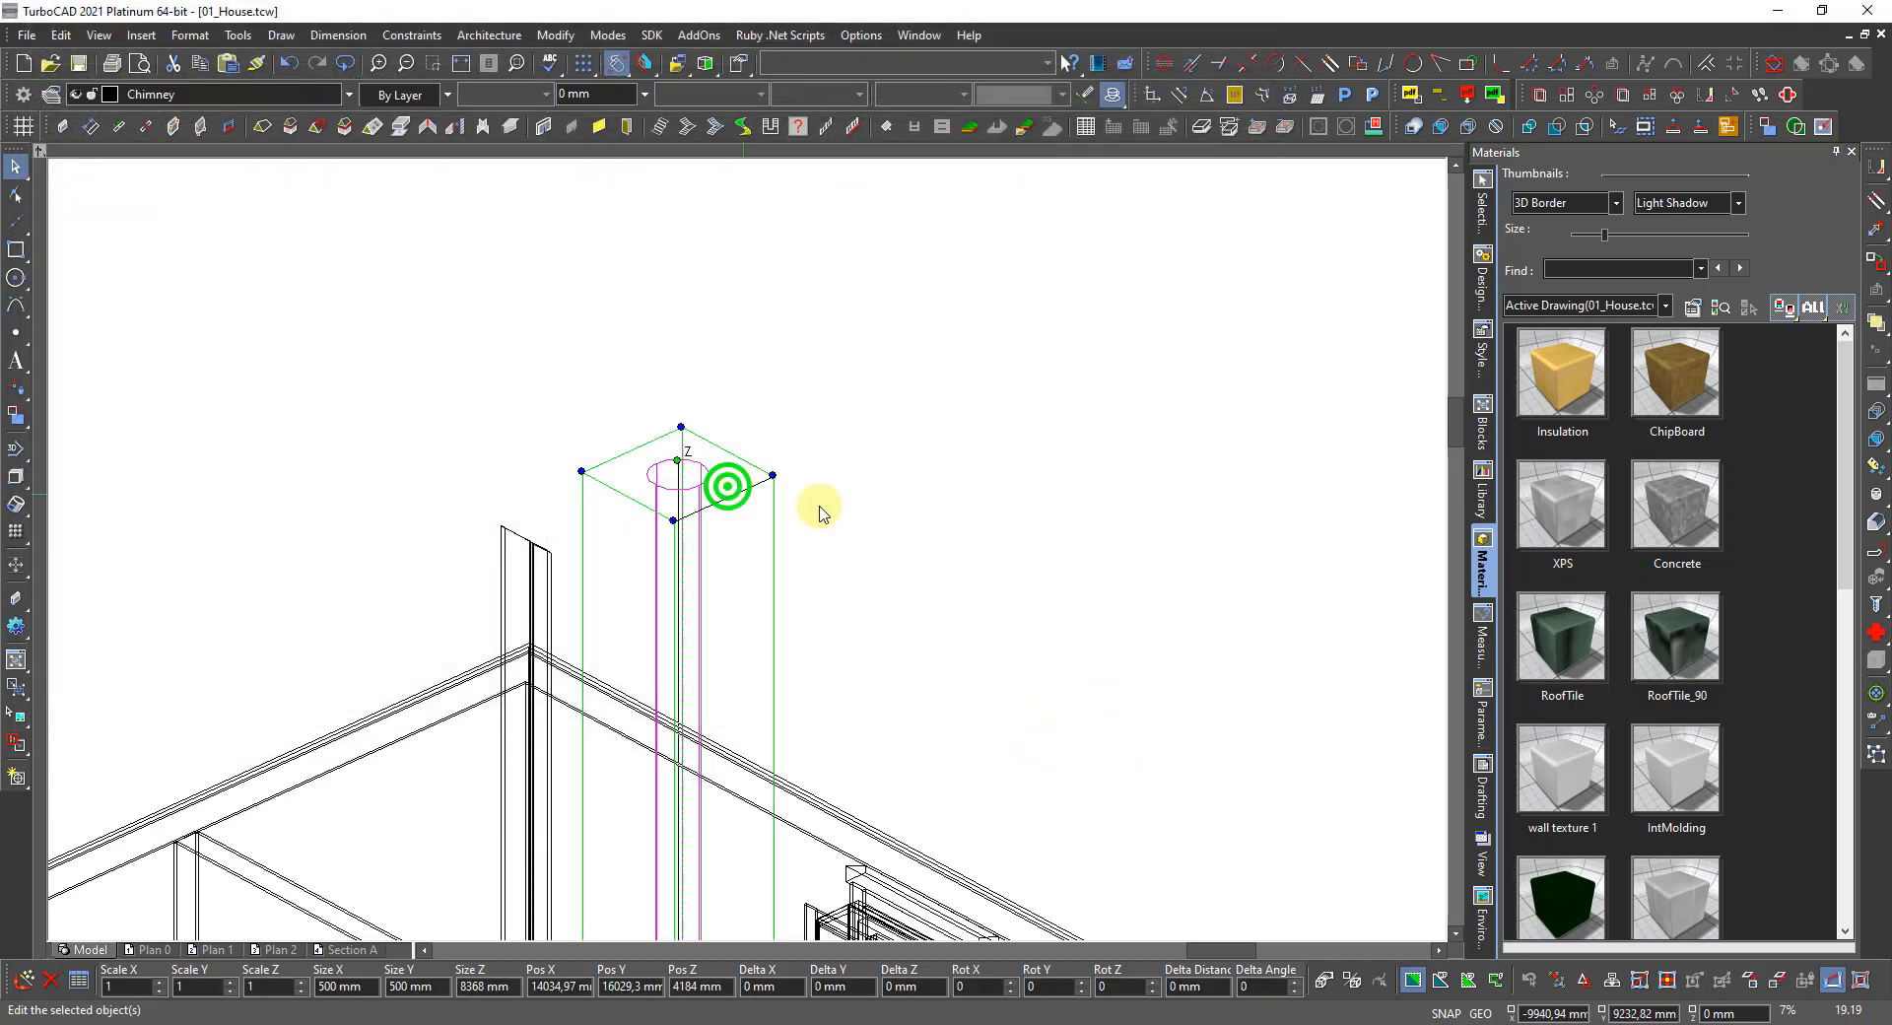
scroll(1751, 698, down, 5)
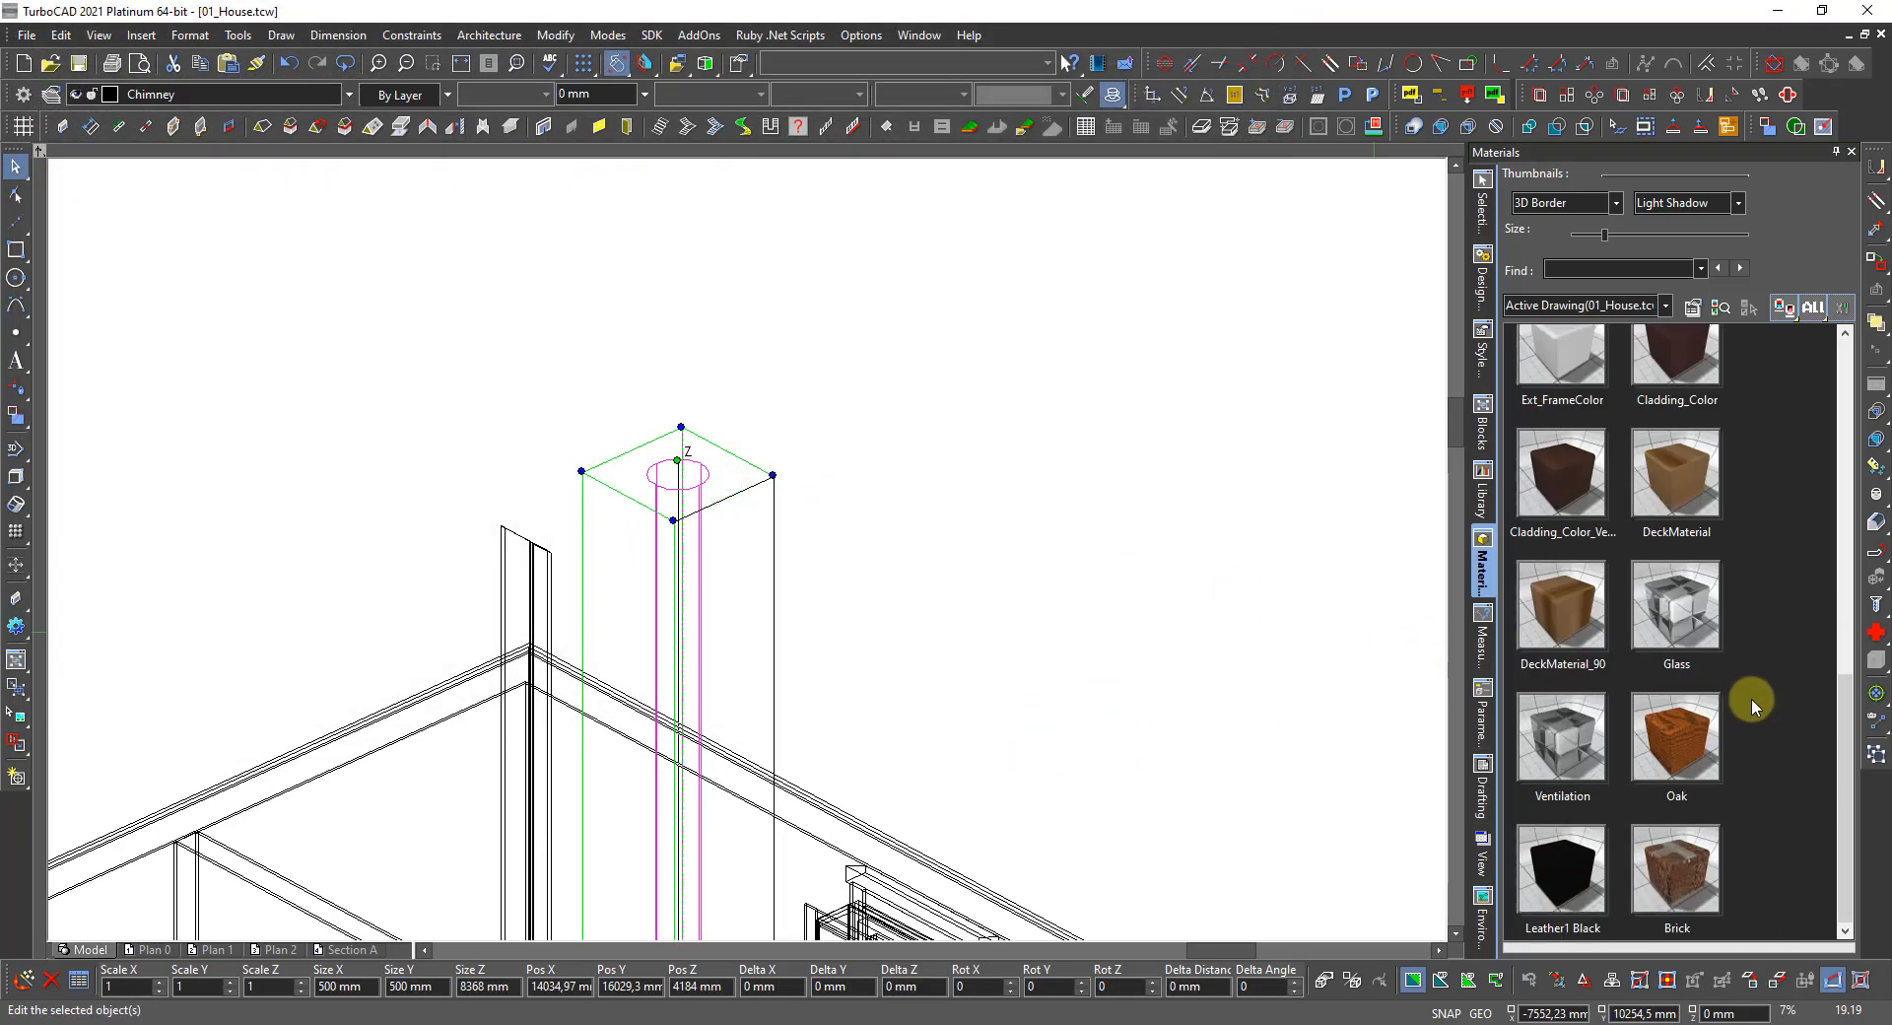
click(1693, 854)
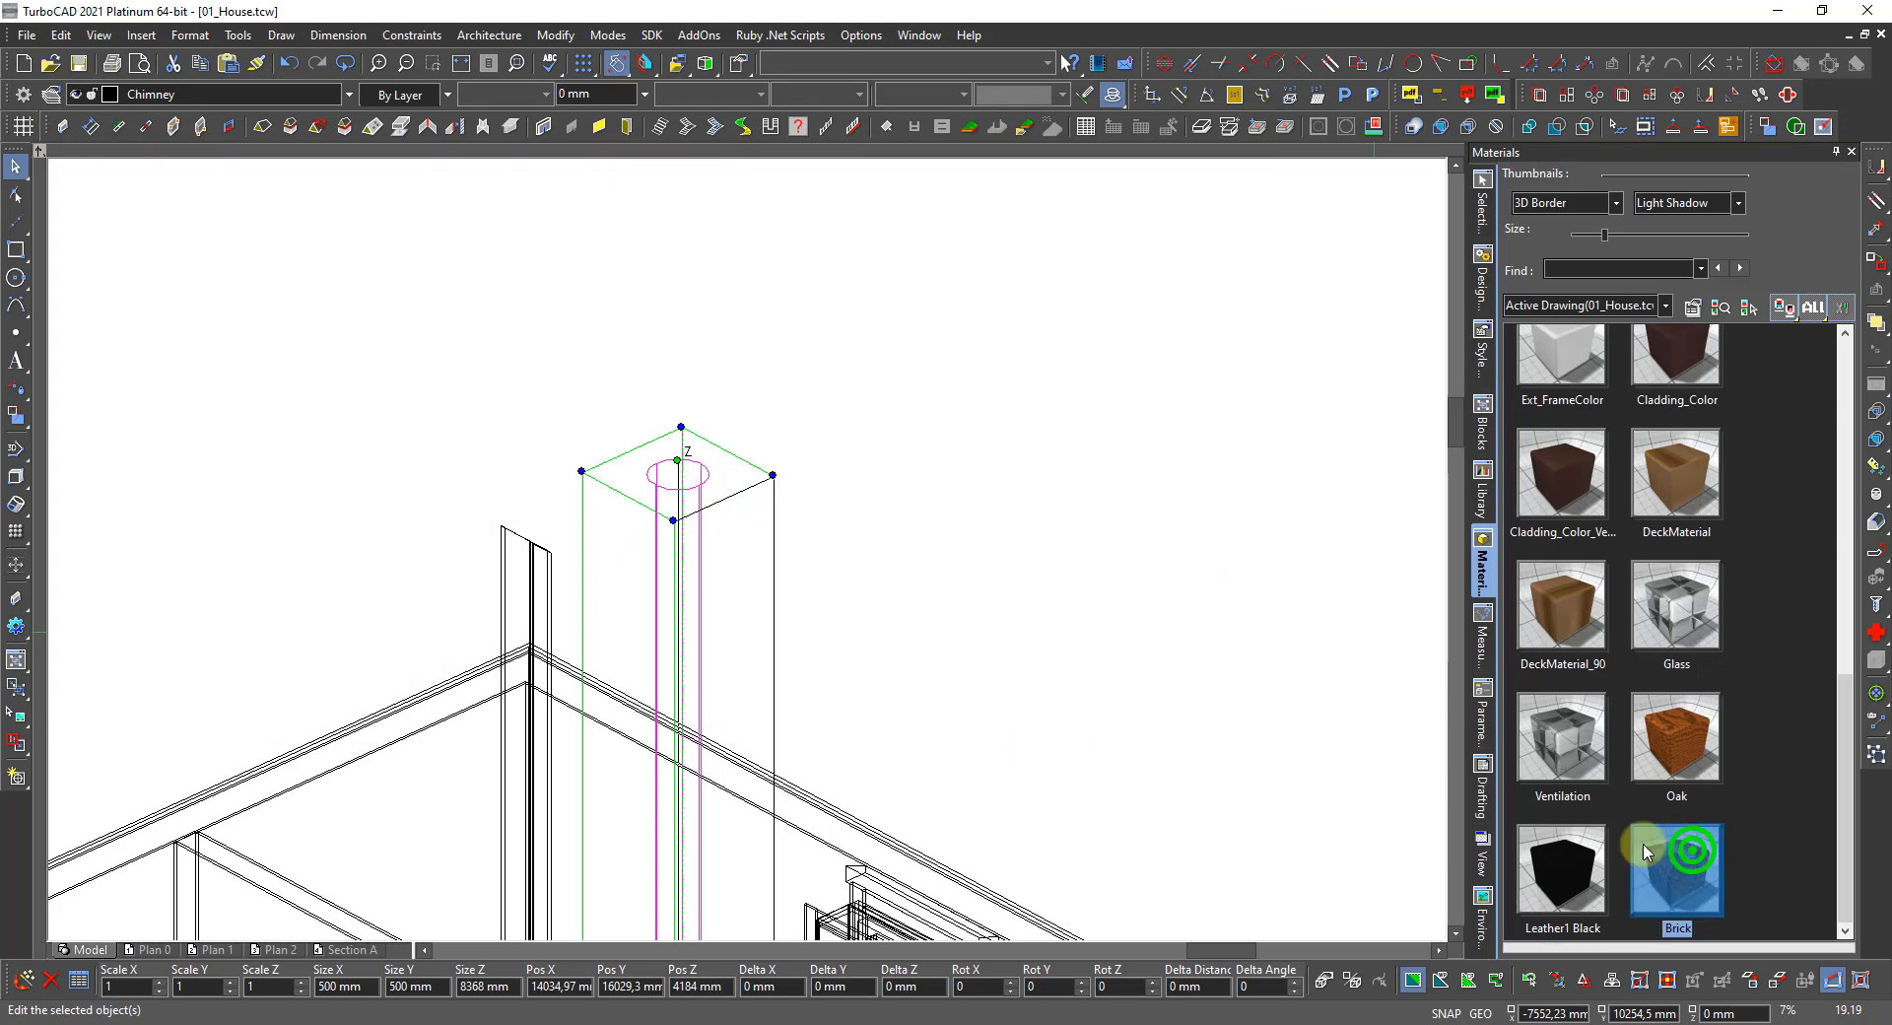
click(1107, 698)
right_click(1032, 674)
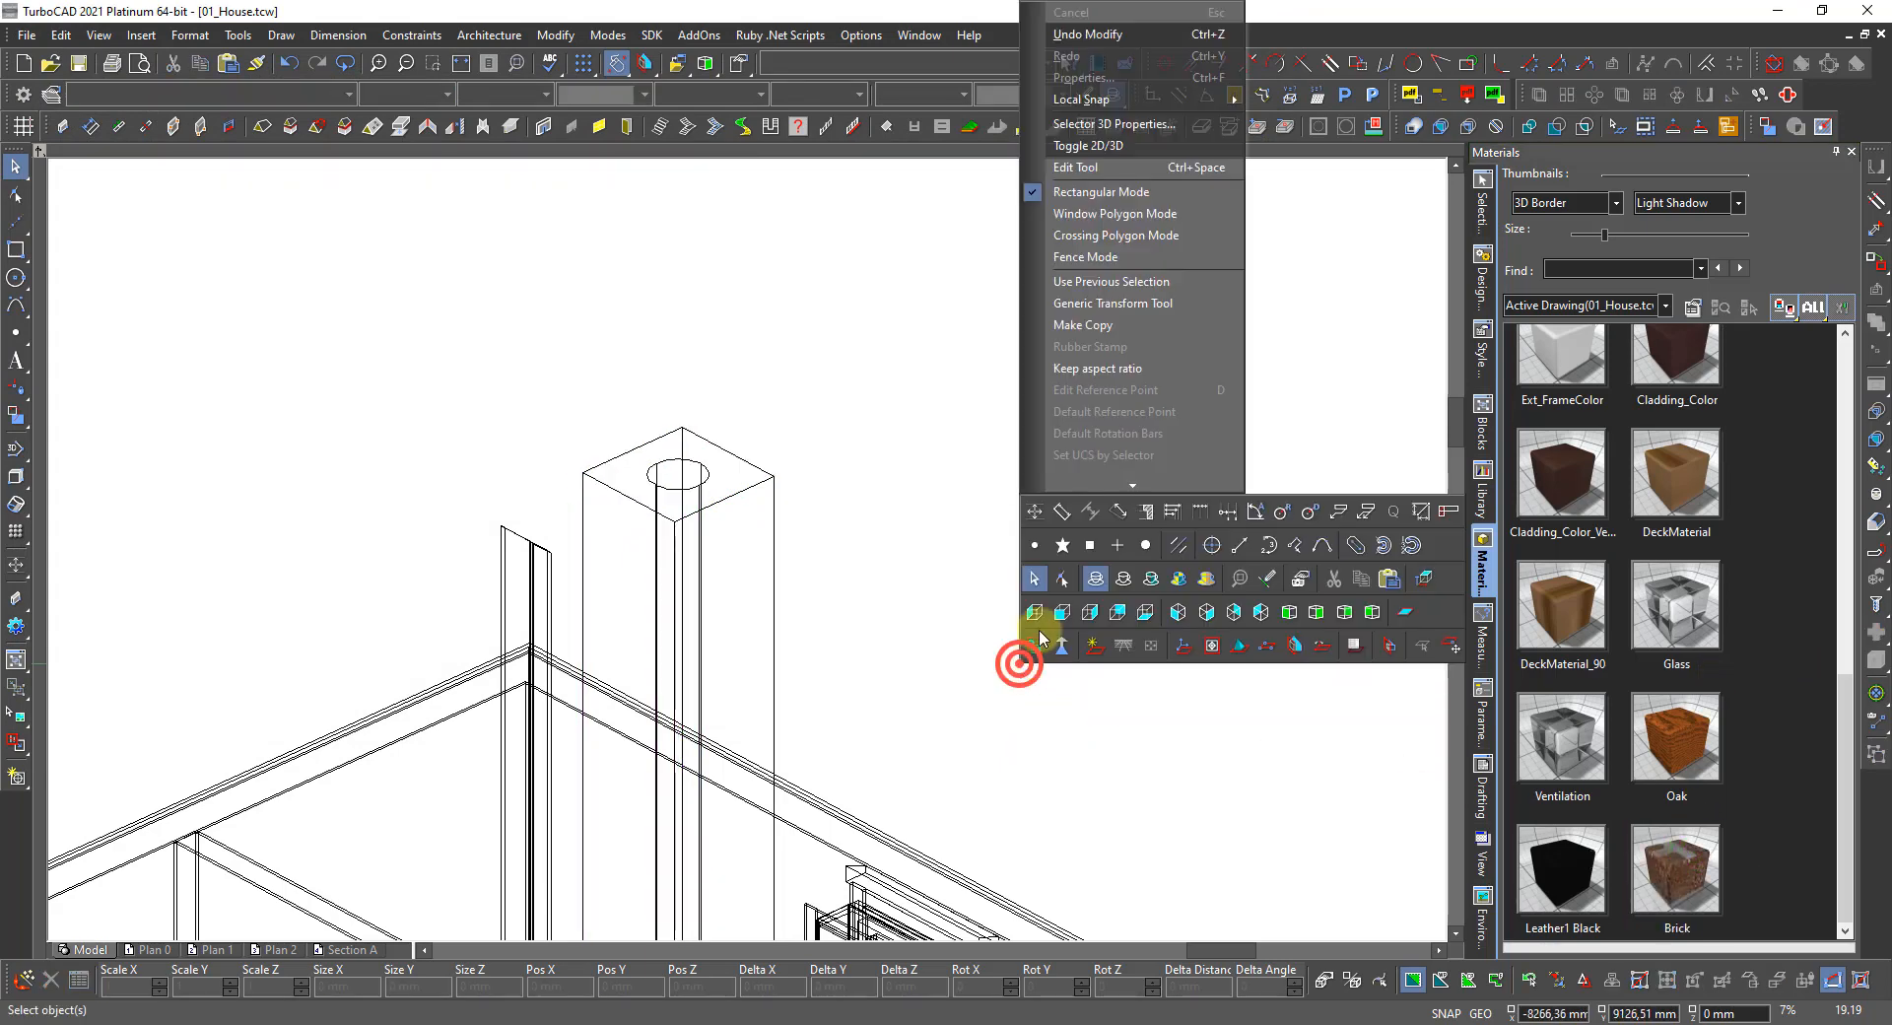
click(1181, 584)
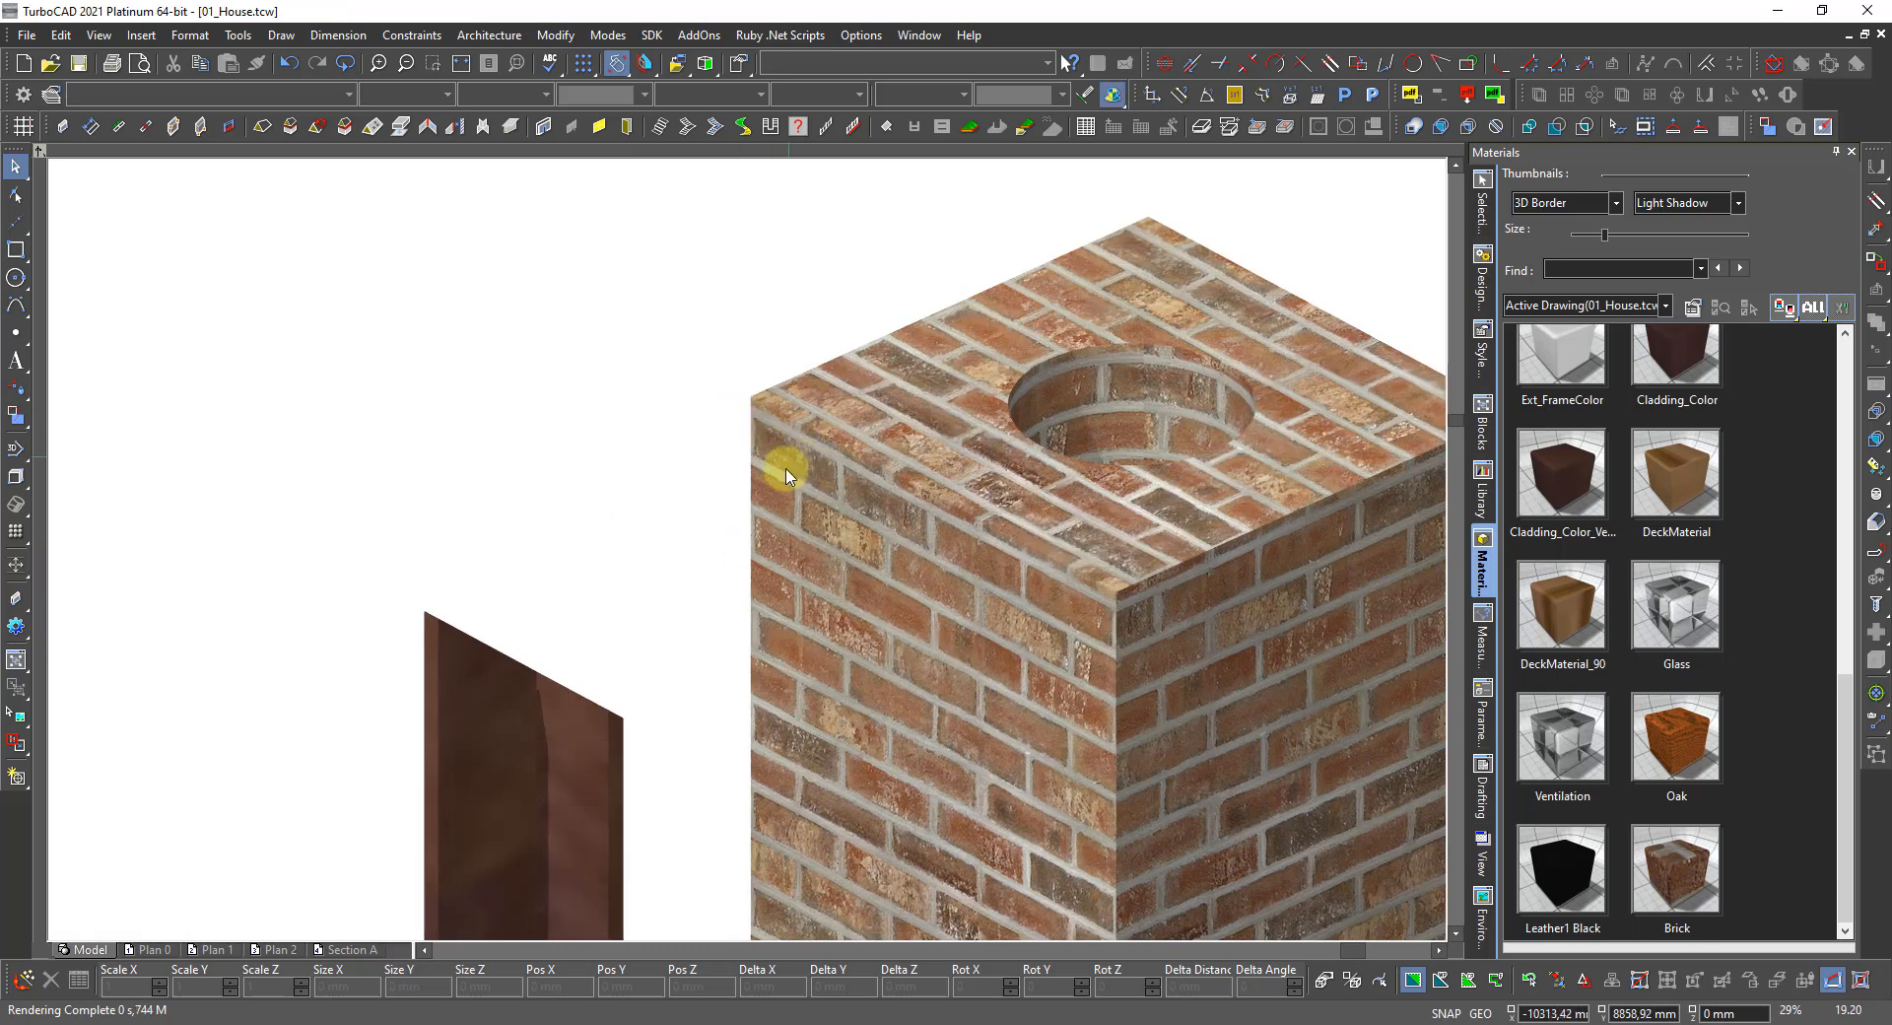
Return to hidden line display and switch to the Front view at the upper end of the chimney.
right_click(702, 473)
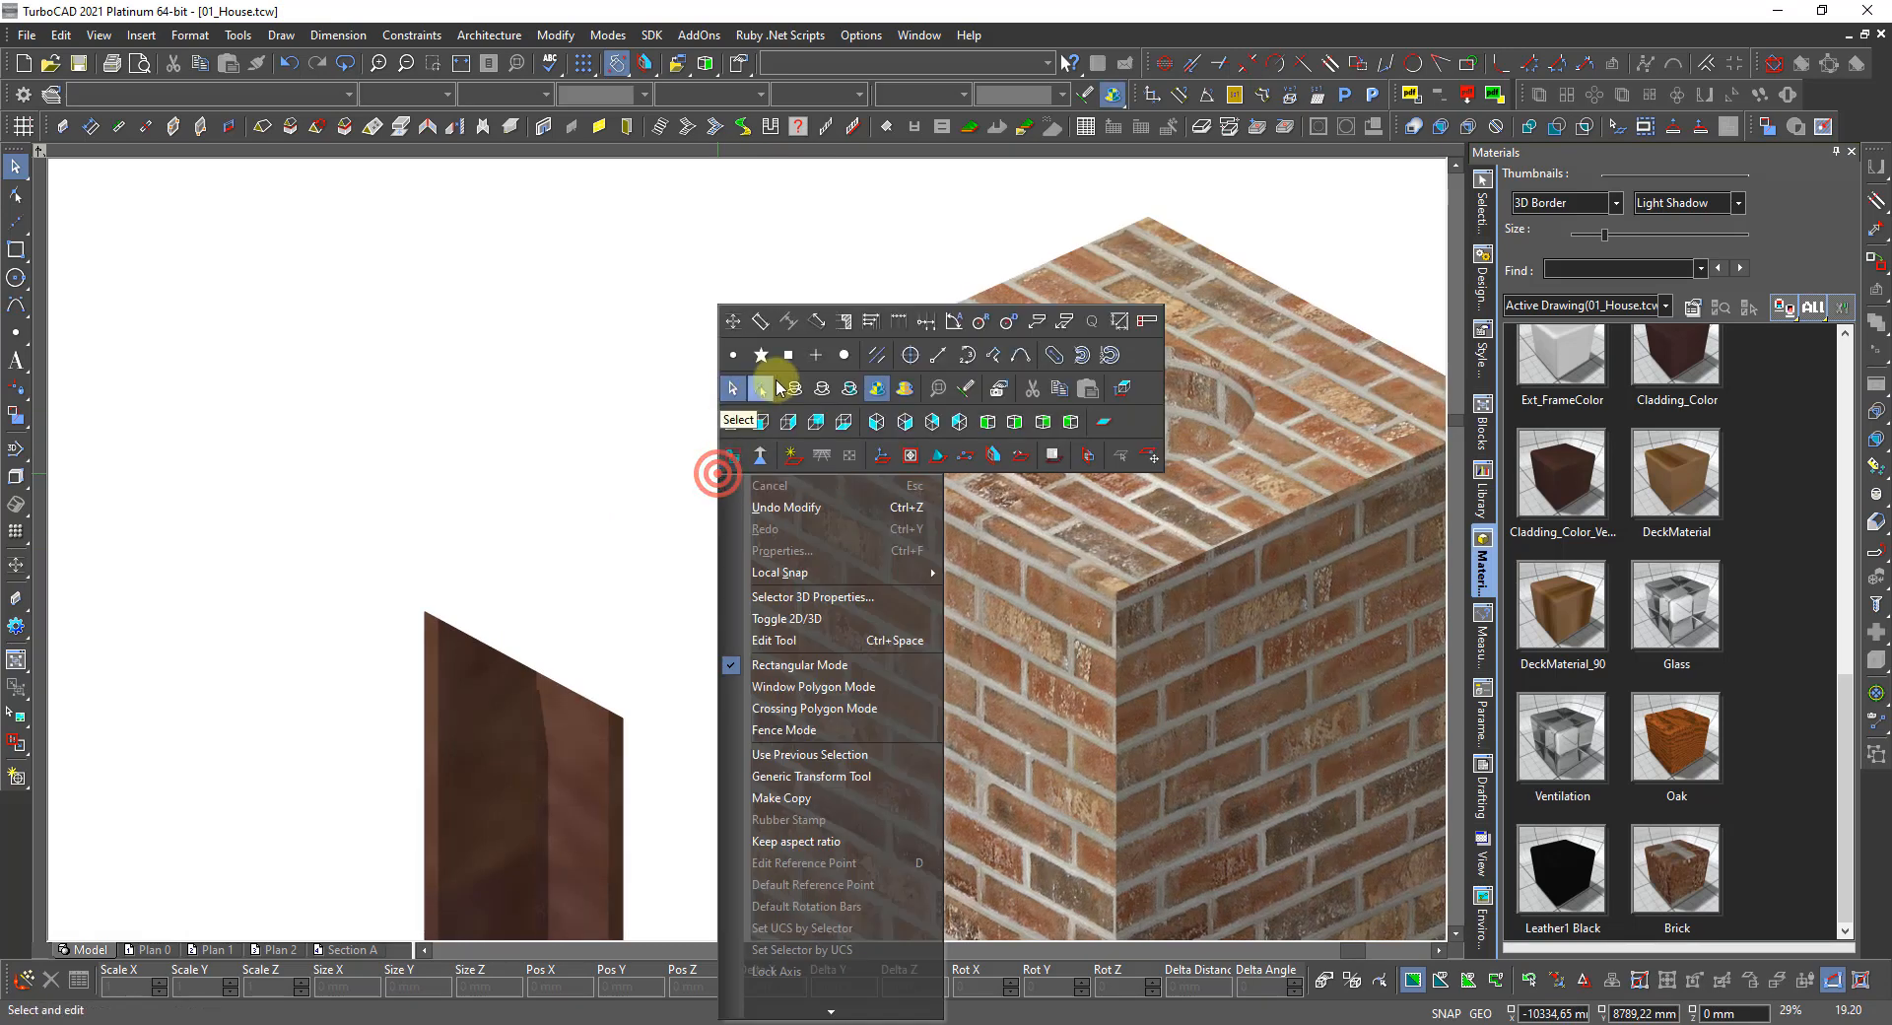
click(817, 392)
right_click(679, 403)
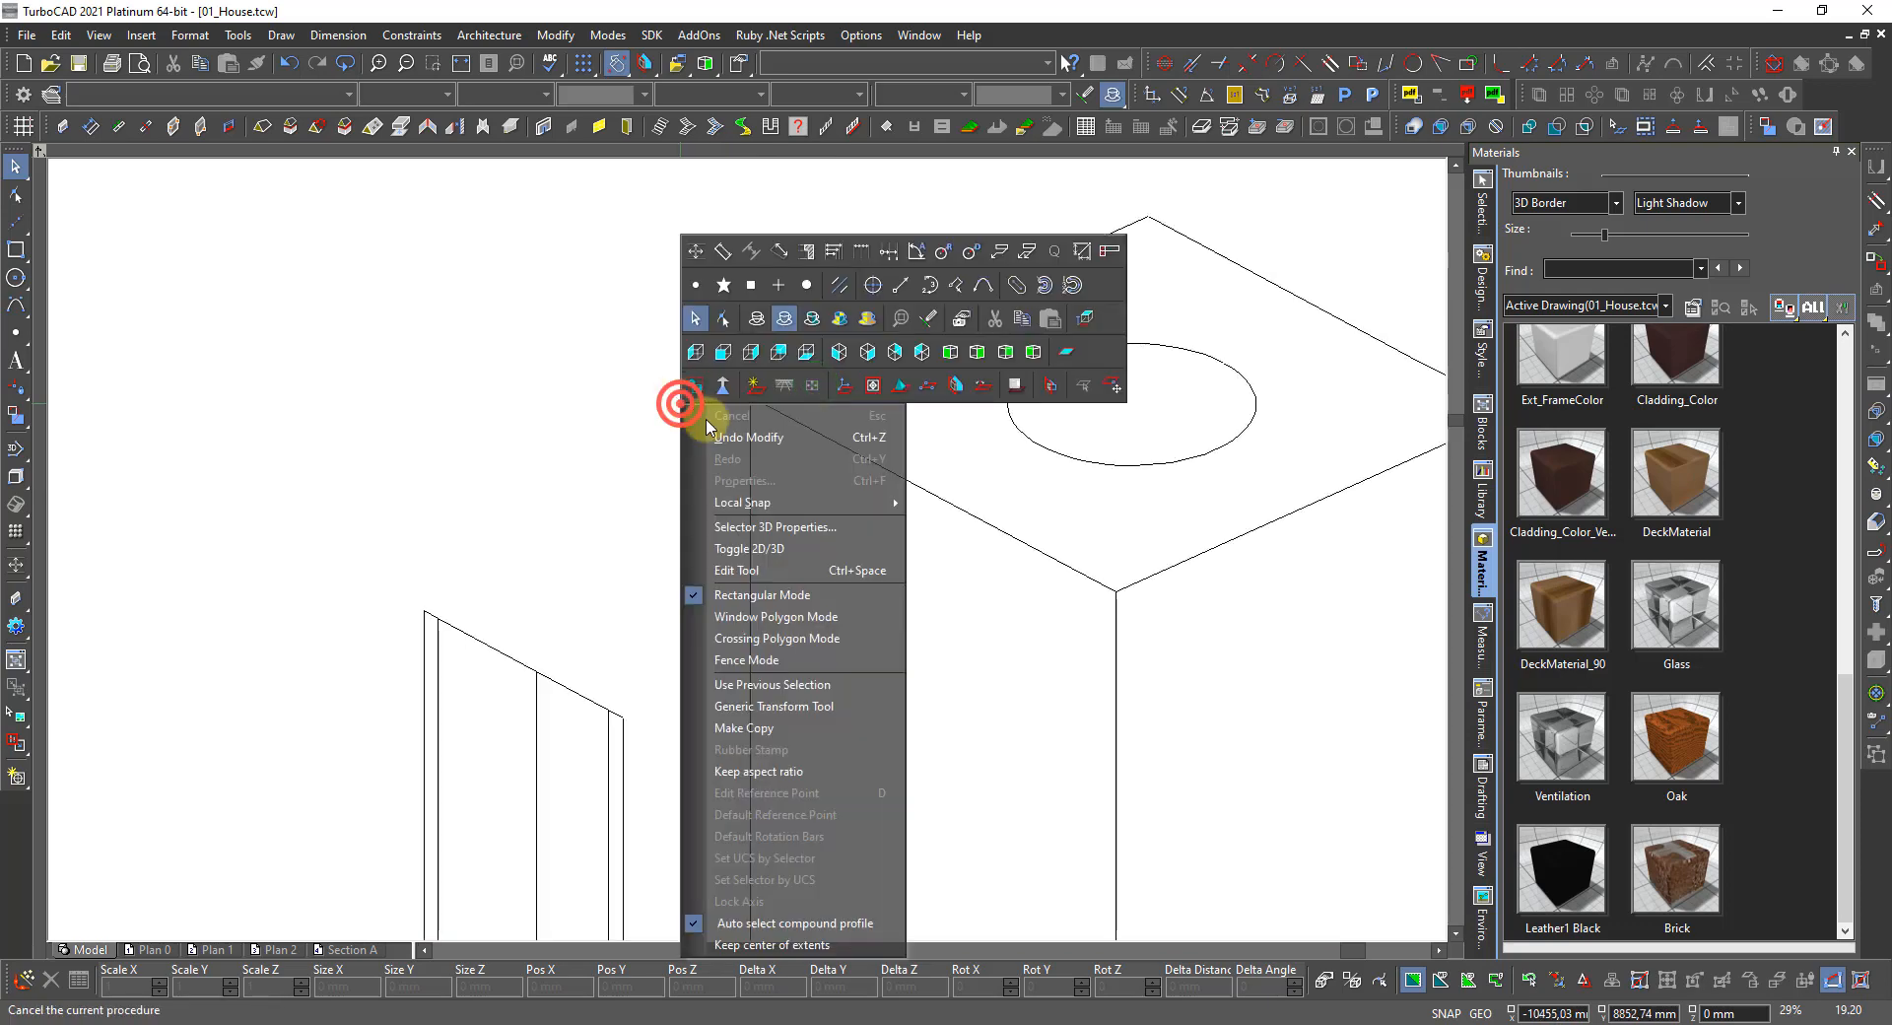
click(730, 362)
scroll(729, 463, down, 2)
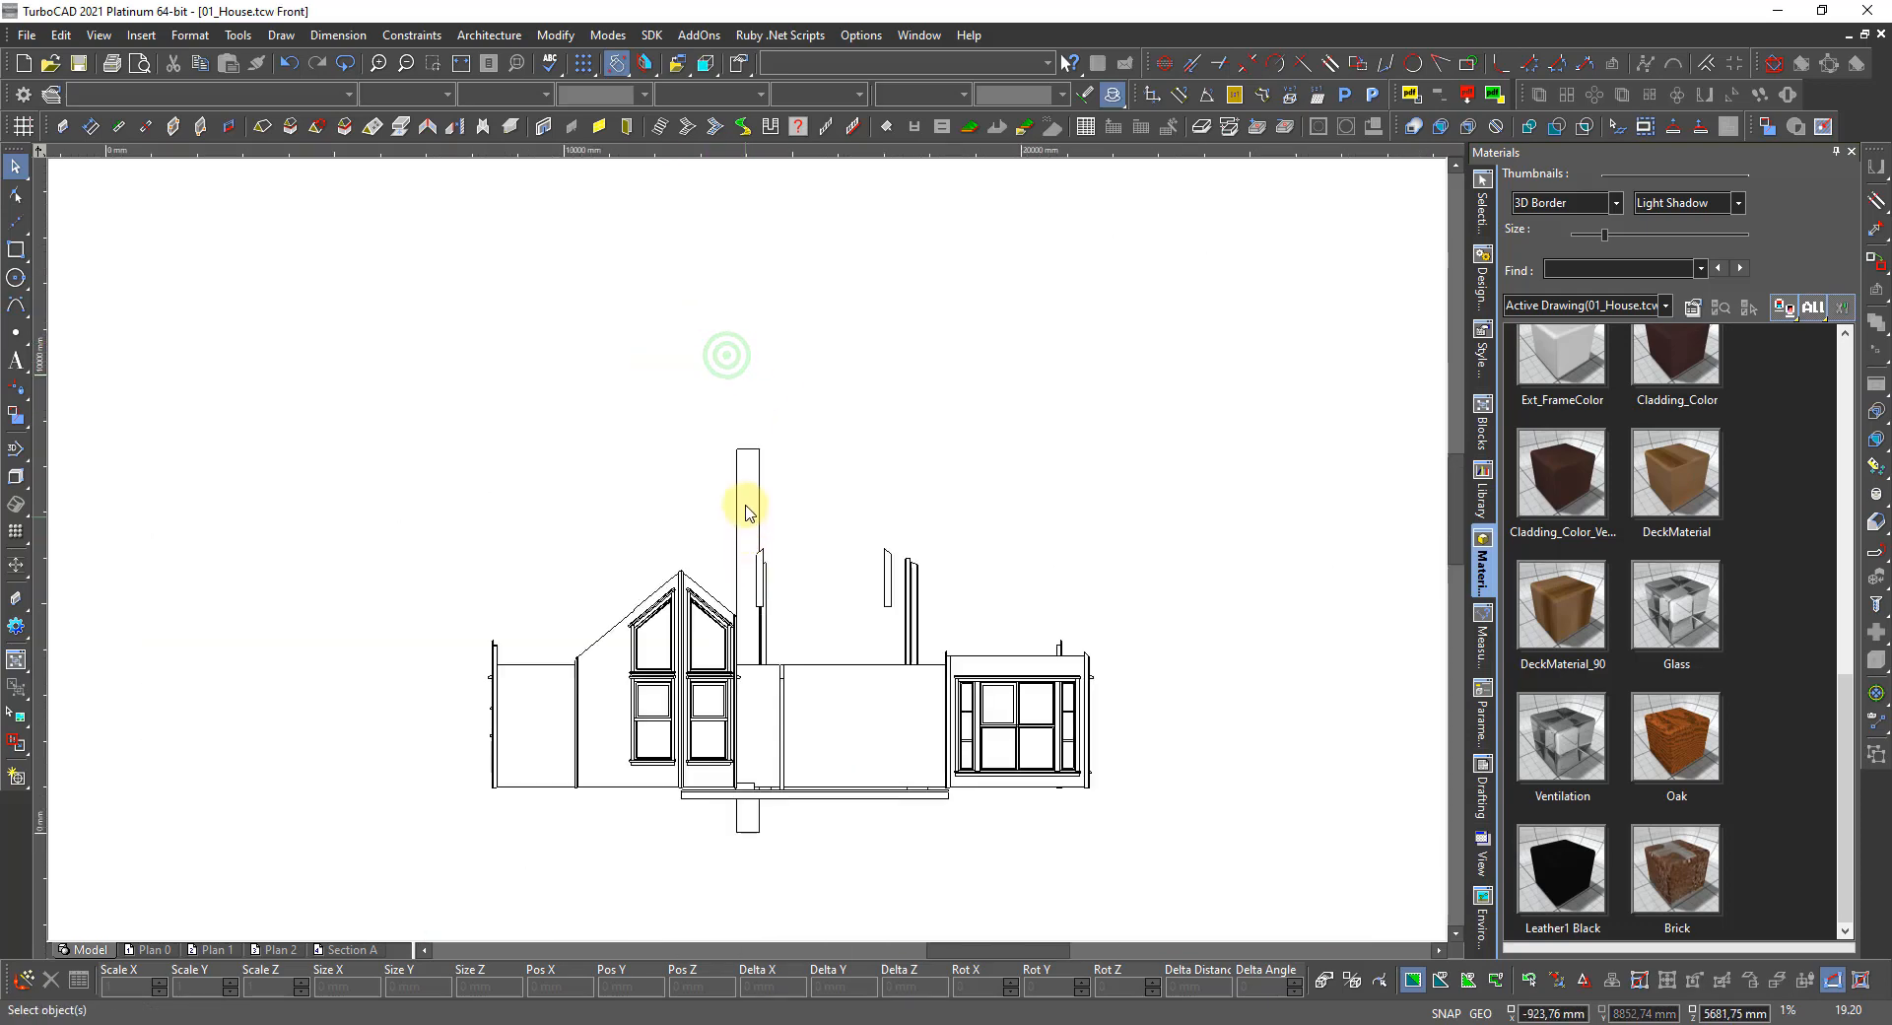
scroll(745, 513, up, 6)
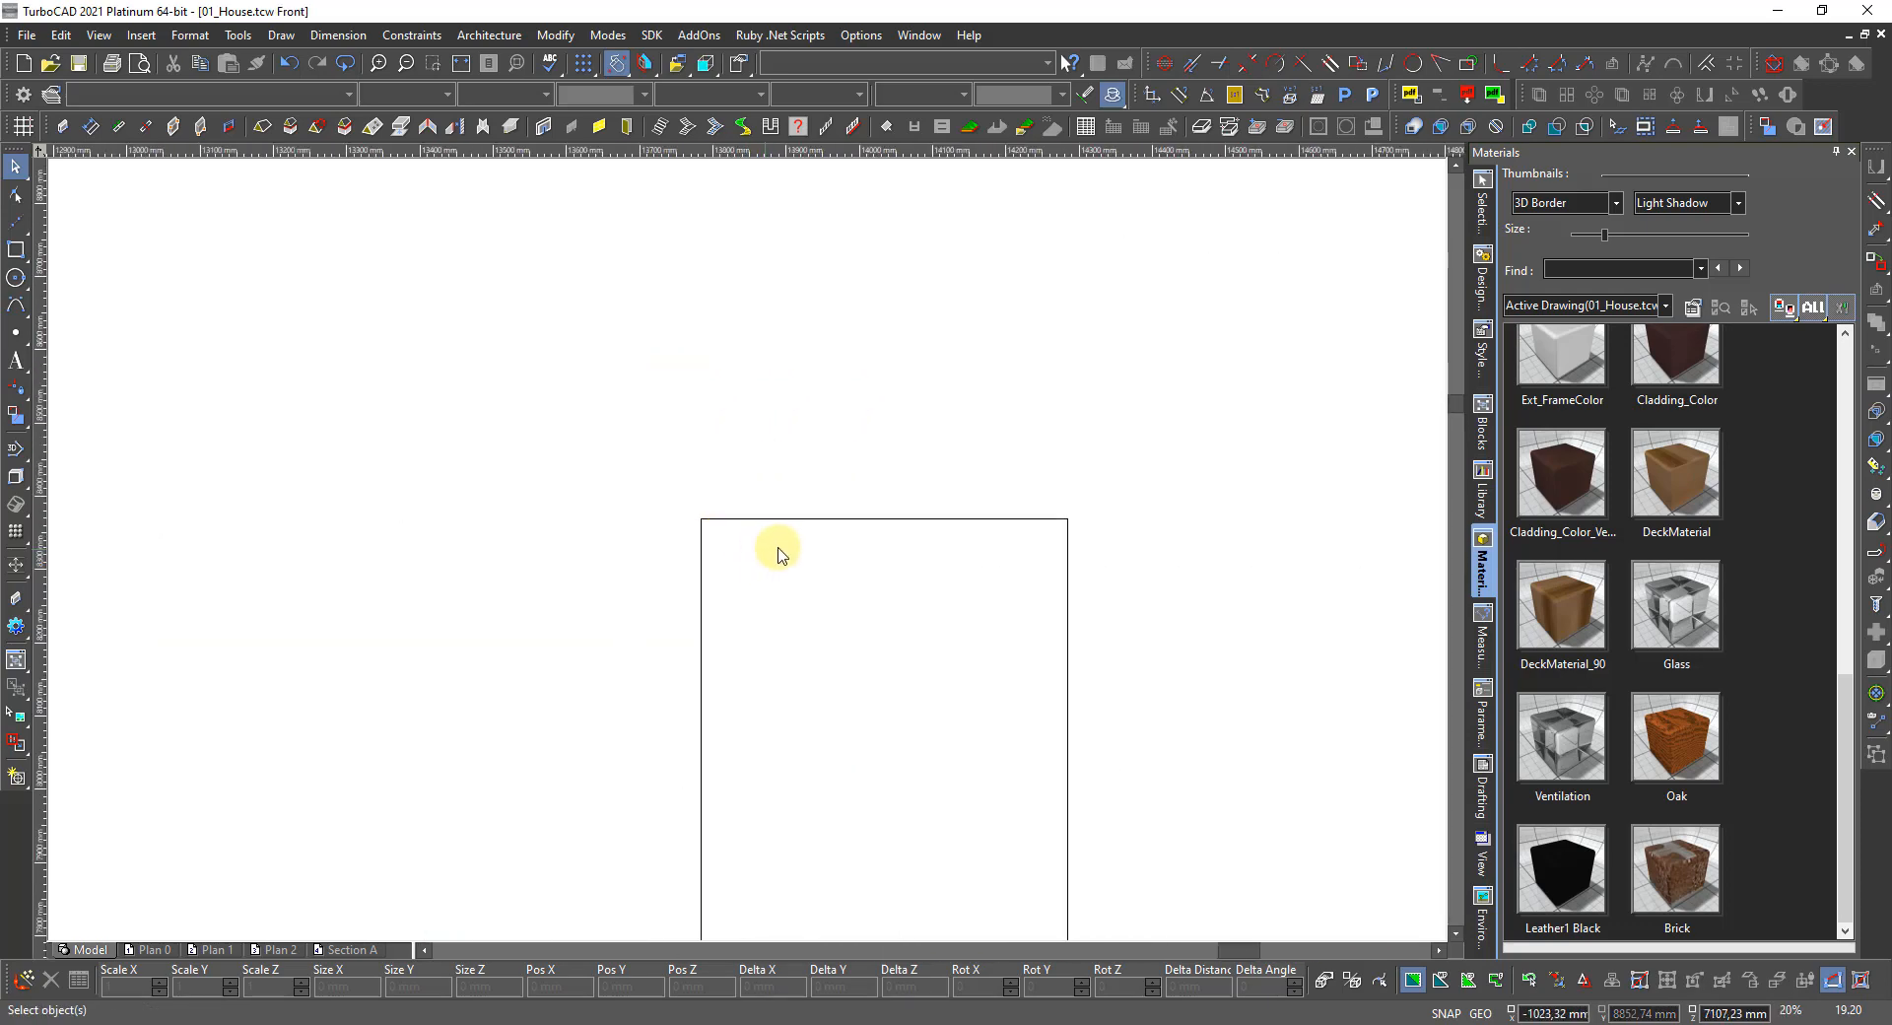
scroll(778, 554, up, 1)
Set the workplane by facet on the chimney's front face and display the view with draft rendering.
right_click(916, 565)
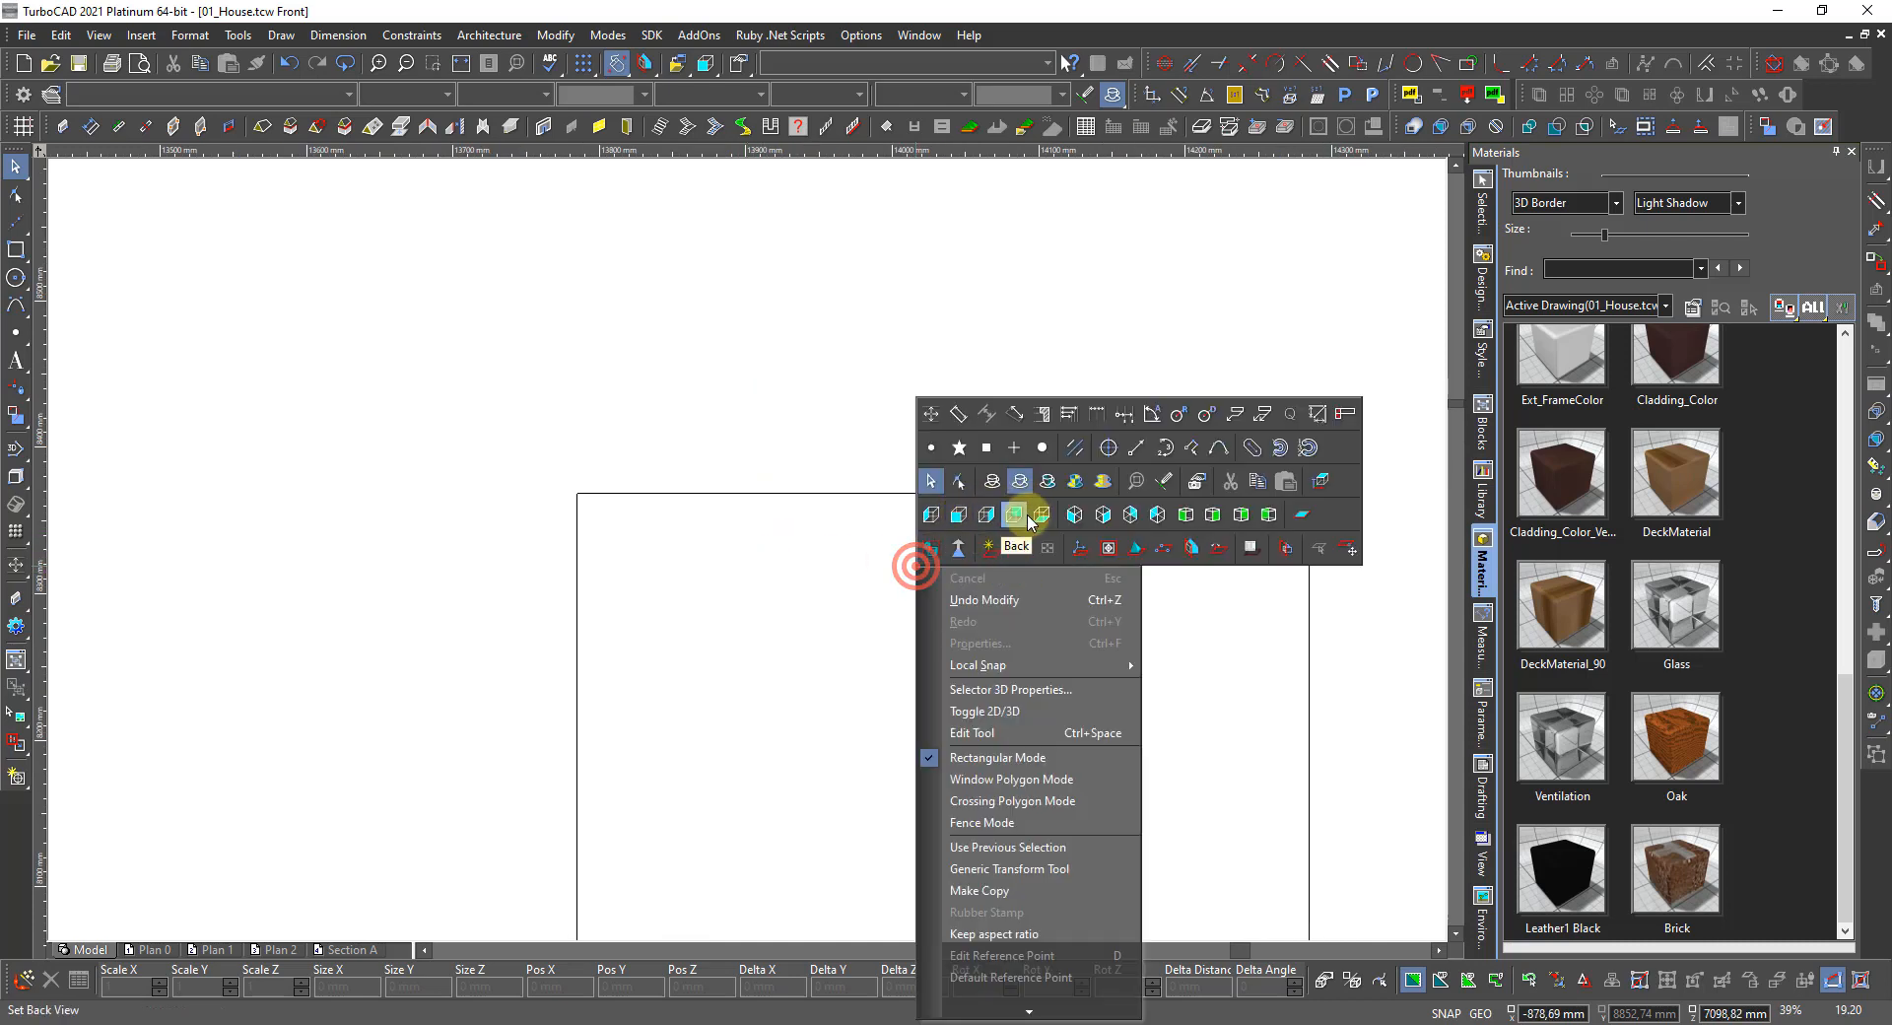
click(1194, 548)
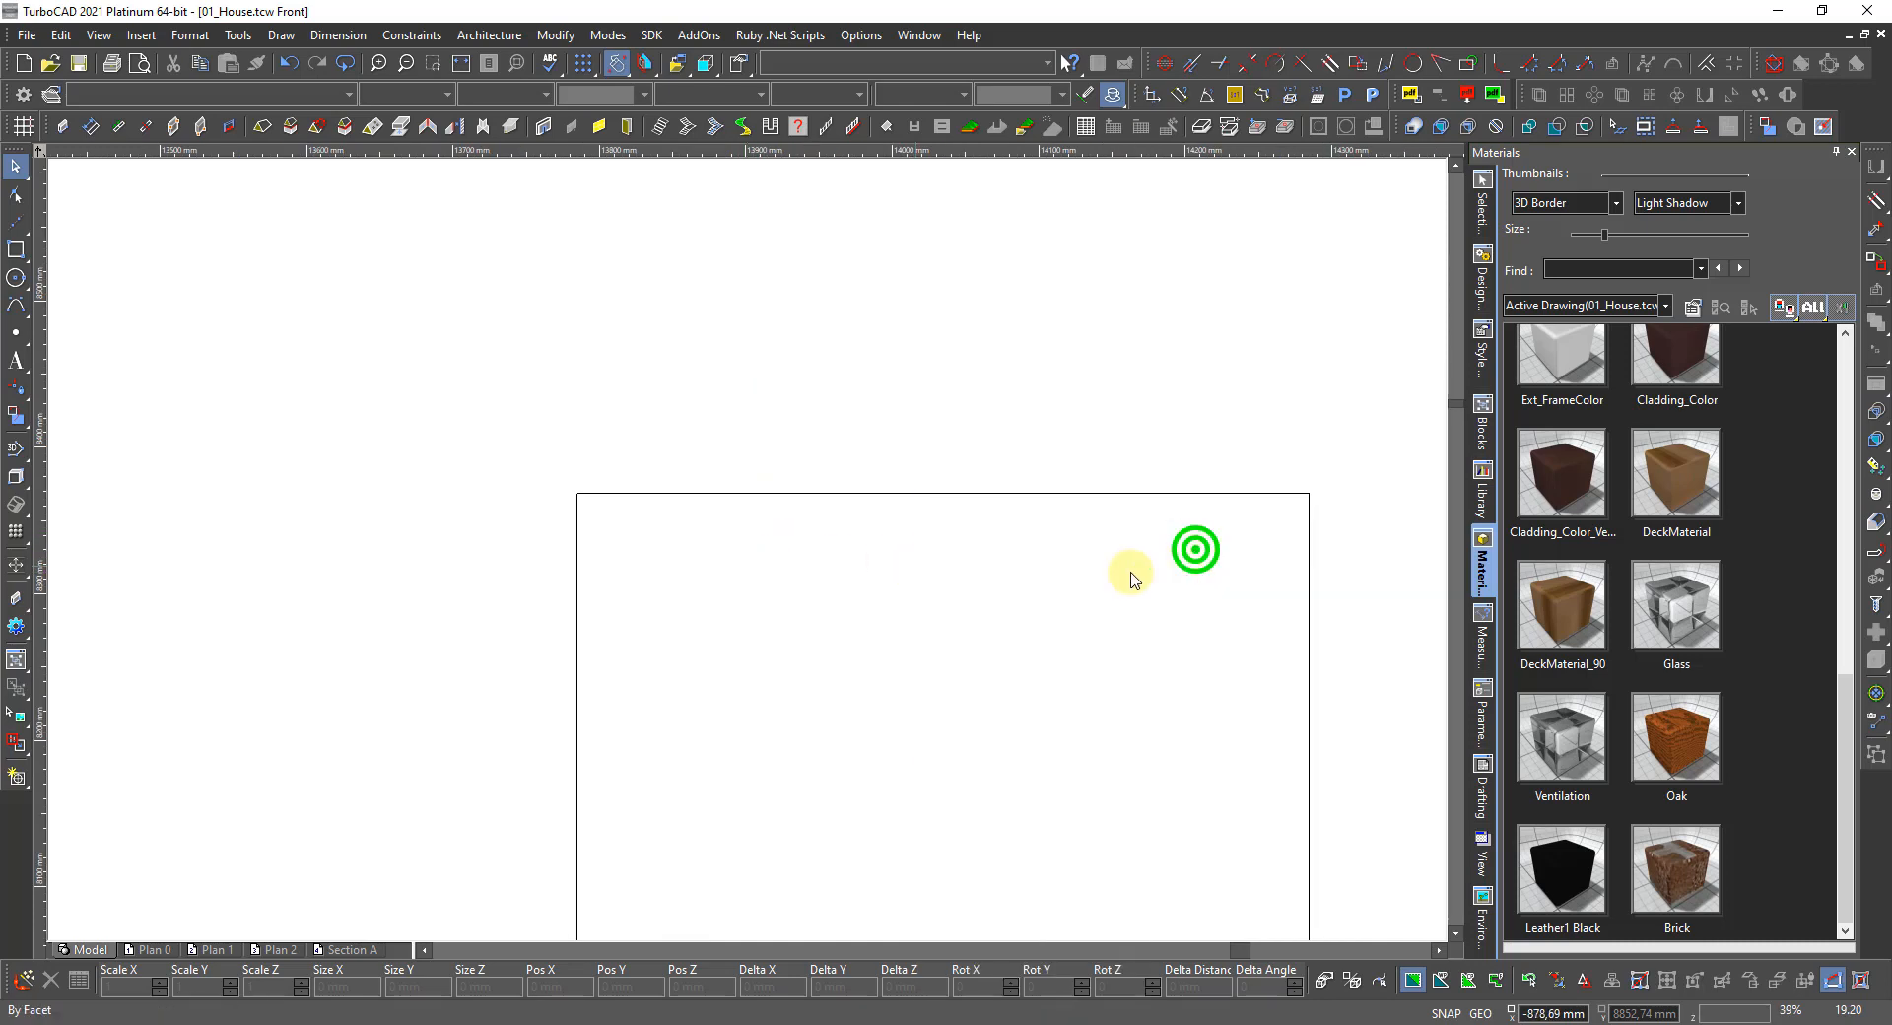
click(1078, 579)
right_click(1074, 582)
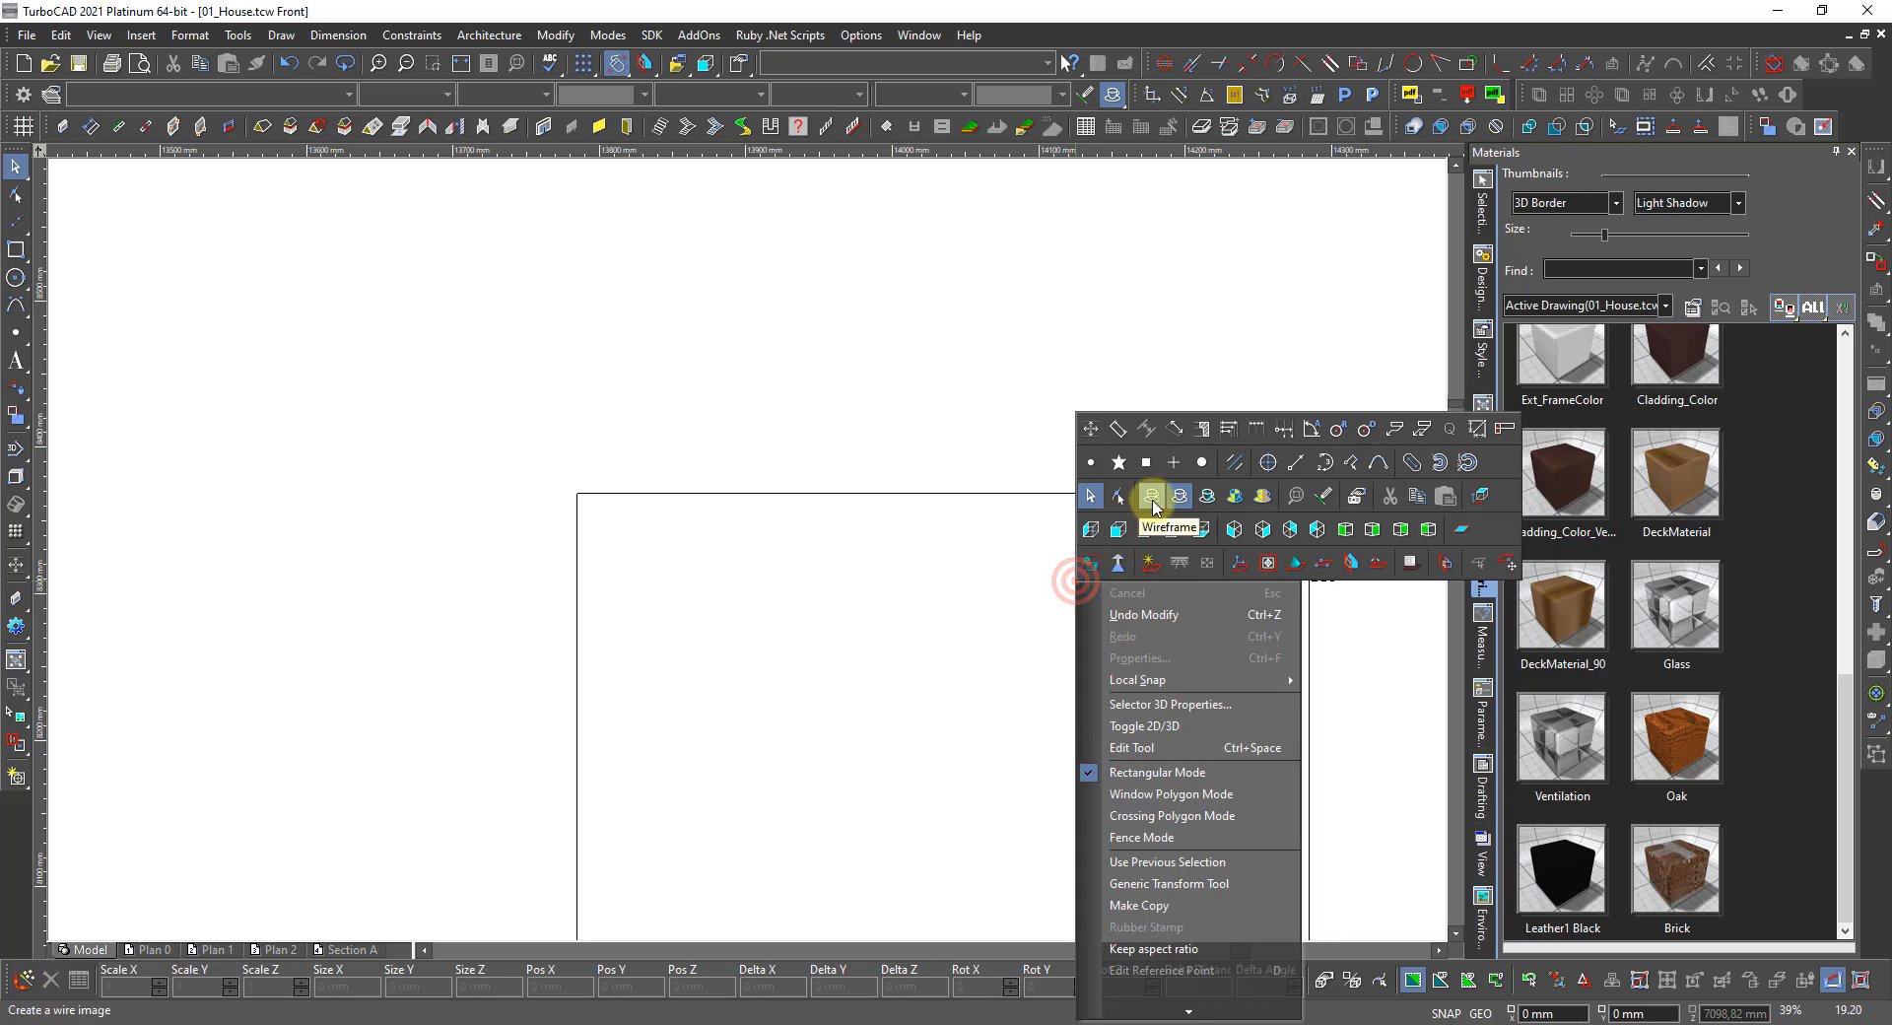
click(1204, 500)
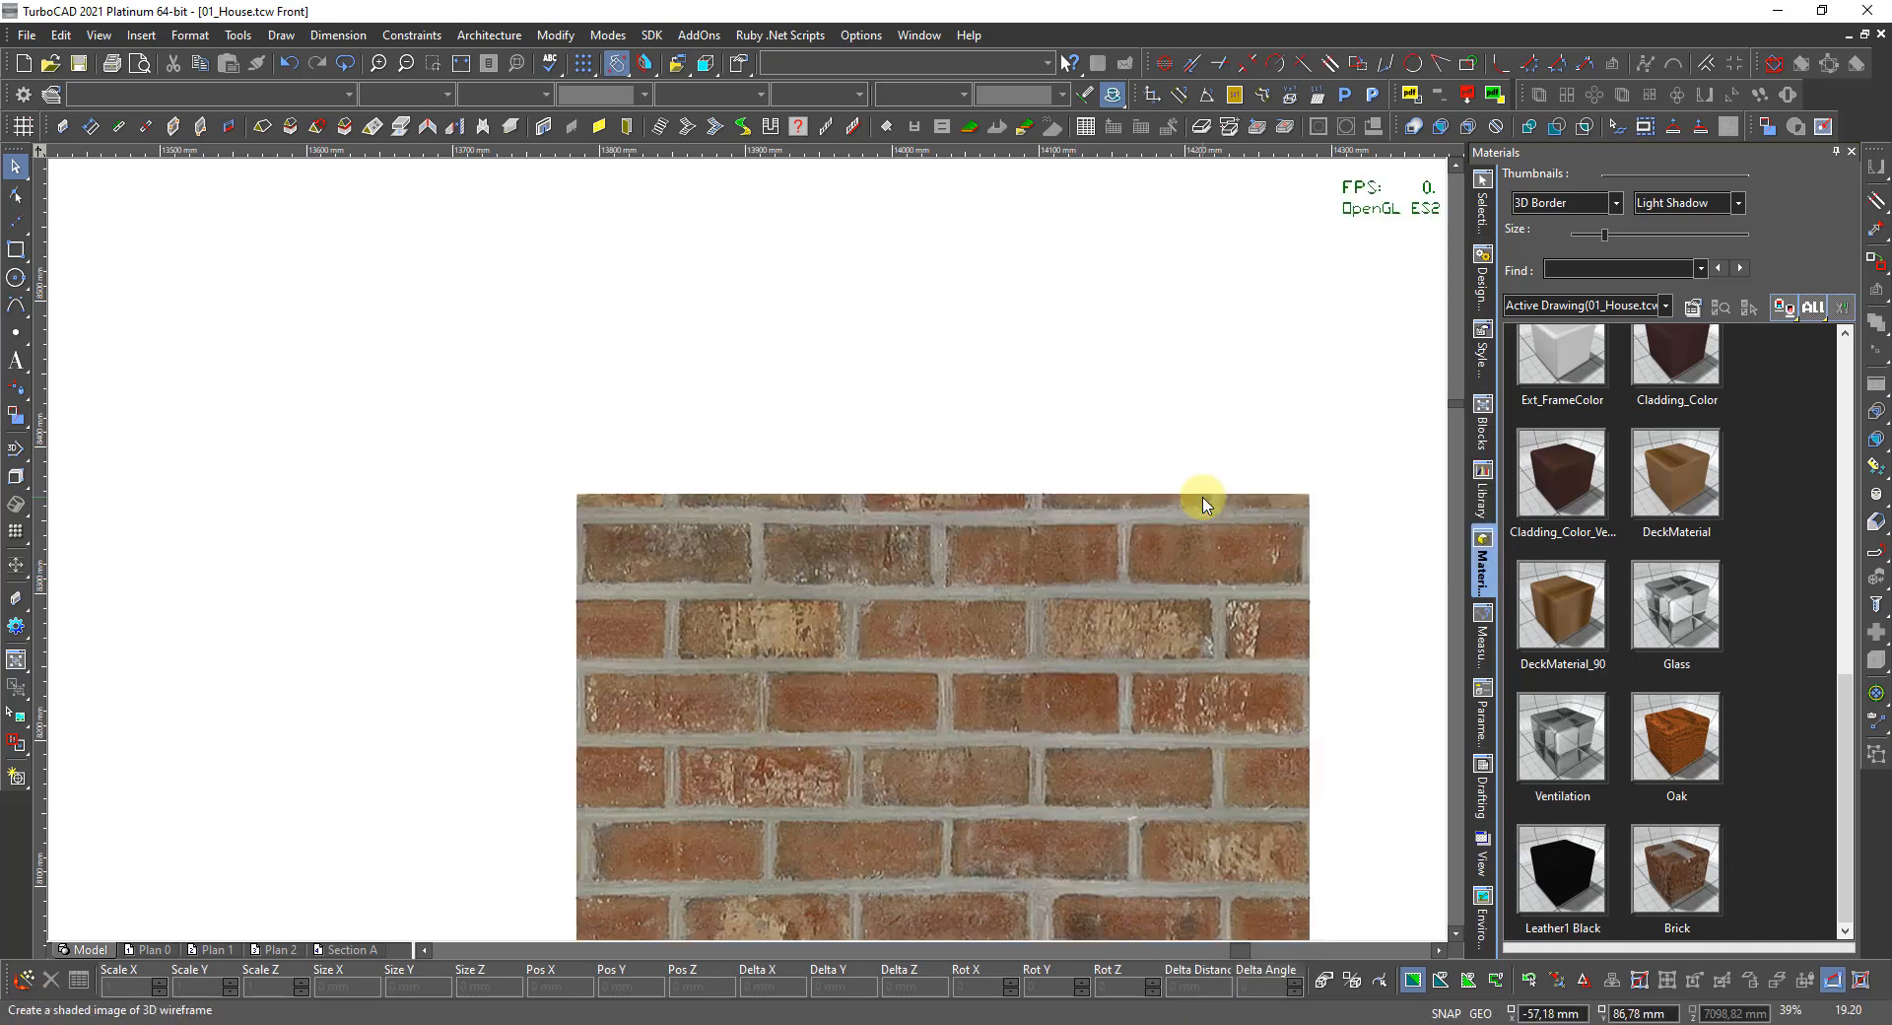
Start an orthogonal dimension at the near end of the second brick in the uppermost full course and dismiss the layer warning.
right_click(1038, 545)
click(1051, 392)
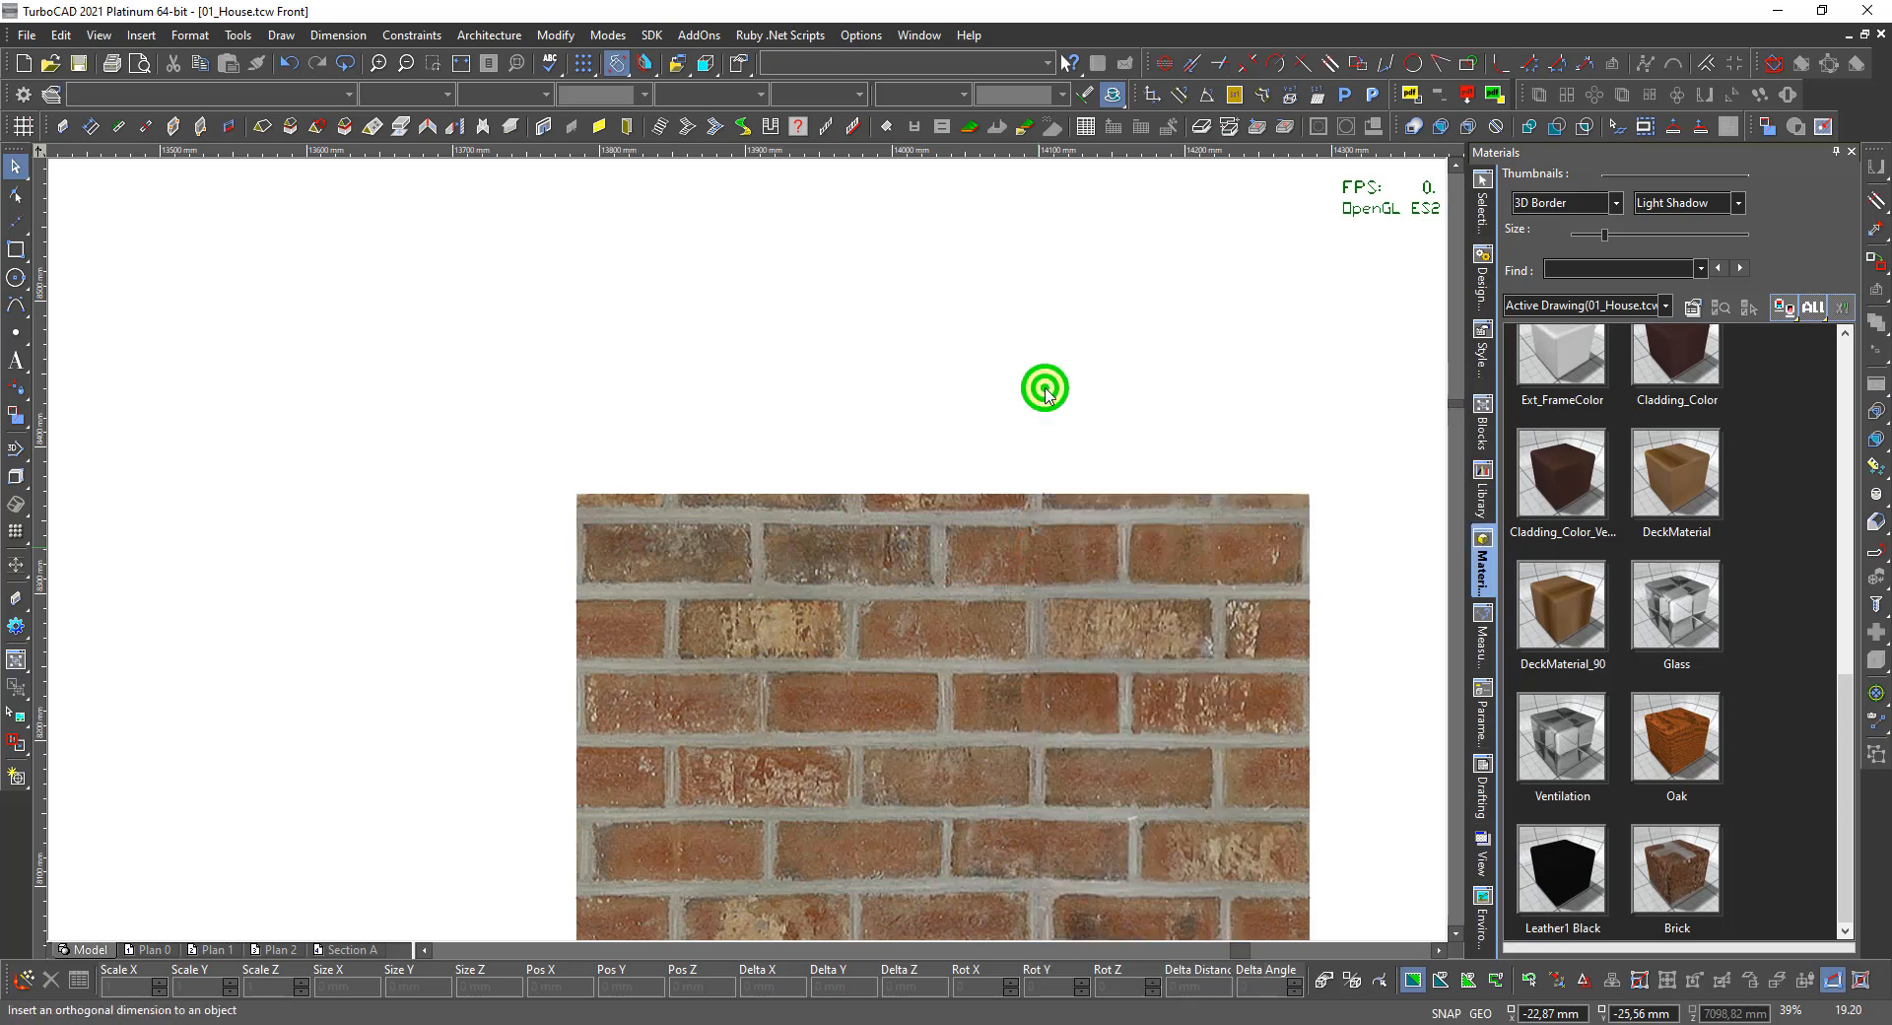
click(761, 540)
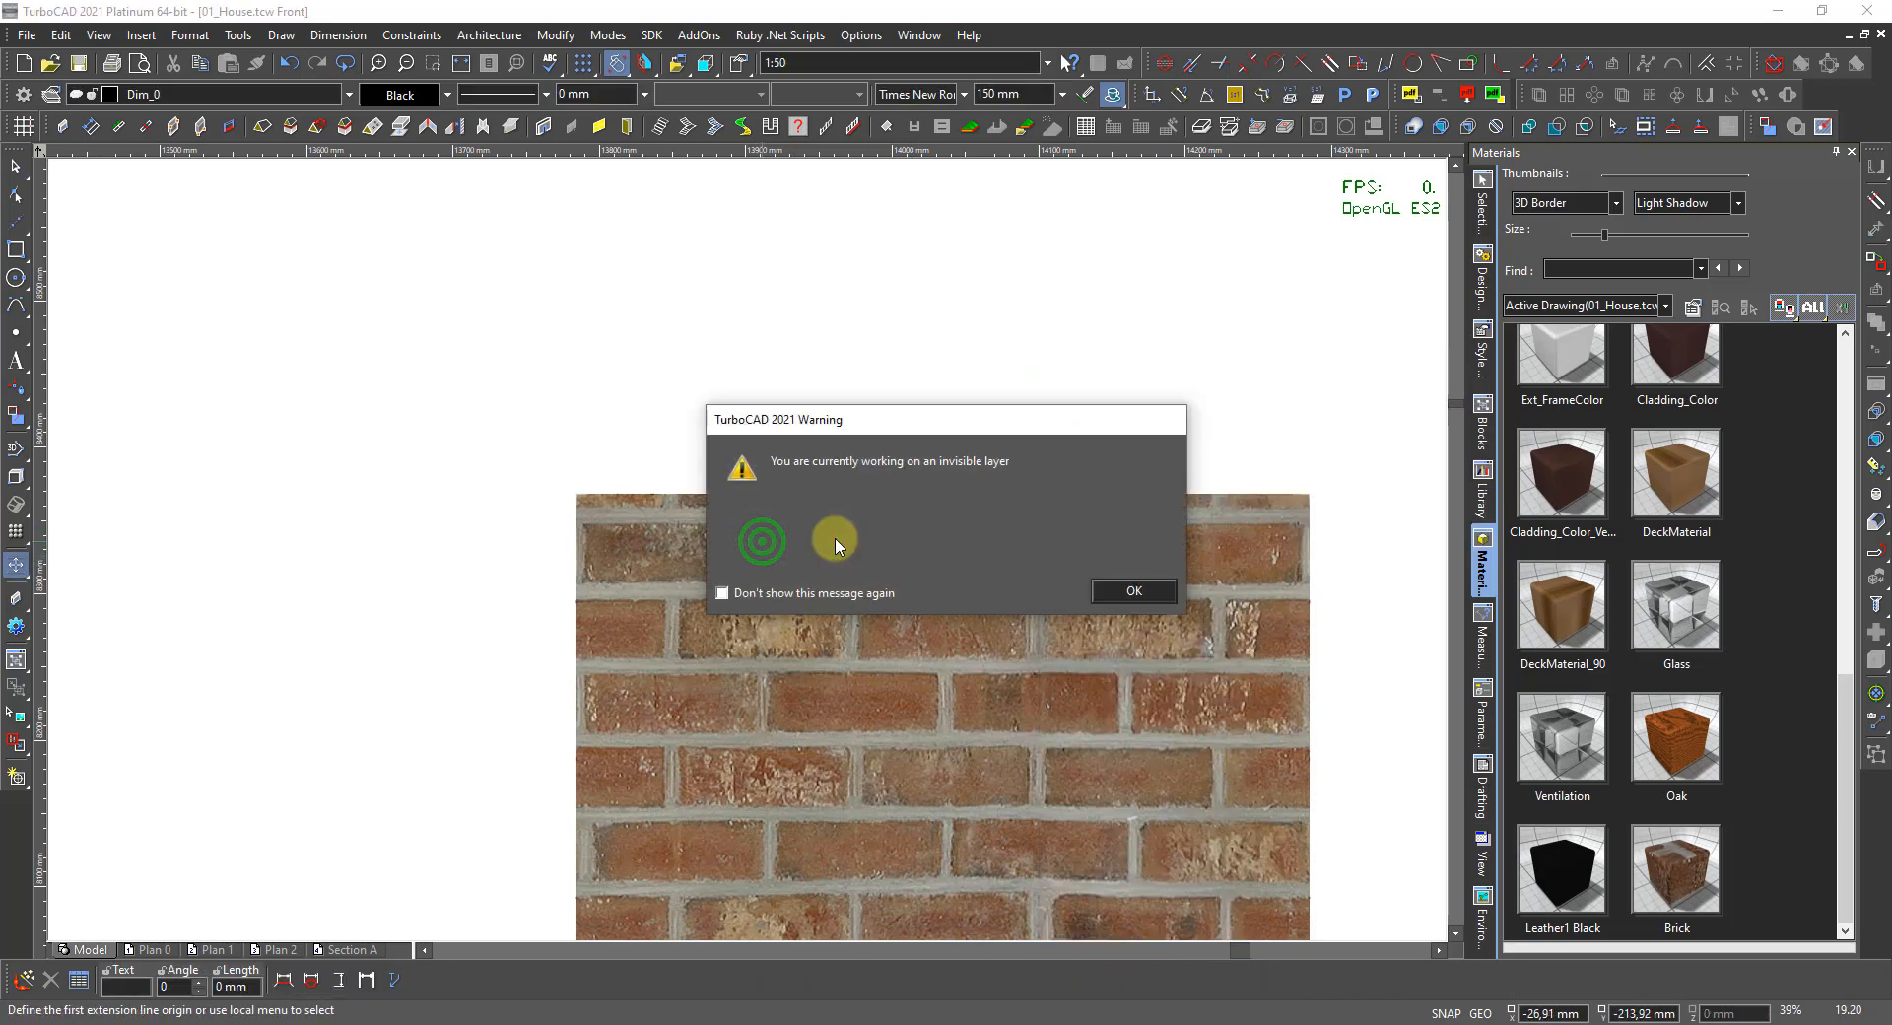
click(1121, 589)
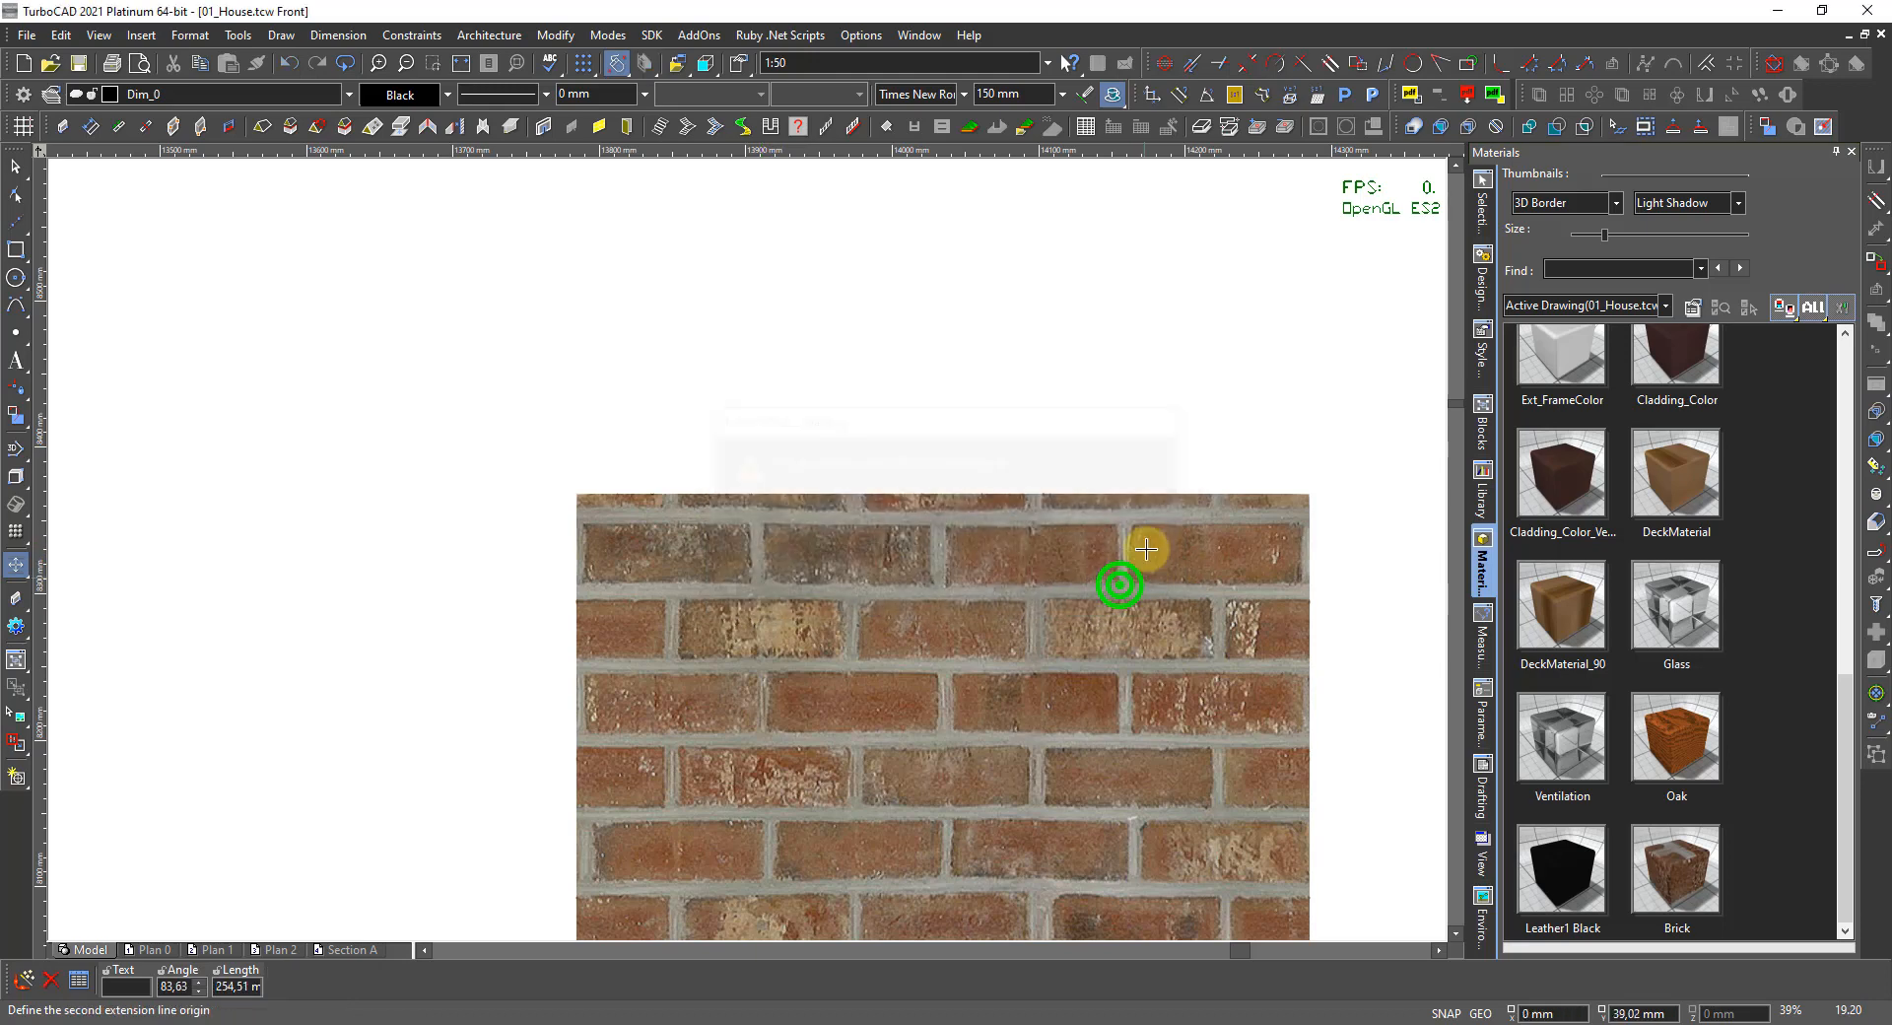
Create a new layer named 0 and make it the active layer.
click(348, 95)
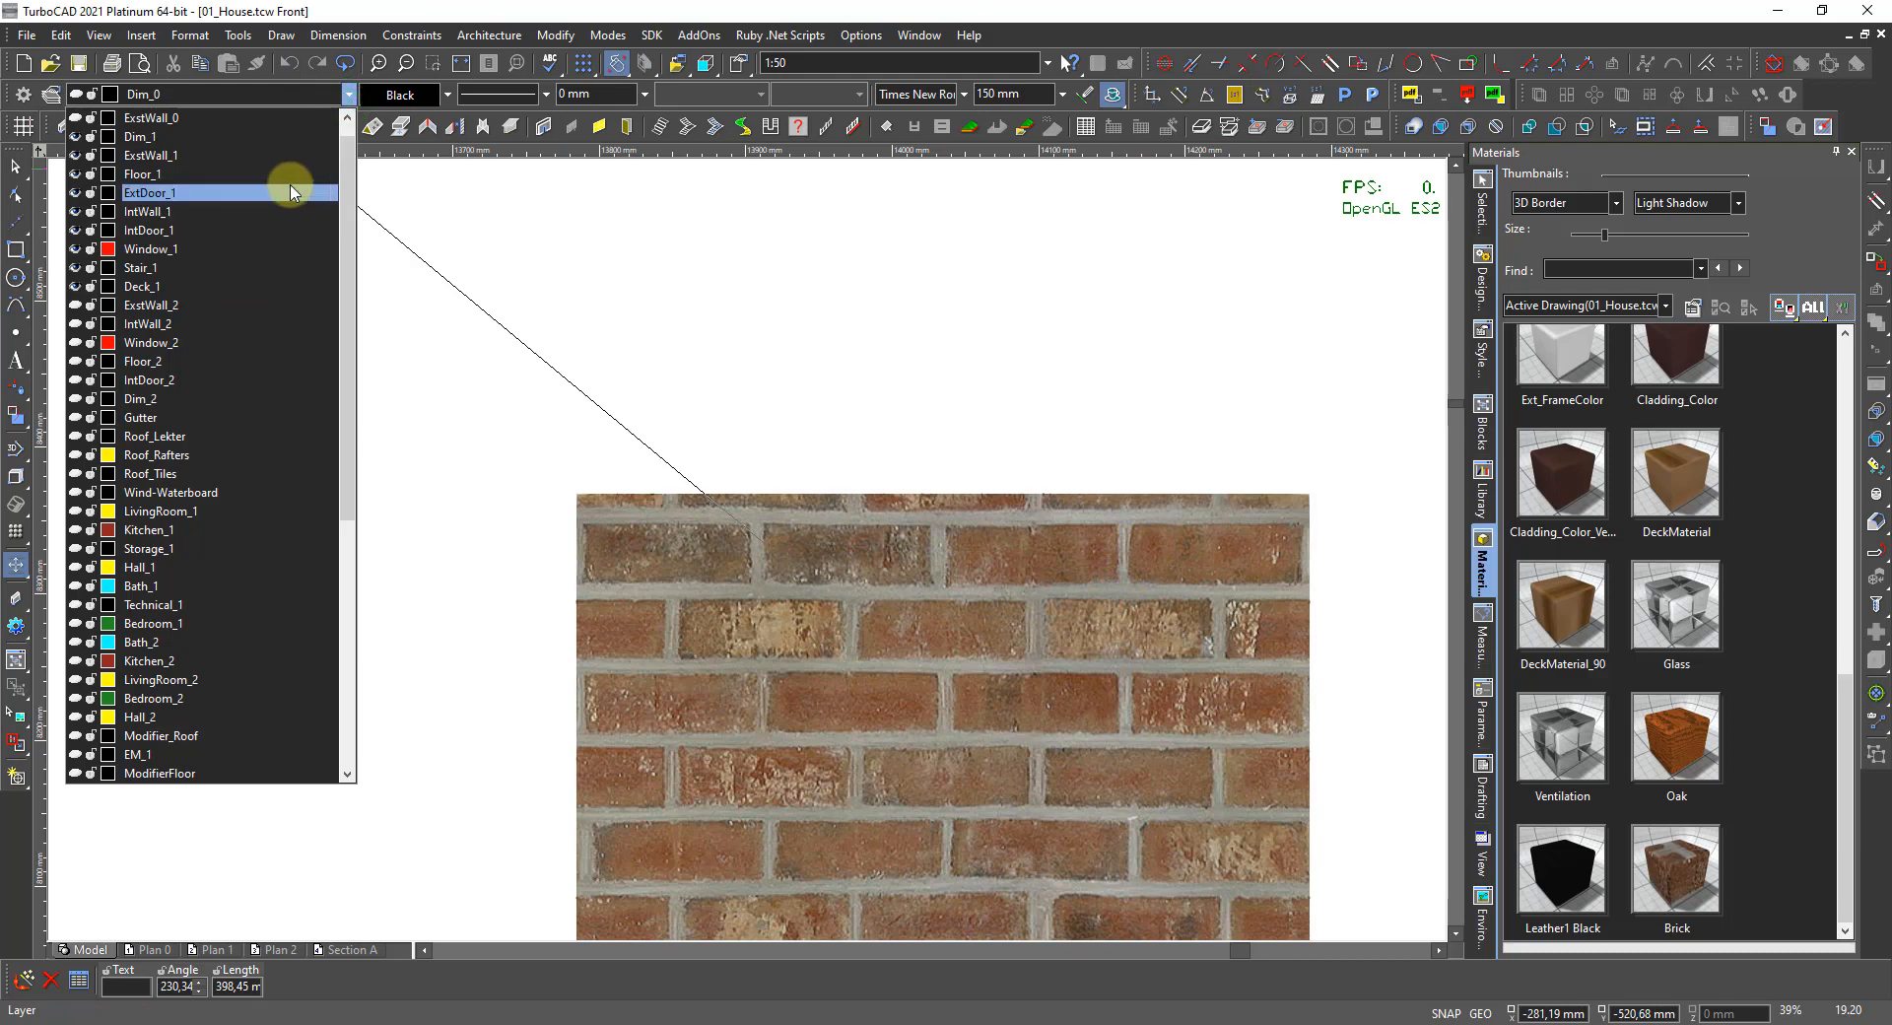
scroll(264, 209, down, 5)
scroll(264, 209, down, 3)
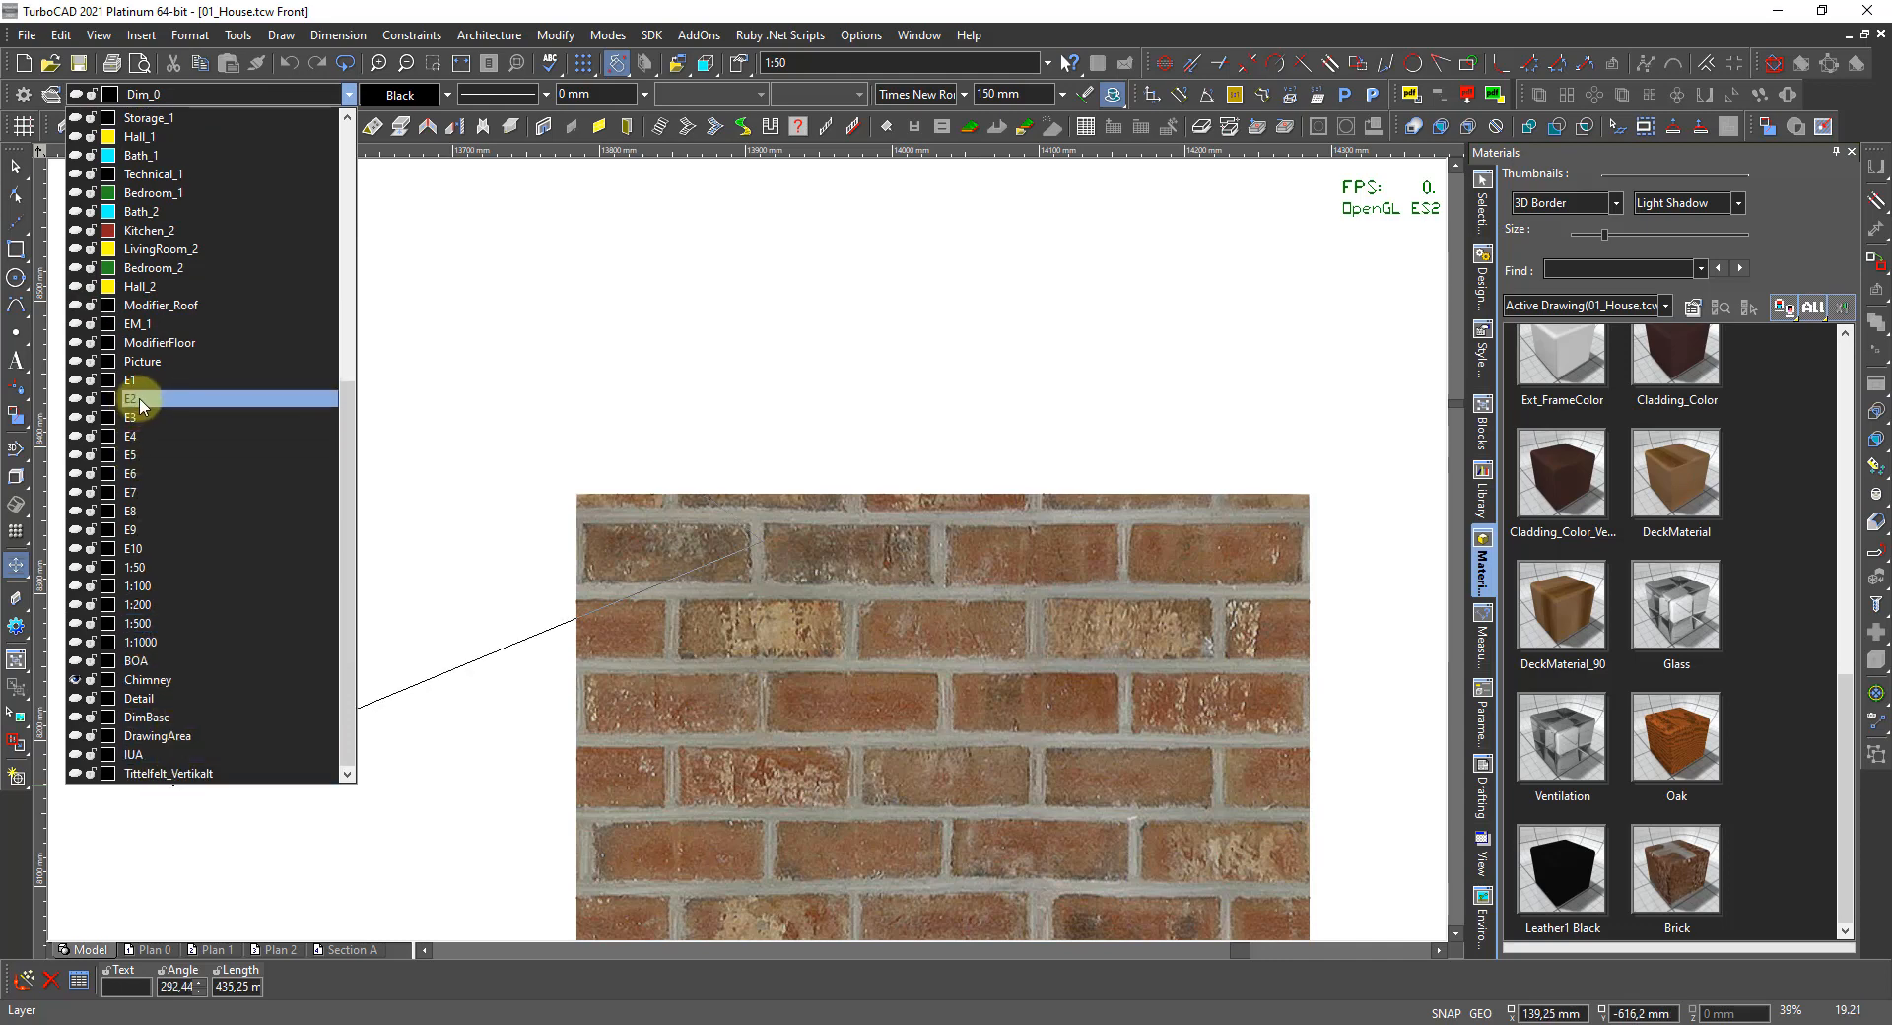
scroll(130, 387, up, 3)
scroll(143, 405, up, 4)
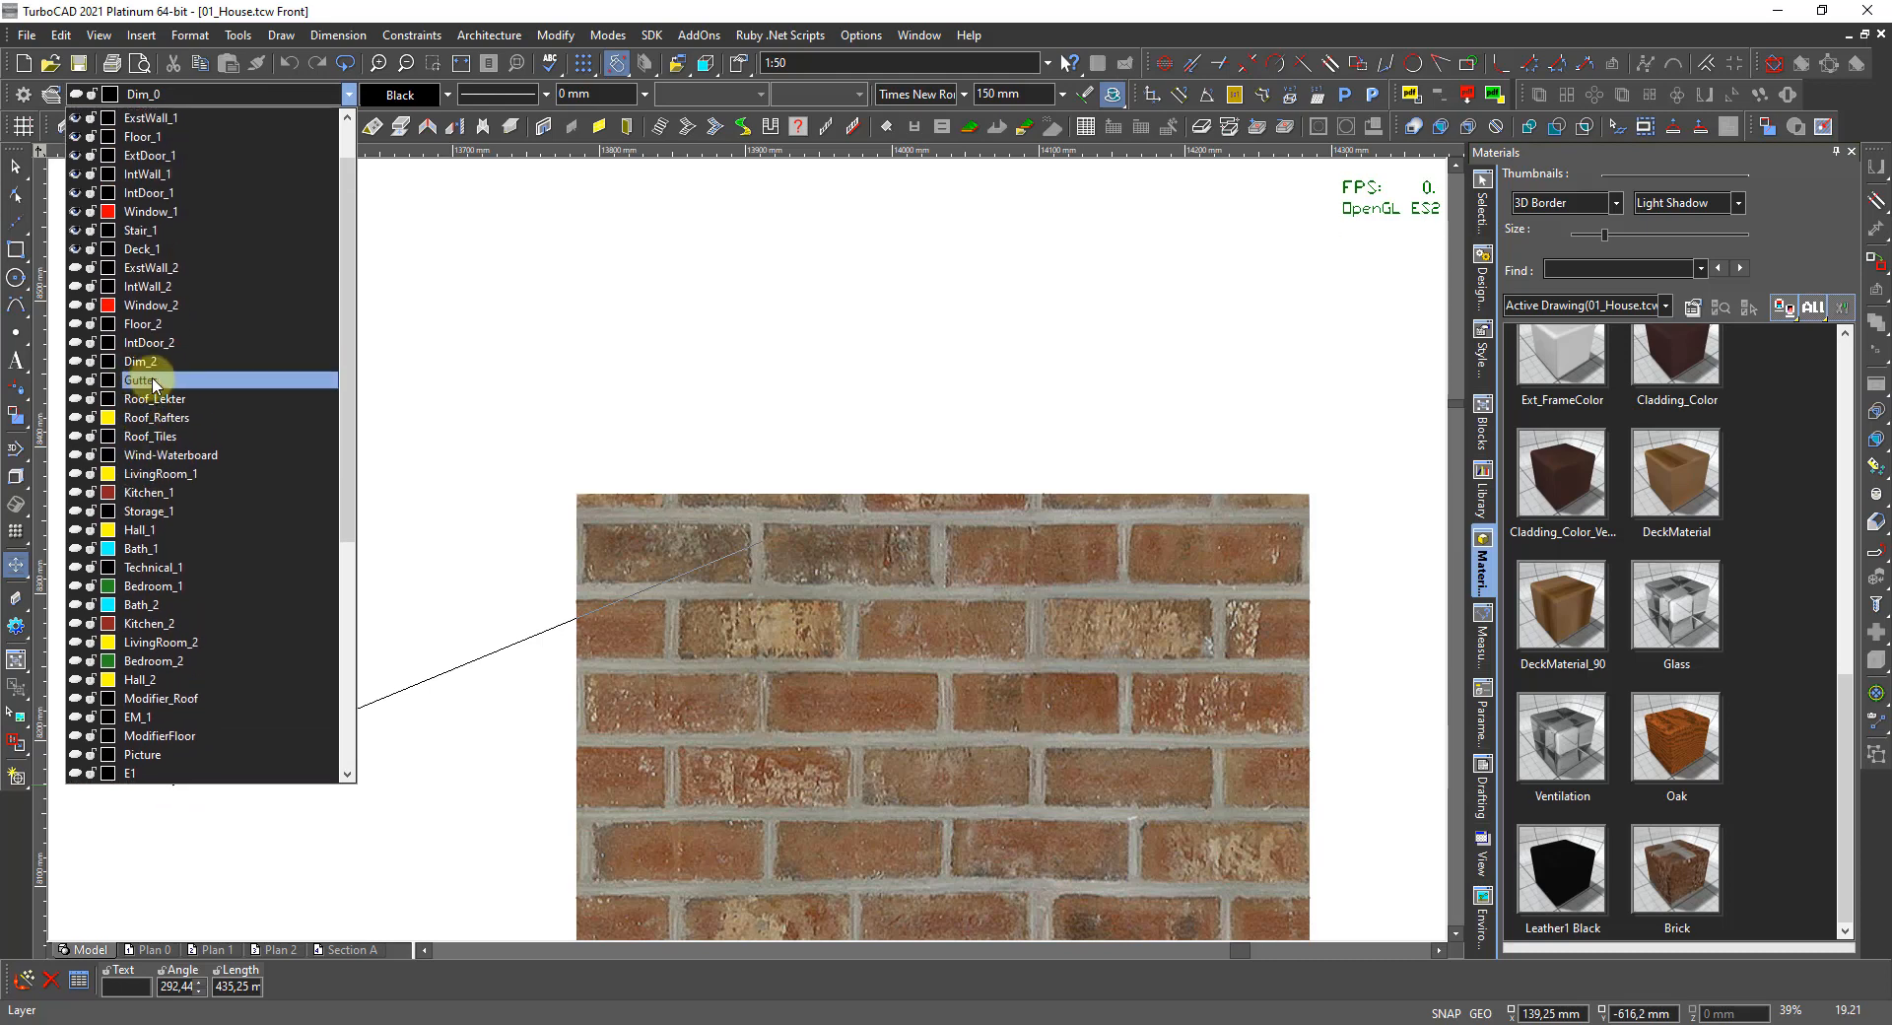
scroll(153, 387, up, 2)
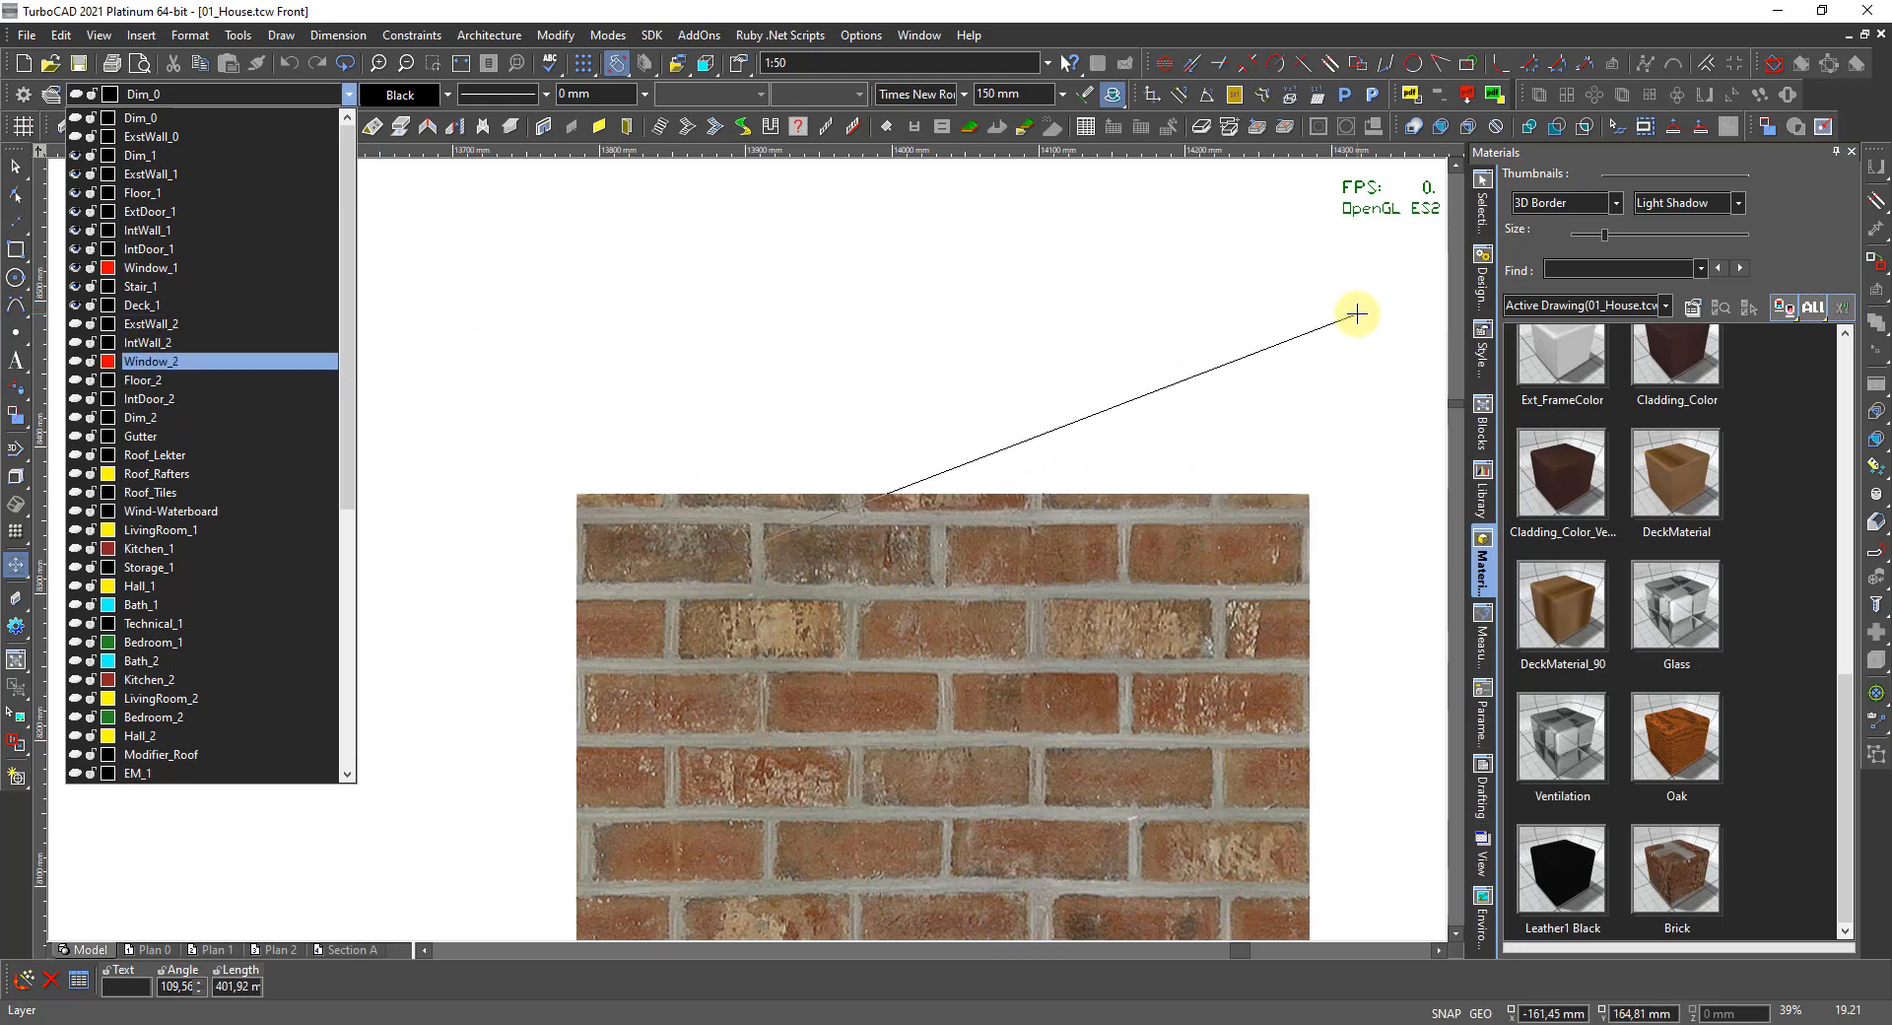
click(1472, 288)
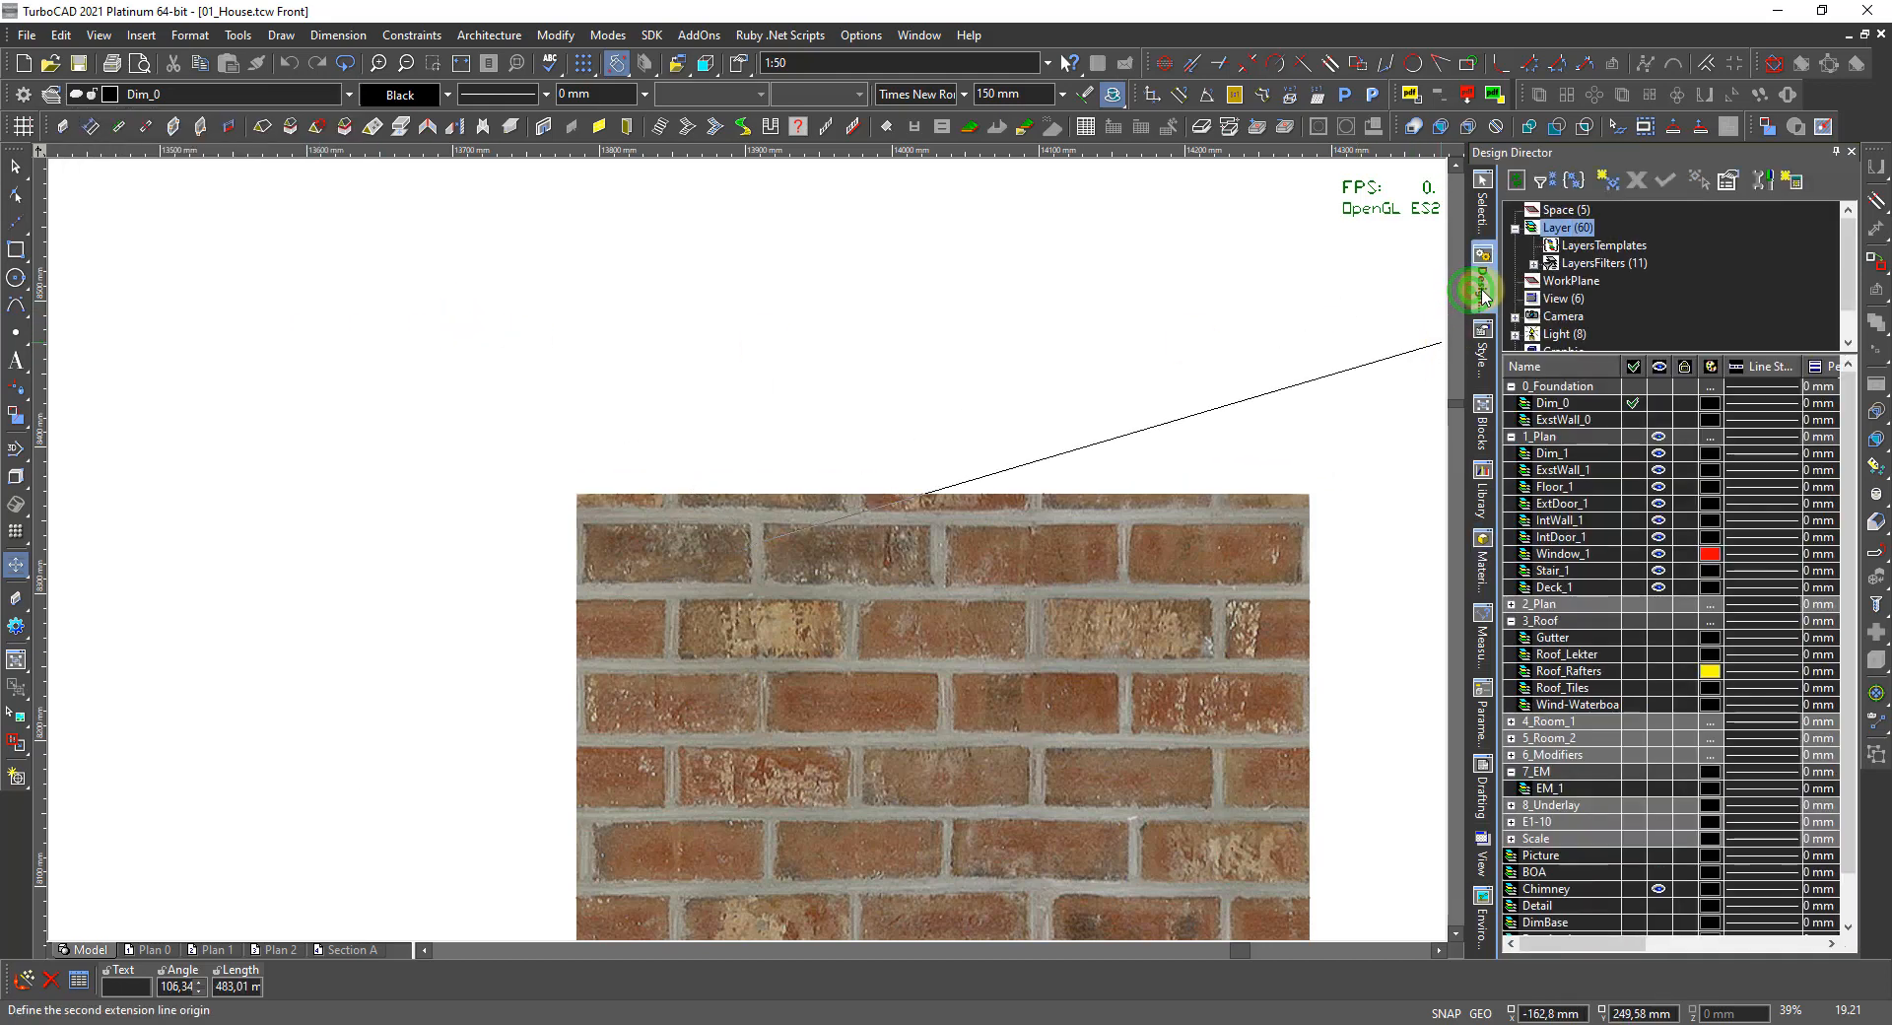
scroll(1641, 453, down, 1)
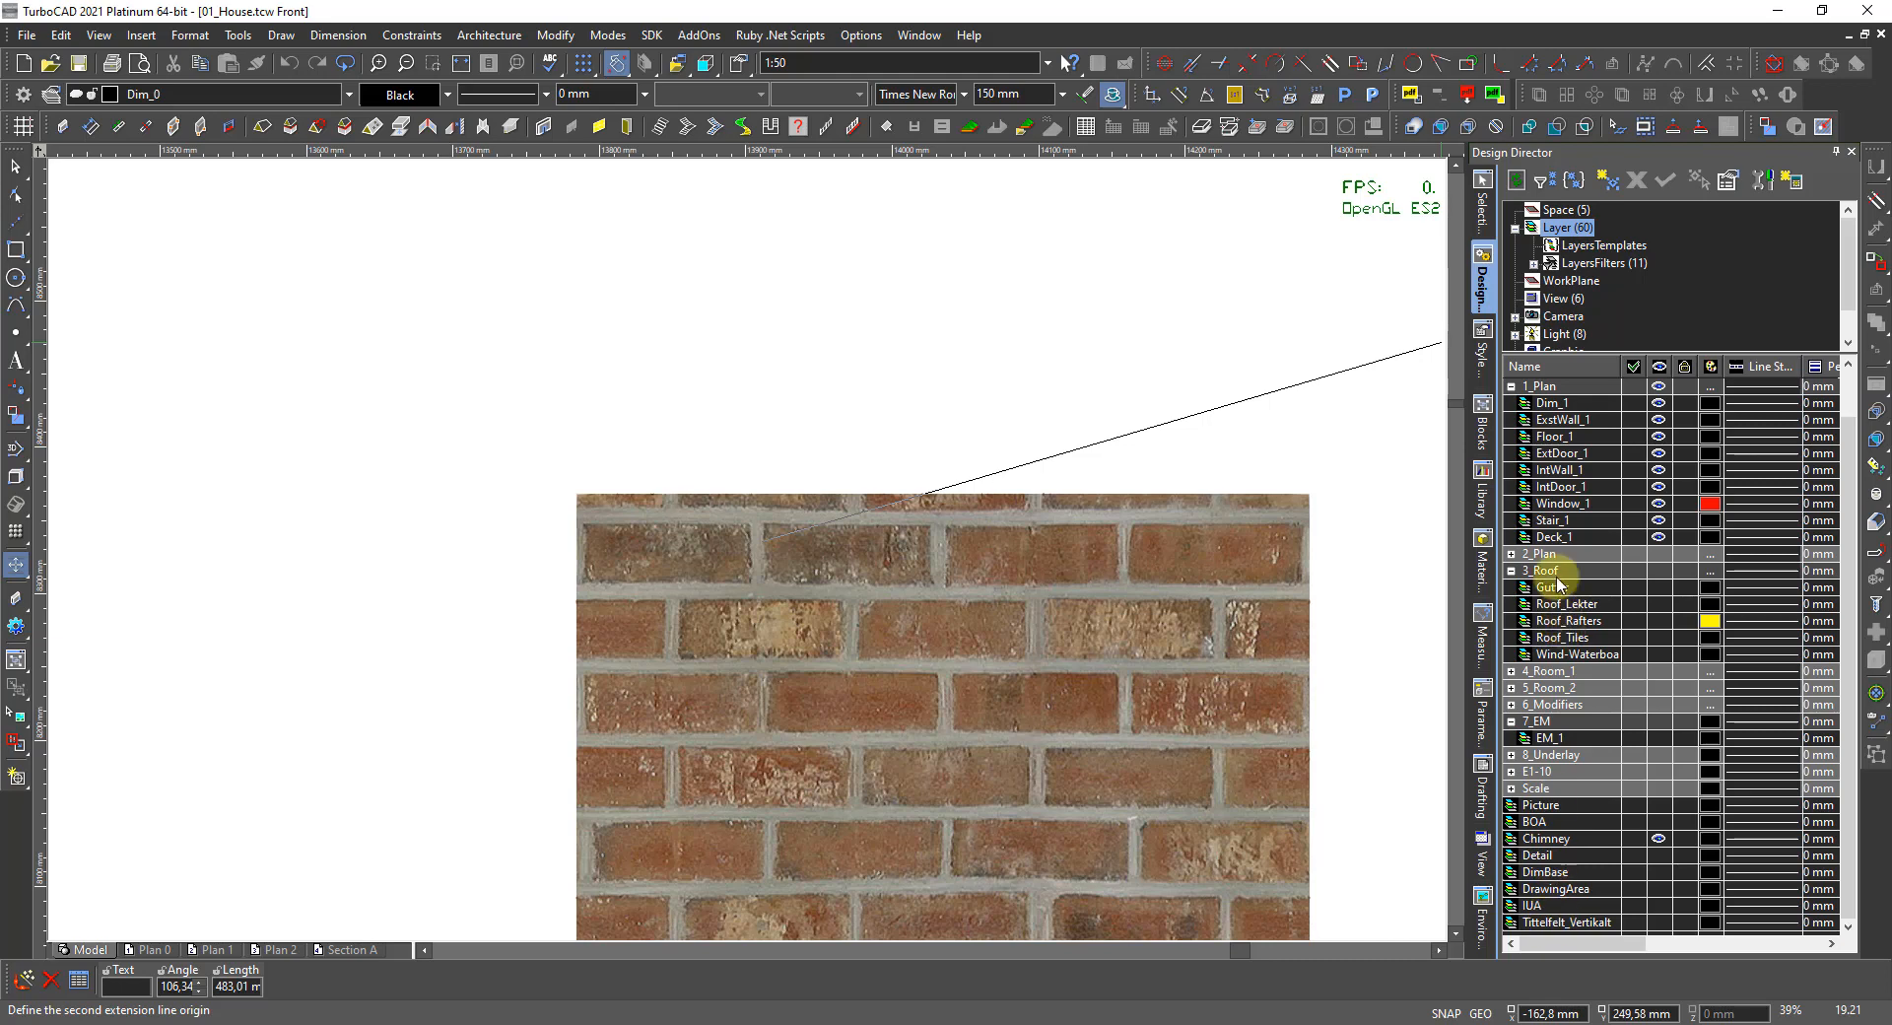
click(1610, 180)
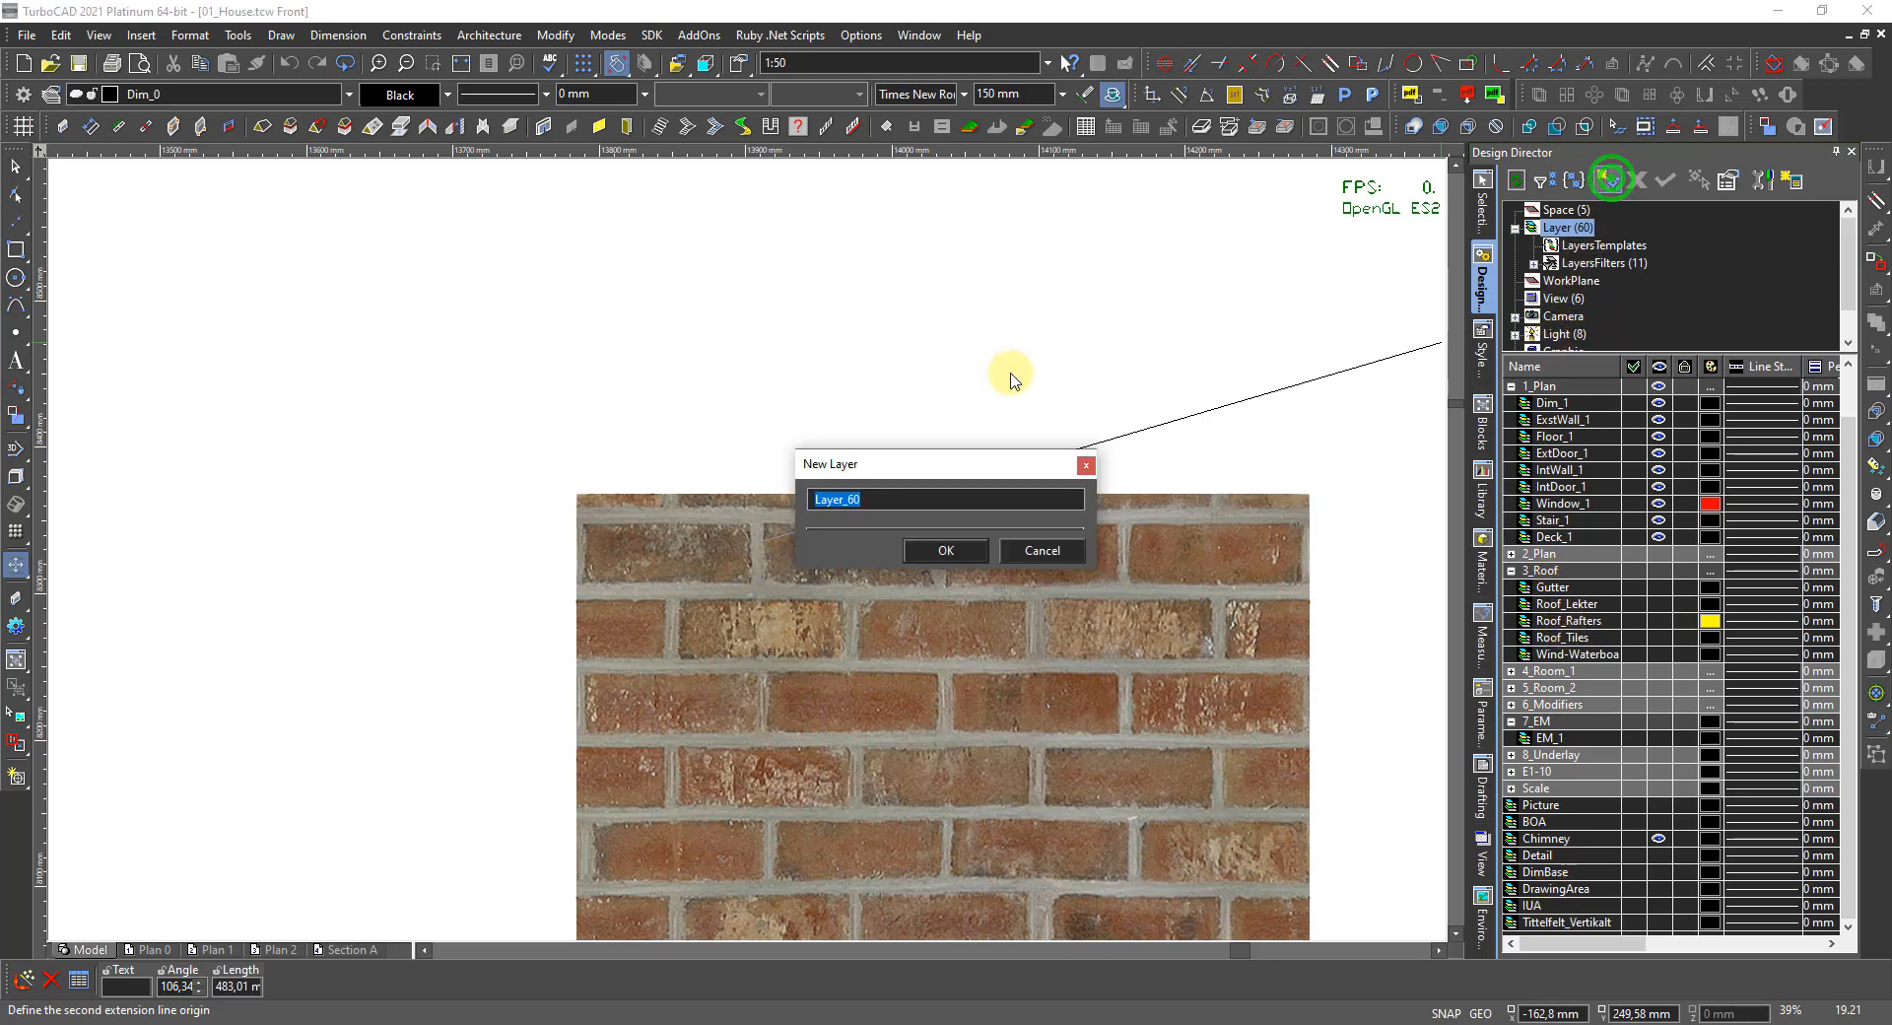
key(Return)
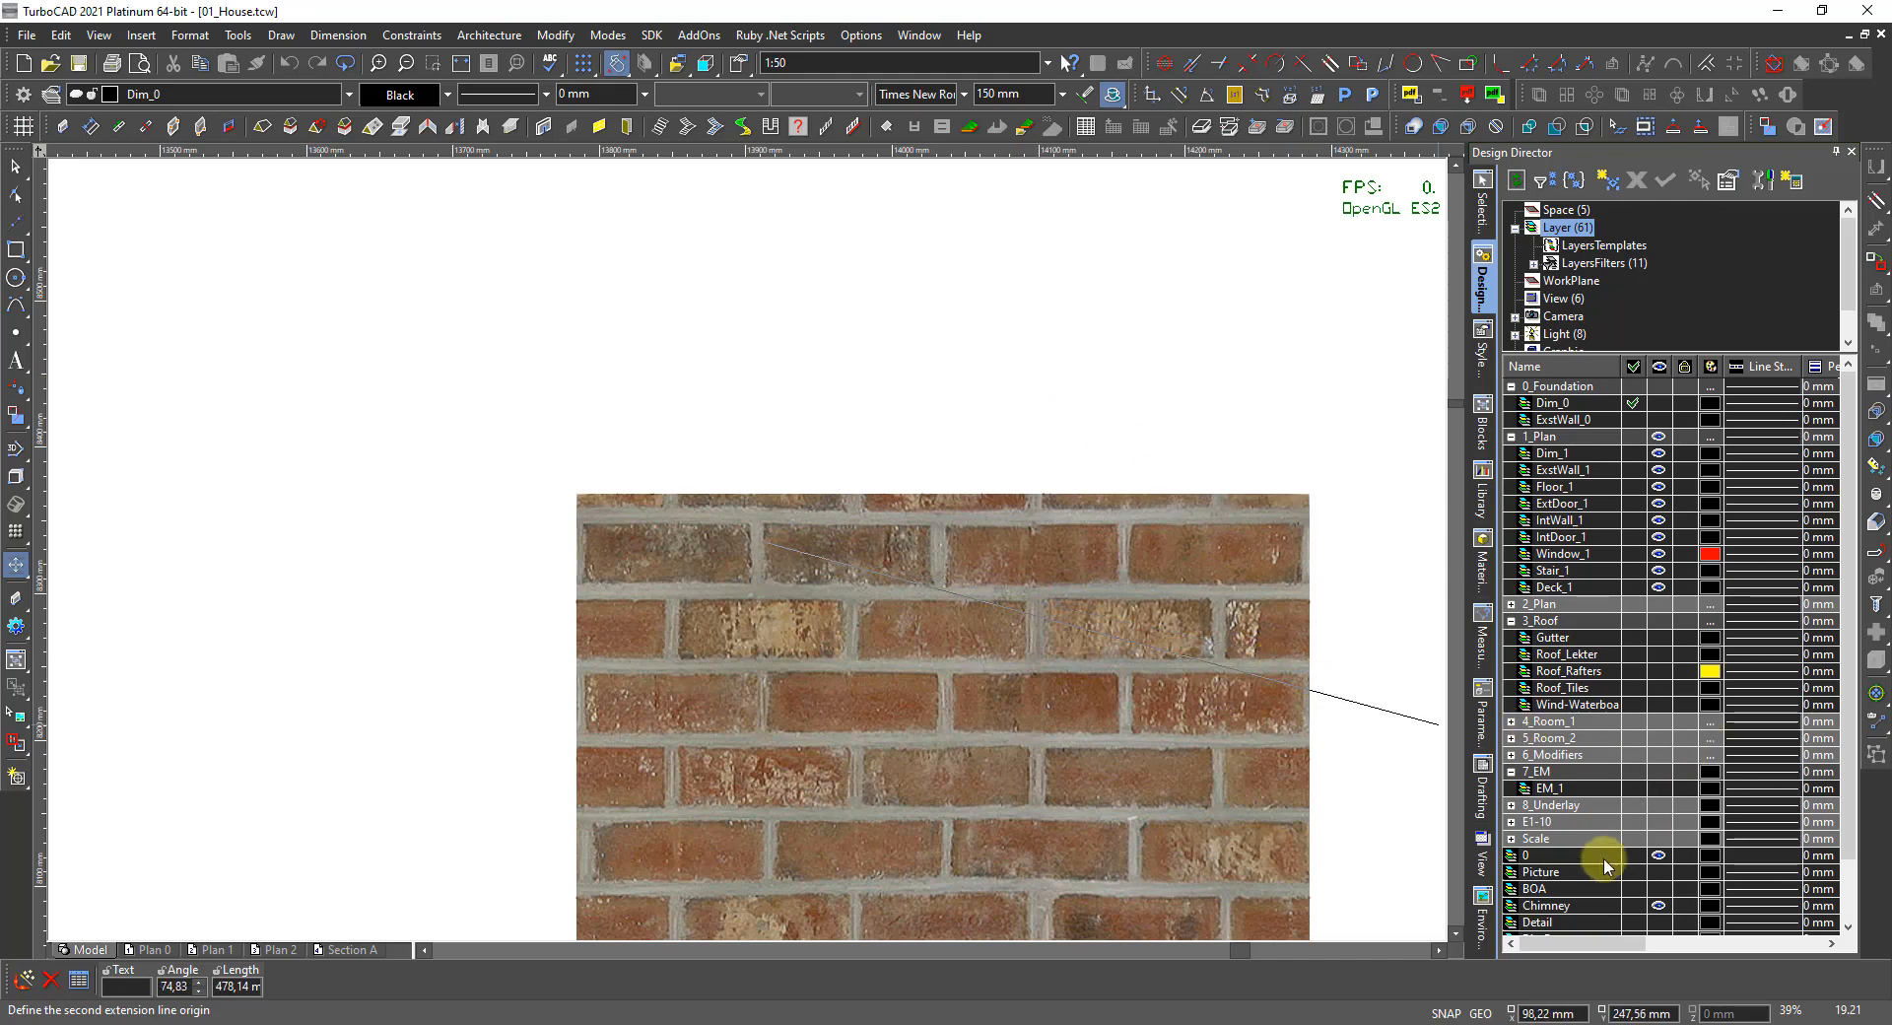
click(1632, 857)
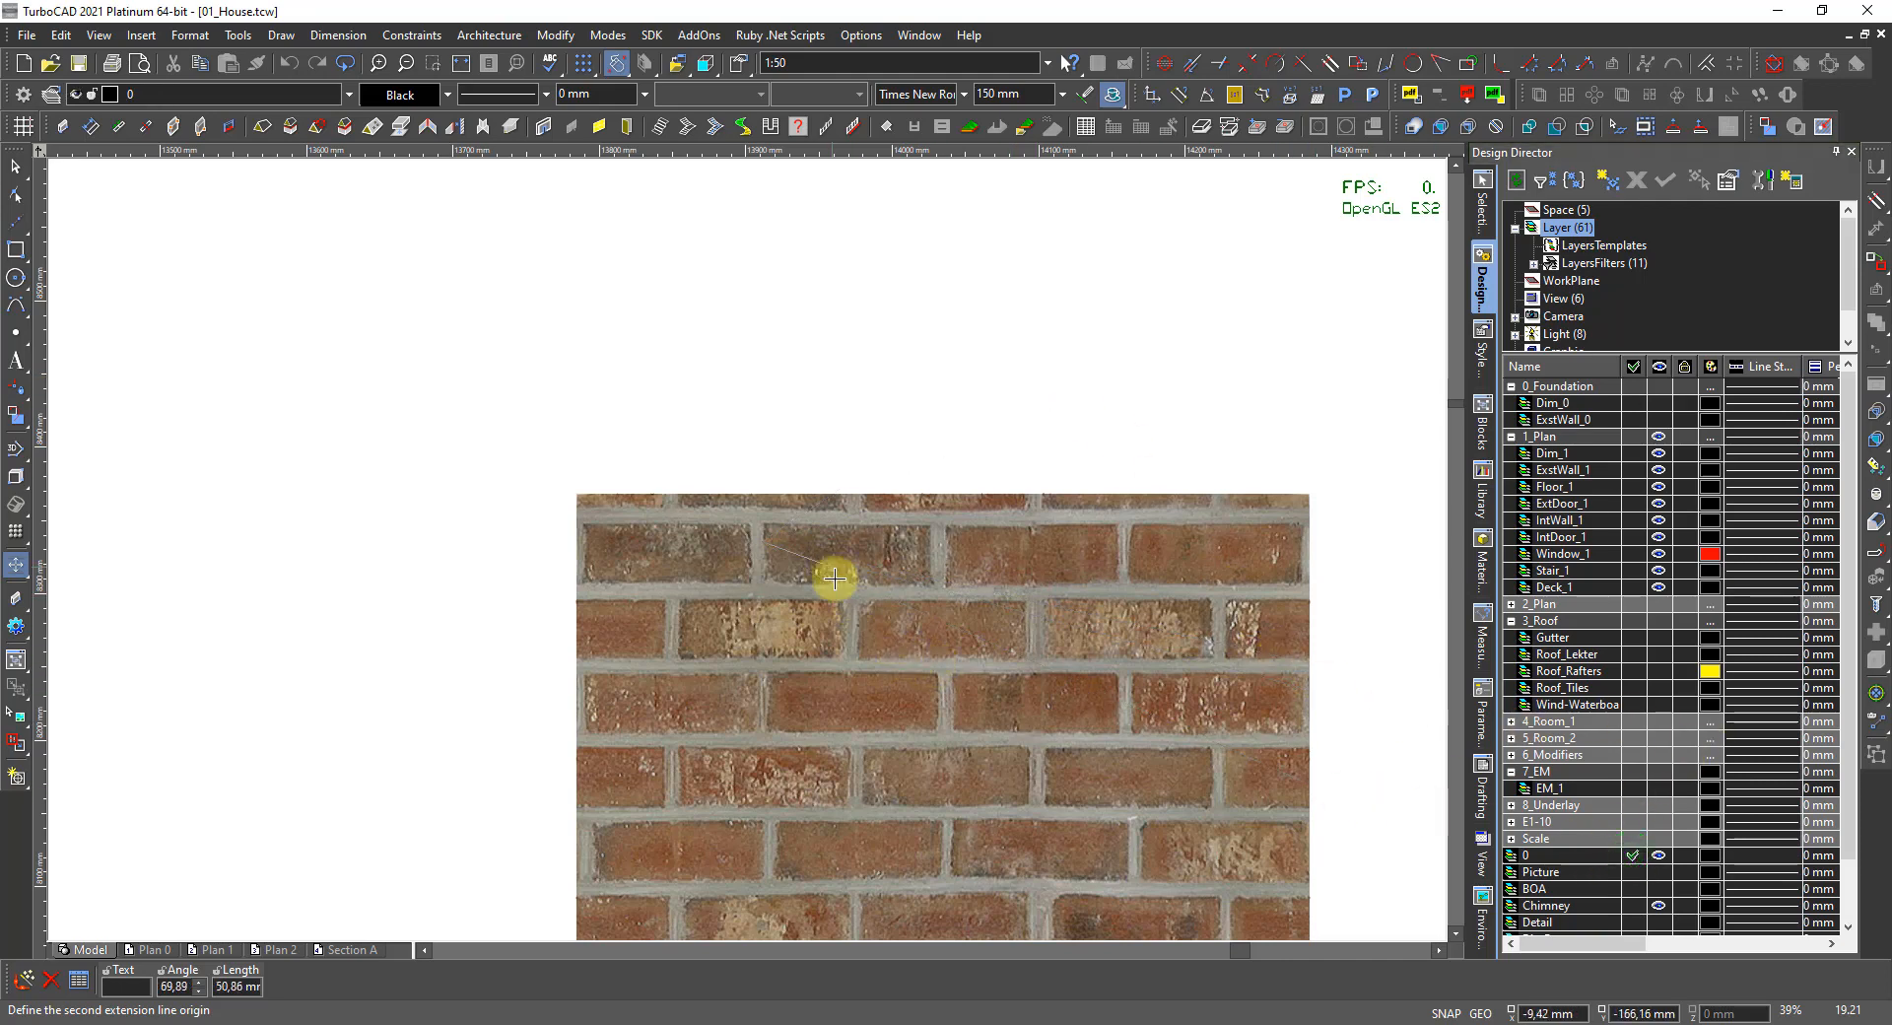
Complete the dimension across the brick's length and switch the dimension properties to the Normal Dimensions preset.
click(931, 549)
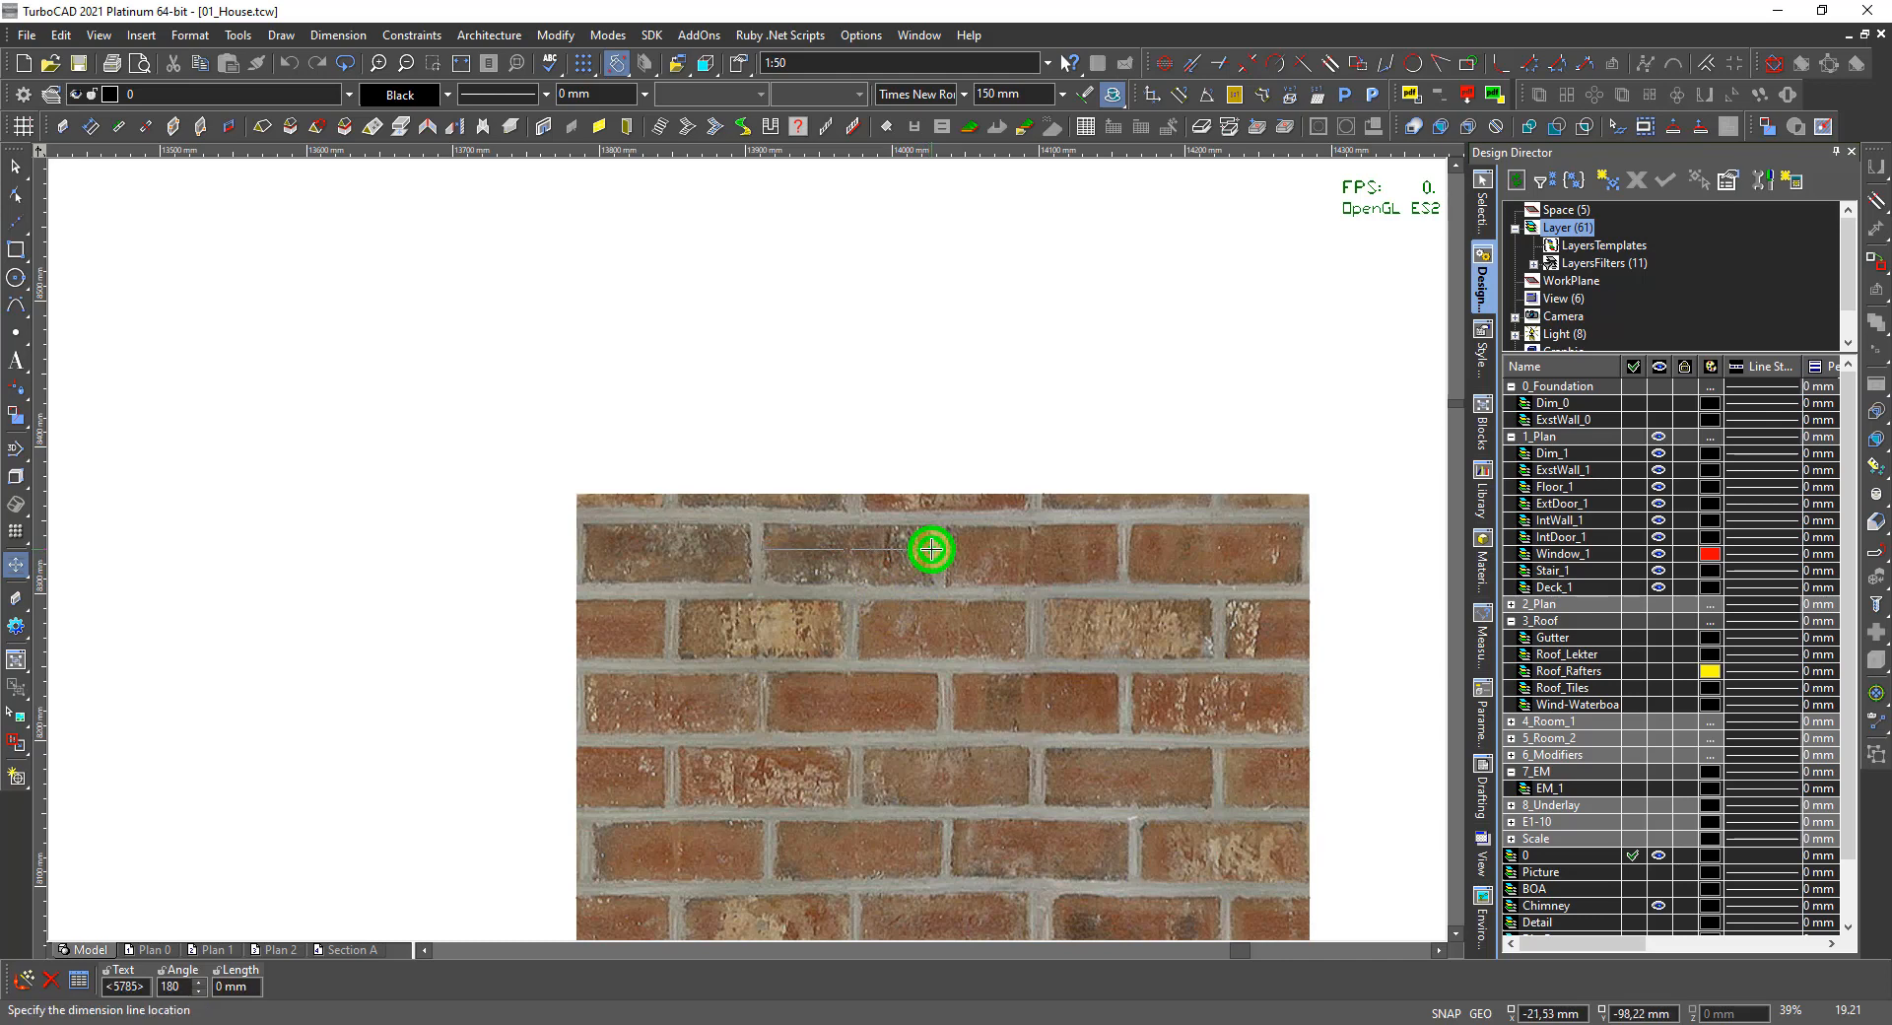
click(932, 432)
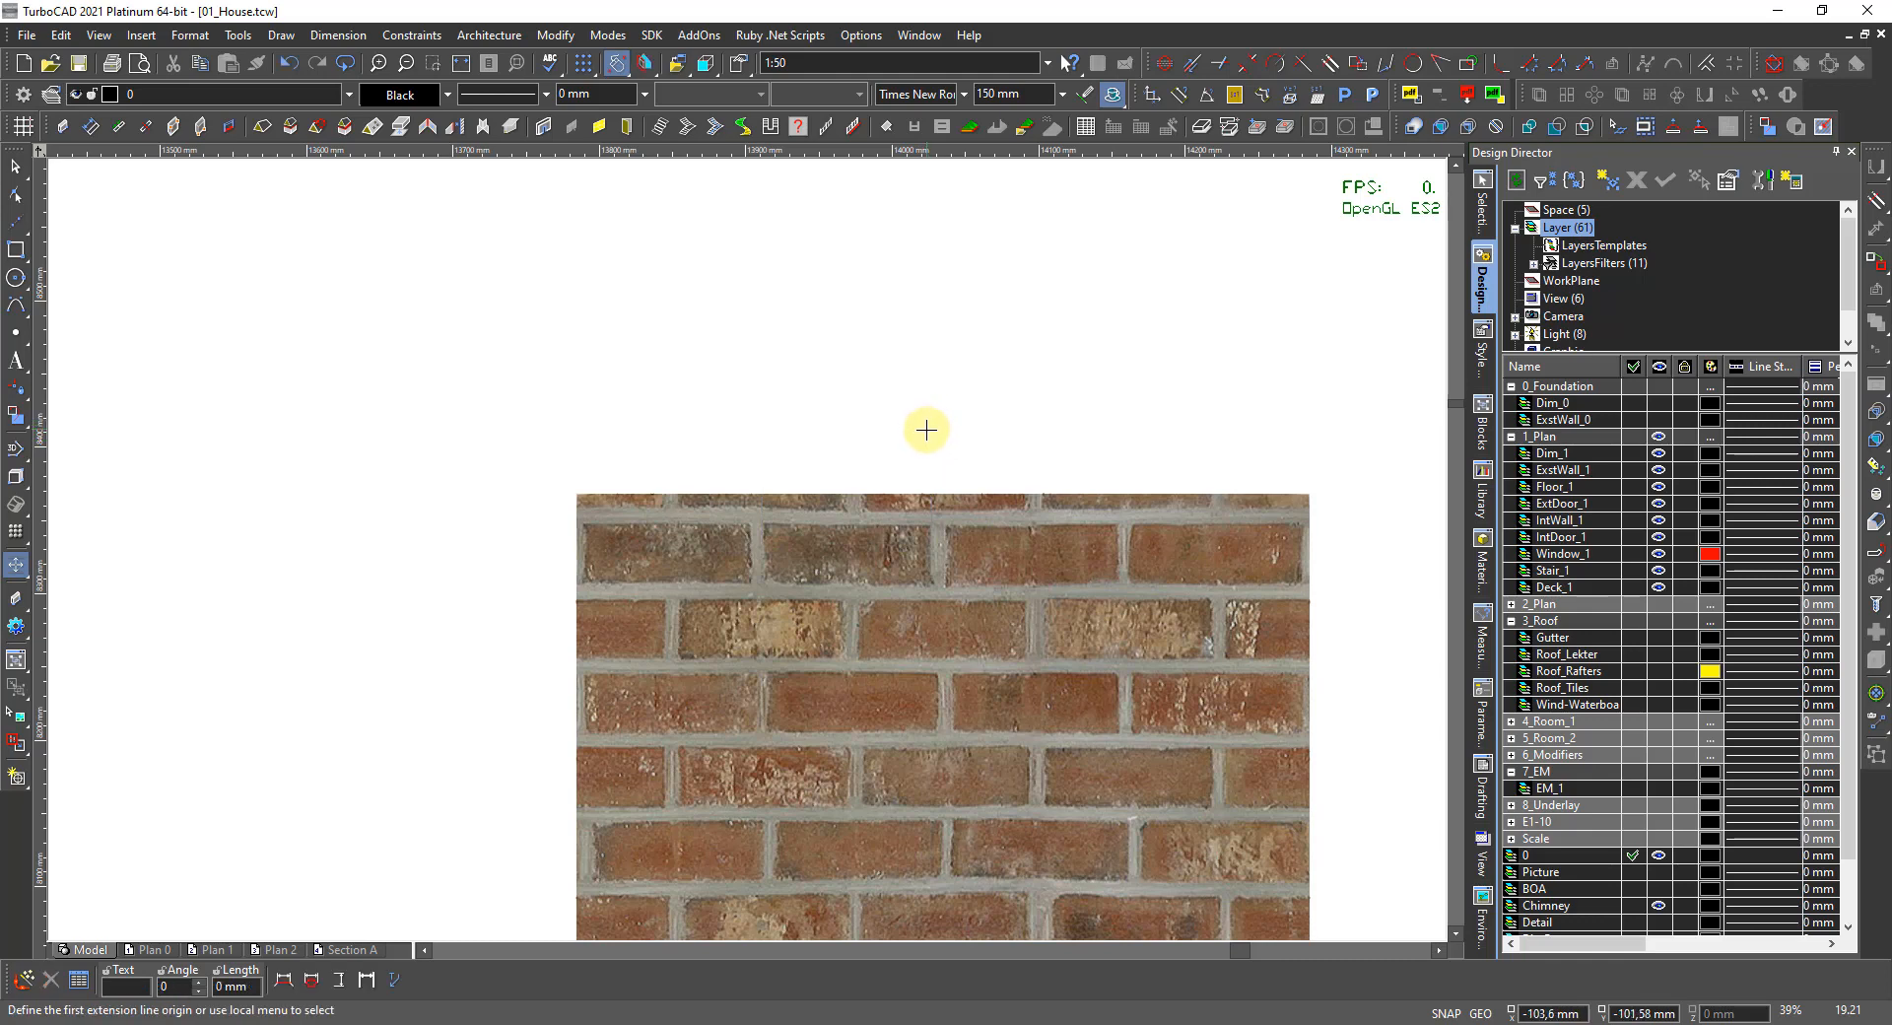
right_click(926, 430)
click(941, 275)
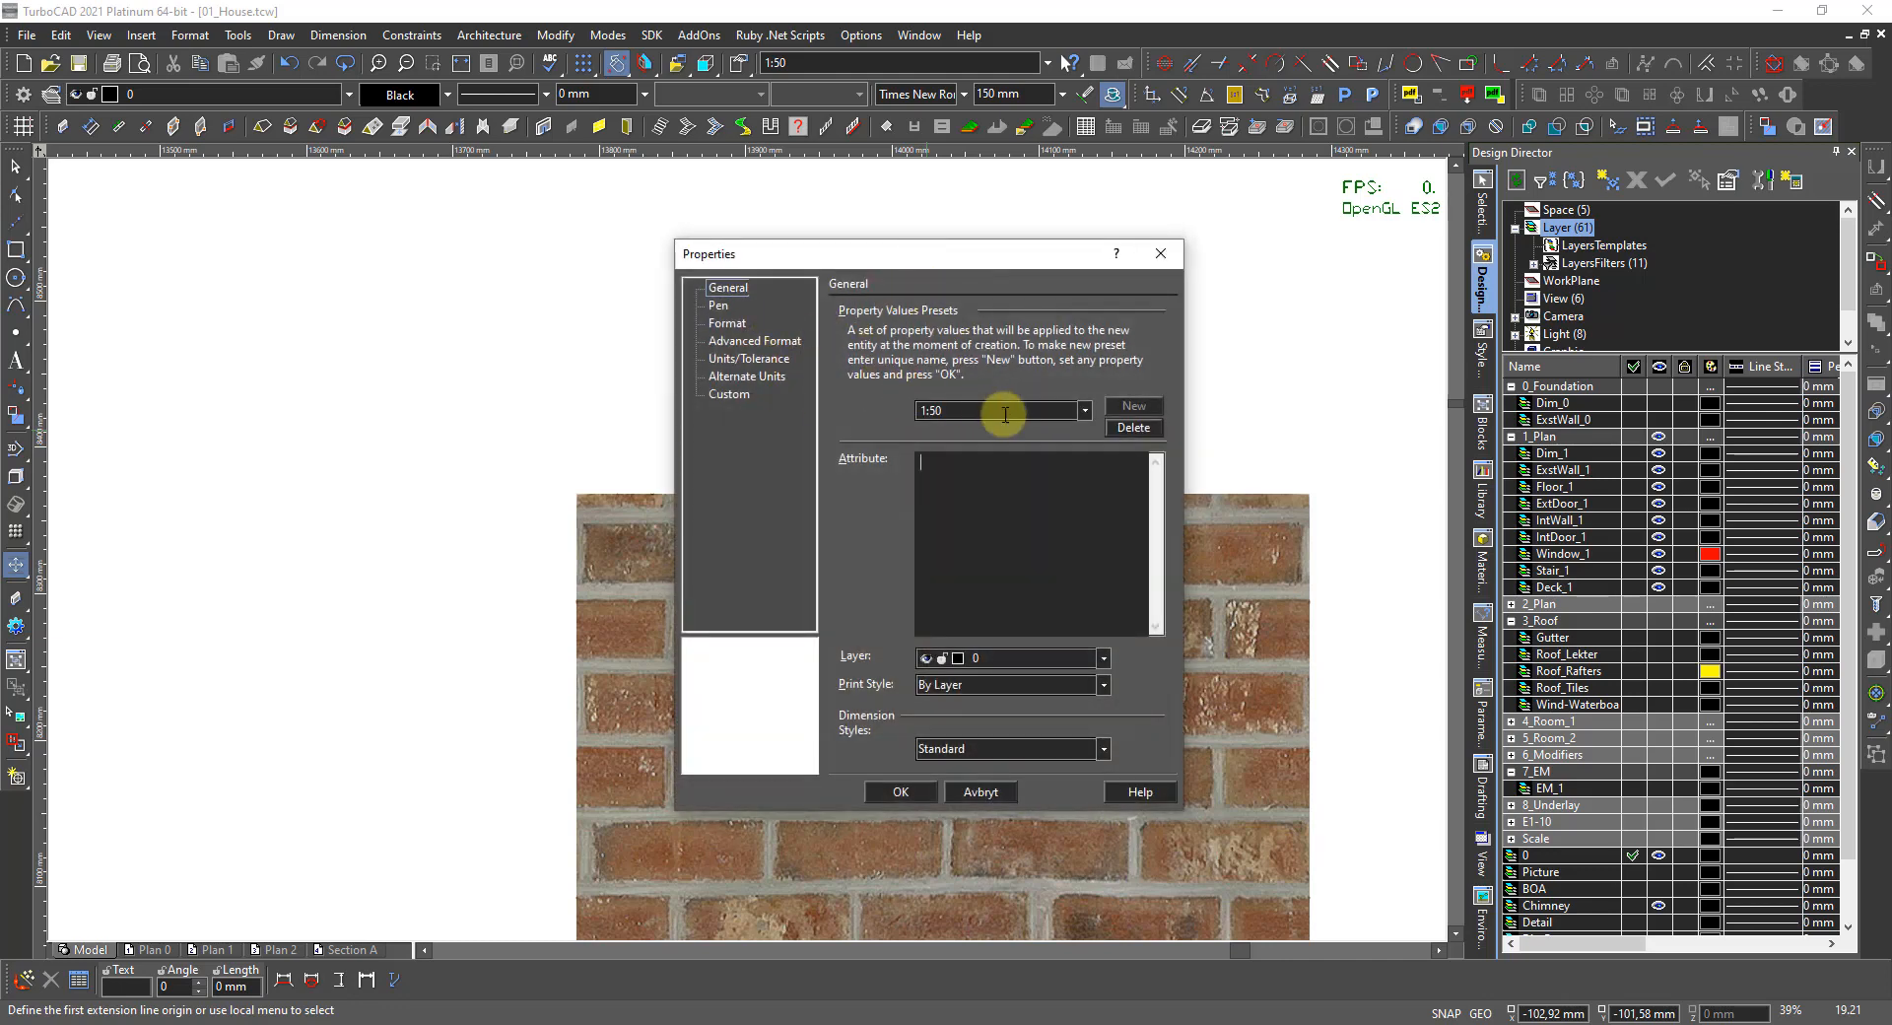
click(1082, 416)
click(1016, 426)
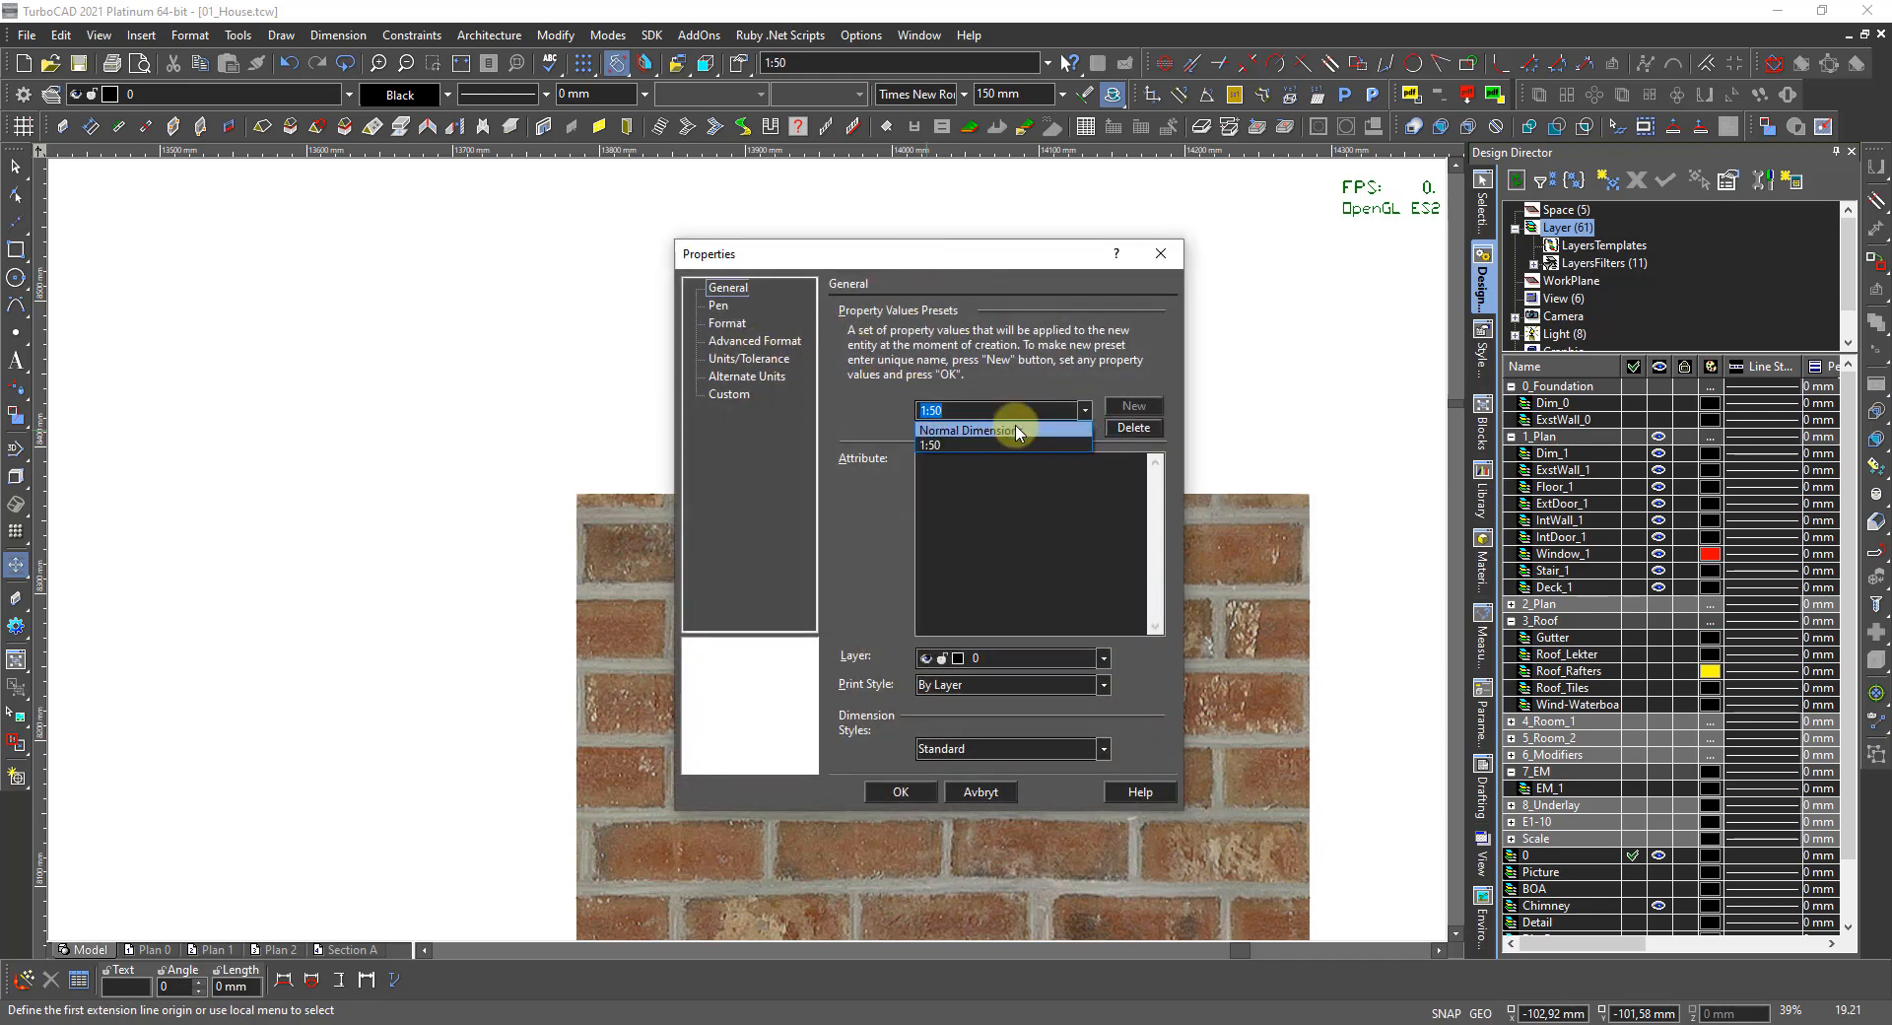
click(920, 793)
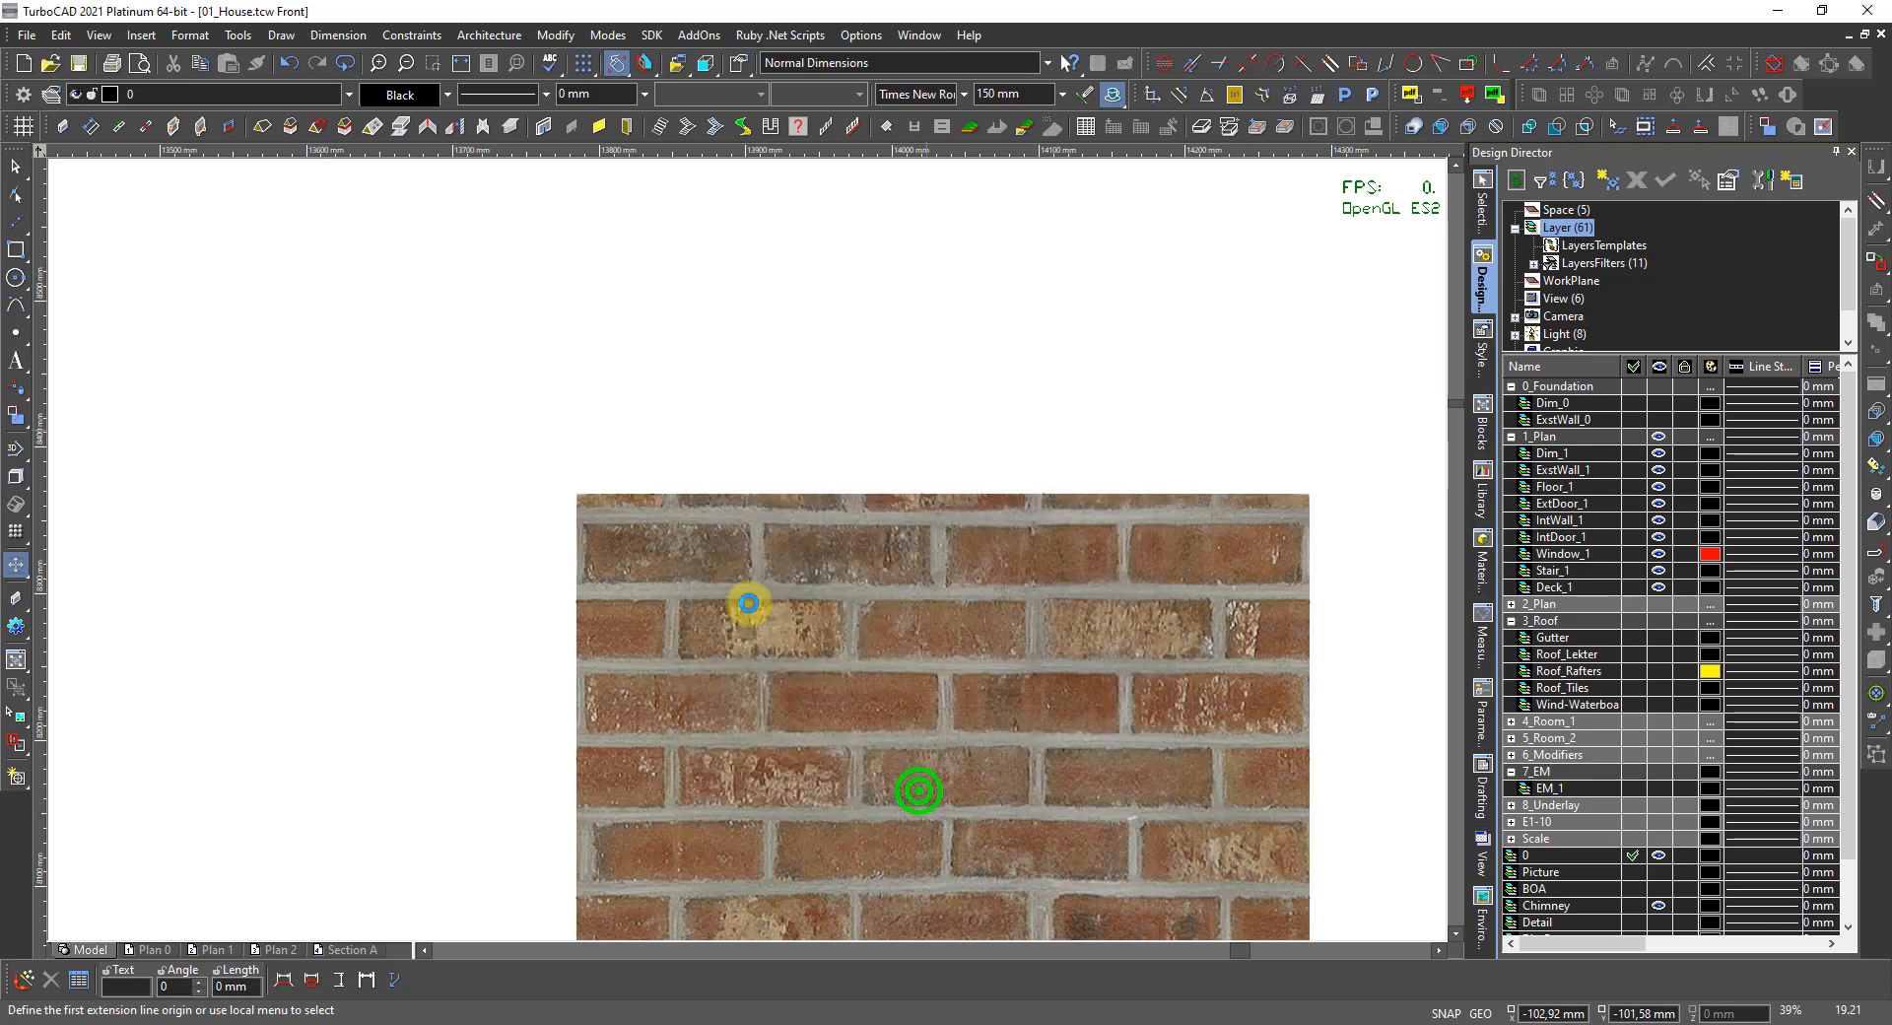
Measure the length of the second brick in the uppermost full course with an orthogonal dimension, without placing it.
click(762, 550)
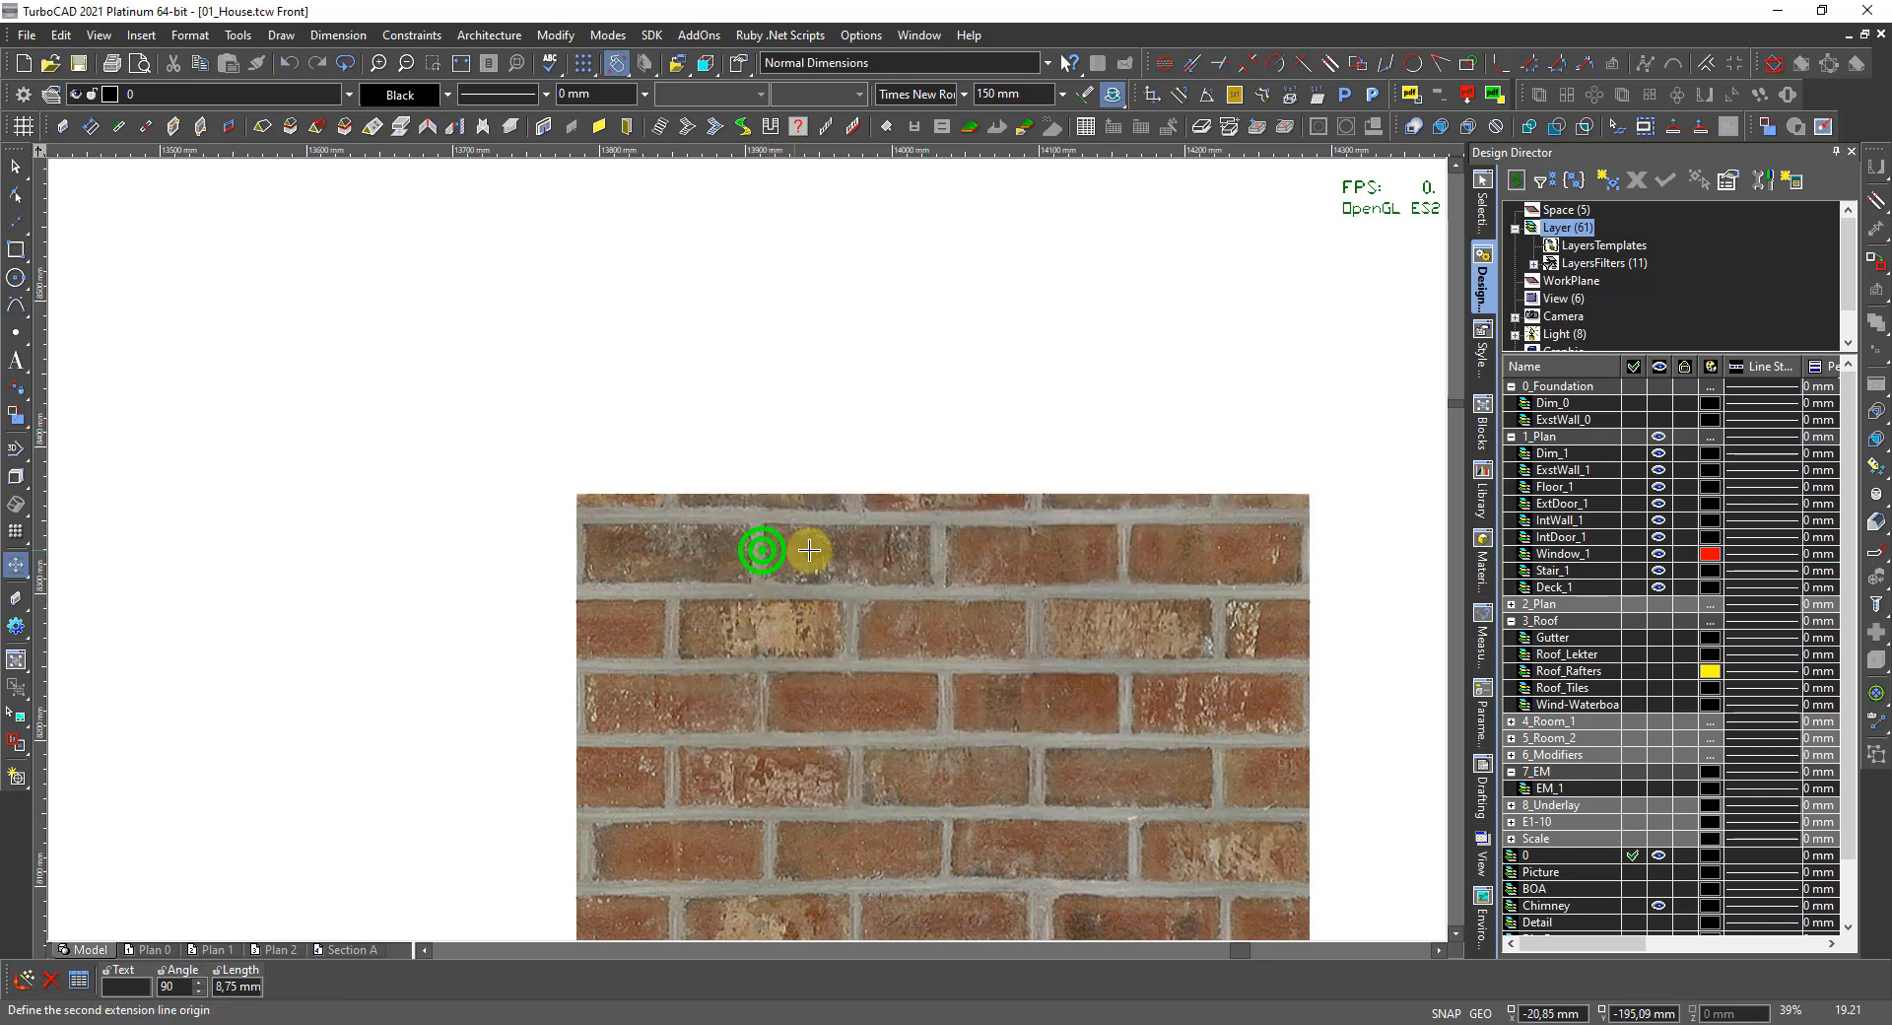
click(928, 550)
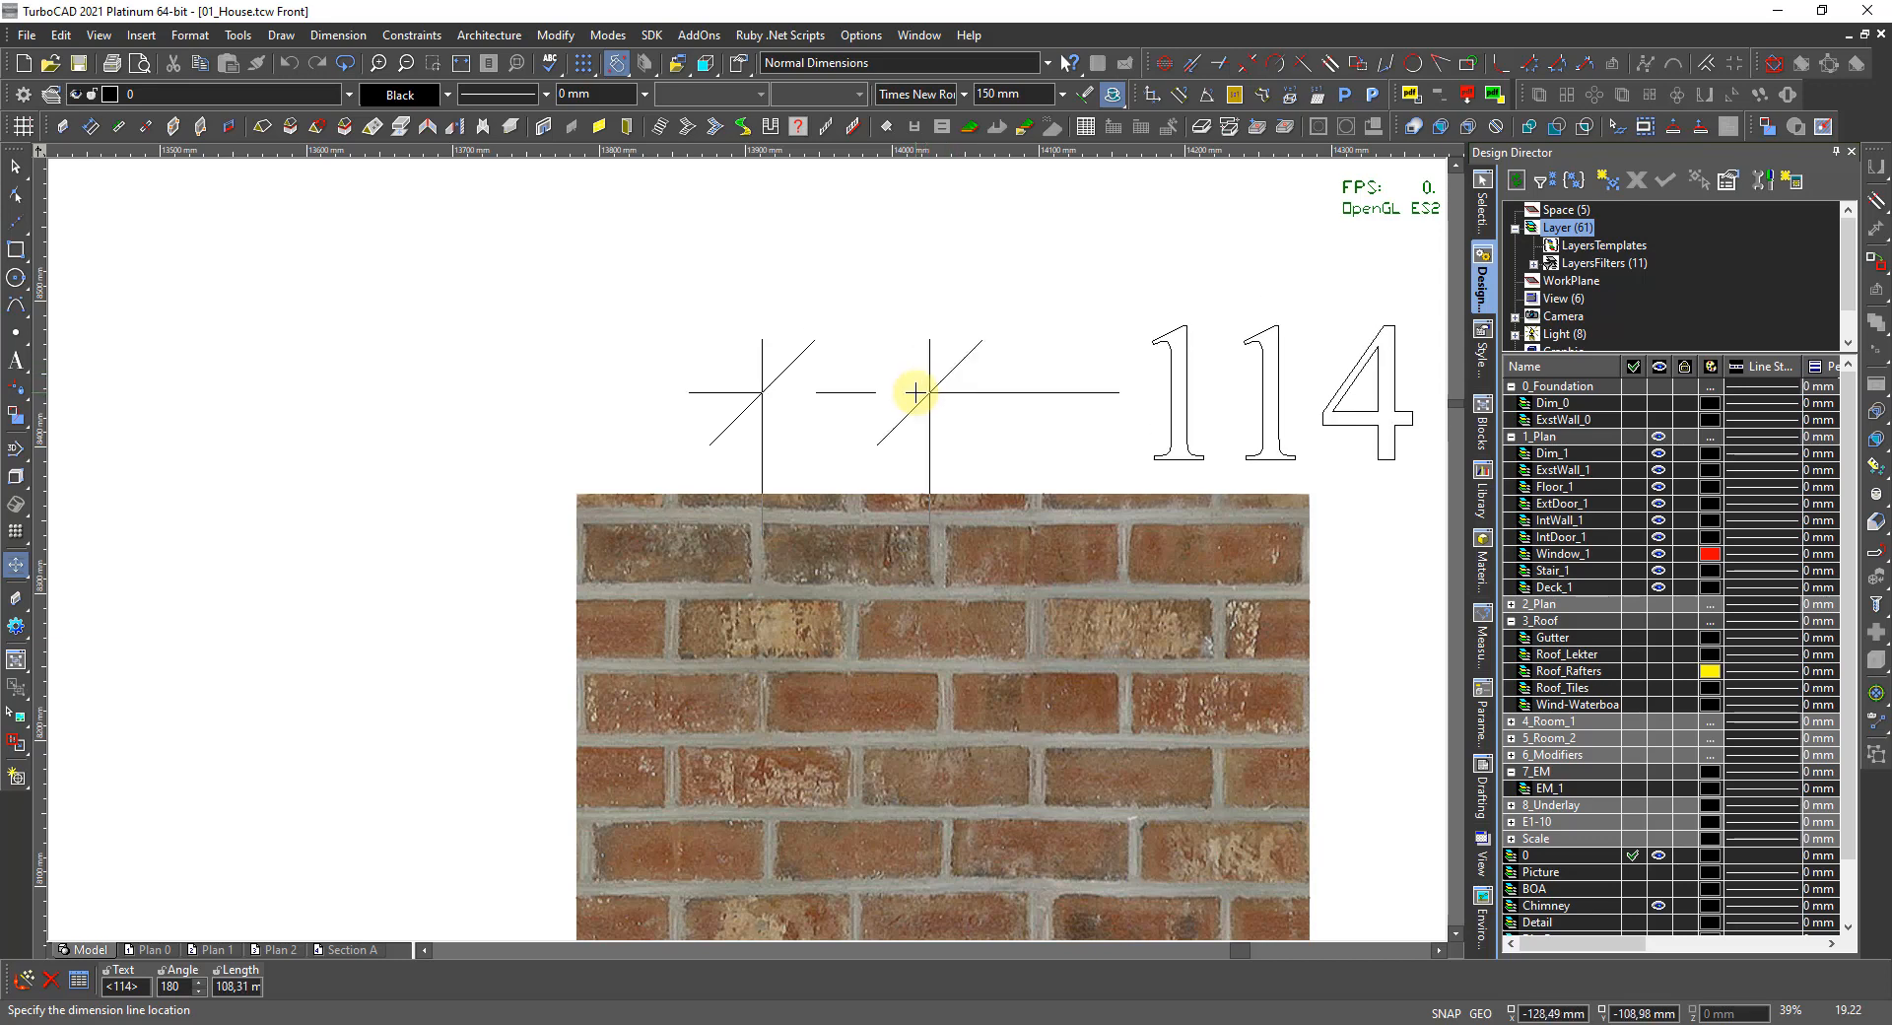
key(Escape)
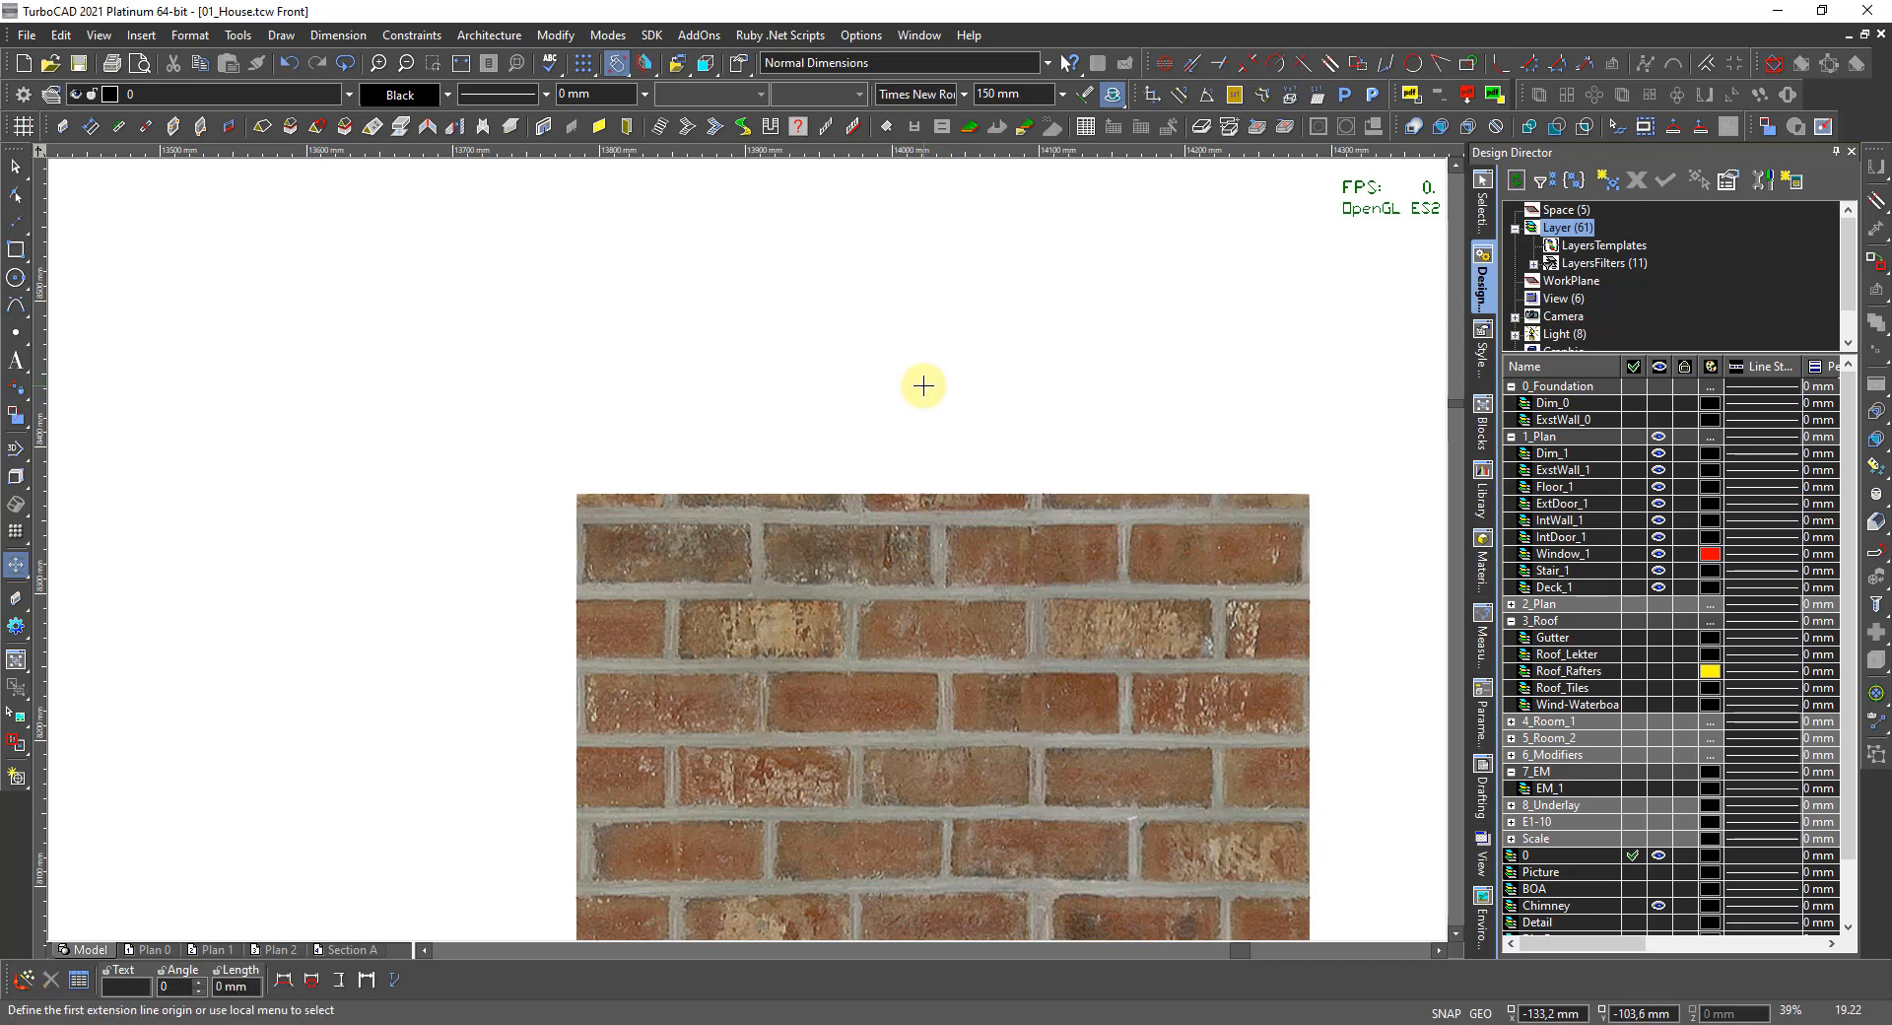
key(Escape)
Set the Brick material's texture scale to 1000 for the chimney, apply the change and close the material editor.
click(999, 513)
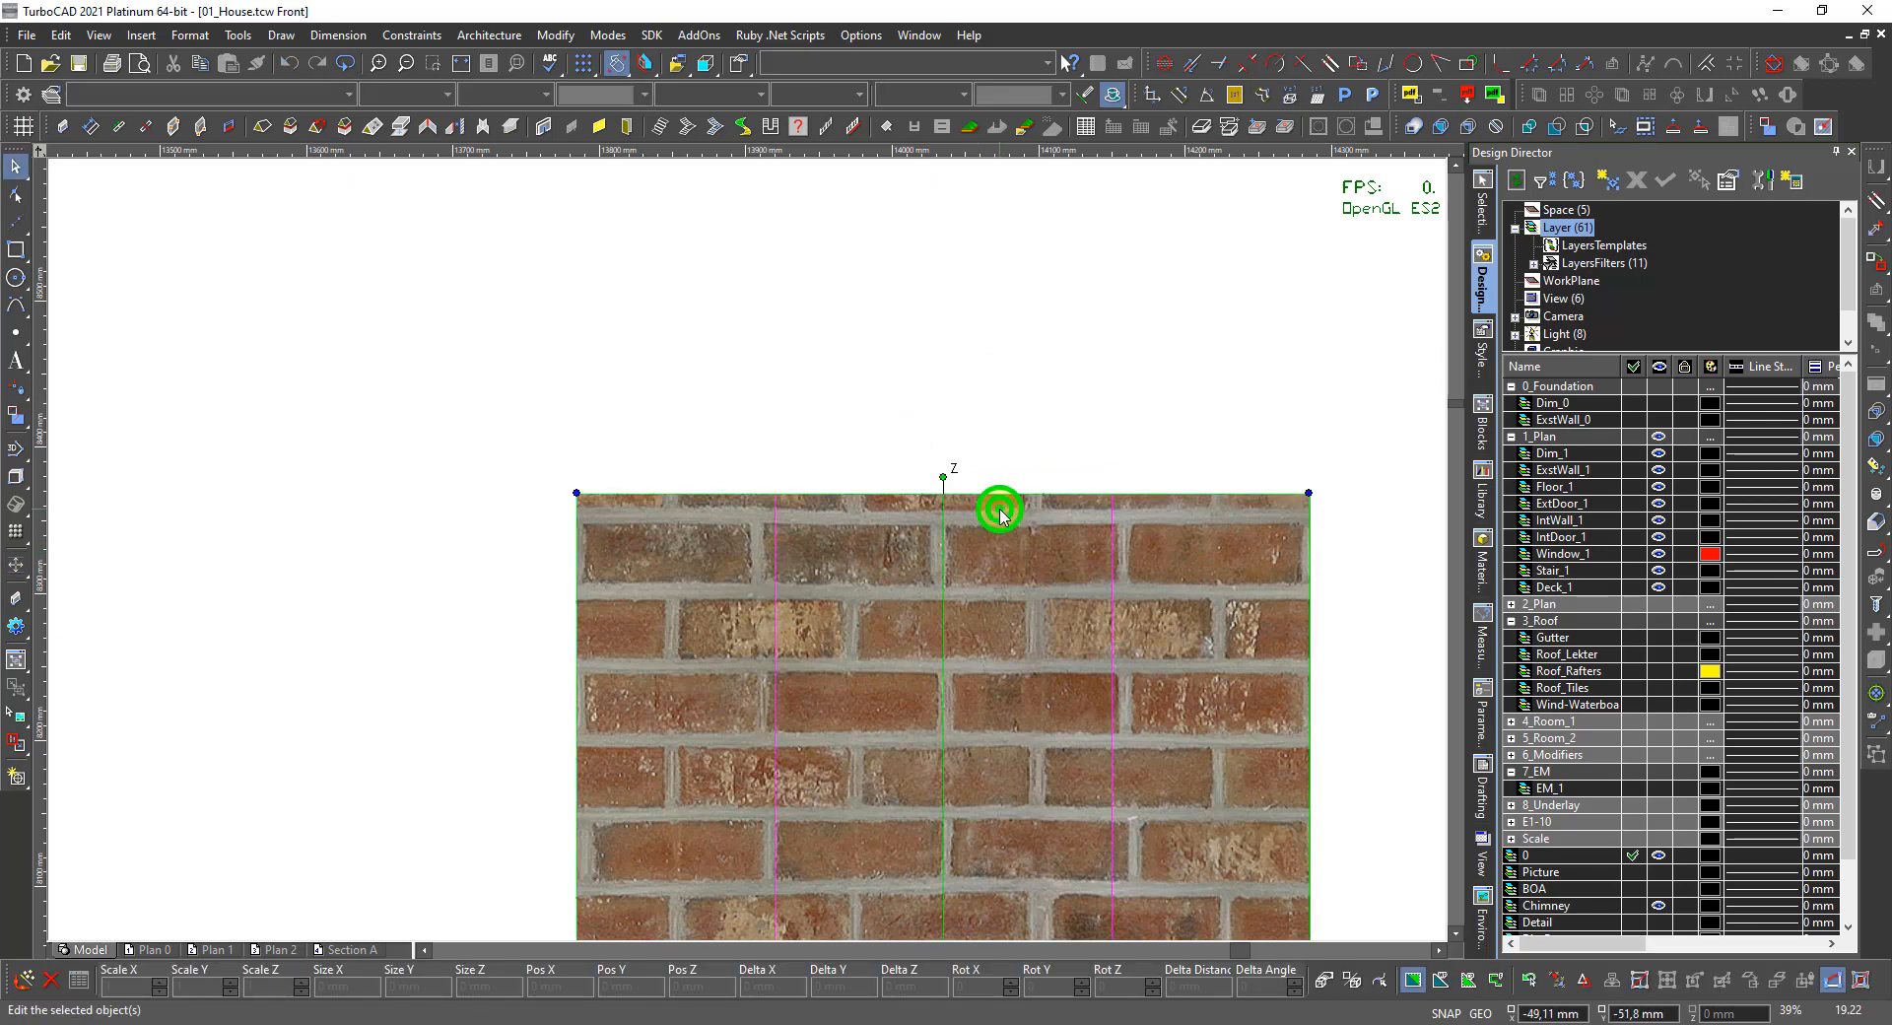
click(1483, 569)
click(1700, 859)
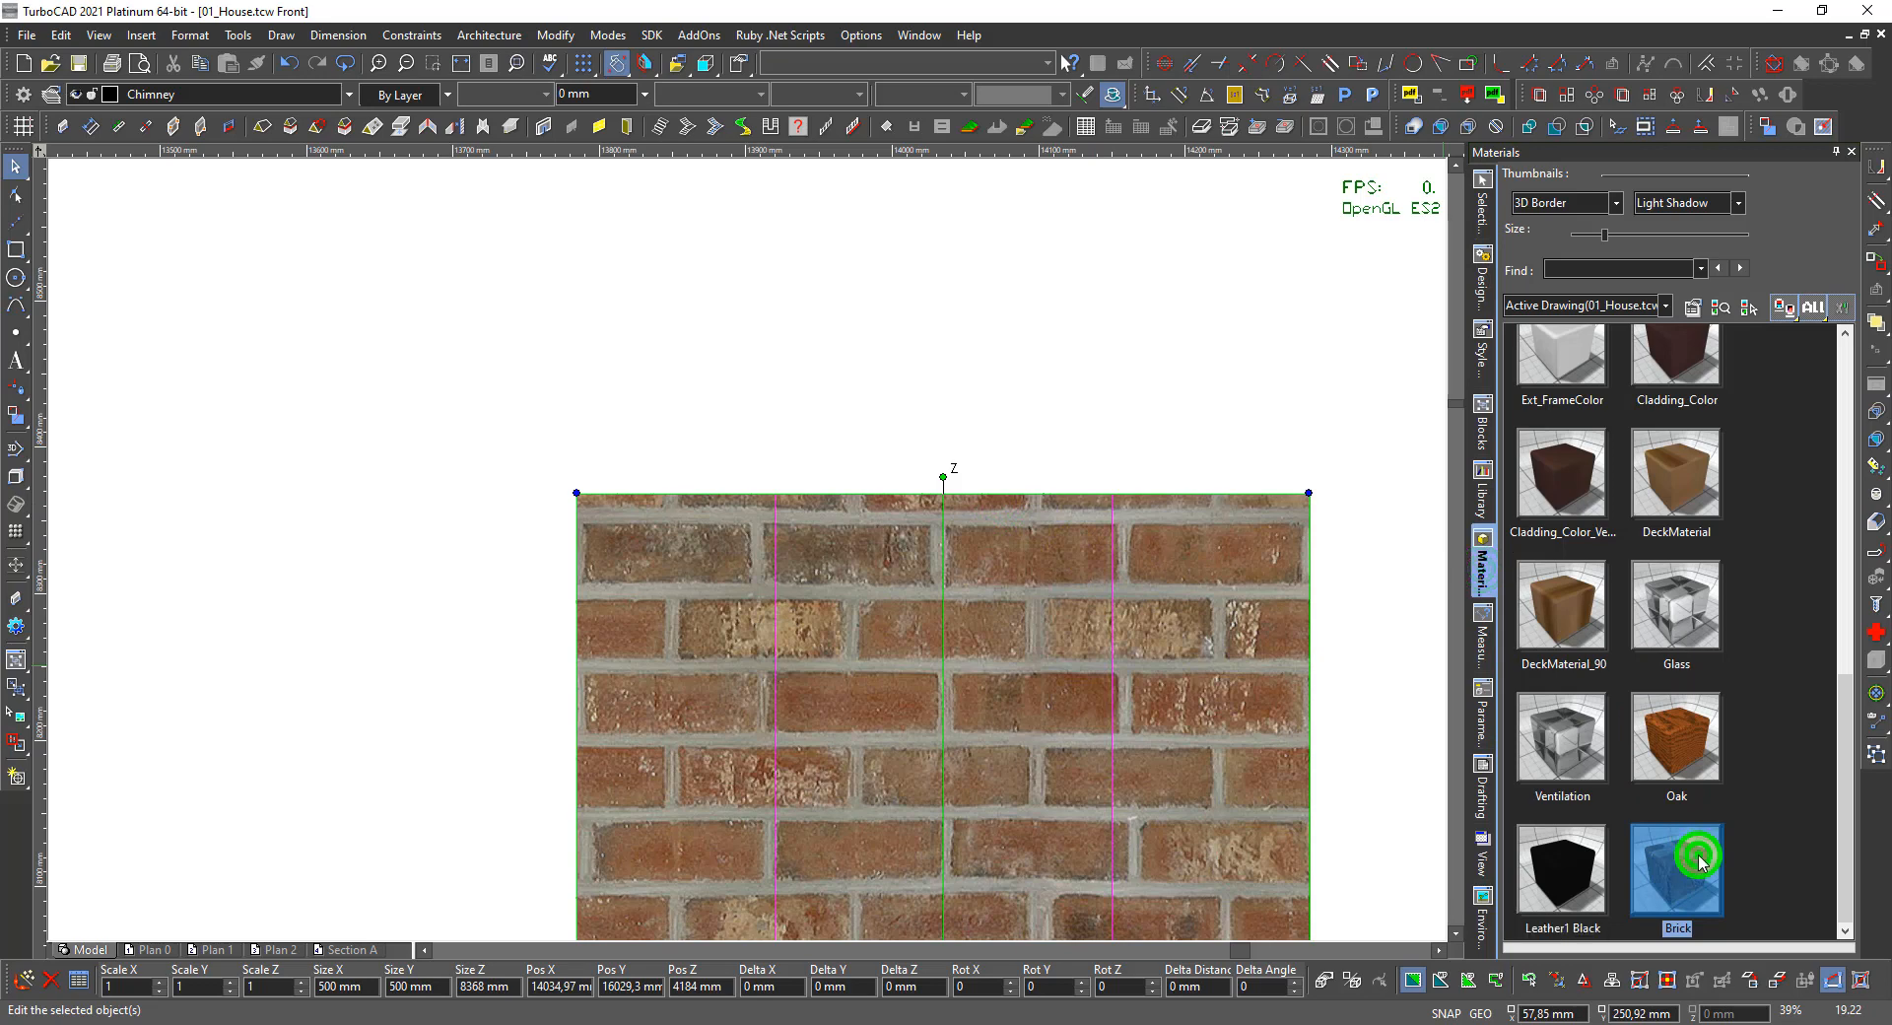
right_click(1699, 860)
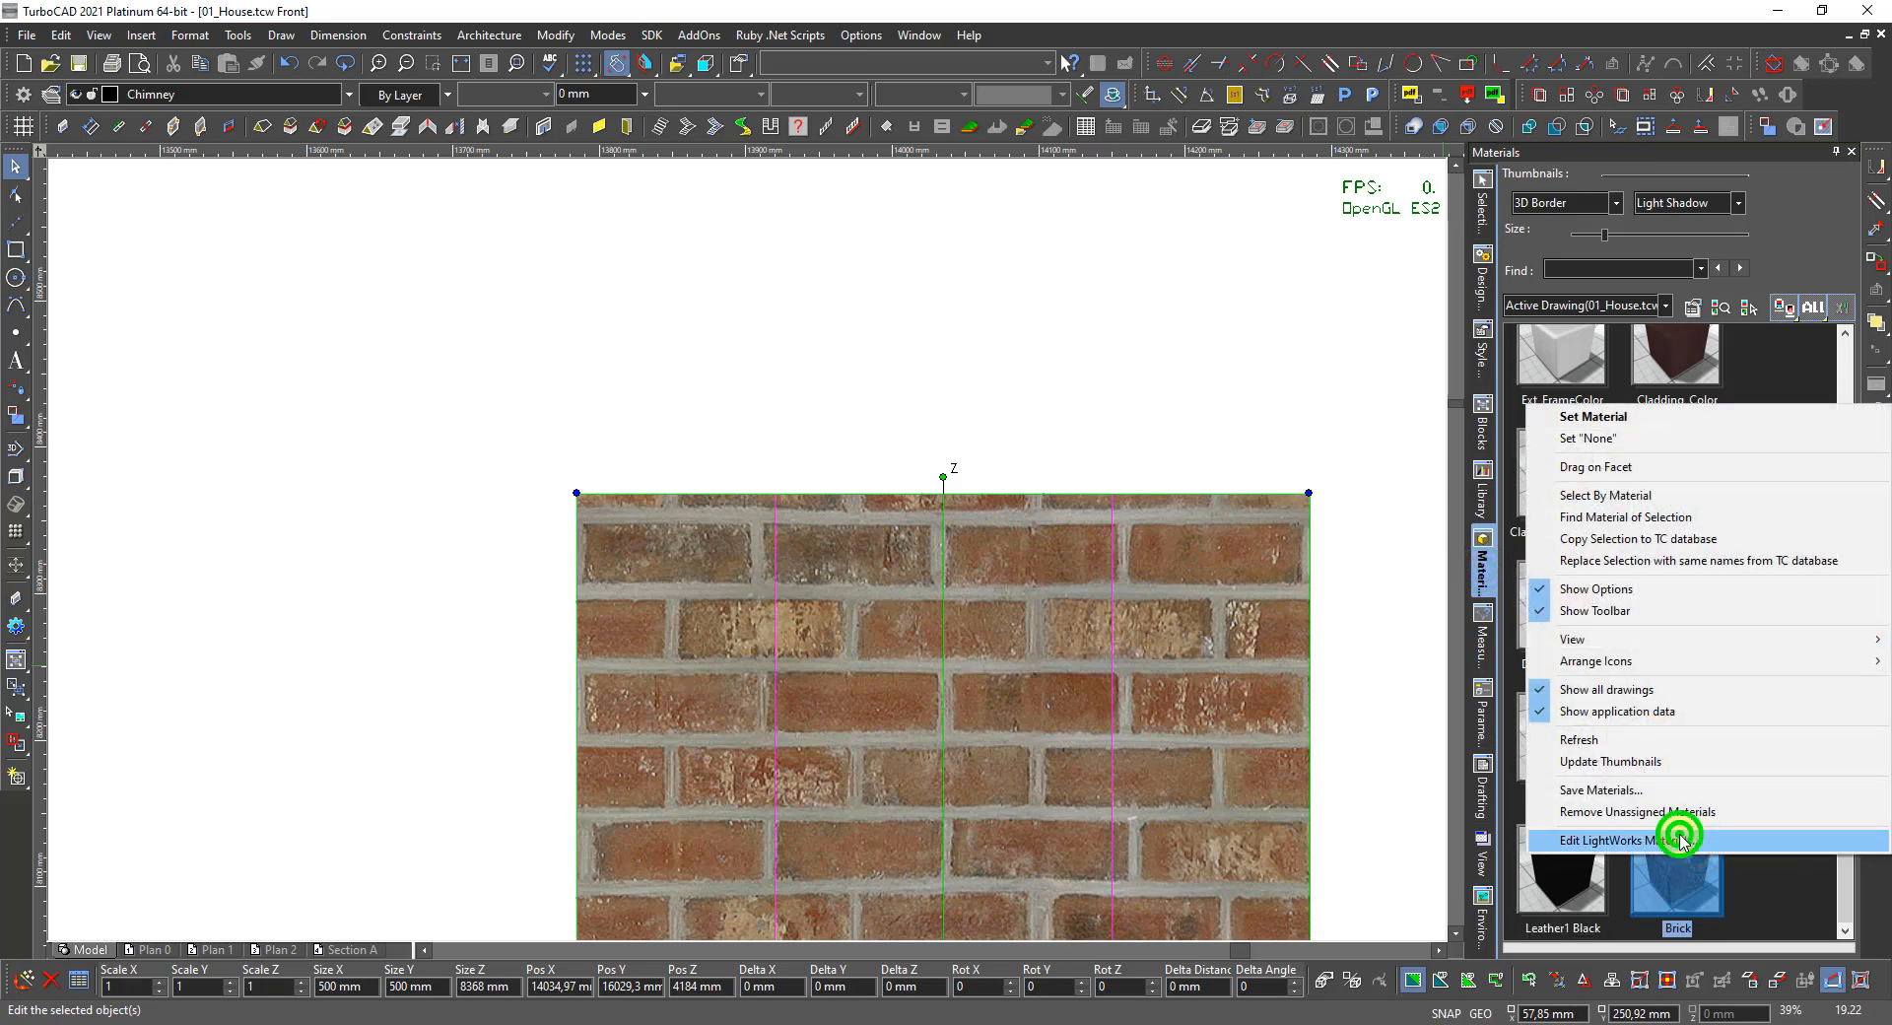
click(1680, 839)
click(648, 467)
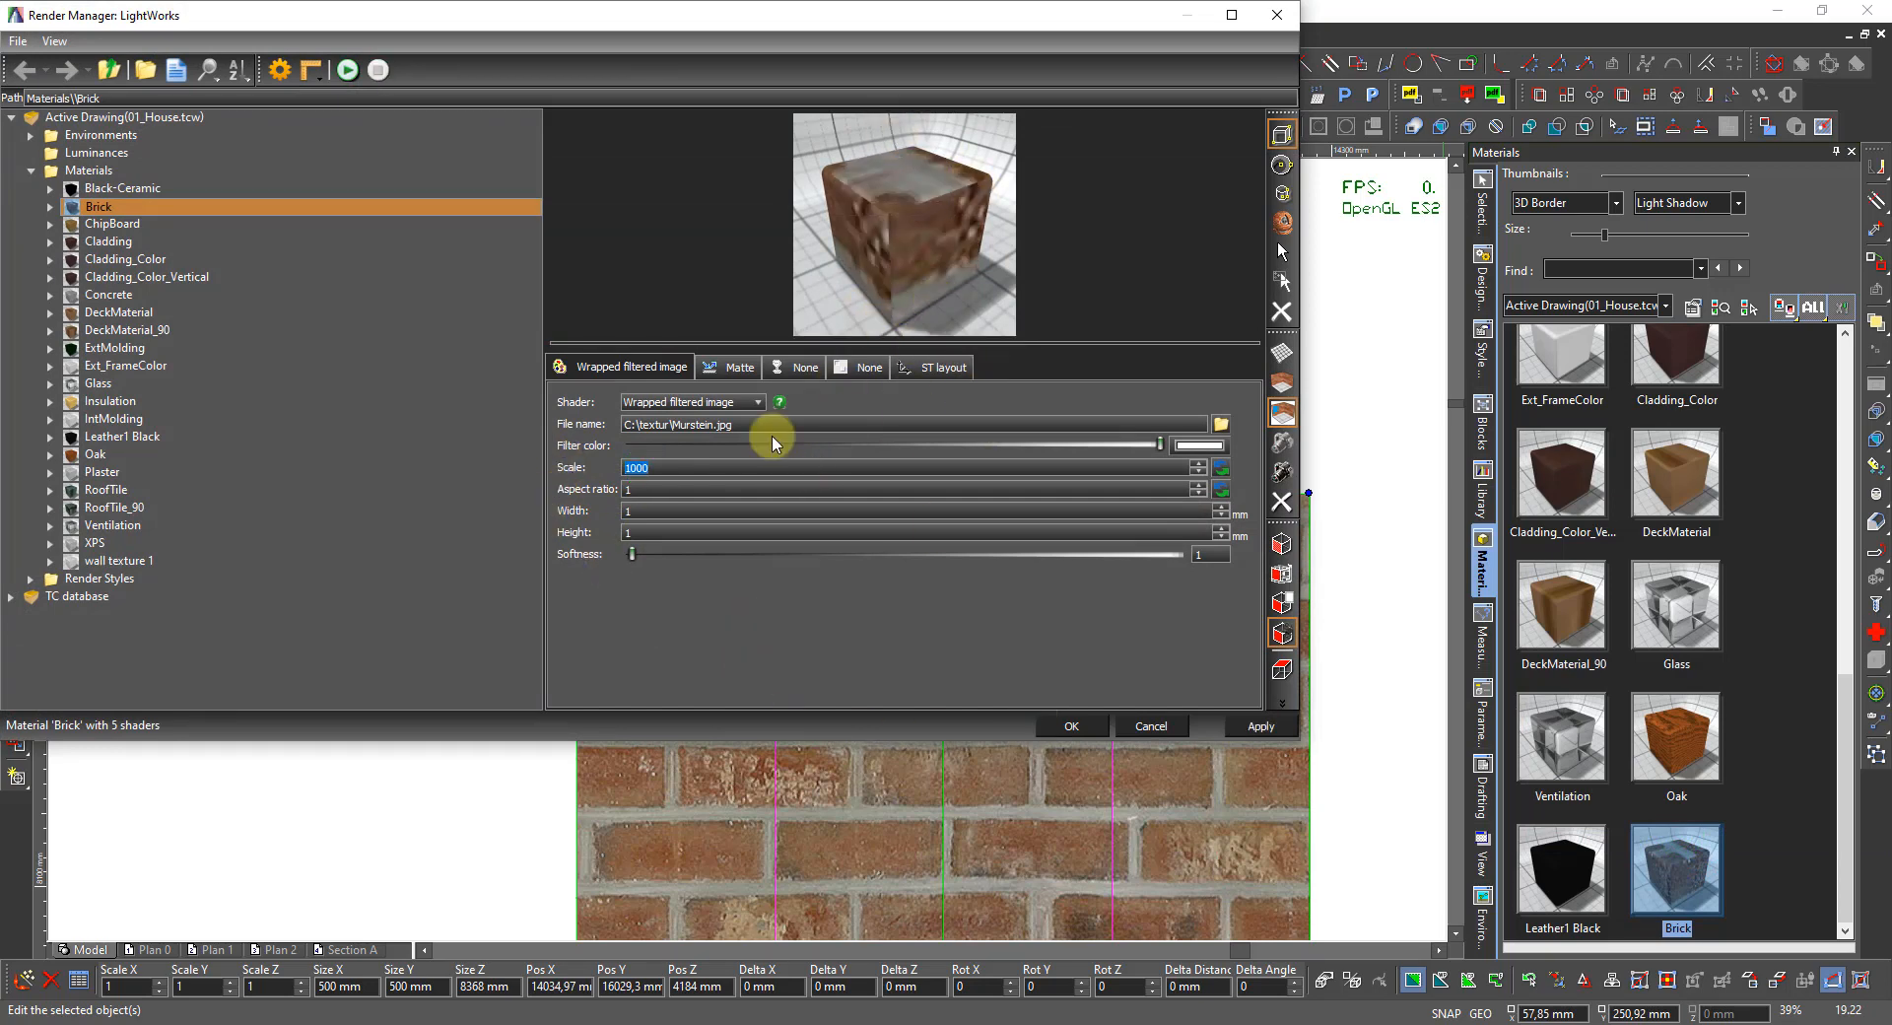
click(1220, 731)
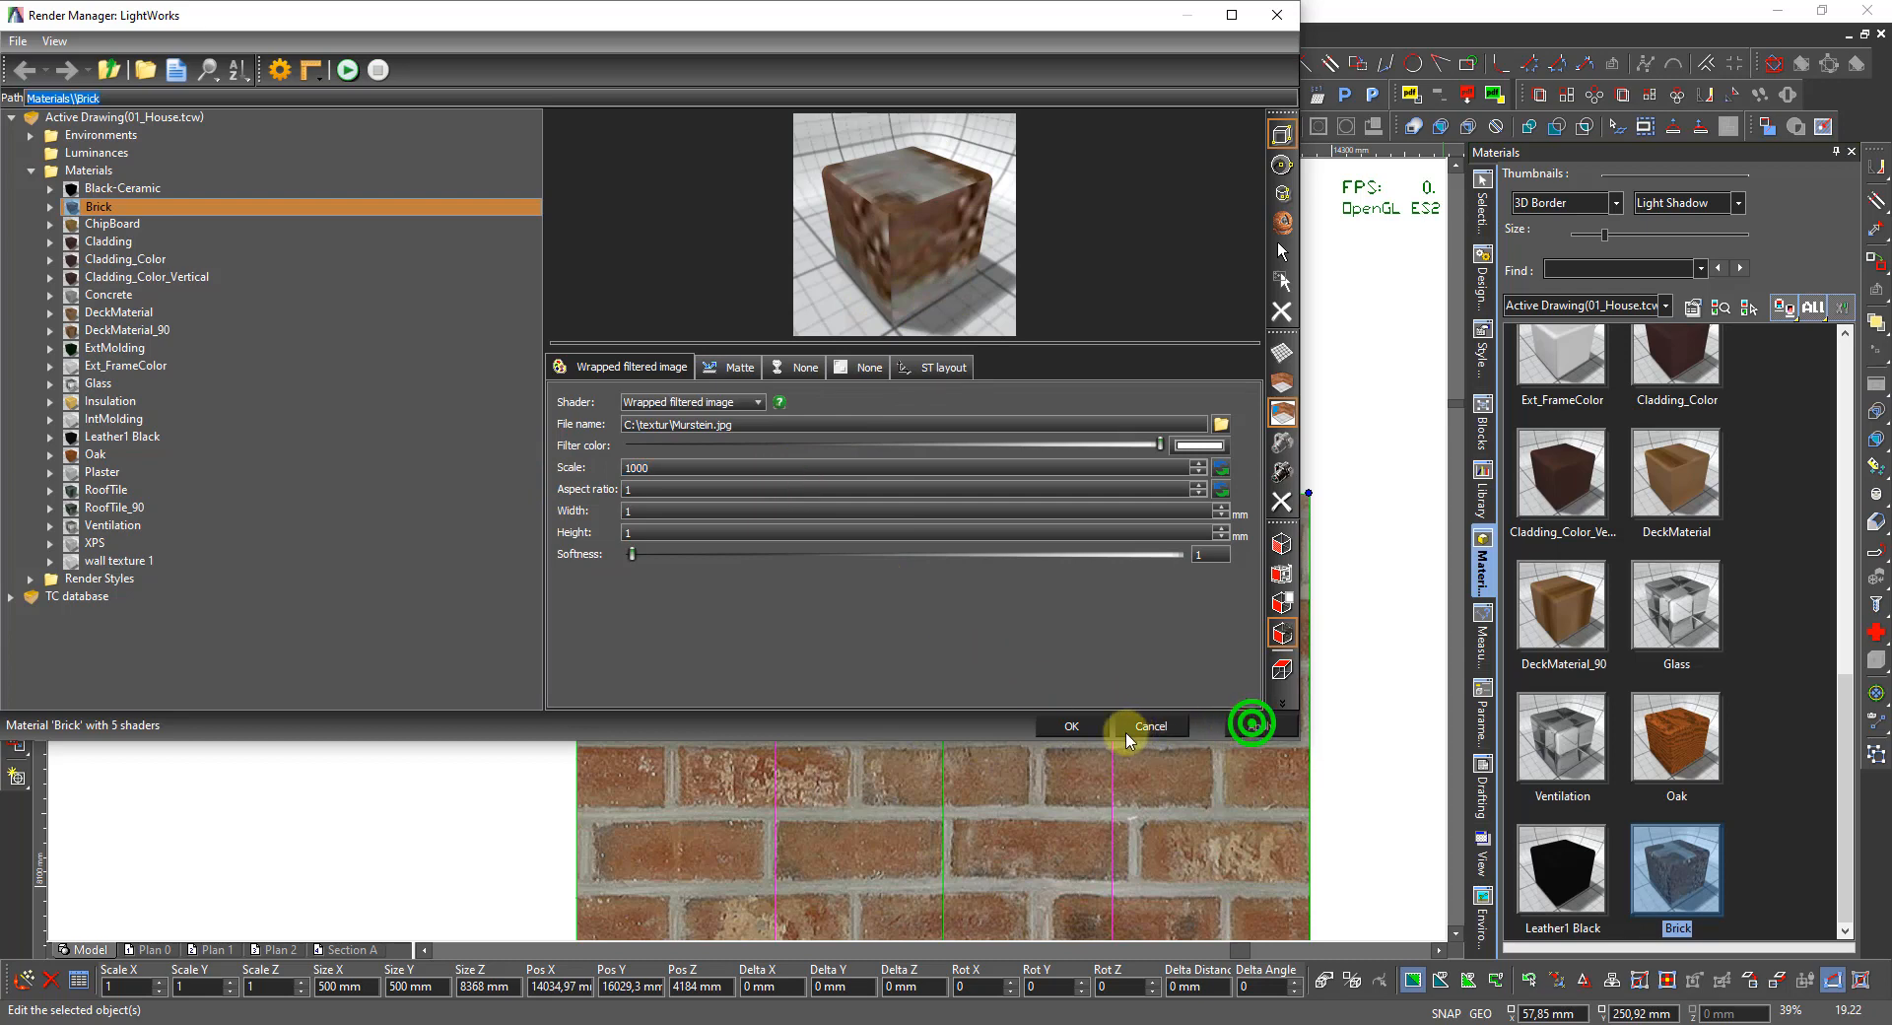
click(1089, 728)
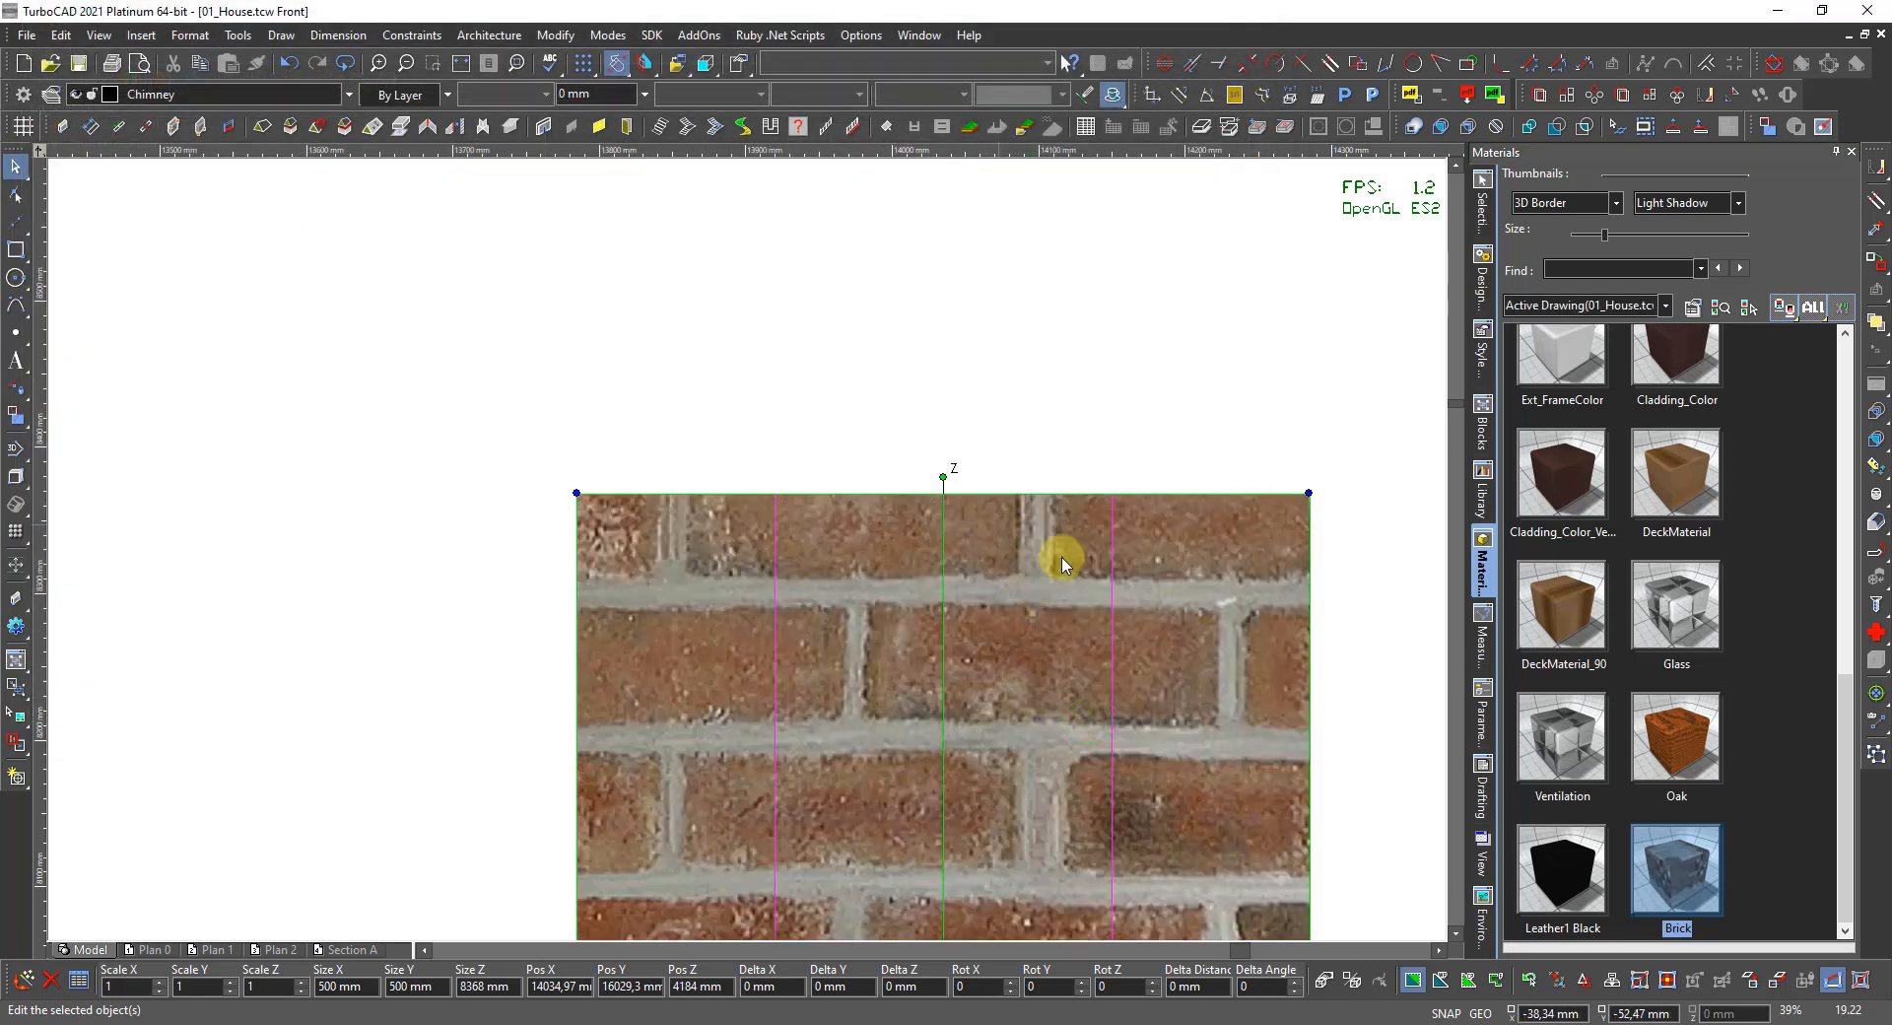
Start an orthogonal dimension for measuring a brick on the chimney's front face at the new texture scale.
click(1670, 876)
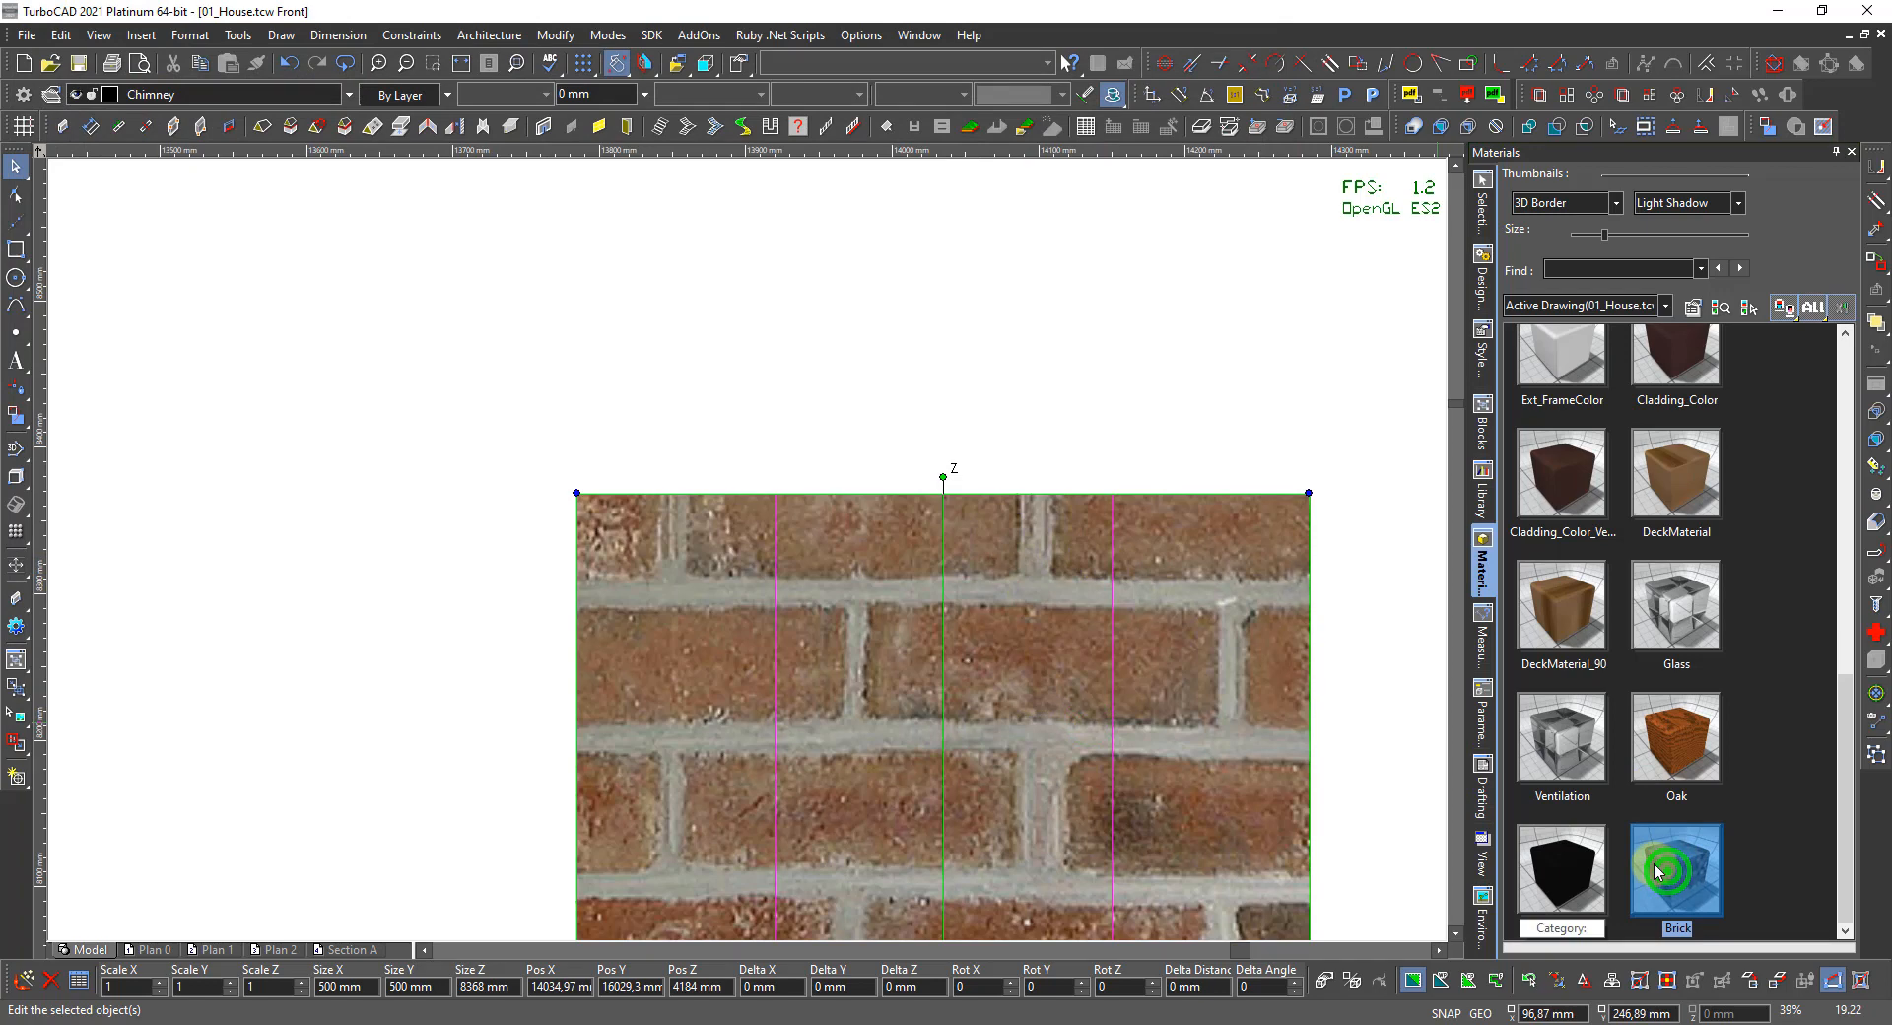
right_click(868, 636)
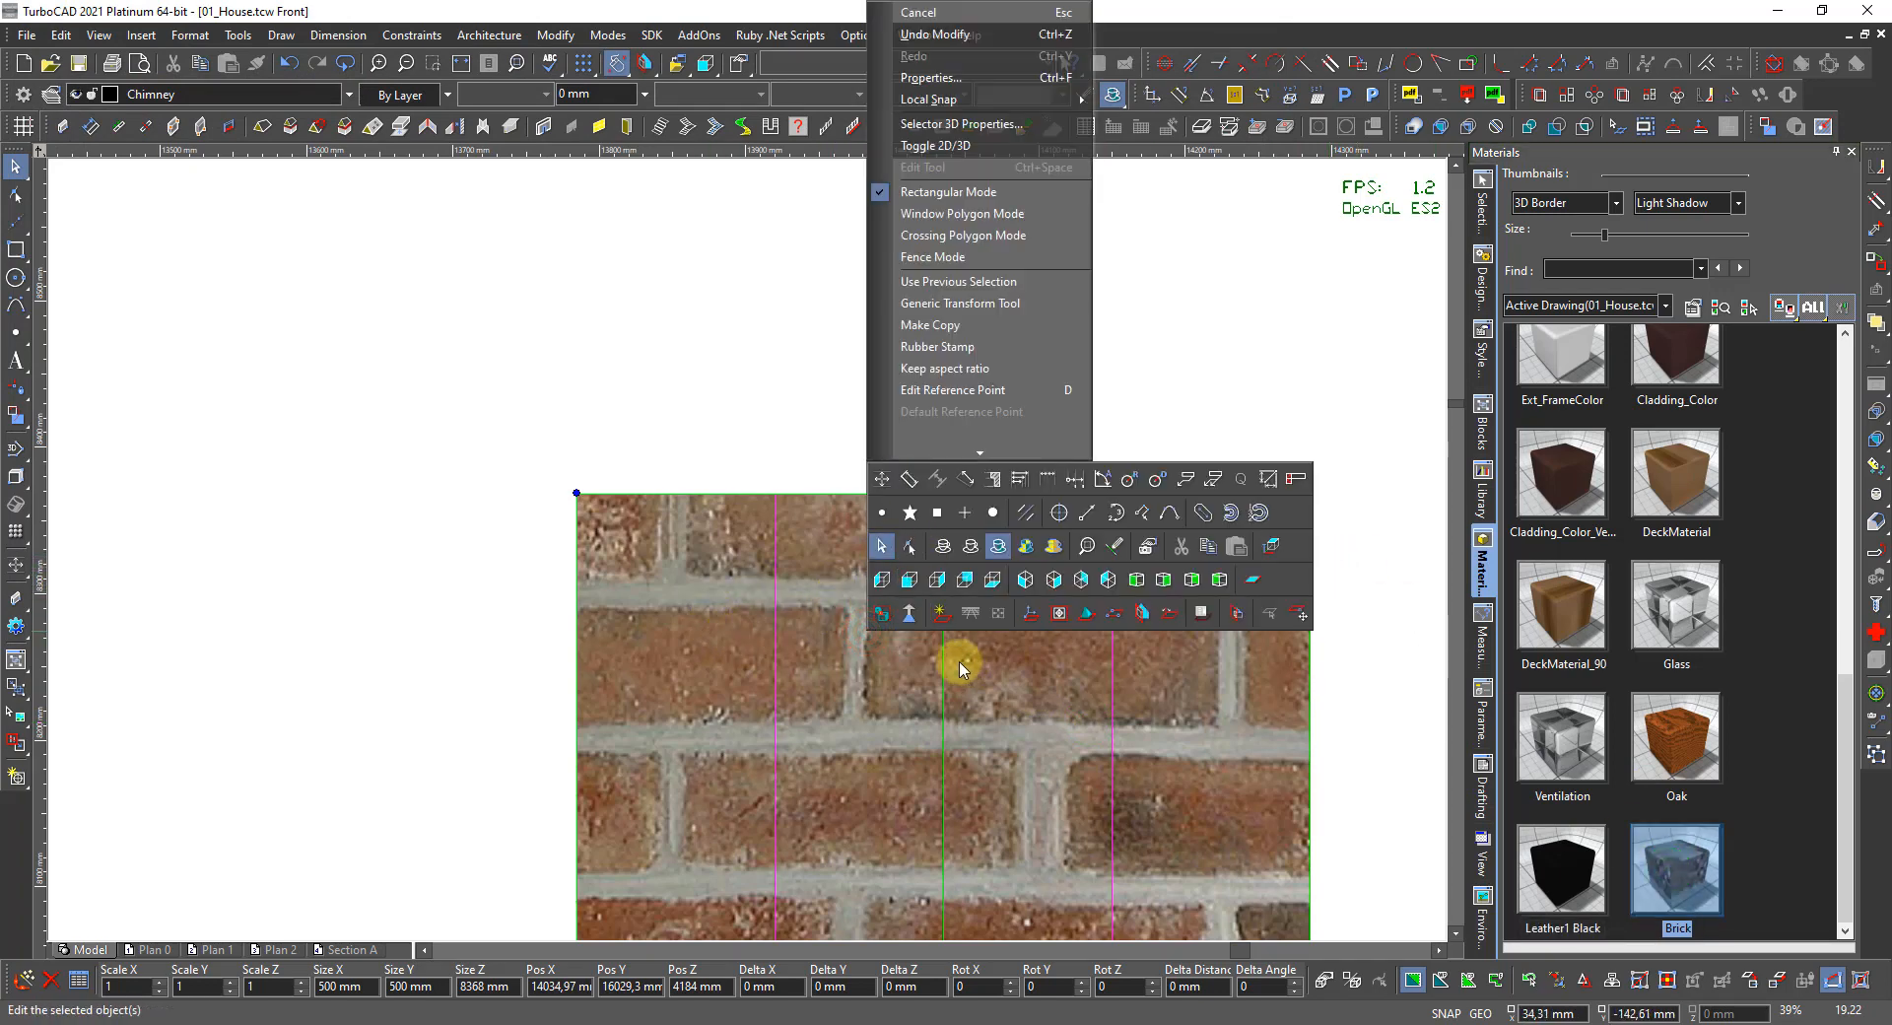
click(764, 399)
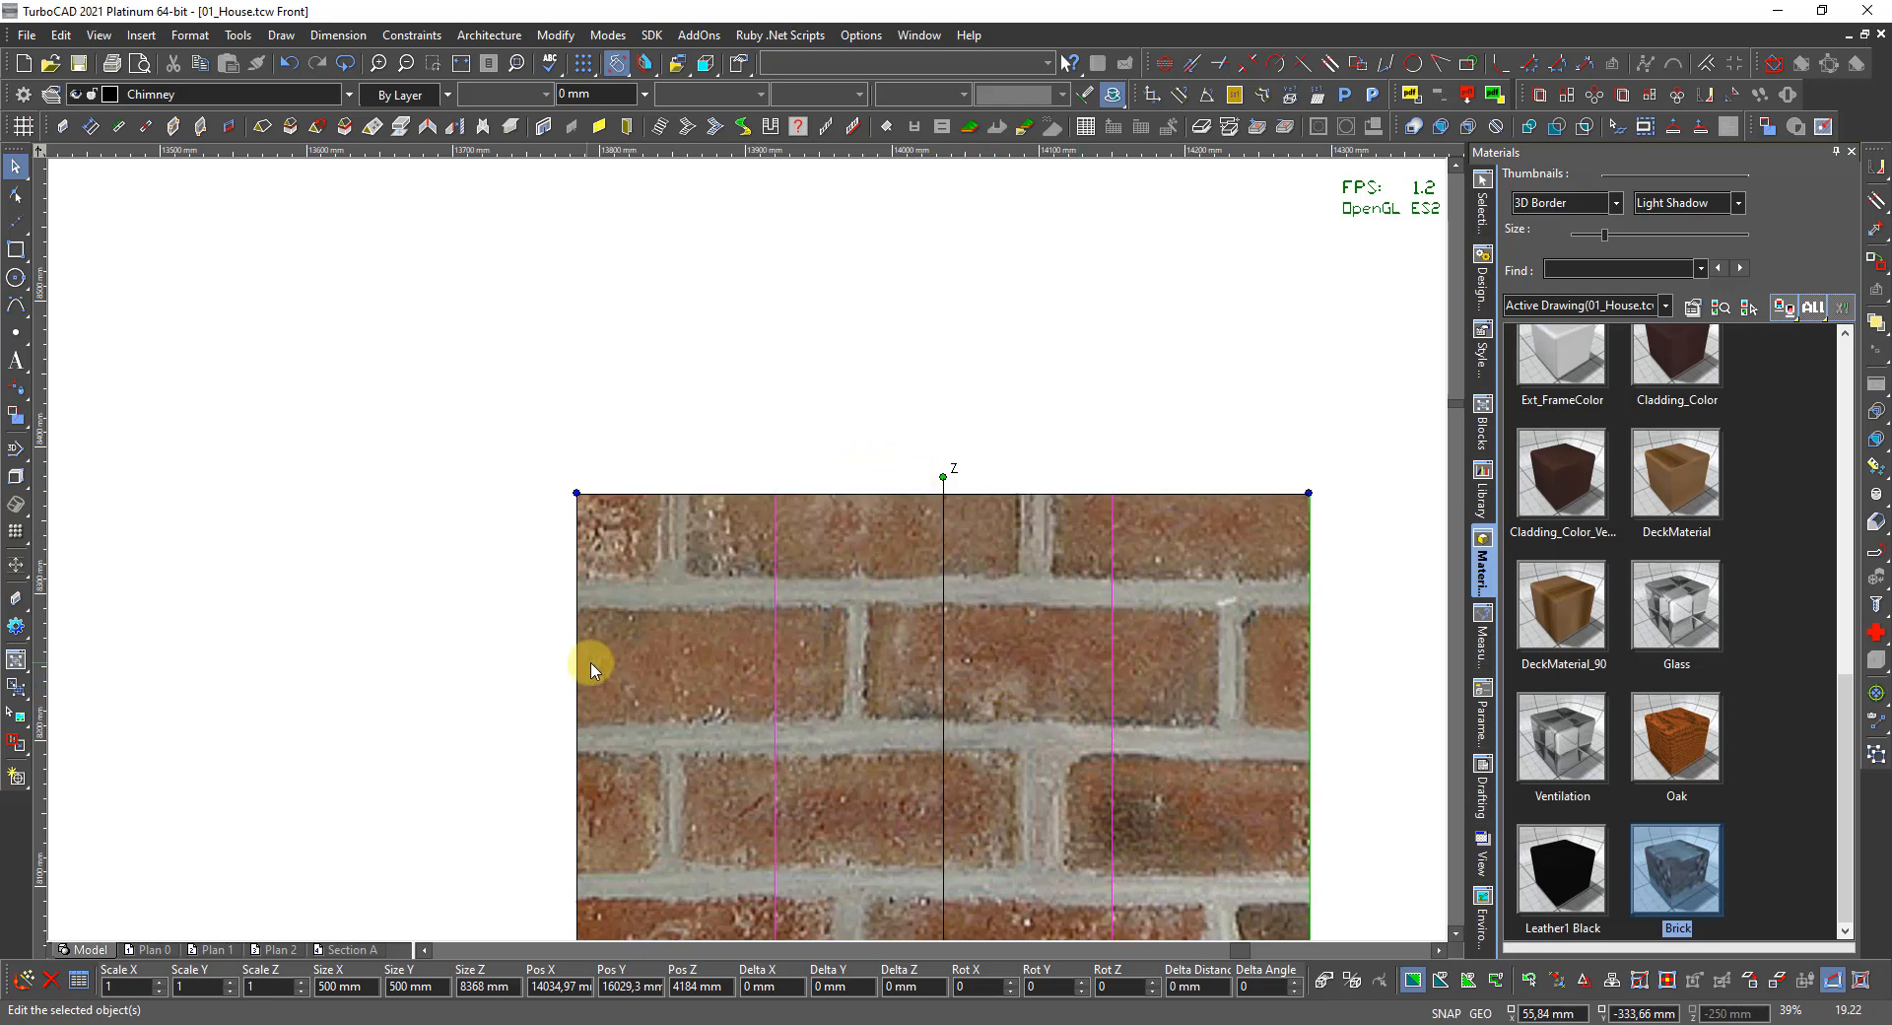
right_click(855, 397)
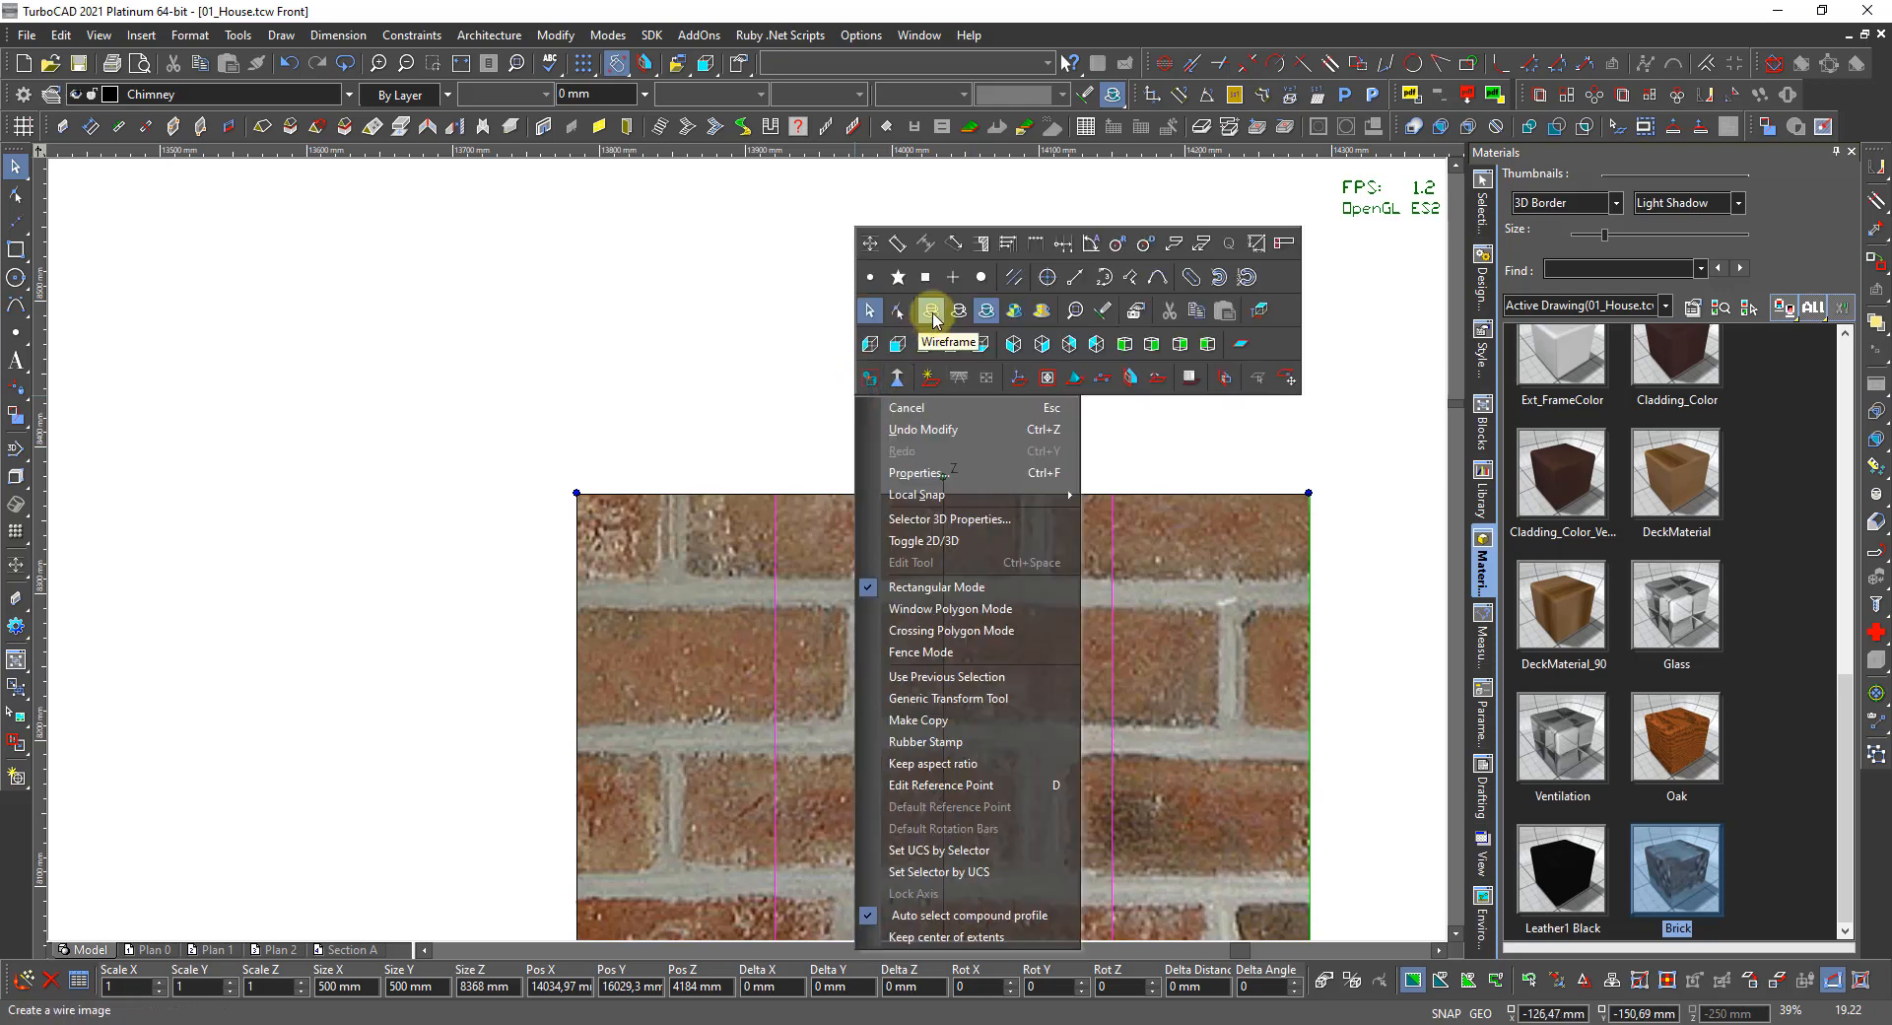
click(870, 242)
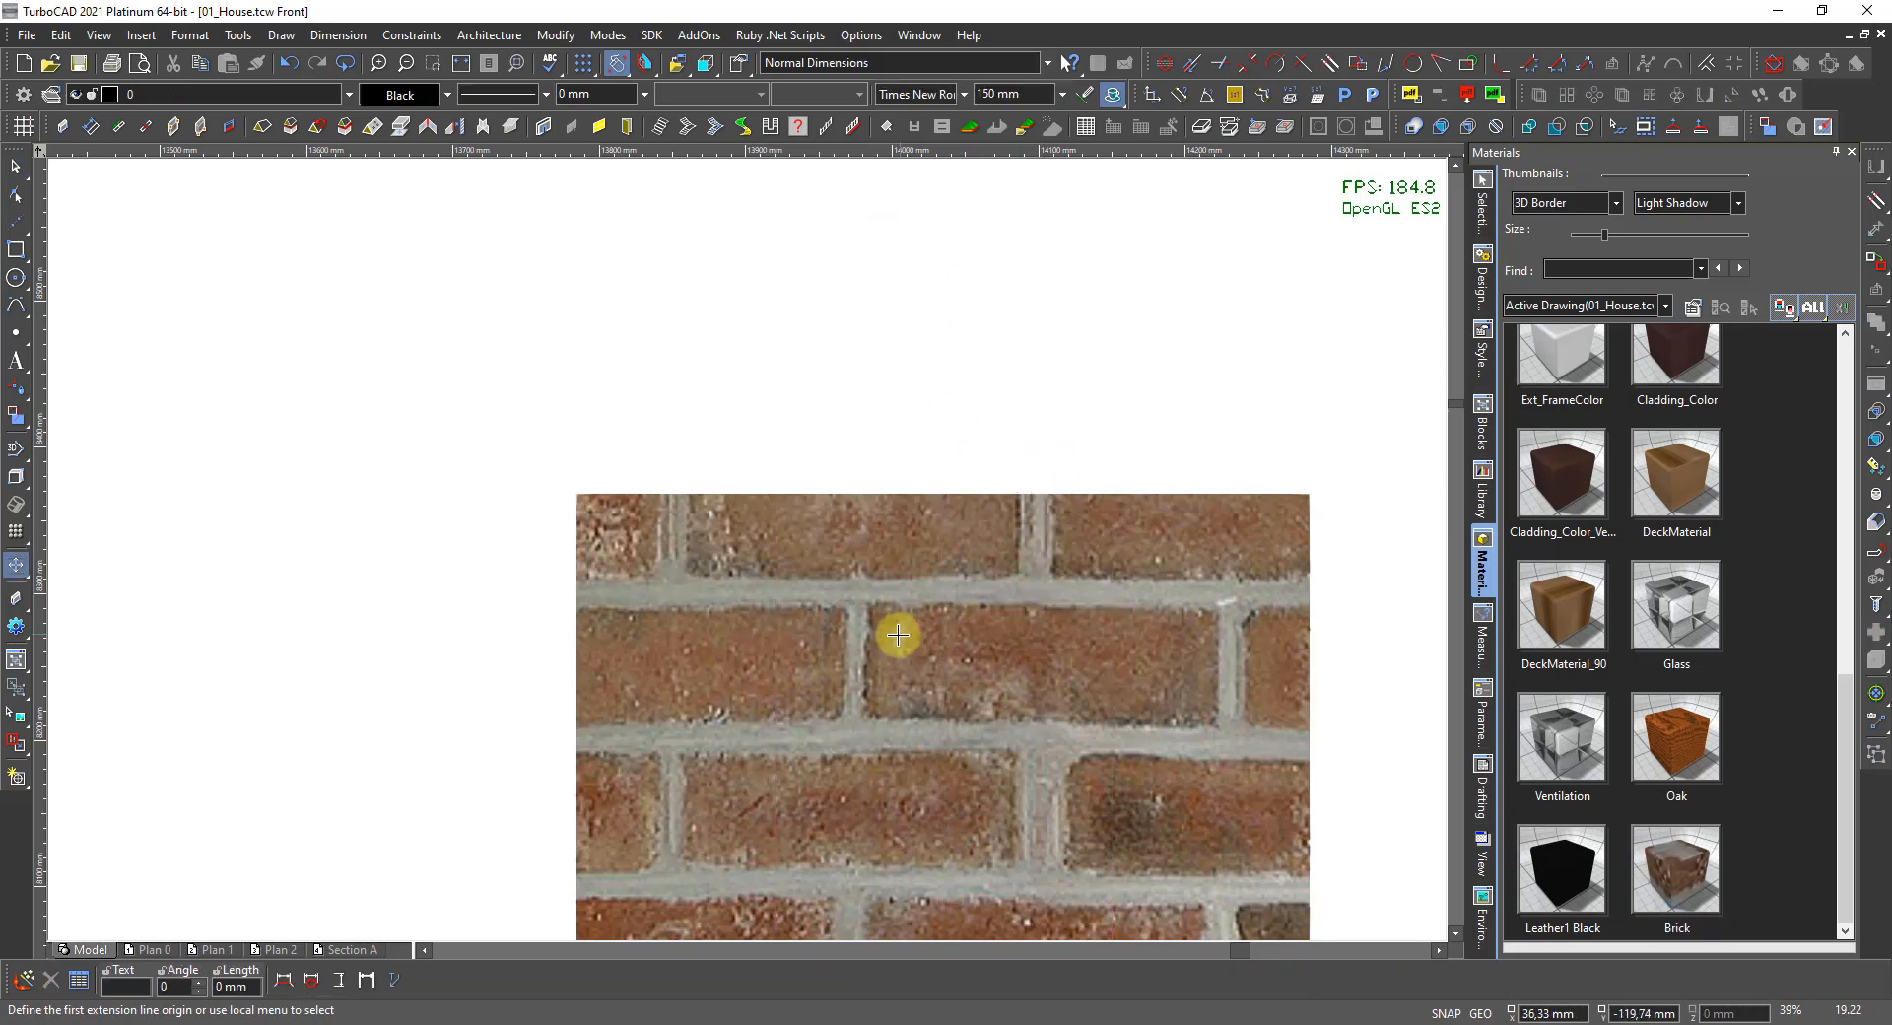
Measure the length of a full brick in the second course of the chimney face.
click(865, 644)
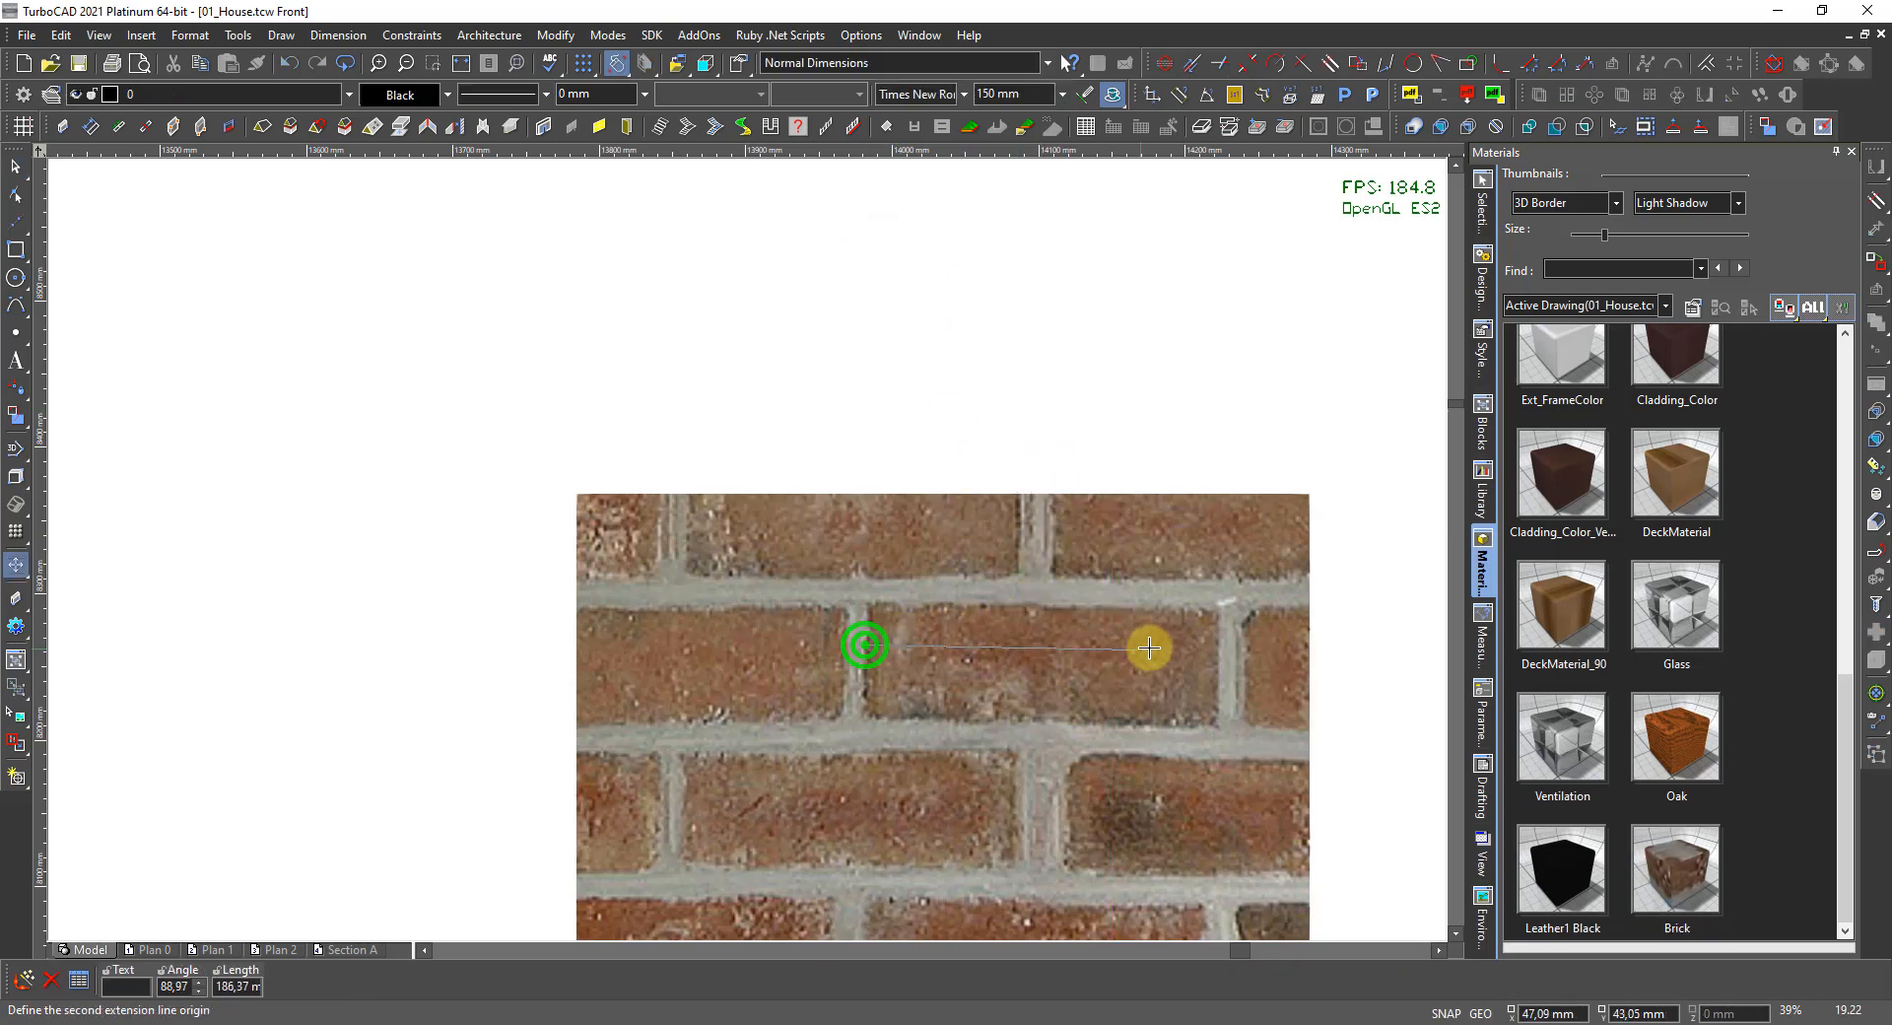
click(1220, 645)
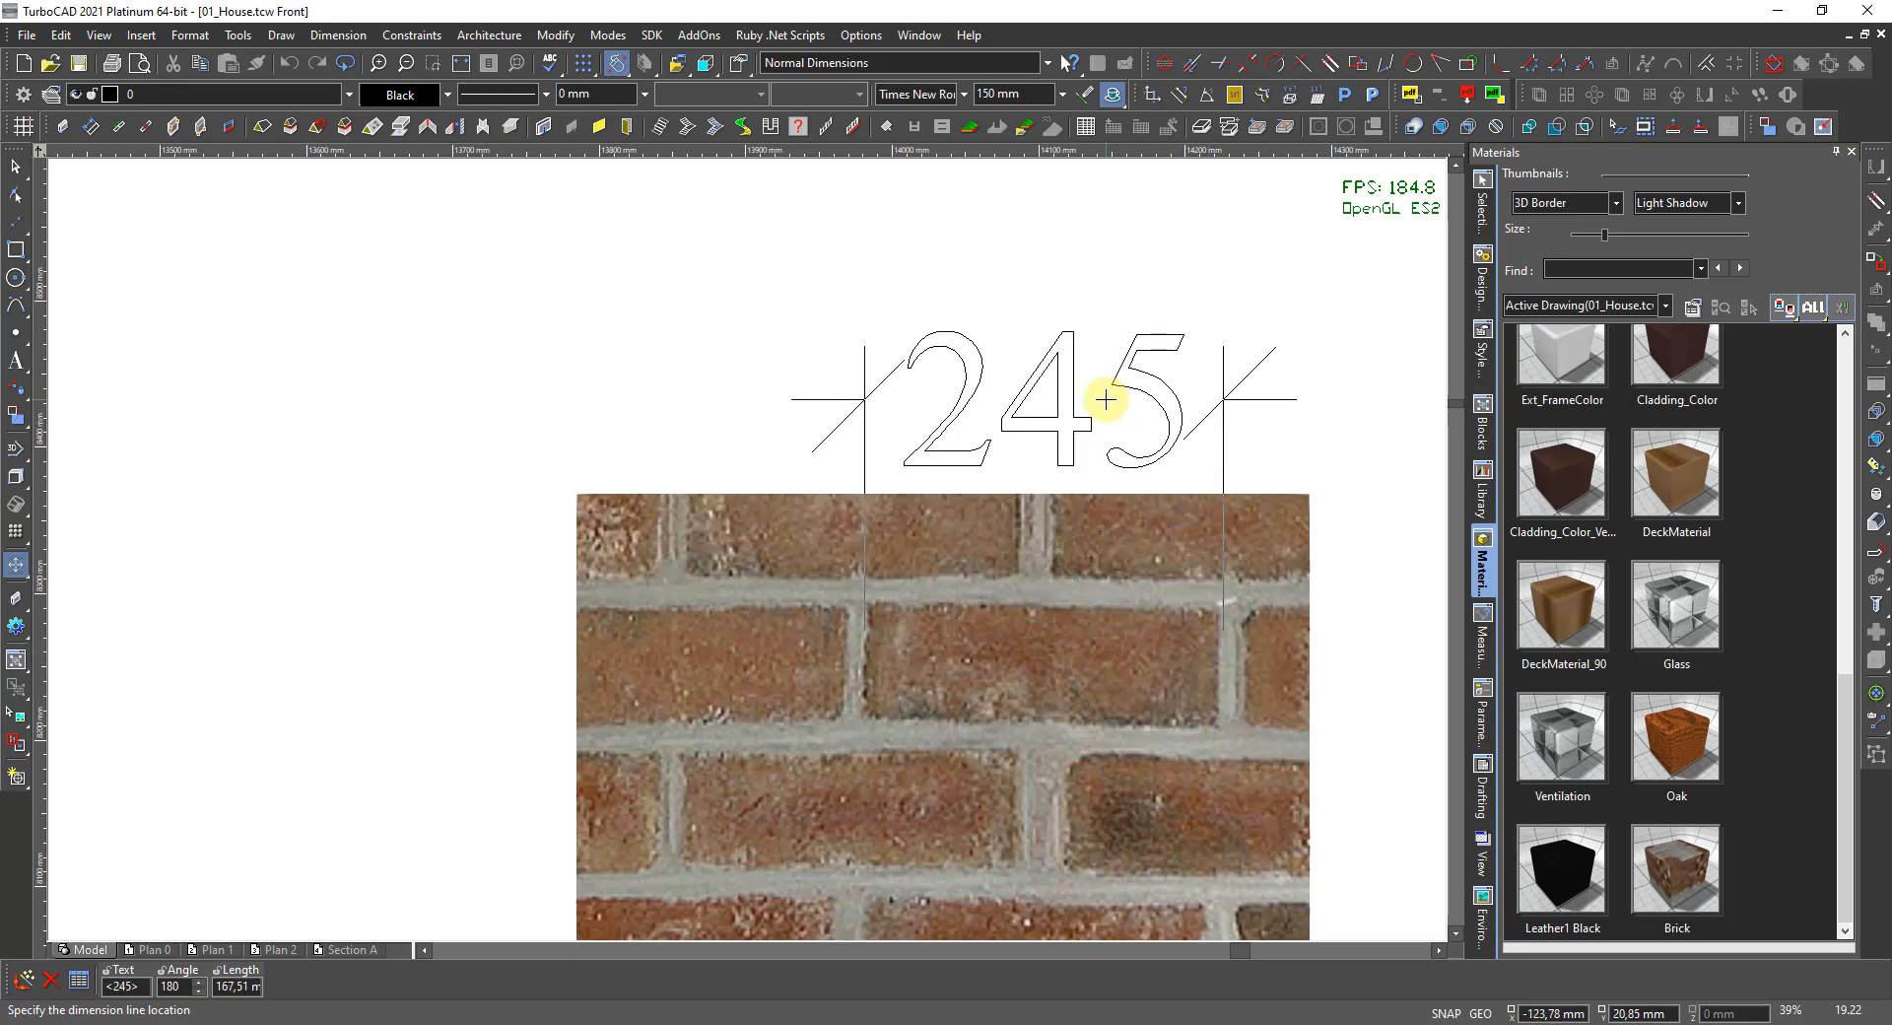
click(1096, 458)
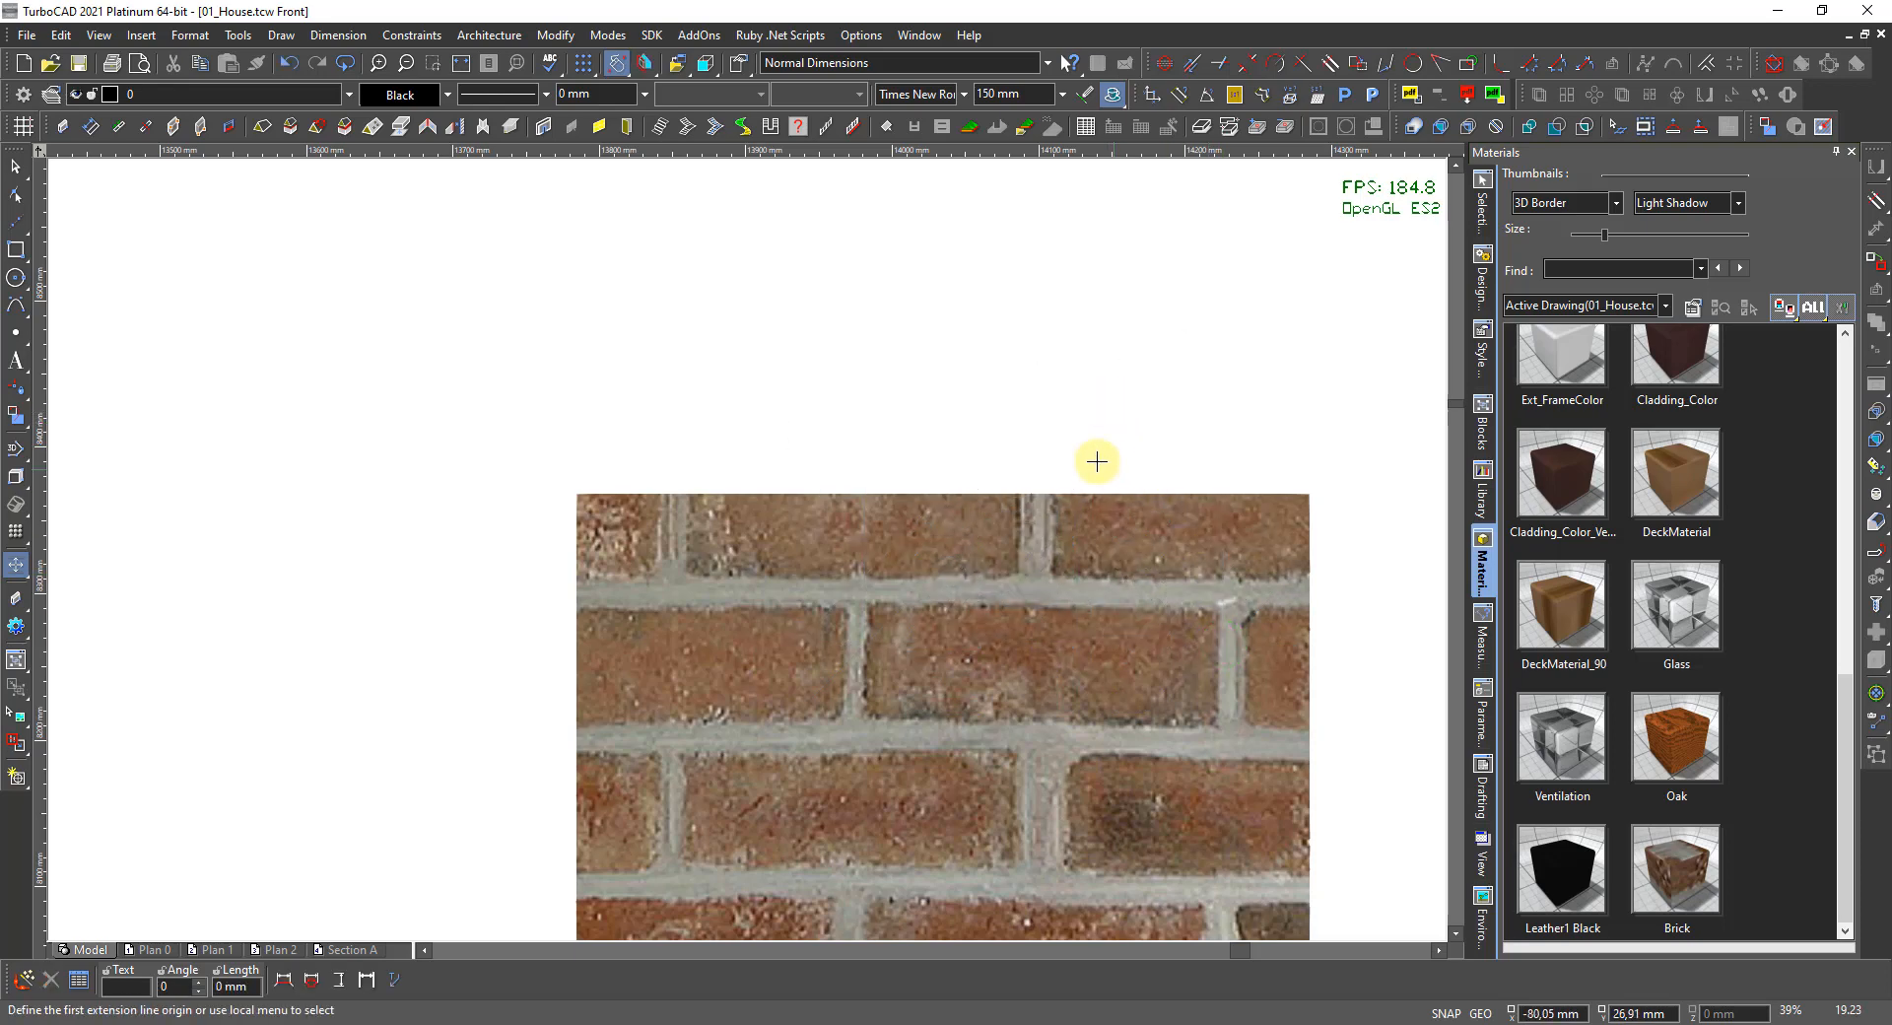
Edit the Brick LightWorks material and set its wrapped filtered image scale to 950.
click(1697, 892)
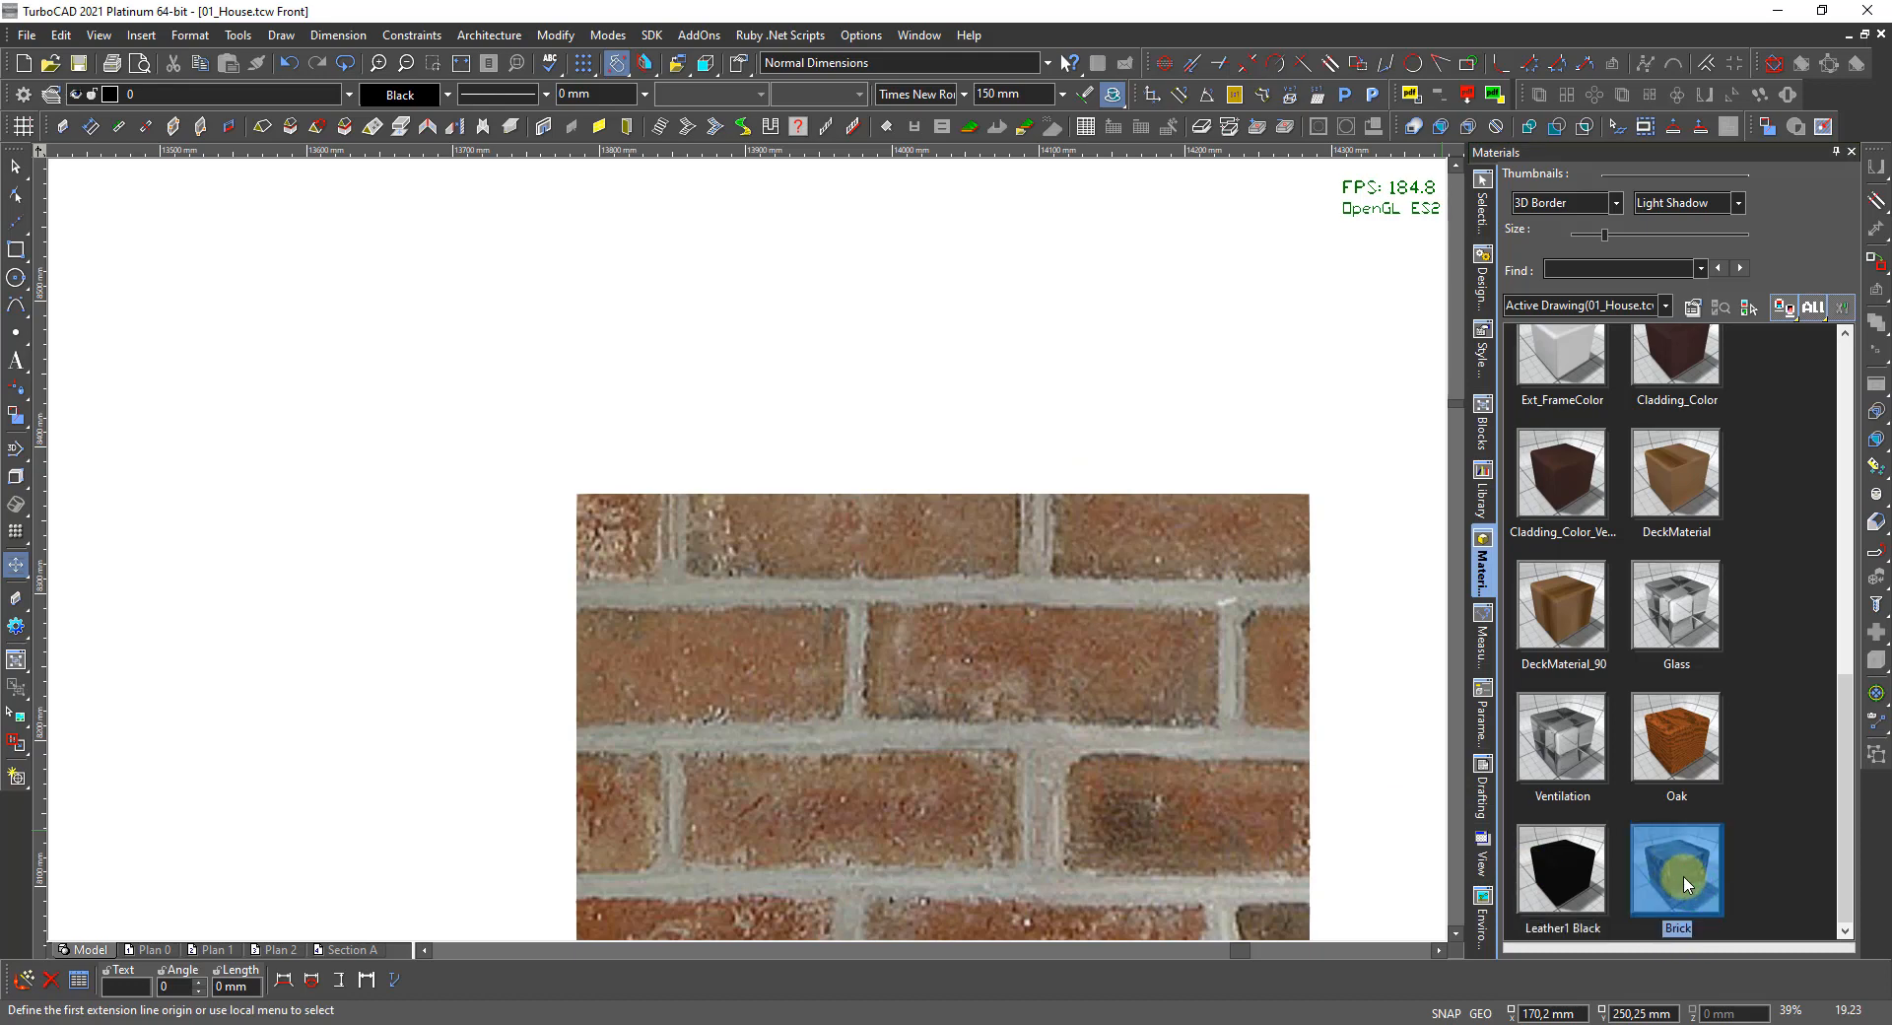
right_click(1688, 884)
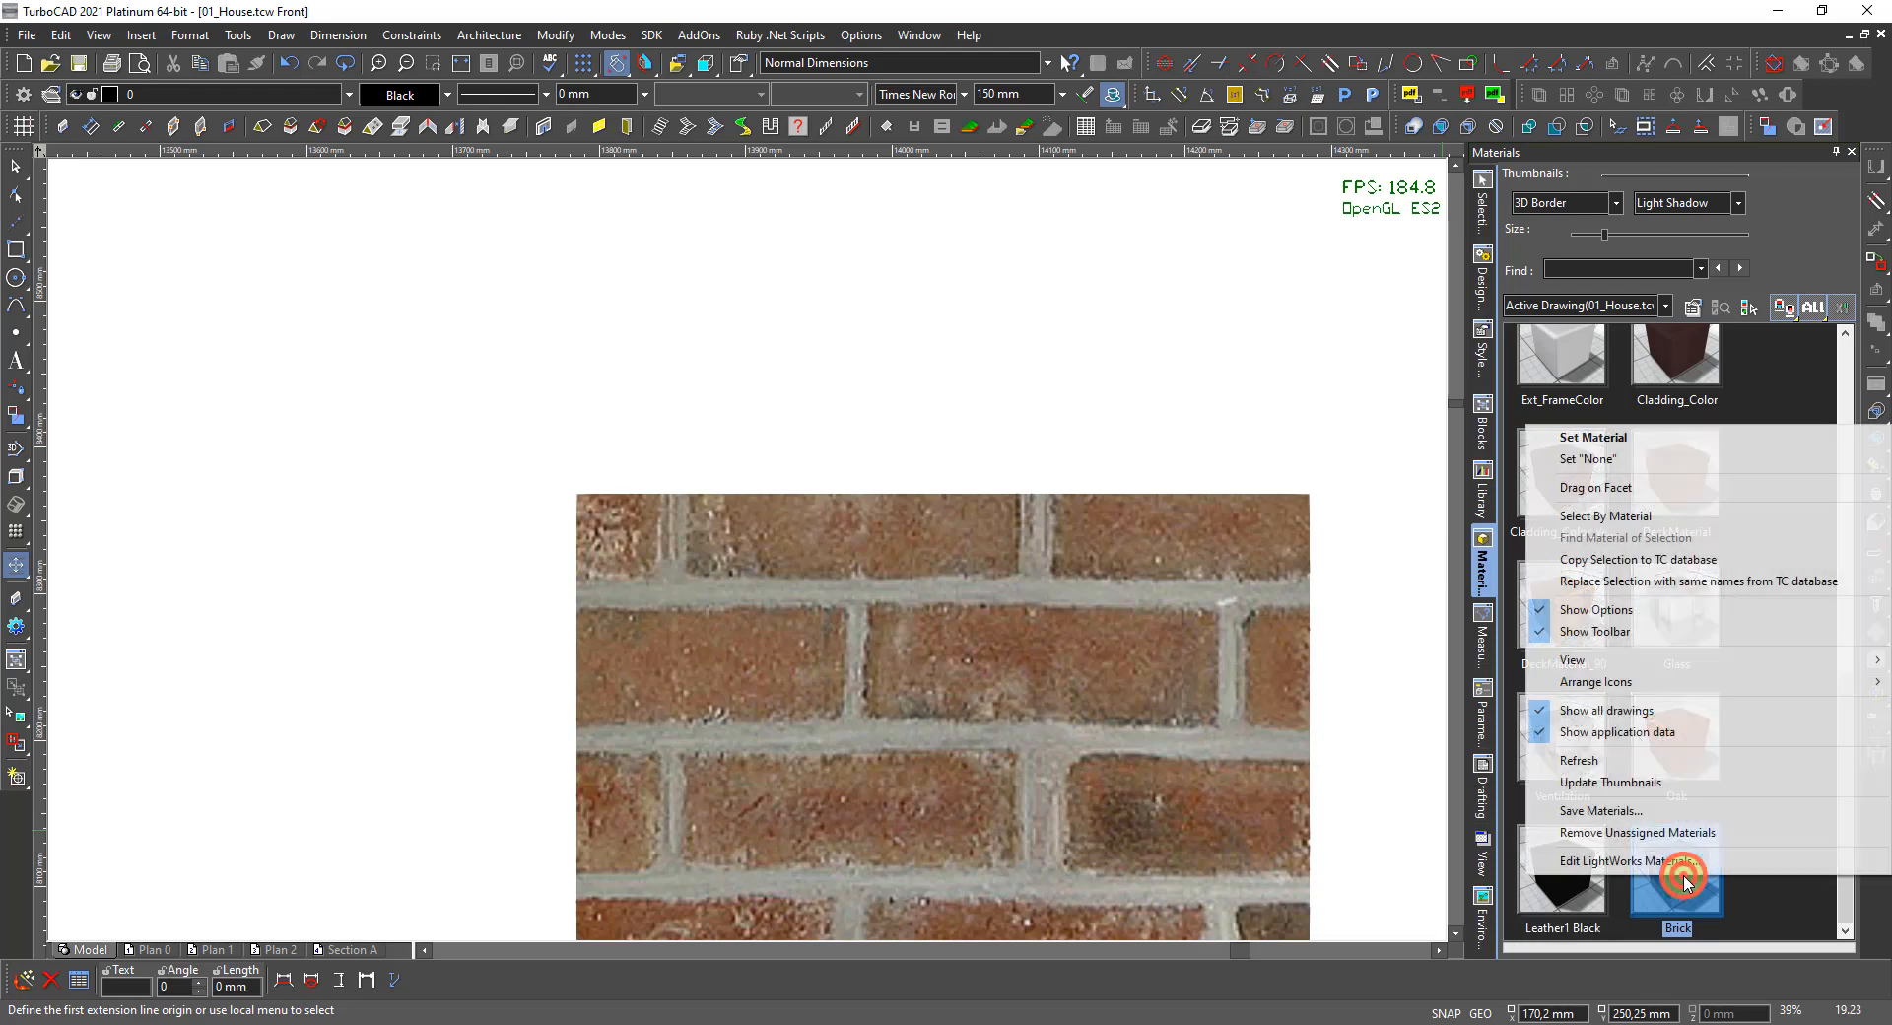
click(1639, 860)
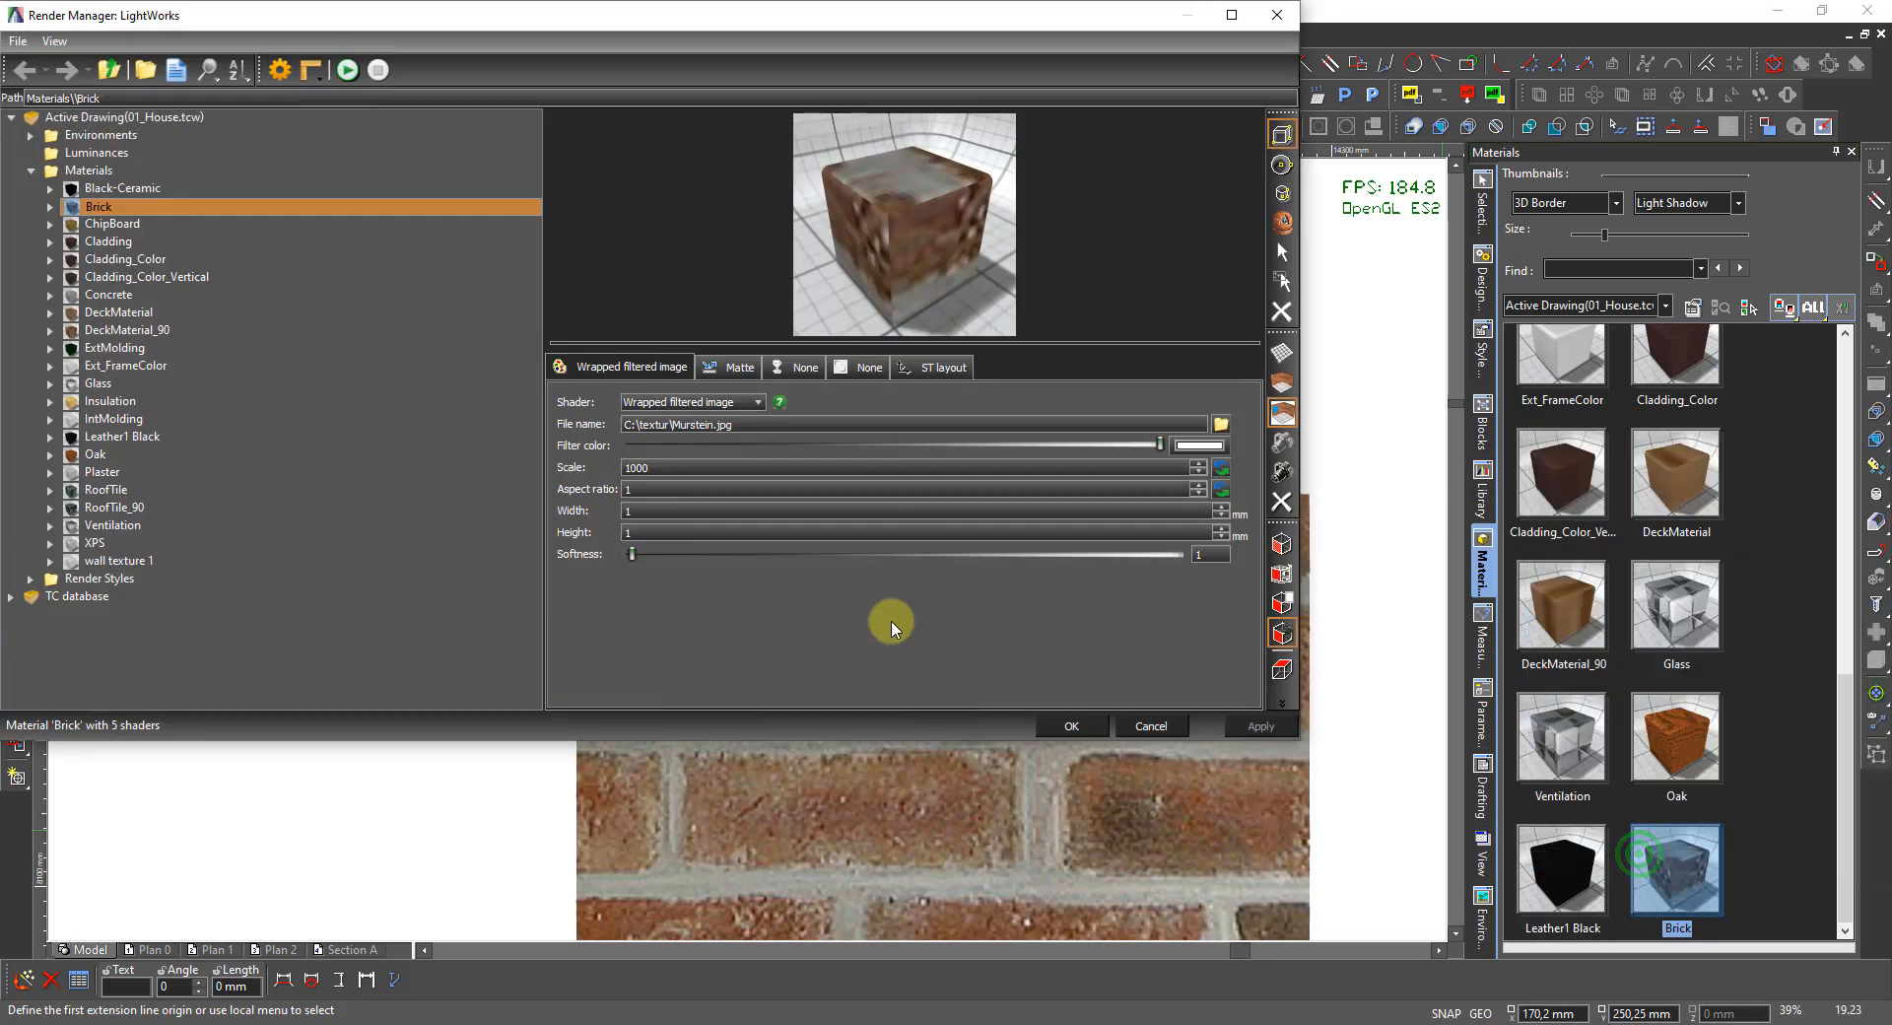
drag(649, 467, 401, 485)
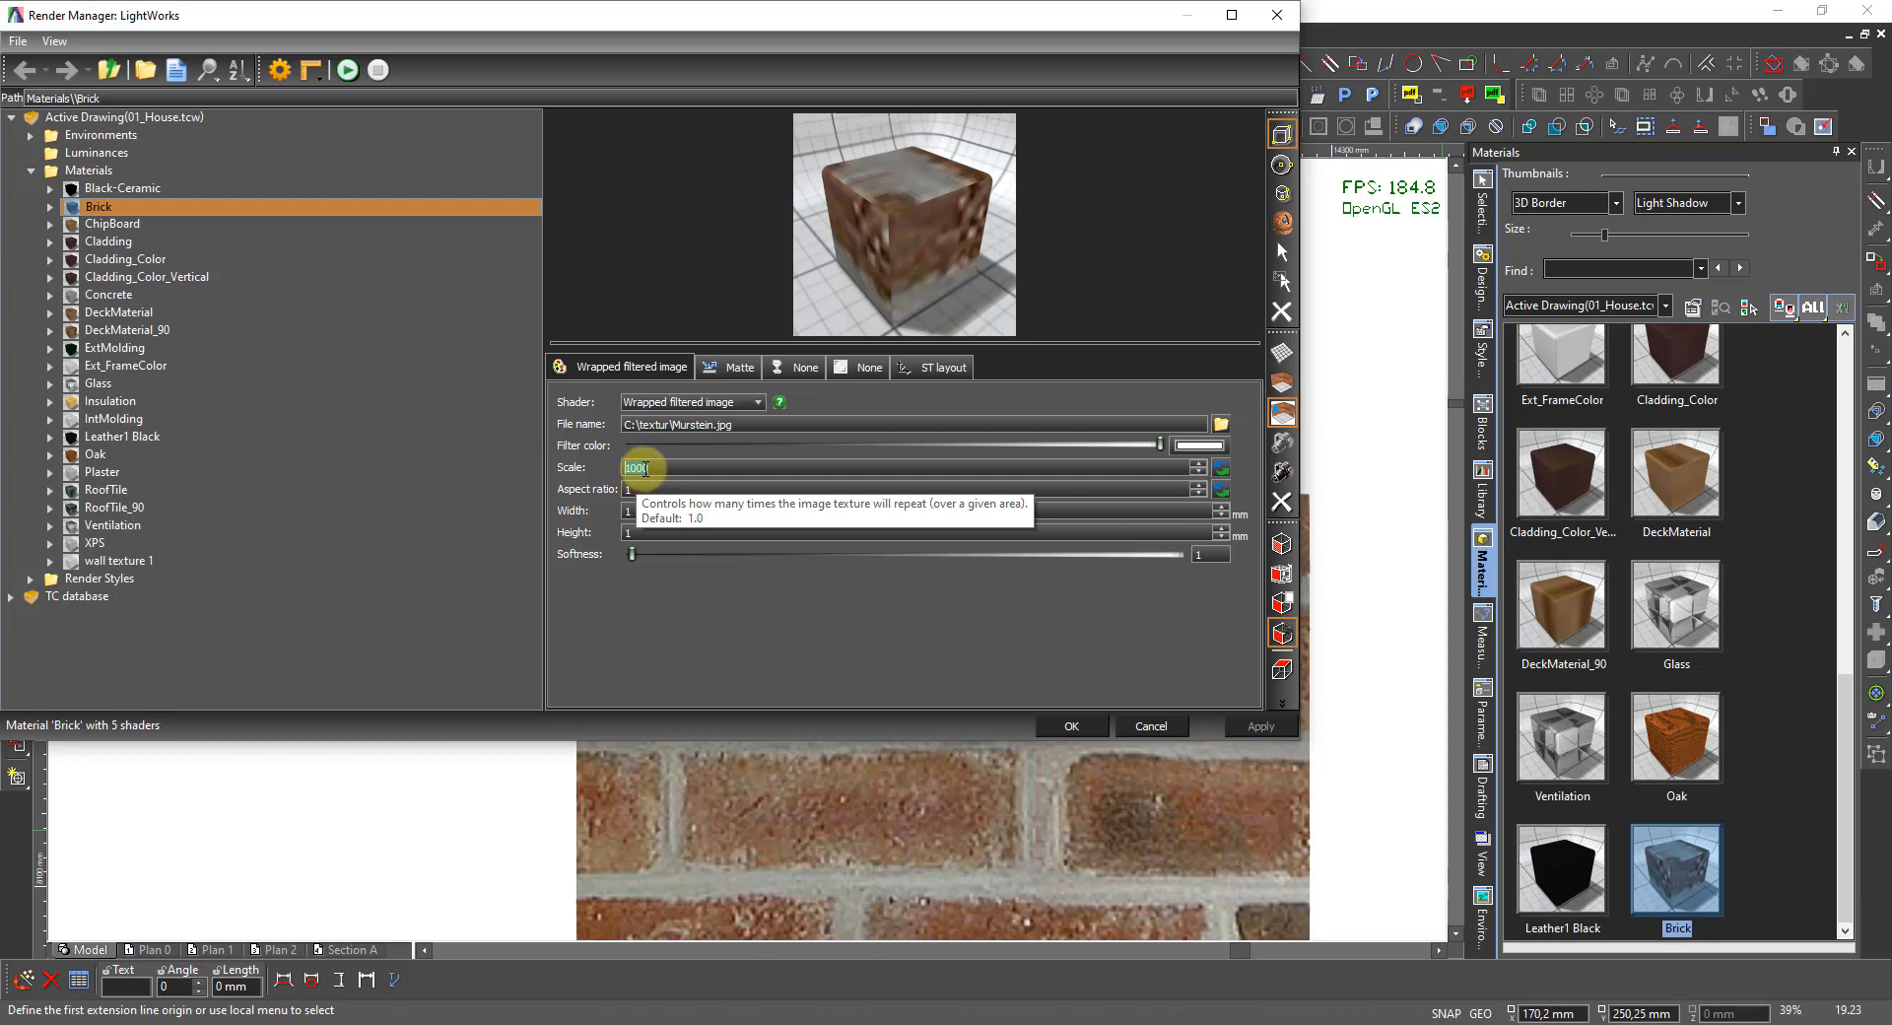
drag(649, 469, 611, 470)
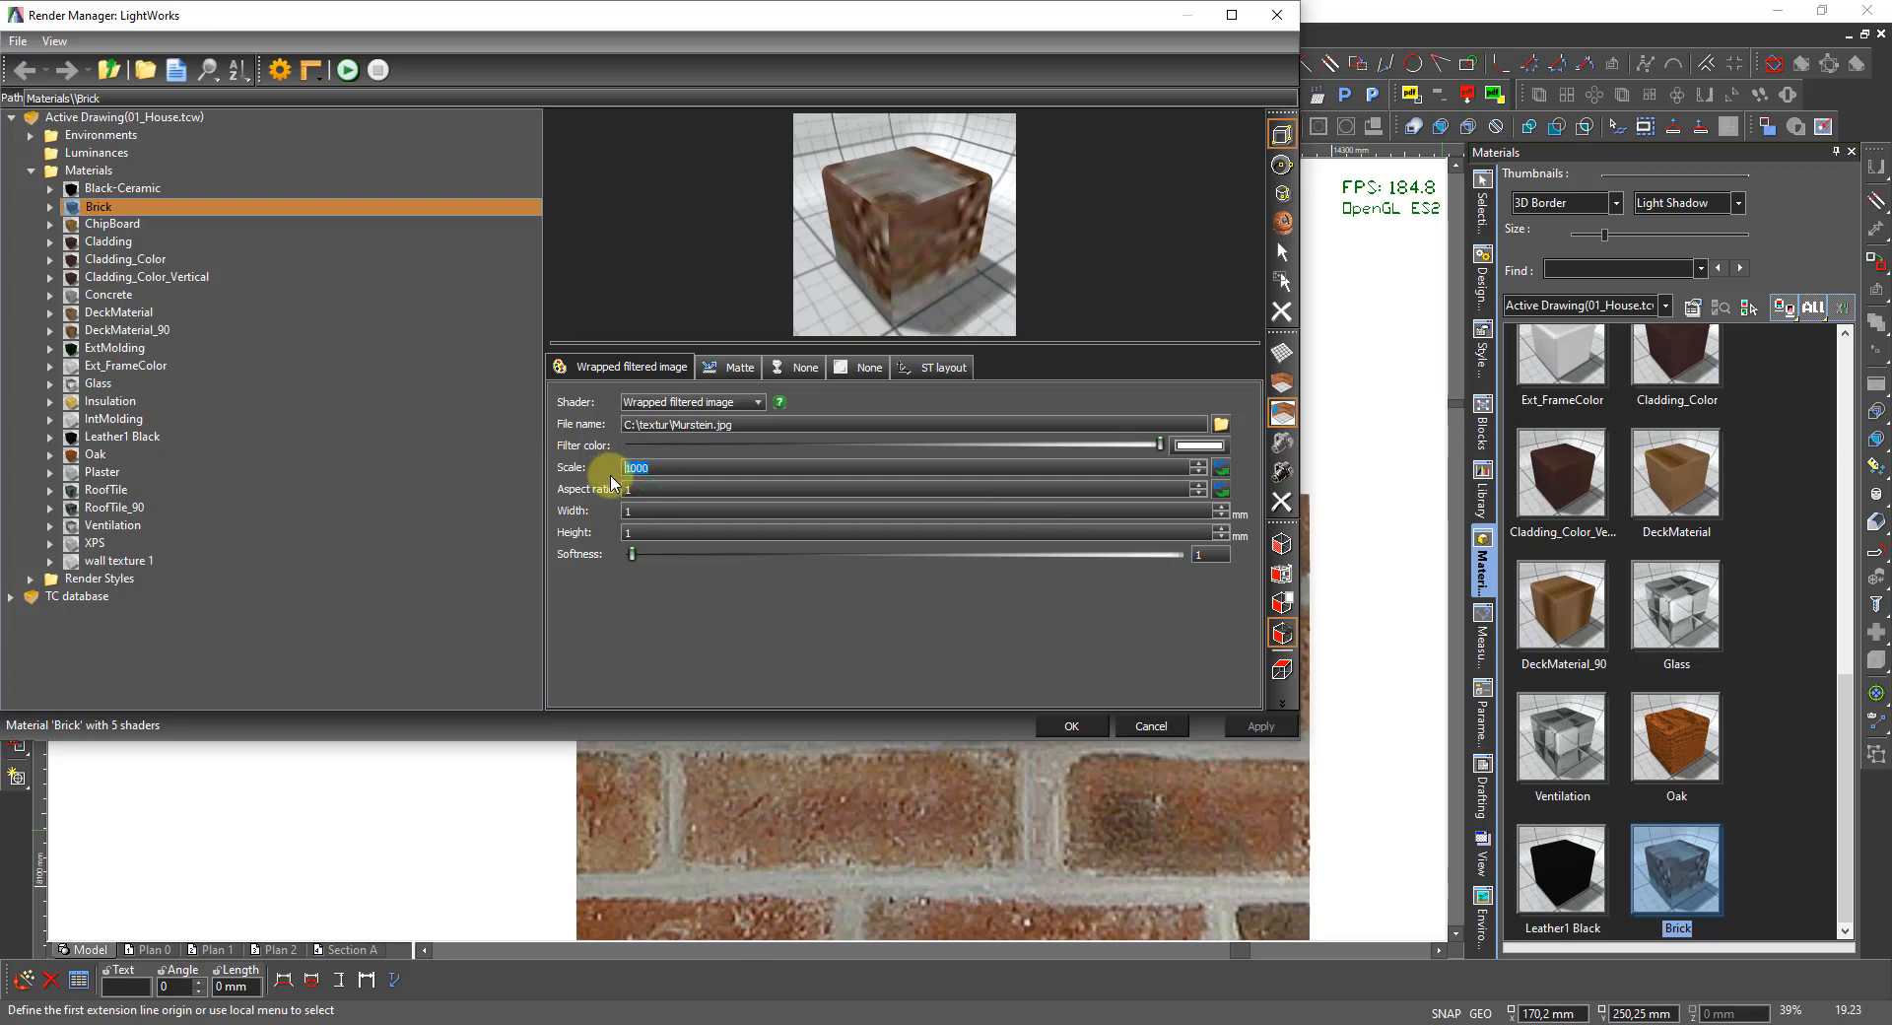
text(950)
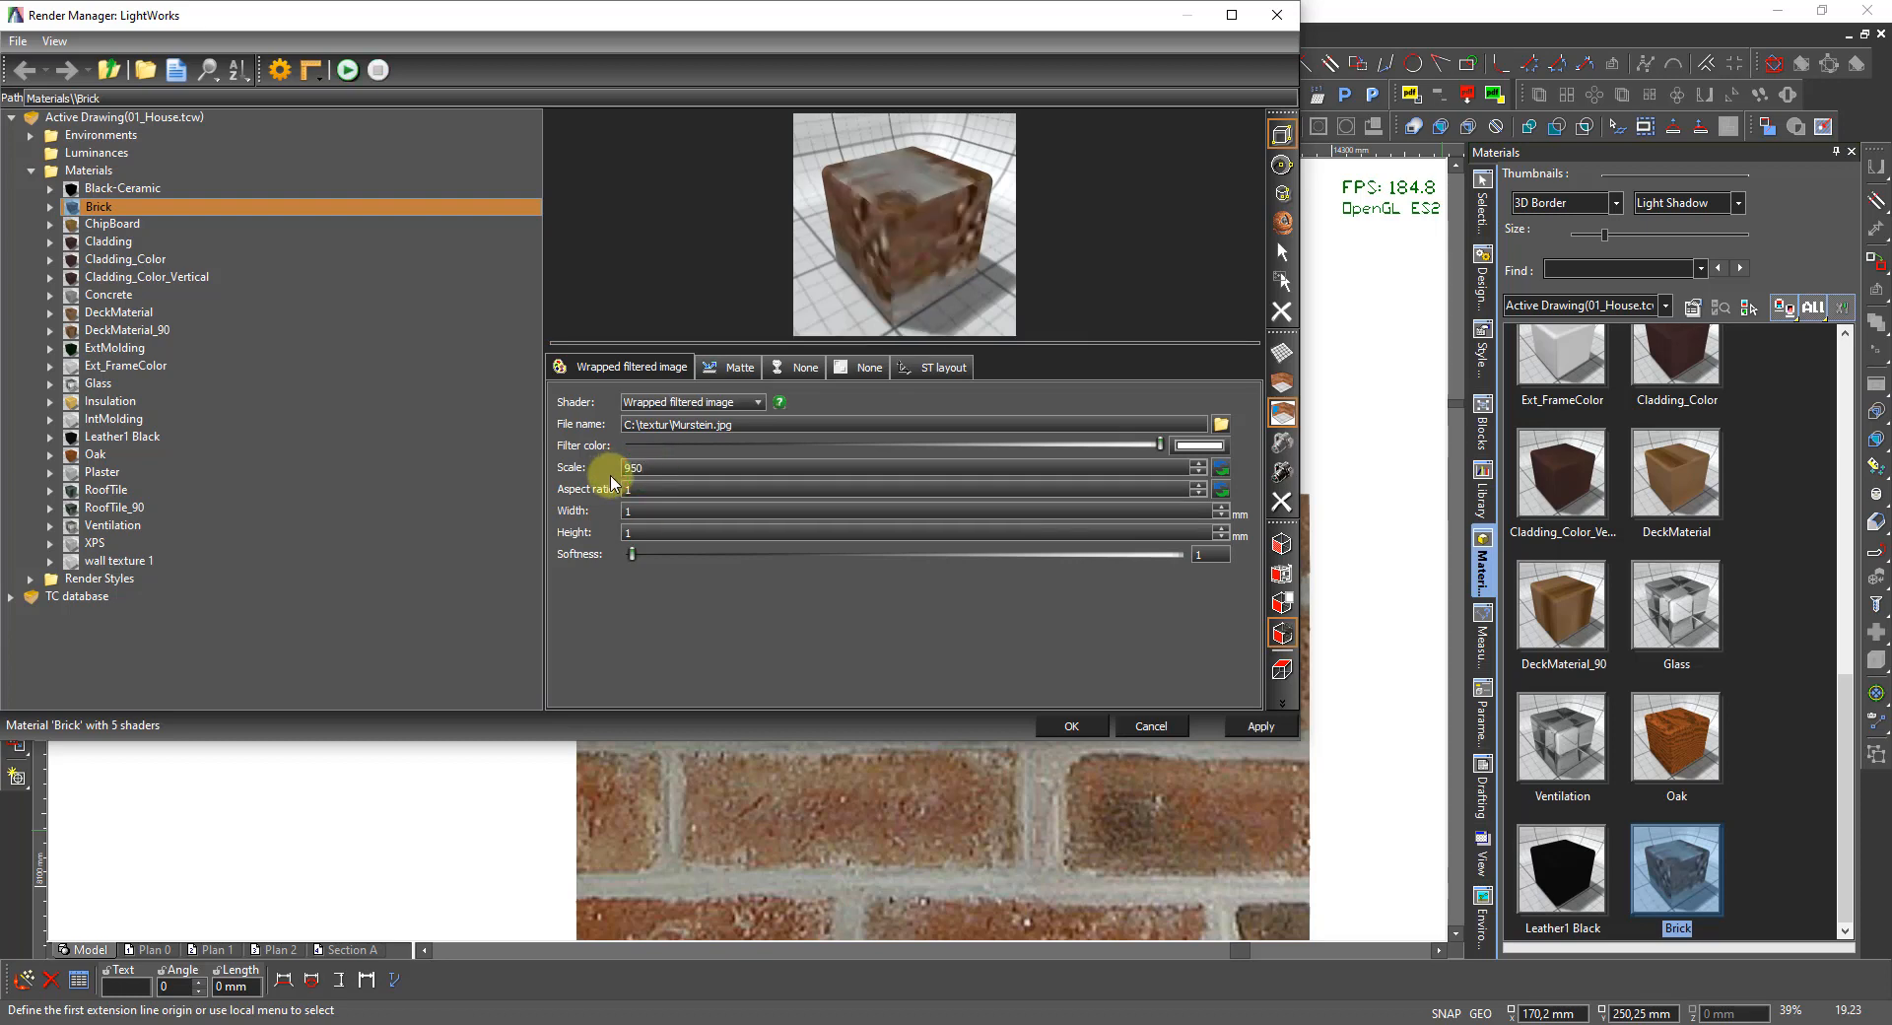
click(1259, 726)
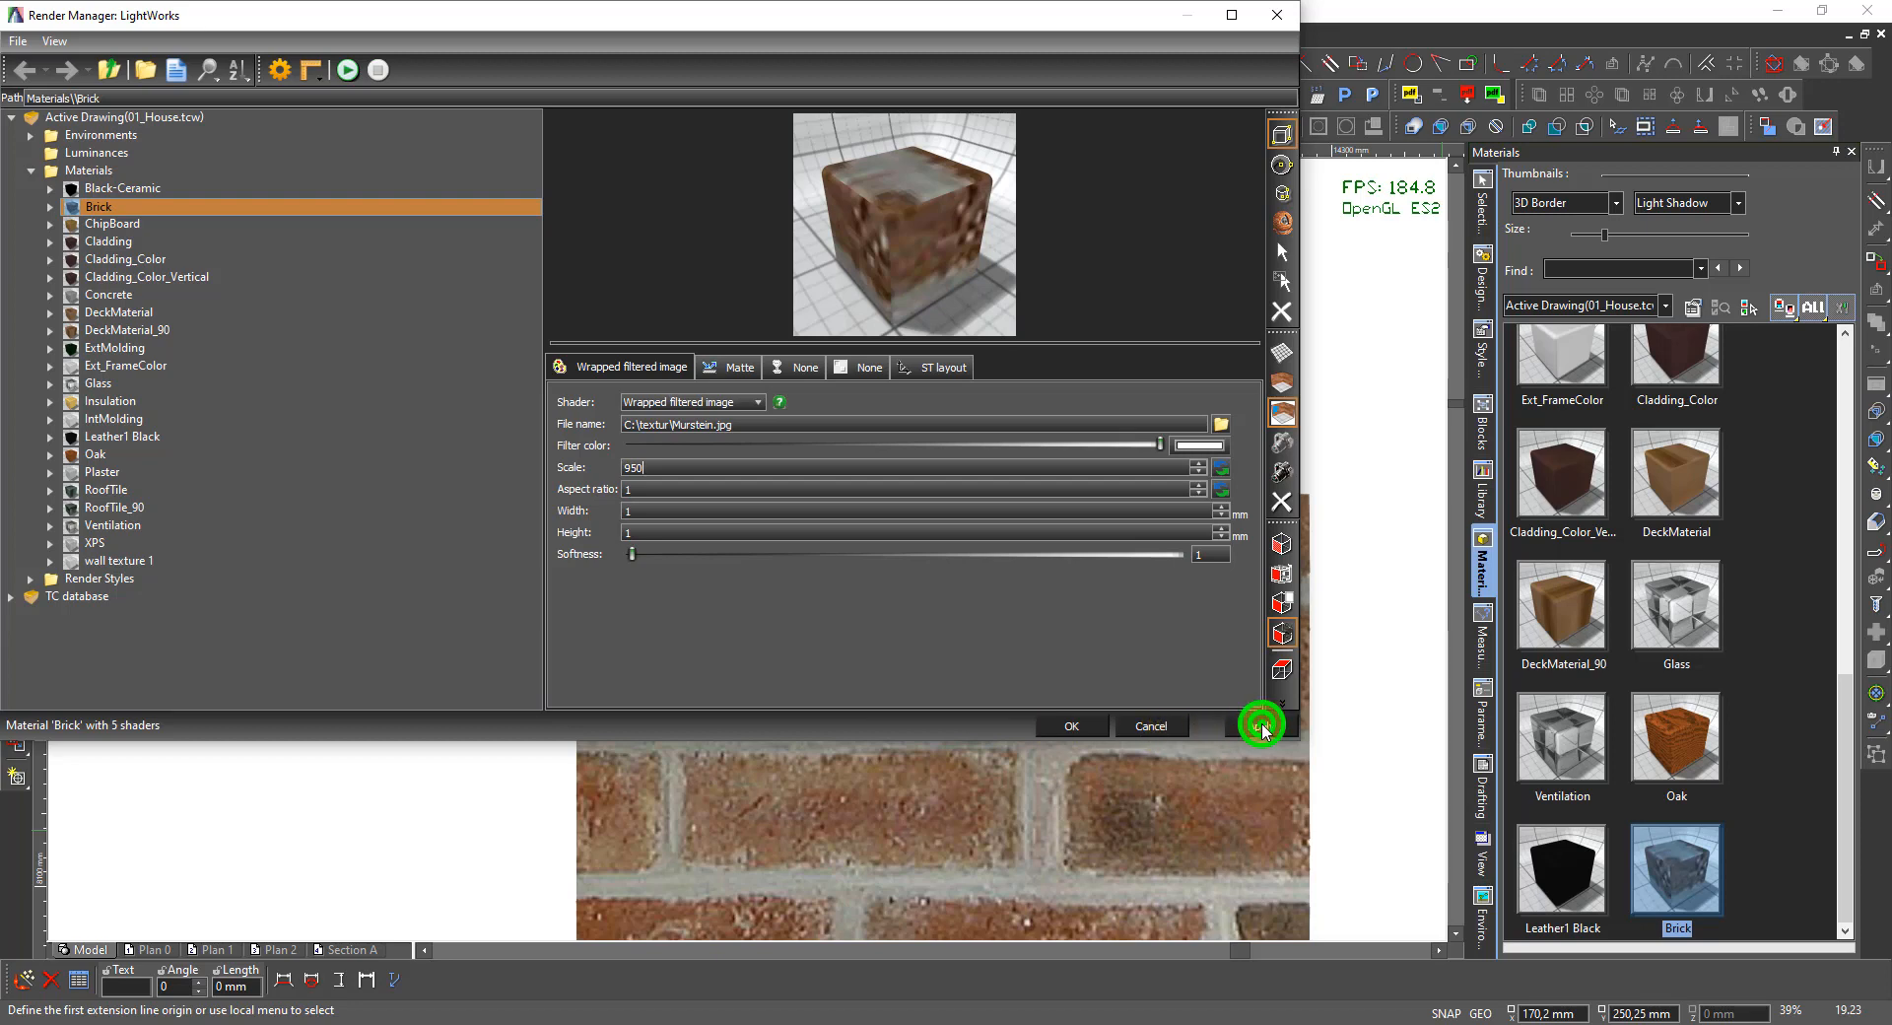
click(1072, 727)
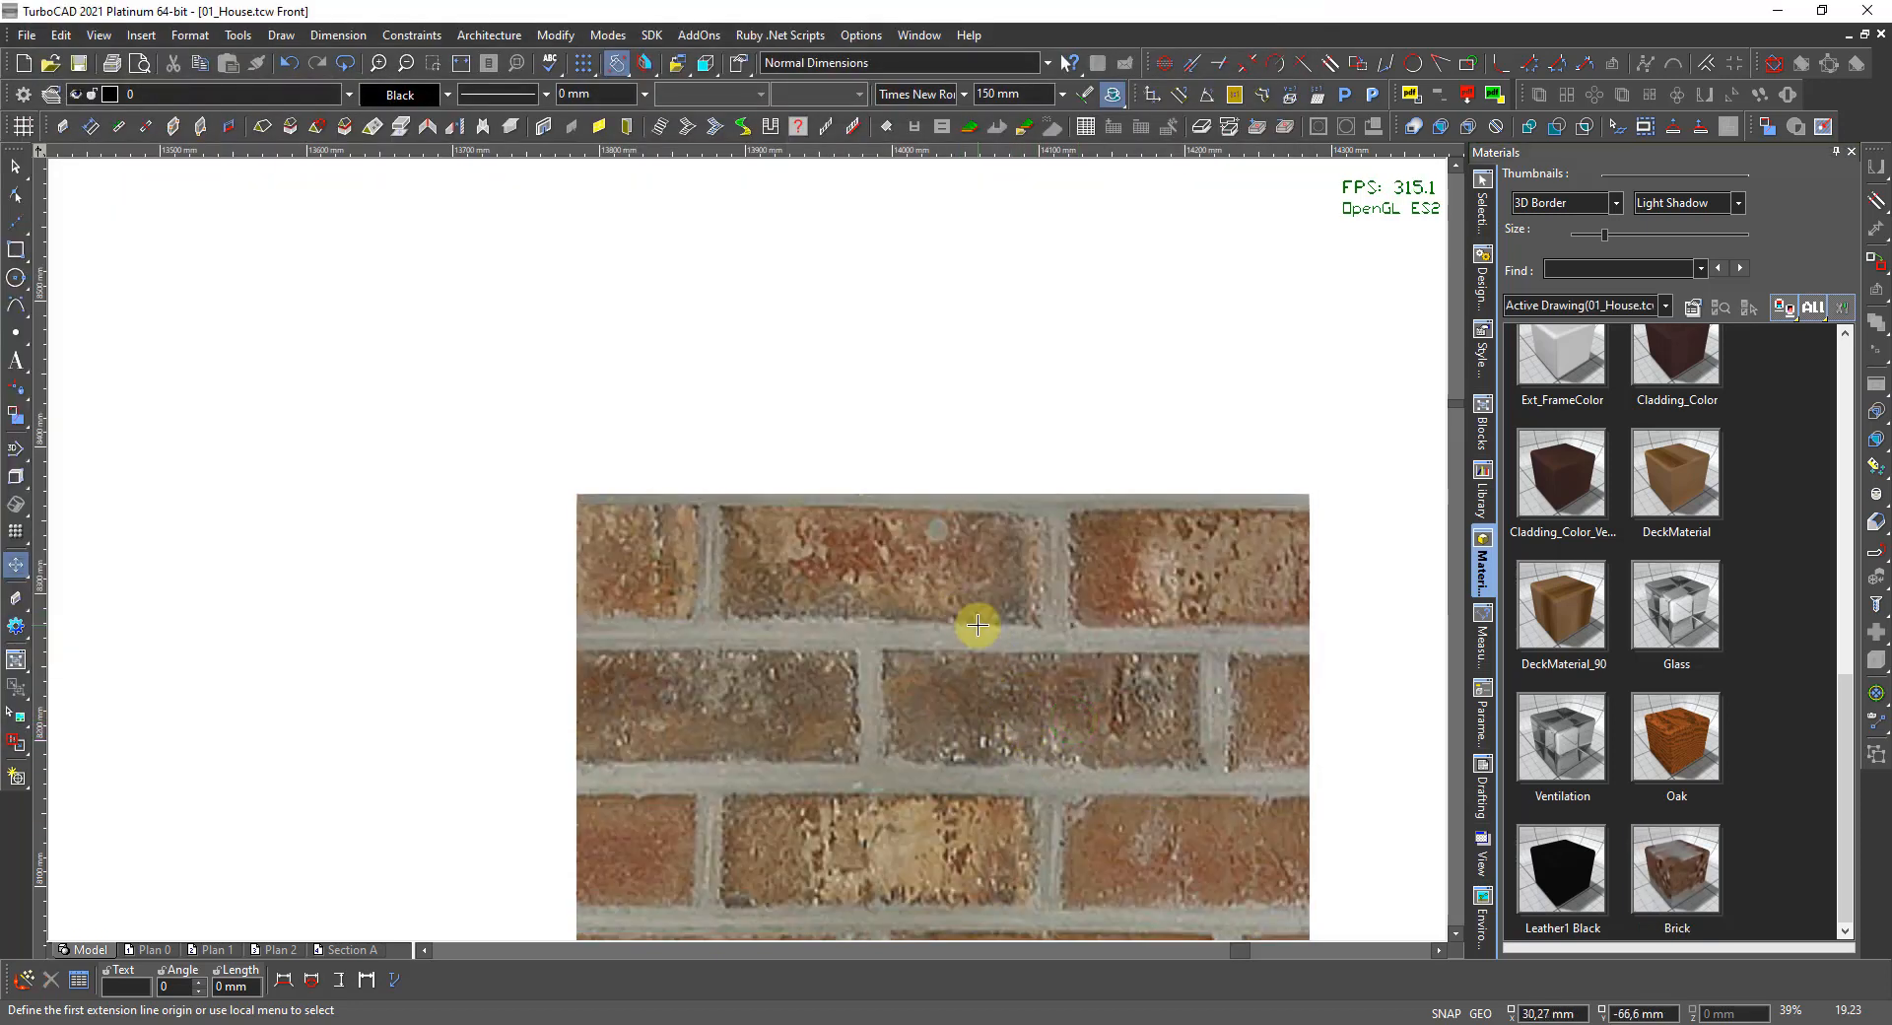
Measure the length of one full brick in the first course and one in the second course of the chimney face.
click(721, 566)
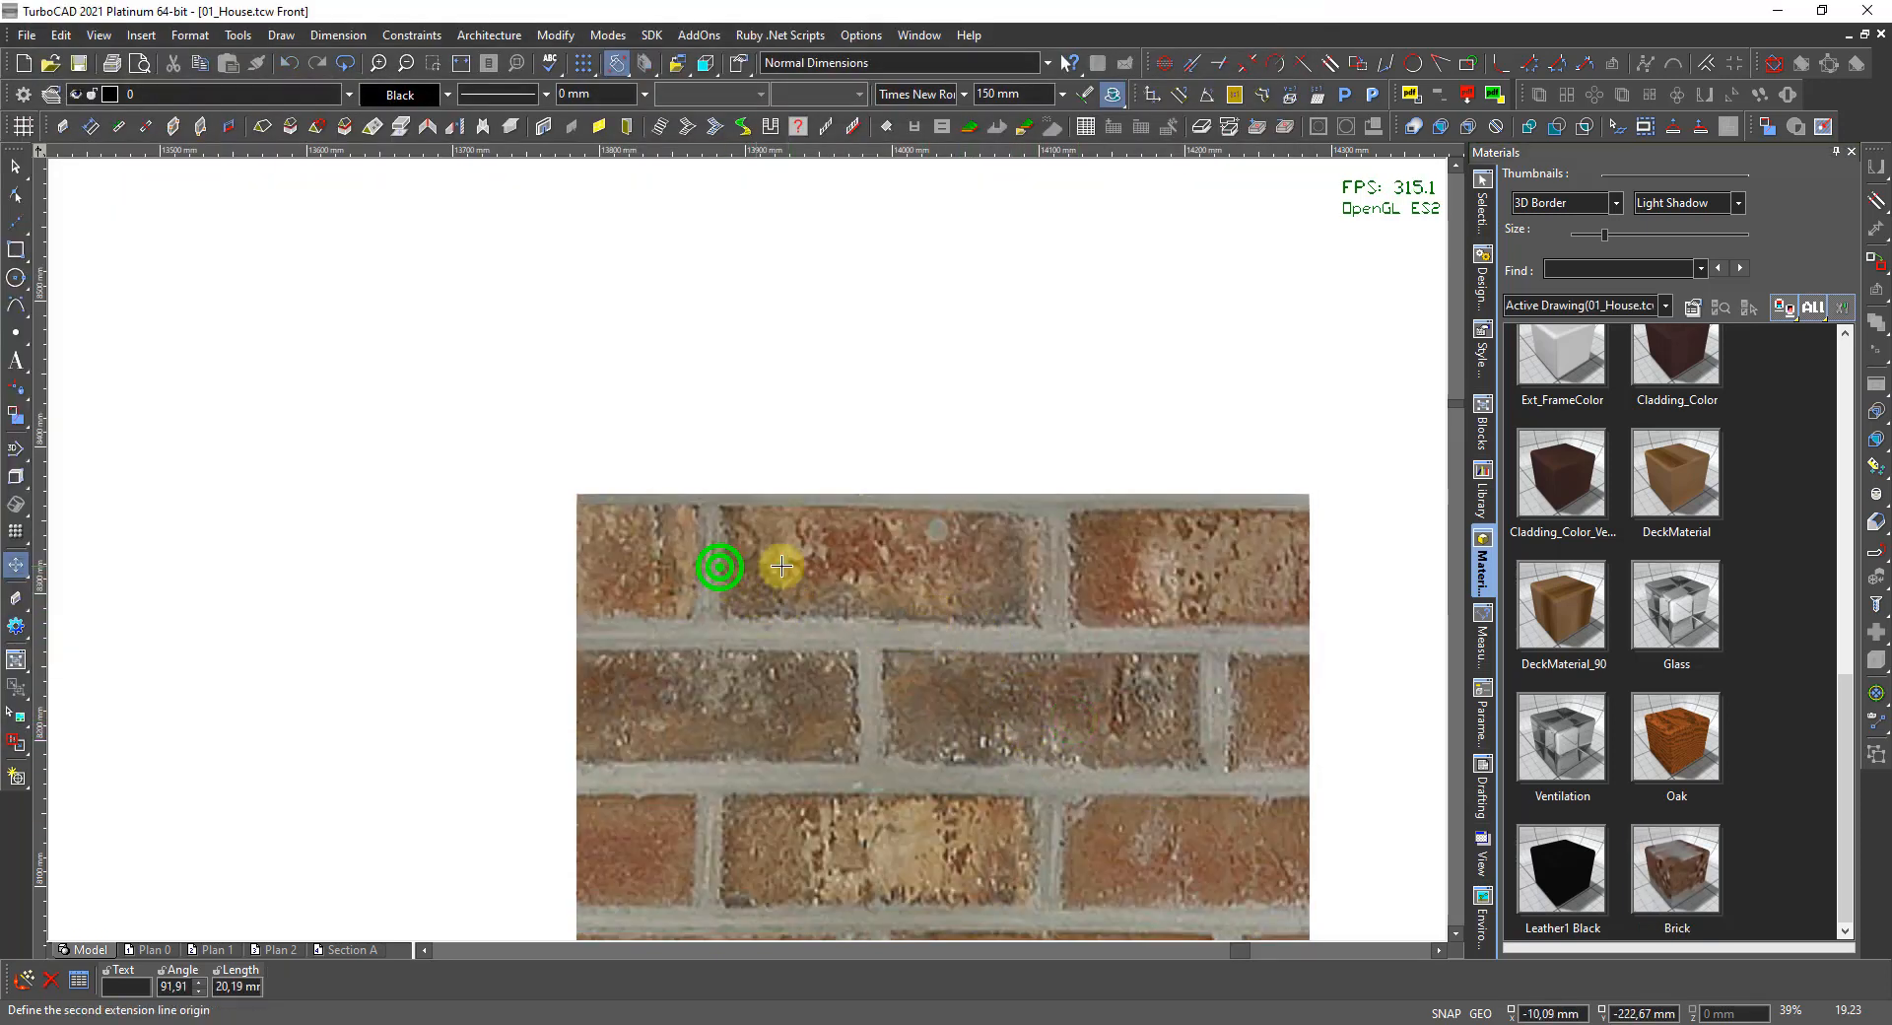
click(1046, 572)
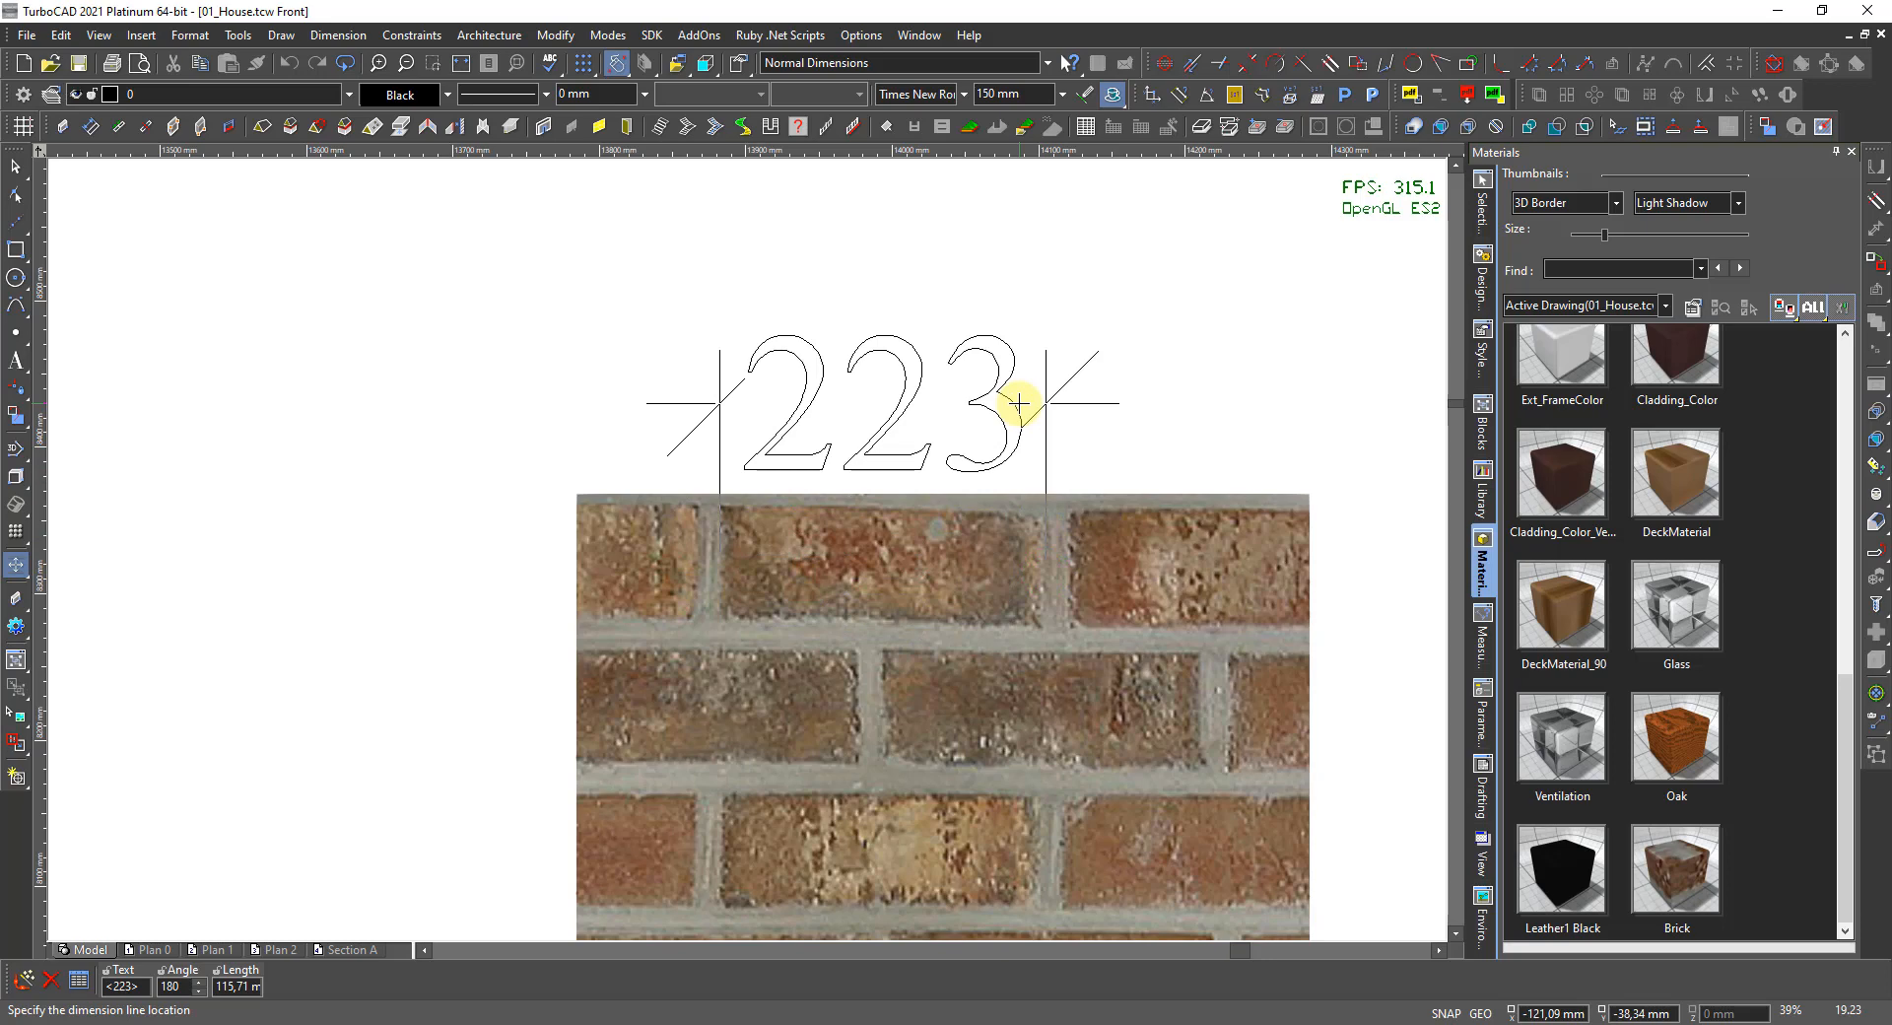
click(950, 664)
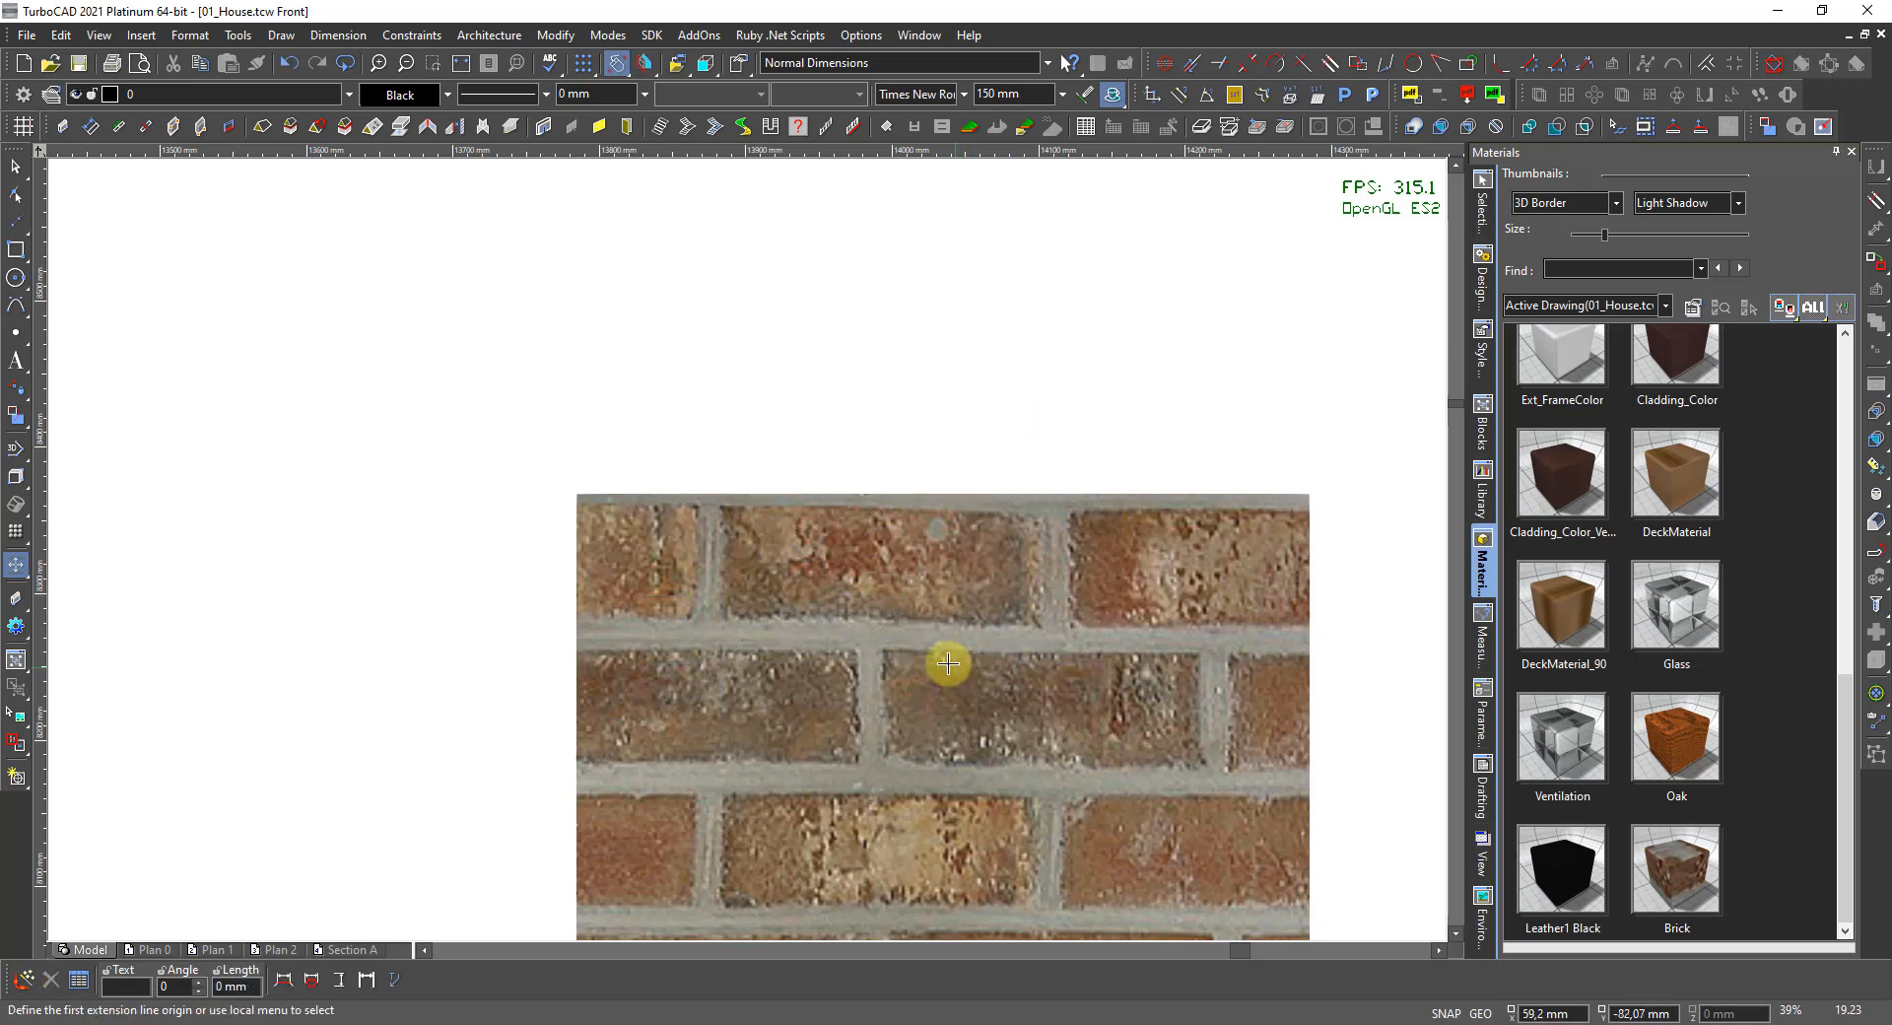
click(880, 661)
click(1205, 659)
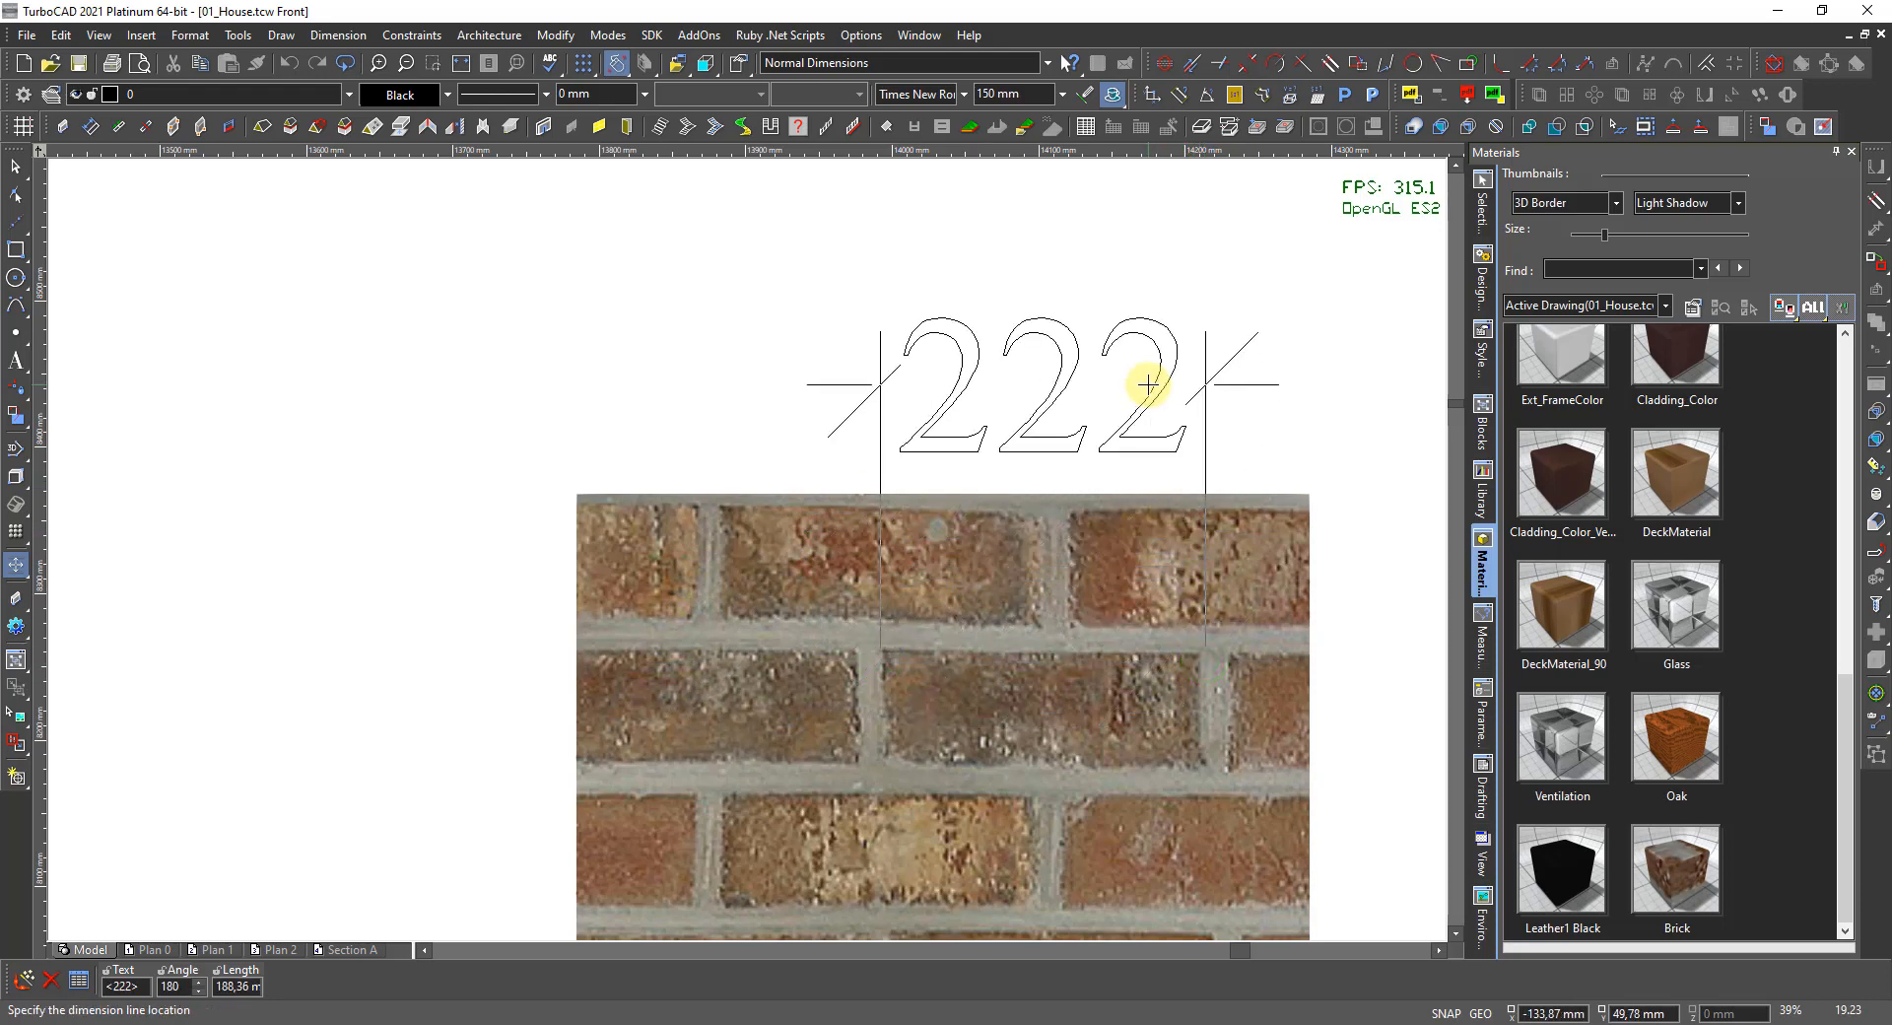
key(Escape)
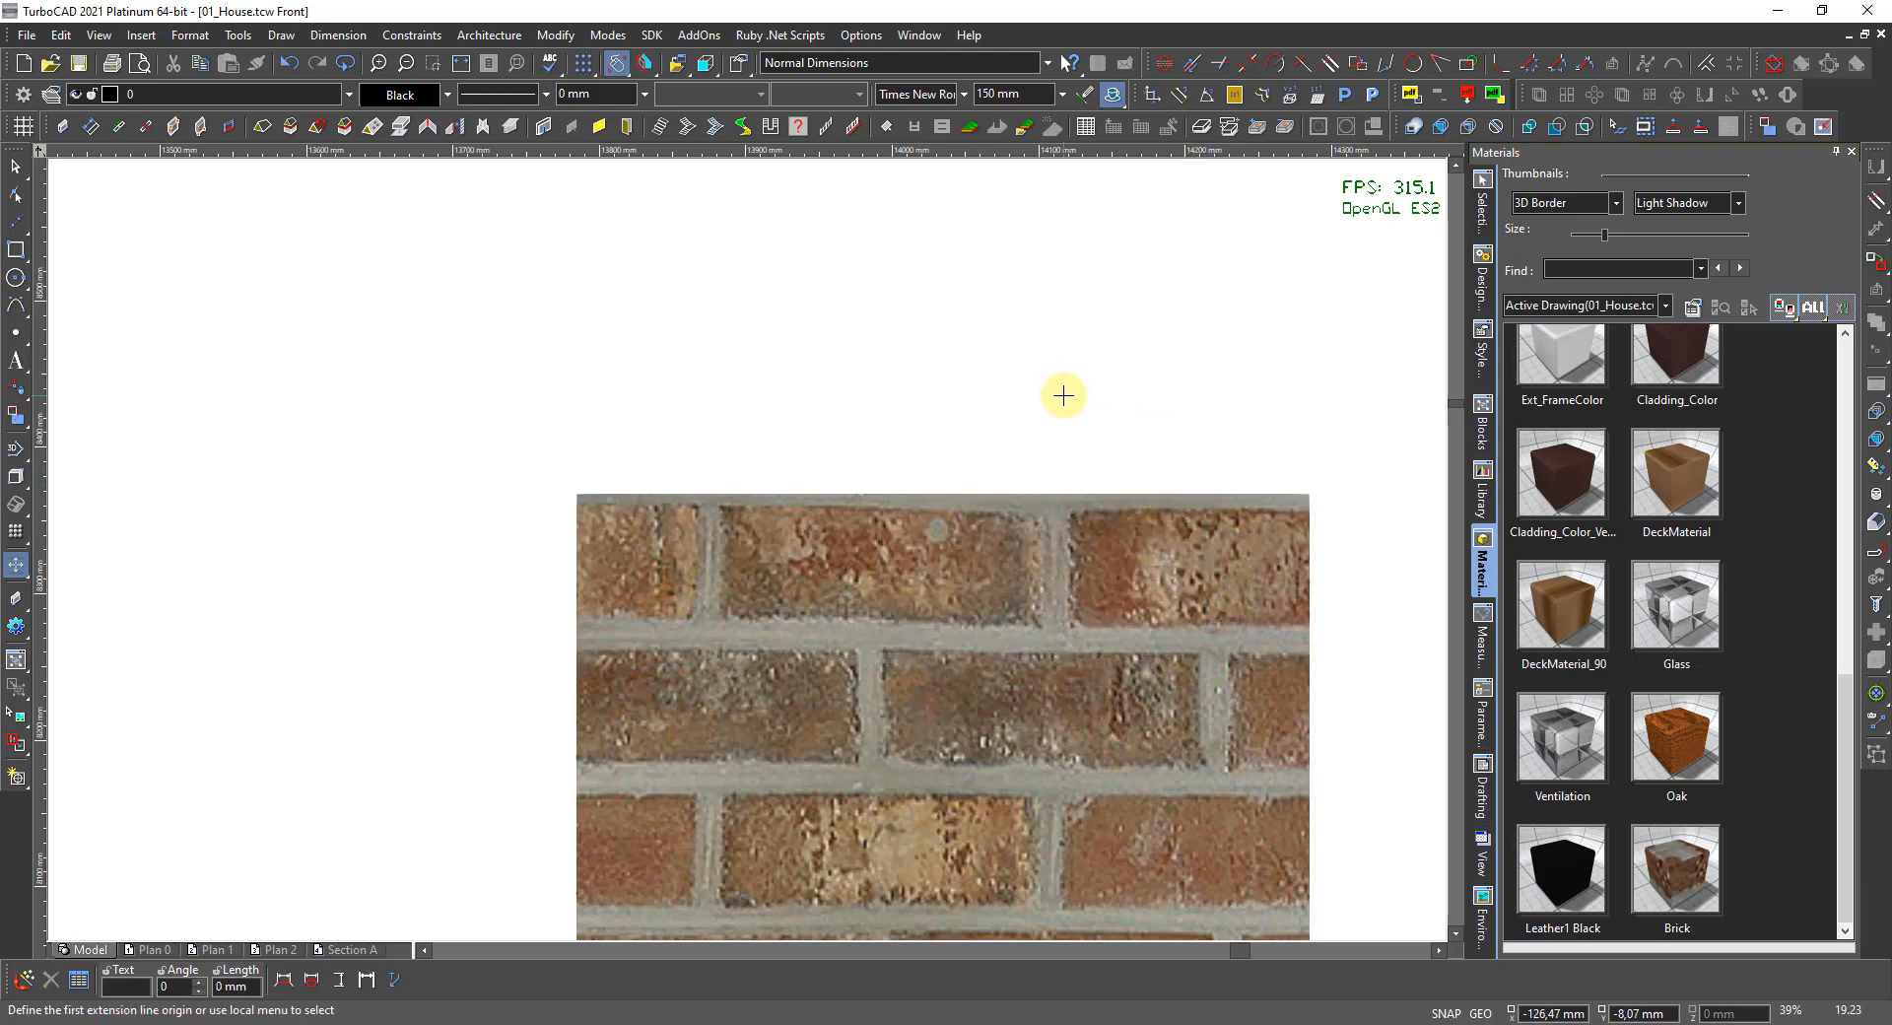
key(Escape)
Examine the brick texture on the chimney from the Dimetric SE view and from a higher angle over the house.
scroll(734, 557, down, 5)
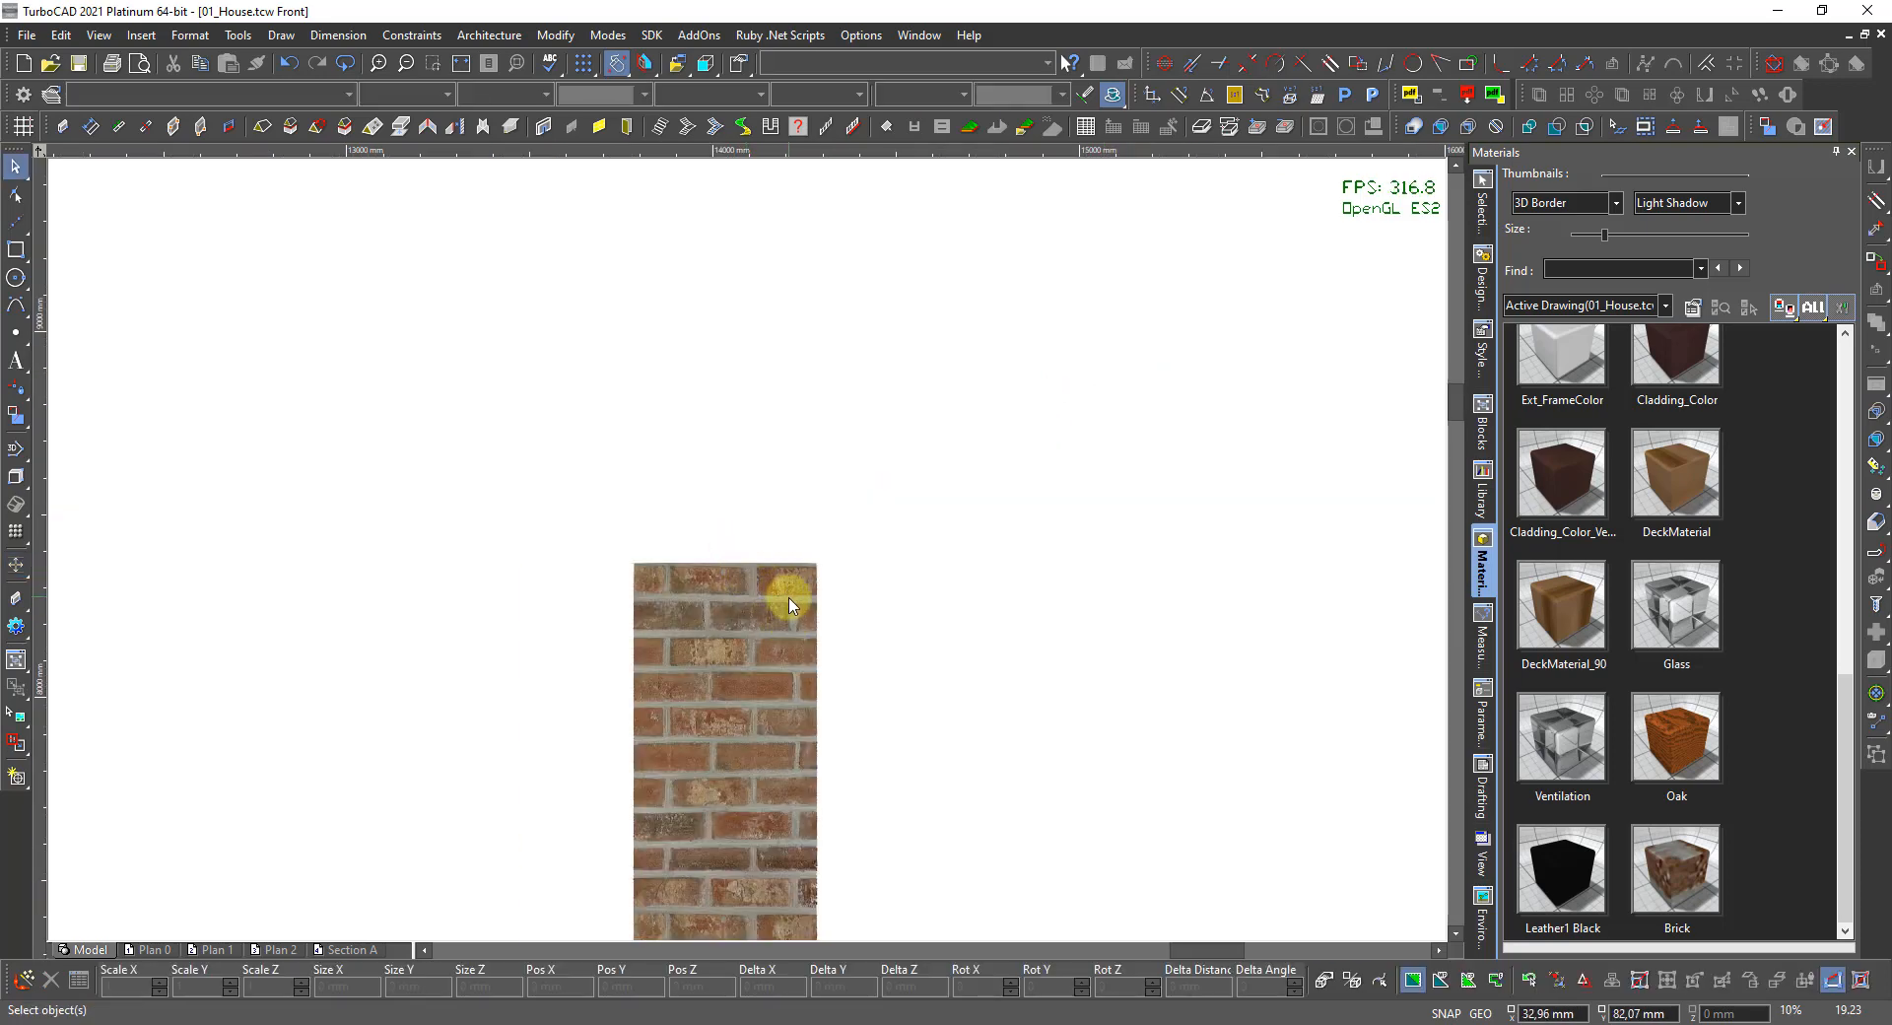
right_click(937, 577)
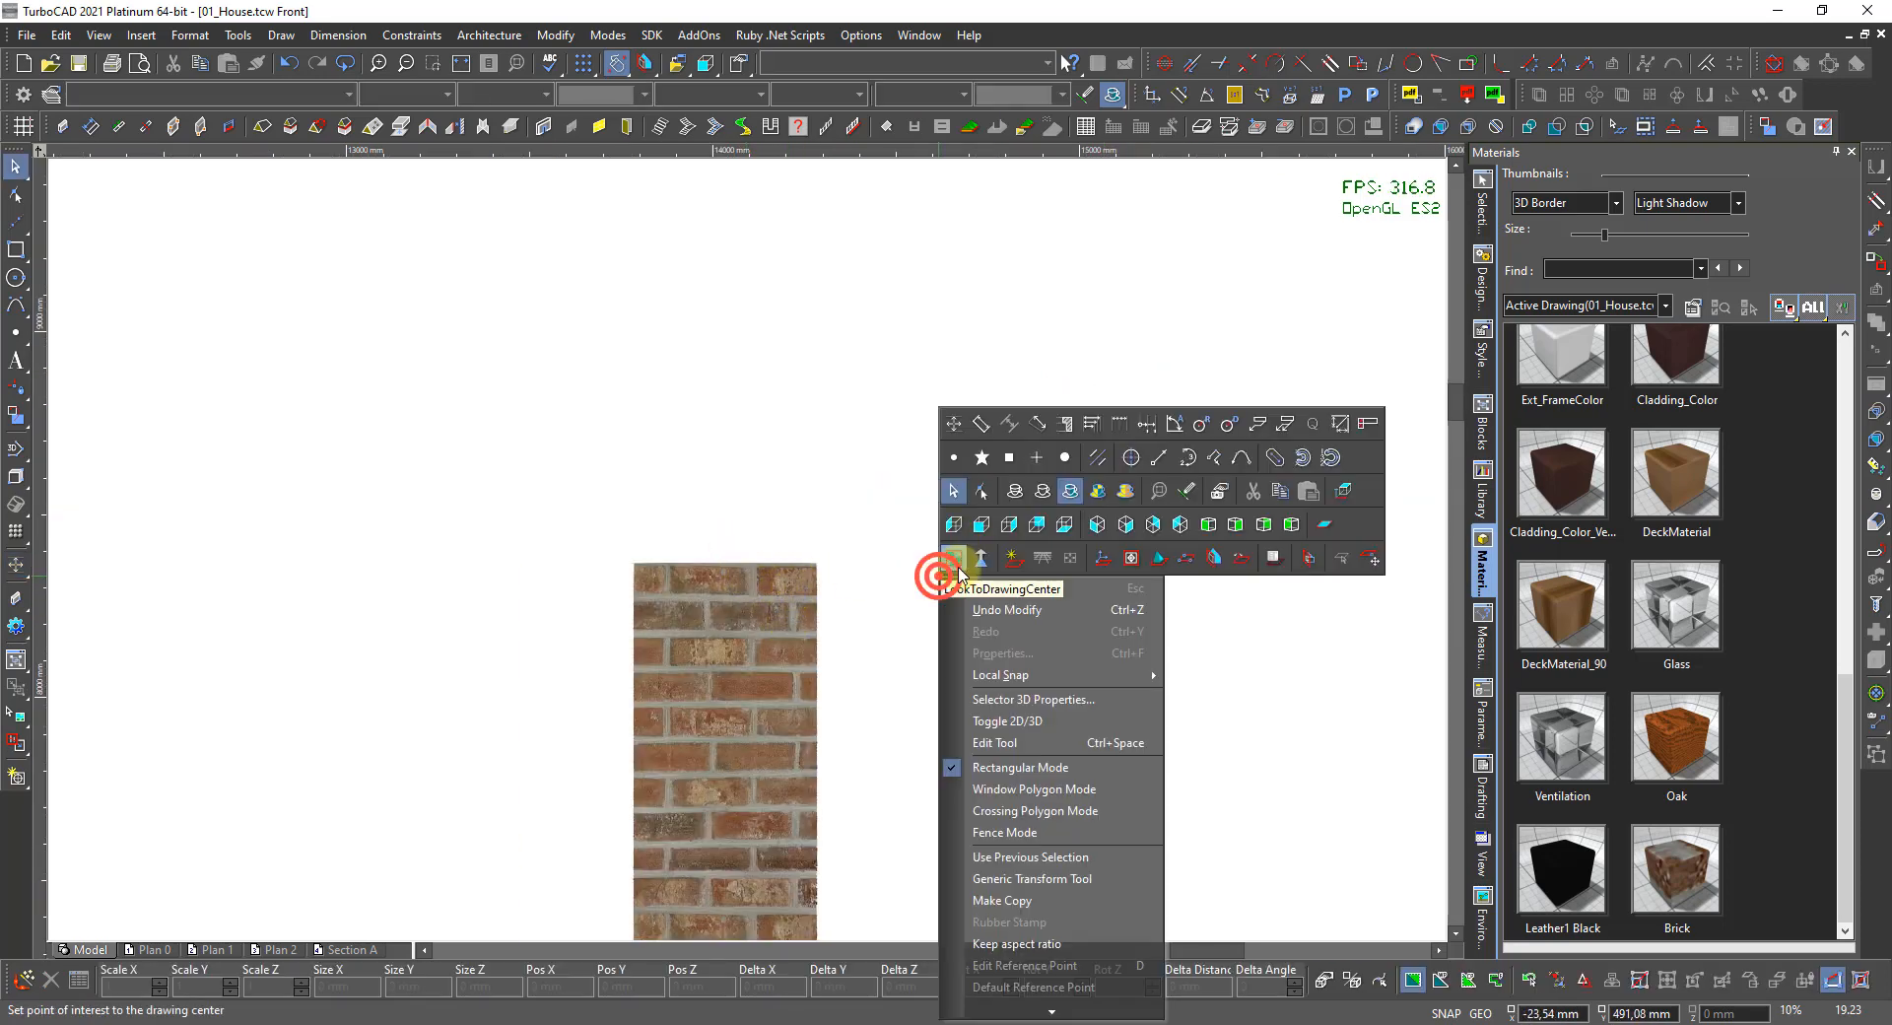
click(1236, 526)
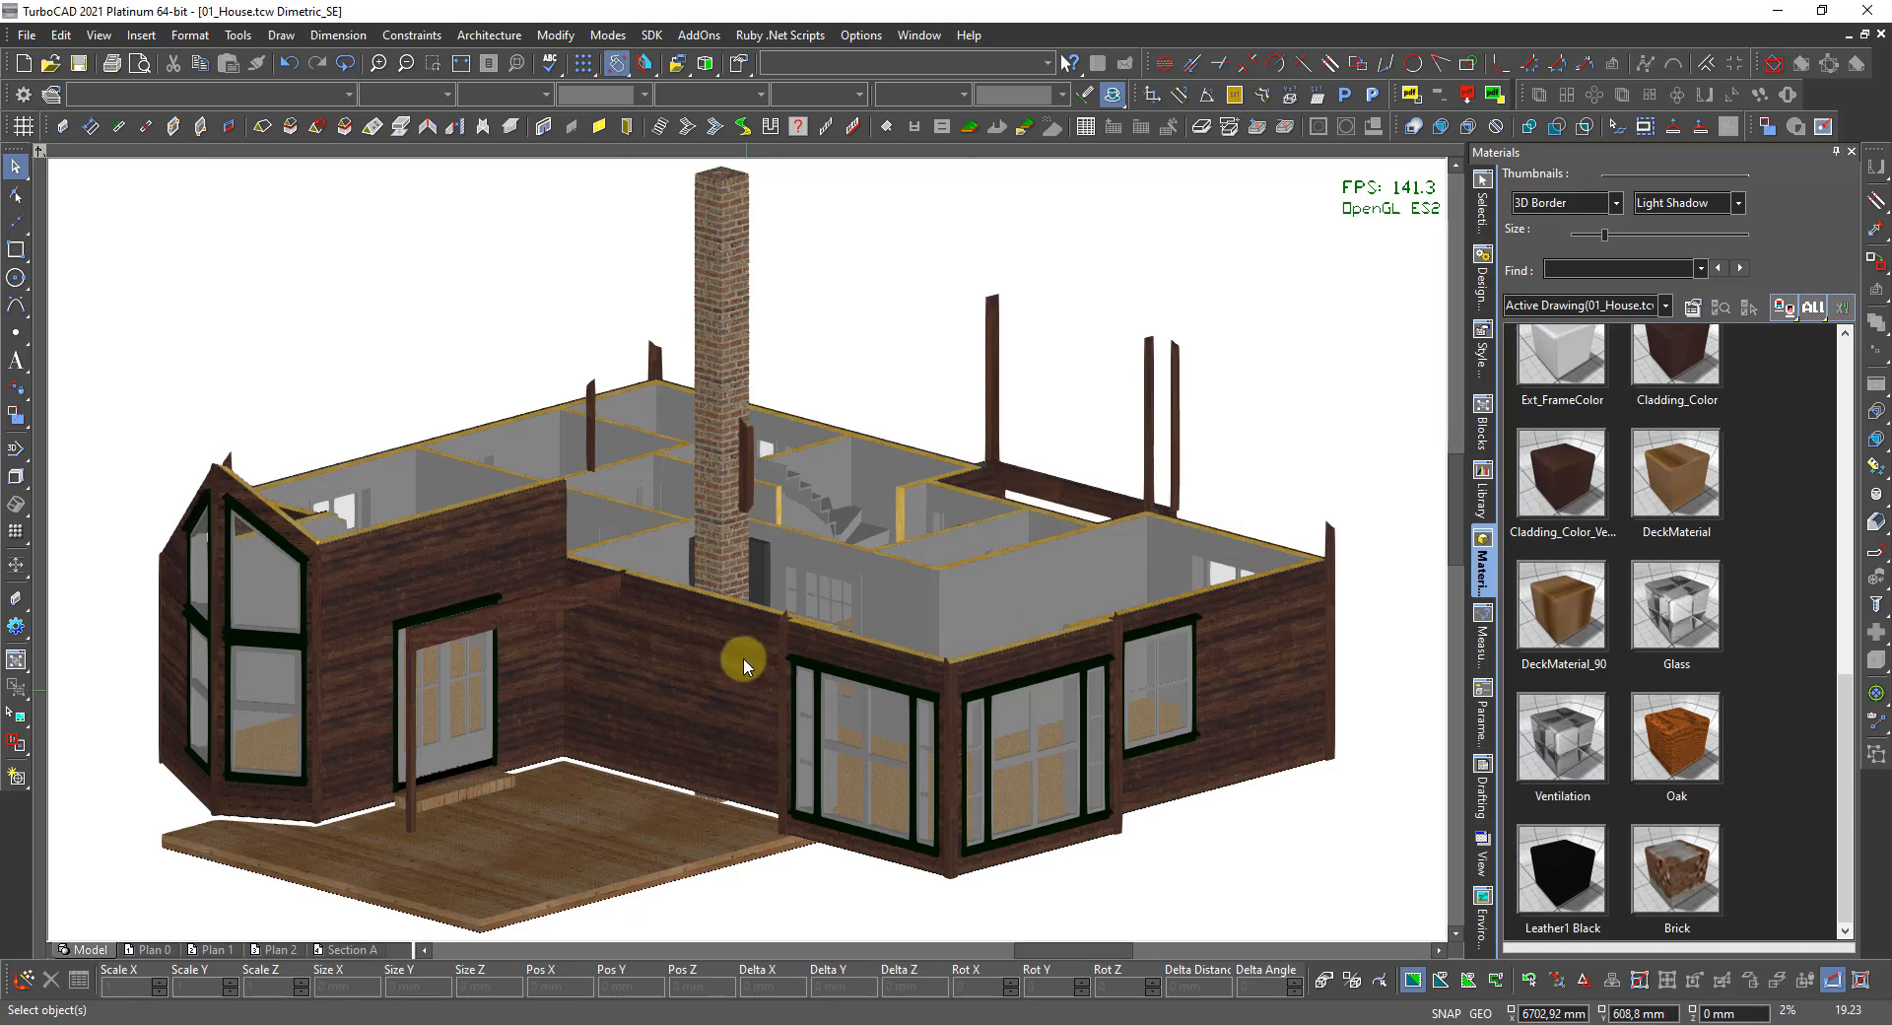
scroll(739, 541, up, 5)
scroll(769, 575, down, 3)
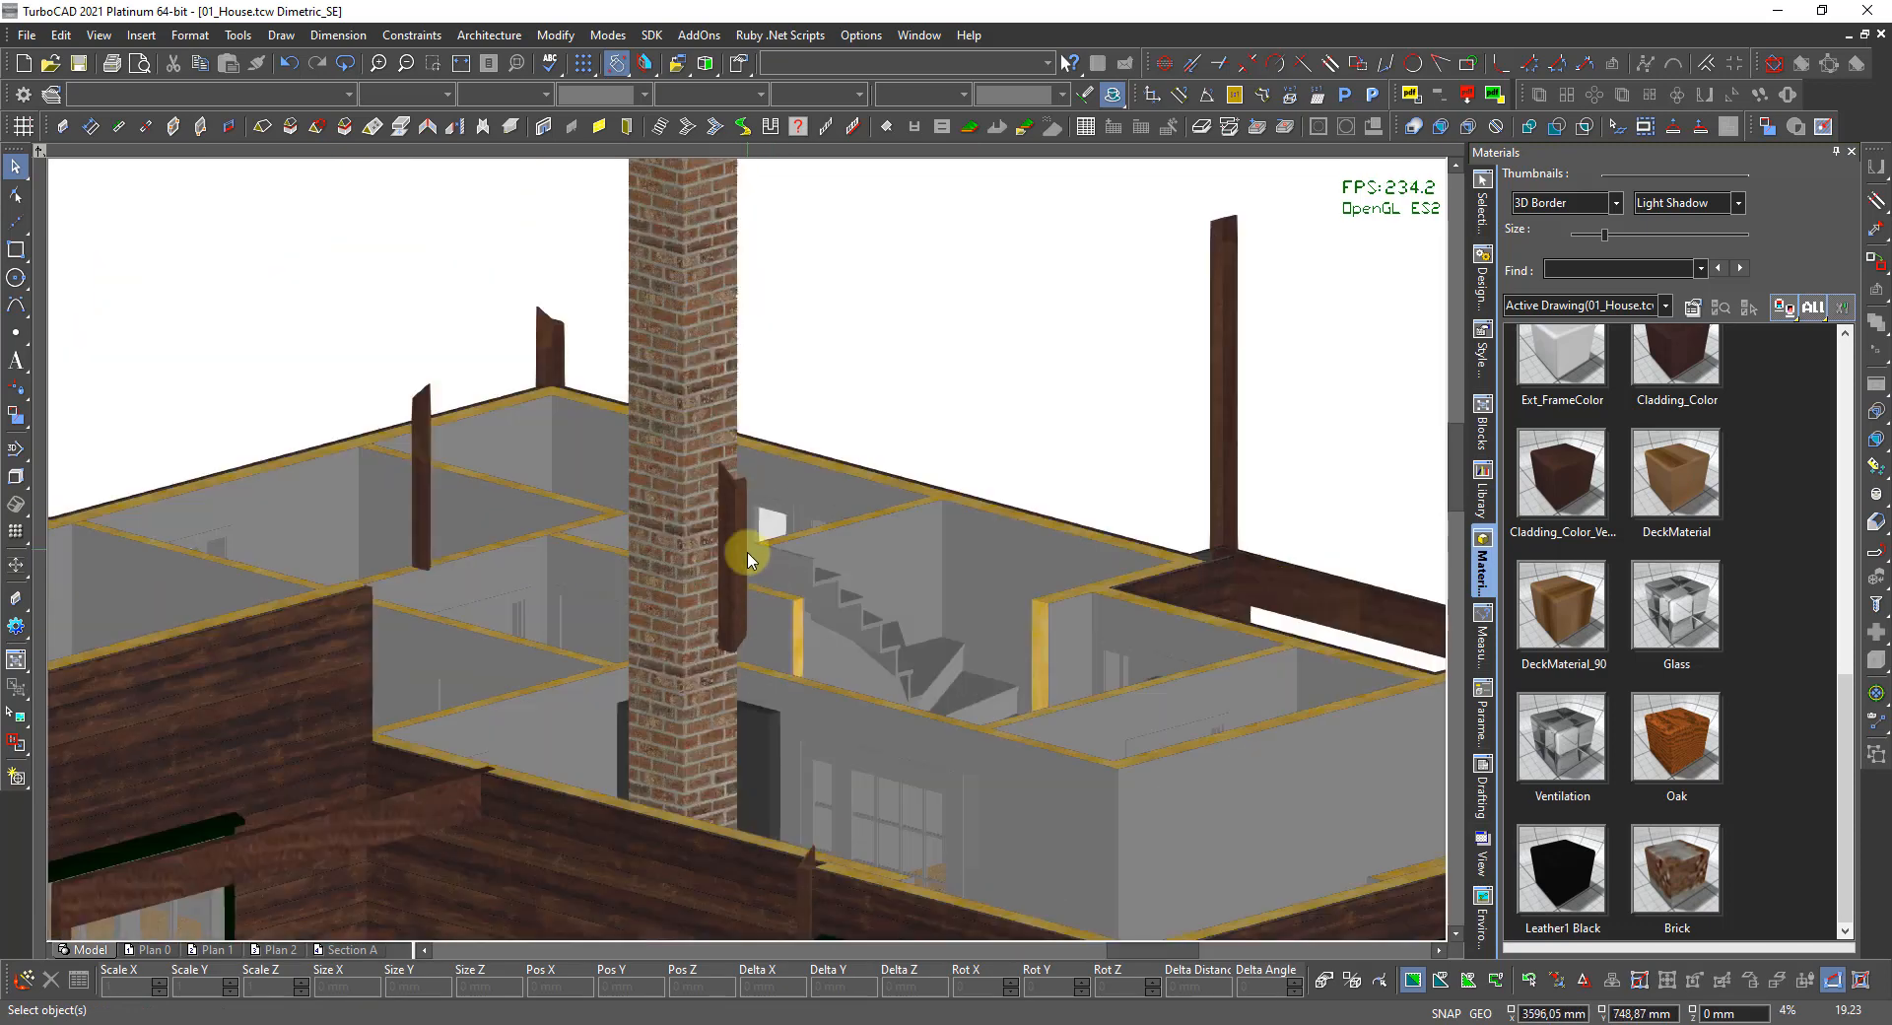
scroll(749, 574, down, 2)
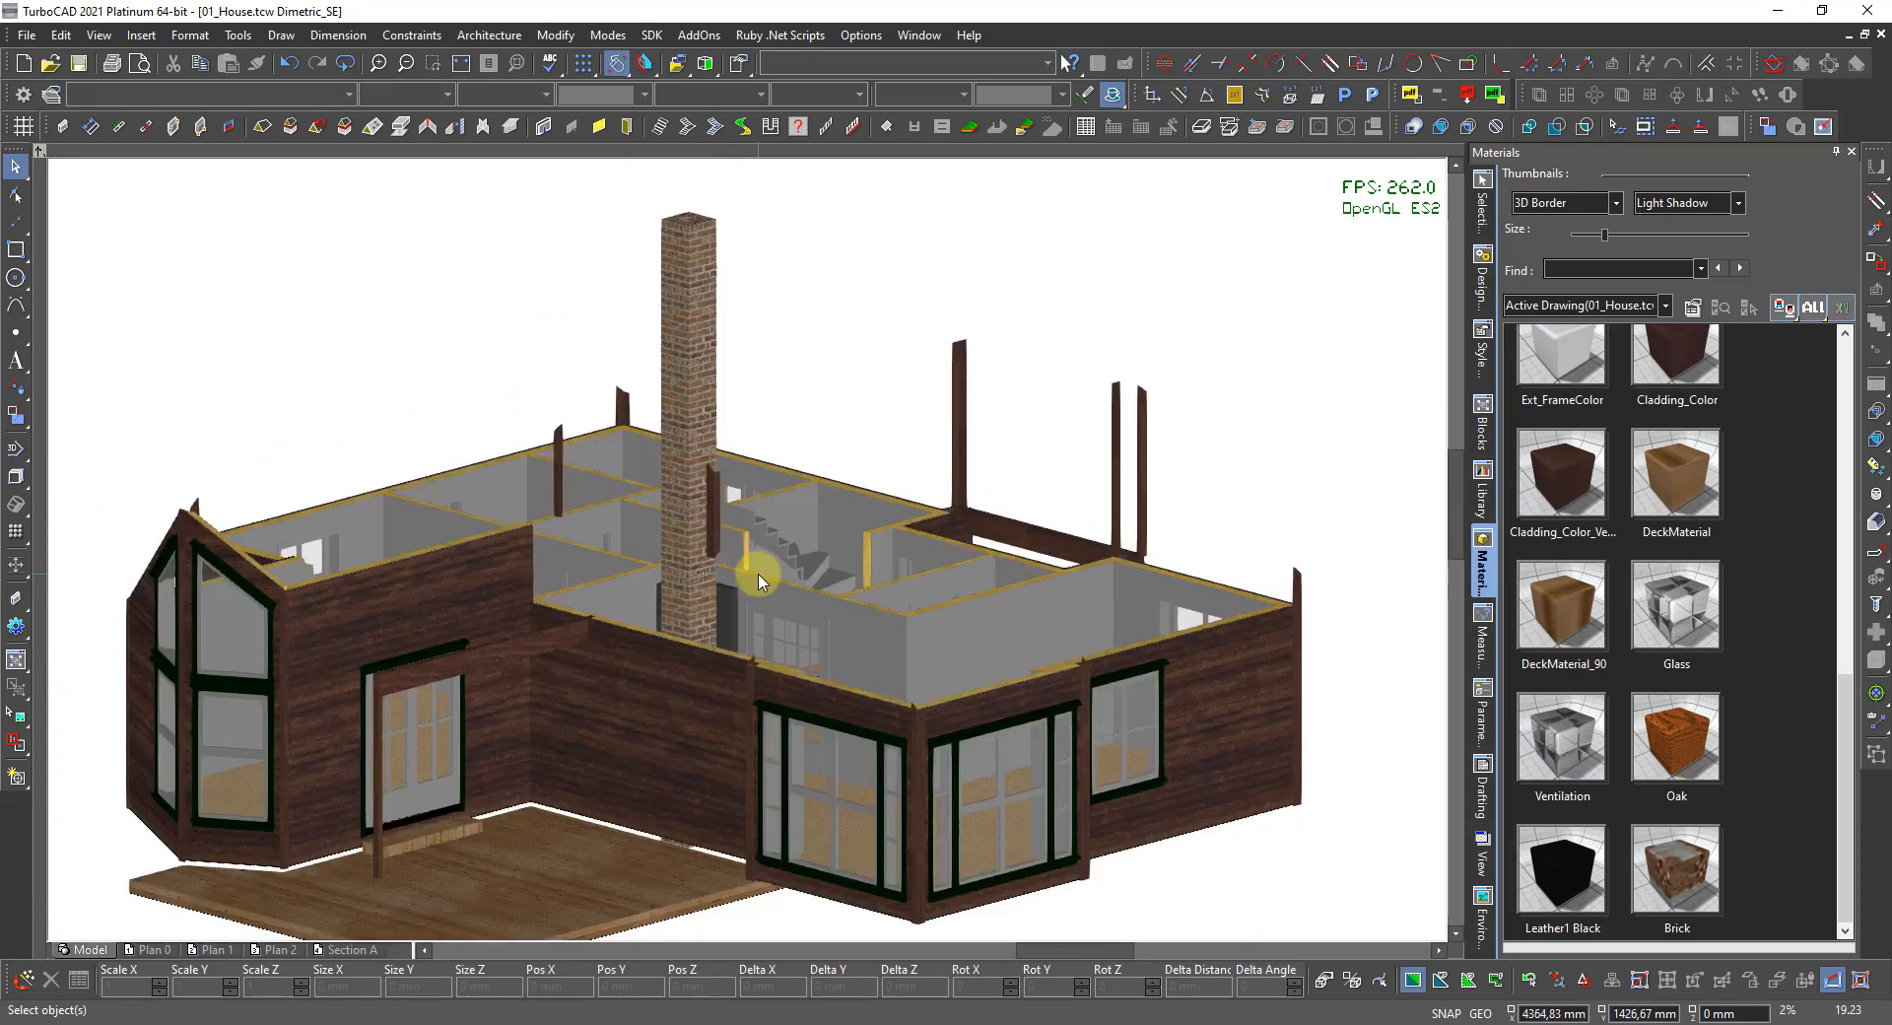
scroll(759, 577, down, 2)
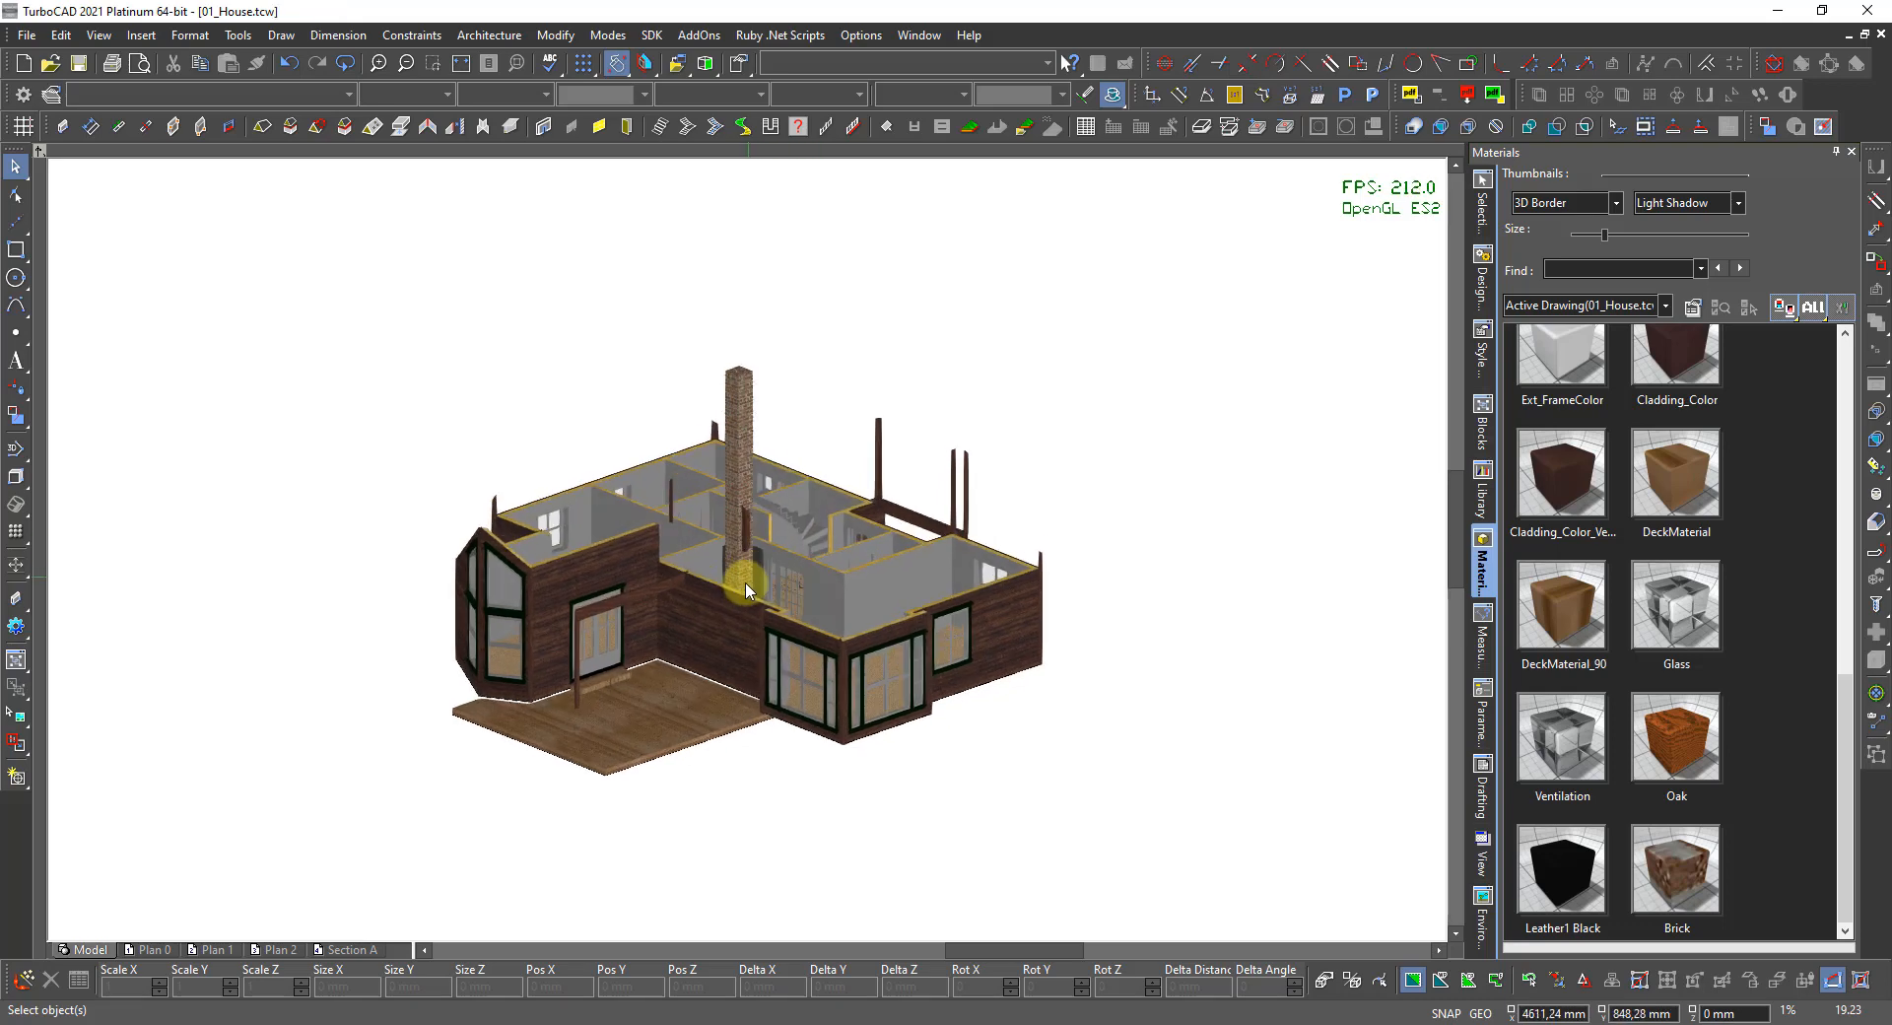
scroll(748, 557, up, 3)
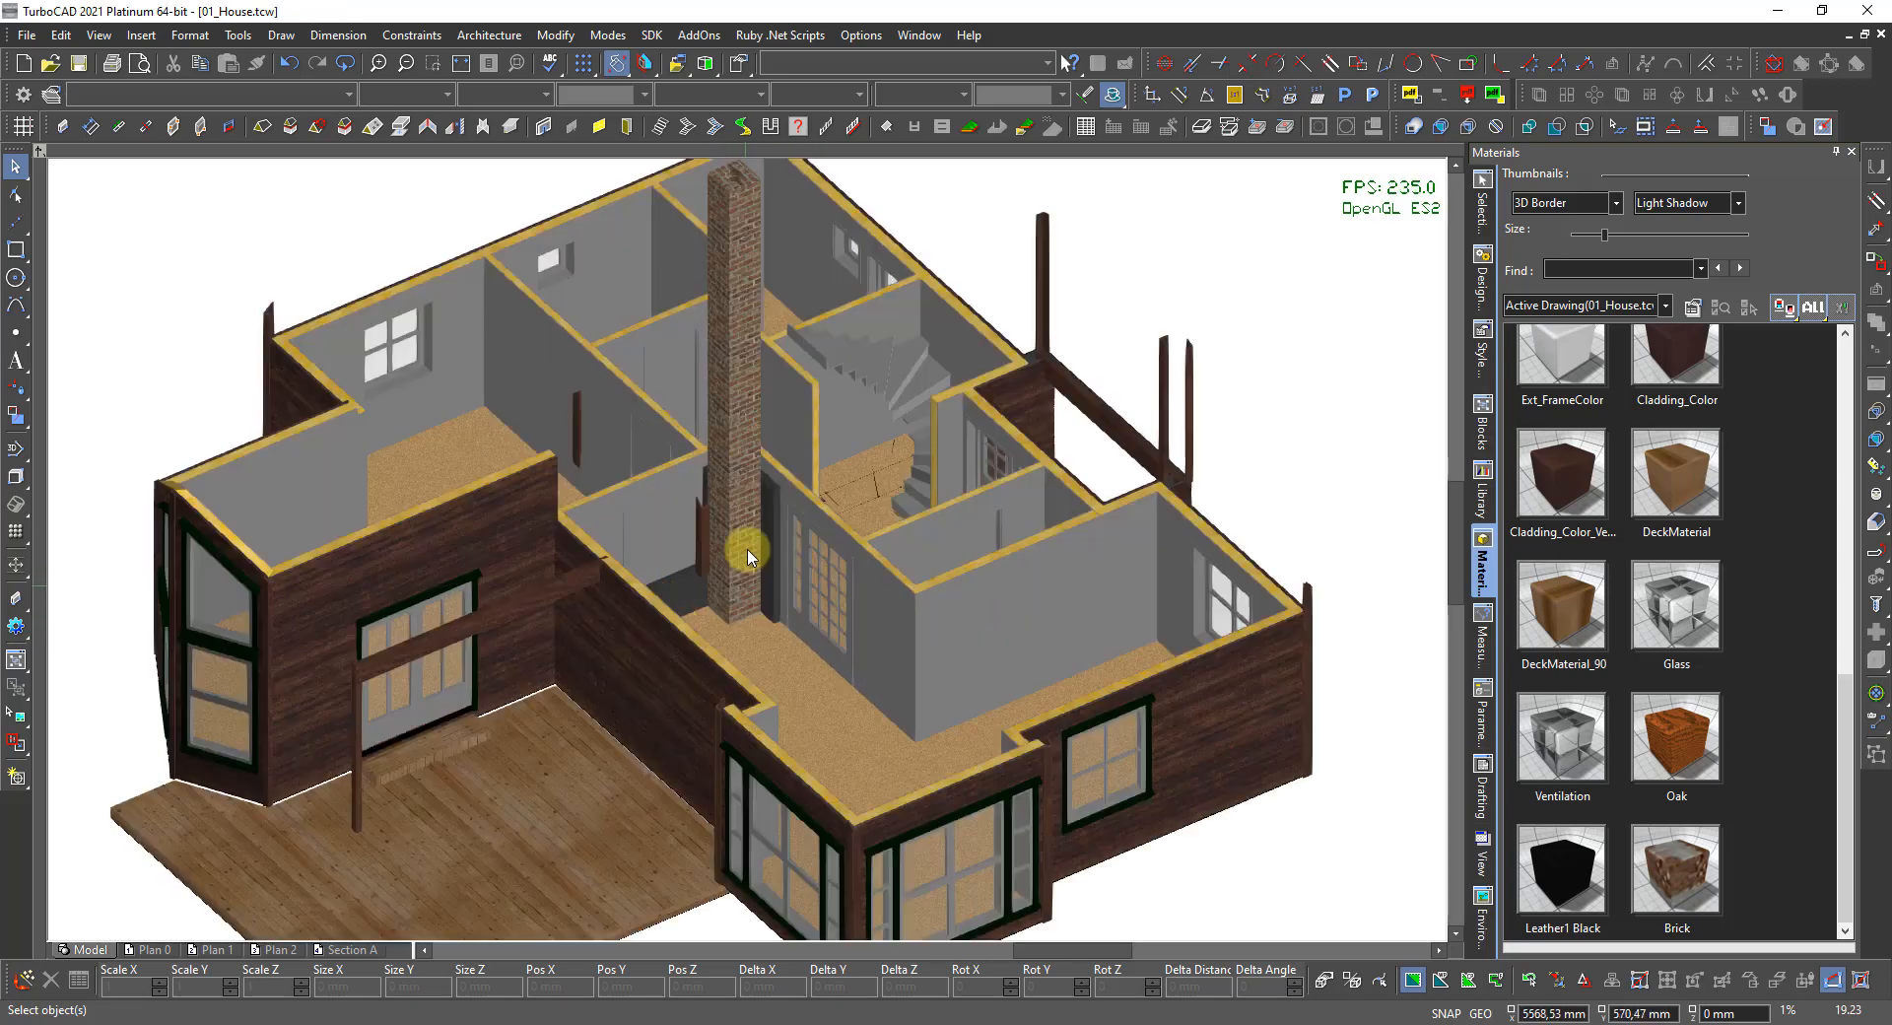
scroll(747, 557, up, 2)
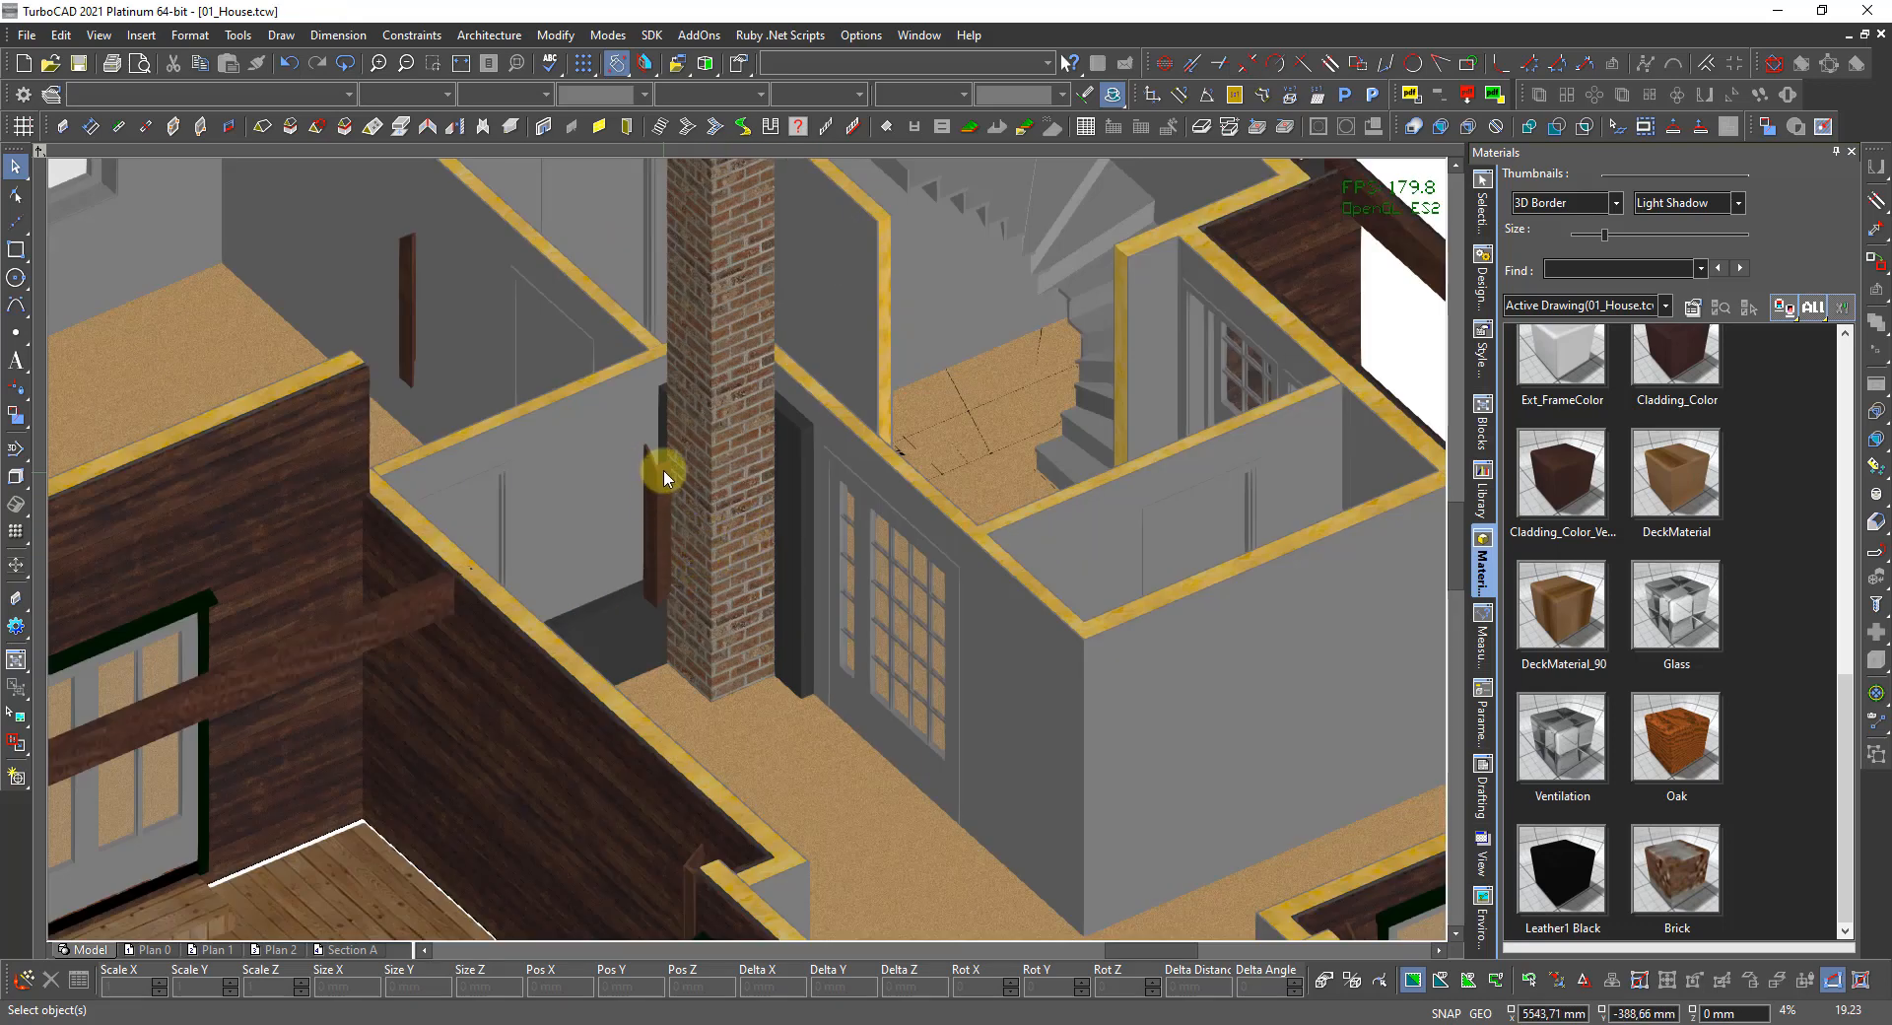
Select the dark grey box standing against the wall beside the brick chimney.
scroll(680, 507, up, 3)
scroll(922, 631, down, 2)
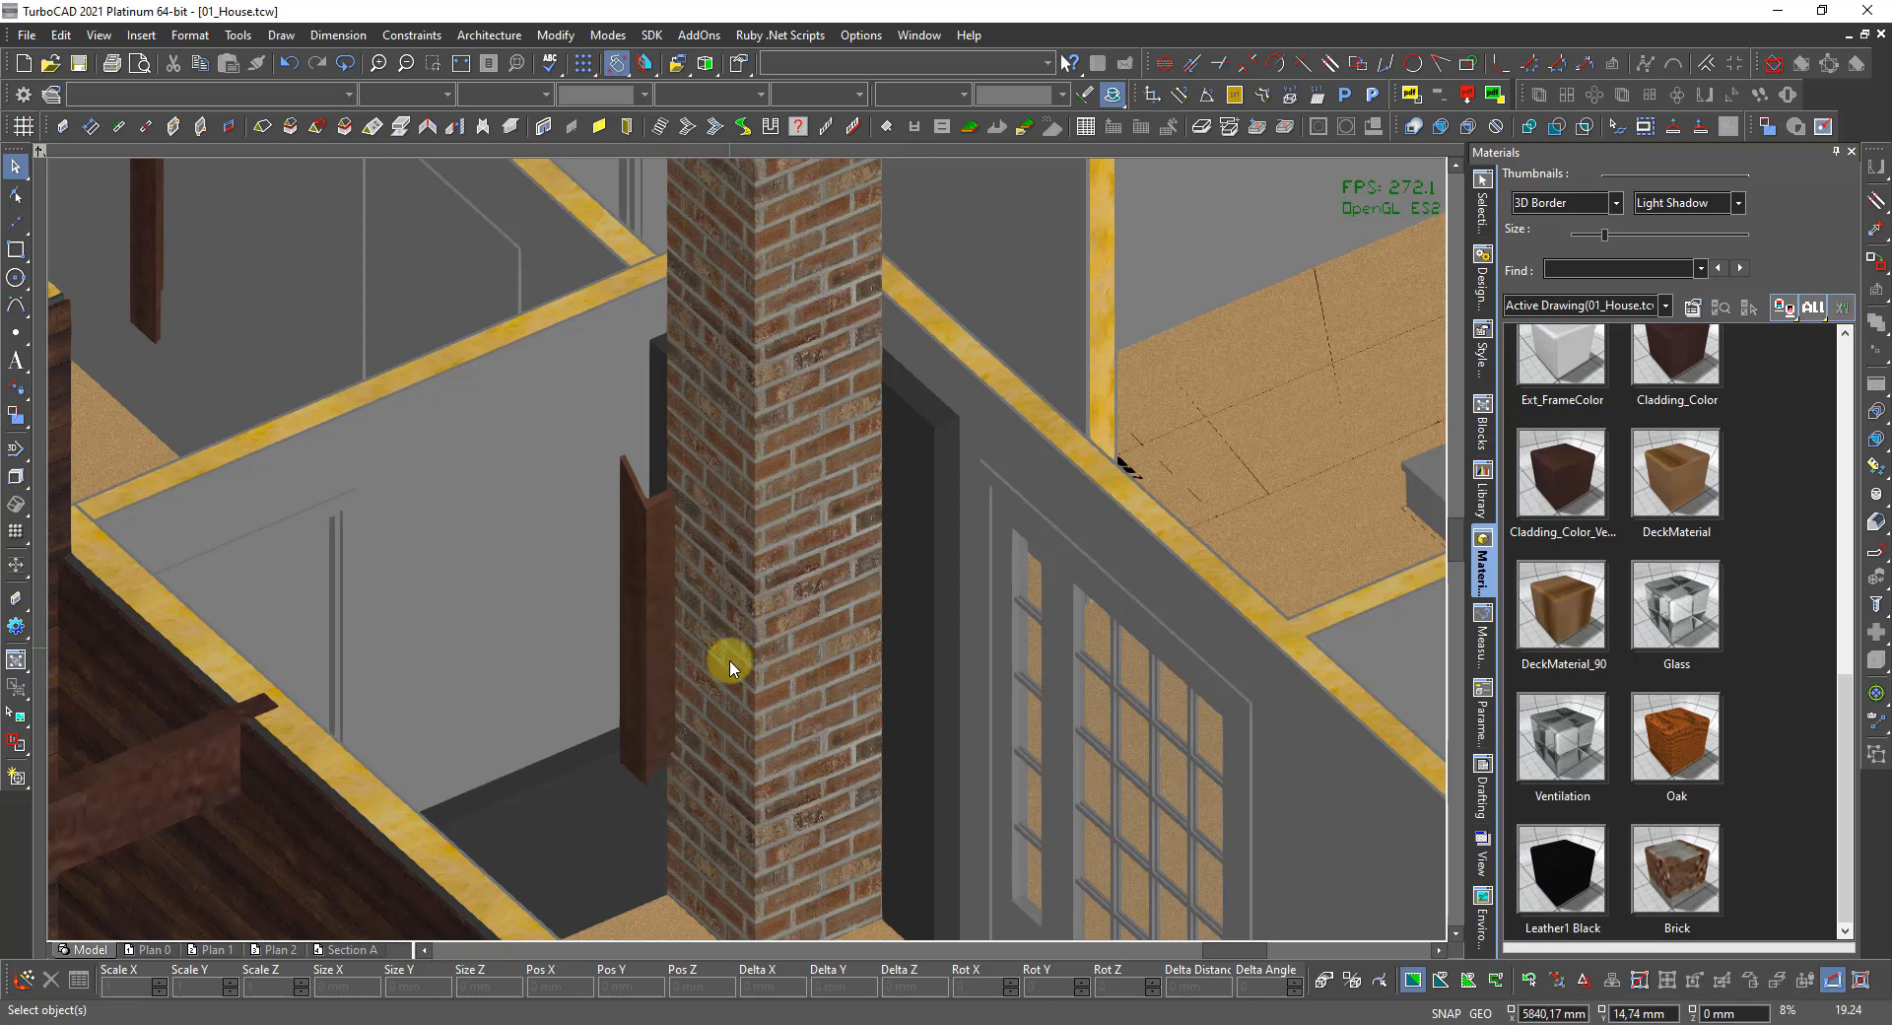
scroll(653, 373, up, 2)
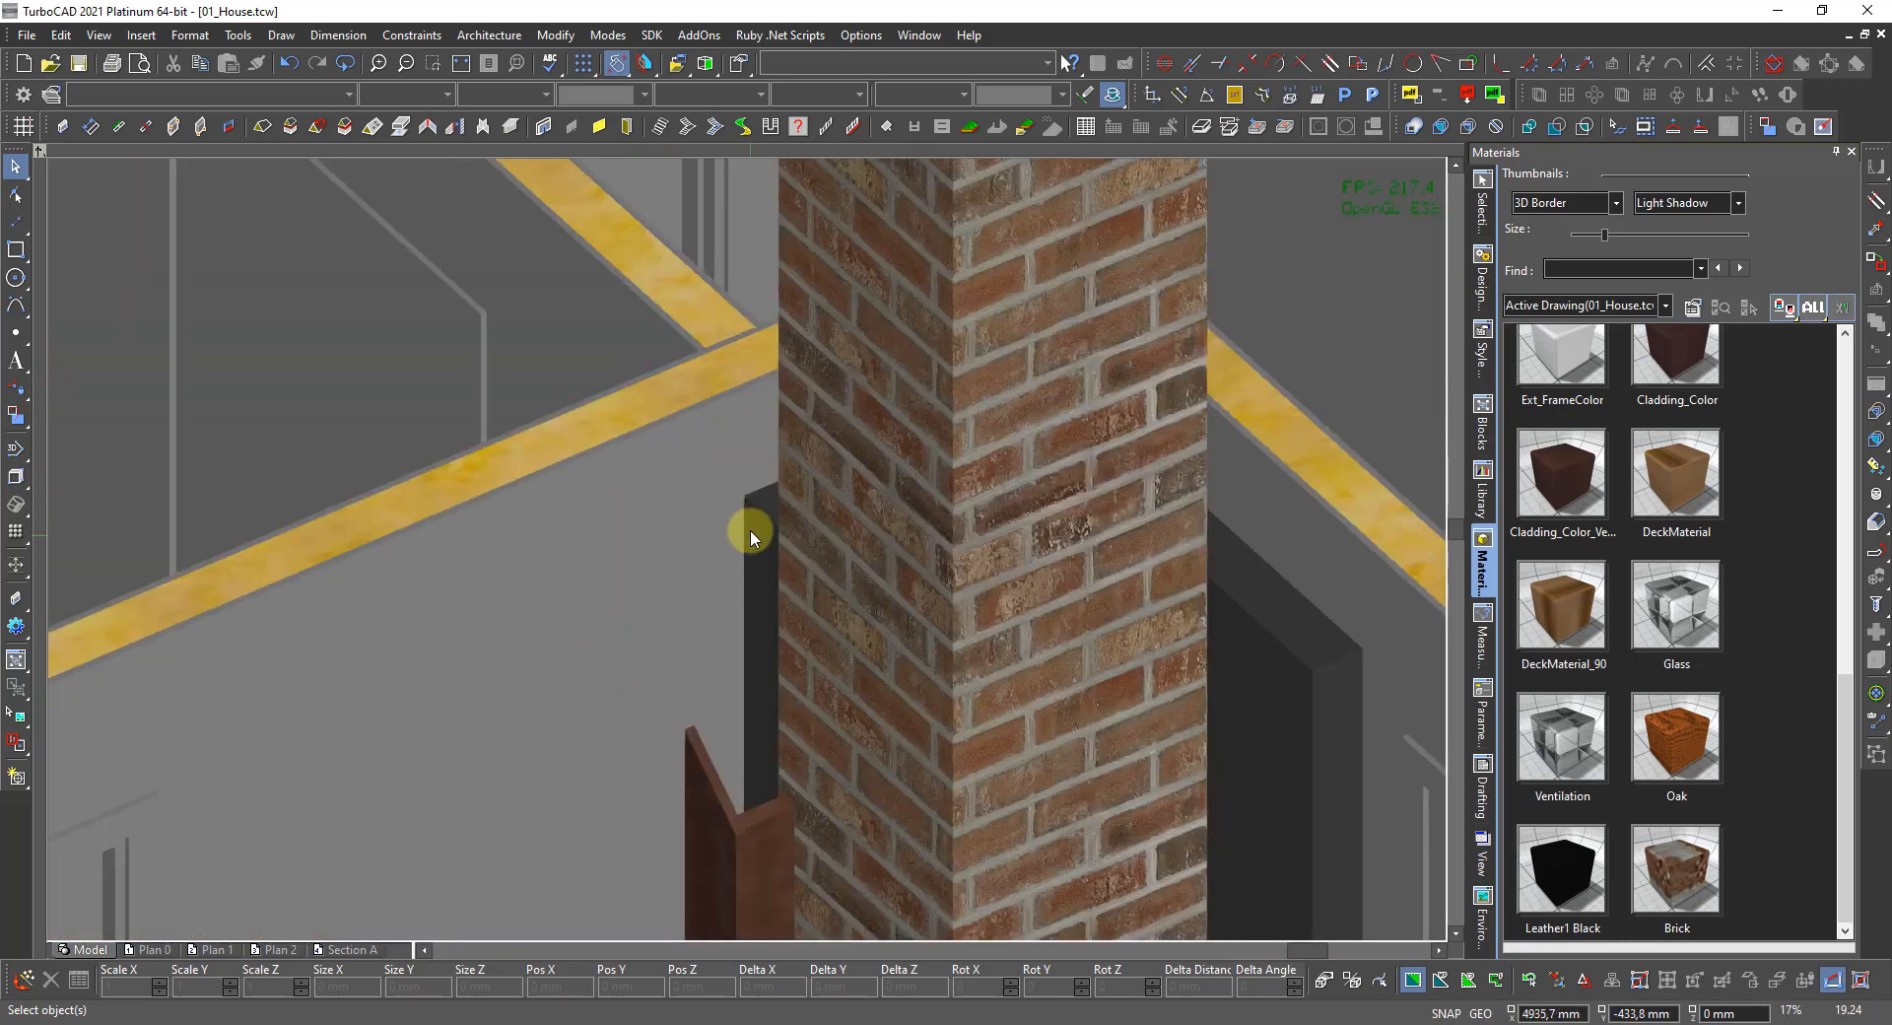
click(756, 519)
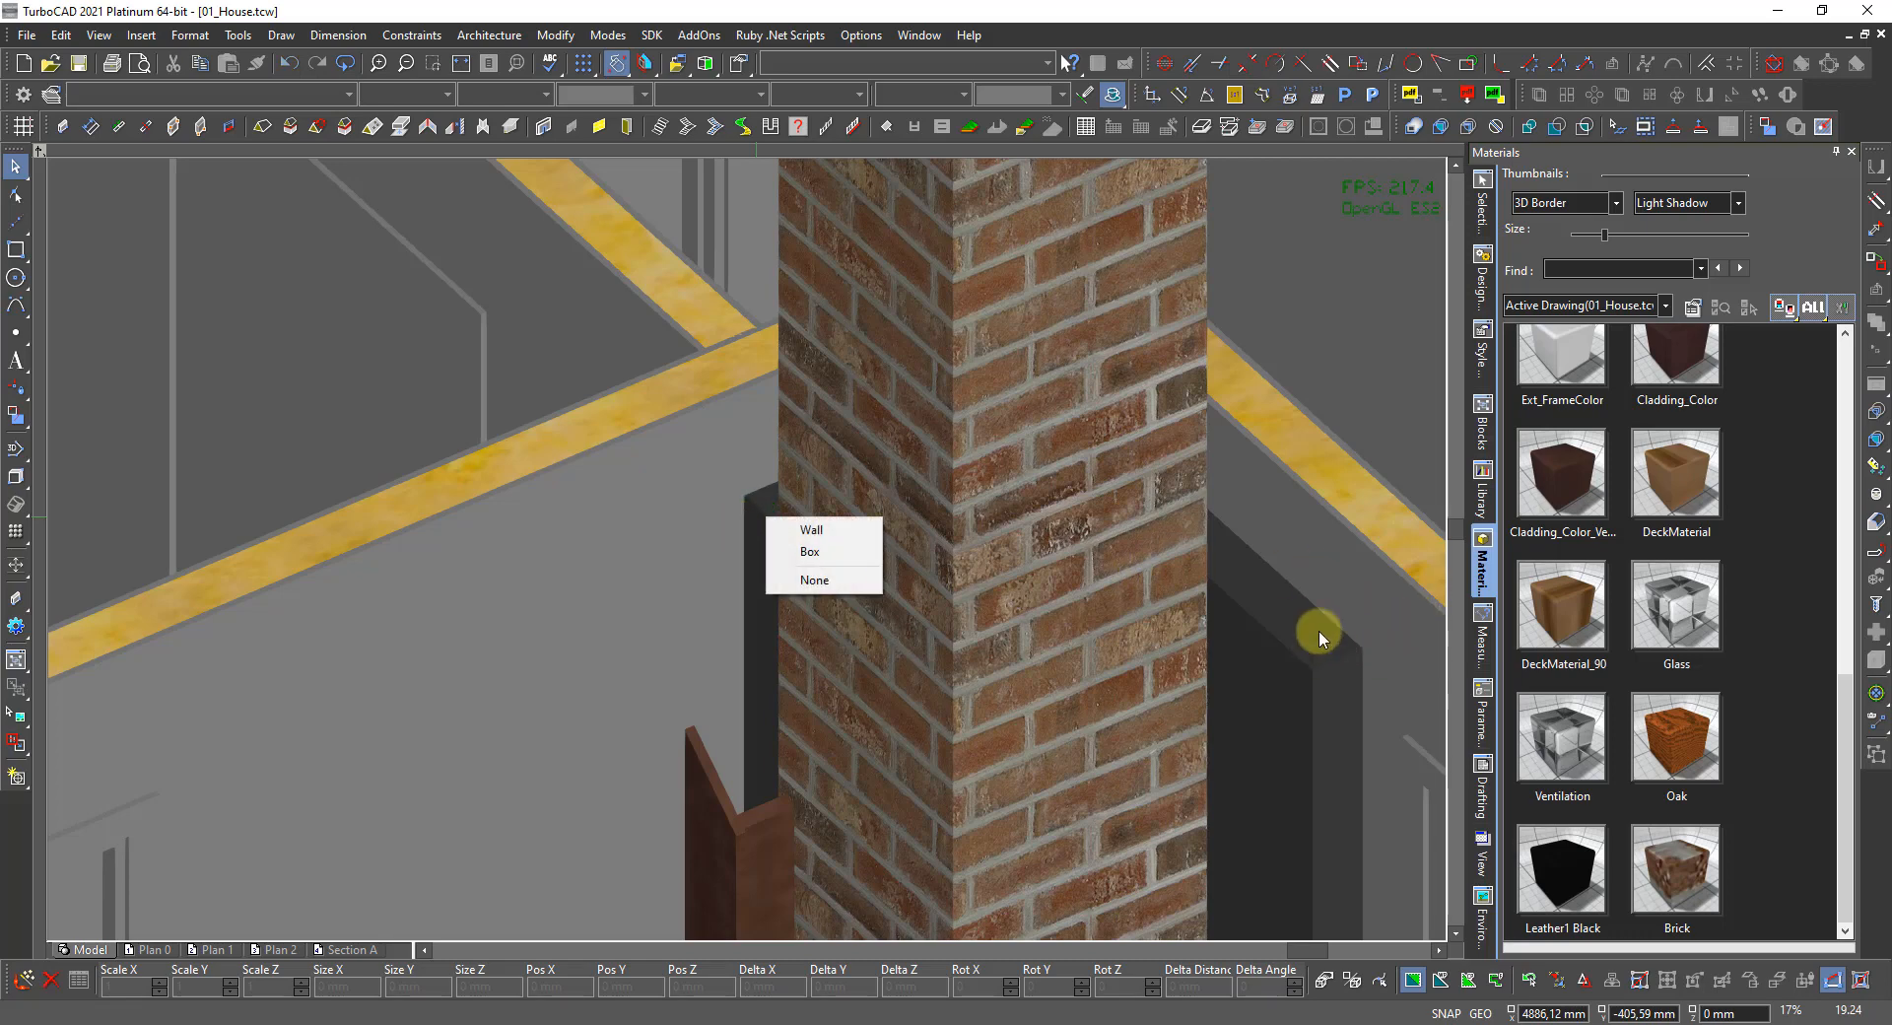
click(777, 582)
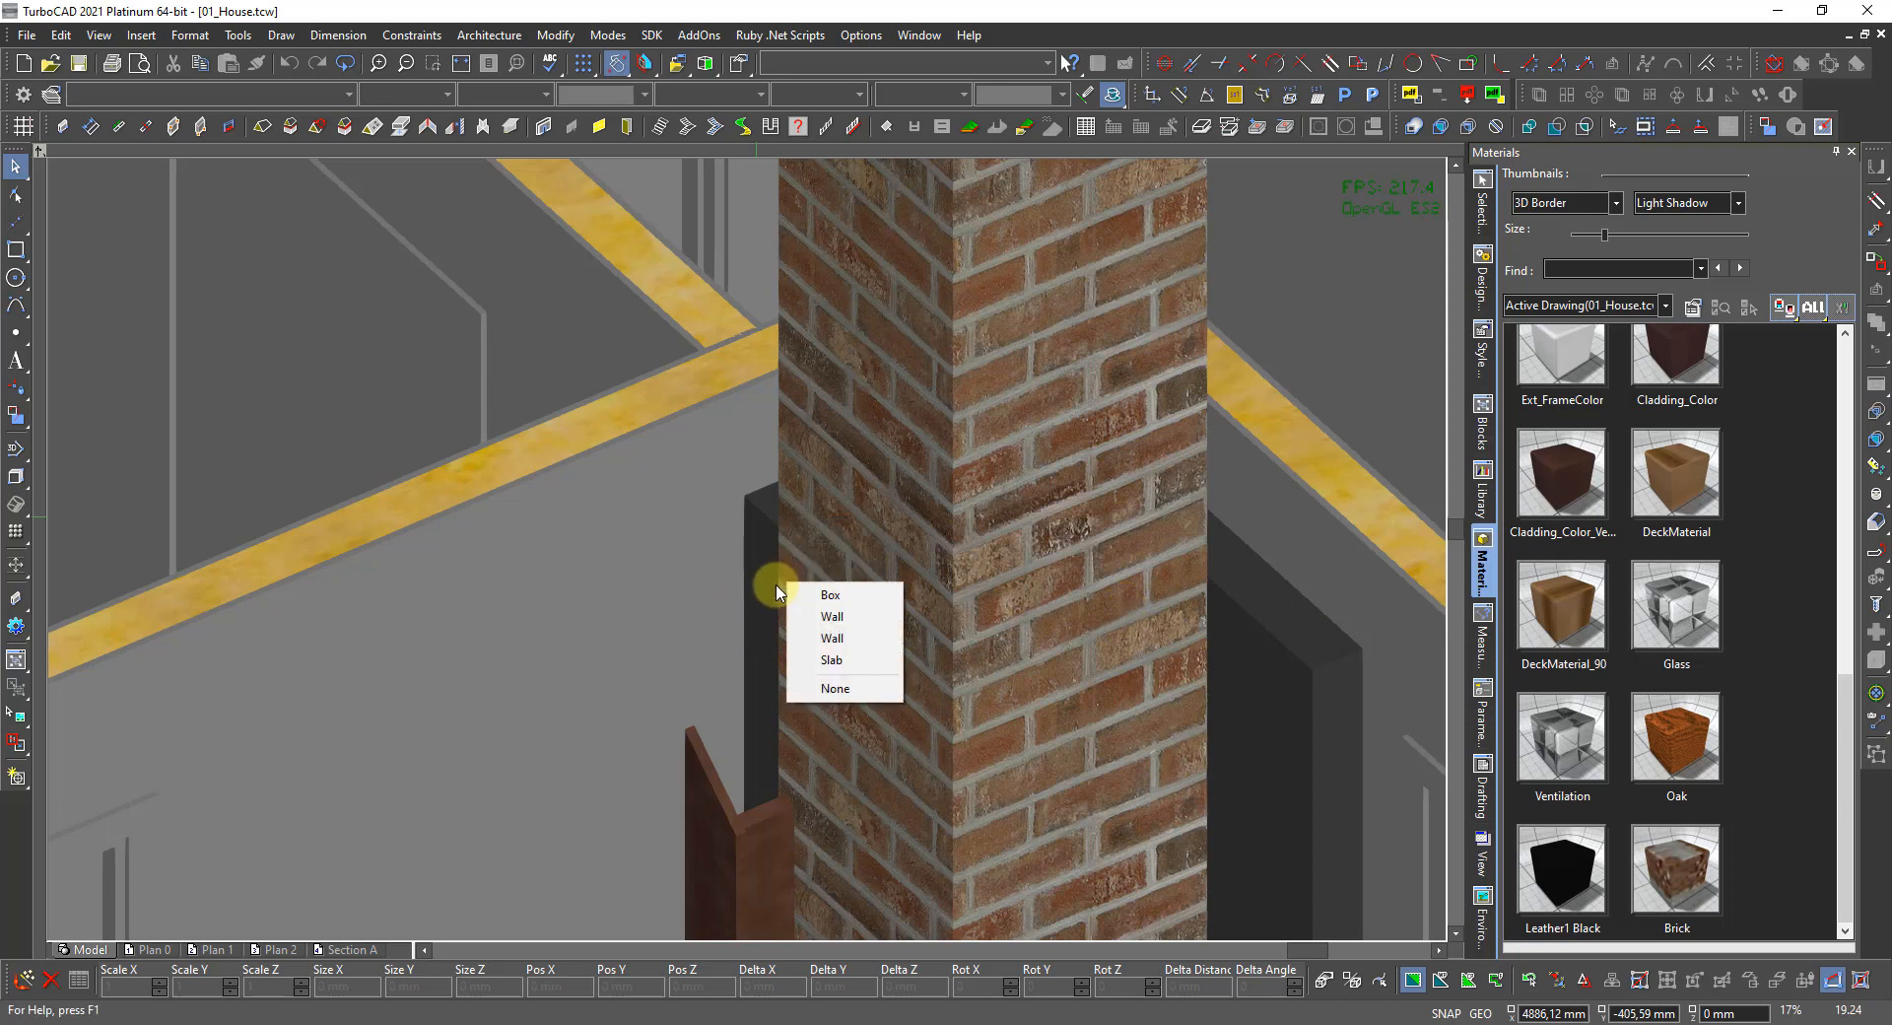
click(854, 618)
shift+click(1262, 637)
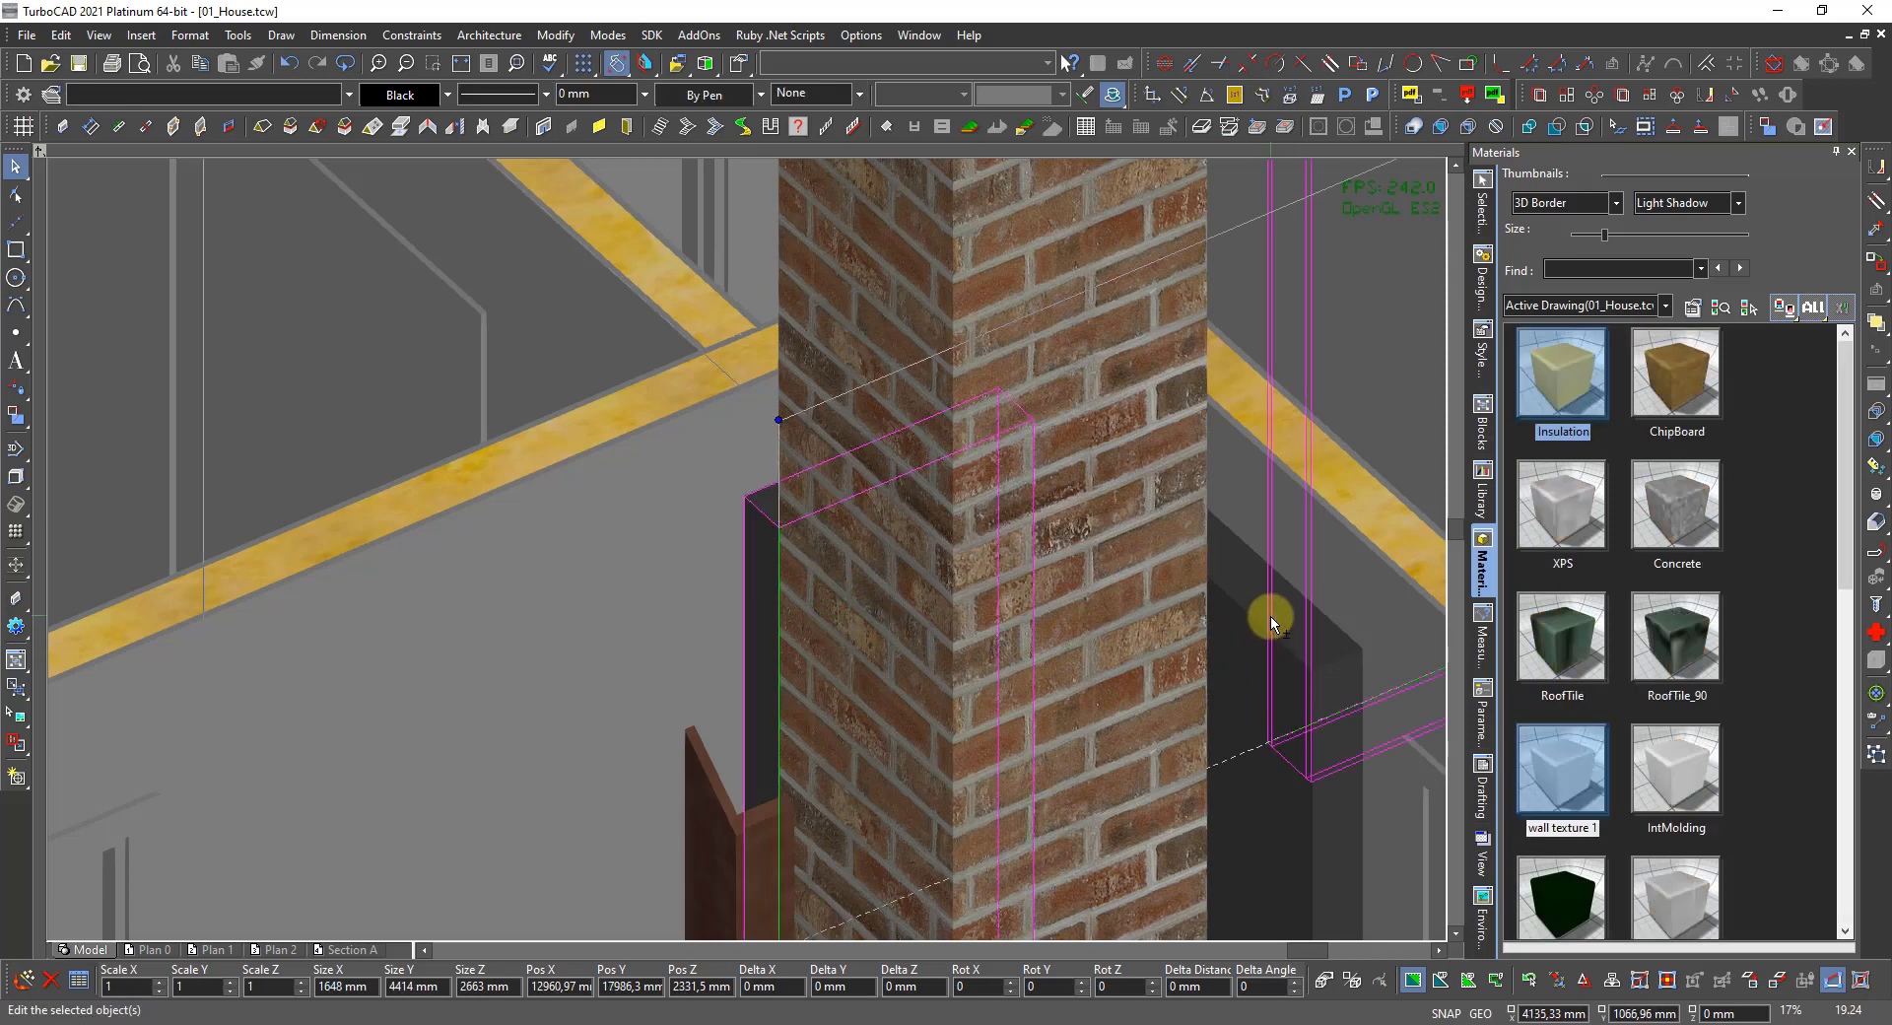
Remove the mistakenly picked walls from the selection and add the second dark box beside the chimney to it.
scroll(1271, 618, down, 1)
shift+click(761, 430)
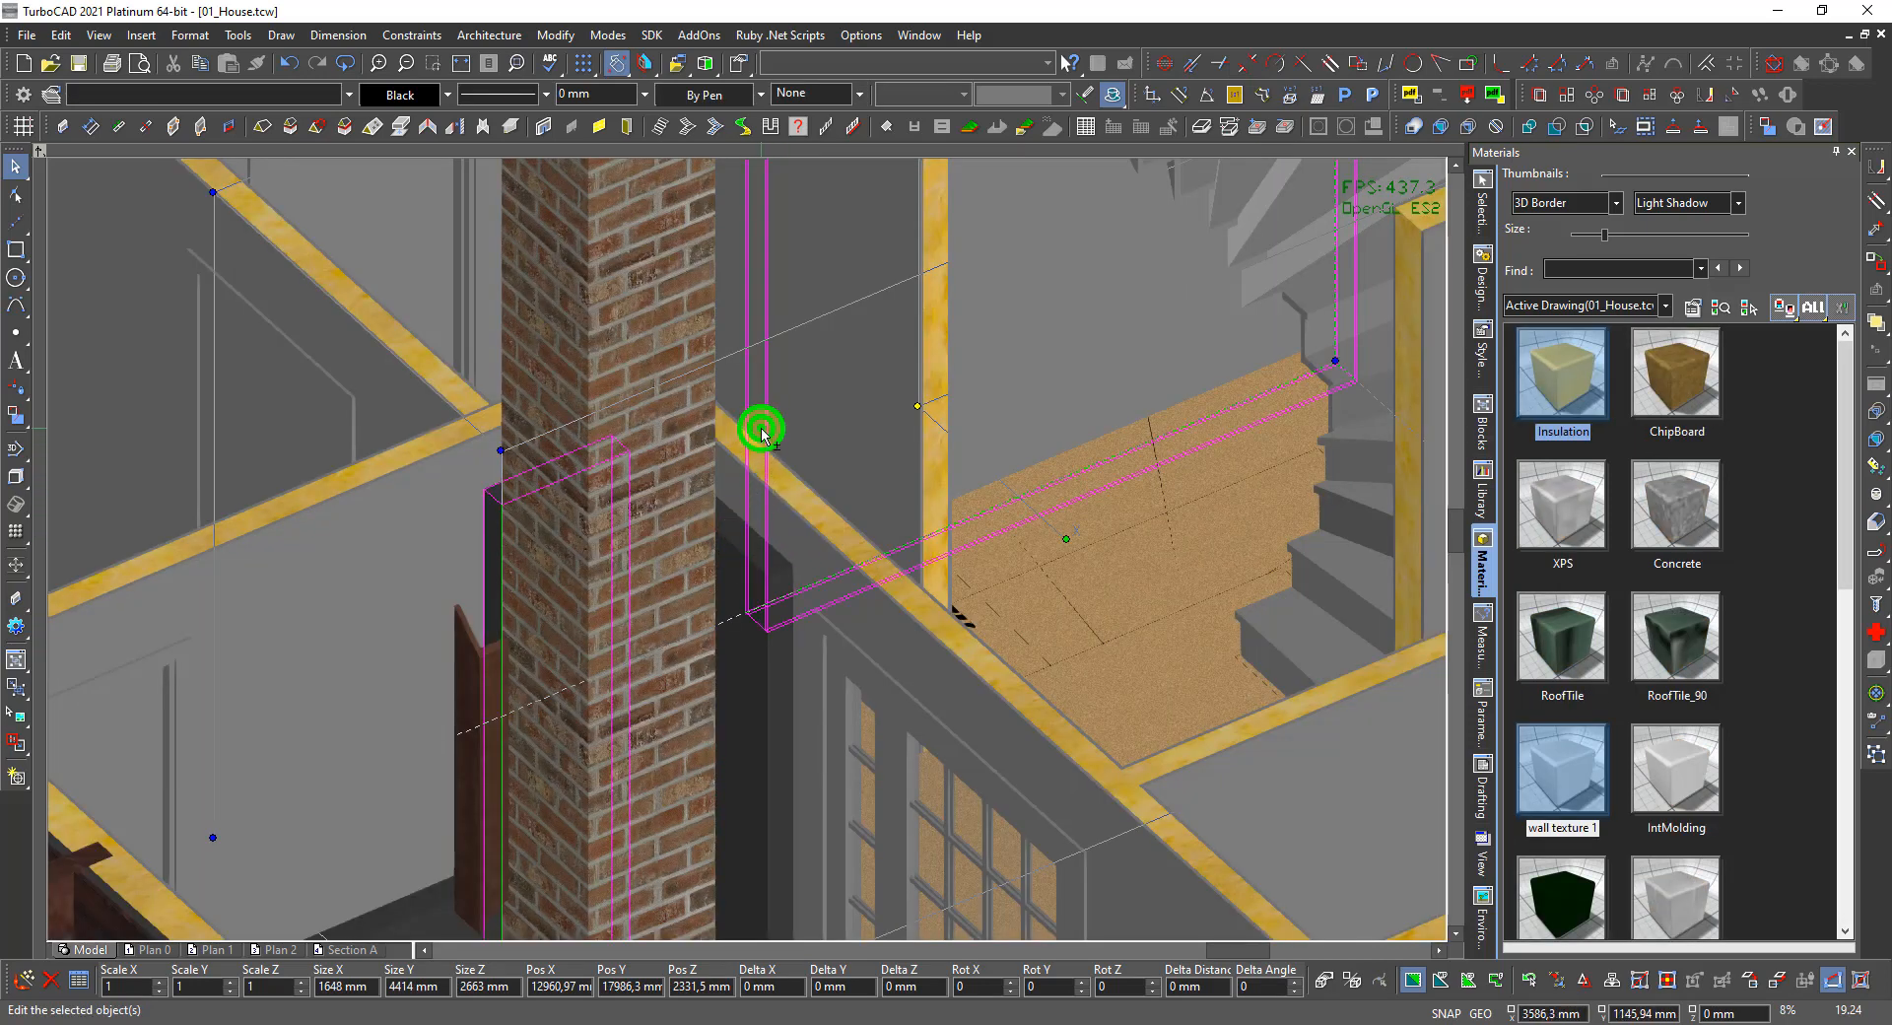
shift+click(784, 618)
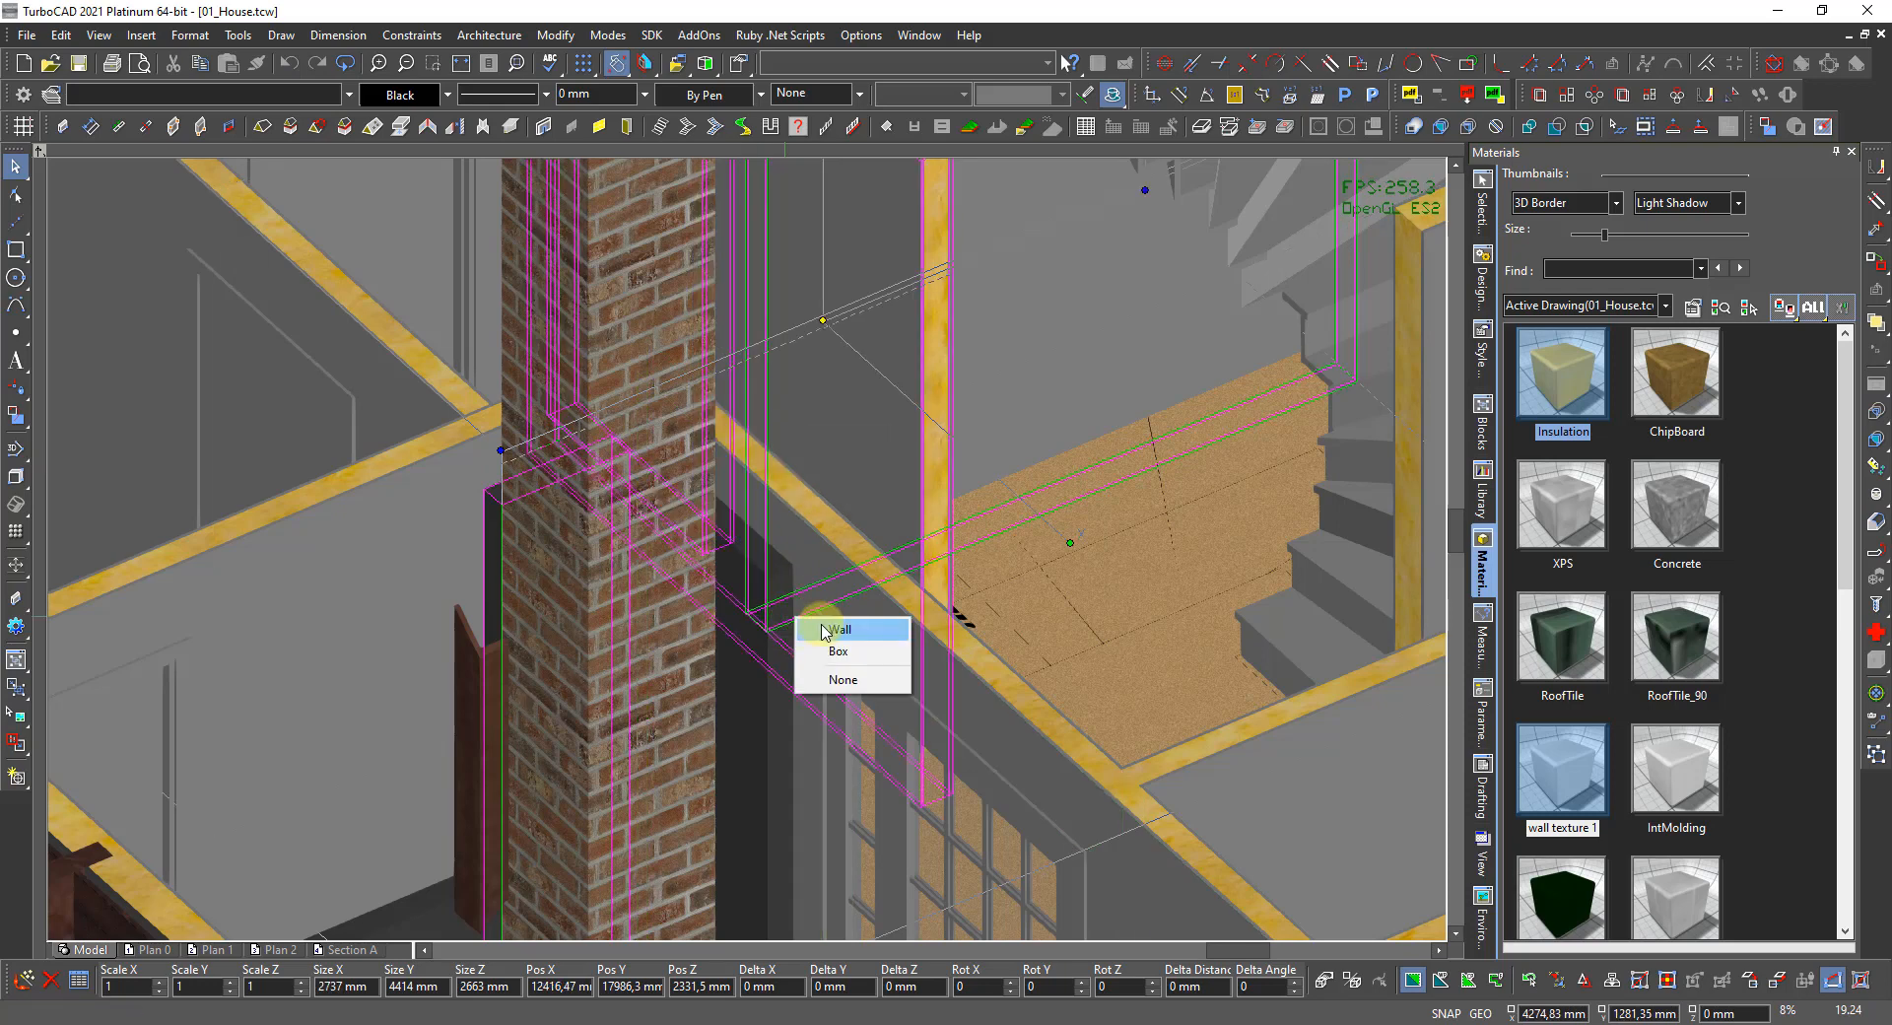
click(828, 629)
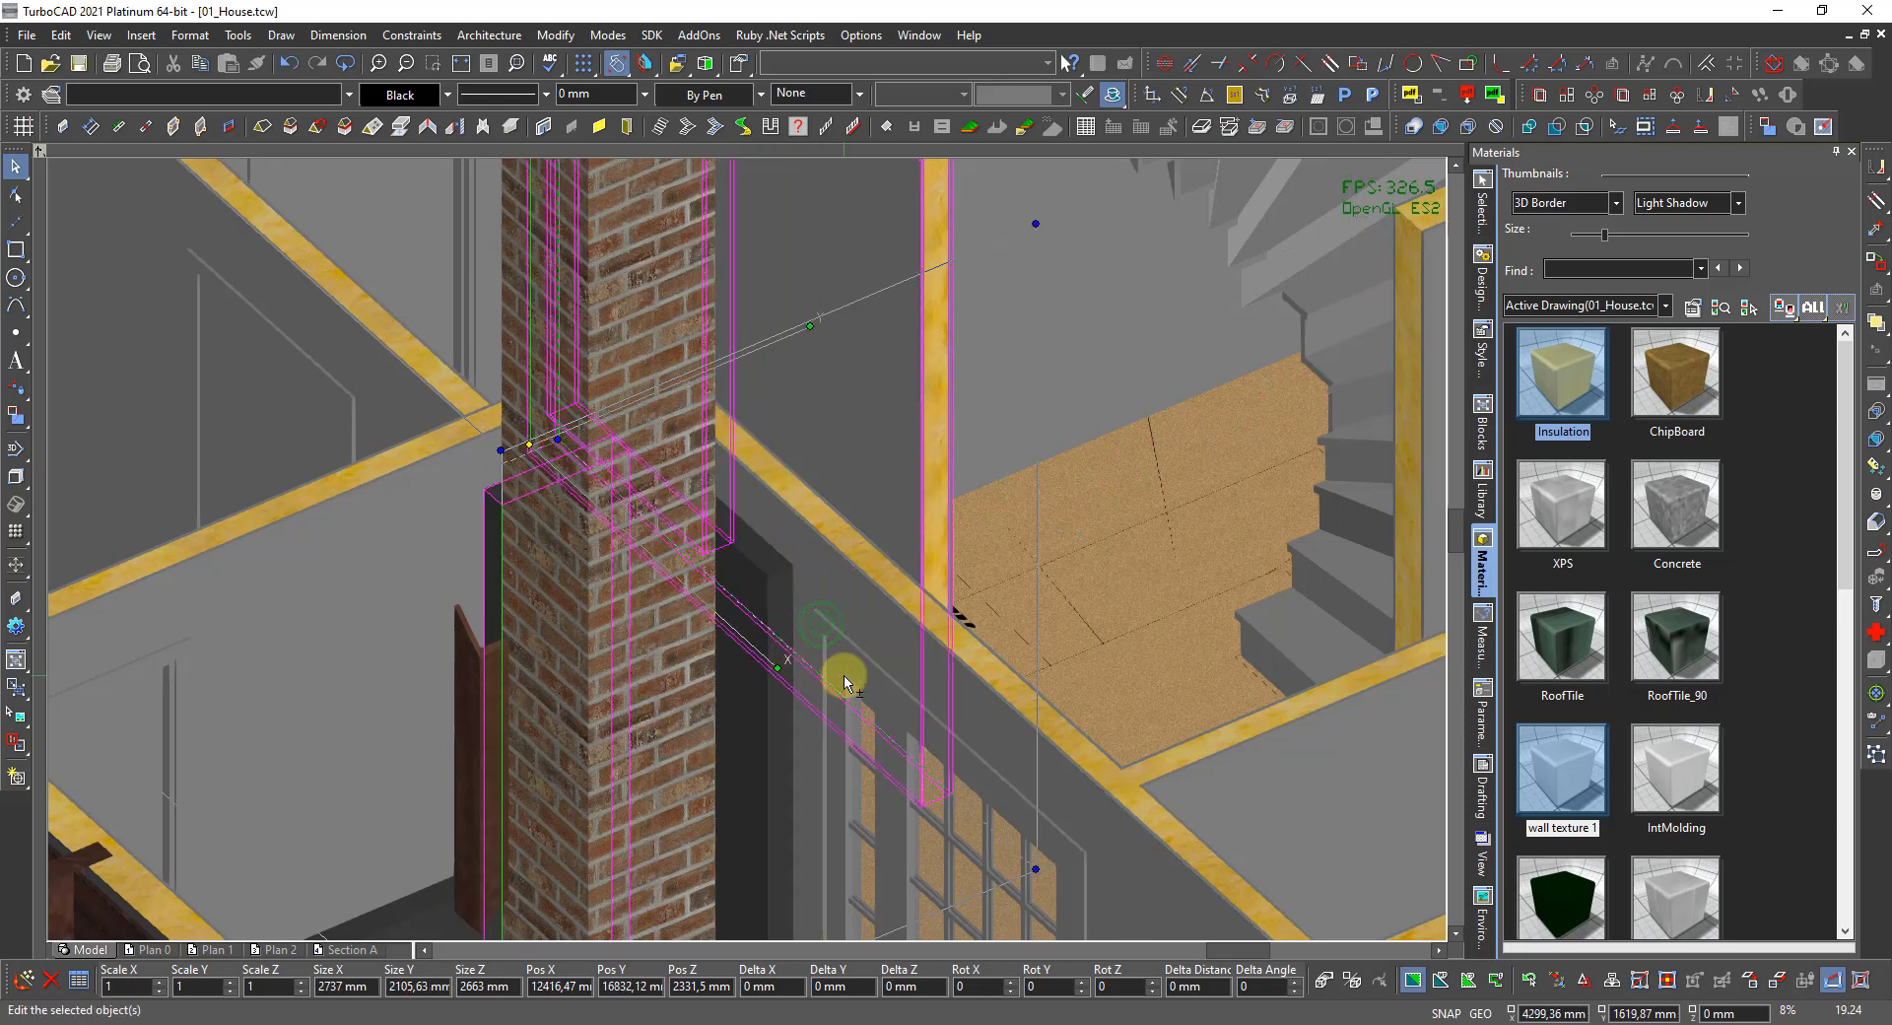
shift+click(816, 725)
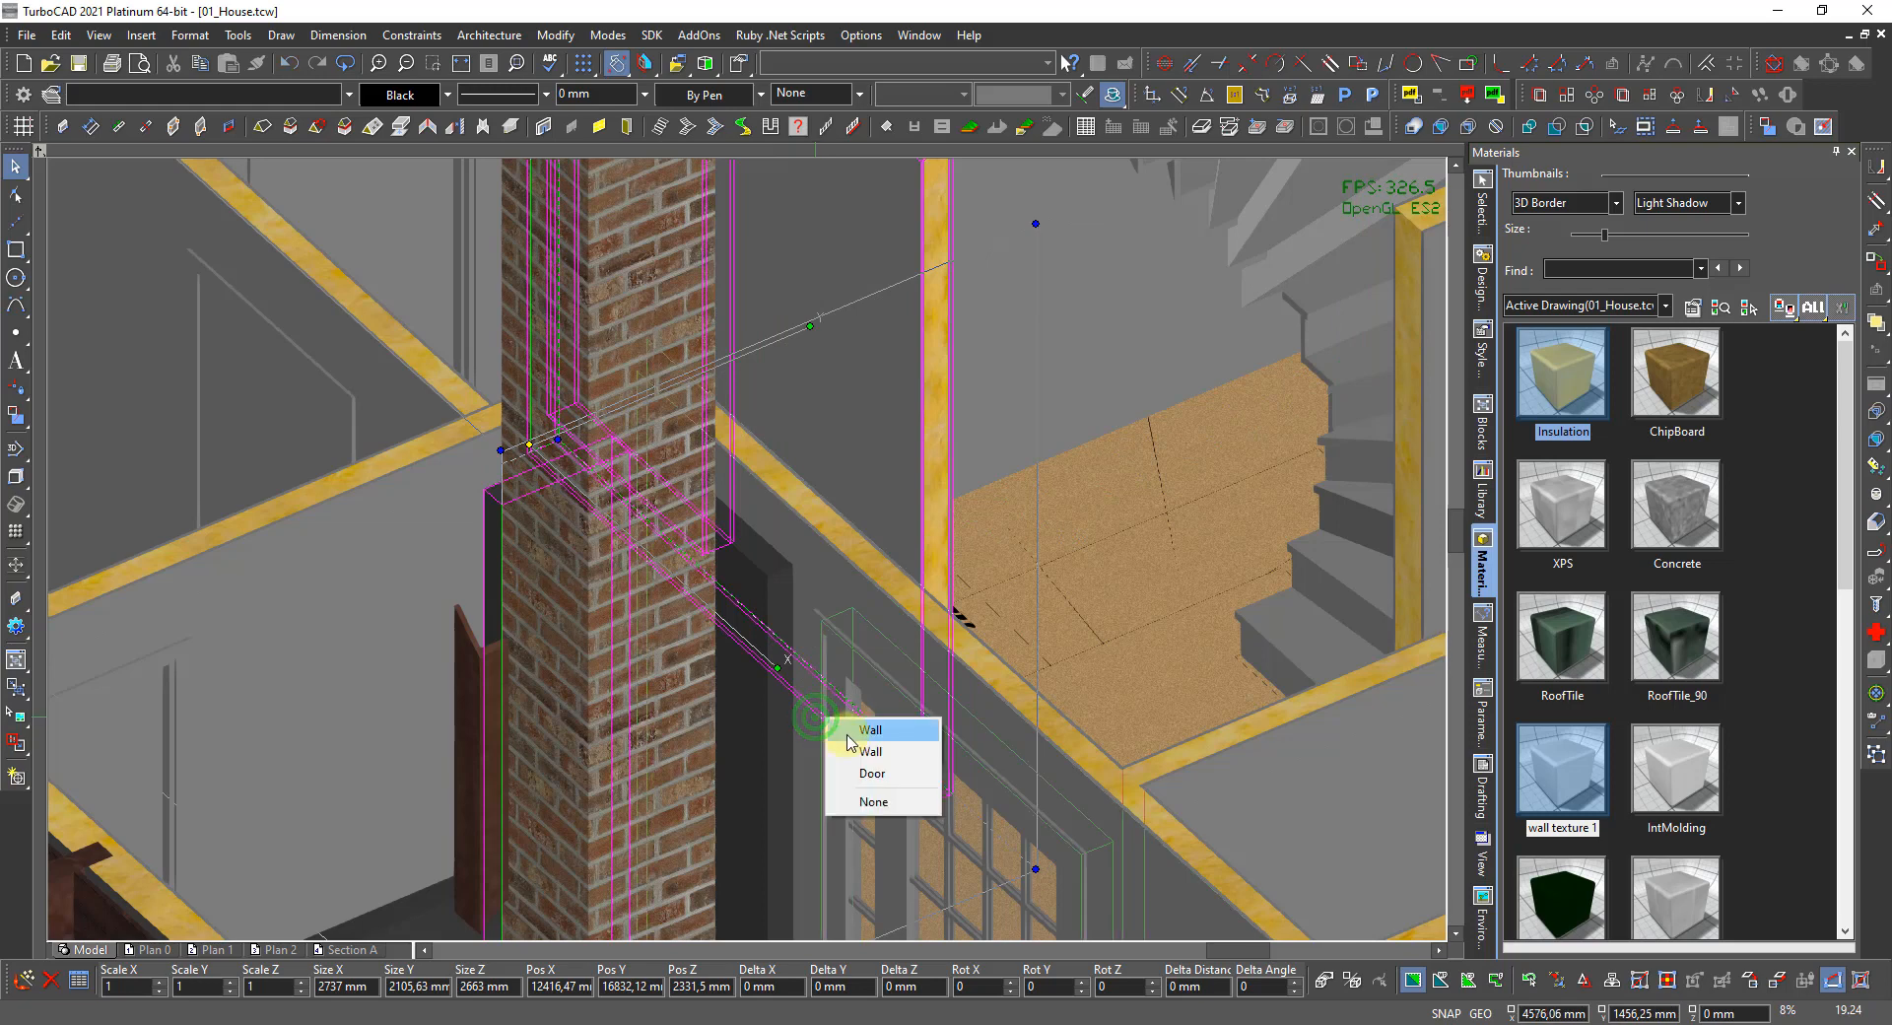
click(854, 752)
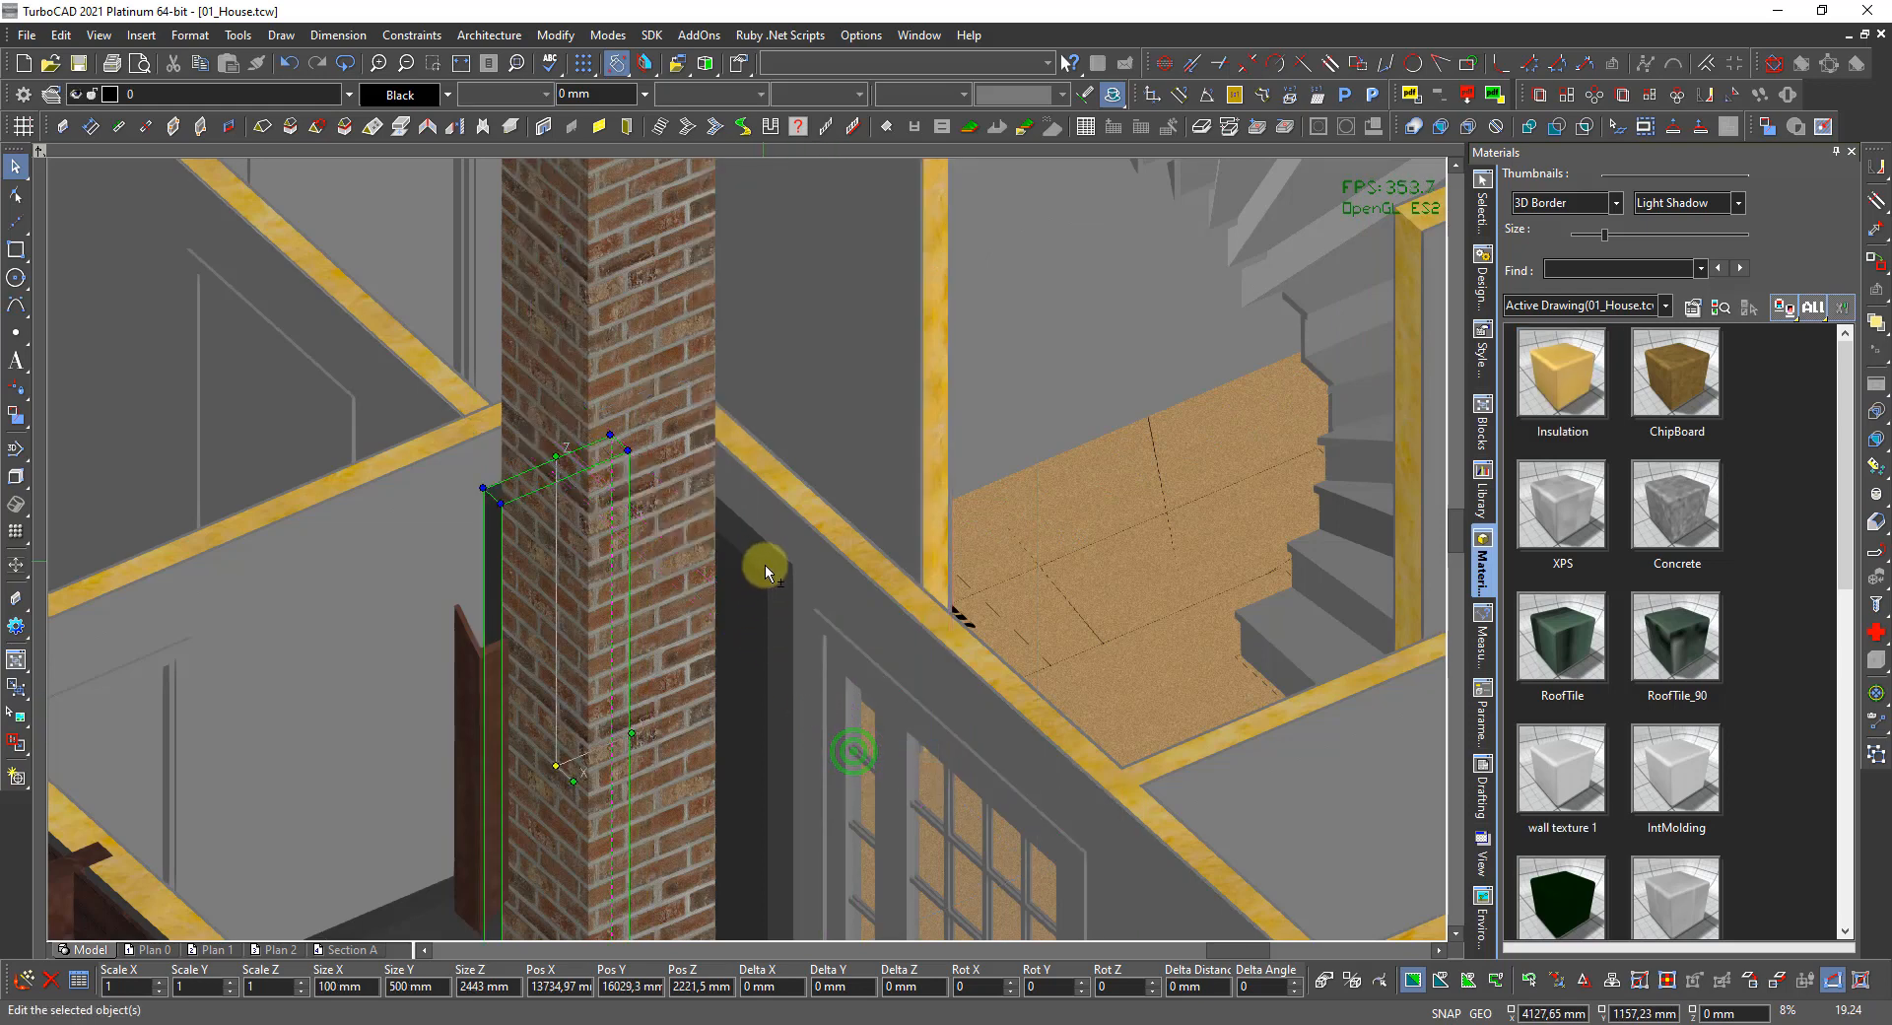
shift+click(765, 569)
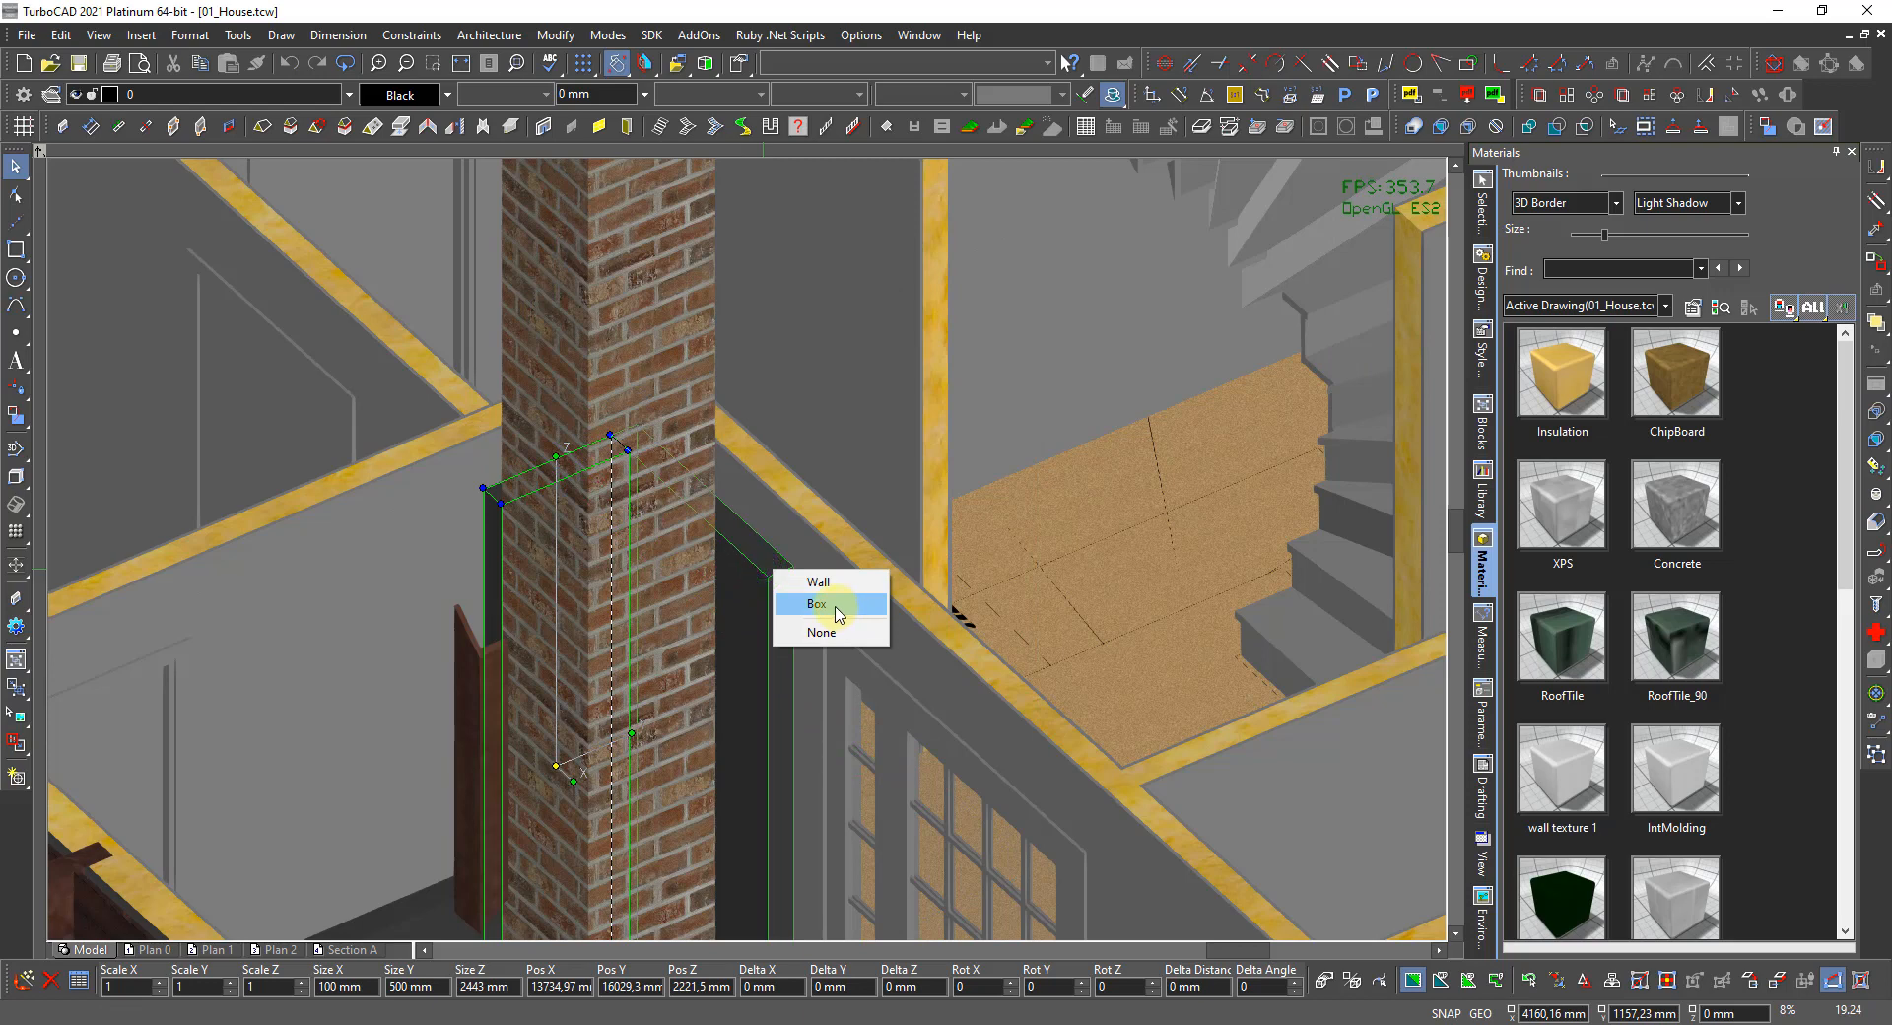
click(836, 610)
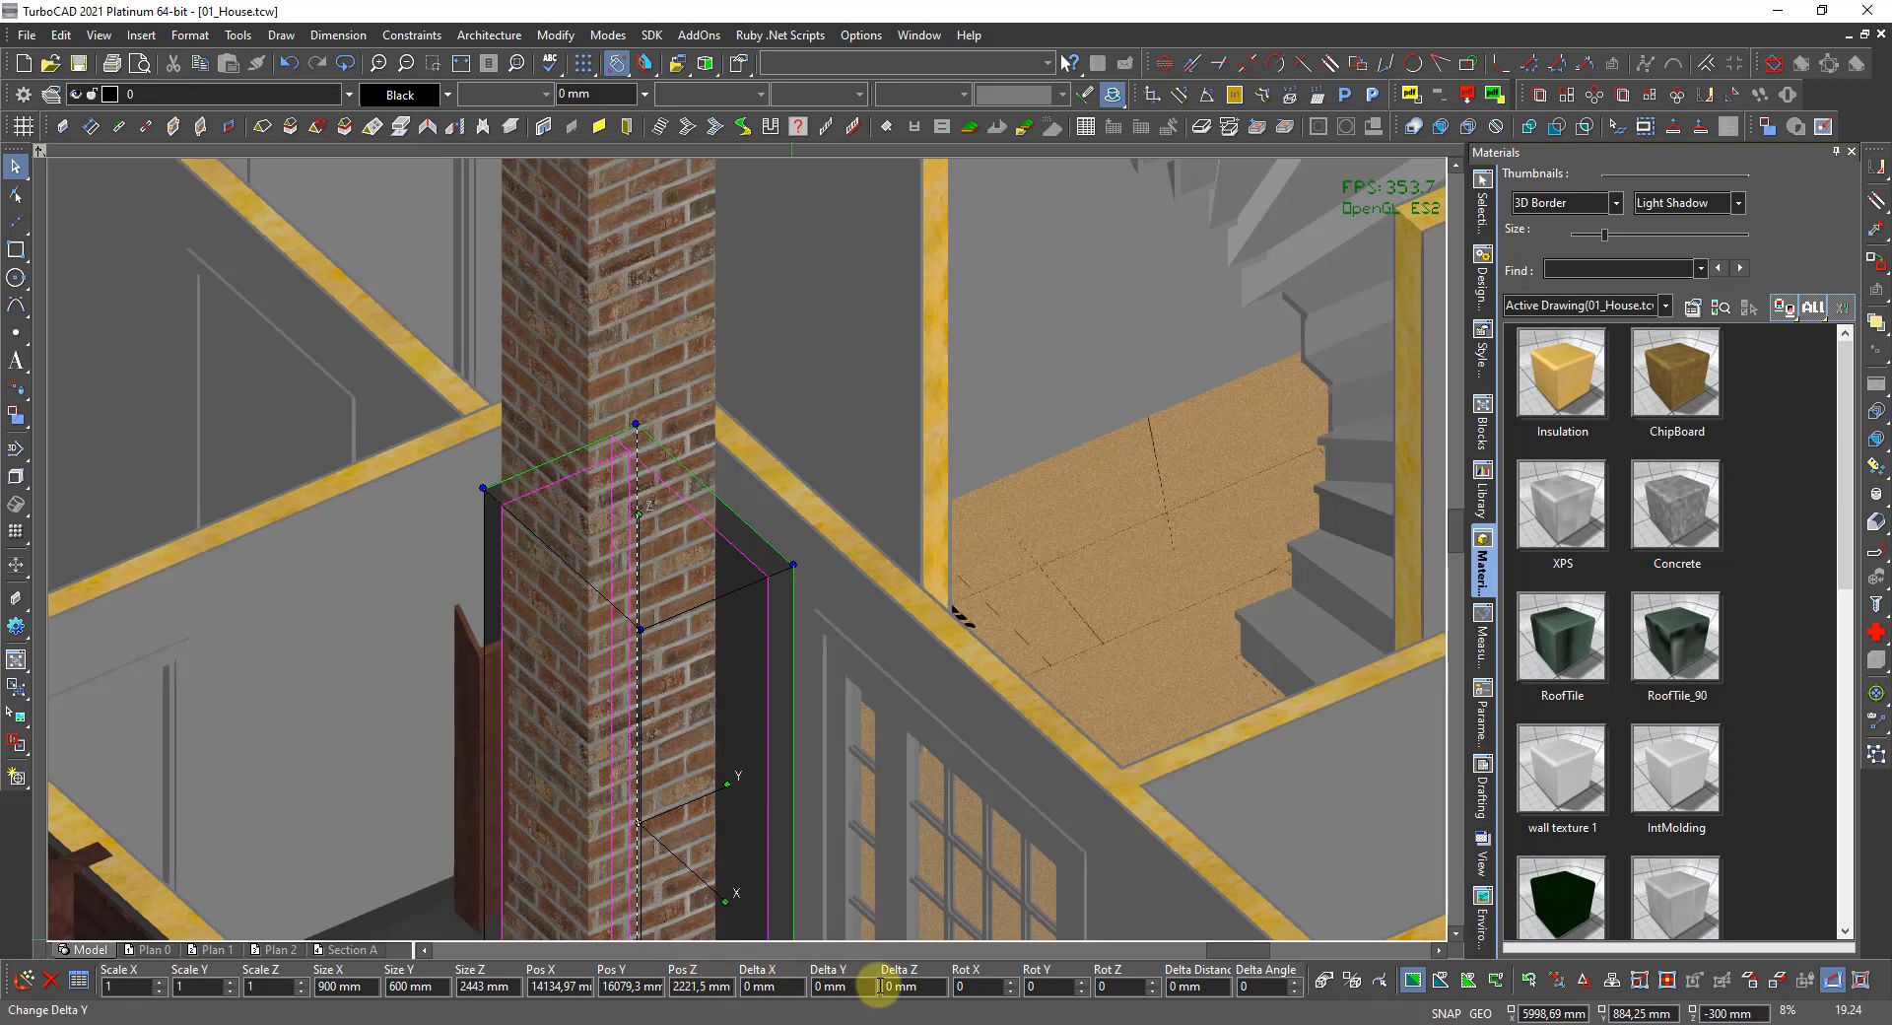
Move the two selected boxes beside the chimney up by 220 mm along Z.
click(928, 987)
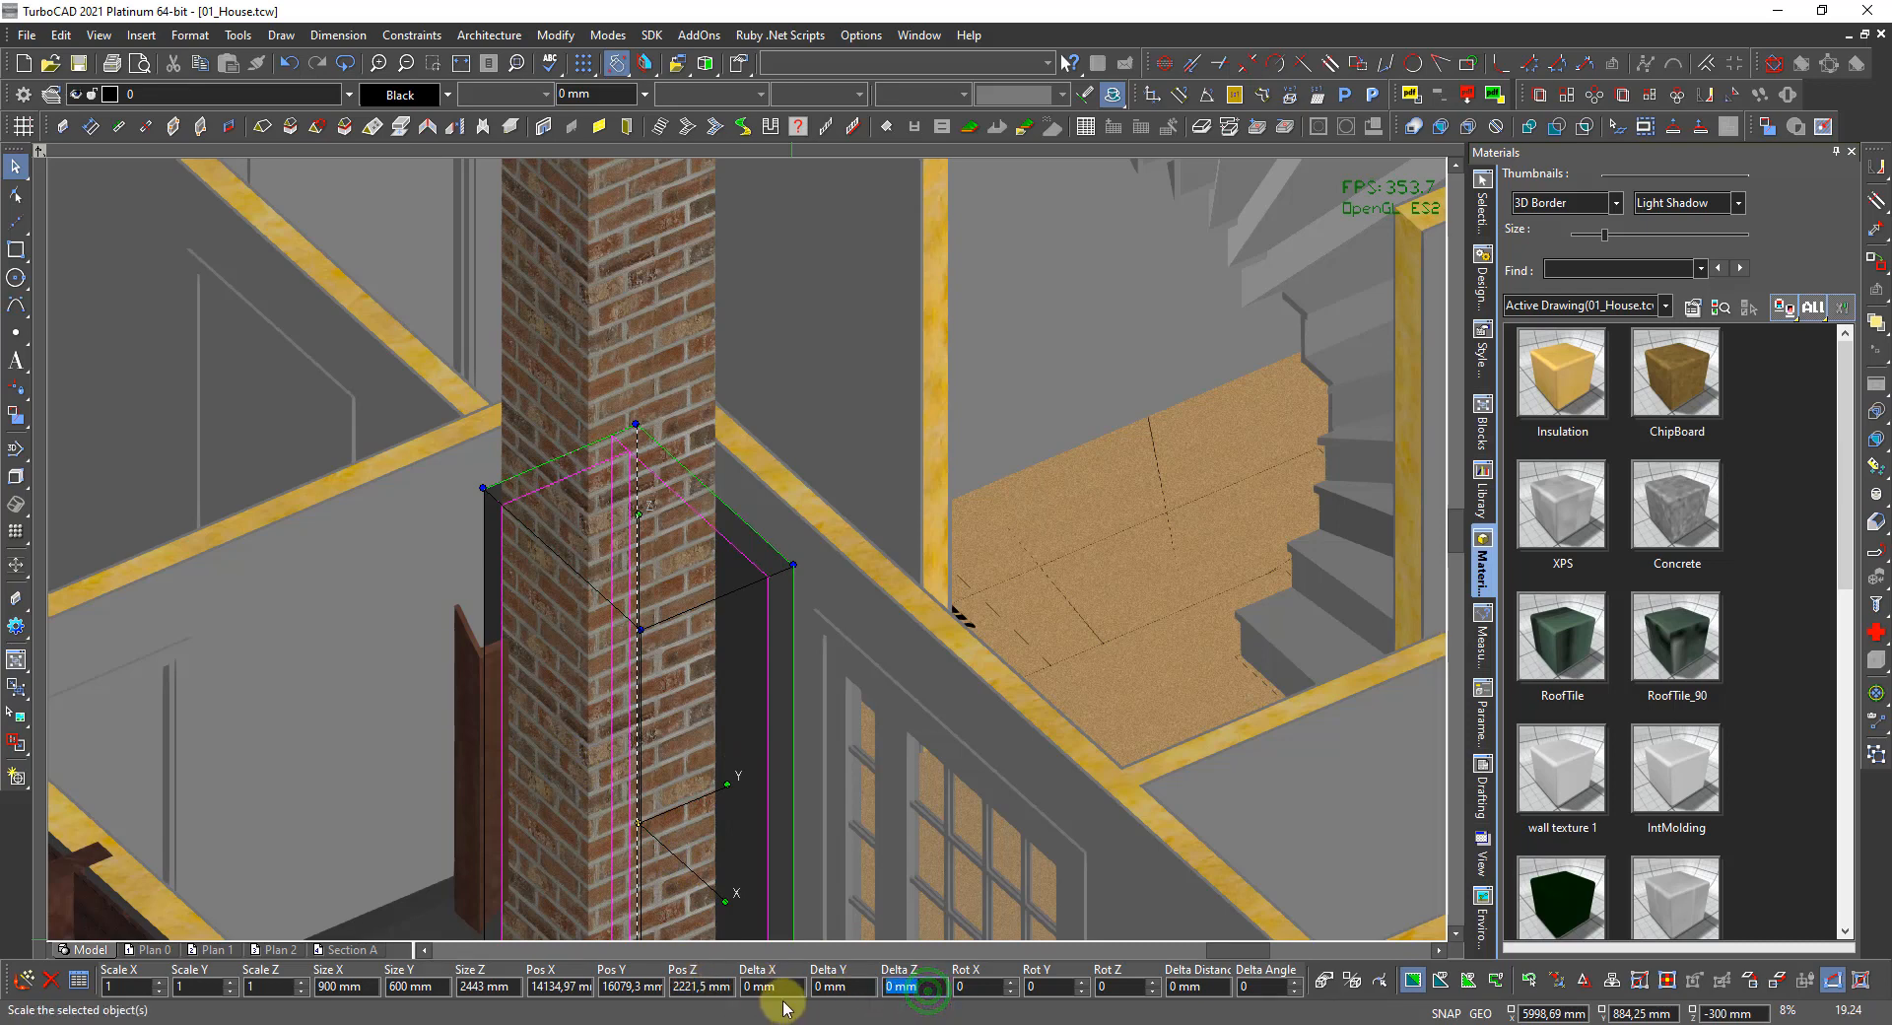
text(220)
key(Return)
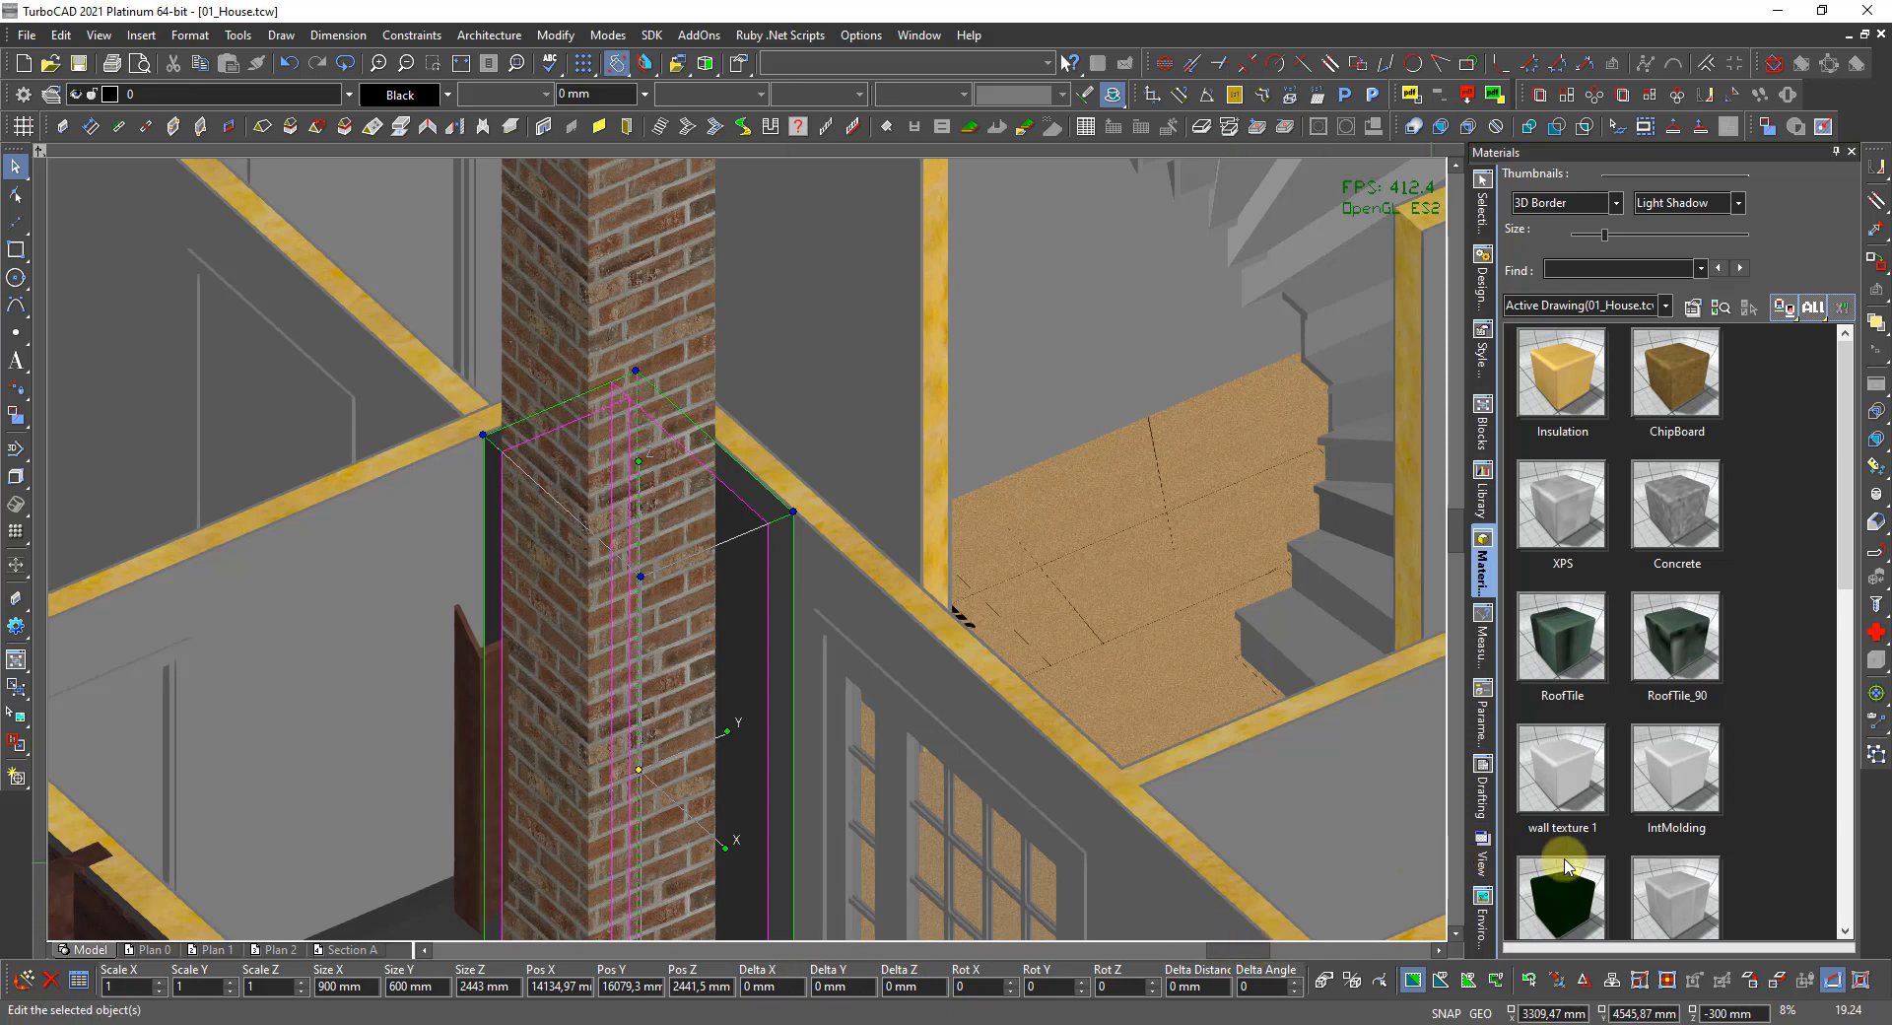
Apply the Plaster material to the two selected boxes beside the chimney.
scroll(1636, 826, down, 2)
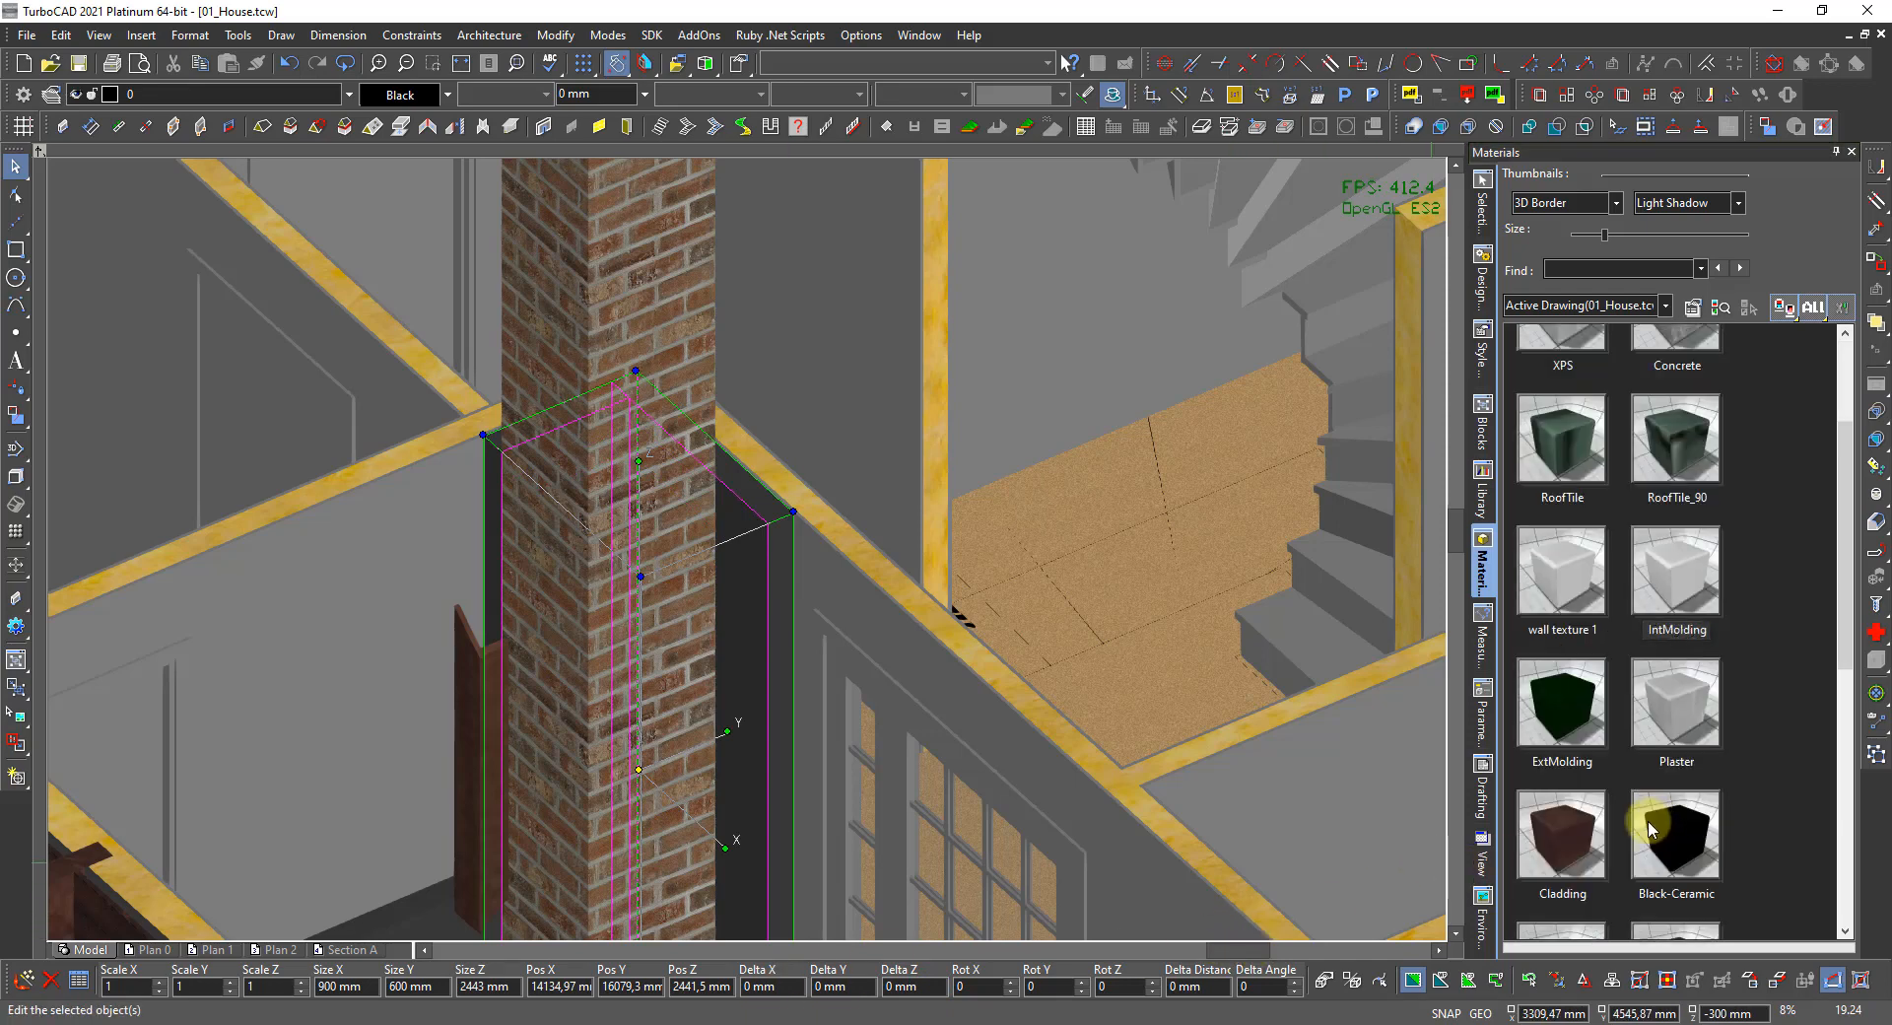
scroll(1668, 726, up, 2)
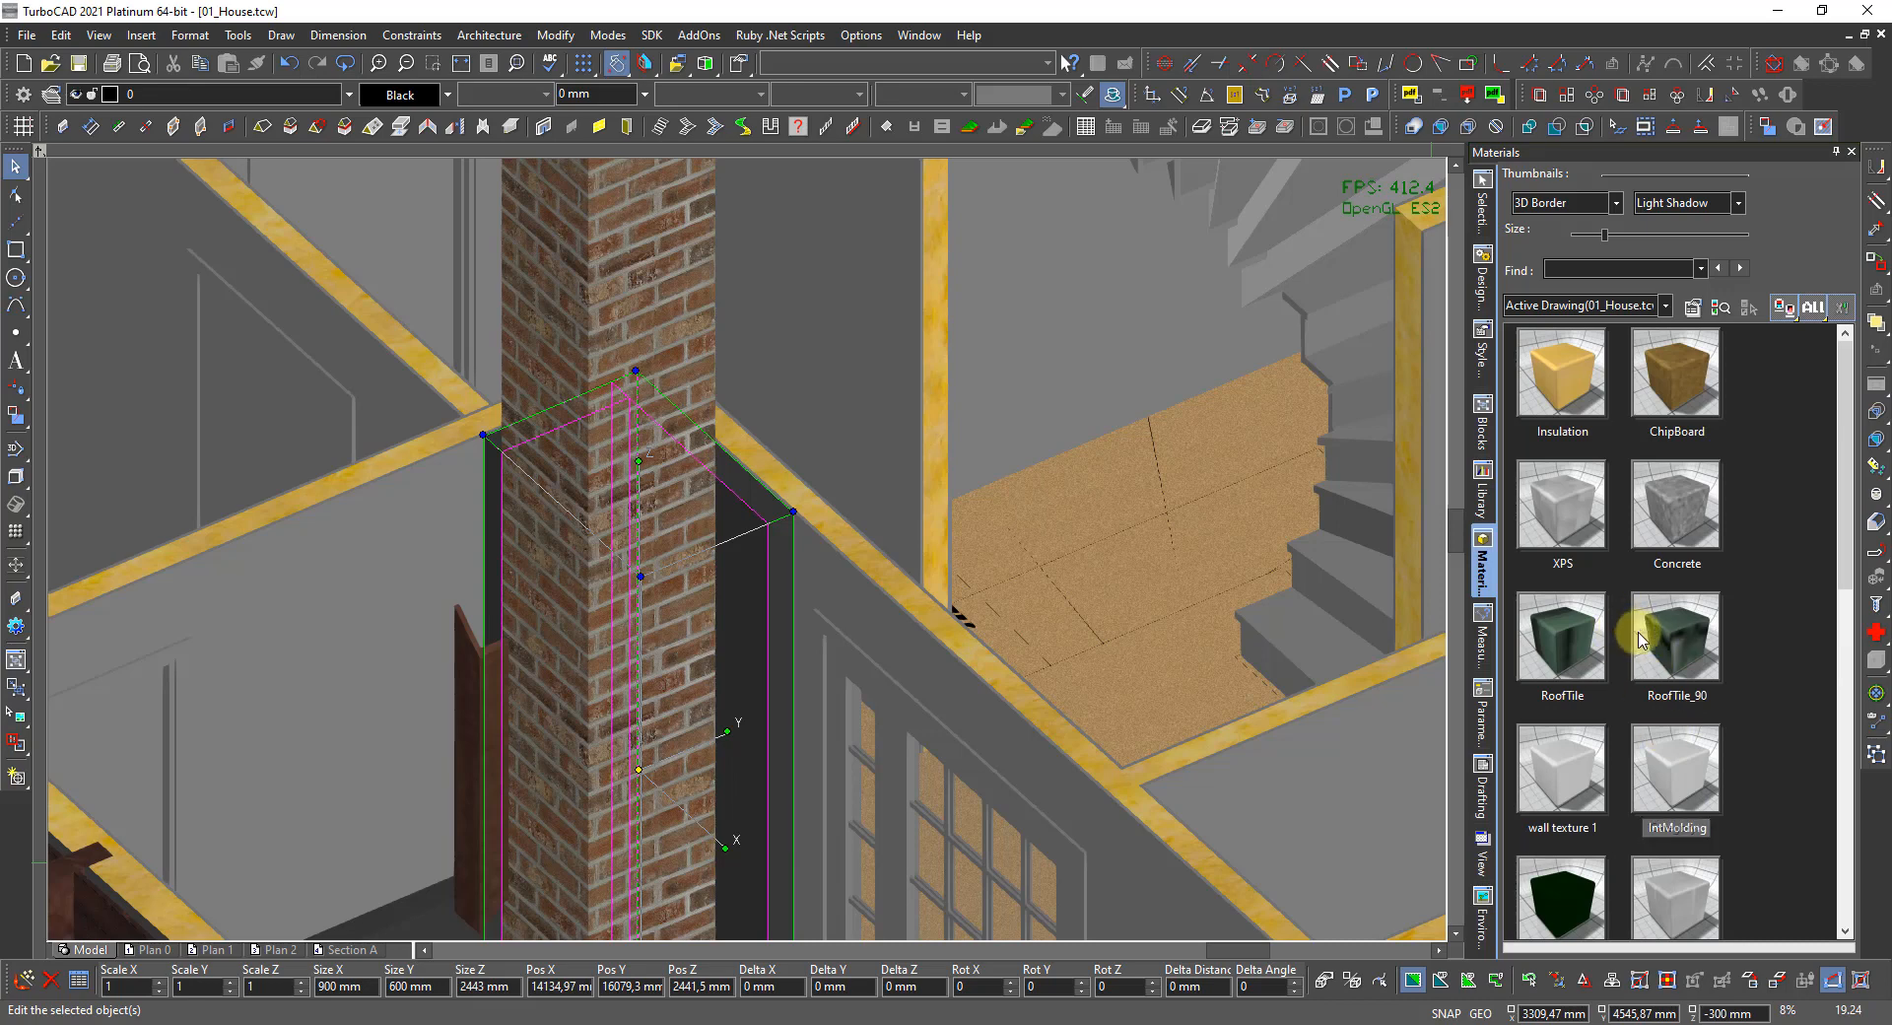
scroll(1644, 636, down, 2)
scroll(1644, 636, down, 2)
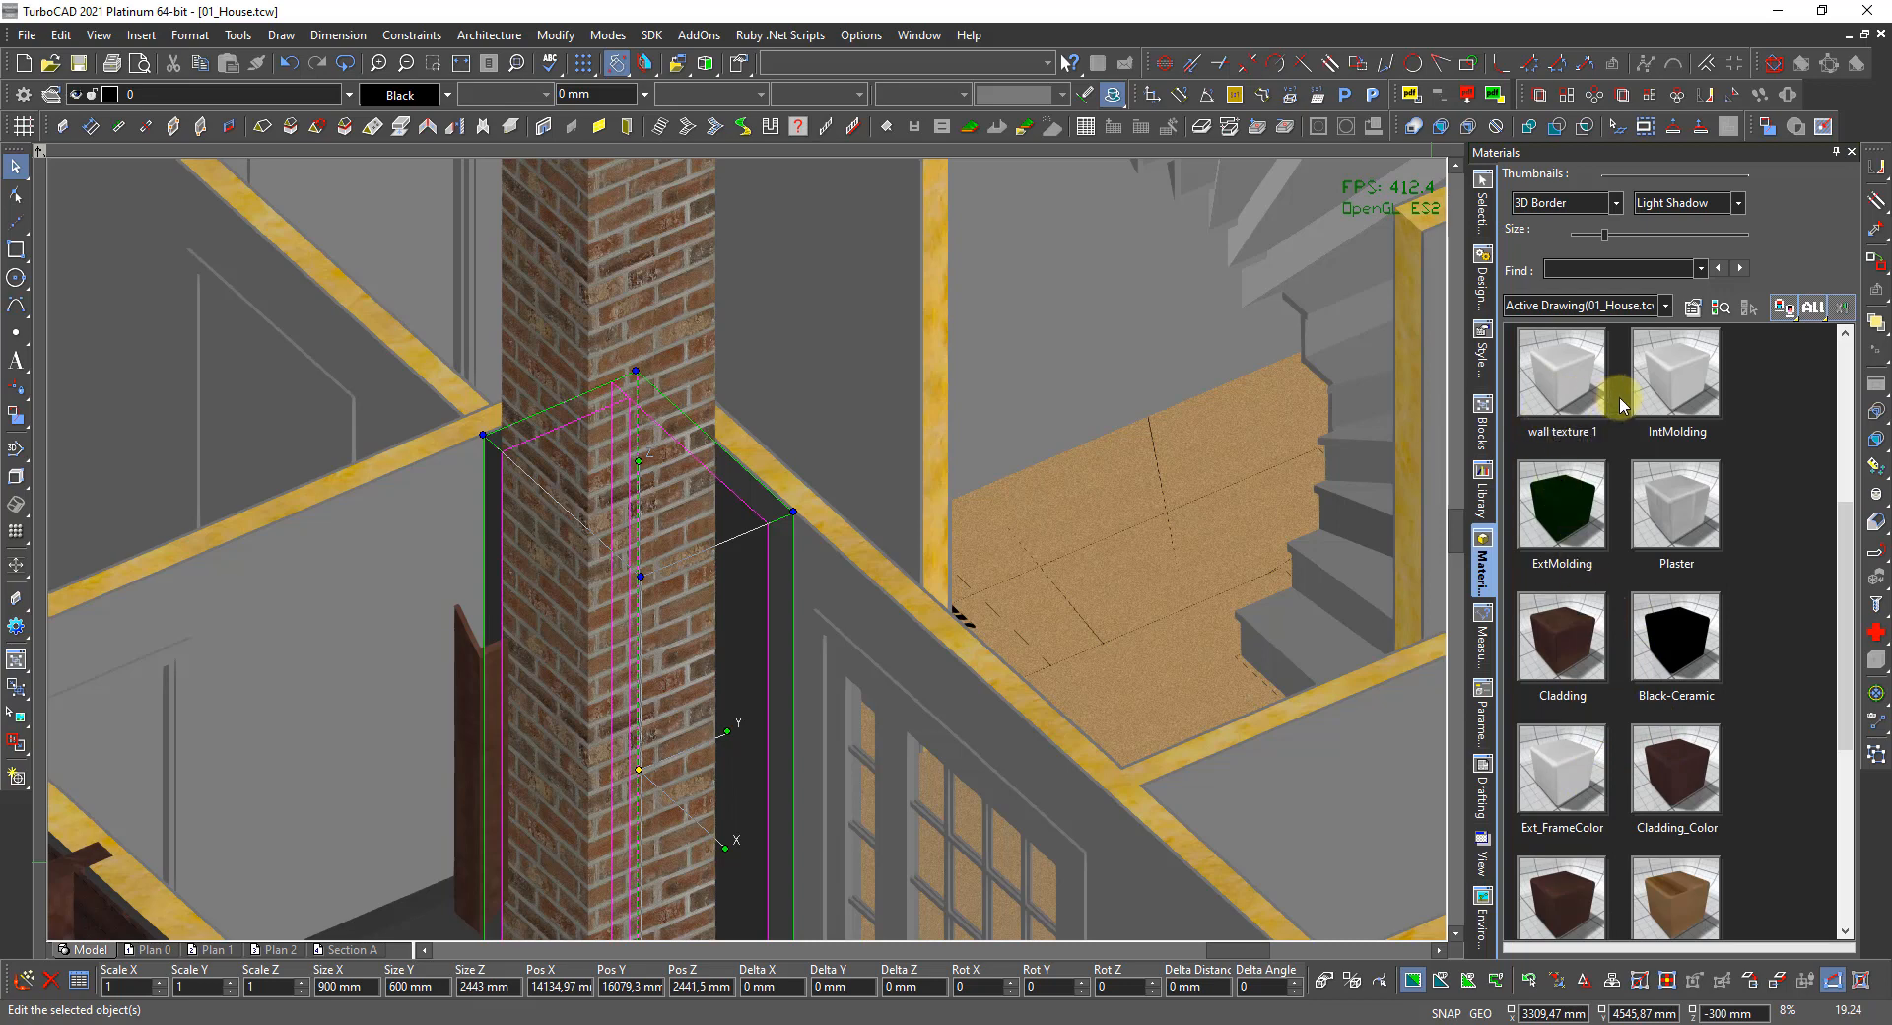
click(1681, 500)
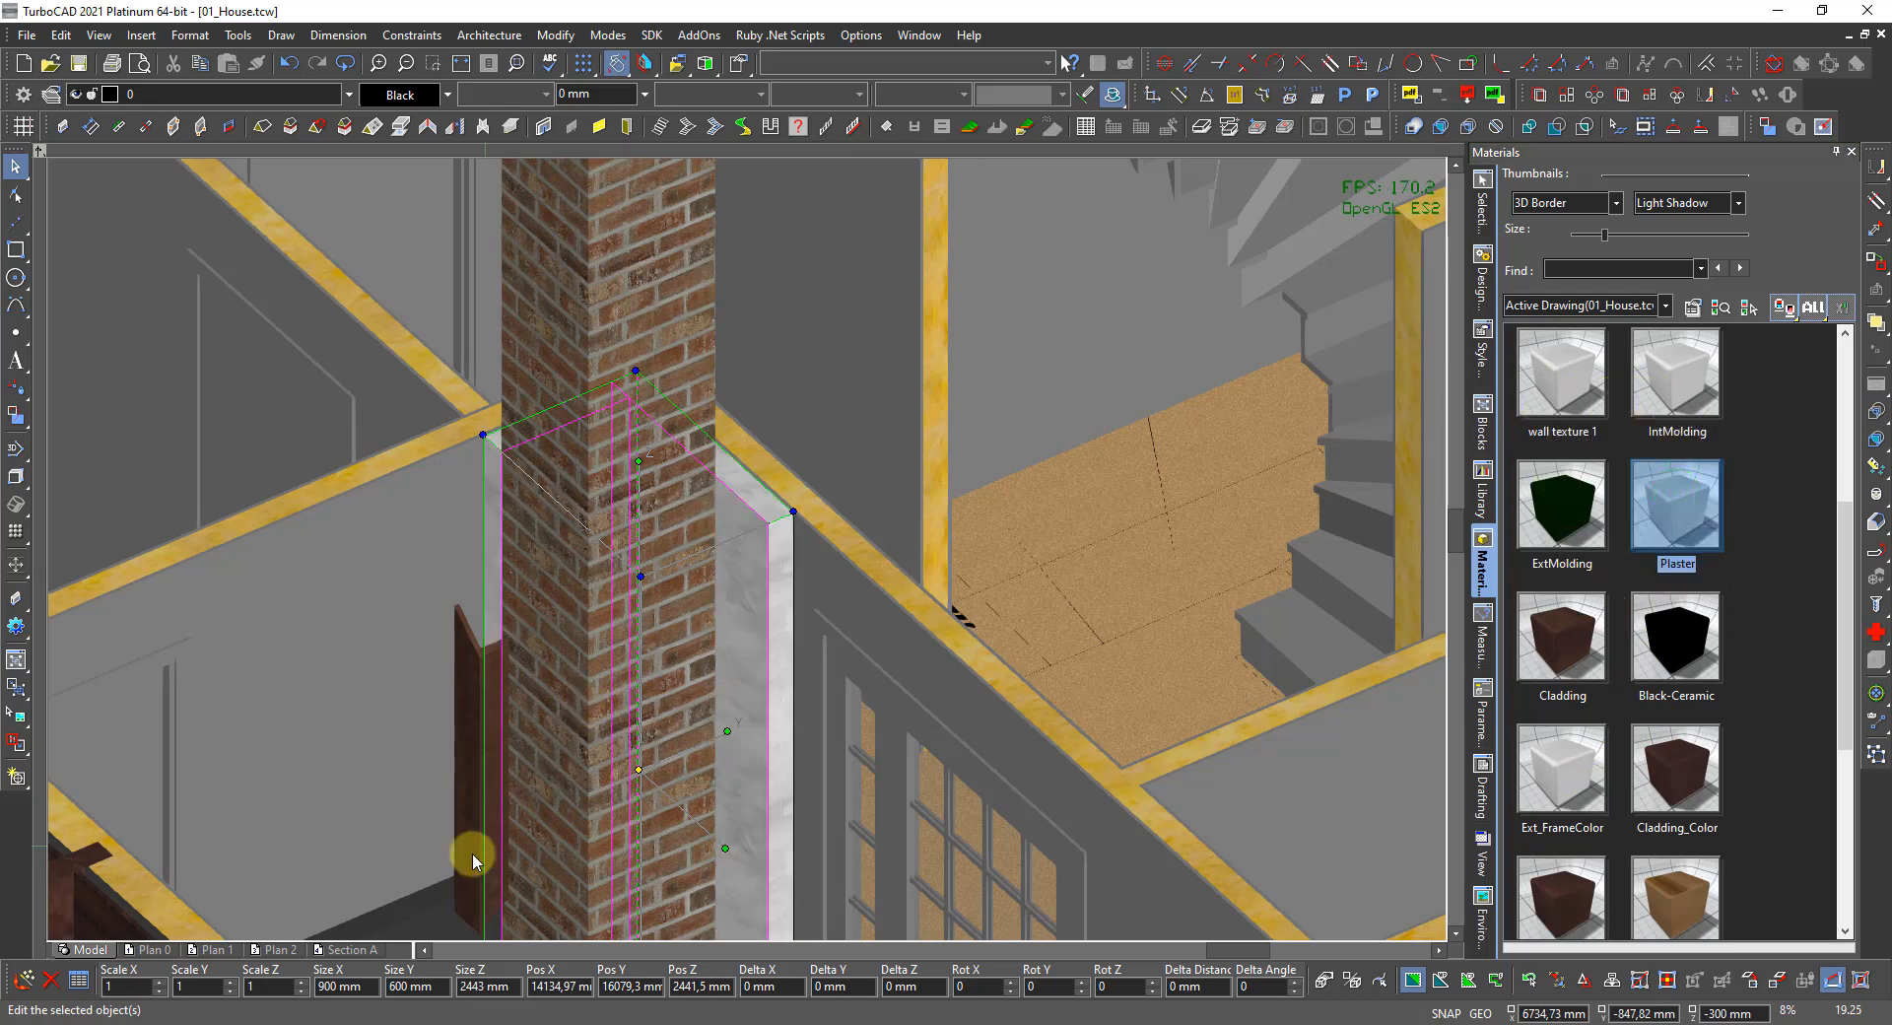
Select the low dark box at the foot of the chimney and move it up by 220 mm along Z.
scroll(432, 907, down, 1)
scroll(731, 569, up, 2)
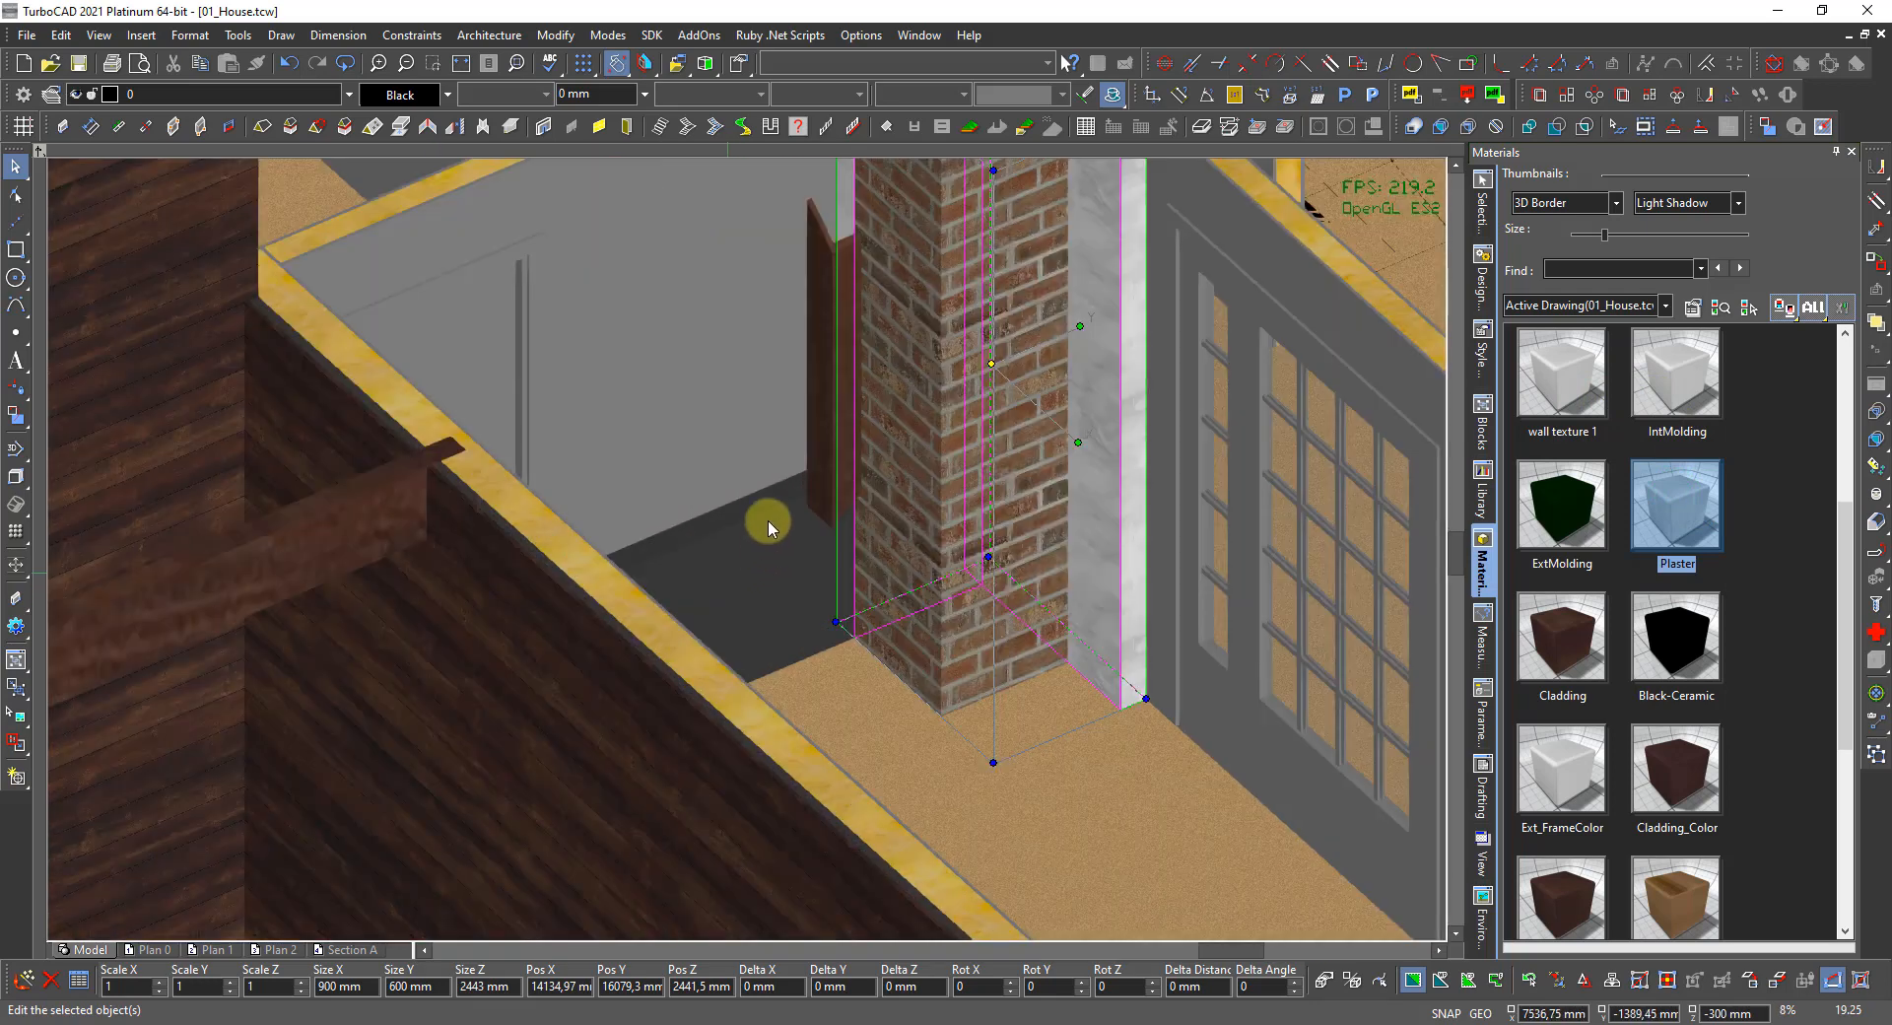
click(752, 545)
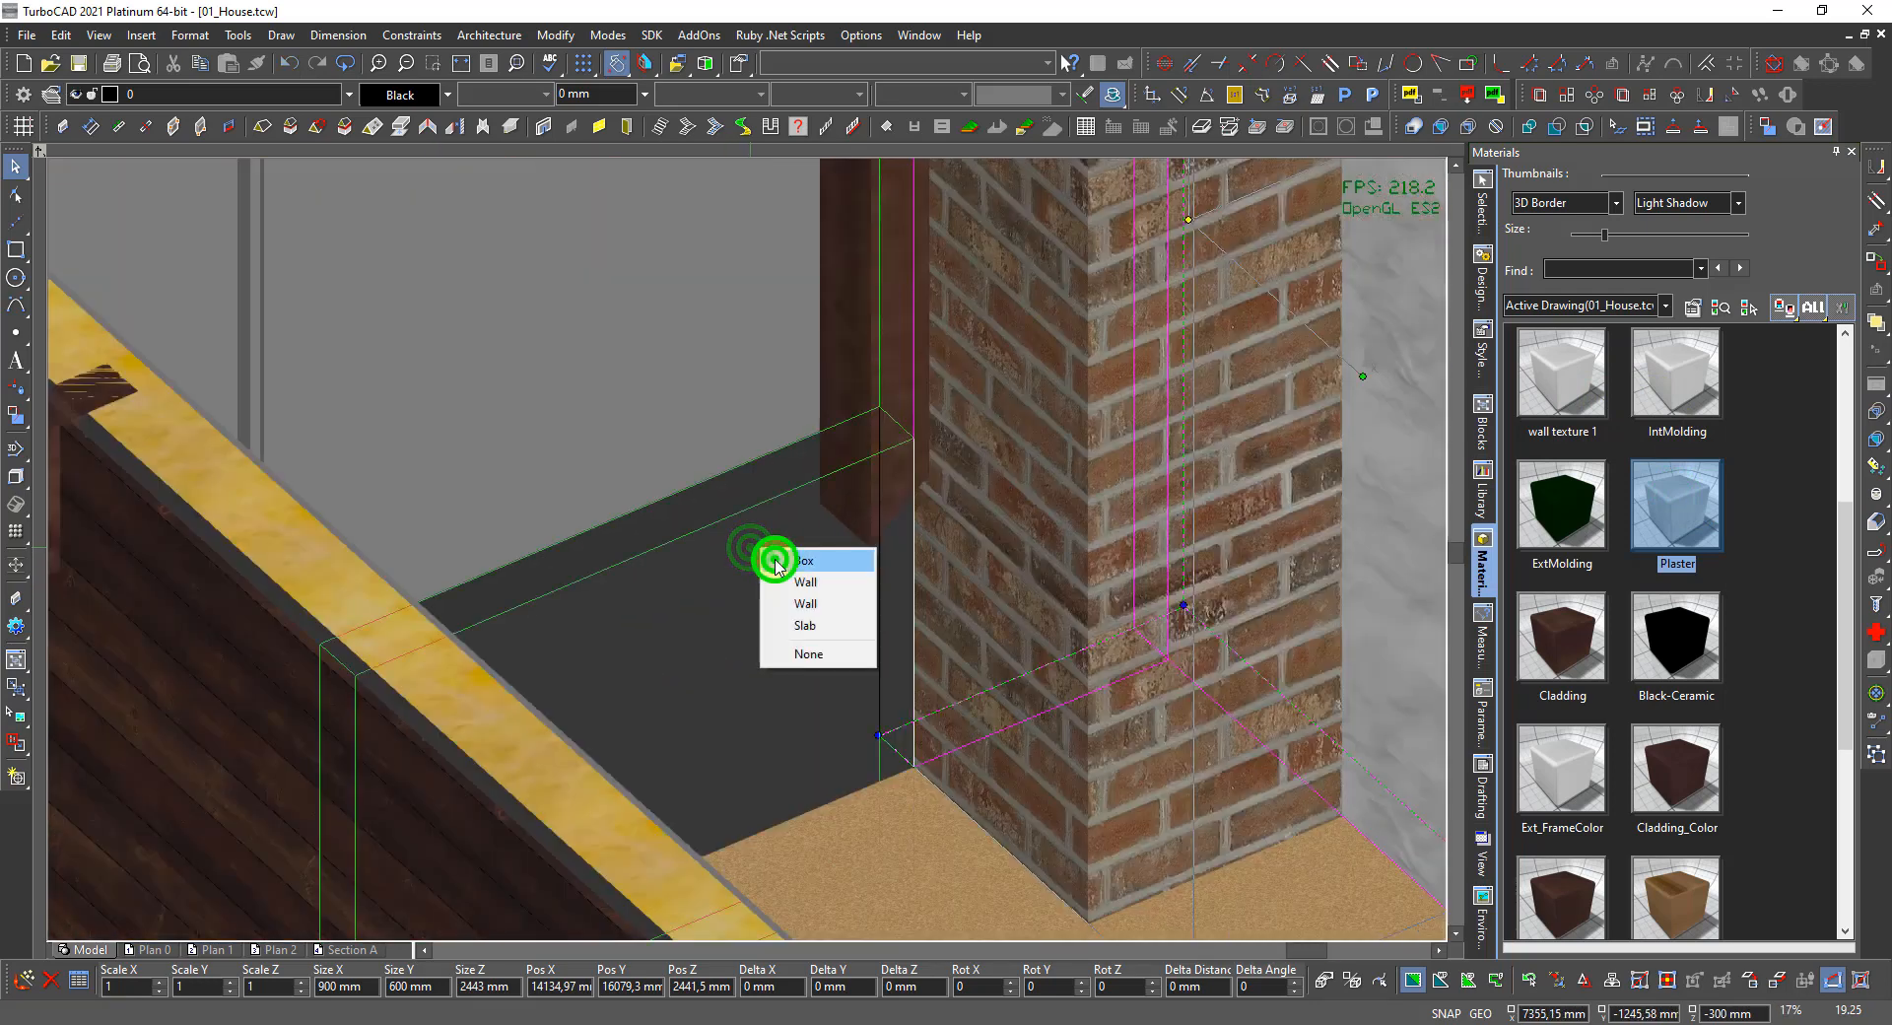
click(771, 560)
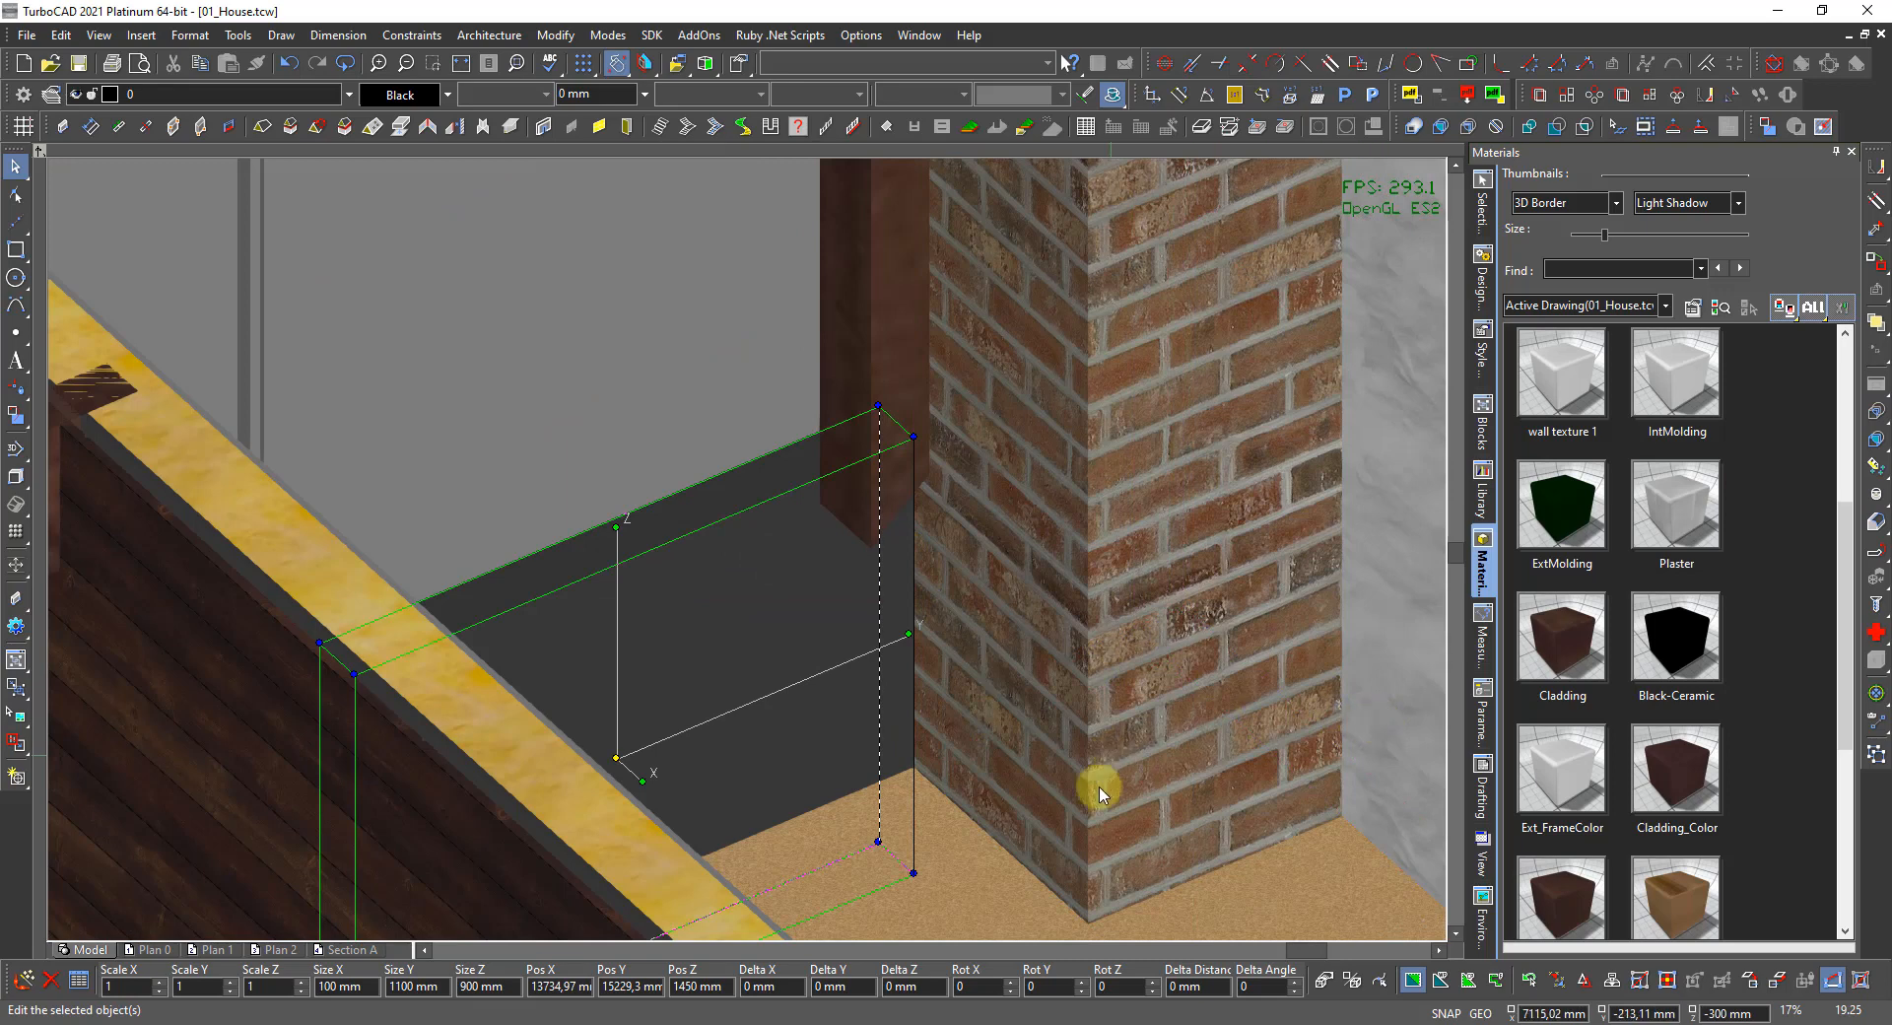
click(912, 987)
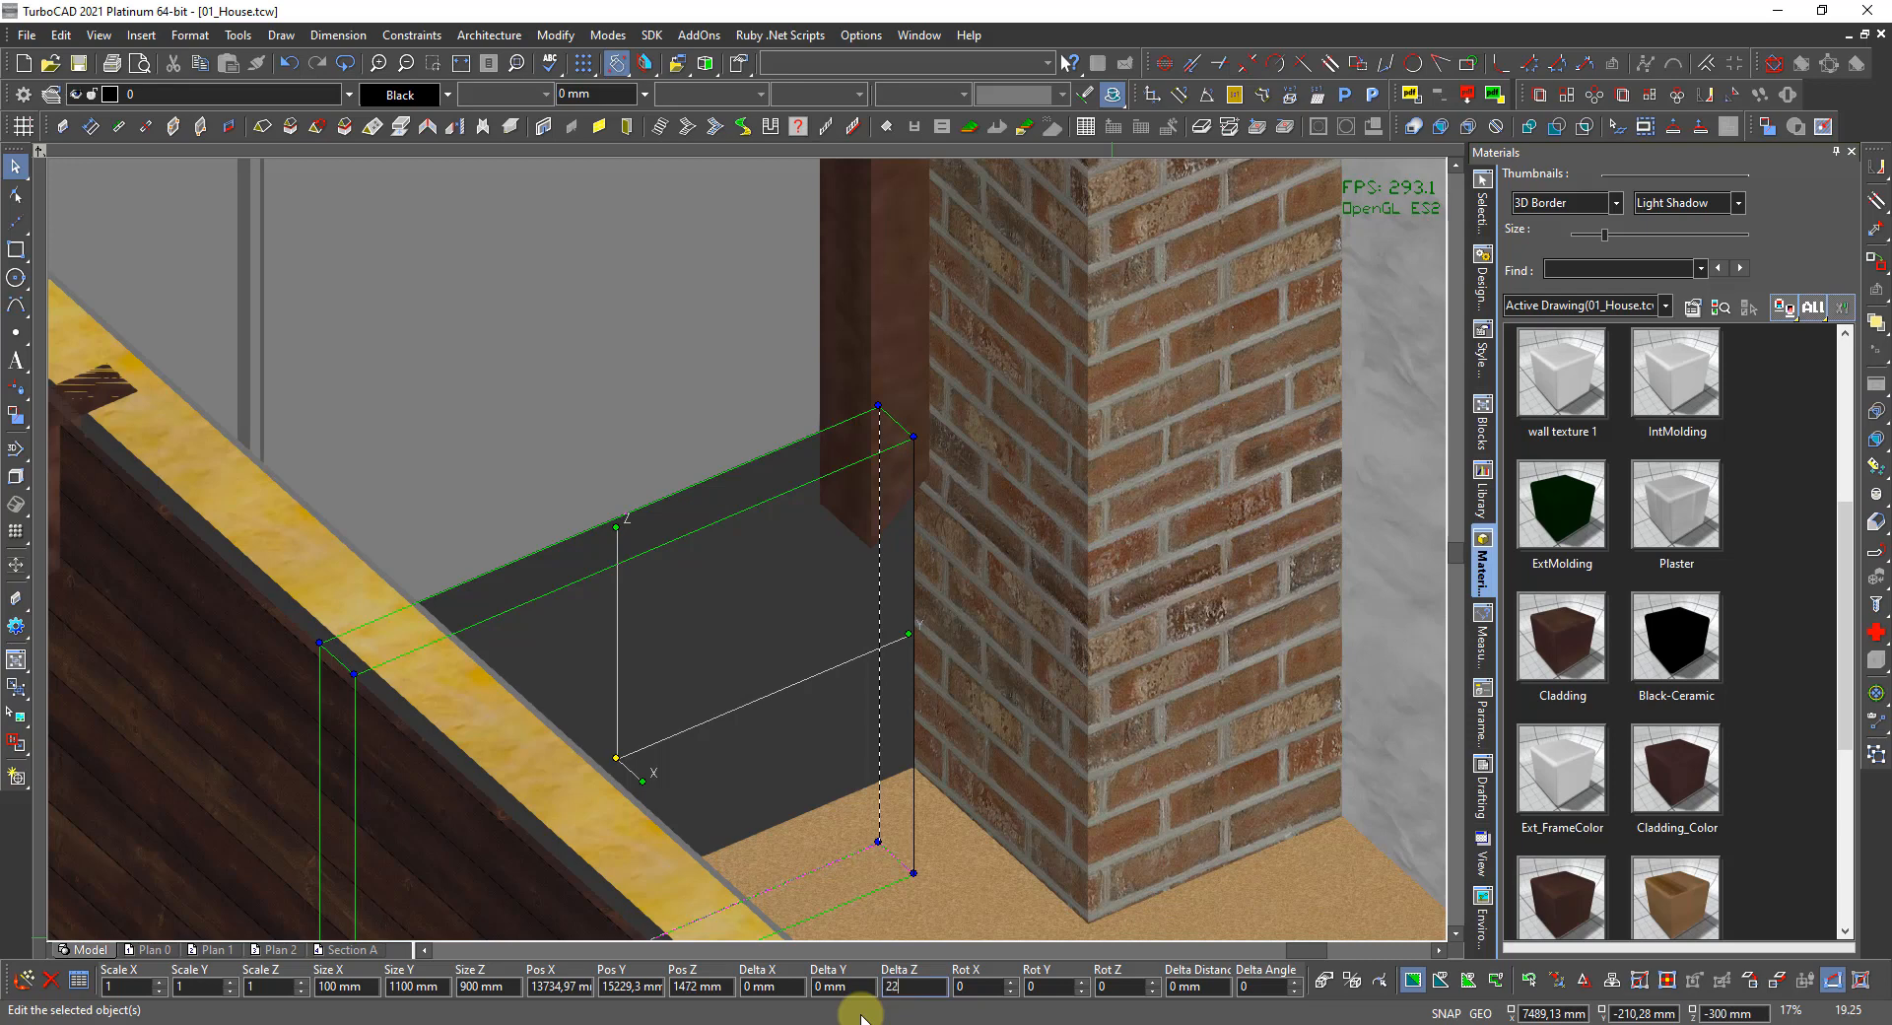
key(Return)
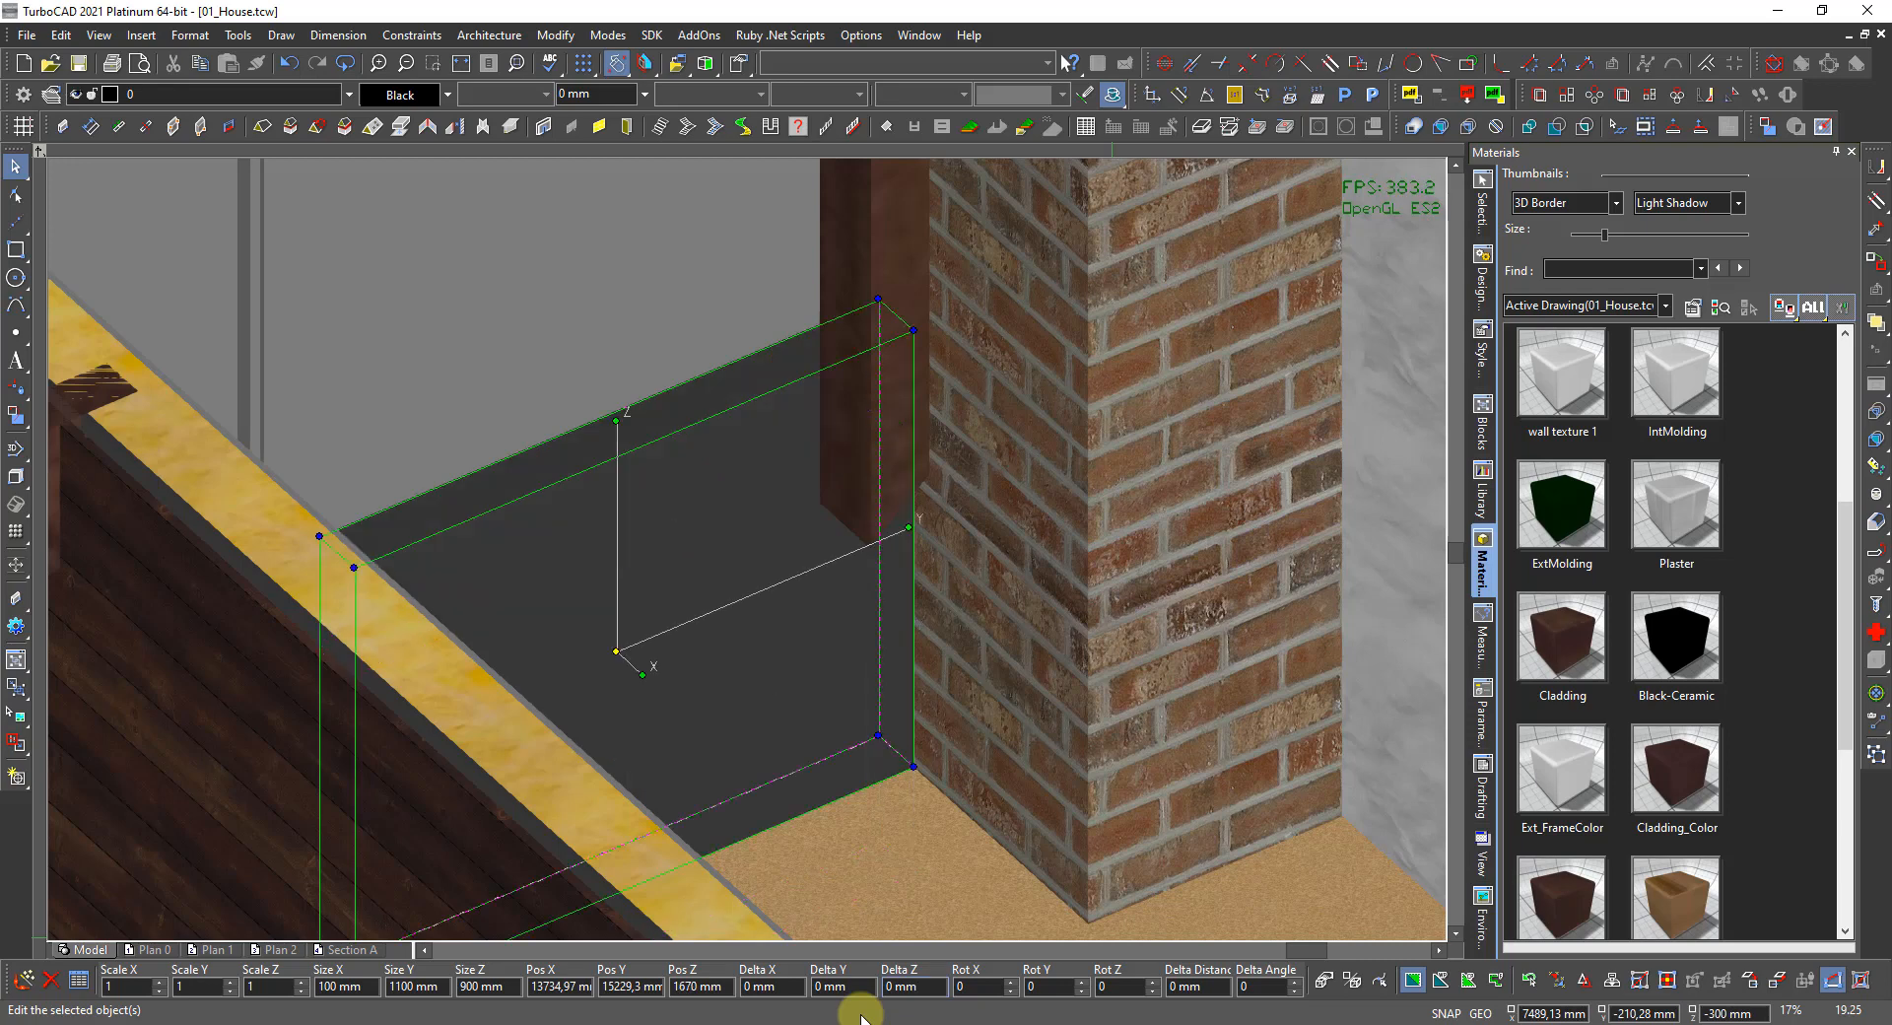
Apply the Brick material to the low box next to the chimney and clear the selection.
scroll(1582, 749, down, 3)
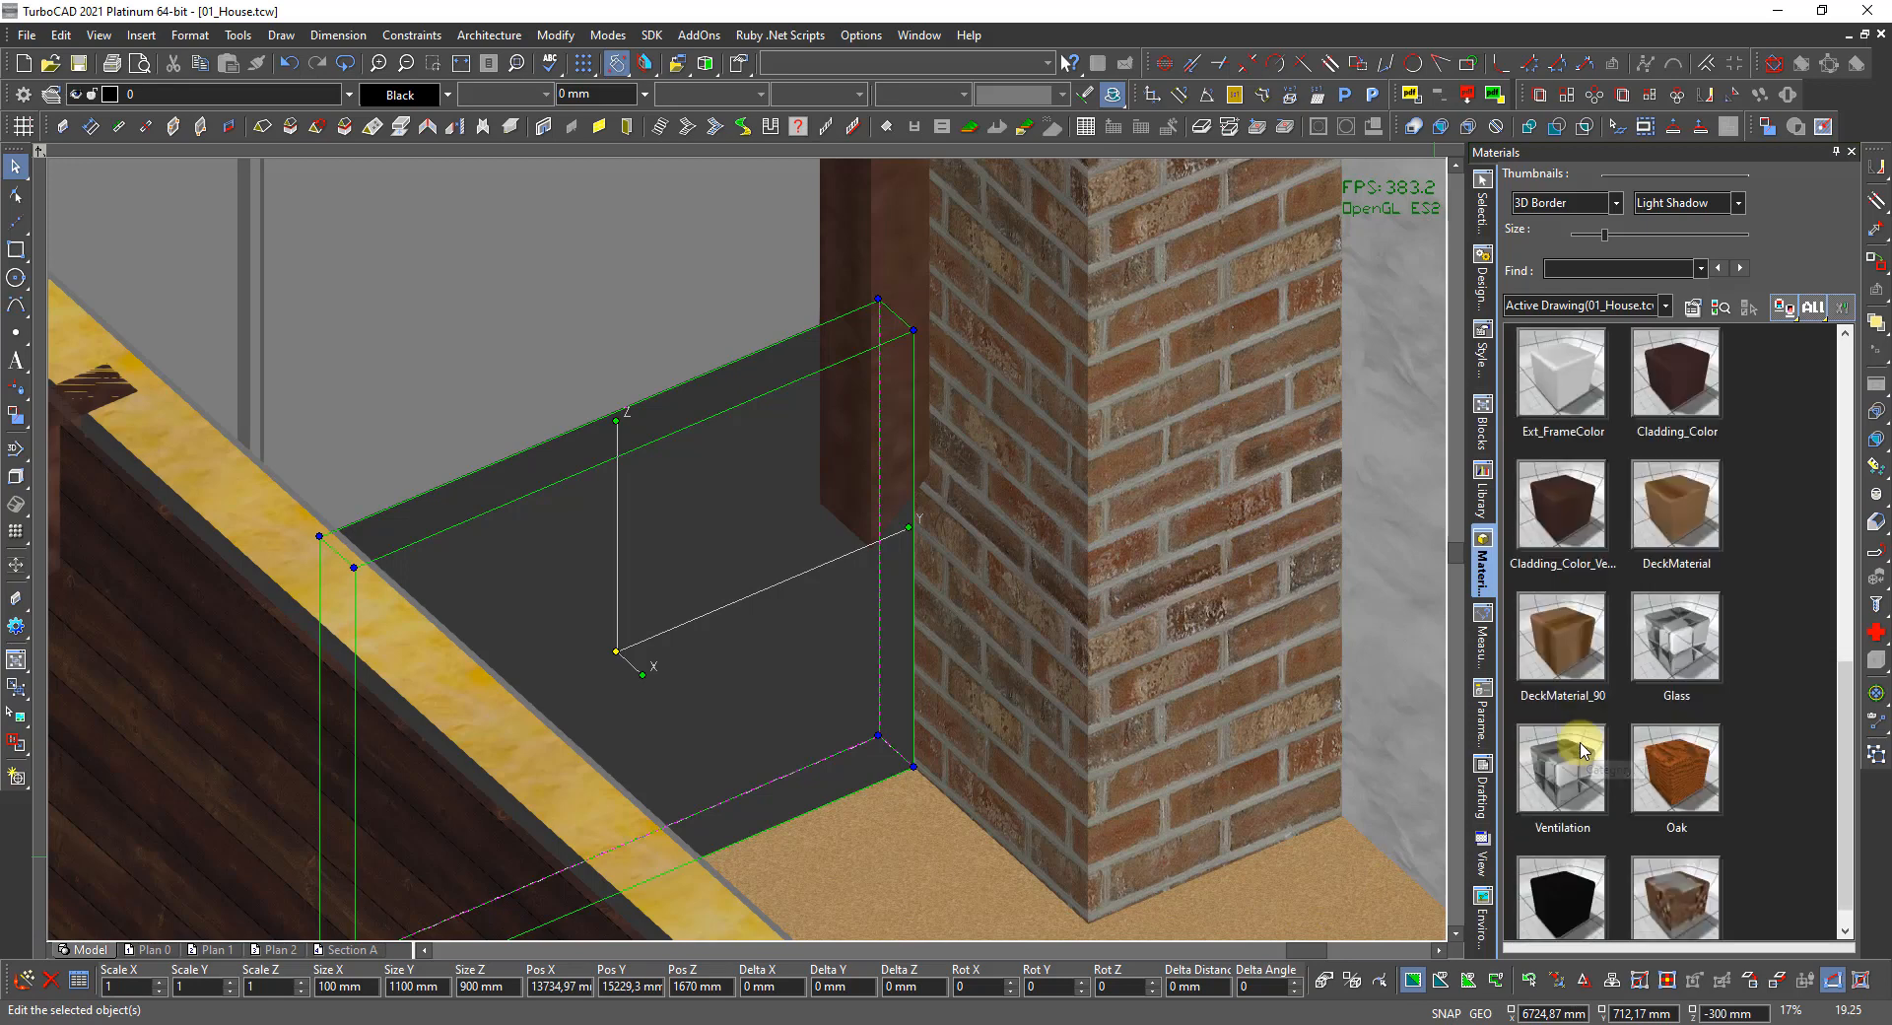
double_click(1660, 887)
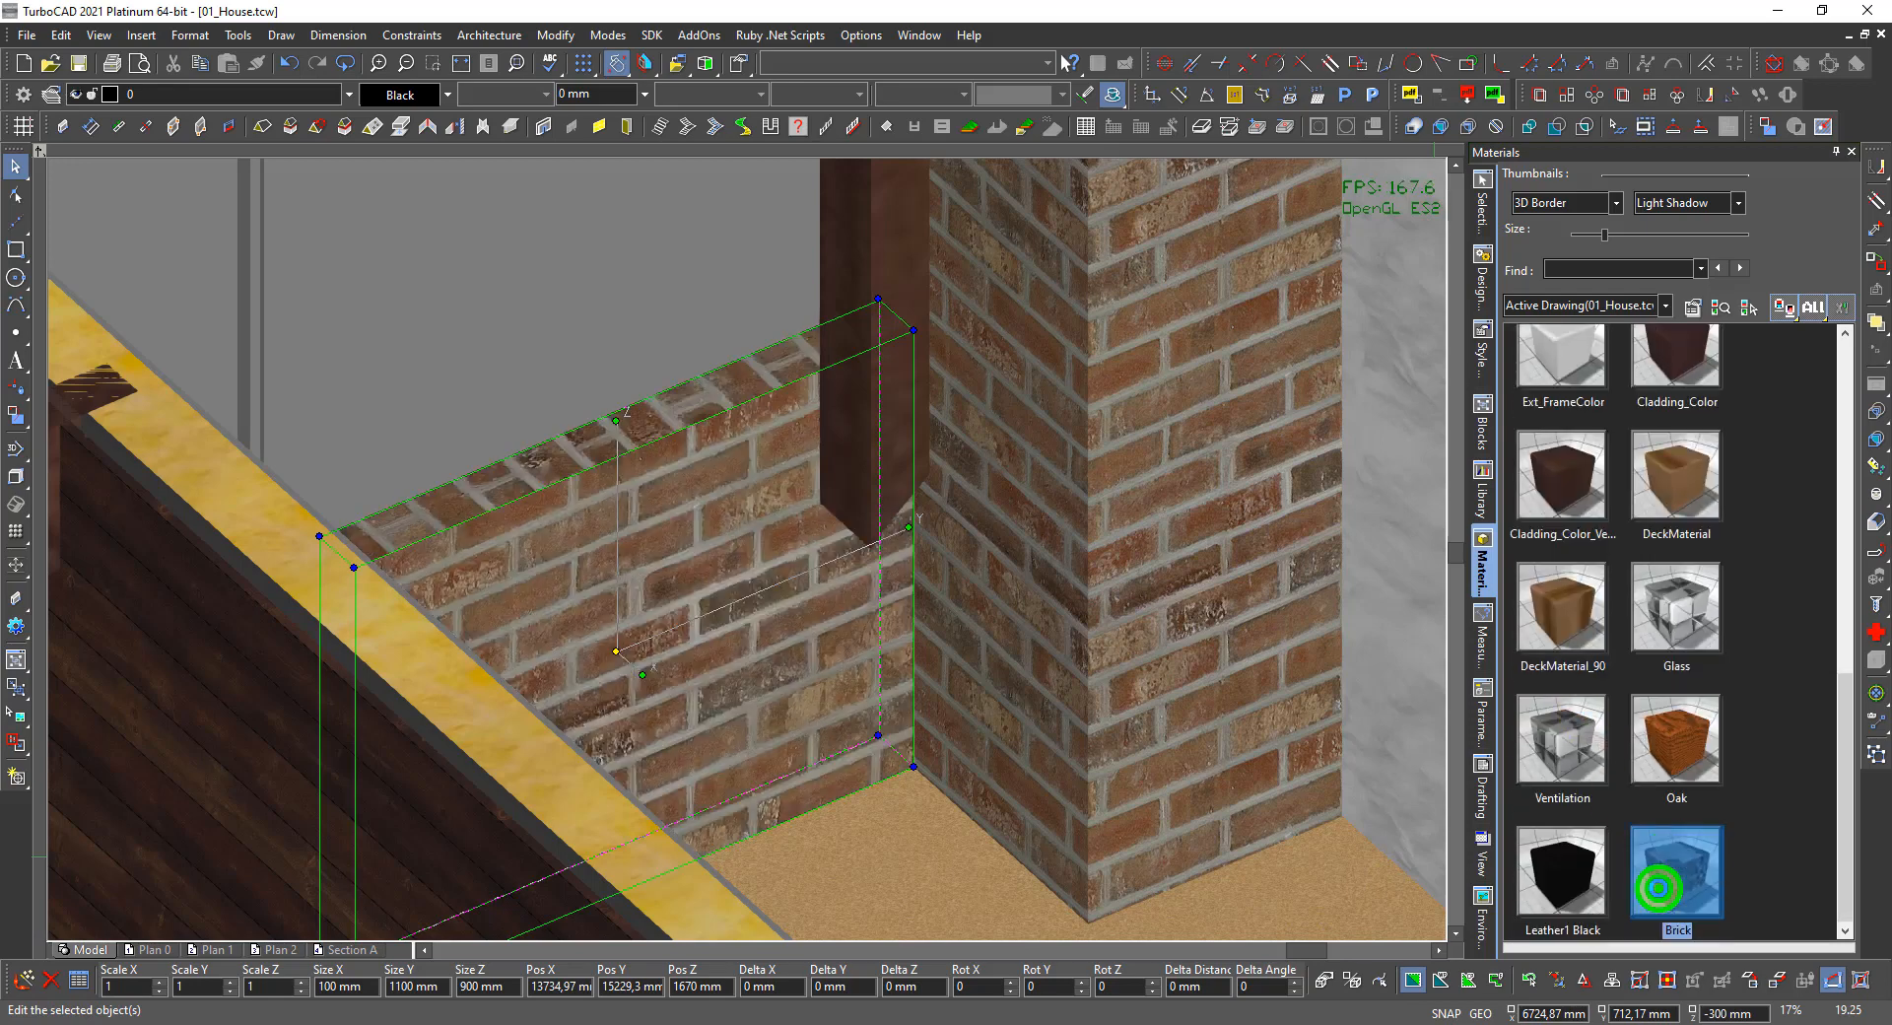
key(Escape)
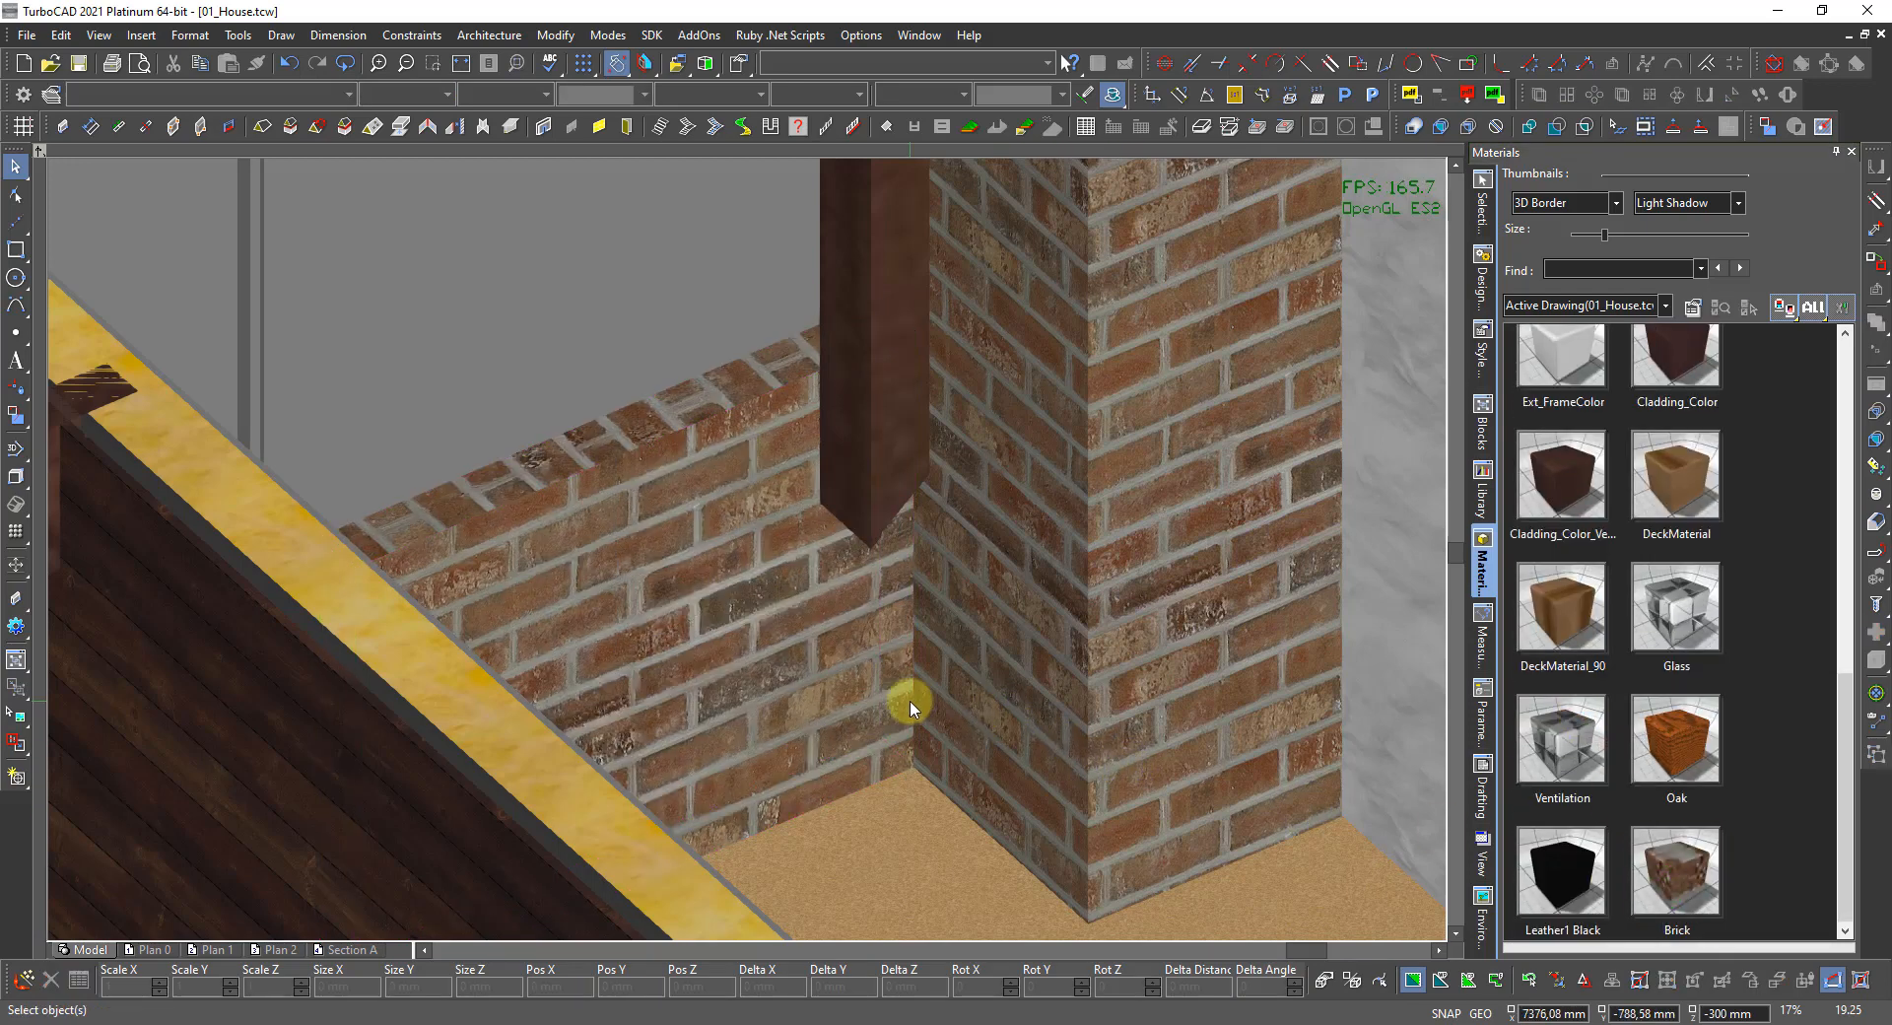
Show the whole house in wireframe rendering.
scroll(741, 549, down, 3)
scroll(741, 549, down, 3)
scroll(731, 514, up, 3)
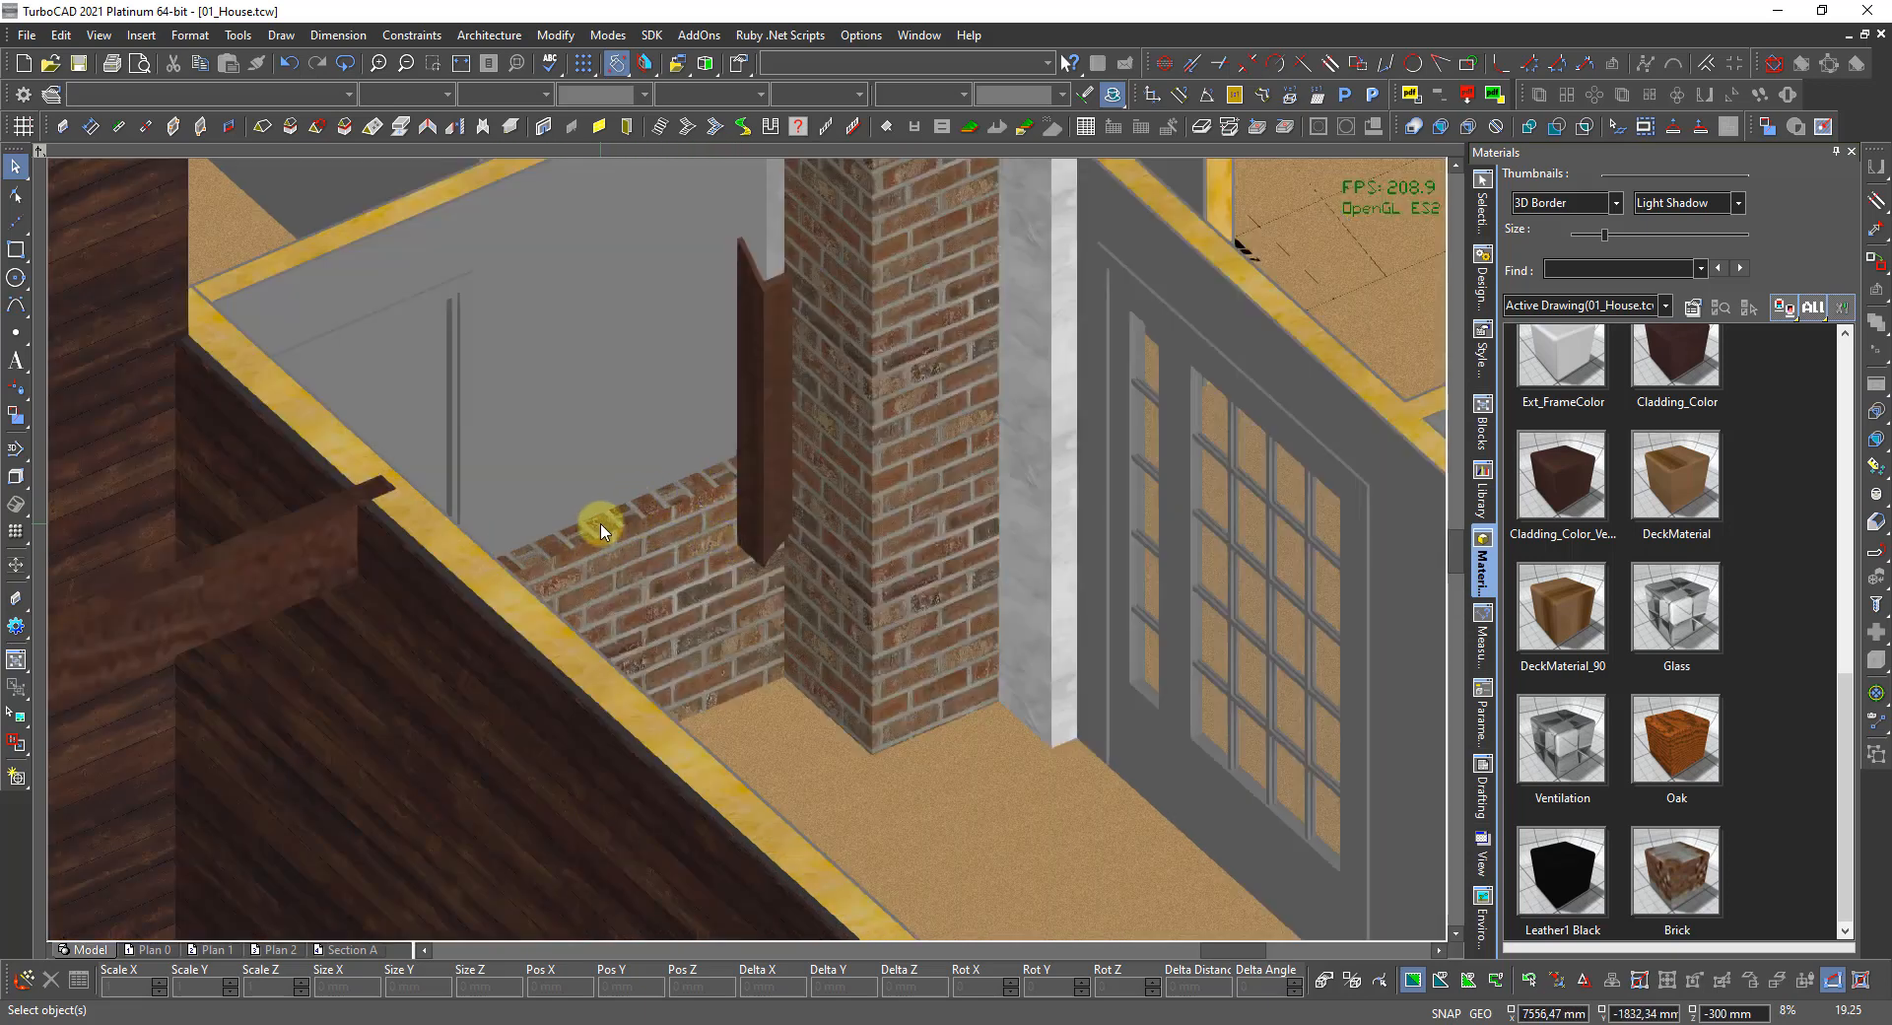
scroll(833, 557, down, 3)
middle_drag(767, 623, 811, 625)
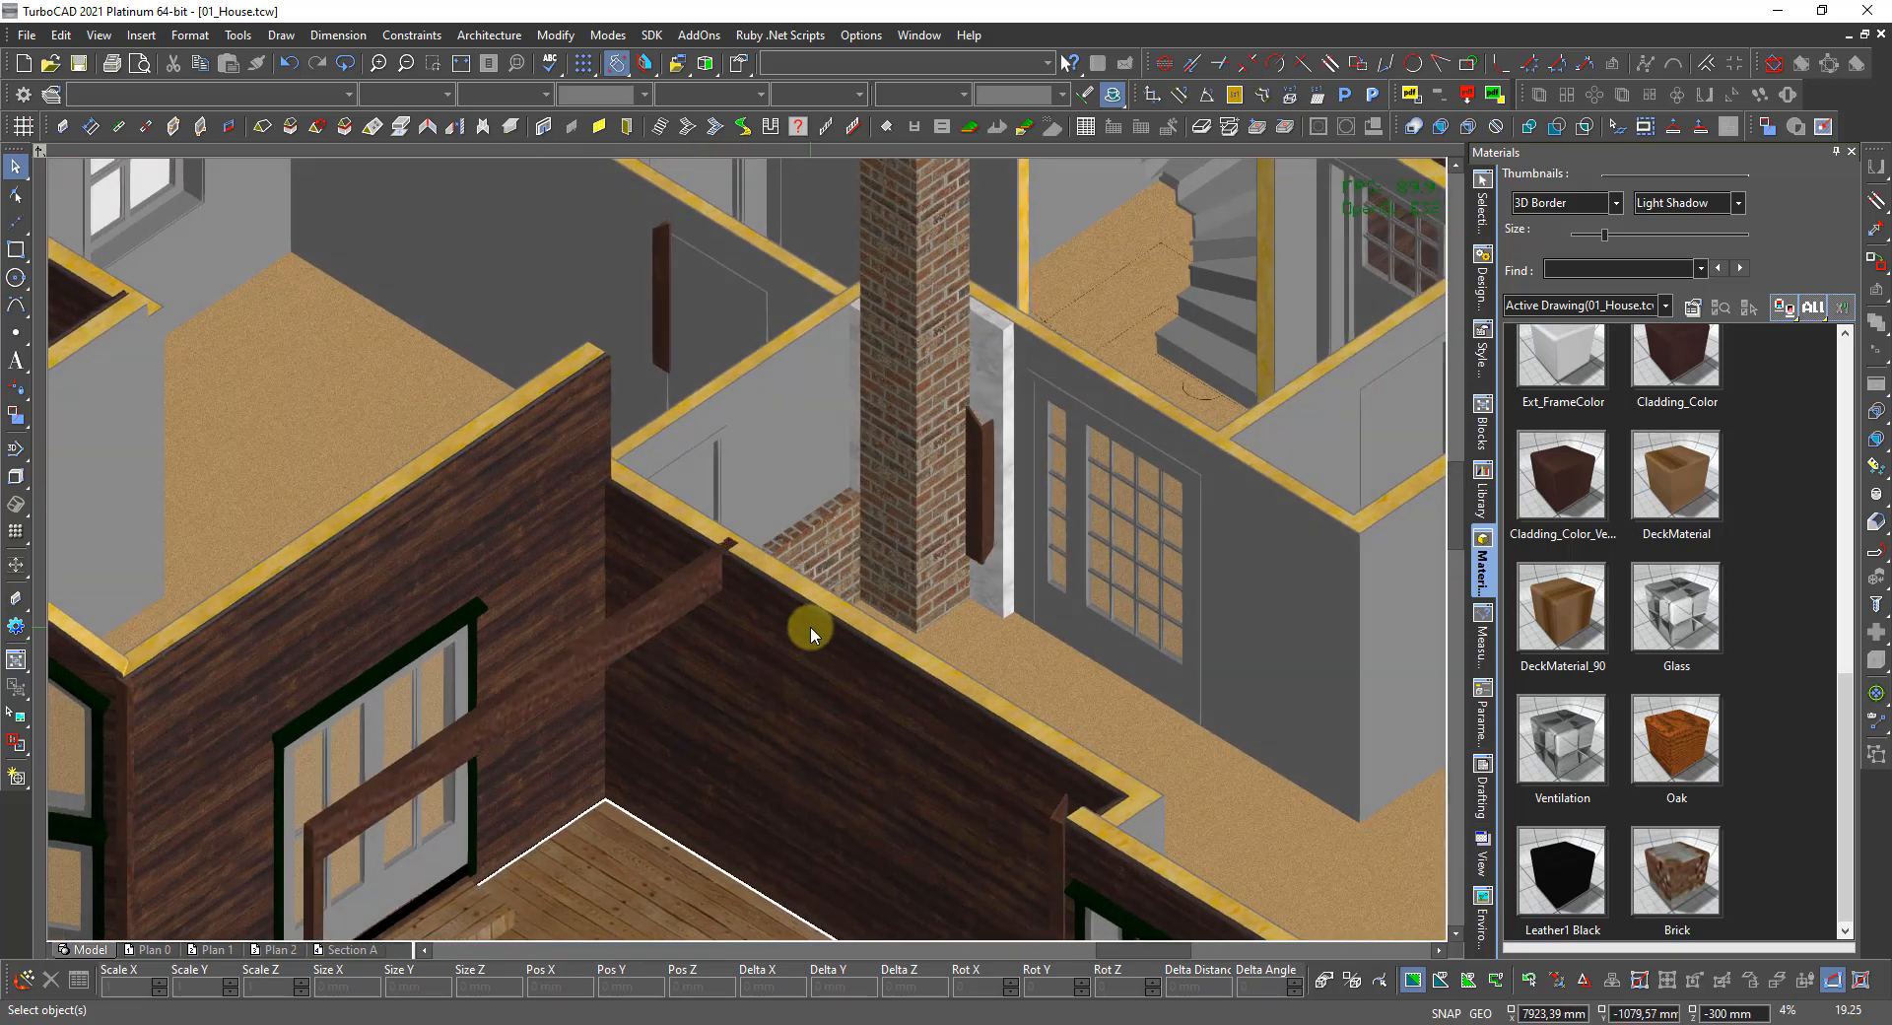
scroll(813, 623, down, 3)
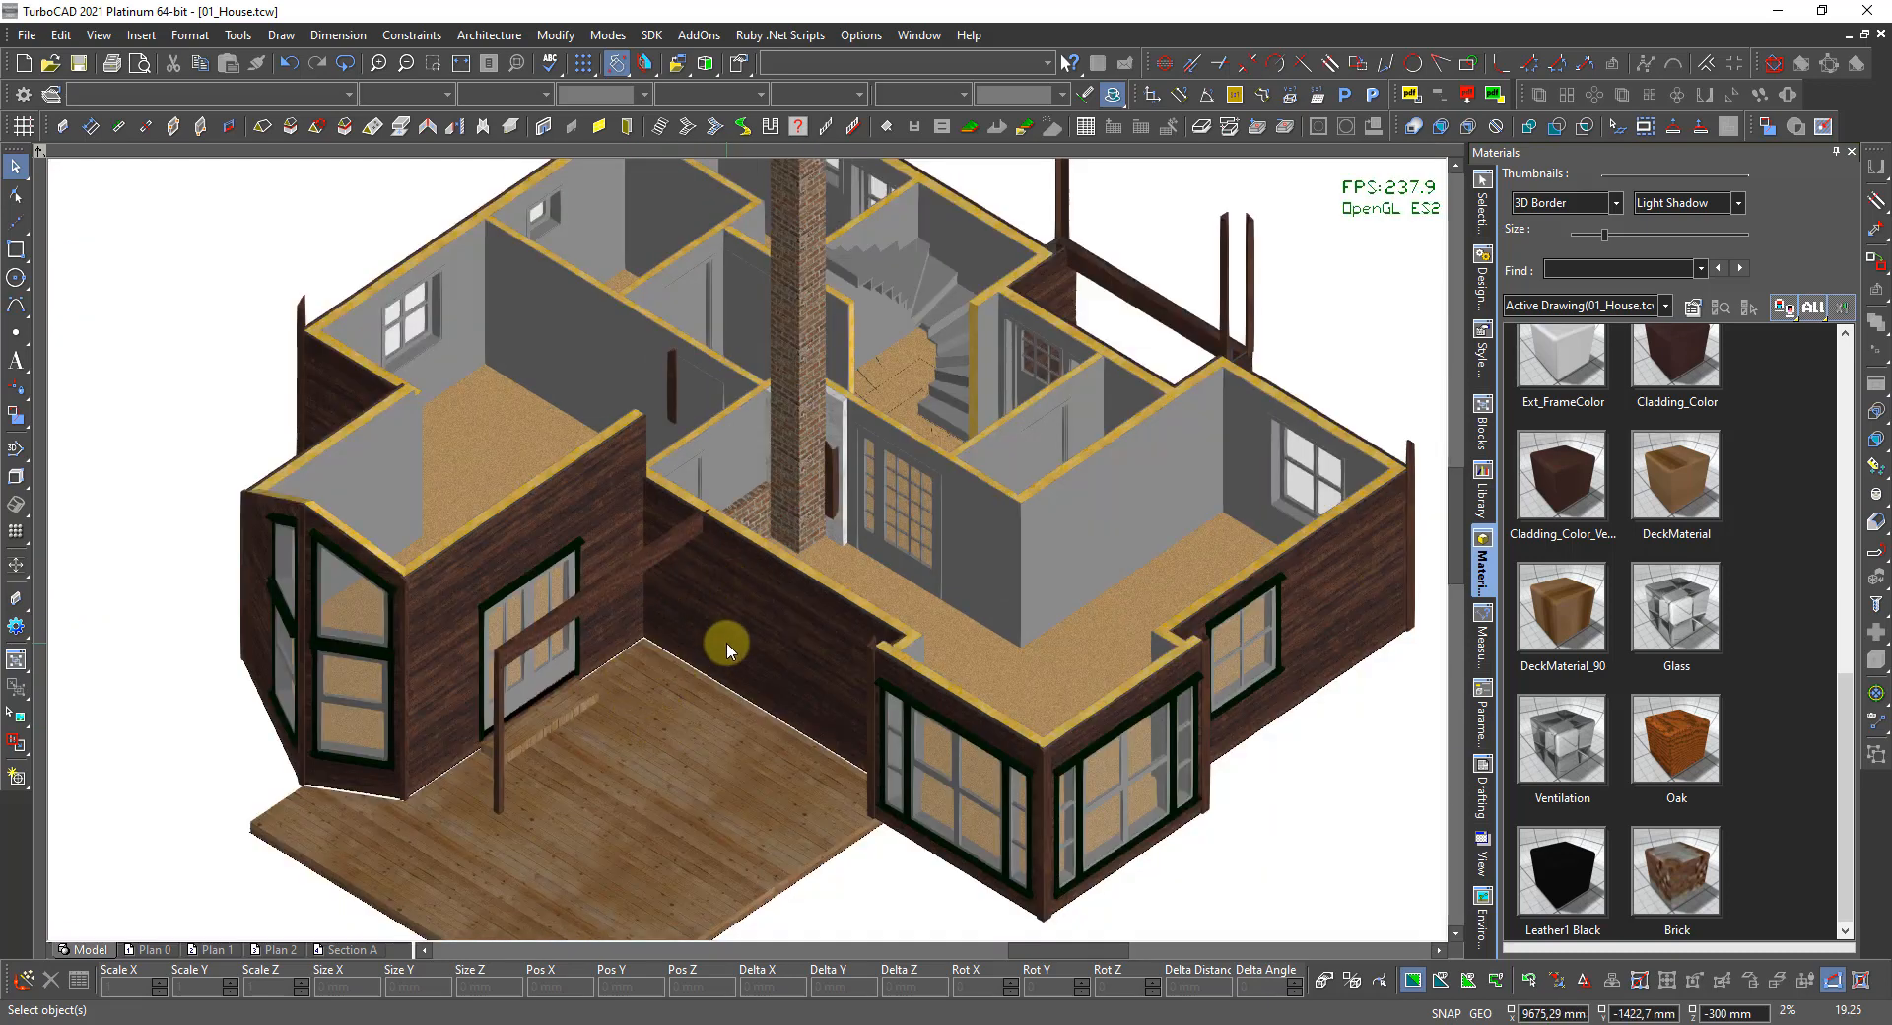
scroll(725, 642, down, 3)
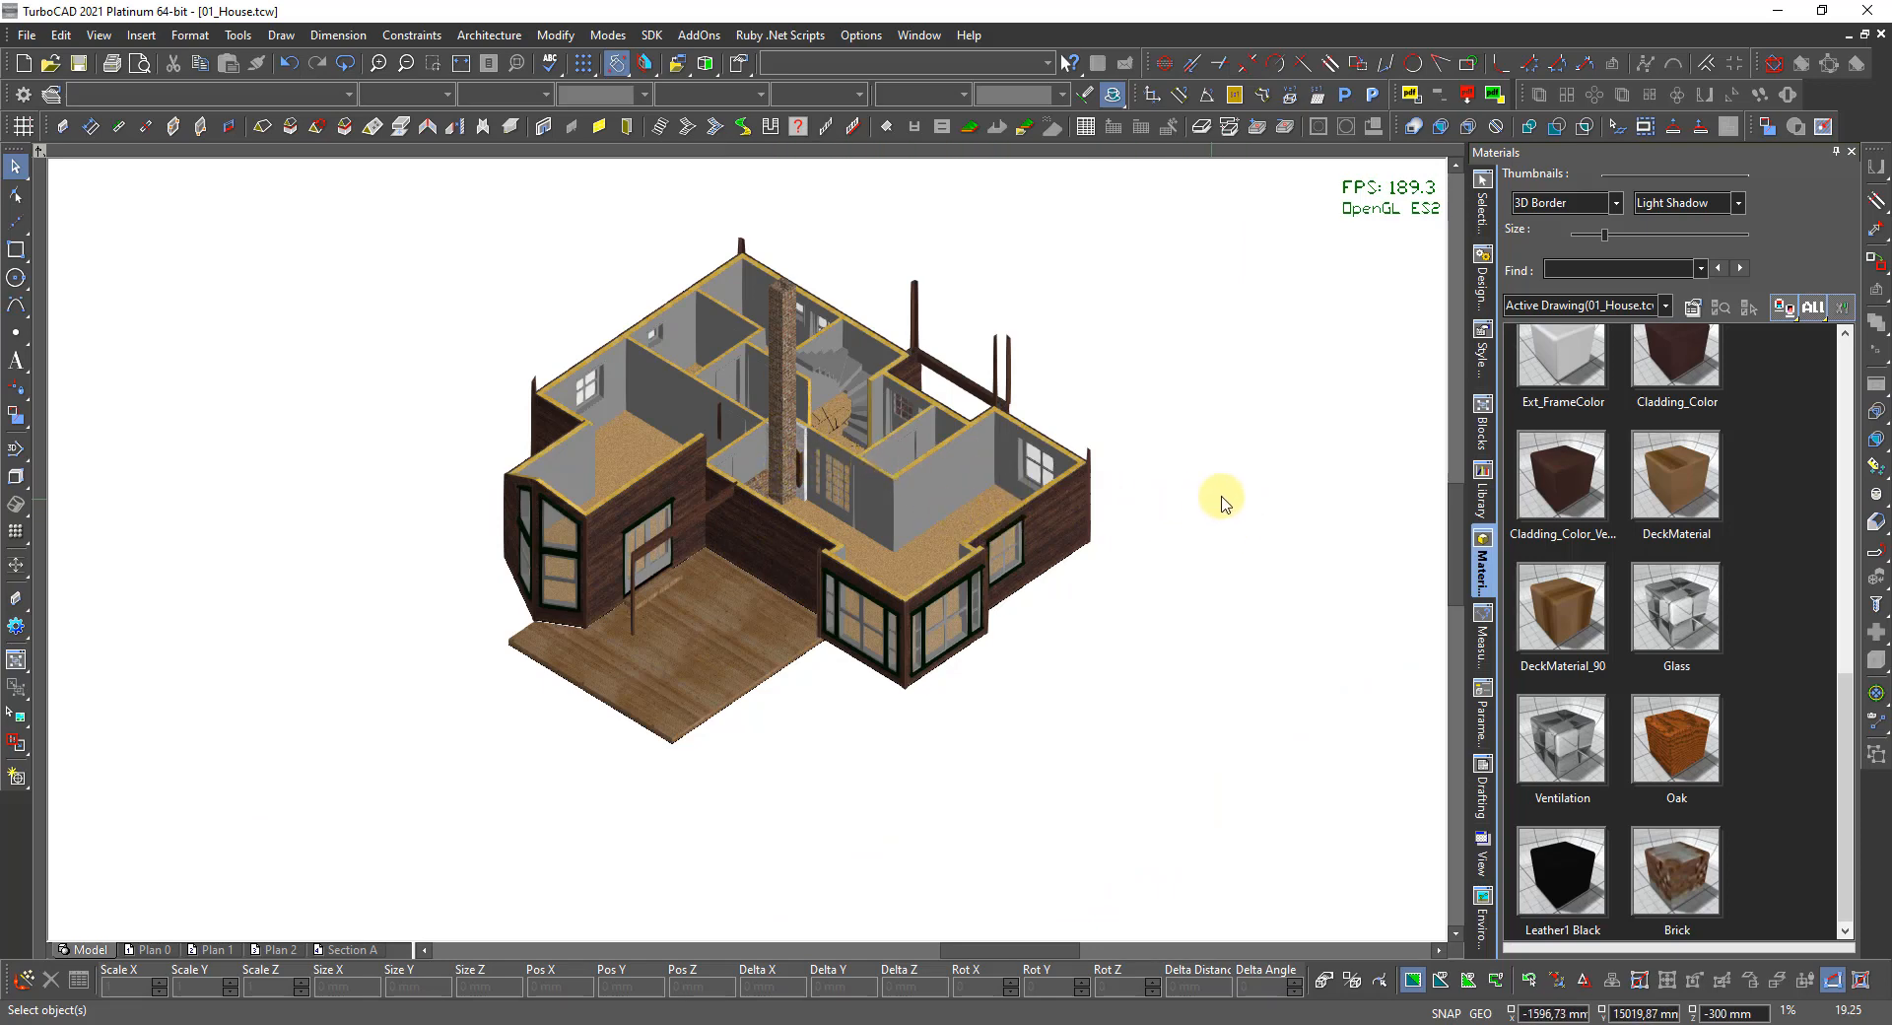
right_click(1278, 483)
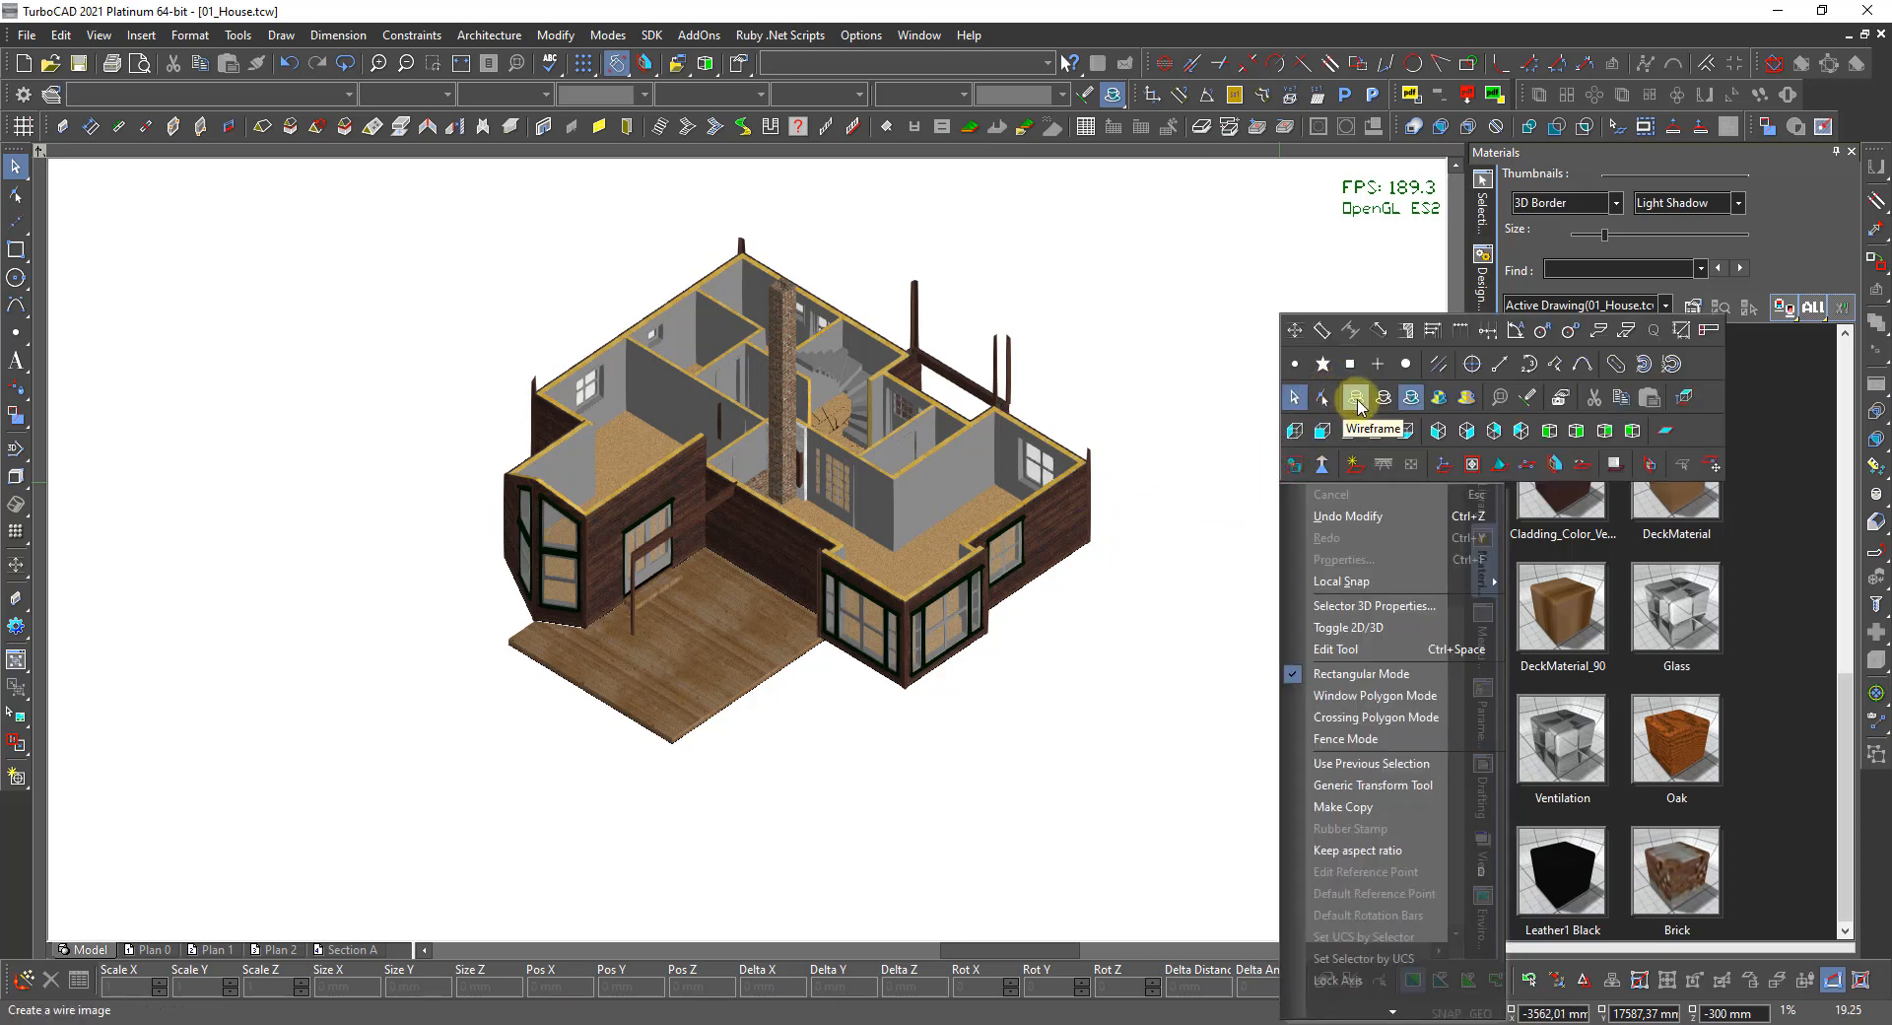
click(1355, 399)
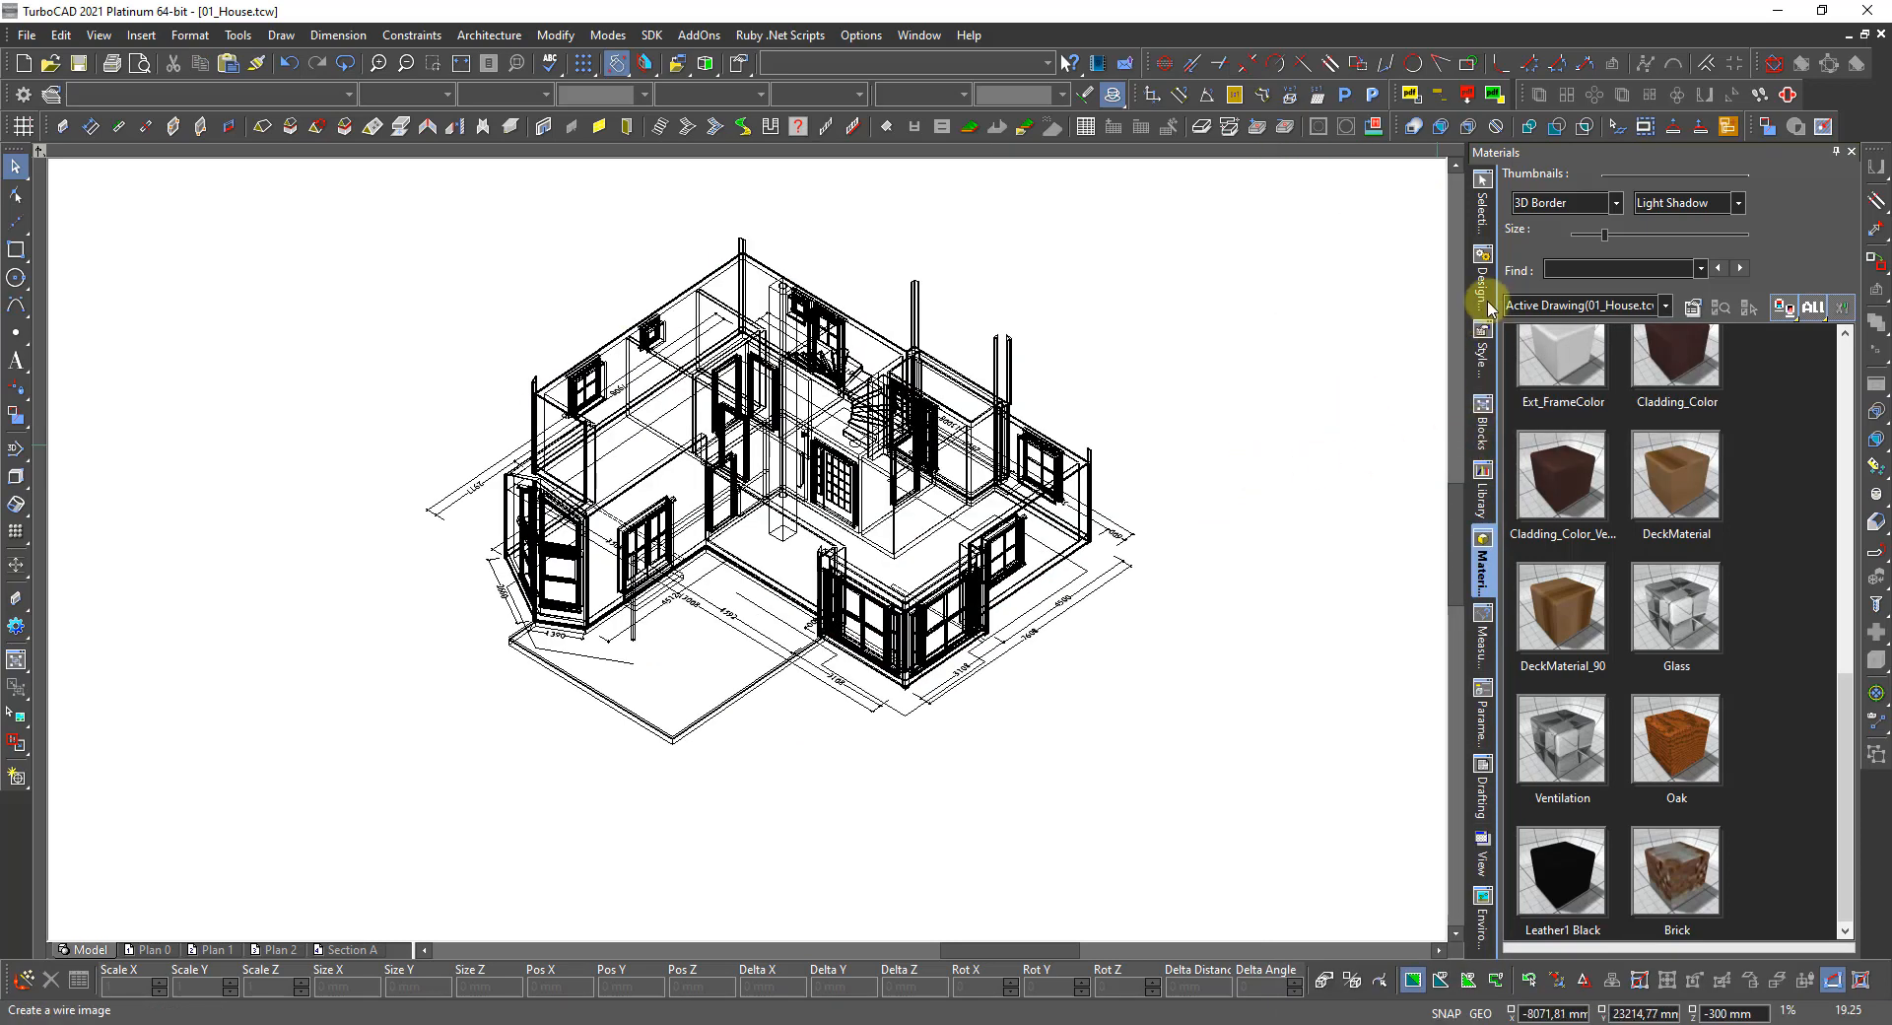
Make the 2_Plan and 3_Roof layer groups visible in the Design Director.
click(1485, 294)
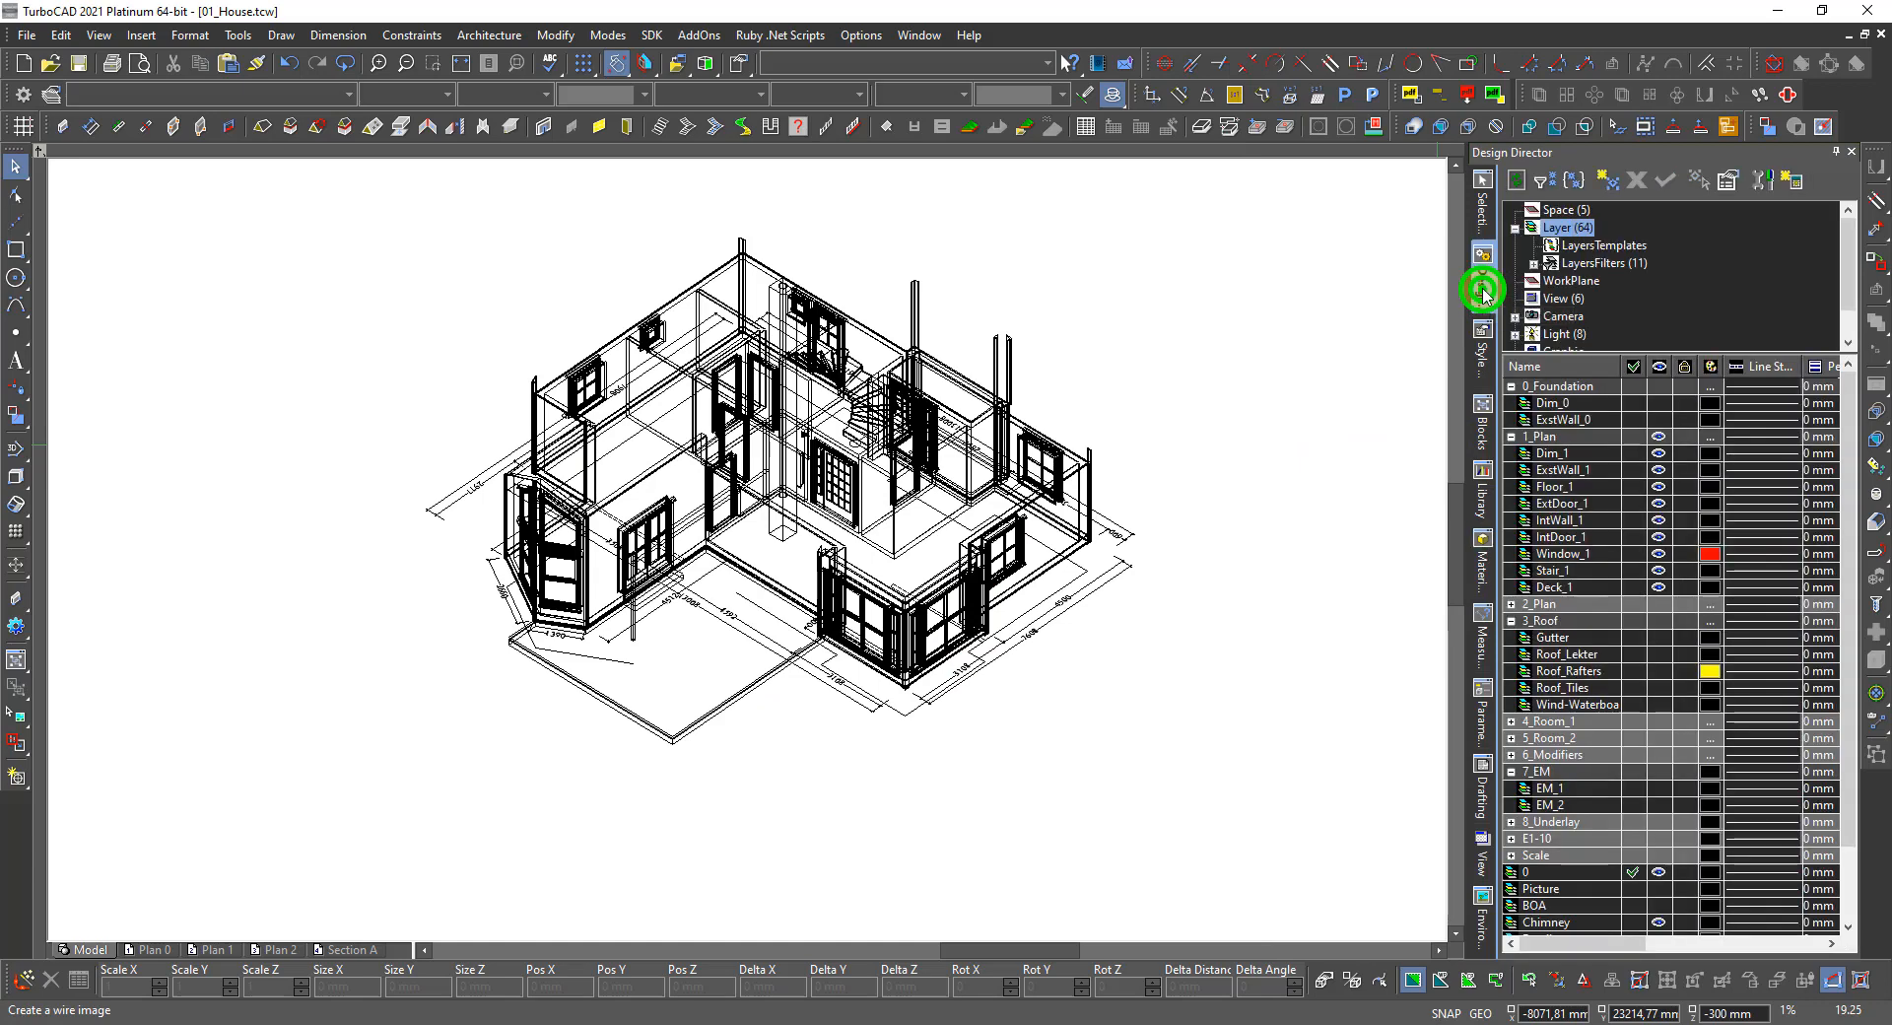
click(1656, 597)
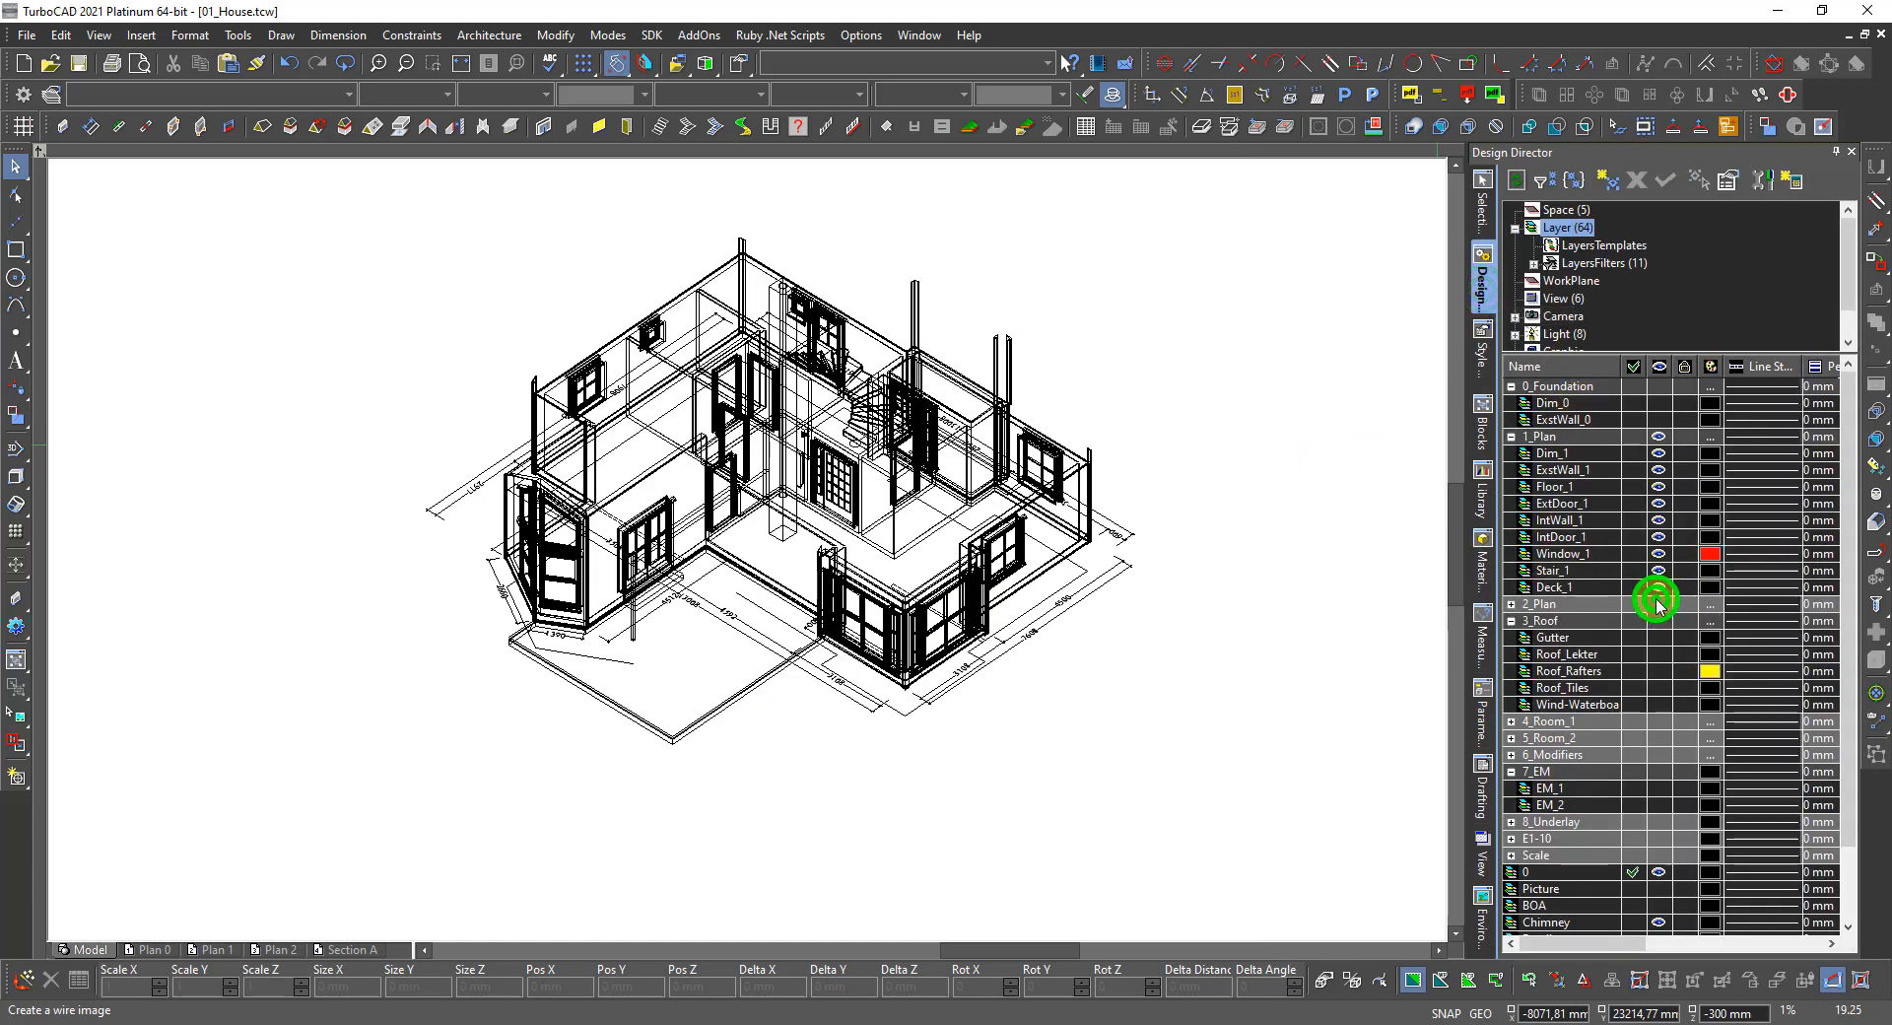
click(1659, 670)
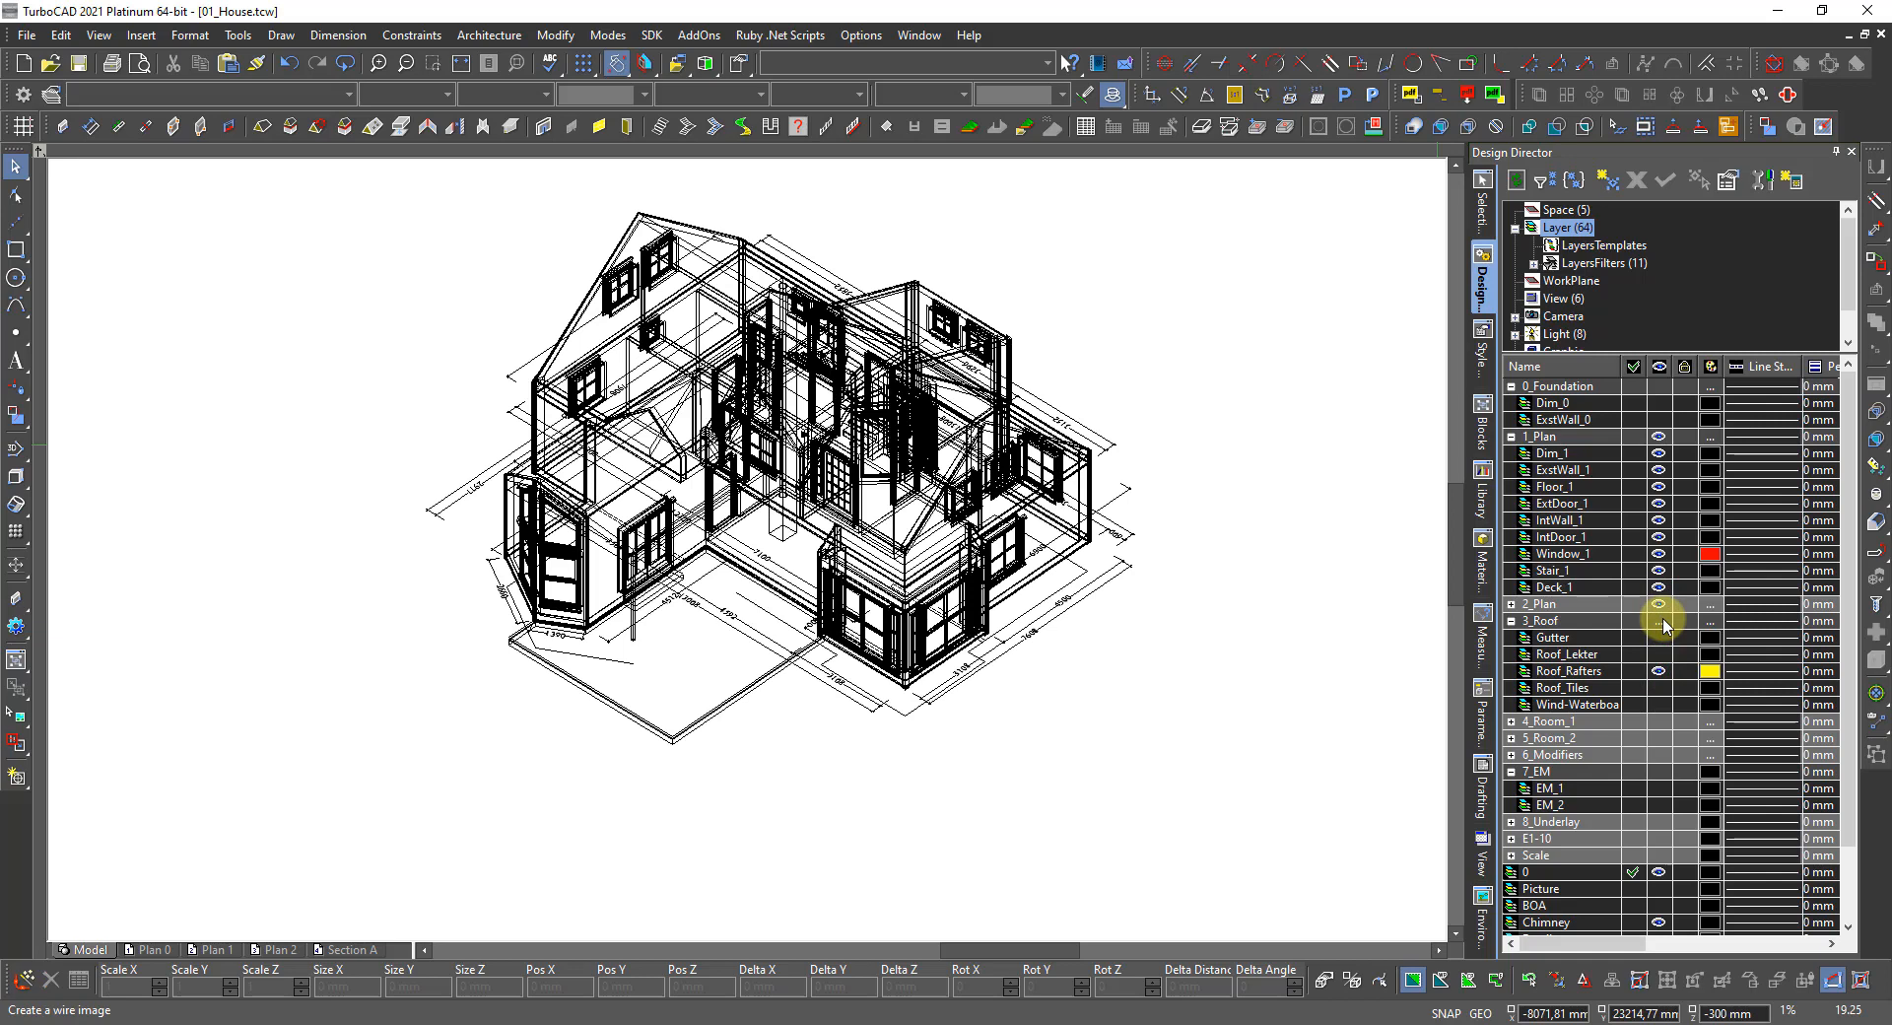
click(1662, 621)
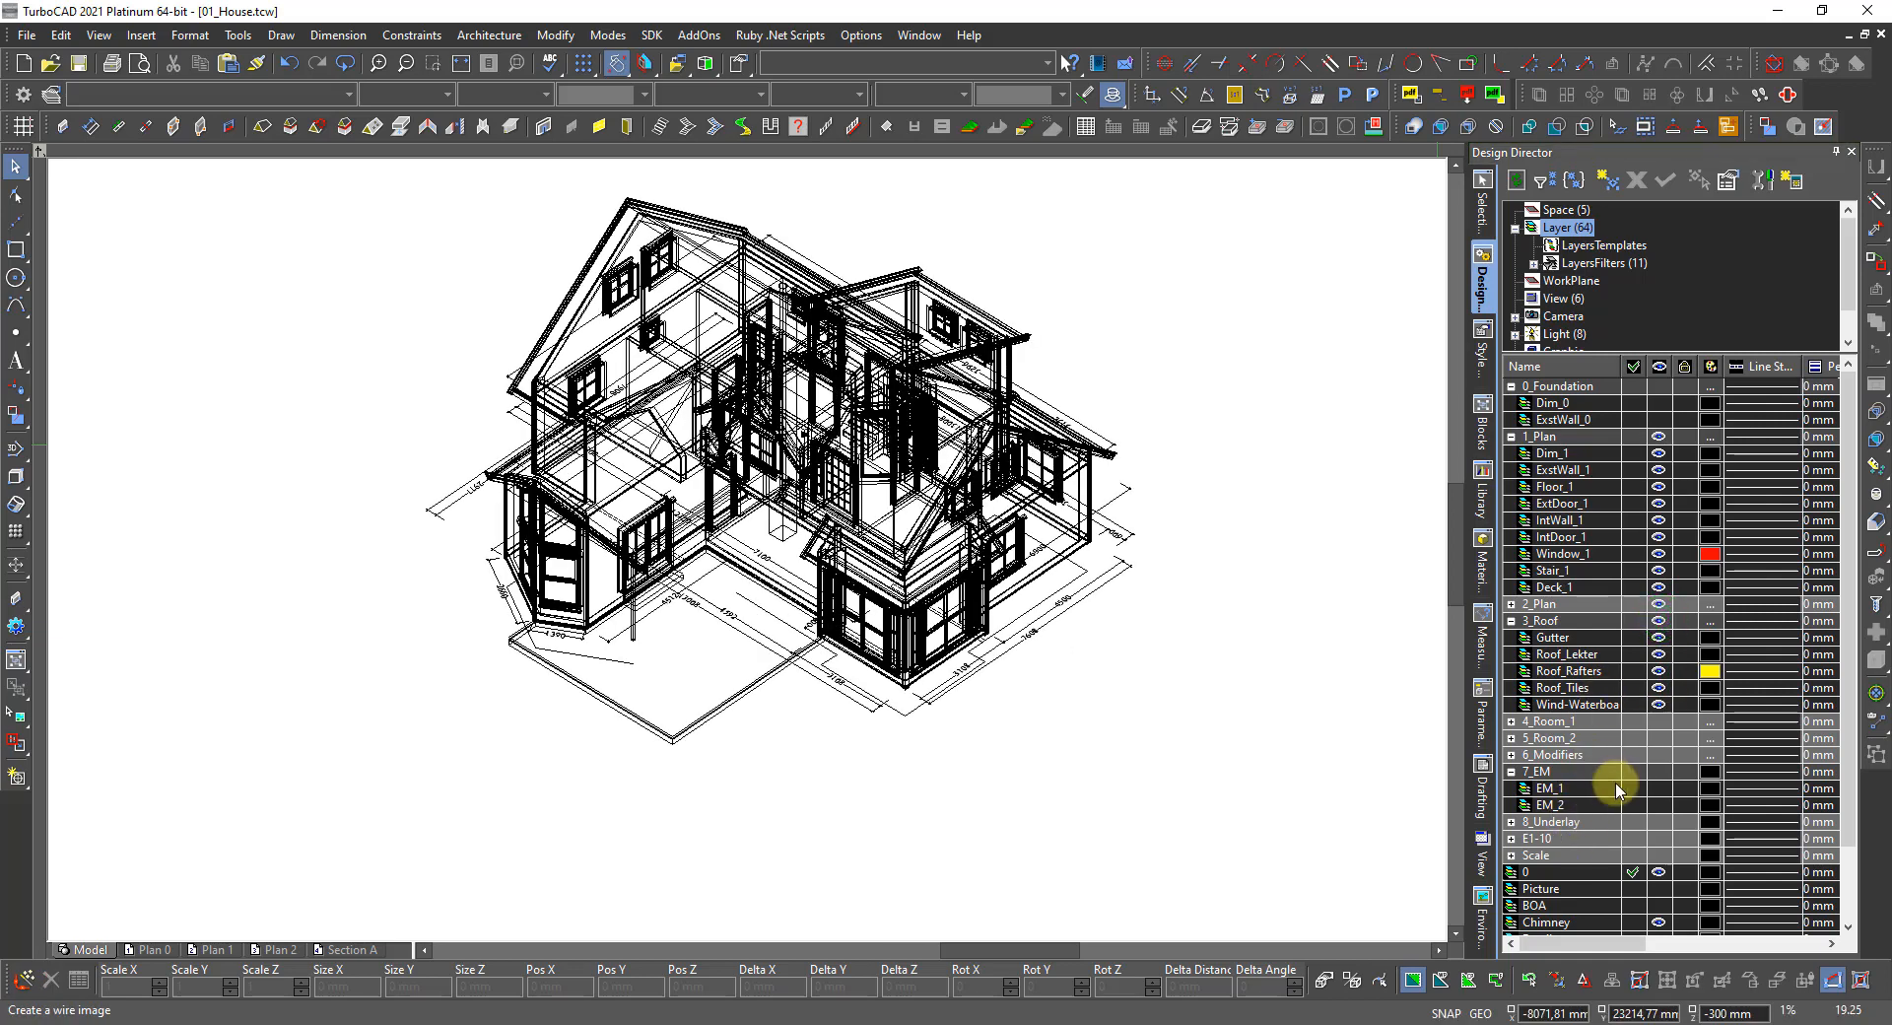
Move the Chimney layer into the 1_Plan layer group.
scroll(1660, 838, down, 2)
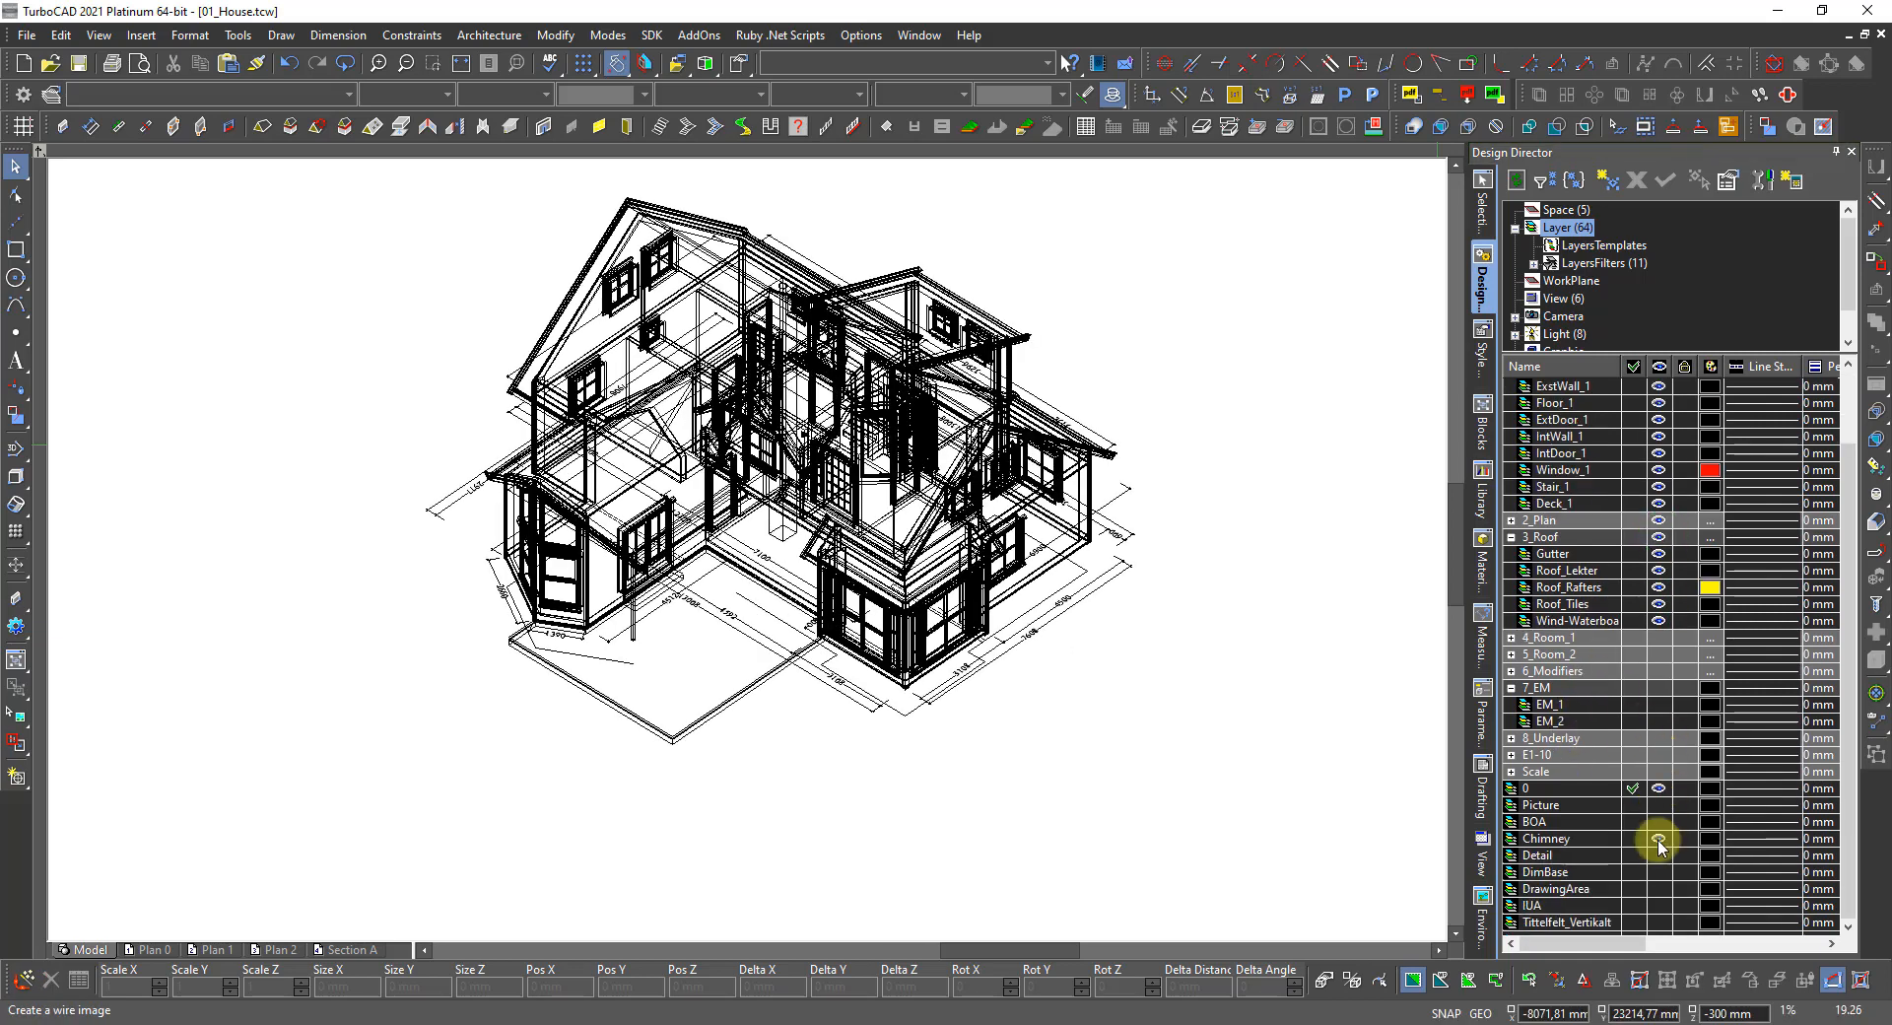
click(1597, 841)
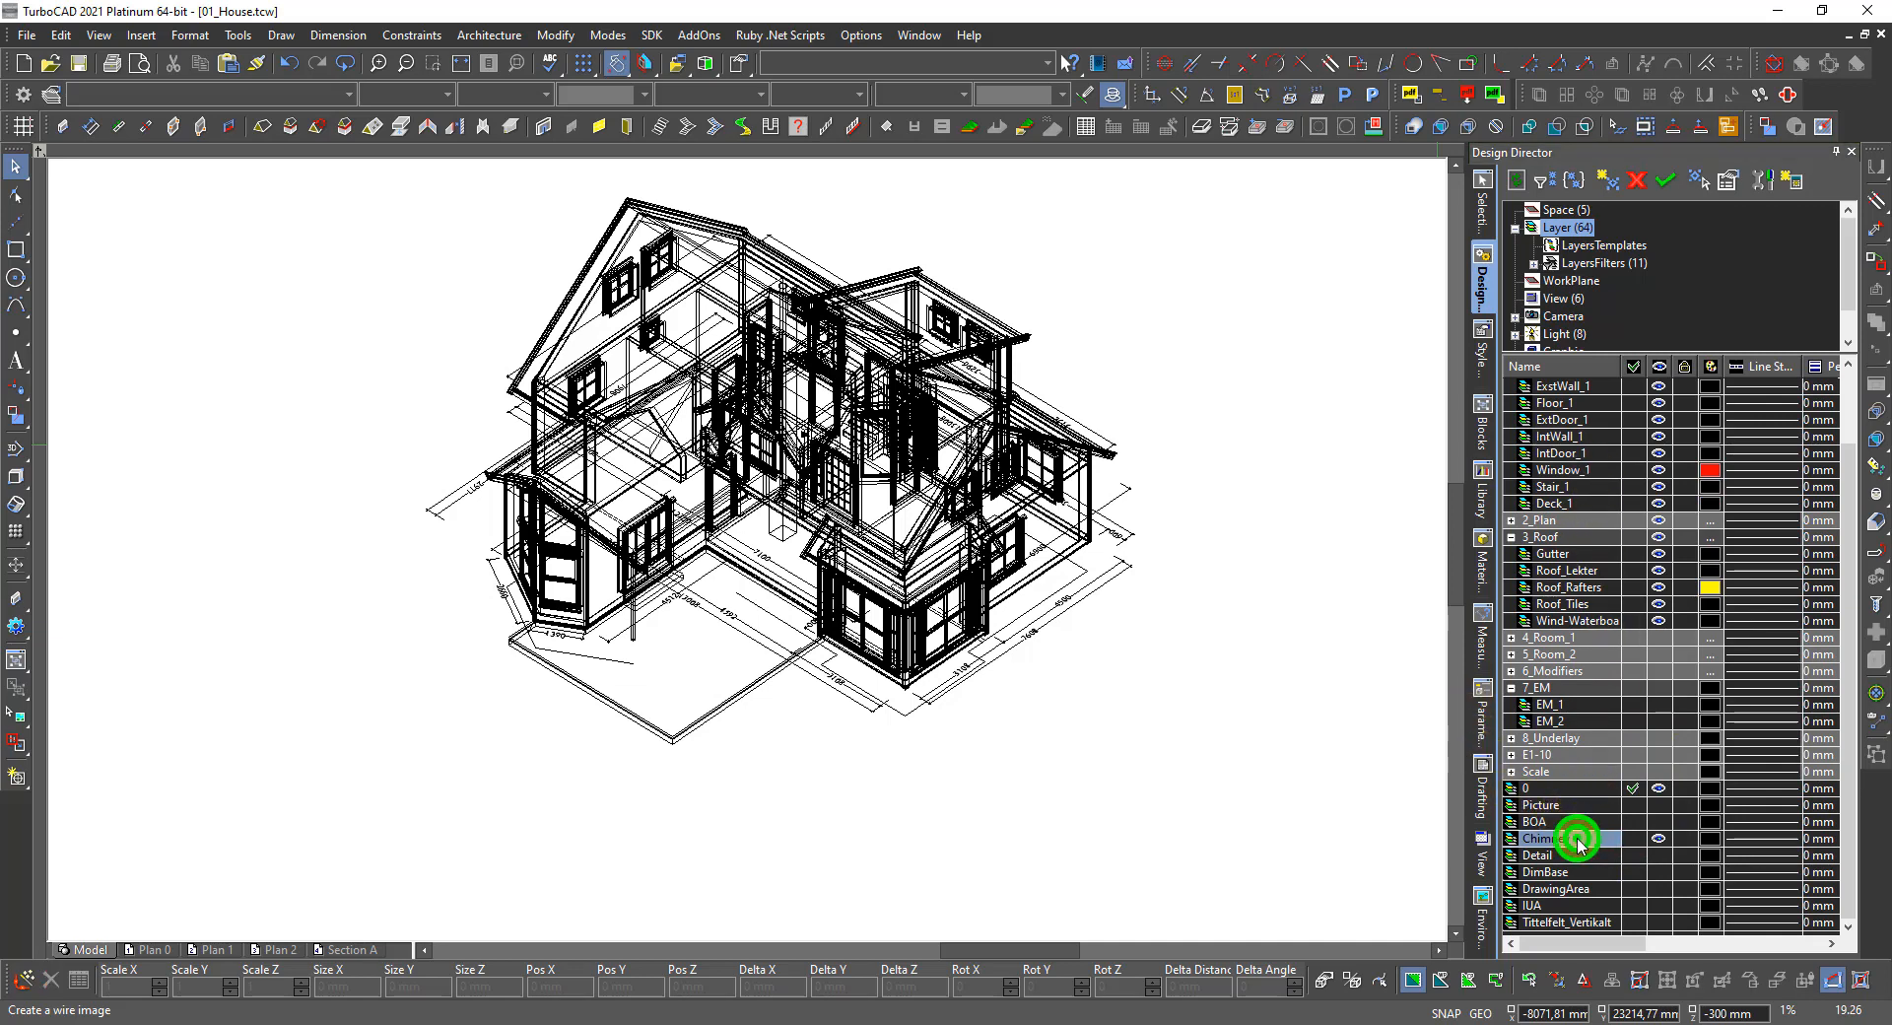
drag(1577, 469, 1575, 467)
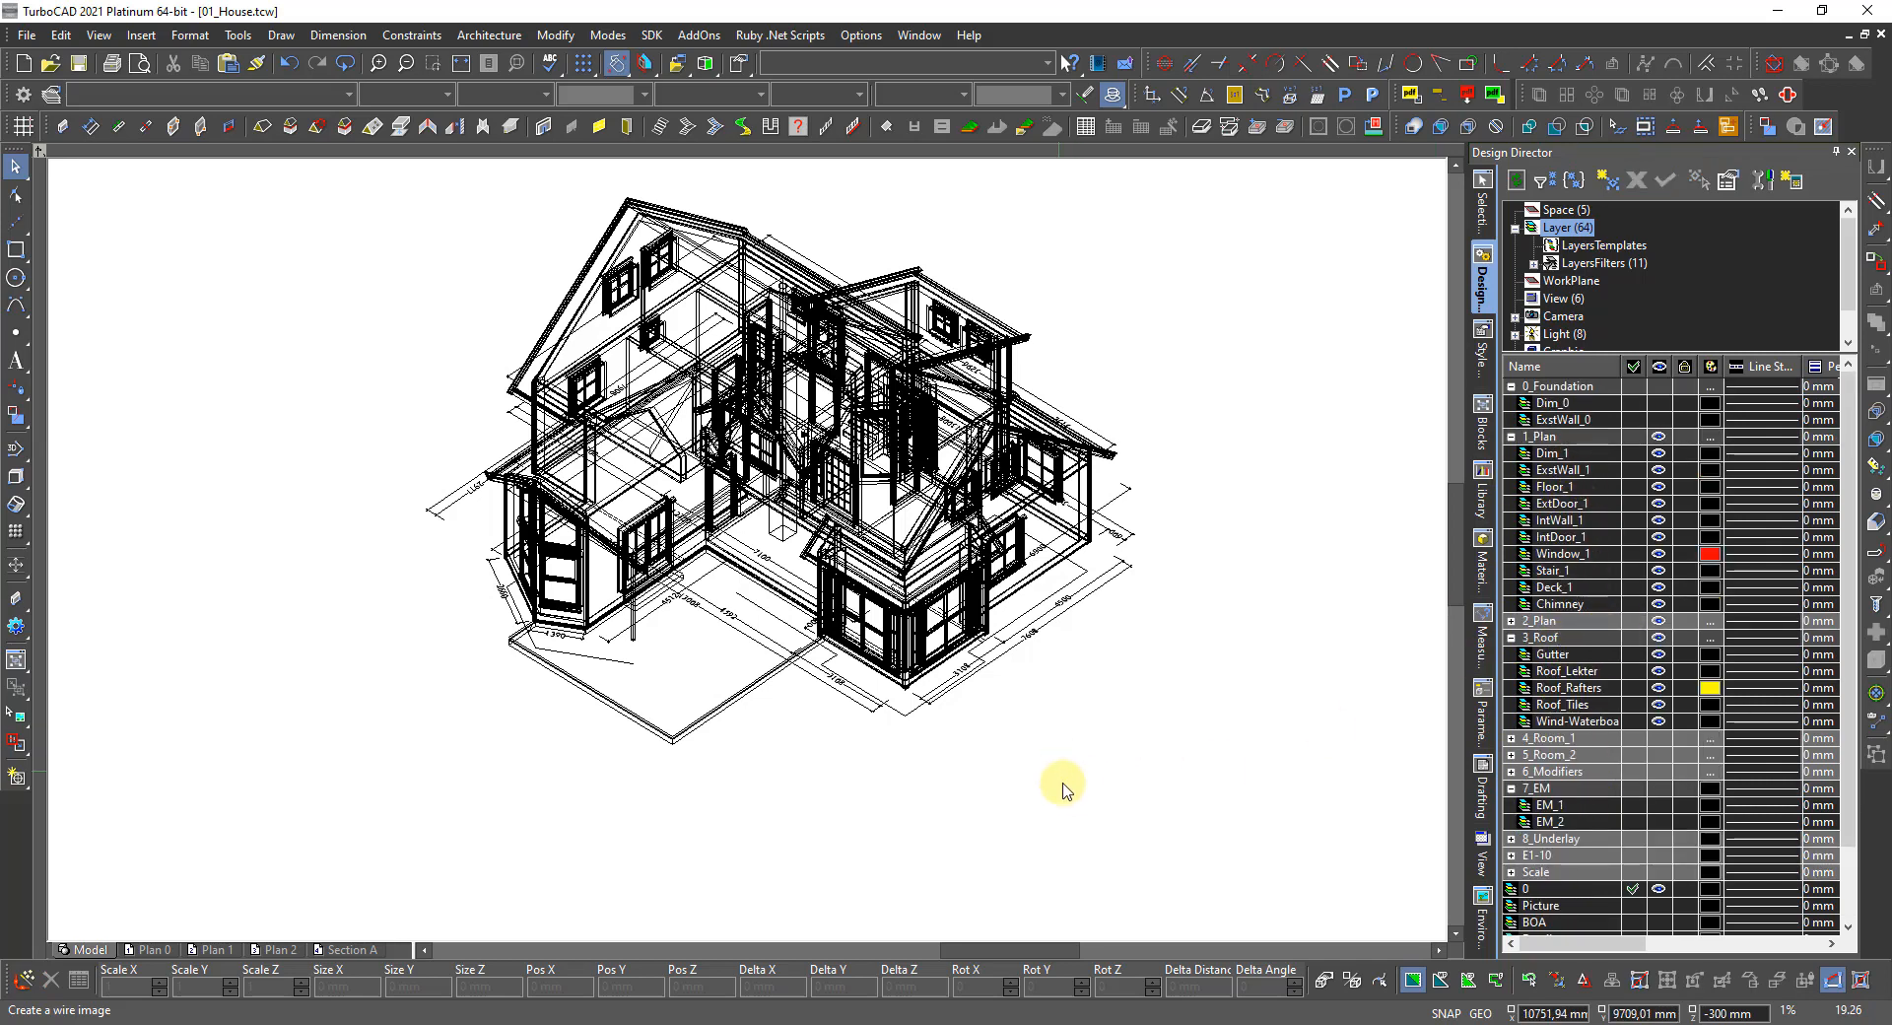
Show the house from the front in hidden-line rendering and make the 0_Foundation layer group visible.
right_click(902, 790)
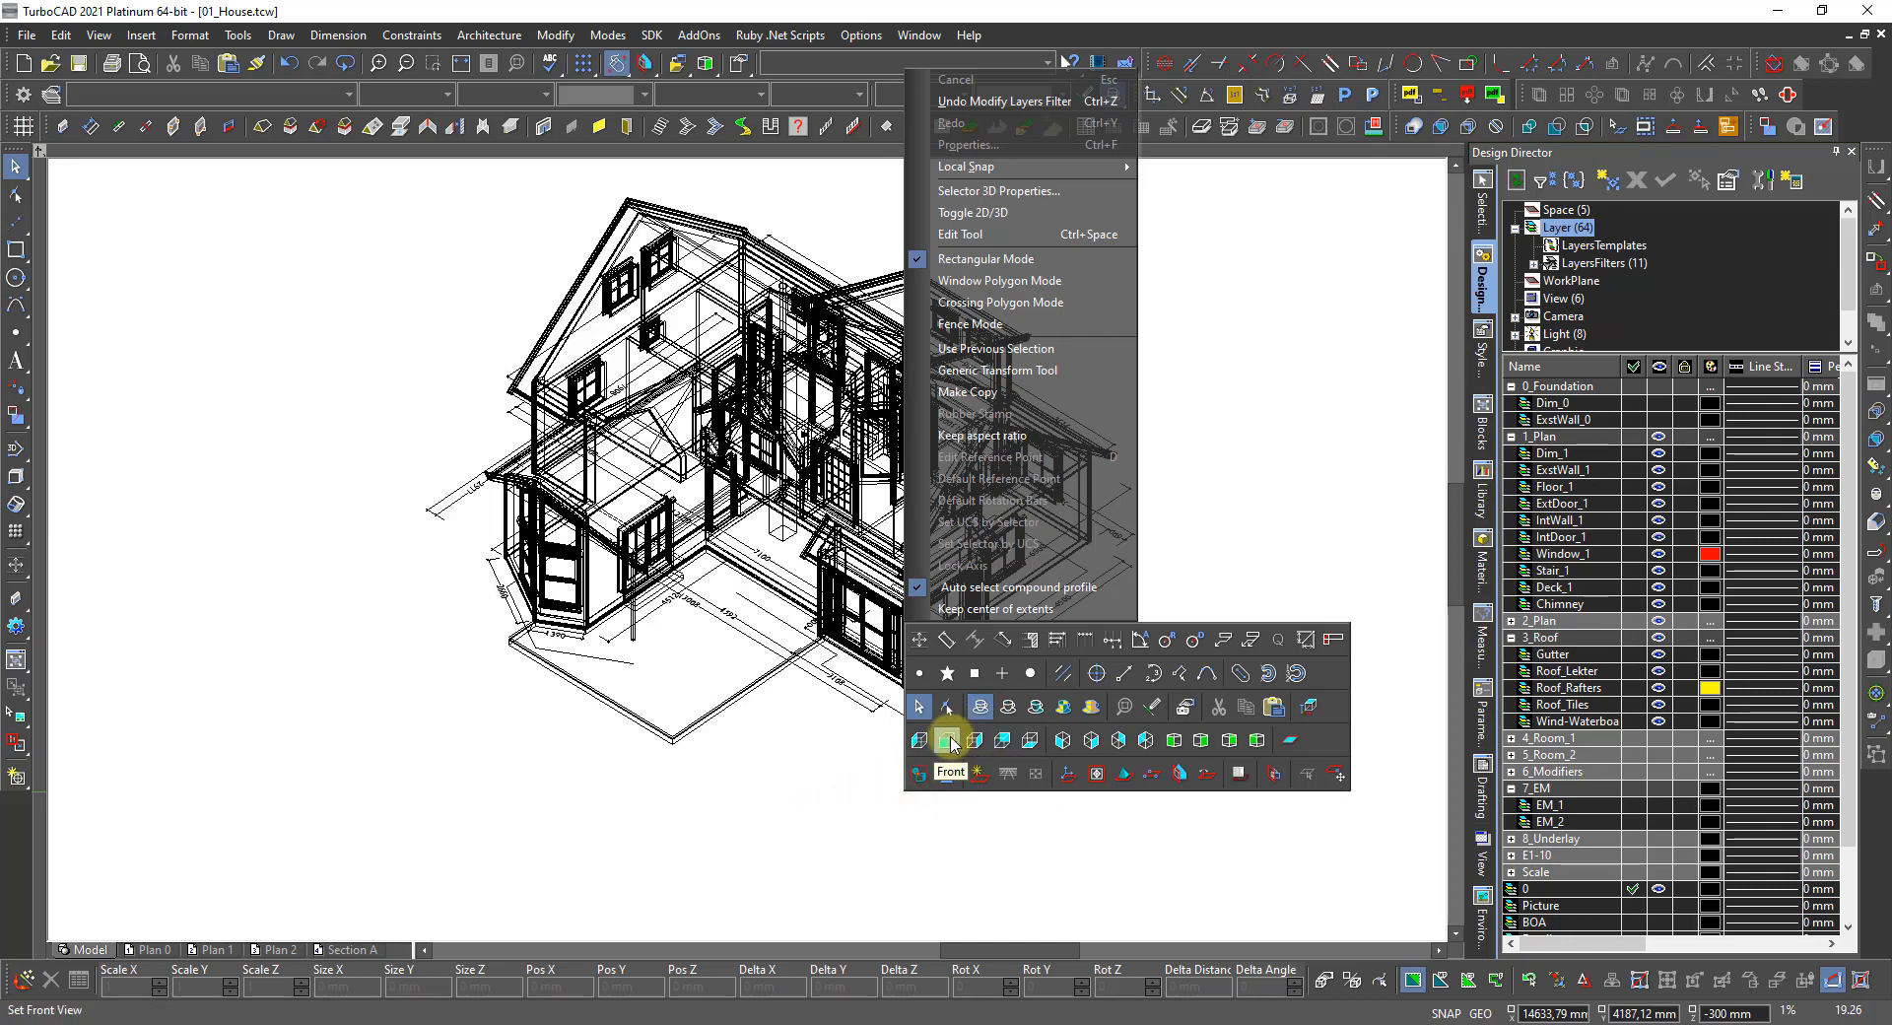
click(948, 740)
right_click(929, 737)
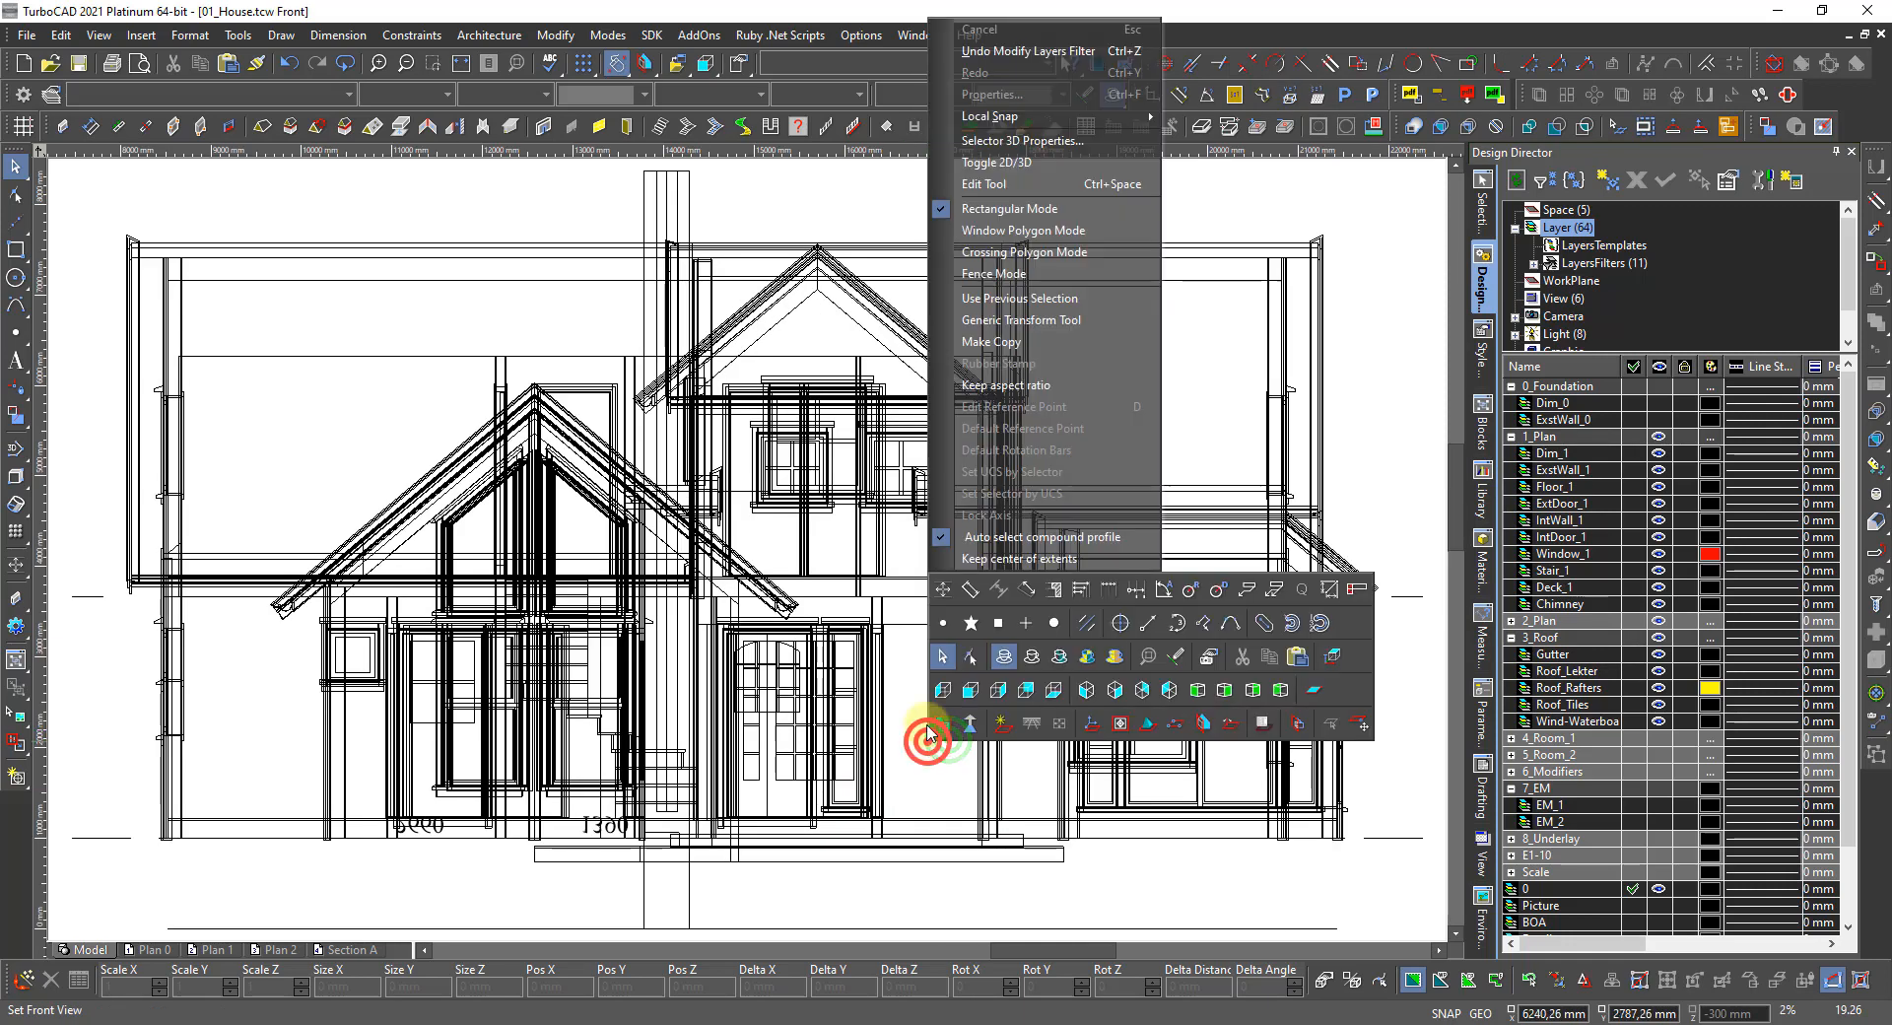
click(1030, 654)
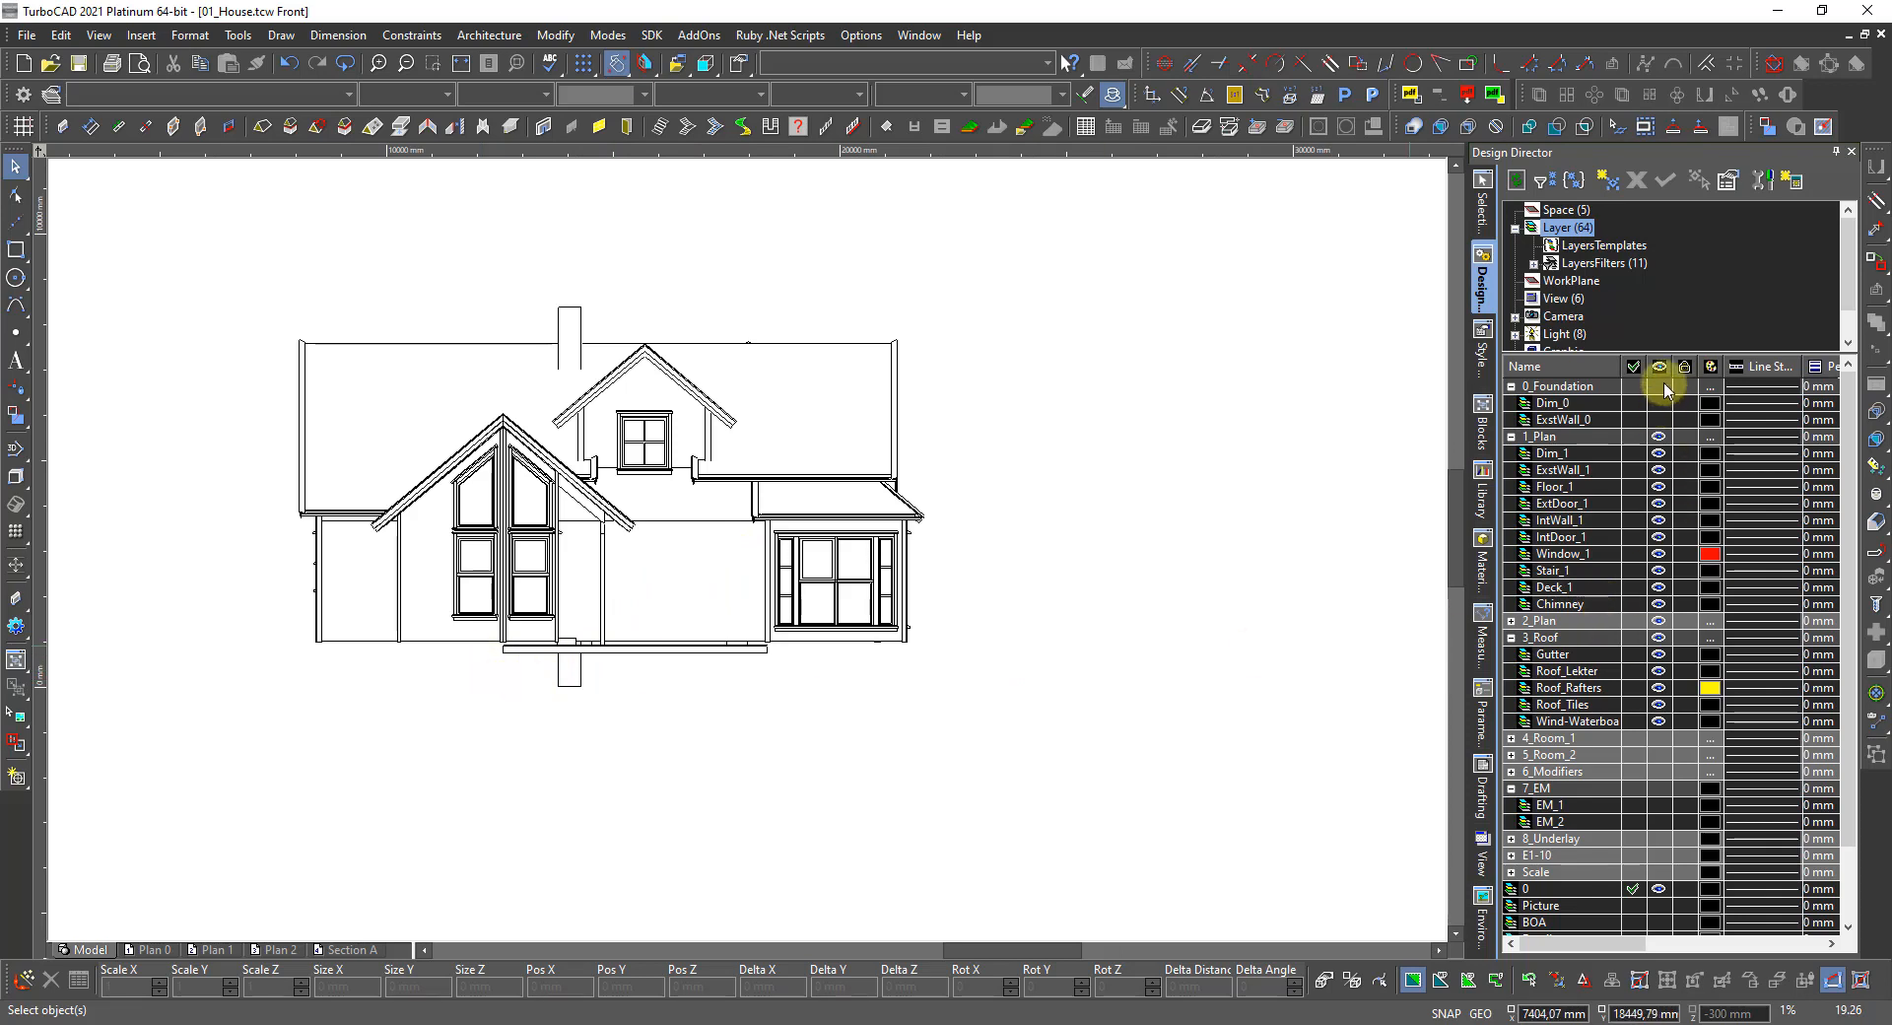
click(1660, 385)
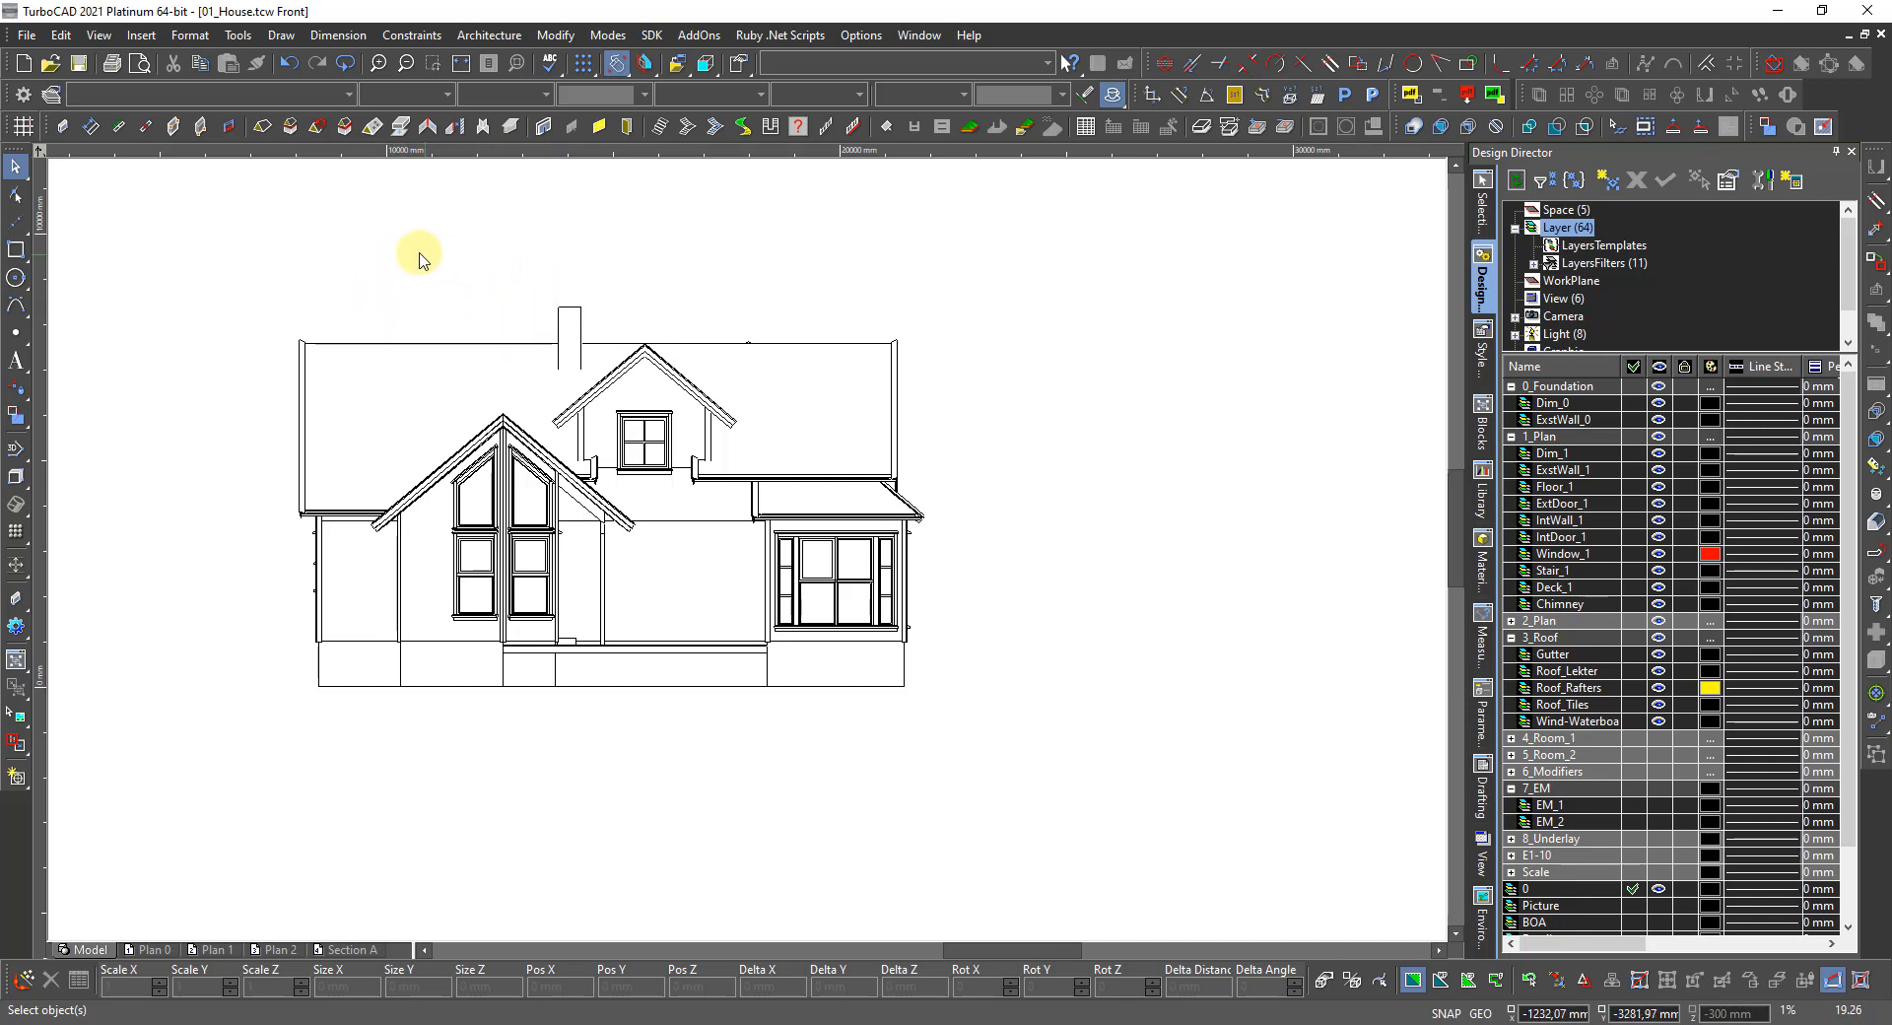
Create a named view called Front that frames the whole front elevation, including the chimney and foundation.
click(99, 35)
mouse_move(267, 342)
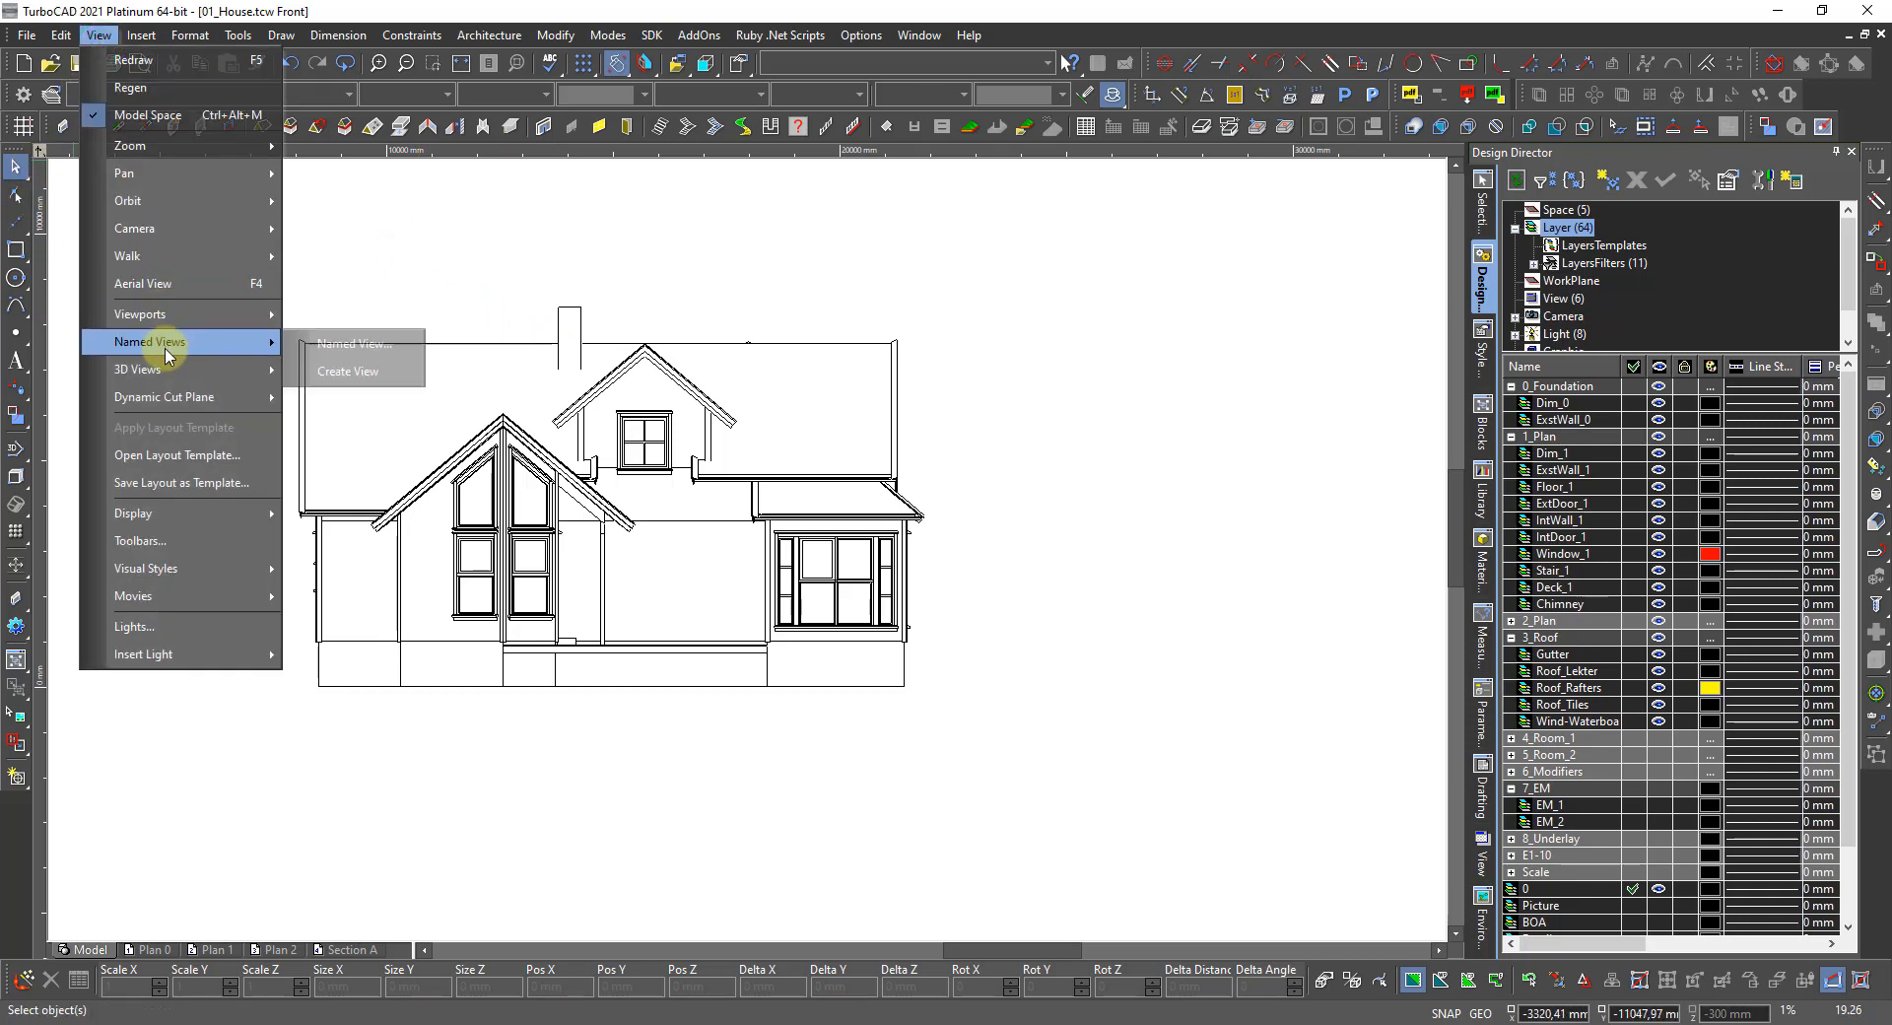
click(345, 373)
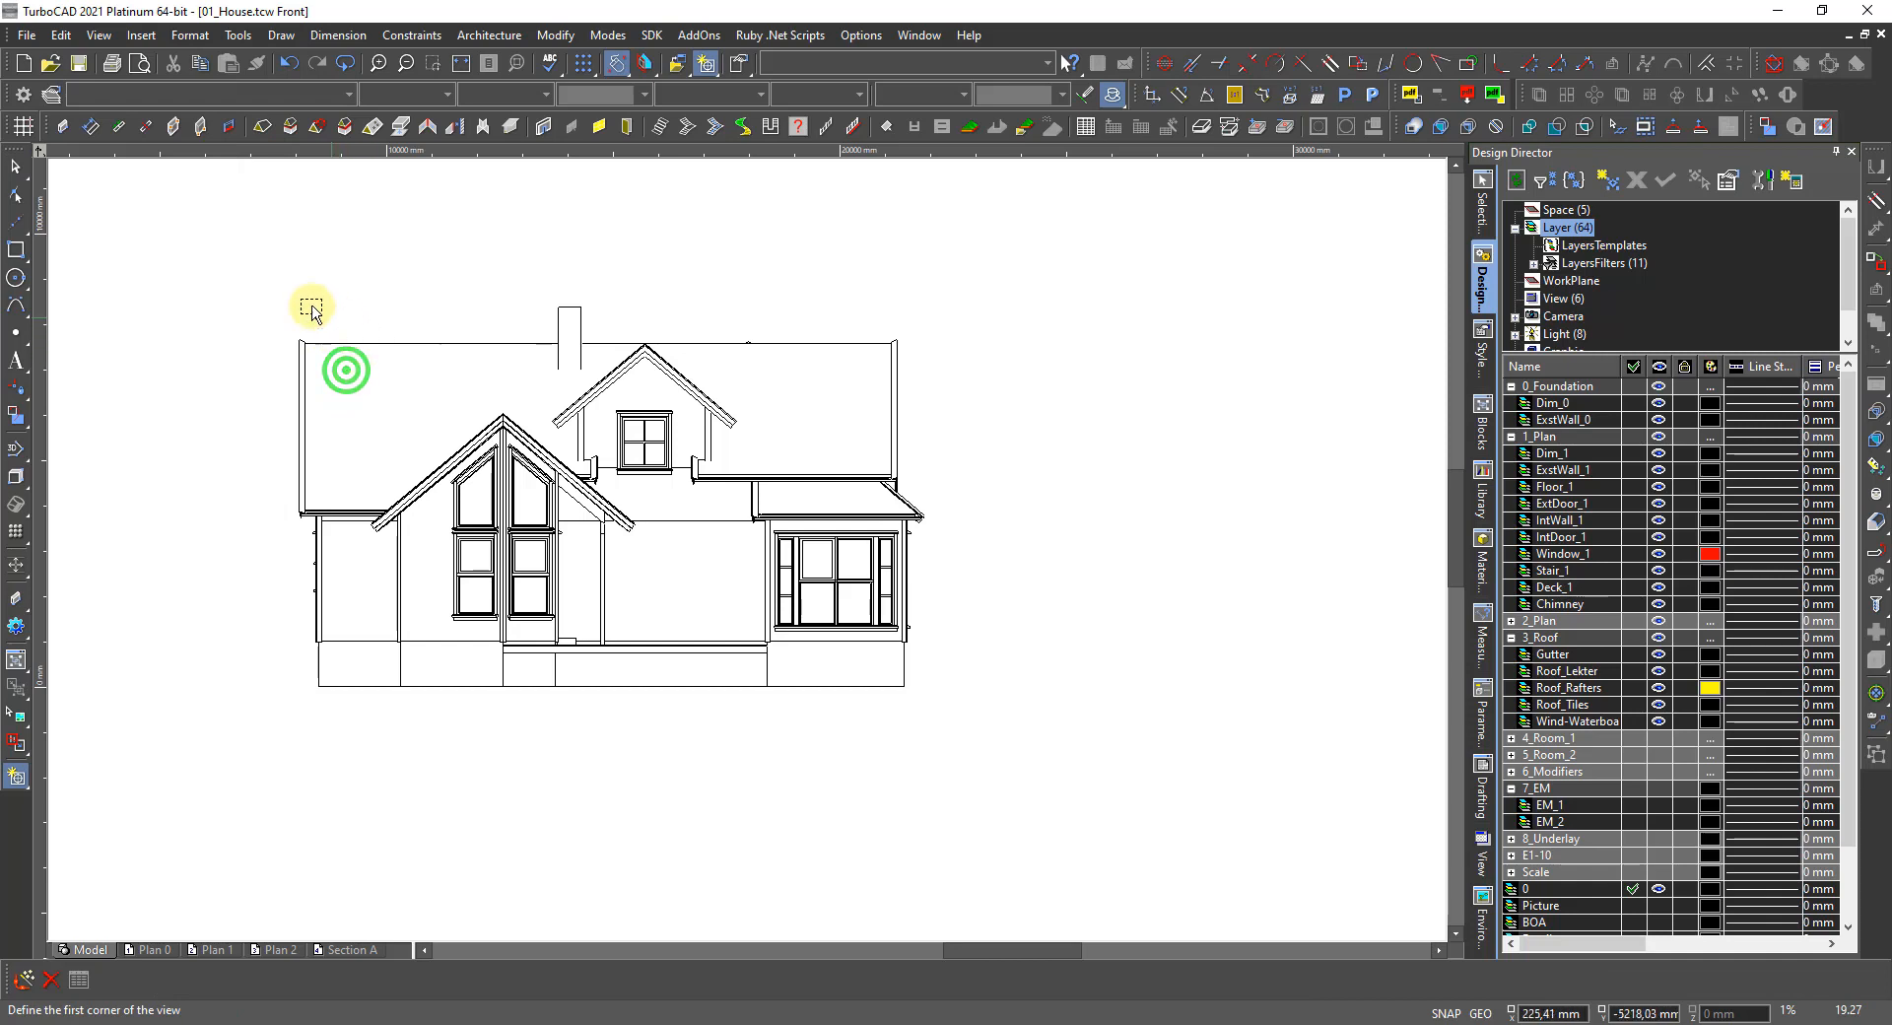
click(276, 272)
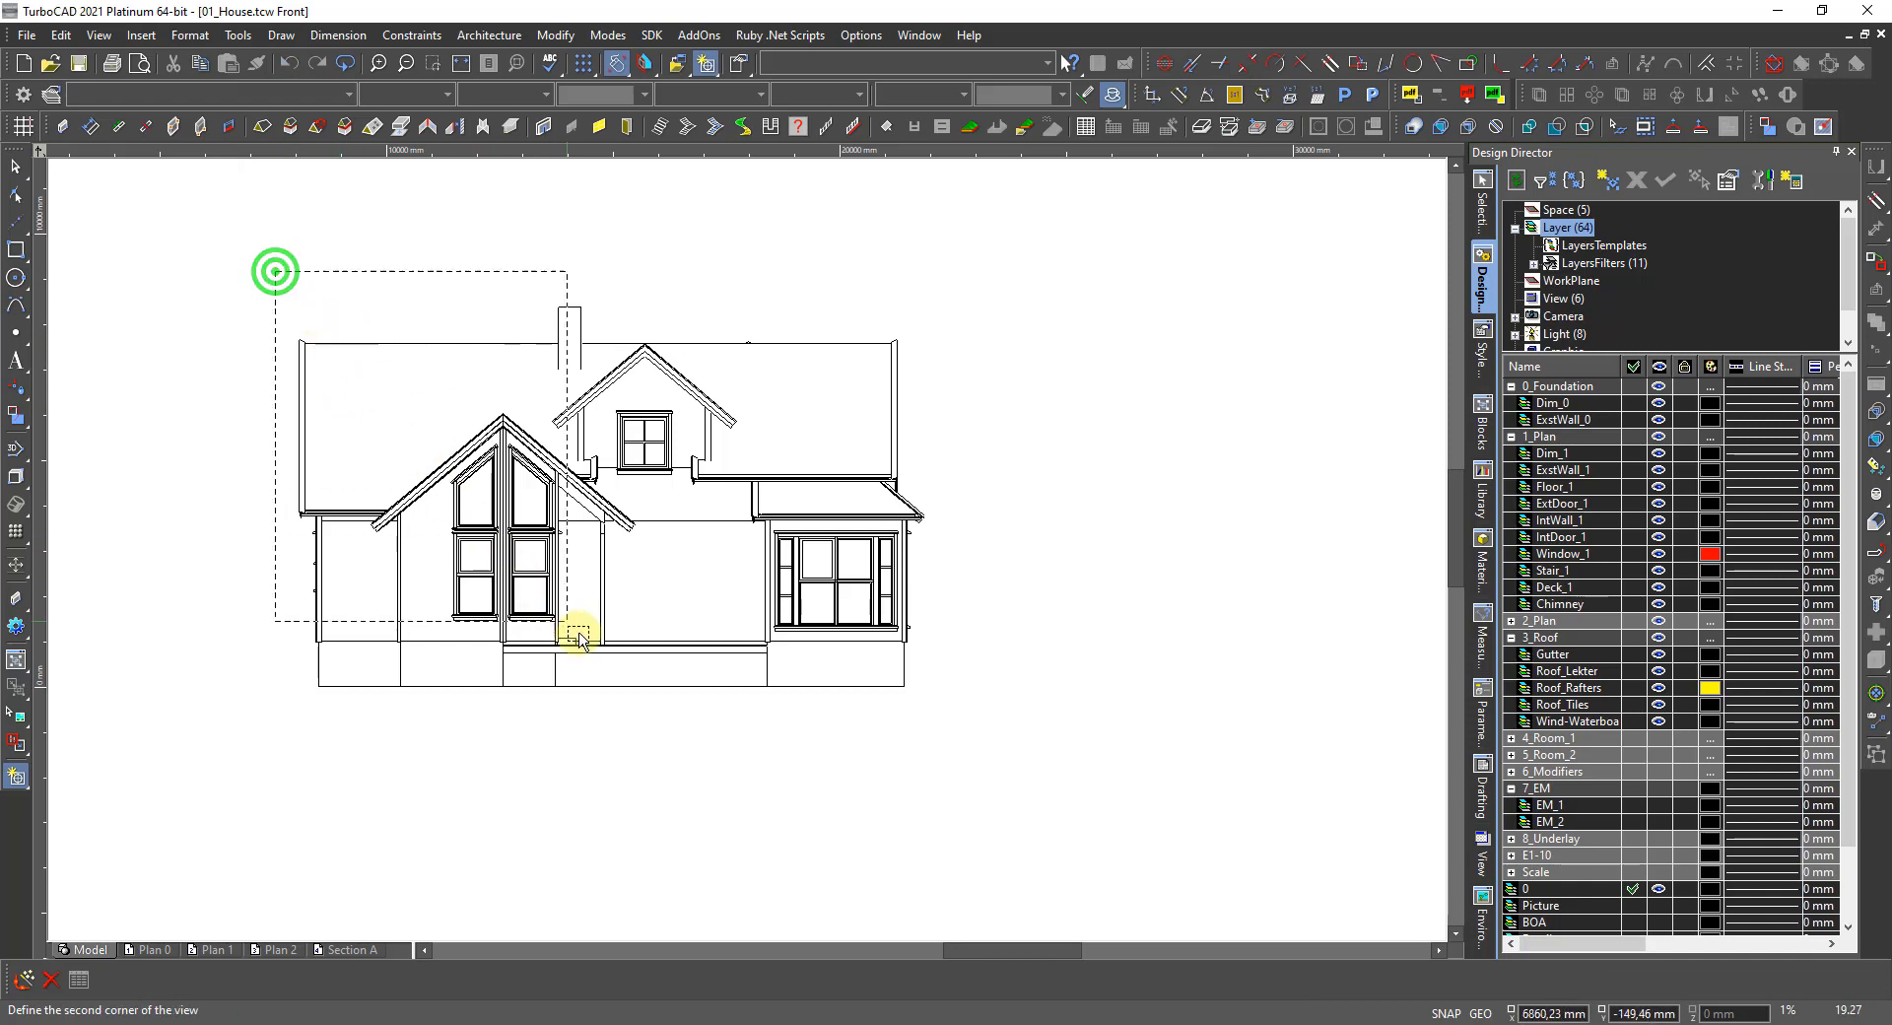
click(934, 719)
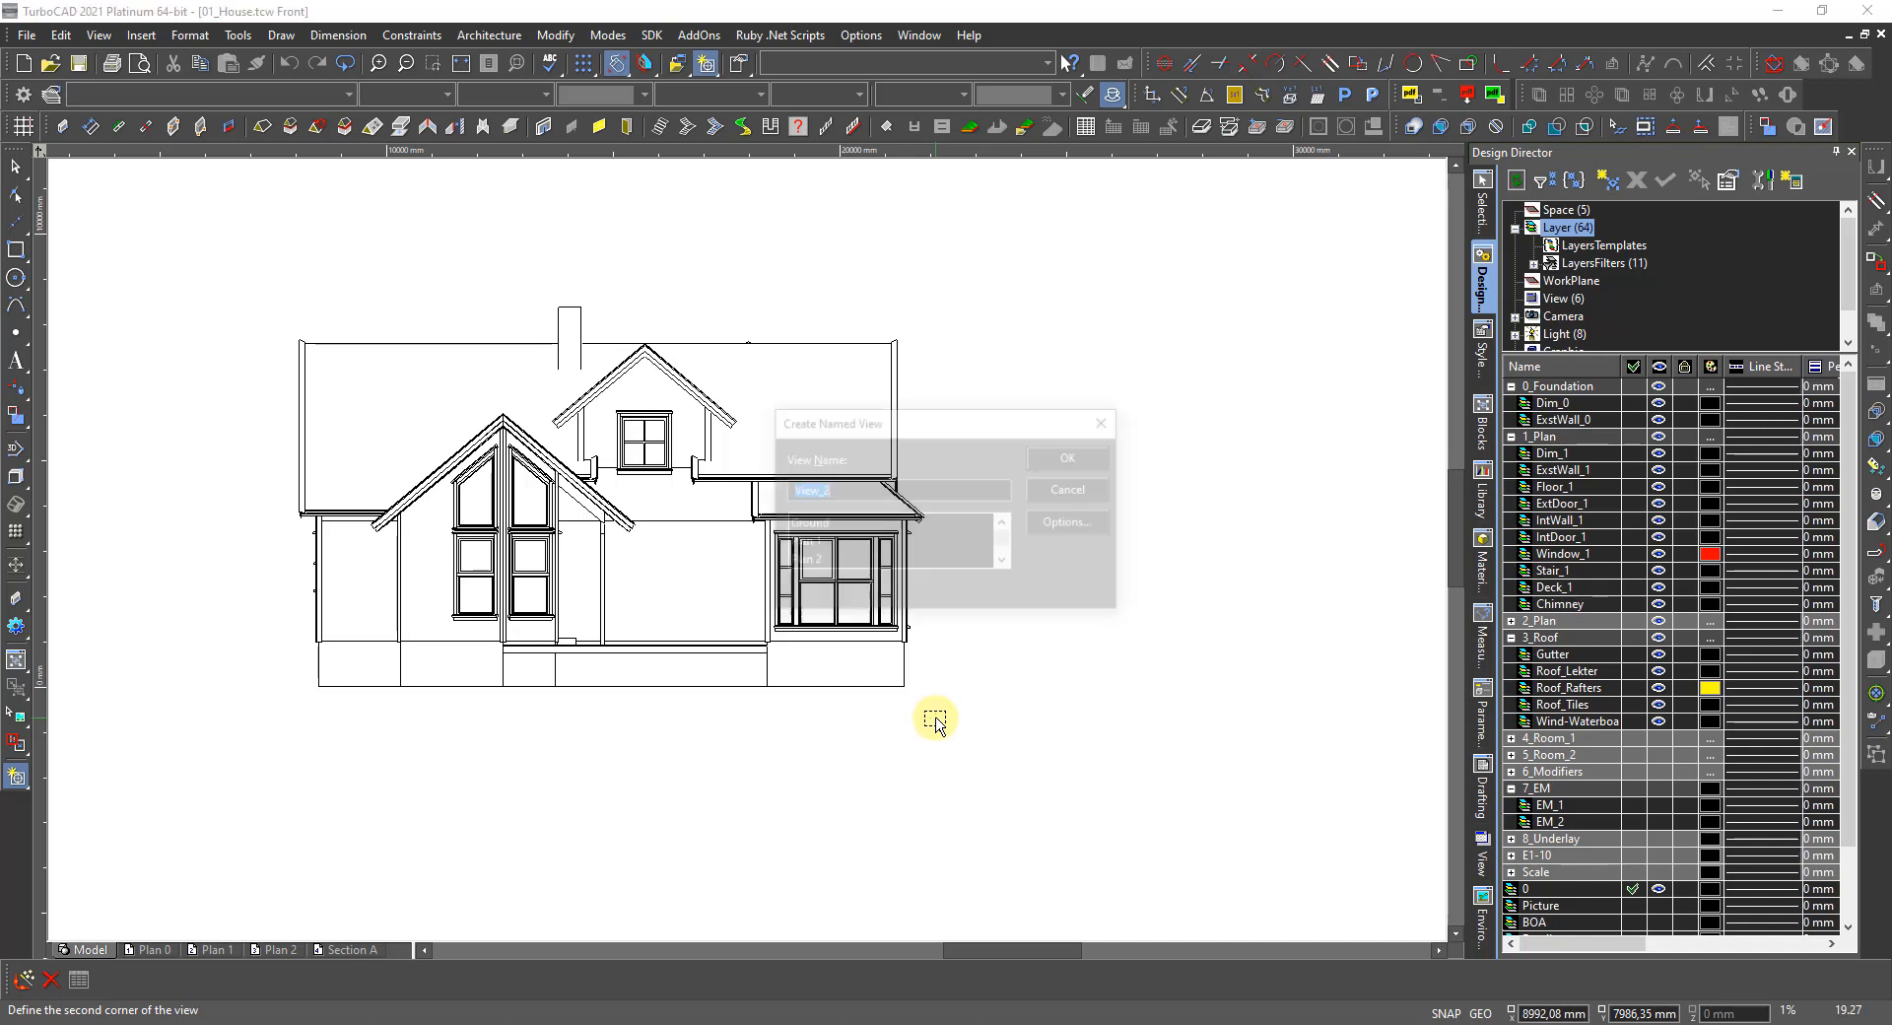
double_click(851, 486)
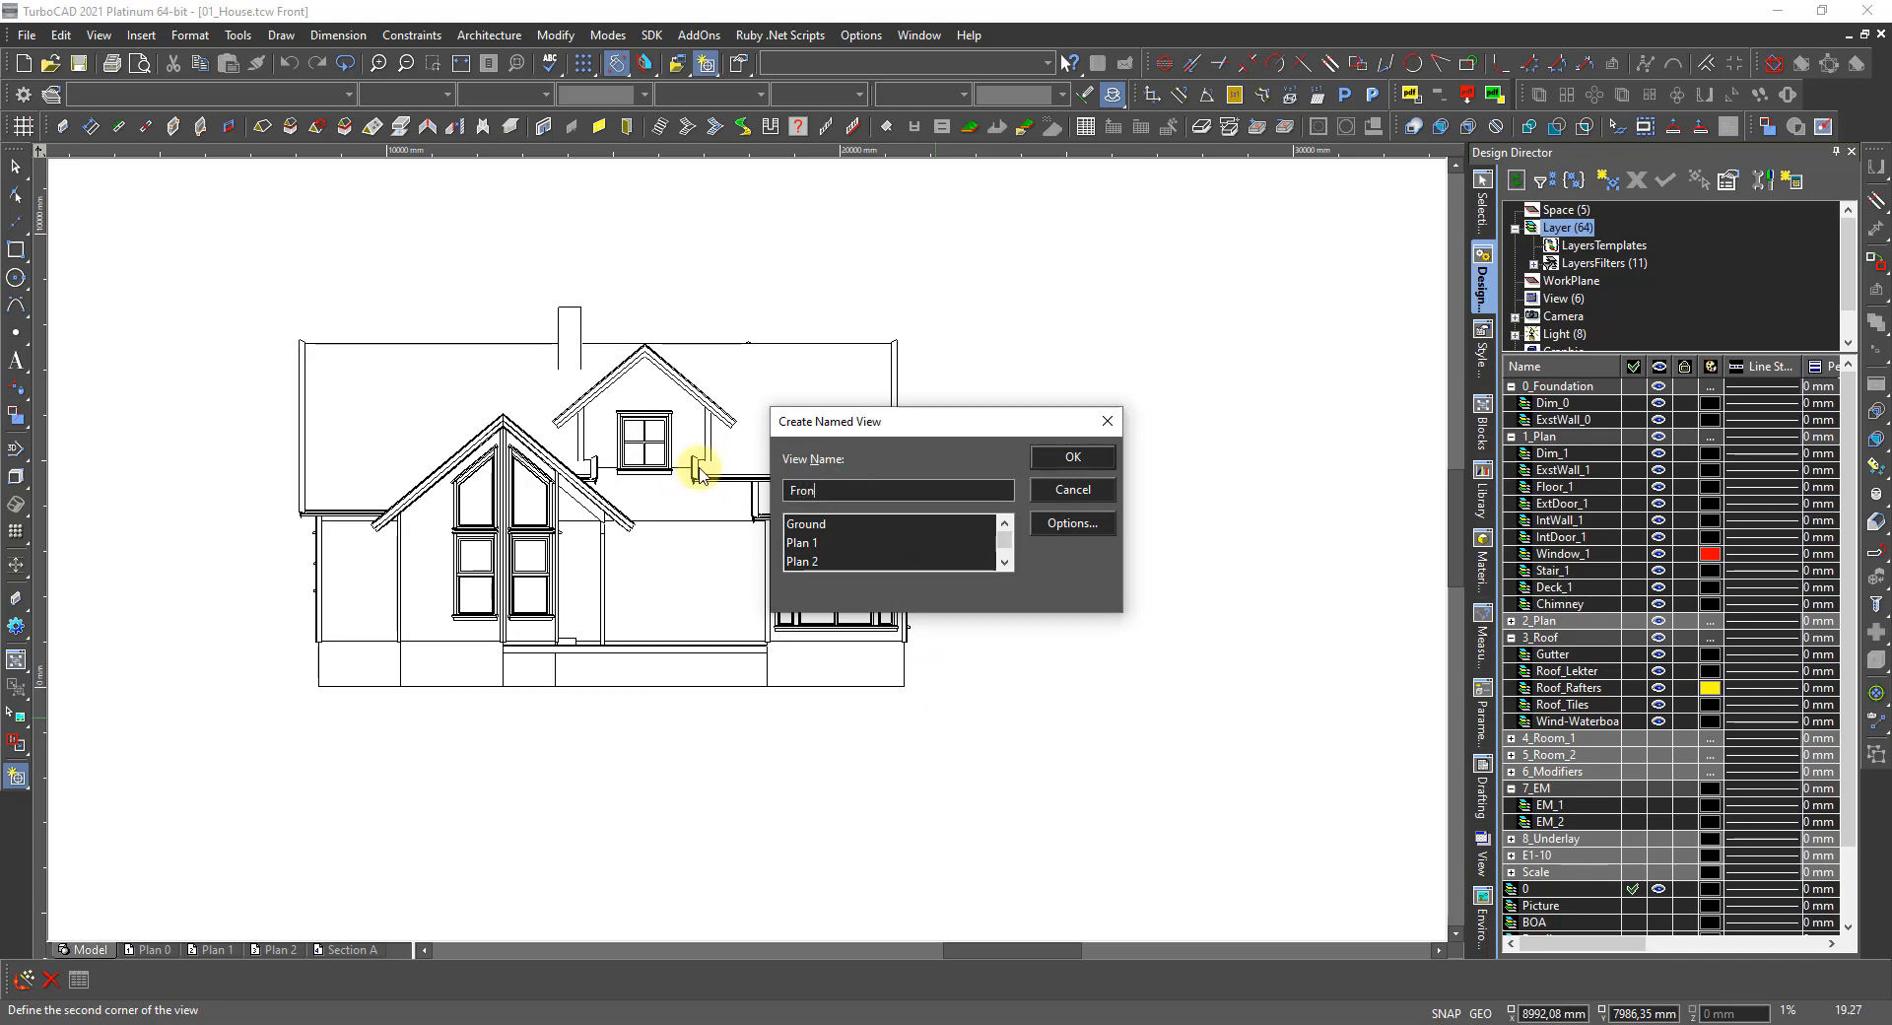
key(Return)
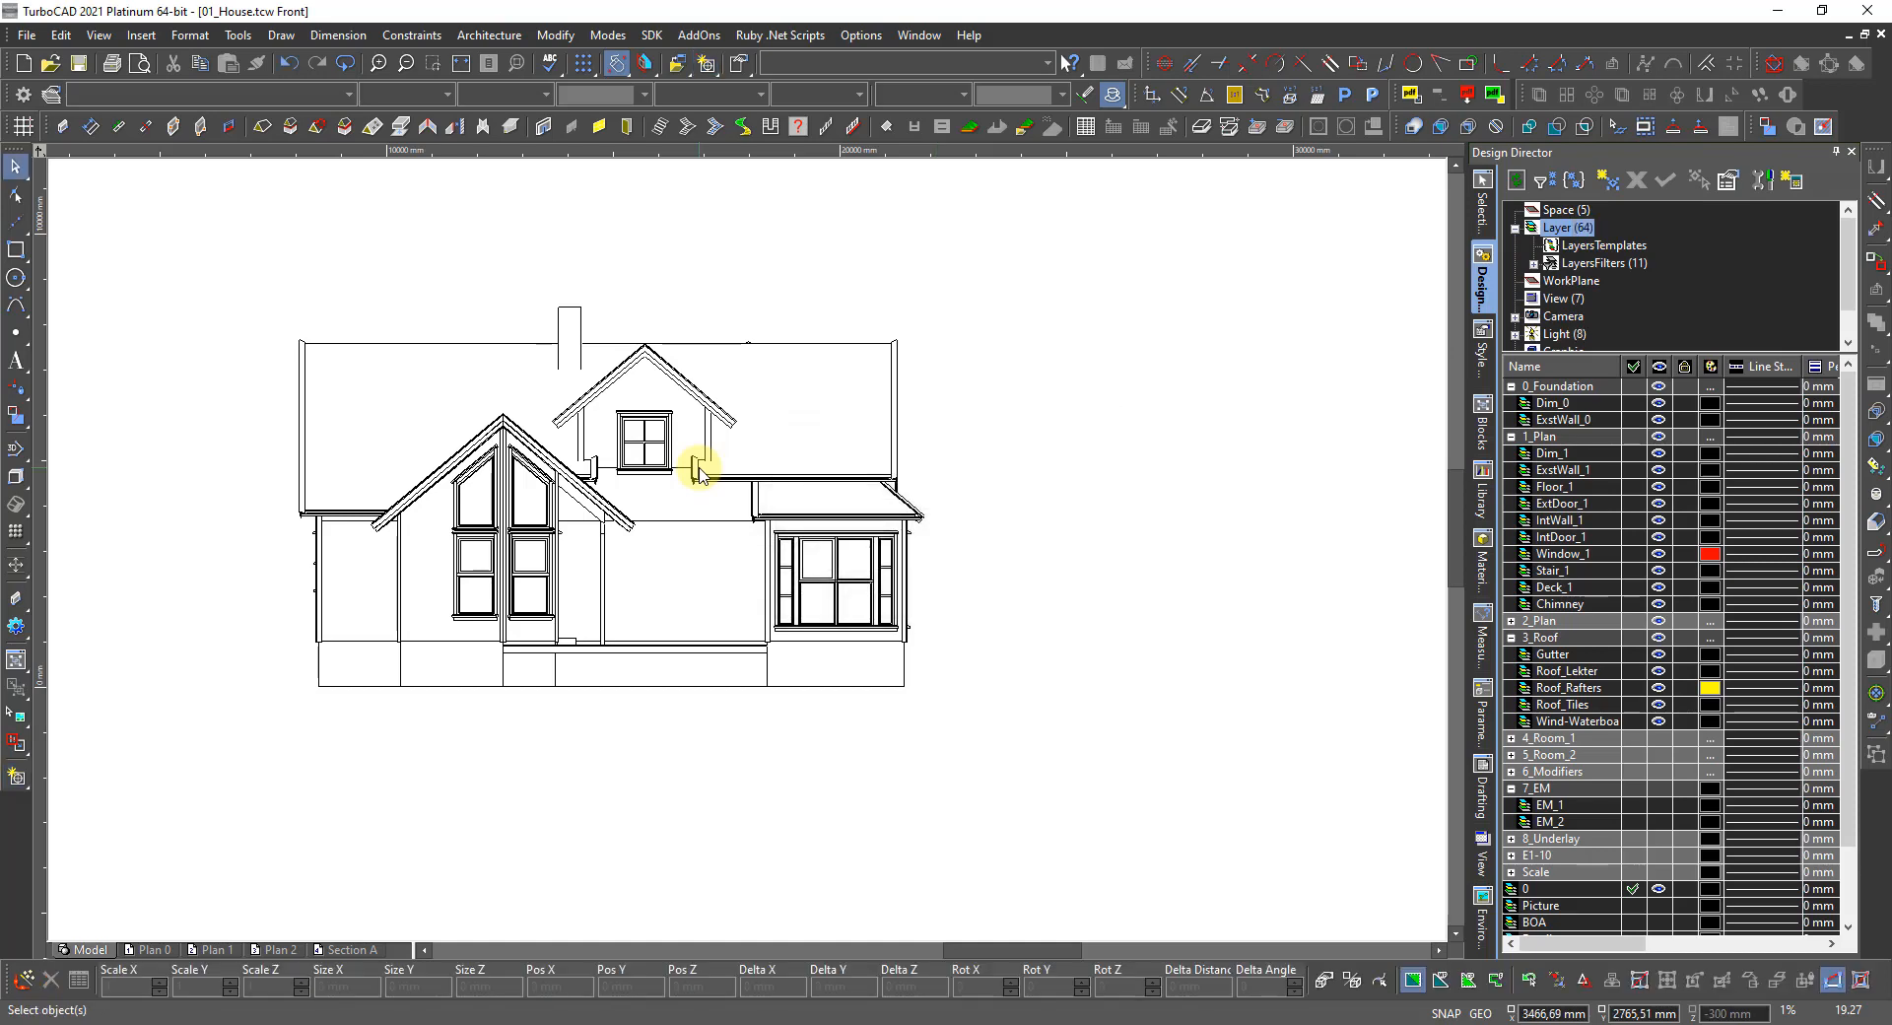
Switch to the left side of the house and save its full elevation as a named view called Left.
right_click(702, 470)
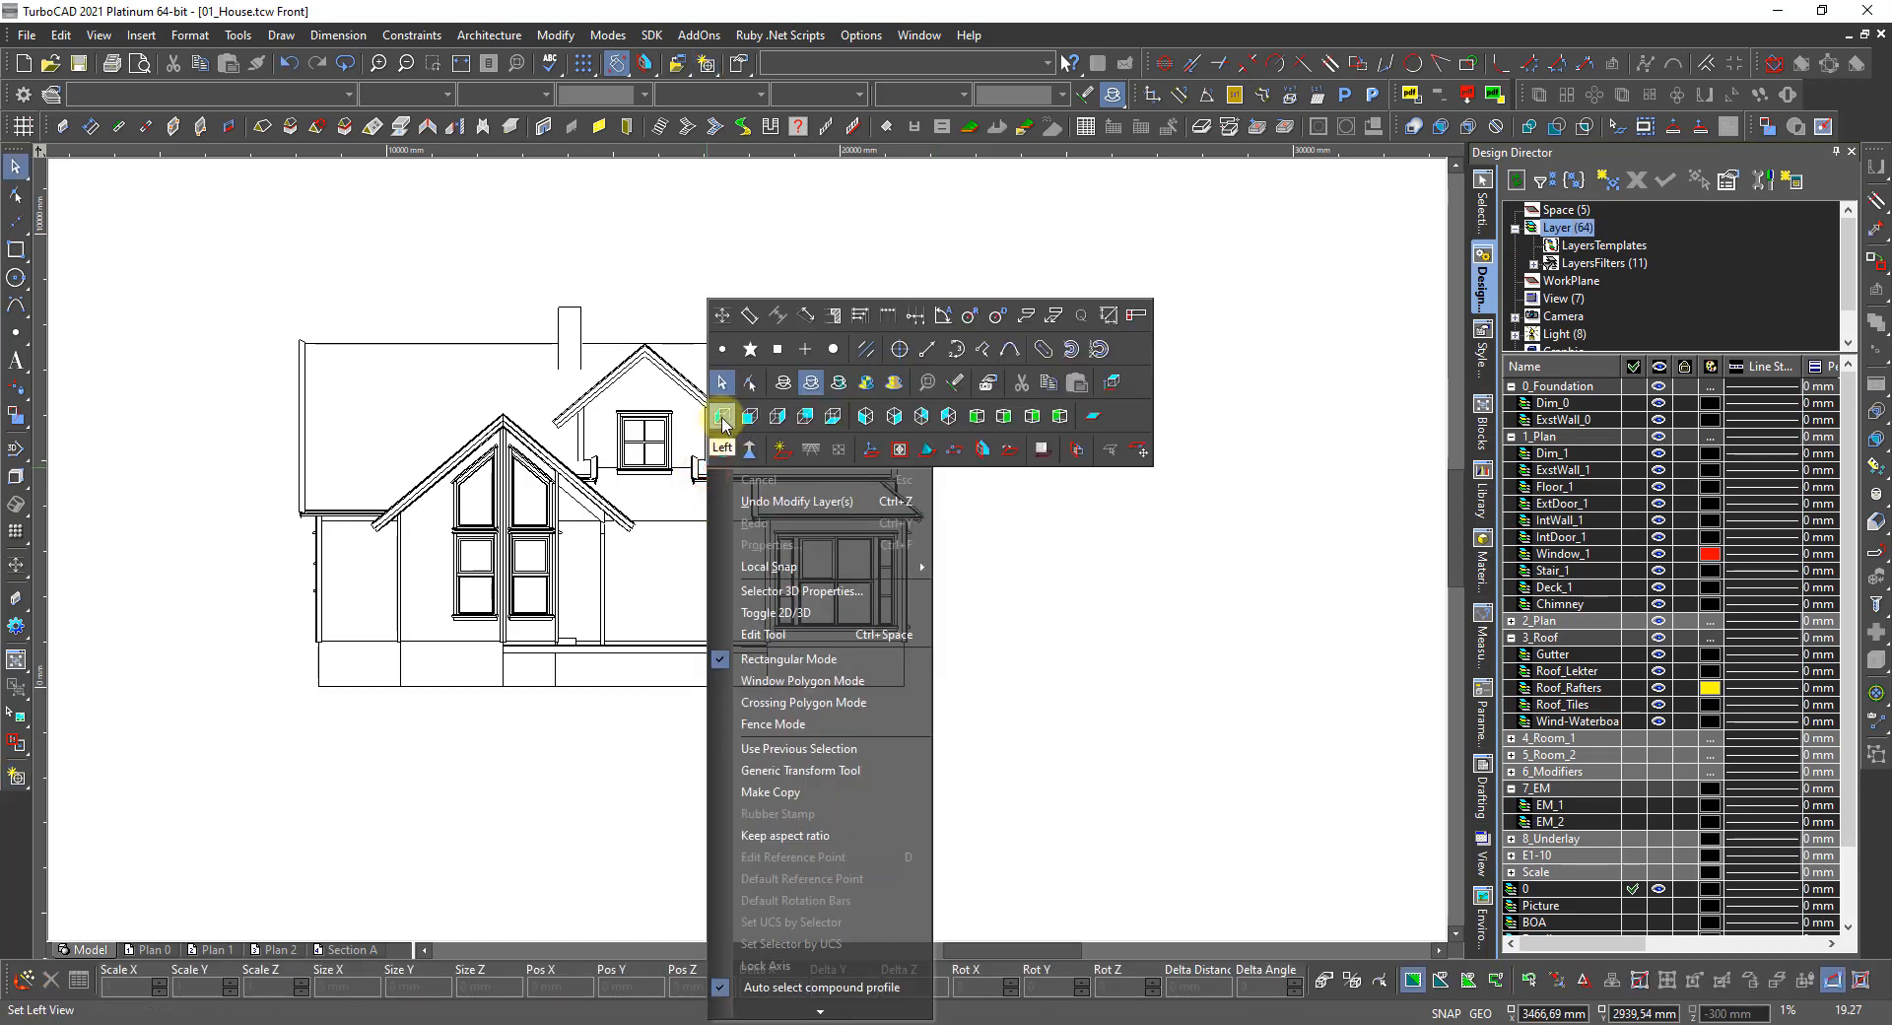
click(721, 418)
scroll(720, 423, down, 1)
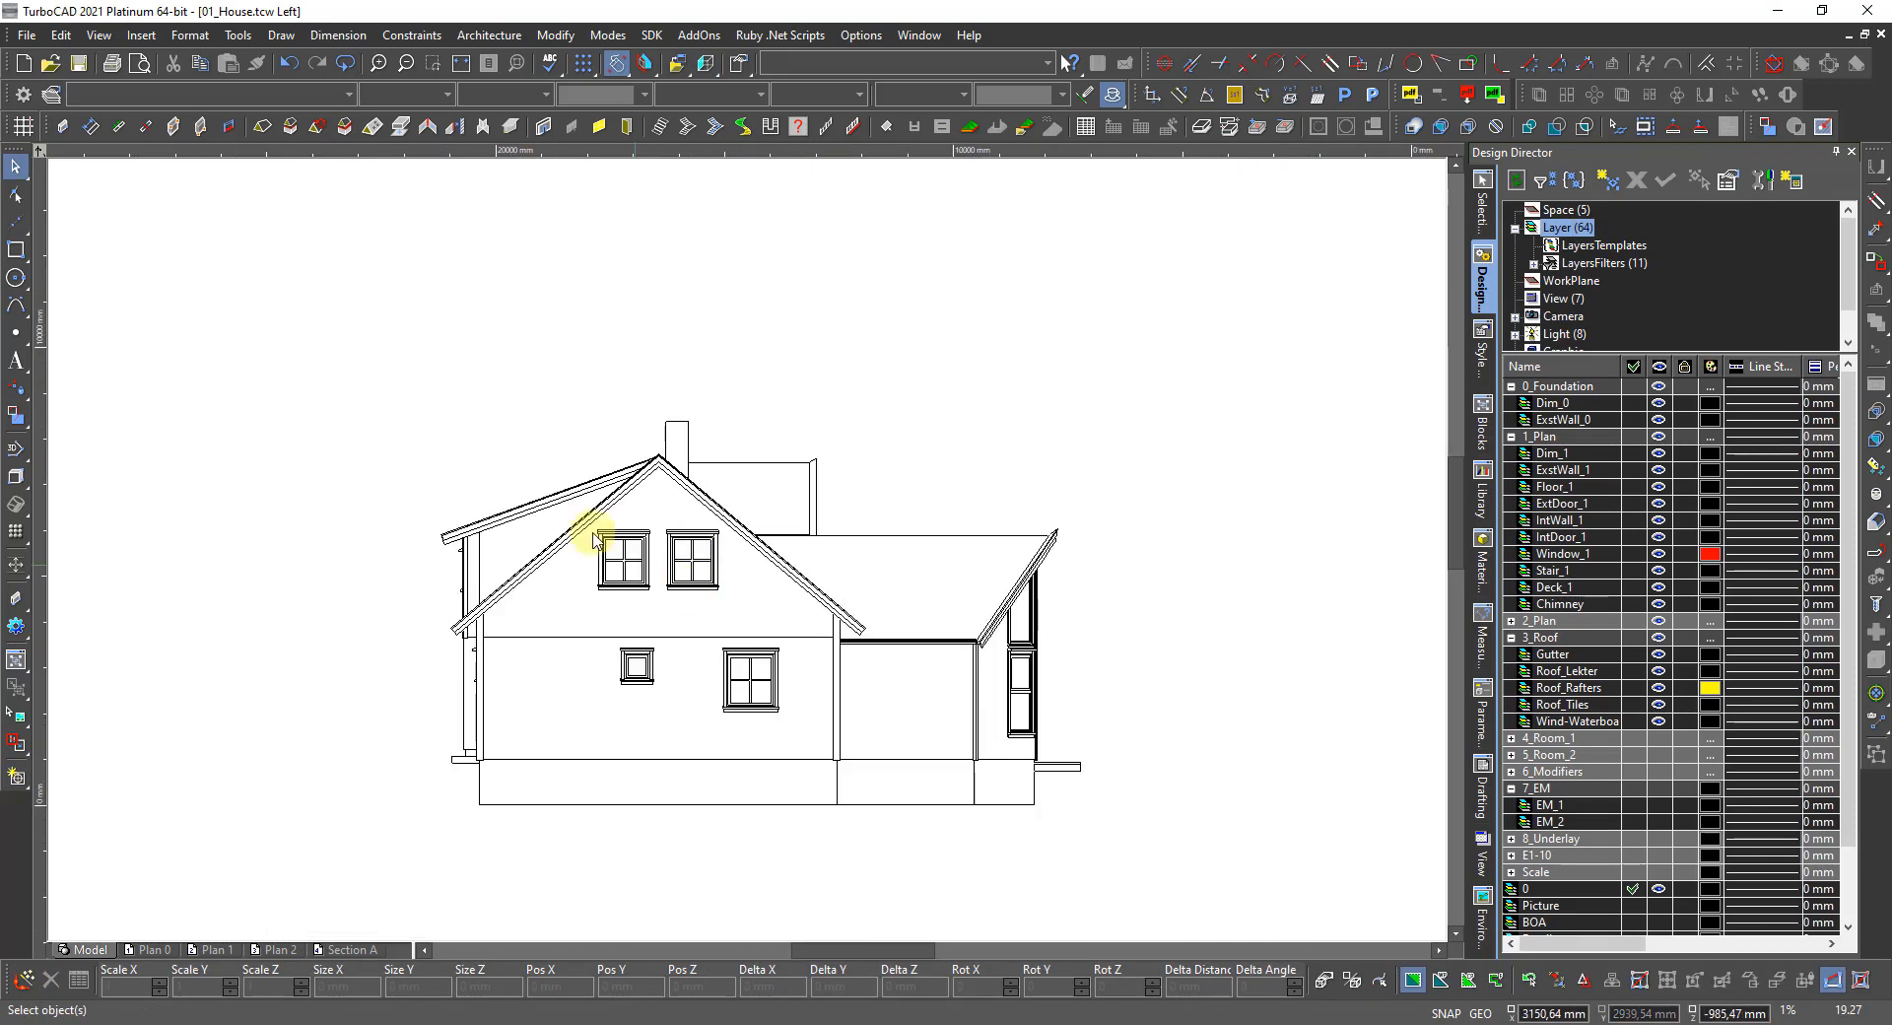
click(98, 36)
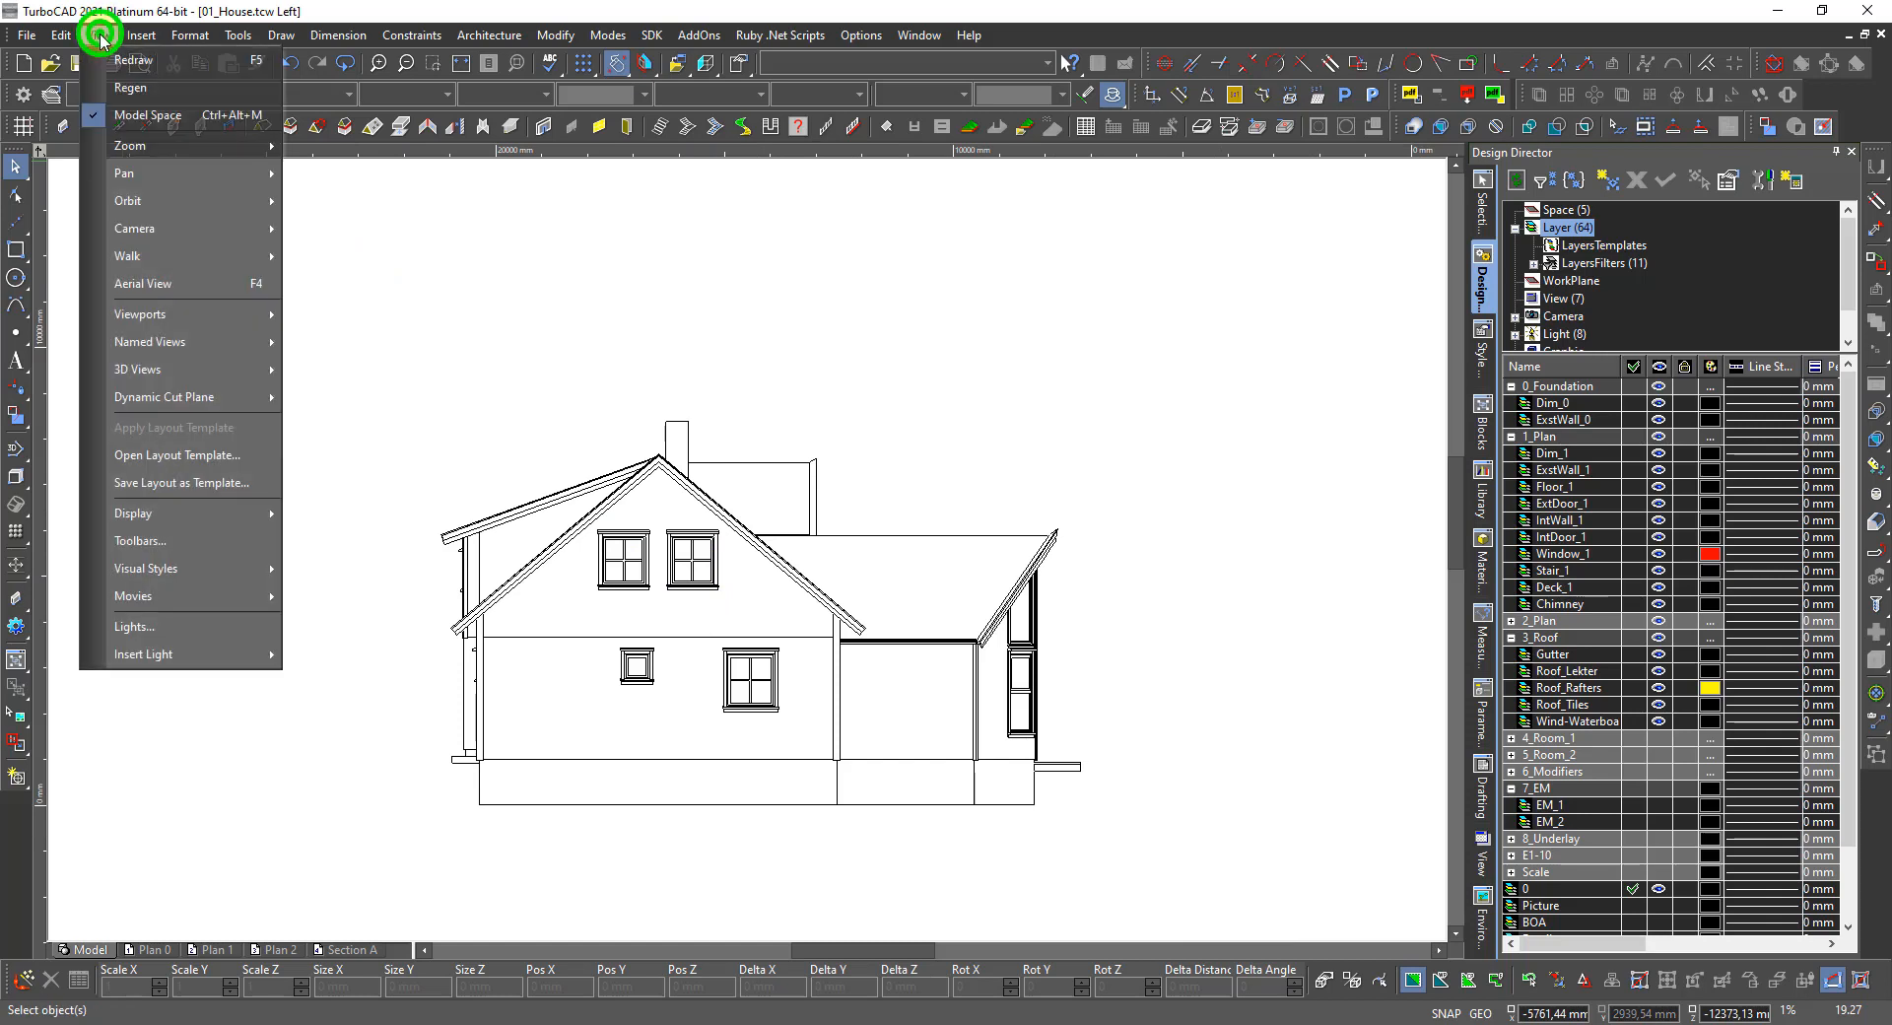
mouse_move(218, 509)
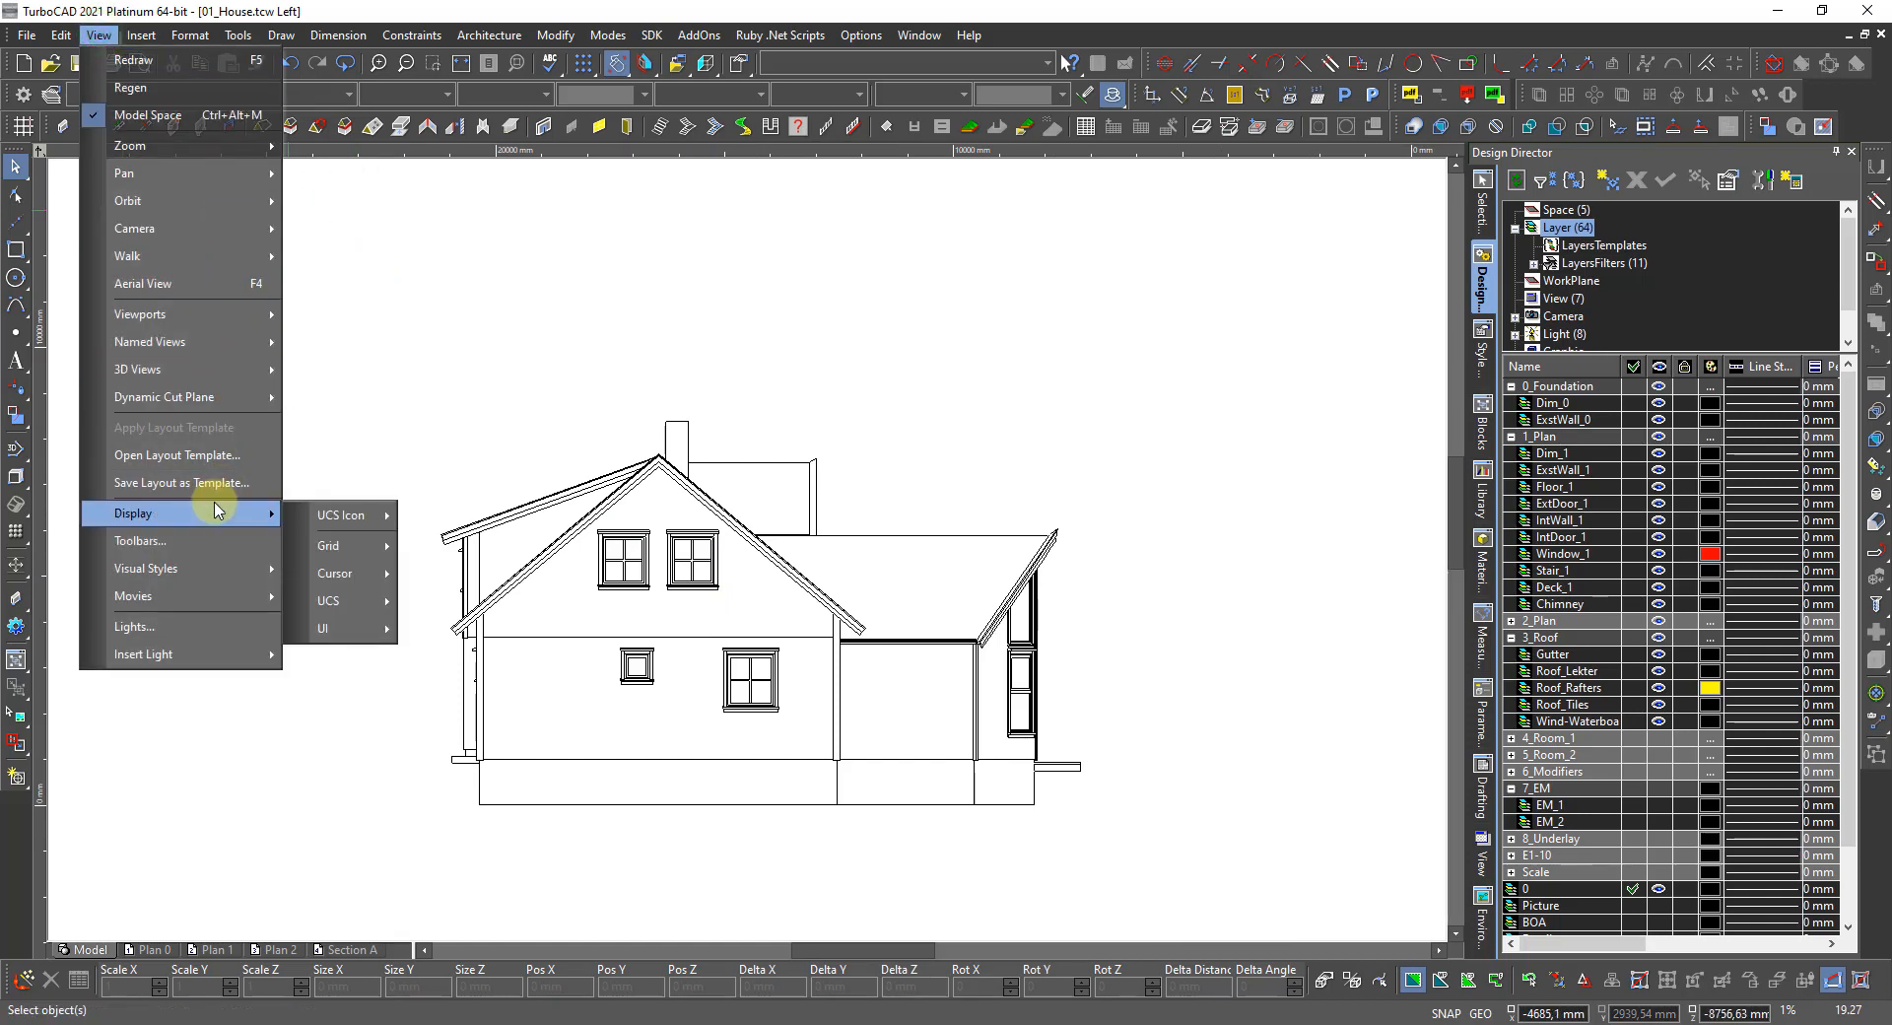
mouse_move(181, 369)
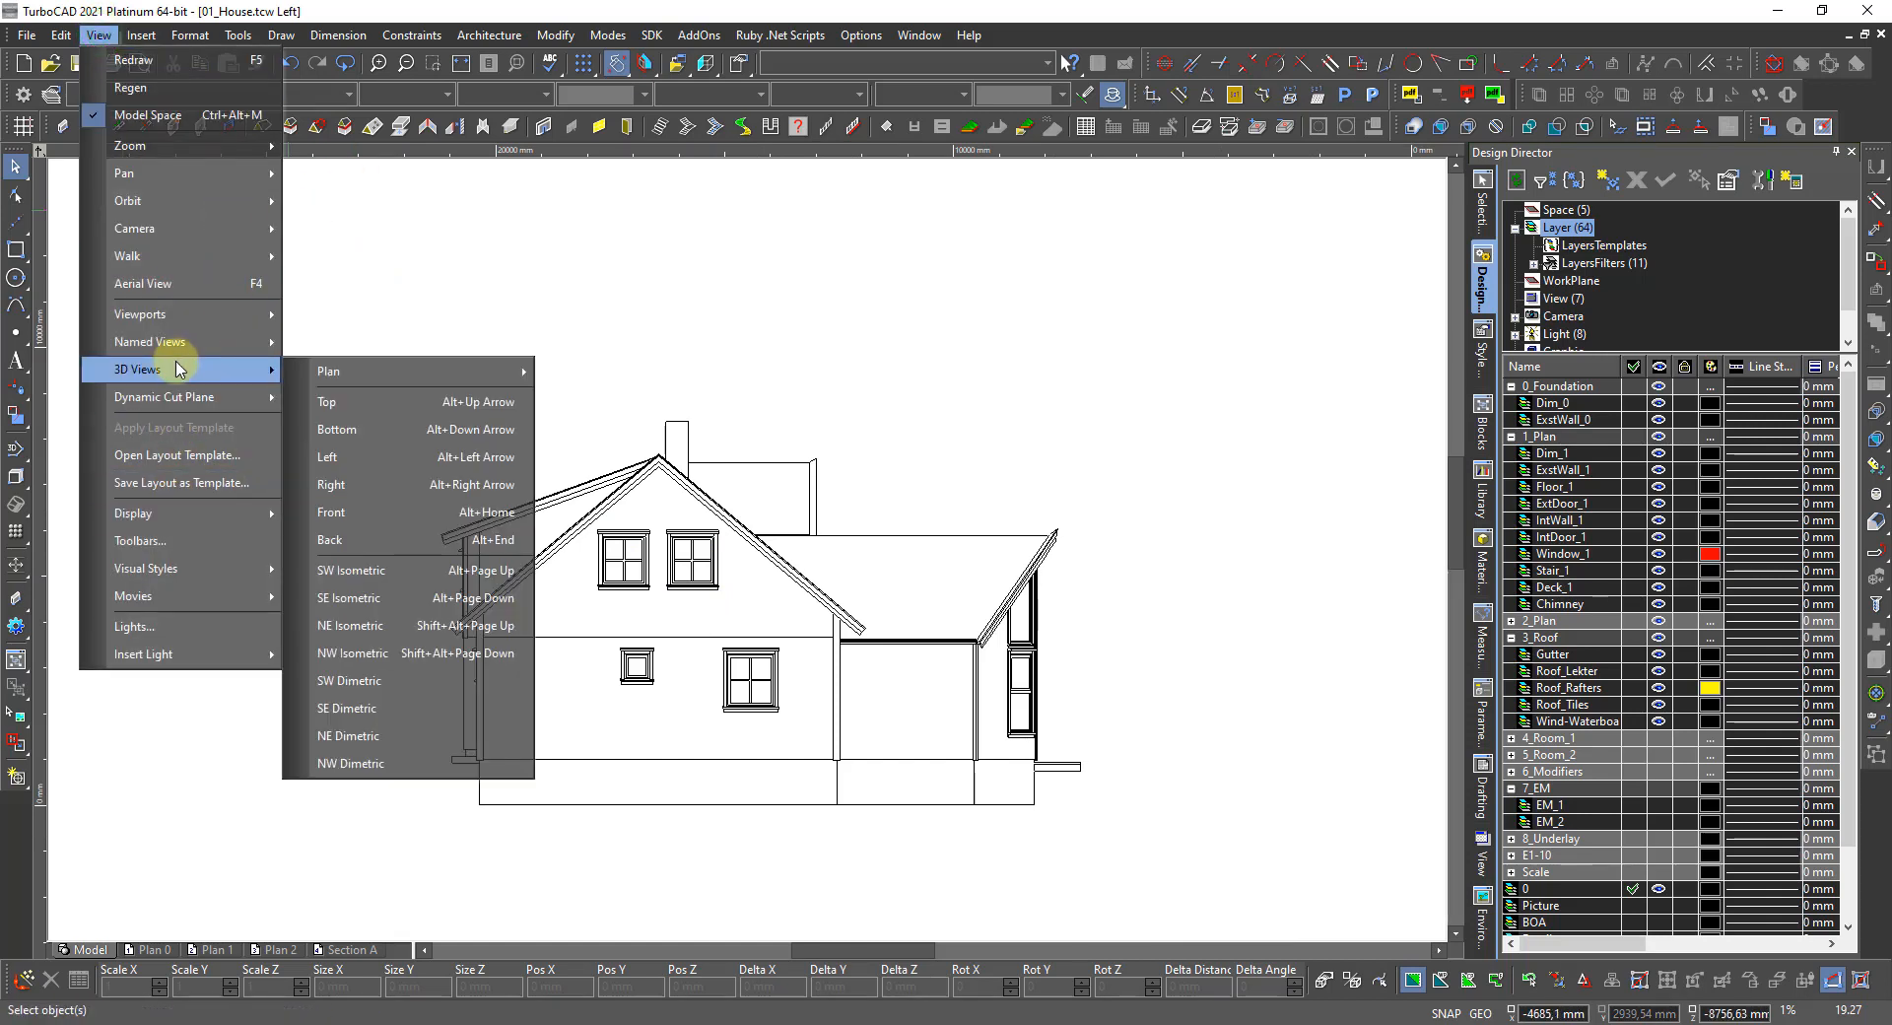
click(341, 372)
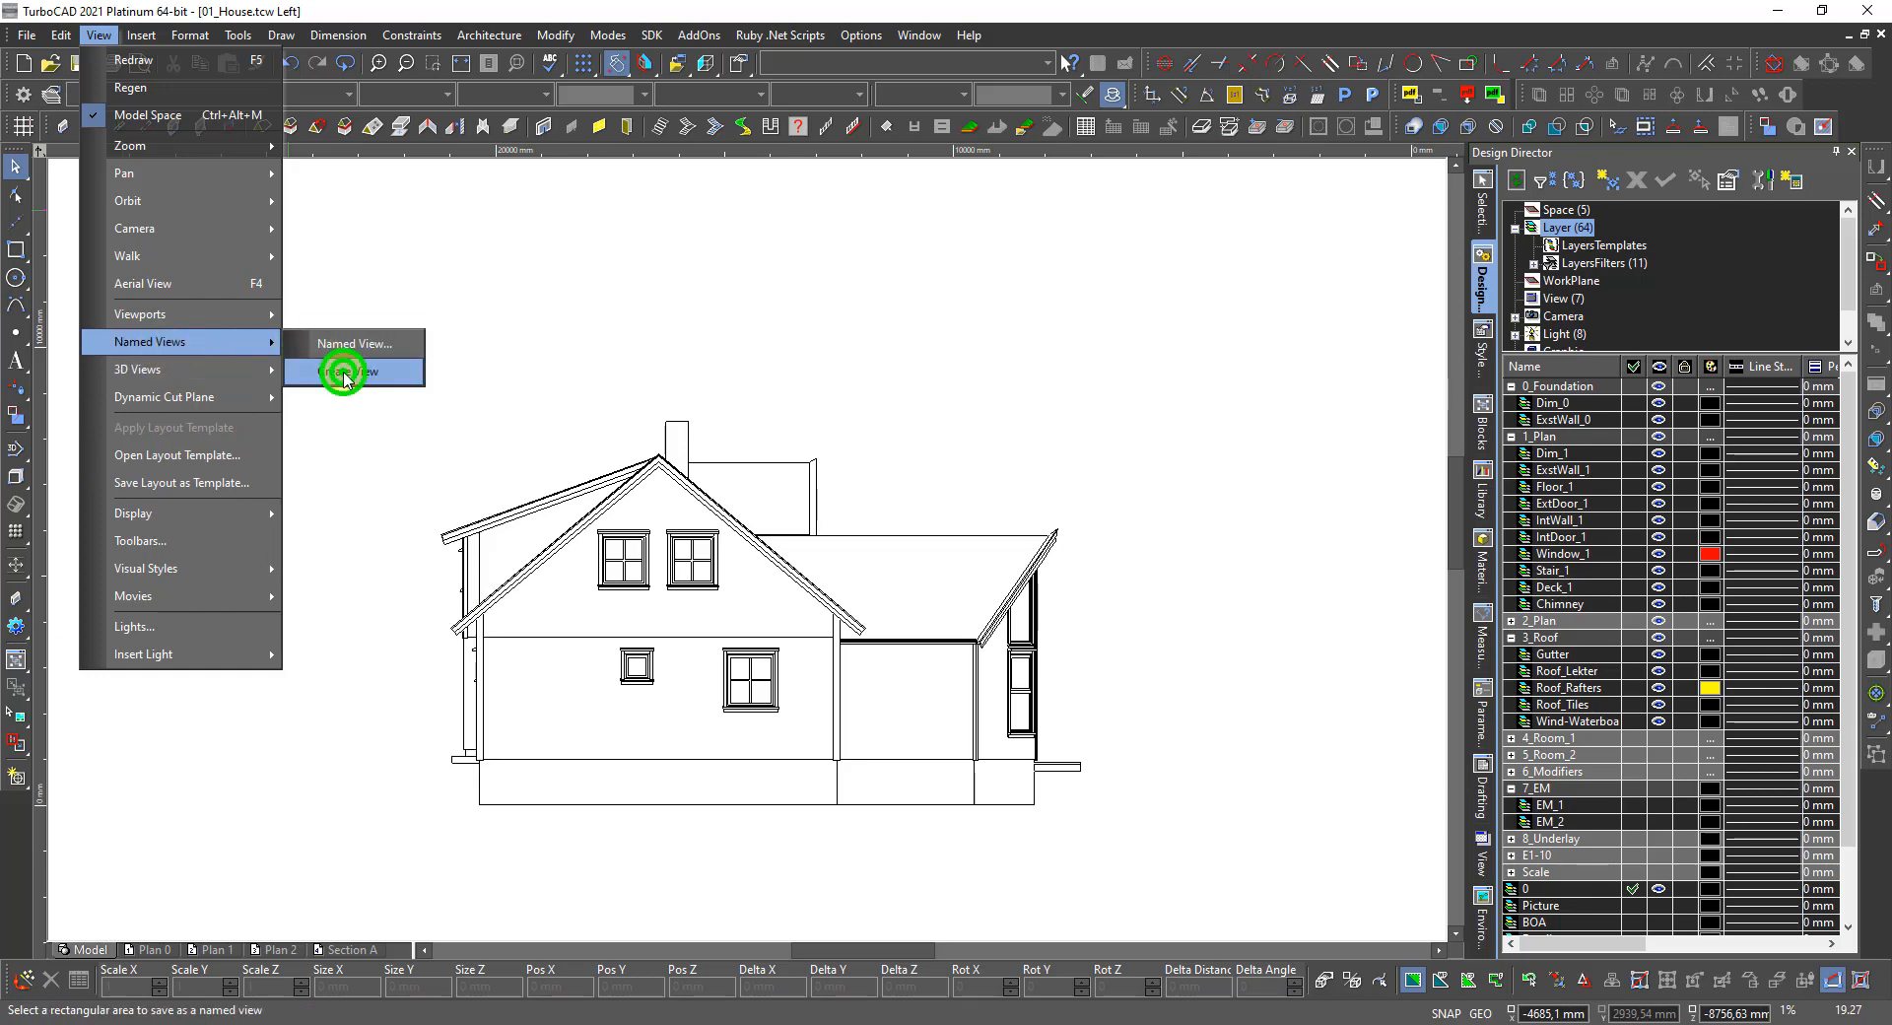
click(431, 358)
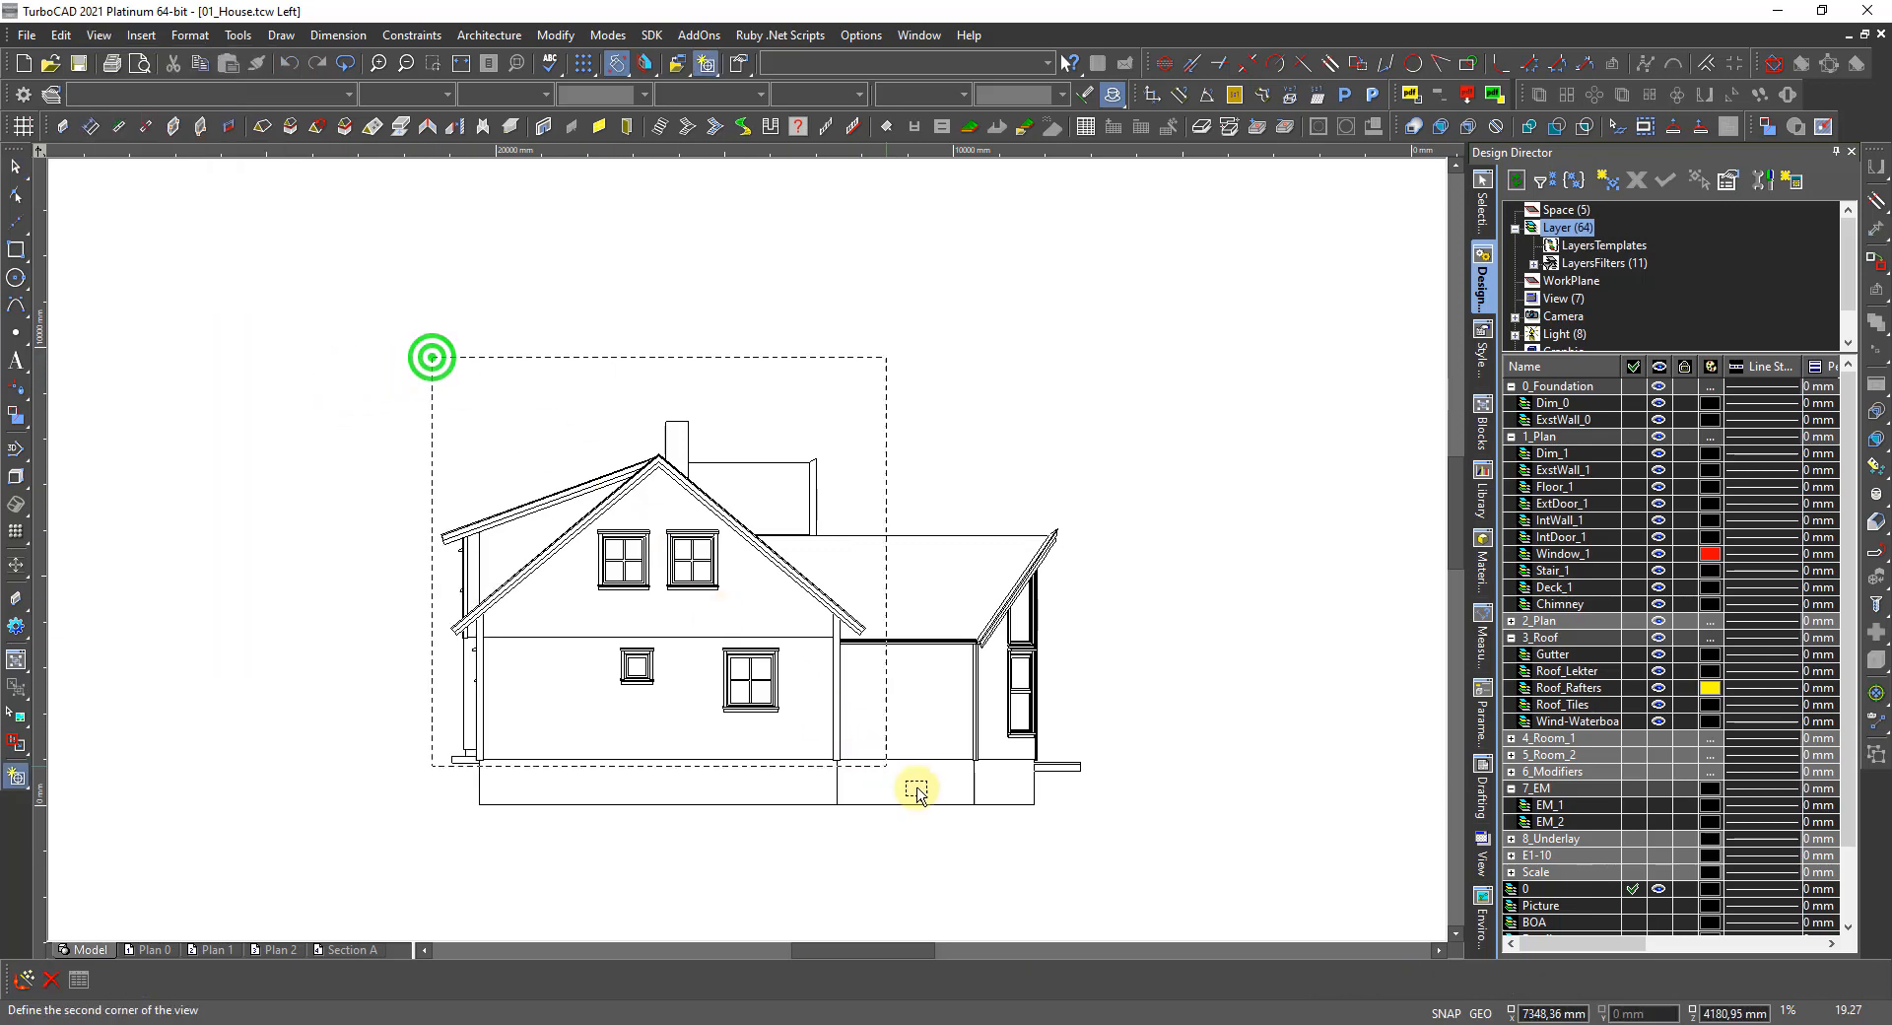
click(1097, 837)
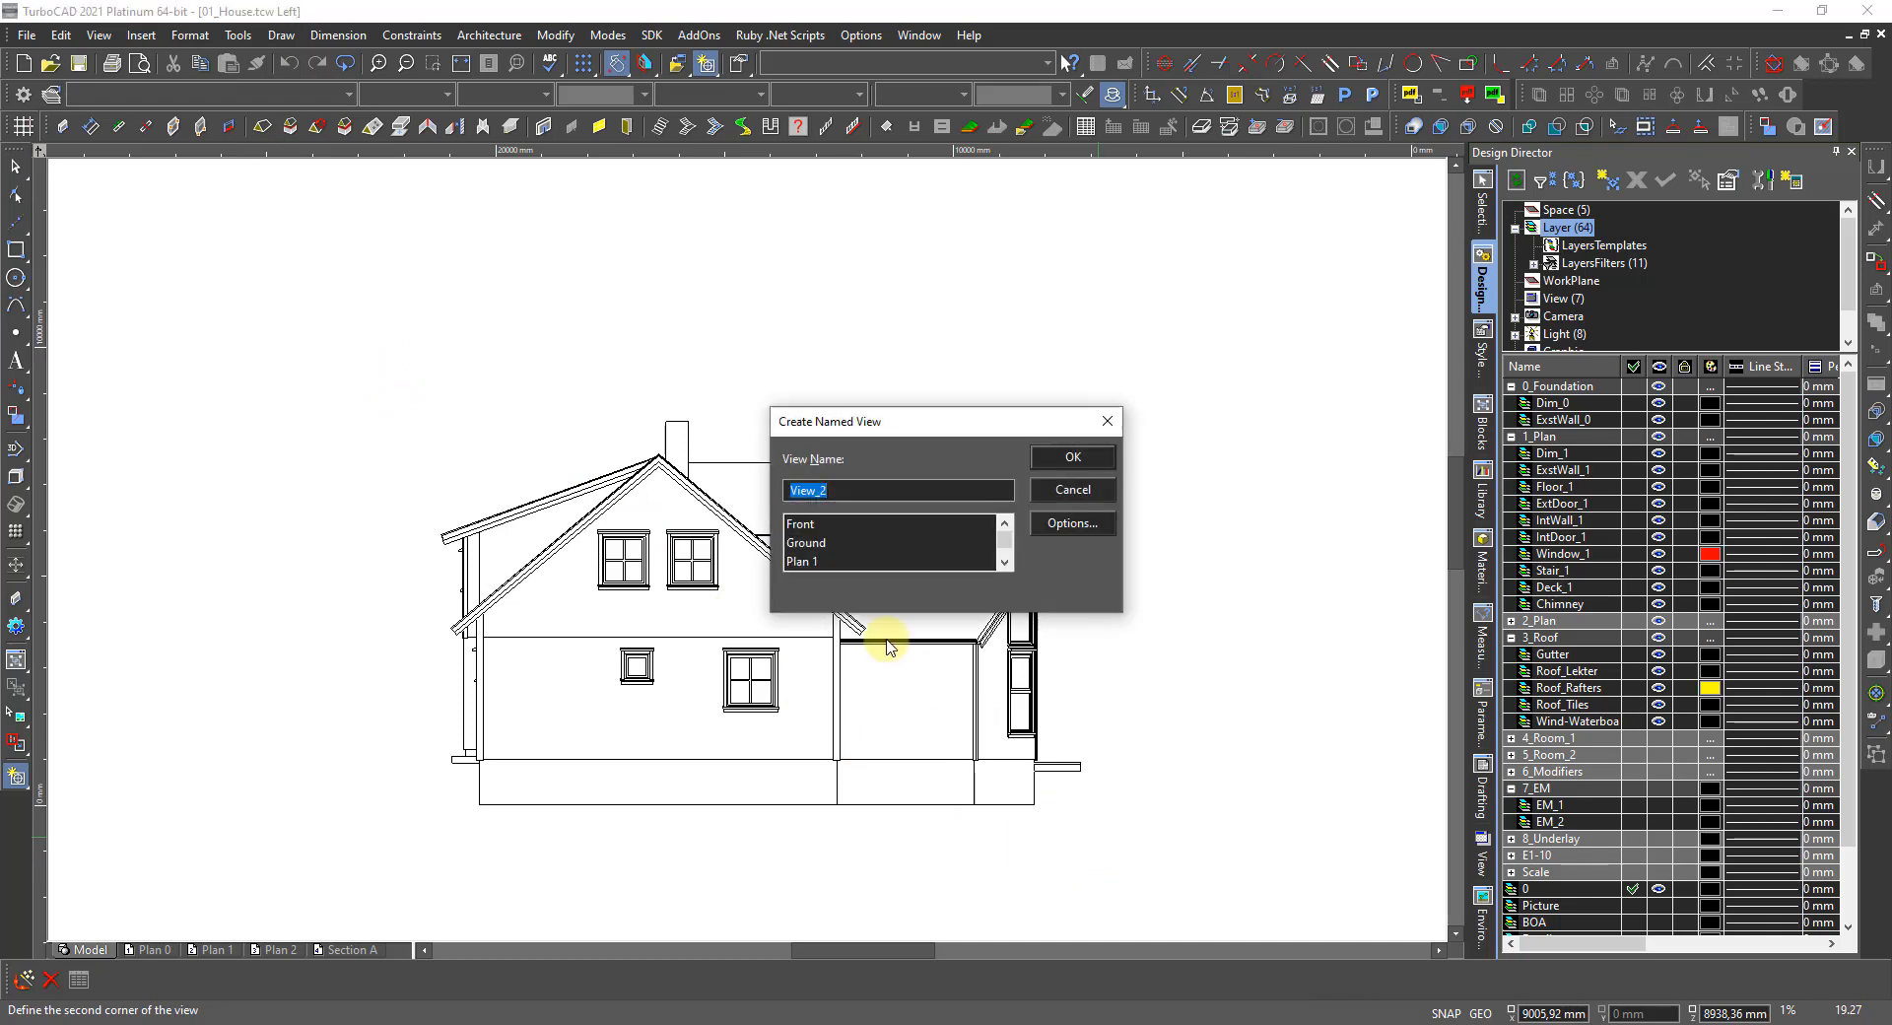
key(Return)
Switch to the back of the house and save its full elevation as a named view called Back.
right_click(845, 490)
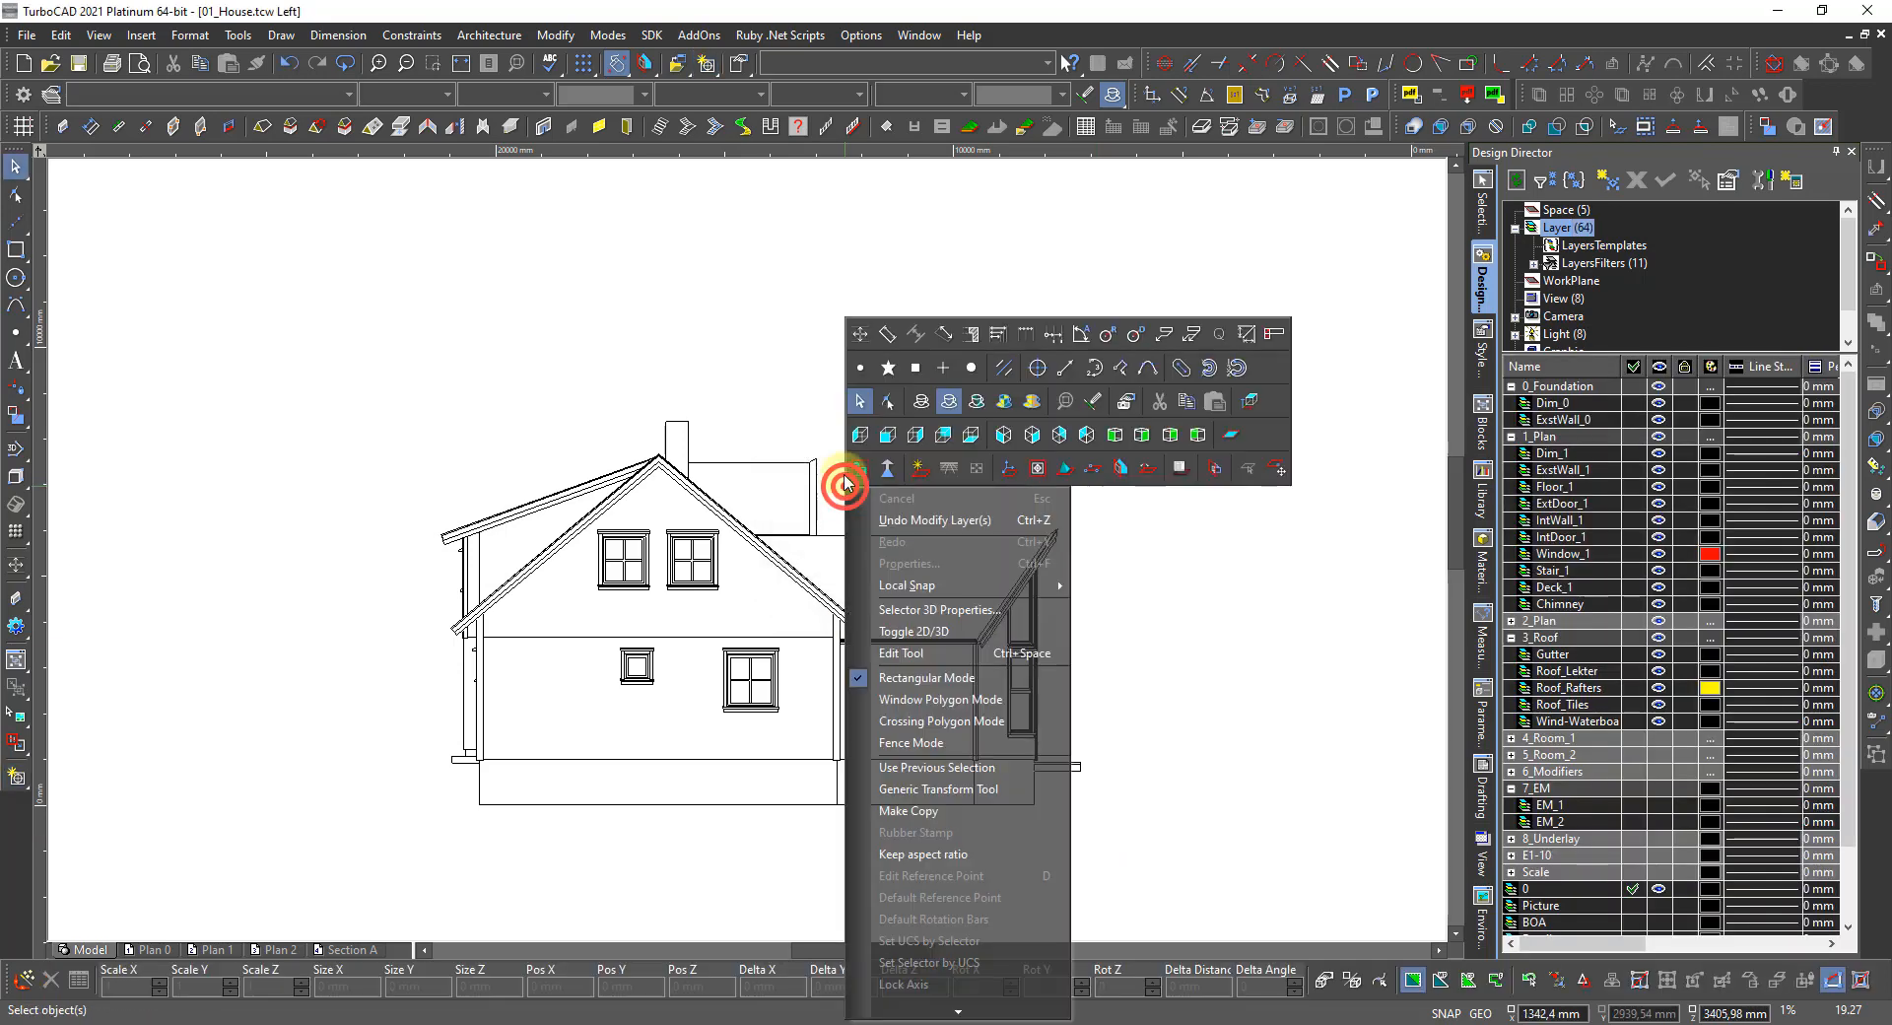
click(939, 437)
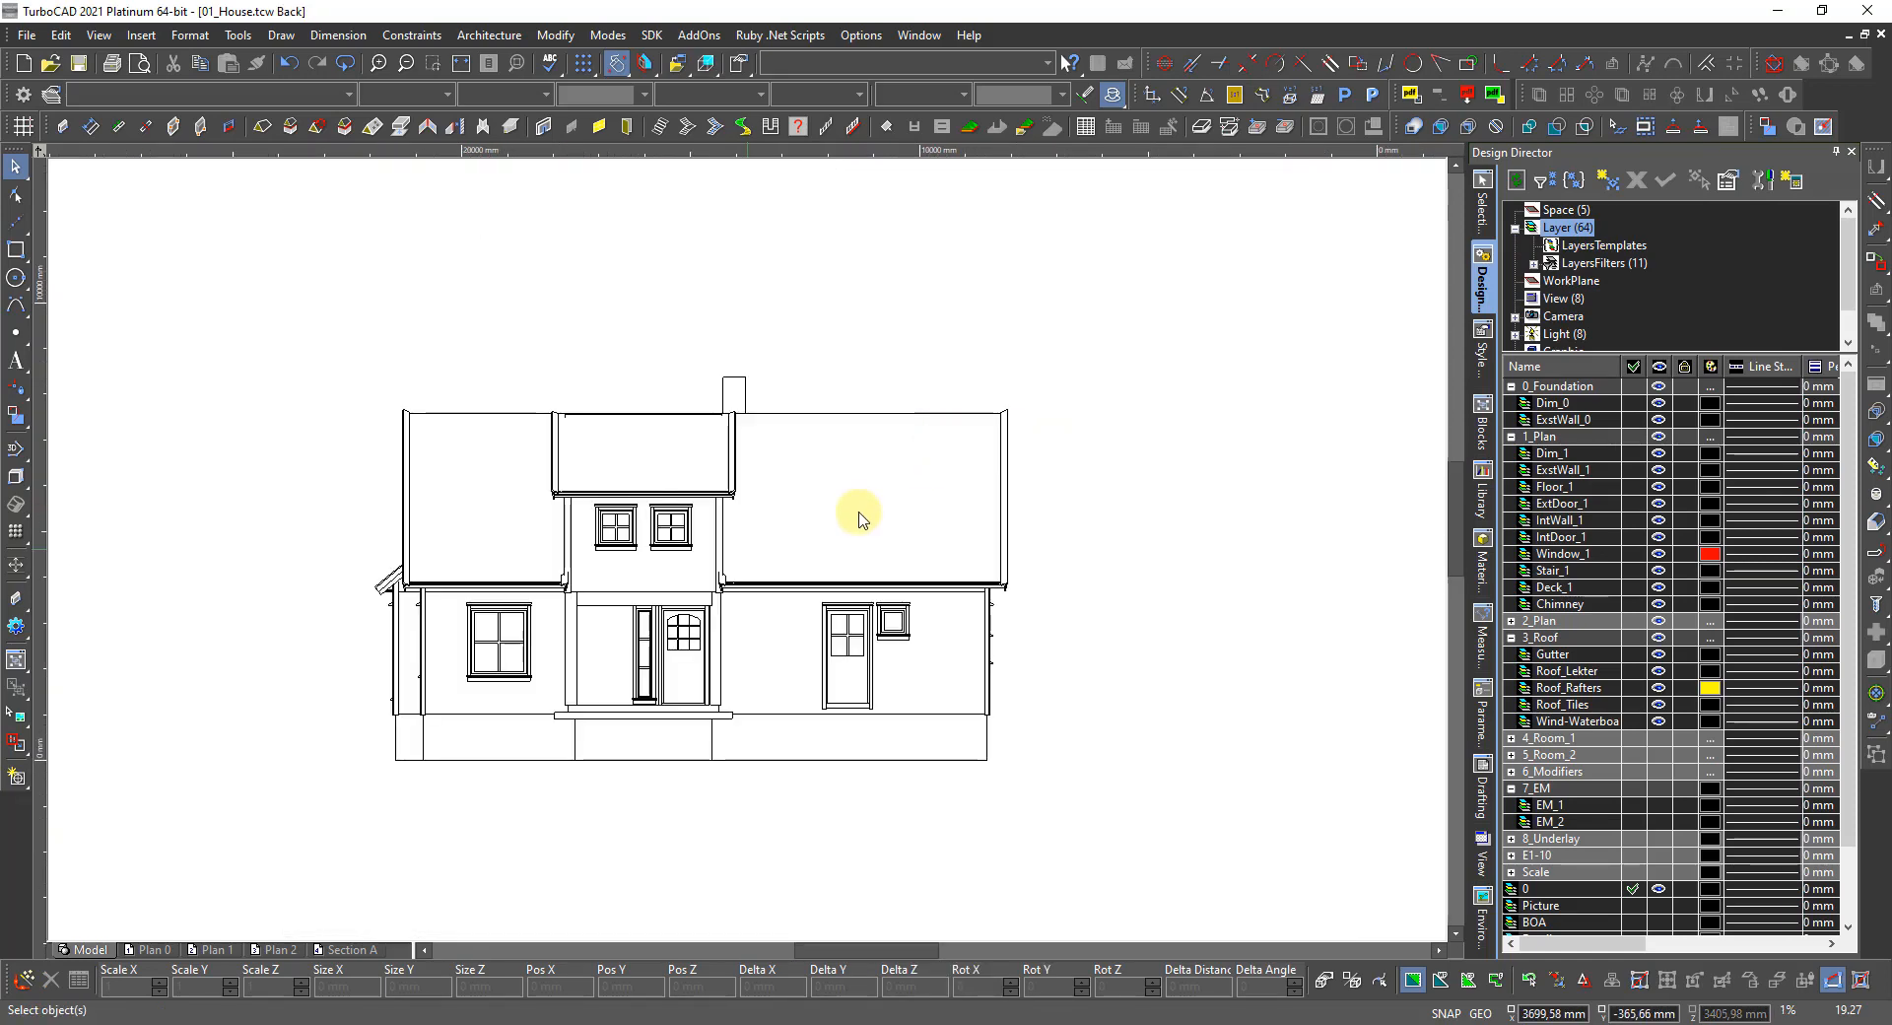
scroll(749, 552, up, 1)
scroll(749, 551, down, 1)
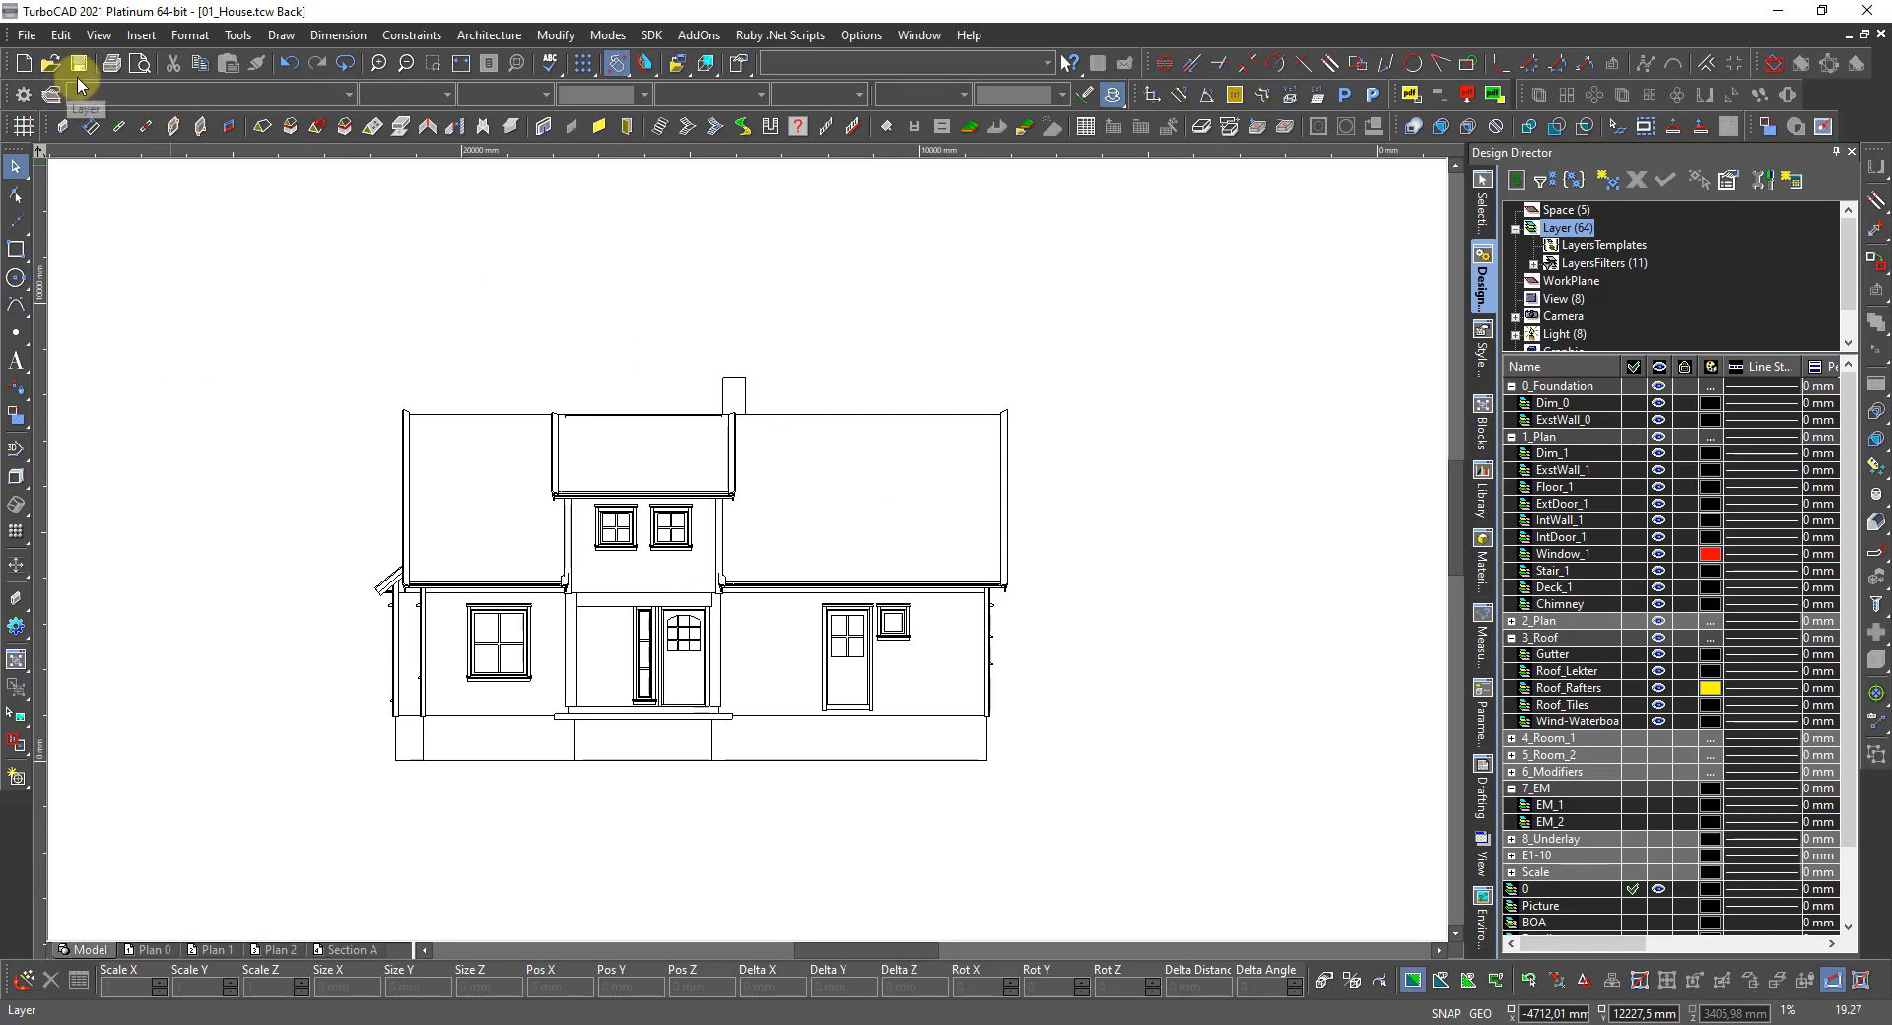
click(93, 42)
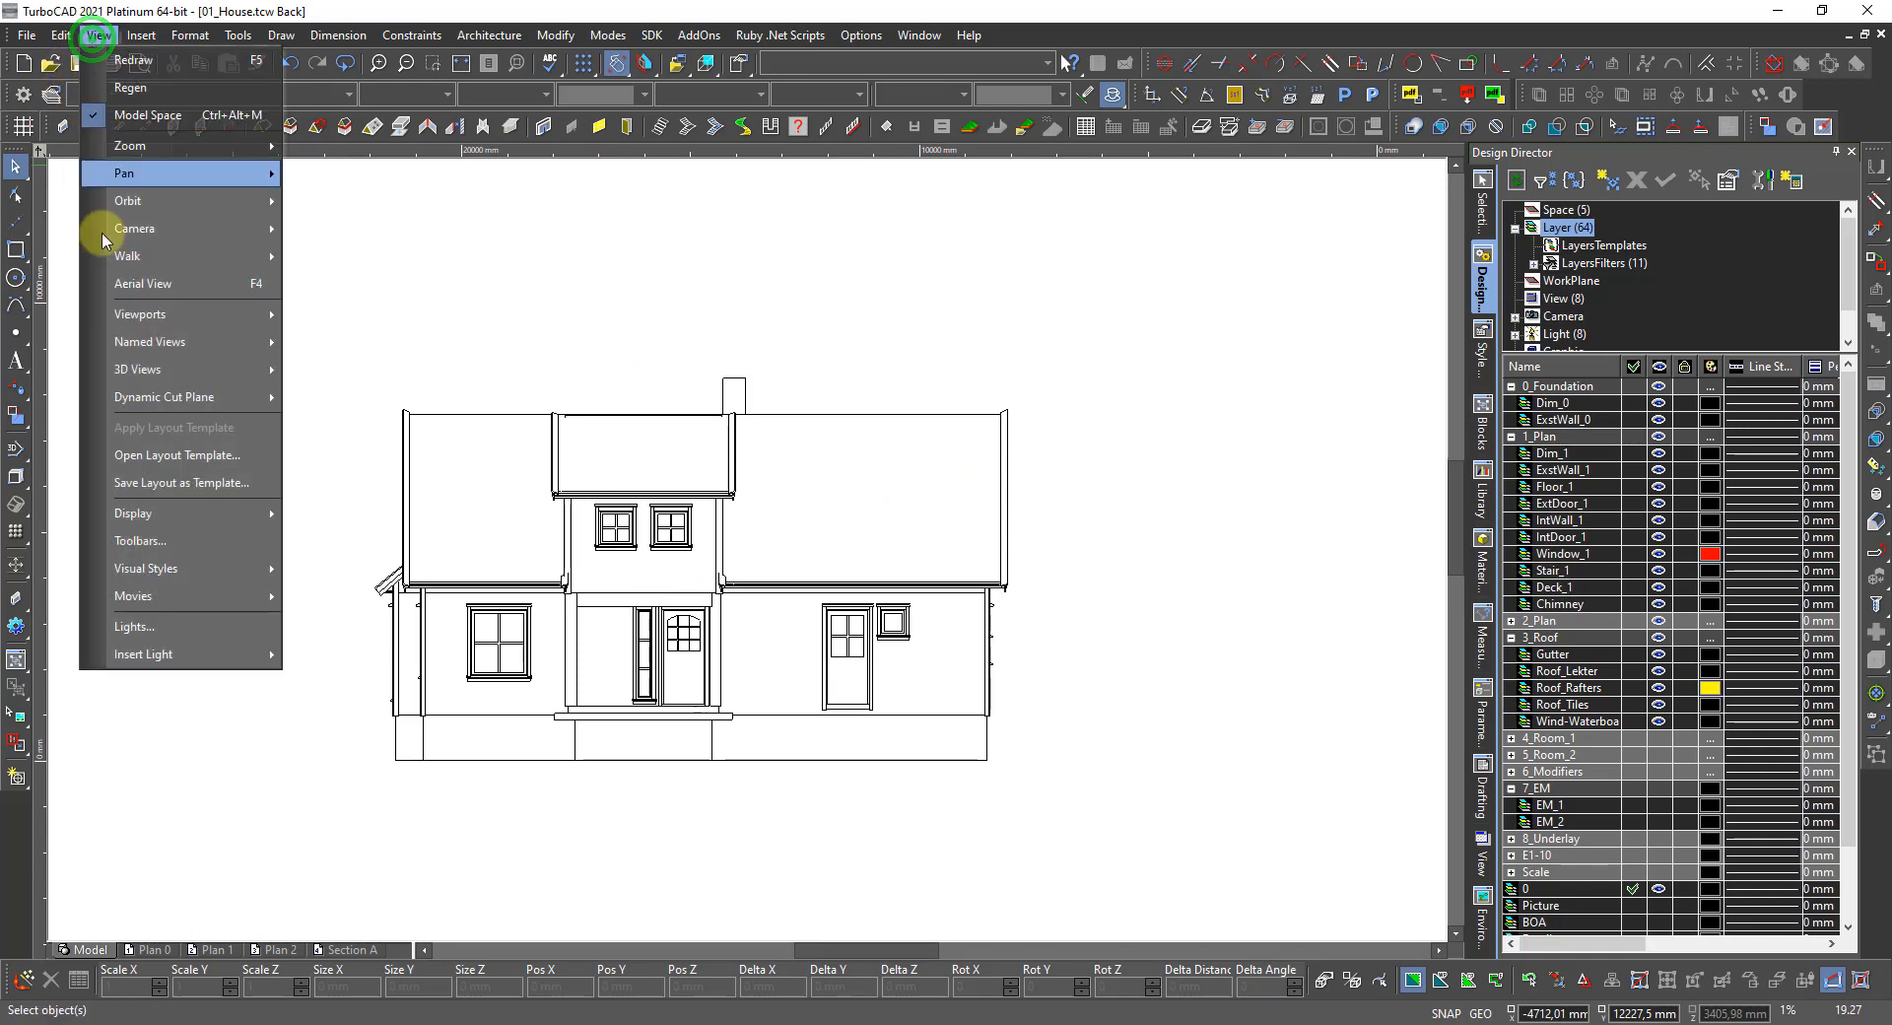
mouse_move(163, 341)
click(348, 372)
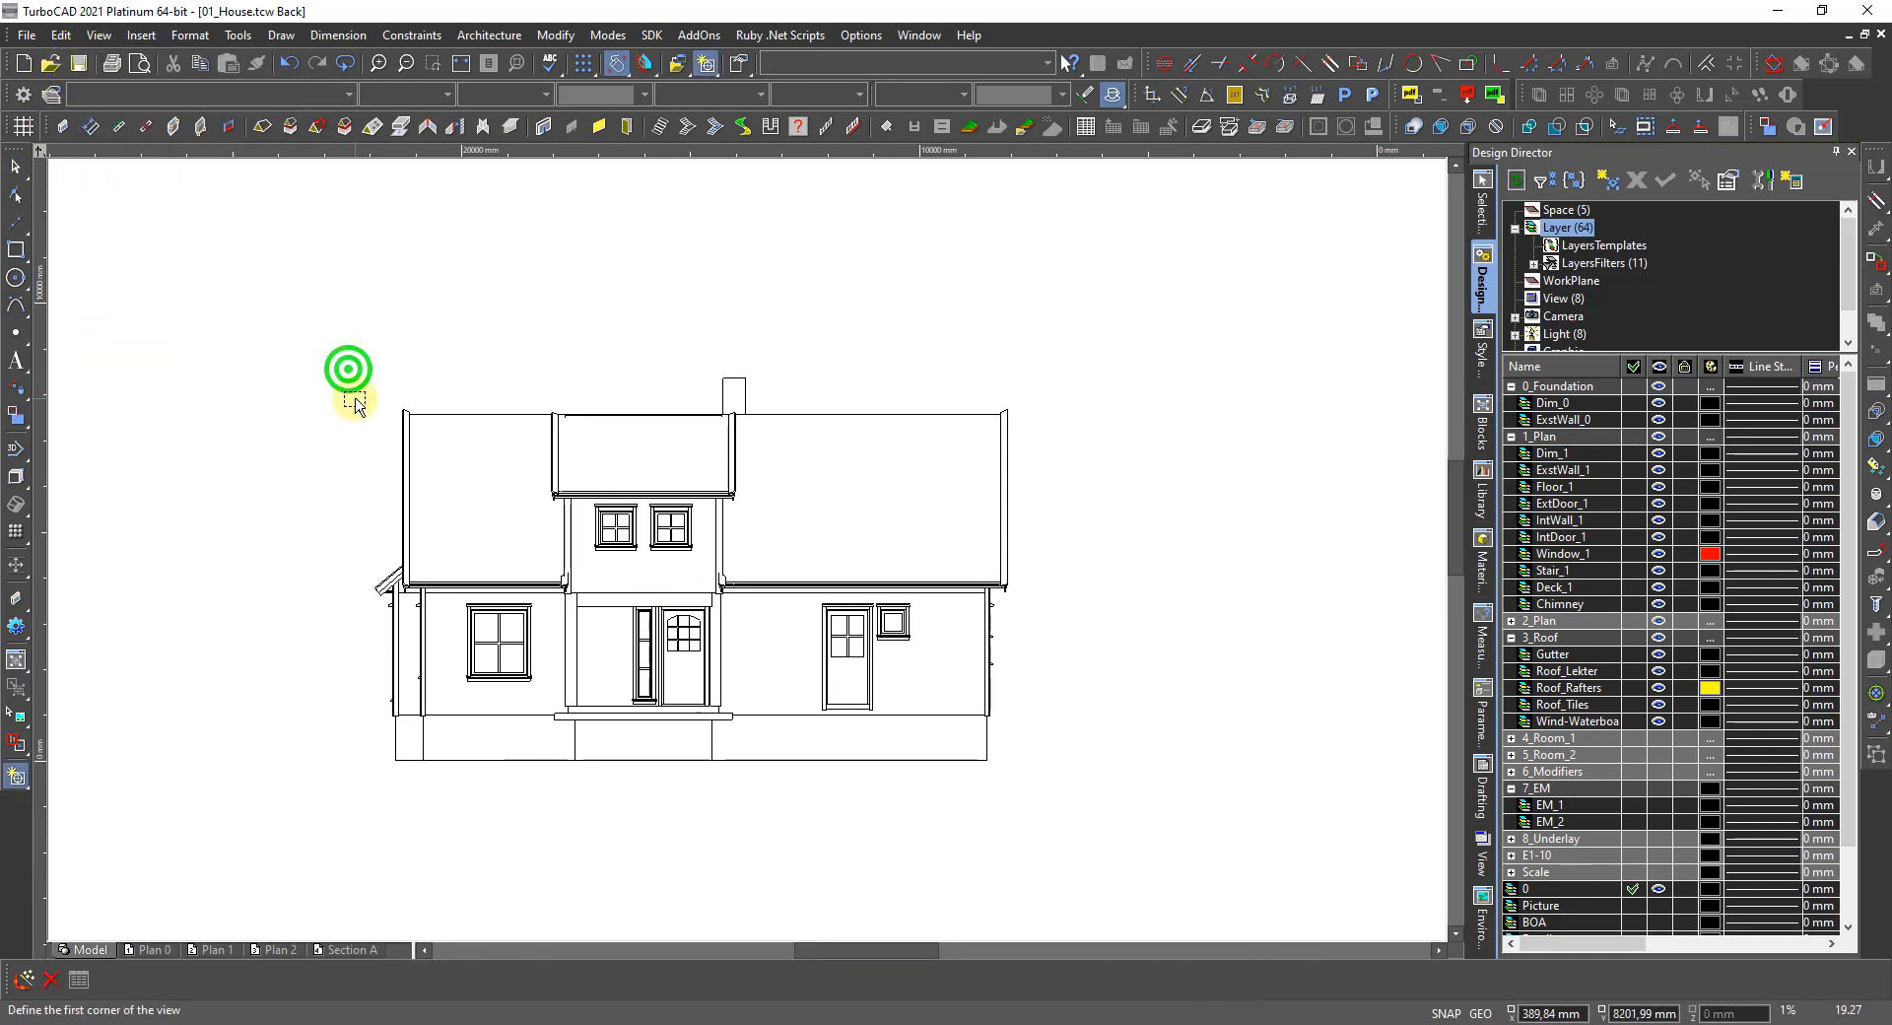
drag(345, 378, 744, 653)
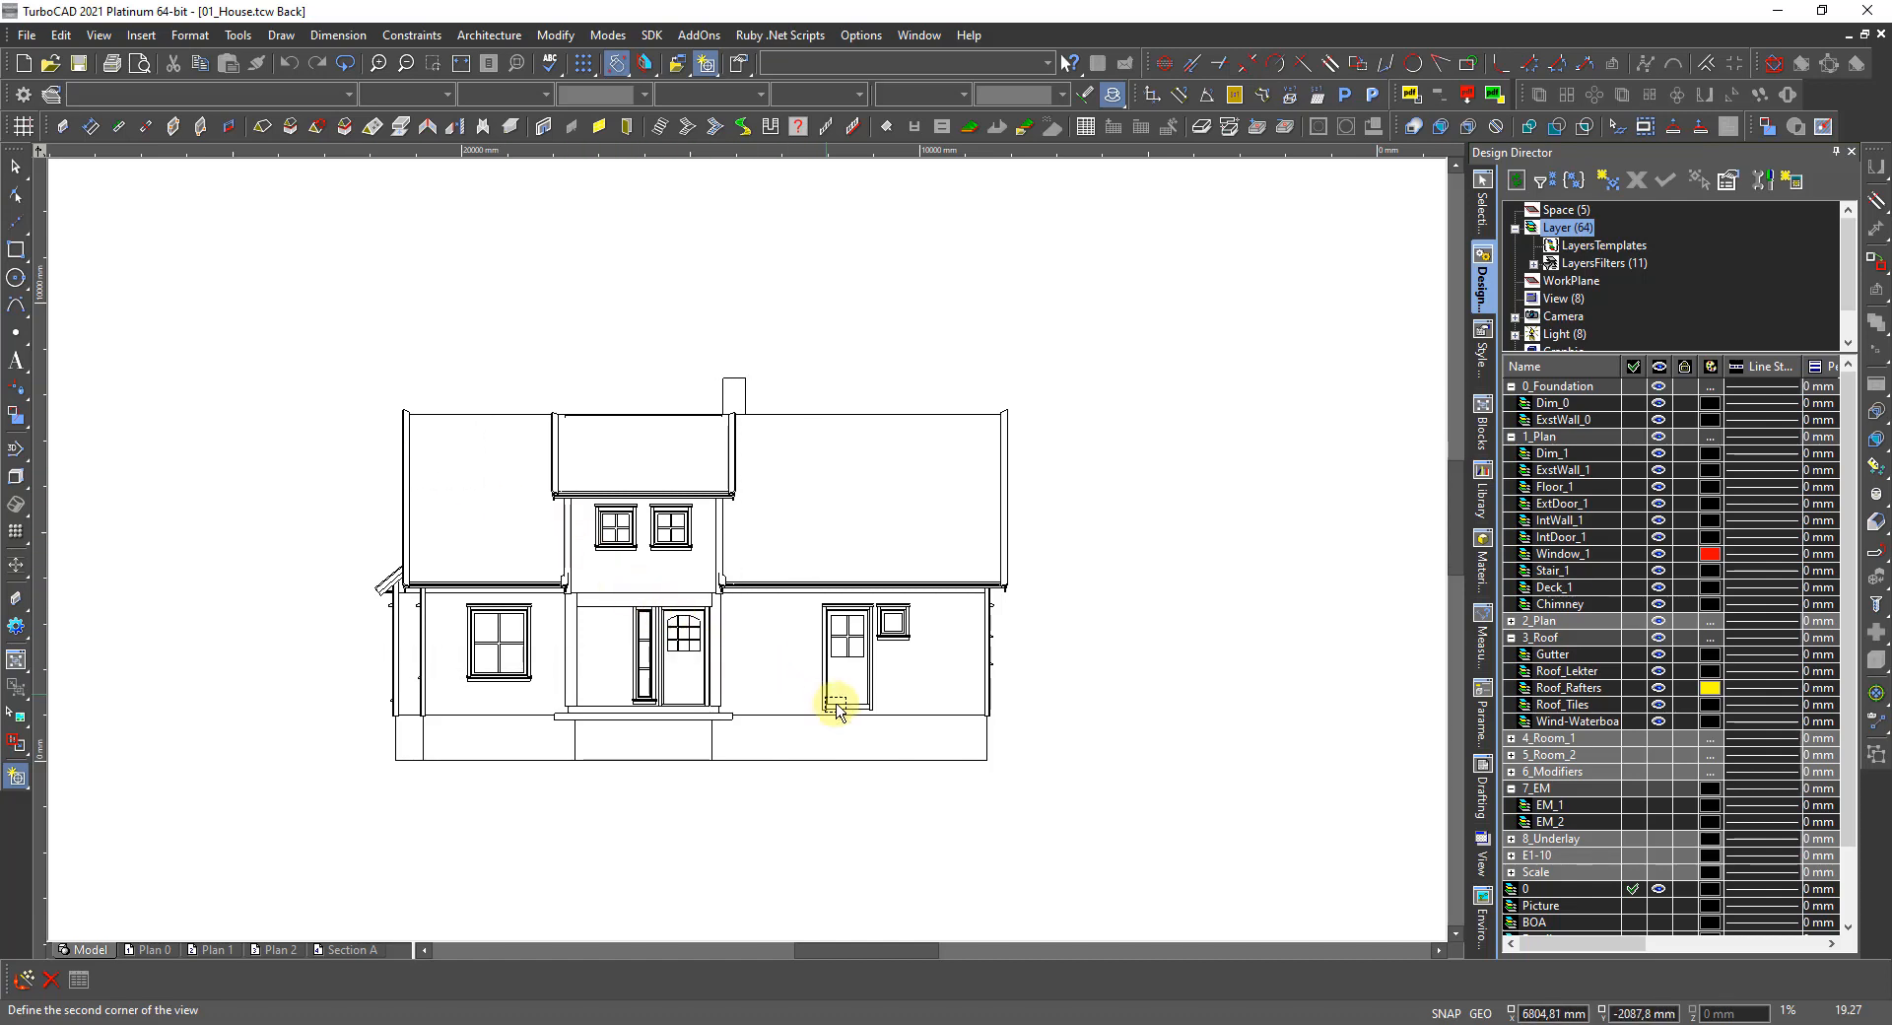
click(1021, 774)
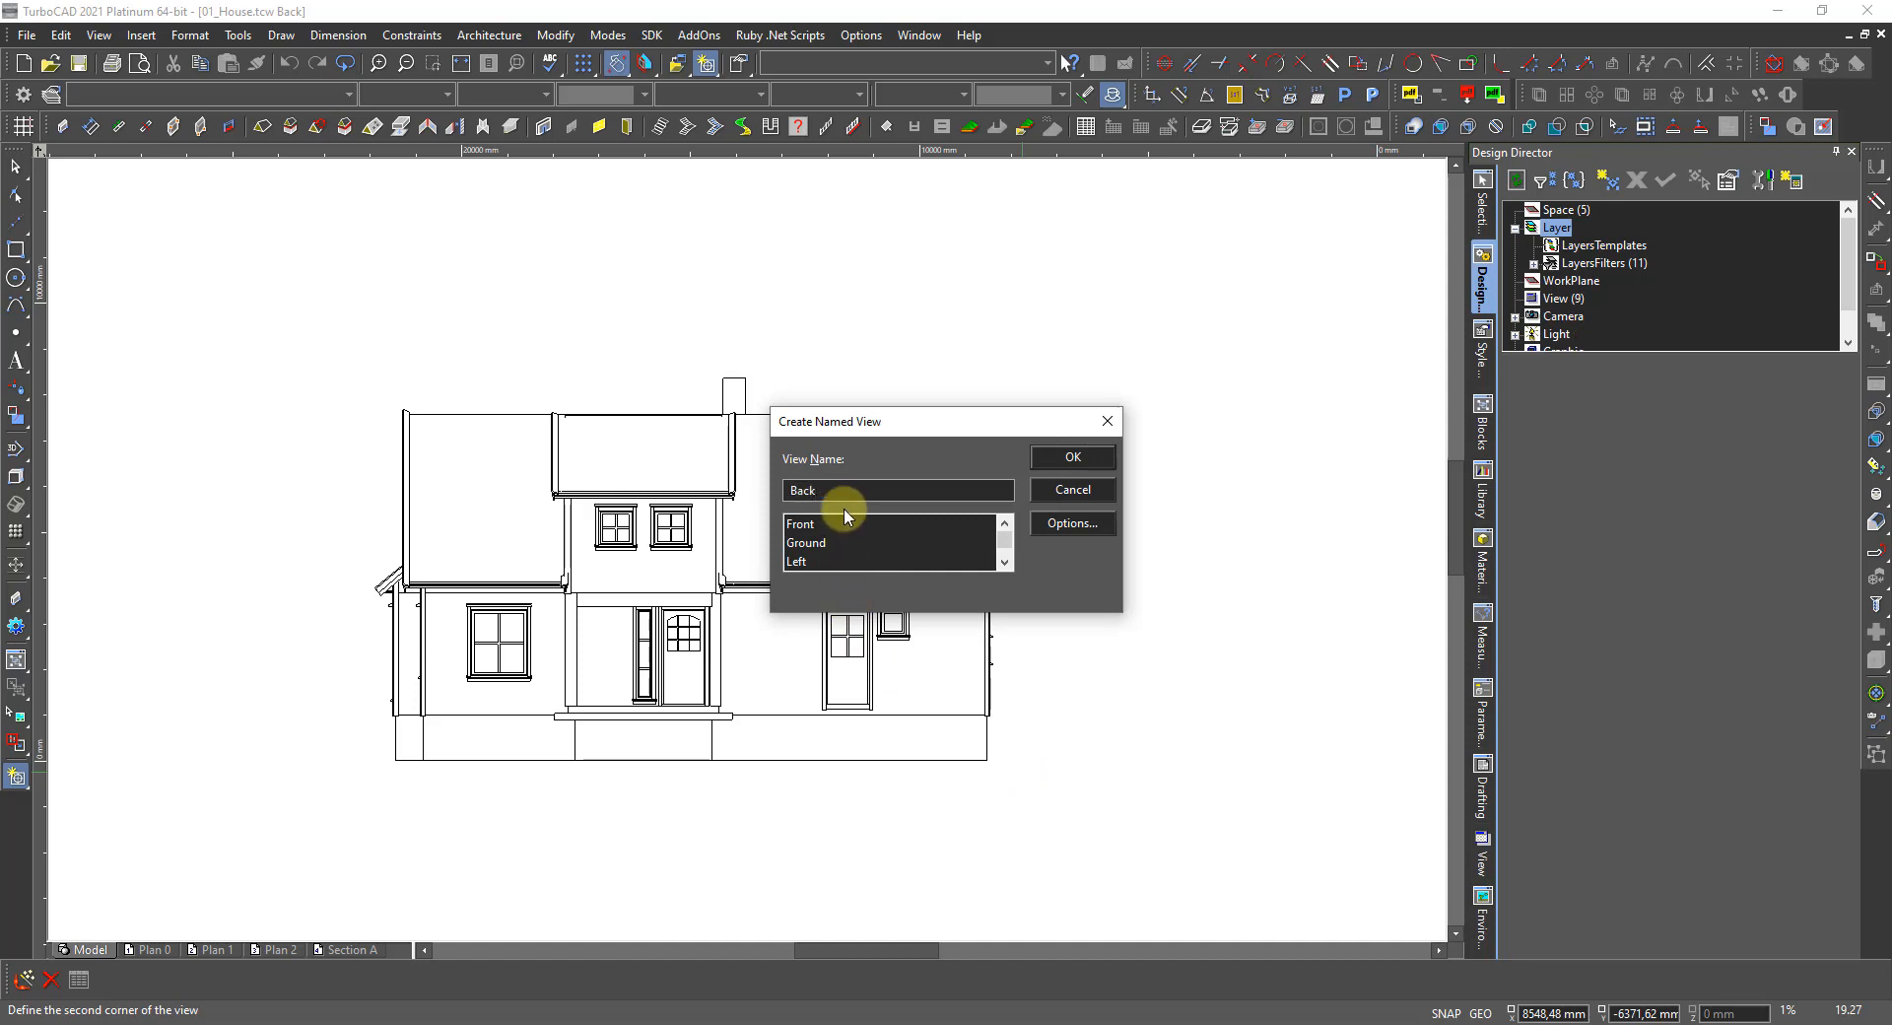
key(Return)
Switch to the right side of the house and save its full elevation as a named view called Right.
click(738, 525)
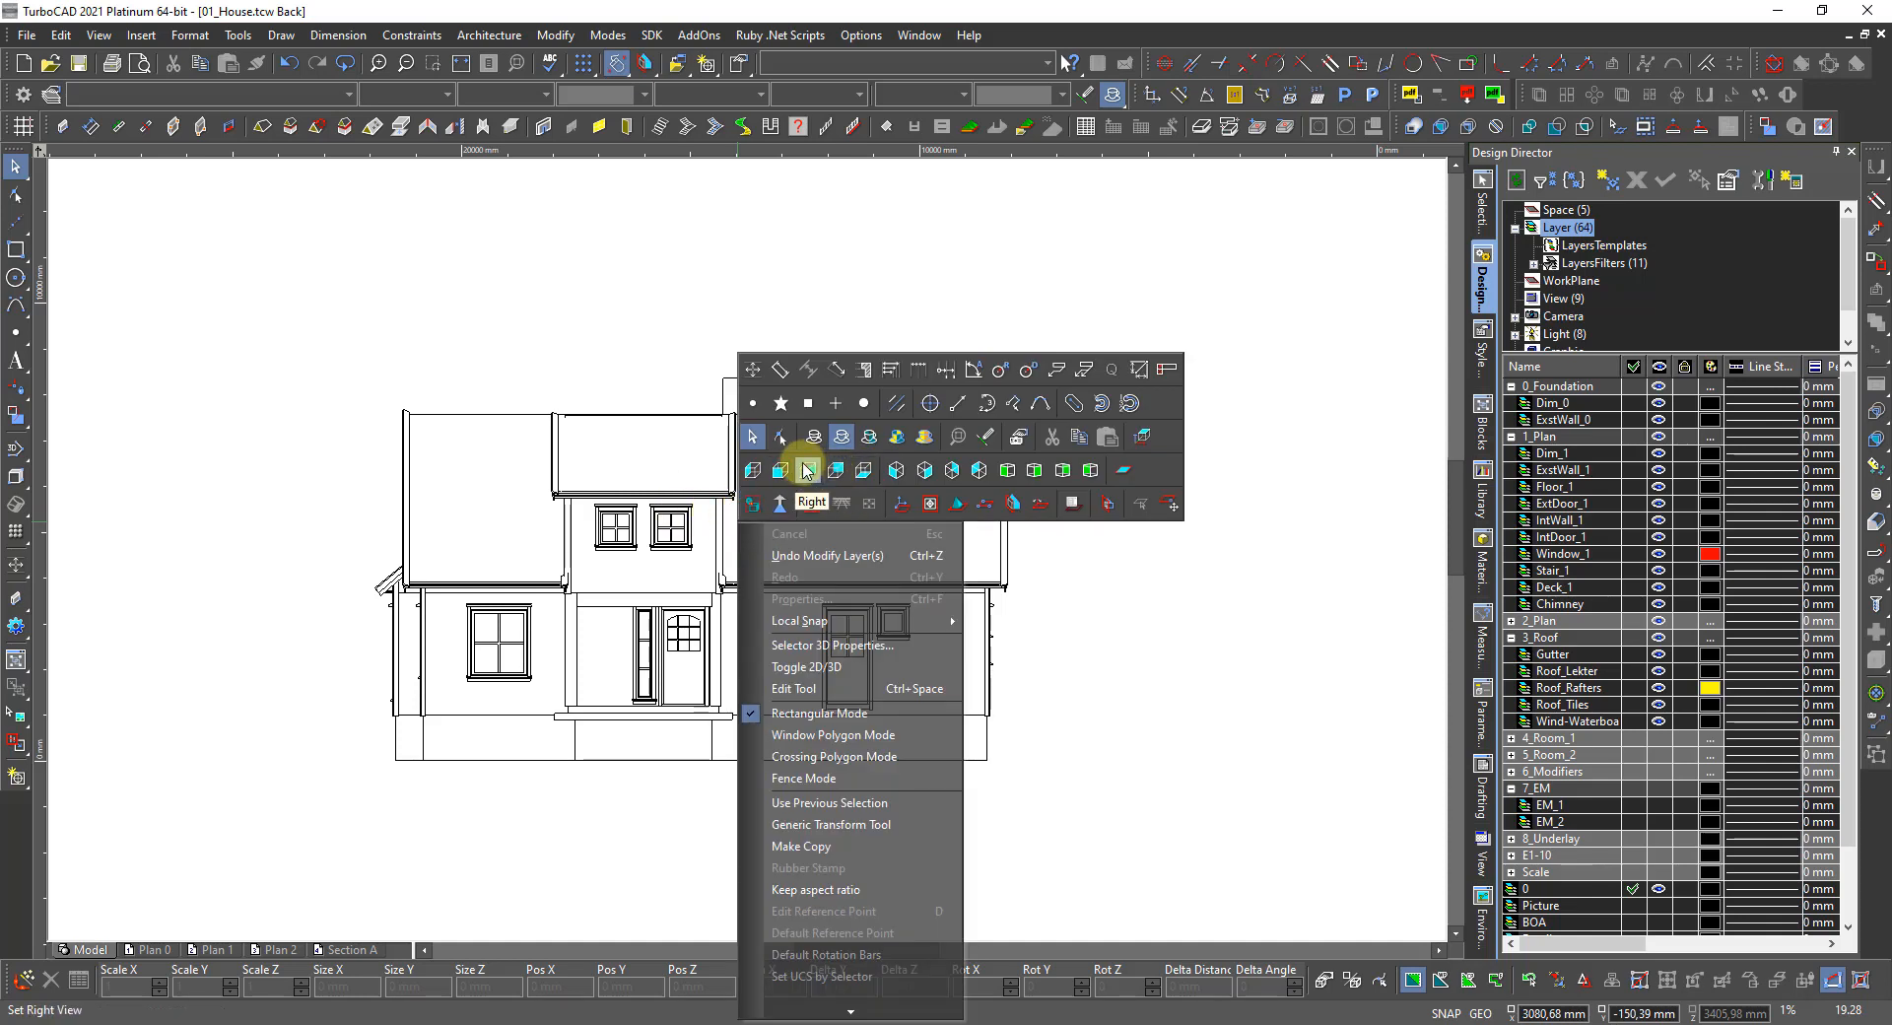
click(809, 471)
scroll(752, 583, down, 3)
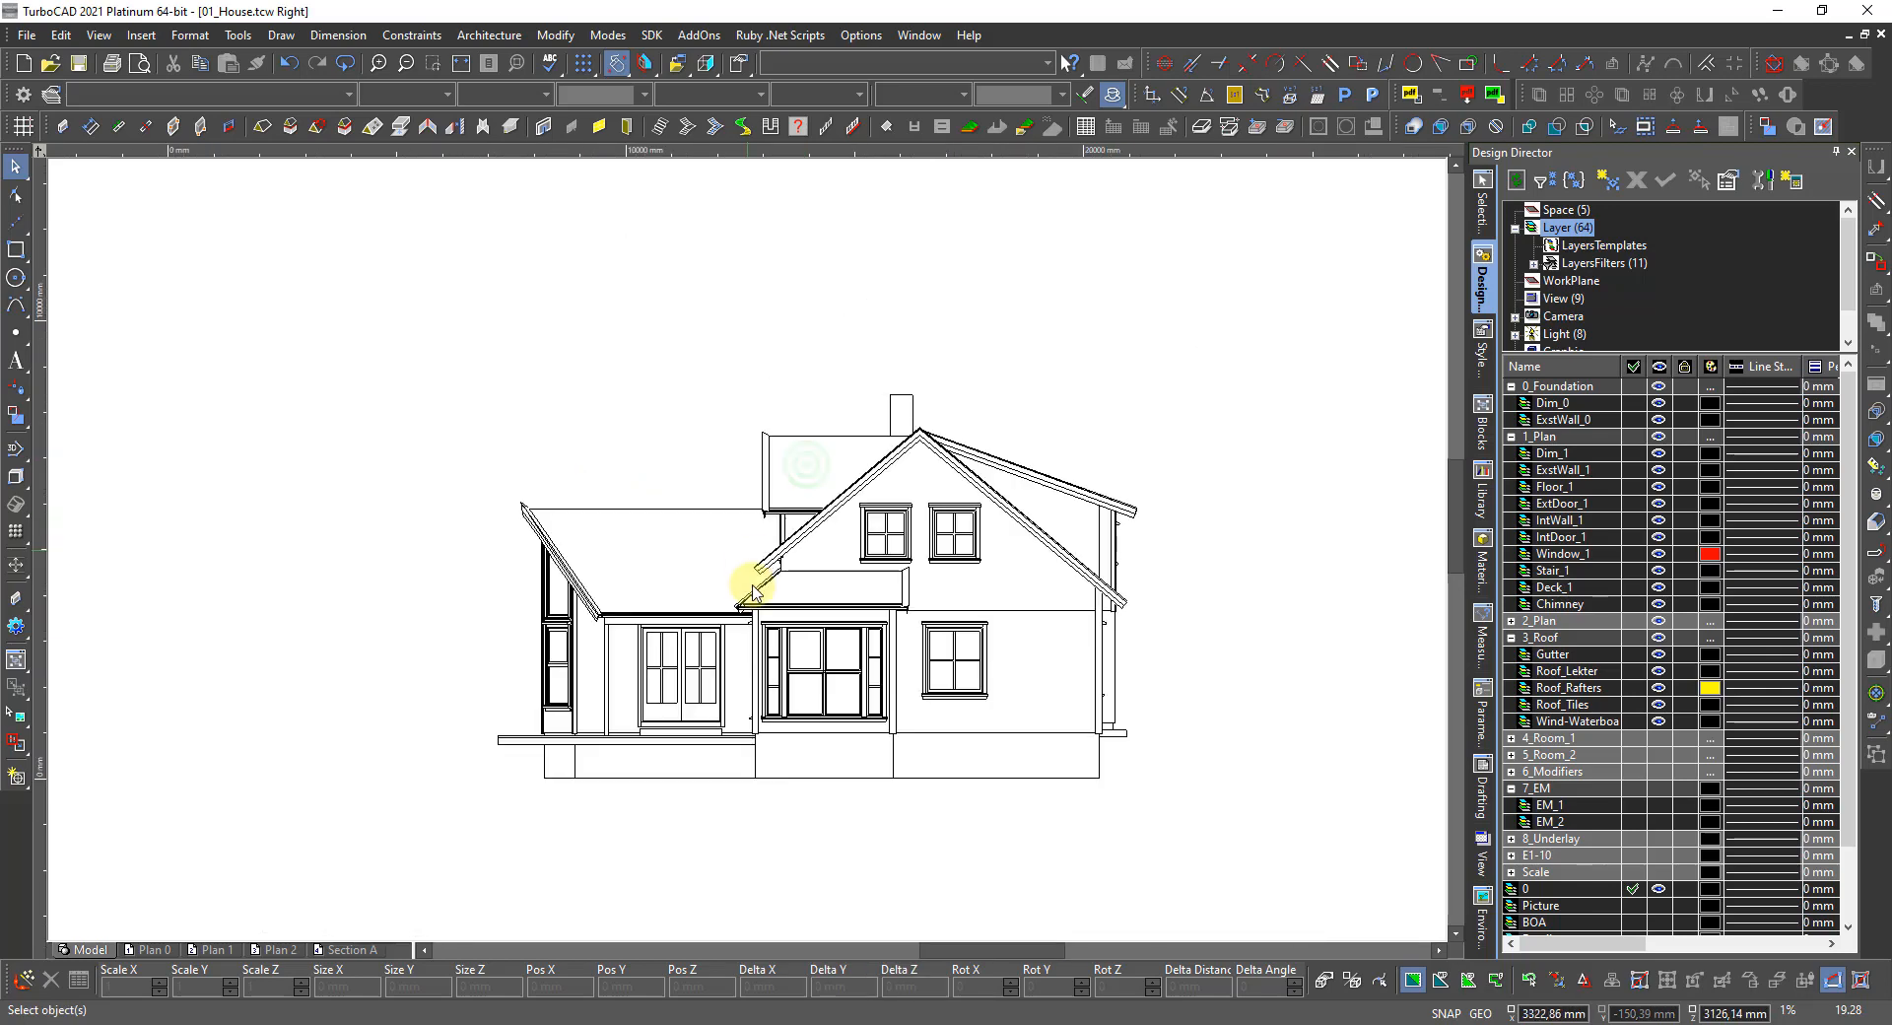
click(95, 36)
mouse_move(173, 345)
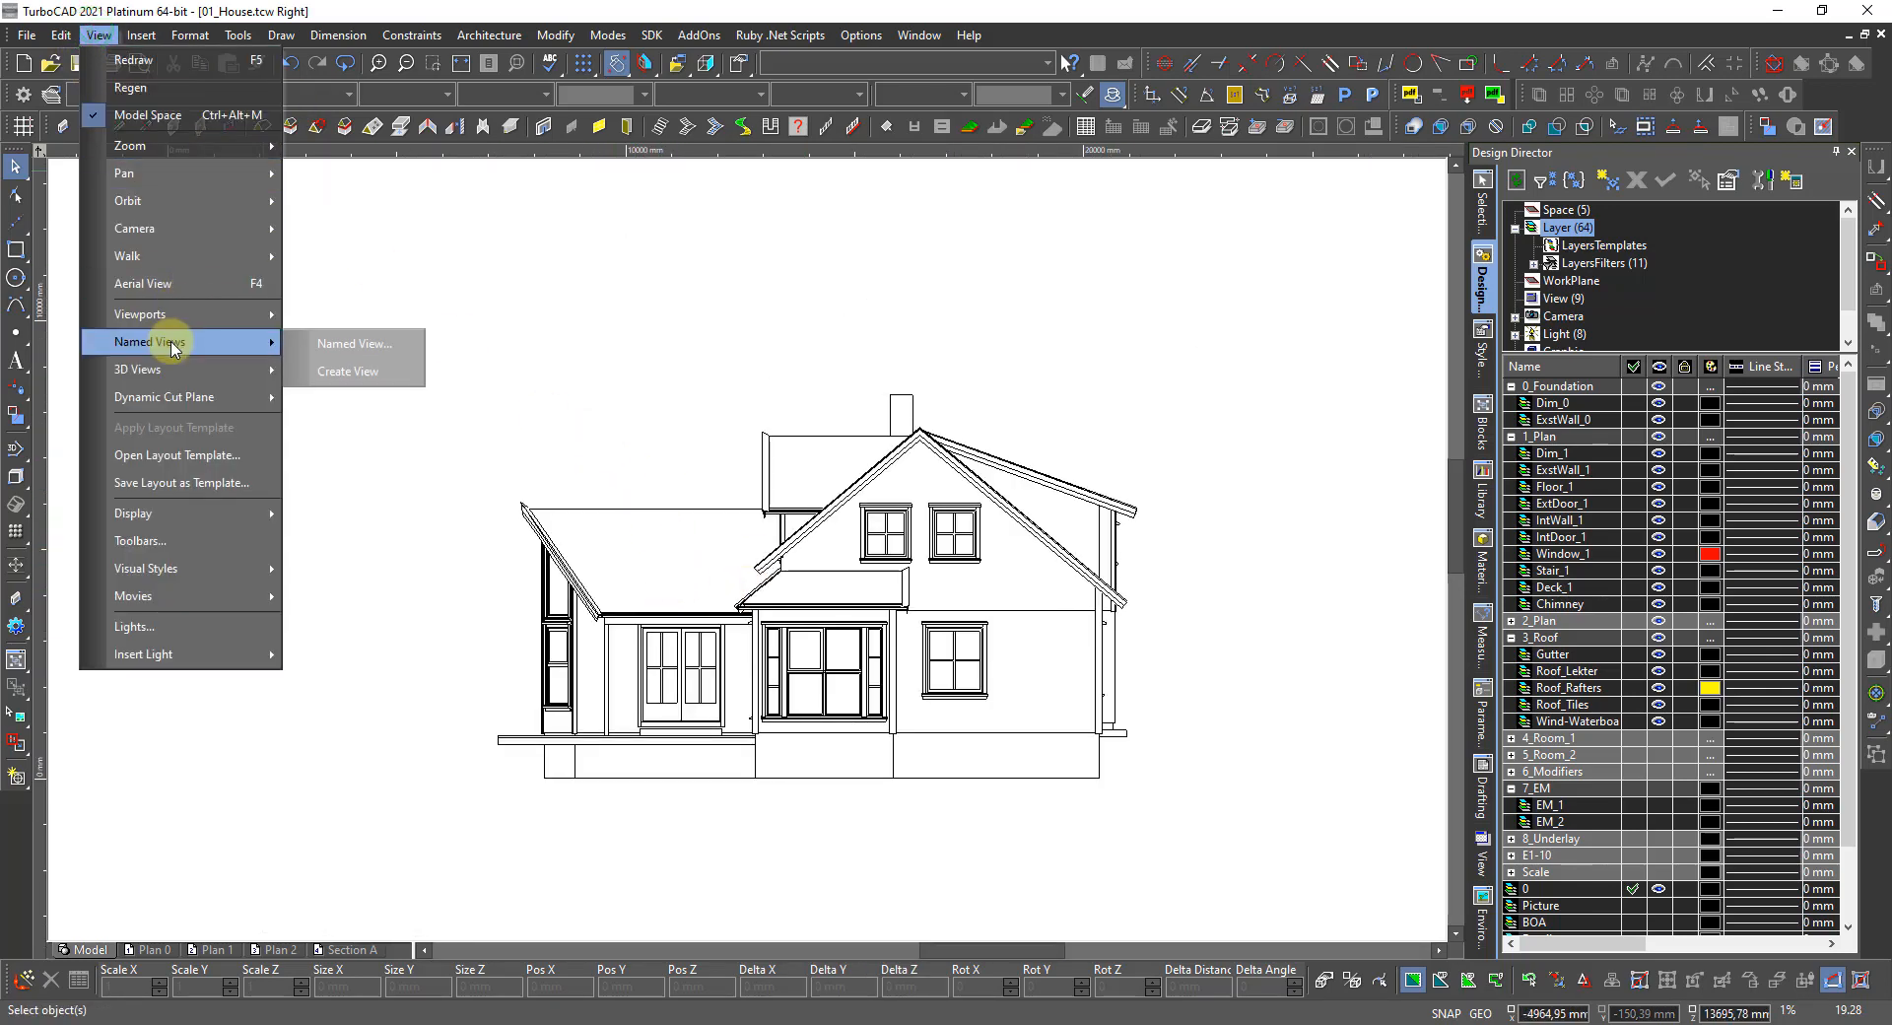
click(320, 369)
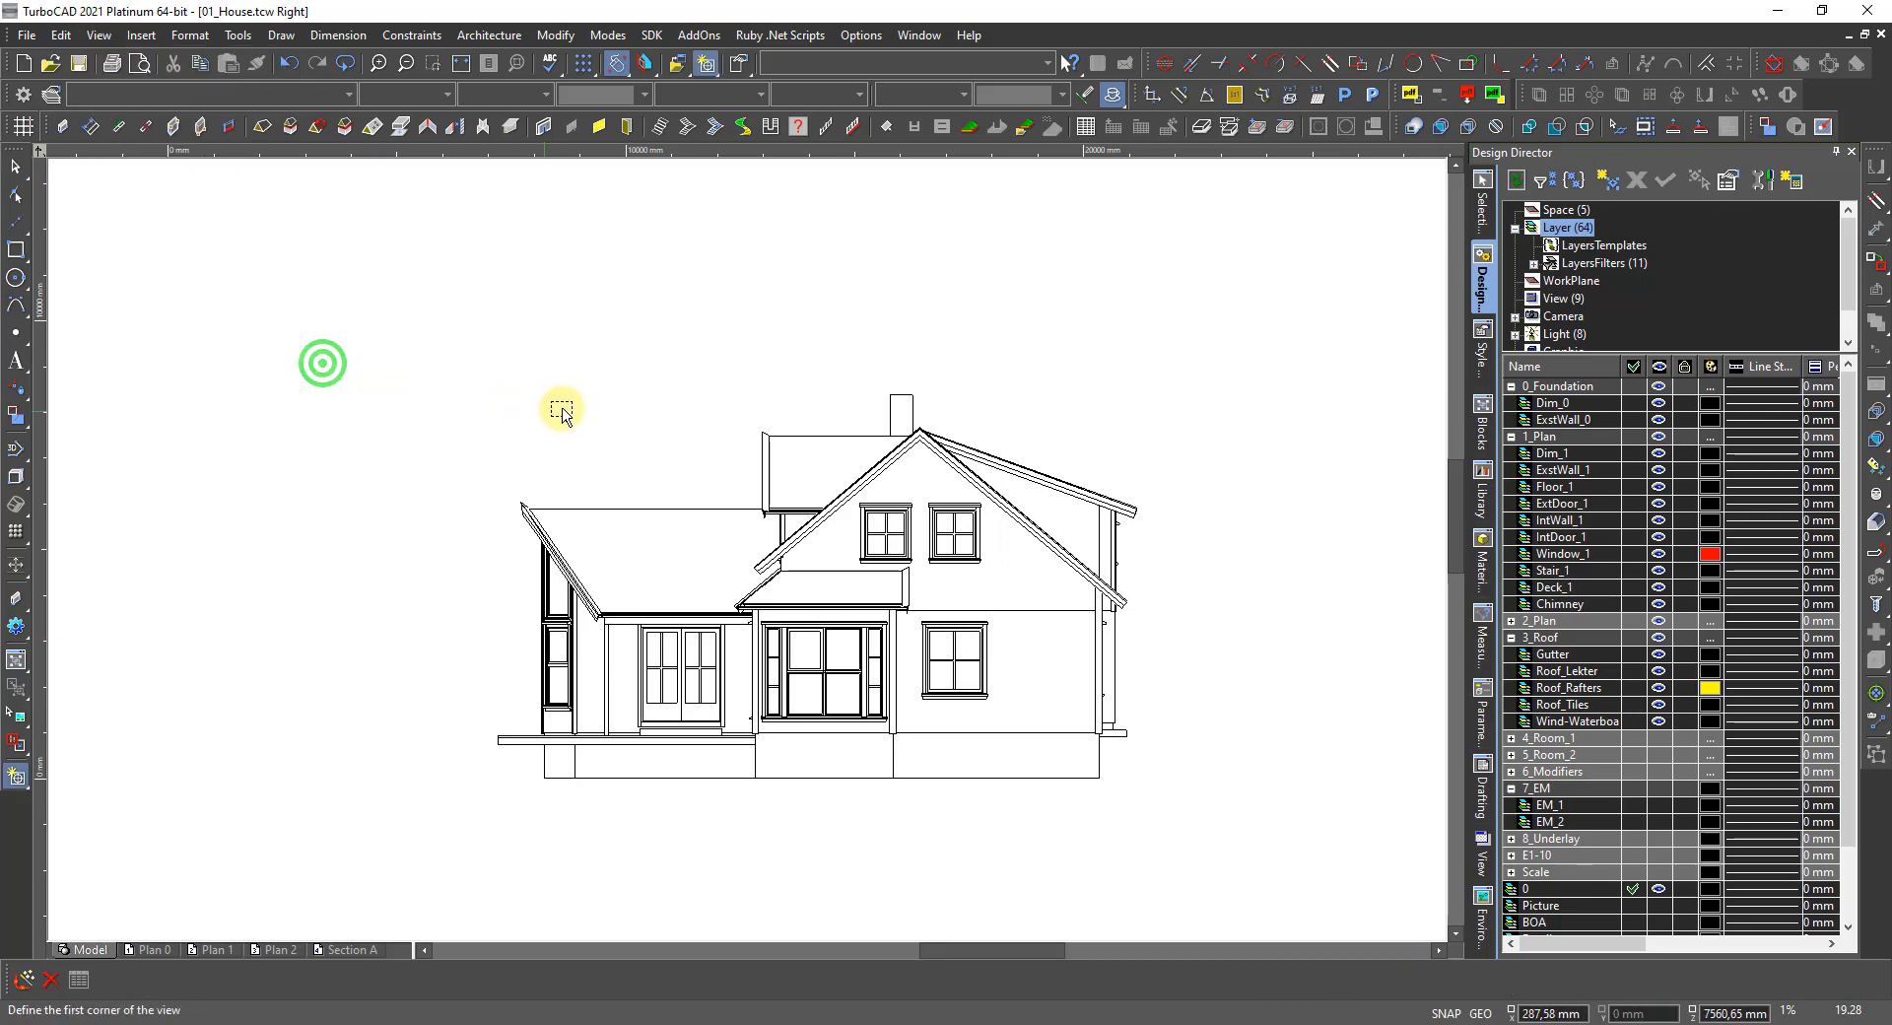
click(501, 380)
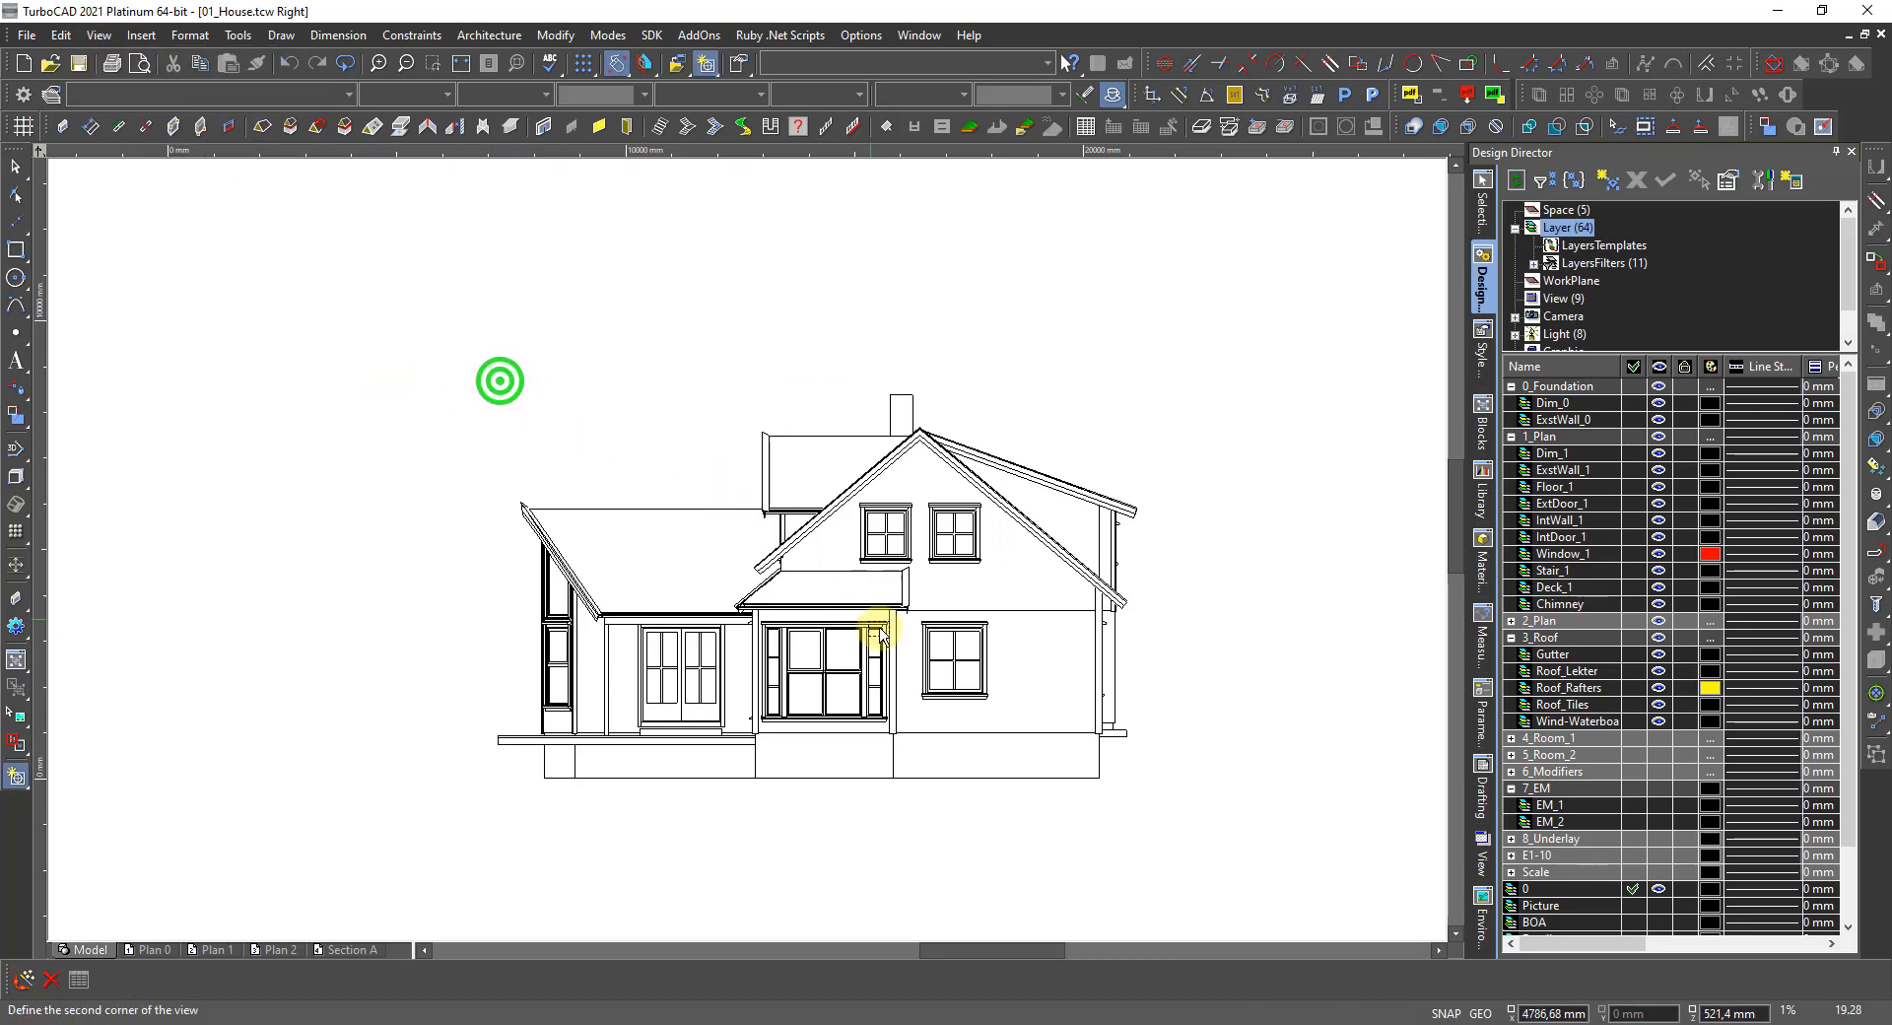
click(1136, 795)
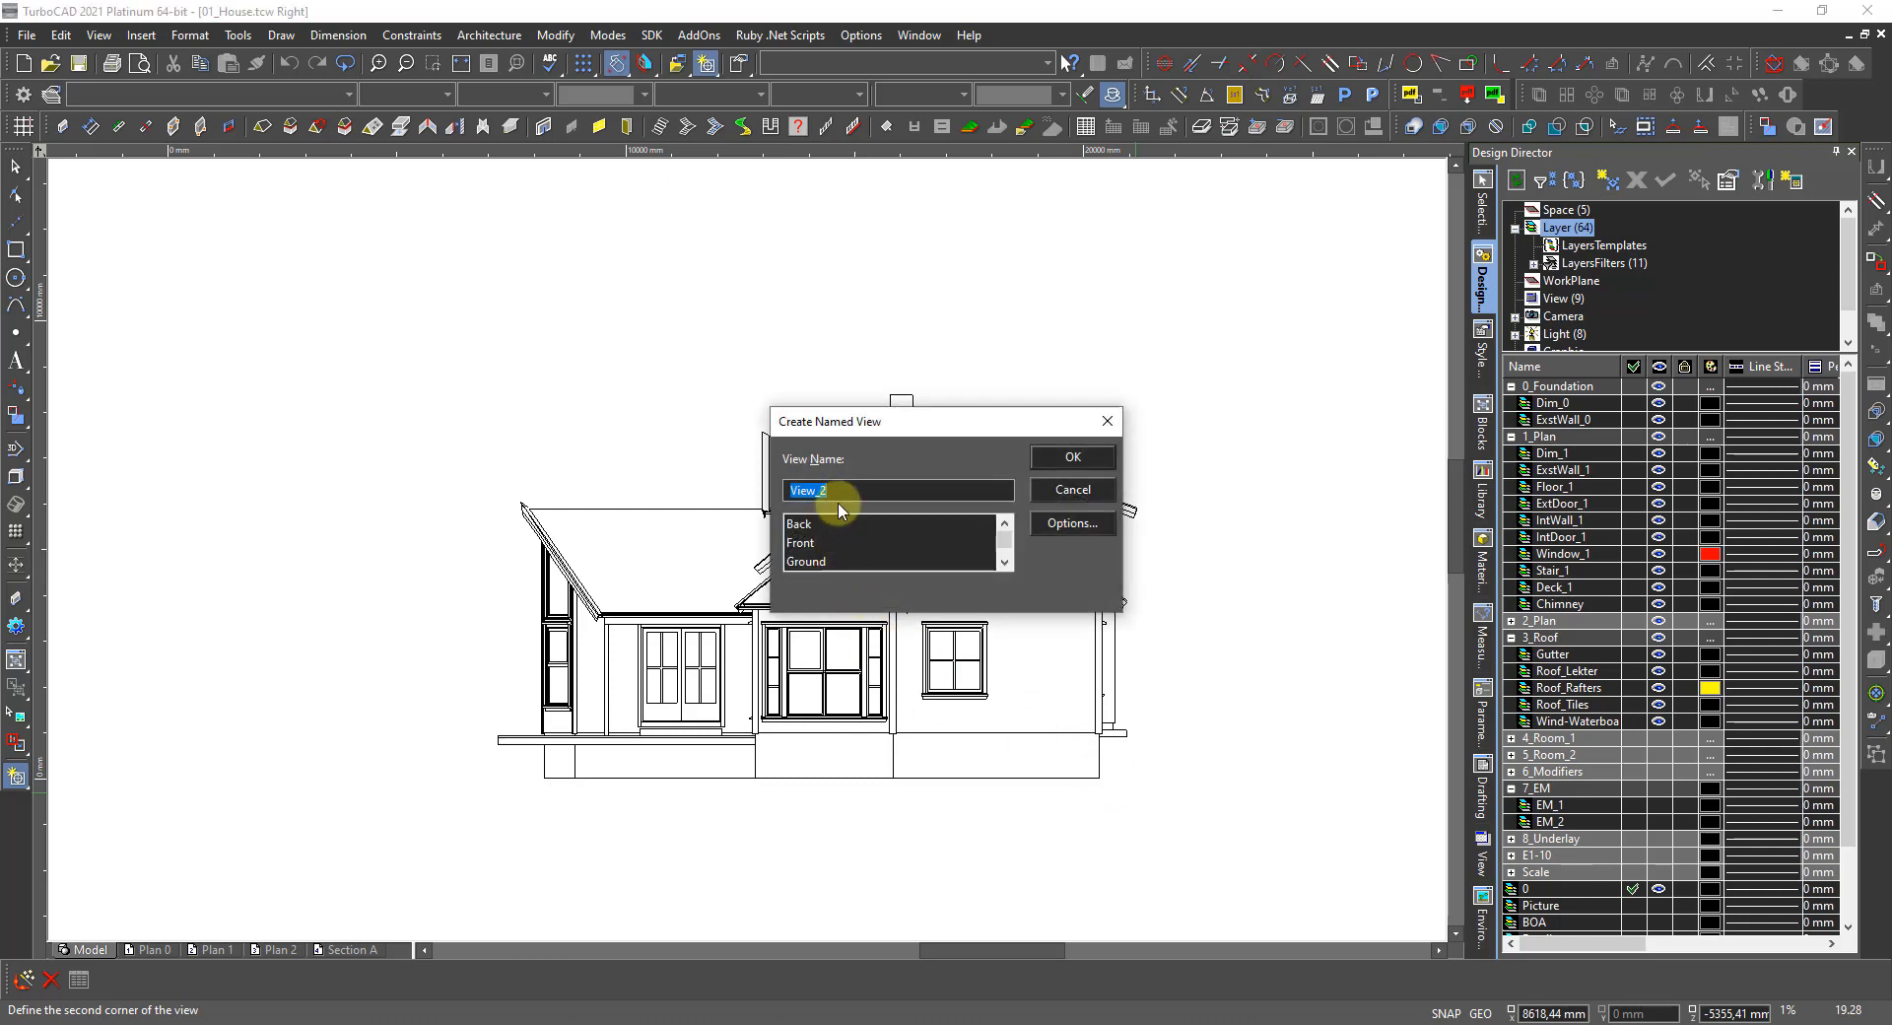
text(Right)
key(Return)
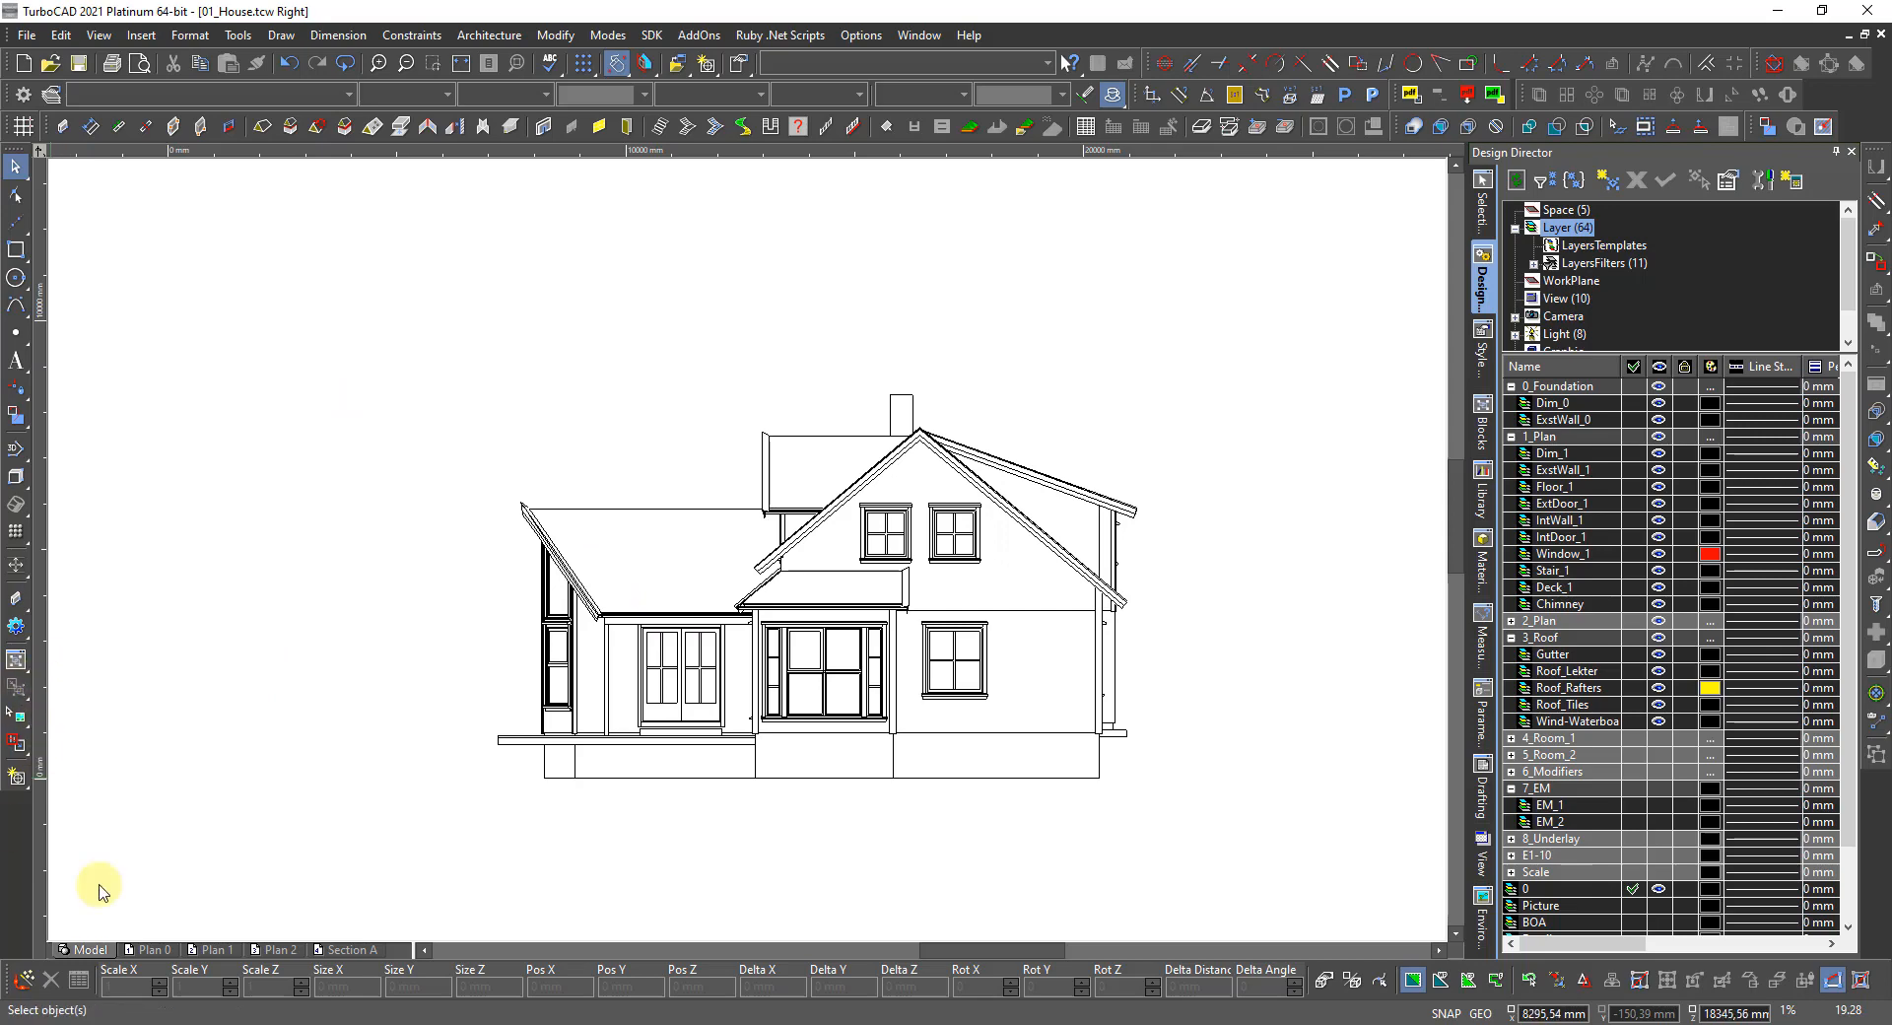
Open the Section A layout sheet and bring up the Drafting palette.
click(356, 952)
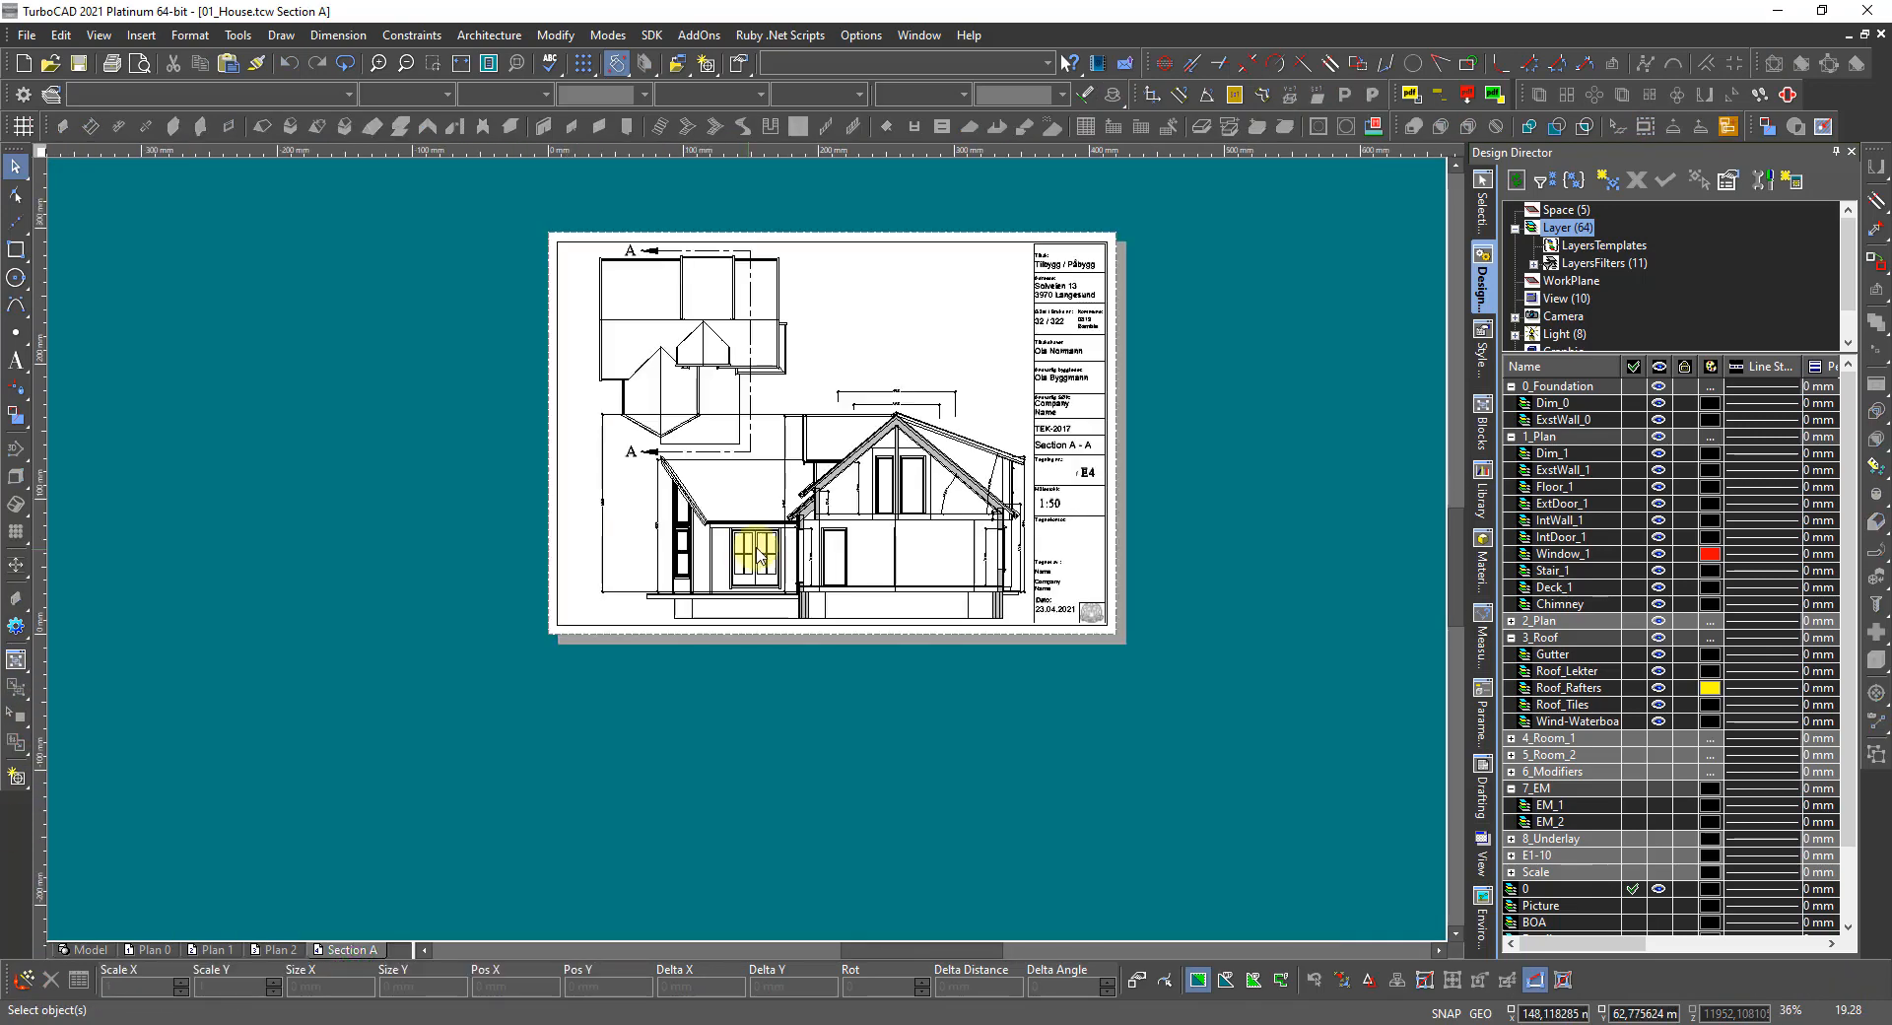
scroll(649, 566, down, 1)
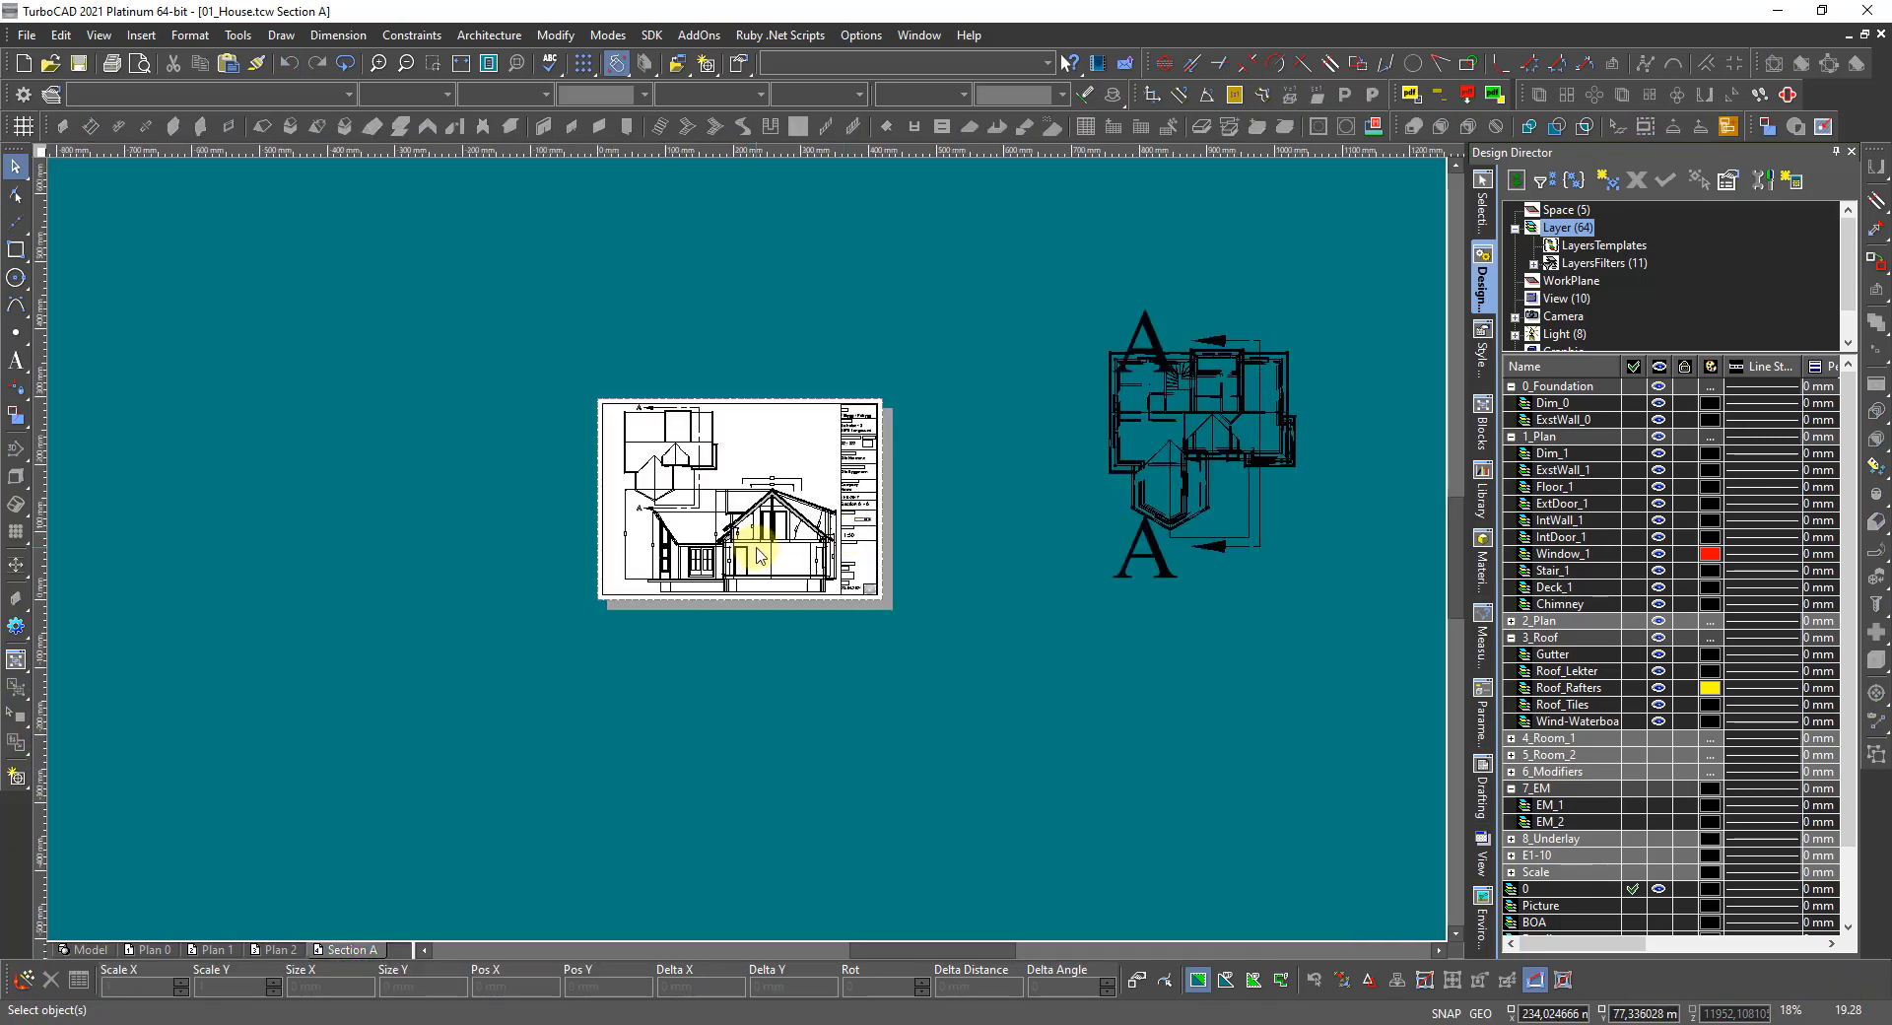
click(1481, 796)
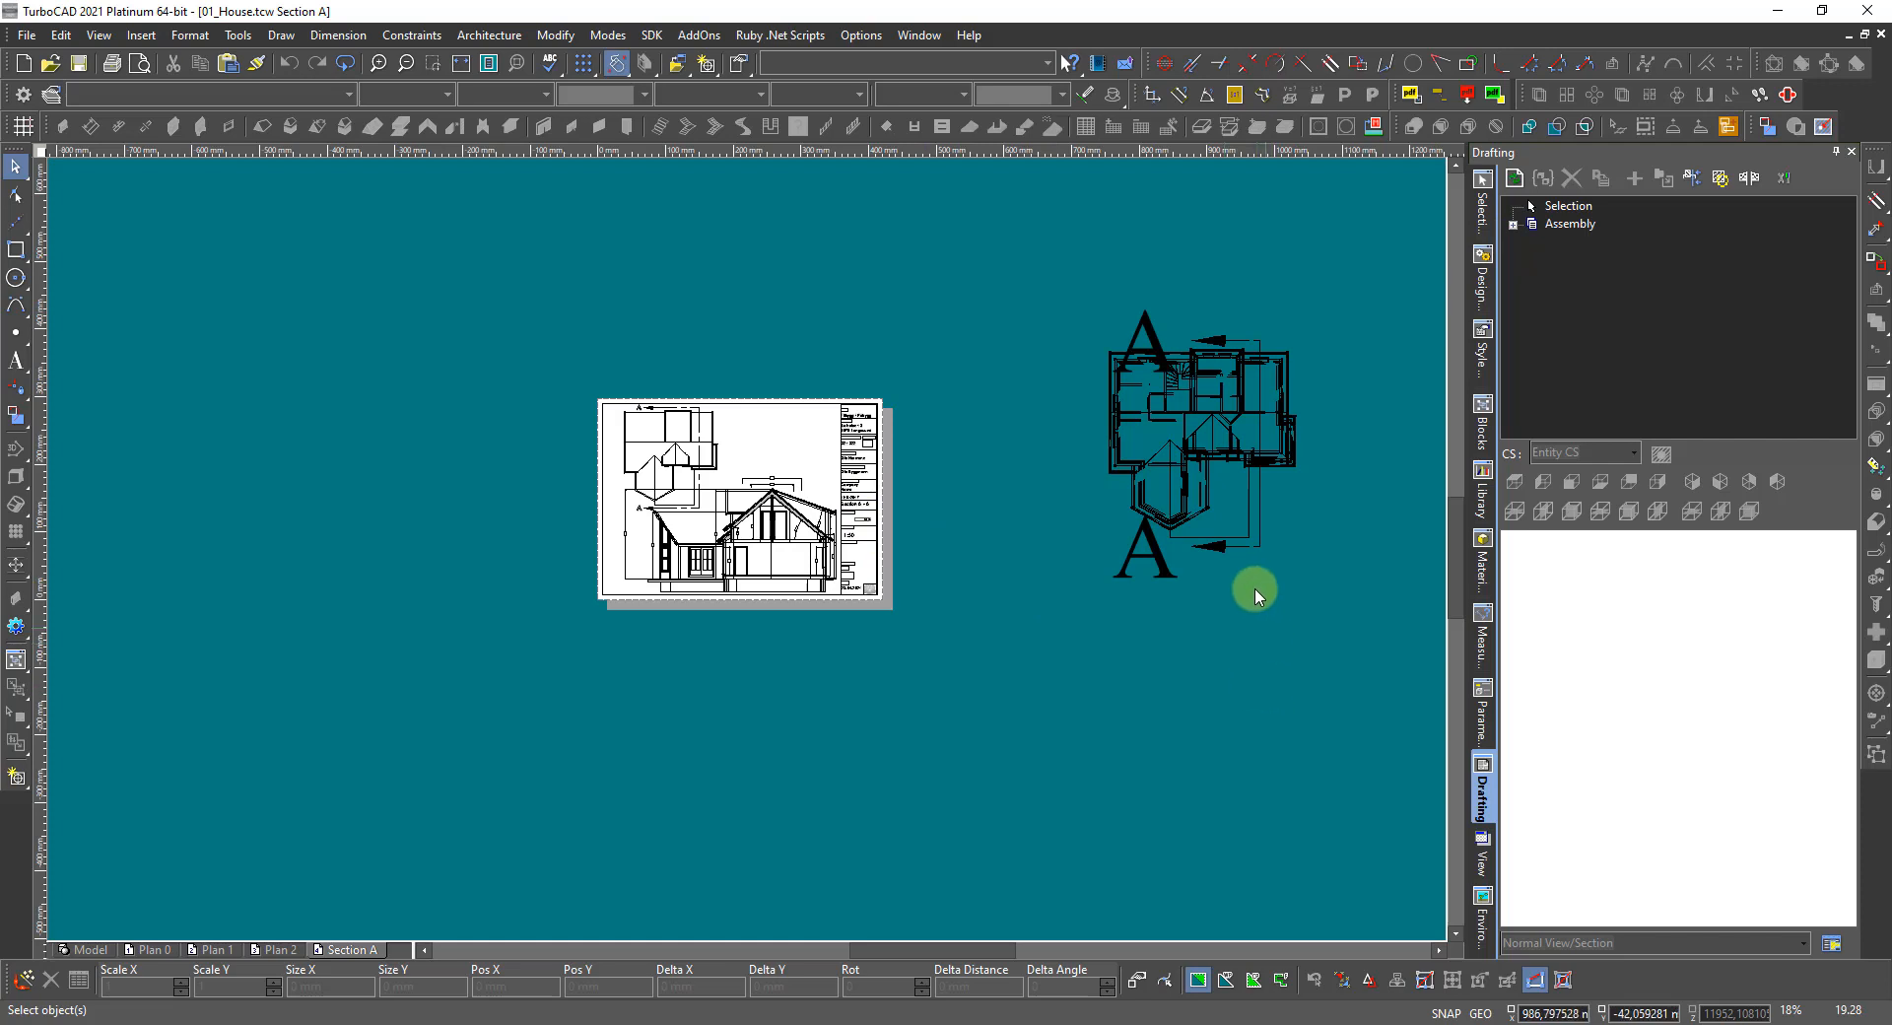
Expand the Assembly entry and preview its Plan Entity CS view.
double_click(1523, 224)
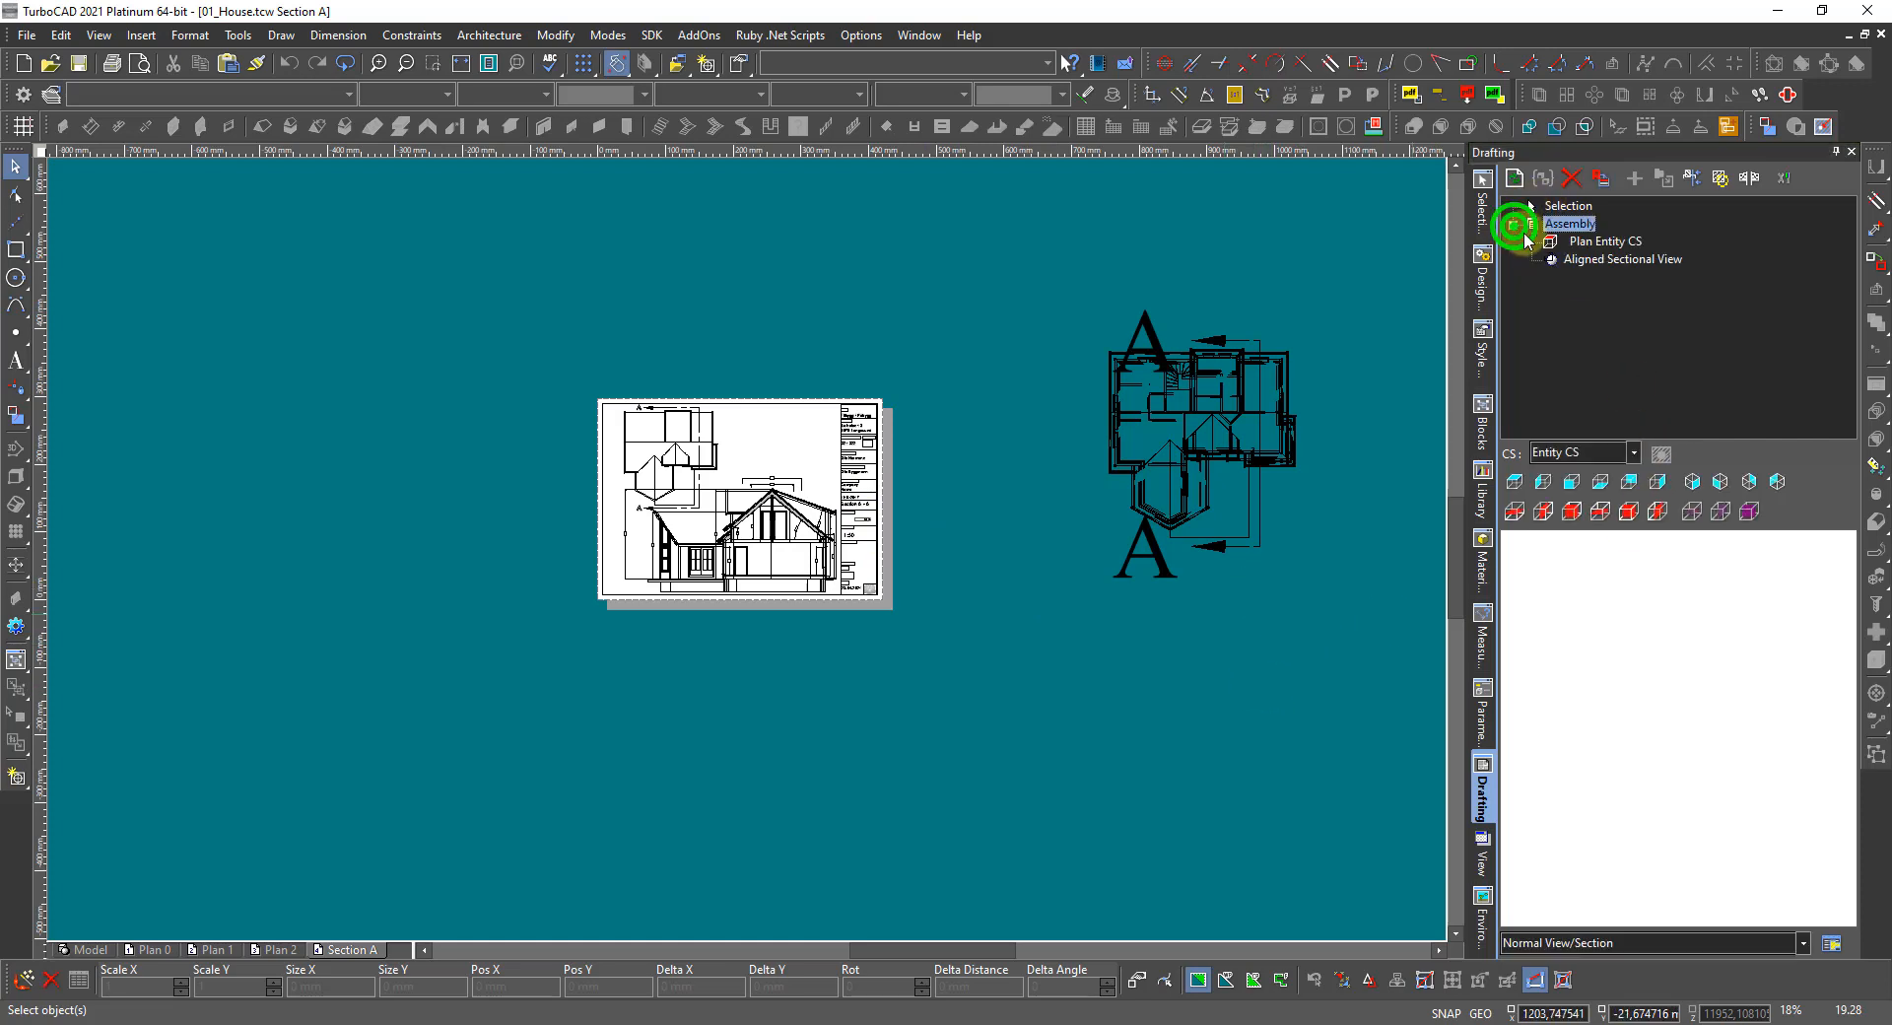
click(1575, 247)
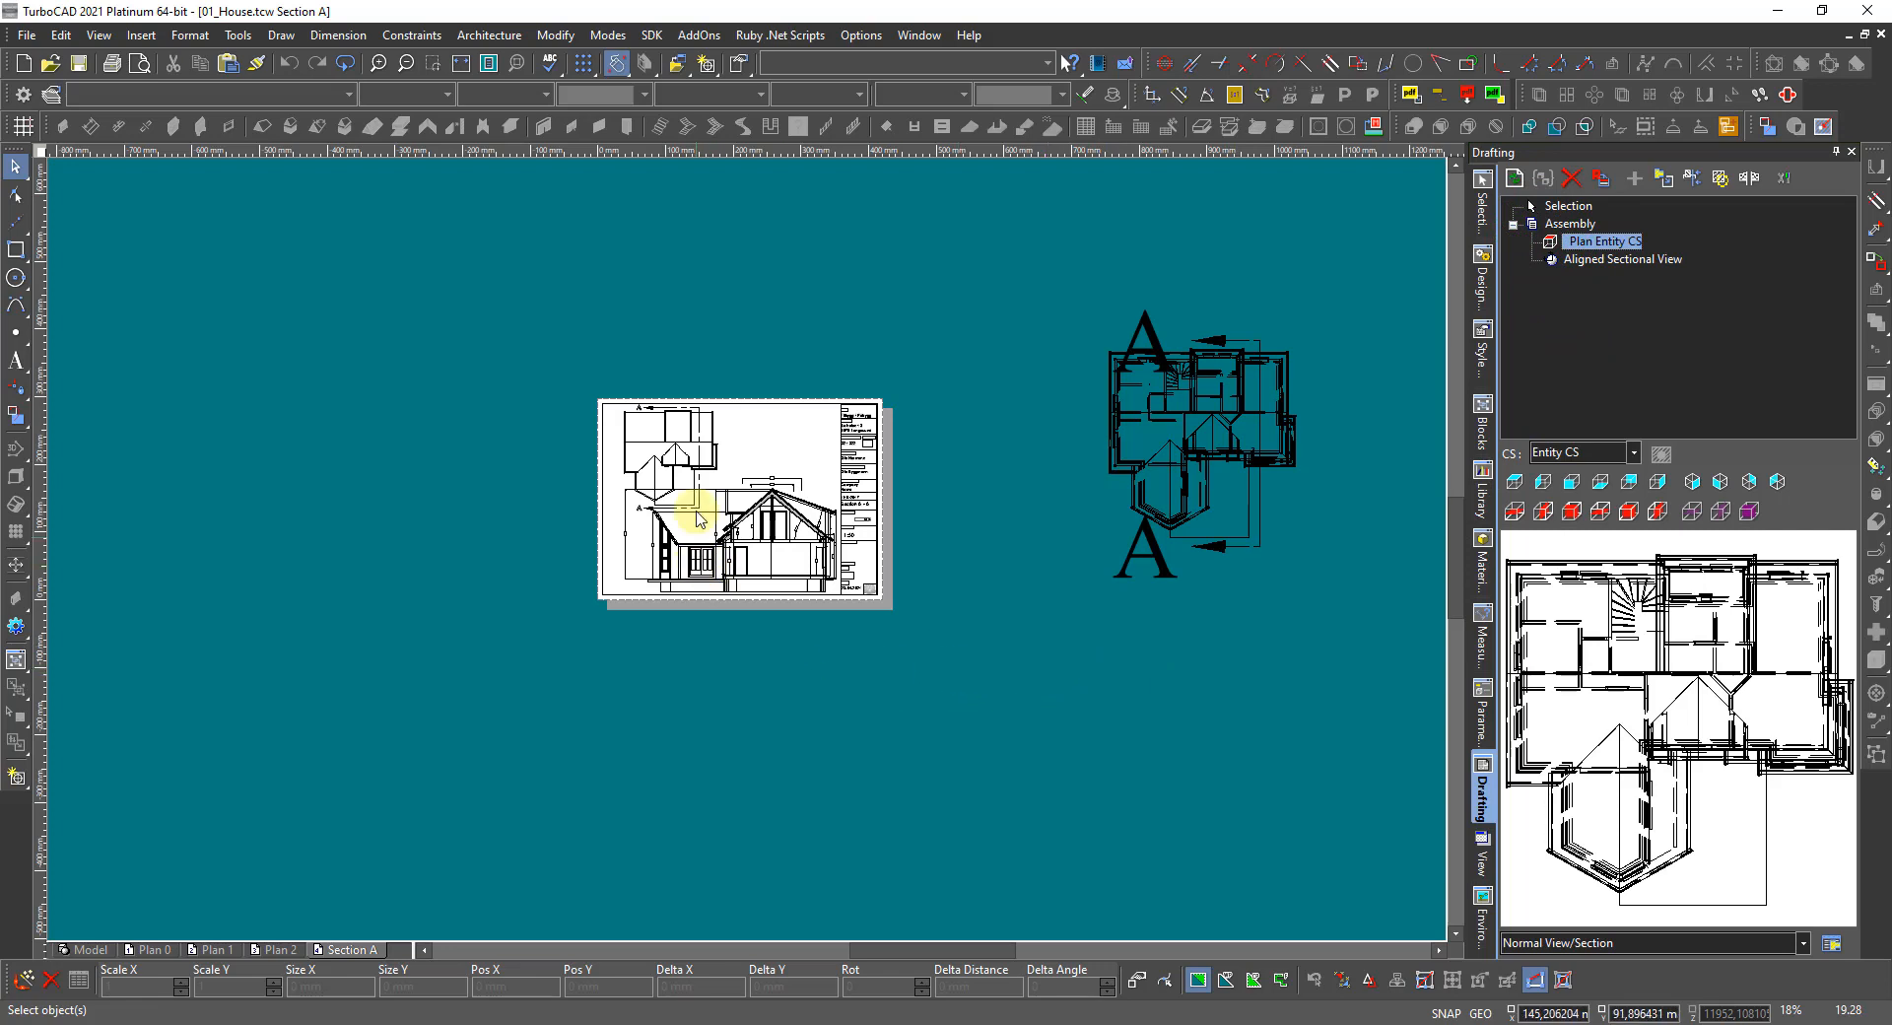
scroll(779, 529, up, 2)
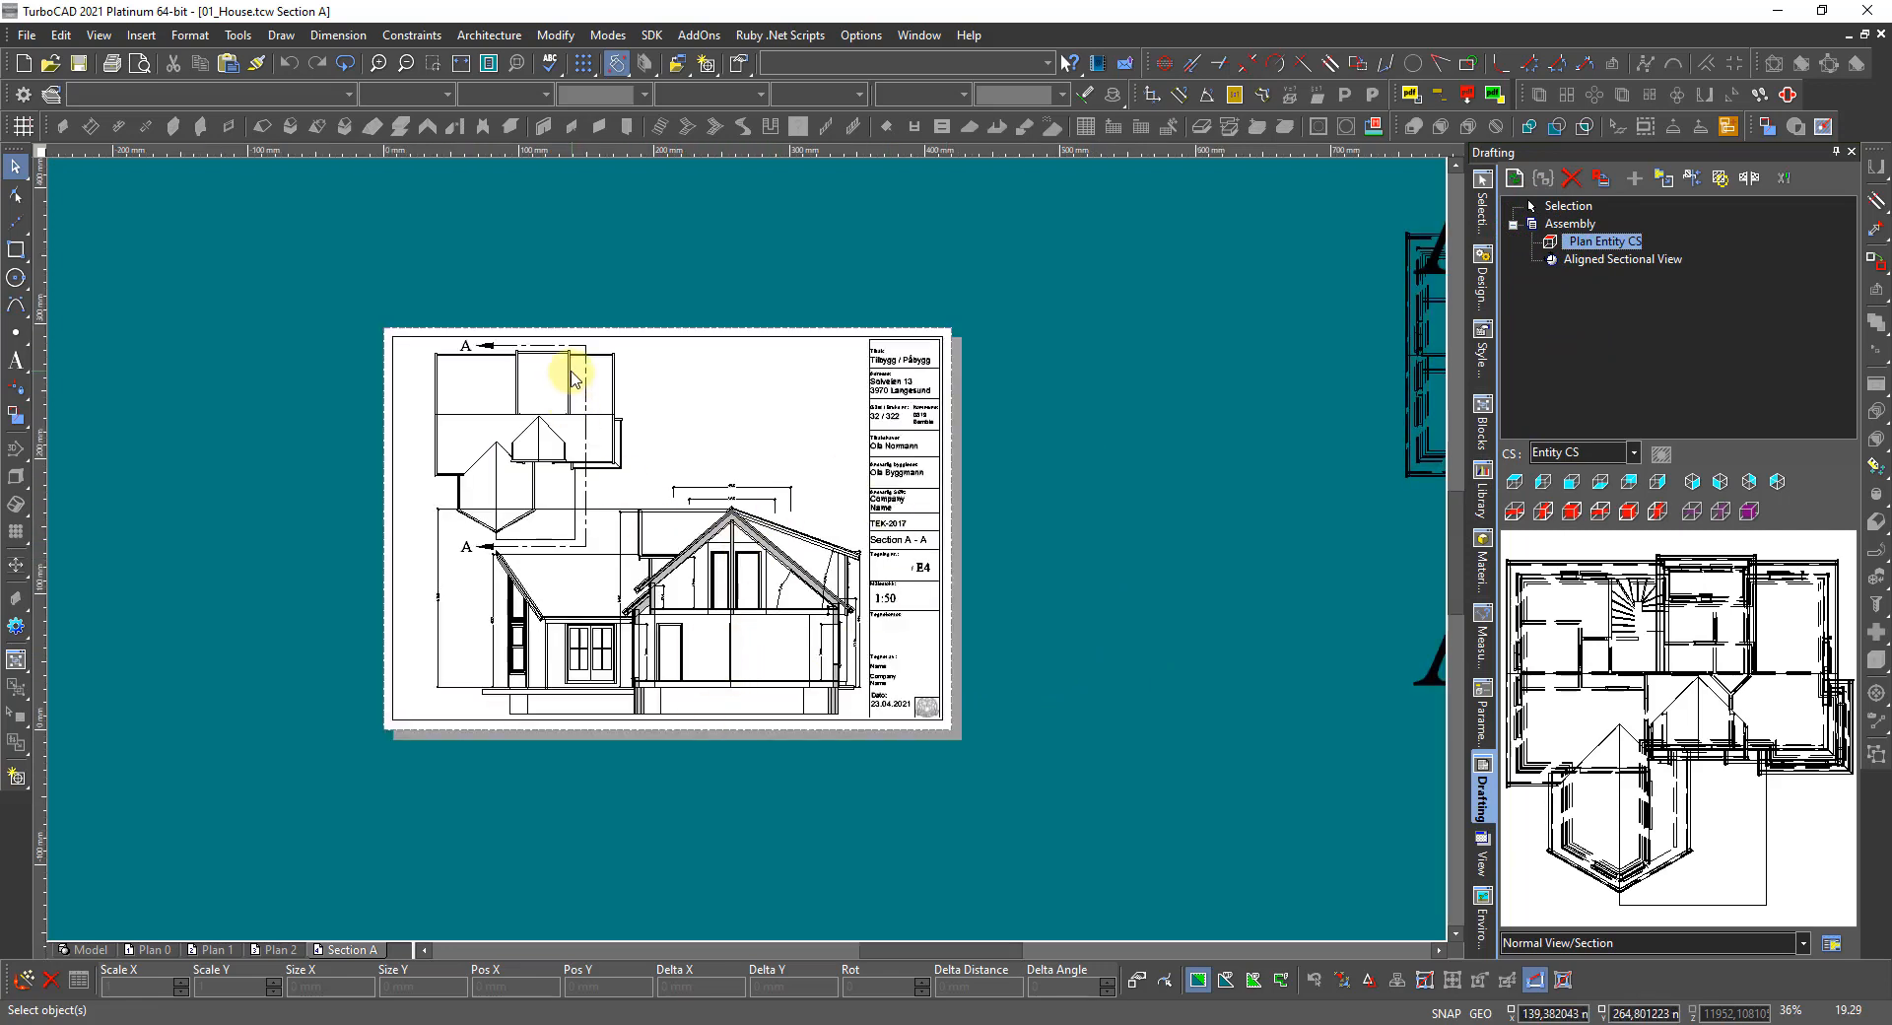
Explode the roof plan and the section drafting views on the Section A sheet into separate polylines.
click(475, 407)
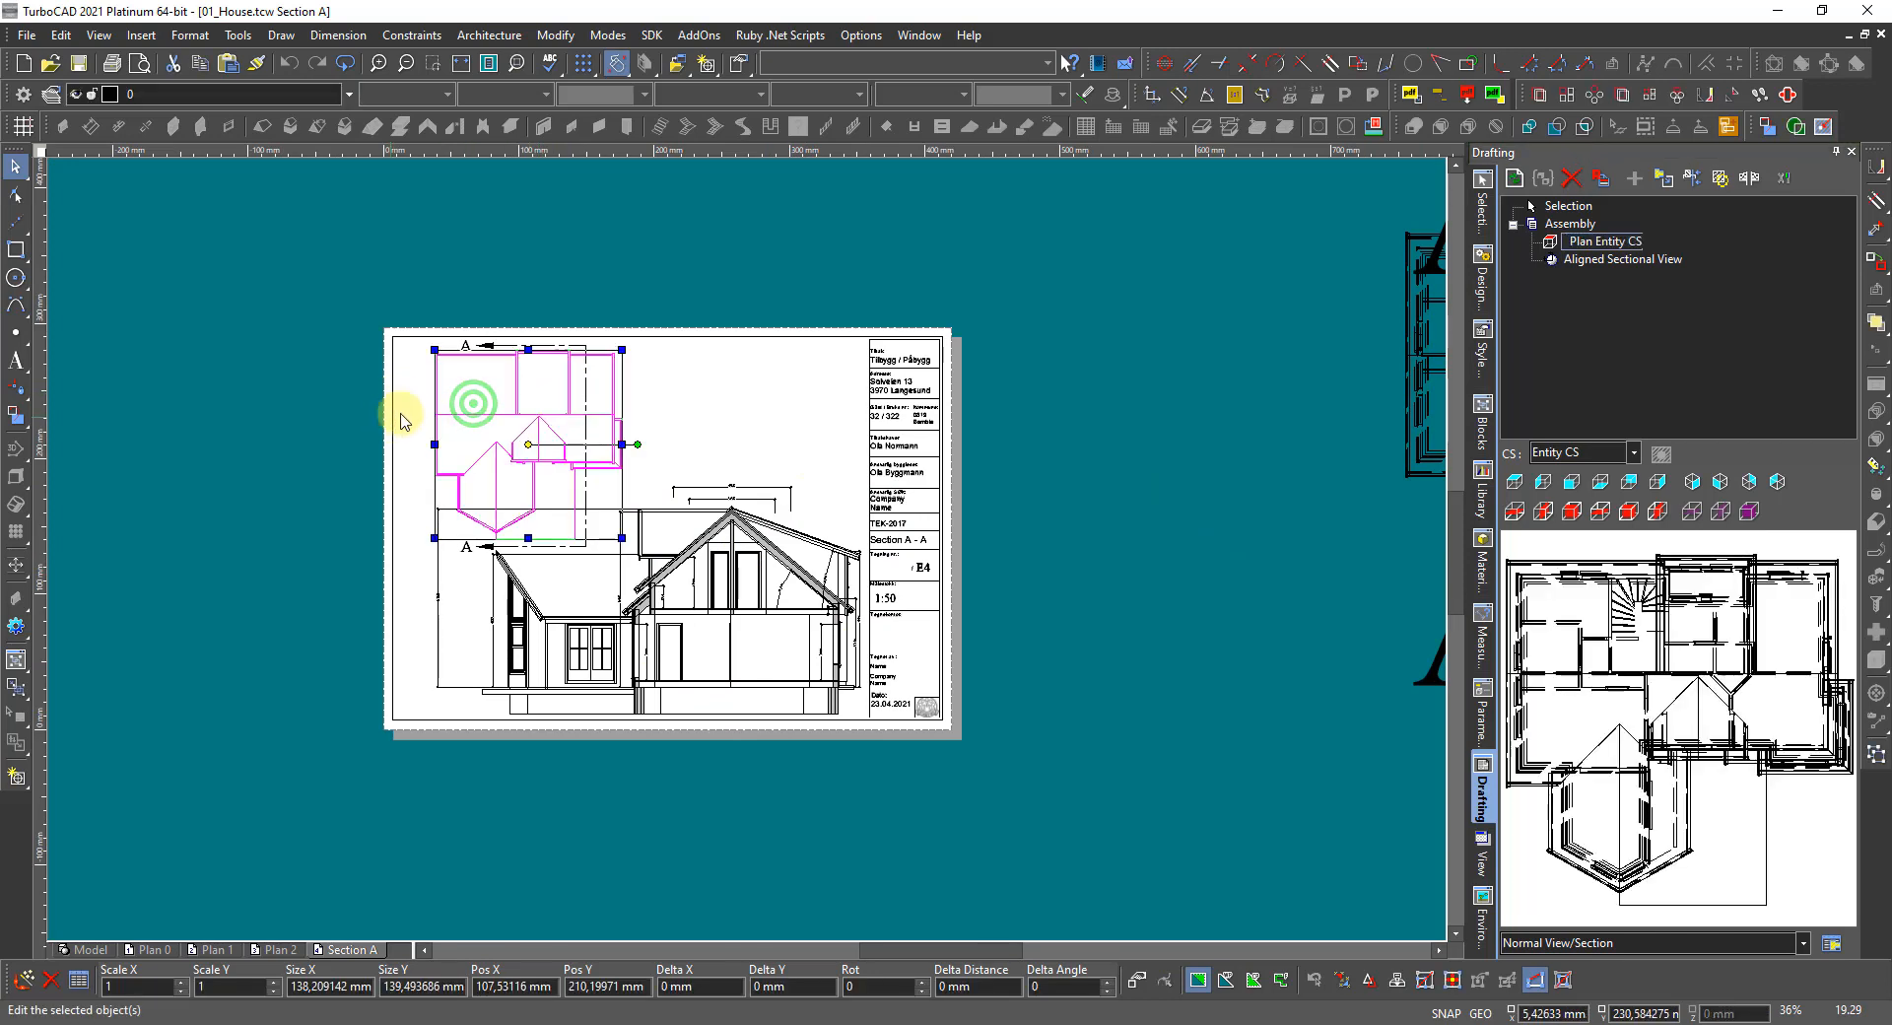
click(1486, 209)
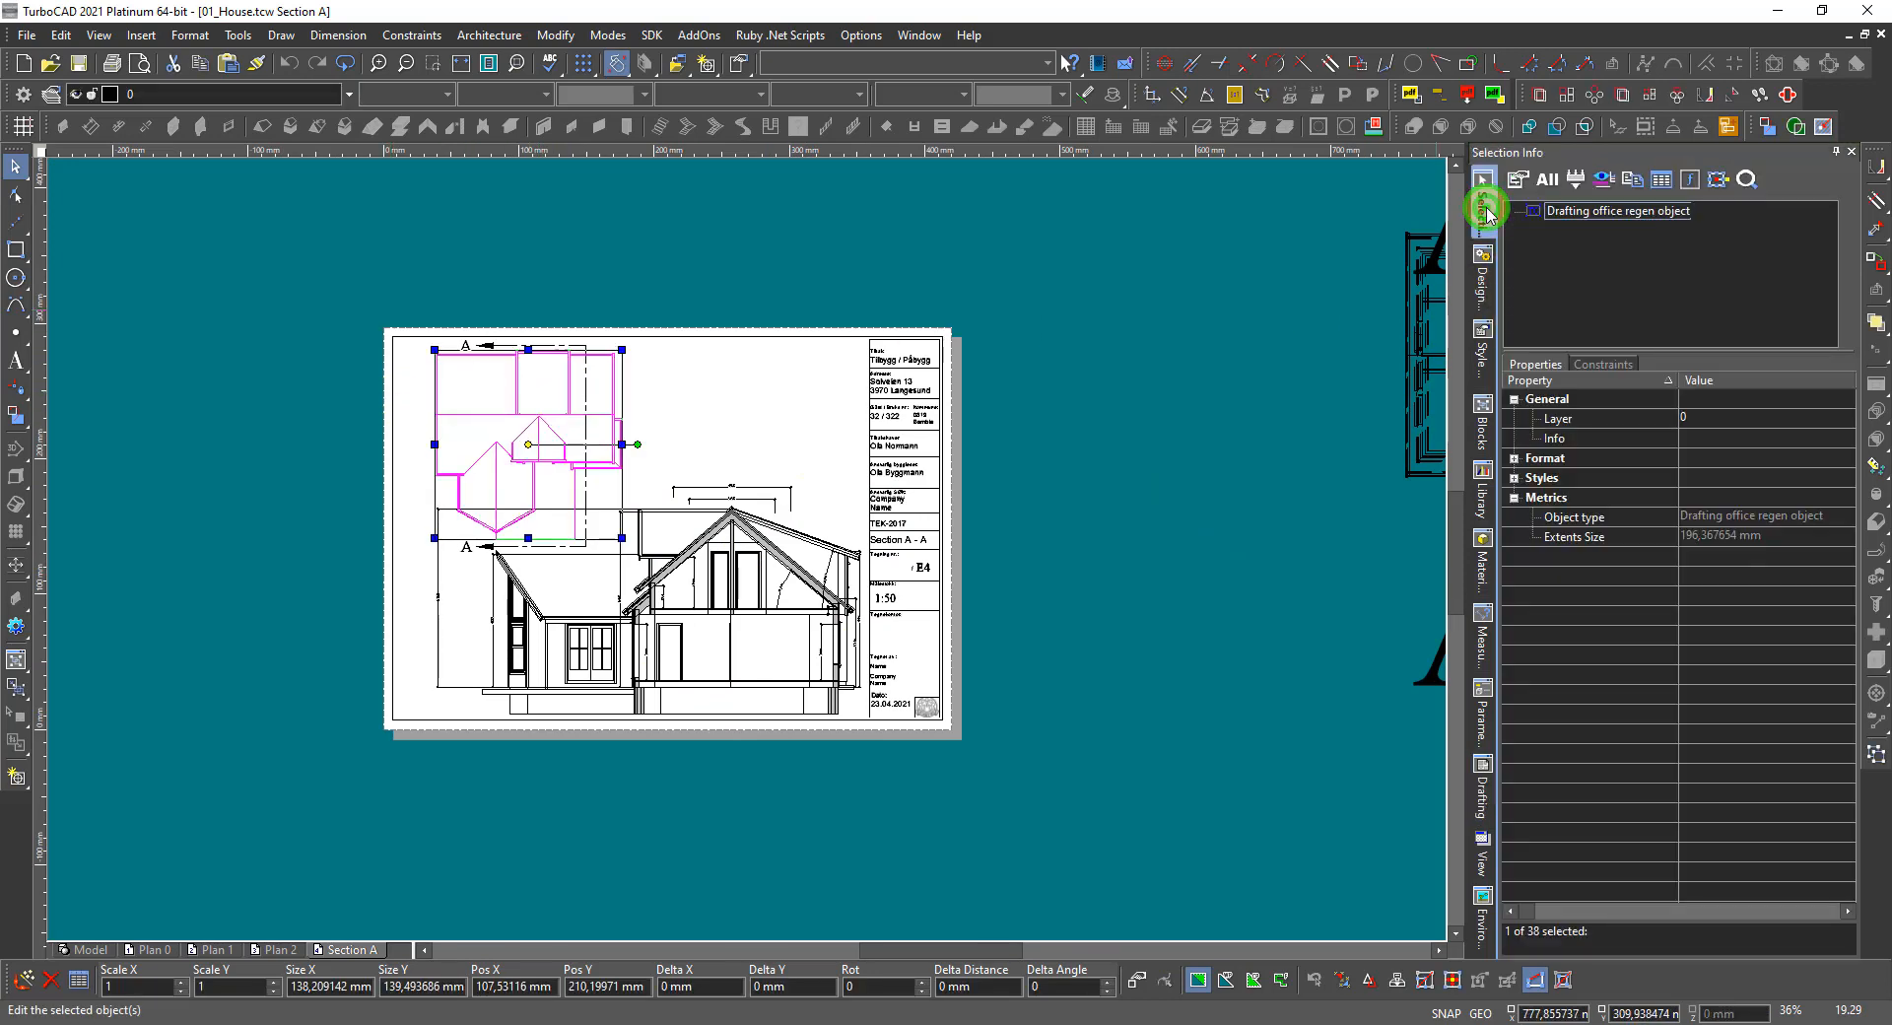
scroll(810, 628, down, 2)
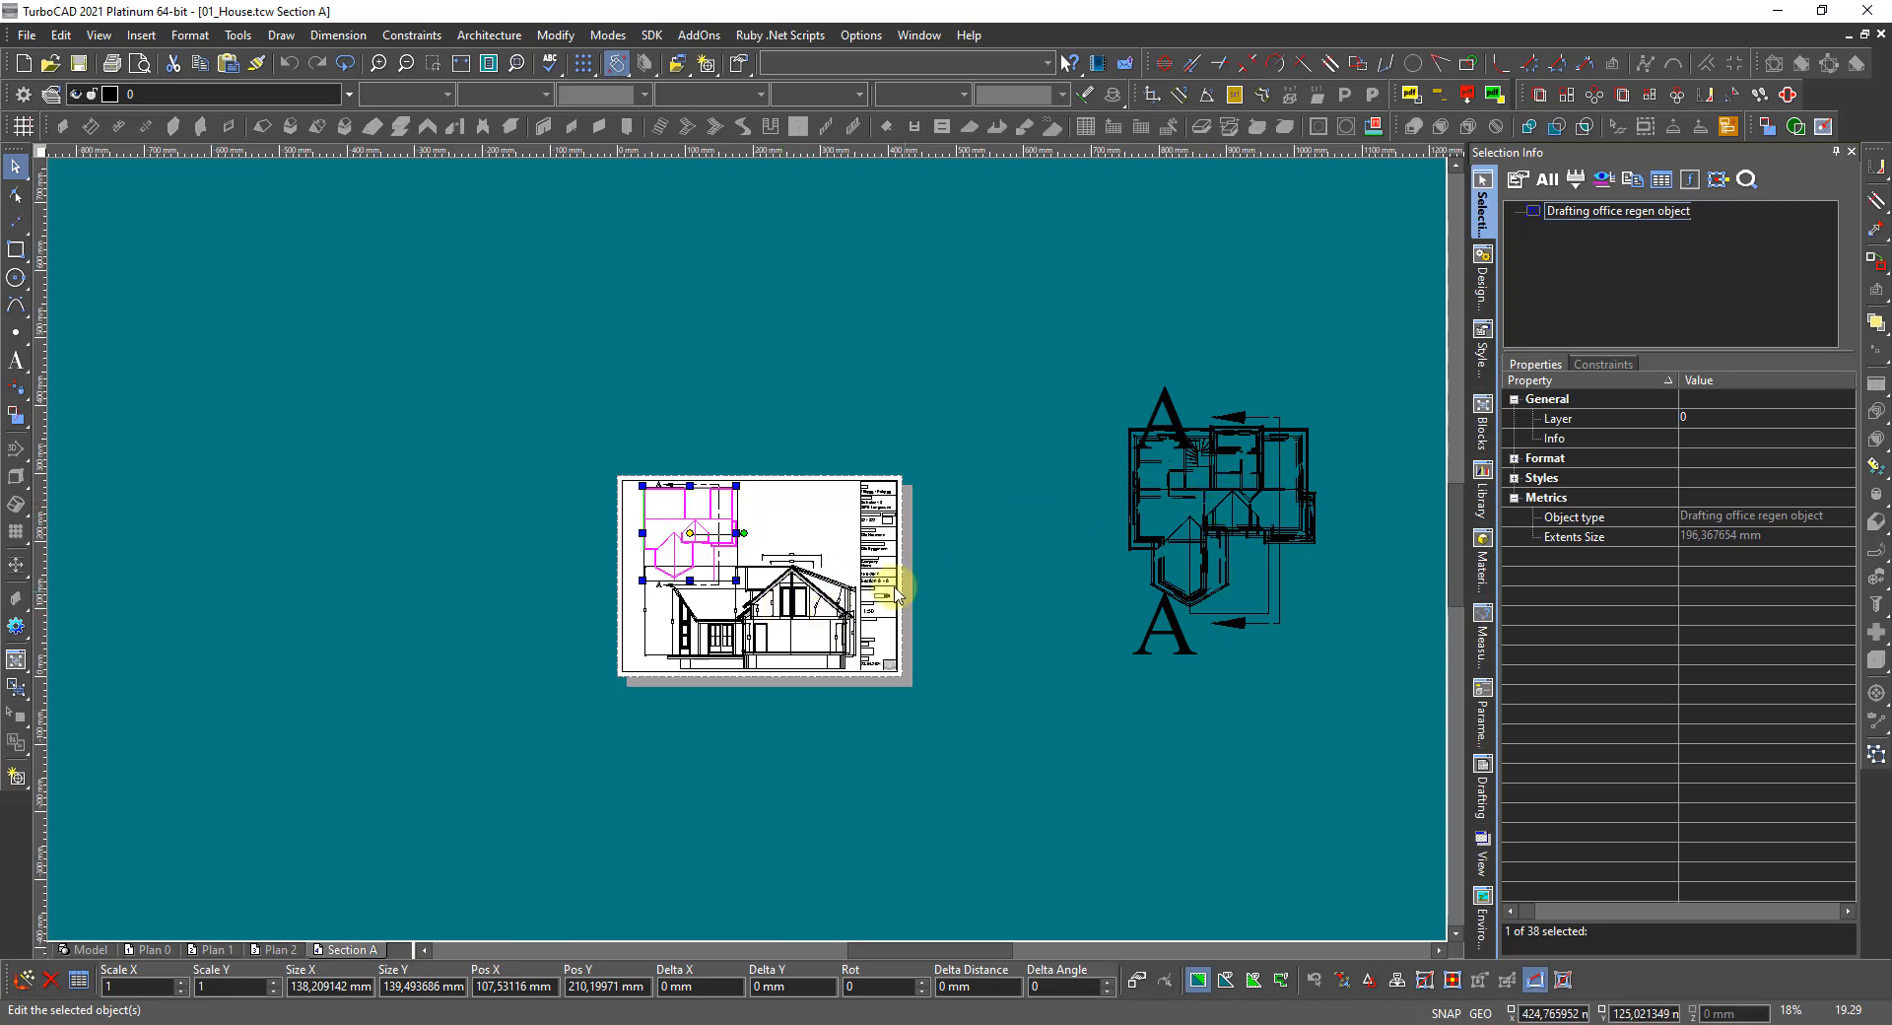
scroll(746, 577, up, 2)
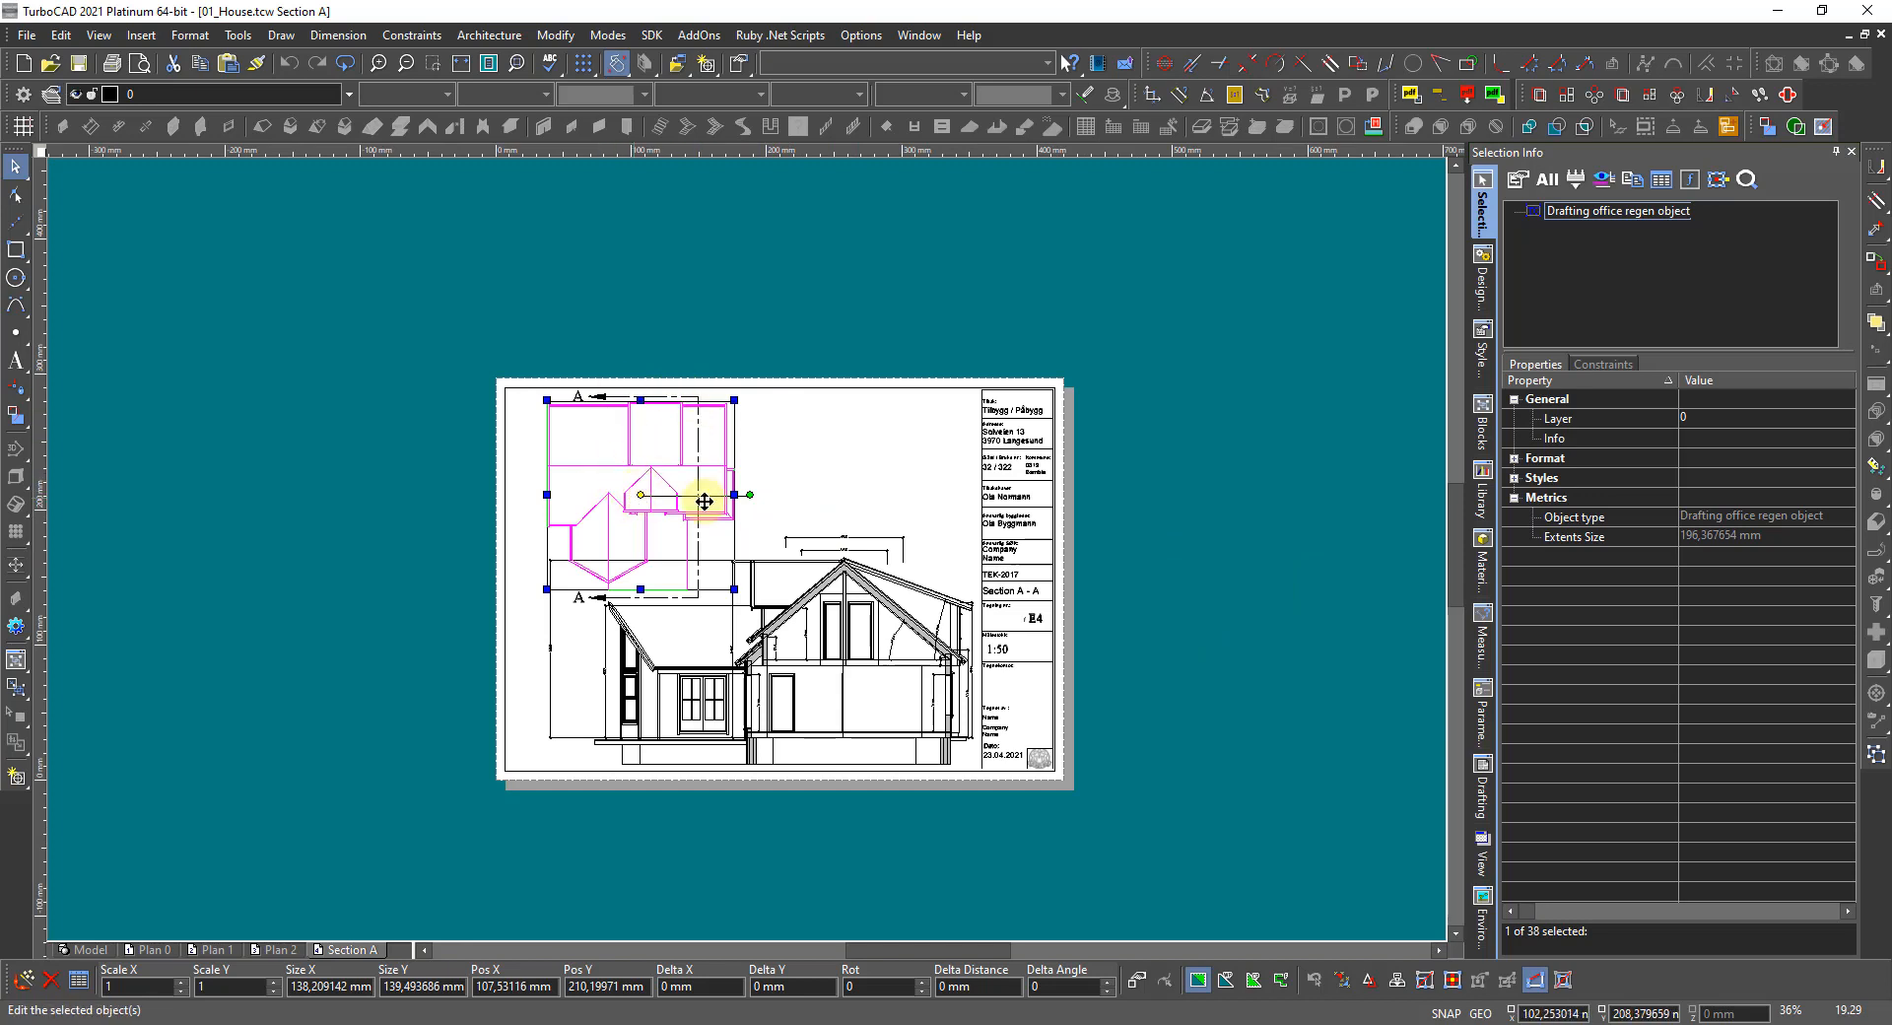
scroll(1336, 489, down, 2)
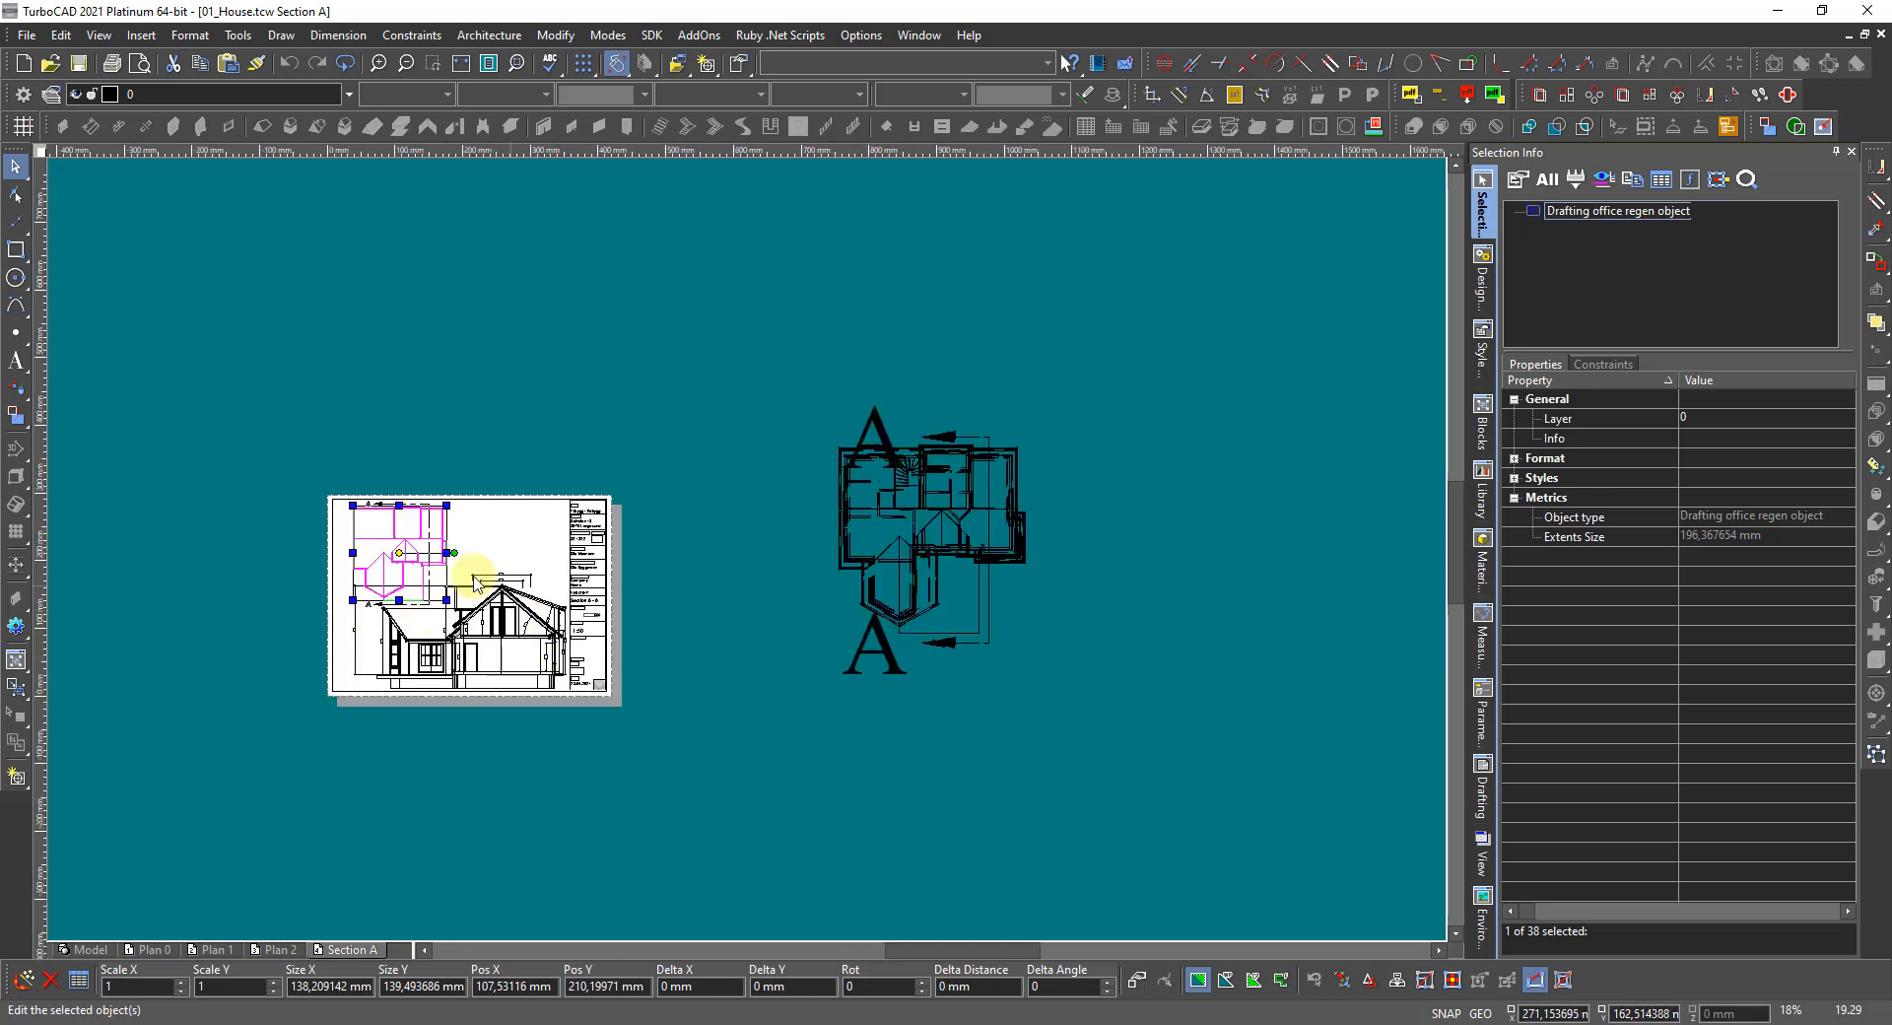
scroll(412, 595, up, 2)
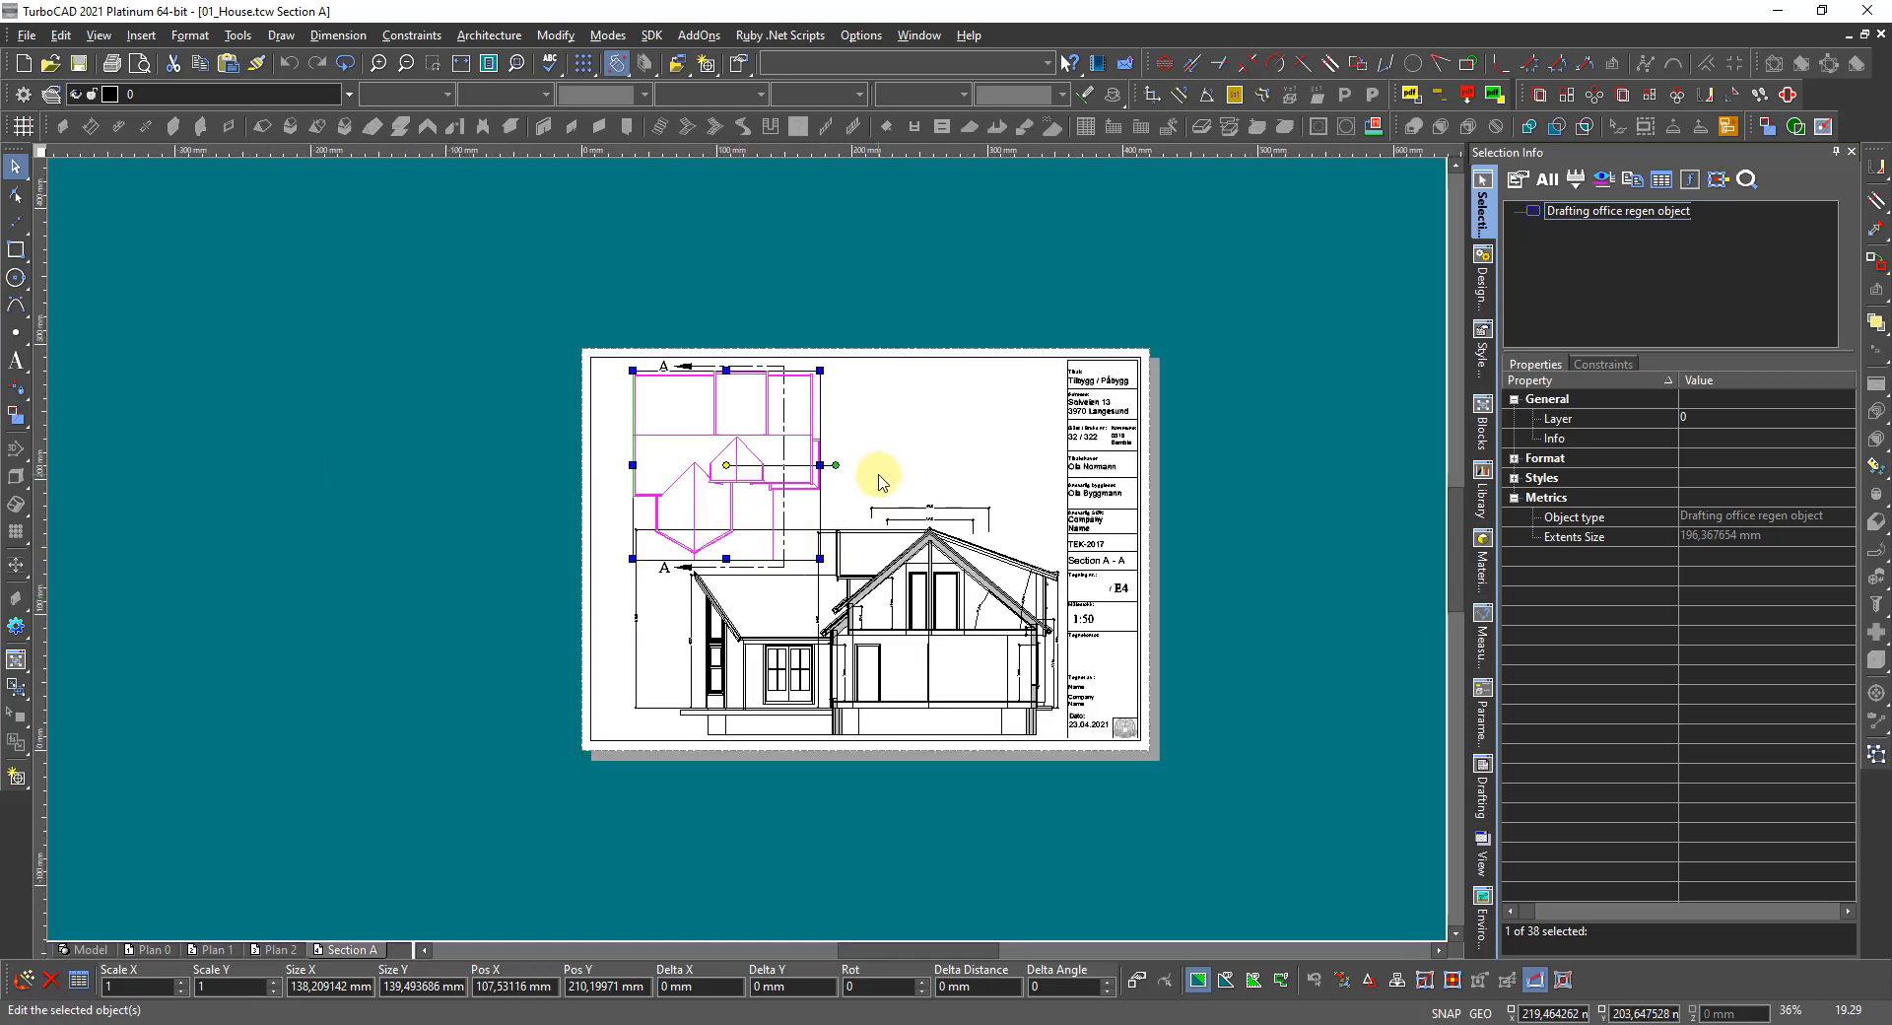
key(x)
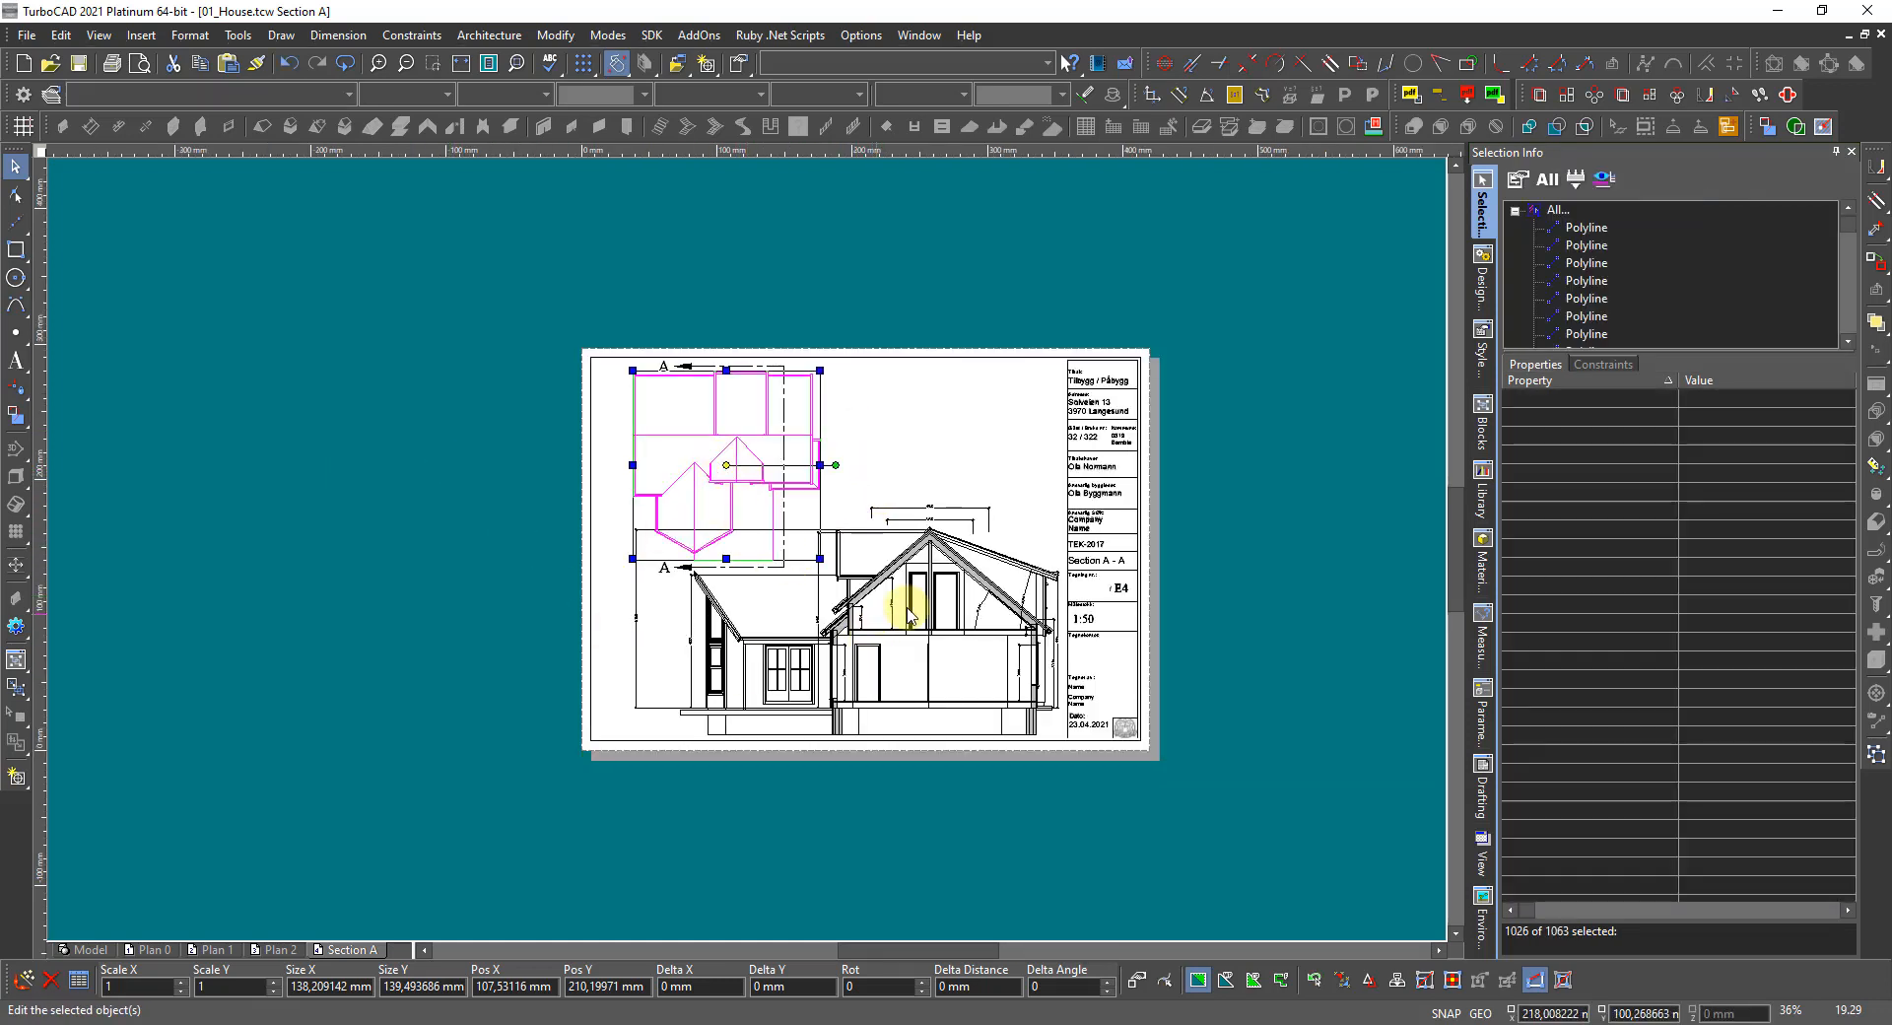
click(946, 629)
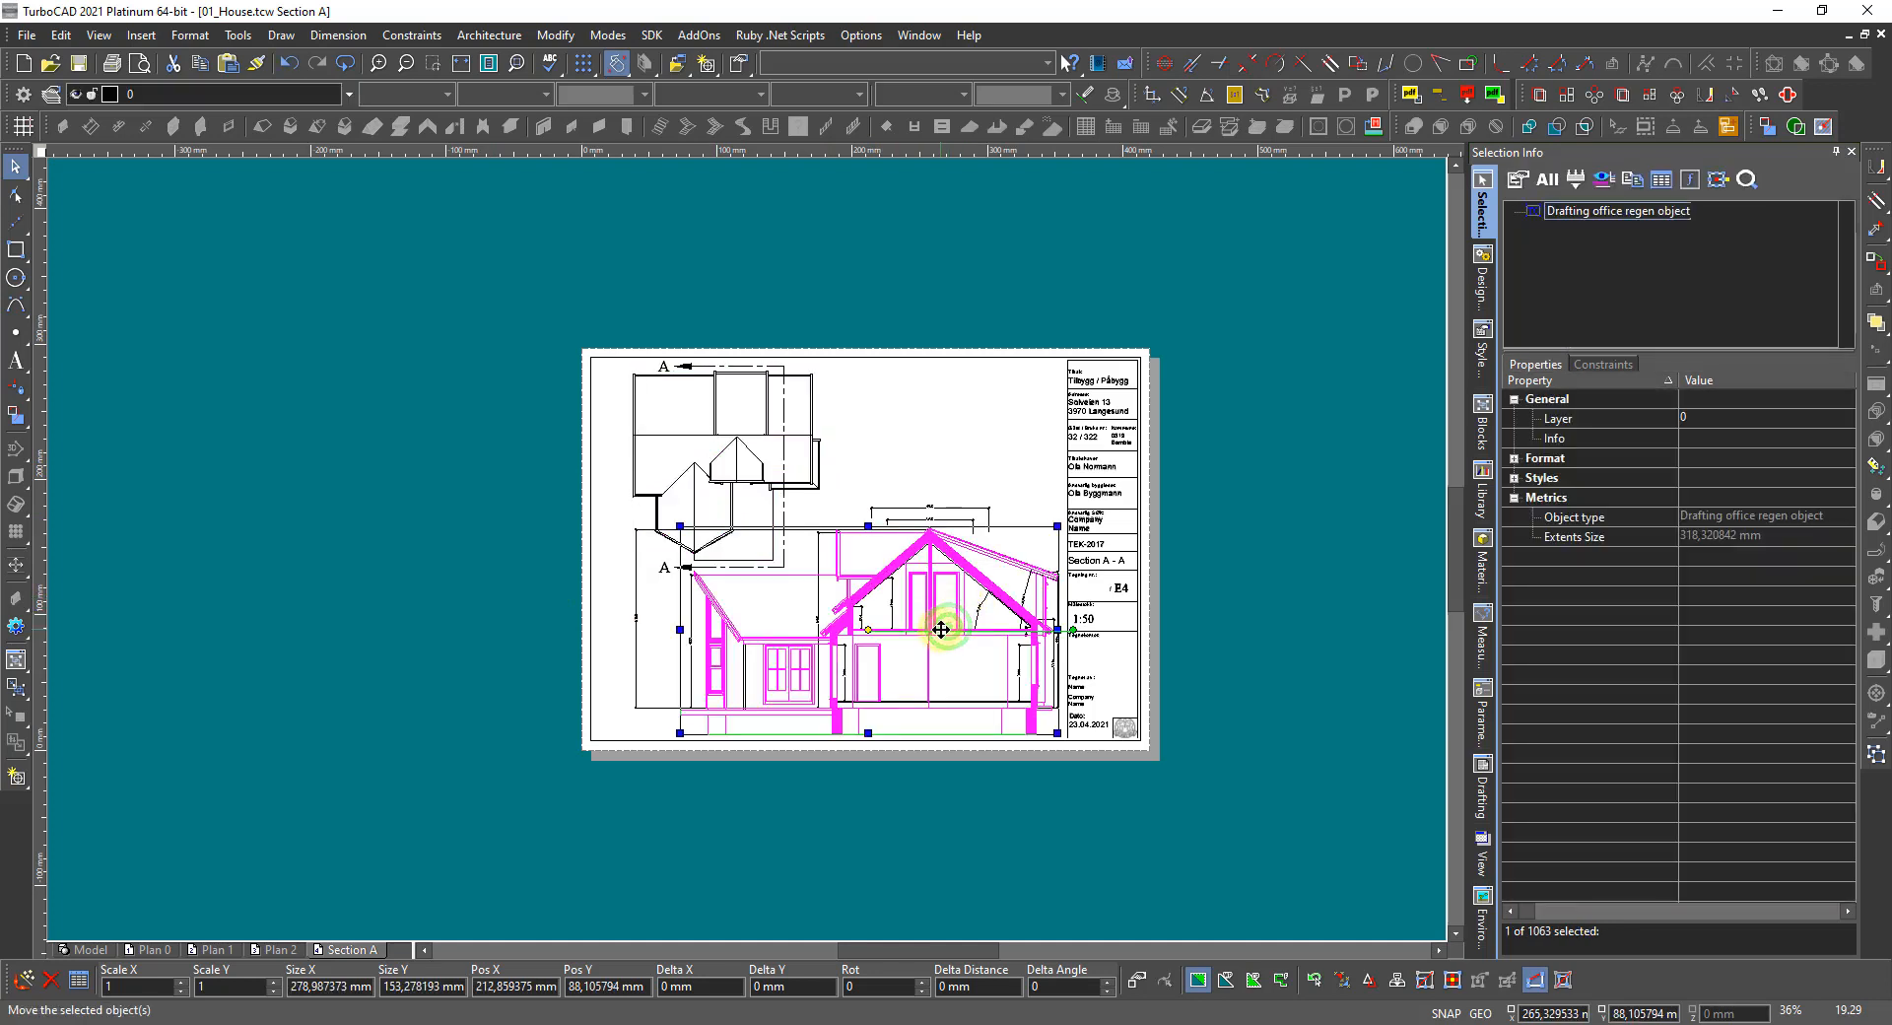
key(x)
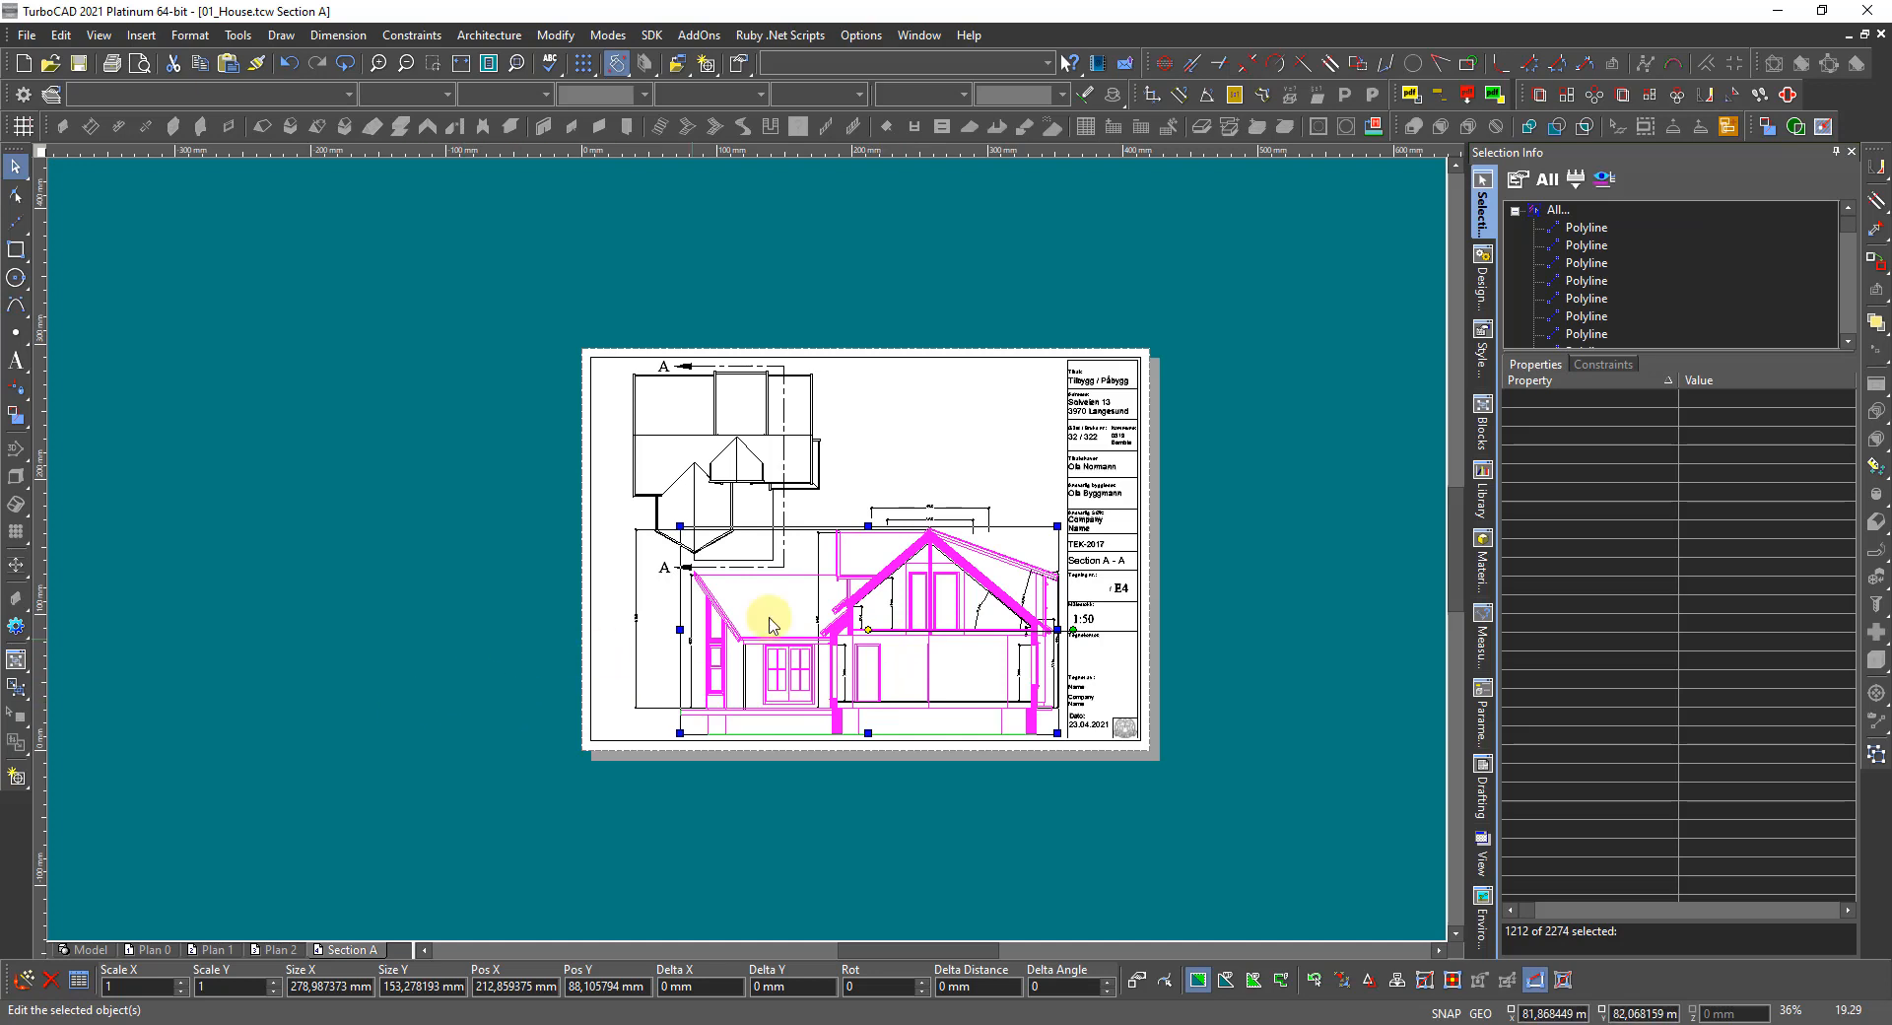
click(370, 586)
Delete the leftover source floor plan with its A-A section marks lying beside the Section A sheet.
scroll(778, 549, down, 2)
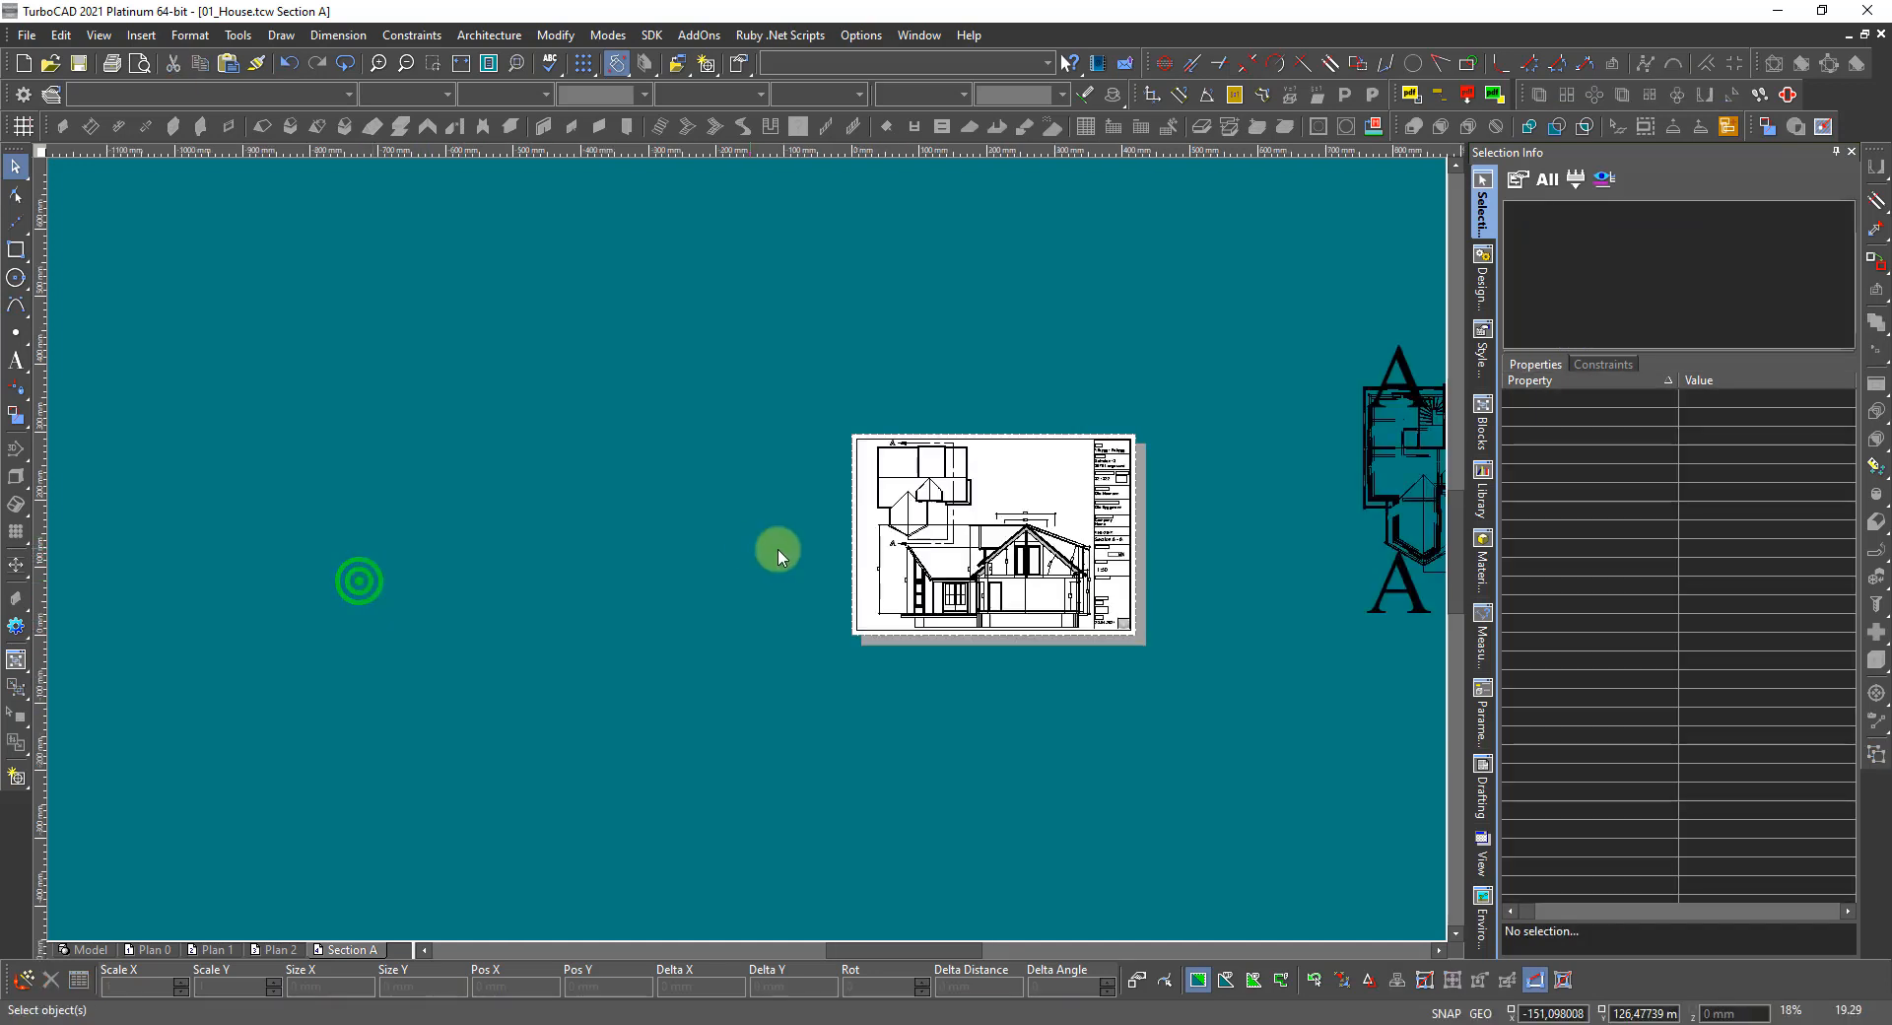
click(970, 612)
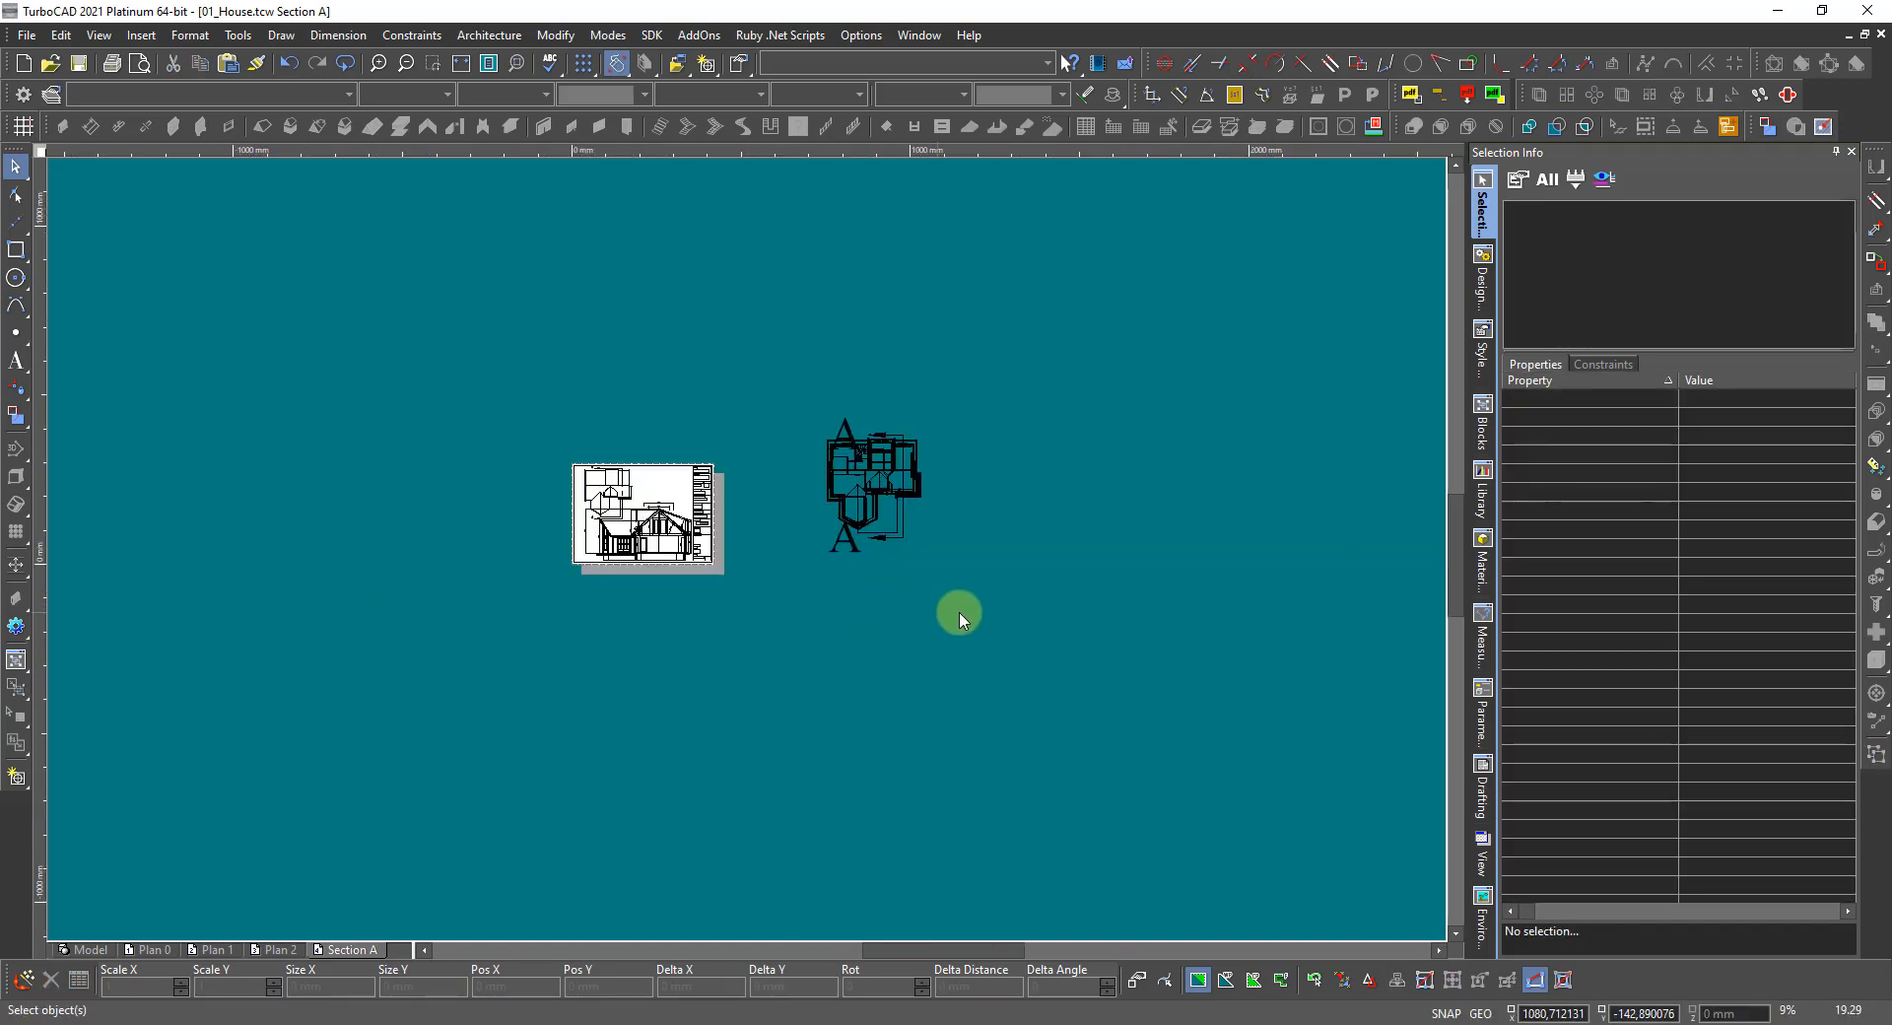
click(815, 385)
click(802, 486)
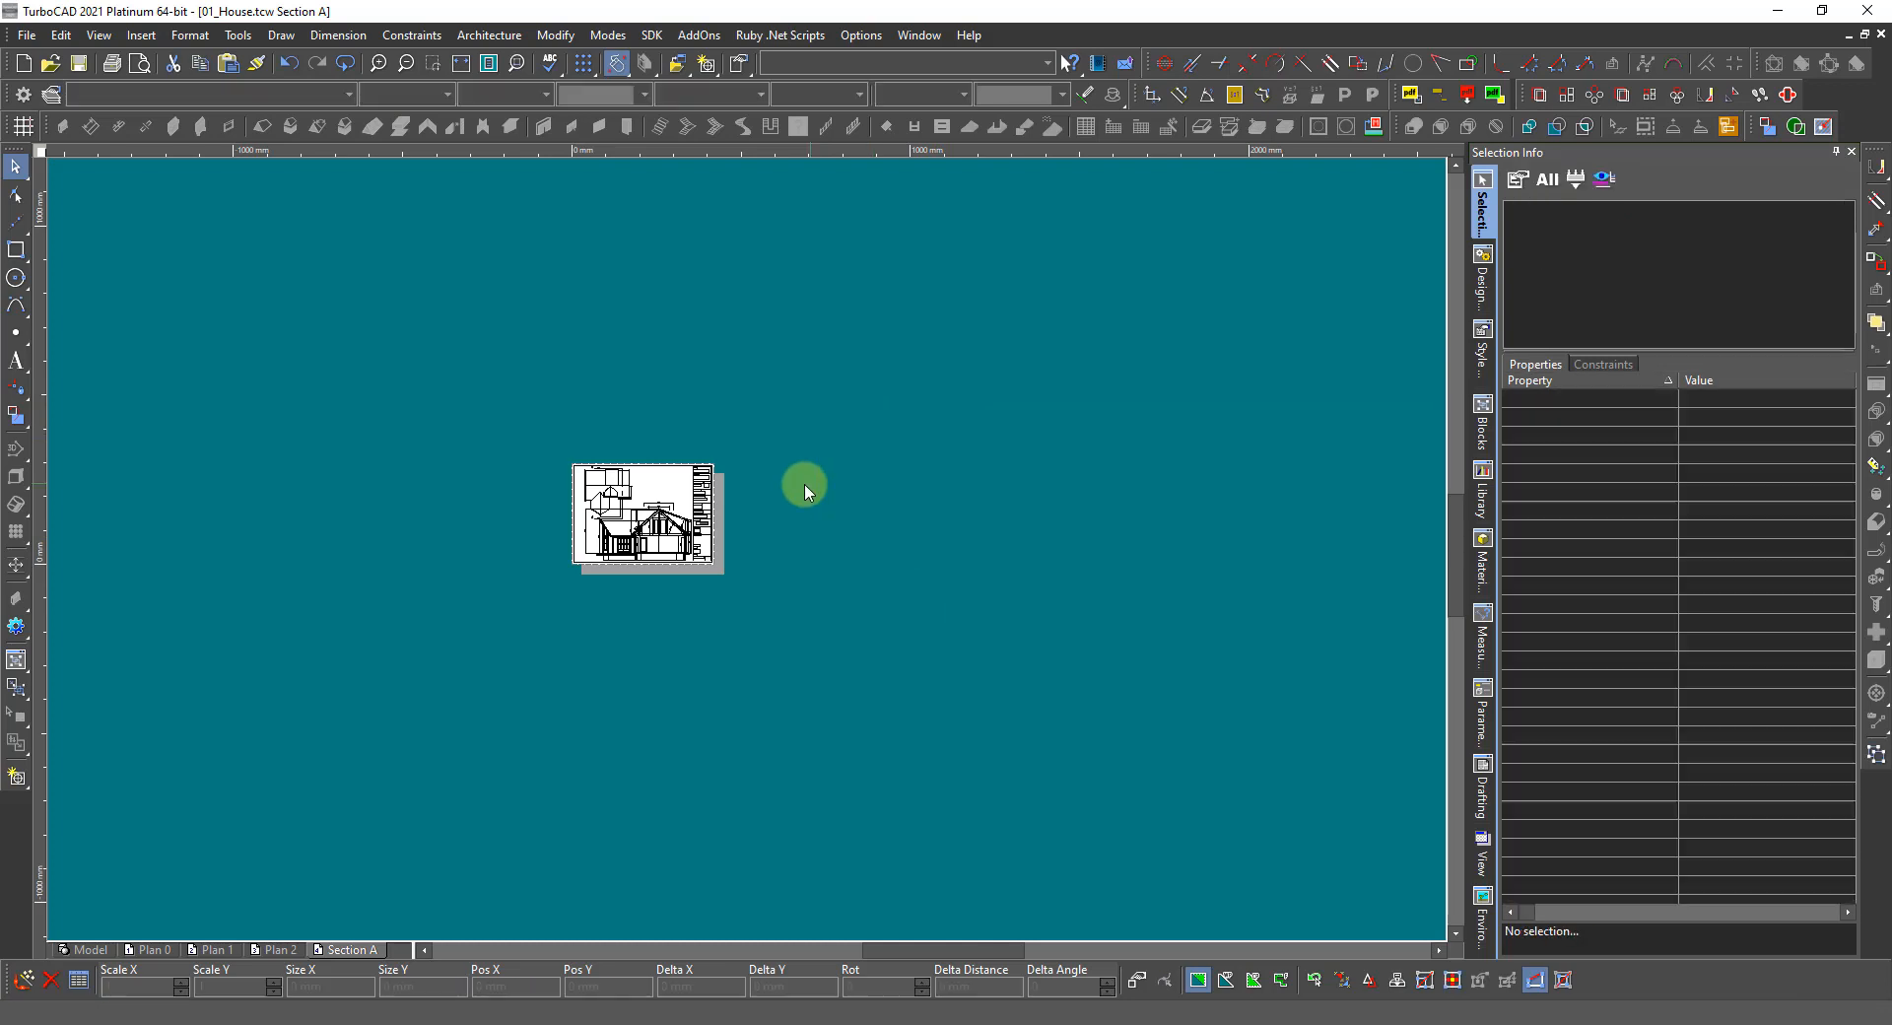
scroll(803, 537, down, 2)
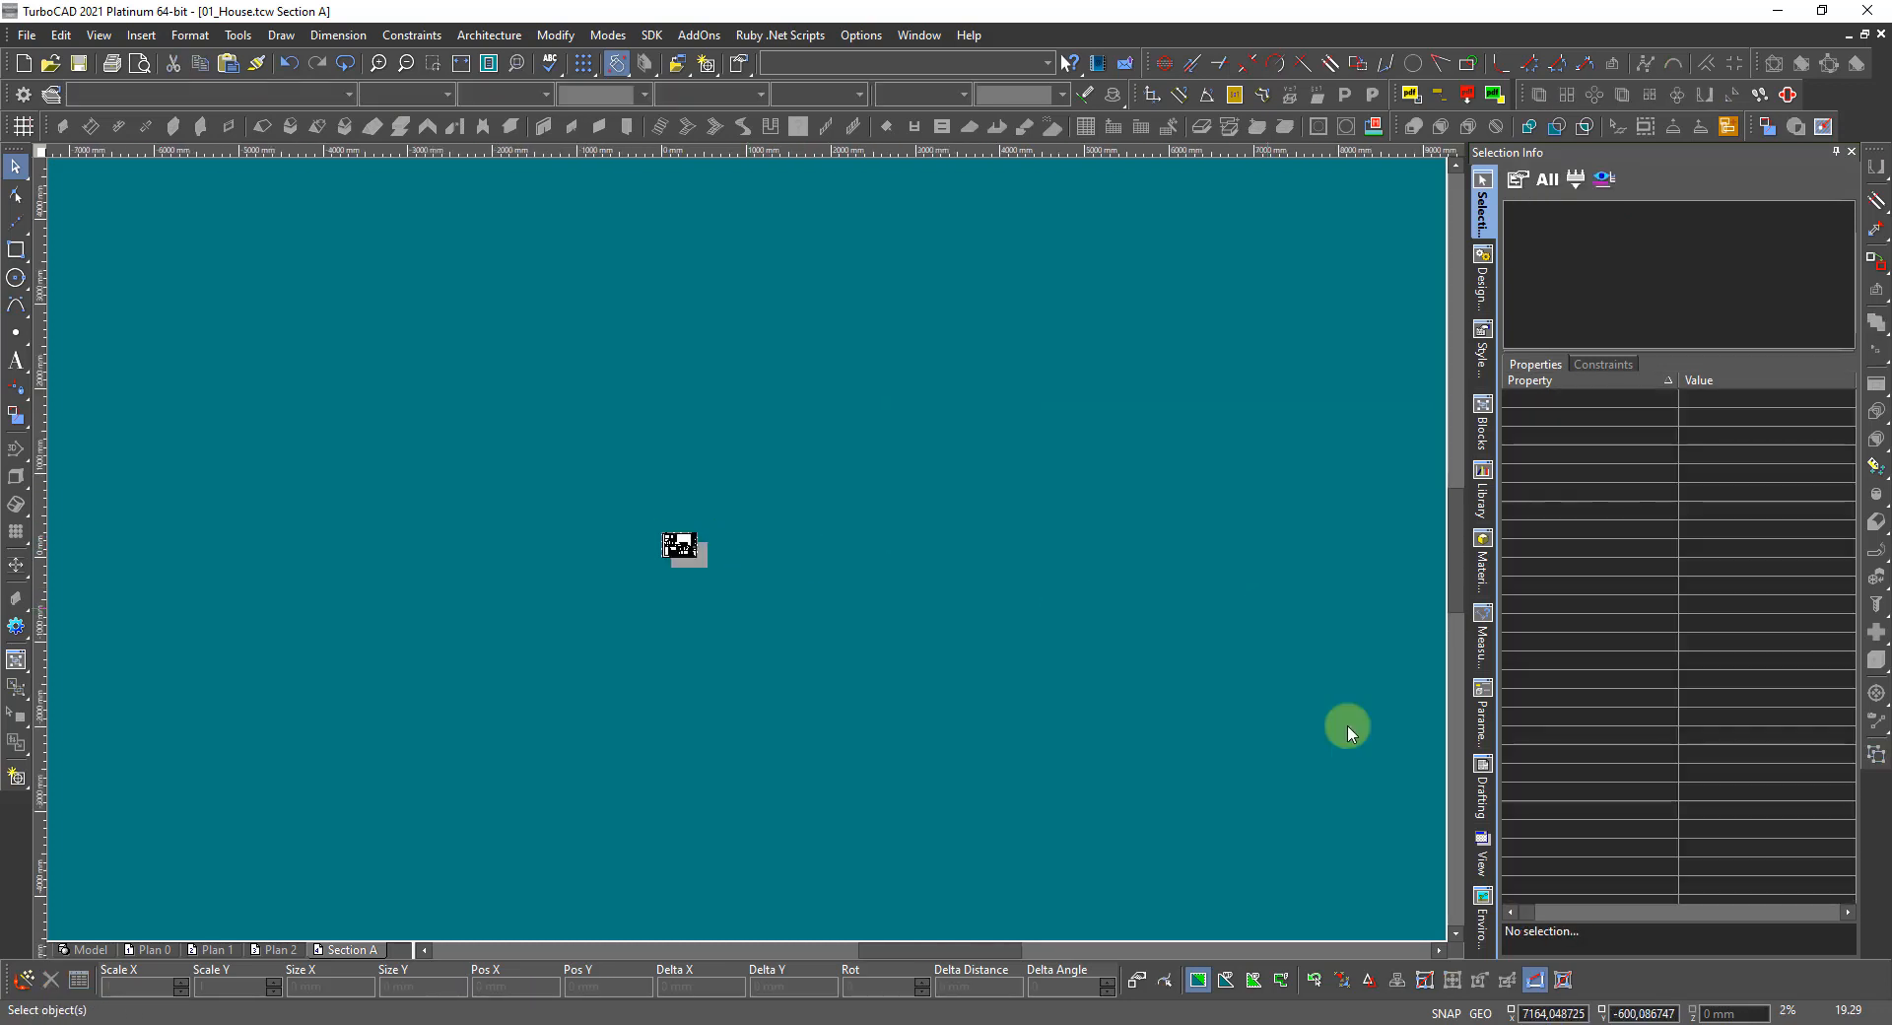
Delete the Assembly from the Drafting palette and check the exploded drawings on the Section A sheet.
click(1481, 794)
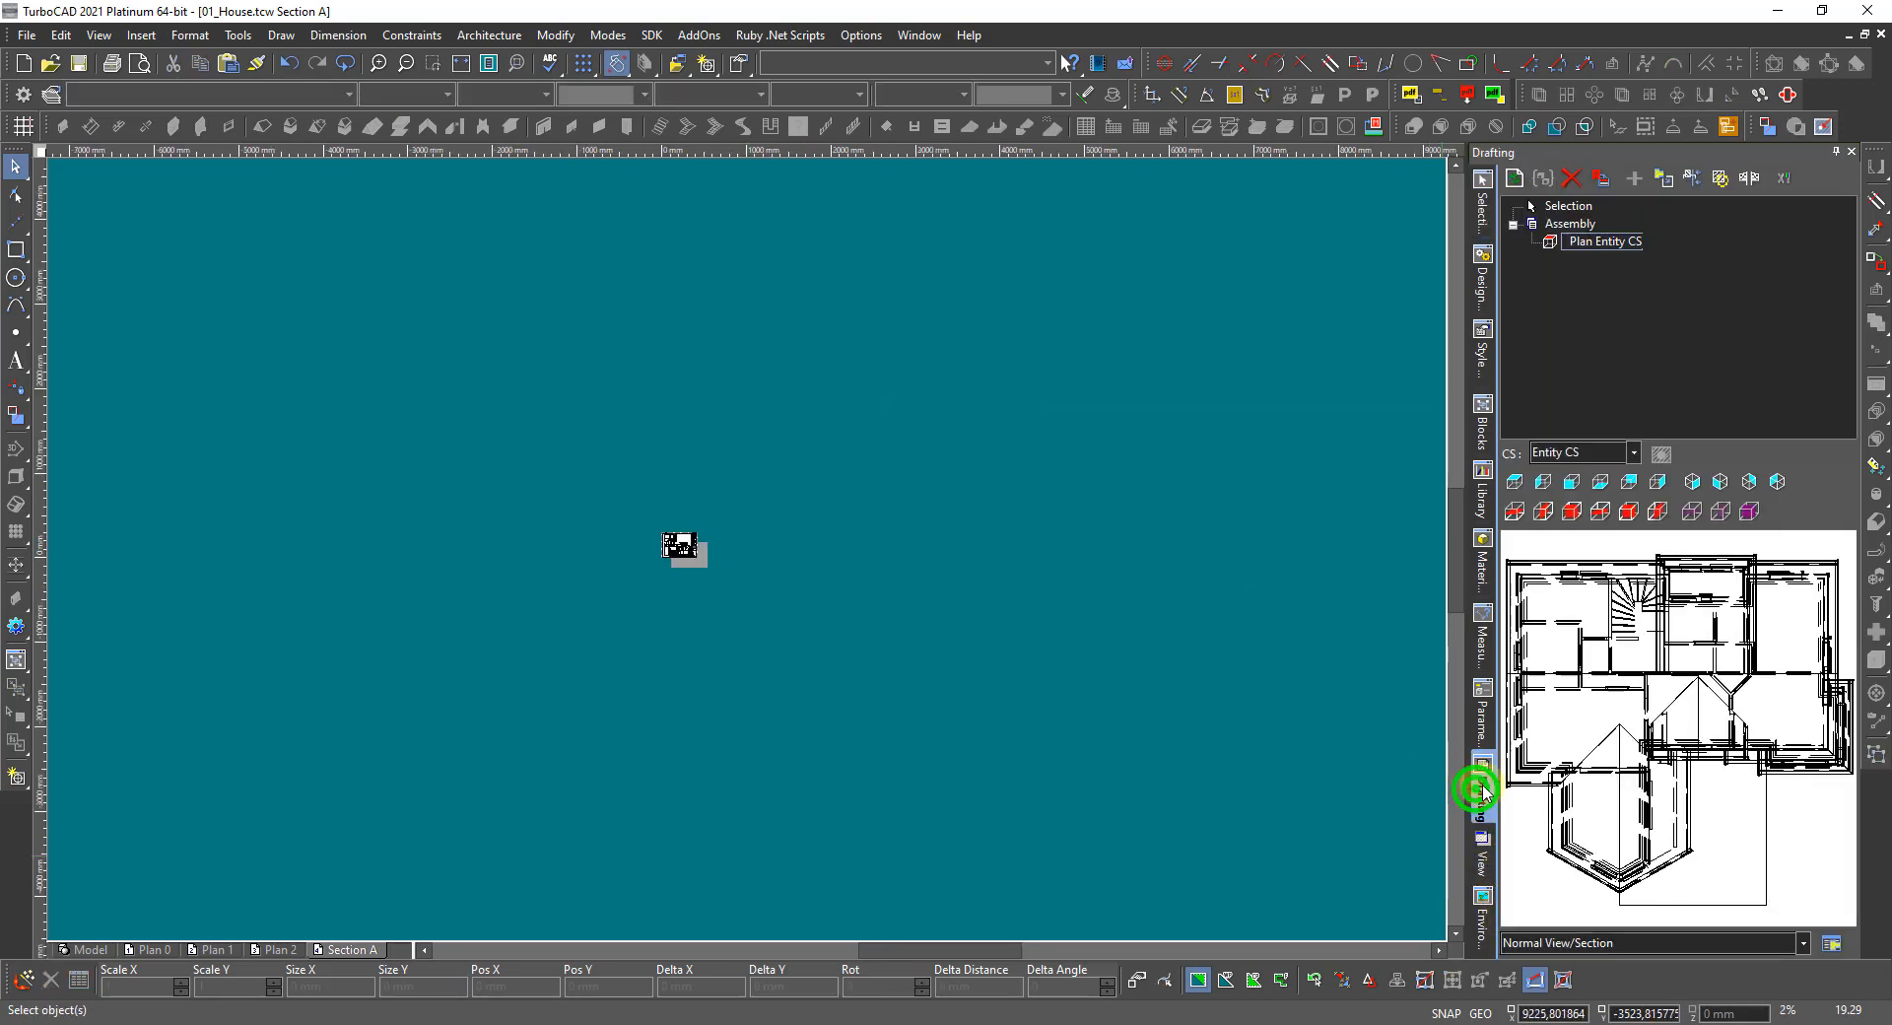
click(1551, 231)
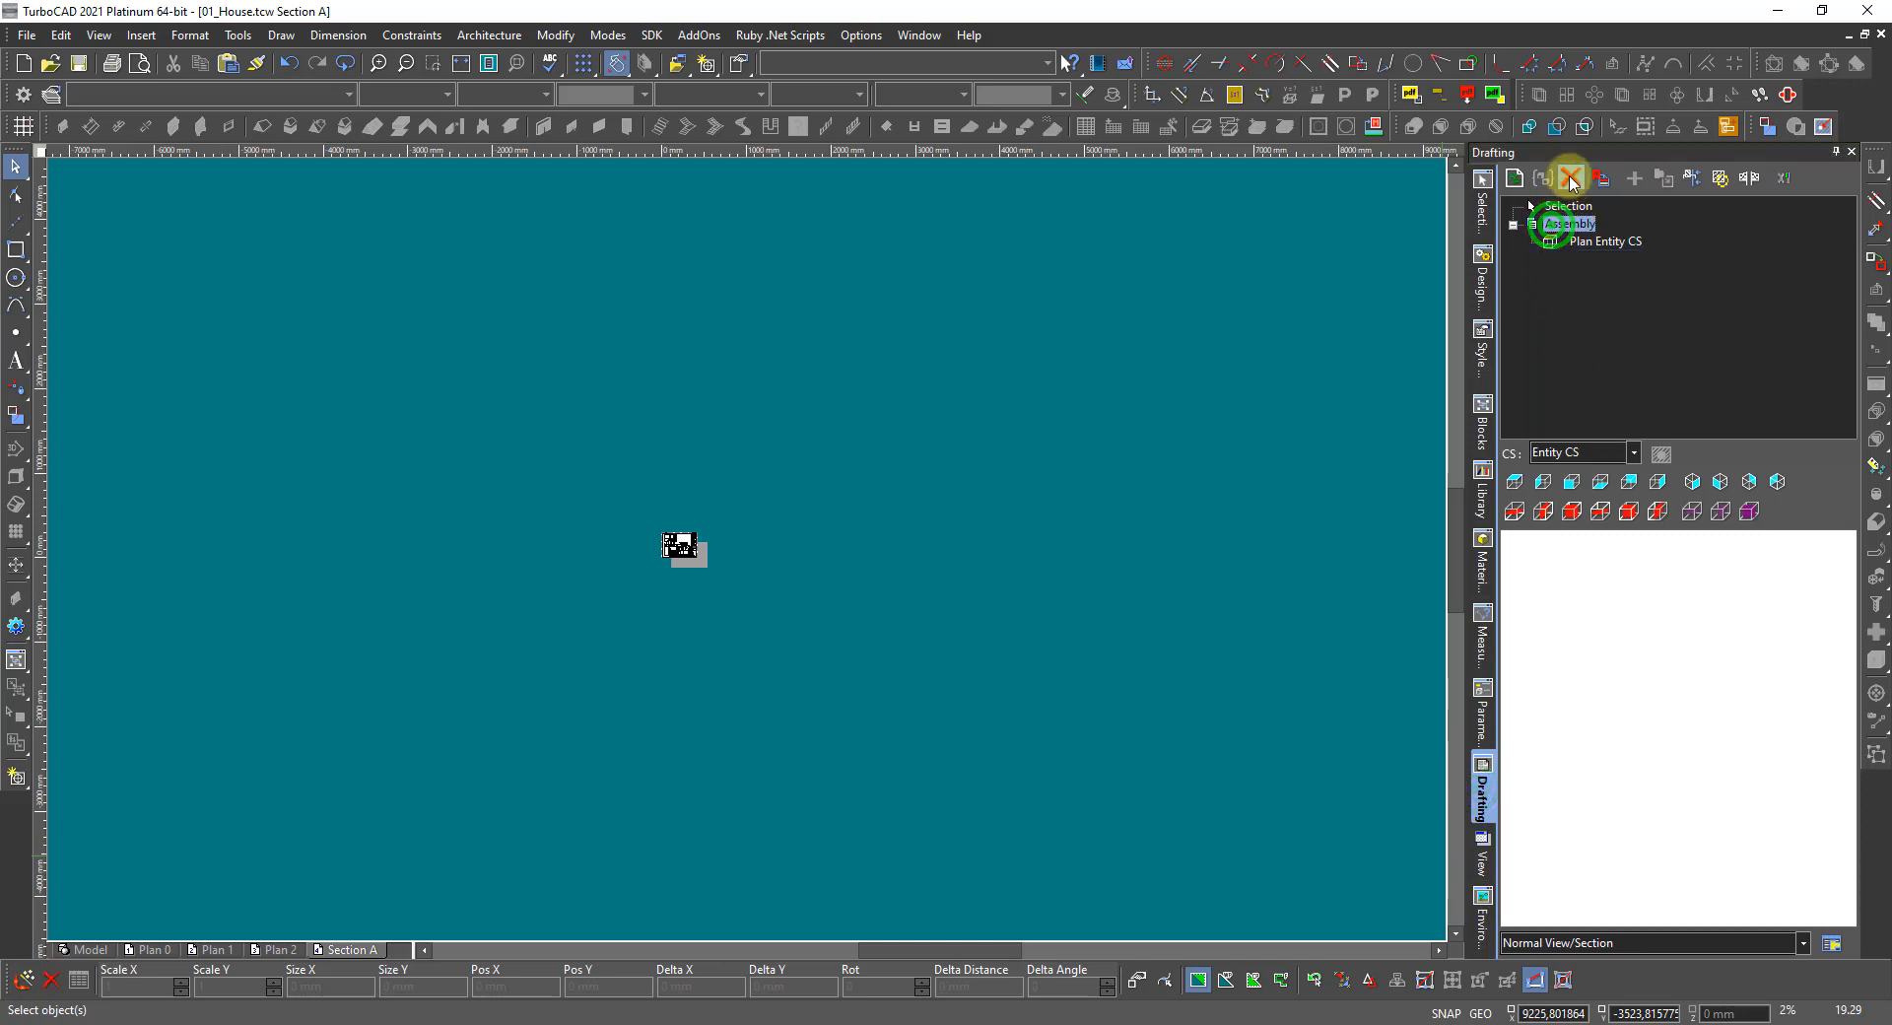
click(1571, 178)
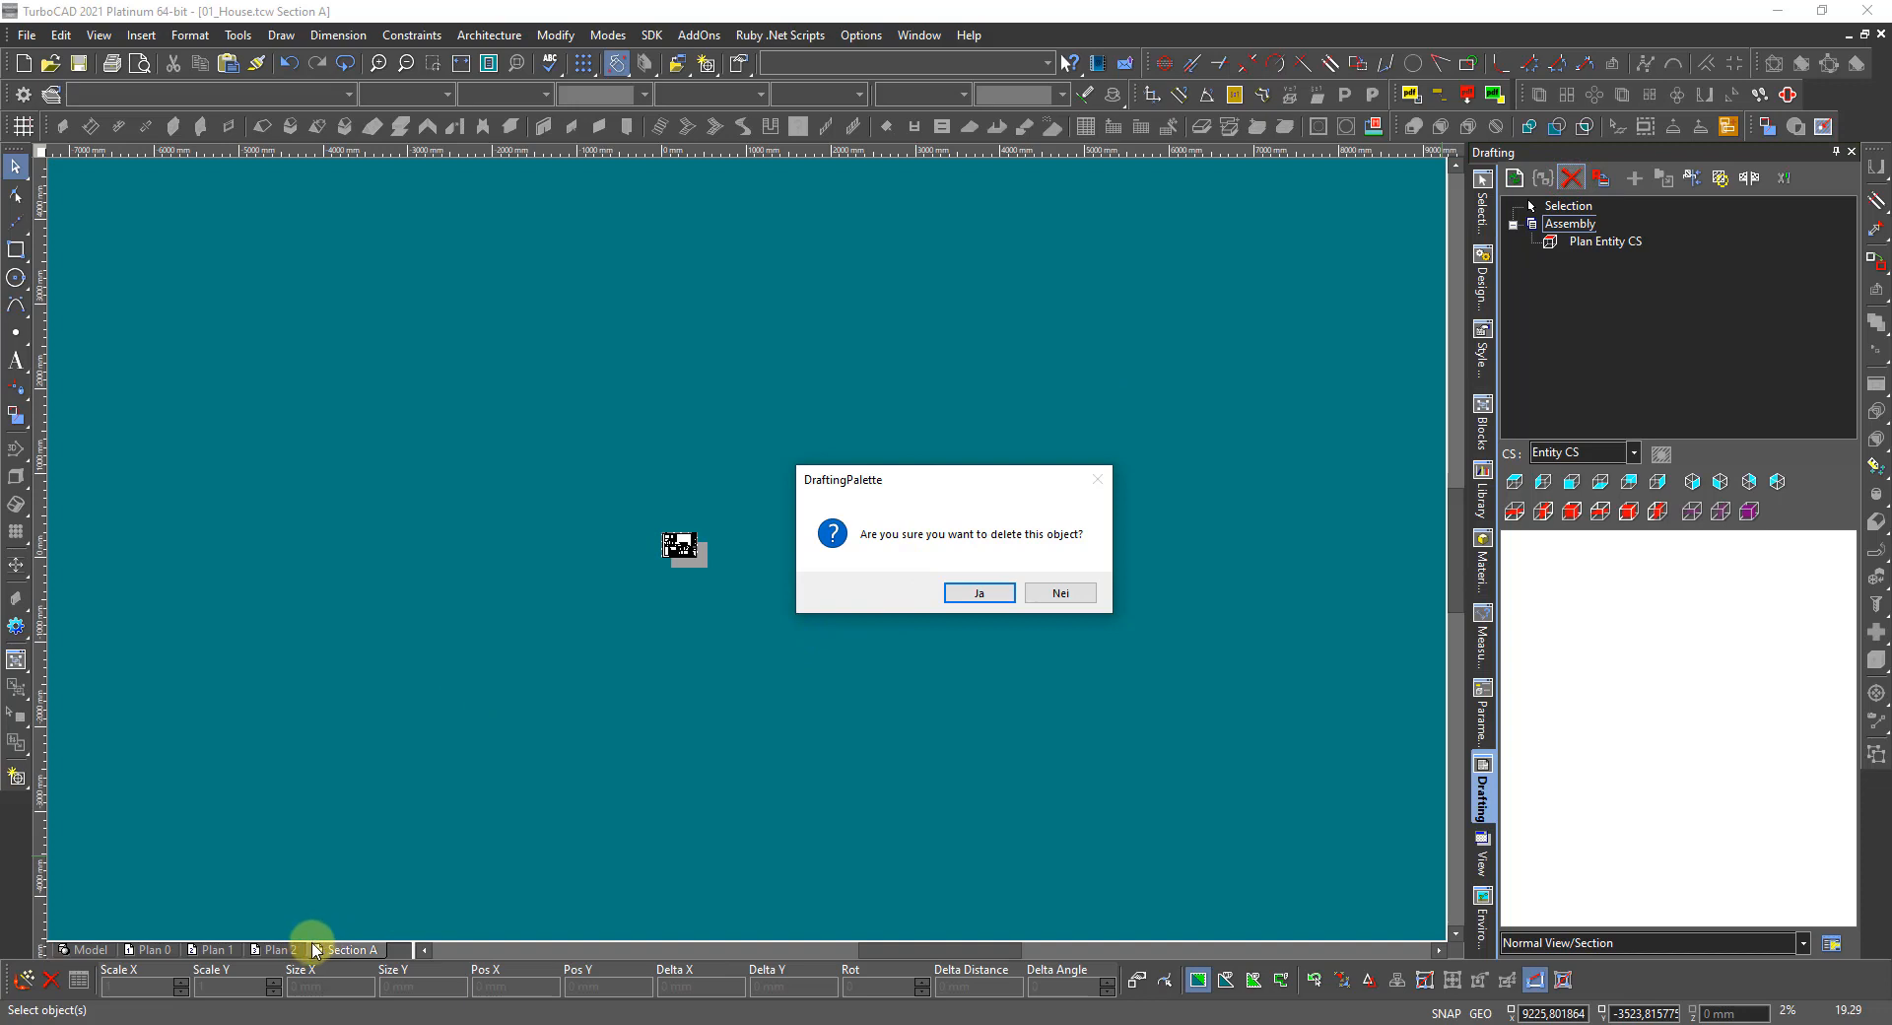
click(968, 594)
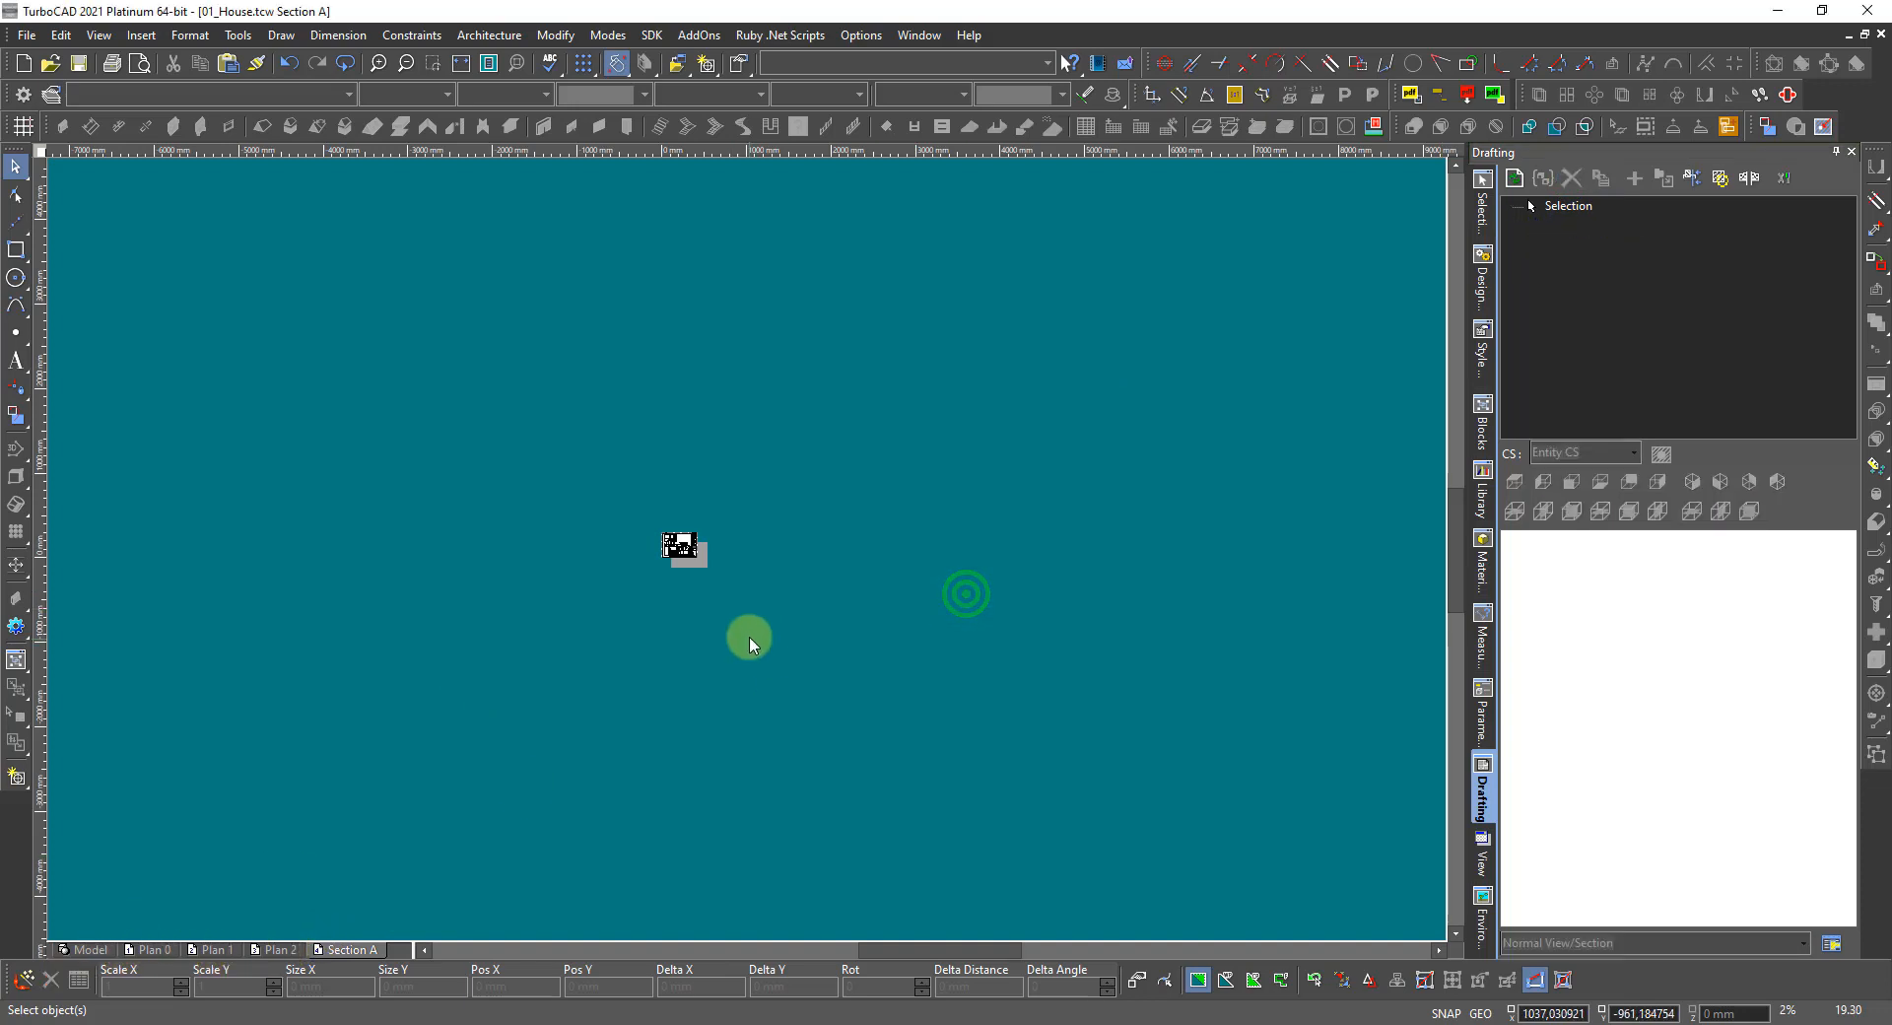
middle_click(703, 596)
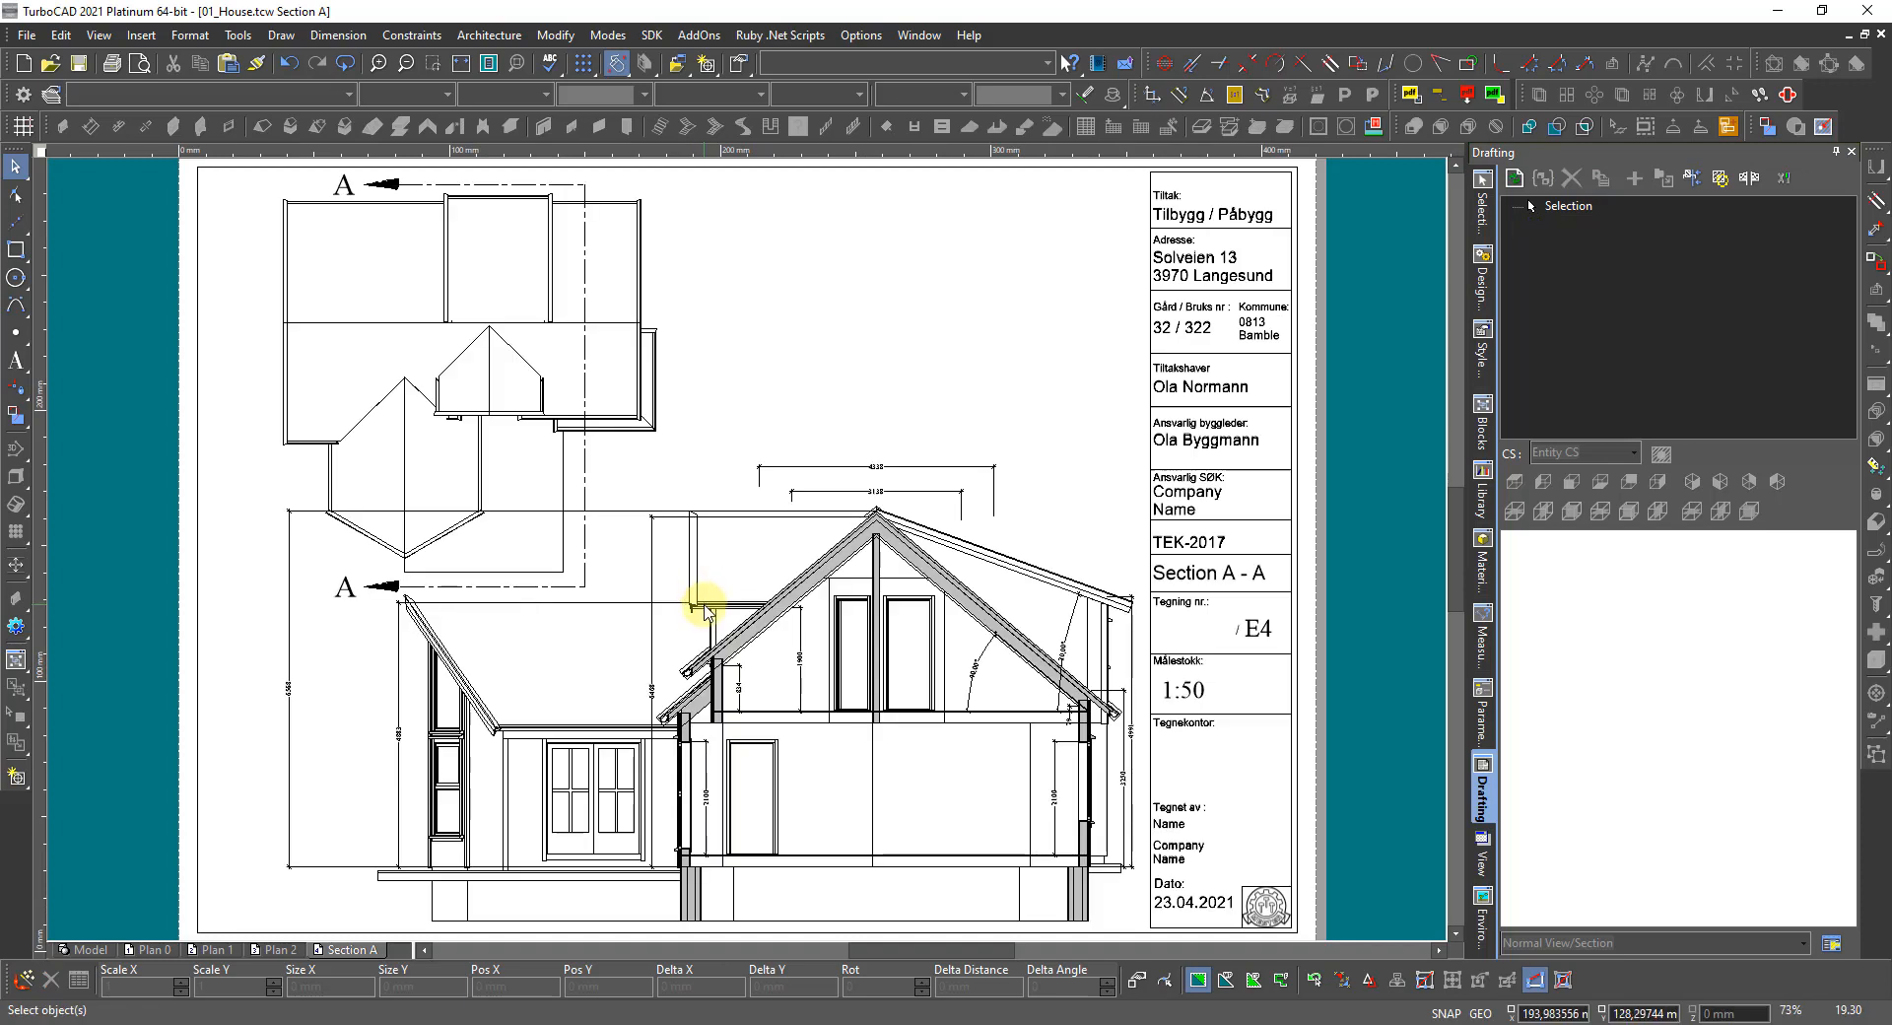
scroll(719, 611, down, 2)
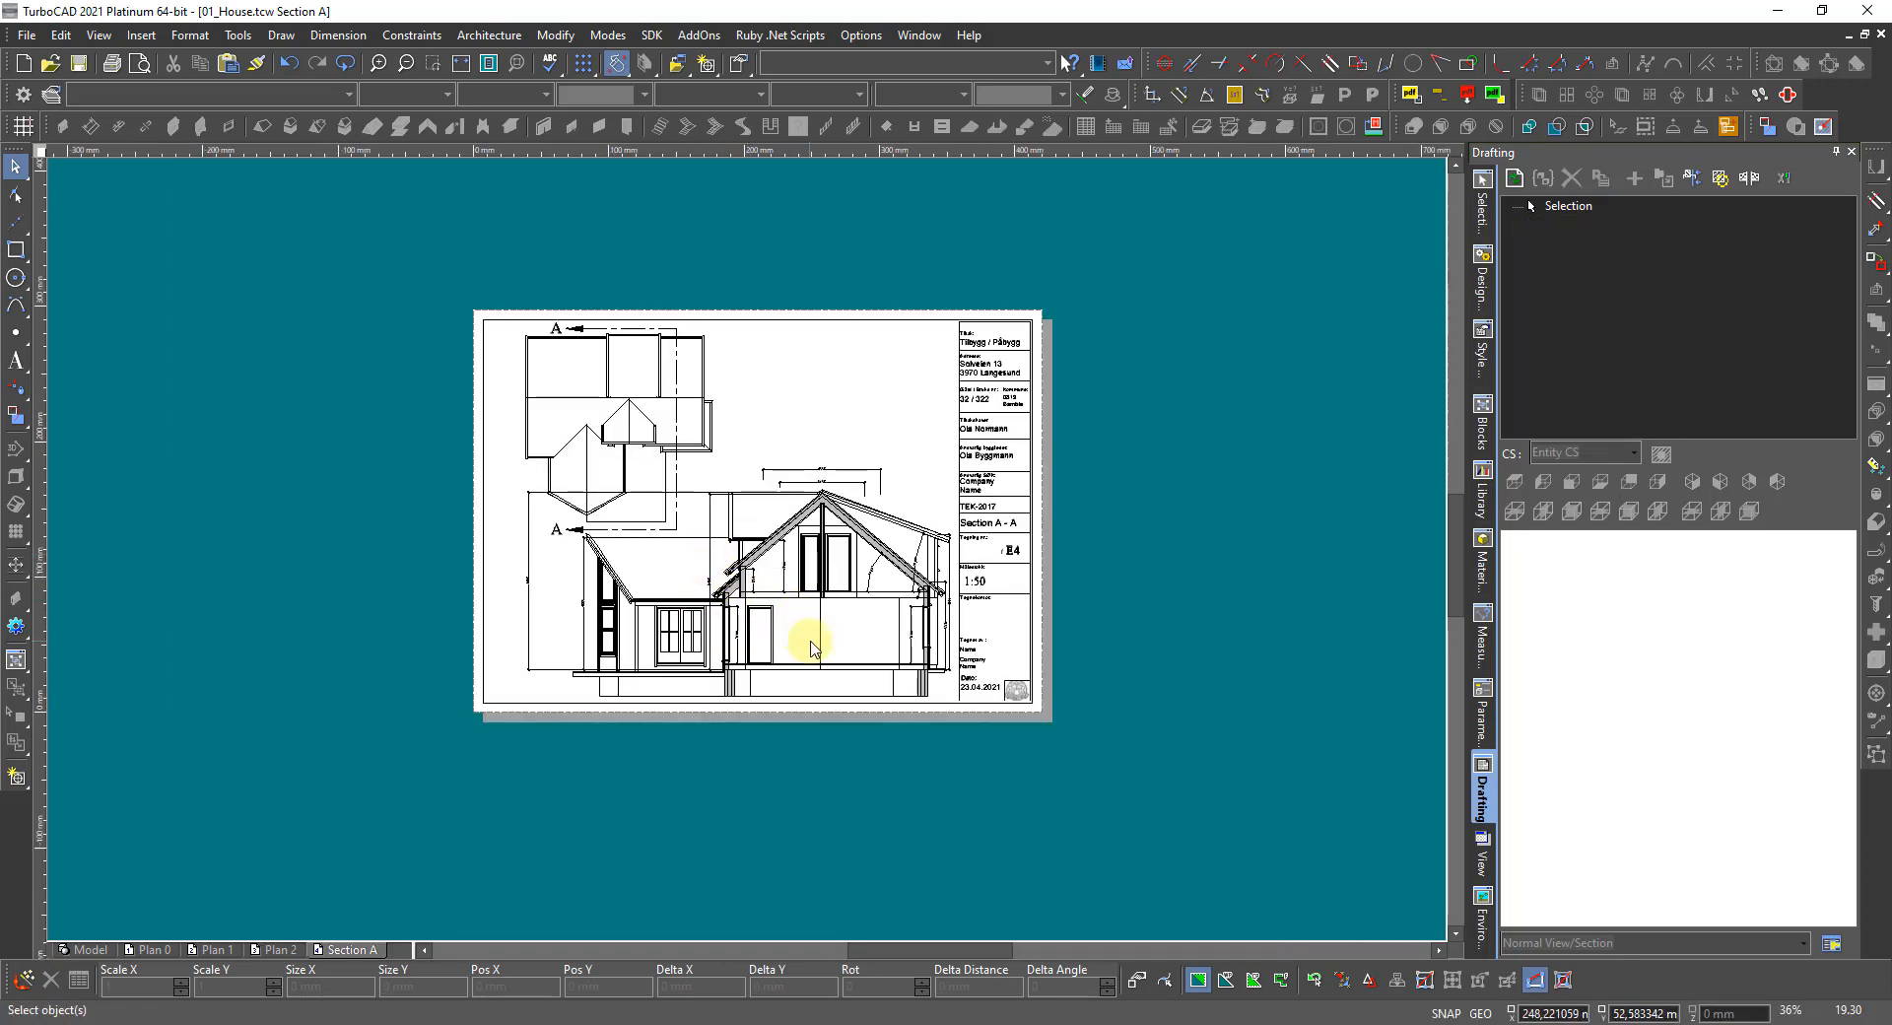
scroll(802, 642, up, 2)
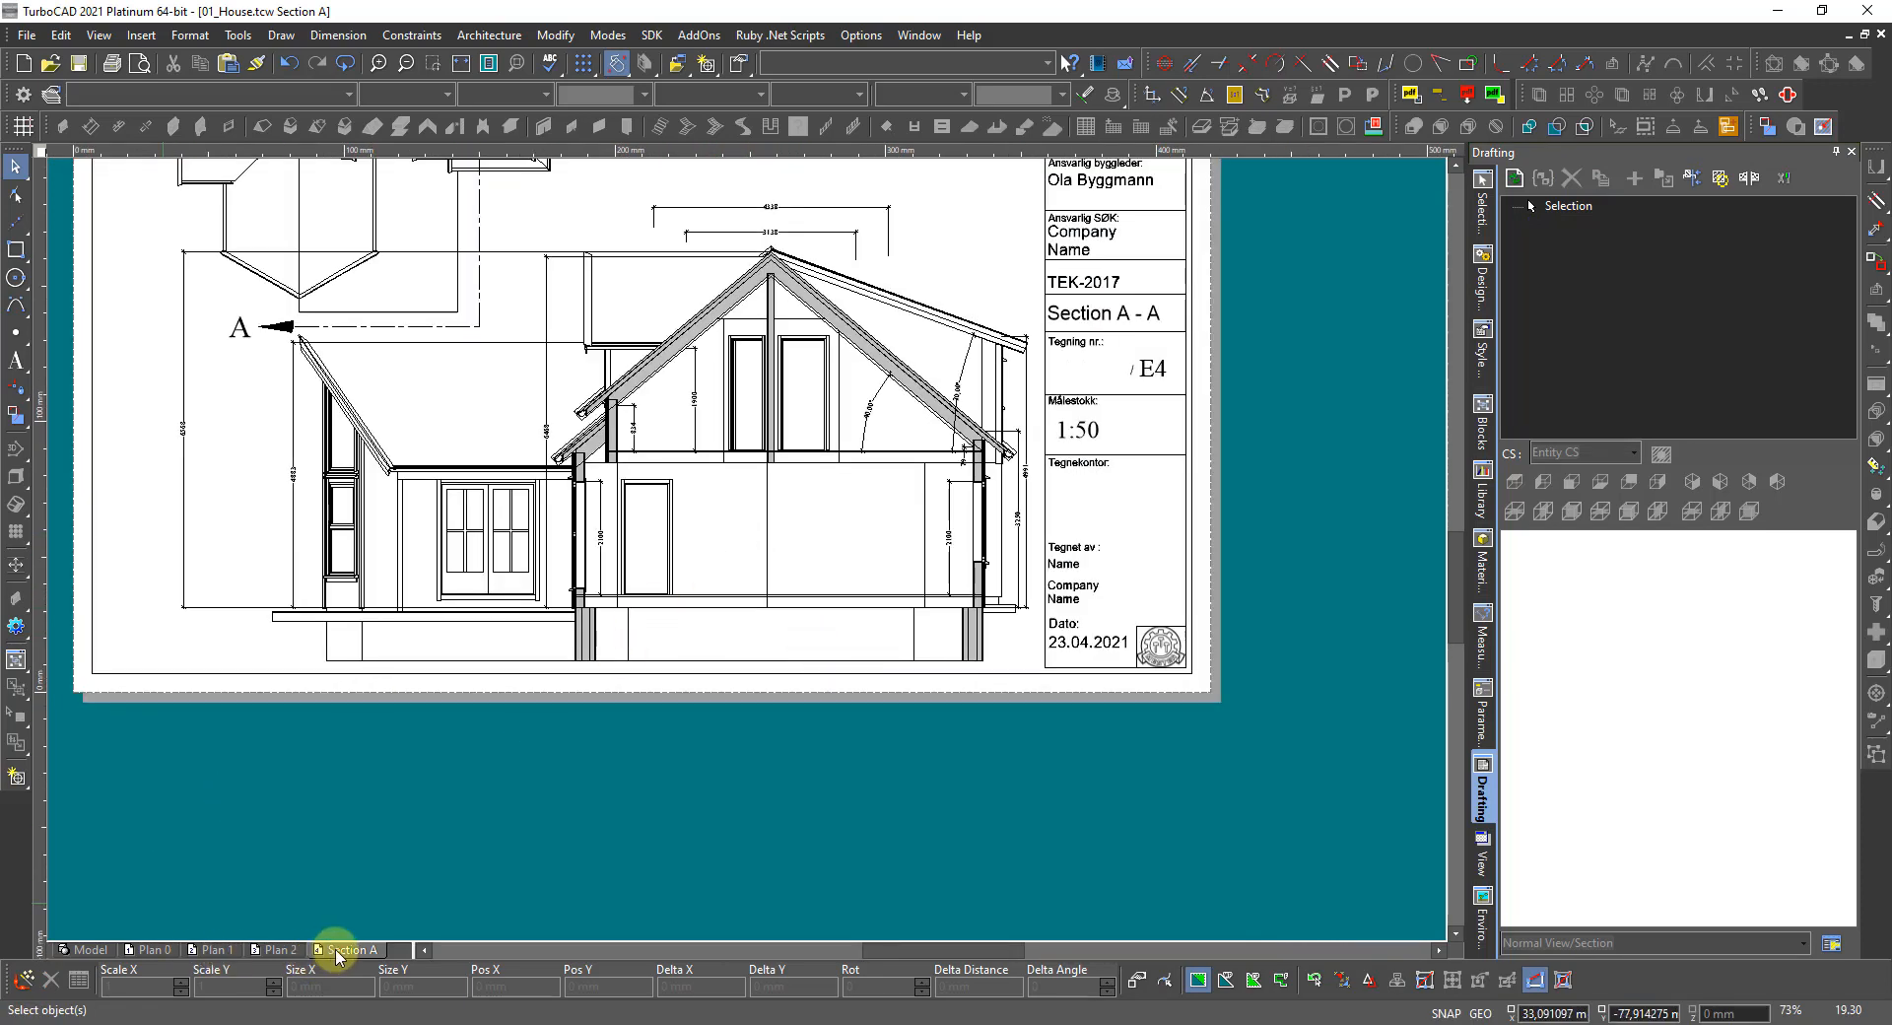
Duplicate the Plan 2 layout sheet.
click(272, 950)
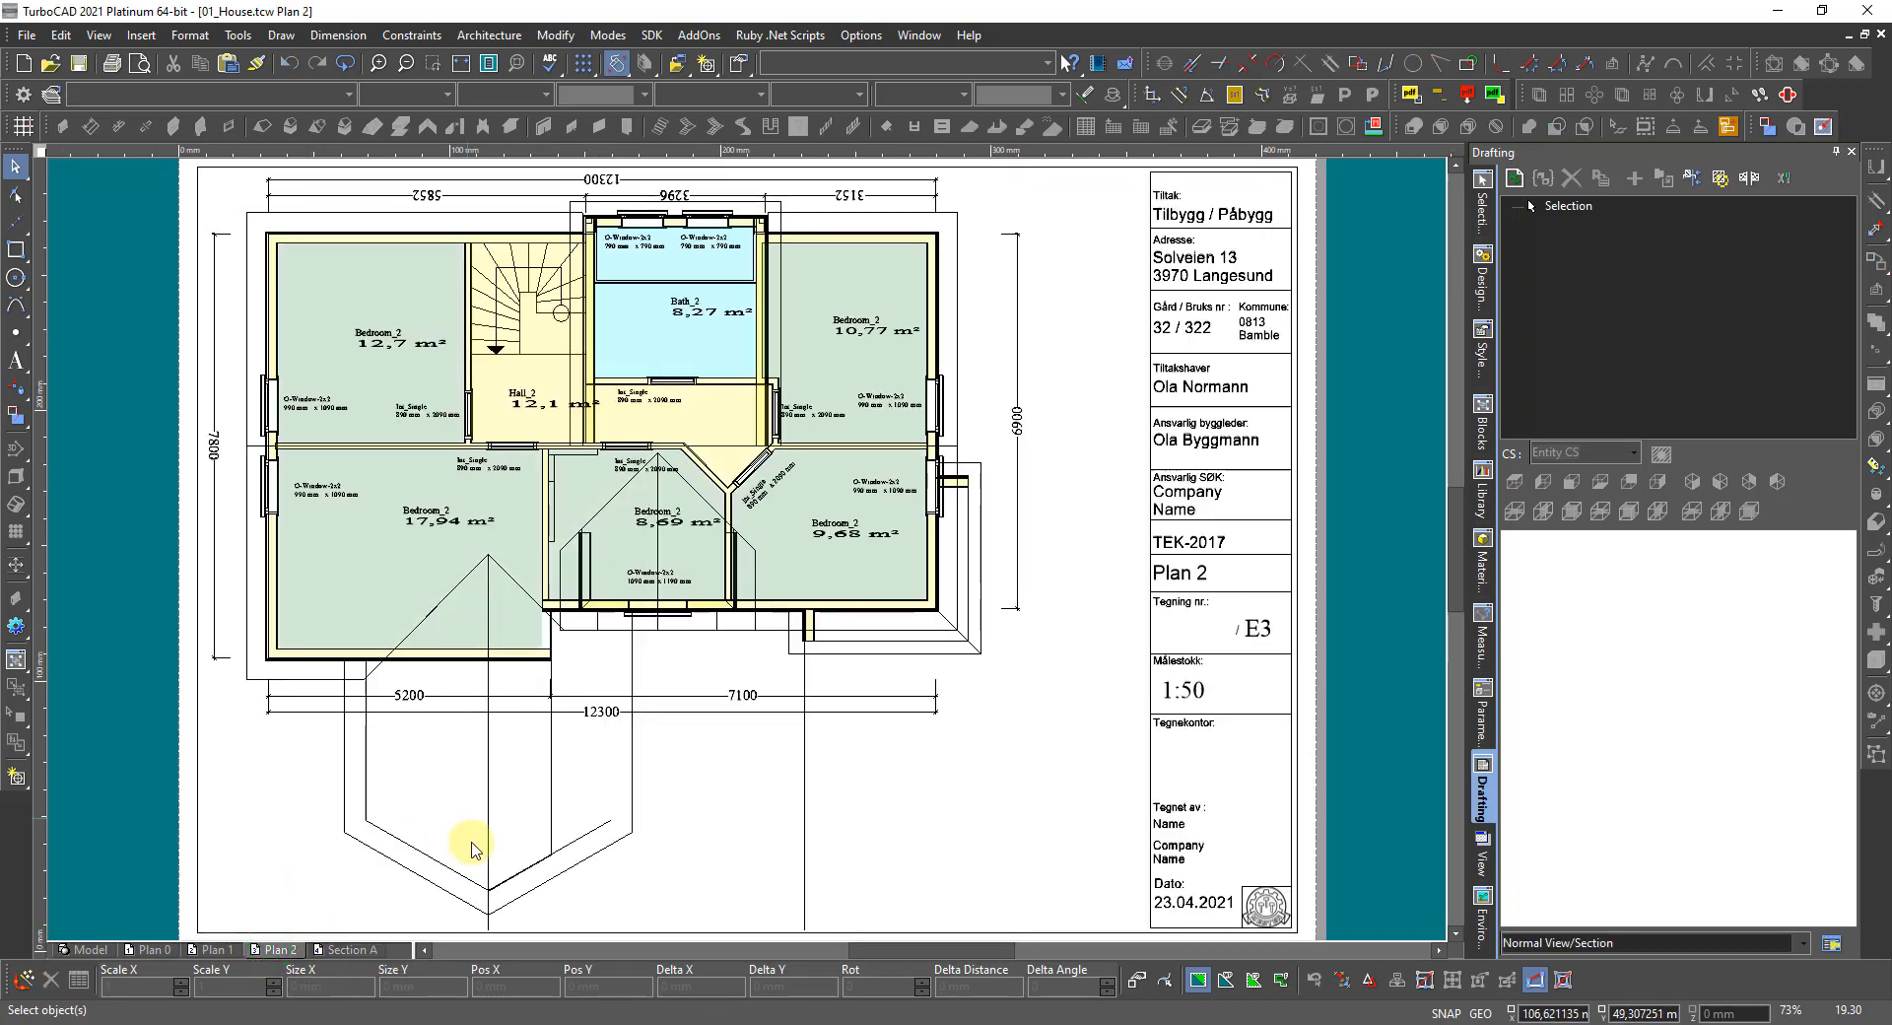
right_click(272, 951)
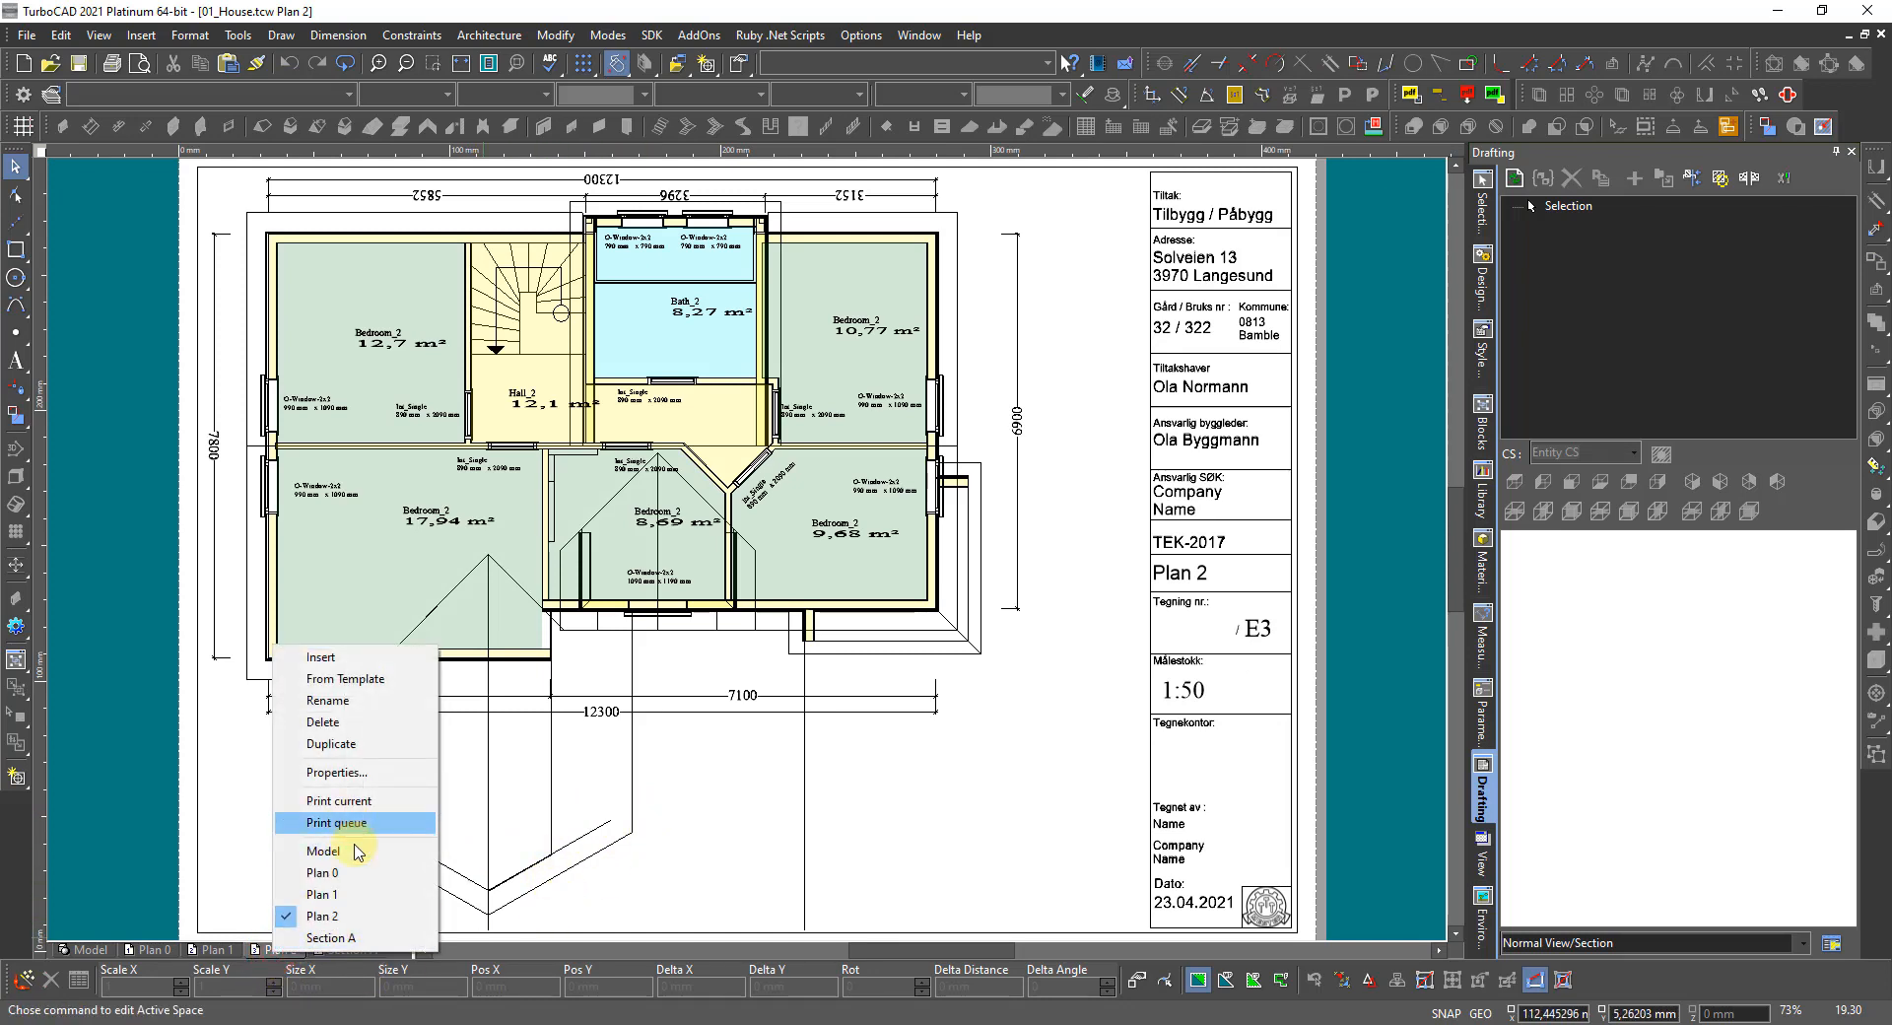
click(347, 746)
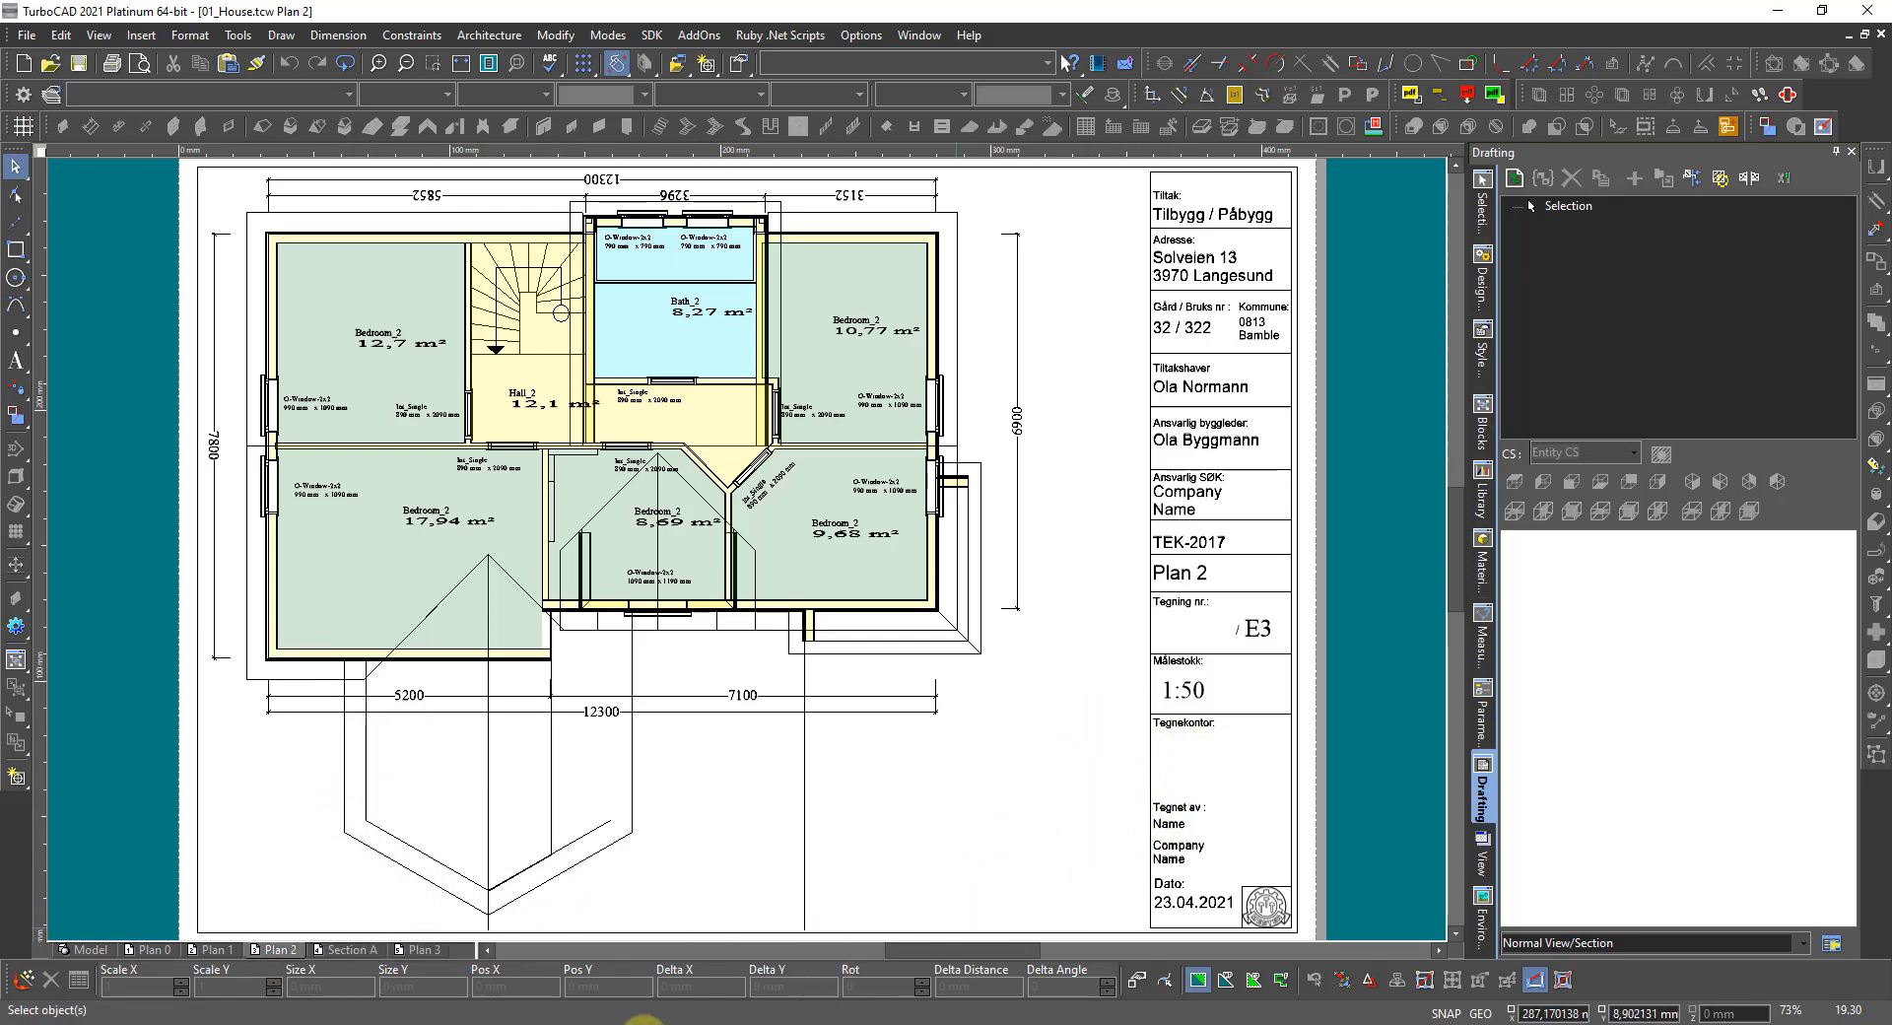
Rename the duplicated layout sheet as Front.
right_click(424, 953)
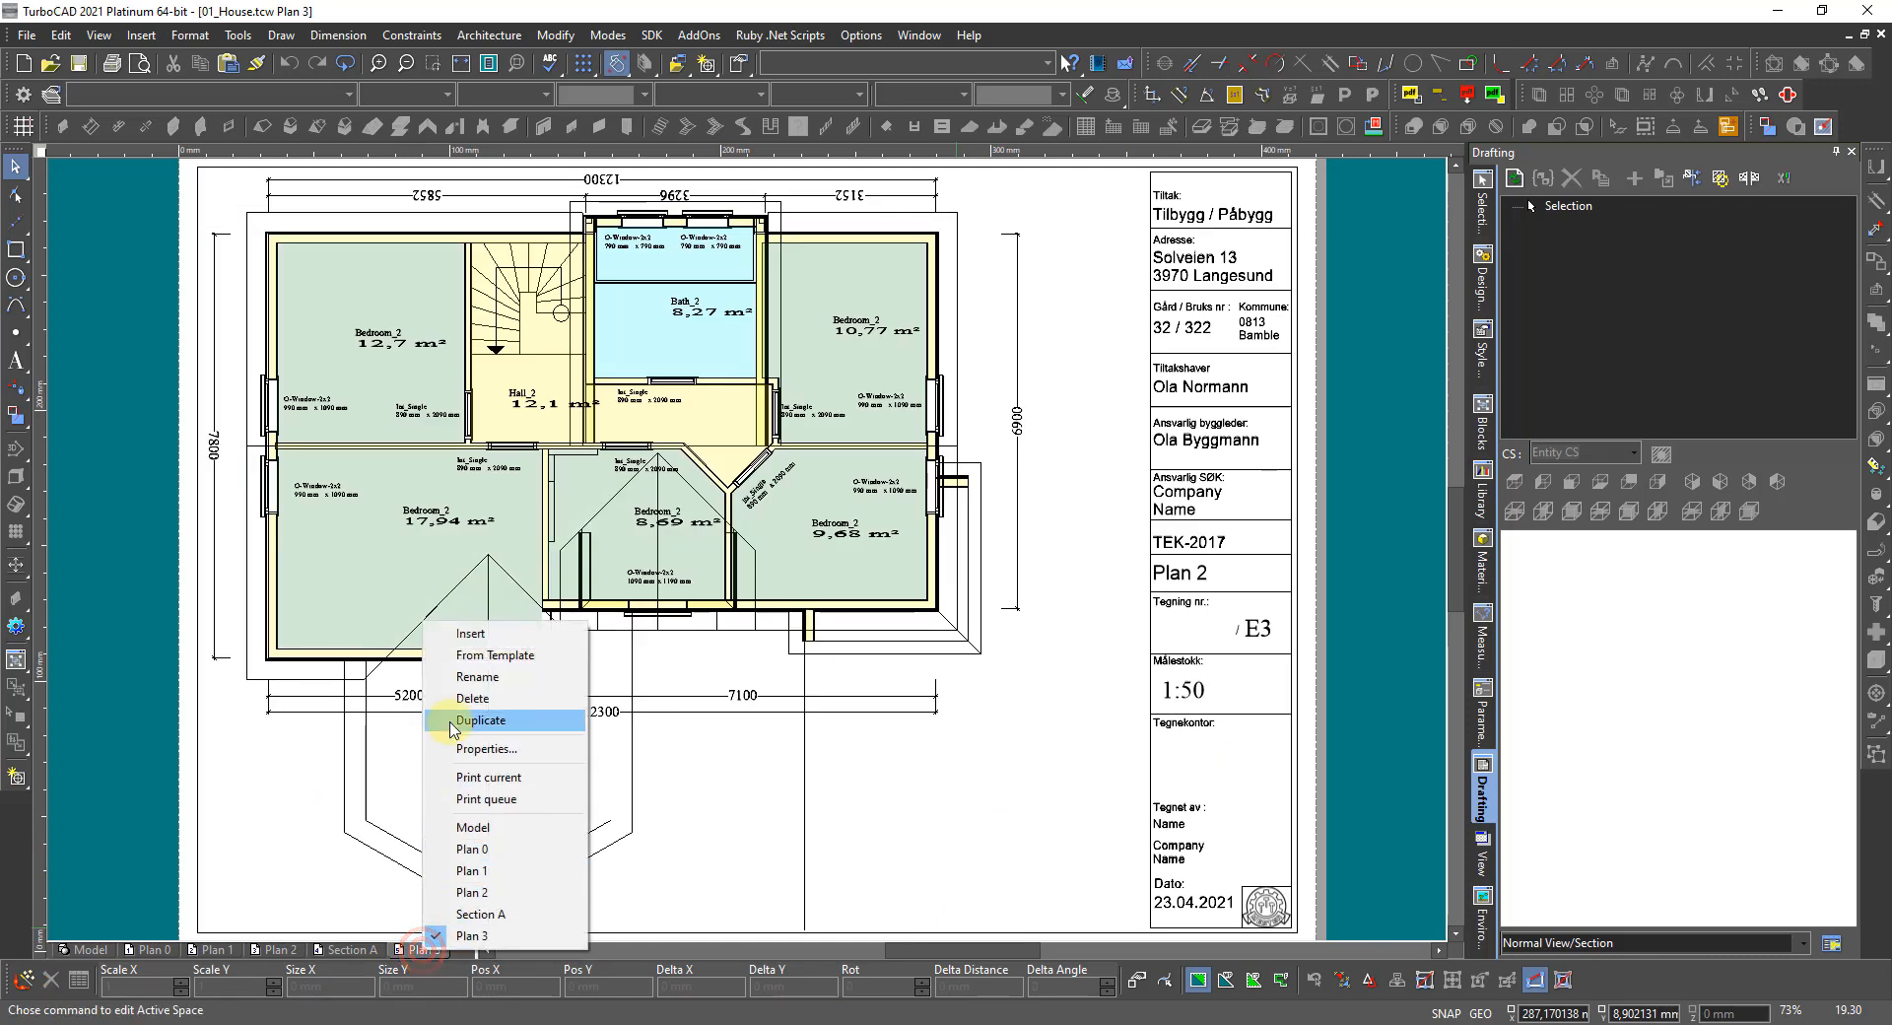
click(475, 678)
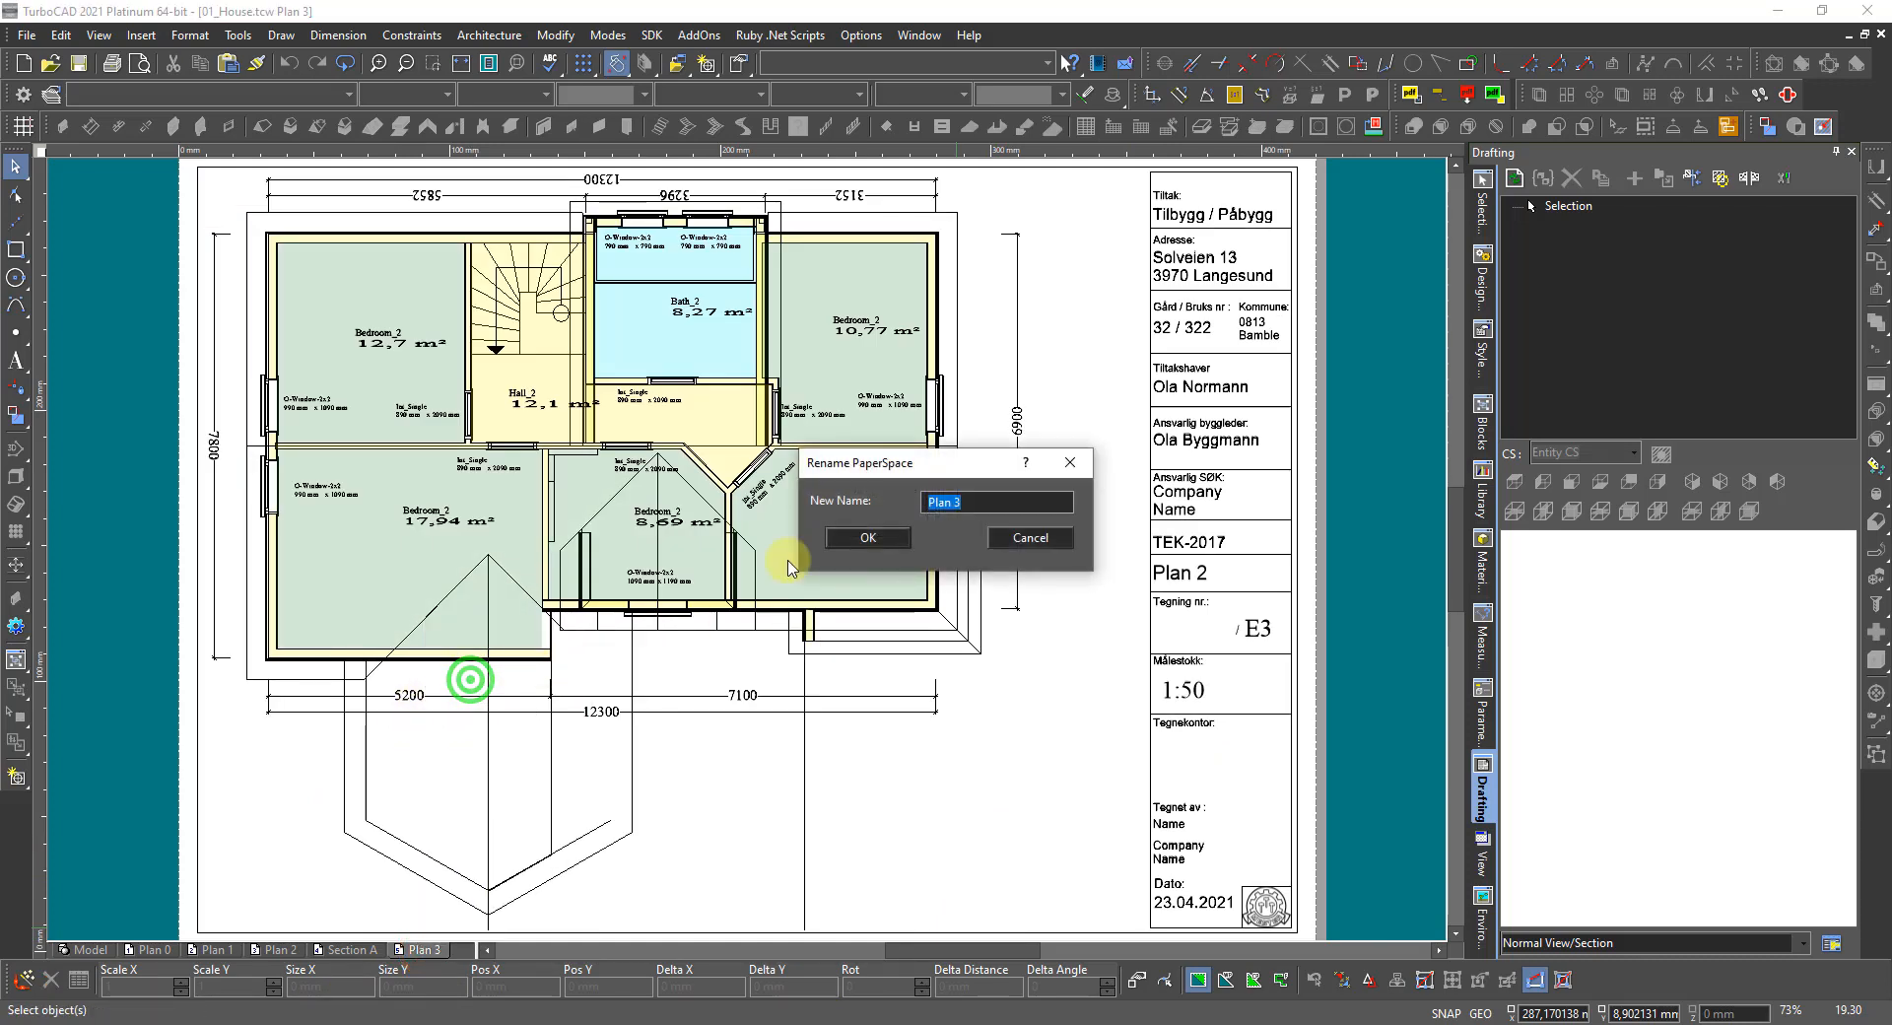
click(974, 503)
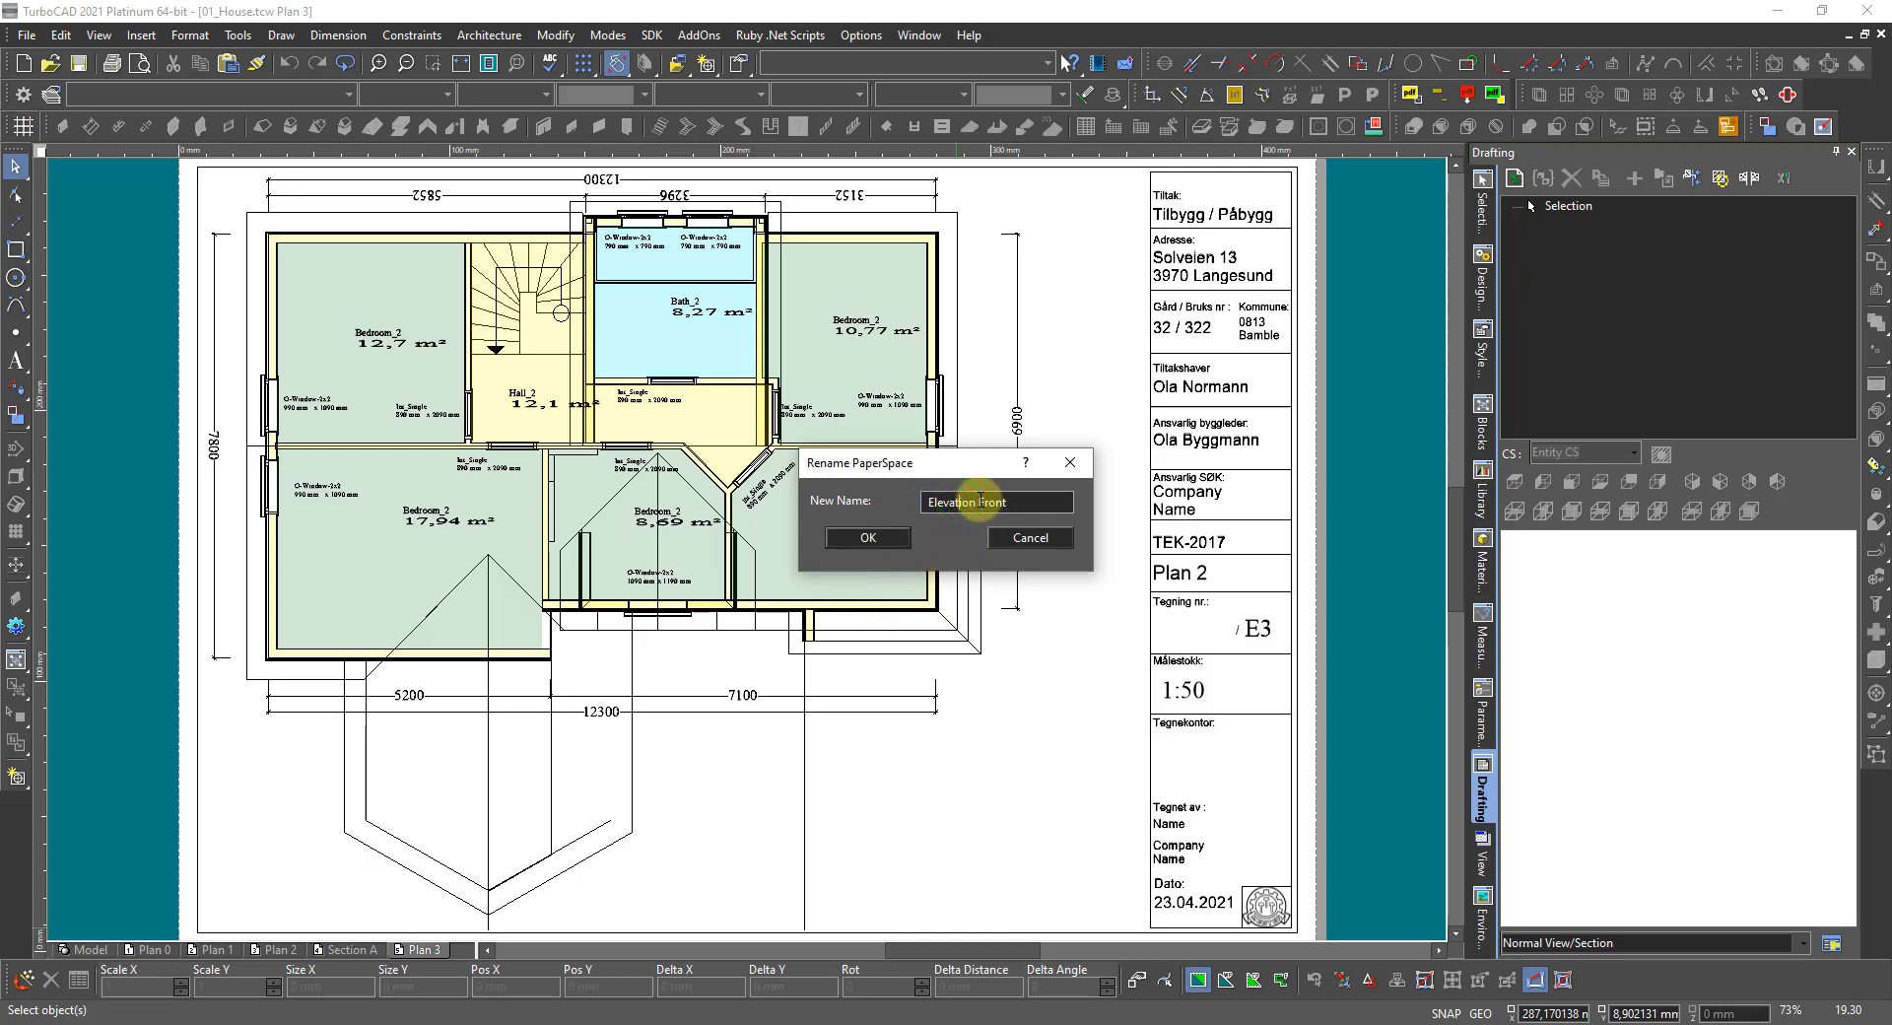
drag(977, 501, 929, 502)
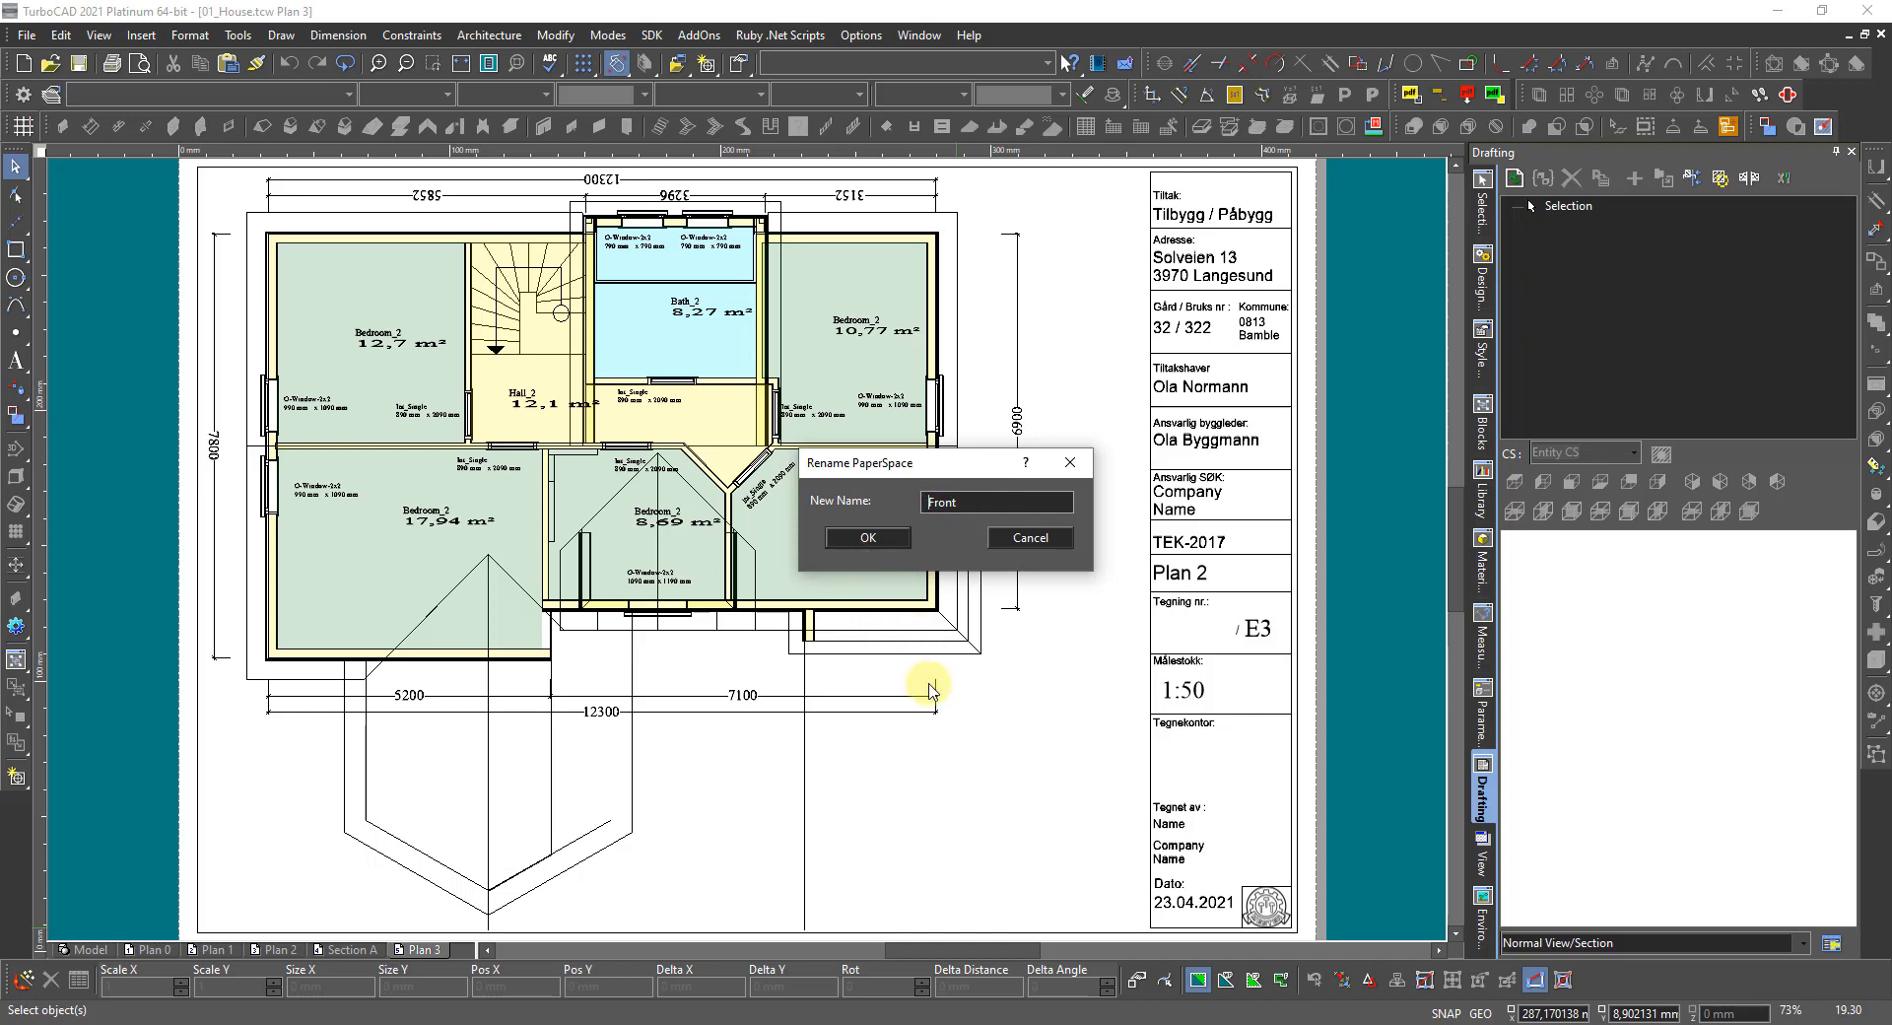
click(887, 542)
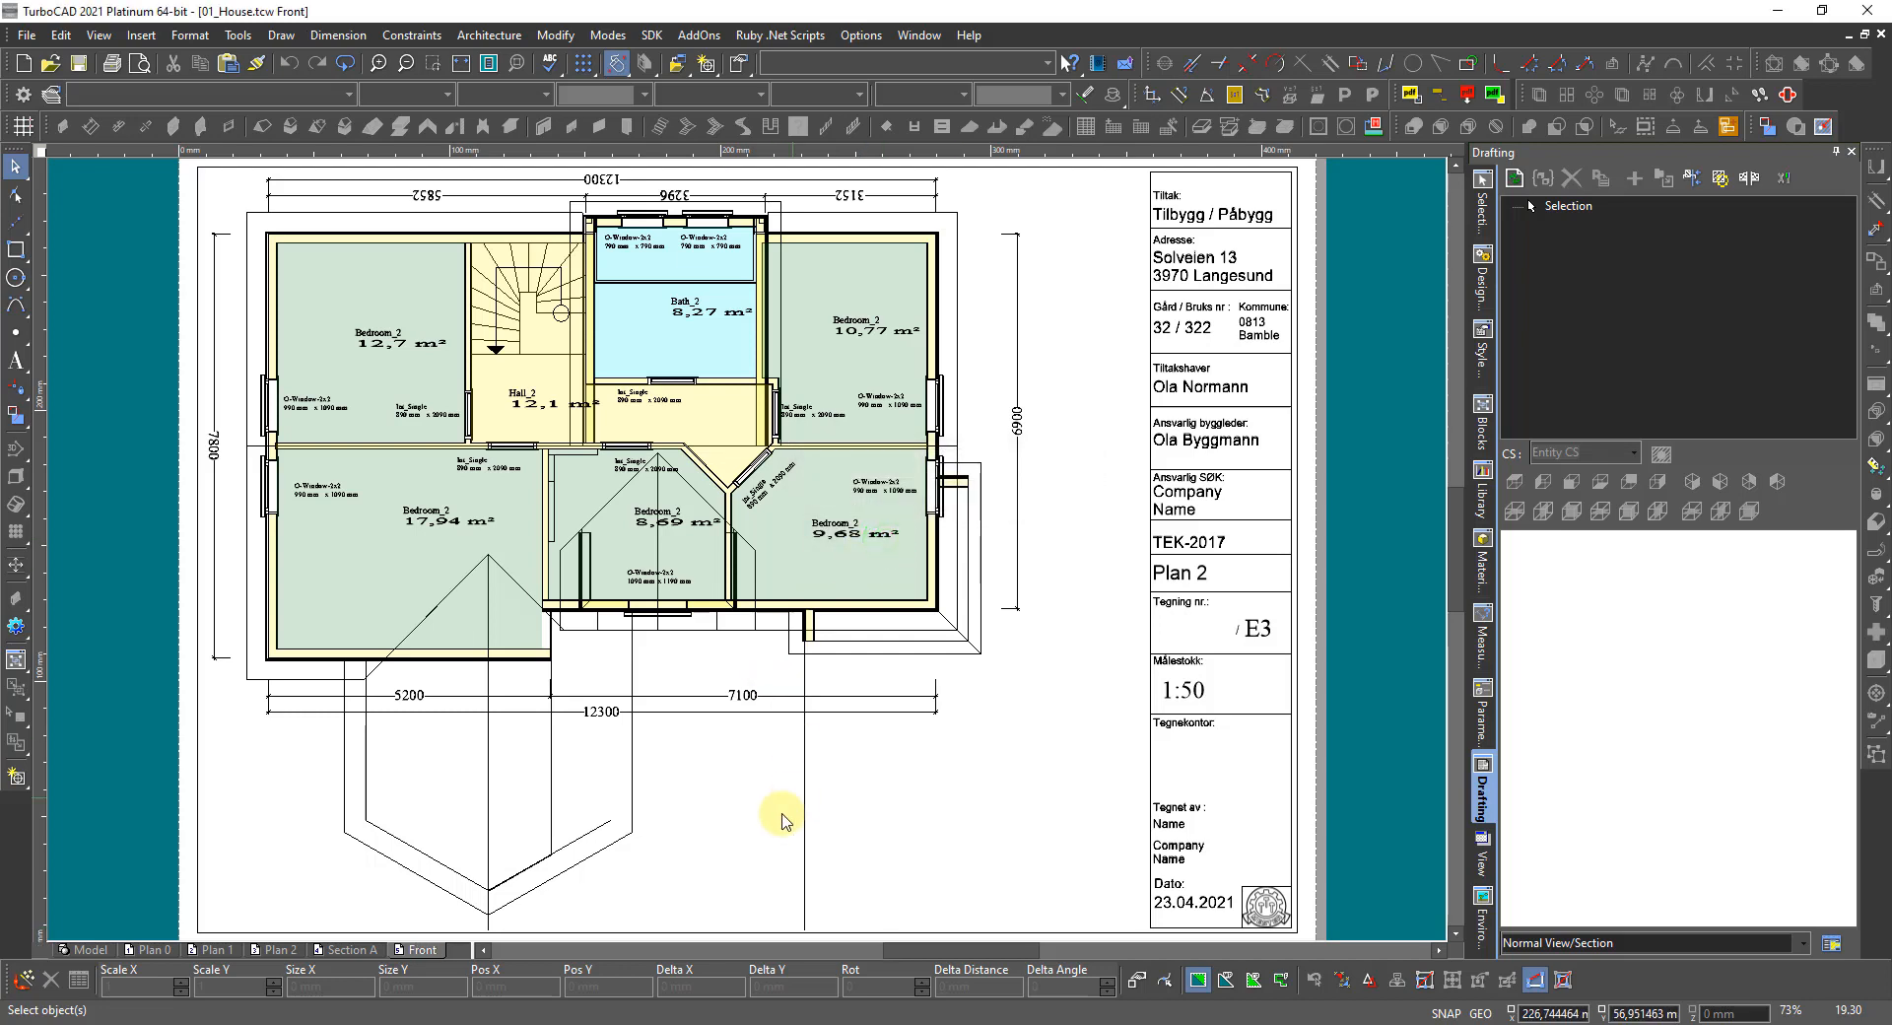
Delete the copied floor plan viewport from the Front sheet and change the title block's Plan 2 text to Front.
click(838, 606)
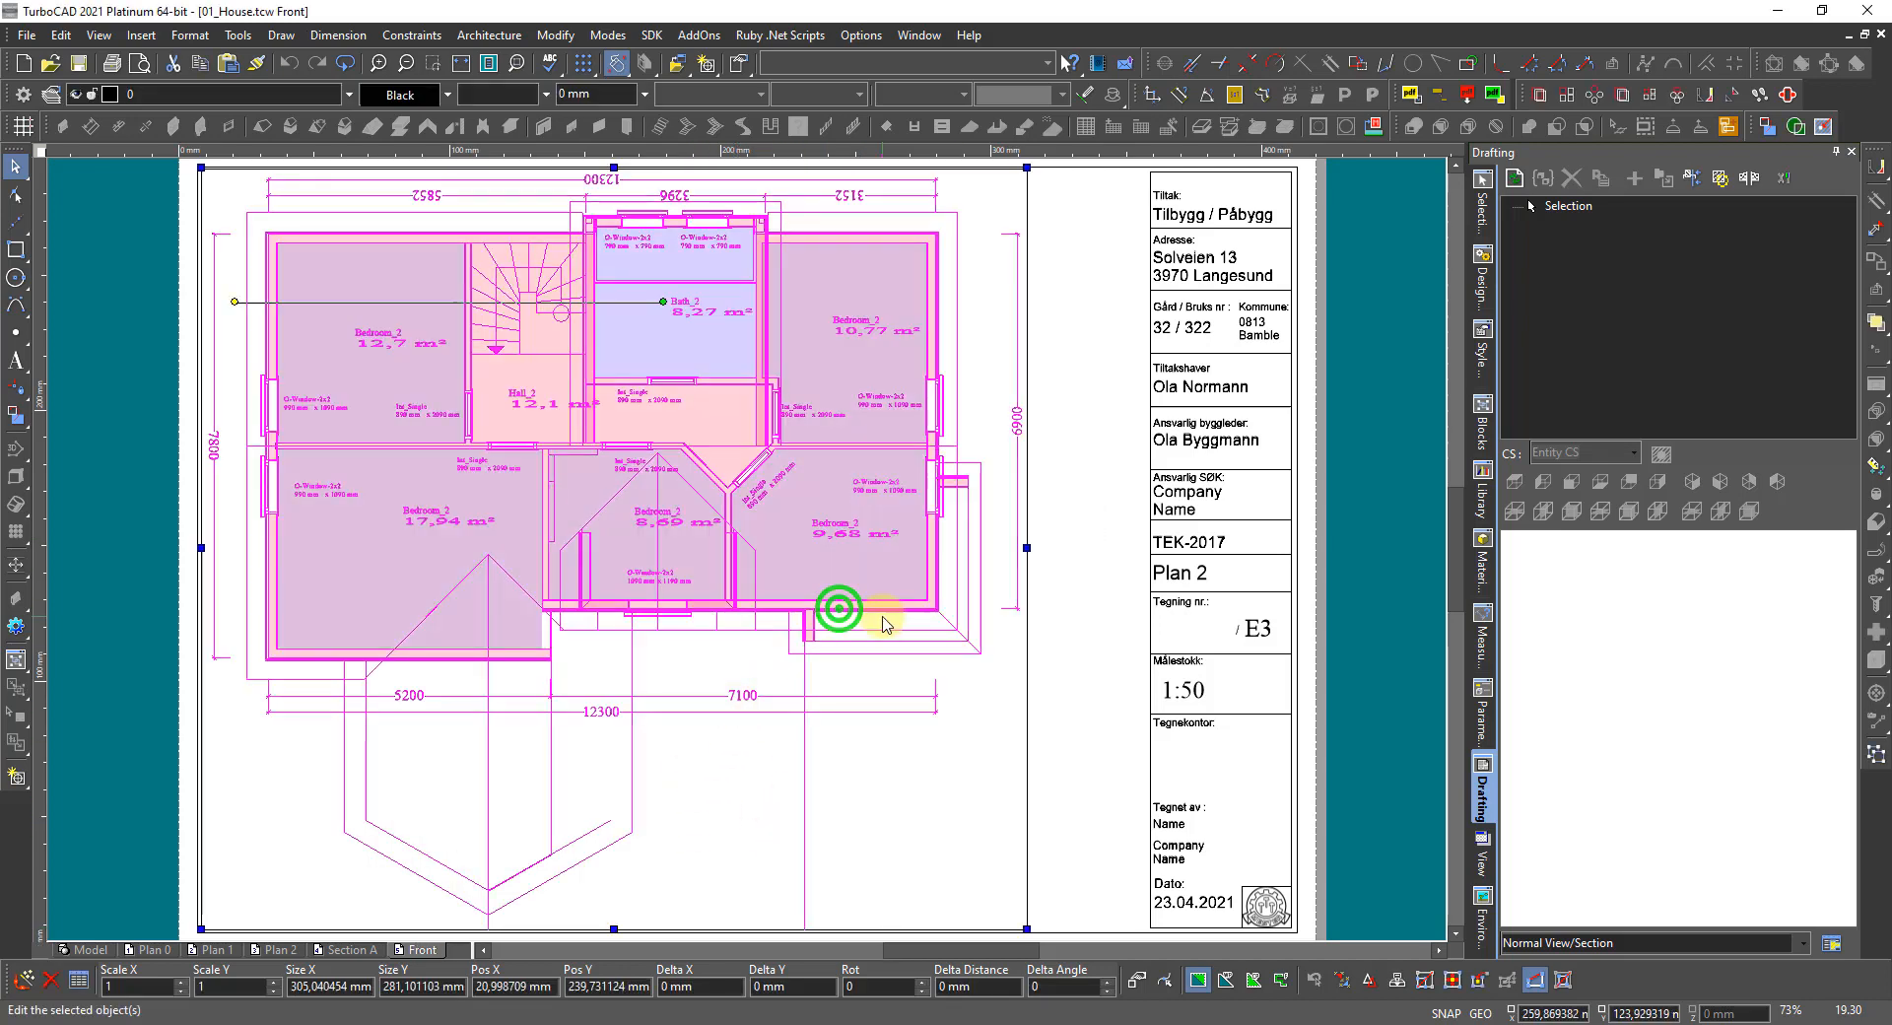
key(Delete)
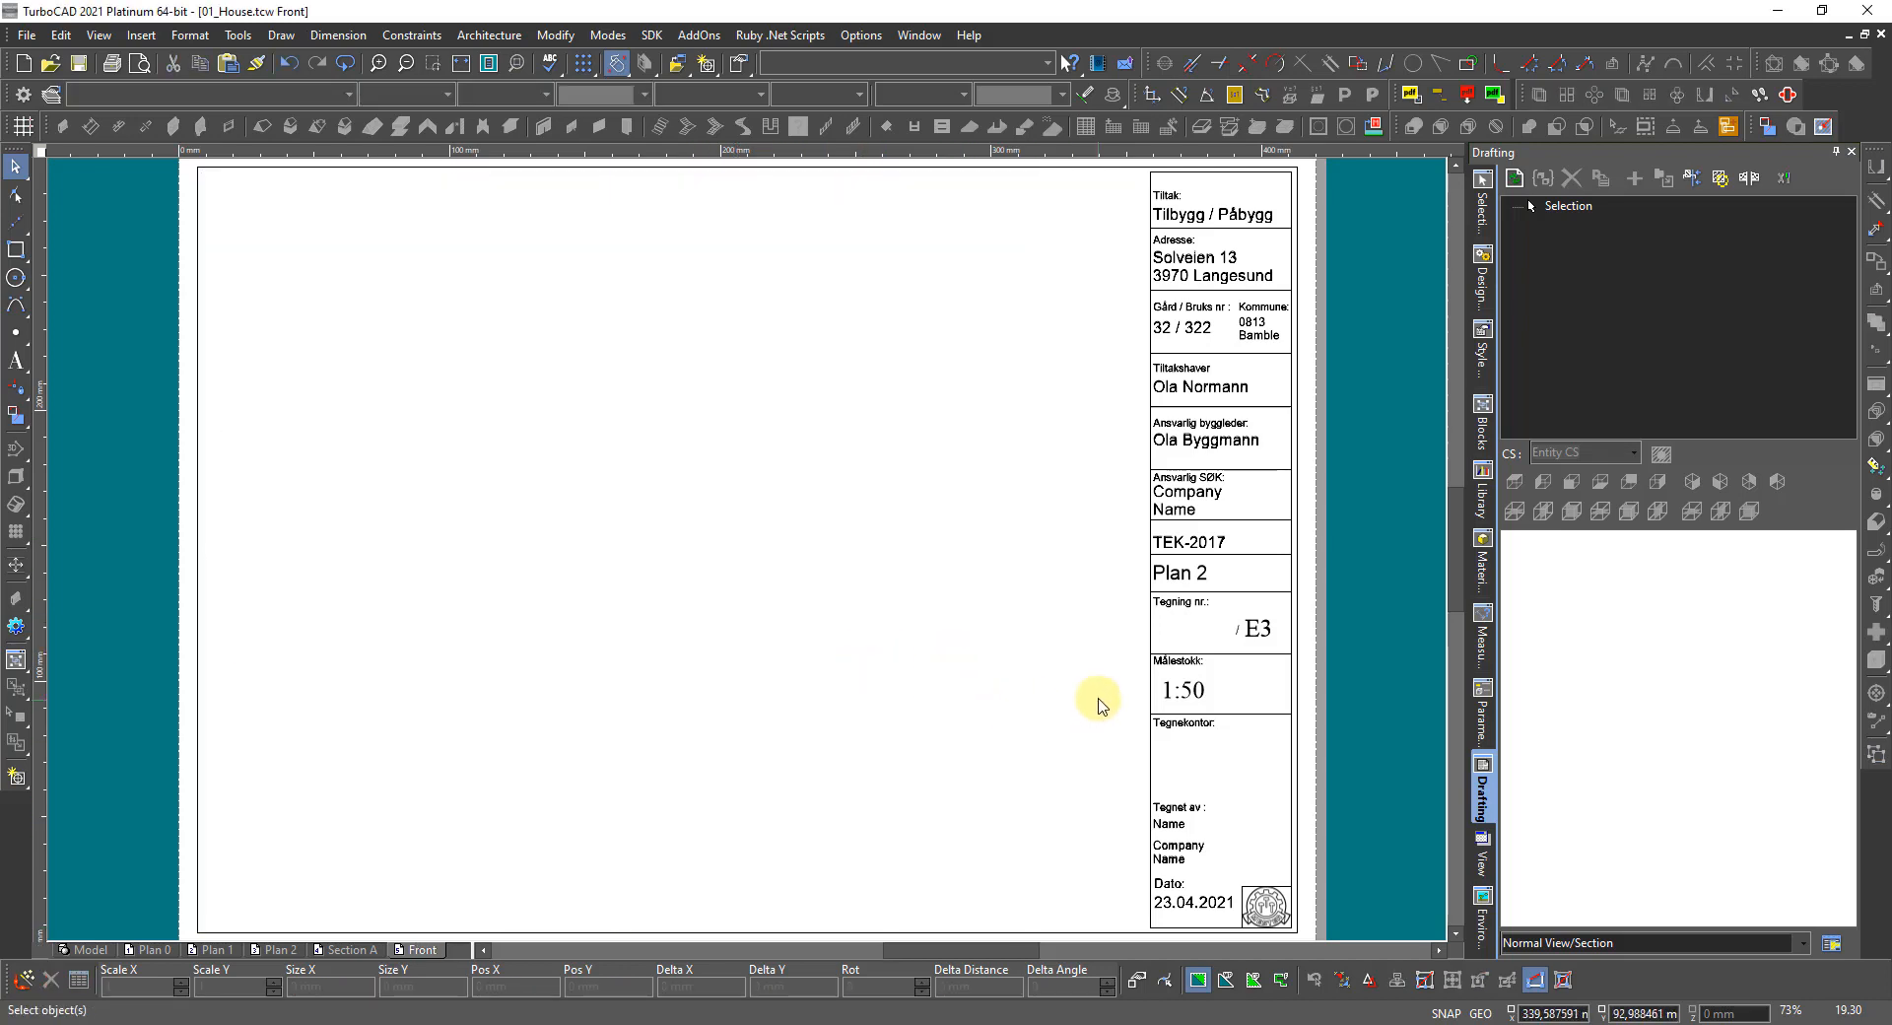
click(1182, 571)
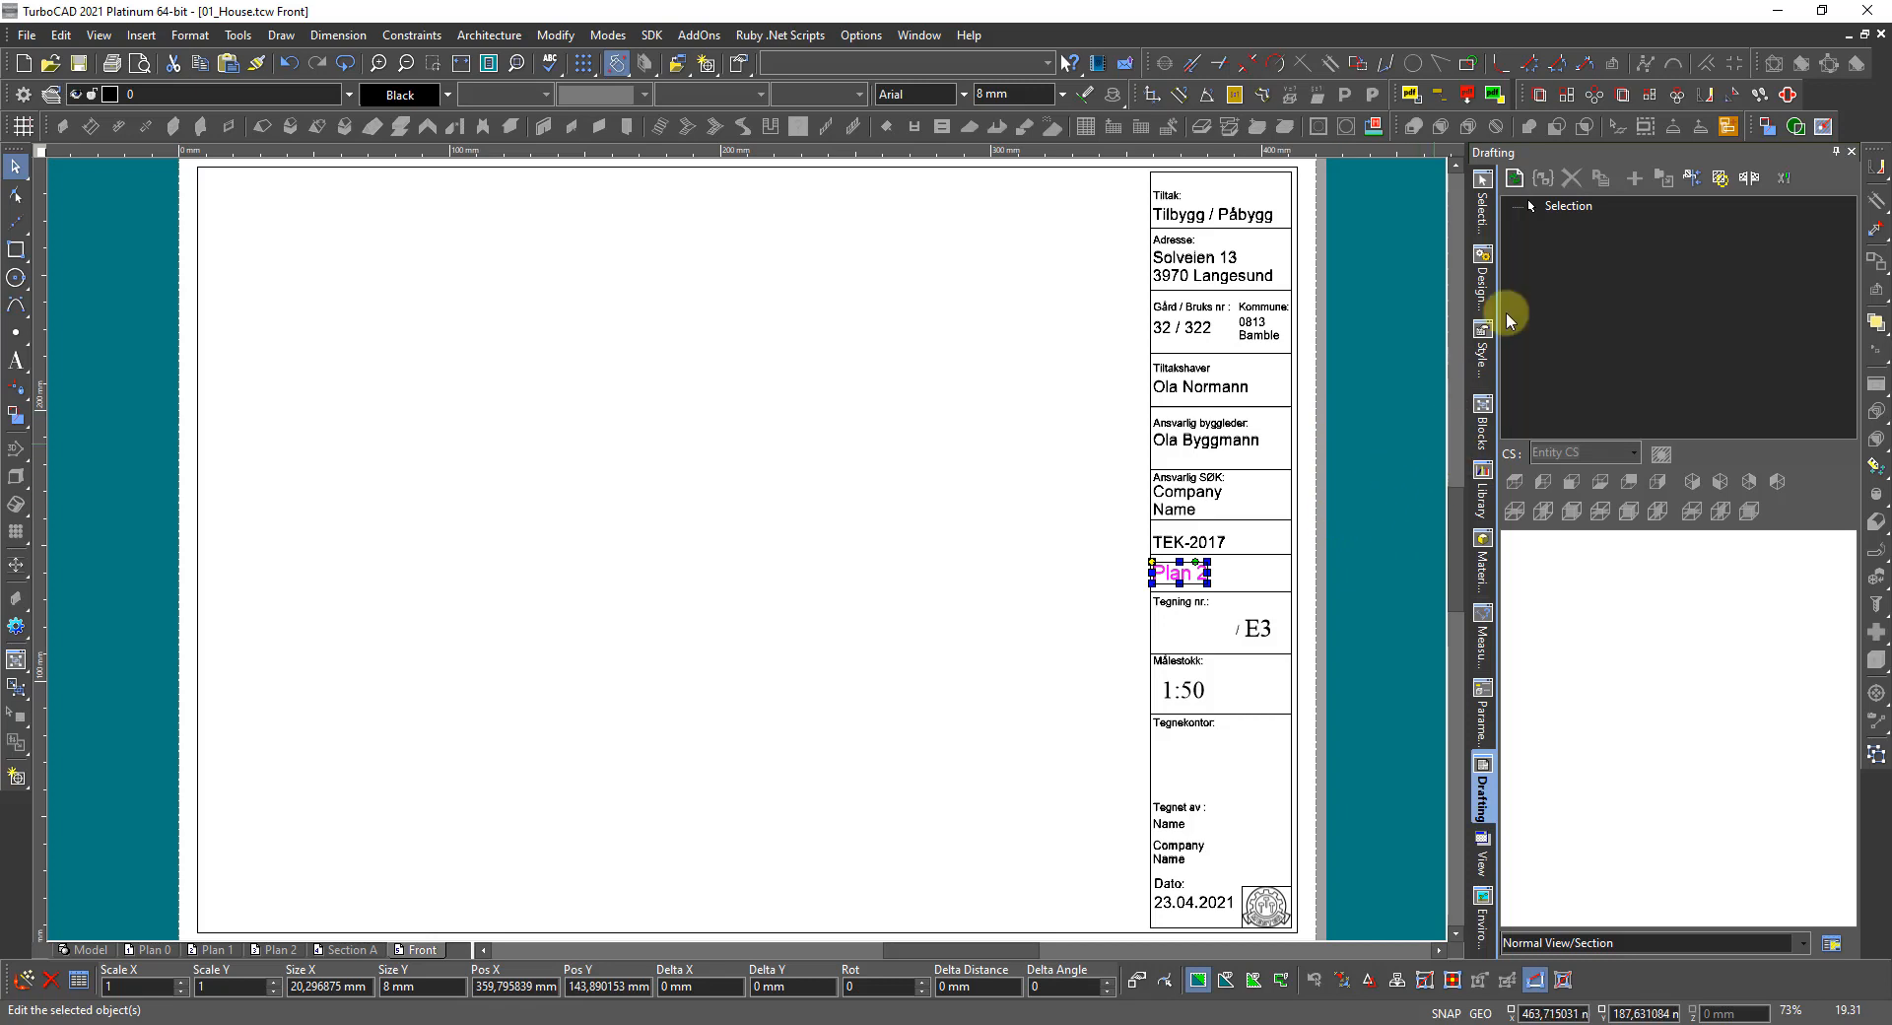
click(1481, 205)
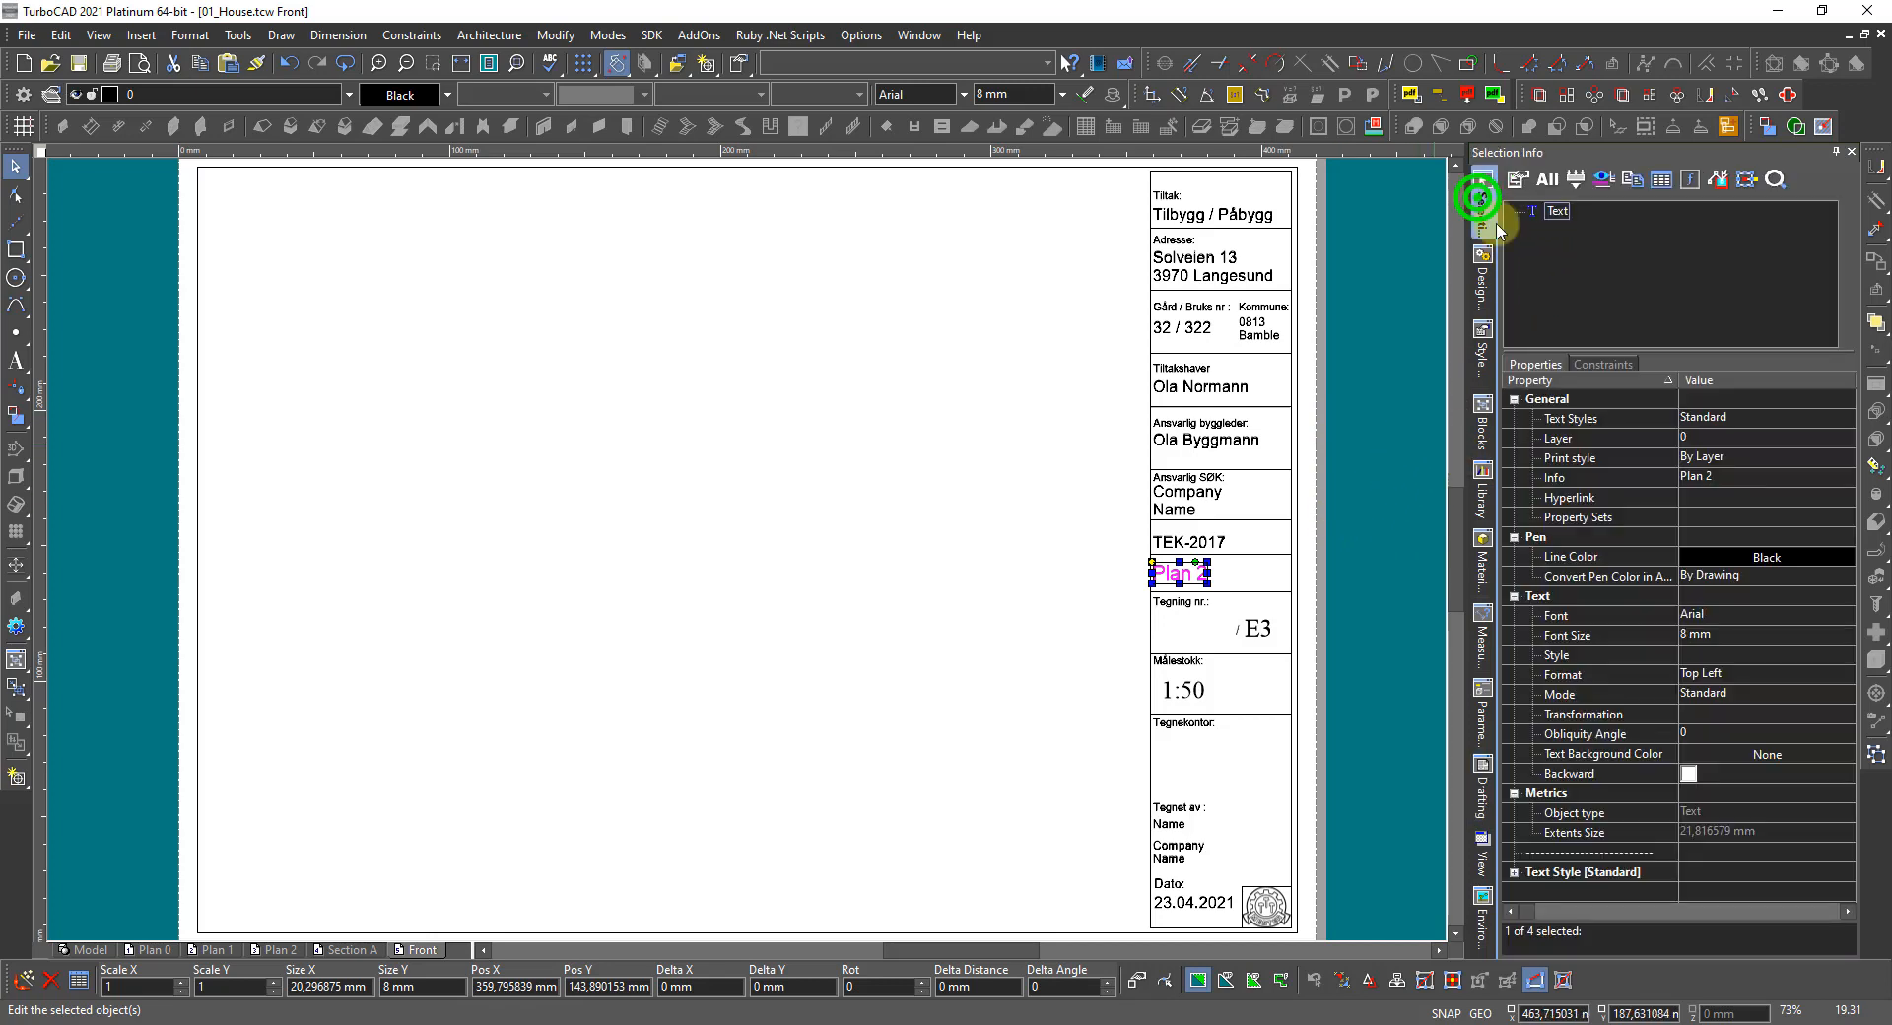
click(1737, 476)
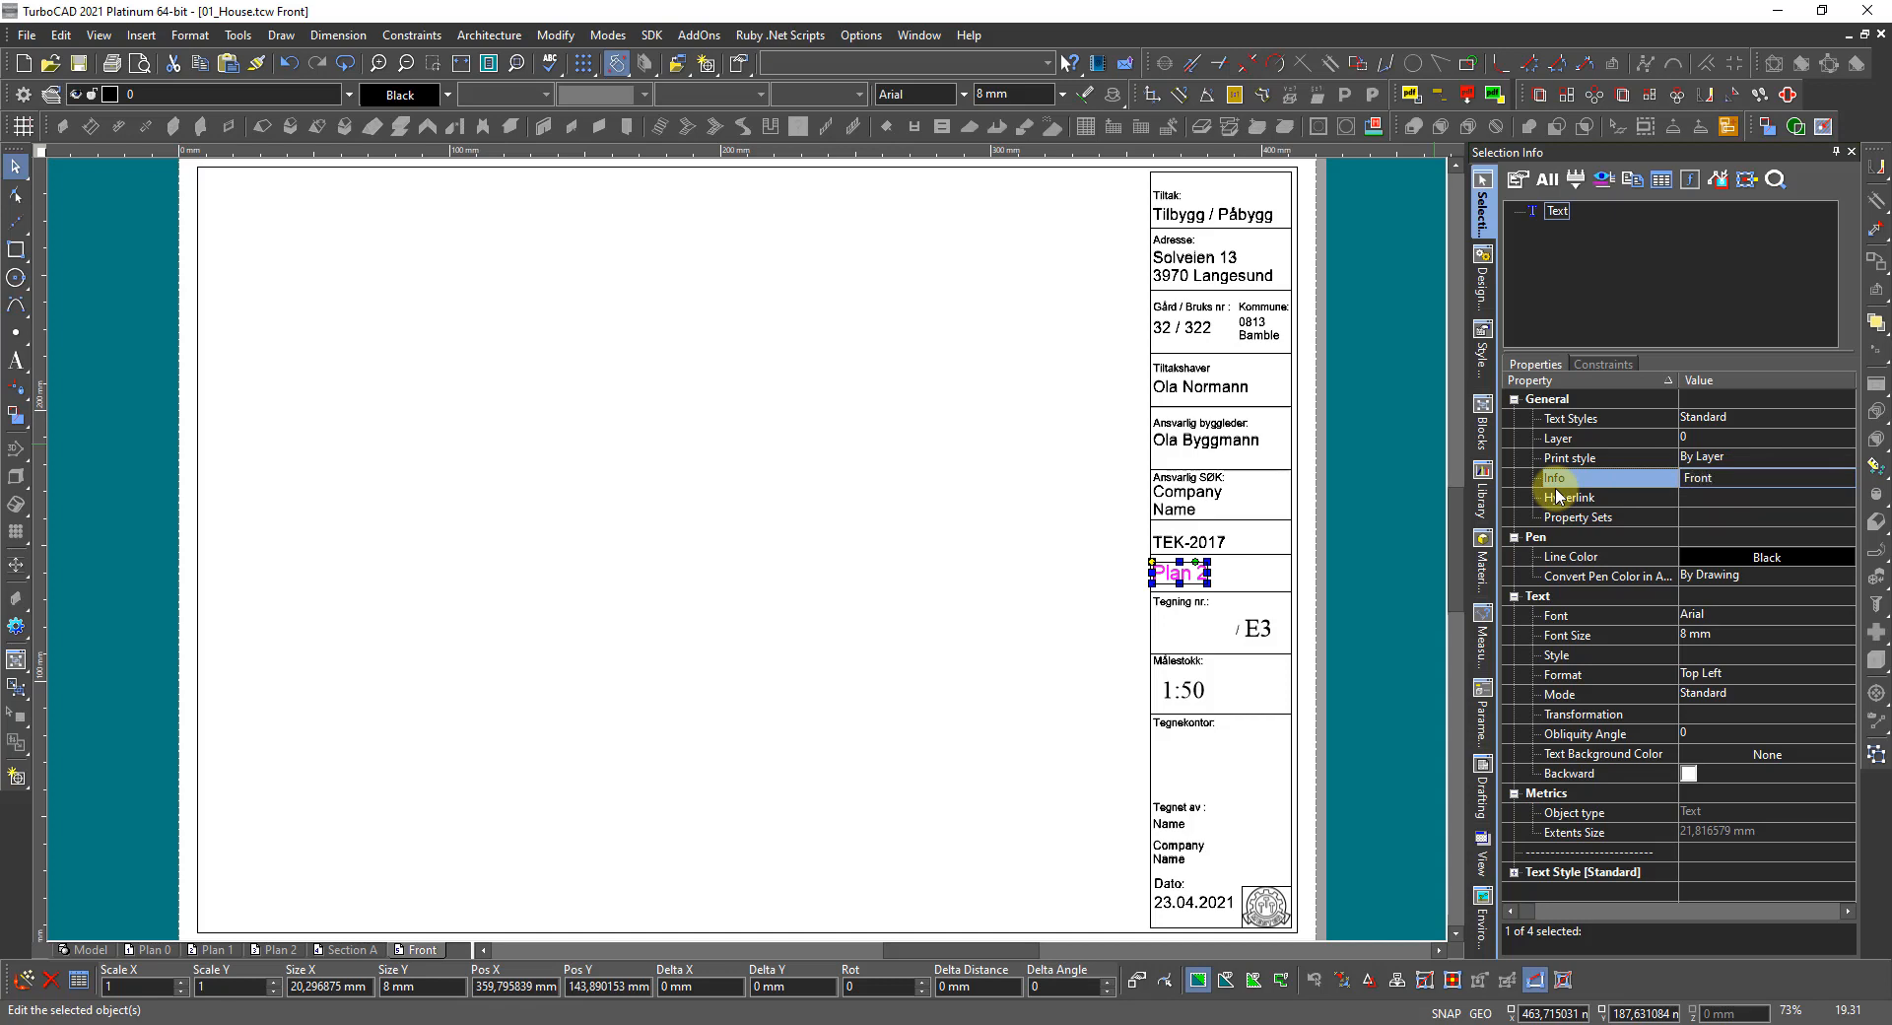
key(Return)
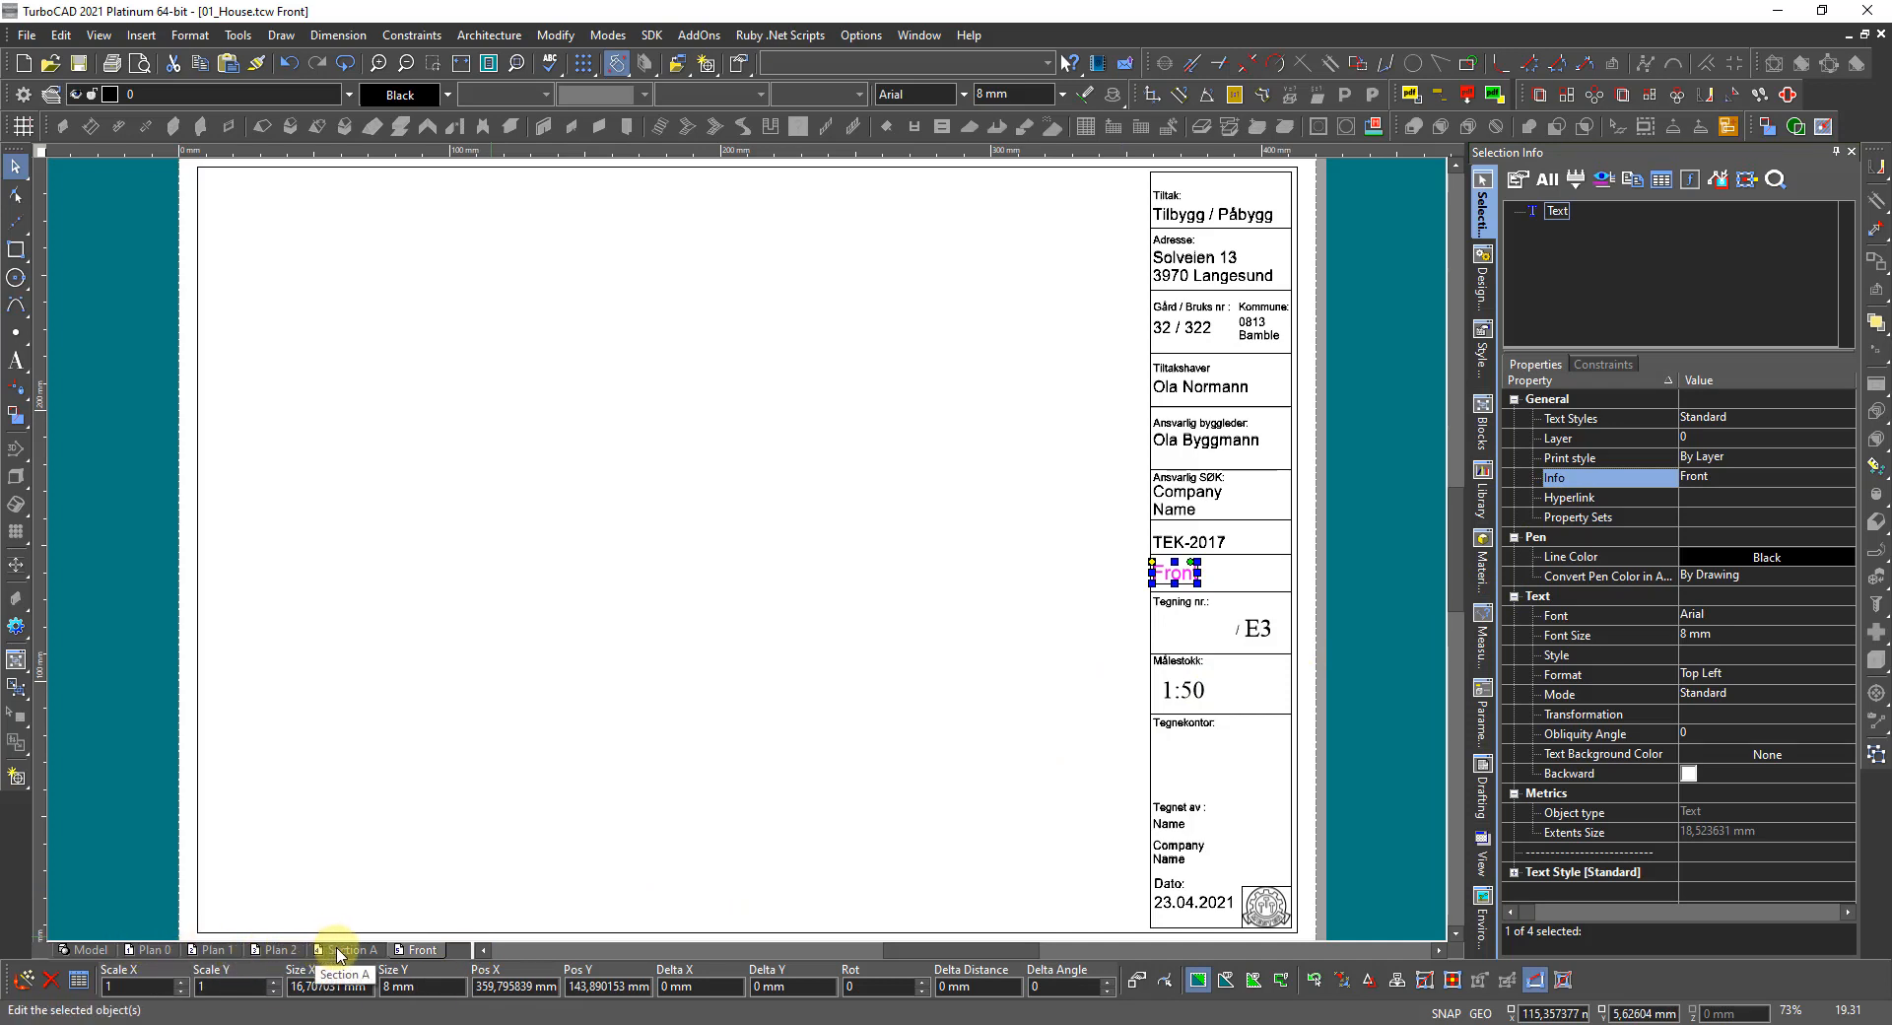
In the title block viewport's visible layers, turn off layer E3 and turn on layer E5 for the drawing number.
click(1255, 631)
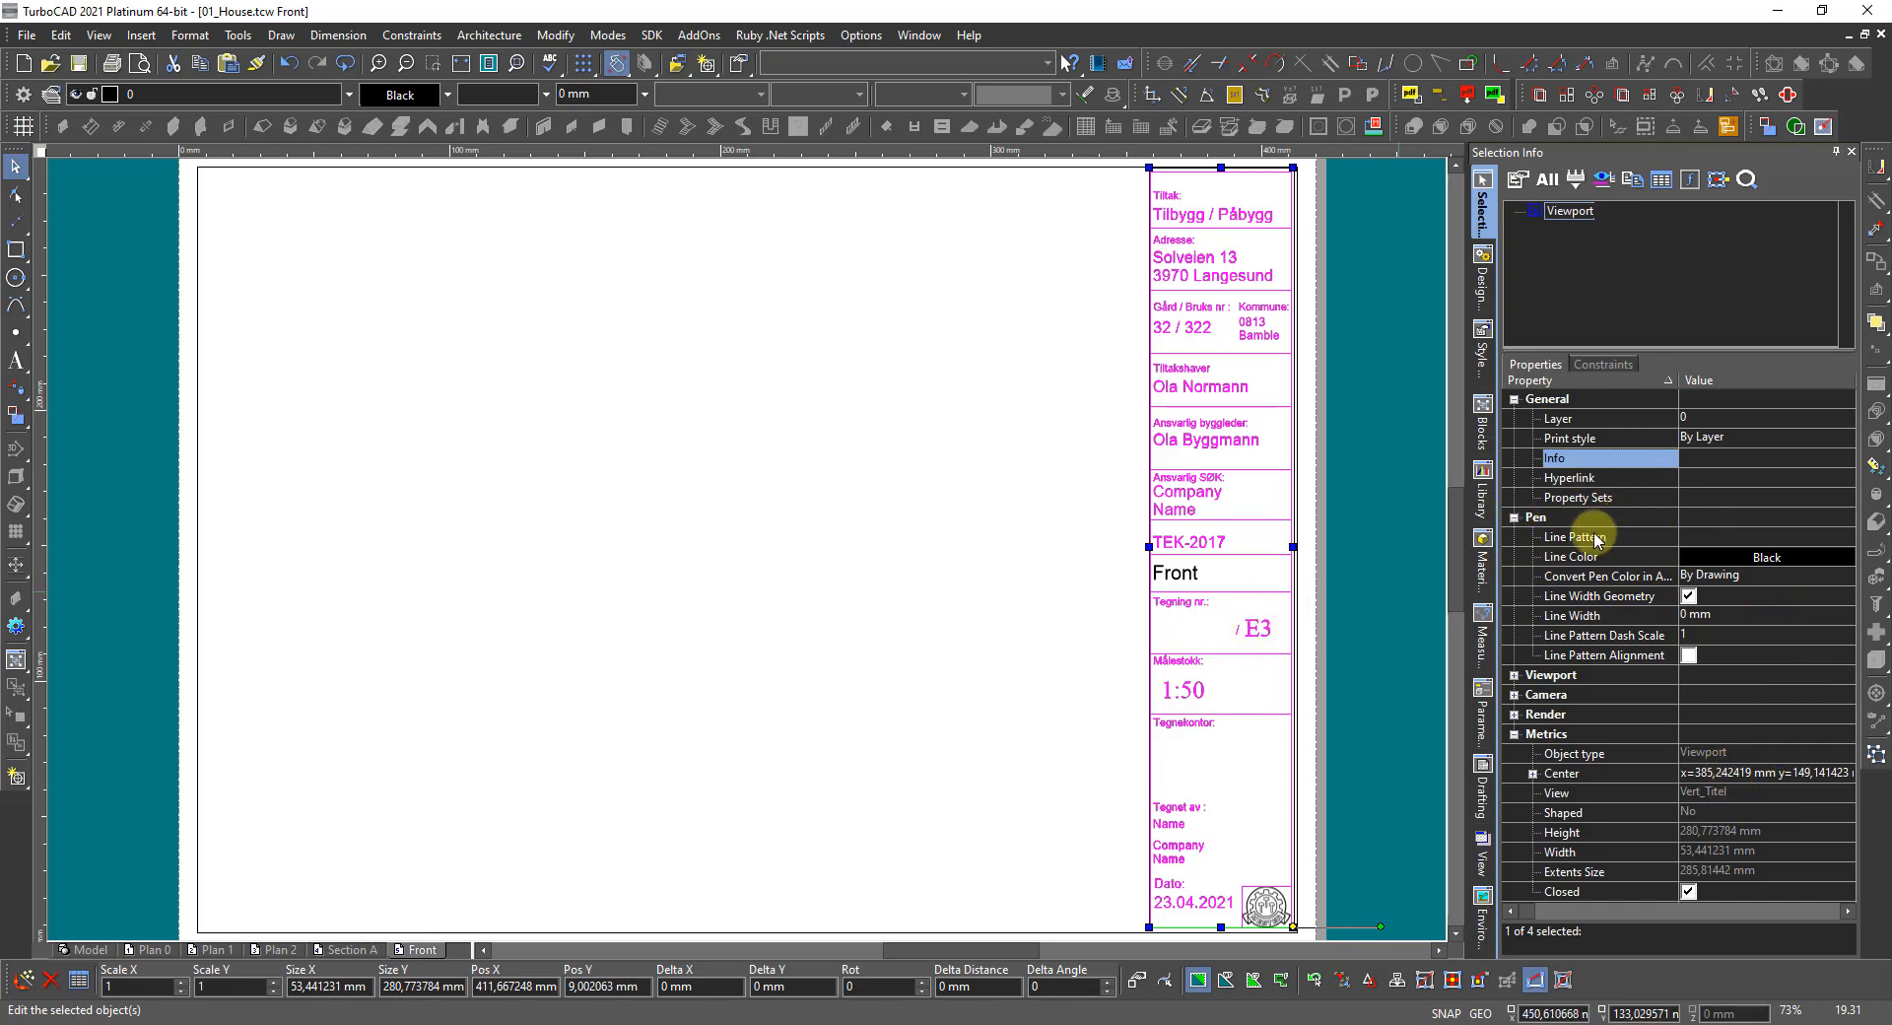
click(1515, 399)
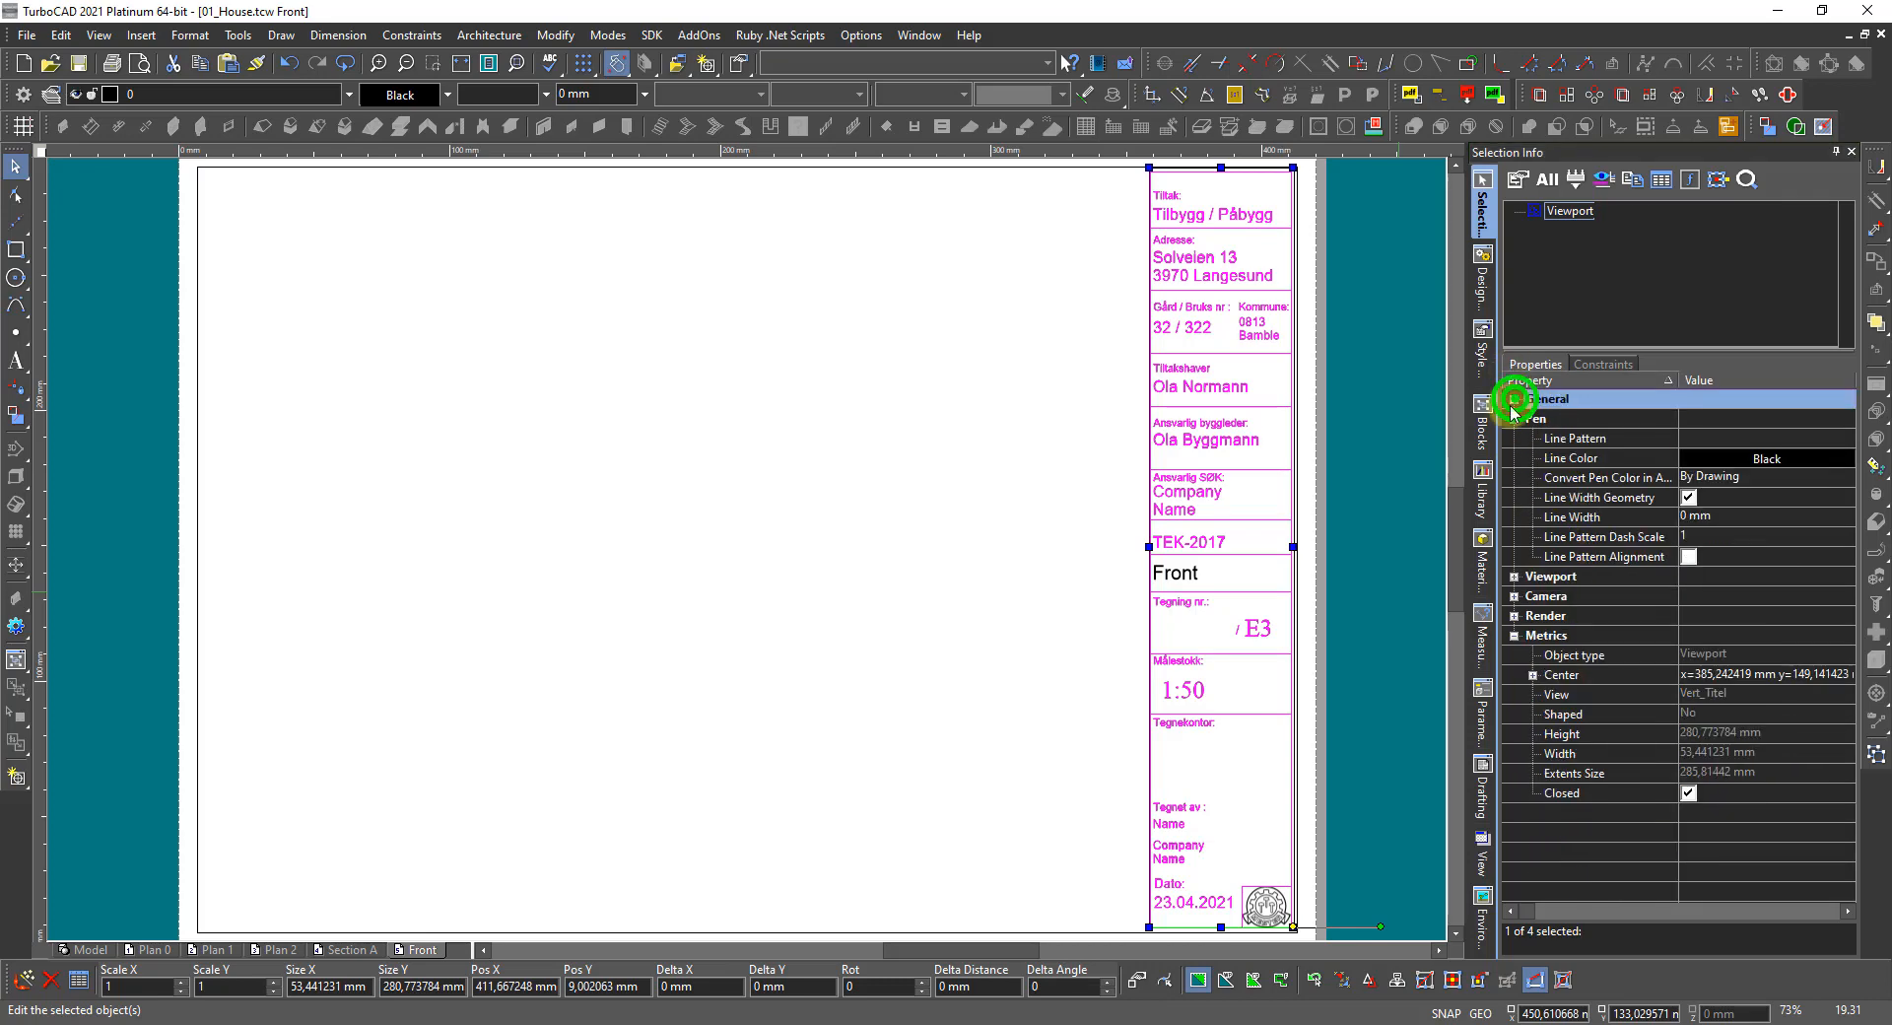
click(1516, 578)
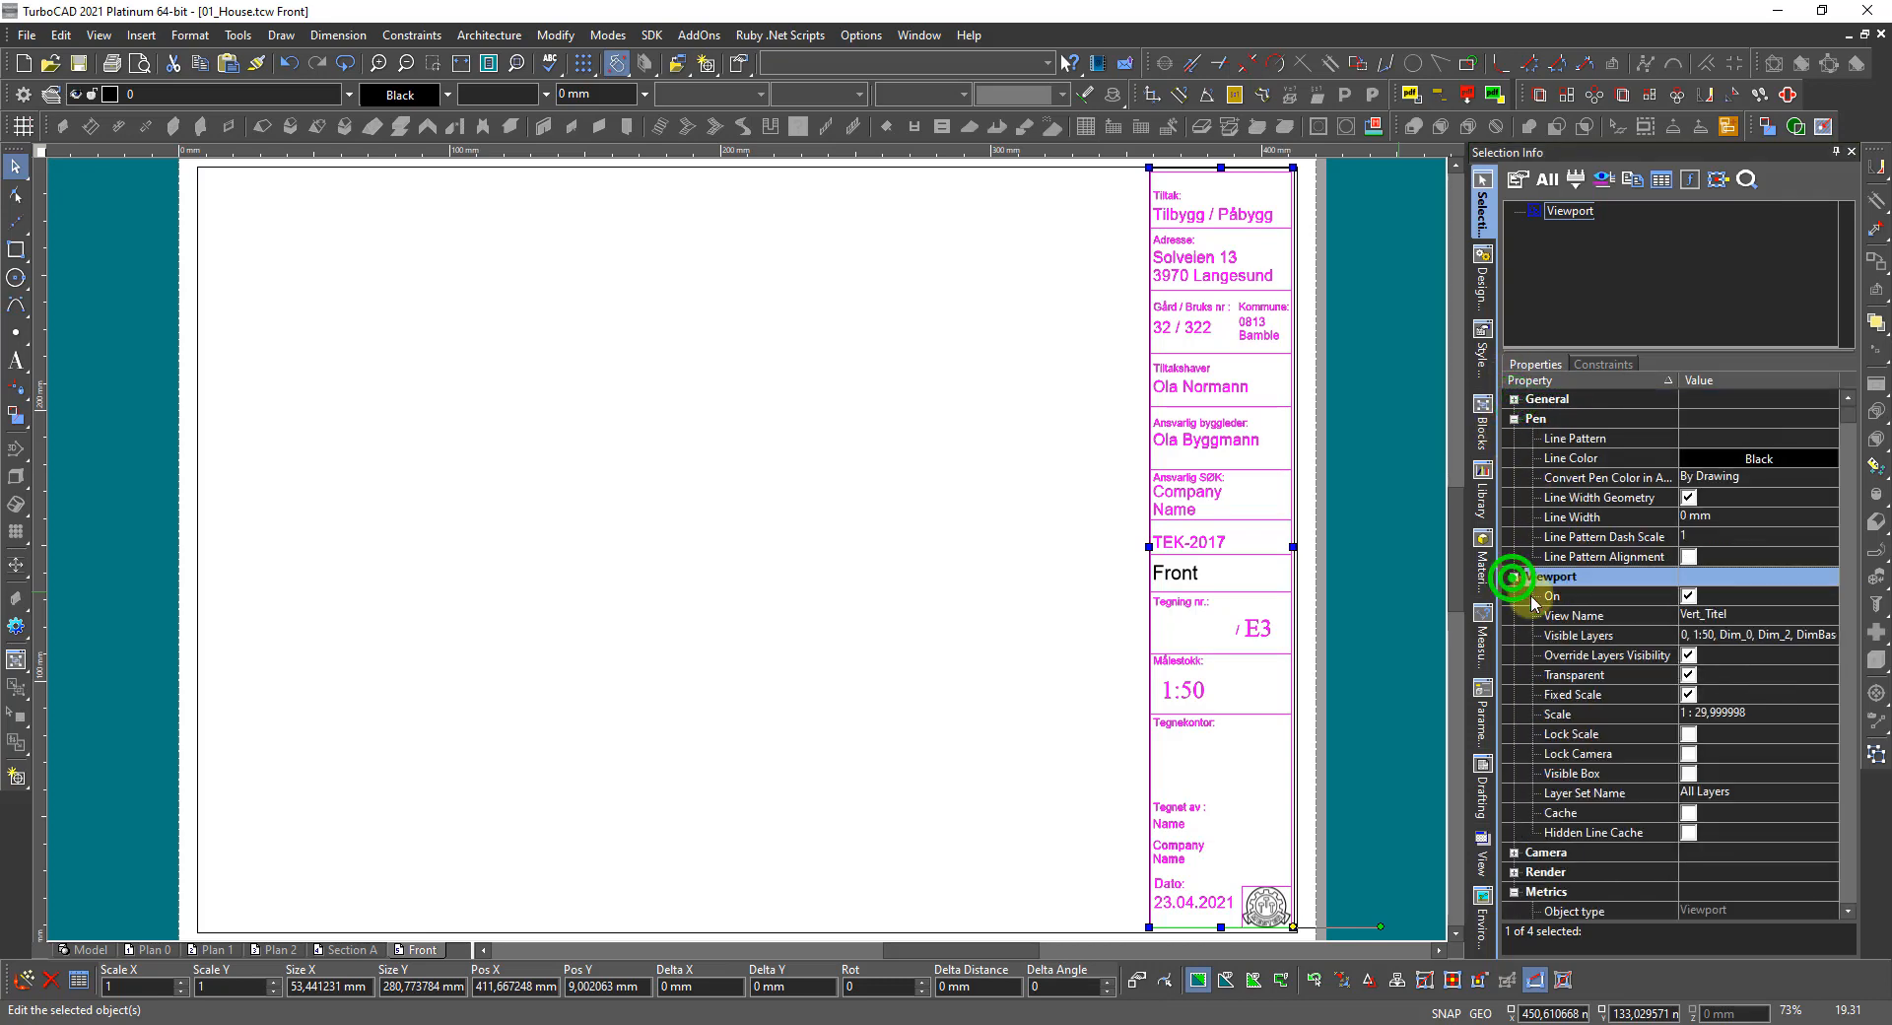
click(1722, 635)
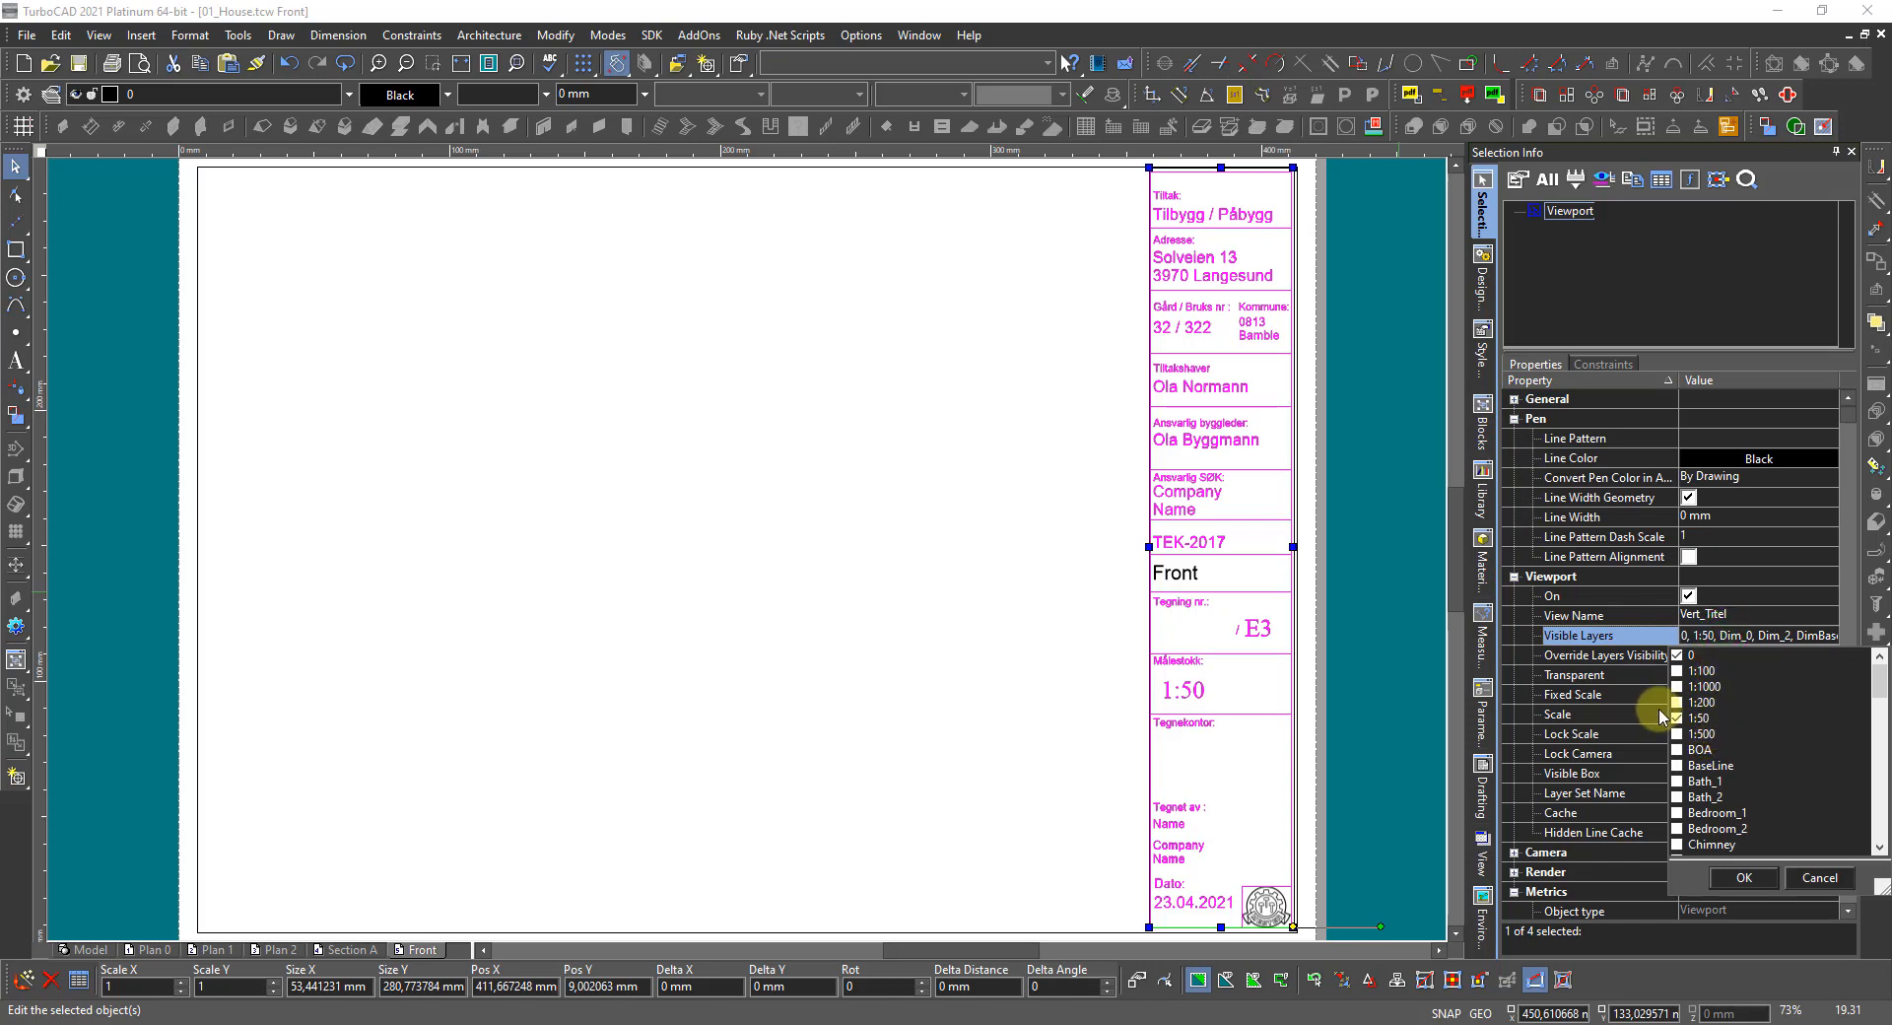
scroll(1691, 775, down, 10)
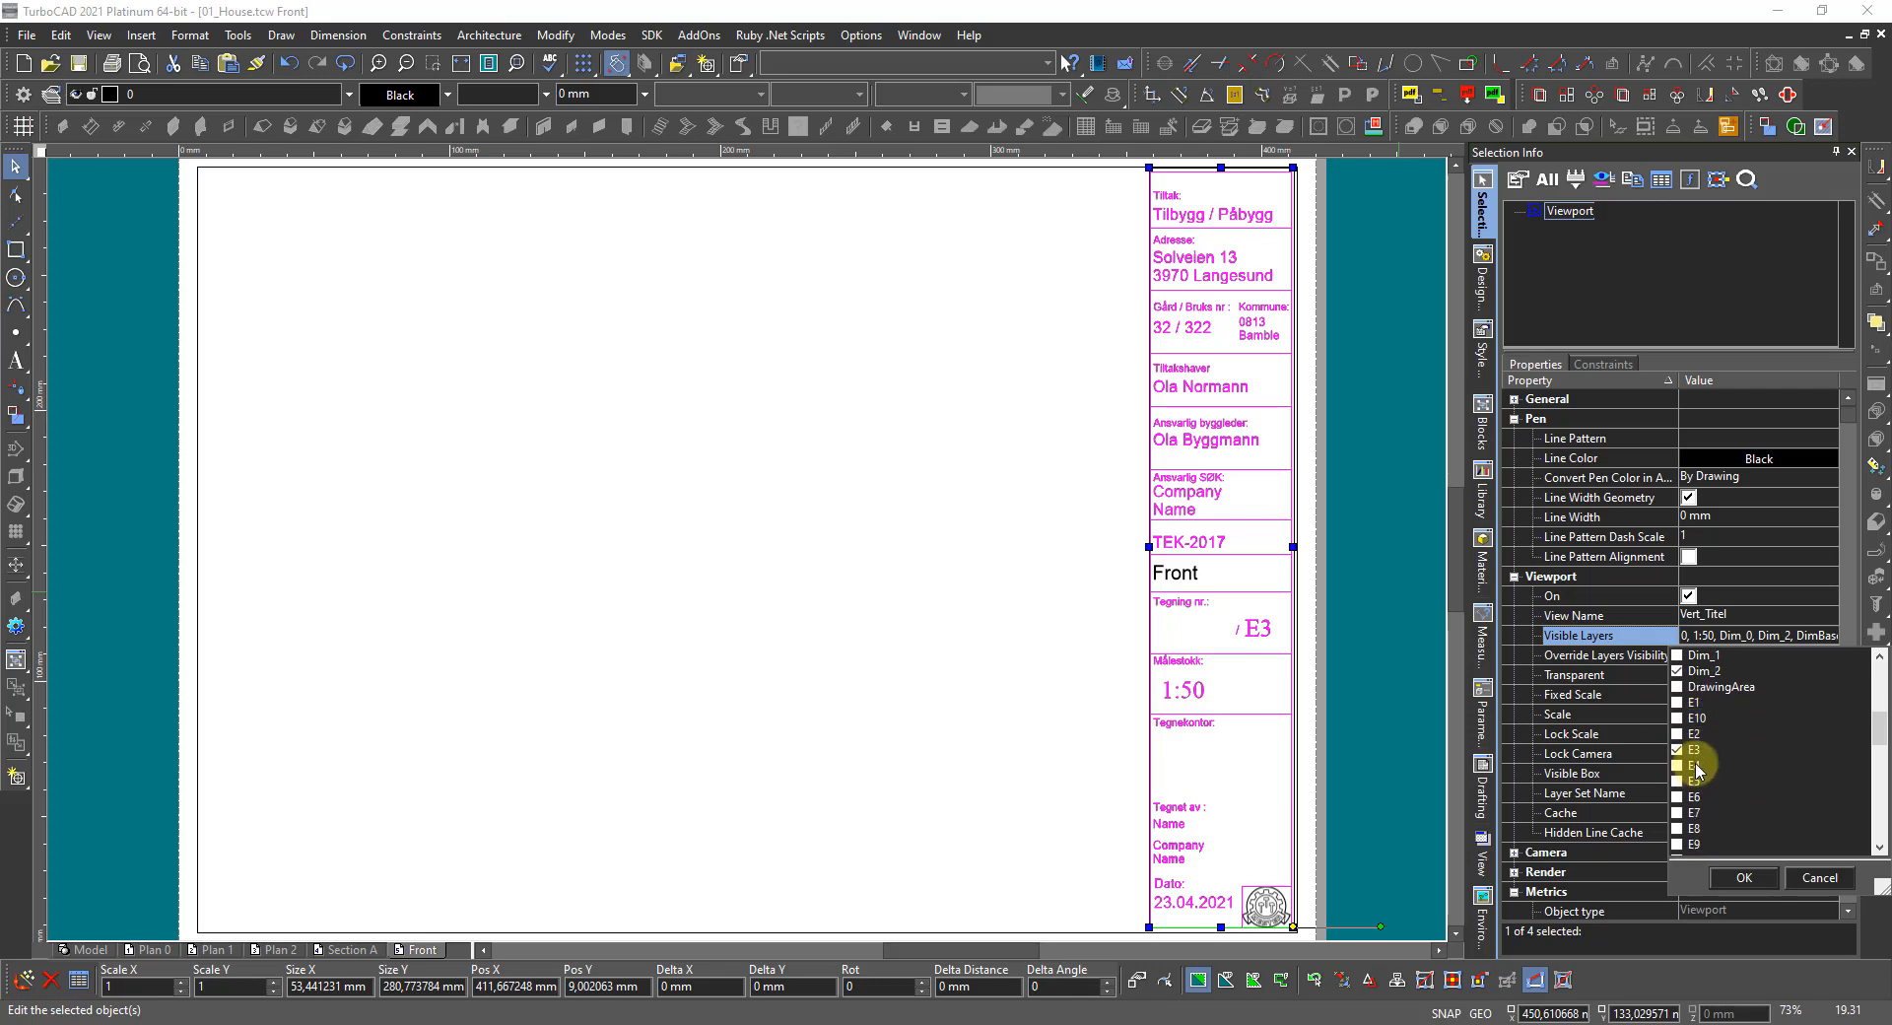
click(1678, 751)
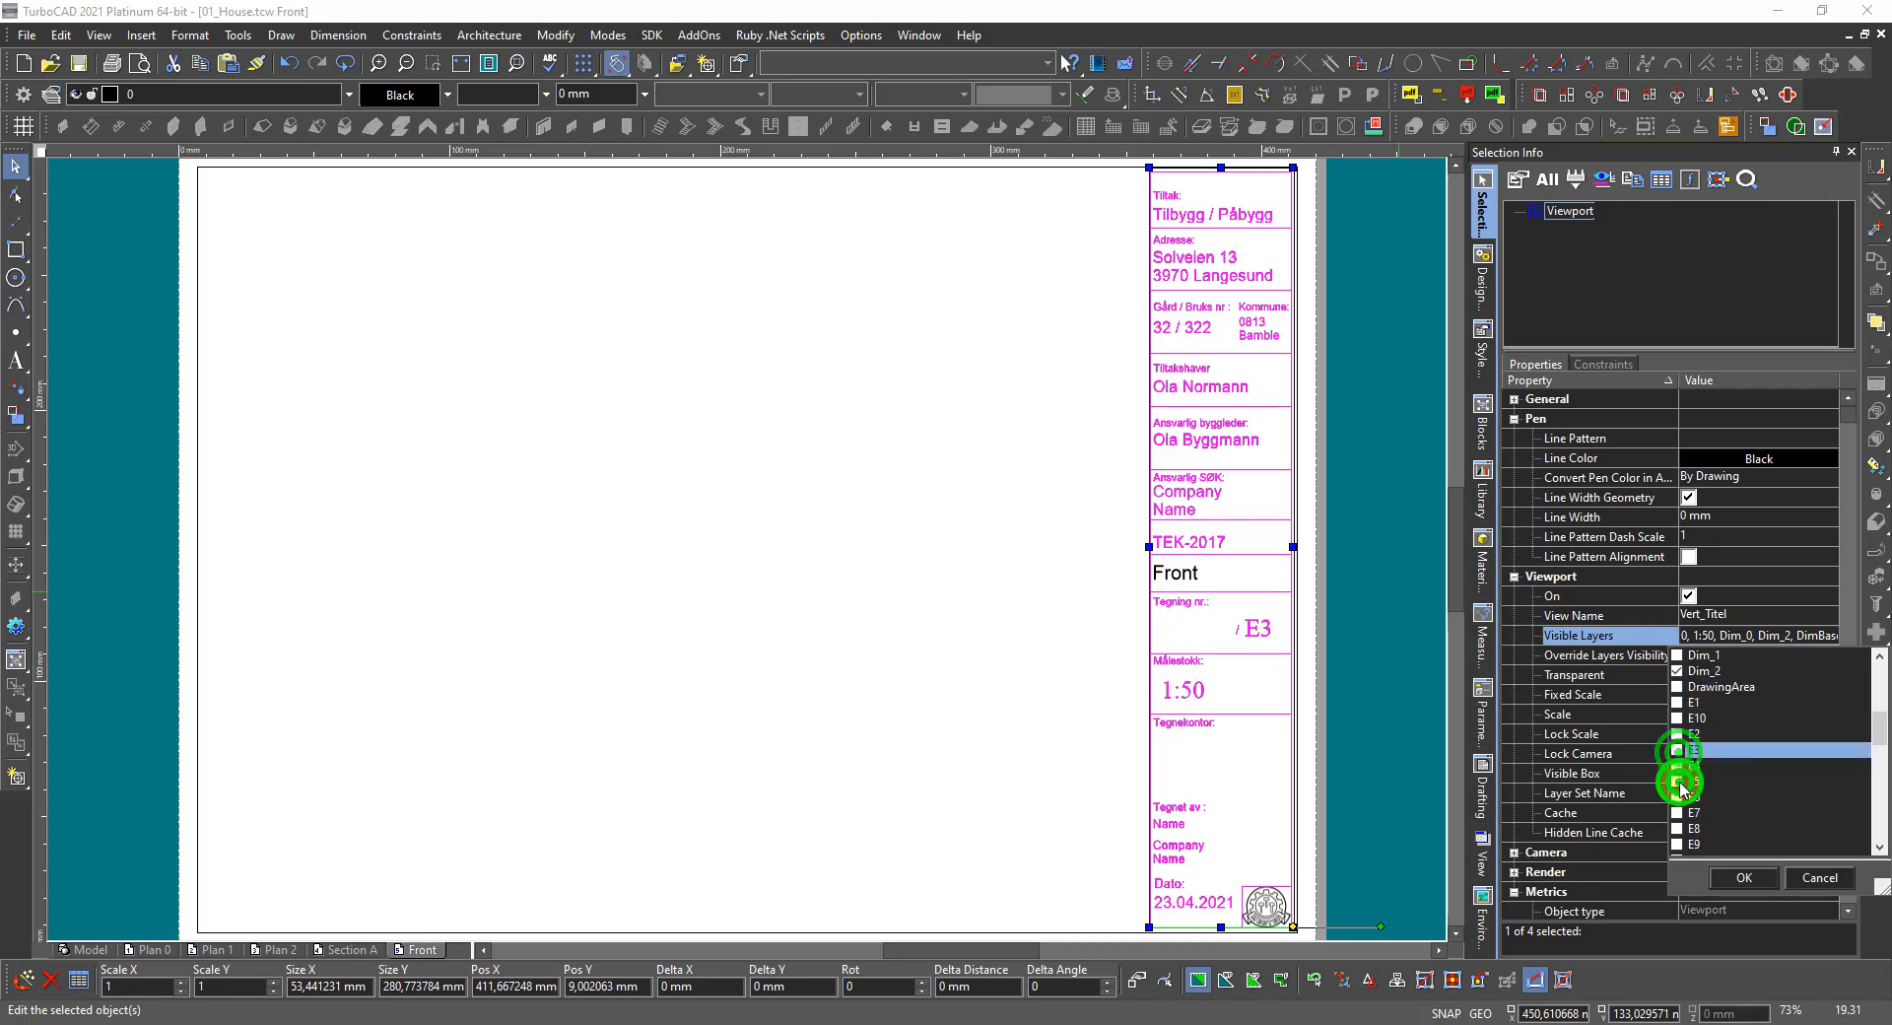
click(1726, 875)
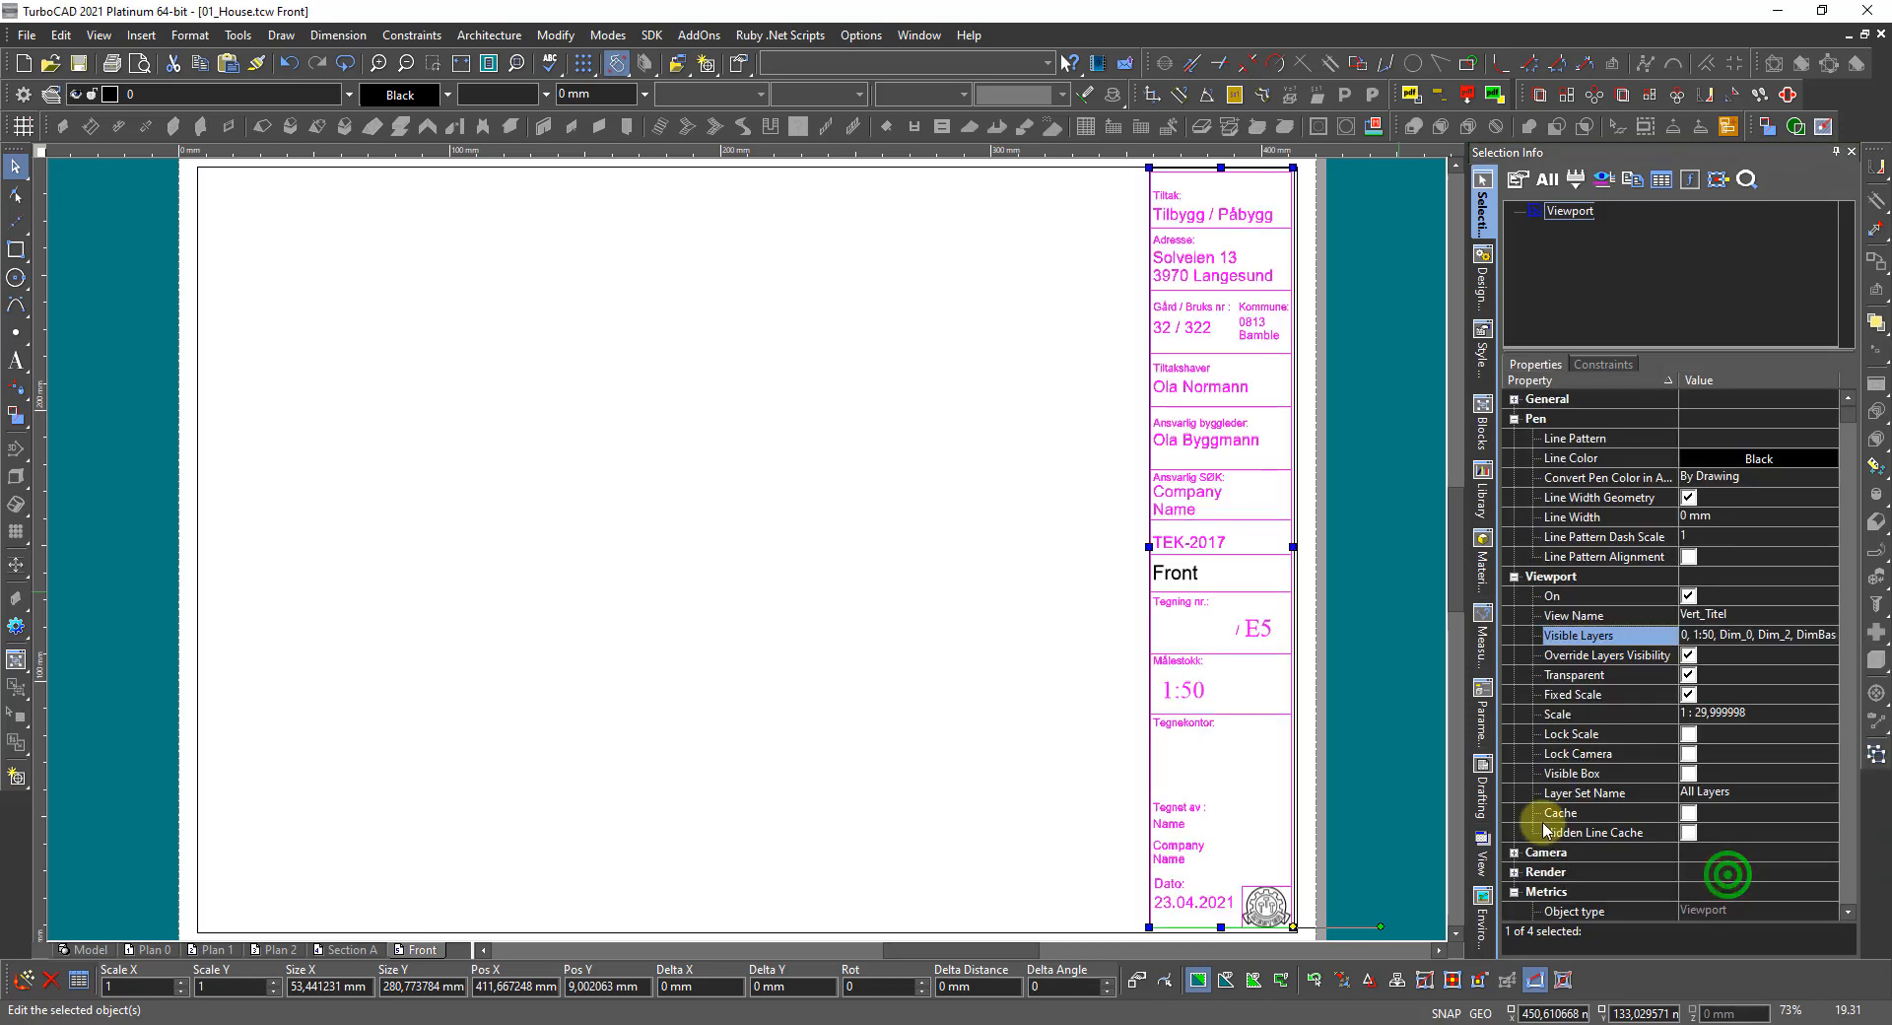
click(939, 758)
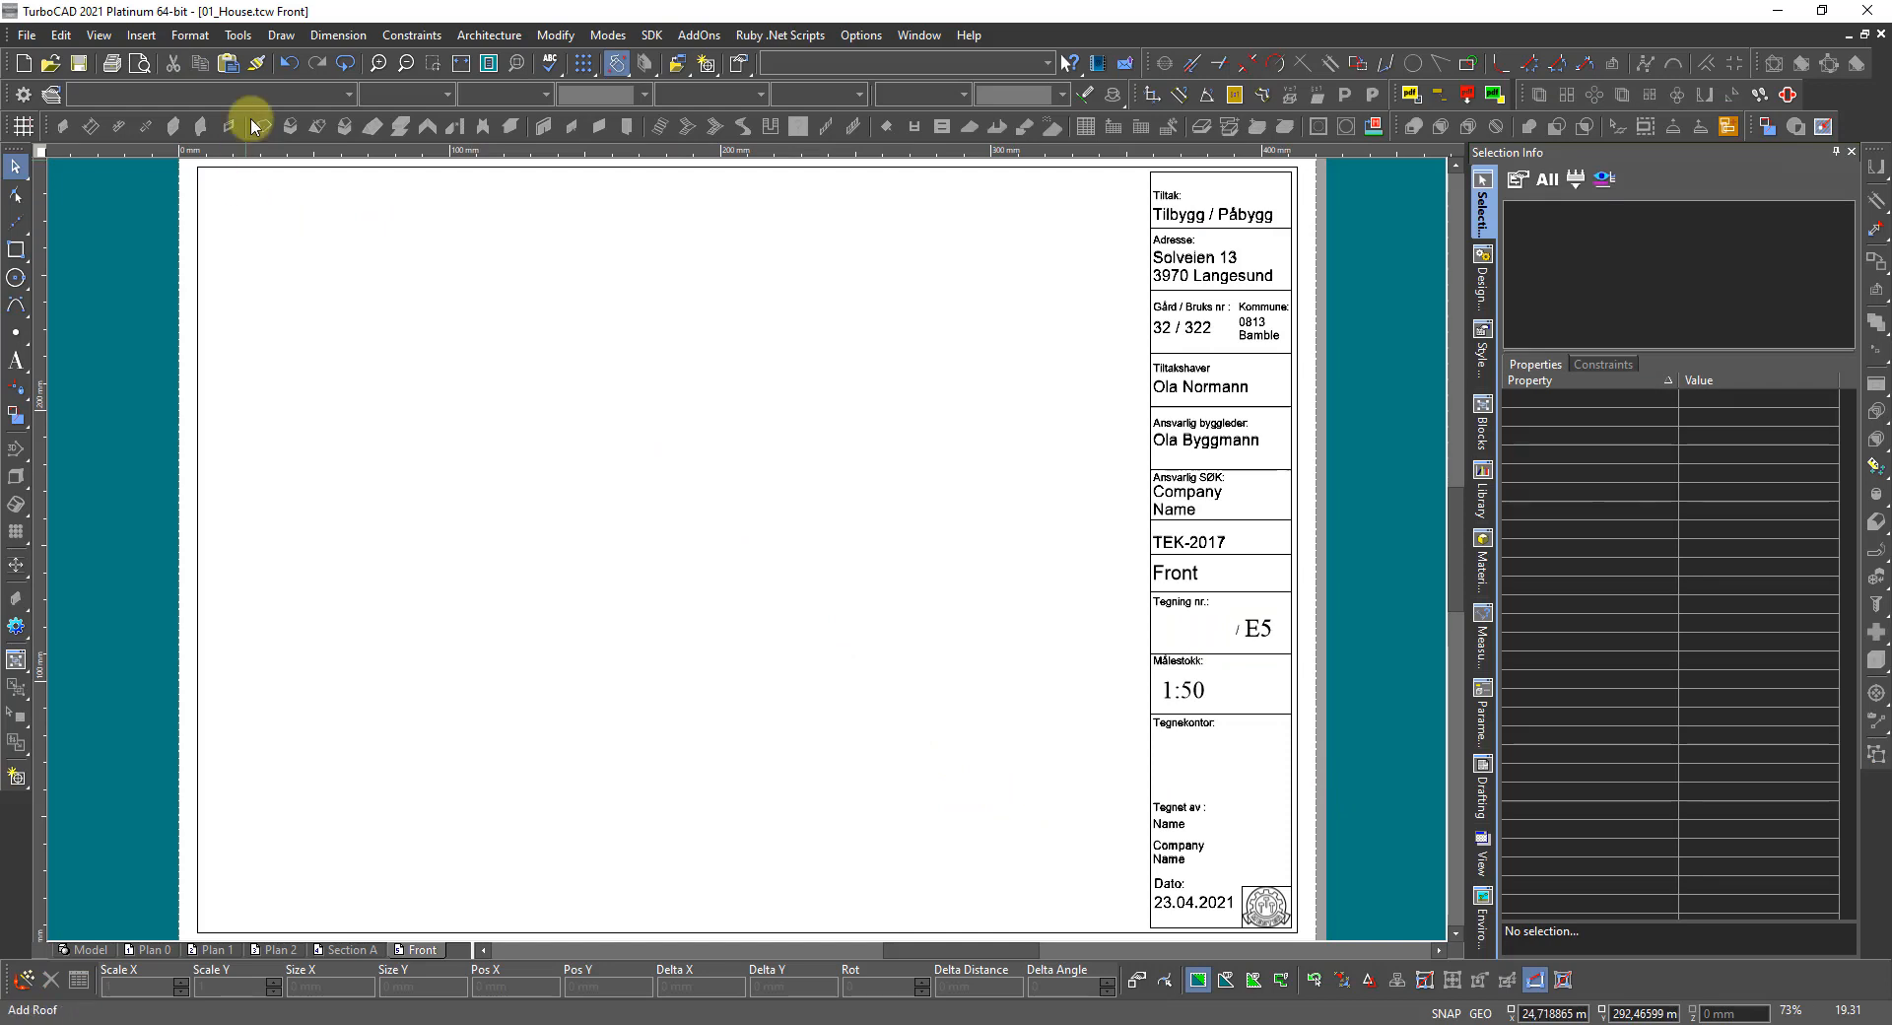
Insert a viewport about 332 by 264 mm in the empty drawing area of the sheet, showing the named view Front.
click(100, 37)
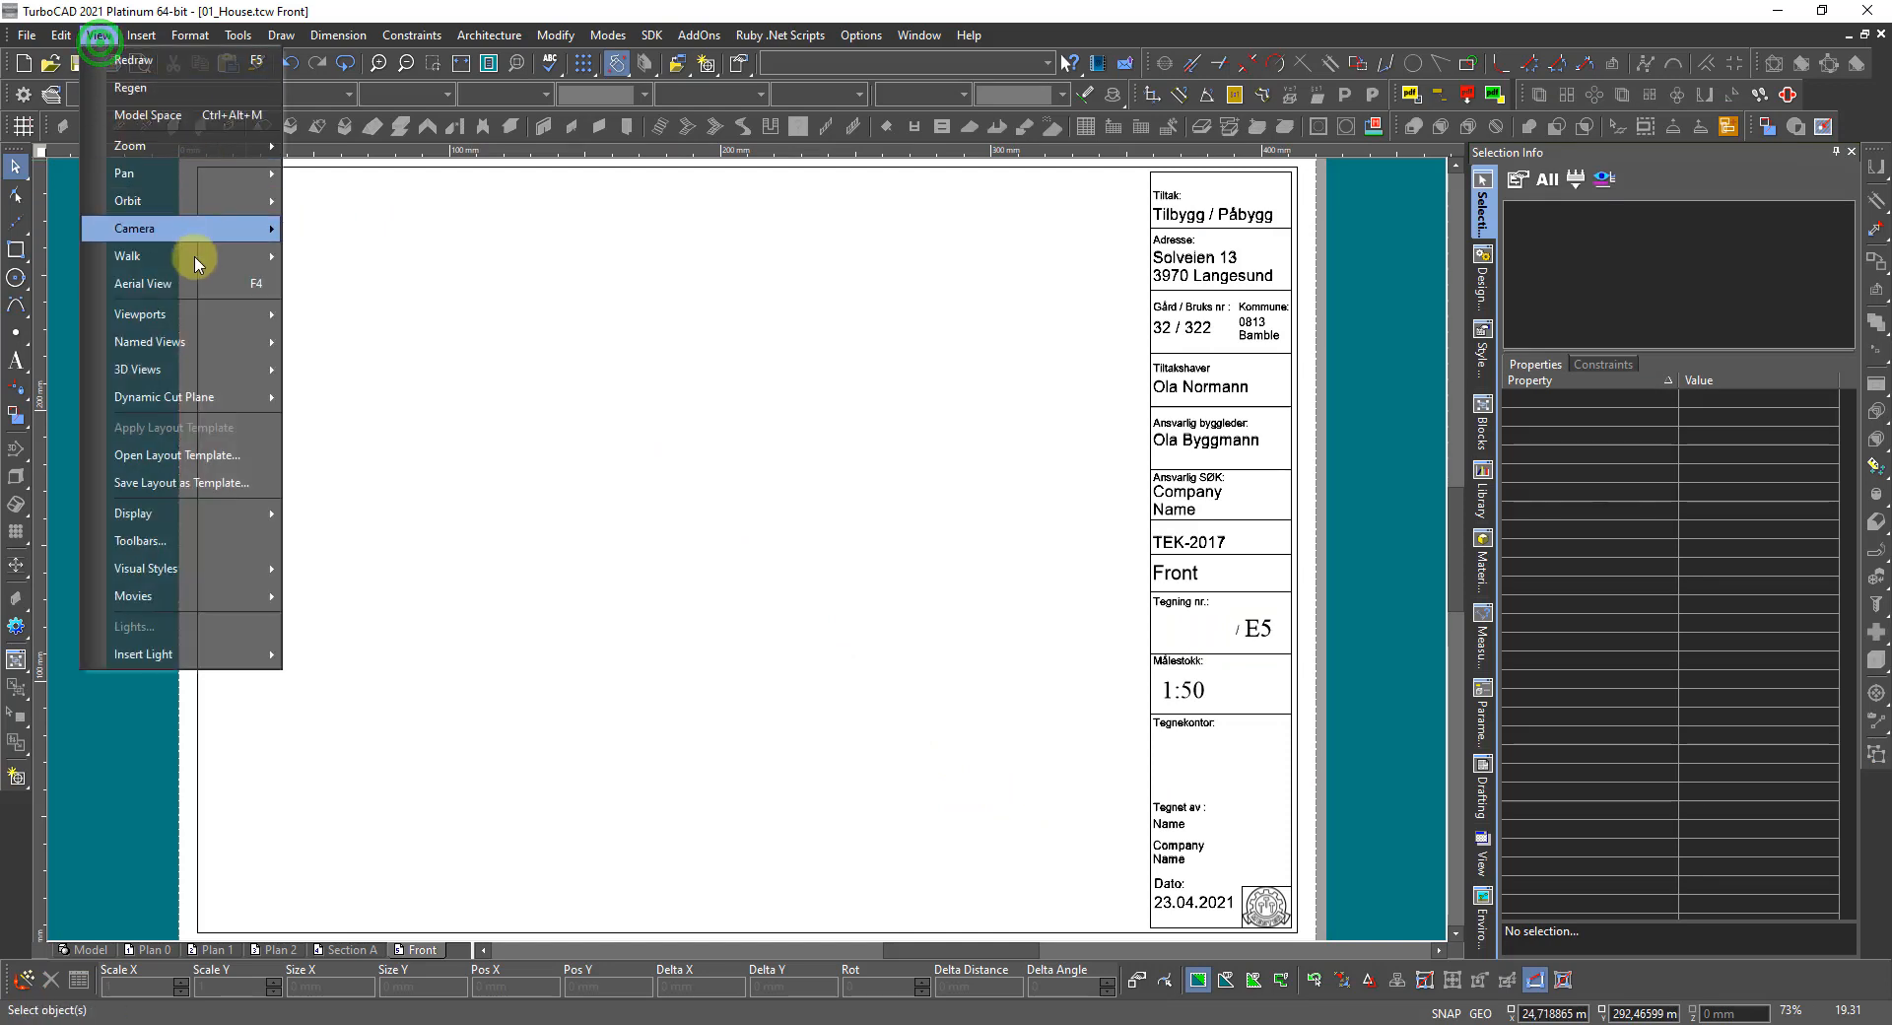
click(163, 314)
click(316, 317)
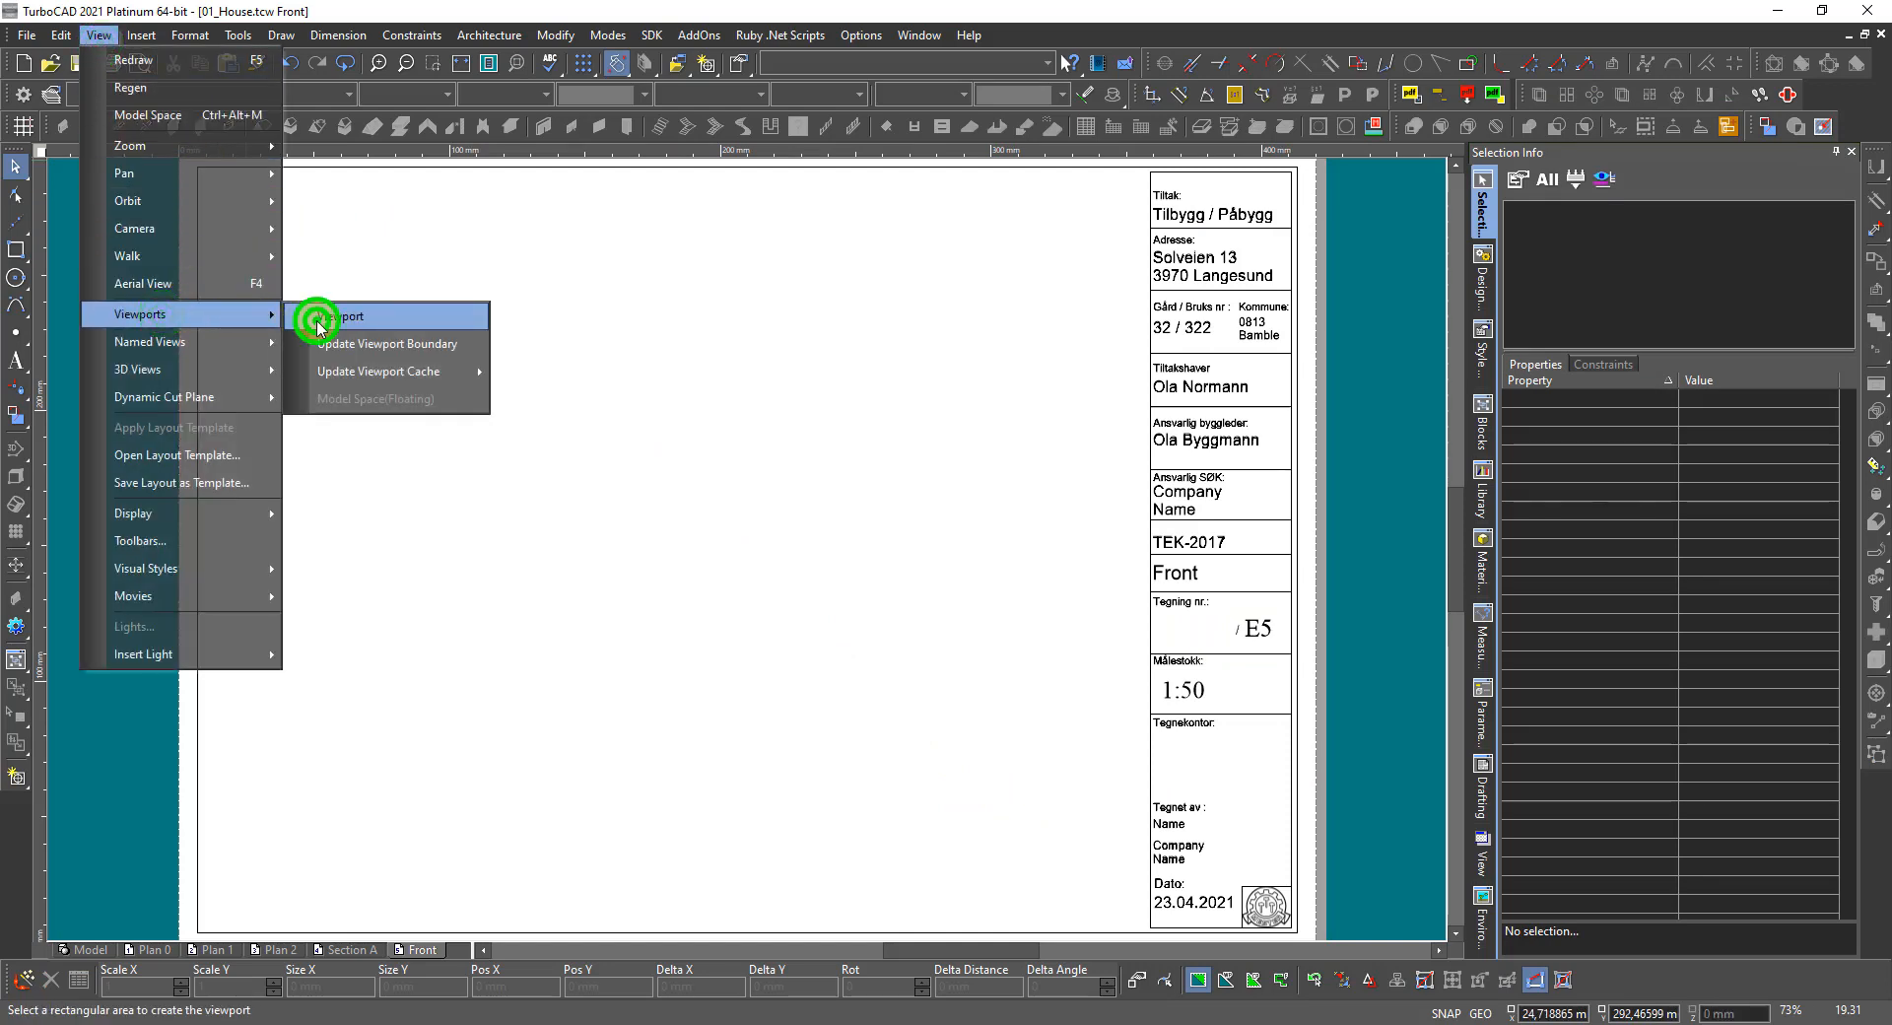
click(217, 188)
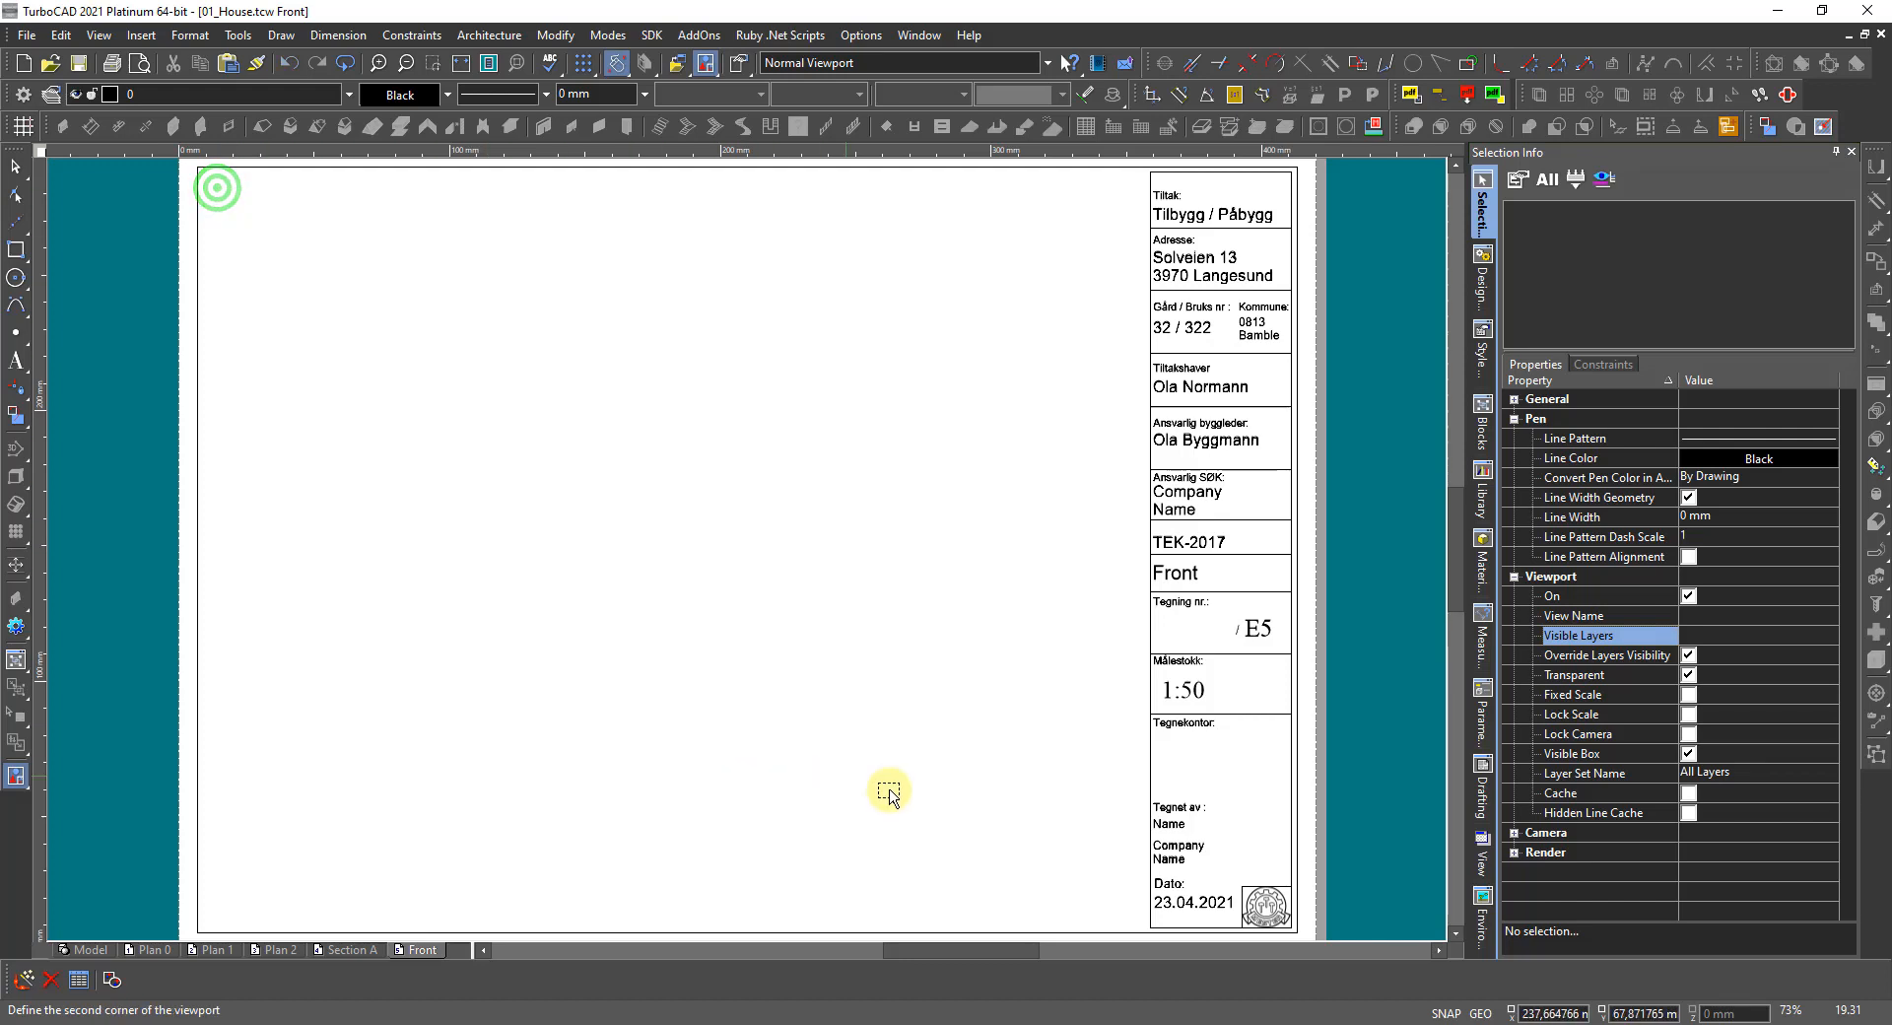
click(1117, 901)
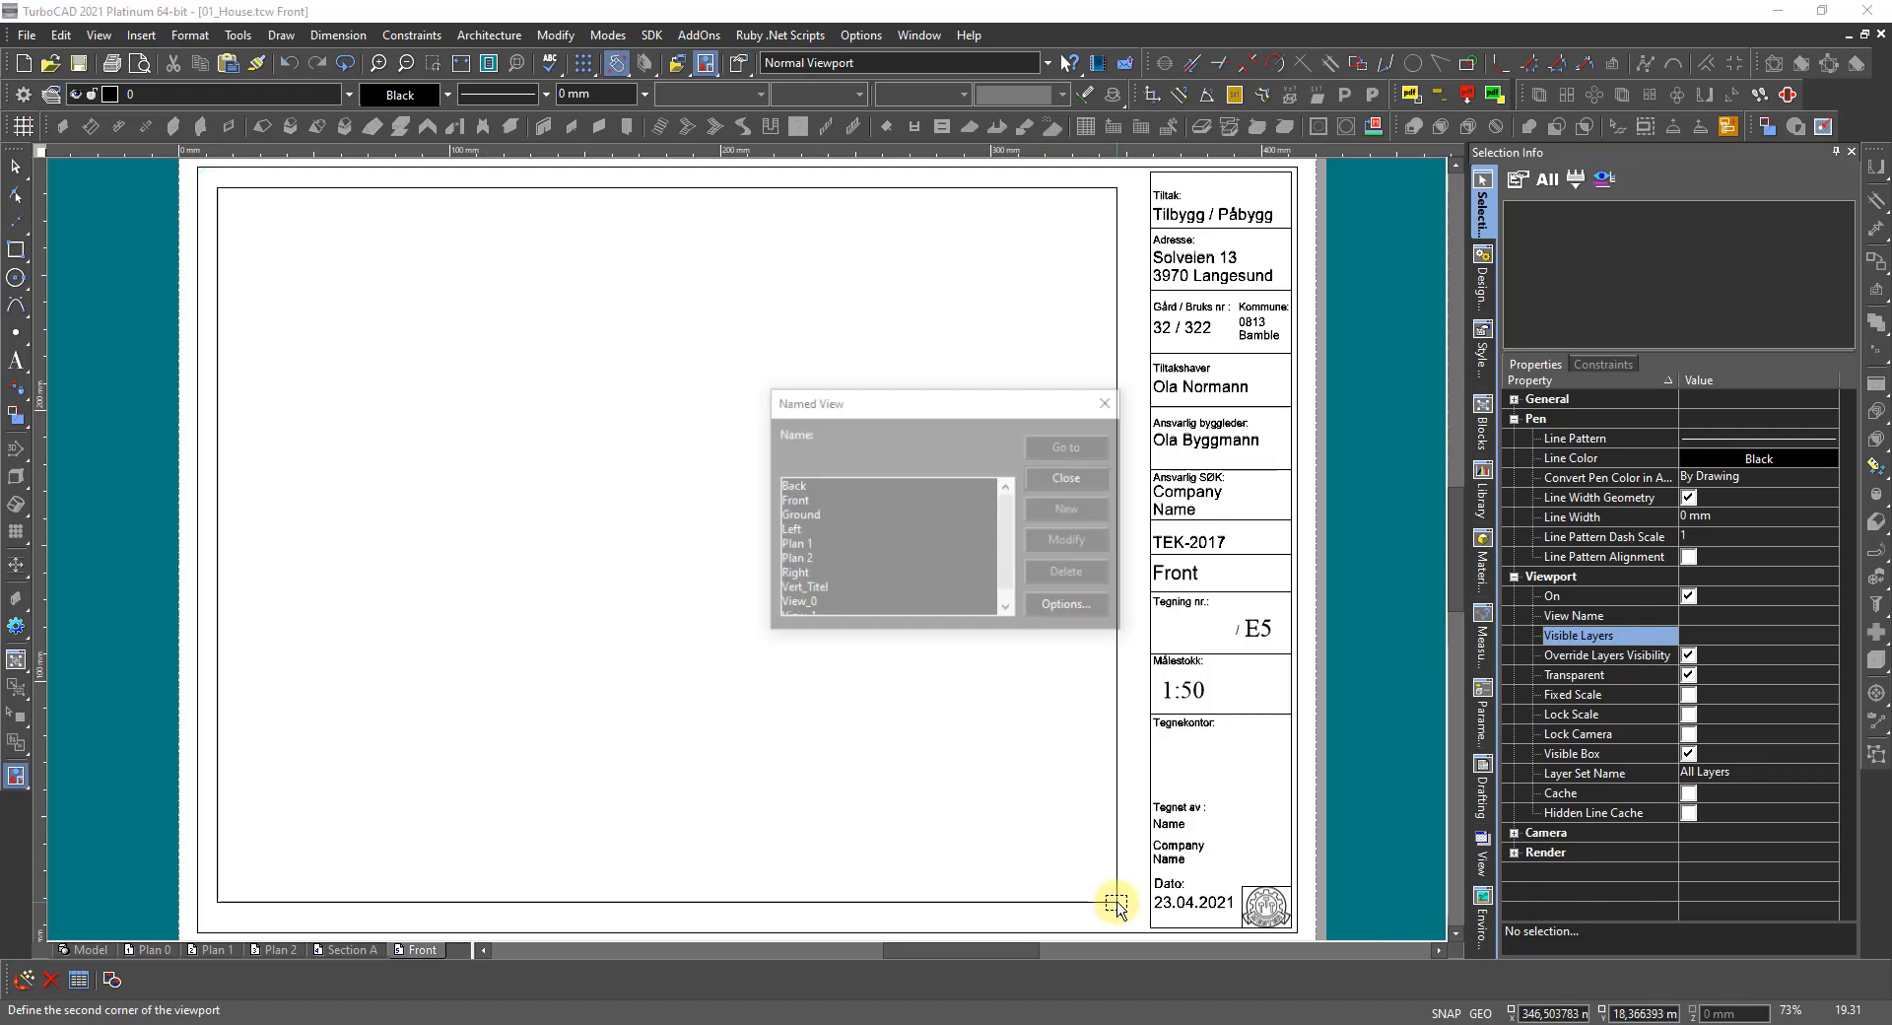
click(795, 501)
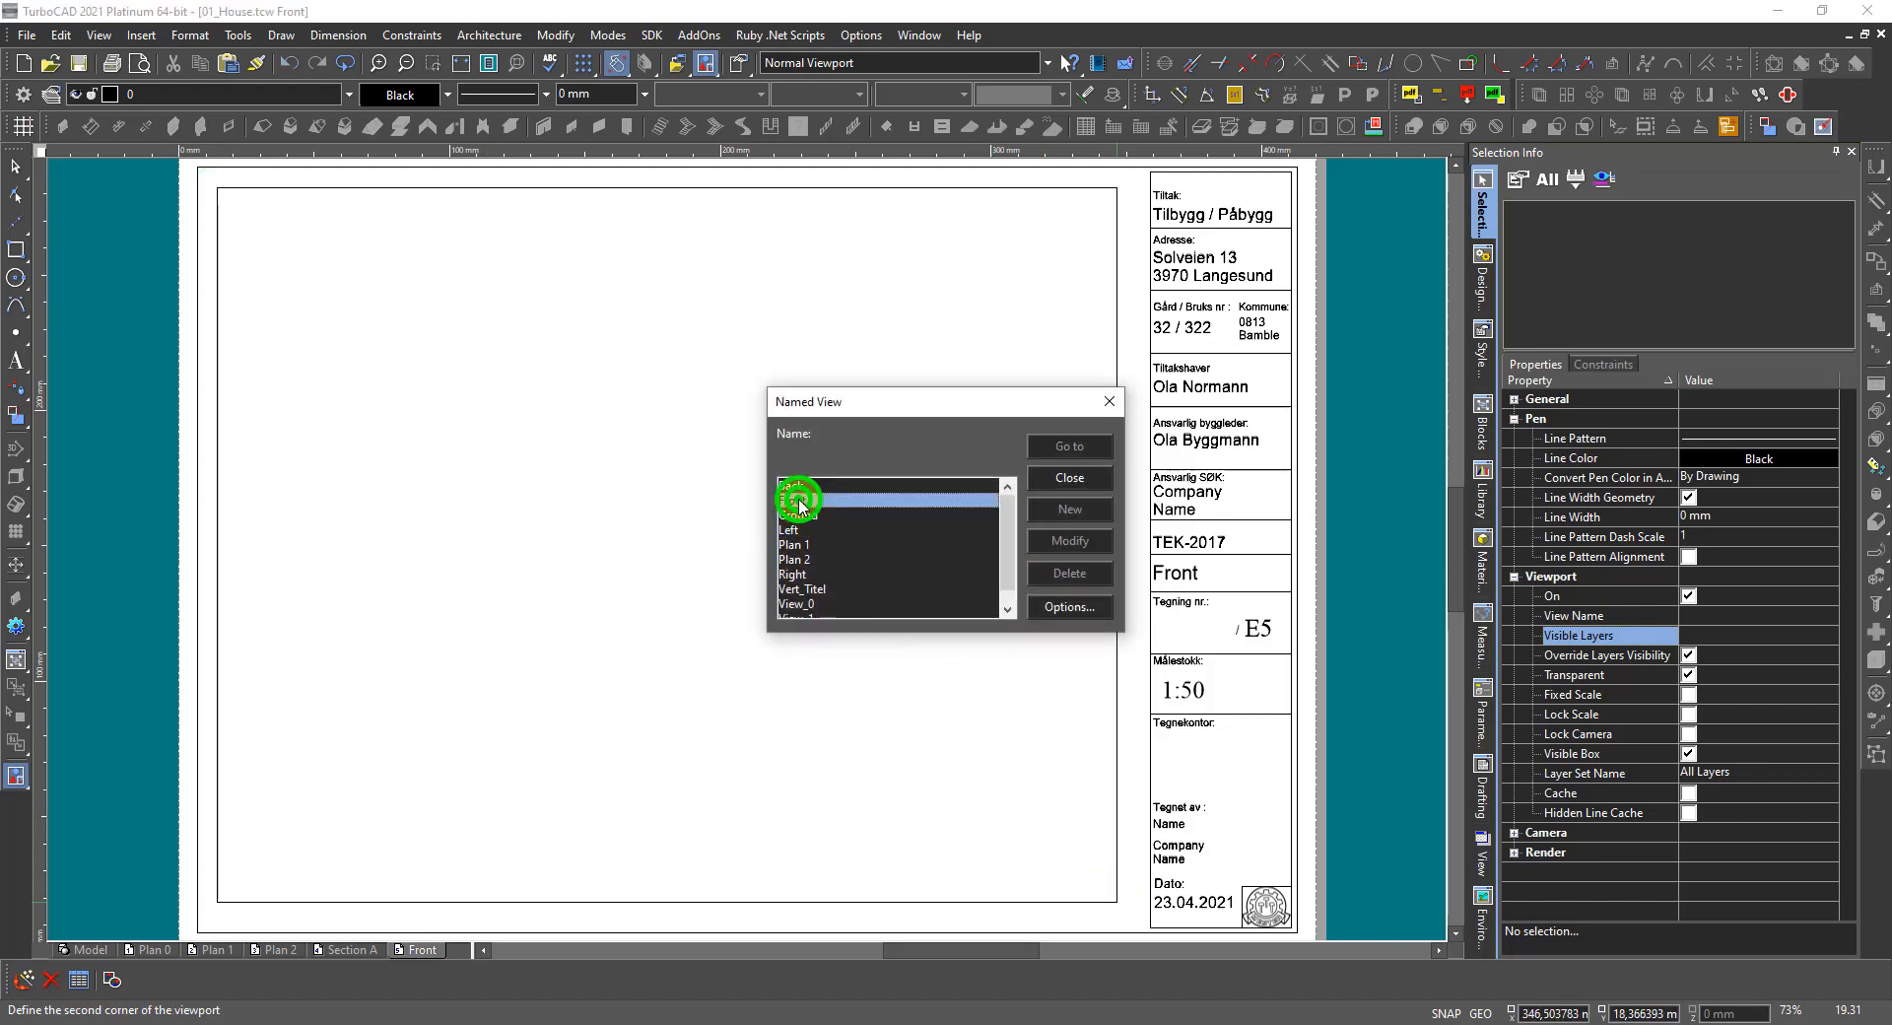
click(1059, 451)
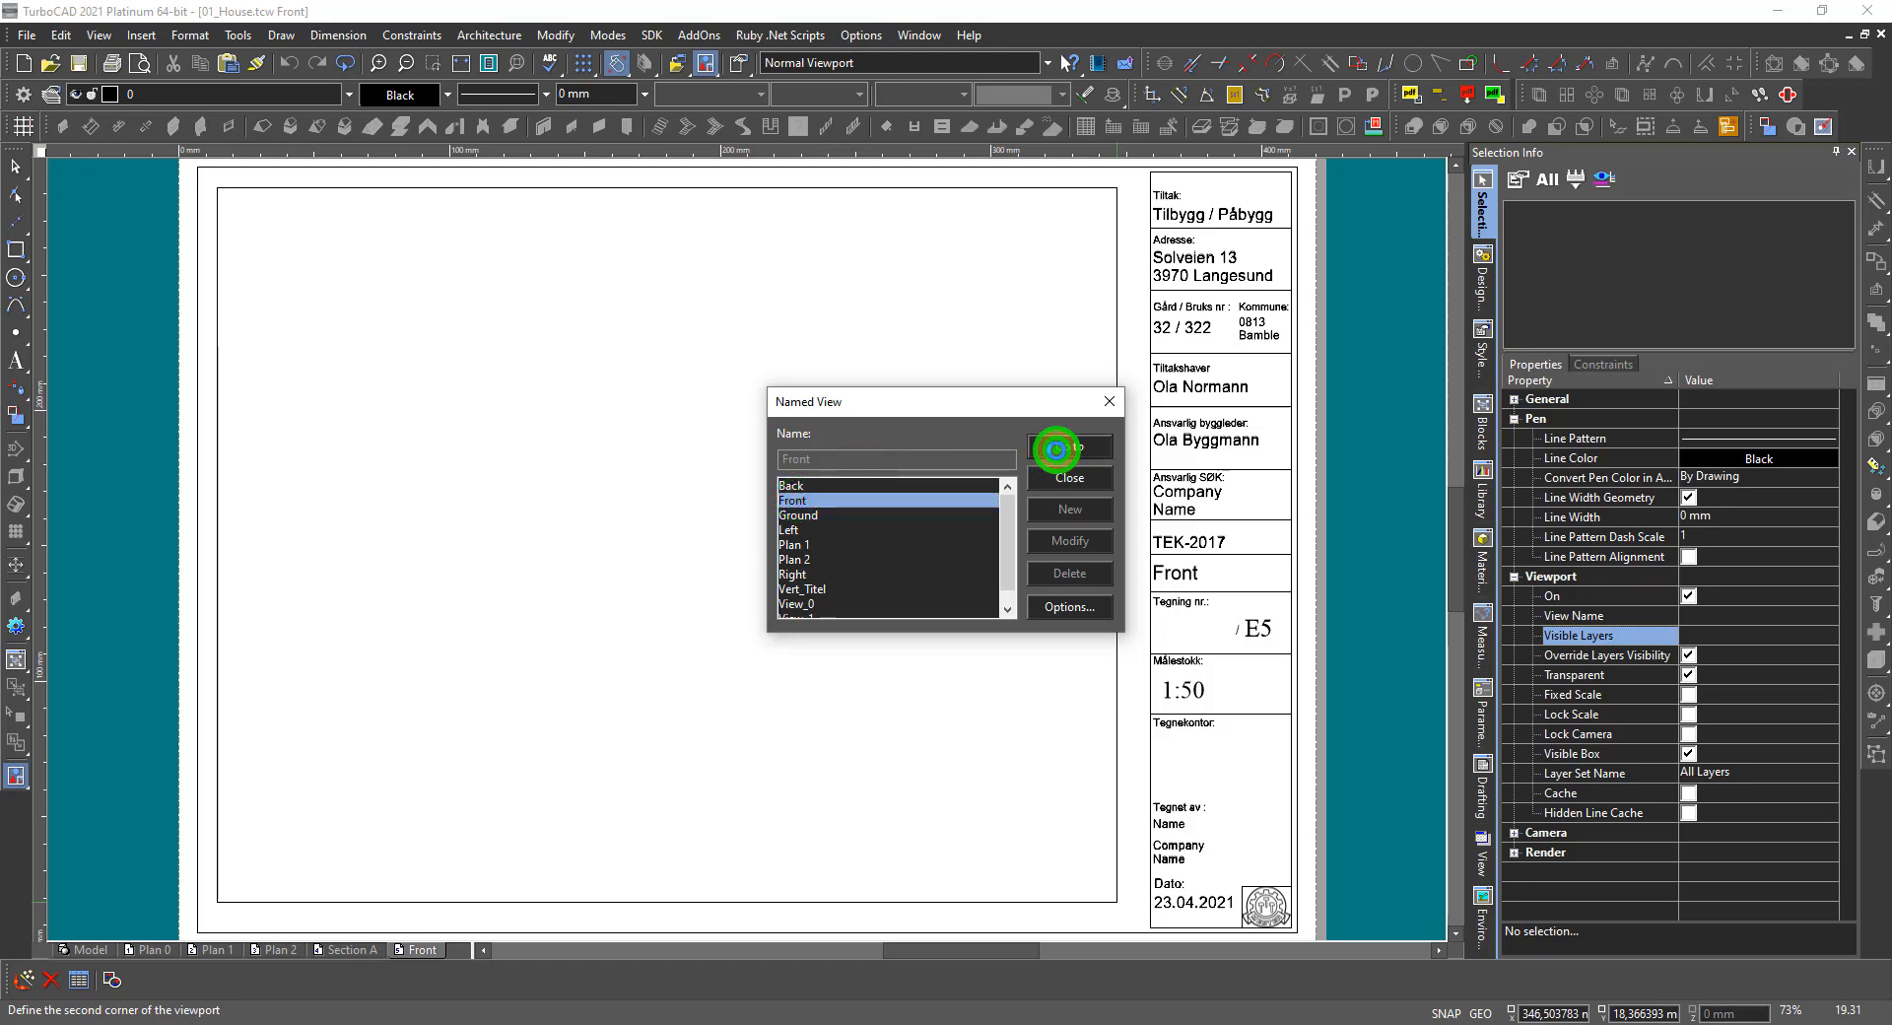
click(1065, 479)
key(l)
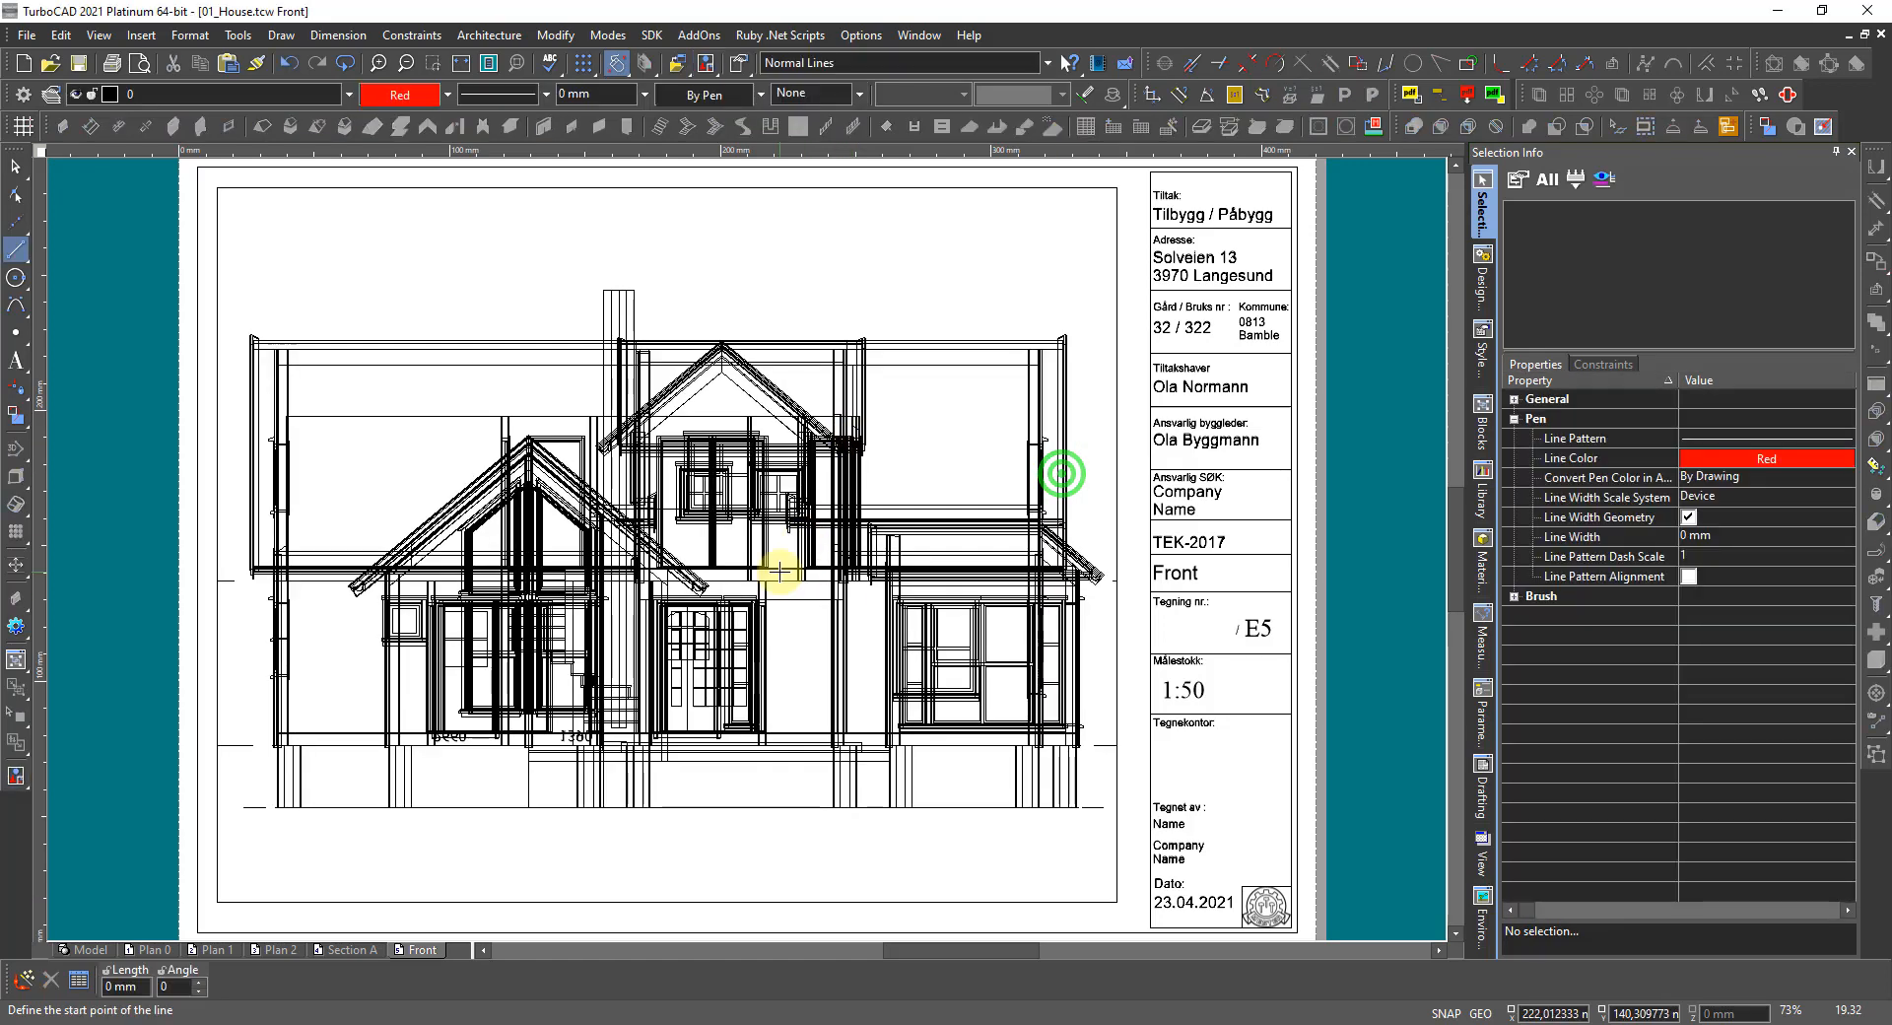
key(Escape)
Give the Front elevation viewport a fixed scale of 1:50 and hide its boundary box.
click(832, 747)
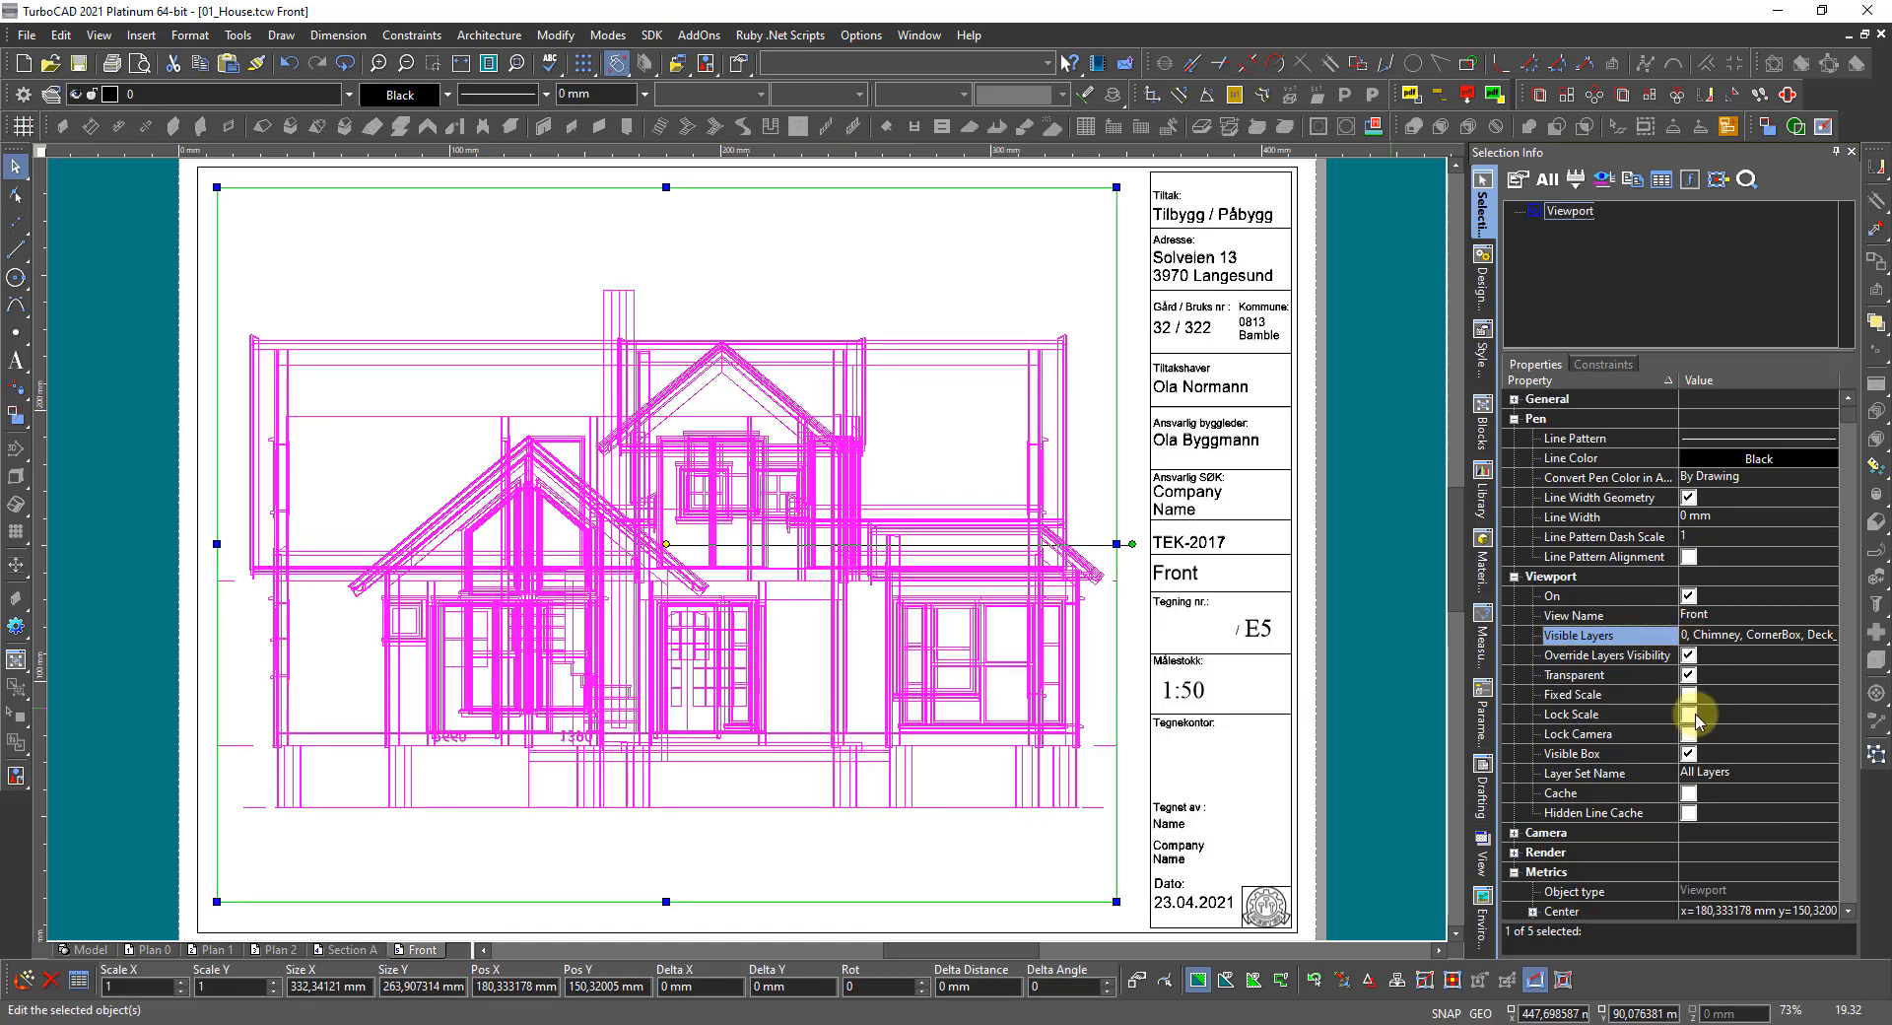
click(1689, 694)
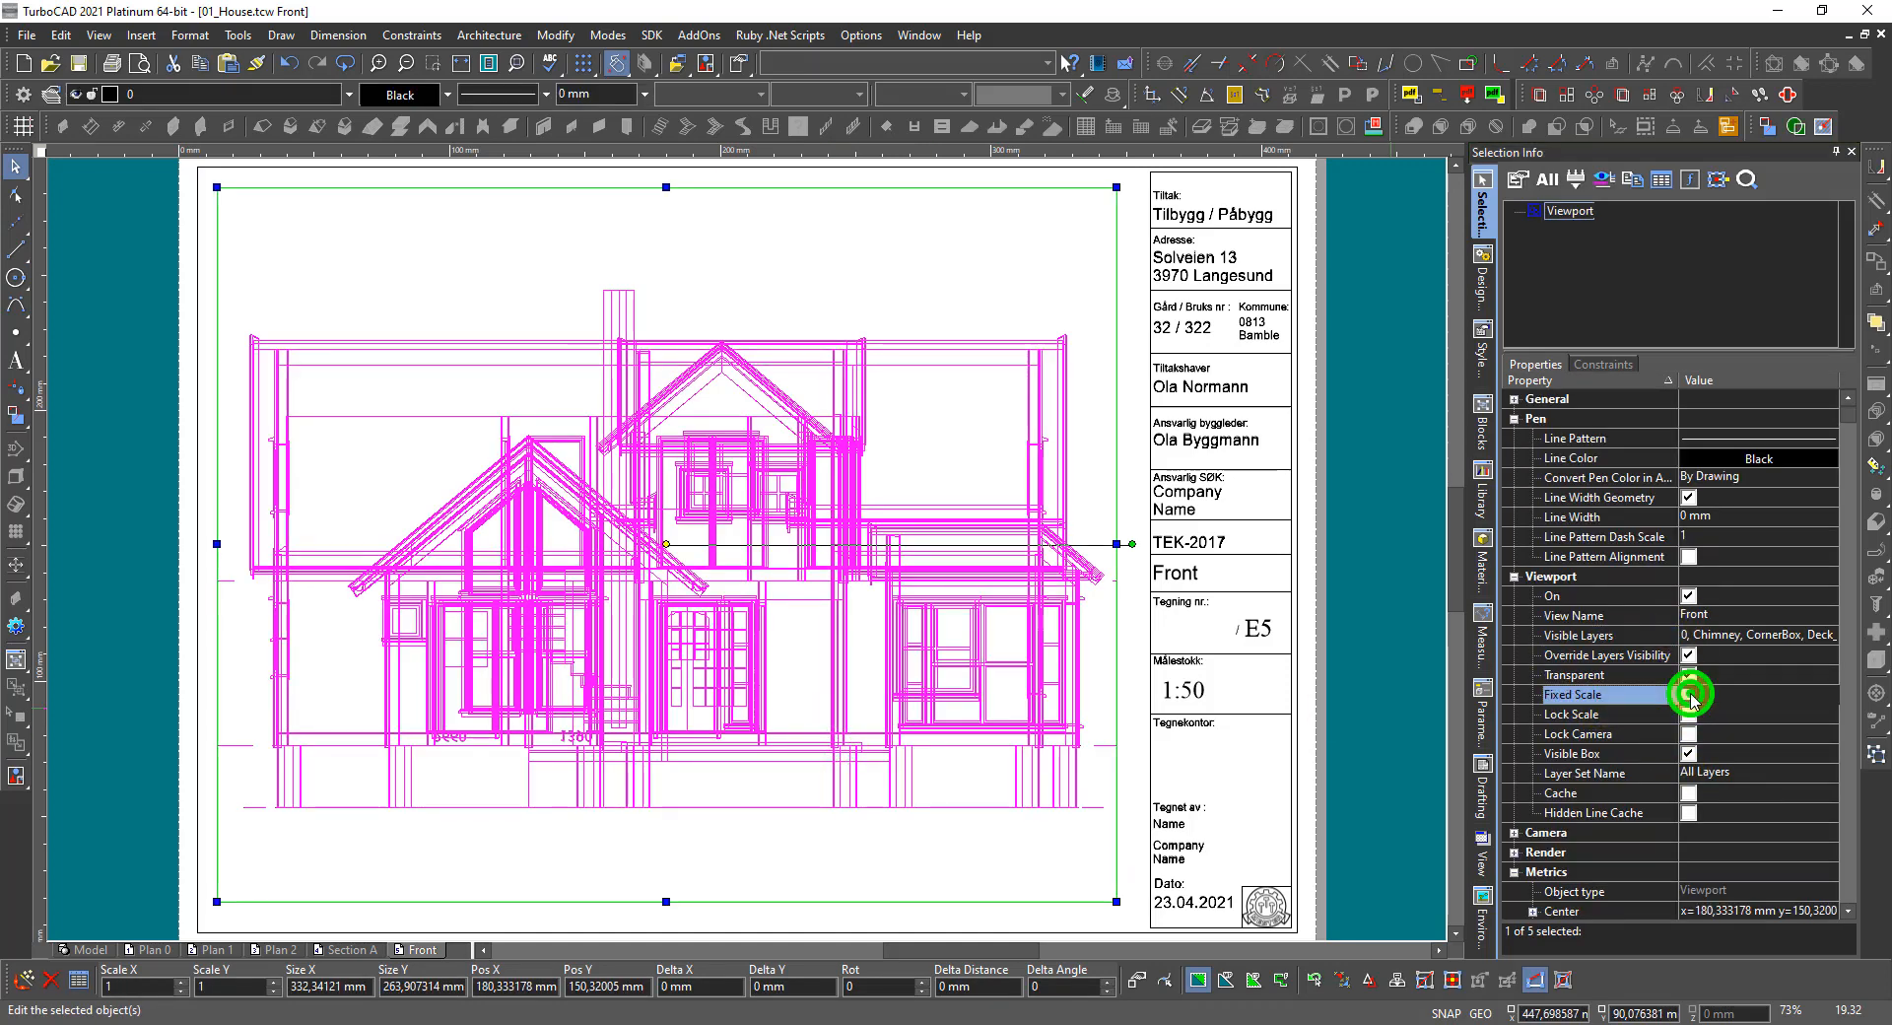
click(1720, 714)
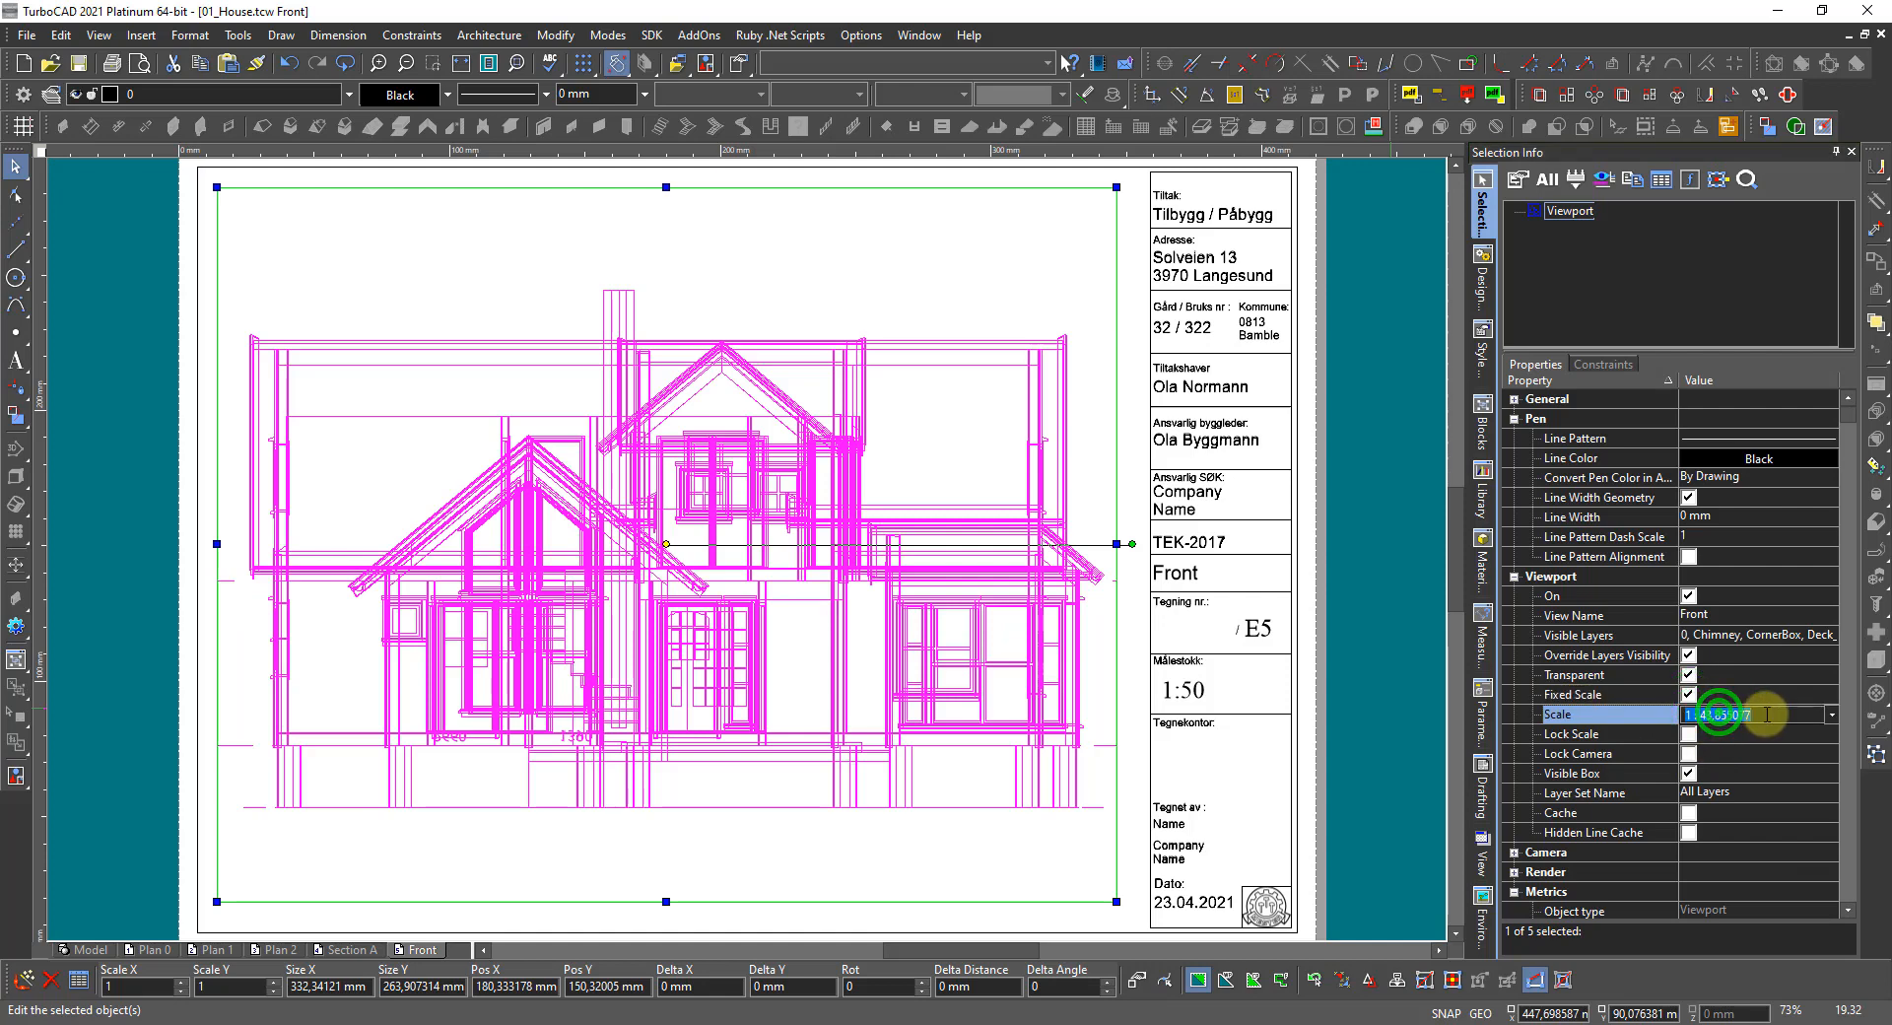
drag(1766, 714, 1699, 717)
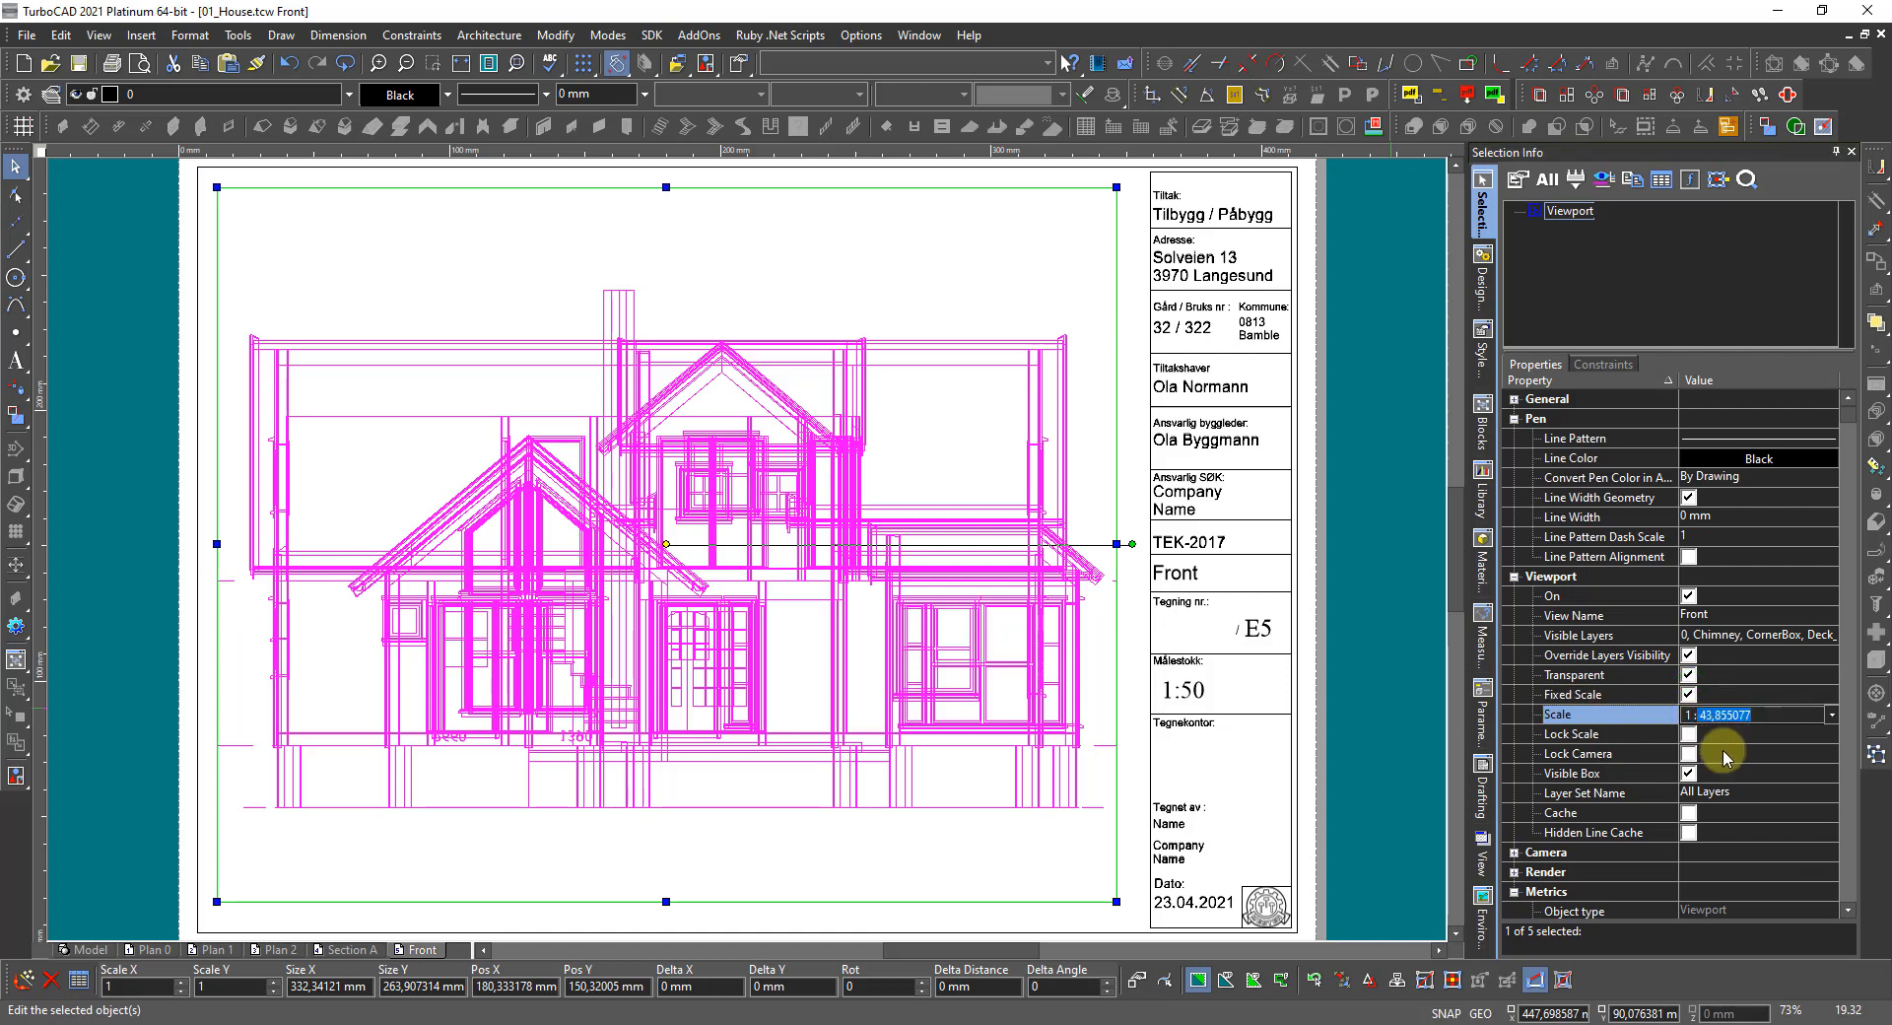
key(Return)
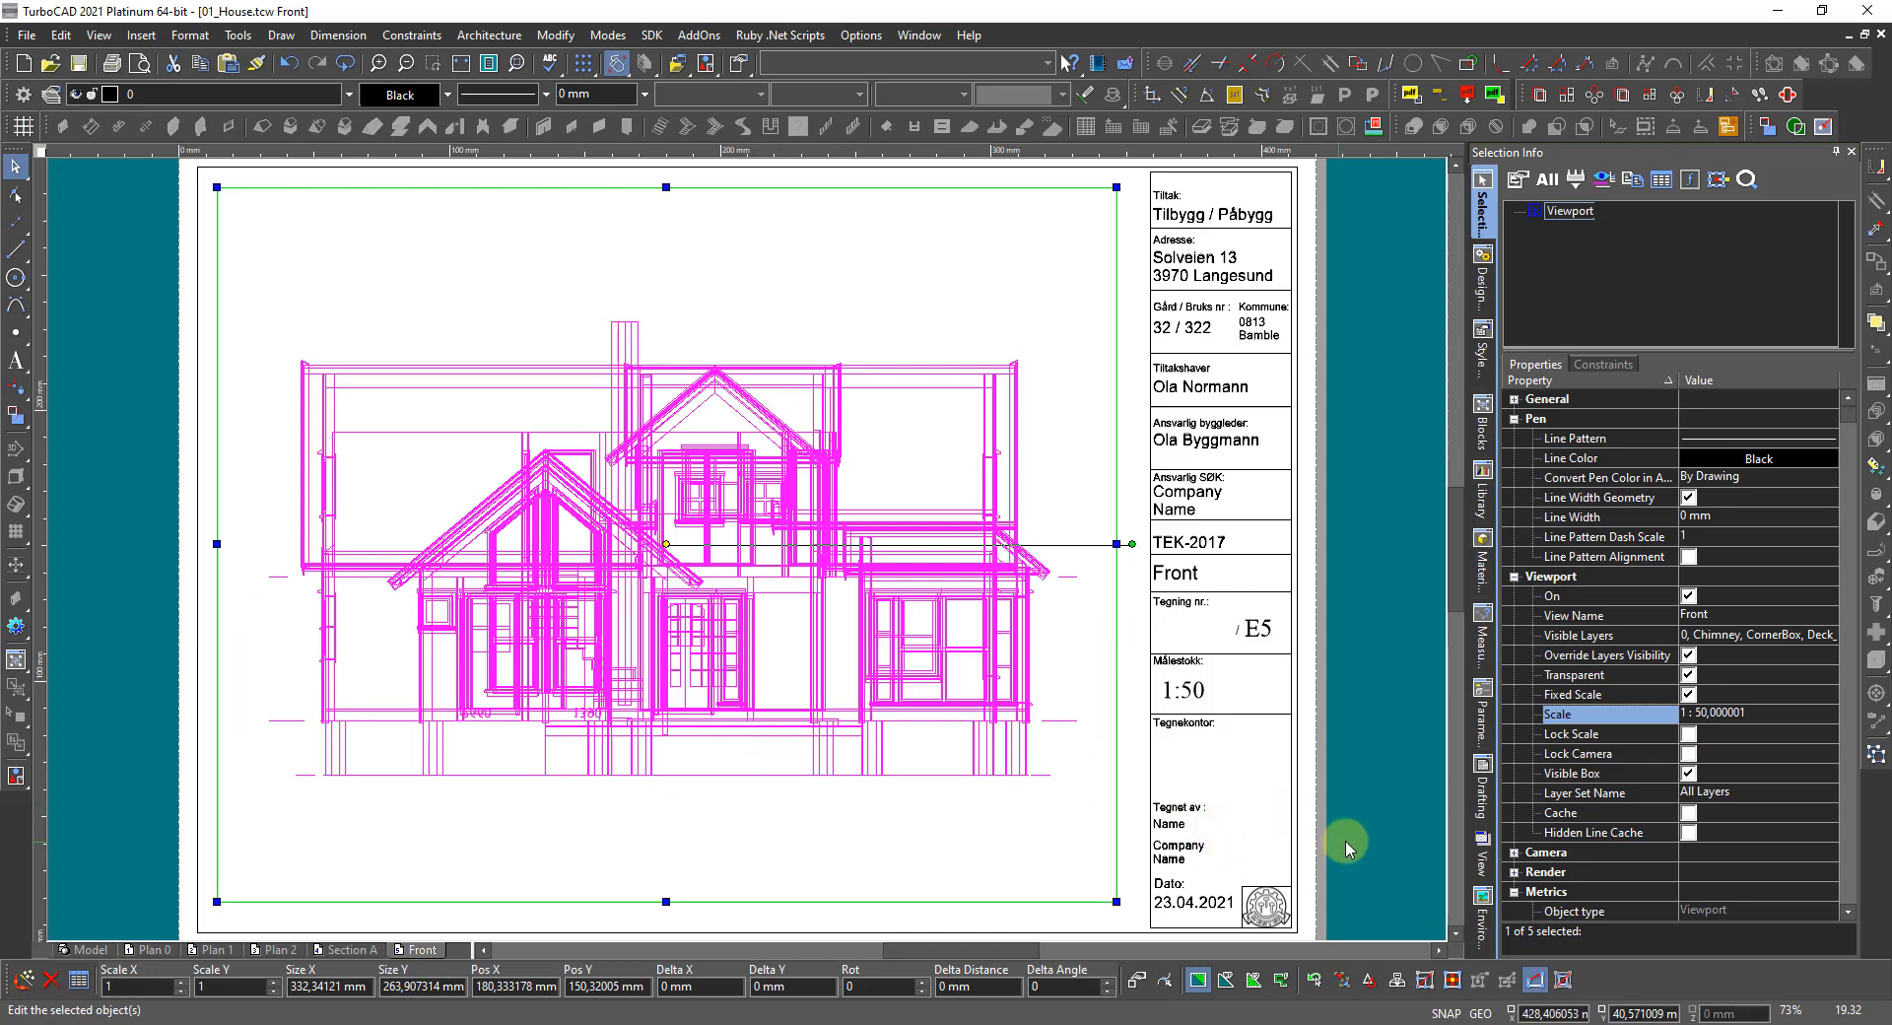
click(1688, 773)
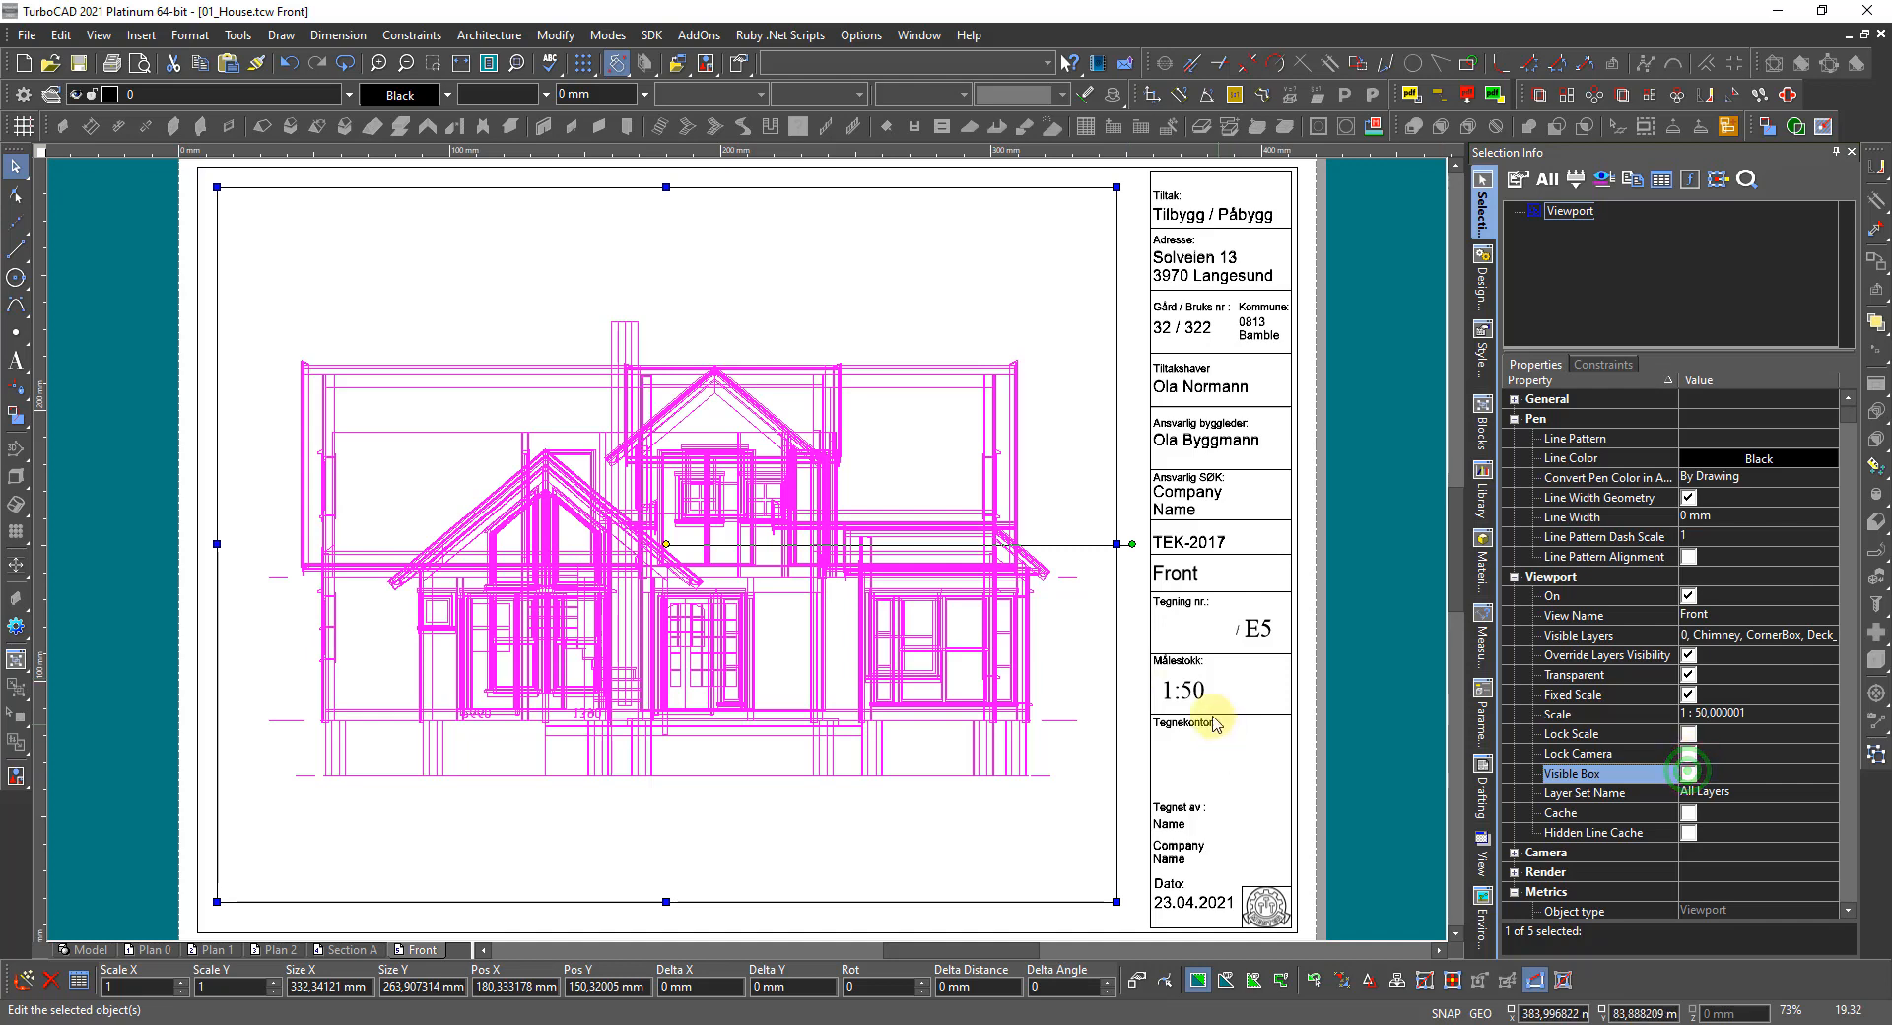
click(141, 599)
click(633, 586)
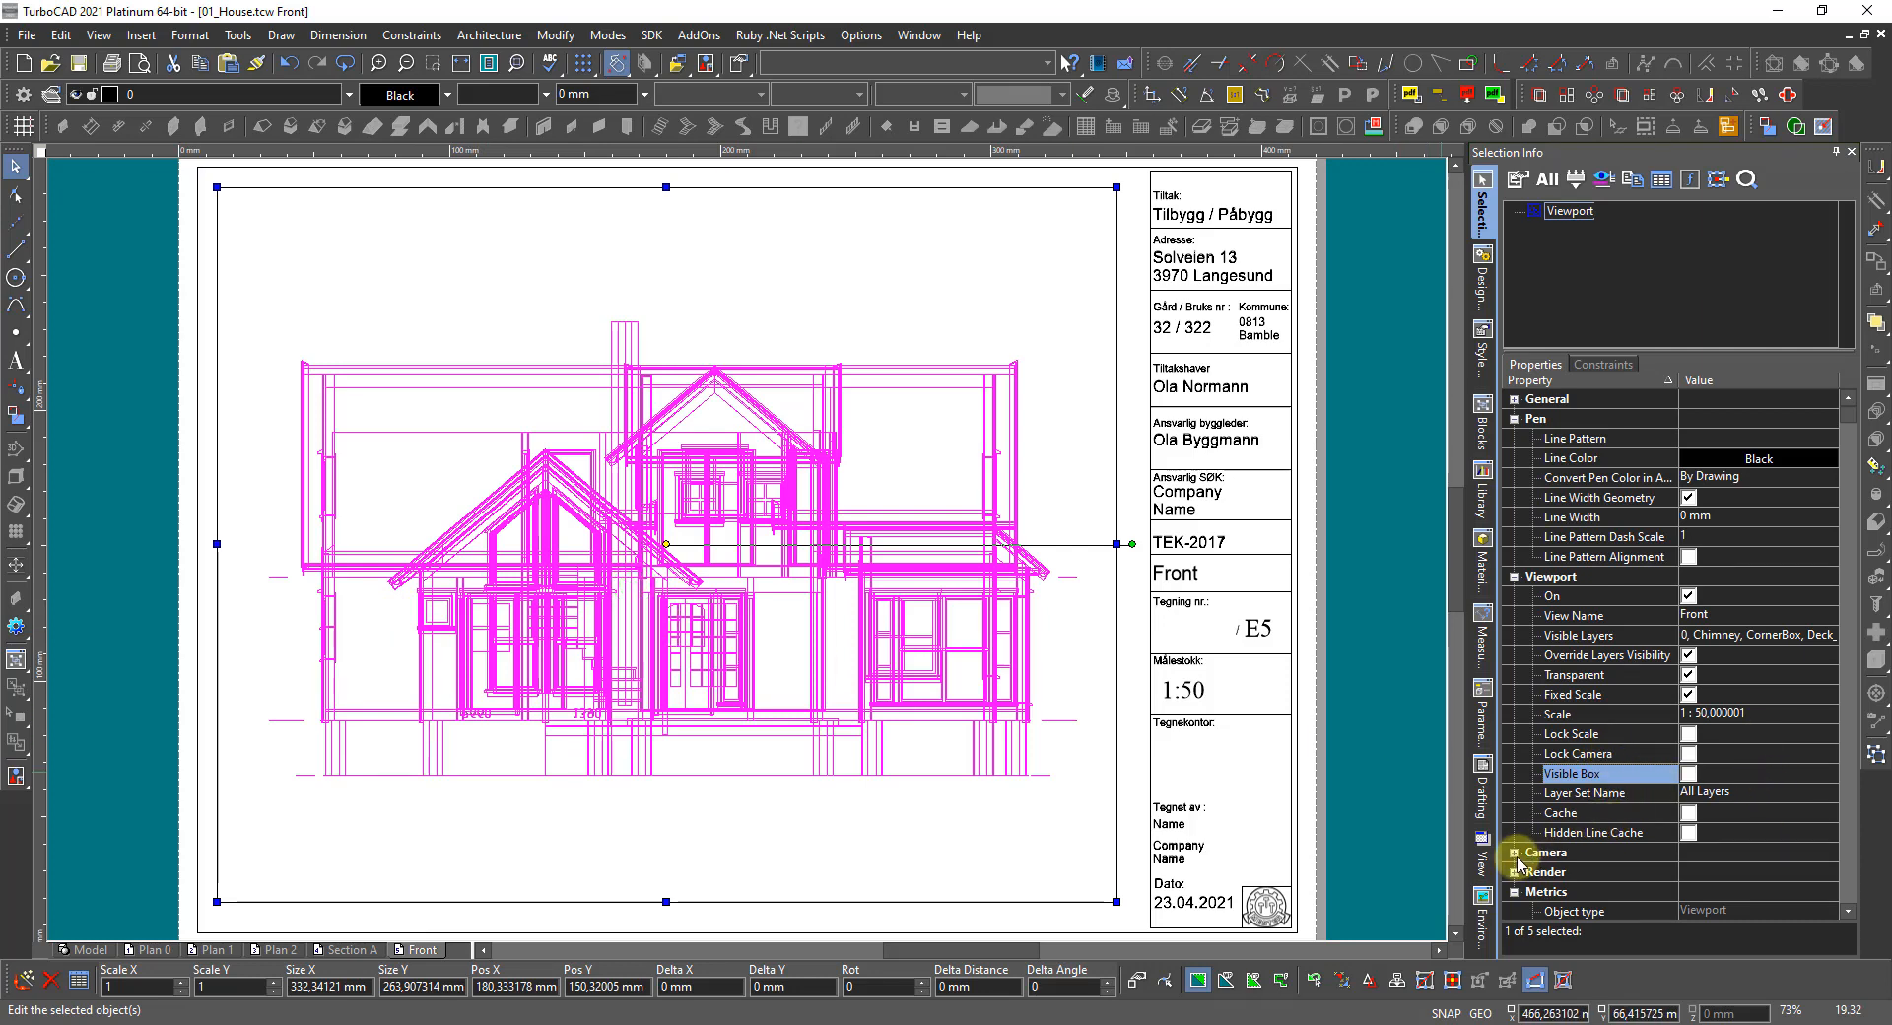
Set the Front elevation viewport's camera render quality to Hidden Line.
click(1515, 853)
scroll(1656, 857, down, 1)
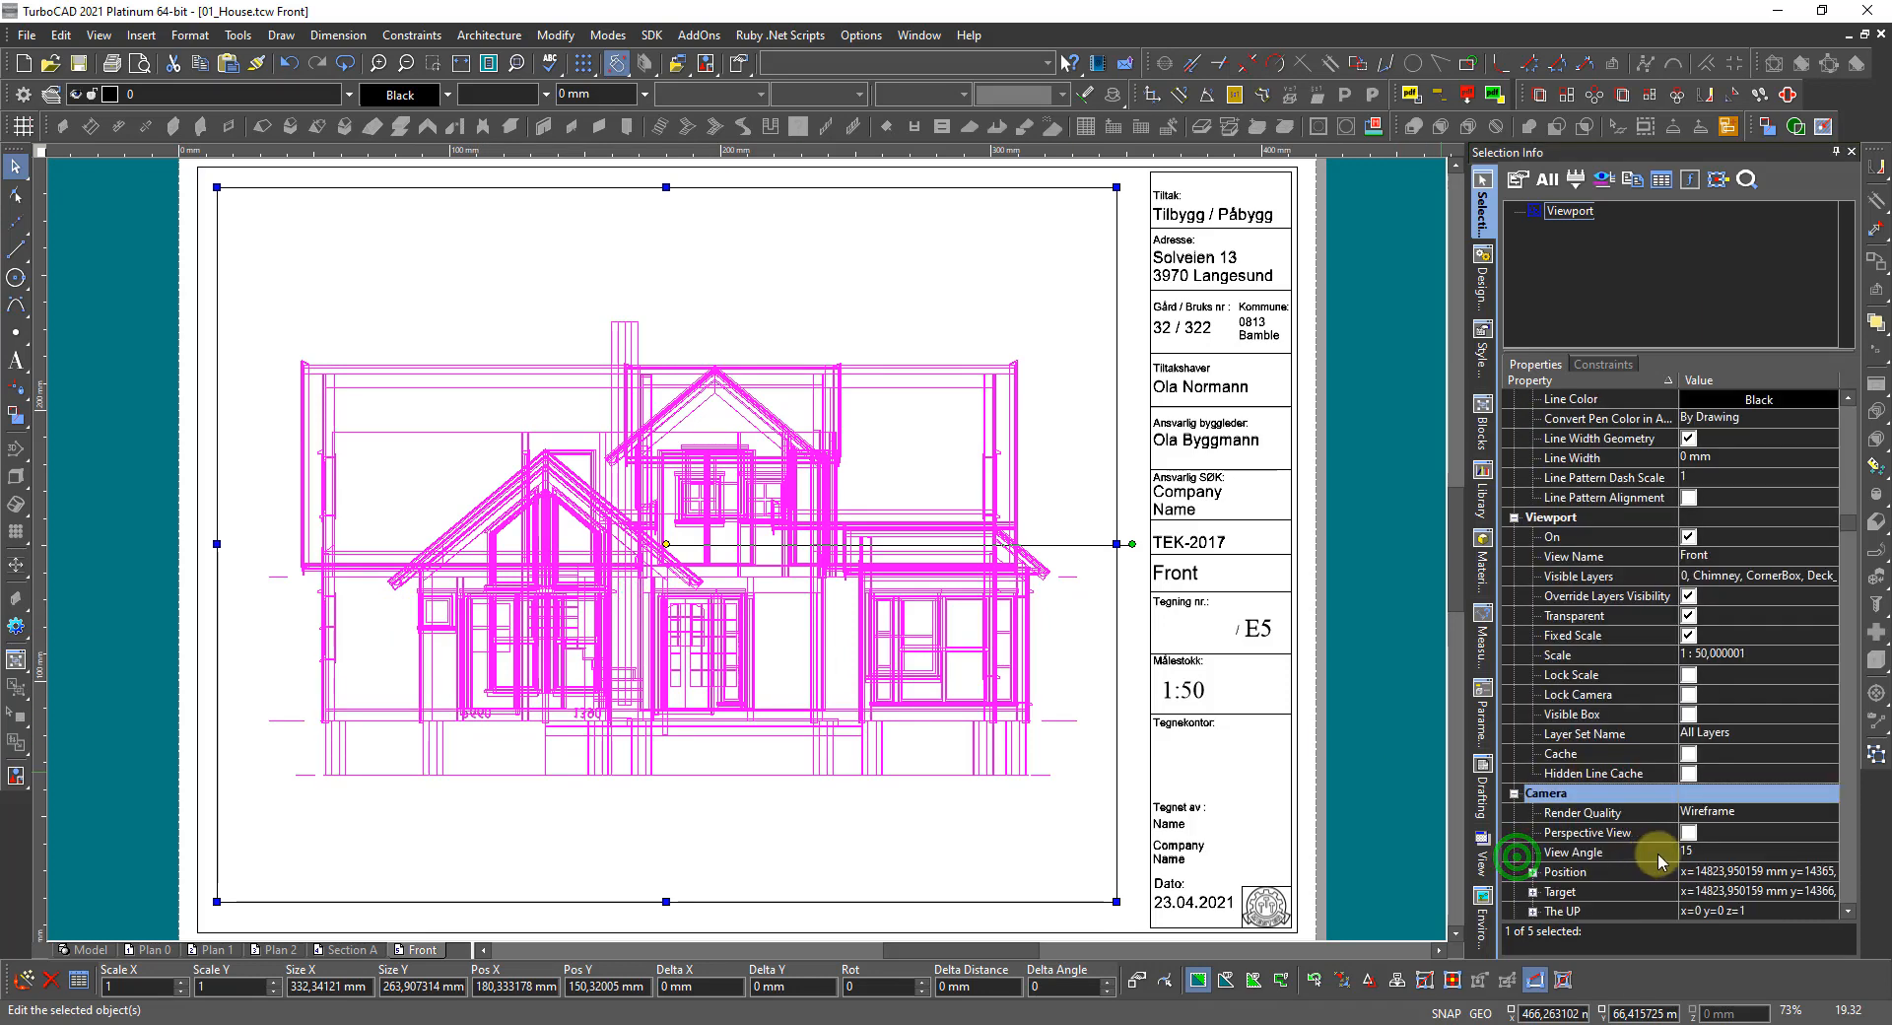
click(1725, 812)
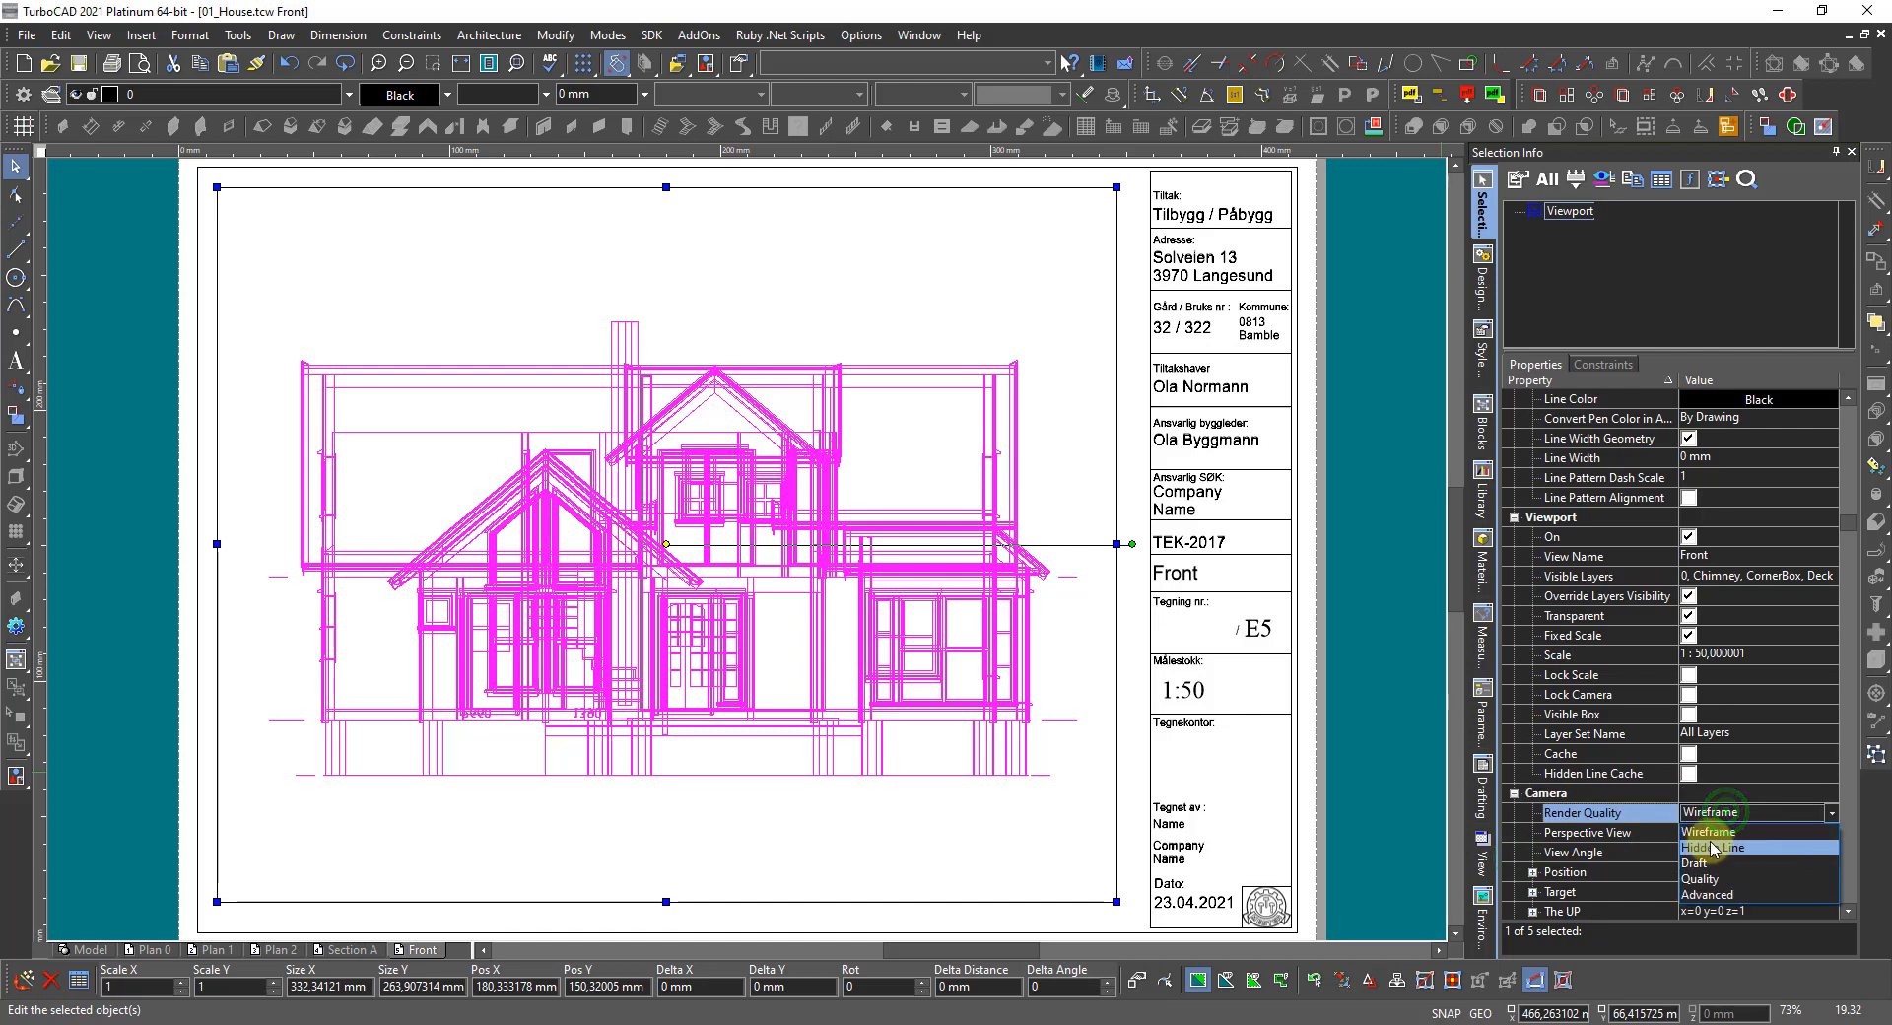
click(1712, 846)
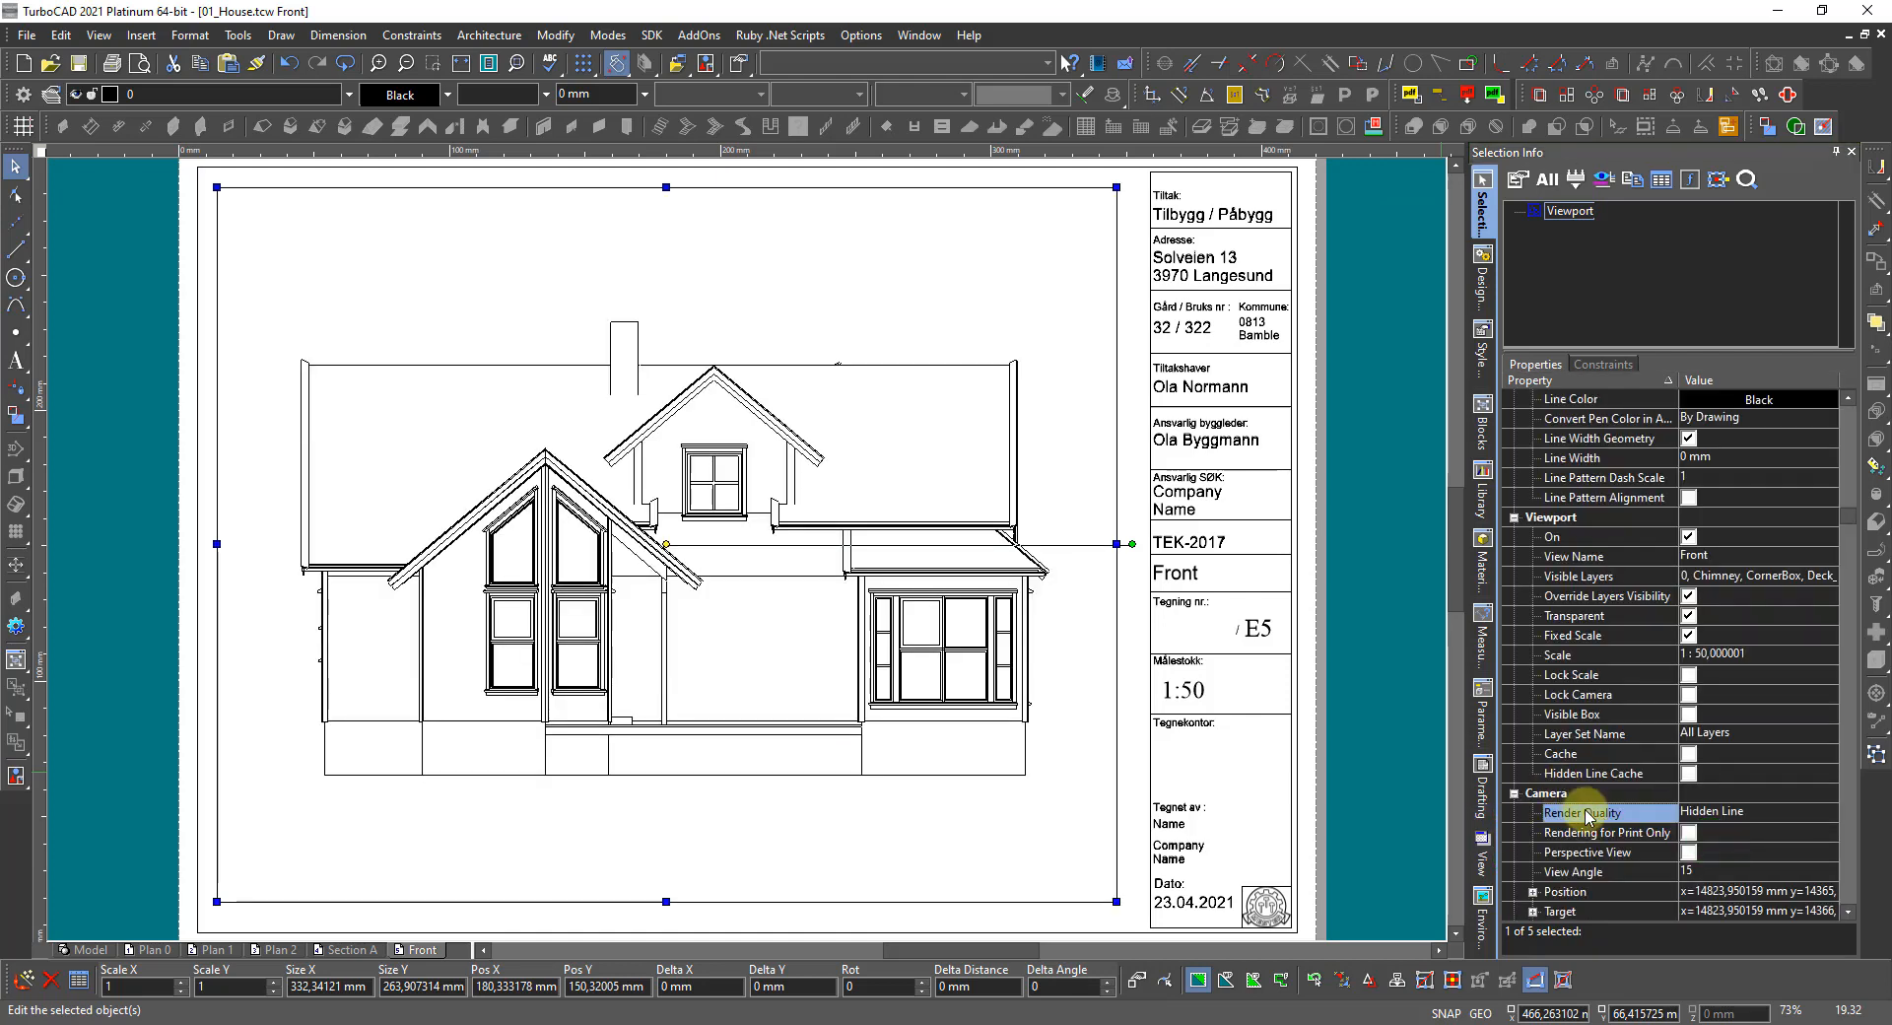
Examine the Front elevation viewport's render properties, including the Foreground Wireframe options.
scroll(1666, 833, down, 1)
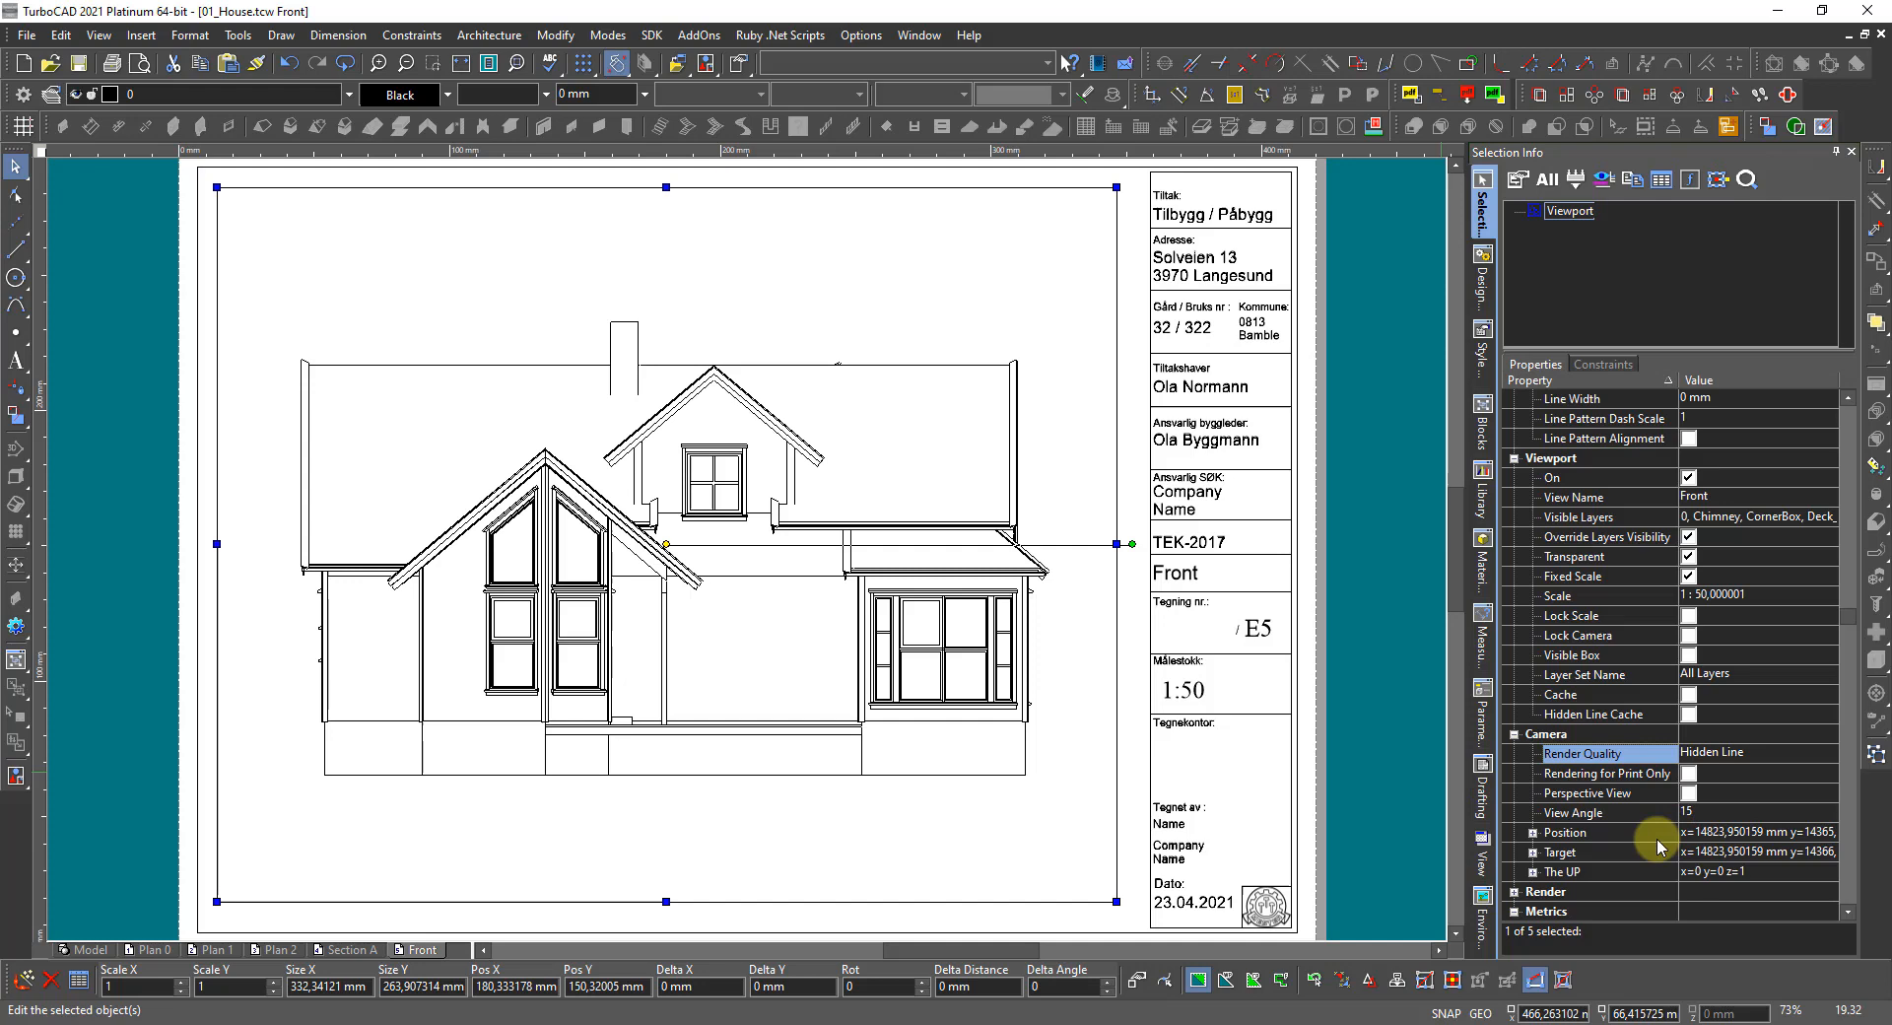
click(1514, 891)
scroll(1514, 885, down, 1)
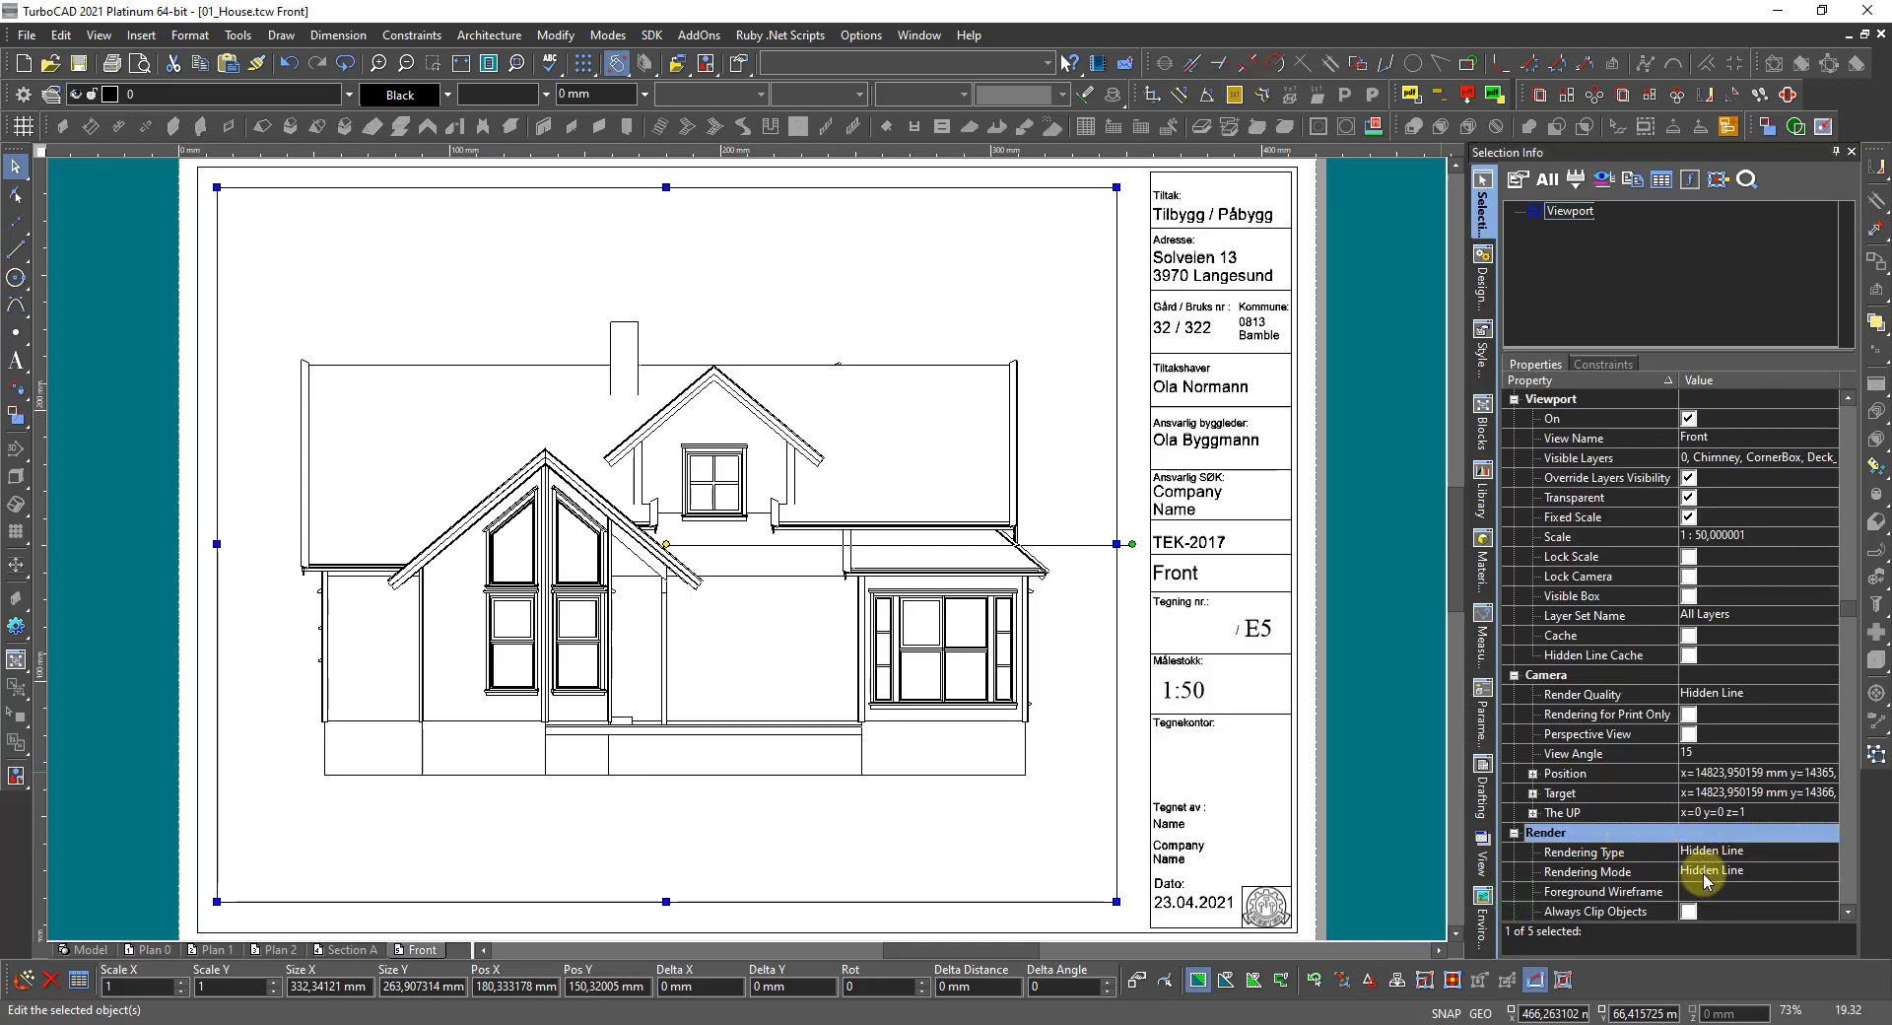
scroll(1710, 872, down, 1)
click(1708, 835)
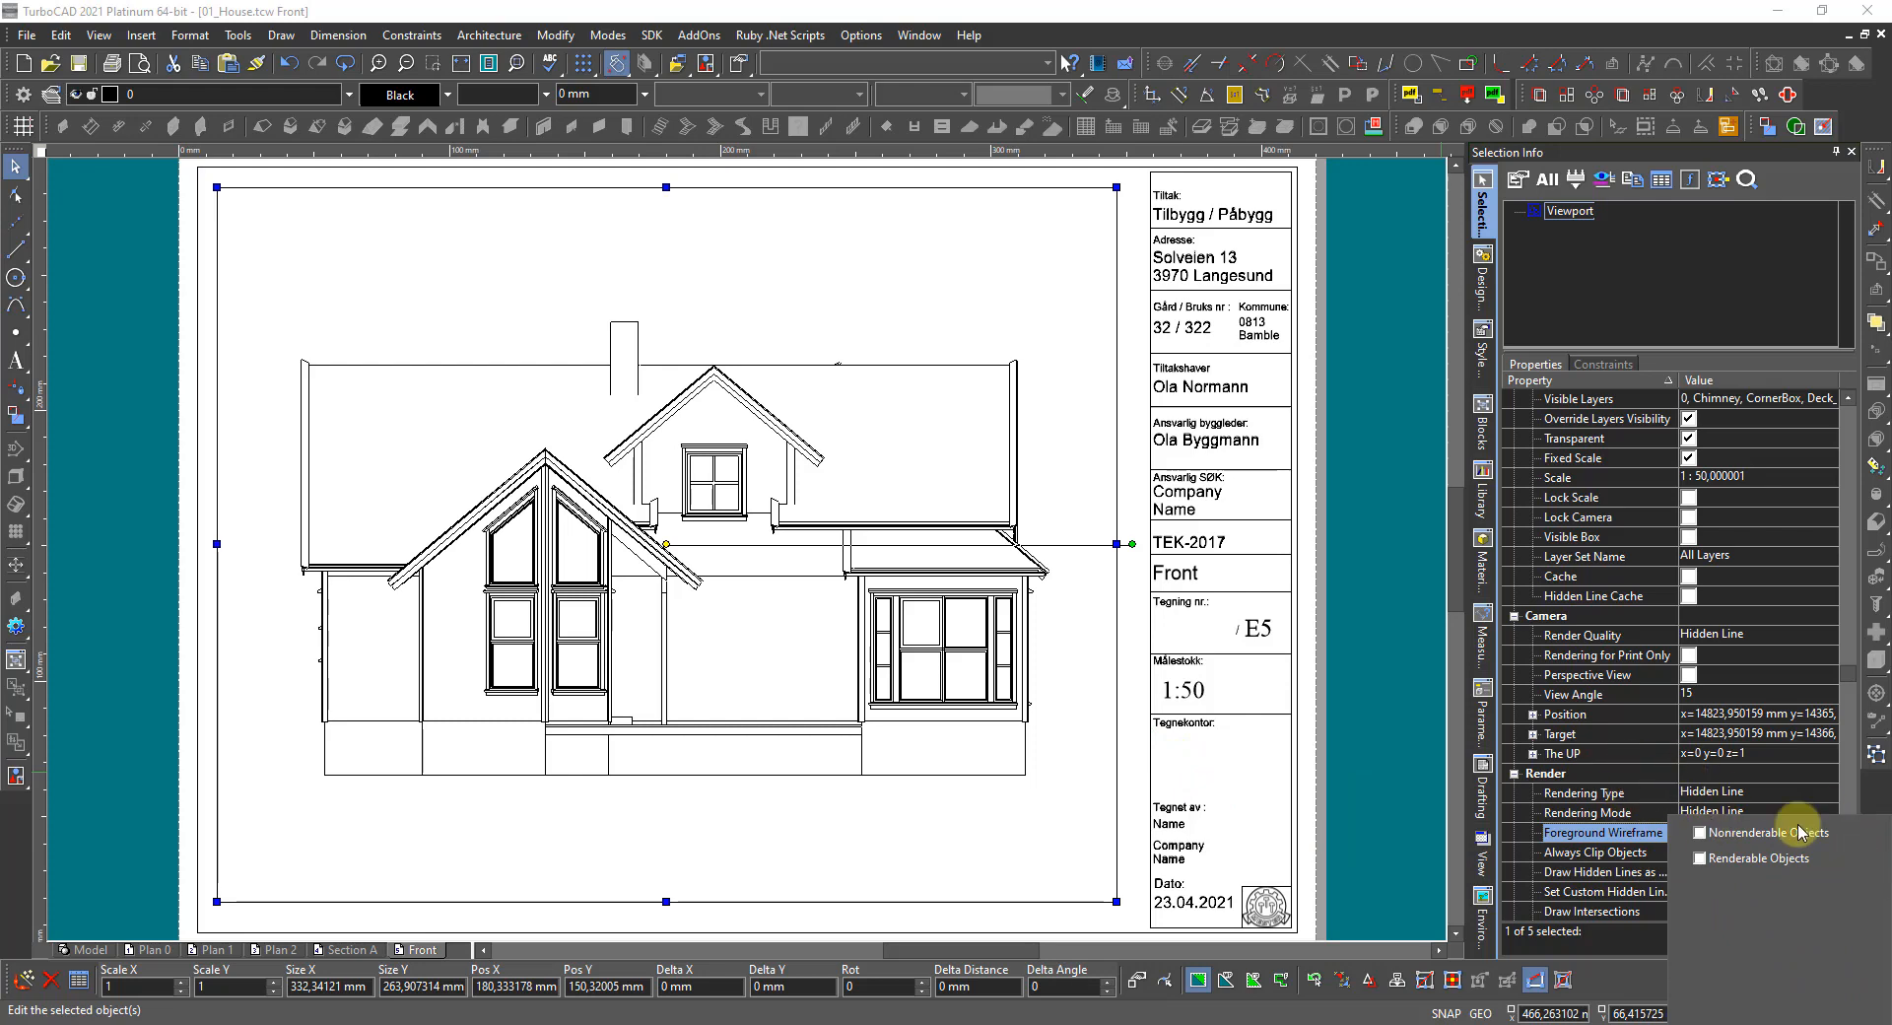
key(Escape)
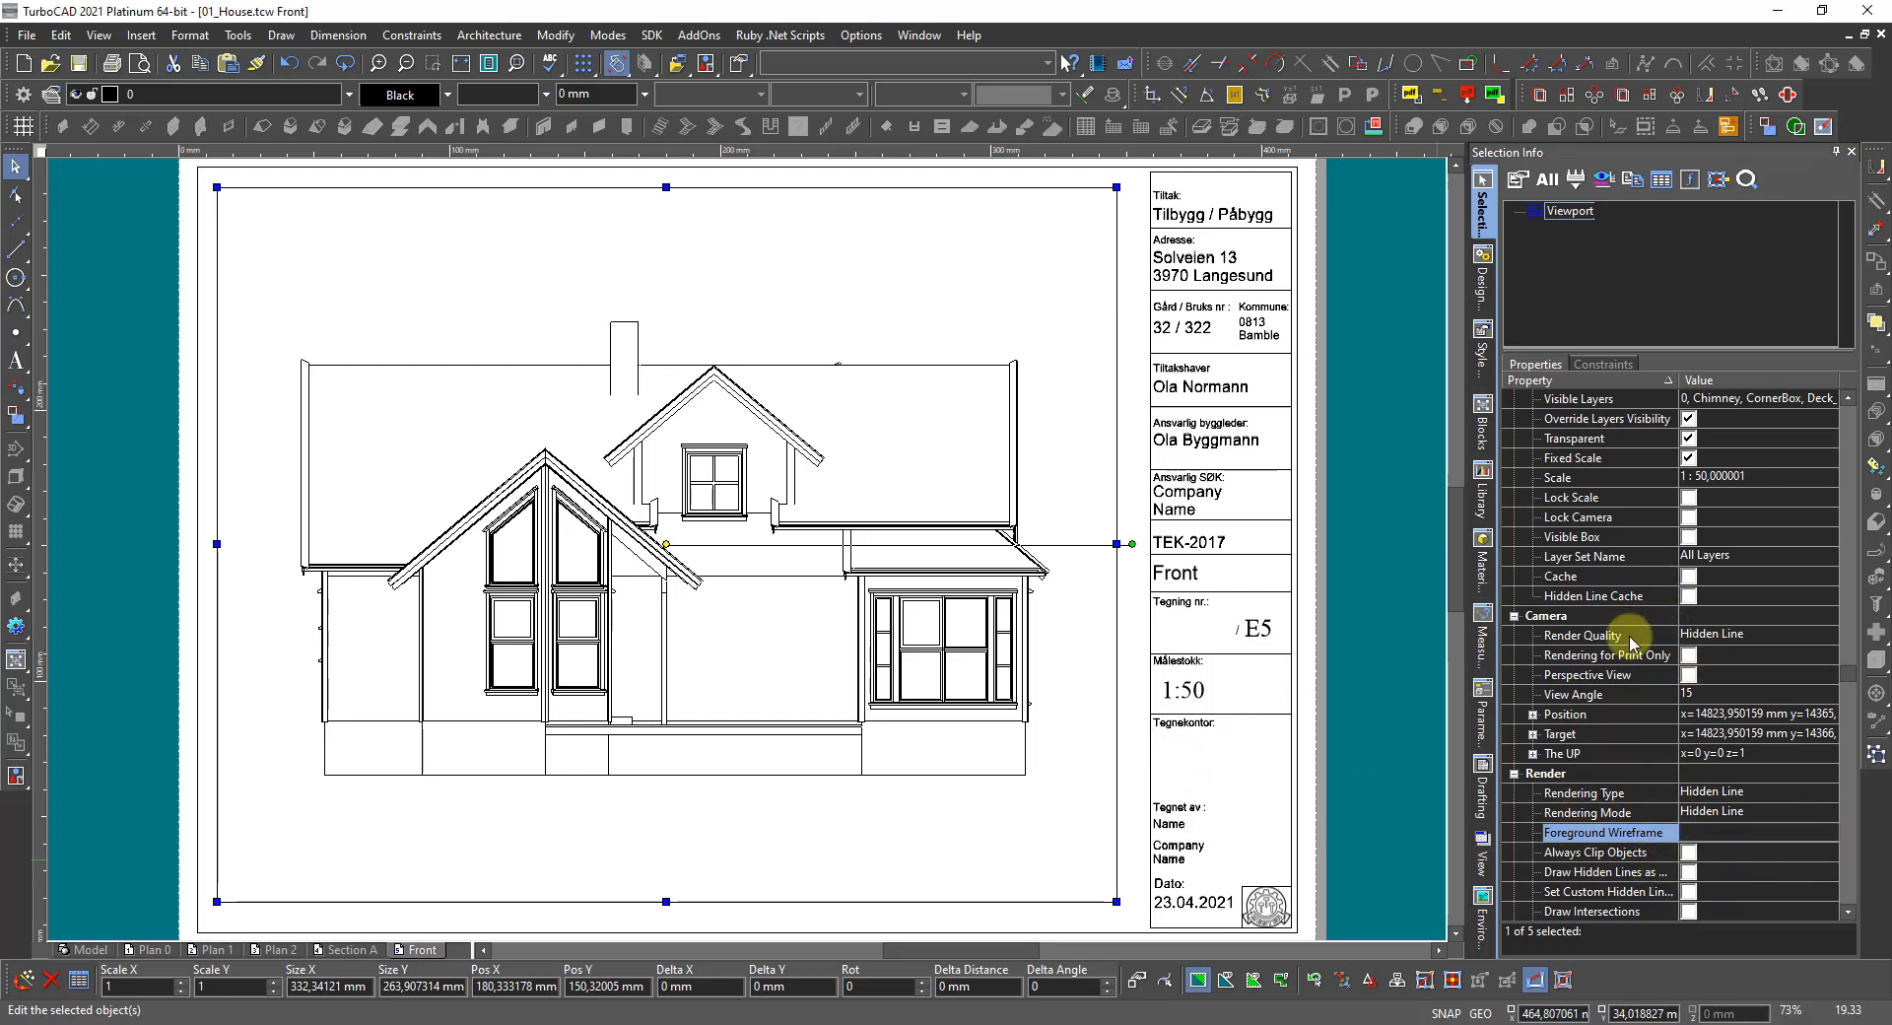
Copy the title block's Front text to the empty area beneath the front elevation.
click(1376, 695)
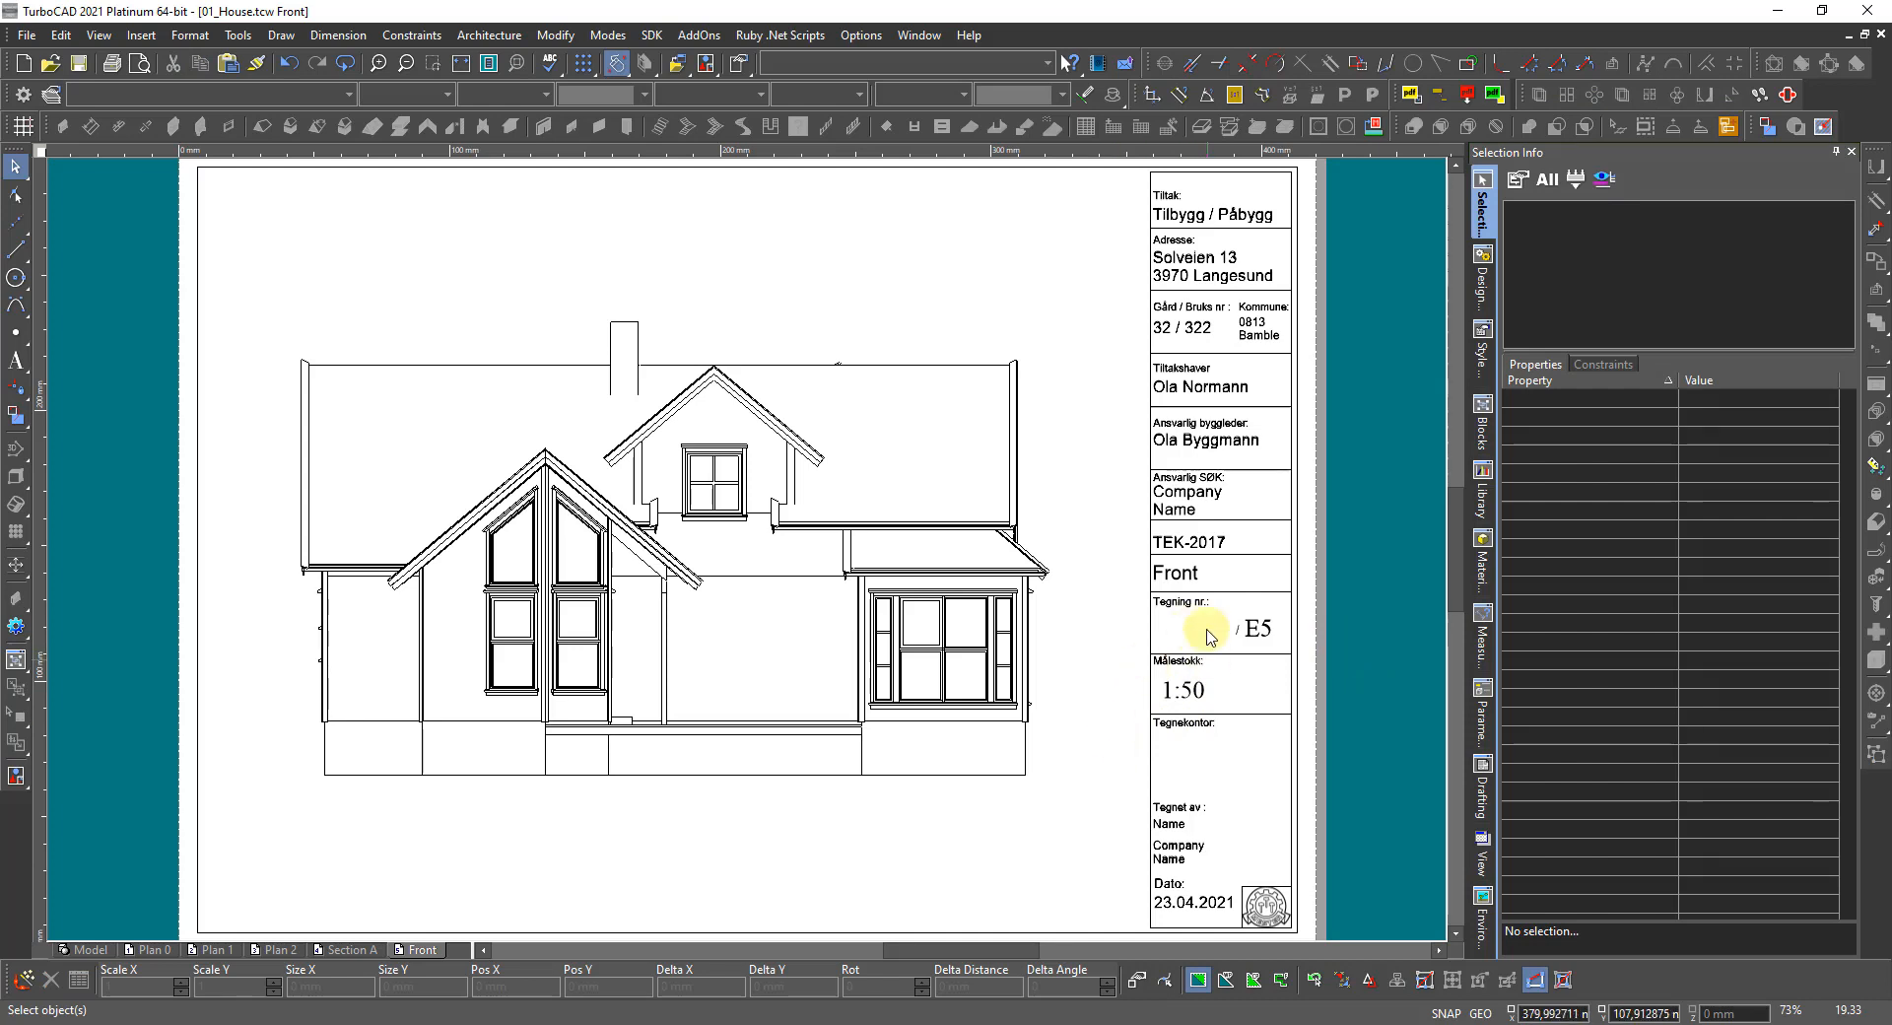
click(1180, 578)
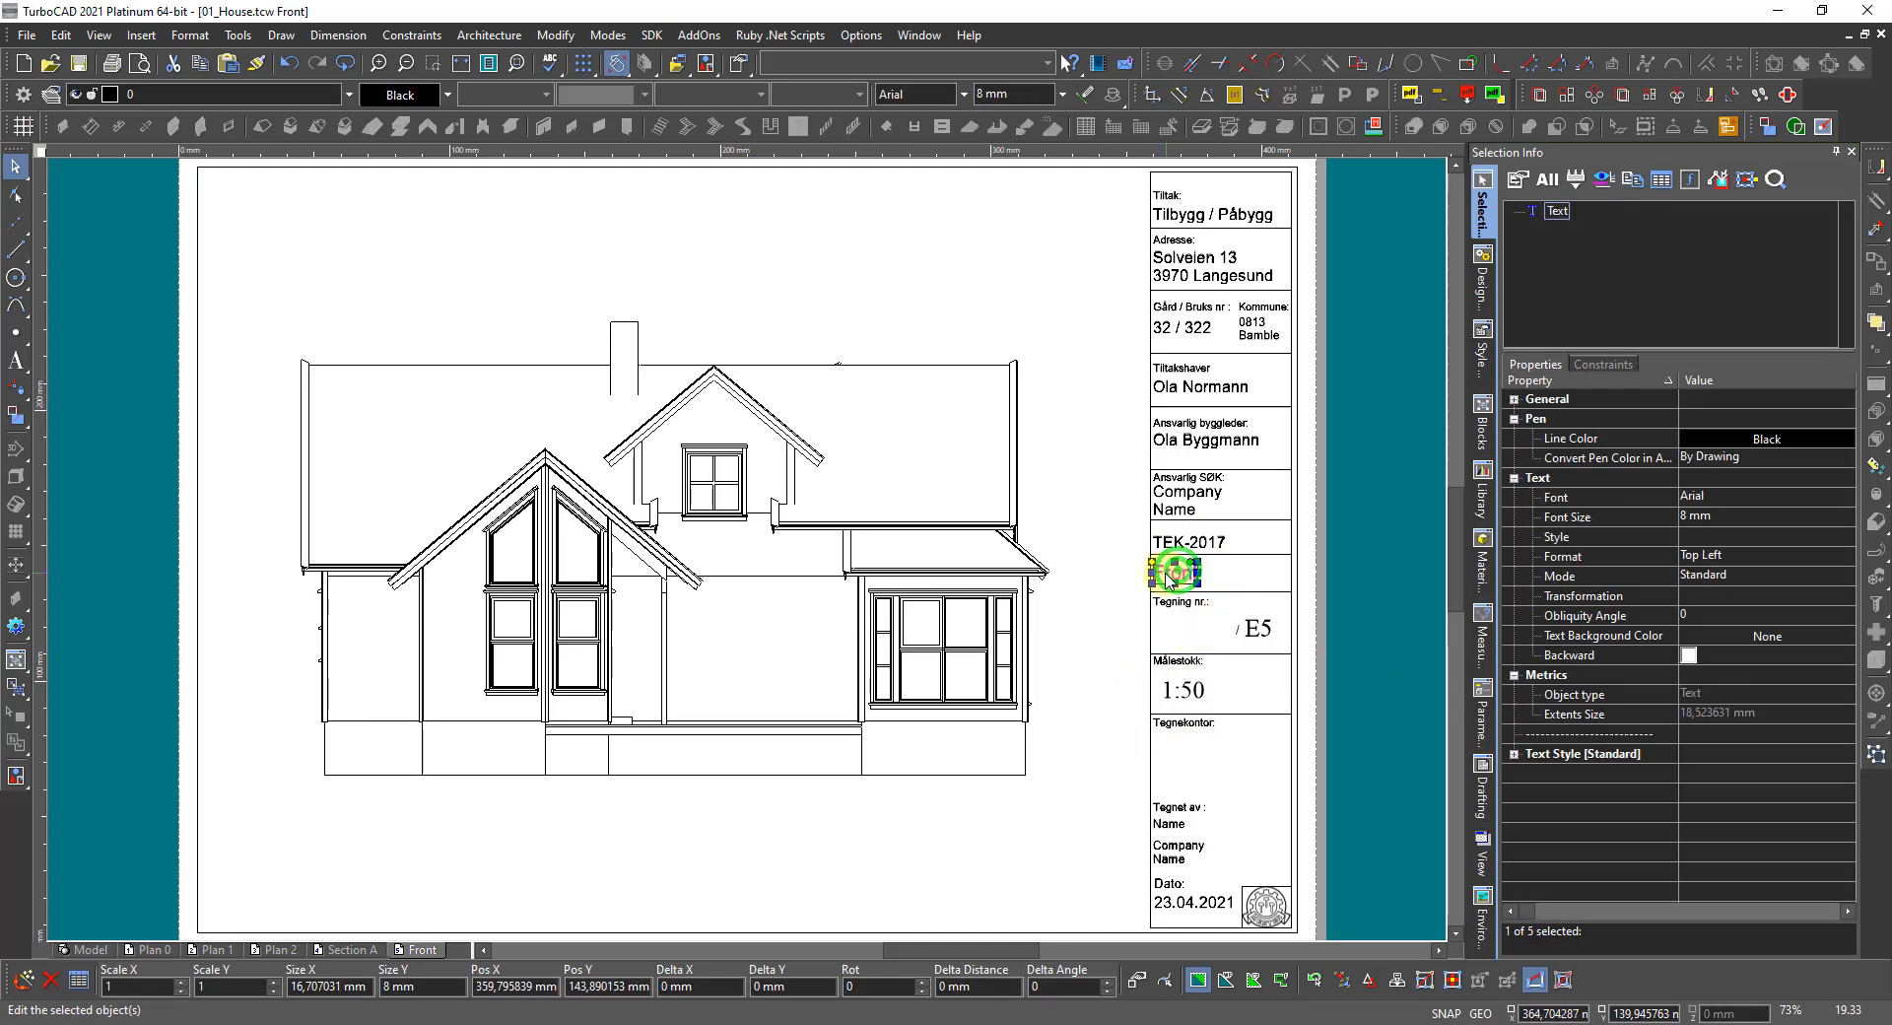
drag(1152, 567, 705, 822)
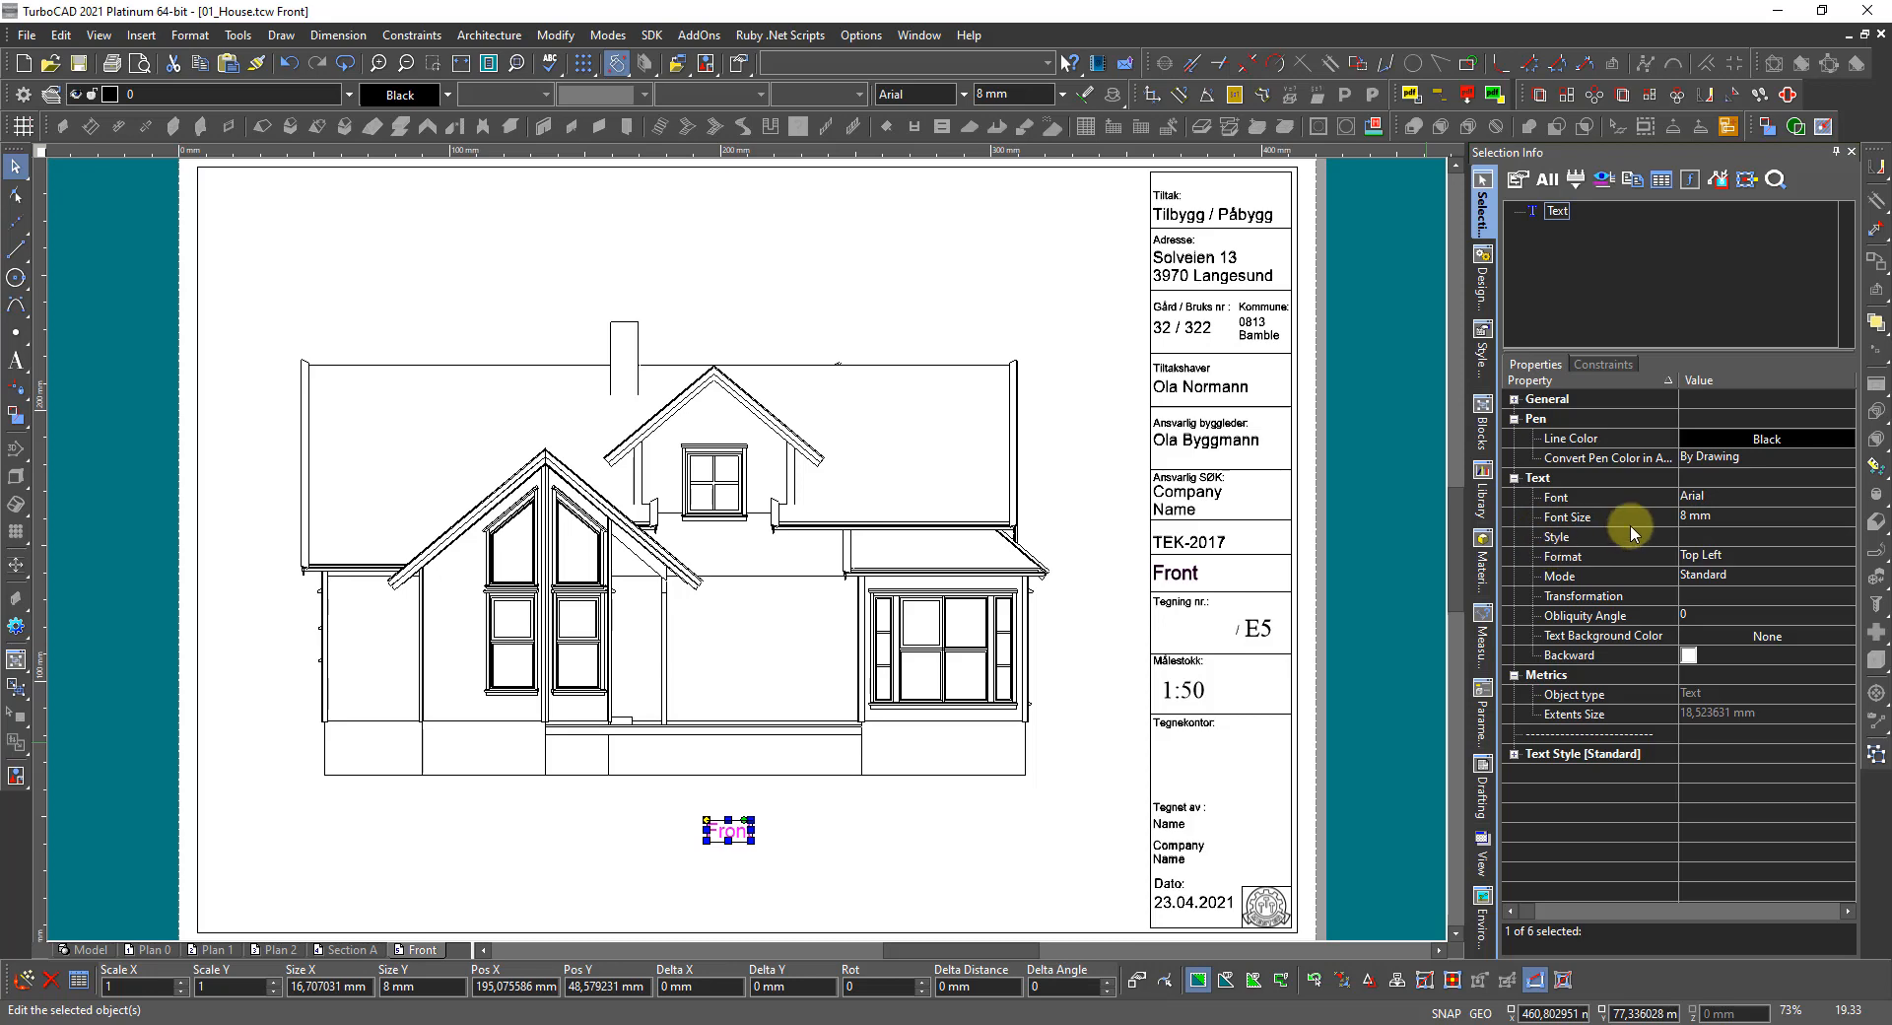
Set the copied Front caption's font size to 20 mm and reposition it centrally under the house.
click(1710, 515)
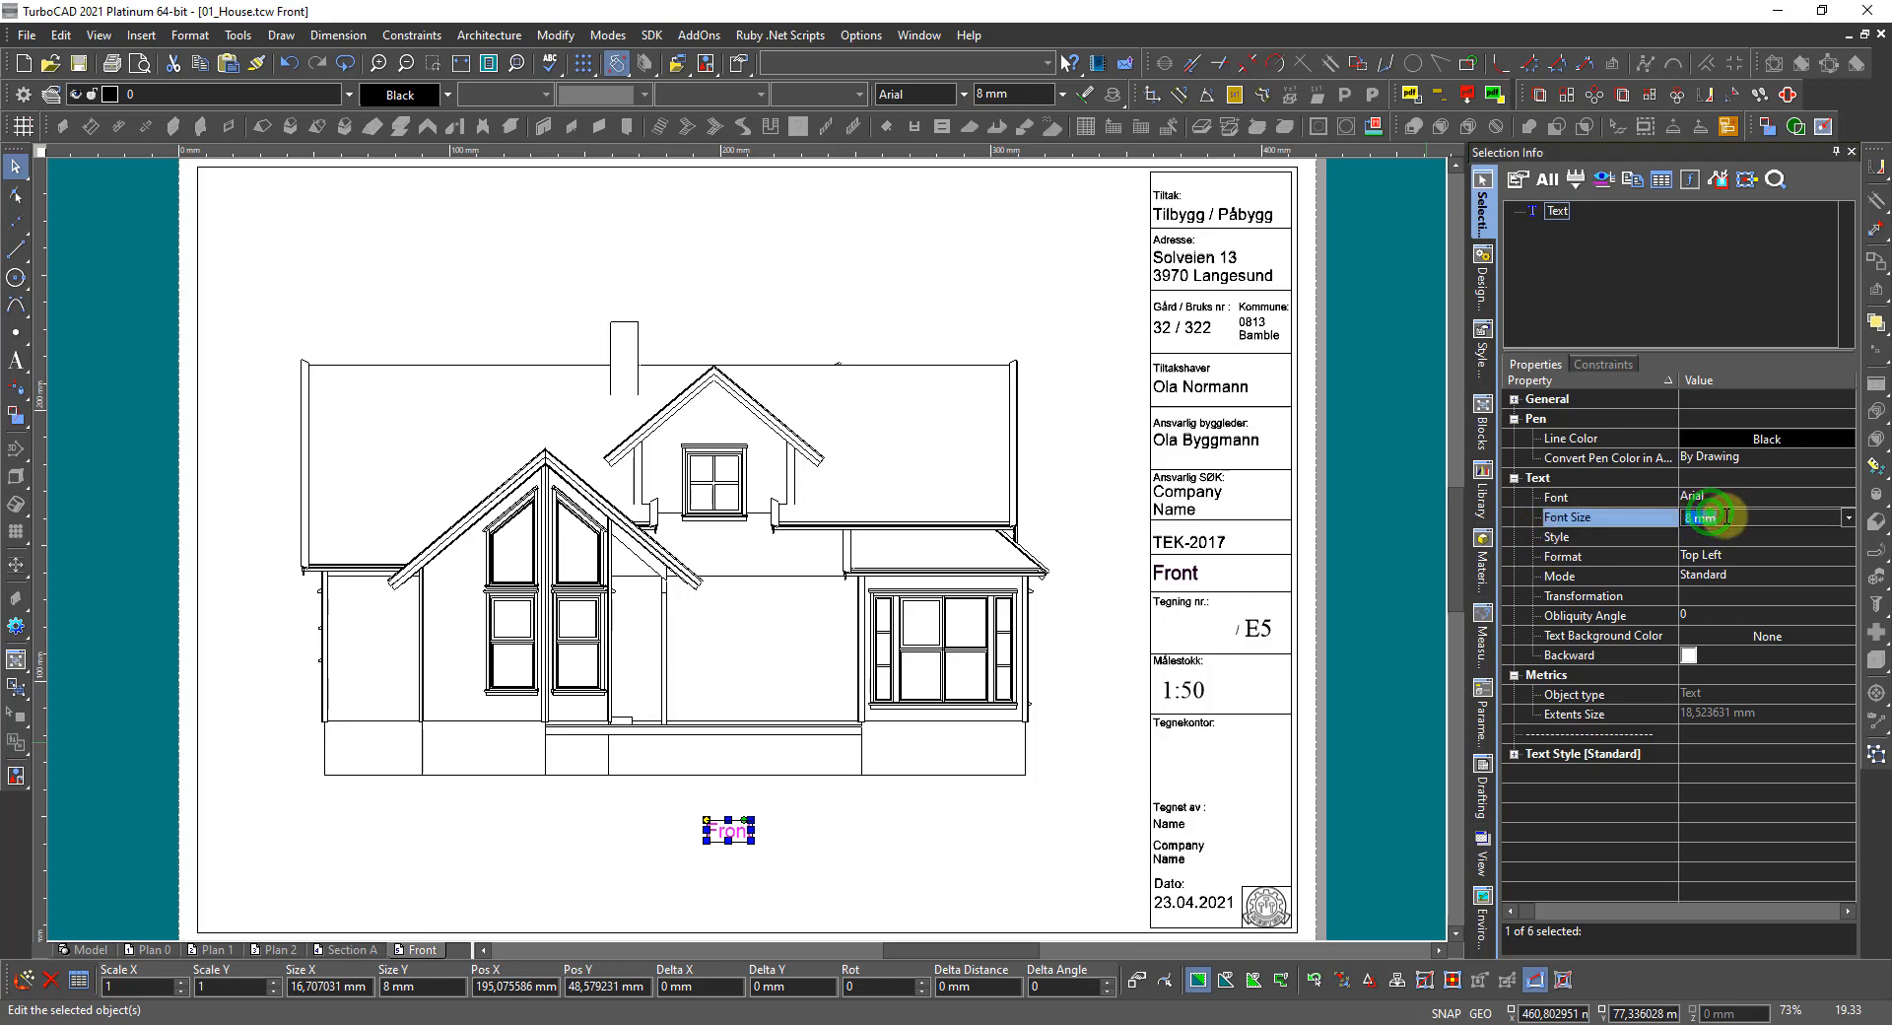
key(Return)
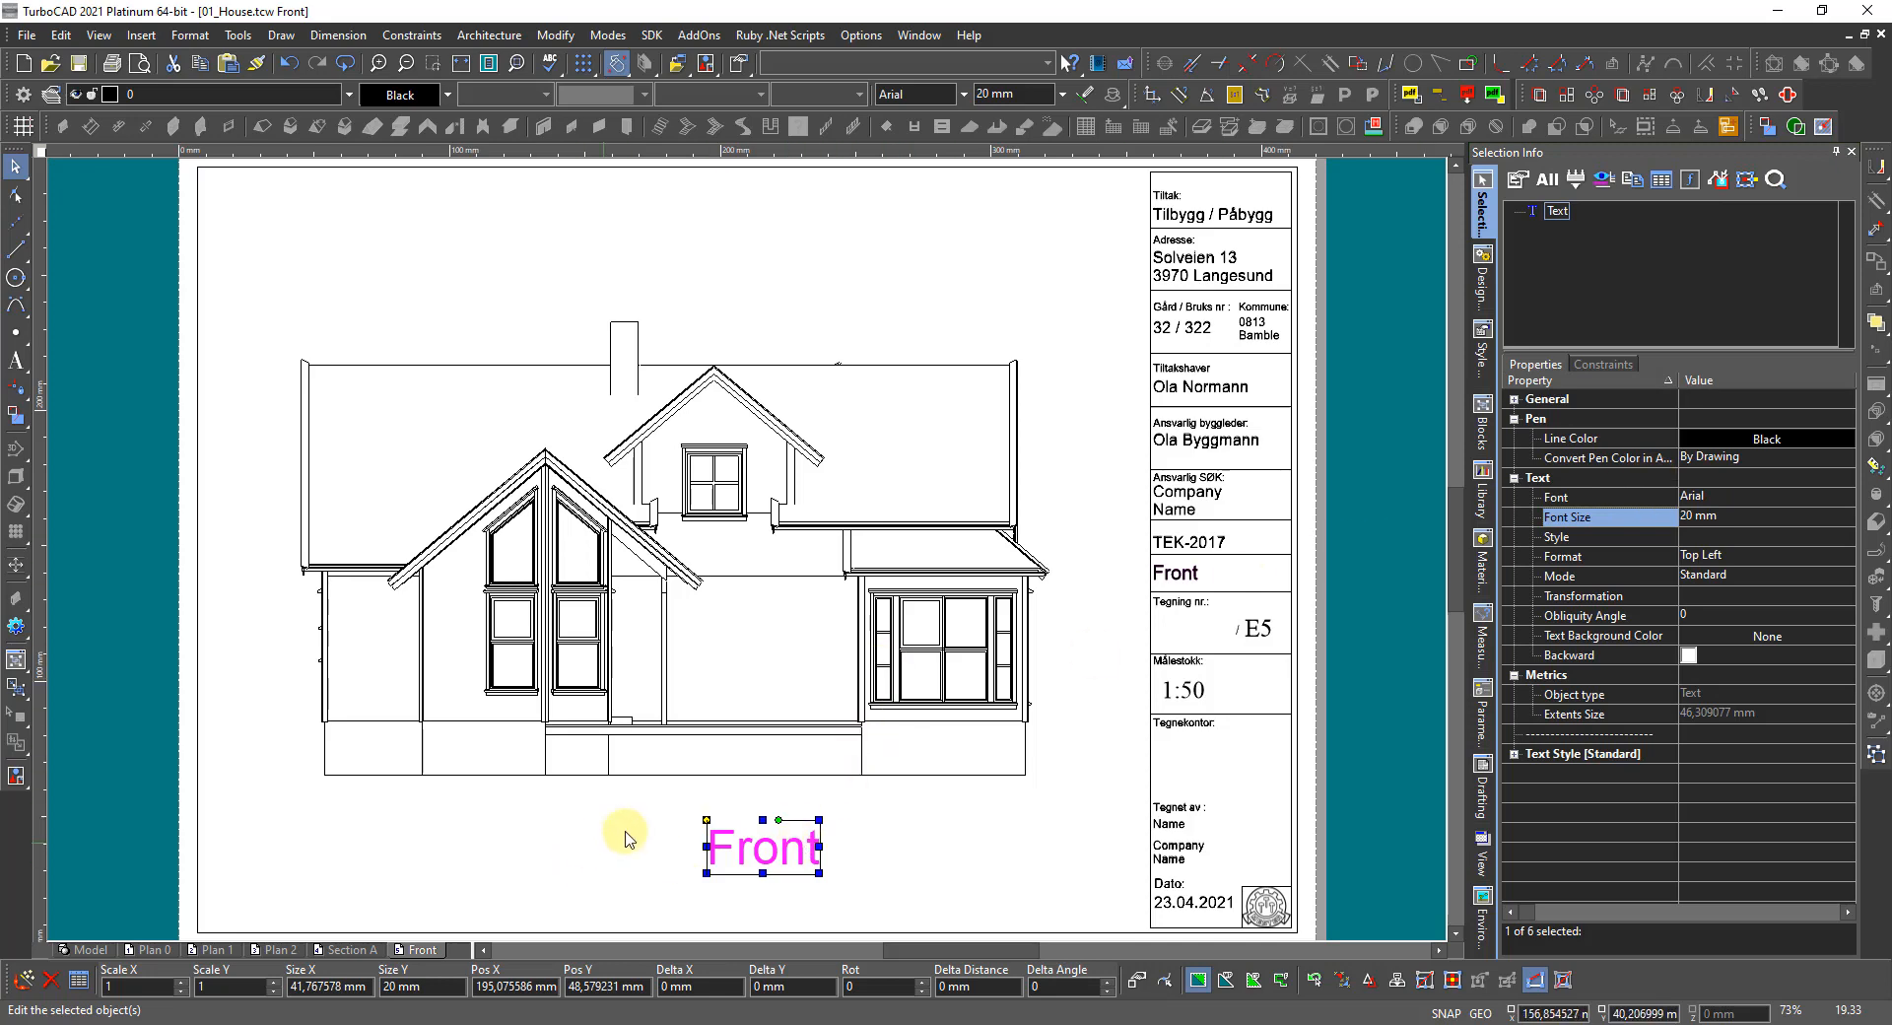
drag(708, 821, 631, 810)
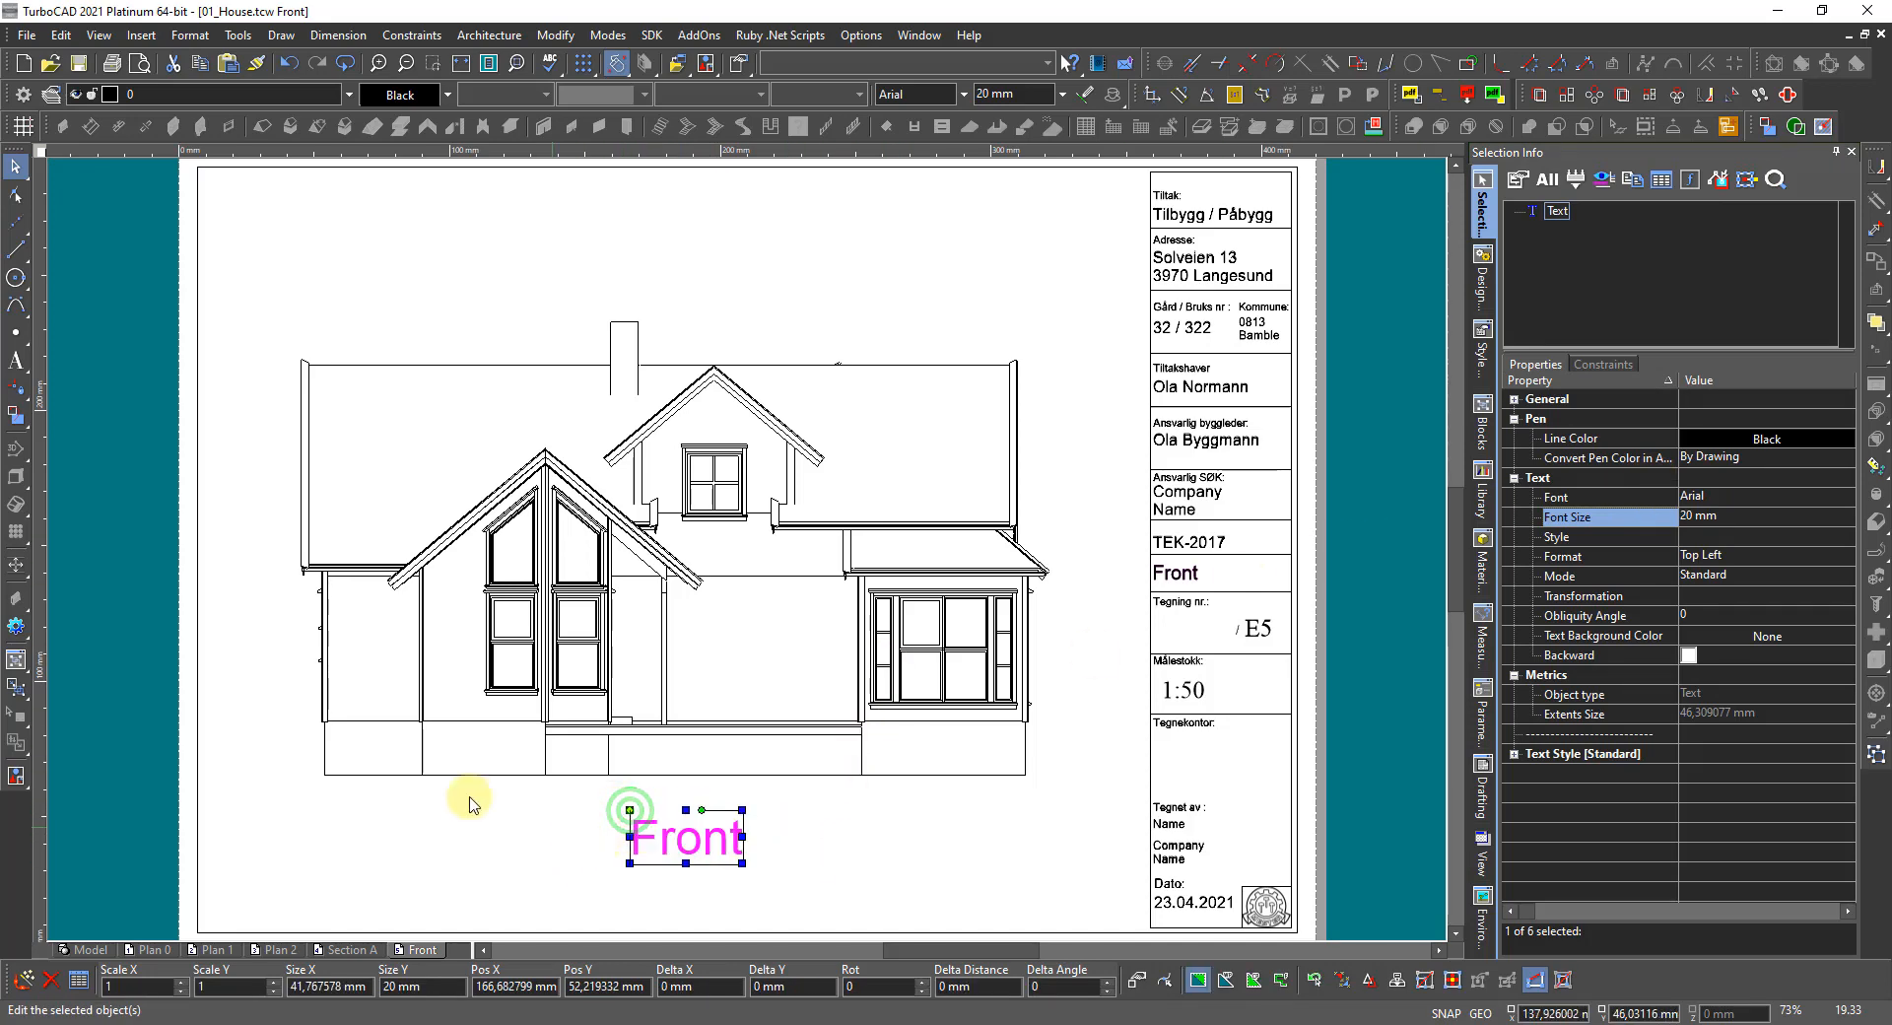
click(532, 811)
Enable Rendering for Print Only on the Front elevation viewport.
scroll(532, 807, down, 1)
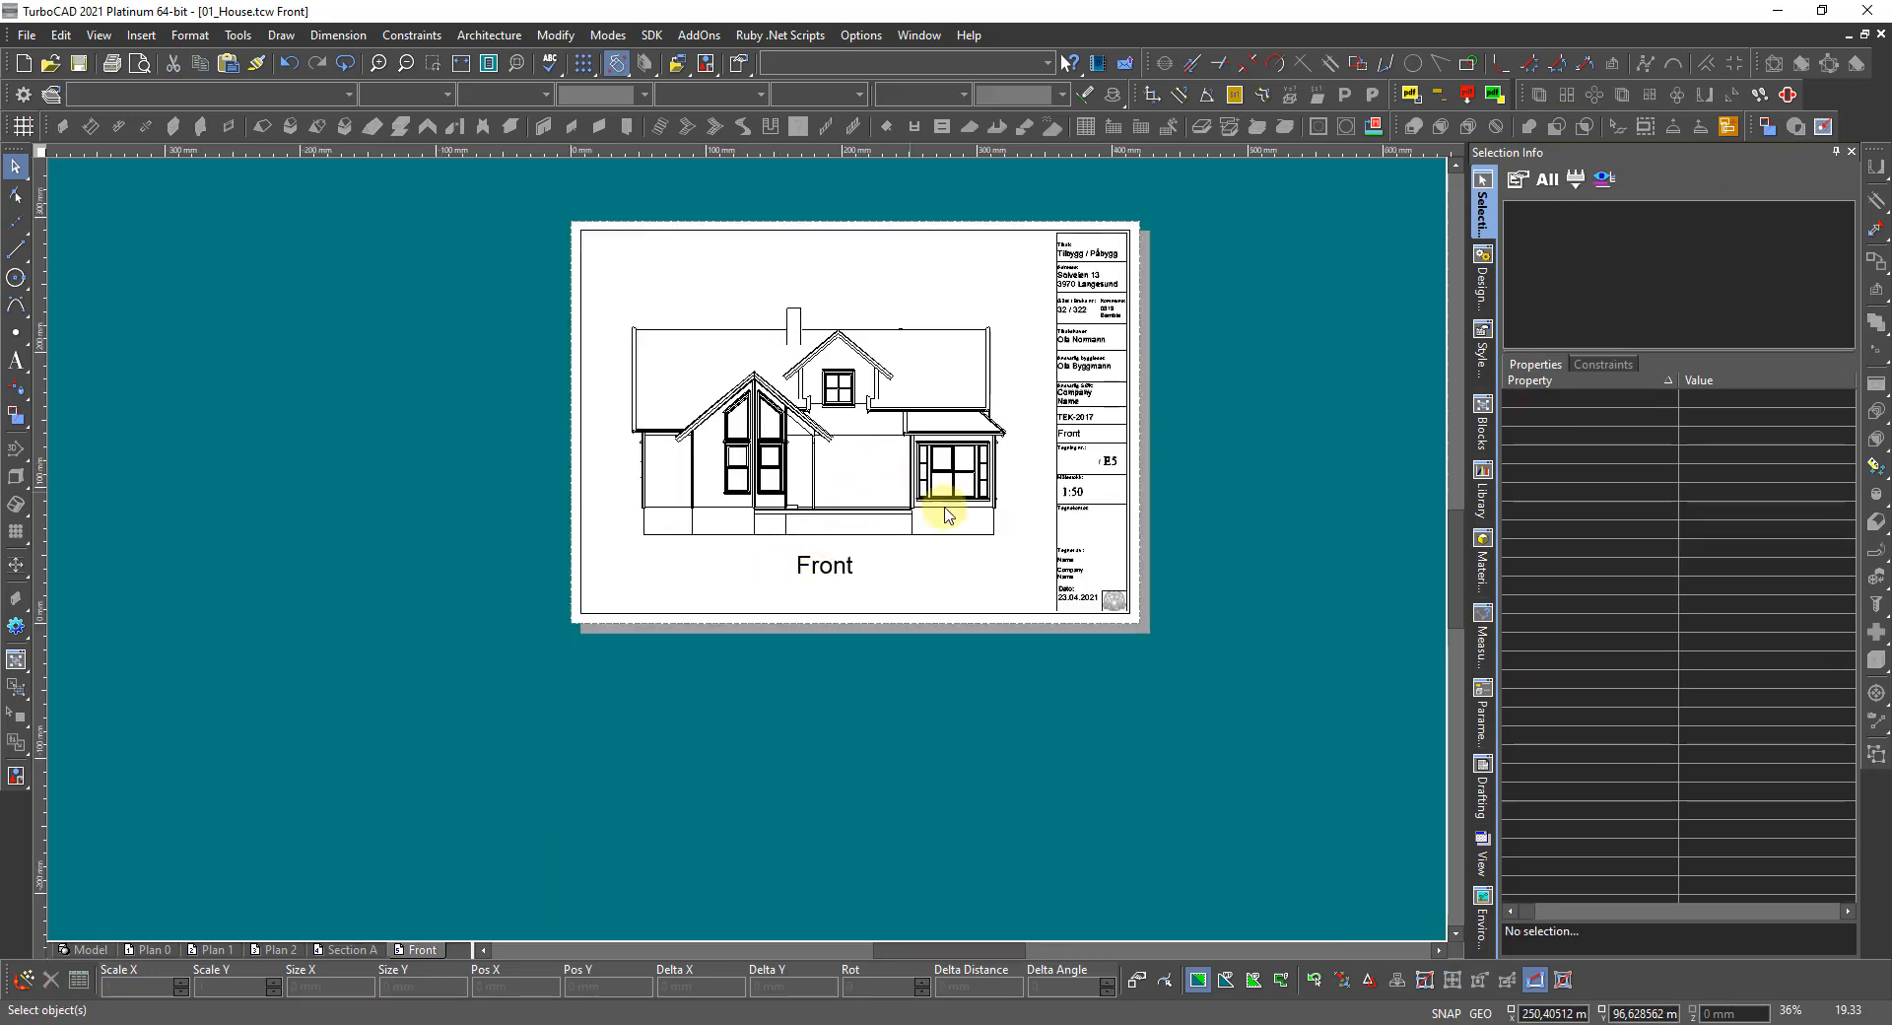
scroll(1040, 455, up, 1)
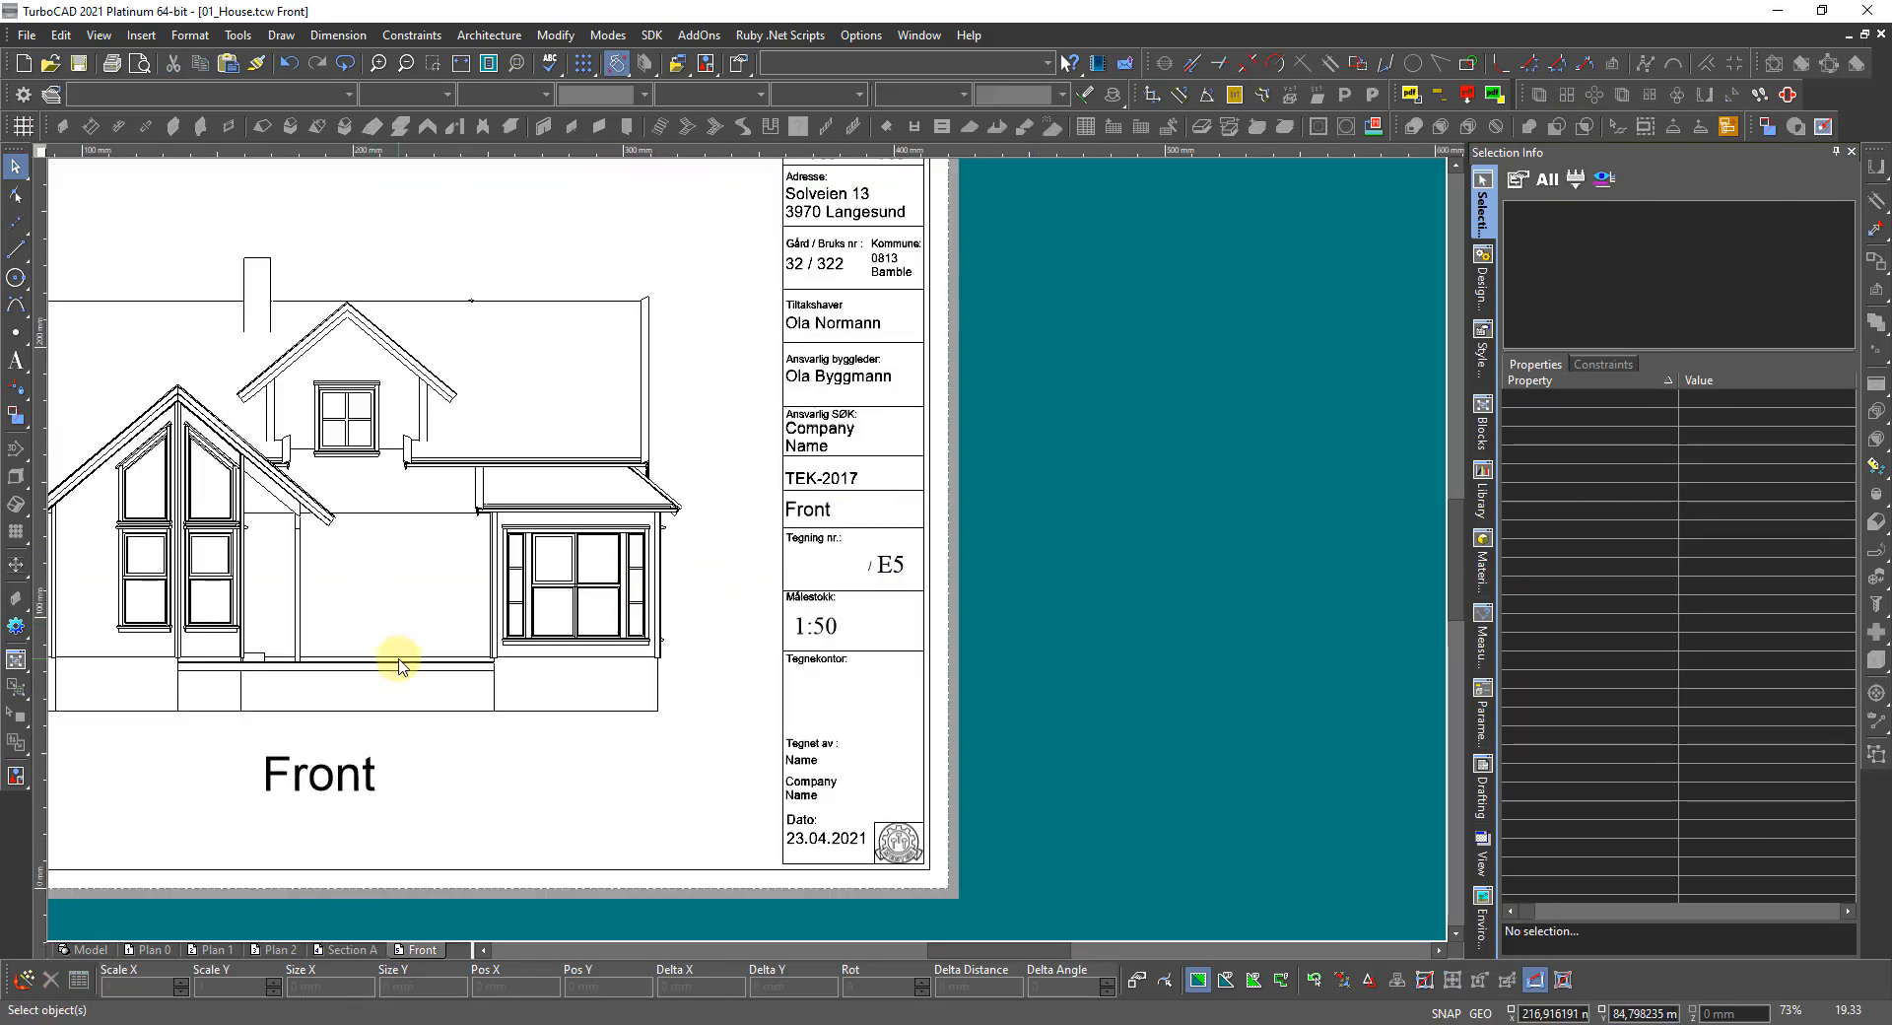
scroll(393, 659, down, 1)
scroll(749, 575, up, 1)
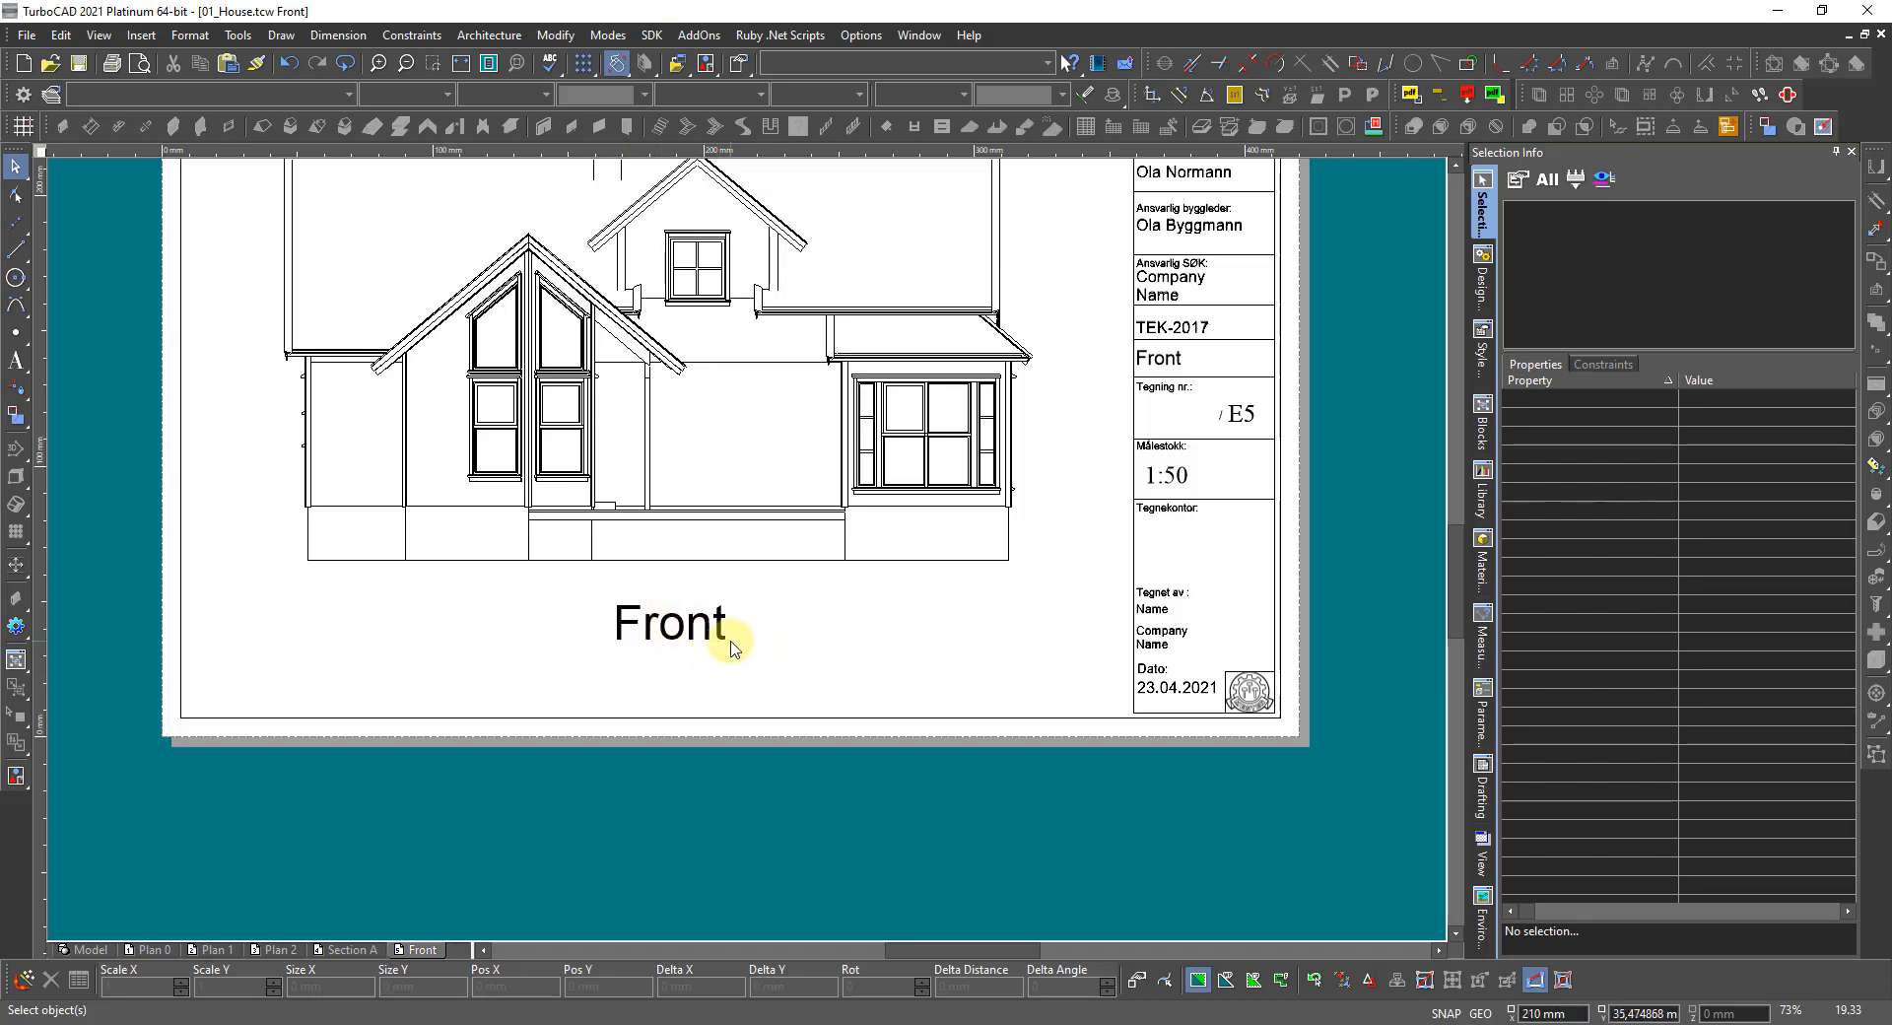
scroll(739, 528, down, 2)
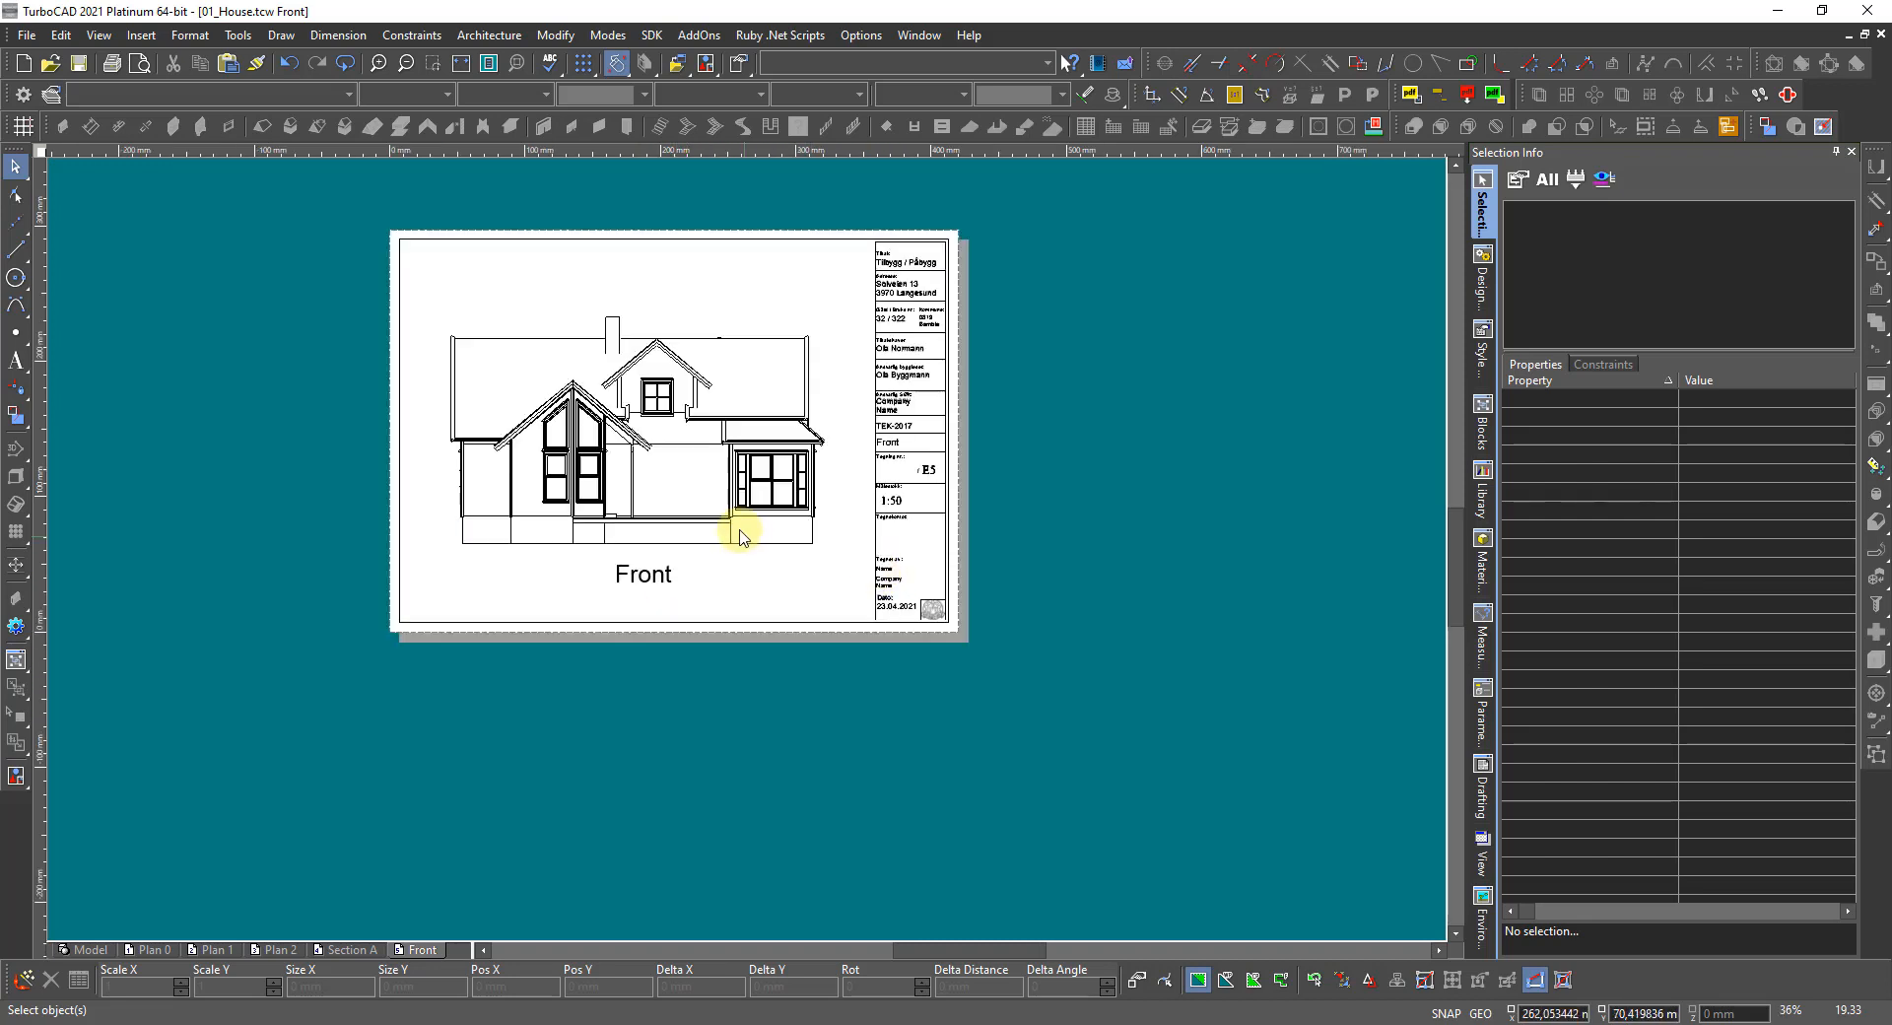
scroll(752, 548, up, 2)
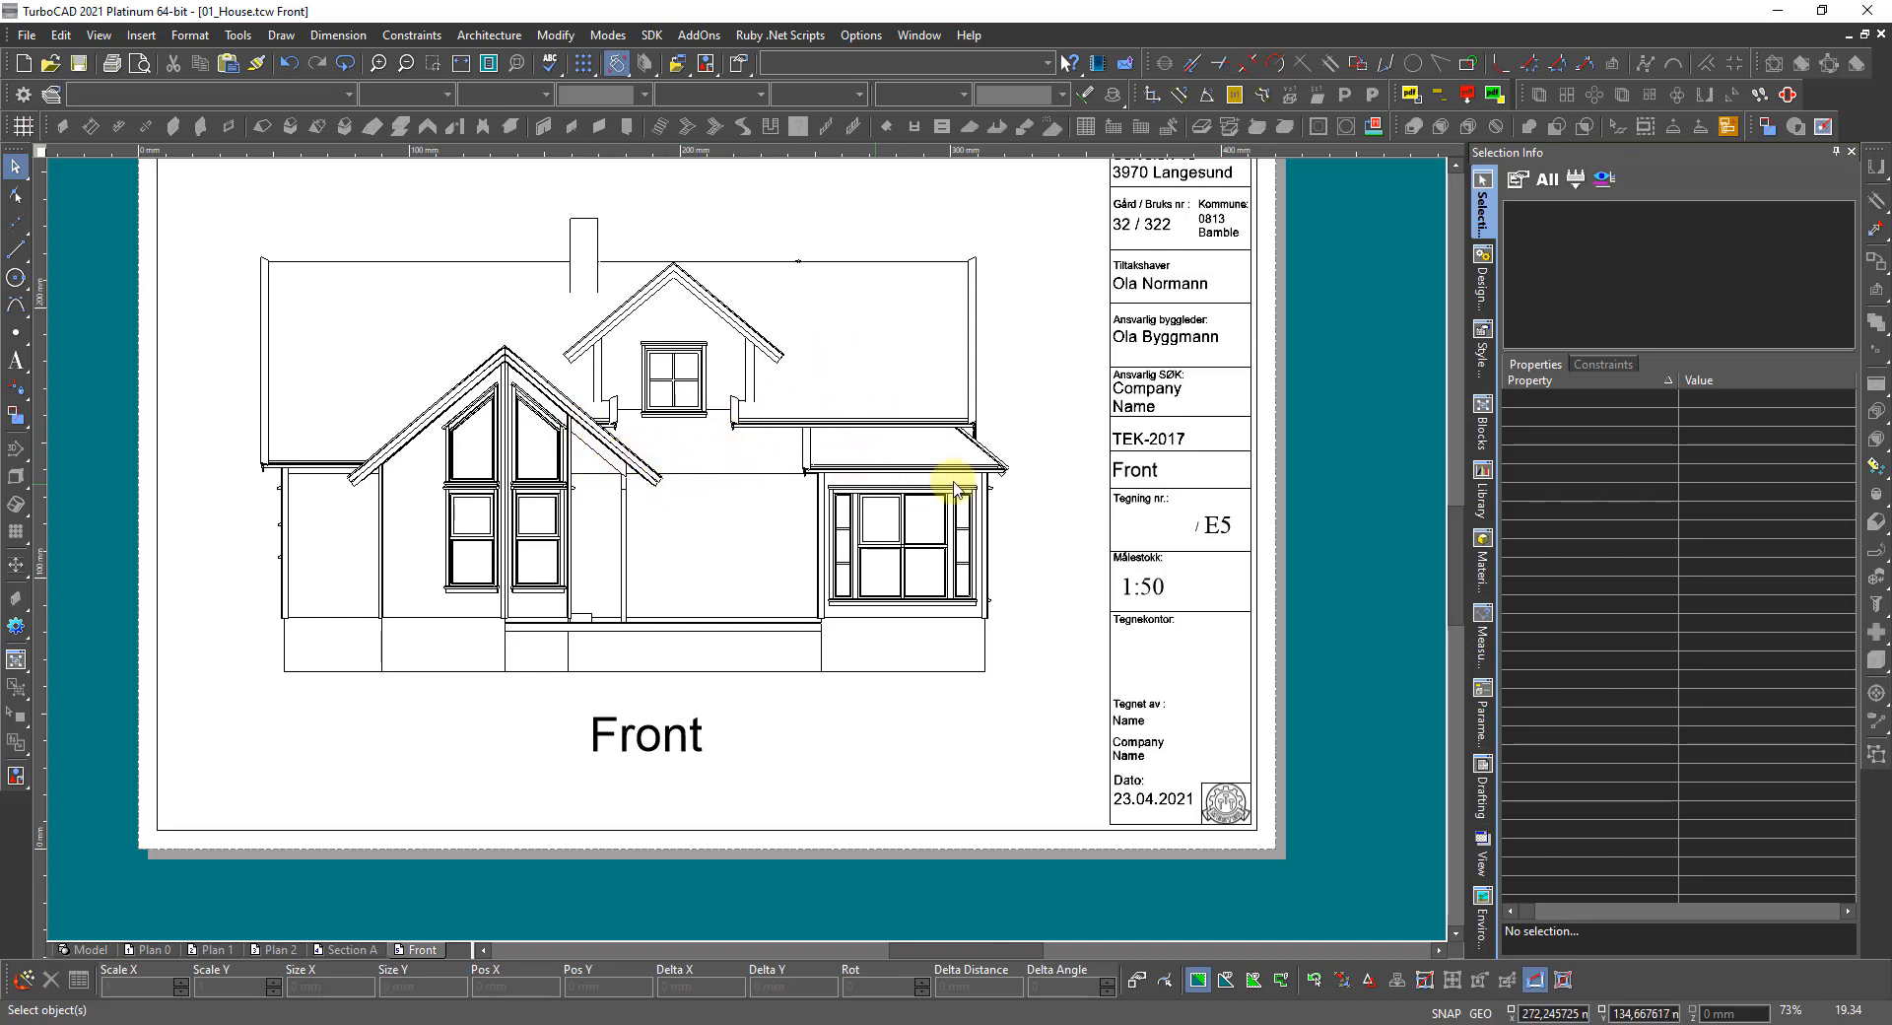
click(926, 469)
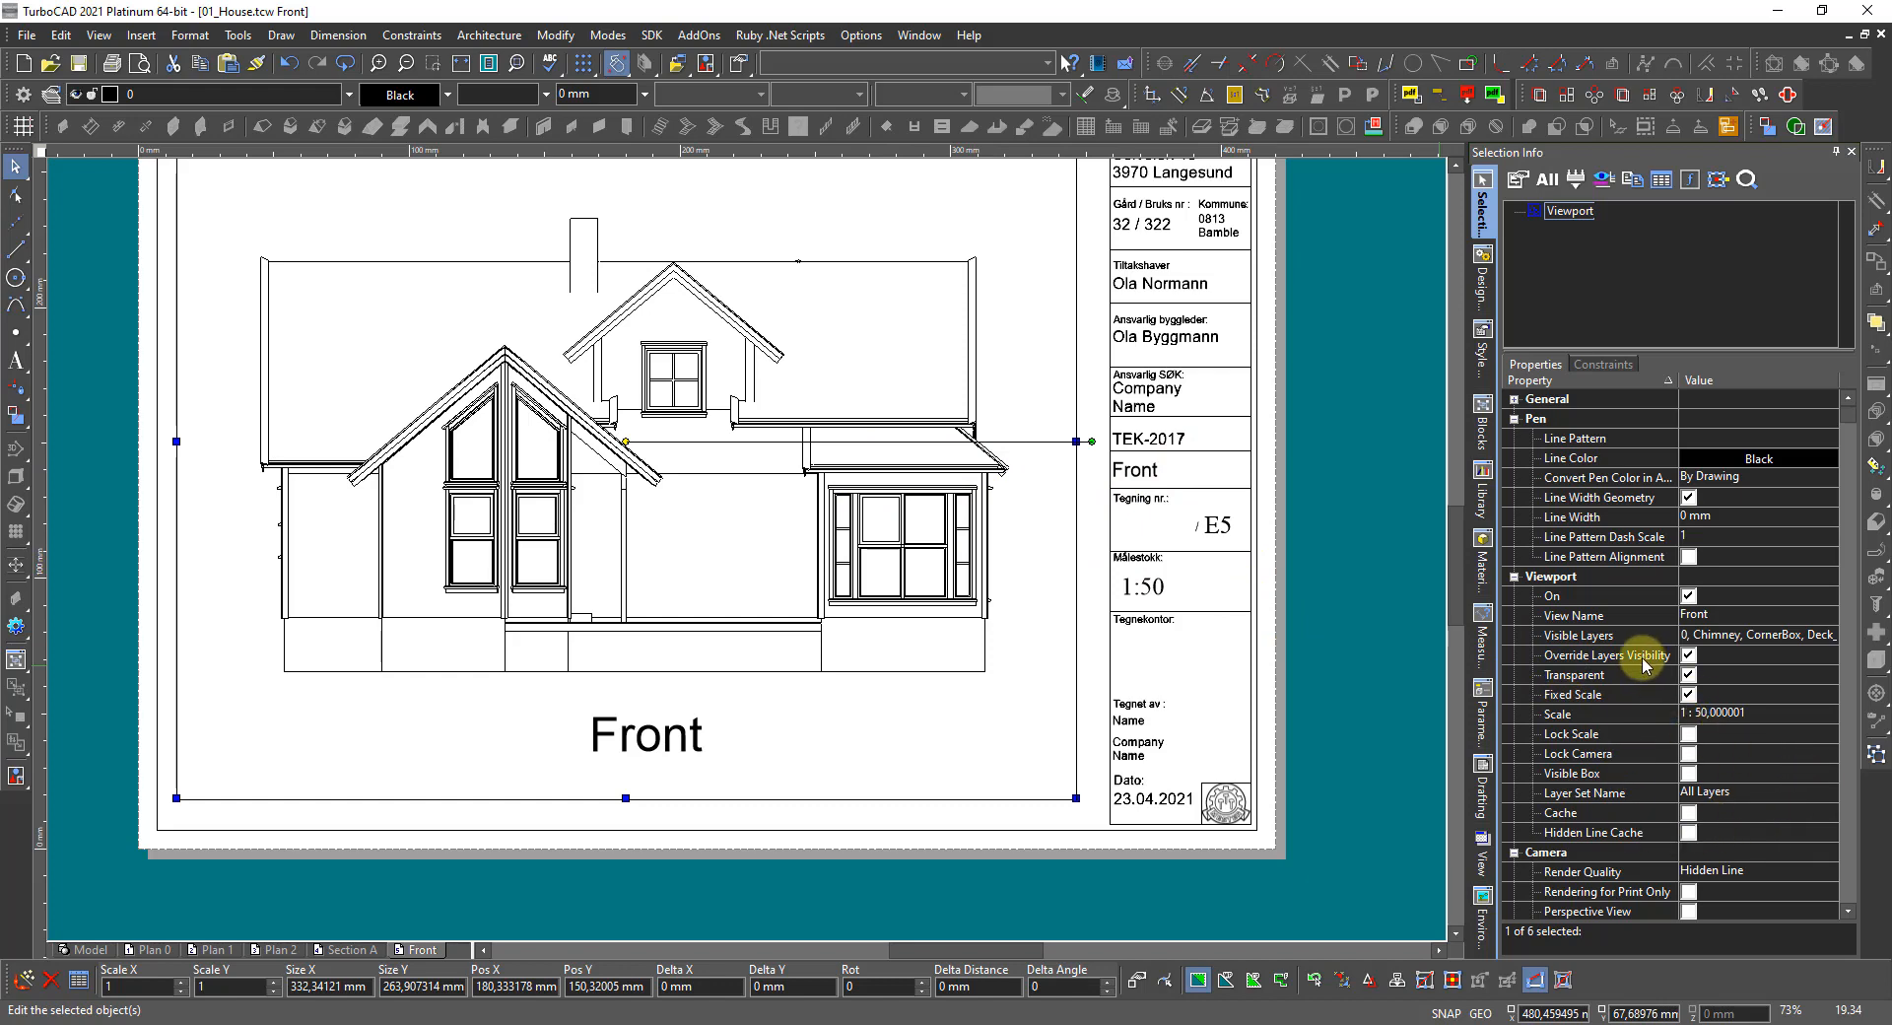
scroll(1588, 832, down, 2)
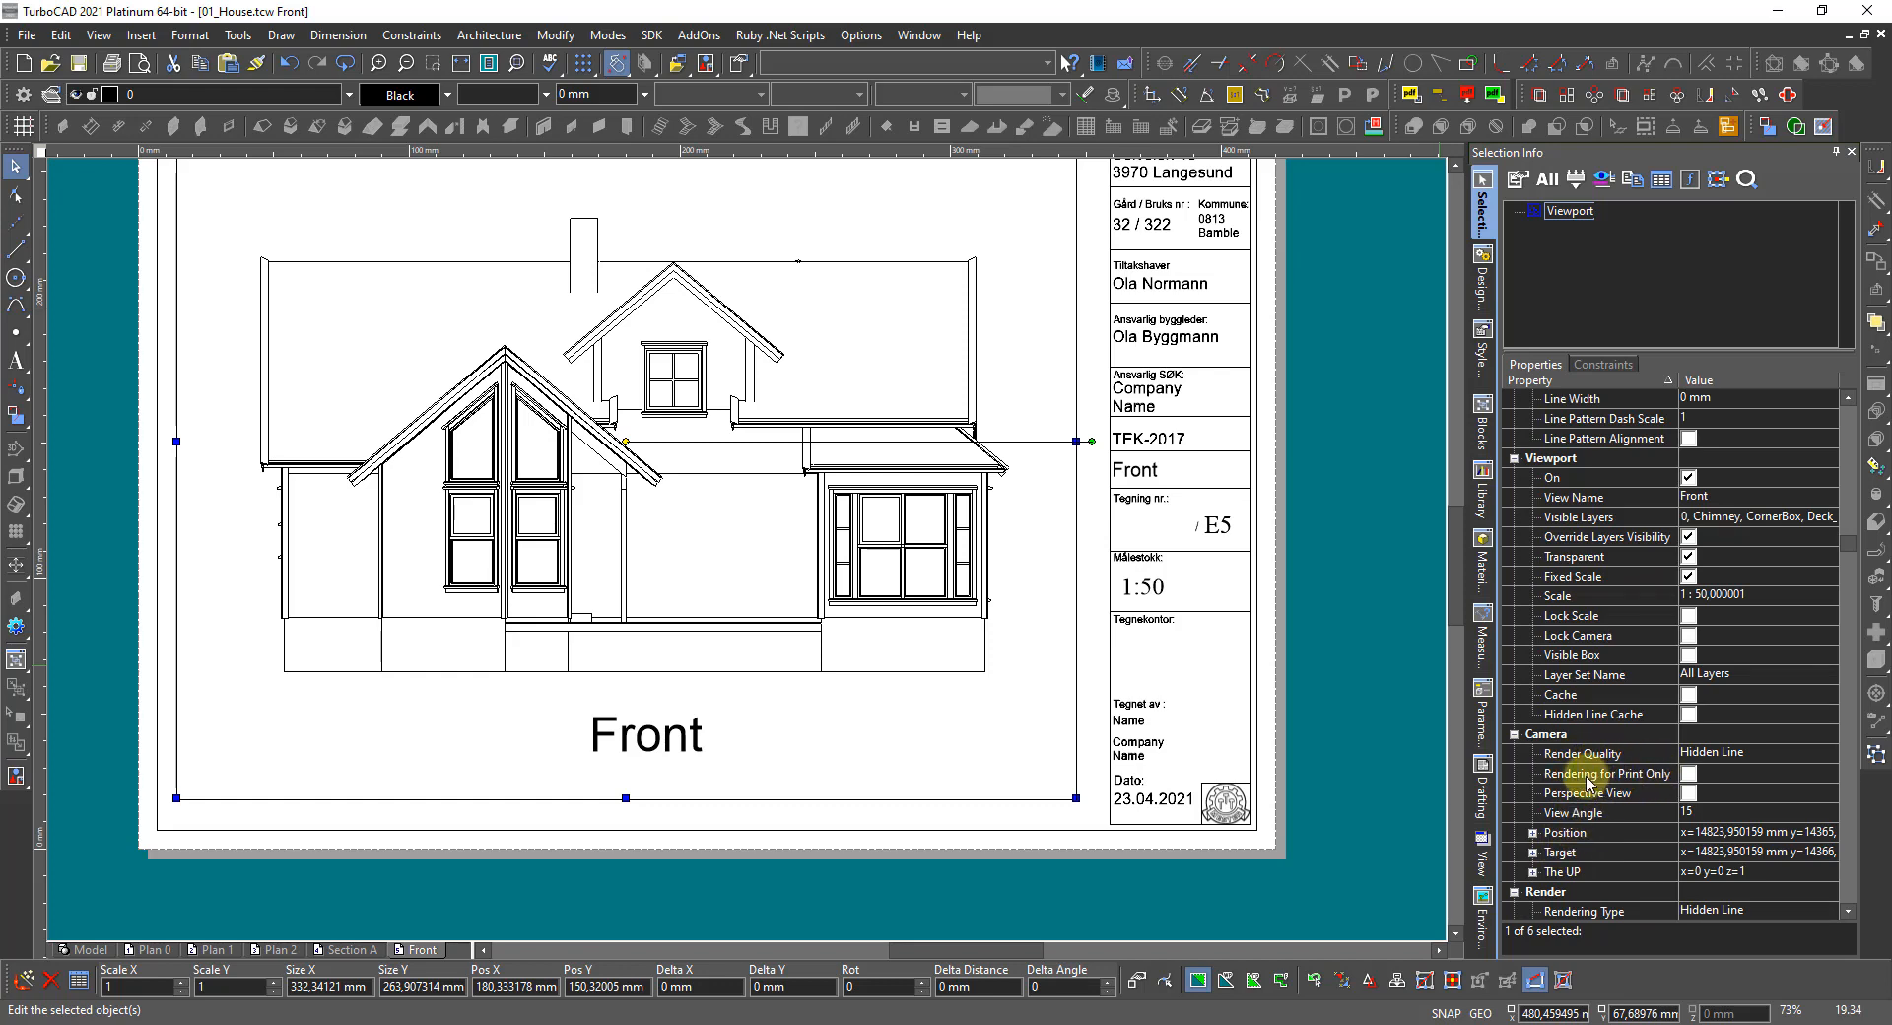
click(1688, 774)
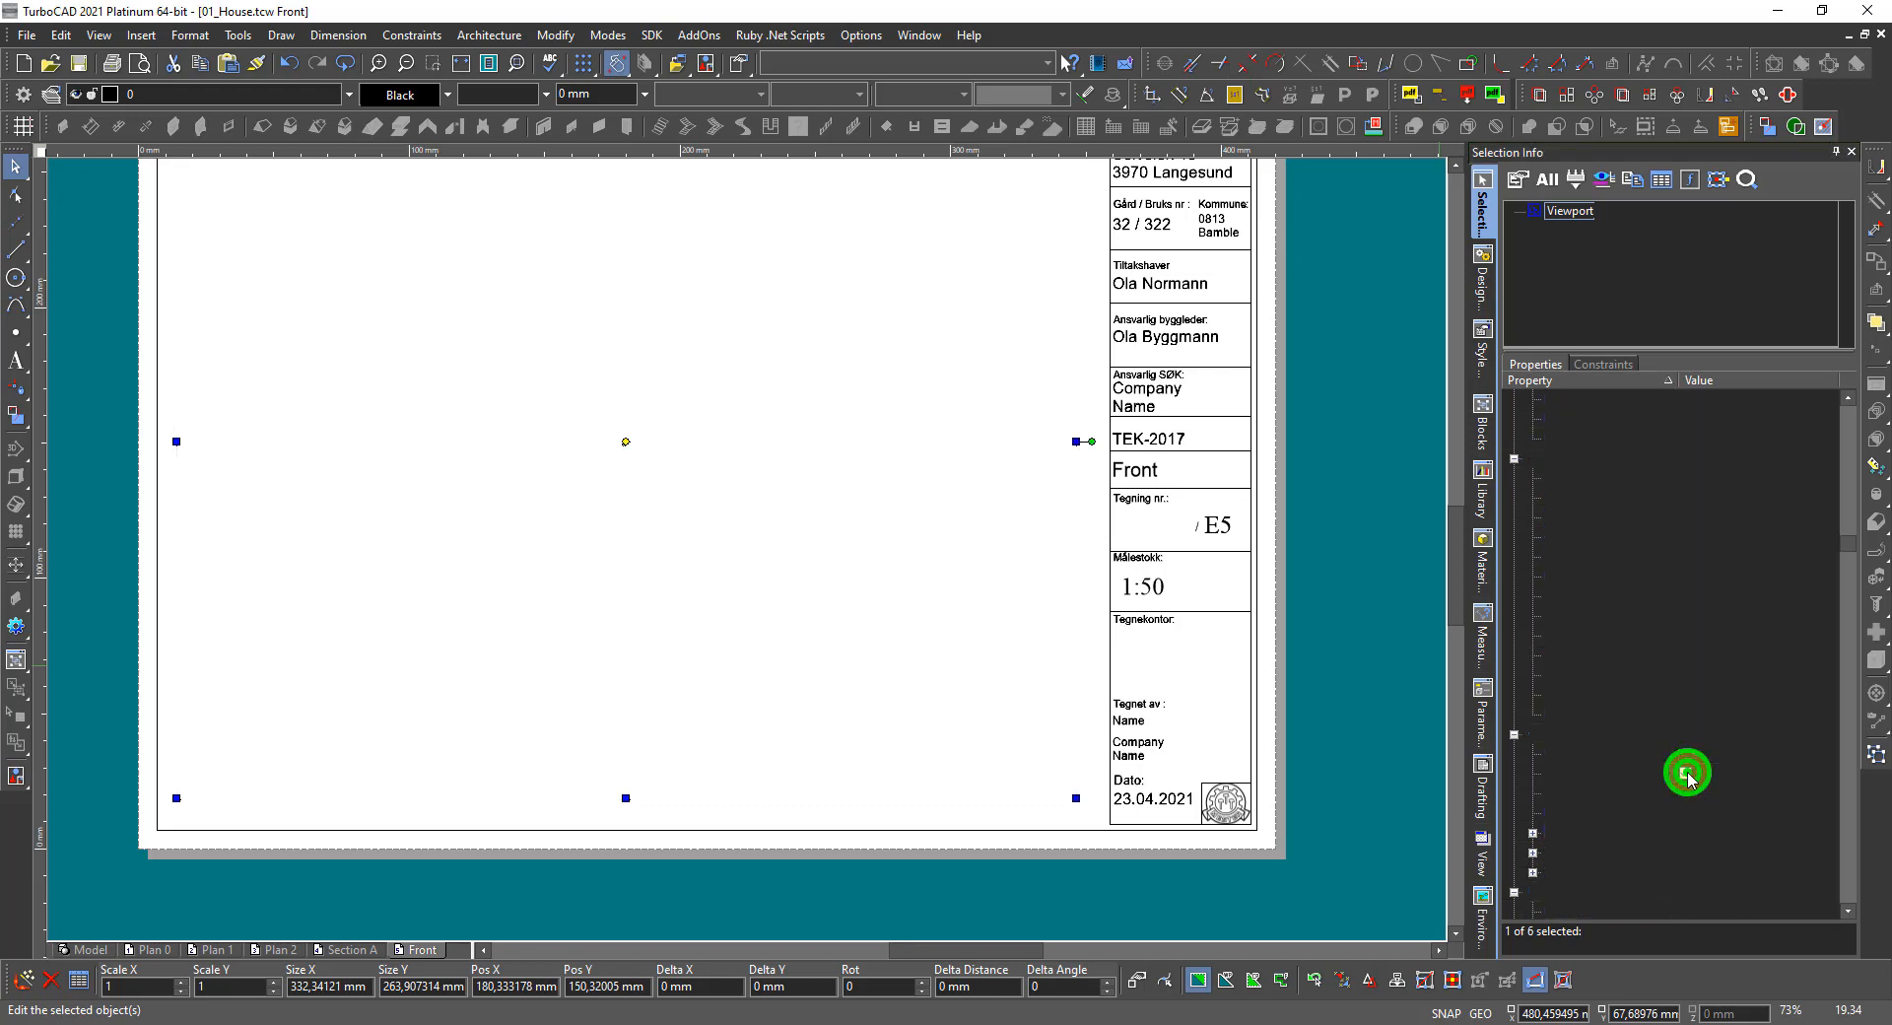
click(1091, 826)
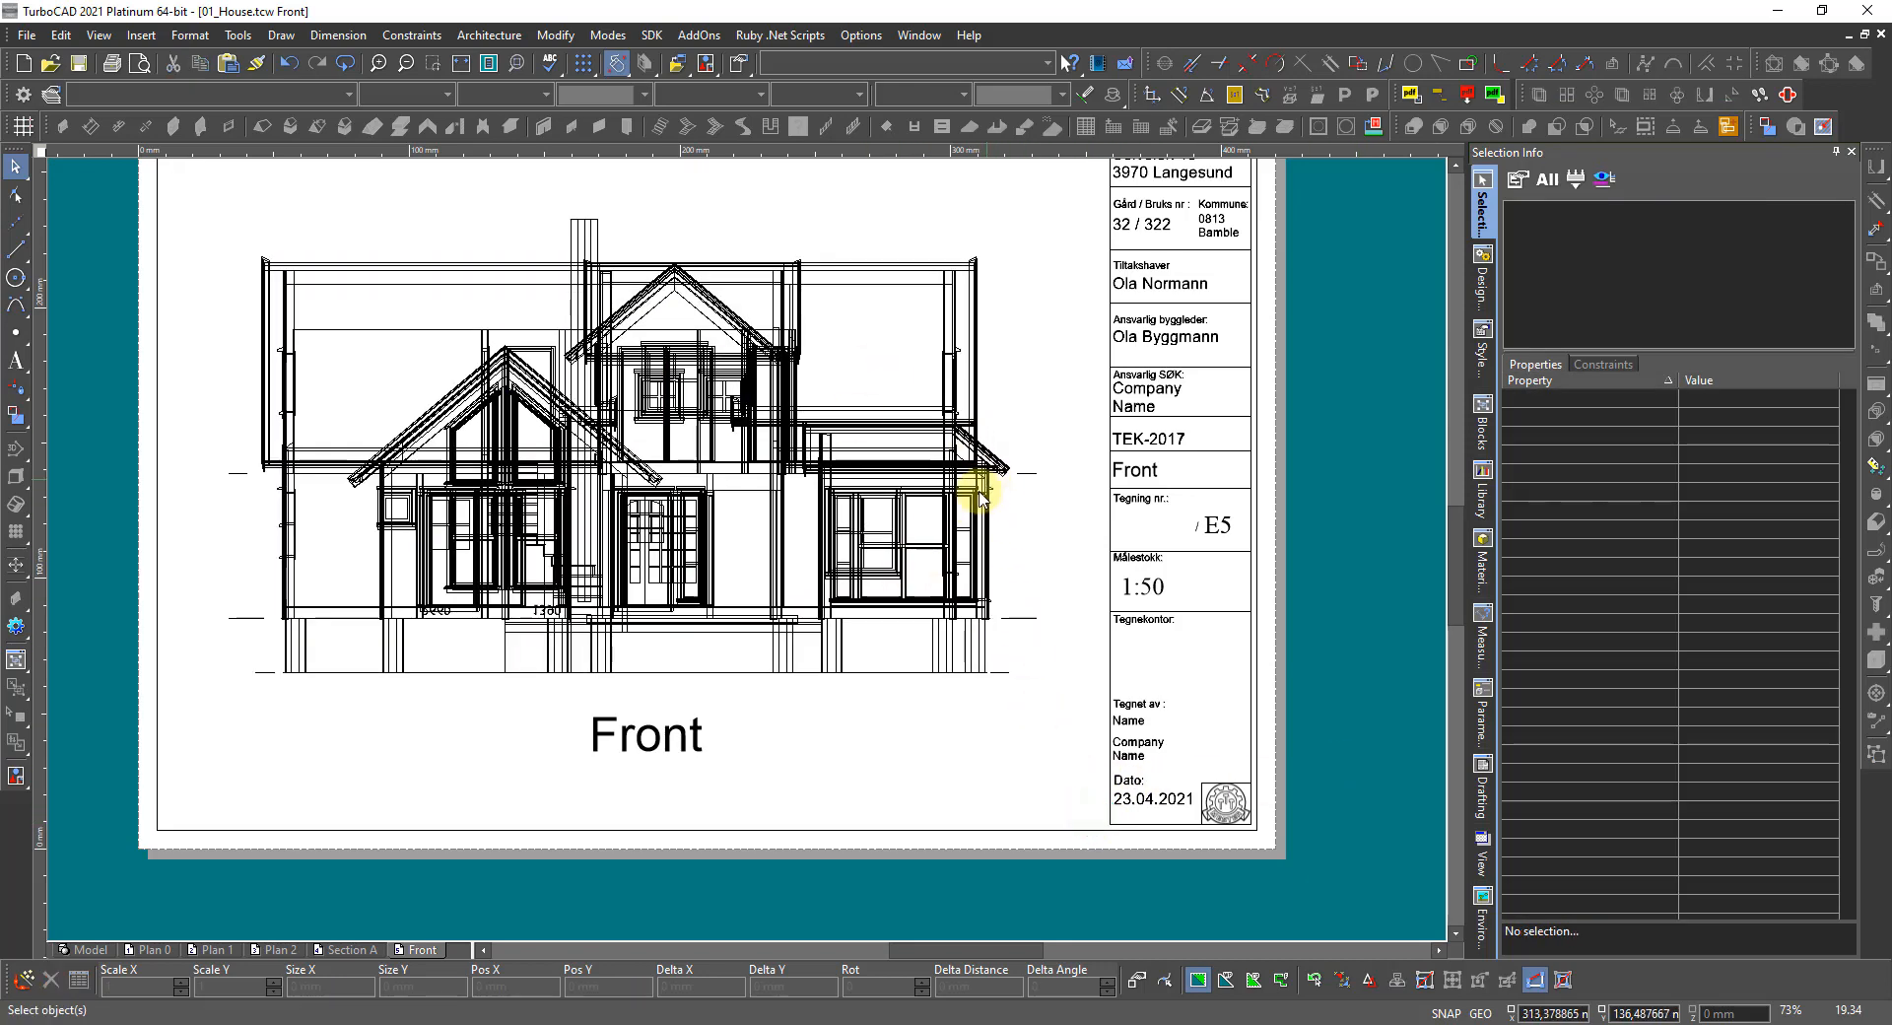
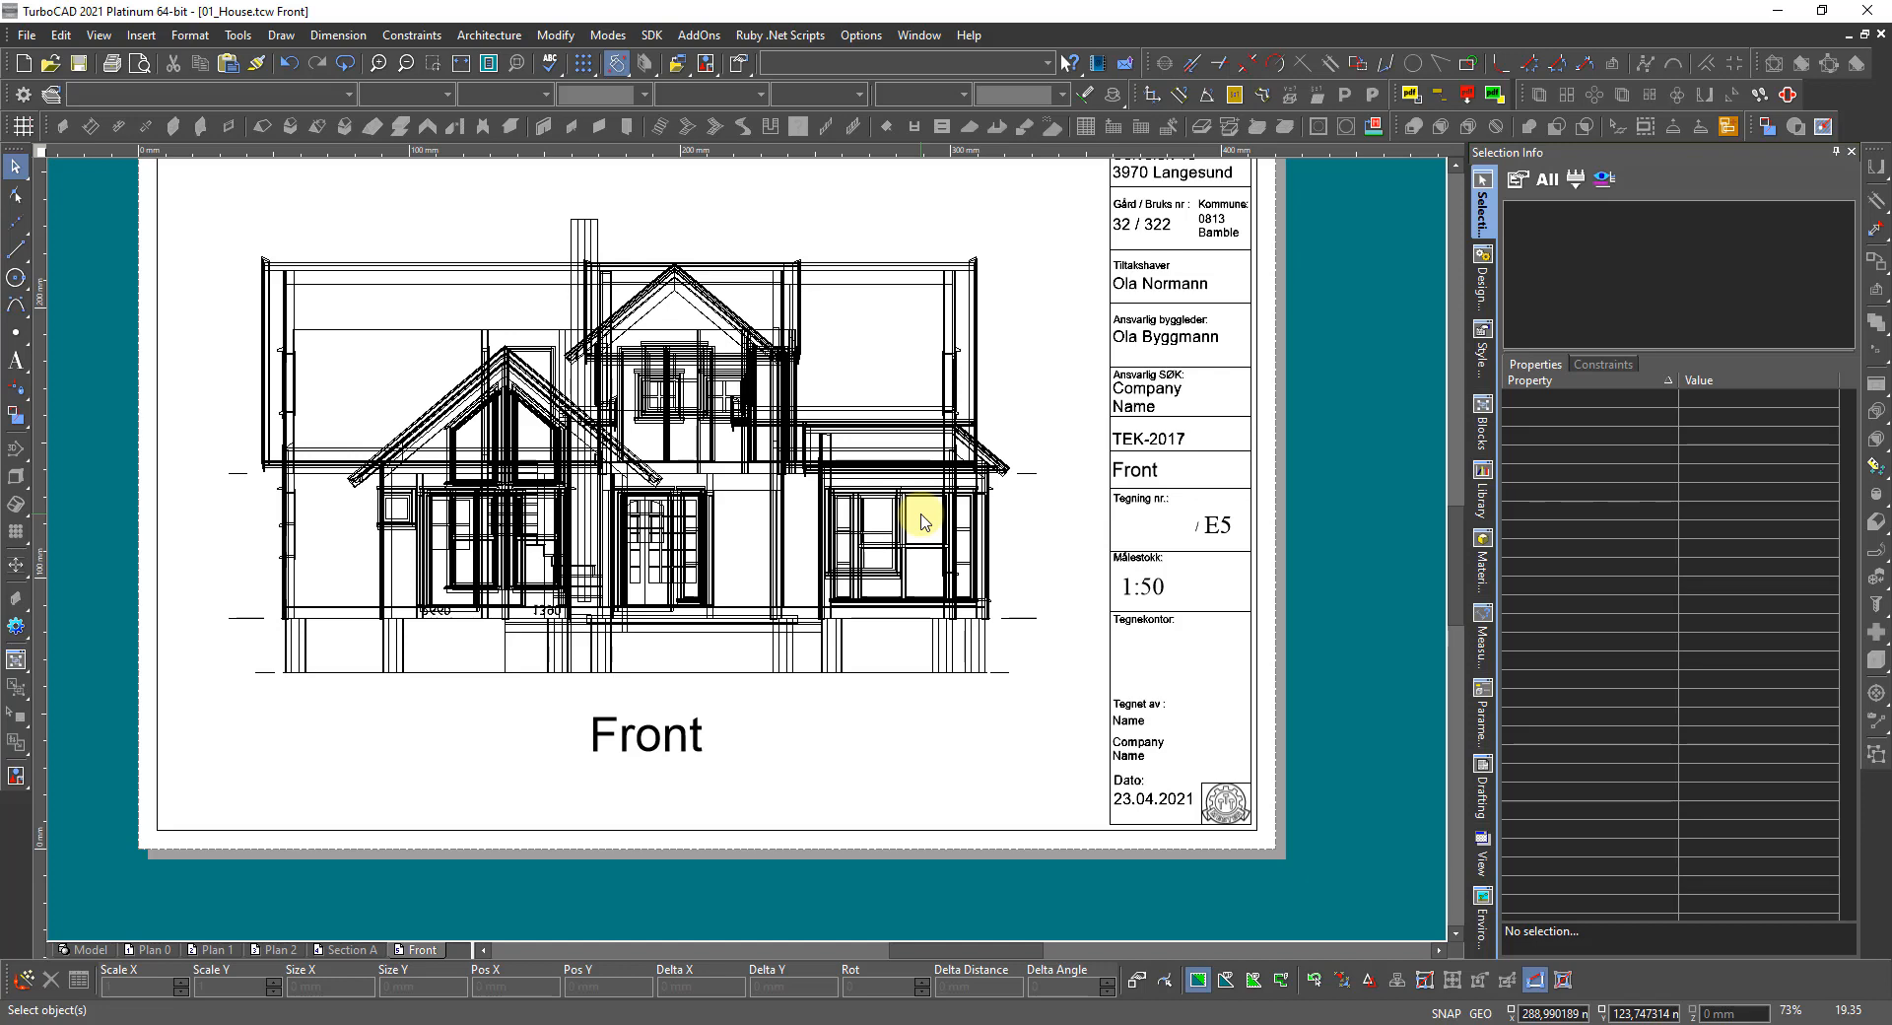
Turn Rendering for Print Only back off for the Front elevation viewport.
click(892, 474)
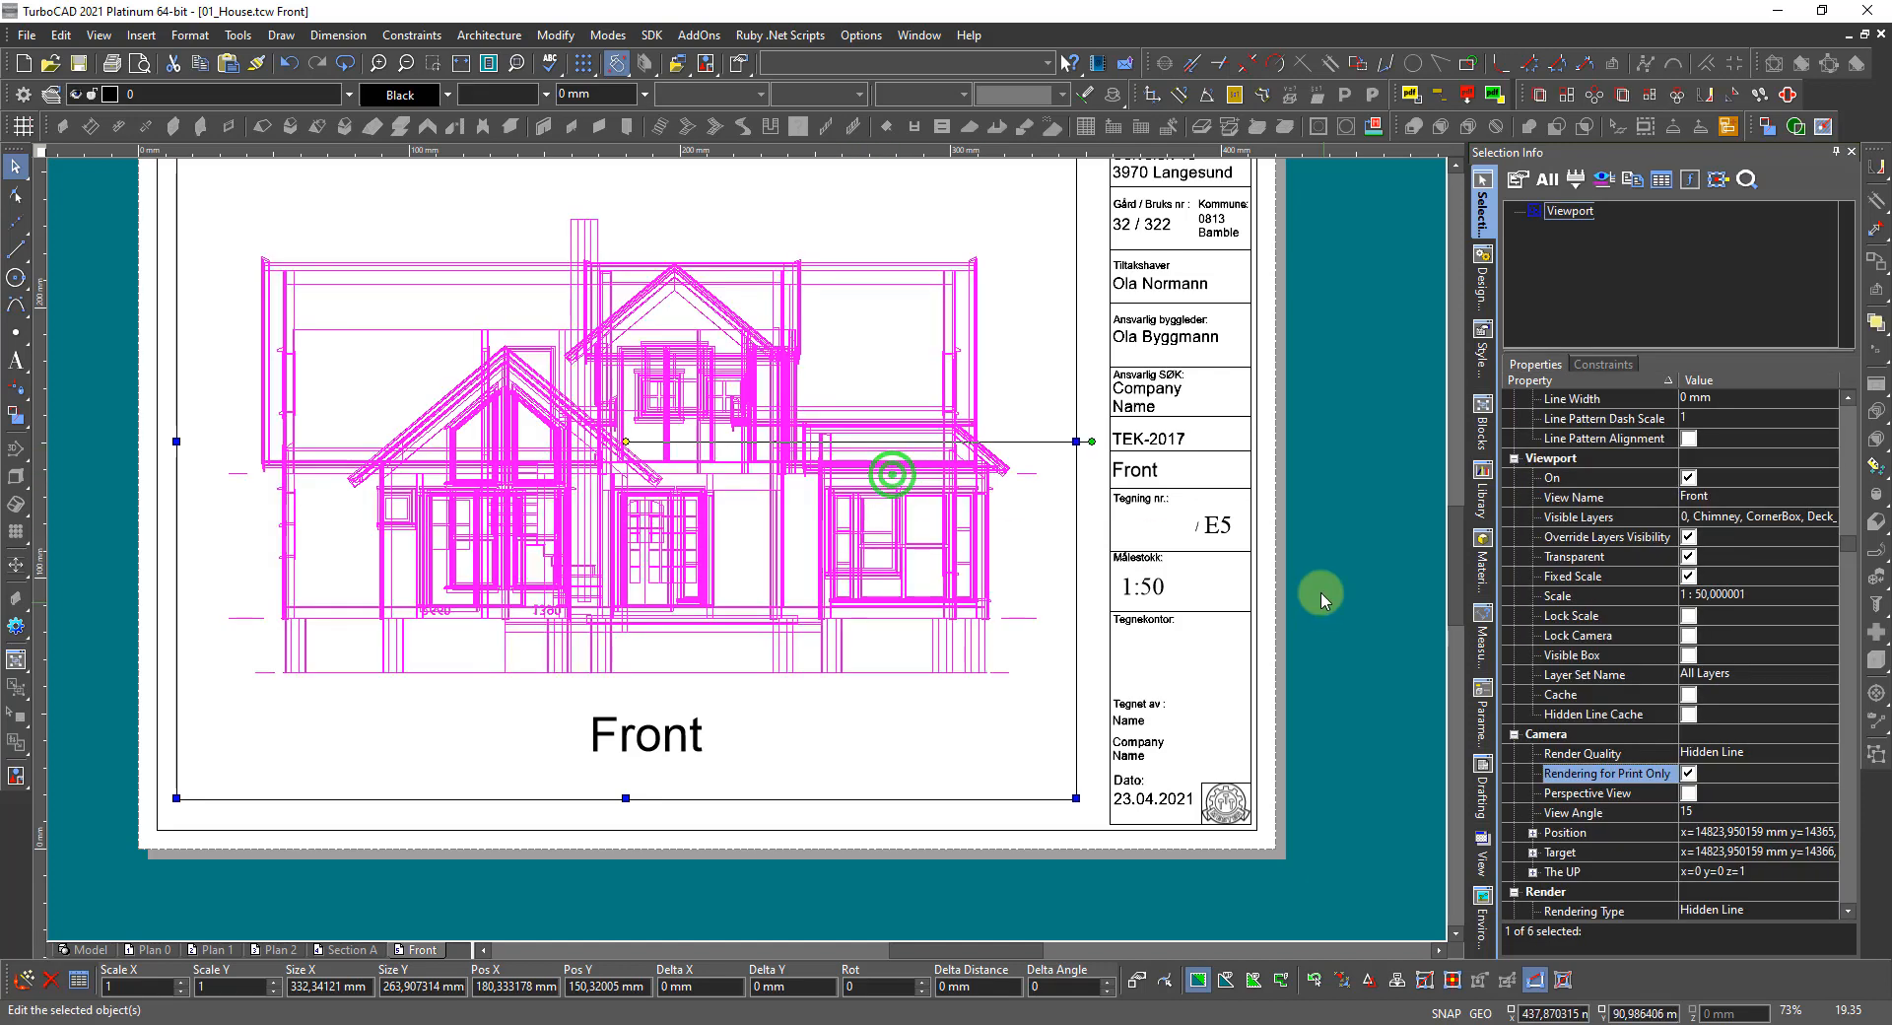
click(1689, 774)
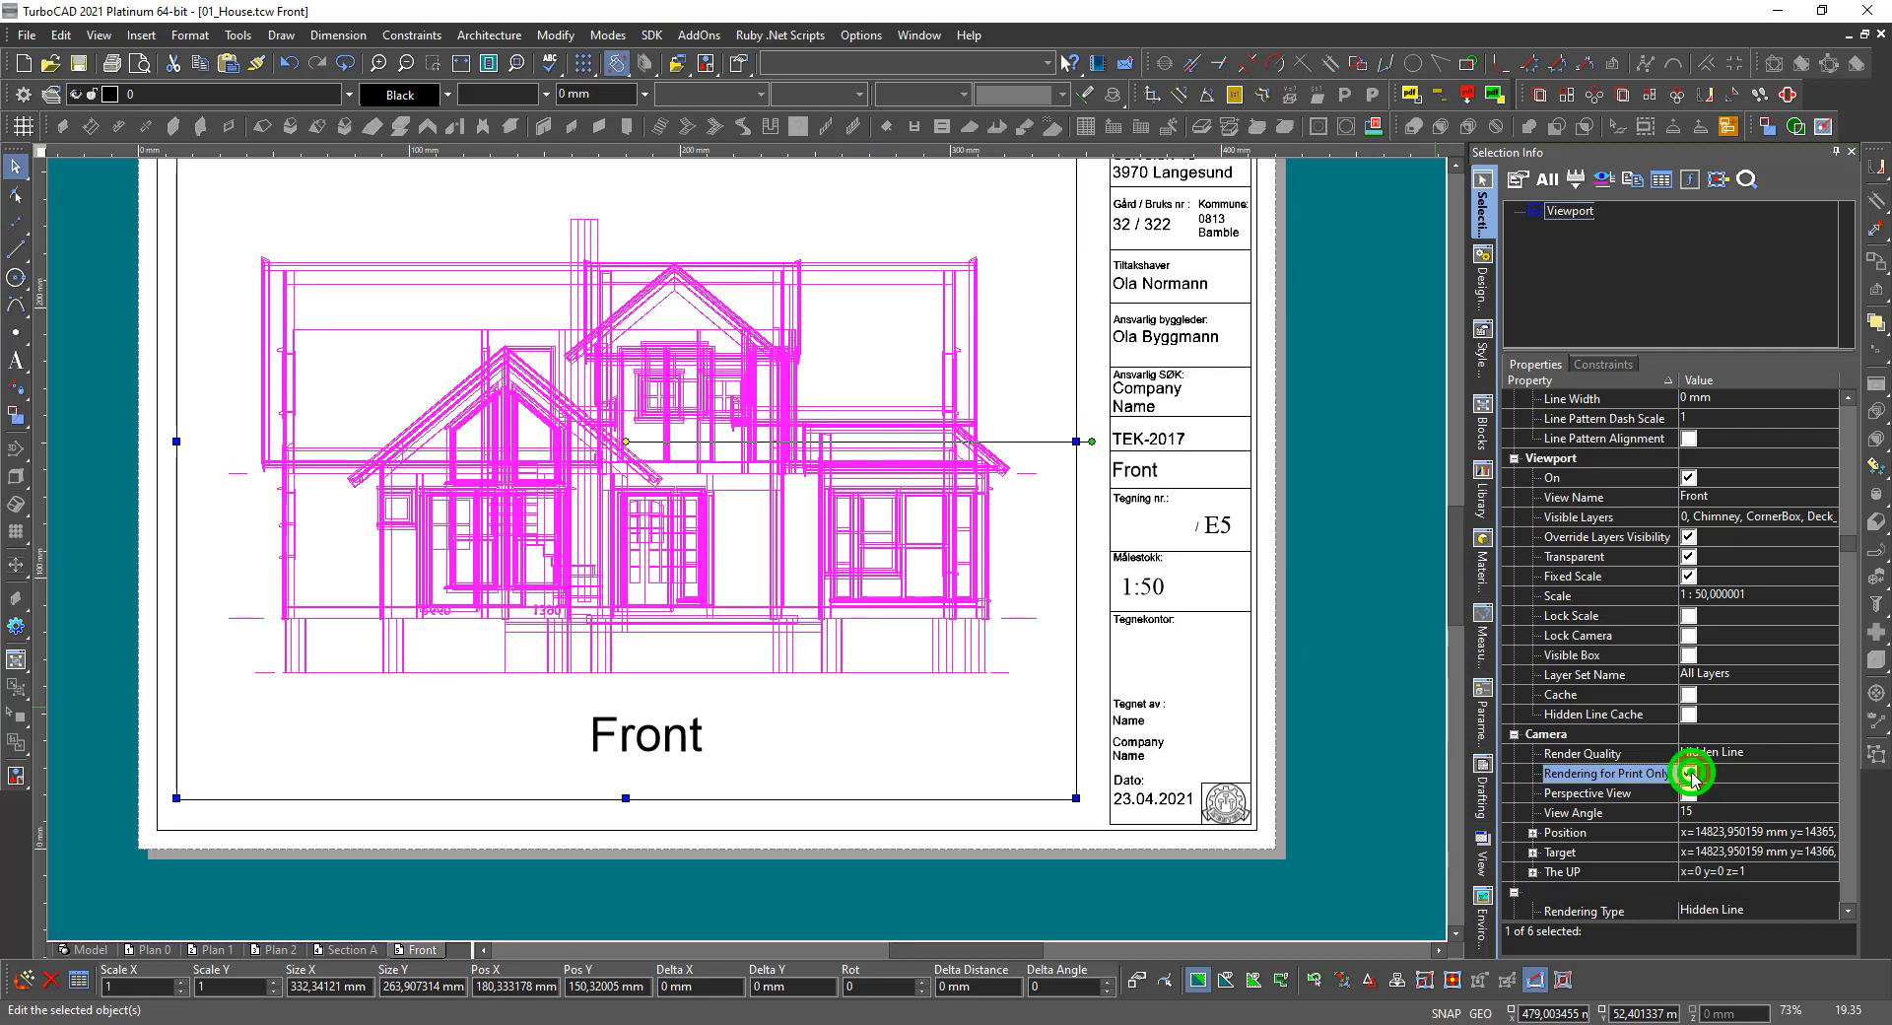
click(1361, 739)
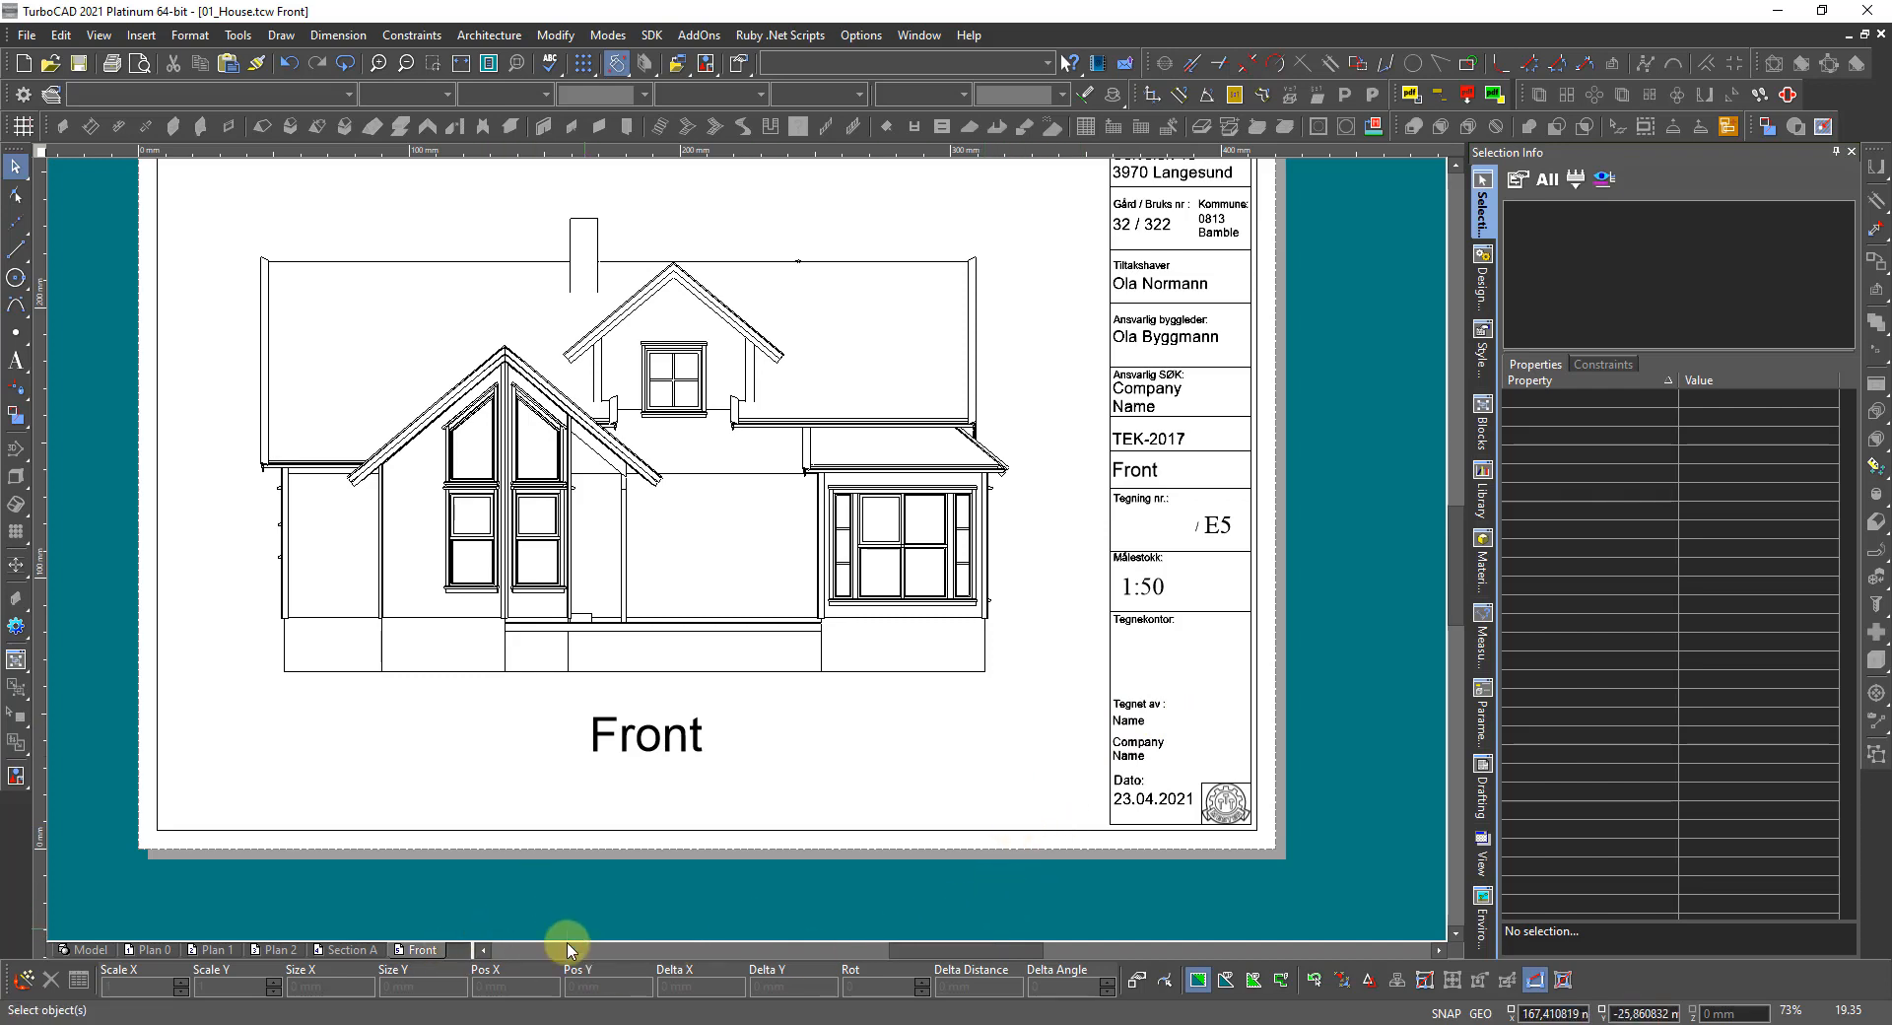
Duplicate the Front paper space and rename the copy as Back.
right_click(434, 948)
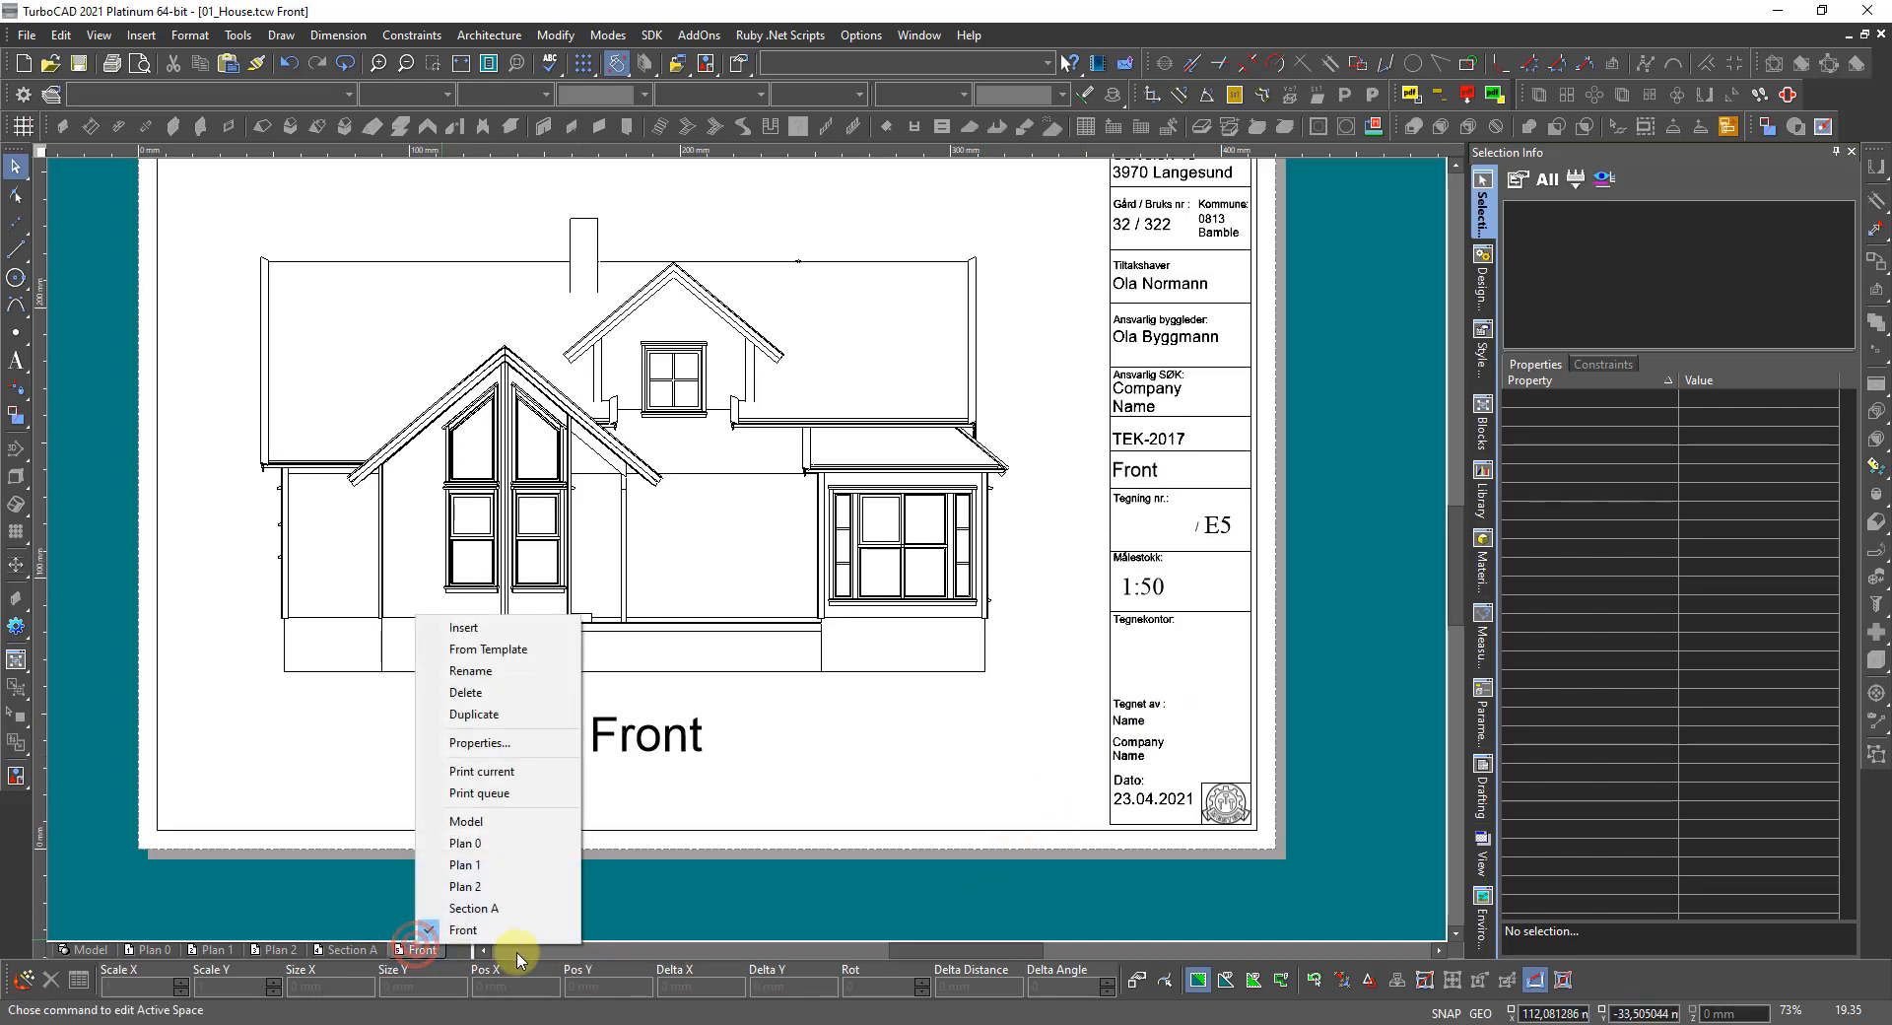
click(471, 715)
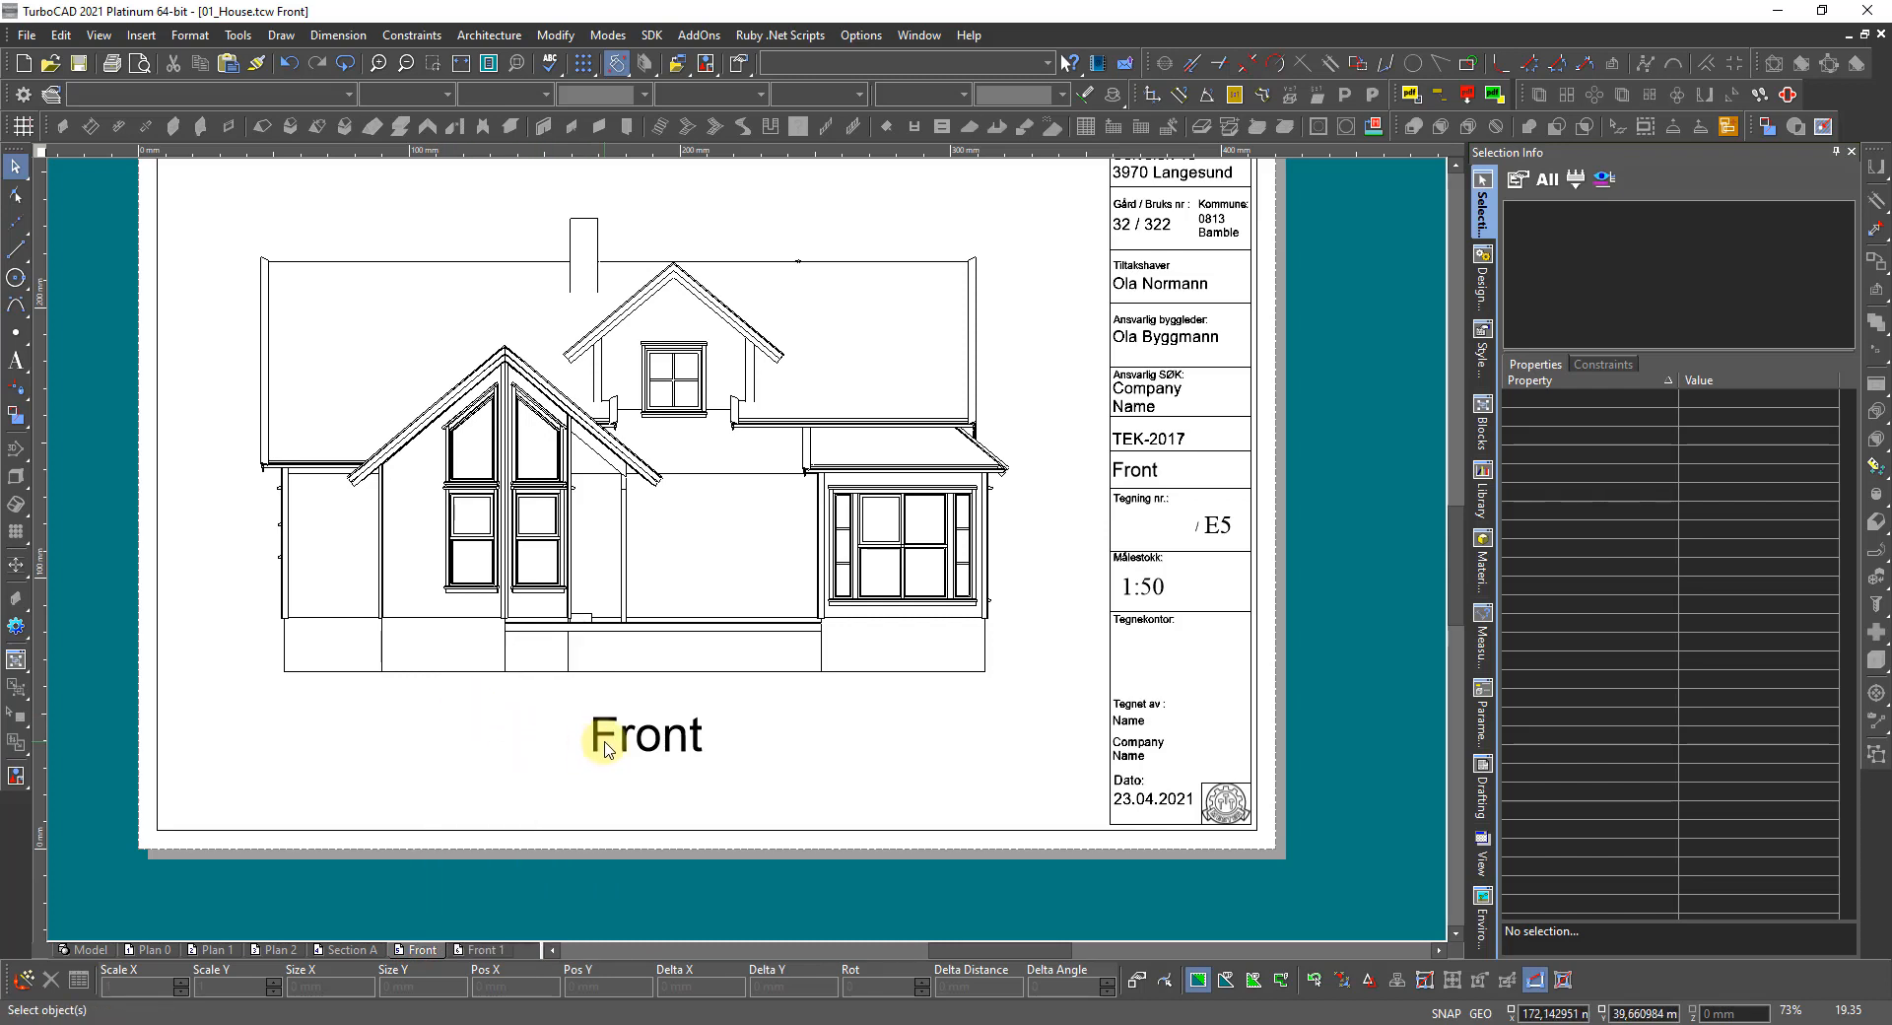
click(489, 950)
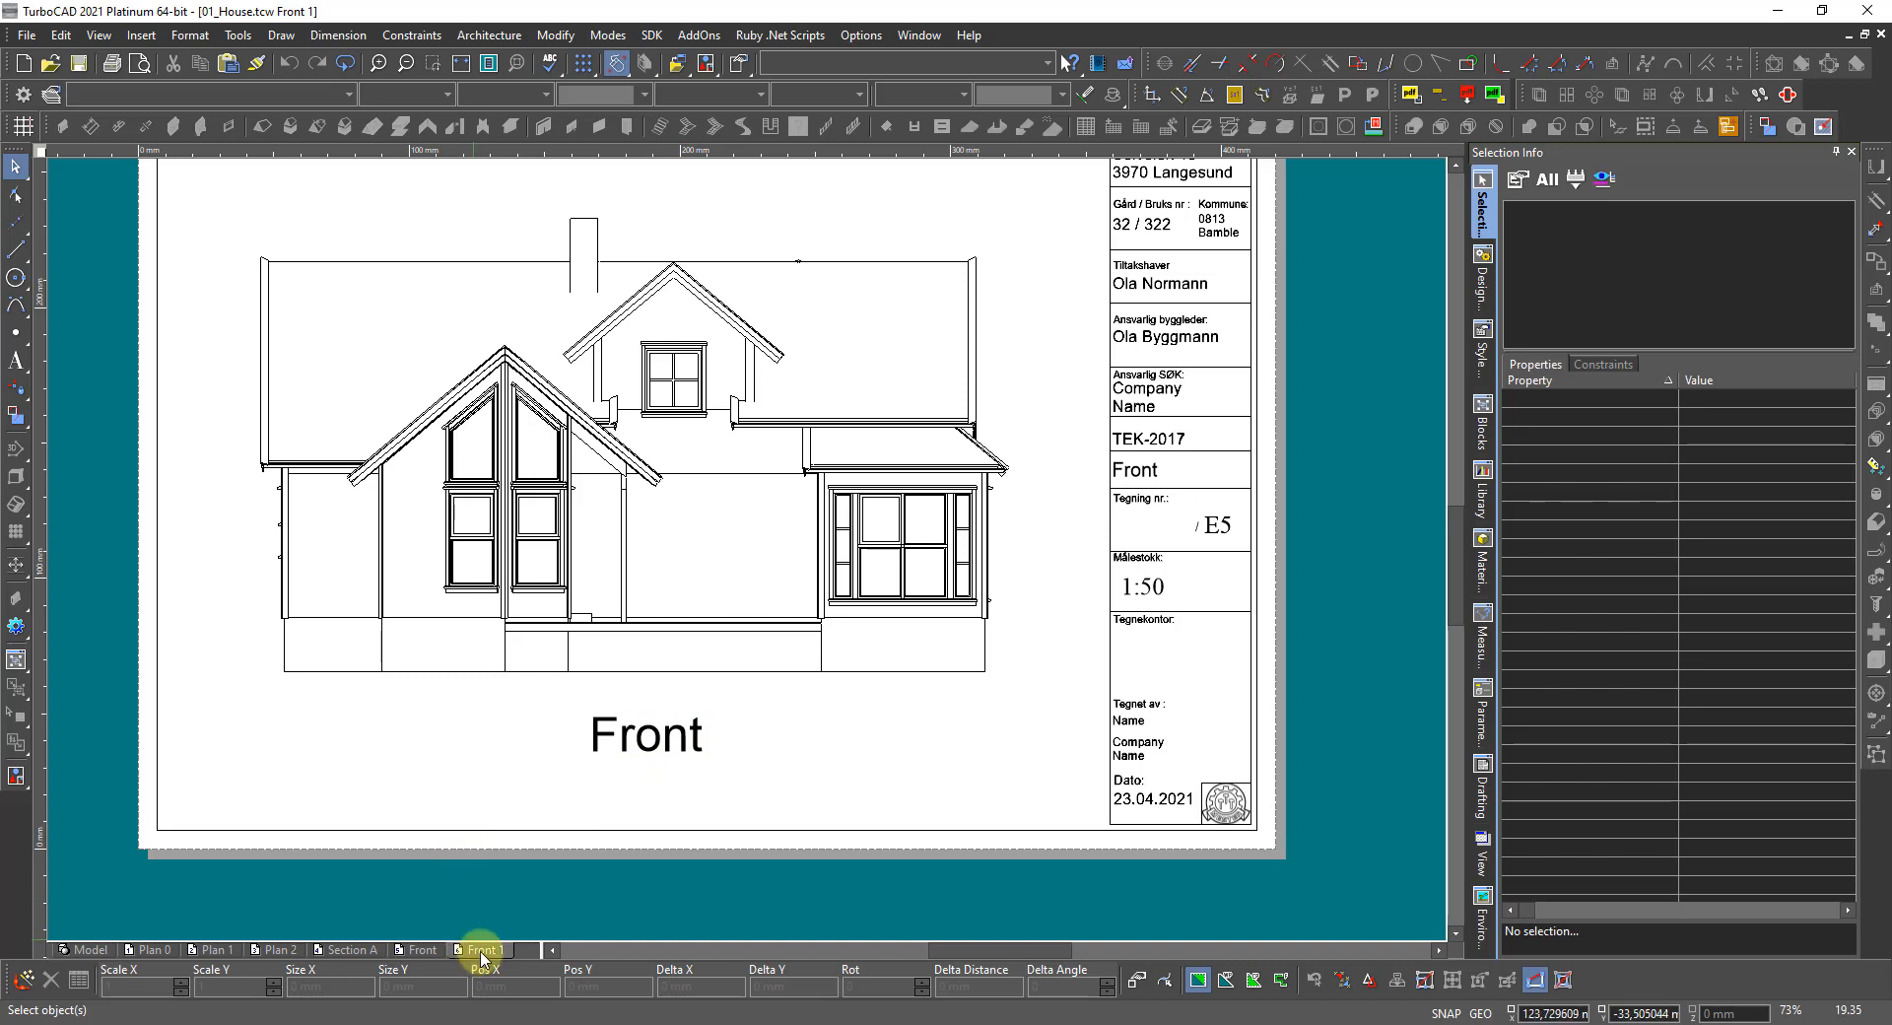
right_click(482, 951)
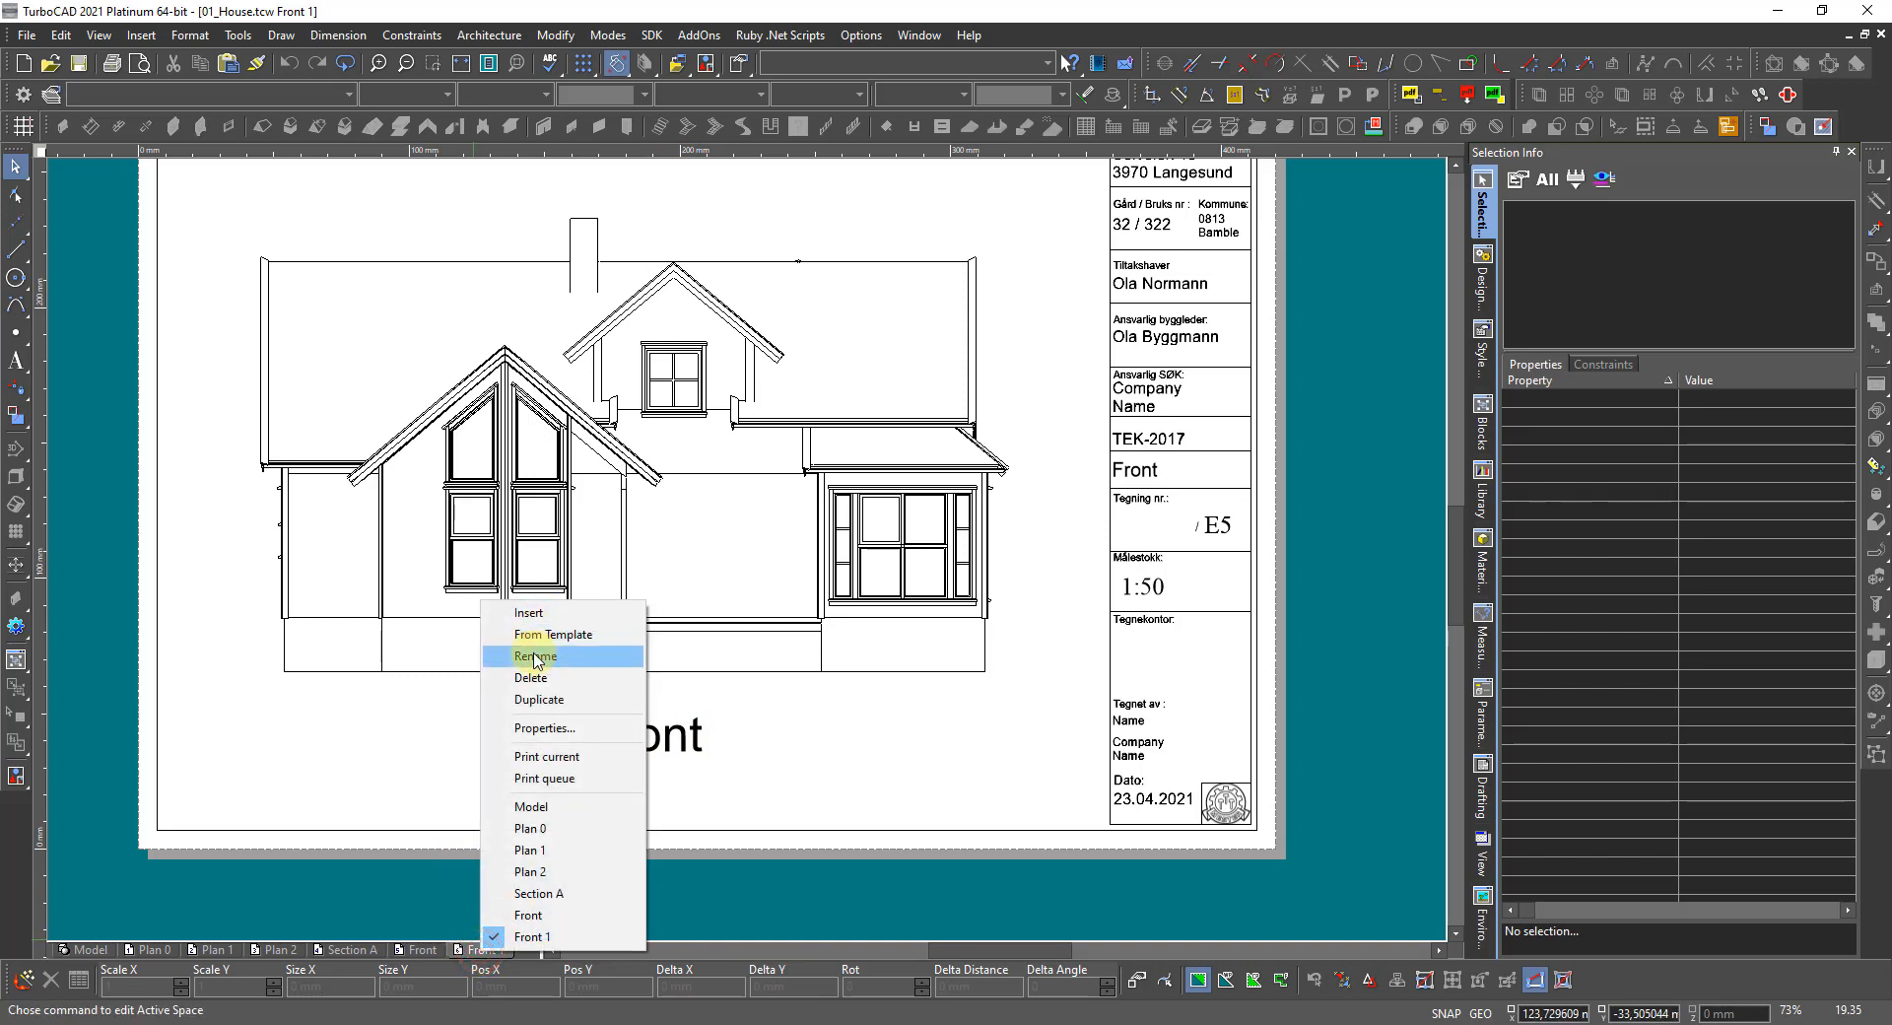
click(537, 656)
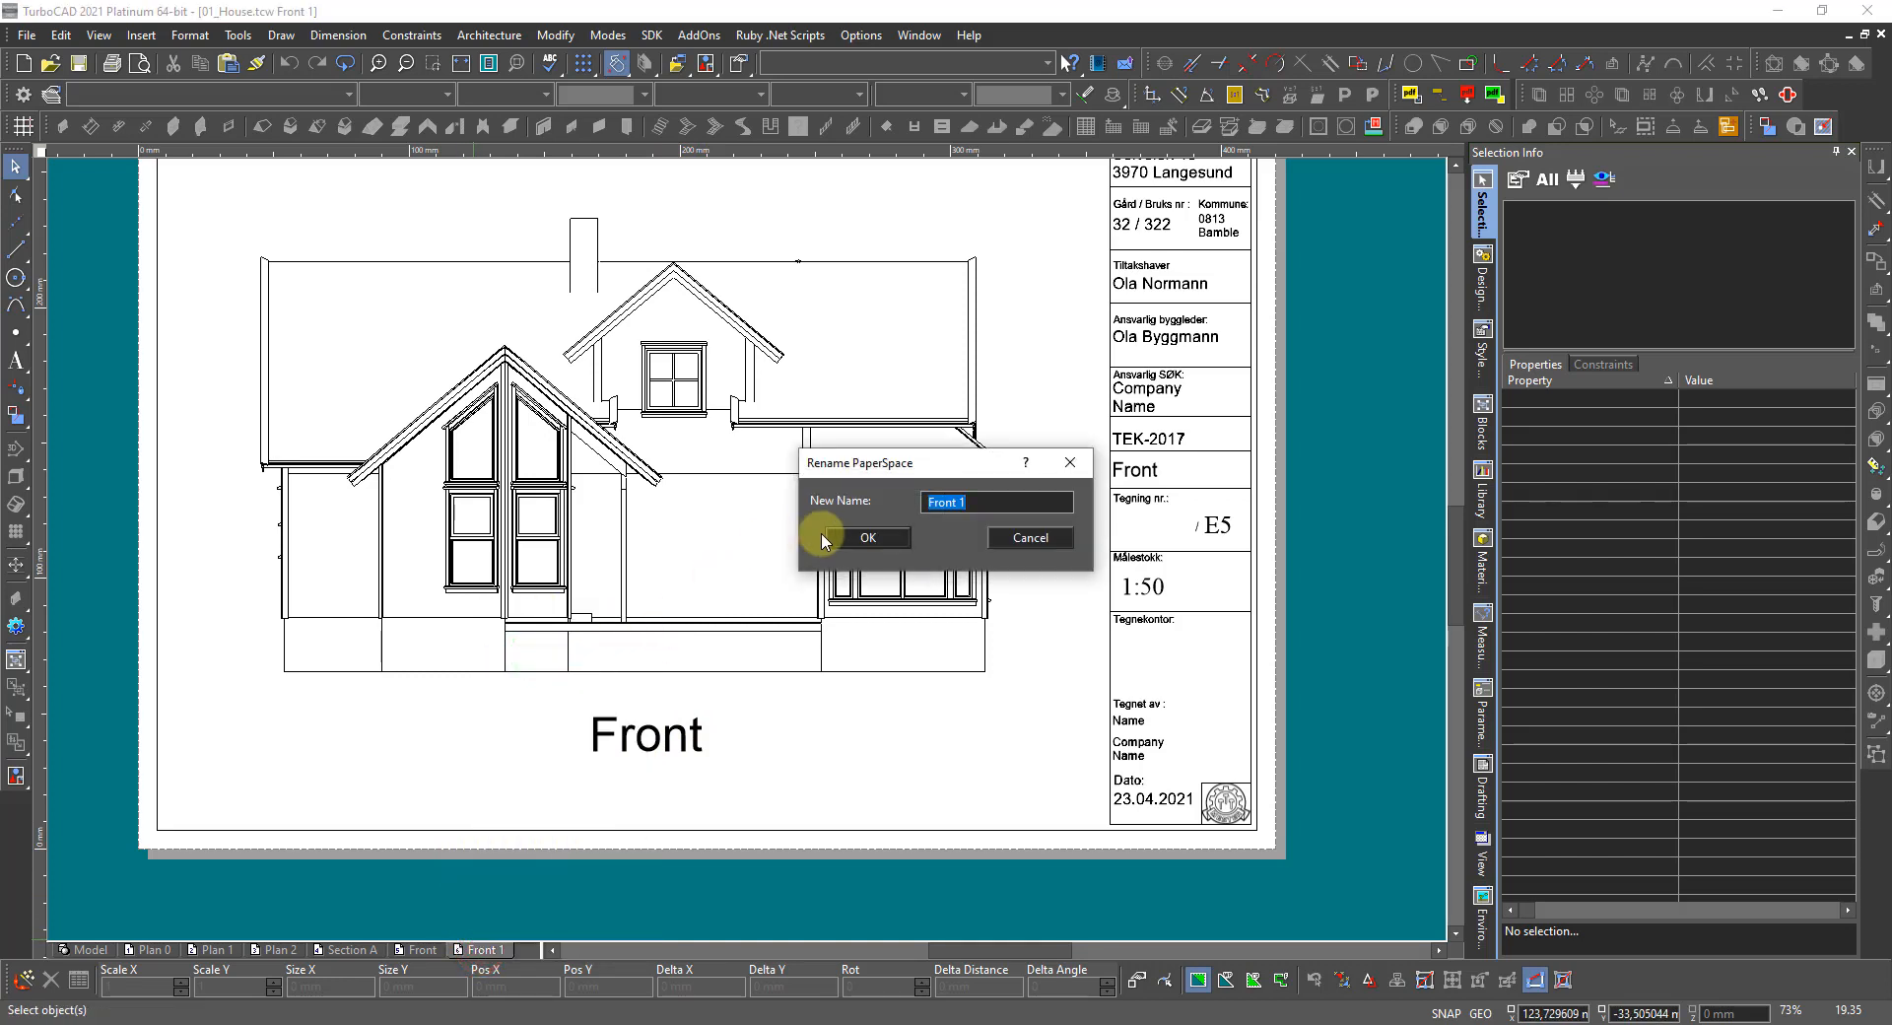
text(Back)
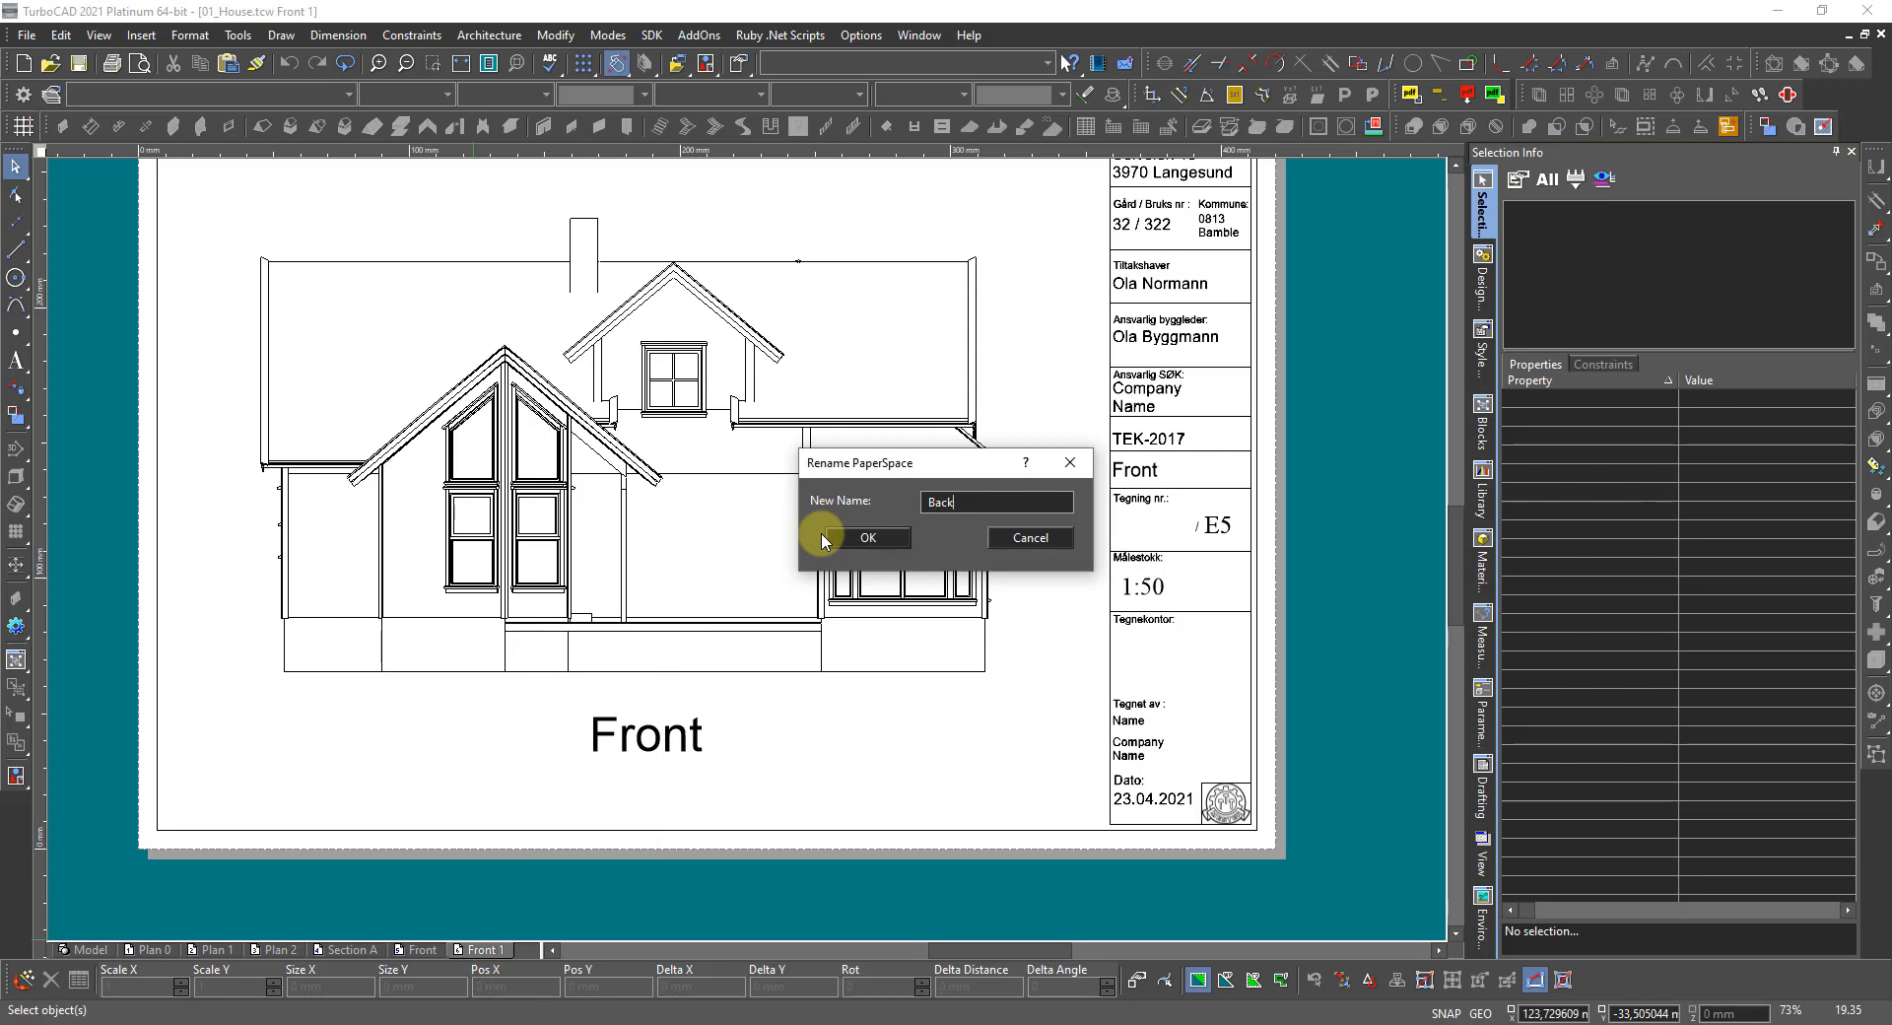
click(824, 538)
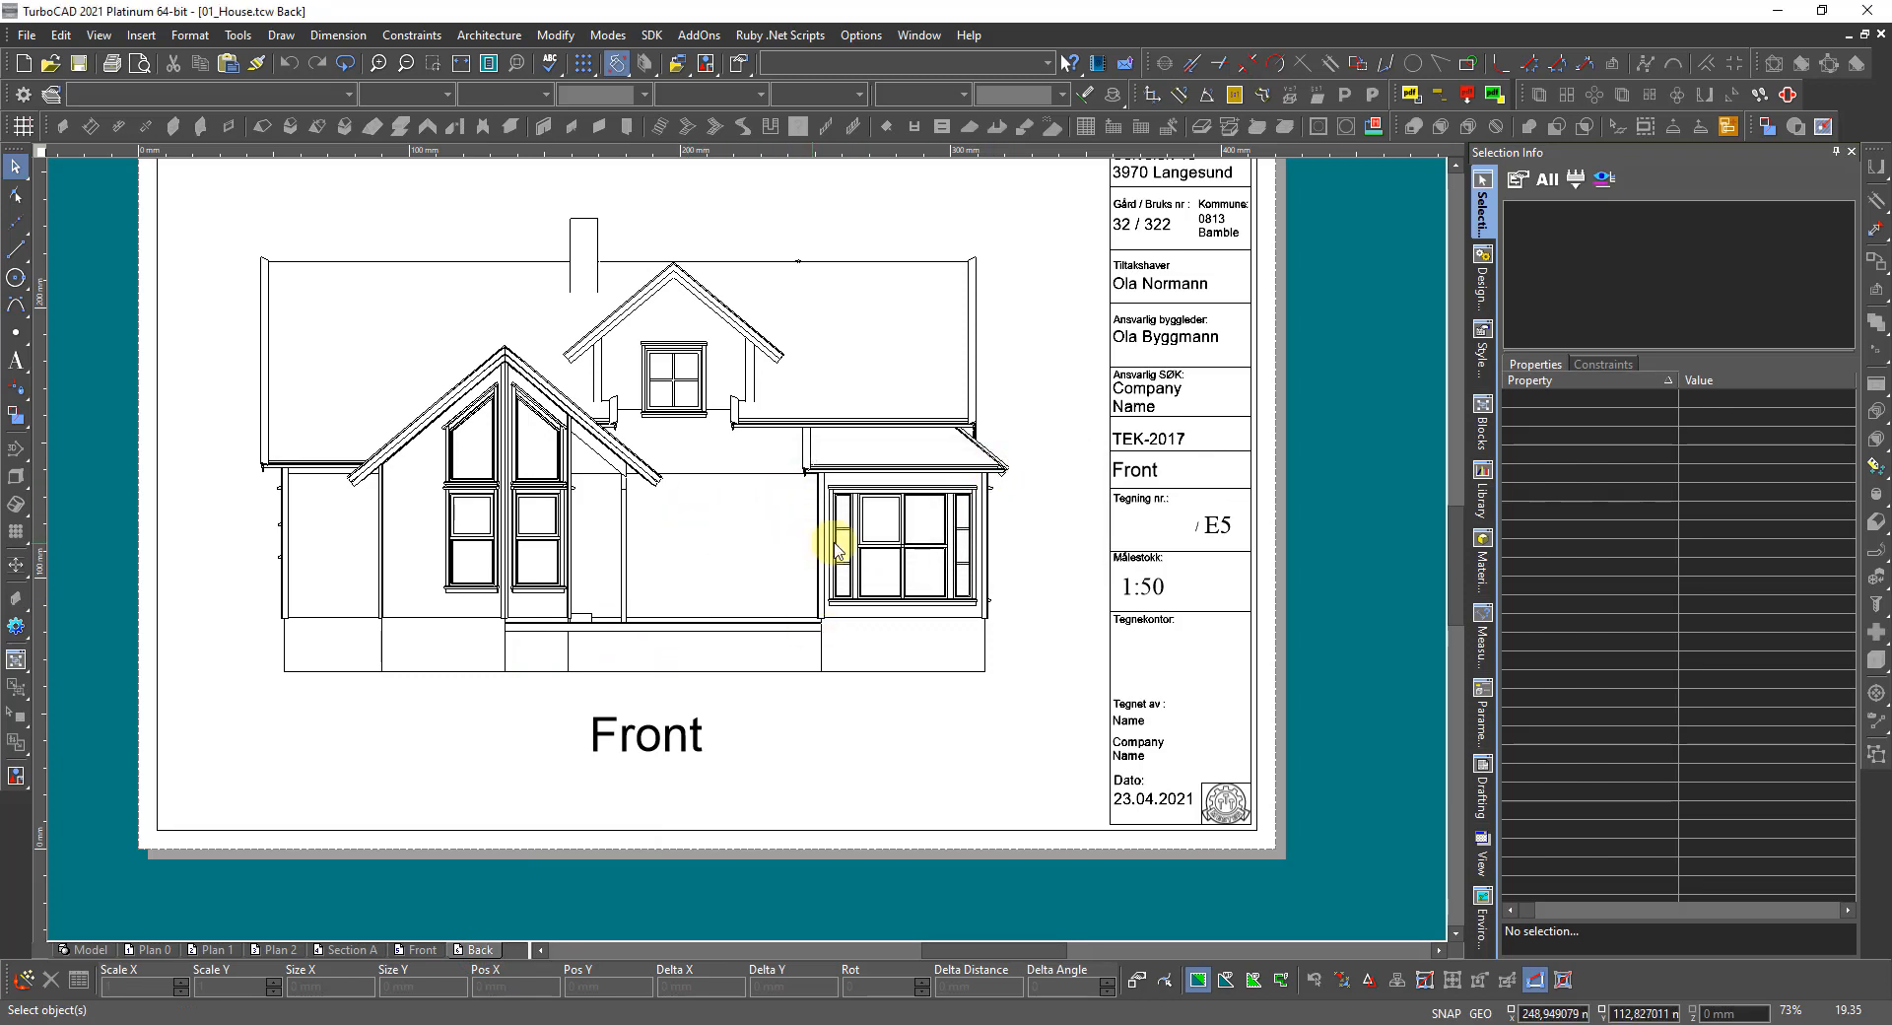
Switch the Back sheet's viewport to the named view Back.
click(864, 496)
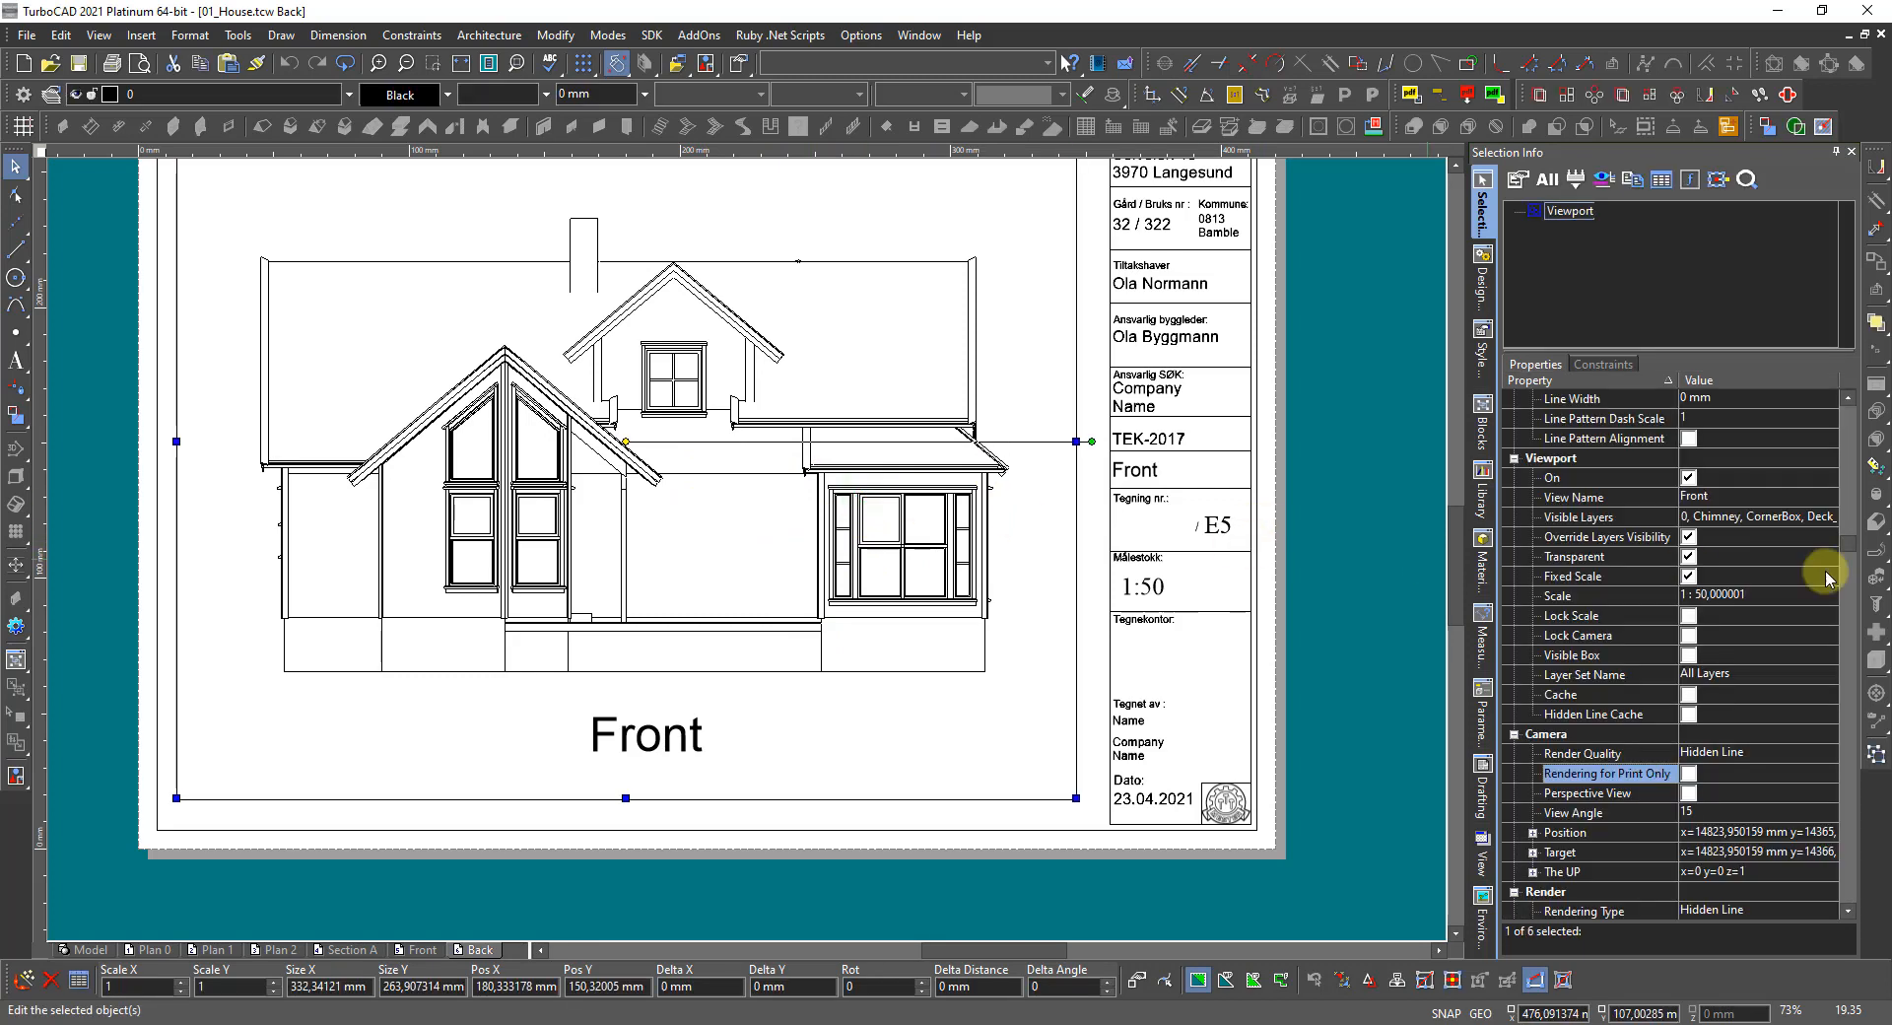
click(1711, 500)
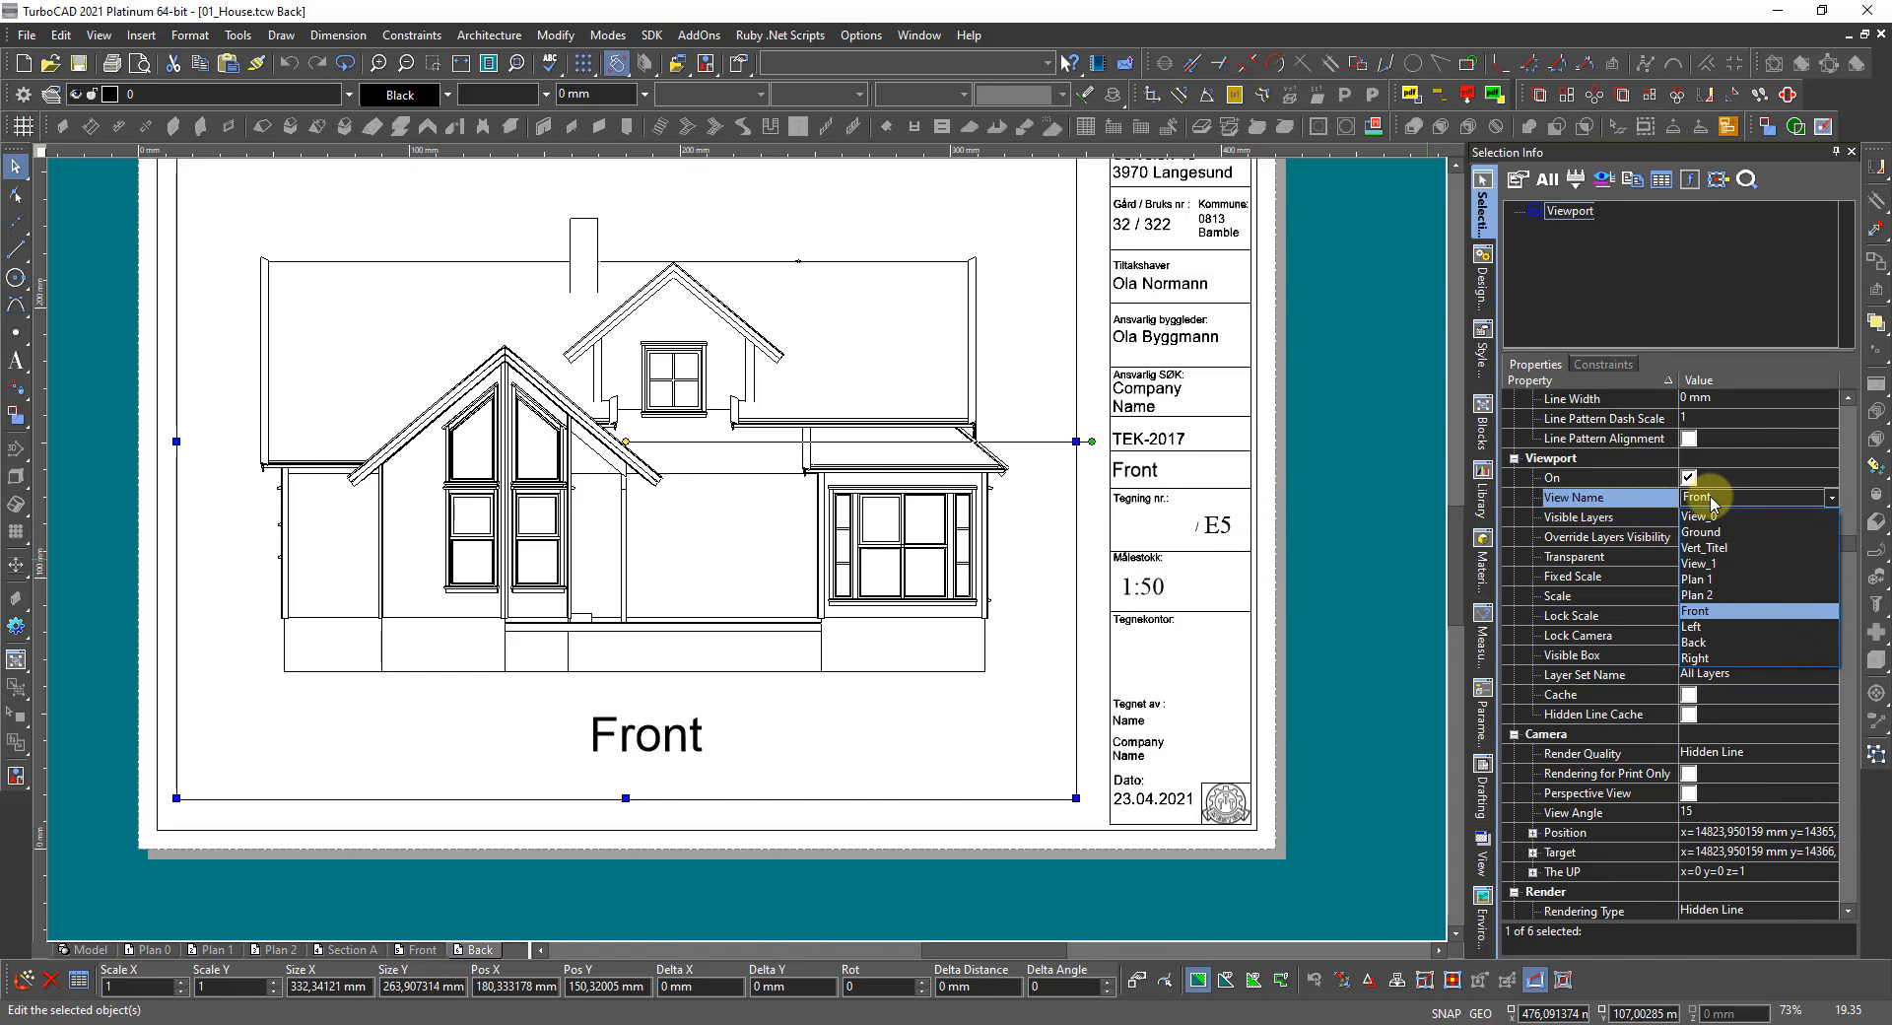
click(1701, 643)
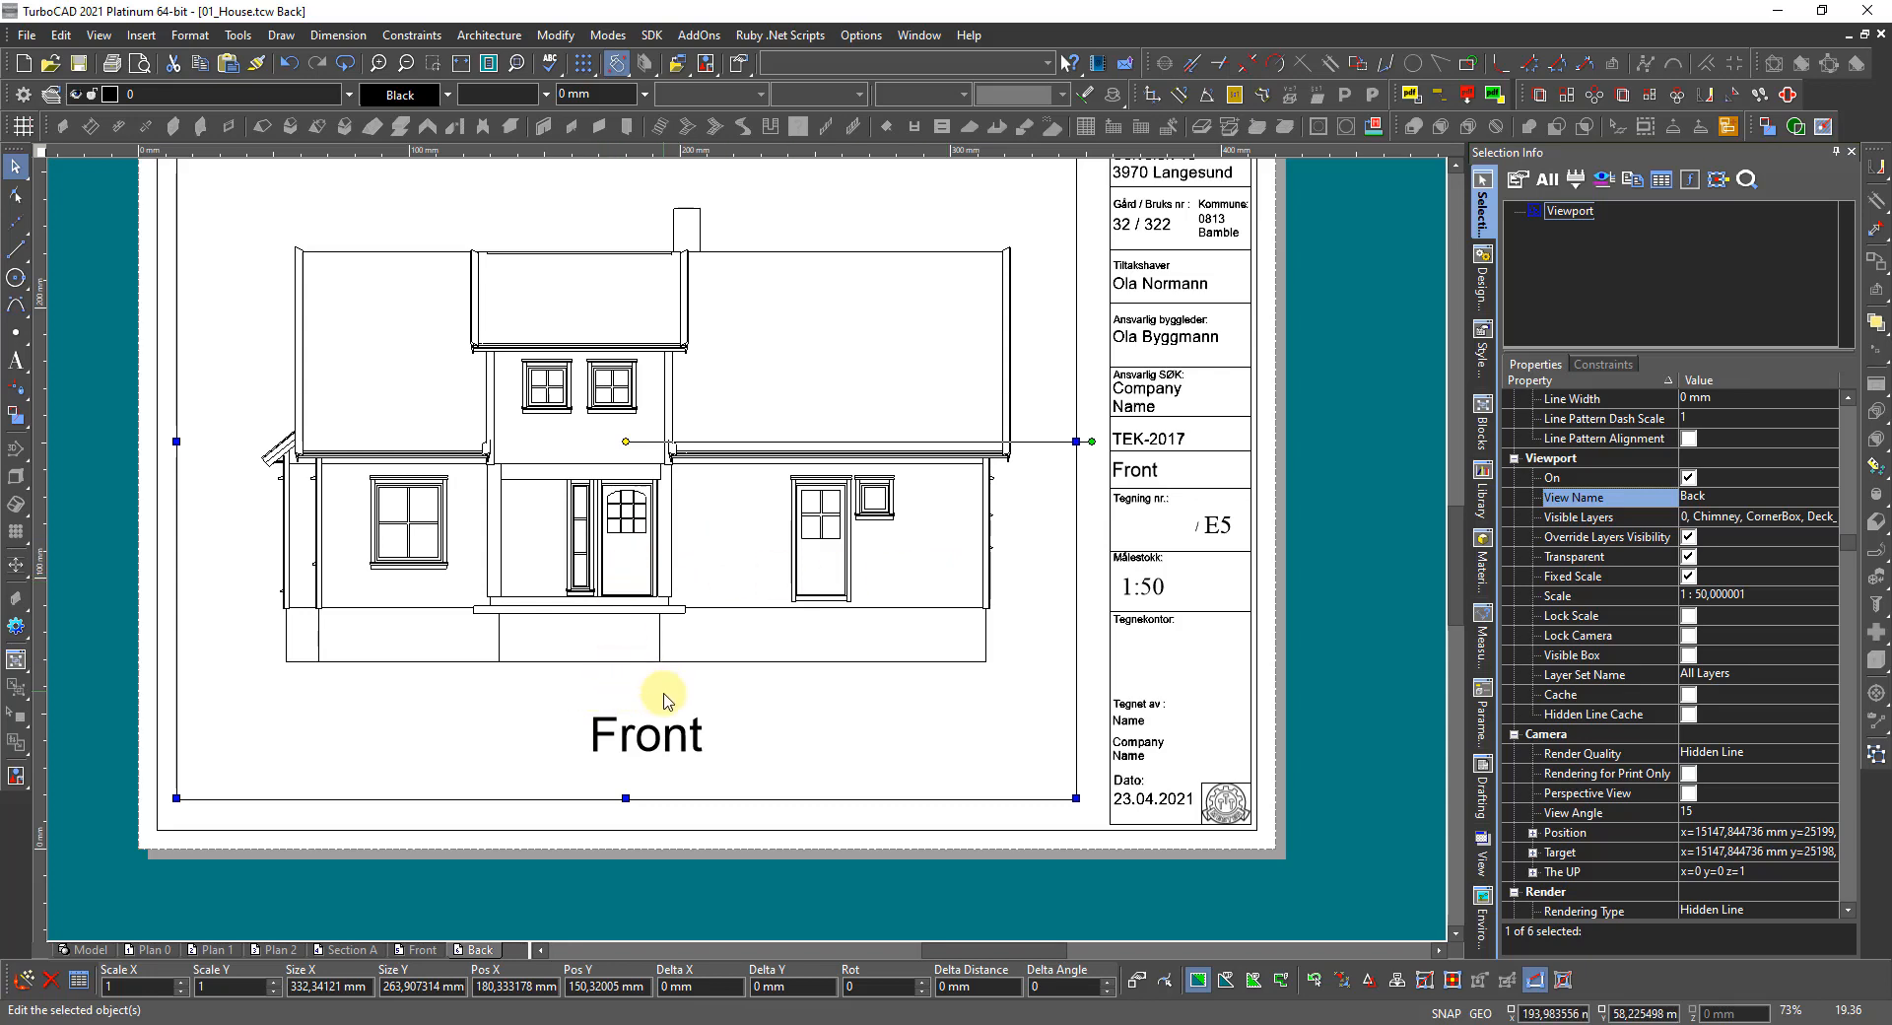
Change the Front text in the Back sheet's title block to Back.
click(1147, 480)
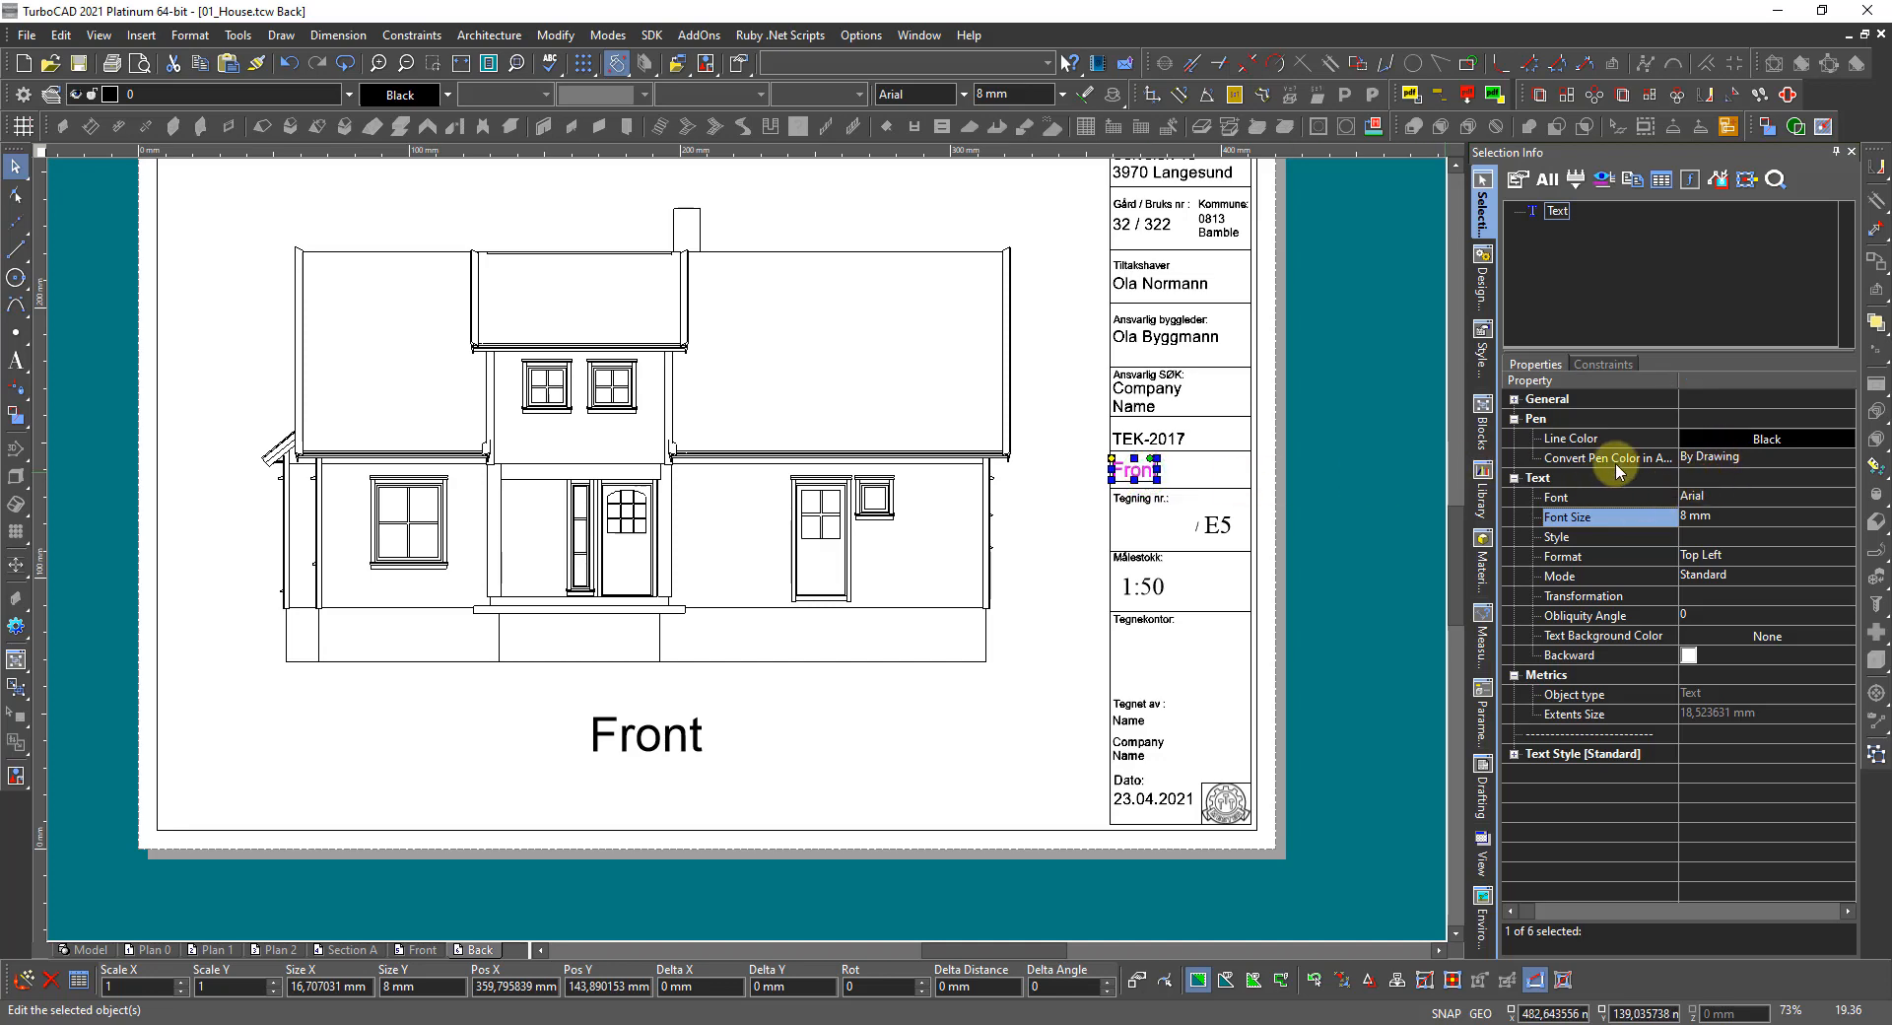
click(1514, 400)
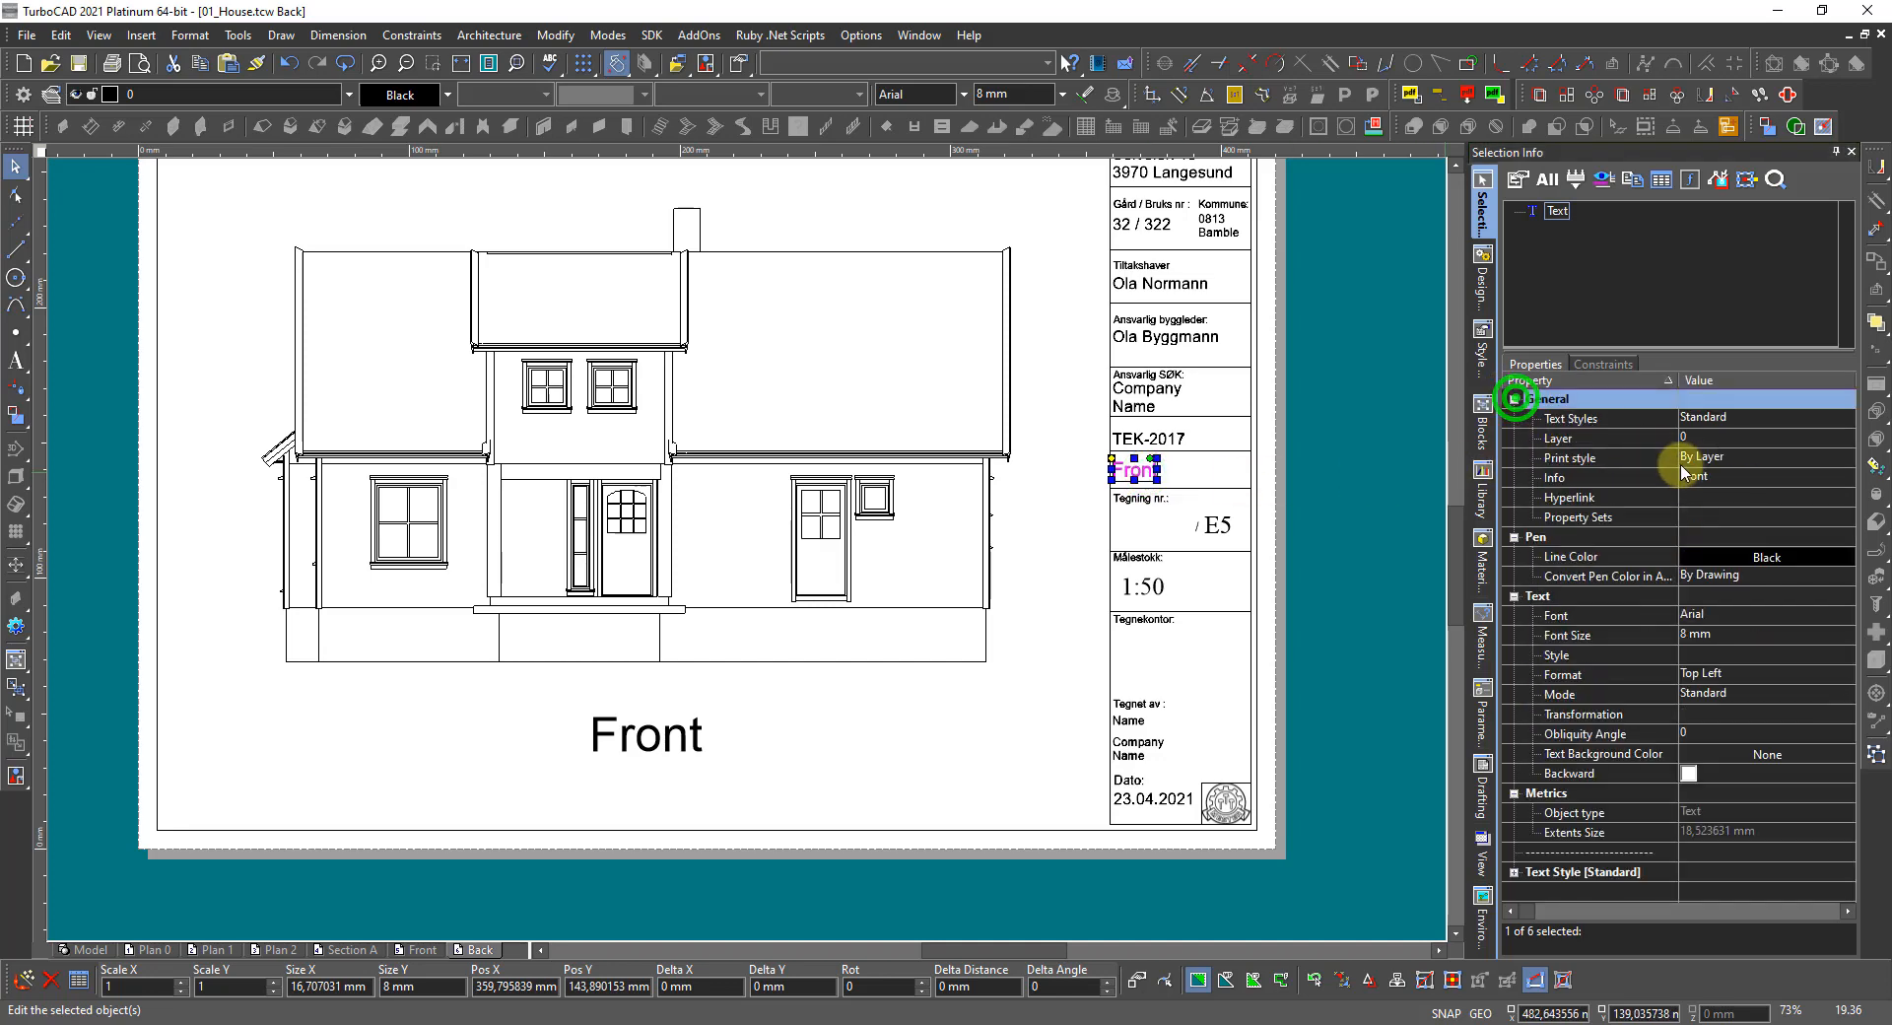
click(1720, 477)
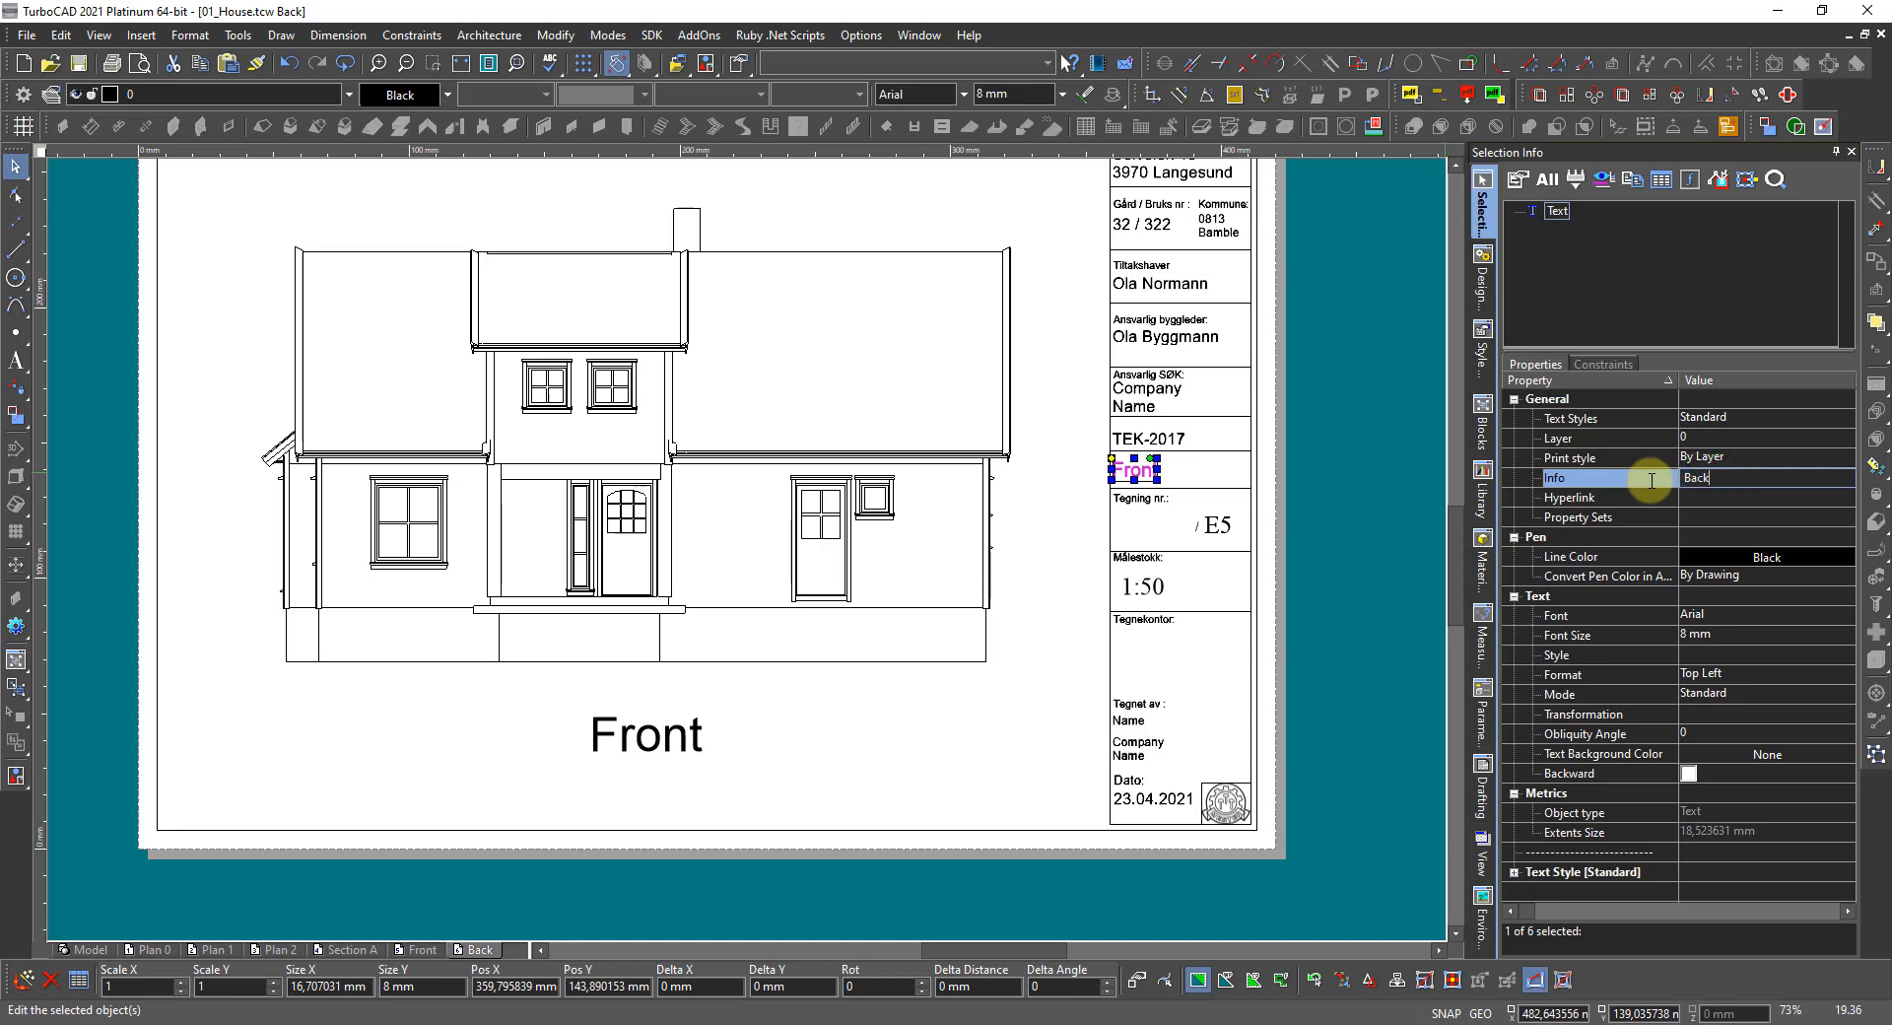
key(Return)
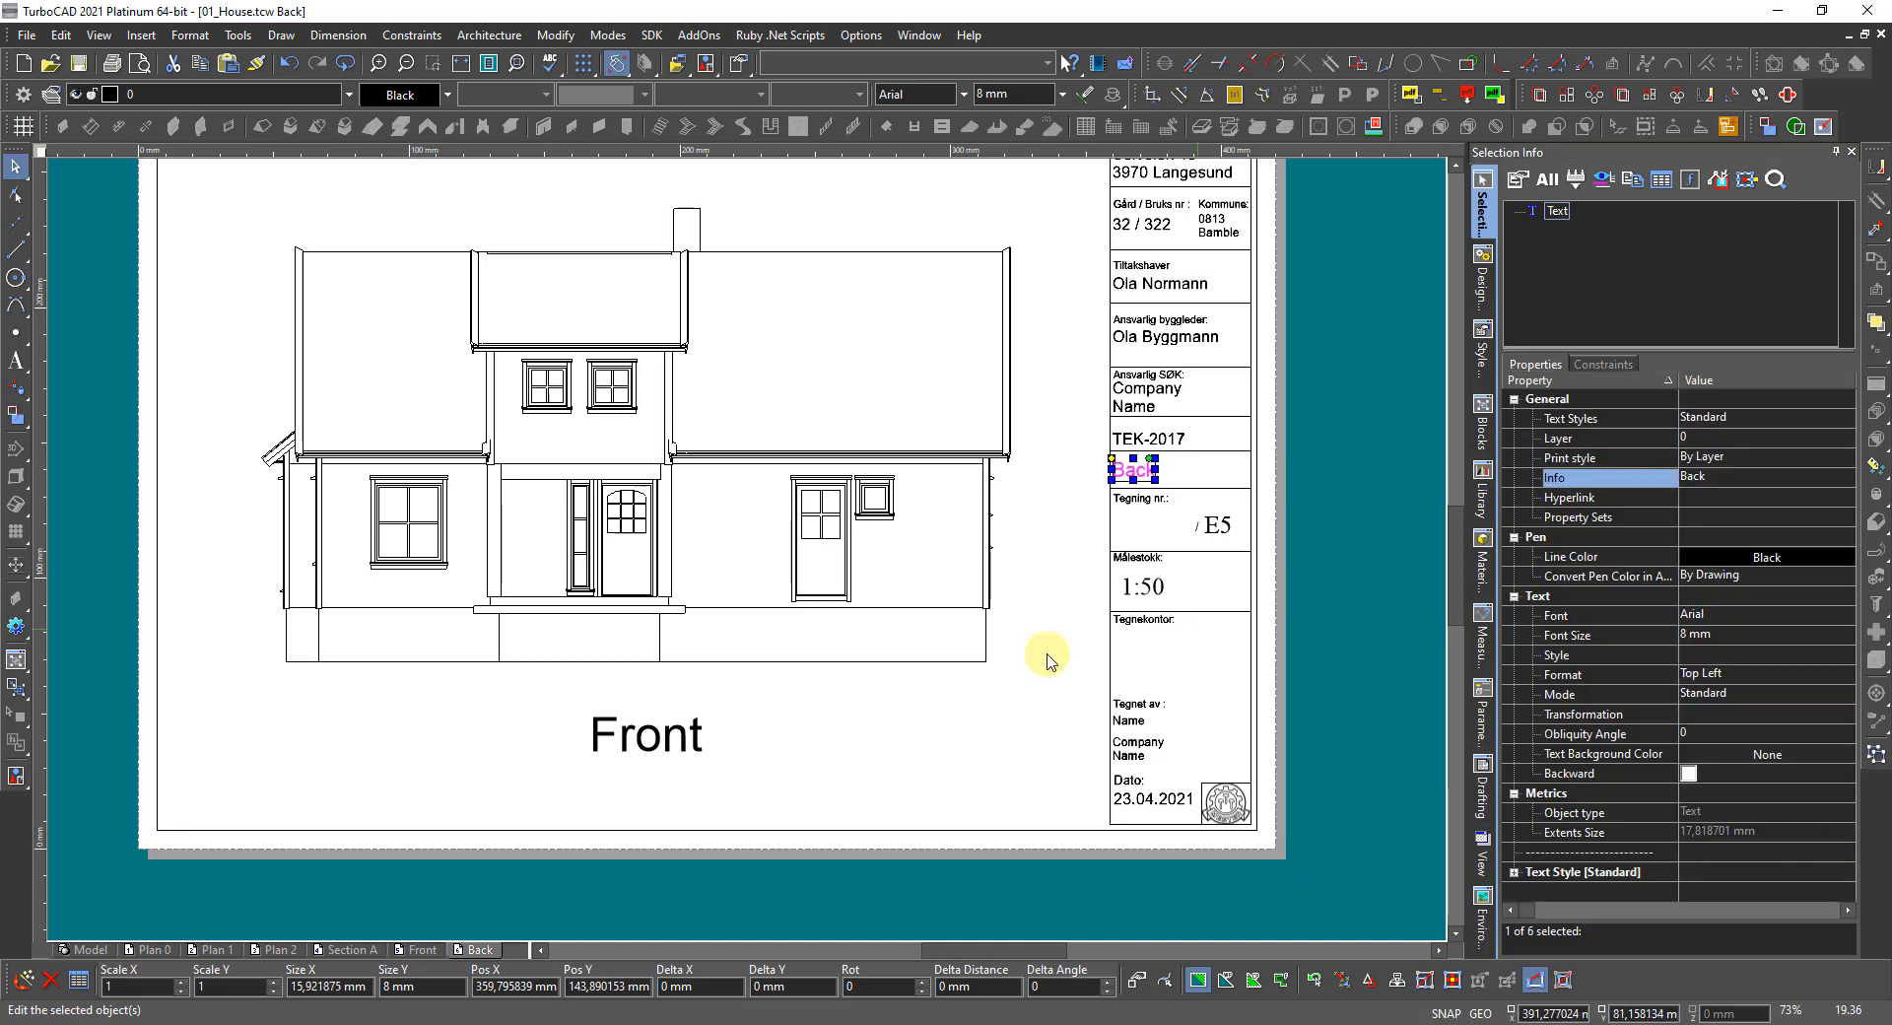
Change the large Front caption below the elevation on the Back sheet to Back.
click(675, 739)
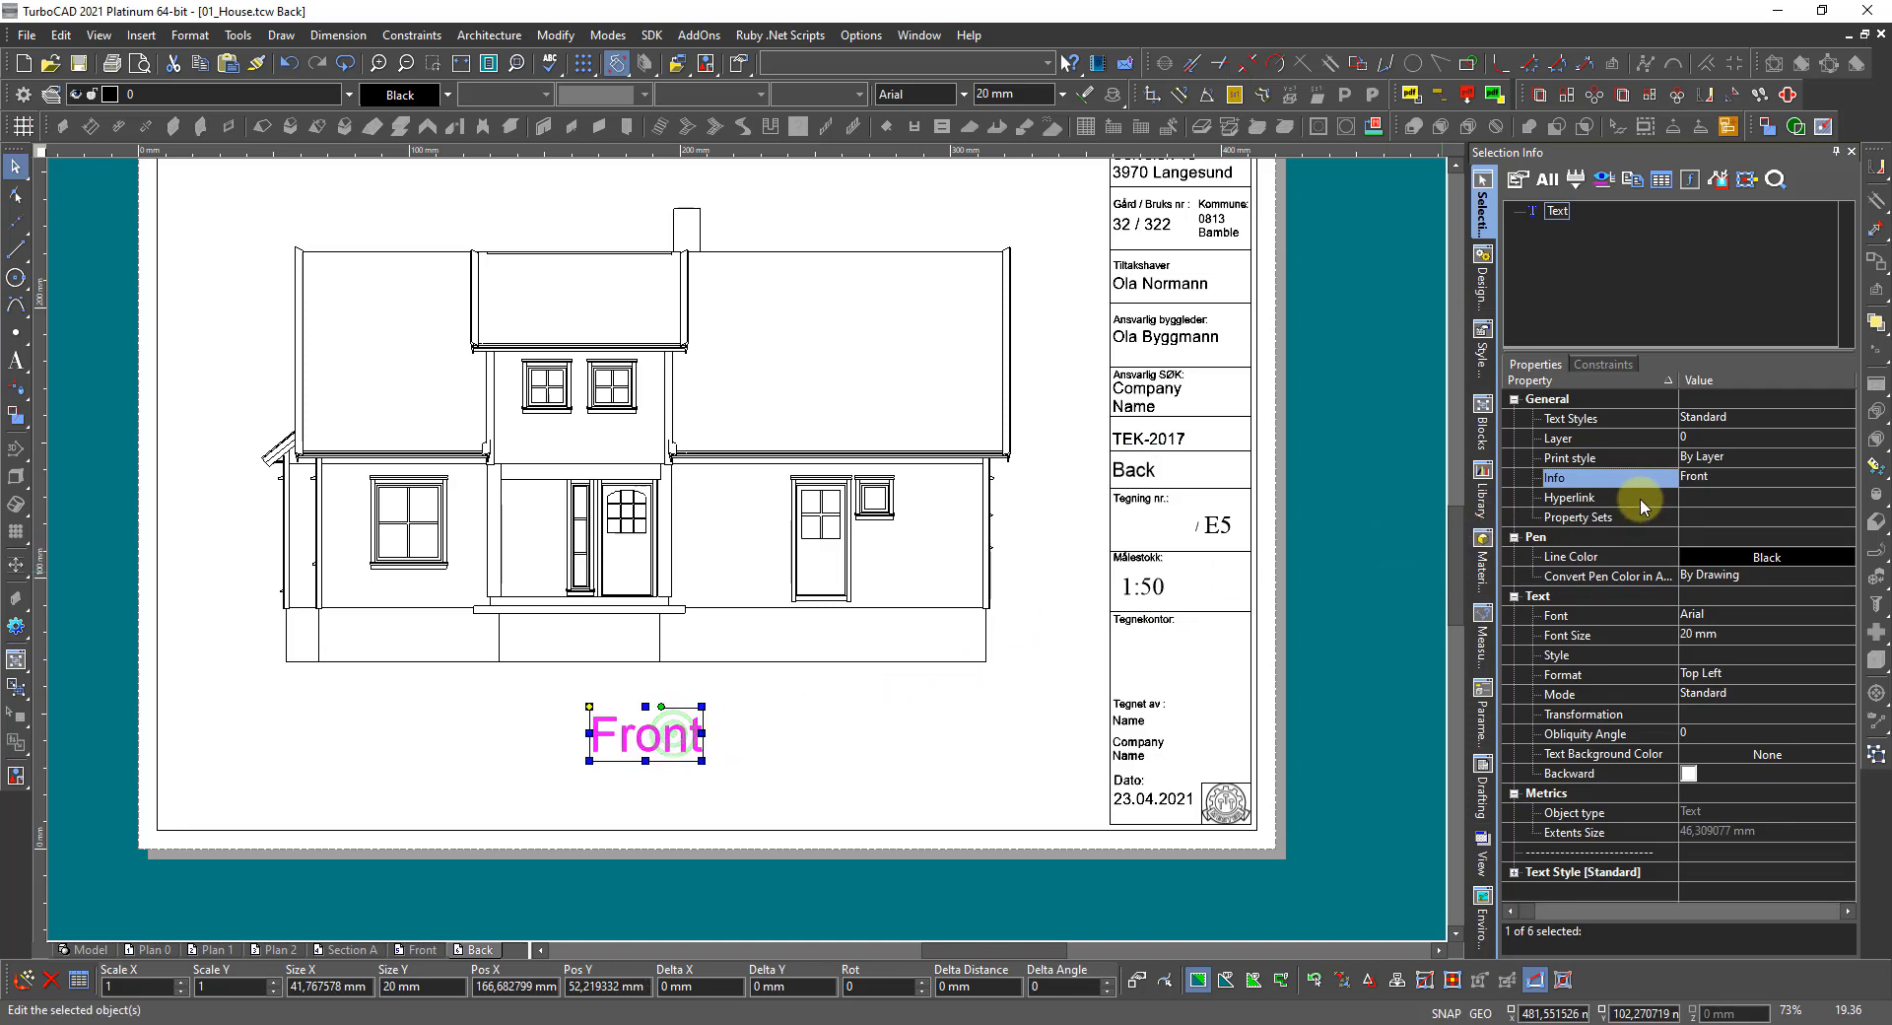
click(1700, 476)
click(1770, 481)
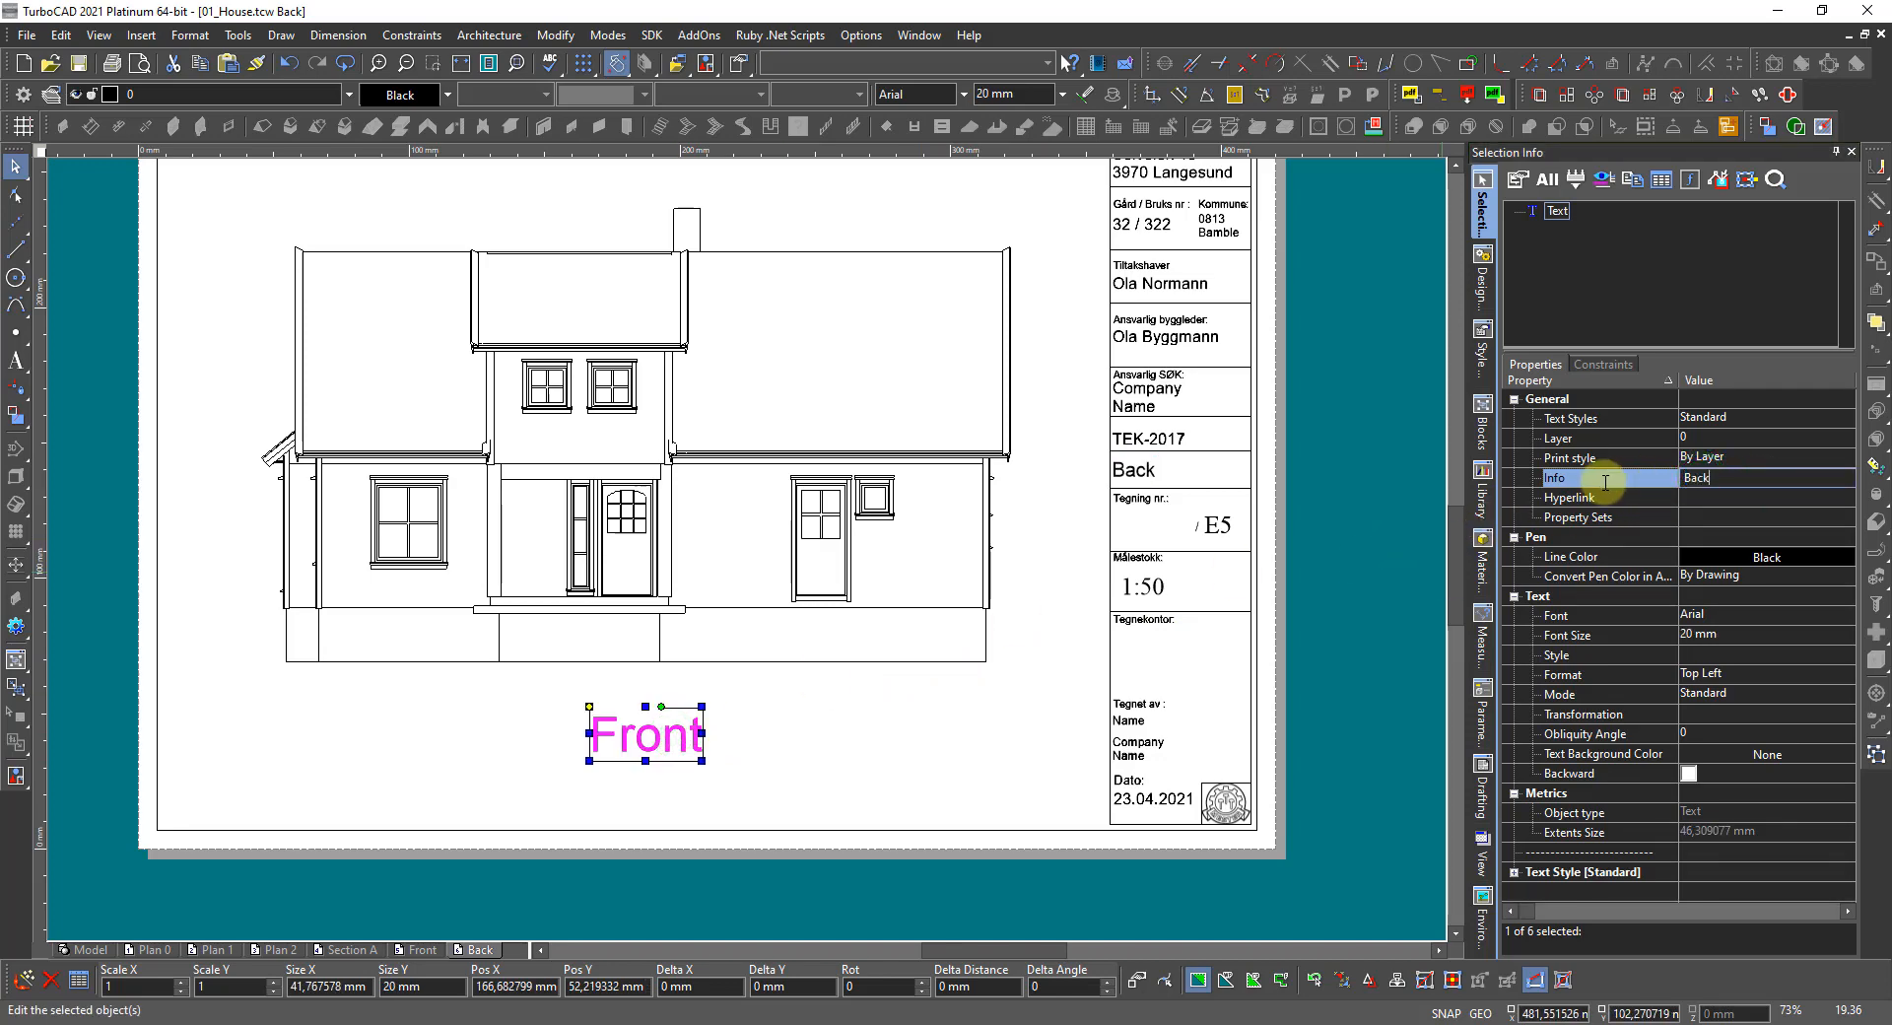
key(Return)
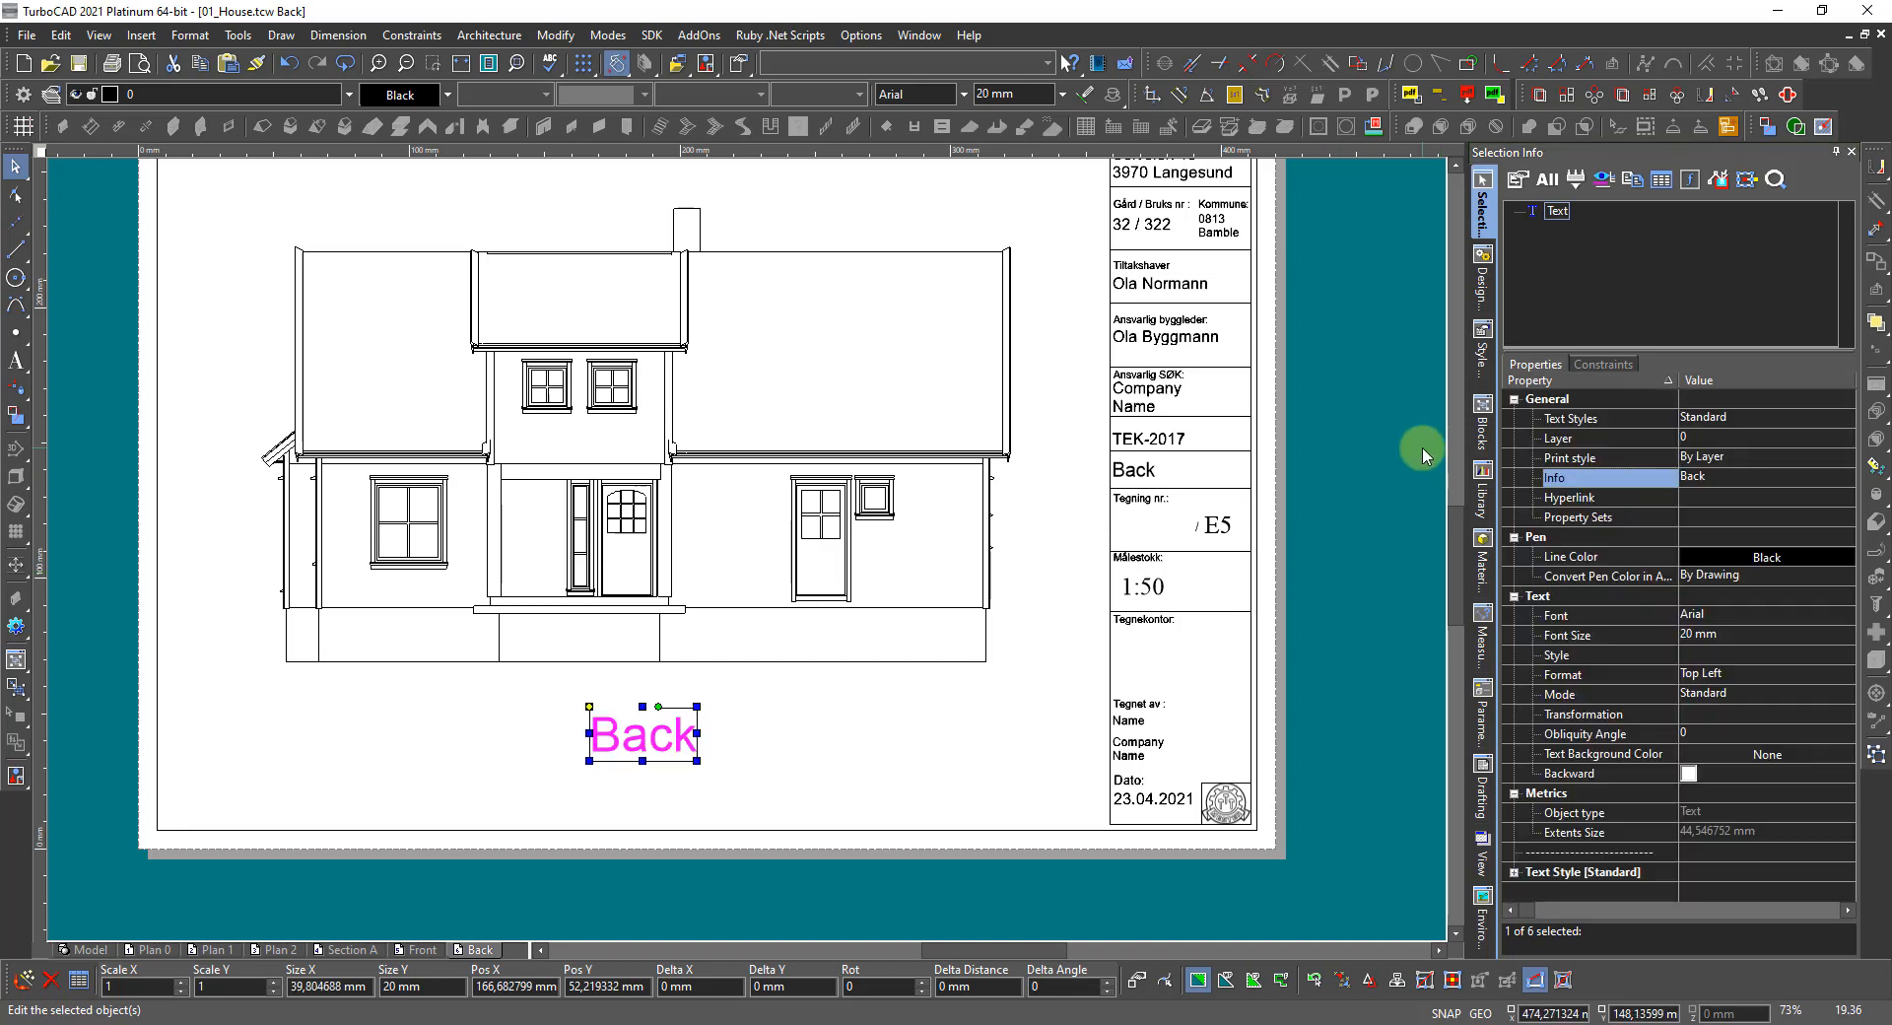
click(934, 453)
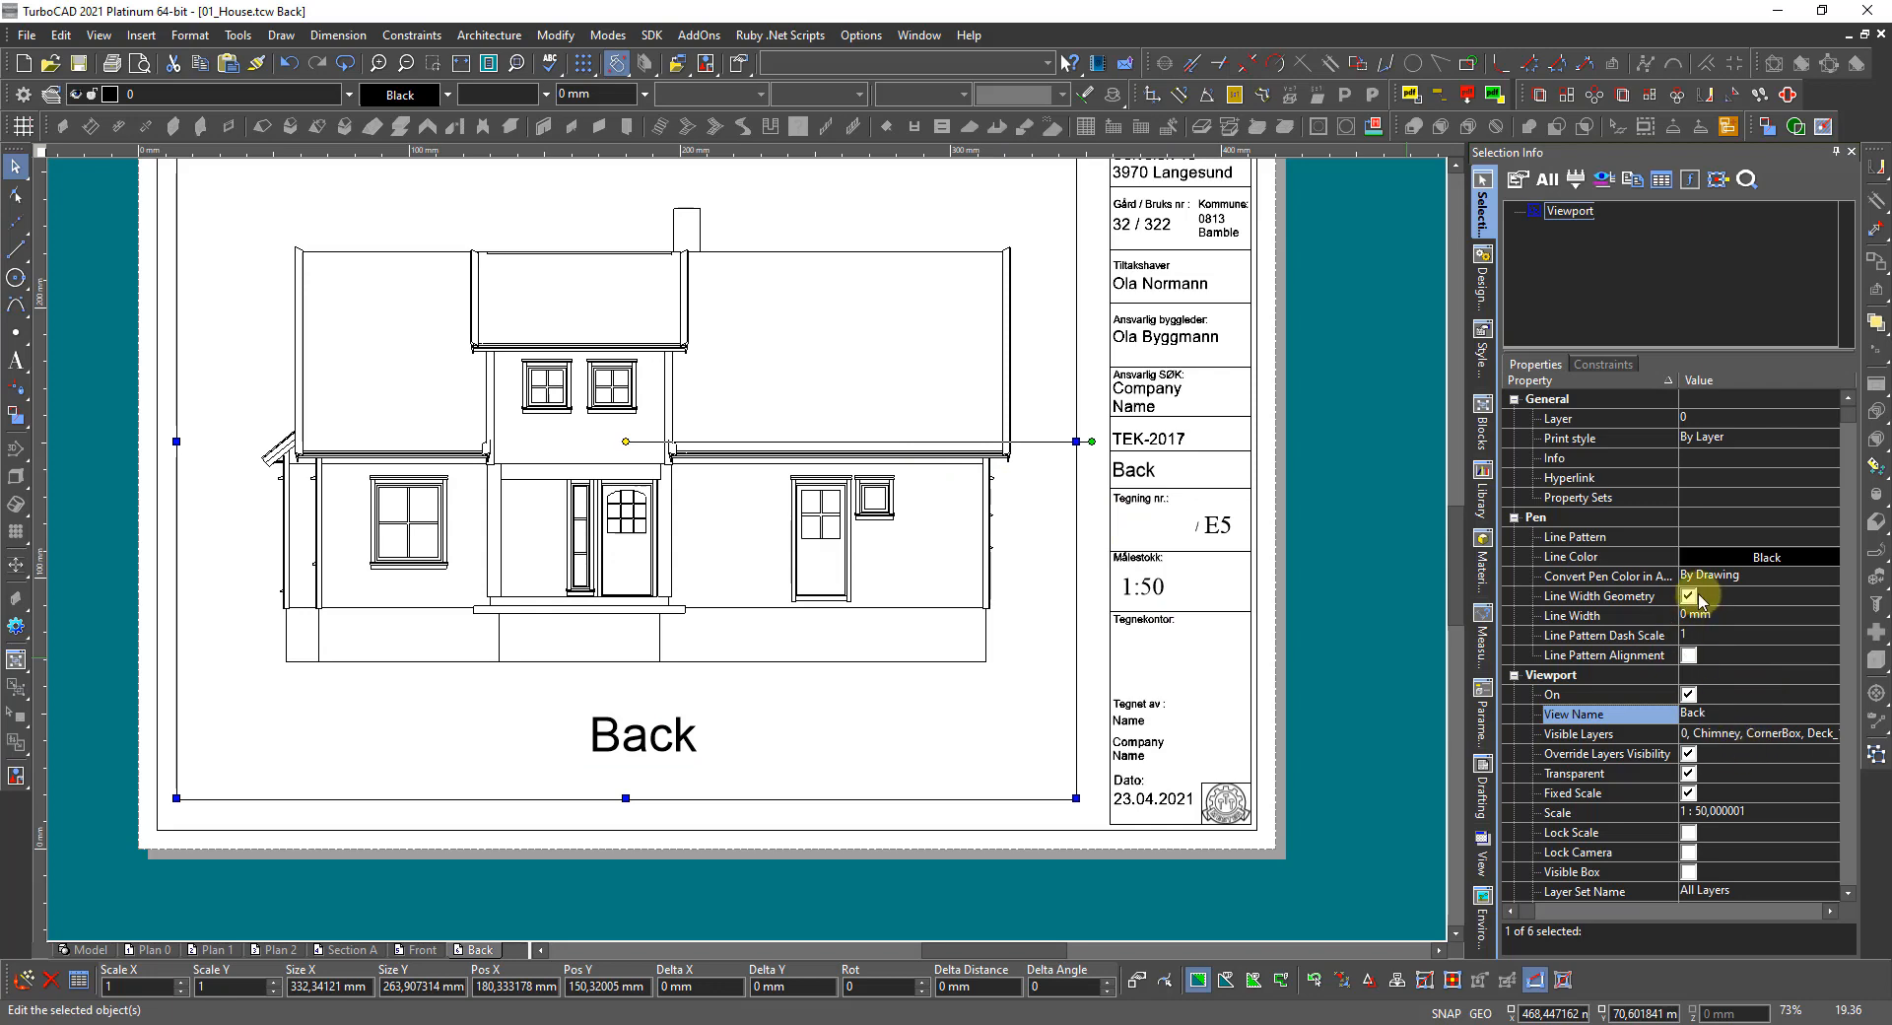
scroll(1723, 766, down, 1)
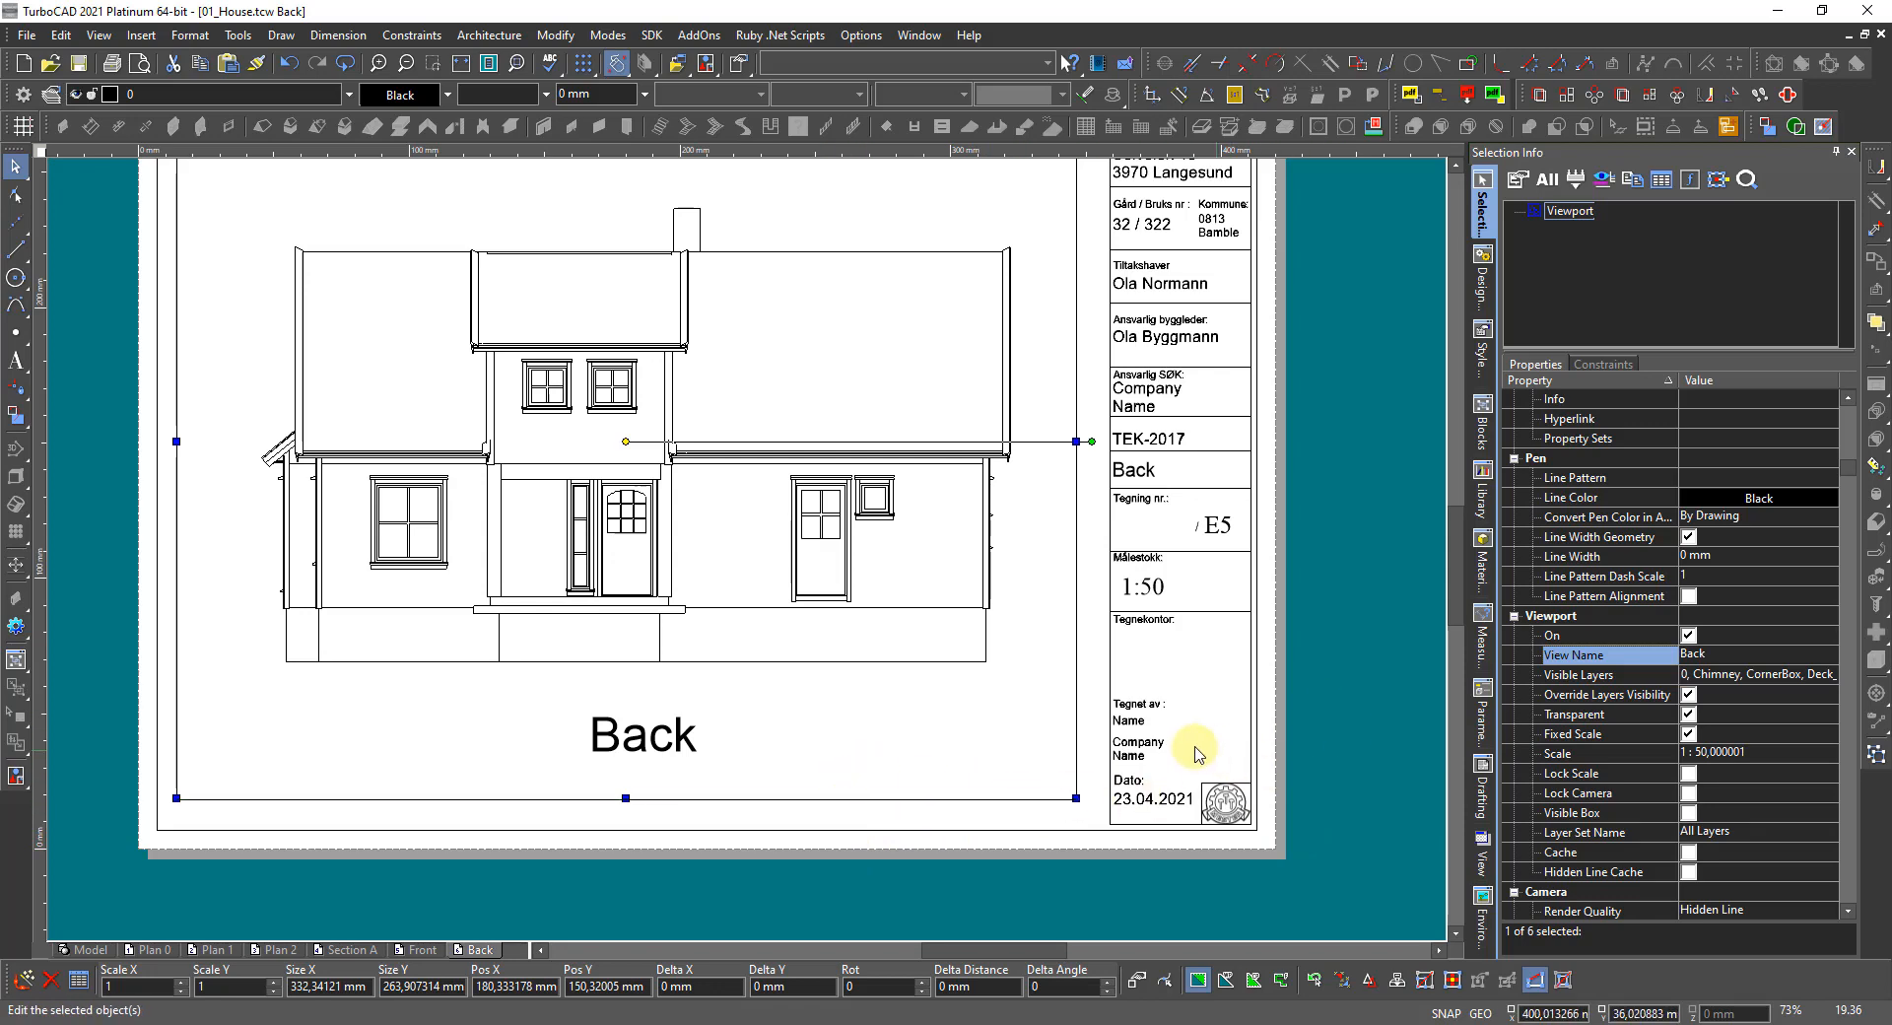
click(1326, 700)
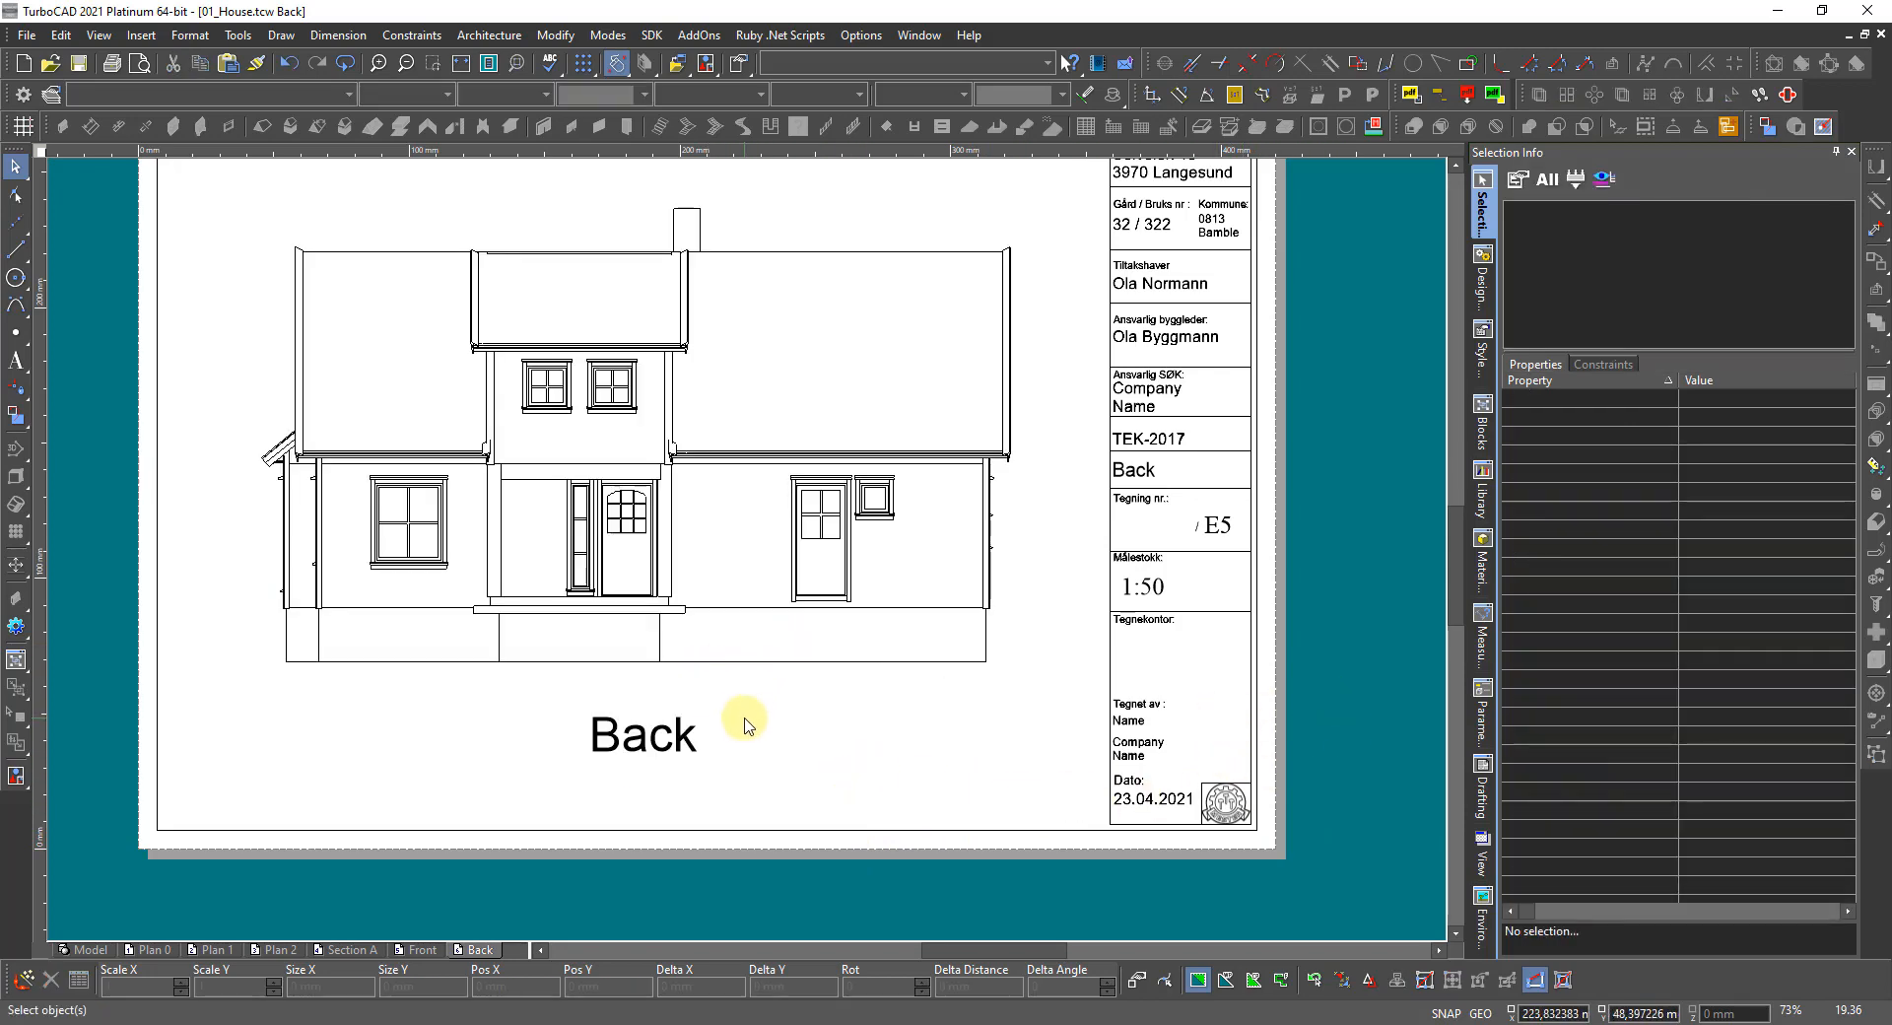
Duplicate the Back paper space and rename the copy as Right.
right_click(488, 951)
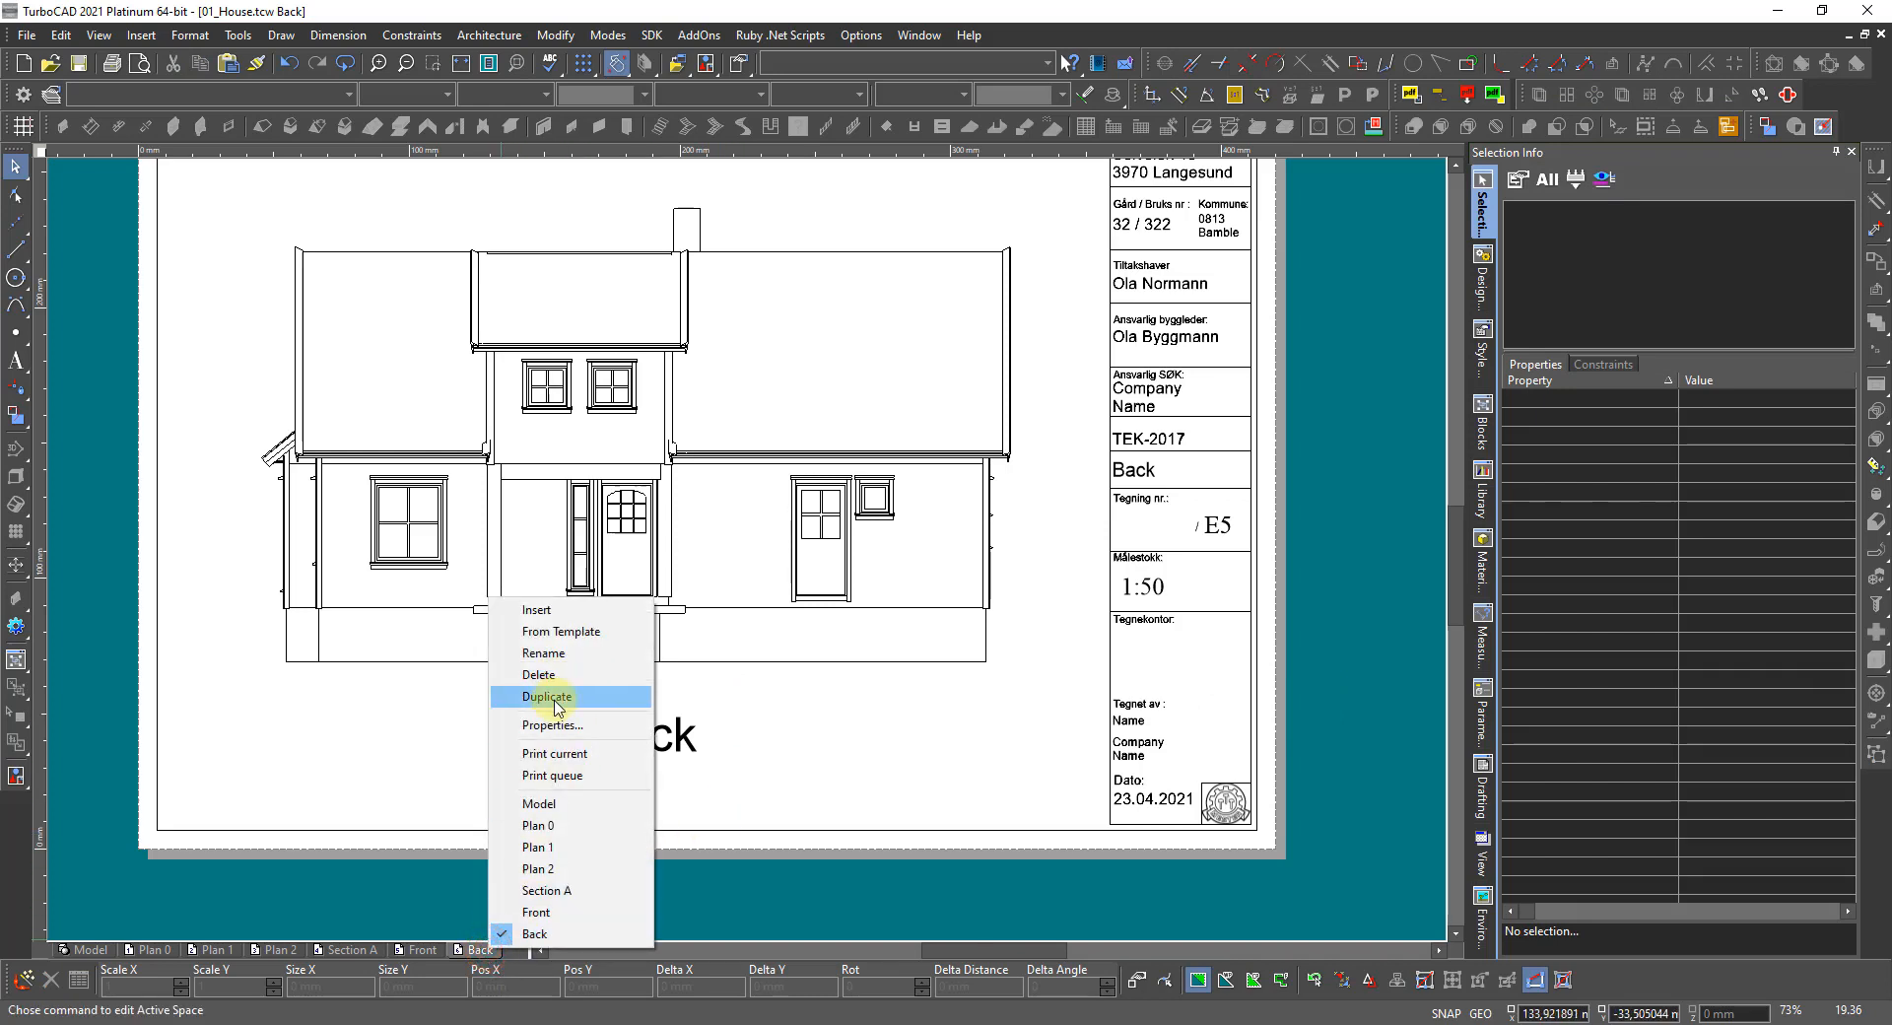
click(555, 697)
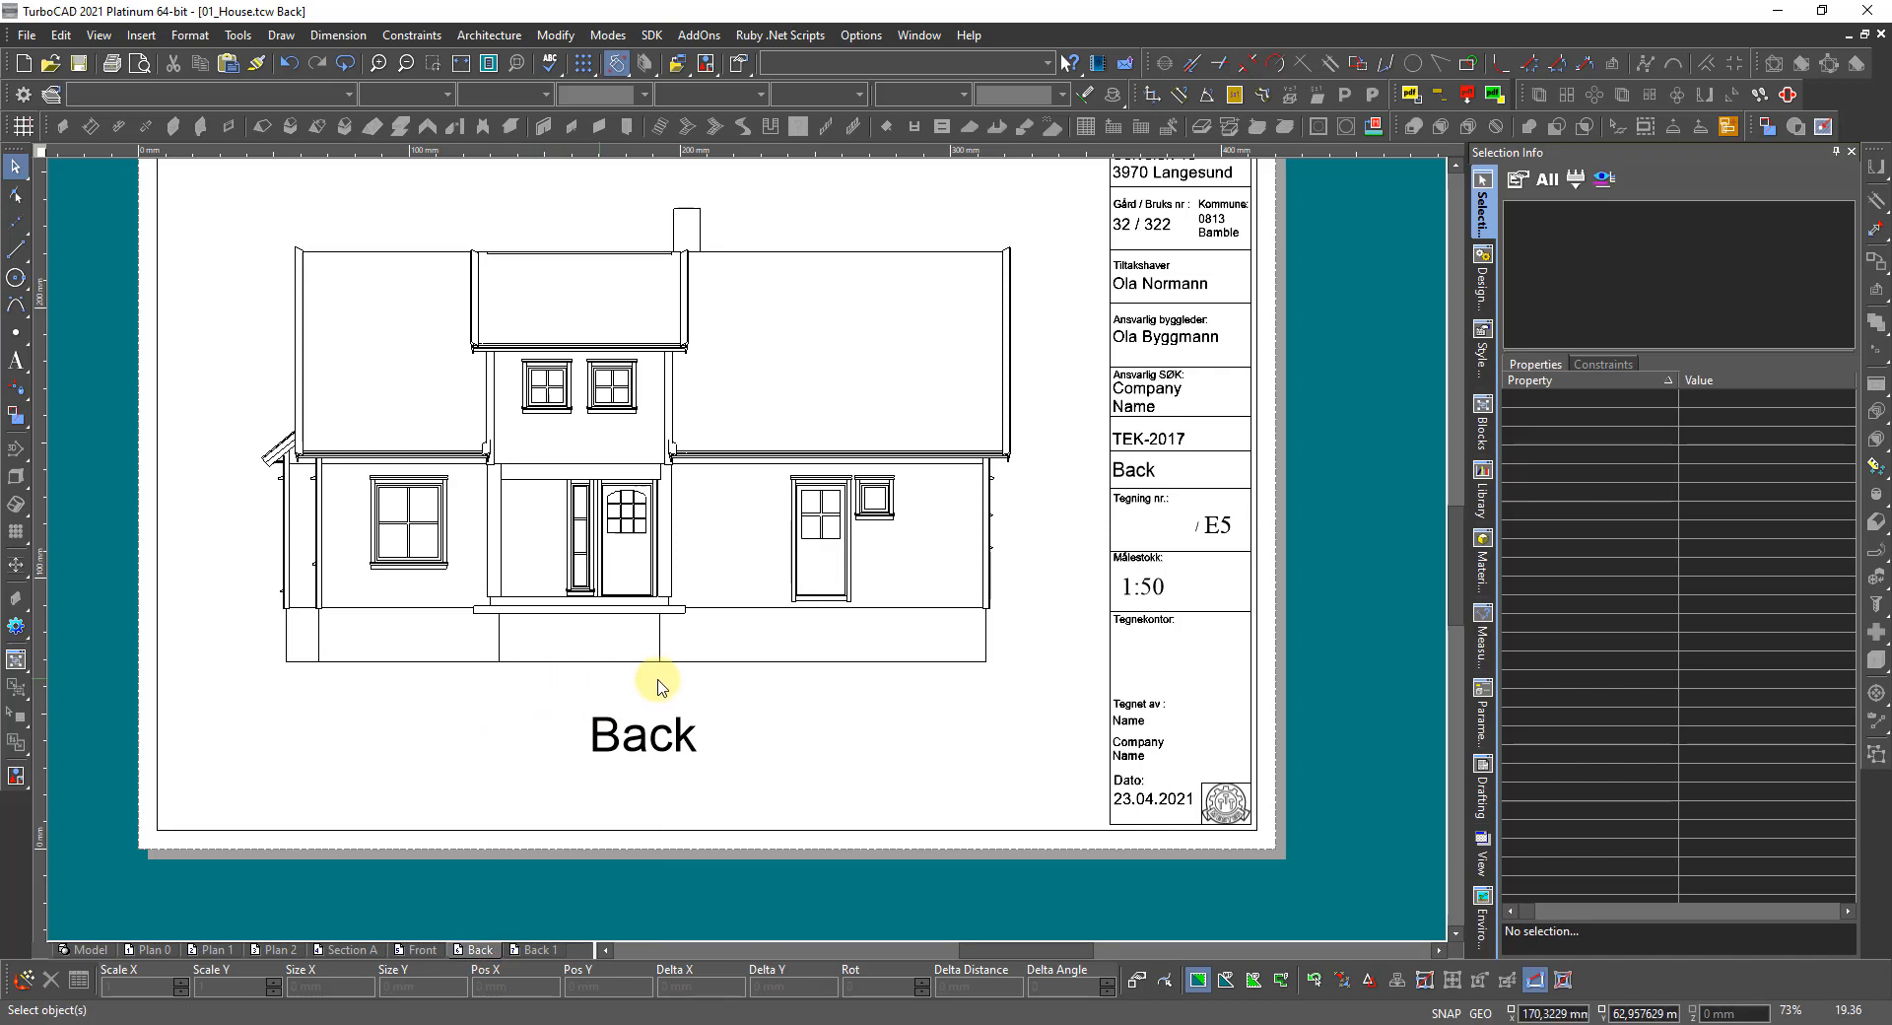
click(538, 950)
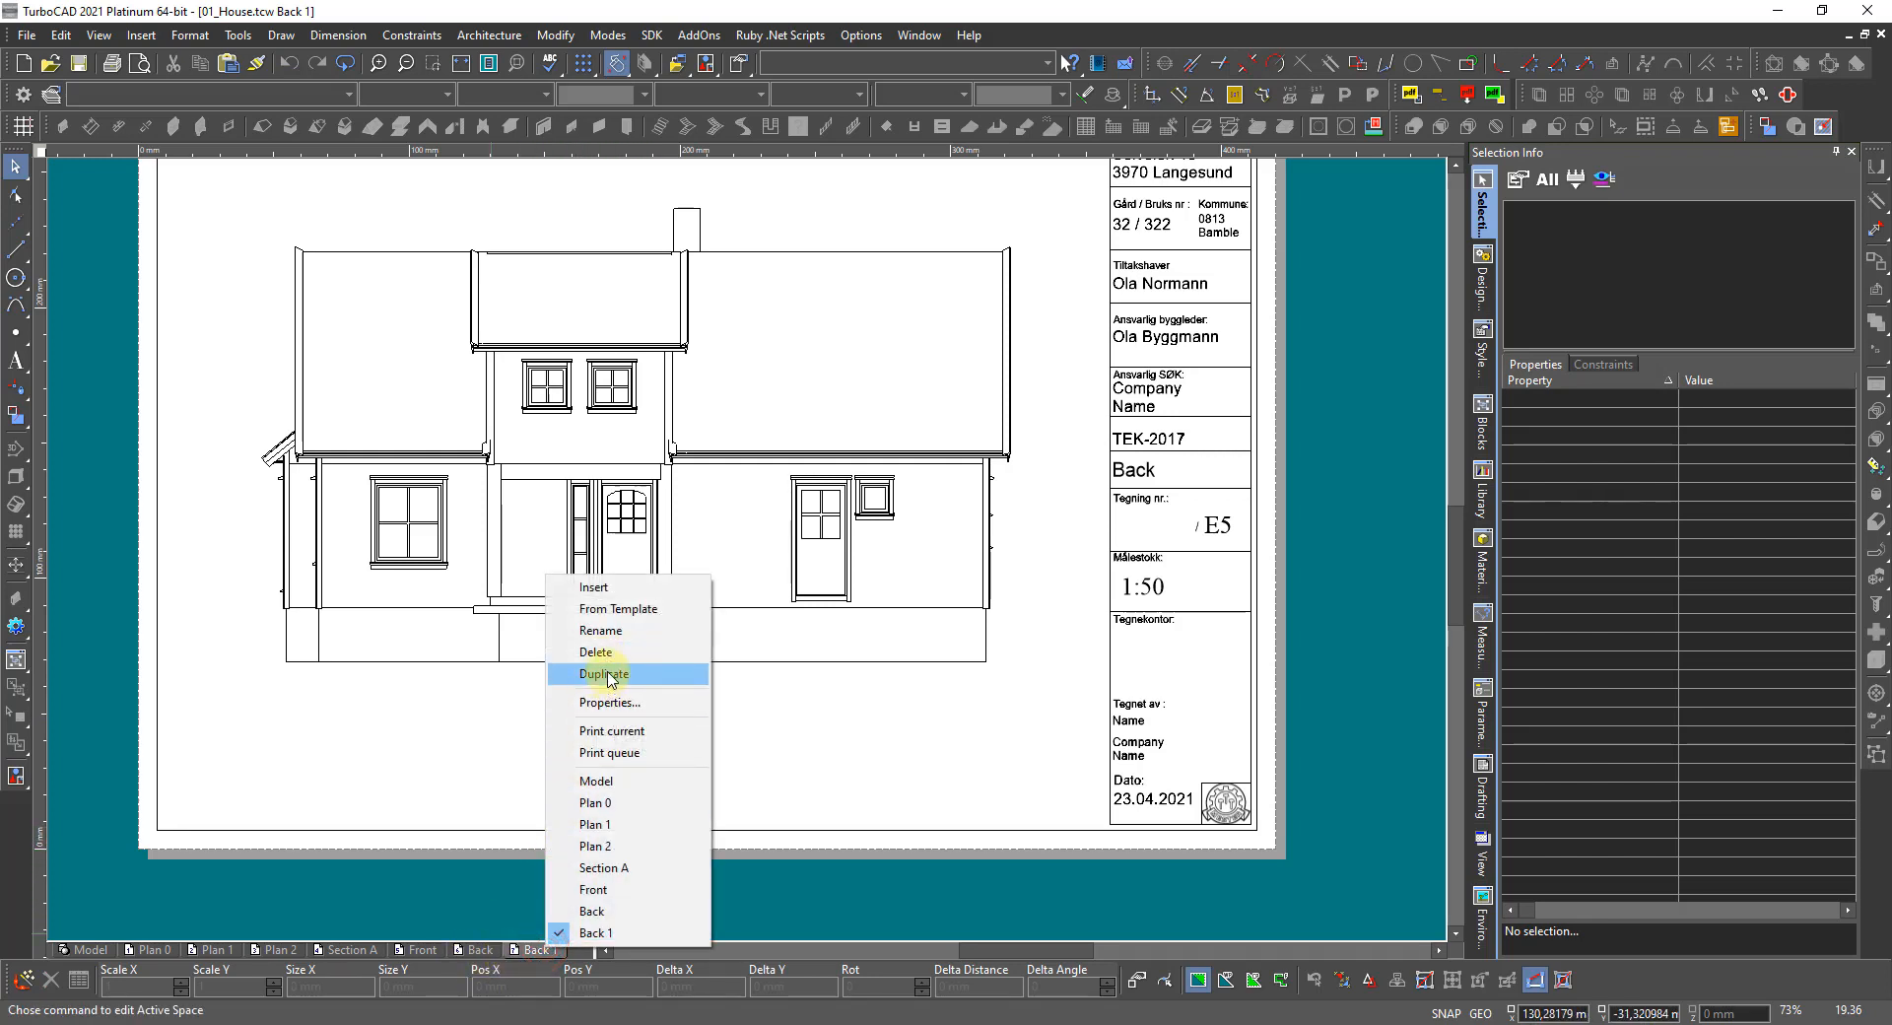
click(612, 630)
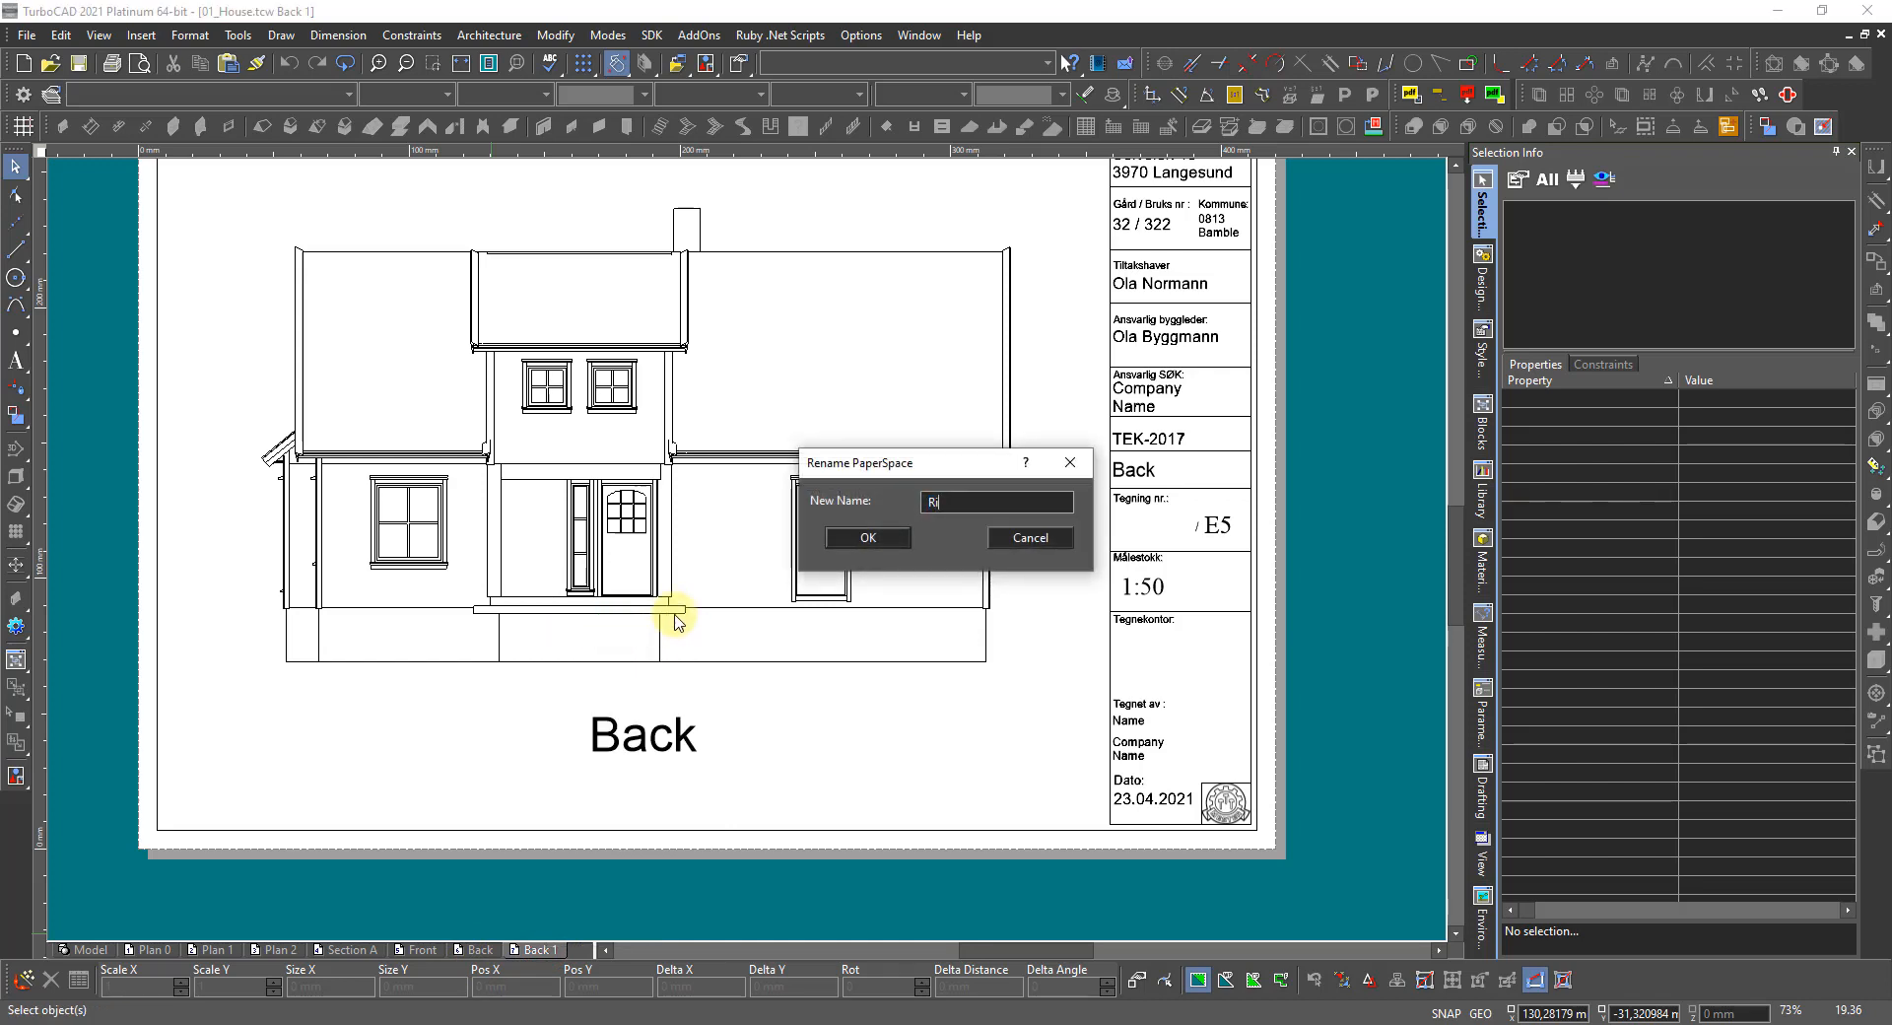
text(Right)
key(Return)
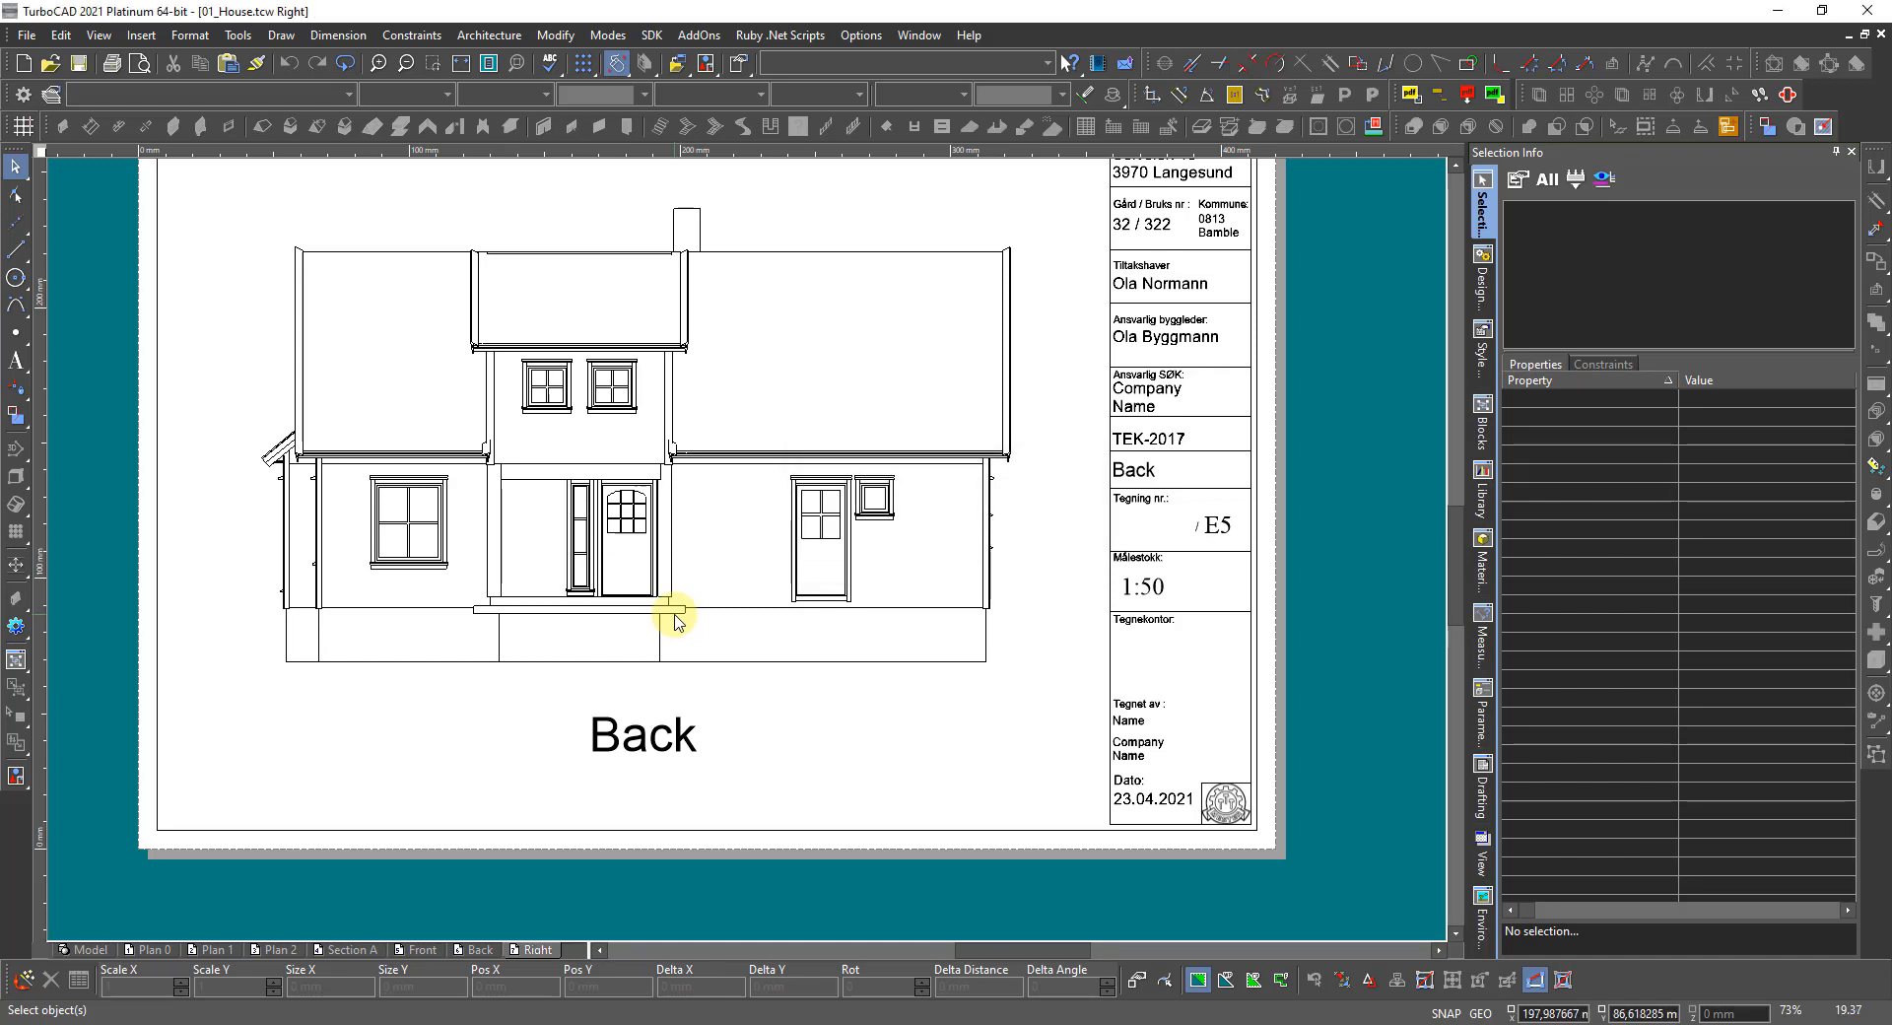
Switch the Right sheet's viewport to the named view Right.
click(674, 617)
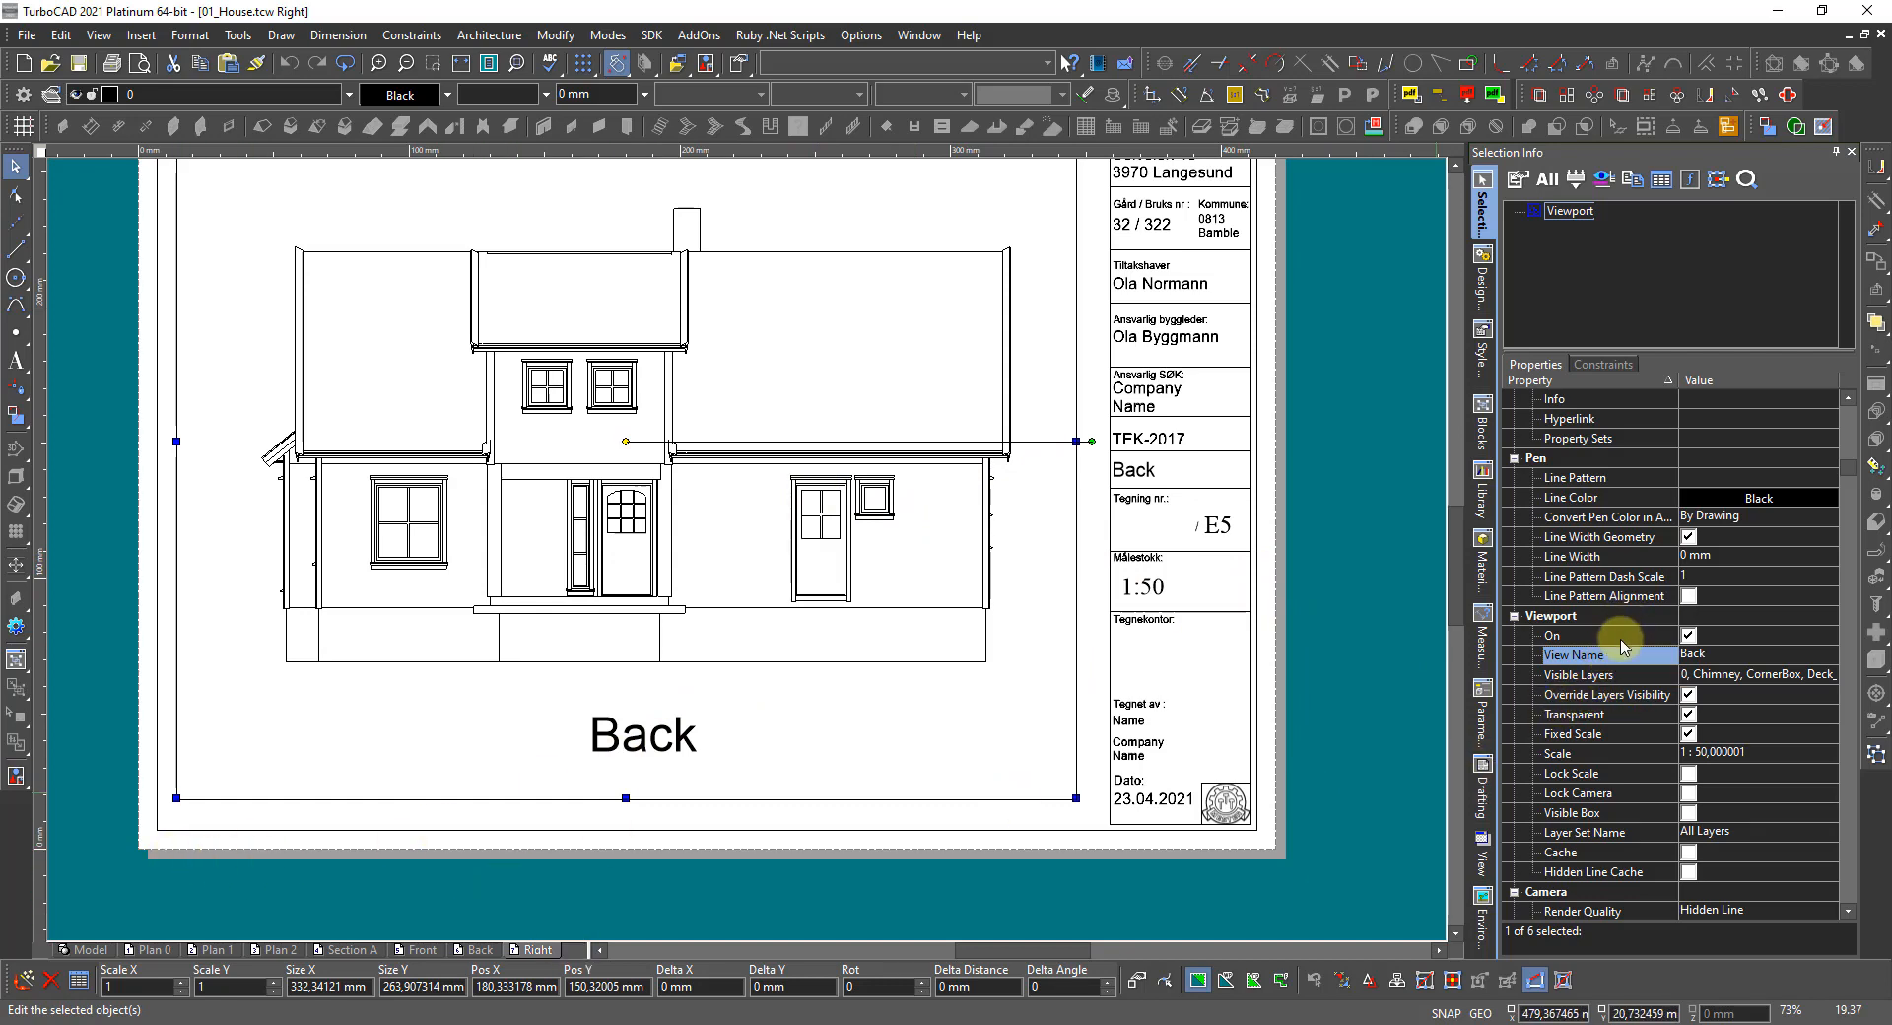
click(1696, 655)
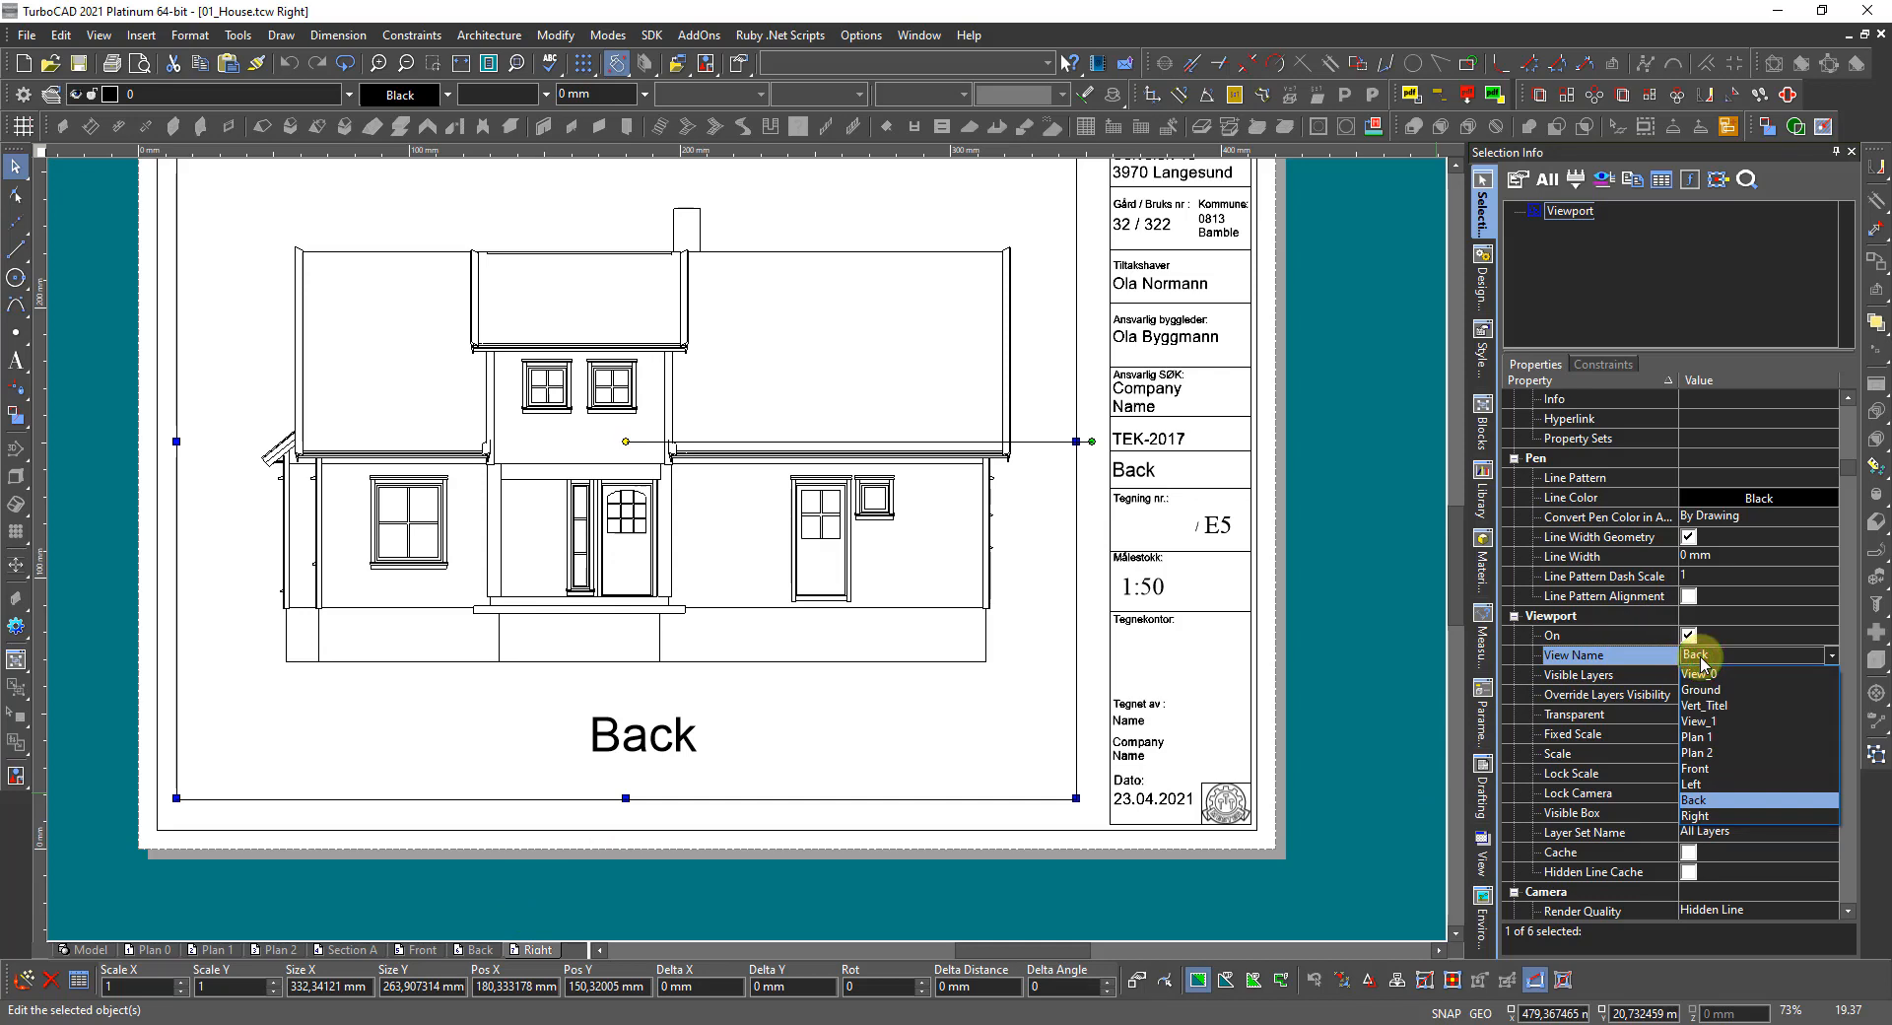
click(1699, 658)
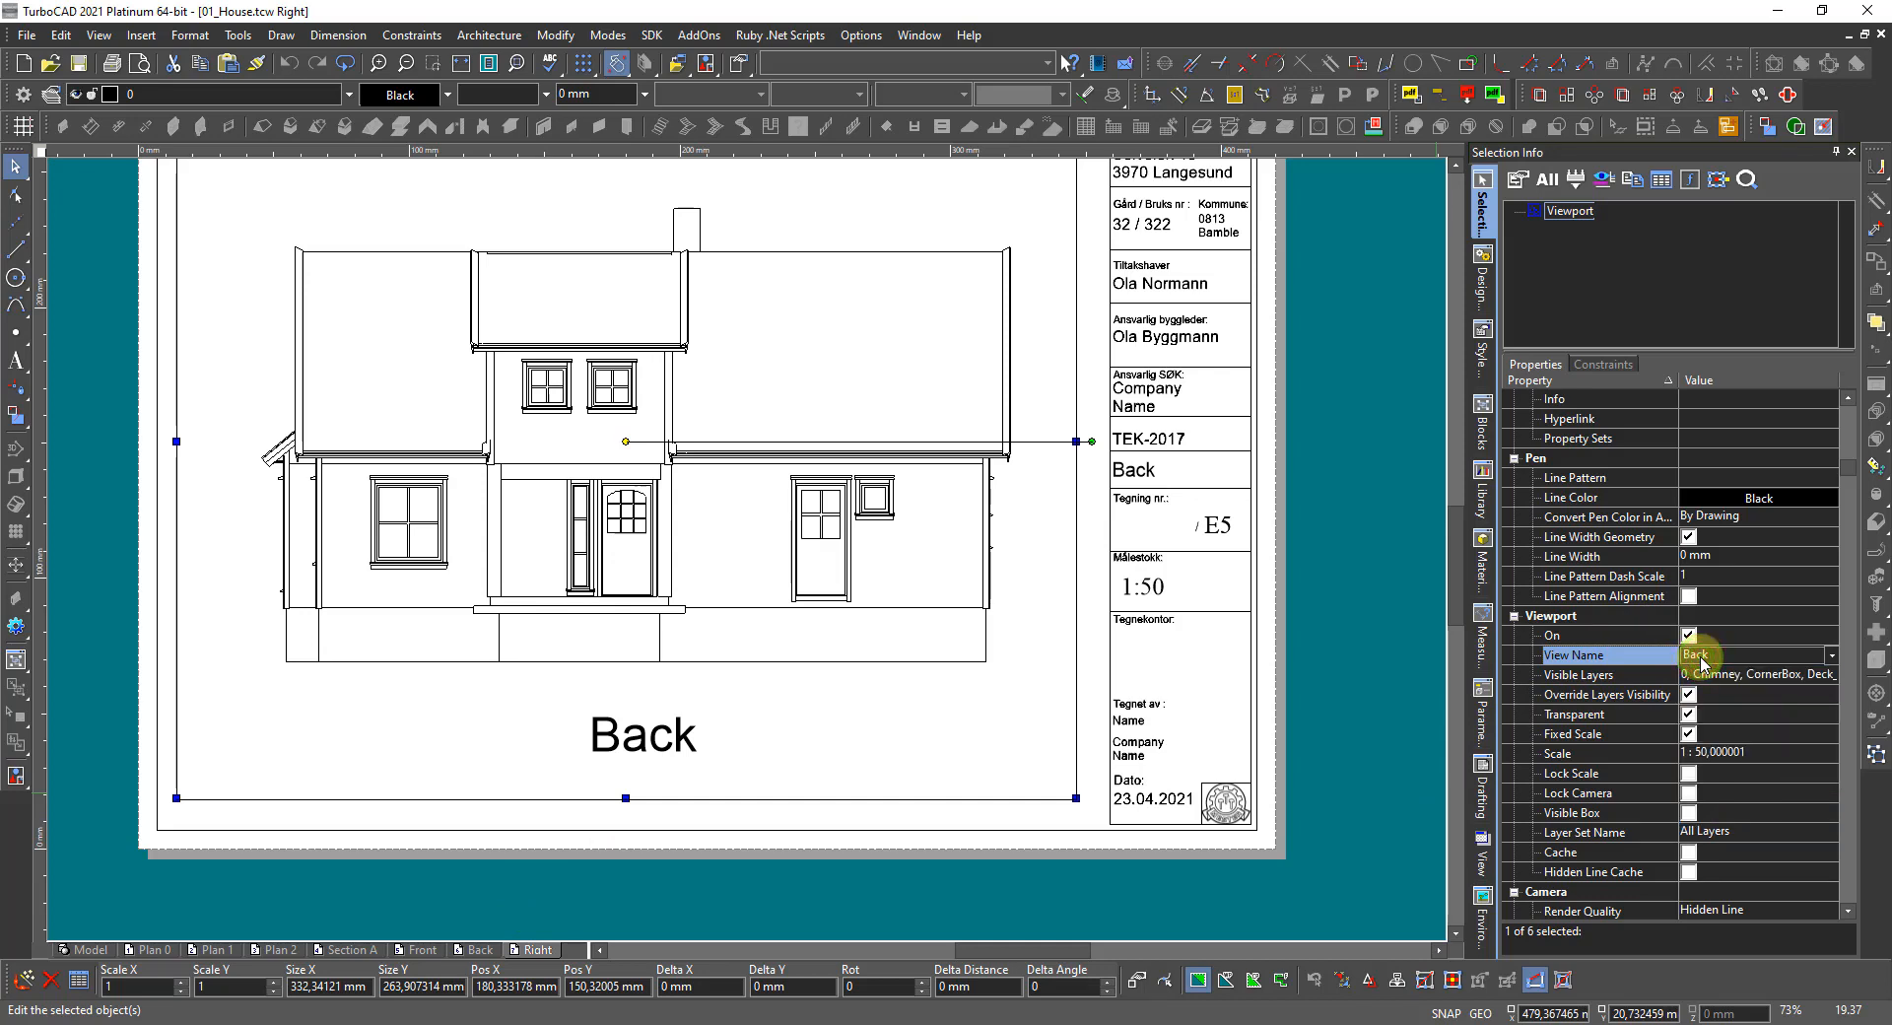
click(1701, 658)
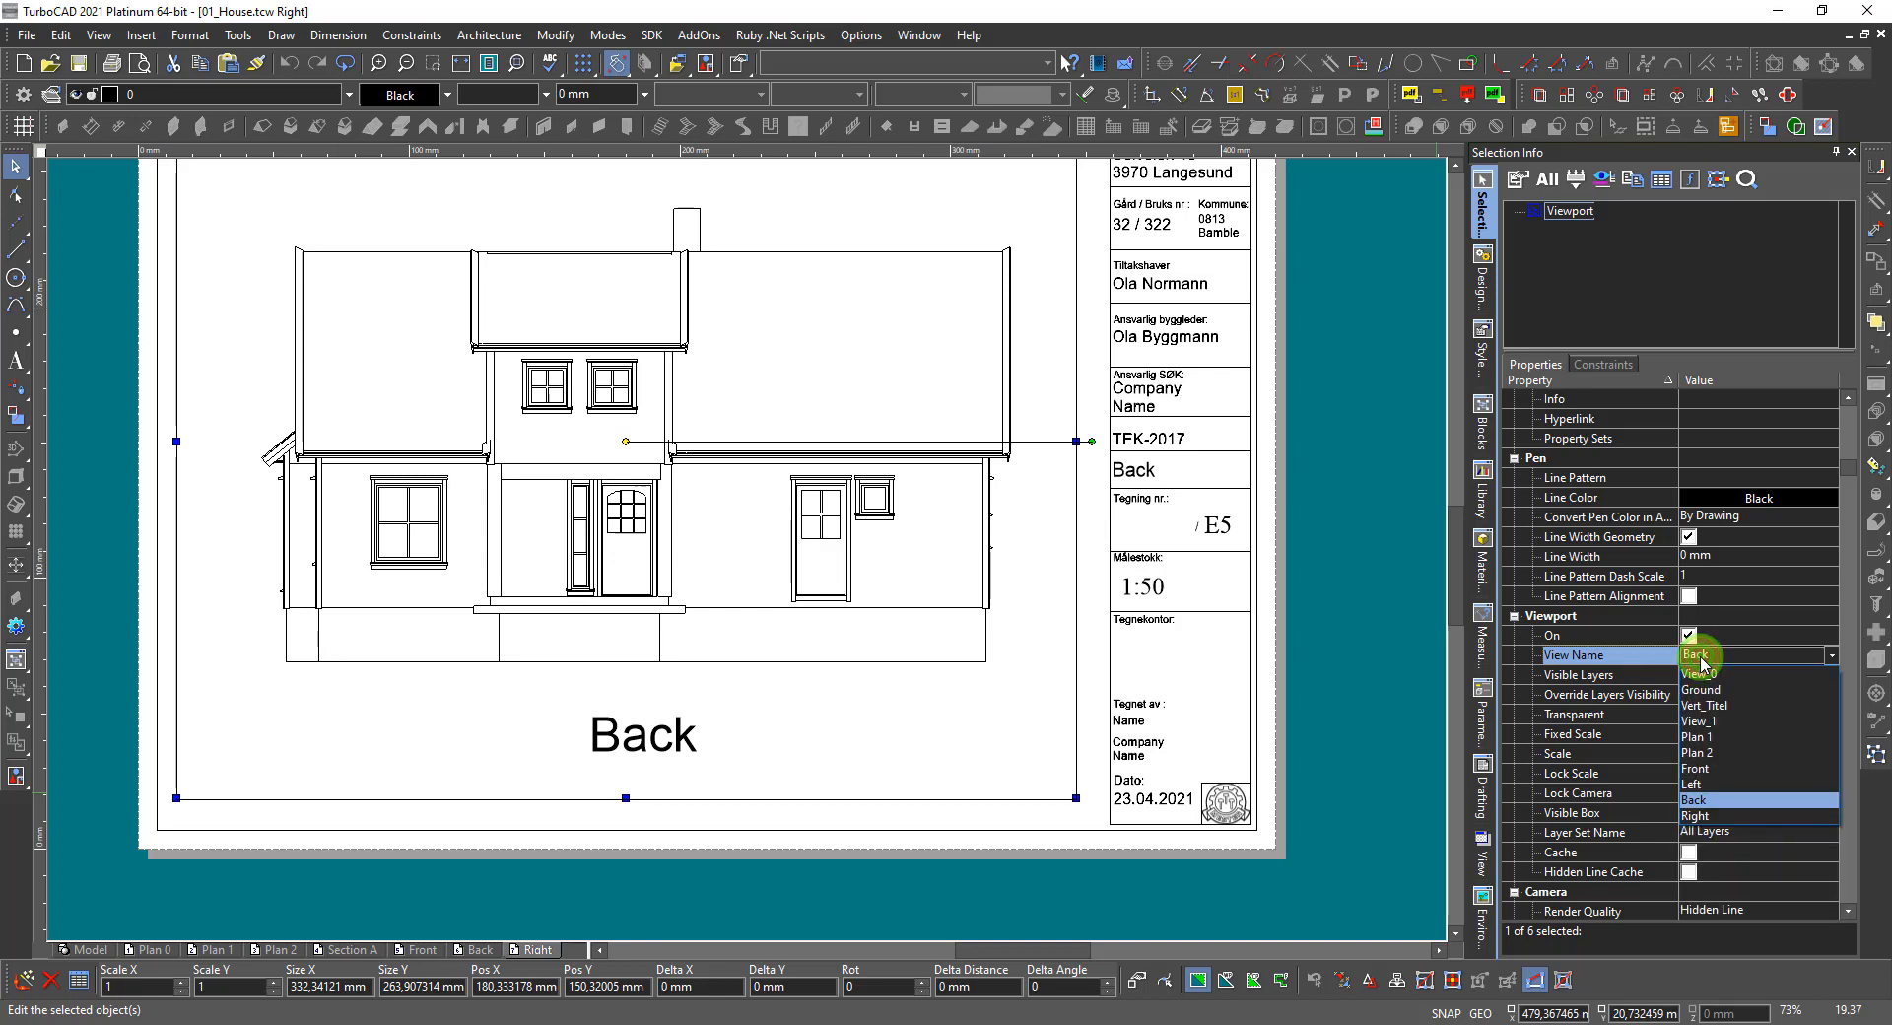
click(1703, 816)
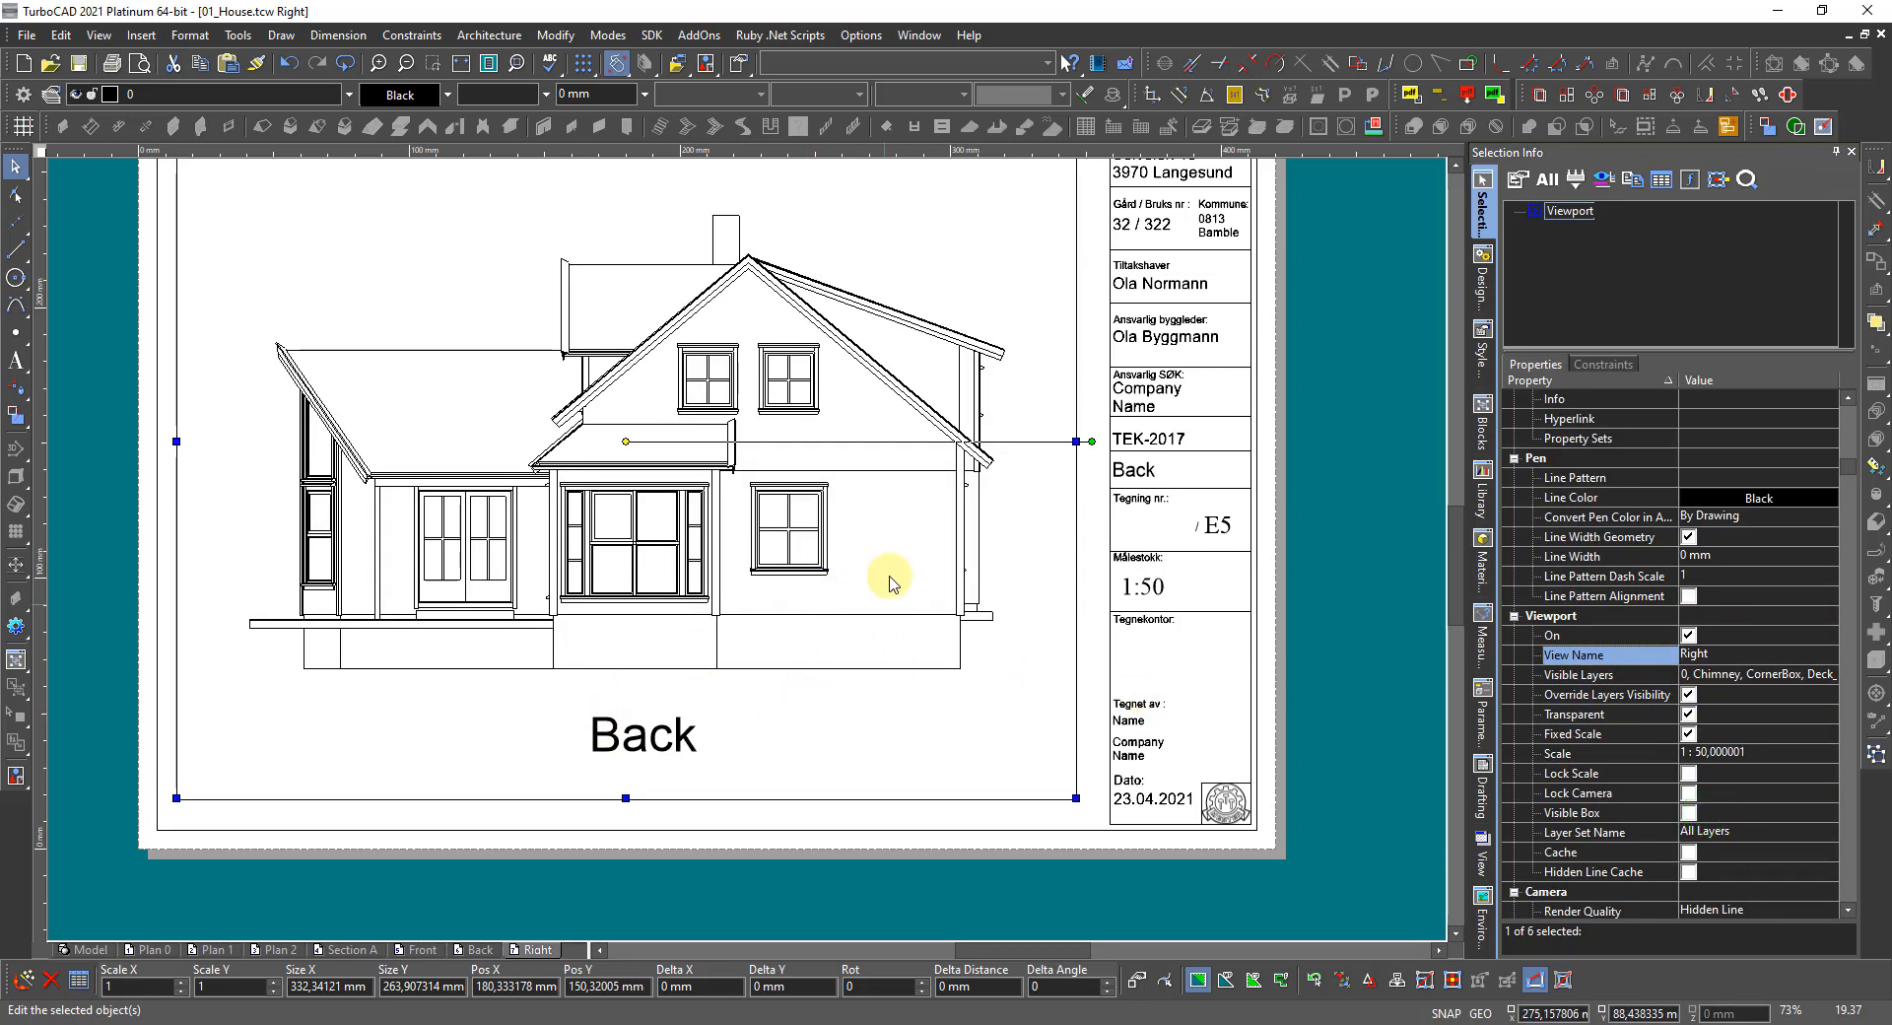
Change the Back text in the Right sheet's title block to Right.
click(1132, 468)
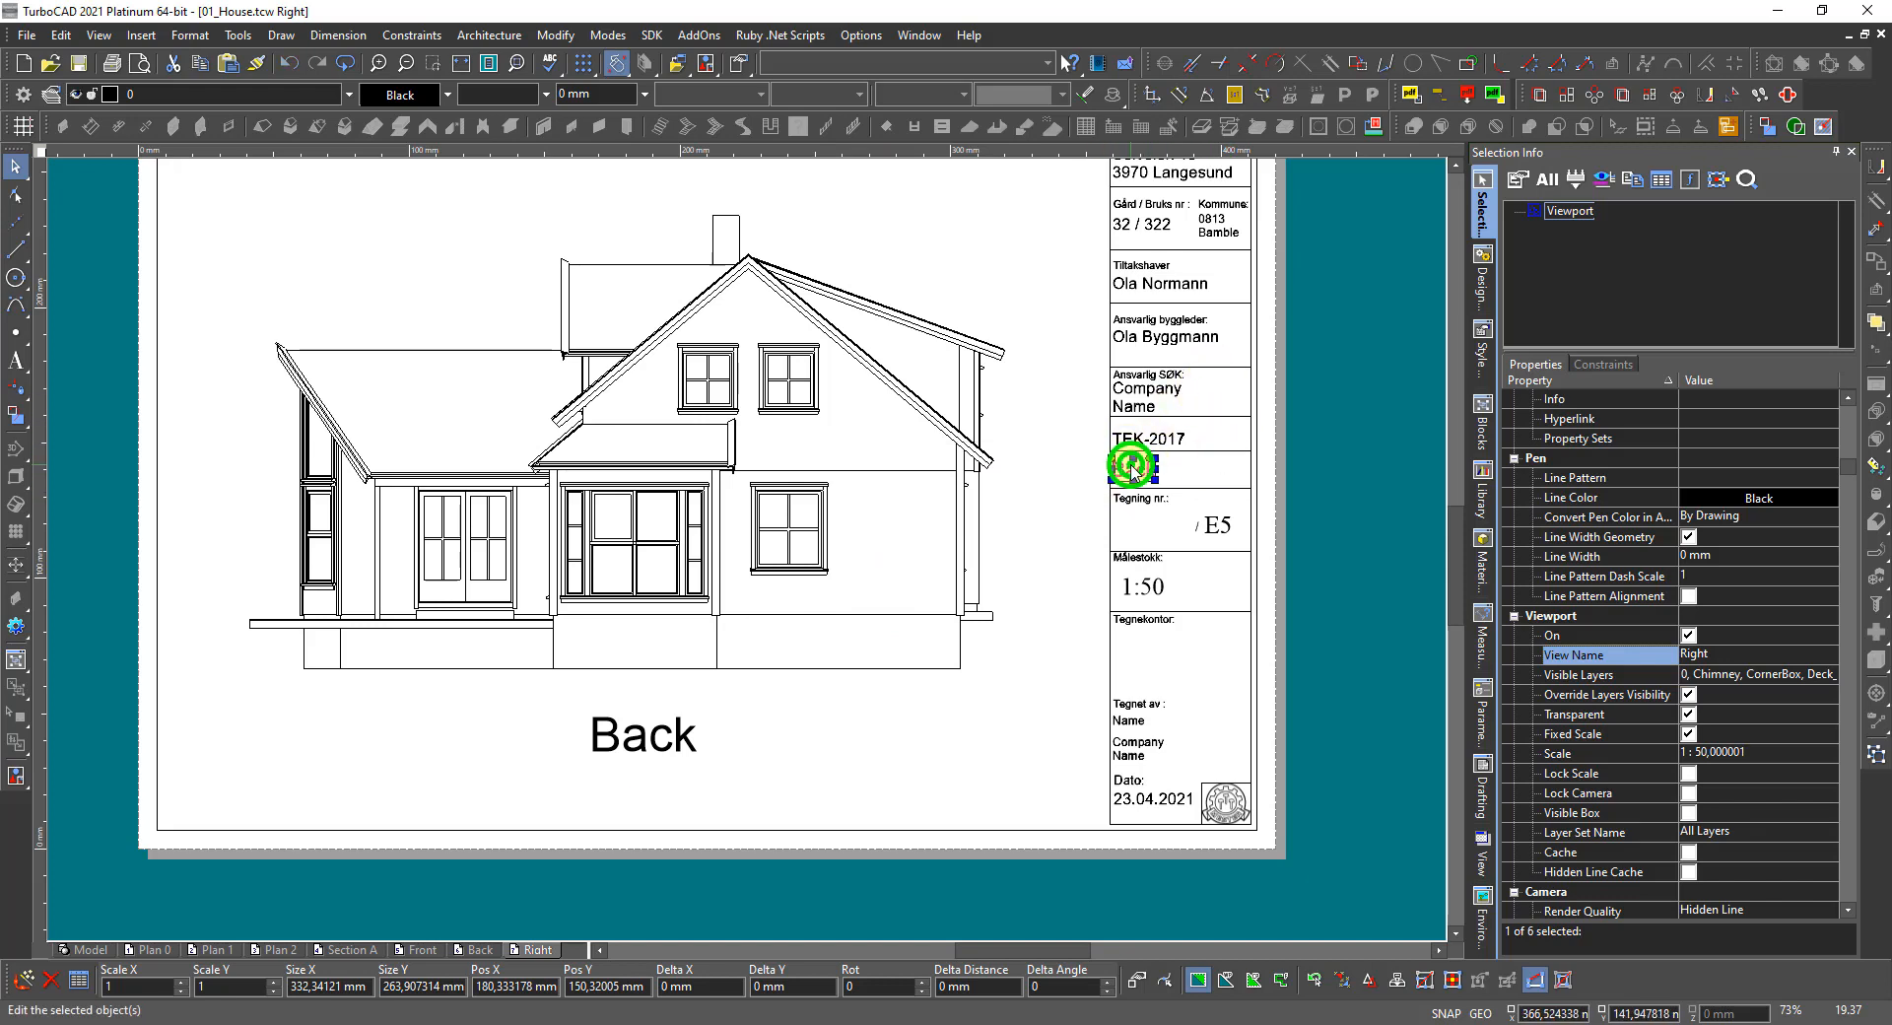
click(1720, 477)
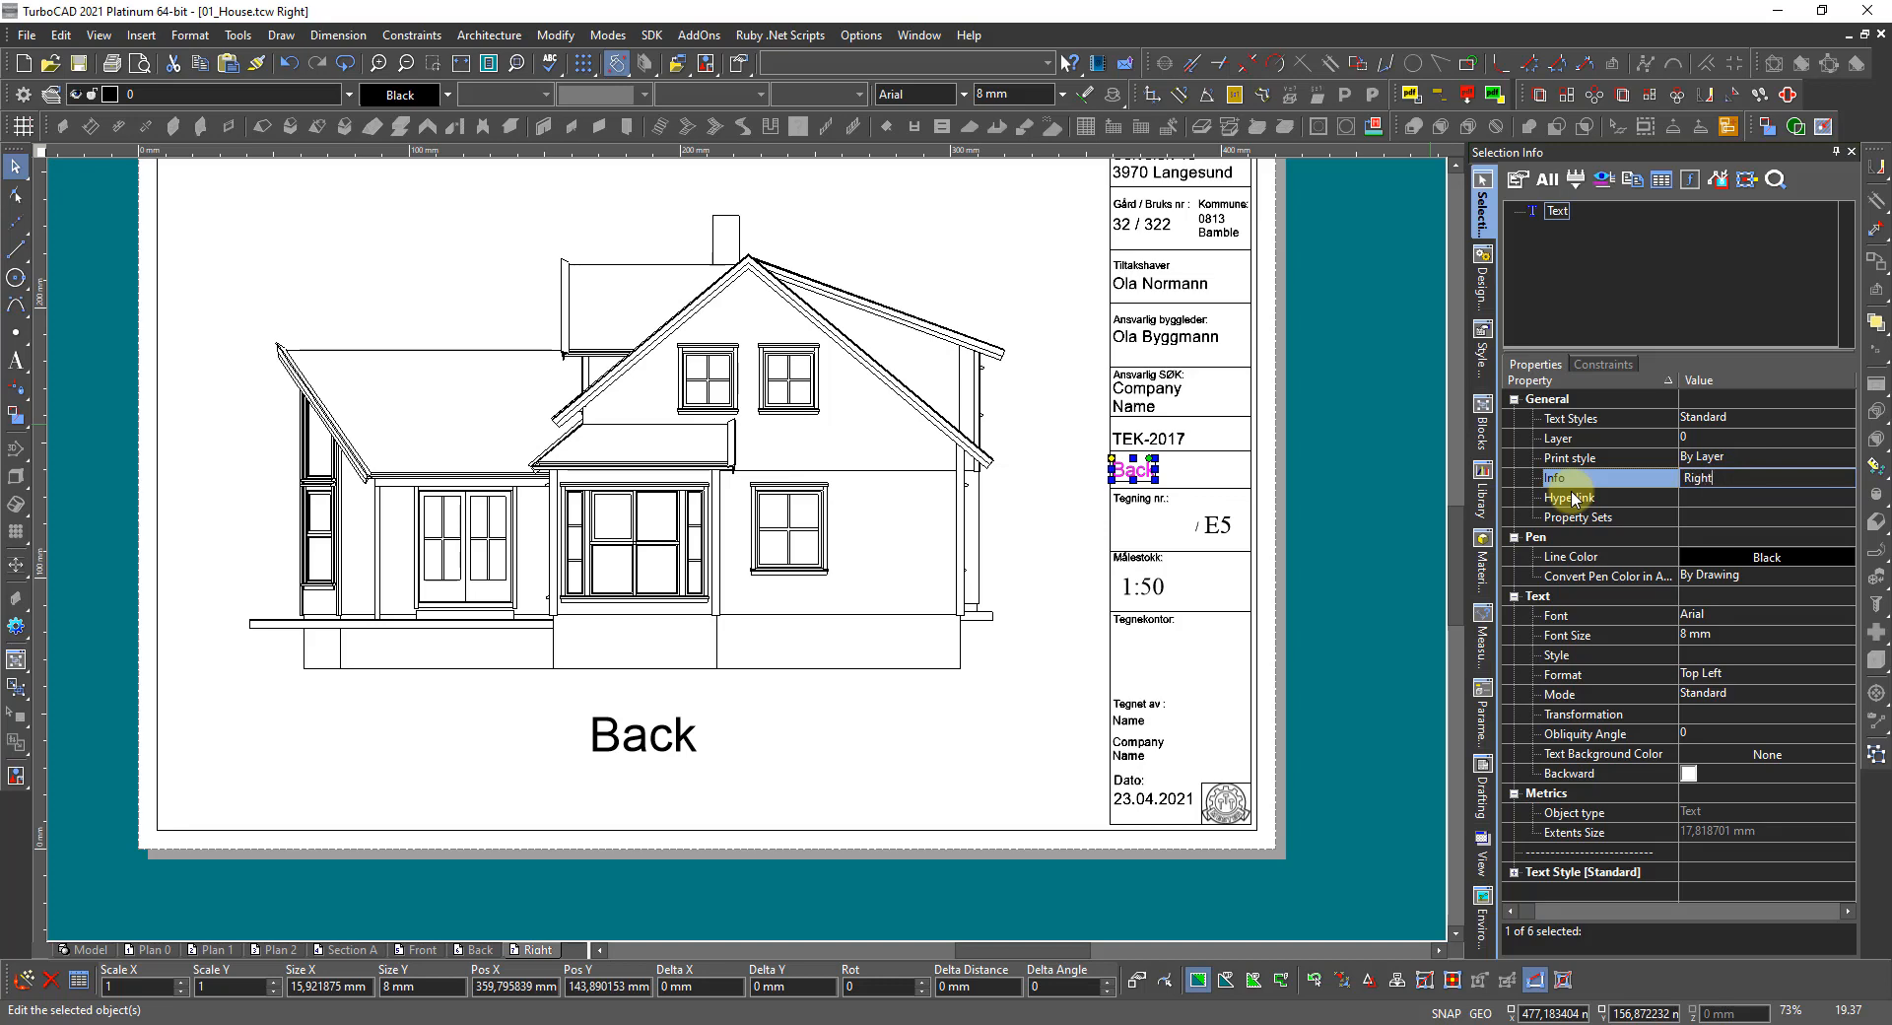
text(Right)
key(Return)
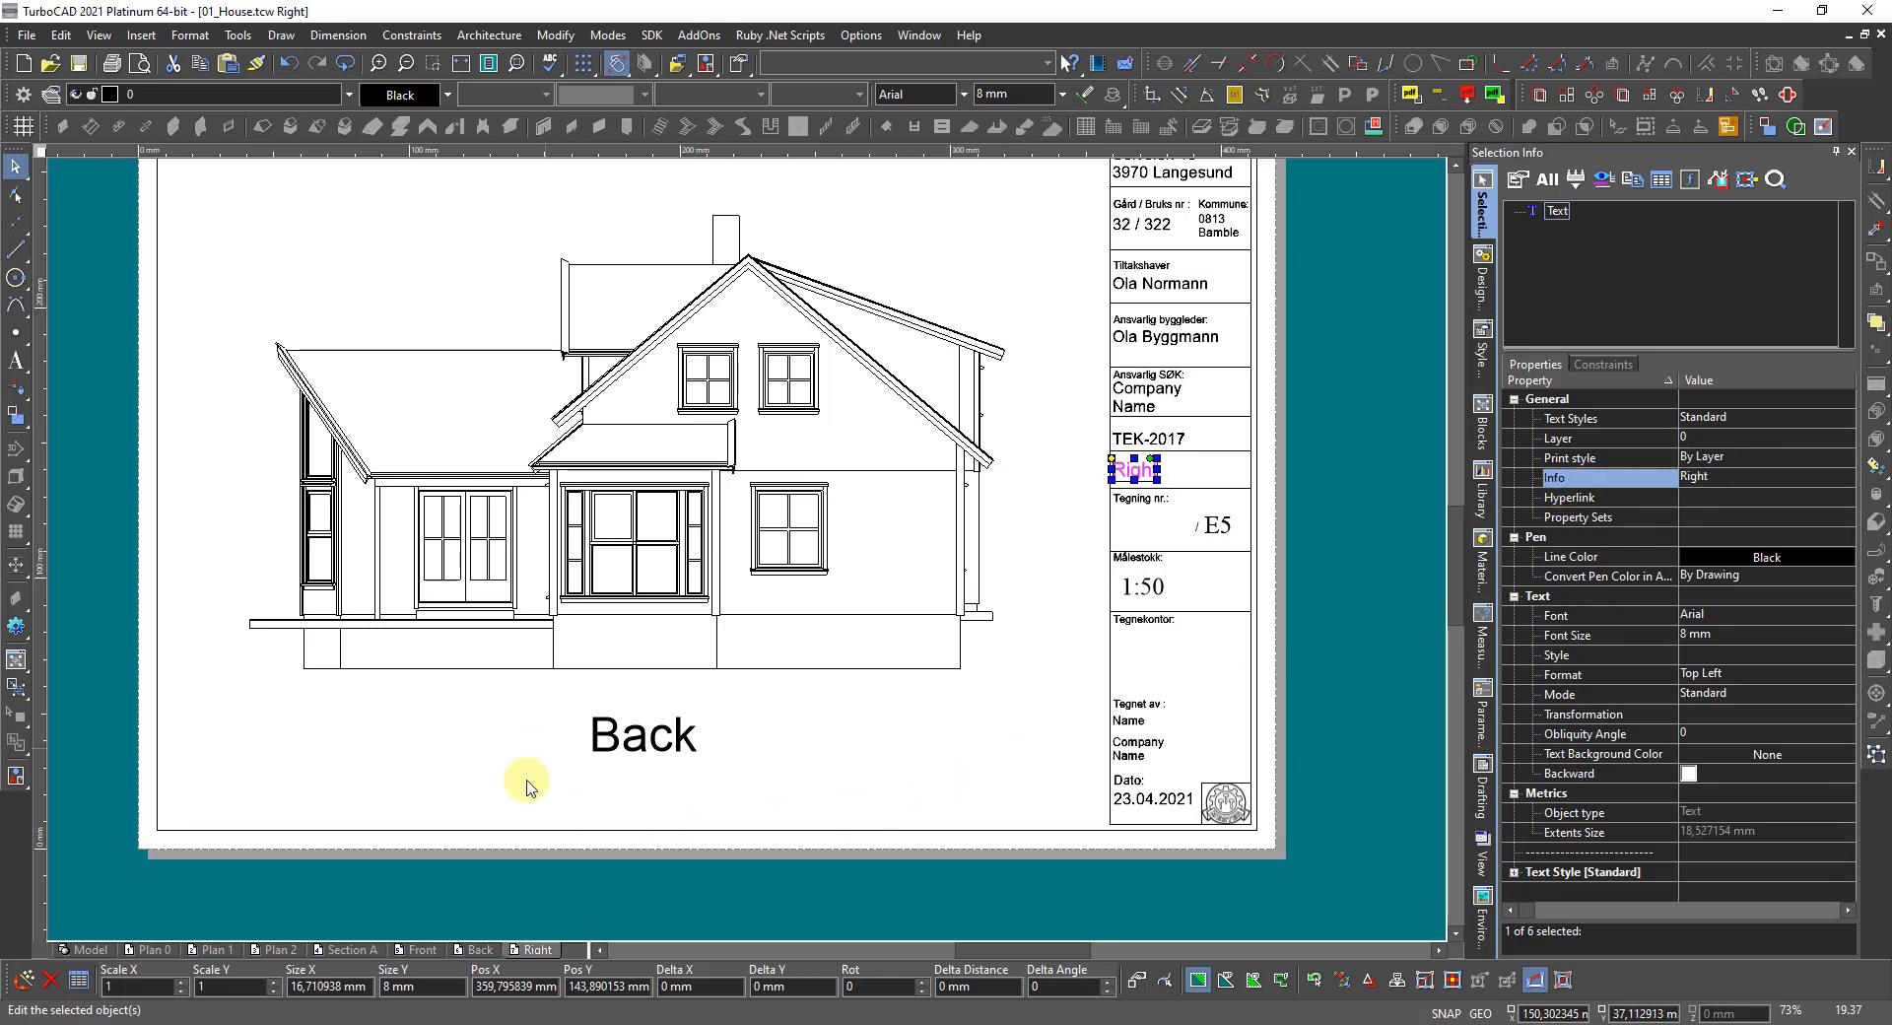
Change the large Back caption below the elevation on the Right sheet to Right.
click(631, 735)
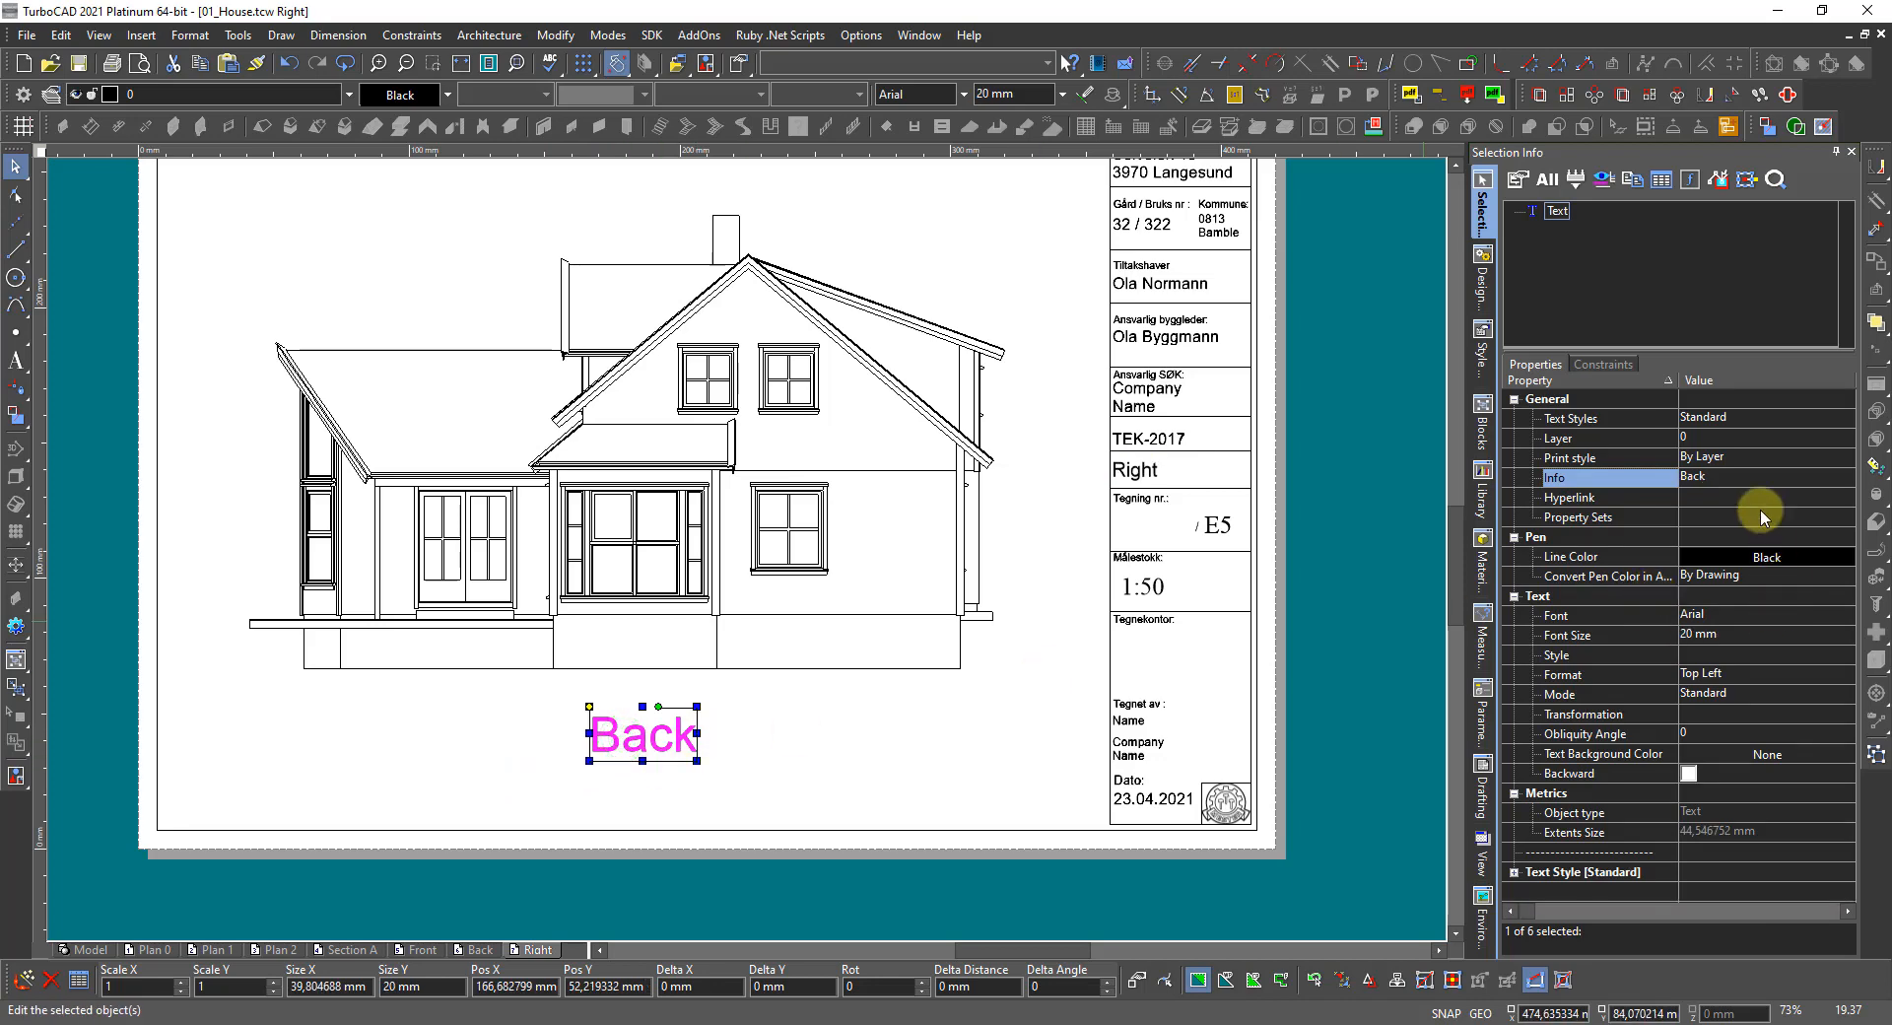
click(1735, 477)
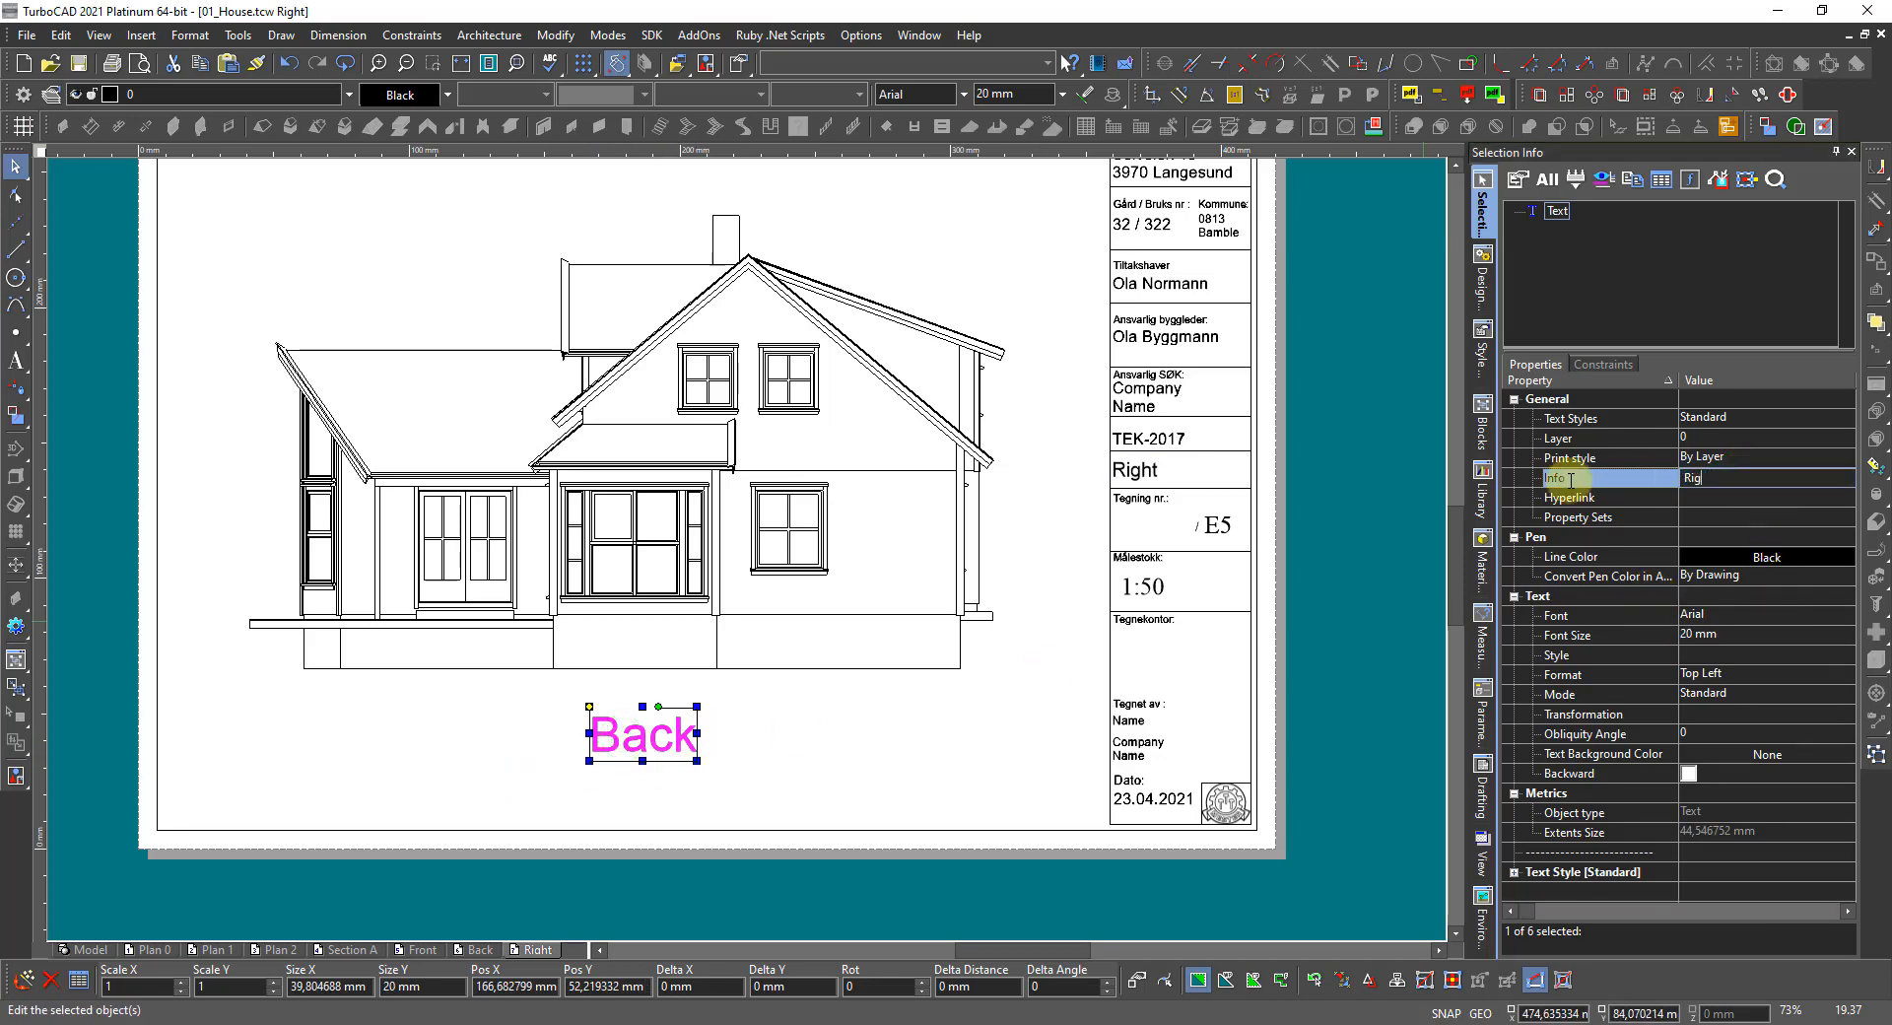
key(Return)
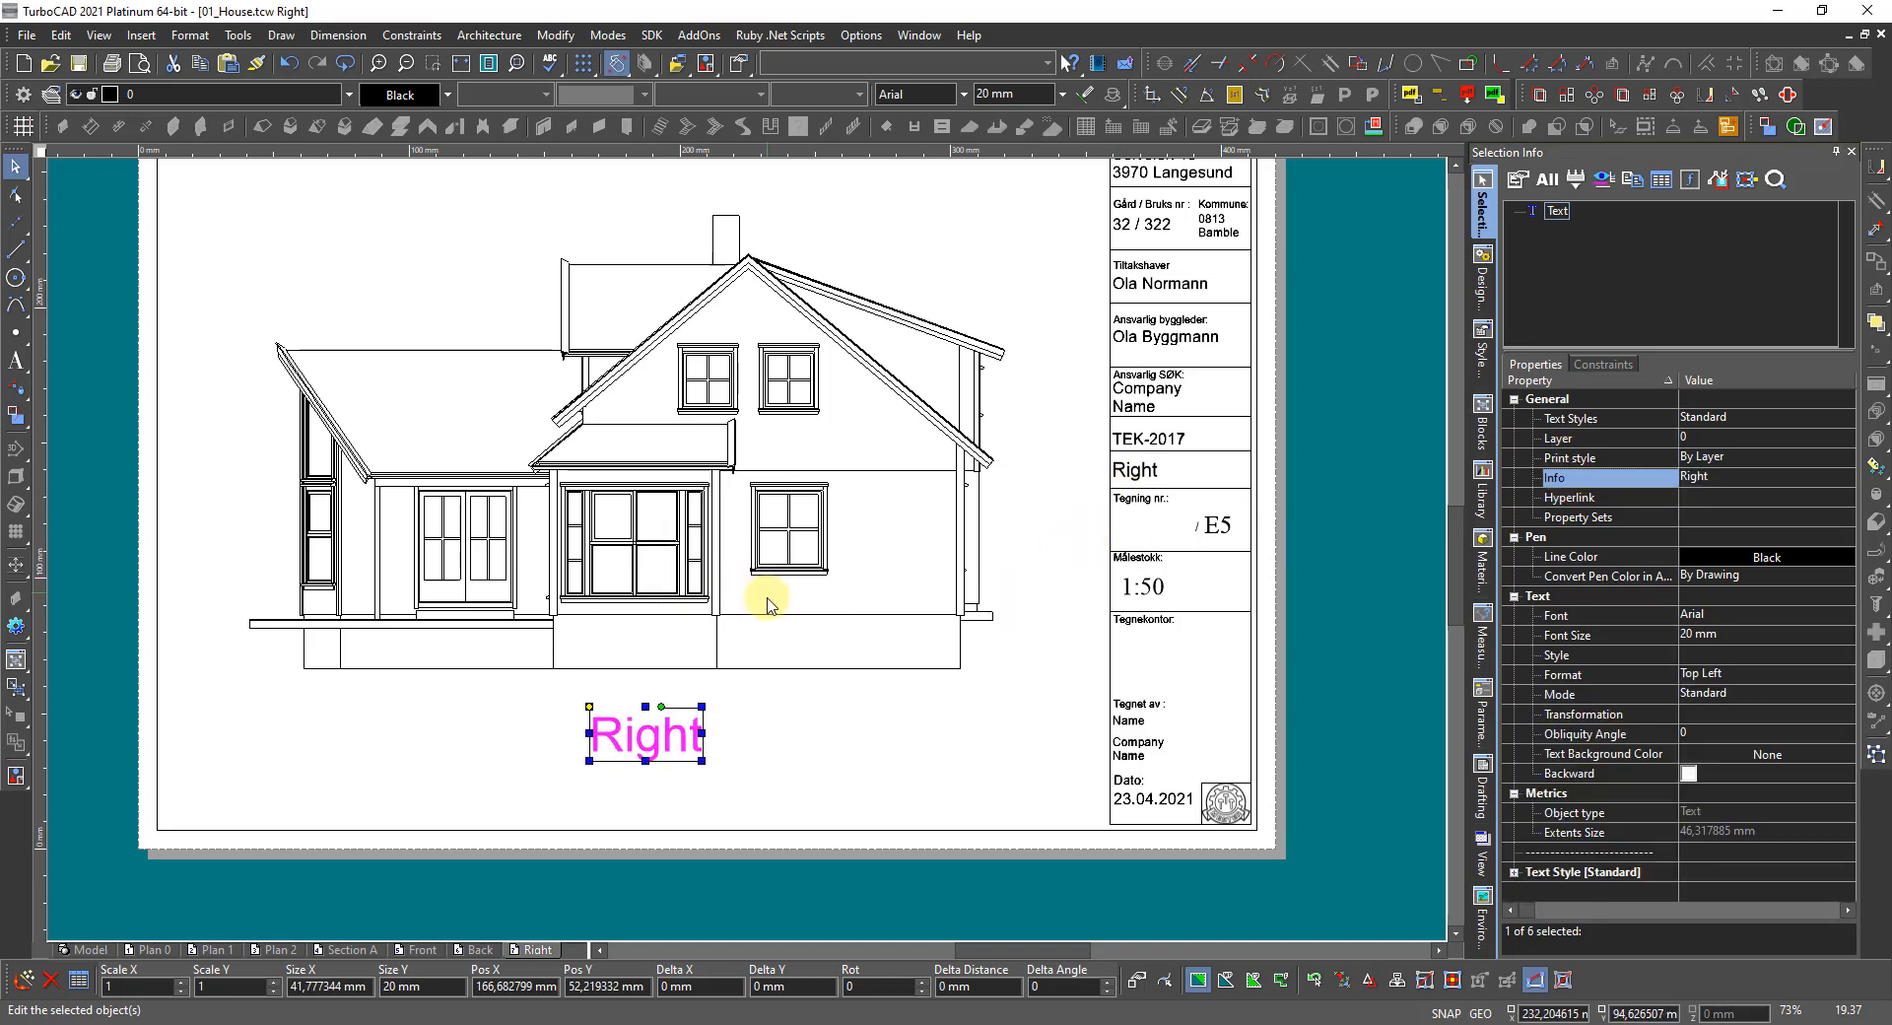
key(Escape)
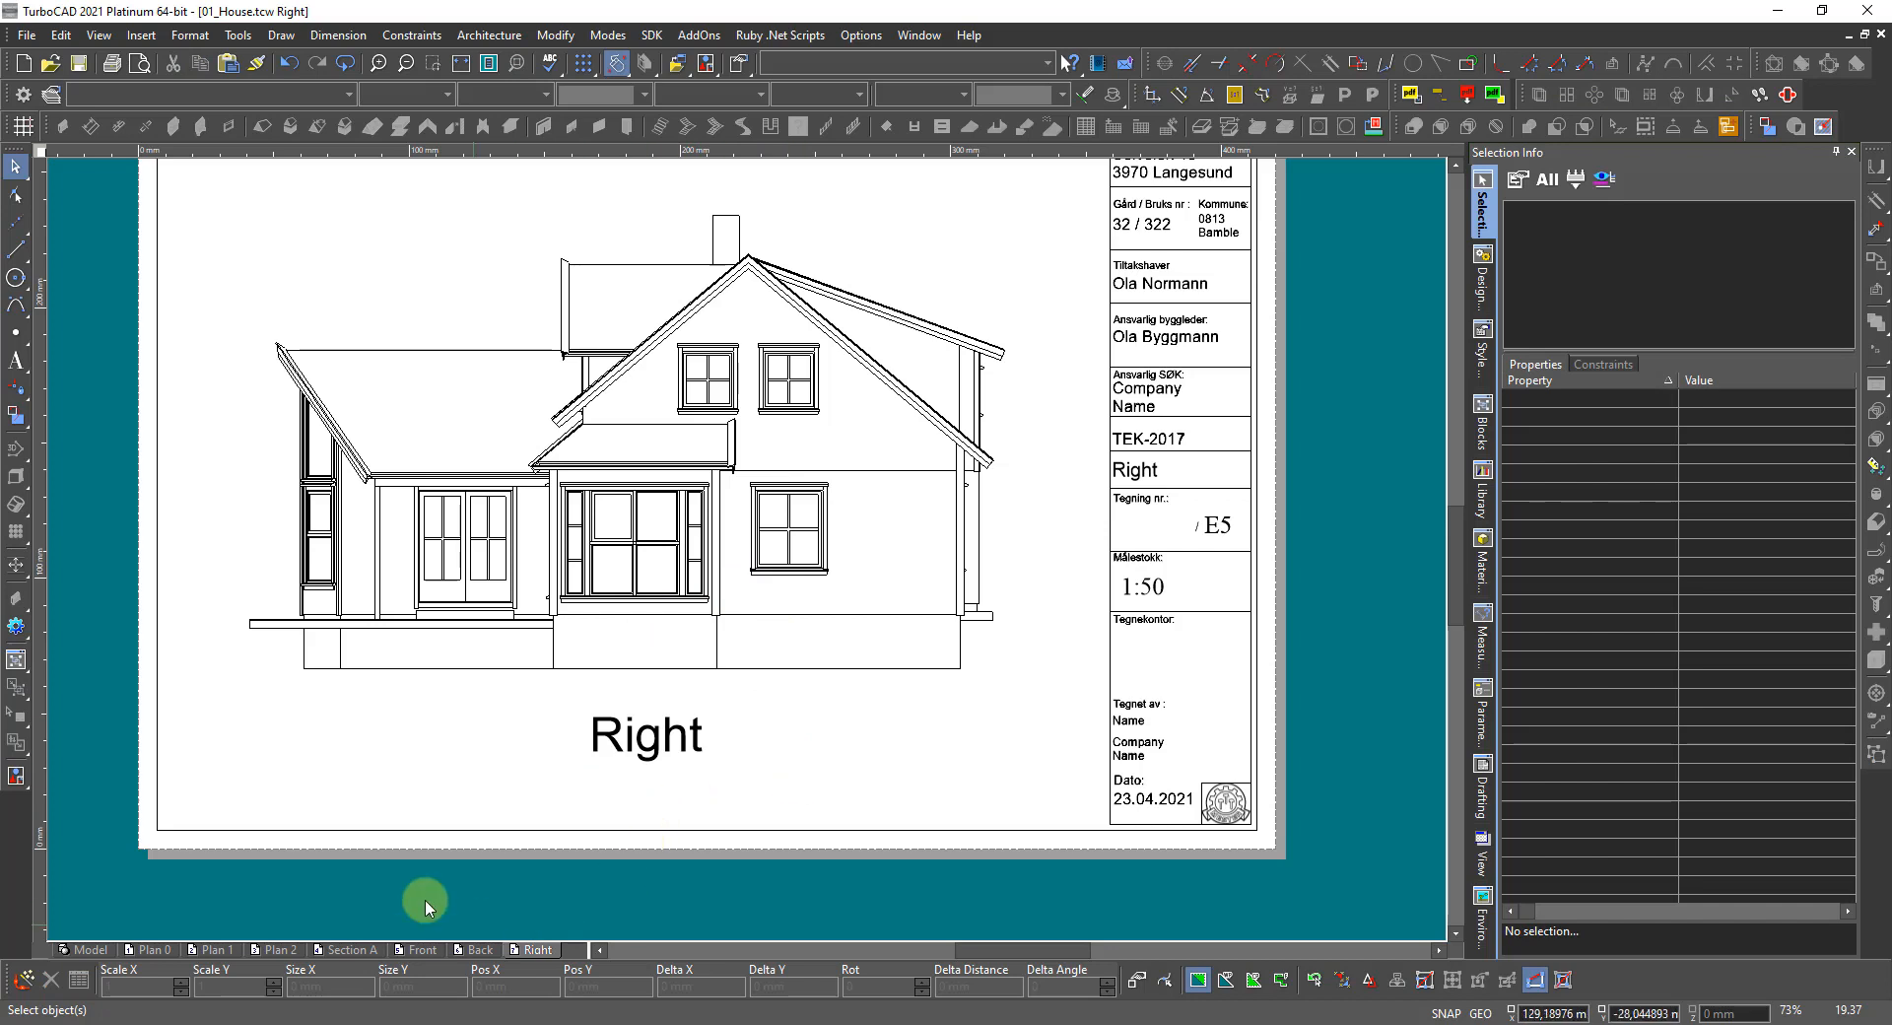
Duplicate the Right paper space and rename the copy as Left.
right_click(541, 952)
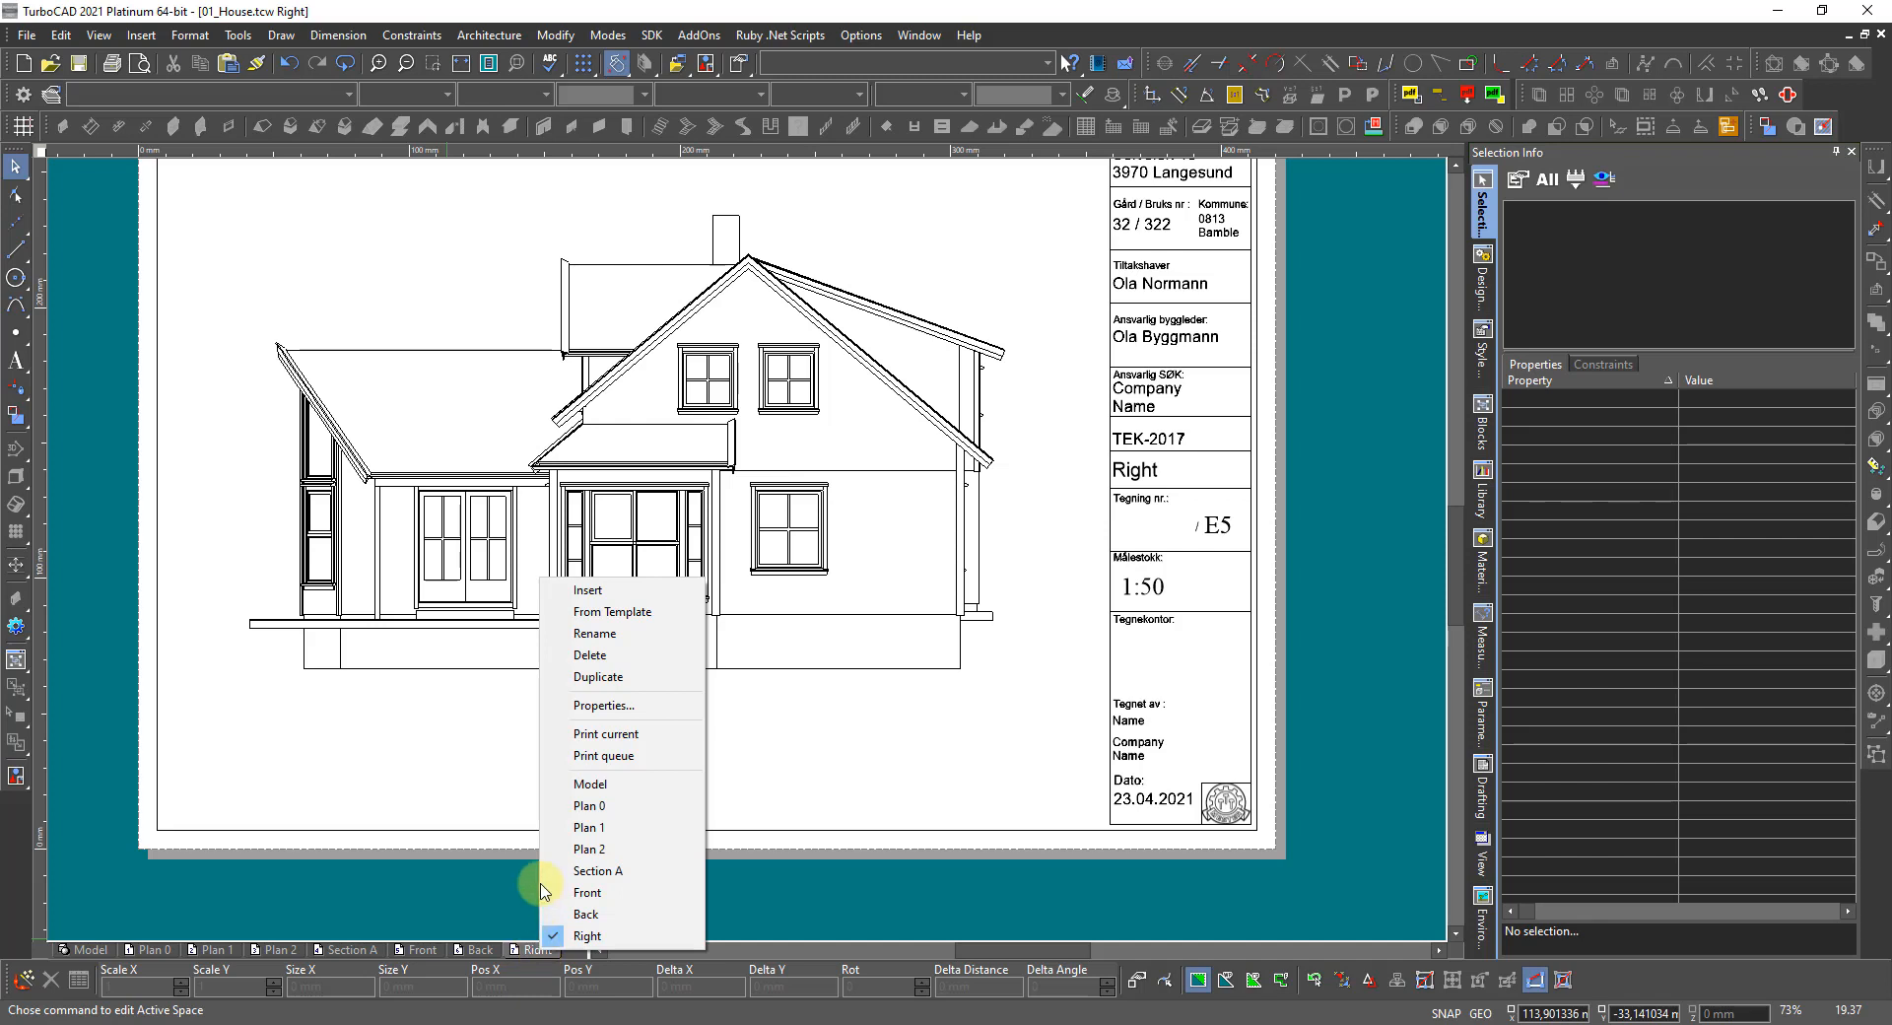
click(599, 678)
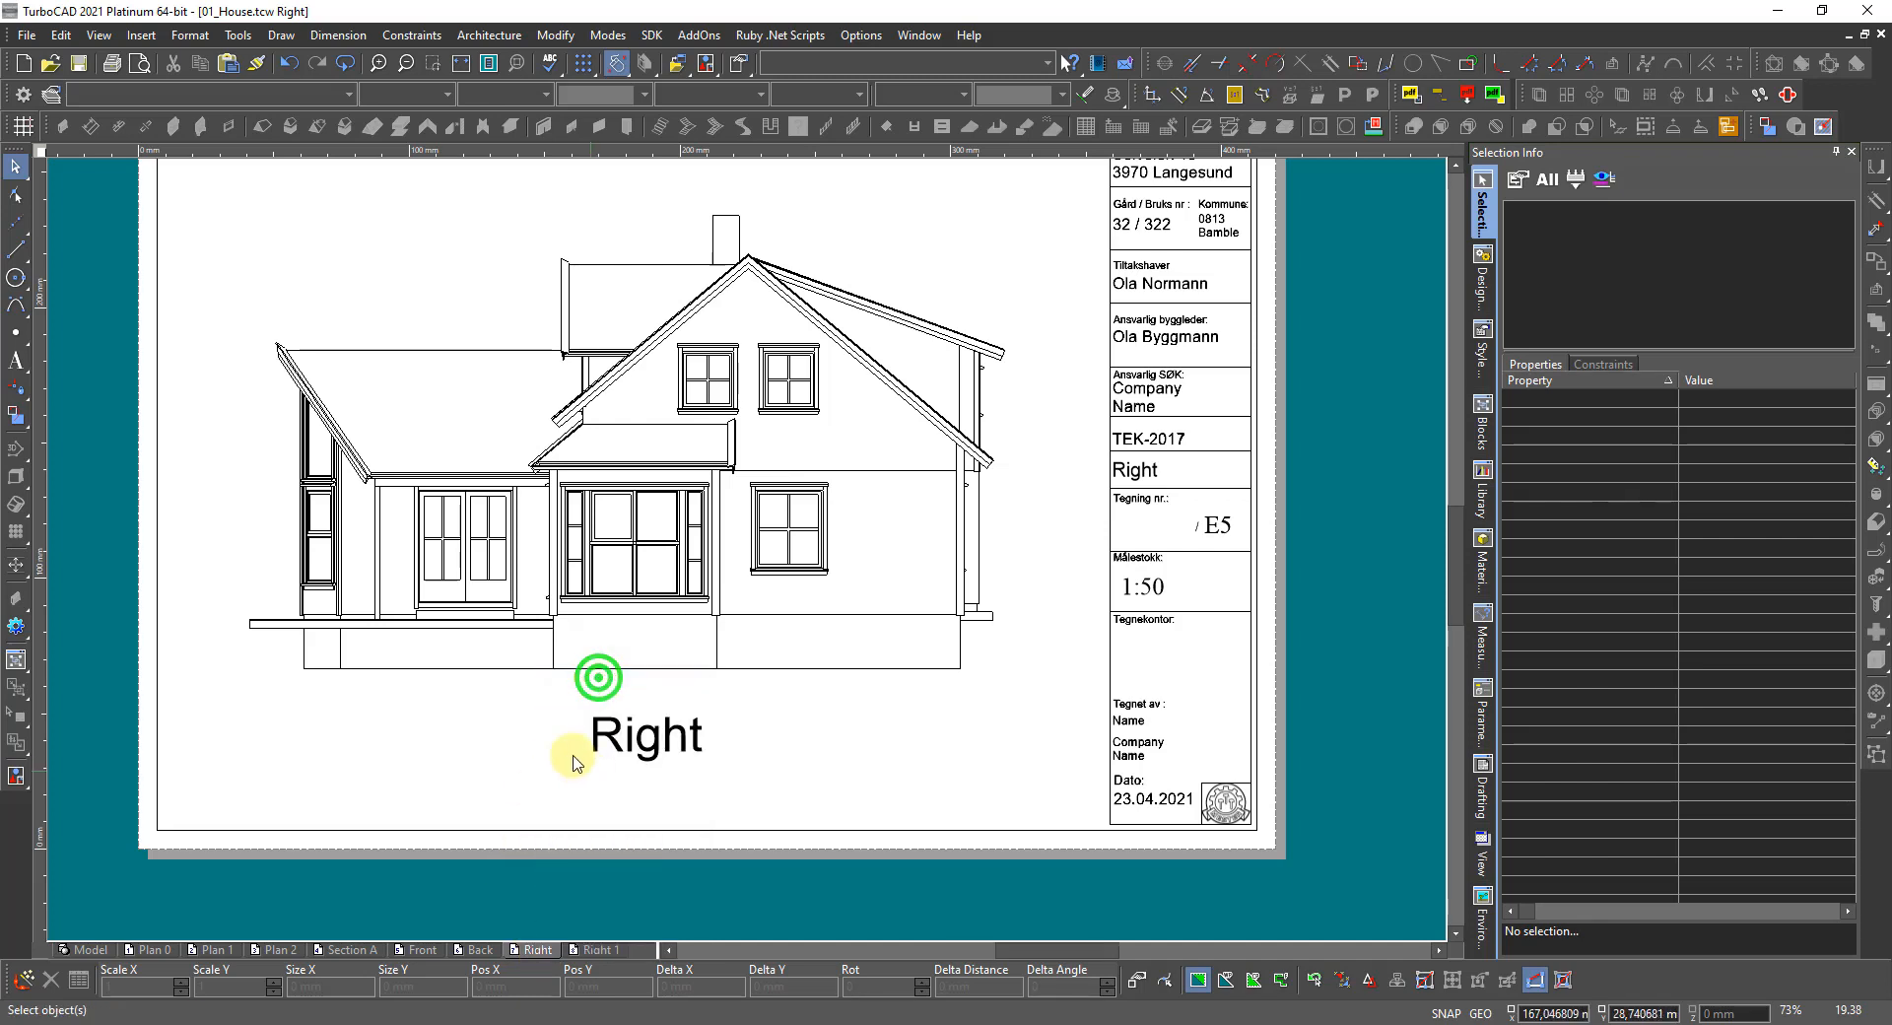
click(593, 950)
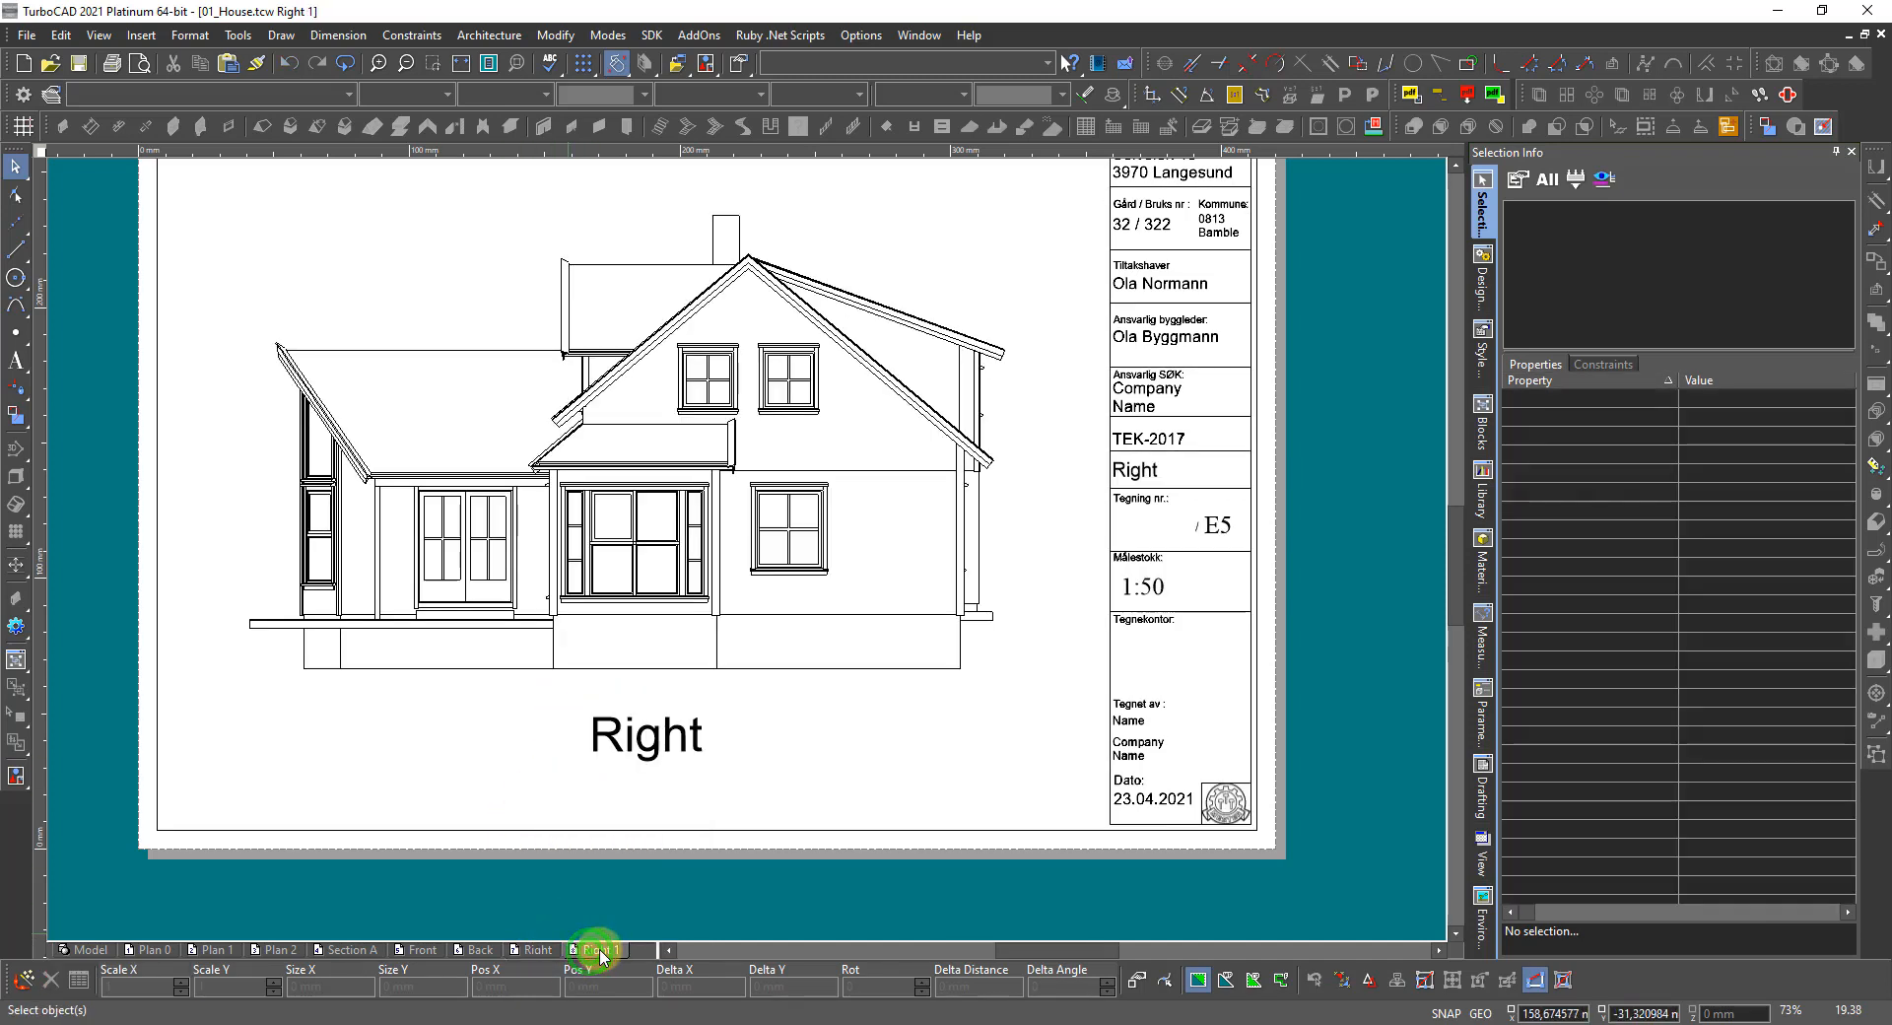
right_click(596, 951)
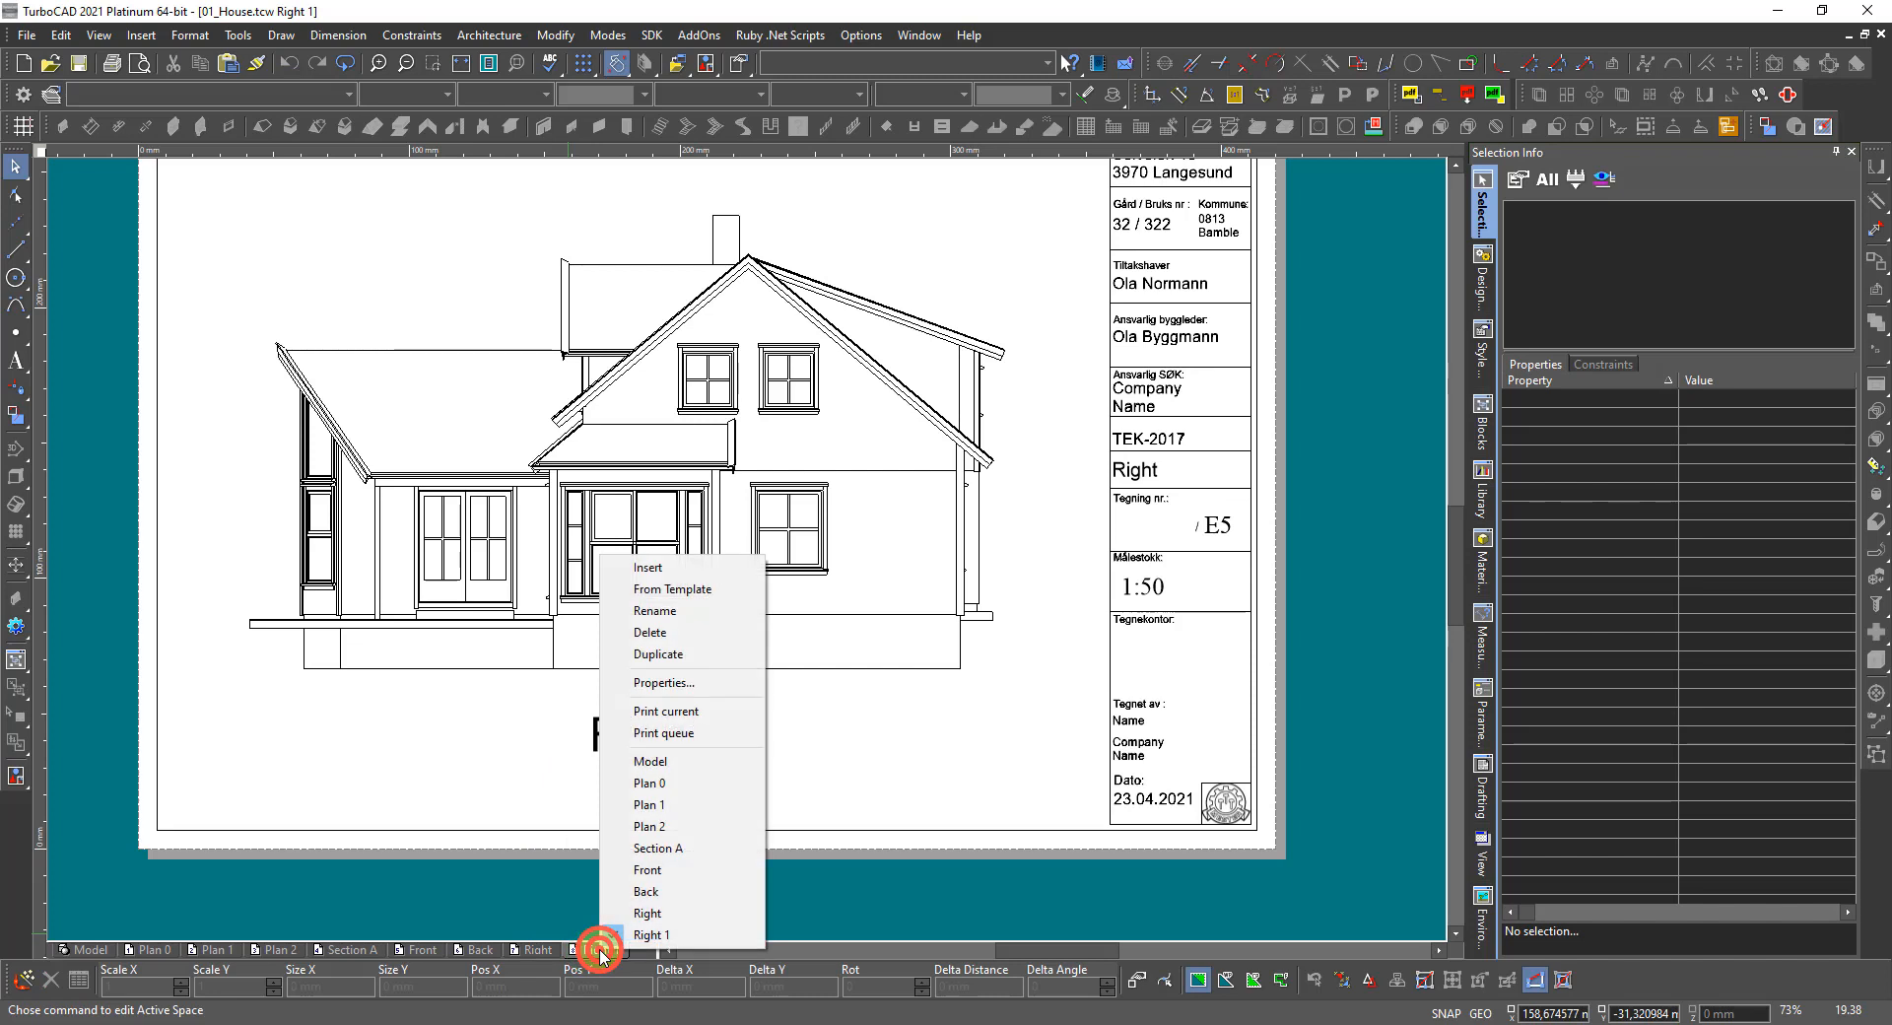
click(649, 611)
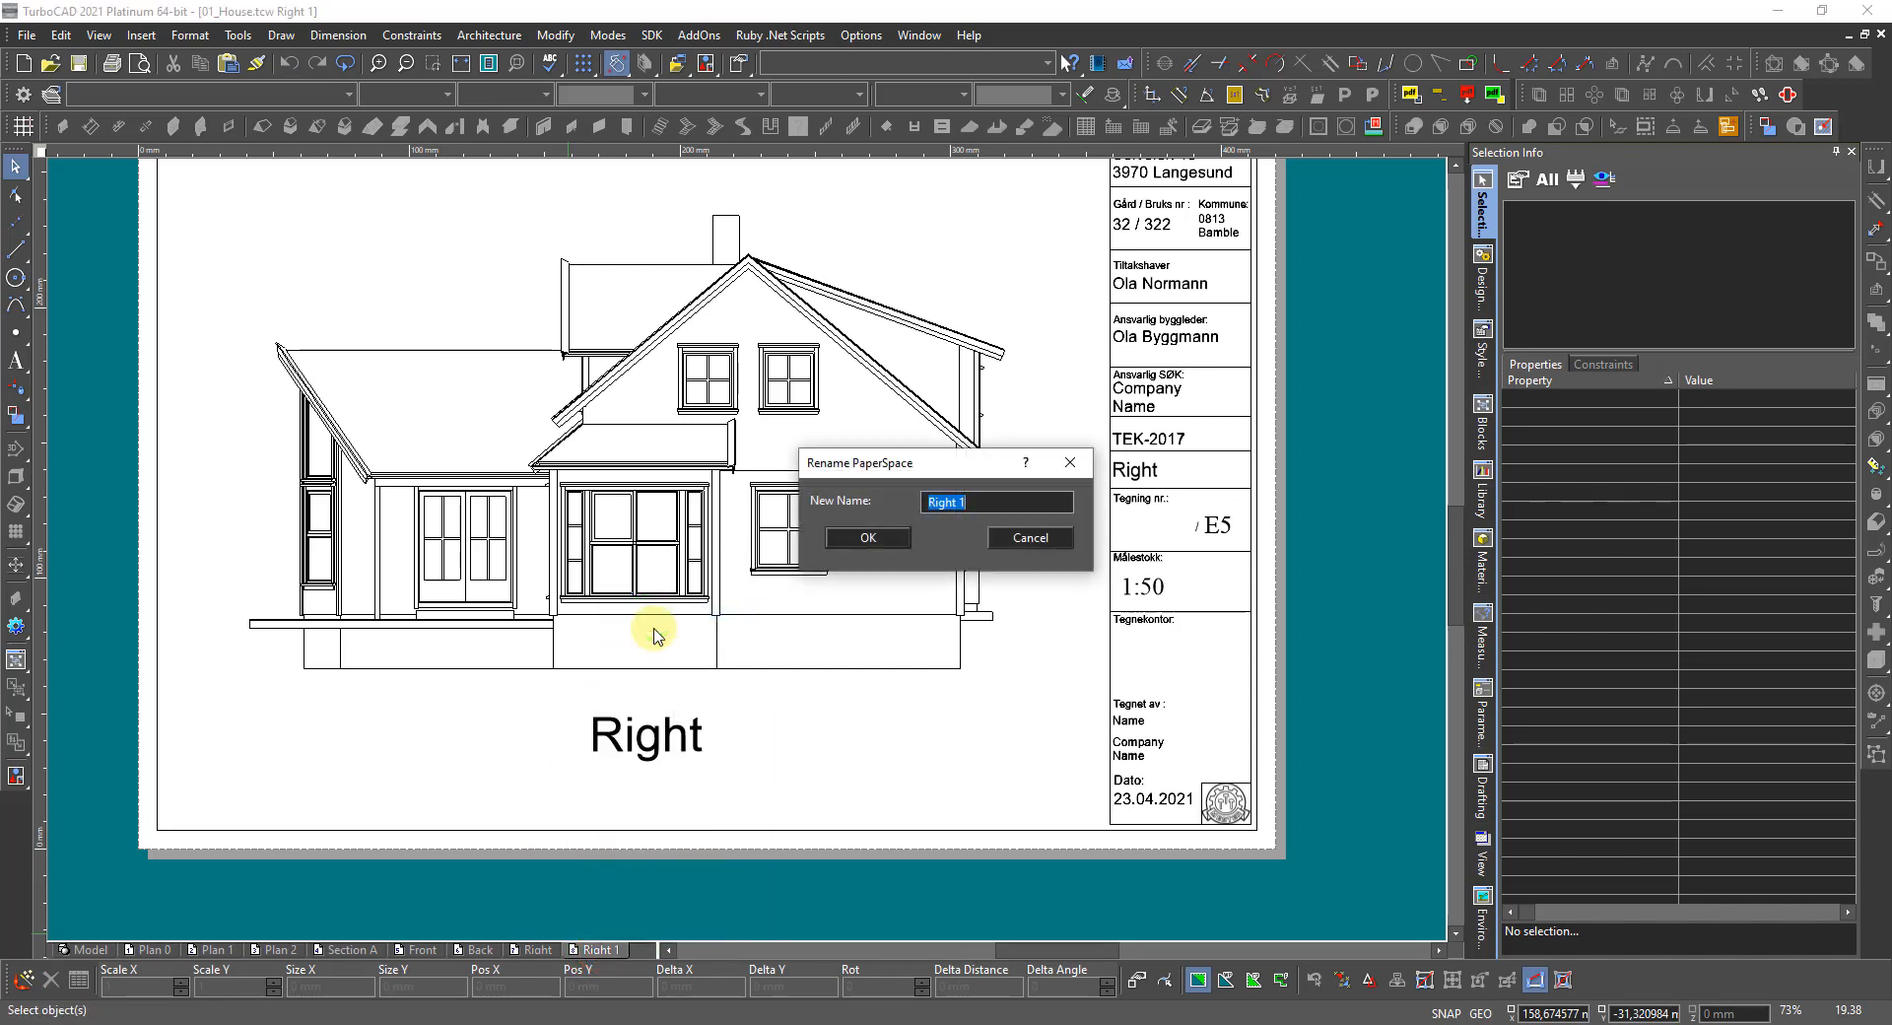
text(Left)
key(Return)
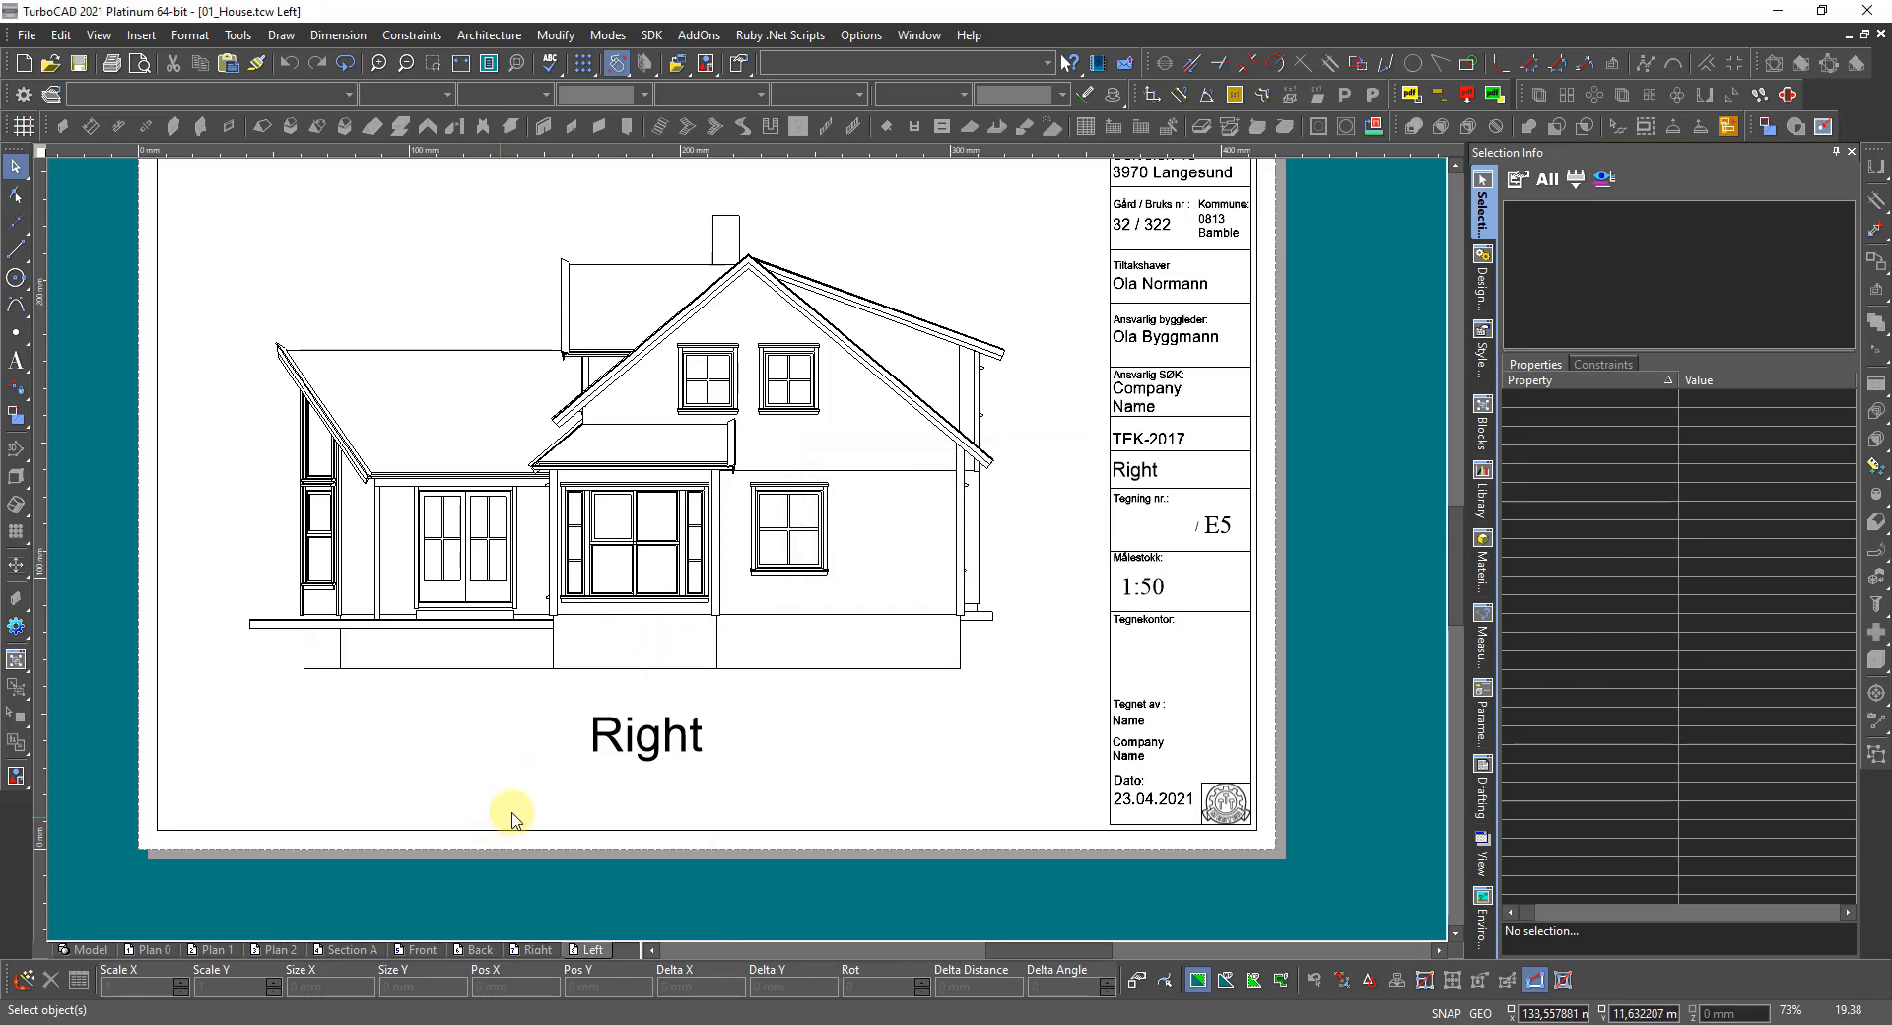
Change the large Right caption below the elevation on the Left sheet to Left.
click(626, 749)
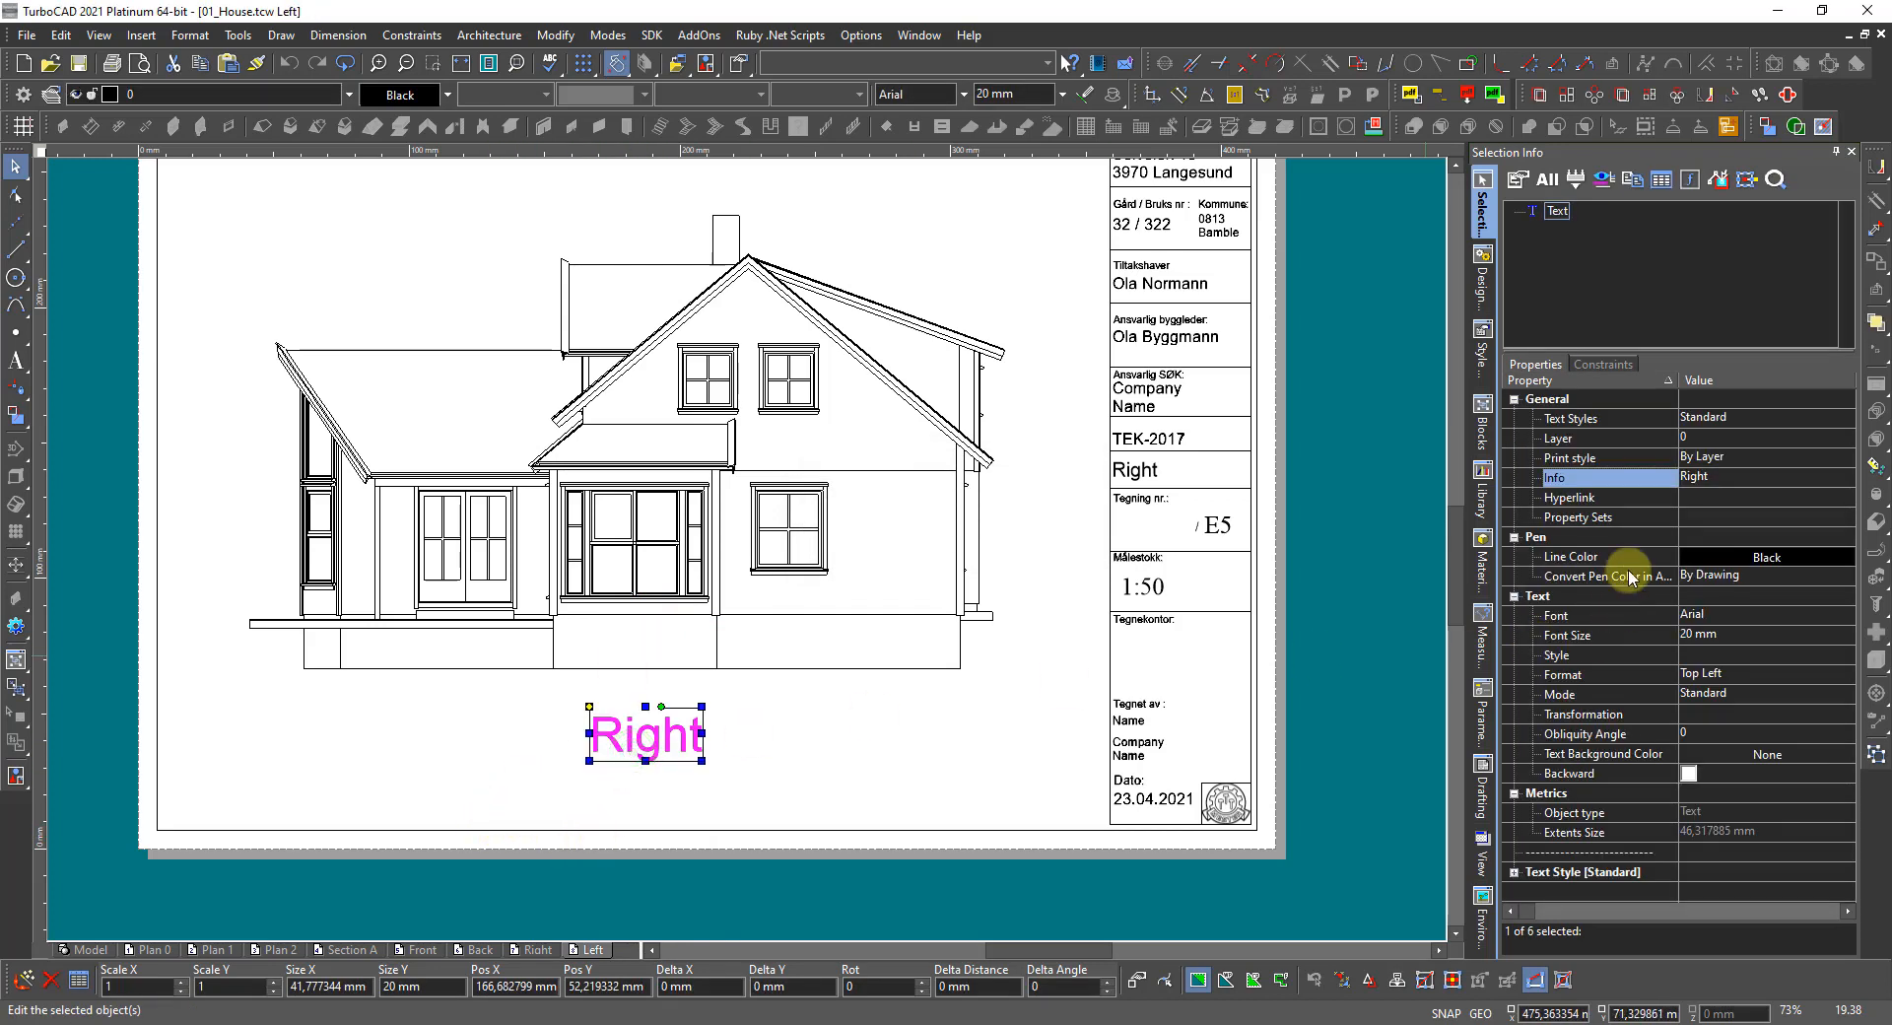
click(1723, 479)
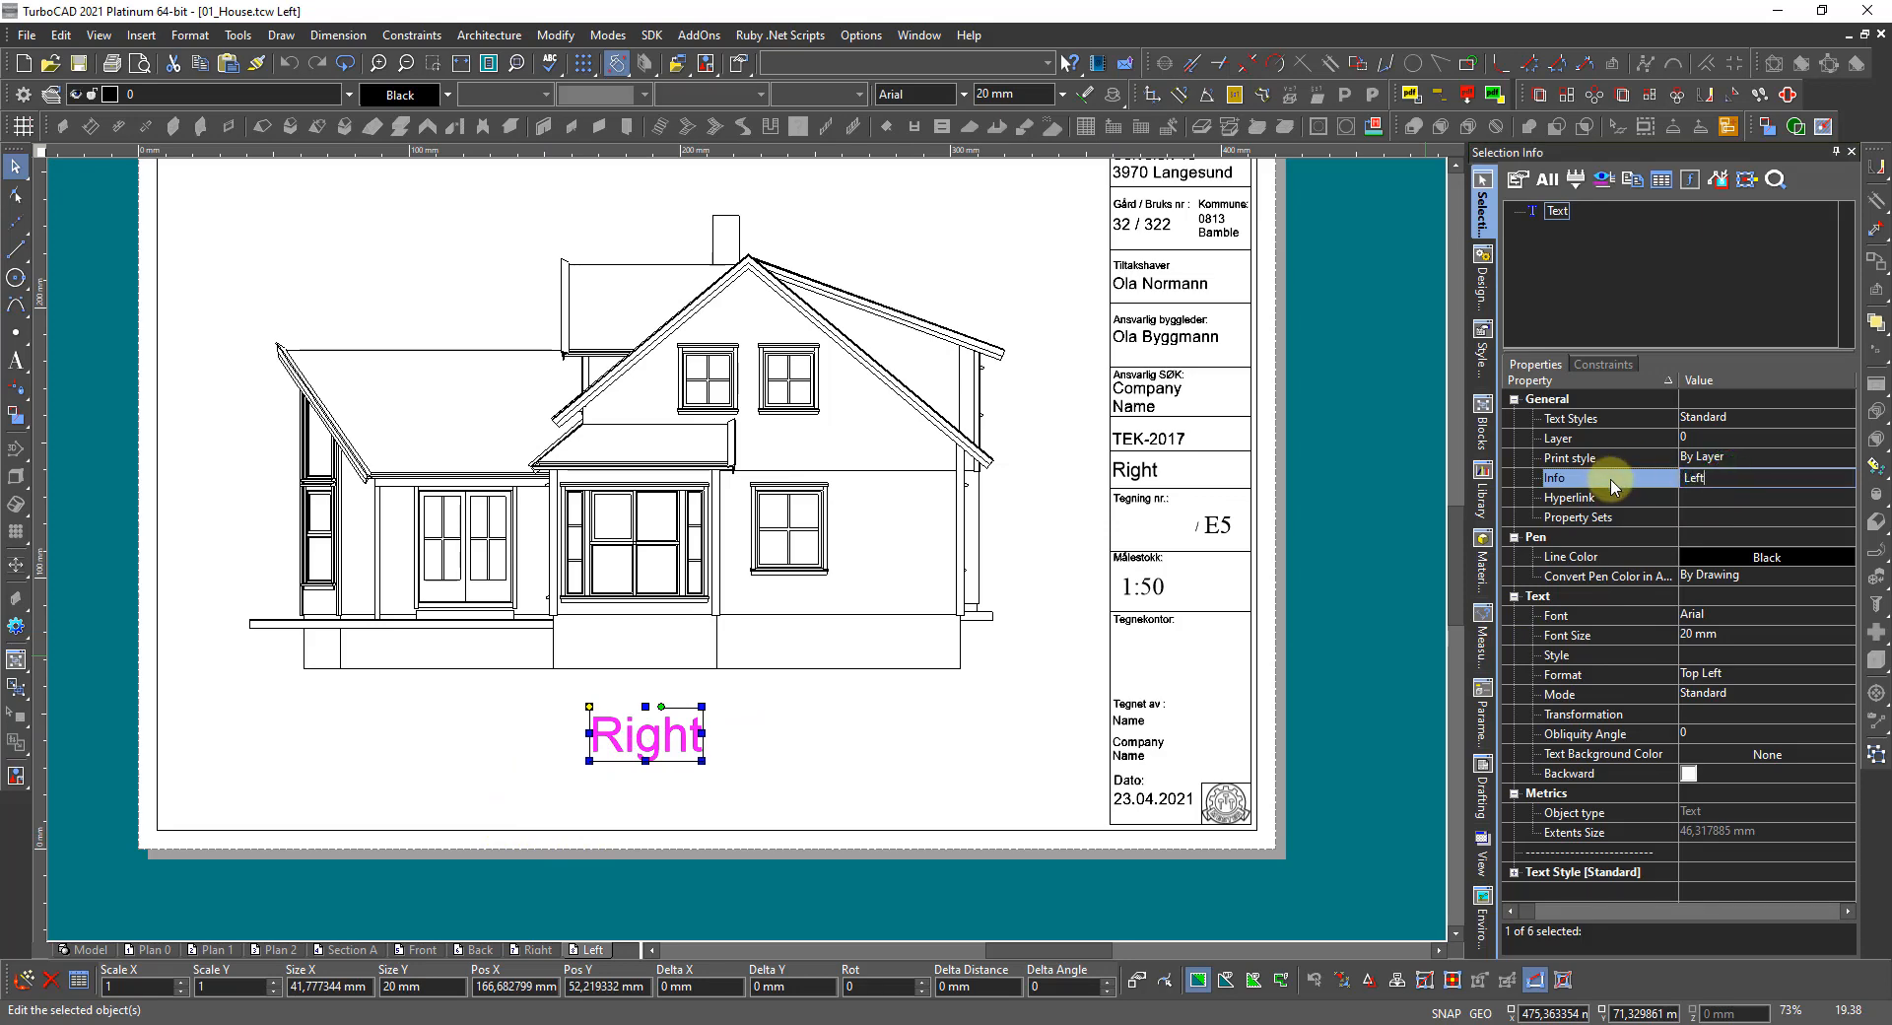
key(Return)
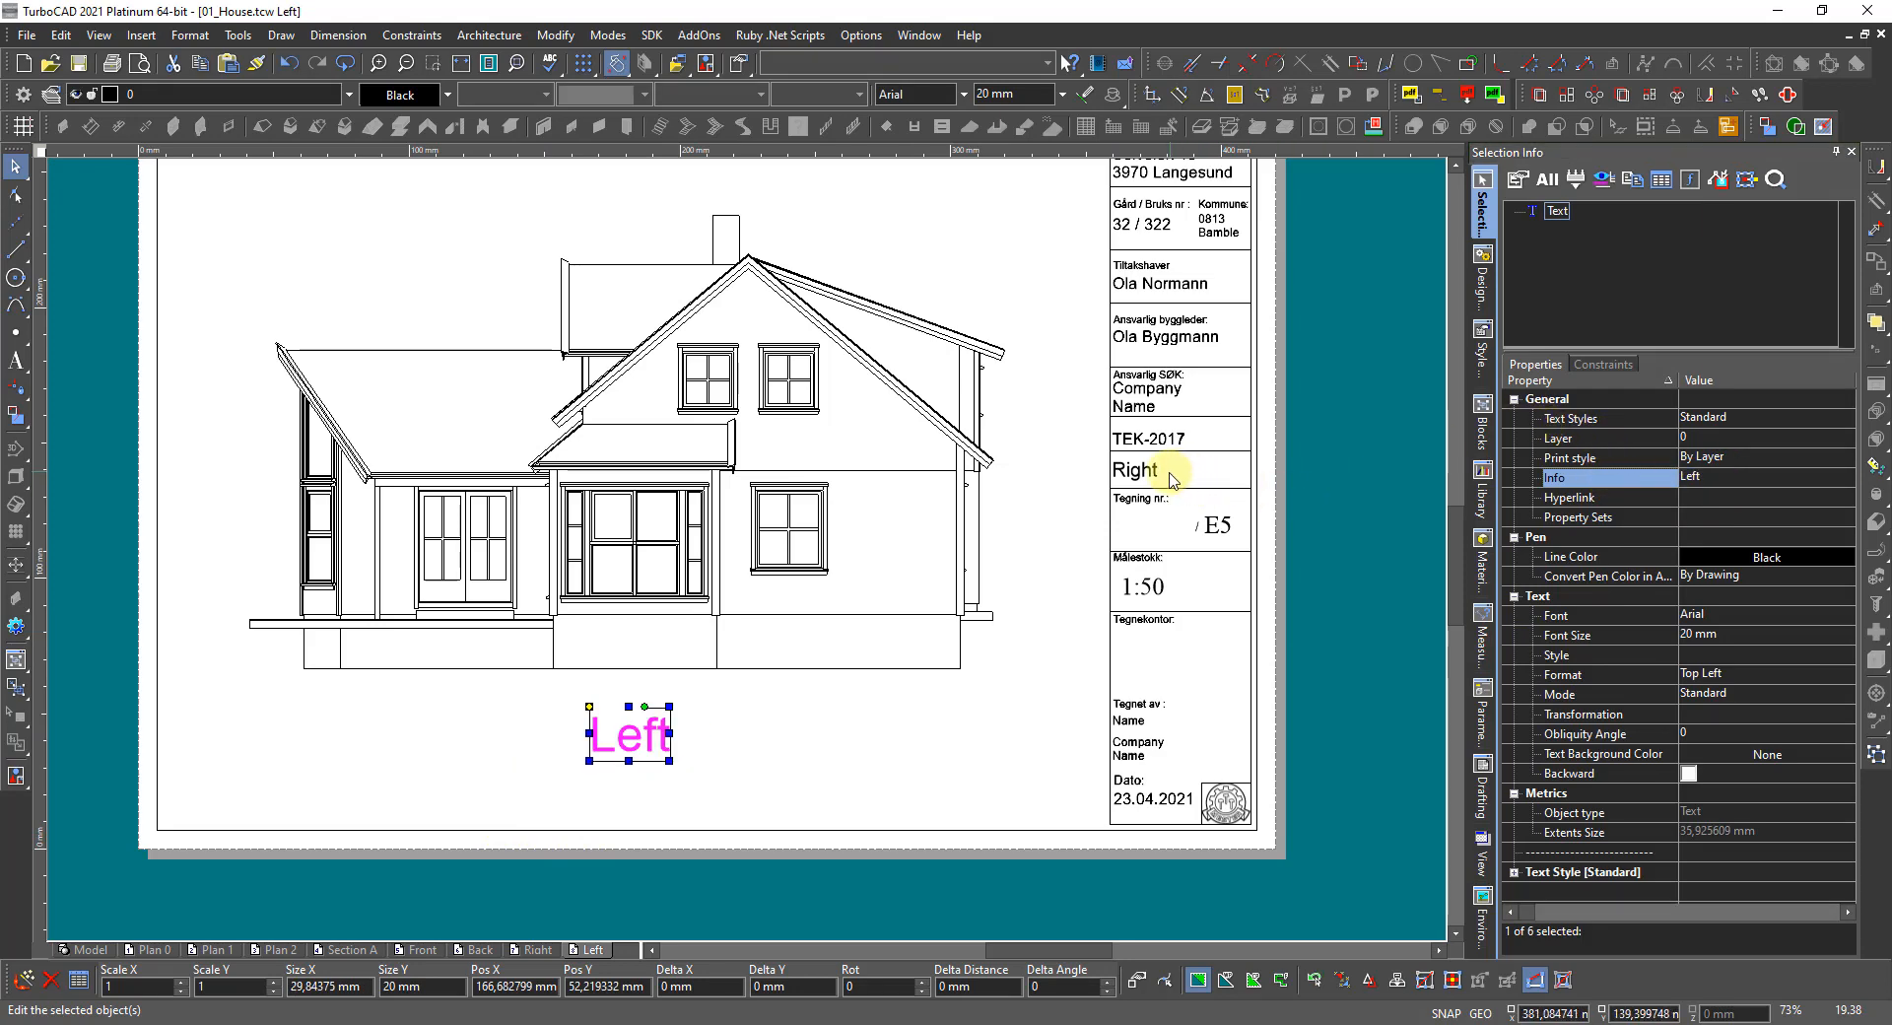
Change the Right text in the Left sheet's title block to Left.
click(1129, 472)
click(1715, 477)
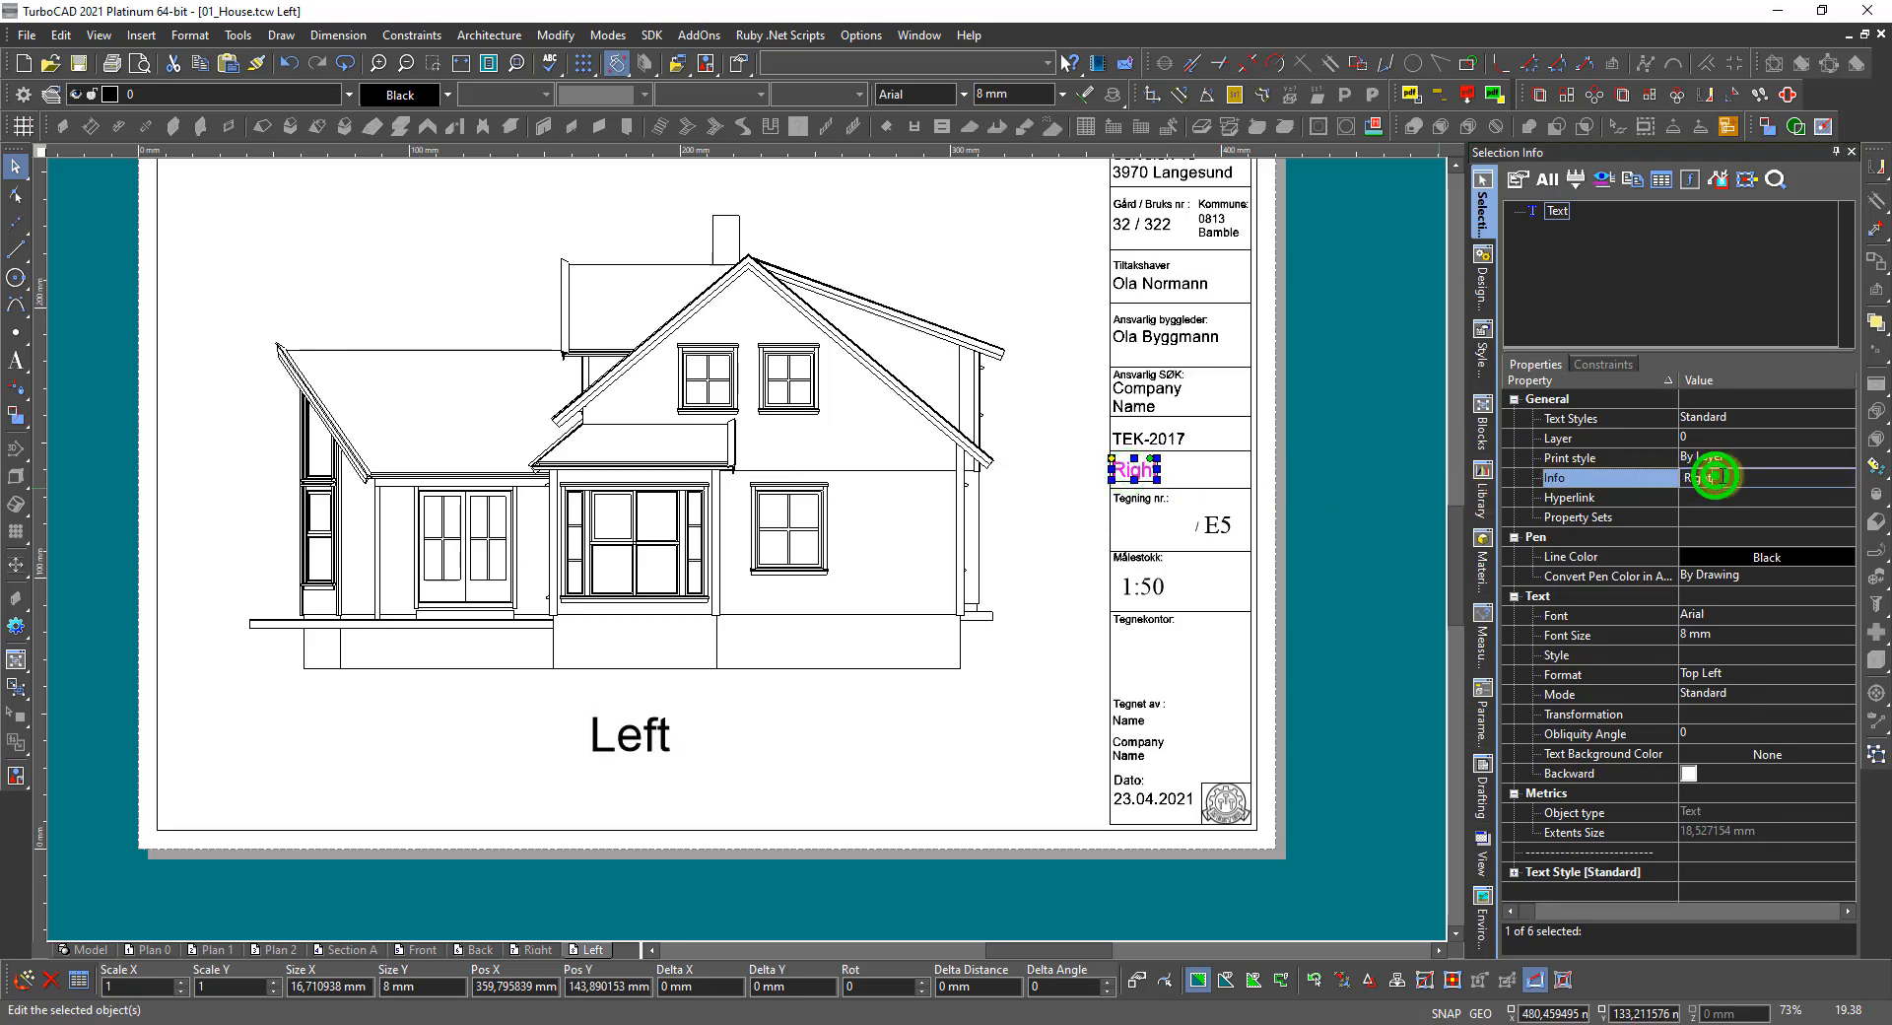
drag(1722, 477, 1622, 479)
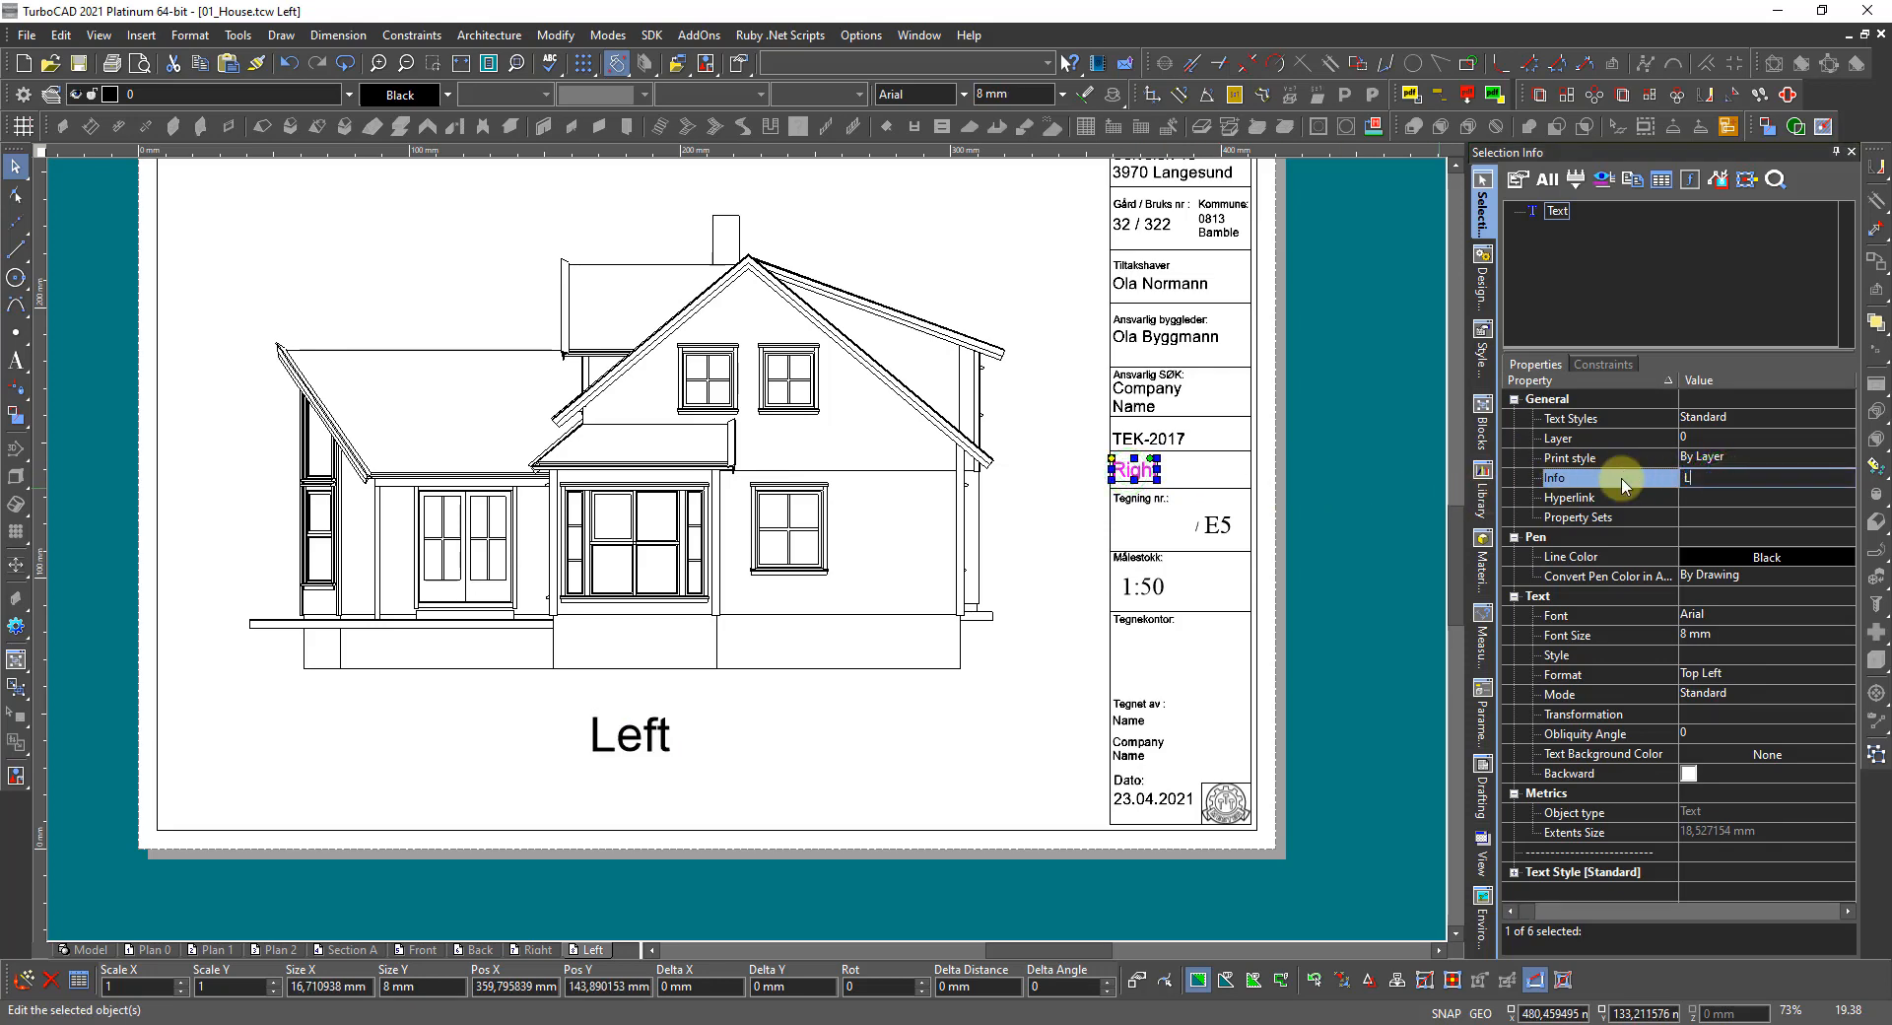
text(Left)
key(Return)
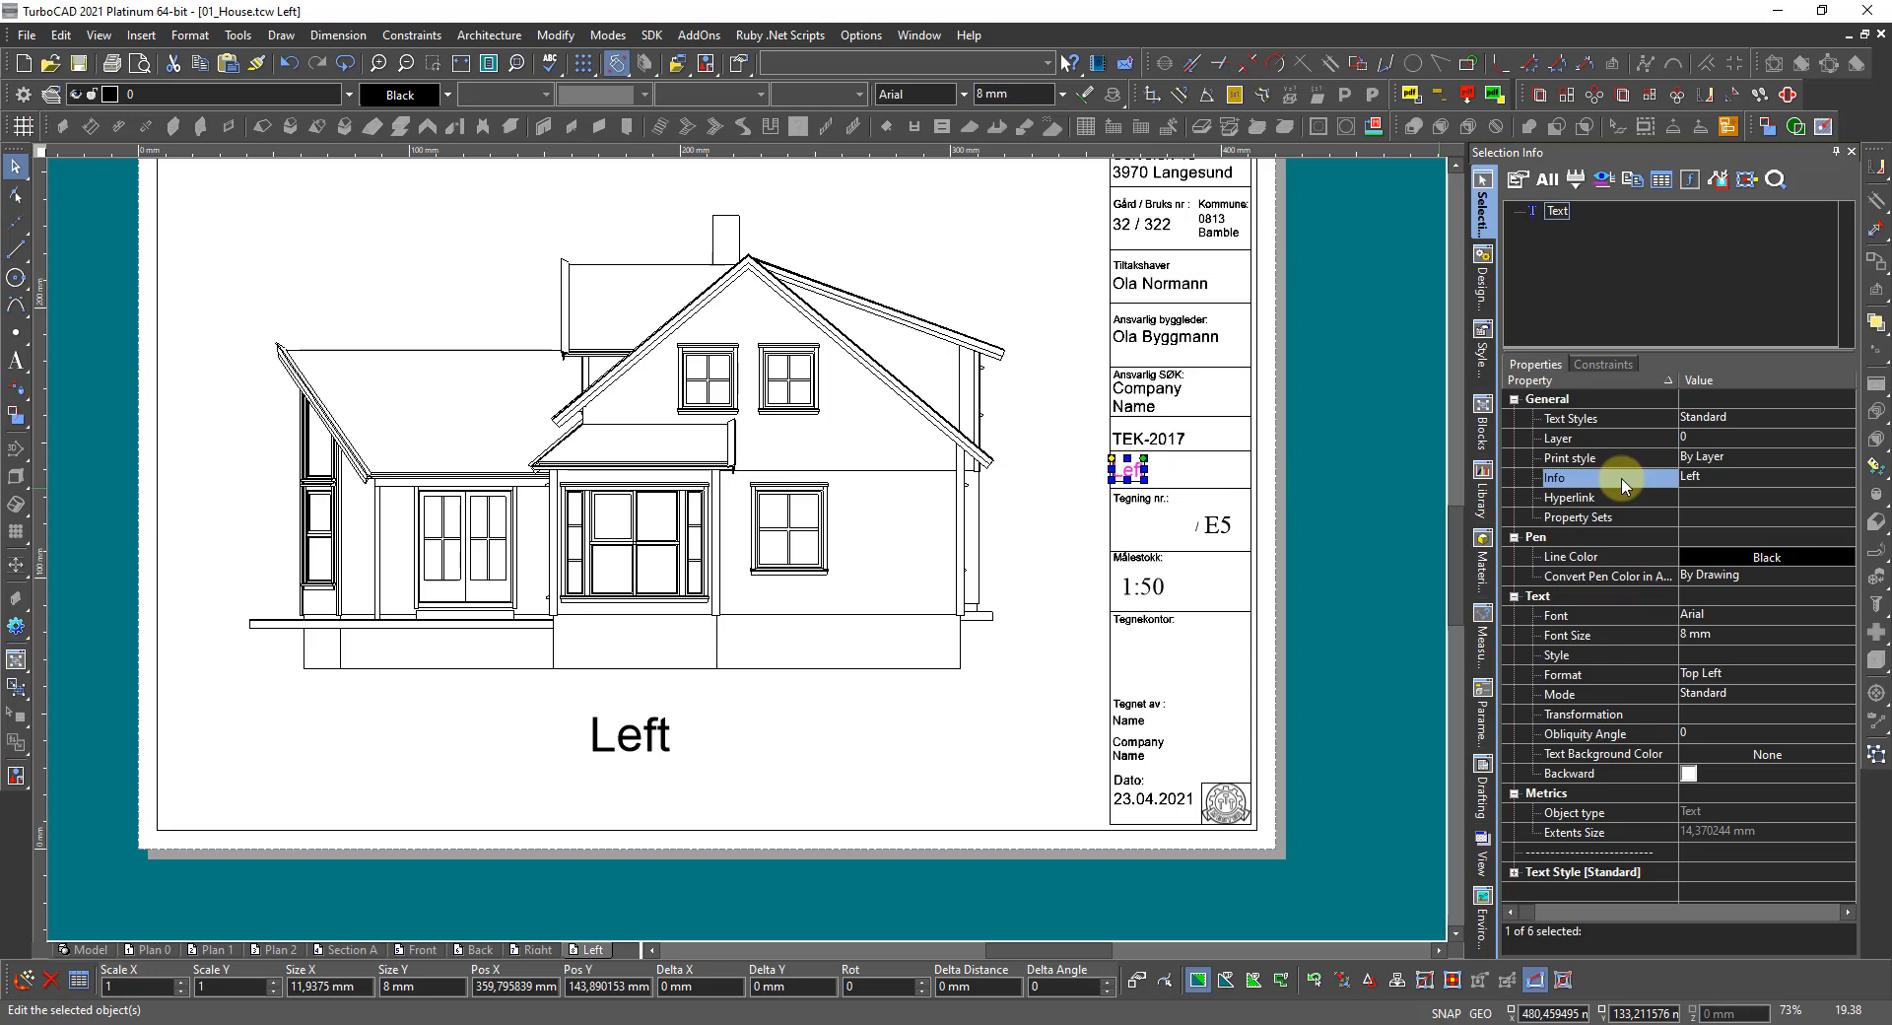
On the Section A sheet, draw a rectangle 10 mm wide and about 151.6 mm tall from the roof ridge down to the foundation's base.
click(1318, 648)
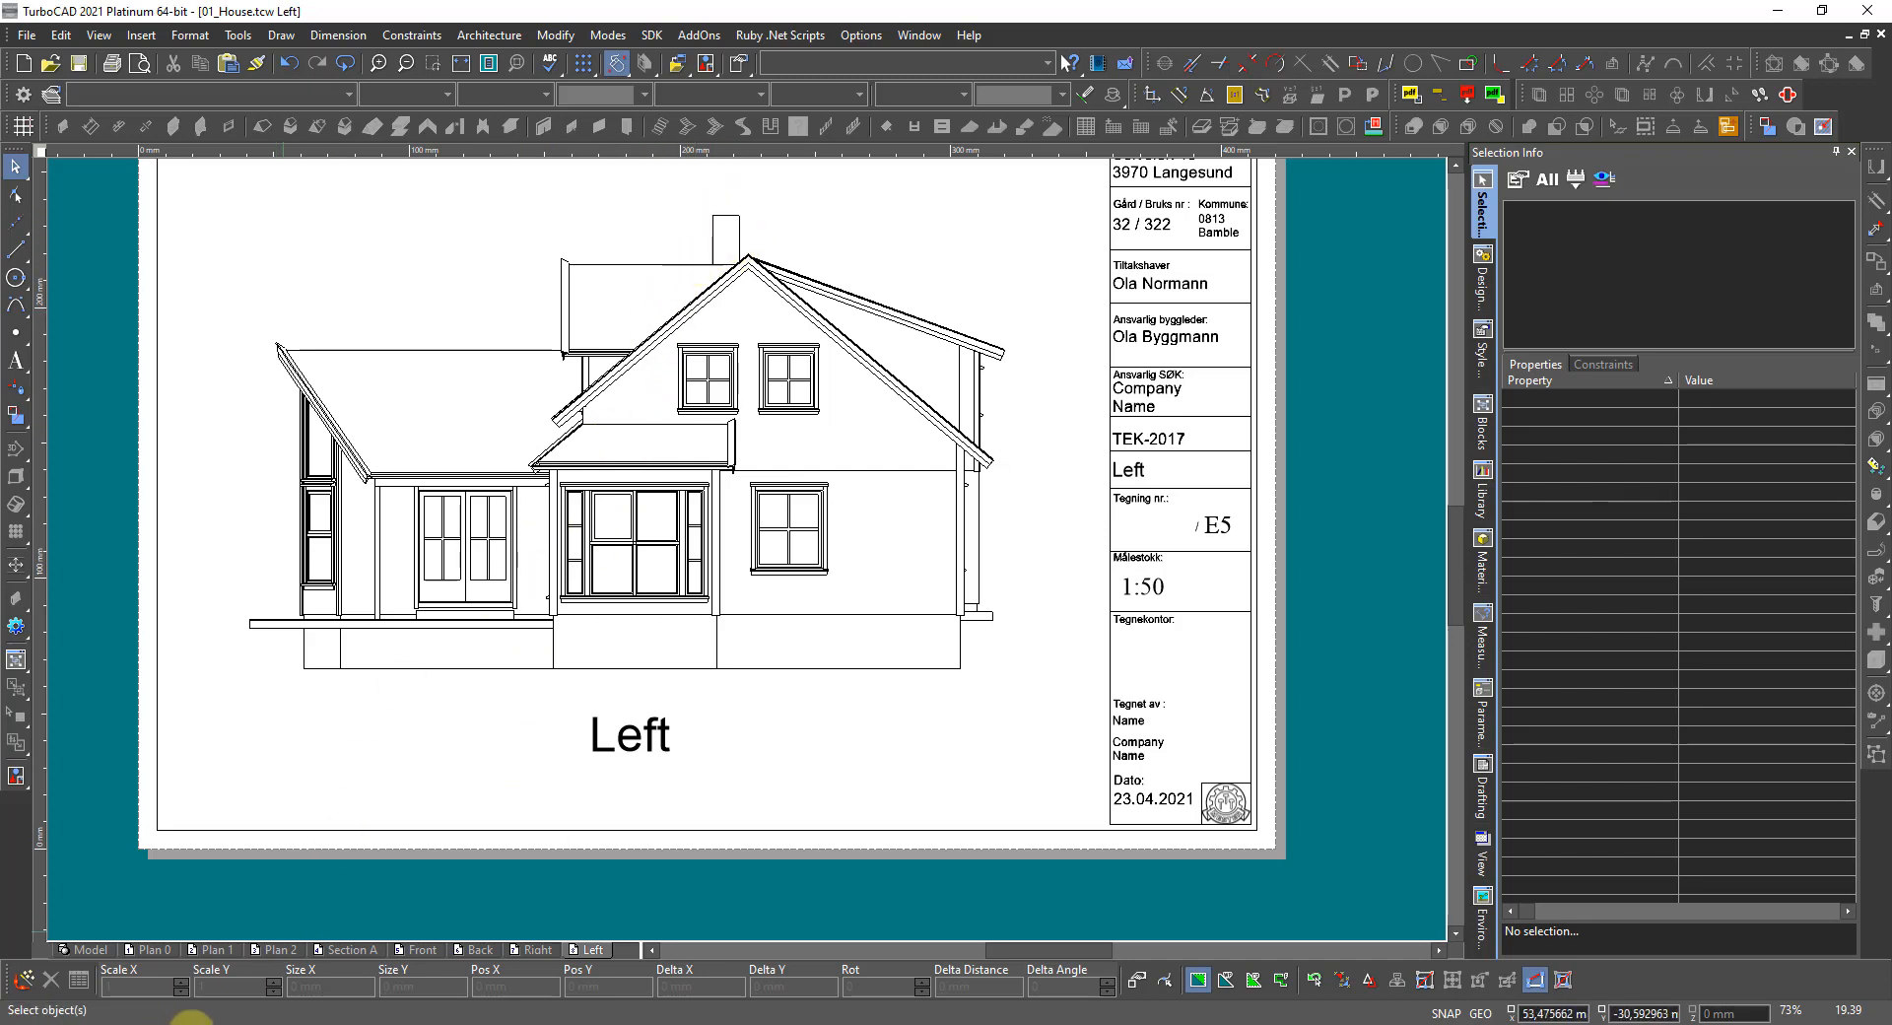
click(340, 949)
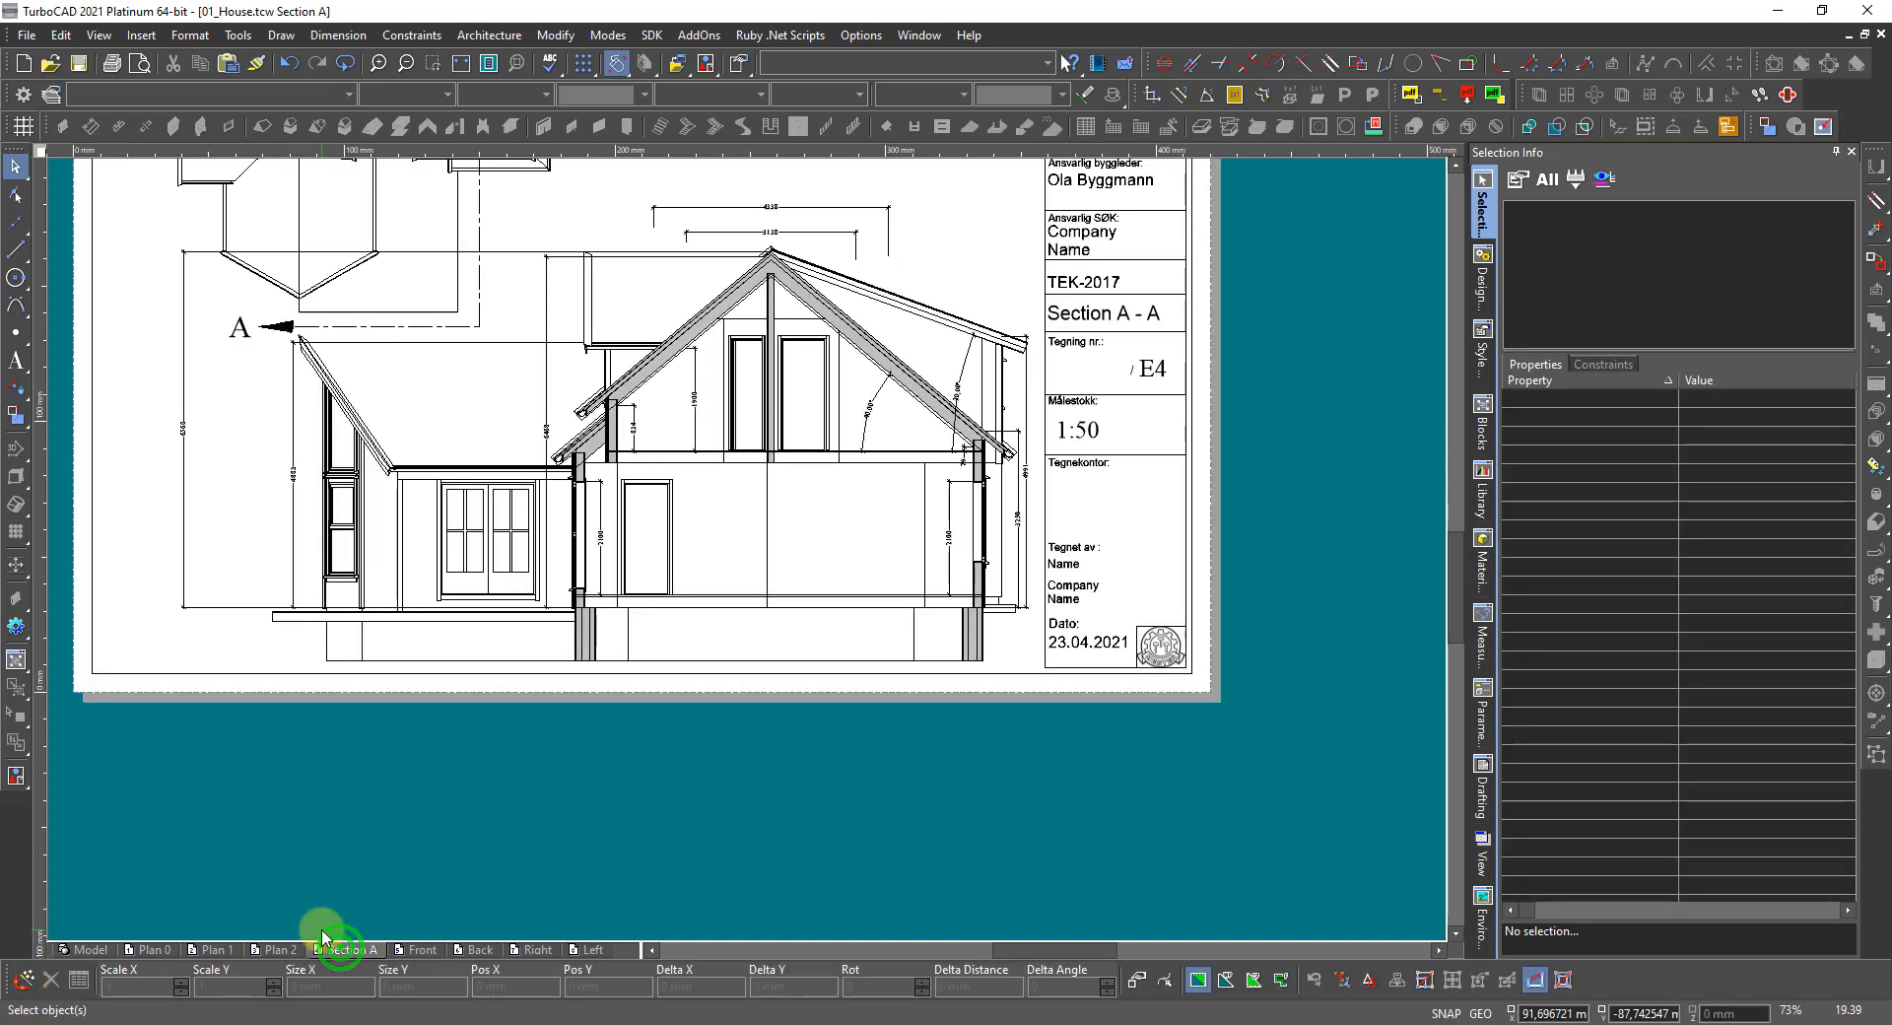
scroll(739, 240, up, 4)
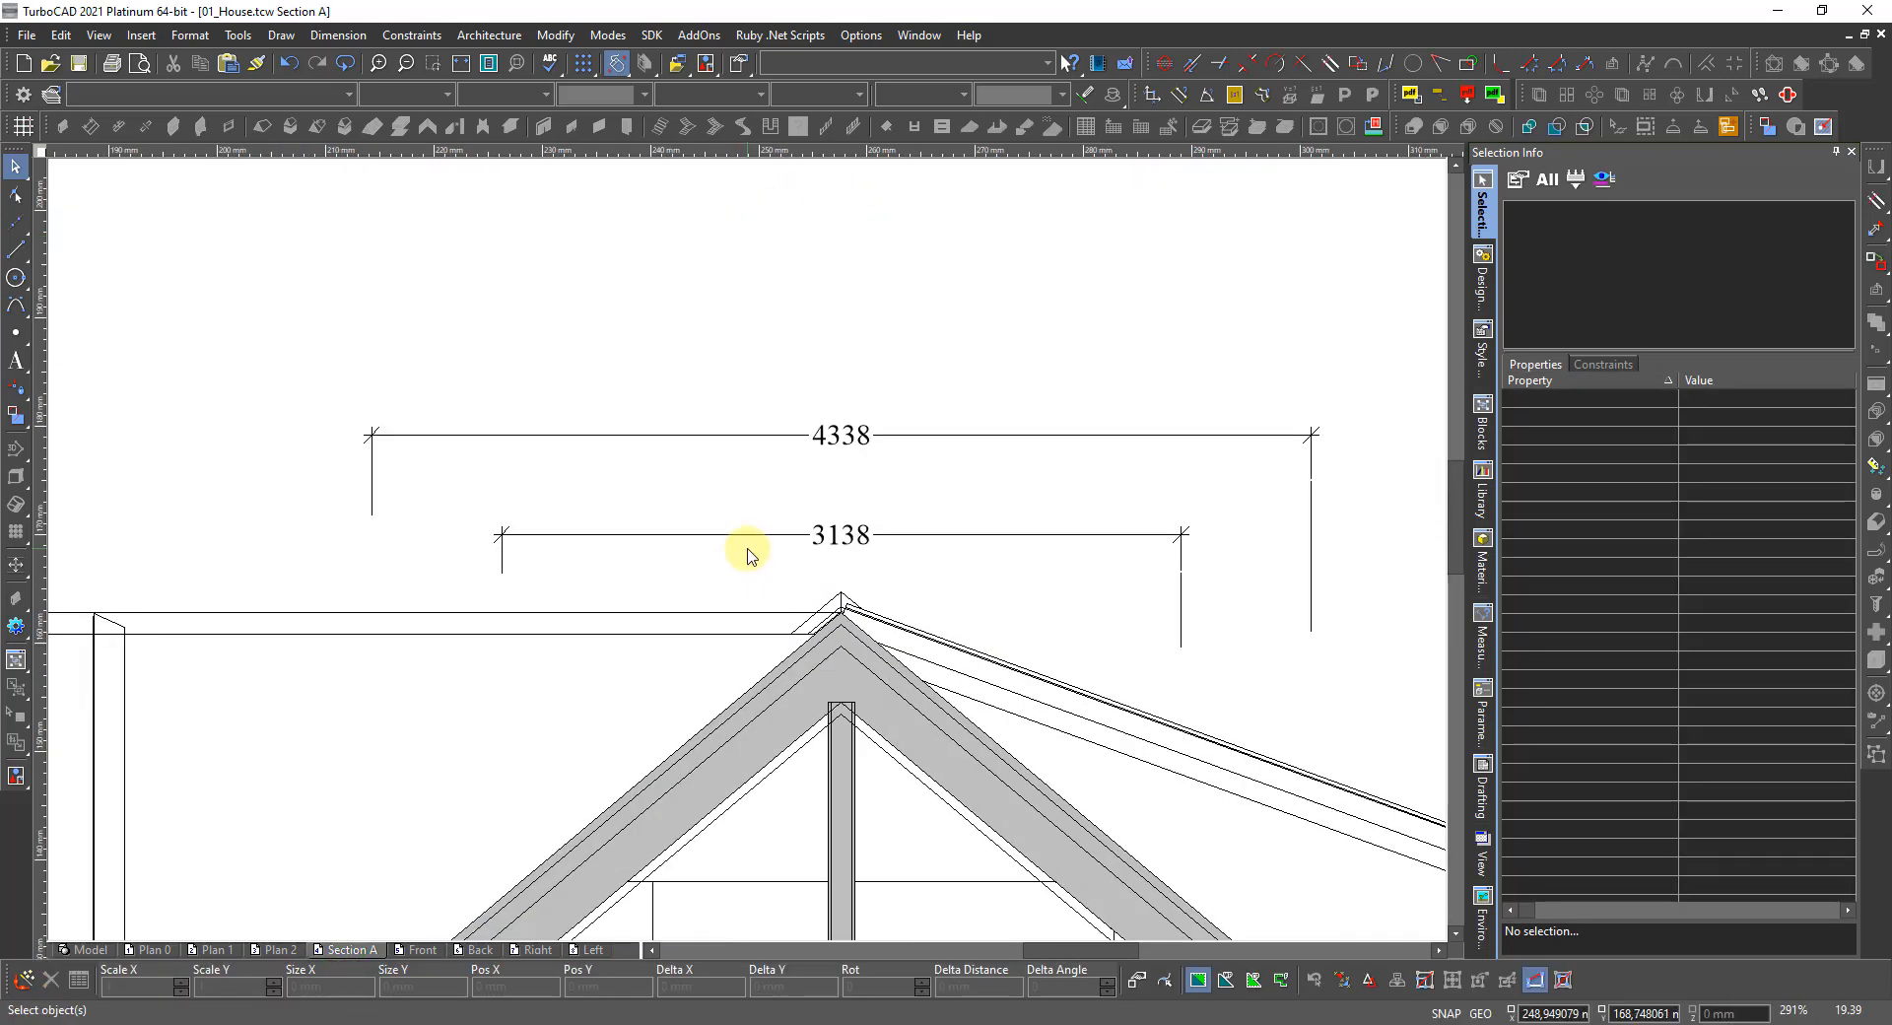
scroll(808, 624, up, 2)
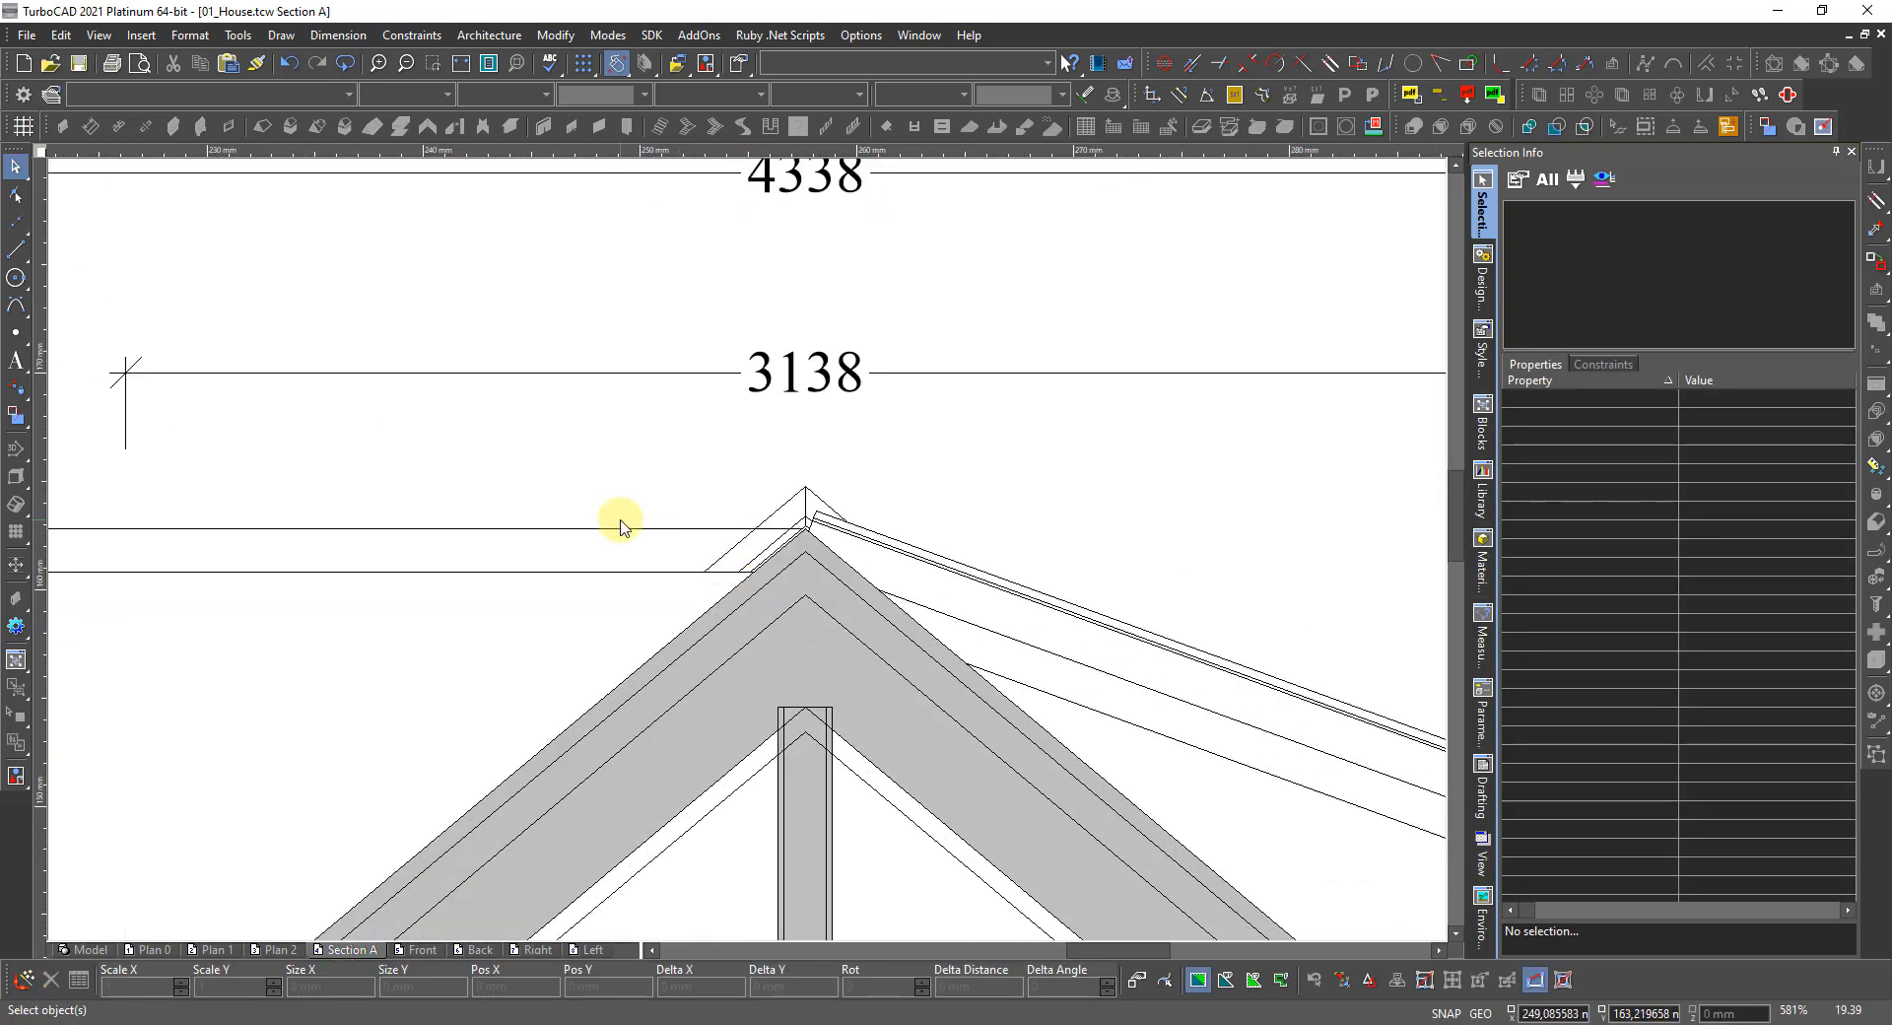
click(18, 254)
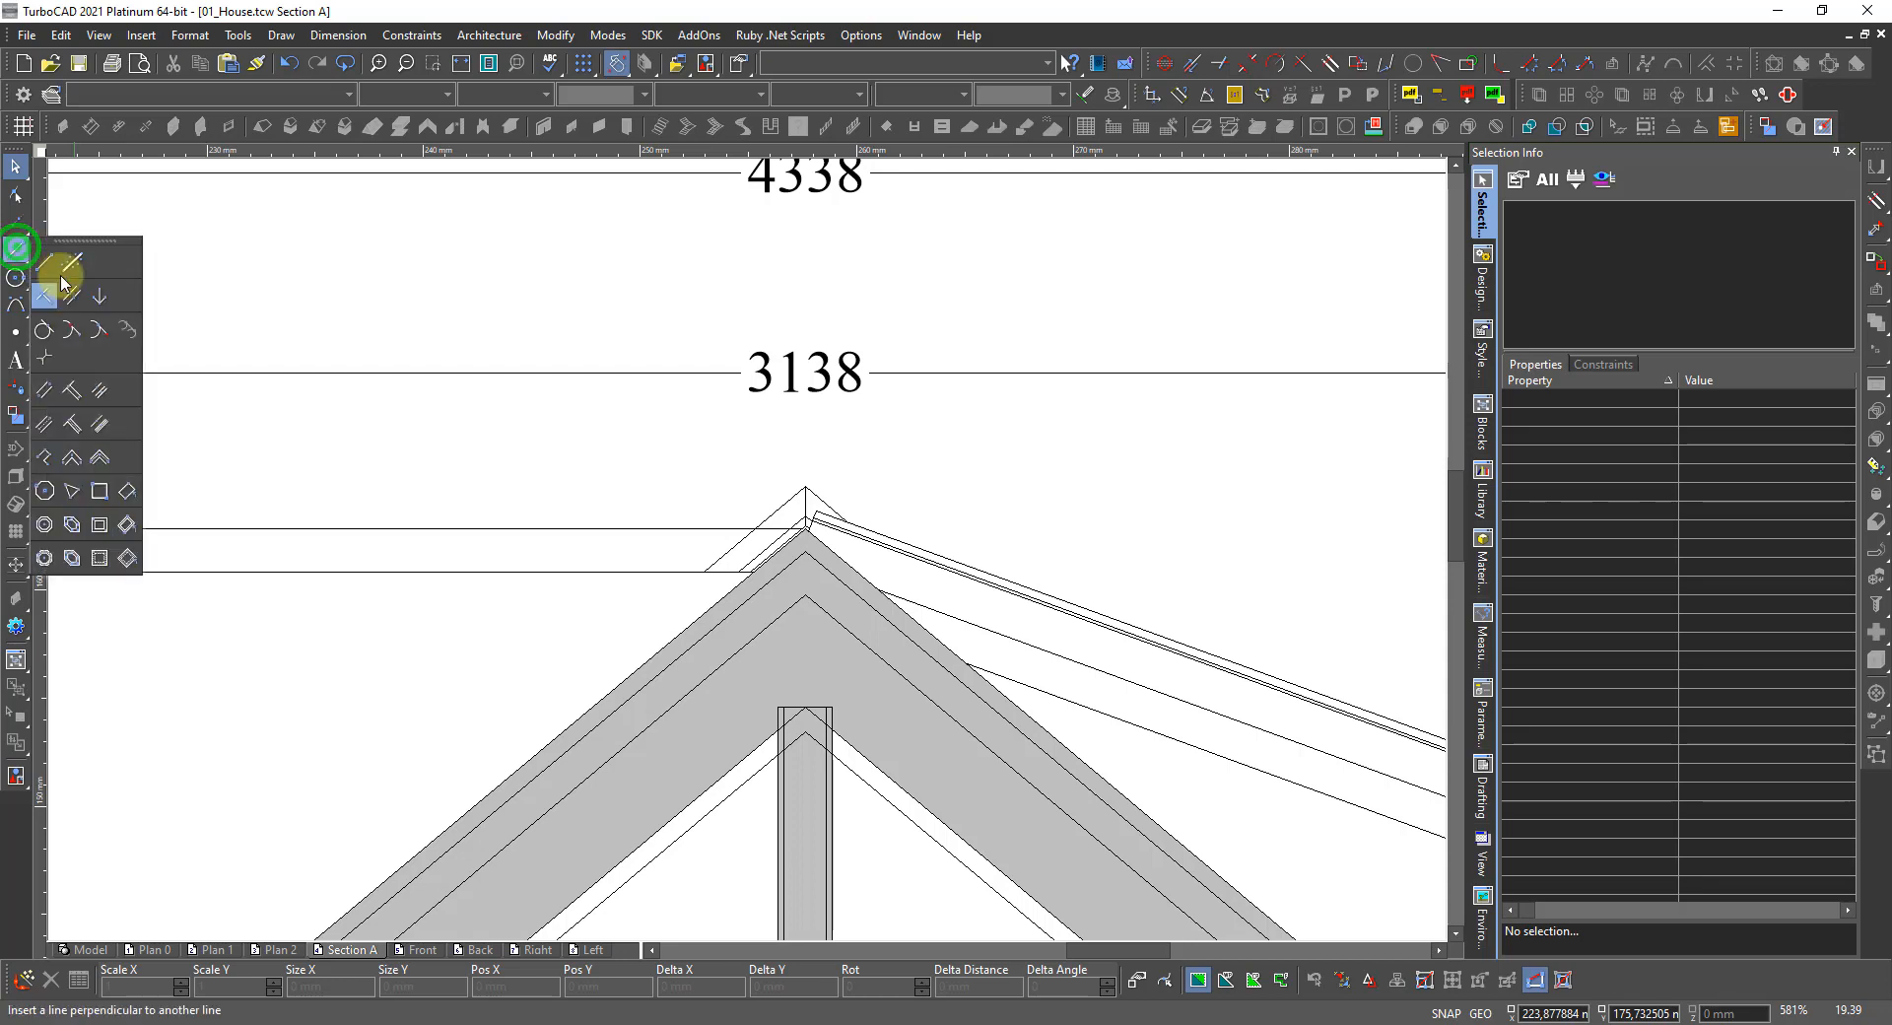
click(99, 492)
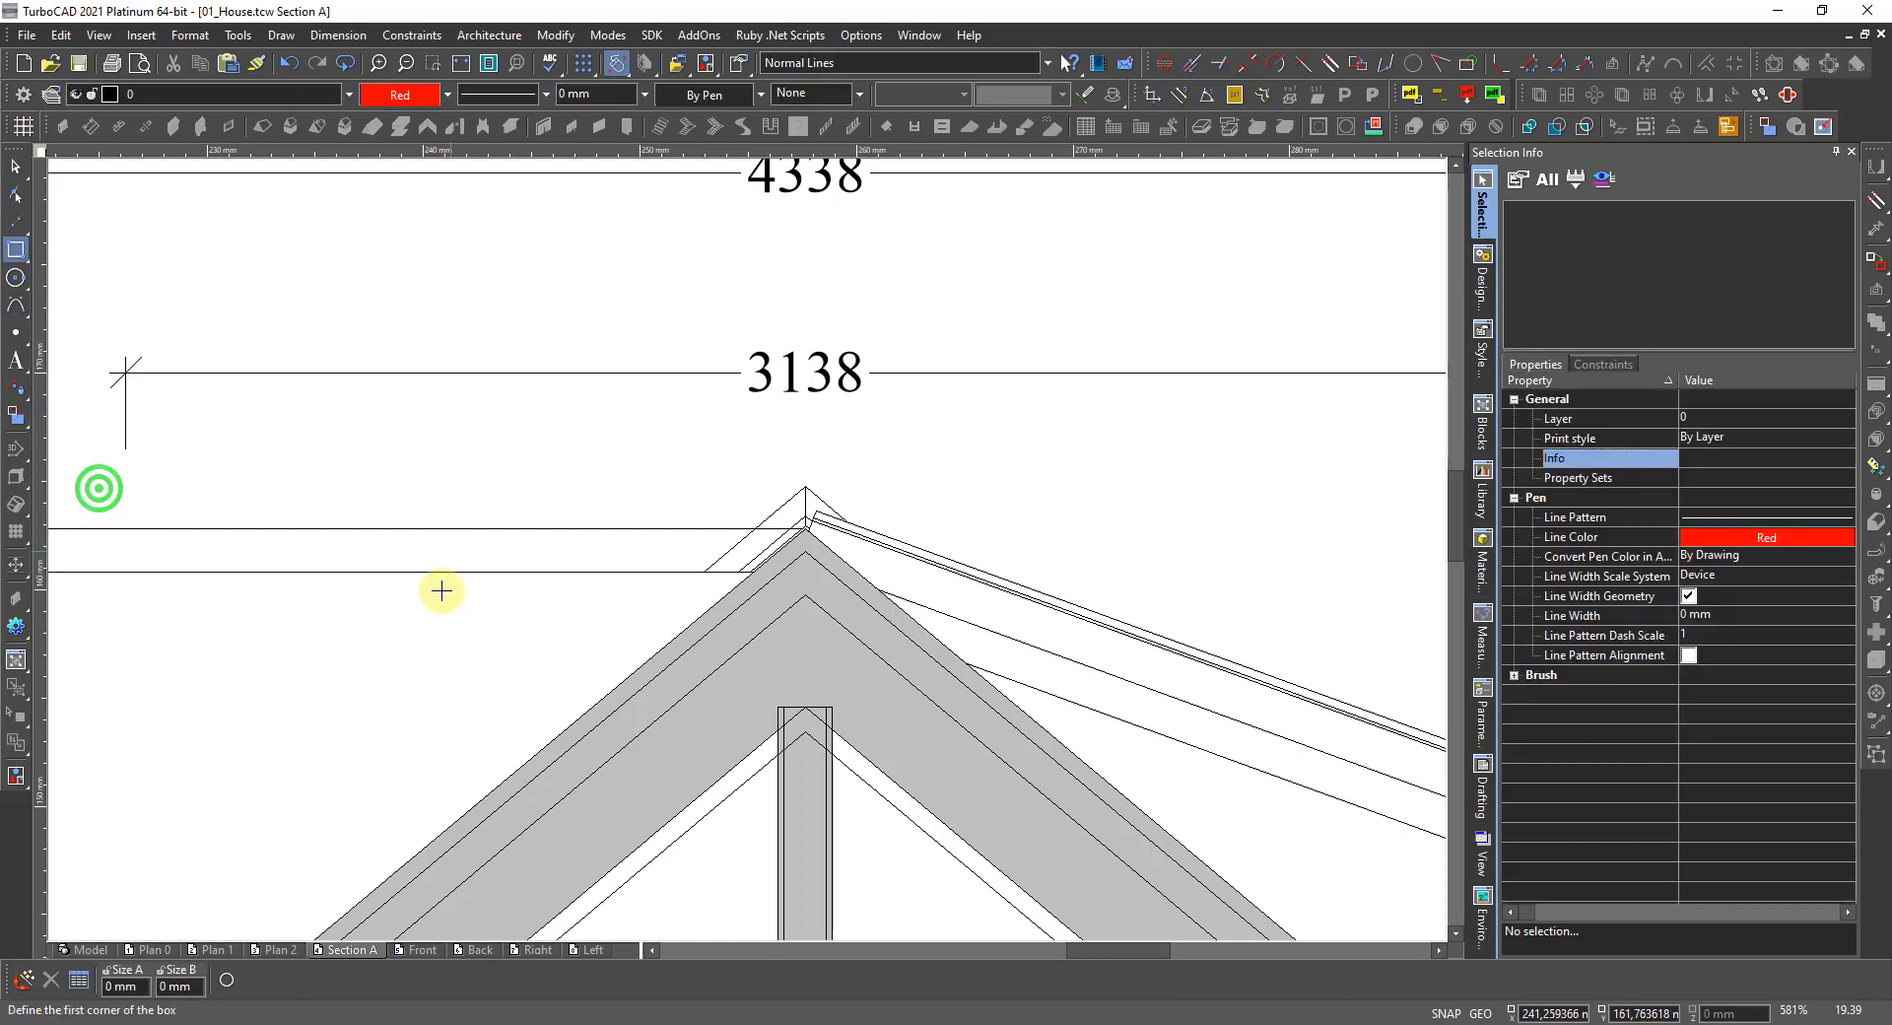
scroll(806, 525, up, 4)
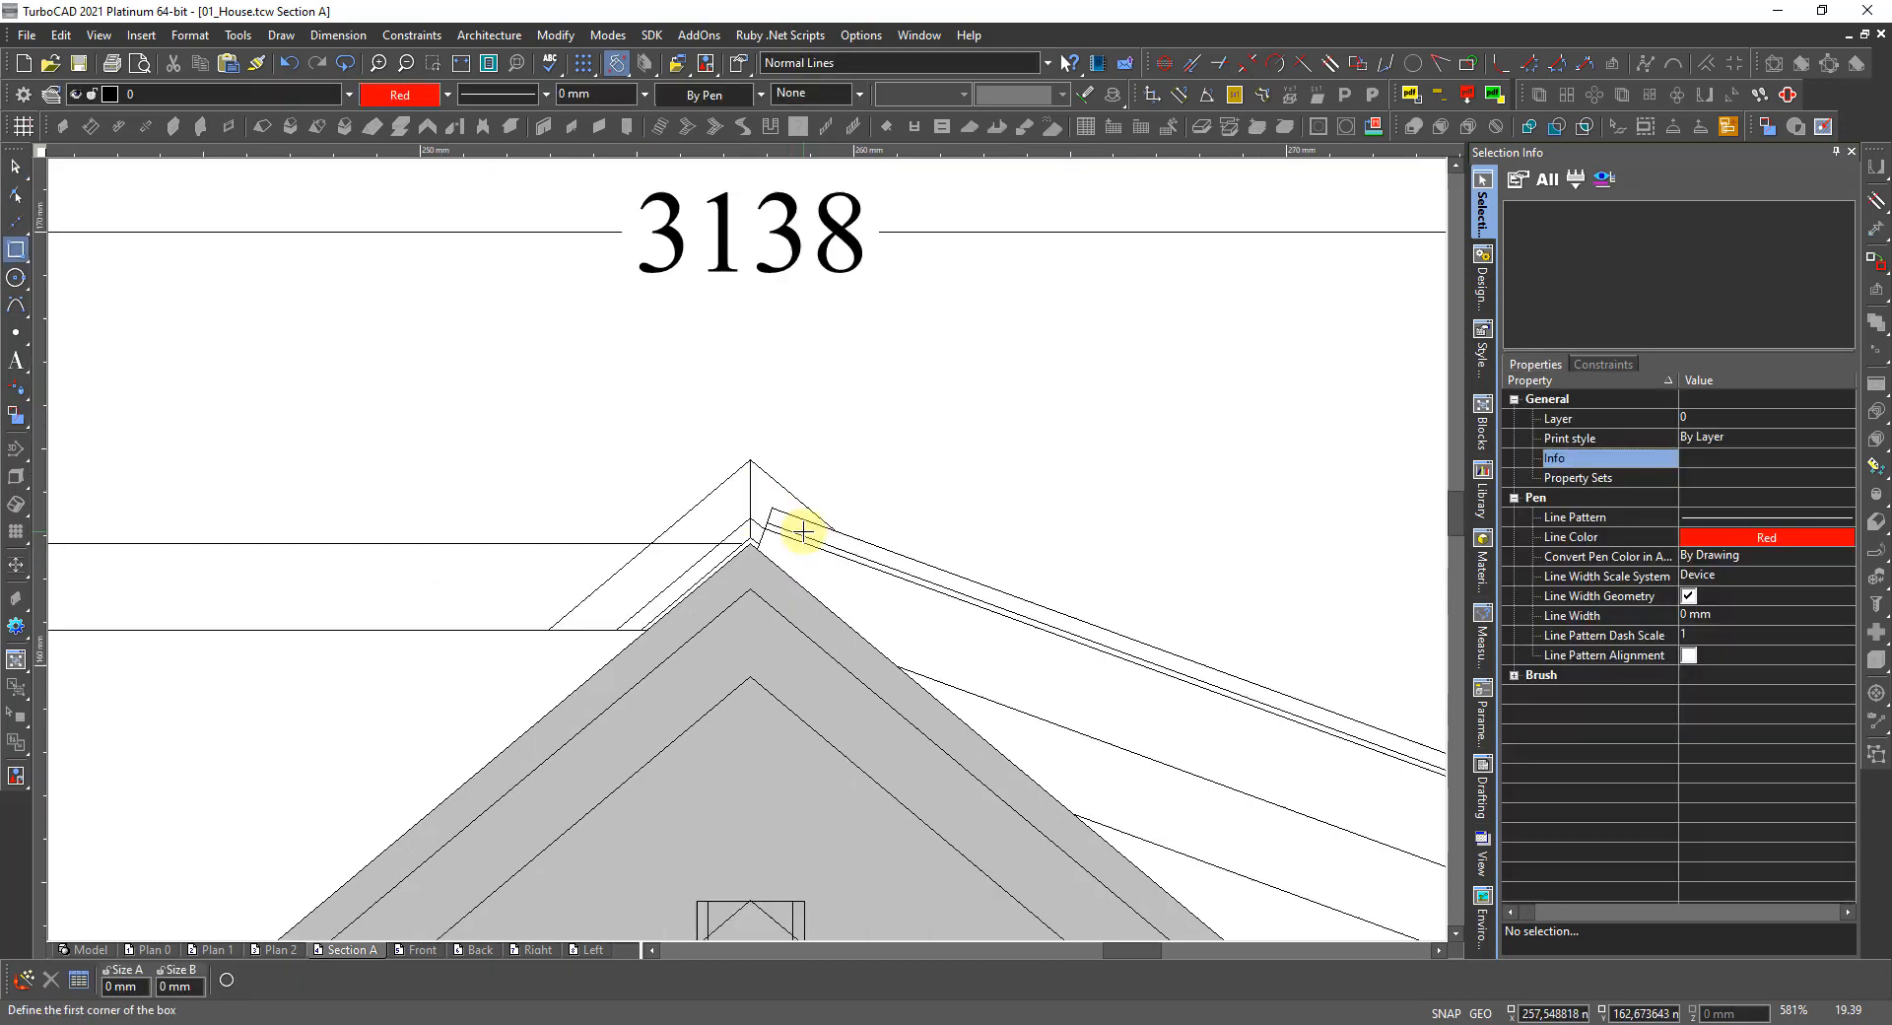
click(755, 537)
scroll(755, 537, down, 10)
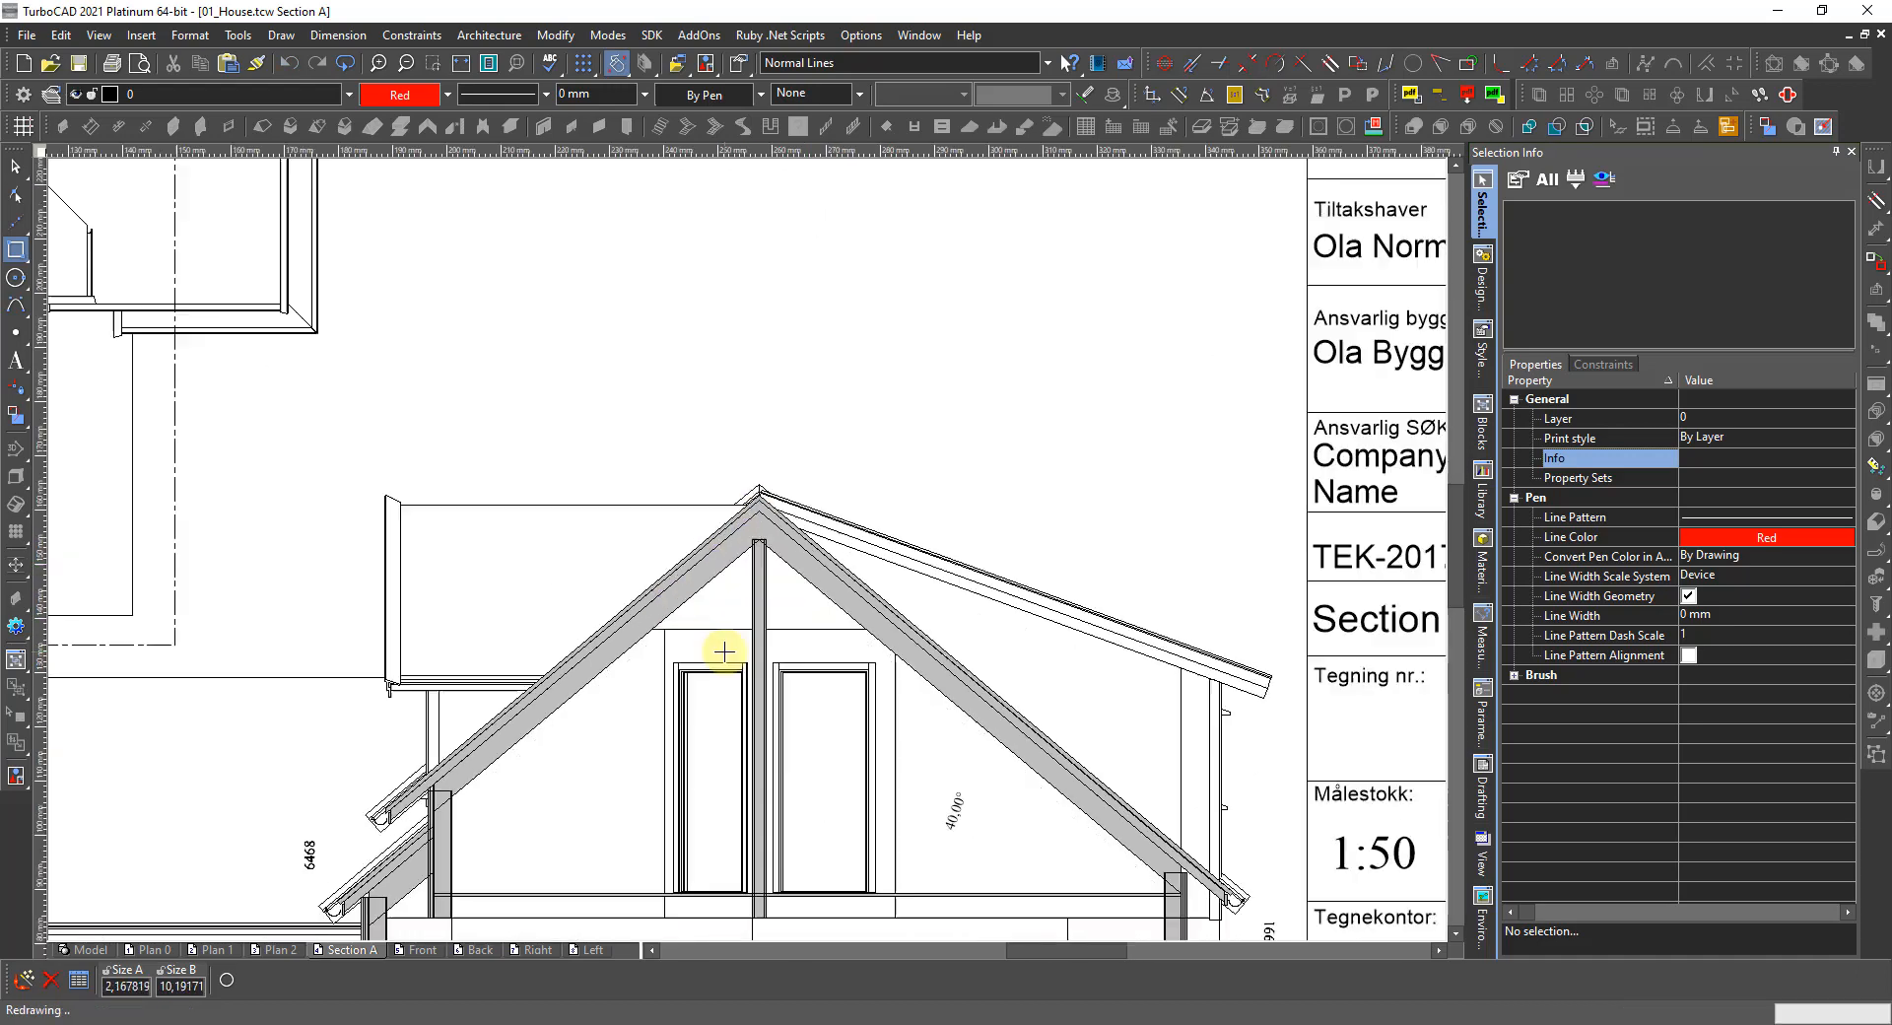
scroll(719, 879, up, 4)
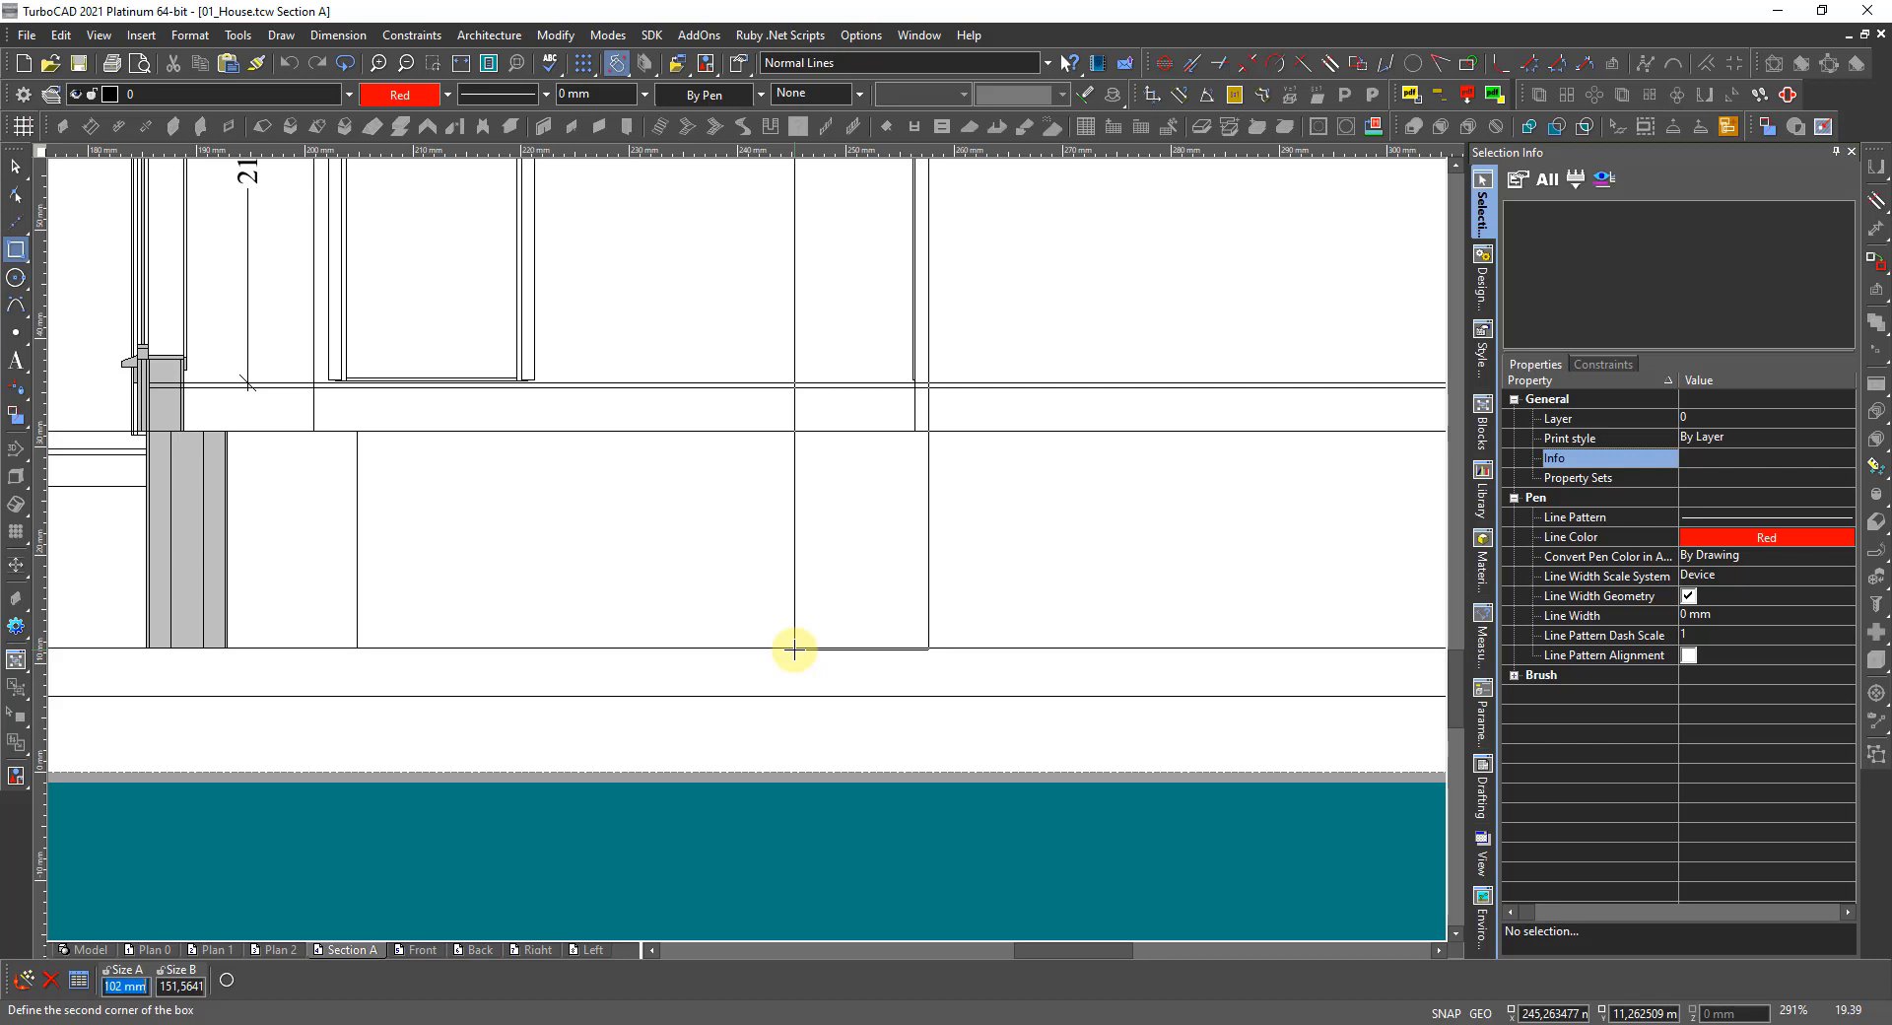
text(10)
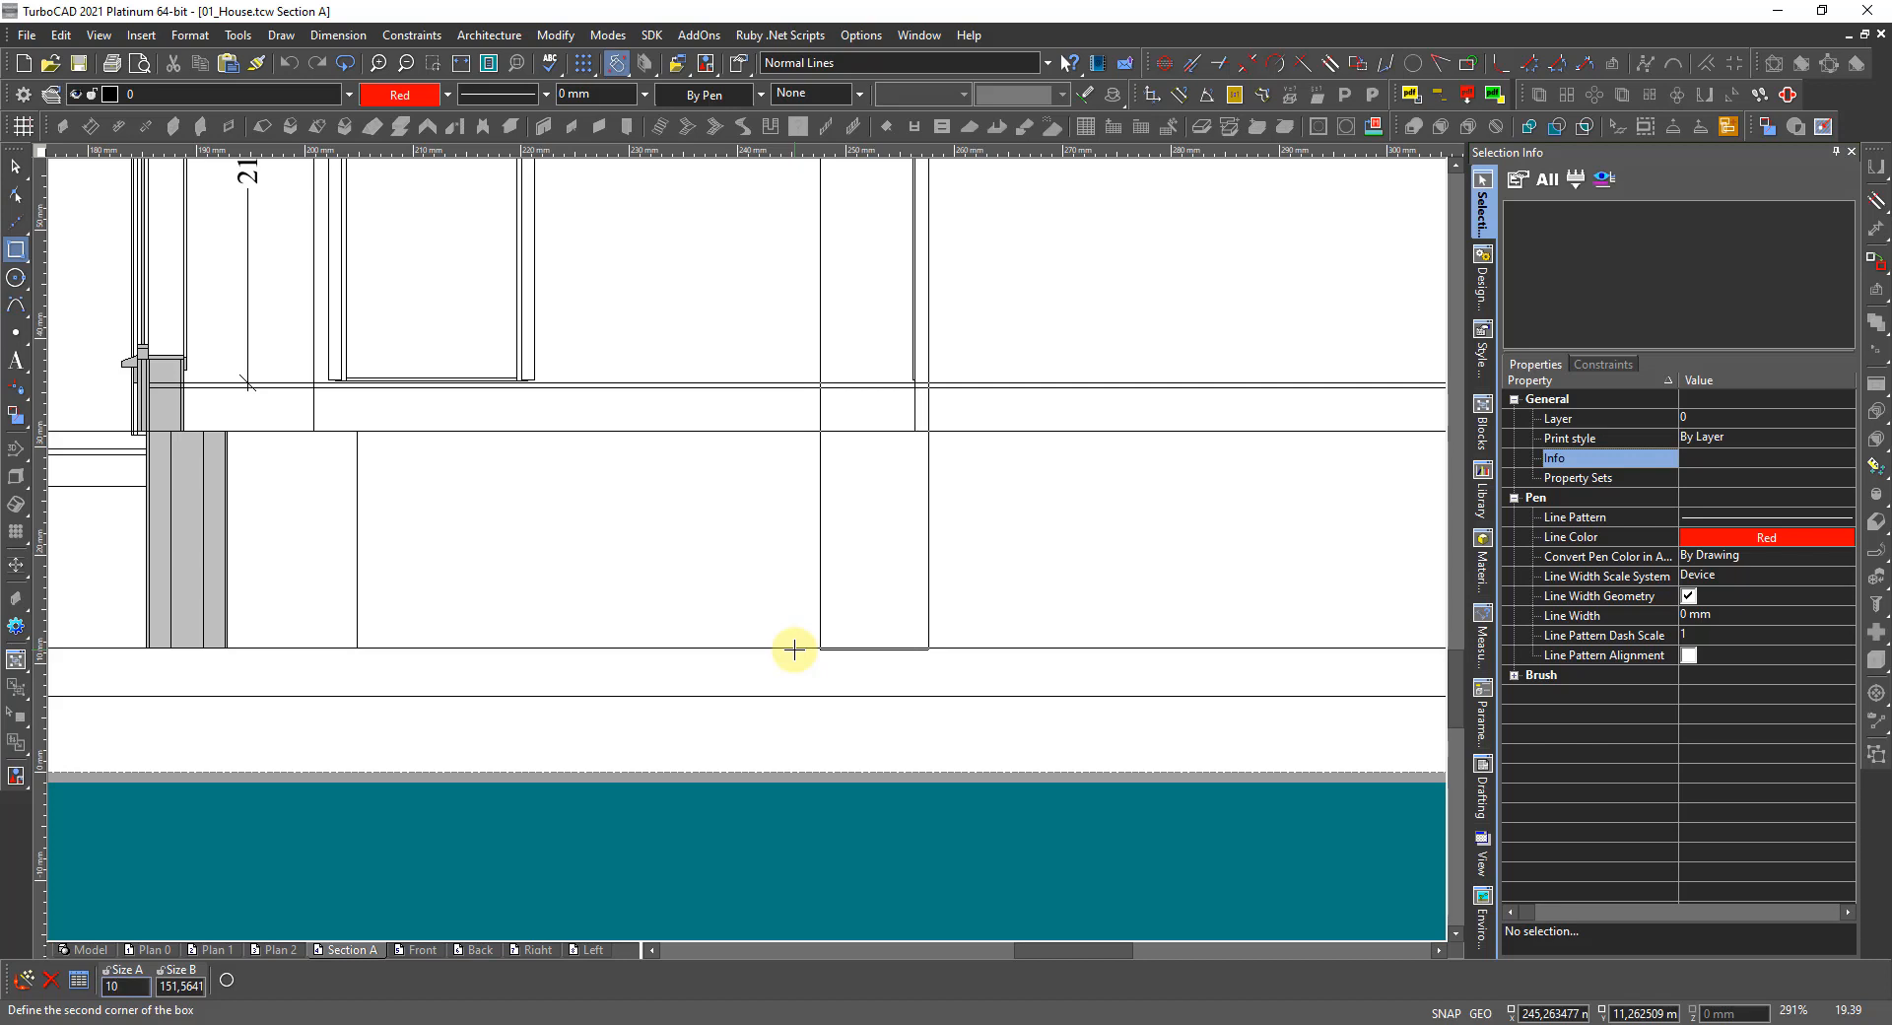
key(Return)
key(space)
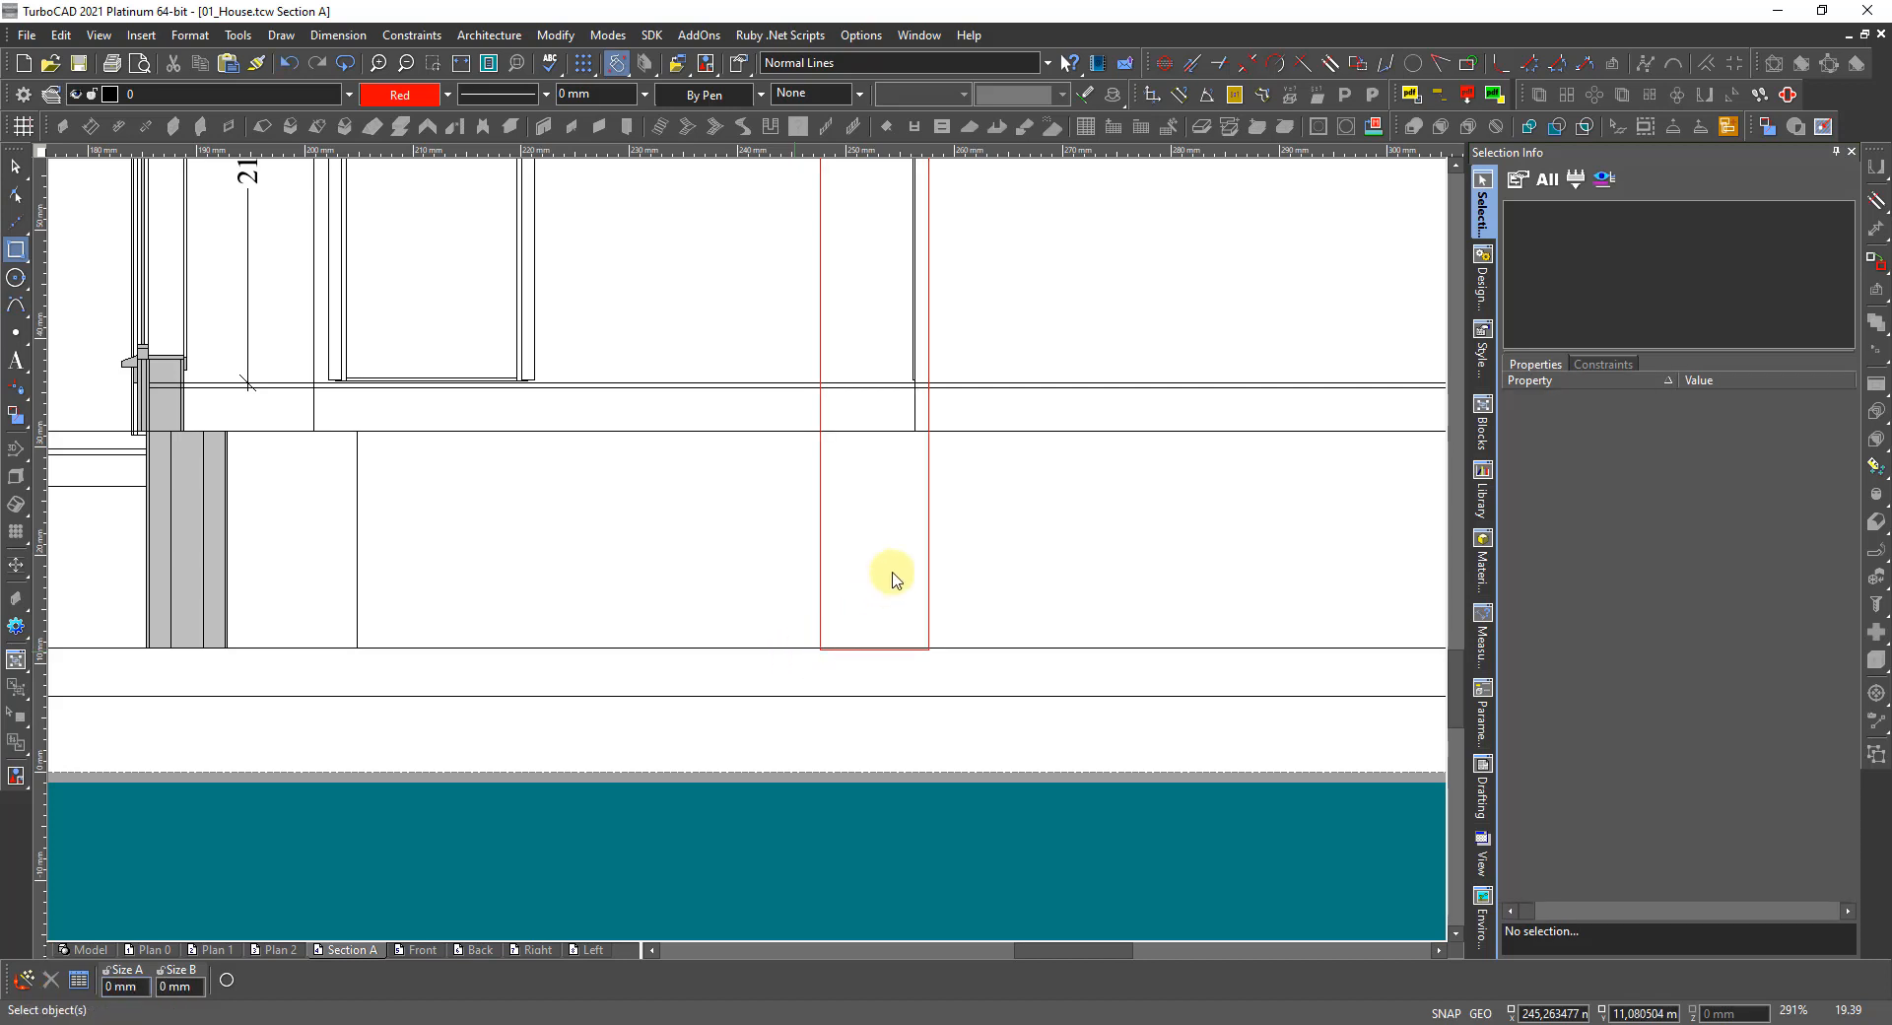
Stretch the red rectangle's bottom edge up so it meets the foundation's base line.
scroll(894, 598, up, 2)
click(884, 680)
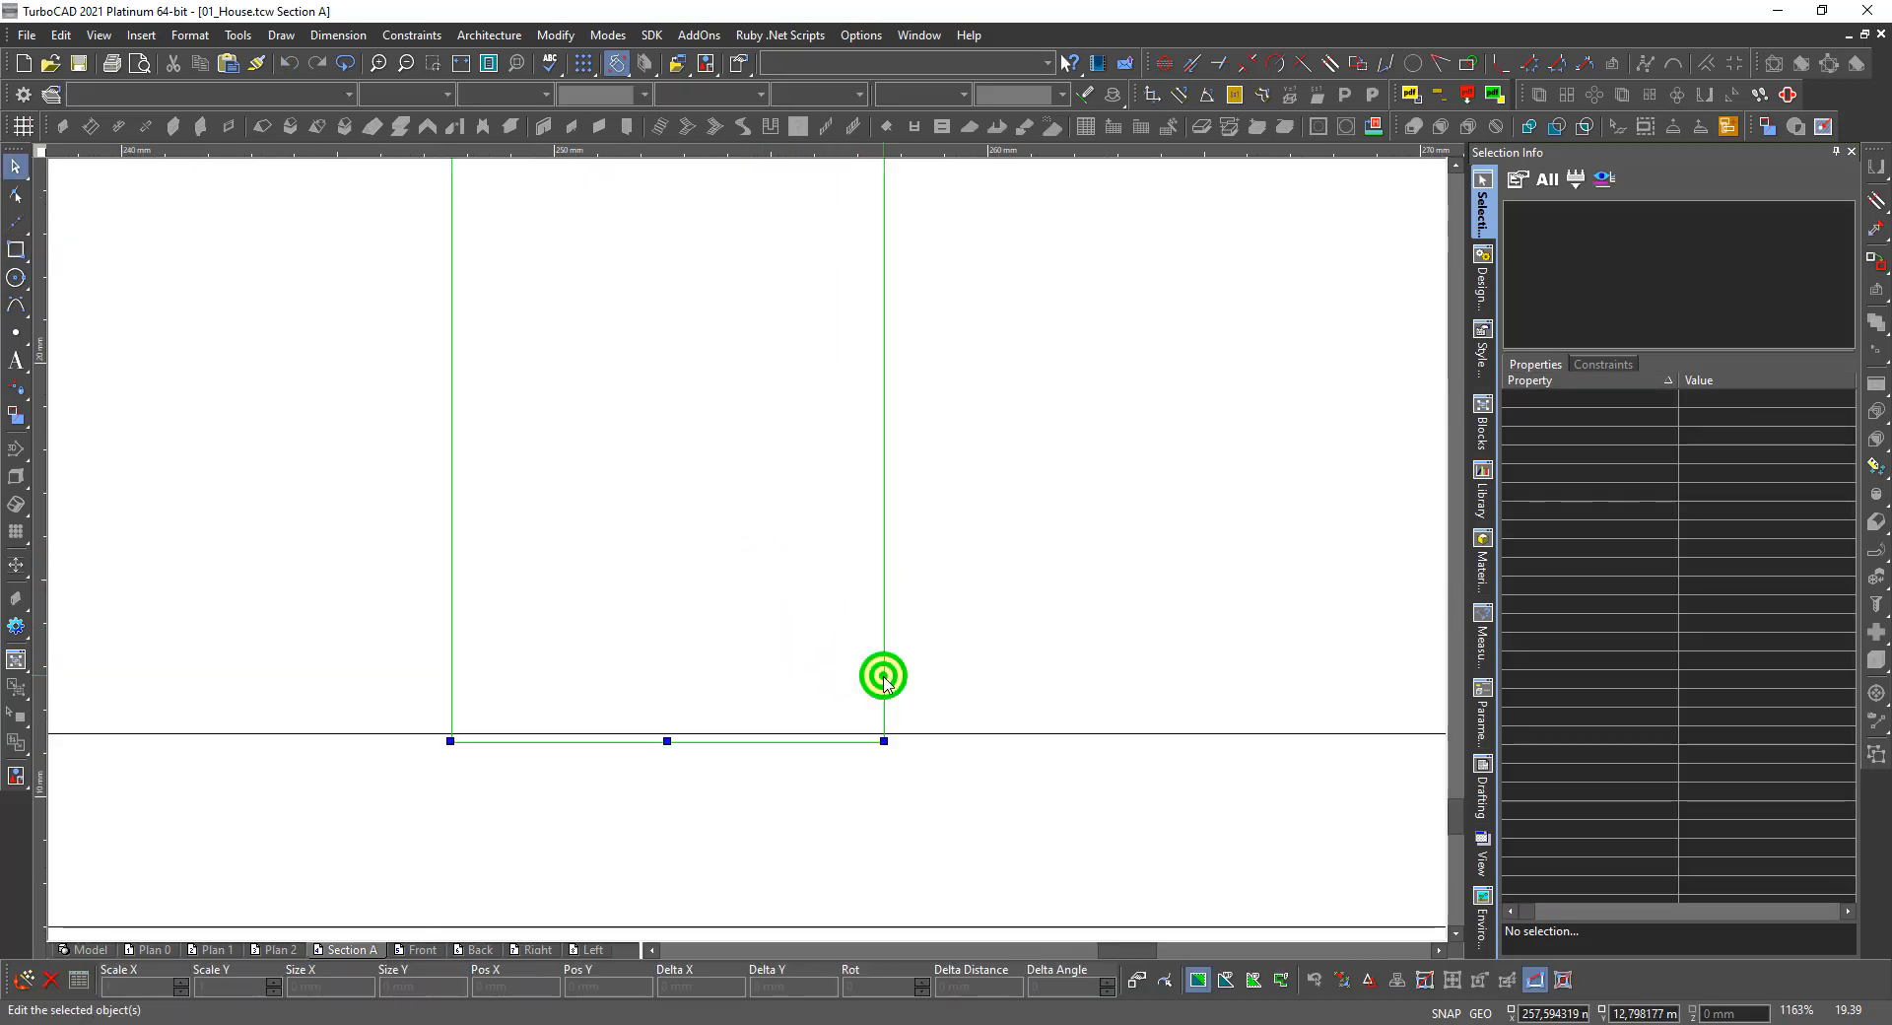
click(765, 741)
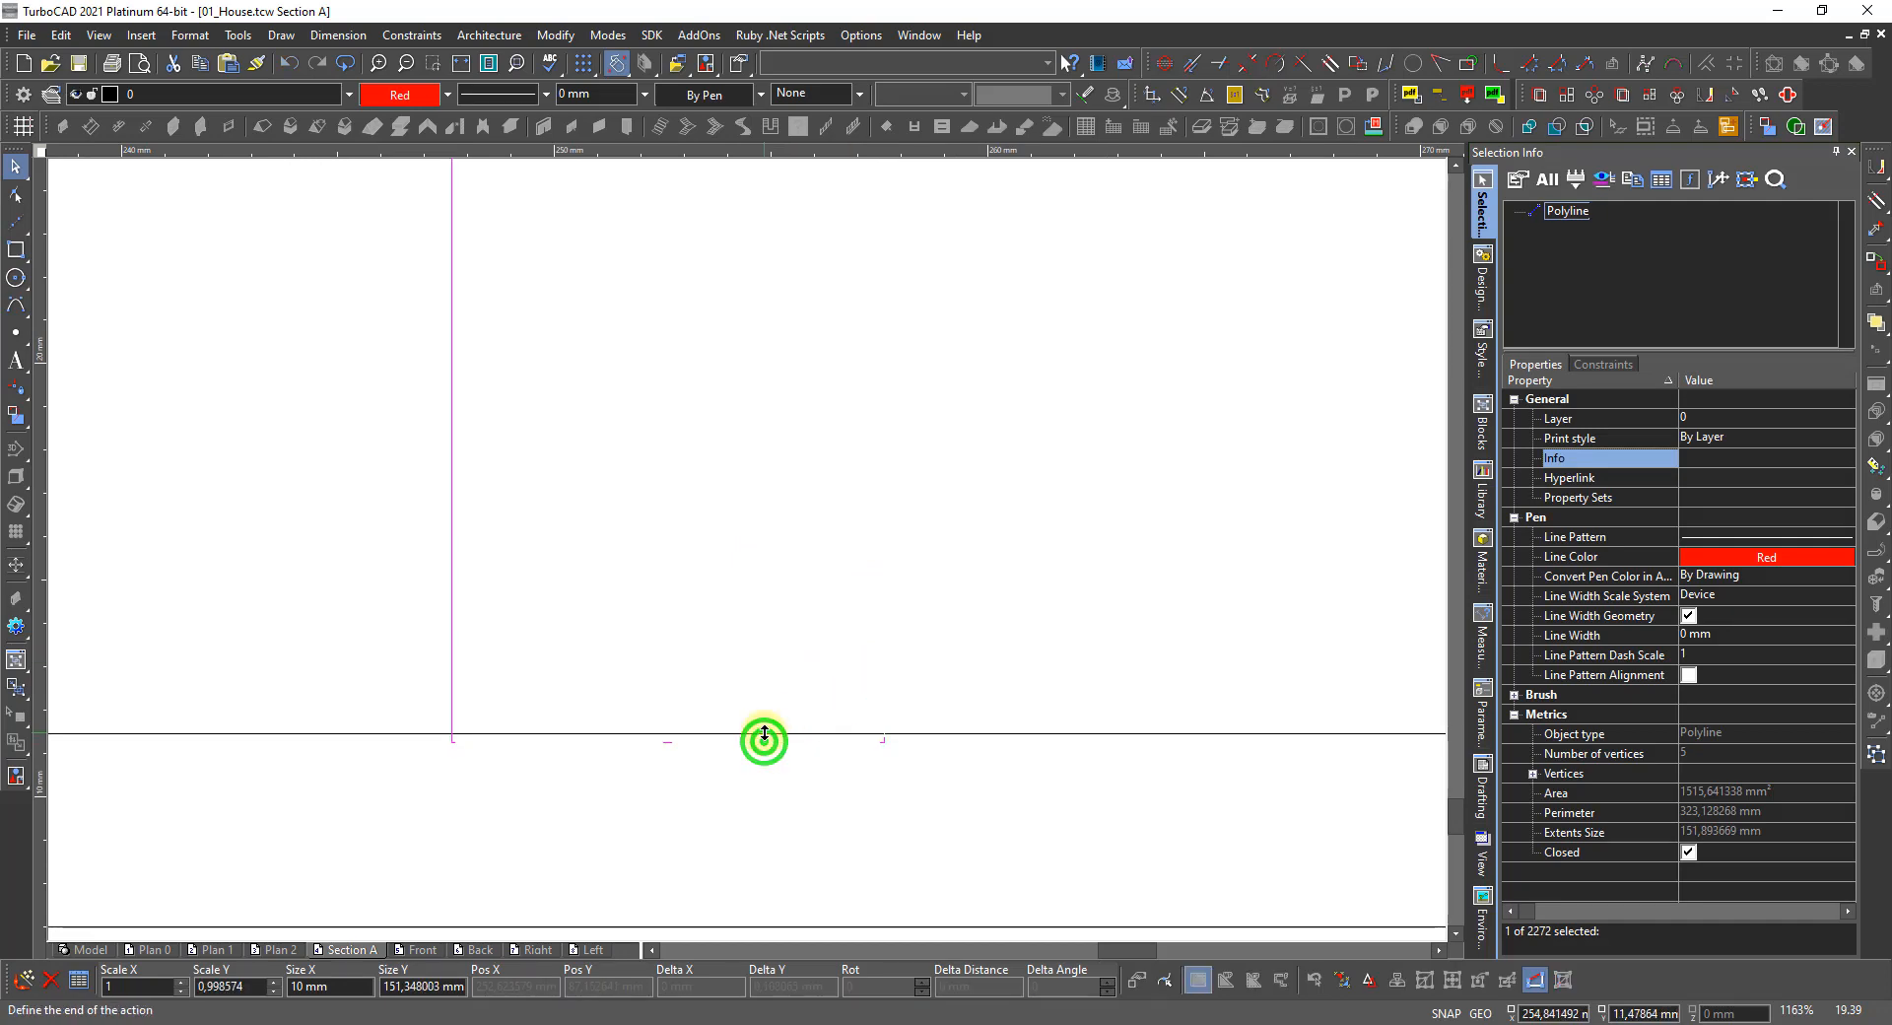
click(594, 730)
scroll(748, 550, down, 5)
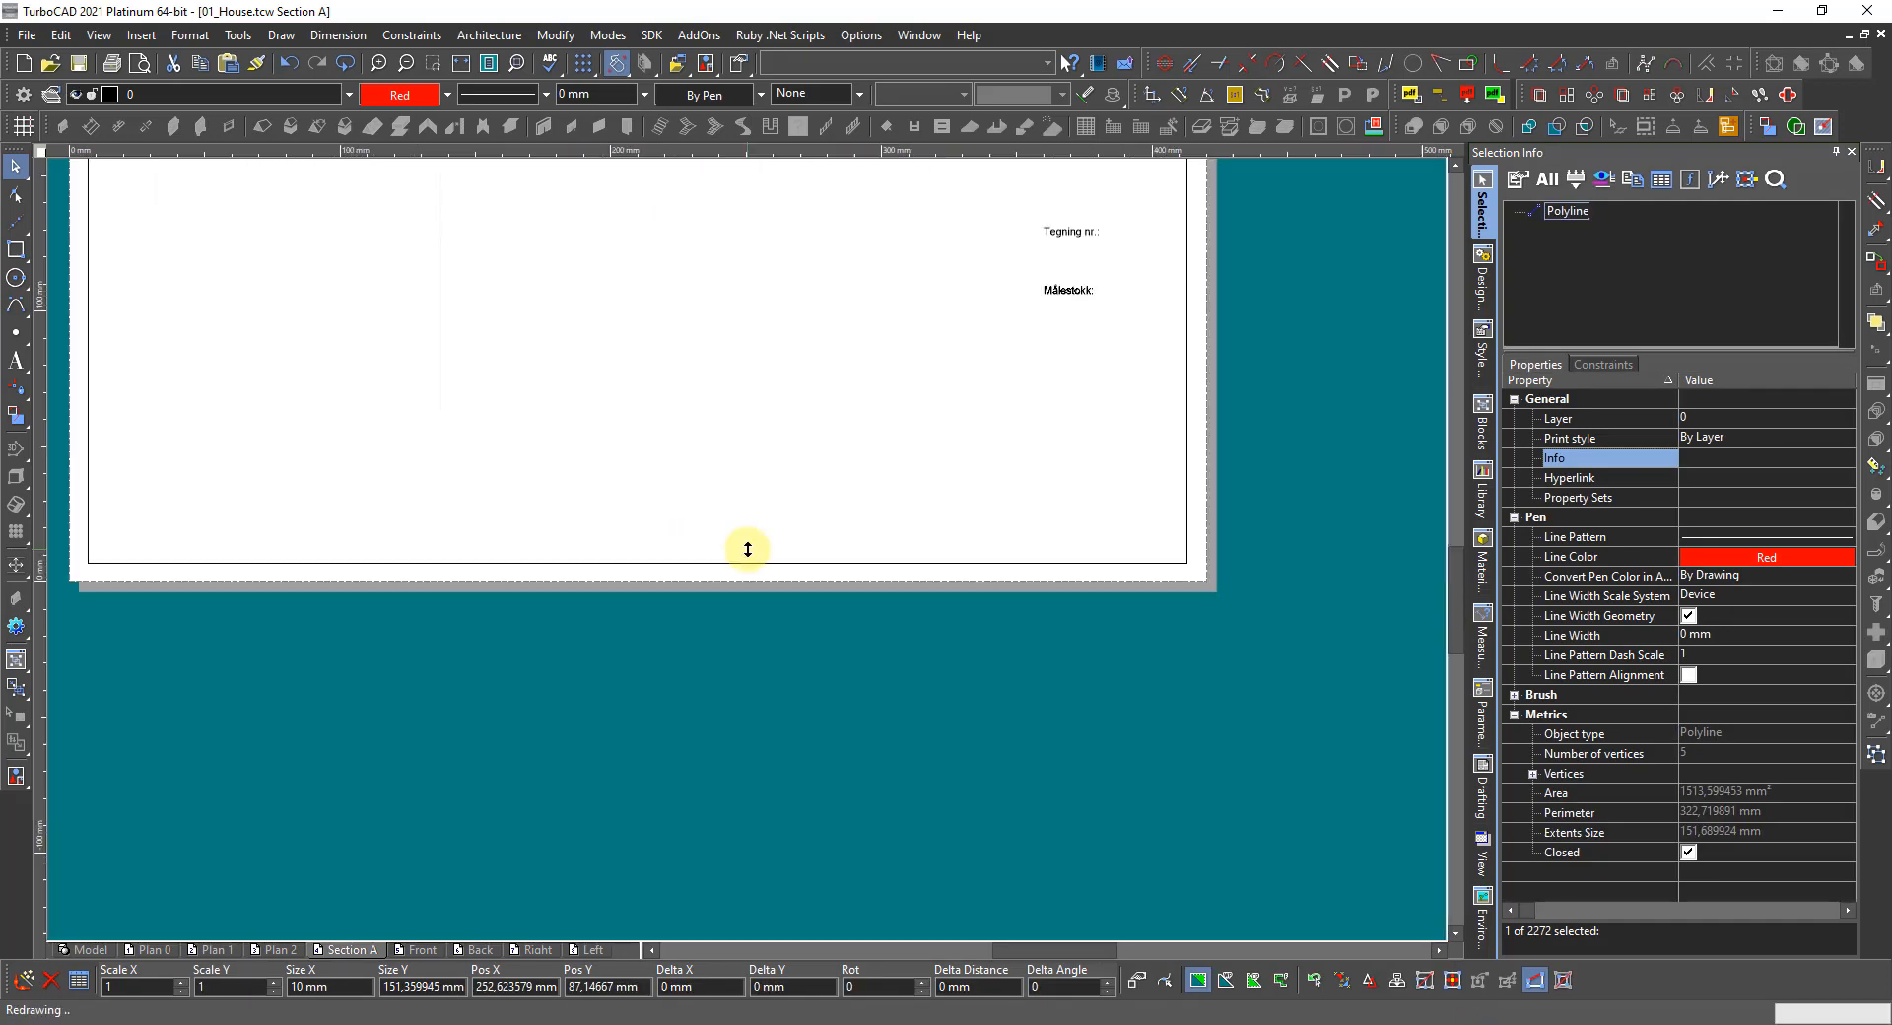
scroll(759, 347, up, 4)
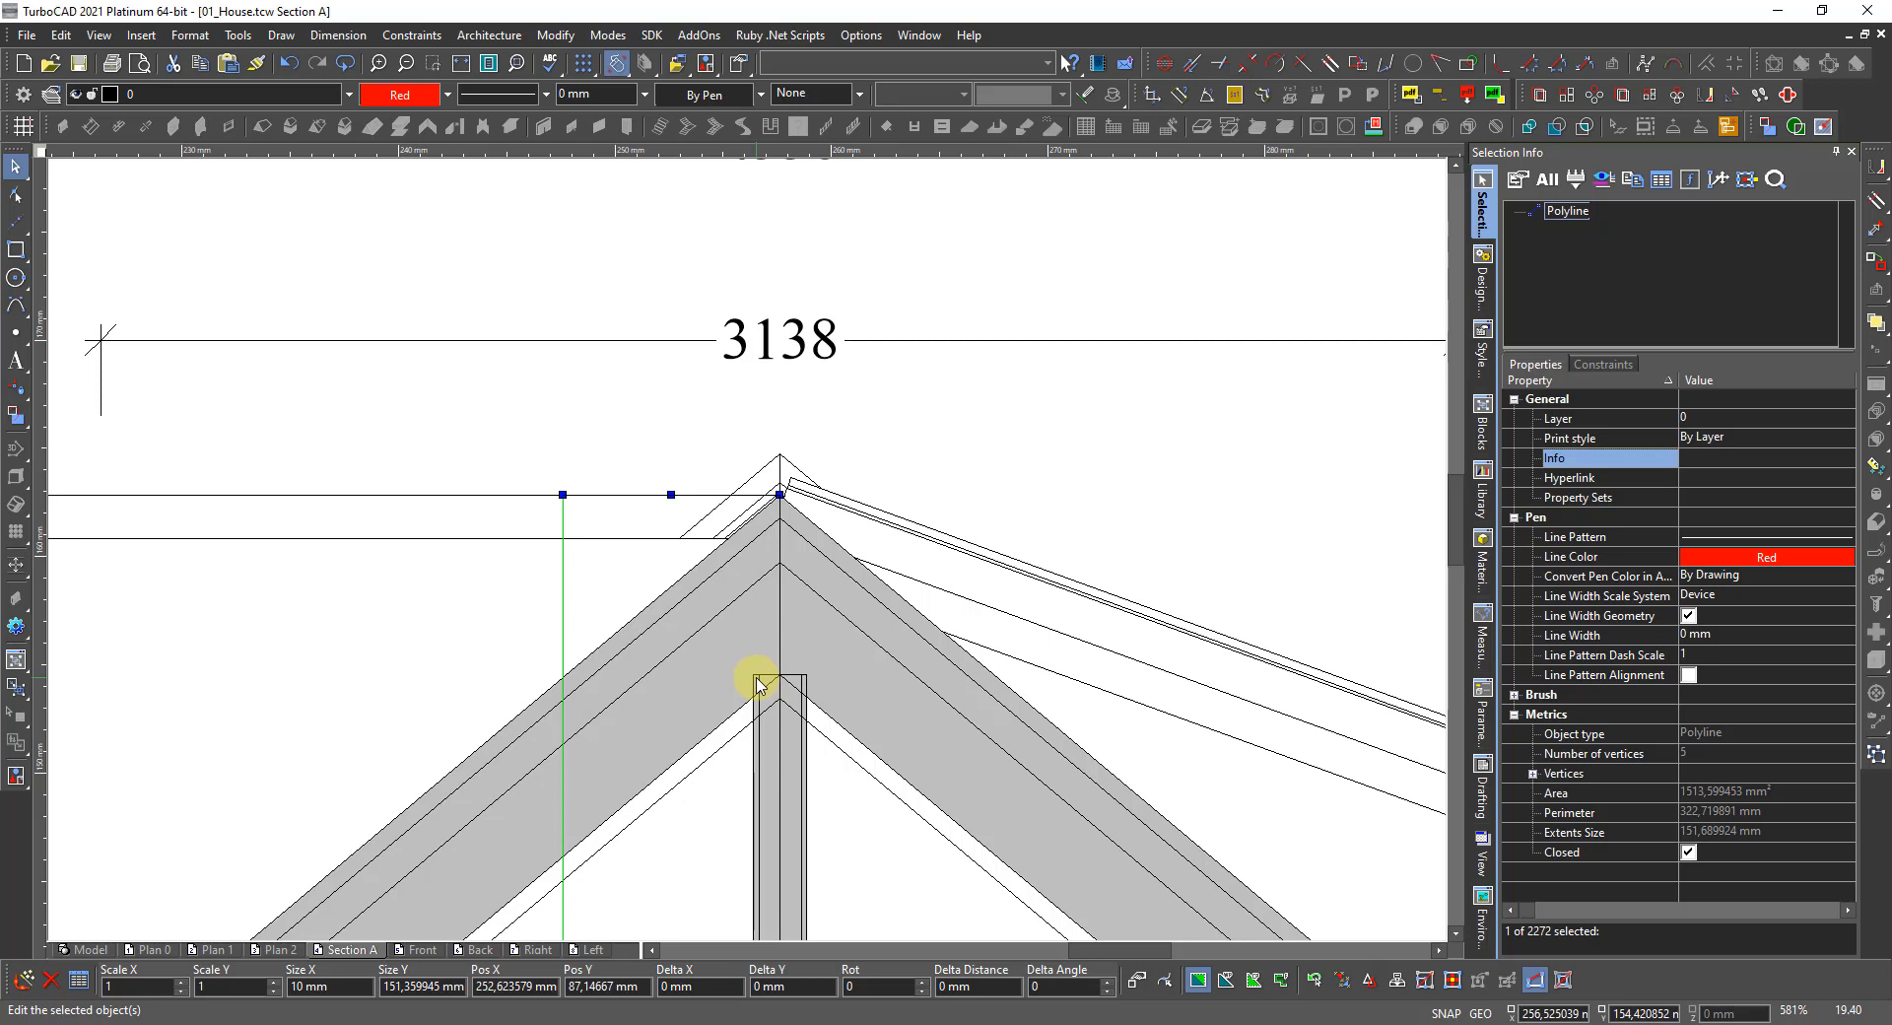
Switch to Calculator, compute 49 + 13 + 100 divided by 50, and copy the result as the rectangle's scaled offset.
key(XF86Calculator)
text(49)
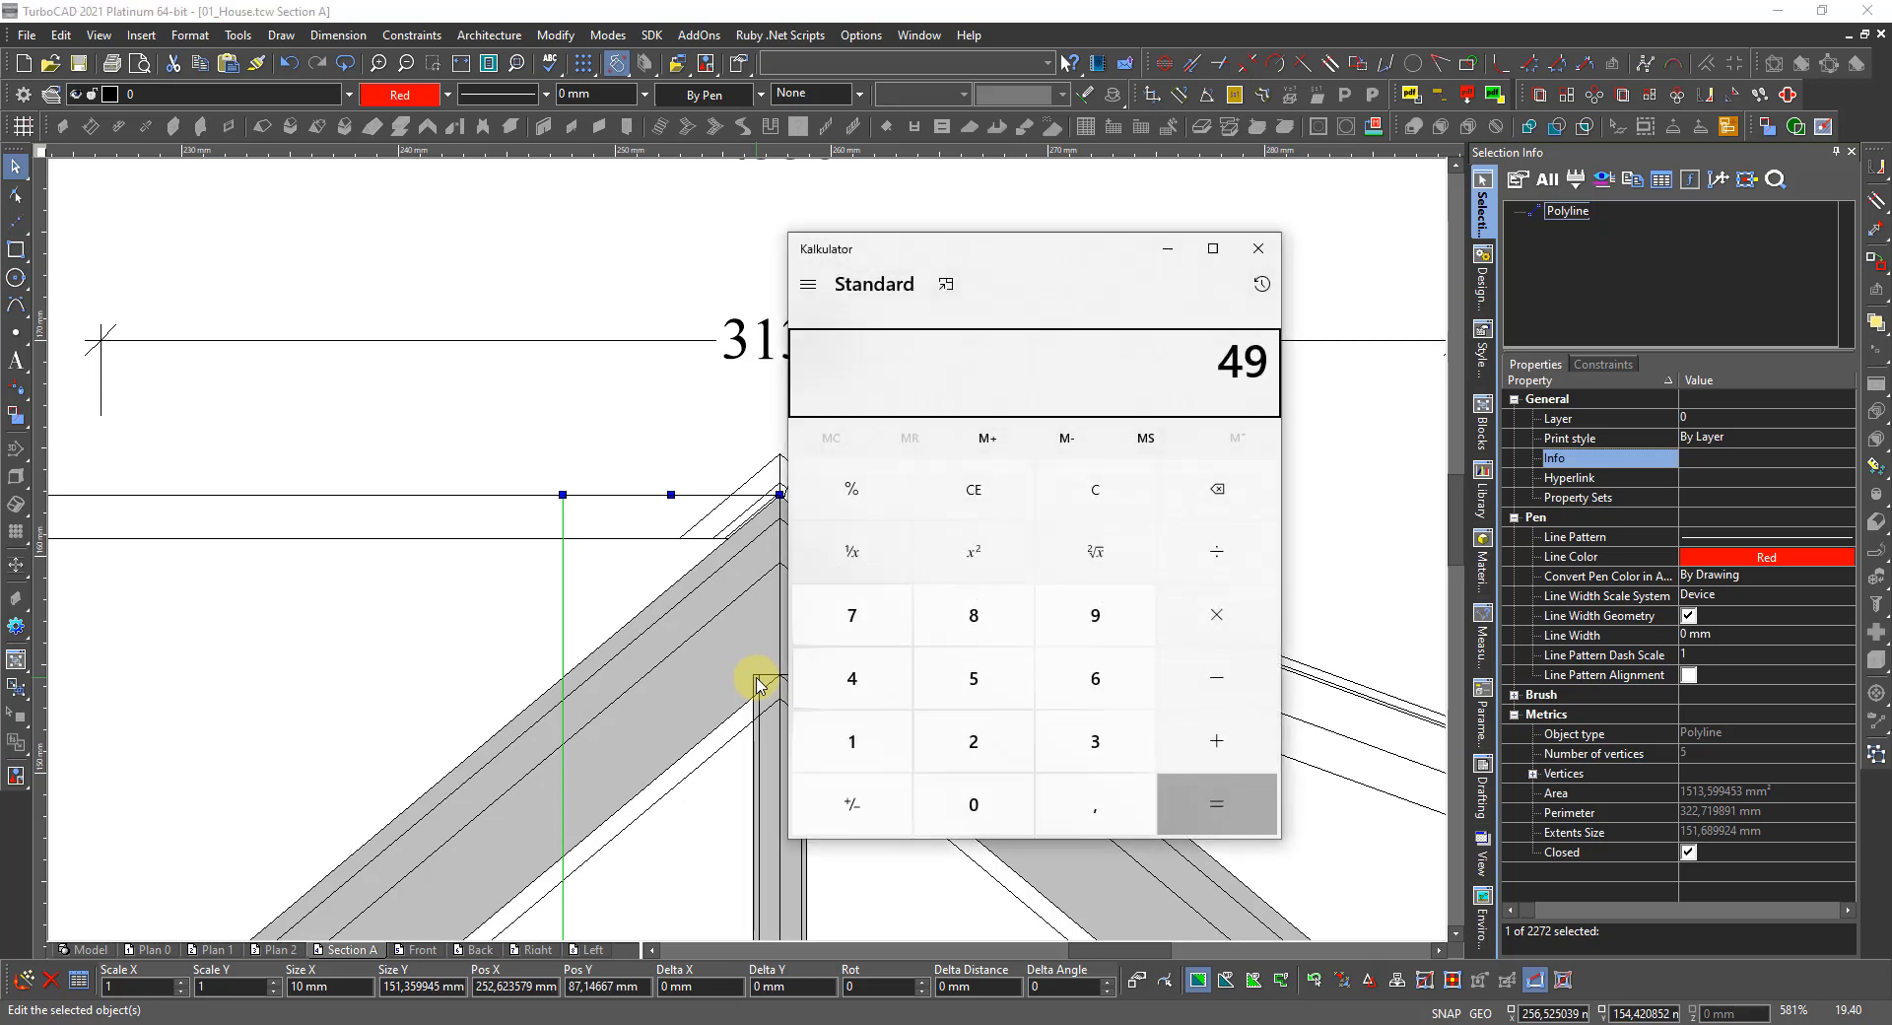
text( + 1)
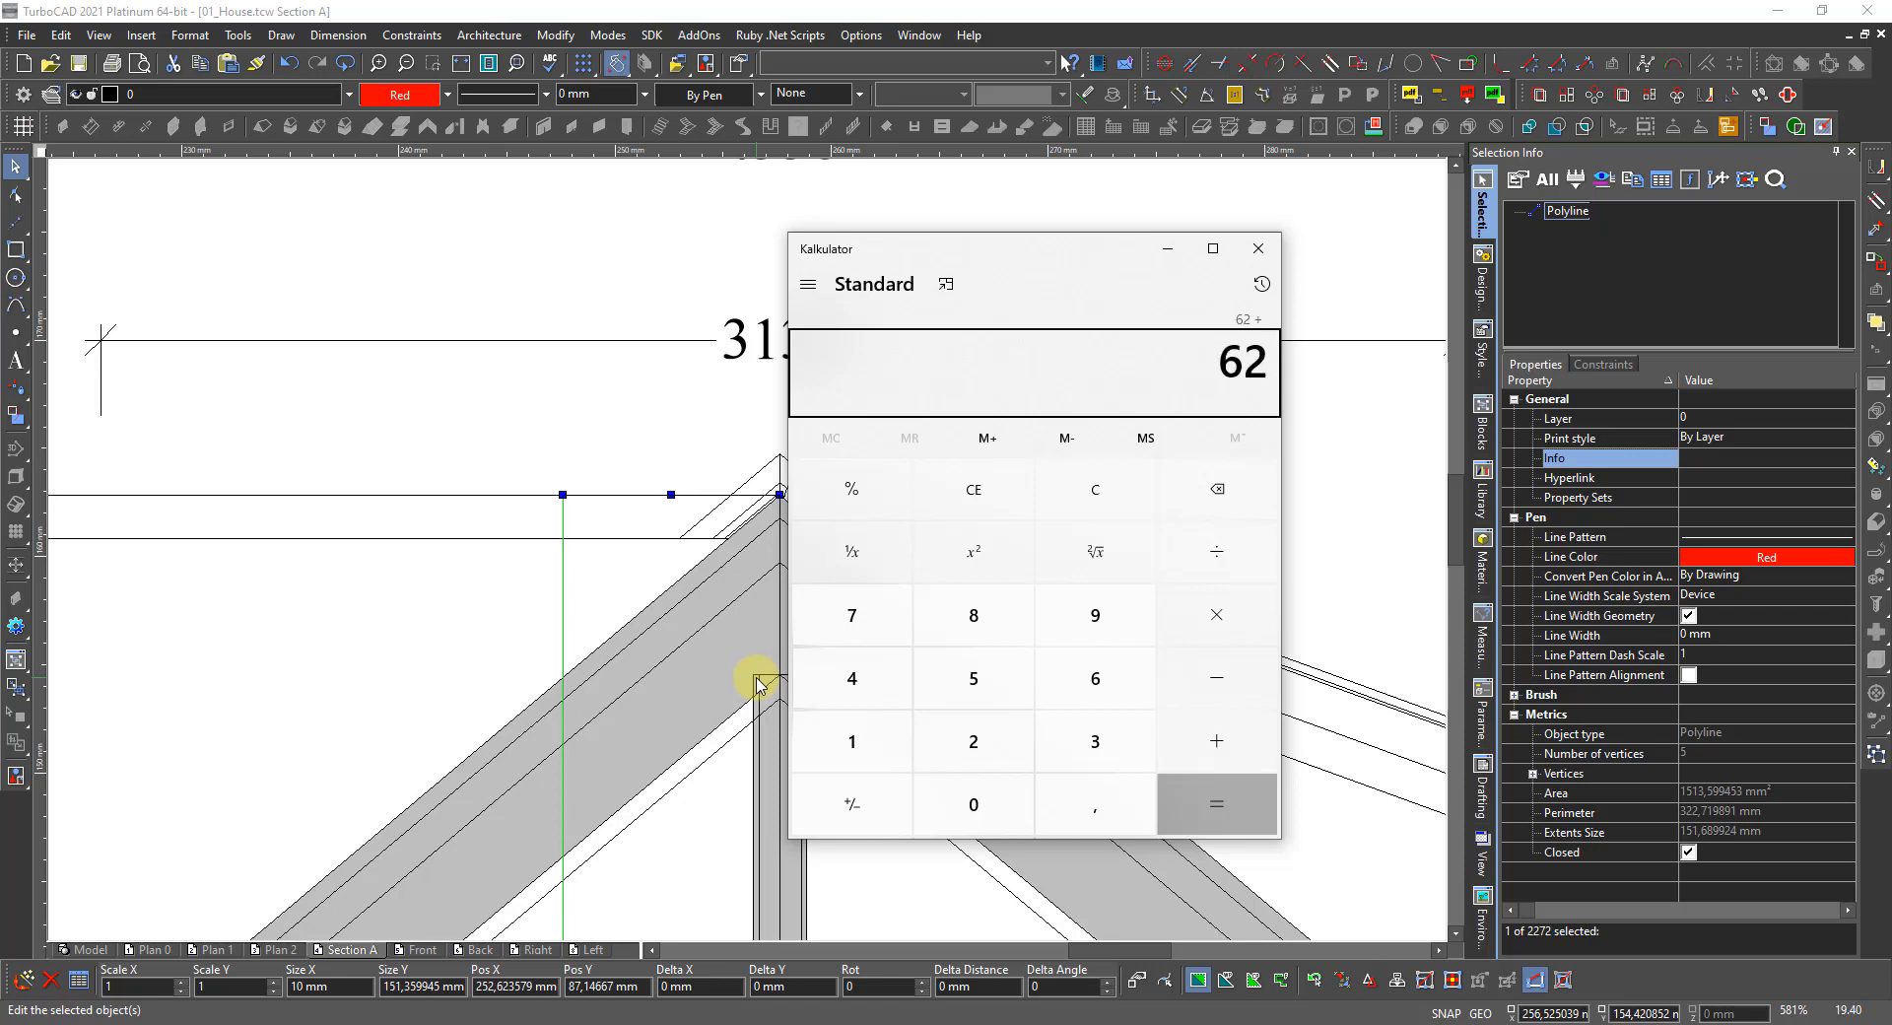
text(0)
key(Return)
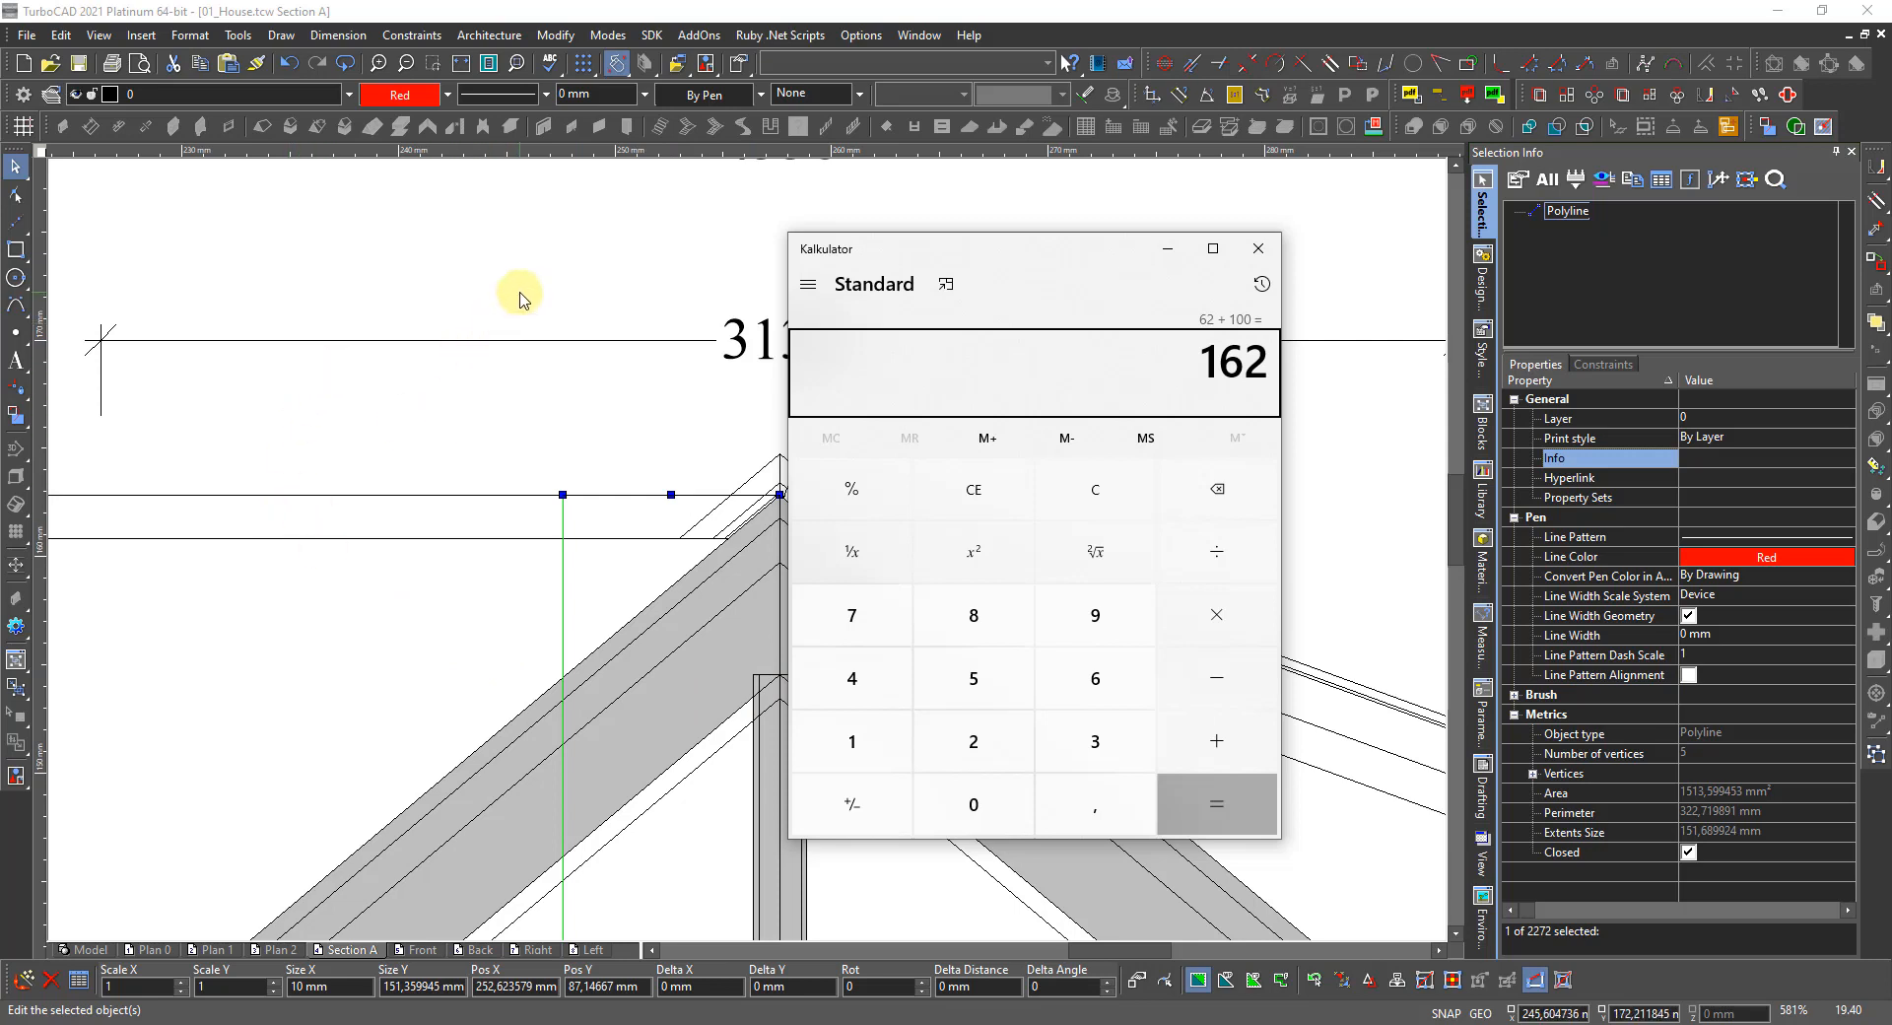
text(50)
key(Return)
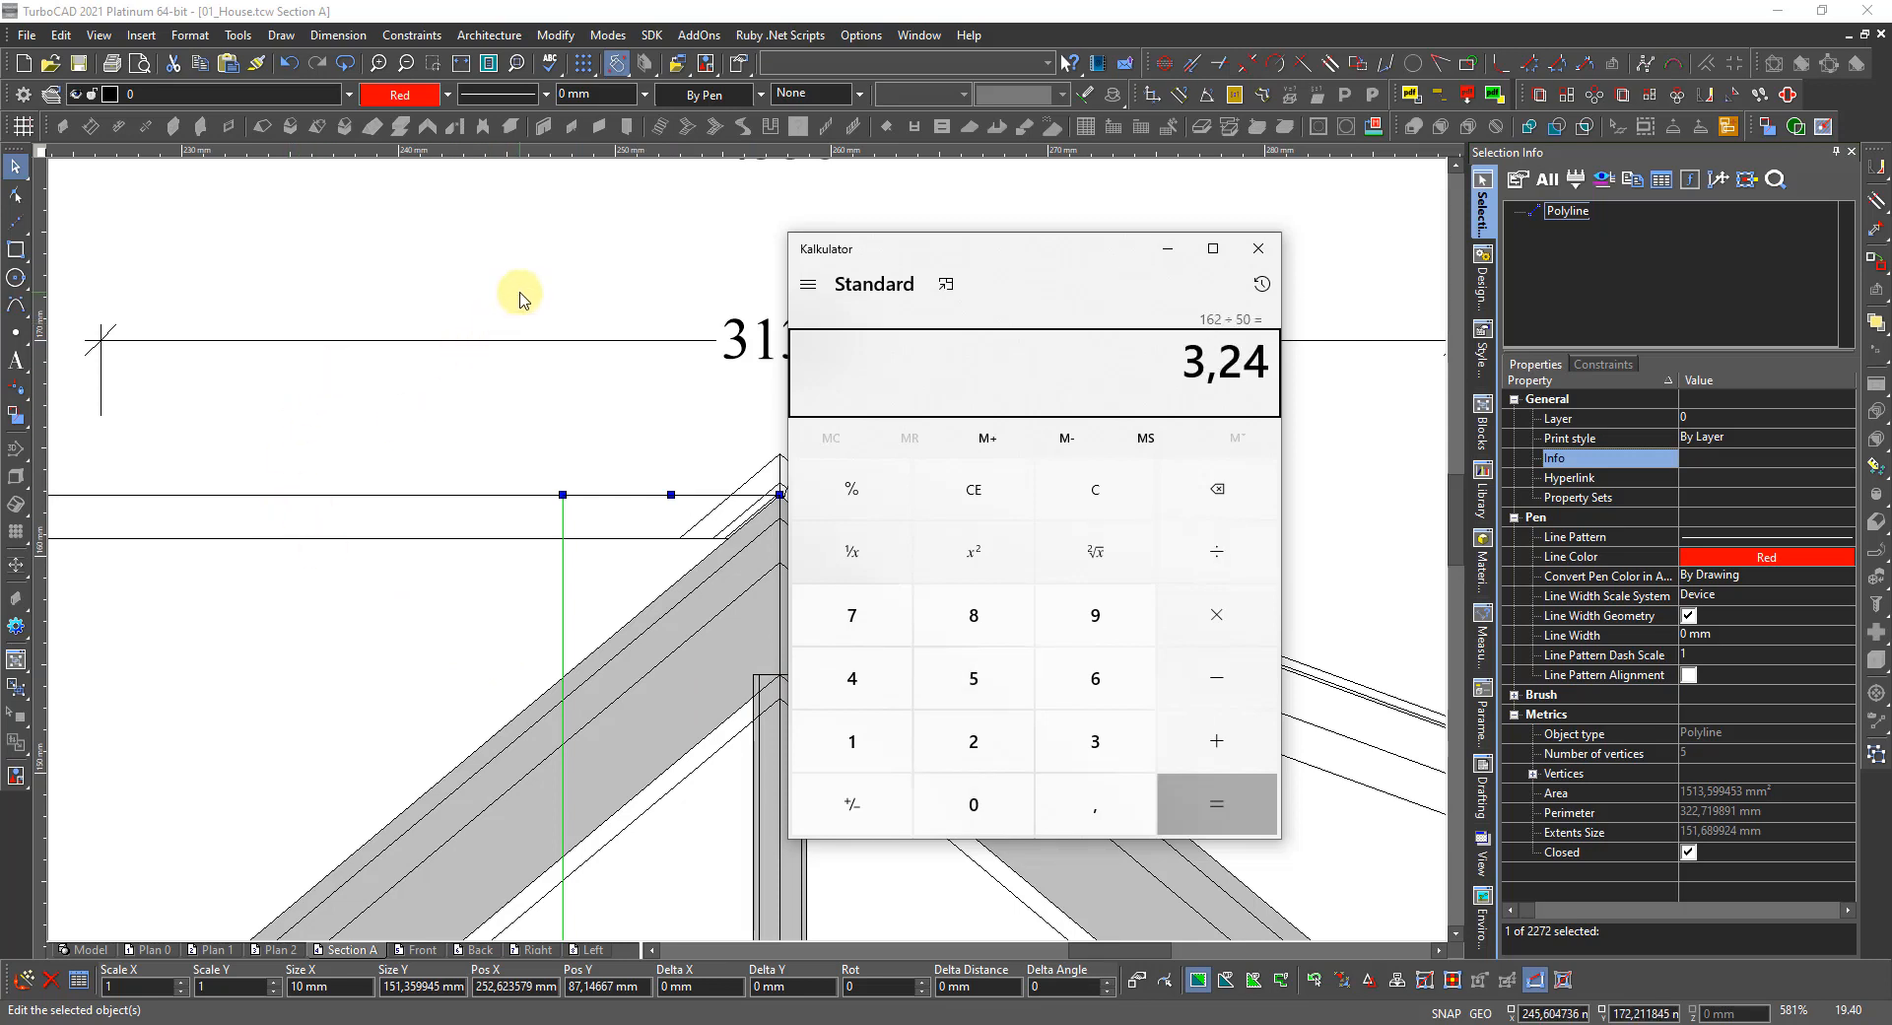
click(1139, 360)
right_click(1144, 359)
click(1161, 366)
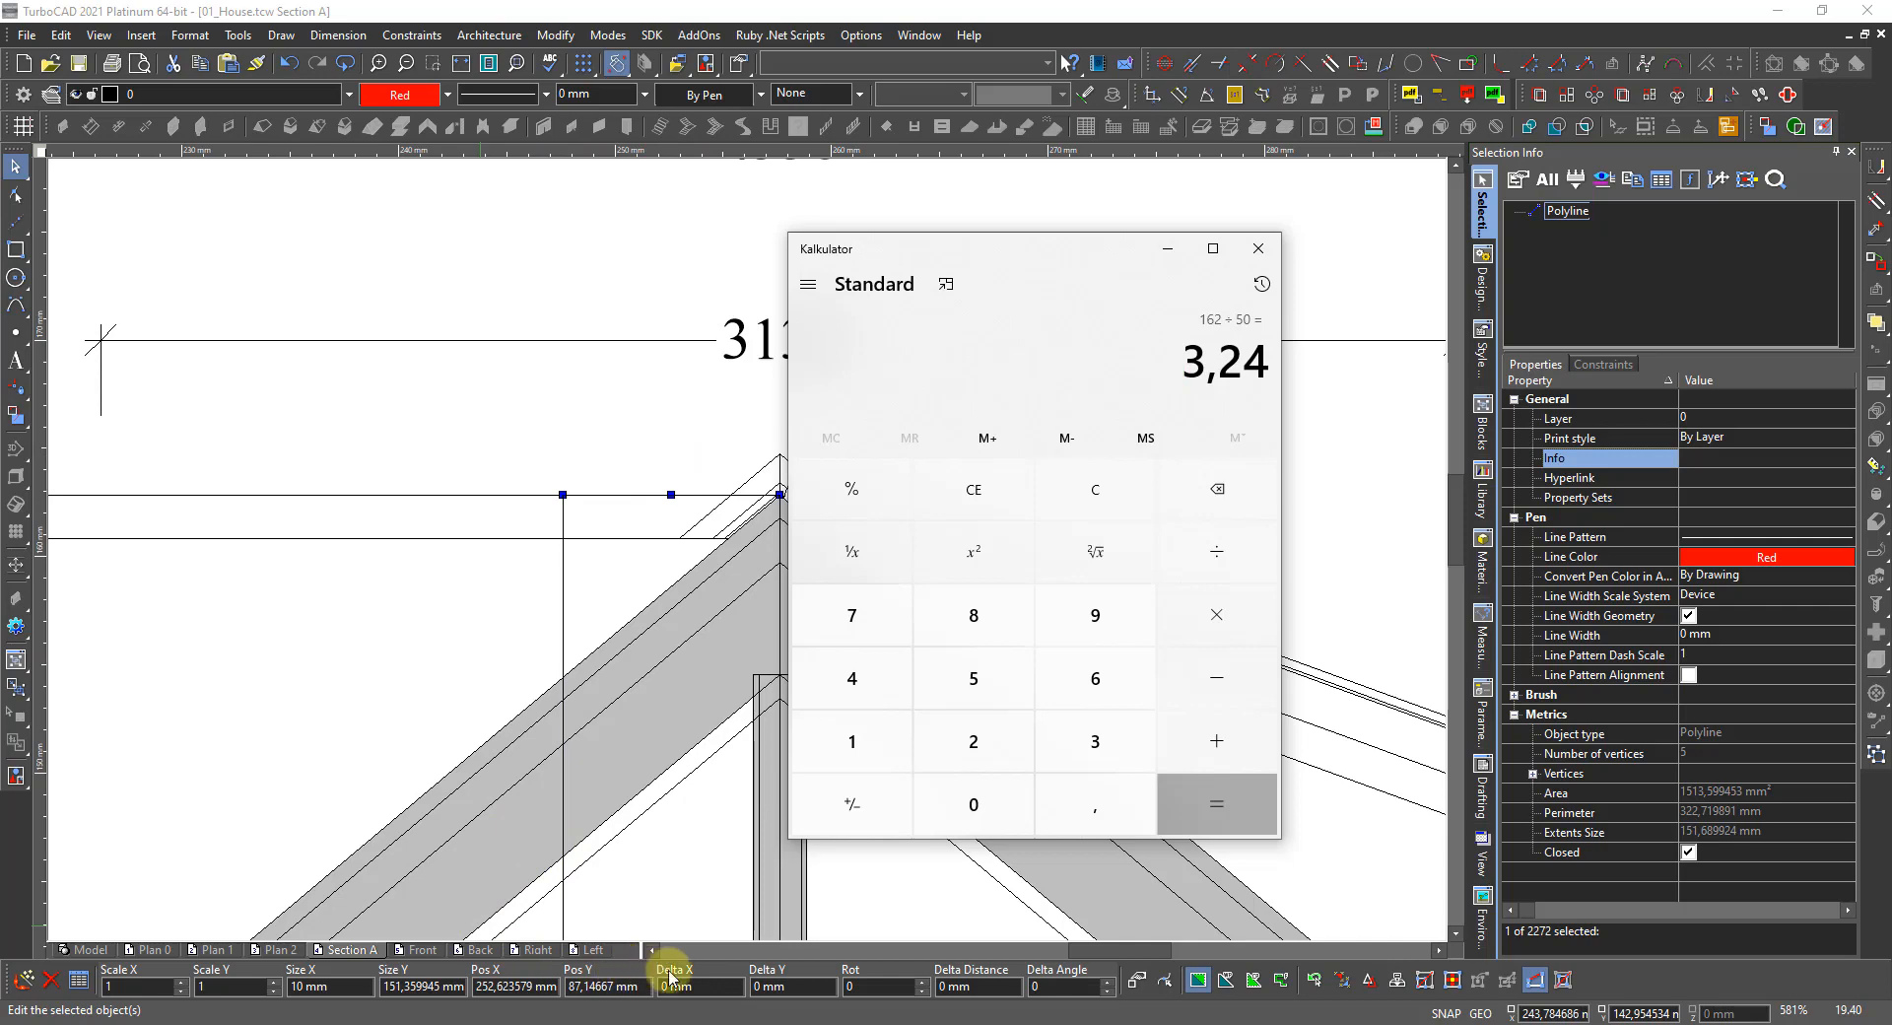
Shift the red rectangle horizontally by -3,24 mm away from the ridge line and deselect it.
click(705, 990)
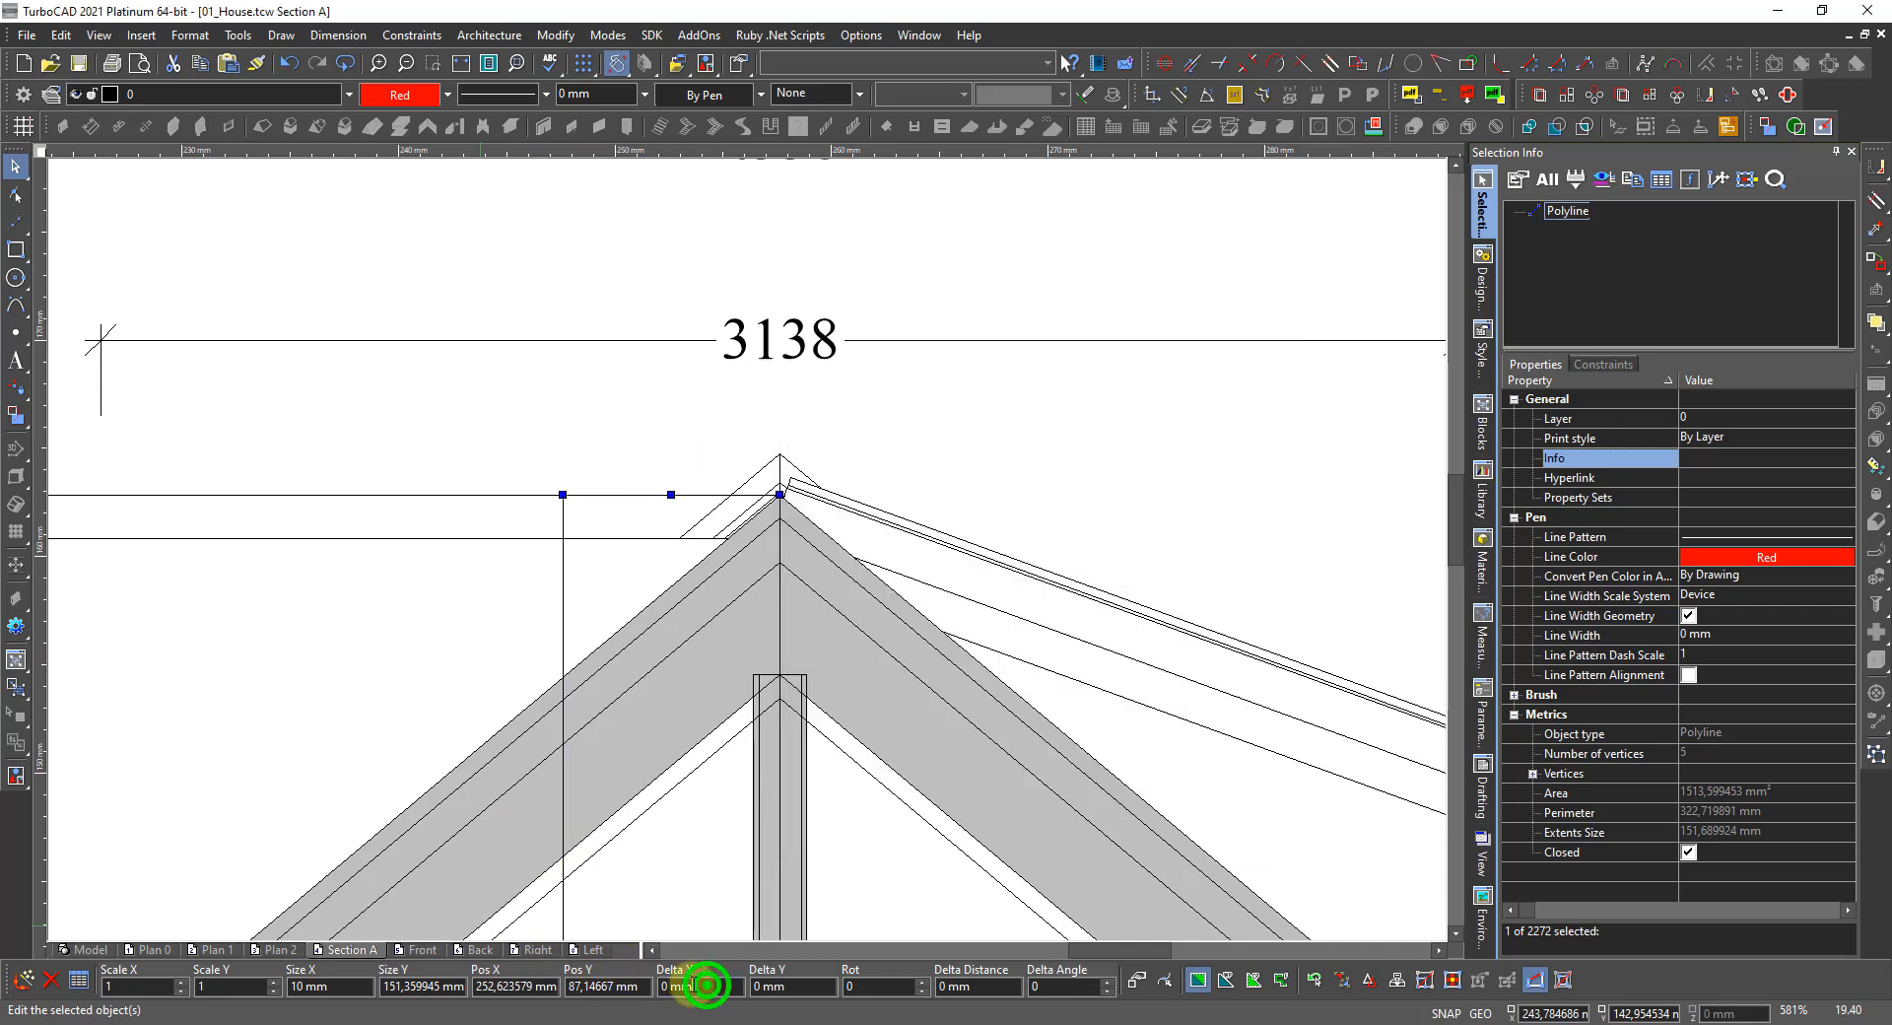
text(-3,24)
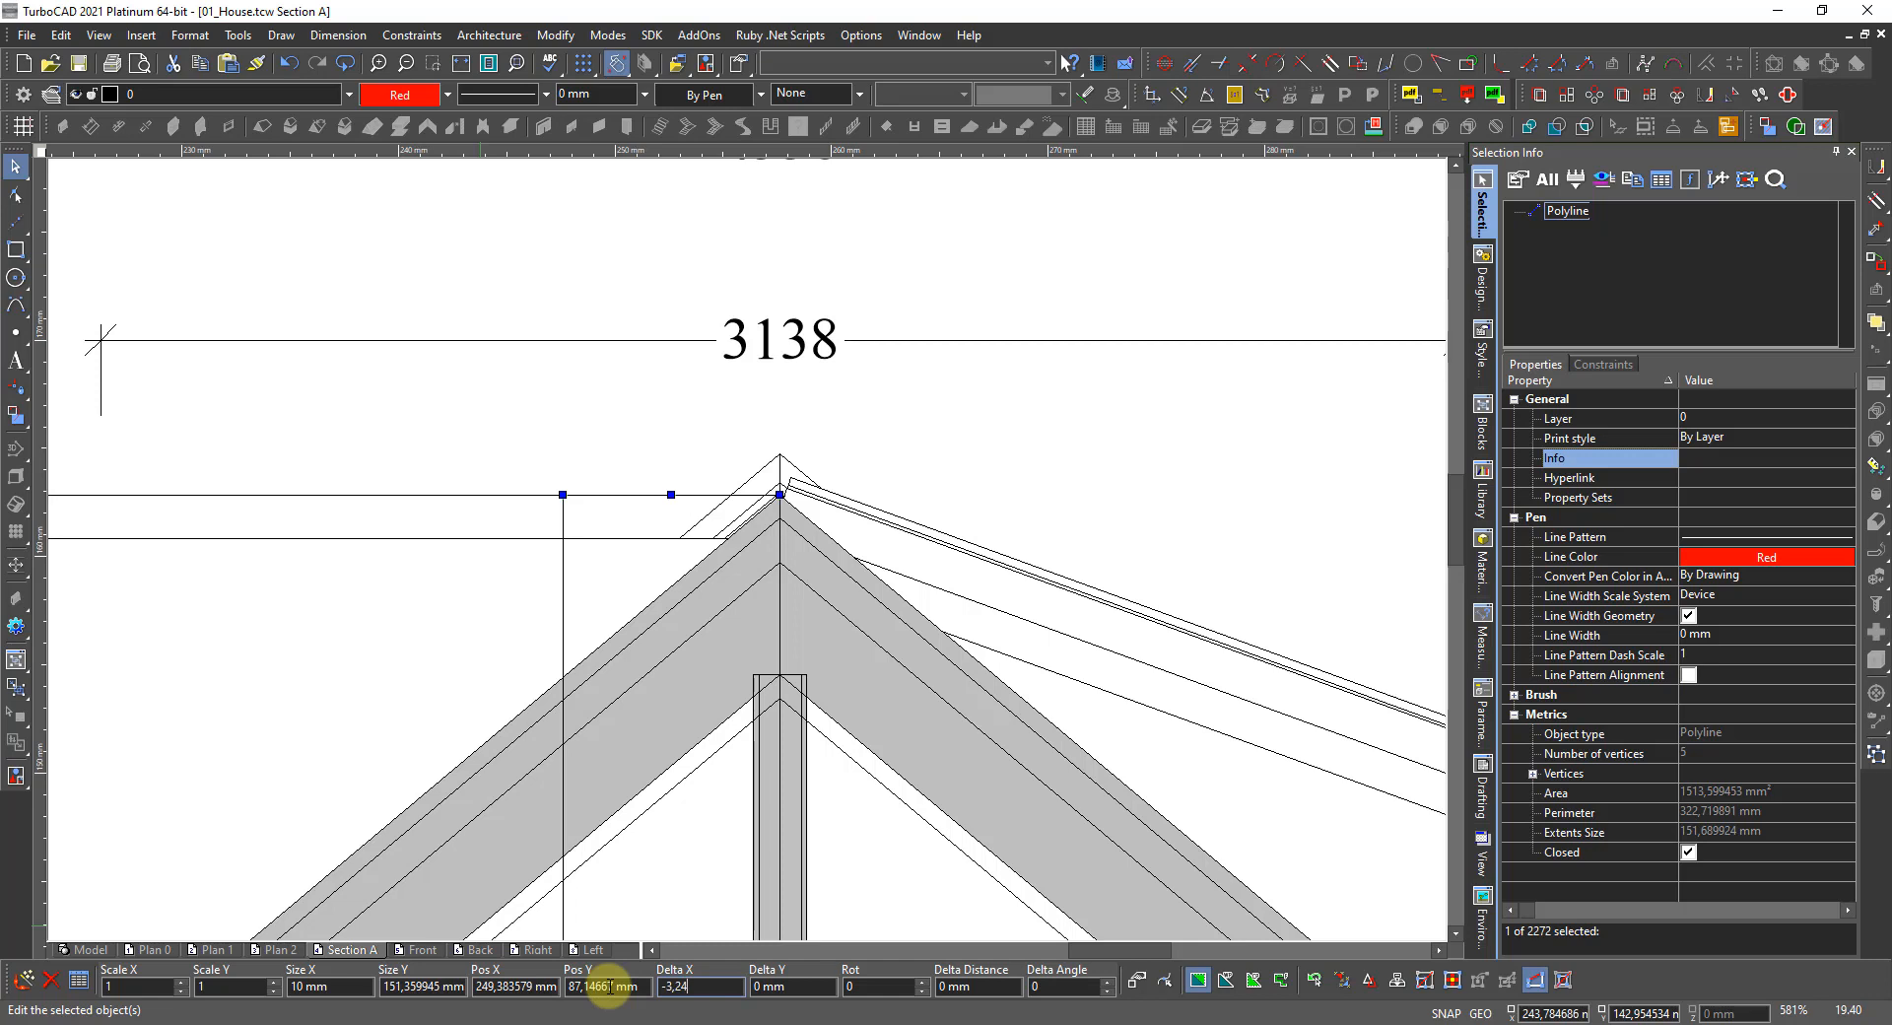
key(Return)
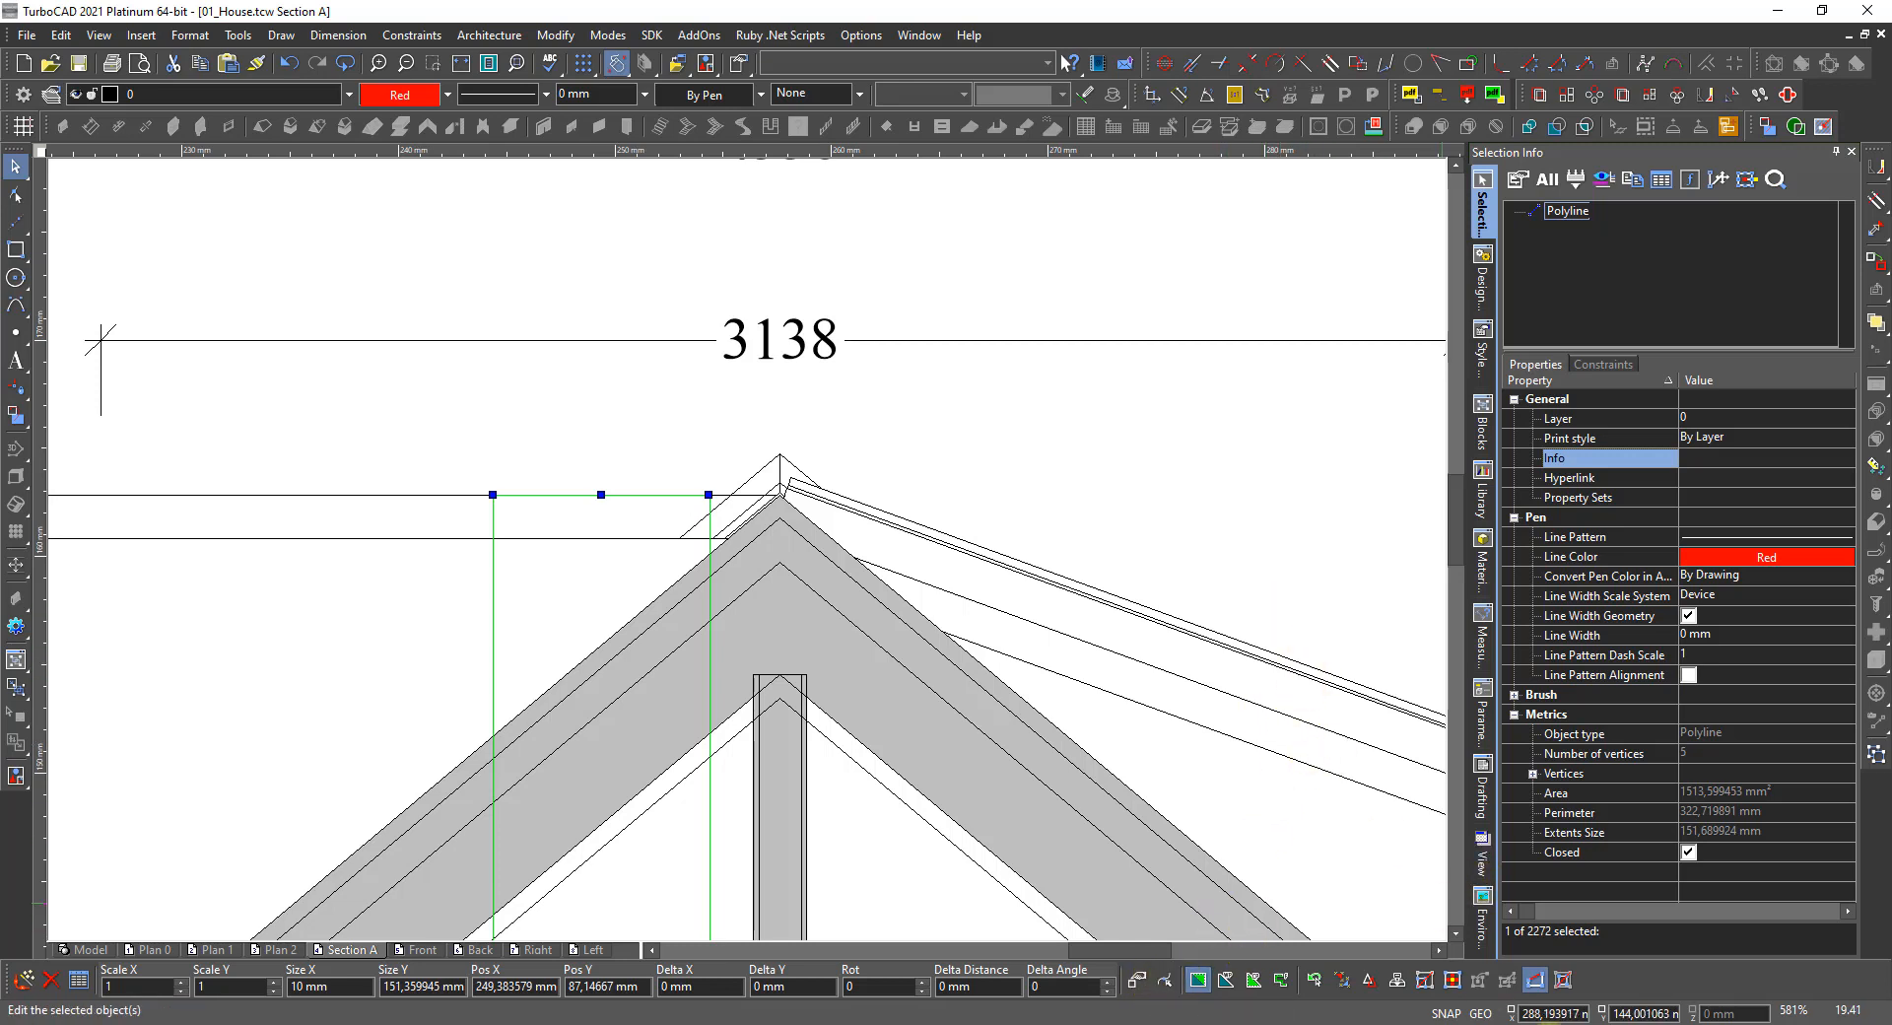
click(1535, 980)
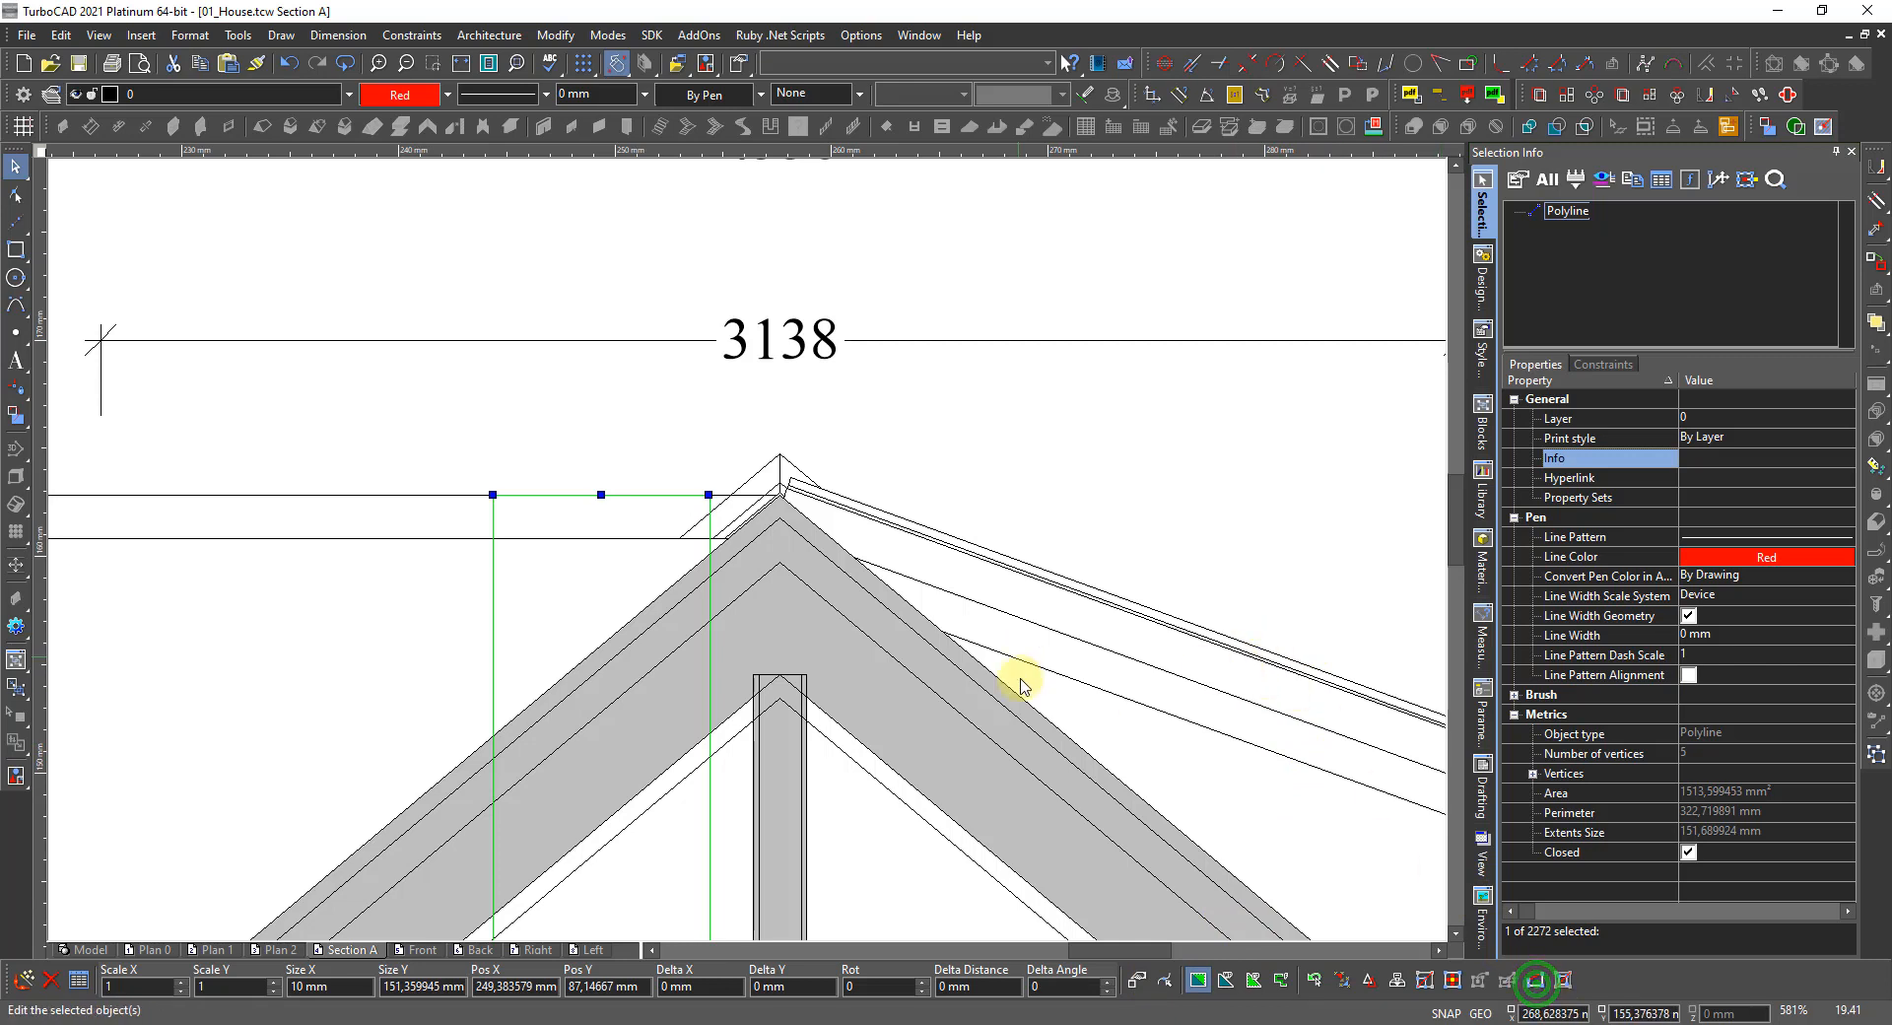
click(1031, 639)
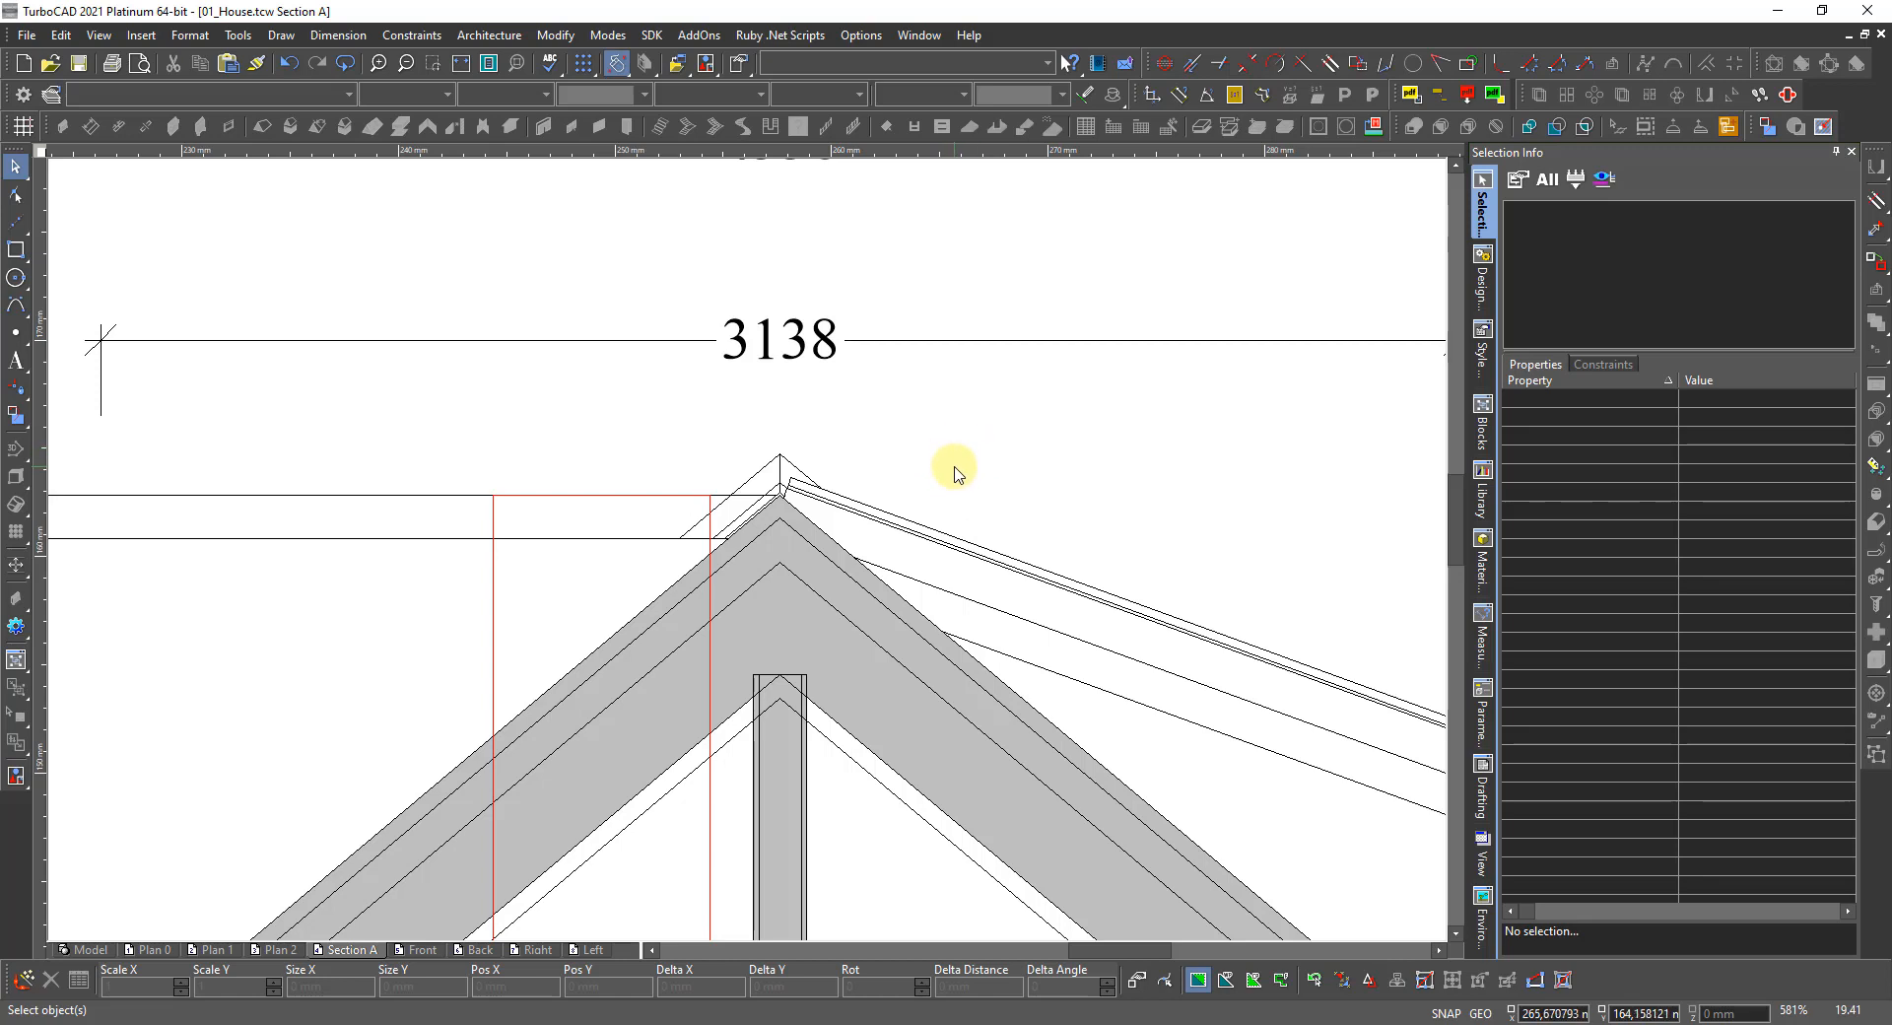
click(496, 608)
click(519, 616)
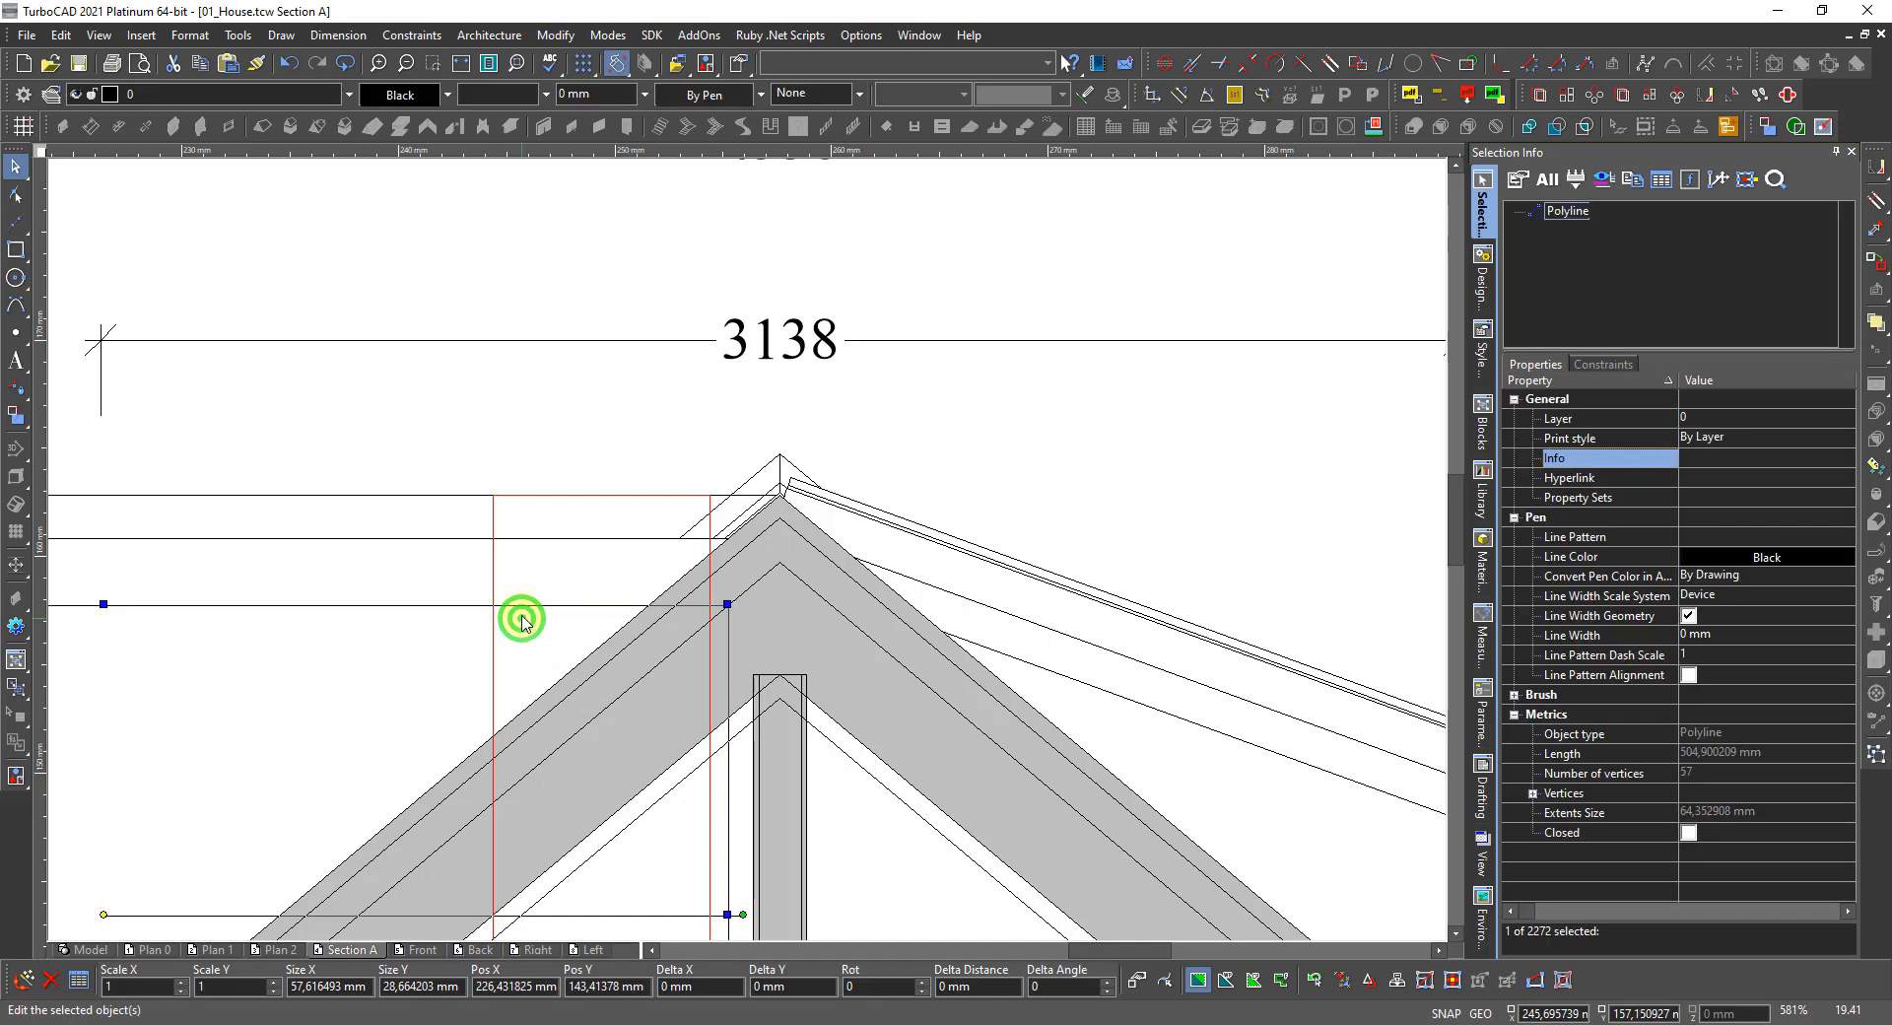
key(Delete)
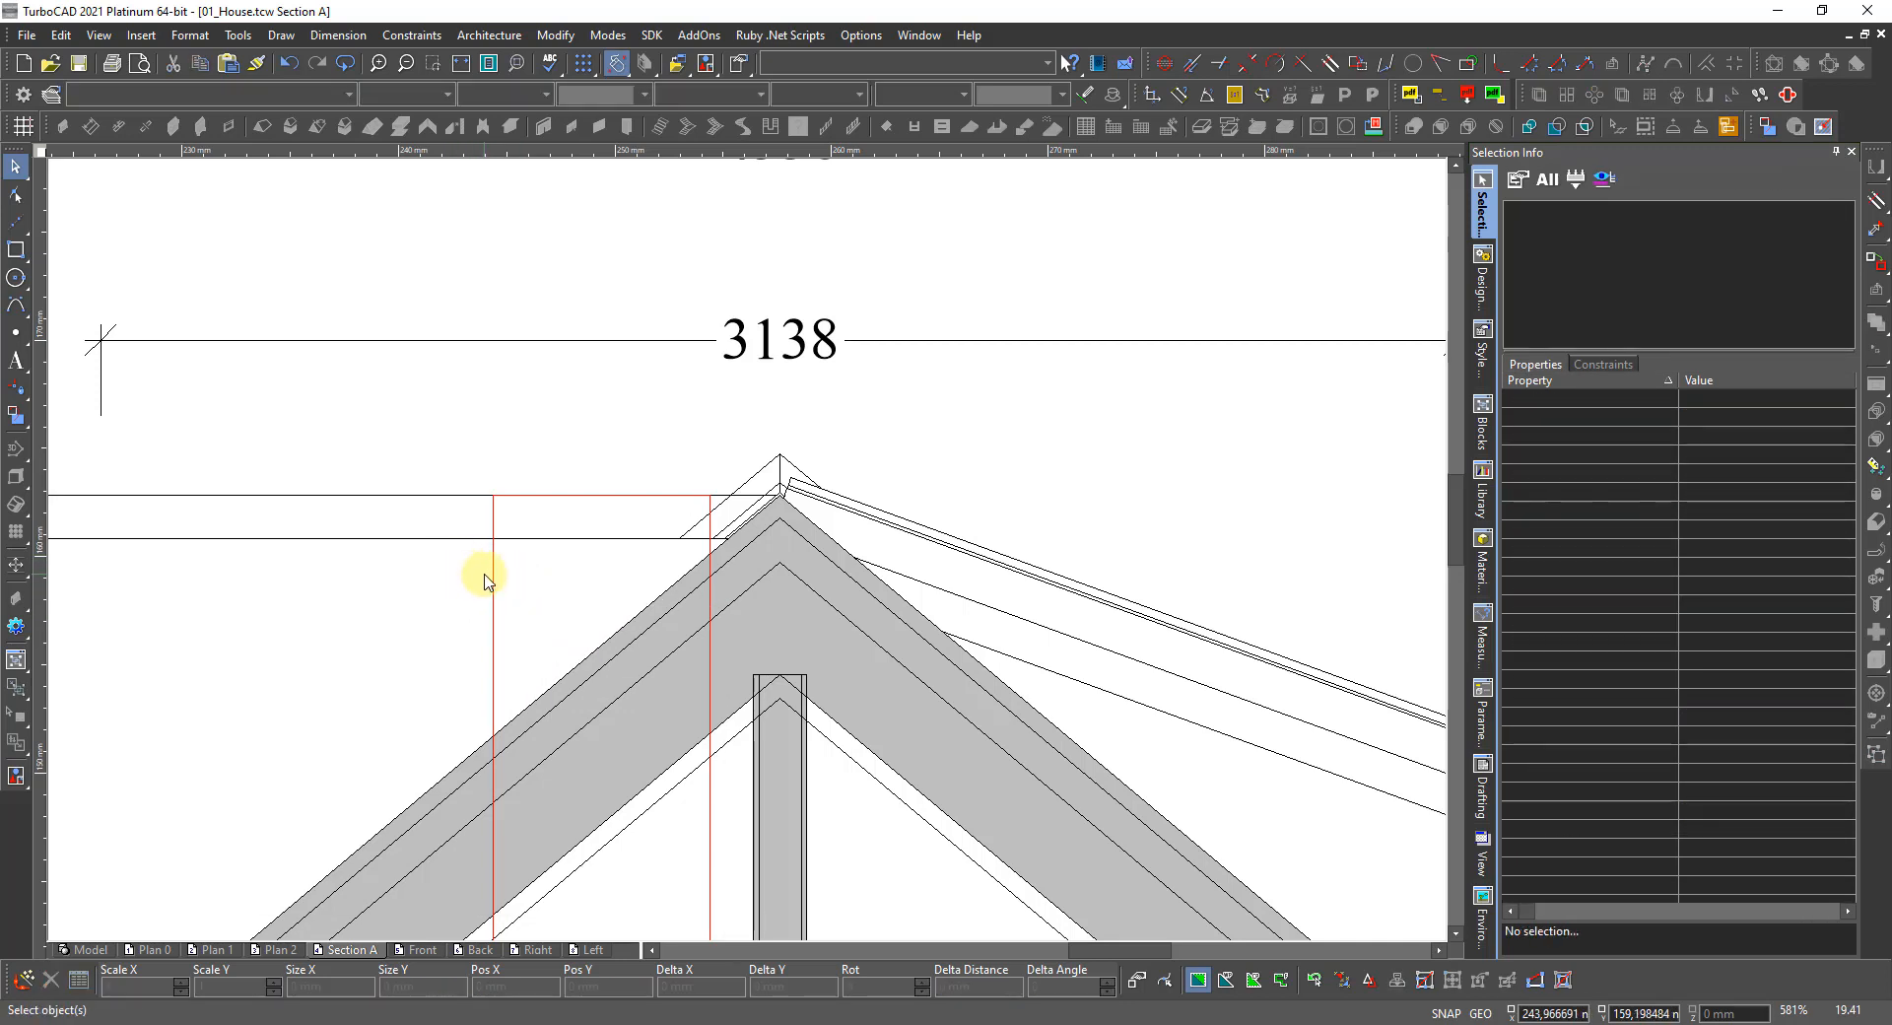
Reselect the red rectangle and compute 800 ÷ 50 in Calculator for its scaled height above the roof.
click(496, 578)
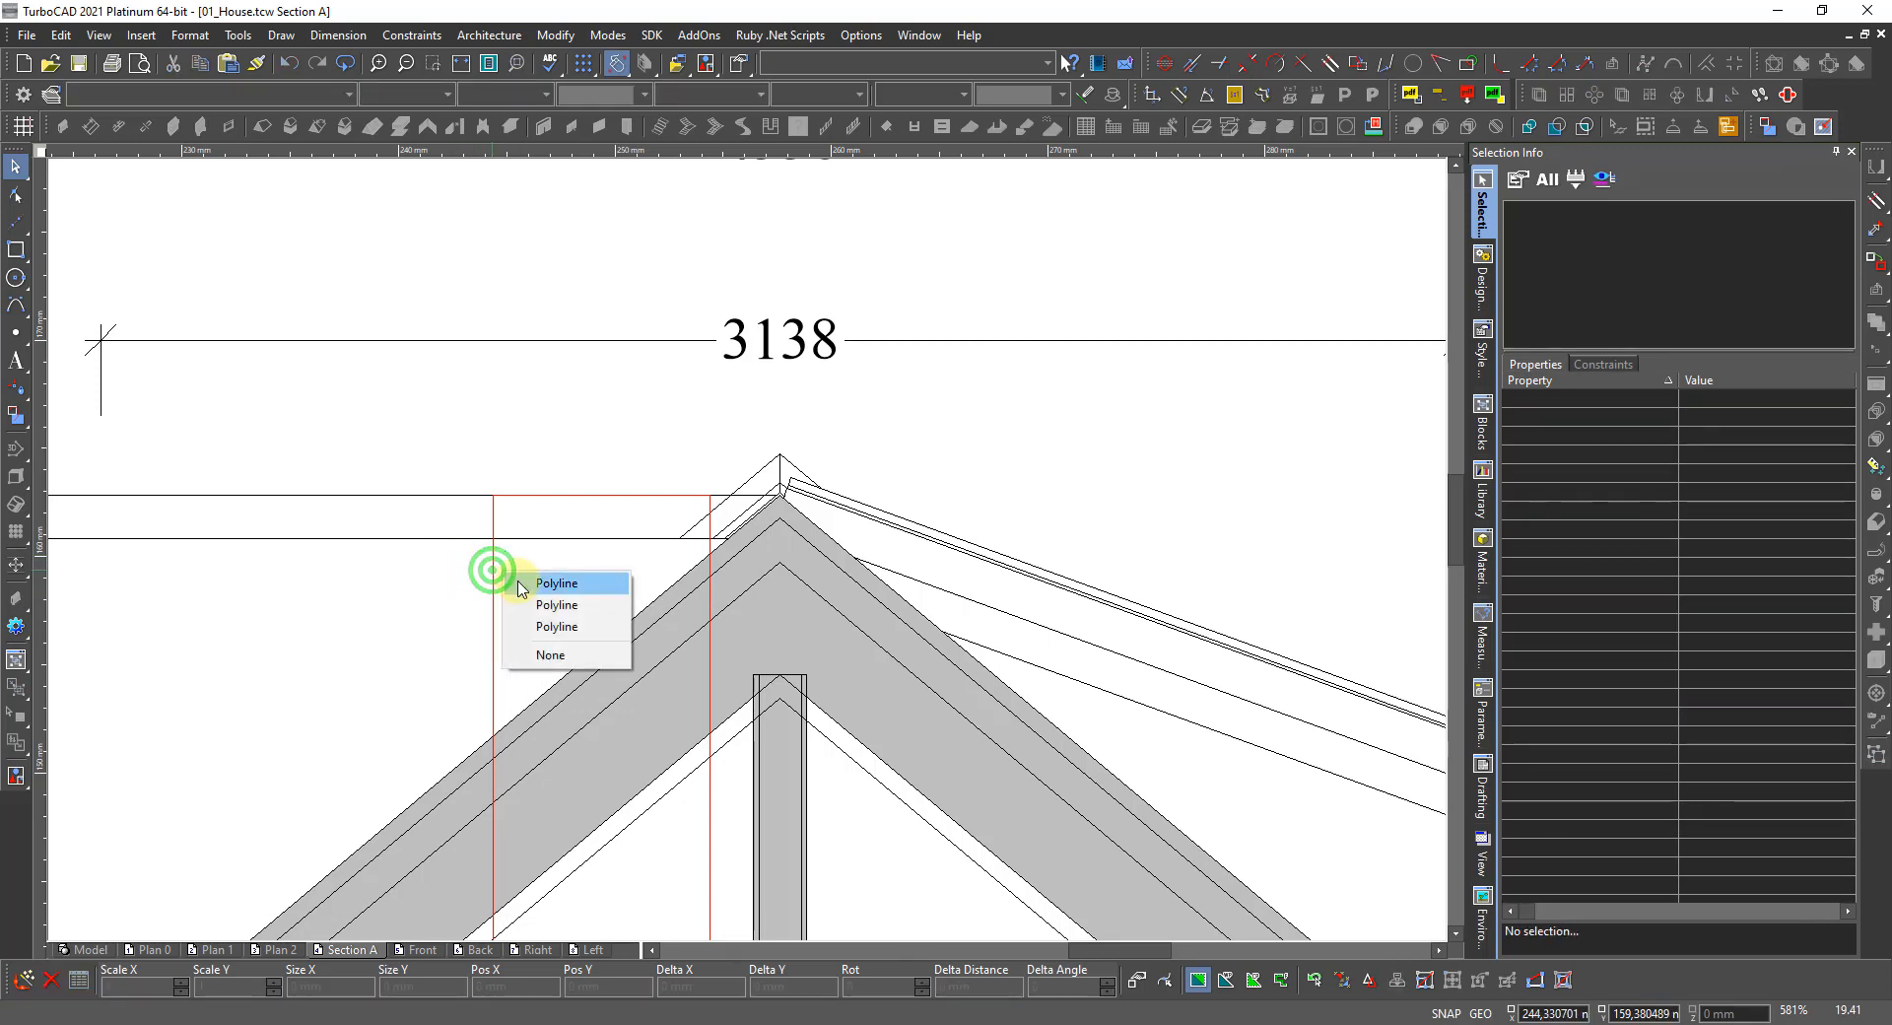
click(519, 626)
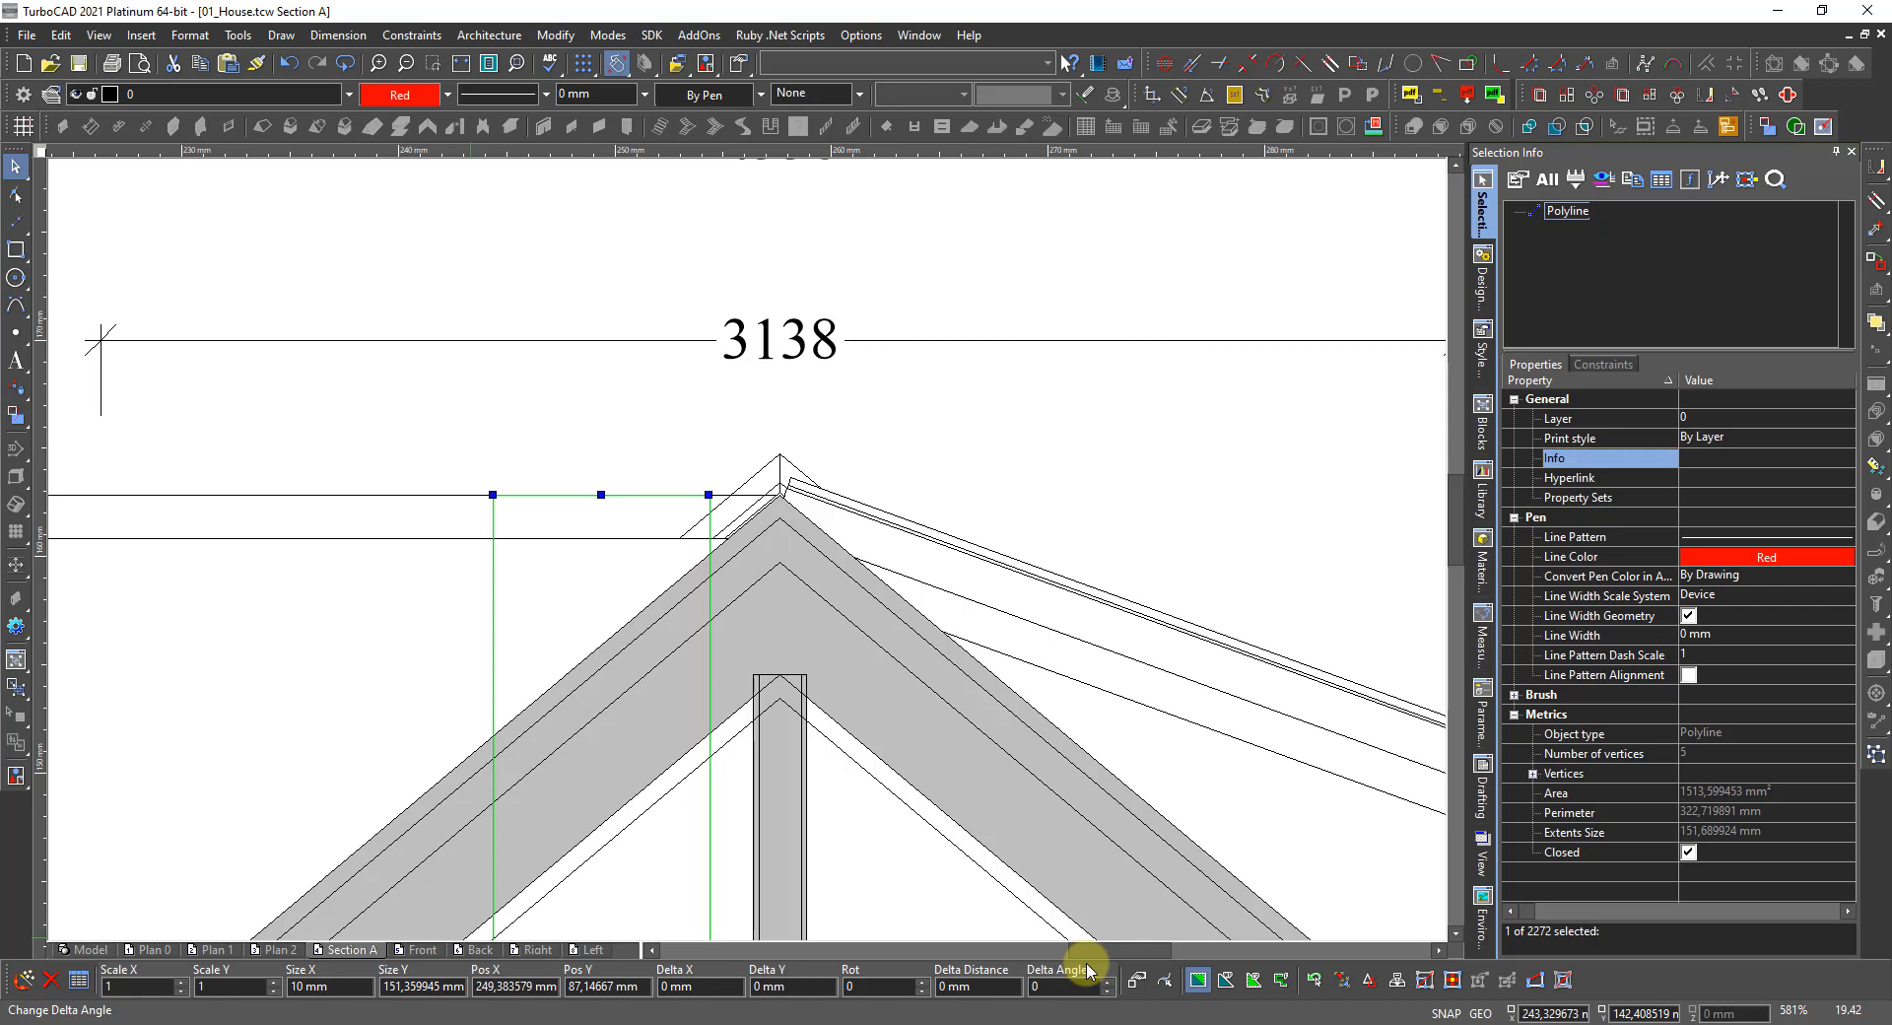
key(XF86Calculator)
text(8)
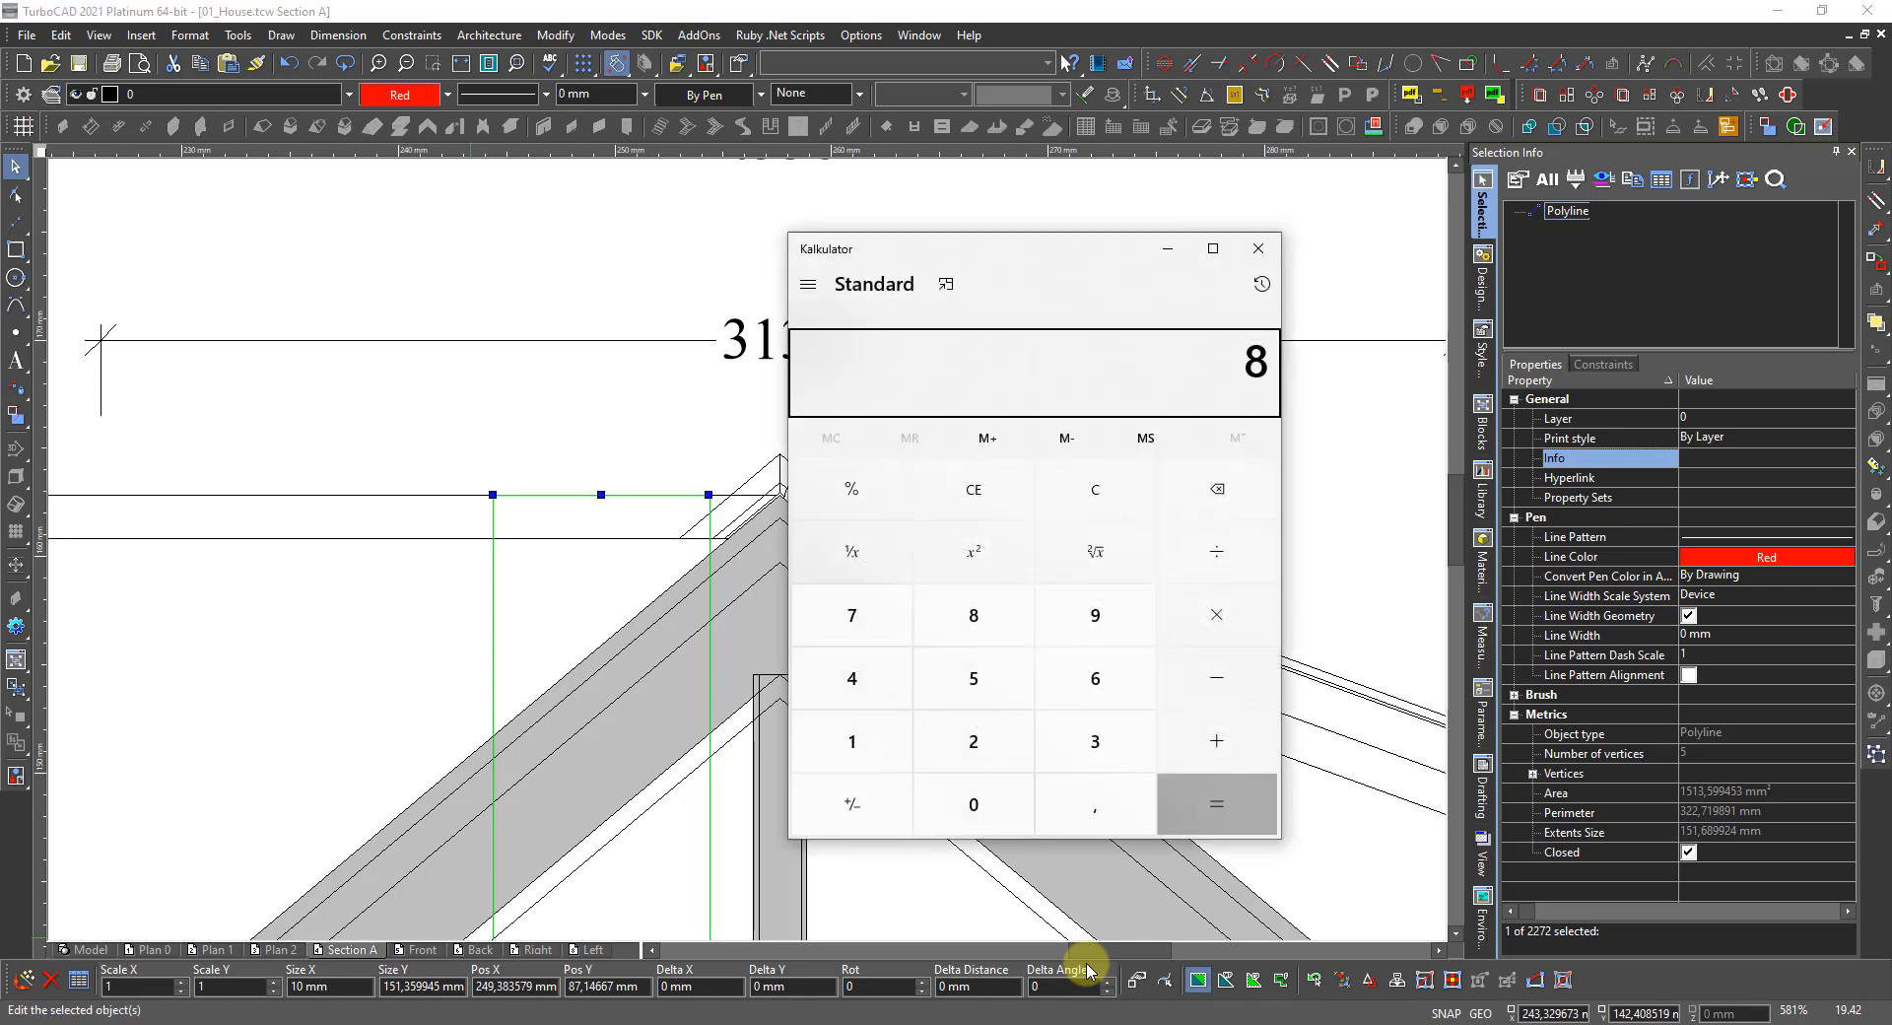
text(00 ÷ 50)
key(Return)
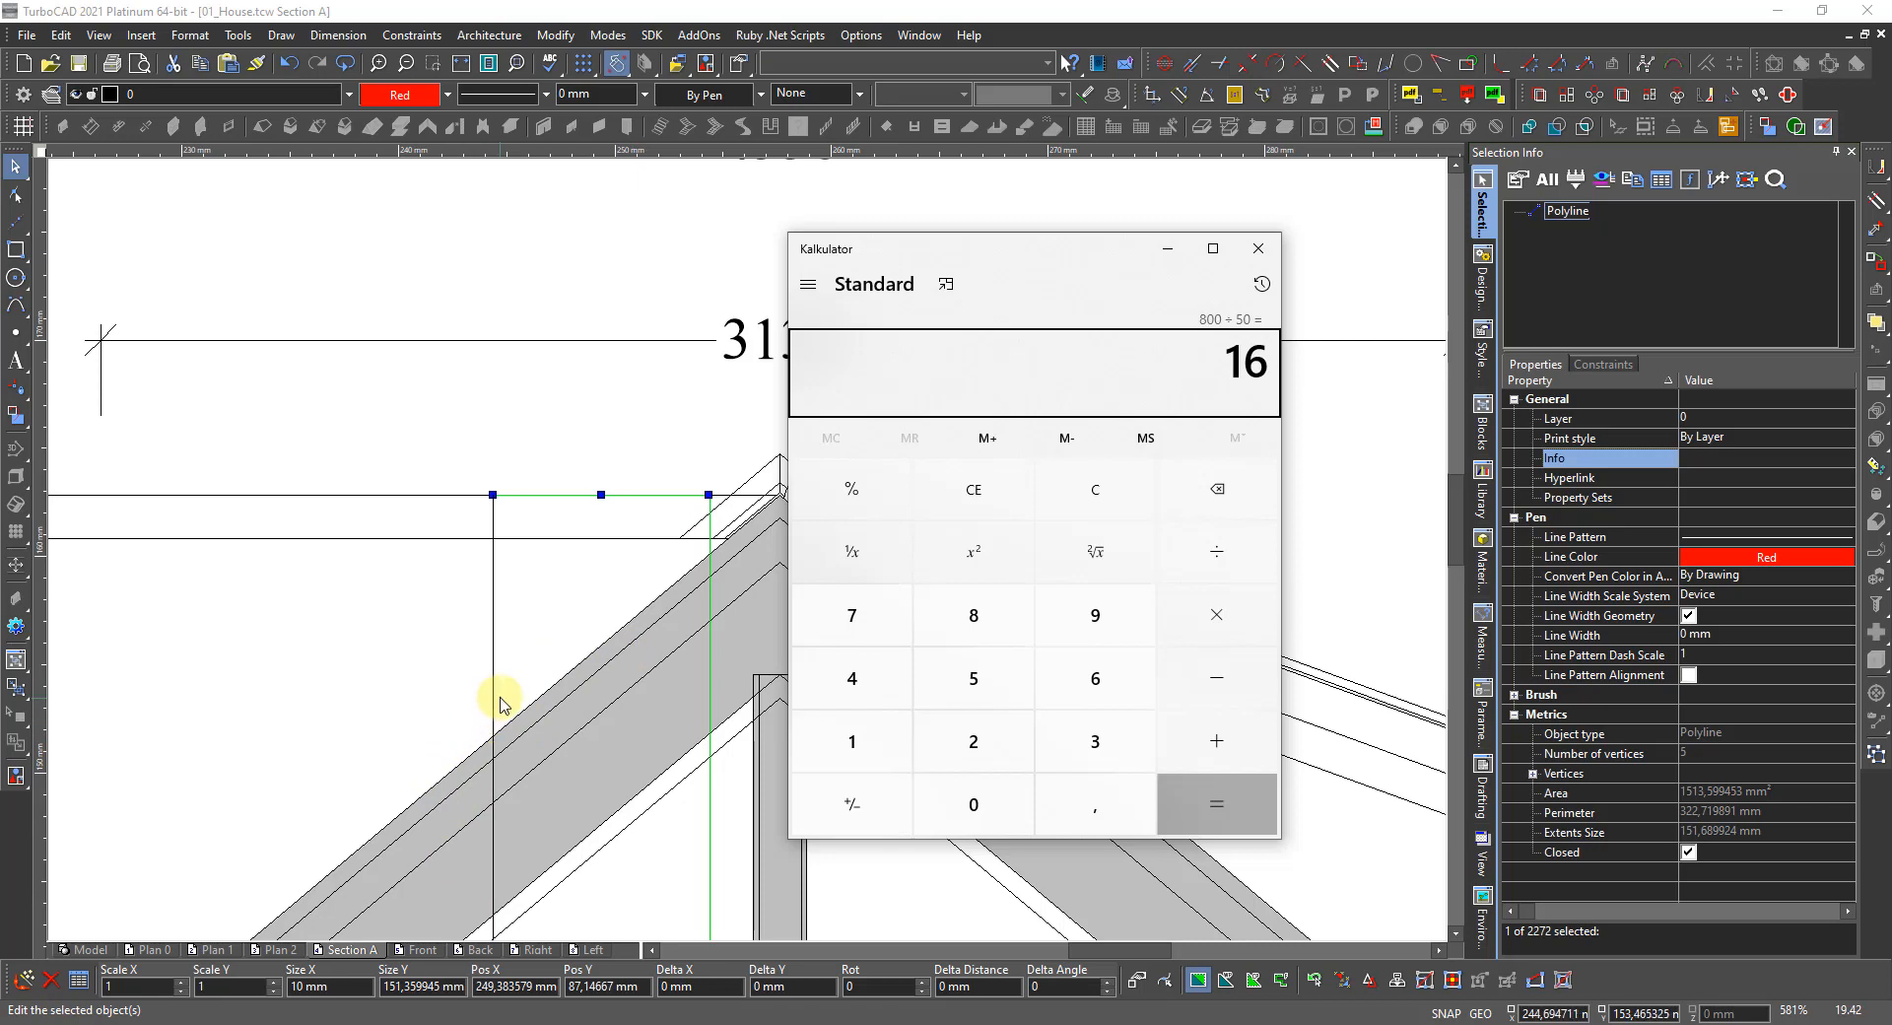
Copy the rectangle's Size Y value, 151,359945, and add it to the 16 in Calculator to get the new total height.
double_click(434, 986)
key(ctrl+c)
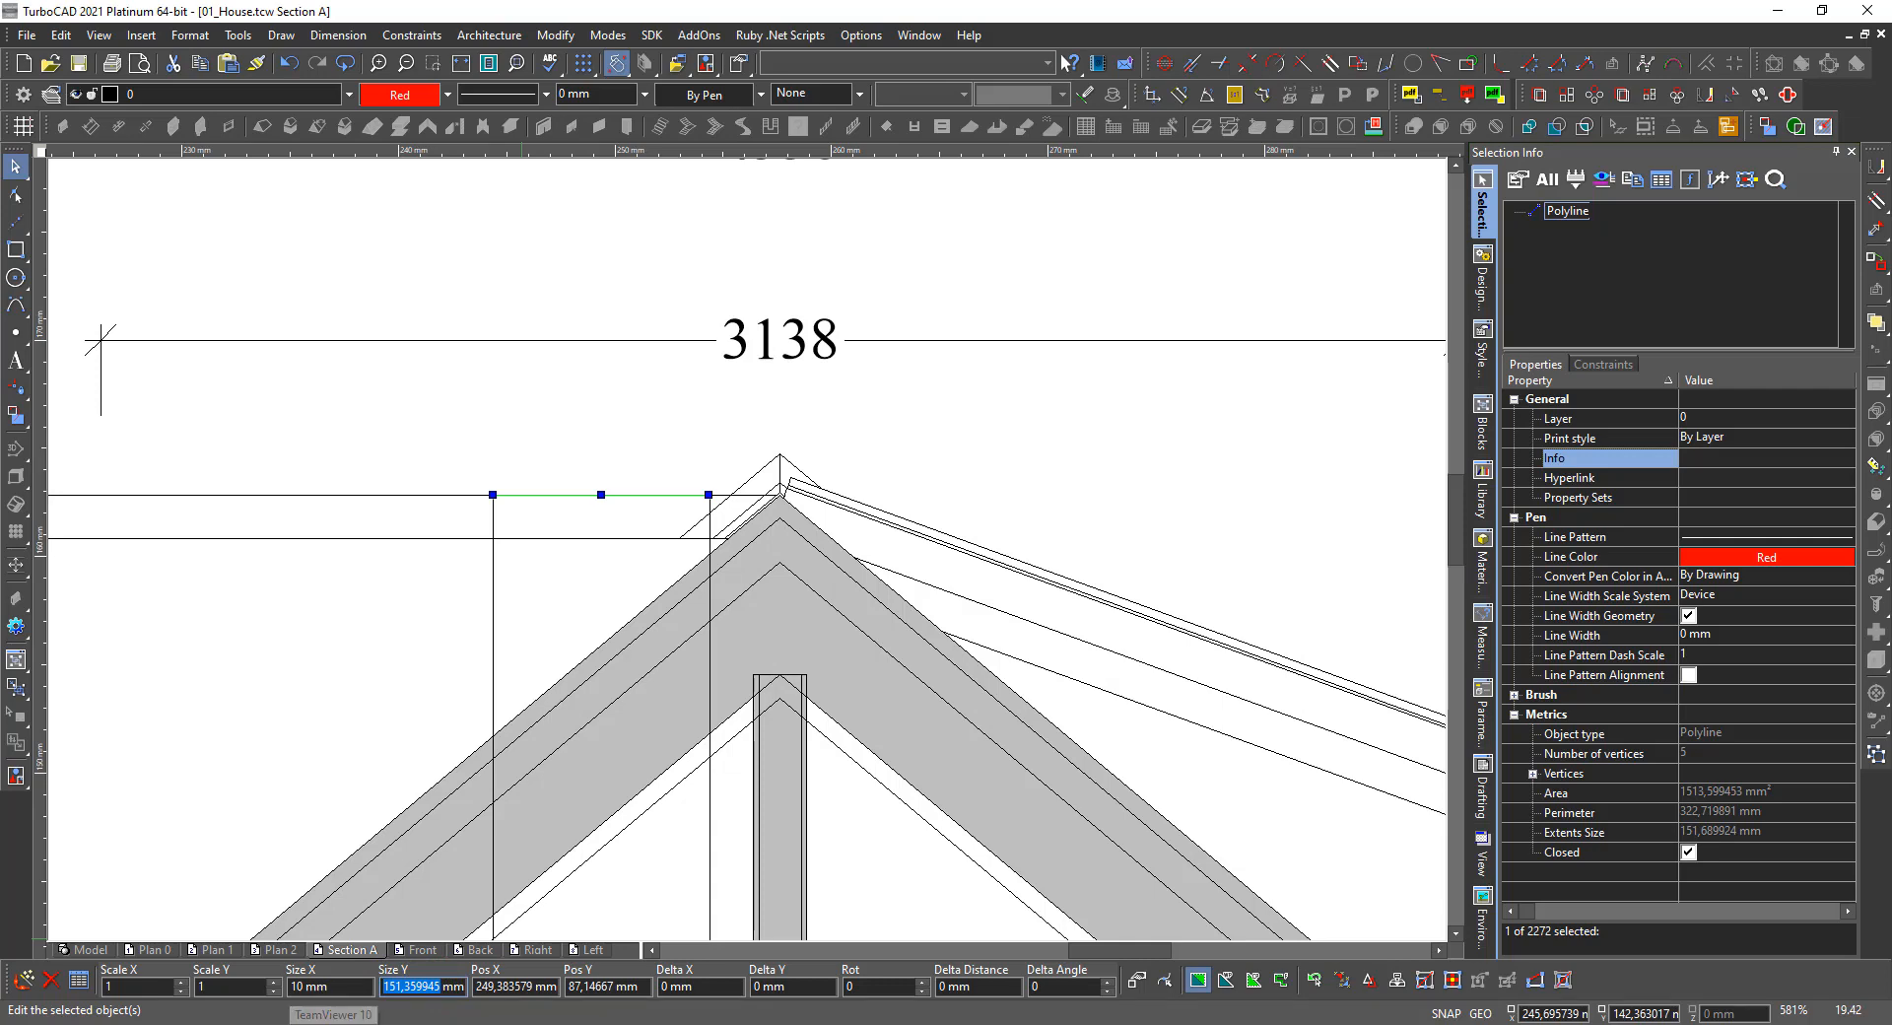
click(1195, 998)
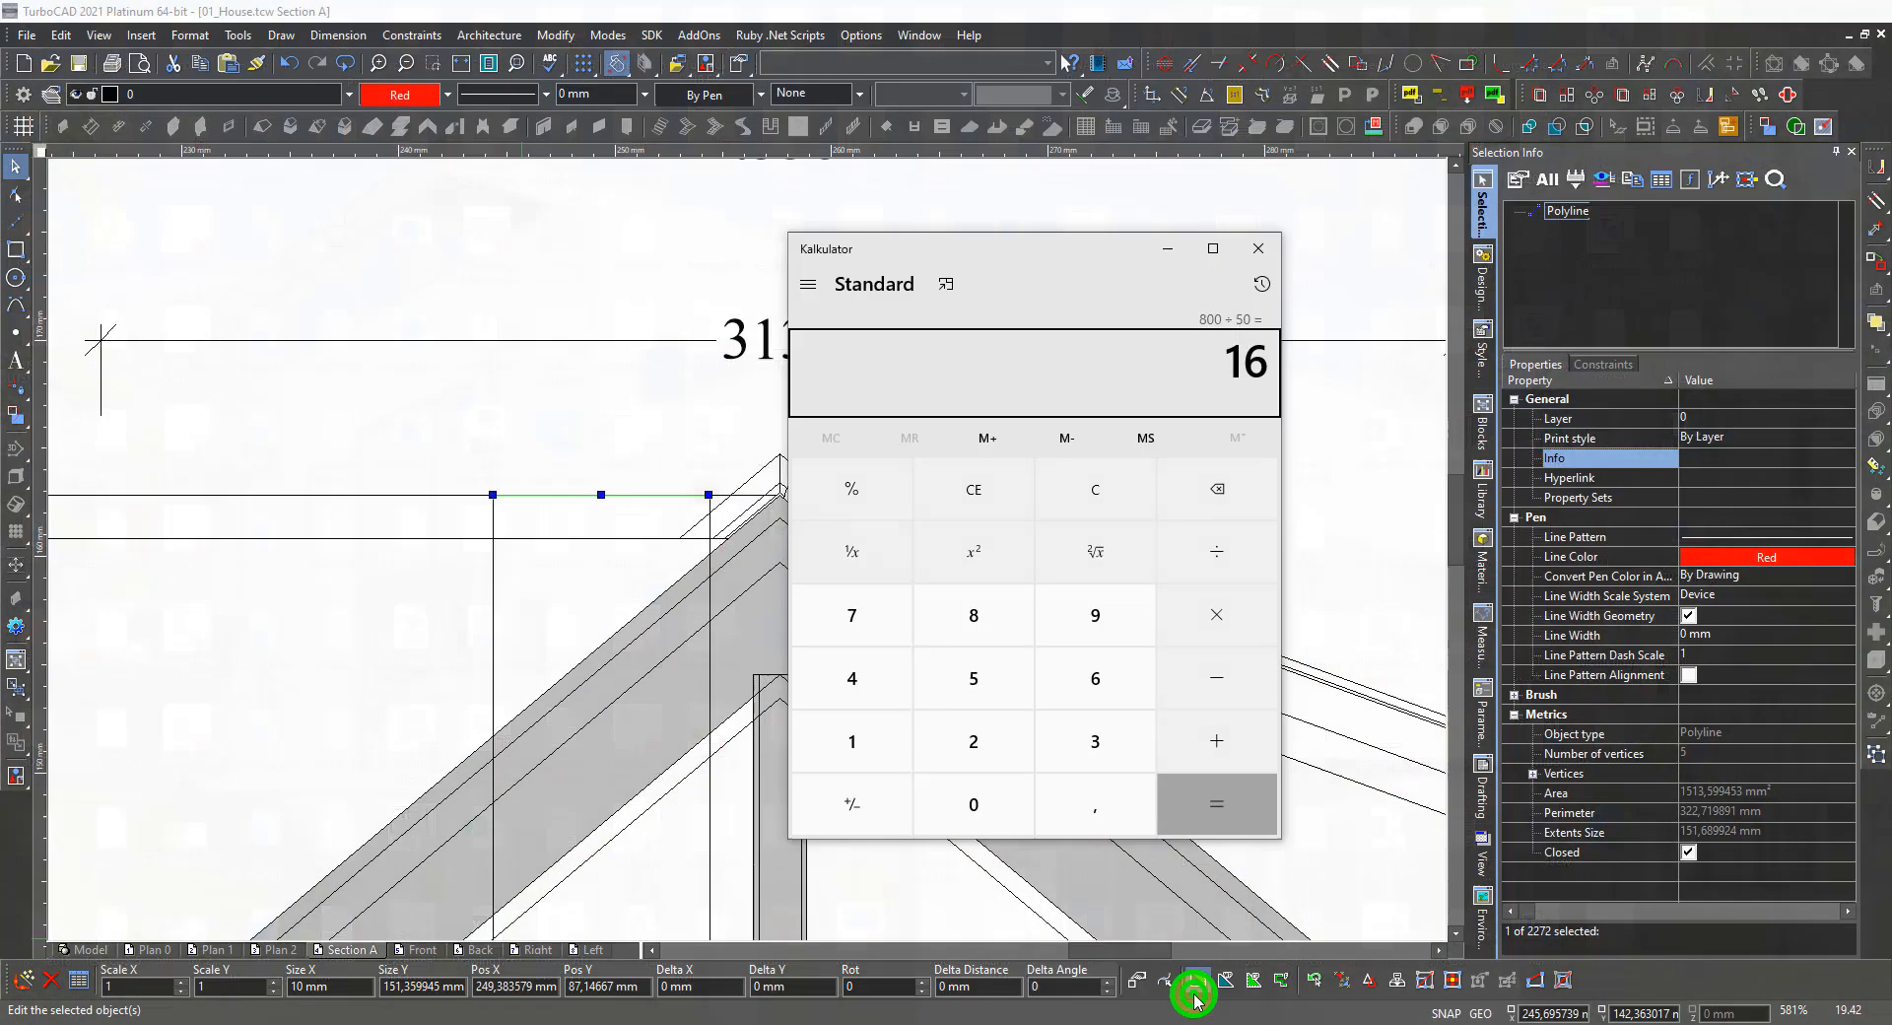
key(plus)
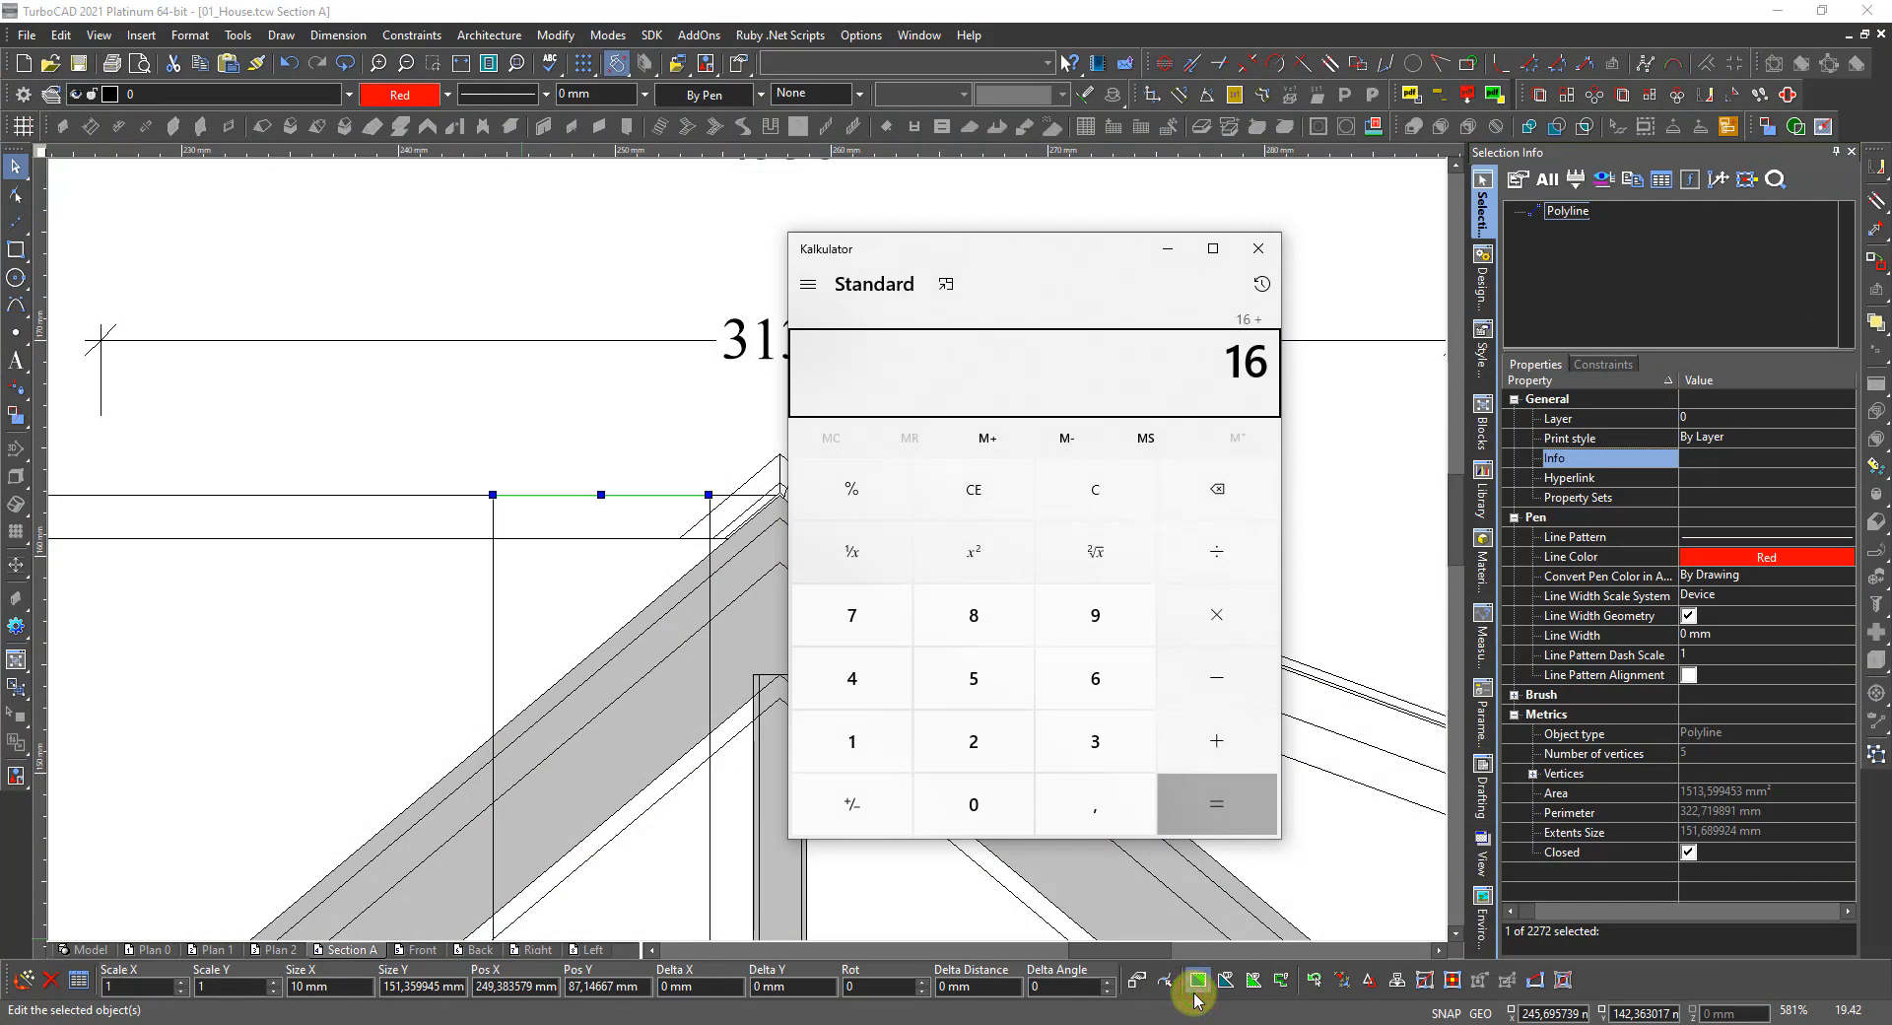
key(ctrl+v)
key(Return)
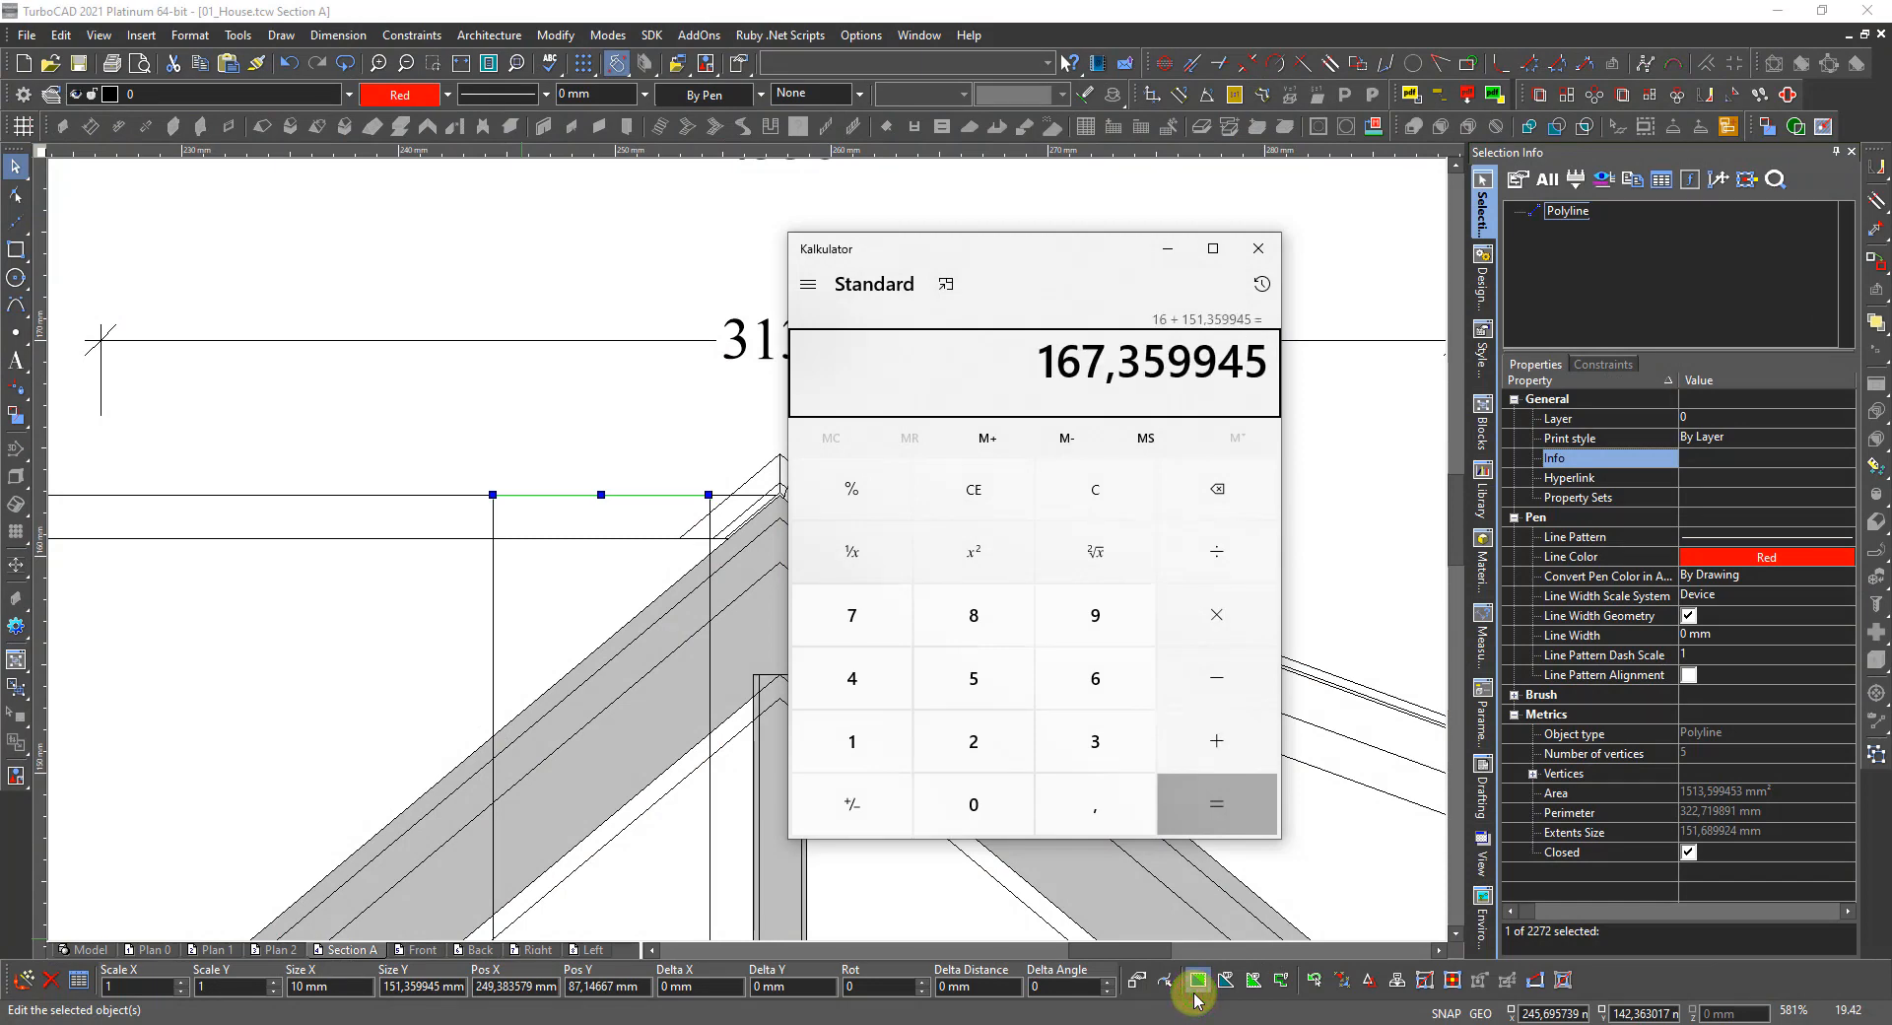
Copy the Calculator total 167,359945 and switch back to the TurboCAD Section A sheet.
click(1017, 361)
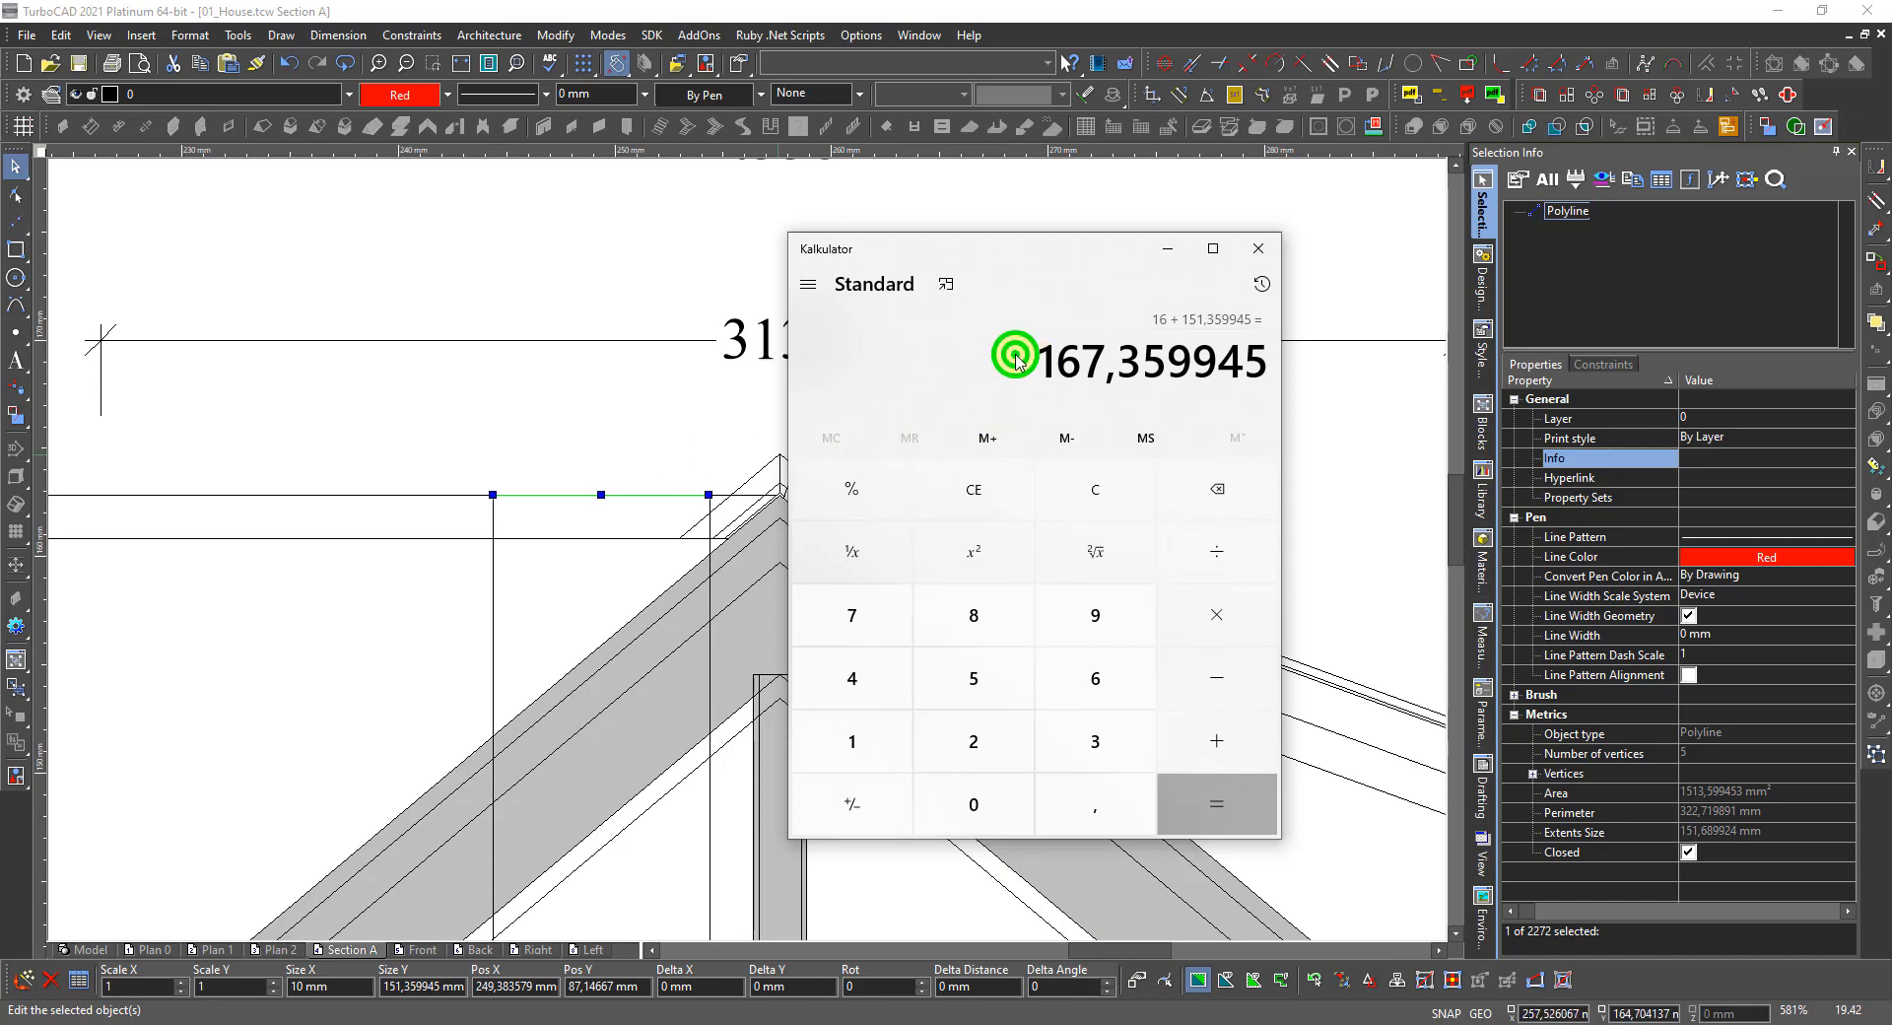
right_click(1015, 360)
click(1064, 370)
click(427, 422)
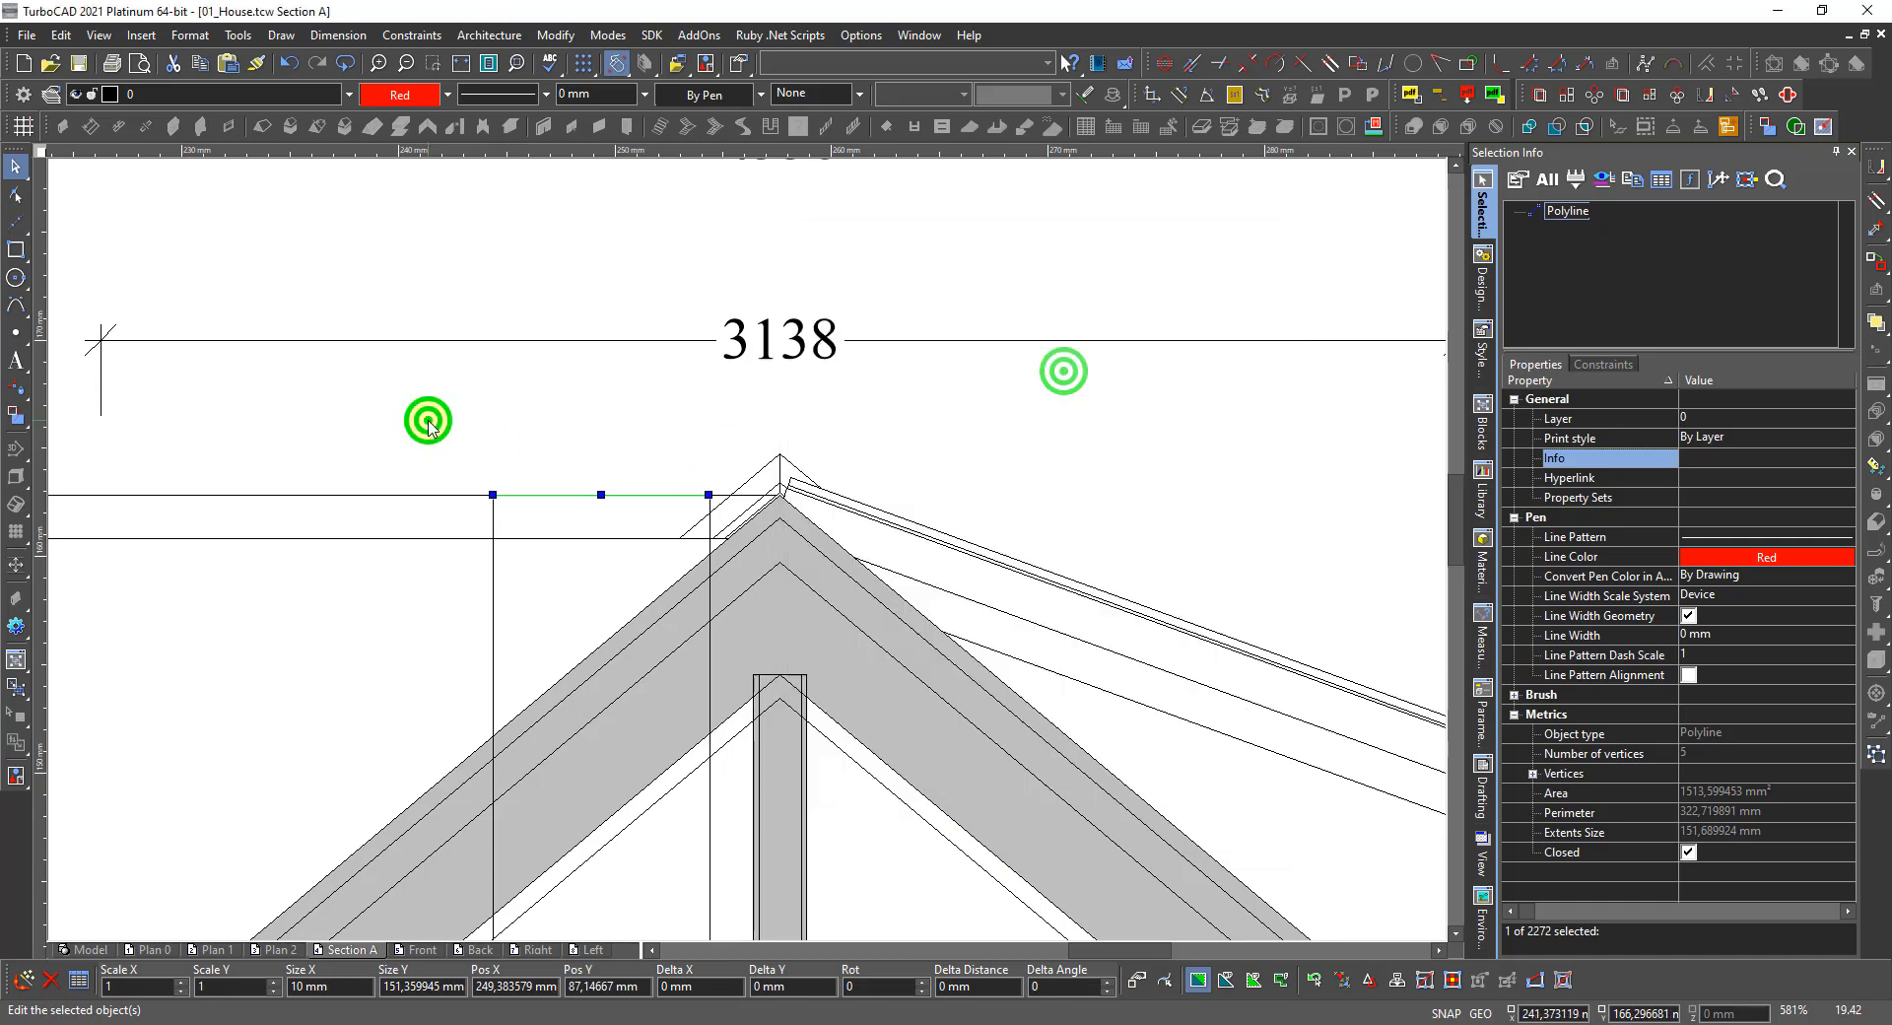
Relocate the selected rectangle's reference point to its lower-left corner at the foundation line.
scroll(779, 560, down, 3)
scroll(765, 595, down, 1)
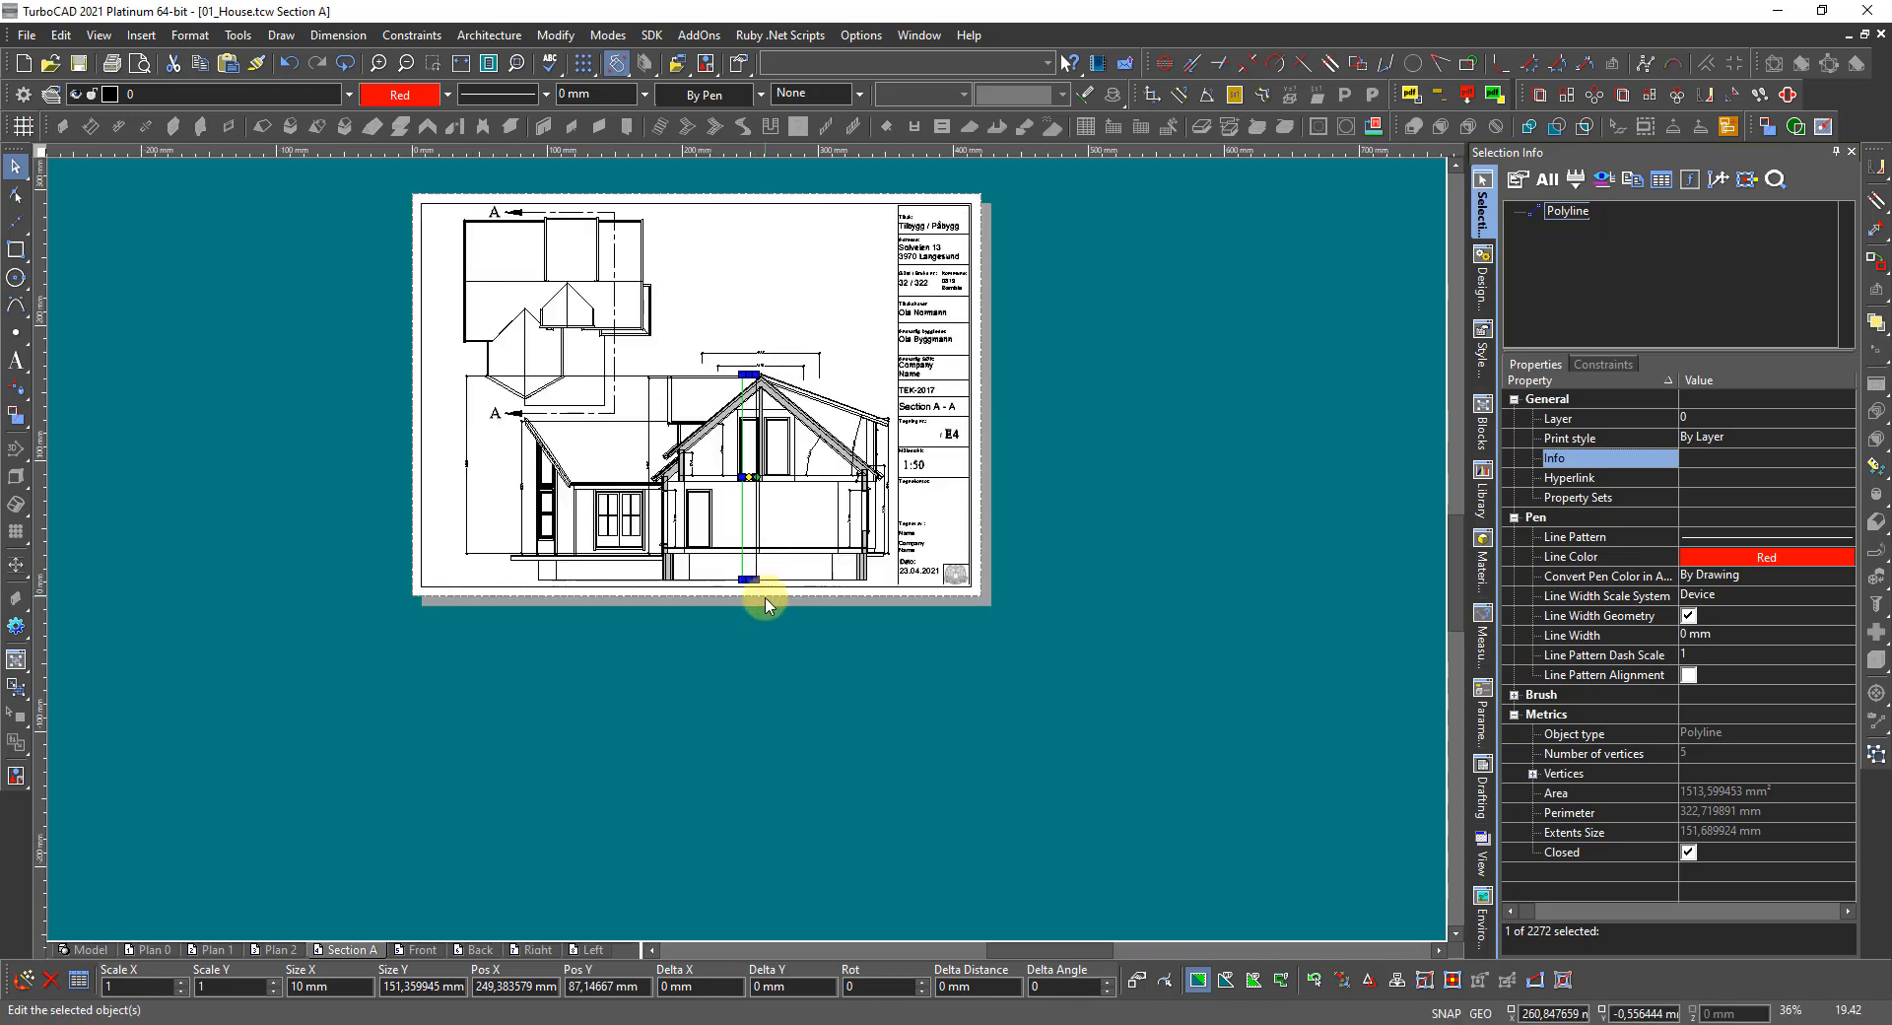
scroll(759, 582, up, 4)
scroll(747, 548, up, 2)
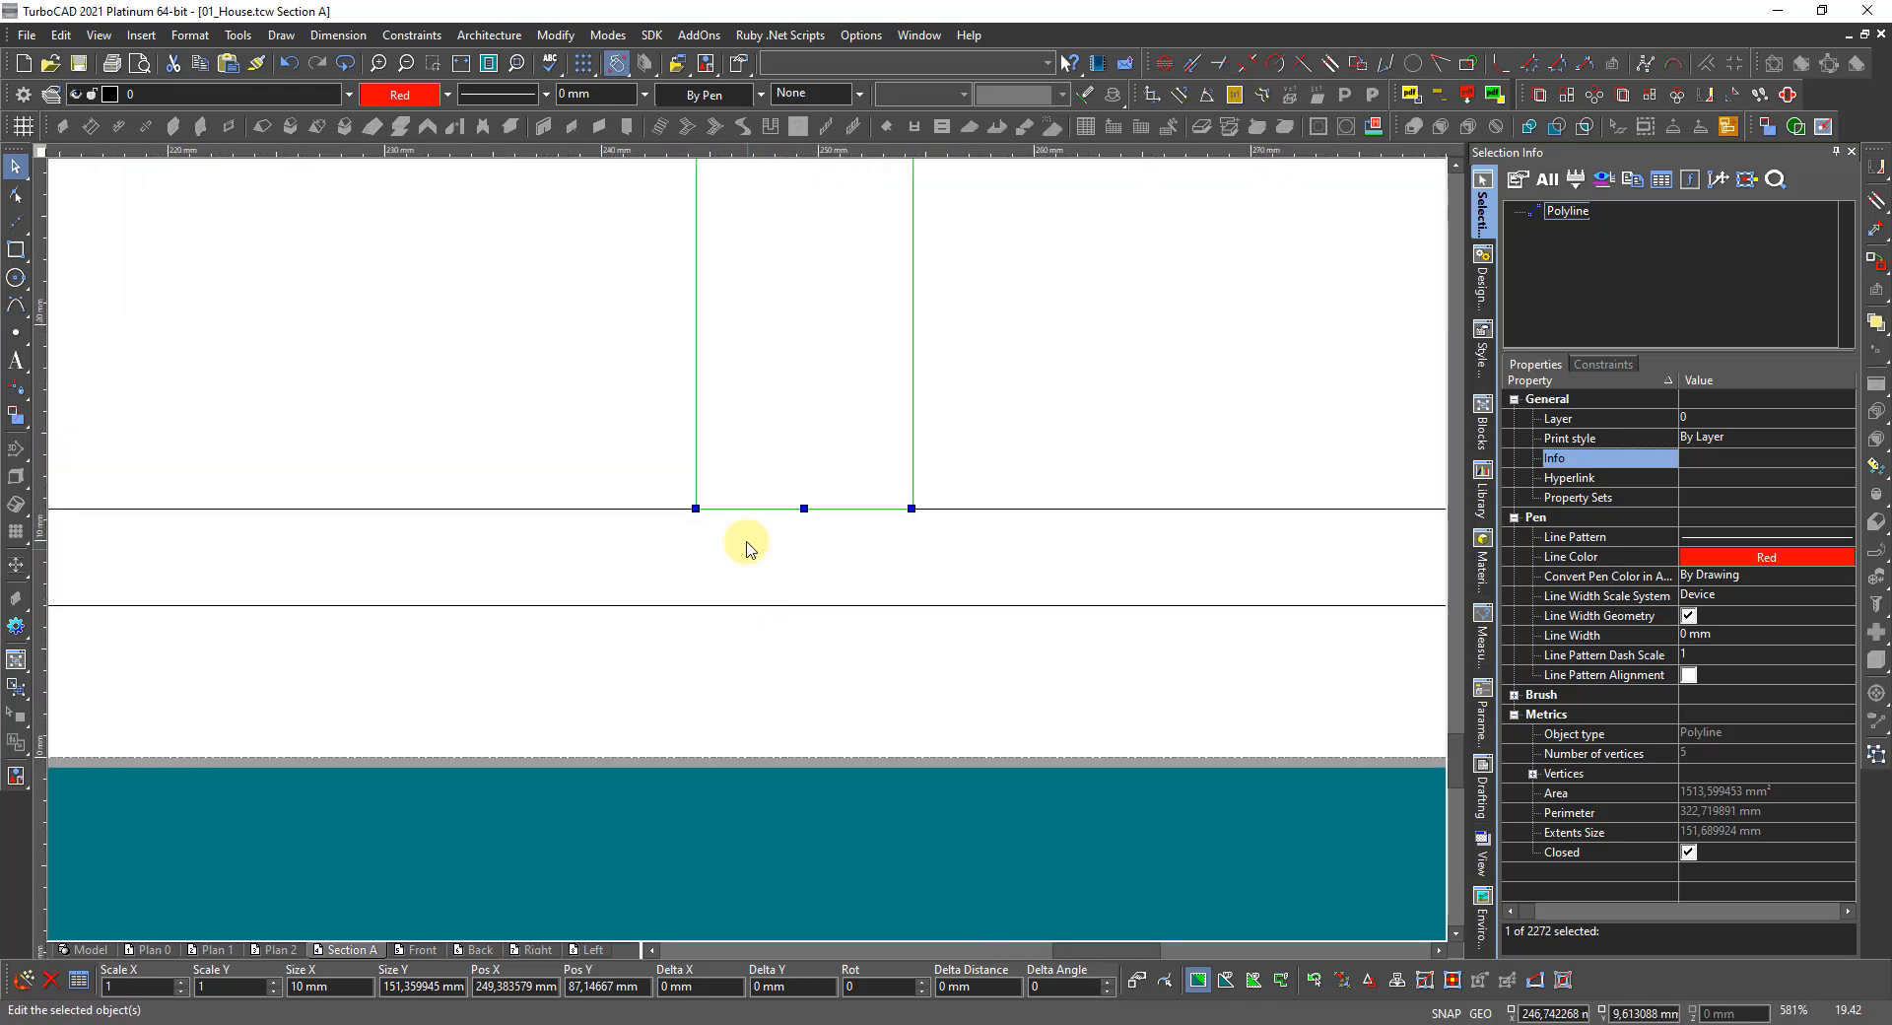
drag(781, 587, 696, 510)
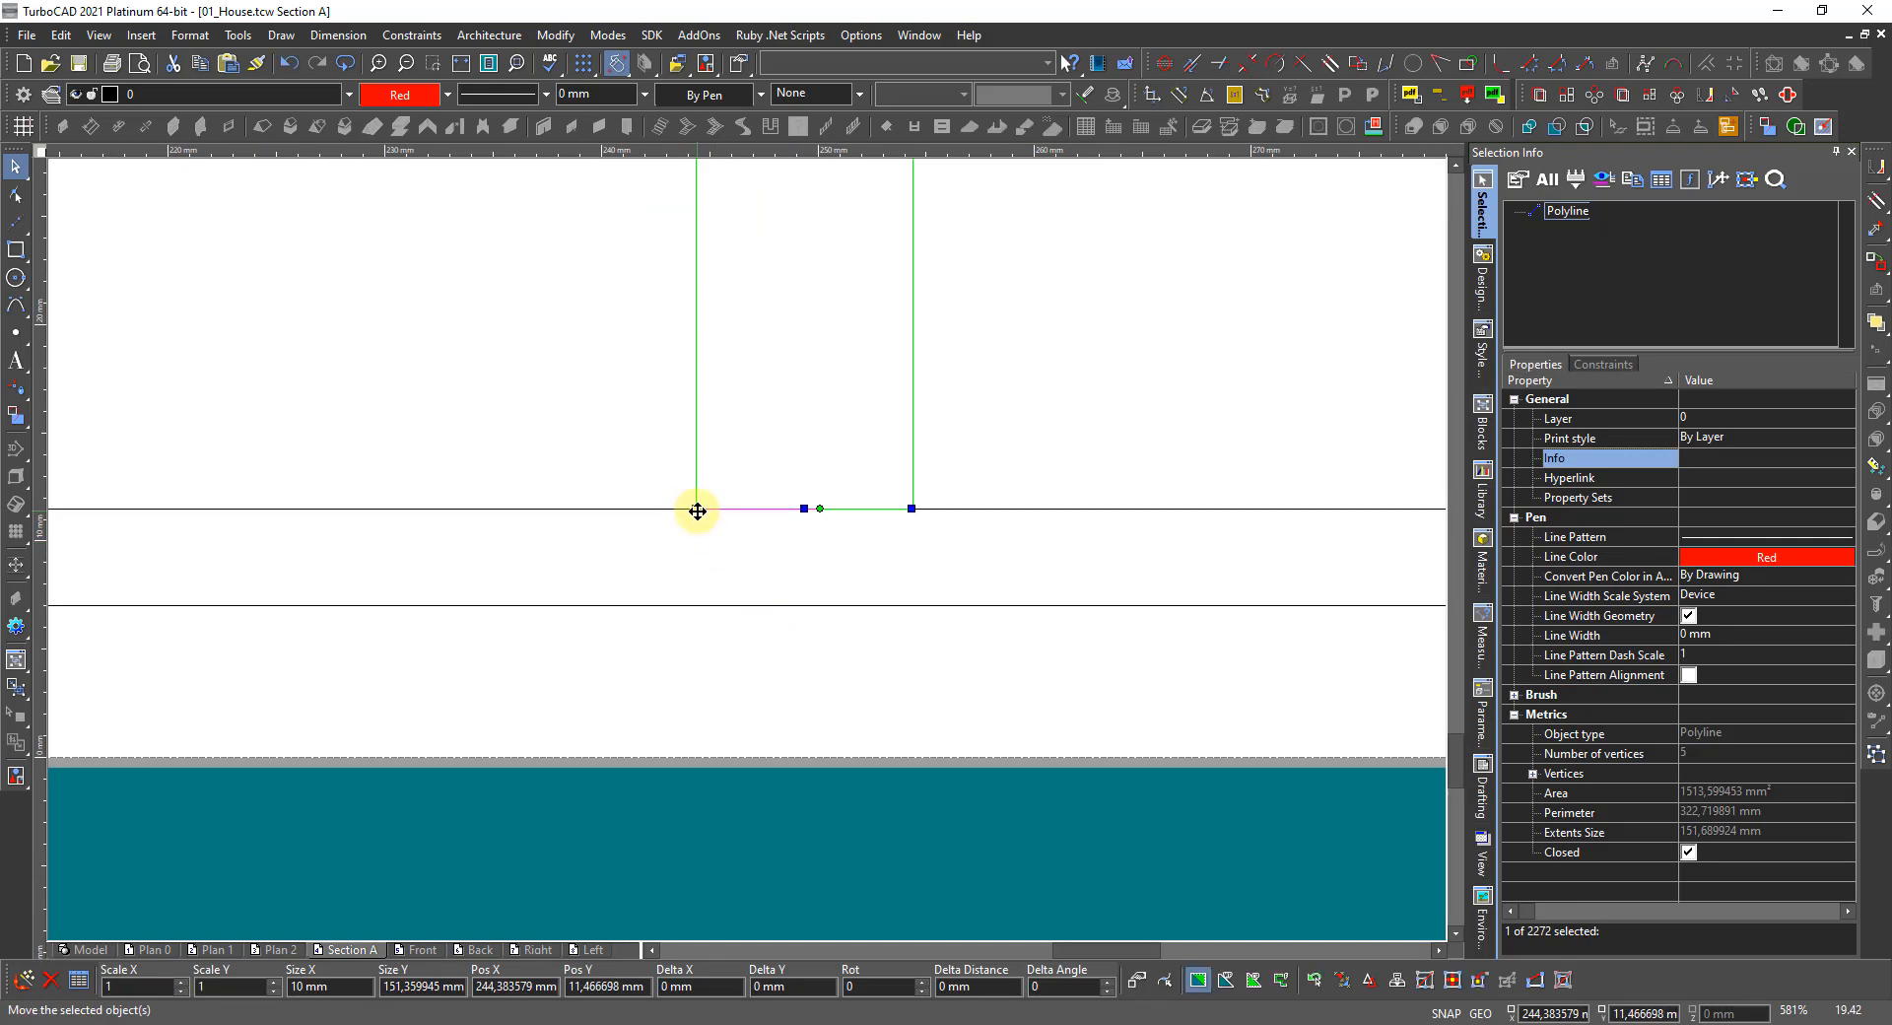
Set the red rectangle's Size Y to 167,359945 mm and deselect it.
click(353, 987)
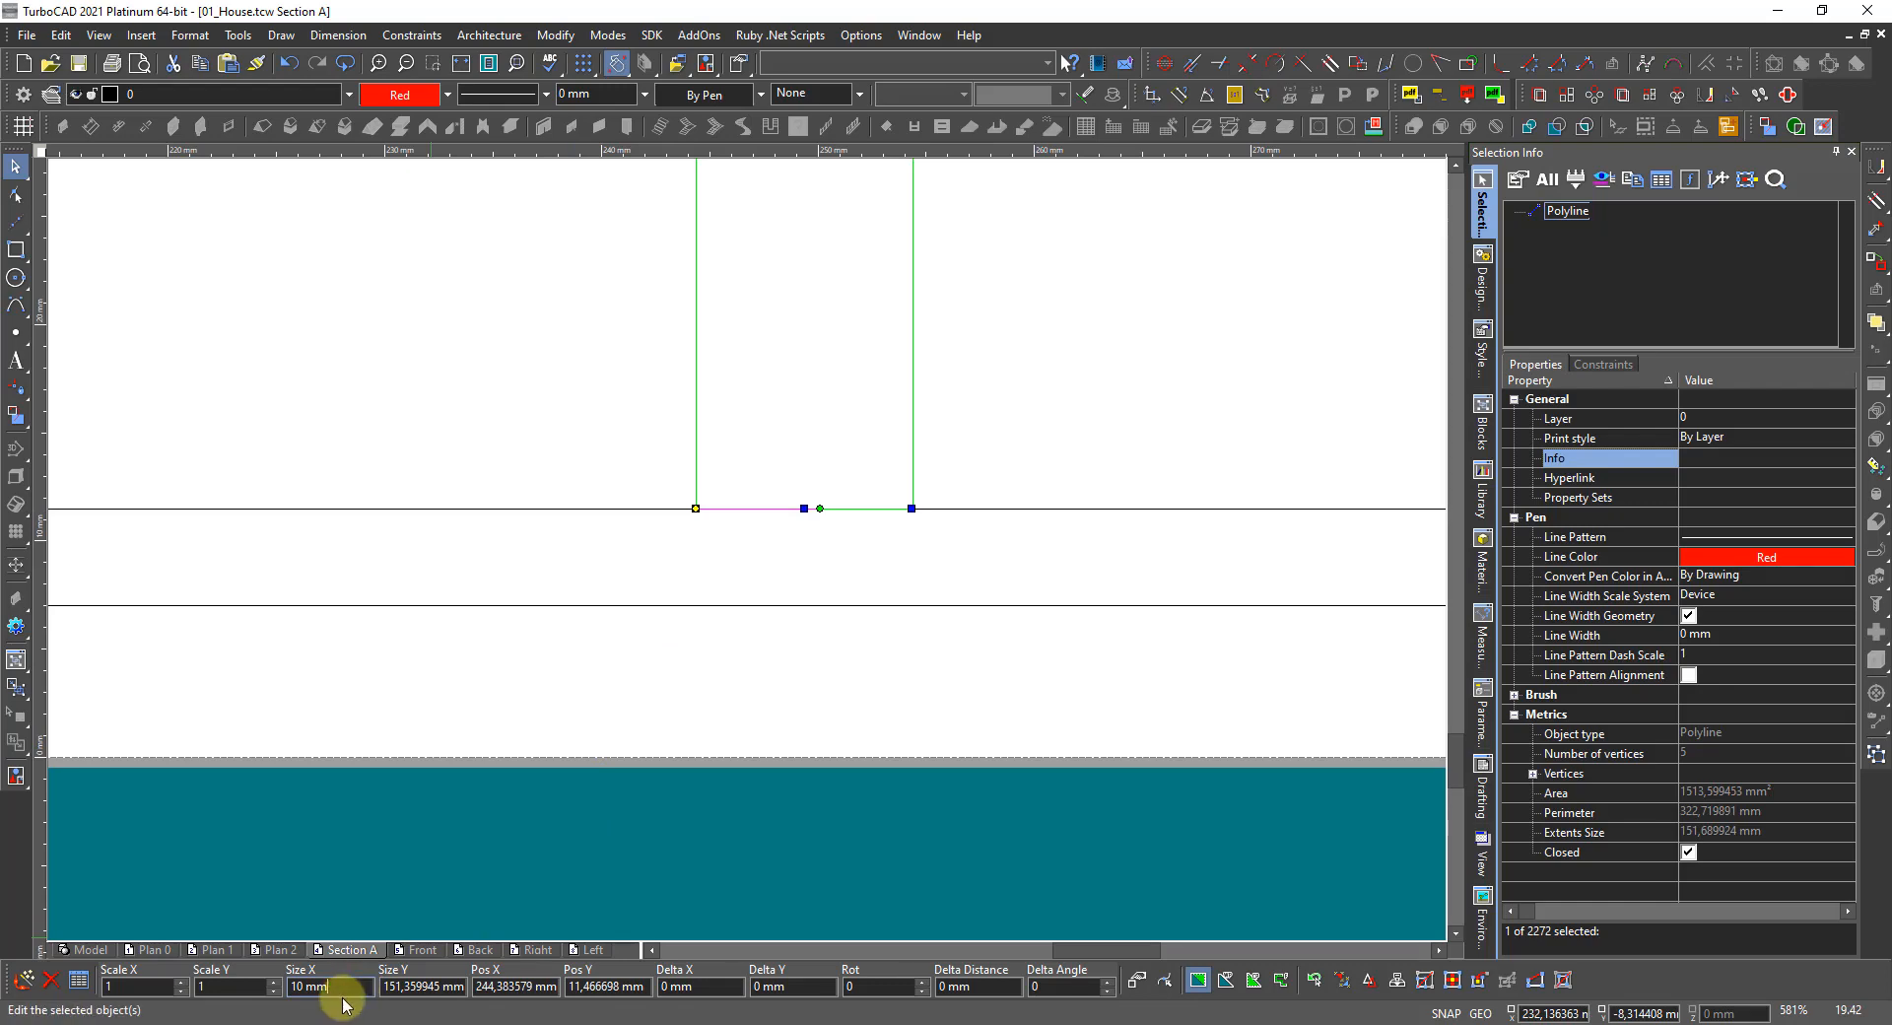
key(Tab)
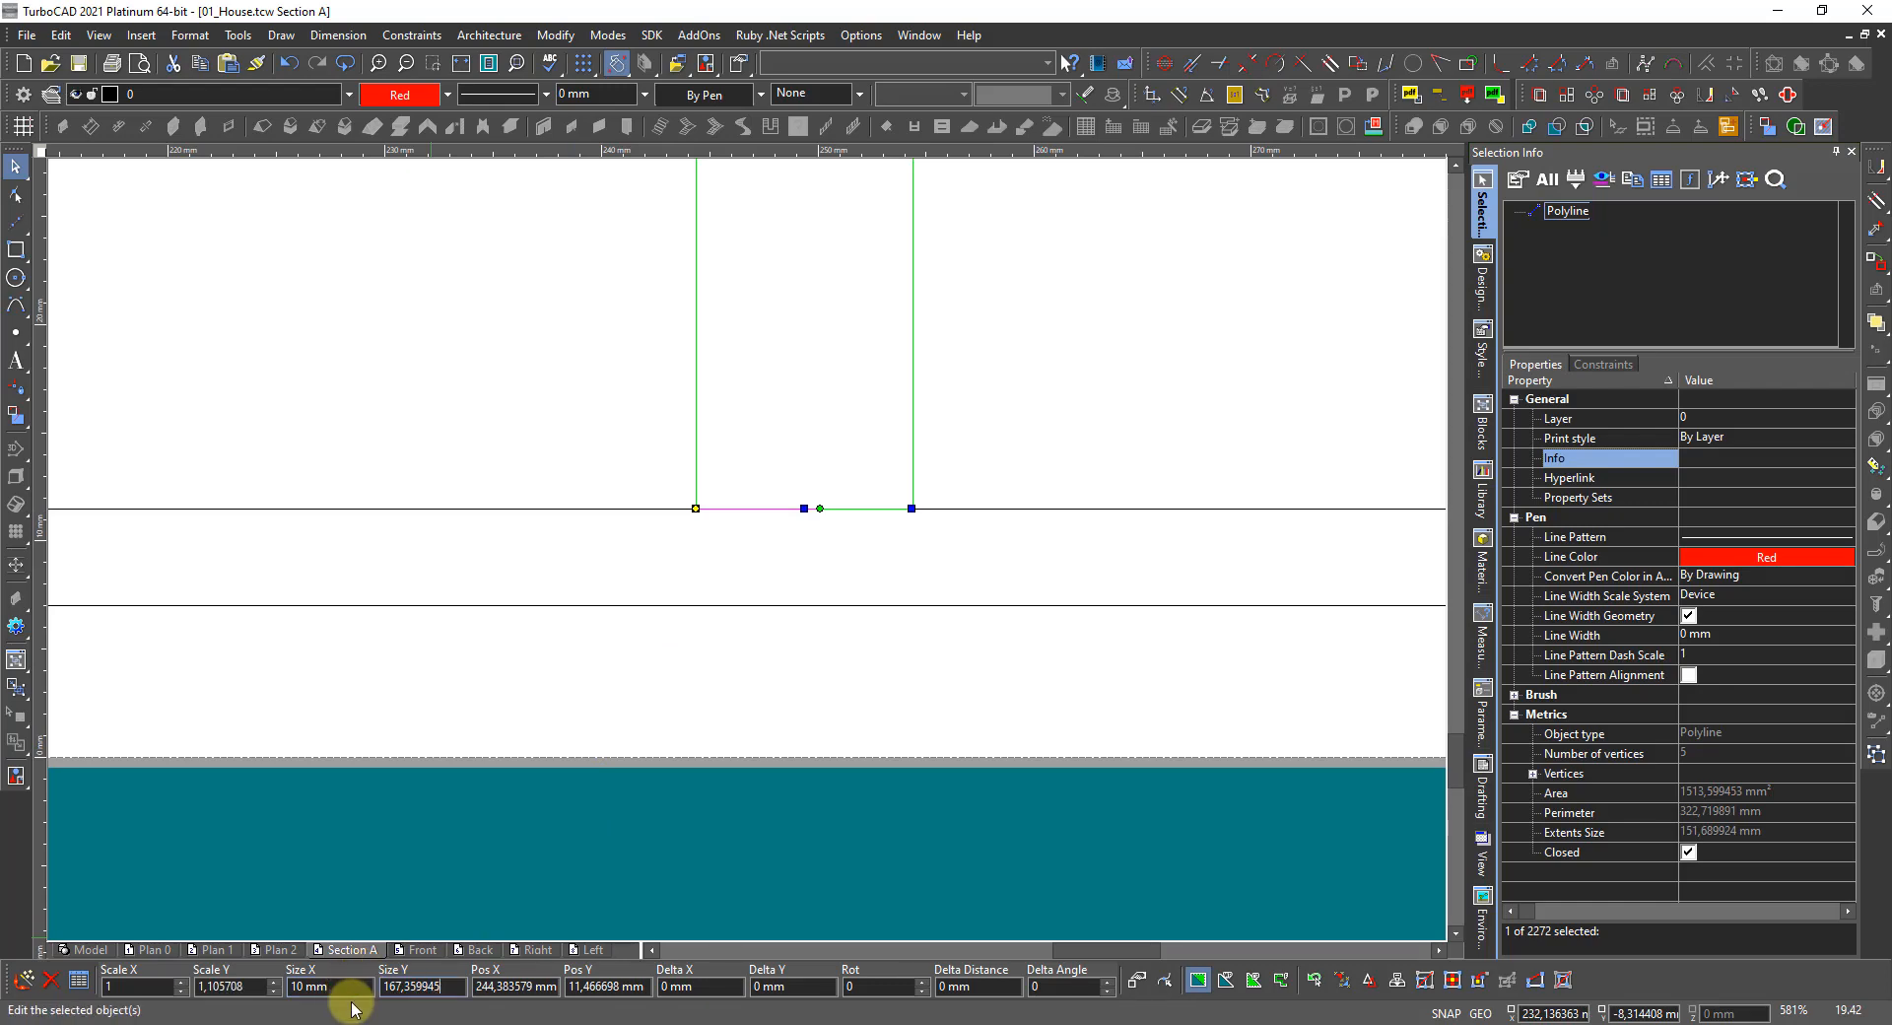
key(Return)
scroll(378, 938, down, 3)
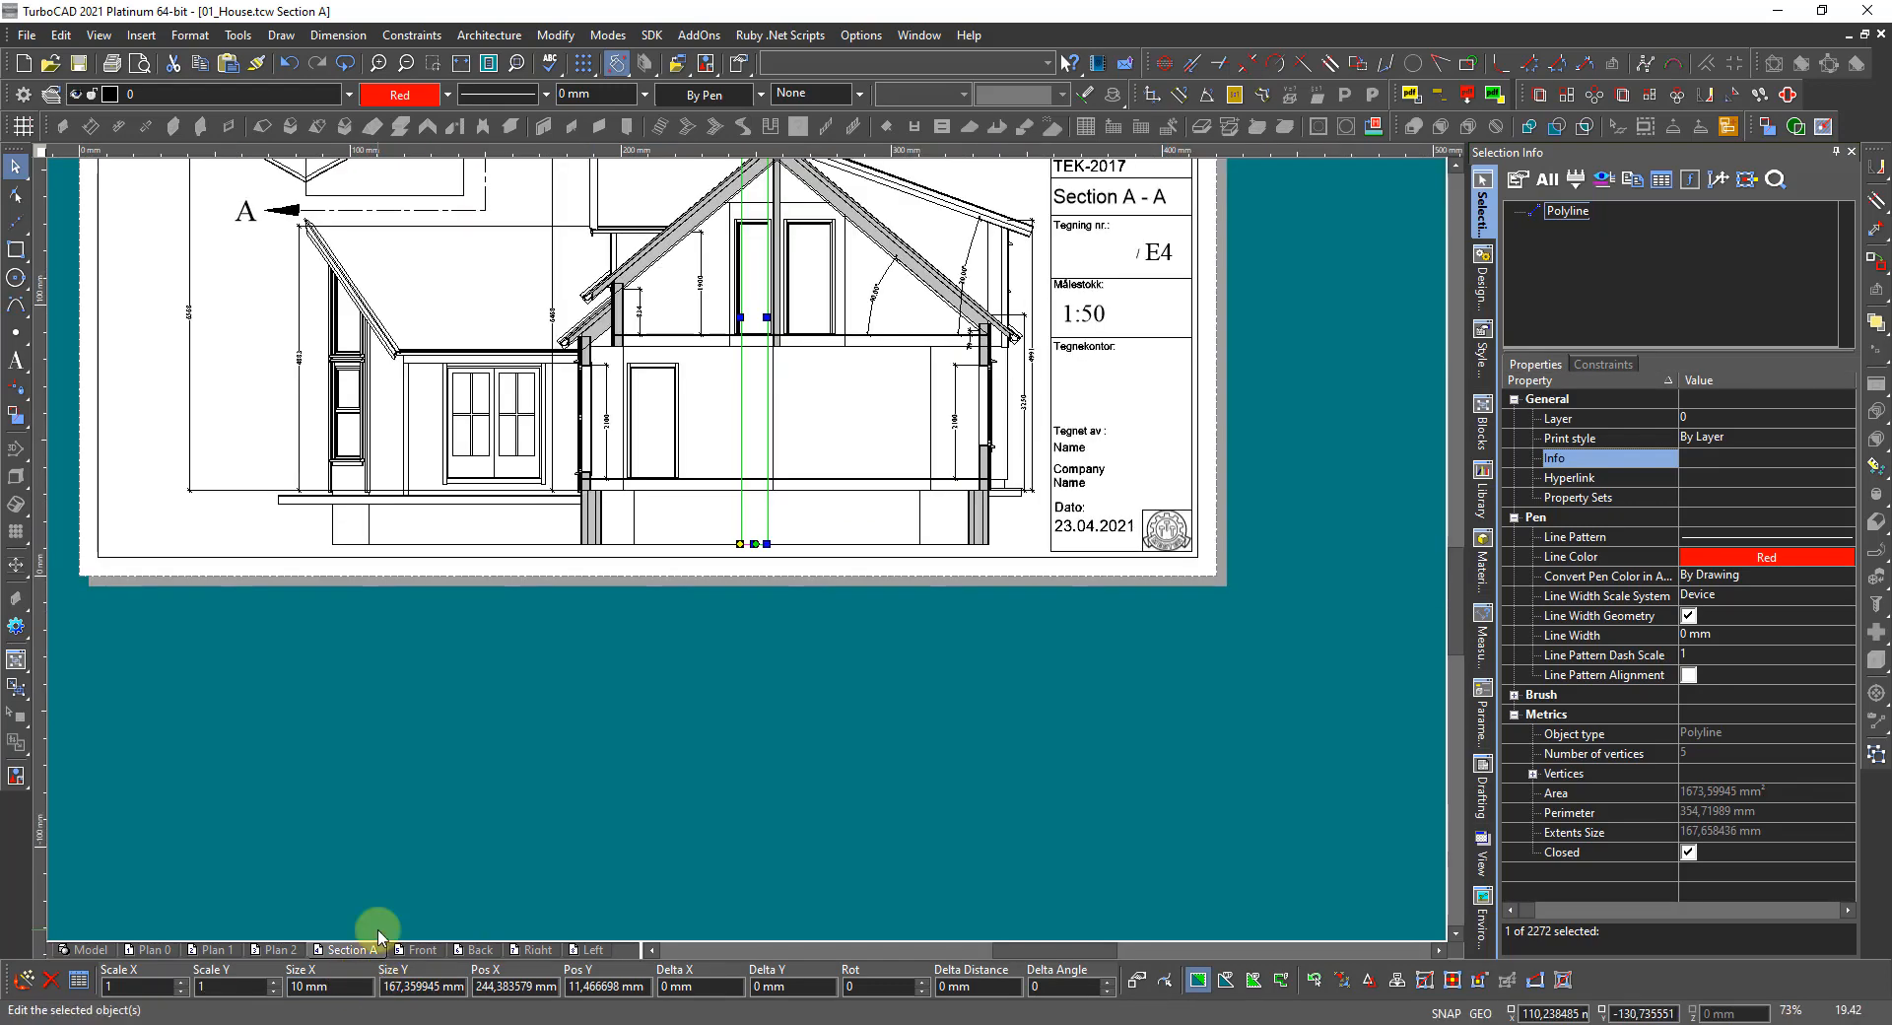
scroll(753, 528, down, 2)
scroll(777, 533, down, 2)
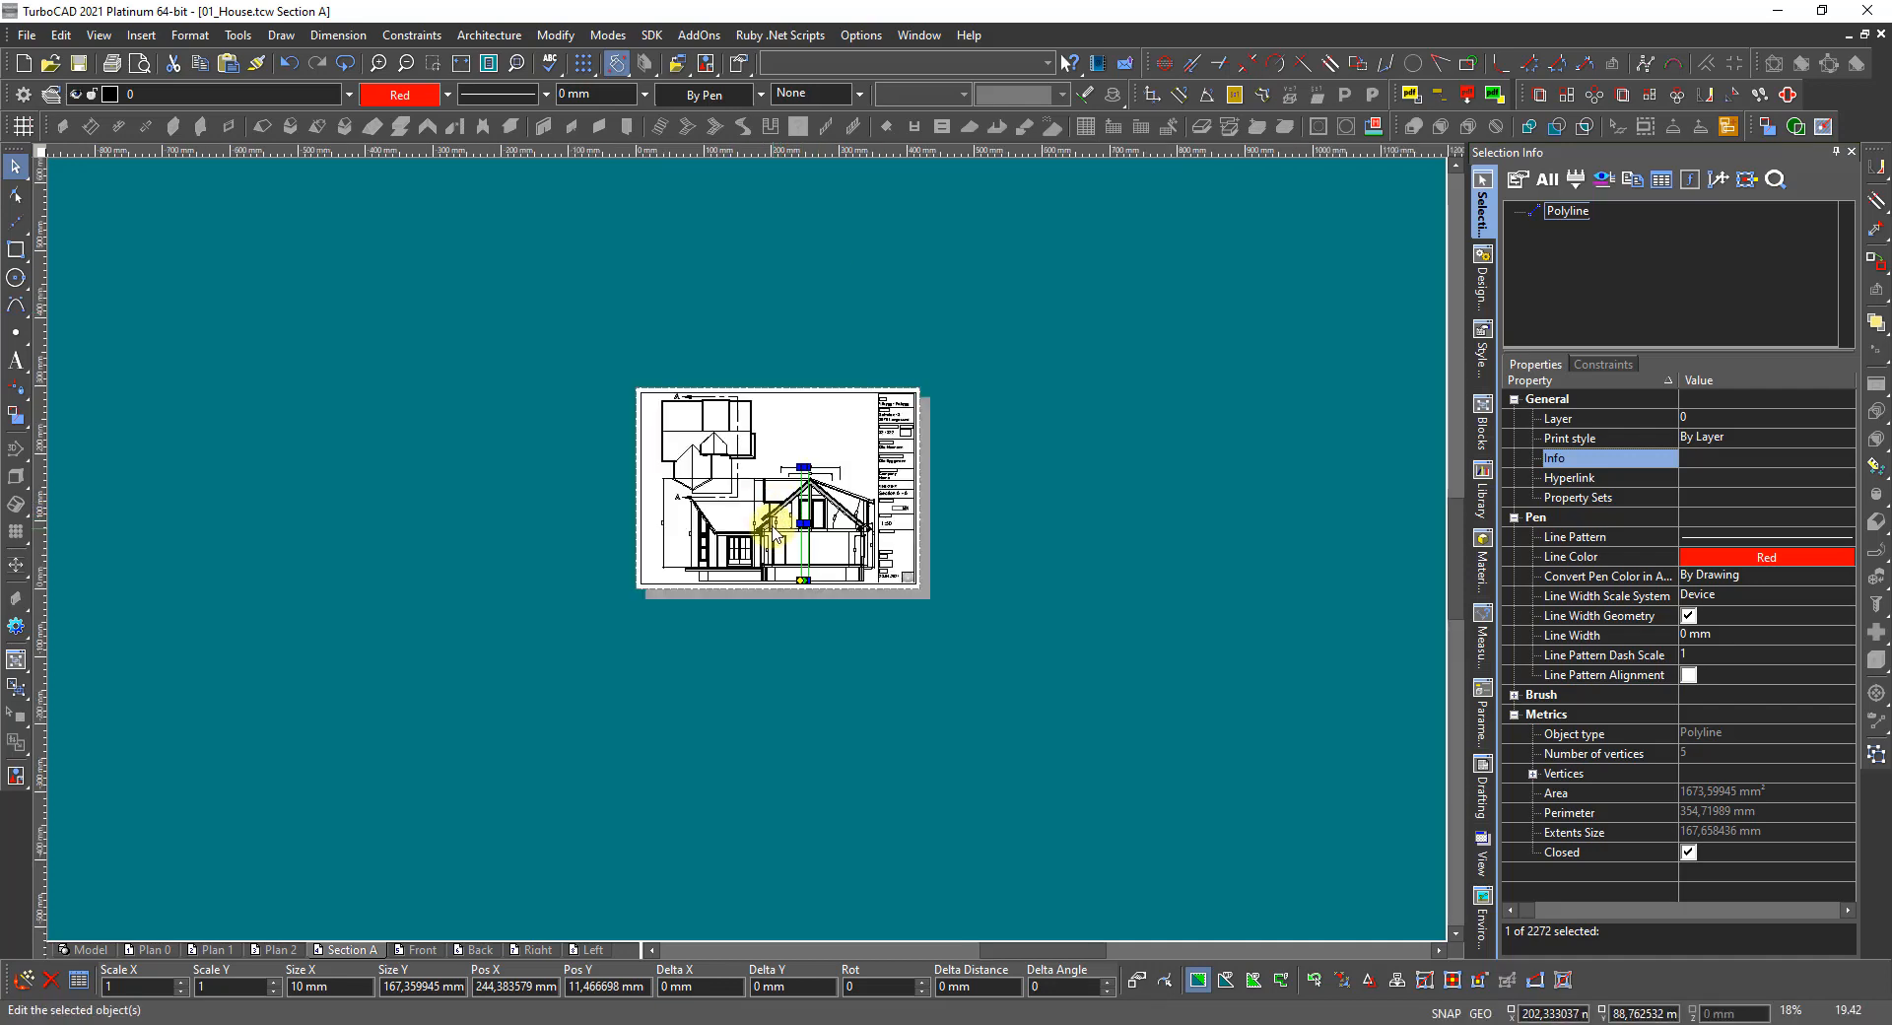
scroll(775, 533, up, 8)
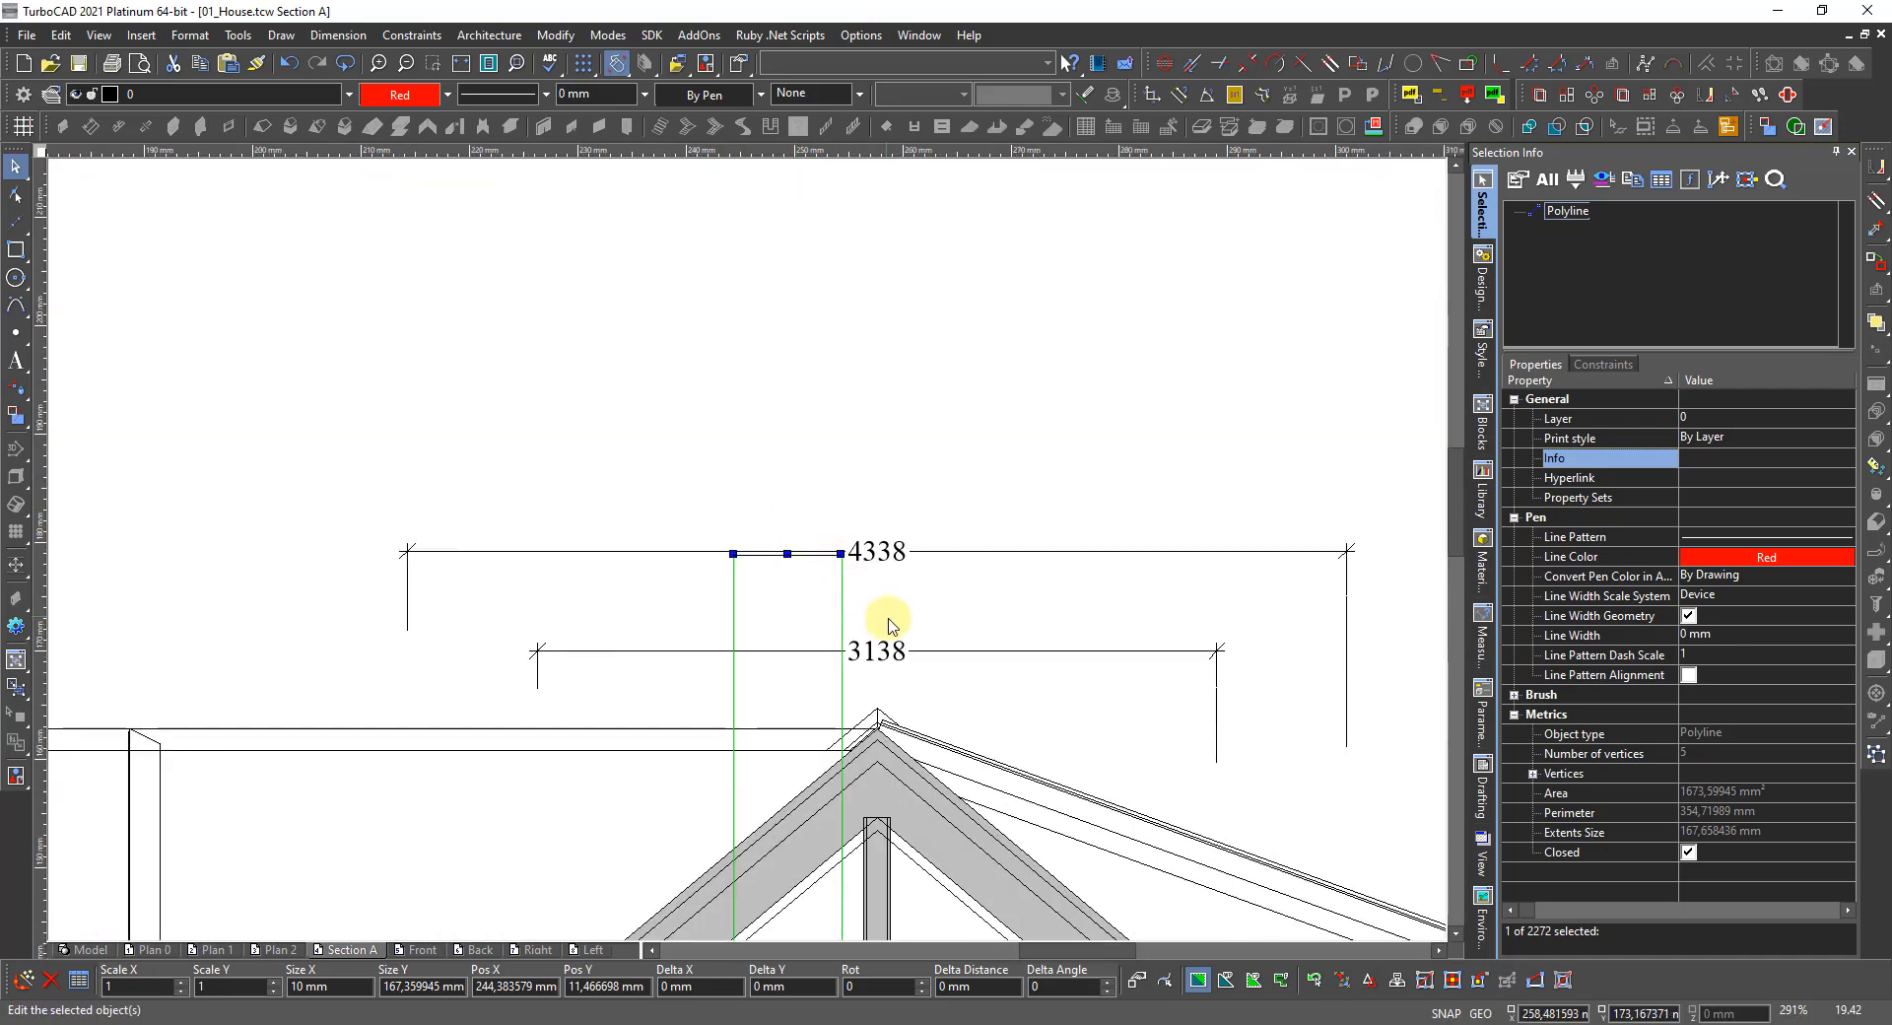
click(824, 618)
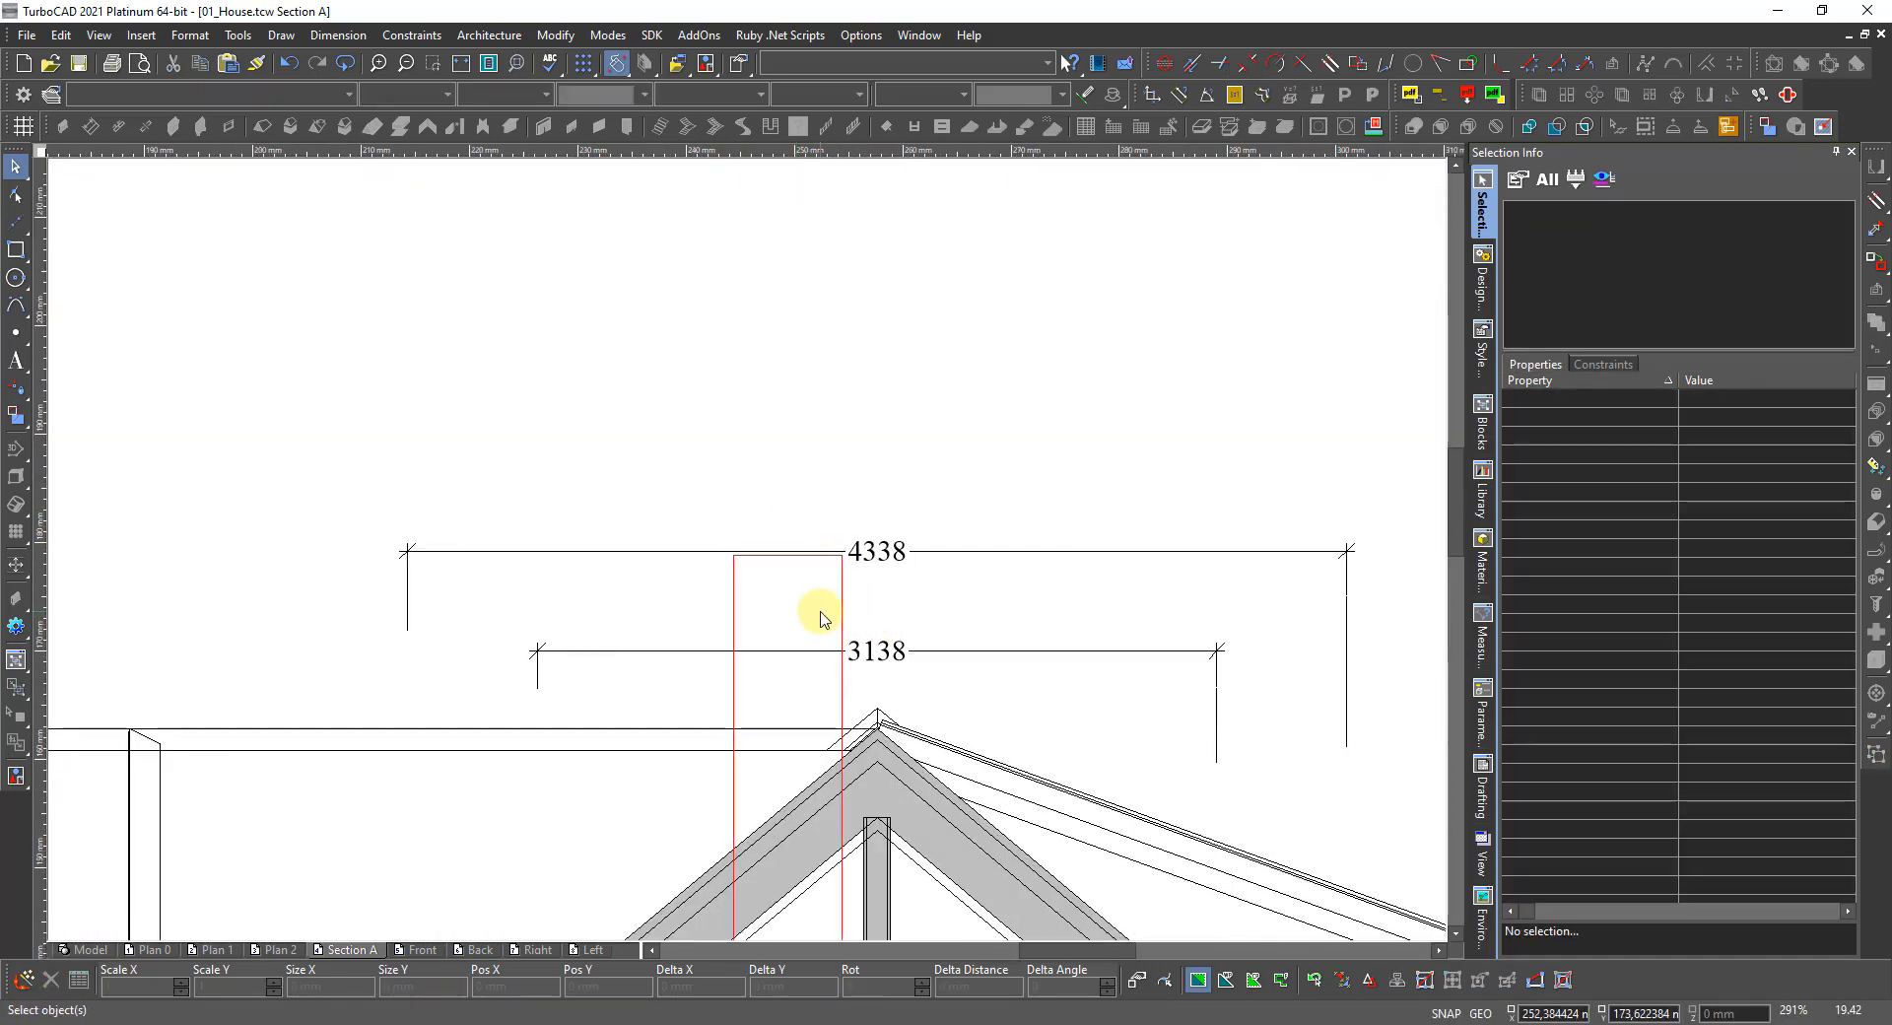
Recolour the chimney rectangle's line to Black and assign it to the Chimney layer.
click(741, 611)
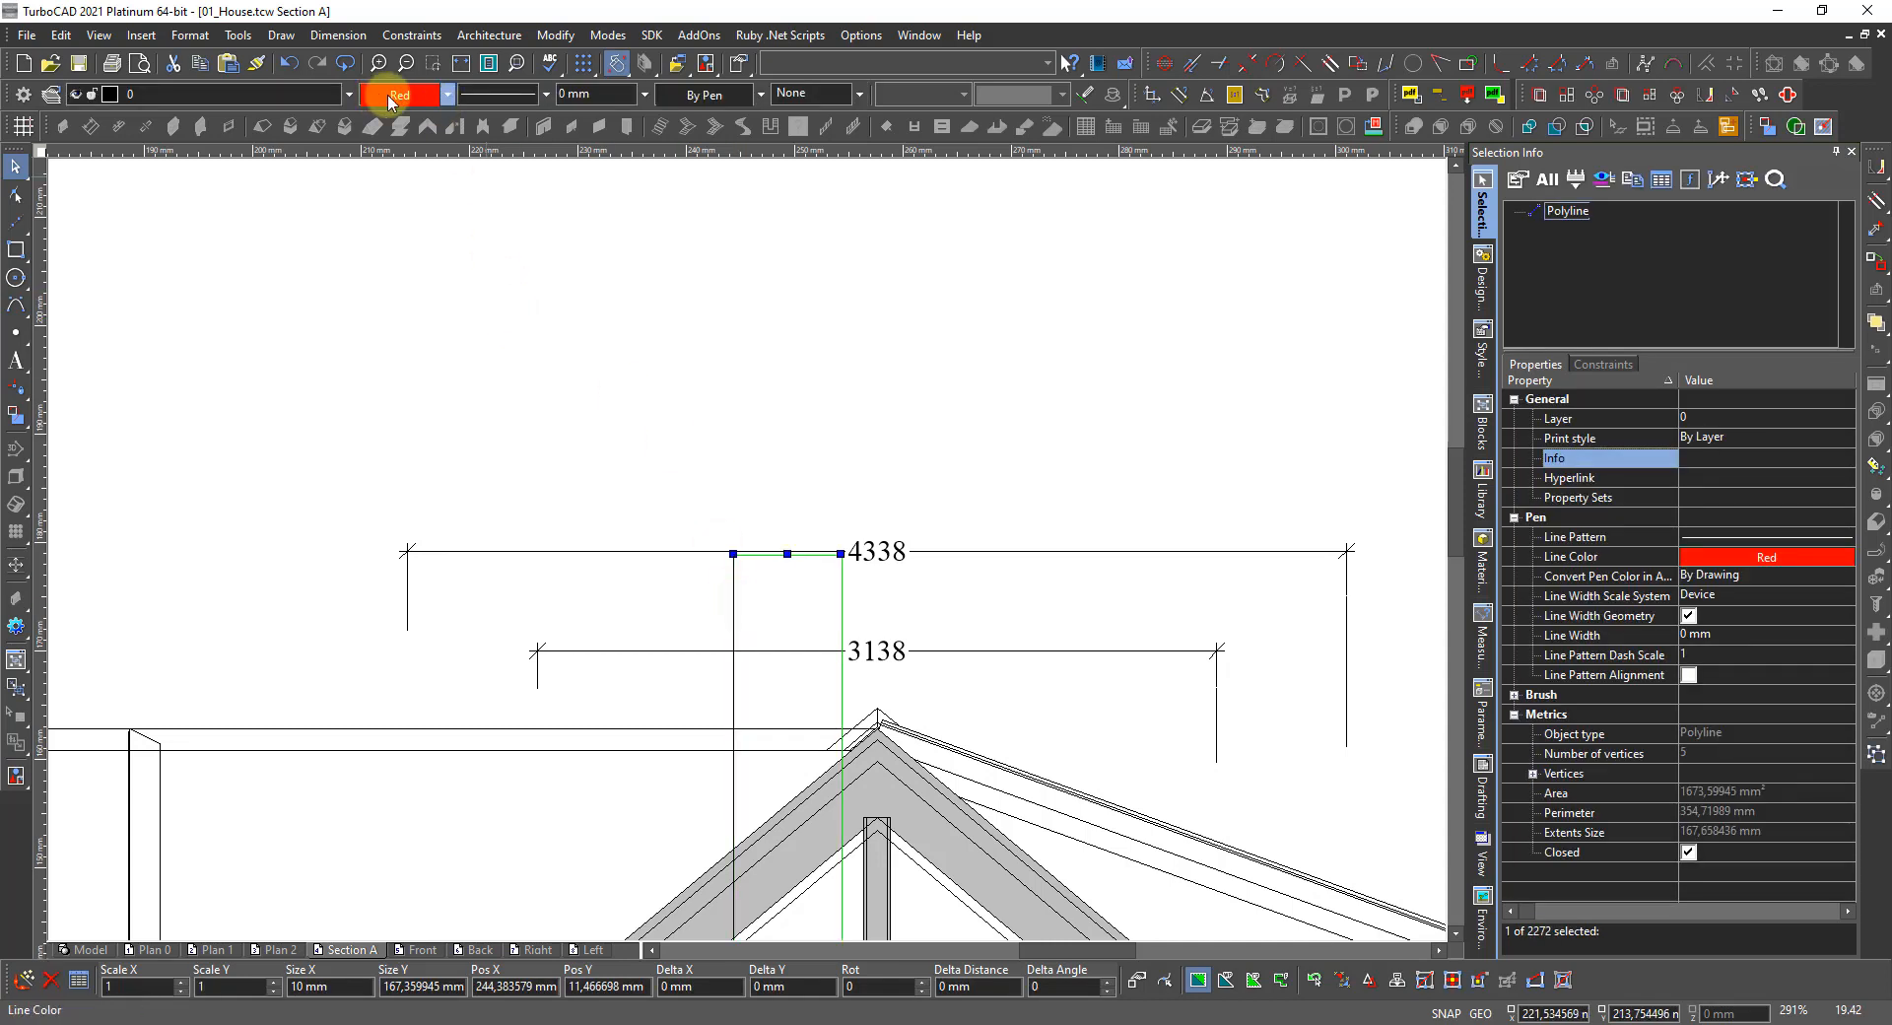
click(395, 94)
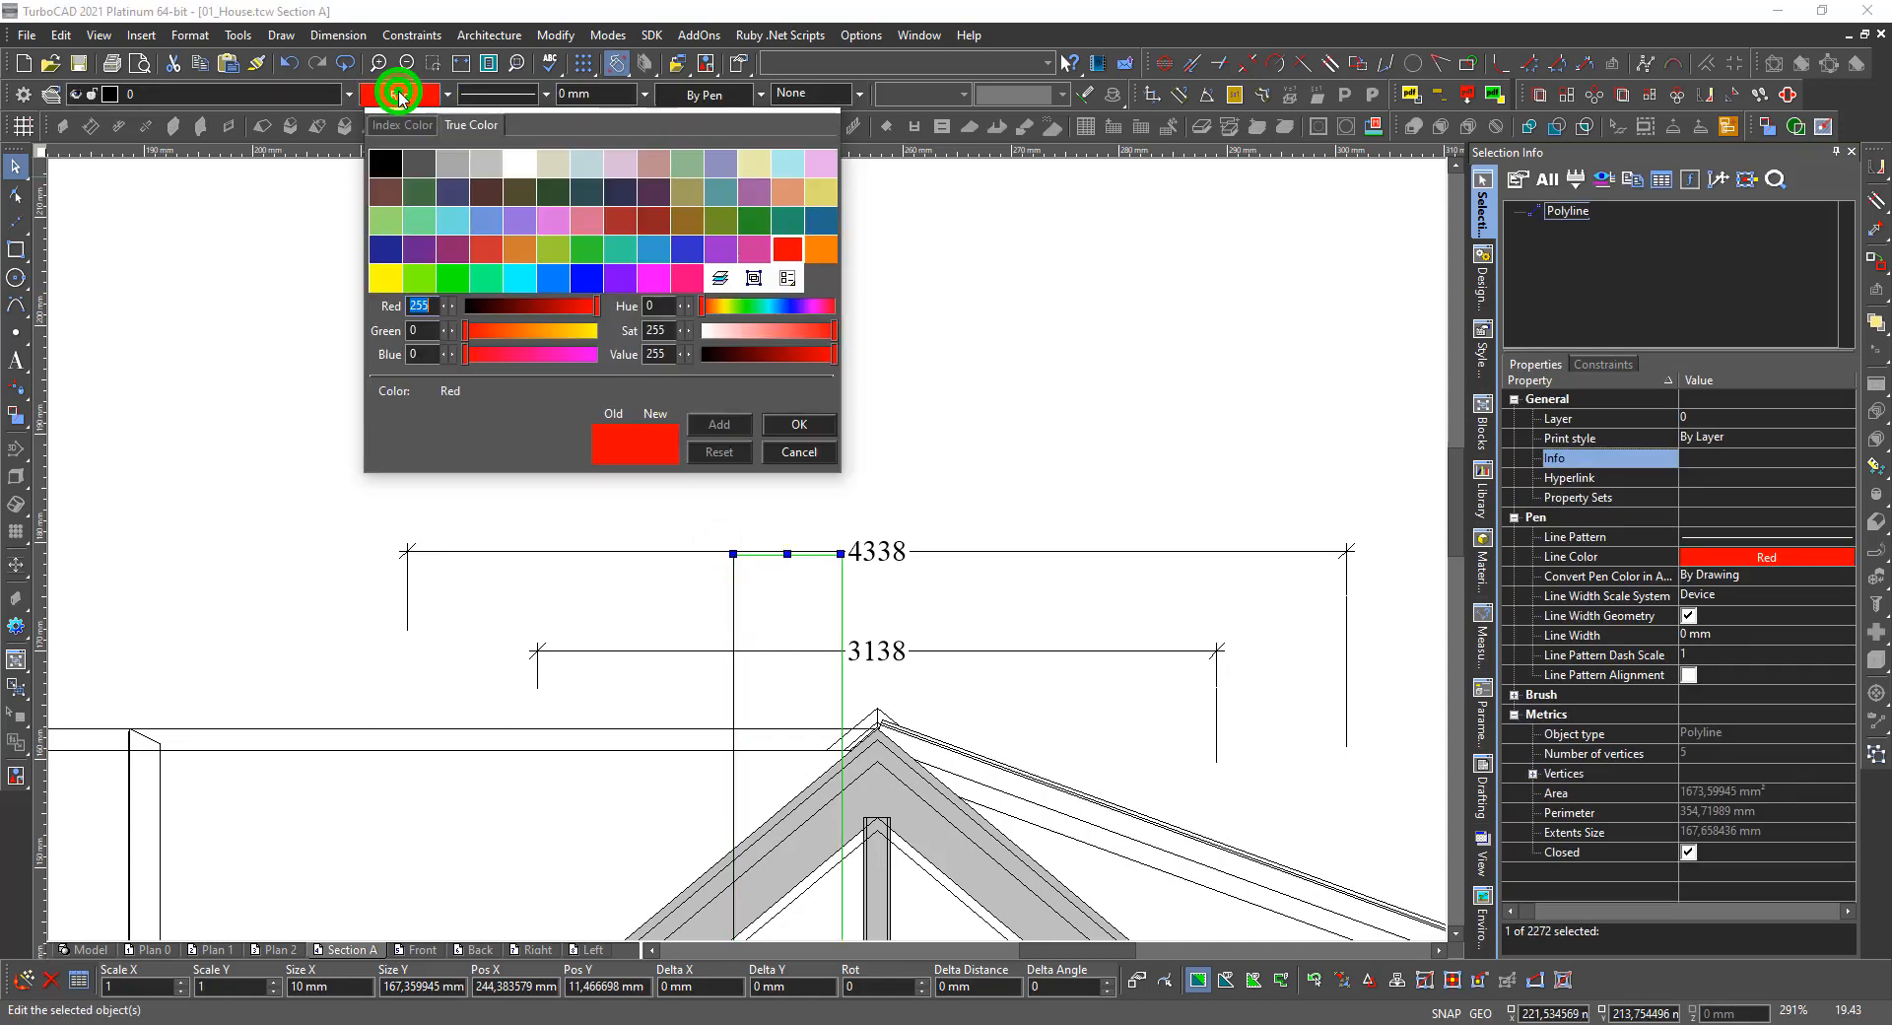
click(388, 160)
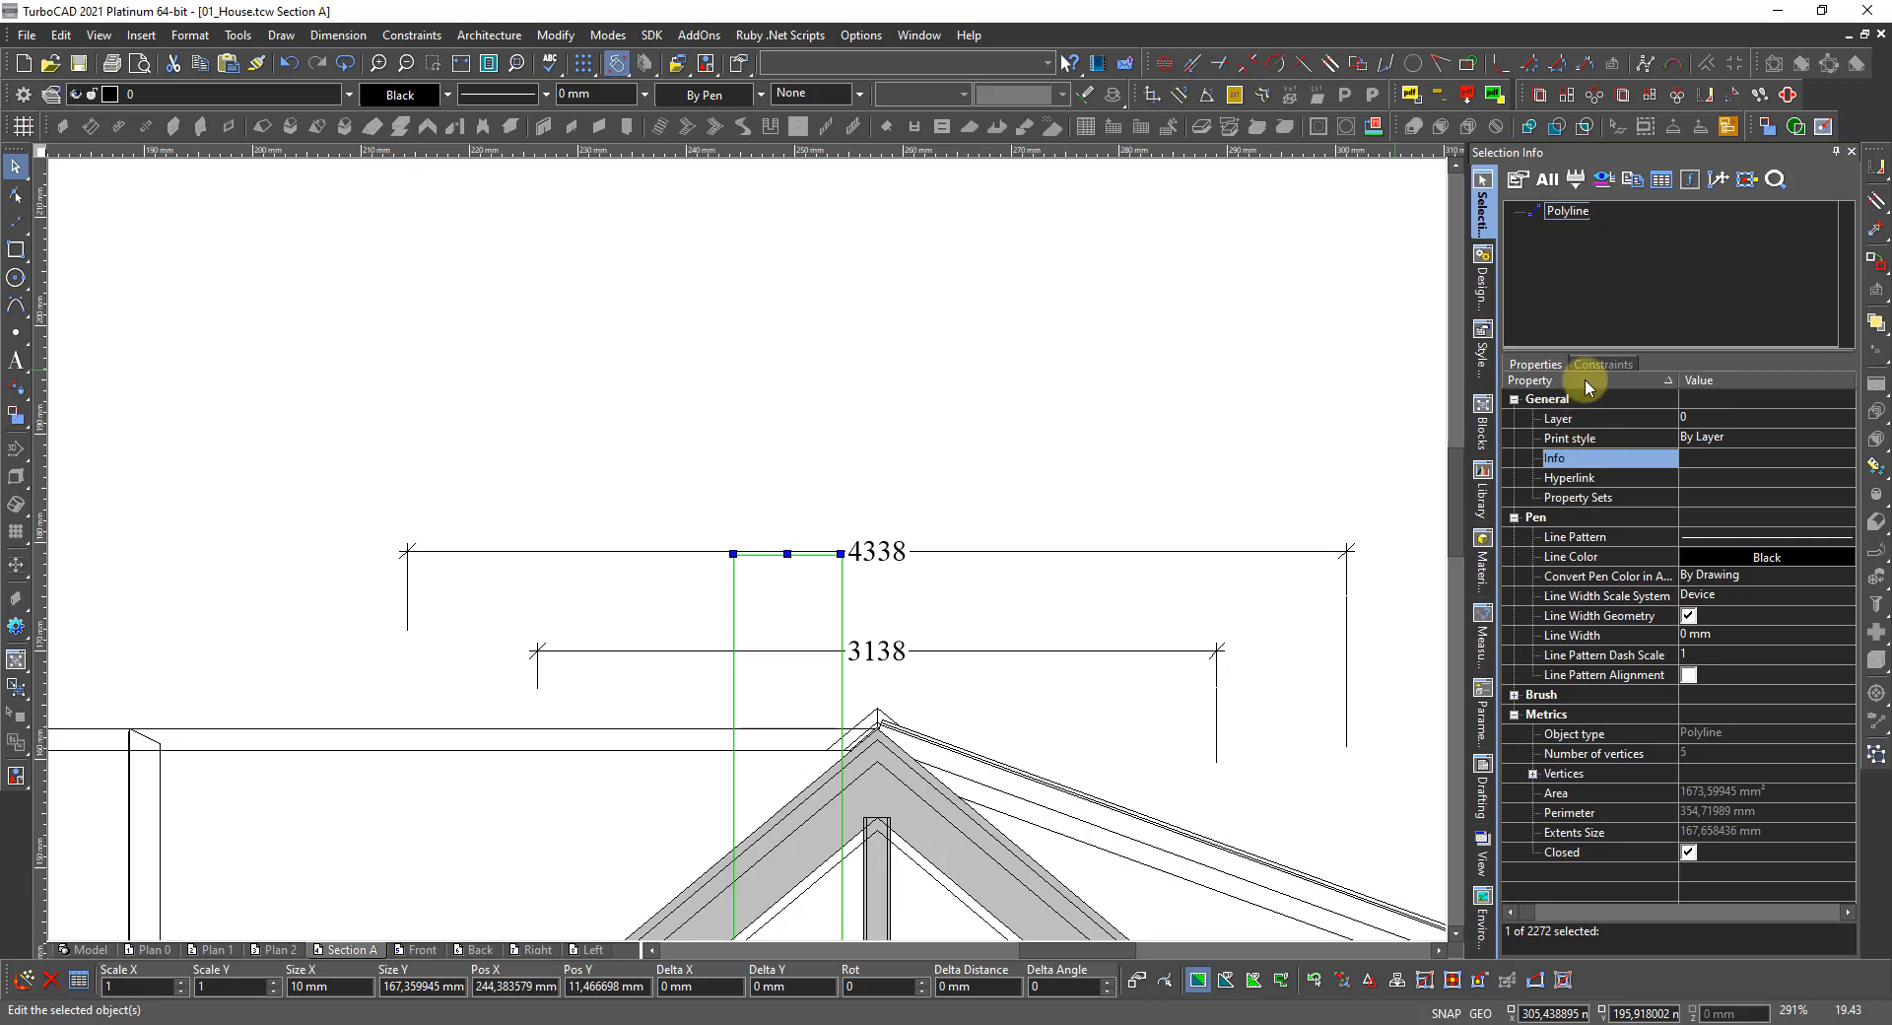
click(1478, 283)
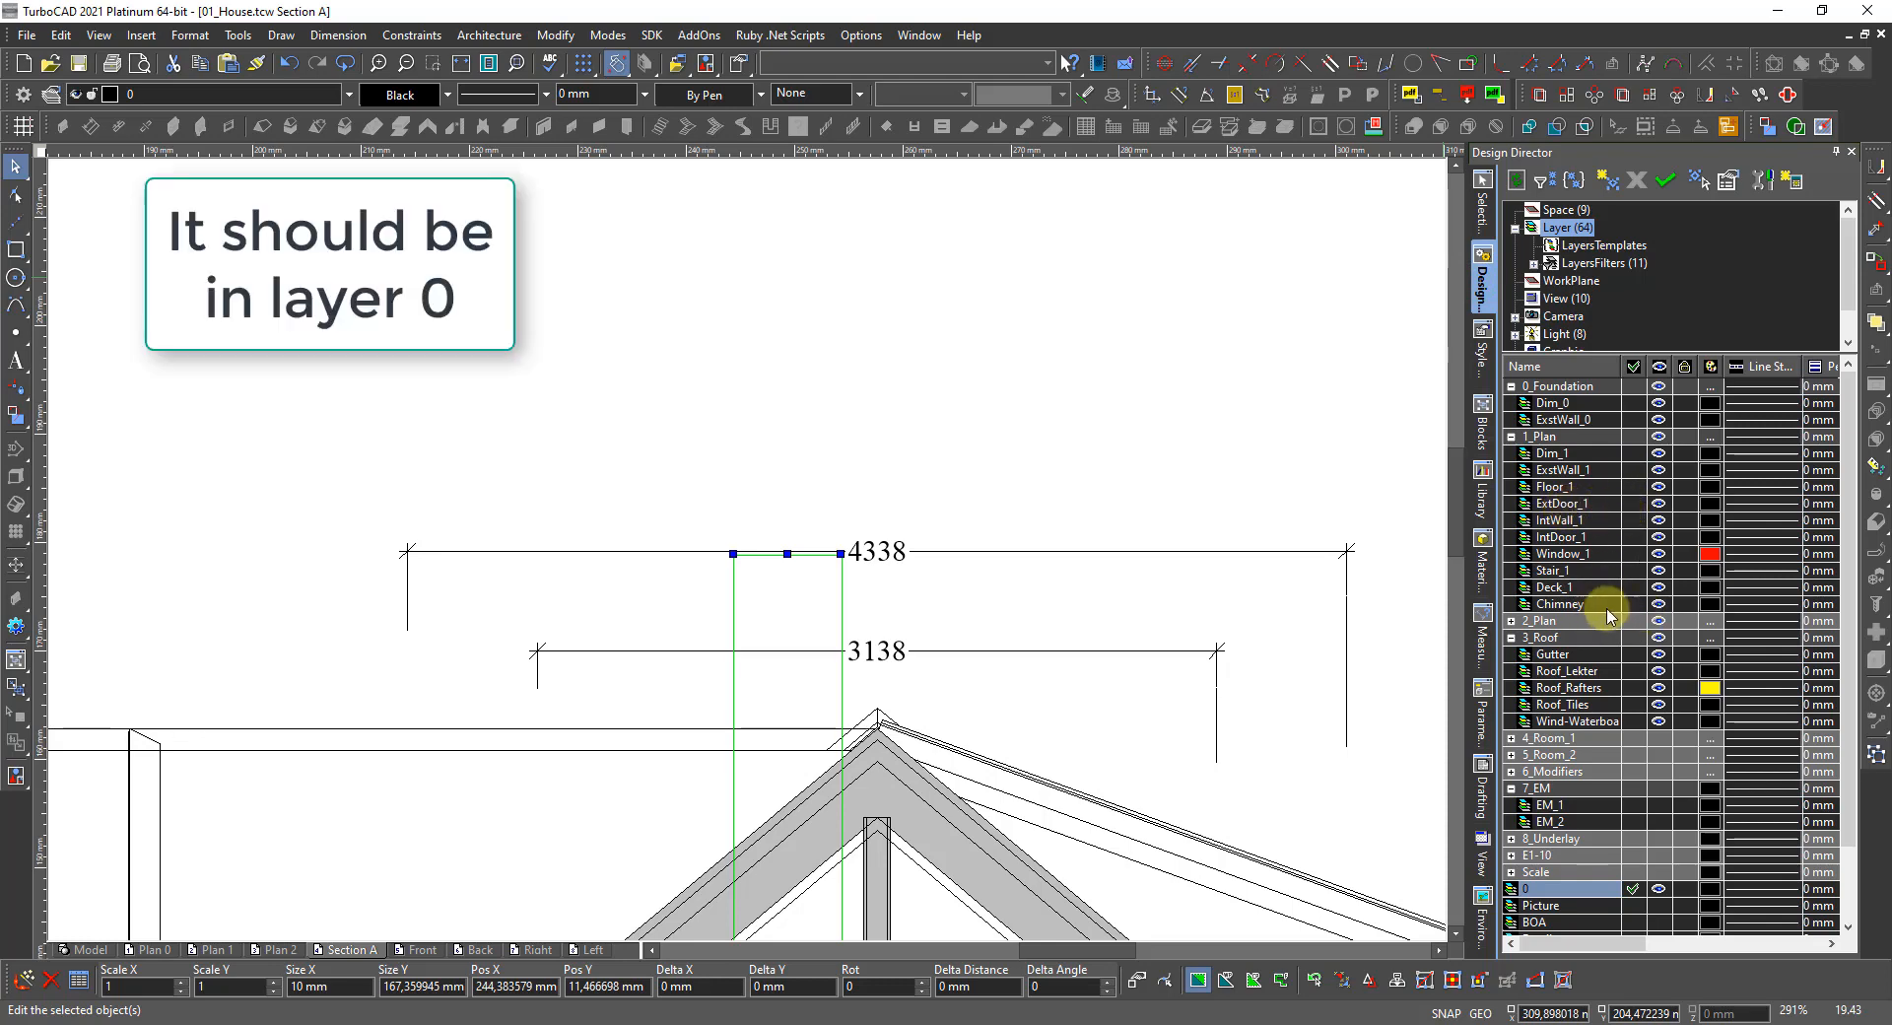
click(1634, 604)
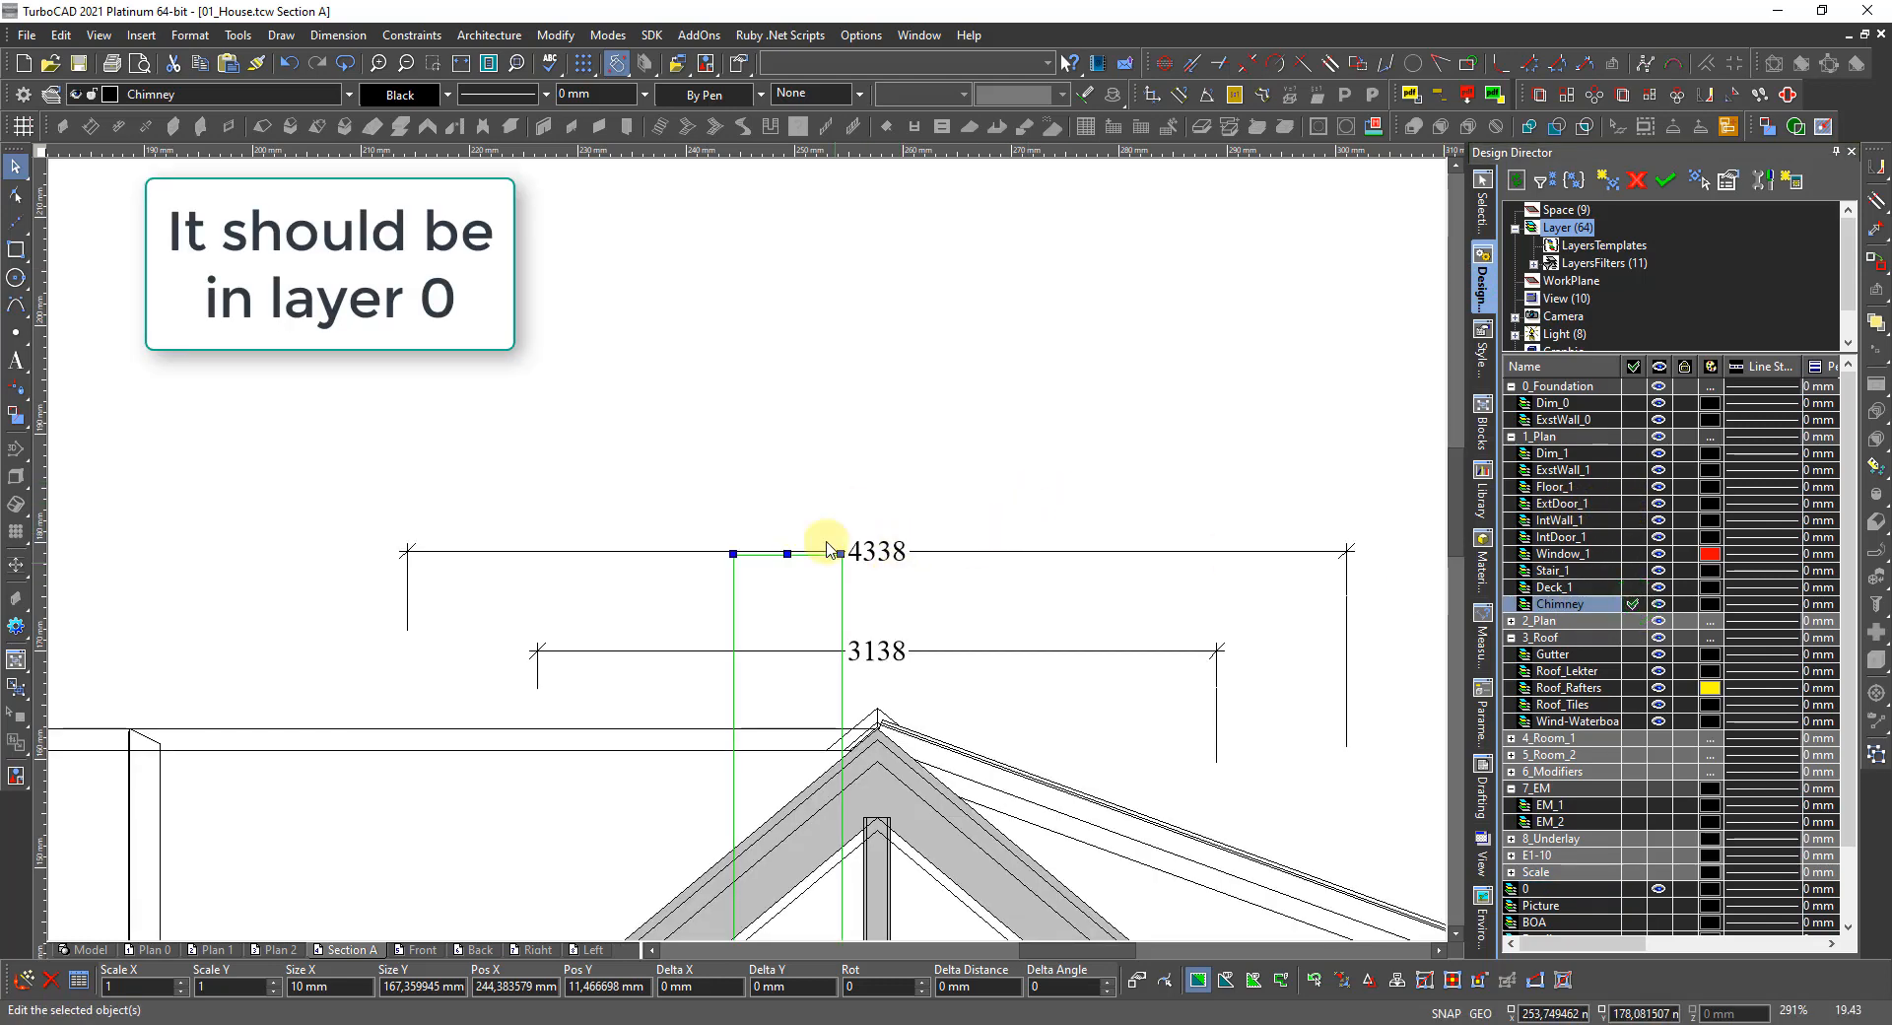
click(745, 603)
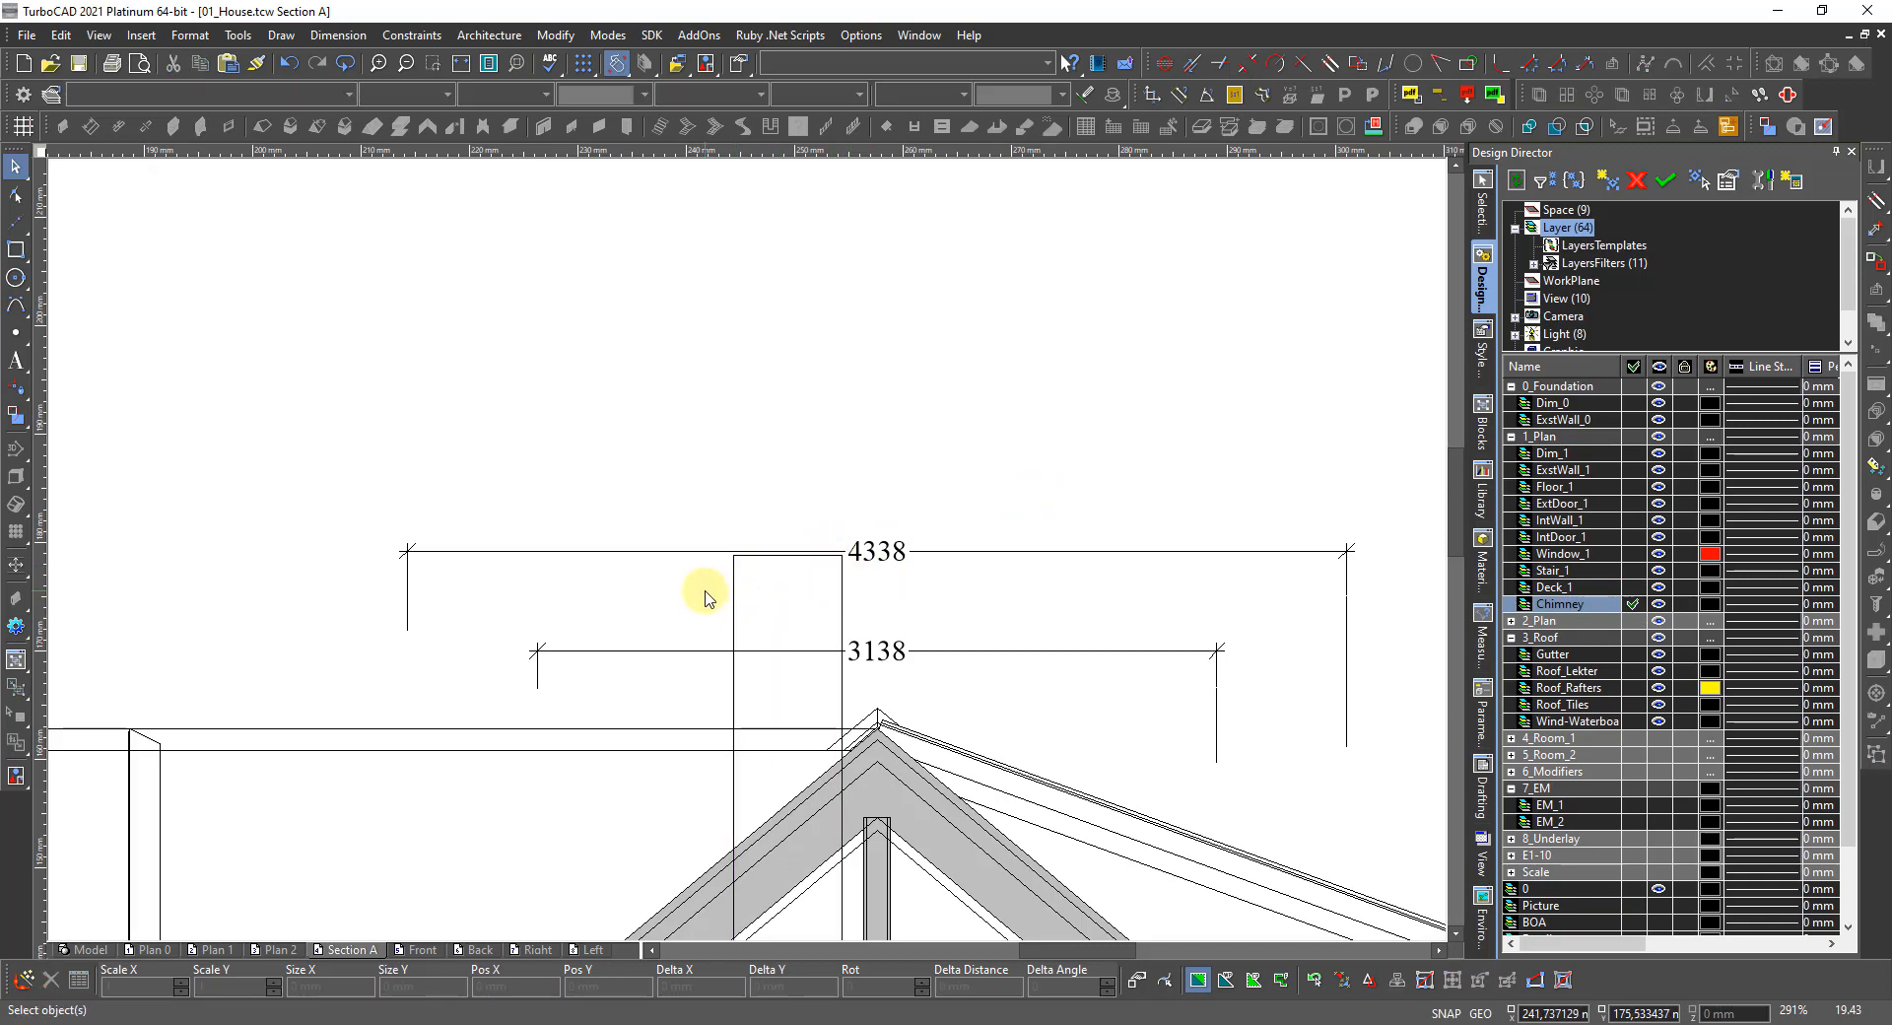
Set the property preset of the orthogonal dimension tool to 1:50.
right_click(706, 592)
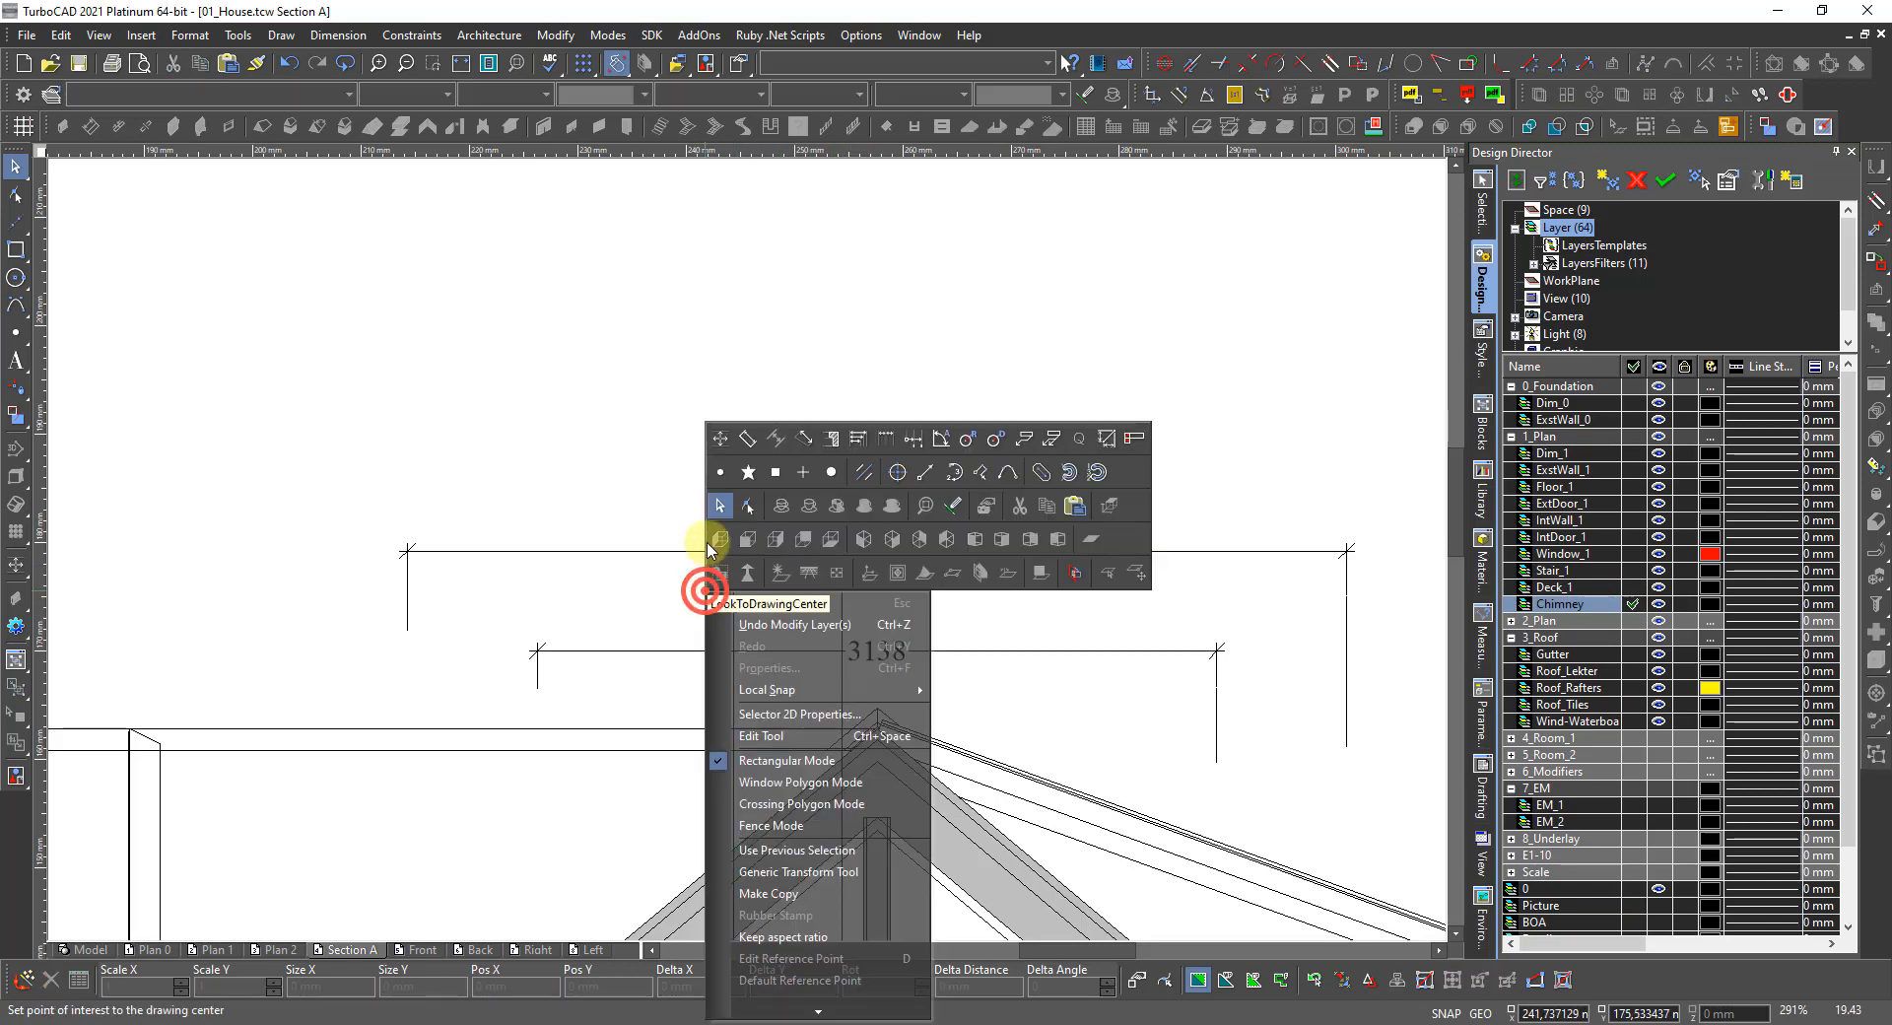
click(721, 439)
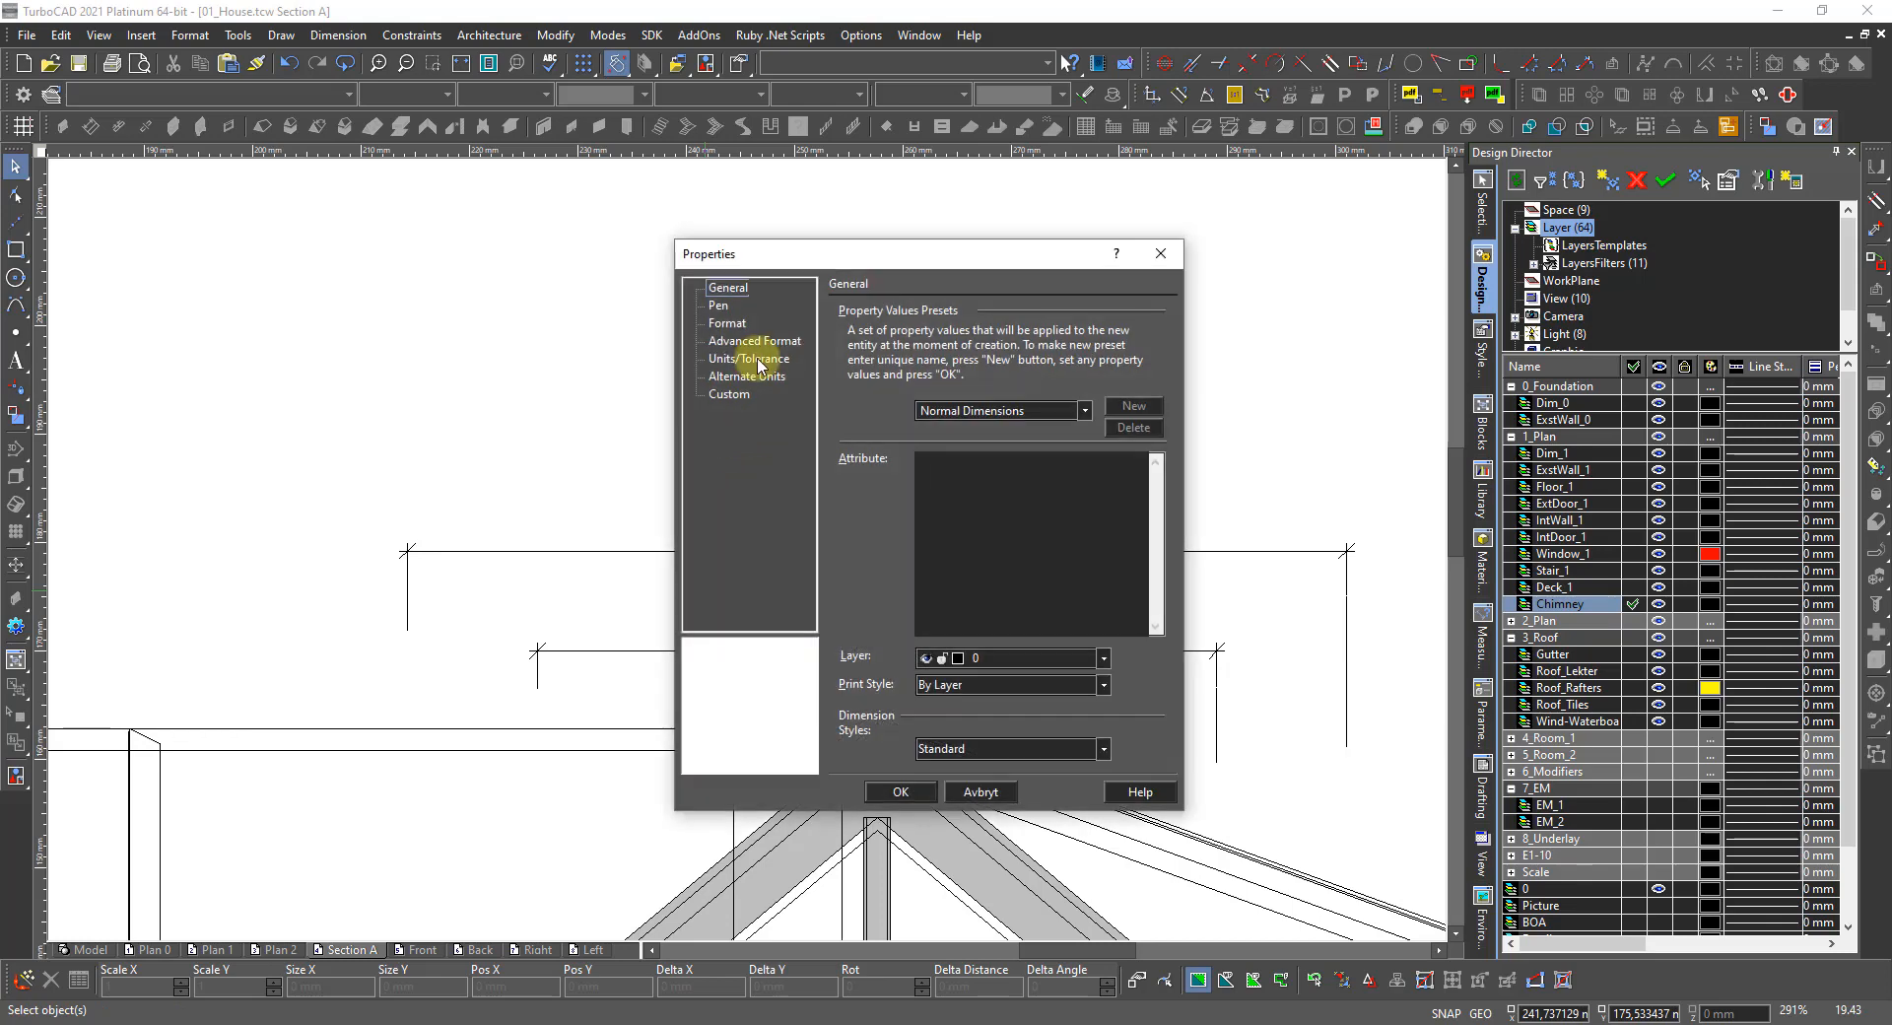
click(1084, 410)
click(1020, 441)
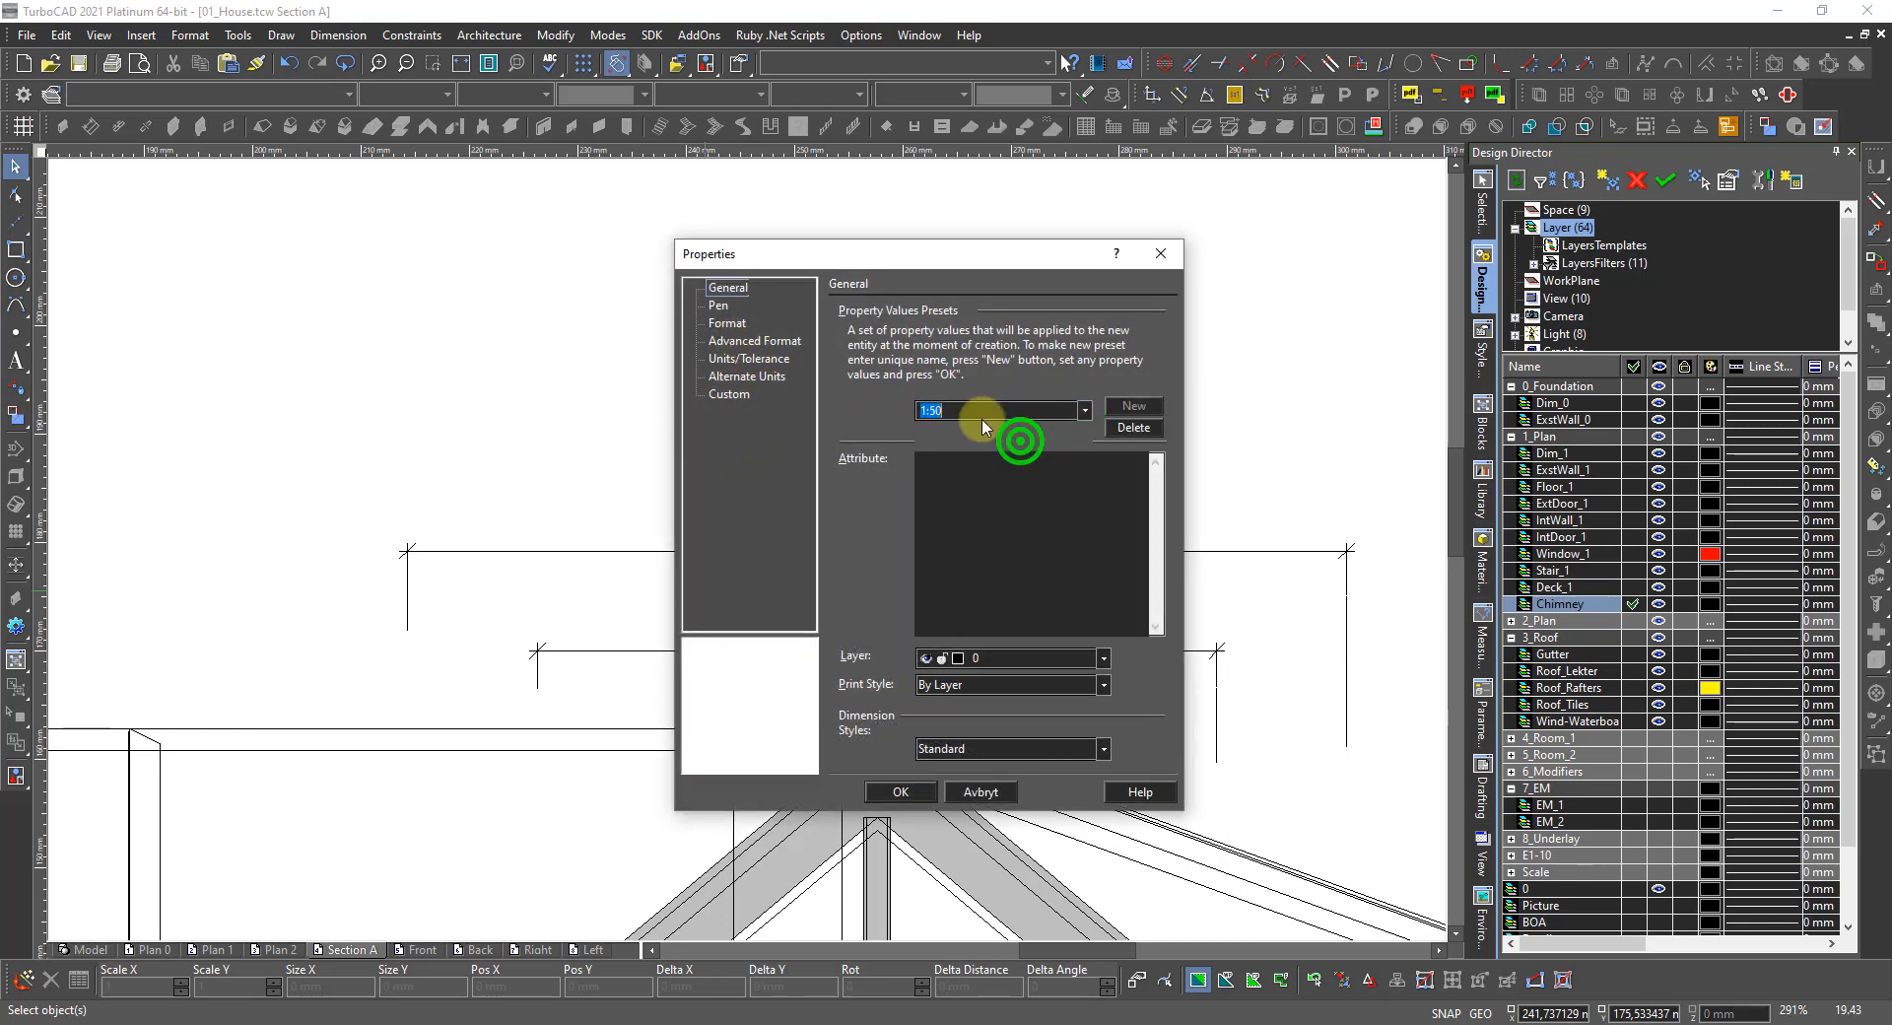
click(901, 793)
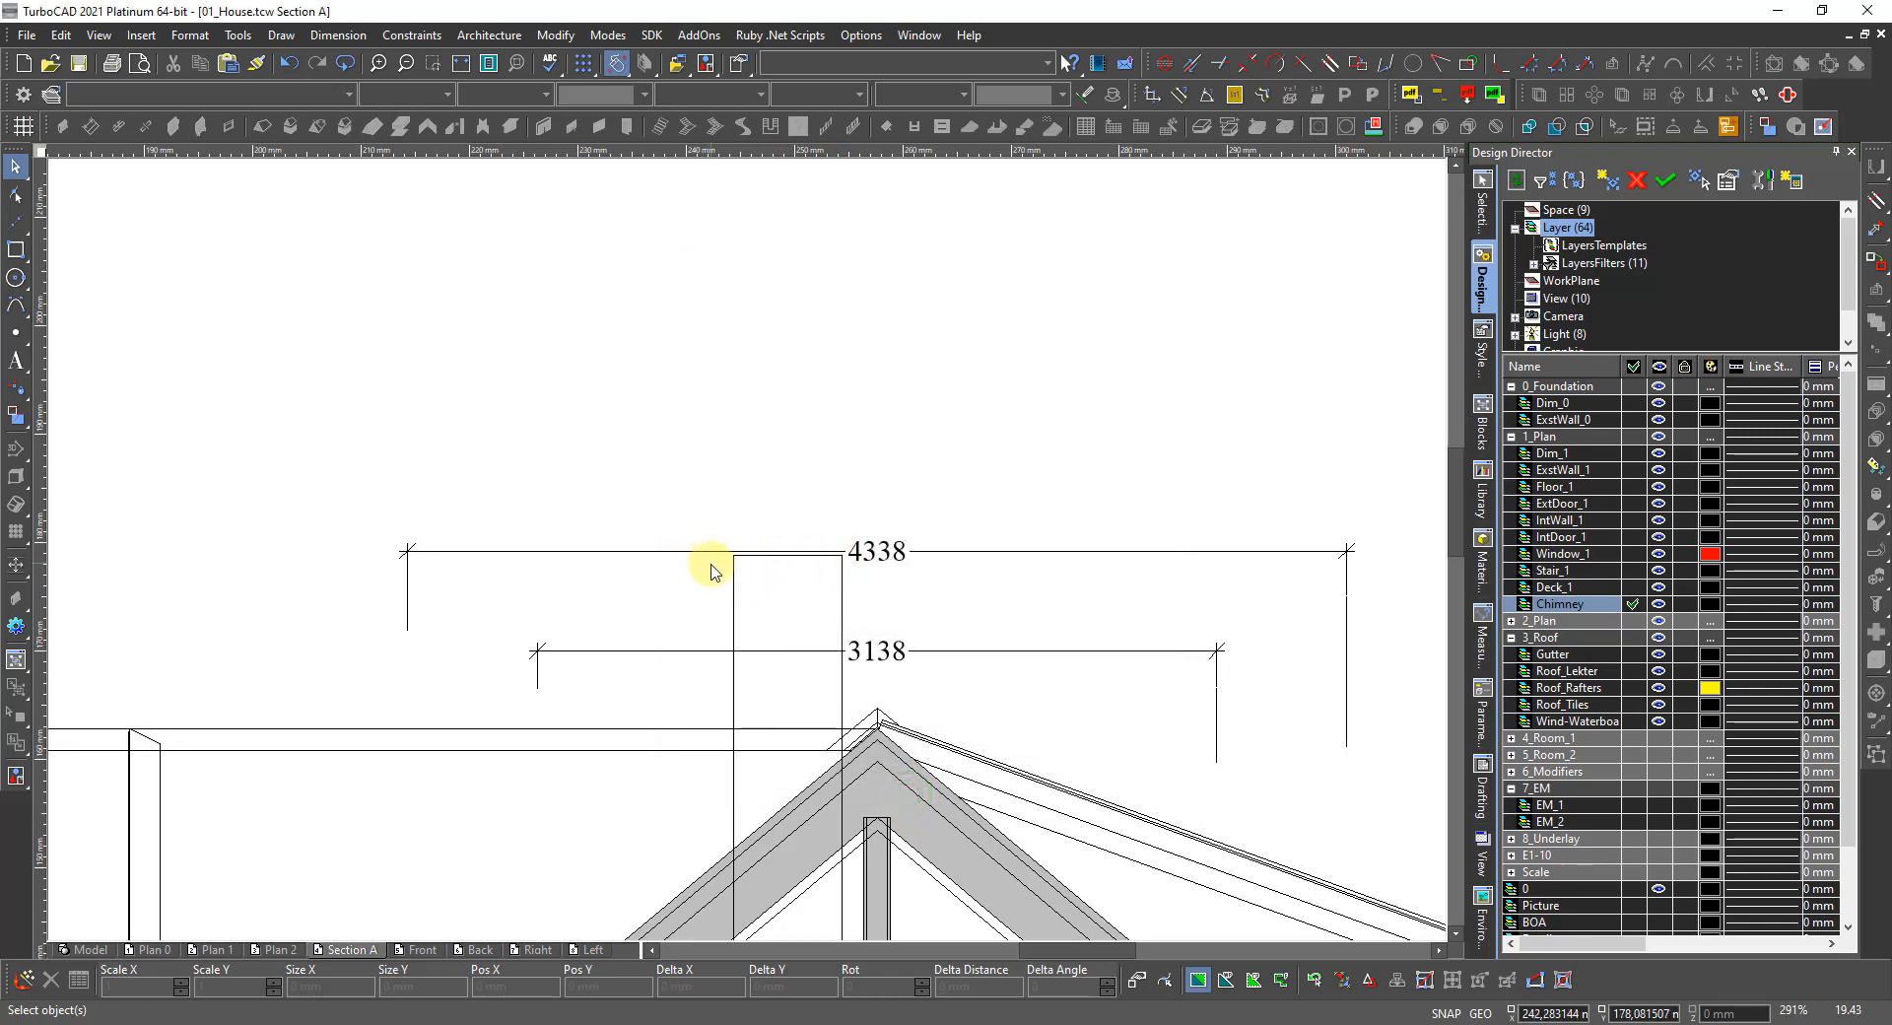
Add a vertical dimension from the chimney's top-right corner to the grey roof peak, placing it just right of the ridge.
right_click(824, 537)
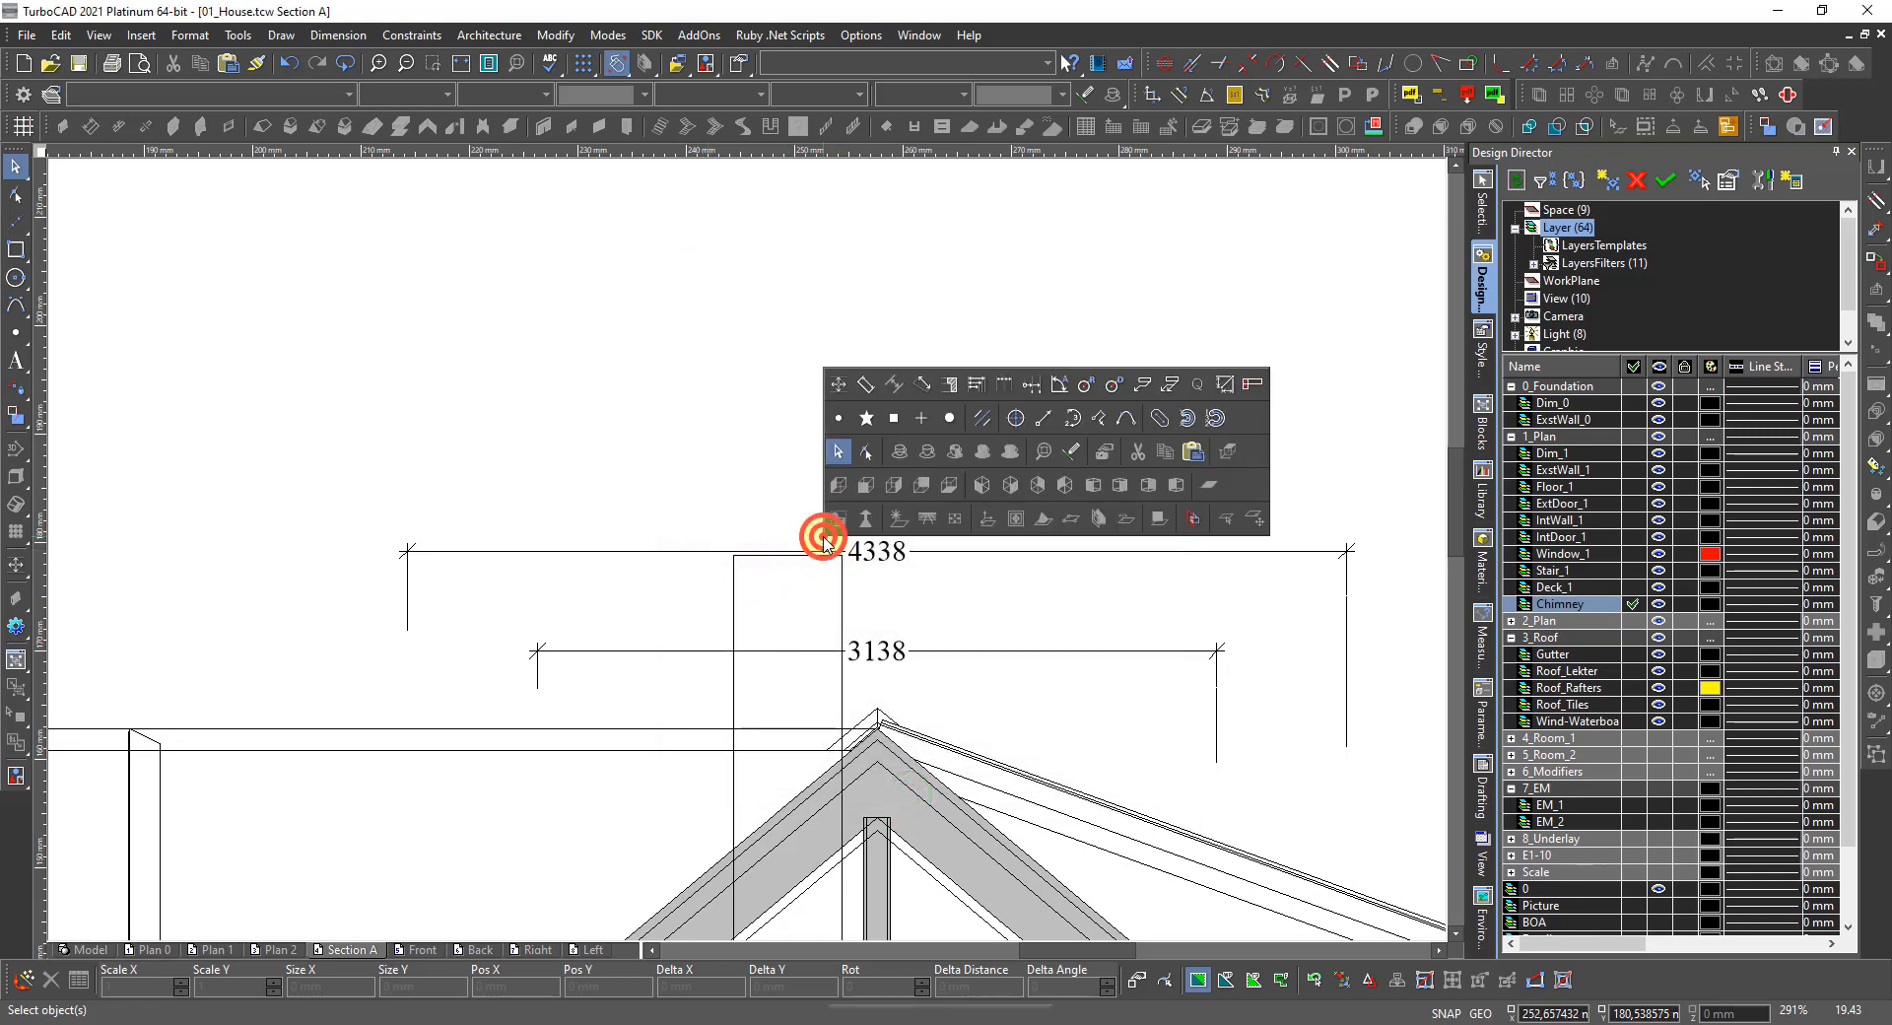
click(839, 390)
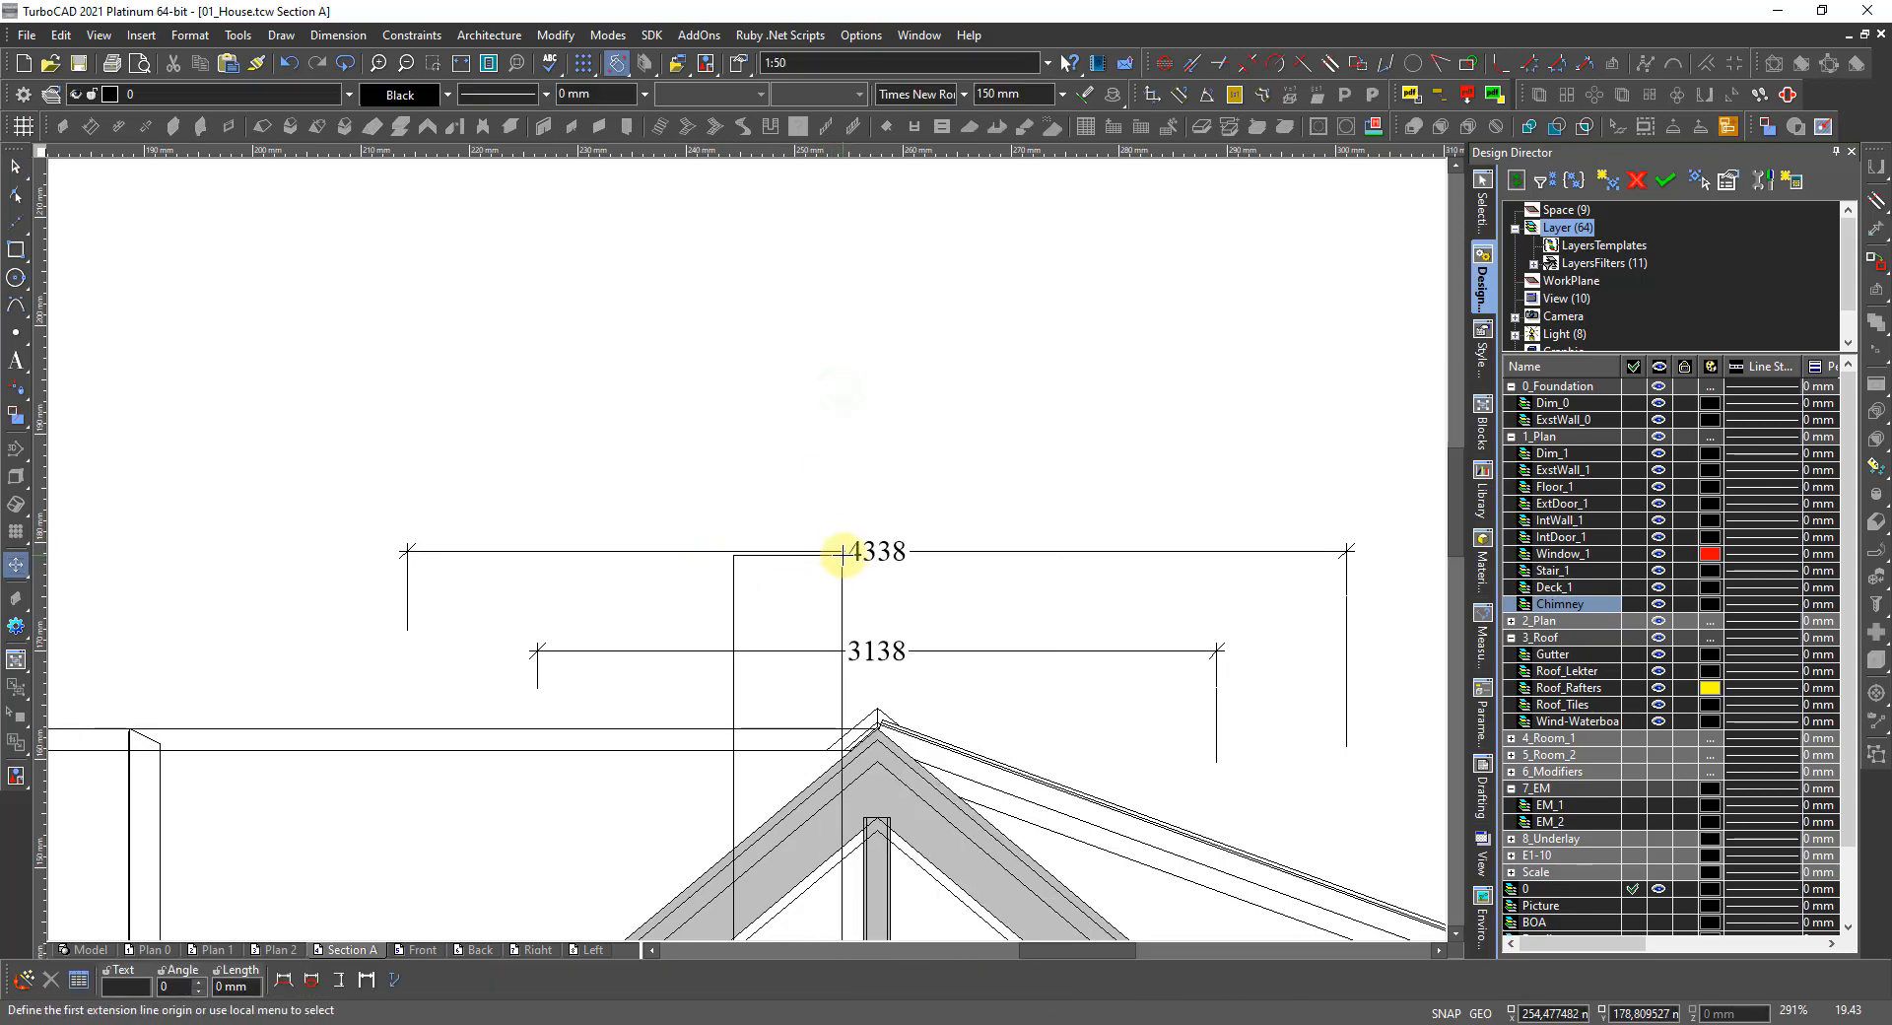
click(842, 553)
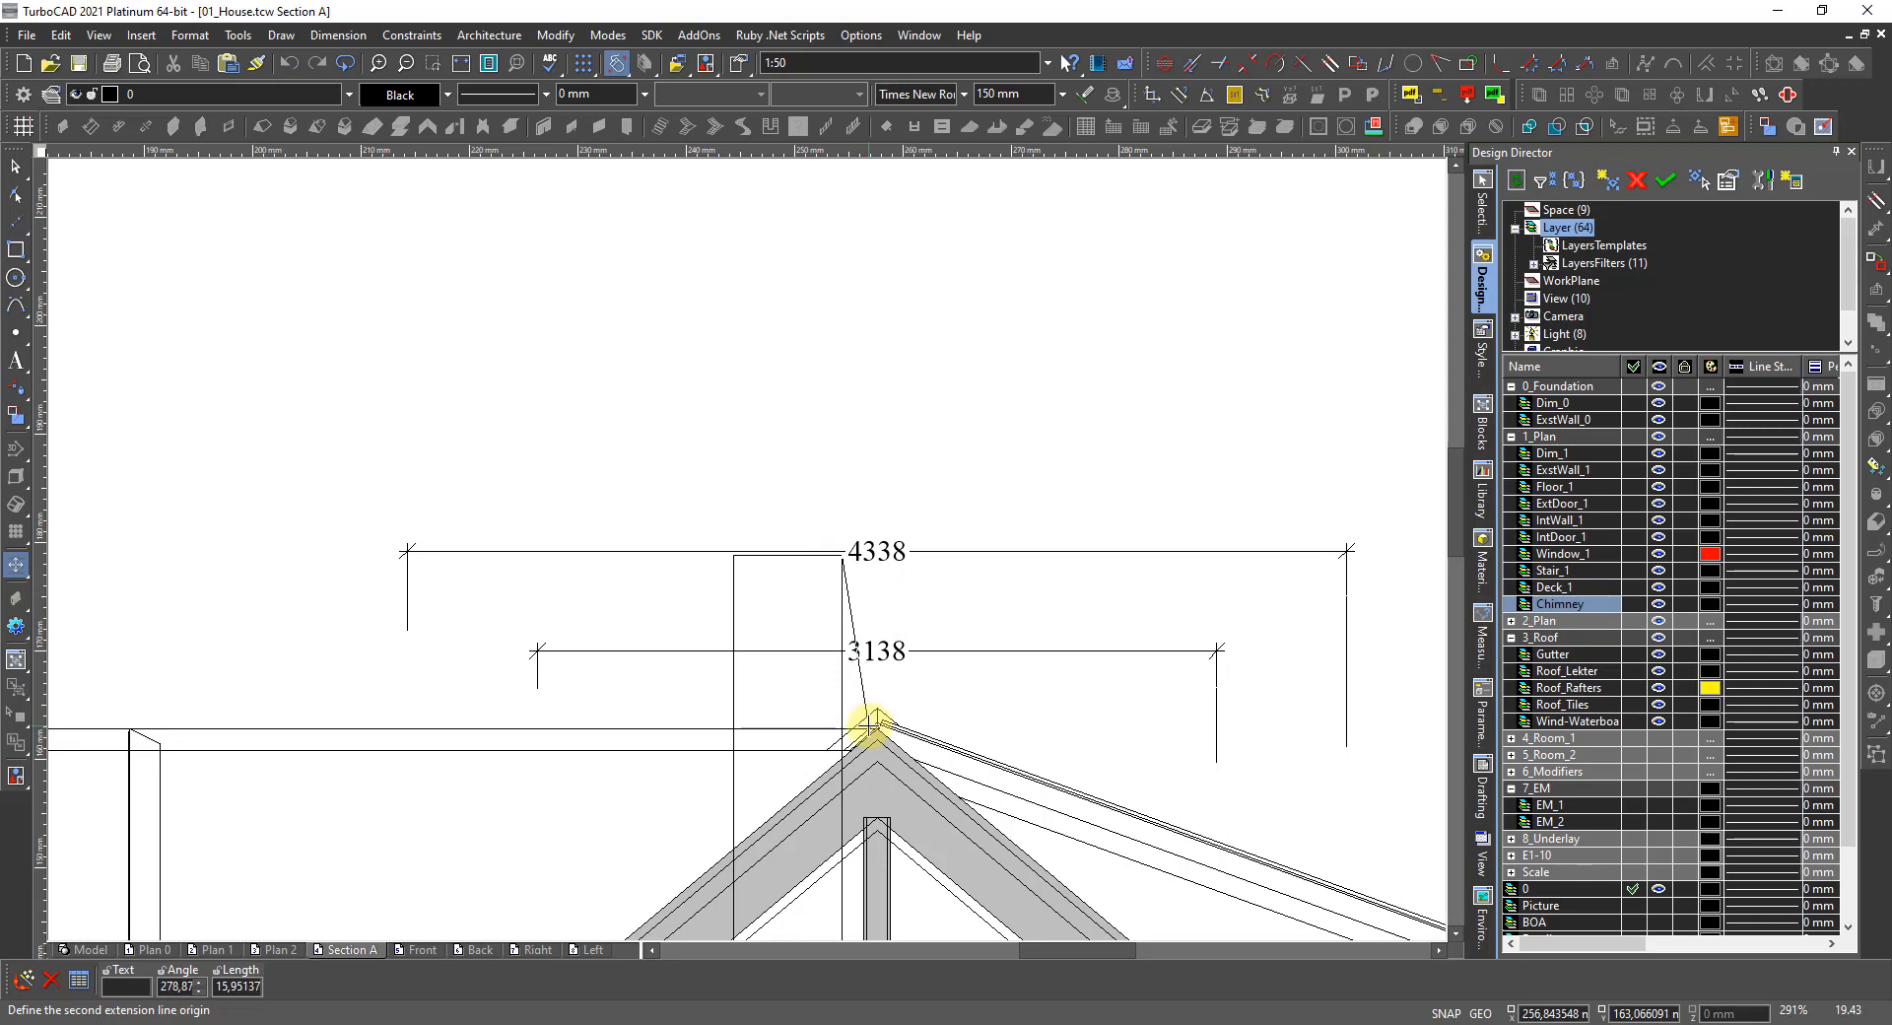
scroll(867, 724, up, 3)
scroll(765, 549, up, 3)
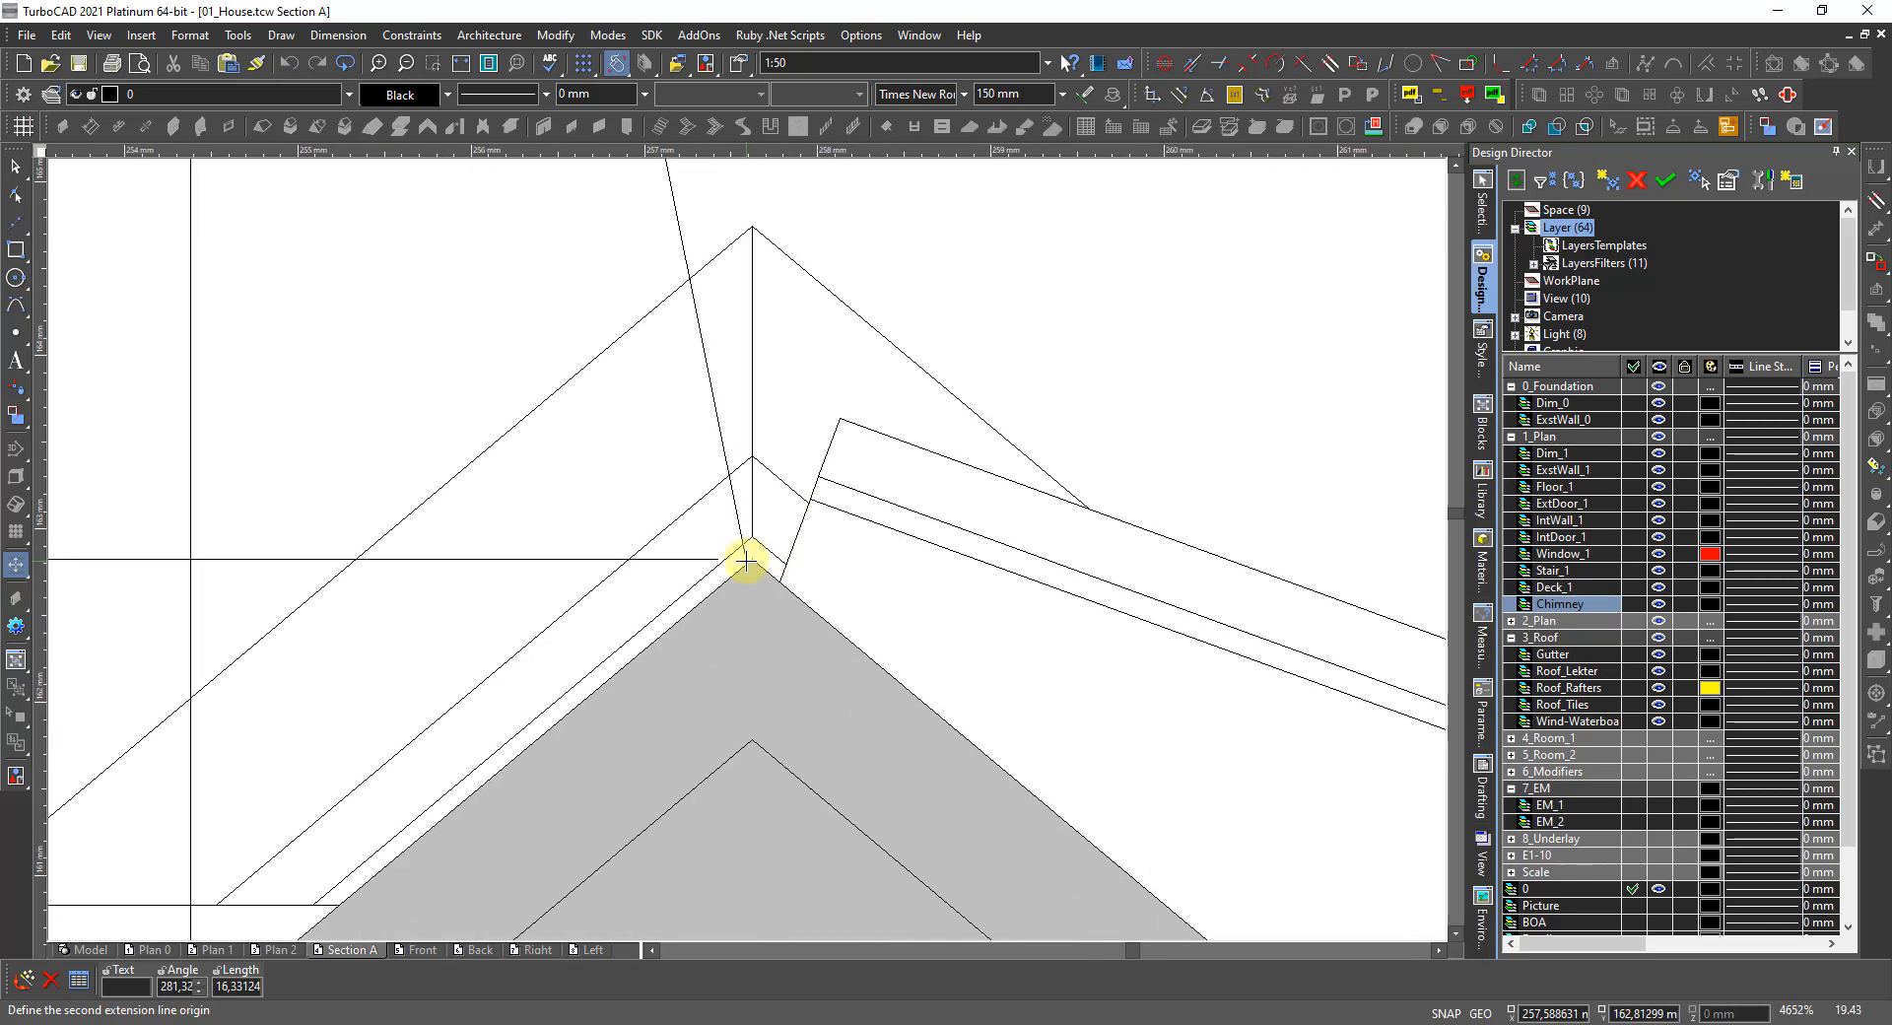
click(752, 560)
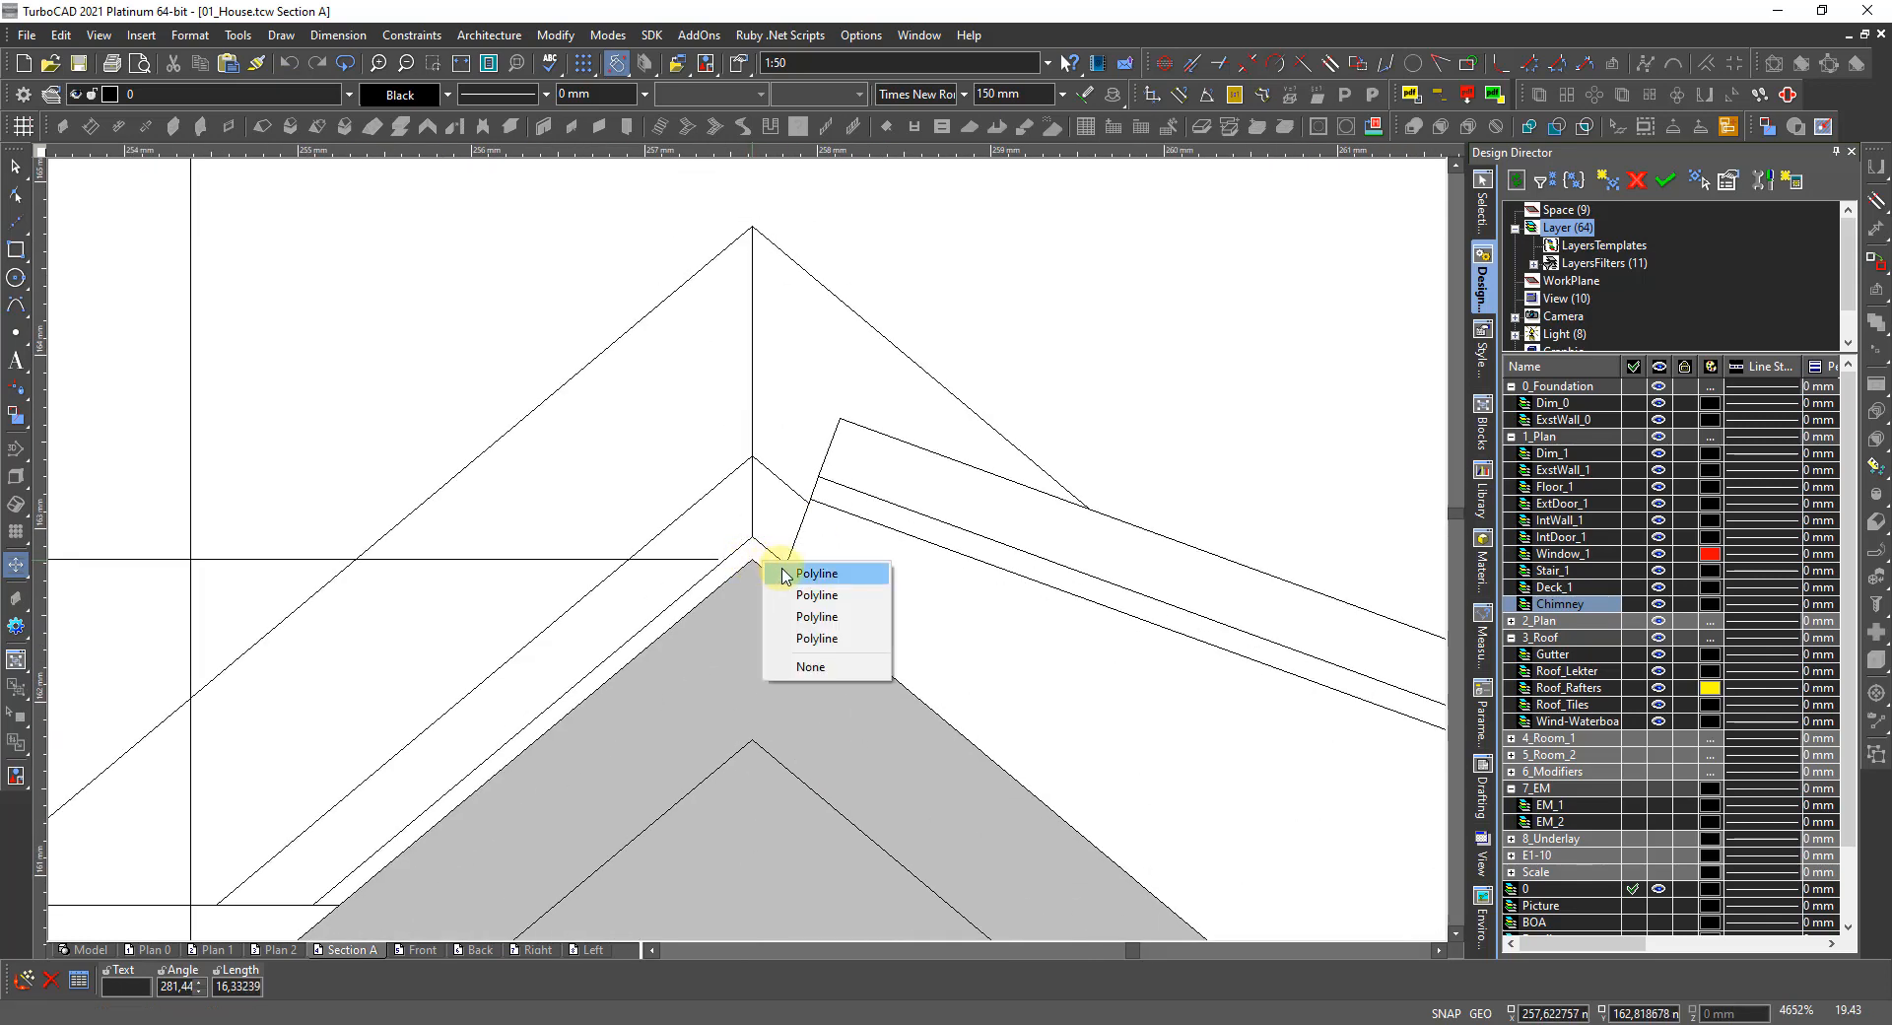
click(779, 573)
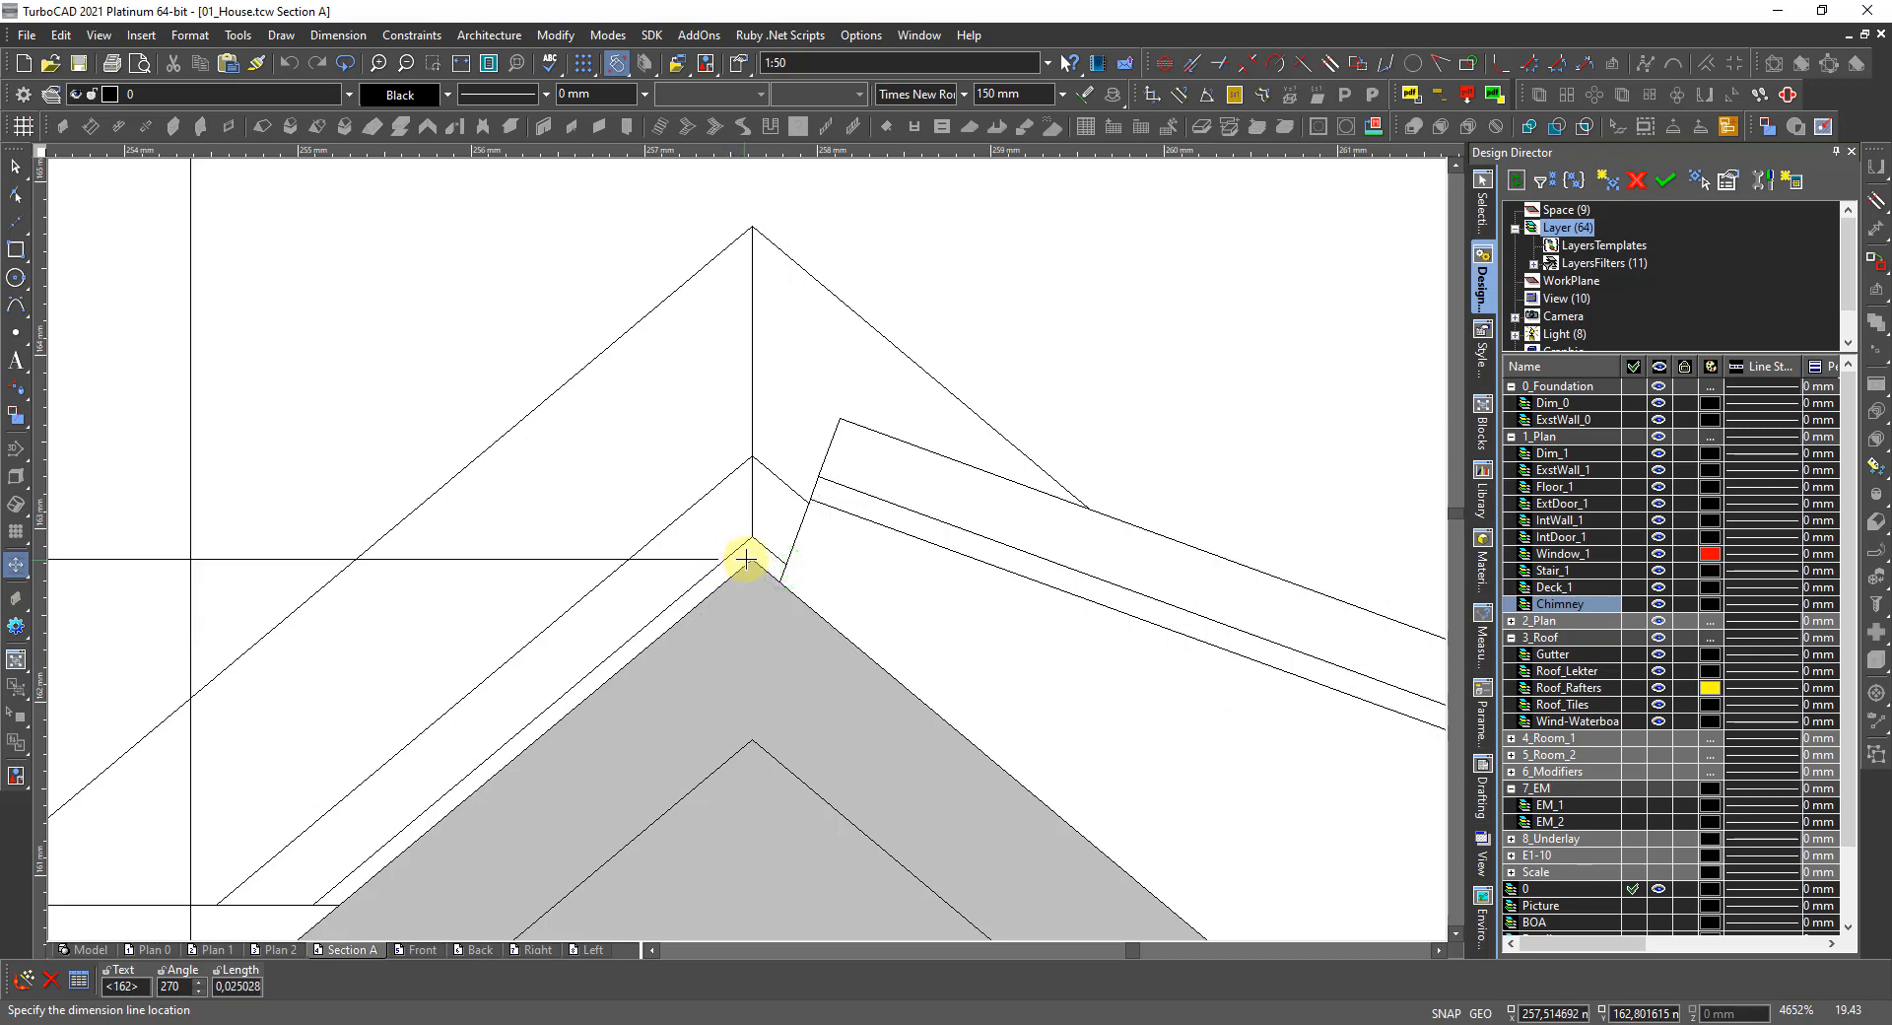
scroll(740, 557, down, 3)
scroll(884, 514, down, 2)
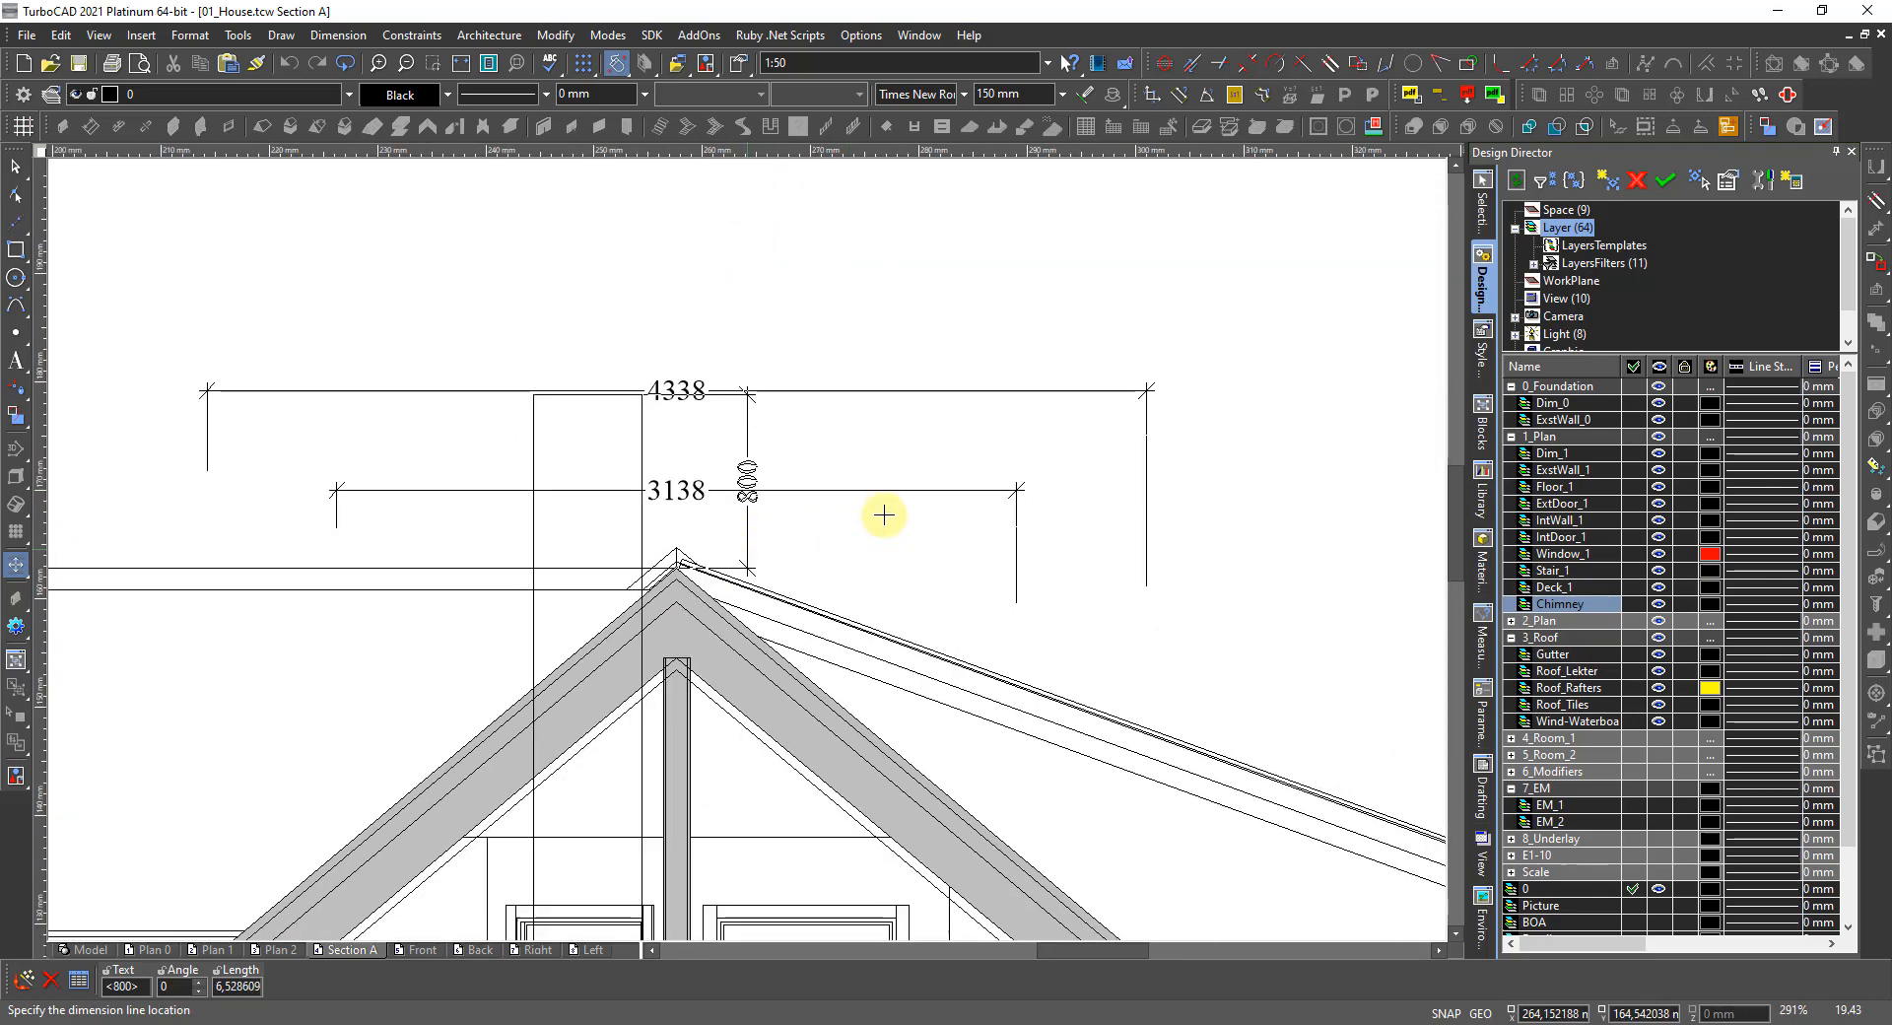
click(775, 541)
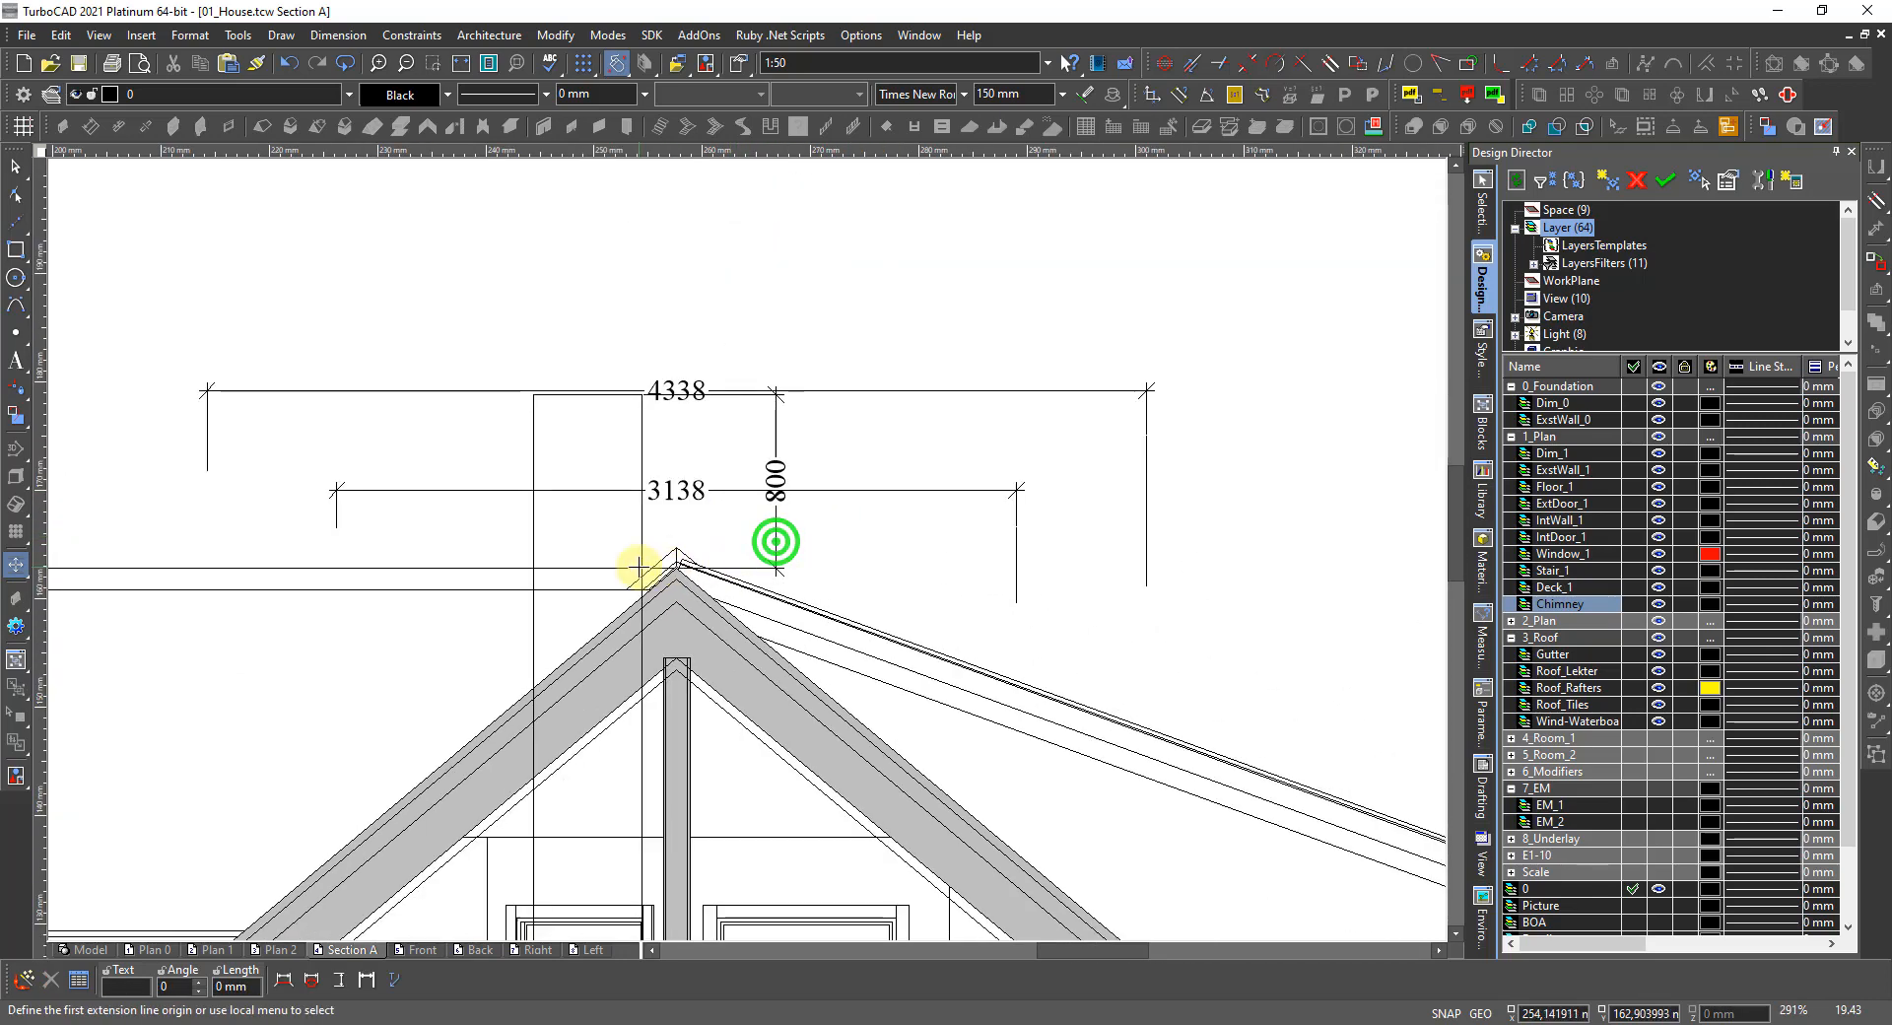
scroll(709, 583, down, 2)
key(Escape)
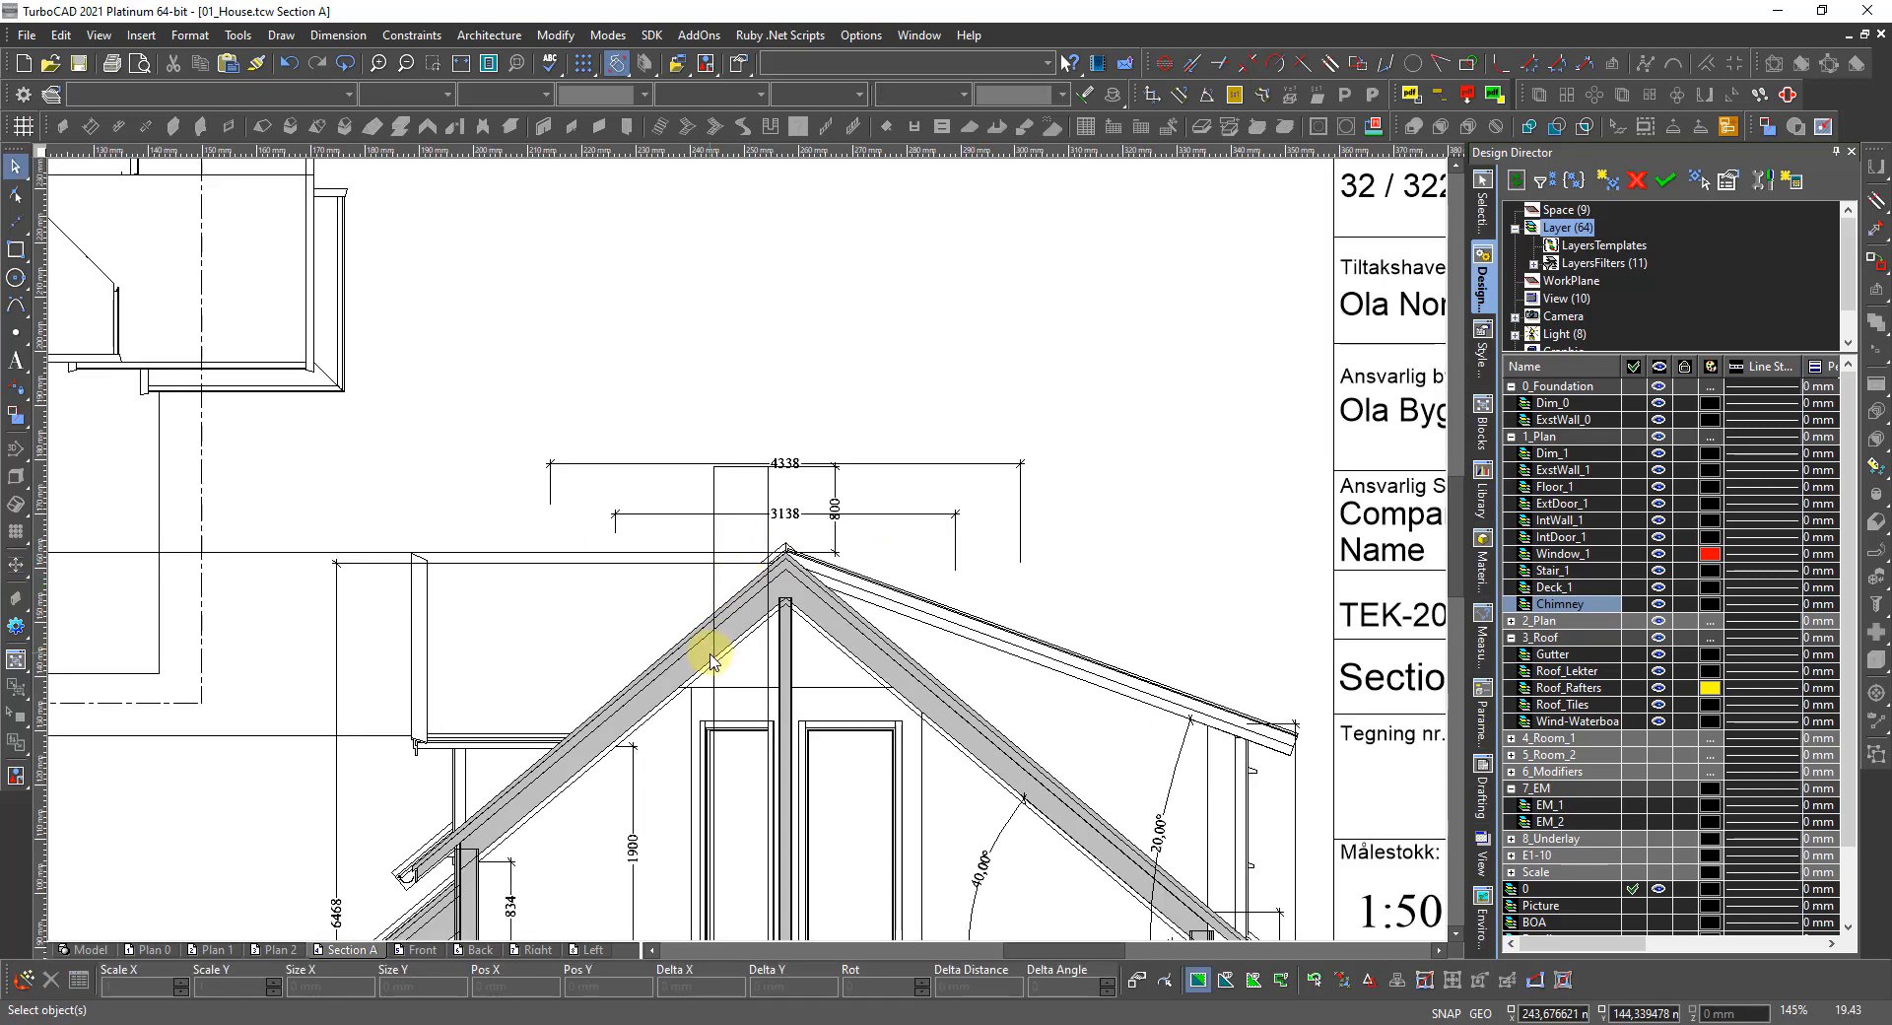
Split the chimney outline's left edge where it meets the upper surface of the grey roof.
scroll(710, 654, up, 2)
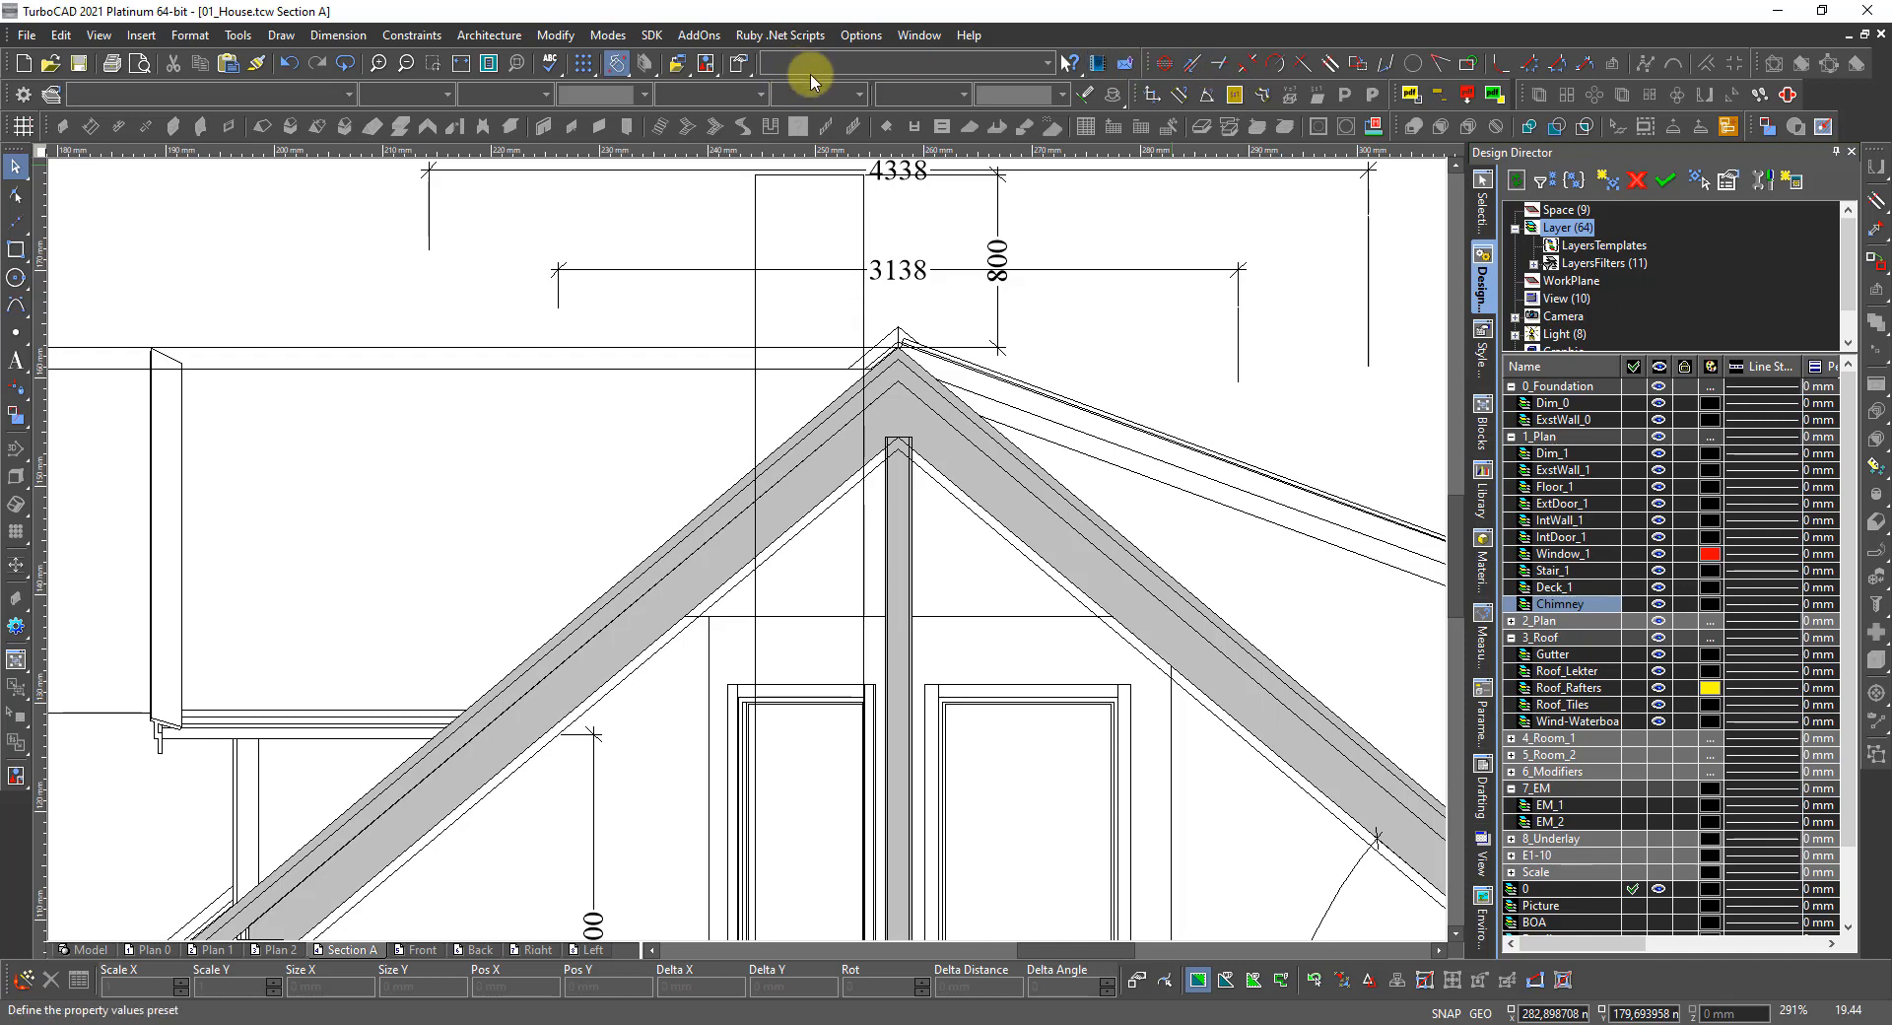
click(560, 36)
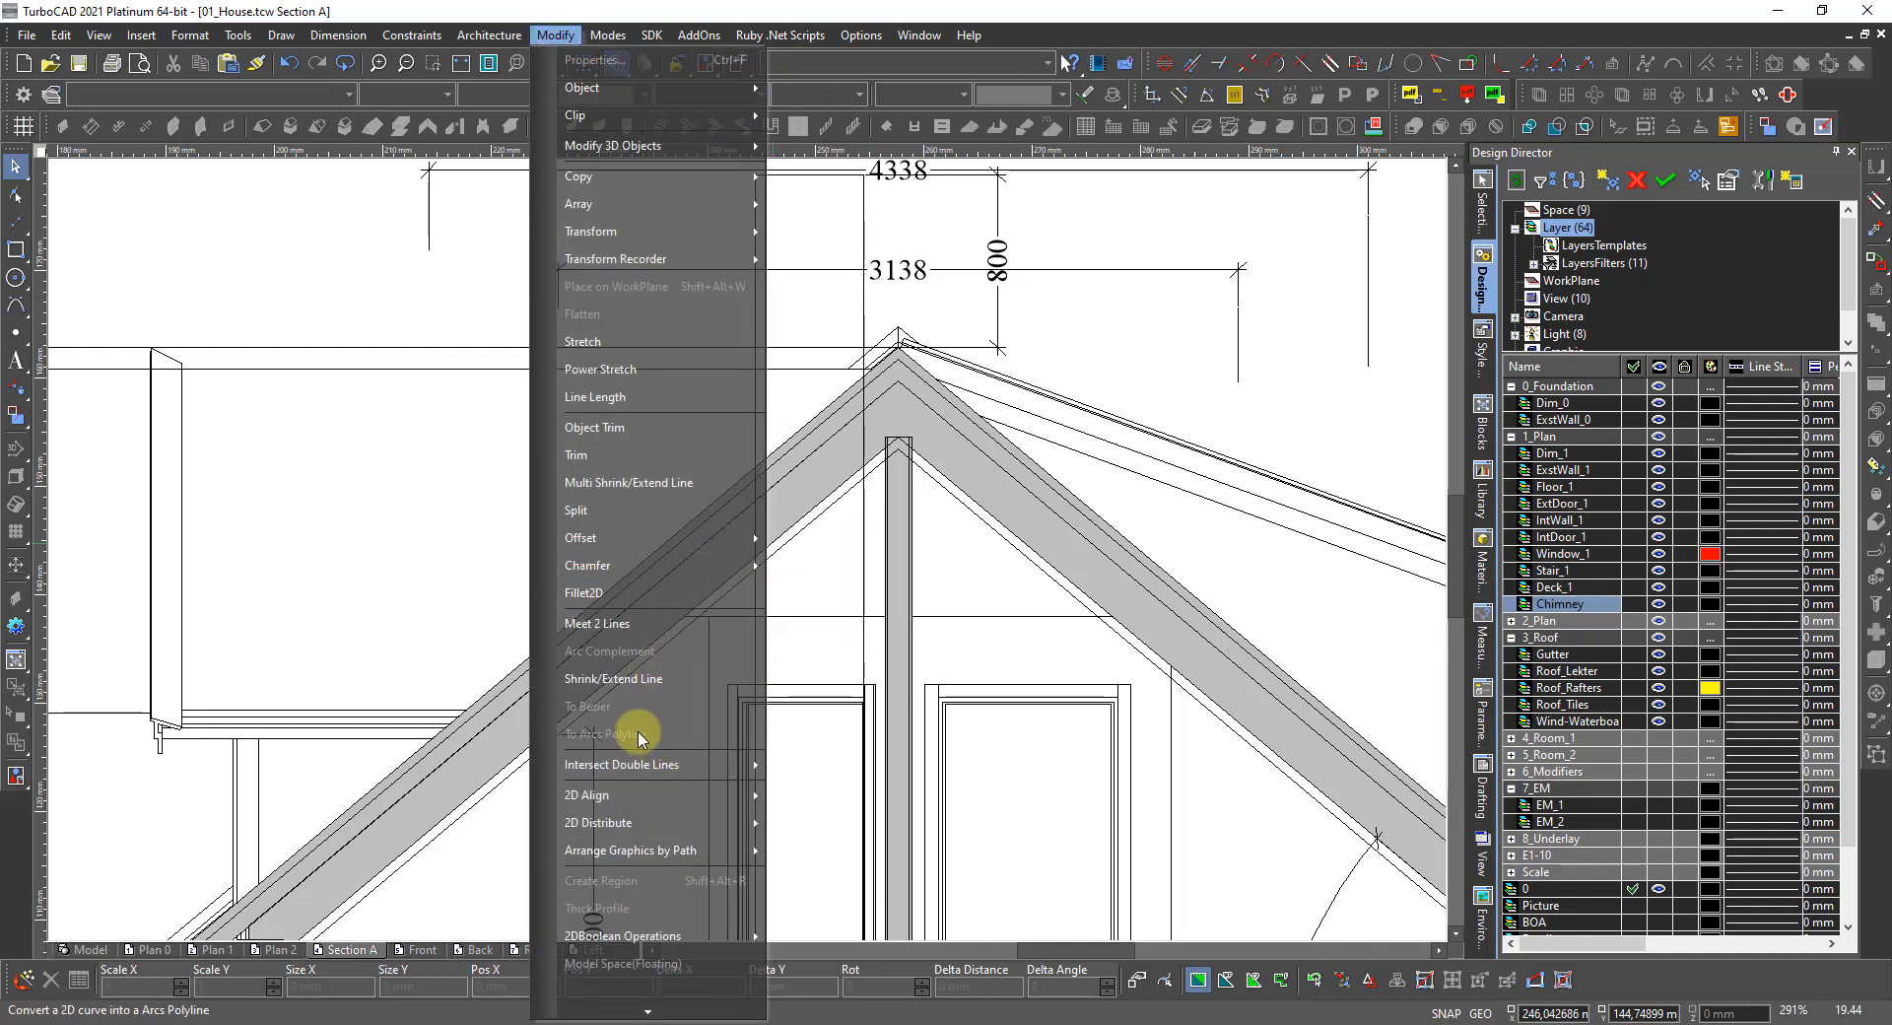
mouse_move(641, 761)
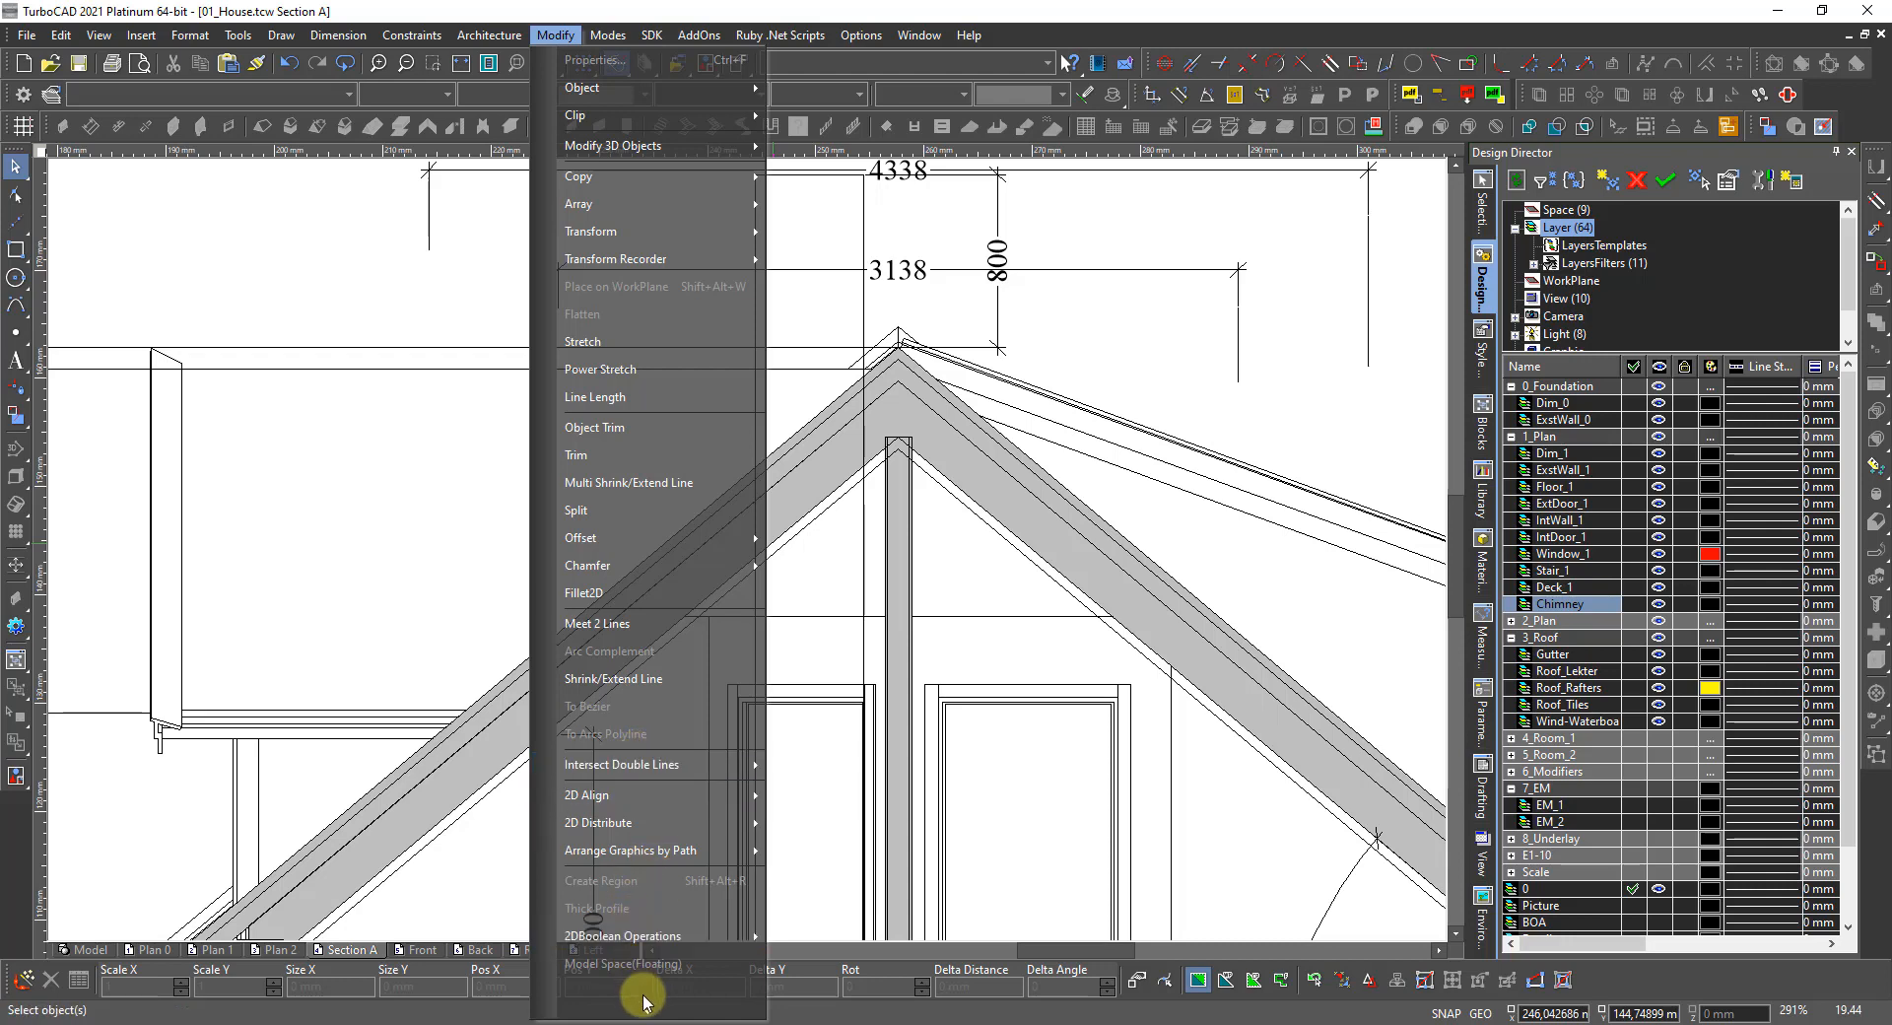
mouse_move(648, 1010)
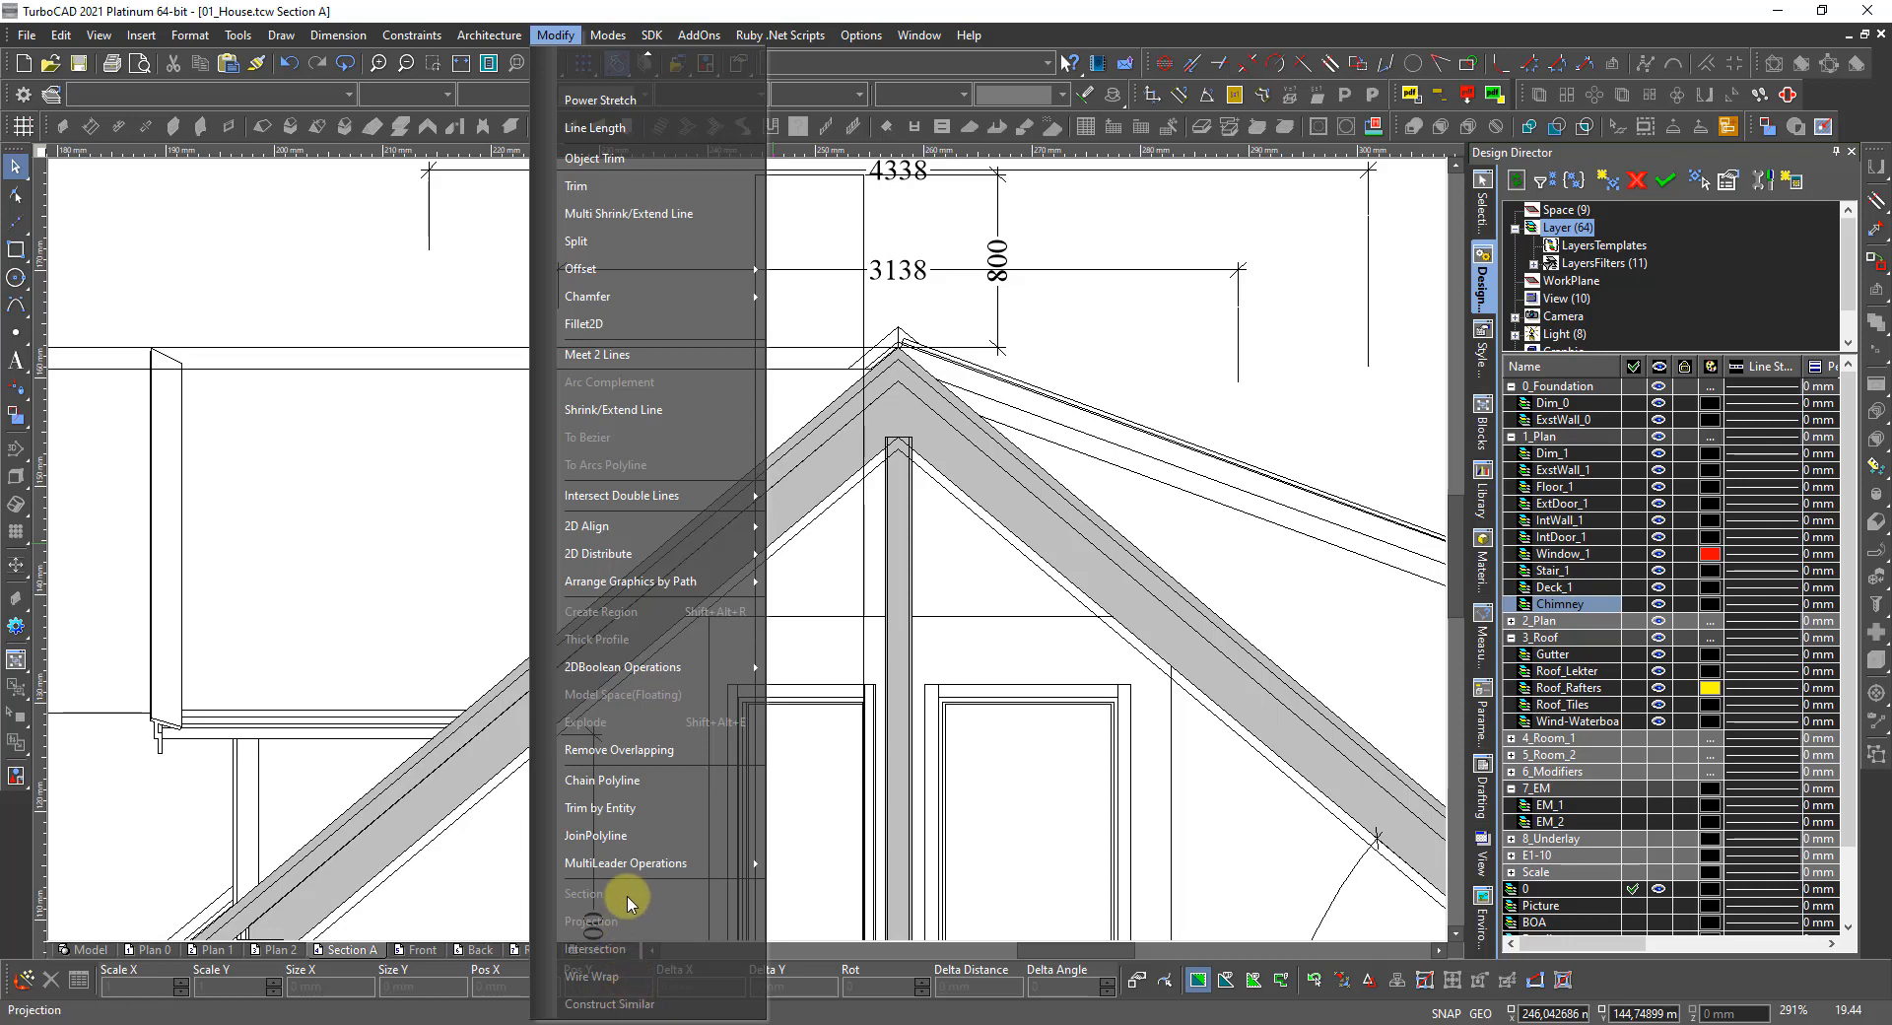
mouse_move(634, 874)
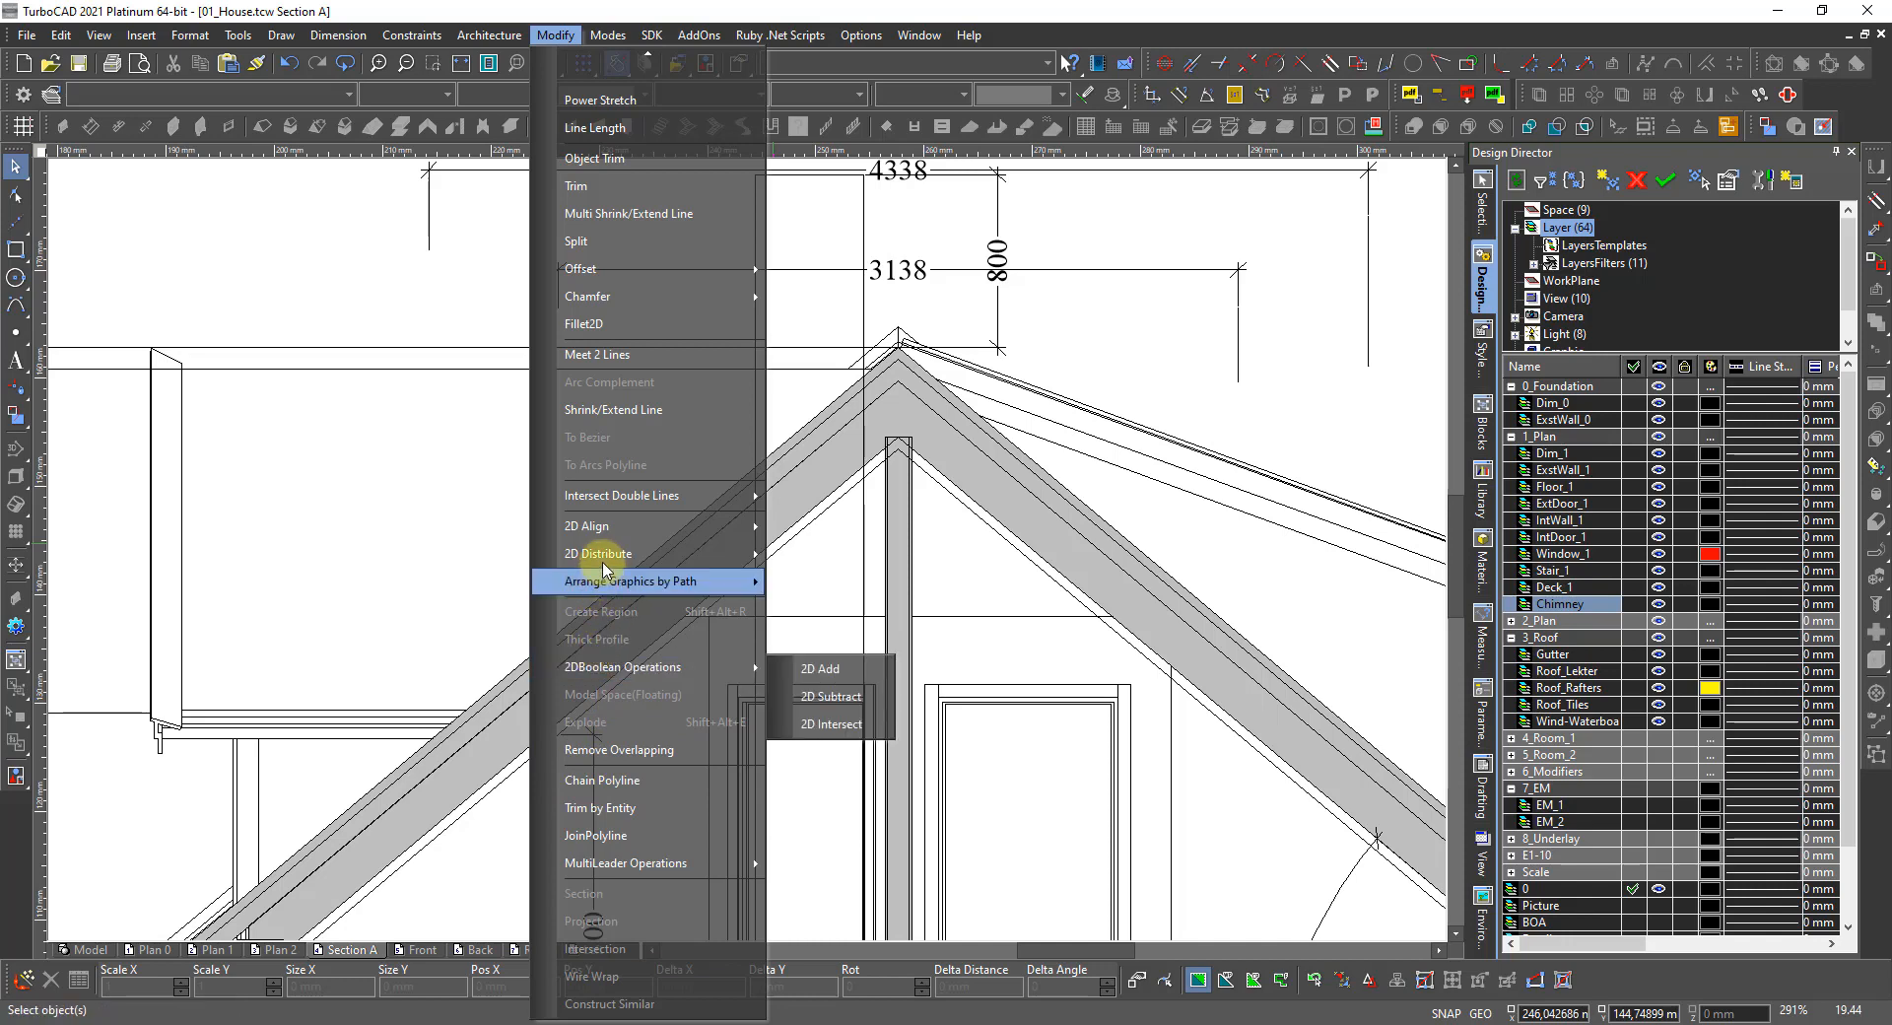
mouse_move(609, 552)
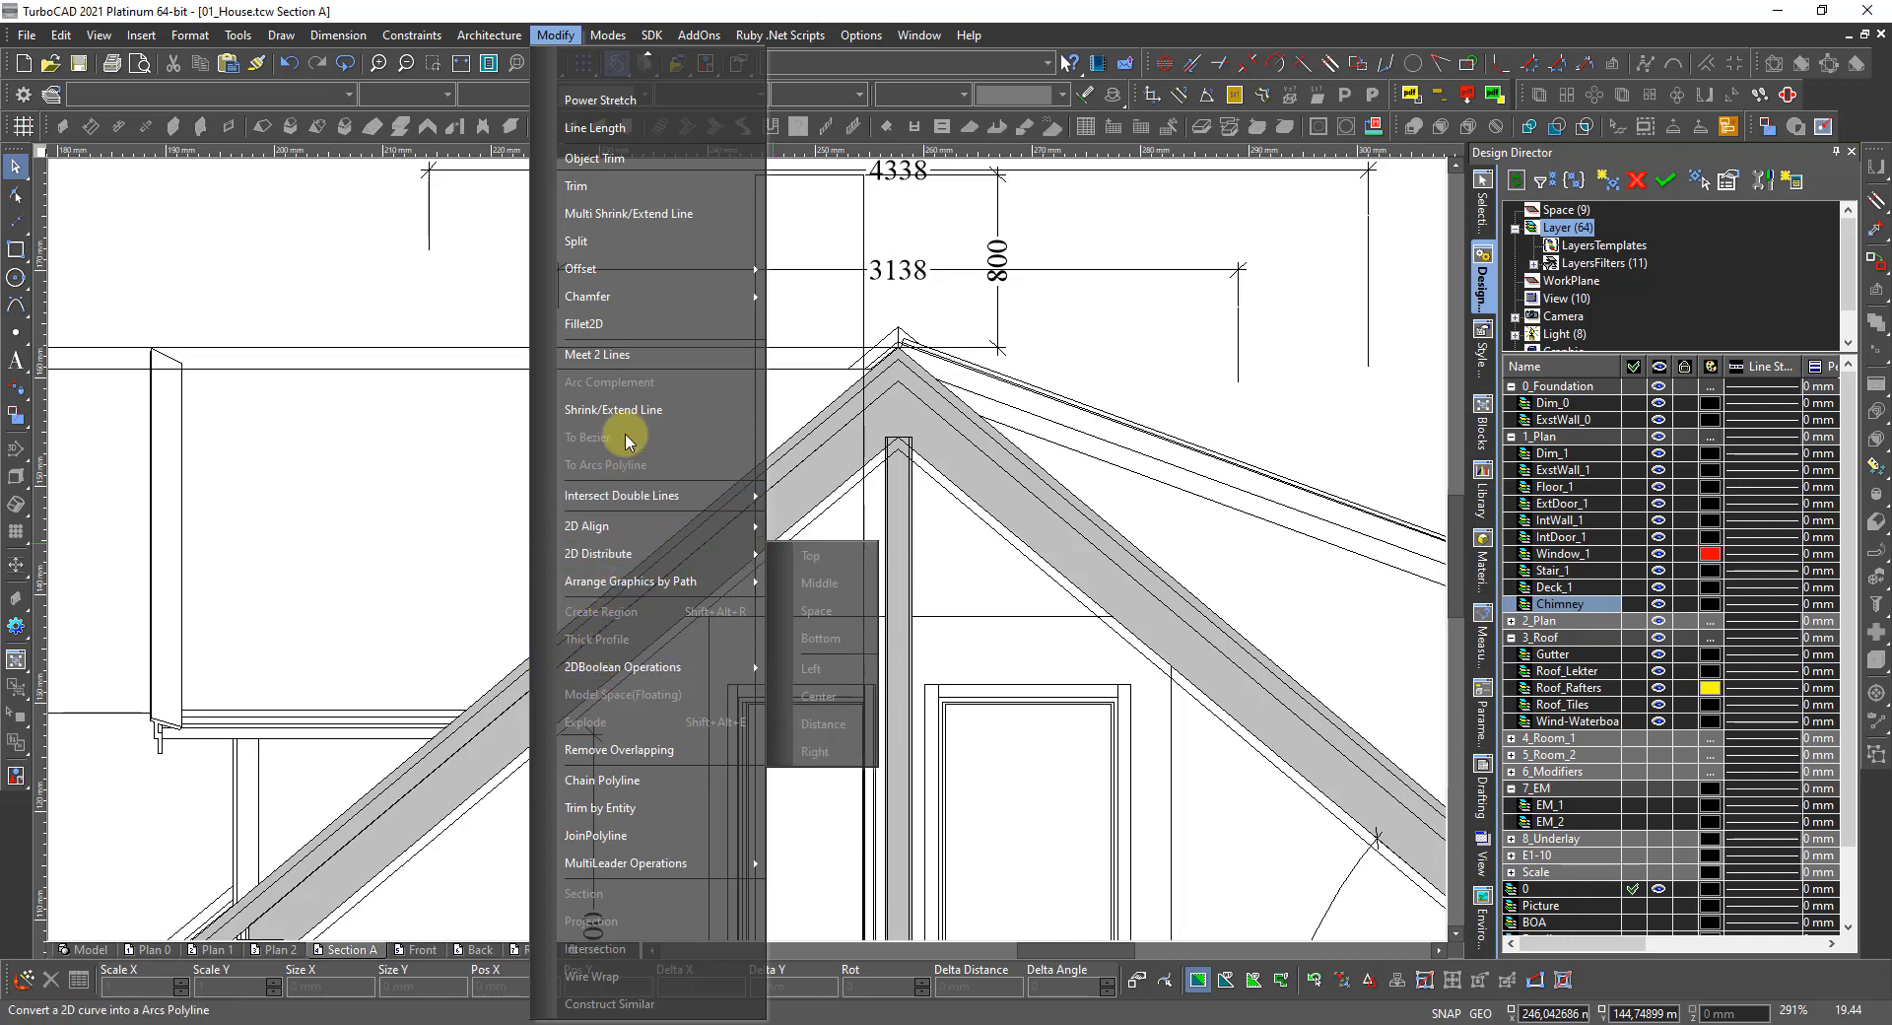
click(604, 242)
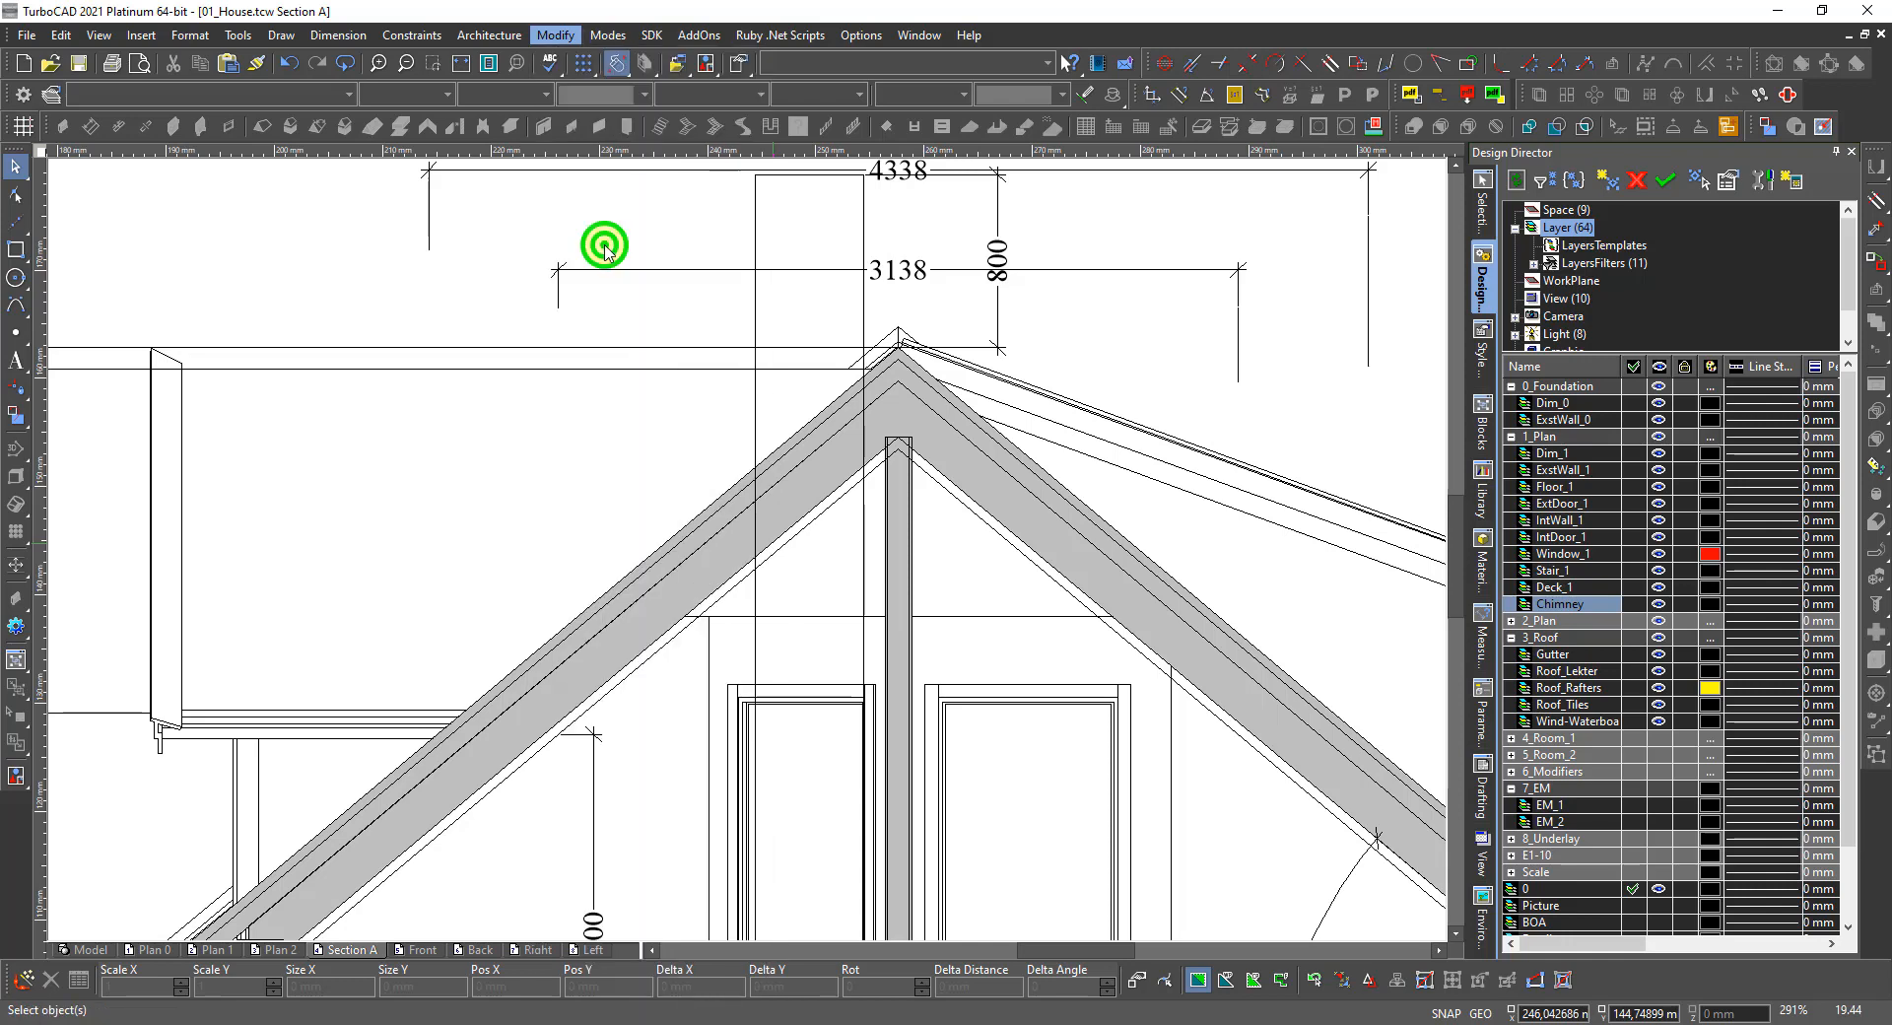
click(757, 412)
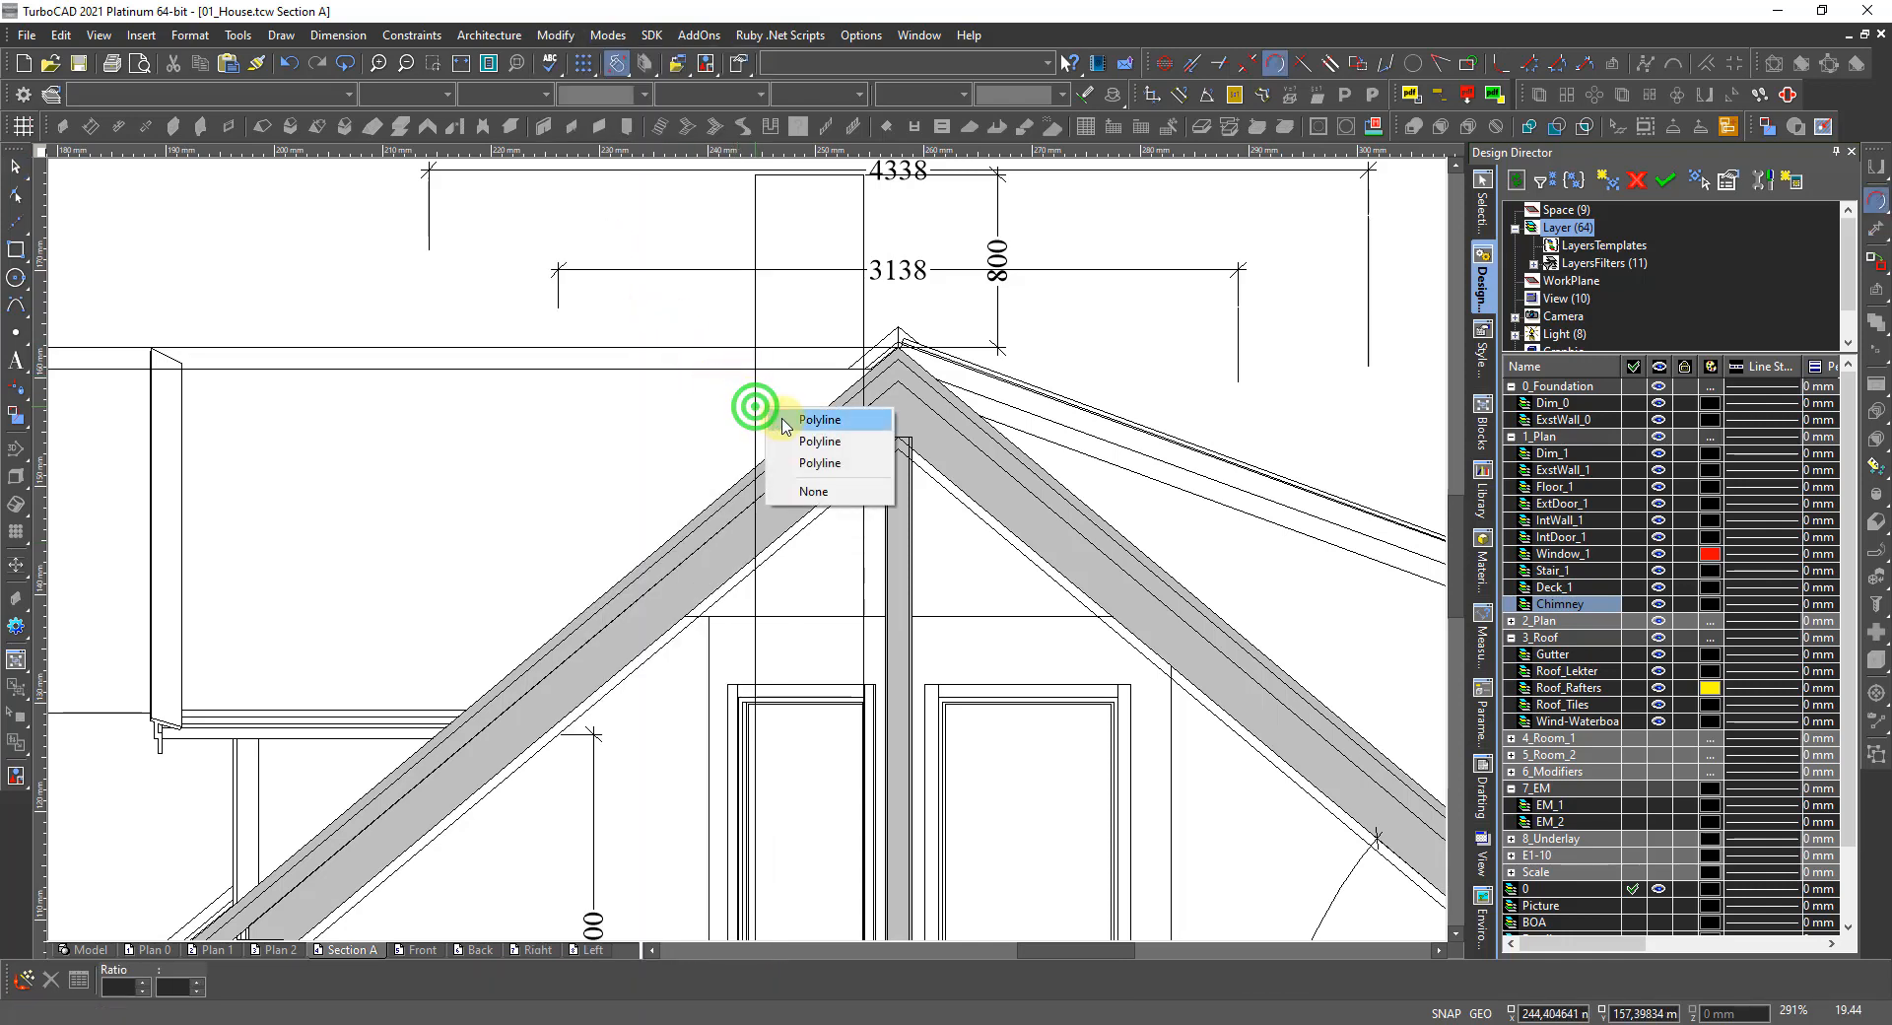
click(796, 463)
scroll(748, 544, up, 3)
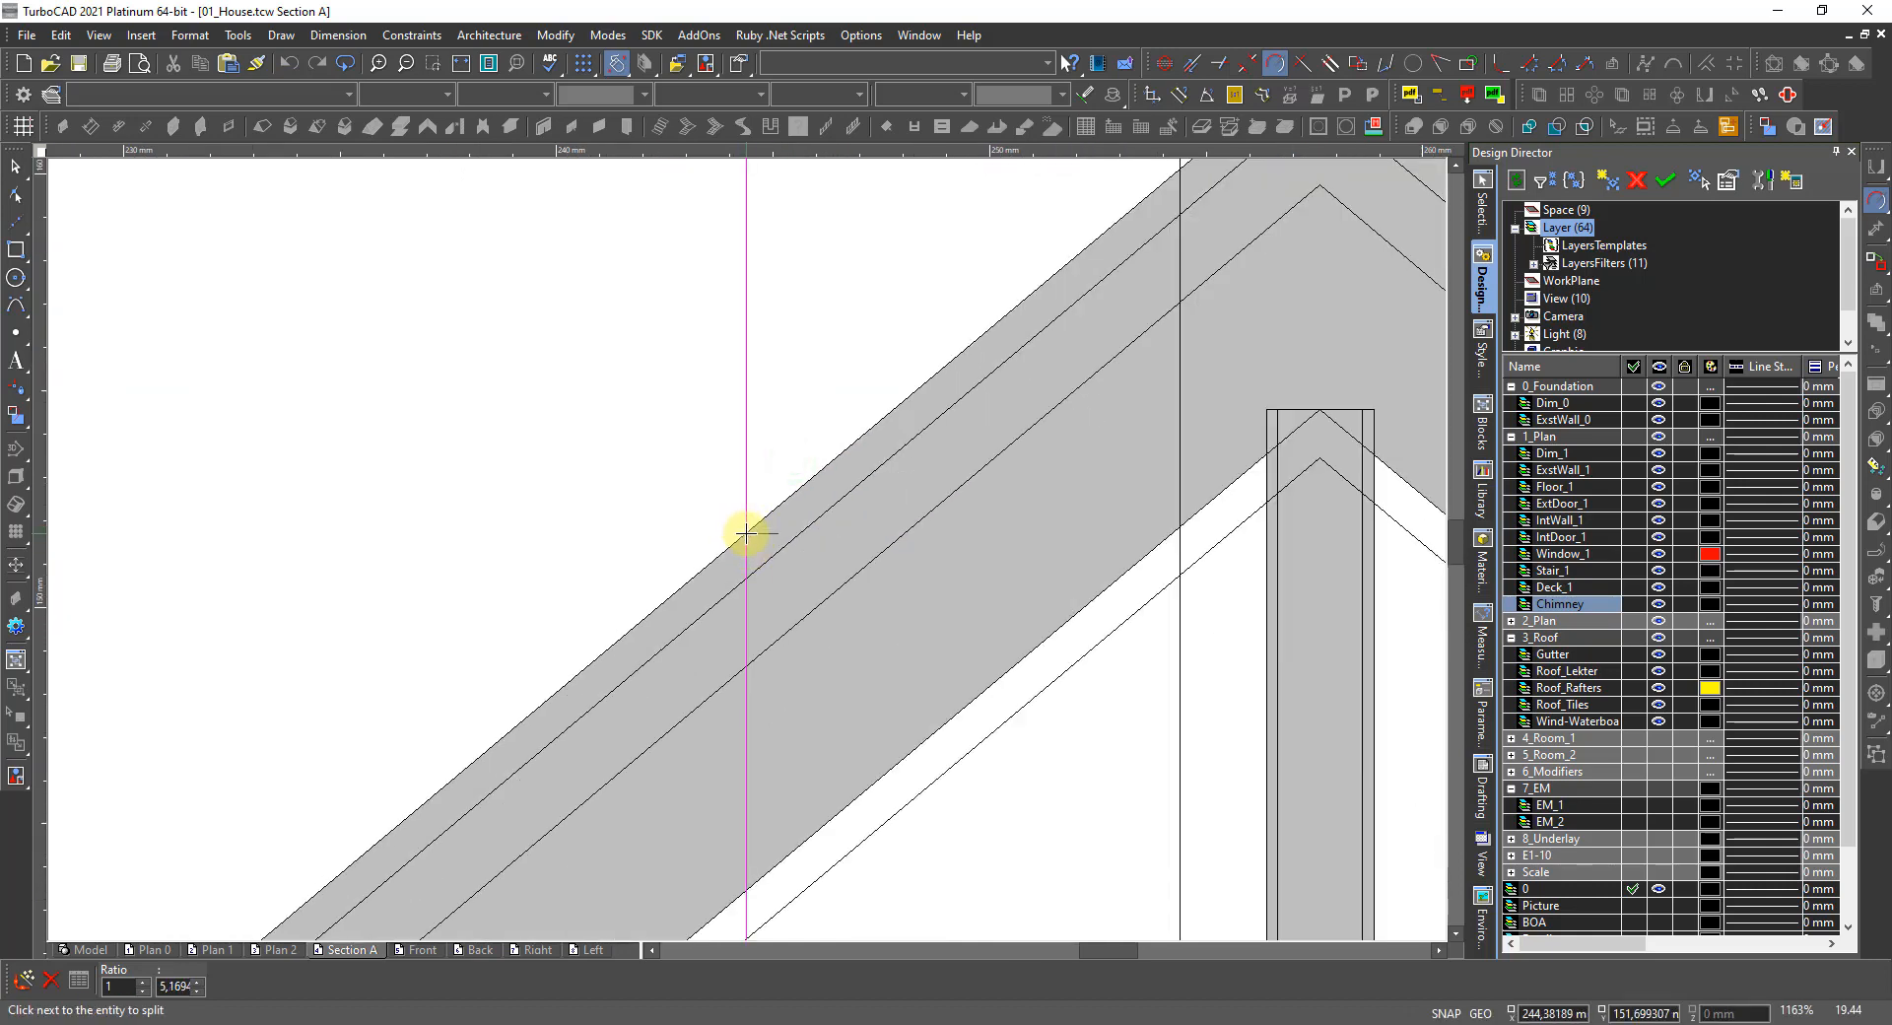
click(746, 534)
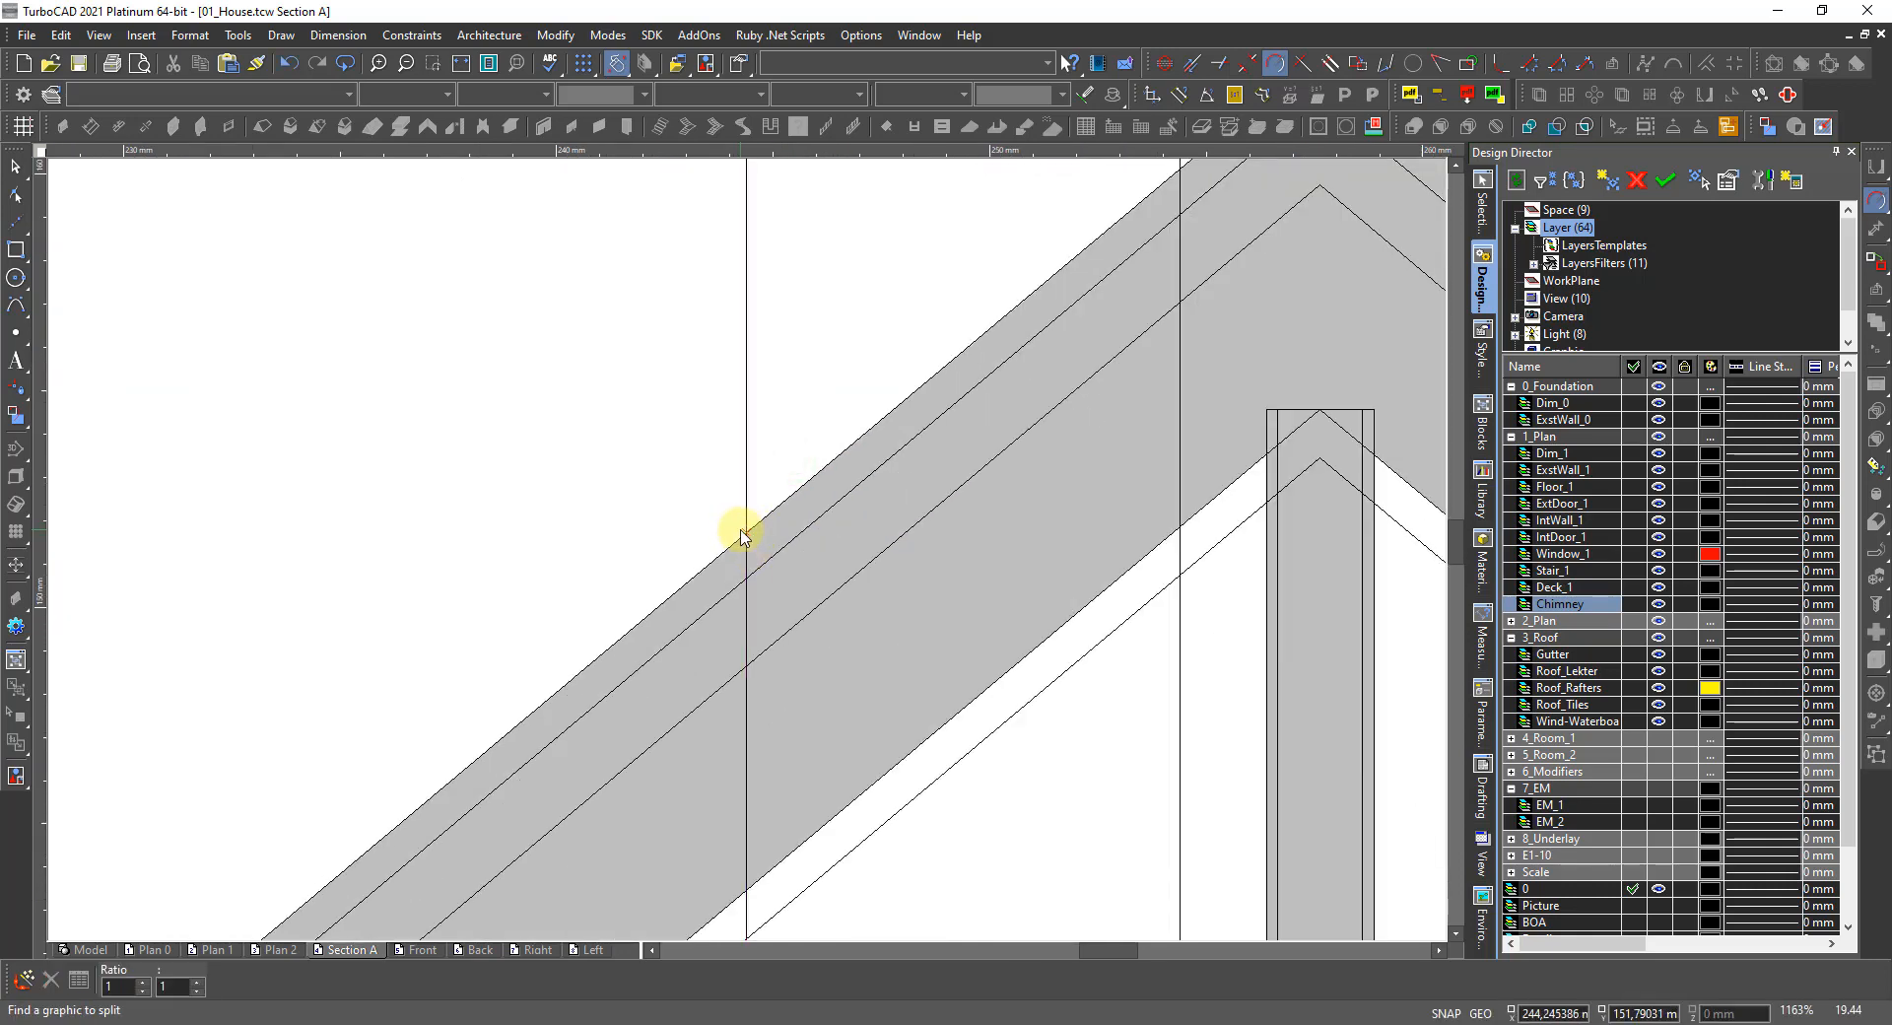
Split the chimney outline's right edge at the grey roof's upper surface and finish splitting.
scroll(746, 537, down, 2)
scroll(959, 275, up, 2)
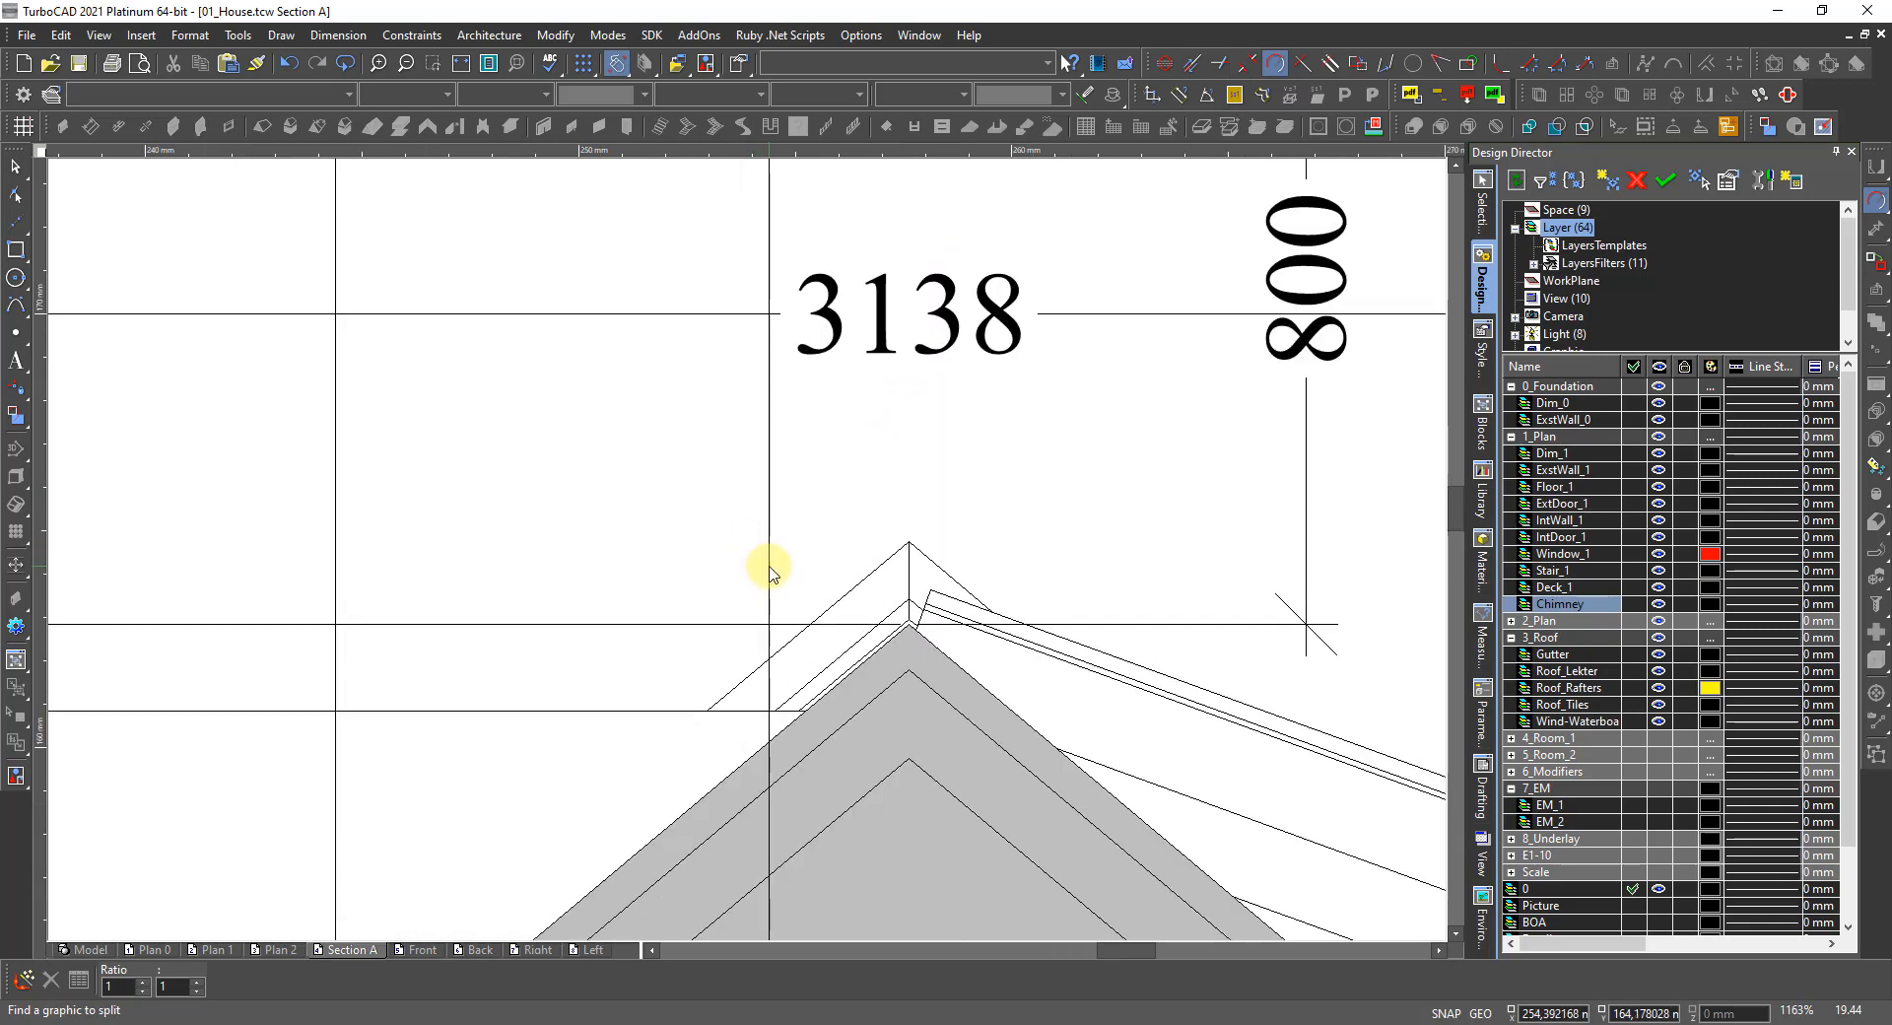
click(769, 566)
scroll(772, 739, up, 4)
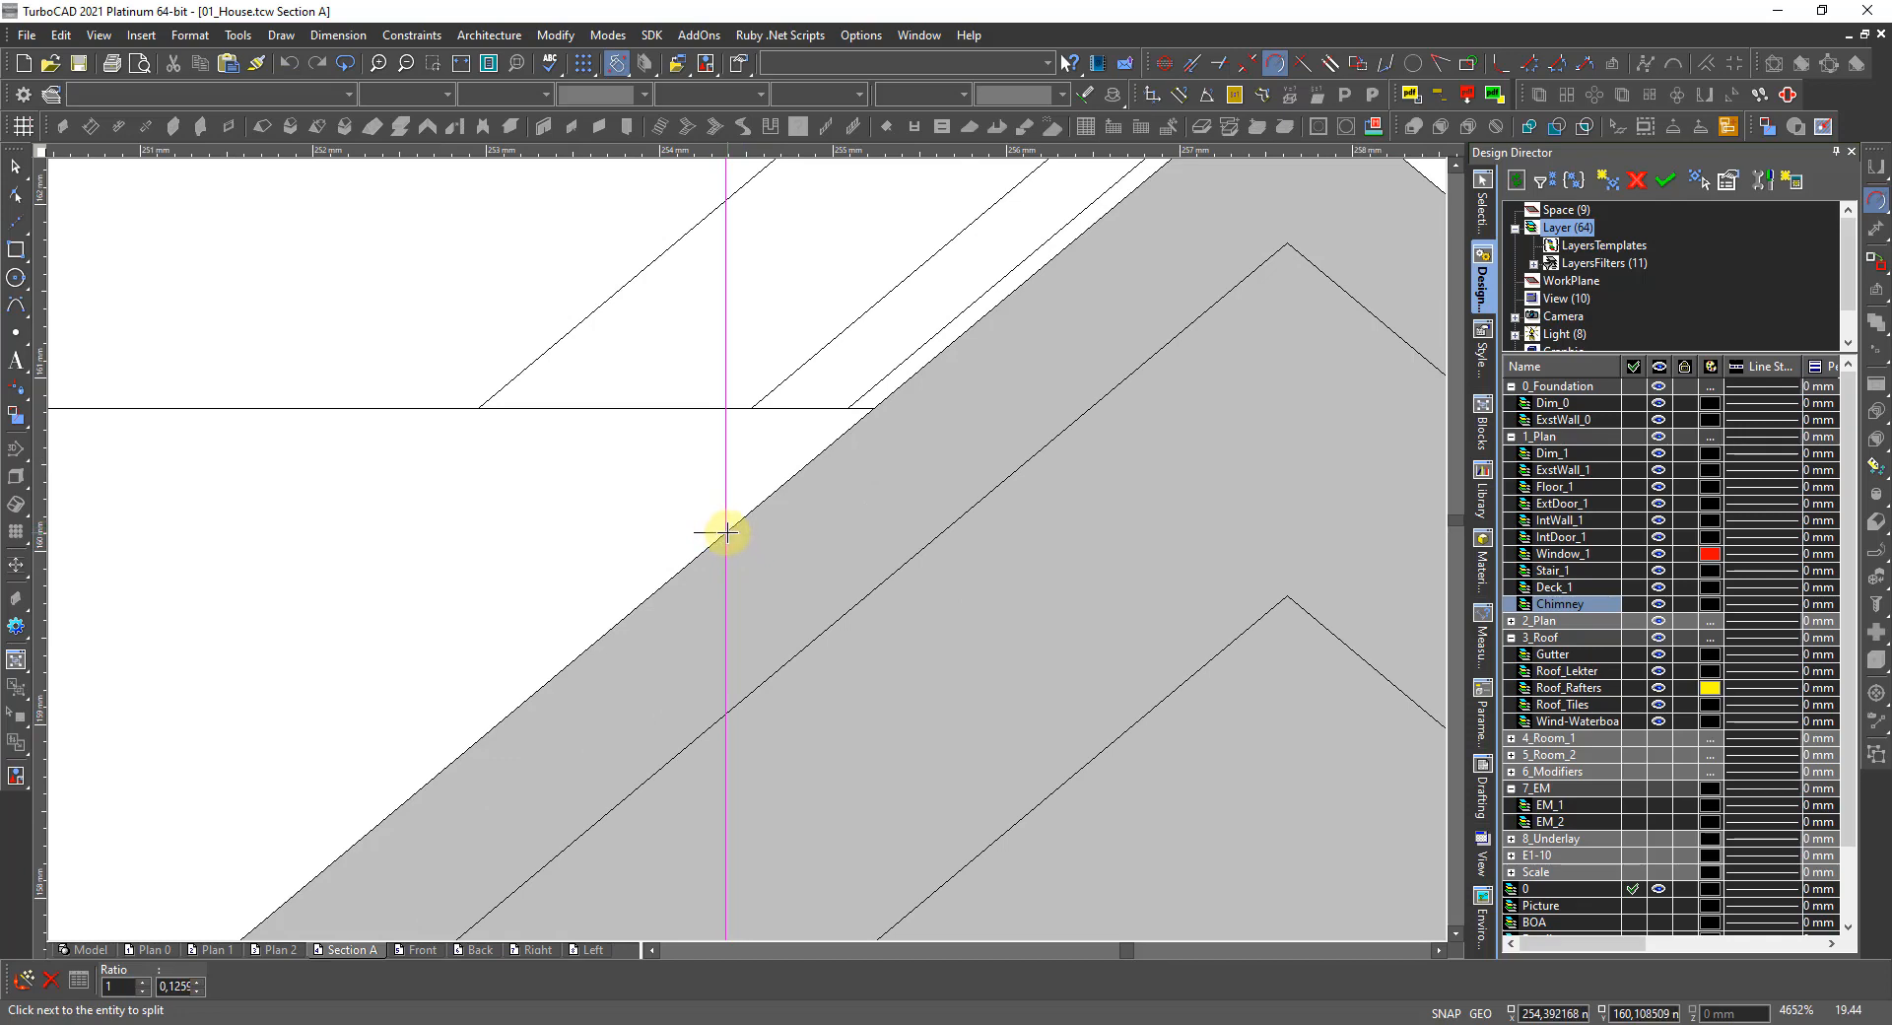
click(726, 532)
scroll(726, 532, down, 10)
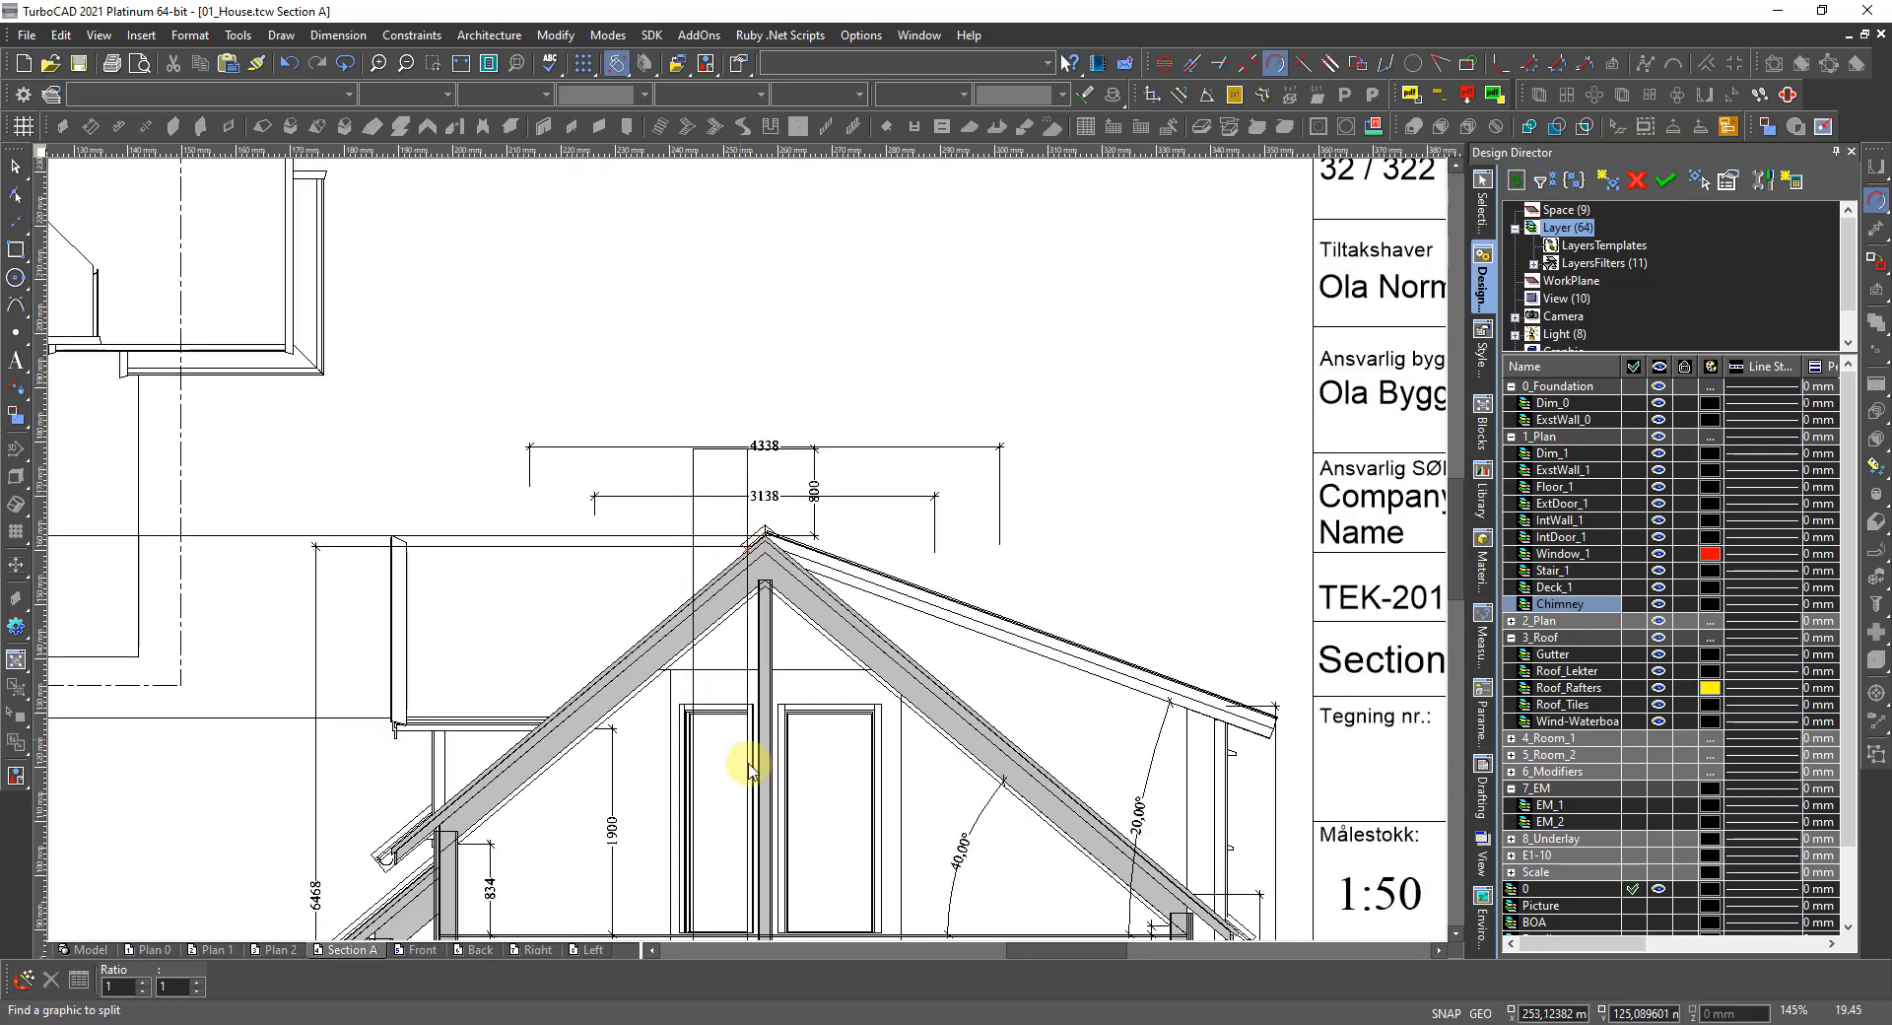
key(space)
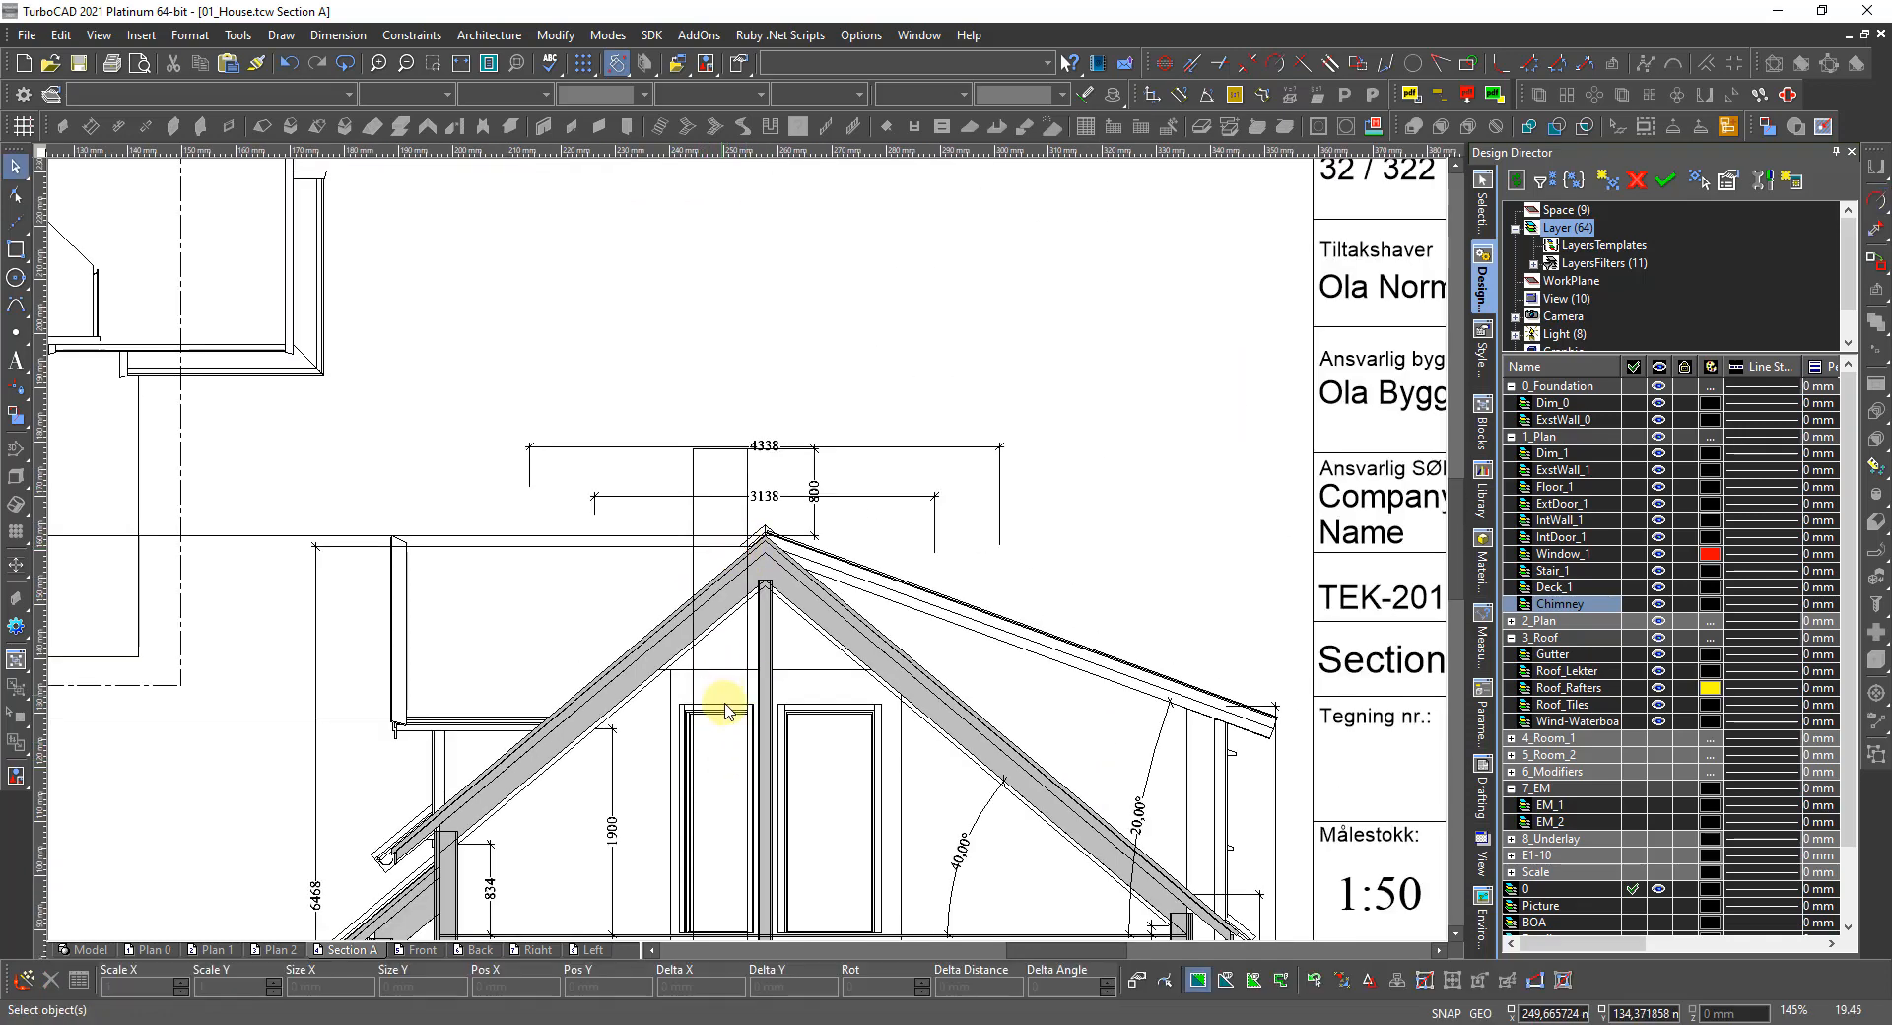
Apply a dashed line pattern to the chimney polyline below the roof surface.
click(747, 647)
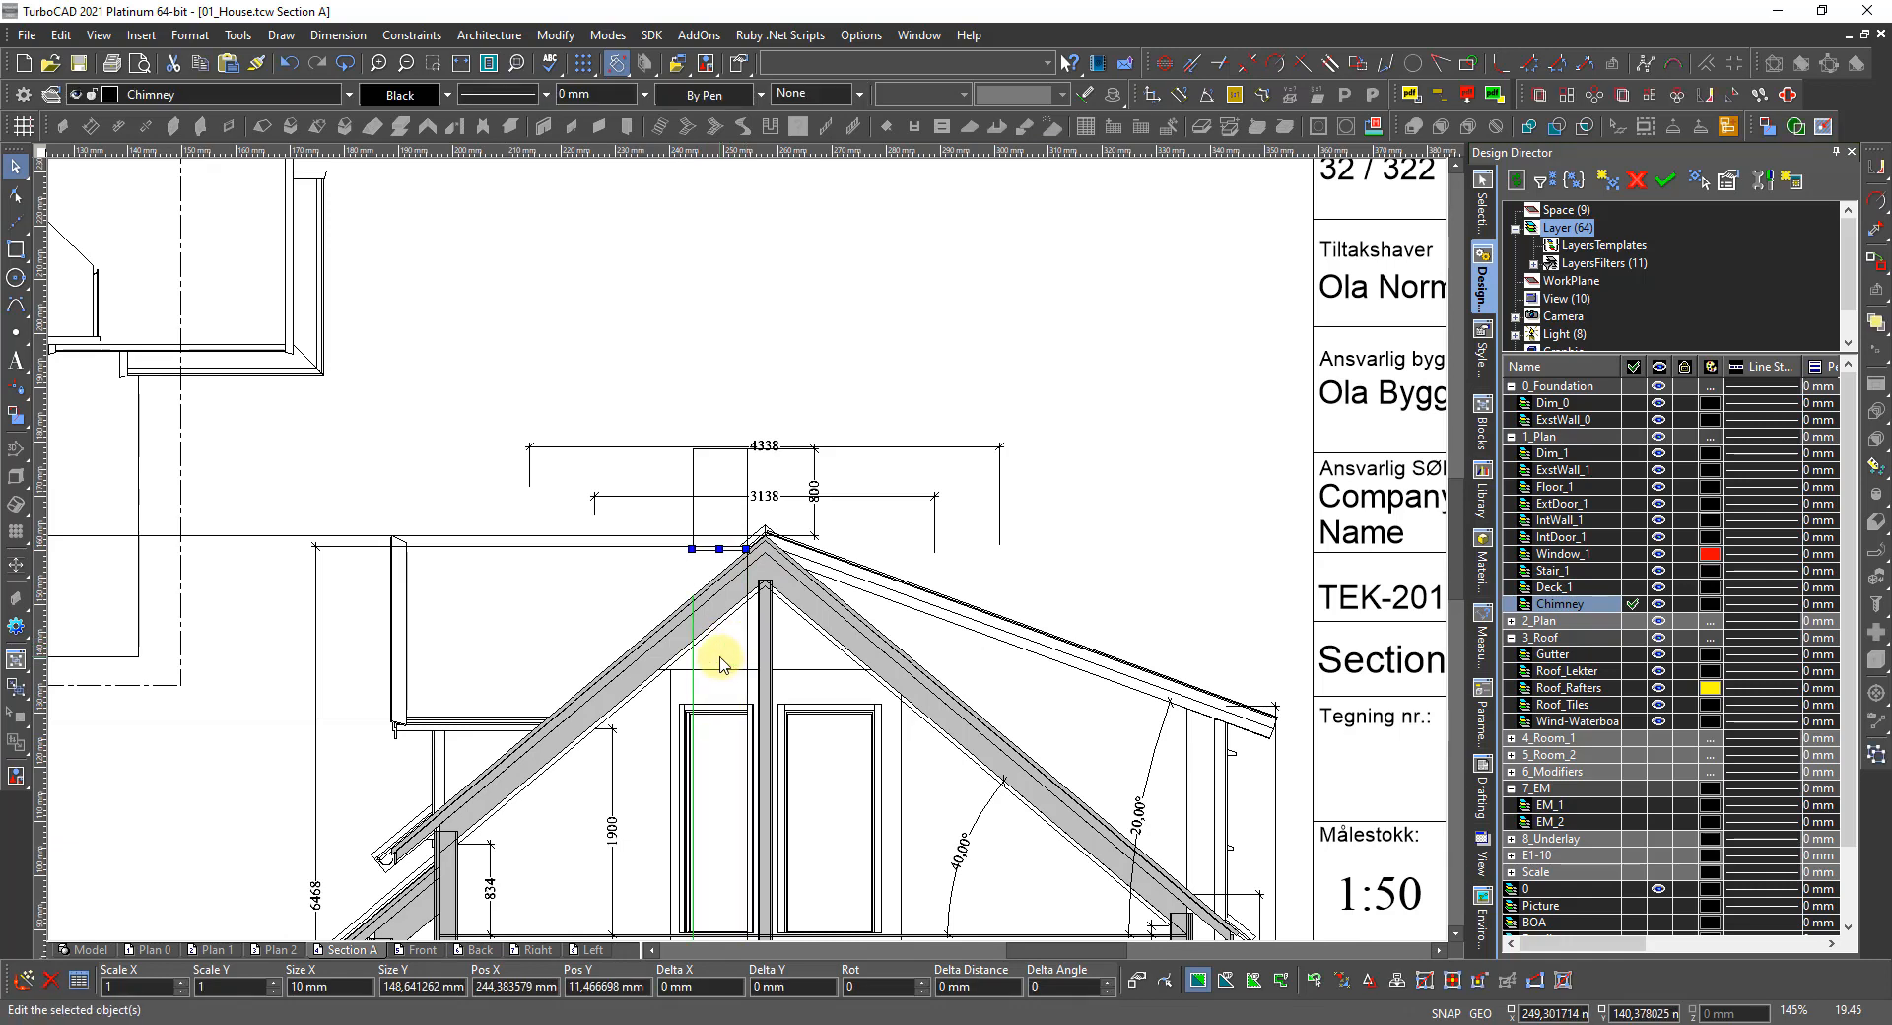
scroll(749, 615, down, 2)
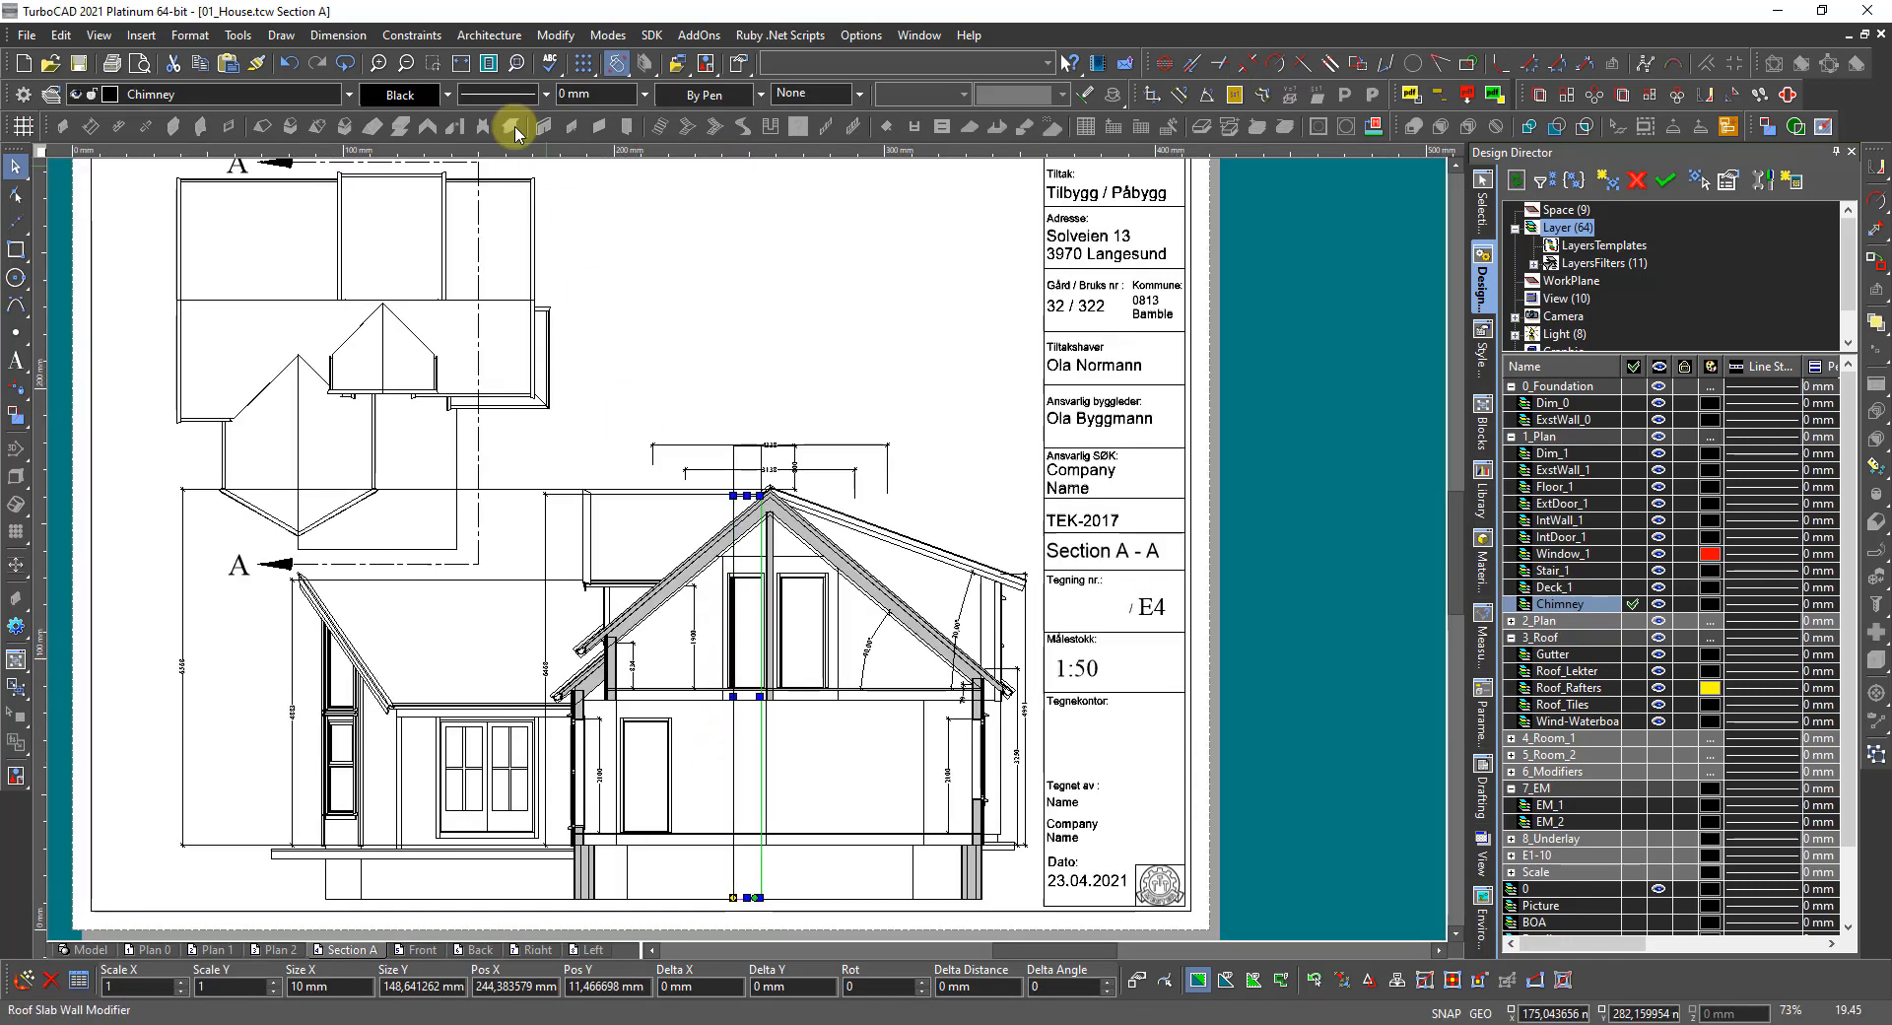
click(474, 98)
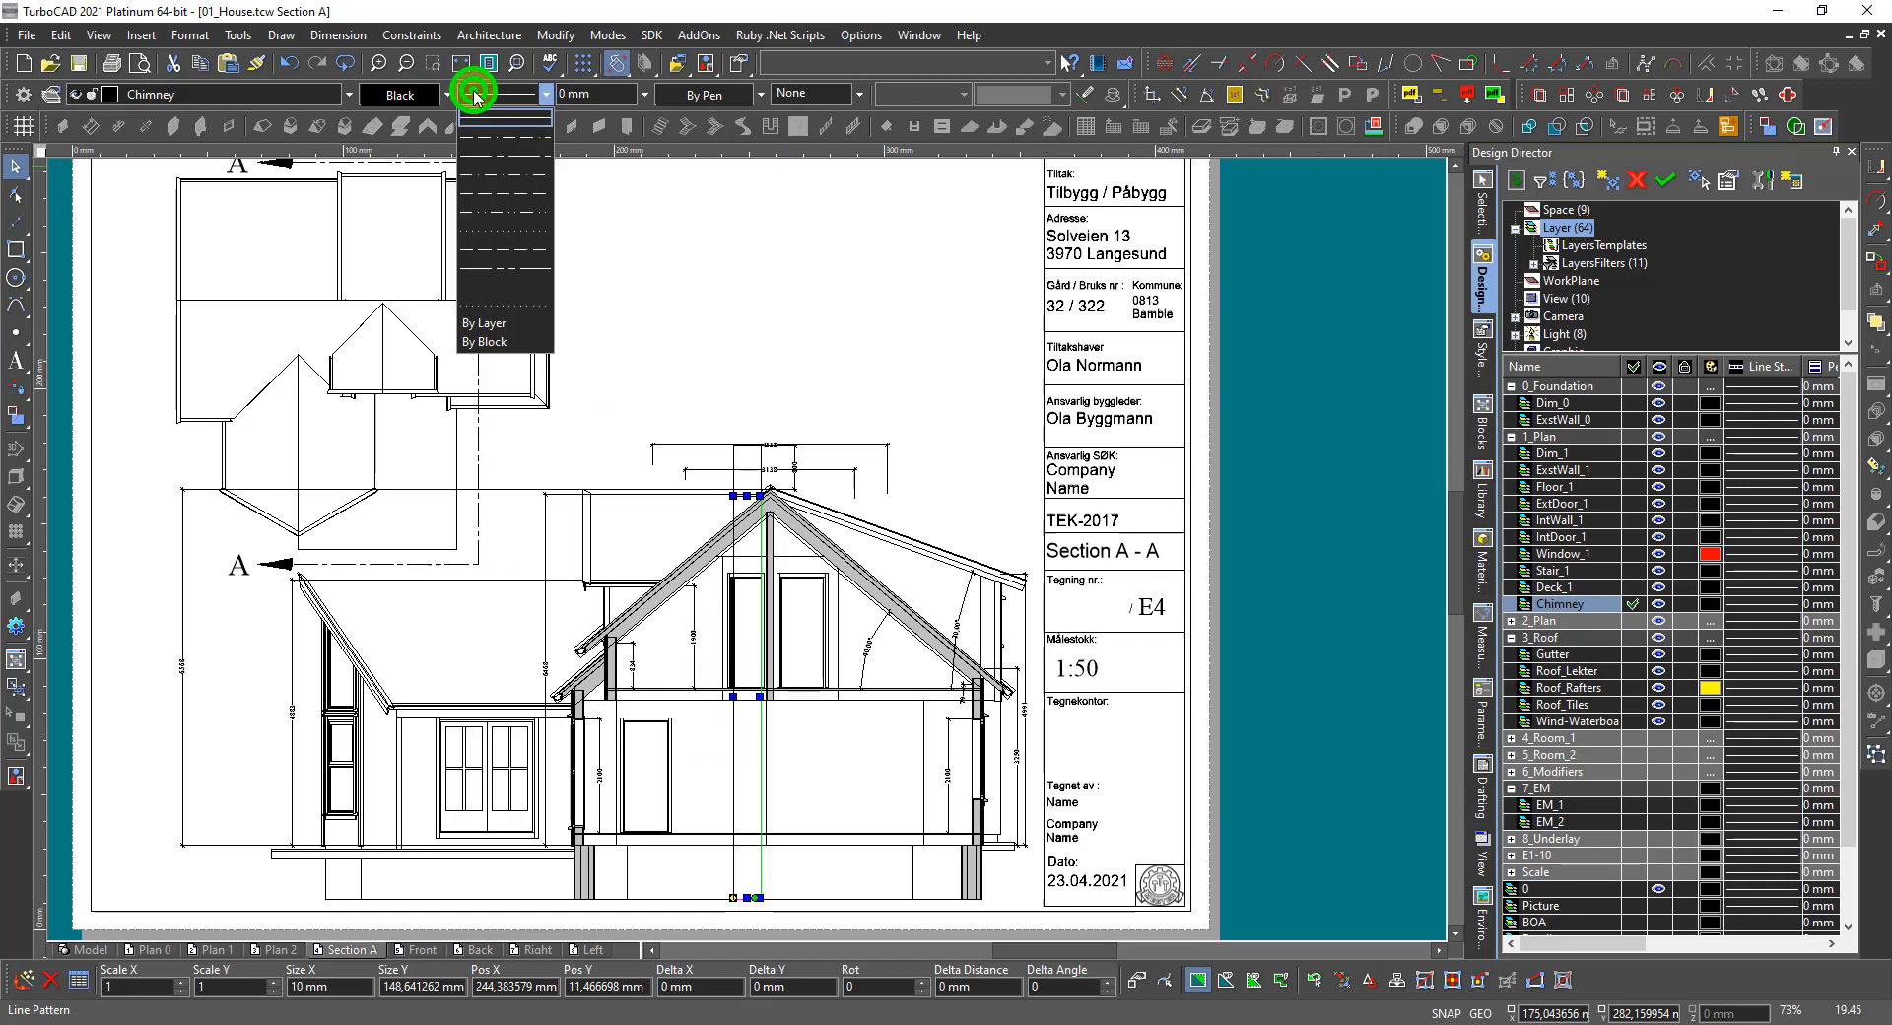
click(491, 249)
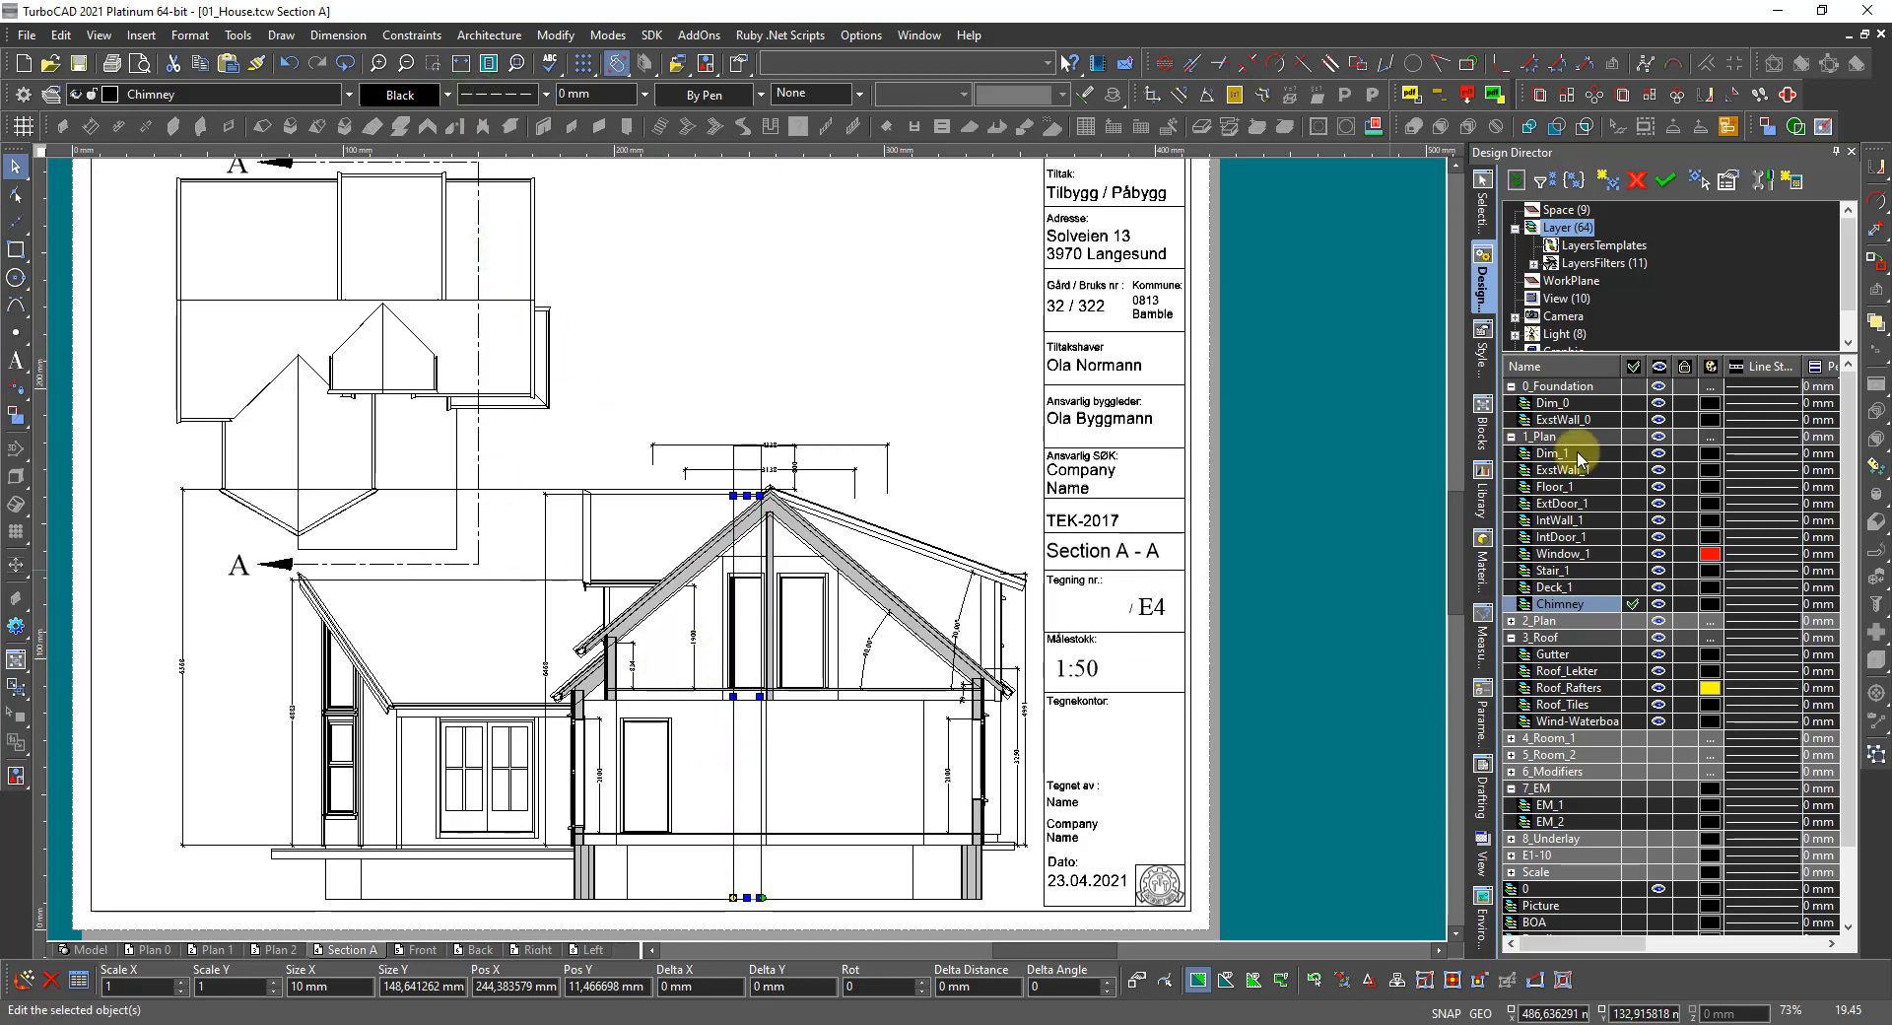
Set the lower chimney polyline's line width scale system to World and its dash scale to 50, and deselect it.
click(1481, 225)
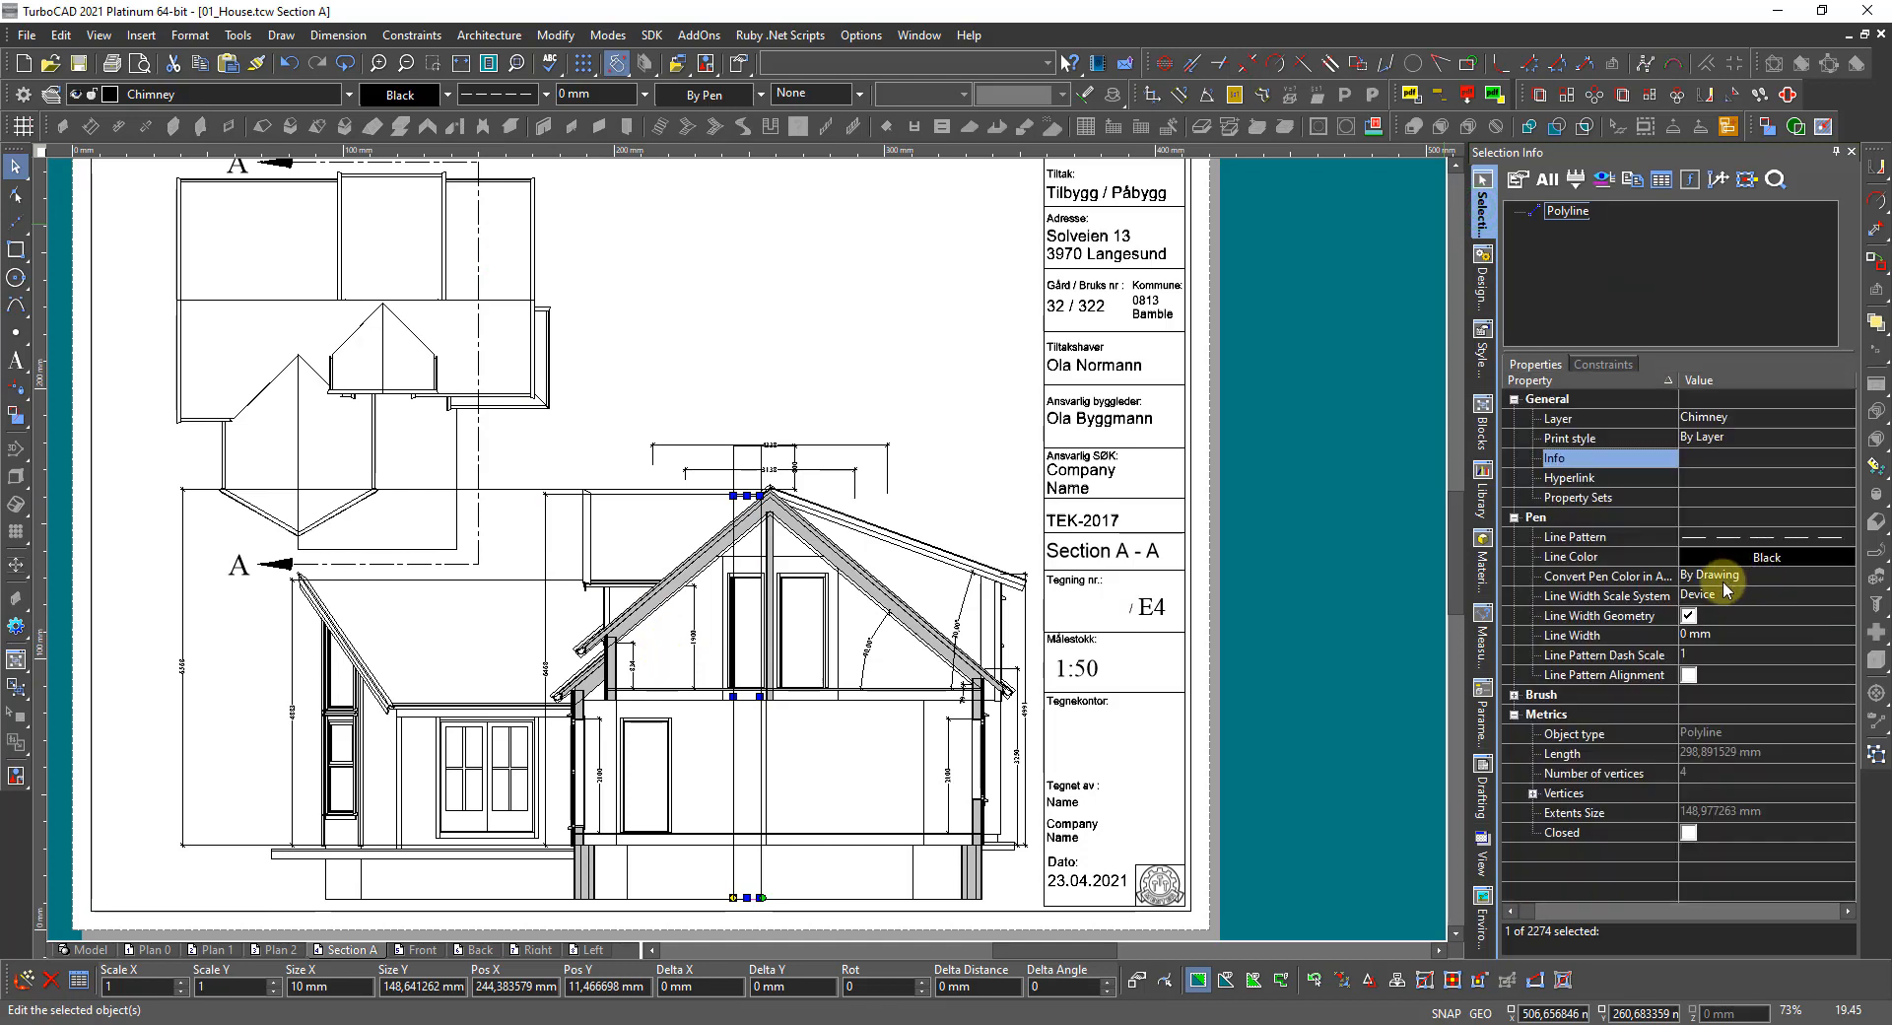
click(1700, 593)
click(1702, 595)
click(1699, 615)
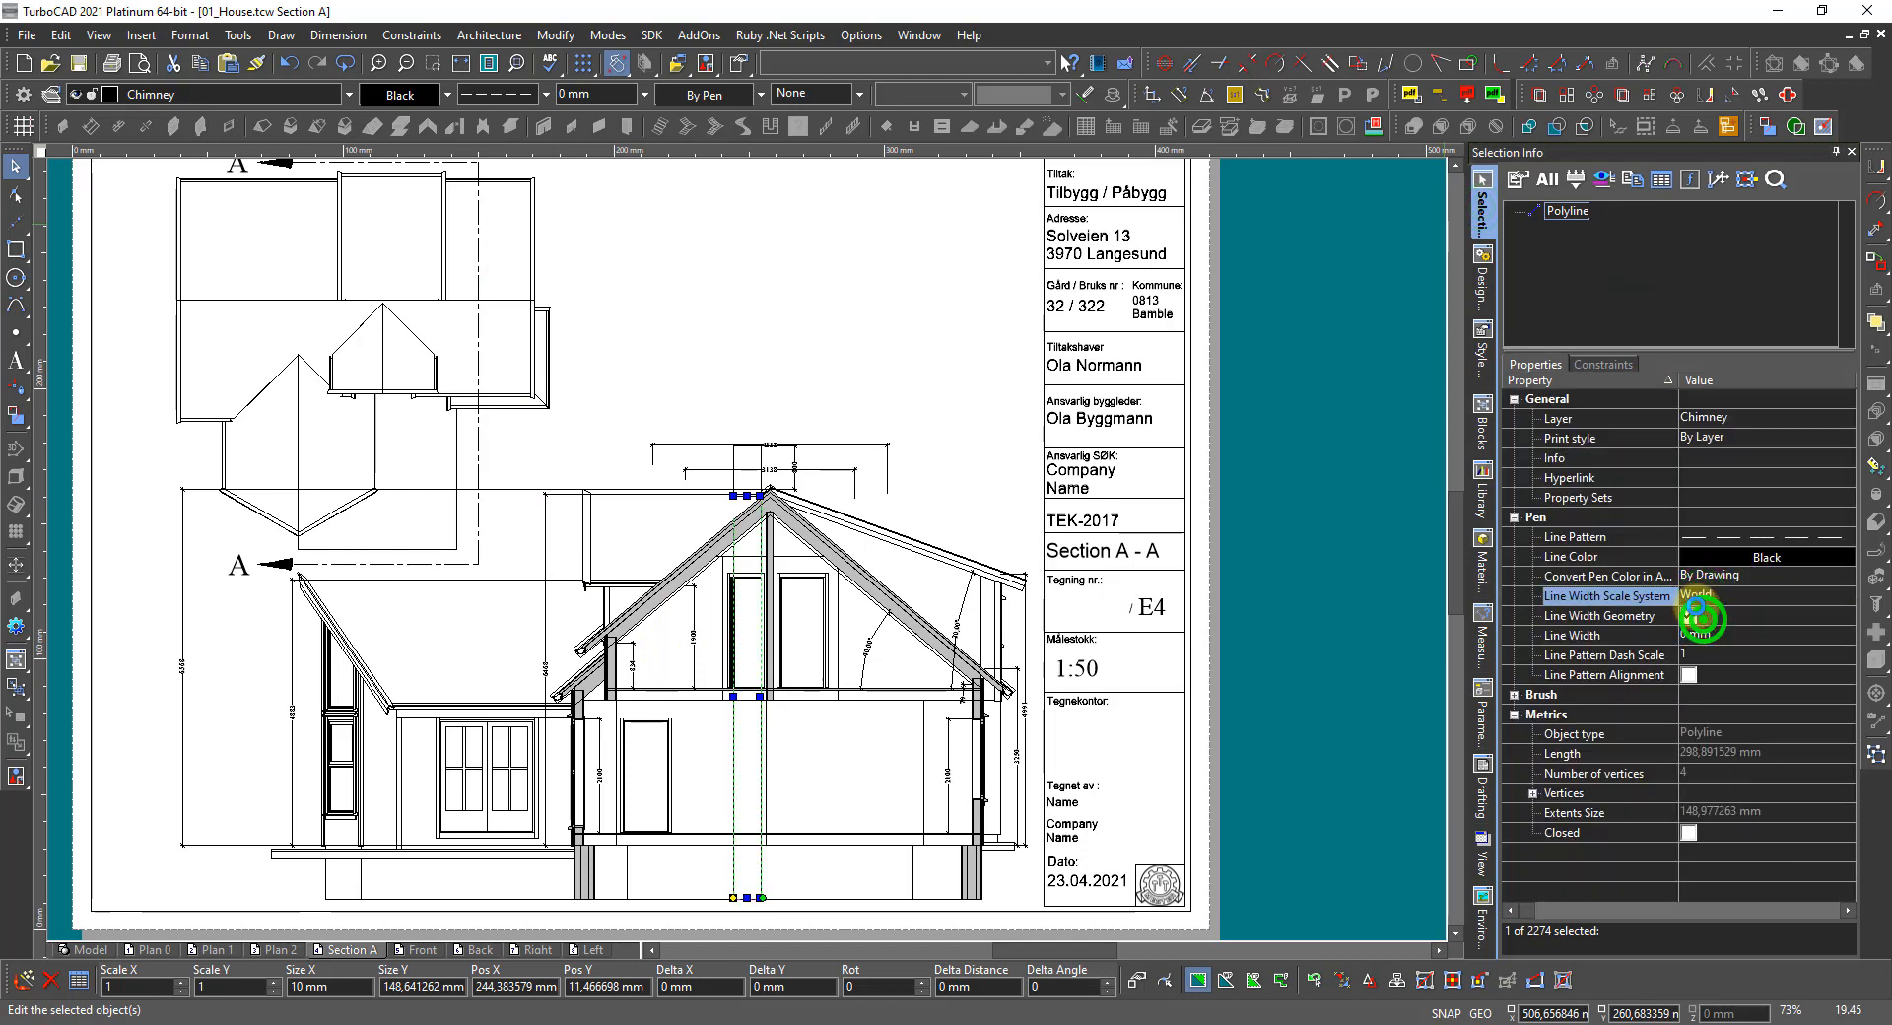
click(1702, 652)
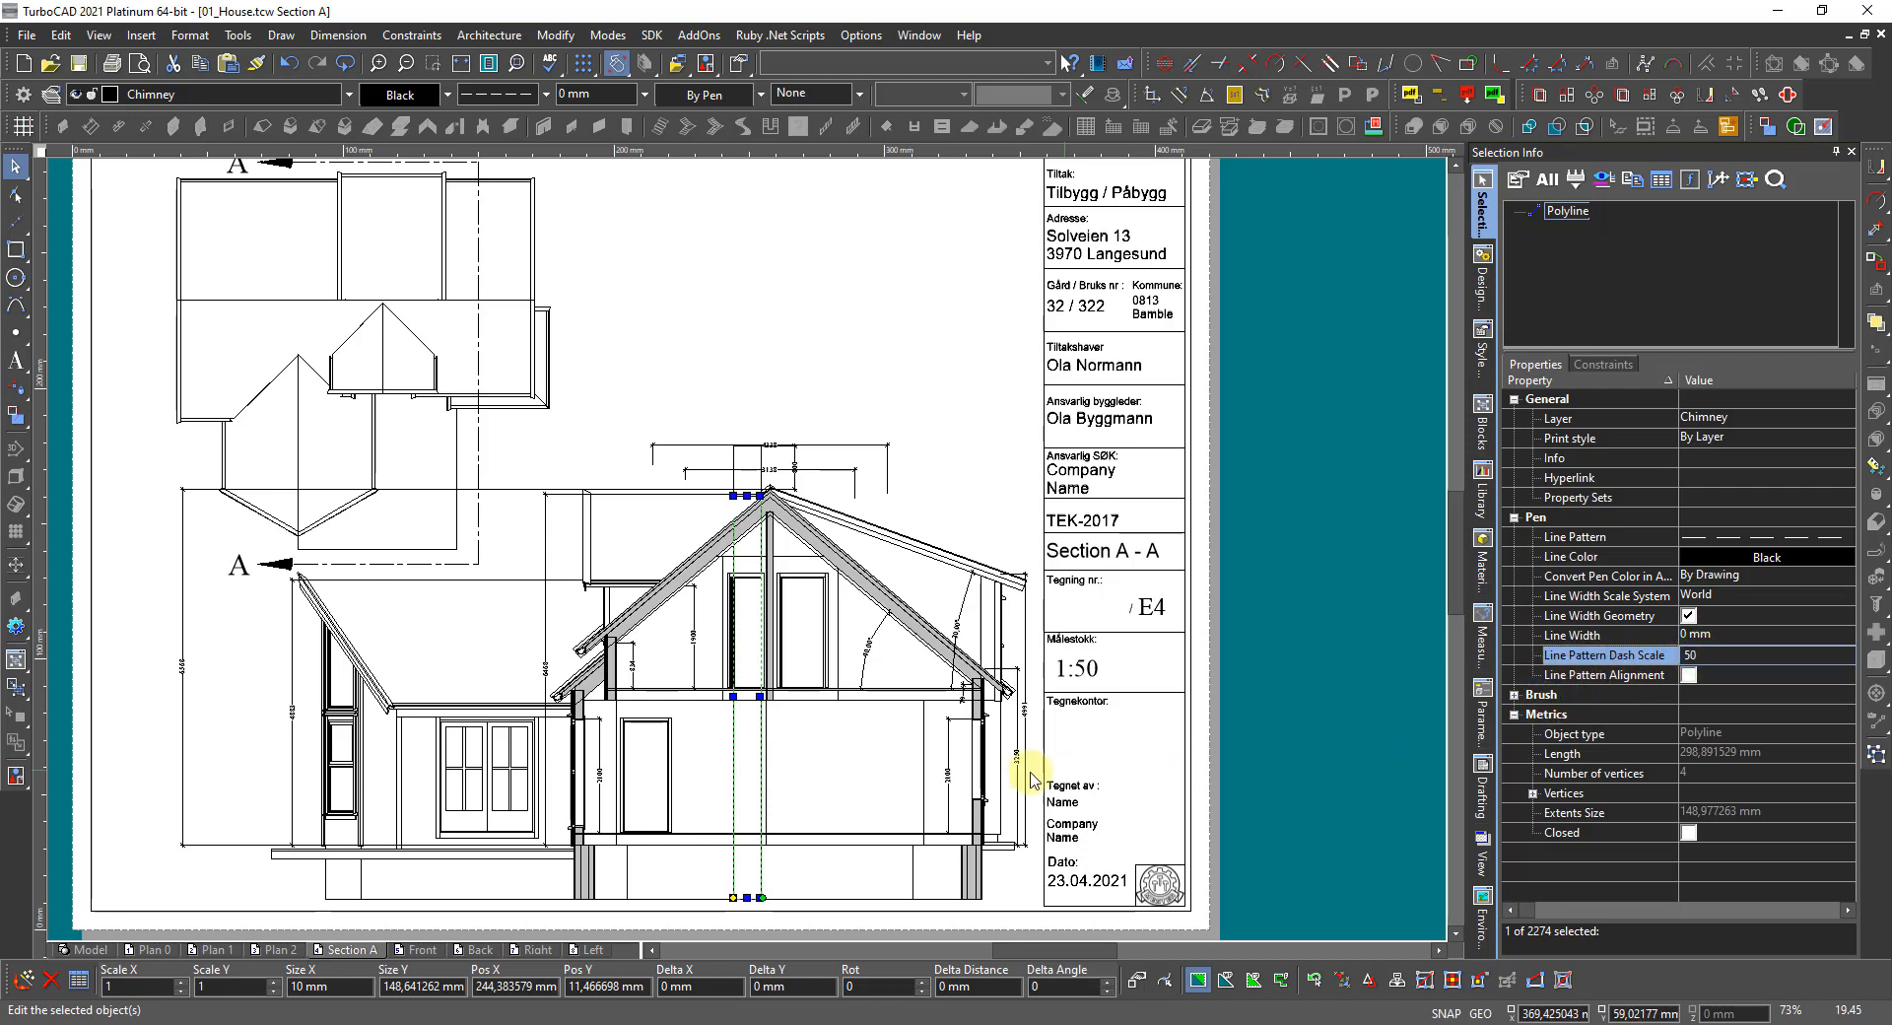
click(1338, 803)
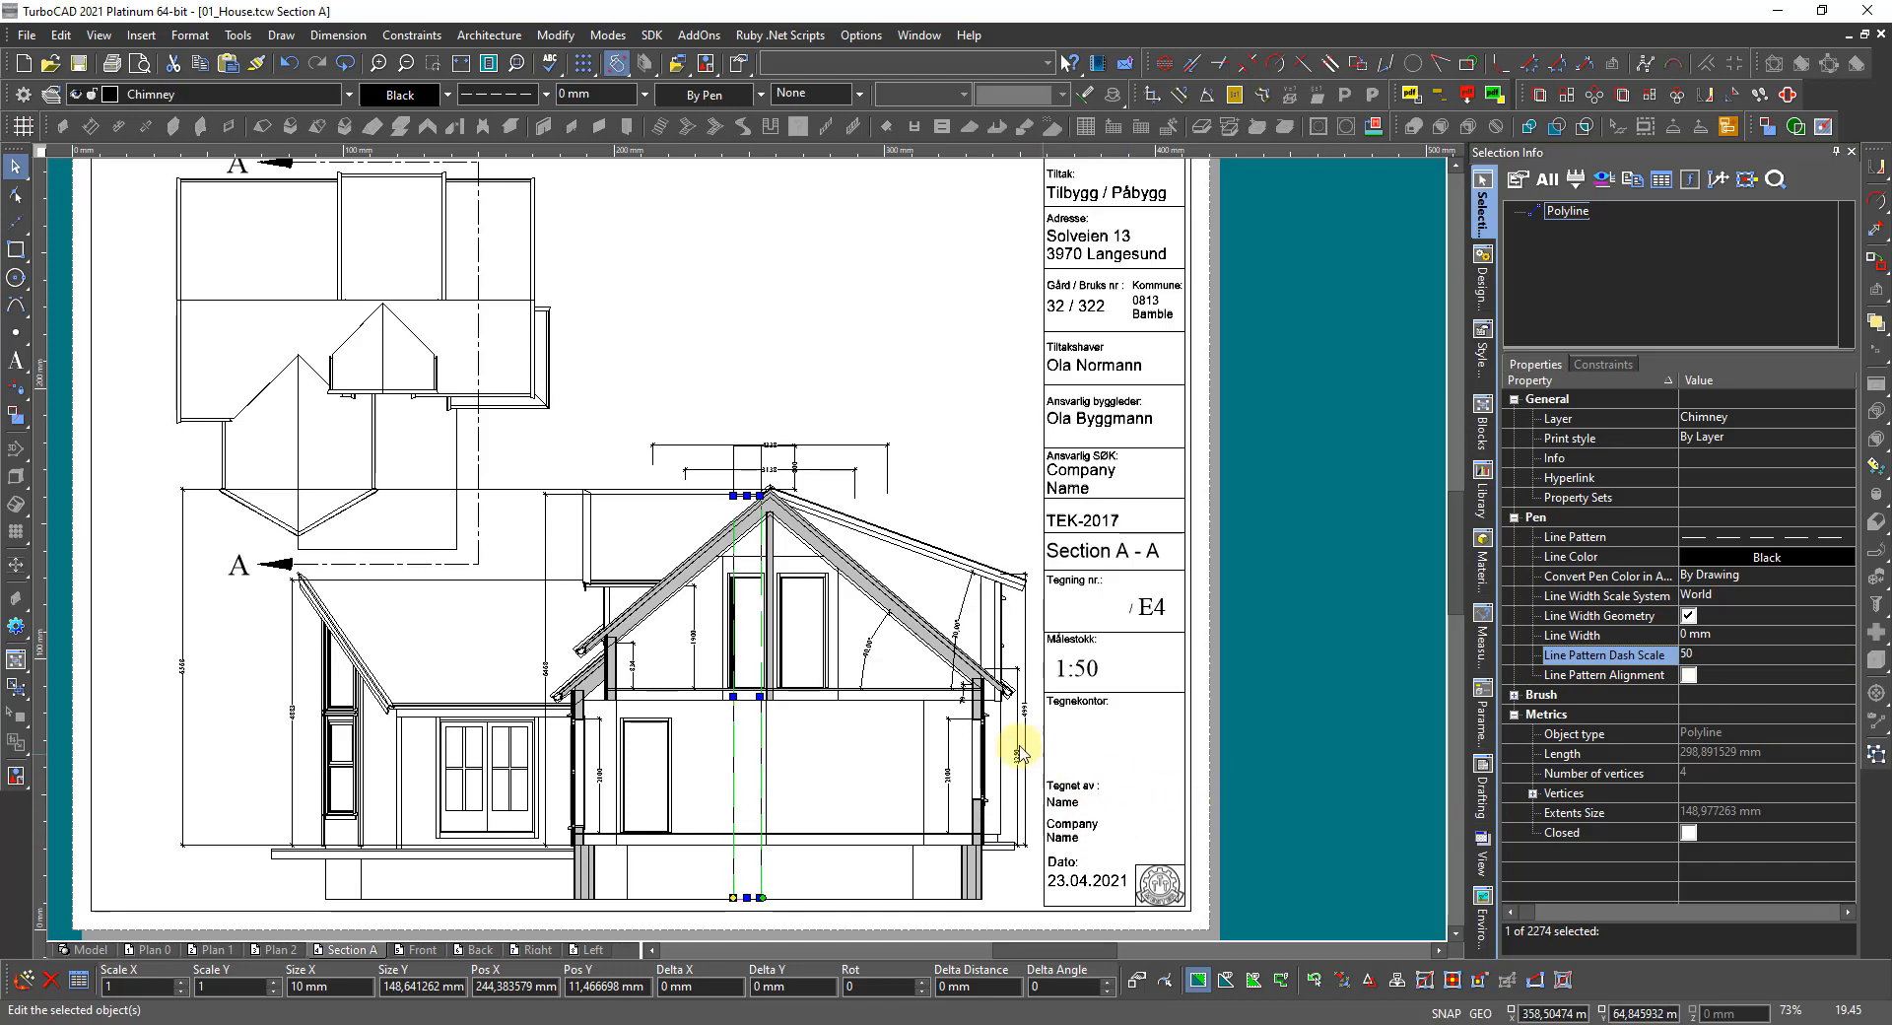
scroll(748, 542, up, 3)
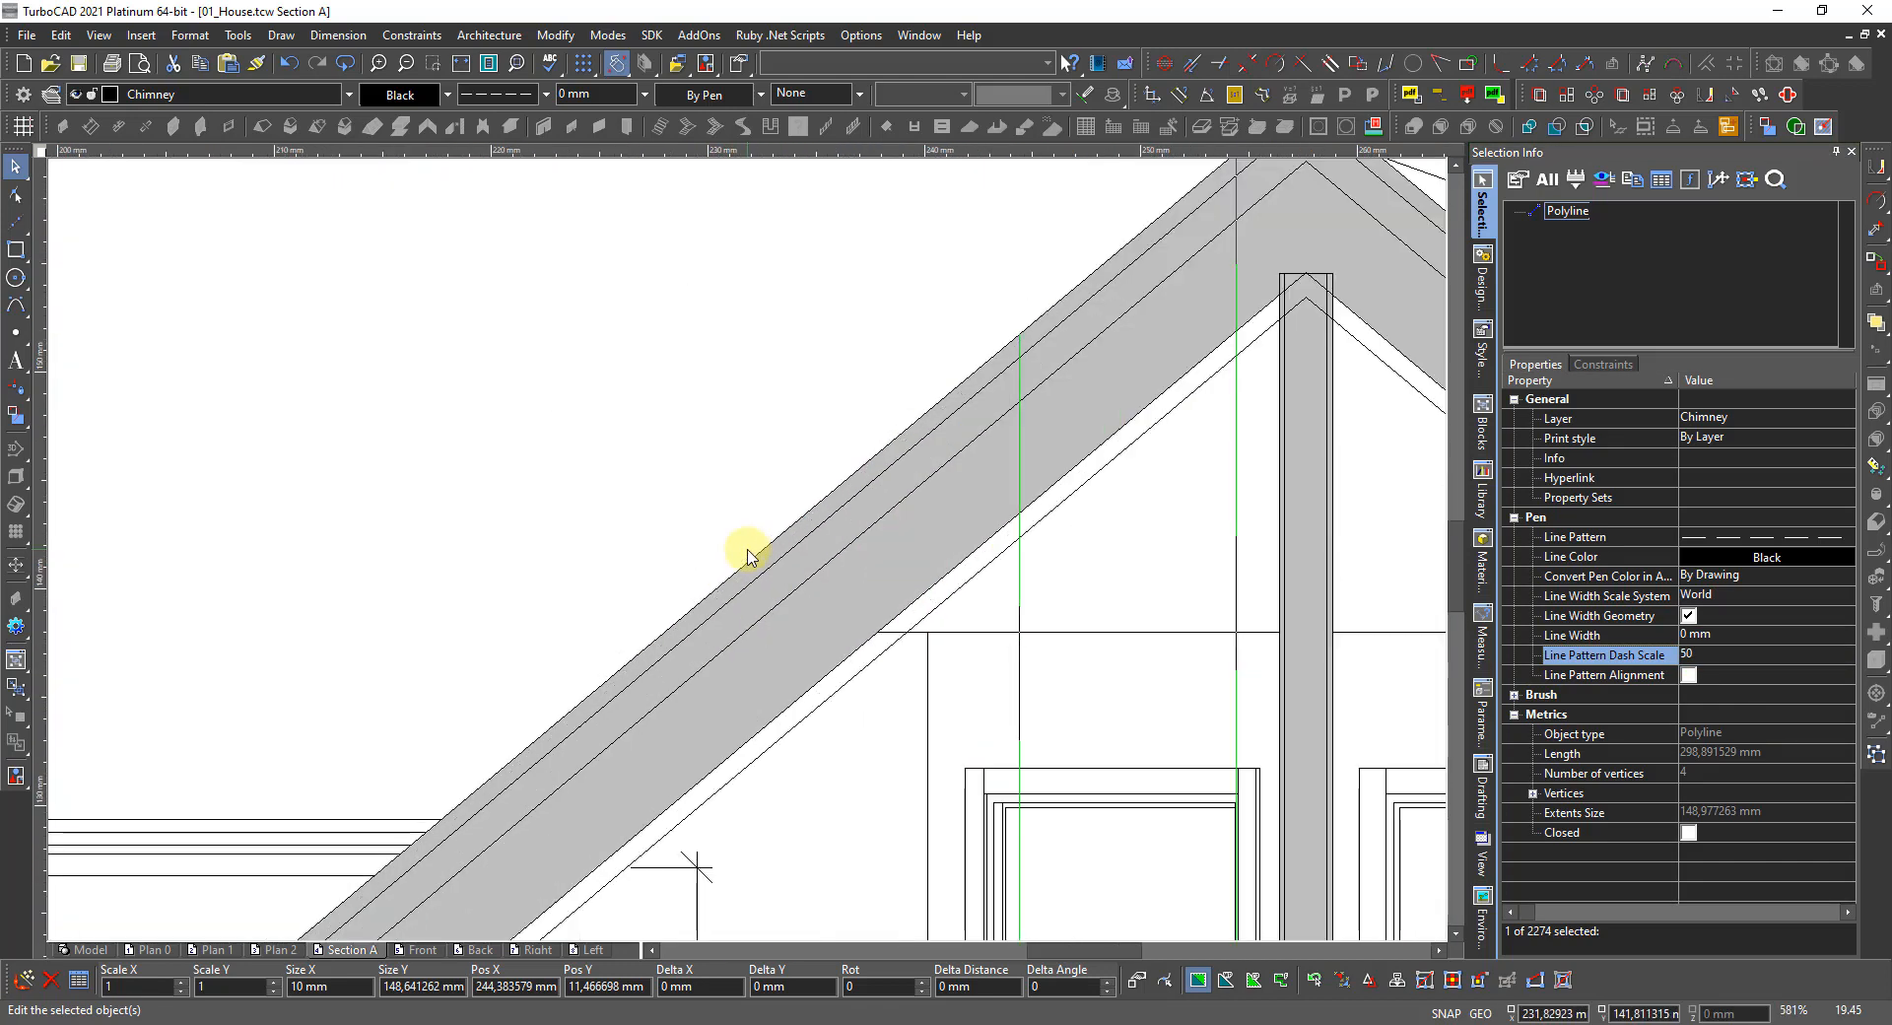
scroll(748, 557, down, 1)
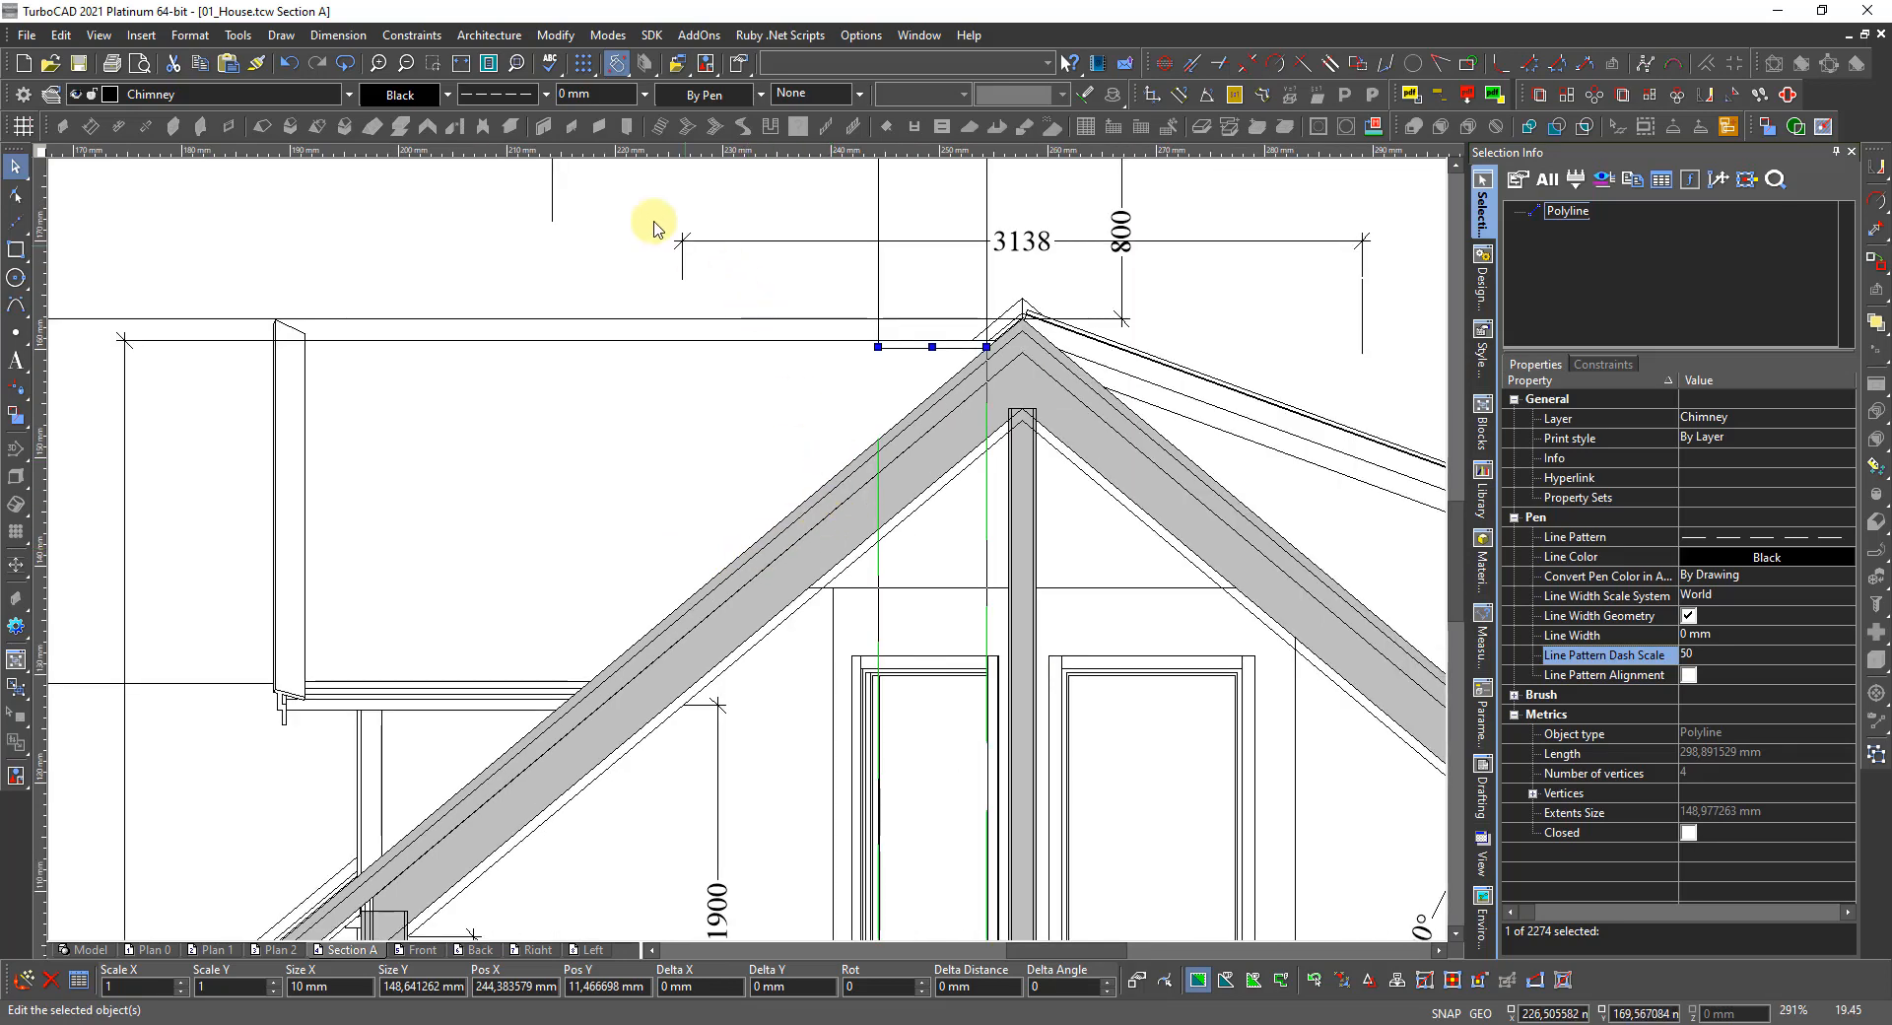
click(587, 220)
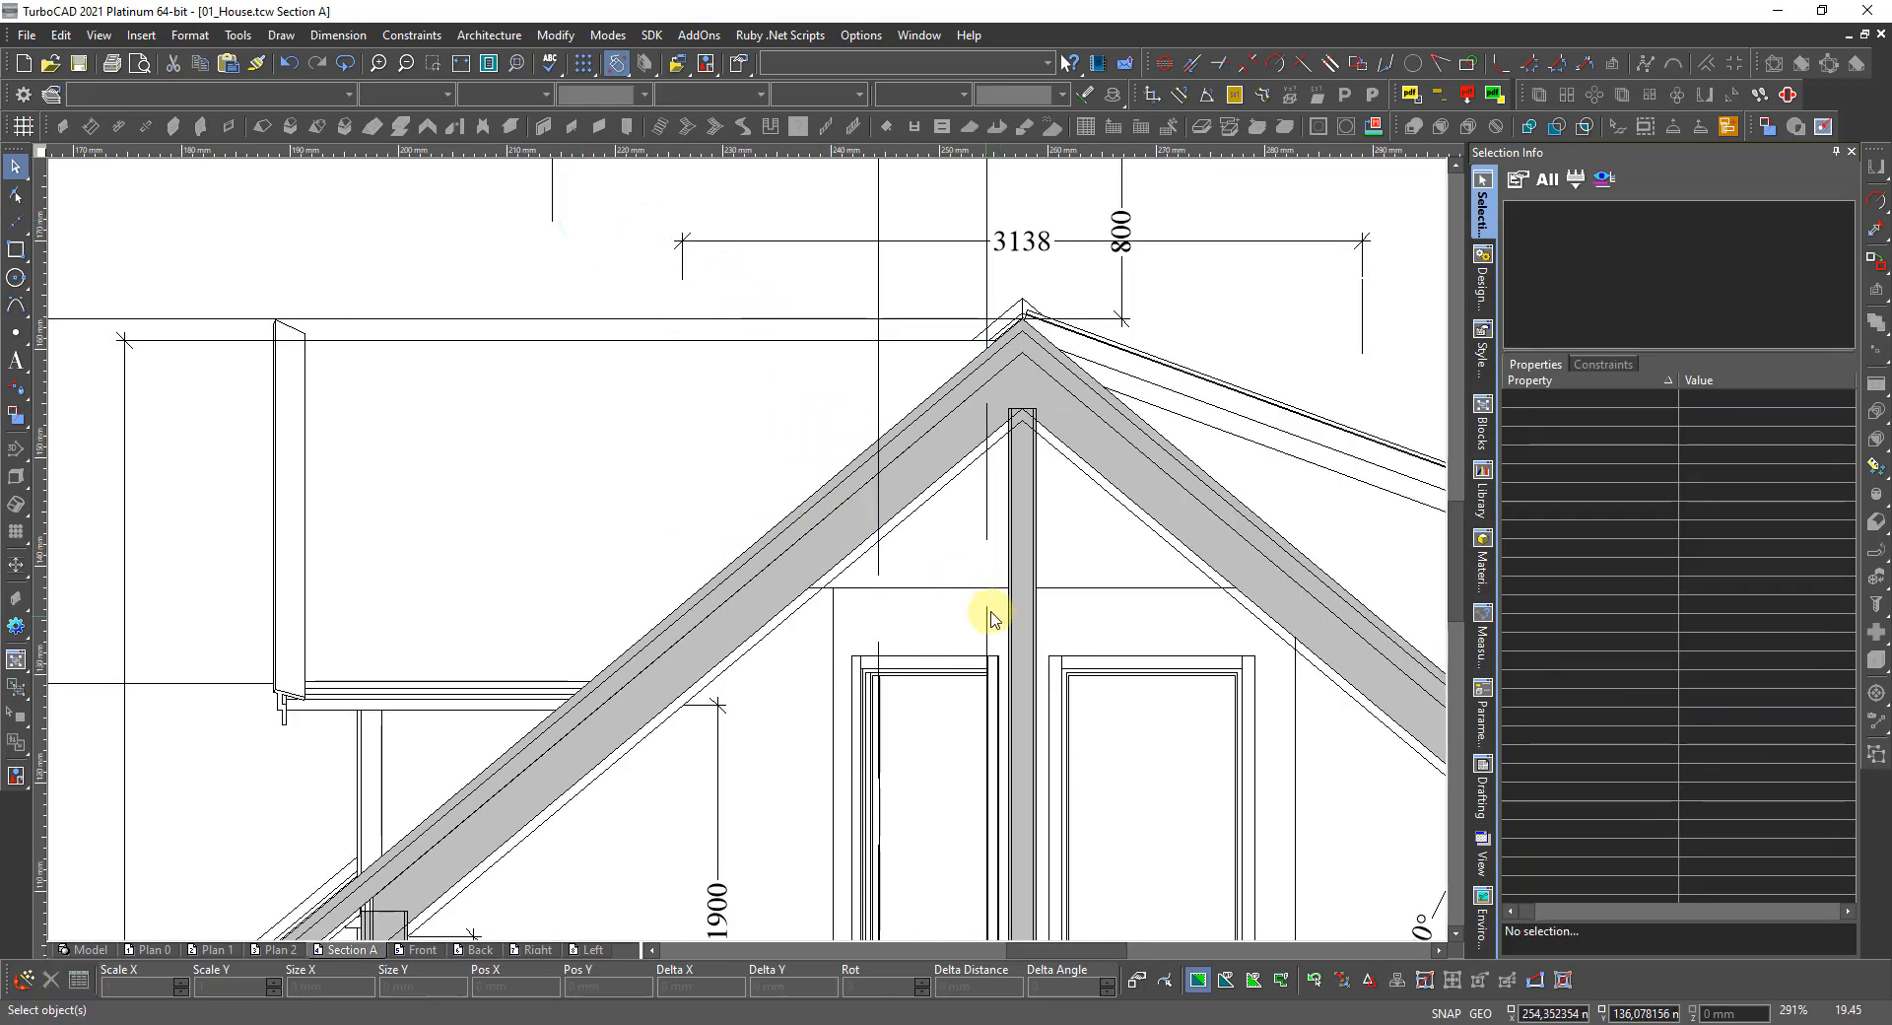
Set the lower chimney polyline's Line Pattern Dash Scale to 5 and deselect it.
click(988, 515)
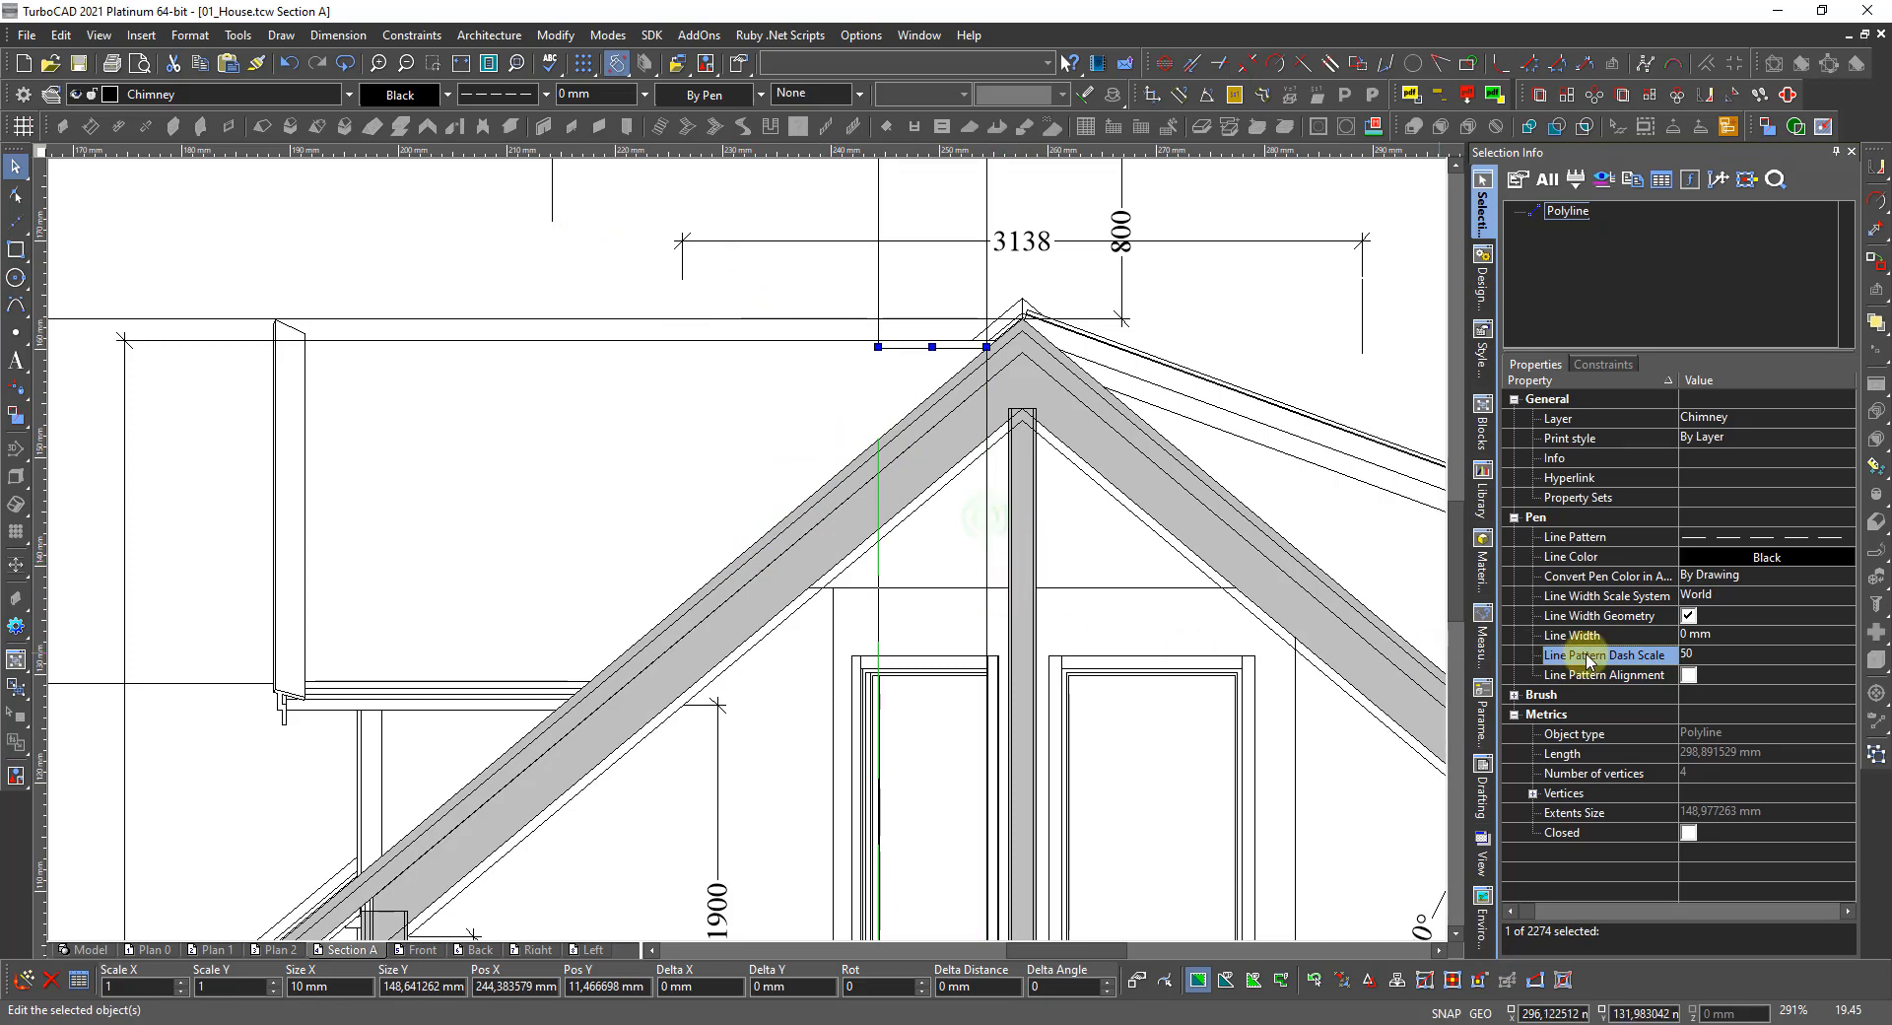
click(1716, 655)
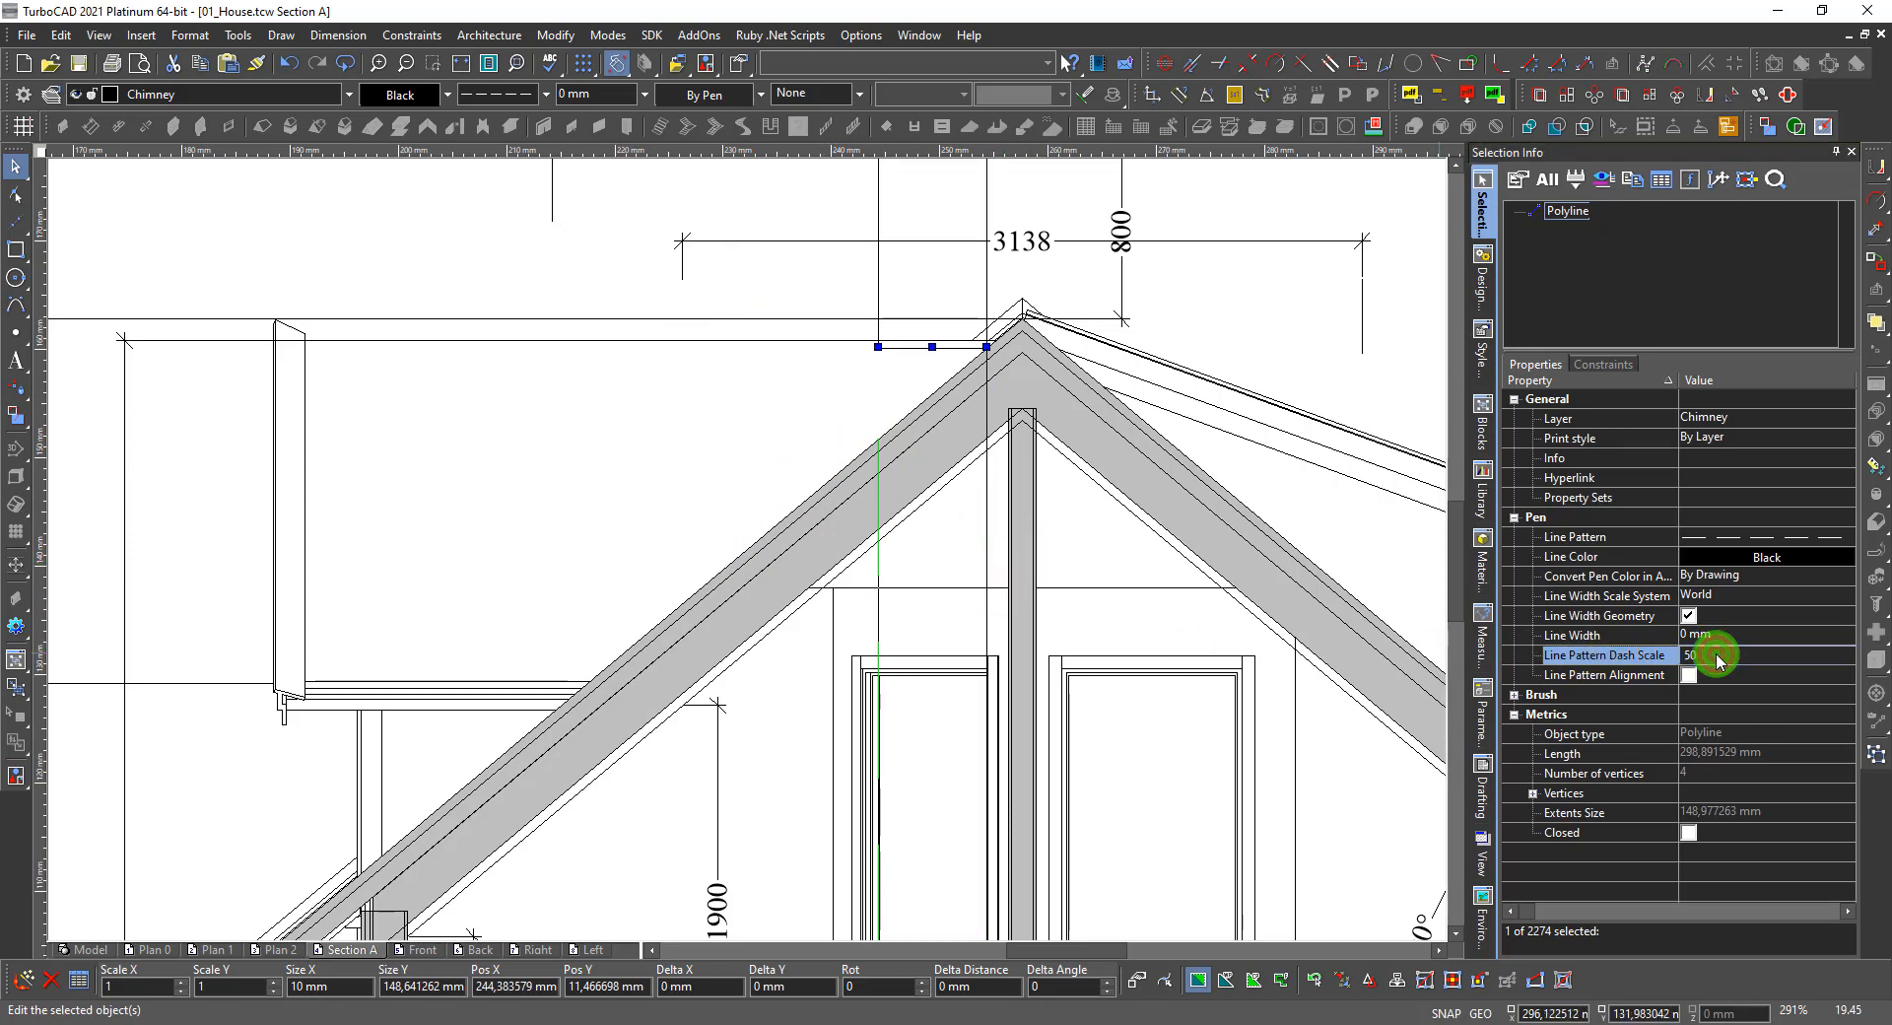
key(Return)
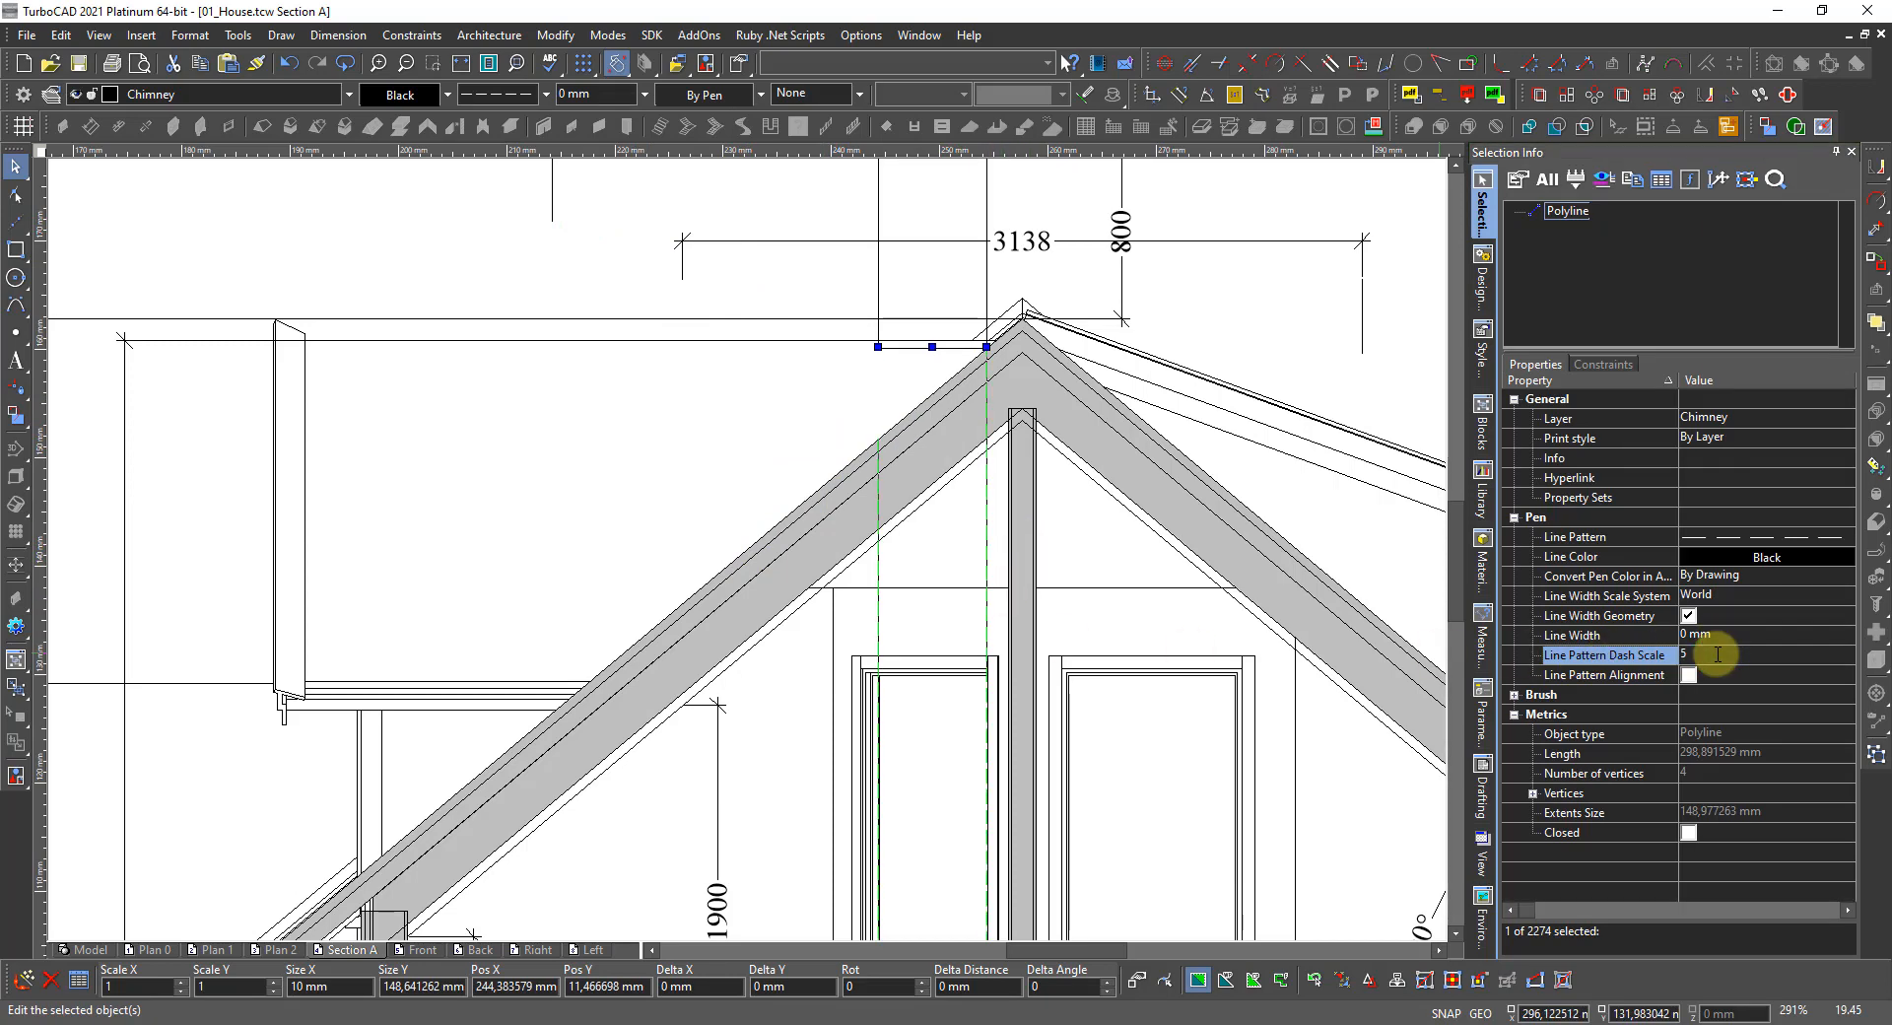
click(1330, 336)
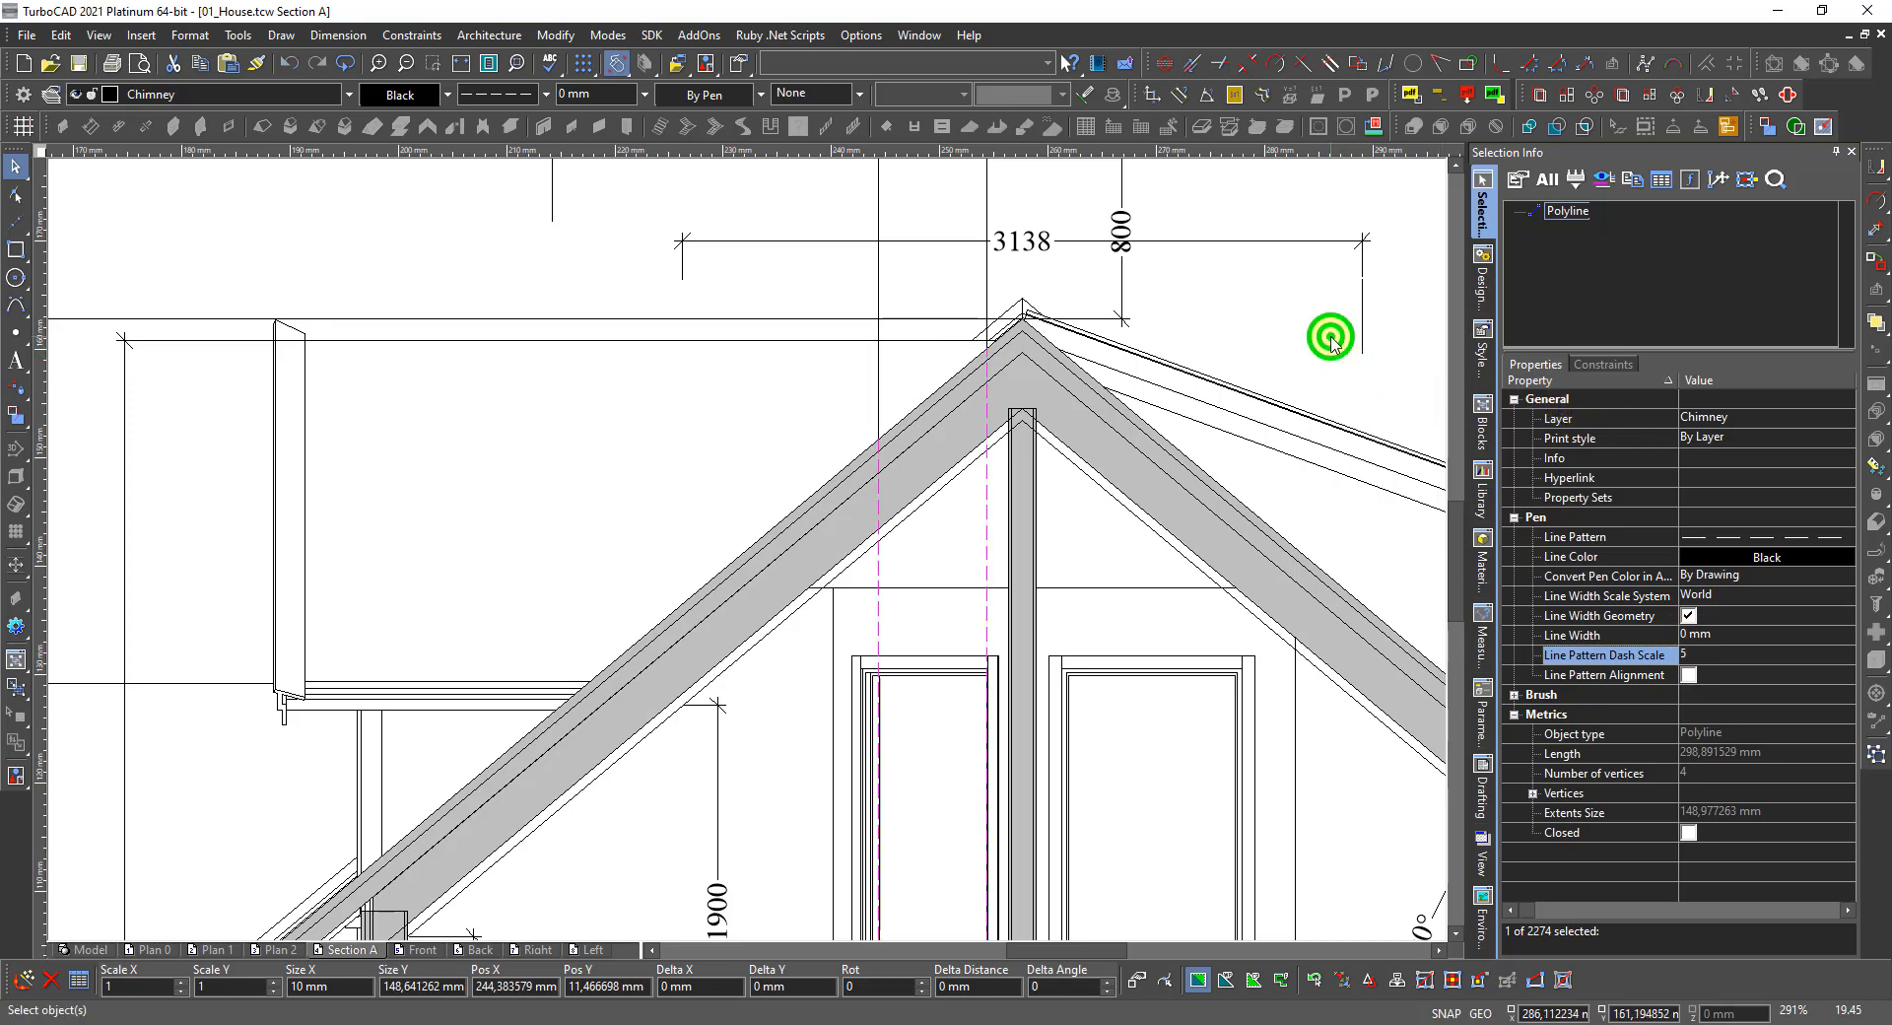
Examine the dashed chimney lines and the floor, wall and eave junctions on the section drawing.
scroll(1002, 462, down, 2)
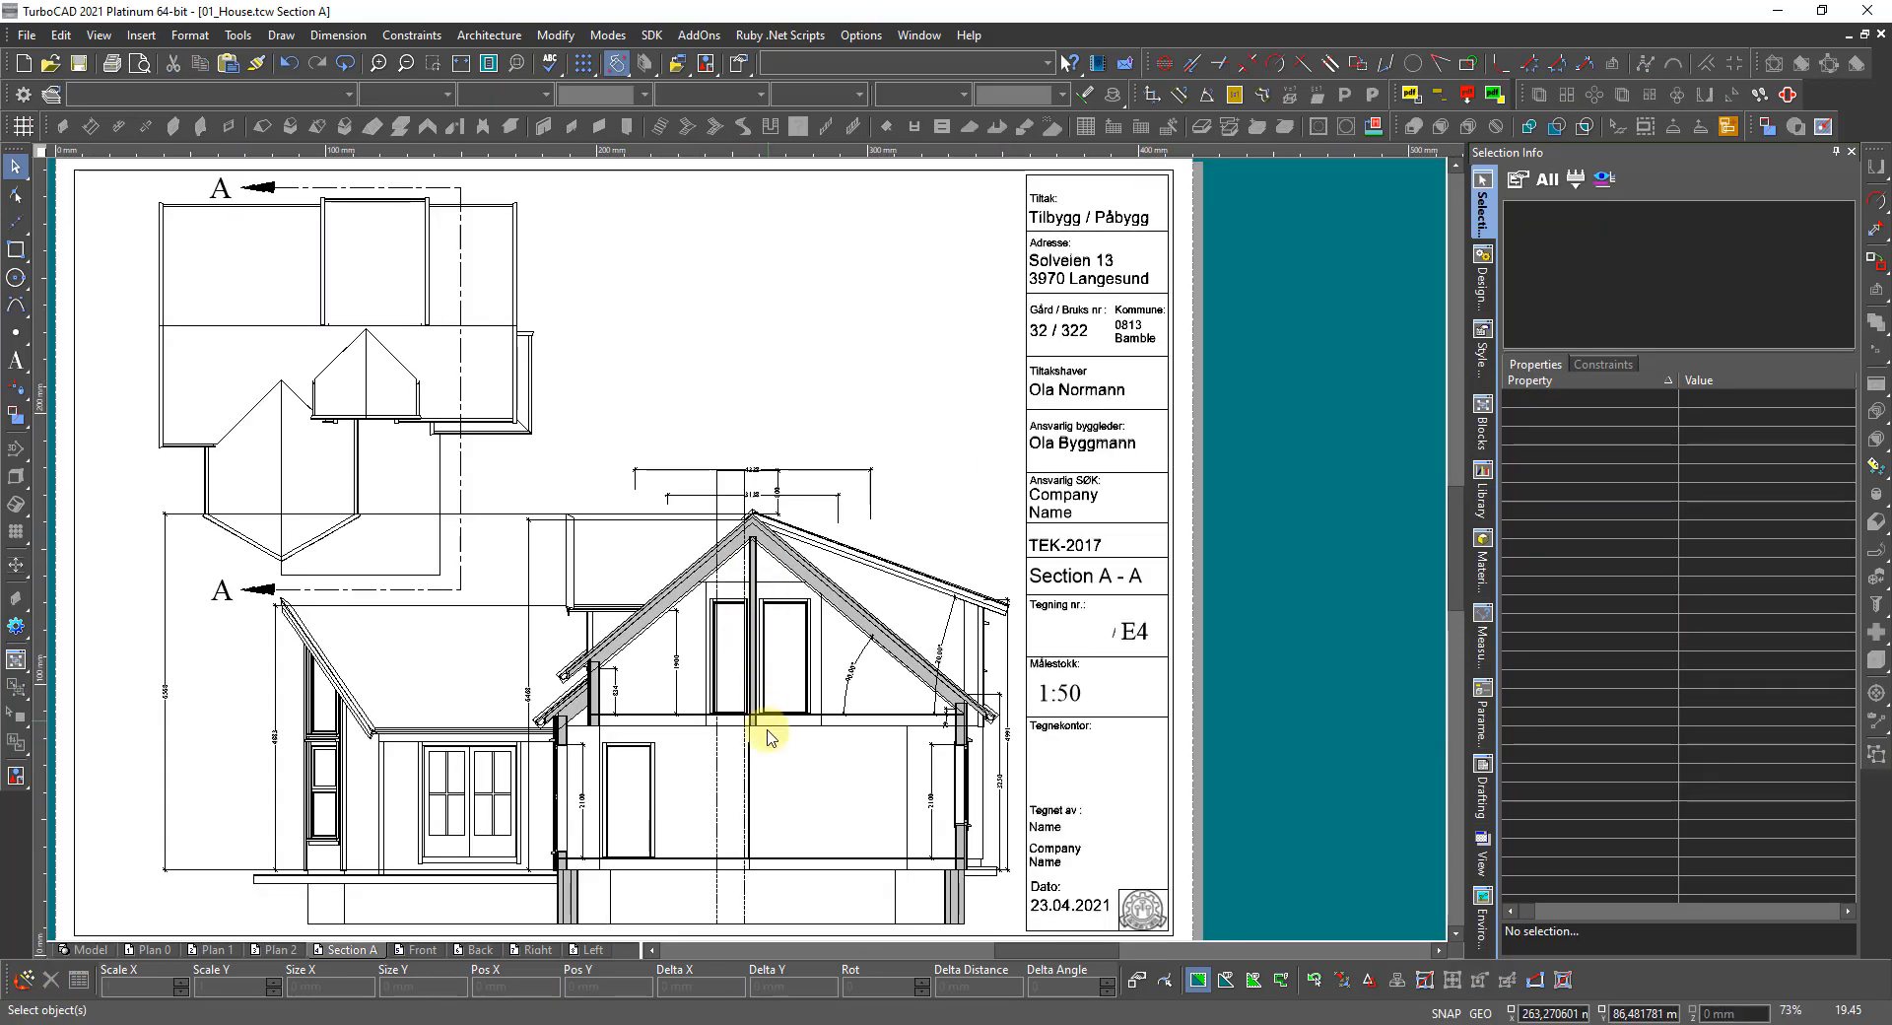
scroll(739, 836, up, 2)
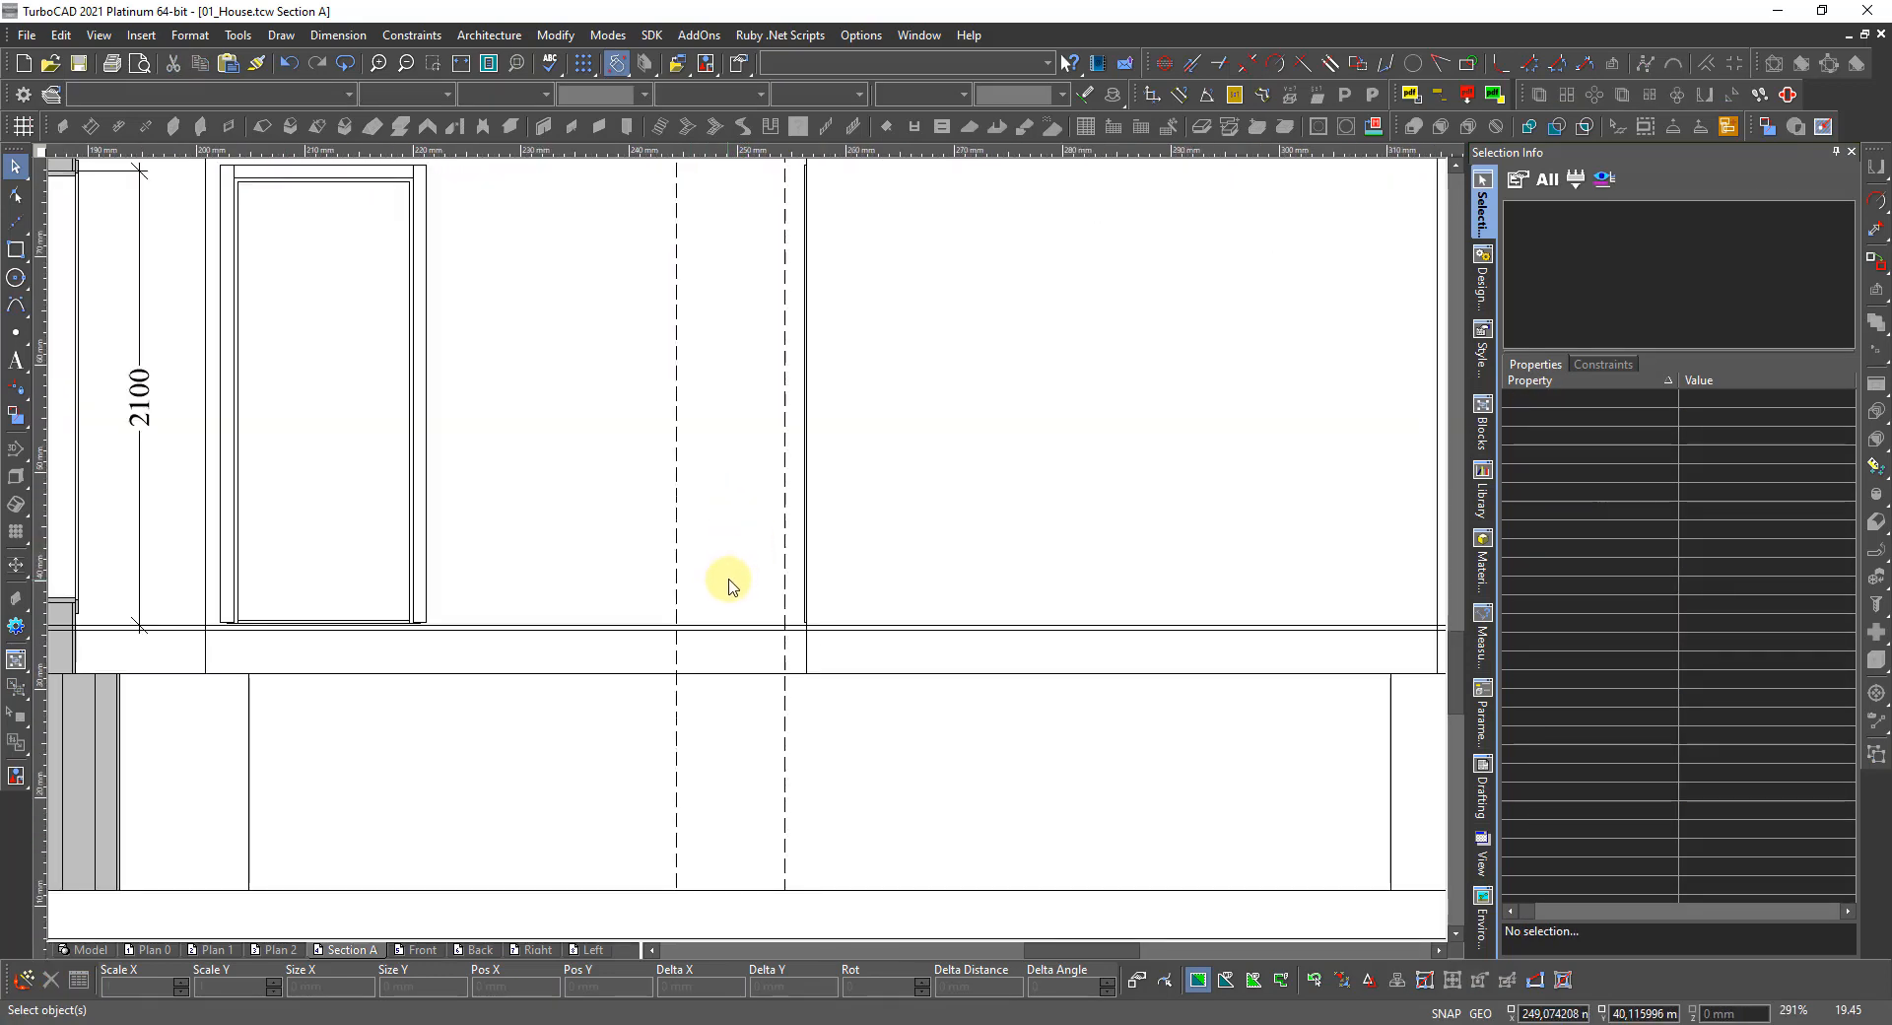
scroll(730, 582, down, 1)
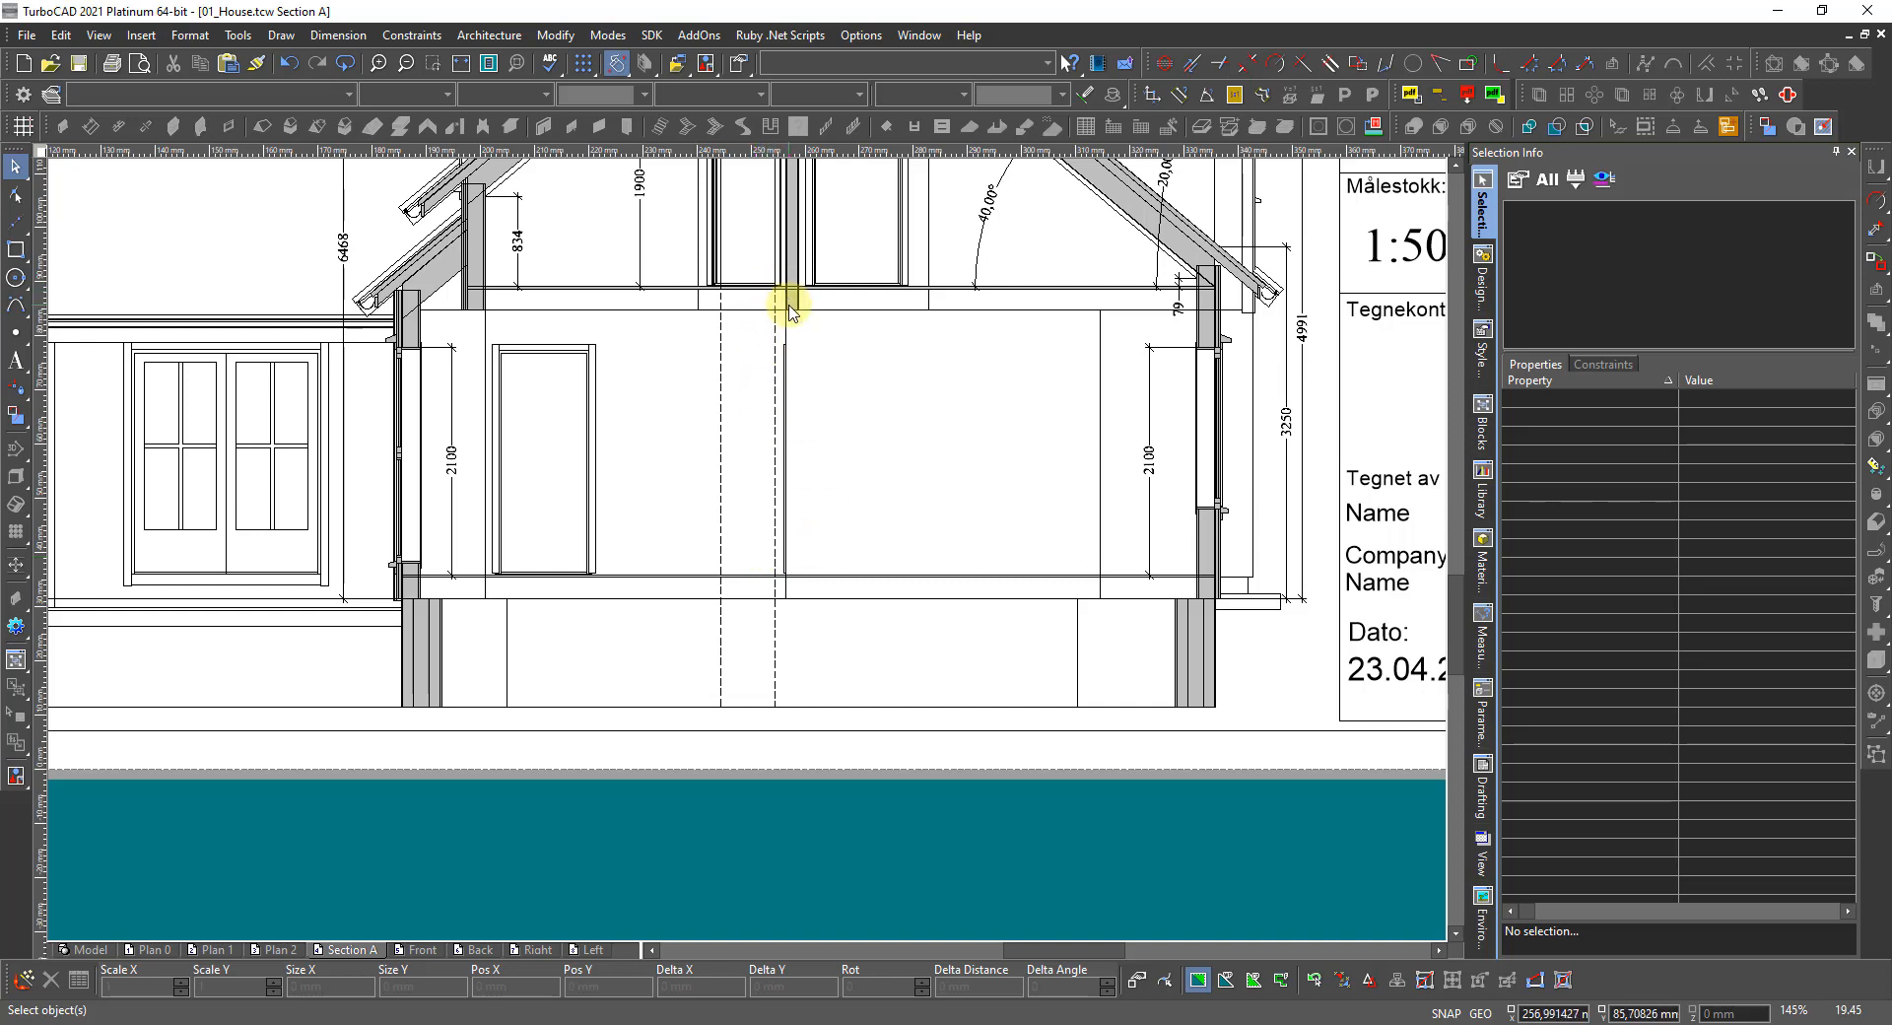
scroll(495, 303, up, 2)
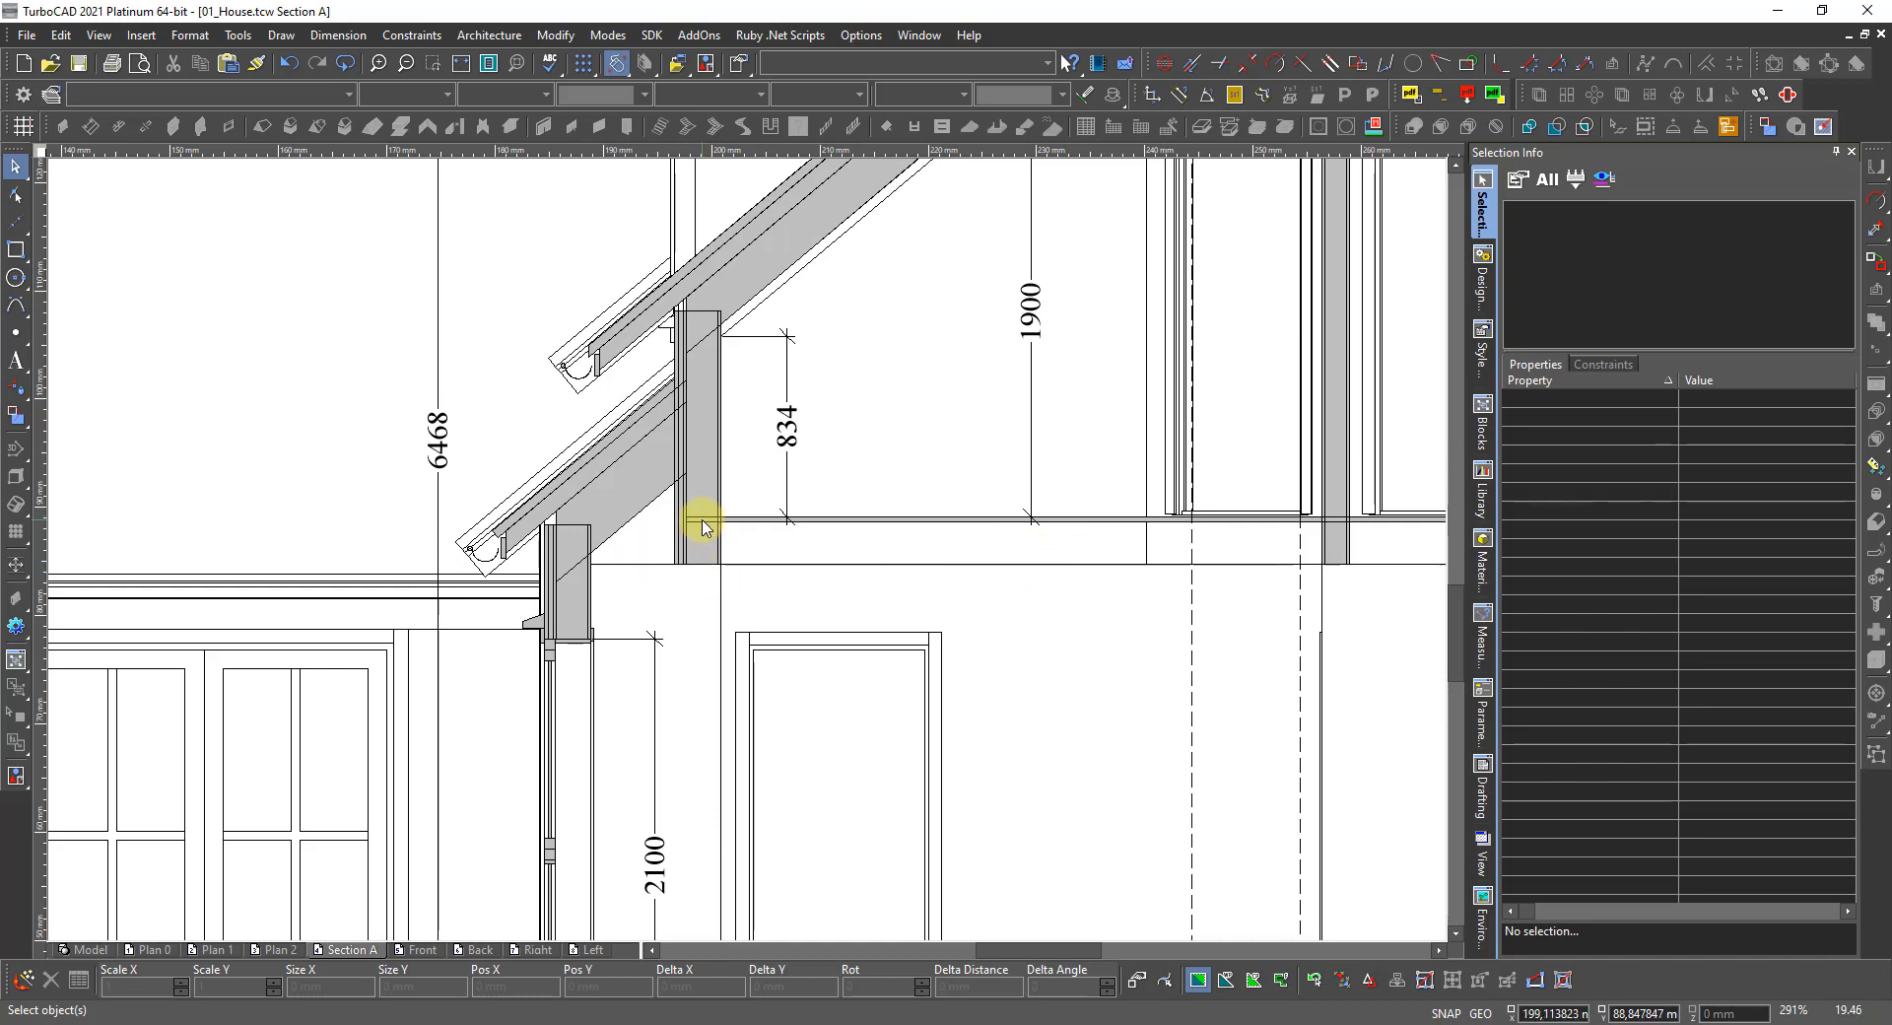
scroll(779, 577, down, 5)
scroll(886, 675, up, 4)
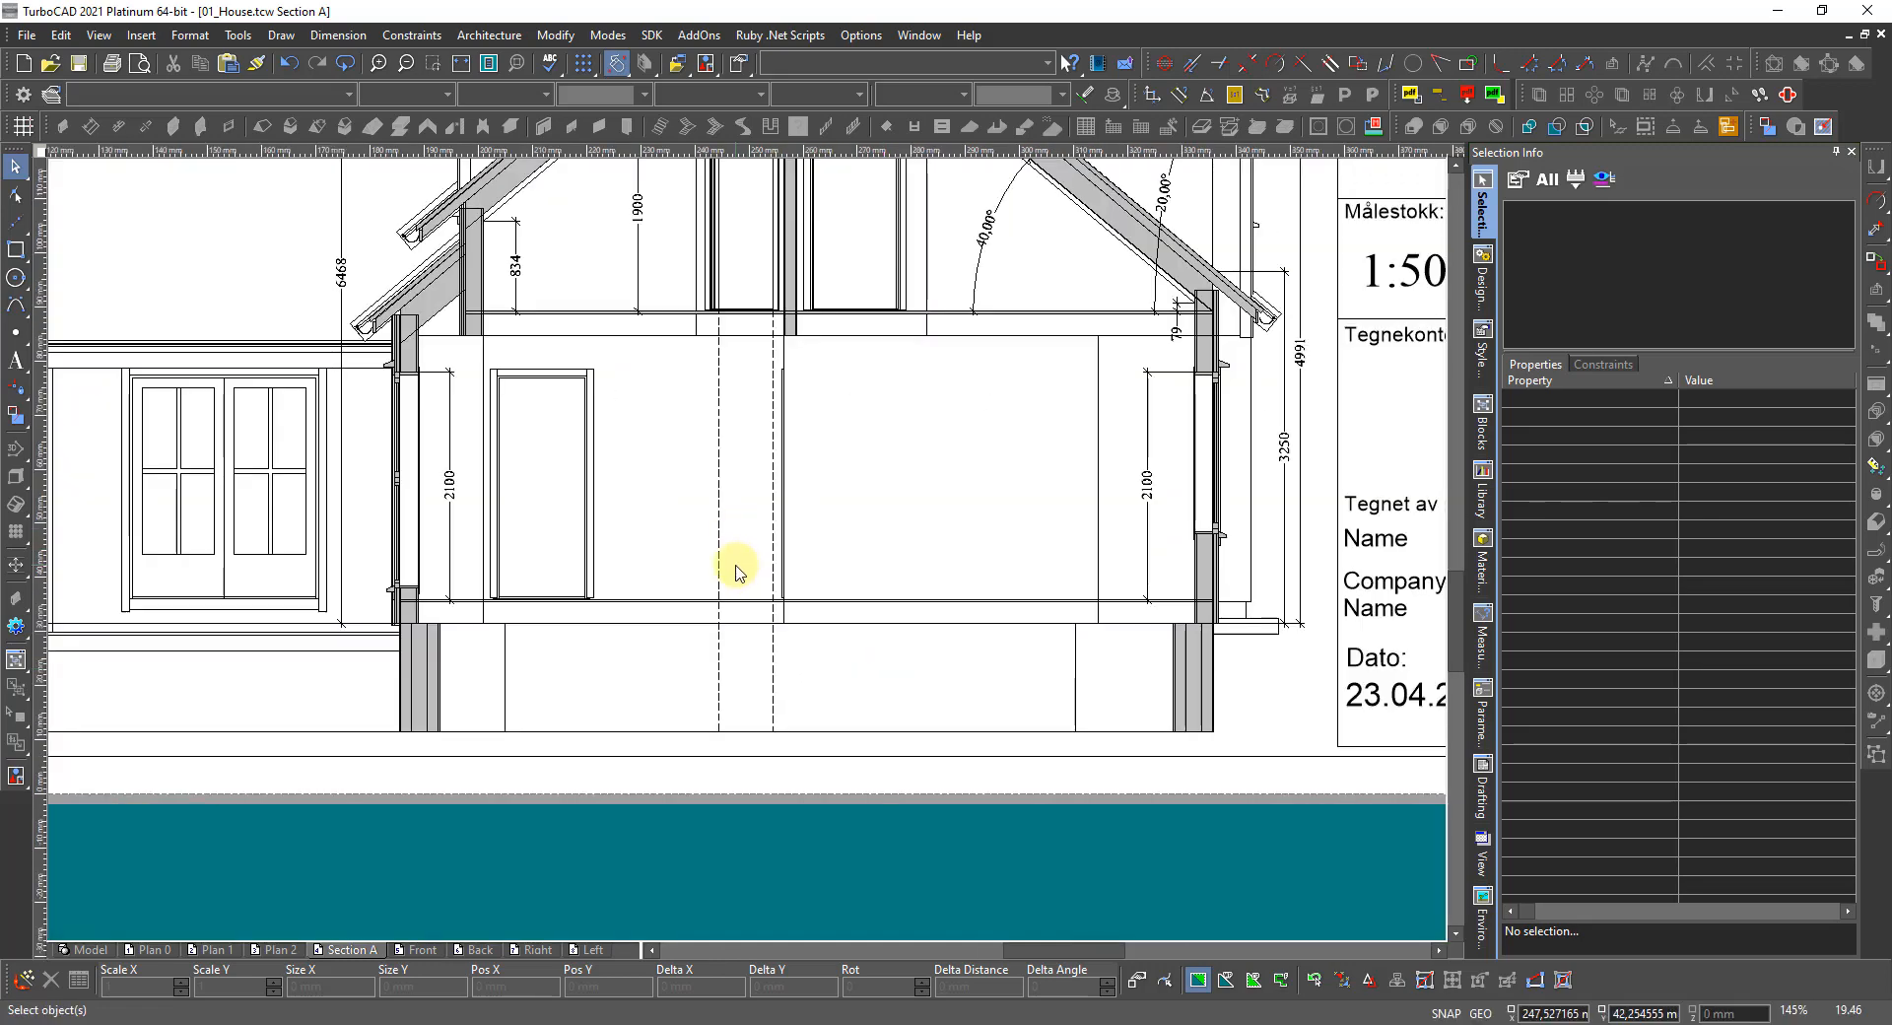
scroll(739, 576, down, 3)
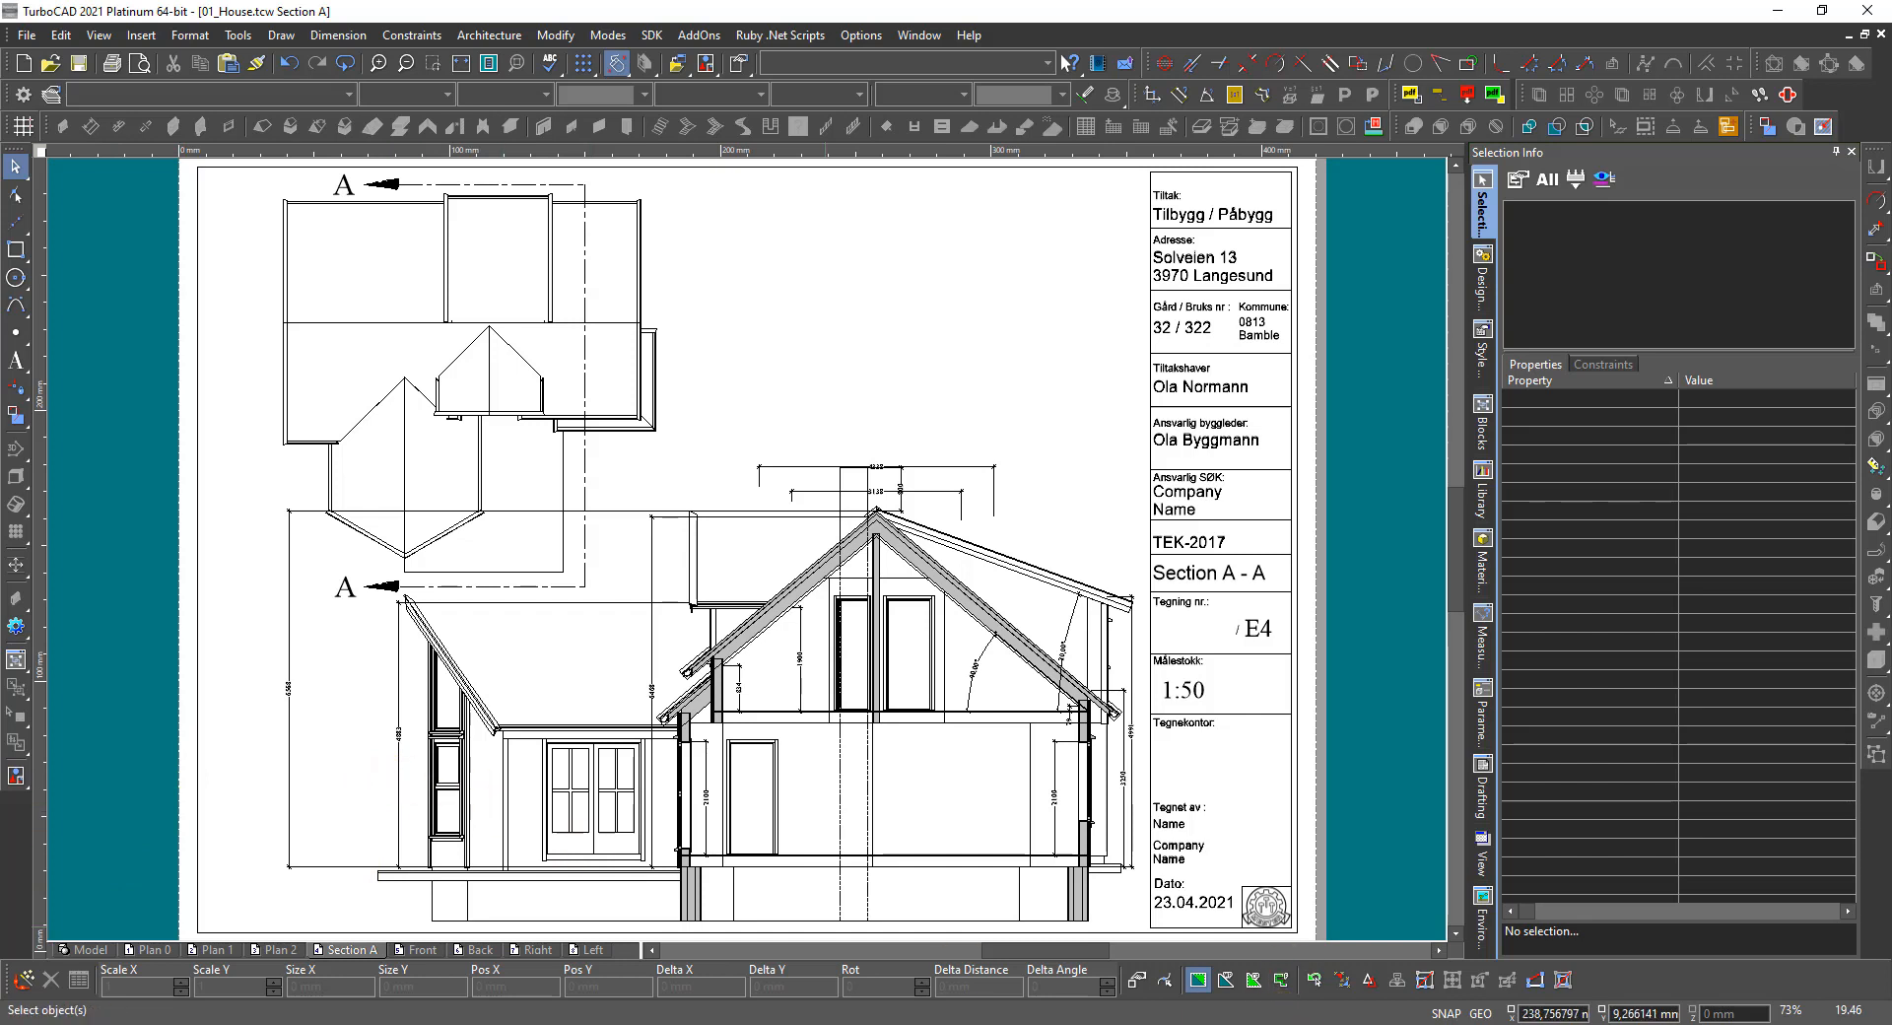
click(1513, 1024)
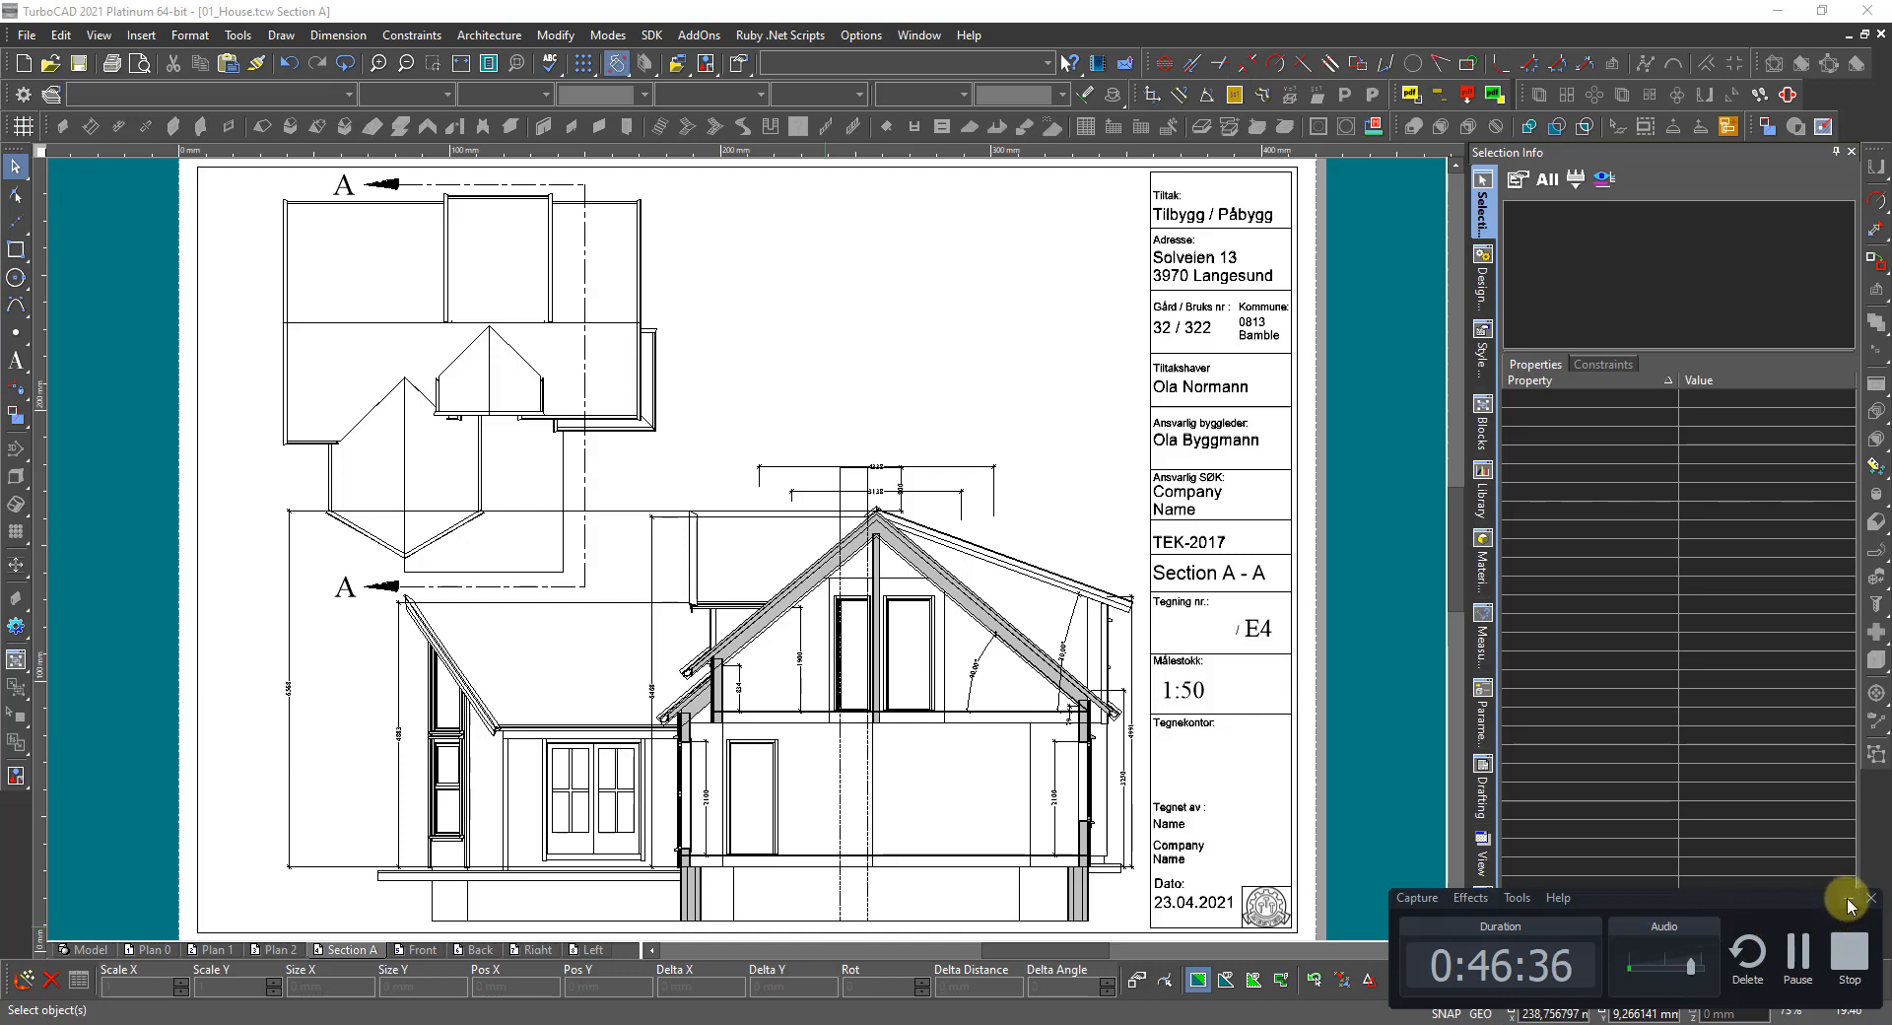
click(1849, 899)
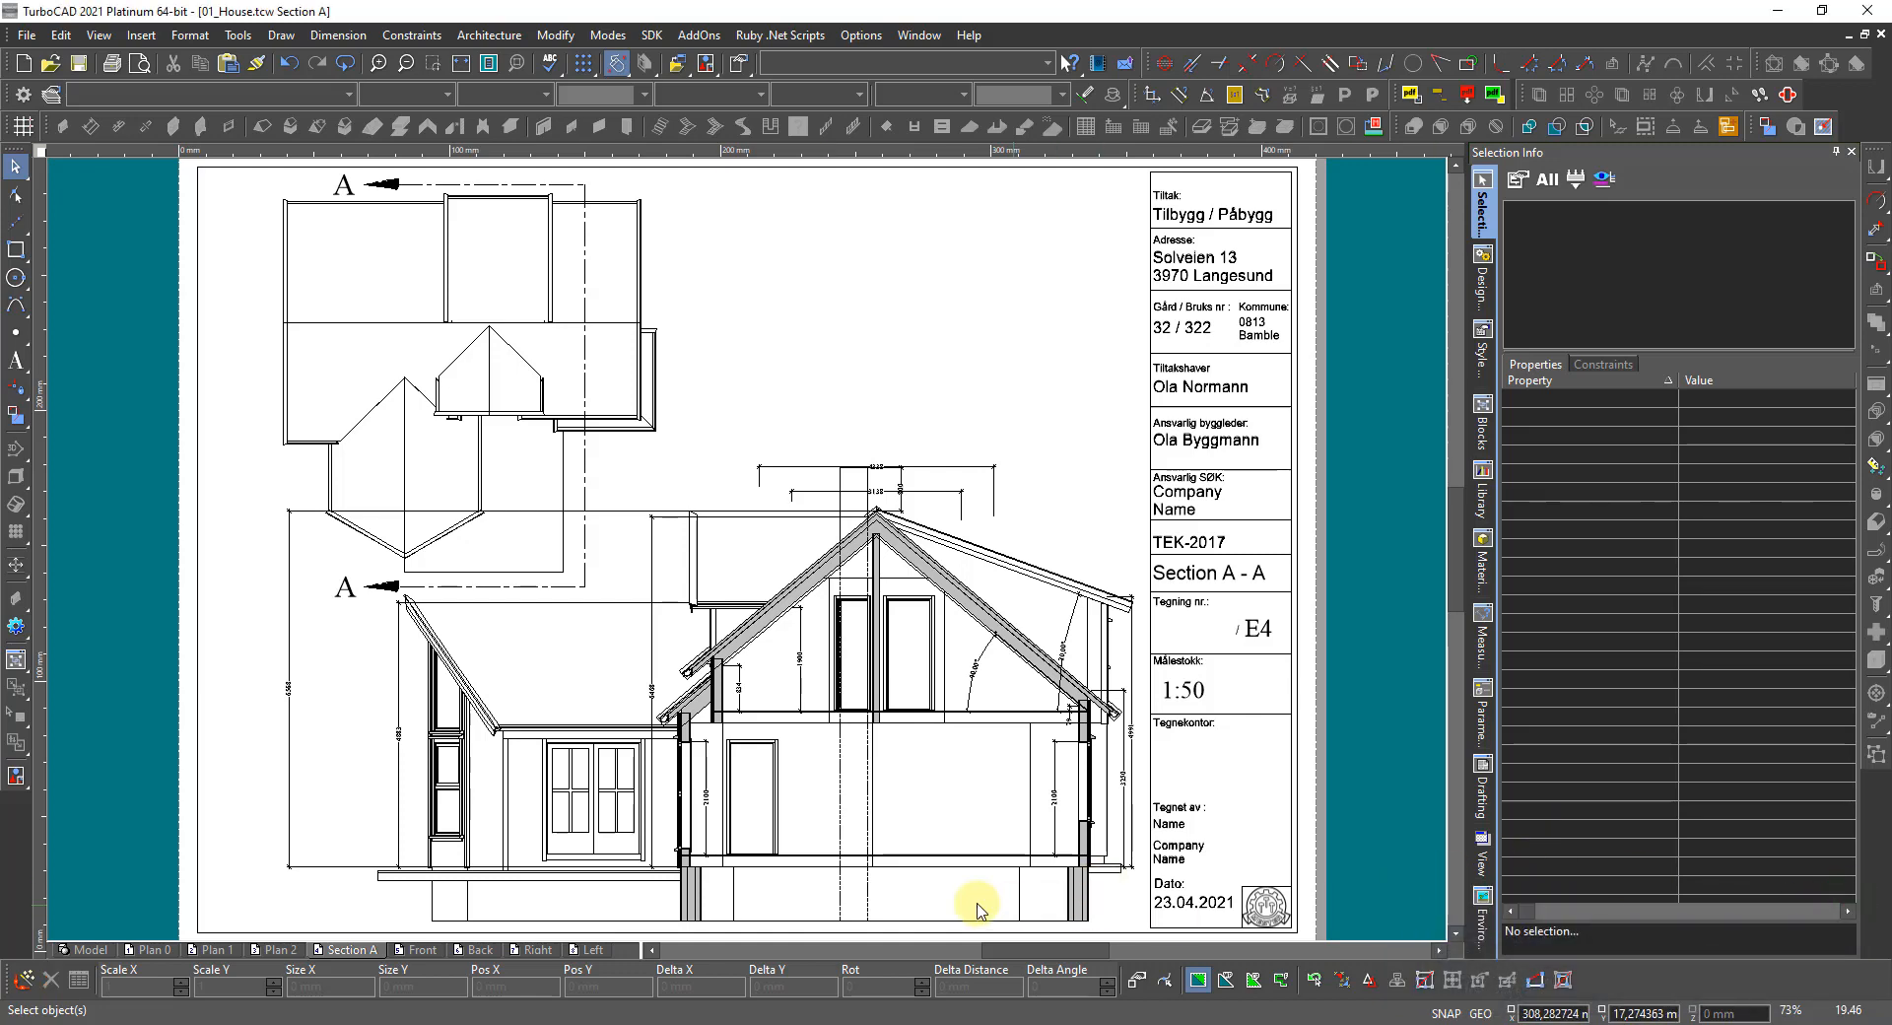